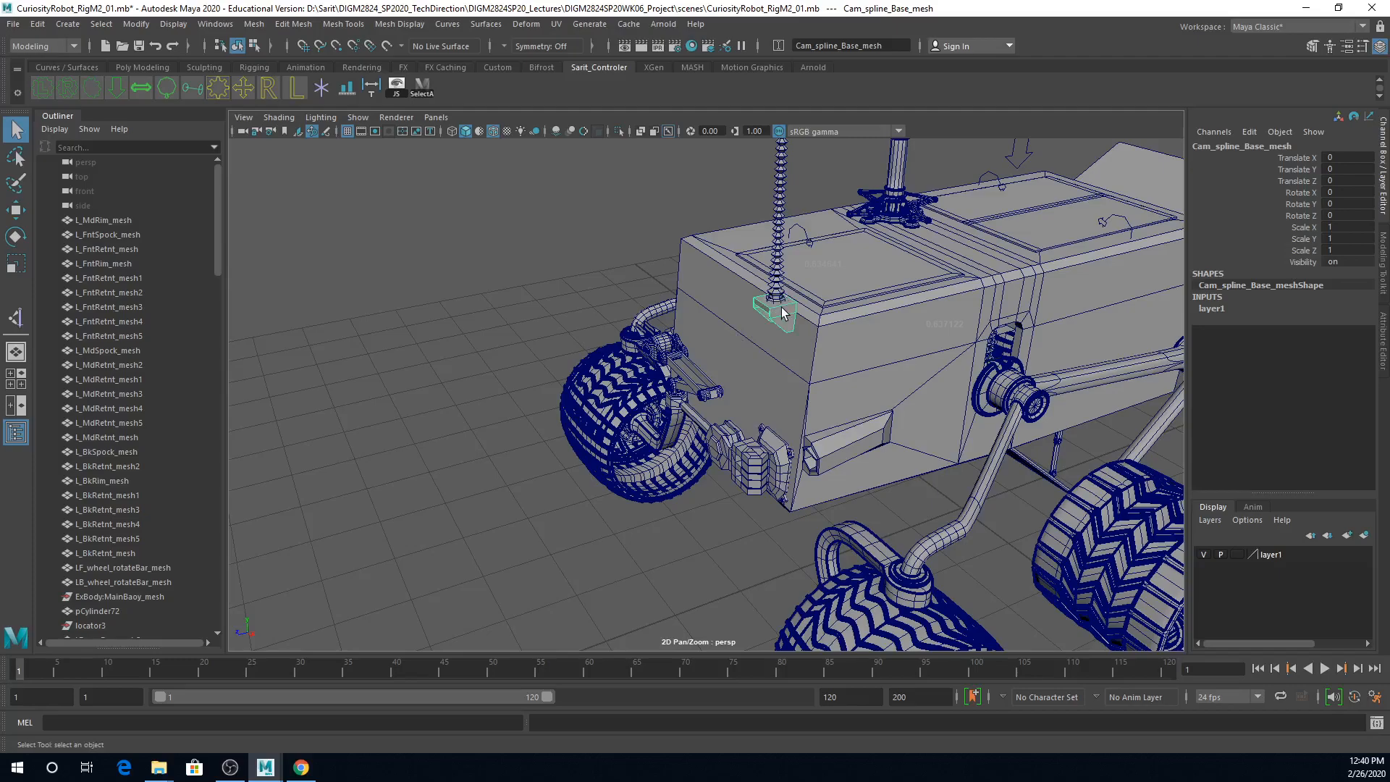
# Step: Examine the rover's camera mast and the front arm assembly, selecting its lower arm, base and connecting bar meshes in turn
pyautogui.scroll(-3, 780, 262)
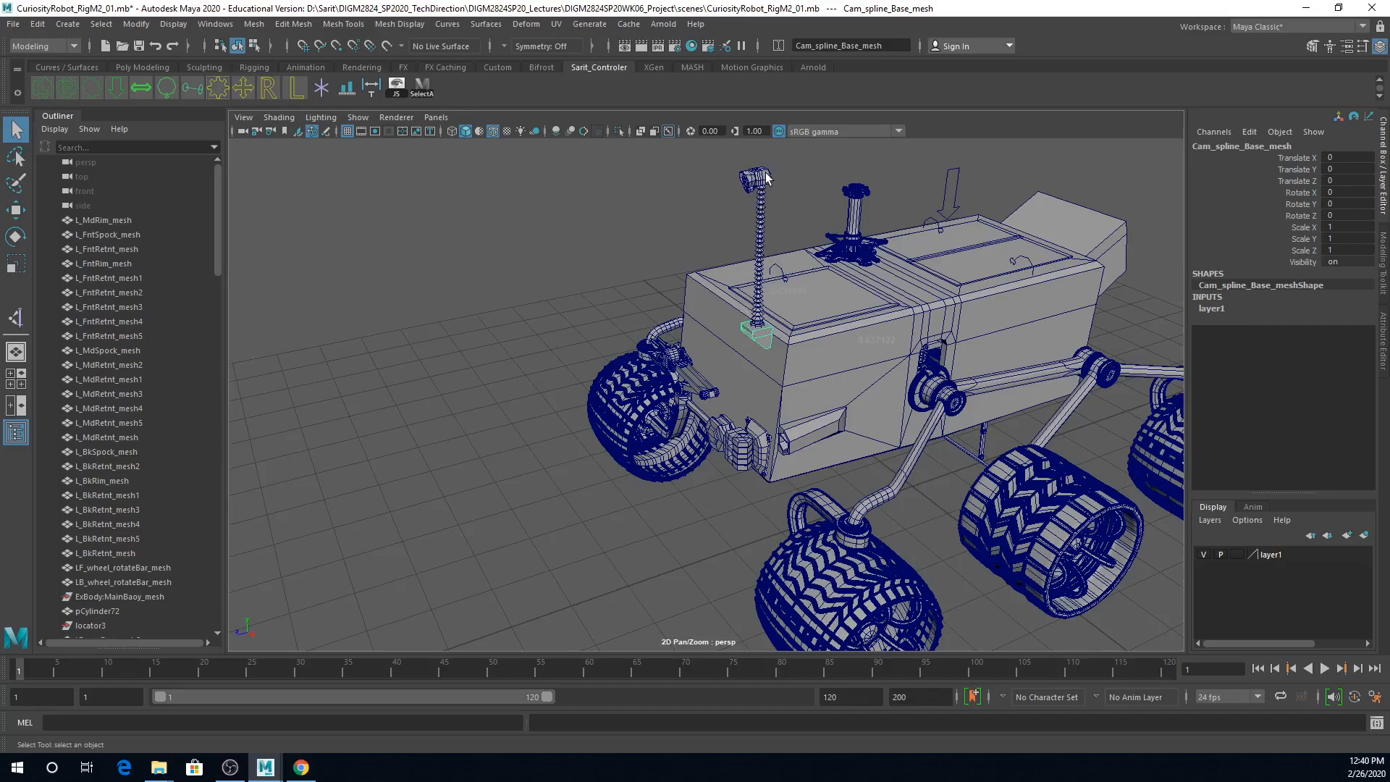
pyautogui.moveTo(772, 383)
pyautogui.keyDown('alt'); pyautogui.mouseDown()
pyautogui.moveTo(892, 404)
pyautogui.moveTo(780, 387)
pyautogui.mouseUp(); pyautogui.keyUp('alt')
pyautogui.scroll(5, 892, 406)
pyautogui.keyDown('alt'); pyautogui.moveTo(831, 443); pyautogui.dragTo(733, 391); pyautogui.keyUp('alt')
pyautogui.click(734, 391)
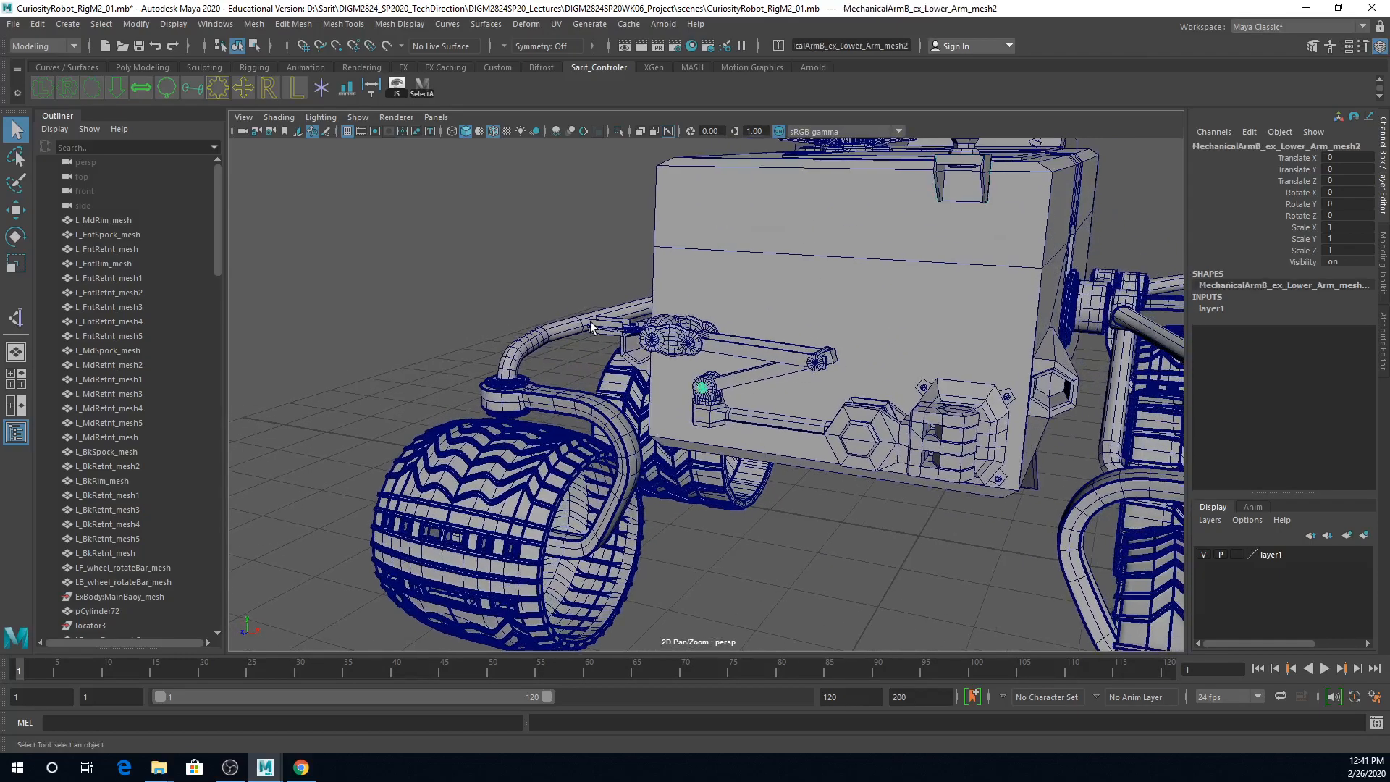
pyautogui.click(885, 436)
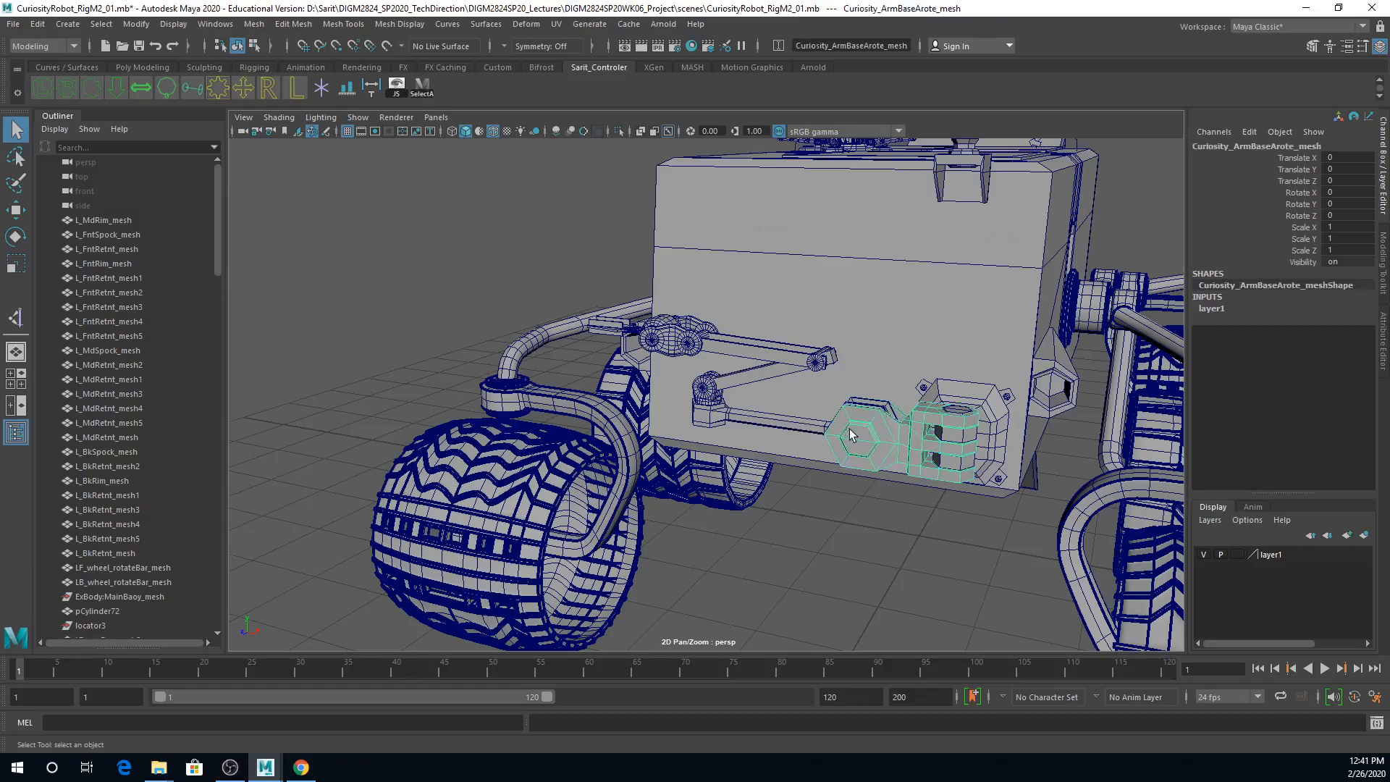
pyautogui.click(789, 429)
# Step: Try rotating the arm's connecting bar about its base joint and undo the rotation
pyautogui.press('e')
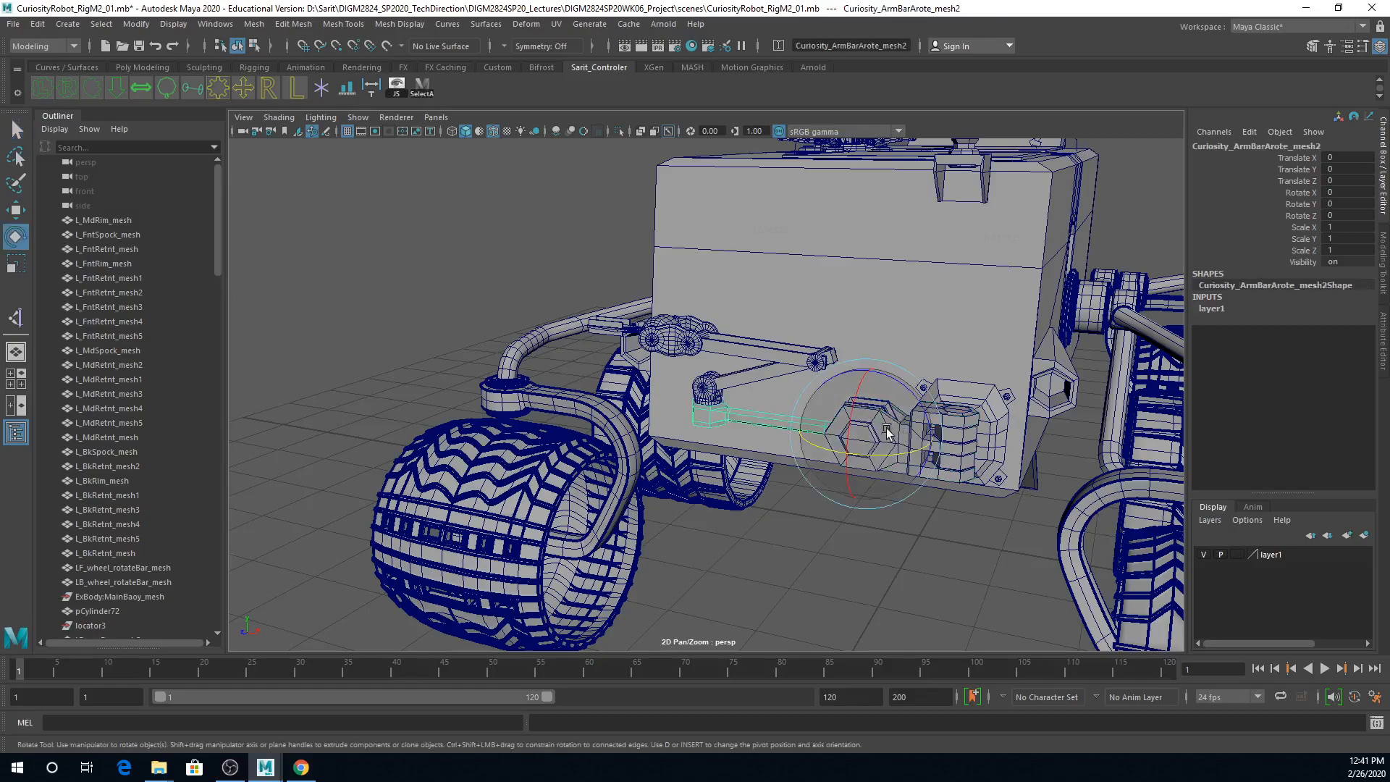
pyautogui.moveTo(879, 393); pyautogui.dragTo(1006, 483)
pyautogui.hotkey('ctrl', 'z')
pyautogui.click(952, 464)
pyautogui.hotkey('ctrl', 'z')
# Step: Inspect the mechanical arm's base mesh, clear the selection, and examine the rover around to its rear underside
pyautogui.click(709, 392)
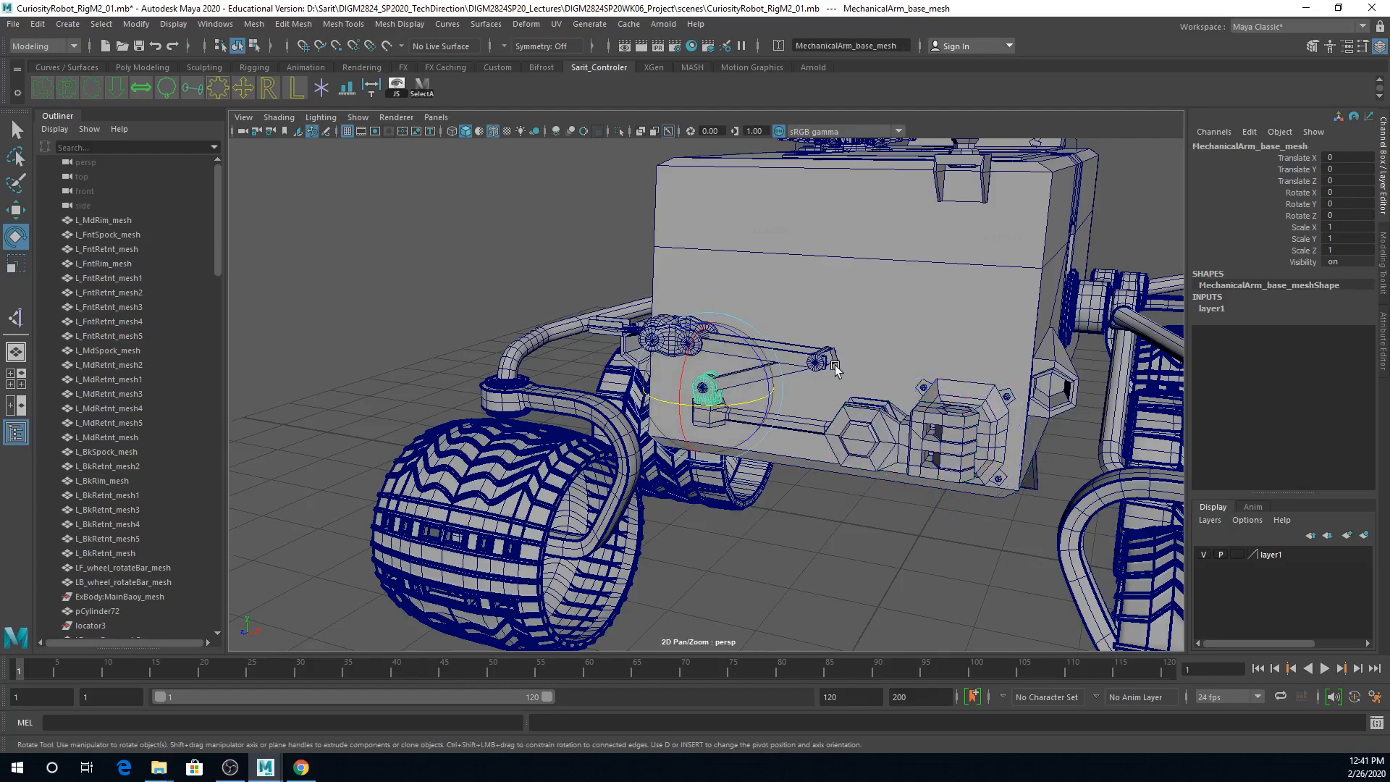
pyautogui.click(520, 231)
pyautogui.keyDown('alt'); pyautogui.moveTo(932, 427); pyautogui.dragTo(753, 487); pyautogui.keyUp('alt')
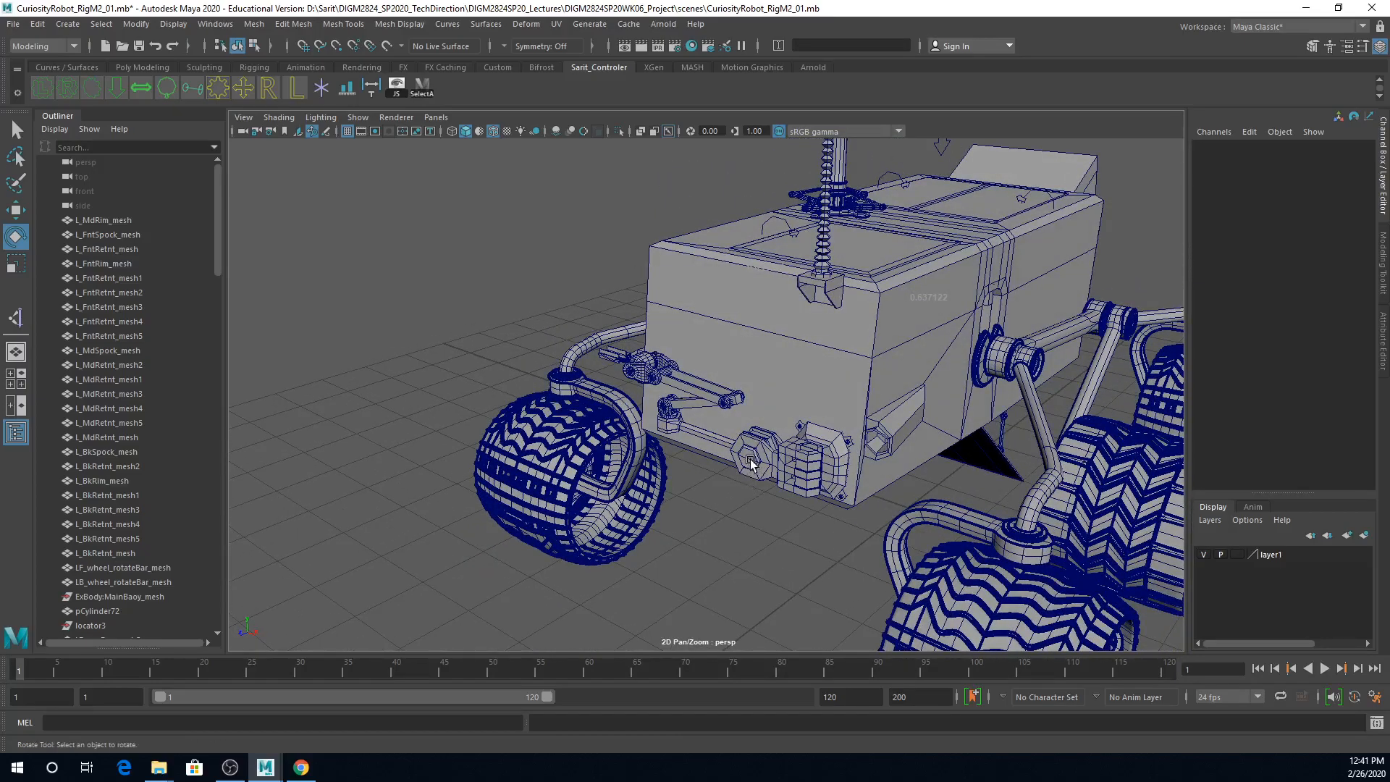
pyautogui.keyDown('alt'); pyautogui.moveTo(779, 397); pyautogui.dragTo(765, 476); pyautogui.keyUp('alt')
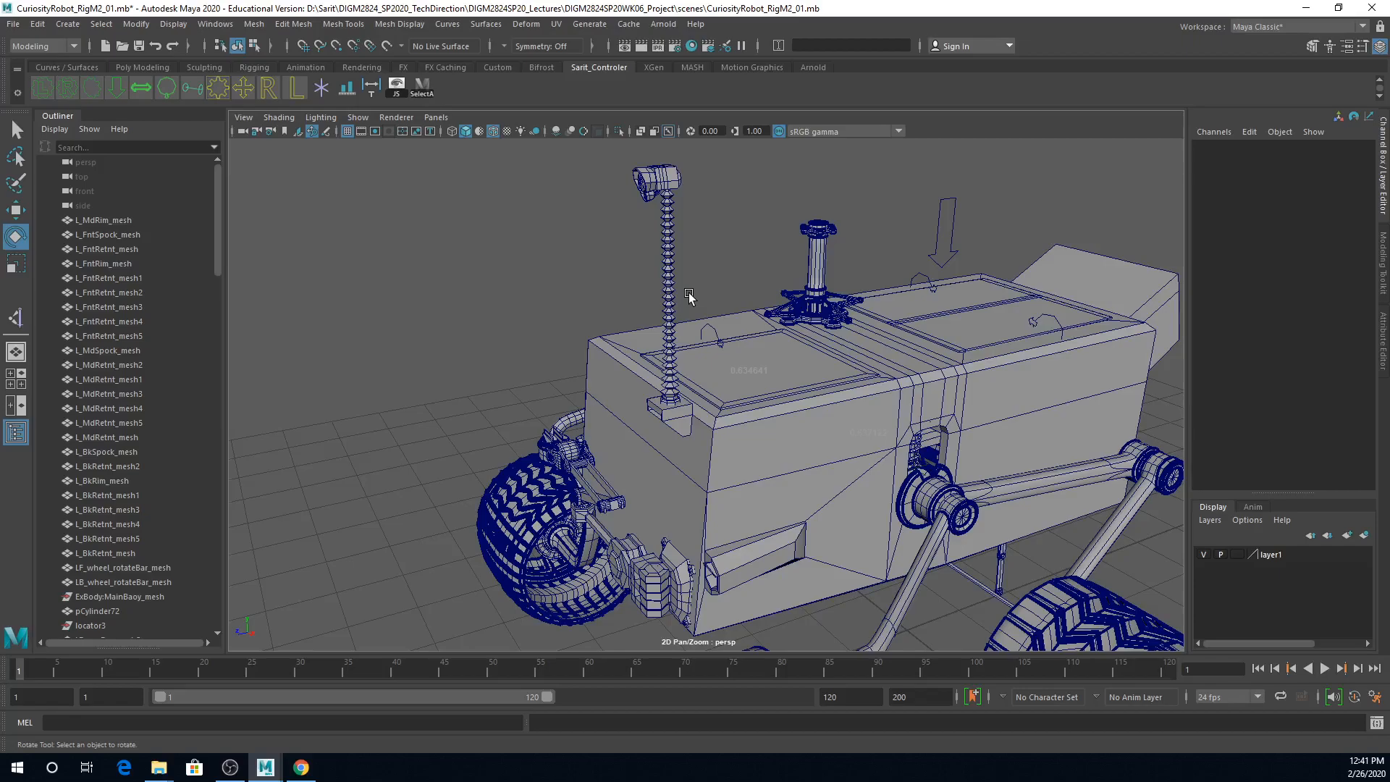
pyautogui.keyDown('alt'); pyautogui.moveTo(948, 456); pyautogui.dragTo(840, 395, button='middle'); pyautogui.keyUp('alt')
pyautogui.keyDown('alt'); pyautogui.moveTo(839, 396); pyautogui.dragTo(636, 396); pyautogui.keyUp('alt')
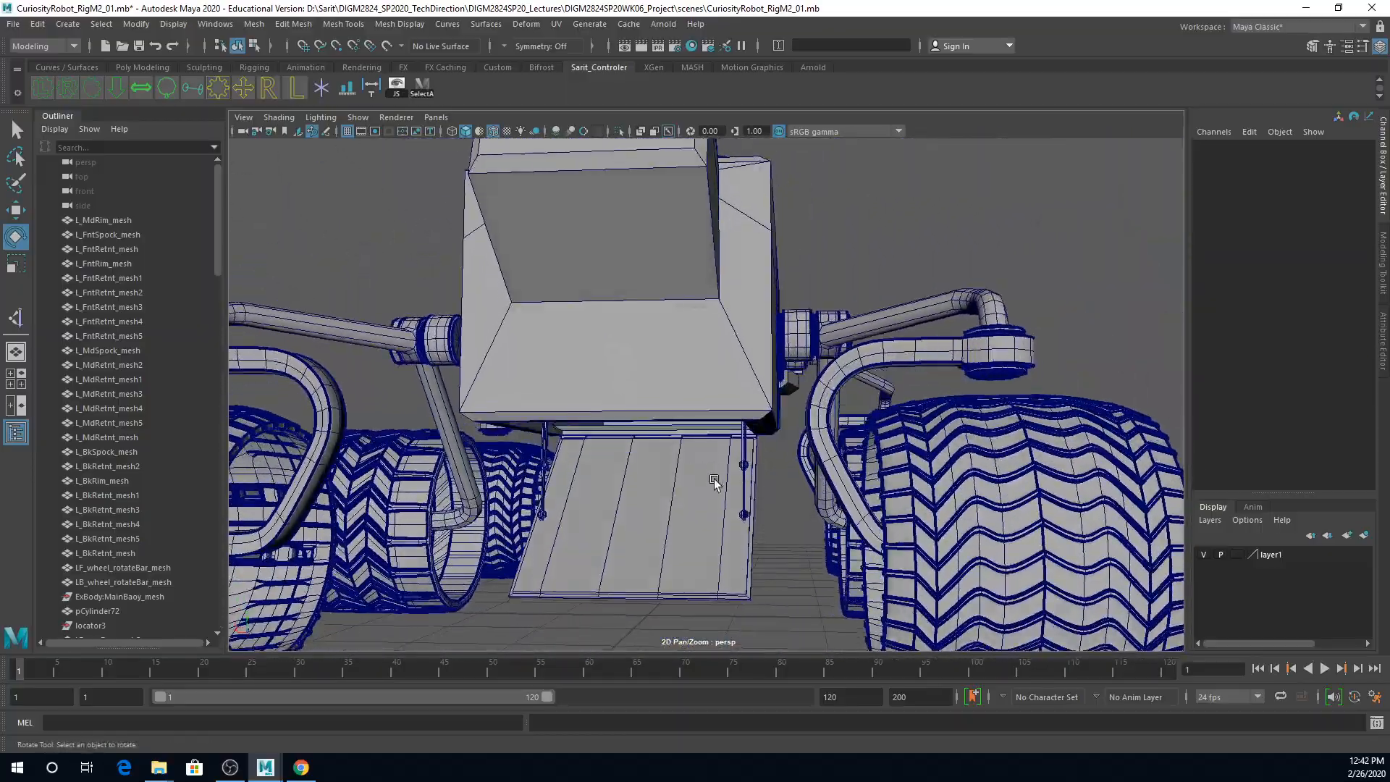
# Step: Select the hatch panel under the rover and examine its hinge edge and the support bars beside it
pyautogui.moveTo(735, 506)
pyautogui.keyDown('alt'); pyautogui.mouseDown()
pyautogui.moveTo(736, 524)
pyautogui.moveTo(659, 535)
pyautogui.moveTo(792, 524)
pyautogui.moveTo(760, 528)
pyautogui.mouseUp(); pyautogui.keyUp('alt')
pyautogui.click(766, 554)
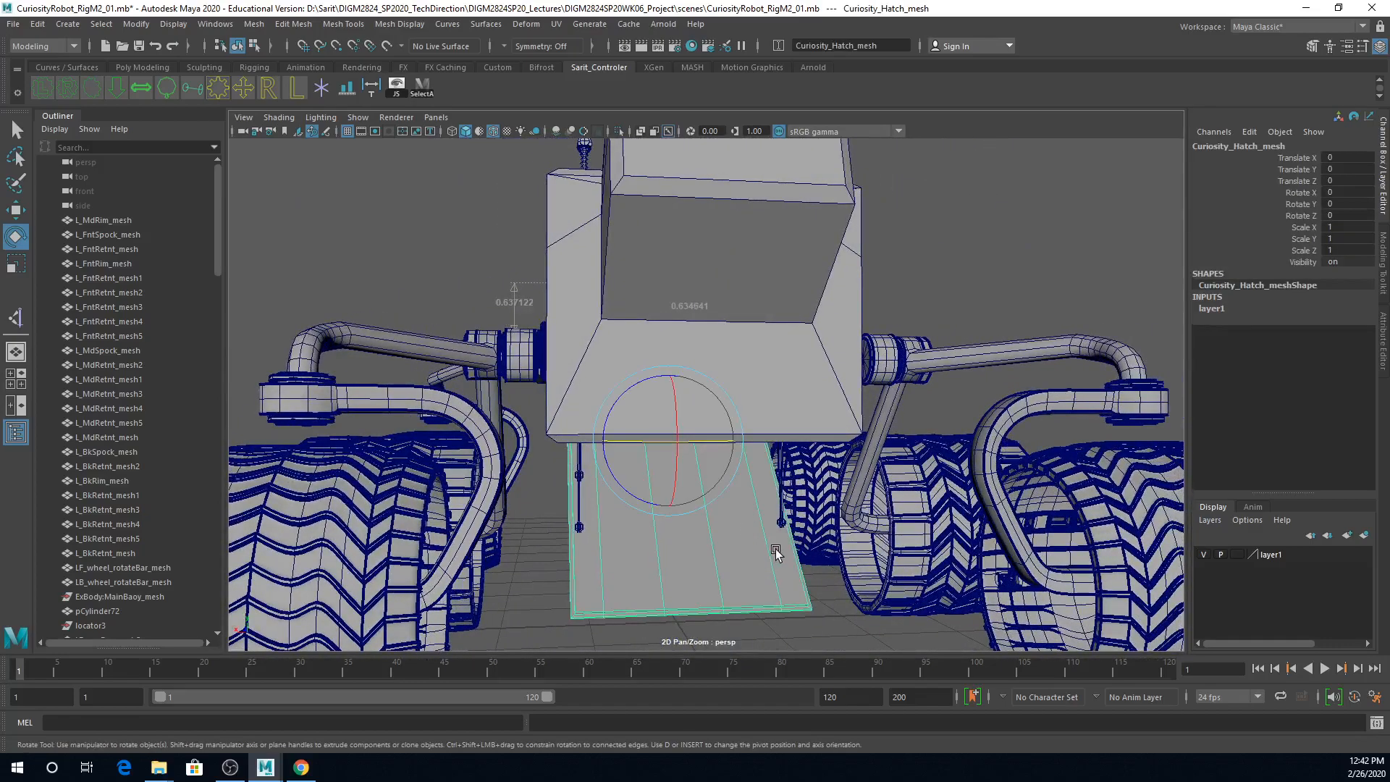
pyautogui.scroll(-15, 214, 318)
pyautogui.moveTo(726, 566)
pyautogui.keyDown('alt'); pyautogui.mouseDown()
pyautogui.moveTo(564, 569)
pyautogui.moveTo(753, 555)
pyautogui.moveTo(632, 554)
pyautogui.mouseUp(); pyautogui.keyUp('alt')
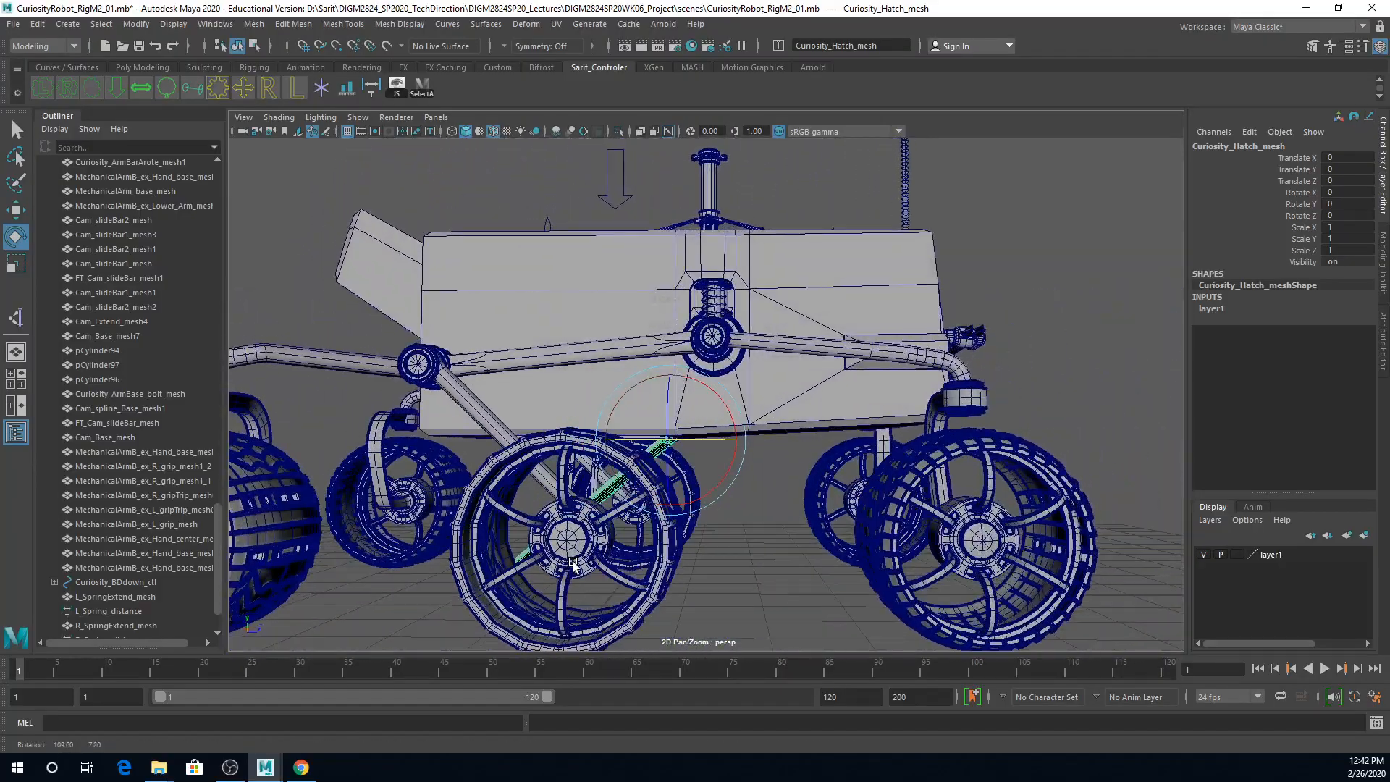
pyautogui.keyDown('alt'); pyautogui.moveTo(631, 553); pyautogui.dragTo(772, 506, button='middle'); pyautogui.keyUp('alt')
pyautogui.moveTo(772, 507)
pyautogui.keyDown('alt'); pyautogui.mouseDown()
pyautogui.moveTo(768, 446)
pyautogui.moveTo(853, 481)
pyautogui.moveTo(912, 461)
pyautogui.mouseUp(); pyautogui.keyUp('alt')
pyautogui.keyDown('alt'); pyautogui.moveTo(693, 499); pyautogui.dragTo(1073, 517, button='right'); pyautogui.keyUp('alt')
pyautogui.keyDown('alt'); pyautogui.moveTo(793, 520); pyautogui.dragTo(873, 520, button='right'); pyautogui.keyUp('alt')
pyautogui.keyDown('alt'); pyautogui.moveTo(716, 513); pyautogui.dragTo(837, 480); pyautogui.keyUp('alt')
pyautogui.keyDown('alt'); pyautogui.moveTo(717, 553); pyautogui.dragTo(884, 465, button='right'); pyautogui.keyUp('alt')
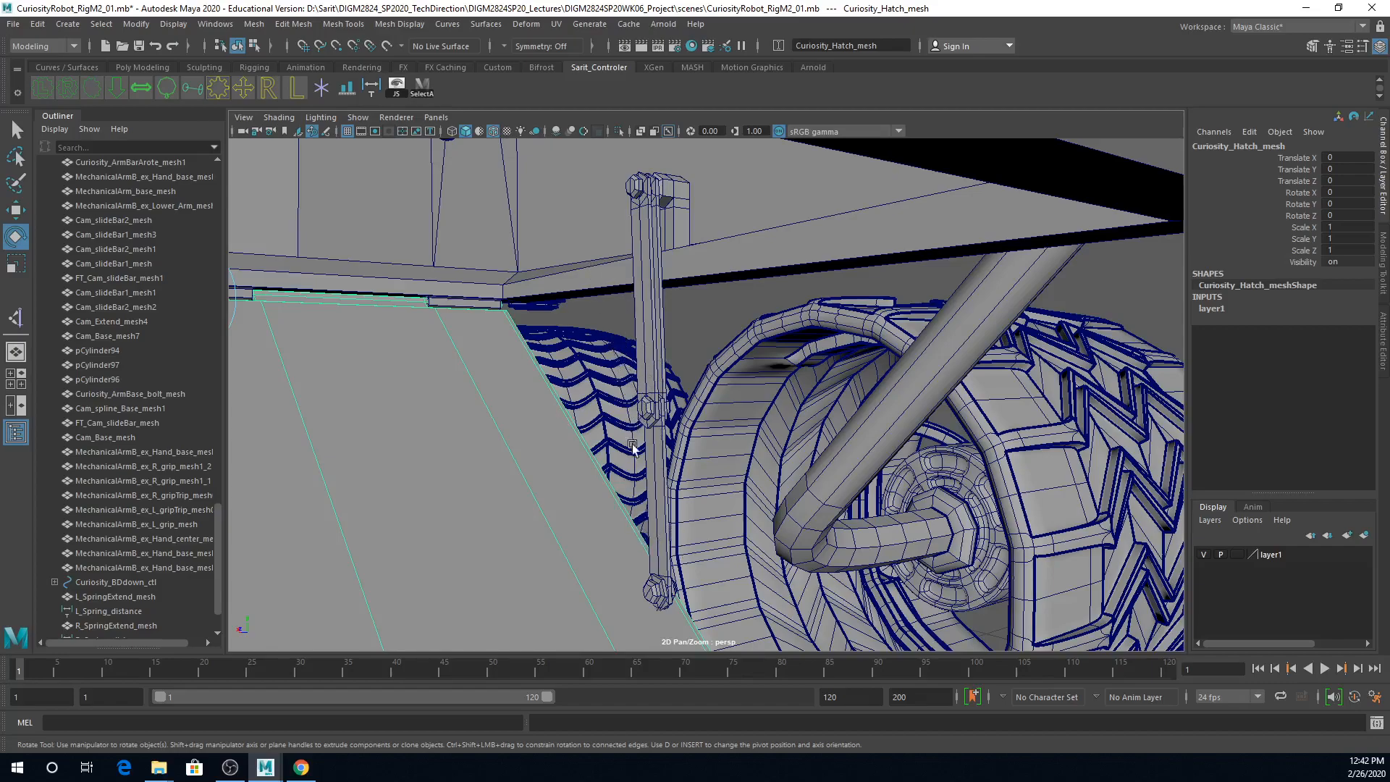
pyautogui.keyDown('alt'); pyautogui.moveTo(657, 506); pyautogui.dragTo(487, 444, button='right'); pyautogui.keyUp('alt')
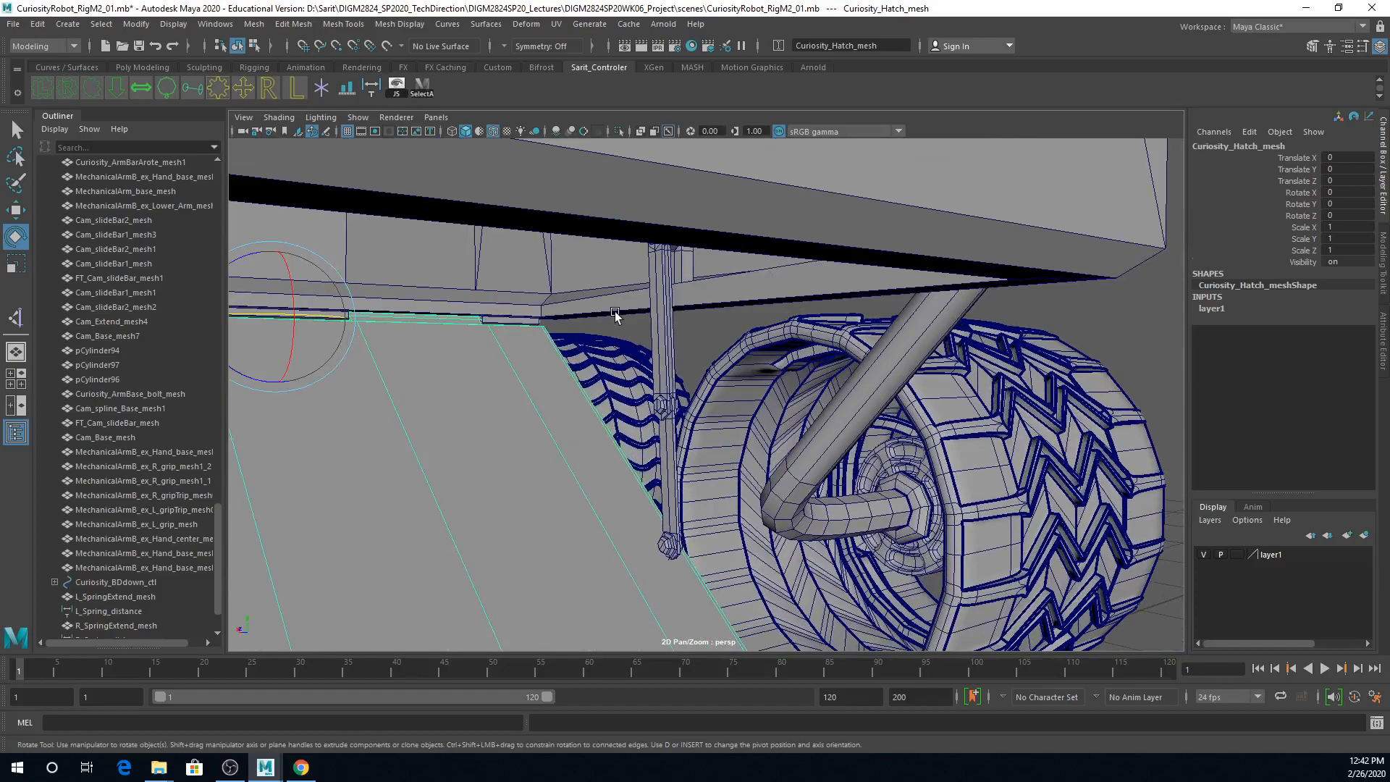
# Step: Try rotating the hatch about 40.4 degrees on the X axis and undo the rotation
pyautogui.moveTo(677, 380)
pyautogui.keyDown('alt'); pyautogui.mouseDown()
pyautogui.moveTo(485, 409)
pyautogui.moveTo(443, 396)
pyautogui.moveTo(526, 393)
pyautogui.moveTo(526, 352)
pyautogui.mouseUp(); pyautogui.keyUp('alt')
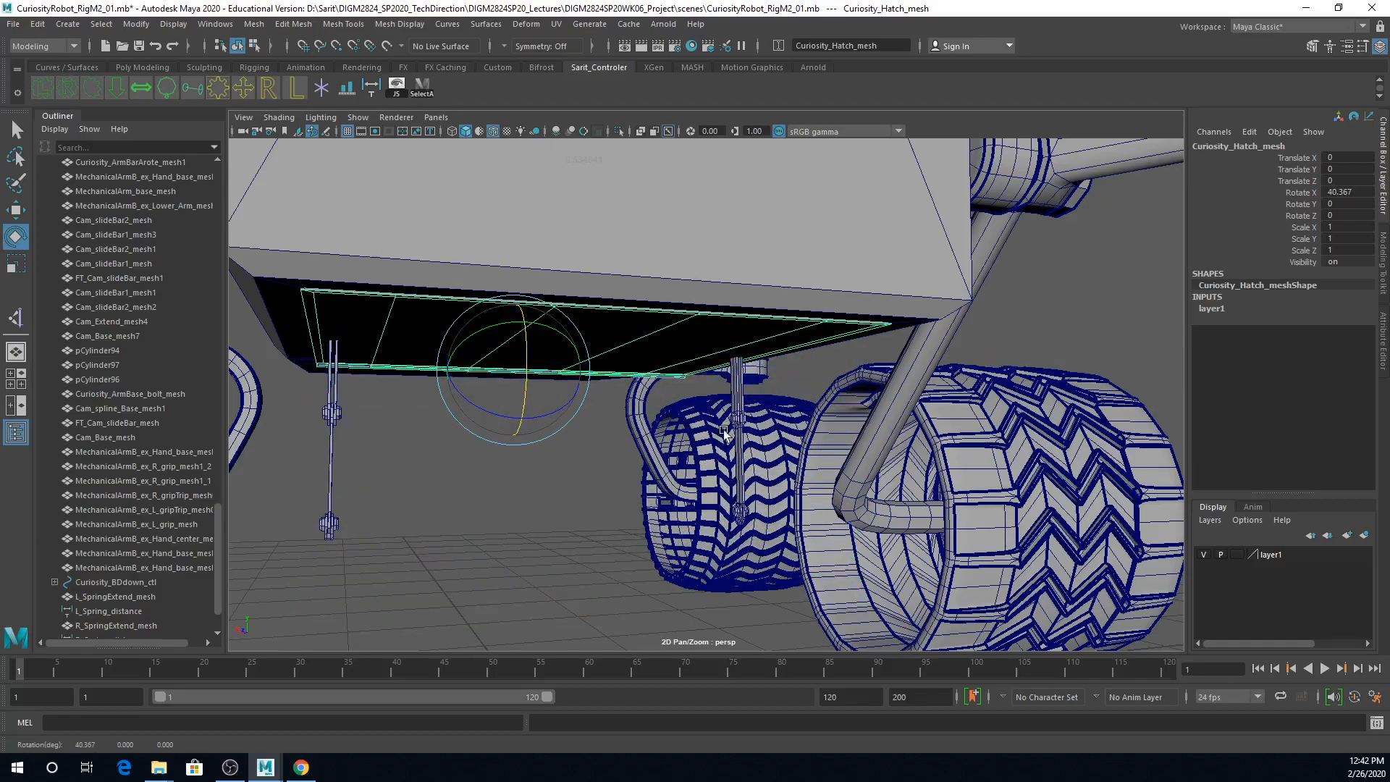
pyautogui.keyDown('alt'); pyautogui.moveTo(713, 508); pyautogui.dragTo(726, 518); pyautogui.keyUp('alt')
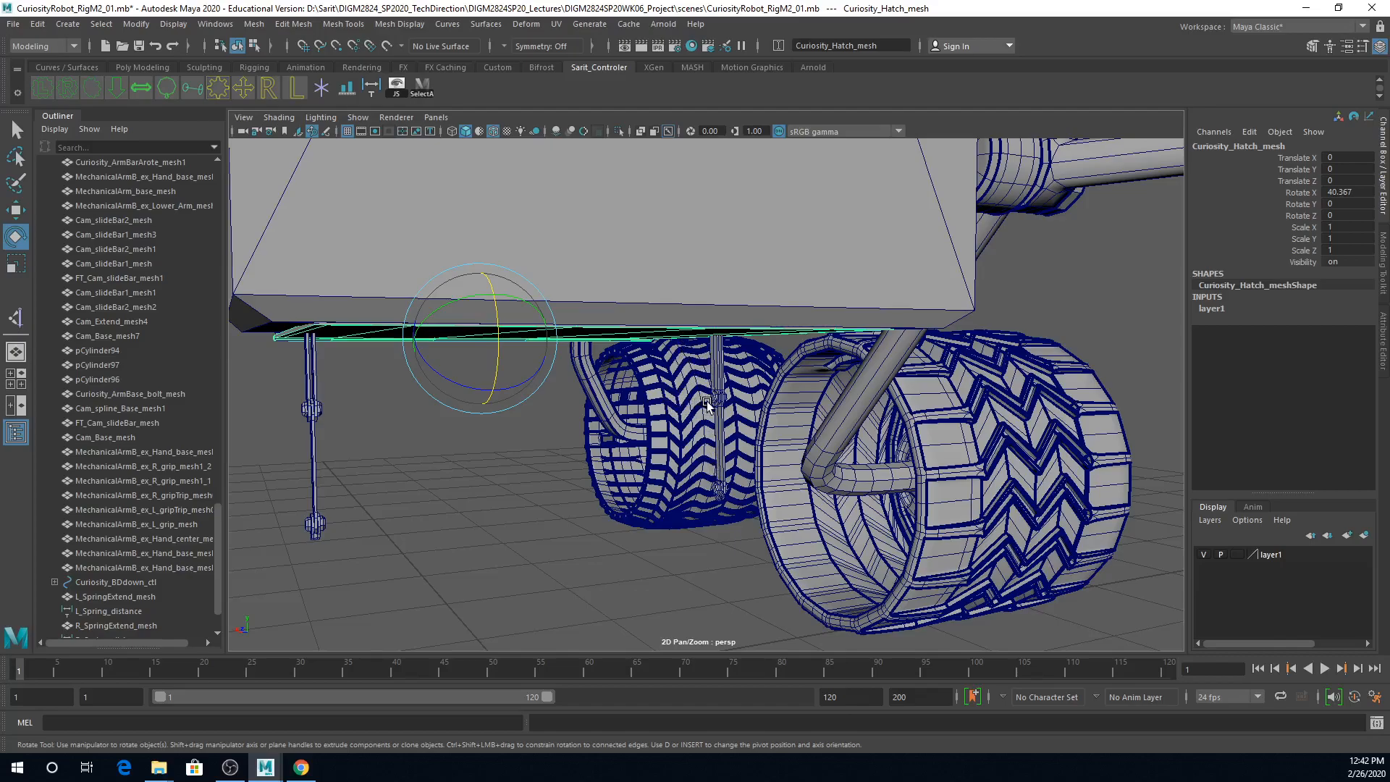
pyautogui.hotkey('ctrl', 'z')
# Step: Create a Circle Arrow control curve for the hatch and set its Z rotation to 90
pyautogui.moveTo(821, 438)
pyautogui.keyDown('alt'); pyautogui.mouseDown()
pyautogui.moveTo(734, 515)
pyautogui.moveTo(514, 514)
pyautogui.moveTo(515, 496)
pyautogui.mouseUp(); pyautogui.keyUp('alt')
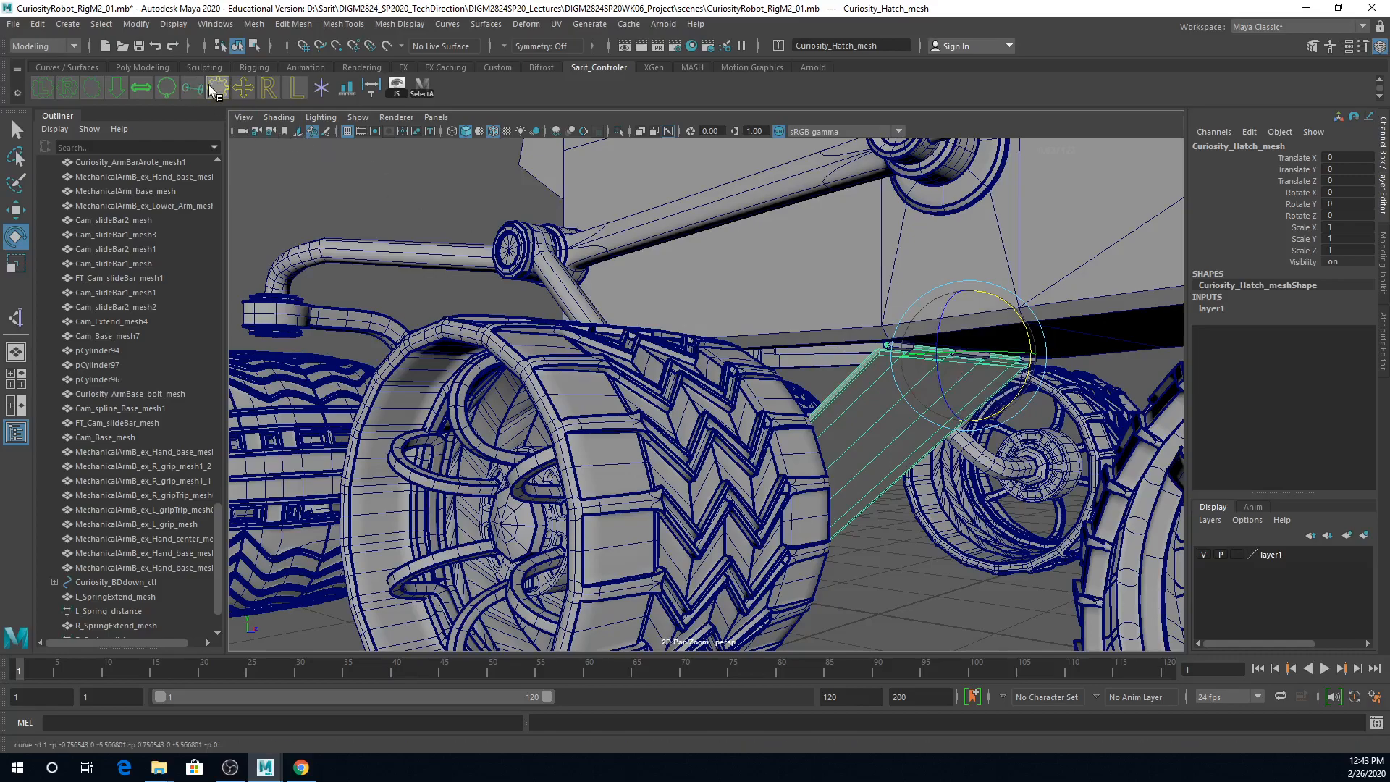
pyautogui.click(170, 88)
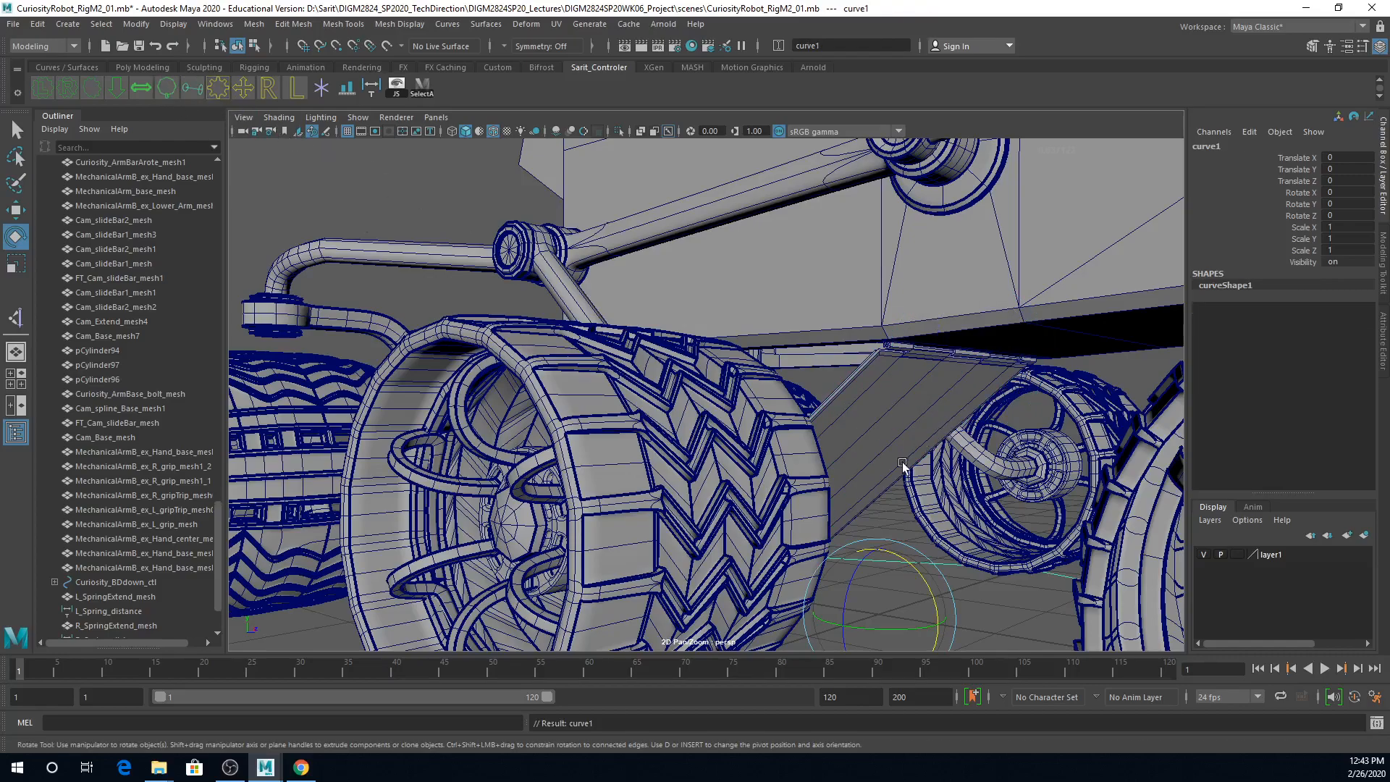
pyautogui.scroll(-5, 909, 468)
pyautogui.moveTo(763, 454); pyautogui.dragTo(802, 515)
pyautogui.click(1348, 215)
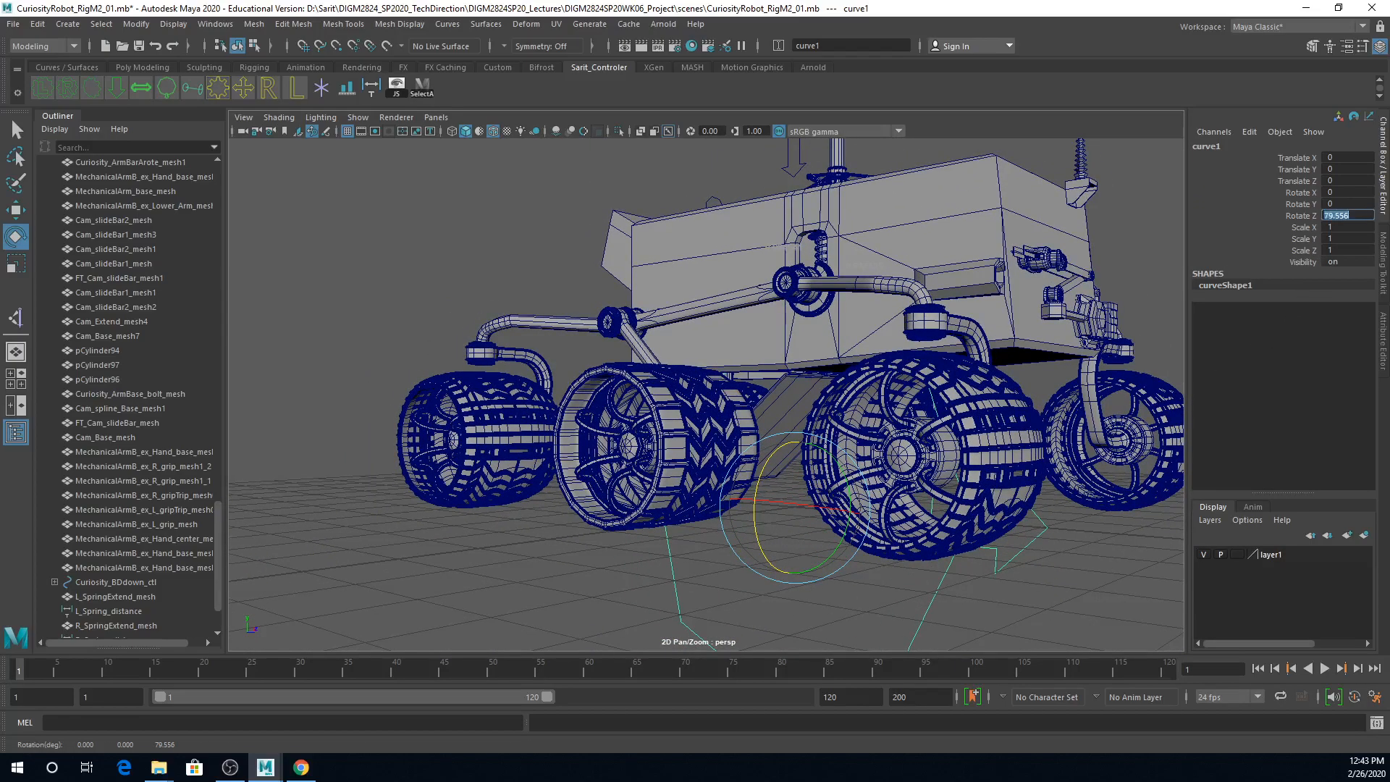
pyautogui.press('Return')
# Step: Set the control curve's Y rotation to -90 so its arrow lies in the hatch's swing plane
pyautogui.moveTo(824, 445); pyautogui.dragTo(829, 592)
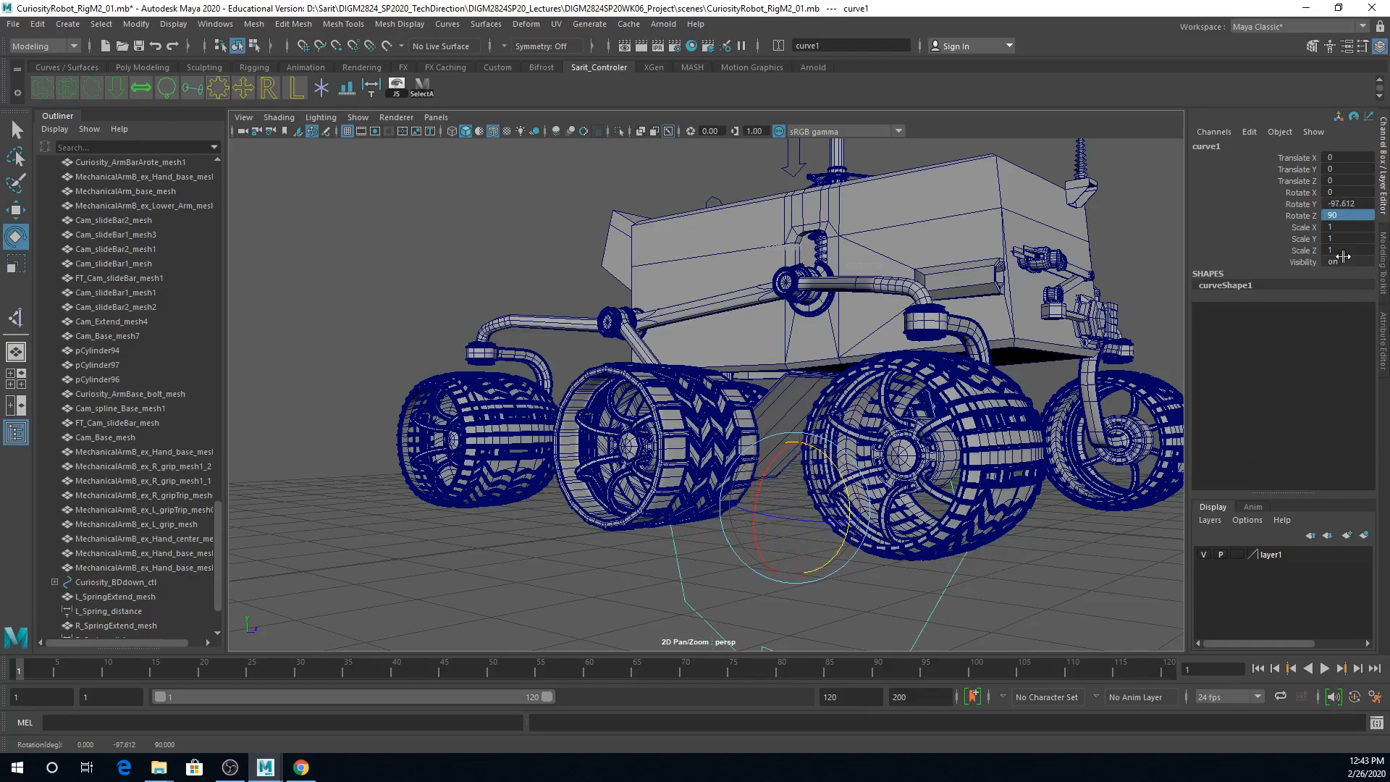
pyautogui.doubleClick(1369, 203)
pyautogui.write('-90')
pyautogui.press('Return')
pyautogui.scroll(-5, 797, 484)
pyautogui.keyDown('alt'); pyautogui.moveTo(797, 485); pyautogui.dragTo(811, 527); pyautogui.keyUp('alt')
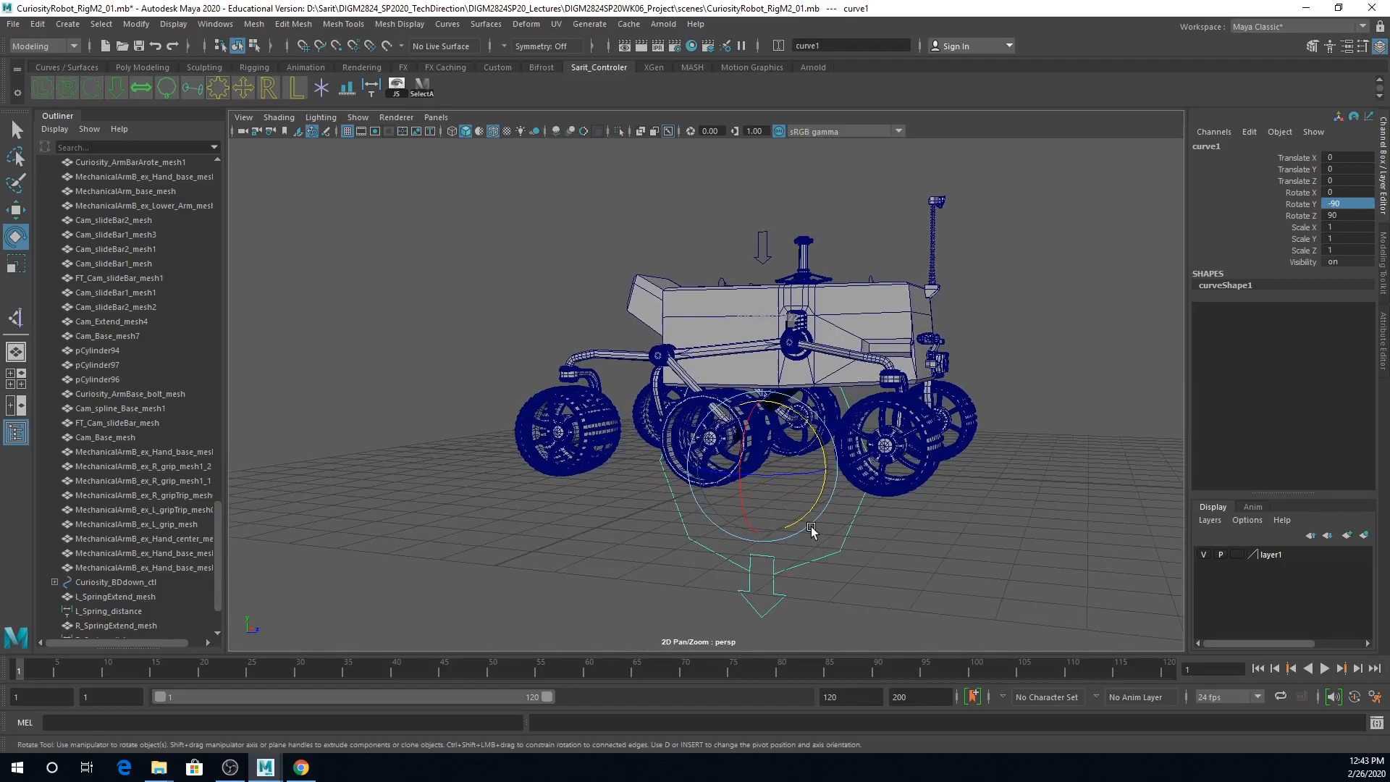
# Step: Move the control curve up near the hatch hinge in the side view, to about 2.0 in Y and 0.76 in Z
pyautogui.press('space')
pyautogui.press('space')
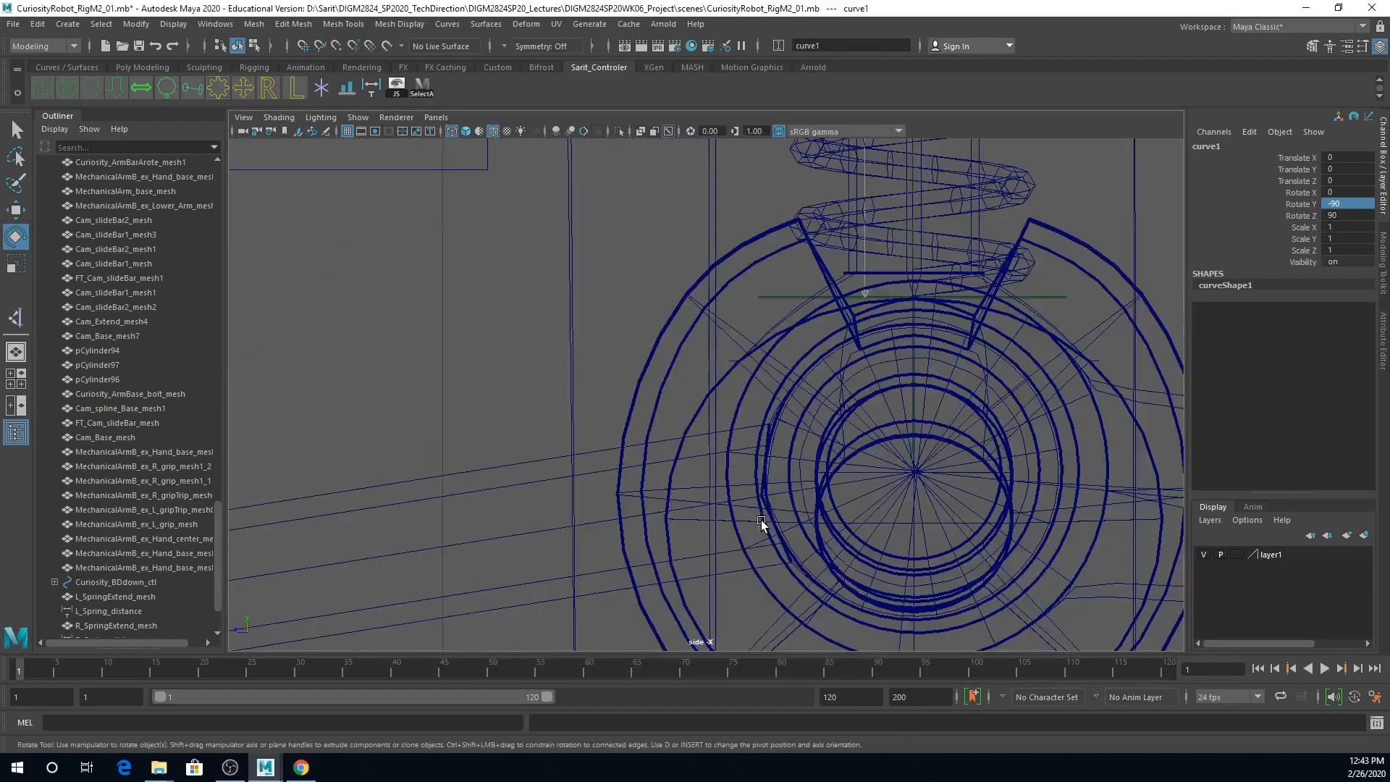
pyautogui.scroll(-5, 758, 520)
pyautogui.scroll(8, 506, 475)
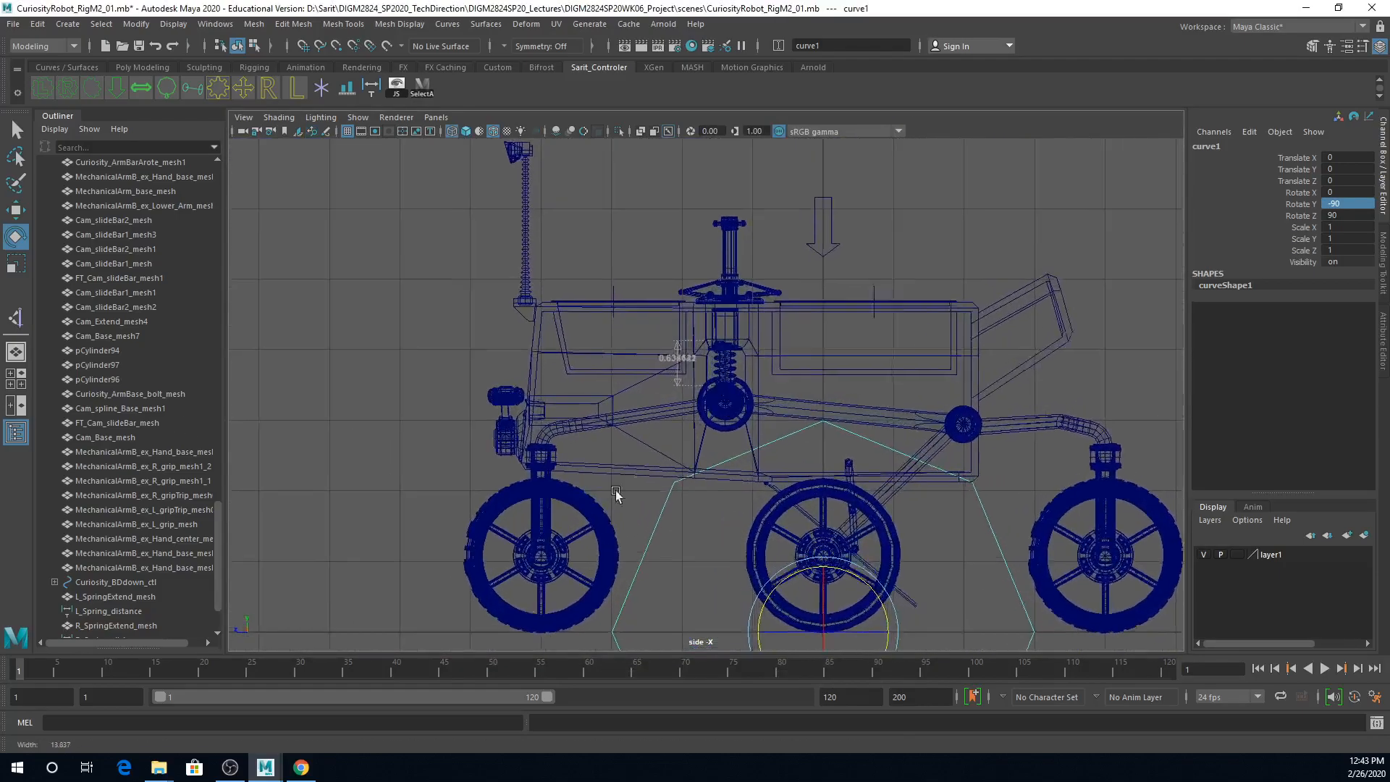
pyautogui.keyDown('alt'); pyautogui.moveTo(788, 562); pyautogui.dragTo(780, 378, button='middle'); pyautogui.keyUp('alt')
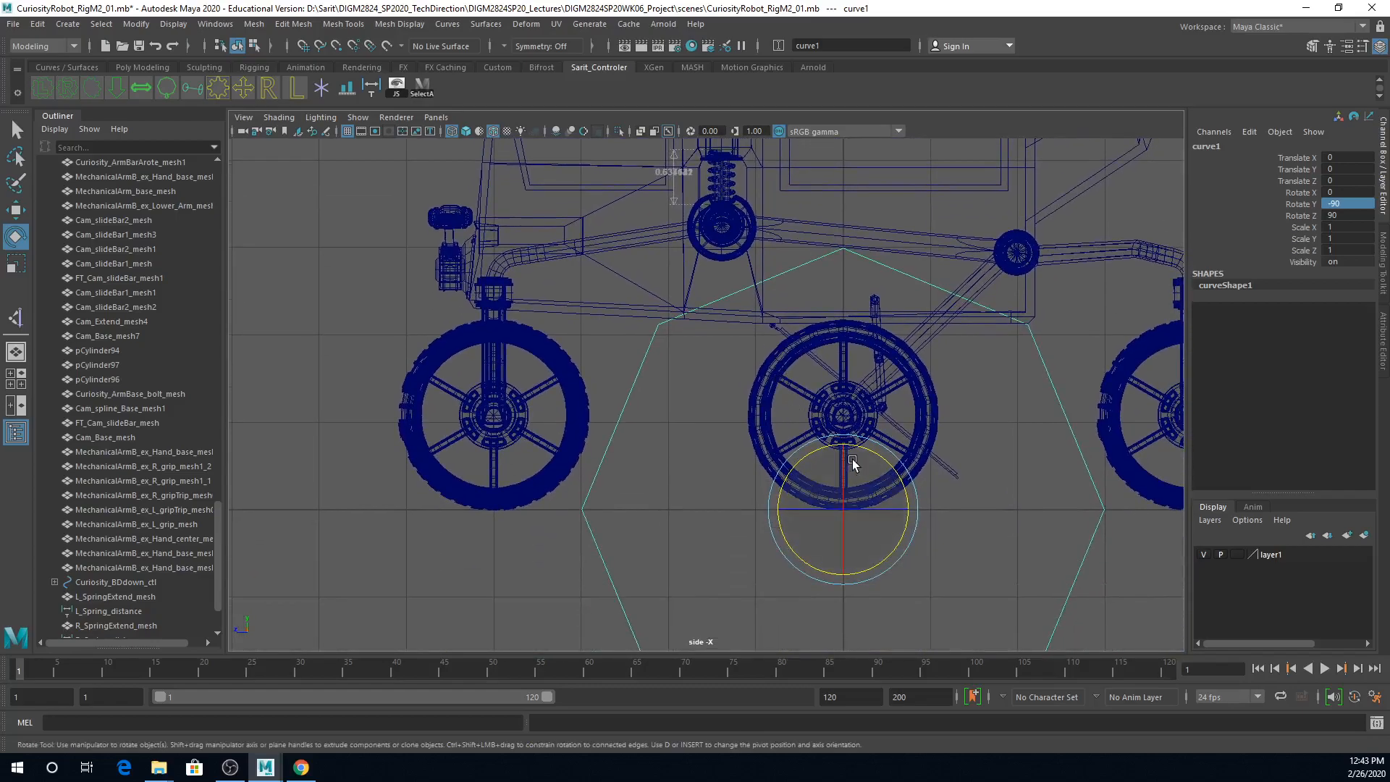
pyautogui.press('w')
pyautogui.moveTo(829, 504); pyautogui.dragTo(730, 287)
# Step: Scale the control curve down uniformly to about 0.137
pyautogui.press('r')
pyautogui.moveTo(776, 334); pyautogui.dragTo(393, 318)
pyautogui.keyDown('alt'); pyautogui.moveTo(782, 375); pyautogui.dragTo(1086, 405, button='right'); pyautogui.keyUp('alt')
pyautogui.keyDown('alt'); pyautogui.moveTo(885, 670); pyautogui.dragTo(891, 688, button='right'); pyautogui.keyUp('alt')
pyautogui.keyDown('alt'); pyautogui.moveTo(1005, 355); pyautogui.dragTo(644, 666, button='middle'); pyautogui.keyUp('alt')
pyautogui.keyDown('alt'); pyautogui.moveTo(773, 373); pyautogui.dragTo(684, 552, button='middle'); pyautogui.keyUp('alt')
pyautogui.keyDown('alt'); pyautogui.moveTo(684, 553); pyautogui.dragTo(1026, 540, button='right'); pyautogui.keyUp('alt')
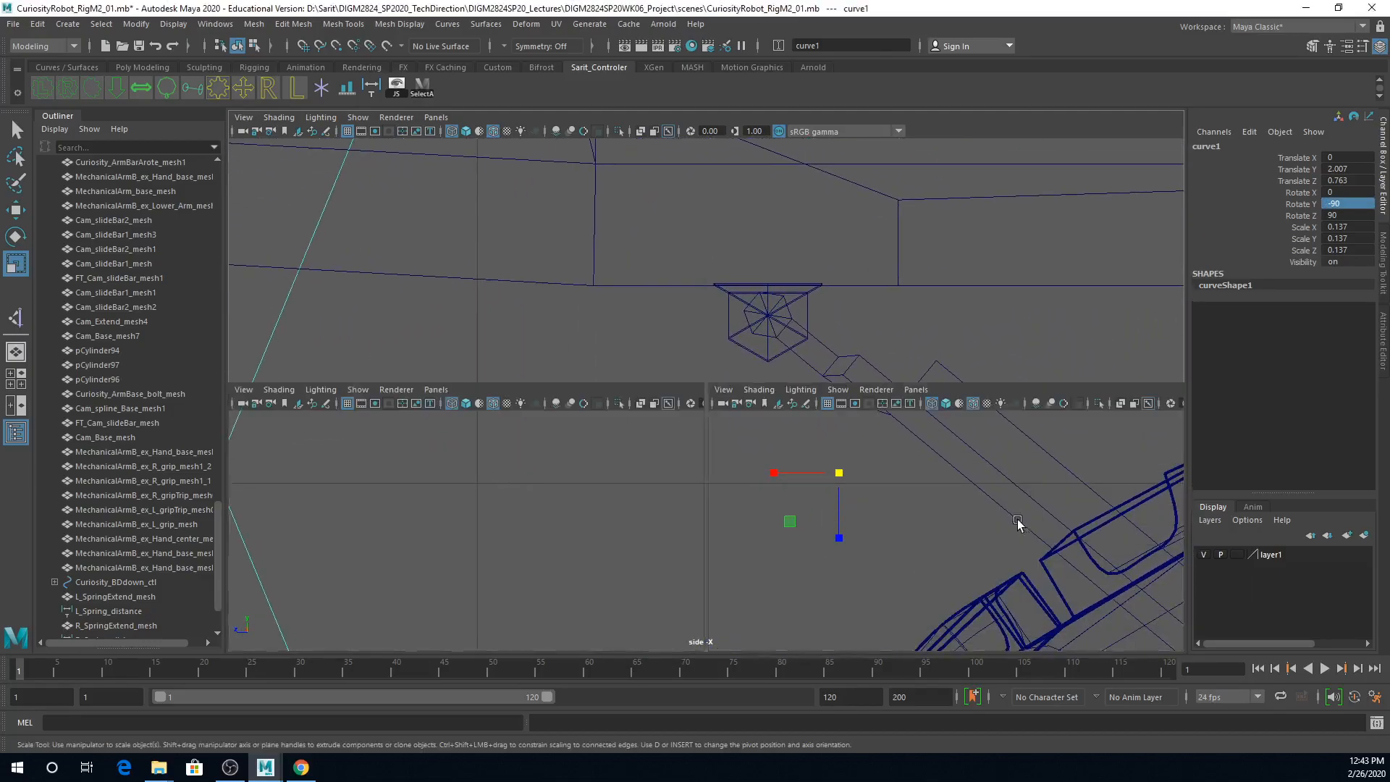
# Step: Move the control curve closer to the hatch hinge centre in the side view, to about 2.1 in Y and 0.807 in Z
pyautogui.press('space')
pyautogui.keyDown('alt'); pyautogui.moveTo(585, 261); pyautogui.dragTo(474, 255, button='right'); pyautogui.keyUp('alt')
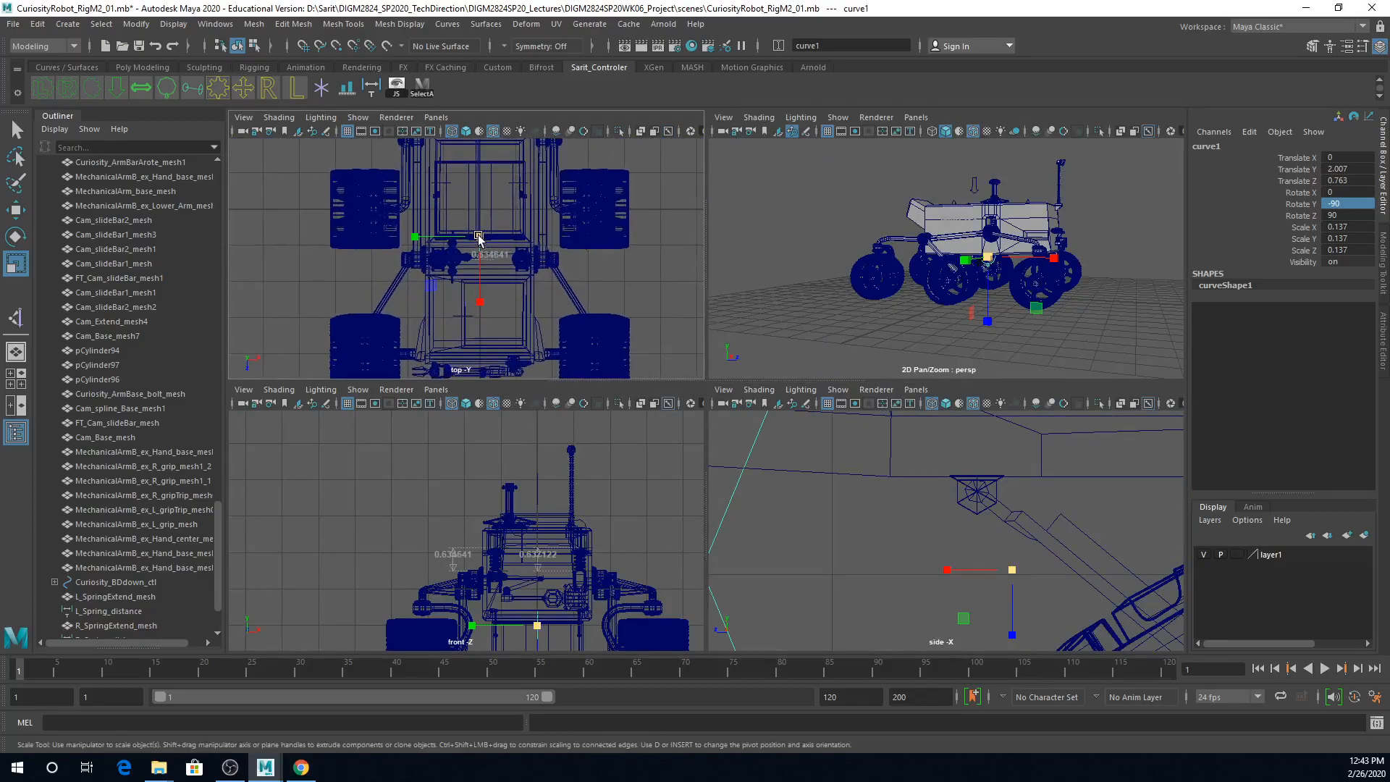
pyautogui.press('w')
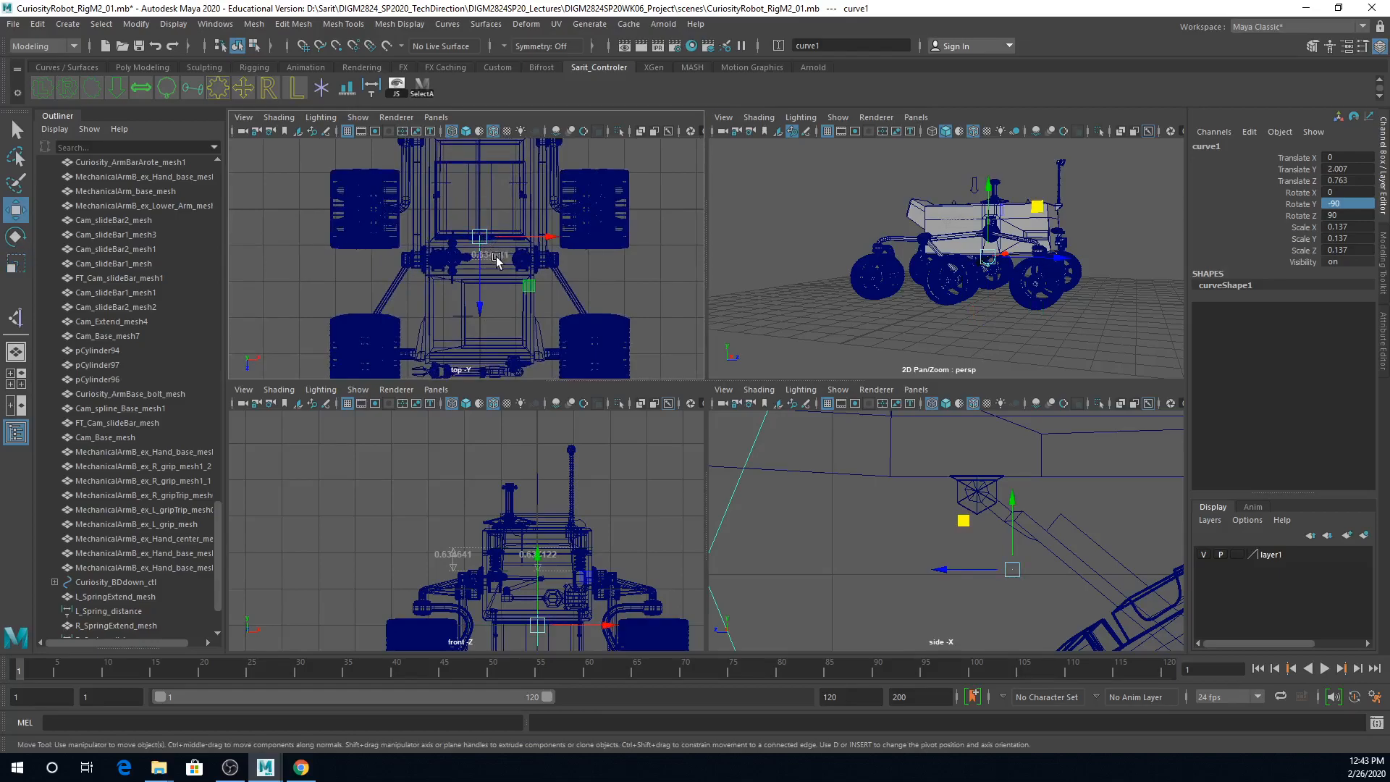
pyautogui.press('space')
pyautogui.keyDown('alt'); pyautogui.moveTo(837, 501); pyautogui.dragTo(1203, 562, button='right'); pyautogui.keyUp('alt')
pyautogui.keyDown('alt'); pyautogui.moveTo(963, 538); pyautogui.dragTo(947, 561, button='middle'); pyautogui.keyUp('alt')
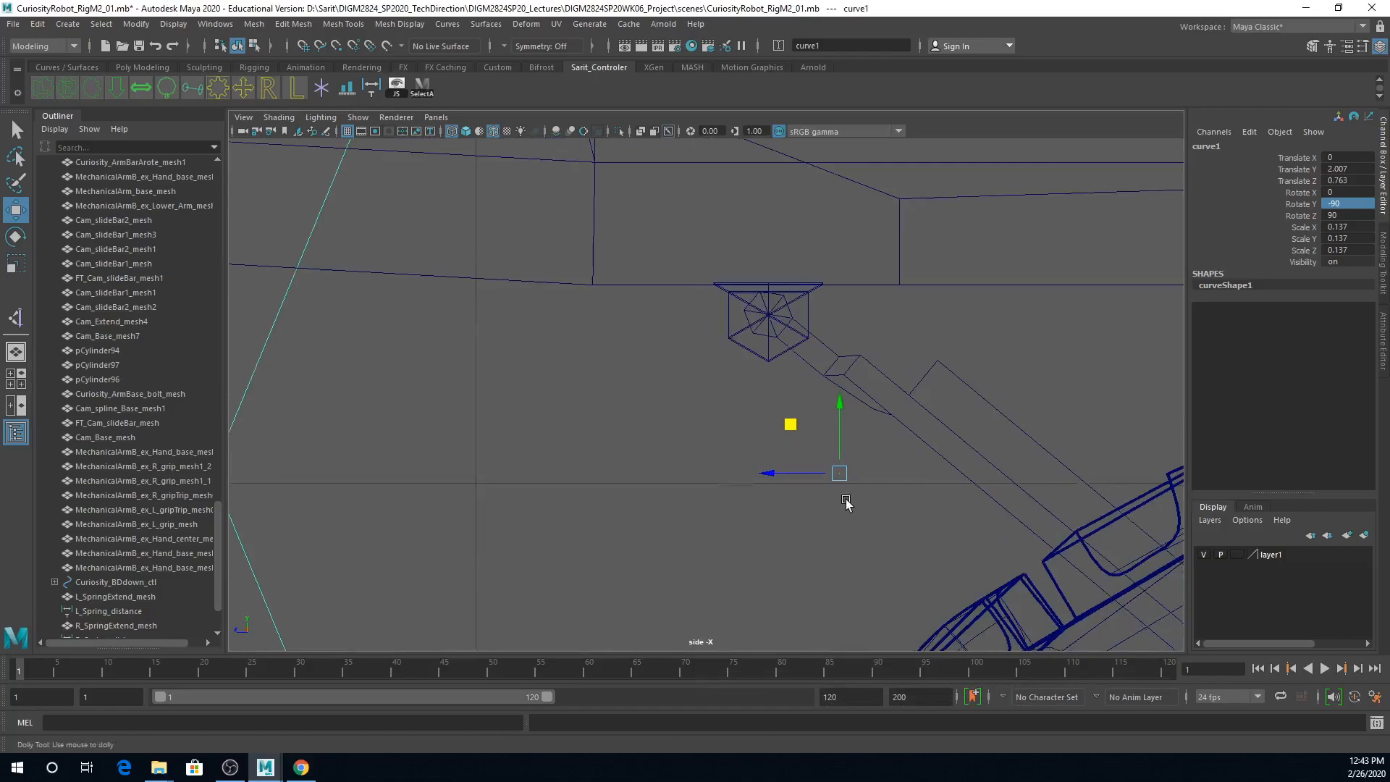
pyautogui.moveTo(920, 553); pyautogui.dragTo(795, 291)
pyautogui.keyDown('alt'); pyautogui.moveTo(794, 291); pyautogui.dragTo(1150, 323, button='right'); pyautogui.keyUp('alt')
pyautogui.keyDown('alt'); pyautogui.moveTo(1006, 360); pyautogui.dragTo(843, 590, button='middle'); pyautogui.keyUp('alt')
pyautogui.keyDown('alt'); pyautogui.moveTo(879, 539); pyautogui.dragTo(1054, 406, button='right'); pyautogui.keyUp('alt')
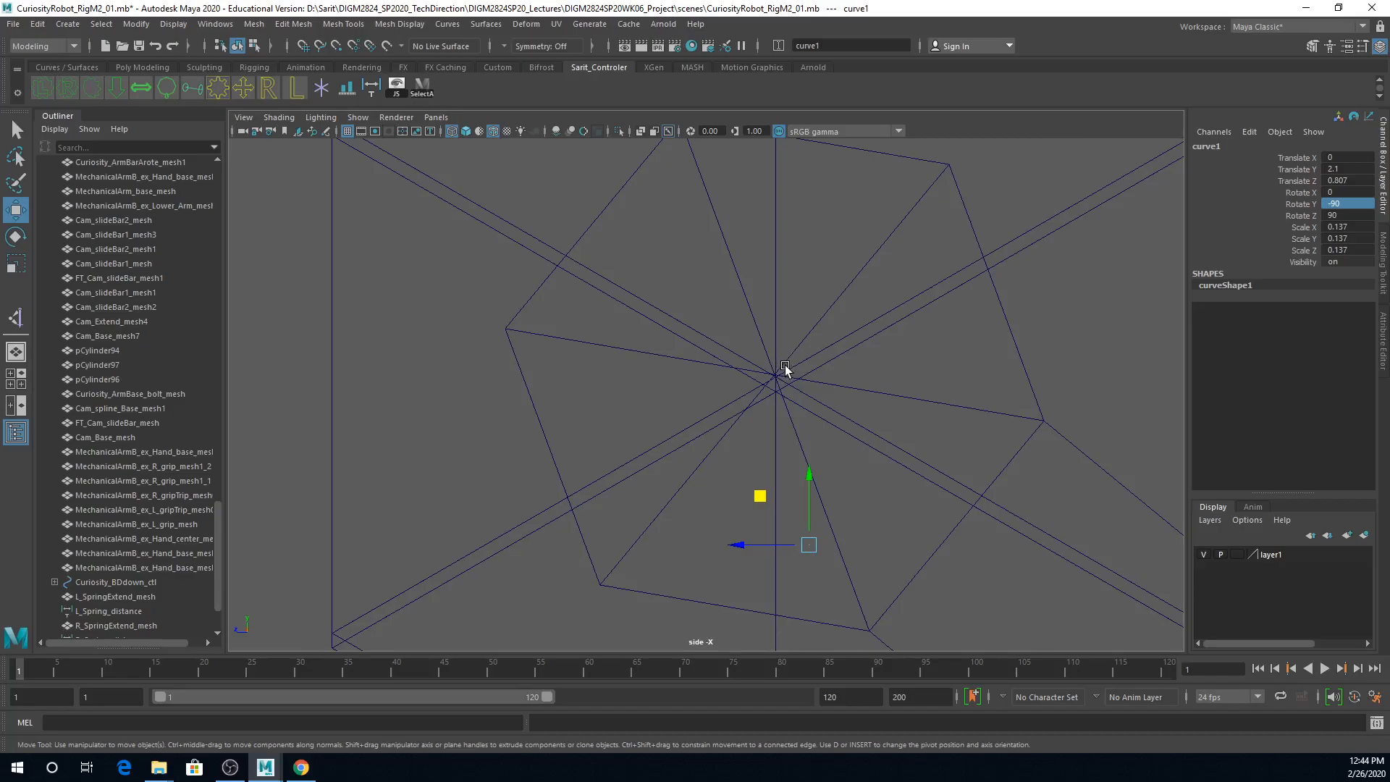
# Step: Snap the control curve to the hinge's centre vertex in the side view
pyautogui.press('d')
pyautogui.press('v')
pyautogui.click(763, 495)
pyautogui.moveTo(759, 496); pyautogui.dragTo(764, 340)
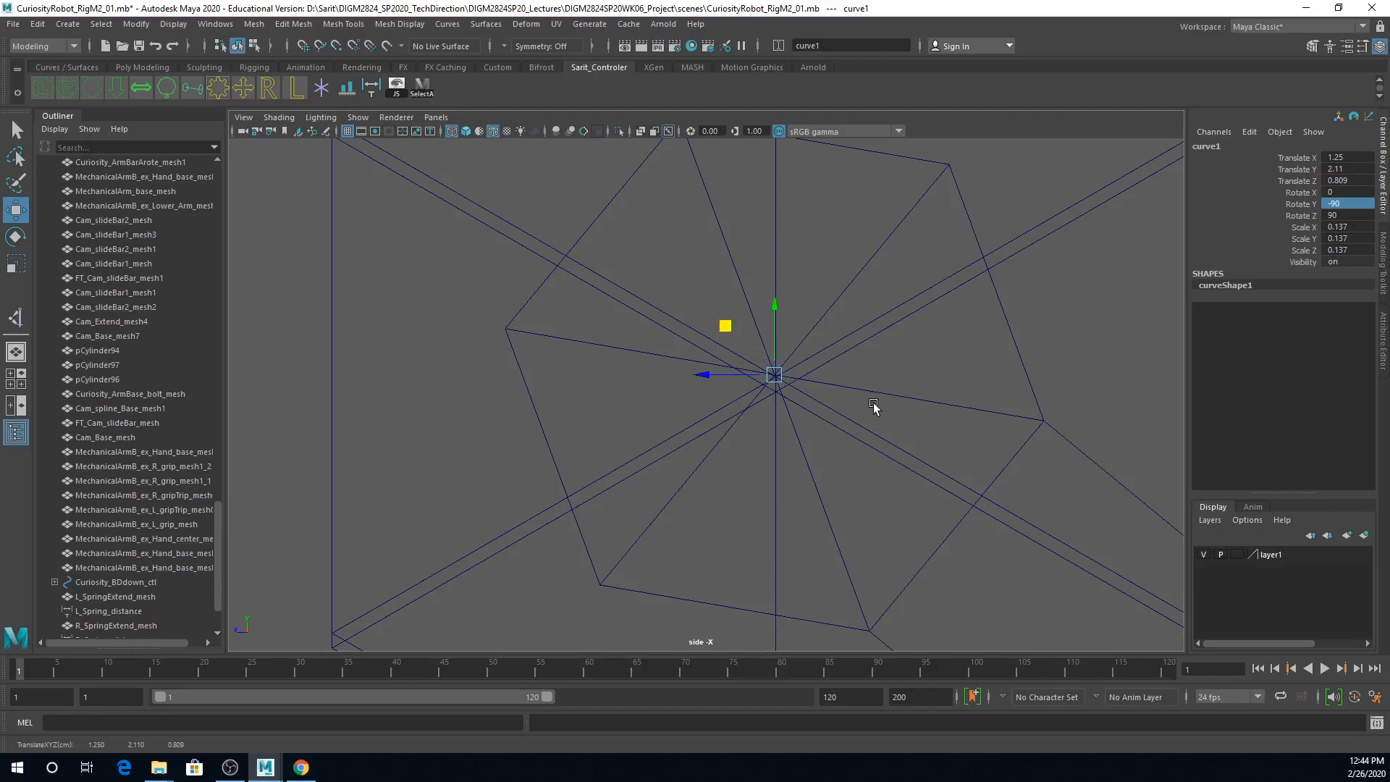
# Step: Move the control curve along X to the hatch's centre in the front view, at about 0.003, and check it in all four views
pyautogui.press('space')
pyautogui.keyDown('alt'); pyautogui.moveTo(982, 328); pyautogui.dragTo(872, 326); pyautogui.keyUp('alt')
pyautogui.keyDown('alt'); pyautogui.moveTo(873, 326); pyautogui.dragTo(1042, 347, button='right'); pyautogui.keyUp('alt')
pyautogui.keyDown('alt'); pyautogui.moveTo(1043, 347); pyautogui.dragTo(1060, 314); pyautogui.keyUp('alt')
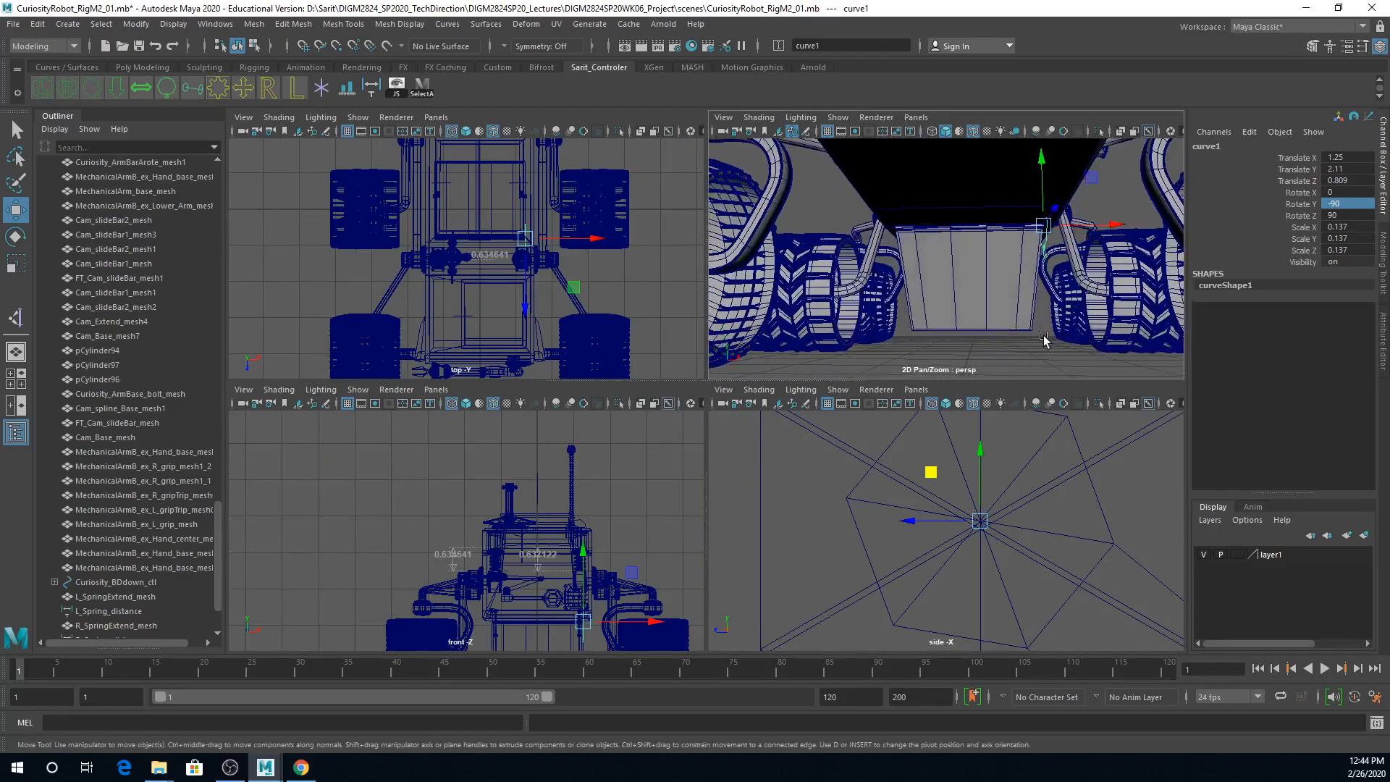
pyautogui.press('space')
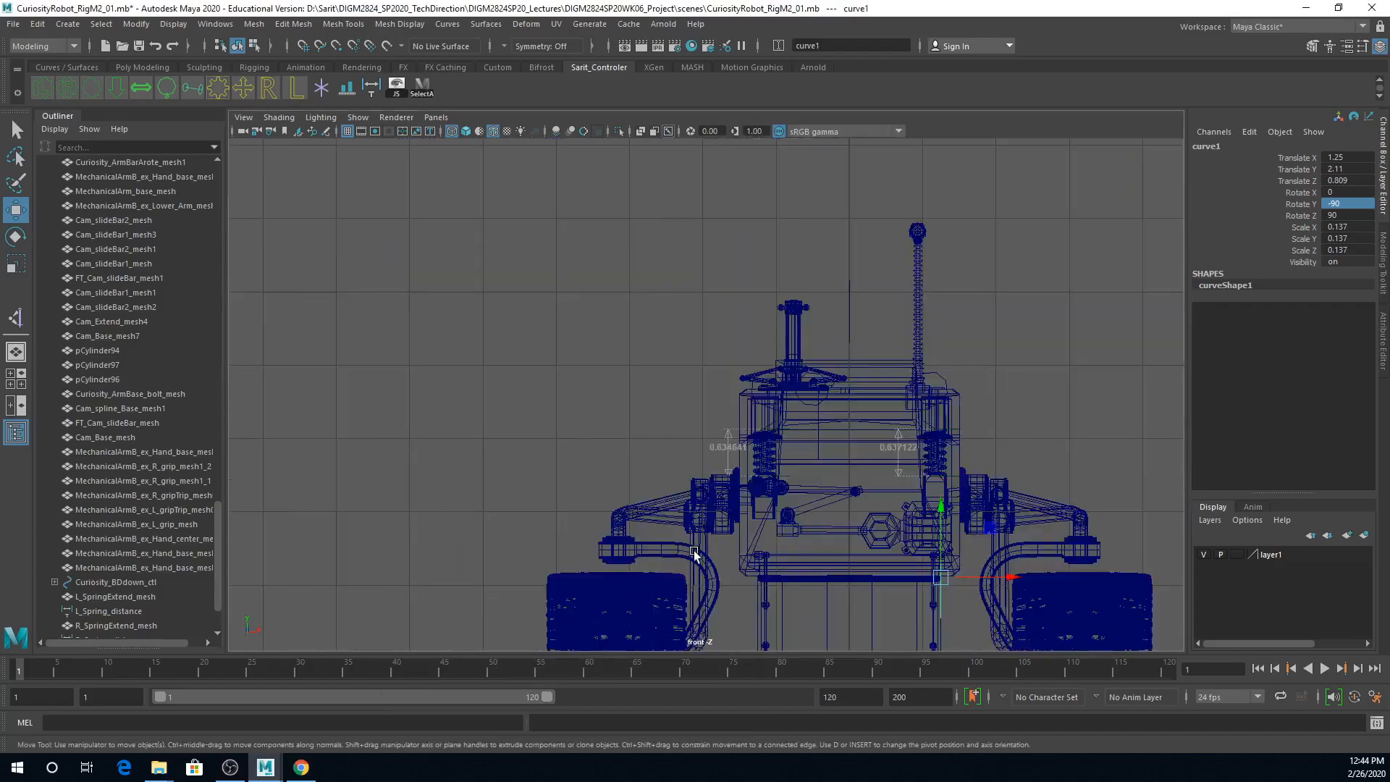
pyautogui.scroll(5, 823, 332)
pyautogui.keyDown('alt'); pyautogui.moveTo(822, 332); pyautogui.dragTo(1062, 473, button='right'); pyautogui.keyUp('alt')
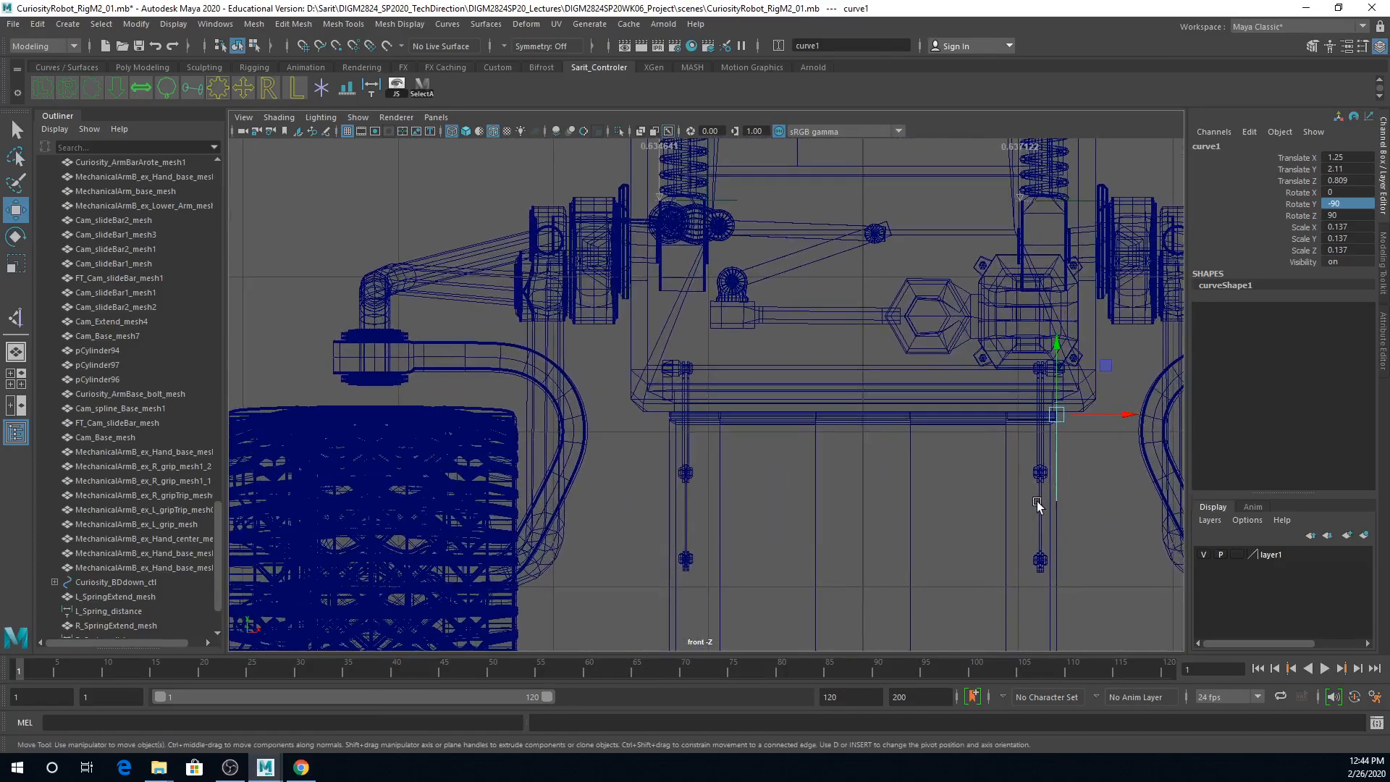
pyautogui.keyDown('alt'); pyautogui.moveTo(1036, 503); pyautogui.dragTo(971, 493, button='middle'); pyautogui.keyUp('alt')
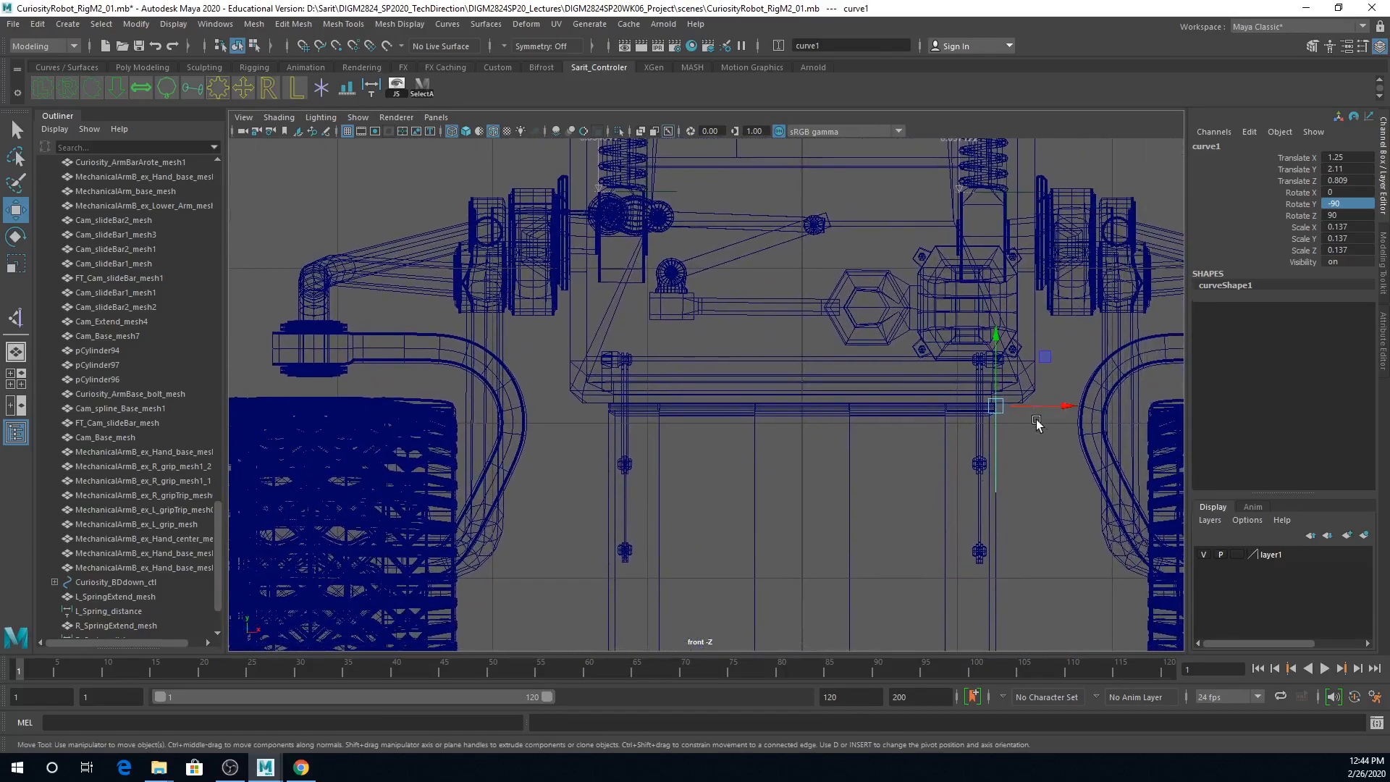
pyautogui.moveTo(1069, 405); pyautogui.dragTo(879, 425)
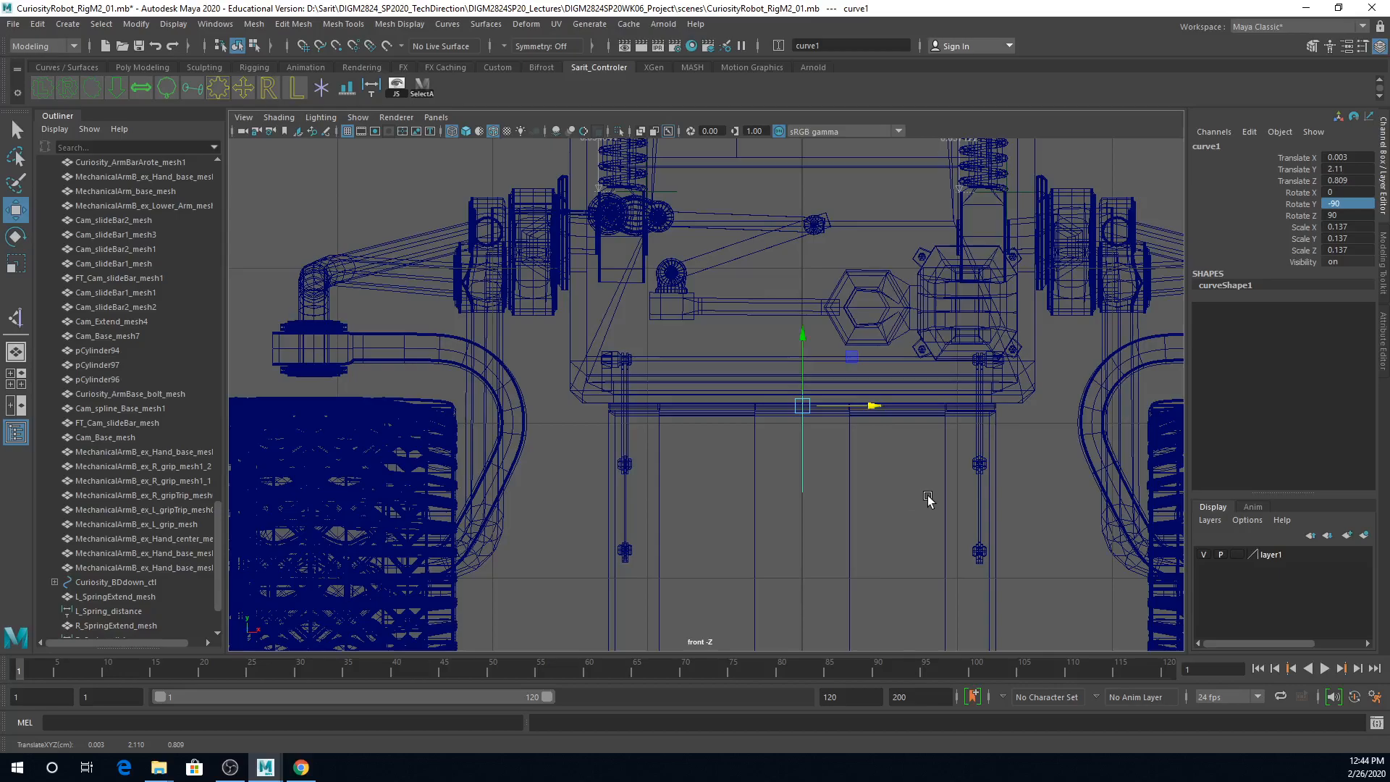
pyautogui.scroll(-4, 933, 499)
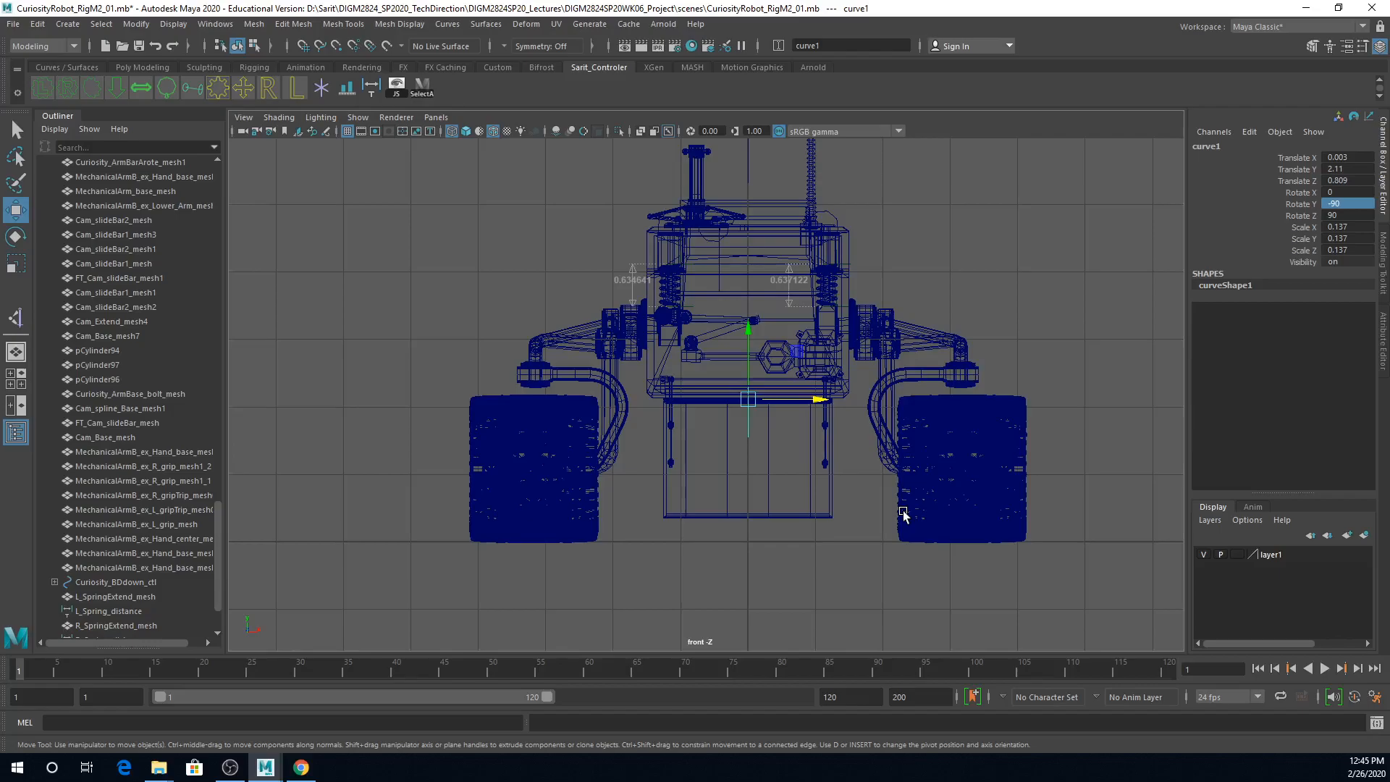
pyautogui.scroll(5, 909, 574)
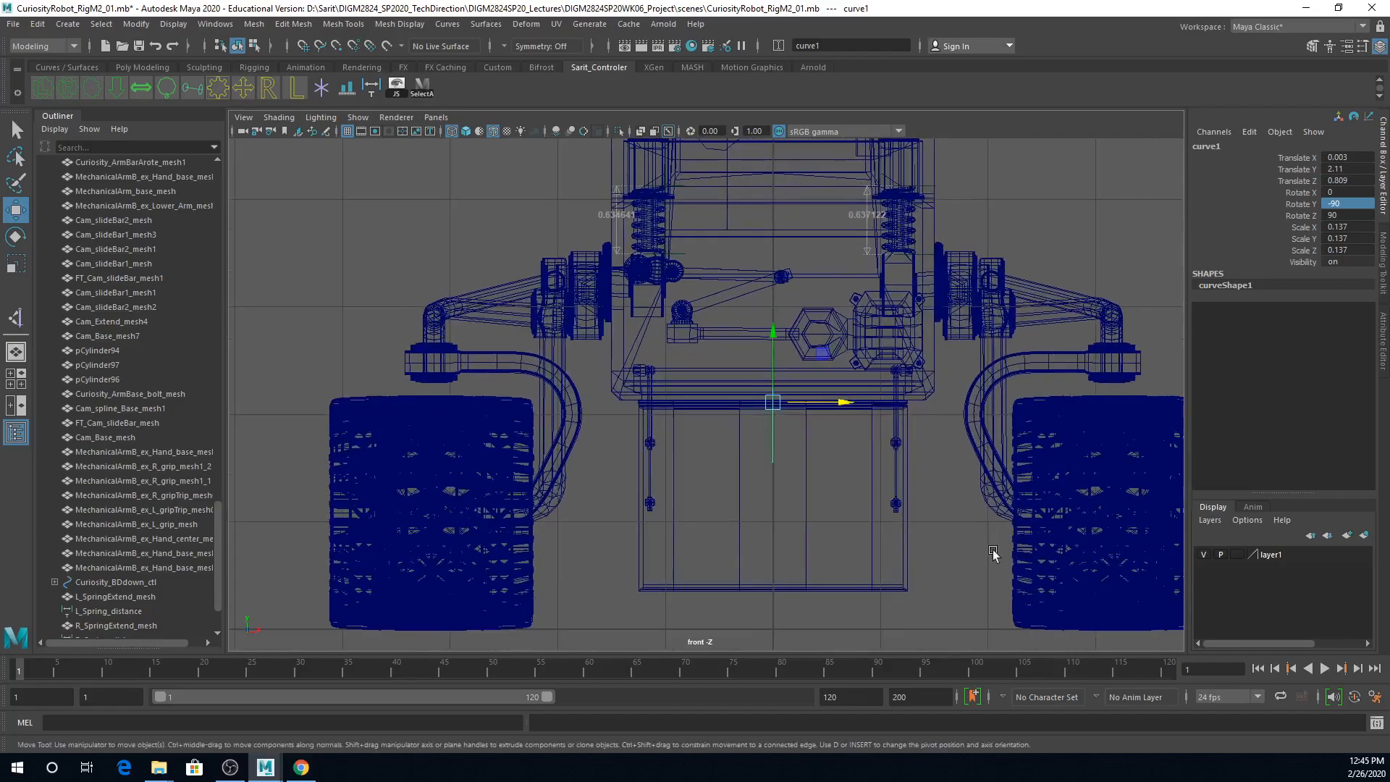
pyautogui.press('space')
pyautogui.scroll(-5, 920, 568)
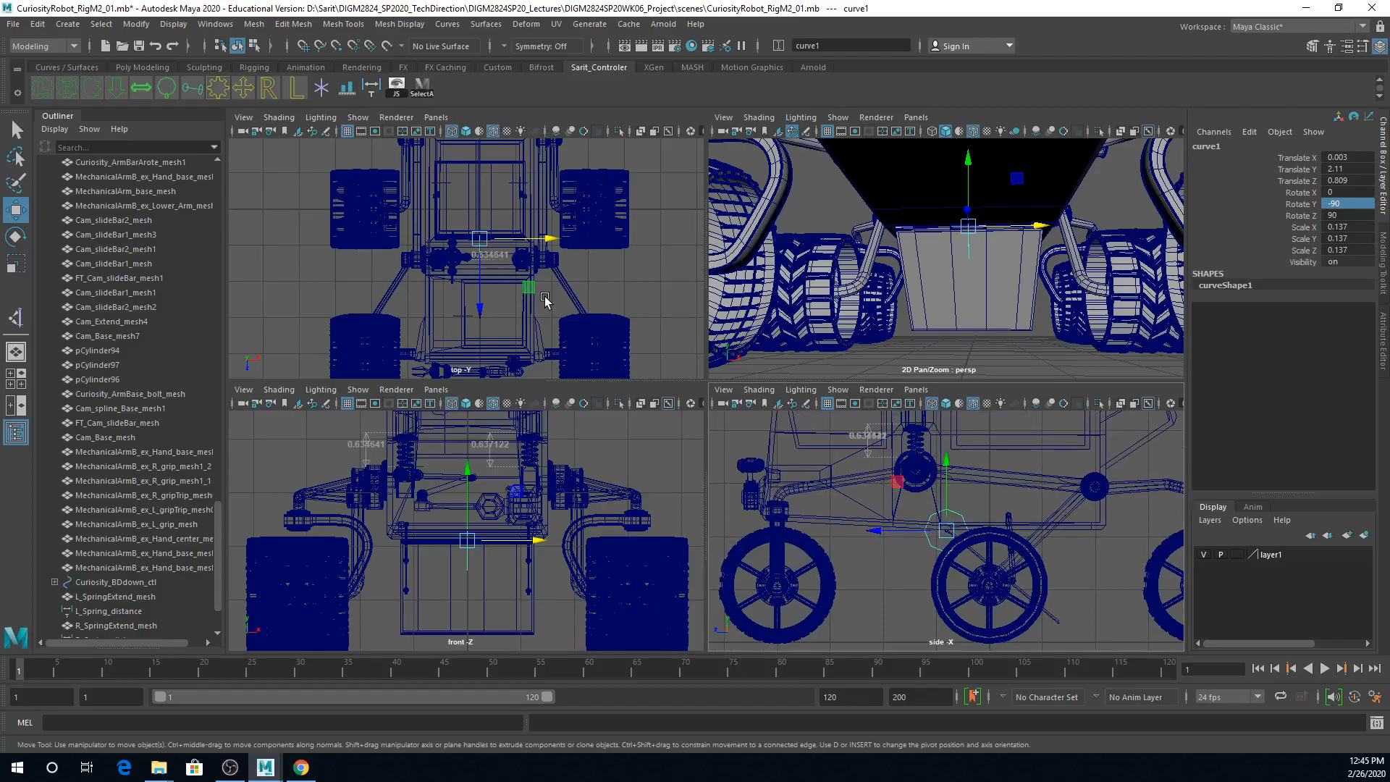
# Step: Save the scene as a new version named CuriosityRobot_RigM2_02.mb, accepting the student version notice
pyautogui.scroll(-3, 472, 306)
pyautogui.scroll(-1, 472, 306)
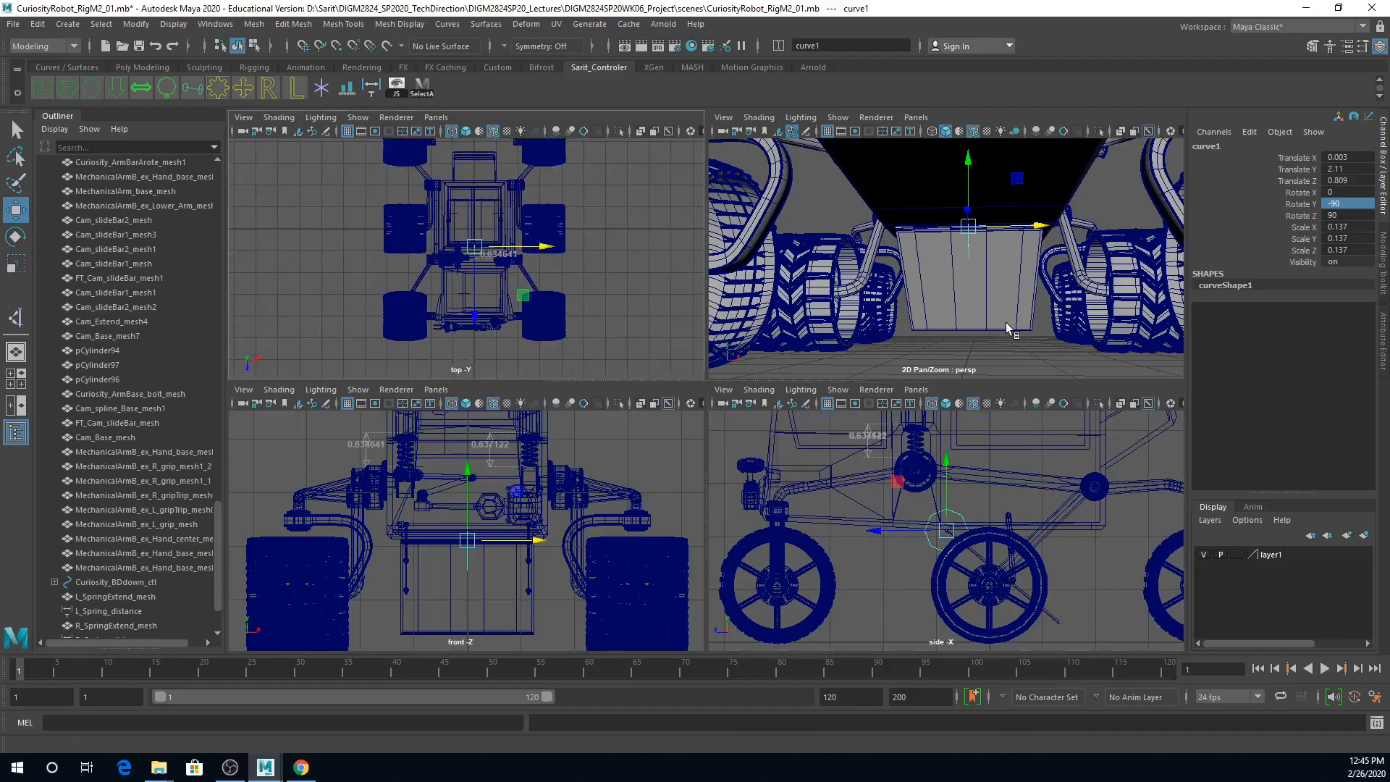
pyautogui.moveTo(1025, 312)
pyautogui.keyDown('alt'); pyautogui.mouseDown()
pyautogui.moveTo(989, 285)
pyautogui.moveTo(1036, 296)
pyautogui.mouseUp(); pyautogui.keyUp('alt')
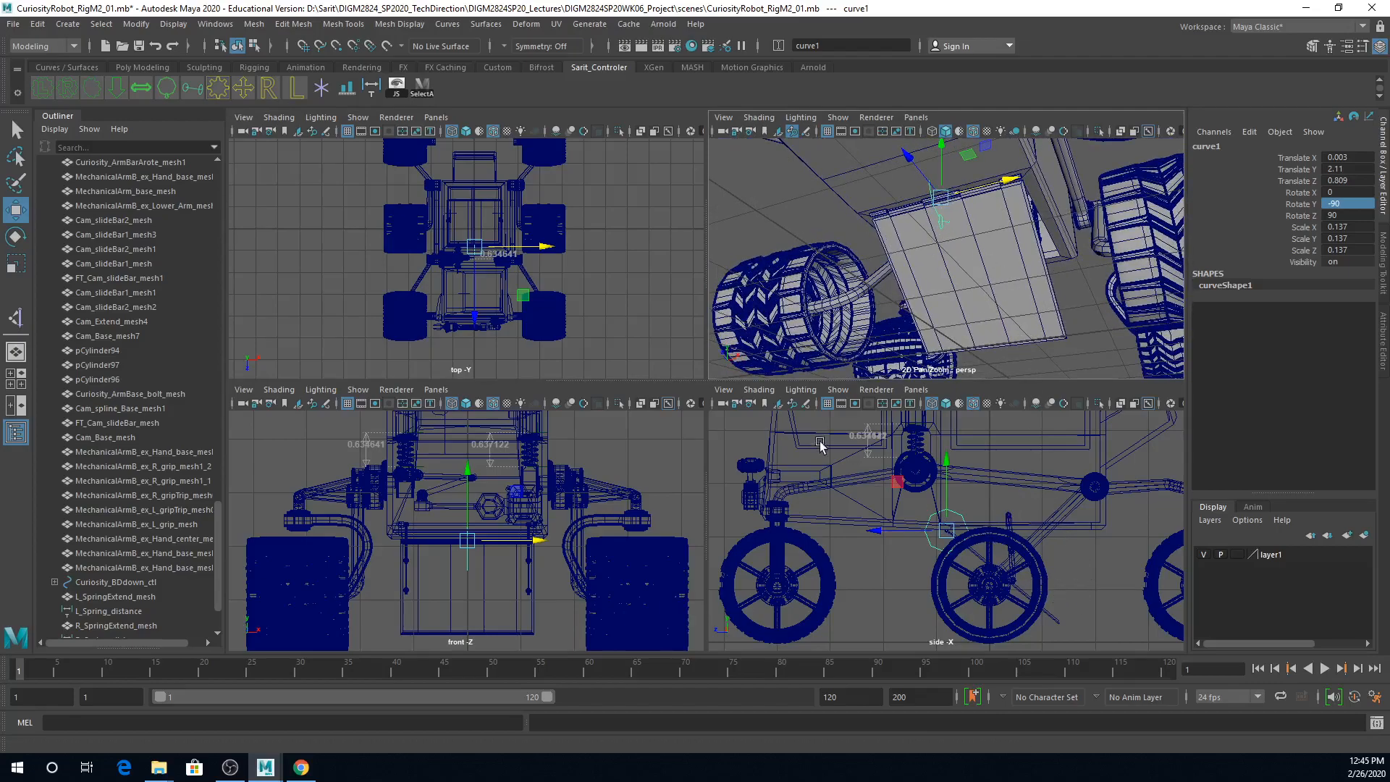
pyautogui.click(13, 24)
pyautogui.click(43, 99)
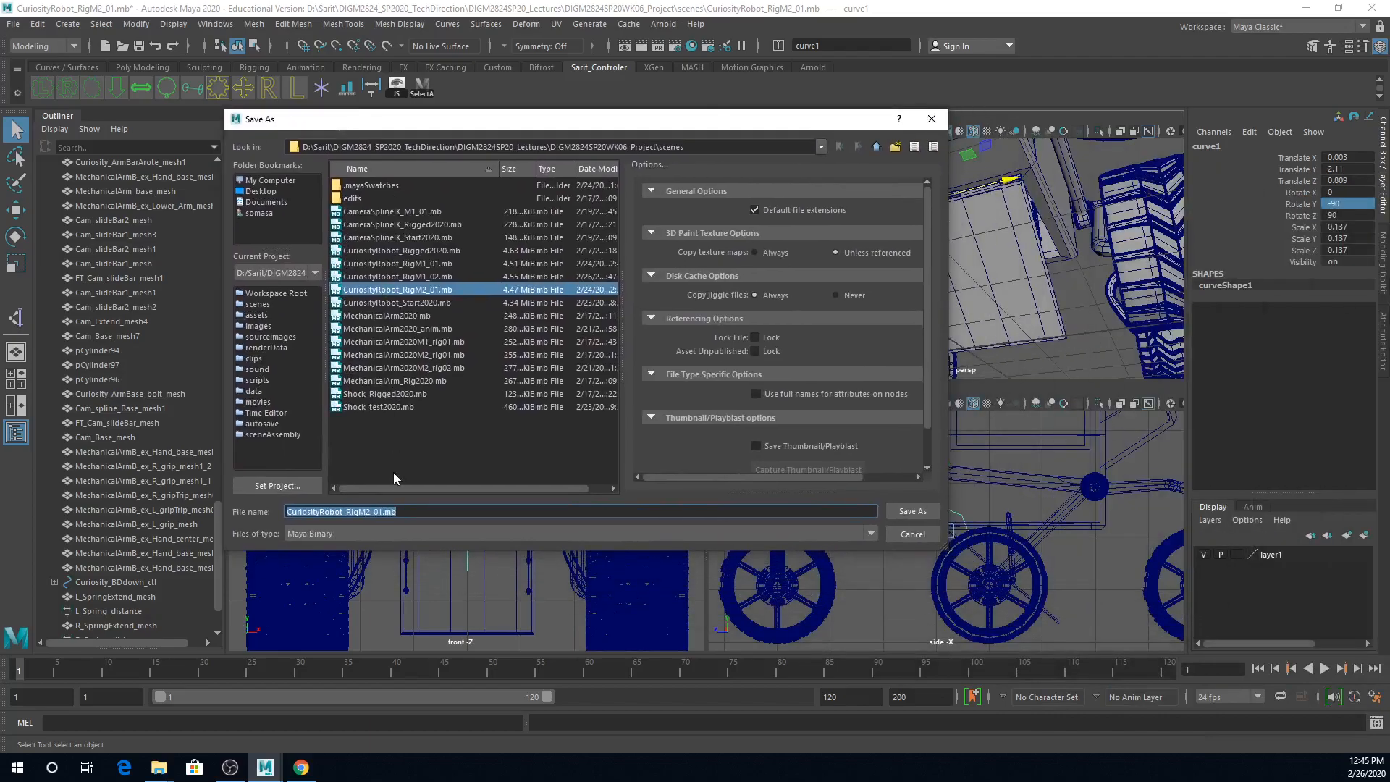
pyautogui.click(383, 513)
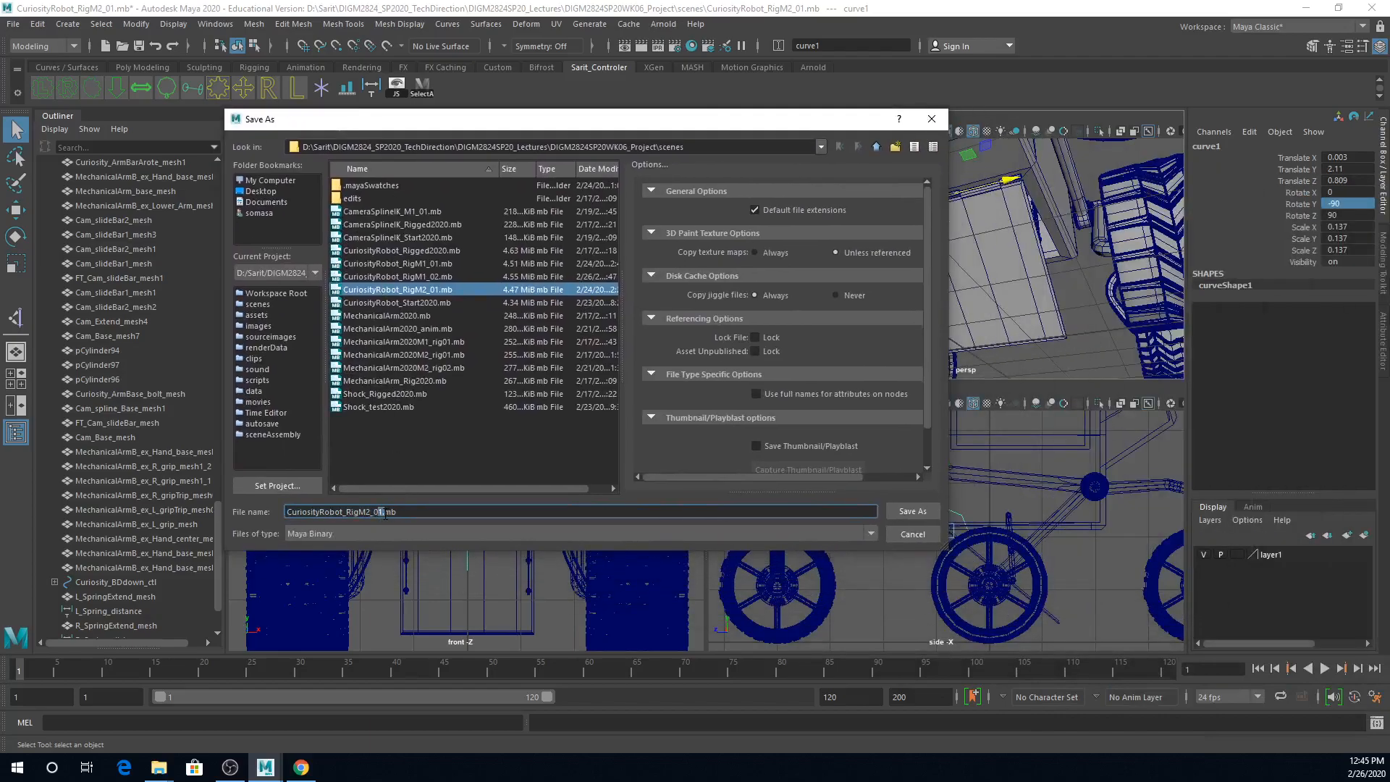
pyautogui.write('2')
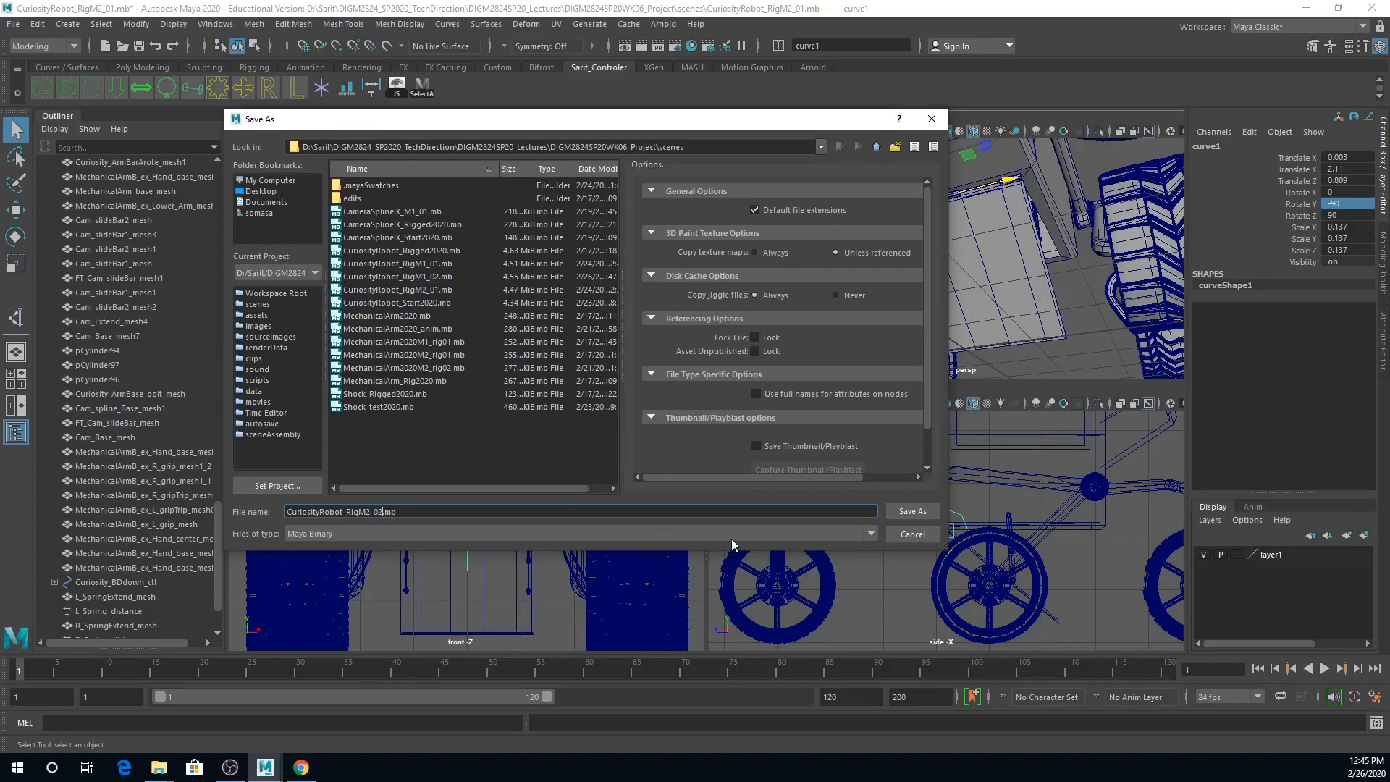
pyautogui.press('Return')
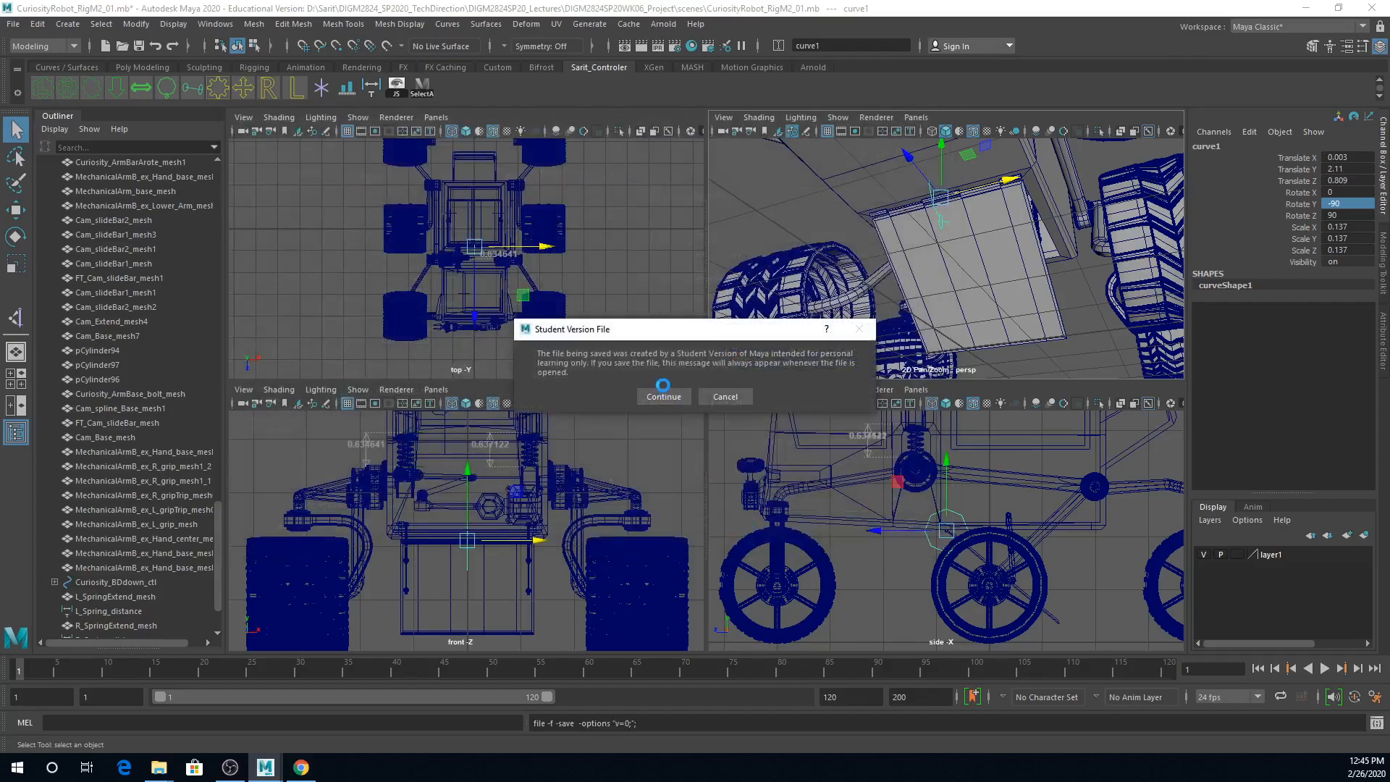
pyautogui.click(664, 396)
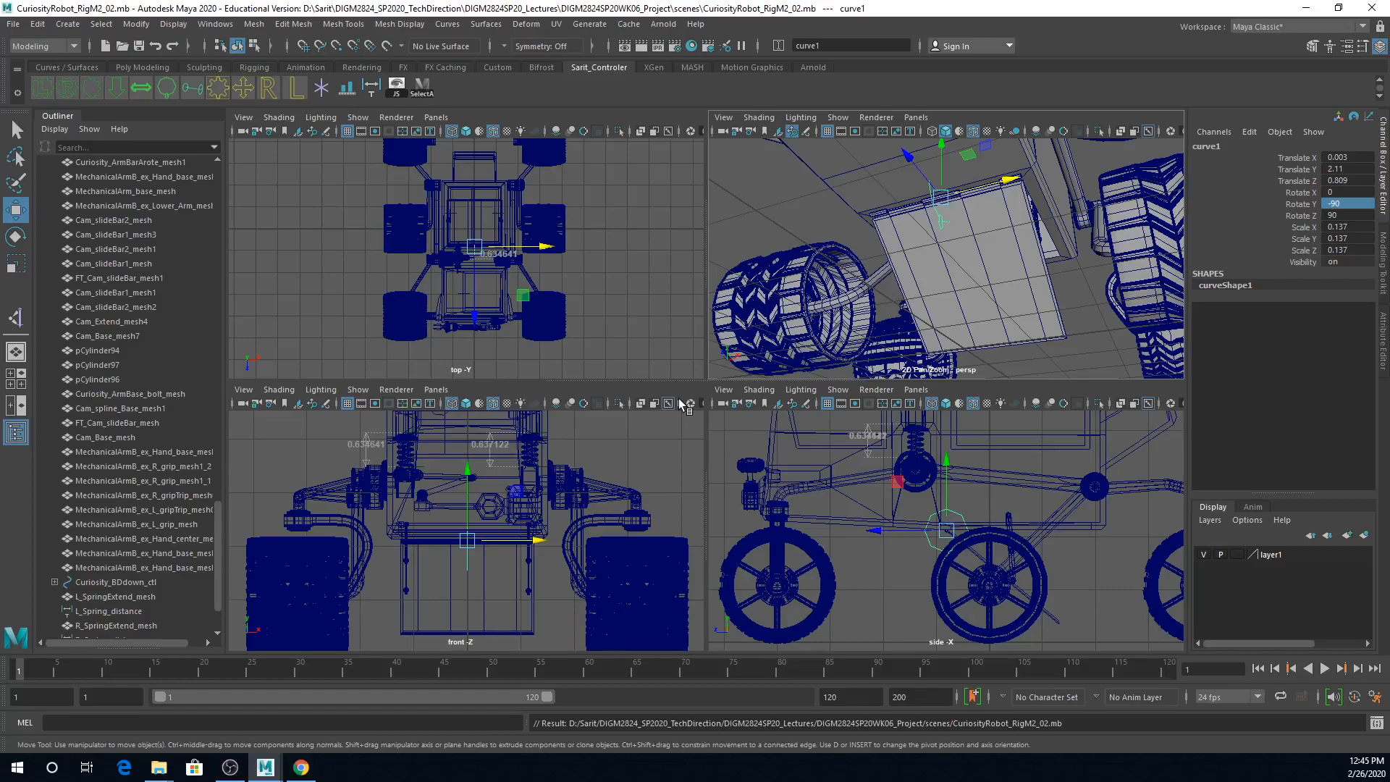
# Step: Rename the hatch control curve to curiosity_bm_hitch_ctl
pyautogui.click(1220, 149)
pyautogui.doubleClick(1219, 150)
pyautogui.moveTo(1207, 148); pyautogui.dragTo(1316, 145)
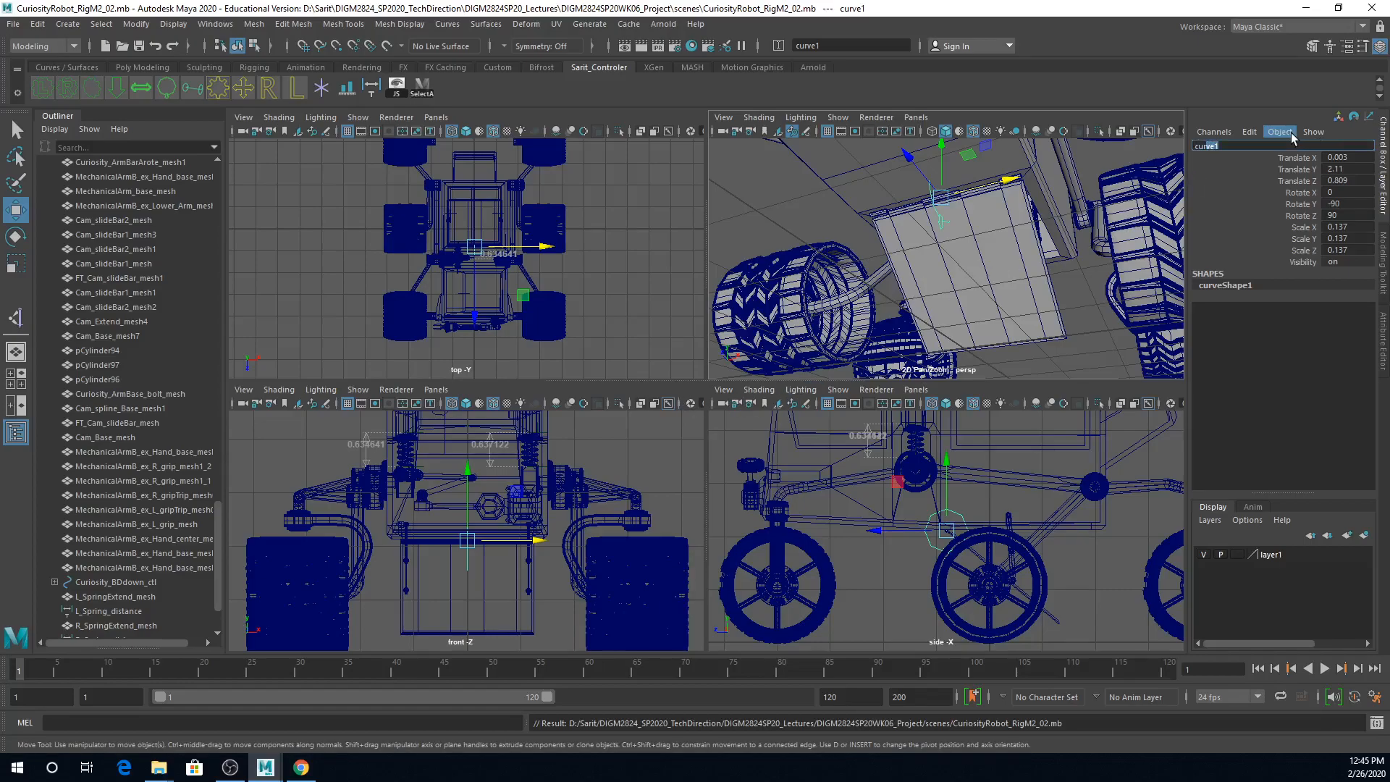
pyautogui.write('iosity_bm_hitch_ctl')
pyautogui.press('Return')
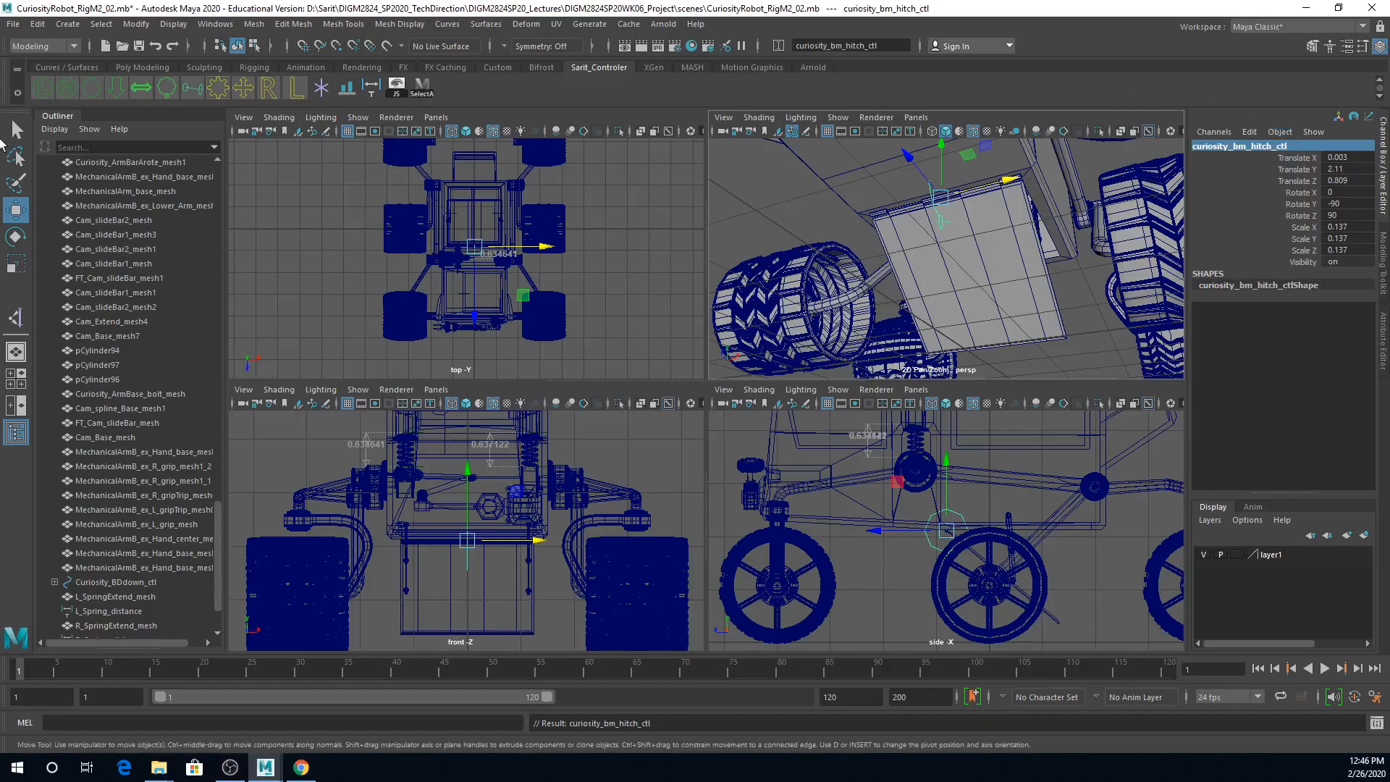
# Step: Freeze the transformations of the hatch control curve
pyautogui.click(215, 24)
pyautogui.click(136, 24)
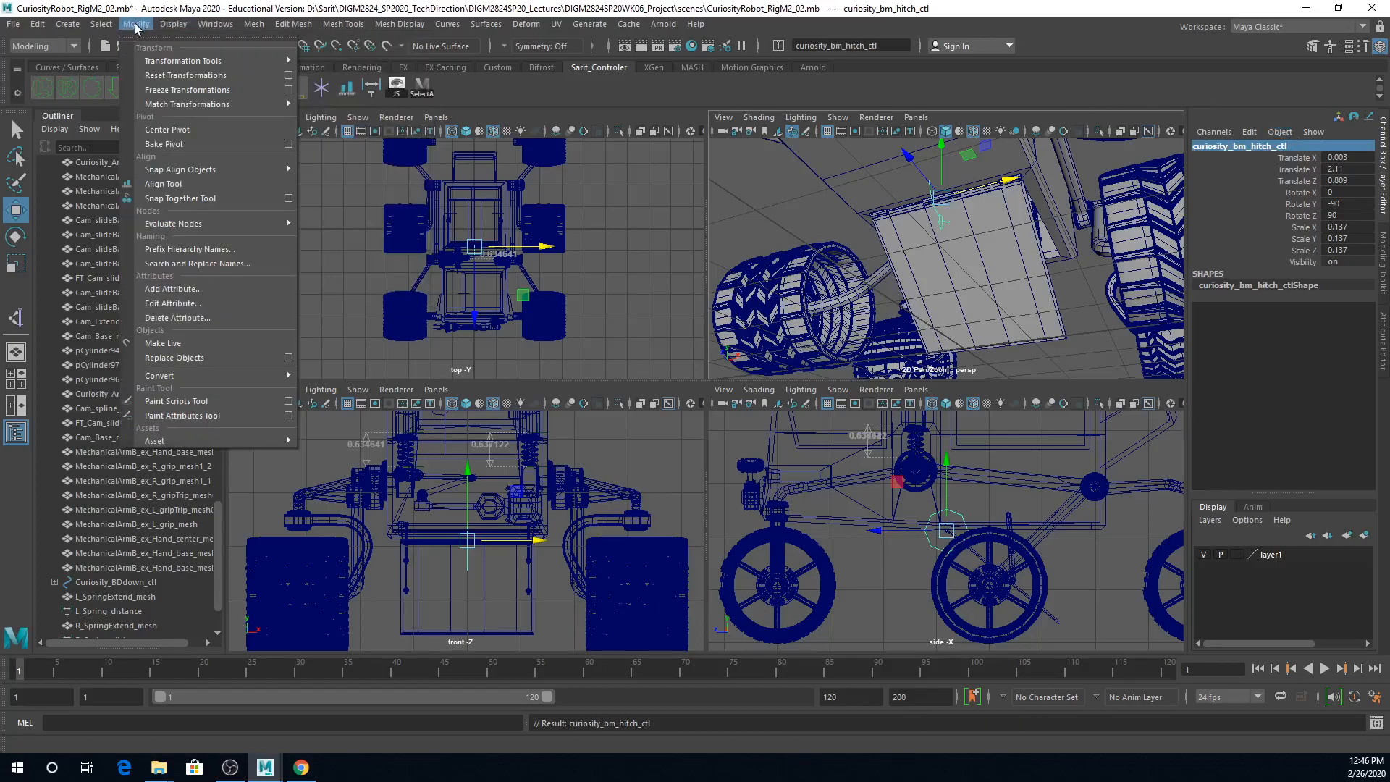
pyautogui.click(155, 90)
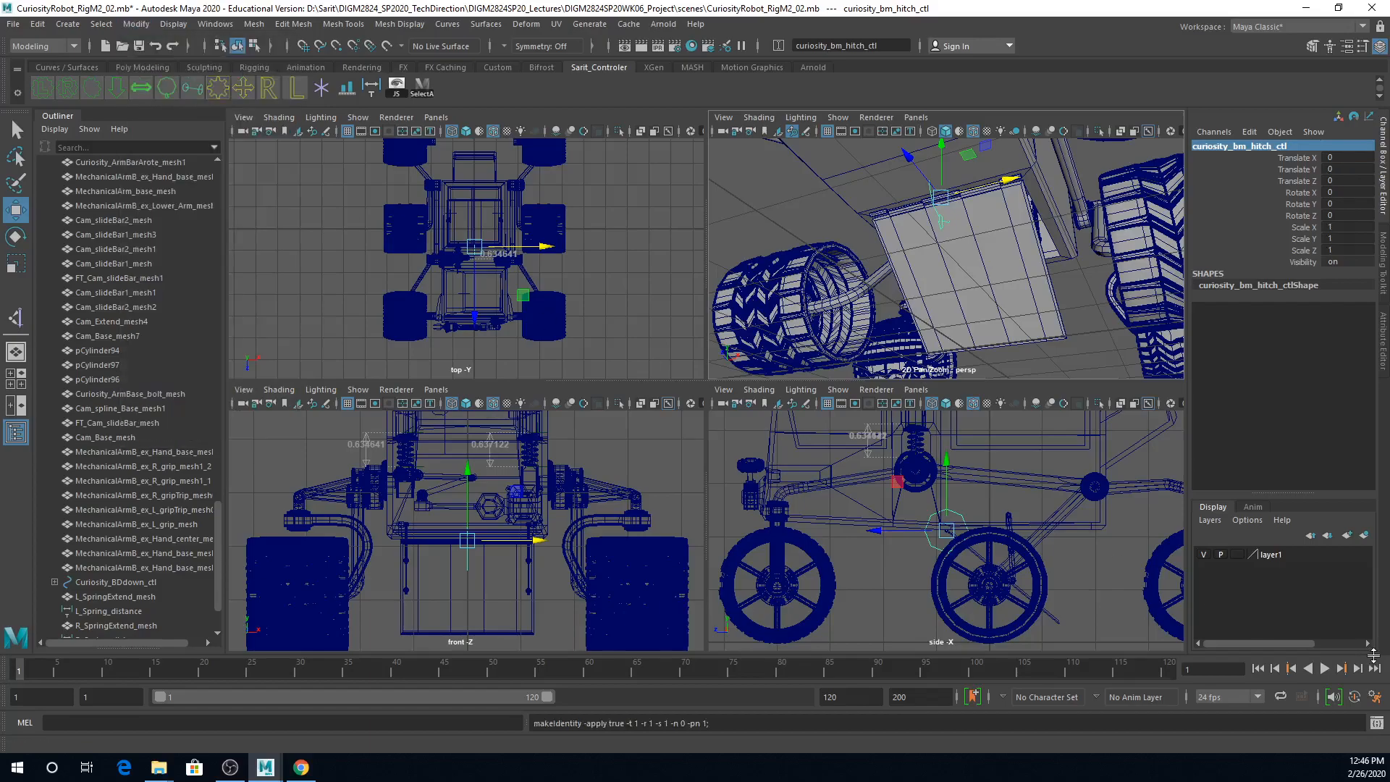
# Step: Rename the rover's underside hatch mesh to Curiosity_BM_Hatch_mesh
pyautogui.keyDown('alt'); pyautogui.moveTo(1070, 576); pyautogui.dragTo(1033, 452, button='middle'); pyautogui.keyUp('alt')
pyautogui.keyDown('alt'); pyautogui.moveTo(1033, 453); pyautogui.dragTo(1119, 487, button='right'); pyautogui.keyUp('alt')
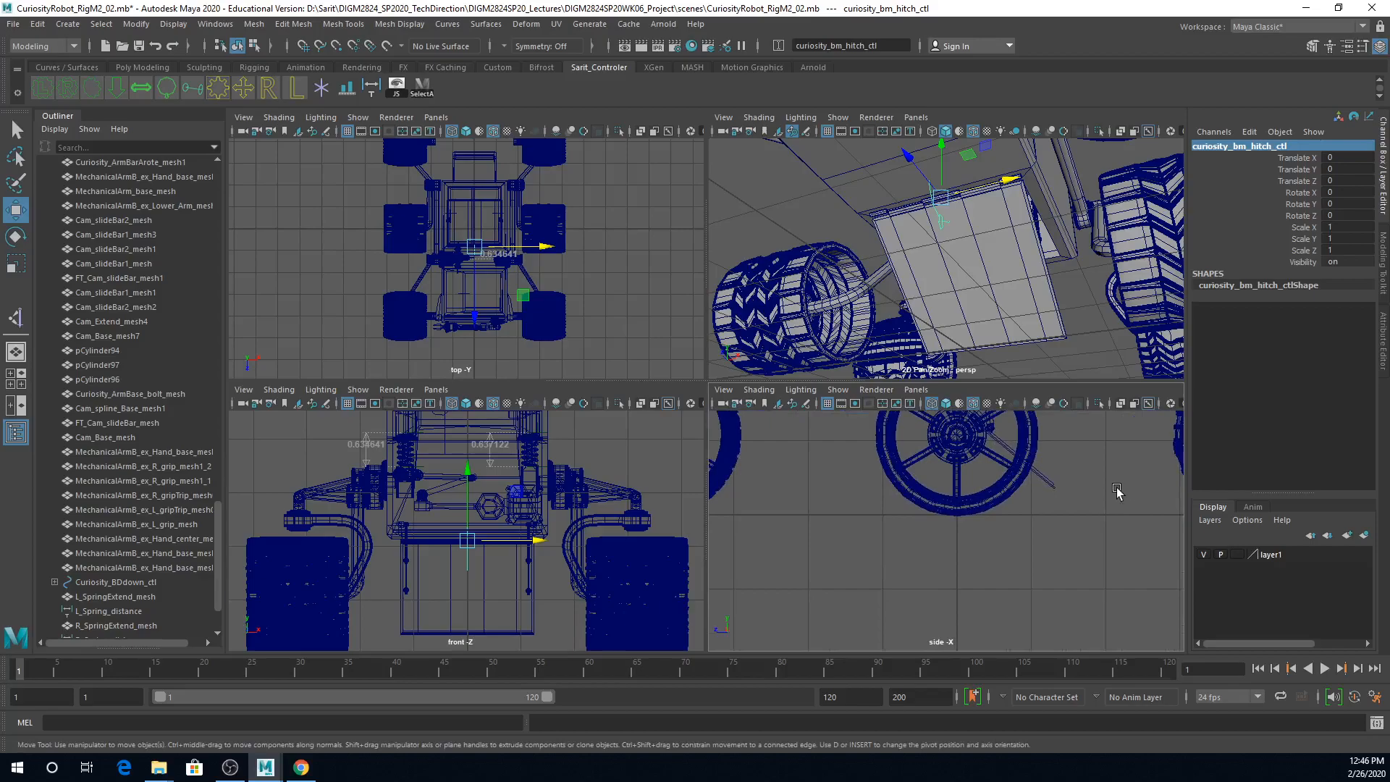
pyautogui.keyDown('alt'); pyautogui.moveTo(1119, 487); pyautogui.dragTo(1121, 515, button='middle'); pyautogui.keyUp('alt')
pyautogui.click(1050, 331)
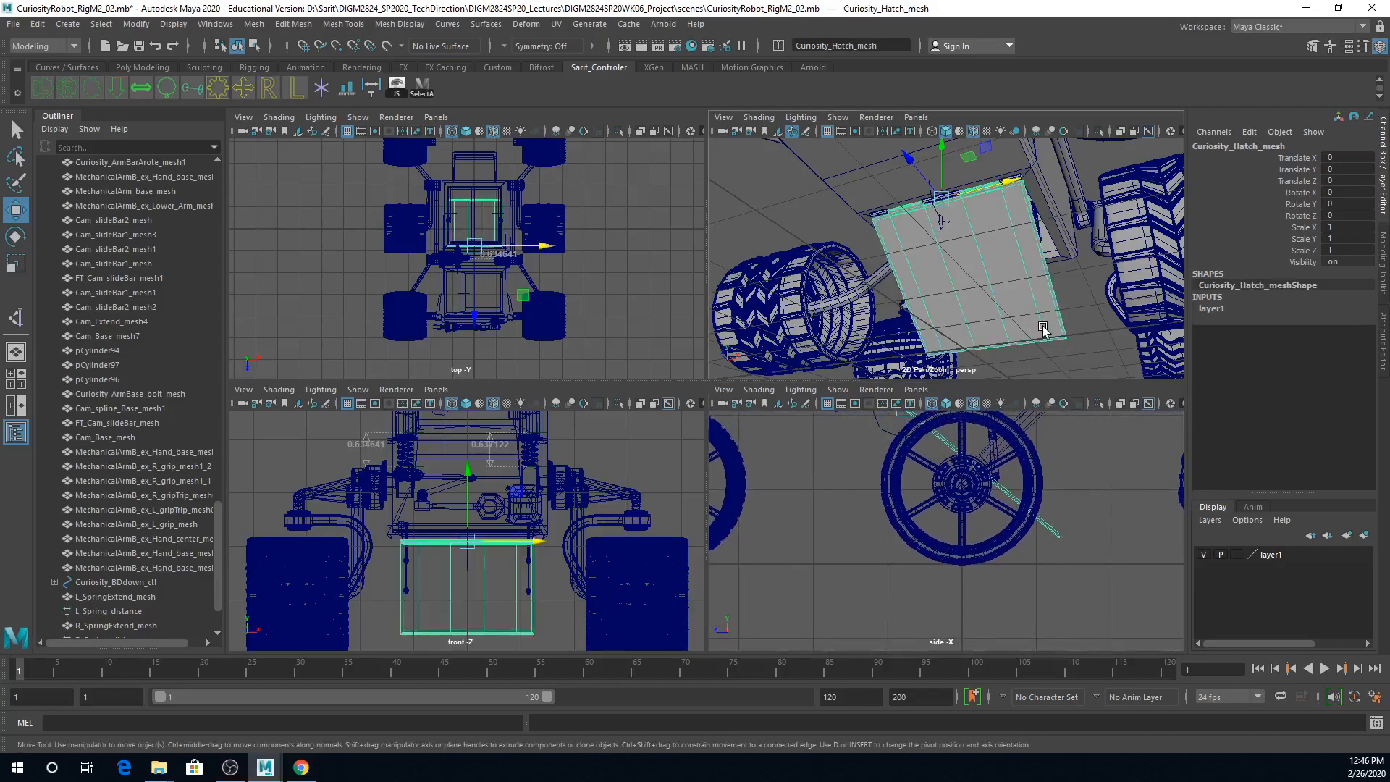
pyautogui.doubleClick(1230, 147)
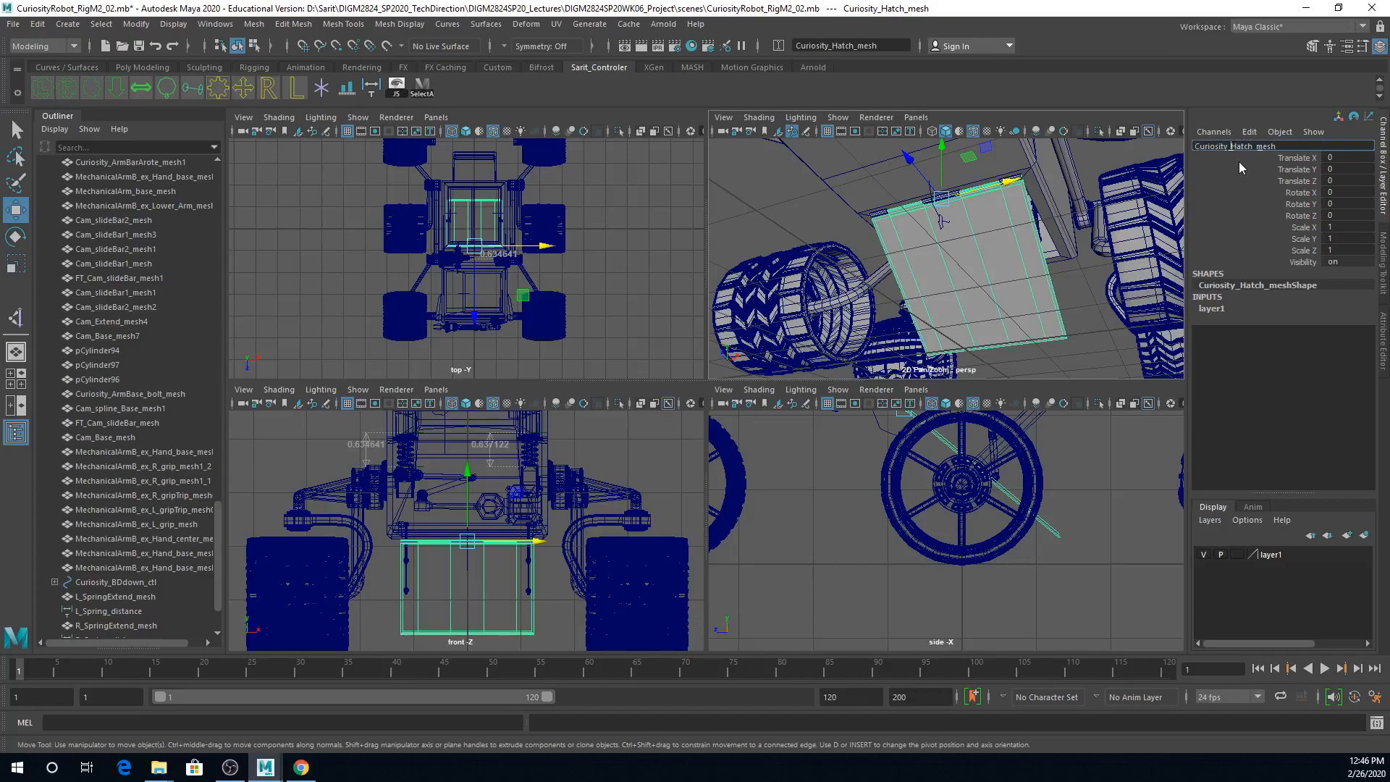
pyautogui.write('BM_')
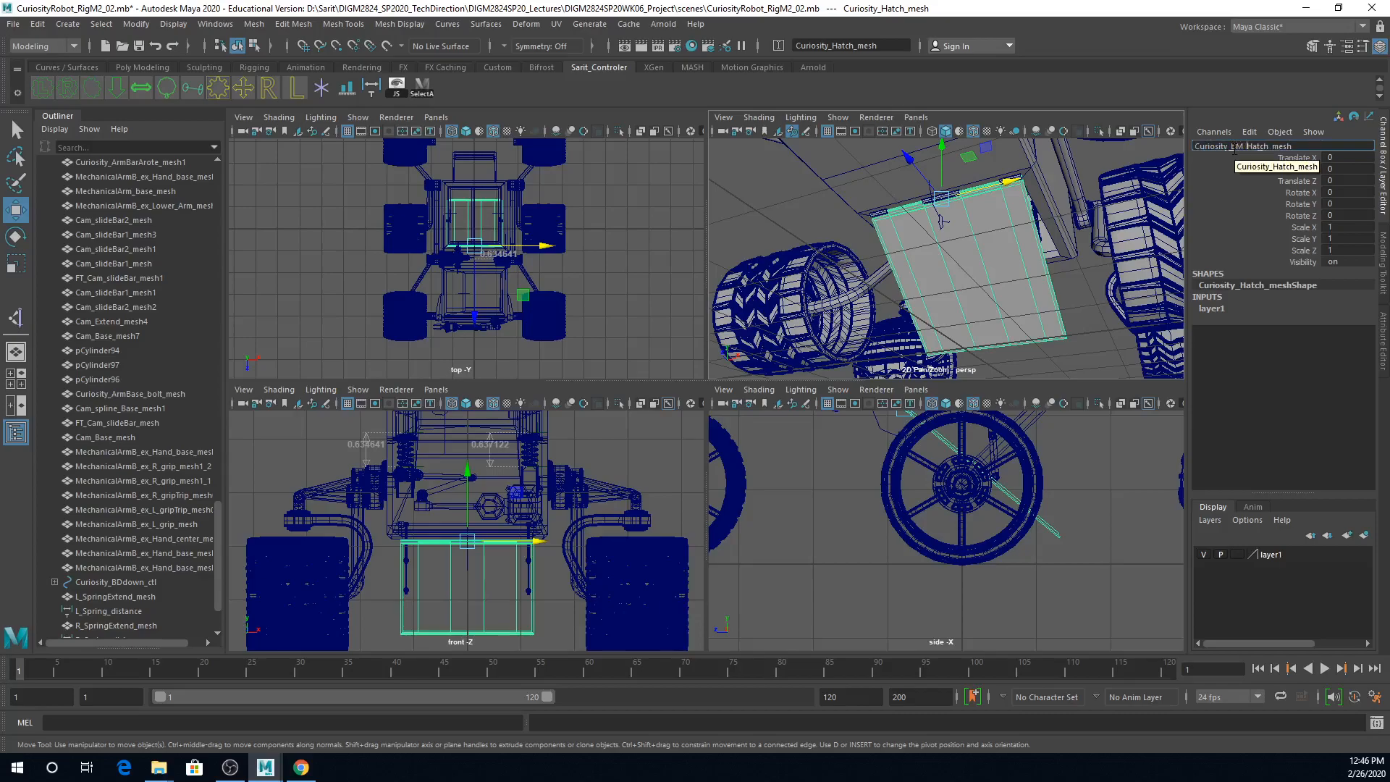
pyautogui.press('Return')
# Step: Parent the hatch mesh to the curiosity_bm_hitch_ctl curve in the perspective view
pyautogui.scroll(-1, 1004, 268)
pyautogui.scroll(2, 1004, 269)
pyautogui.press('q')
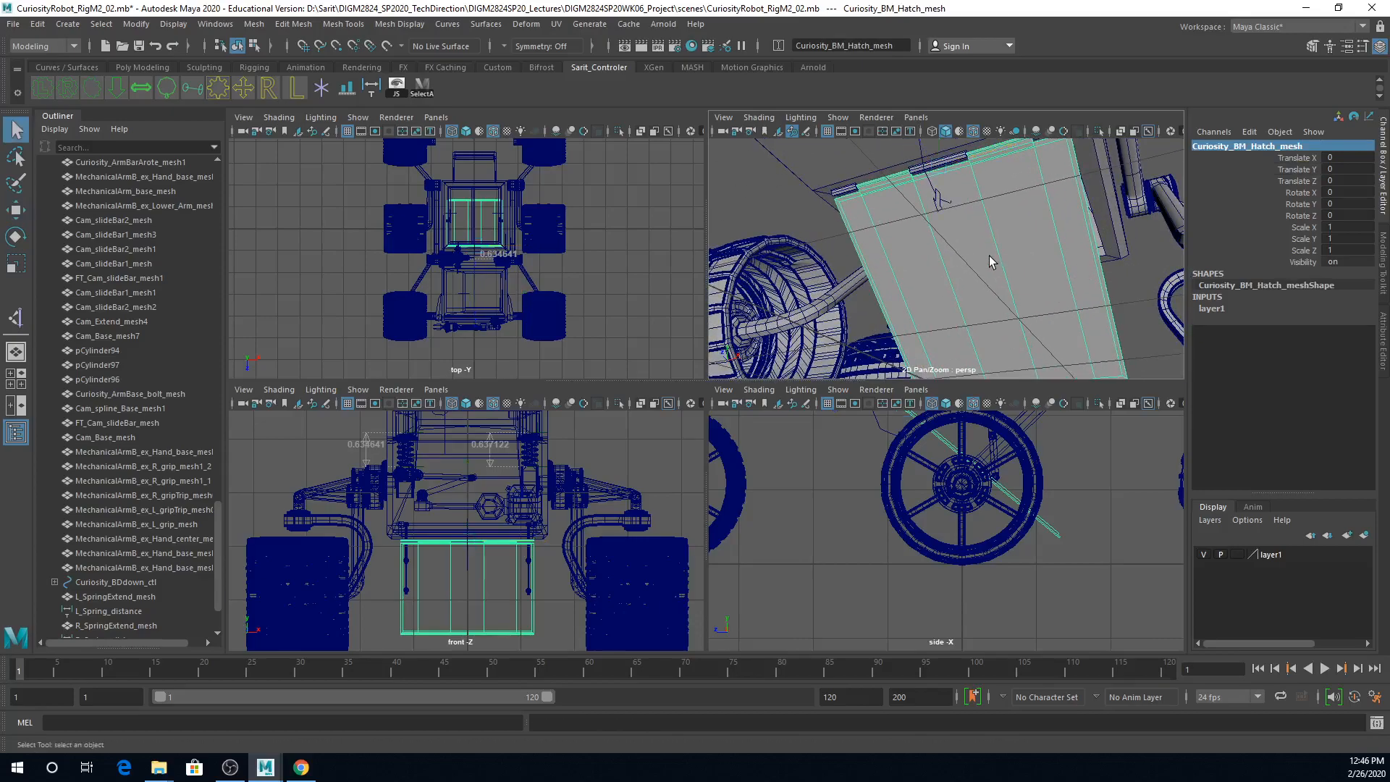
pyautogui.moveTo(953, 214)
pyautogui.keyDown('alt'); pyautogui.mouseDown()
pyautogui.moveTo(878, 226)
pyautogui.moveTo(906, 229)
pyautogui.mouseUp(); pyautogui.keyUp('alt')
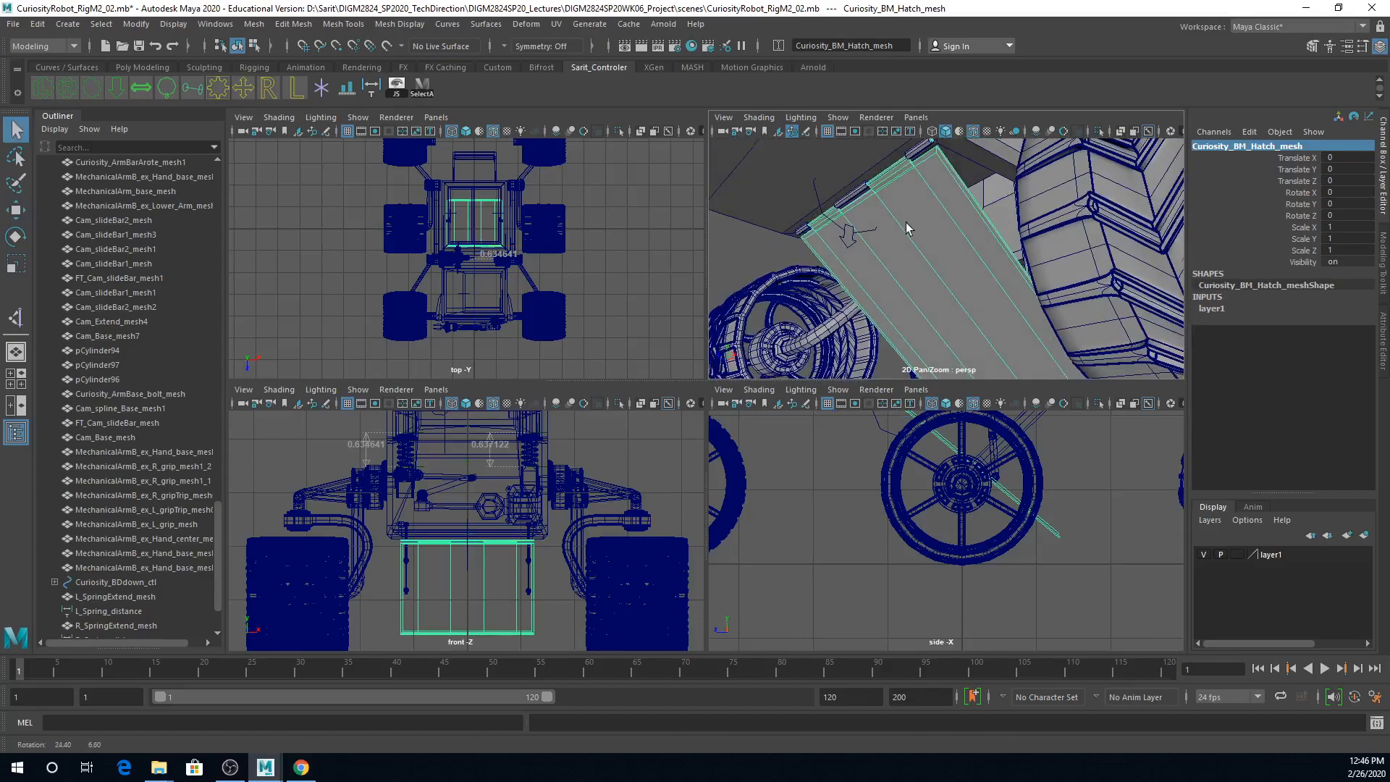
pyautogui.click(846, 232)
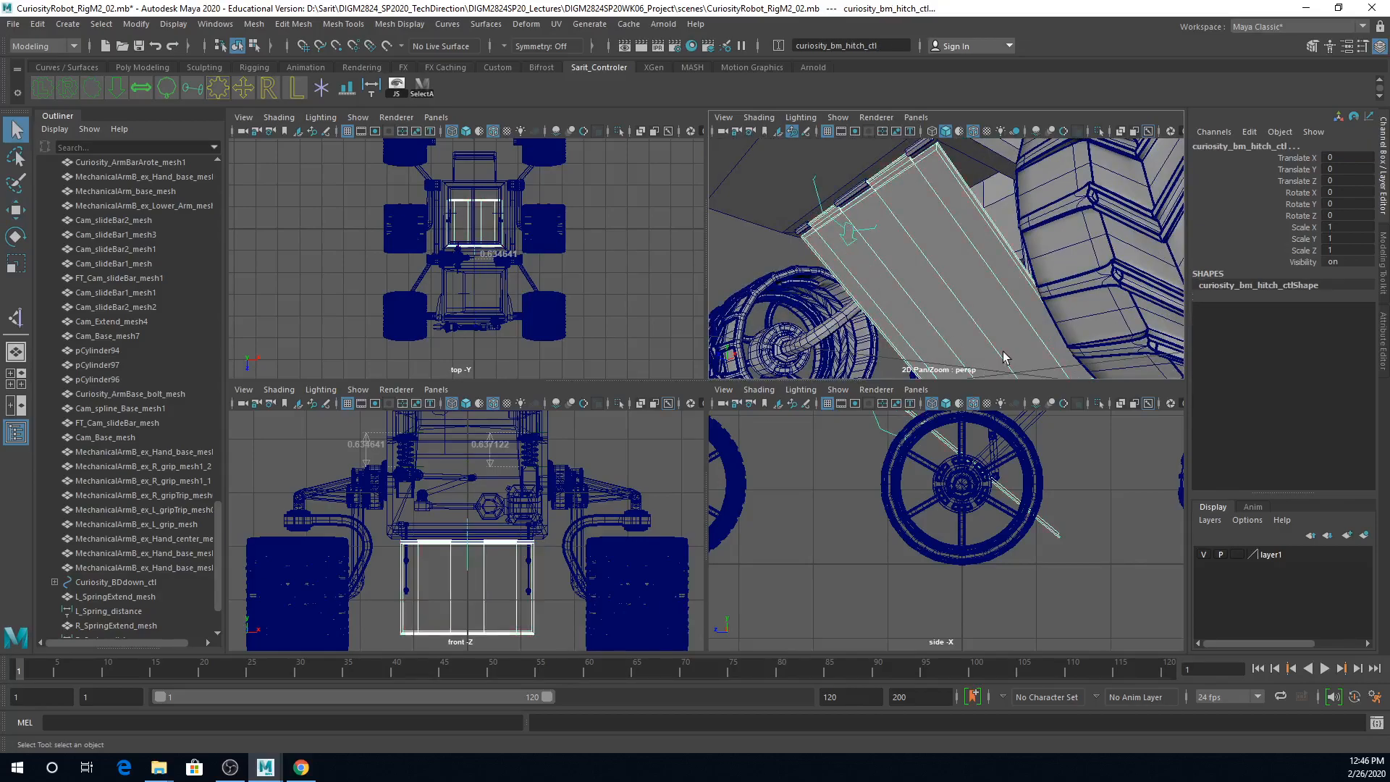
pyautogui.press('Up')
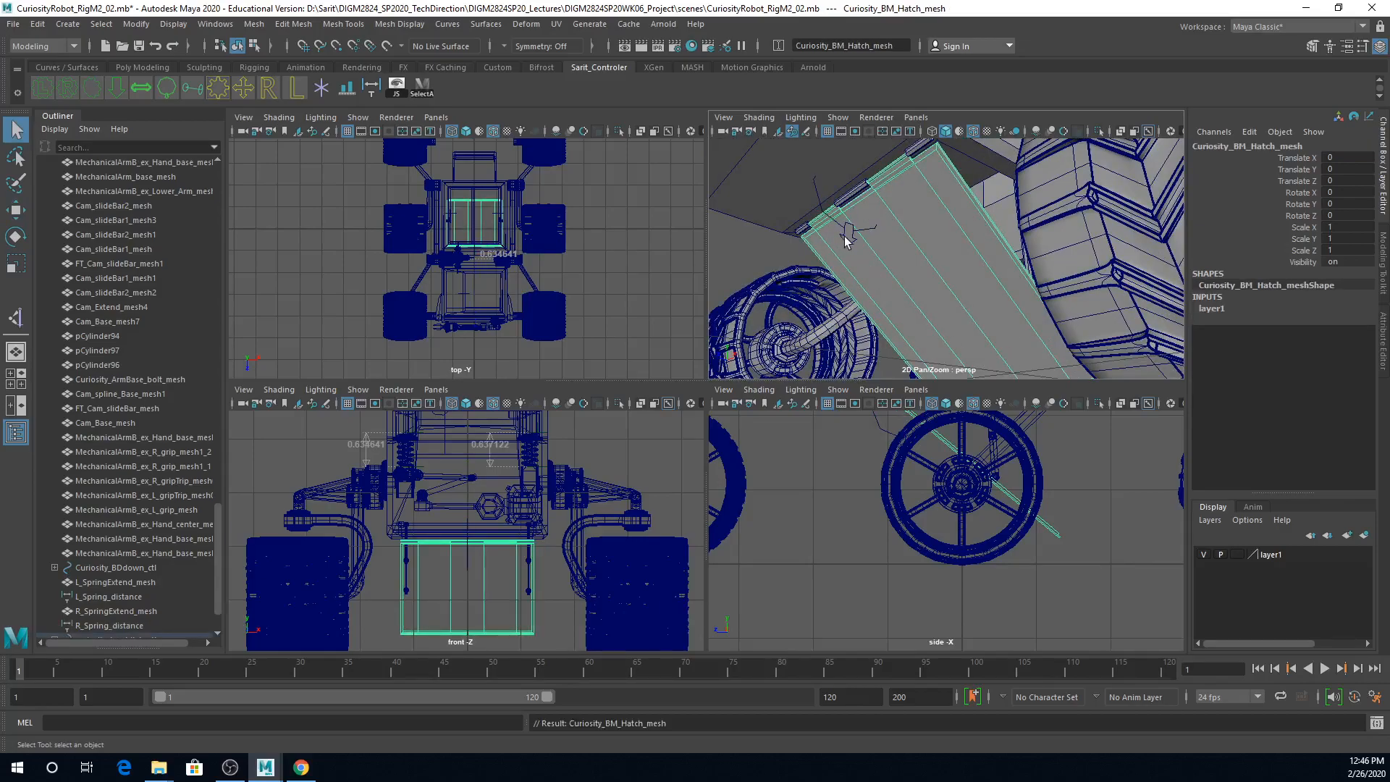
# Step: Rotate the hatch control to test how the hatch follows it, and undo the rotation
pyautogui.click(855, 242)
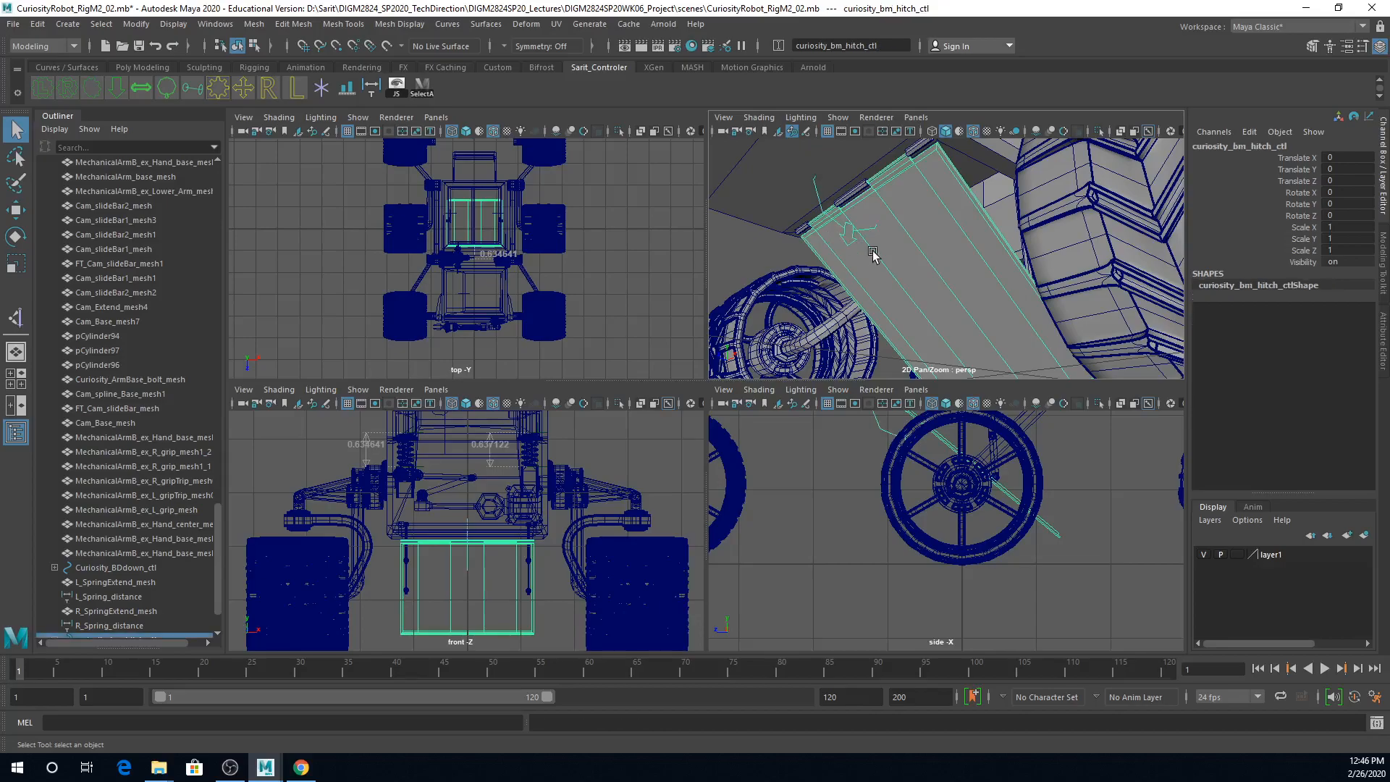
pyautogui.press('e')
pyautogui.moveTo(809, 222); pyautogui.dragTo(942, 307)
pyautogui.hotkey('ctrl', 'z')
pyautogui.press('q')
# Step: Parent the three hinge cylinders along the hatch edge to the rover body mesh
pyautogui.keyDown('alt'); pyautogui.moveTo(945, 299); pyautogui.dragTo(949, 271, button='right'); pyautogui.keyUp('alt')
pyautogui.keyDown('alt'); pyautogui.moveTo(950, 270); pyautogui.dragTo(949, 261); pyautogui.keyUp('alt')
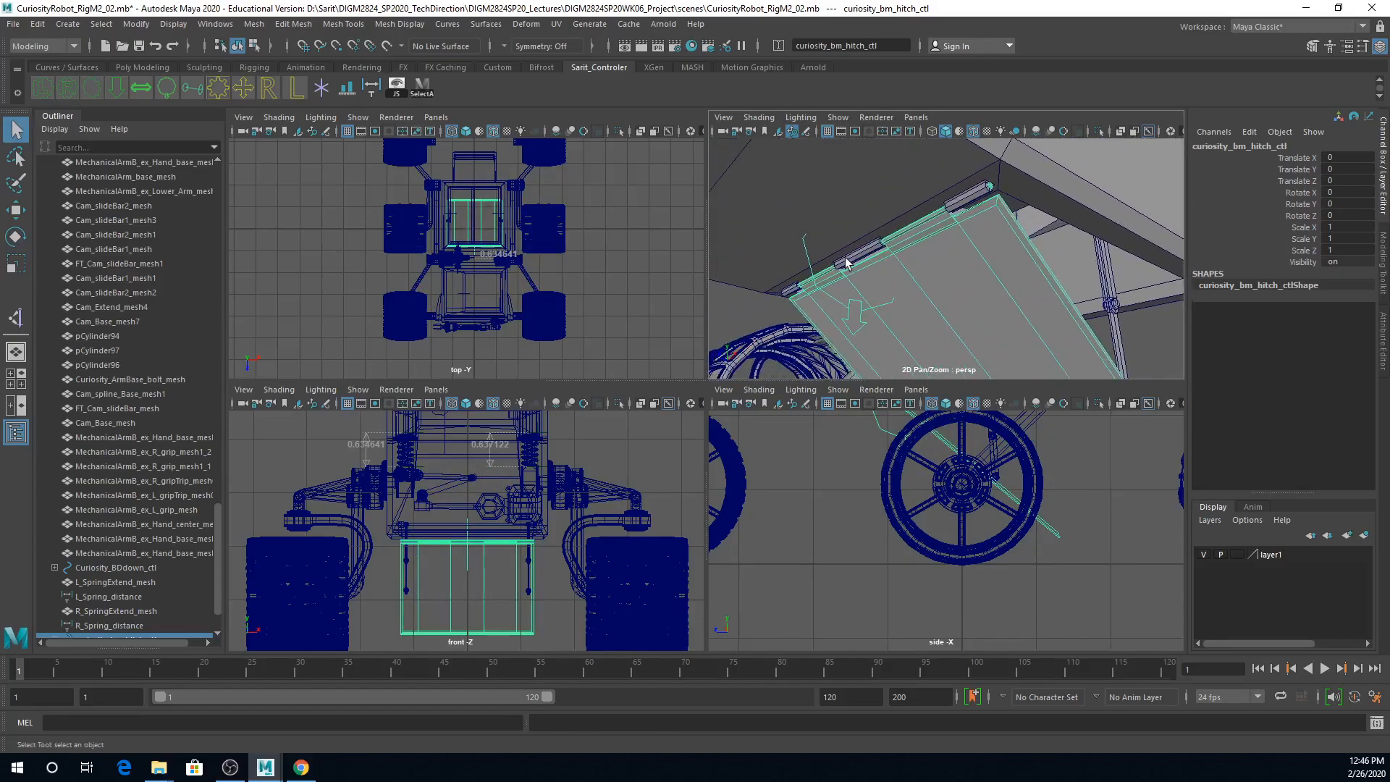
pyautogui.click(851, 258)
pyautogui.keyDown('shift'); pyautogui.click(792, 293); pyautogui.keyUp('shift')
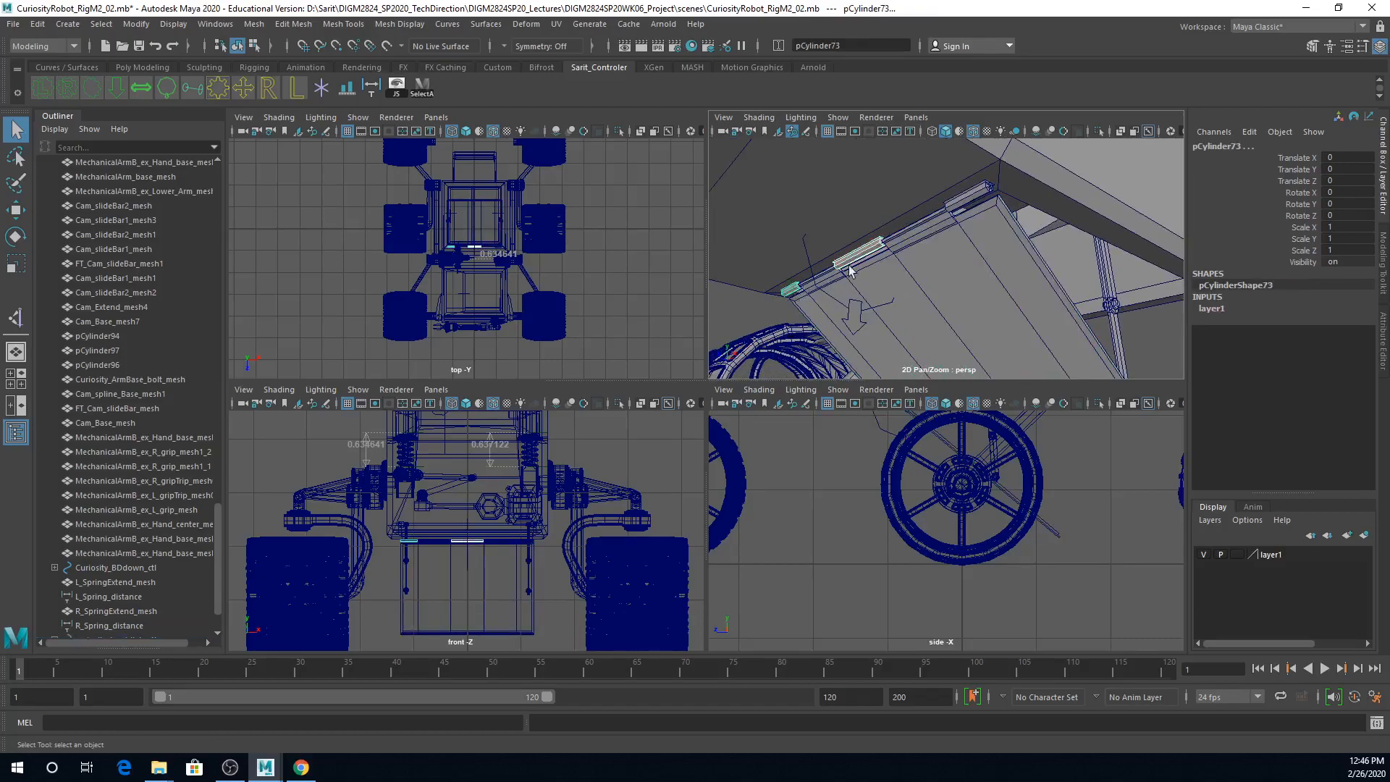
pyautogui.keyDown('shift'); pyautogui.click(981, 194); pyautogui.keyUp('shift')
pyautogui.click(883, 207)
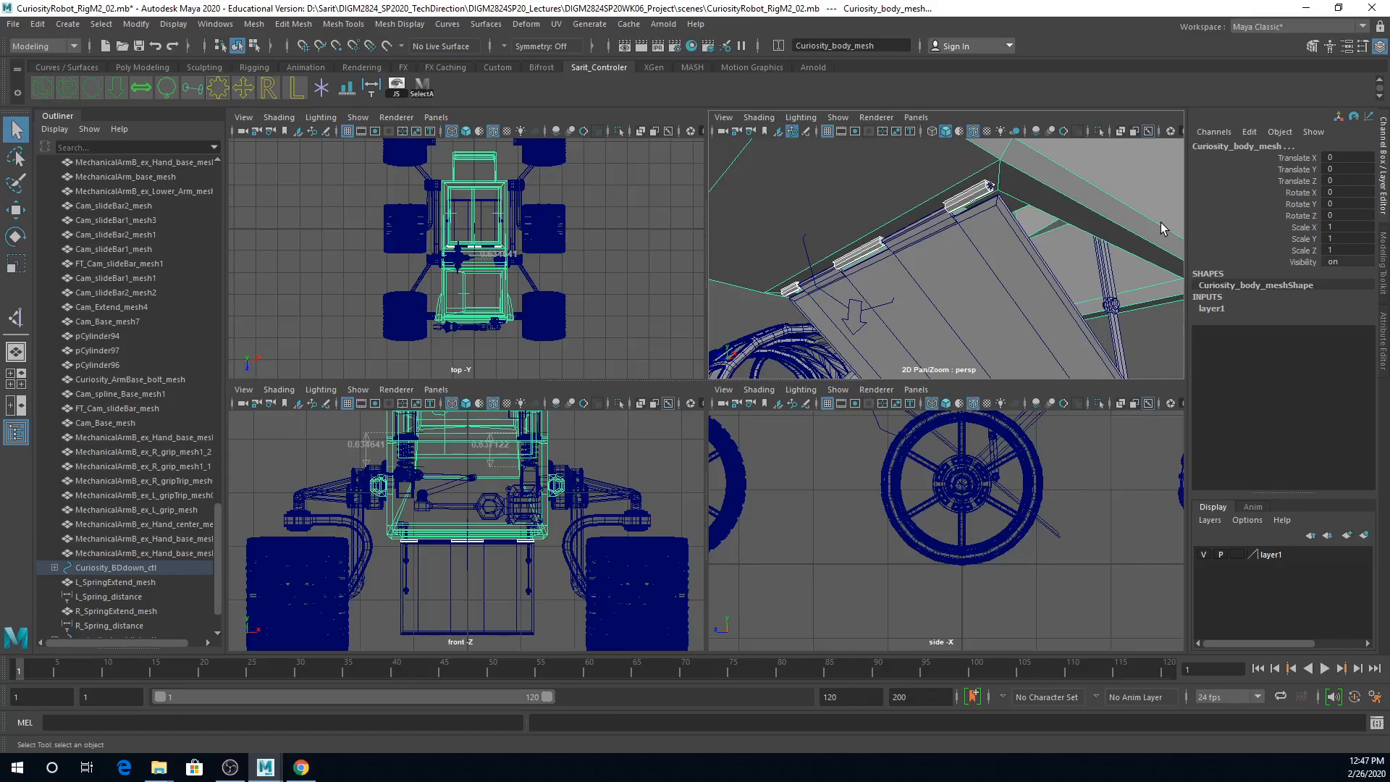
pyautogui.press('p')
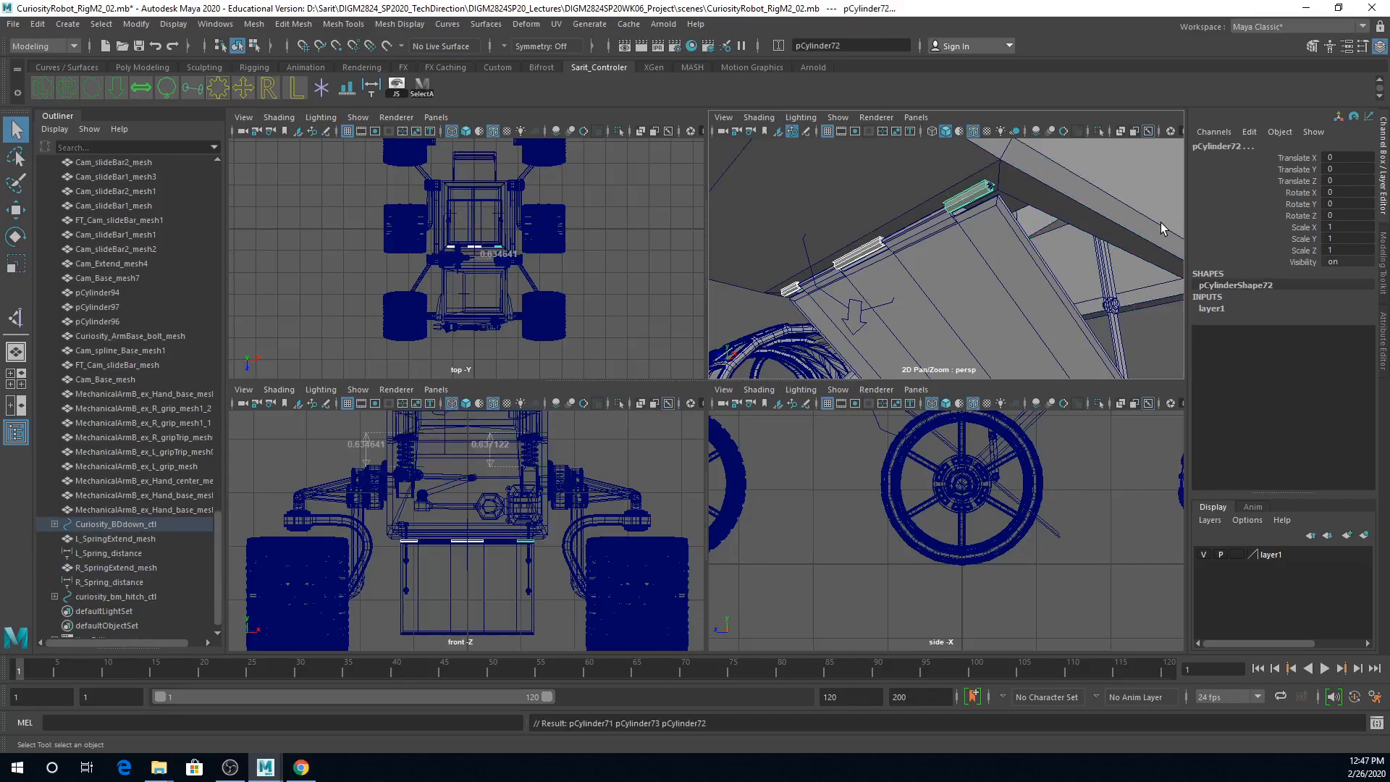
# Step: Parent the hatch control curve to the rover's Curiosity_body_mesh
pyautogui.keyDown('alt'); pyautogui.moveTo(1015, 292); pyautogui.dragTo(954, 287); pyautogui.keyUp('alt')
pyautogui.keyDown('alt'); pyautogui.moveTo(954, 288); pyautogui.dragTo(1037, 270, button='right'); pyautogui.keyUp('alt')
pyautogui.keyDown('alt'); pyautogui.moveTo(1038, 270); pyautogui.dragTo(1051, 279); pyautogui.keyUp('alt')
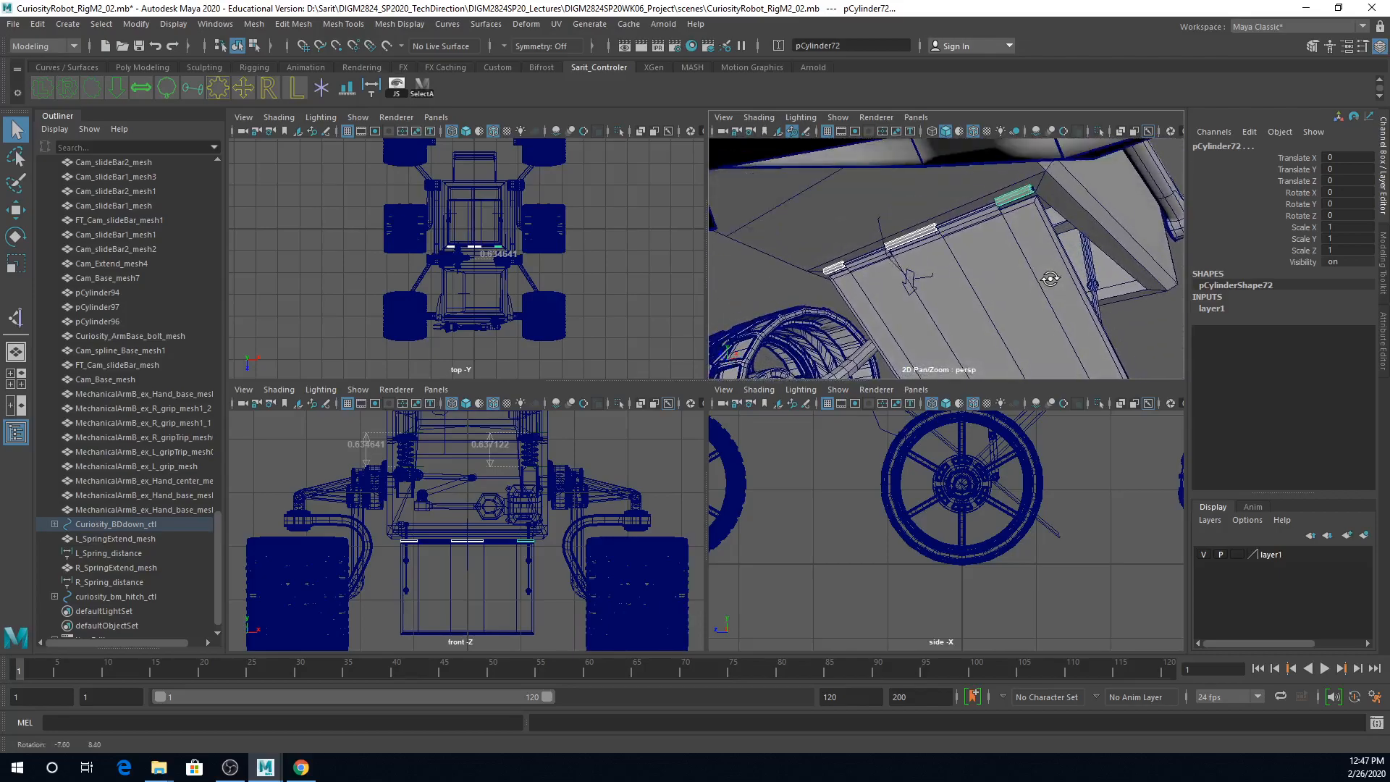
pyautogui.click(937, 199)
pyautogui.keyDown('alt'); pyautogui.moveTo(966, 218); pyautogui.dragTo(967, 296, button='right'); pyautogui.keyUp('alt')
pyautogui.moveTo(930, 298)
pyautogui.keyDown('alt'); pyautogui.mouseDown()
pyautogui.moveTo(827, 364)
pyautogui.moveTo(888, 281)
pyautogui.moveTo(930, 285)
pyautogui.mouseUp(); pyautogui.keyUp('alt')
pyautogui.keyDown('alt'); pyautogui.moveTo(930, 285); pyautogui.dragTo(860, 307, button='right'); pyautogui.keyUp('alt')
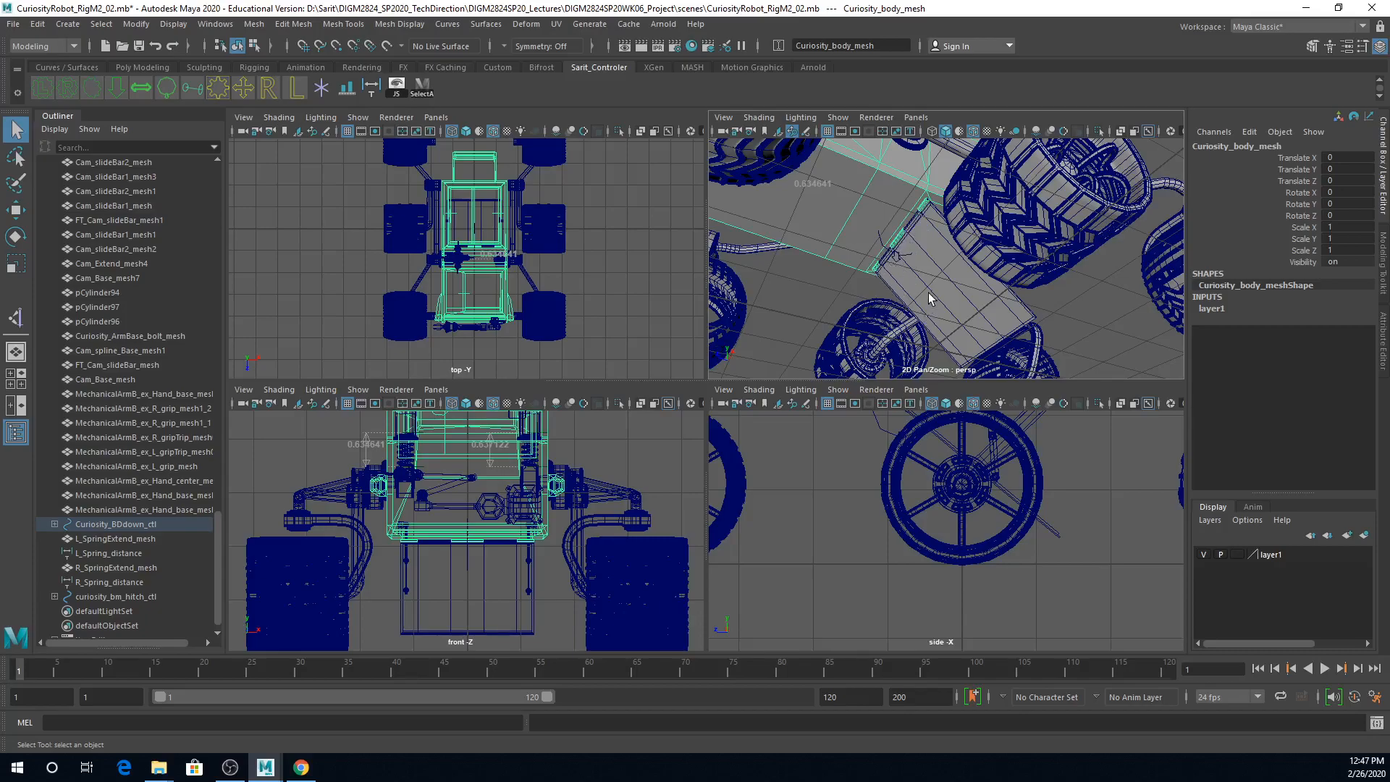
pyautogui.keyDown('alt'); pyautogui.moveTo(911, 306); pyautogui.dragTo(983, 321, button='right'); pyautogui.keyUp('alt')
pyautogui.click(865, 270)
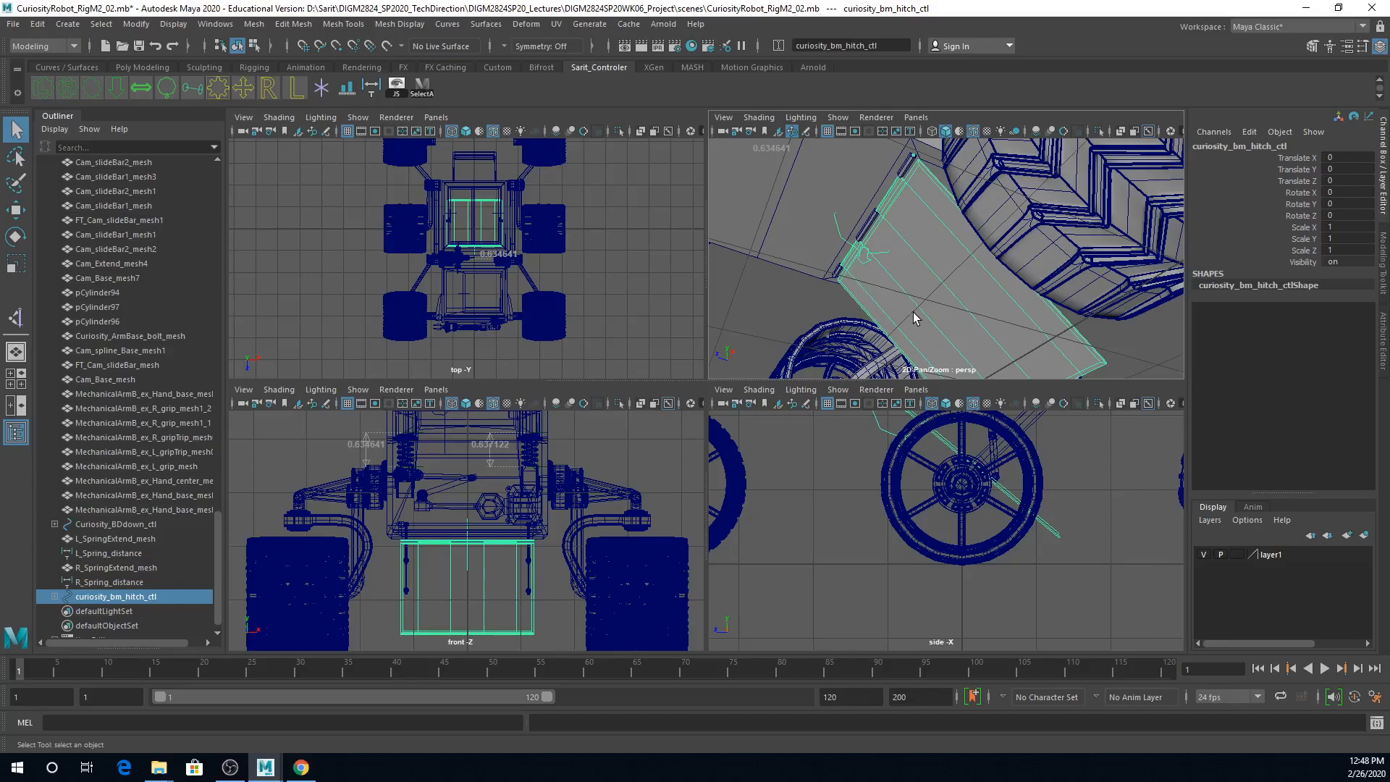
pyautogui.click(794, 221)
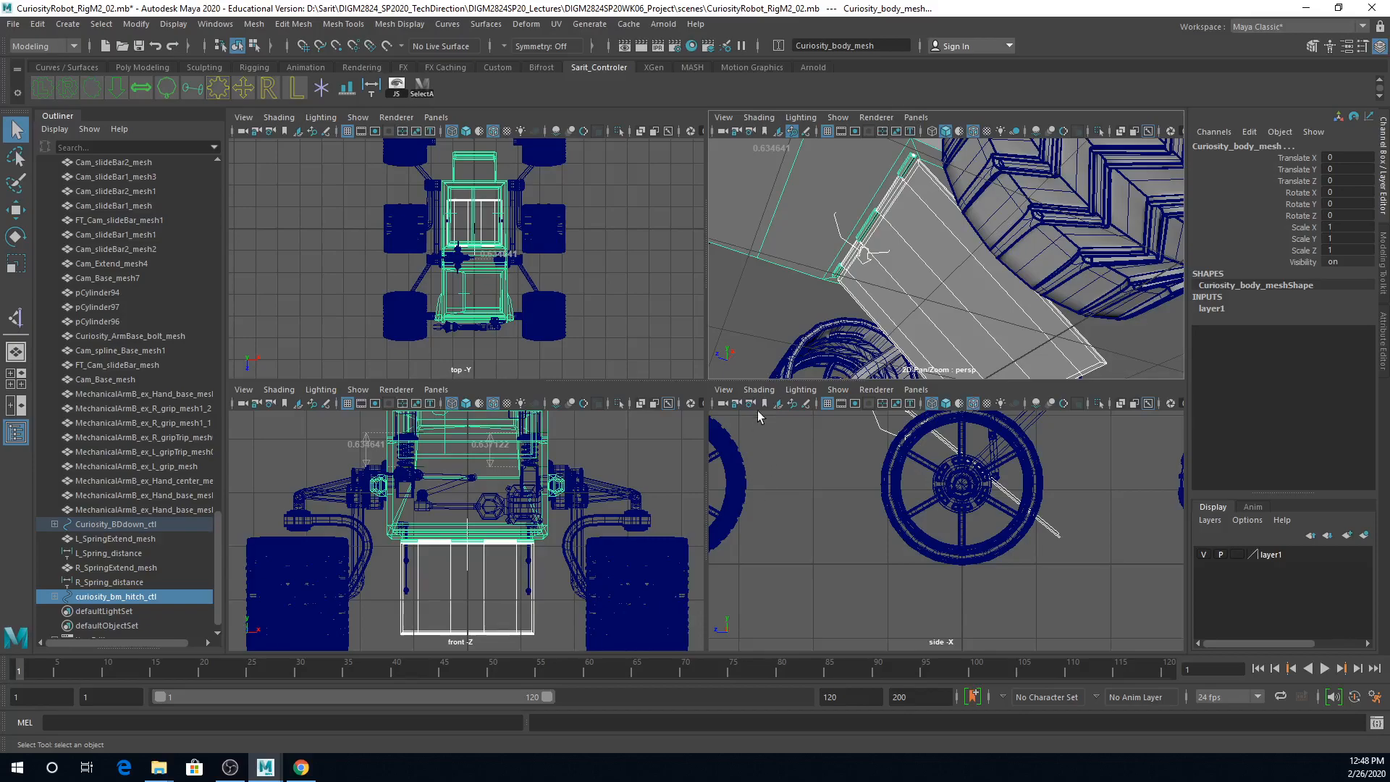
pyautogui.press('p')
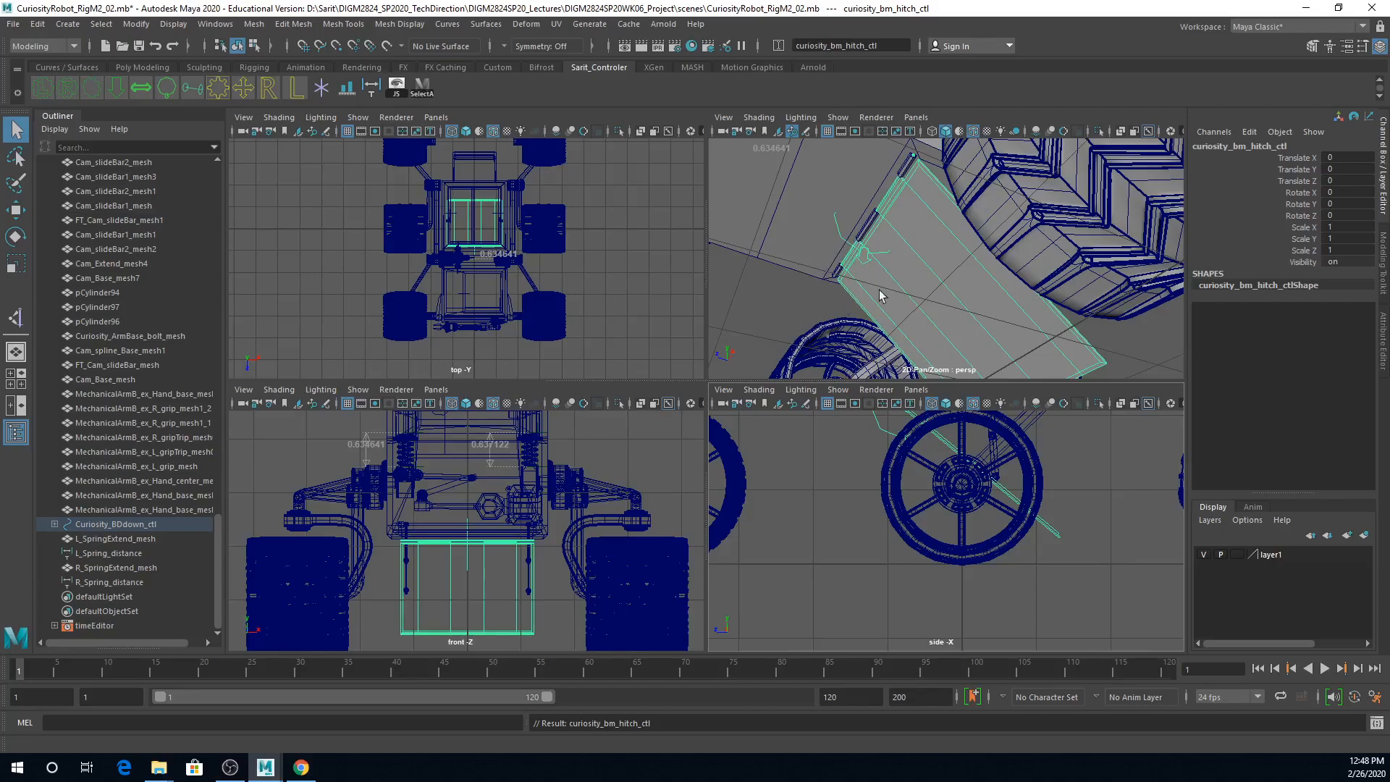
# Step: Lower the rover body with the Curiosity_BDdown_ctl control to about -0.35 in Y and check the hatch against the ground in the side view
pyautogui.scroll(-10, 999, 268)
pyautogui.keyDown('alt'); pyautogui.moveTo(999, 253); pyautogui.dragTo(707, 339); pyautogui.keyUp('alt')
pyautogui.keyDown('alt'); pyautogui.moveTo(738, 332); pyautogui.dragTo(949, 337, button='right'); pyautogui.keyUp('alt')
pyautogui.keyDown('alt'); pyautogui.moveTo(950, 337); pyautogui.dragTo(796, 343); pyautogui.keyUp('alt')
pyautogui.keyDown('alt'); pyautogui.moveTo(1020, 273); pyautogui.dragTo(802, 225, button='right'); pyautogui.keyUp('alt')
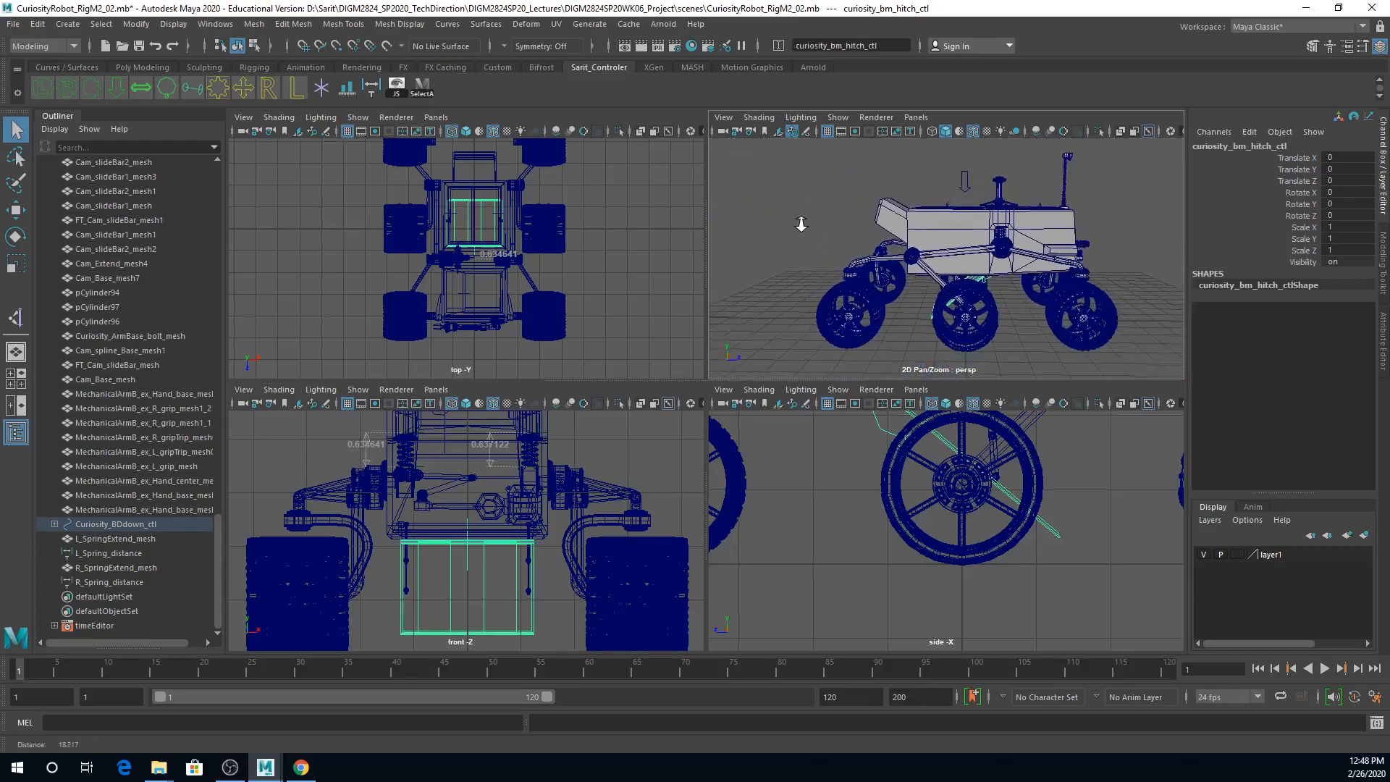
pyautogui.keyDown('alt'); pyautogui.moveTo(1038, 211); pyautogui.dragTo(844, 209, button='right'); pyautogui.keyUp('alt')
pyautogui.keyDown('alt'); pyautogui.moveTo(930, 233); pyautogui.dragTo(955, 249); pyautogui.keyUp('alt')
pyautogui.click(955, 247)
pyautogui.click(954, 220)
pyautogui.keyDown('alt'); pyautogui.moveTo(971, 306); pyautogui.dragTo(952, 293); pyautogui.keyUp('alt')
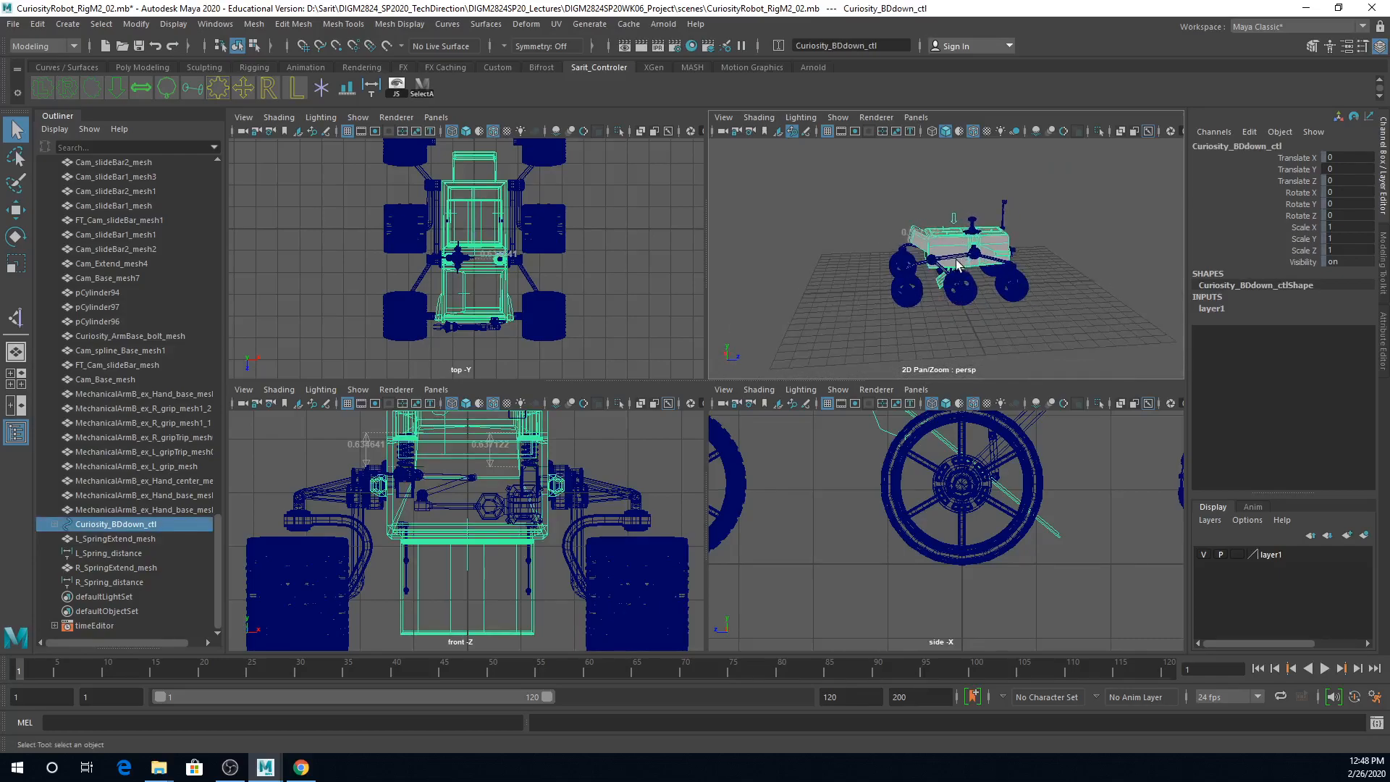
pyautogui.press('space')
pyautogui.keyDown('alt'); pyautogui.moveTo(854, 340); pyautogui.dragTo(1073, 368, button='right'); pyautogui.keyUp('alt')
pyautogui.keyDown('alt'); pyautogui.moveTo(838, 410); pyautogui.dragTo(954, 386); pyautogui.keyUp('alt')
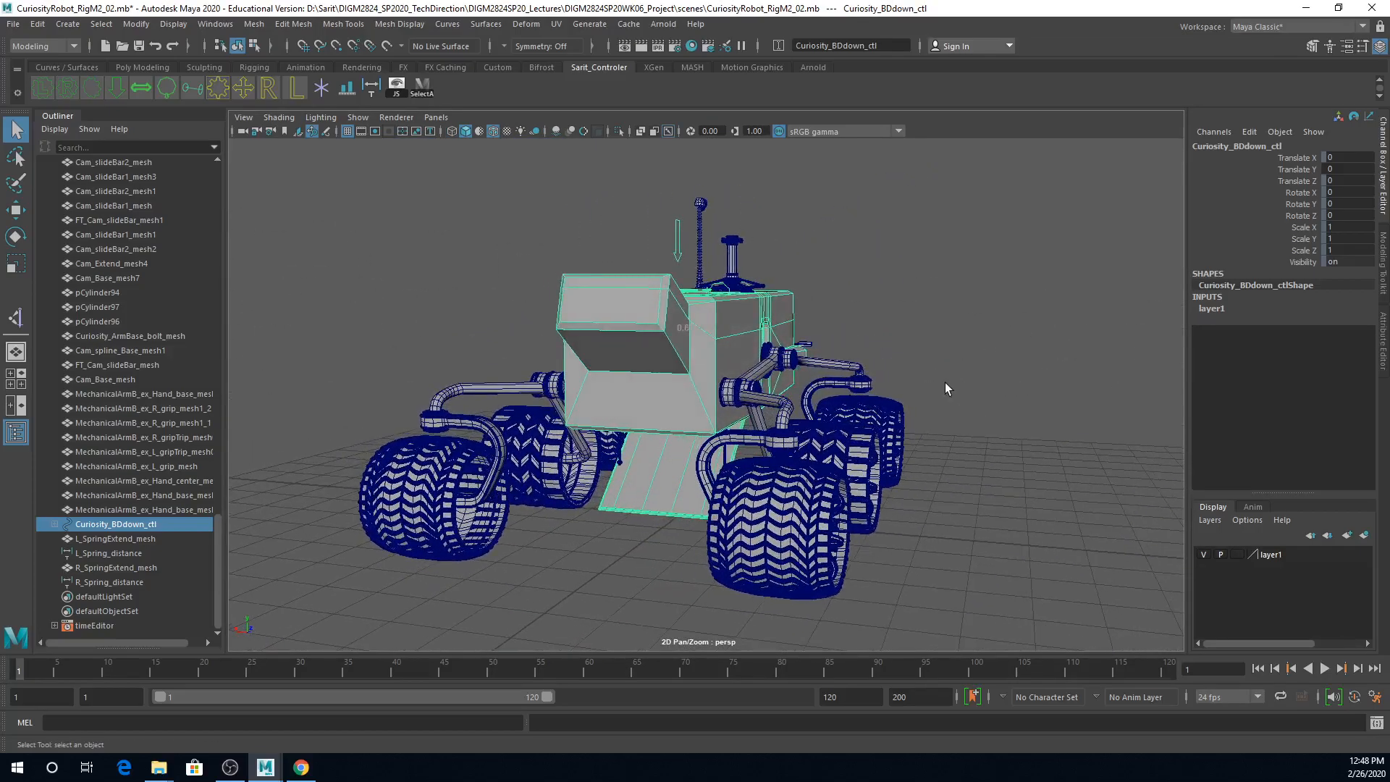
pyautogui.press('w')
pyautogui.moveTo(678, 181); pyautogui.dragTo(679, 202)
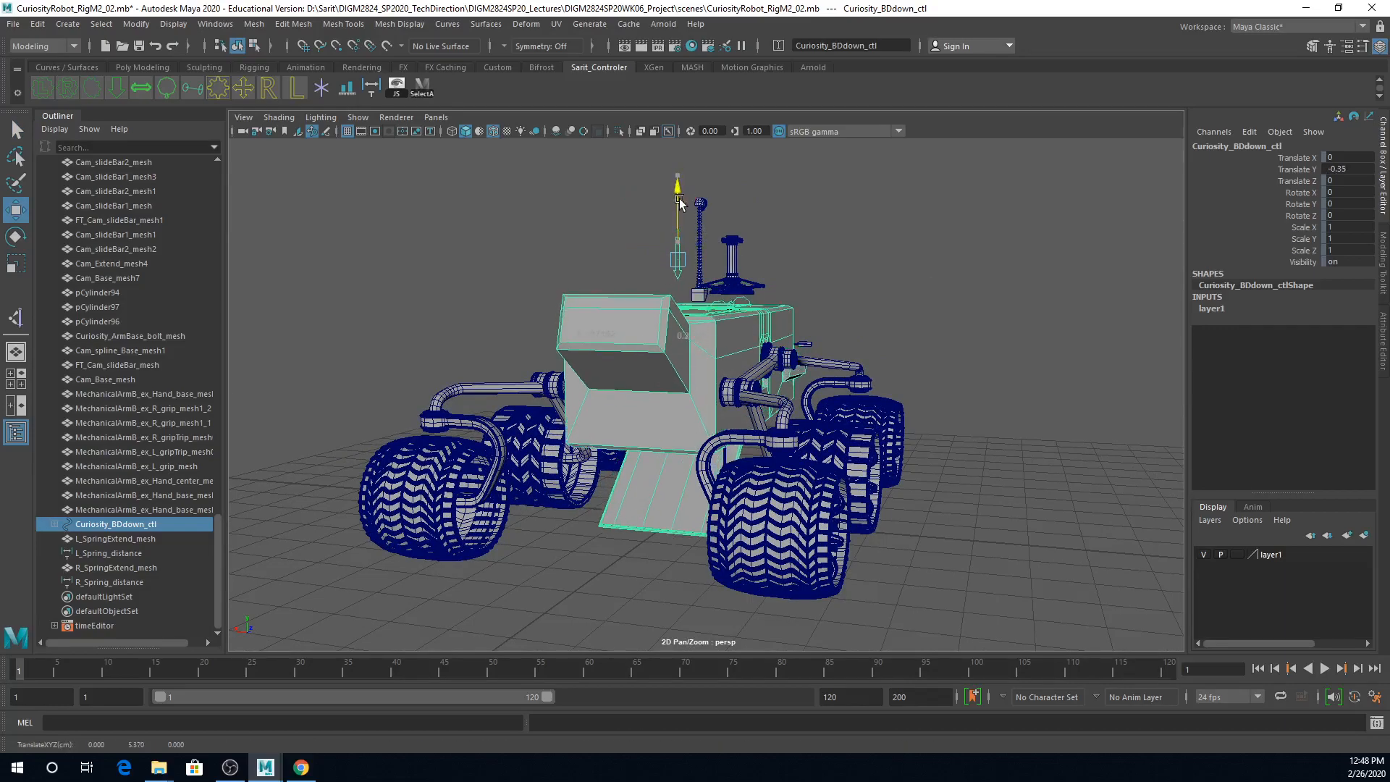
pyautogui.press('space')
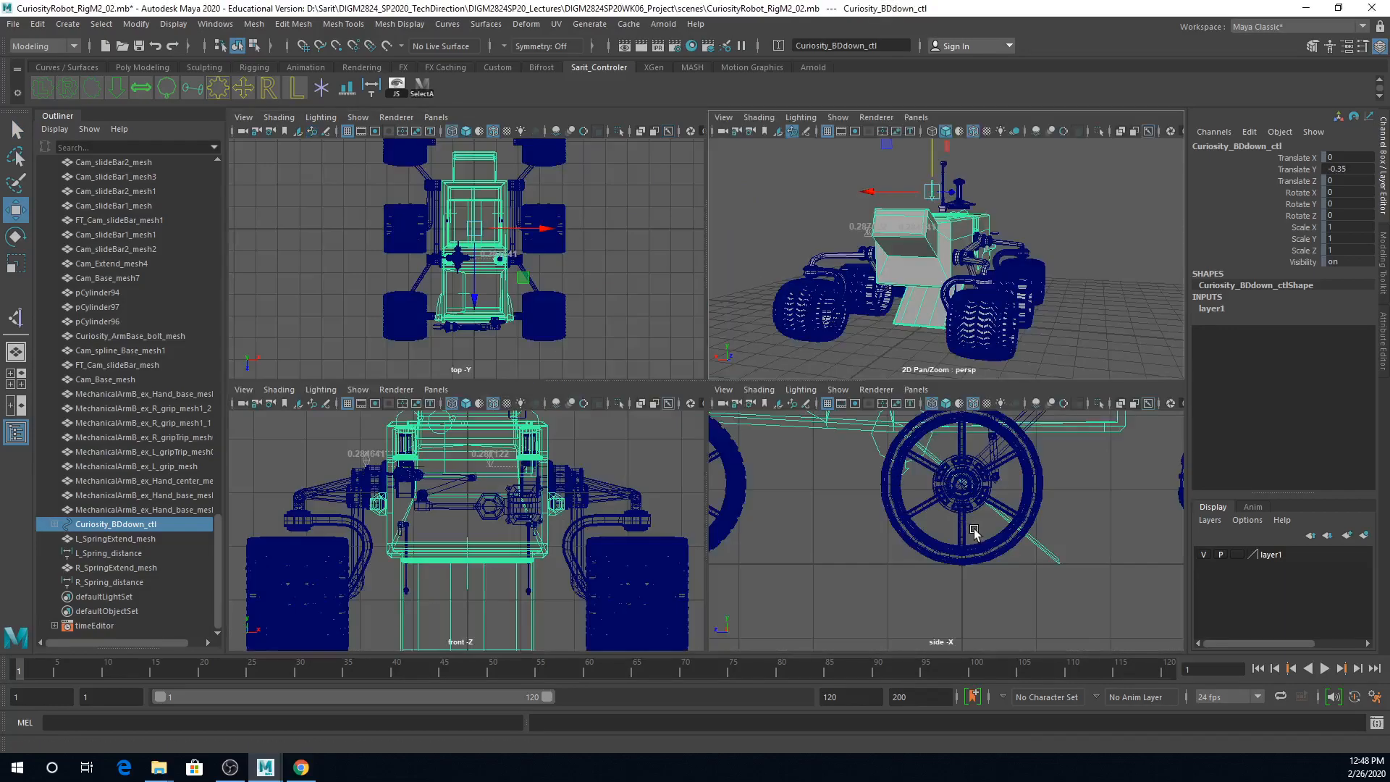
pyautogui.press('space')
pyautogui.scroll(-3, 968, 443)
pyautogui.scroll(-2, 969, 443)
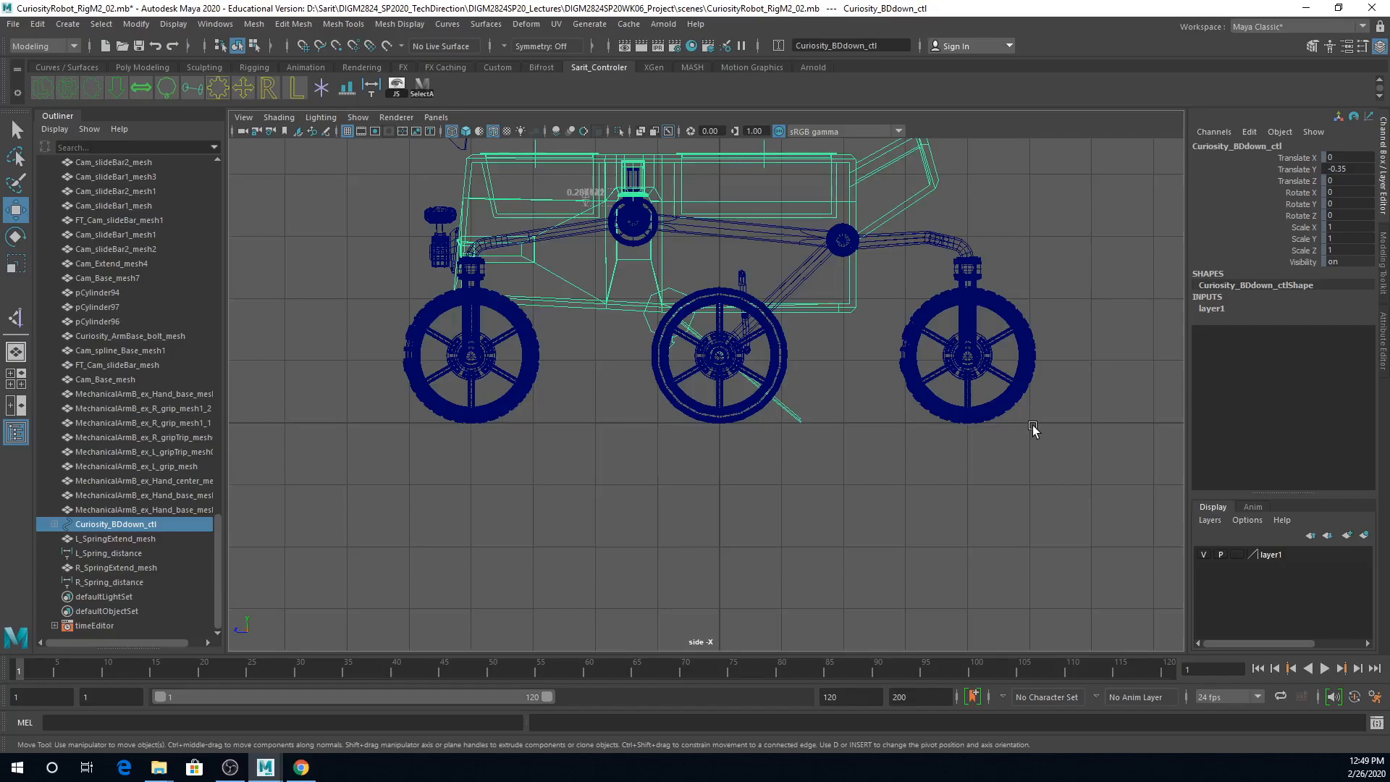
# Step: Reset the Translate Y of Curiosity_BDdown_ctl to 0
pyautogui.keyDown('alt'); pyautogui.moveTo(934, 318); pyautogui.dragTo(948, 462, button='middle'); pyautogui.keyUp('alt')
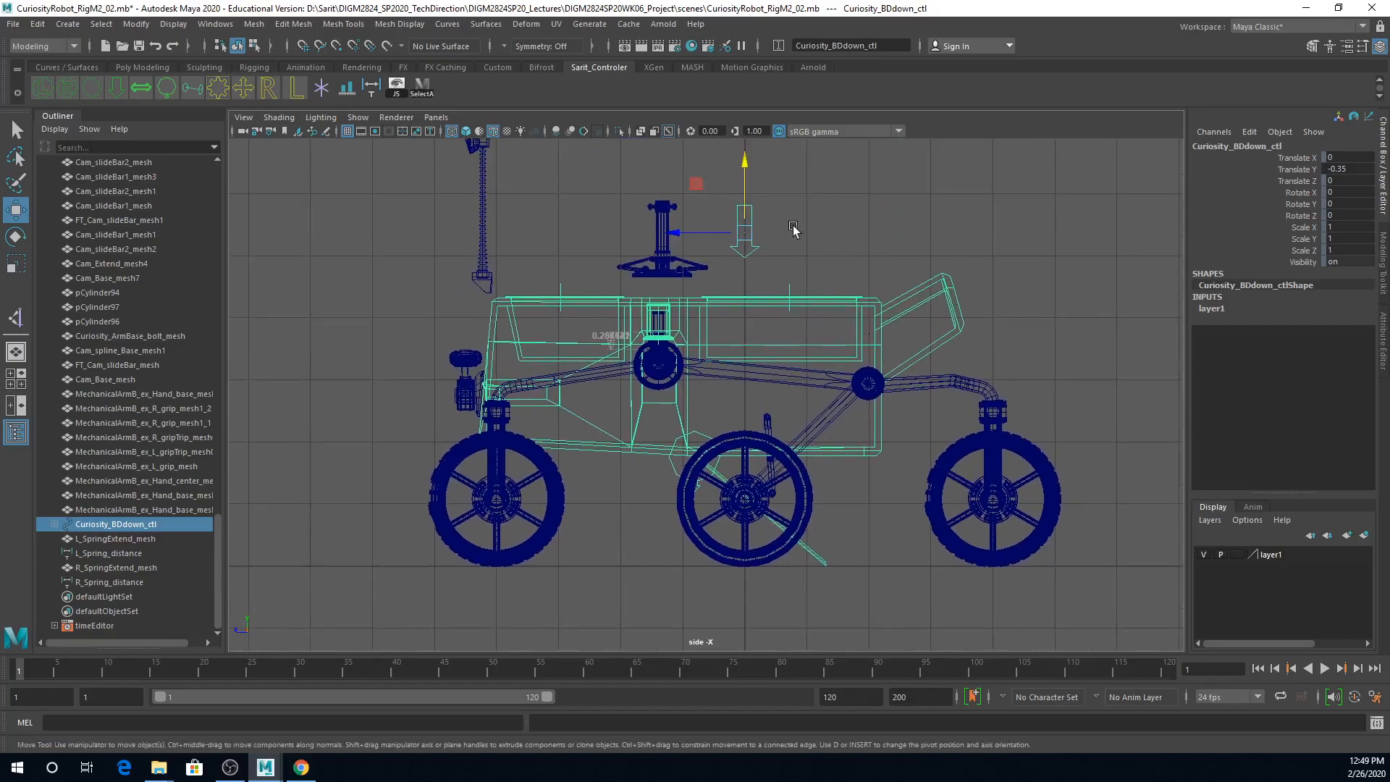
pyautogui.doubleClick(1361, 170)
pyautogui.write('0')
pyautogui.press('Return')
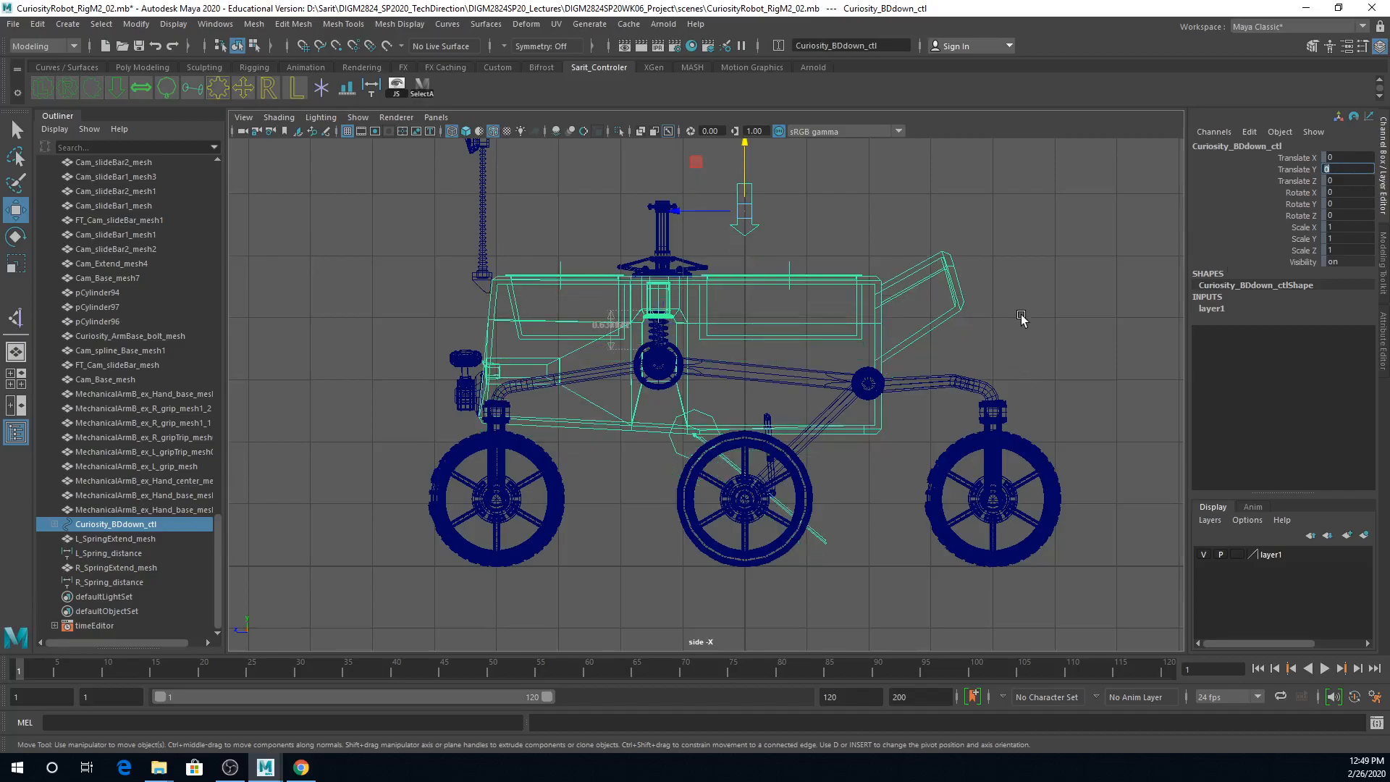
# Step: Create a four-way arrow control curve and raise it above the rover to 7 in Translate Y
pyautogui.scroll(-3, 1021, 318)
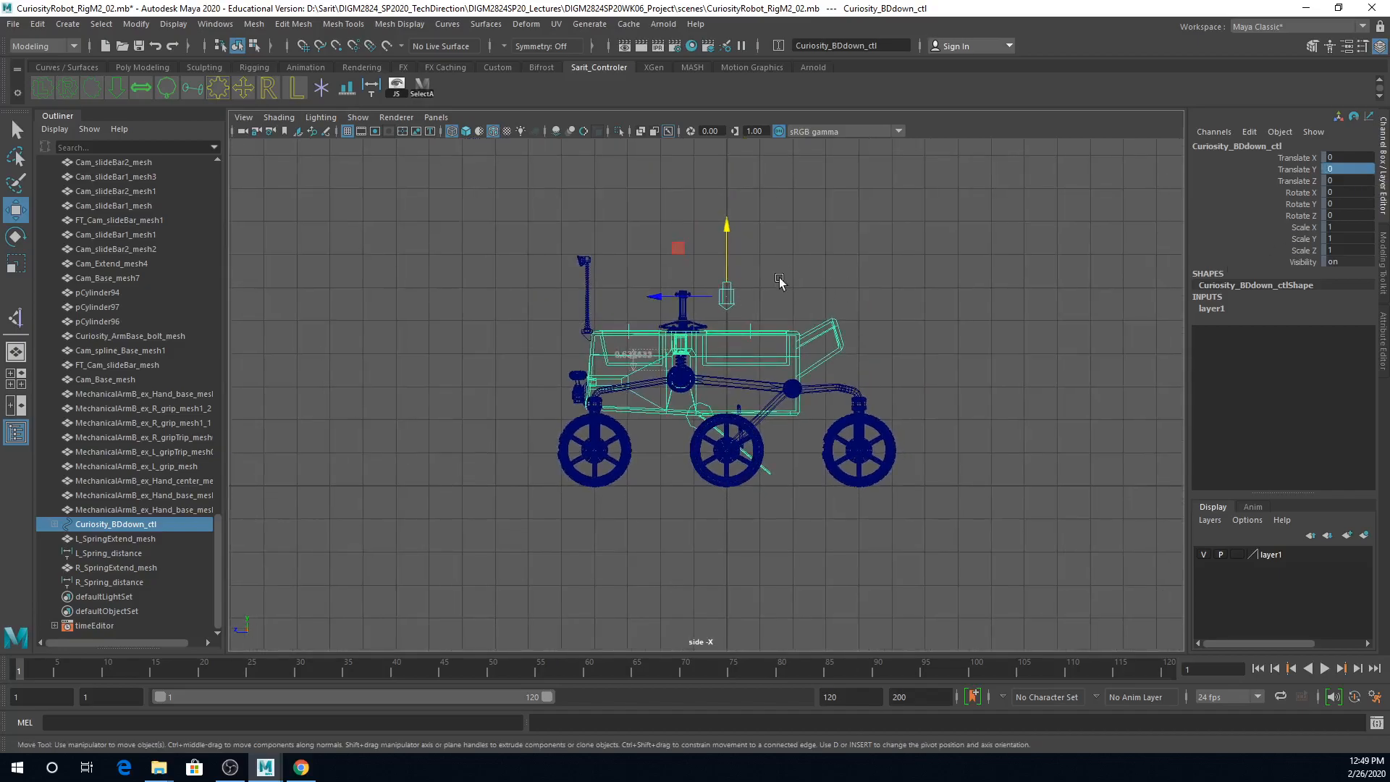
pyautogui.click(839, 280)
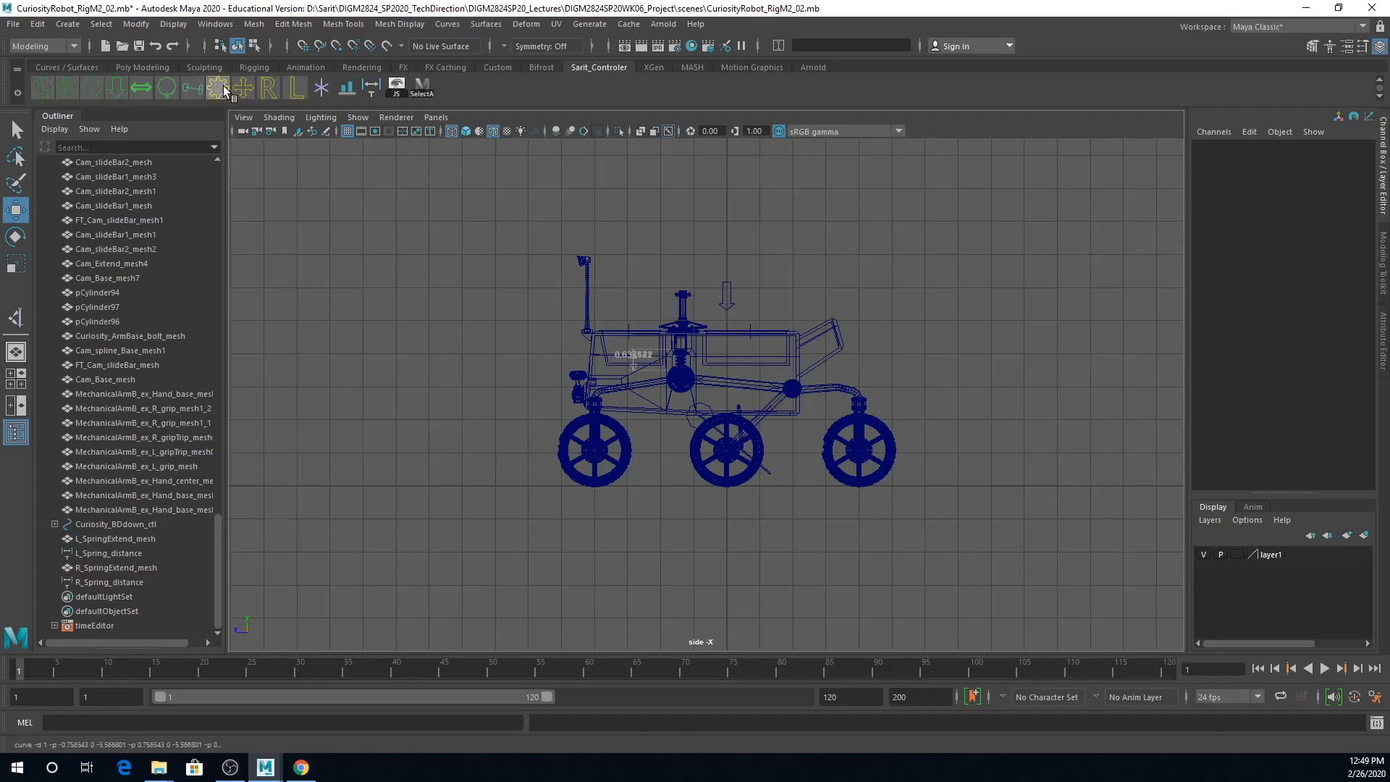
pyautogui.click(243, 88)
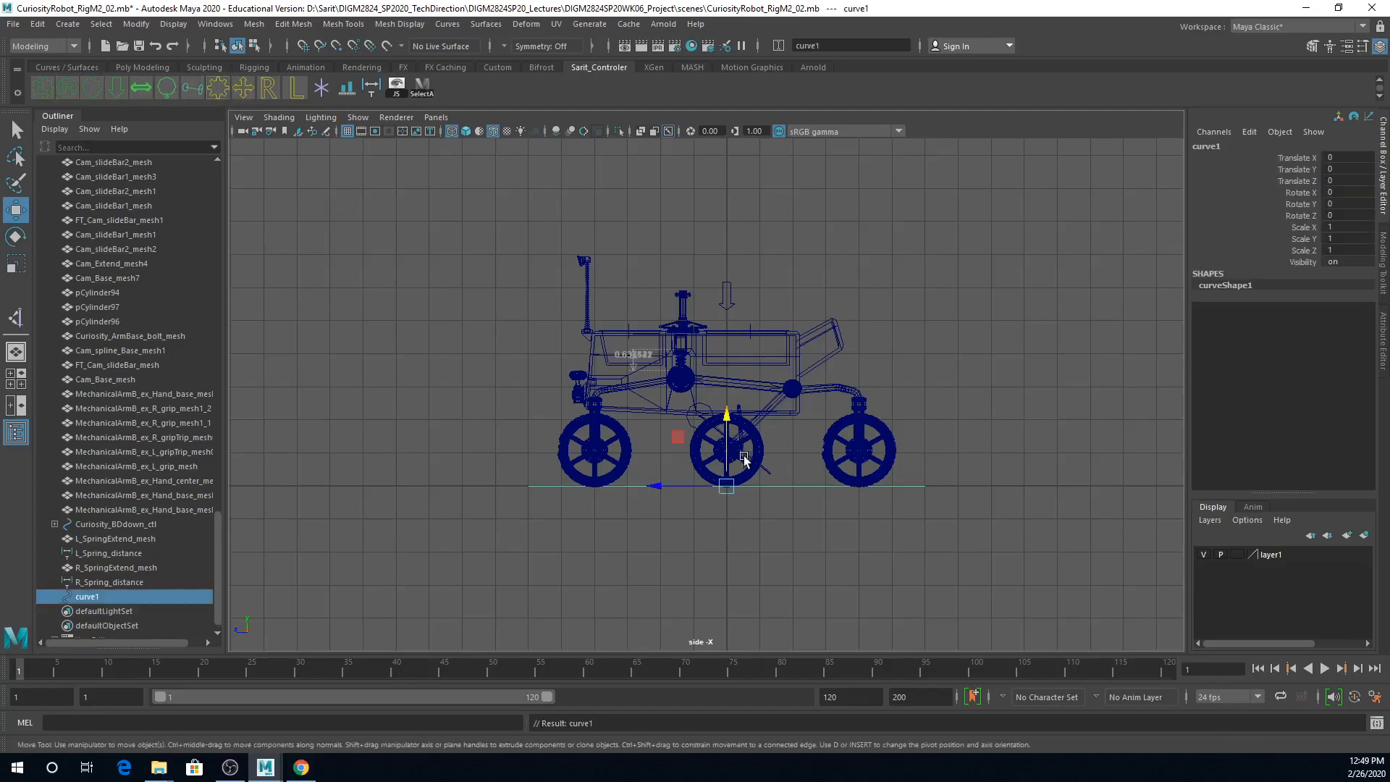
pyautogui.moveTo(727, 422); pyautogui.dragTo(838, 357)
pyautogui.press('space')
pyautogui.press('space')
pyautogui.keyDown('alt'); pyautogui.moveTo(838, 357); pyautogui.dragTo(776, 308, button='right'); pyautogui.keyUp('alt')
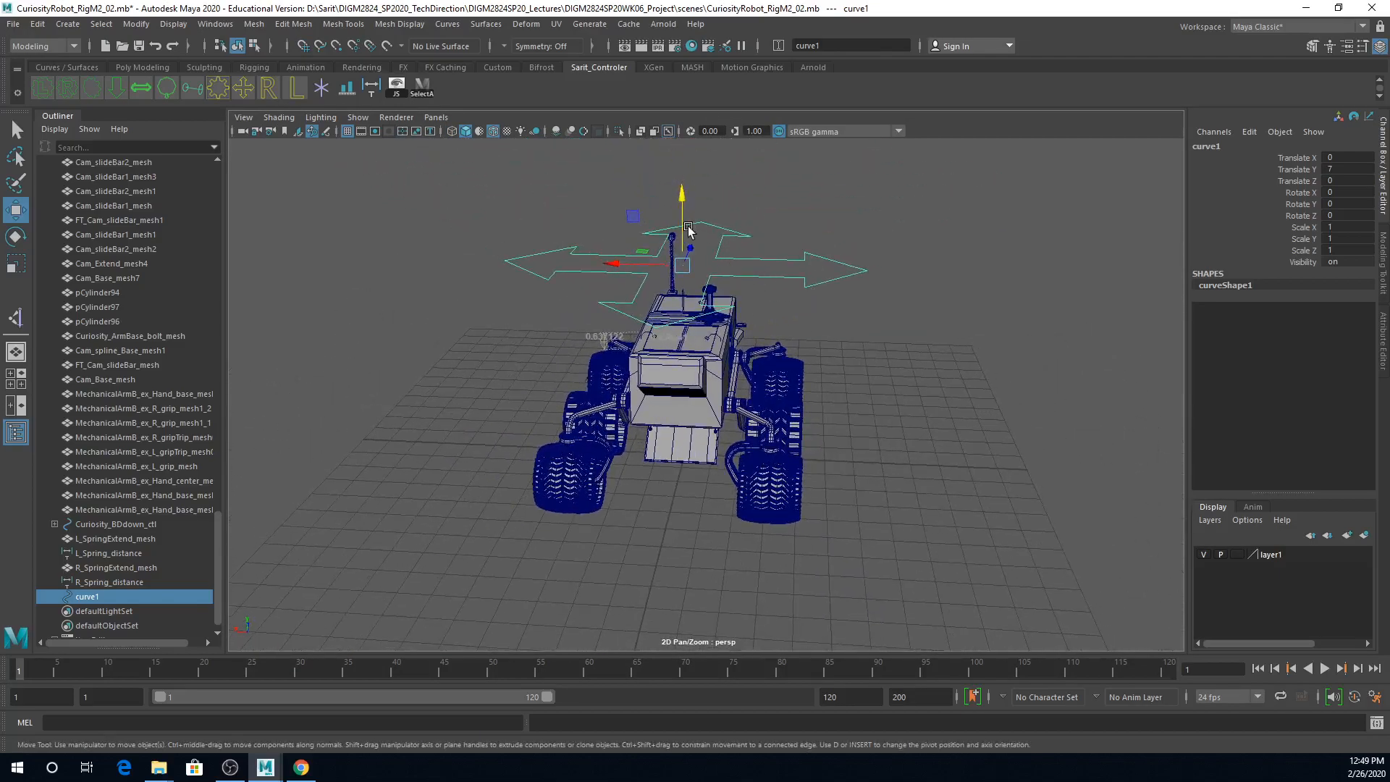
# Step: Scale the four-way arrow curve down uniformly to about 0.509 above the rover
pyautogui.press('space')
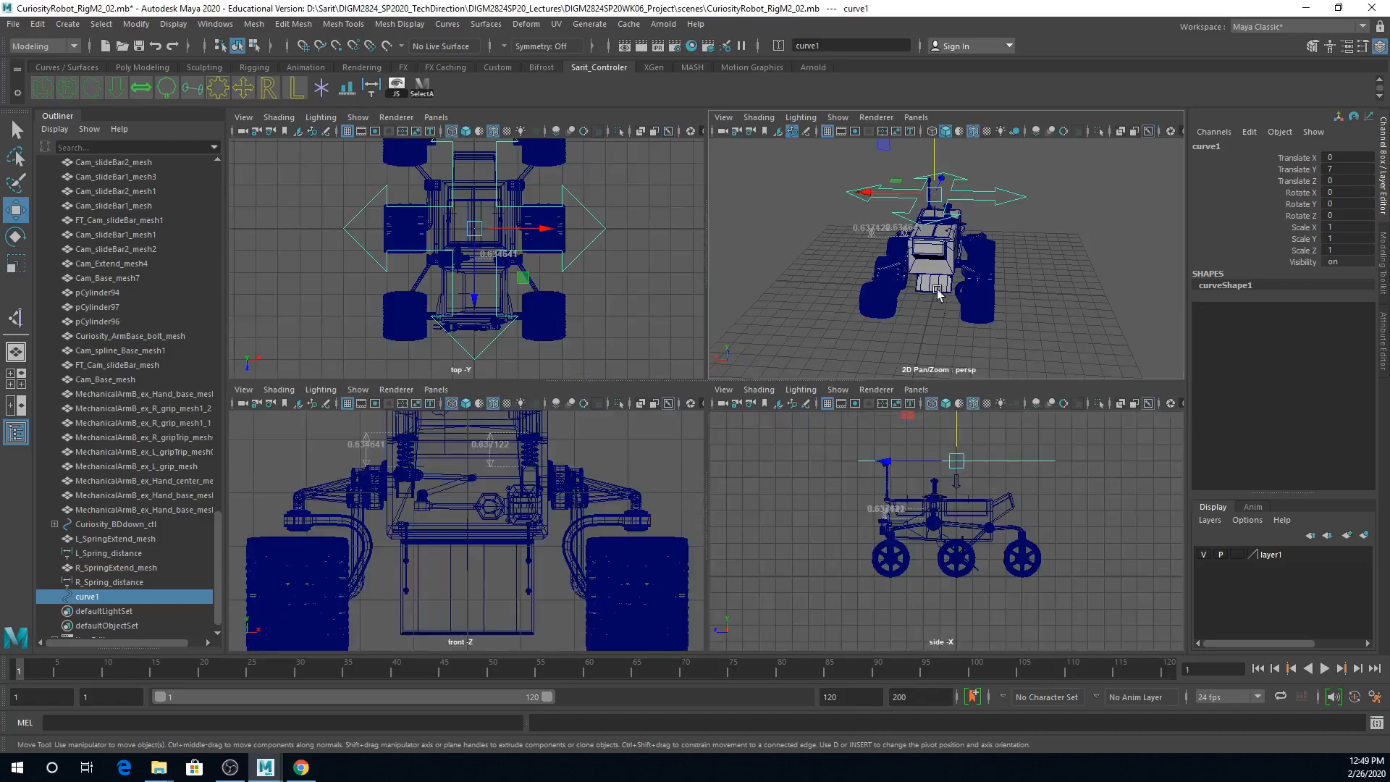
pyautogui.press('space')
pyautogui.scroll(-3, 987, 343)
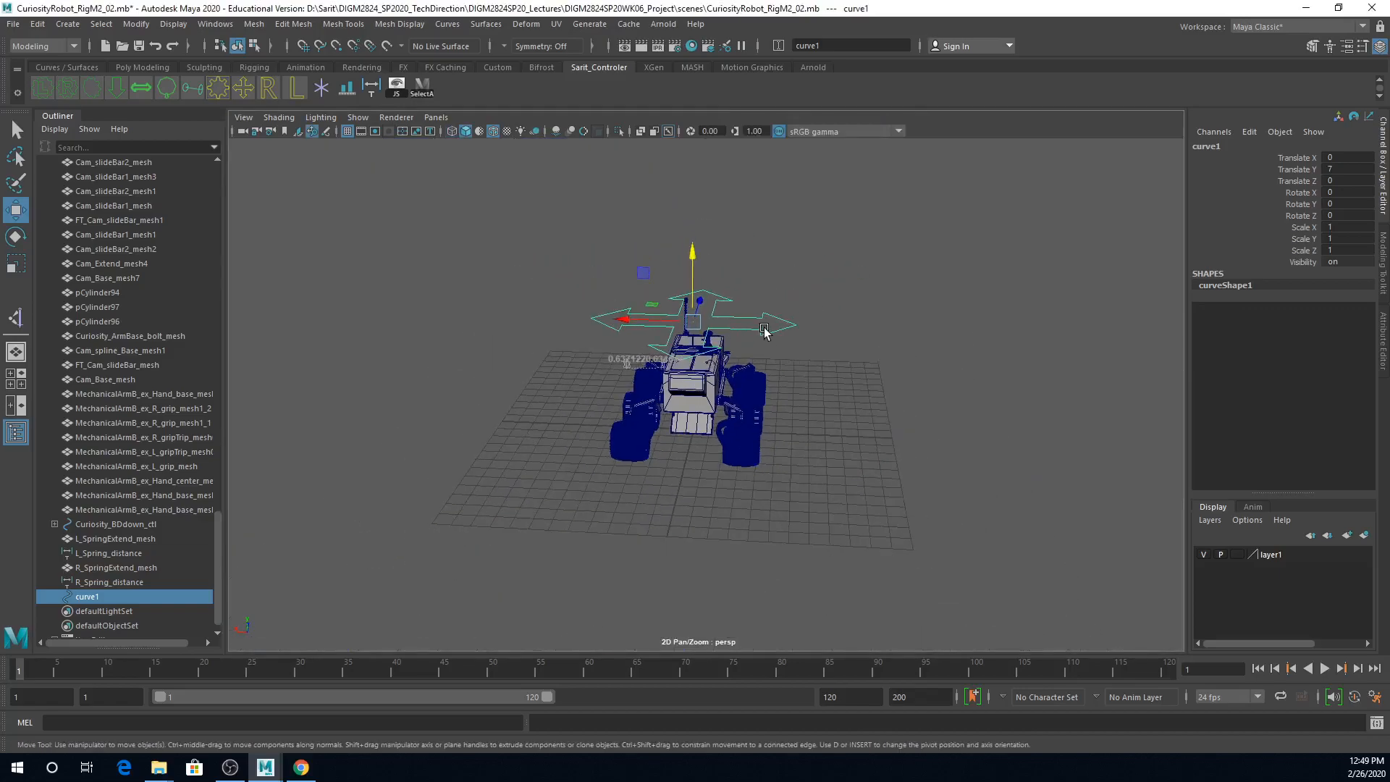
pyautogui.press('r')
pyautogui.moveTo(693, 322); pyautogui.dragTo(851, 402)
pyautogui.keyDown('alt'); pyautogui.moveTo(851, 402); pyautogui.dragTo(1033, 430, button='right'); pyautogui.keyUp('alt')
pyautogui.keyDown('alt'); pyautogui.moveTo(1032, 430); pyautogui.dragTo(1012, 385); pyautogui.keyUp('alt')
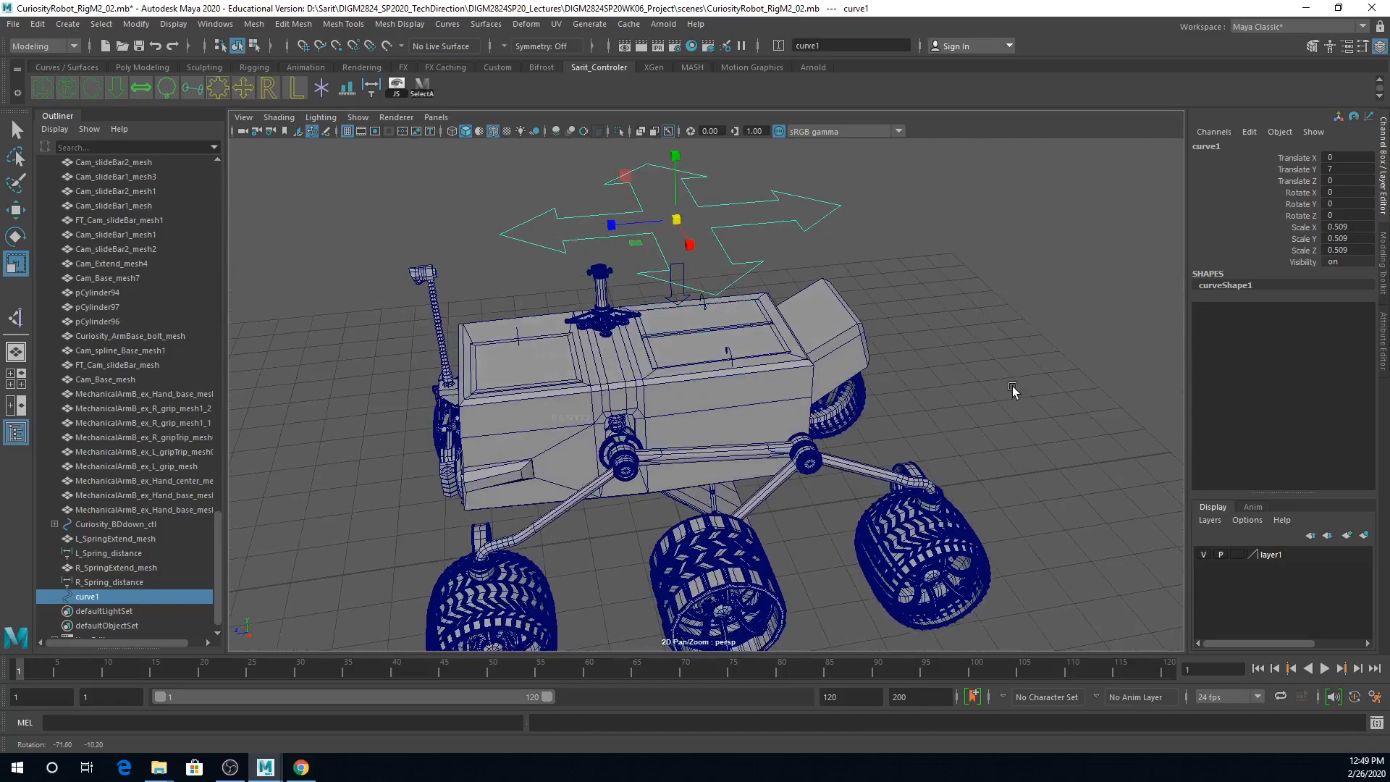
# Step: Rename the four-way arrow curve as Curiosity_main_ctl and save the scene
pyautogui.click(1238, 146)
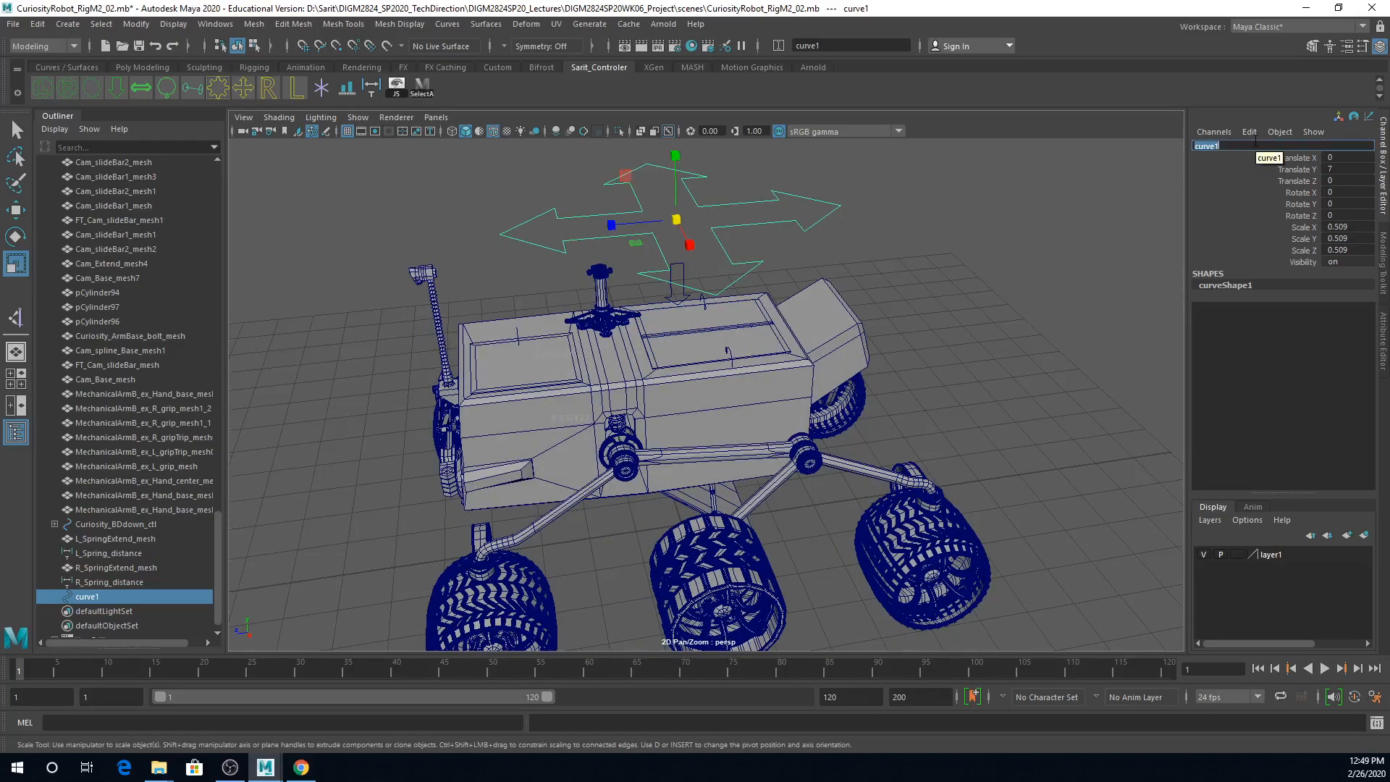
pyautogui.write('ctl')
pyautogui.press('Return')
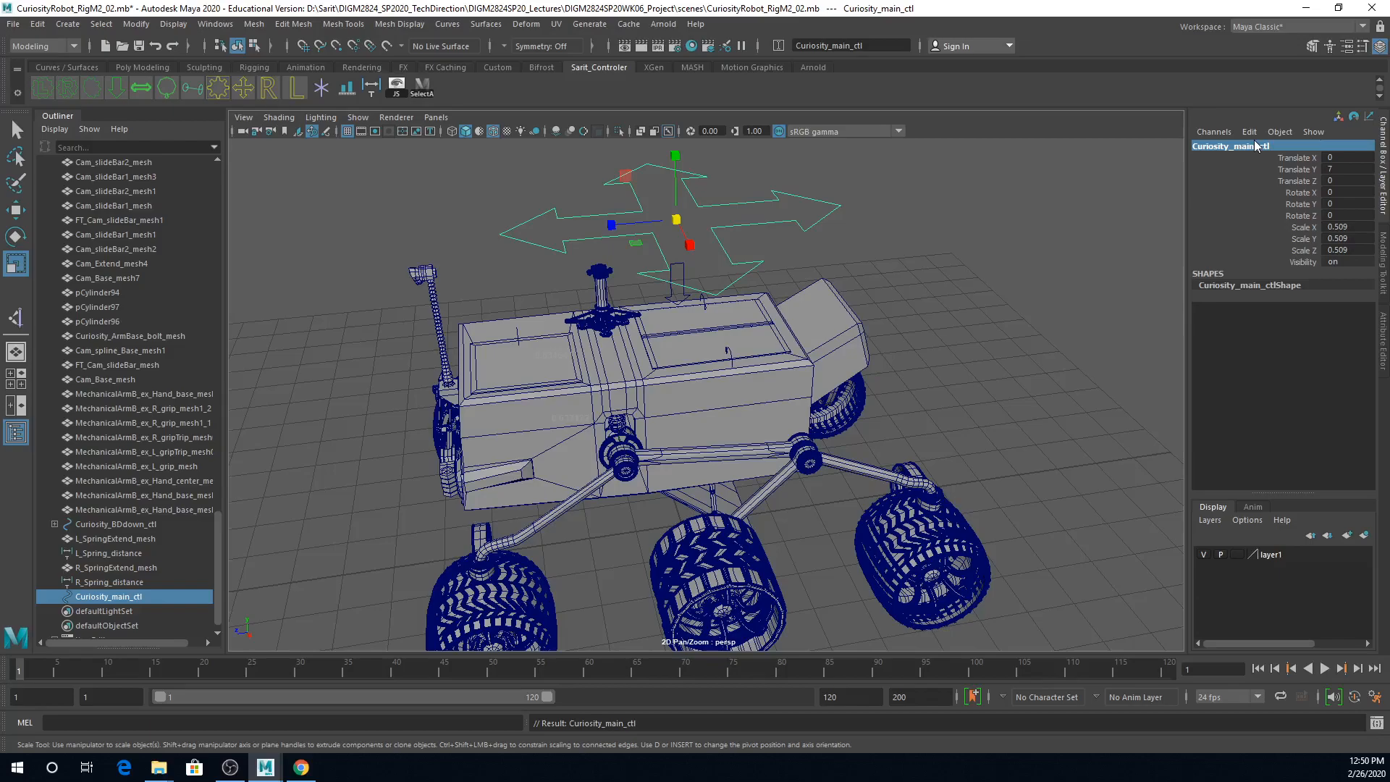
pyautogui.hotkey('ctrl', 's')
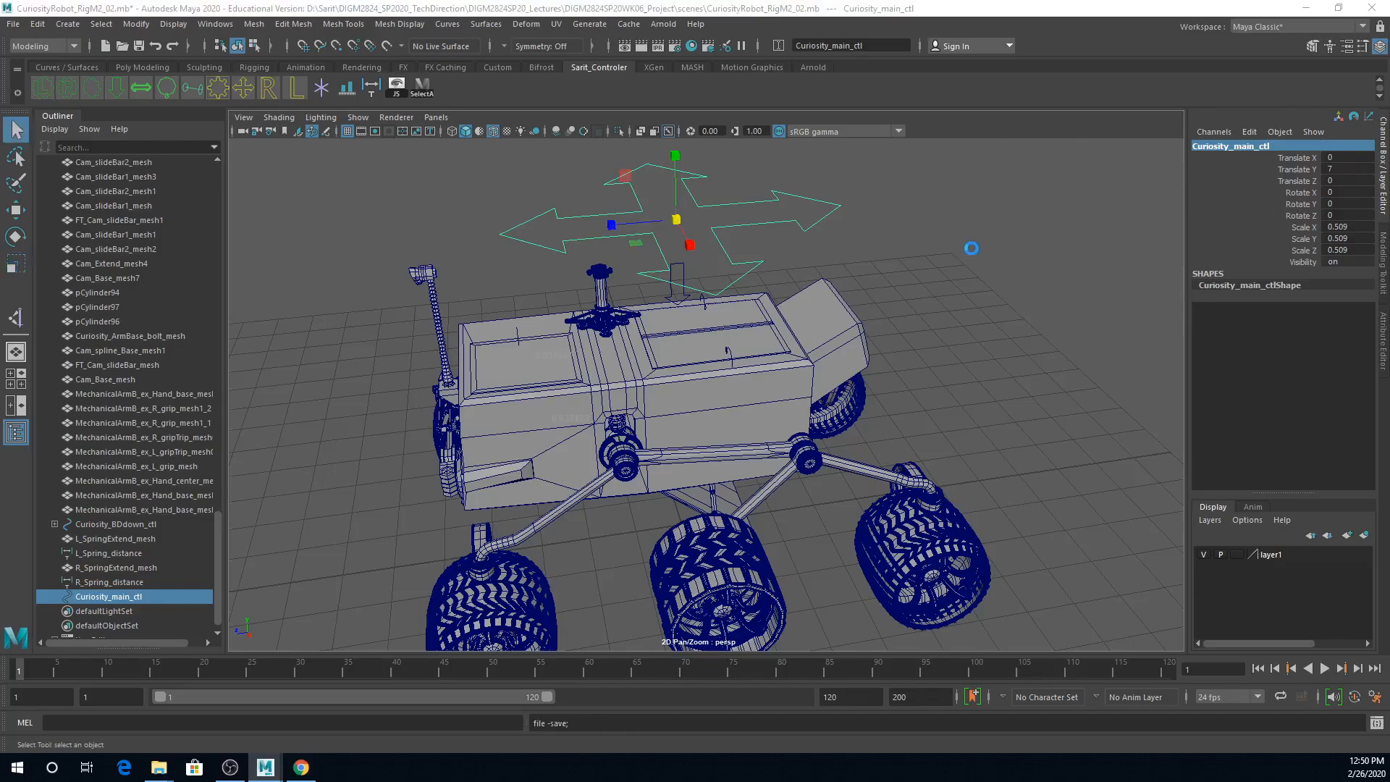
pyautogui.click(662, 399)
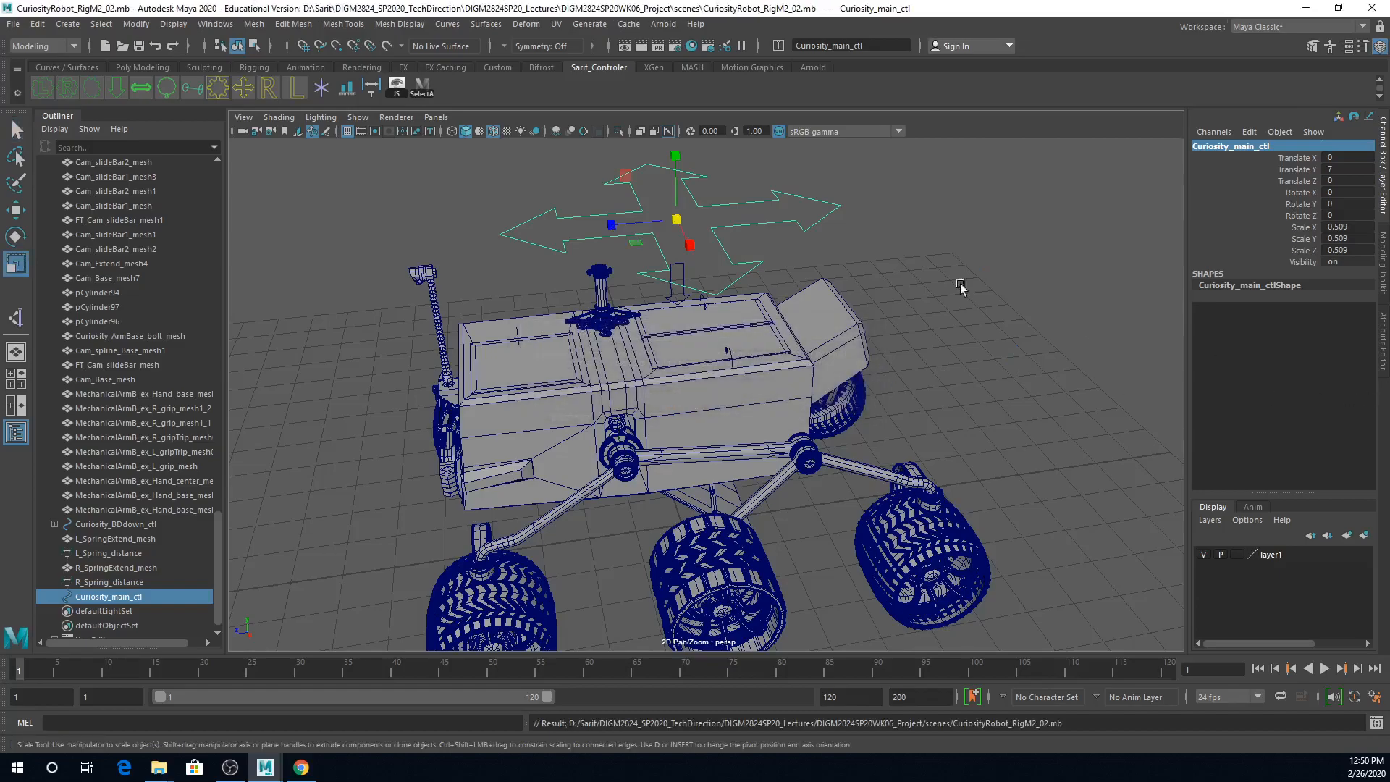
# Step: Freeze the transformations of Curiosity_main_ctl
pyautogui.click(229, 26)
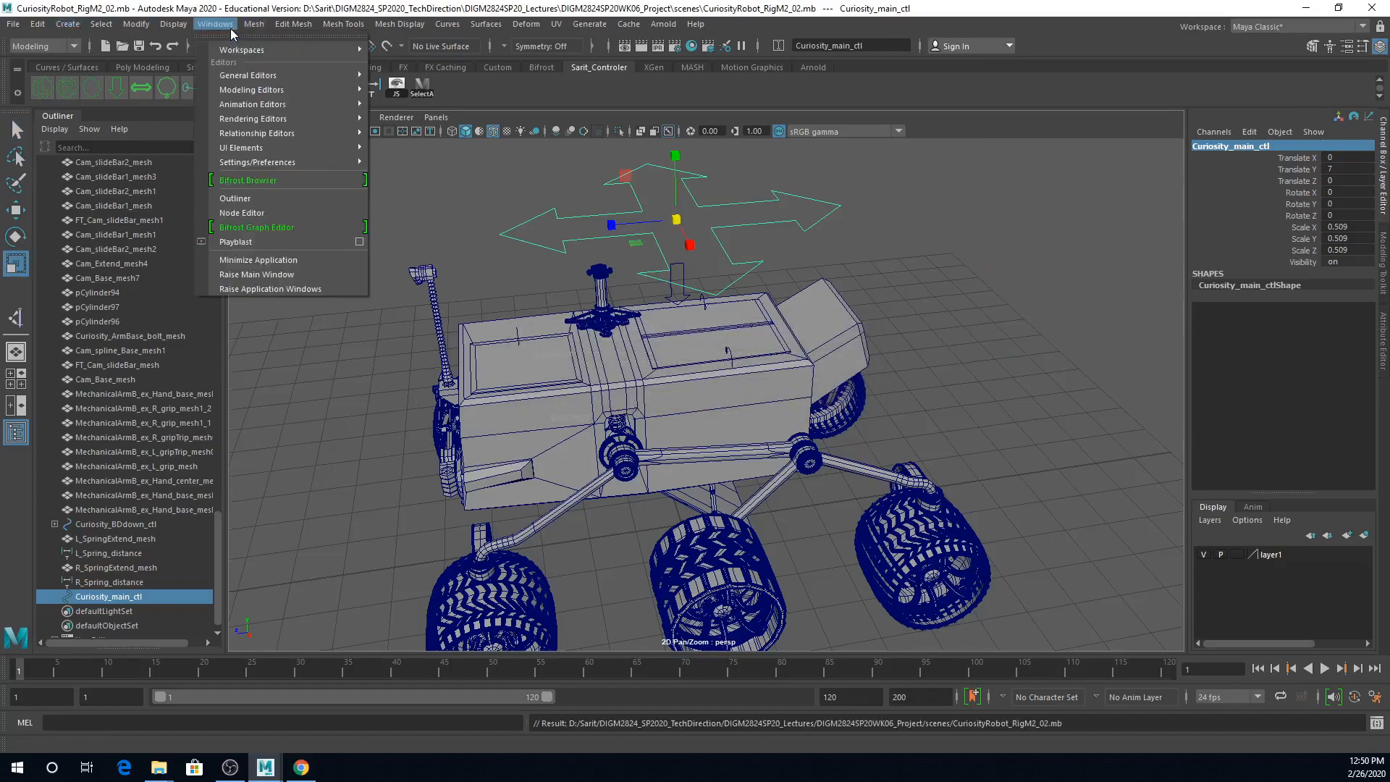
pyautogui.click(238, 27)
pyautogui.click(136, 24)
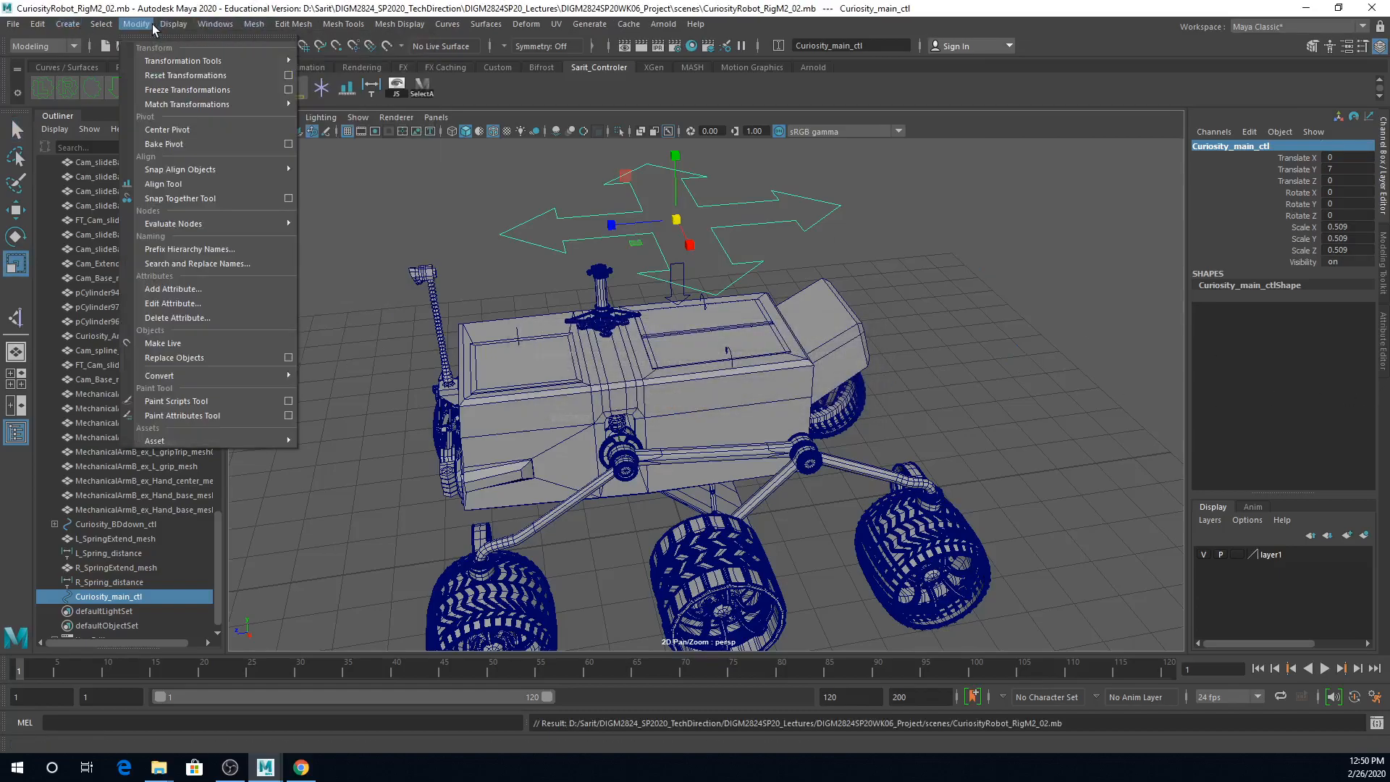
pyautogui.click(169, 88)
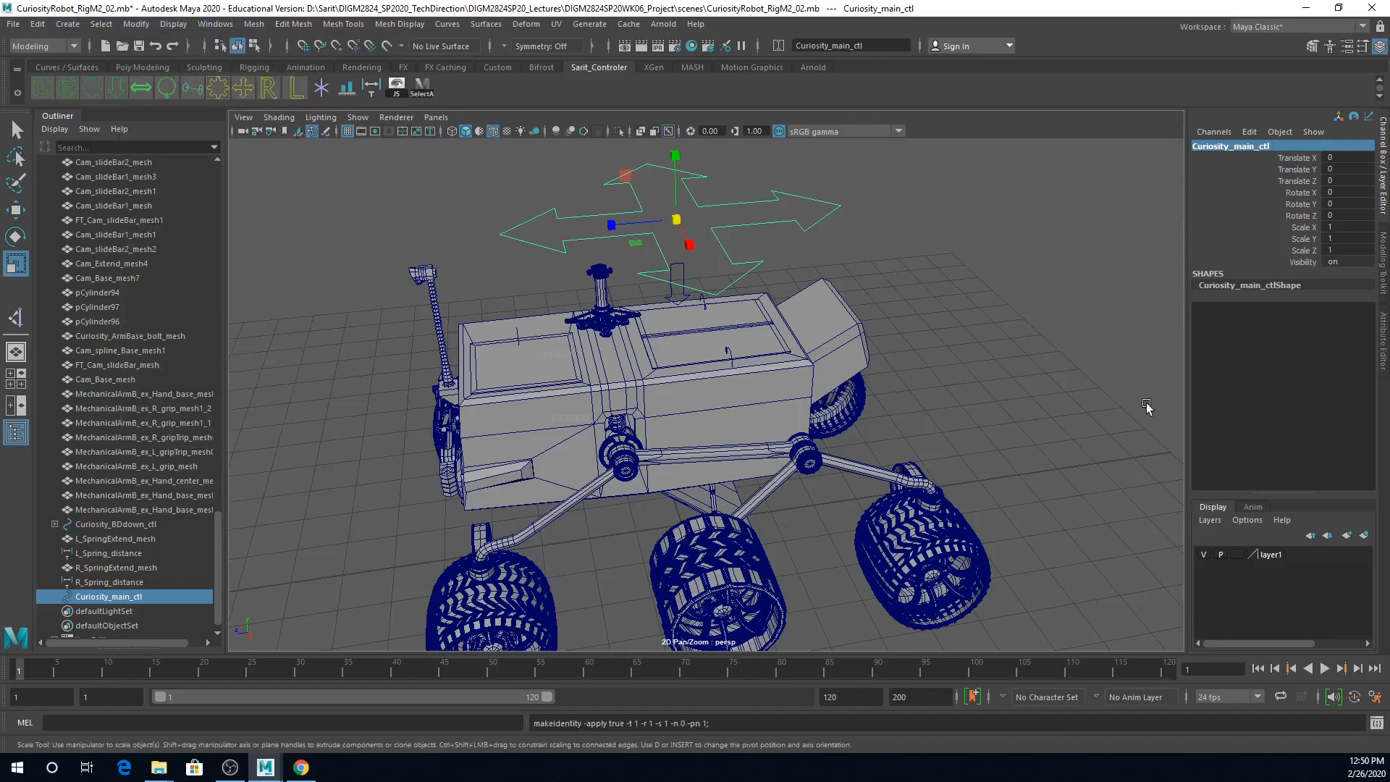
# Step: Parent the Curiosity_BDdown_ctl arrow control under Curiosity_main_ctl
pyautogui.scroll(-2, 926, 328)
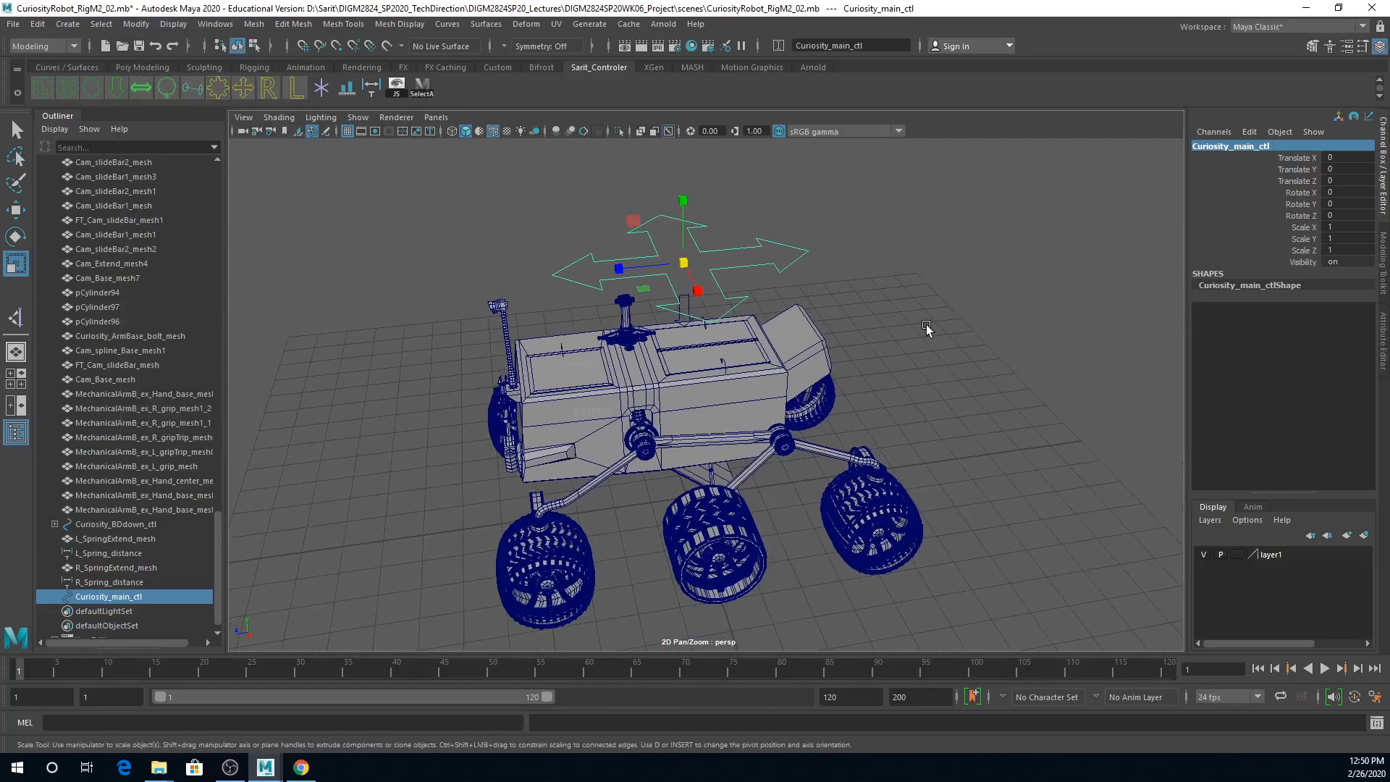
pyautogui.keyDown('alt'); pyautogui.moveTo(927, 328); pyautogui.dragTo(843, 309); pyautogui.keyUp('alt')
pyautogui.click(684, 291)
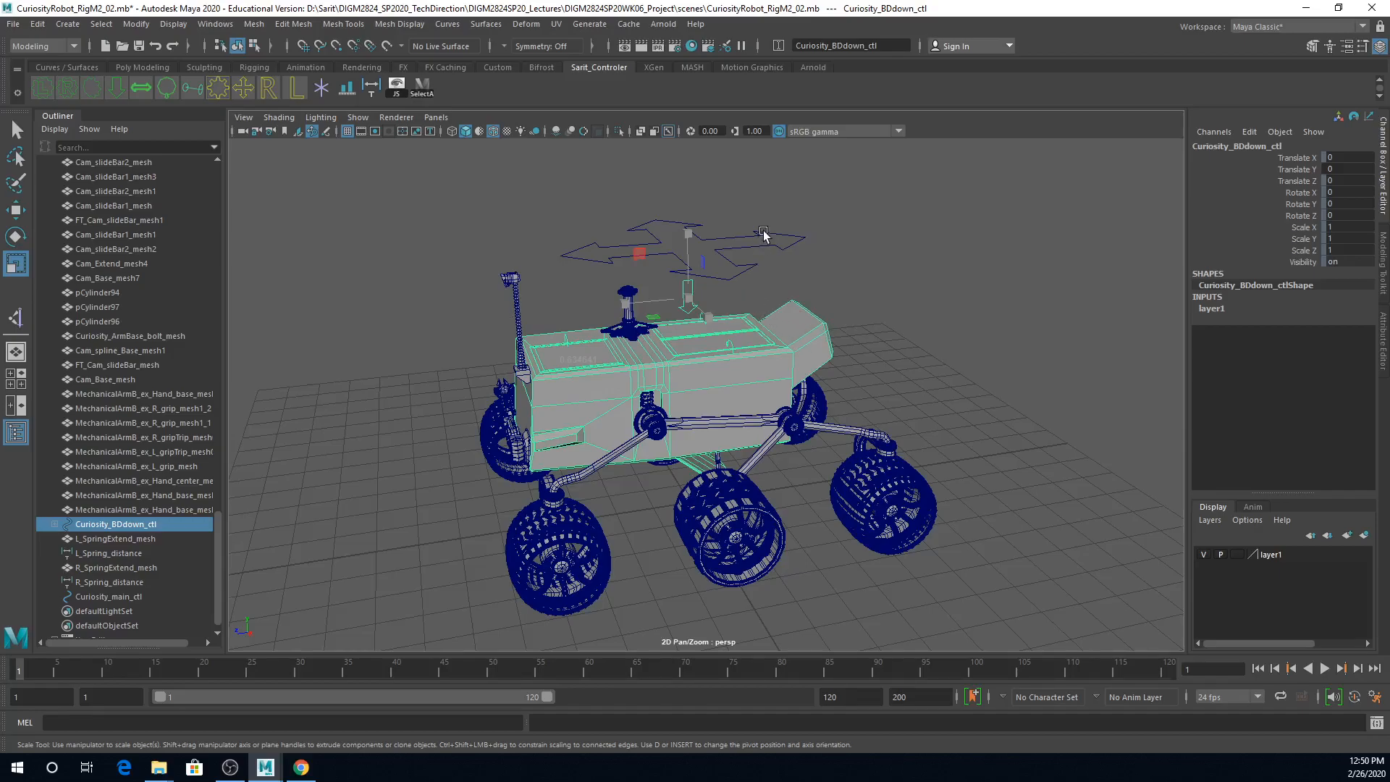
pyautogui.press('q')
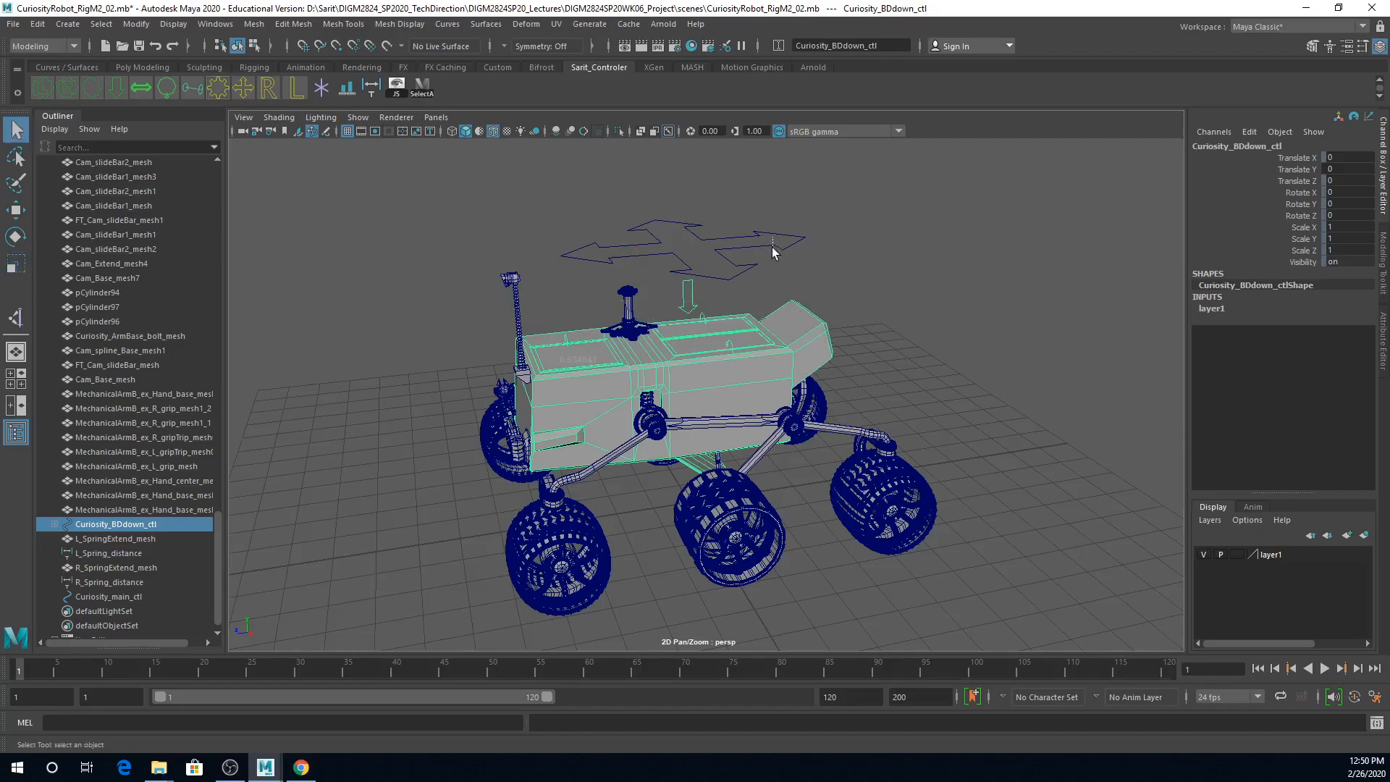
pyautogui.keyDown('shift'); pyautogui.click(775, 254); pyautogui.keyUp('shift')
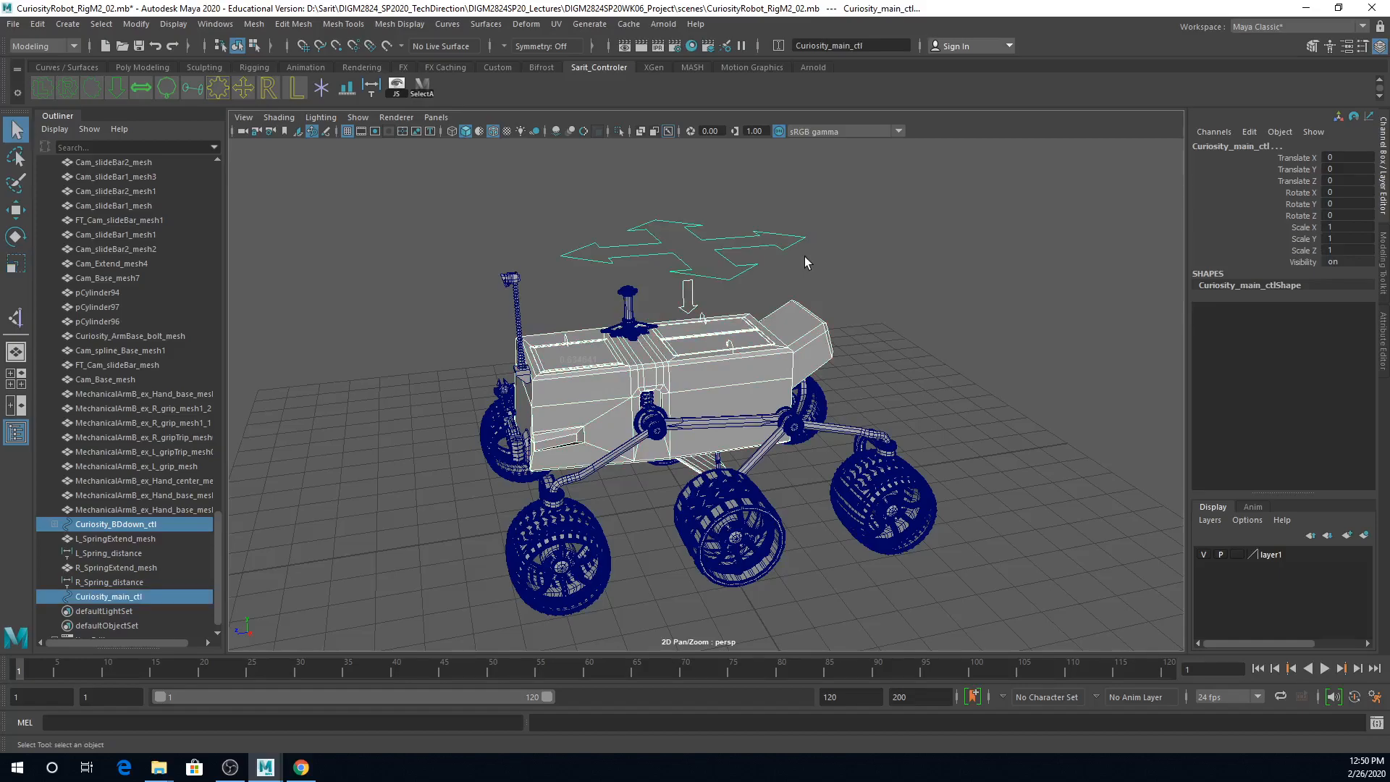
pyautogui.press('p')
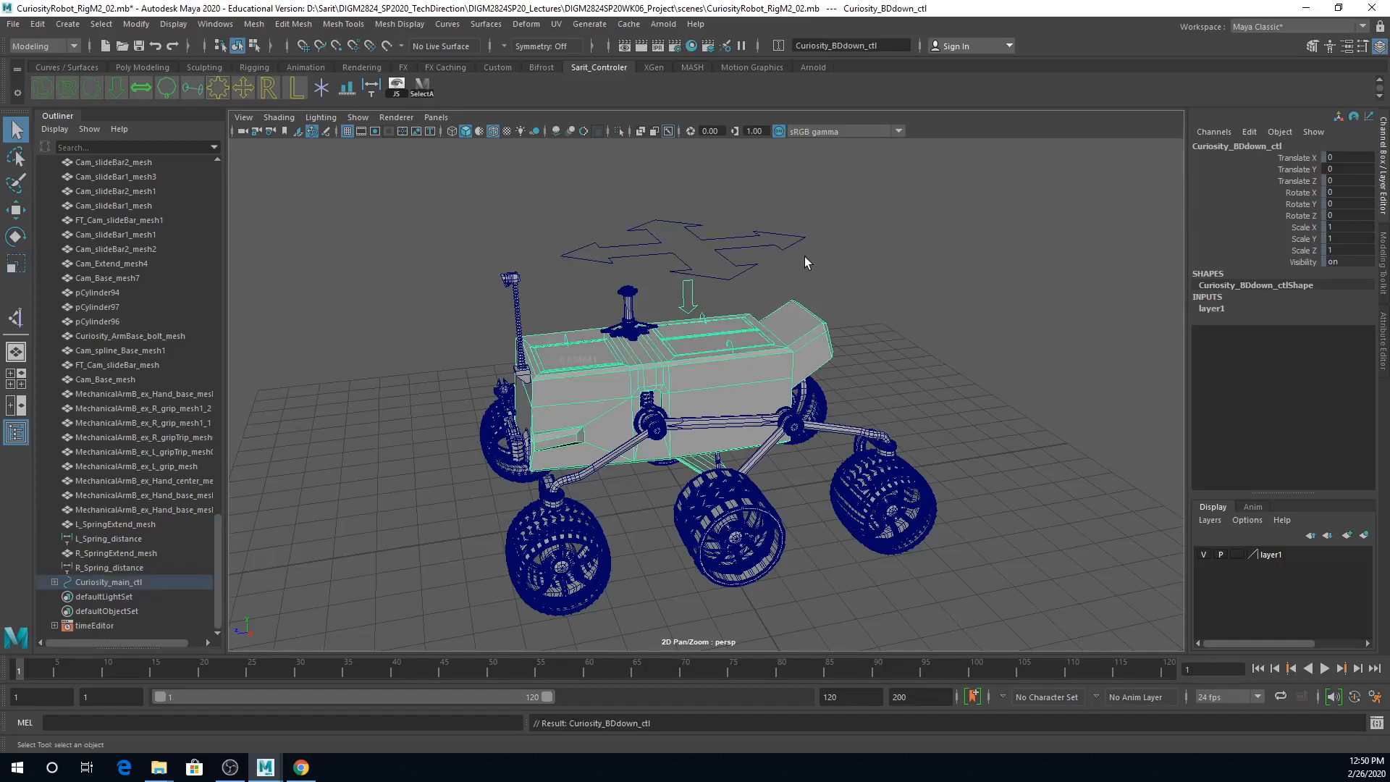
# Step: Move Curiosity_main_ctl forward along Z to test which rover parts follow it, and undo the move
pyautogui.click(754, 237)
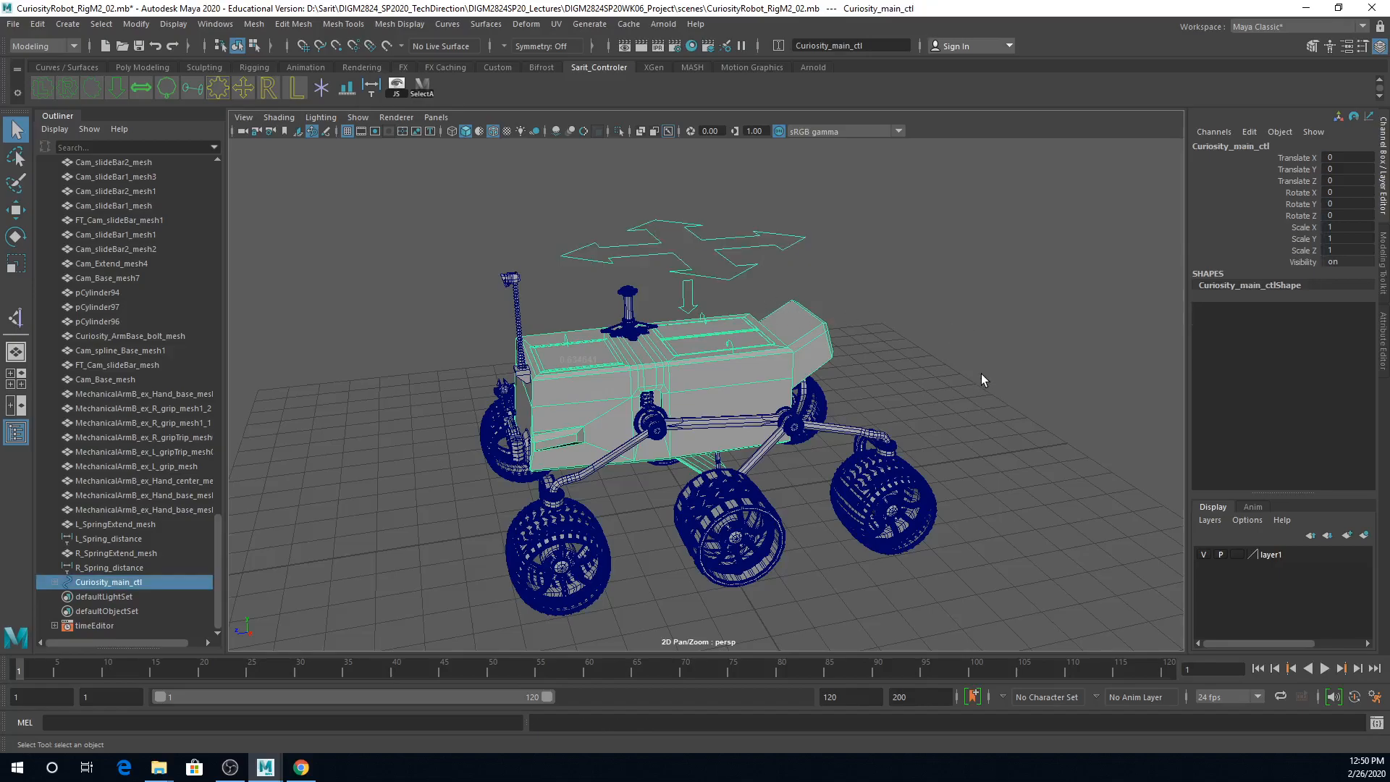
pyautogui.press('w')
pyautogui.keyDown('alt'); pyautogui.moveTo(949, 376); pyautogui.dragTo(795, 383); pyautogui.keyUp('alt')
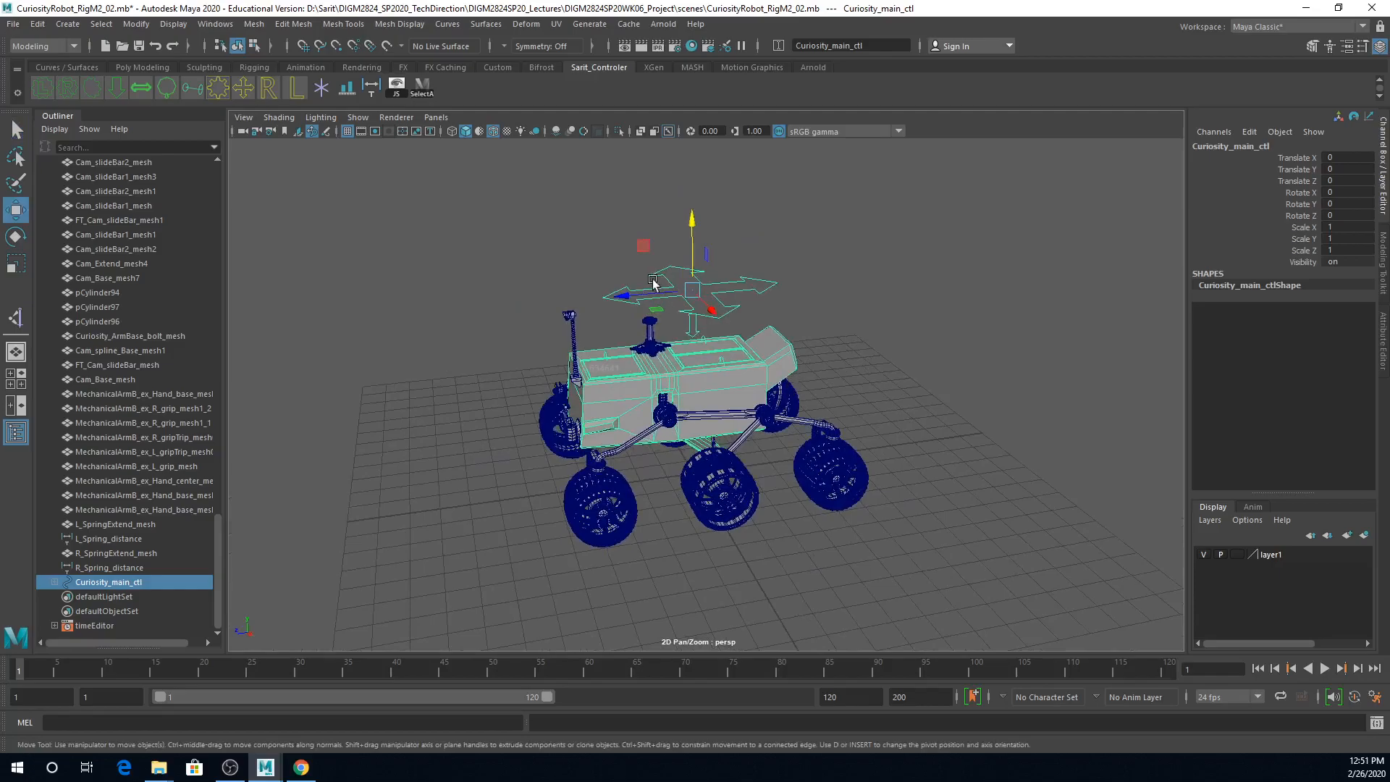
pyautogui.moveTo(643, 298); pyautogui.dragTo(397, 403)
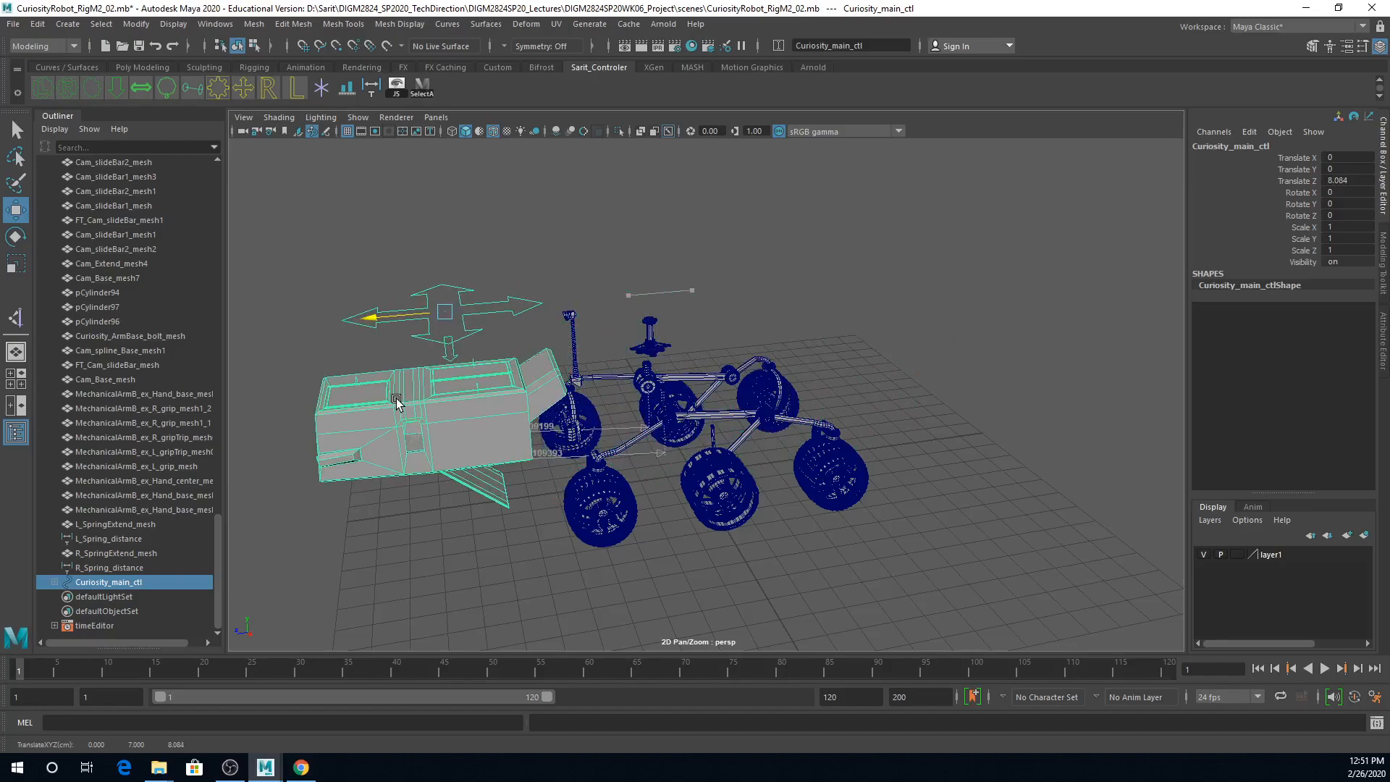
pyautogui.moveTo(397, 403); pyautogui.dragTo(436, 397)
pyautogui.hotkey('ctrl', 'z')
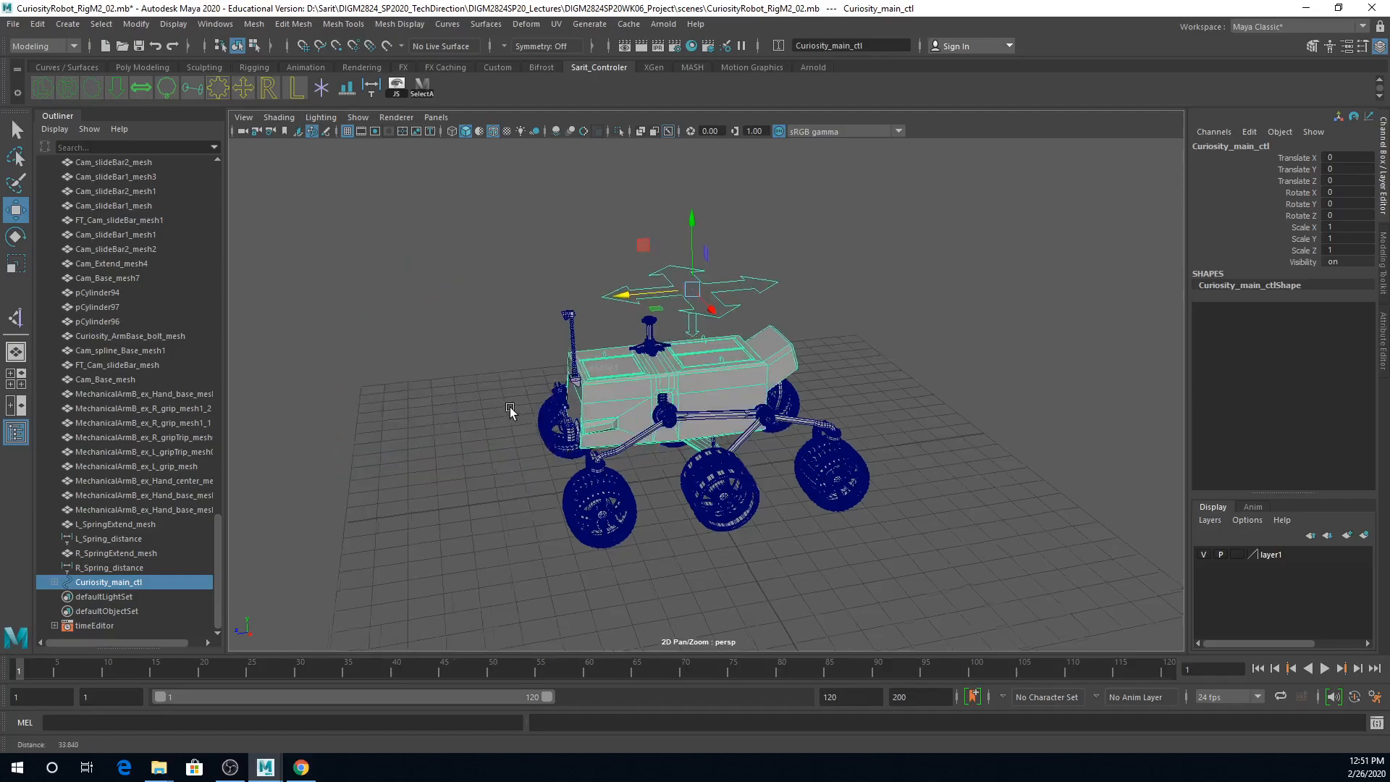
# Step: Parent the shock spring bases L_Shck_SpringBase_mesh and L_Shck_SpringBase_mesh1 under Curiosity_main_ctl
pyautogui.keyDown('alt'); pyautogui.moveTo(509, 411); pyautogui.dragTo(785, 408, button='right'); pyautogui.keyUp('alt')
pyautogui.keyDown('alt'); pyautogui.moveTo(785, 410); pyautogui.dragTo(707, 411); pyautogui.keyUp('alt')
pyautogui.keyDown('alt'); pyautogui.moveTo(707, 411); pyautogui.dragTo(789, 432, button='right'); pyautogui.keyUp('alt')
pyautogui.keyDown('alt'); pyautogui.moveTo(789, 431); pyautogui.dragTo(768, 453); pyautogui.keyUp('alt')
pyautogui.click(576, 454)
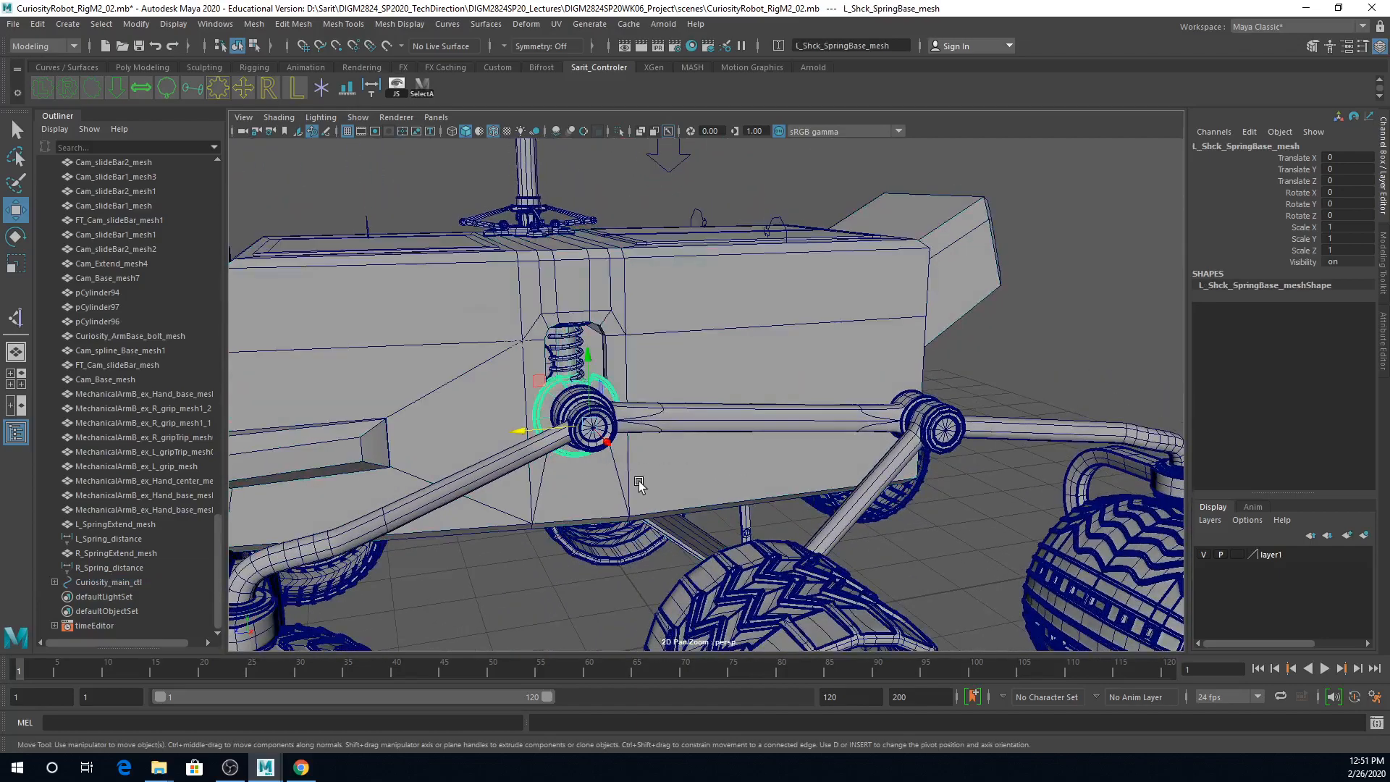
pyautogui.keyDown('alt'); pyautogui.moveTo(638, 481); pyautogui.dragTo(624, 493); pyautogui.keyUp('alt')
pyautogui.keyDown('alt'); pyautogui.moveTo(624, 493); pyautogui.dragTo(895, 496, button='right'); pyautogui.keyUp('alt')
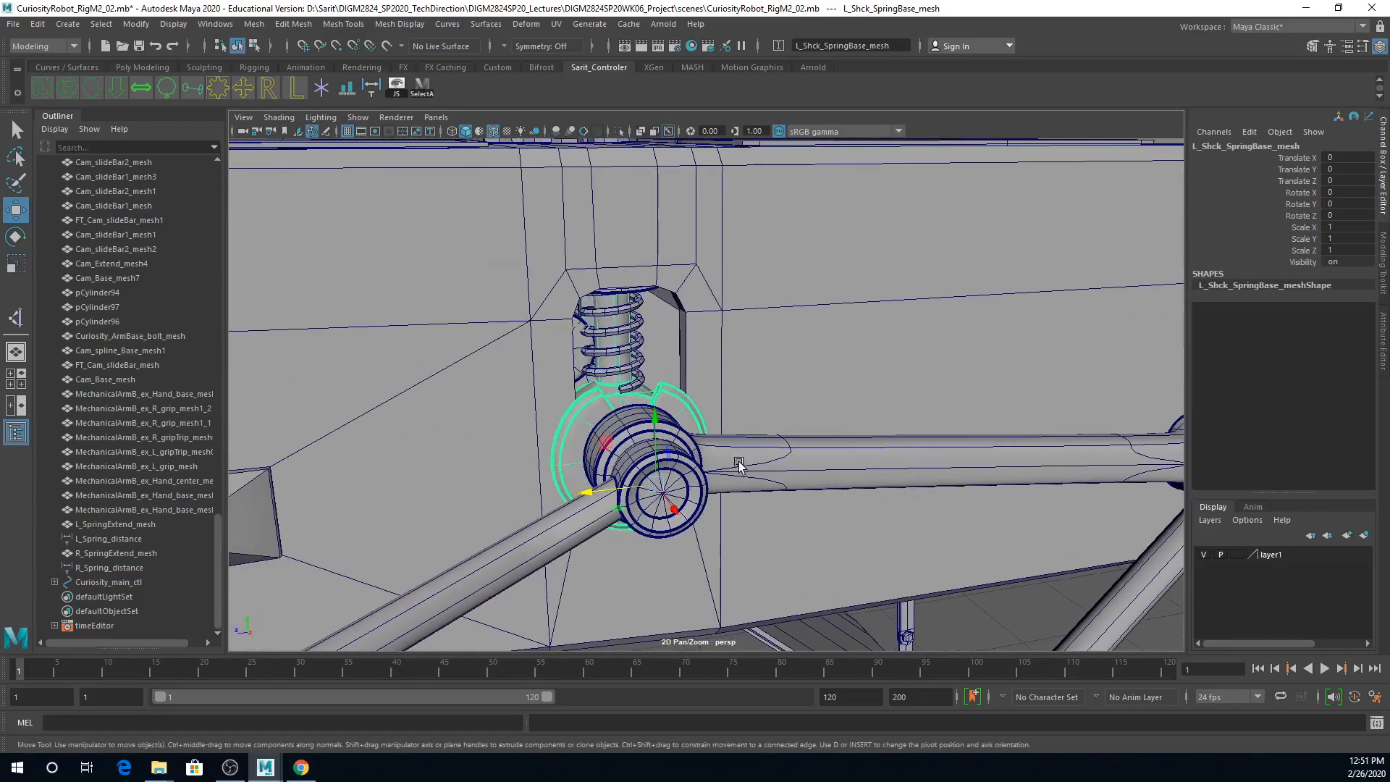
pyautogui.keyDown('alt'); pyautogui.moveTo(713, 439); pyautogui.dragTo(683, 442, button='right'); pyautogui.keyUp('alt')
pyautogui.moveTo(684, 442)
pyautogui.keyDown('alt'); pyautogui.mouseDown()
pyautogui.moveTo(630, 456)
pyautogui.moveTo(681, 452)
pyautogui.moveTo(665, 441)
pyautogui.mouseUp(); pyautogui.keyUp('alt')
pyautogui.click(592, 382)
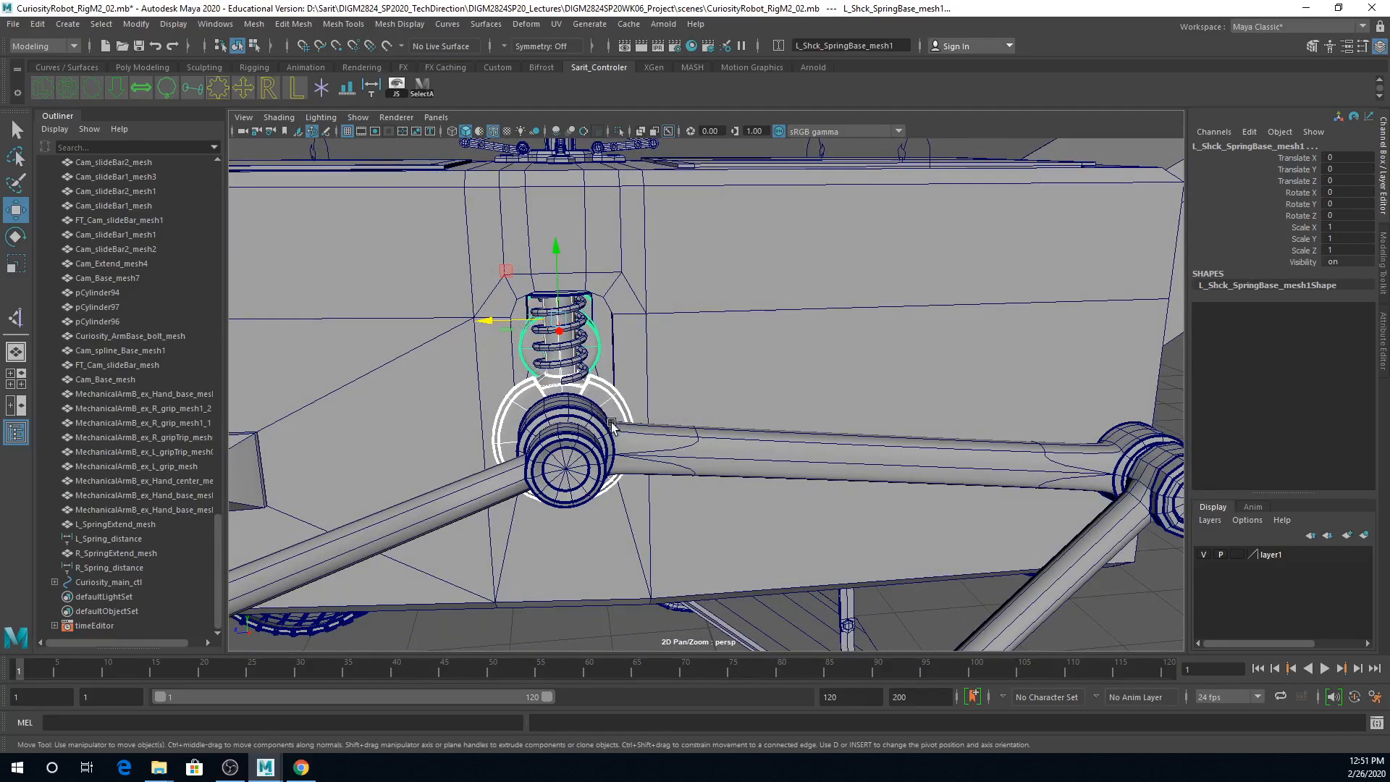
pyautogui.keyDown('alt'); pyautogui.moveTo(889, 400); pyautogui.dragTo(697, 393, button='right'); pyautogui.keyUp('alt')
pyautogui.keyDown('alt'); pyautogui.moveTo(696, 393); pyautogui.dragTo(783, 241); pyautogui.keyUp('alt')
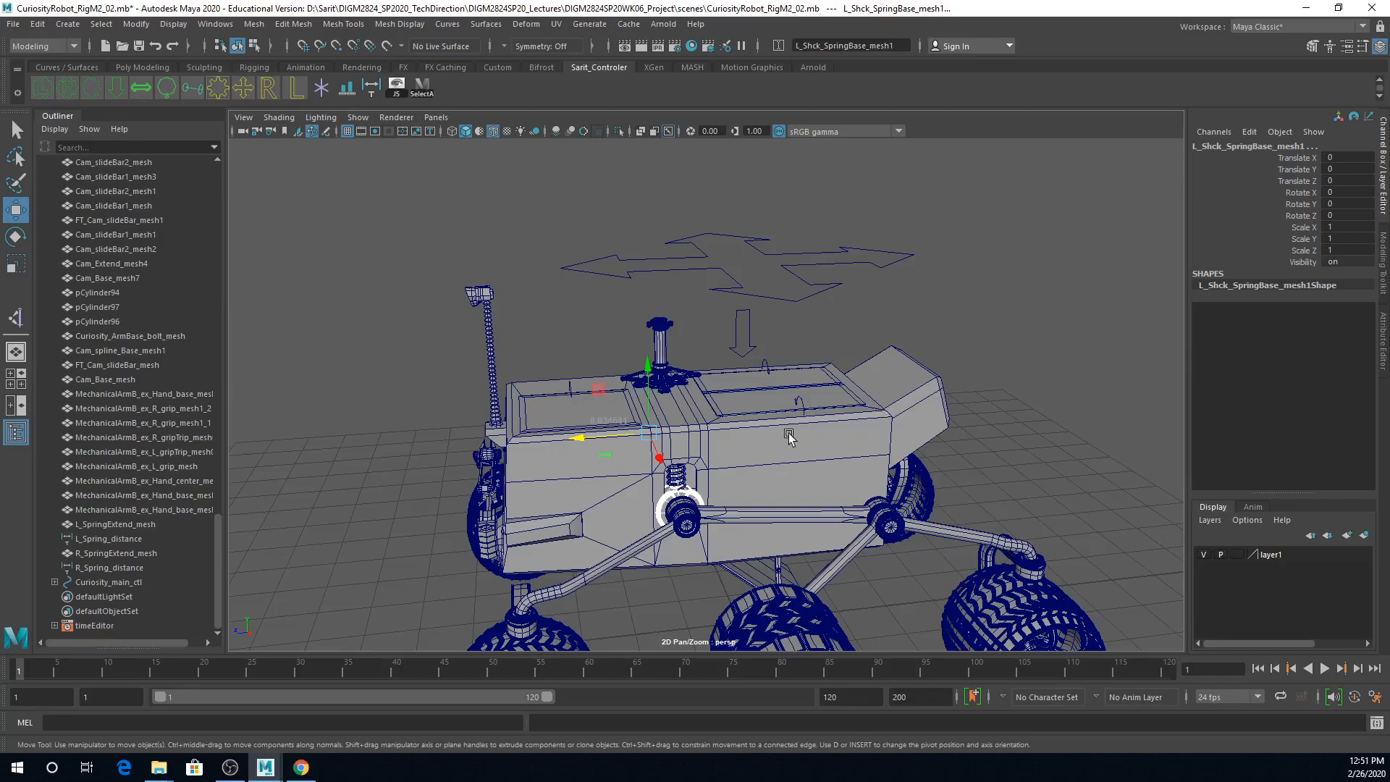
pyautogui.keyDown('alt'); pyautogui.moveTo(689, 506); pyautogui.dragTo(687, 496); pyautogui.keyUp('alt')
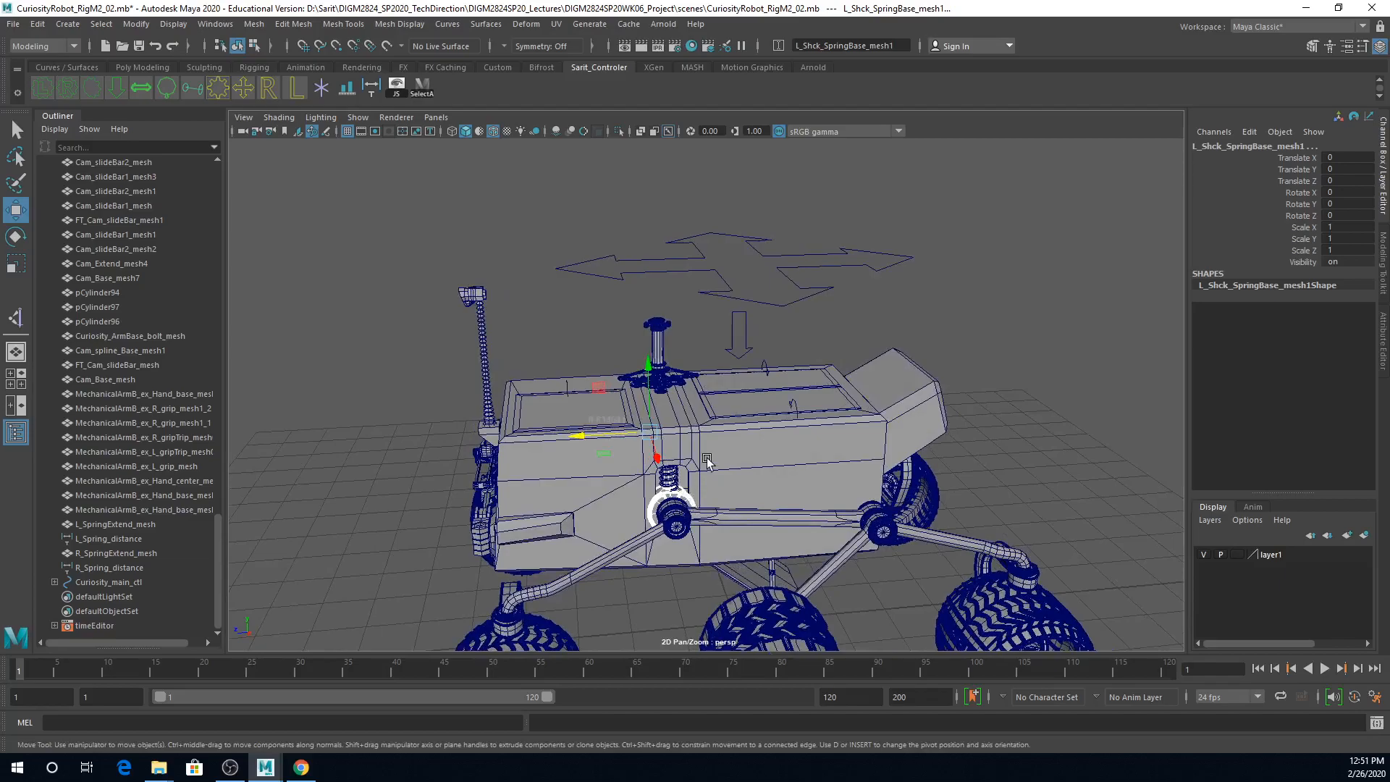
pyautogui.click(796, 306)
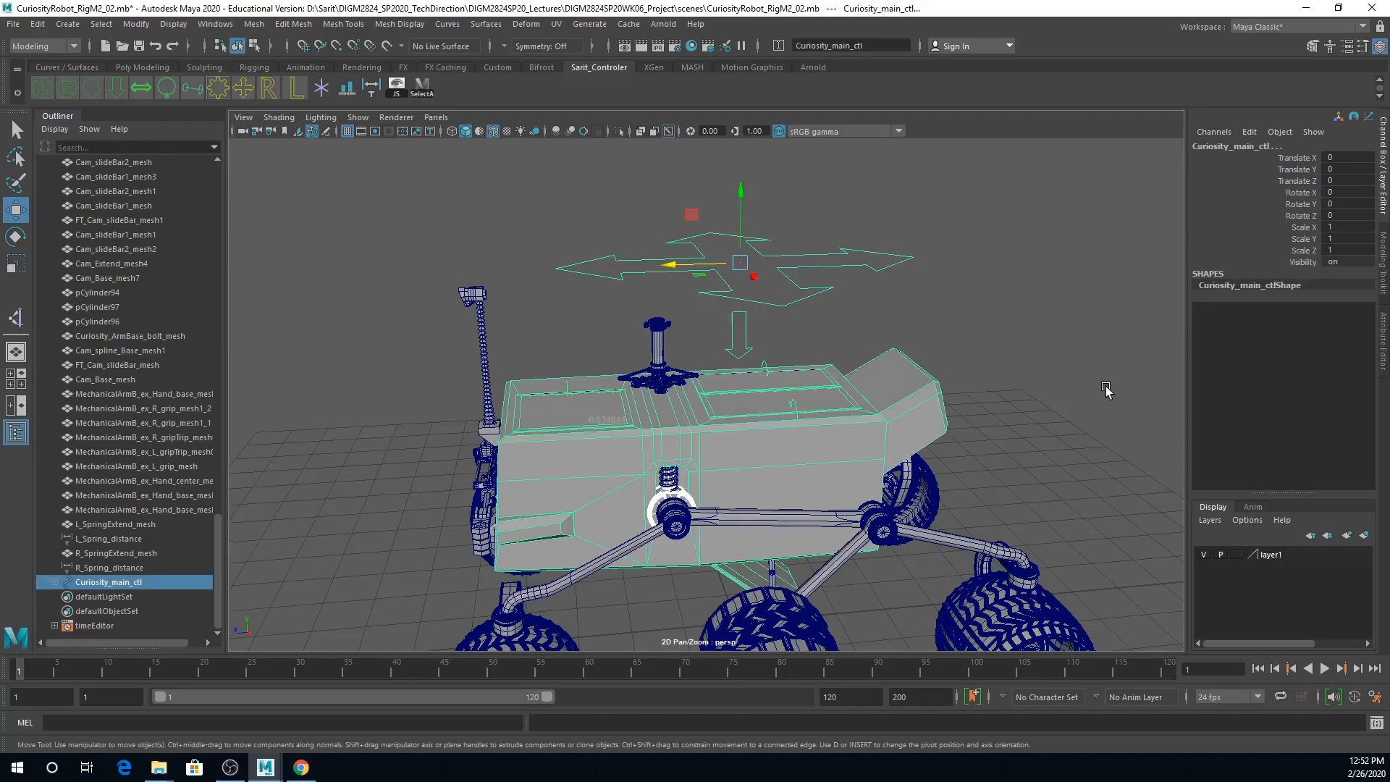
pyautogui.press('Down')
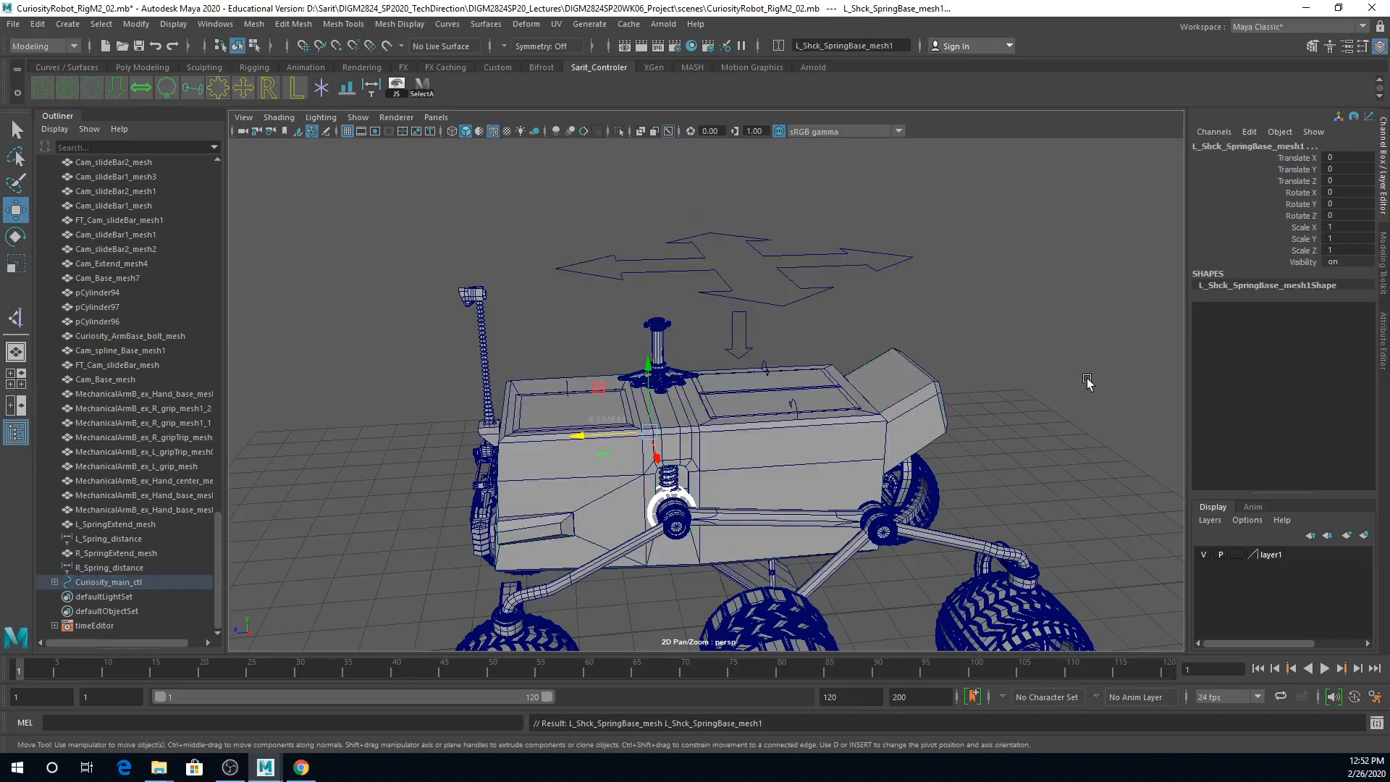
# Step: Lower Curiosity_BDdown_ctl in Y to test the body against the spring bases, and undo the move
pyautogui.click(746, 332)
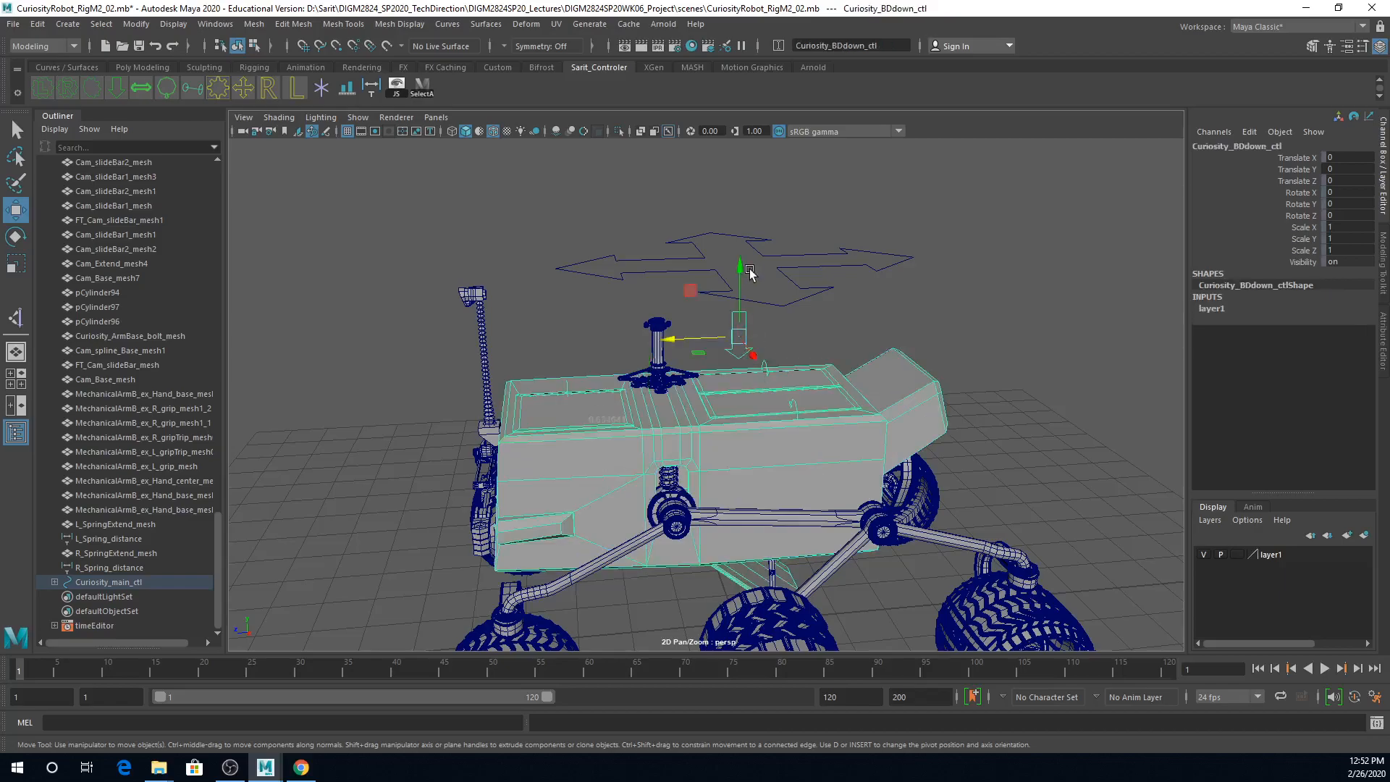
pyautogui.moveTo(742, 270)
pyautogui.mouseDown()
pyautogui.moveTo(748, 250)
pyautogui.moveTo(753, 288)
pyautogui.moveTo(764, 284)
pyautogui.mouseUp()
pyautogui.hotkey('ctrl', 'z')
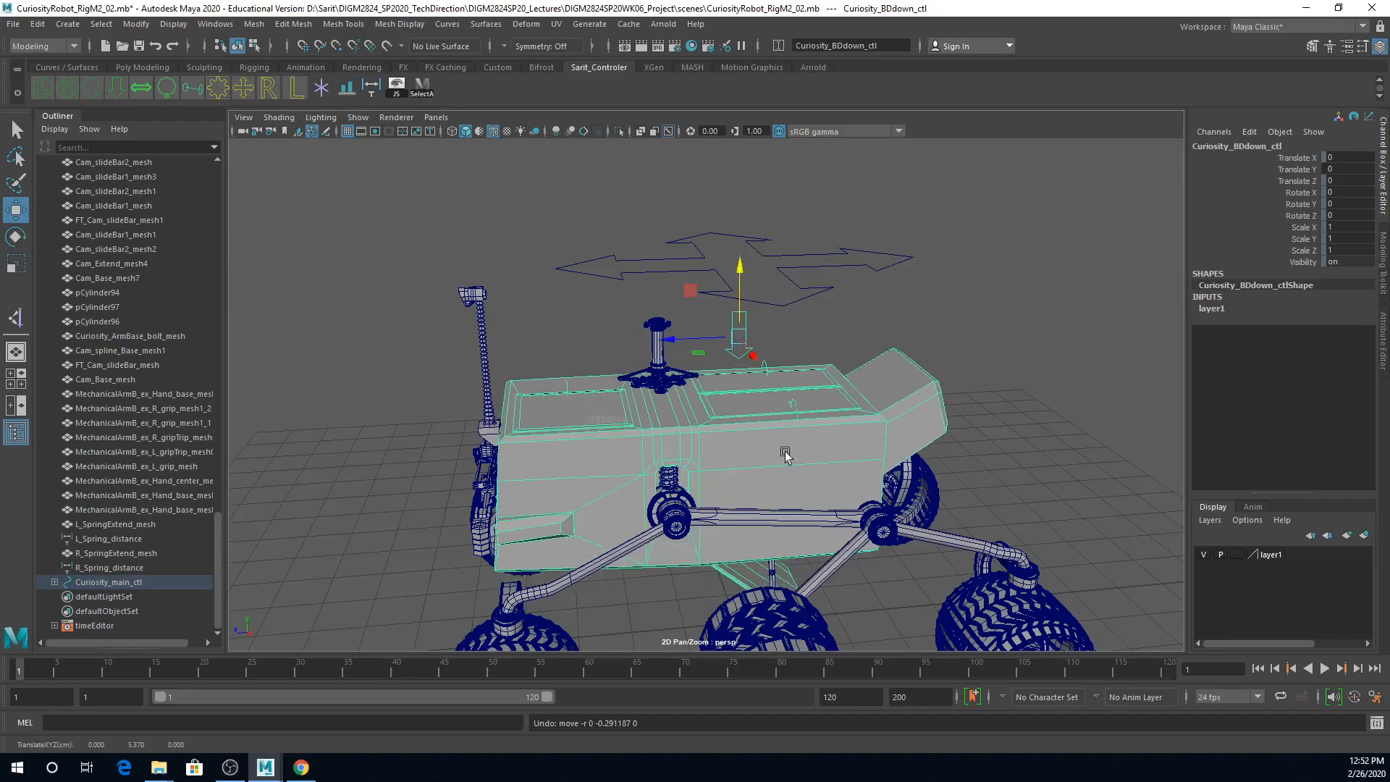
# Step: Move Curiosity_main_ctl along Z to about 6.7 to check that the spring bases travel with the body
pyautogui.keyDown('alt'); pyautogui.moveTo(668, 502); pyautogui.dragTo(968, 498, button='right'); pyautogui.keyUp('alt')
pyautogui.keyDown('alt'); pyautogui.moveTo(887, 496); pyautogui.dragTo(907, 370, button='middle'); pyautogui.keyUp('alt')
pyautogui.press('a')
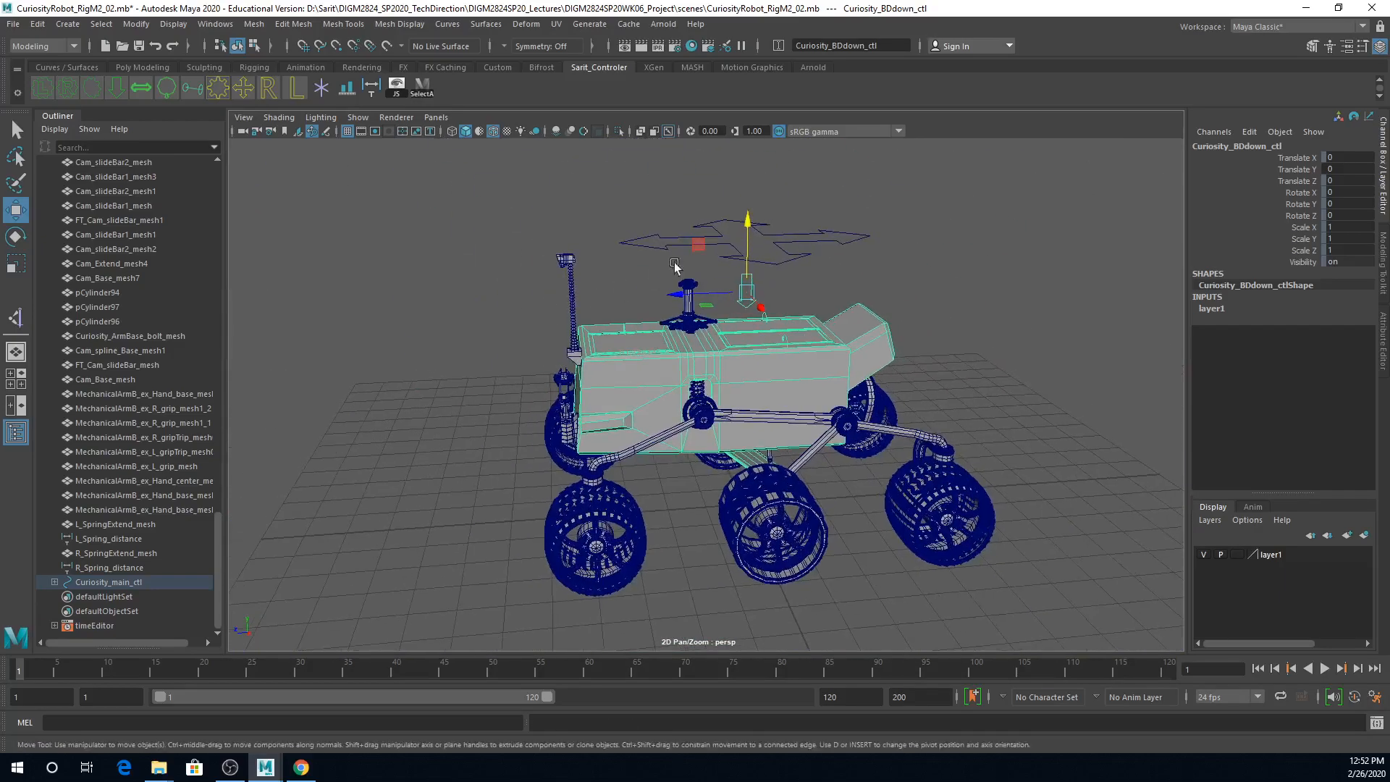
pyautogui.click(838, 253)
pyautogui.moveTo(655, 245); pyautogui.dragTo(383, 248)
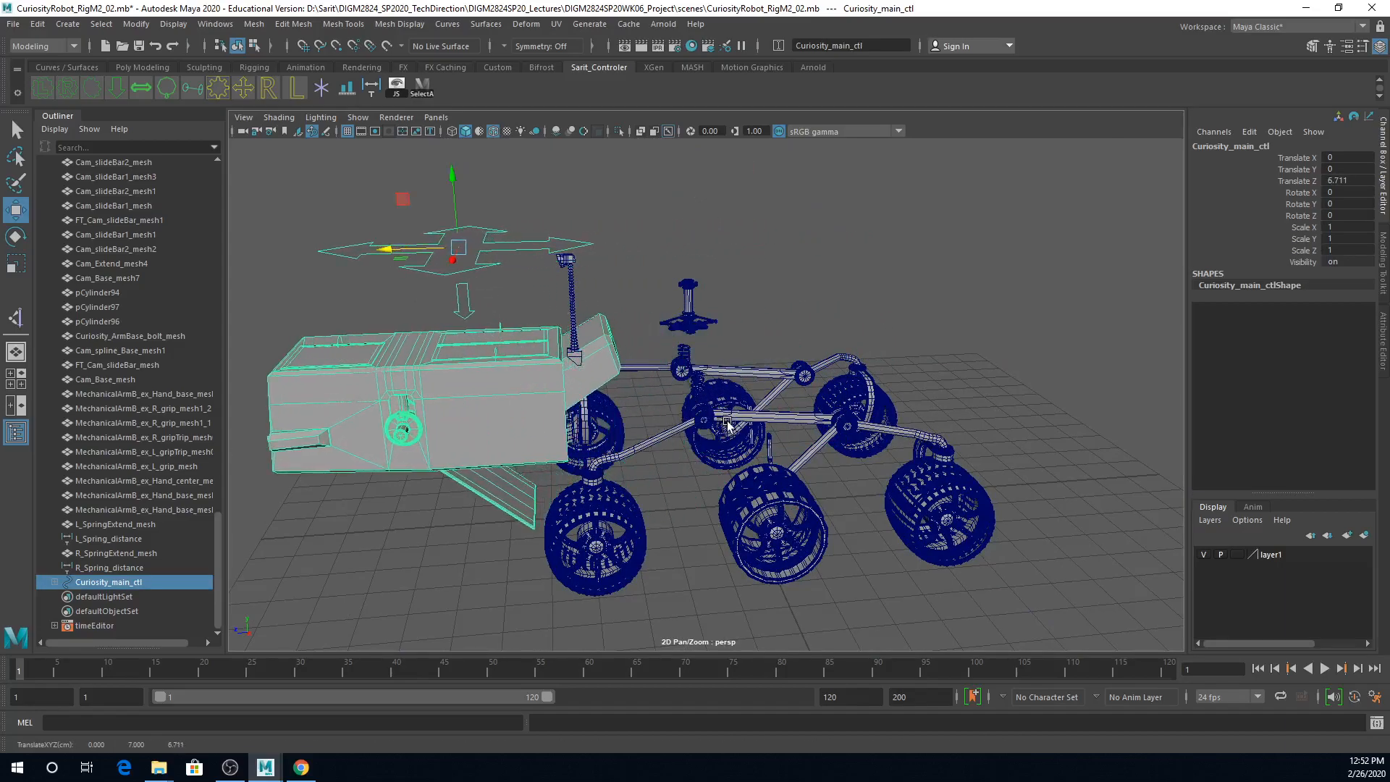
# Step: Reset the Translate Z of Curiosity_main_ctl to 0
pyautogui.scroll(3, 932, 448)
pyautogui.keyDown('alt'); pyautogui.moveTo(930, 441); pyautogui.dragTo(917, 514, button='middle'); pyautogui.keyUp('alt')
pyautogui.click(1355, 181)
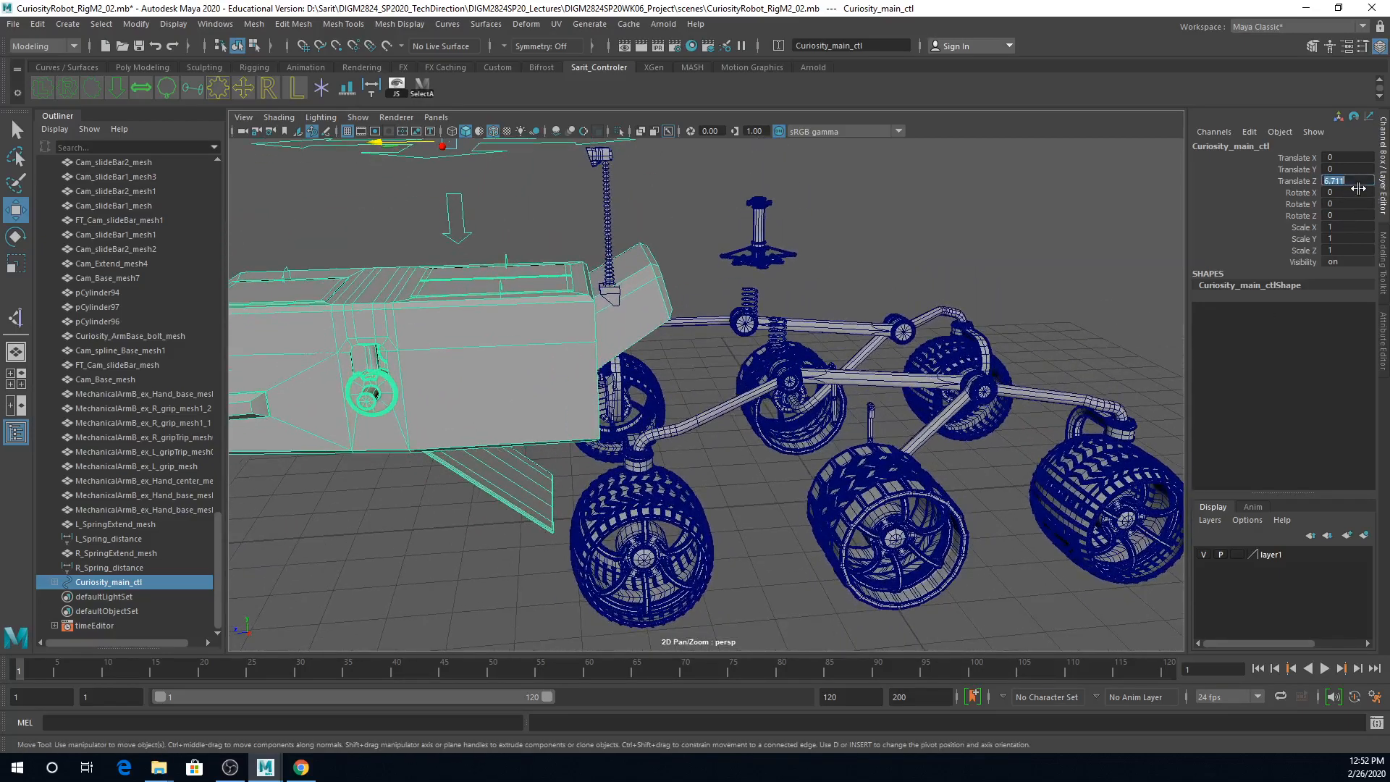
pyautogui.press('Return')
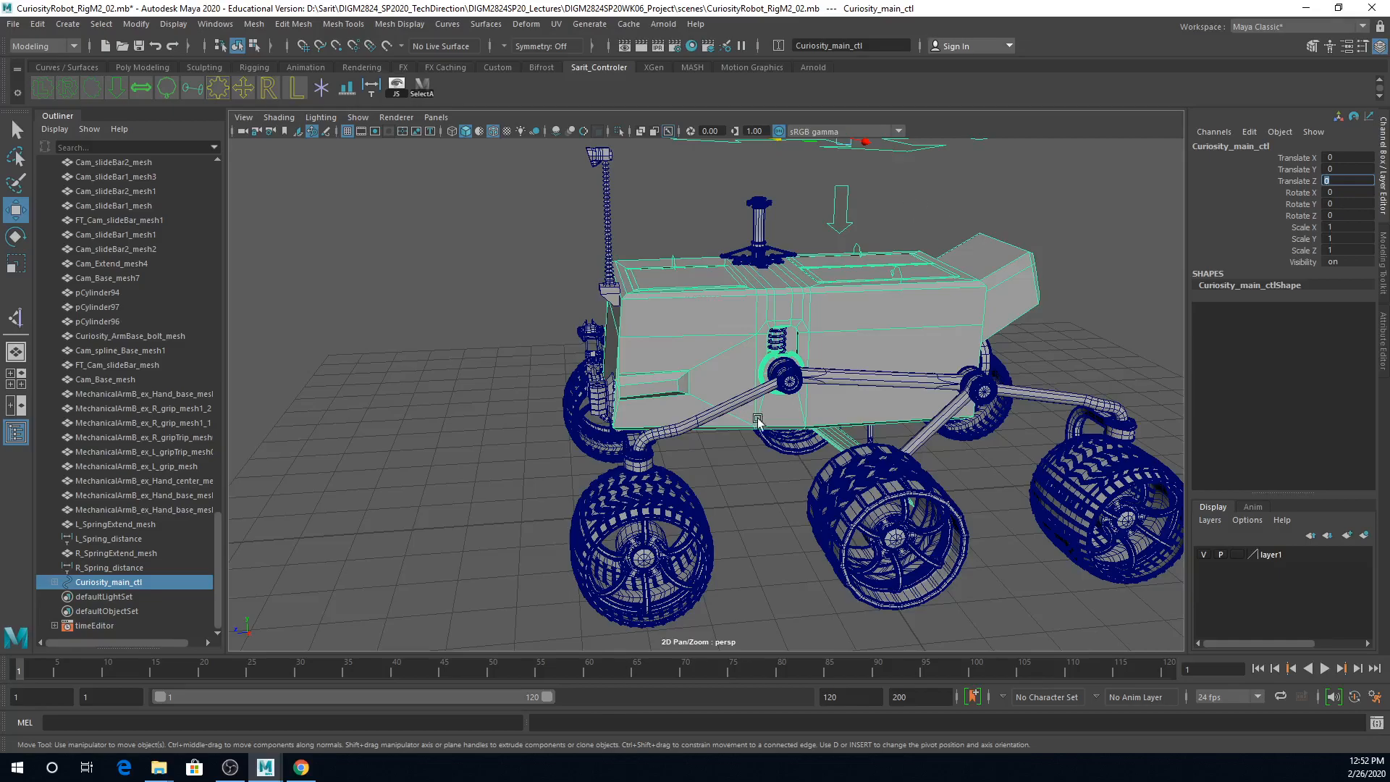
# Step: Parent the spring L_SpringExtend_mesh under the shock base L_Shck_SpringBase_mesh
pyautogui.keyDown('alt'); pyautogui.moveTo(756, 413); pyautogui.dragTo(1049, 403, button='right'); pyautogui.keyUp('alt')
pyautogui.keyDown('alt'); pyautogui.moveTo(1049, 404); pyautogui.dragTo(1002, 403); pyautogui.keyUp('alt')
pyautogui.keyDown('alt'); pyautogui.moveTo(775, 369); pyautogui.dragTo(871, 368, button='right'); pyautogui.keyUp('alt')
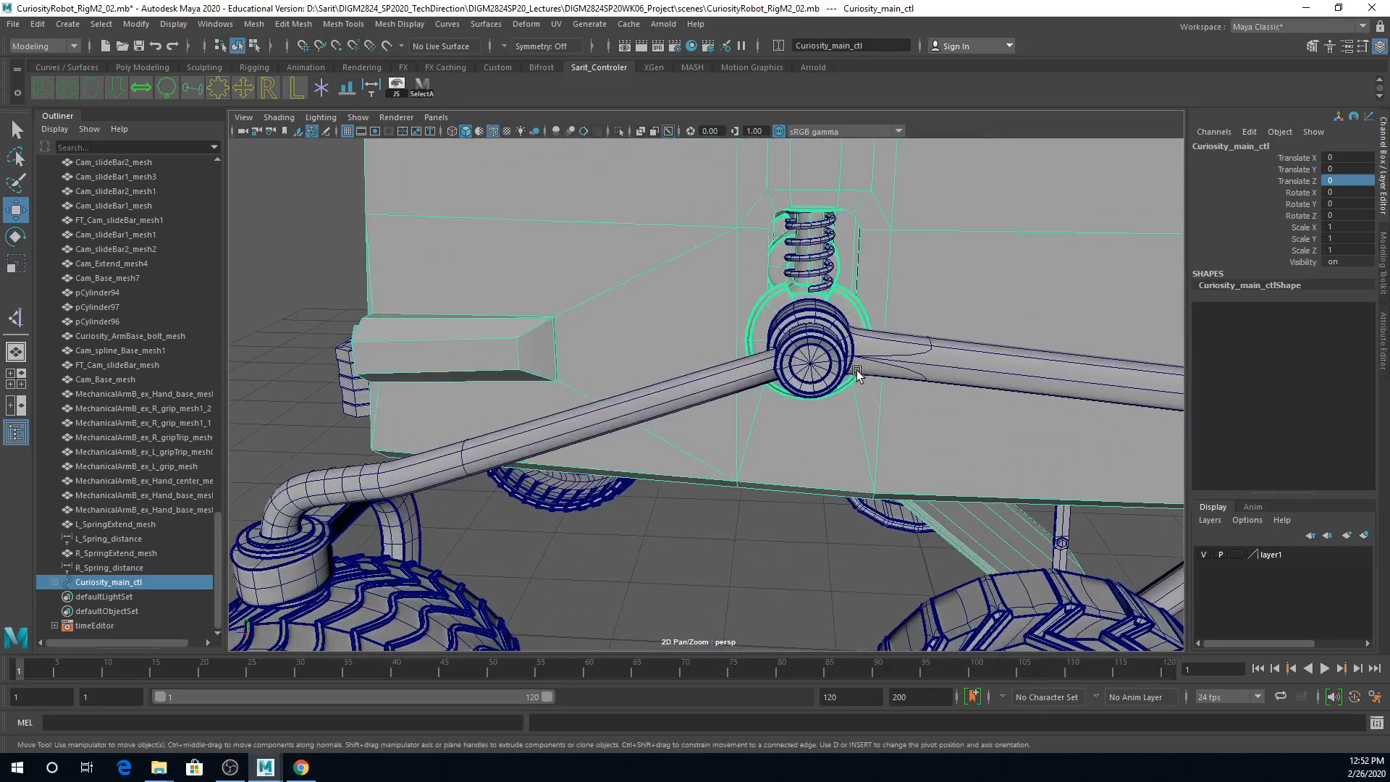
pyautogui.click(826, 283)
pyautogui.press('q')
pyautogui.keyDown('shift'); pyautogui.click(853, 308); pyautogui.keyUp('shift')
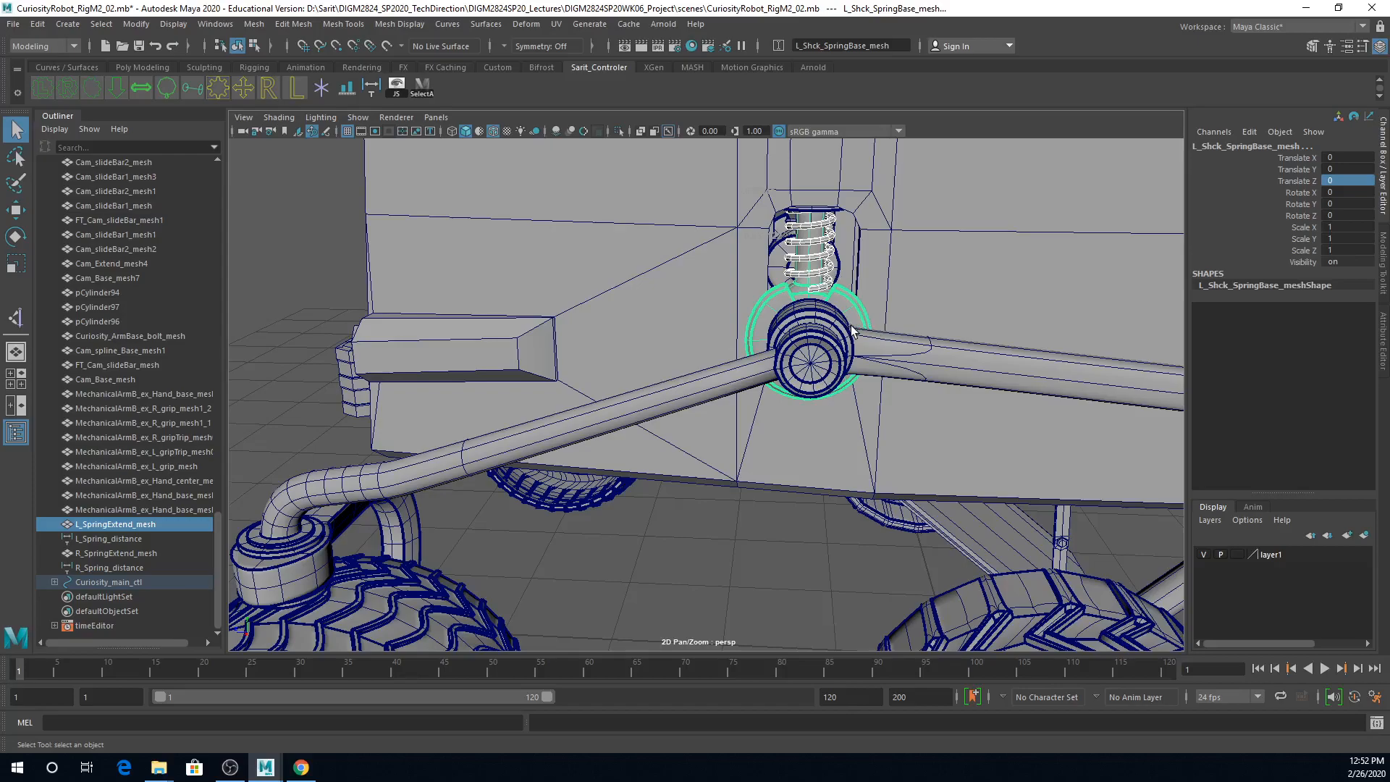
pyautogui.press('p')
# Step: Parent the opposite spring R_SpringExtend_mesh under L_Shck_SpringBase_mesh1
pyautogui.keyDown('alt'); pyautogui.moveTo(939, 322); pyautogui.dragTo(739, 322, button='right'); pyautogui.keyUp('alt')
pyautogui.keyDown('alt'); pyautogui.moveTo(731, 333); pyautogui.dragTo(1079, 347); pyautogui.keyUp('alt')
pyautogui.keyDown('alt'); pyautogui.moveTo(554, 326); pyautogui.dragTo(846, 413, button='right'); pyautogui.keyUp('alt')
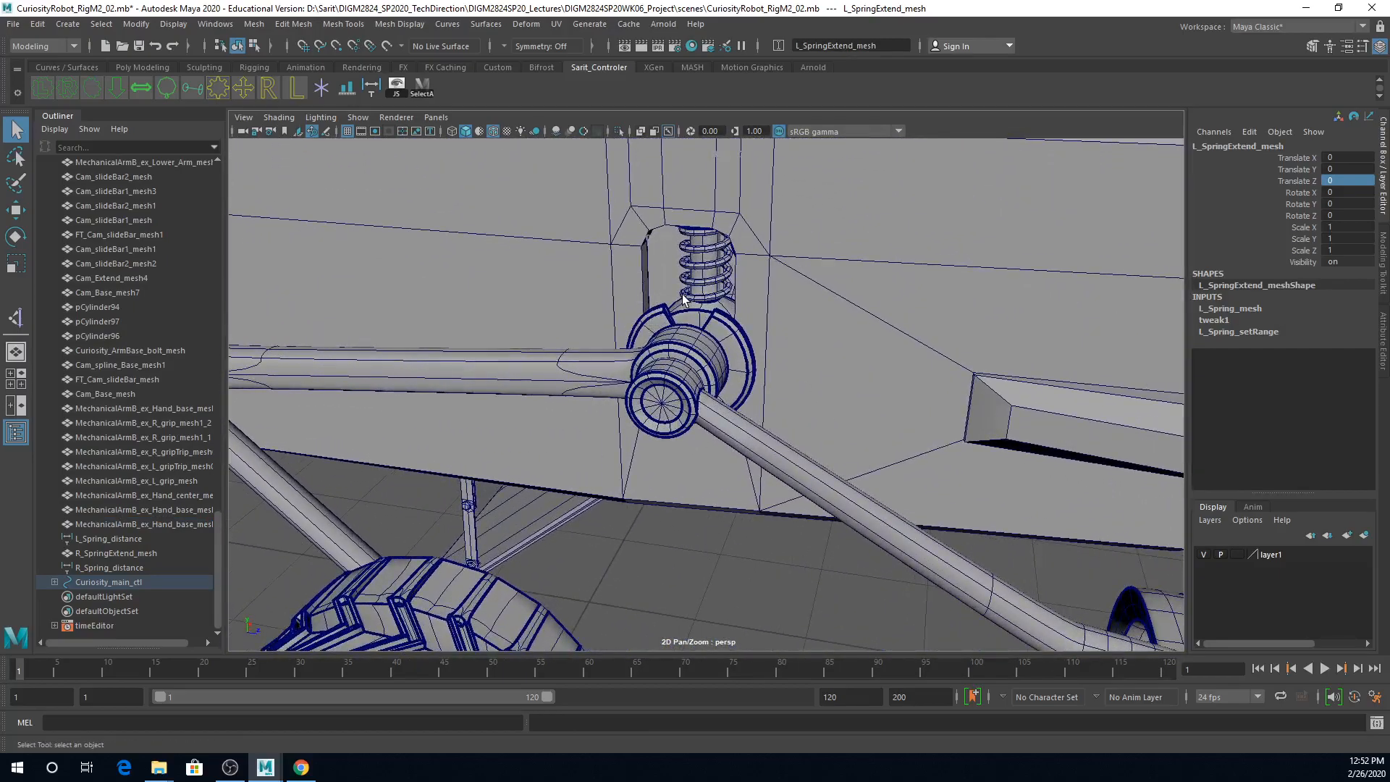
pyautogui.click(682, 298)
pyautogui.click(689, 321)
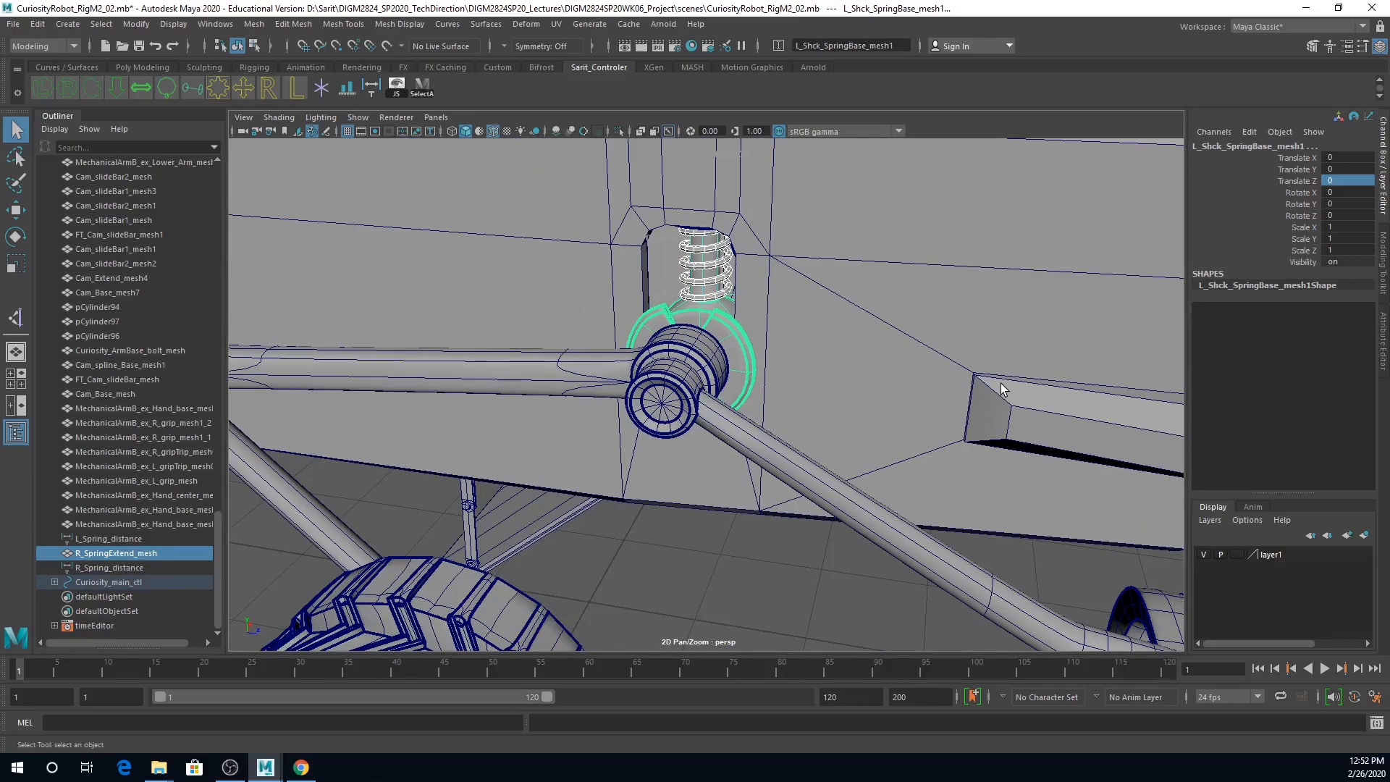
pyautogui.press('p')
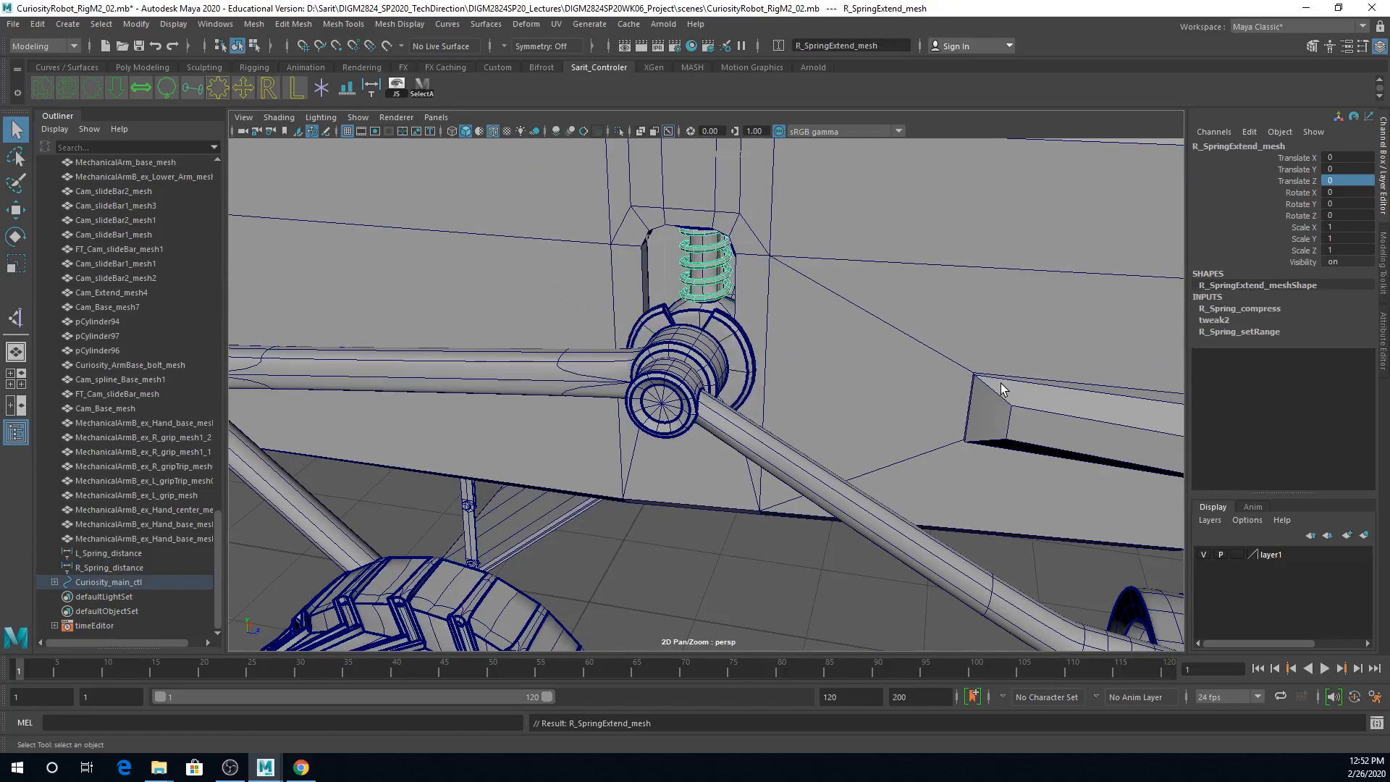
pyautogui.keyDown('alt'); pyautogui.moveTo(1058, 322); pyautogui.dragTo(848, 299, button='right'); pyautogui.keyUp('alt')
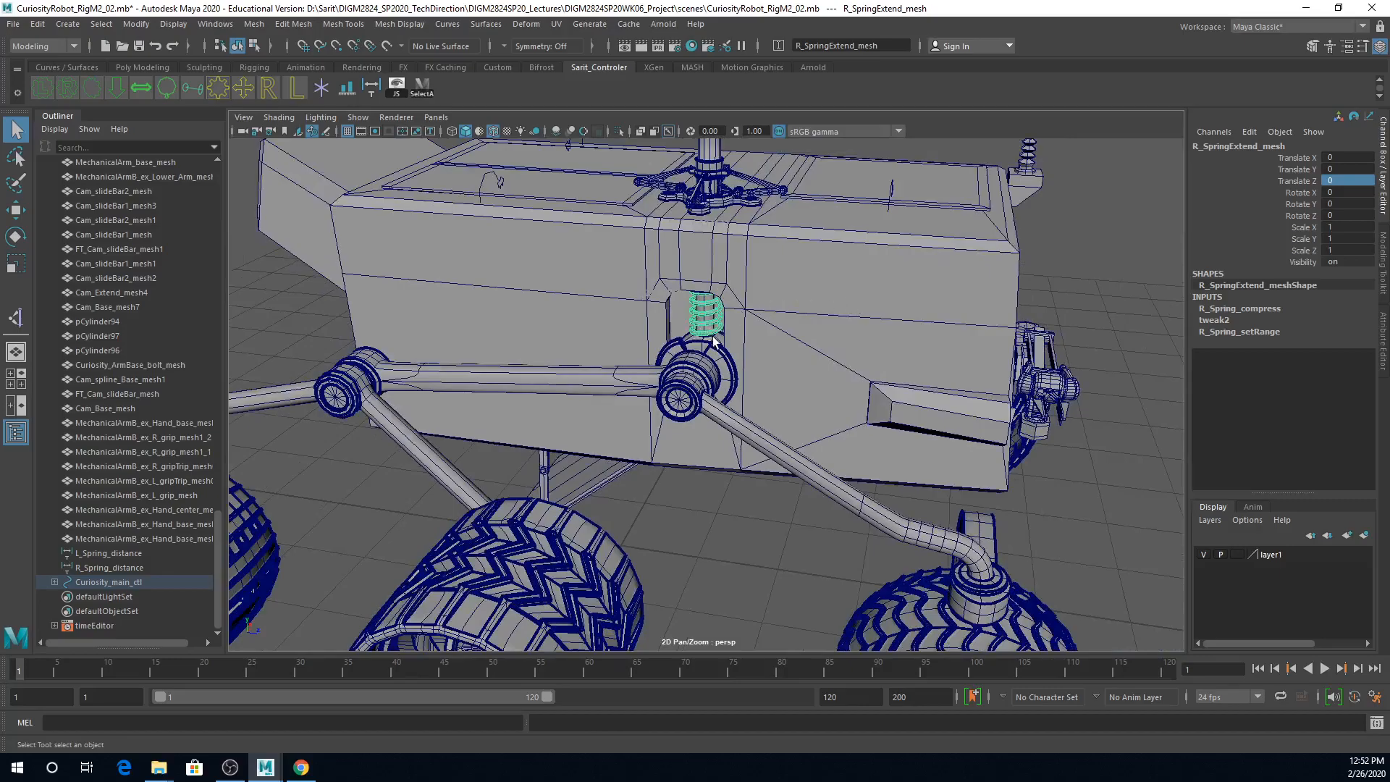
# Step: Lower Curiosity_BDdown_ctl in Y to test the body and springs, and undo the move
pyautogui.keyDown('alt'); pyautogui.moveTo(720, 337); pyautogui.dragTo(548, 386); pyautogui.keyUp('alt')
pyautogui.keyDown('alt'); pyautogui.moveTo(548, 381); pyautogui.dragTo(442, 376, button='right'); pyautogui.keyUp('alt')
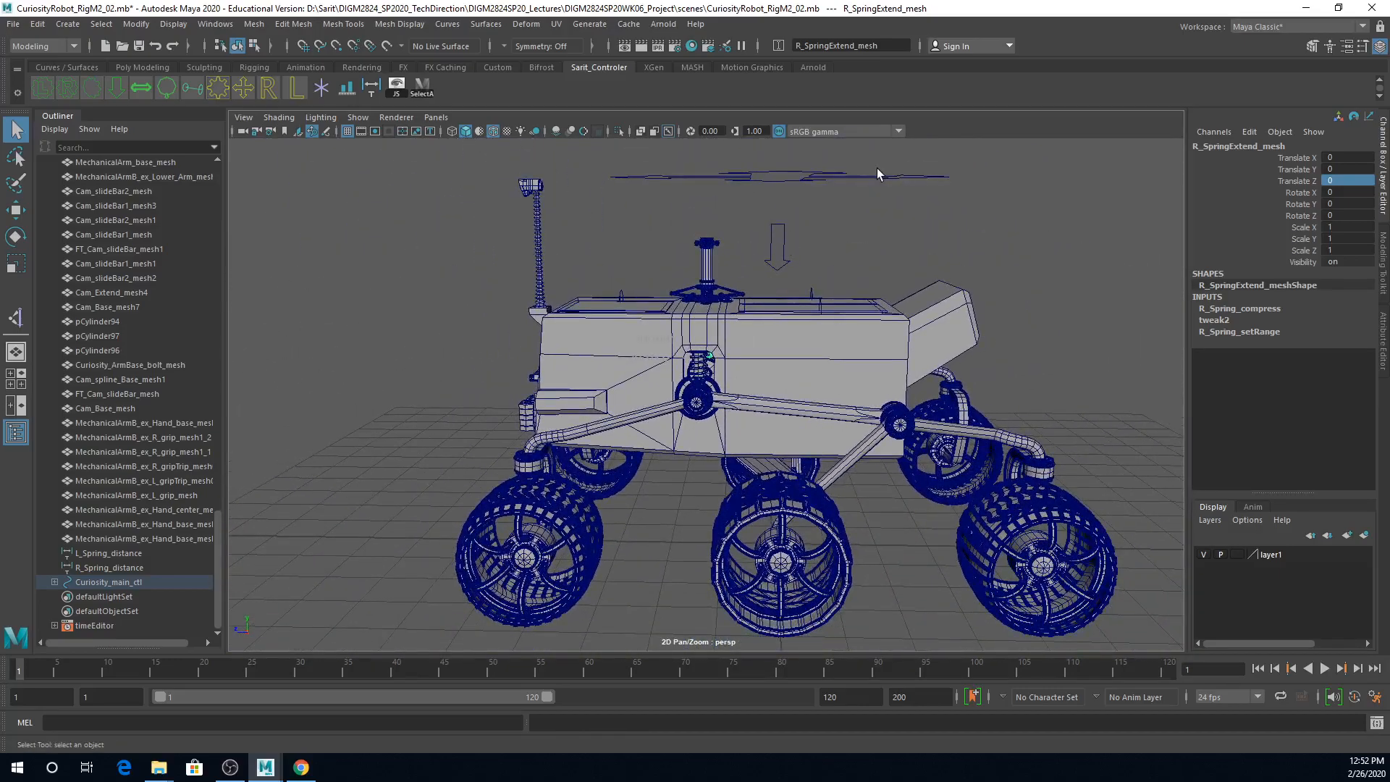
pyautogui.click(780, 239)
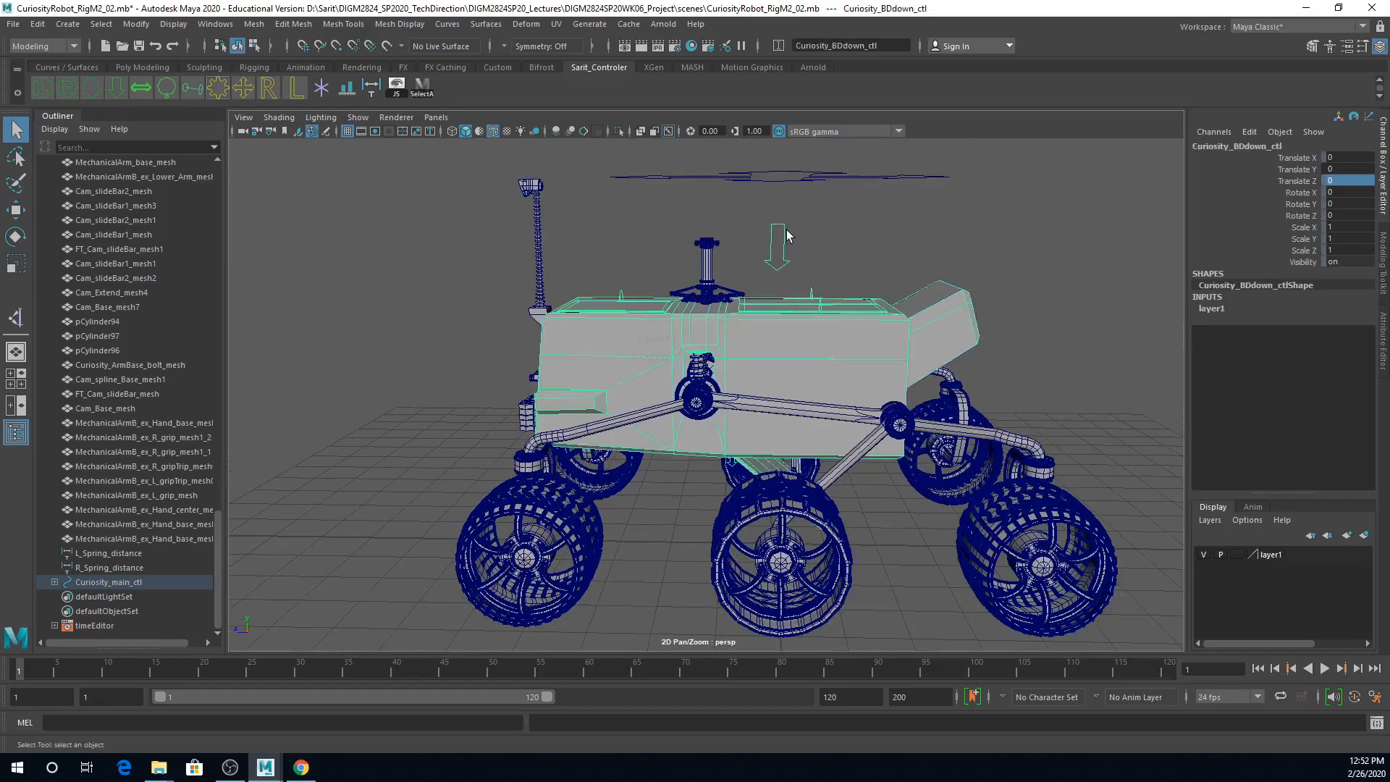
pyautogui.press('w')
pyautogui.moveTo(780, 226); pyautogui.dragTo(800, 273)
pyautogui.hotkey('ctrl', 'z')
# Step: Move Curiosity_main_ctl along Z to about 7.7, check the spring parts on the body, and reset Translate Z to 0
pyautogui.click(871, 175)
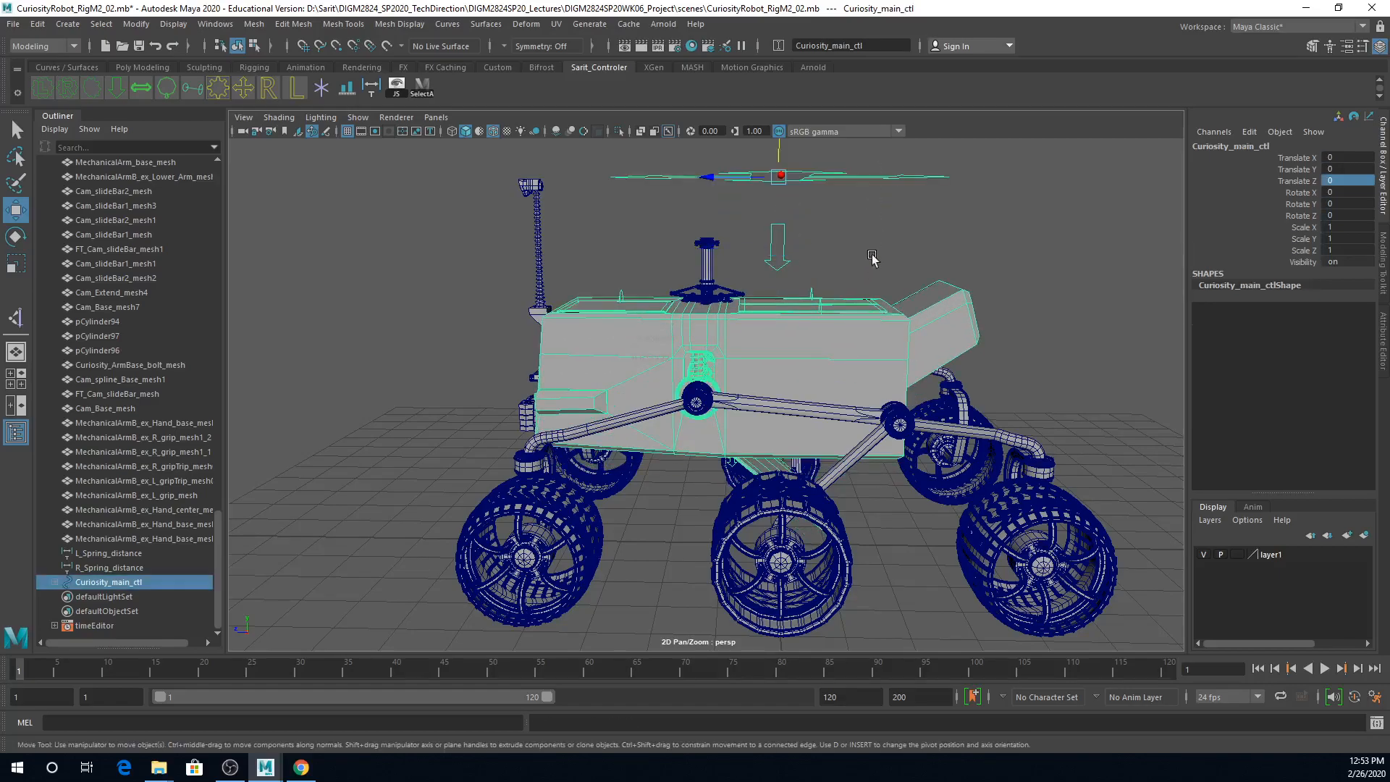
pyautogui.moveTo(735, 178); pyautogui.dragTo(852, 426)
pyautogui.keyDown('alt'); pyautogui.moveTo(852, 426); pyautogui.dragTo(1089, 464, button='right'); pyautogui.keyUp('alt')
pyautogui.keyDown('alt'); pyautogui.moveTo(1088, 464); pyautogui.dragTo(888, 442); pyautogui.keyUp('alt')
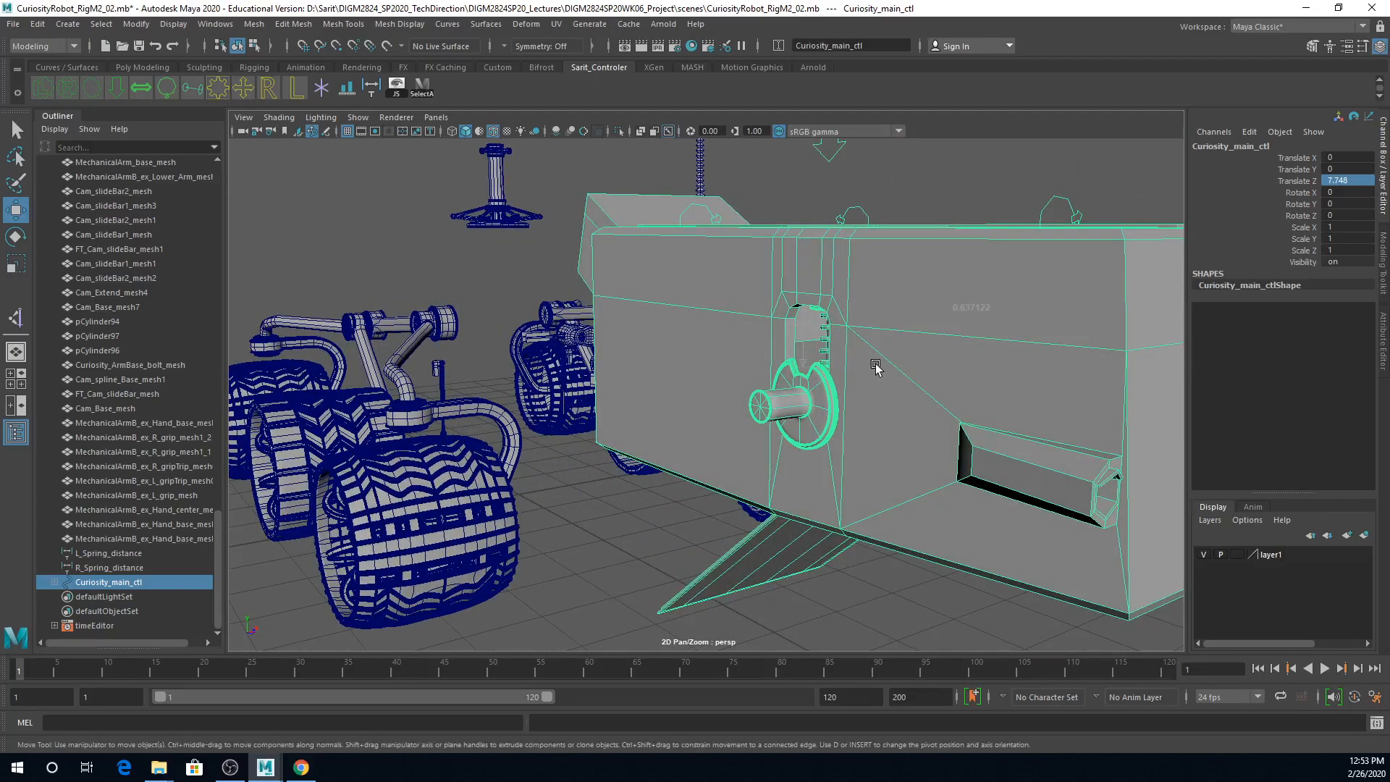
pyautogui.keyDown('alt'); pyautogui.moveTo(987, 399); pyautogui.dragTo(700, 376, button='right'); pyautogui.keyUp('alt')
pyautogui.keyDown('alt'); pyautogui.moveTo(700, 375); pyautogui.dragTo(735, 272); pyautogui.keyUp('alt')
pyautogui.click(1359, 182)
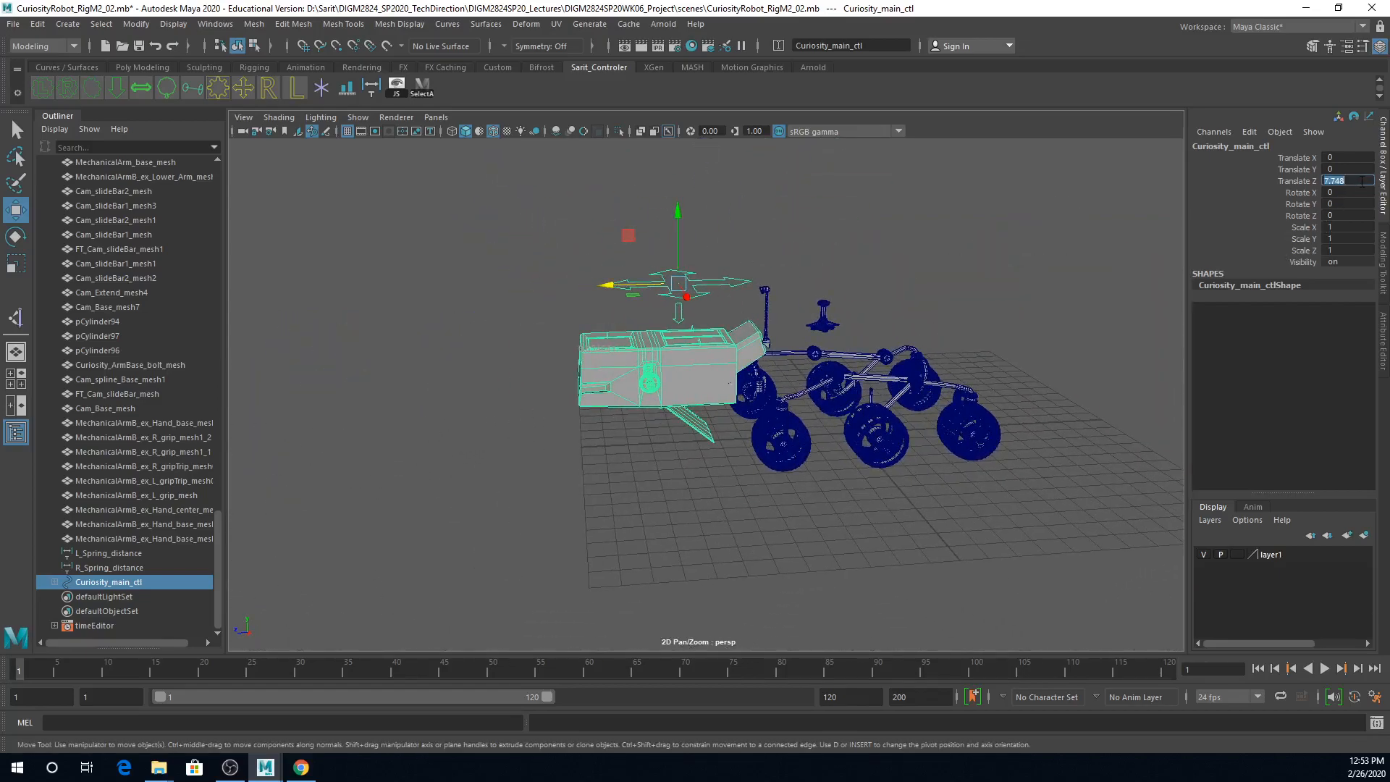
pyautogui.press('Return')
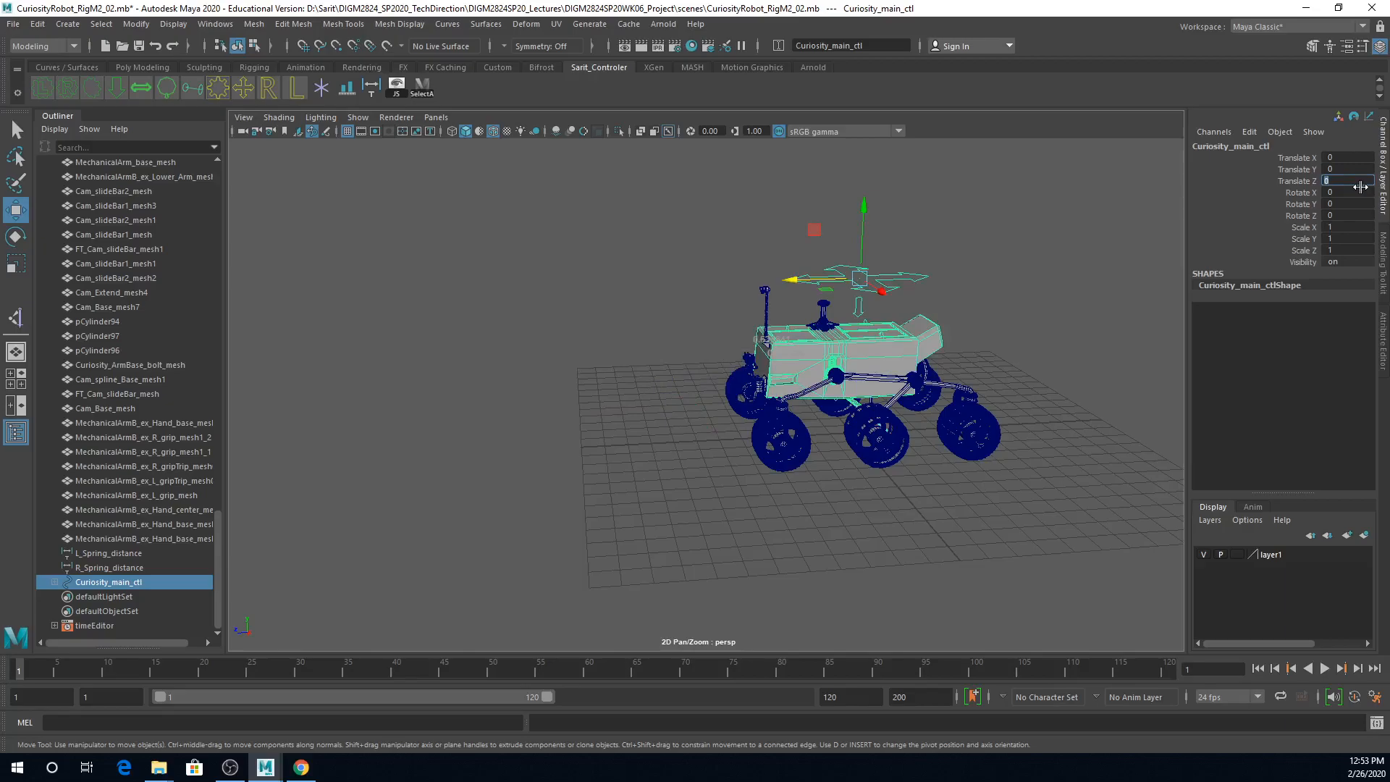
# Step: Inspect L_Shck_SpringBase_mesh in wireframe display and save the scene, accepting the student version notice
pyautogui.scroll(6, 926, 324)
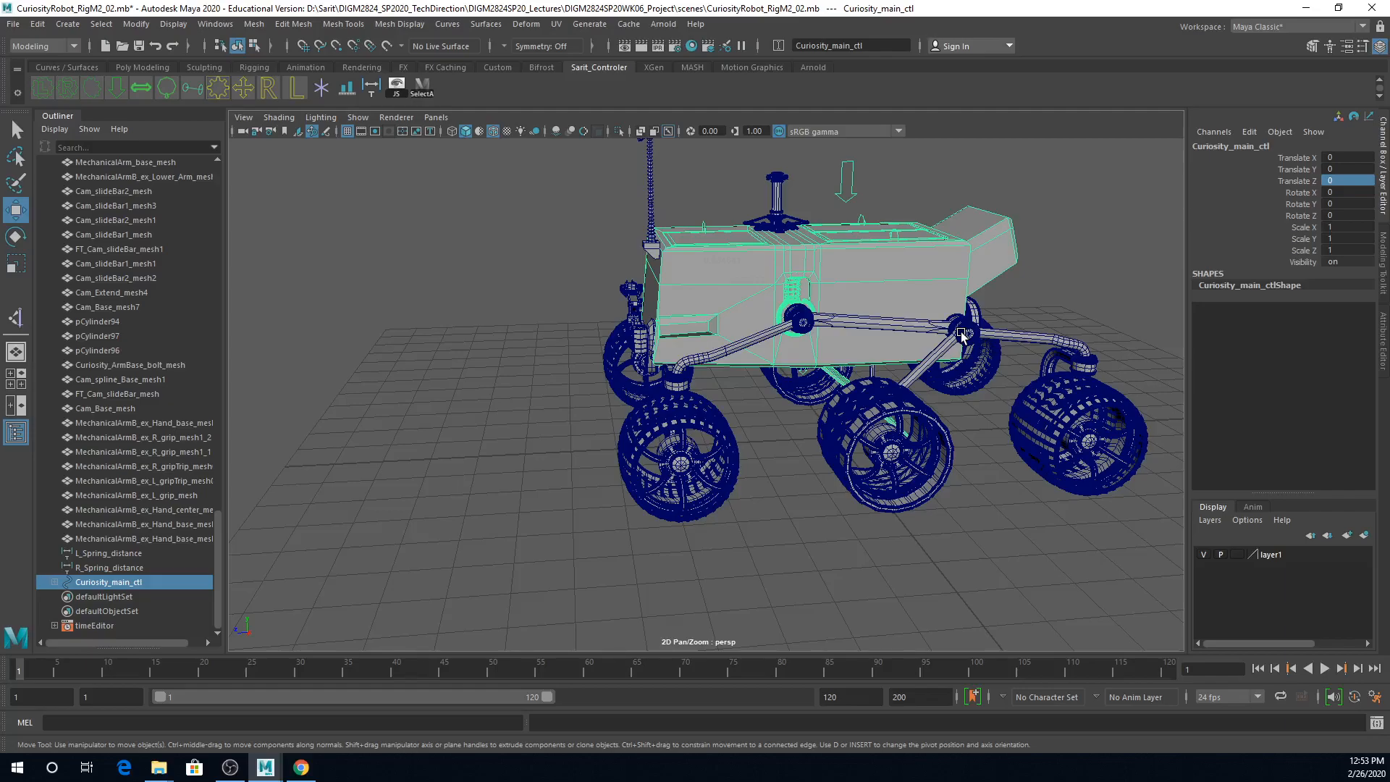
pyautogui.click(787, 317)
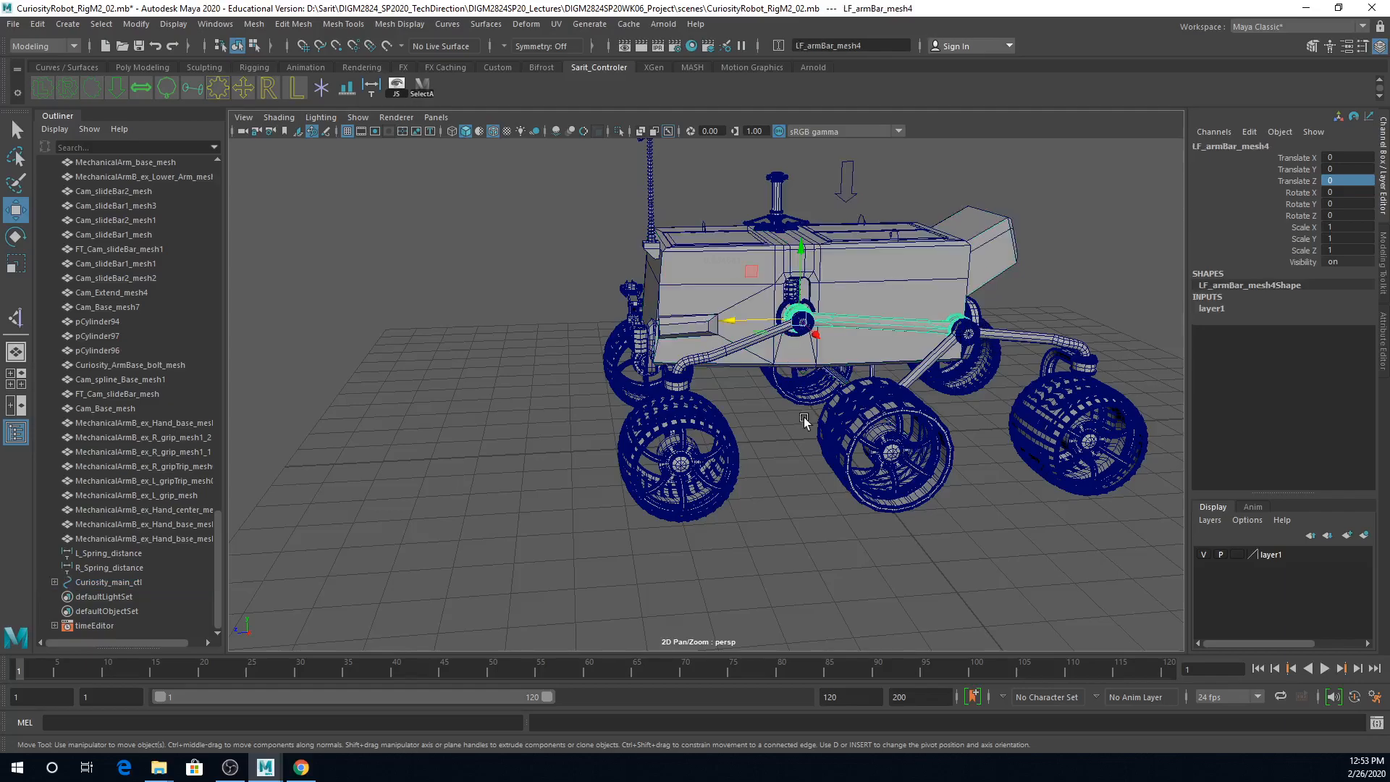
pyautogui.click(779, 310)
pyautogui.keyDown('alt'); pyautogui.moveTo(797, 385); pyautogui.dragTo(856, 498, button='right'); pyautogui.keyUp('alt')
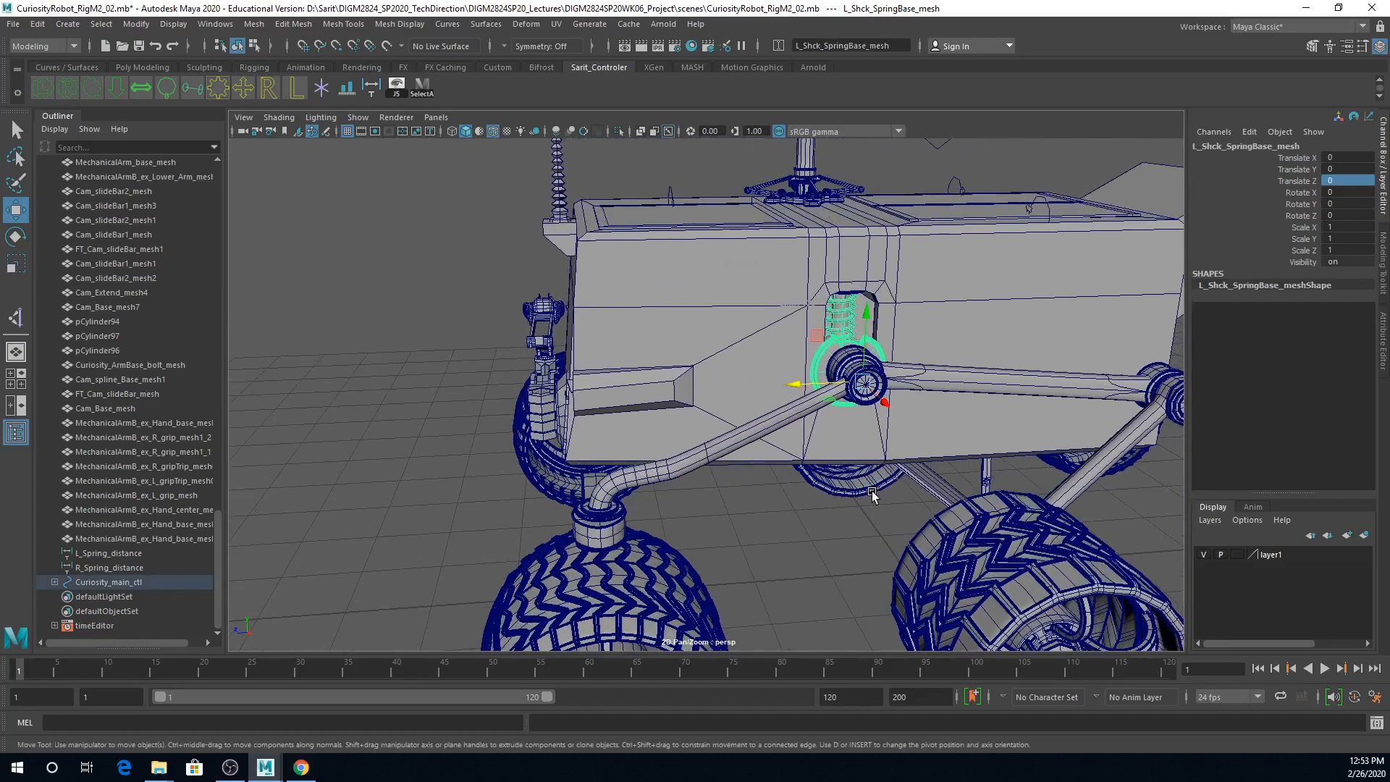
pyautogui.press('4')
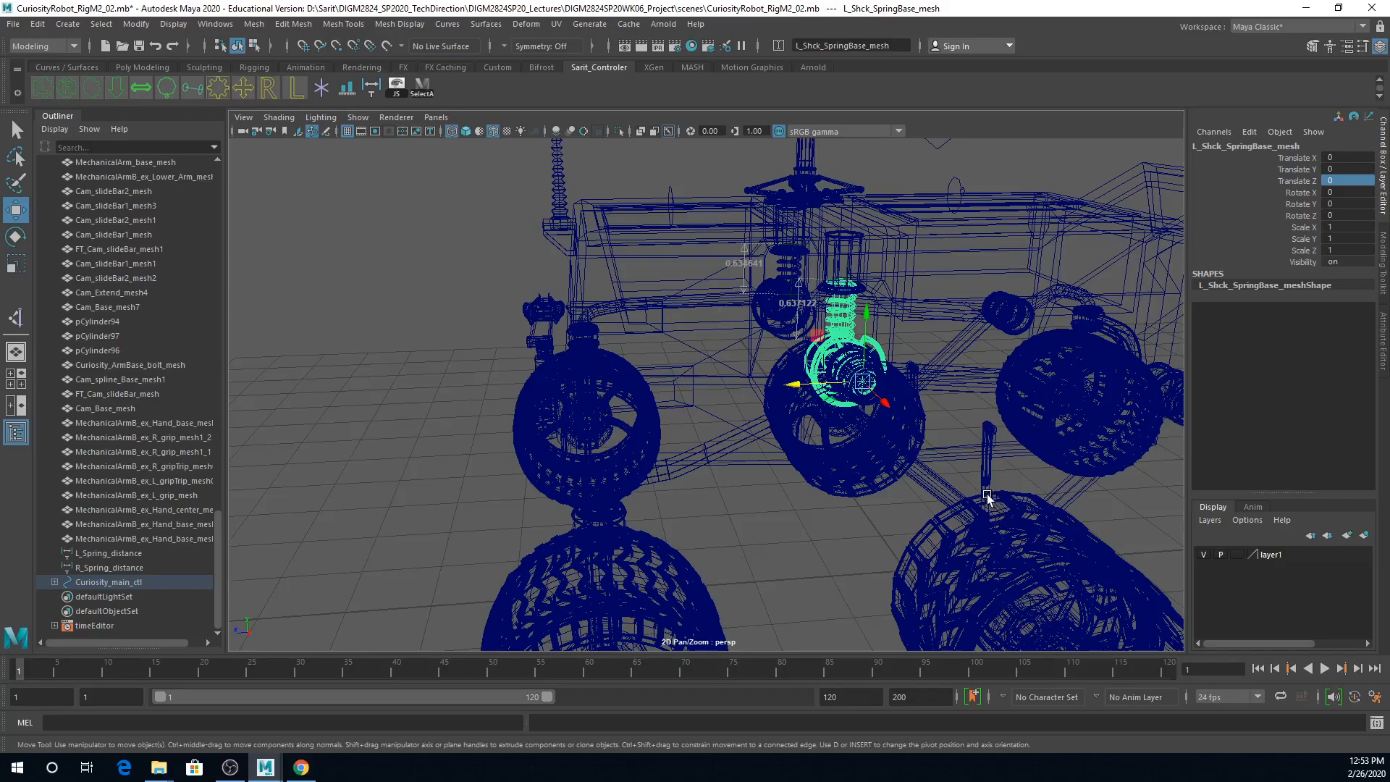
pyautogui.press('q')
pyautogui.hotkey('ctrl', 's')
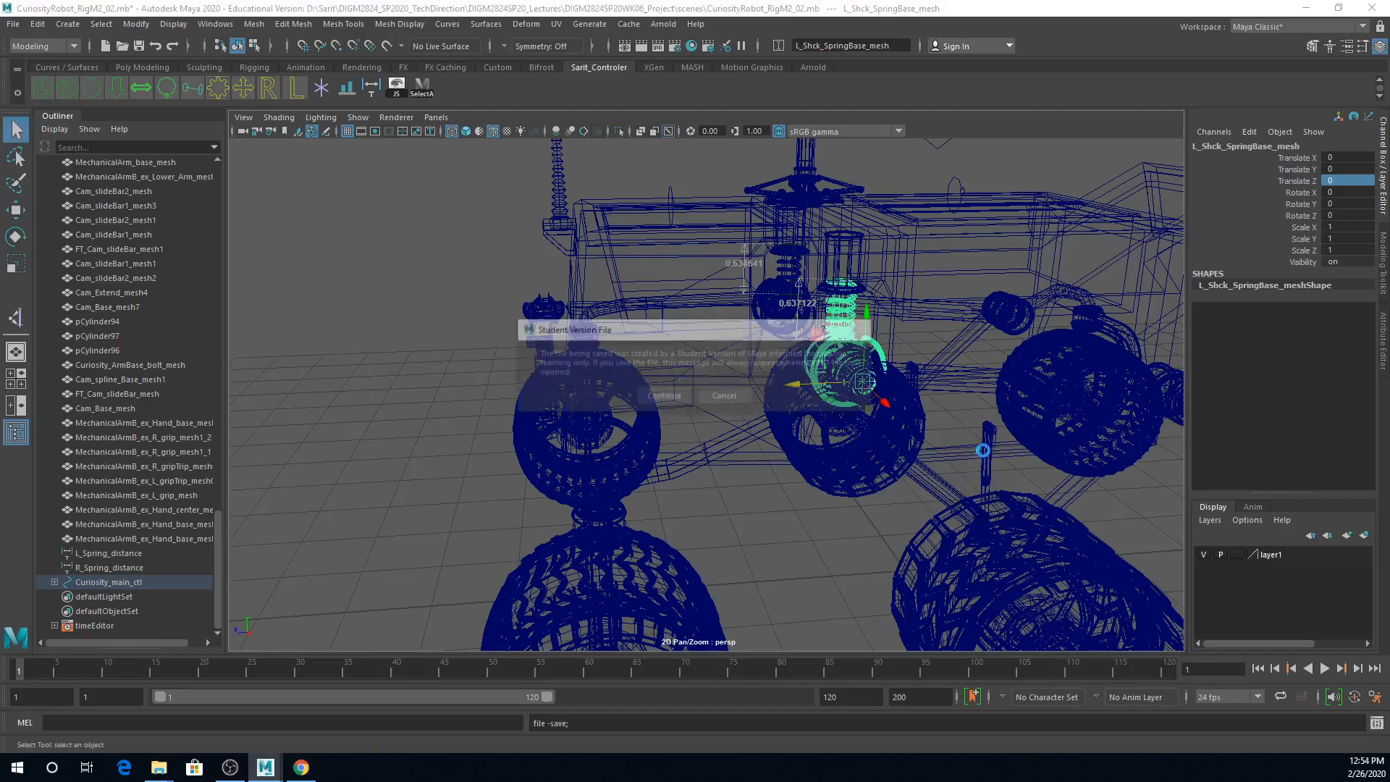
pyautogui.click(669, 396)
# Step: Move Curiosity_main_ctl along Z to about 8, examine the loose hatch bars in shaded display, and undo the move
pyautogui.keyDown('alt'); pyautogui.moveTo(957, 426); pyautogui.dragTo(710, 421, button='right'); pyautogui.keyUp('alt')
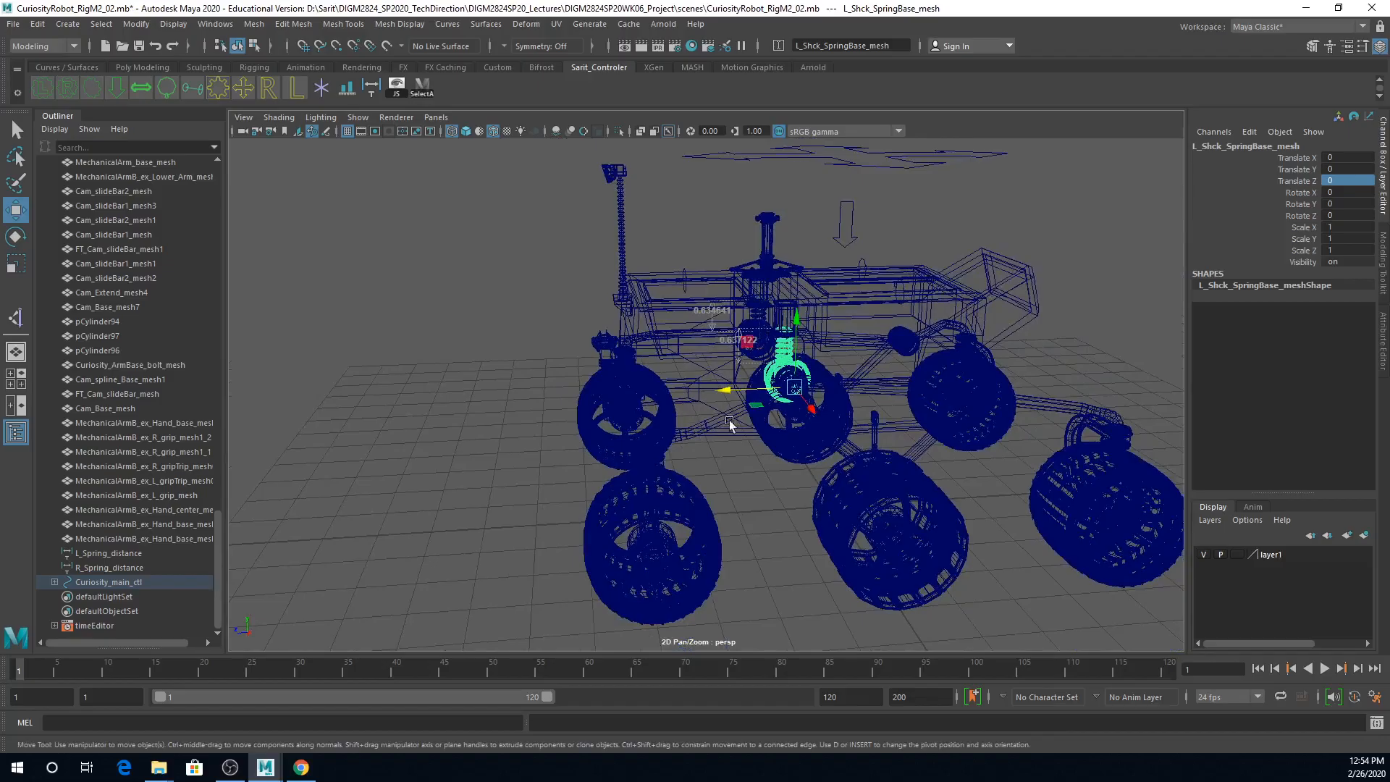
pyautogui.click(924, 166)
pyautogui.keyDown('alt'); pyautogui.moveTo(1080, 306); pyautogui.dragTo(940, 272); pyautogui.keyUp('alt')
pyautogui.keyDown('alt'); pyautogui.moveTo(940, 271); pyautogui.dragTo(754, 333, button='right'); pyautogui.keyUp('alt')
pyautogui.keyDown('alt'); pyautogui.moveTo(754, 333); pyautogui.dragTo(680, 312); pyautogui.keyUp('alt')
pyautogui.moveTo(686, 233); pyautogui.dragTo(1035, 248)
pyautogui.press('5')
pyautogui.keyDown('alt'); pyautogui.moveTo(723, 481); pyautogui.dragTo(1048, 507, button='right'); pyautogui.keyUp('alt')
pyautogui.moveTo(905, 547)
pyautogui.keyDown('alt'); pyautogui.mouseDown()
pyautogui.moveTo(952, 525)
pyautogui.moveTo(1000, 554)
pyautogui.mouseUp(); pyautogui.keyUp('alt')
pyautogui.keyDown('alt'); pyautogui.moveTo(1006, 567); pyautogui.dragTo(951, 516); pyautogui.keyUp('alt')
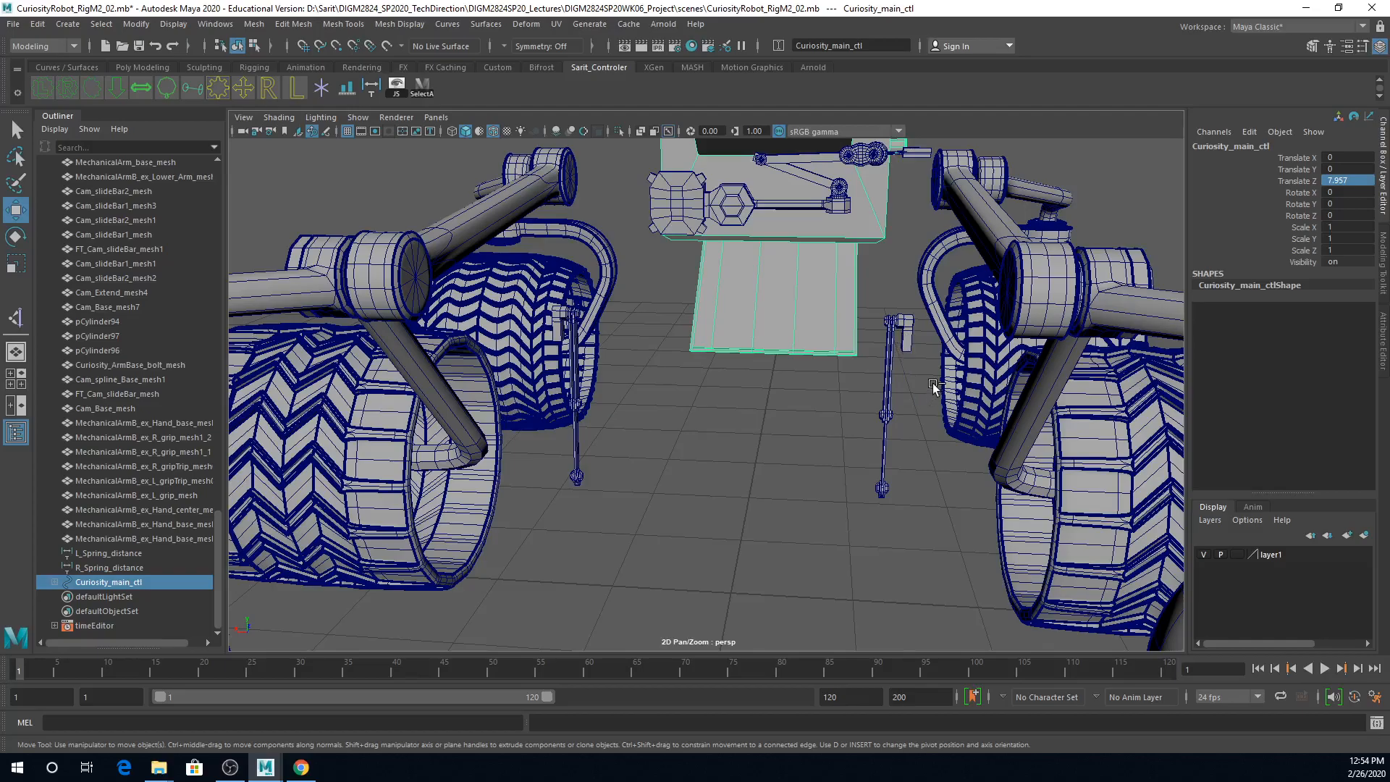
pyautogui.hotkey('ctrl', 'z')
# Step: Examine the hatch bars beside the underbody hatch and select their upper bracket and joint pieces
pyautogui.keyDown('alt'); pyautogui.moveTo(888, 479); pyautogui.dragTo(915, 462); pyautogui.keyUp('alt')
pyautogui.keyDown('alt'); pyautogui.moveTo(915, 462); pyautogui.dragTo(1046, 443, button='right'); pyautogui.keyUp('alt')
pyautogui.keyDown('alt'); pyautogui.moveTo(1047, 444); pyautogui.dragTo(962, 501, button='middle'); pyautogui.keyUp('alt')
pyautogui.keyDown('alt'); pyautogui.moveTo(963, 501); pyautogui.dragTo(1057, 467, button='right'); pyautogui.keyUp('alt')
pyautogui.keyDown('alt'); pyautogui.moveTo(1057, 467); pyautogui.dragTo(954, 526, button='middle'); pyautogui.keyUp('alt')
pyautogui.keyDown('alt'); pyautogui.moveTo(1001, 475); pyautogui.dragTo(997, 444); pyautogui.keyUp('alt')
pyautogui.press('q')
pyautogui.keyDown('alt'); pyautogui.moveTo(944, 255); pyautogui.dragTo(950, 304, button='middle'); pyautogui.keyUp('alt')
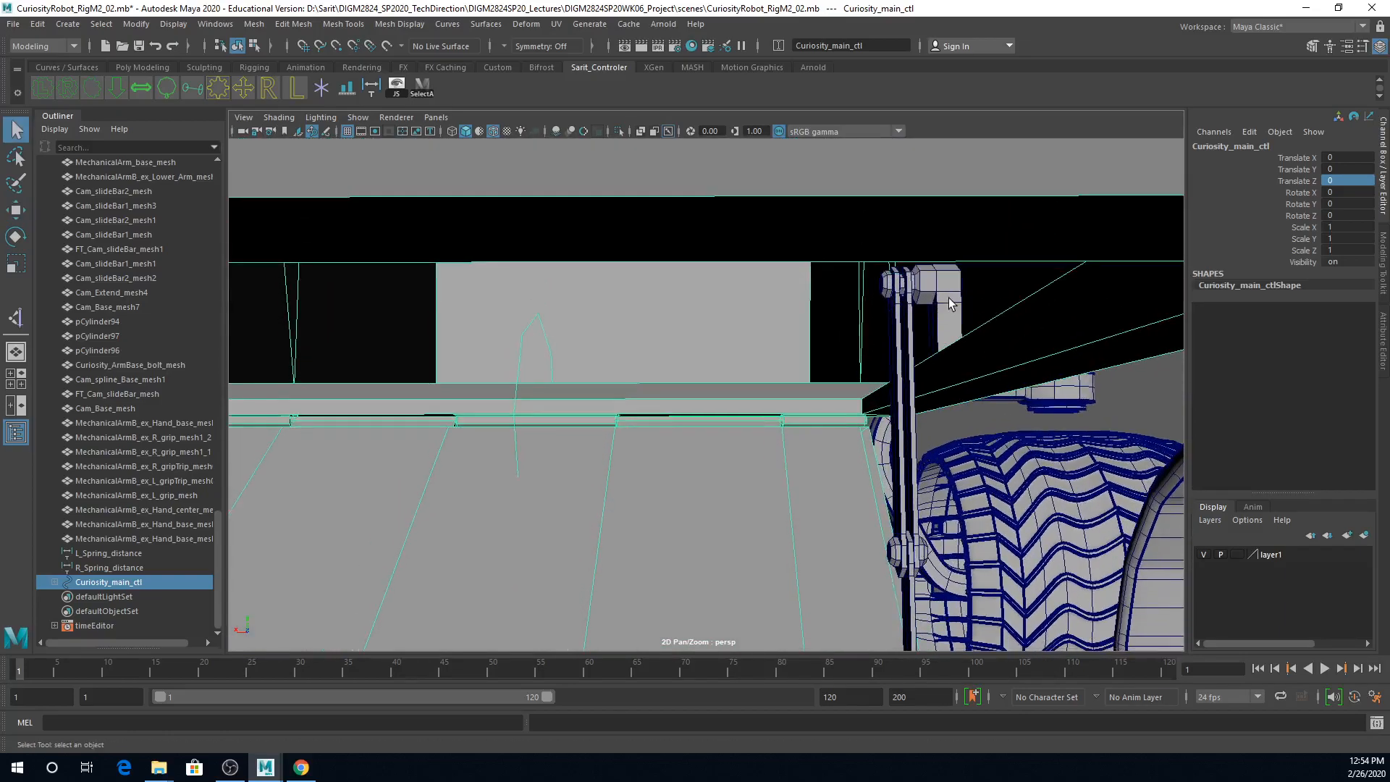
pyautogui.click(949, 309)
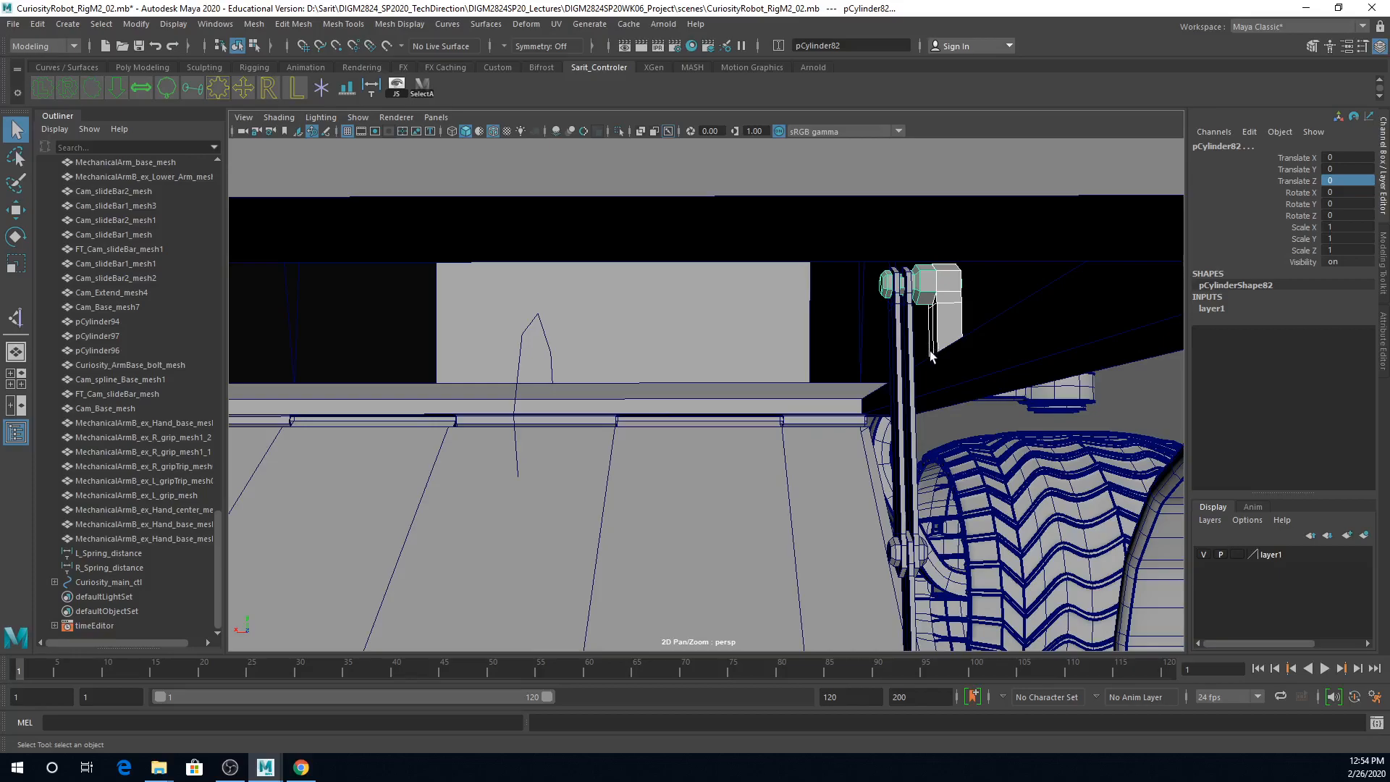
# Step: Copy the name of Curiosity_BM_Hatch_mesh and use it to rename the upper bracket pCylinder83 as L_Curiosity_BM_Hatch_Bar01_mesh
pyautogui.click(846, 465)
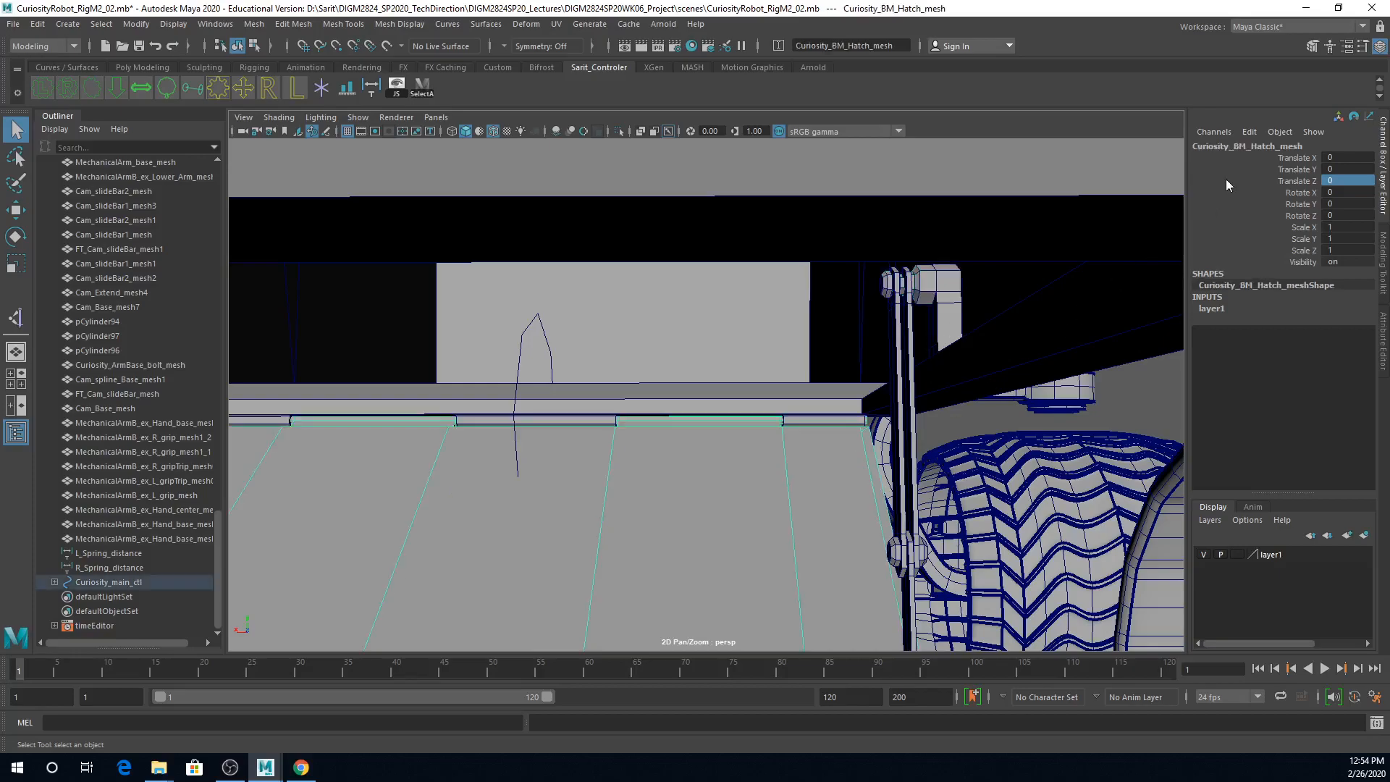
pyautogui.doubleClick(1309, 147)
pyautogui.hotkey('ctrl', 'c')
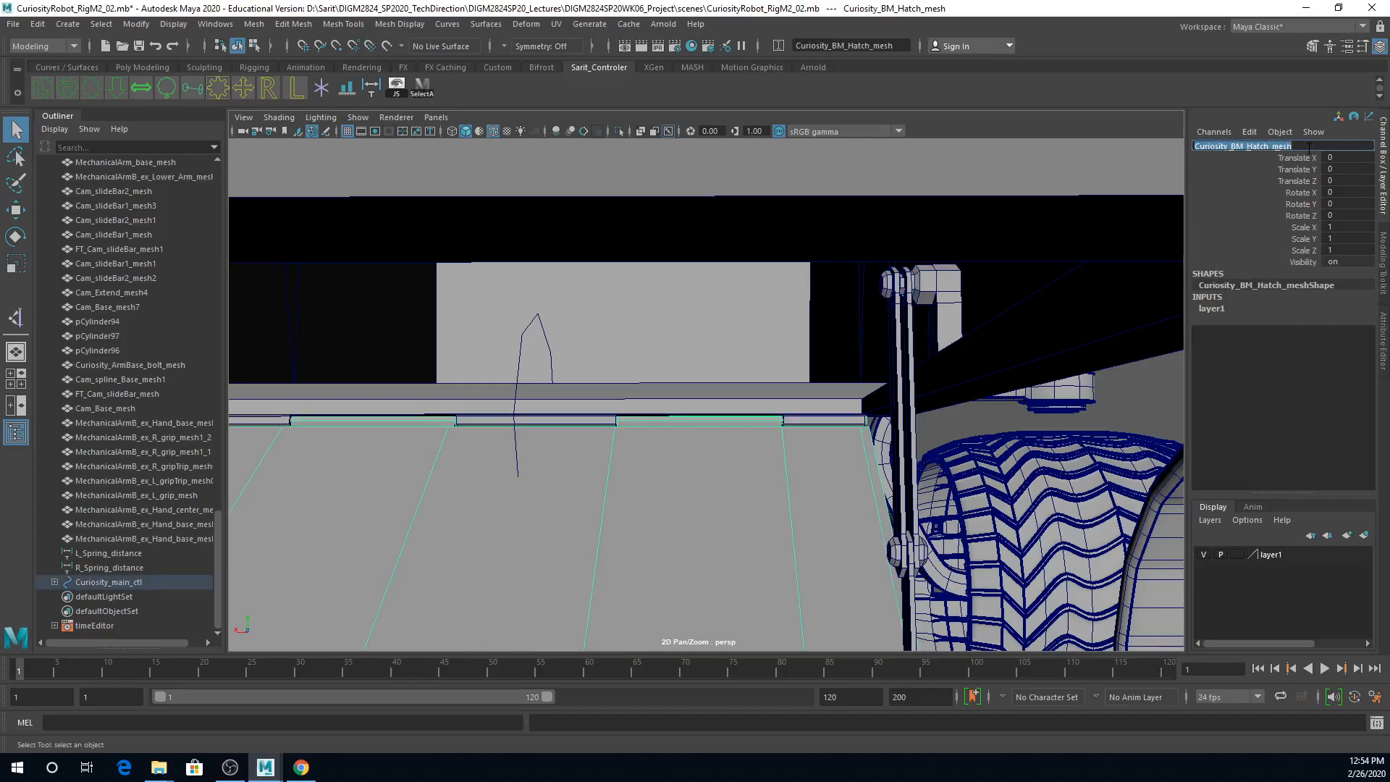
pyautogui.click(930, 290)
pyautogui.doubleClick(1264, 146)
pyautogui.hotkey('ctrl', 'v')
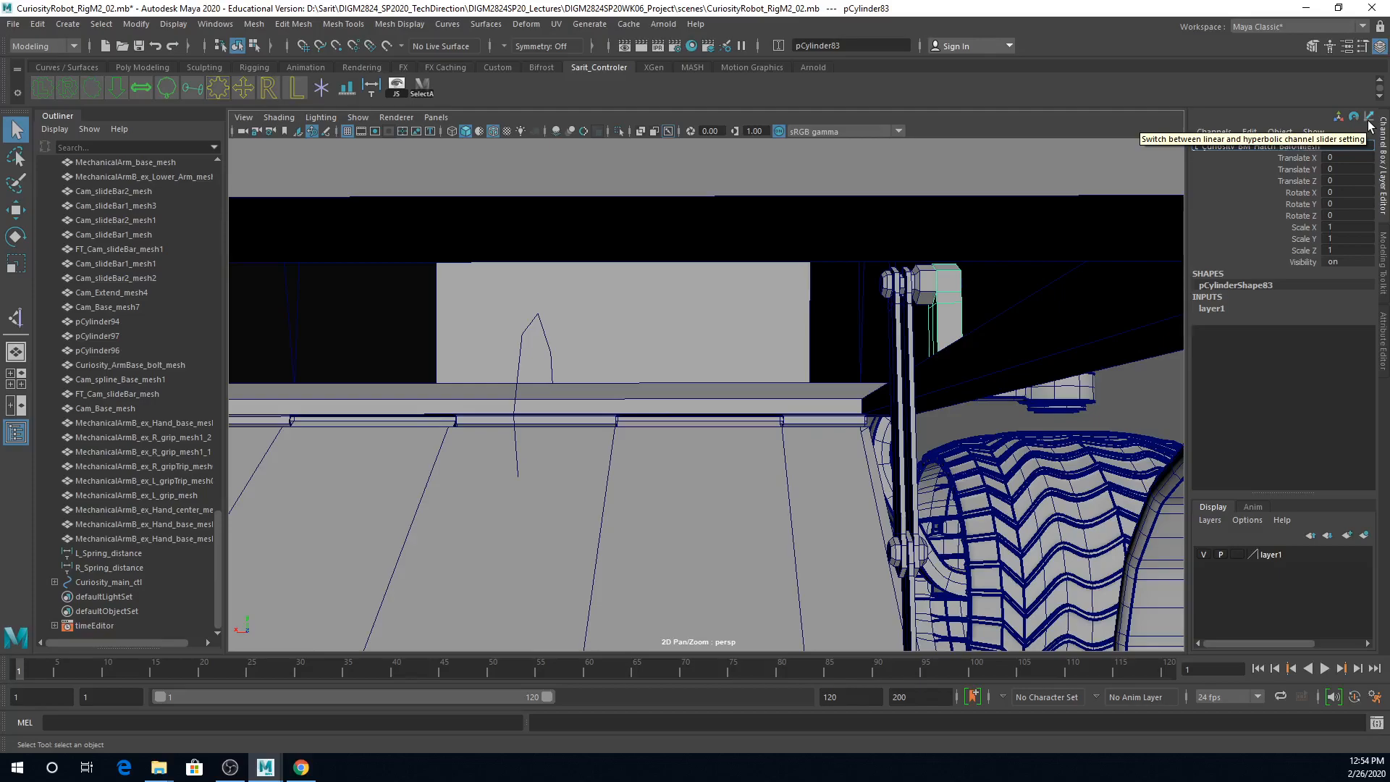
pyautogui.press('Return')
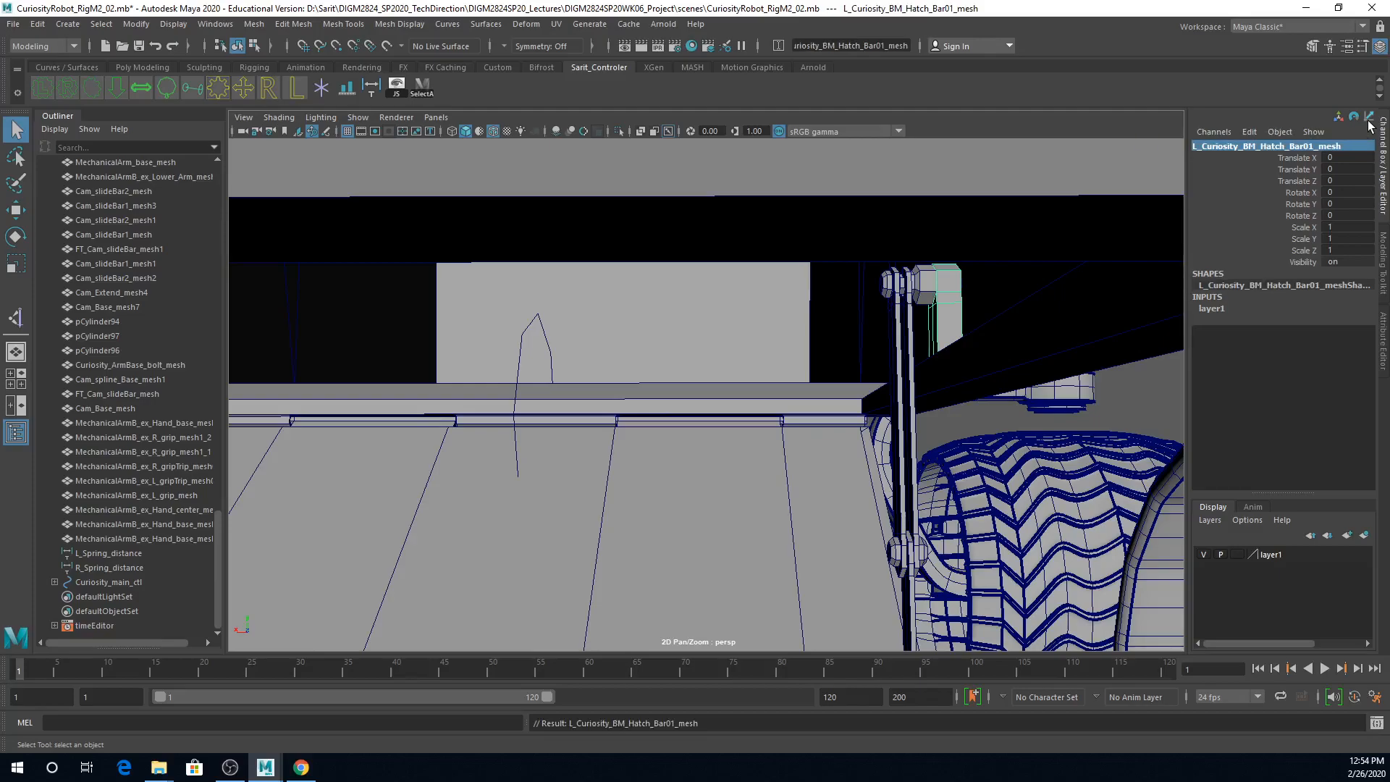
# Step: Copy the bracket's new name and rename the upper joint pCylinder82 as L_Curiosity_BM_Hatch_Bar01_mesh2
pyautogui.click(1327, 148)
pyautogui.hotkey('ctrl', 'c')
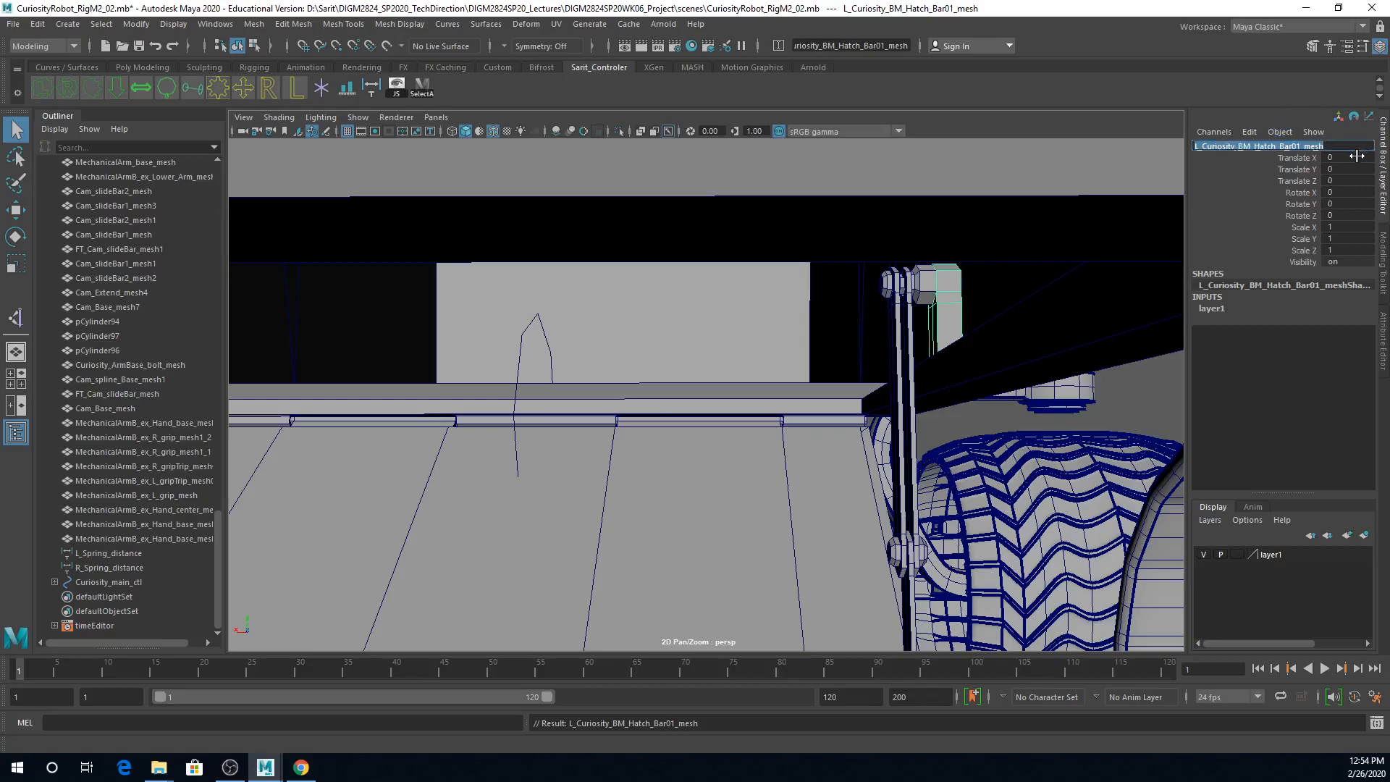
pyautogui.click(925, 293)
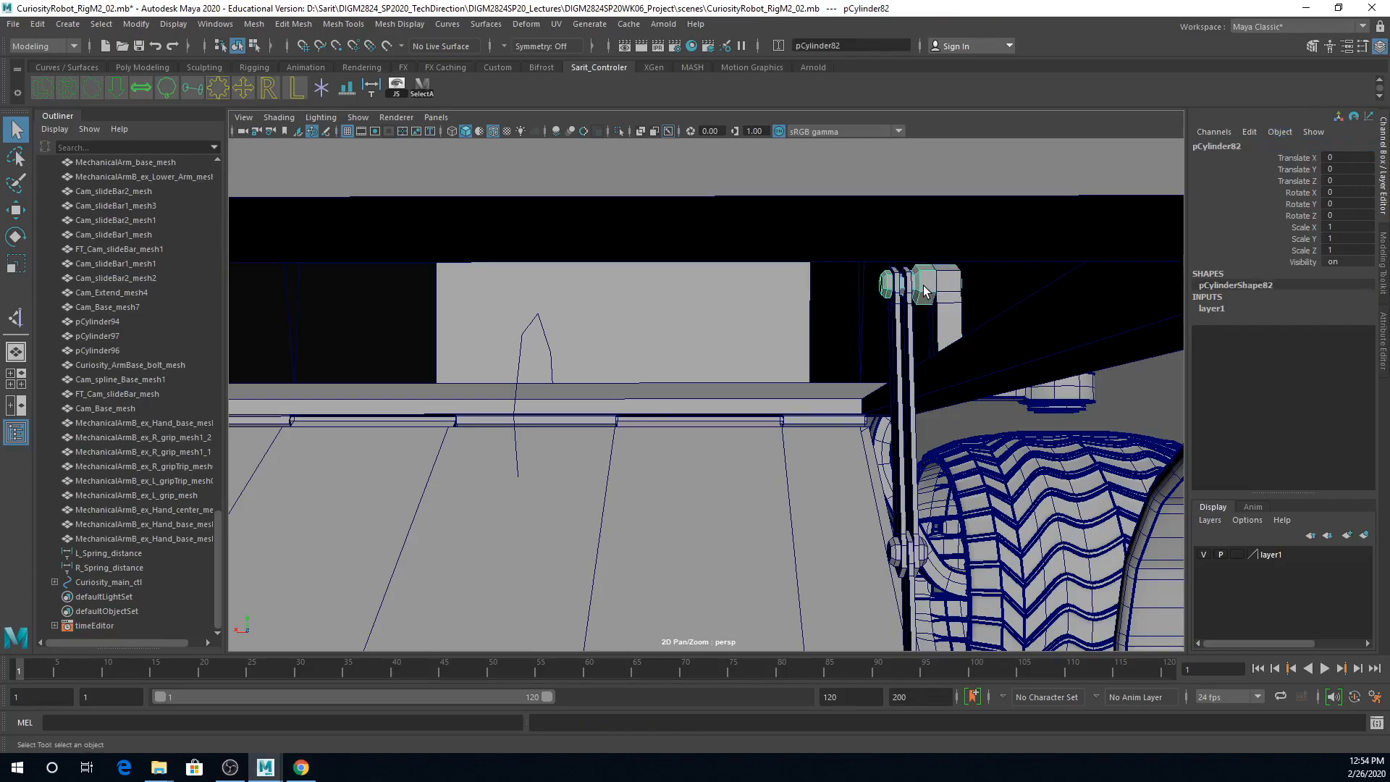
pyautogui.click(1246, 149)
pyautogui.hotkey('ctrl', 'v')
pyautogui.write('2')
pyautogui.press('Return')
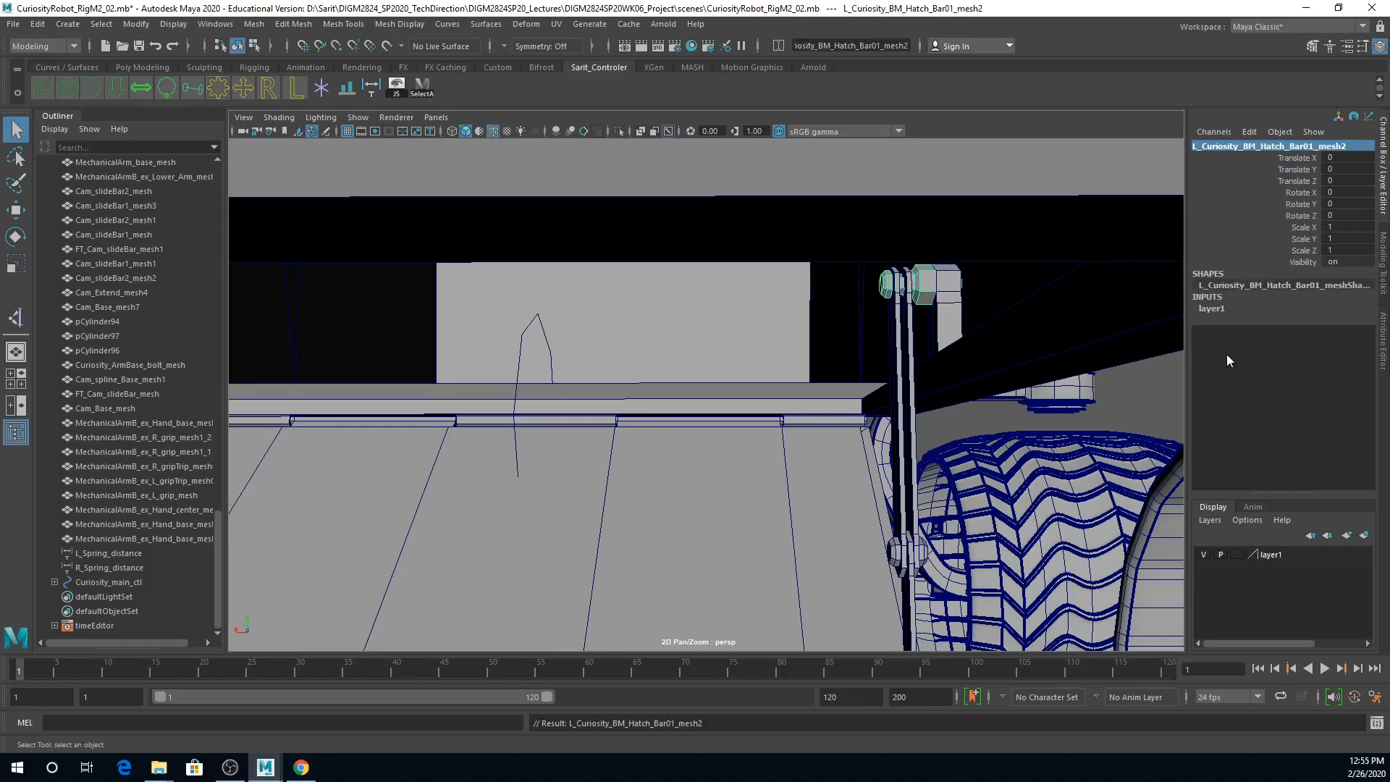
# Step: Select the remaining bar and joint pieces of the left hatch bar and rename them together as L_Curiosity_BM_Hatch_Bar_mesh
pyautogui.click(910, 362)
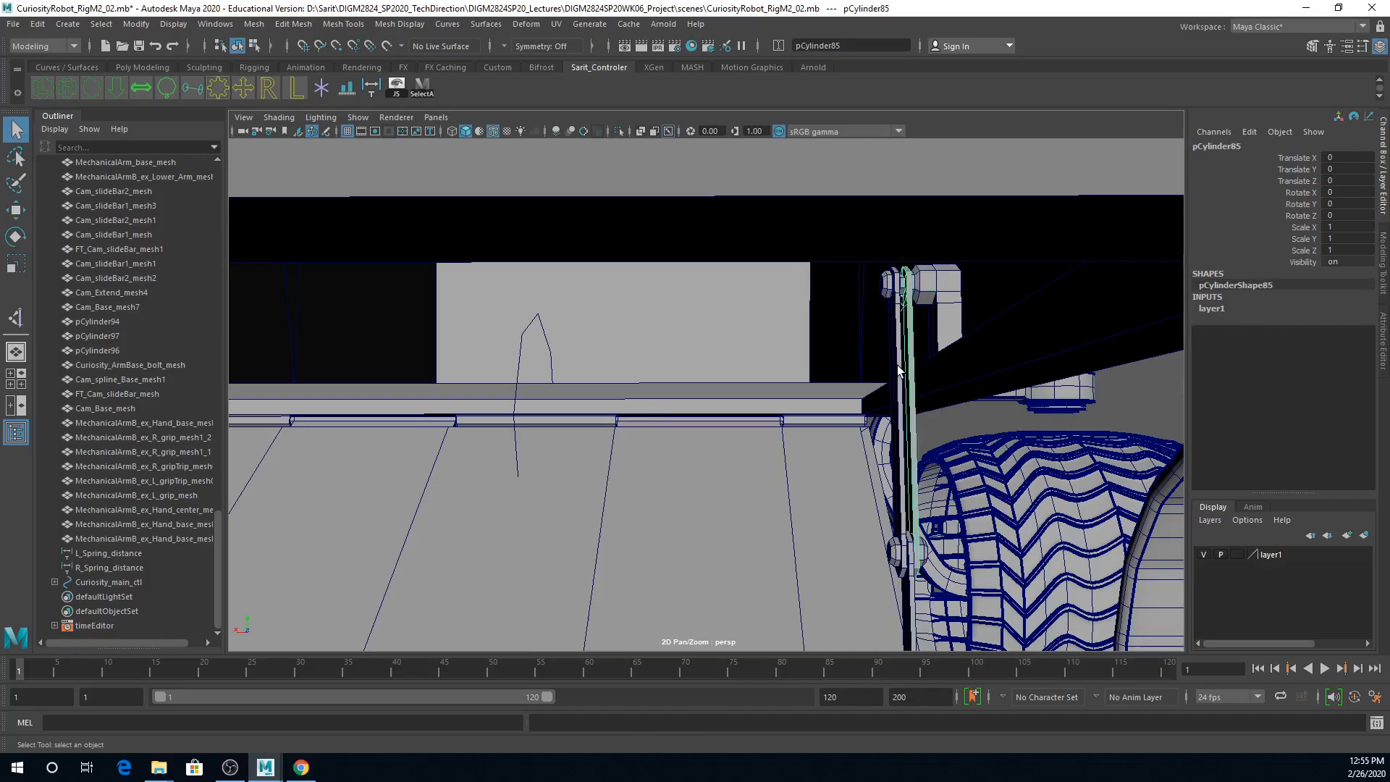
pyautogui.click(898, 370)
pyautogui.keyDown('alt'); pyautogui.moveTo(930, 429); pyautogui.dragTo(923, 264, button='middle'); pyautogui.keyUp('alt')
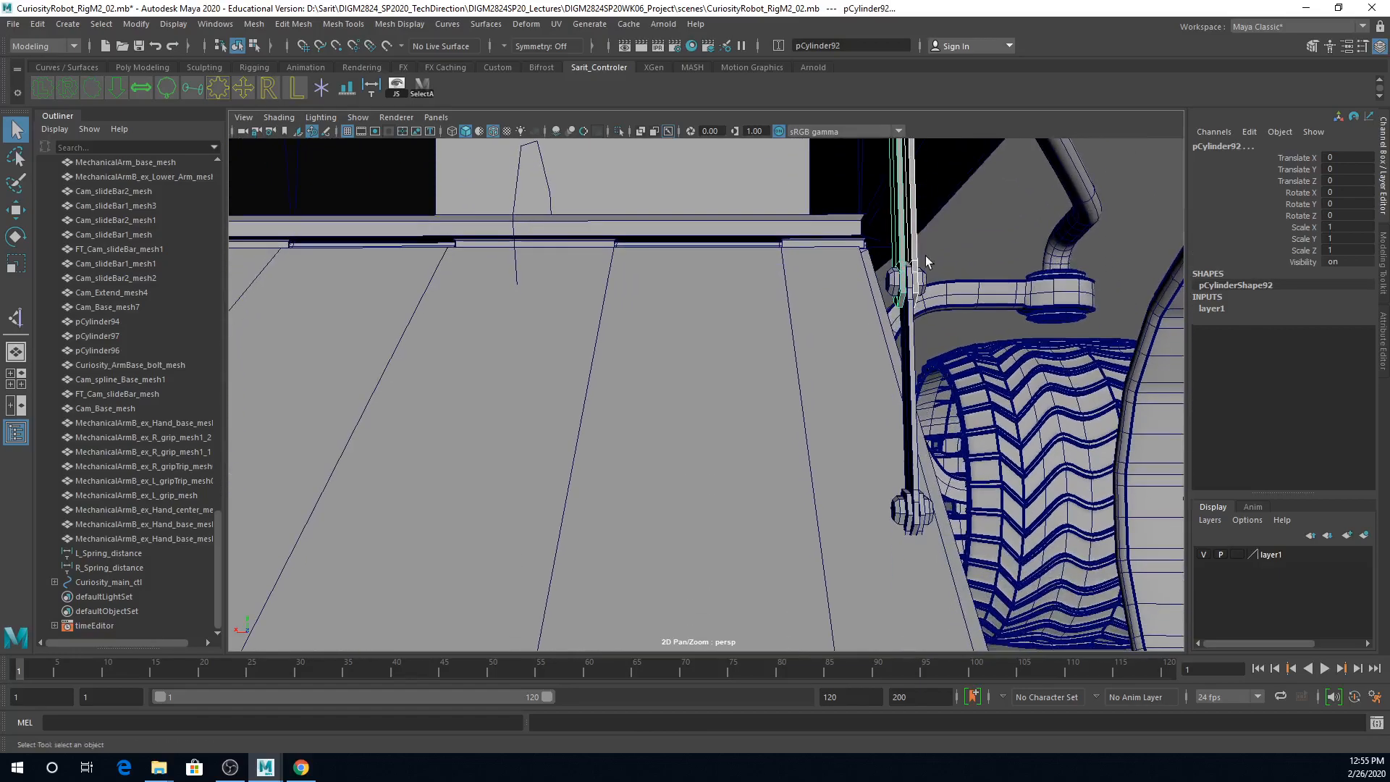
pyautogui.click(923, 290)
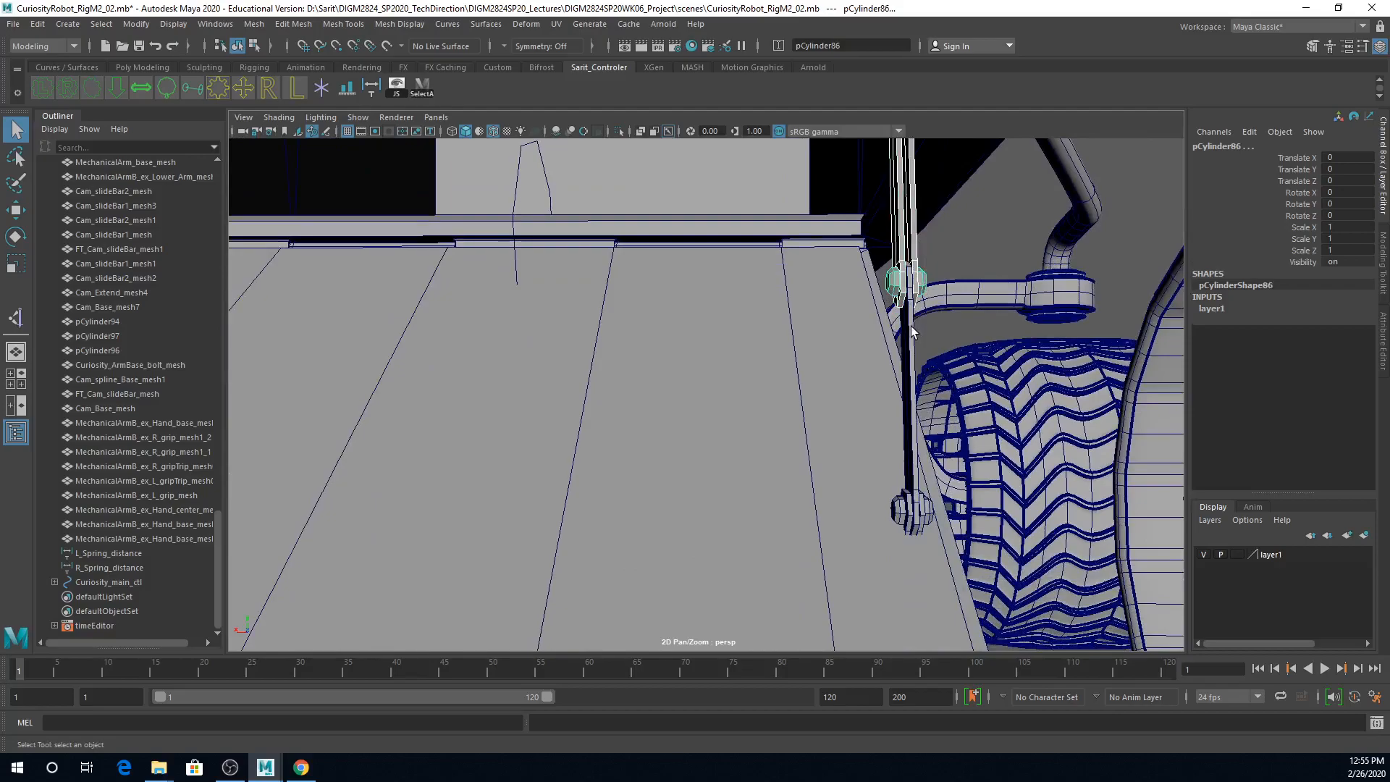
pyautogui.click(916, 515)
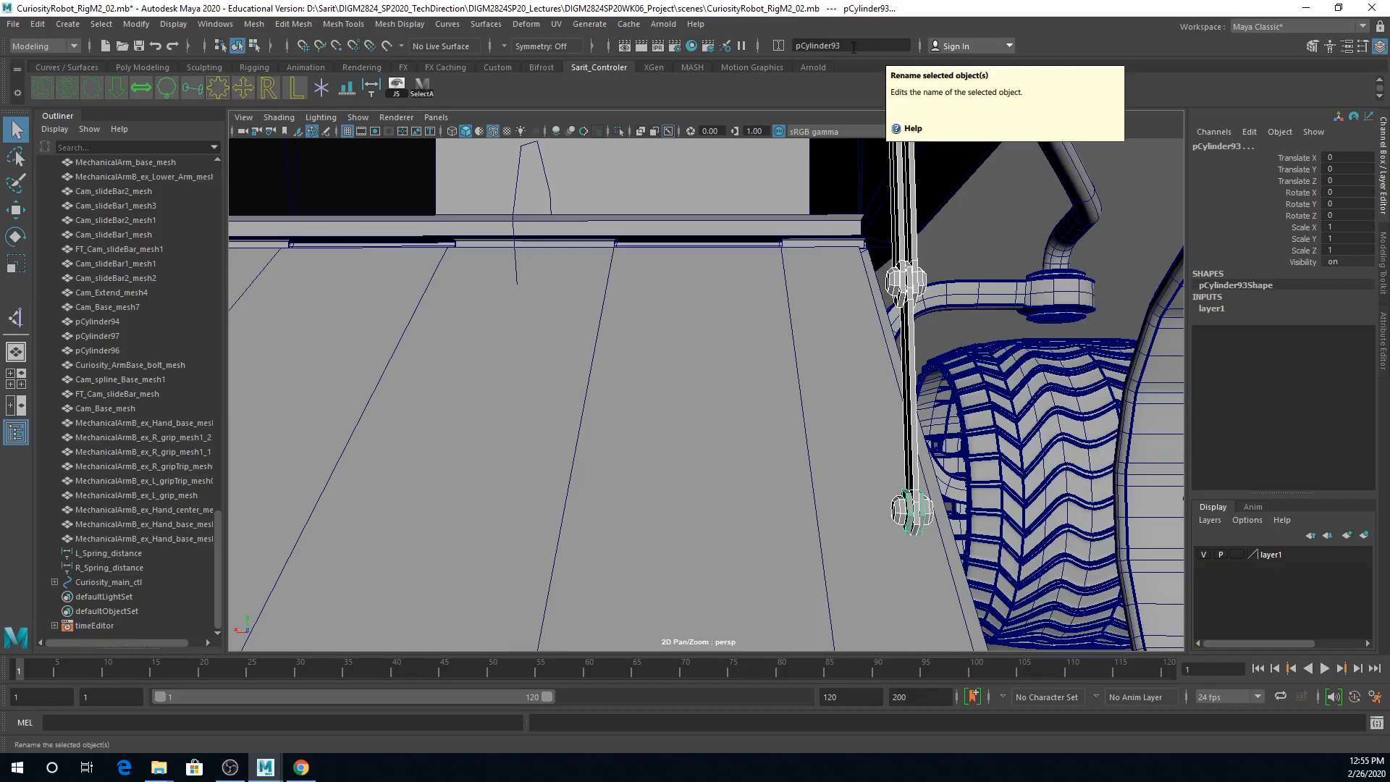
pyautogui.click(784, 45)
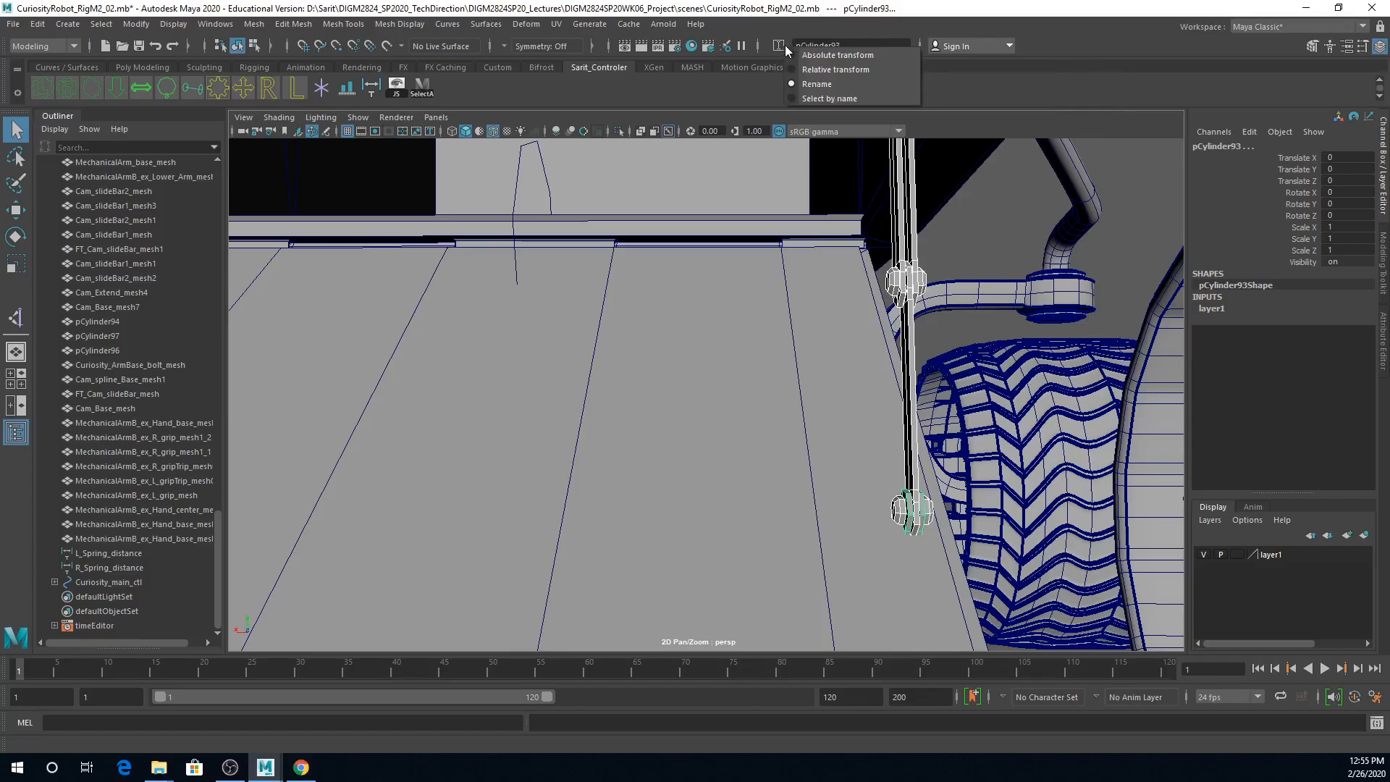
pyautogui.click(819, 85)
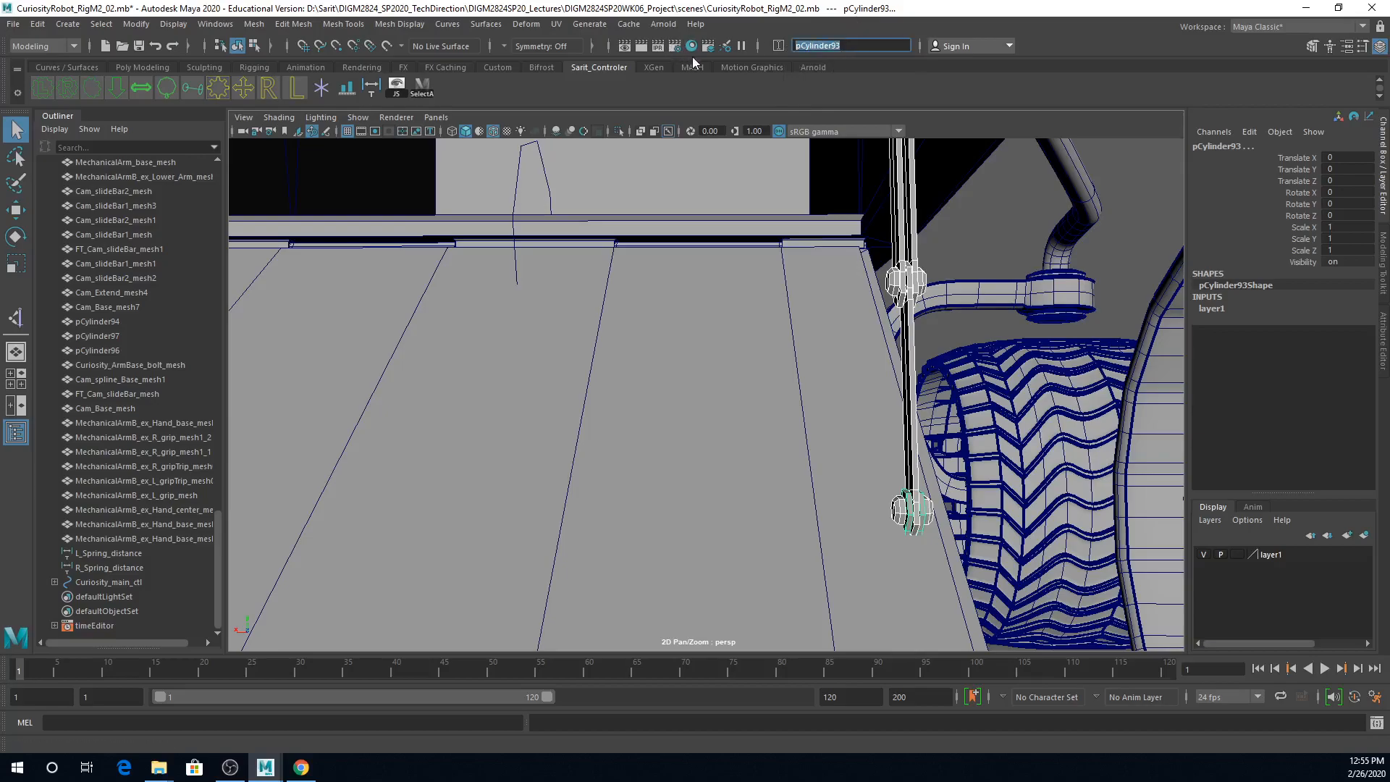
pyautogui.write('Curiosity_BM_Hatch_Bar01_mesh')
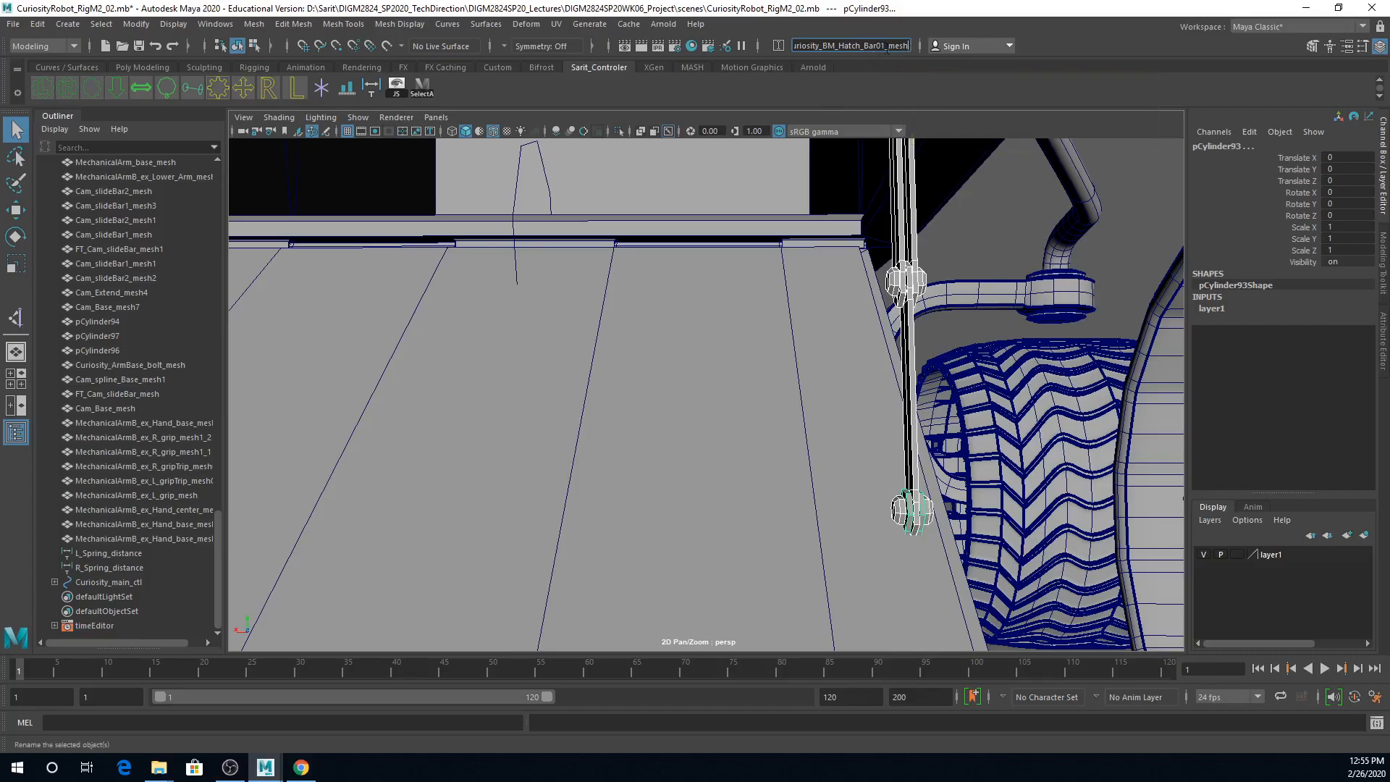
pyautogui.press('BackSpace')
pyautogui.write('5')
pyautogui.press('Return')
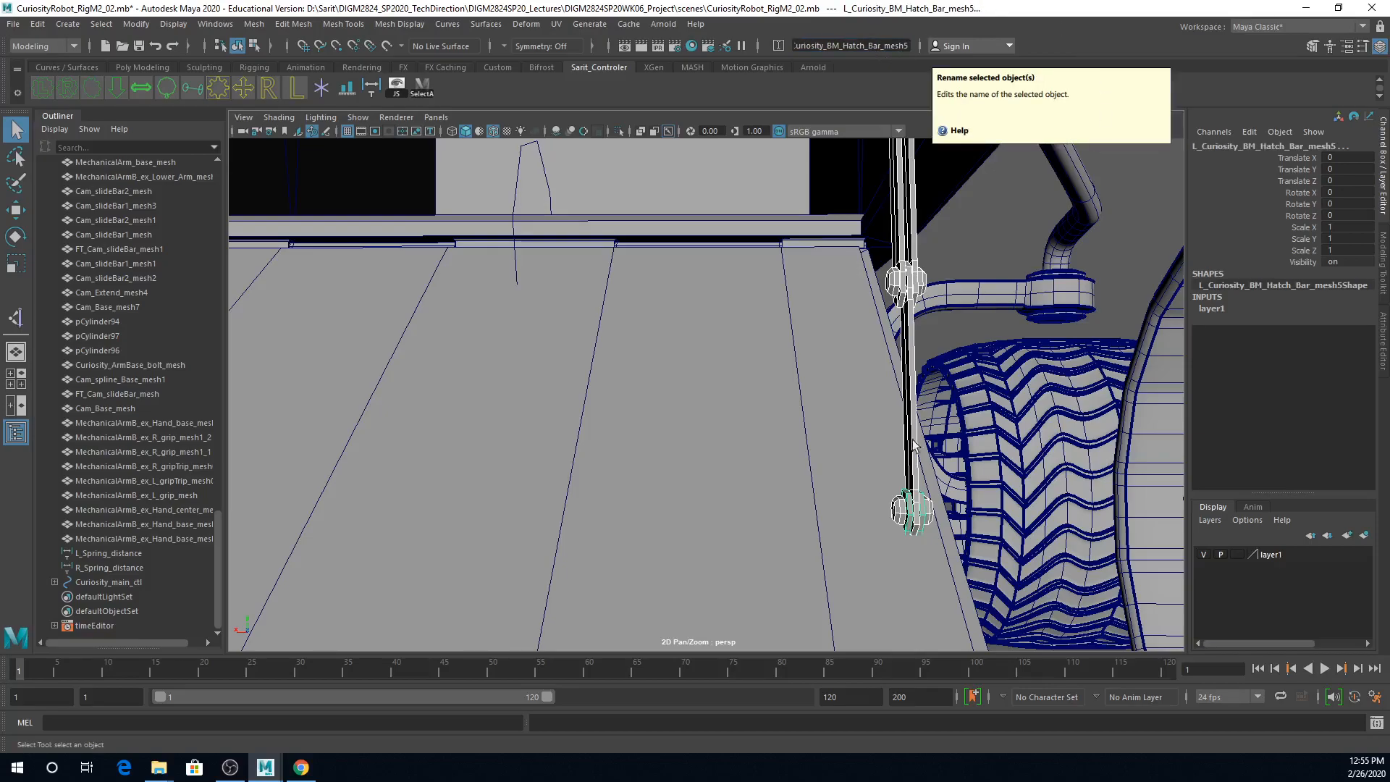
# Step: Check the new names of the left hatch bar's rods and joint pieces one by one
pyautogui.click(930, 518)
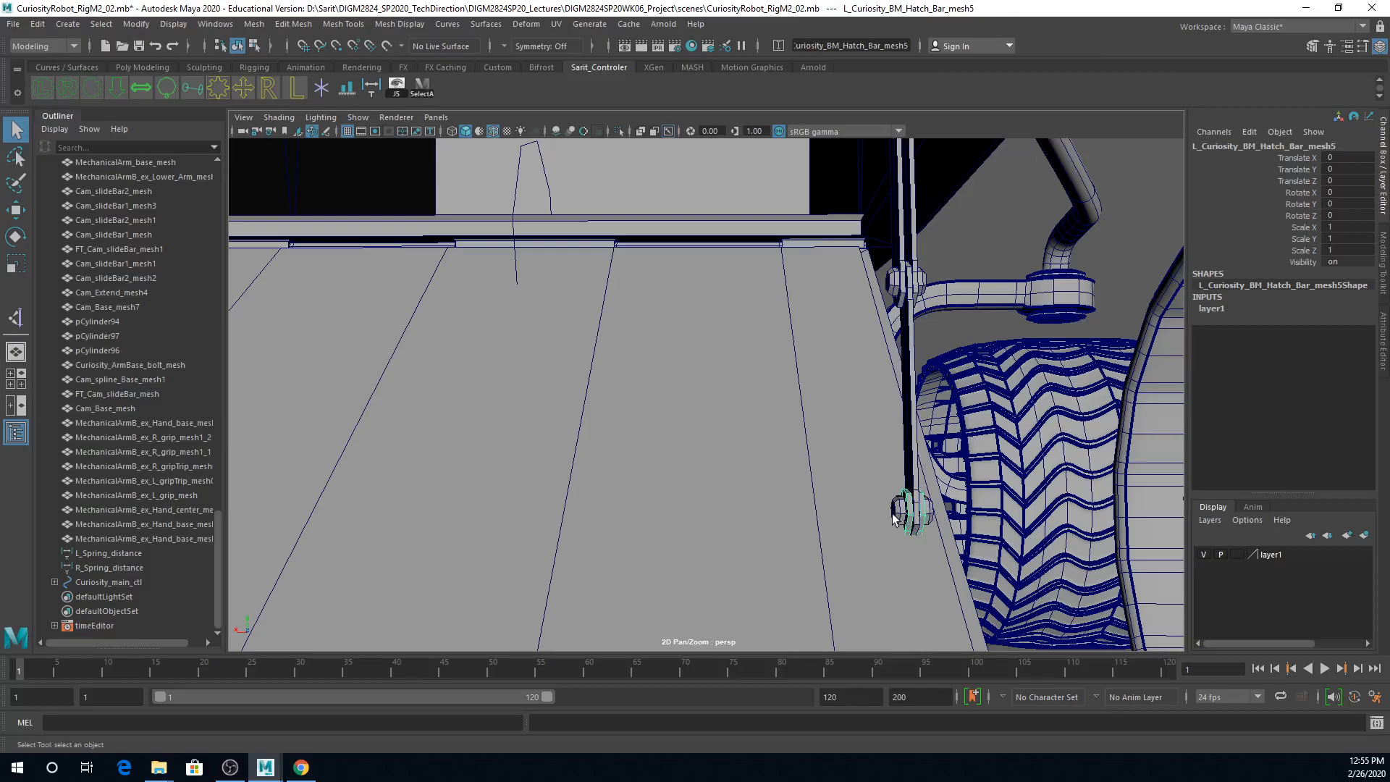
pyautogui.click(891, 285)
pyautogui.click(904, 292)
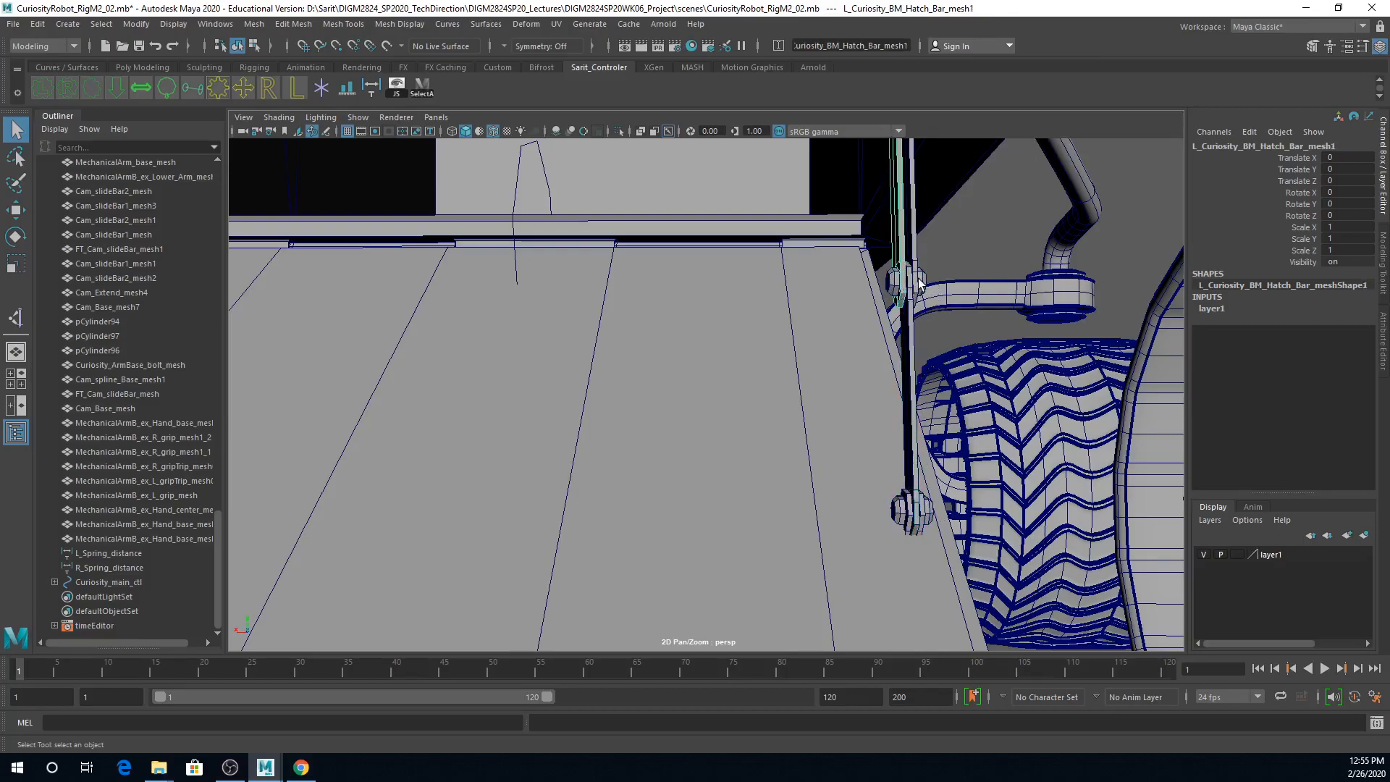
pyautogui.click(917, 280)
# Step: Select all bracket, bar and joint pieces of the opposite hatch bar and rename them together as R_Curiosity_BM_Hatch_Bar01_mesh
pyautogui.moveTo(967, 266)
pyautogui.keyDown('alt'); pyautogui.mouseDown(button='right')
pyautogui.moveTo(741, 276)
pyautogui.moveTo(745, 304)
pyautogui.mouseUp(button='right'); pyautogui.keyUp('alt')
pyautogui.moveTo(745, 304)
pyautogui.keyDown('alt'); pyautogui.mouseDown()
pyautogui.moveTo(832, 273)
pyautogui.moveTo(812, 282)
pyautogui.mouseUp(); pyautogui.keyUp('alt')
pyautogui.keyDown('alt'); pyautogui.moveTo(659, 286); pyautogui.dragTo(754, 285, button='right'); pyautogui.keyUp('alt')
pyautogui.keyDown('alt'); pyautogui.moveTo(754, 285); pyautogui.dragTo(844, 385, button='middle'); pyautogui.keyUp('alt')
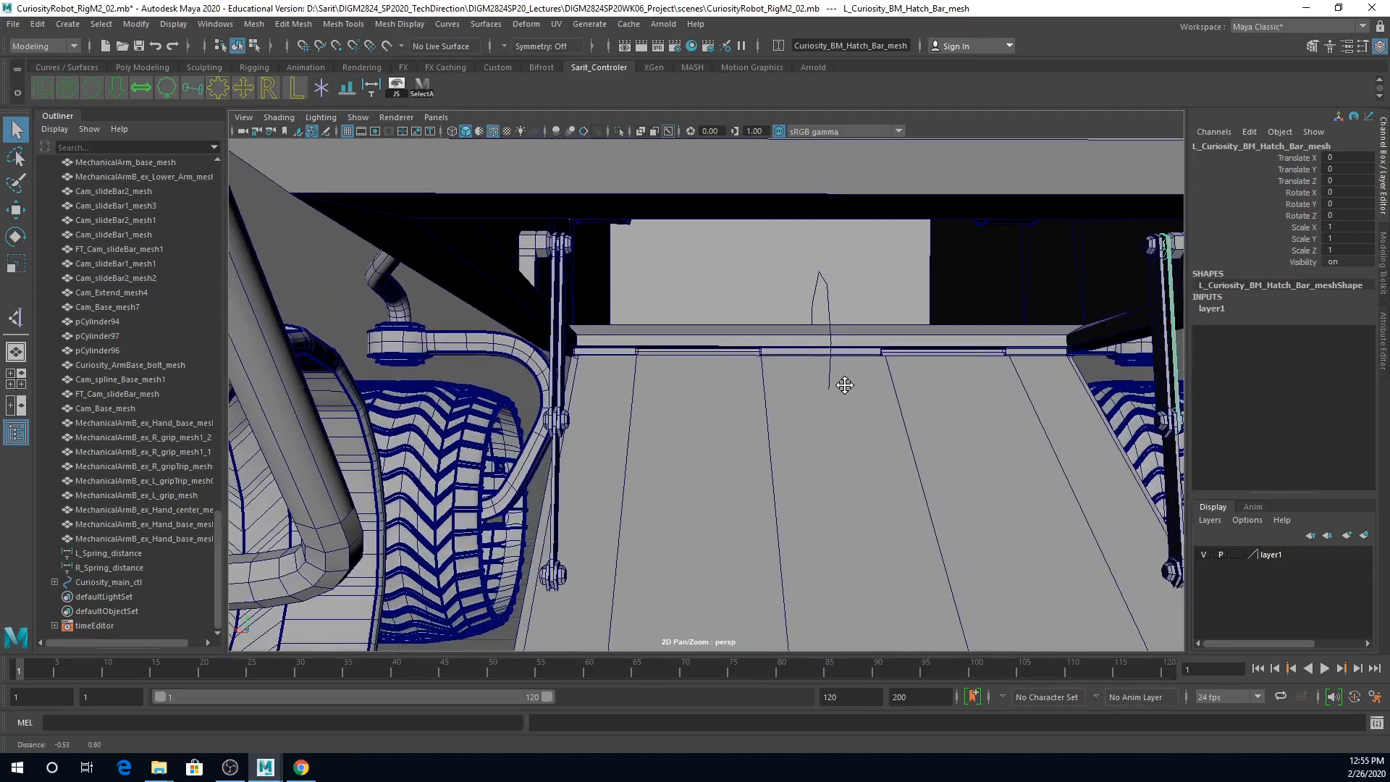
pyautogui.click(532, 262)
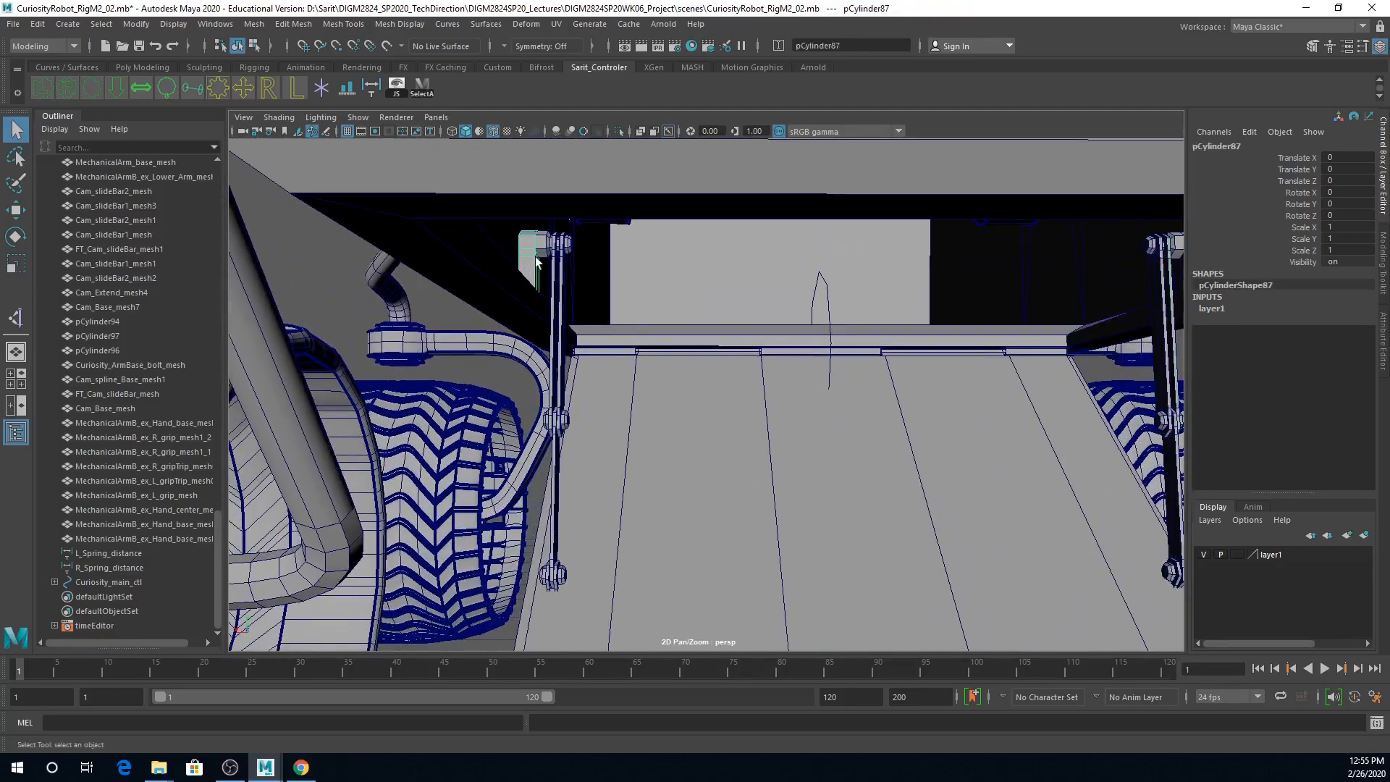
pyautogui.keyDown('shift'); pyautogui.click(550, 251); pyautogui.keyUp('shift')
pyautogui.keyDown('shift'); pyautogui.click(559, 268); pyautogui.keyUp('shift')
pyautogui.keyDown('shift'); pyautogui.click(548, 423); pyautogui.keyUp('shift')
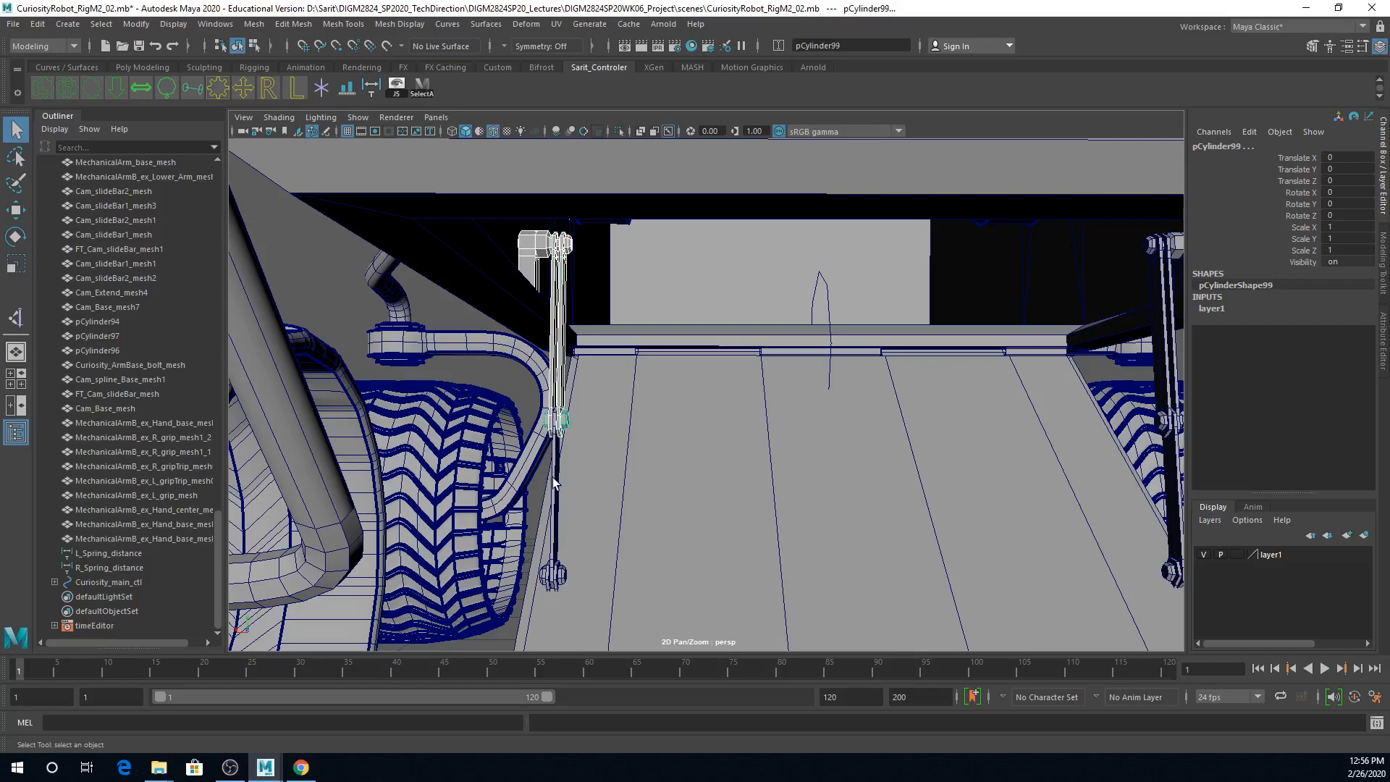
pyautogui.keyDown('shift'); pyautogui.click(554, 485); pyautogui.keyUp('shift')
pyautogui.keyDown('shift'); pyautogui.click(548, 577); pyautogui.keyUp('shift')
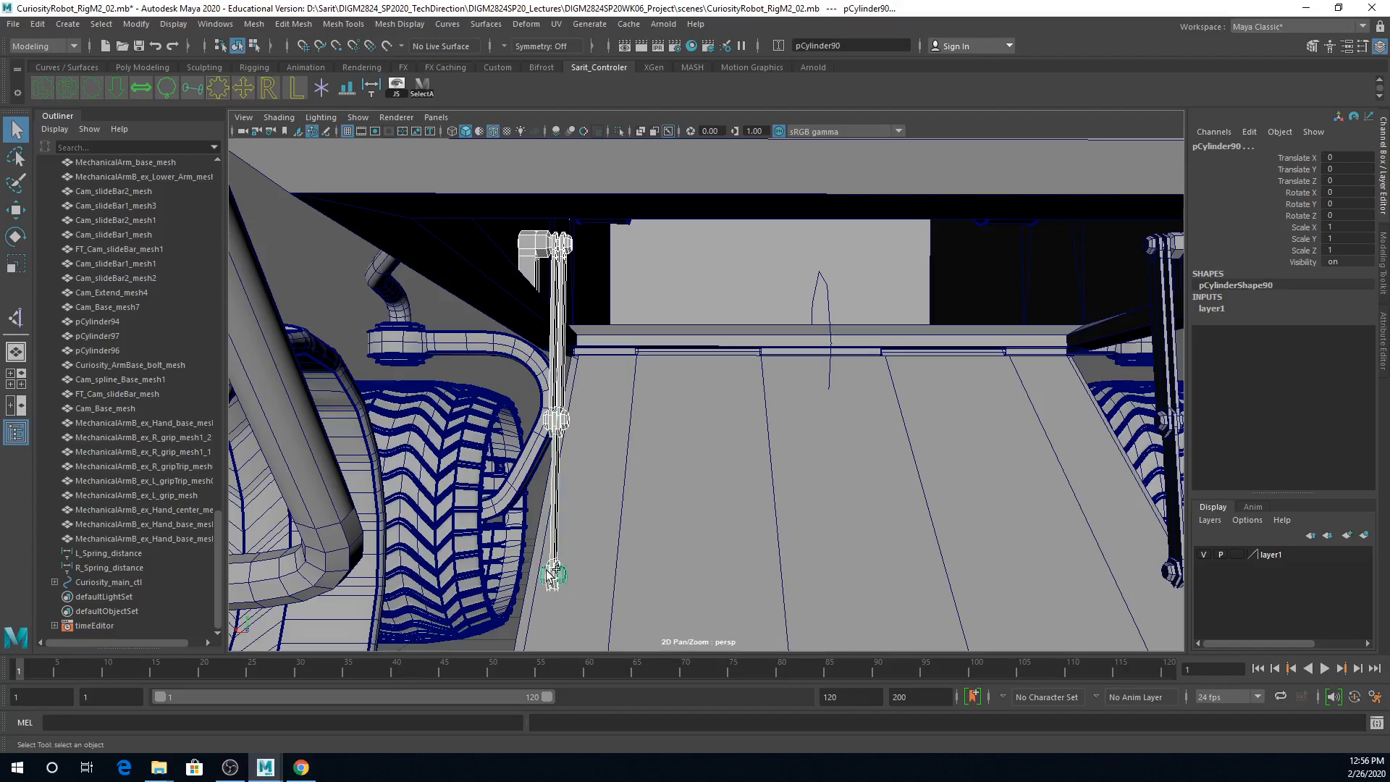
pyautogui.click(868, 45)
pyautogui.hotkey('ctrl', 'v')
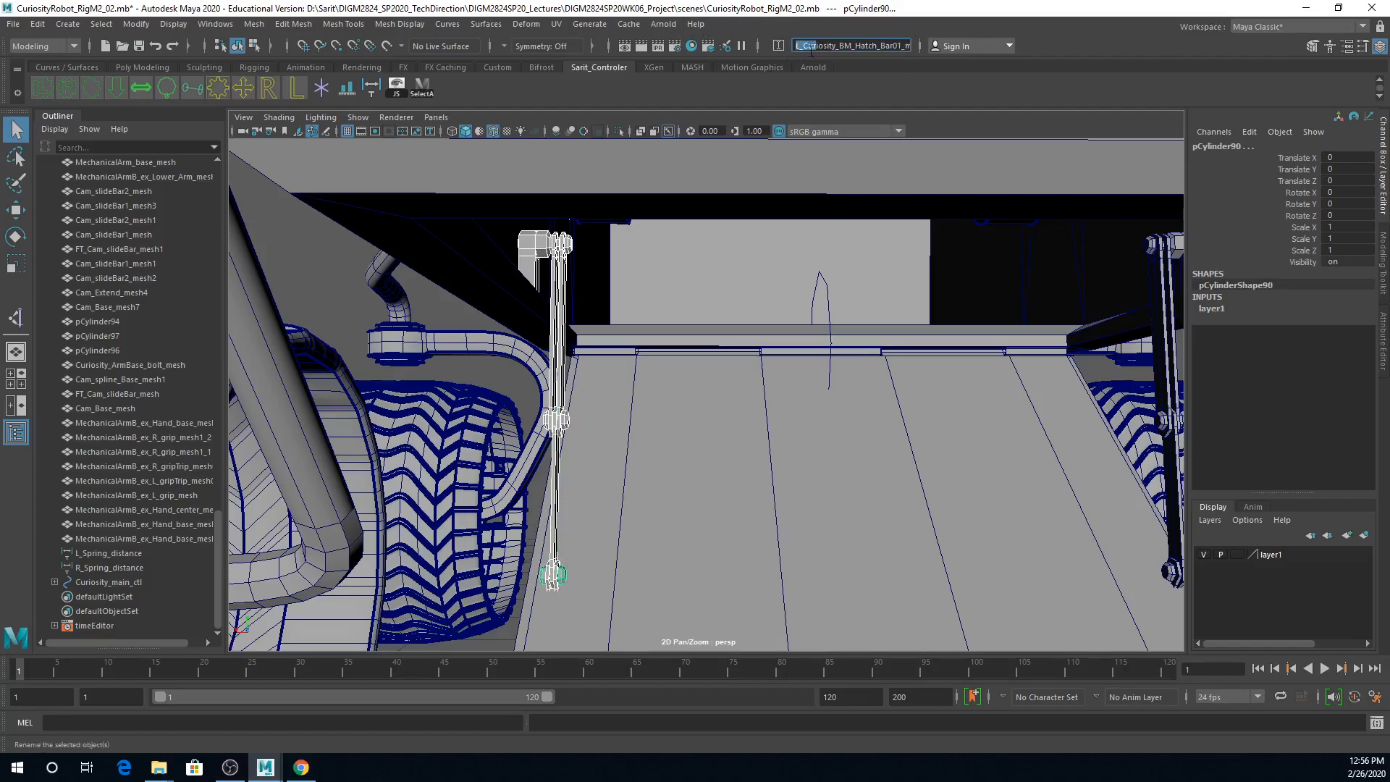
pyautogui.click(800, 47)
pyautogui.press('BackSpace')
pyautogui.write('R')
pyautogui.press('Return')
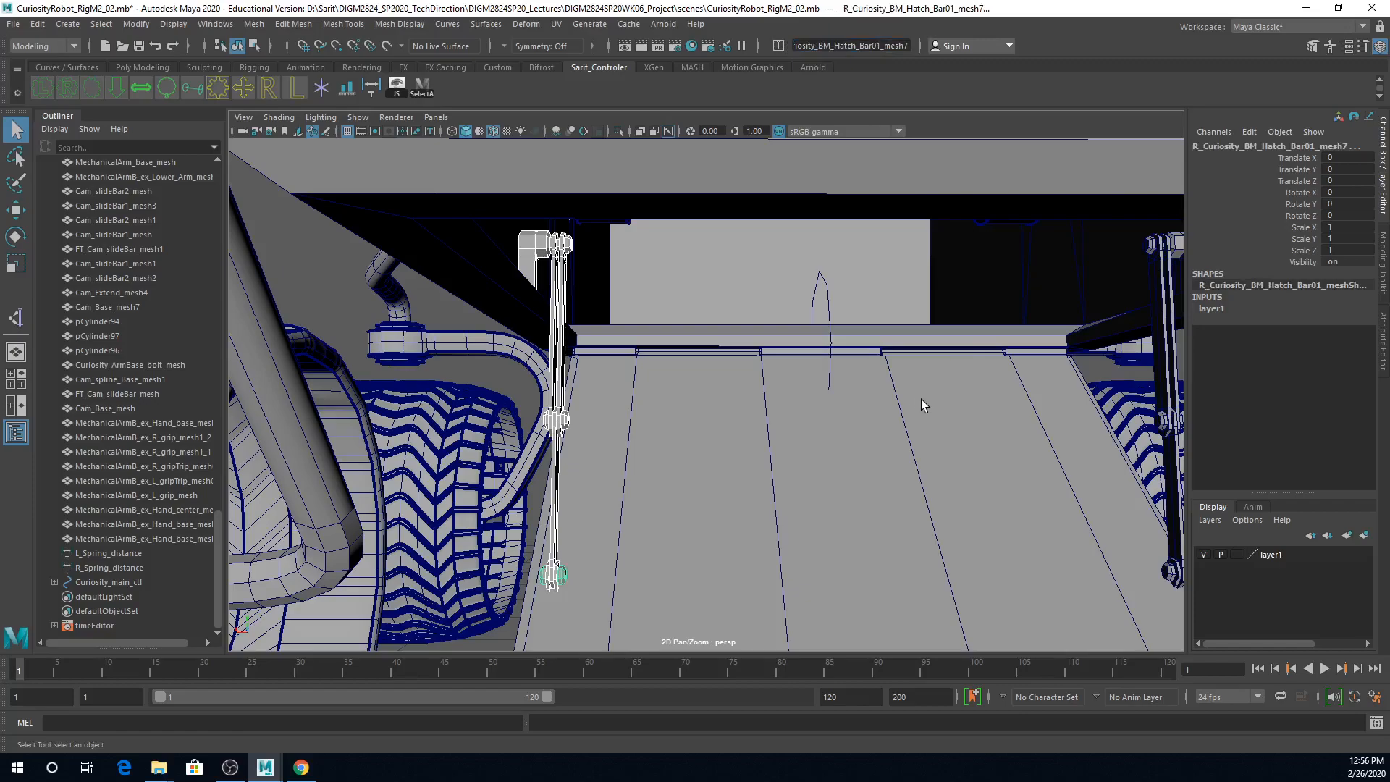
# Step: Parent the upper bracket and upper joint pieces of both hatch bars to Curiosity_body_mesh
pyautogui.moveTo(884, 405)
pyautogui.keyDown('alt'); pyautogui.mouseDown()
pyautogui.moveTo(739, 384)
pyautogui.moveTo(804, 399)
pyautogui.moveTo(747, 285)
pyautogui.mouseUp(); pyautogui.keyUp('alt')
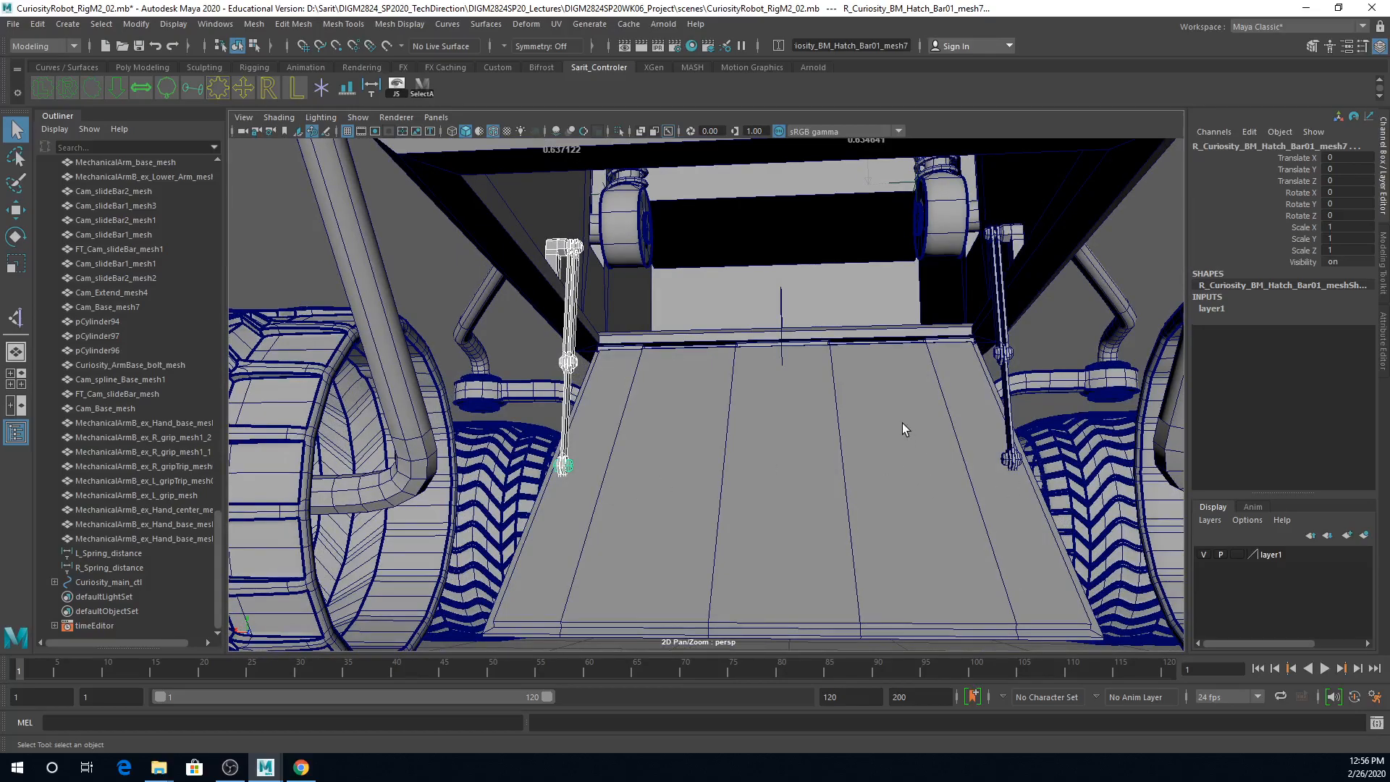
pyautogui.keyDown('alt'); pyautogui.moveTo(944, 435); pyautogui.dragTo(857, 406, button='right'); pyautogui.keyUp('alt')
pyautogui.click(973, 346)
pyautogui.keyDown('alt'); pyautogui.moveTo(848, 457); pyautogui.dragTo(864, 467); pyautogui.keyUp('alt')
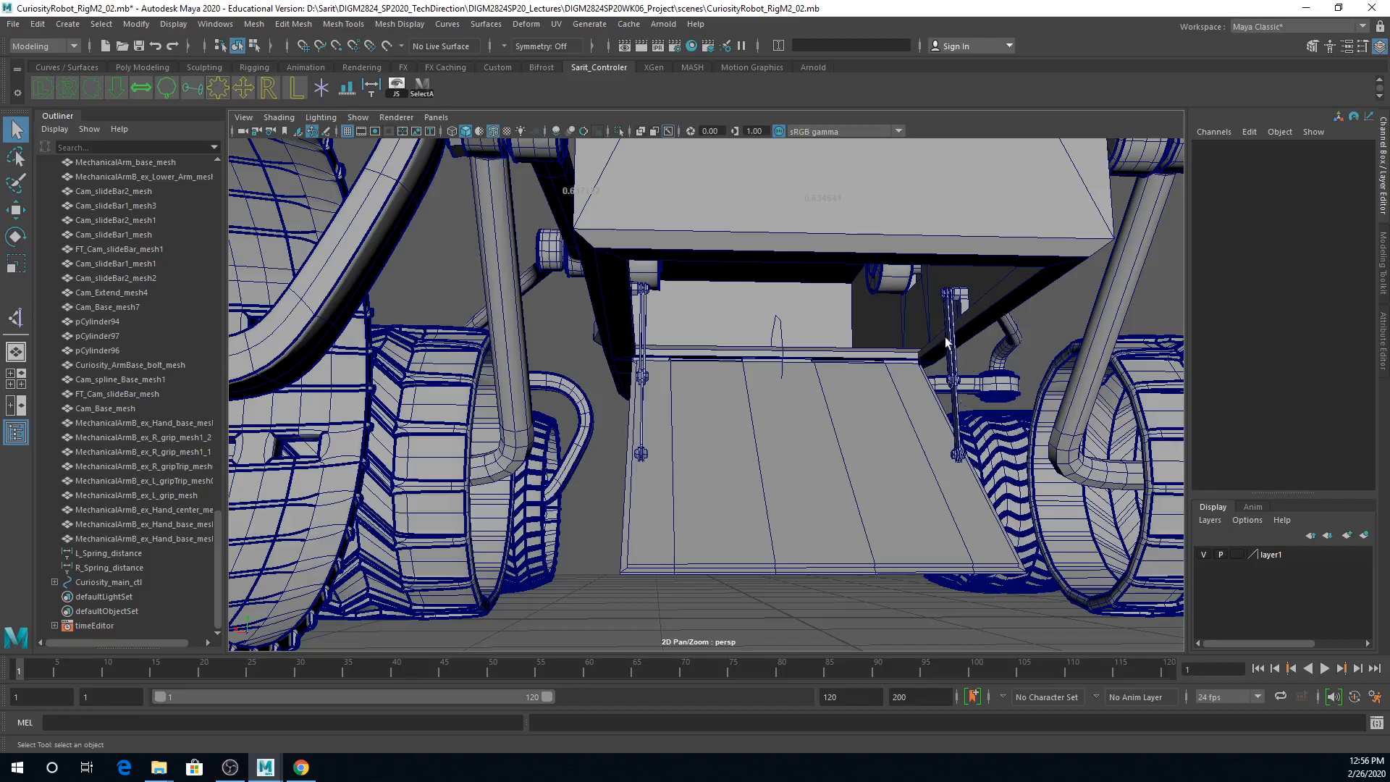
pyautogui.keyDown('alt'); pyautogui.moveTo(974, 368); pyautogui.dragTo(1002, 366, button='right'); pyautogui.keyUp('alt')
pyautogui.keyDown('alt'); pyautogui.moveTo(1002, 366); pyautogui.dragTo(949, 361, button='middle'); pyautogui.keyUp('alt')
pyautogui.keyDown('alt'); pyautogui.moveTo(950, 361); pyautogui.dragTo(984, 397, button='right'); pyautogui.keyUp('alt')
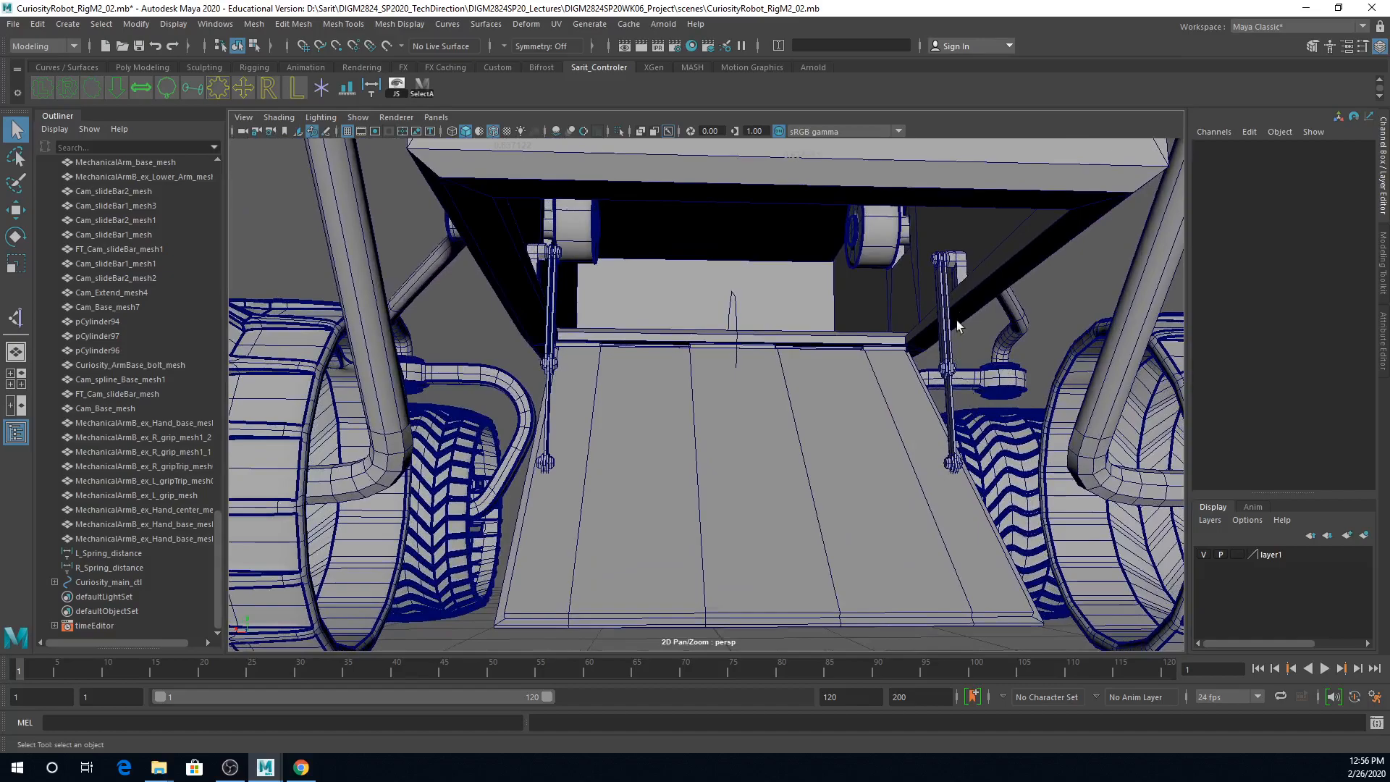
pyautogui.click(959, 282)
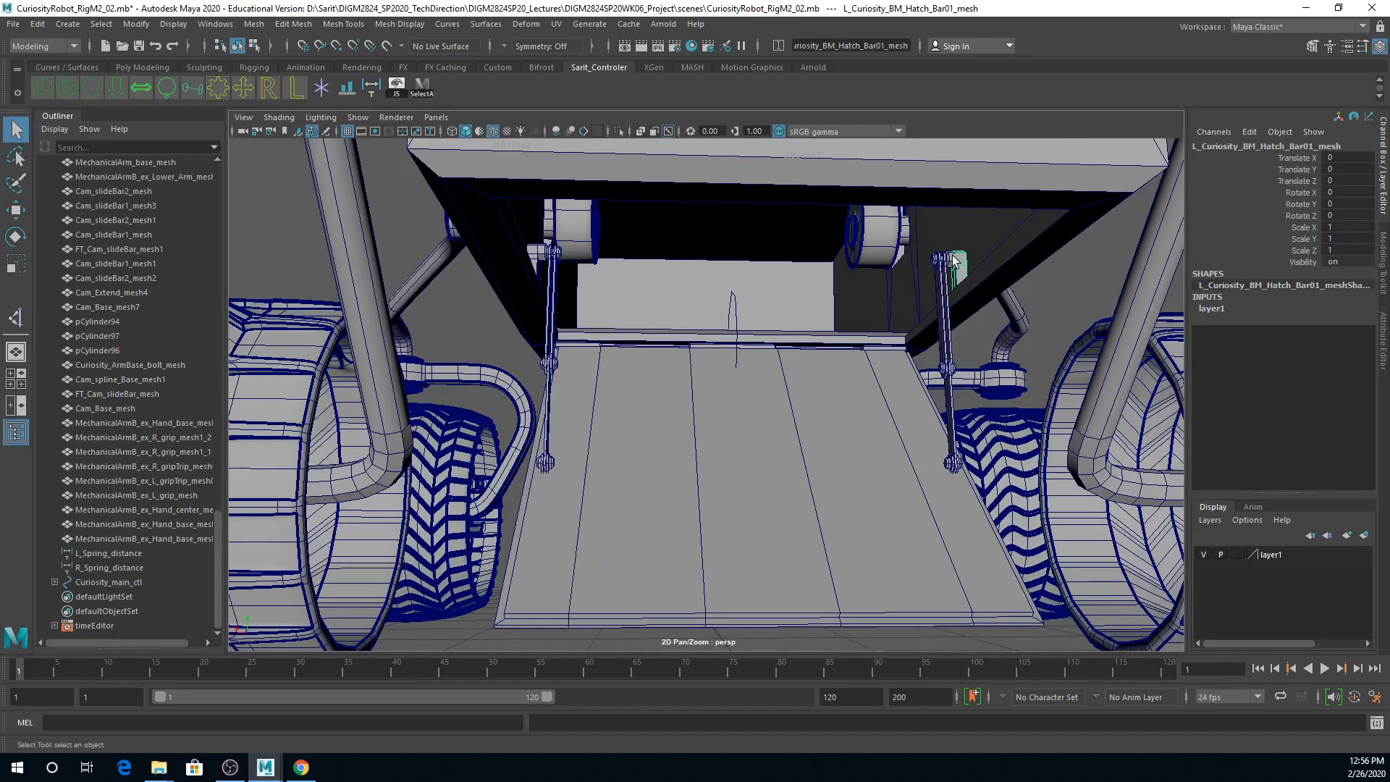
pyautogui.click(957, 259)
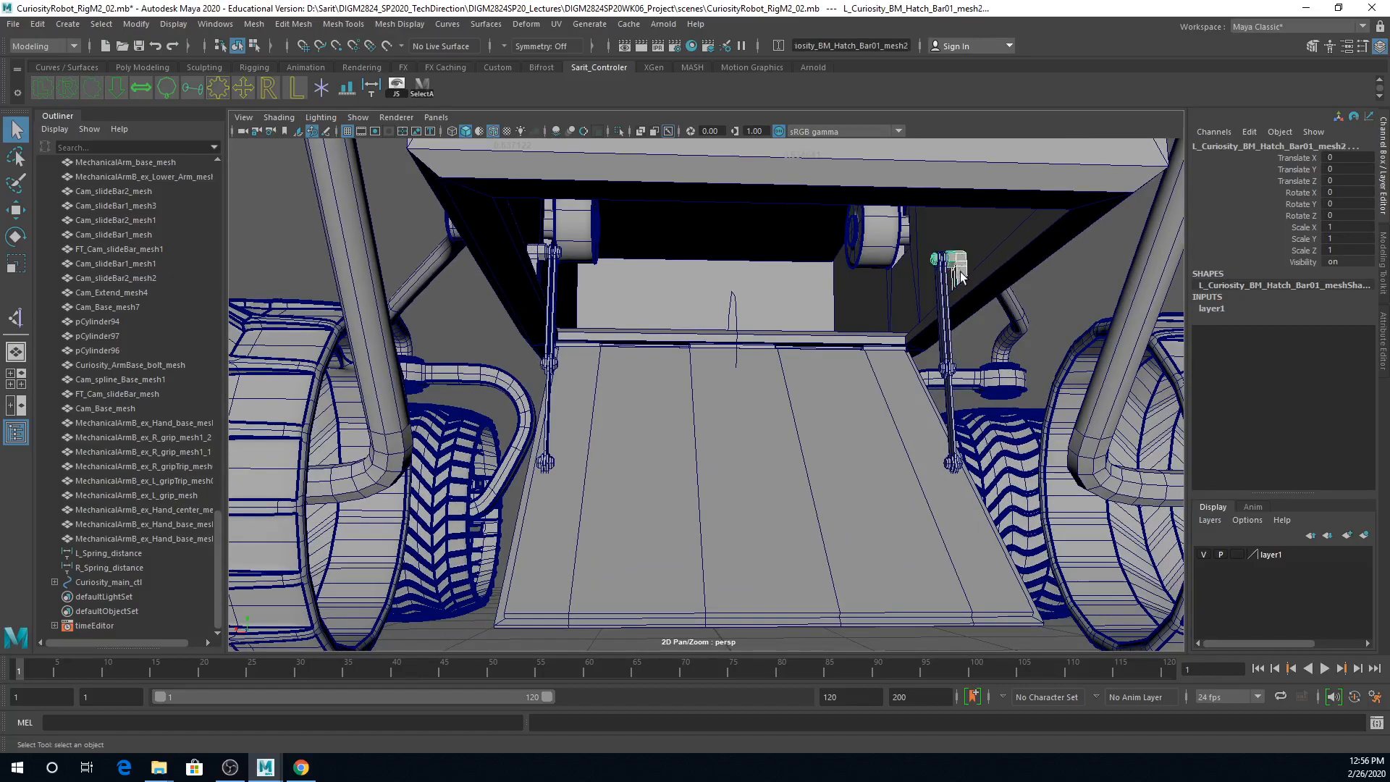
pyautogui.keyDown('shift'); pyautogui.click(536, 257); pyautogui.keyUp('shift')
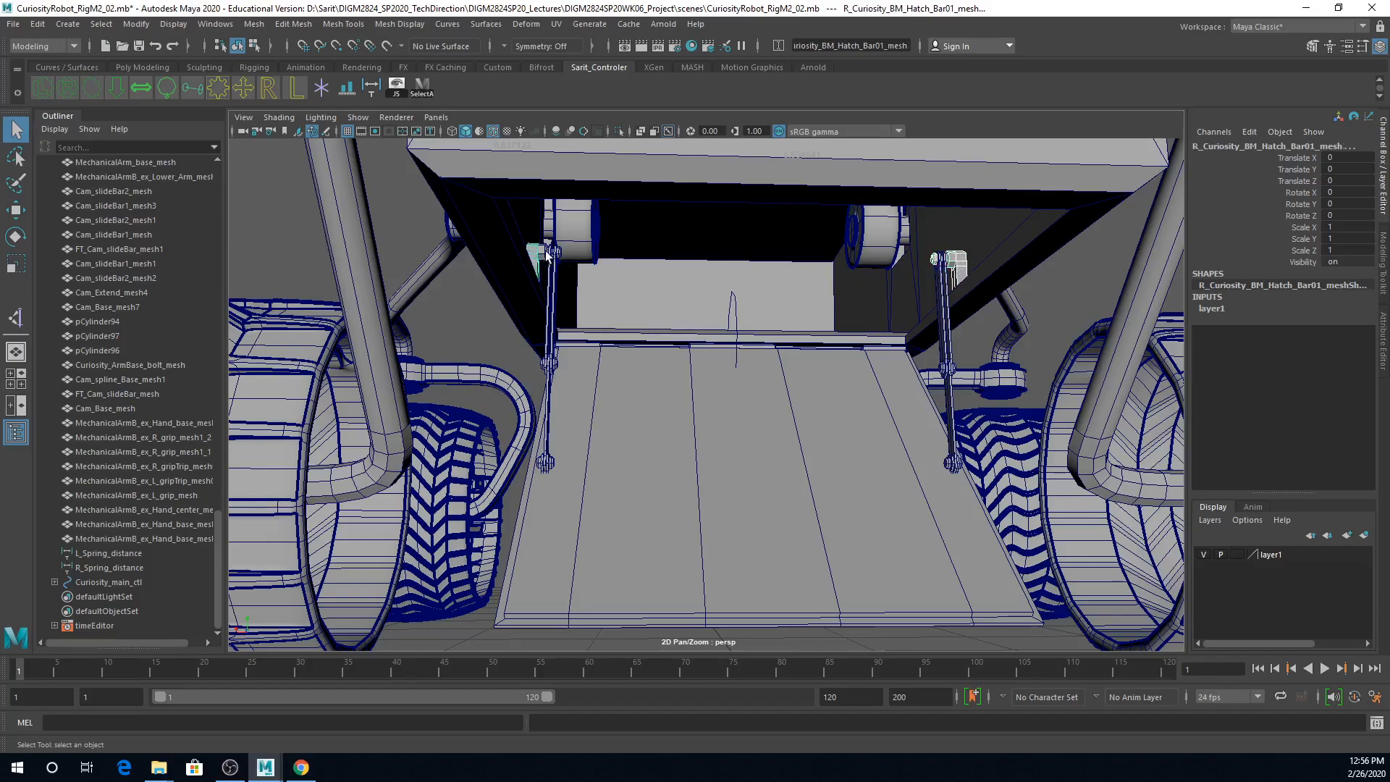
pyautogui.keyDown('shift'); pyautogui.click(551, 309); pyautogui.keyUp('shift')
pyautogui.keyDown('shift'); pyautogui.click(550, 261); pyautogui.keyUp('shift')
pyautogui.keyDown('shift'); pyautogui.click(543, 252); pyautogui.keyUp('shift')
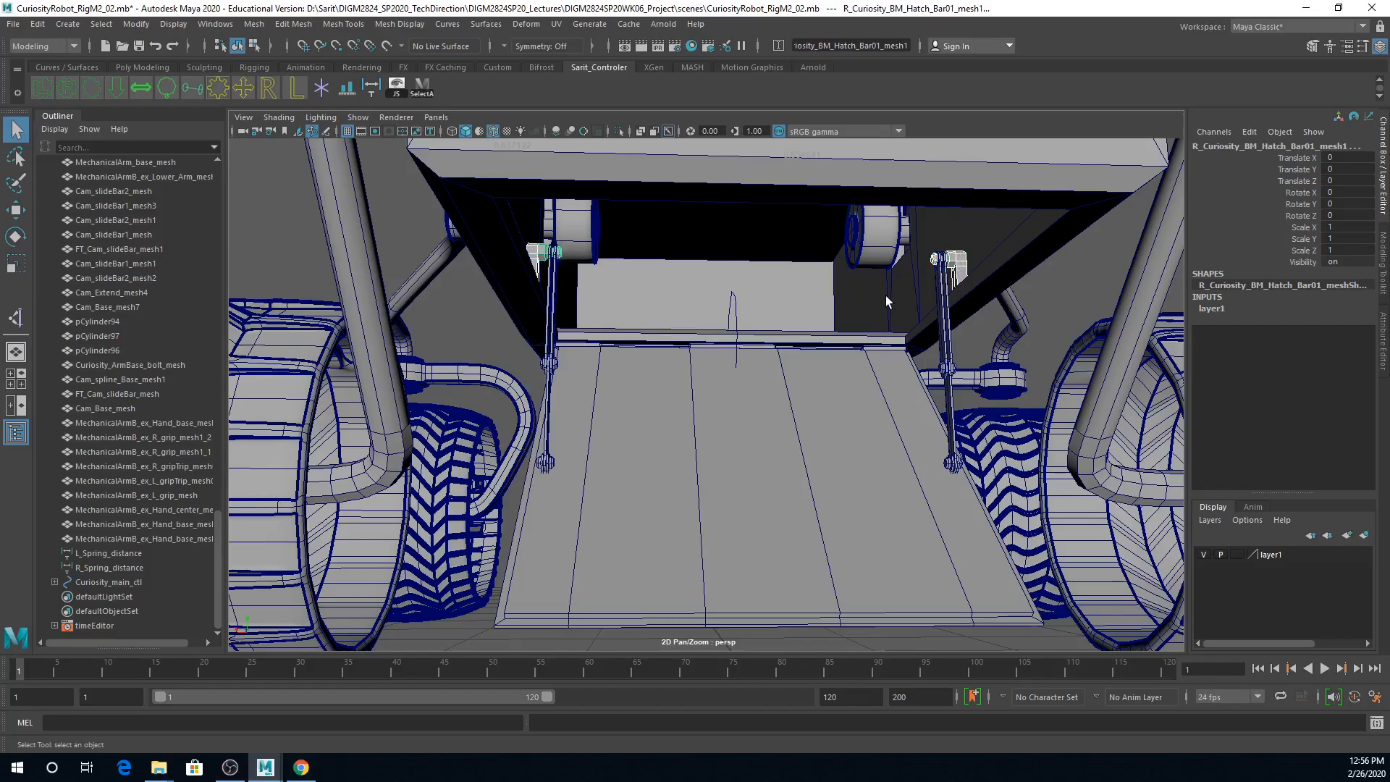
pyautogui.click(1044, 236)
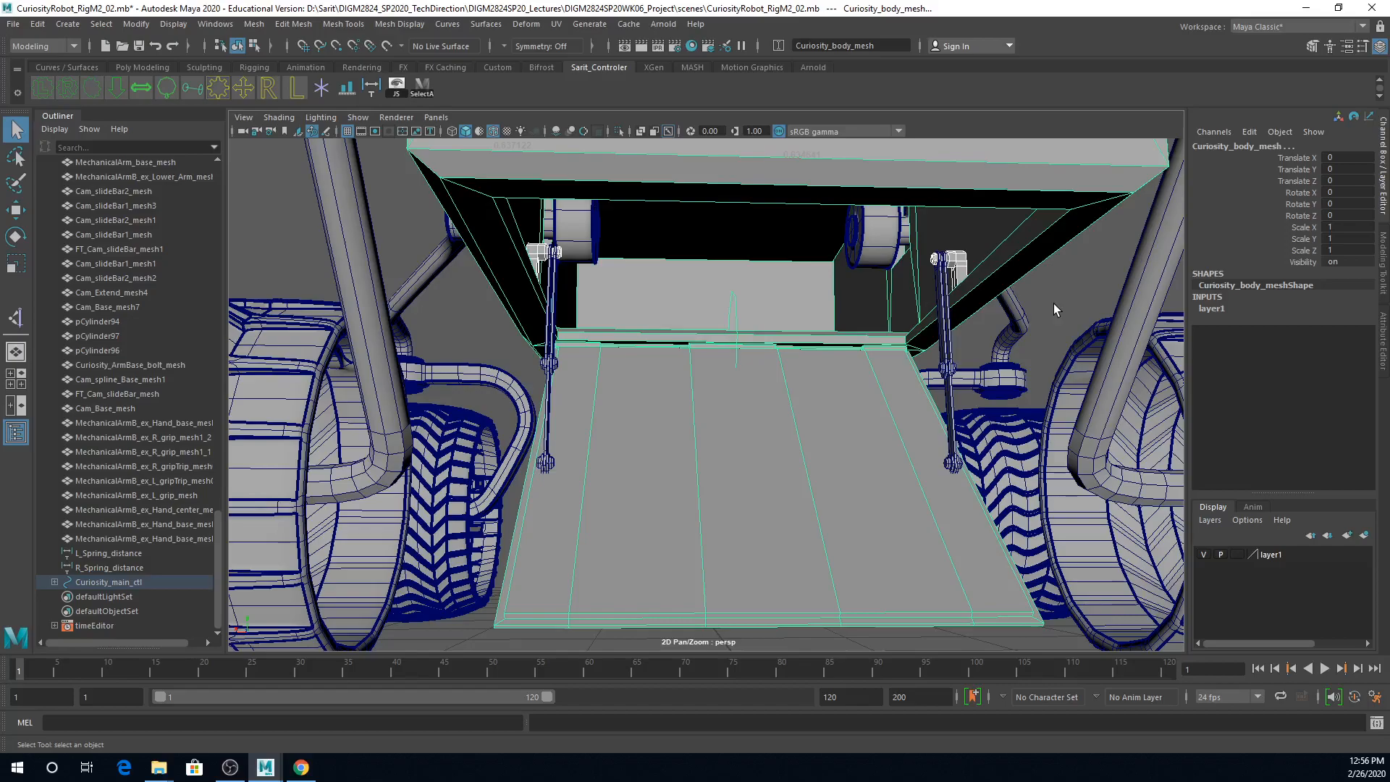
pyautogui.press('p')
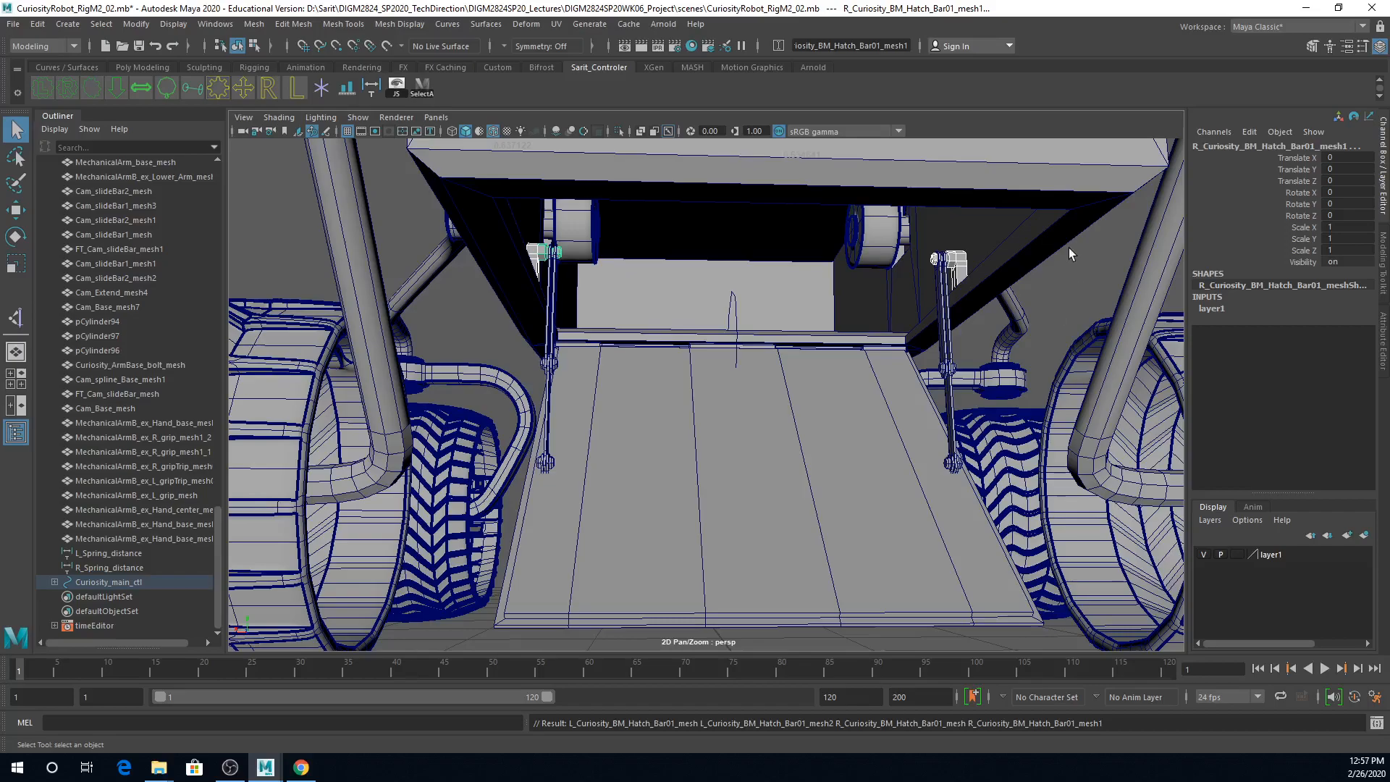
# Step: Parent the lowest joint pieces at the ends of both hatch bars to Curiosity_BM_Hatch_mesh
pyautogui.keyDown('alt'); pyautogui.moveTo(1011, 380); pyautogui.dragTo(997, 309); pyautogui.keyUp('alt')
pyautogui.keyDown('alt'); pyautogui.moveTo(964, 400); pyautogui.dragTo(1133, 415, button='right'); pyautogui.keyUp('alt')
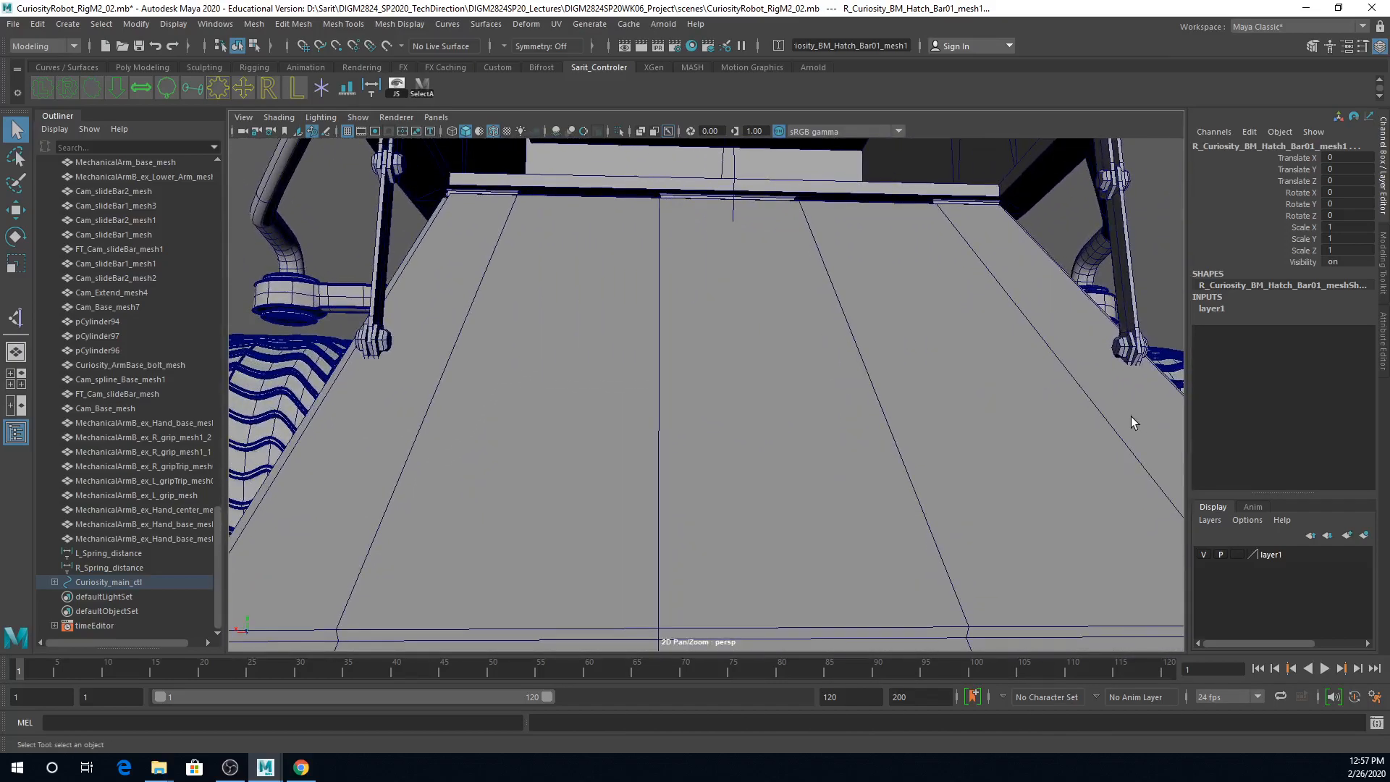
pyautogui.keyDown('alt'); pyautogui.moveTo(1133, 416); pyautogui.dragTo(1032, 379, button='middle'); pyautogui.keyUp('alt')
pyautogui.click(1025, 340)
pyautogui.keyDown('alt'); pyautogui.moveTo(1027, 354); pyautogui.dragTo(1003, 366, button='right'); pyautogui.keyUp('alt')
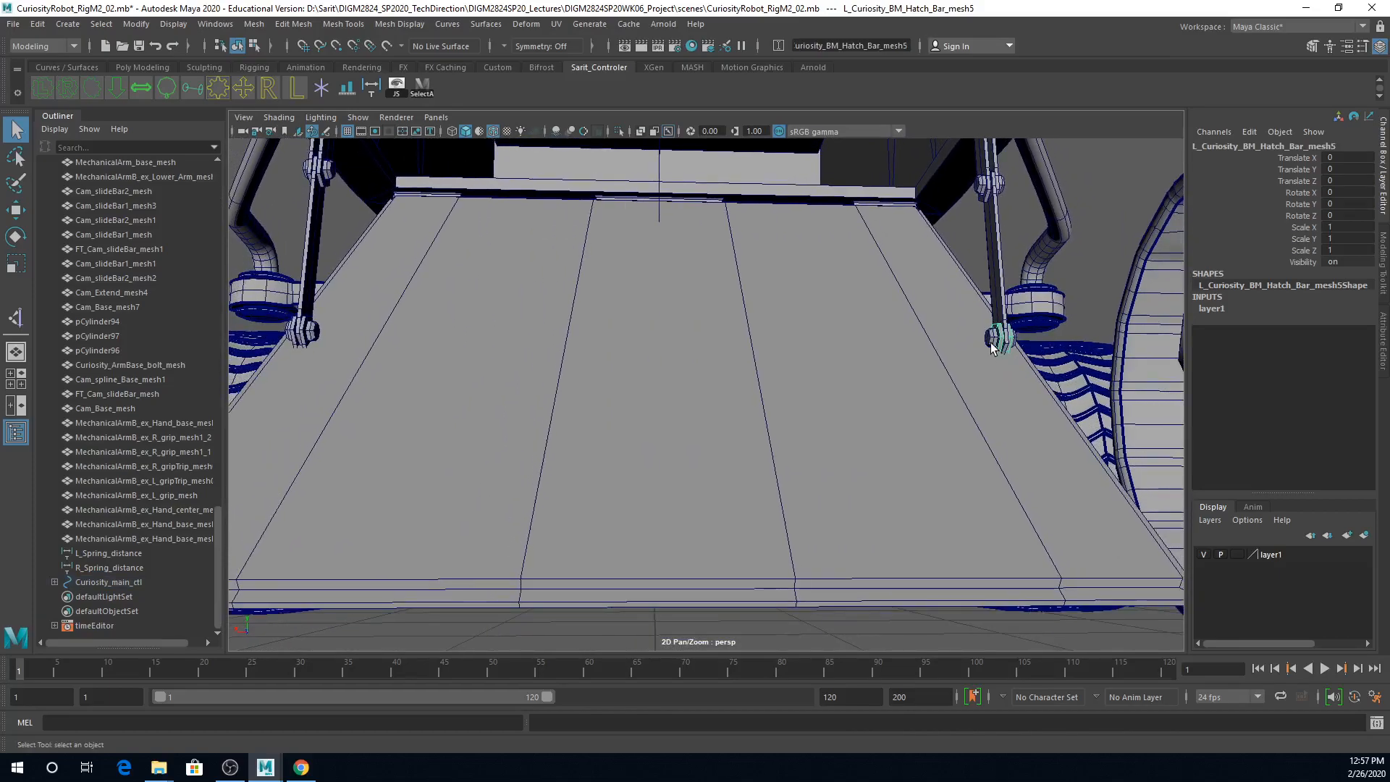
pyautogui.click(994, 346)
pyautogui.click(313, 336)
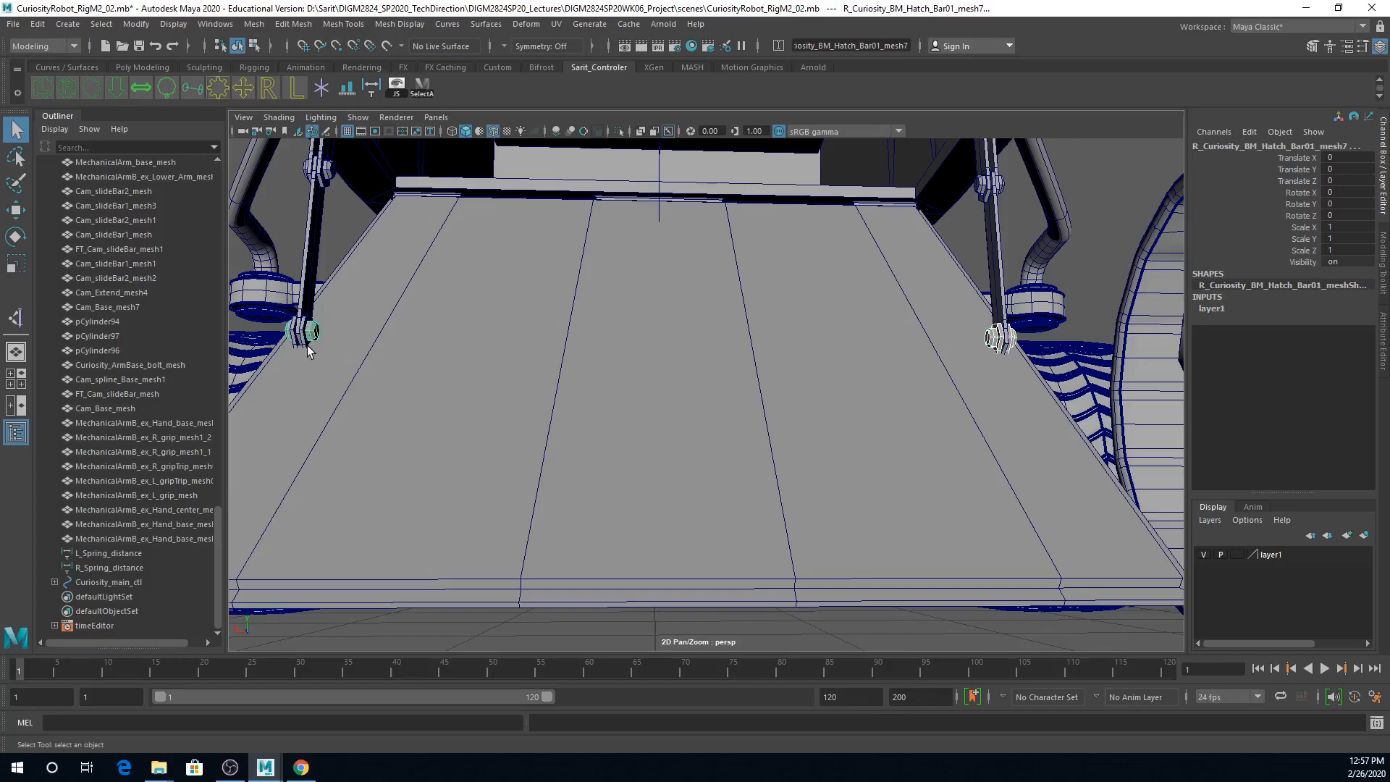
pyautogui.click(308, 347)
pyautogui.click(636, 500)
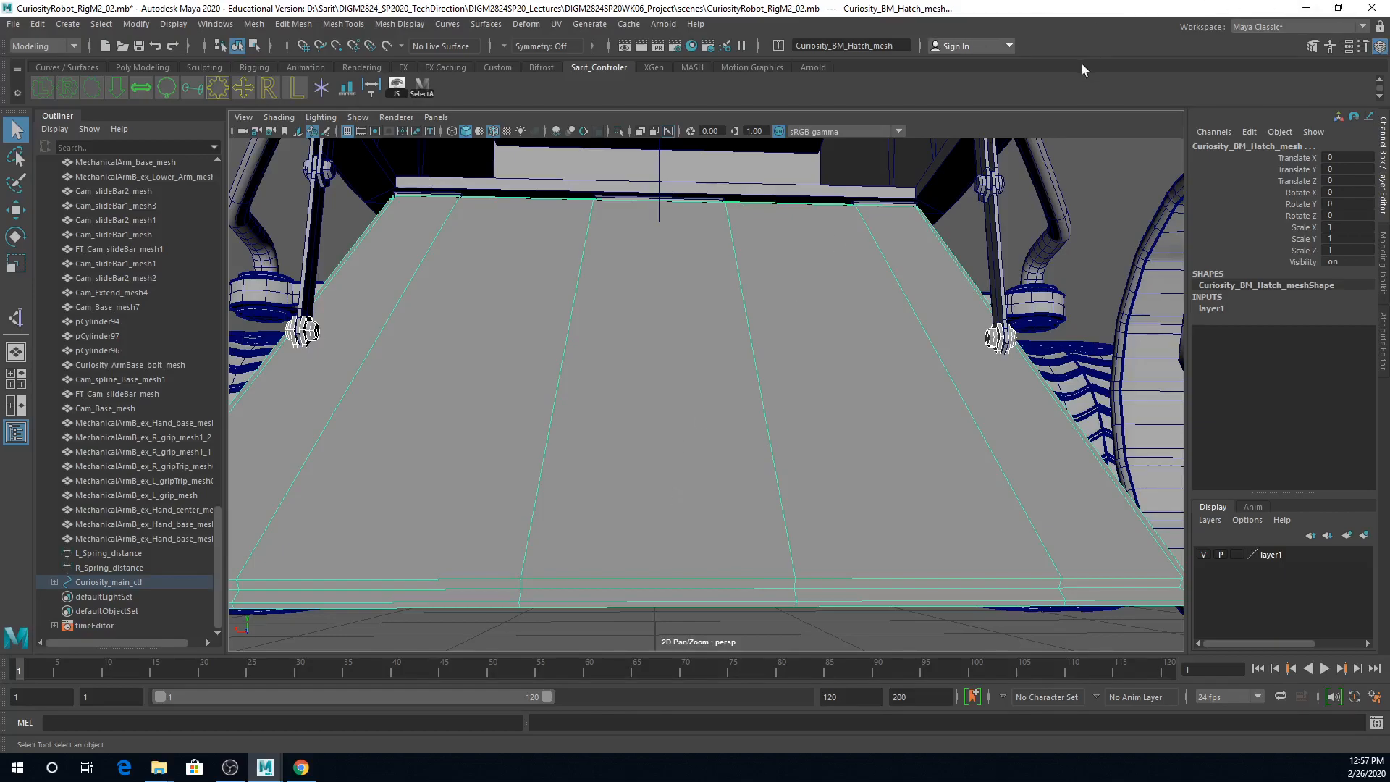
pyautogui.press('p')
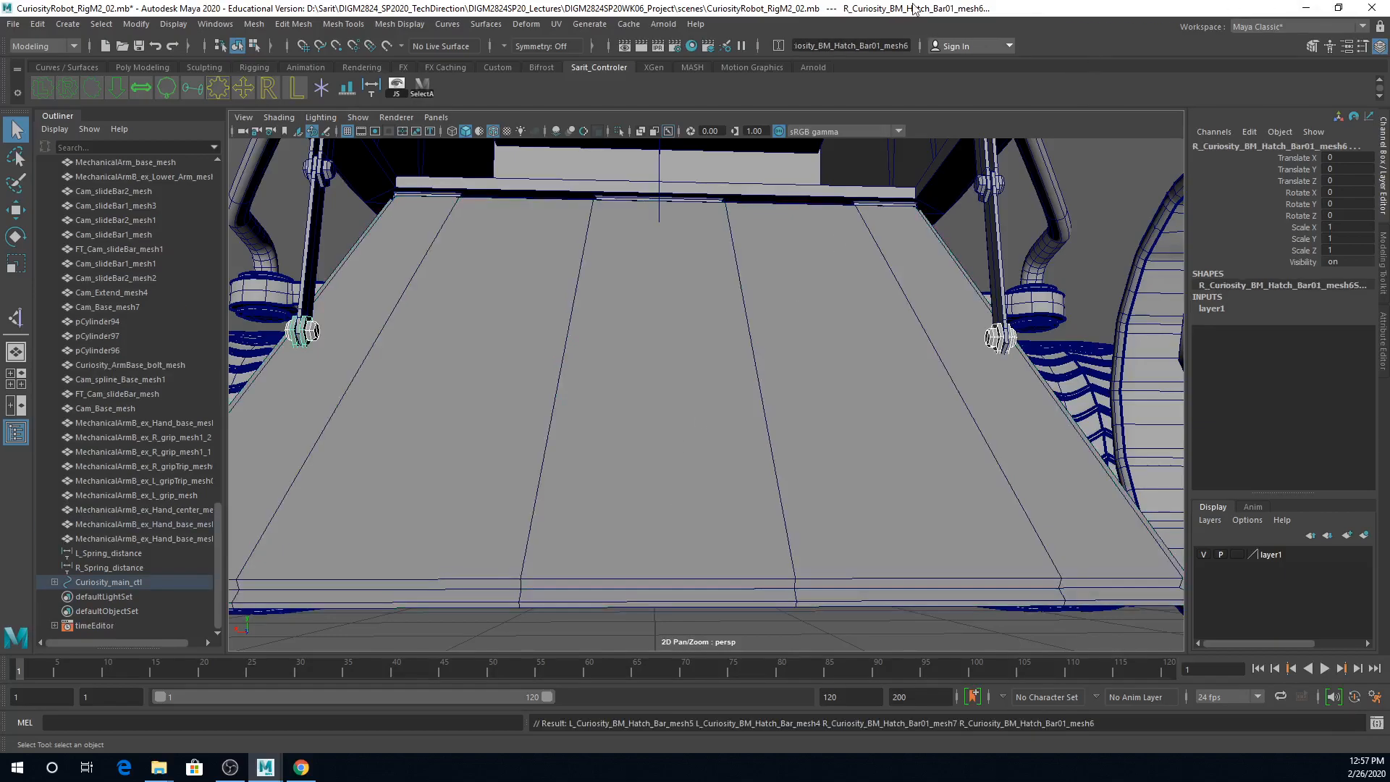
# Step: Test the hatch by rotating curiosity_bm_hitch_ctl about X to about -11.8 degrees, and undo the rotation
pyautogui.click(692, 203)
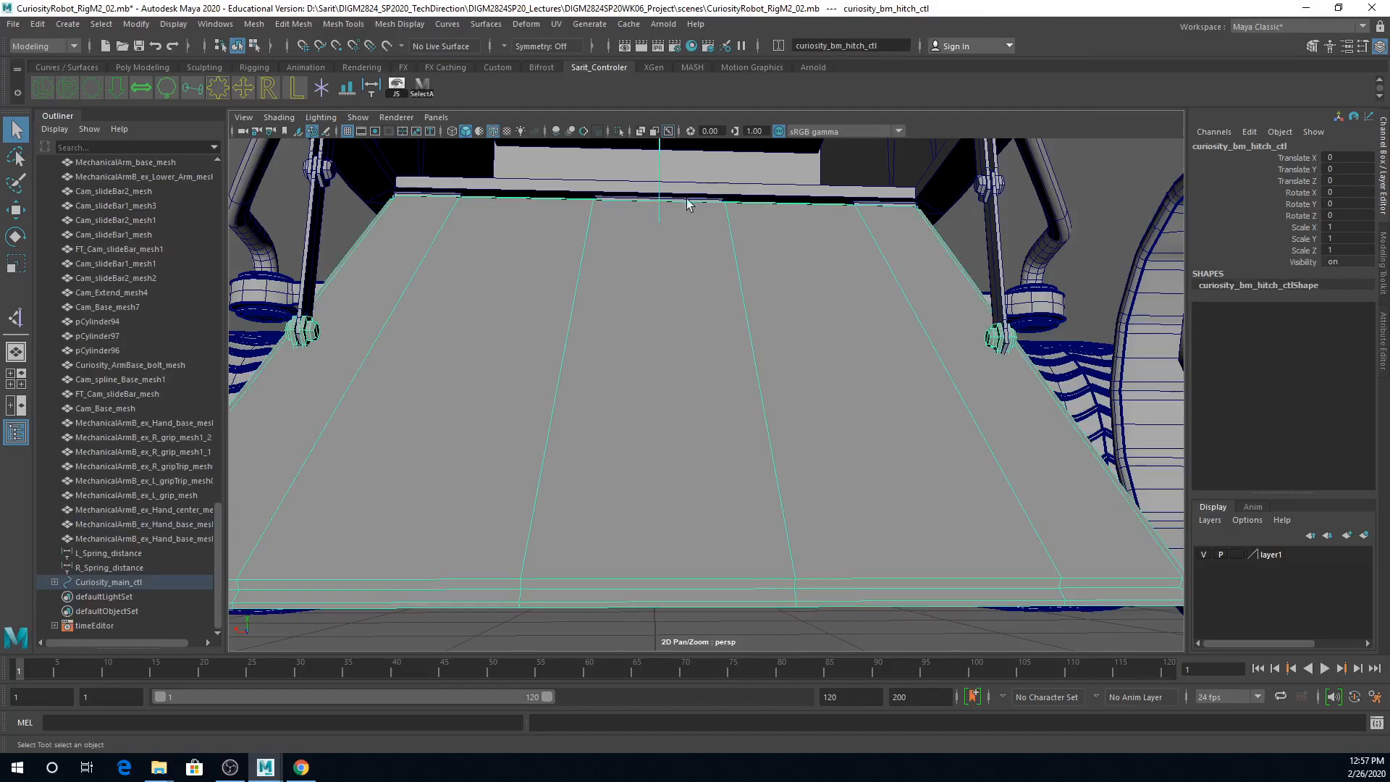
pyautogui.press('e')
pyautogui.moveTo(665, 257)
pyautogui.mouseDown()
pyautogui.moveTo(673, 242)
pyautogui.moveTo(676, 270)
pyautogui.mouseUp()
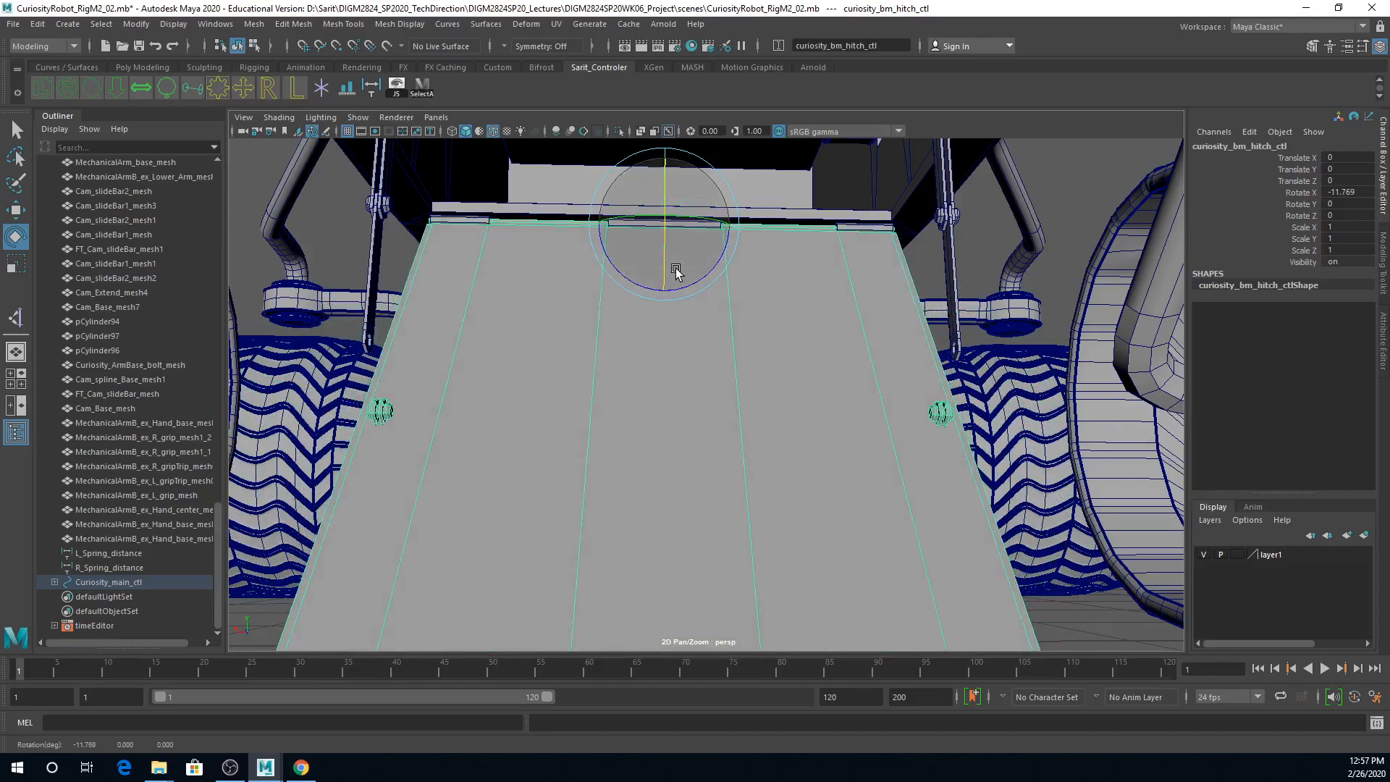
pyautogui.hotkey('ctrl', 'z')
# Step: Move Curiosity_main_ctl along Z to about 1.14 to test how the hatch bar pieces follow the body
pyautogui.keyDown('alt'); pyautogui.moveTo(753, 265); pyautogui.dragTo(607, 263, button='right'); pyautogui.keyUp('alt')
pyautogui.keyDown('alt'); pyautogui.moveTo(607, 263); pyautogui.dragTo(673, 300); pyautogui.keyUp('alt')
pyautogui.keyDown('alt'); pyautogui.moveTo(828, 298); pyautogui.dragTo(583, 298, button='right'); pyautogui.keyUp('alt')
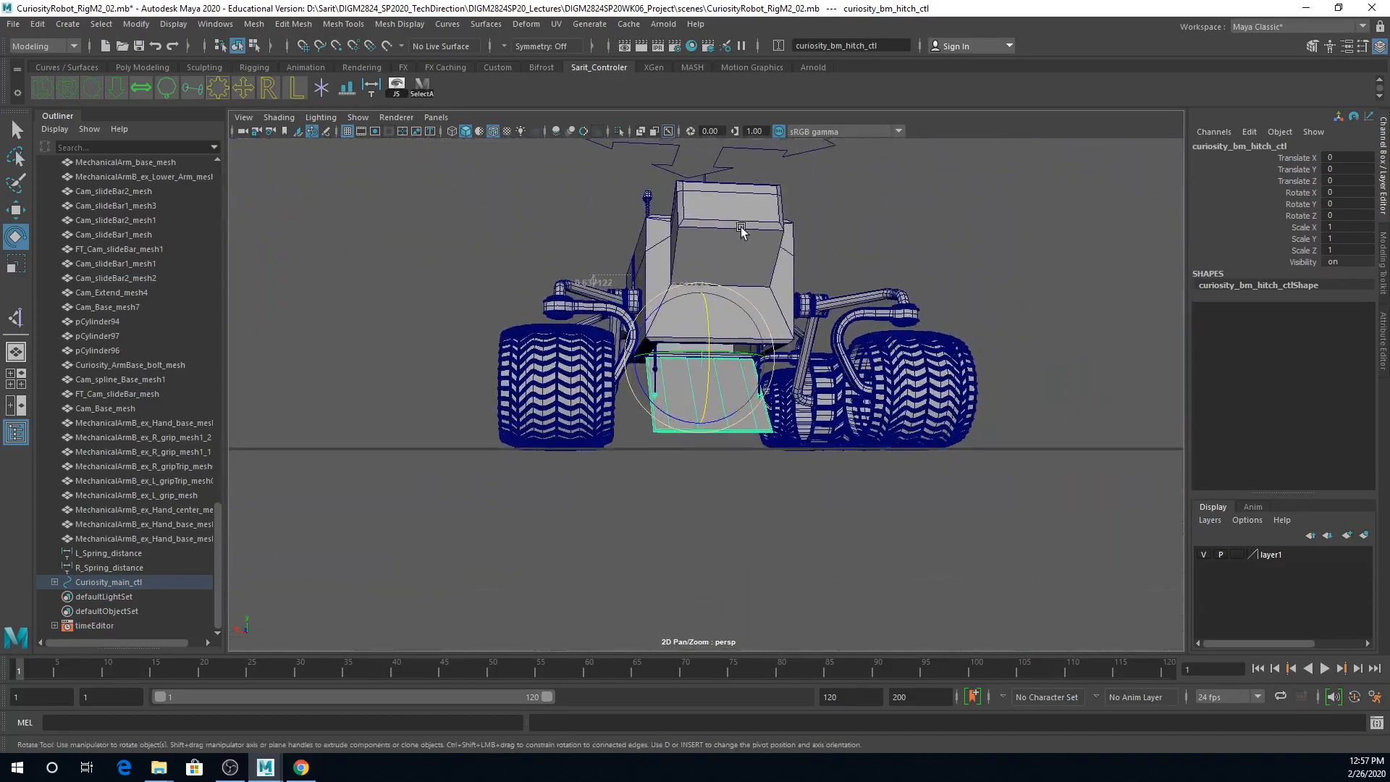
pyautogui.click(798, 153)
pyautogui.keyDown('alt'); pyautogui.moveTo(802, 248); pyautogui.dragTo(800, 217); pyautogui.keyUp('alt')
pyautogui.keyDown('alt'); pyautogui.moveTo(799, 217); pyautogui.dragTo(1064, 369, button='right'); pyautogui.keyUp('alt')
pyautogui.press('w')
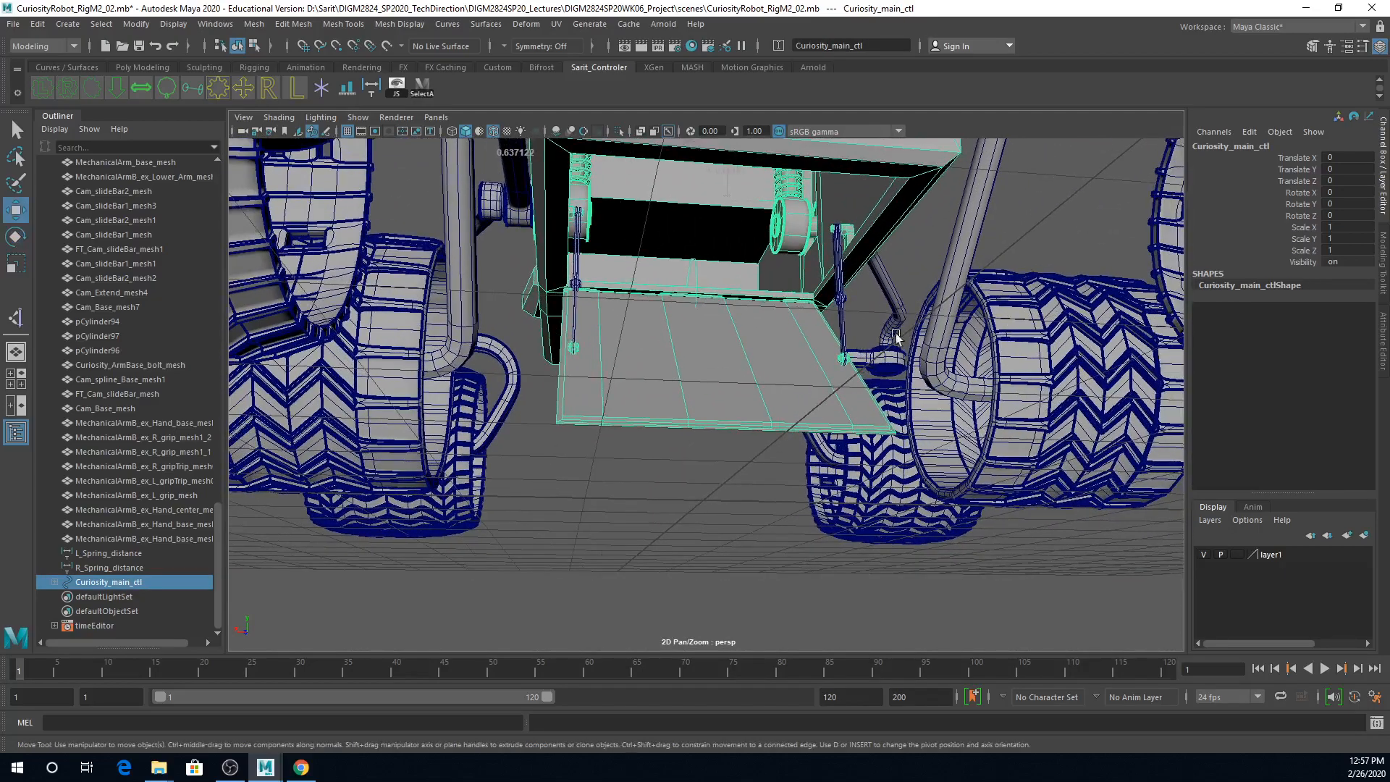
pyautogui.moveTo(912, 336); pyautogui.dragTo(866, 410, button='middle')
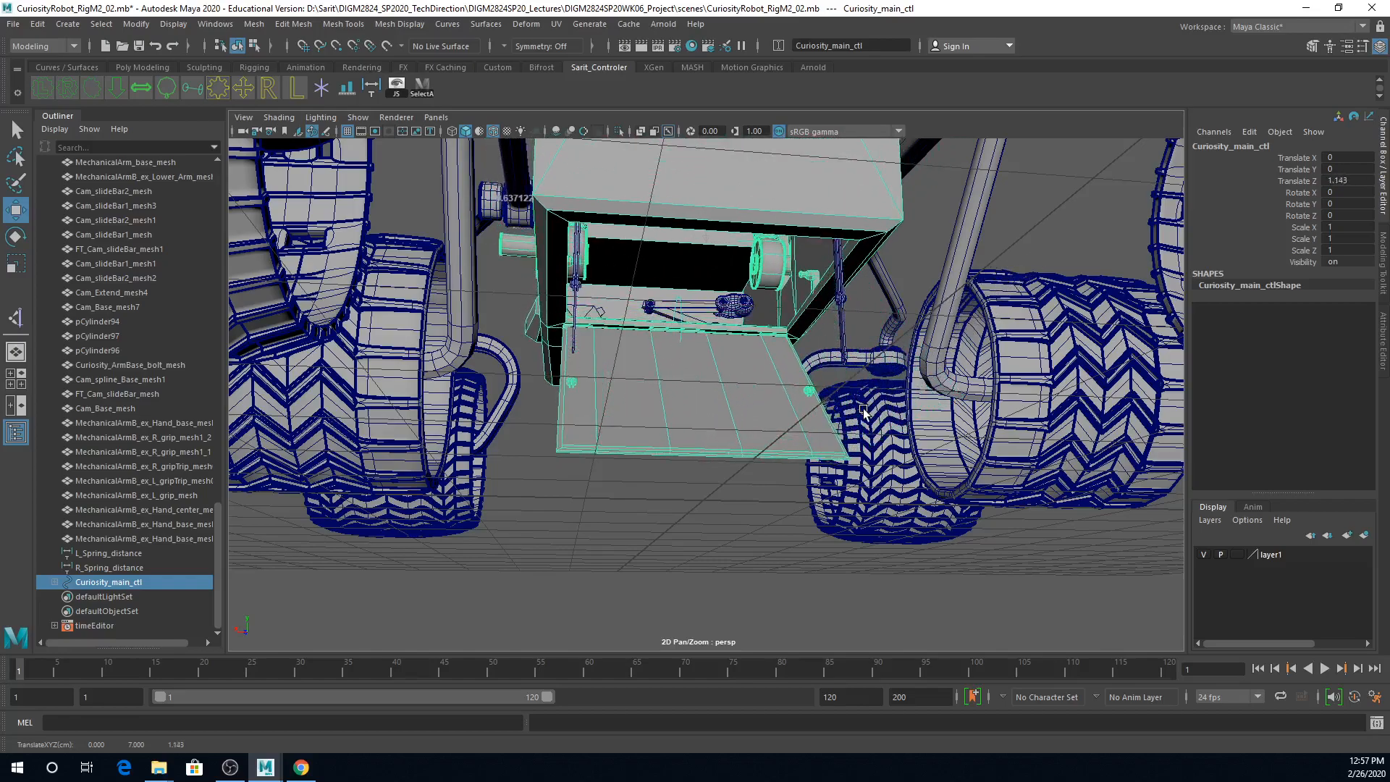
# Step: Undo the main control's move, then test-rotate Curiosity_BM_Hatch_mesh about X to about -4.9 degrees and undo the rotation
pyautogui.hotkey('ctrl', 'z')
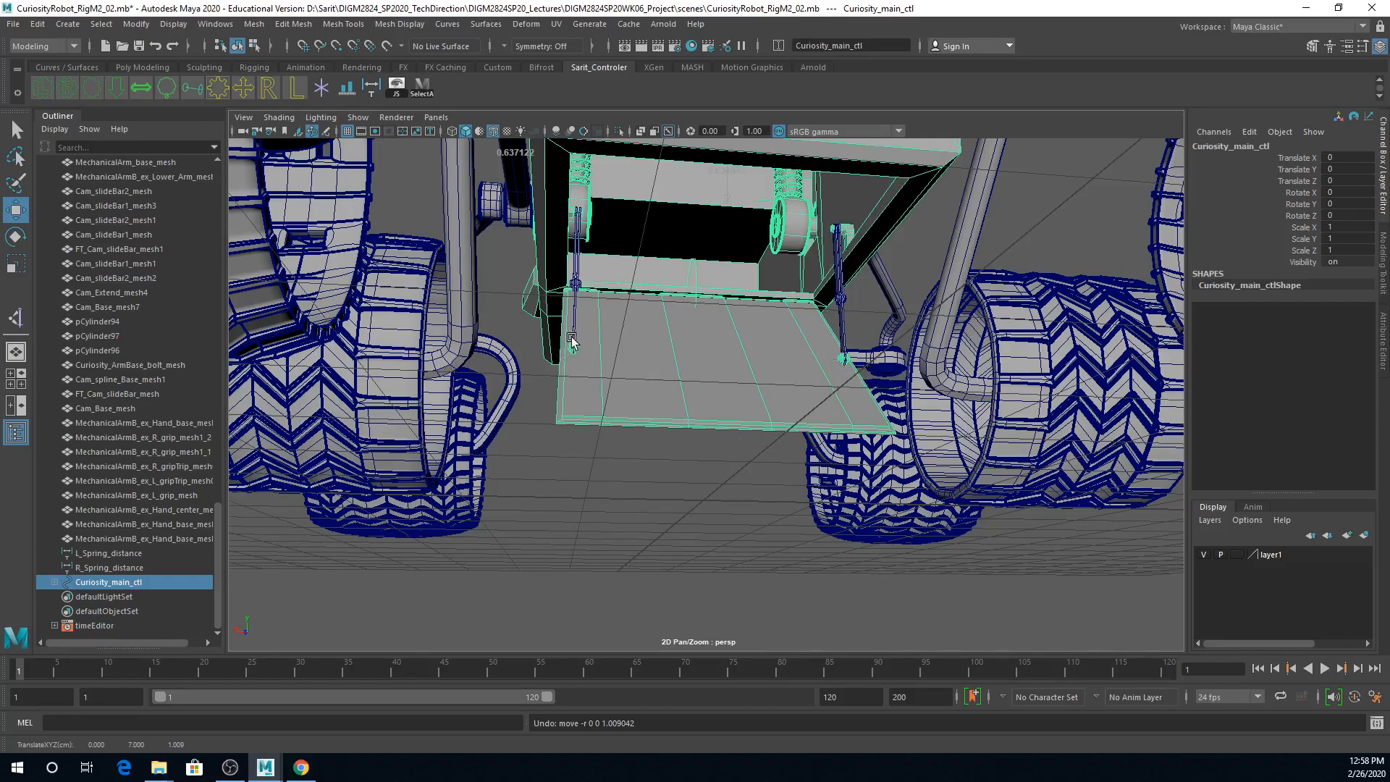
pyautogui.click(764, 403)
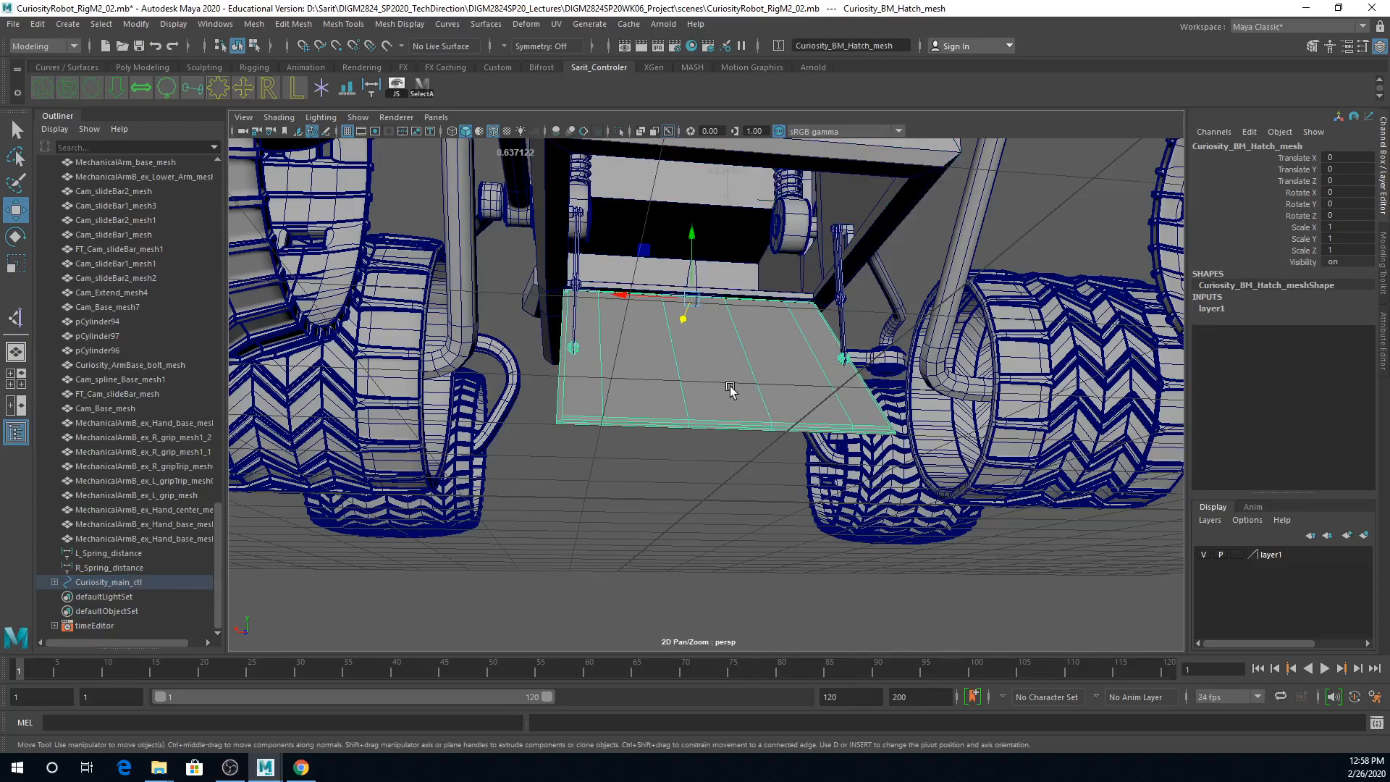
pyautogui.press('e')
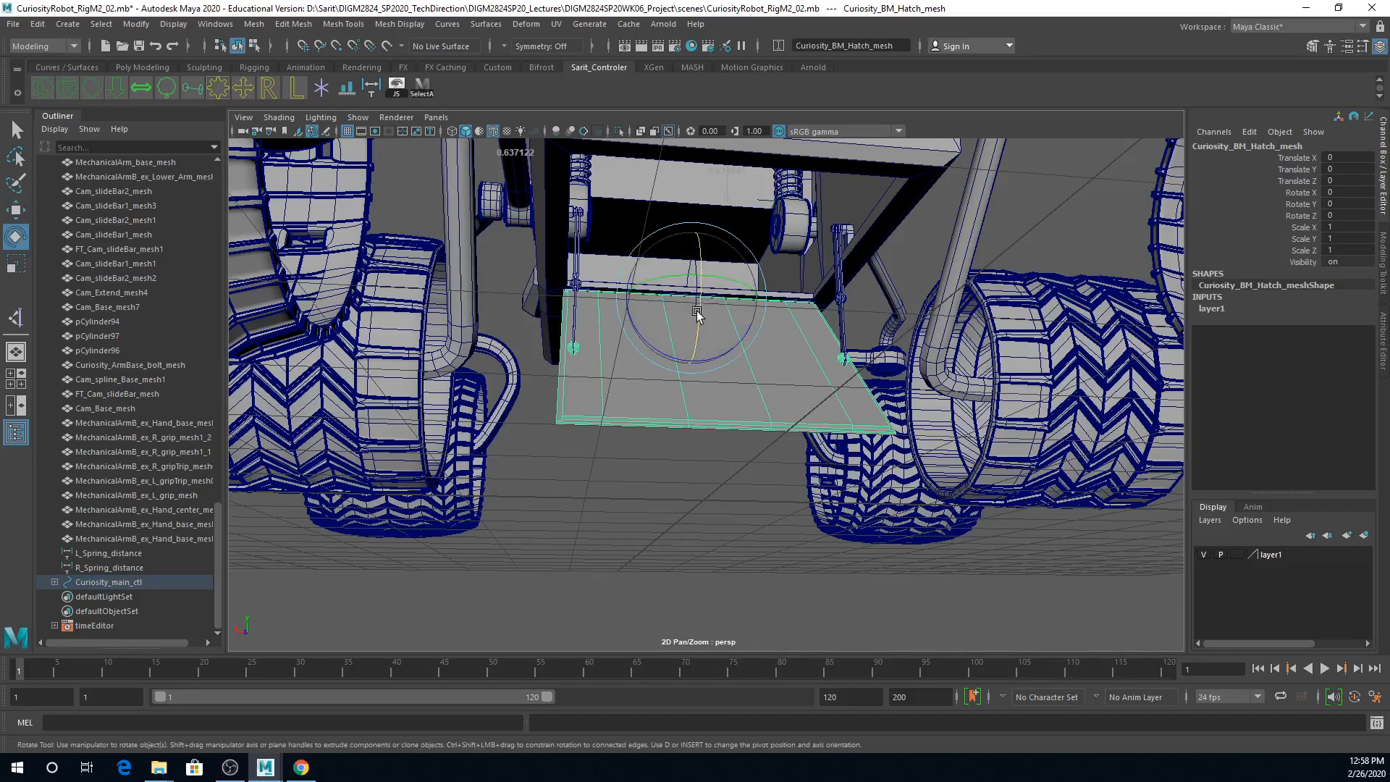
pyautogui.moveTo(701, 314)
pyautogui.mouseDown()
pyautogui.moveTo(702, 294)
pyautogui.moveTo(710, 323)
pyautogui.mouseUp()
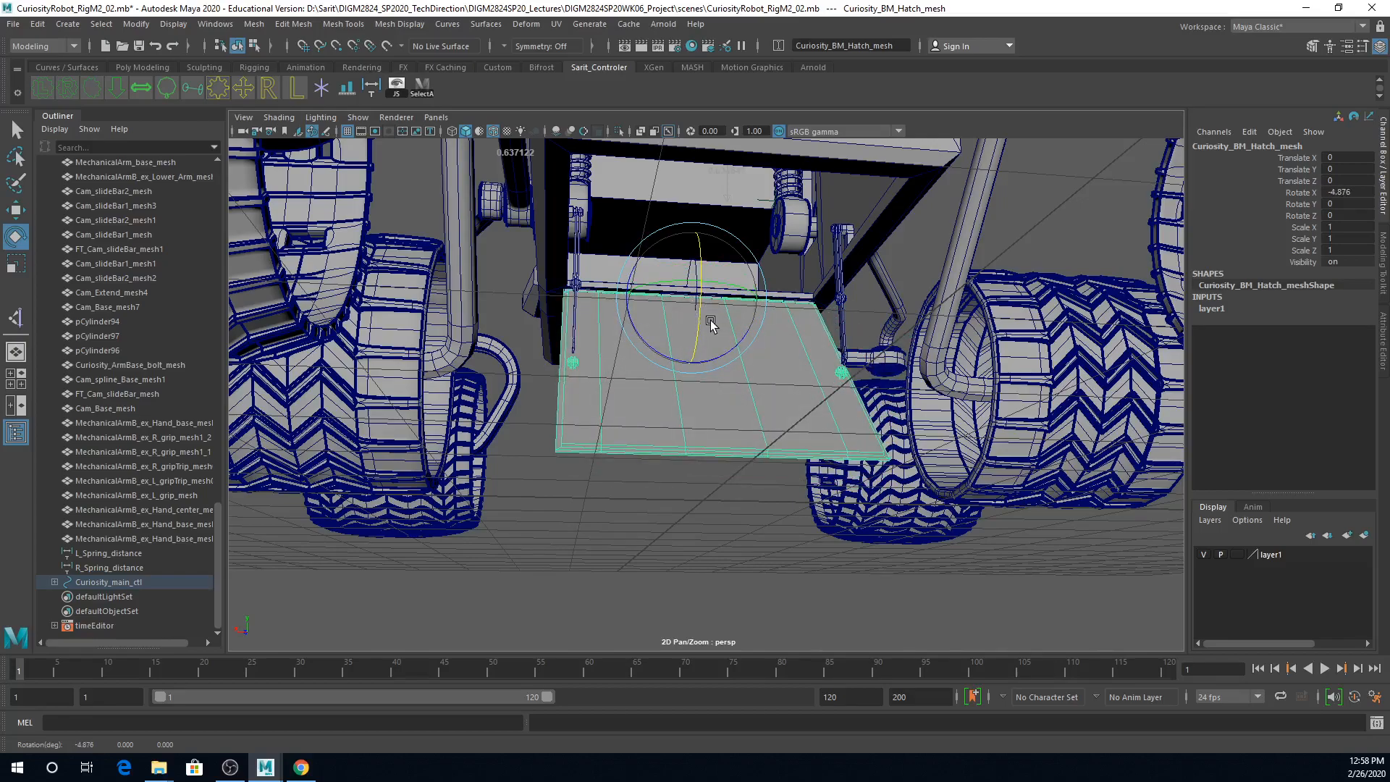
pyautogui.hotkey('ctrl', 'z')
# Step: Examine how the hatch bars connect the body to the hatch in perspective, and frame the bar's pivots in the side view
pyautogui.moveTo(710, 376)
pyautogui.keyDown('alt'); pyautogui.mouseDown(button='right')
pyautogui.moveTo(750, 393)
pyautogui.moveTo(805, 383)
pyautogui.mouseUp(button='right'); pyautogui.keyUp('alt')
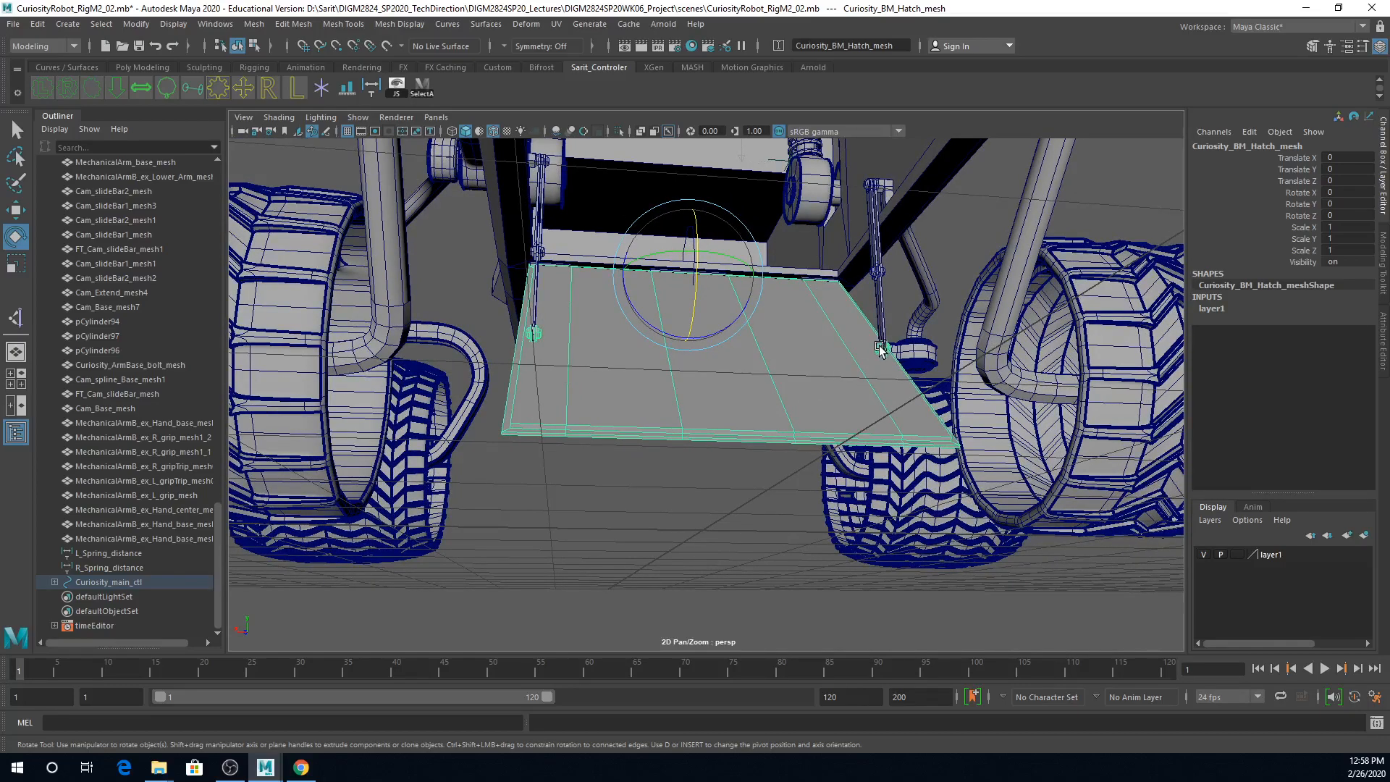
pyautogui.click(913, 217)
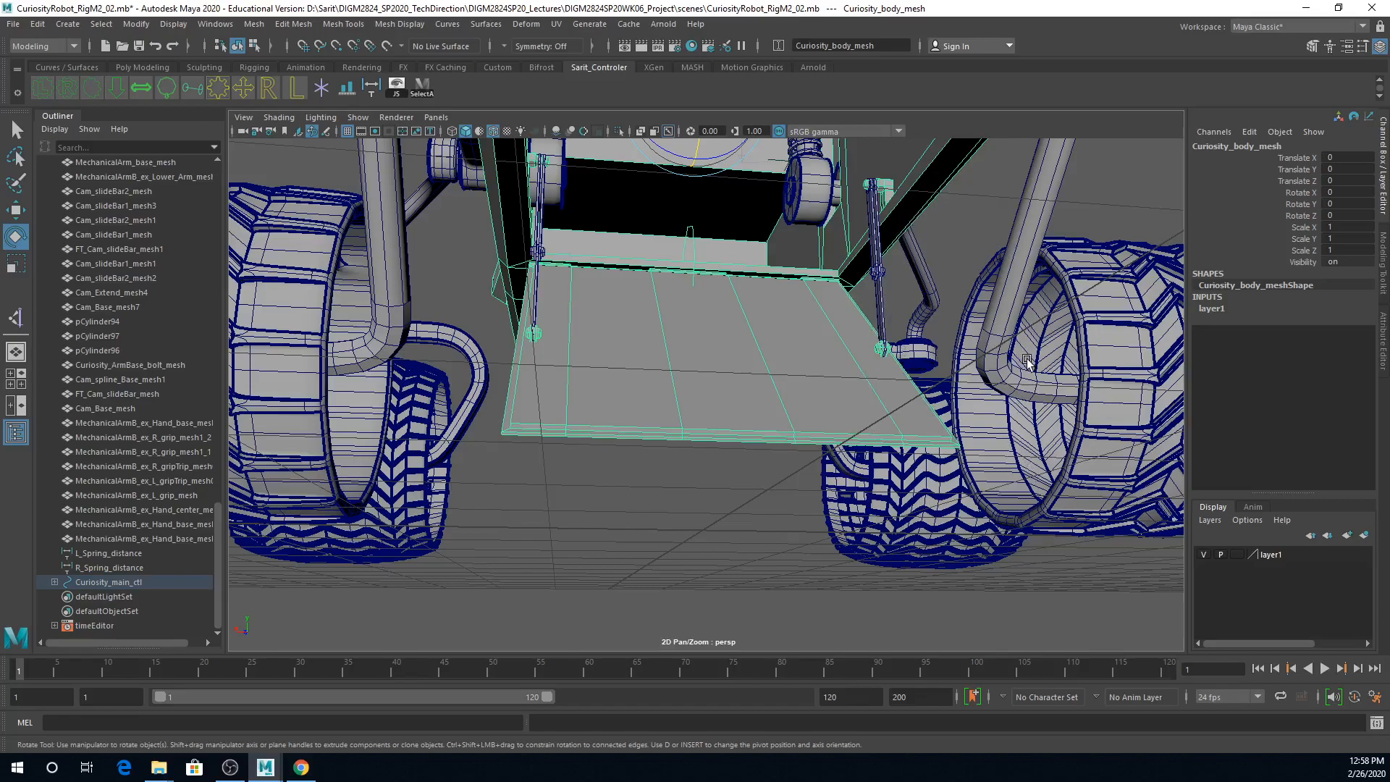
pyautogui.moveTo(905, 312)
pyautogui.keyDown('alt'); pyautogui.mouseDown()
pyautogui.moveTo(962, 242)
pyautogui.moveTo(949, 258)
pyautogui.moveTo(949, 236)
pyautogui.moveTo(944, 264)
pyautogui.moveTo(894, 254)
pyautogui.moveTo(1002, 263)
pyautogui.moveTo(905, 265)
pyautogui.moveTo(905, 345)
pyautogui.moveTo(924, 363)
pyautogui.mouseUp(); pyautogui.keyUp('alt')
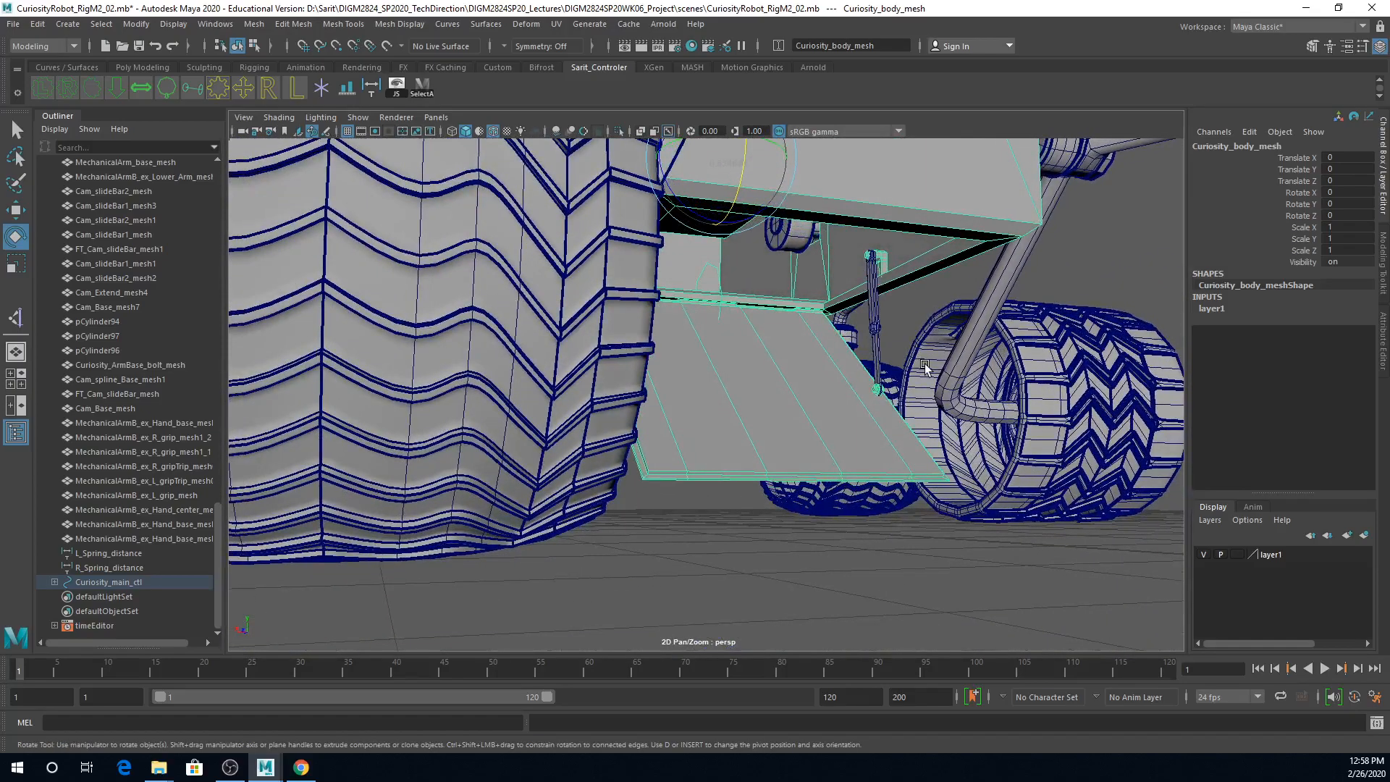
pyautogui.press('space')
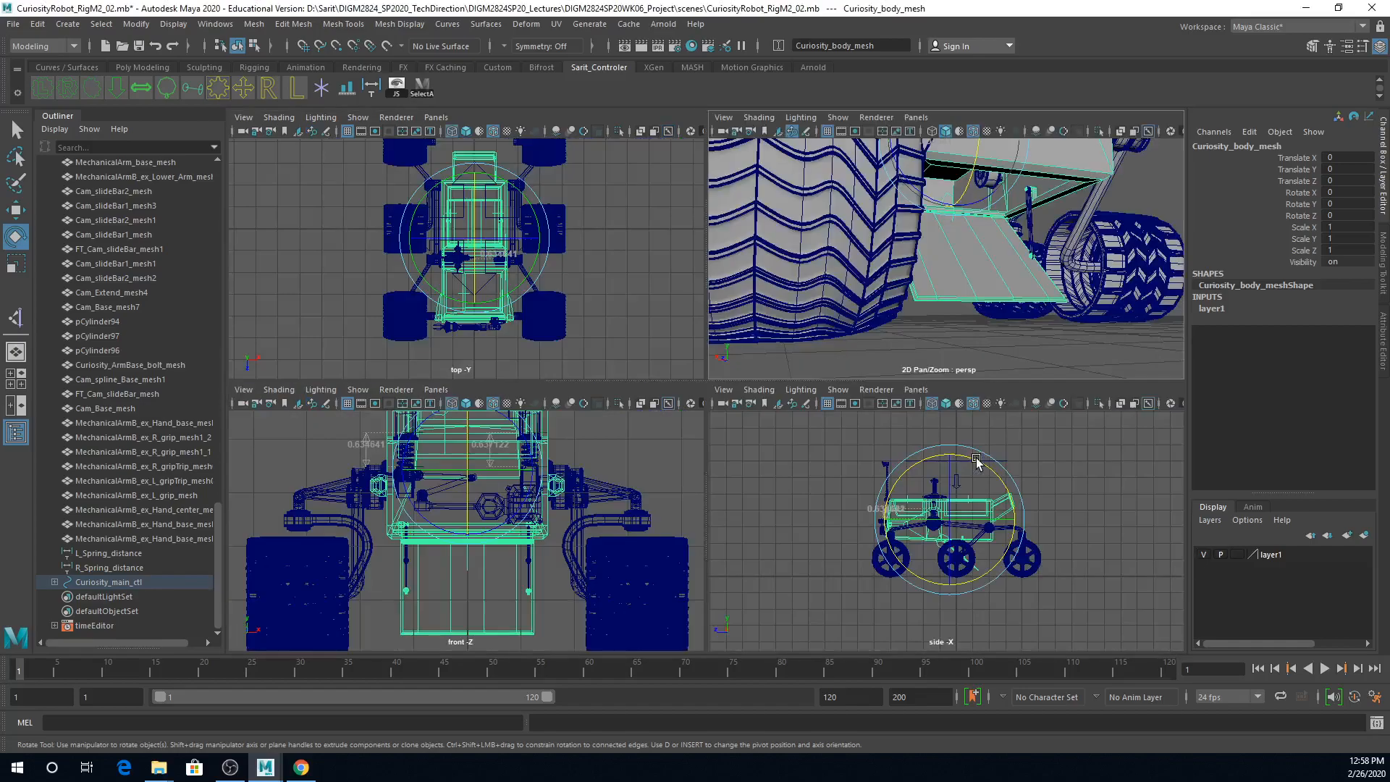
pyautogui.press('space')
pyautogui.click(1092, 519)
pyautogui.scroll(6, 698, 521)
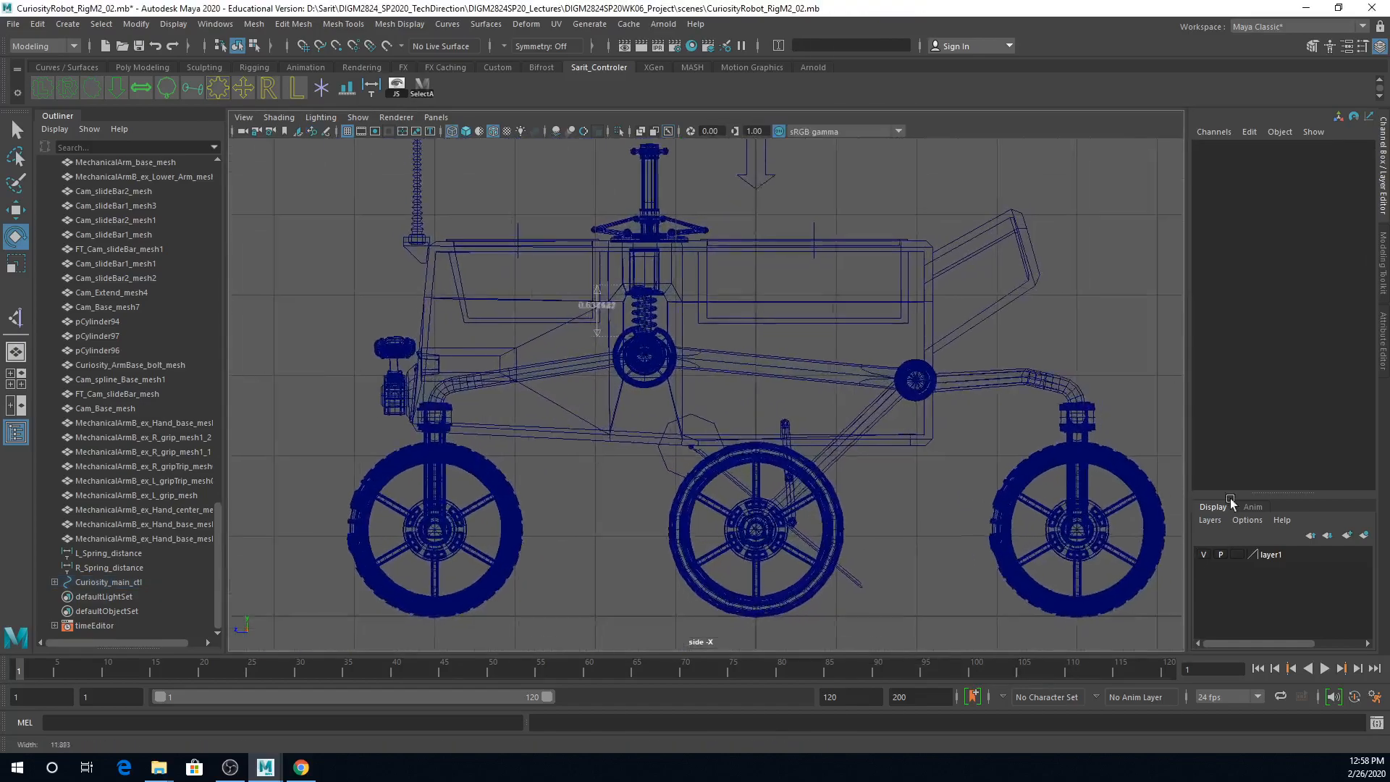
pyautogui.keyDown('alt'); pyautogui.moveTo(977, 471); pyautogui.dragTo(881, 351, button='middle'); pyautogui.keyUp('alt')
pyautogui.keyDown('alt'); pyautogui.moveTo(882, 351); pyautogui.dragTo(1245, 470, button='right'); pyautogui.keyUp('alt')
pyautogui.keyDown('alt'); pyautogui.moveTo(796, 359); pyautogui.dragTo(891, 518, button='middle'); pyautogui.keyUp('alt')
pyautogui.keyDown('alt'); pyautogui.moveTo(890, 519); pyautogui.dragTo(927, 511, button='right'); pyautogui.keyUp('alt')
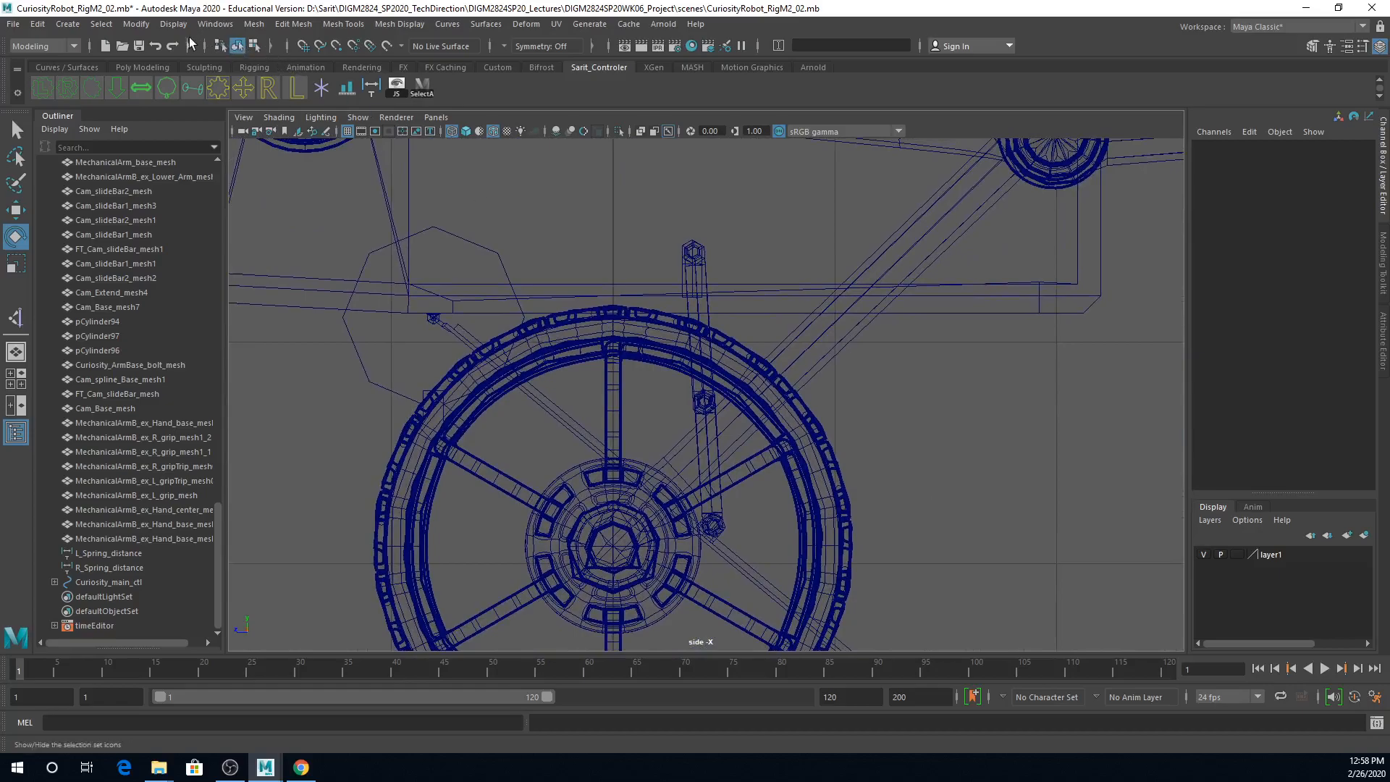
# Step: Switch to the Rigging menu set and reset the Joint Tool, with Variable Bone Radius Settings off and Orient Joint to World on
pyautogui.click(56, 46)
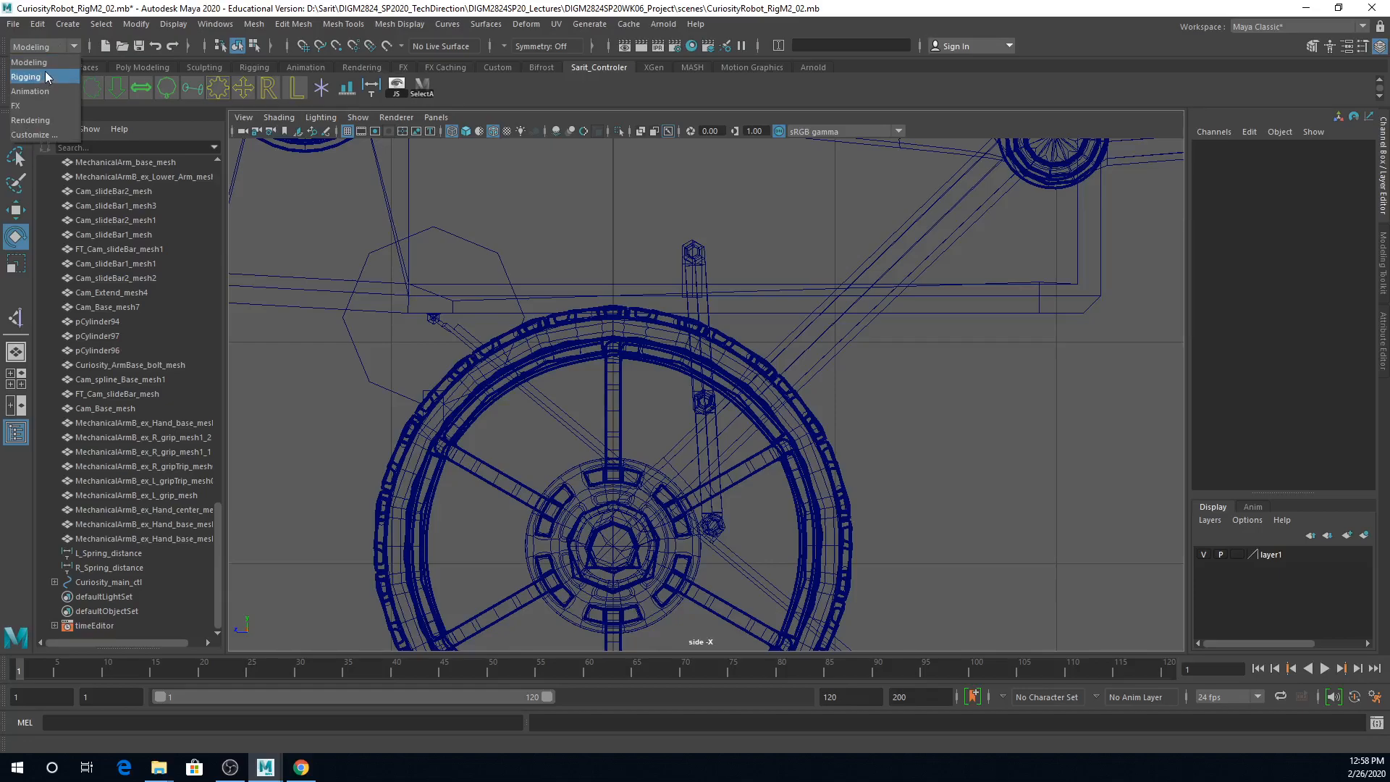
pyautogui.click(45, 73)
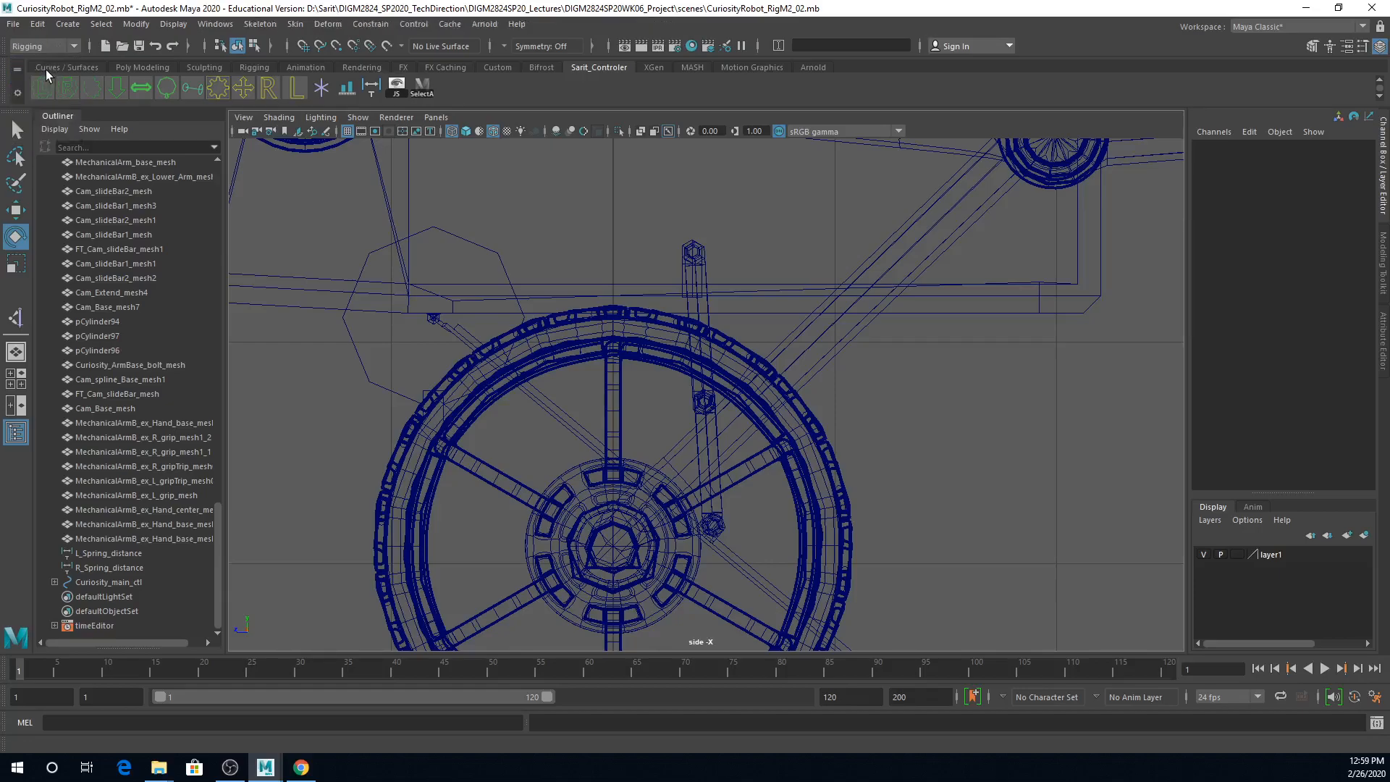
pyautogui.click(264, 26)
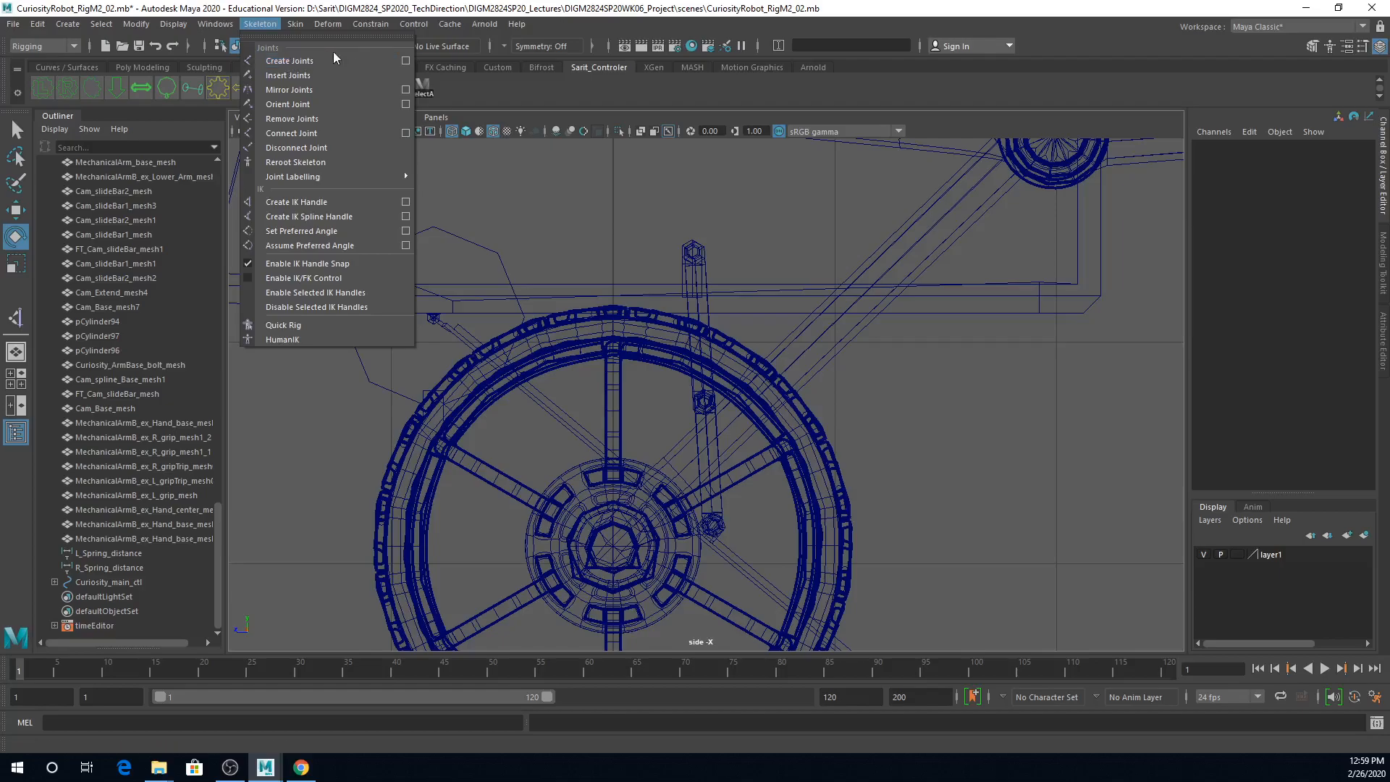
pyautogui.click(406, 61)
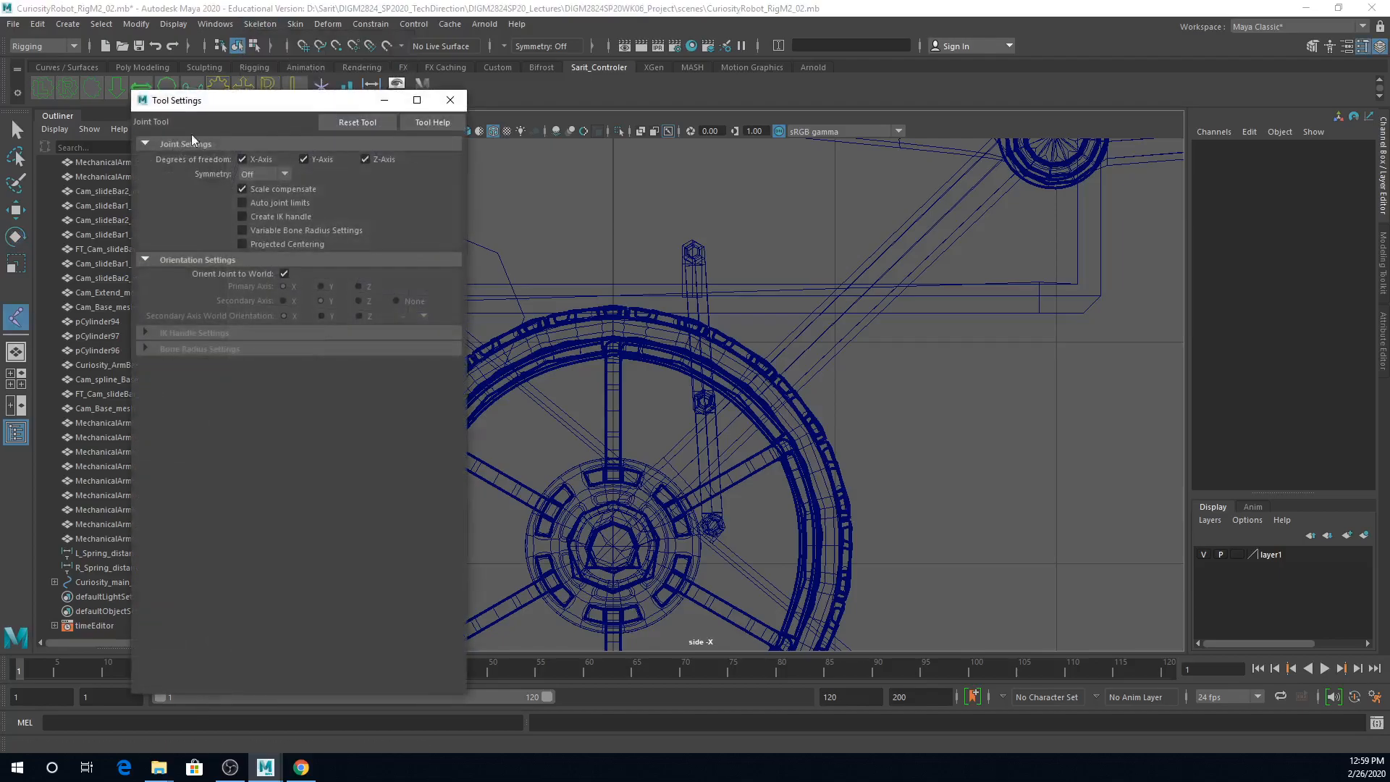
pyautogui.click(340, 123)
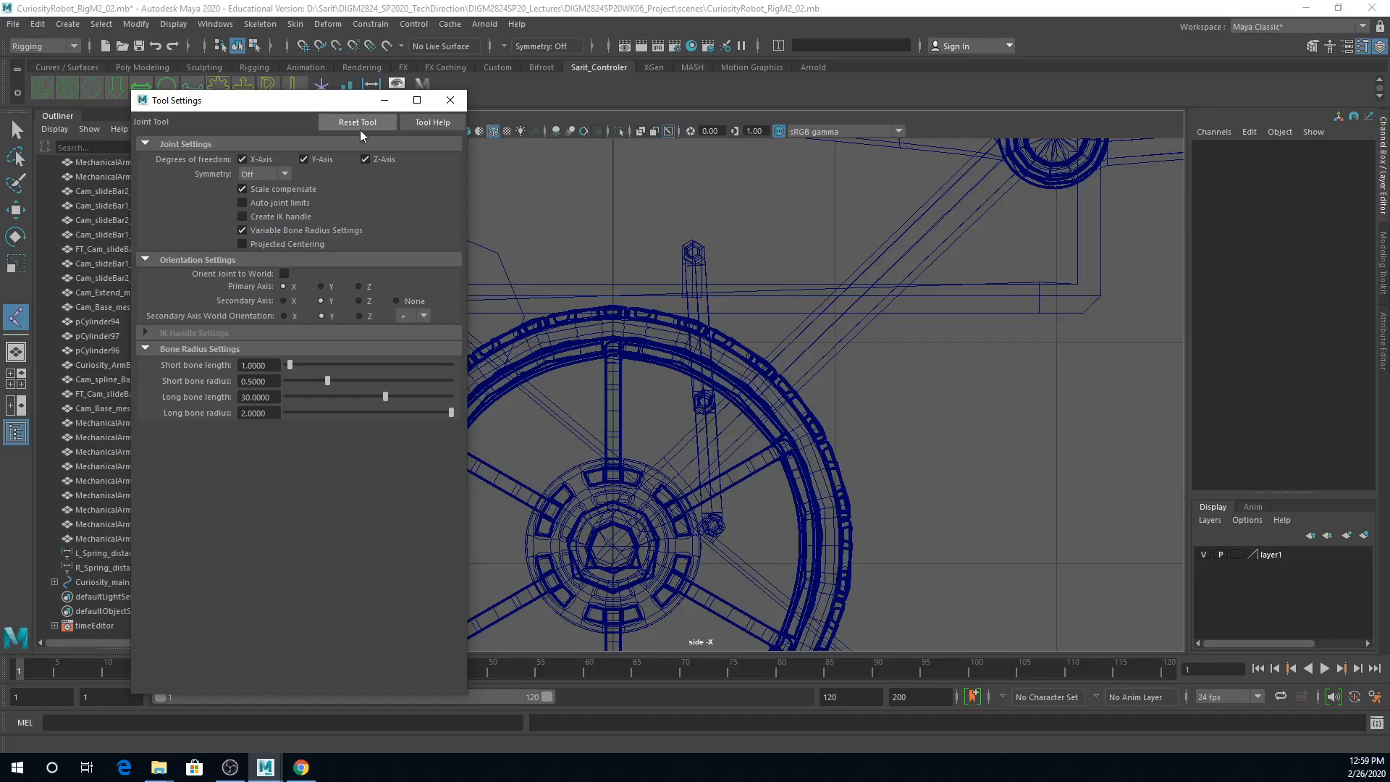
pyautogui.click(239, 231)
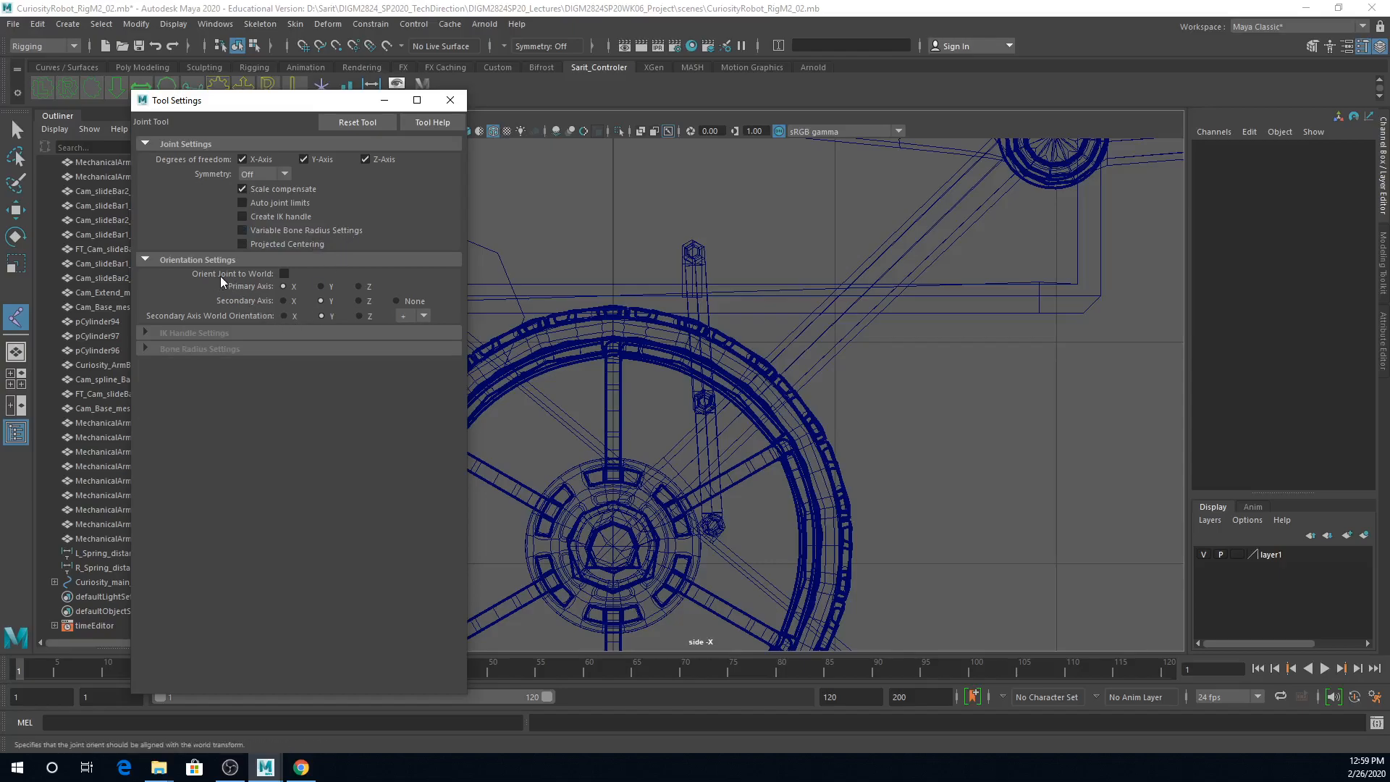
pyautogui.click(284, 274)
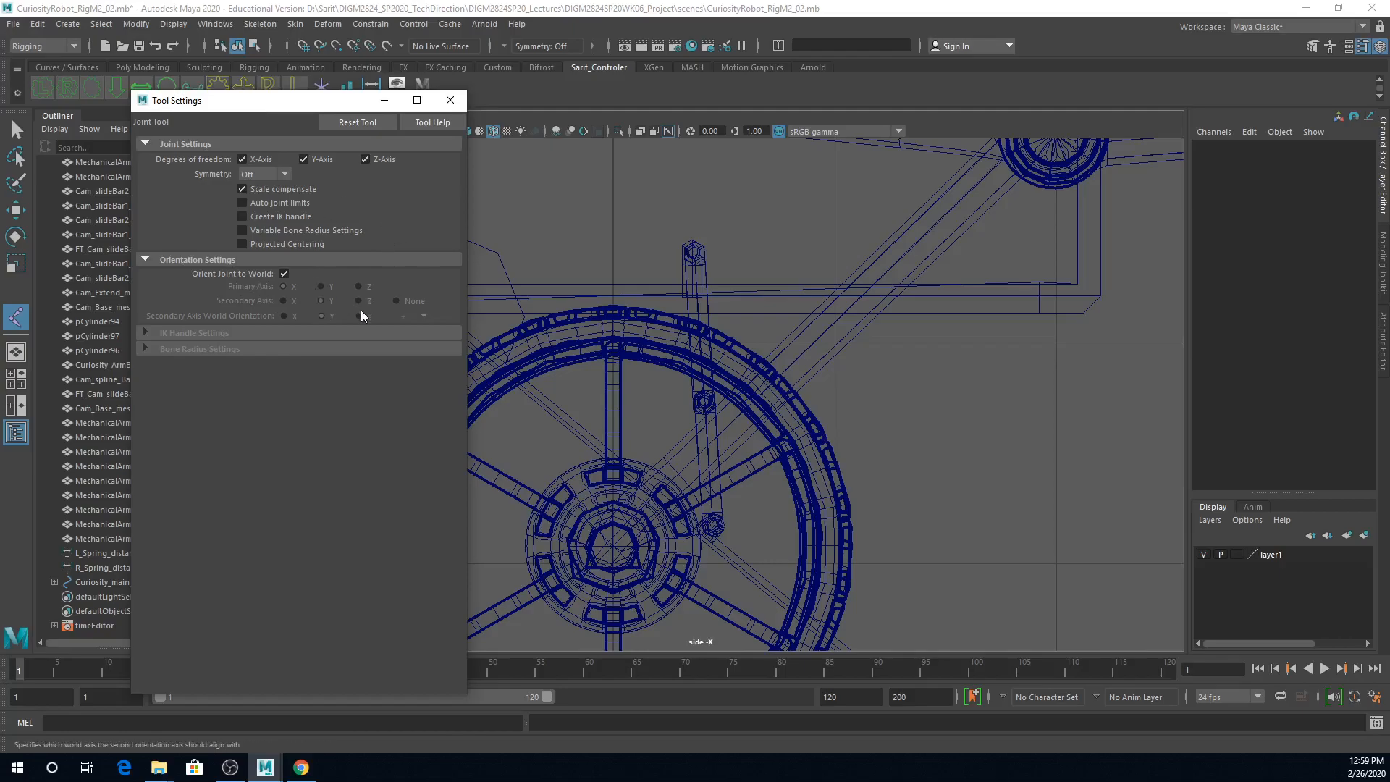
pyautogui.click(451, 100)
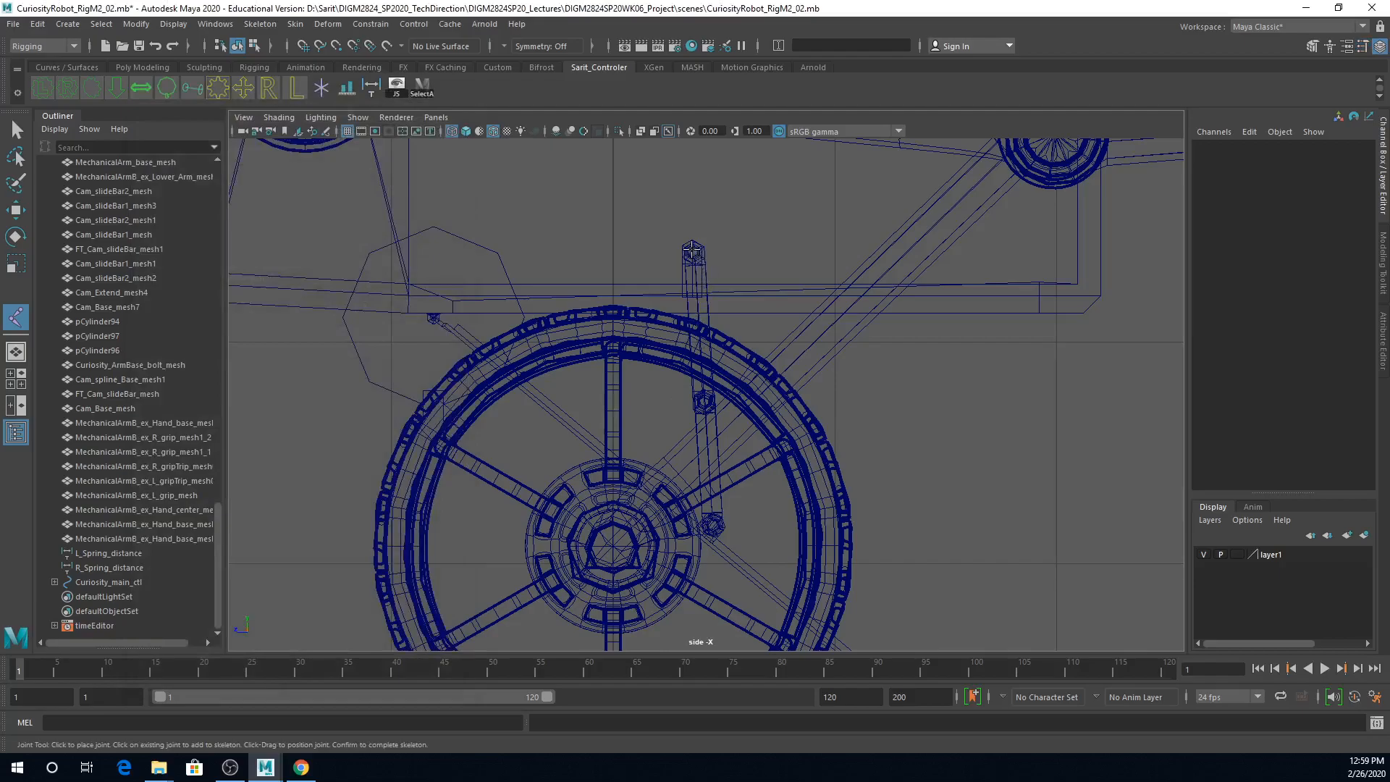
# Step: Create a chain of three joints in the side view at the hatch bar's upper, middle and lower pivots
pyautogui.click(692, 250)
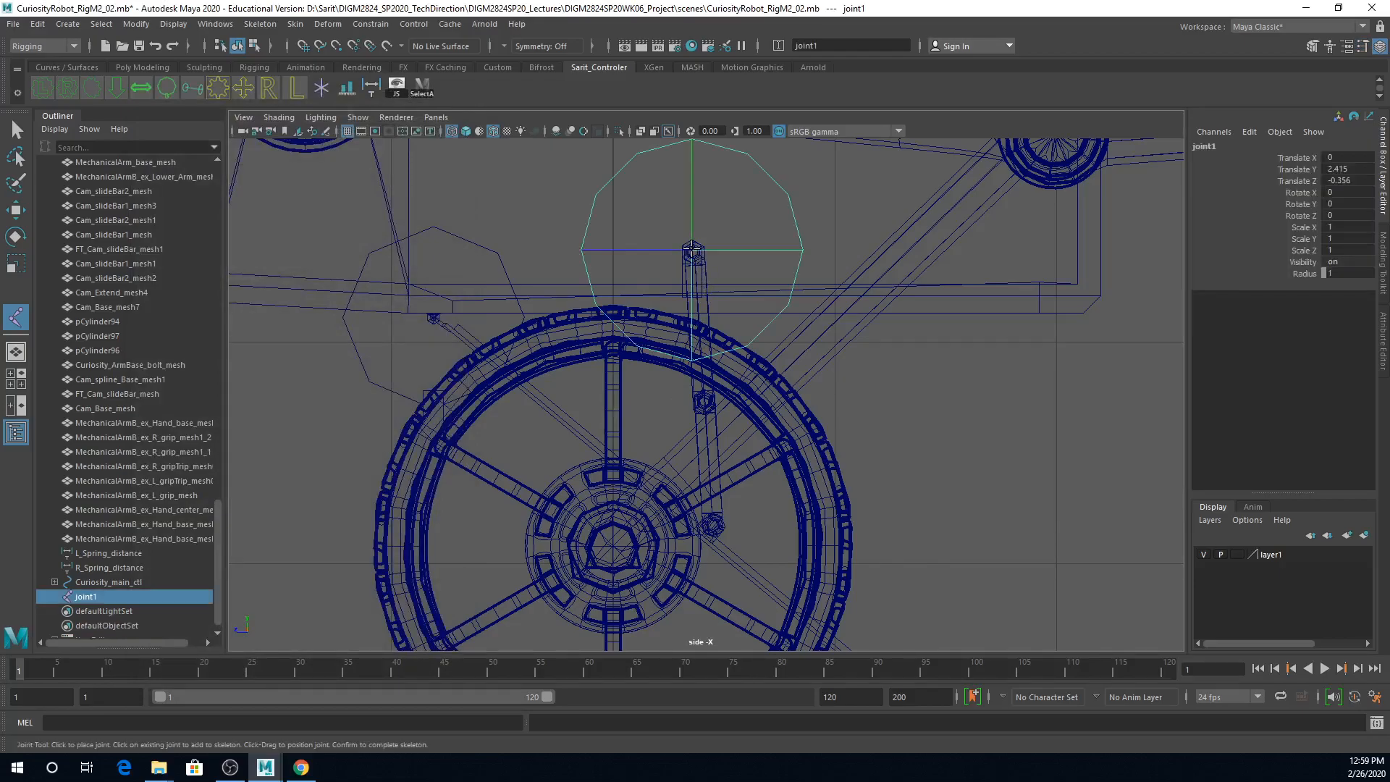
pyautogui.click(704, 402)
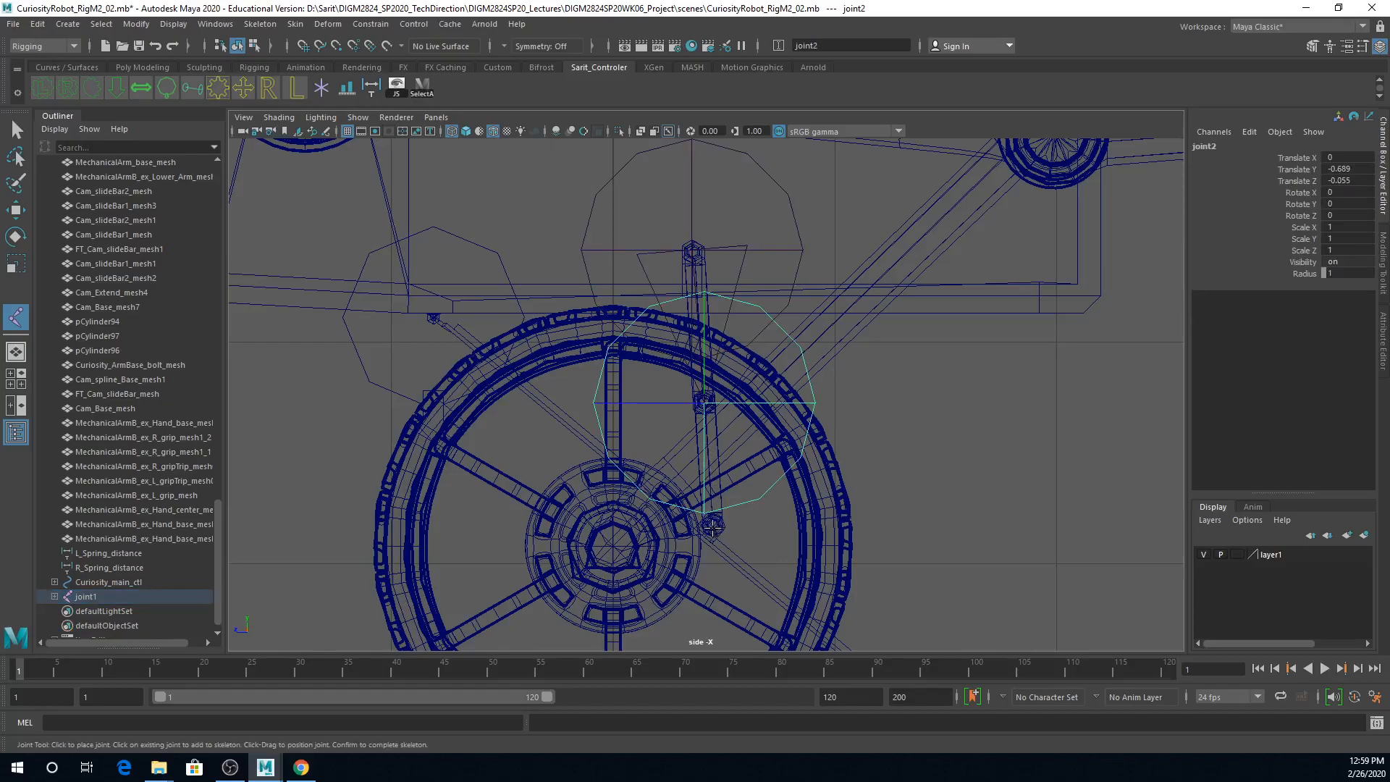
pyautogui.click(715, 528)
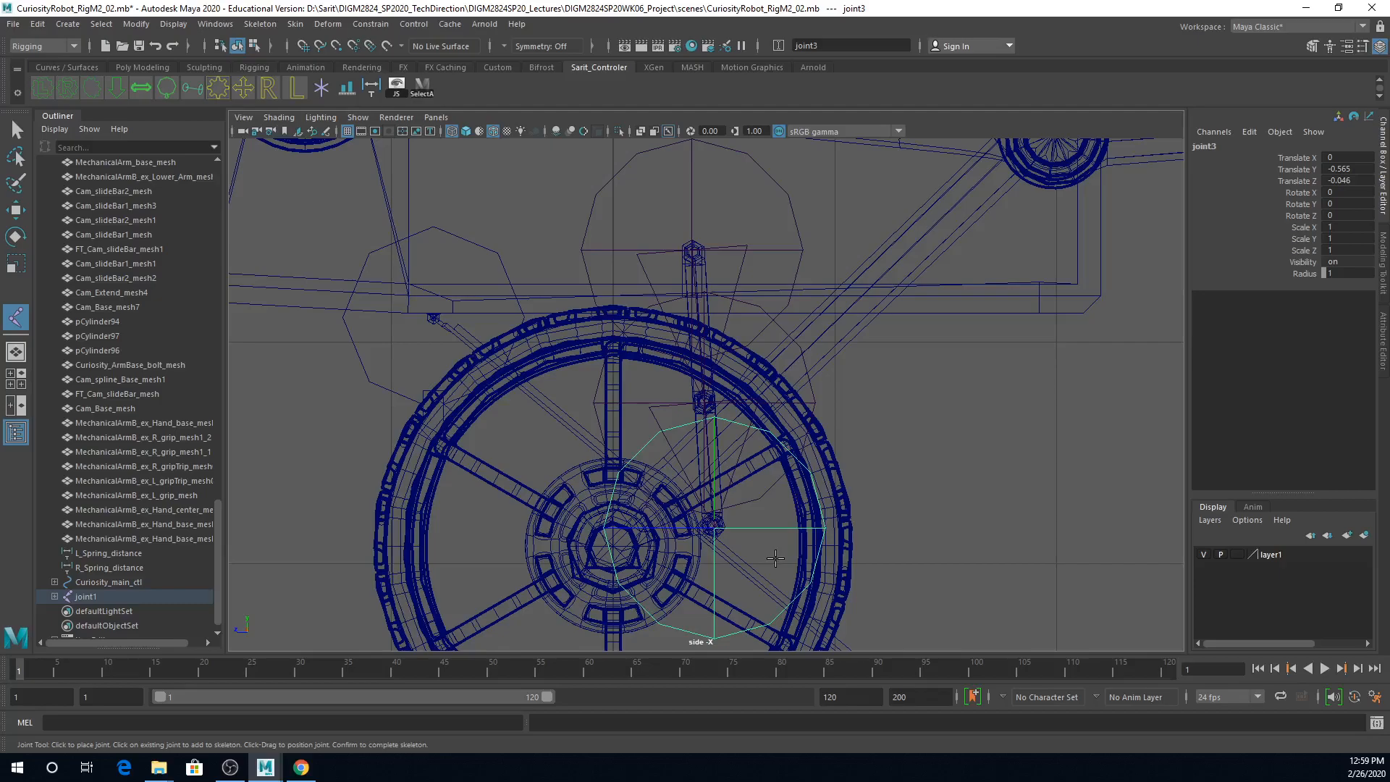
pyautogui.press('e')
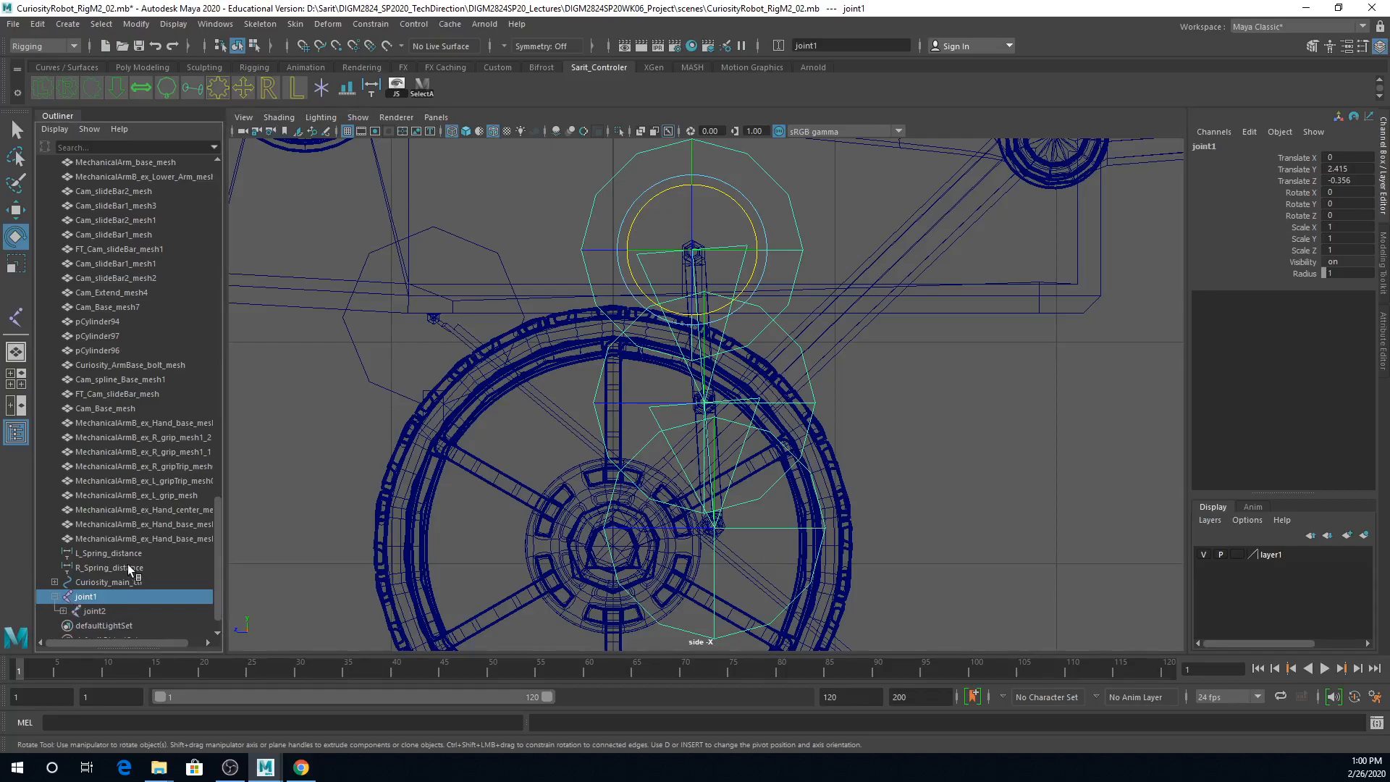
# Step: Select all three joints in the new chain and rename them with the base name L_cur_BM_hitch_joint
pyautogui.click(55, 597)
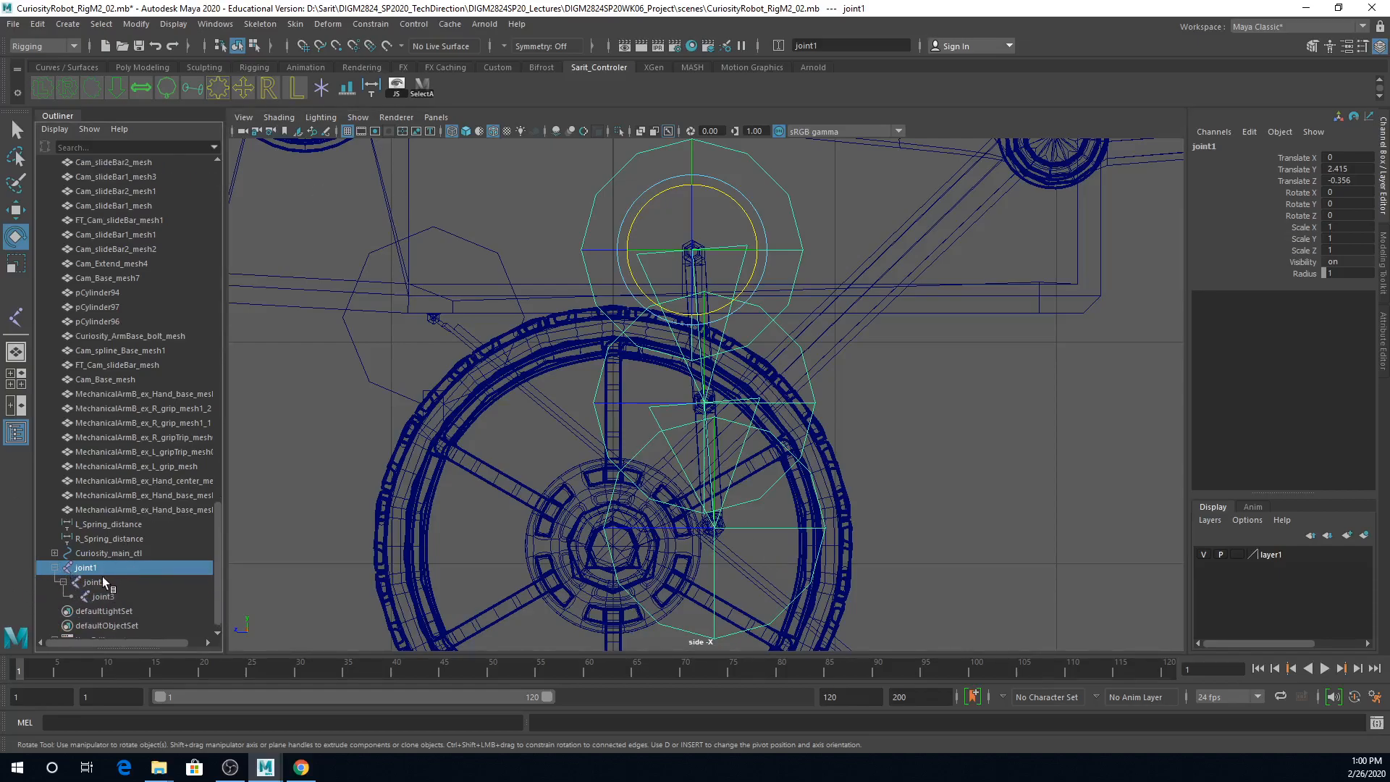
pyautogui.keyDown('shift'); pyautogui.click(103, 597); pyautogui.keyUp('shift')
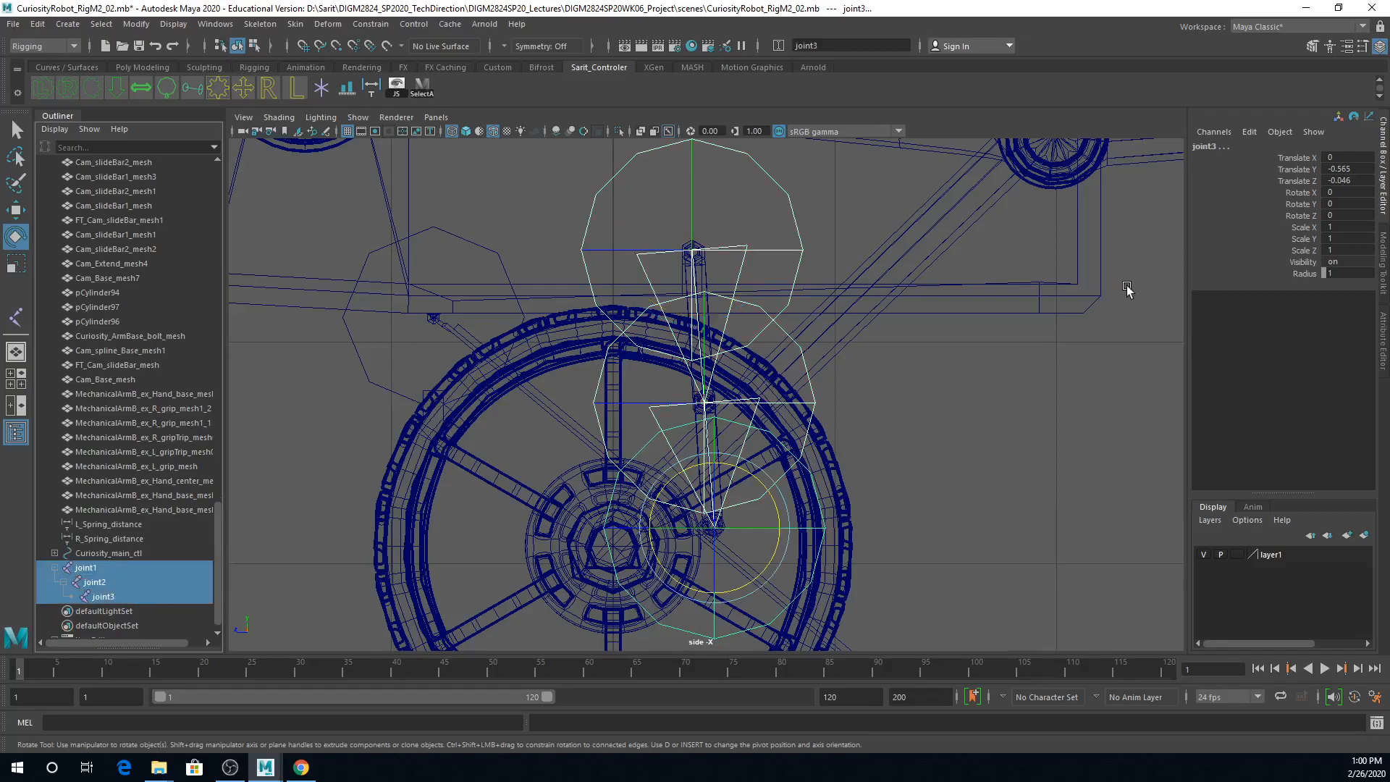
pyautogui.click(823, 47)
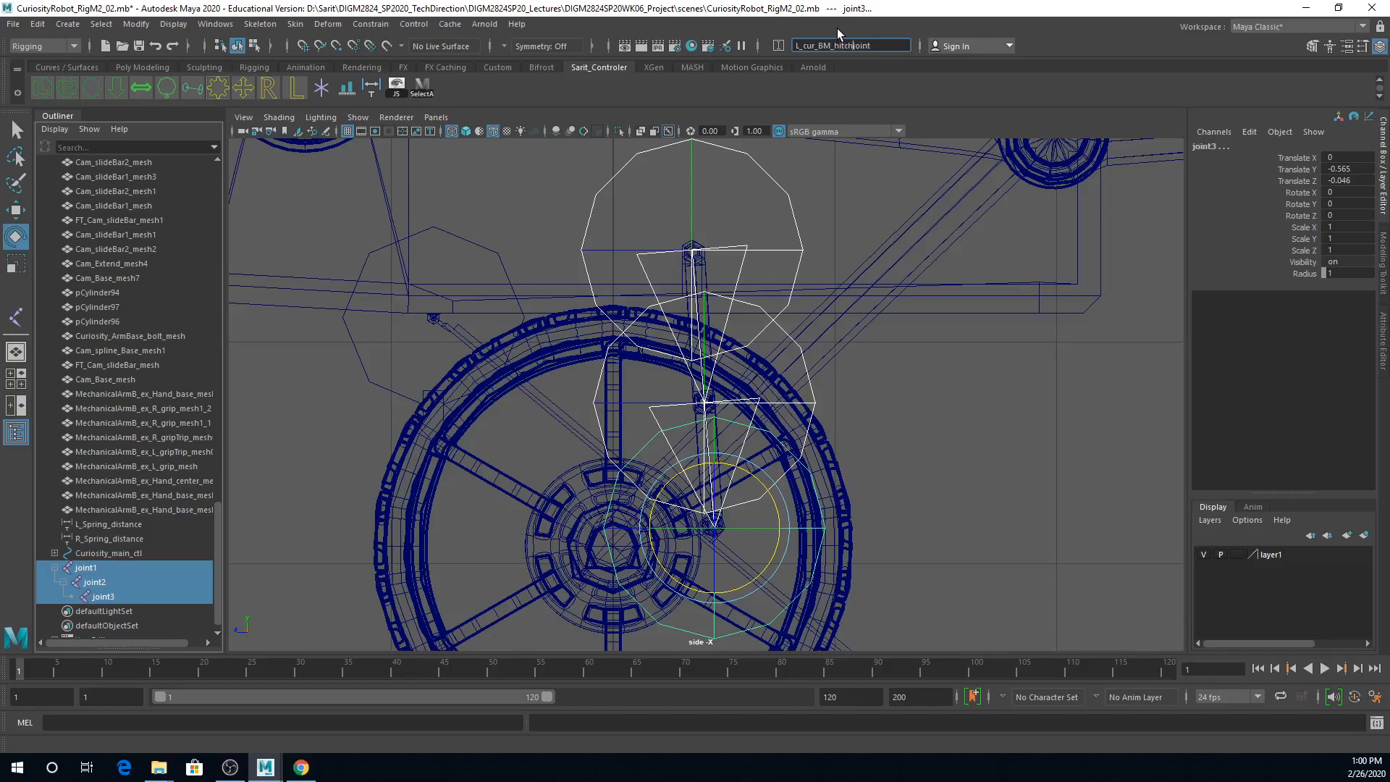
pyautogui.press('Return')
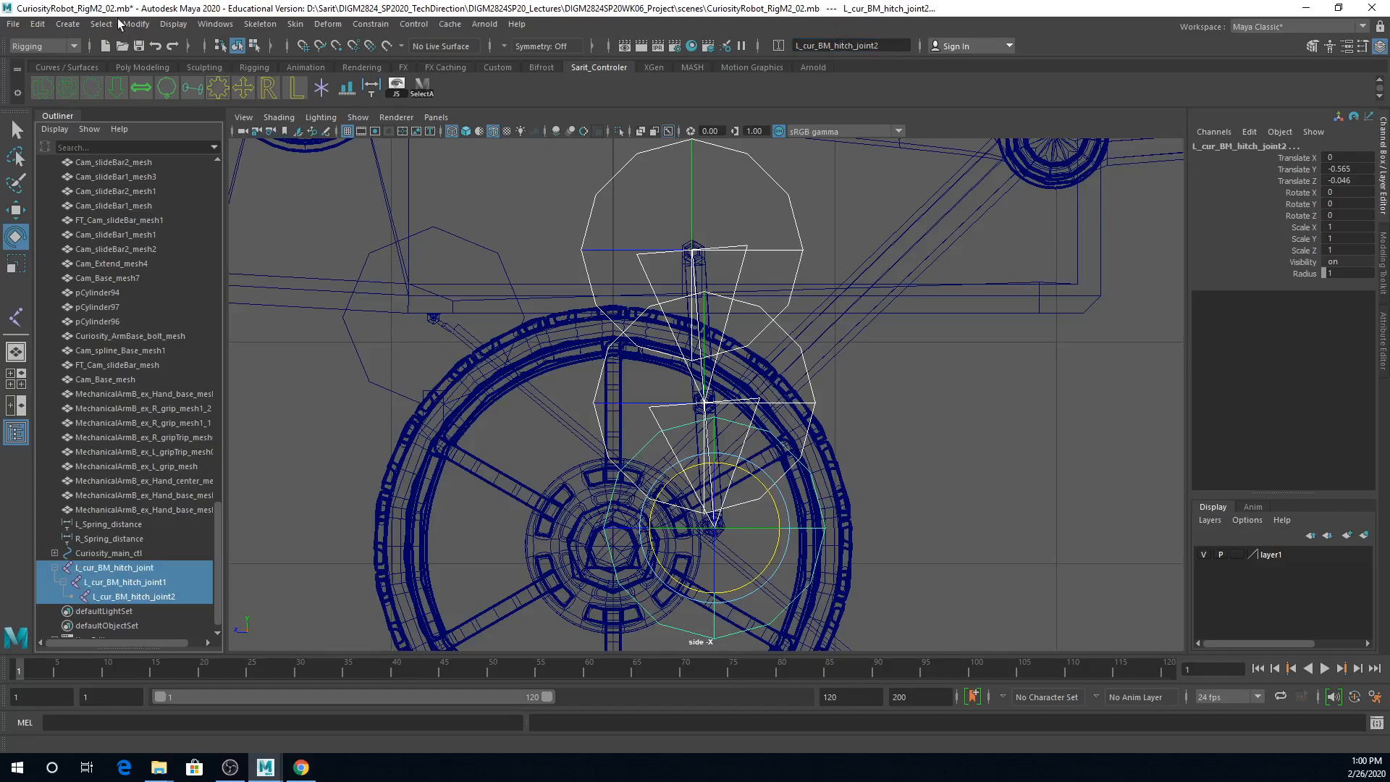
pyautogui.click(273, 26)
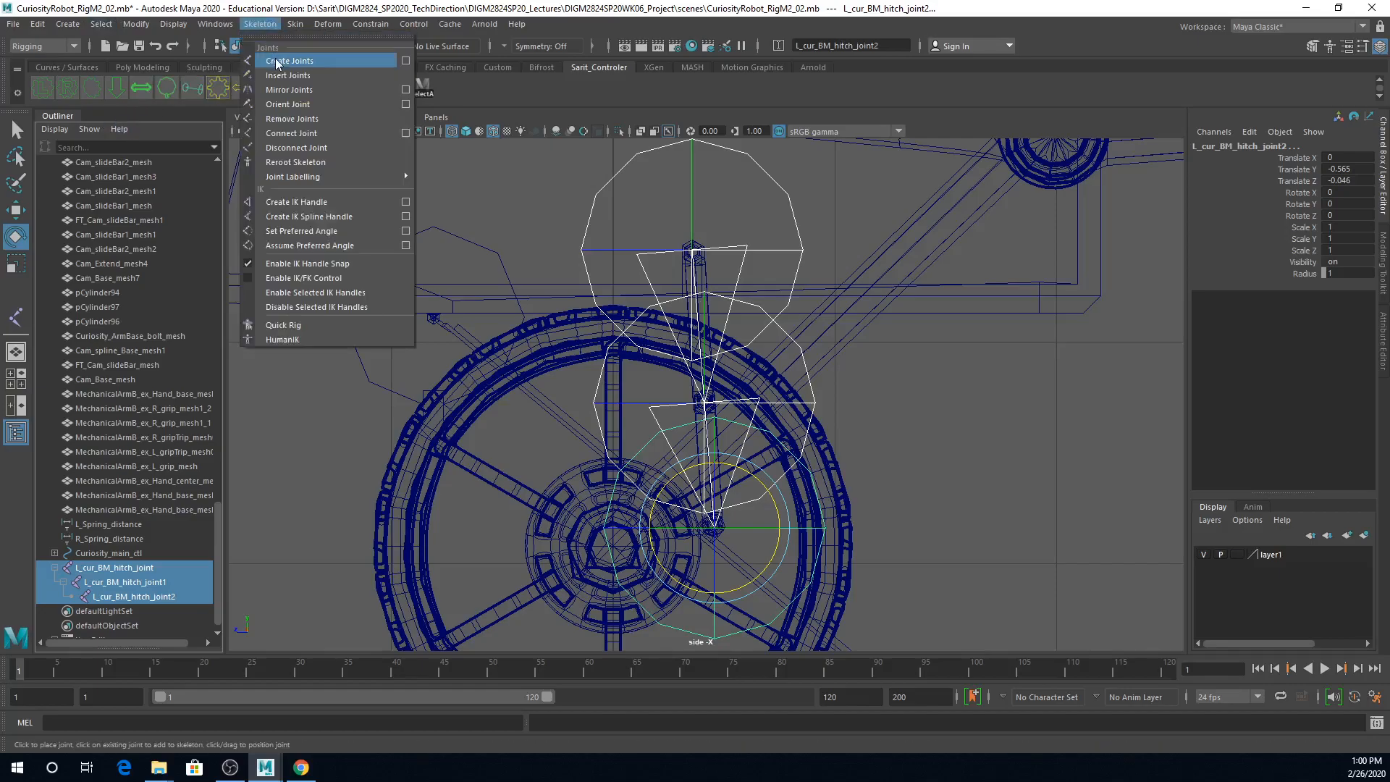
pyautogui.click(406, 62)
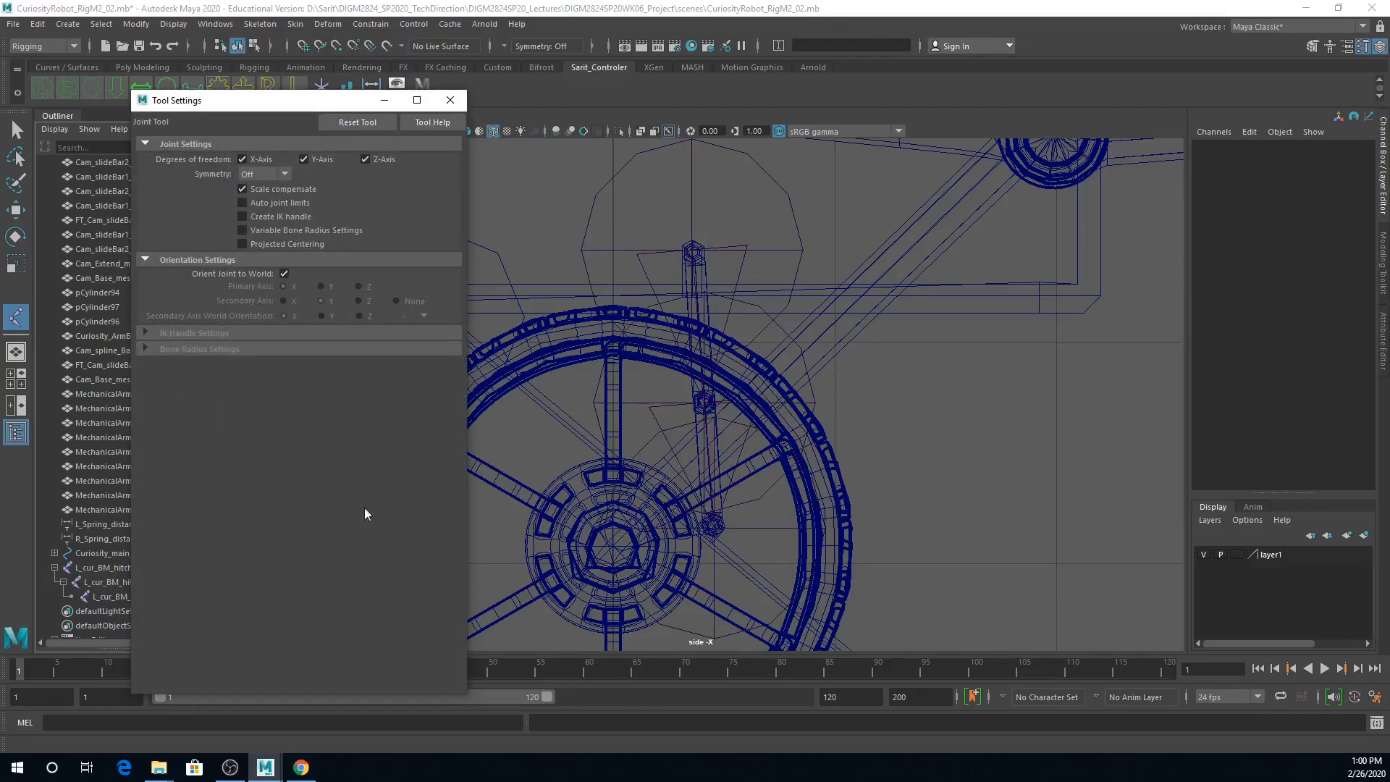
pyautogui.click(18, 130)
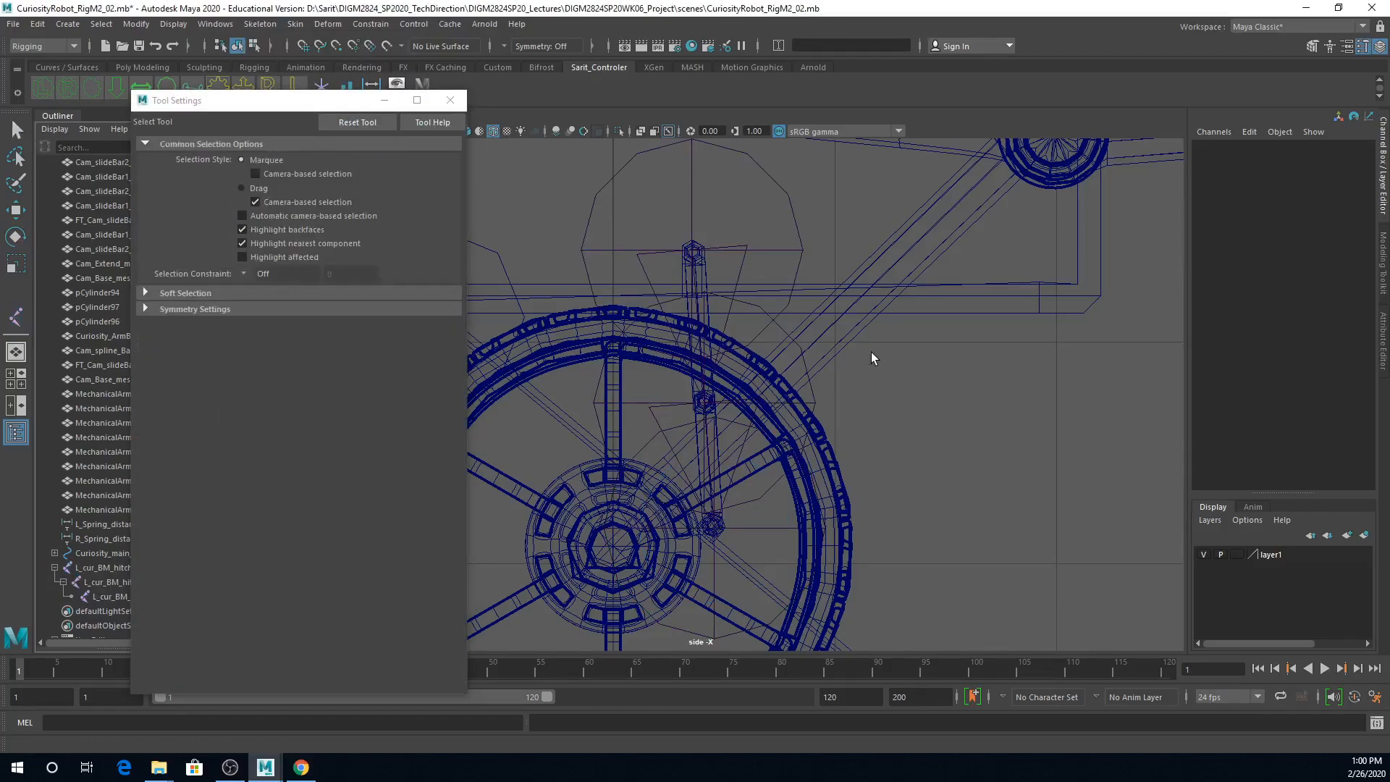
# Step: Set the radius of all three L_cur_BM_hitch joints to 0.05
pyautogui.click(784, 250)
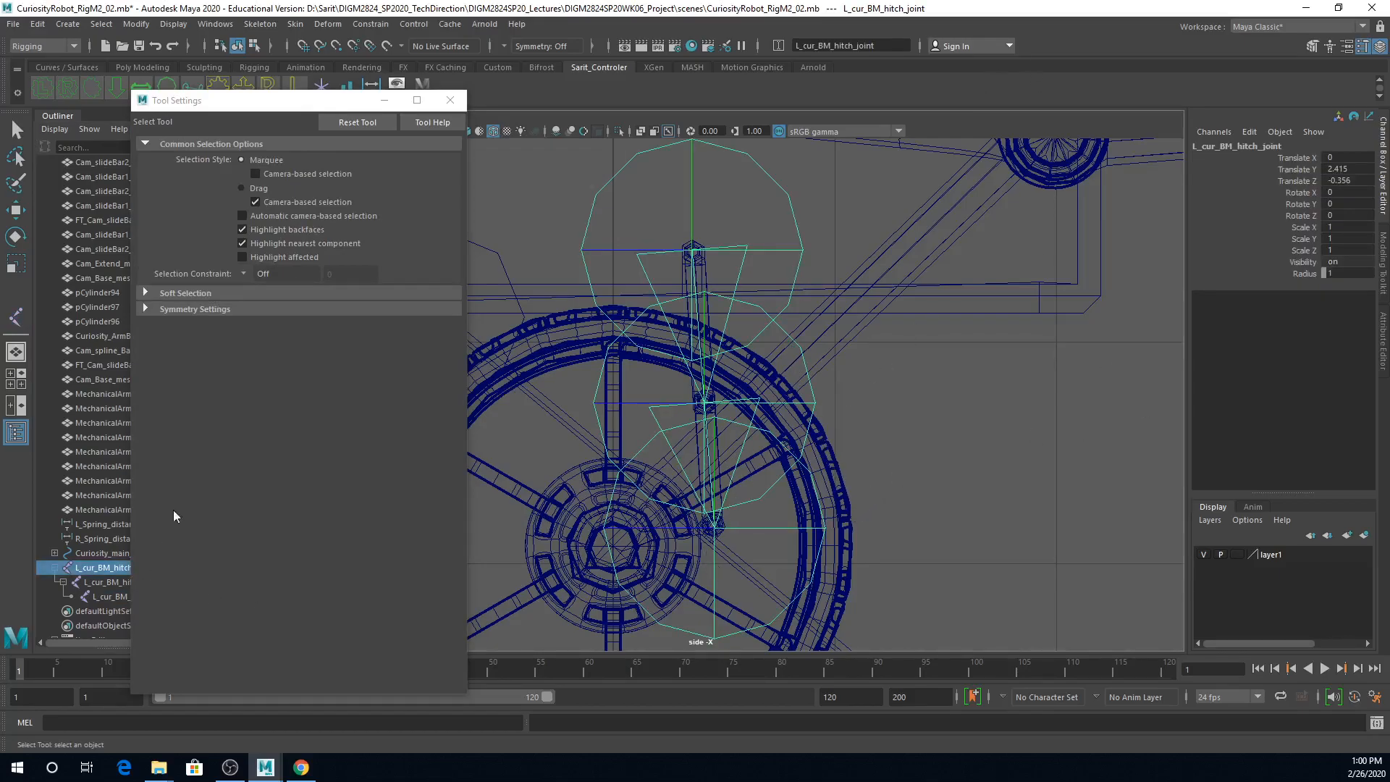
pyautogui.moveTo(260, 110); pyautogui.dragTo(369, 101)
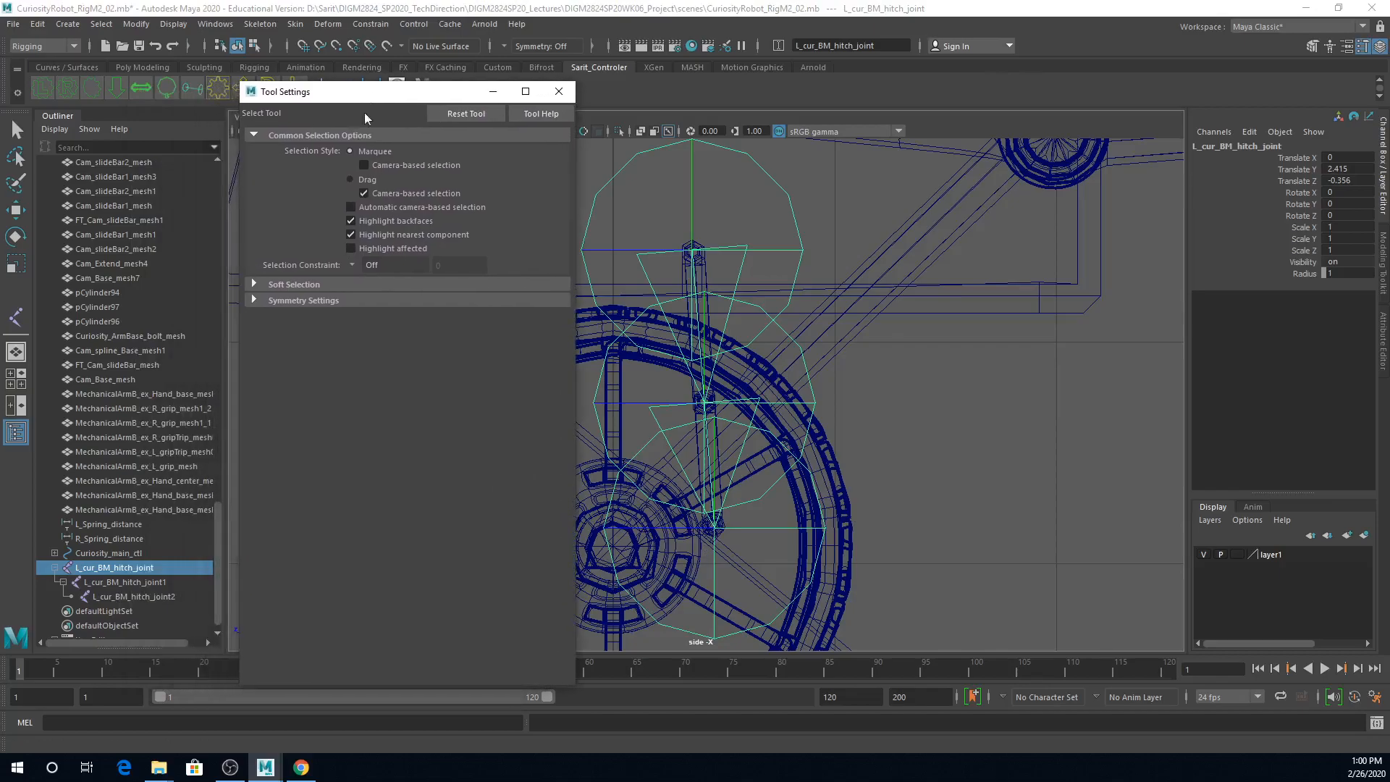
pyautogui.keyDown('shift'); pyautogui.click(127, 597); pyautogui.keyUp('shift')
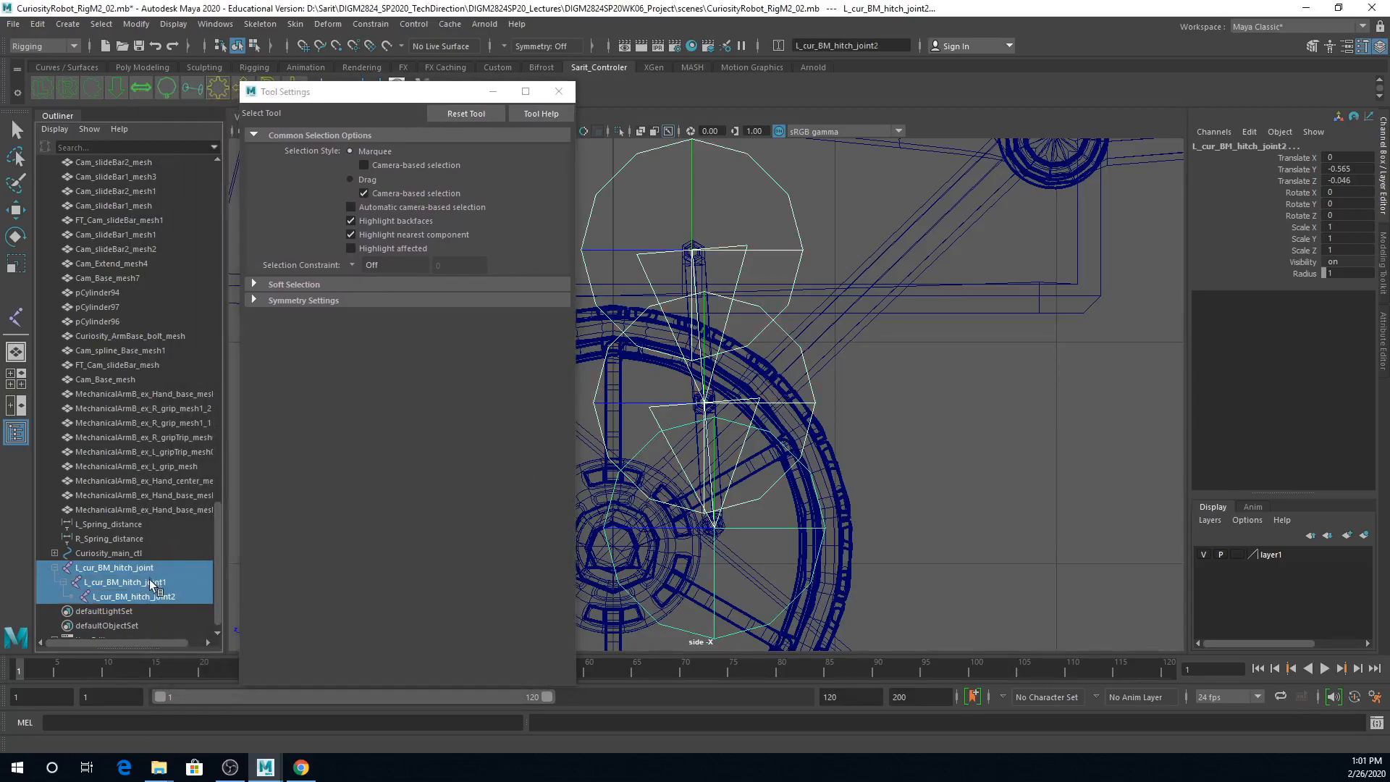
pyautogui.click(1338, 274)
pyautogui.write('0.05')
pyautogui.press('Return')
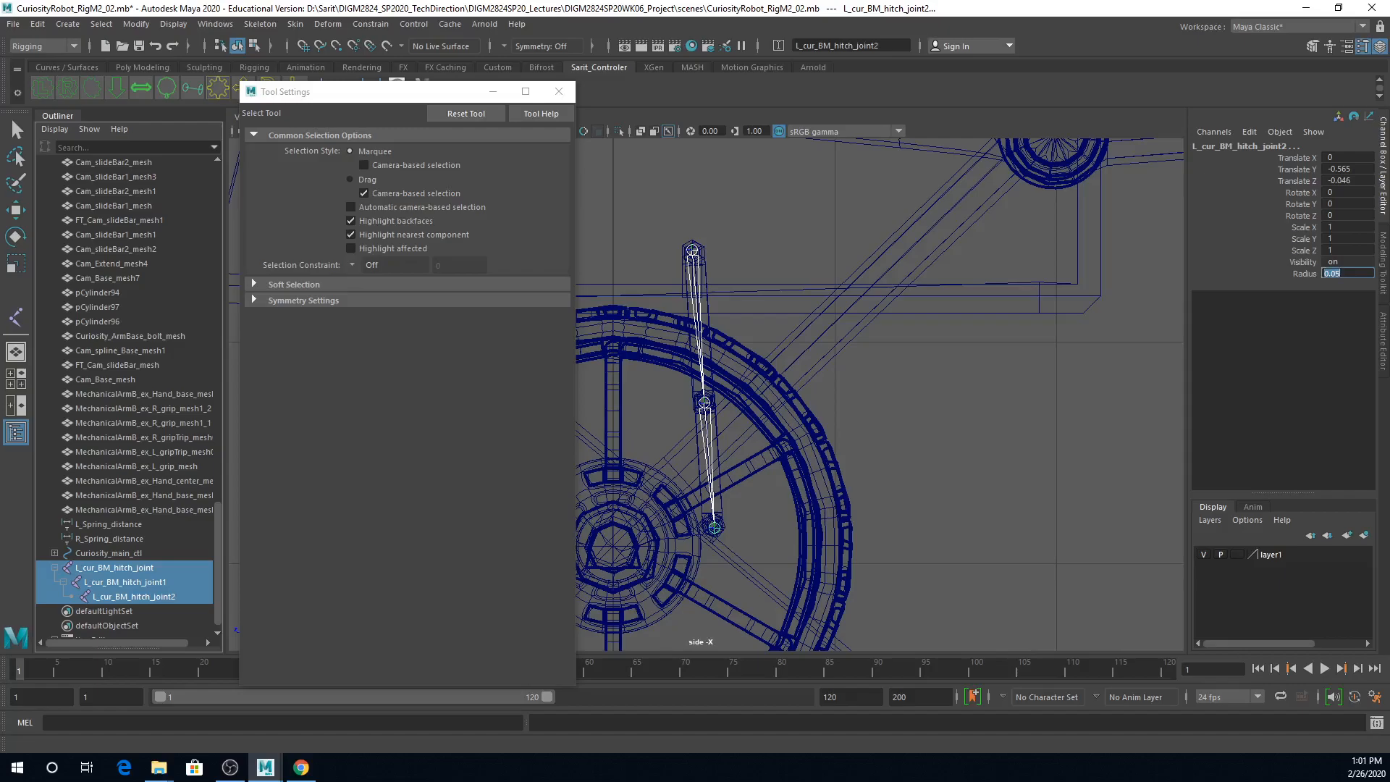
# Step: Move the L_cur_BM_hitch_joint chain along X to about 1.151, onto the rover's left hatch bar
pyautogui.scroll(-5, 1001, 358)
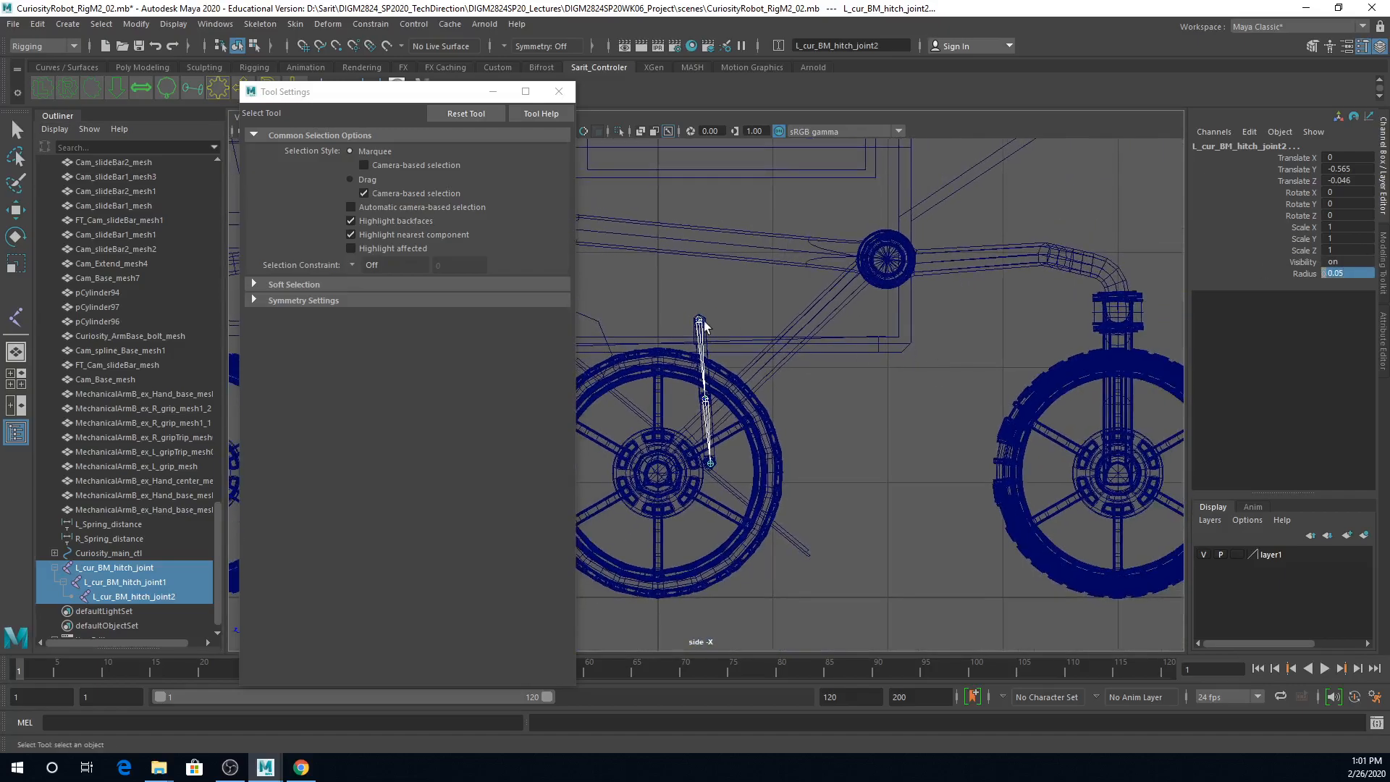
pyautogui.click(700, 322)
pyautogui.press('space')
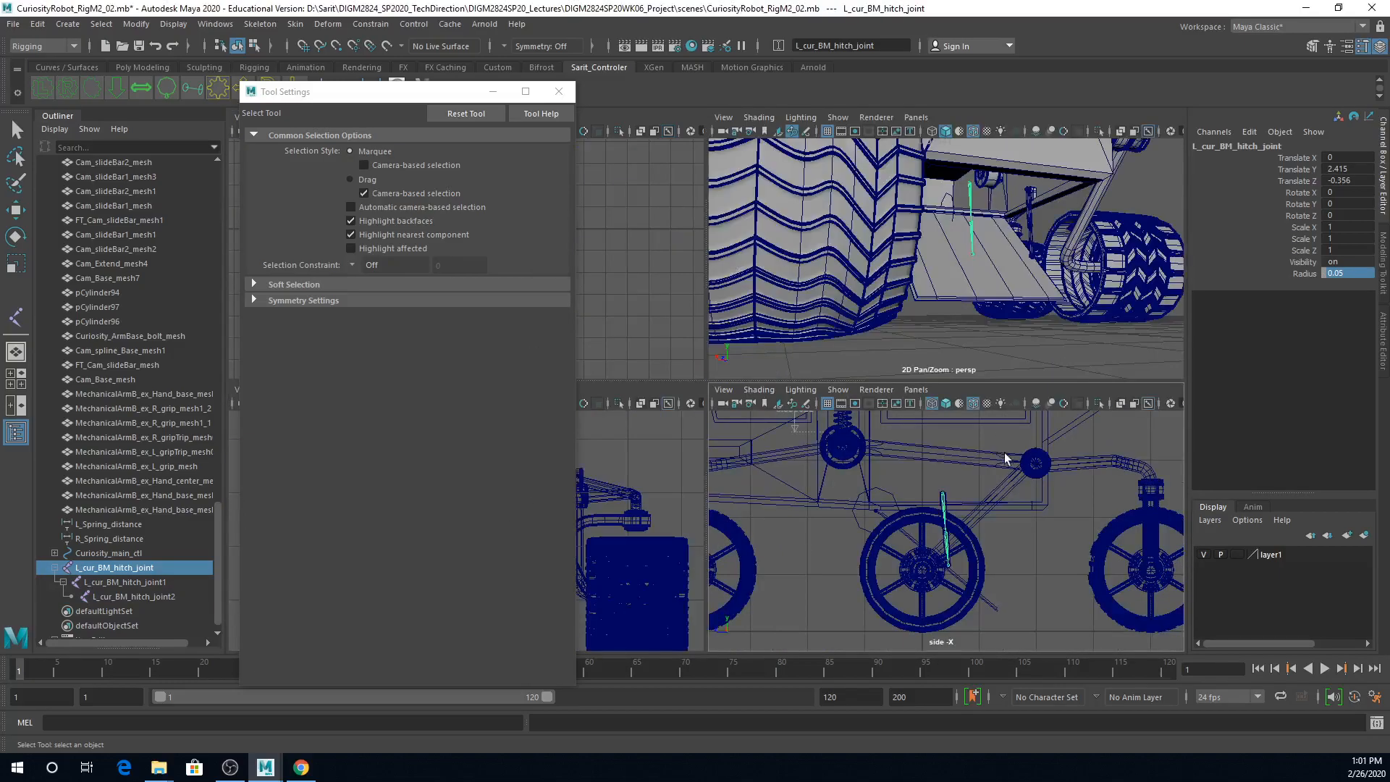
pyautogui.press('space')
pyautogui.keyDown('alt'); pyautogui.moveTo(1000, 308); pyautogui.dragTo(961, 307); pyautogui.keyUp('alt')
pyautogui.press('w')
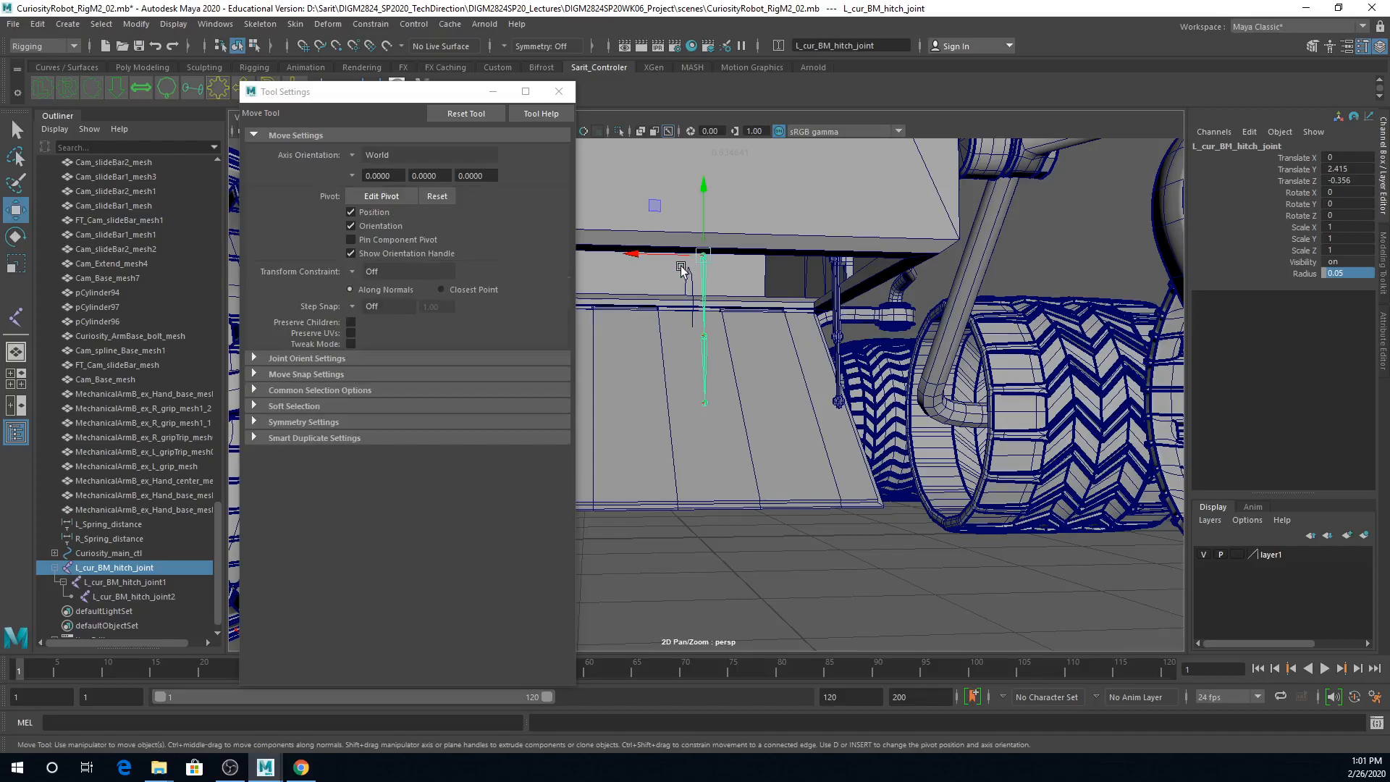
pyautogui.moveTo(664, 258); pyautogui.dragTo(674, 258)
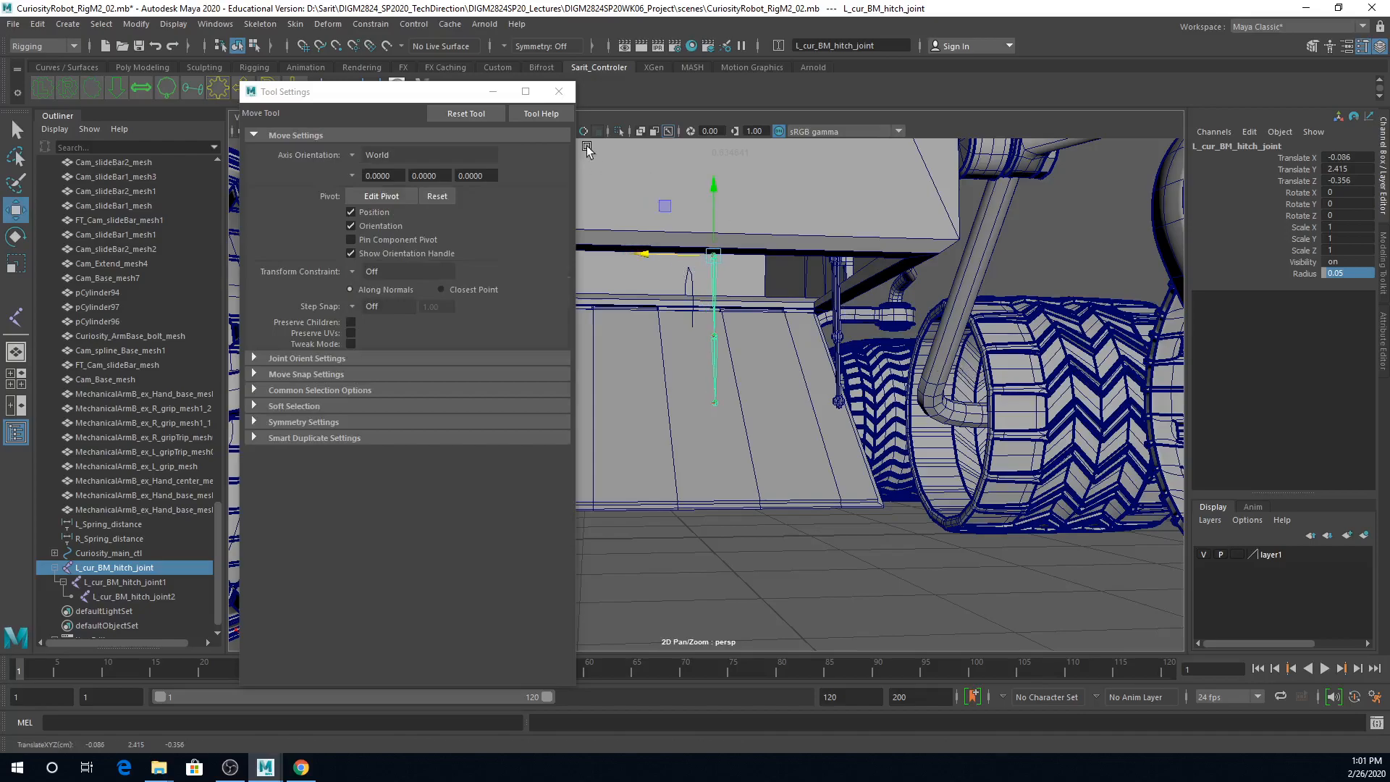
pyautogui.click(554, 95)
pyautogui.keyDown('alt'); pyautogui.moveTo(630, 497); pyautogui.dragTo(529, 500); pyautogui.keyUp('alt')
pyautogui.moveTo(640, 318); pyautogui.dragTo(525, 324)
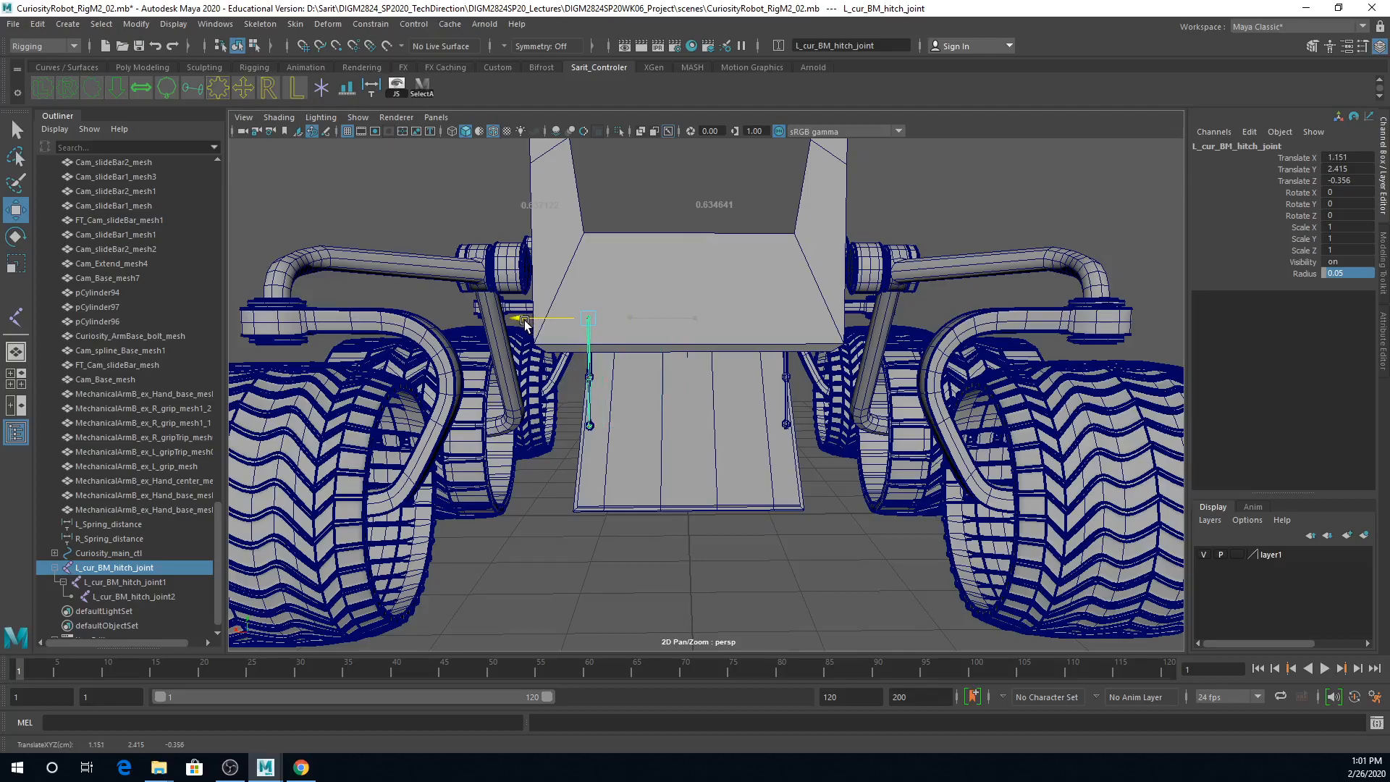
# Step: Fine-tune the left joint chain in the front view to Translate X 1.145, centring it on the hatch bar pivots
pyautogui.keyDown('alt'); pyautogui.moveTo(652, 460); pyautogui.dragTo(815, 461); pyautogui.keyUp('alt')
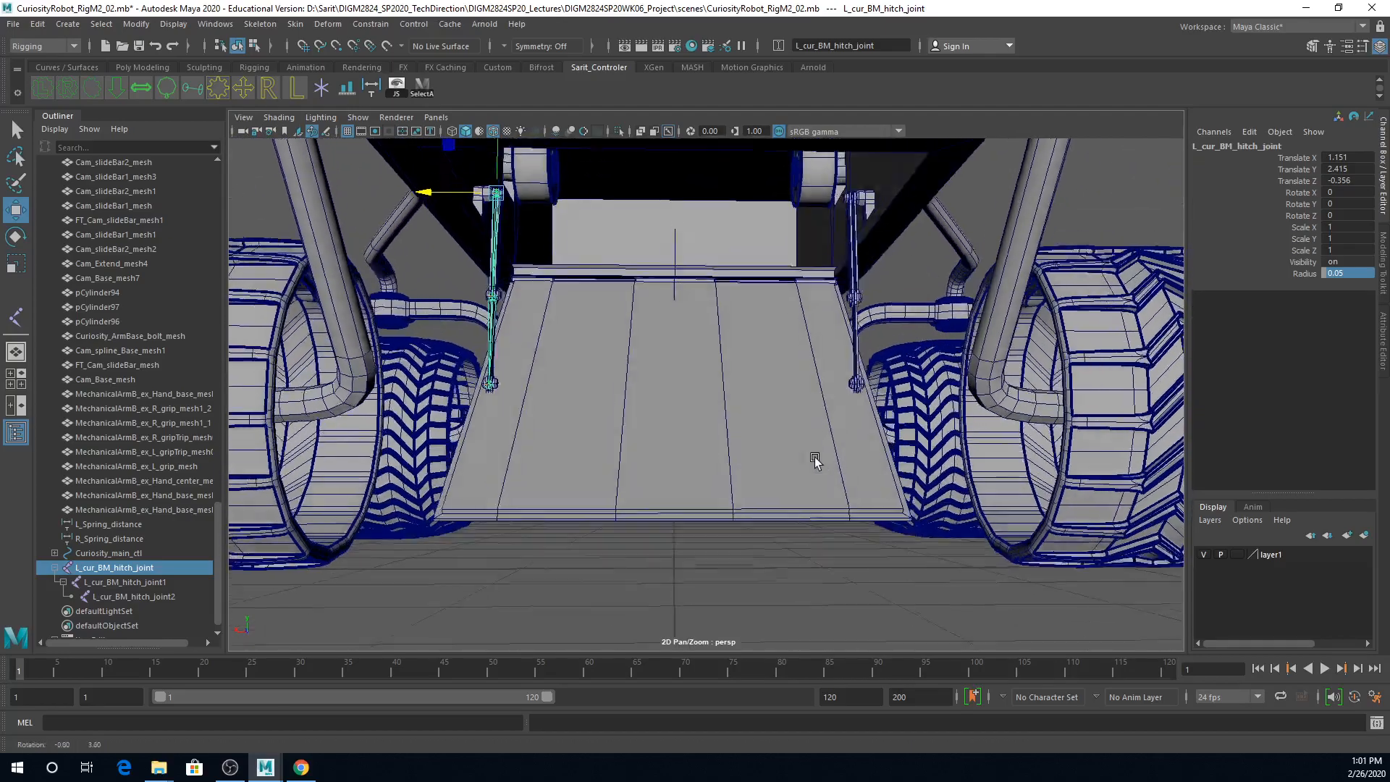
pyautogui.press('space')
pyautogui.press('space')
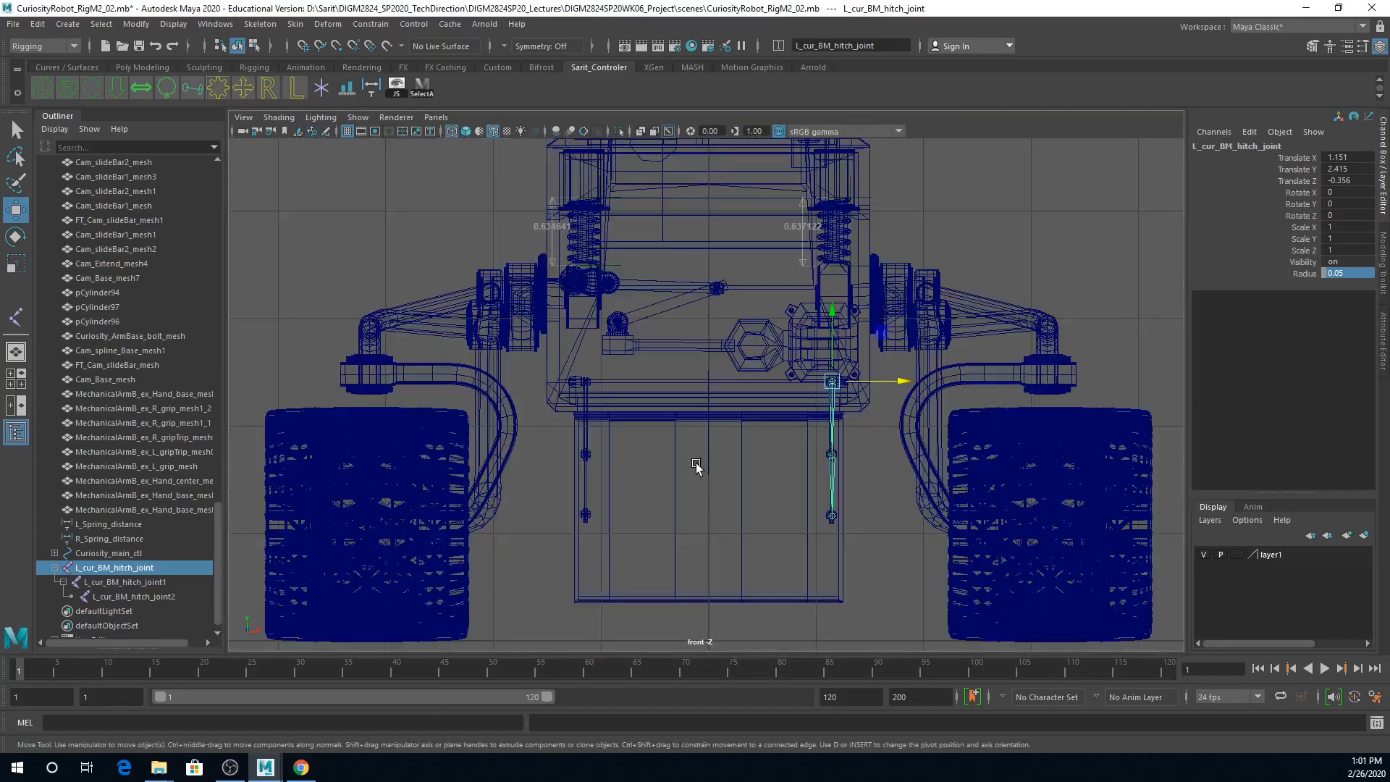
pyautogui.scroll(6, 704, 469)
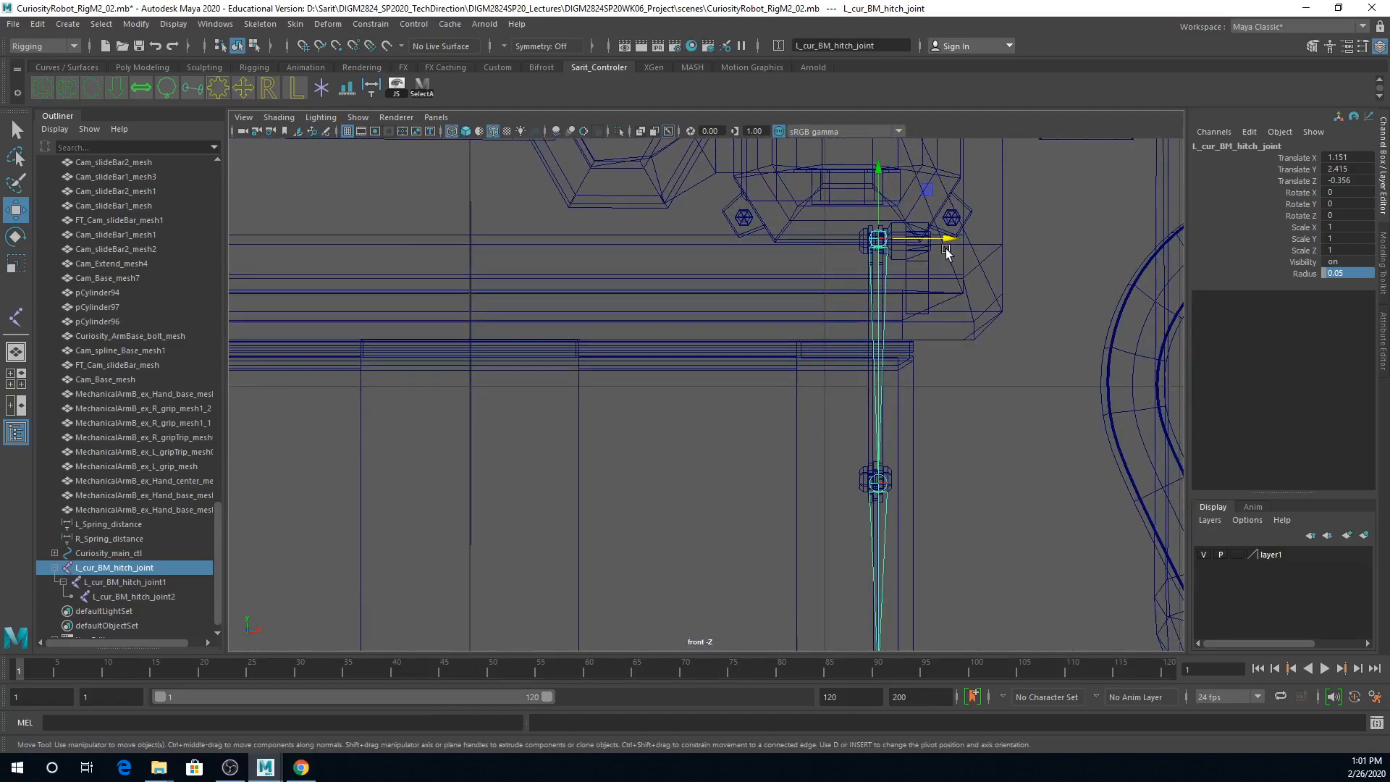
pyautogui.moveTo(950, 246); pyautogui.dragTo(949, 244)
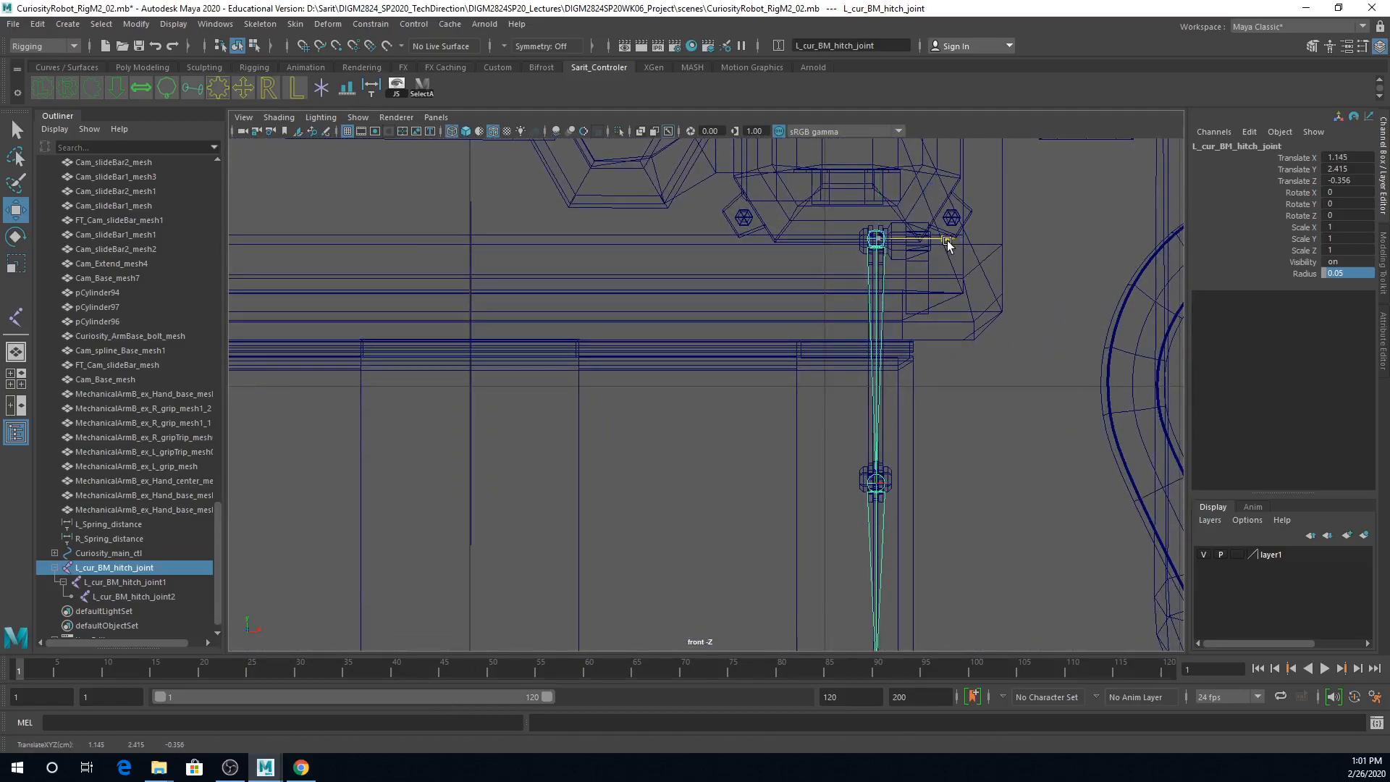
pyautogui.scroll(-4, 999, 444)
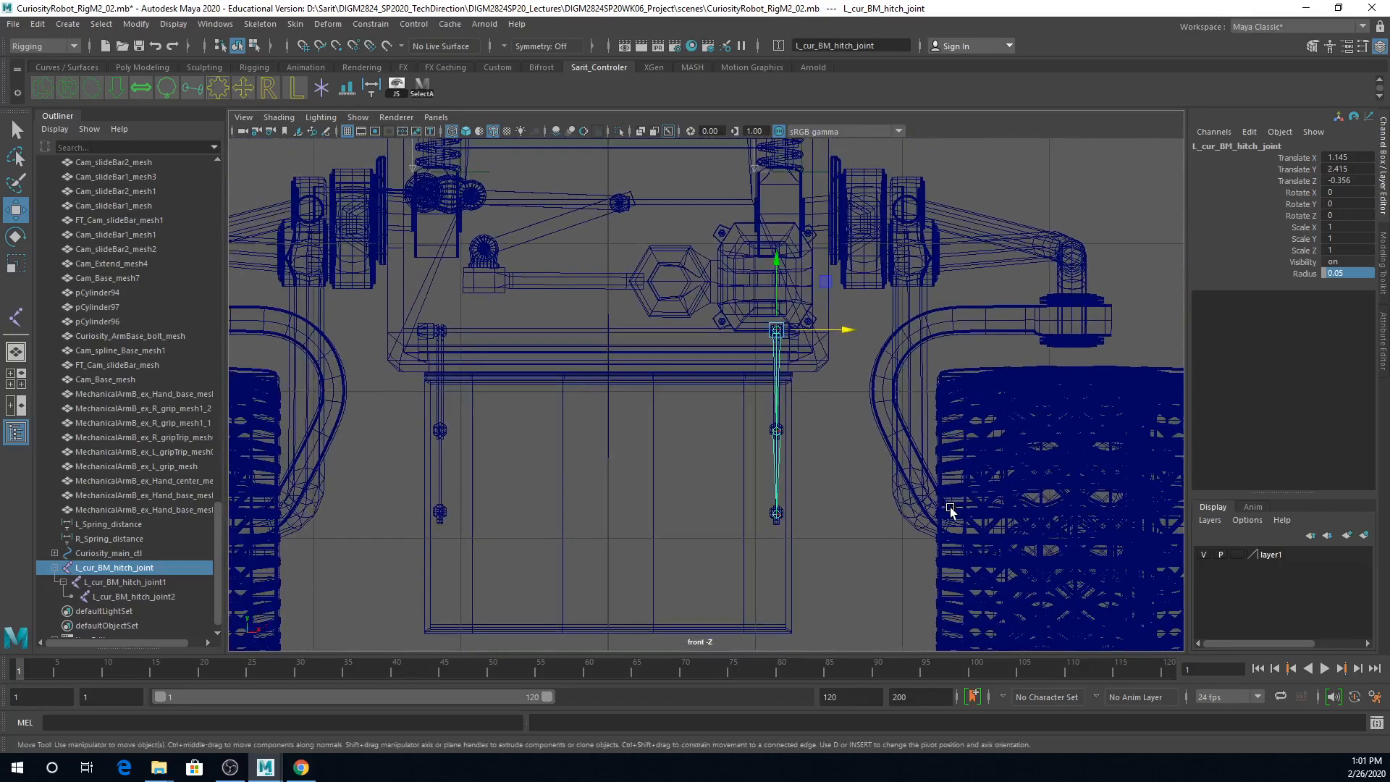
# Step: Duplicate the left hitch joint chain and move the copy along X to about -1.143, onto the opposite hatch bar
pyautogui.hotkey('ctrl', 'd')
pyautogui.moveTo(844, 331); pyautogui.dragTo(508, 361)
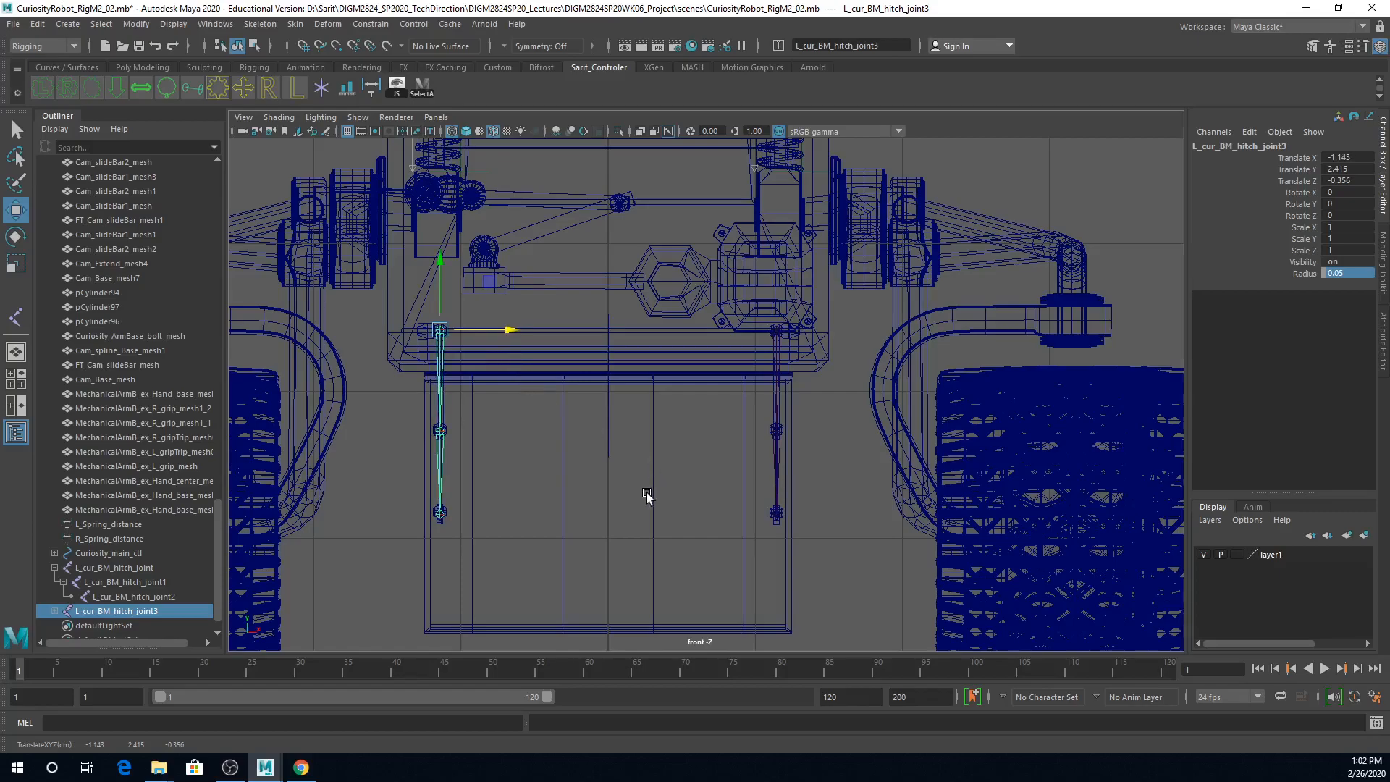
pyautogui.scroll(4, 435, 453)
pyautogui.keyDown('alt'); pyautogui.moveTo(389, 450); pyautogui.dragTo(693, 433, button='middle'); pyautogui.keyUp('alt')
pyautogui.scroll(3, 797, 471)
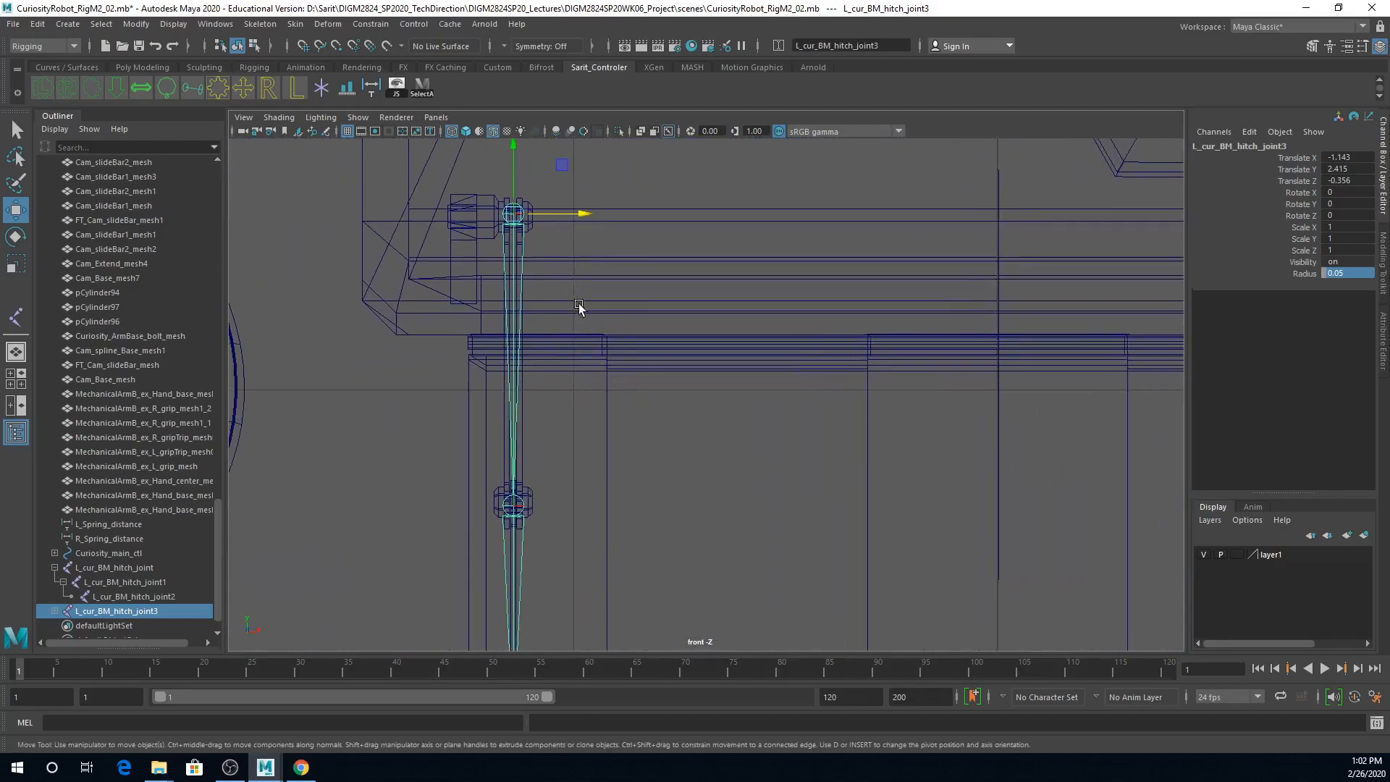
pyautogui.keyDown('alt'); pyautogui.moveTo(825, 429); pyautogui.dragTo(757, 435, button='right'); pyautogui.keyUp('alt')
pyautogui.keyDown('alt'); pyautogui.moveTo(768, 432); pyautogui.dragTo(737, 430, button='middle'); pyautogui.keyUp('alt')
pyautogui.scroll(-2, 751, 427)
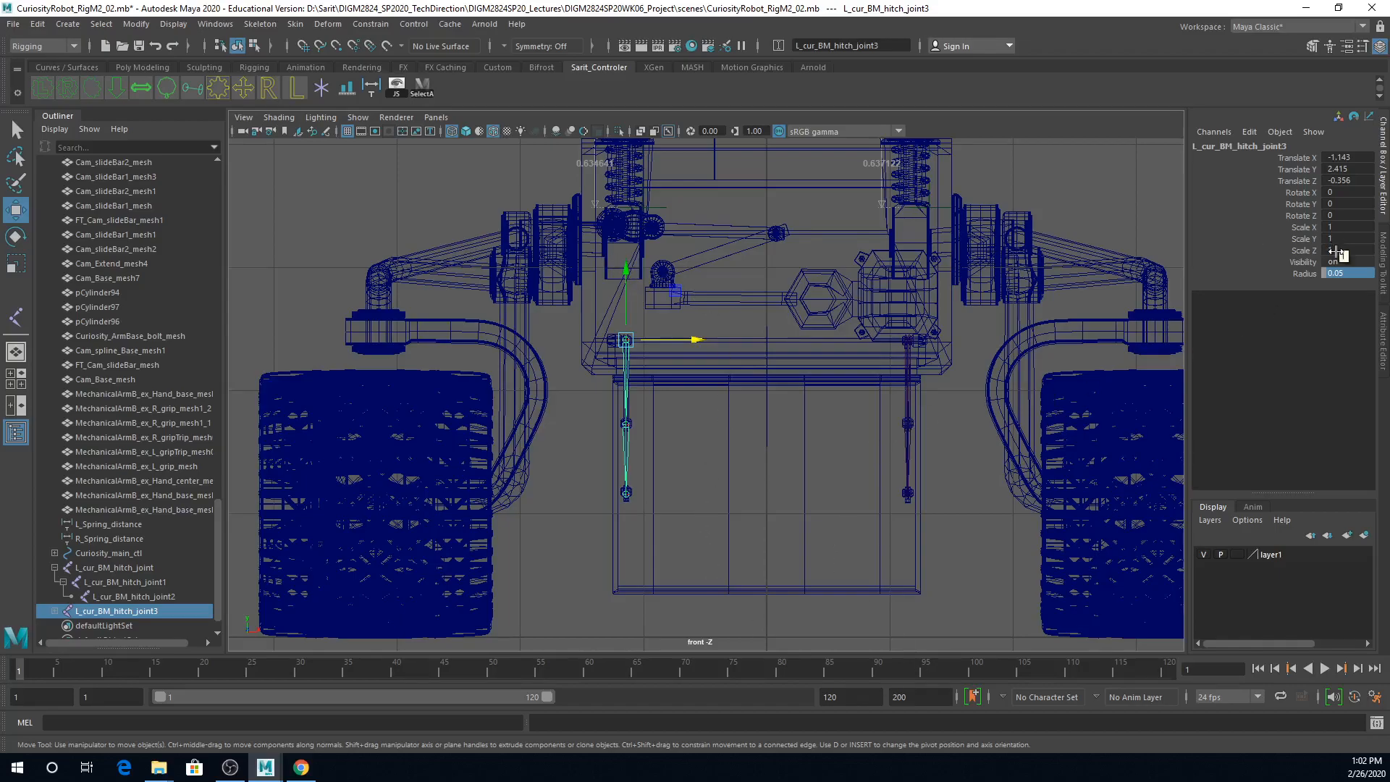
# Step: Search and replace L_ with R_ in the names of the duplicated joint chain's whole hierarchy
pyautogui.click(148, 25)
pyautogui.moveTo(158, 105)
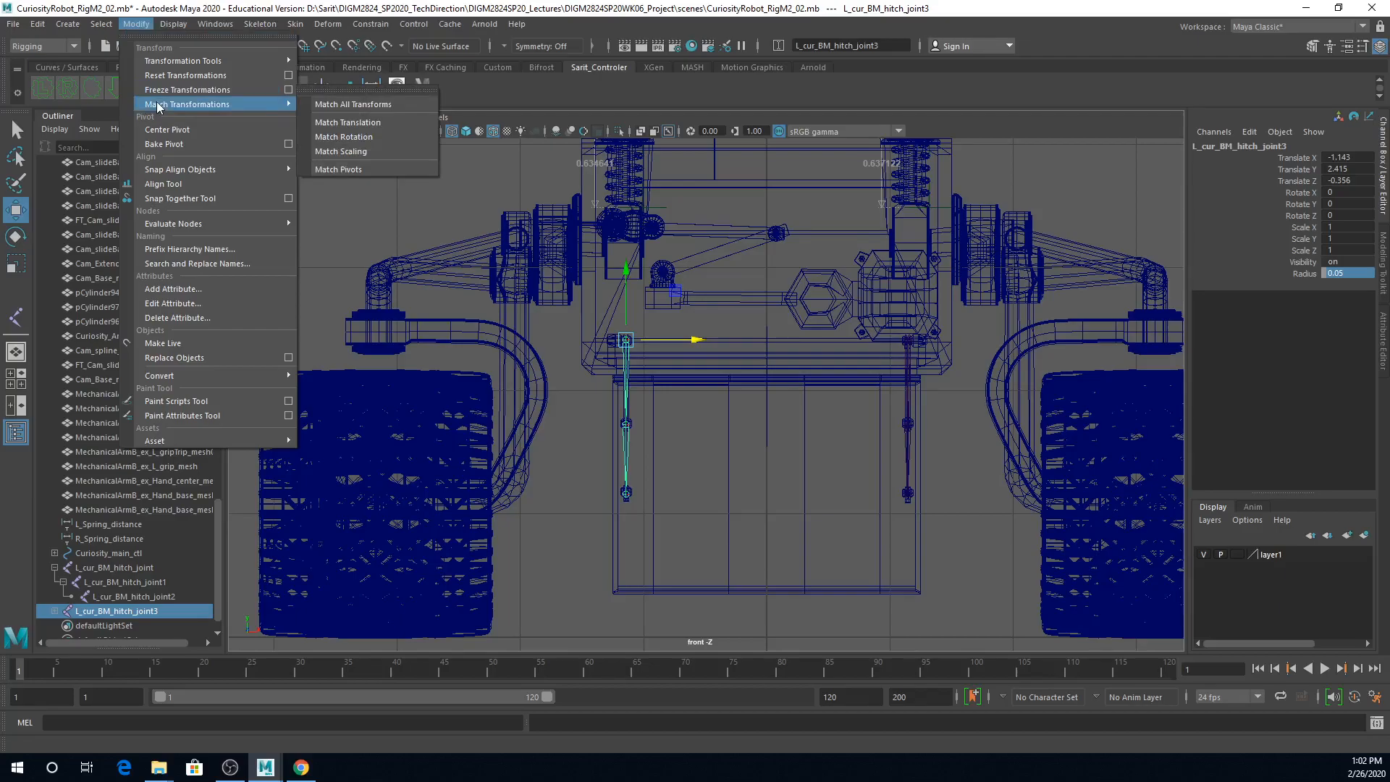
pyautogui.click(167, 262)
pyautogui.moveTo(895, 266); pyautogui.dragTo(821, 54)
pyautogui.click(795, 85)
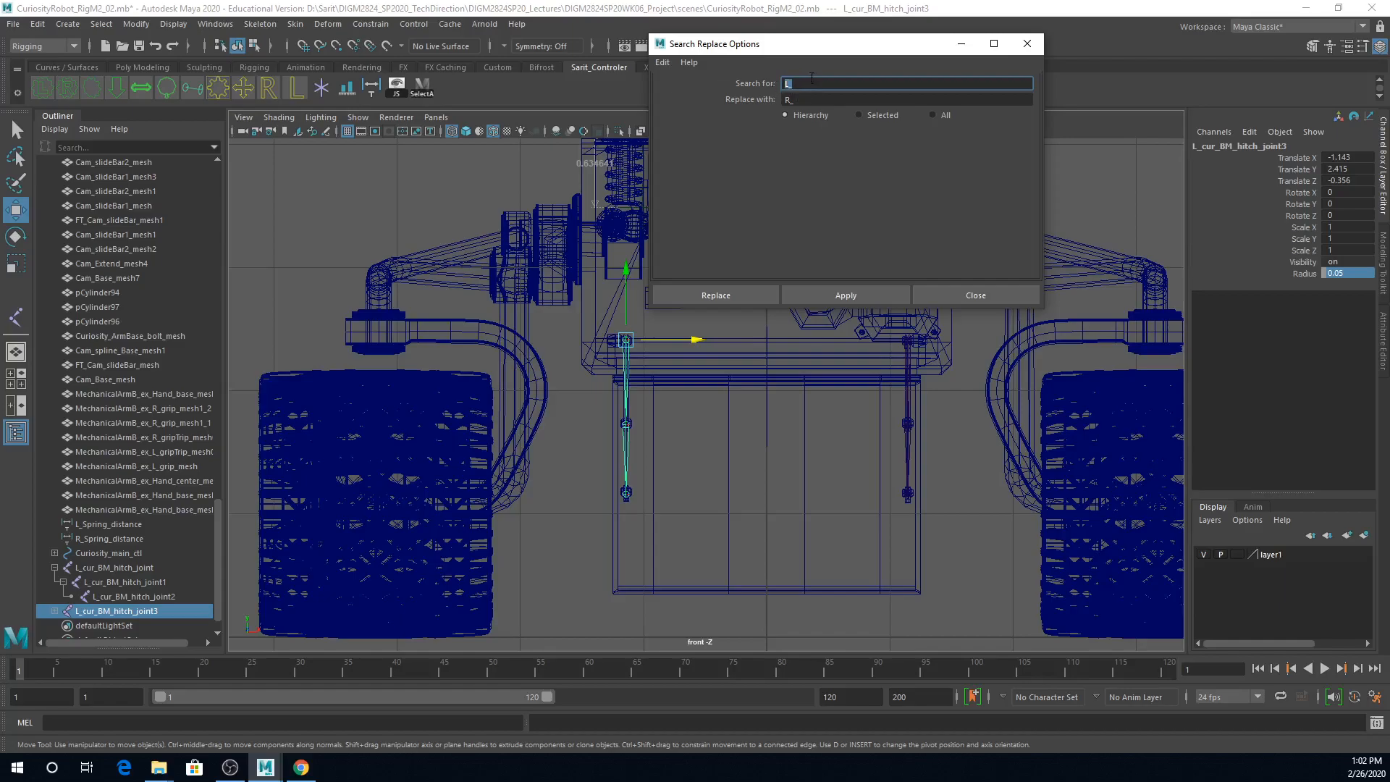
pyautogui.press('Tab')
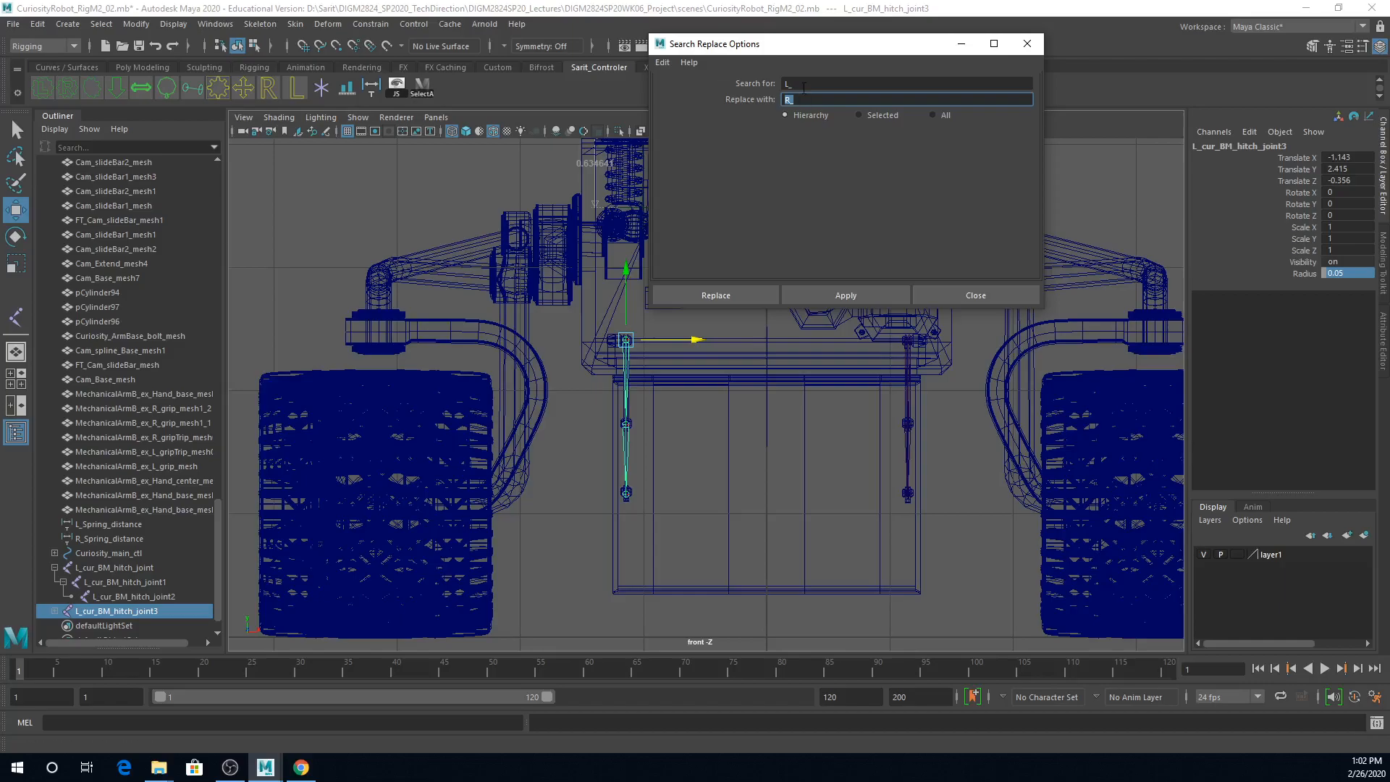
pyautogui.moveTo(751, 49); pyautogui.dragTo(744, 62)
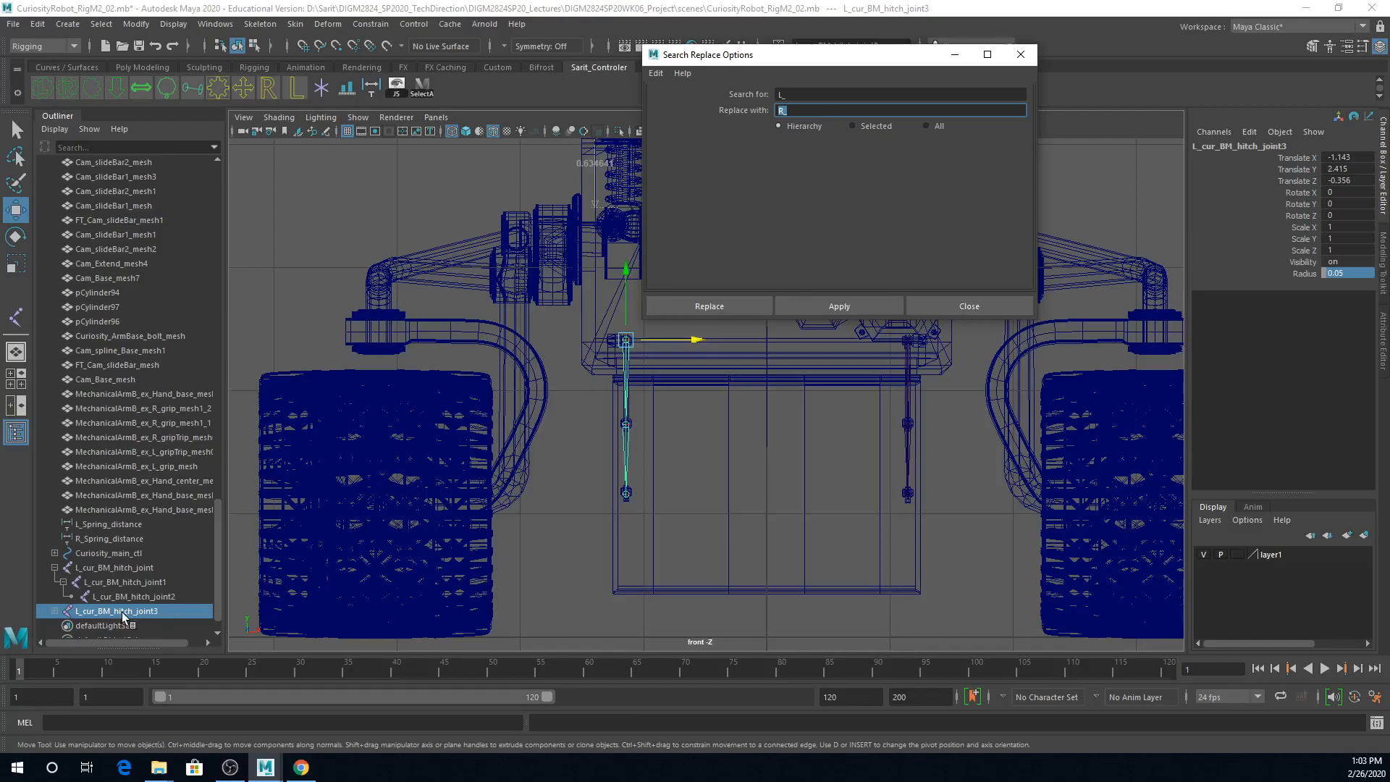
pyautogui.click(753, 307)
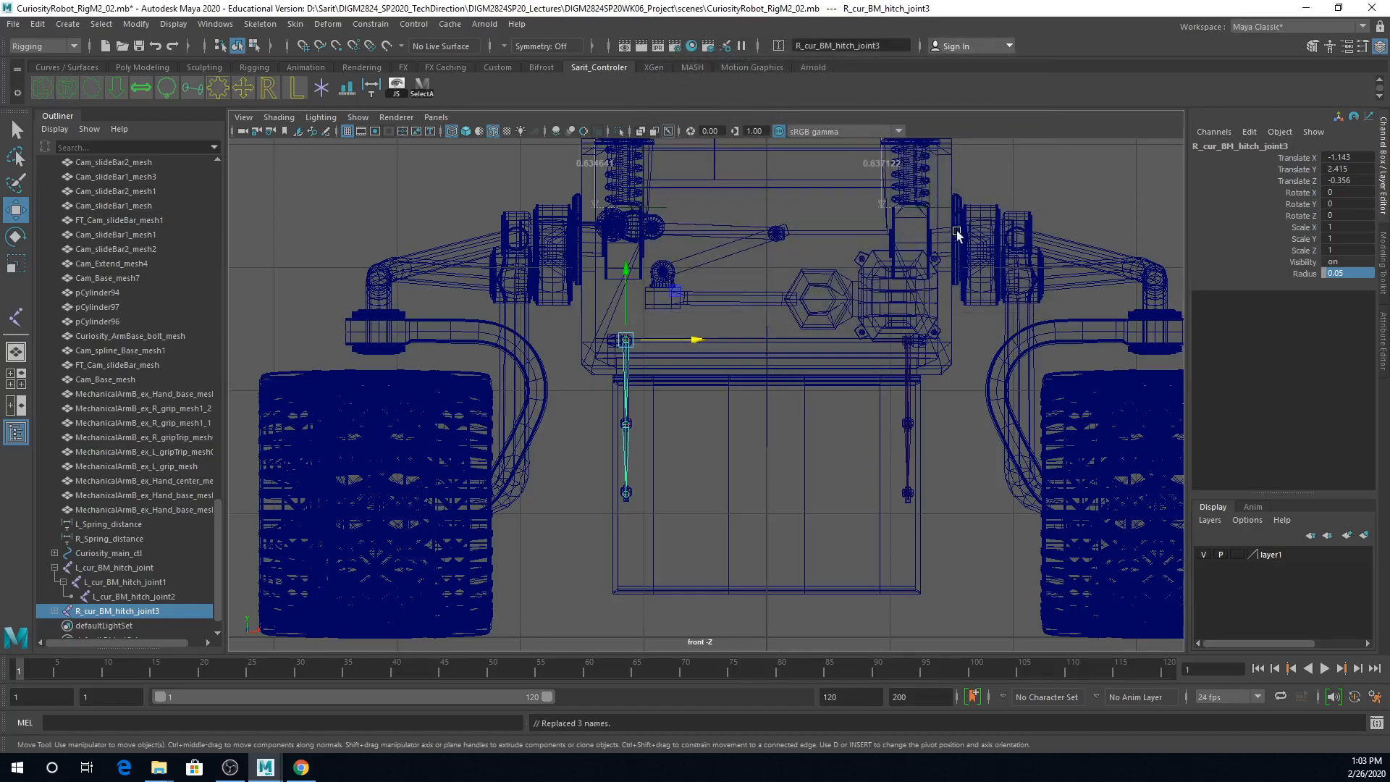
# Step: Examine the hatch bars and their joint chains in the perspective and side views, focusing on the middle pivot
pyautogui.press('space')
pyautogui.keyDown('alt'); pyautogui.moveTo(1011, 227); pyautogui.dragTo(1017, 272); pyautogui.keyUp('alt')
pyautogui.keyDown('alt'); pyautogui.moveTo(1024, 320); pyautogui.dragTo(1130, 339, button='right'); pyautogui.keyUp('alt')
pyautogui.keyDown('alt'); pyautogui.moveTo(1130, 339); pyautogui.dragTo(1126, 348, button='middle'); pyautogui.keyUp('alt')
pyautogui.keyDown('alt'); pyautogui.moveTo(1126, 347); pyautogui.dragTo(928, 321); pyautogui.keyUp('alt')
pyautogui.keyDown('alt'); pyautogui.moveTo(927, 321); pyautogui.dragTo(1061, 335, button='right'); pyautogui.keyUp('alt')
pyautogui.keyDown('alt'); pyautogui.moveTo(1063, 336); pyautogui.dragTo(989, 372, button='middle'); pyautogui.keyUp('alt')
pyautogui.keyDown('alt'); pyautogui.moveTo(968, 330); pyautogui.dragTo(994, 323); pyautogui.keyUp('alt')
pyautogui.keyDown('alt'); pyautogui.moveTo(994, 323); pyautogui.dragTo(821, 313, button='right'); pyautogui.keyUp('alt')
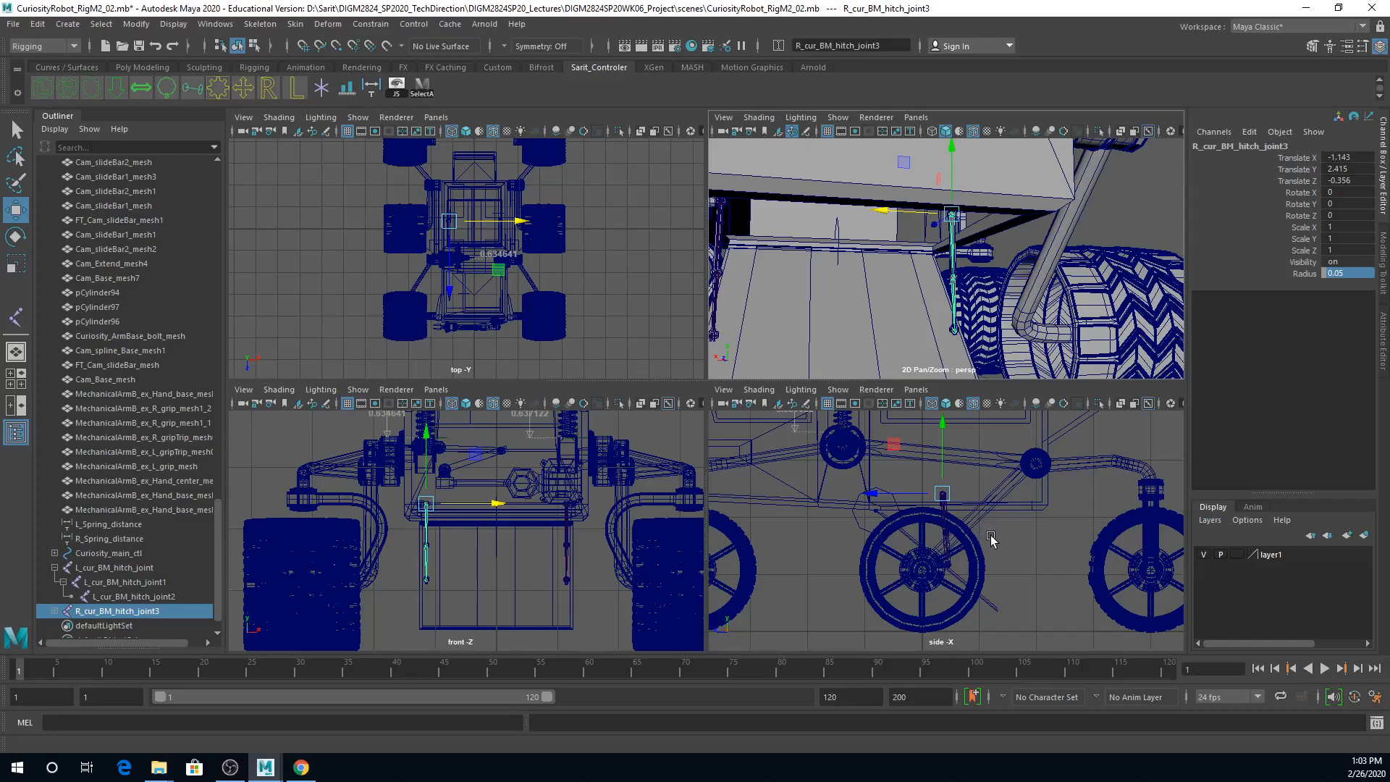
pyautogui.press('space')
pyautogui.keyDown('alt'); pyautogui.moveTo(785, 428); pyautogui.dragTo(885, 446, button='right'); pyautogui.keyUp('alt')
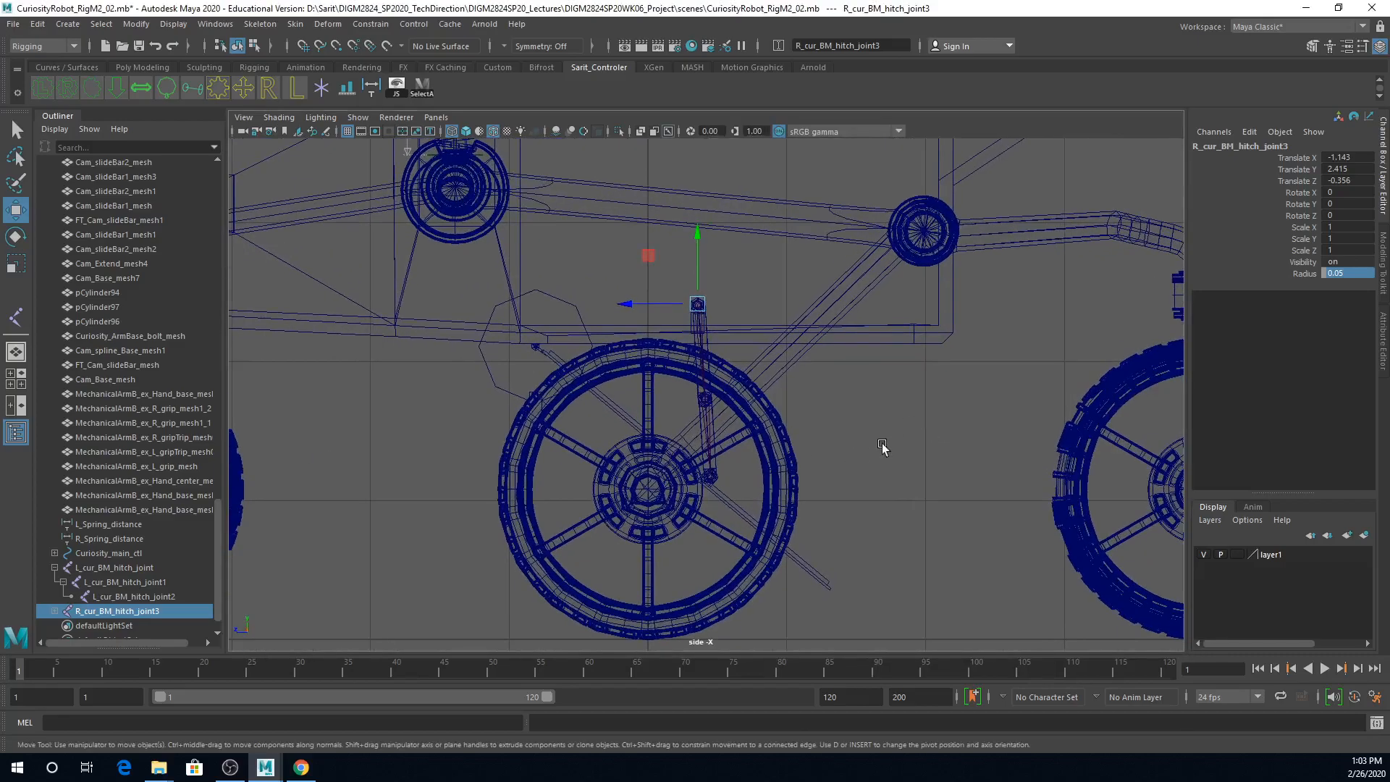
pyautogui.keyDown('alt'); pyautogui.moveTo(890, 474); pyautogui.dragTo(1097, 465, button='middle'); pyautogui.keyUp('alt')
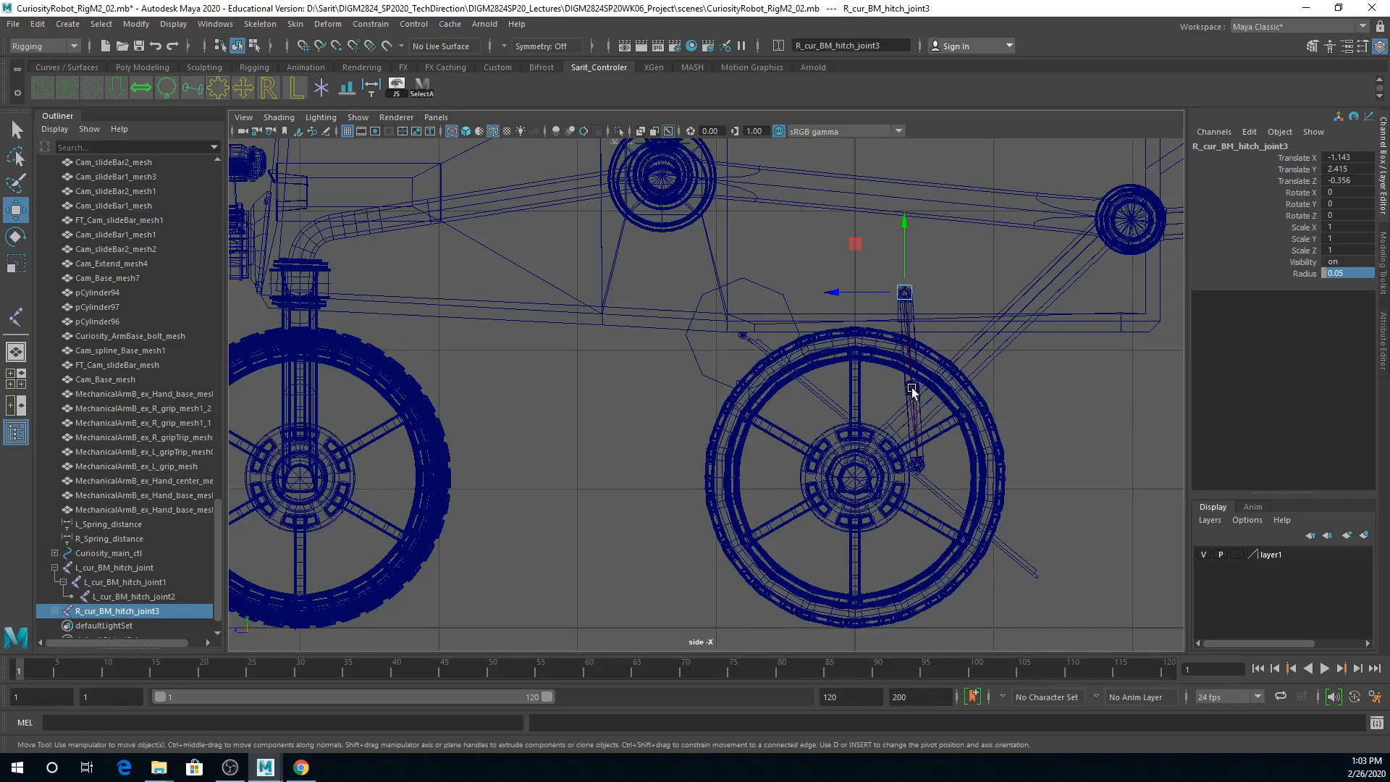
pyautogui.scroll(4, 909, 424)
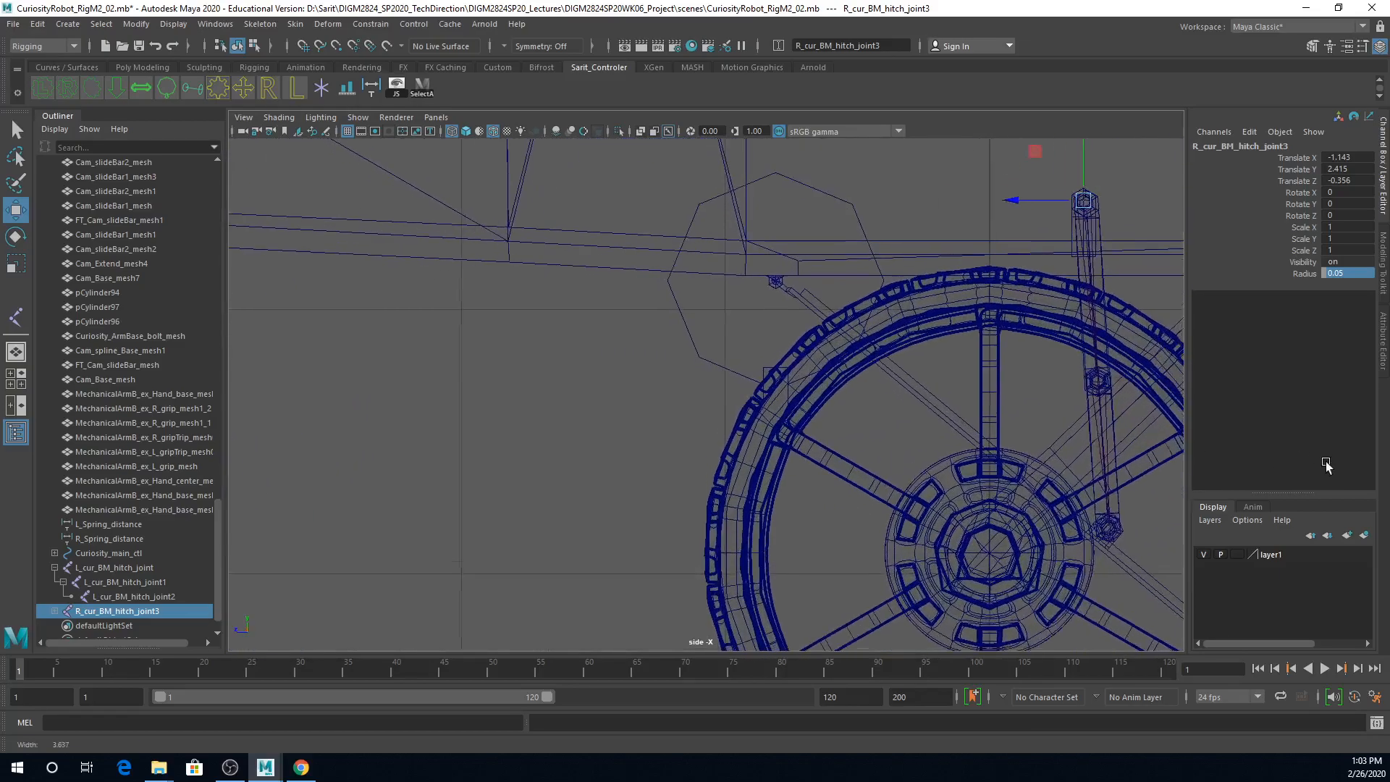
pyautogui.scroll(2, 824, 467)
pyautogui.scroll(2, 823, 467)
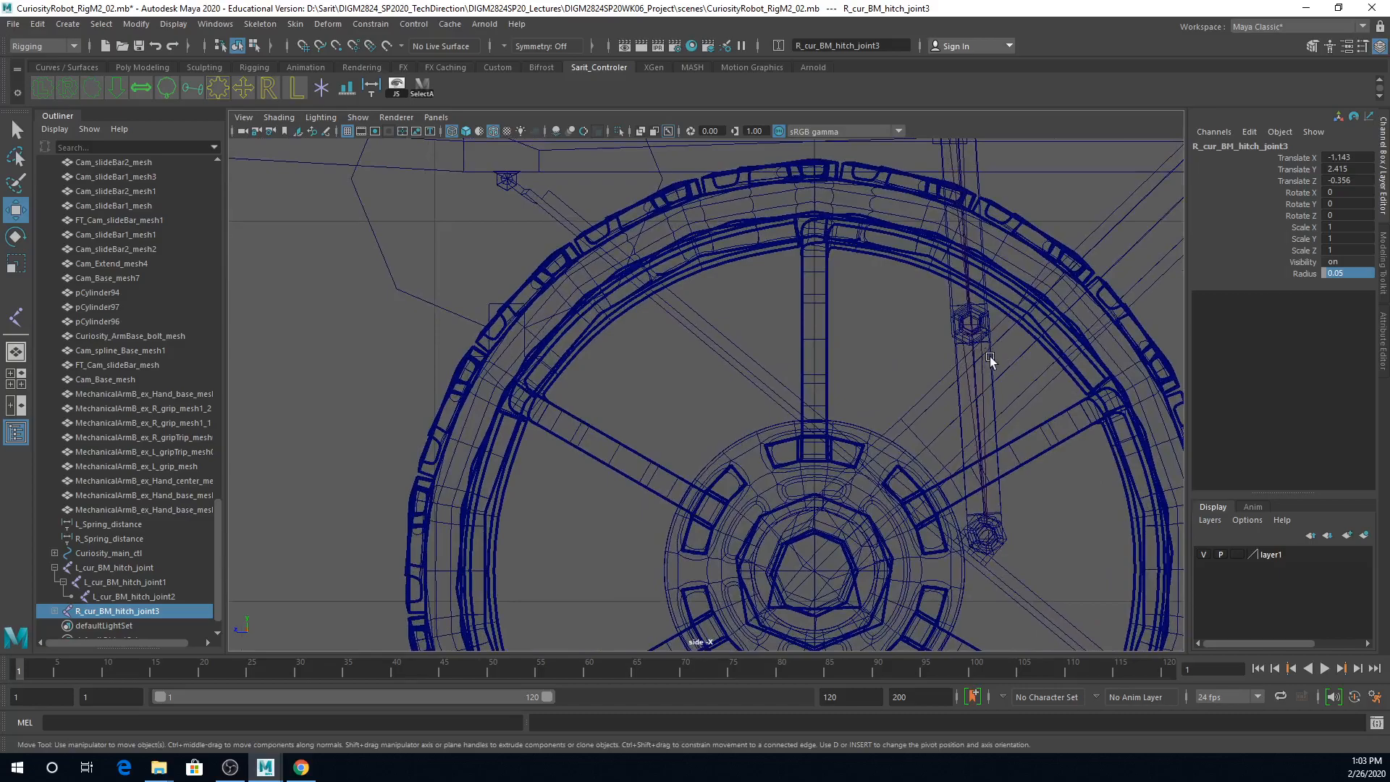
pyautogui.scroll(1, 1019, 373)
pyautogui.scroll(-1, 1011, 384)
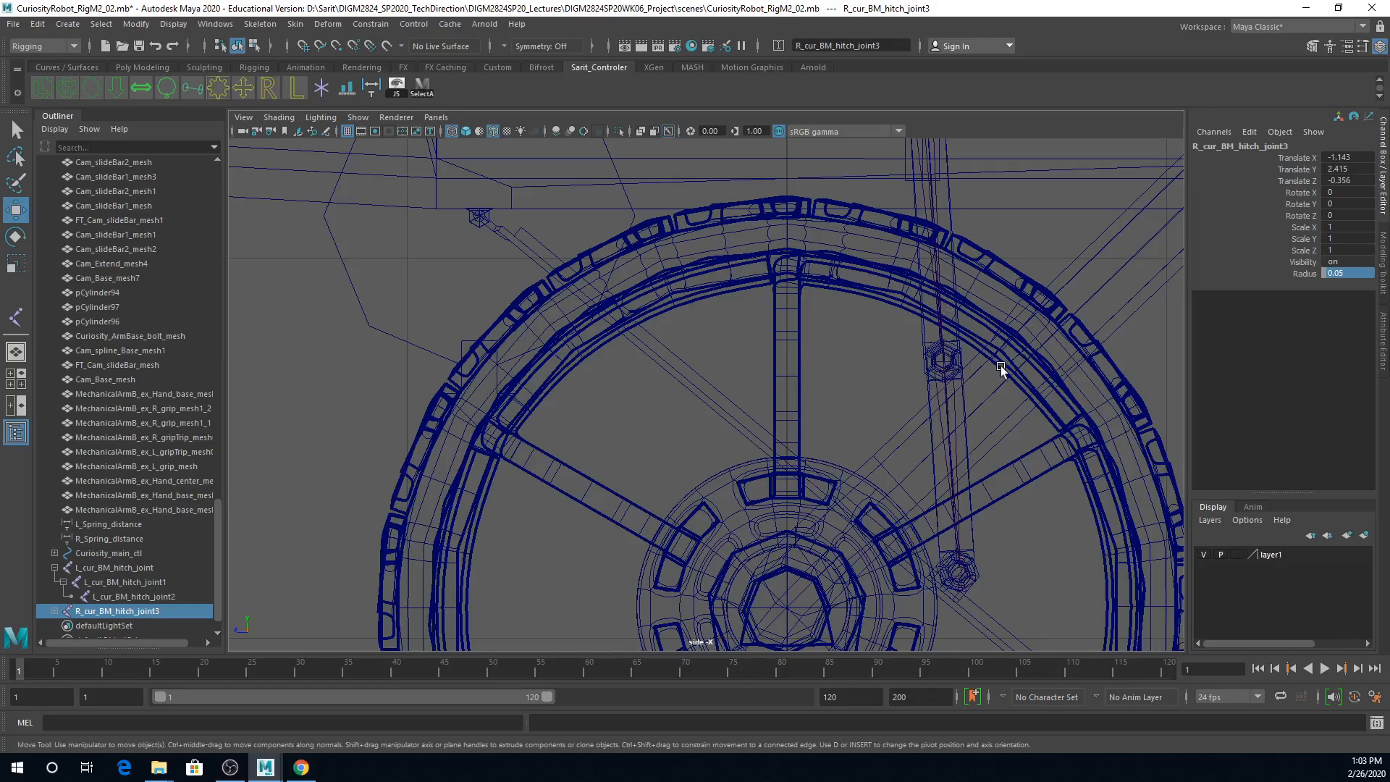
# Step: Rotate the middle joint L_cur_BM_hitch_joint1 about X in the side view to bend the left hatch bar chain
pyautogui.click(951, 366)
pyautogui.press('space')
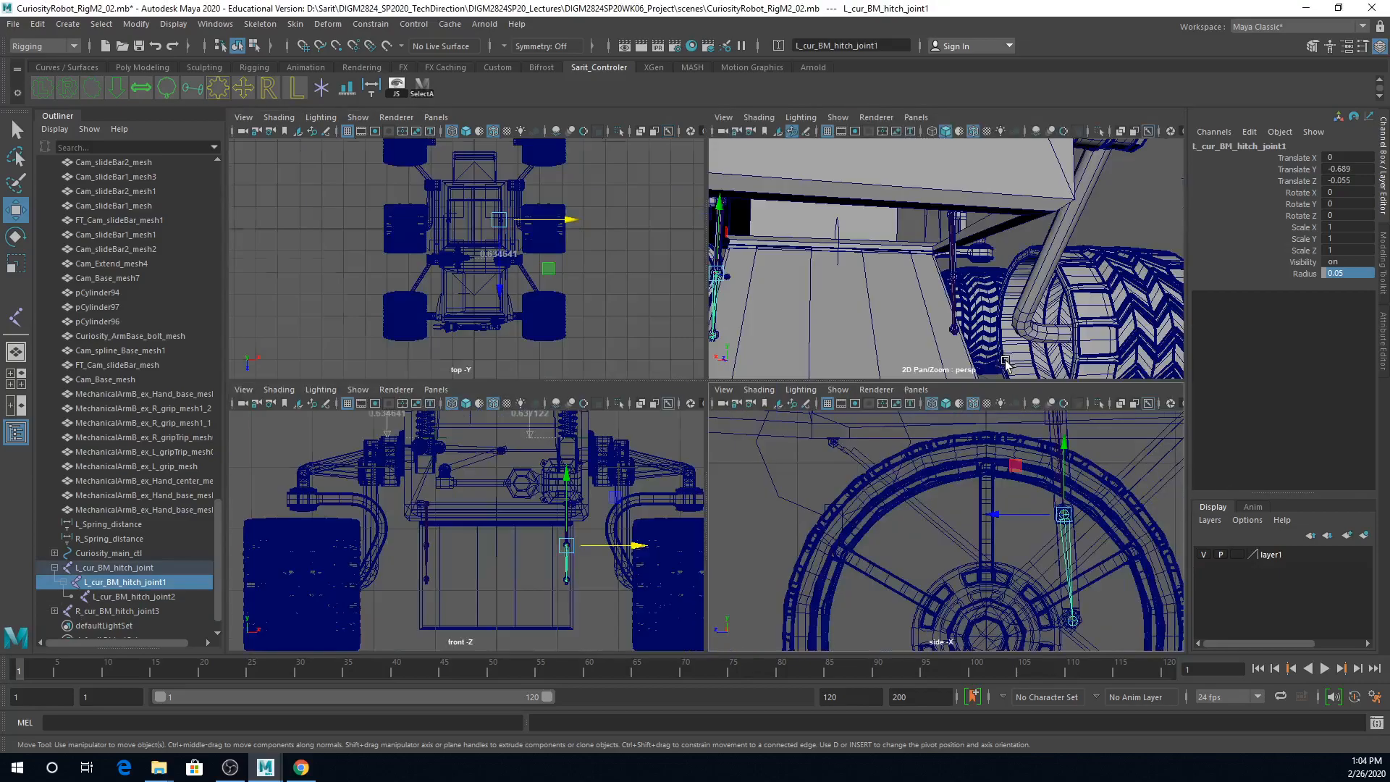
pyautogui.keyDown('alt'); pyautogui.moveTo(988, 302); pyautogui.dragTo(858, 304, button='right'); pyautogui.keyUp('alt')
pyautogui.keyDown('alt'); pyautogui.moveTo(858, 304); pyautogui.dragTo(855, 305); pyautogui.keyUp('alt')
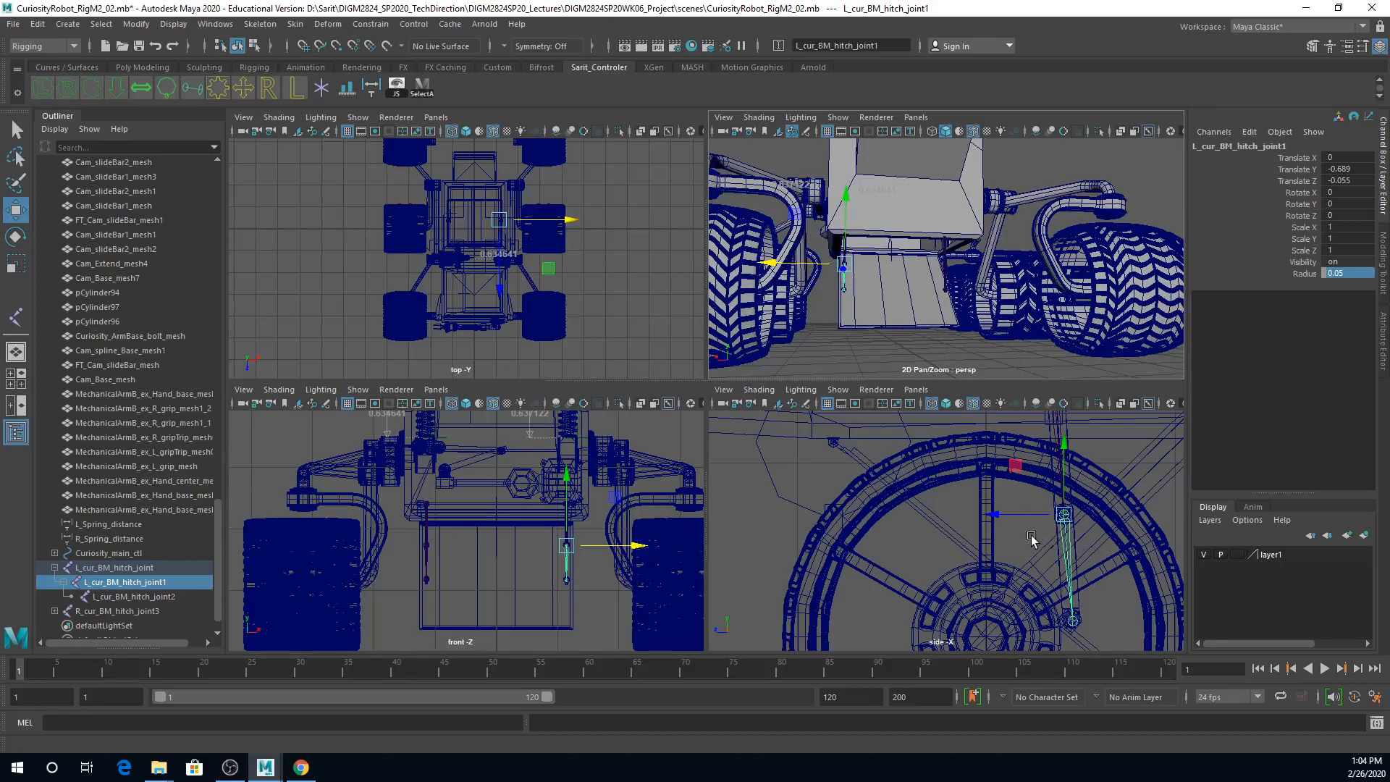
pyautogui.press('space')
pyautogui.scroll(-4, 1043, 536)
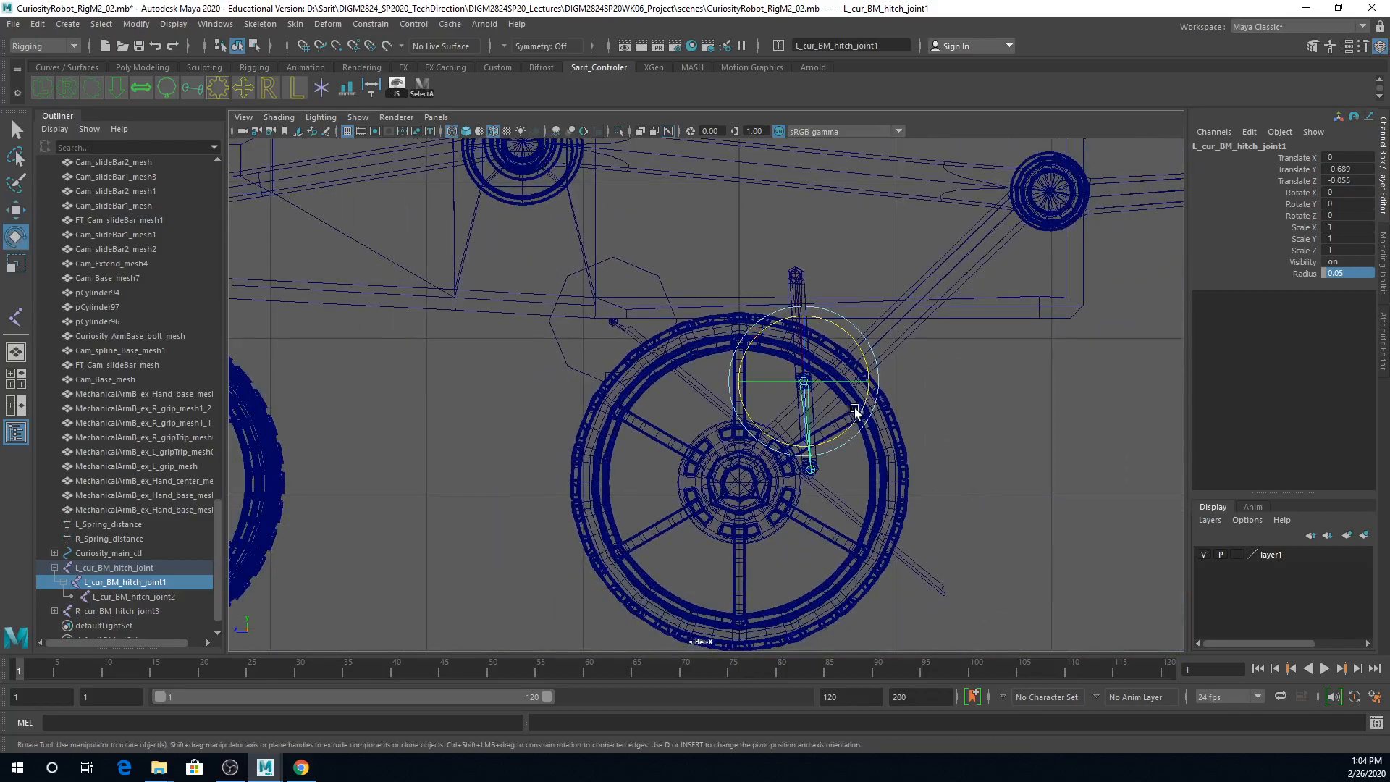
pyautogui.moveTo(855, 416); pyautogui.dragTo(840, 424)
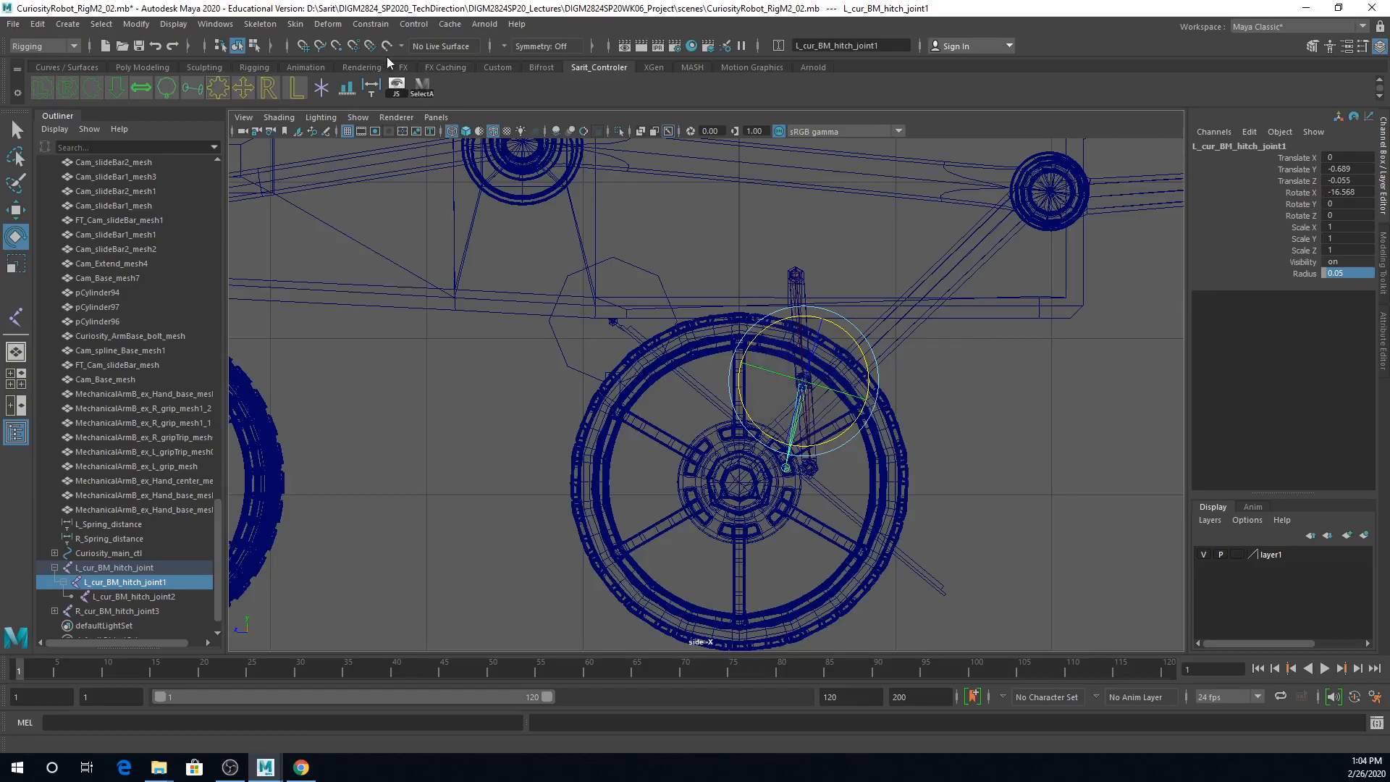
# Step: Store the bent pose of the middle joint L_cur_BM_hitch_joint1 as its preferred angle
pyautogui.click(260, 24)
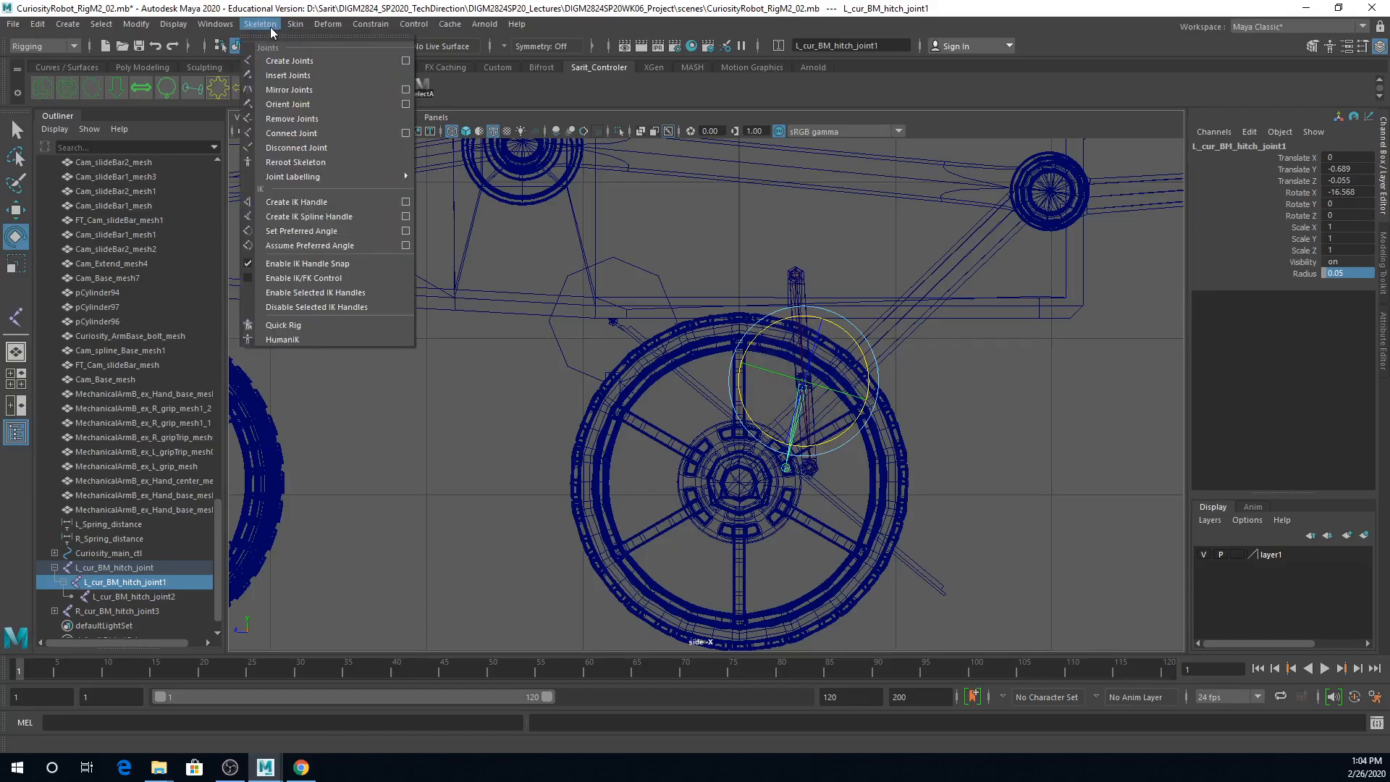
pyautogui.click(294, 233)
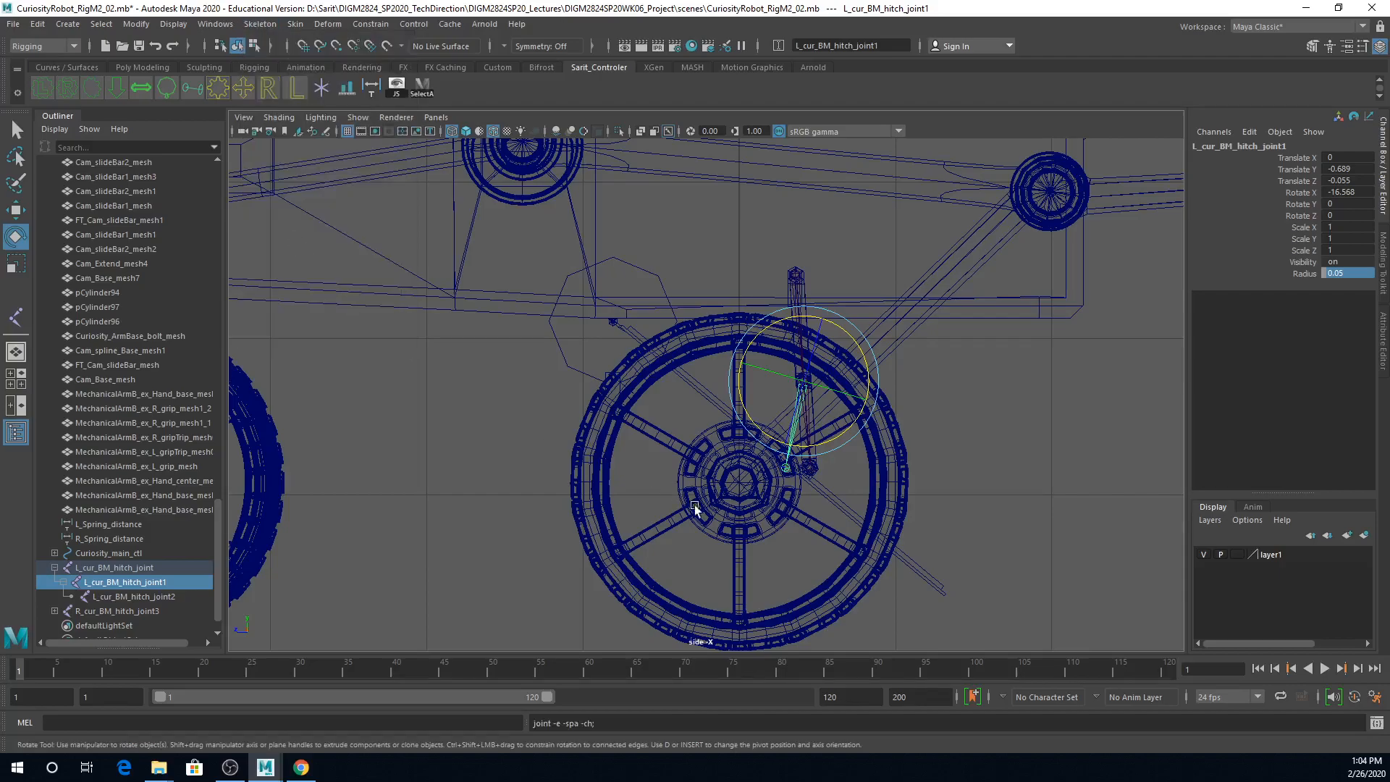
pyautogui.doubleClick(1358, 192)
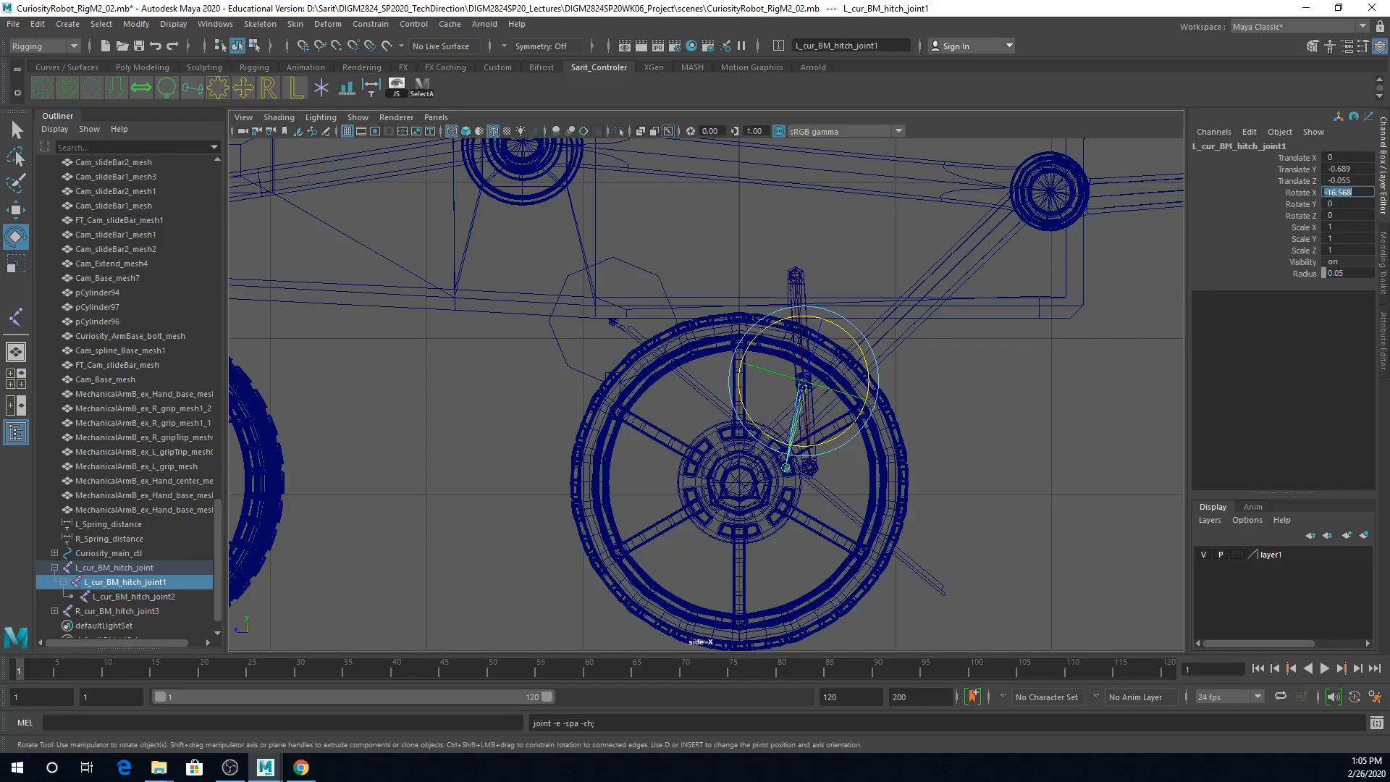
pyautogui.write('0')
pyautogui.press('Return')
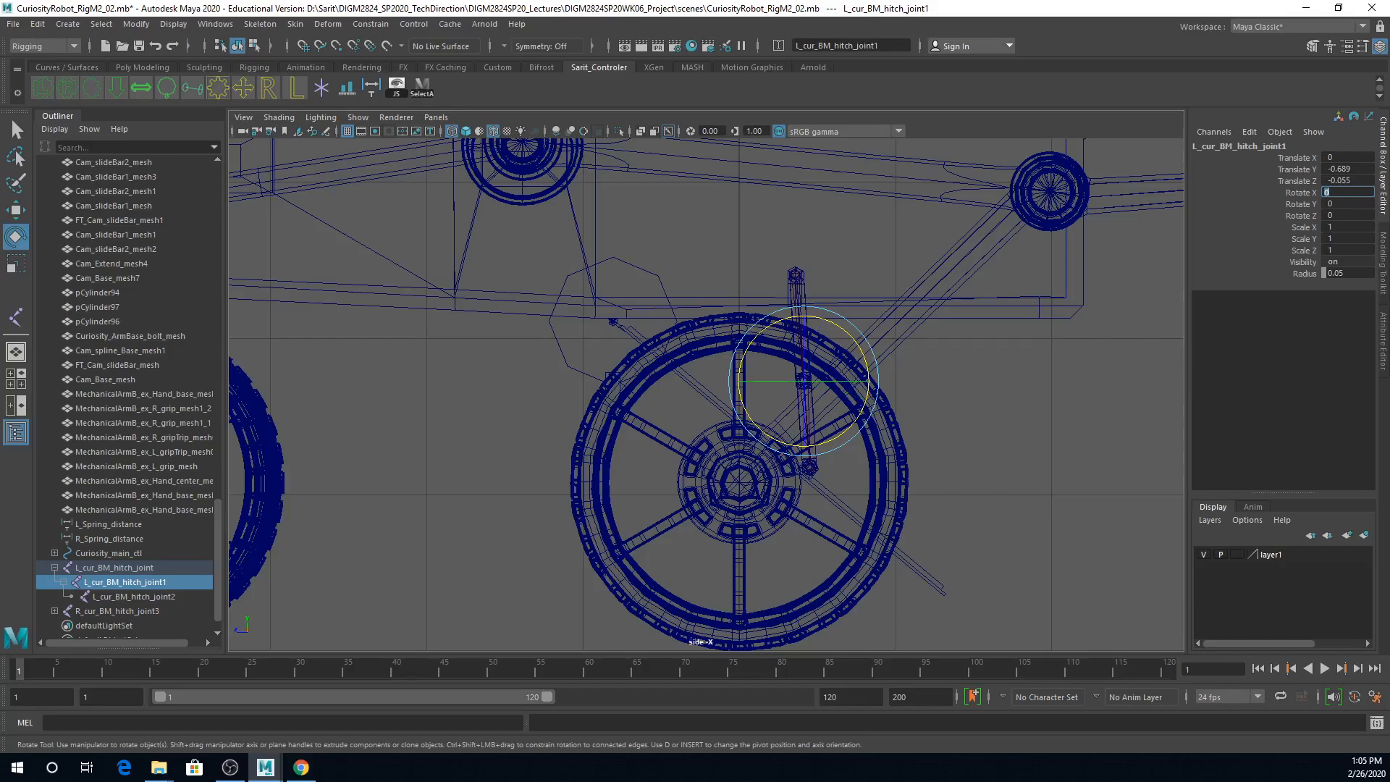
pyautogui.hotkey('ctrl', 'z')
# Step: Apply Assume Preferred Angle to L_cur_BM_hitch_joint1 and straighten the chain by setting its Rotate X to 0
pyautogui.click(259, 24)
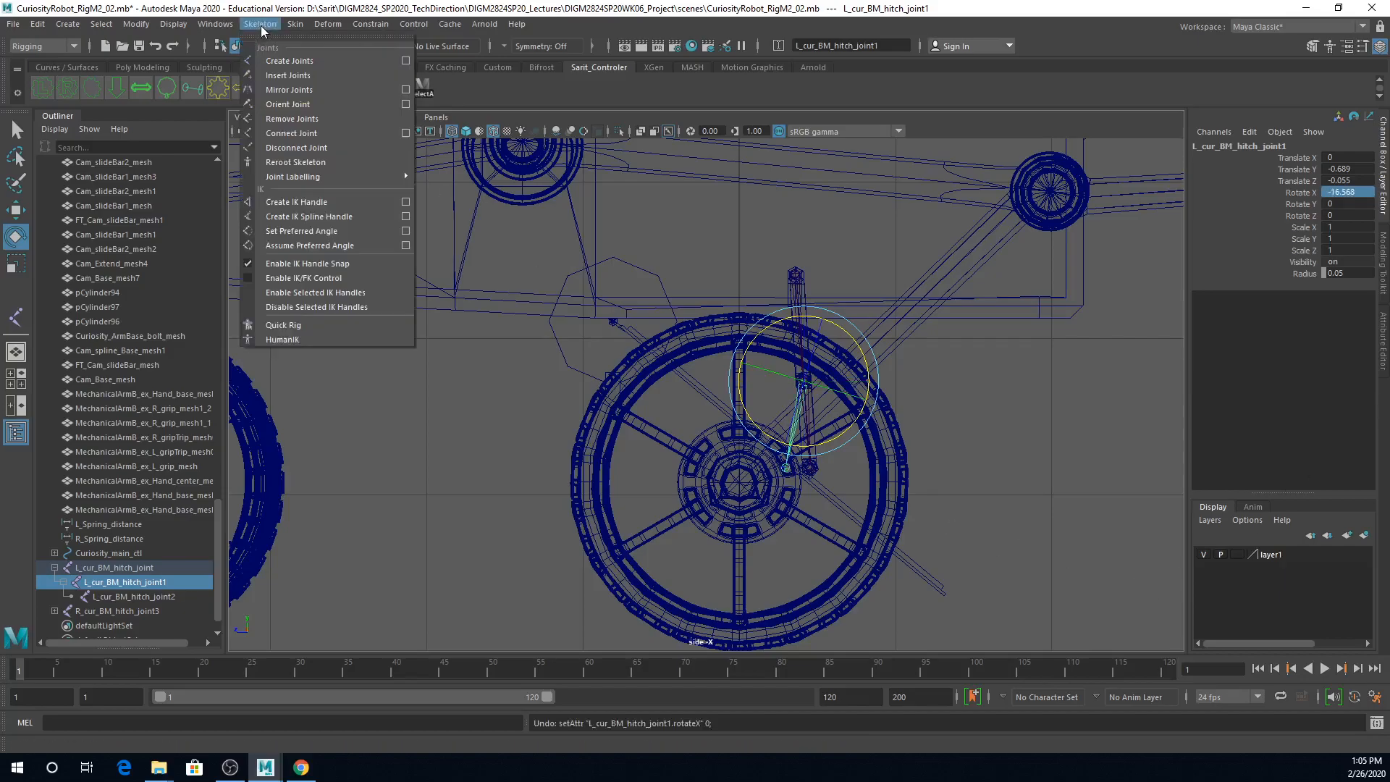
pyautogui.click(274, 248)
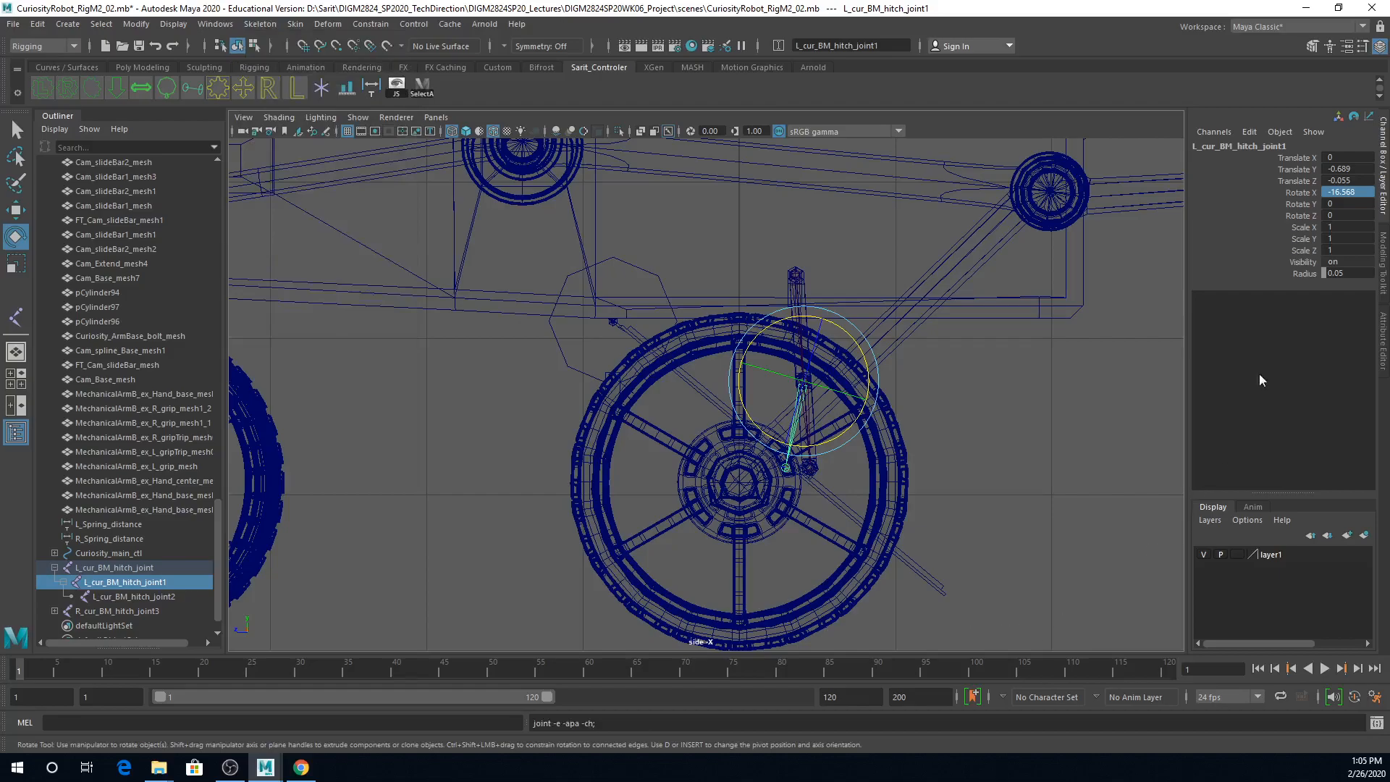
pyautogui.click(1367, 191)
pyautogui.write('0')
pyautogui.press('Return')
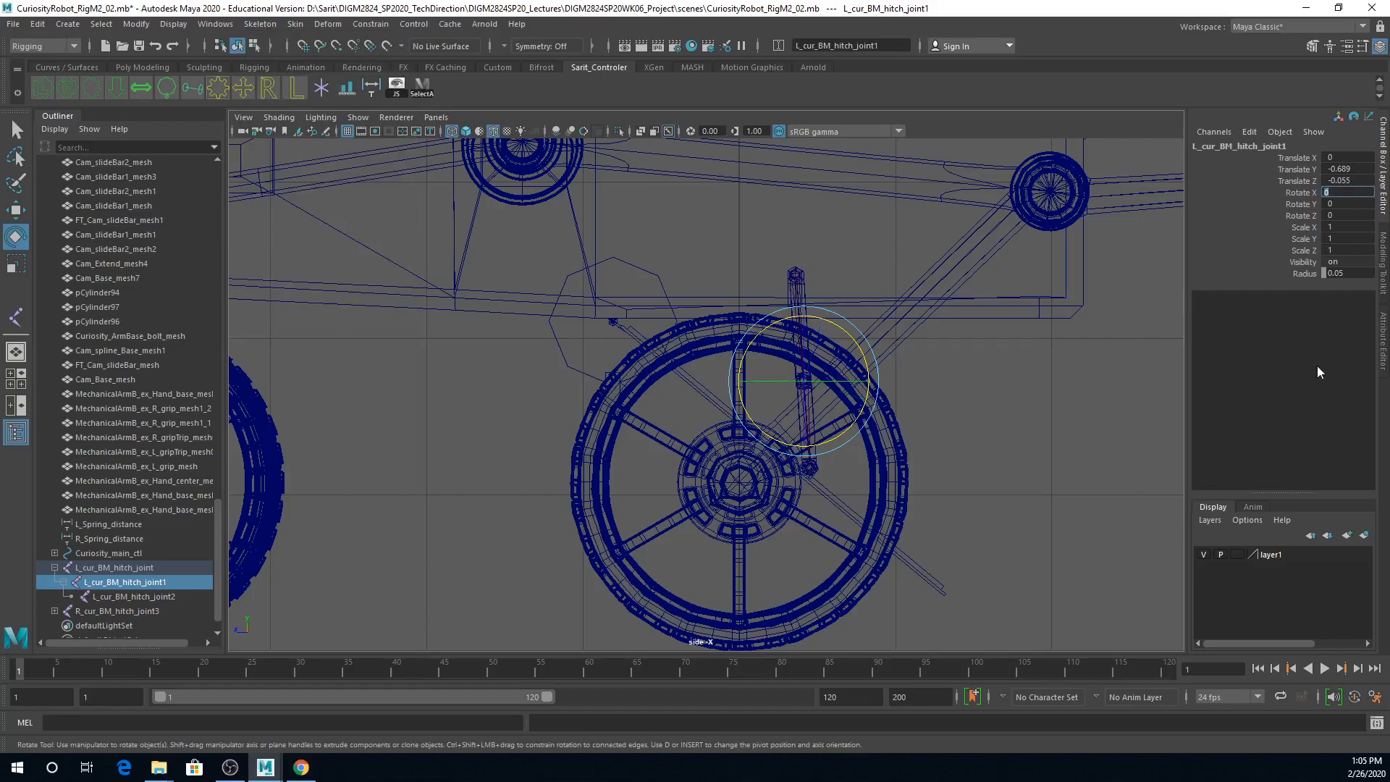
# Step: Create an IK handle with the Single-Chain Solver from root joint L_cur_BM_hitch_joint to the chain's end joint in the perspective view
pyautogui.click(1107, 125)
pyautogui.press('space')
pyautogui.keyDown('alt'); pyautogui.moveTo(1039, 279); pyautogui.dragTo(1043, 319); pyautogui.keyUp('alt')
pyautogui.scroll(-1, 1032, 307)
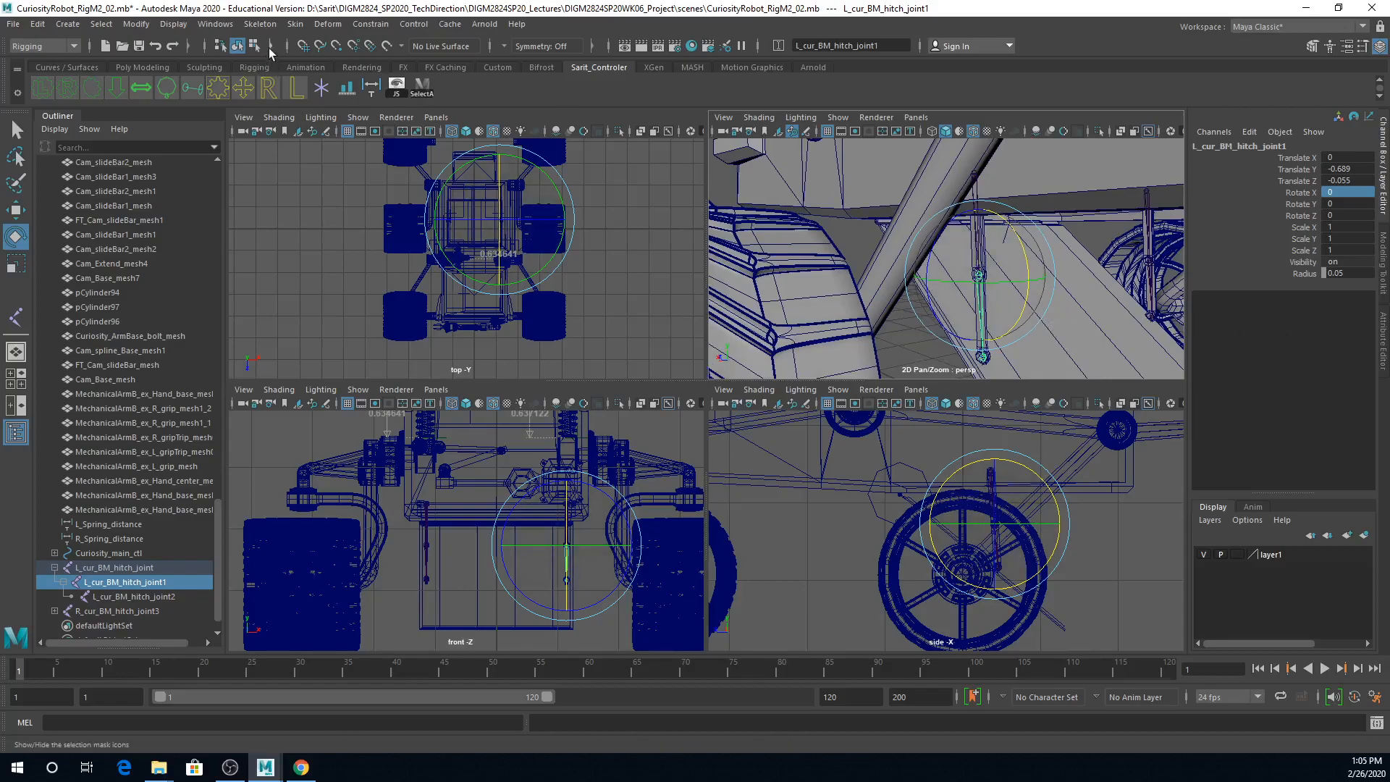
pyautogui.click(856, 241)
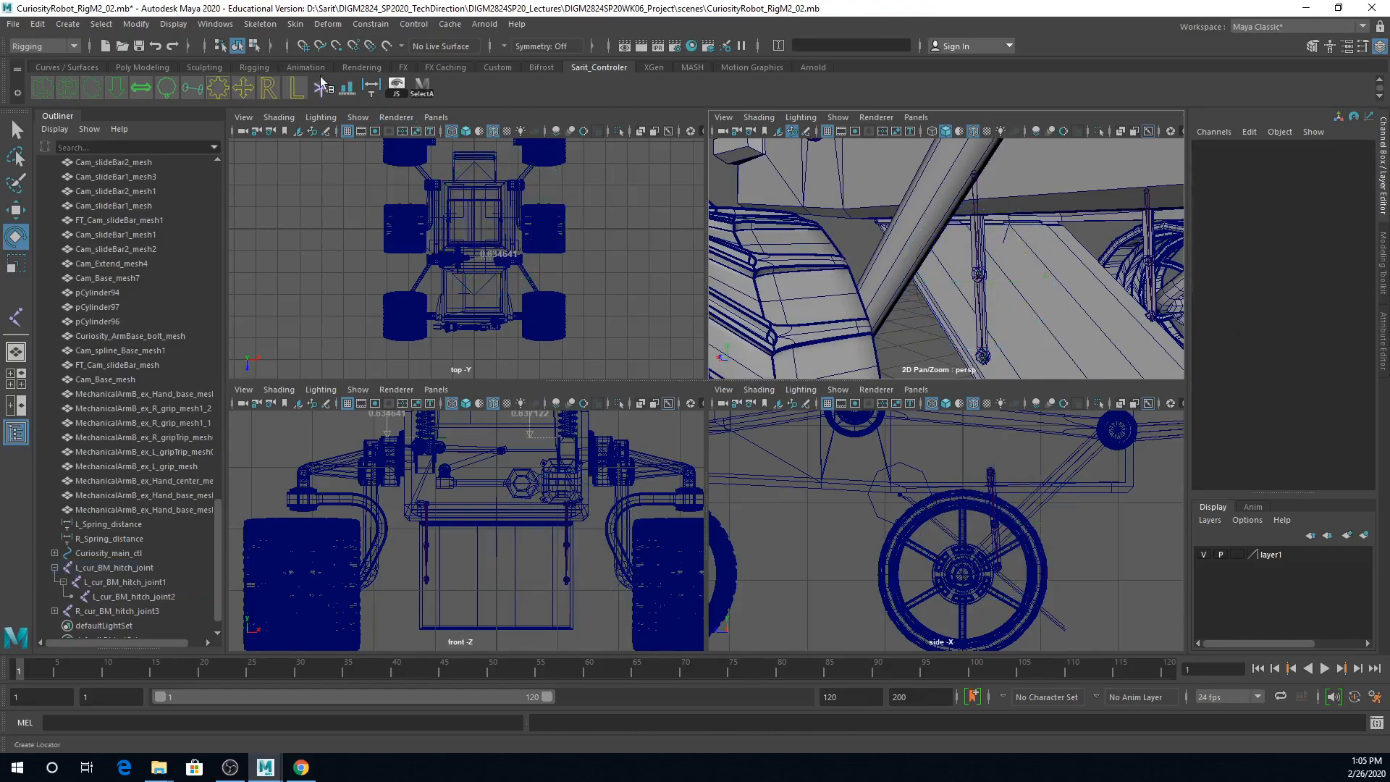
pyautogui.click(260, 25)
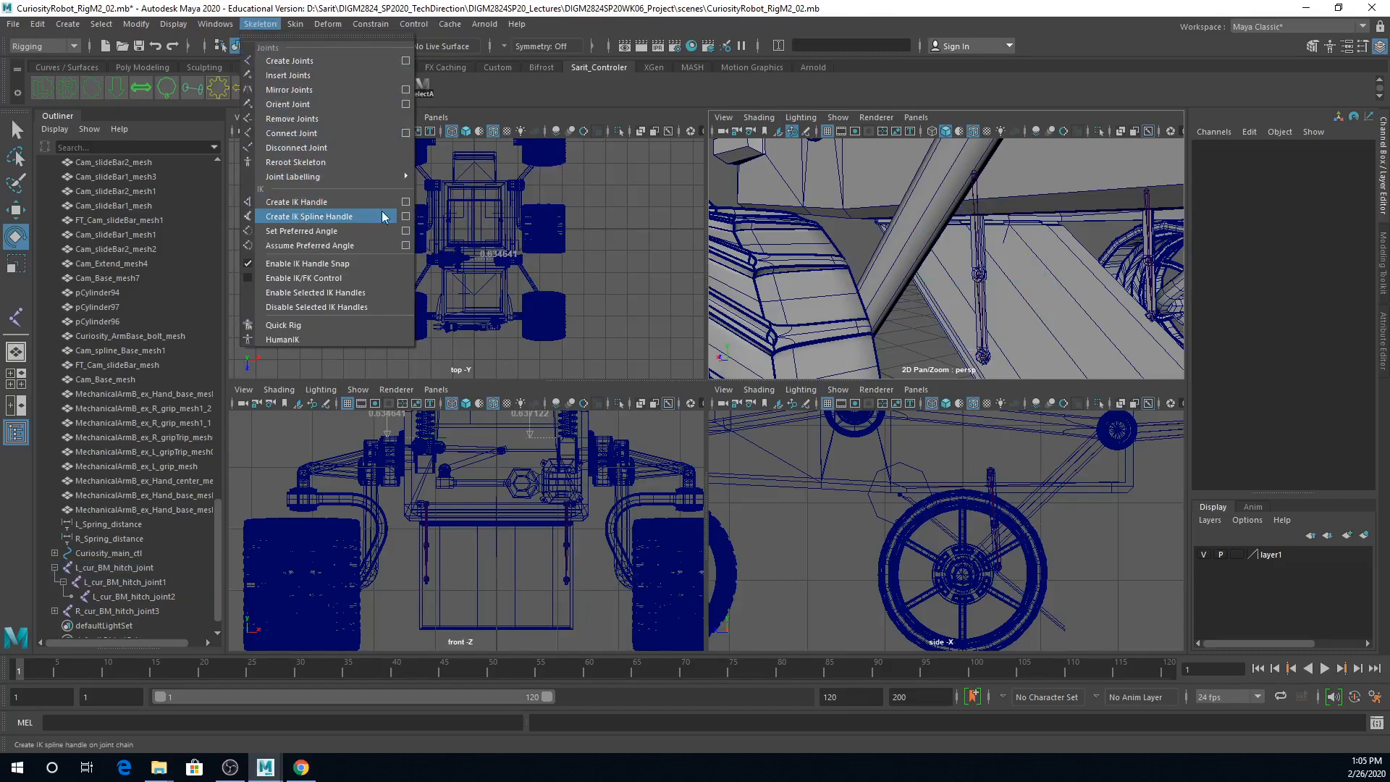
pyautogui.click(406, 201)
pyautogui.click(362, 155)
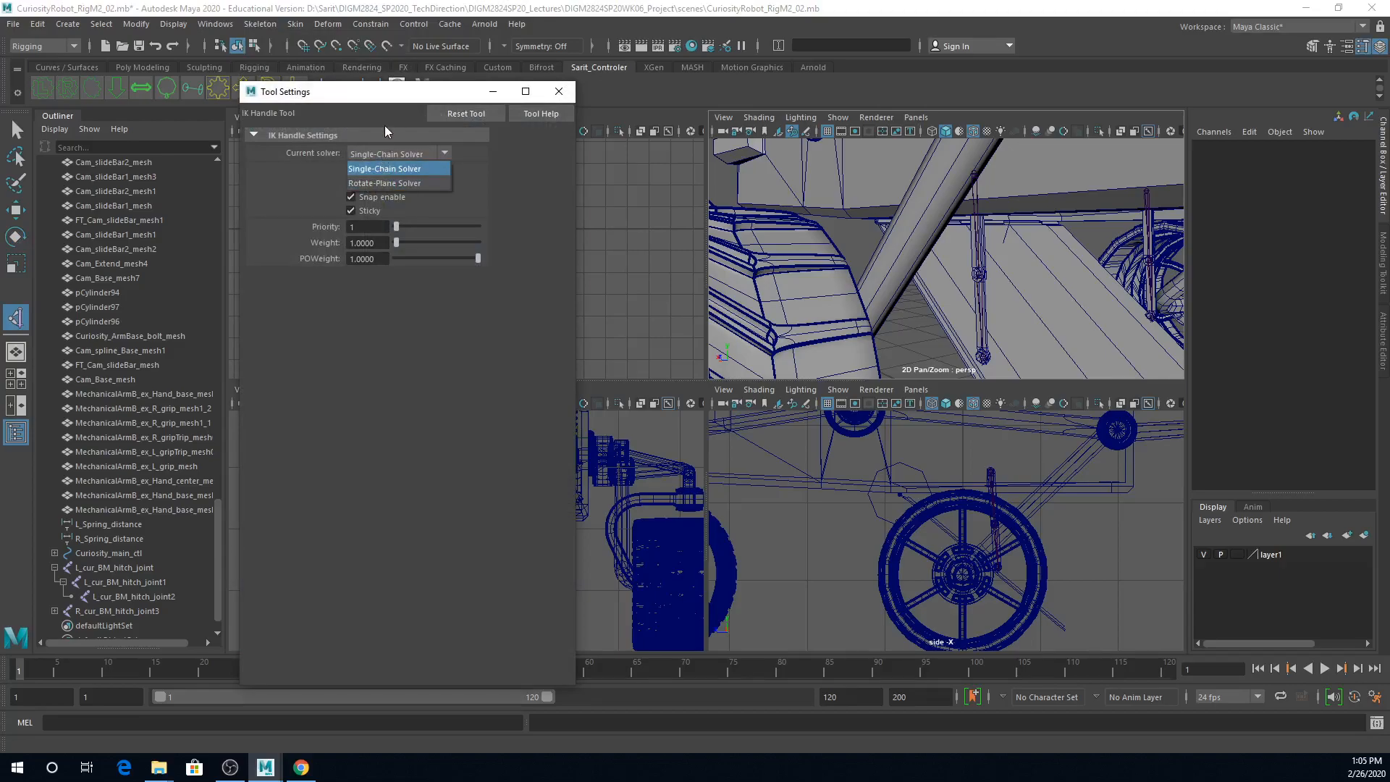
pyautogui.click(384, 168)
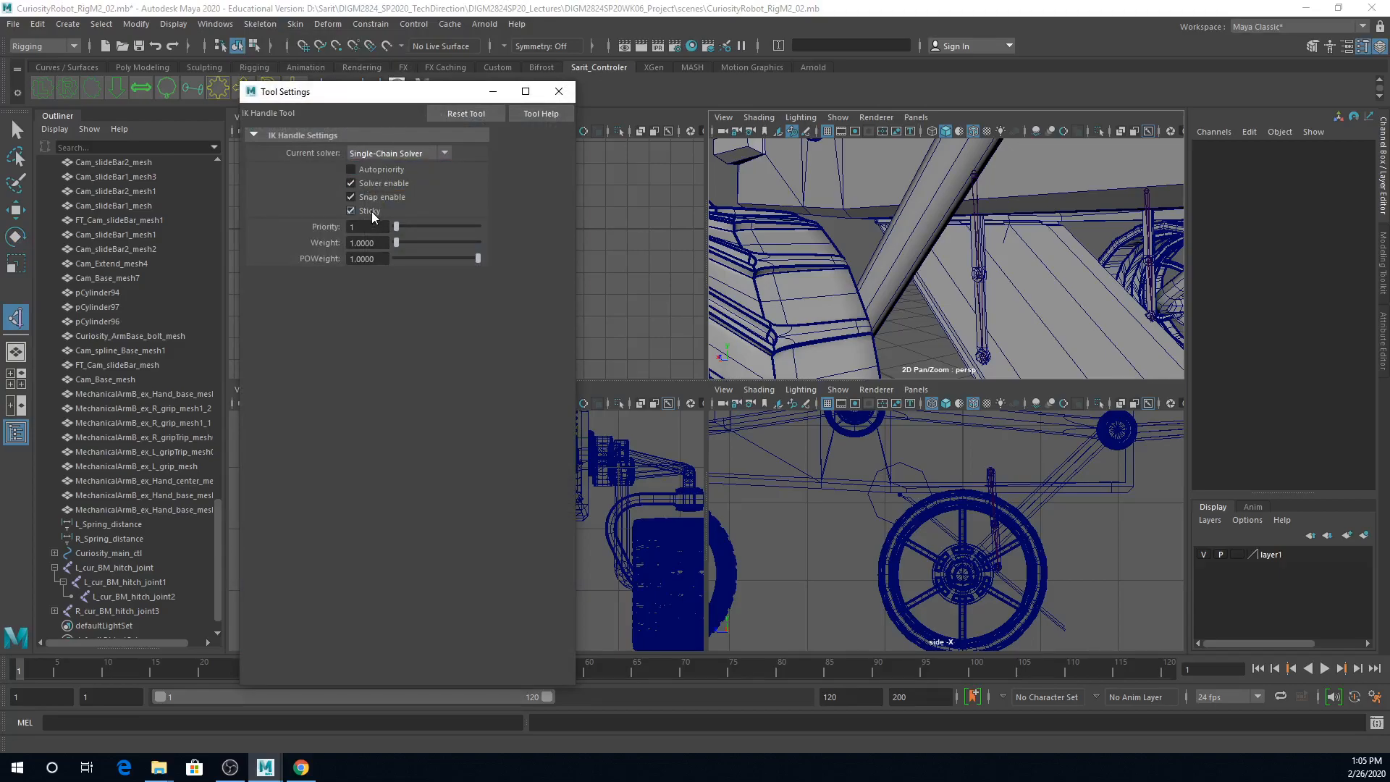
pyautogui.click(976, 172)
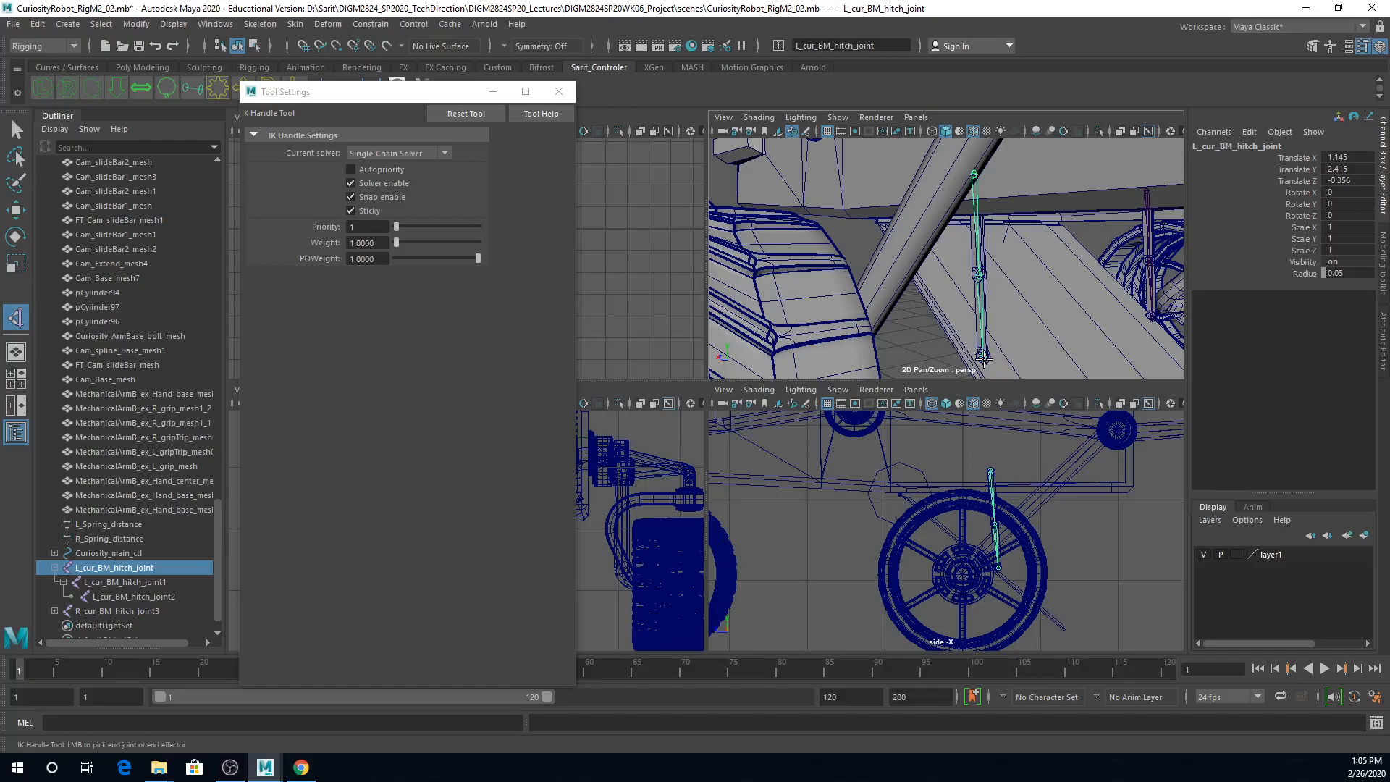
pyautogui.click(983, 356)
# Step: Try moving the IK handle up along Y to about 1.935 to test the chain, and undo the move
pyautogui.press('e')
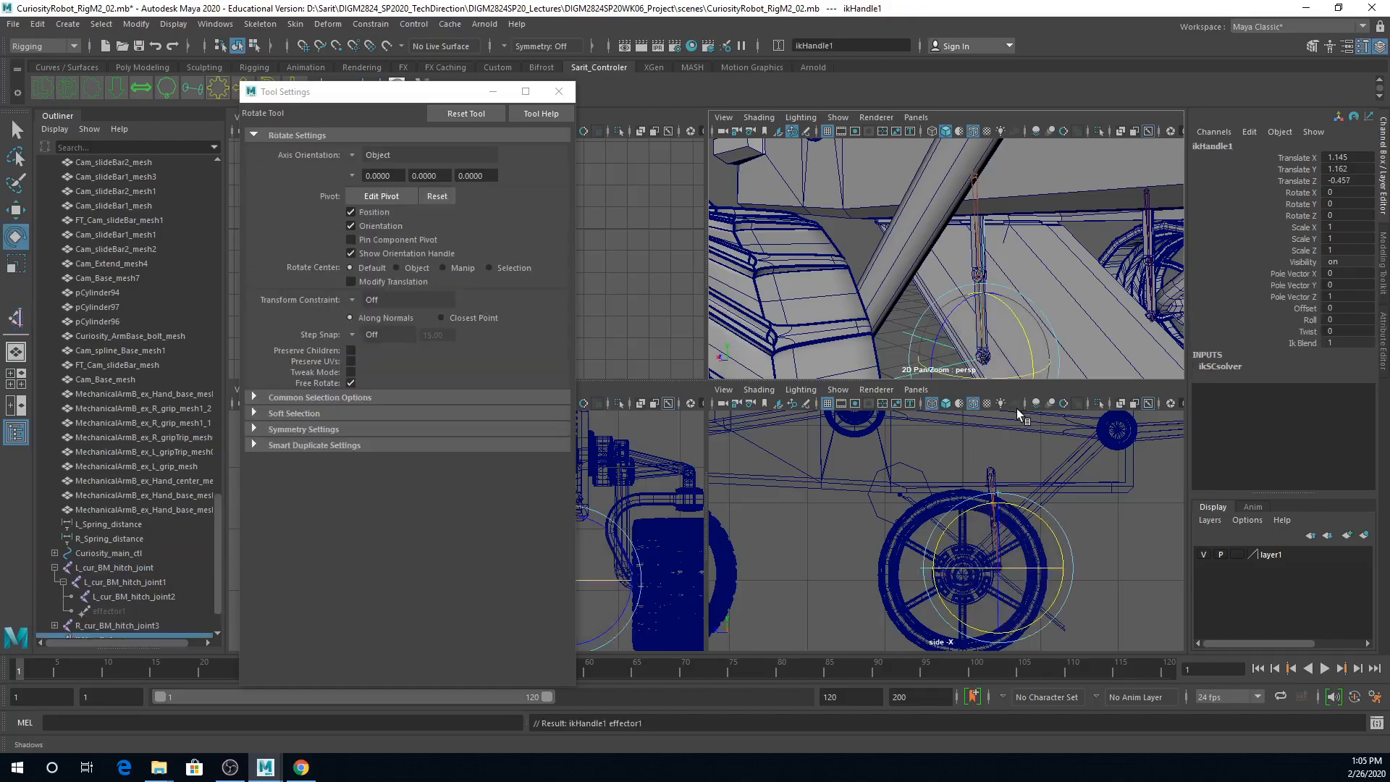
pyautogui.press('w')
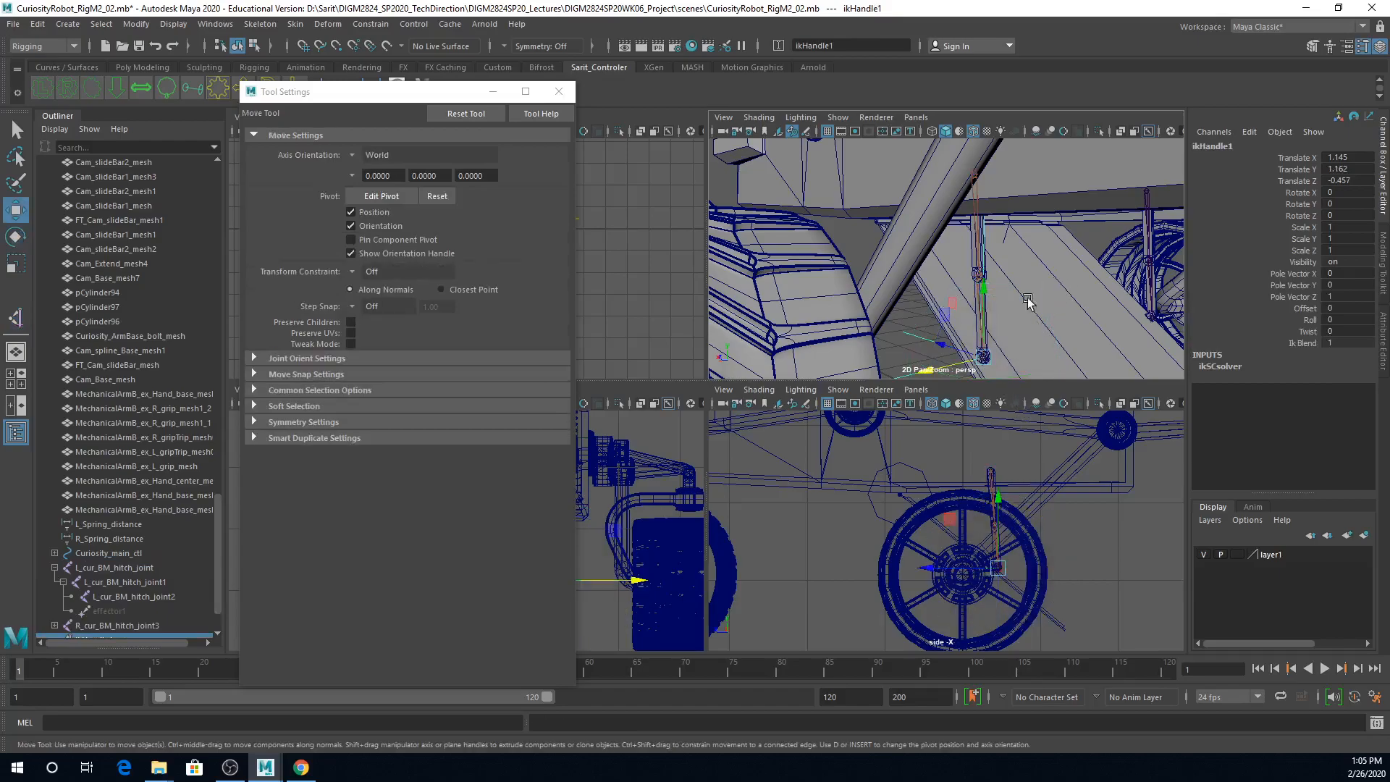
pyautogui.moveTo(984, 288); pyautogui.dragTo(977, 178)
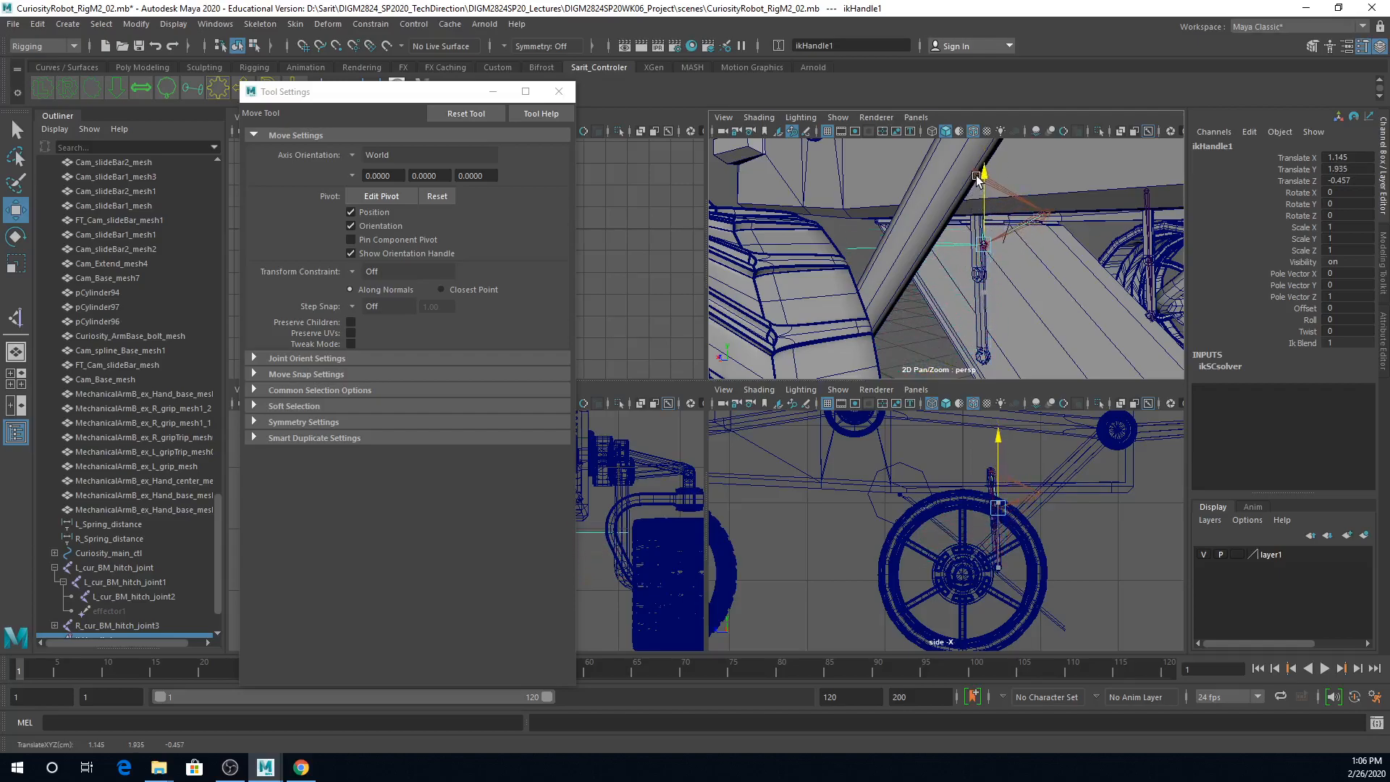
pyautogui.hotkey('ctrl', 'z')
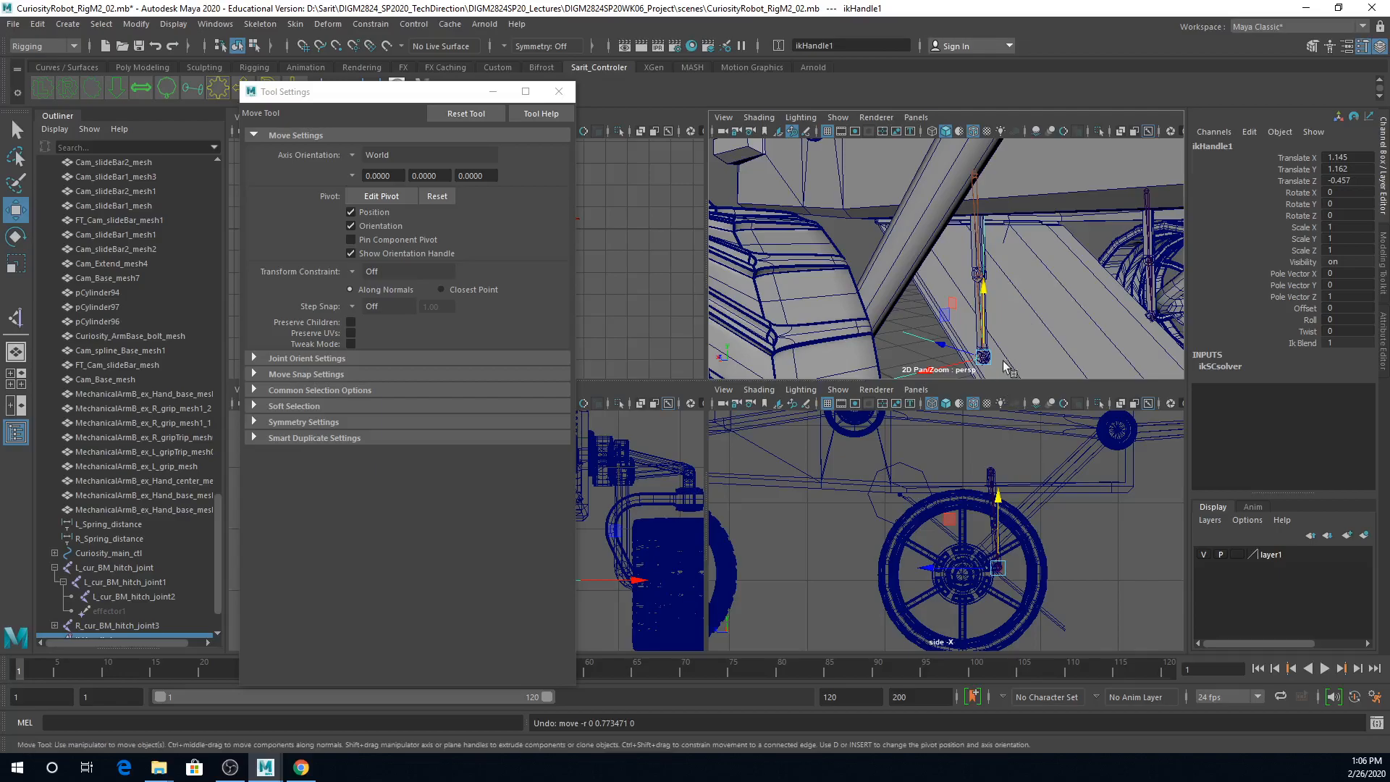
# Step: Parent the upper hatch bar meshes R_Curiosity_BM_Hatch_Bar01_mesh3 and R_Curiosity_BM_Hatch_Bar01_mesh2 to root joint L_cur_BM_hitch_joint
pyautogui.keyDown('alt'); pyautogui.moveTo(1041, 340); pyautogui.dragTo(956, 347); pyautogui.keyUp('alt')
pyautogui.keyDown('alt'); pyautogui.moveTo(955, 348); pyautogui.dragTo(1028, 333, button='right'); pyautogui.keyUp('alt')
pyautogui.keyDown('alt'); pyautogui.moveTo(1028, 331); pyautogui.dragTo(1000, 310); pyautogui.keyUp('alt')
pyautogui.keyDown('alt'); pyautogui.moveTo(999, 310); pyautogui.dragTo(1145, 306, button='right'); pyautogui.keyUp('alt')
pyautogui.keyDown('alt'); pyautogui.moveTo(1101, 305); pyautogui.dragTo(1035, 304); pyautogui.keyUp('alt')
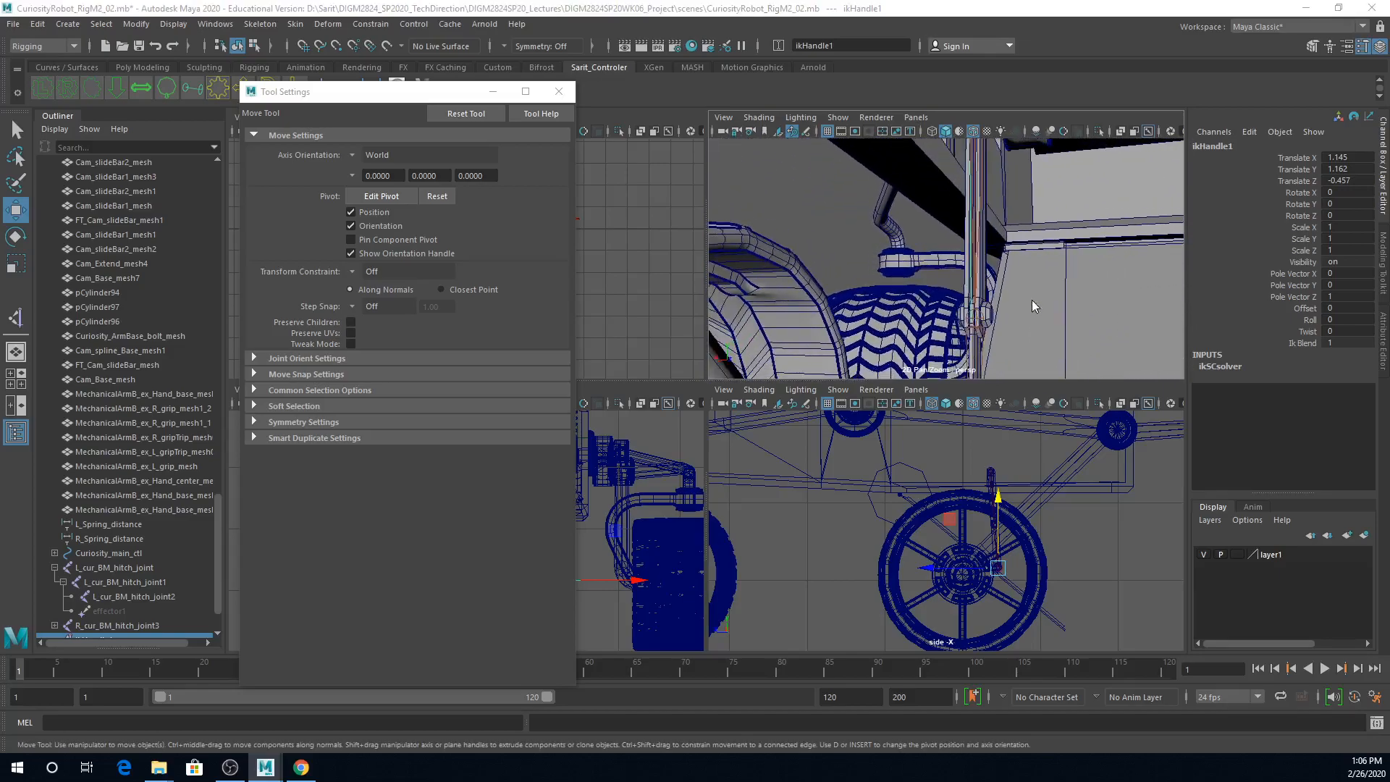
pyautogui.press('space')
pyautogui.click(562, 94)
pyautogui.keyDown('alt'); pyautogui.moveTo(978, 340); pyautogui.dragTo(797, 364); pyautogui.keyUp('alt')
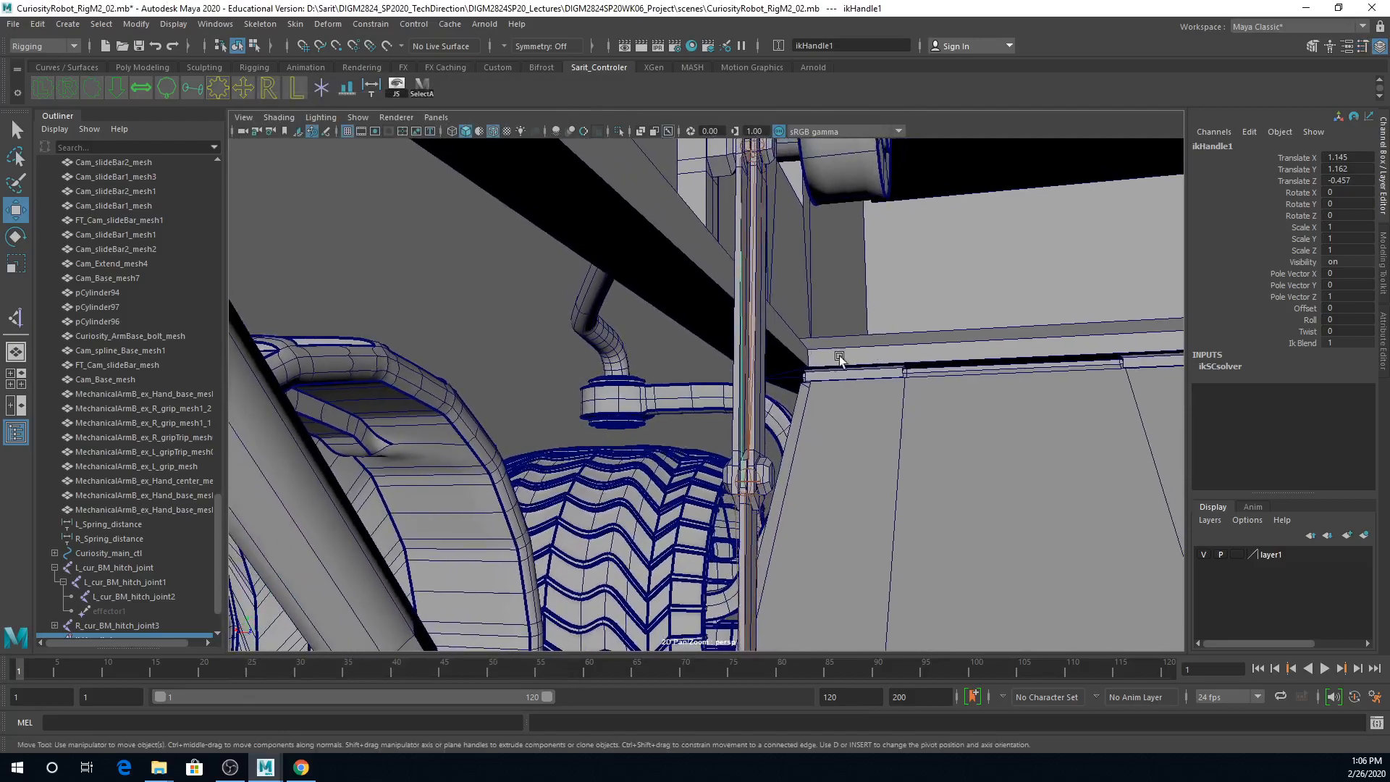
pyautogui.press('q')
pyautogui.click(763, 369)
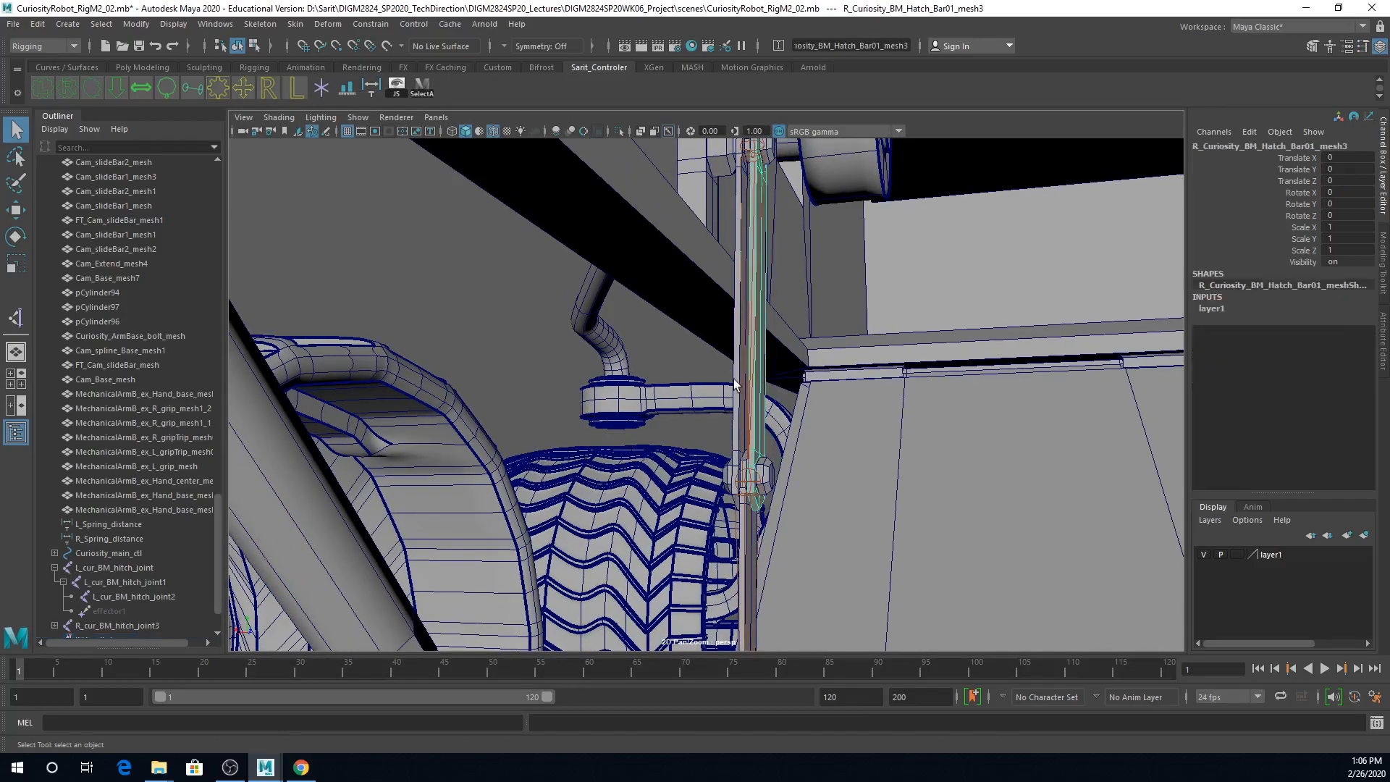
pyautogui.keyDown('shift'); pyautogui.click(735, 378); pyautogui.keyUp('shift')
pyautogui.moveTo(826, 314)
pyautogui.keyDown('alt'); pyautogui.mouseDown(button='middle')
pyautogui.moveTo(838, 362)
pyautogui.moveTo(805, 356)
pyautogui.mouseUp(button='middle'); pyautogui.keyUp('alt')
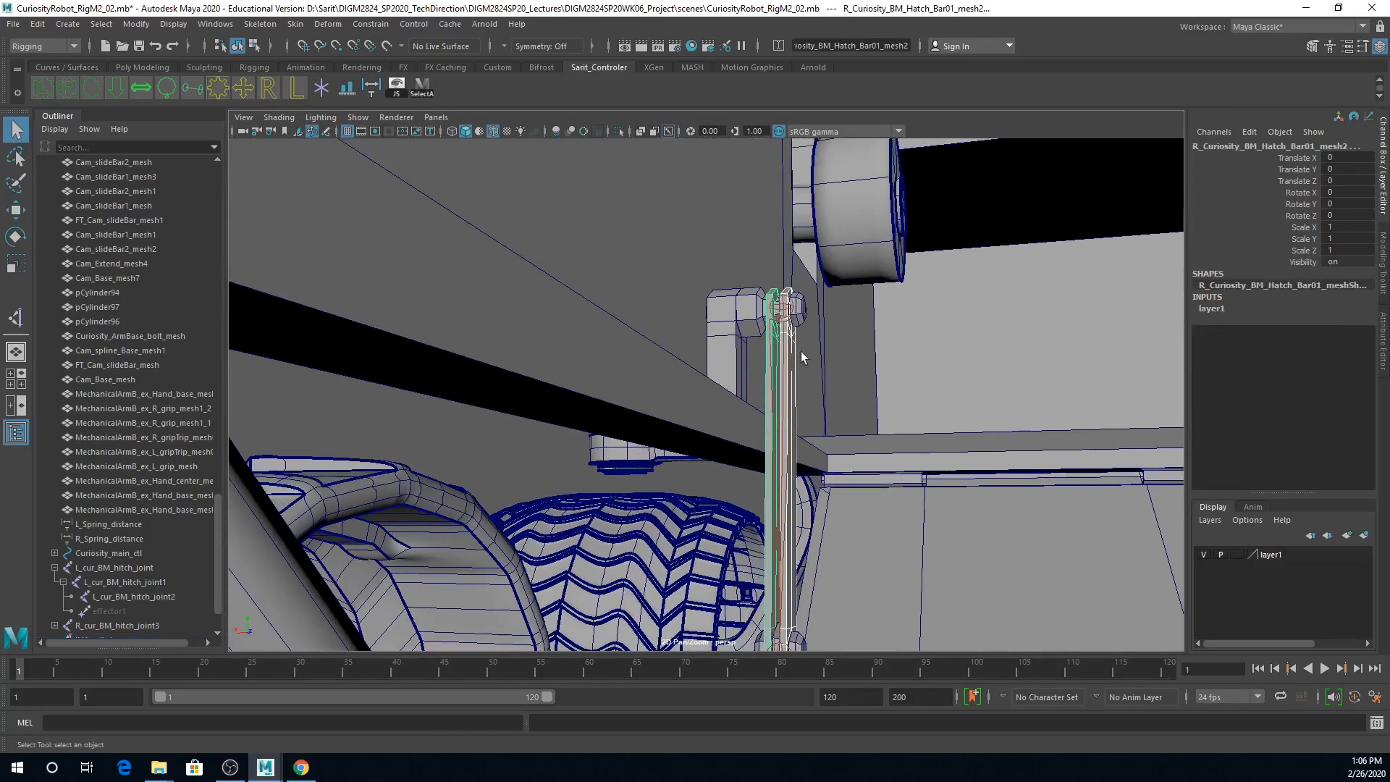
pyautogui.click(780, 310)
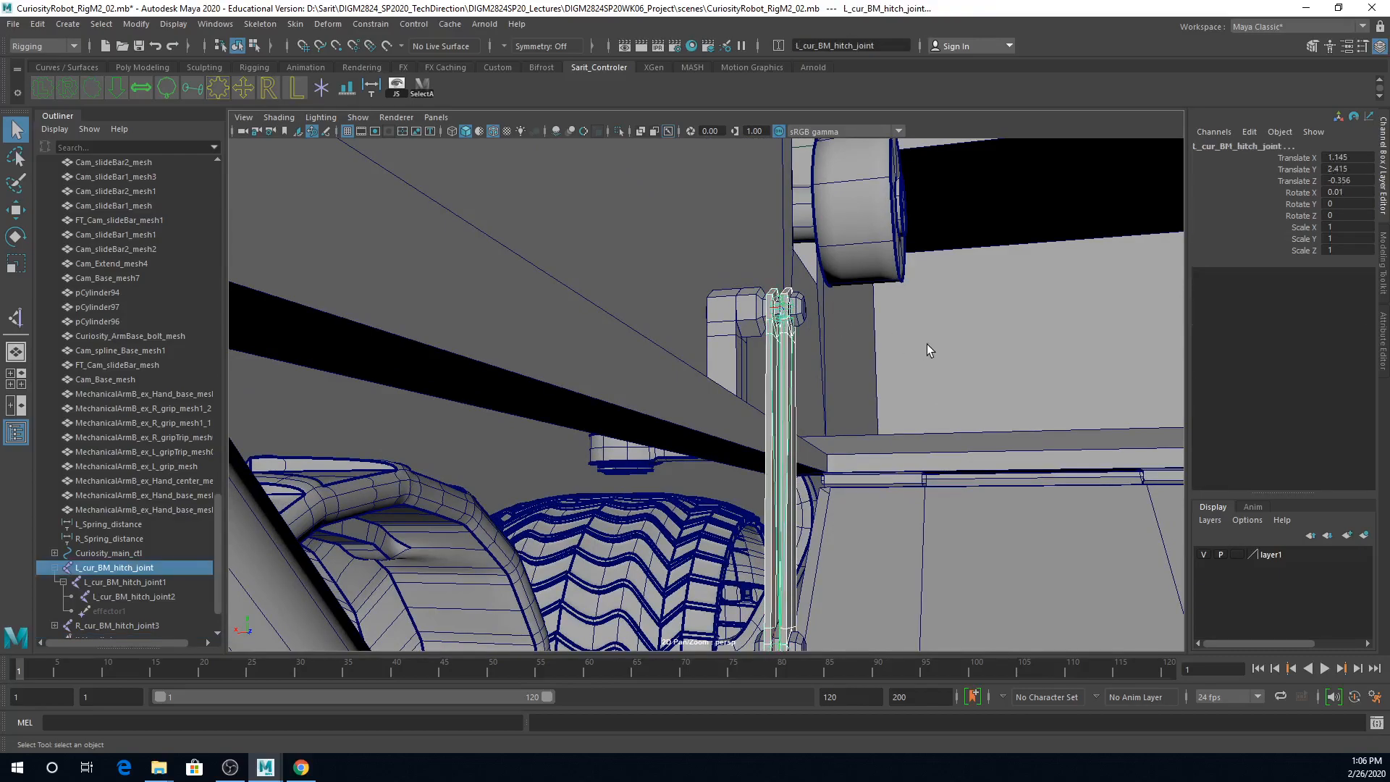
pyautogui.press('p')
# Step: Delete the IK handle at the lower end of the left hitch joint chain
pyautogui.keyDown('alt'); pyautogui.moveTo(826, 477); pyautogui.dragTo(834, 420, button='middle'); pyautogui.keyUp('alt')
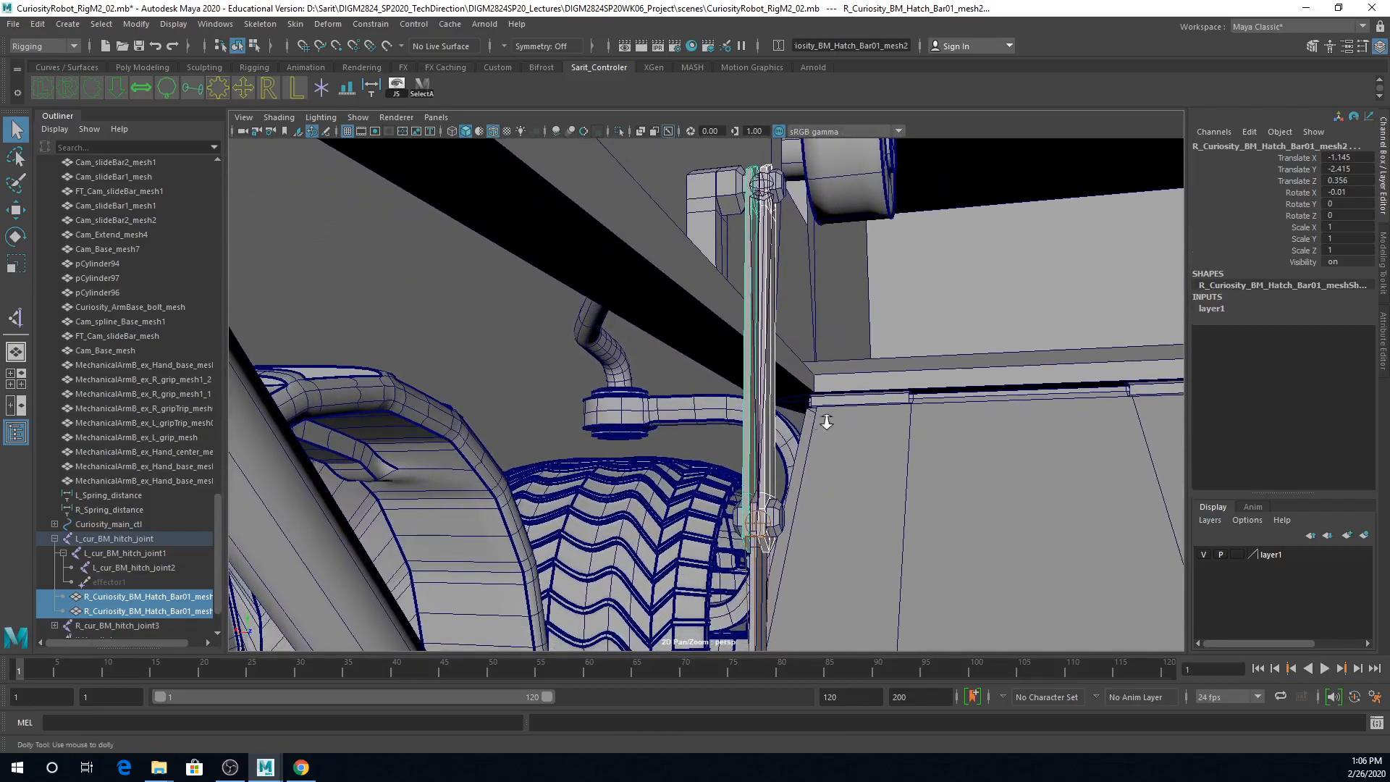
pyautogui.keyDown('alt'); pyautogui.moveTo(834, 420); pyautogui.dragTo(771, 436, button='right'); pyautogui.keyUp('alt')
pyautogui.keyDown('alt'); pyautogui.moveTo(771, 436); pyautogui.dragTo(695, 455); pyautogui.keyUp('alt')
pyautogui.click(640, 606)
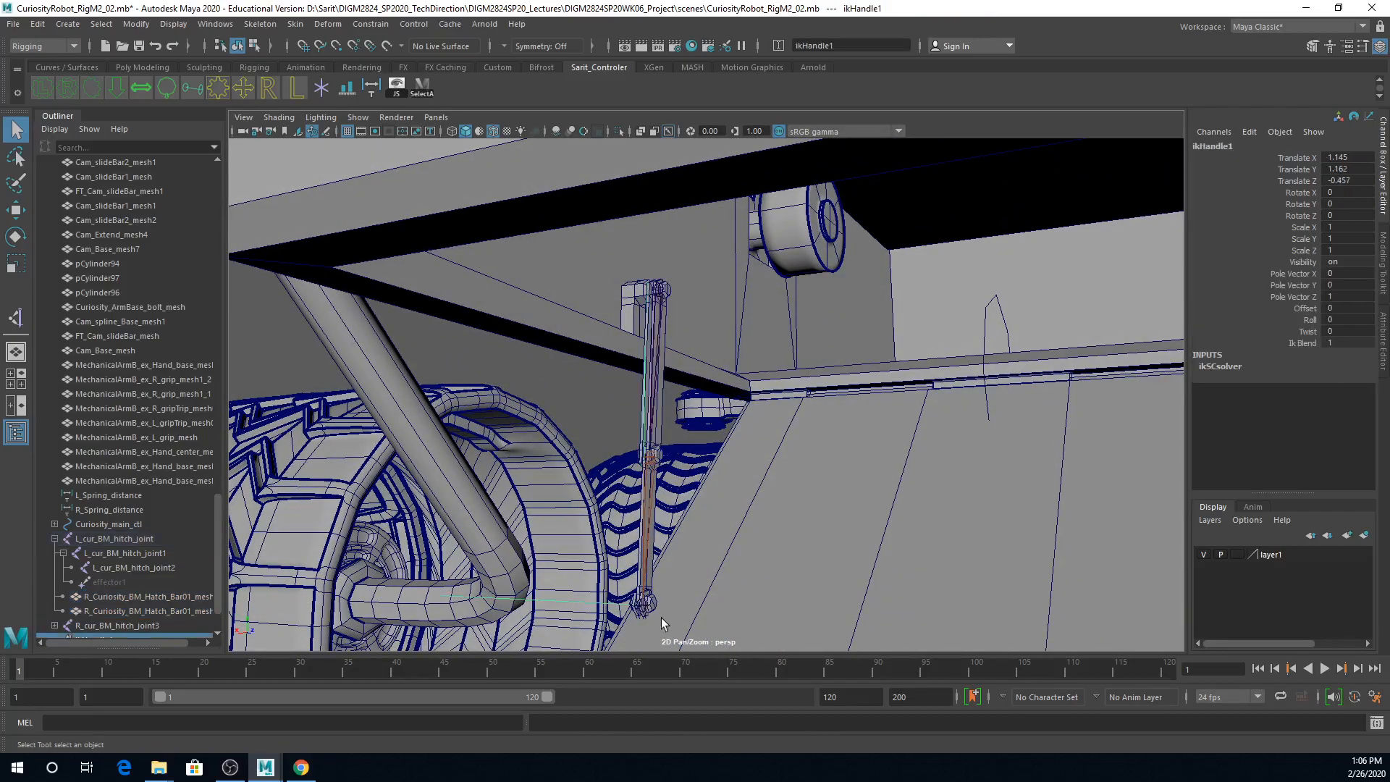
pyautogui.press('Delete')
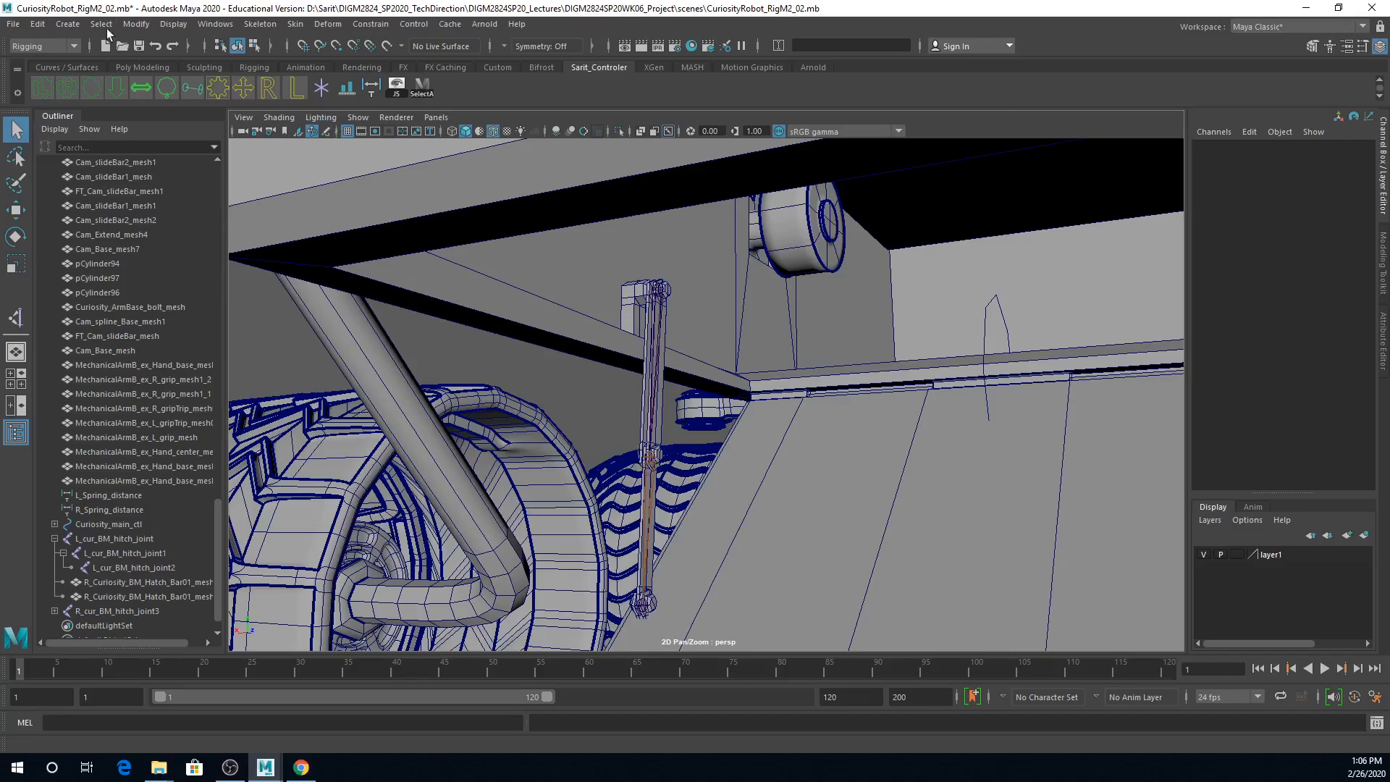
# Step: Create a new Single-Chain Solver IK handle from L_cur_BM_hitch_joint to the end joint at the lower end of the hatch bars
pyautogui.click(260, 26)
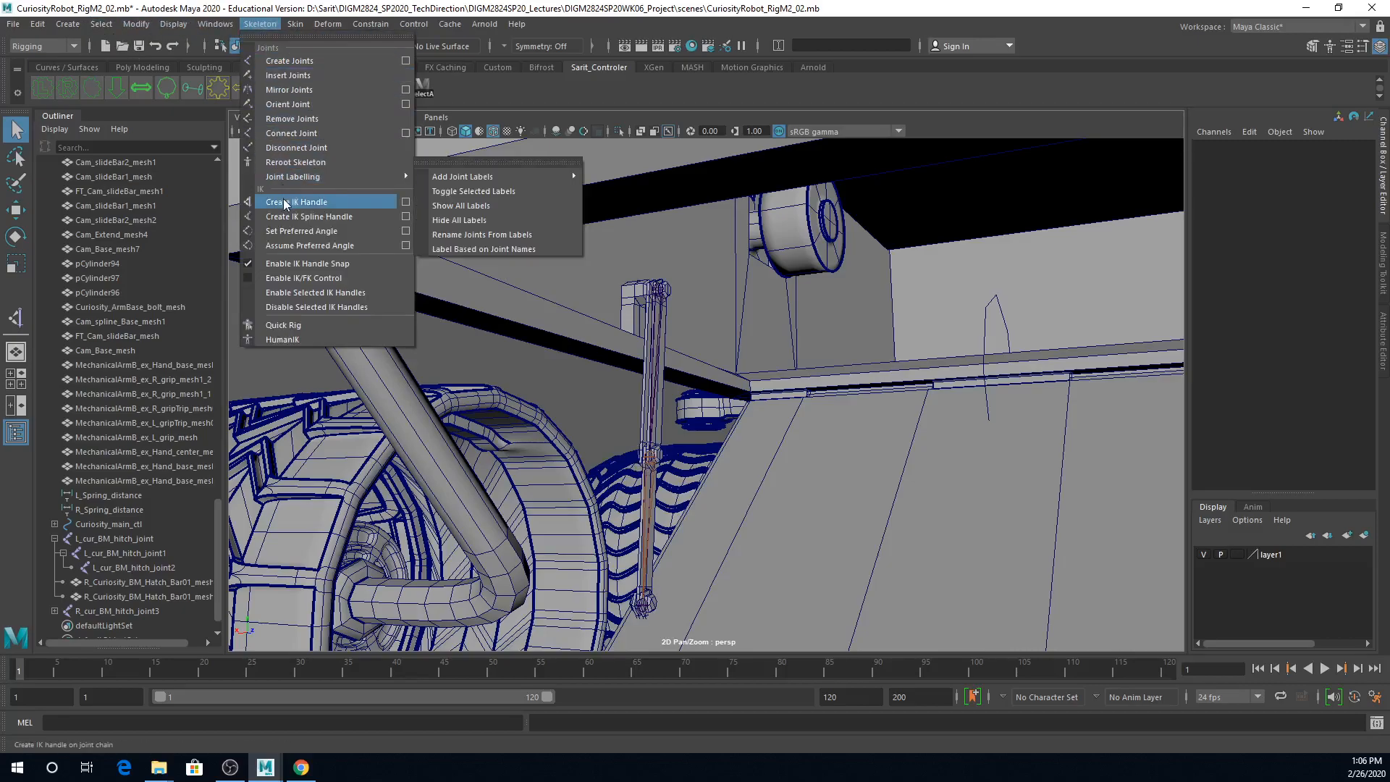
pyautogui.click(405, 203)
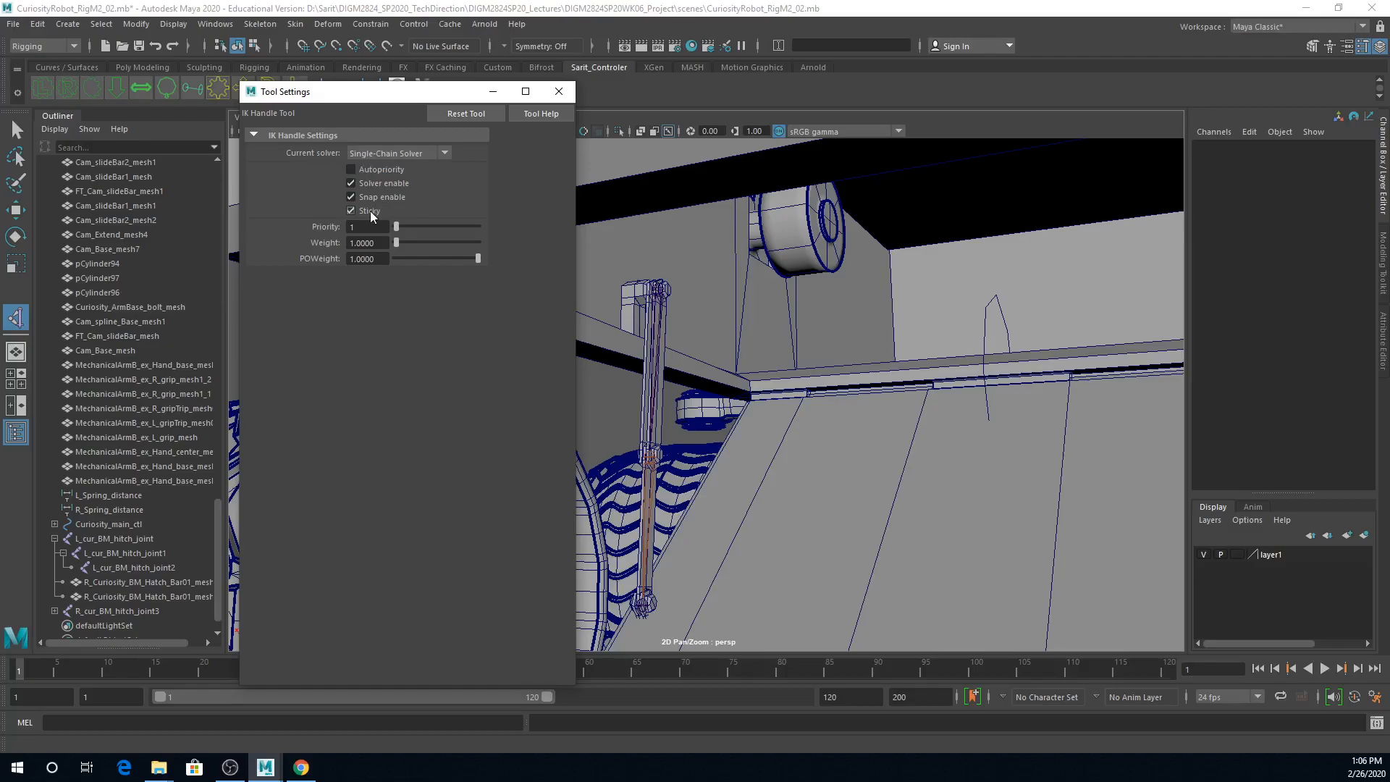
pyautogui.click(559, 91)
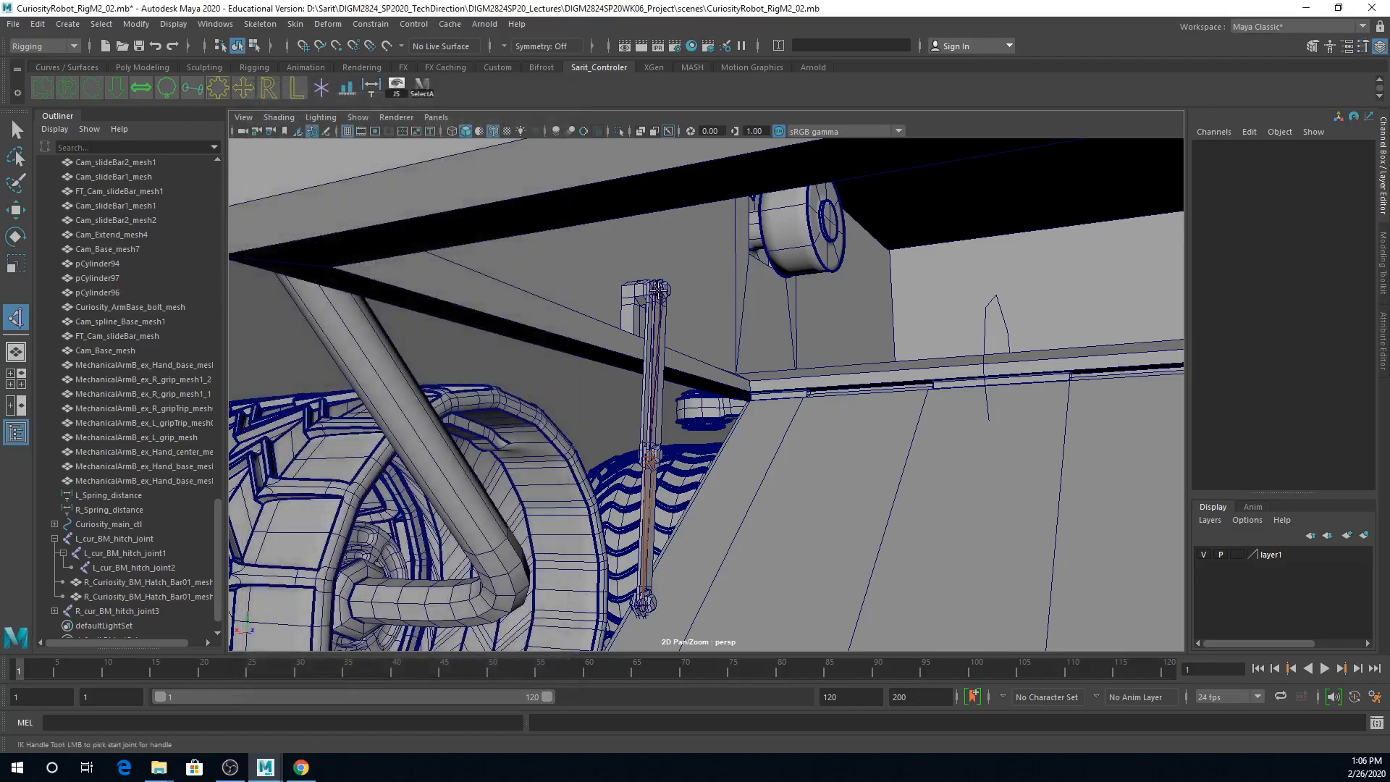
pyautogui.click(659, 288)
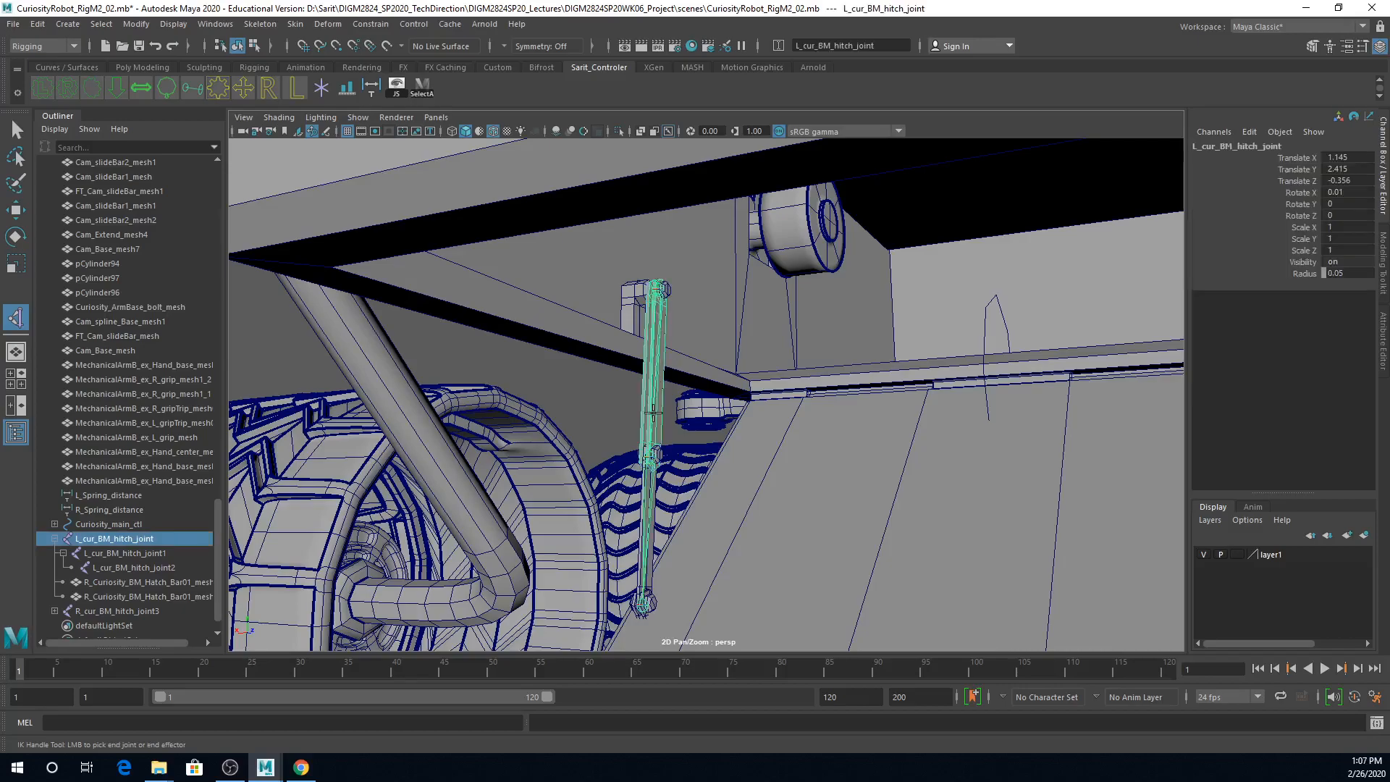
pyautogui.click(642, 601)
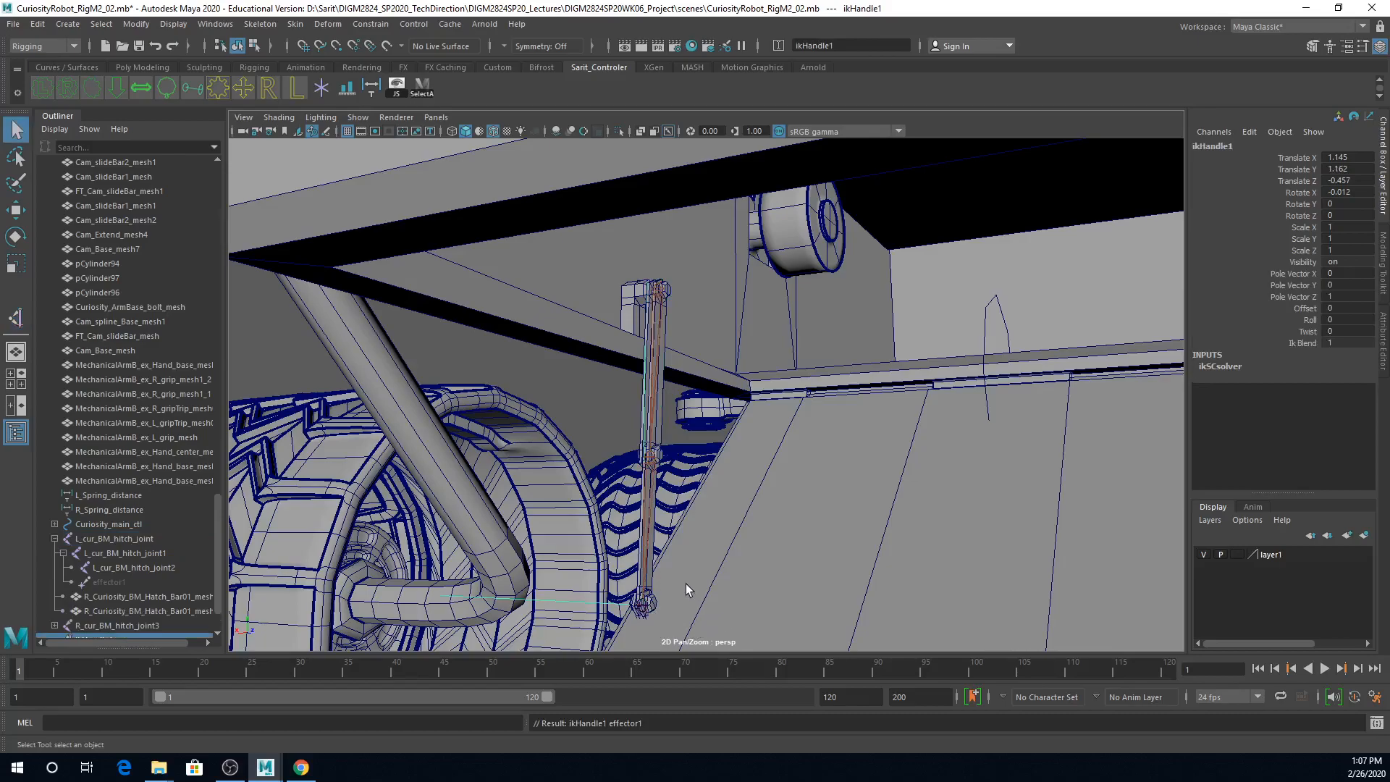
# Step: Try moving the new IK handle to test how the hatch bar chain follows, and undo the move
pyautogui.press('w')
pyautogui.moveTo(643, 541); pyautogui.dragTo(570, 532)
pyautogui.hotkey('ctrl', 'z')
# Step: Select the two upper hatch bar meshes and their root joint L_cur_BM_hitch_joint to check how they are parented
pyautogui.keyDown('alt'); pyautogui.moveTo(593, 437); pyautogui.dragTo(810, 444, button='right'); pyautogui.keyUp('alt')
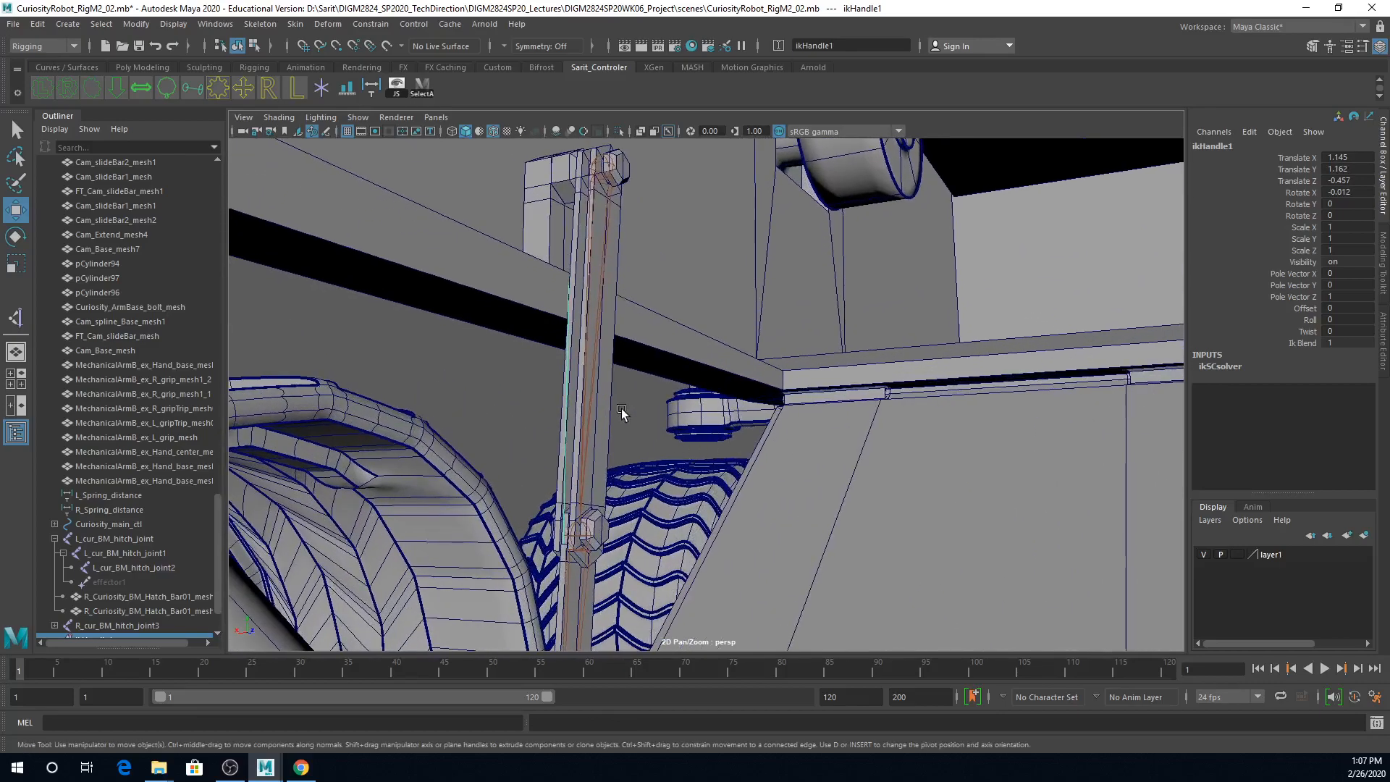
pyautogui.click(604, 390)
pyautogui.press('q')
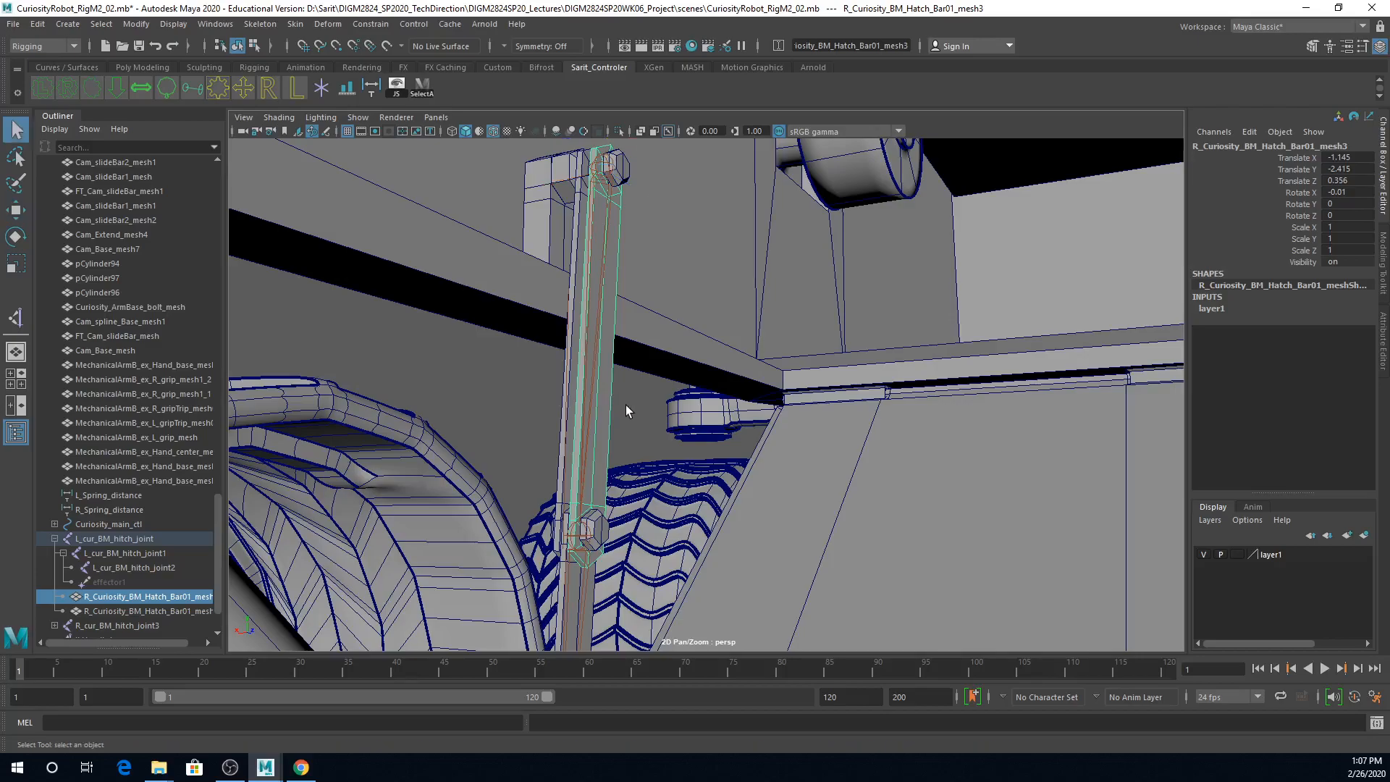
pyautogui.keyDown('shift'); pyautogui.click(562, 406); pyautogui.keyUp('shift')
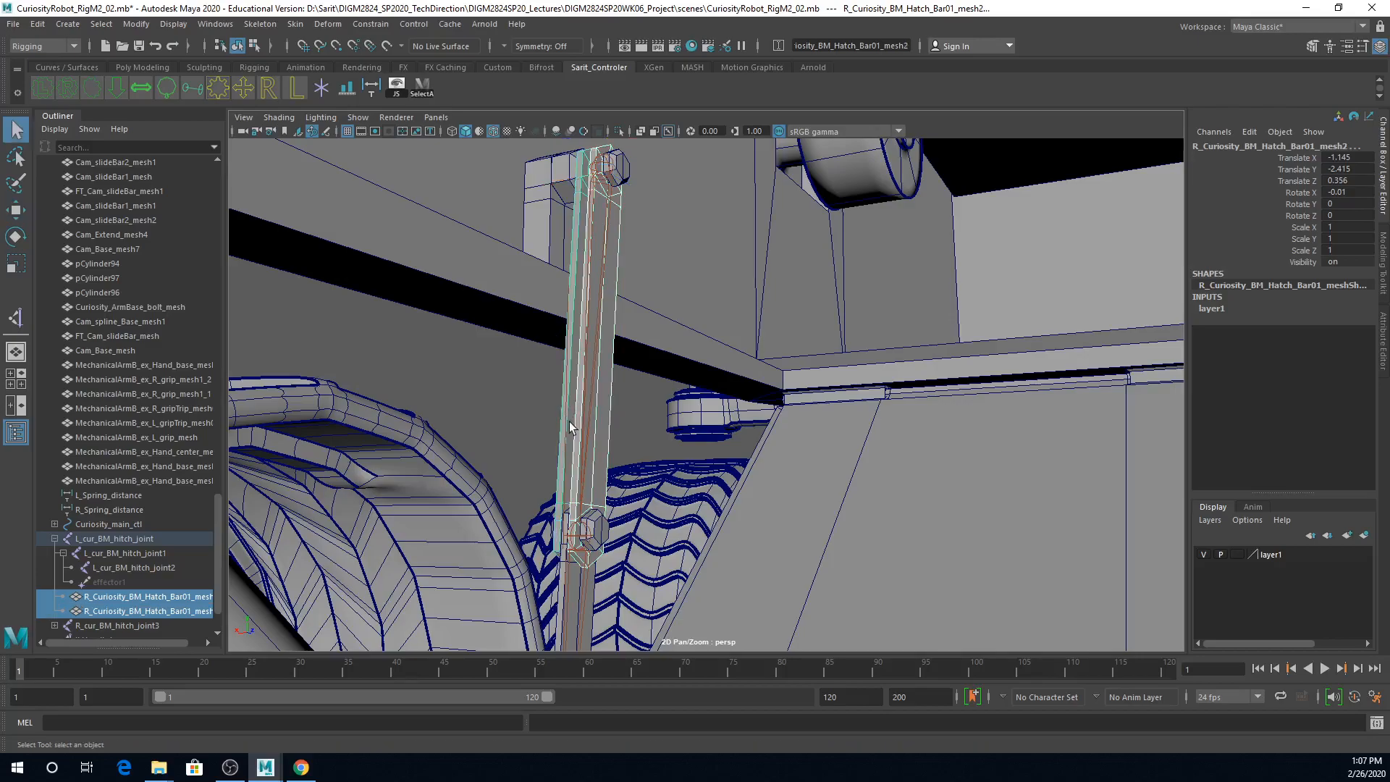
pyautogui.keyDown('alt'); pyautogui.moveTo(569, 420); pyautogui.dragTo(637, 402); pyautogui.keyUp('alt')
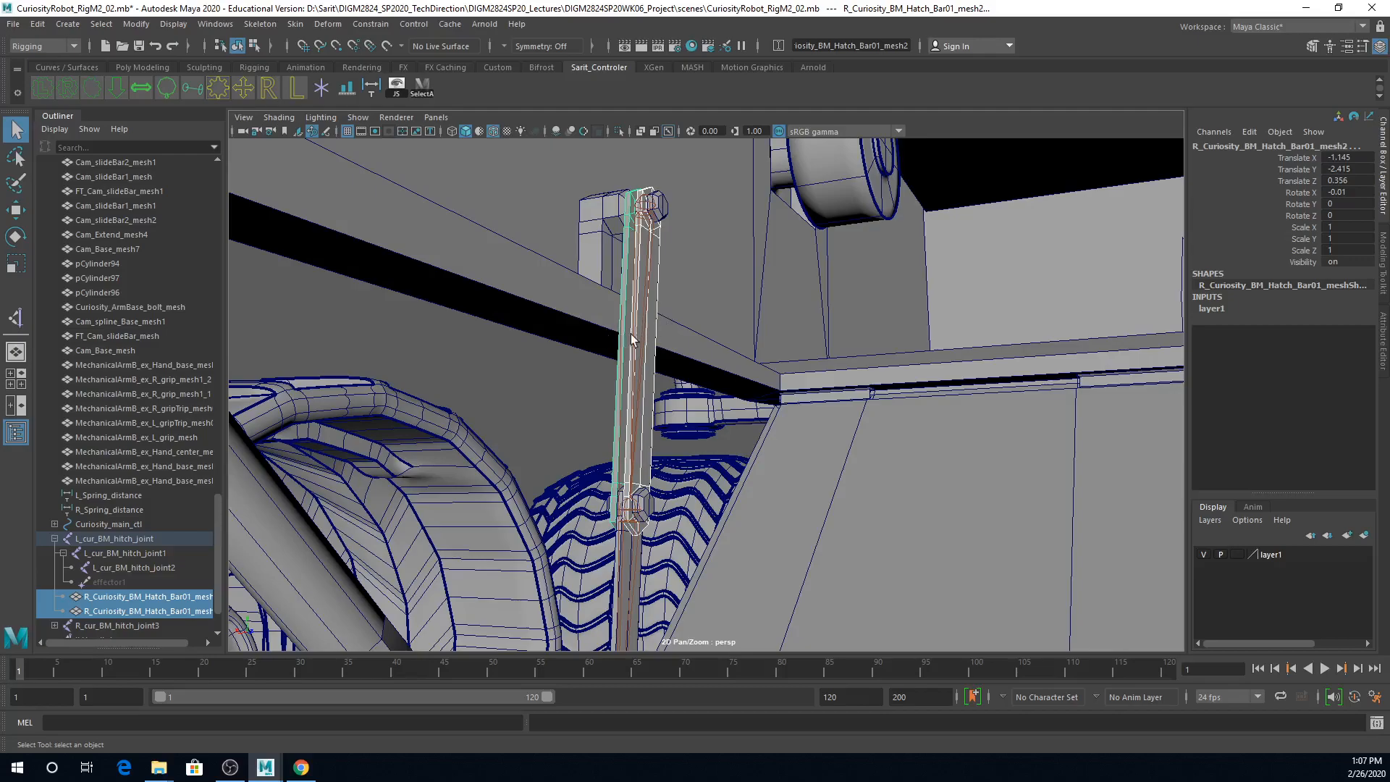
pyautogui.click(648, 208)
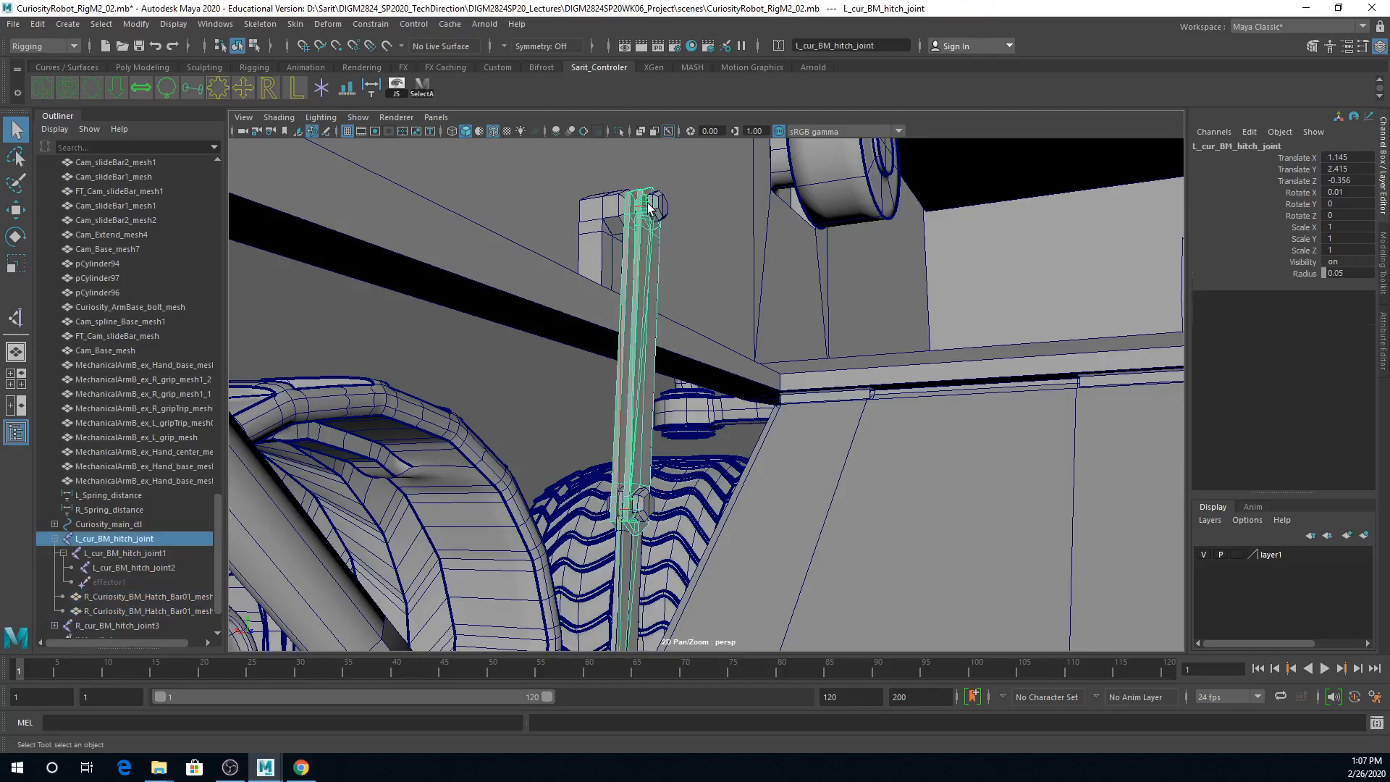
# Step: Parent the lower hatch bar meshes R_Curiosity_BM_Hatch_Bar01_mesh5 and R_Curiosity_BM_Hatch_Bar01_mesh4 to the middle joint L_cur_BM_hitch_joint1
pyautogui.keyDown('alt'); pyautogui.moveTo(696, 393); pyautogui.dragTo(613, 356); pyautogui.keyUp('alt')
pyautogui.click(581, 403)
pyautogui.keyDown('shift'); pyautogui.click(610, 345); pyautogui.keyUp('shift')
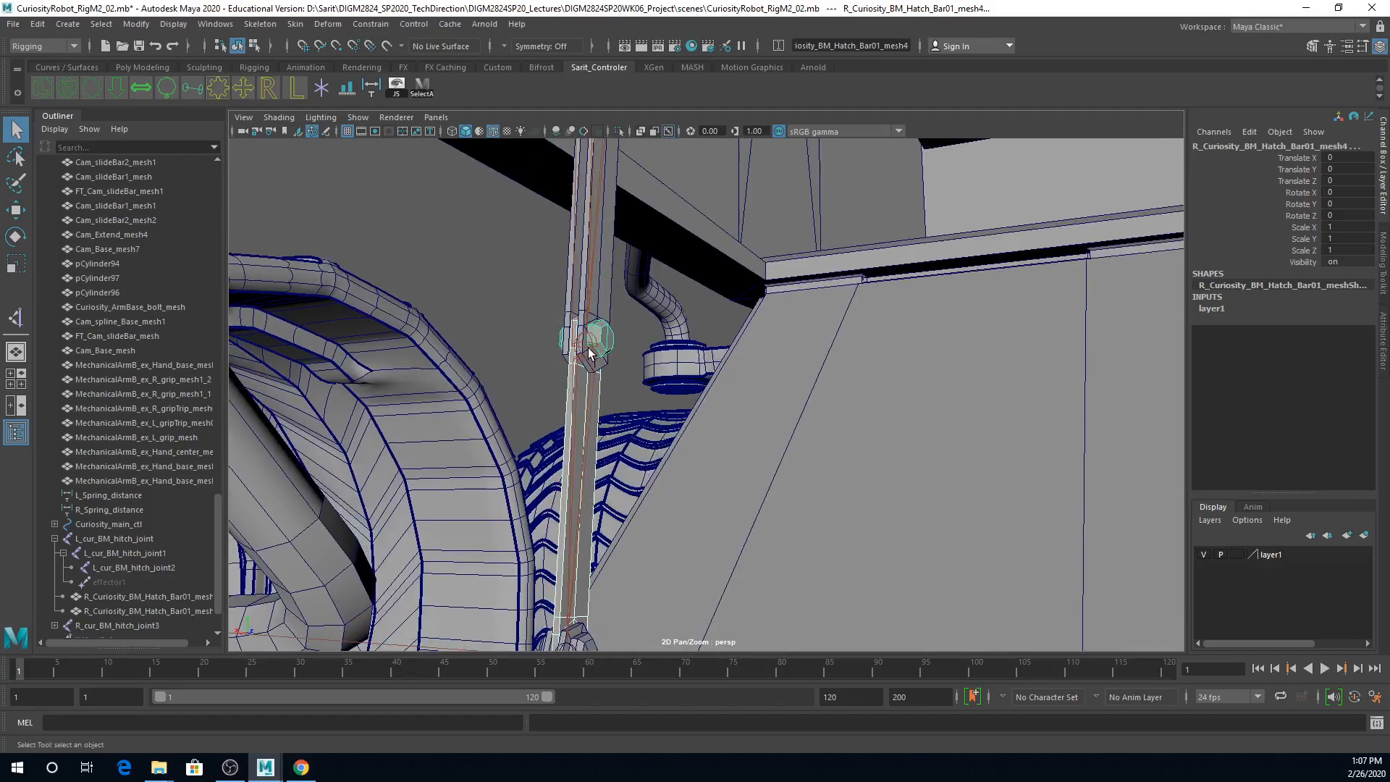
pyautogui.click(589, 353)
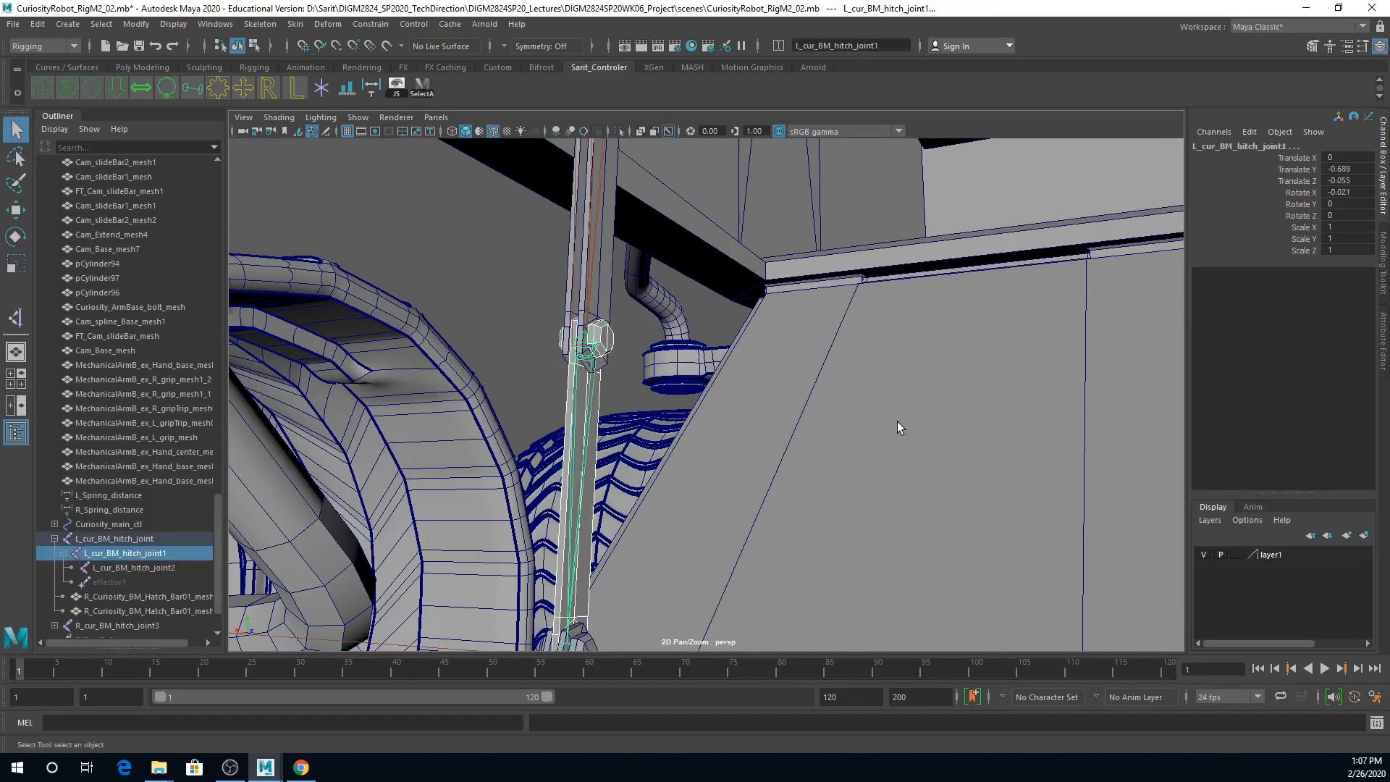
pyautogui.press('p')
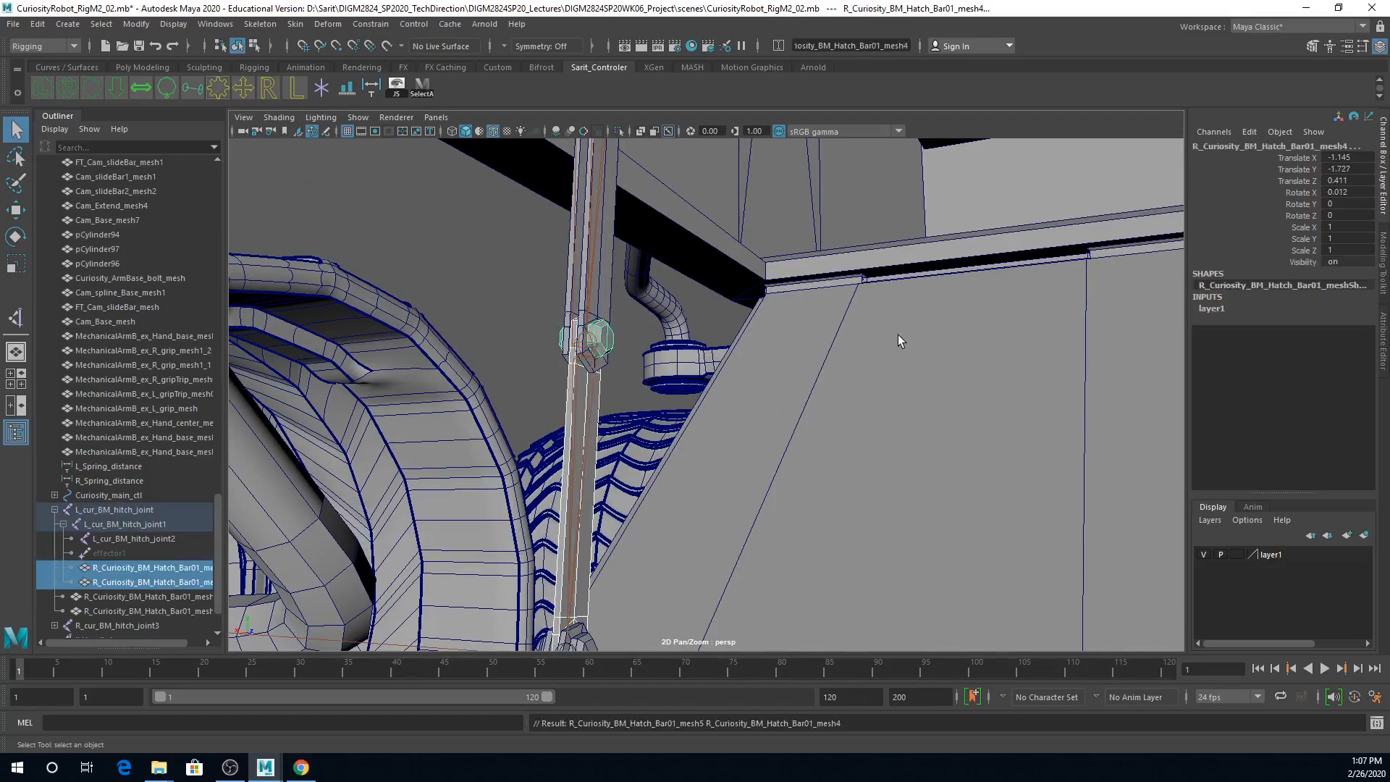
# Step: Try raising ikHandle1 to test how the hatch bars fold with the joint chain, and undo the move
pyautogui.moveTo(927, 306)
pyautogui.keyDown('alt'); pyautogui.mouseDown()
pyautogui.moveTo(854, 317)
pyautogui.moveTo(699, 554)
pyautogui.mouseUp(); pyautogui.keyUp('alt')
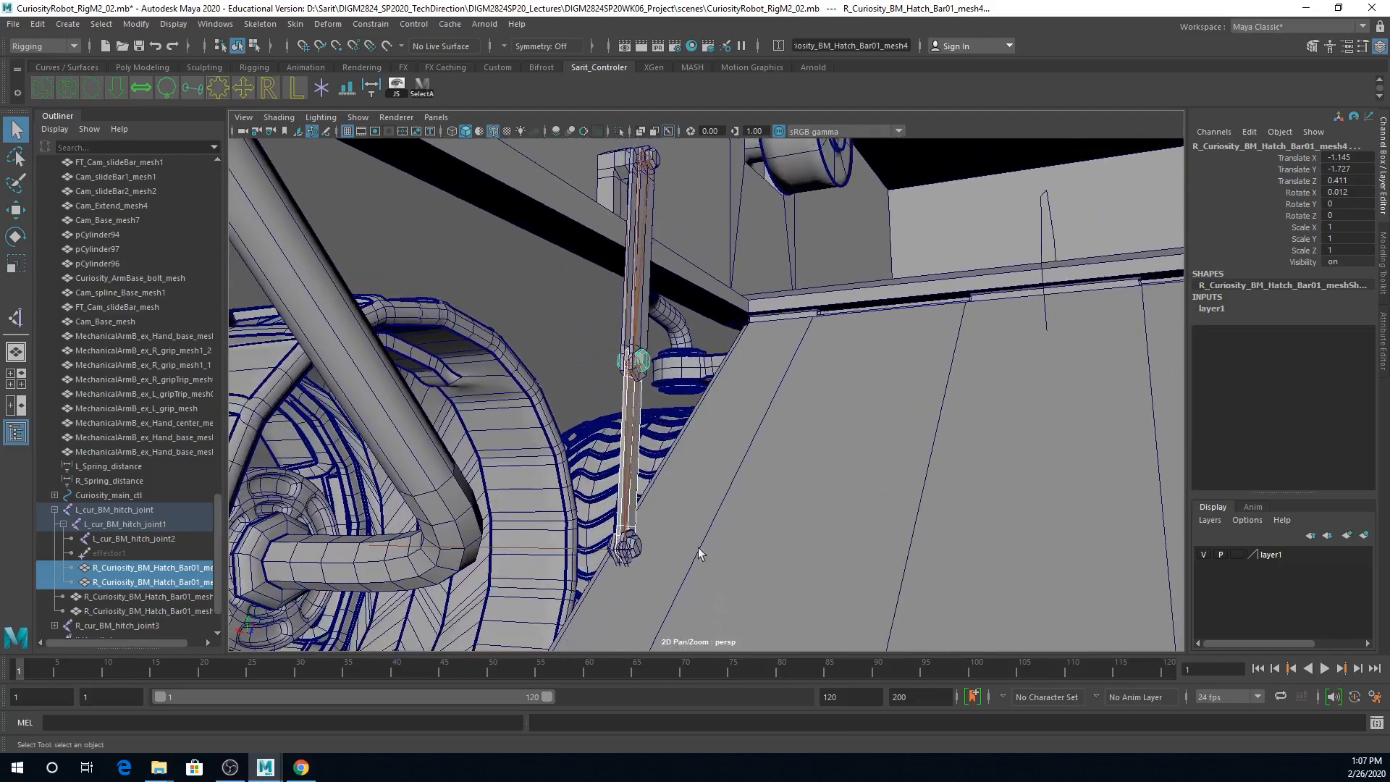
pyautogui.click(623, 558)
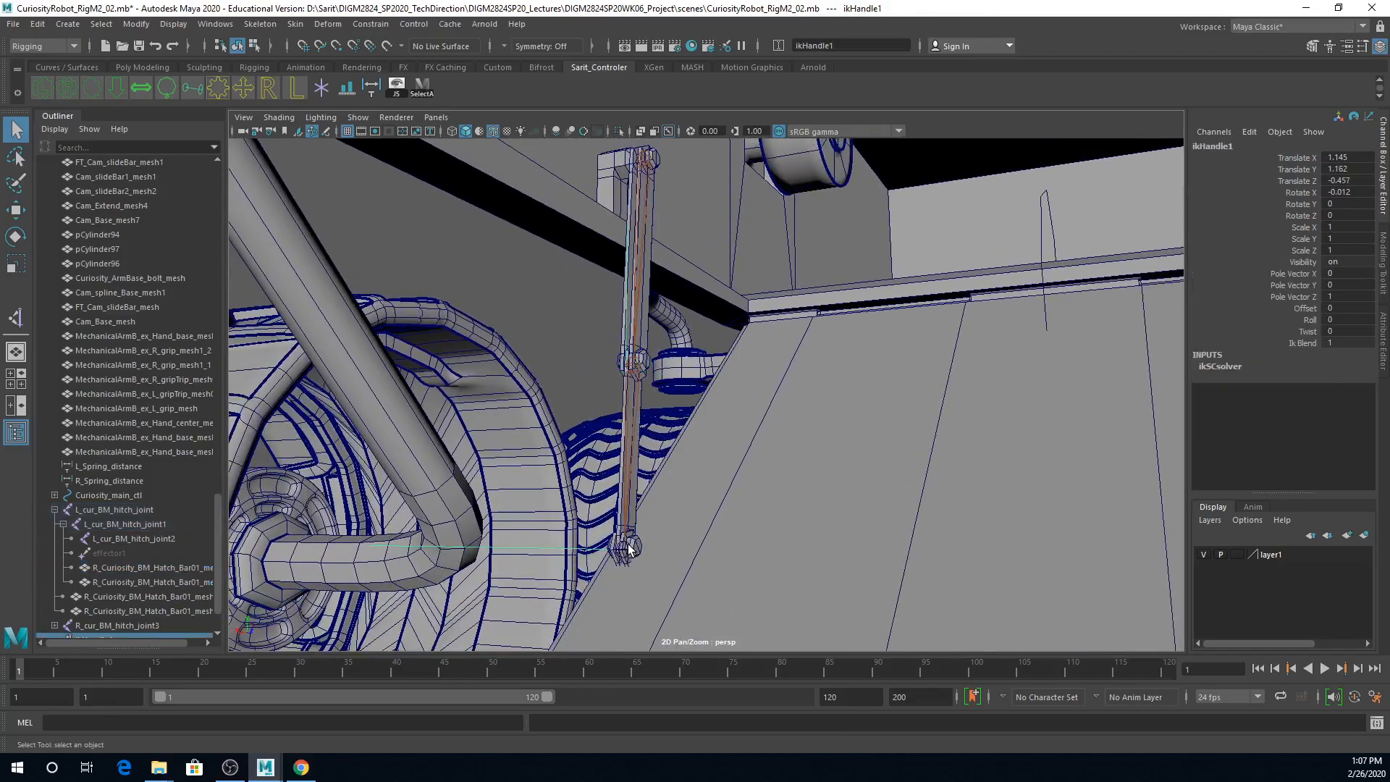
pyautogui.press('w')
pyautogui.moveTo(625, 485); pyautogui.dragTo(631, 273)
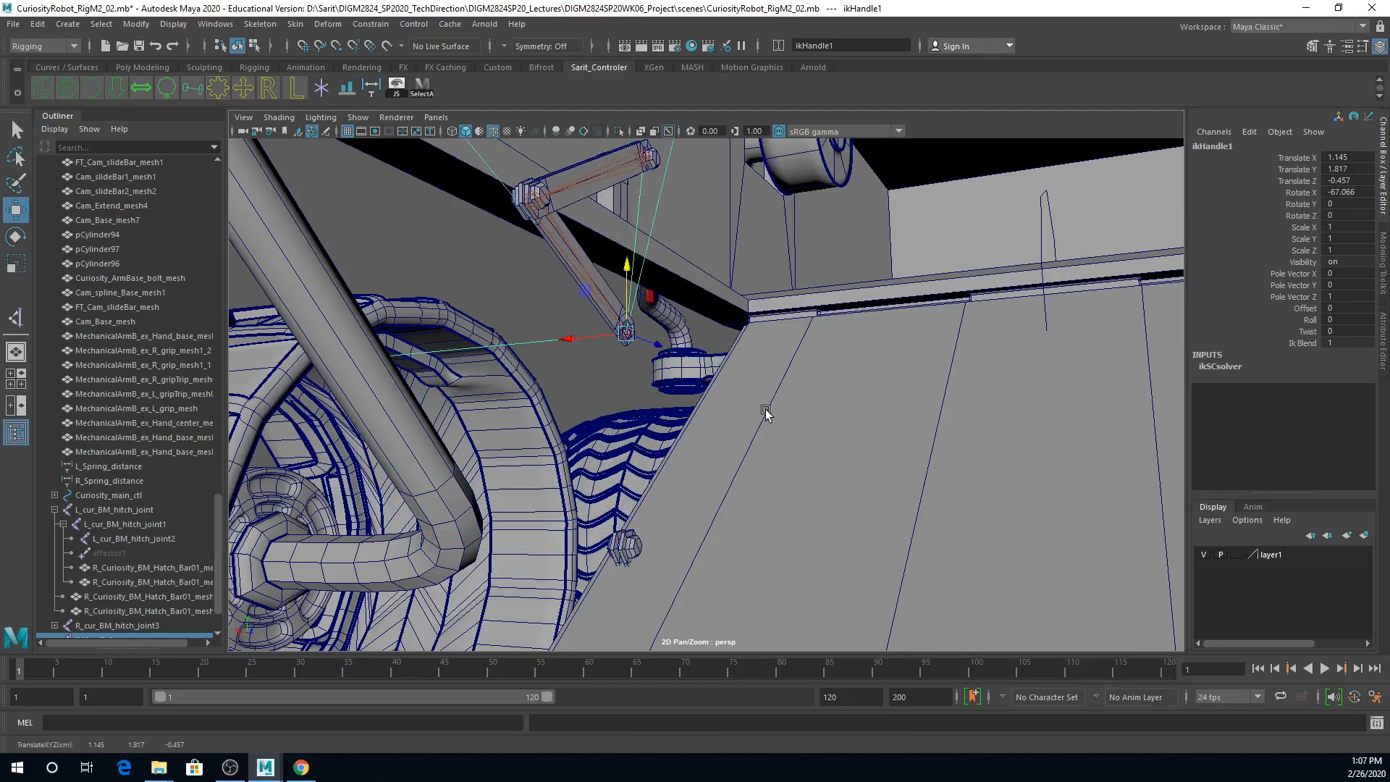
pyautogui.hotkey('ctrl', 'z')
# Step: Save the scene file, accepting the student version notice
pyautogui.press('q')
pyautogui.hotkey('ctrl', 's')
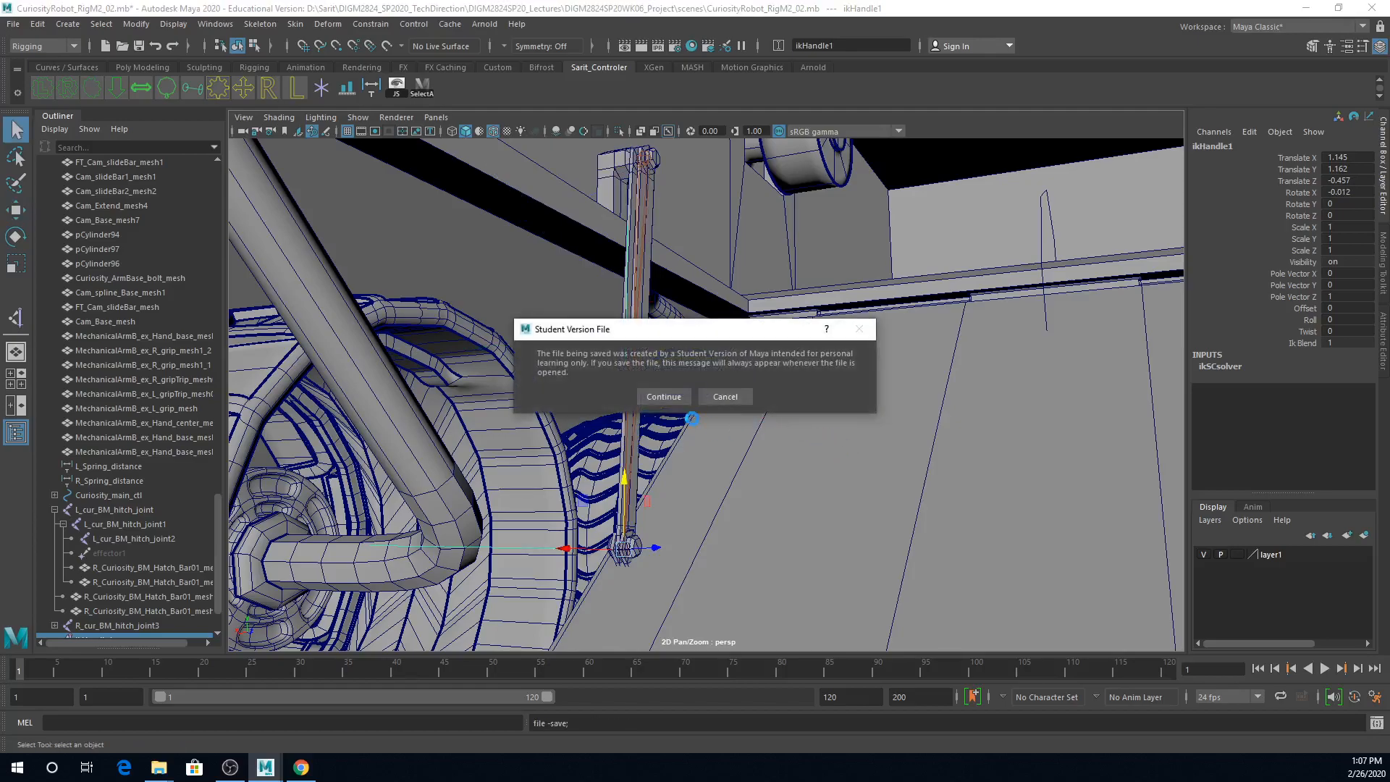
pyautogui.press('Return')
pyautogui.press('w')
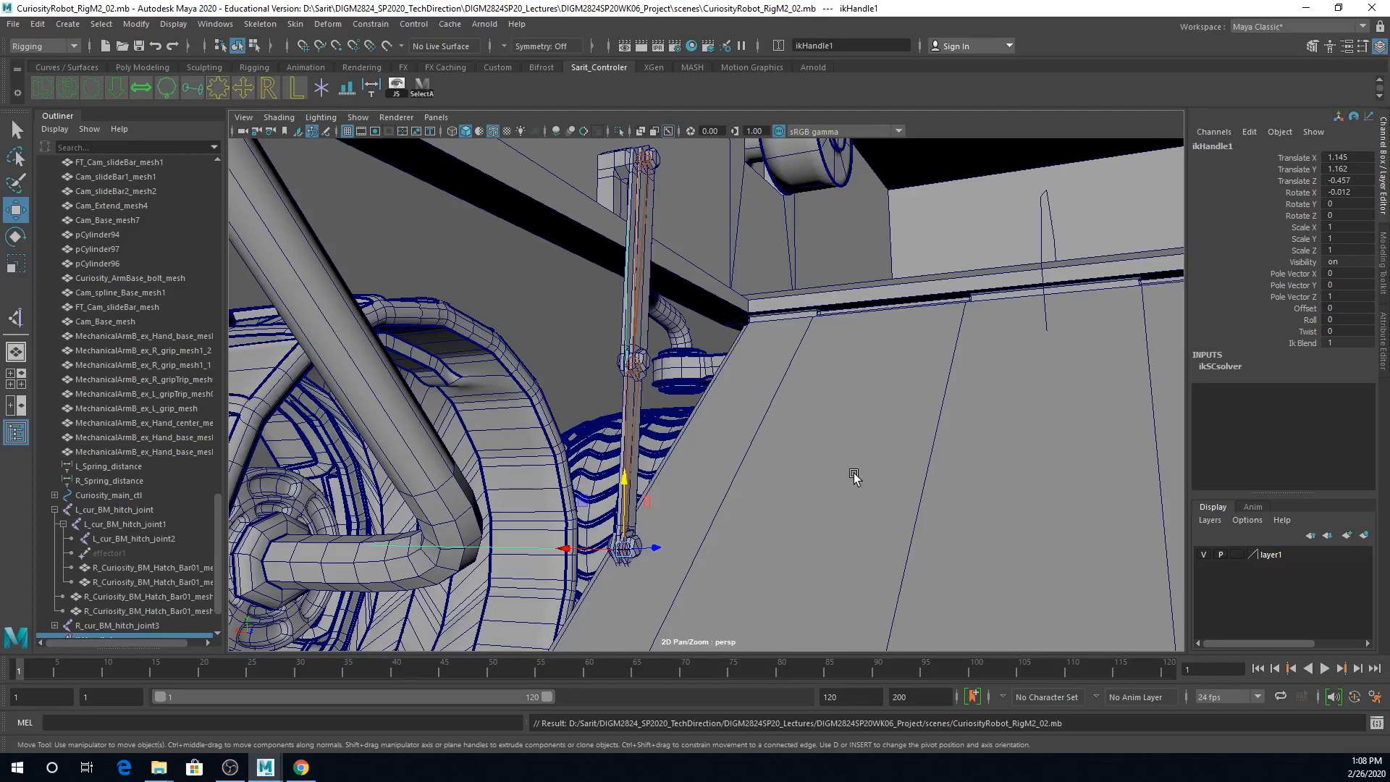
pyautogui.moveTo(971, 463); pyautogui.dragTo(638, 450, button='right')
pyautogui.moveTo(850, 457); pyautogui.dragTo(919, 358, button='right')
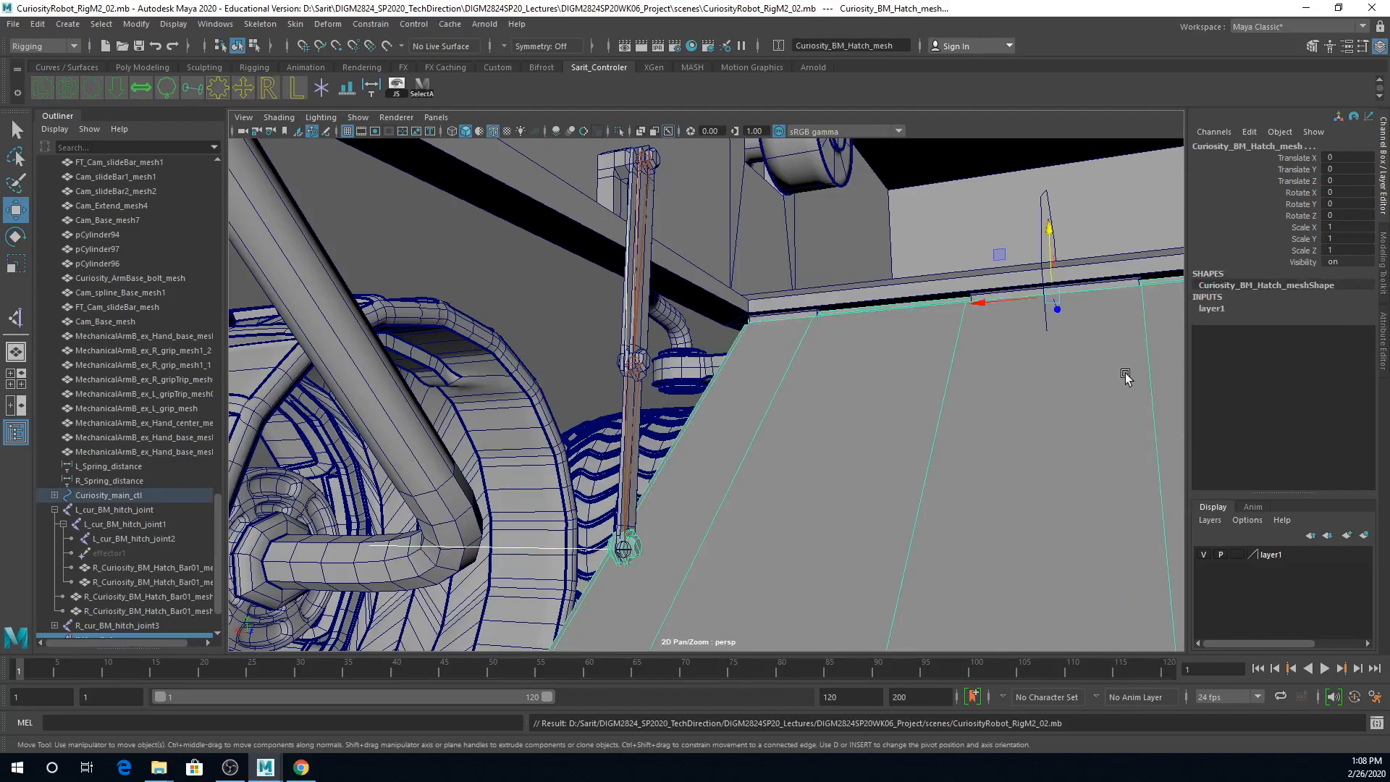
pyautogui.keyDown('alt'); pyautogui.moveTo(1109, 382); pyautogui.dragTo(832, 373, button='right'); pyautogui.keyUp('alt')
pyautogui.keyDown('alt'); pyautogui.moveTo(833, 373); pyautogui.dragTo(724, 358); pyautogui.keyUp('alt')
pyautogui.keyDown('alt'); pyautogui.moveTo(956, 291); pyautogui.dragTo(886, 297, button='right'); pyautogui.keyUp('alt')
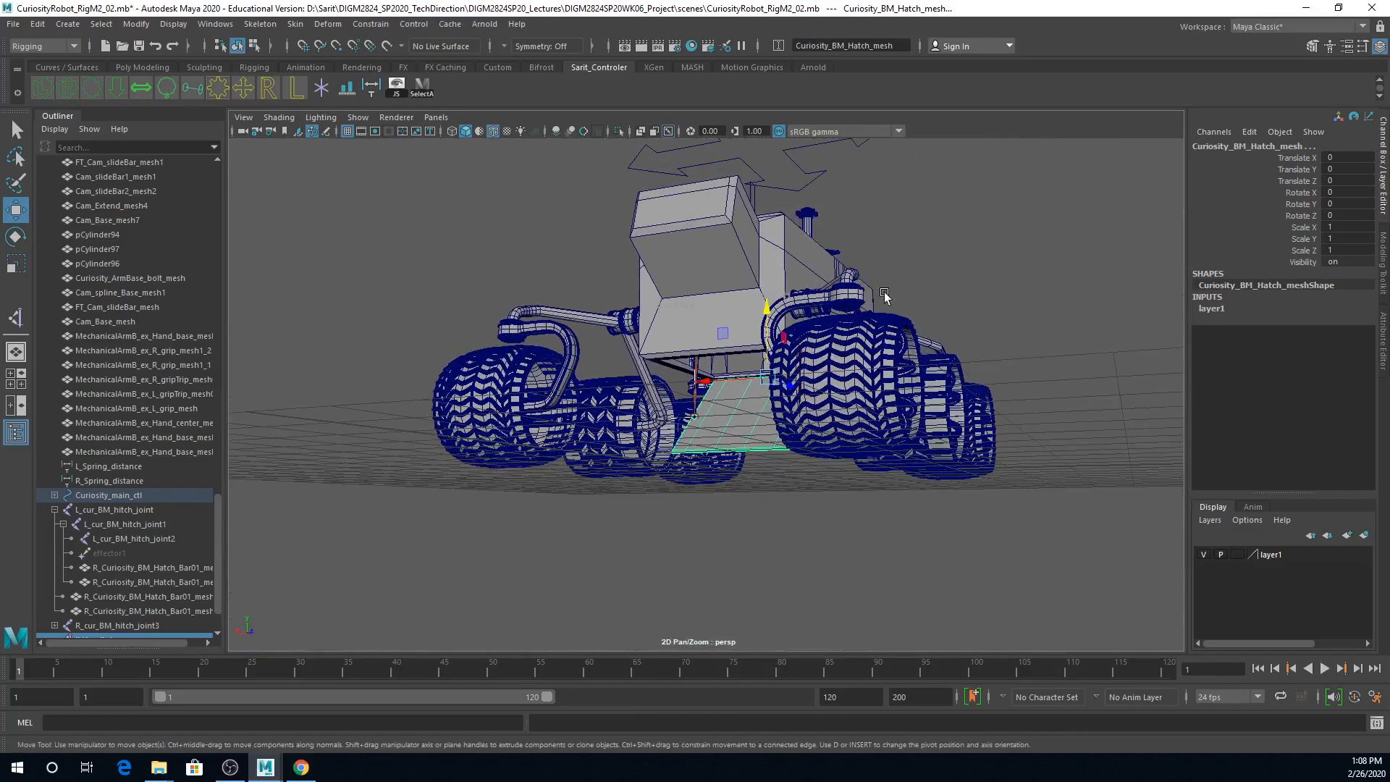
pyautogui.keyDown('alt'); pyautogui.moveTo(886, 297); pyautogui.dragTo(845, 253); pyautogui.keyUp('alt')
# Step: Try moving Curiosity_main_ctl along Z to test whether the hitch joint chains follow the body, and reset its Translate Z to 0
pyautogui.click(842, 156)
pyautogui.keyDown('alt'); pyautogui.moveTo(843, 165); pyautogui.dragTo(829, 254); pyautogui.keyUp('alt')
pyautogui.moveTo(750, 170); pyautogui.dragTo(930, 159)
pyautogui.keyDown('alt'); pyautogui.moveTo(734, 446); pyautogui.dragTo(837, 442); pyautogui.keyUp('alt')
pyautogui.keyDown('alt'); pyautogui.moveTo(838, 443); pyautogui.dragTo(1112, 449, button='right'); pyautogui.keyUp('alt')
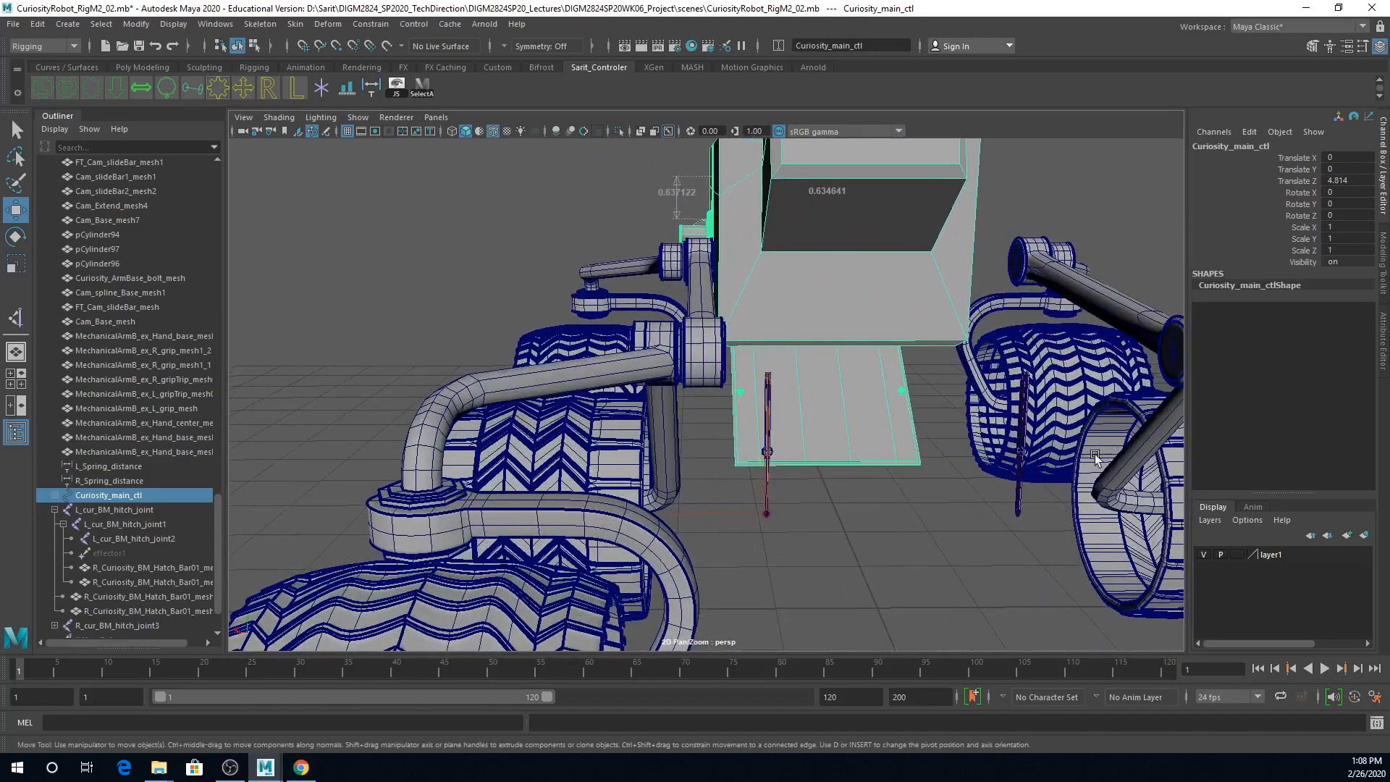
pyautogui.click(1343, 181)
pyautogui.write('0')
pyautogui.press('Return')
# Step: Select root joint L_cur_BM_hitch_joint together with the adjoining hinge mesh R_Curiosity_BM_Hatch_Bar01_mesh1 at the upper end of the bars
pyautogui.keyDown('alt'); pyautogui.moveTo(885, 616); pyautogui.dragTo(828, 593); pyautogui.keyUp('alt')
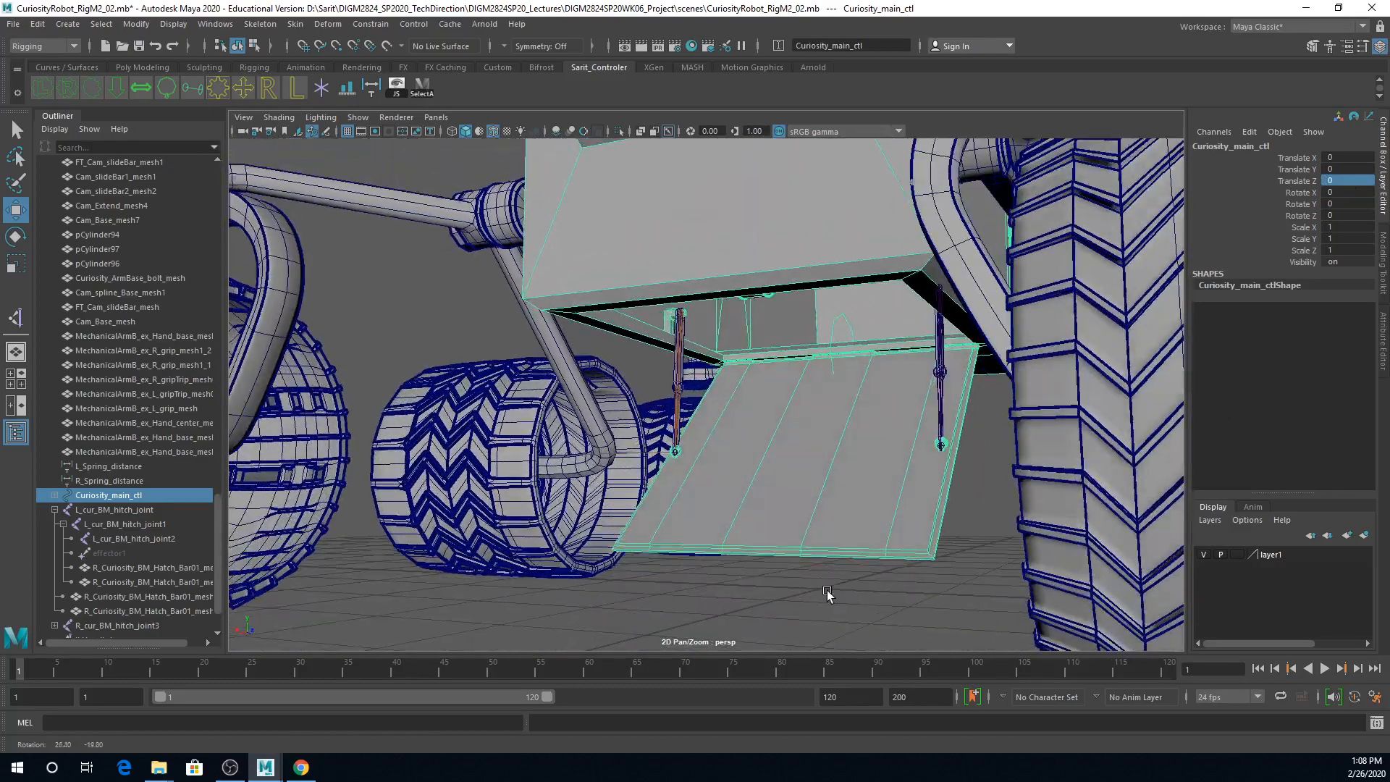
pyautogui.keyDown('alt'); pyautogui.moveTo(708, 534); pyautogui.dragTo(1238, 492, button='right'); pyautogui.keyUp('alt')
pyautogui.keyDown('alt'); pyautogui.moveTo(718, 199); pyautogui.dragTo(825, 402, button='middle'); pyautogui.keyUp('alt')
pyautogui.click(779, 354)
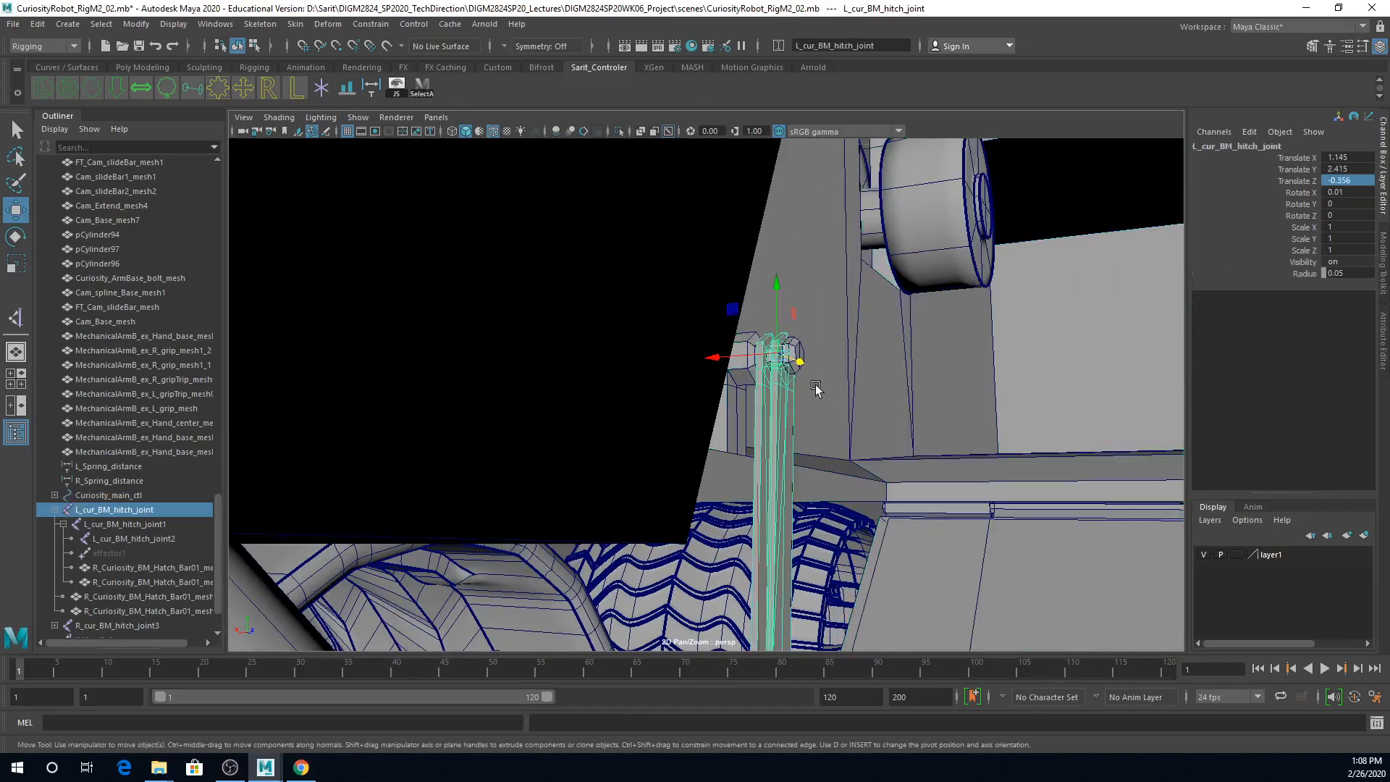
pyautogui.keyDown('alt'); pyautogui.moveTo(819, 424); pyautogui.dragTo(774, 422); pyautogui.keyUp('alt')
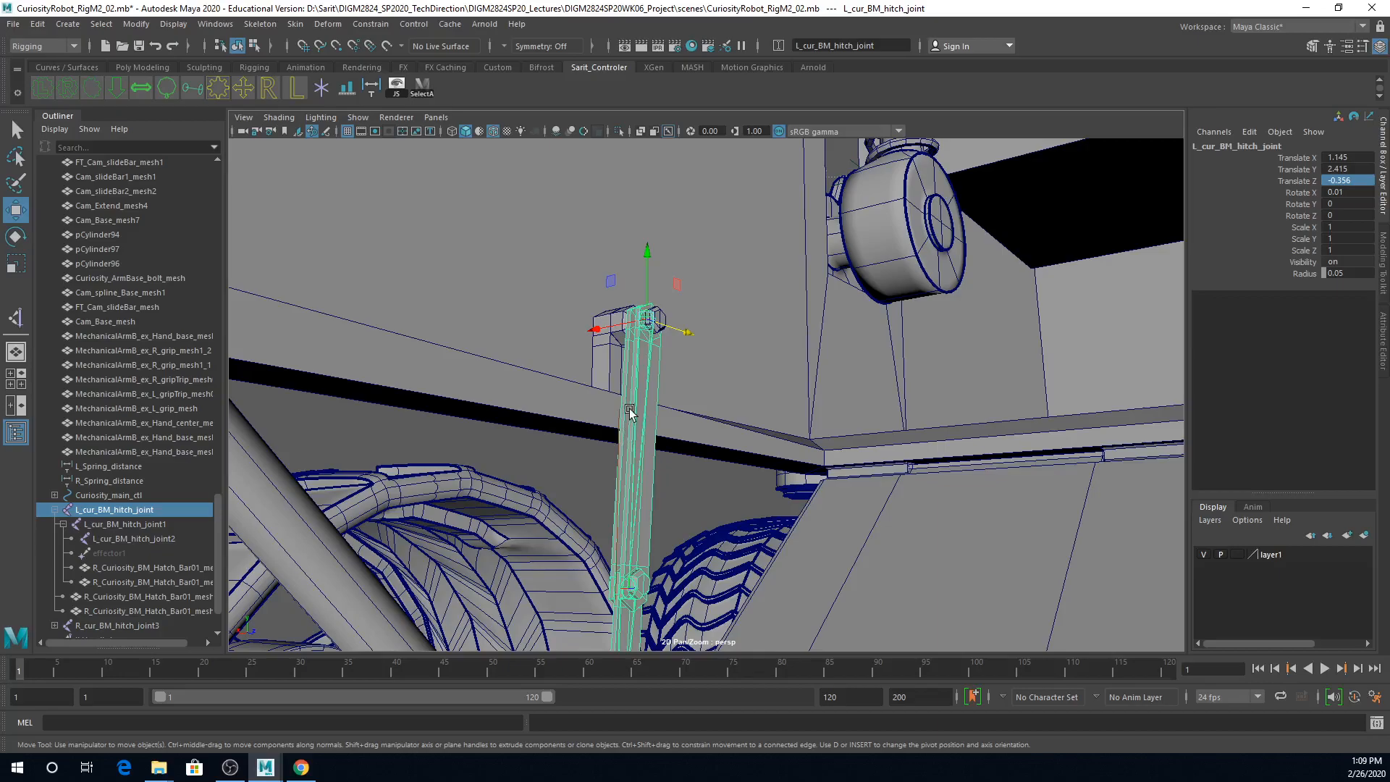
pyautogui.keyDown('alt'); pyautogui.moveTo(630, 410); pyautogui.dragTo(844, 402, button='right'); pyautogui.keyUp('alt')
pyautogui.keyDown('shift'); pyautogui.click(611, 212); pyautogui.keyUp('shift')
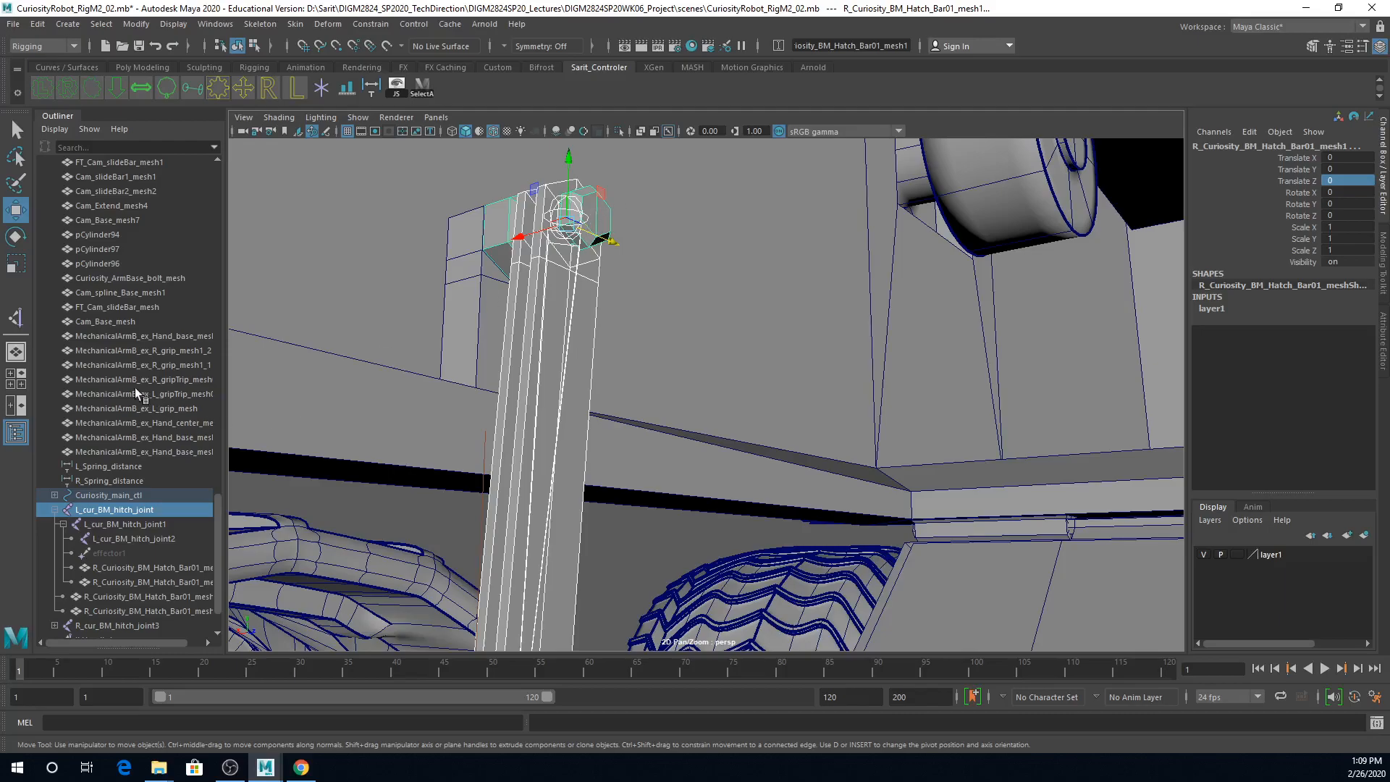
# Step: Expand the hierarchy of Curiosity_main_ctl and Curiosity_BDdown_ctl to find the hinge mesh's parent, and select Curiosity_body_mesh
pyautogui.scroll(-2, 154, 450)
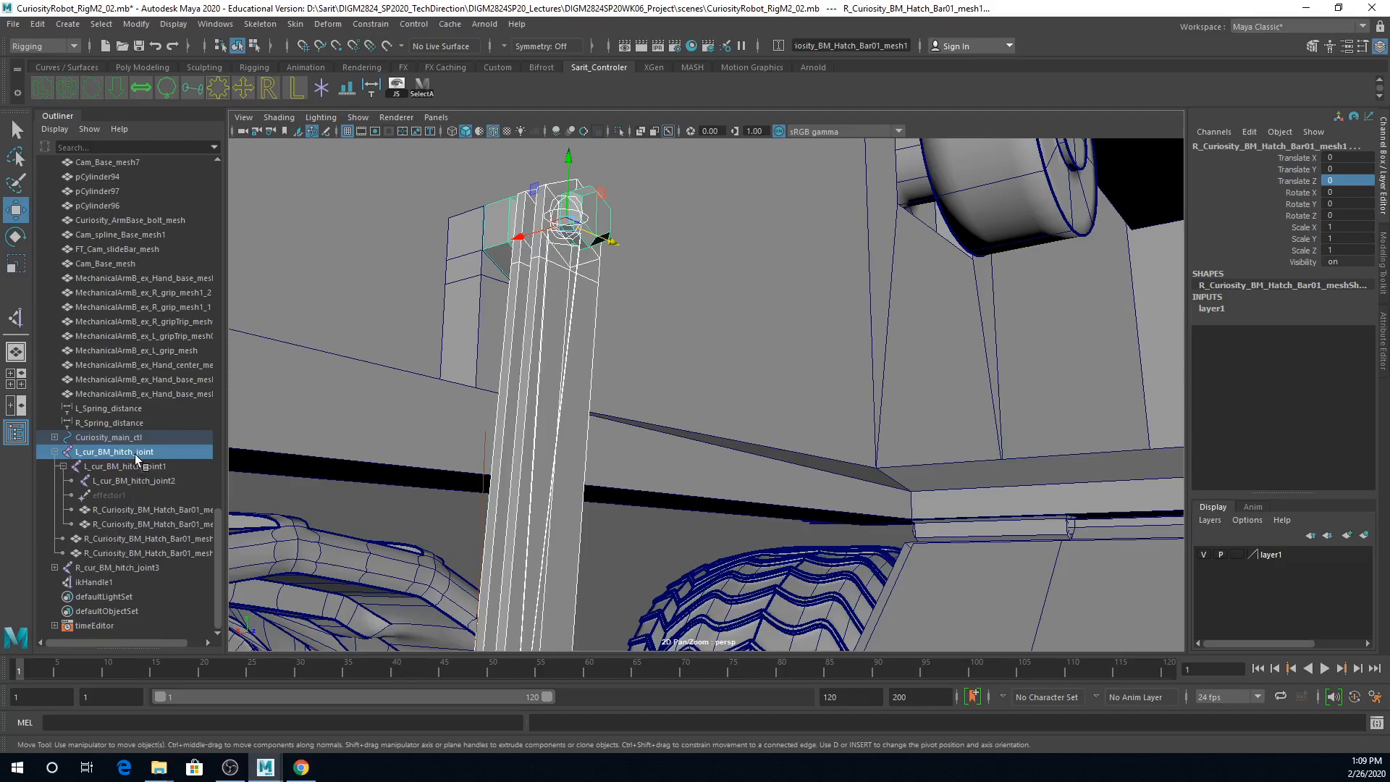
pyautogui.click(55, 437)
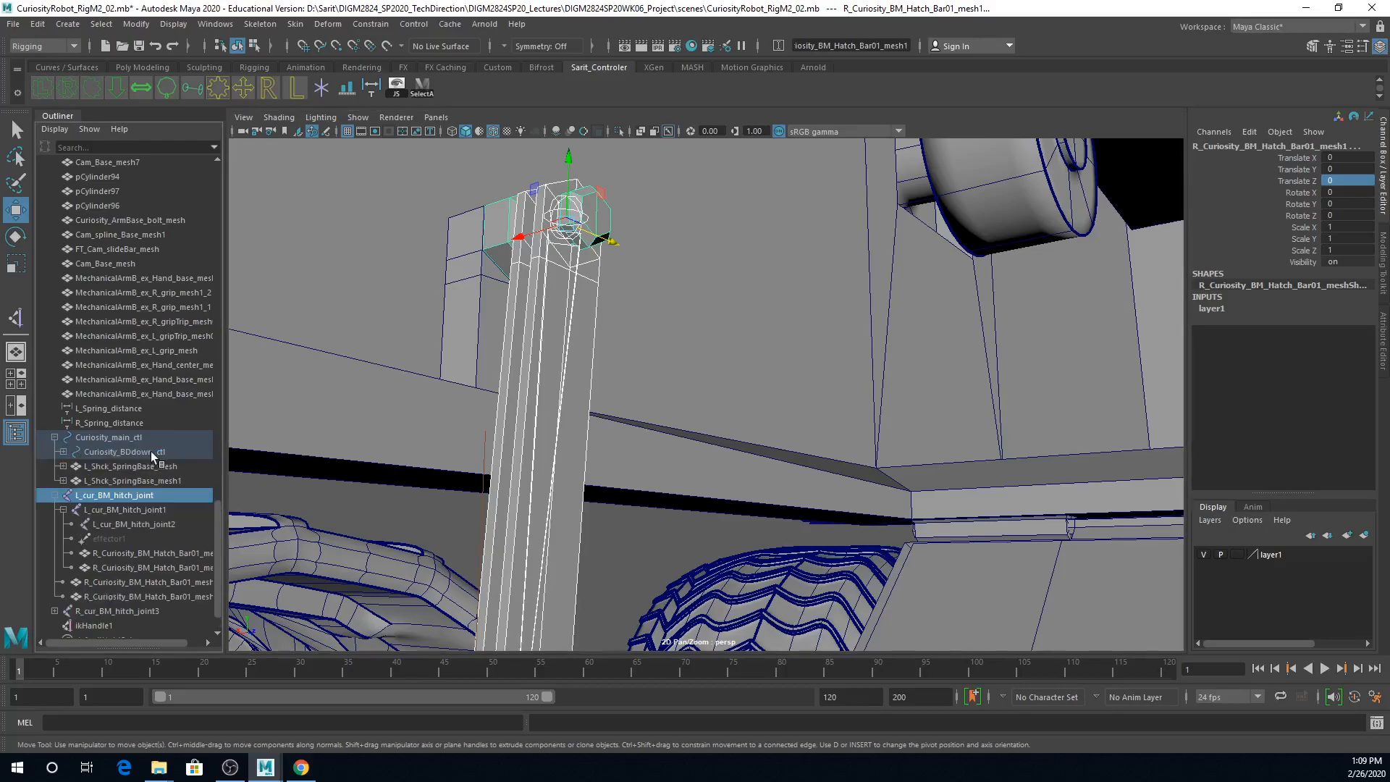
pyautogui.click(64, 451)
pyautogui.click(71, 466)
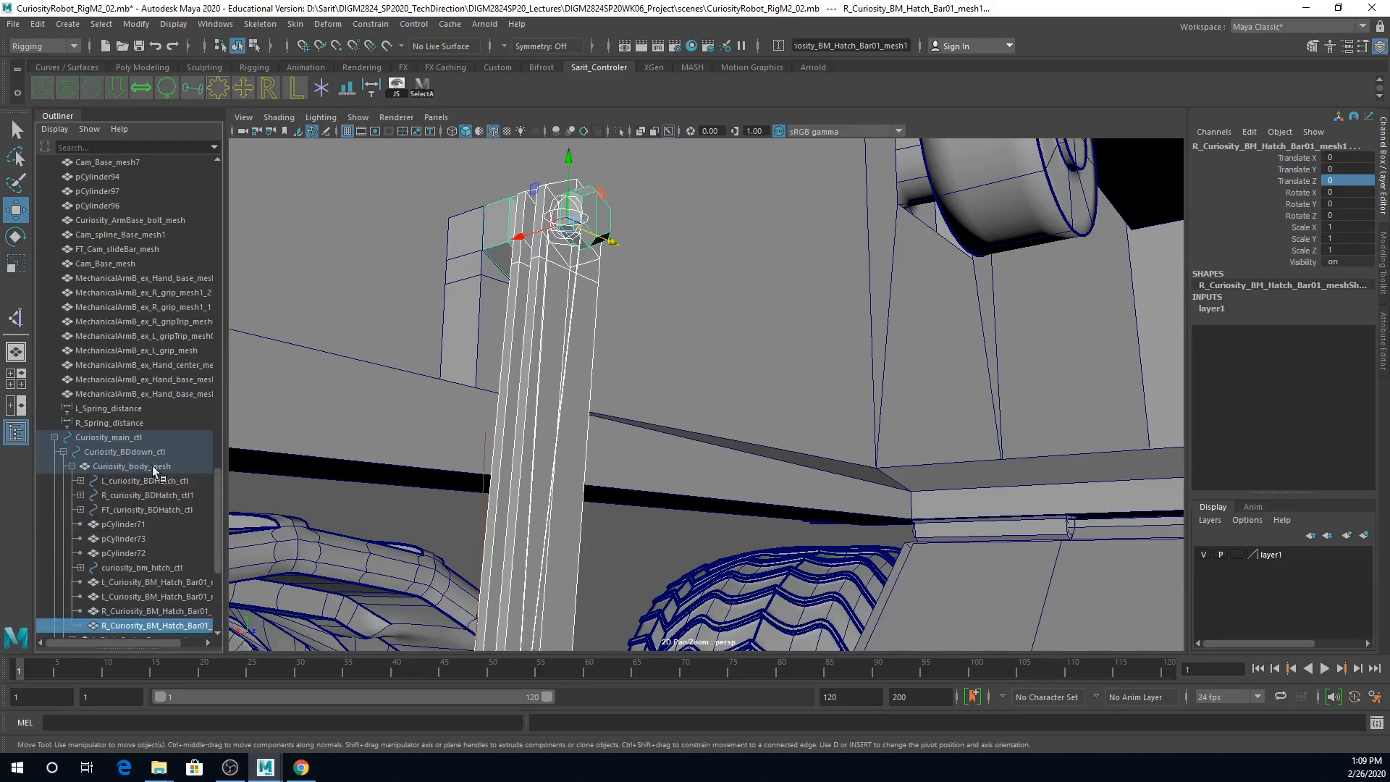
pyautogui.scroll(-3, 184, 471)
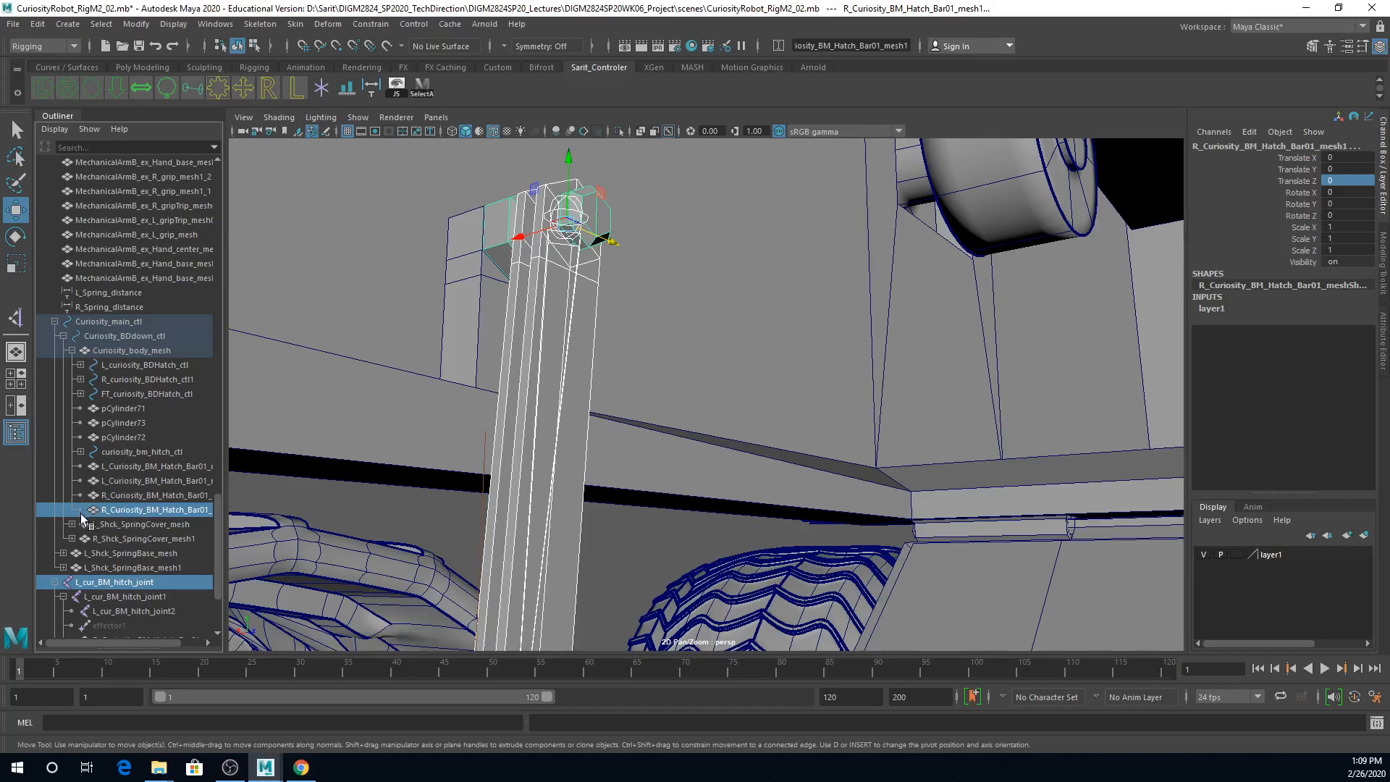
pyautogui.click(142, 353)
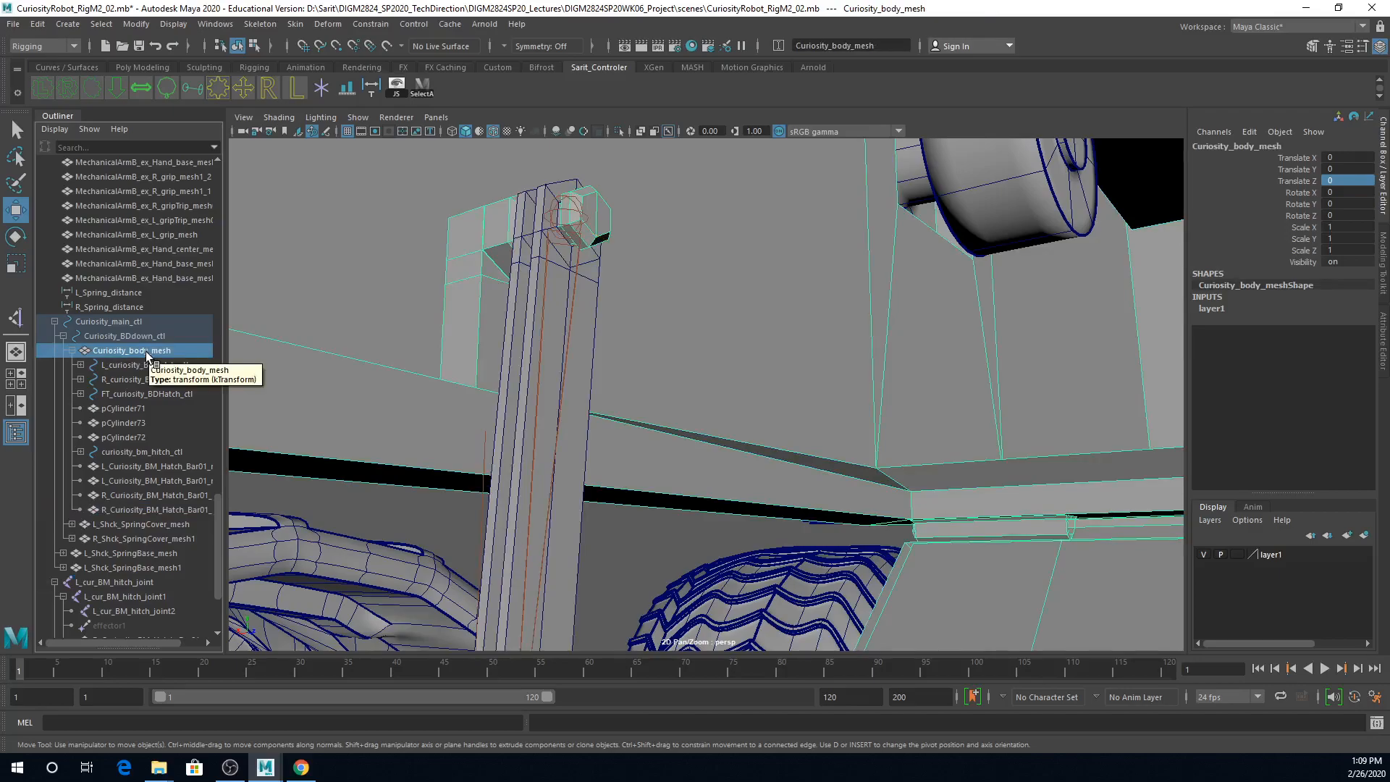
# Step: Parent the root joint L_cur_BM_hitch_joint to Curiosity_body_mesh
pyautogui.click(567, 218)
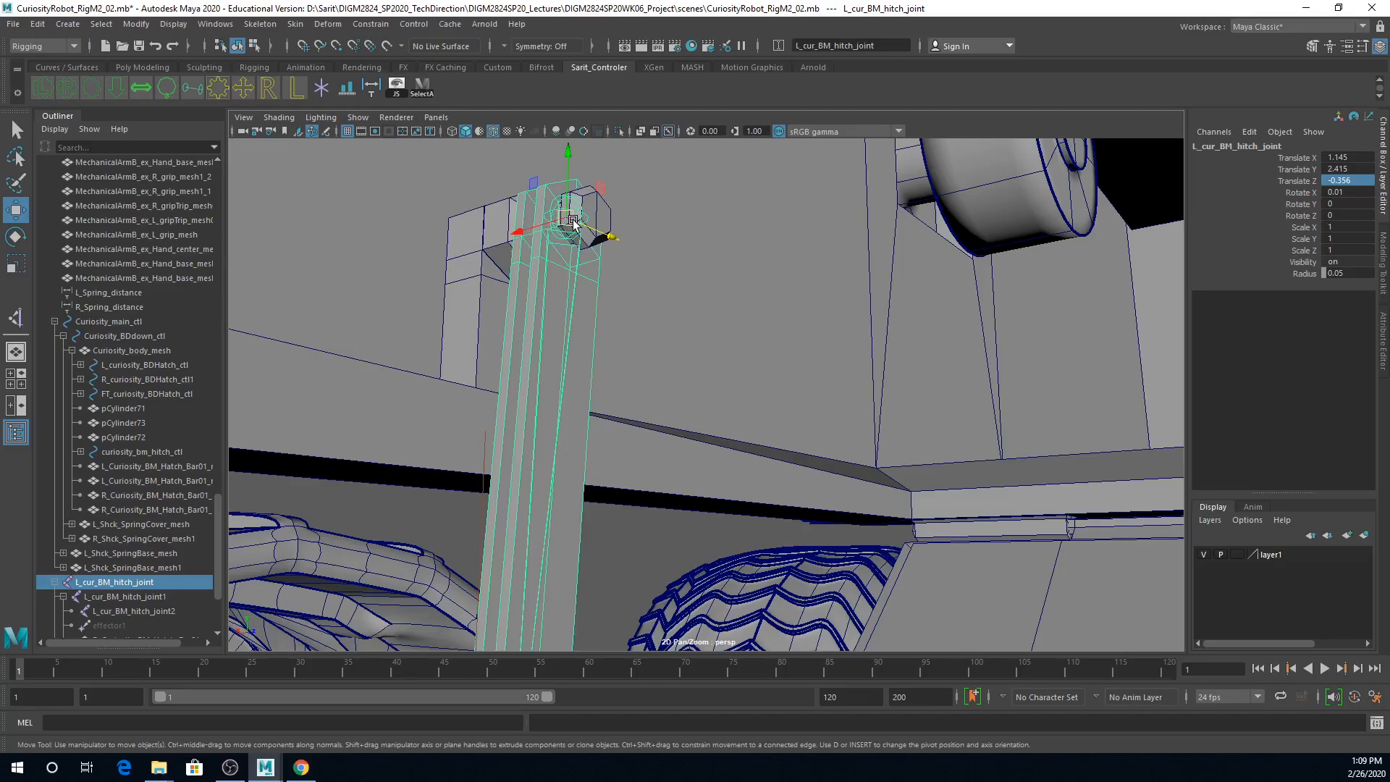
pyautogui.keyDown('shift'); pyautogui.click(678, 473); pyautogui.keyUp('shift')
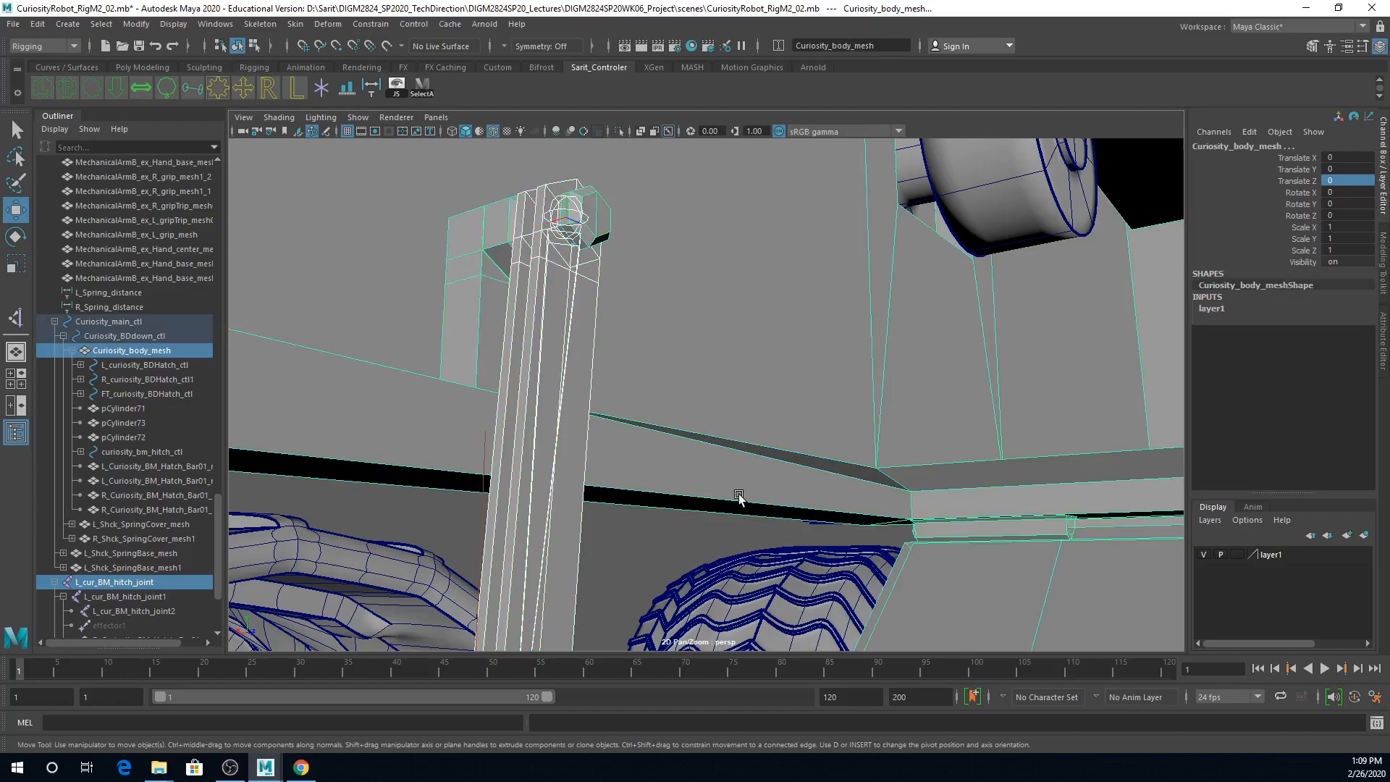
pyautogui.press('p')
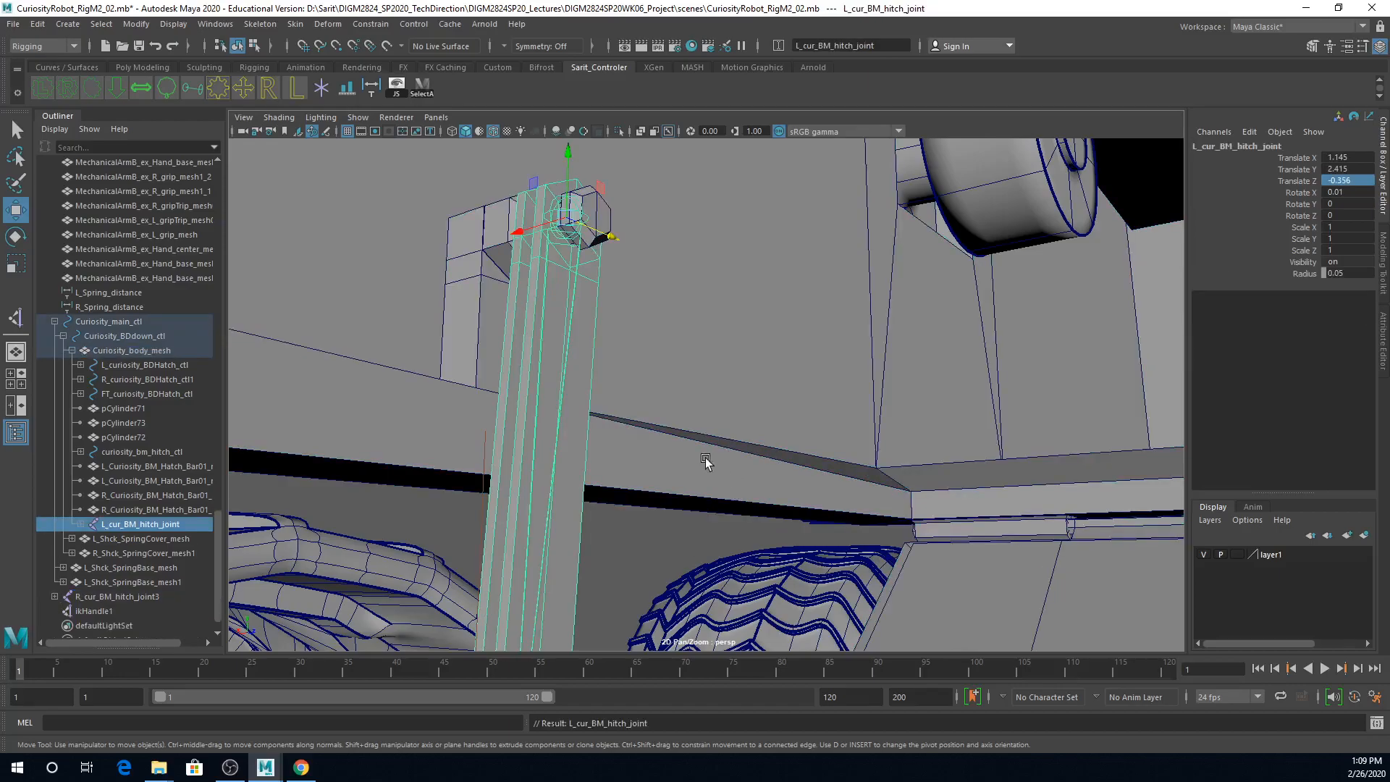
# Step: Examine where L_cur_BM_hitch_joint sits under Curiosity_BDdown_ctl and Curiosity_body_mesh, and view both hitch chains beside the hatch
pyautogui.click(63, 336)
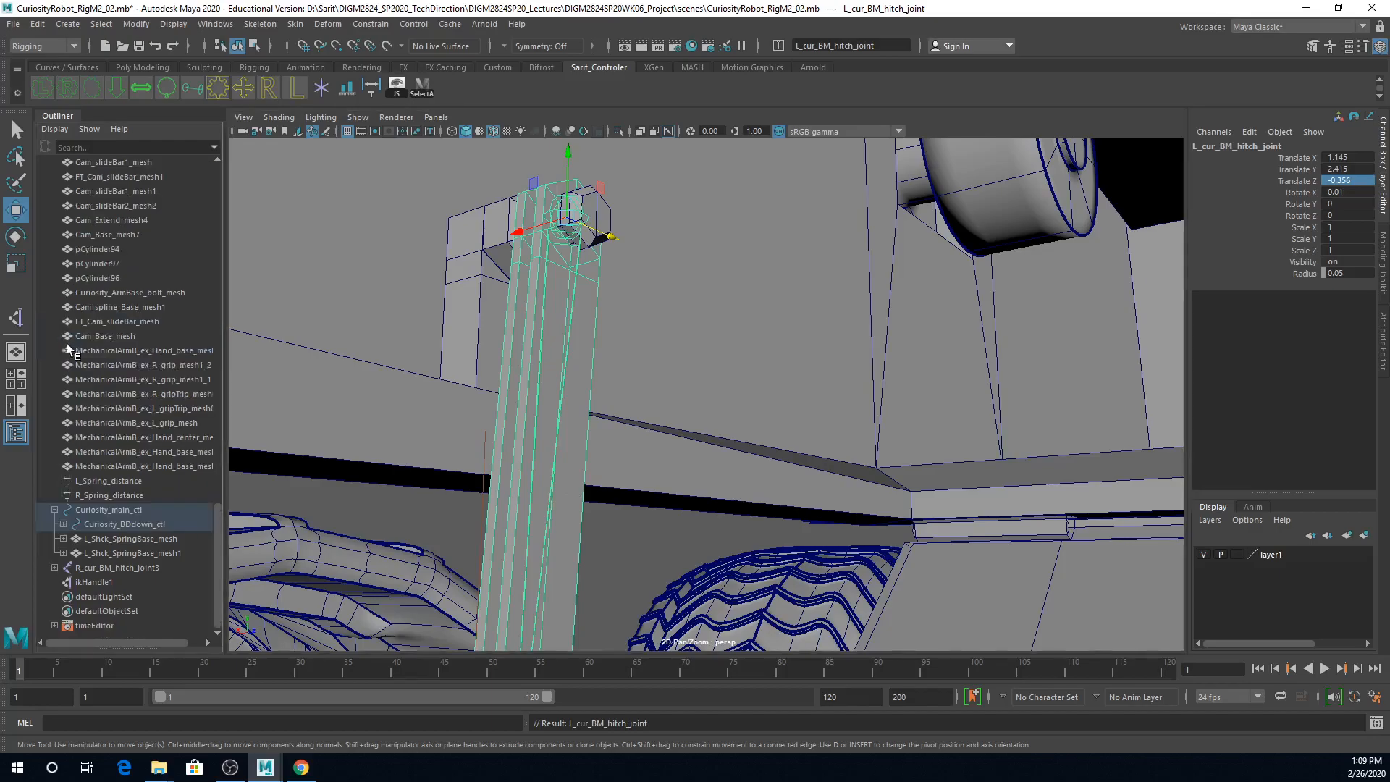
pyautogui.click(105, 525)
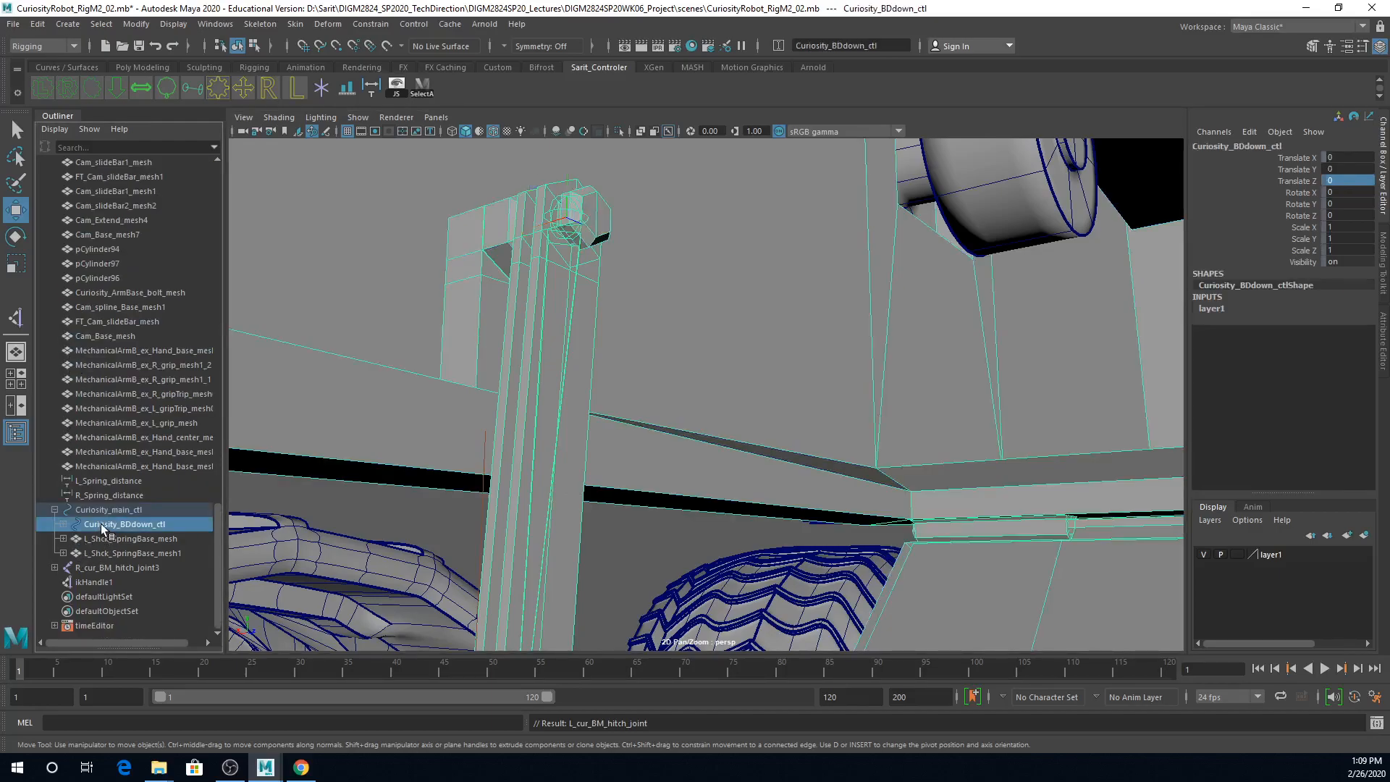
pyautogui.click(64, 524)
pyautogui.click(115, 540)
pyautogui.scroll(-5, 130, 539)
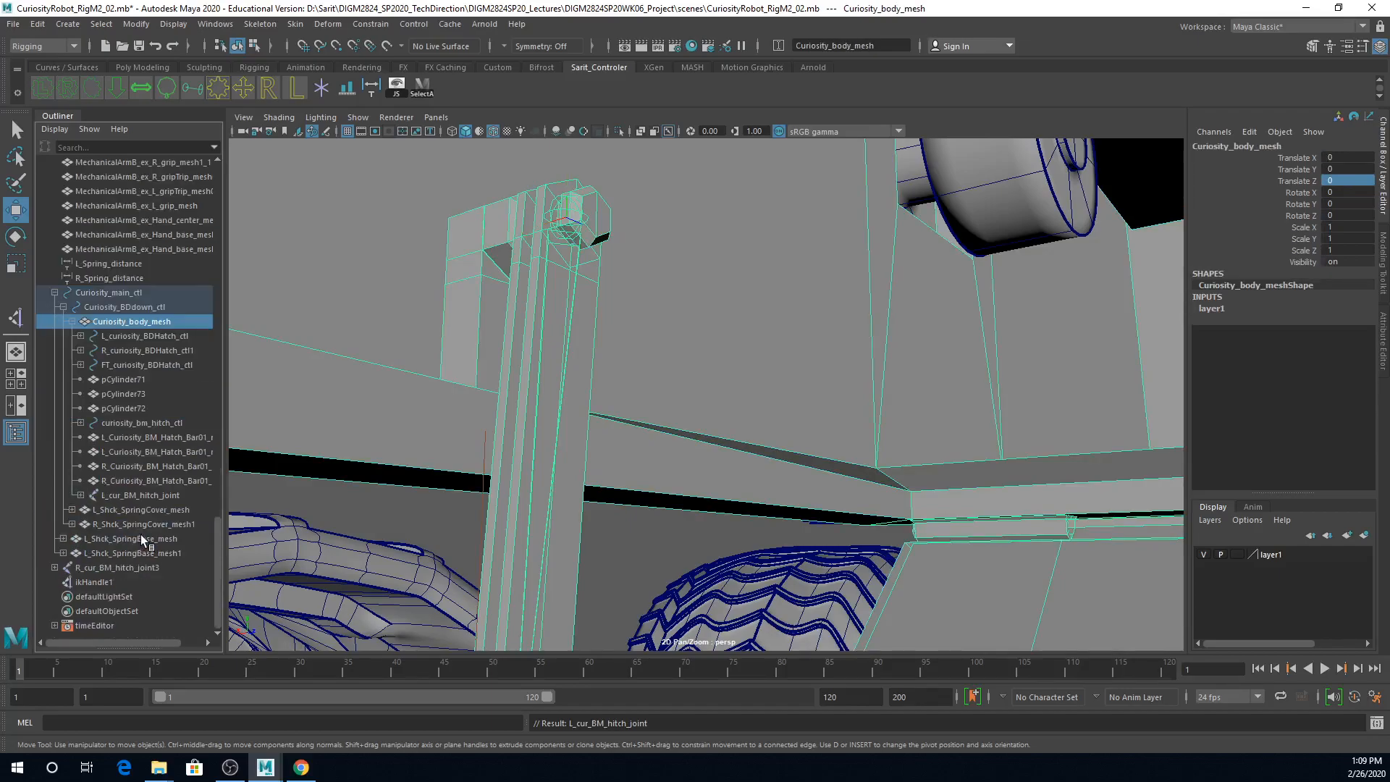
pyautogui.click(115, 494)
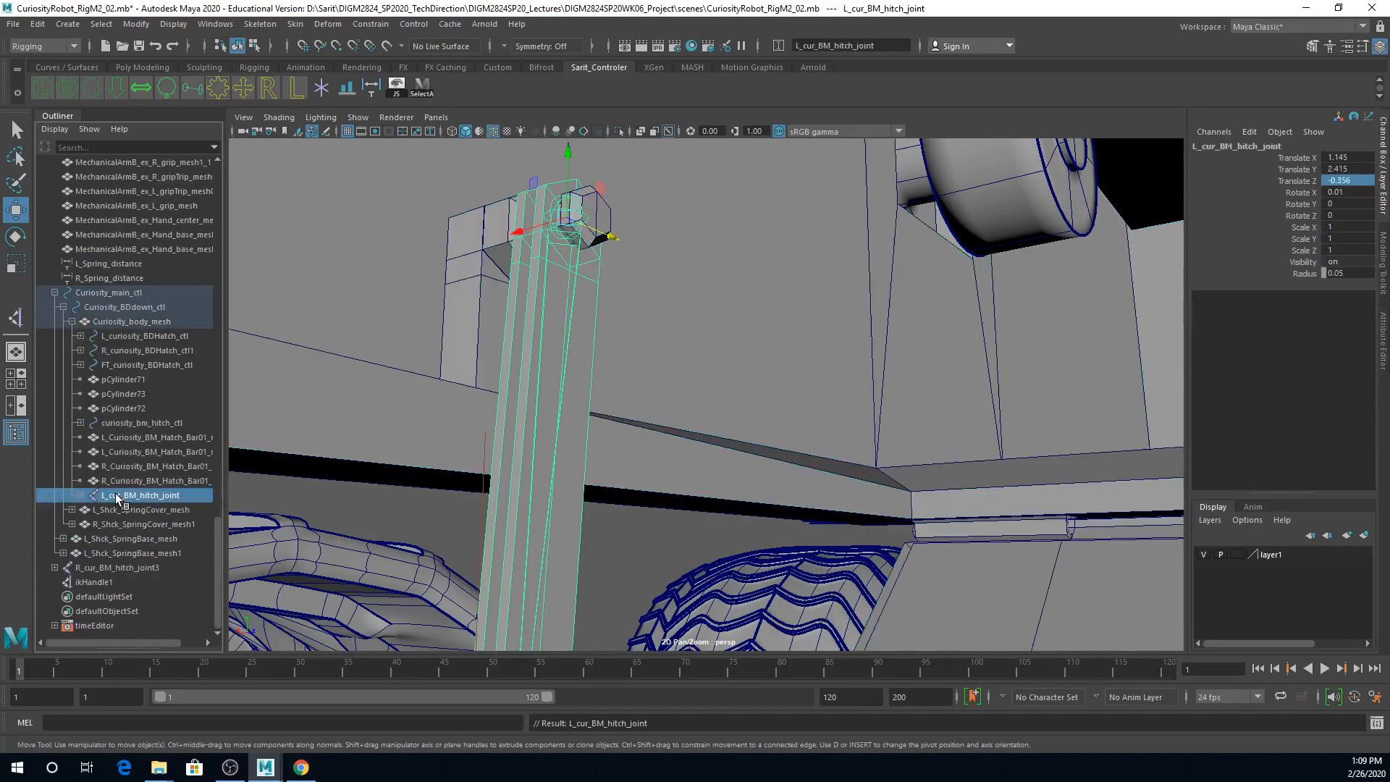
pyautogui.click(110, 323)
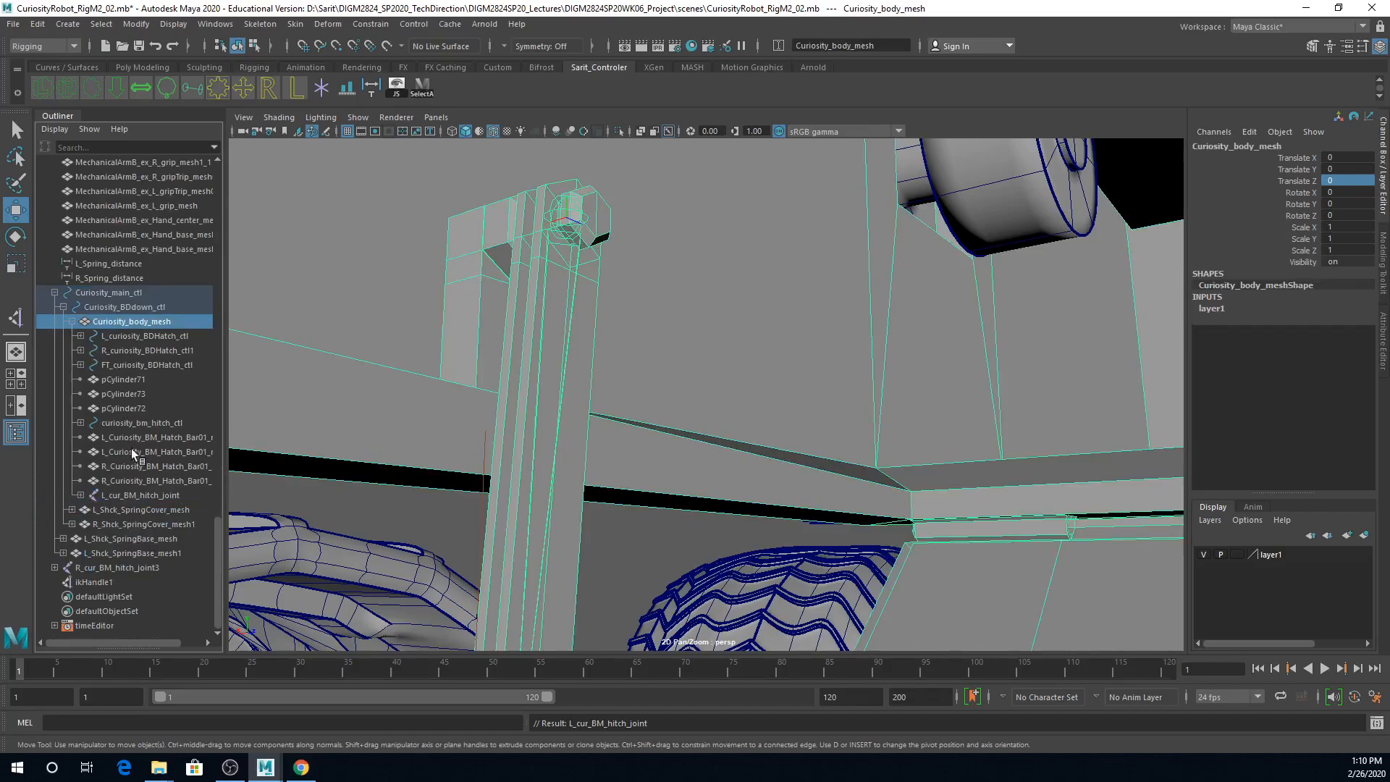
pyautogui.click(127, 497)
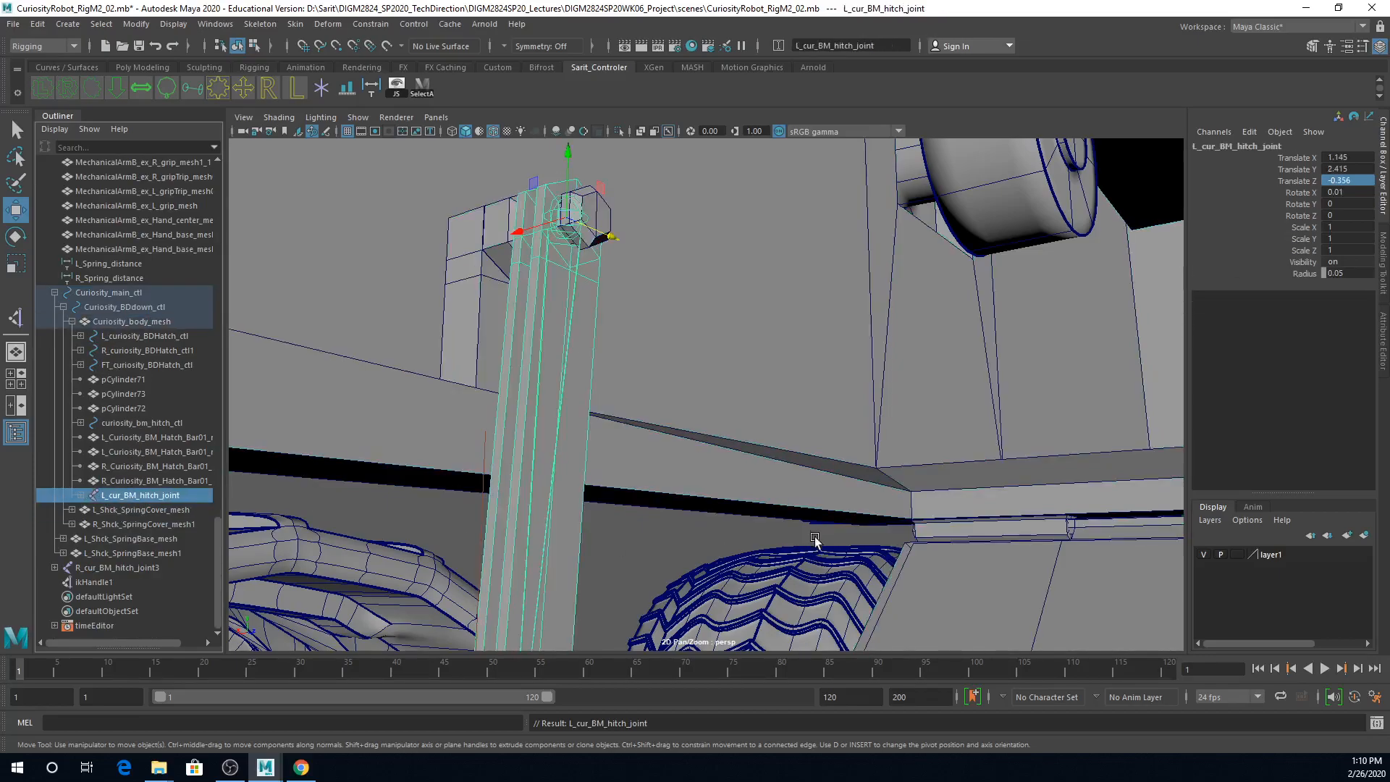
pyautogui.keyDown('alt'); pyautogui.moveTo(818, 540); pyautogui.dragTo(605, 525); pyautogui.keyUp('alt')
pyautogui.keyDown('alt'); pyautogui.moveTo(607, 527); pyautogui.dragTo(435, 440, button='right'); pyautogui.keyUp('alt')
pyautogui.moveTo(645, 446)
pyautogui.keyDown('alt'); pyautogui.mouseDown()
pyautogui.moveTo(861, 406)
pyautogui.moveTo(1139, 325)
pyautogui.mouseUp(); pyautogui.keyUp('alt')
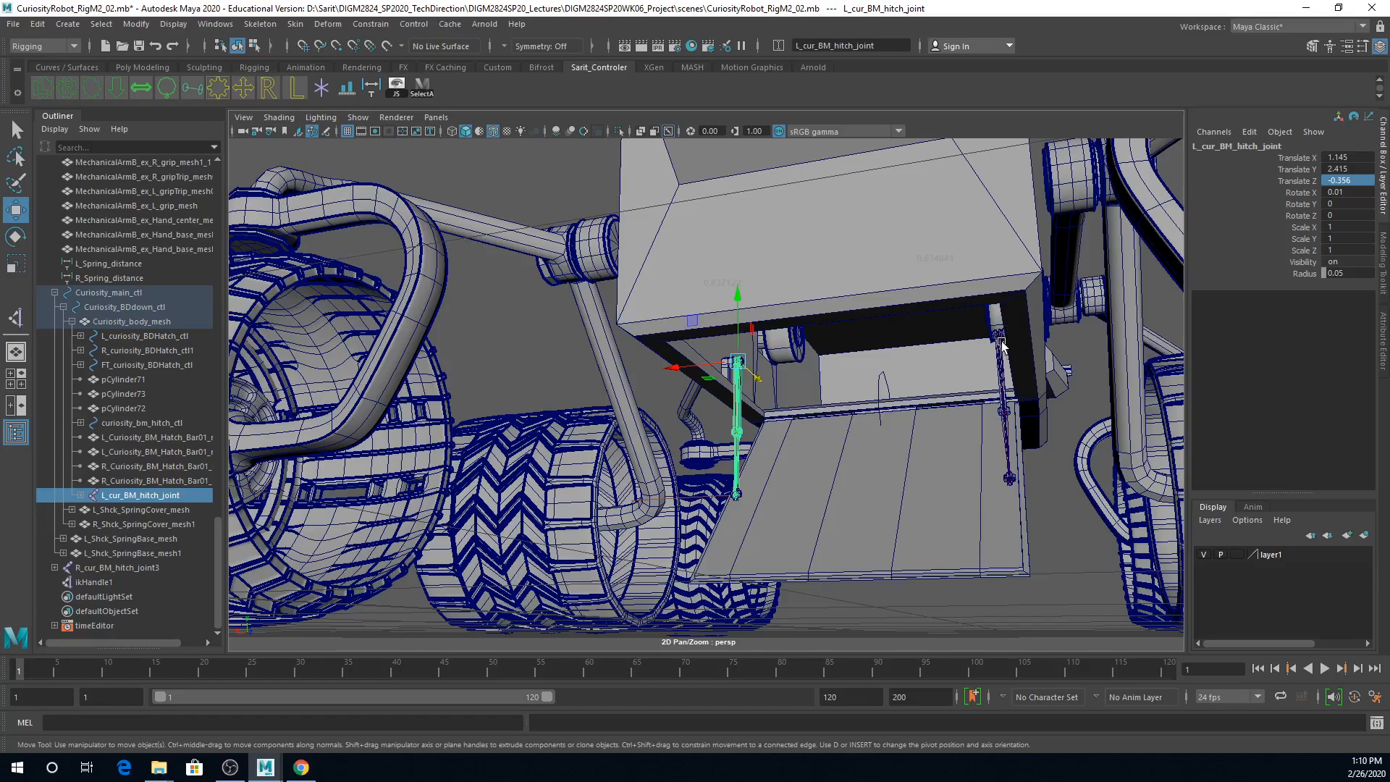
# Step: Check which hitch chain belongs to Curiosity_body_mesh by selecting the mesh and the root joint R_cur_BM_hitch_joint3
pyautogui.click(116, 320)
pyautogui.keyDown('alt'); pyautogui.moveTo(954, 475); pyautogui.dragTo(951, 424); pyautogui.keyUp('alt')
pyautogui.keyDown('alt'); pyautogui.moveTo(952, 423); pyautogui.dragTo(1126, 436, button='right'); pyautogui.keyUp('alt')
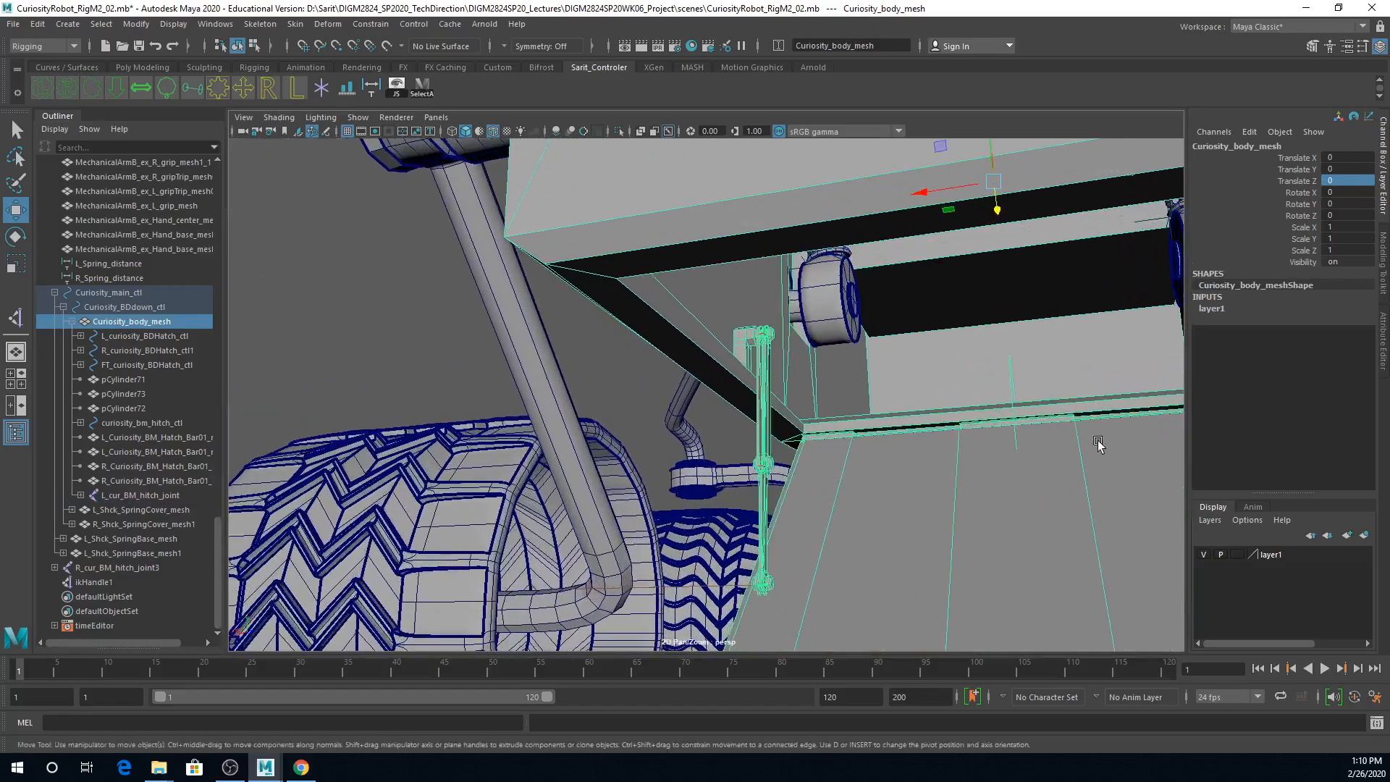
pyautogui.keyDown('alt'); pyautogui.moveTo(935, 450); pyautogui.dragTo(875, 449, button='right'); pyautogui.keyUp('alt')
pyautogui.keyDown('alt'); pyautogui.moveTo(844, 476); pyautogui.dragTo(708, 448, button='middle'); pyautogui.keyUp('alt')
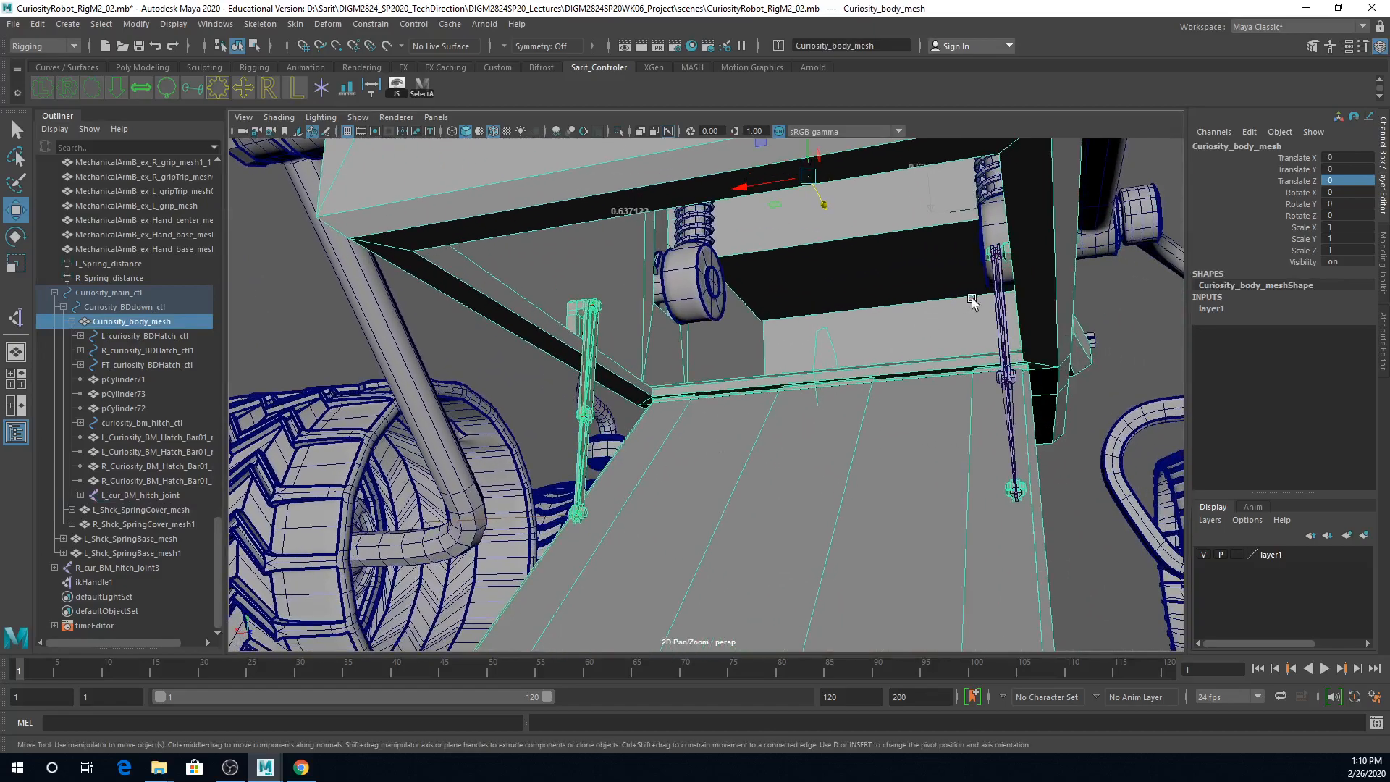
pyautogui.click(998, 253)
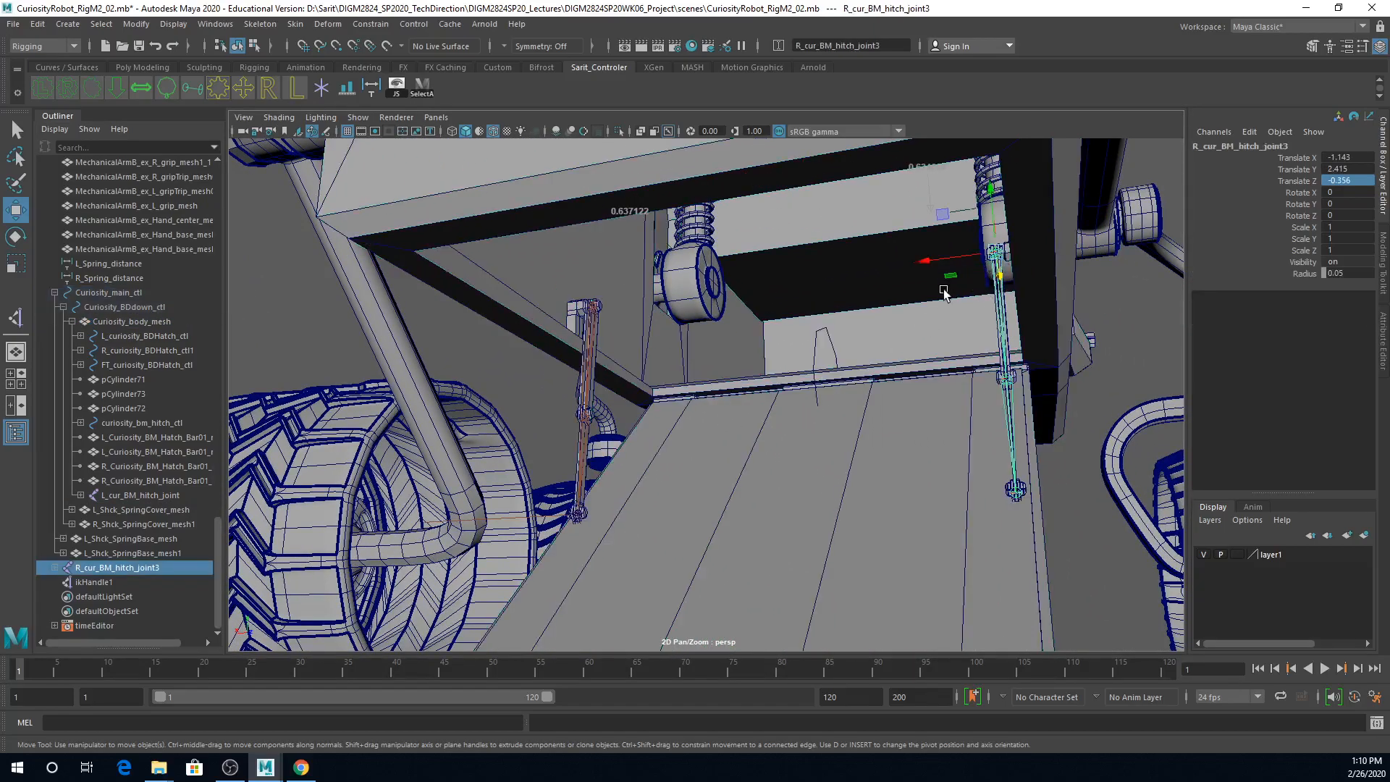
pyautogui.moveTo(889, 378)
pyautogui.keyDown('alt'); pyautogui.mouseDown()
pyautogui.moveTo(757, 397)
pyautogui.moveTo(770, 414)
pyautogui.mouseUp(); pyautogui.keyUp('alt')
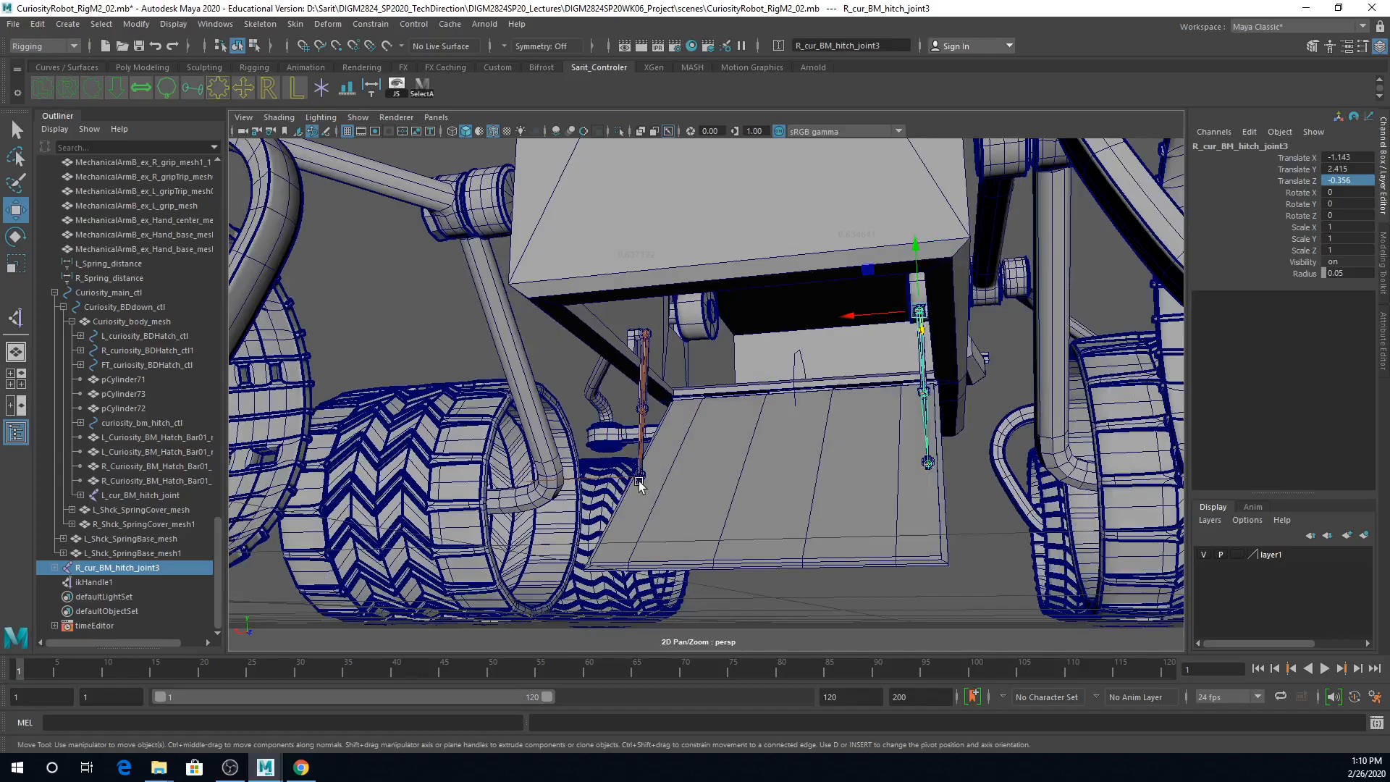
# Step: Move Curiosity_main_ctl about 7.942 along Z and inspect from below which hitch parts travel with the body
pyautogui.moveTo(667, 497)
pyautogui.keyDown('alt'); pyautogui.mouseDown(button='right')
pyautogui.moveTo(810, 550)
pyautogui.moveTo(844, 458)
pyautogui.moveTo(996, 468)
pyautogui.mouseUp(button='right'); pyautogui.keyUp('alt')
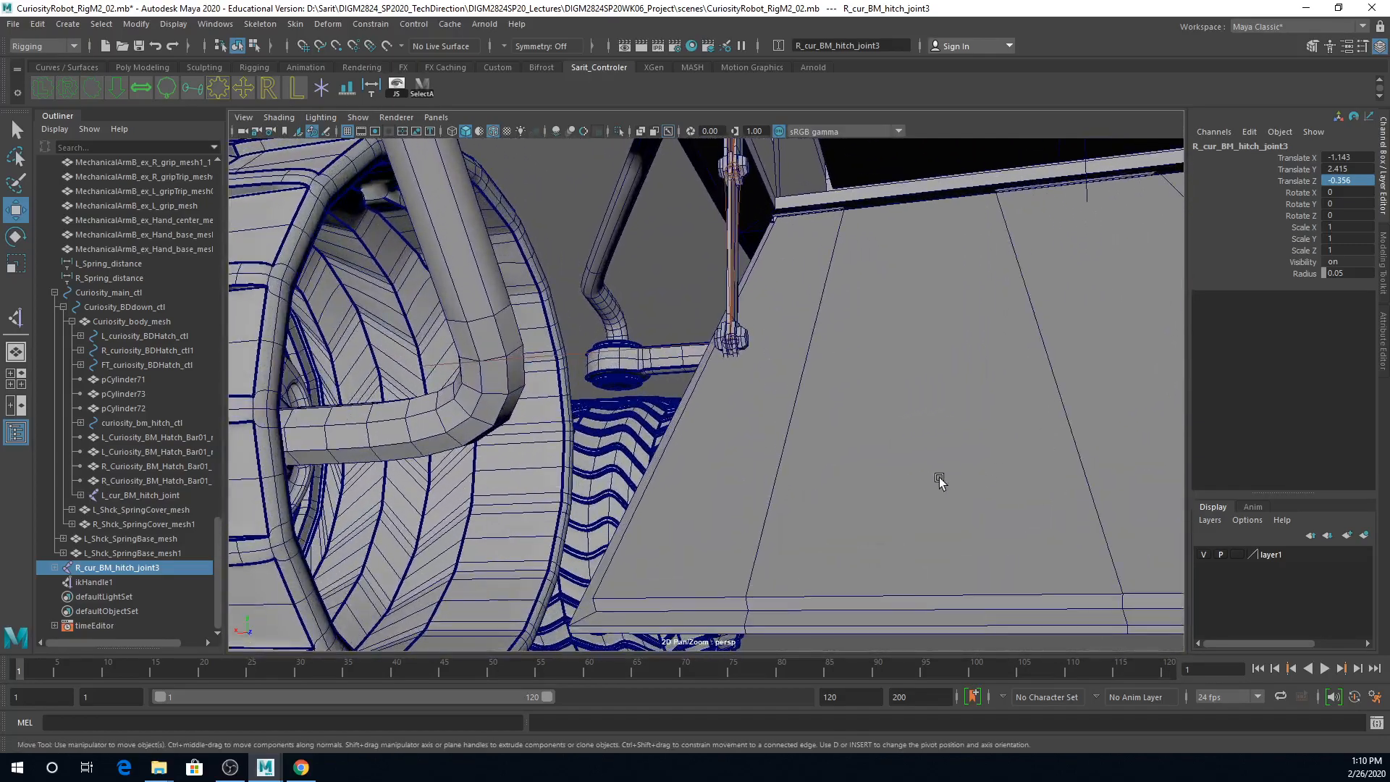
pyautogui.keyDown('alt'); pyautogui.moveTo(940, 477); pyautogui.dragTo(929, 481); pyautogui.keyUp('alt')
pyautogui.keyDown('alt'); pyautogui.moveTo(930, 481); pyautogui.dragTo(786, 411, button='right'); pyautogui.keyUp('alt')
pyautogui.keyDown('alt'); pyautogui.moveTo(786, 410); pyautogui.dragTo(738, 458); pyautogui.keyUp('alt')
pyautogui.keyDown('alt'); pyautogui.moveTo(867, 261); pyautogui.dragTo(775, 189, button='right'); pyautogui.keyUp('alt')
pyautogui.click(736, 198)
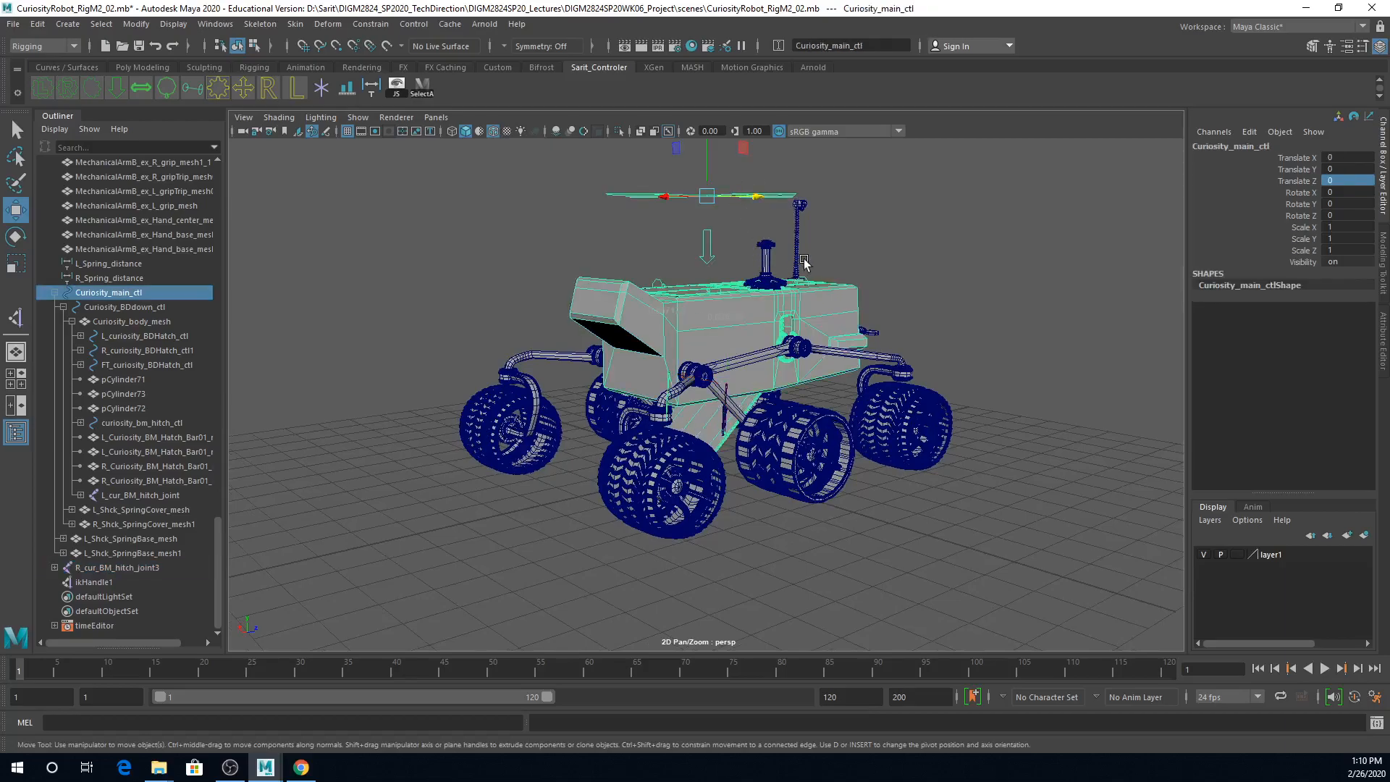
pyautogui.moveTo(748, 198); pyautogui.dragTo(940, 204)
pyautogui.keyDown('alt'); pyautogui.moveTo(923, 313); pyautogui.dragTo(959, 246); pyautogui.keyUp('alt')
pyautogui.keyDown('alt'); pyautogui.moveTo(959, 246); pyautogui.dragTo(928, 609, button='right'); pyautogui.keyUp('alt')
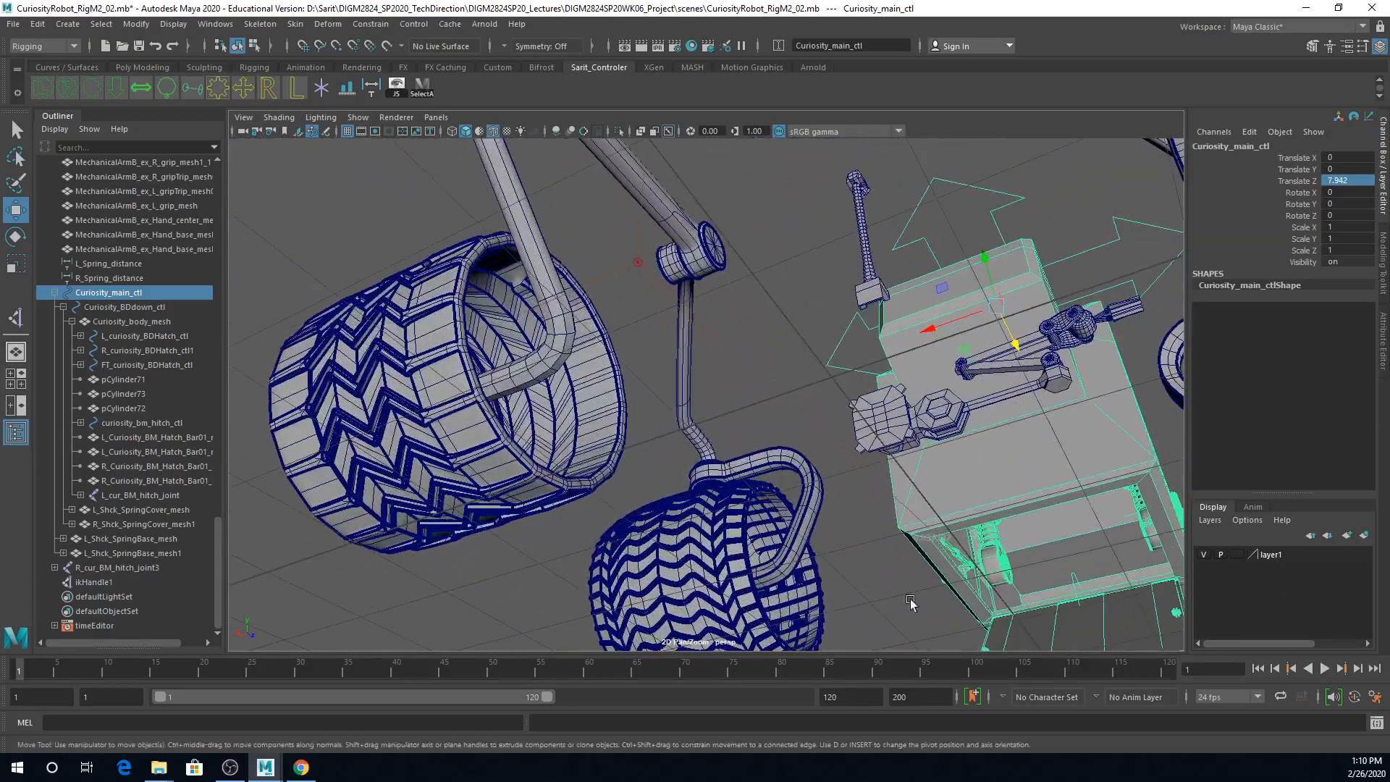
pyautogui.keyDown('alt'); pyautogui.moveTo(928, 609); pyautogui.dragTo(636, 390, button='middle'); pyautogui.keyUp('alt')
pyautogui.keyDown('alt'); pyautogui.moveTo(749, 439); pyautogui.dragTo(496, 224, button='right'); pyautogui.keyUp('alt')
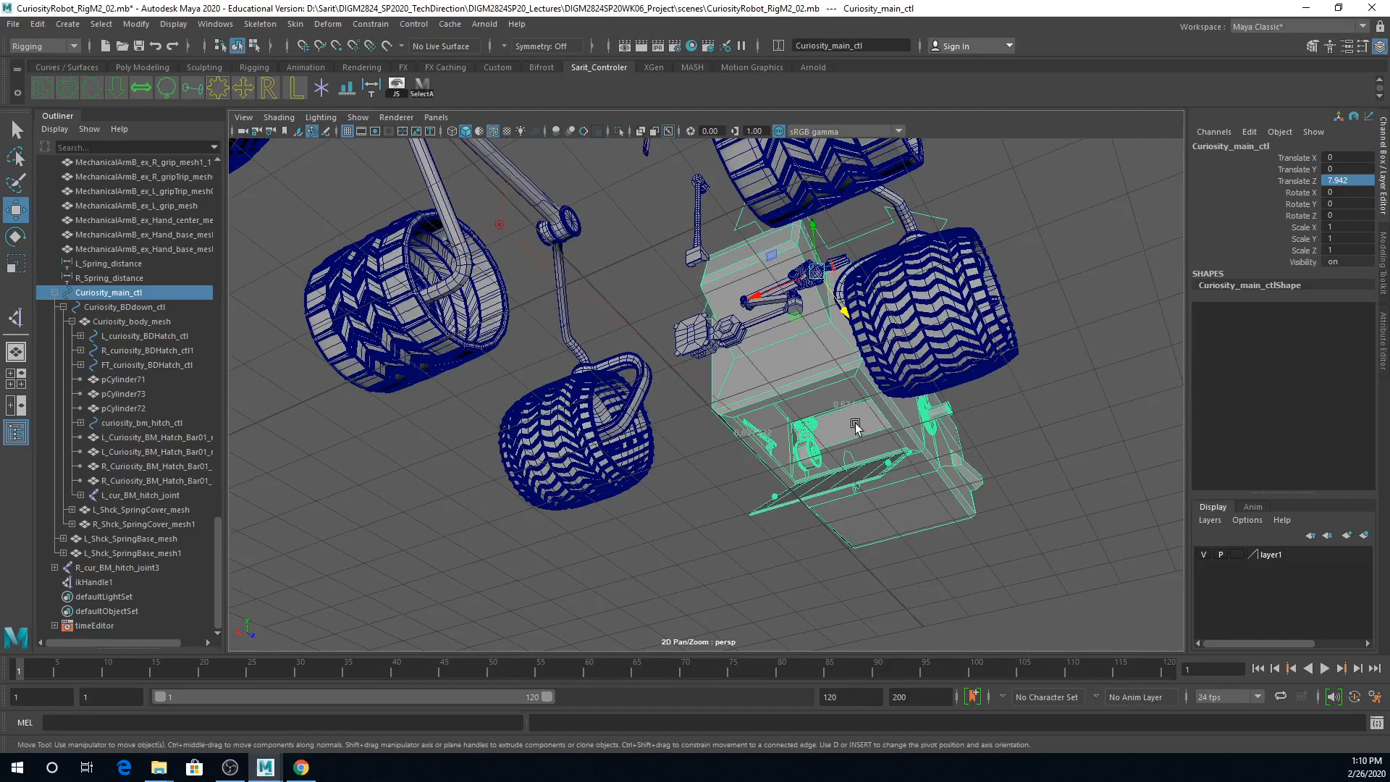
pyautogui.keyDown('alt'); pyautogui.moveTo(854, 428); pyautogui.dragTo(706, 382, button='right'); pyautogui.keyUp('alt')
pyautogui.keyDown('alt'); pyautogui.moveTo(706, 381); pyautogui.dragTo(688, 398); pyautogui.keyUp('alt')
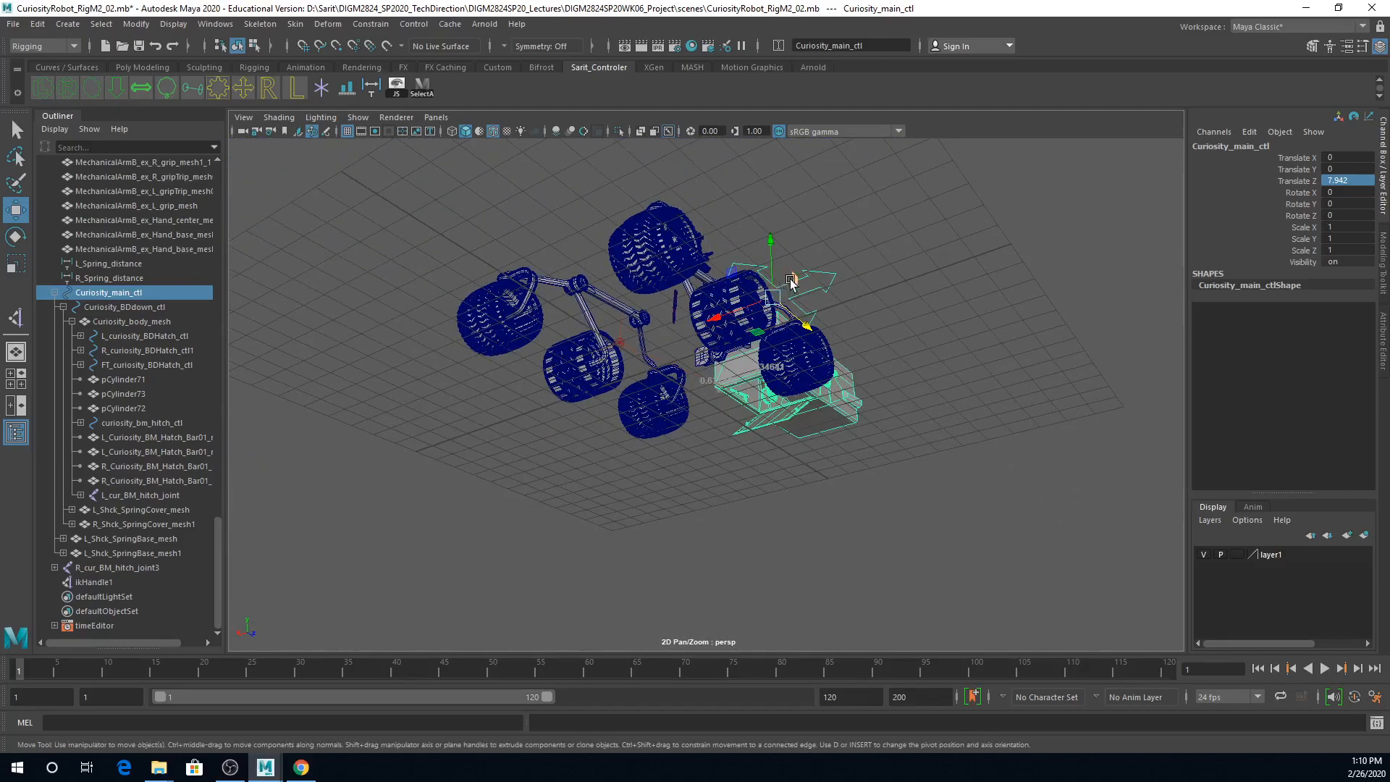
# Step: Set Translate Z of Curiosity_main_ctl to 0
pyautogui.doubleClick(1345, 181)
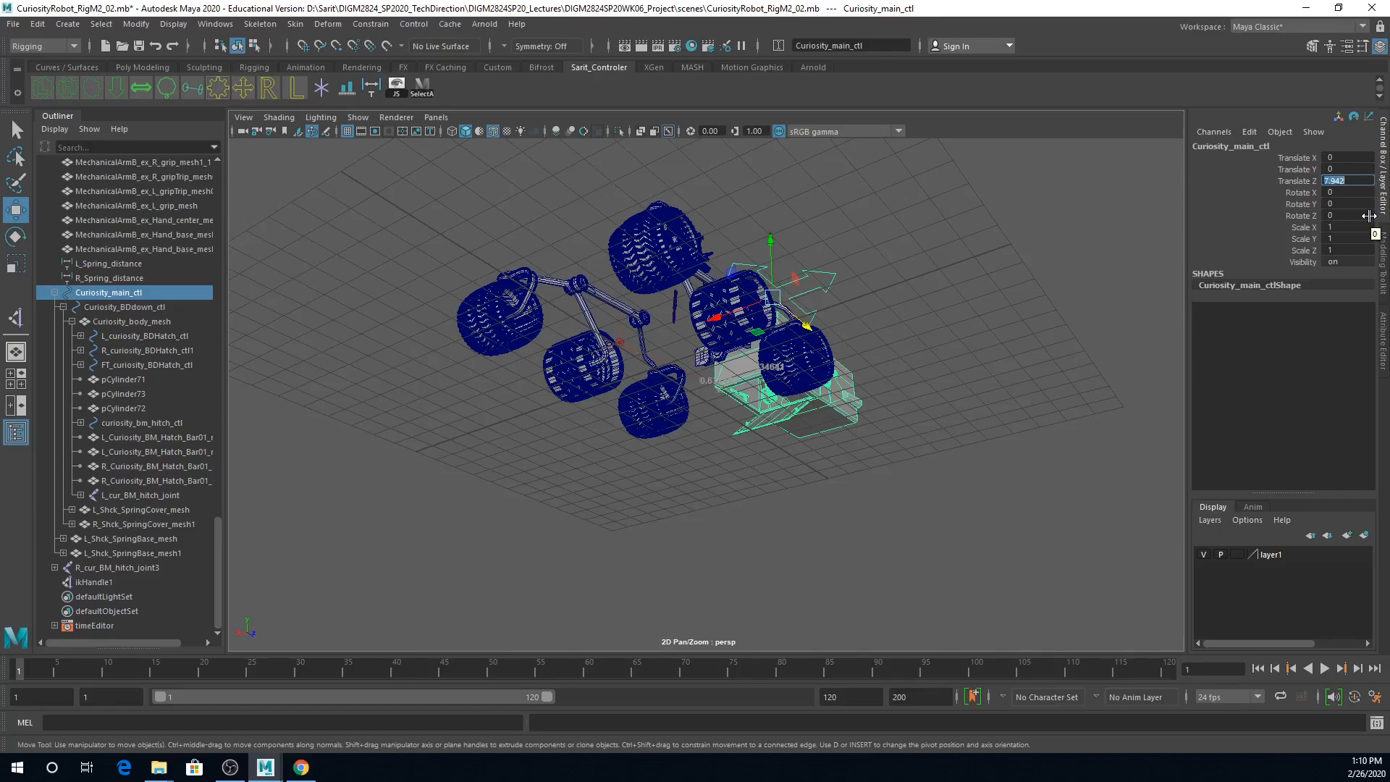
pyautogui.write('0')
pyautogui.press('Return')
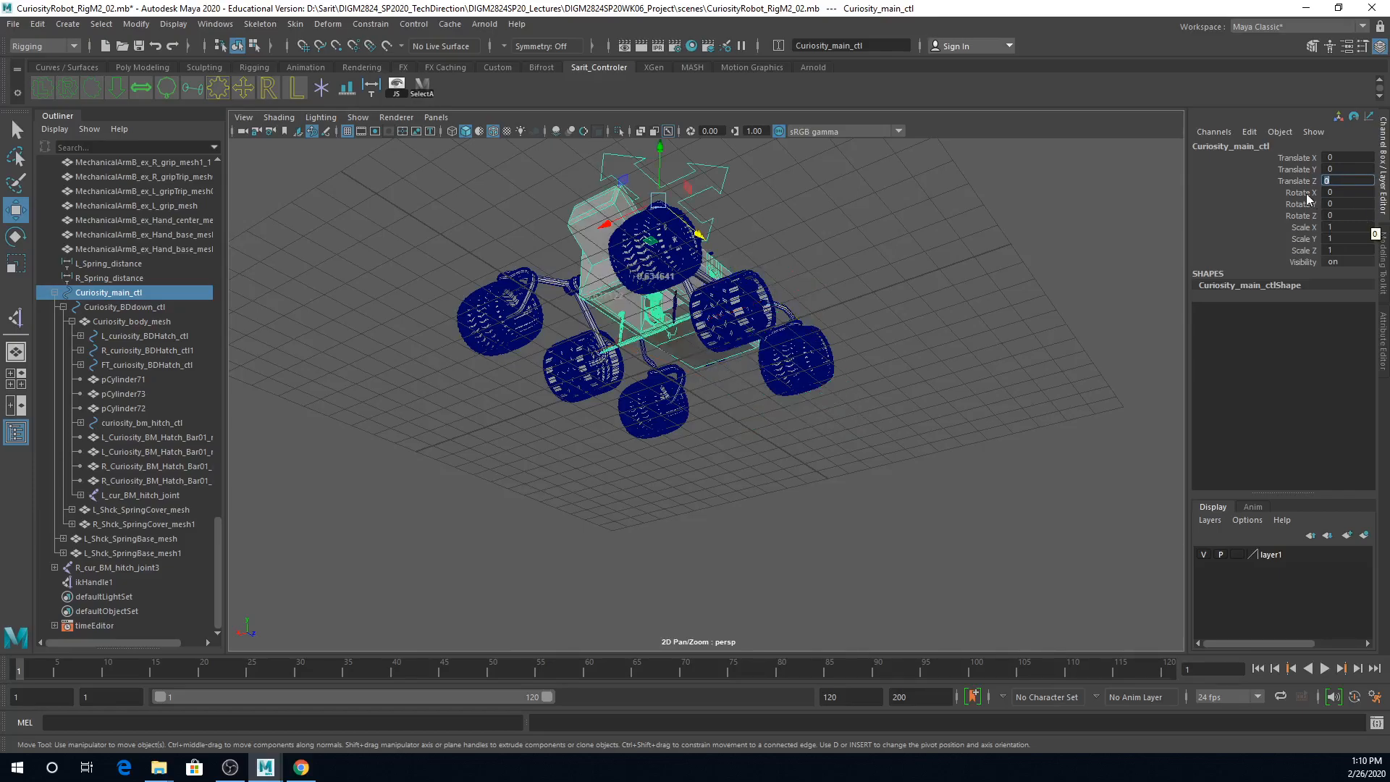
# Step: Parent ikHandle1 at the lower end of the L_cur_BM_hitch_joint chain to Curiosity_body_mesh
pyautogui.keyDown('alt'); pyautogui.moveTo(669, 451); pyautogui.dragTo(1095, 459, button='right'); pyautogui.keyUp('alt')
pyautogui.keyDown('alt'); pyautogui.moveTo(754, 386); pyautogui.dragTo(701, 393); pyautogui.keyUp('alt')
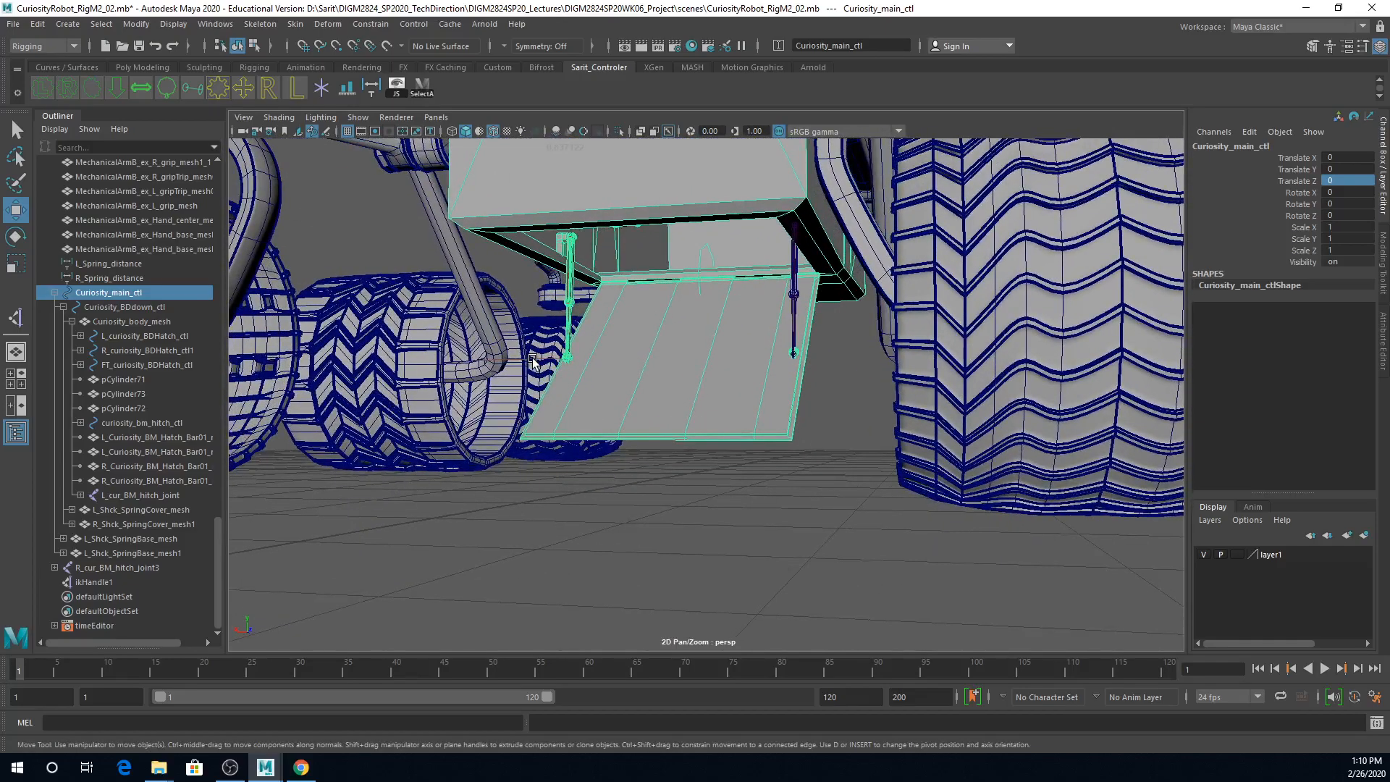
pyautogui.moveTo(534, 357); pyautogui.dragTo(609, 378)
pyautogui.keyDown('alt'); pyautogui.moveTo(692, 401); pyautogui.dragTo(655, 399); pyautogui.keyUp('alt')
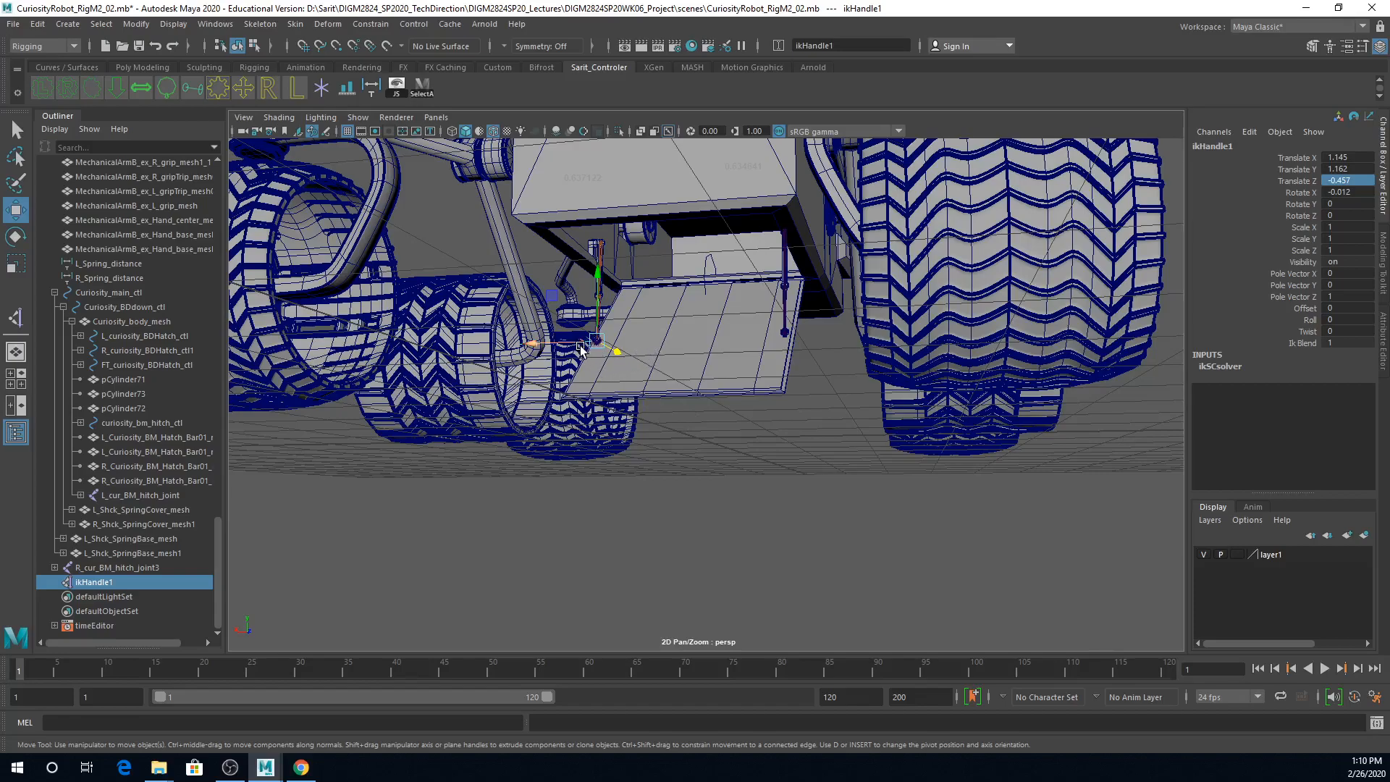
pyautogui.keyDown('shift'); pyautogui.click(603, 343); pyautogui.keyUp('shift')
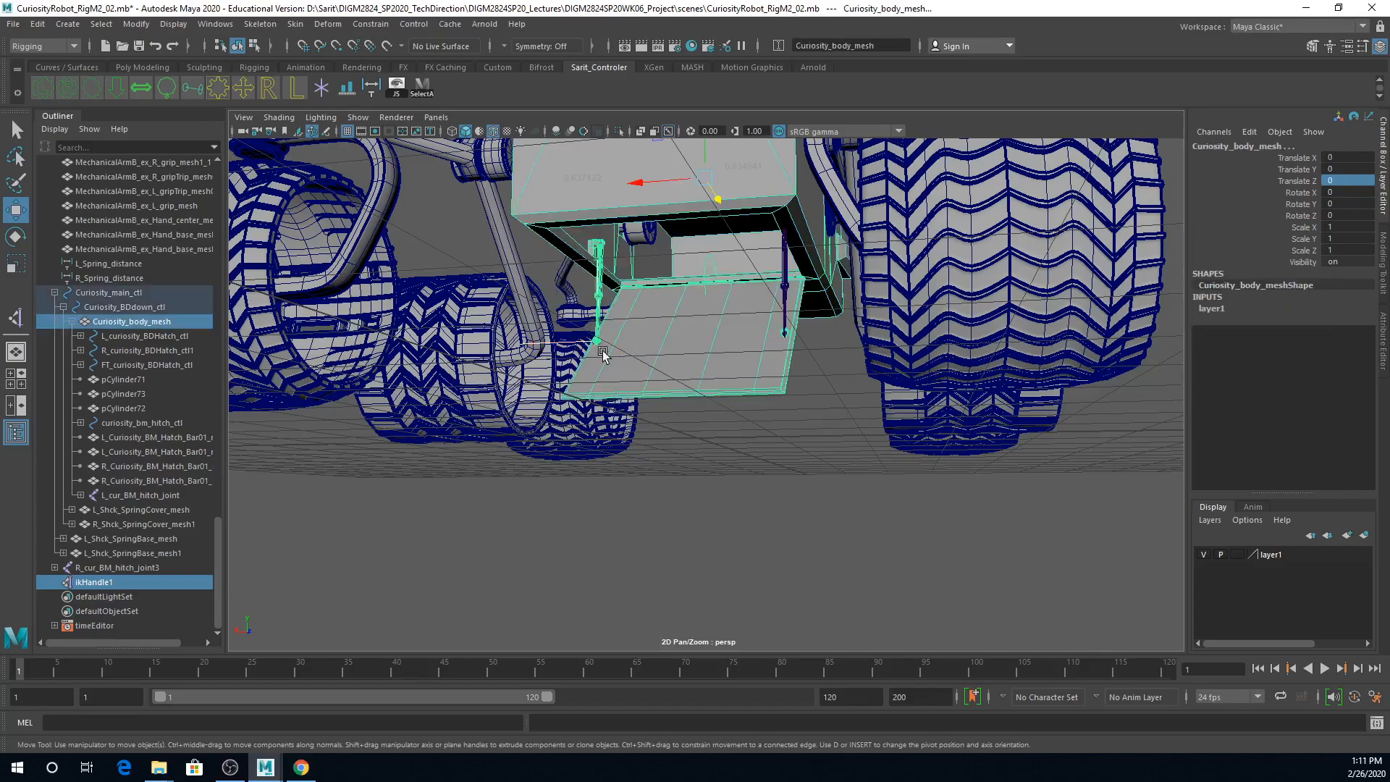
pyautogui.press('p')
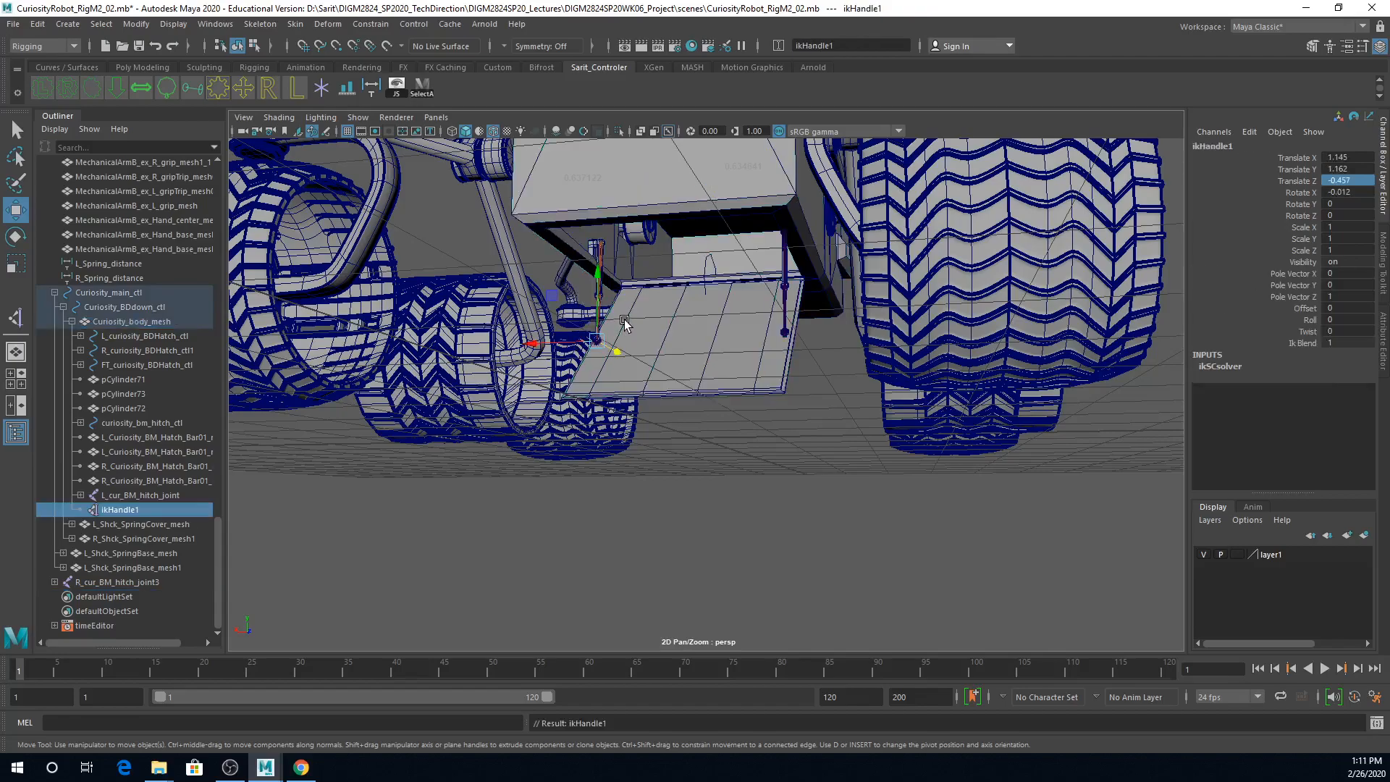
# Step: Move Curiosity_main_ctl to about -7.203 along X to test whether the hitch chain and its IK handle follow
pyautogui.keyDown('alt'); pyautogui.moveTo(835, 366); pyautogui.dragTo(818, 217, button='right'); pyautogui.keyUp('alt')
pyautogui.keyDown('alt'); pyautogui.moveTo(818, 217); pyautogui.dragTo(740, 246); pyautogui.keyUp('alt')
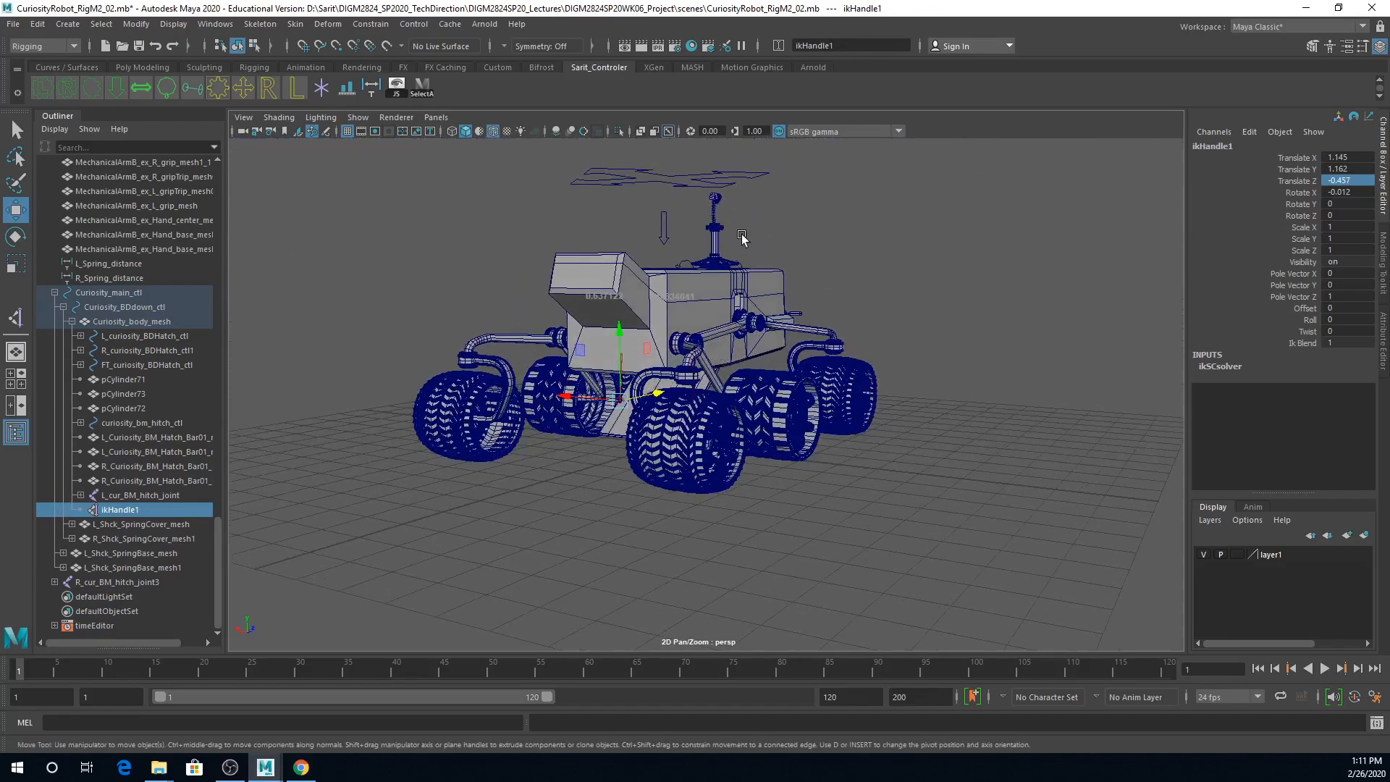
pyautogui.click(759, 168)
pyautogui.moveTo(617, 183); pyautogui.dragTo(879, 228)
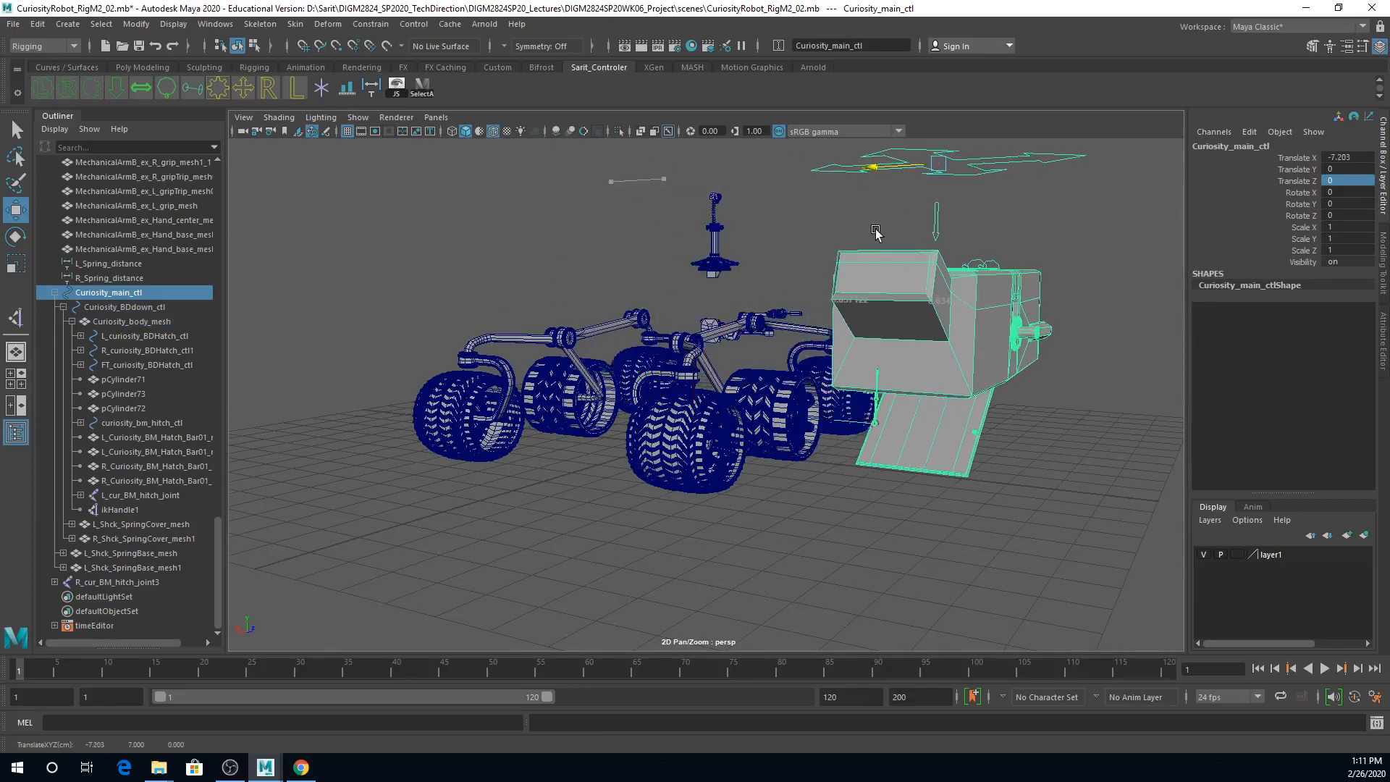
# Step: Test-rotate curiosity_bm_hitch_ctl about 22 degrees around X and undo the rotation
pyautogui.keyDown('alt'); pyautogui.moveTo(991, 475); pyautogui.dragTo(919, 414); pyautogui.keyUp('alt')
pyautogui.click(786, 269)
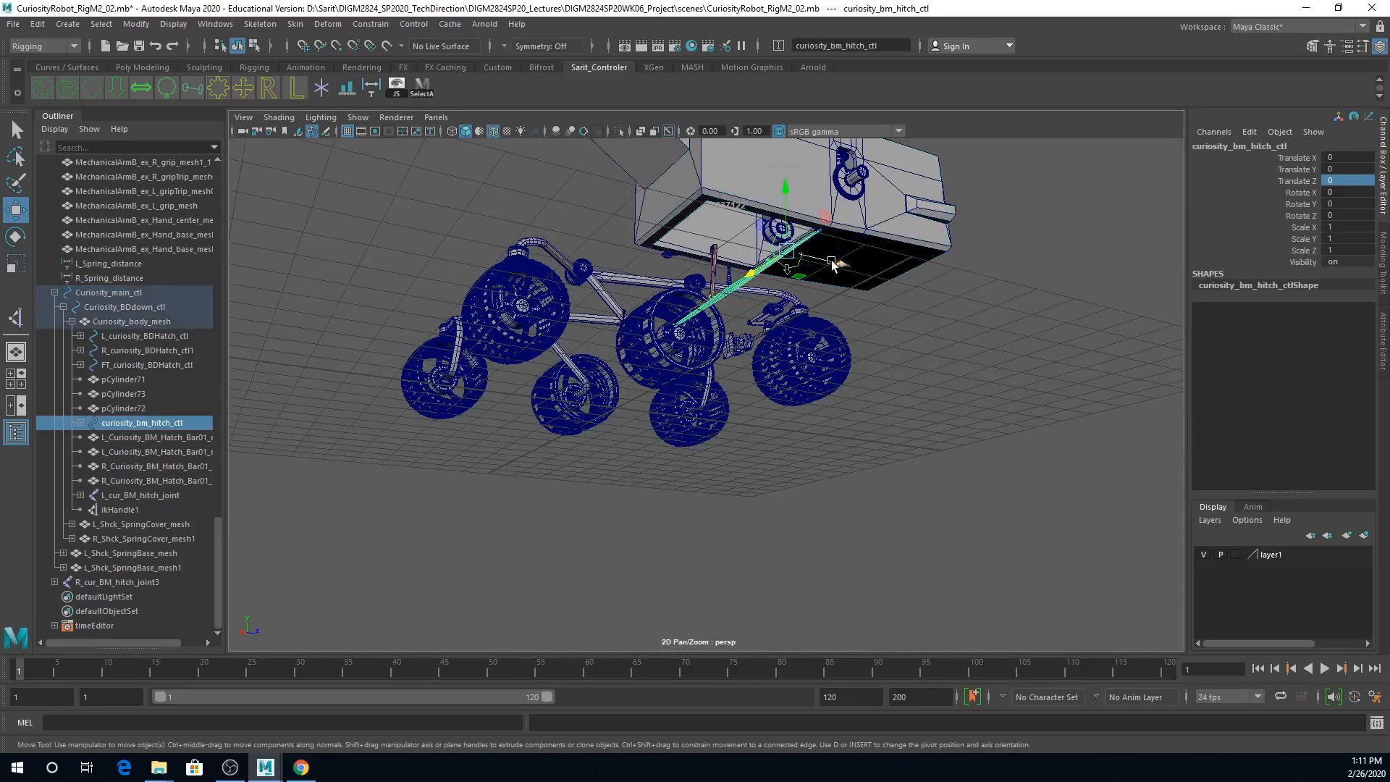
pyautogui.press('e')
pyautogui.moveTo(733, 229)
pyautogui.mouseDown()
pyautogui.moveTo(739, 190)
pyautogui.moveTo(737, 247)
pyautogui.mouseUp()
pyautogui.hotkey('ctrl', 'z')
pyautogui.hotkey('ctrl', 'z')
pyautogui.hotkey('ctrl', 'z')
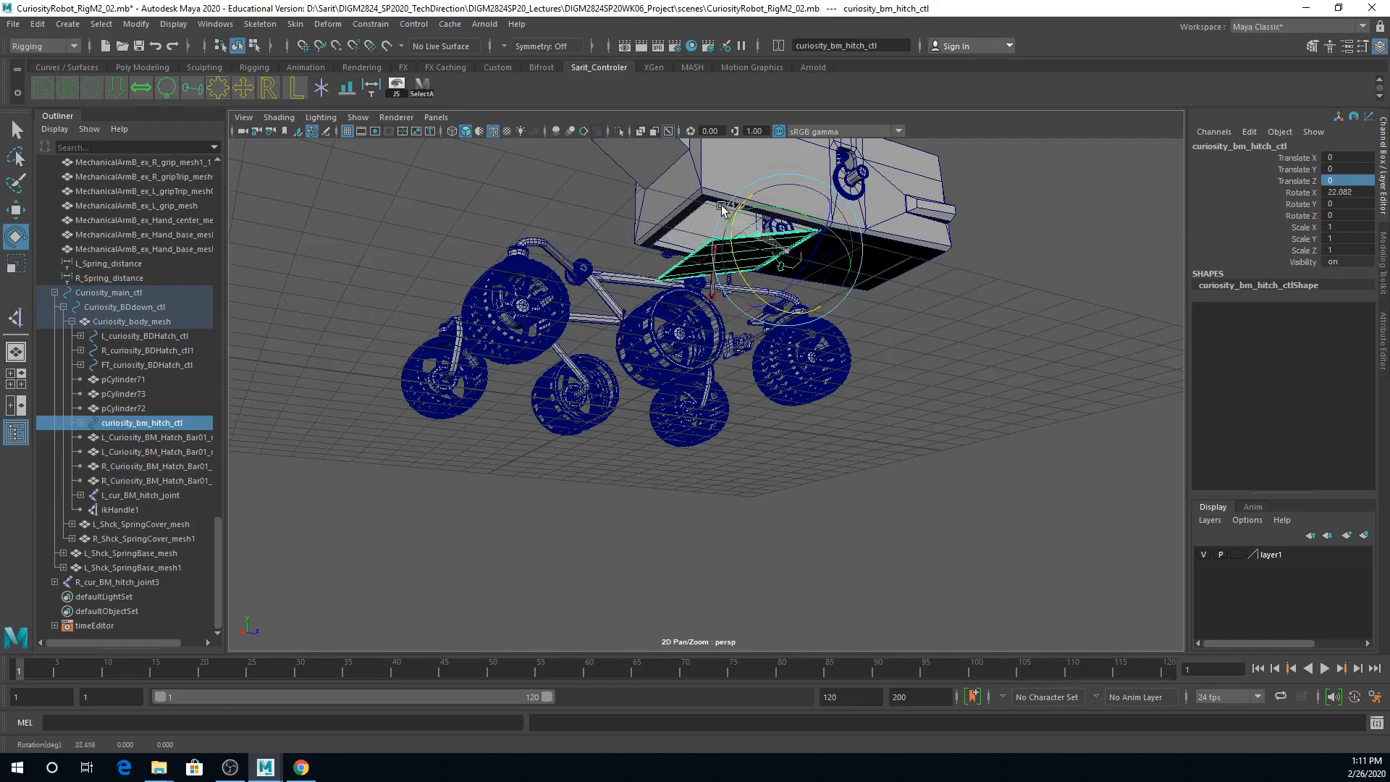
# Step: Rotate the hatch control about 29 degrees around X beside the hitch bar to test its motion, and undo it
pyautogui.keyDown('alt'); pyautogui.moveTo(717, 437); pyautogui.dragTo(868, 403, button='right'); pyautogui.keyUp('alt')
pyautogui.keyDown('alt'); pyautogui.moveTo(867, 403); pyautogui.dragTo(822, 408); pyautogui.keyUp('alt')
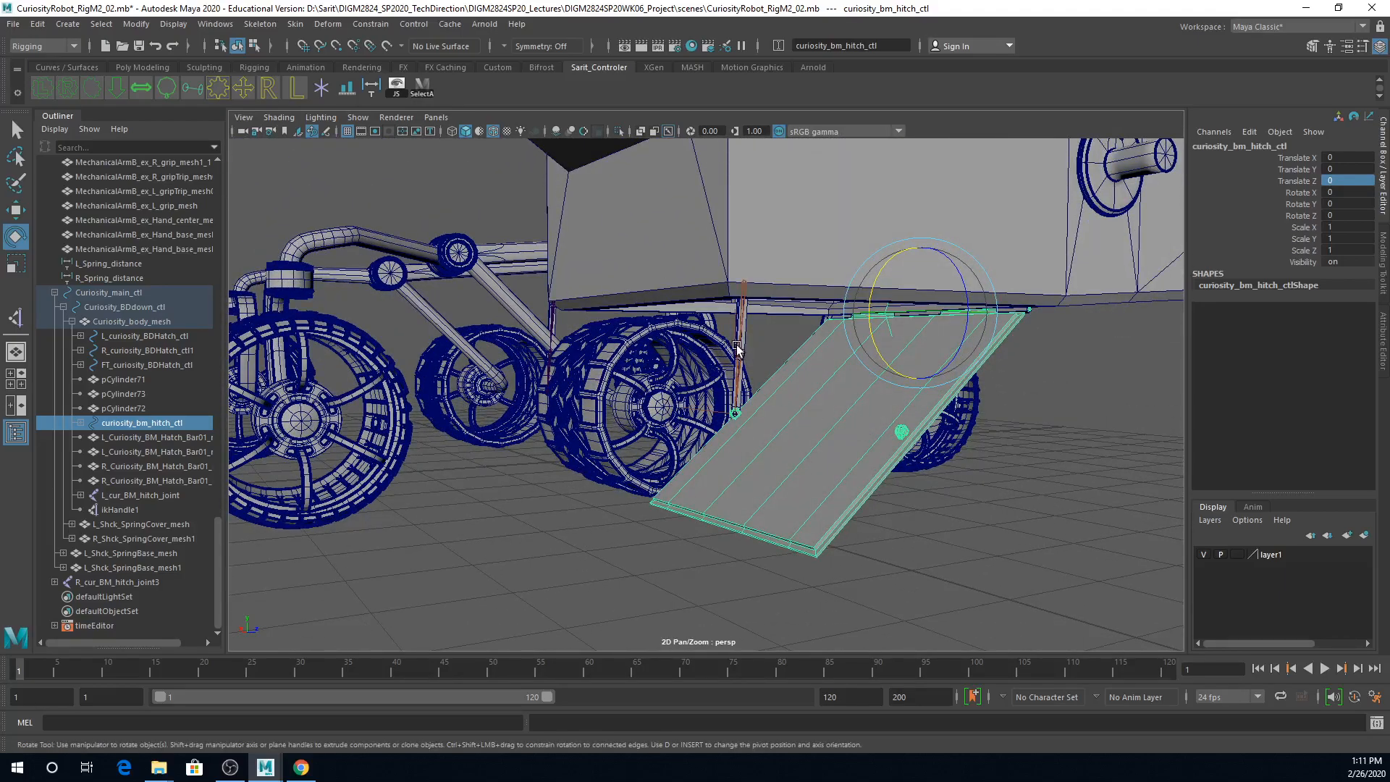
pyautogui.moveTo(879, 362); pyautogui.dragTo(857, 326)
pyautogui.hotkey('ctrl', 'z')
pyautogui.hotkey('ctrl', 'z')
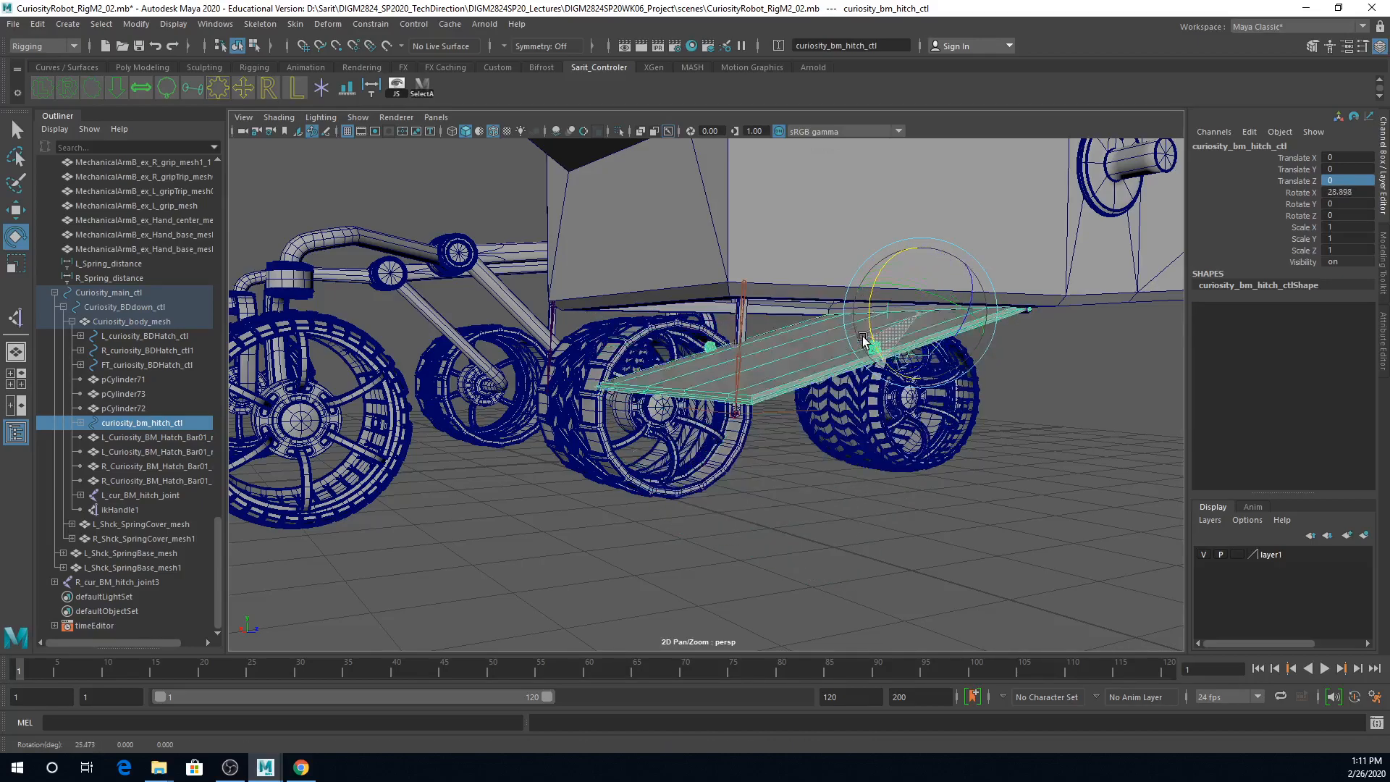
# Step: Set Translate X of Curiosity_main_ctl to 0
pyautogui.keyDown('alt'); pyautogui.moveTo(1160, 367); pyautogui.dragTo(829, 340, button='right'); pyautogui.keyUp('alt')
pyautogui.click(813, 197)
pyautogui.click(1348, 157)
pyautogui.write('0')
pyautogui.press('Return')
# Step: Select ikHandle1, examine its translate and Rotate X channels, and unparent it from Curiosity_body_mesh
pyautogui.keyDown('alt'); pyautogui.moveTo(628, 471); pyautogui.dragTo(769, 517, button='right'); pyautogui.keyUp('alt')
pyautogui.moveTo(724, 506)
pyautogui.keyDown('alt'); pyautogui.mouseDown()
pyautogui.moveTo(671, 496)
pyautogui.moveTo(541, 524)
pyautogui.moveTo(643, 521)
pyautogui.mouseUp(); pyautogui.keyUp('alt')
pyautogui.moveTo(643, 522)
pyautogui.keyDown('alt'); pyautogui.mouseDown(button='right')
pyautogui.moveTo(623, 519)
pyautogui.moveTo(663, 523)
pyautogui.moveTo(727, 342)
pyautogui.mouseUp(button='right'); pyautogui.keyUp('alt')
pyautogui.click(418, 443)
pyautogui.keyDown('alt'); pyautogui.moveTo(771, 289); pyautogui.dragTo(808, 192); pyautogui.keyUp('alt')
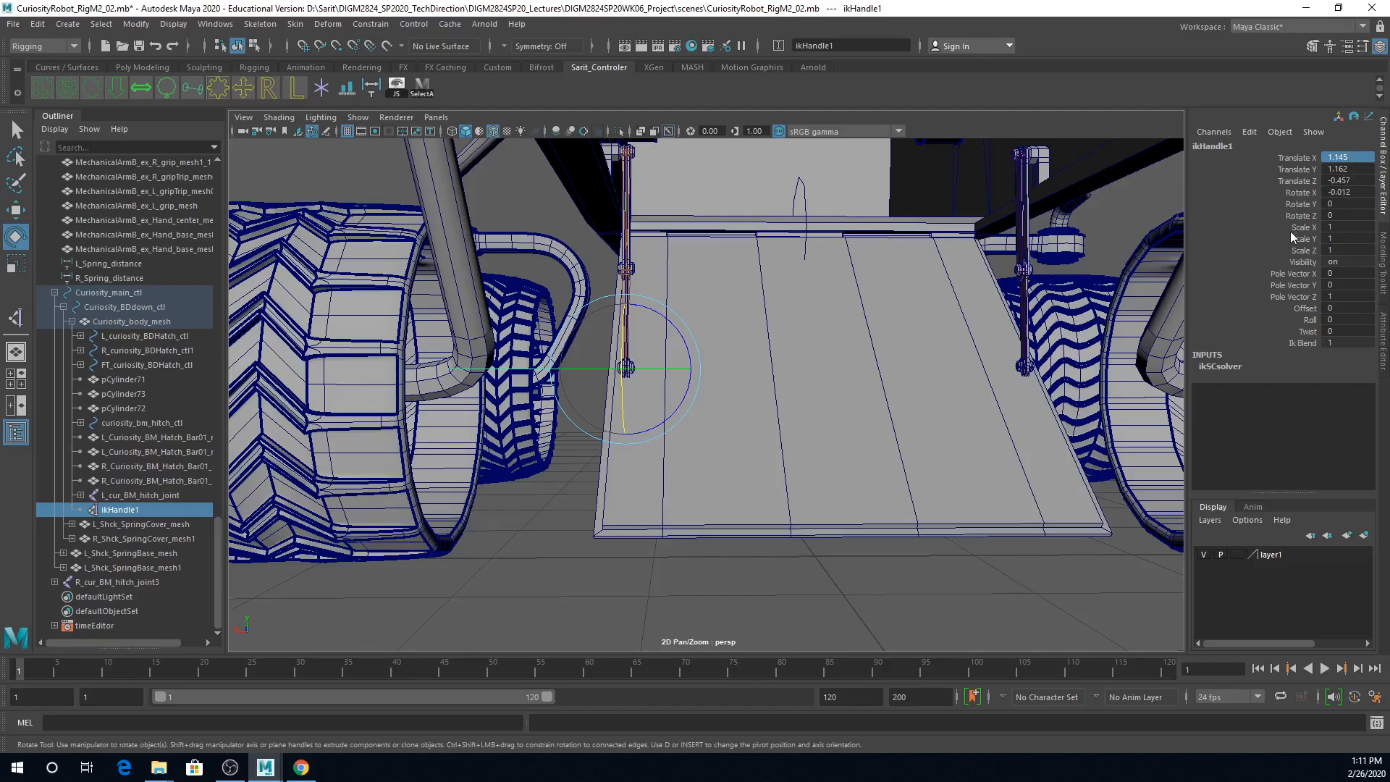
pyautogui.moveTo(1340, 157); pyautogui.dragTo(1351, 191)
pyautogui.doubleClick(1351, 191)
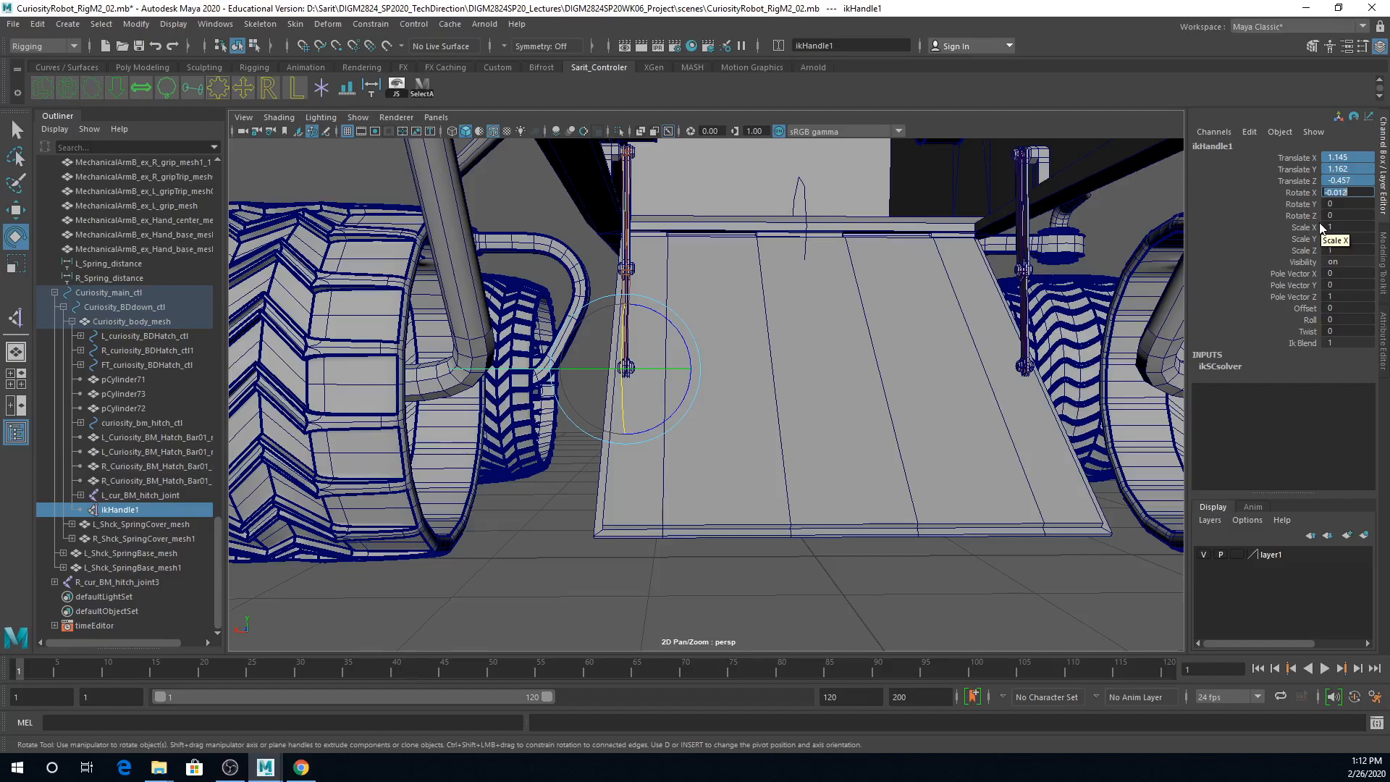
pyautogui.click(1352, 191)
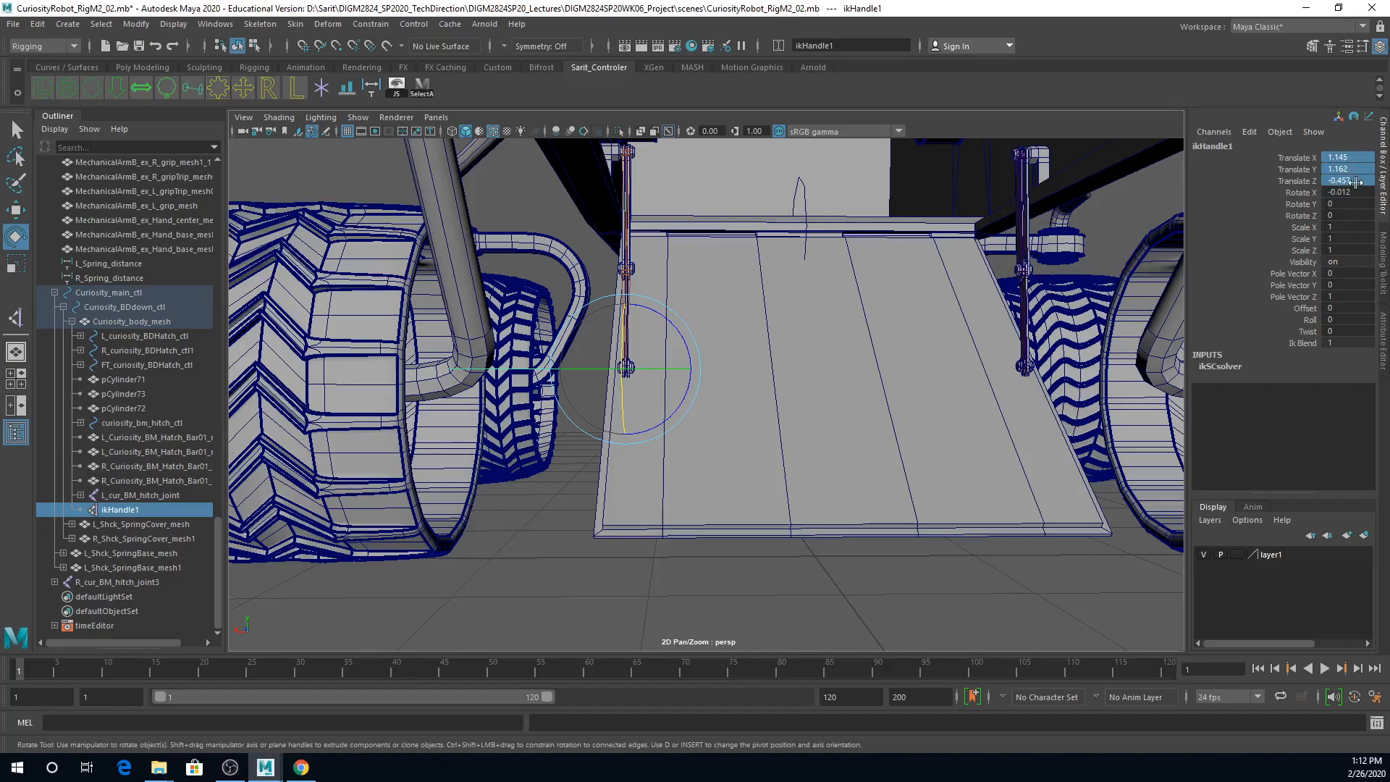
pyautogui.click(1356, 191)
pyautogui.click(137, 509)
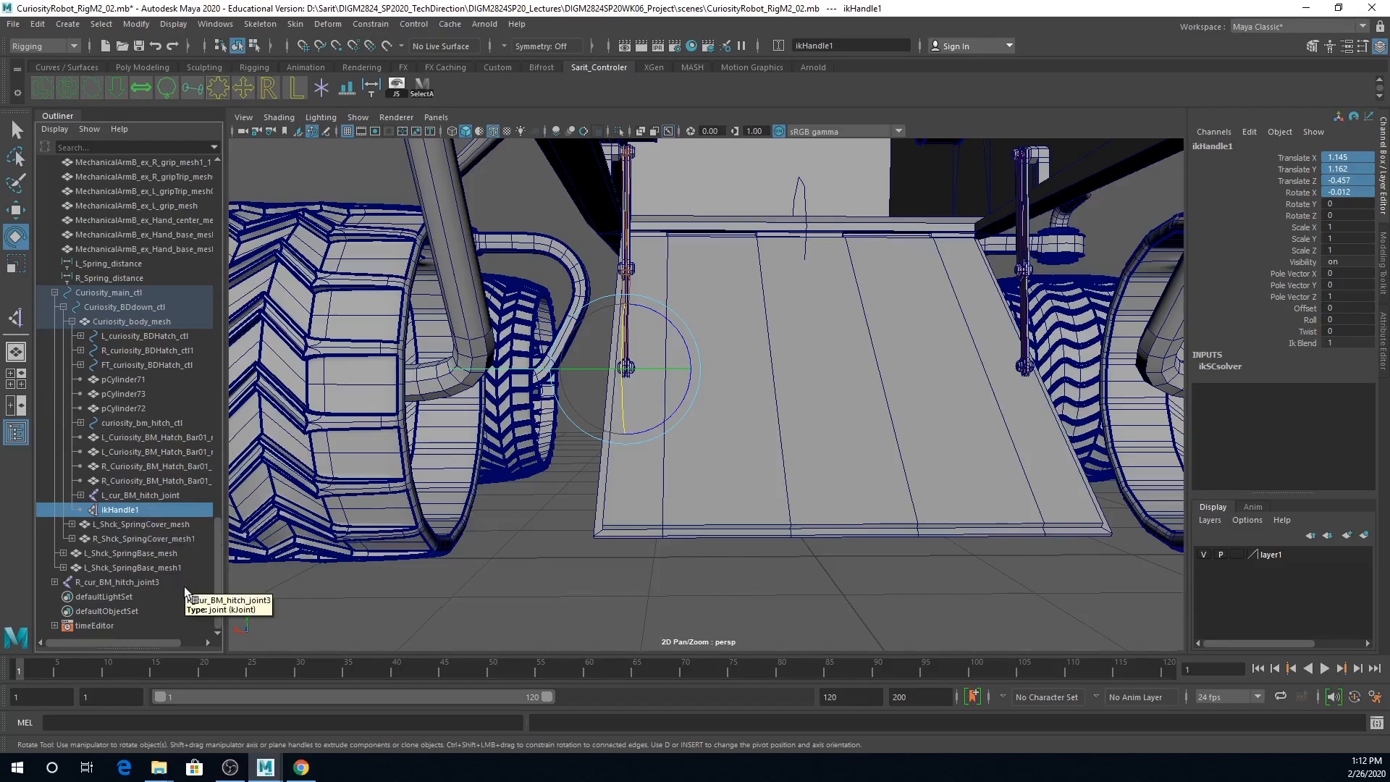
pyautogui.hotkey('shift', 'p')
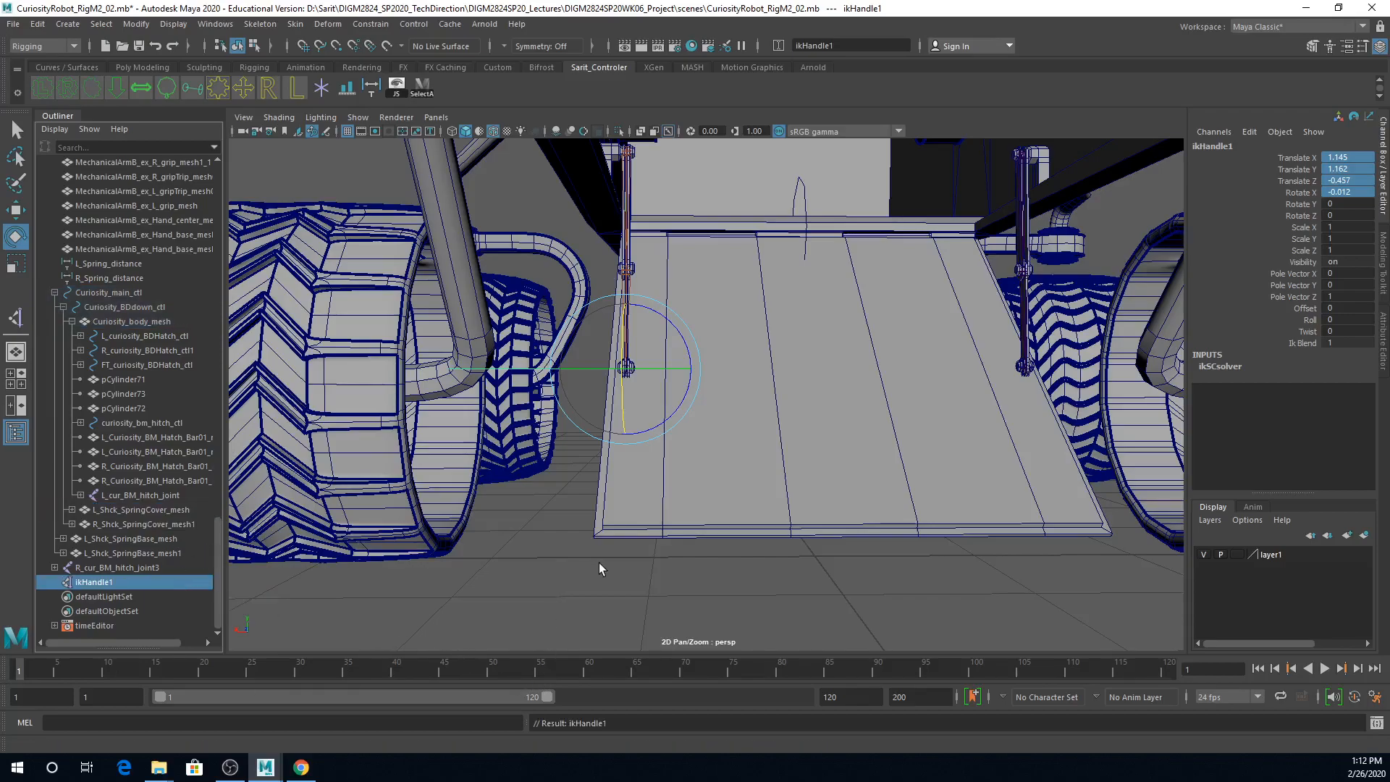
# Step: Rename ikHandle1 as L_cur_BM_hitch_IK, reusing the name prefix of the joint L_cur_BM_hitch_joint1
pyautogui.doubleClick(121, 583)
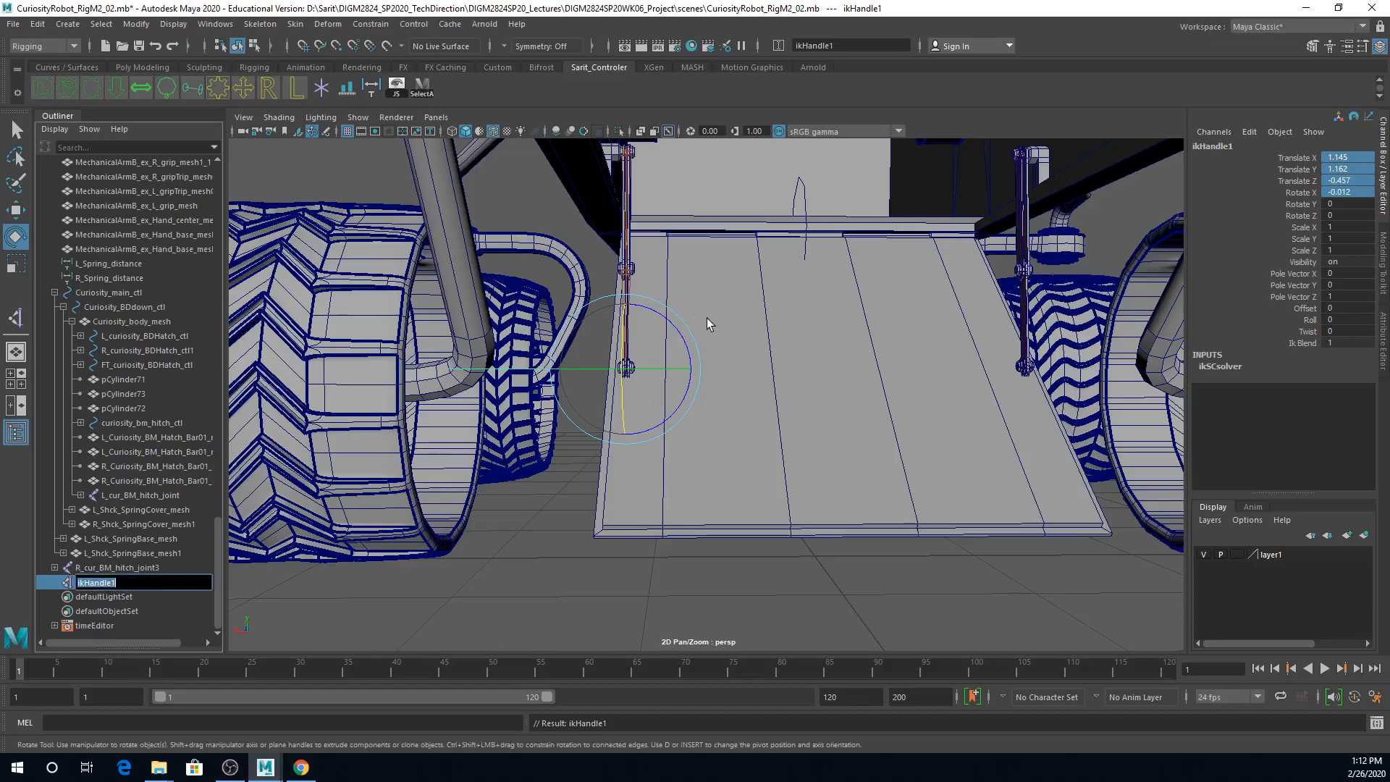
pyautogui.keyDown('alt'); pyautogui.moveTo(706, 315); pyautogui.dragTo(608, 528); pyautogui.keyUp('alt')
pyautogui.click(496, 595)
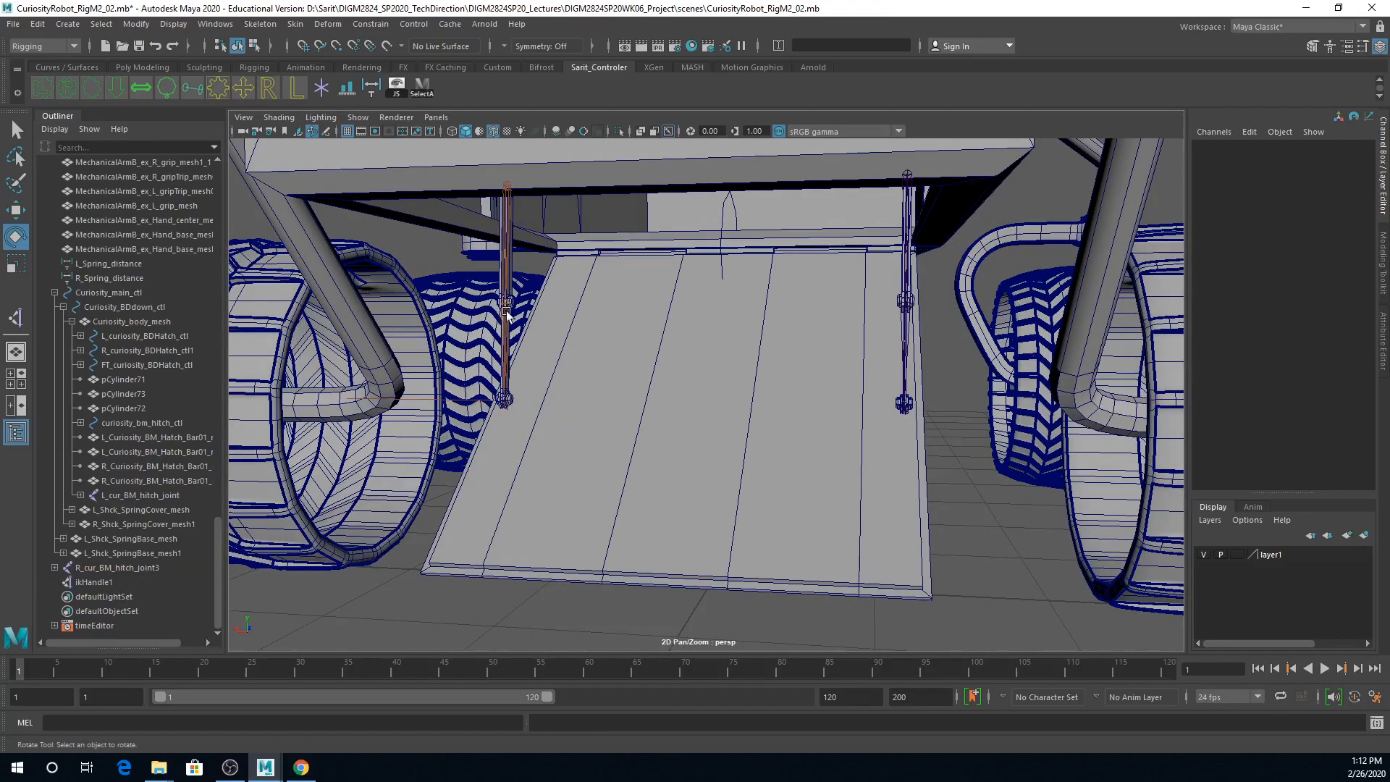
pyautogui.click(505, 315)
pyautogui.click(902, 46)
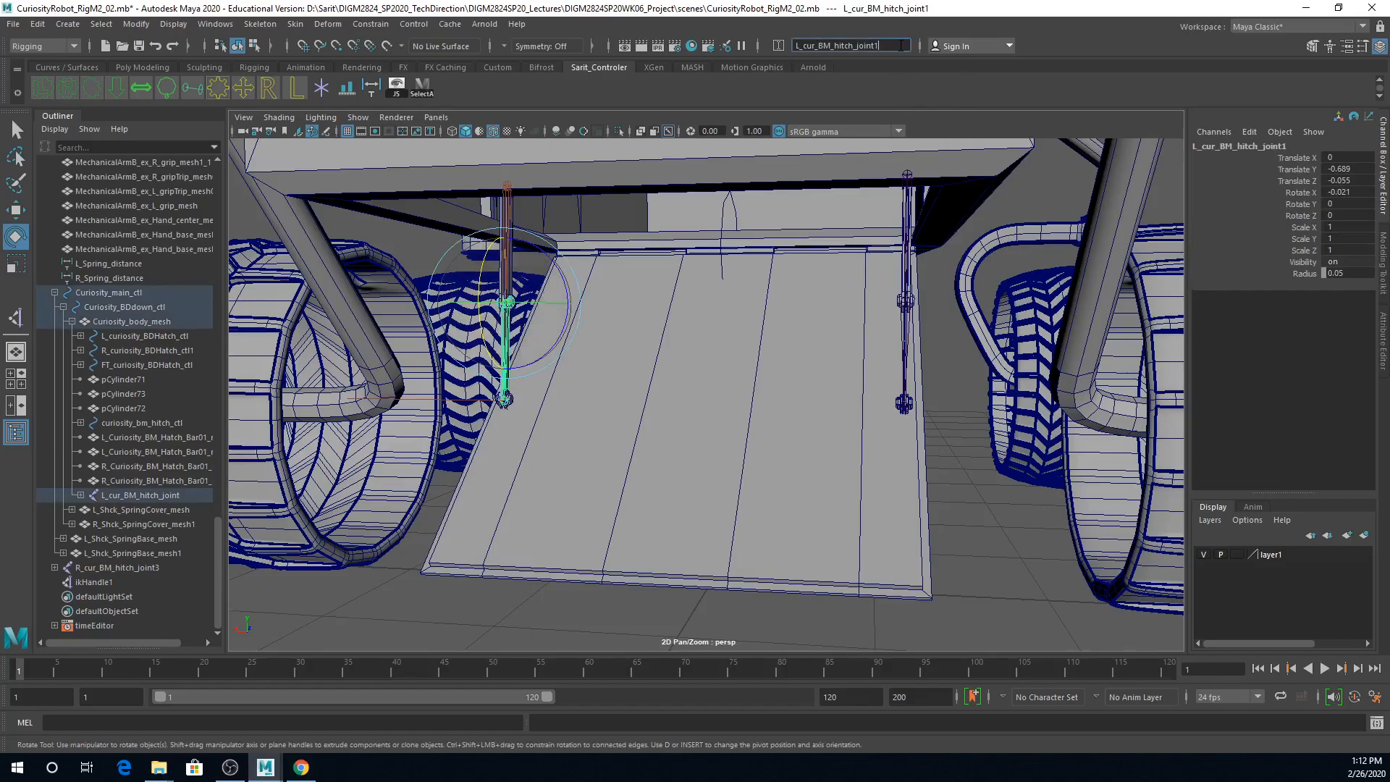
pyautogui.click(1331, 144)
pyautogui.hotkey('ctrl', 'c')
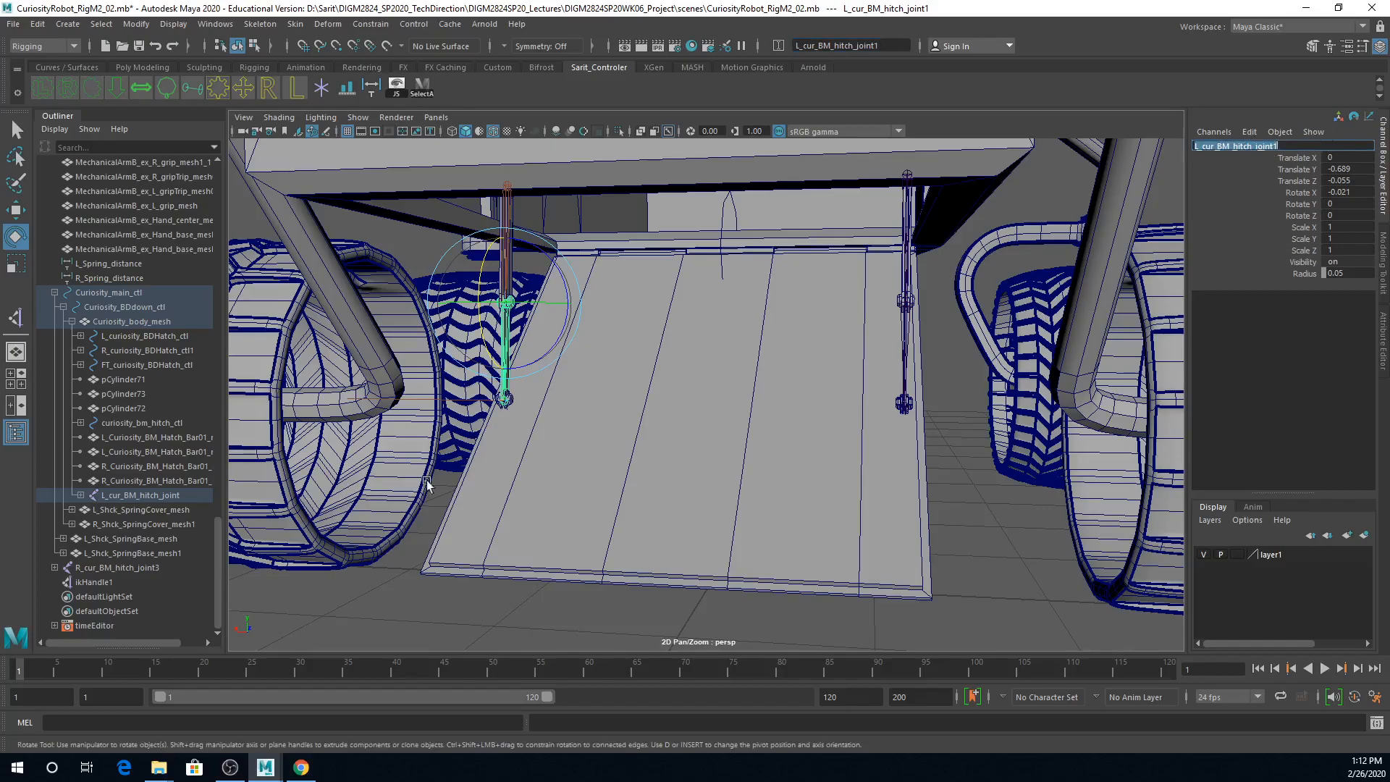
pyautogui.click(441, 399)
pyautogui.click(1238, 146)
pyautogui.hotkey('ctrl', 'v')
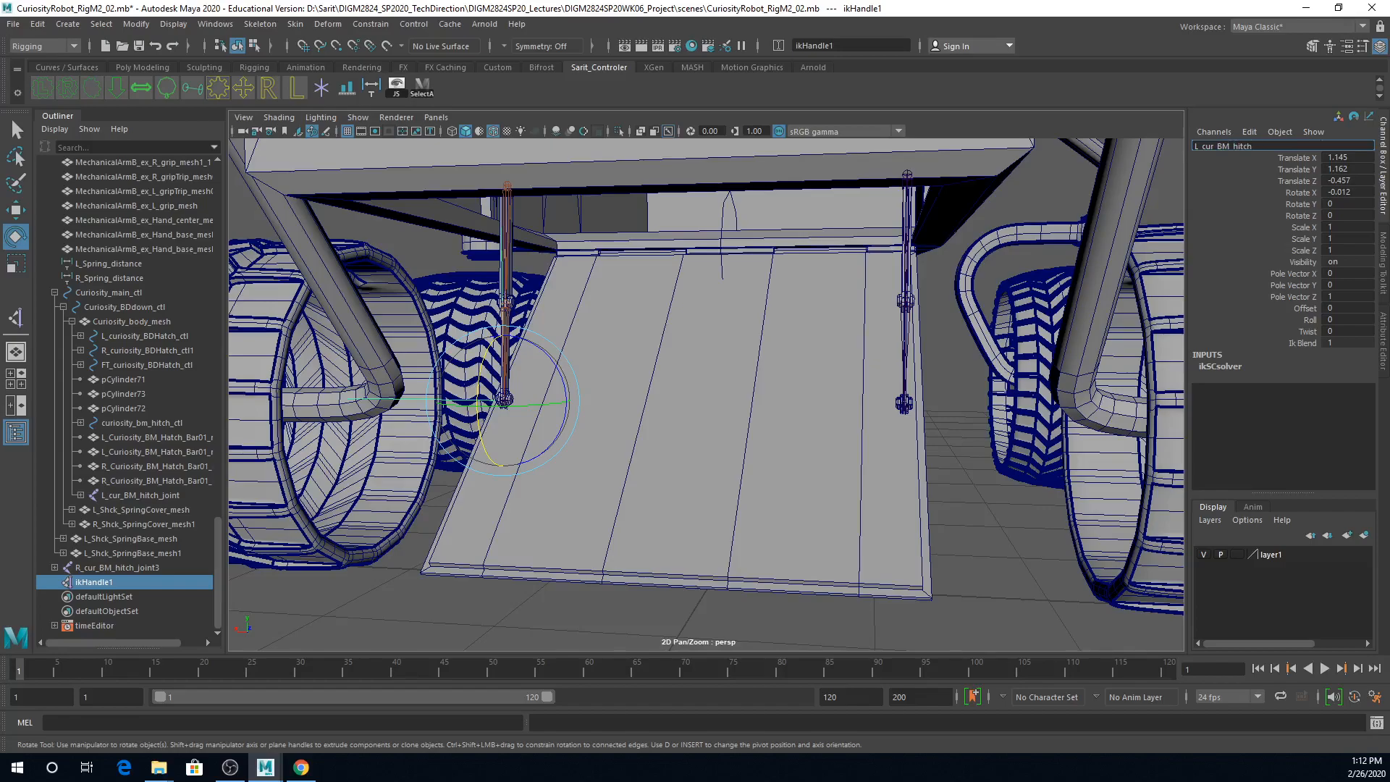
pyautogui.write('IK')
pyautogui.press('Return')
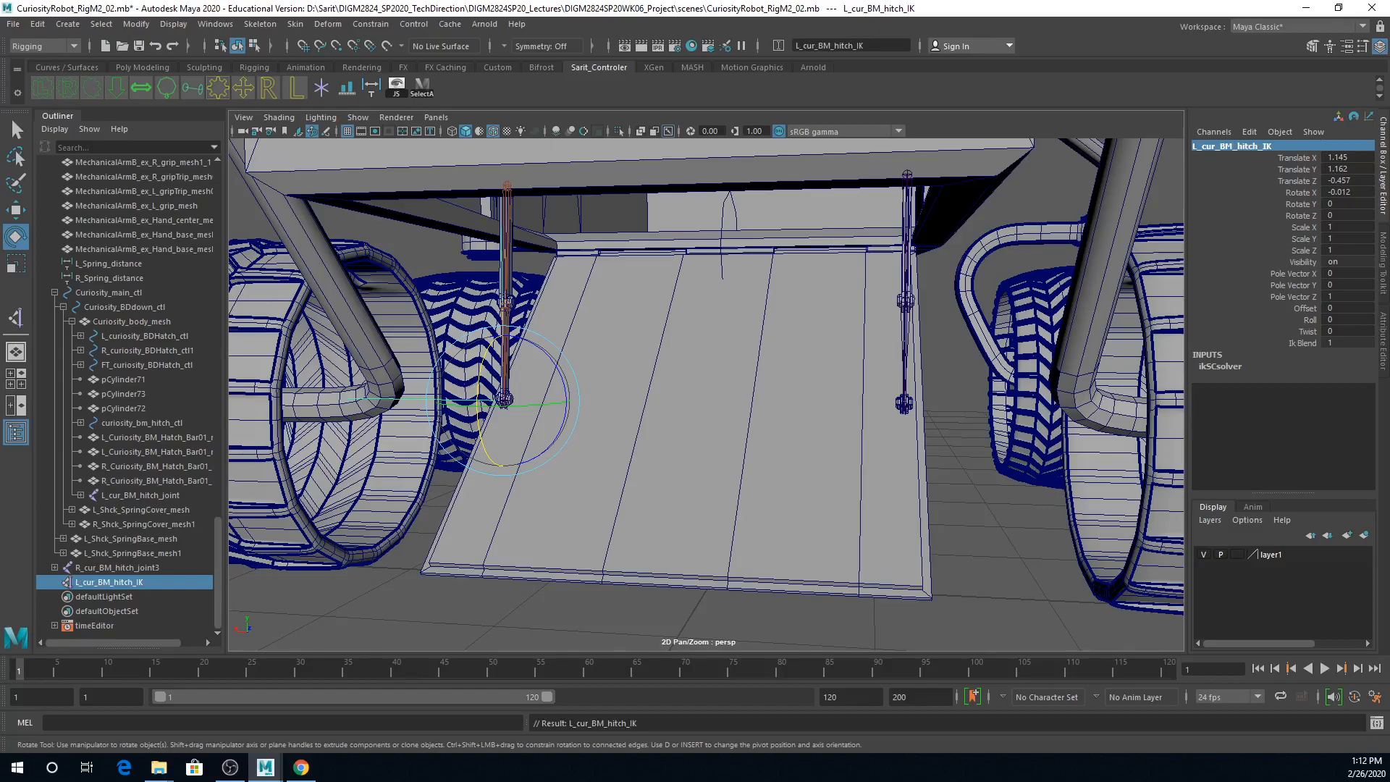
# Step: Group the IK handle L_cur_BM_hitch_IK and name the group L_cur_BM_hitch_IKgroup, reusing the handle's name
pyautogui.click(1272, 145)
pyautogui.hotkey('ctrl', 'c')
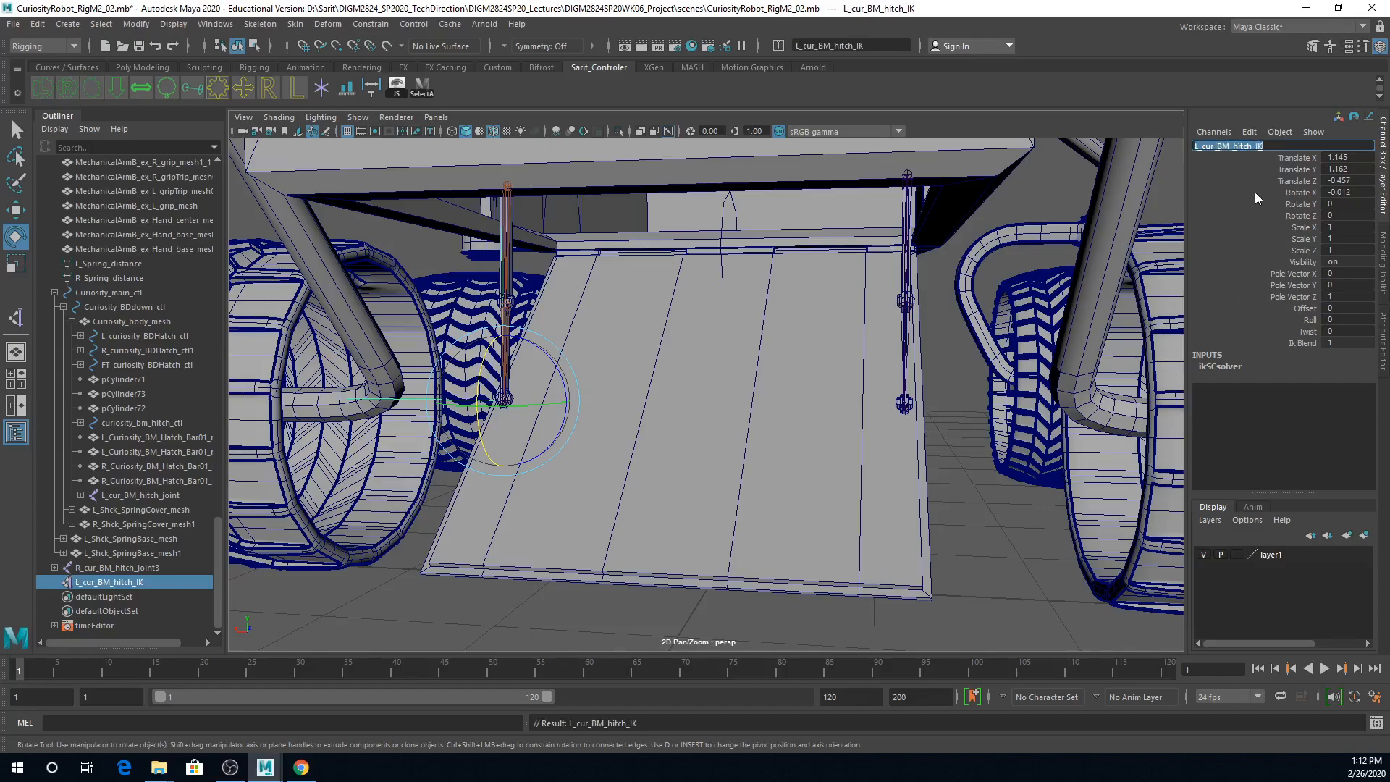
pyautogui.press('Return')
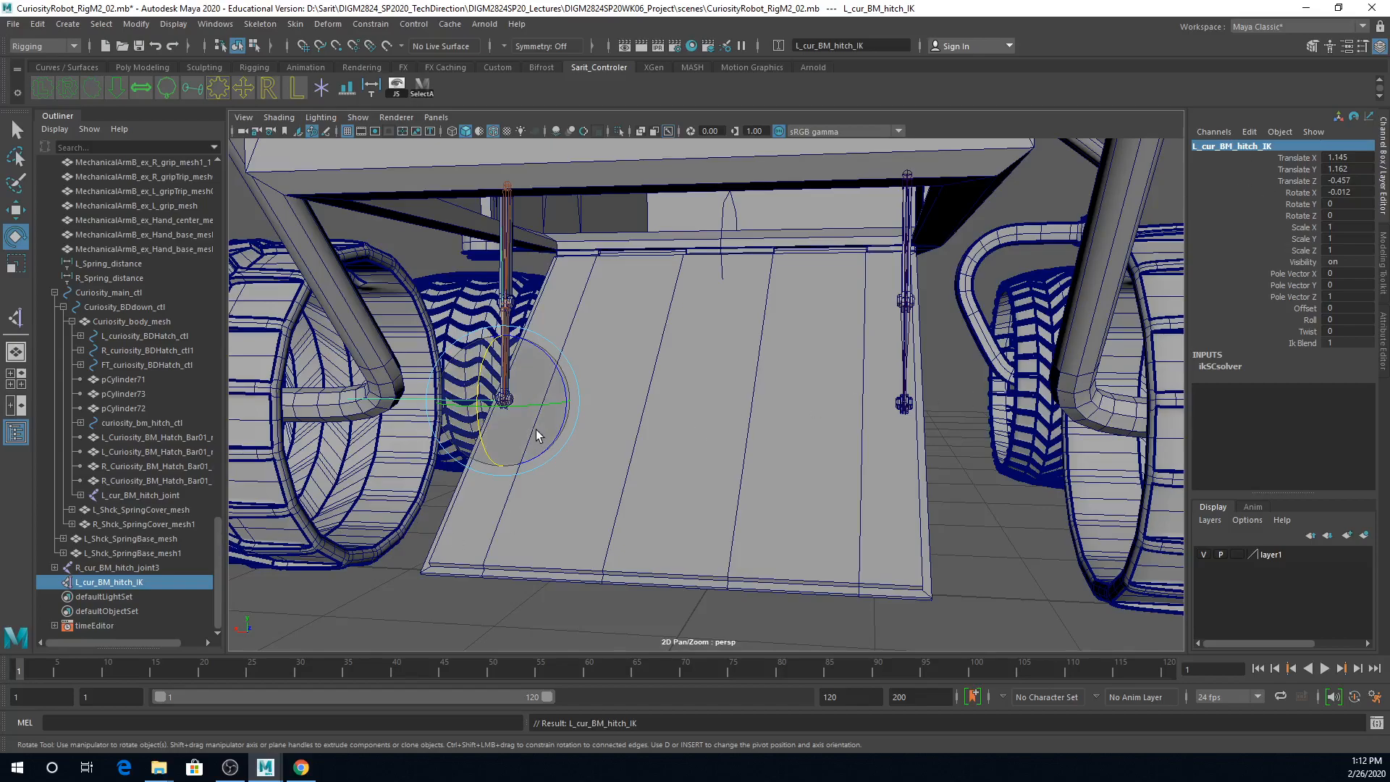
pyautogui.hotkey('ctrl', 'g')
pyautogui.click(1202, 146)
pyautogui.click(1193, 145)
pyautogui.hotkey('ctrl', 'v')
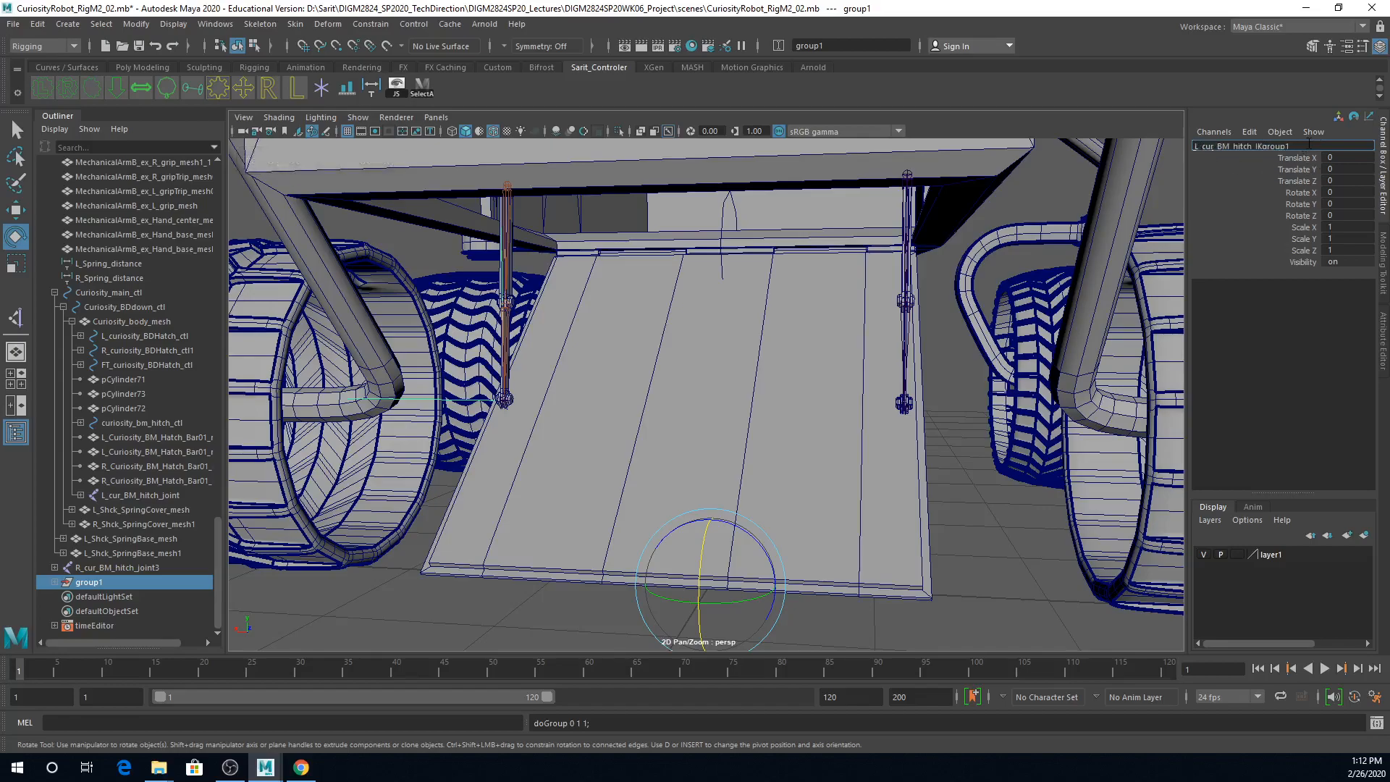
pyautogui.press('Return')
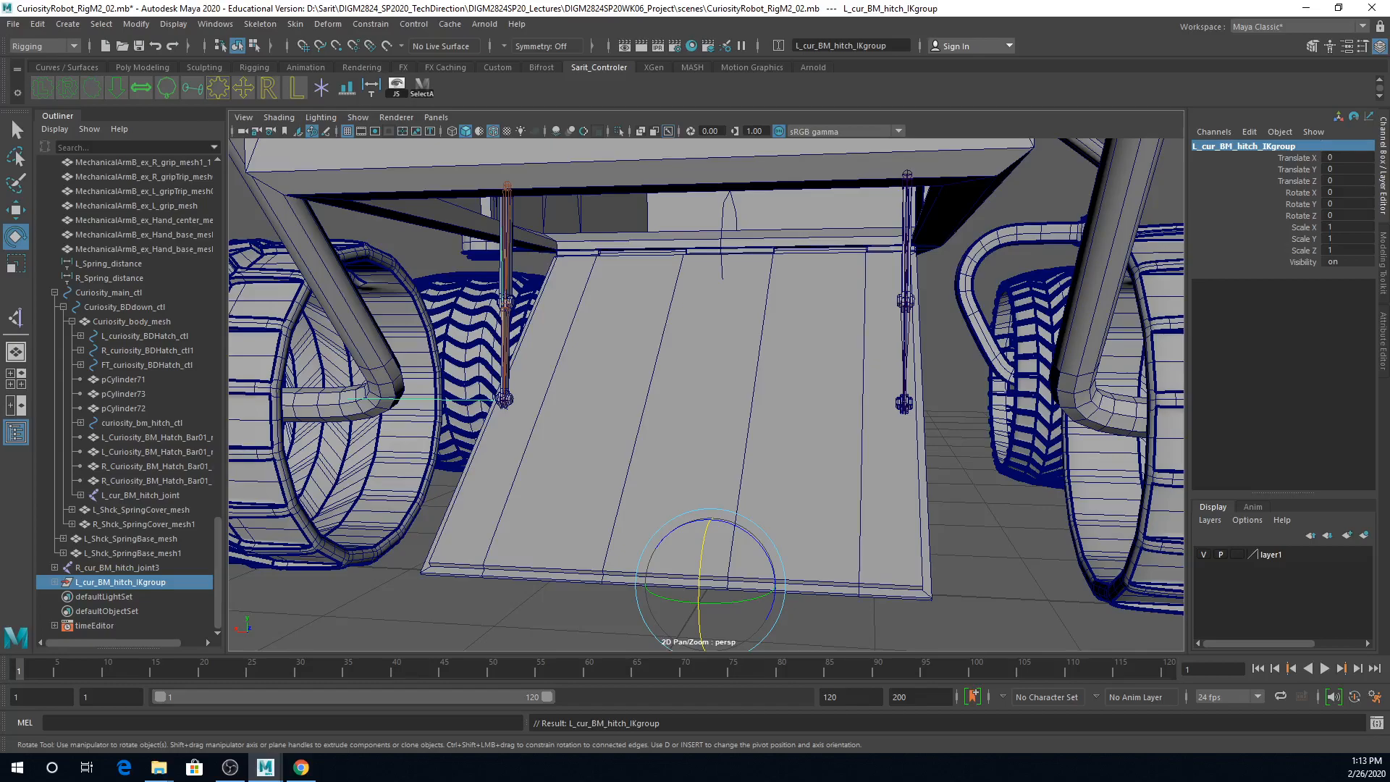
# Step: Move the pivot of L_cur_BM_hitch_IKgroup onto the lower end of the left hitch bar with point snapping
pyautogui.press('d')
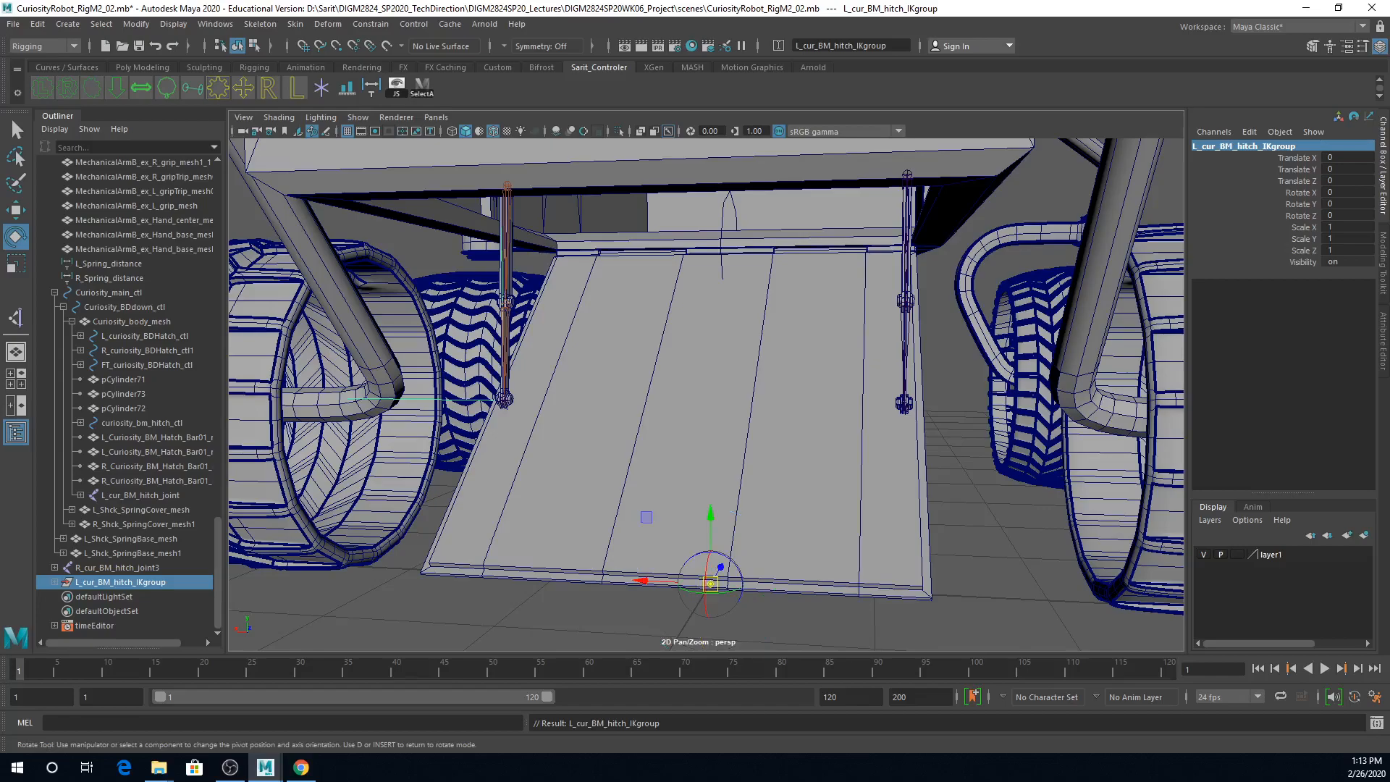
pyautogui.press('w')
pyautogui.press('d')
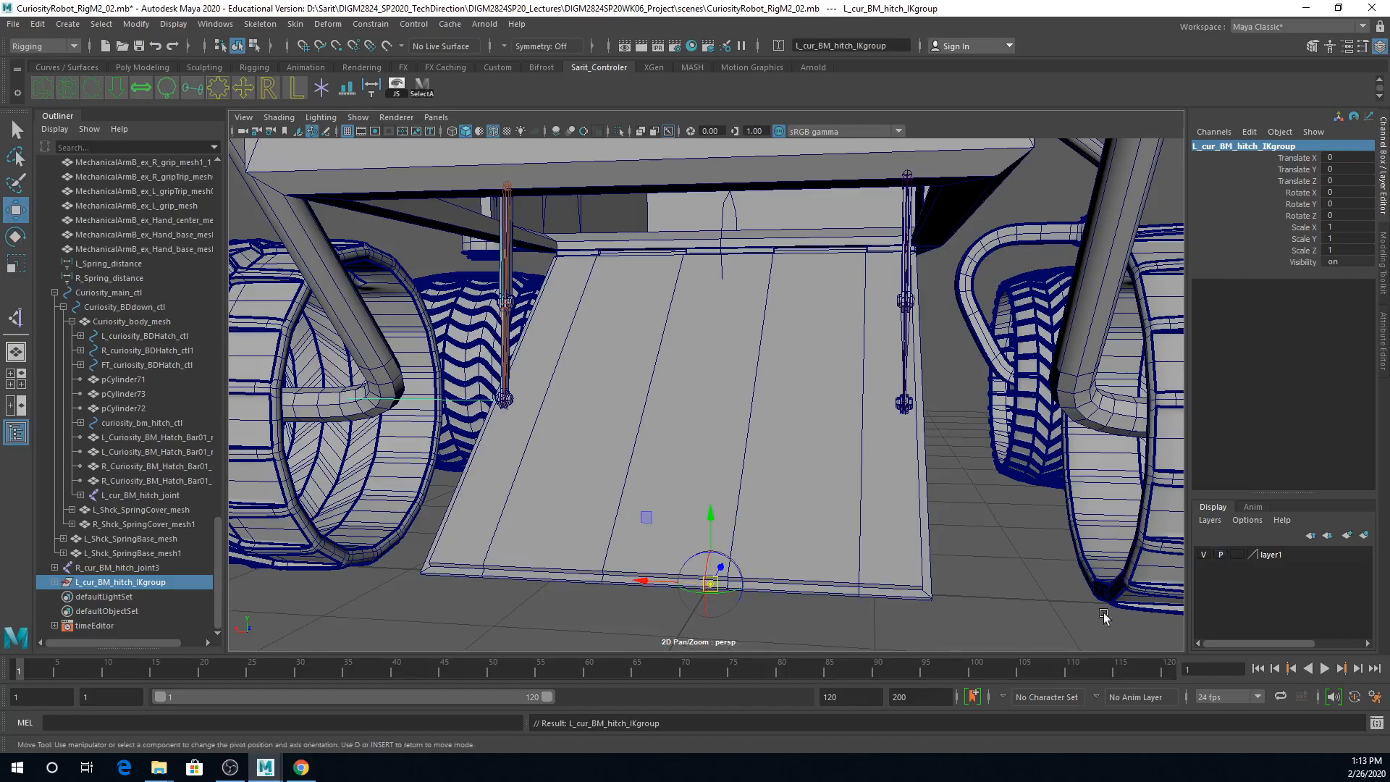
pyautogui.keyDown('alt'); pyautogui.moveTo(996, 568); pyautogui.dragTo(1028, 527); pyautogui.keyUp('alt')
pyautogui.keyDown('alt'); pyautogui.moveTo(1028, 528); pyautogui.dragTo(1014, 497, button='right'); pyautogui.keyUp('alt')
pyautogui.keyDown('alt'); pyautogui.moveTo(891, 331); pyautogui.dragTo(822, 384); pyautogui.keyUp('alt')
pyautogui.press('v')
pyautogui.keyDown('alt'); pyautogui.moveTo(800, 382); pyautogui.dragTo(829, 410, button='right'); pyautogui.keyUp('alt')
pyautogui.moveTo(828, 410)
pyautogui.keyDown('alt'); pyautogui.mouseDown()
pyautogui.moveTo(919, 407)
pyautogui.moveTo(878, 388)
pyautogui.moveTo(888, 432)
pyautogui.moveTo(824, 421)
pyautogui.mouseUp(); pyautogui.keyUp('alt')
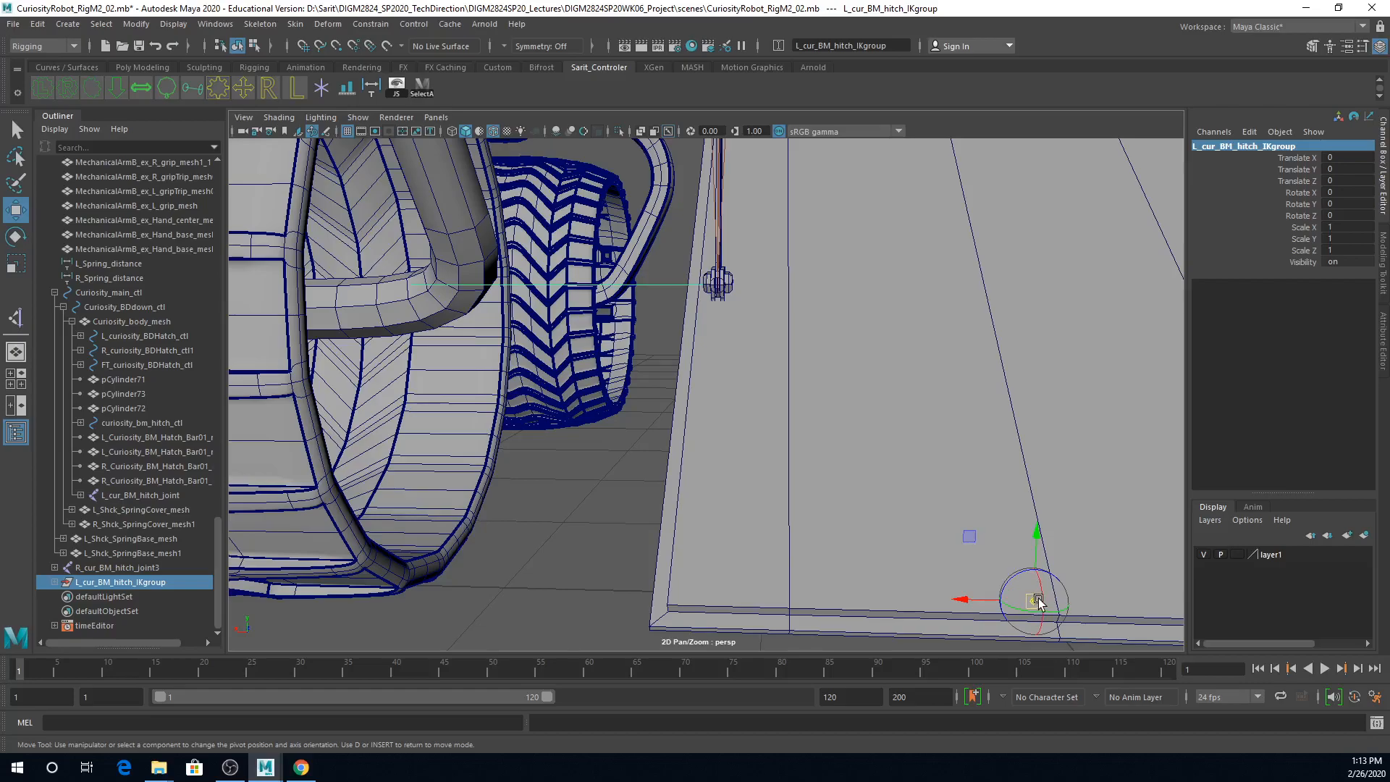
pyautogui.keyDown('alt'); pyautogui.moveTo(787, 439); pyautogui.dragTo(918, 438, button='right'); pyautogui.keyUp('alt')
pyautogui.keyDown('alt'); pyautogui.moveTo(850, 342); pyautogui.dragTo(892, 484, button='middle'); pyautogui.keyUp('alt')
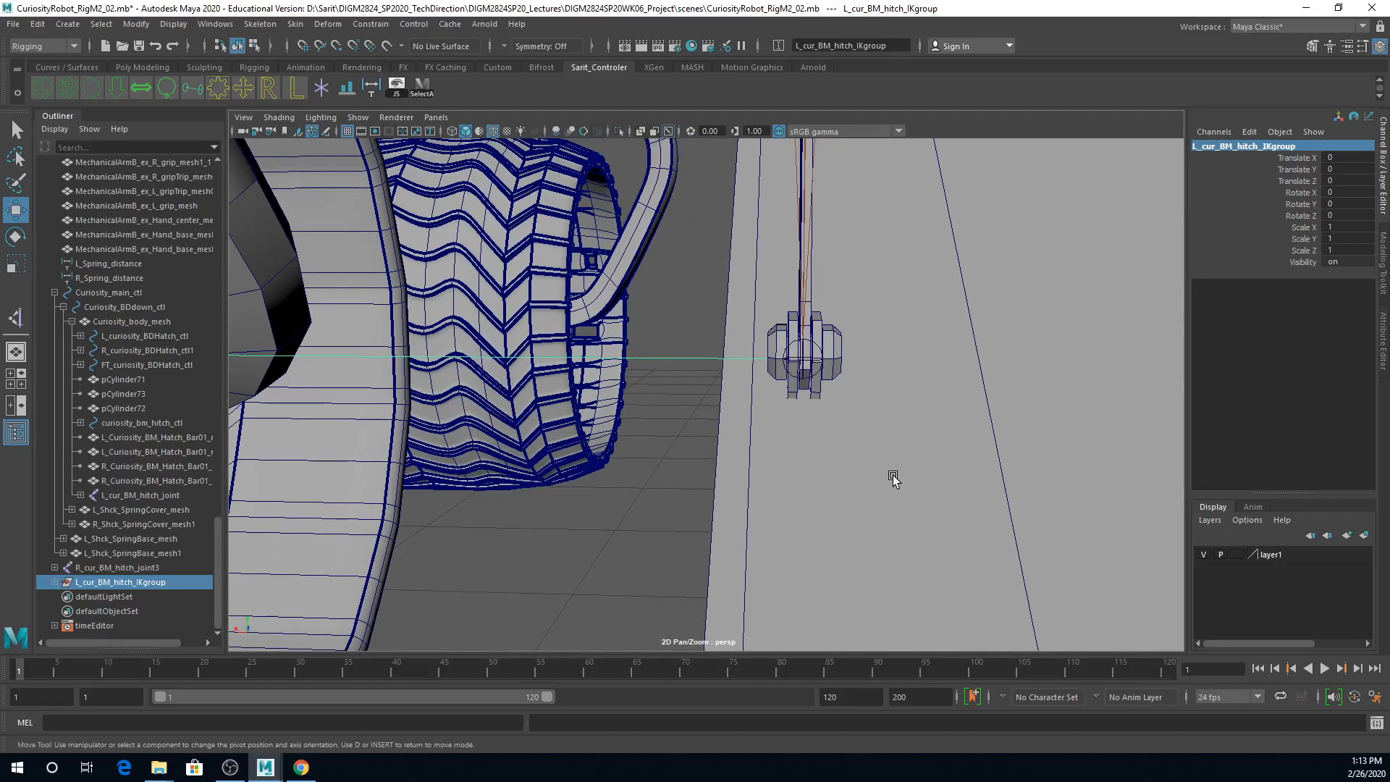
pyautogui.press('v')
pyautogui.keyDown('alt'); pyautogui.moveTo(956, 404); pyautogui.dragTo(661, 417, button='right'); pyautogui.keyUp('alt')
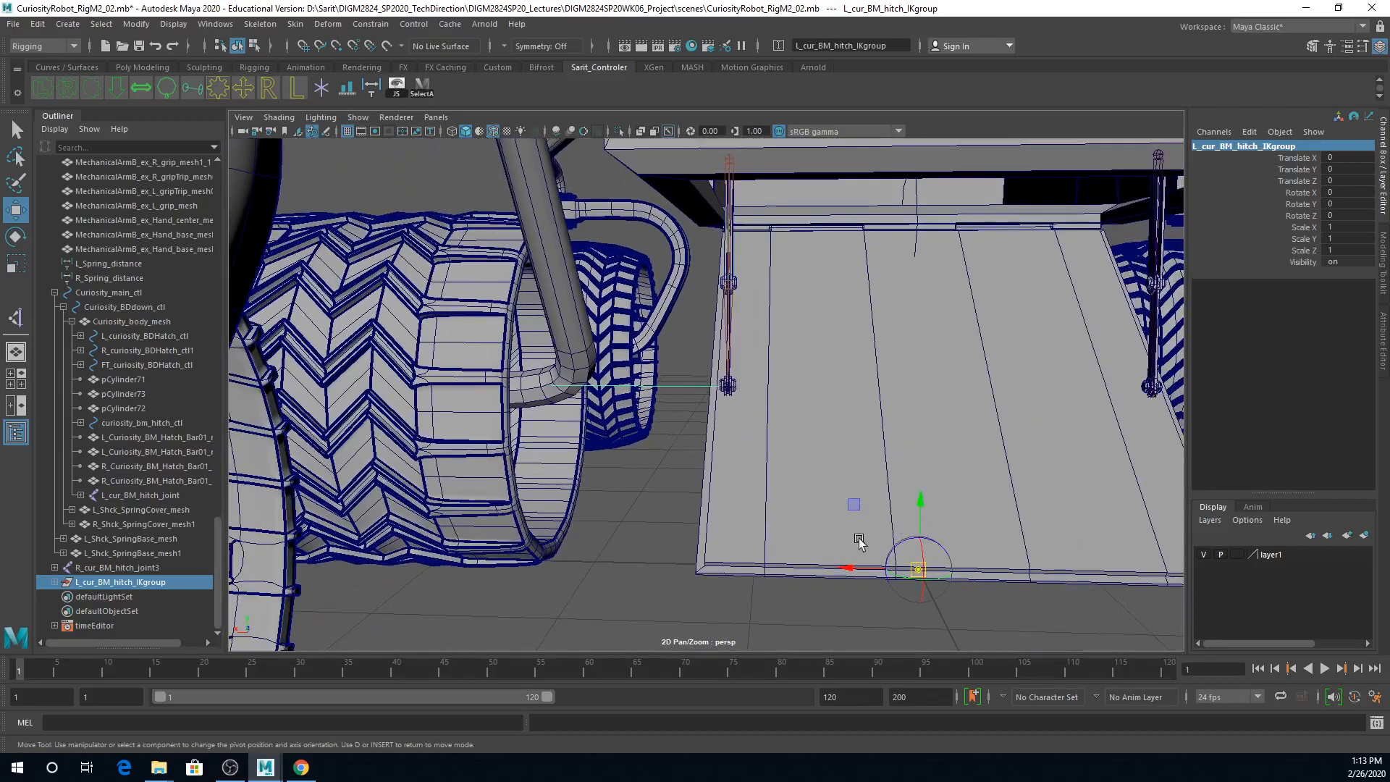
pyautogui.keyDown('alt'); pyautogui.moveTo(764, 438); pyautogui.dragTo(959, 446, button='right'); pyautogui.keyUp('alt')
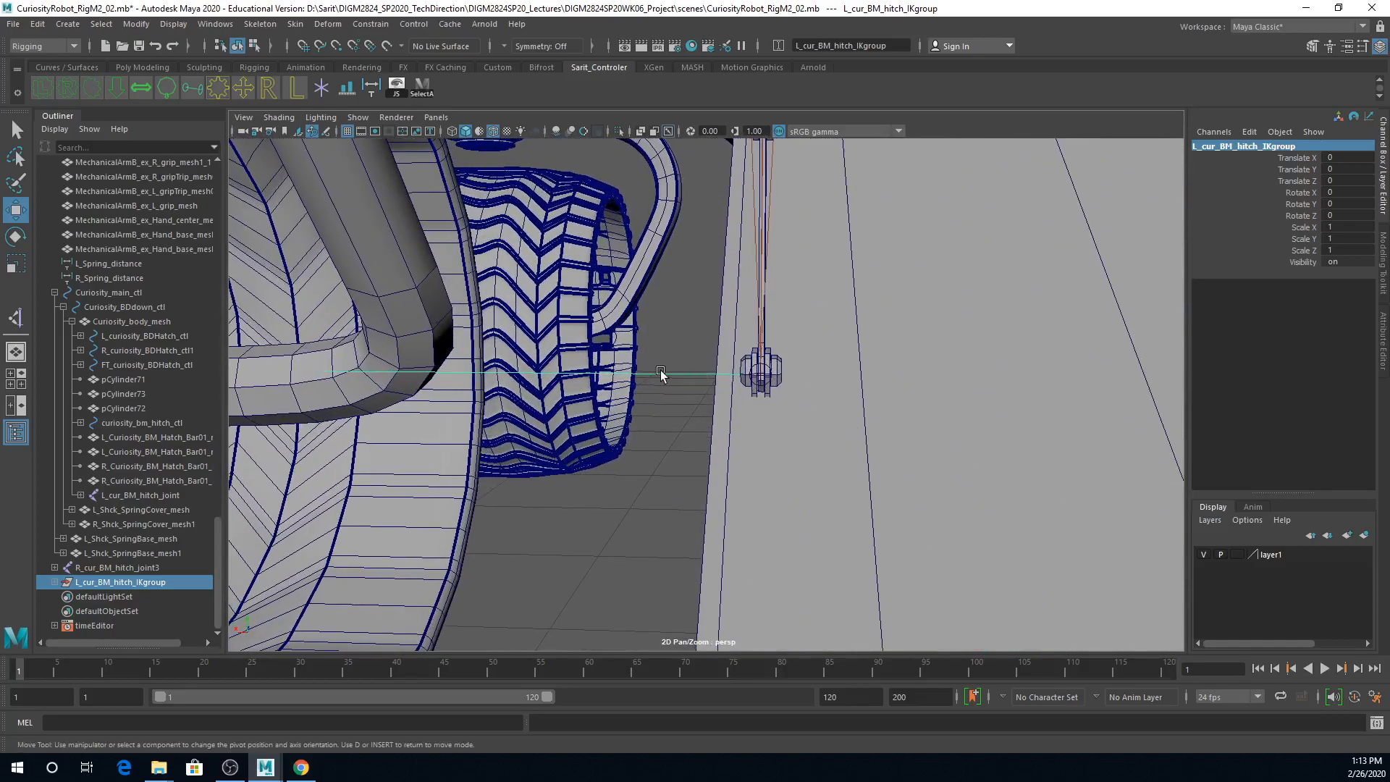
pyautogui.press('v')
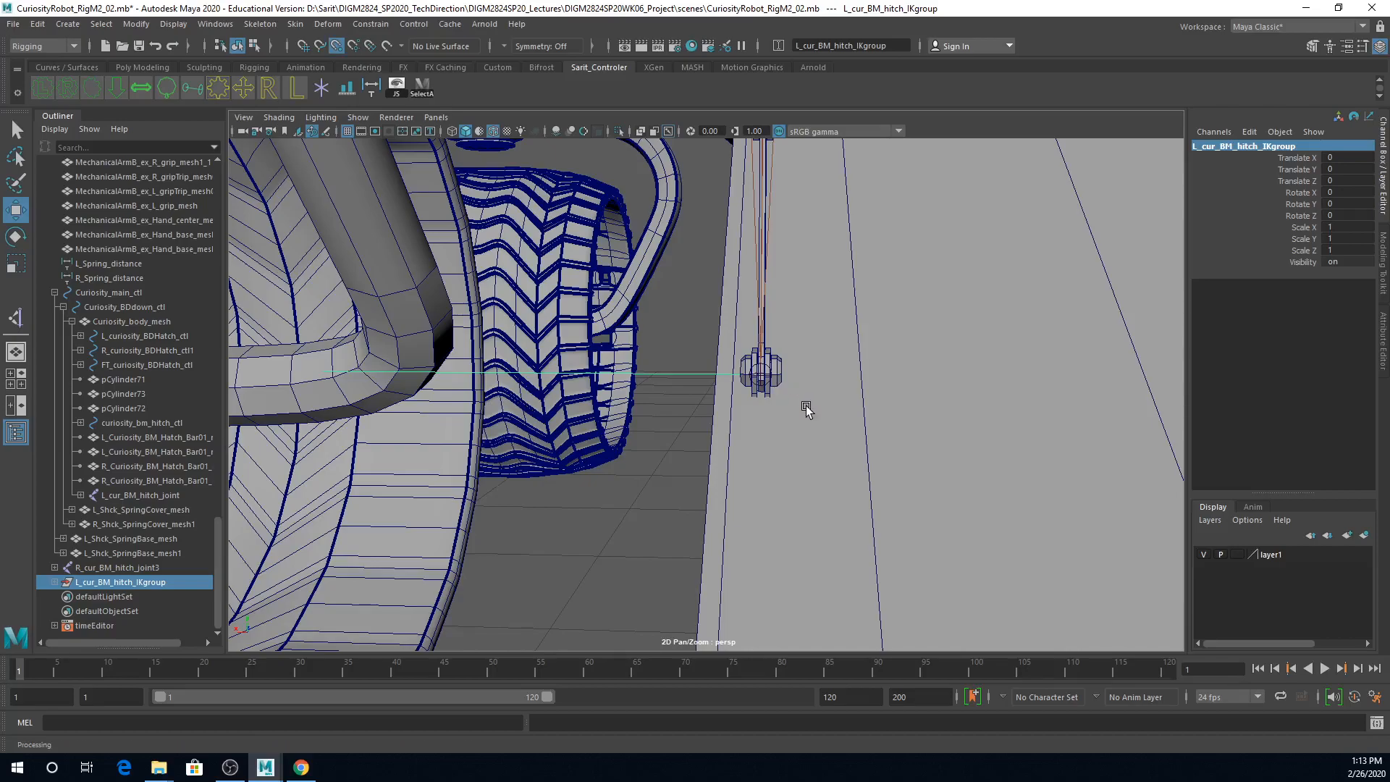
pyautogui.moveTo(806, 403); pyautogui.dragTo(758, 377, button='middle')
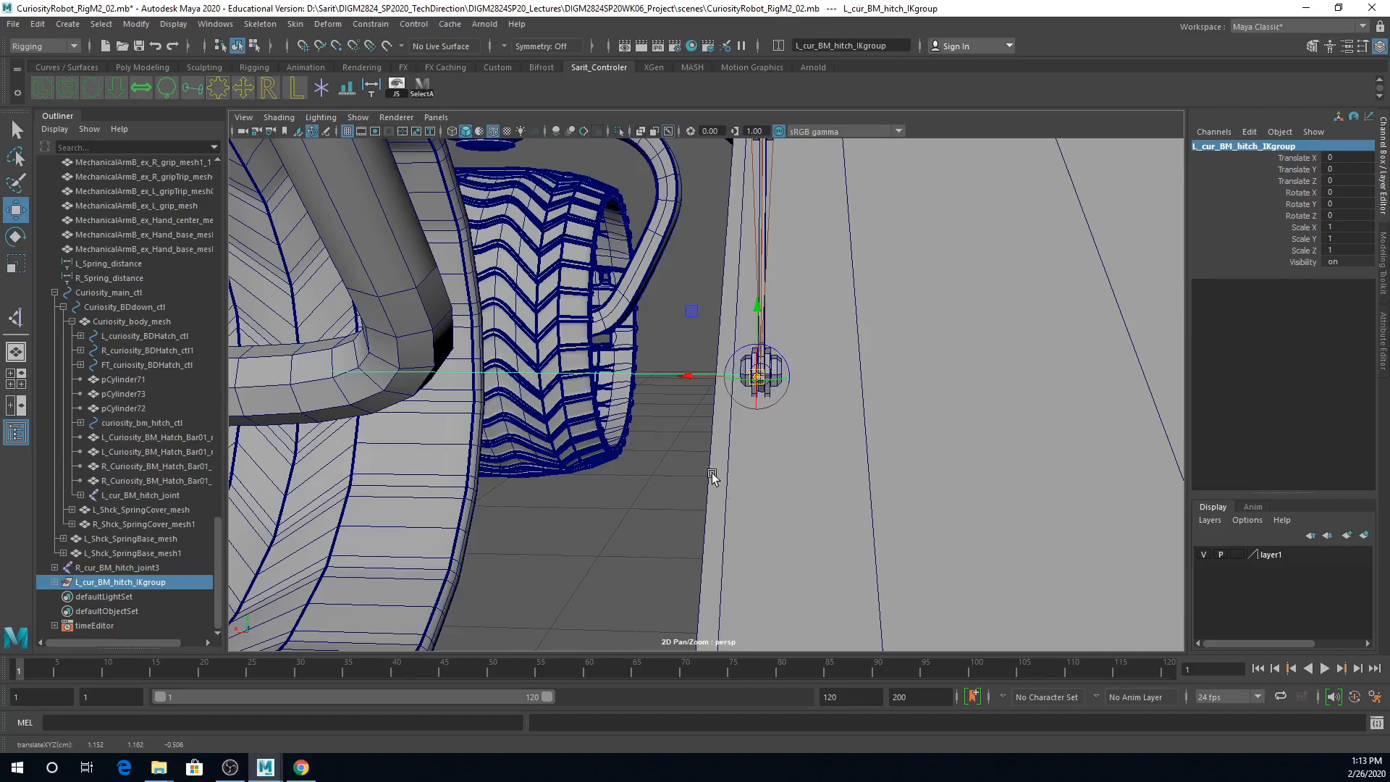
# Step: Refine the group's pivot by snapping it exactly onto the IK handle's position at the centre of the hitch bar's end joint
pyautogui.keyDown('alt'); pyautogui.moveTo(712, 474); pyautogui.dragTo(900, 476, button='right'); pyautogui.keyUp('alt')
pyautogui.keyDown('alt'); pyautogui.moveTo(900, 476); pyautogui.dragTo(884, 479, button='middle'); pyautogui.keyUp('alt')
pyautogui.keyDown('alt'); pyautogui.moveTo(883, 479); pyautogui.dragTo(794, 409, button='right'); pyautogui.keyUp('alt')
pyautogui.keyDown('alt'); pyautogui.moveTo(794, 410); pyautogui.dragTo(885, 445); pyautogui.keyUp('alt')
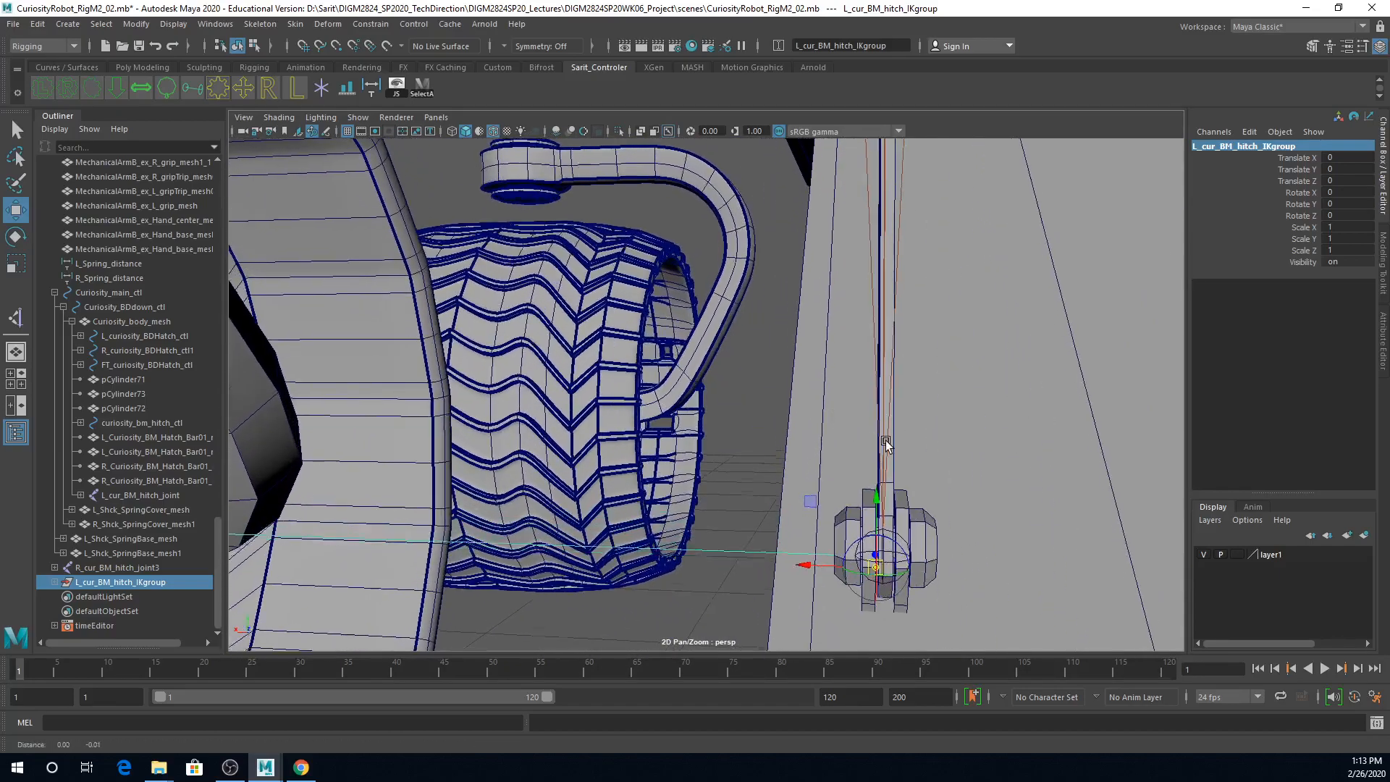
pyautogui.keyDown('alt'); pyautogui.moveTo(885, 445); pyautogui.dragTo(871, 406, button='middle'); pyautogui.keyUp('alt')
pyautogui.keyDown('alt'); pyautogui.moveTo(871, 406); pyautogui.dragTo(865, 406); pyautogui.keyUp('alt')
pyautogui.keyDown('alt'); pyautogui.moveTo(866, 406); pyautogui.dragTo(891, 415, button='right'); pyautogui.keyUp('alt')
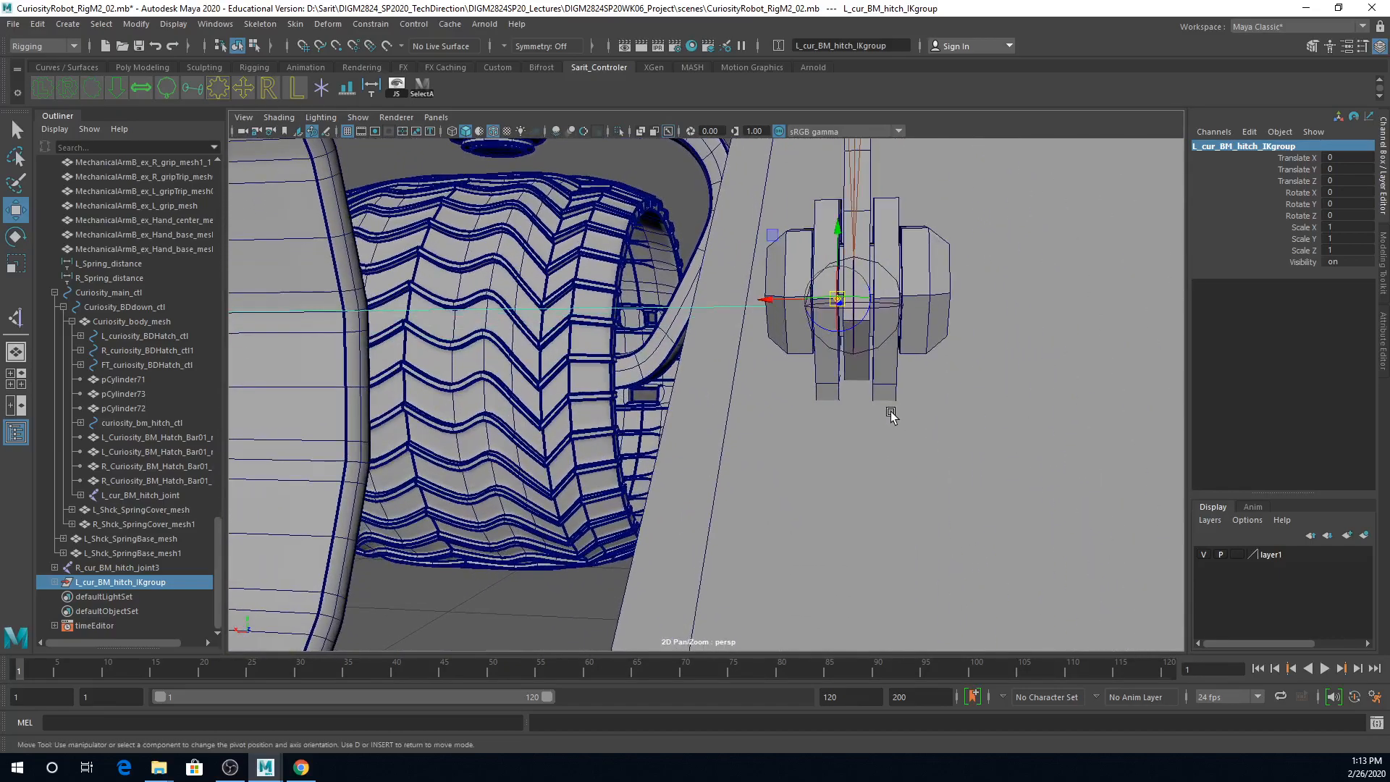
pyautogui.press('v')
pyautogui.moveTo(842, 307)
pyautogui.mouseDown()
pyautogui.moveTo(901, 312)
pyautogui.moveTo(847, 311)
pyautogui.moveTo(855, 303)
pyautogui.mouseUp()
pyautogui.press('v')
pyautogui.press('v')
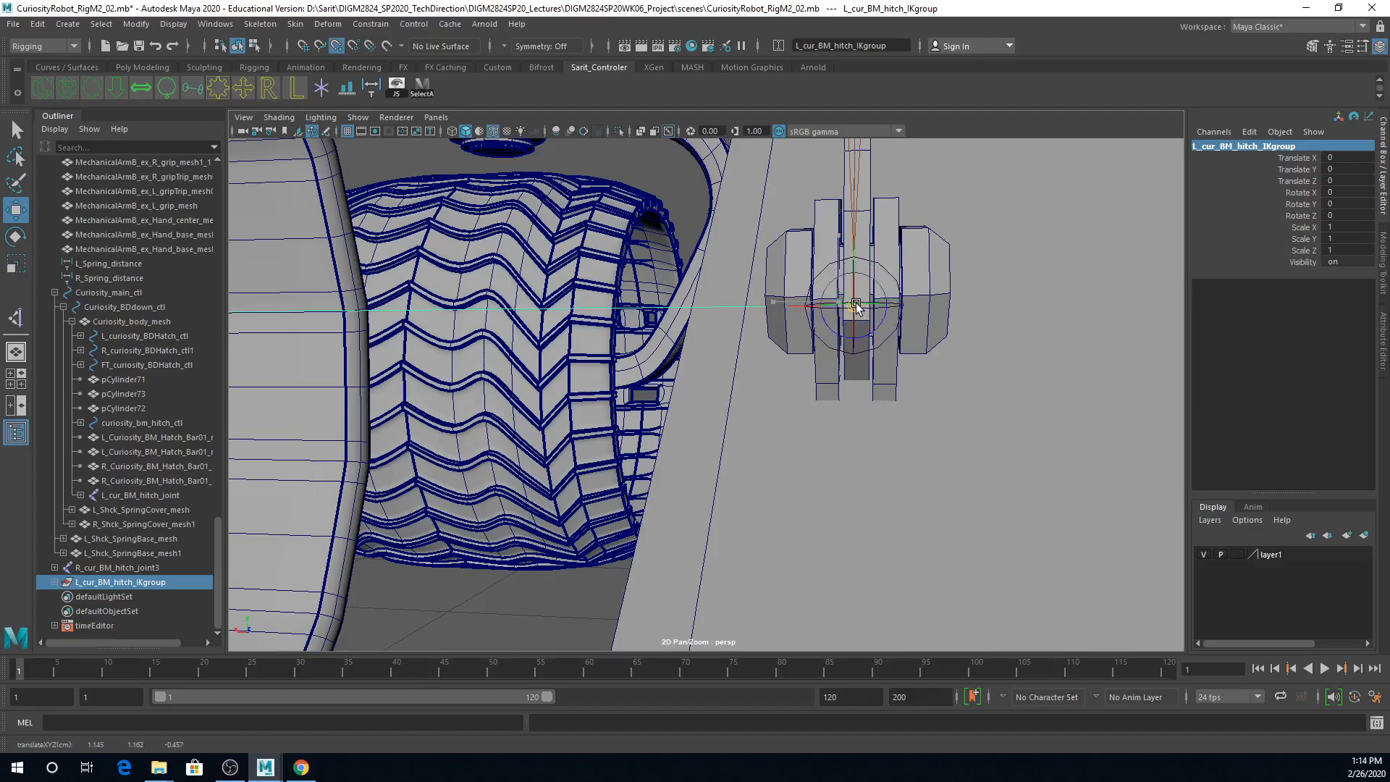
# Step: Finish pivot editing and parent L_cur_BM_hitch_IKgroup under curiosity_bm_hitch_ctl
pyautogui.keyDown('alt'); pyautogui.moveTo(1009, 413); pyautogui.dragTo(693, 497, button='right'); pyautogui.keyUp('alt')
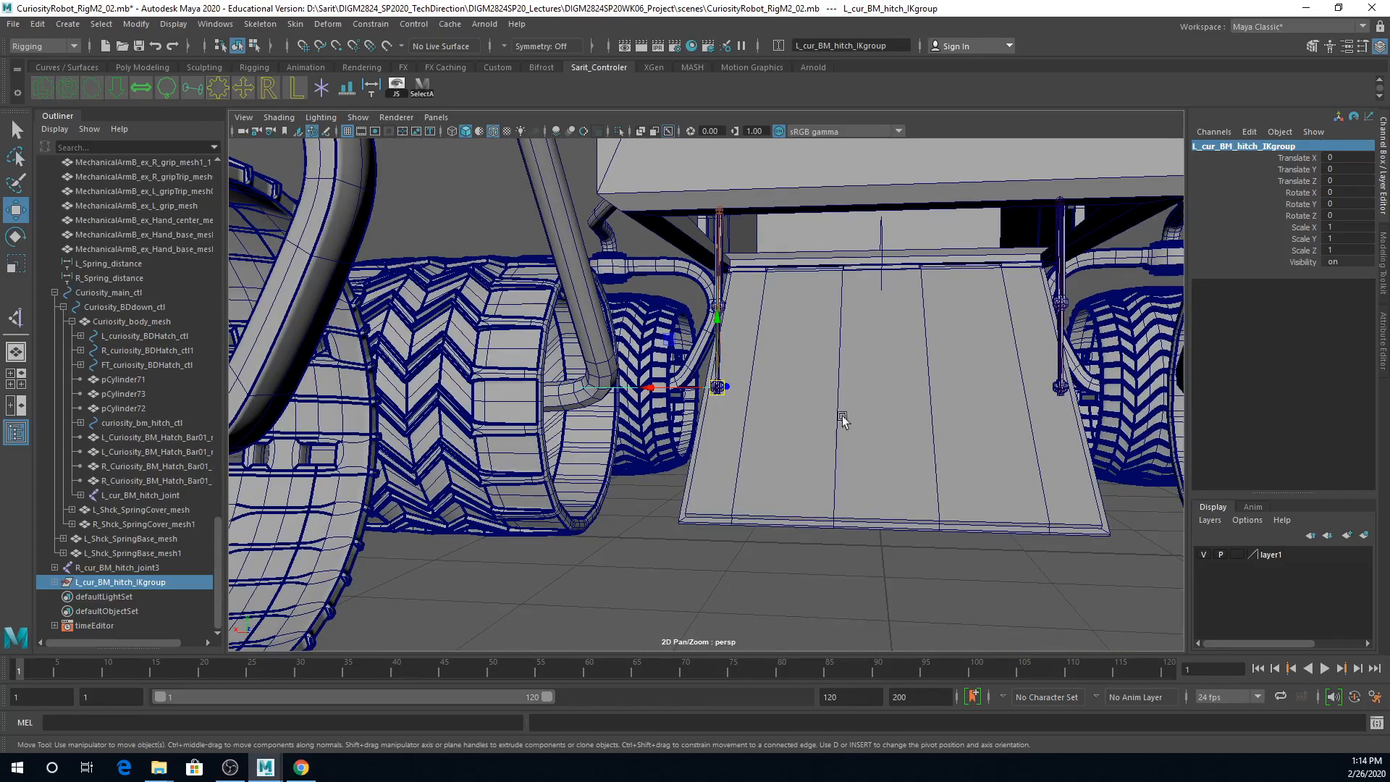
pyautogui.keyDown('shift'); pyautogui.click(881, 235); pyautogui.keyUp('shift')
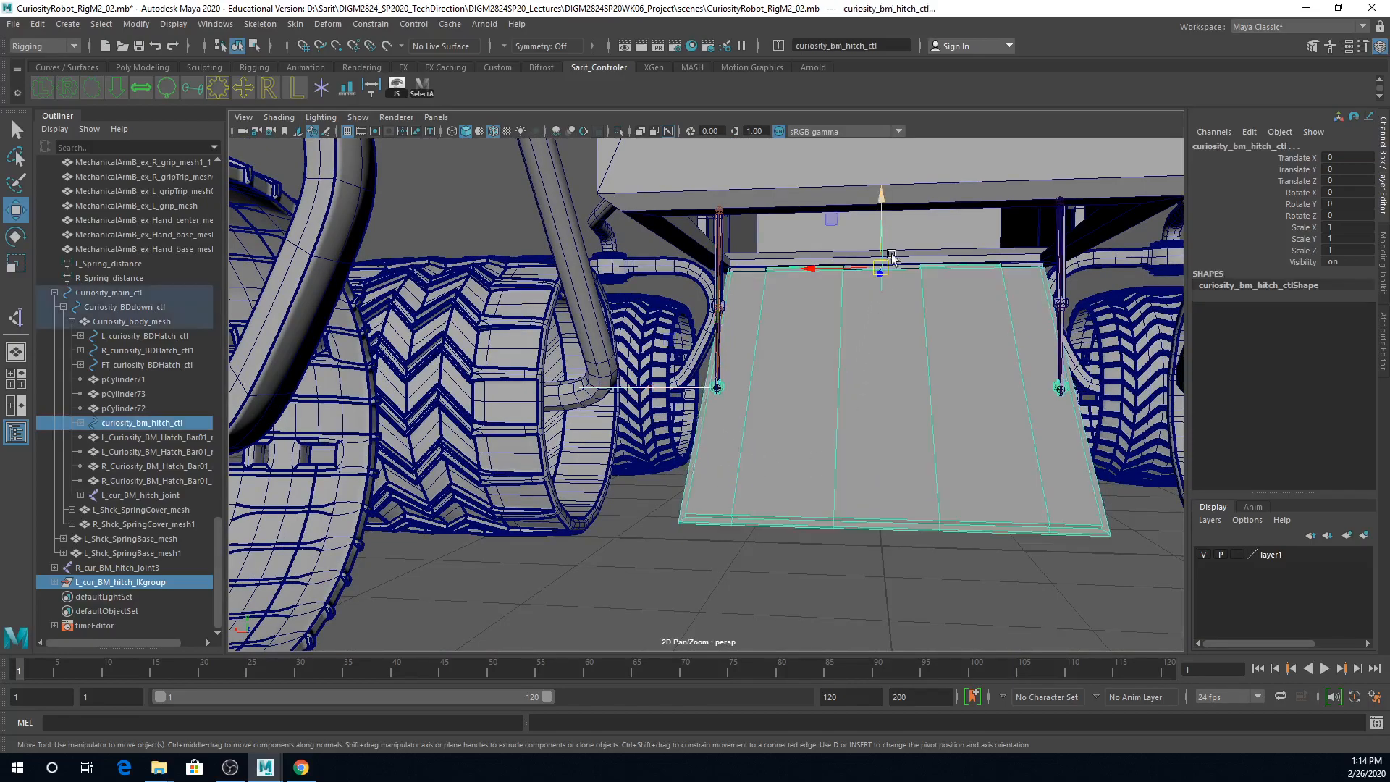
pyautogui.keyDown('alt'); pyautogui.moveTo(922, 406); pyautogui.dragTo(838, 425); pyautogui.keyUp('alt')
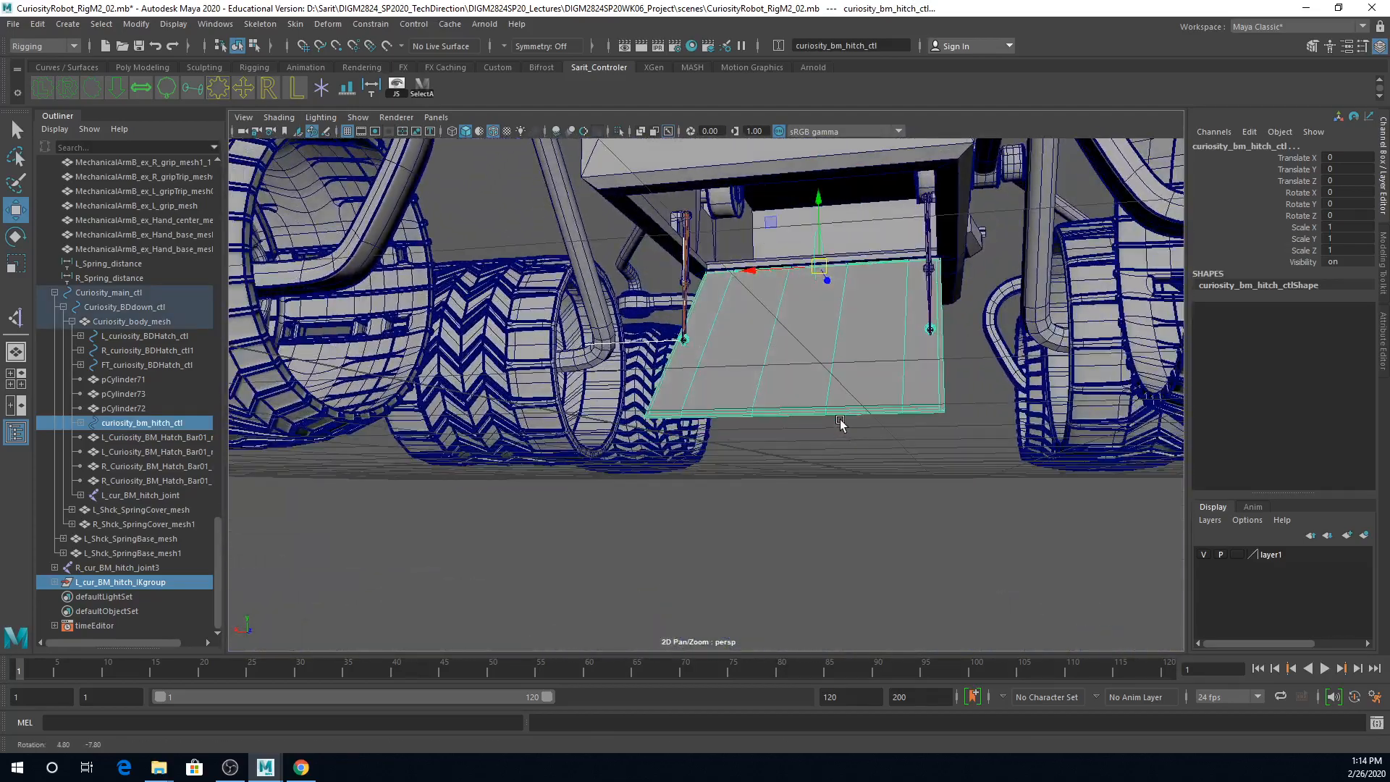
pyautogui.press('p')
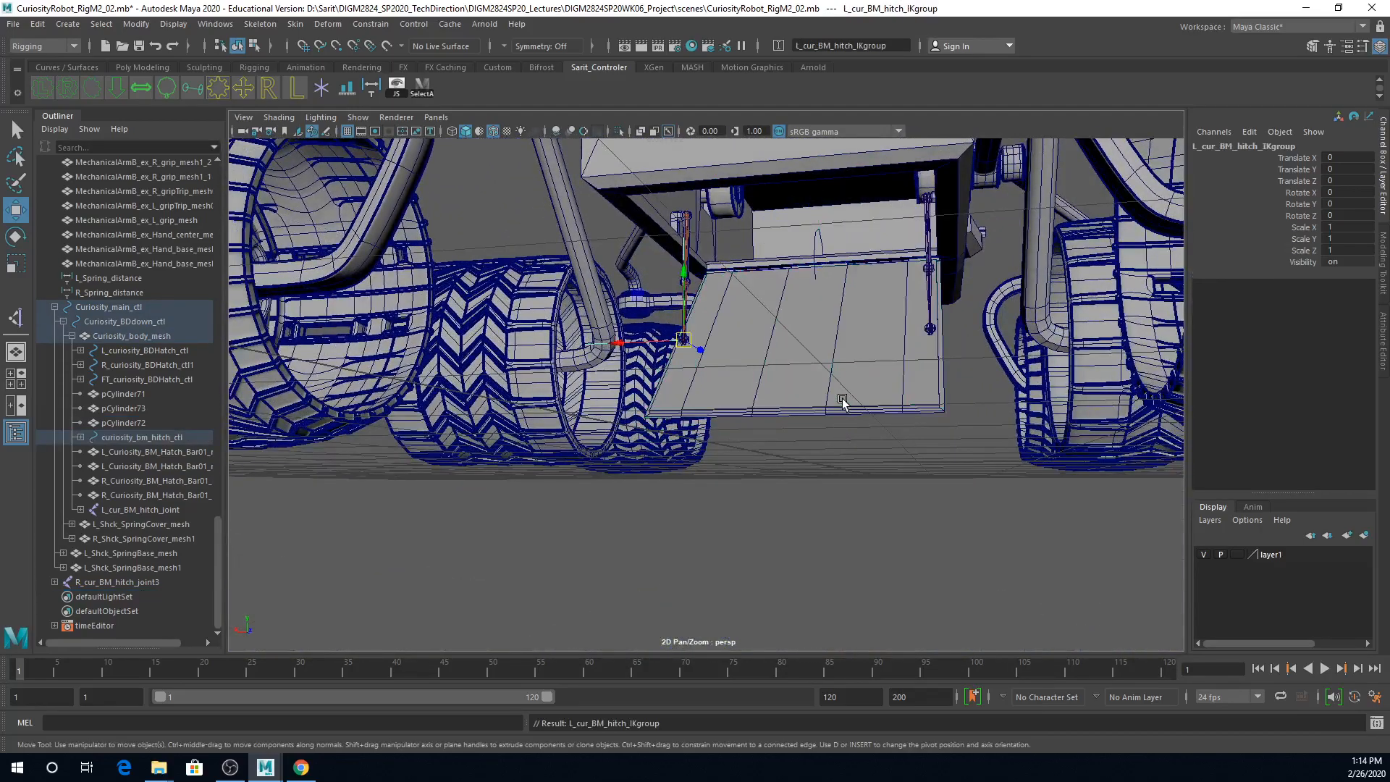
# Step: Rotate curiosity_bm_hitch_ctl to test that the hatch drives the left hitch joints, and undo the rotation
pyautogui.click(824, 275)
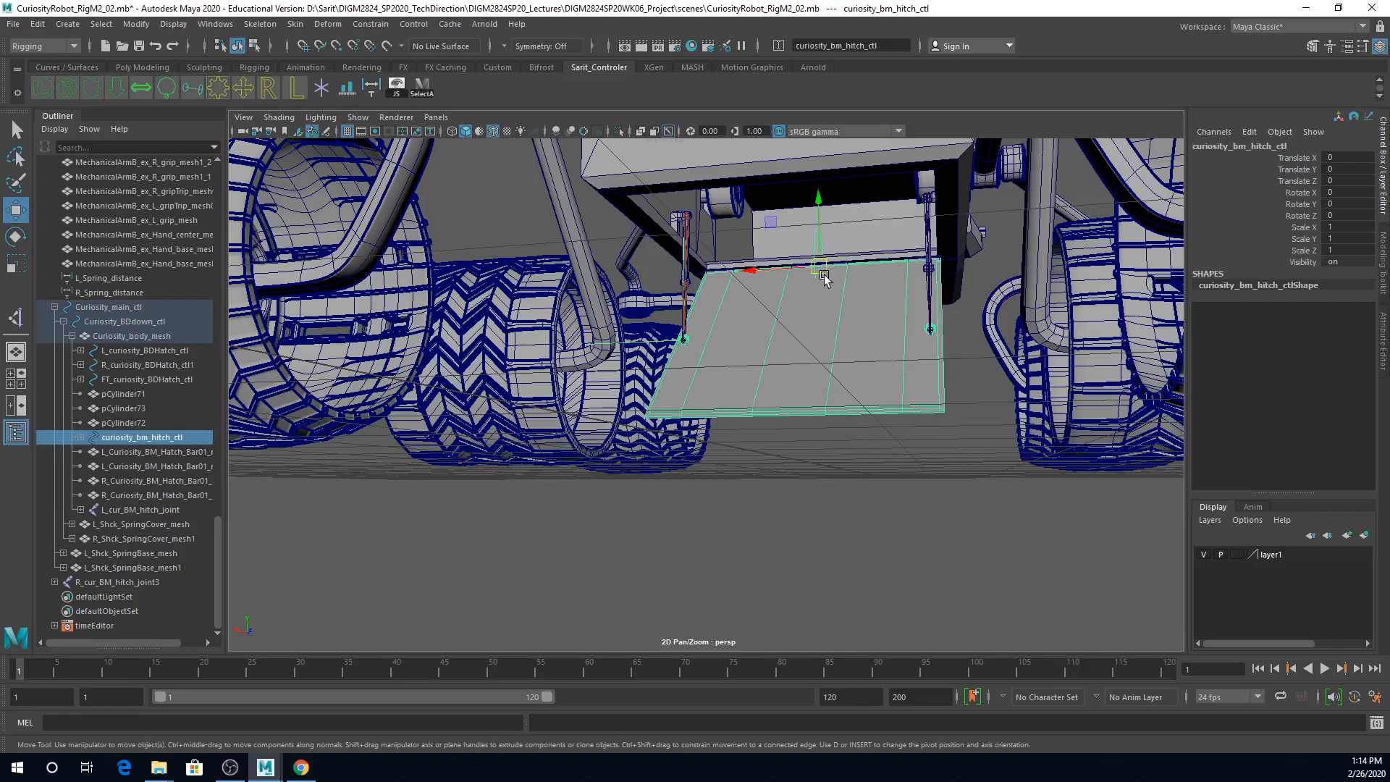
pyautogui.press('e')
pyautogui.moveTo(812, 297)
pyautogui.mouseDown()
pyautogui.moveTo(810, 265)
pyautogui.moveTo(819, 305)
pyautogui.mouseUp()
pyautogui.hotkey('ctrl', 'z')
# Step: In a wireframe side view, rotate curiosity_bm_hitch_ctl about 30.5 degrees around X to check the joint chain's bending, and undo it
pyautogui.keyDown('alt'); pyautogui.moveTo(861, 452); pyautogui.dragTo(724, 459, button='right'); pyautogui.keyUp('alt')
pyautogui.moveTo(724, 459)
pyautogui.keyDown('alt'); pyautogui.mouseDown()
pyautogui.moveTo(779, 475)
pyautogui.moveTo(738, 475)
pyautogui.mouseUp(); pyautogui.keyUp('alt')
pyautogui.keyDown('alt'); pyautogui.moveTo(738, 475); pyautogui.dragTo(937, 477, button='right'); pyautogui.keyUp('alt')
pyautogui.keyDown('alt'); pyautogui.moveTo(936, 478); pyautogui.dragTo(881, 487); pyautogui.keyUp('alt')
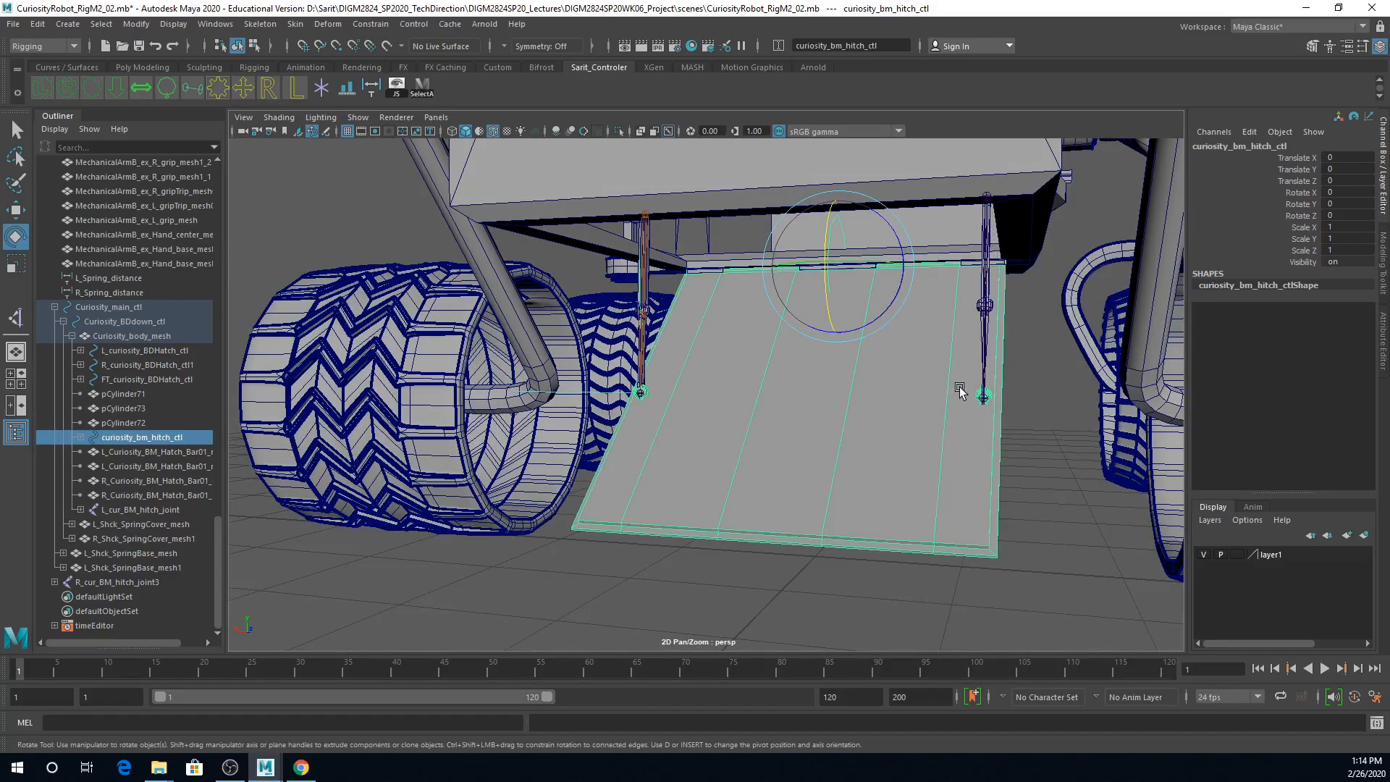
pyautogui.keyDown('alt'); pyautogui.moveTo(958, 396); pyautogui.dragTo(844, 410); pyautogui.keyUp('alt')
pyautogui.keyDown('alt'); pyautogui.moveTo(844, 409); pyautogui.dragTo(945, 394, button='right'); pyautogui.keyUp('alt')
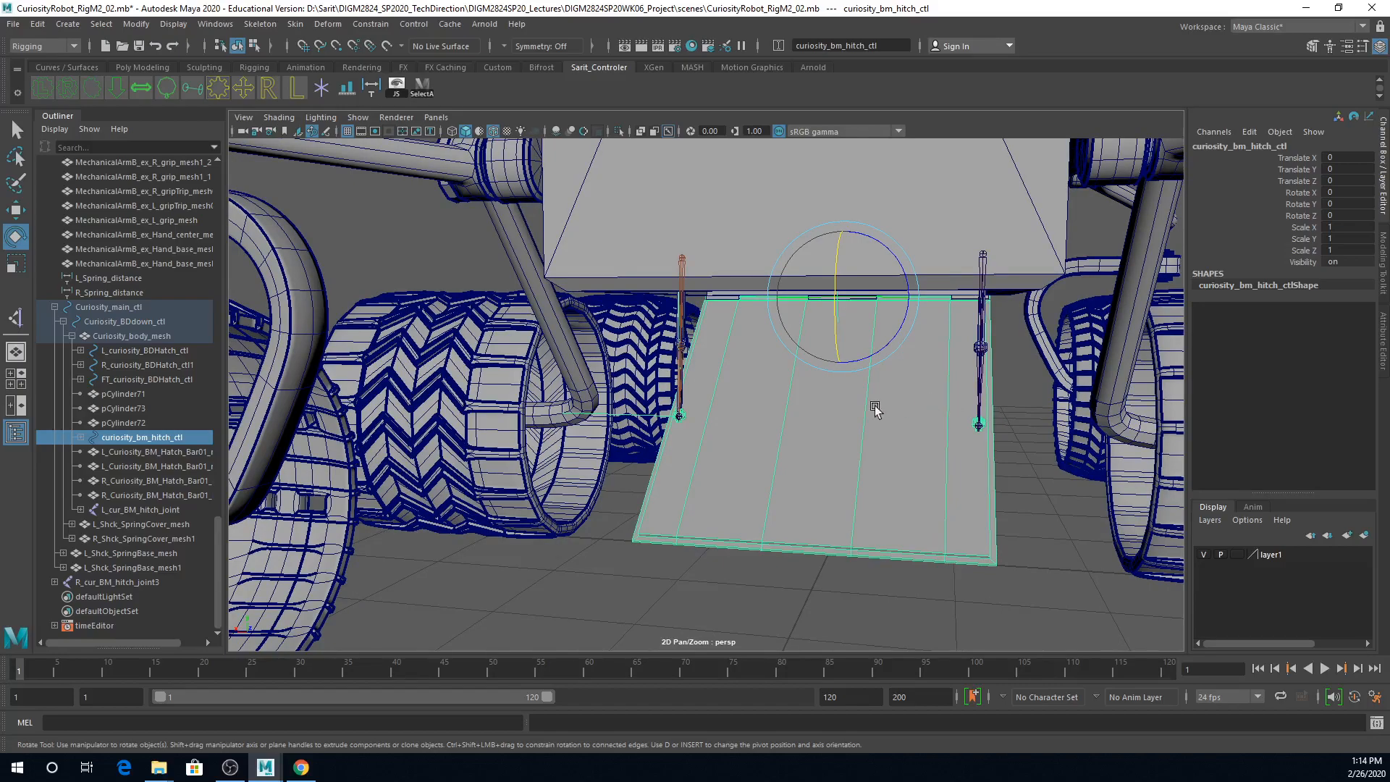
pyautogui.keyDown('alt'); pyautogui.moveTo(780, 407); pyautogui.dragTo(942, 409); pyautogui.keyUp('alt')
pyautogui.press('4')
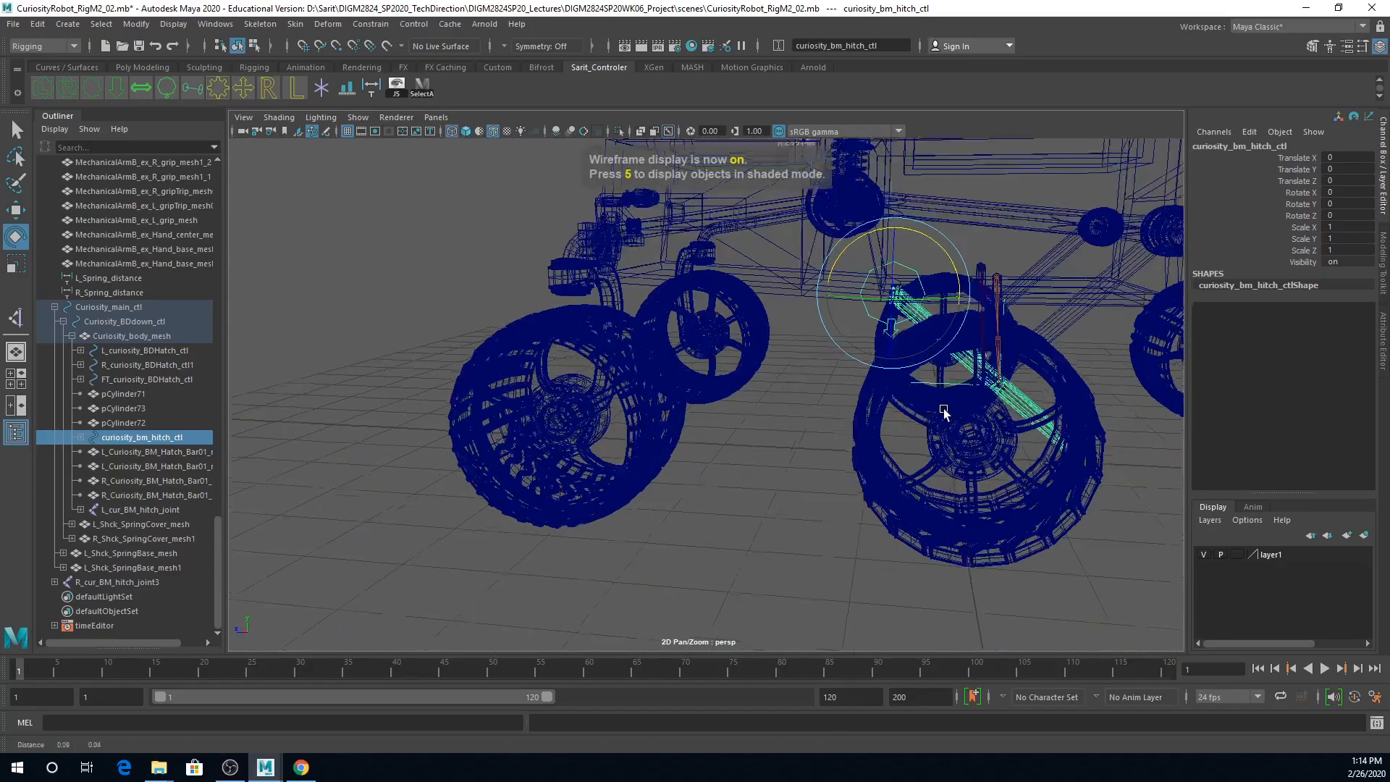
pyautogui.press('space')
pyautogui.press('space')
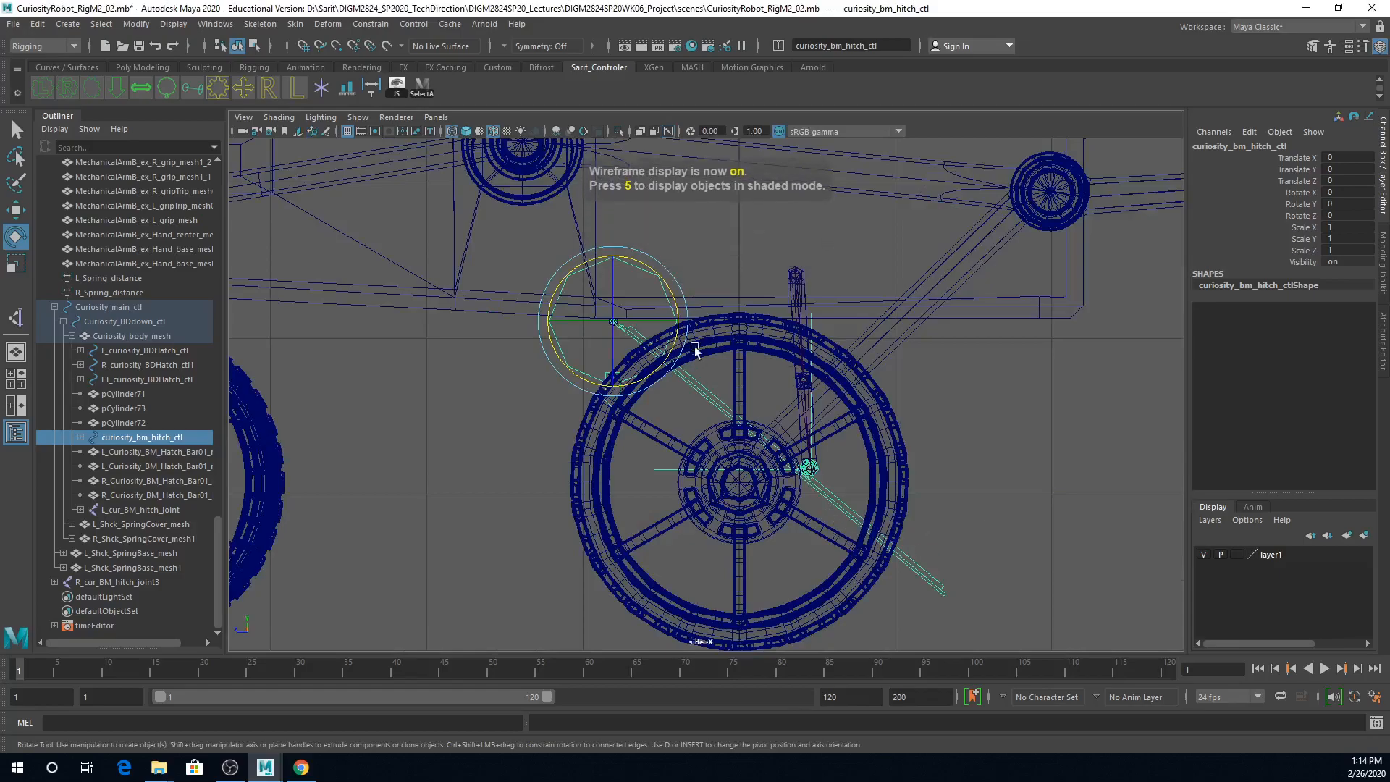
pyautogui.moveTo(675, 303); pyautogui.dragTo(670, 283)
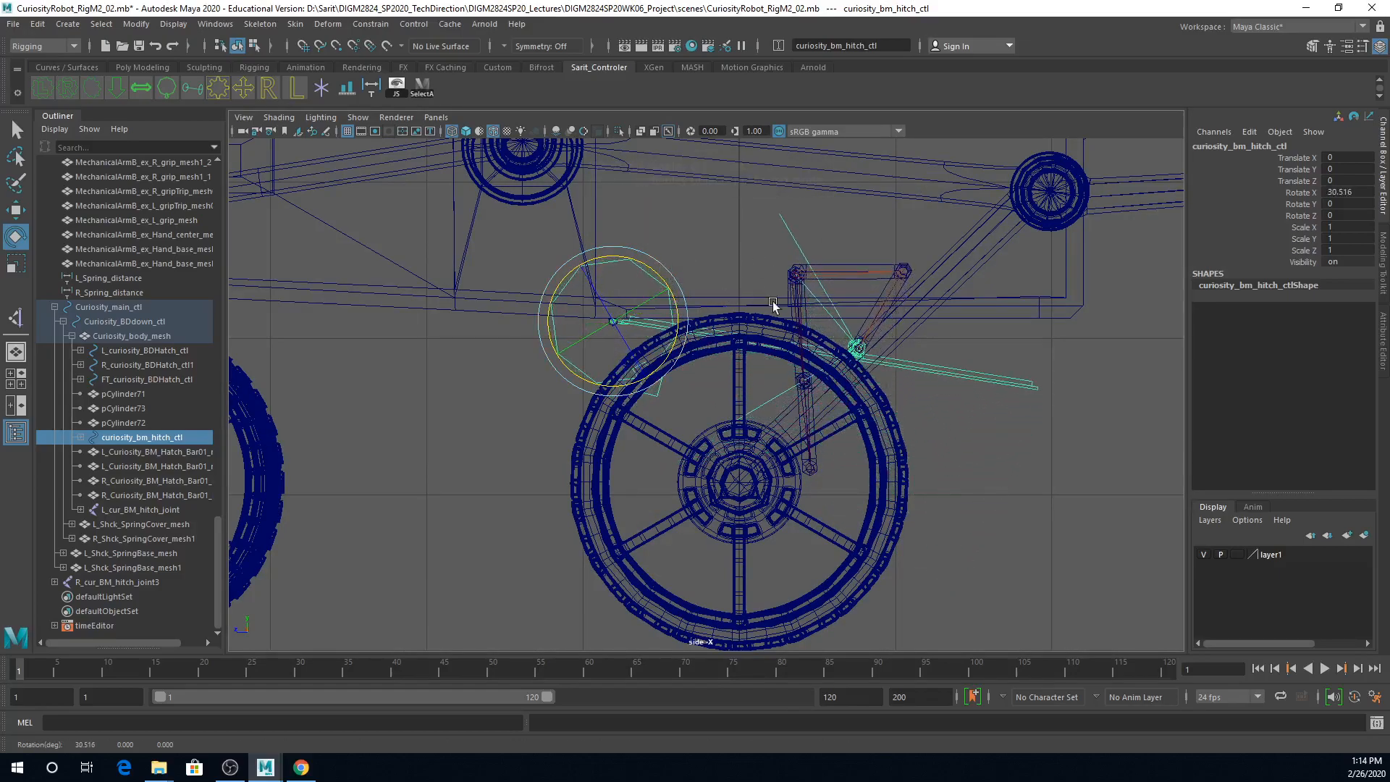
pyautogui.hotkey('ctrl', 'z')
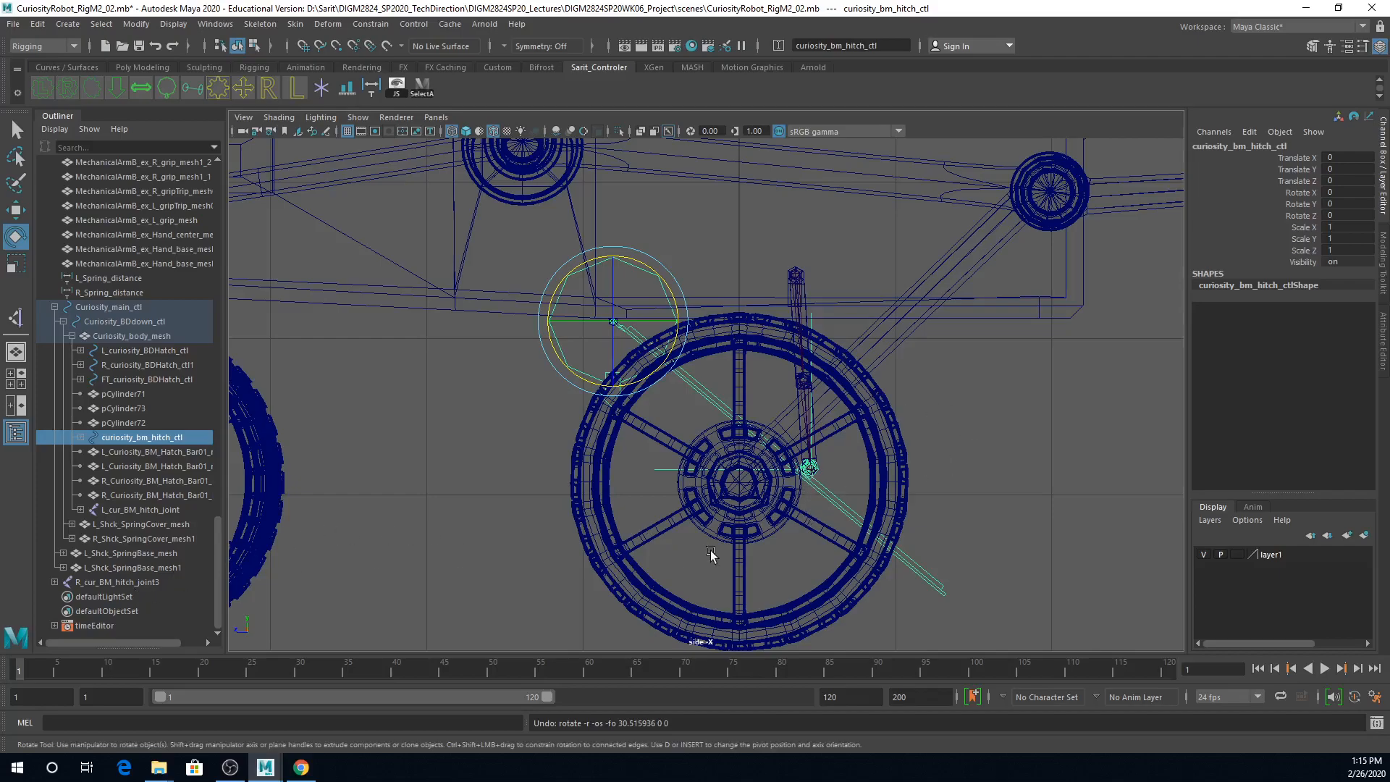
# Step: Examine the hierarchy of L_cur_BM_hitch_IK and its group under curiosity_bm_hitch_ctl, selecting the group and its parent control
pyautogui.click(668, 474)
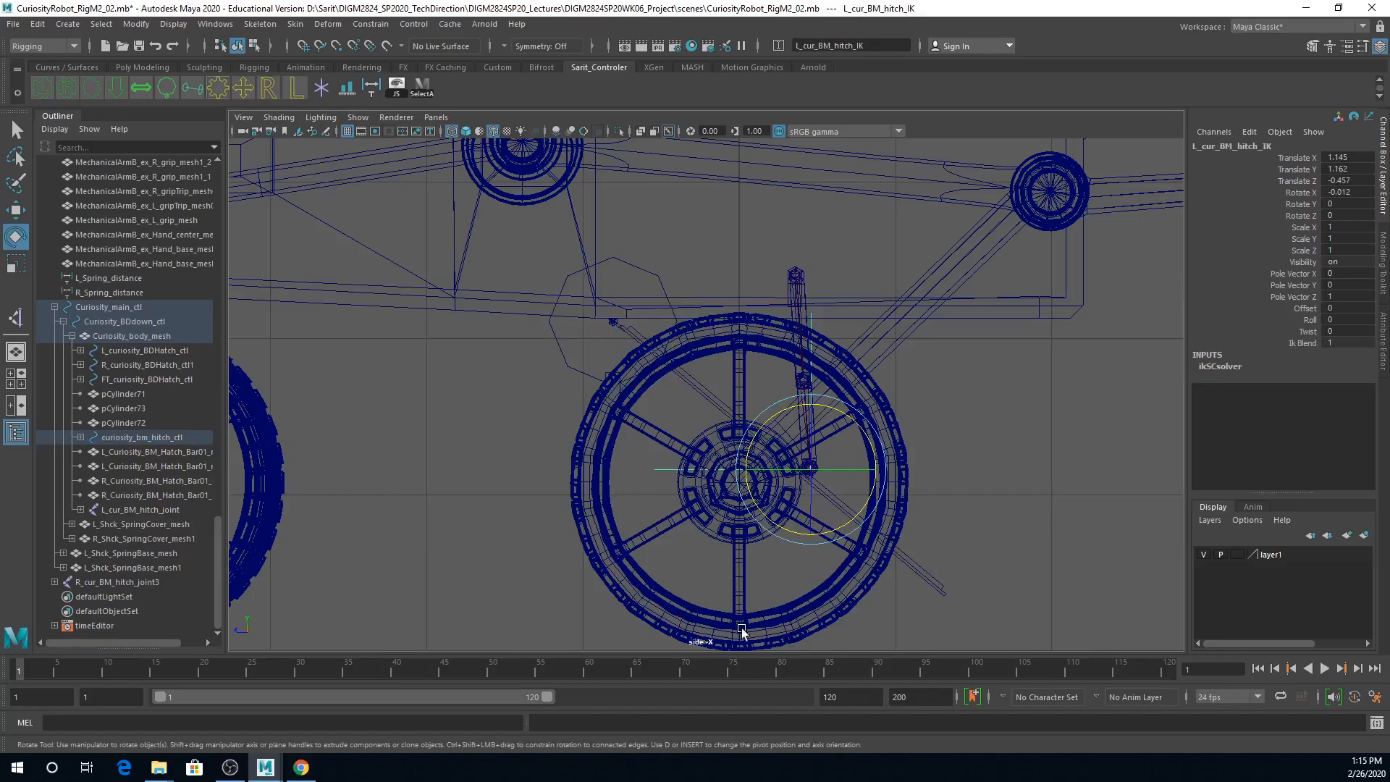
pyautogui.hotkey('ctrl', 'g')
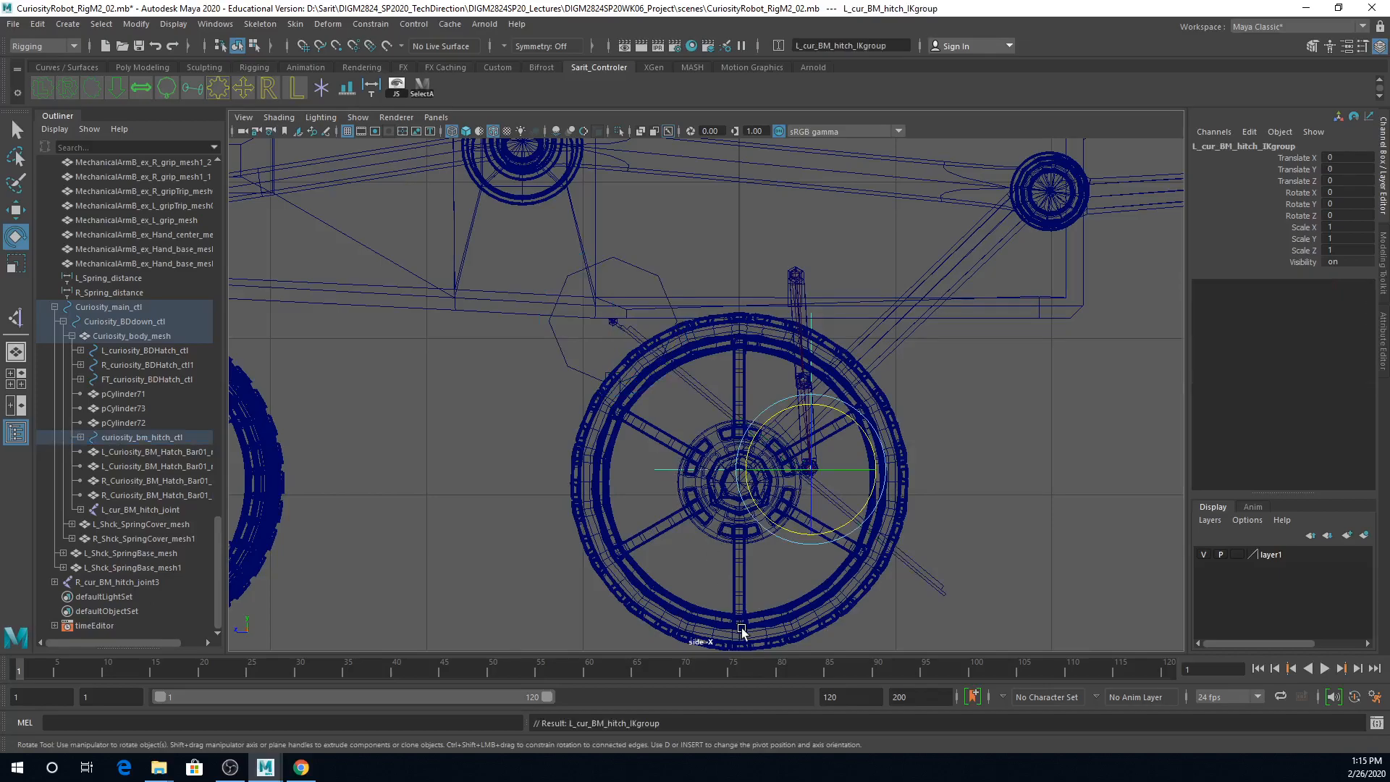
pyautogui.click(80, 438)
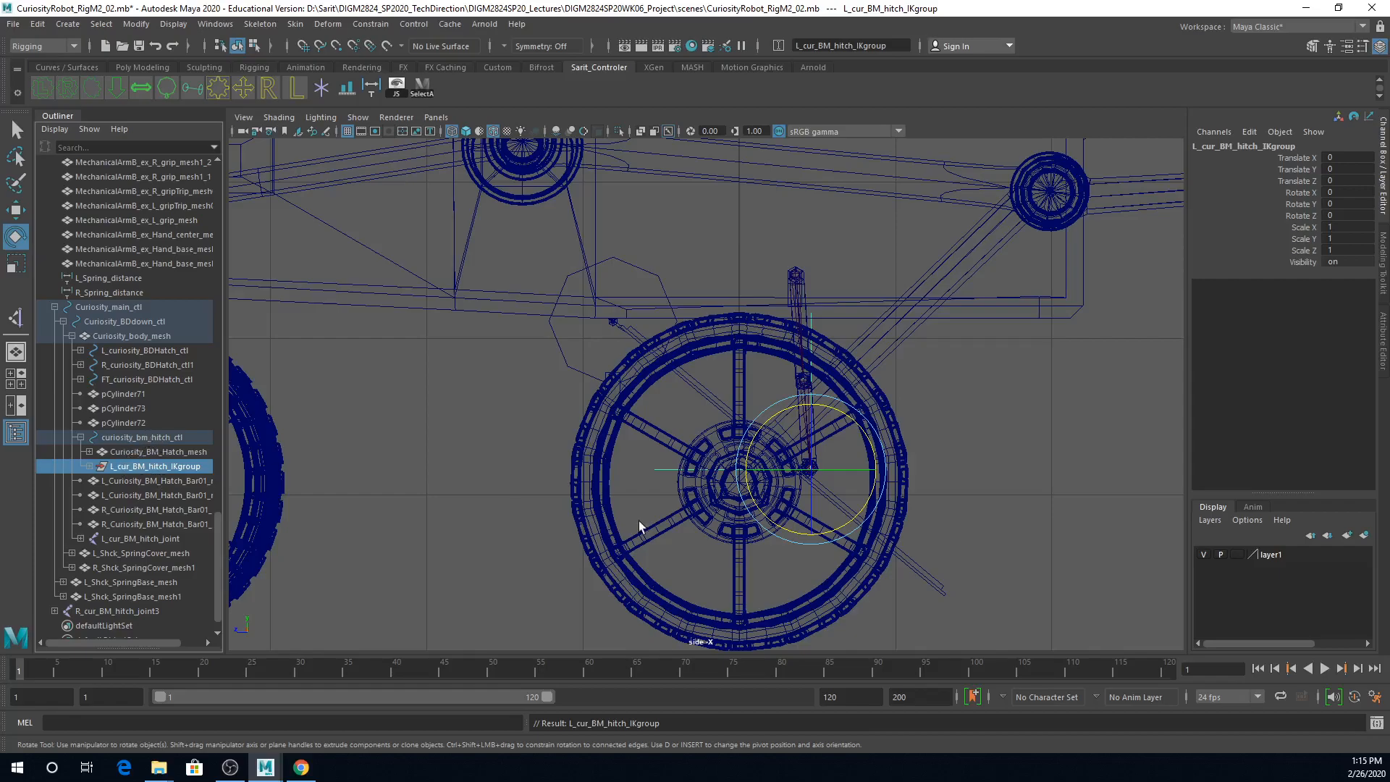
pyautogui.click(585, 371)
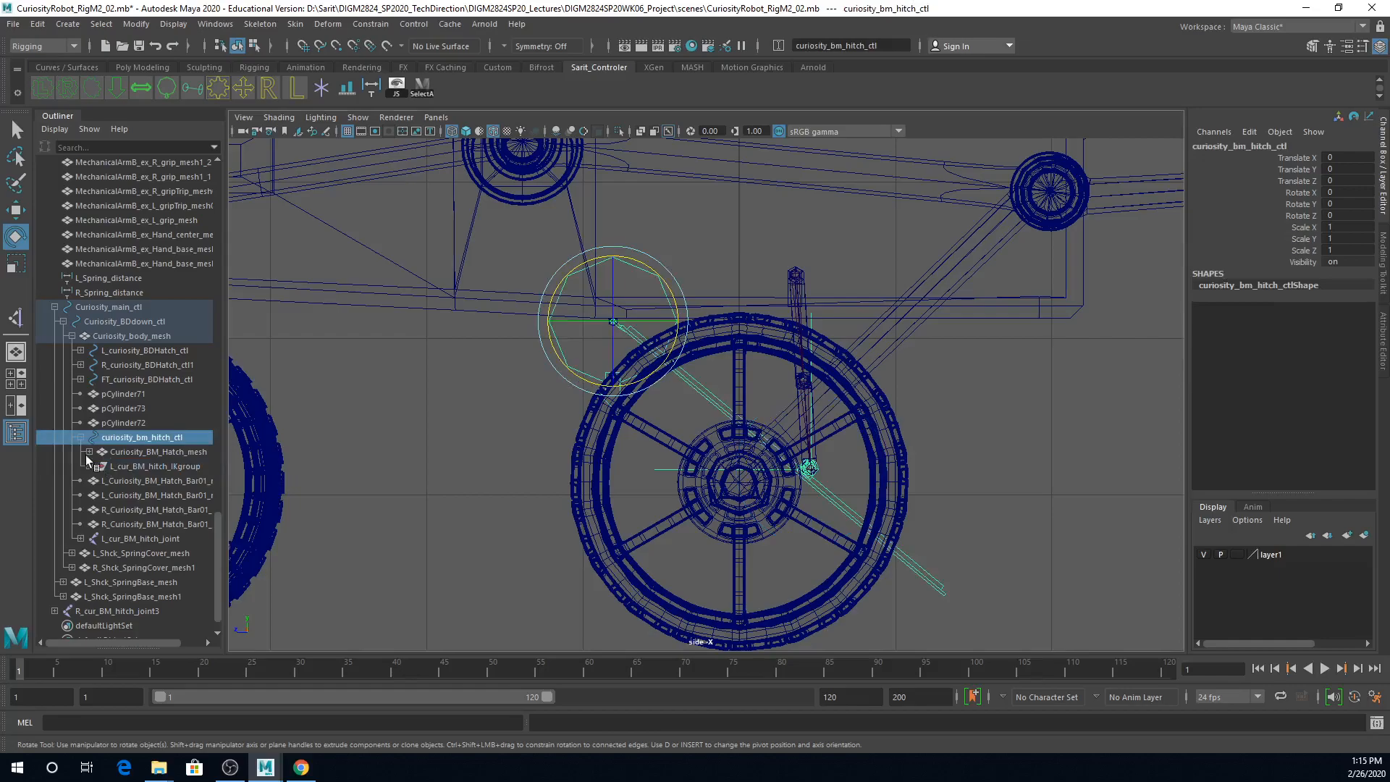
pyautogui.click(133, 464)
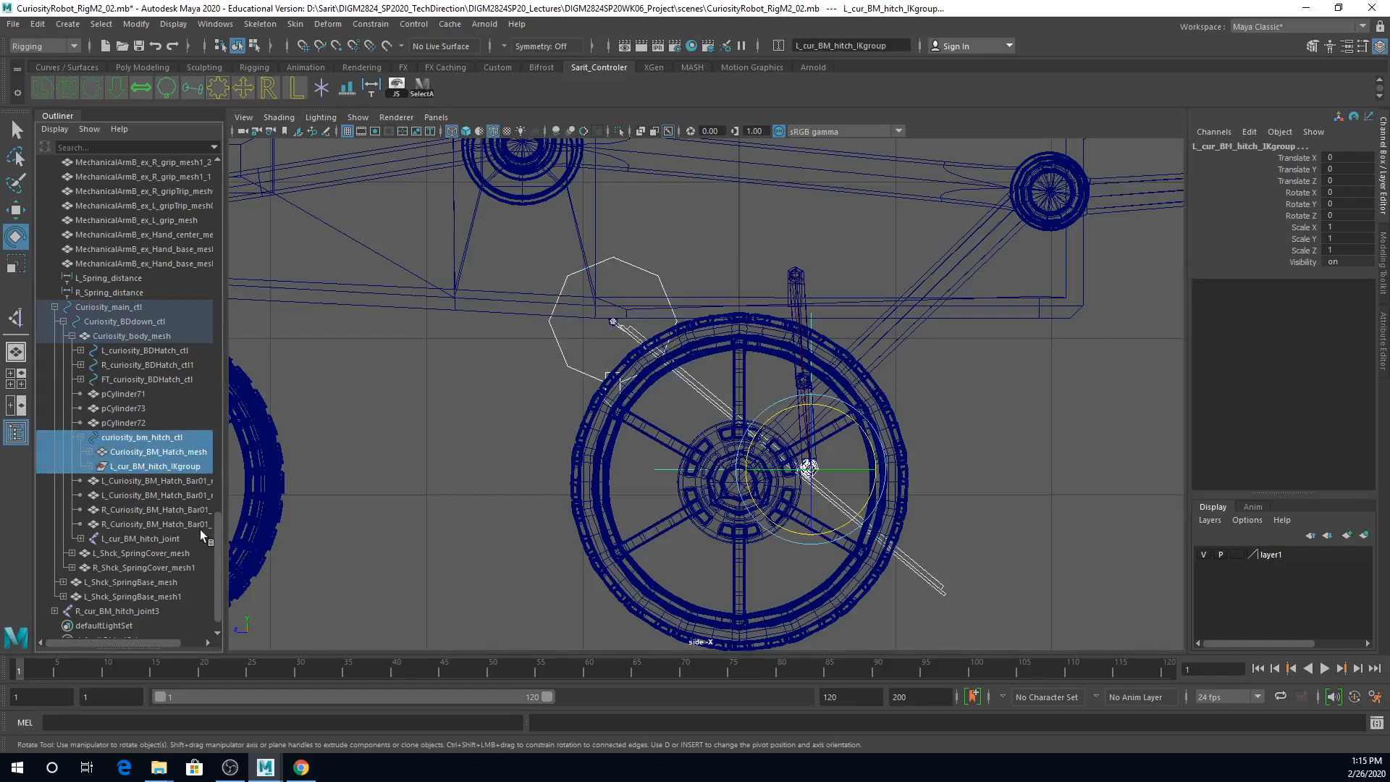
pyautogui.click(174, 465)
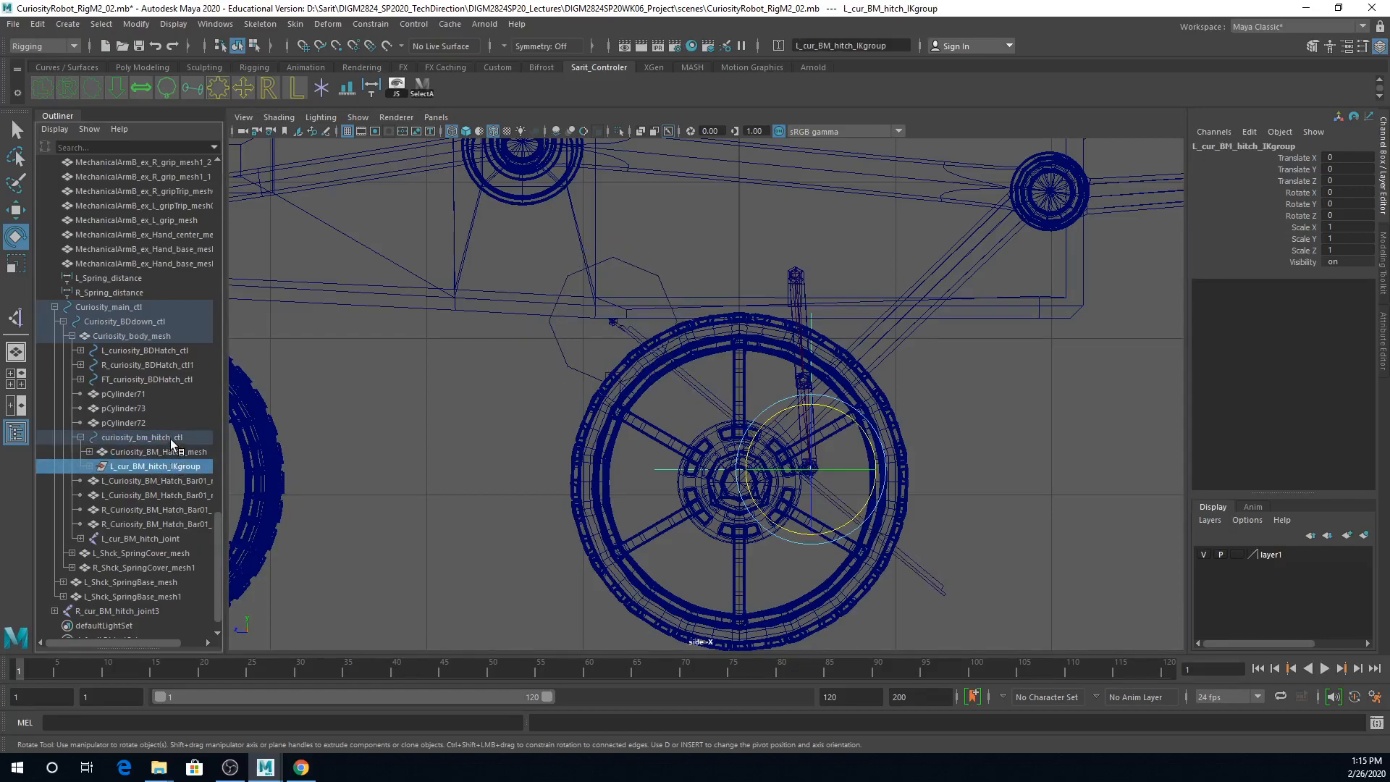
pyautogui.keyDown('ctrl'); pyautogui.click(178, 440); pyautogui.keyUp('ctrl')
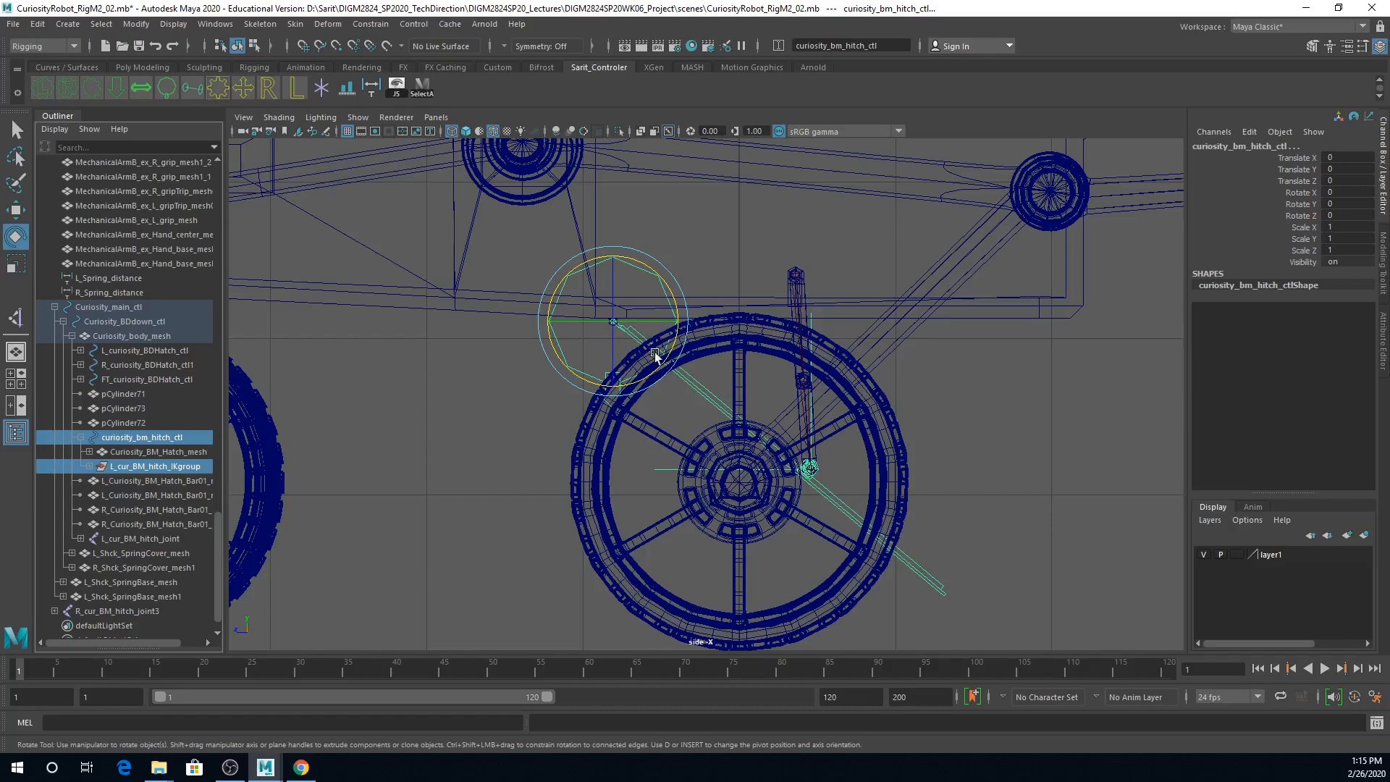
# Step: Select only curiosity_bm_hitch_ctl, test it with a rotation of about 14 degrees around X, and undo it
pyautogui.click(652, 282)
pyautogui.moveTo(651, 279)
pyautogui.mouseDown()
pyautogui.moveTo(629, 255)
pyautogui.moveTo(637, 274)
pyautogui.mouseUp()
pyautogui.hotkey('ctrl', 'z')
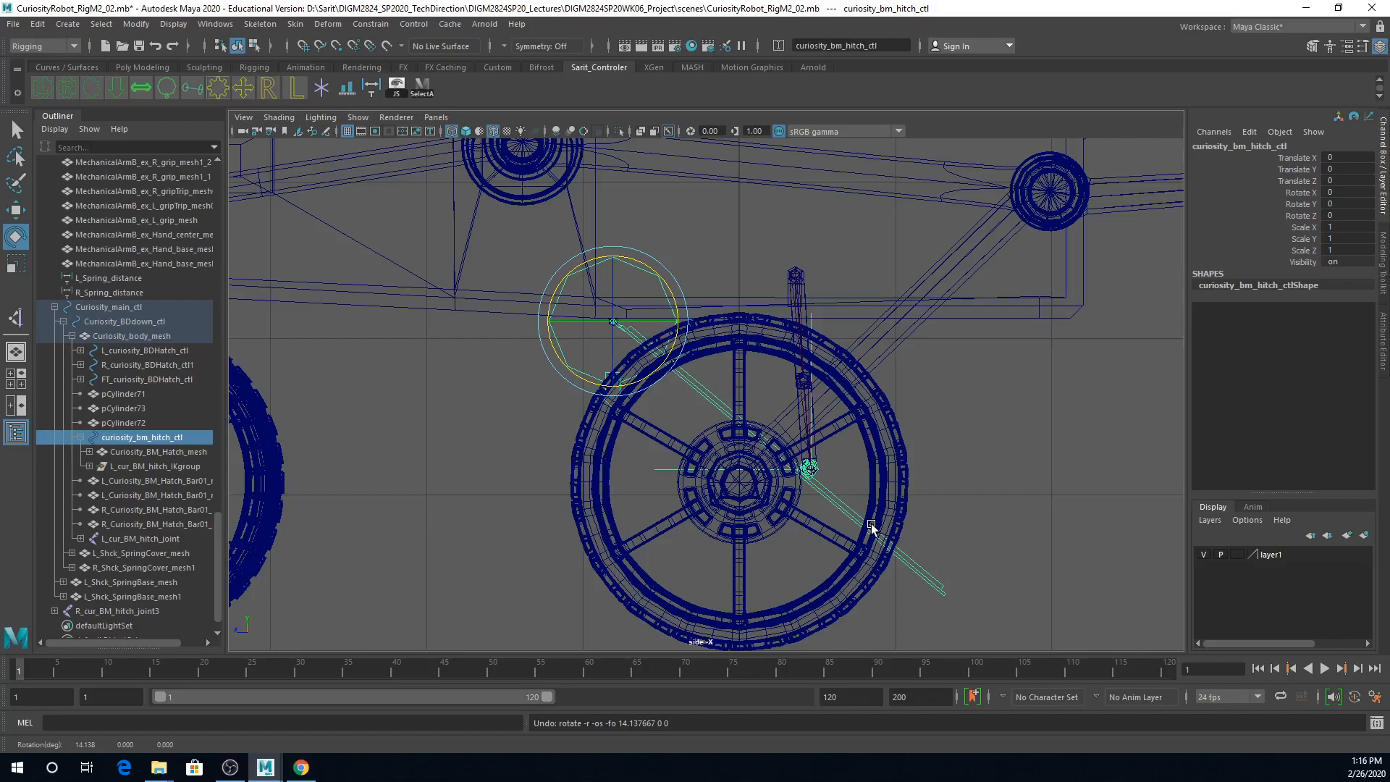
pyautogui.click(230, 768)
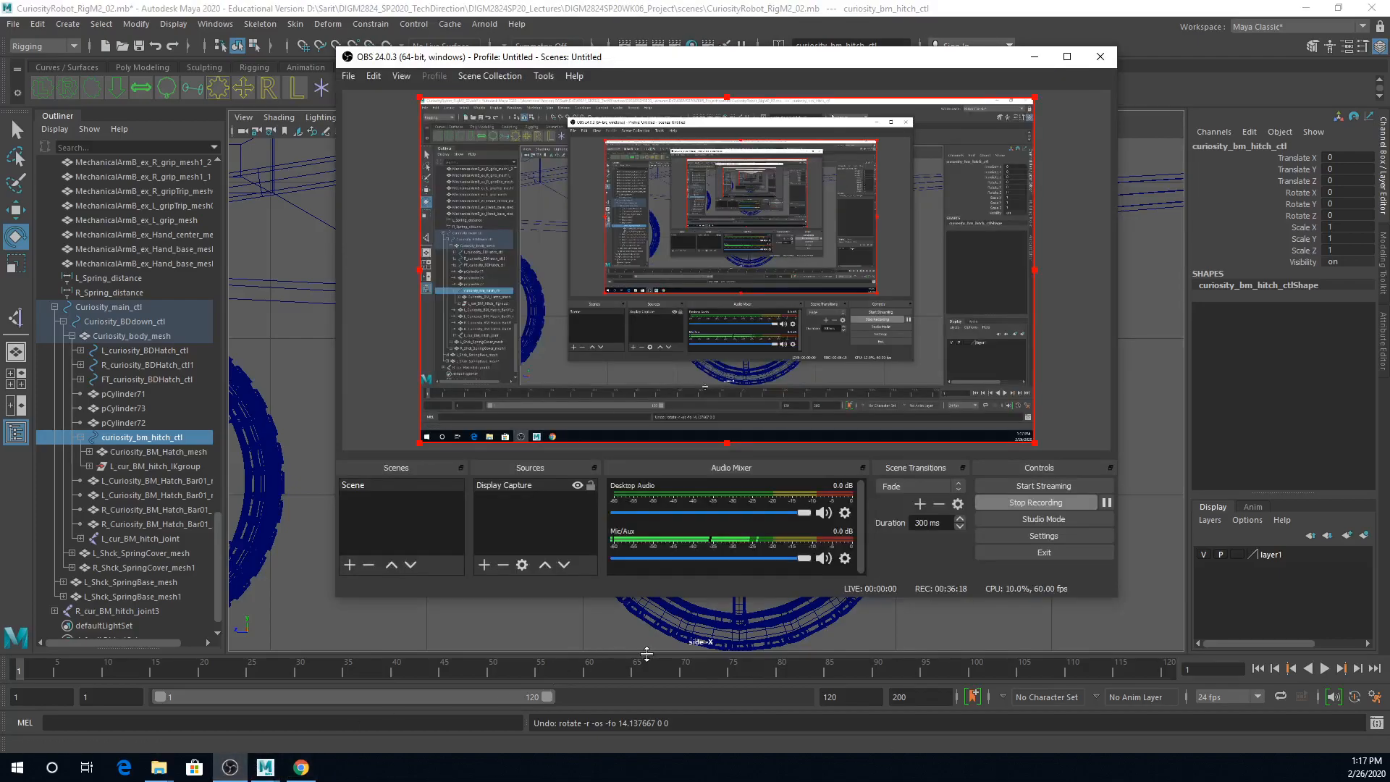
# Step: Move Curiosity_main_ctl to about -11.4 in Translate Z to test which rover parts follow it
pyautogui.click(1035, 56)
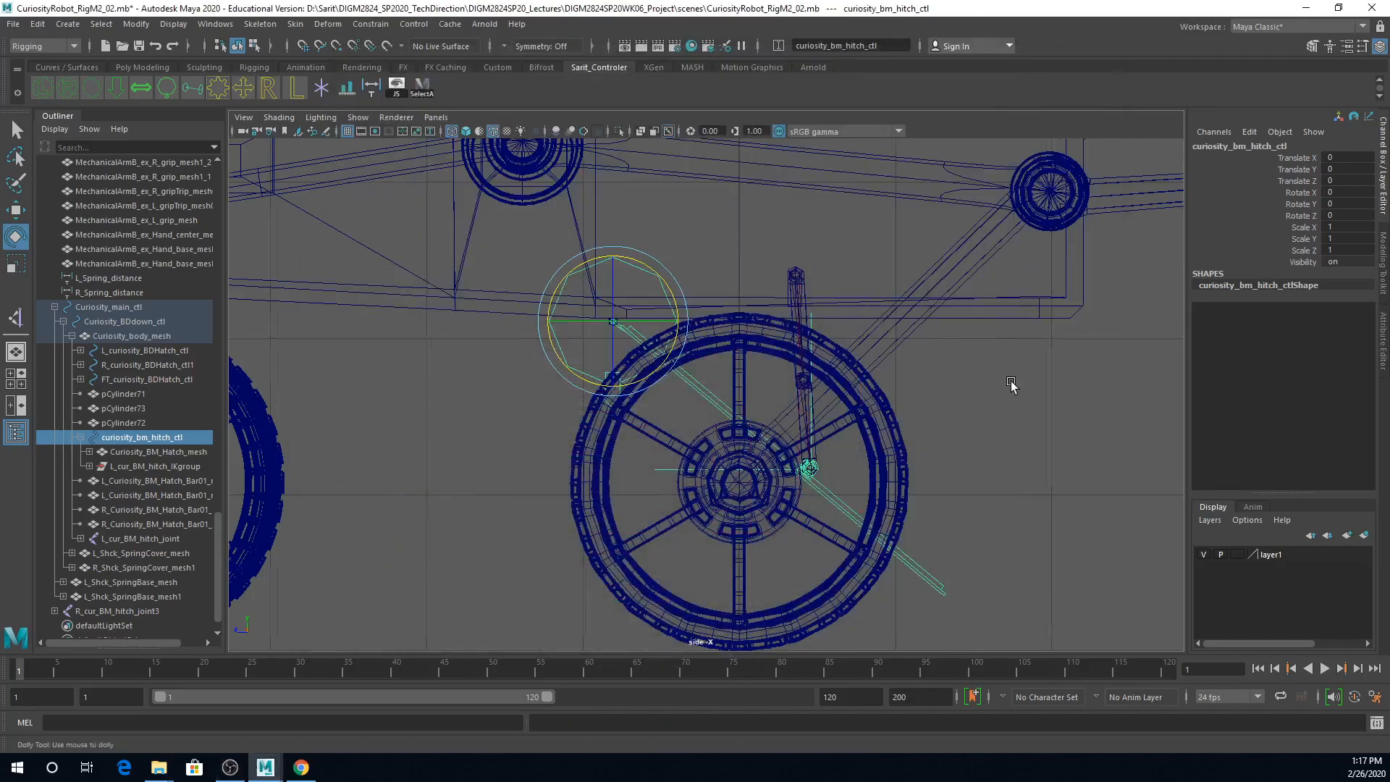
pyautogui.press('a')
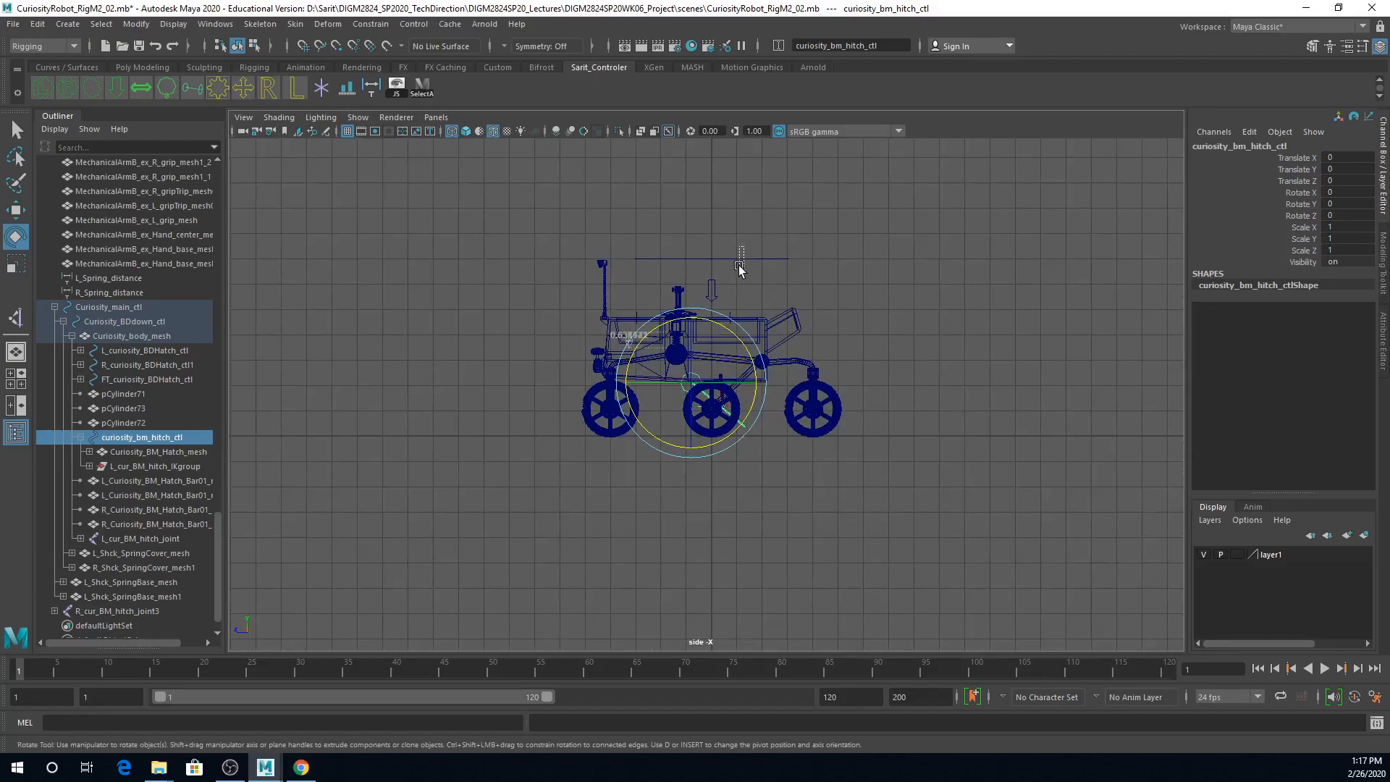
pyautogui.click(739, 264)
pyautogui.press('w')
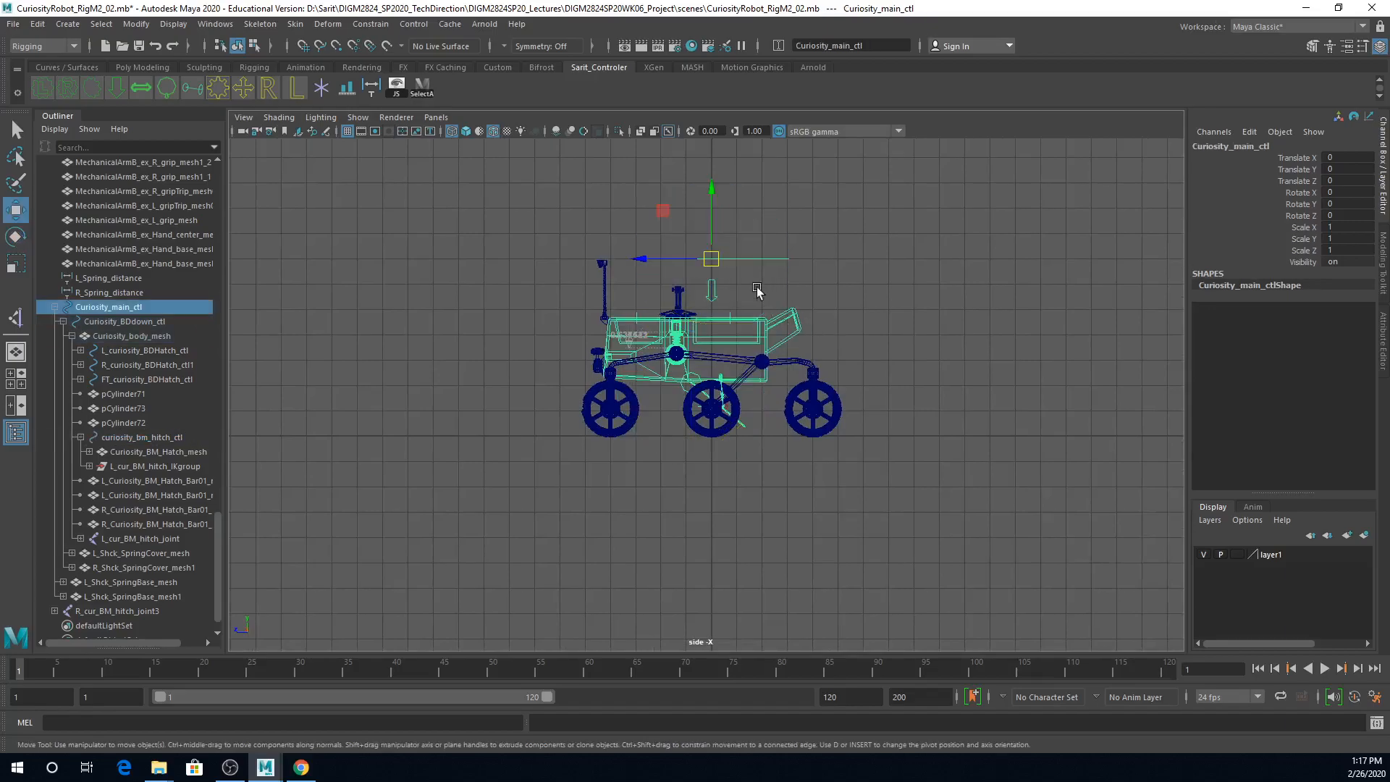
pyautogui.moveTo(665, 257); pyautogui.dragTo(955, 316)
pyautogui.keyDown('alt'); pyautogui.moveTo(975, 384); pyautogui.dragTo(1152, 432, button='right'); pyautogui.keyUp('alt')
pyautogui.keyDown('alt'); pyautogui.moveTo(1047, 431); pyautogui.dragTo(738, 389, button='middle'); pyautogui.keyUp('alt')
pyautogui.keyDown('alt'); pyautogui.moveTo(733, 387); pyautogui.dragTo(781, 353, button='right'); pyautogui.keyUp('alt')
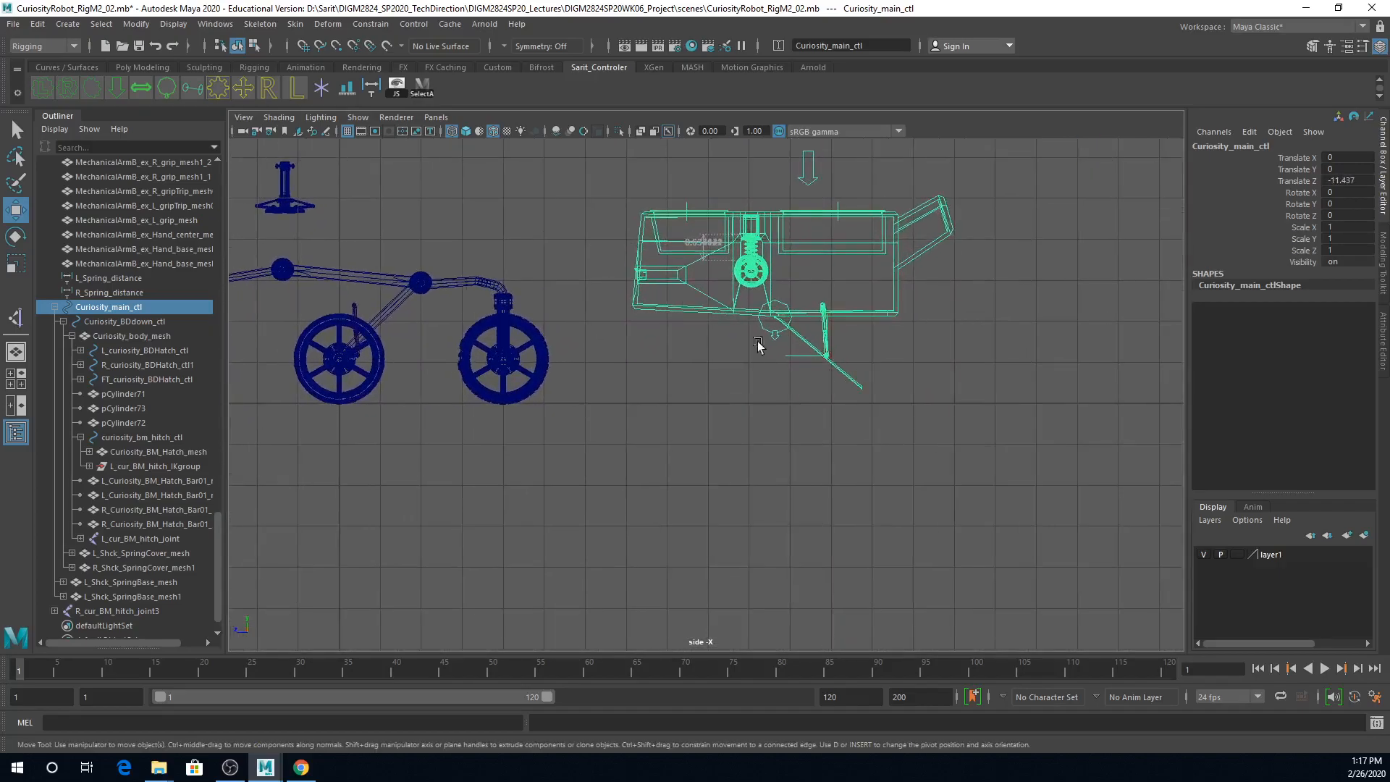
# Step: Rotate curiosity_bm_hitch_ctl about 35 degrees around X to test the hatch at the moved body position
pyautogui.click(768, 332)
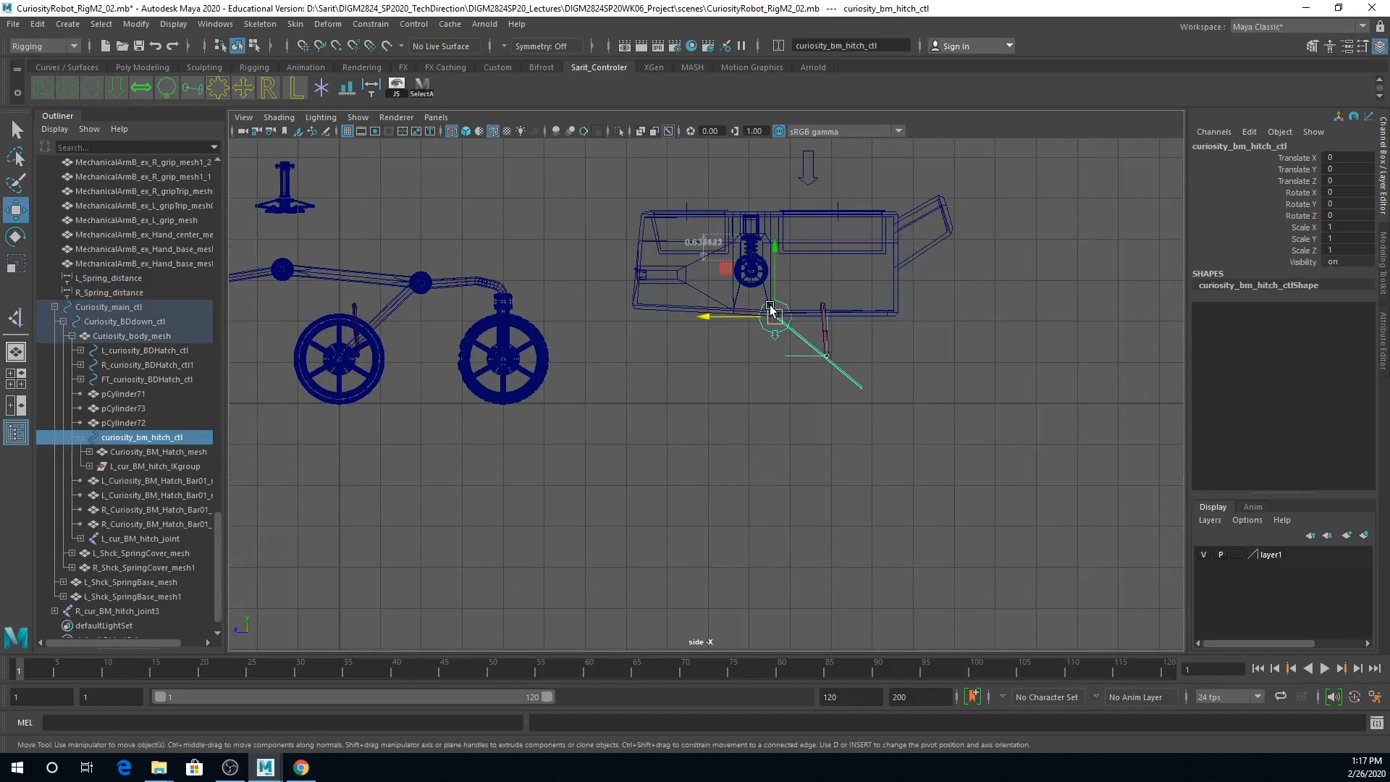
pyautogui.press('e')
pyautogui.moveTo(736, 268); pyautogui.dragTo(718, 301)
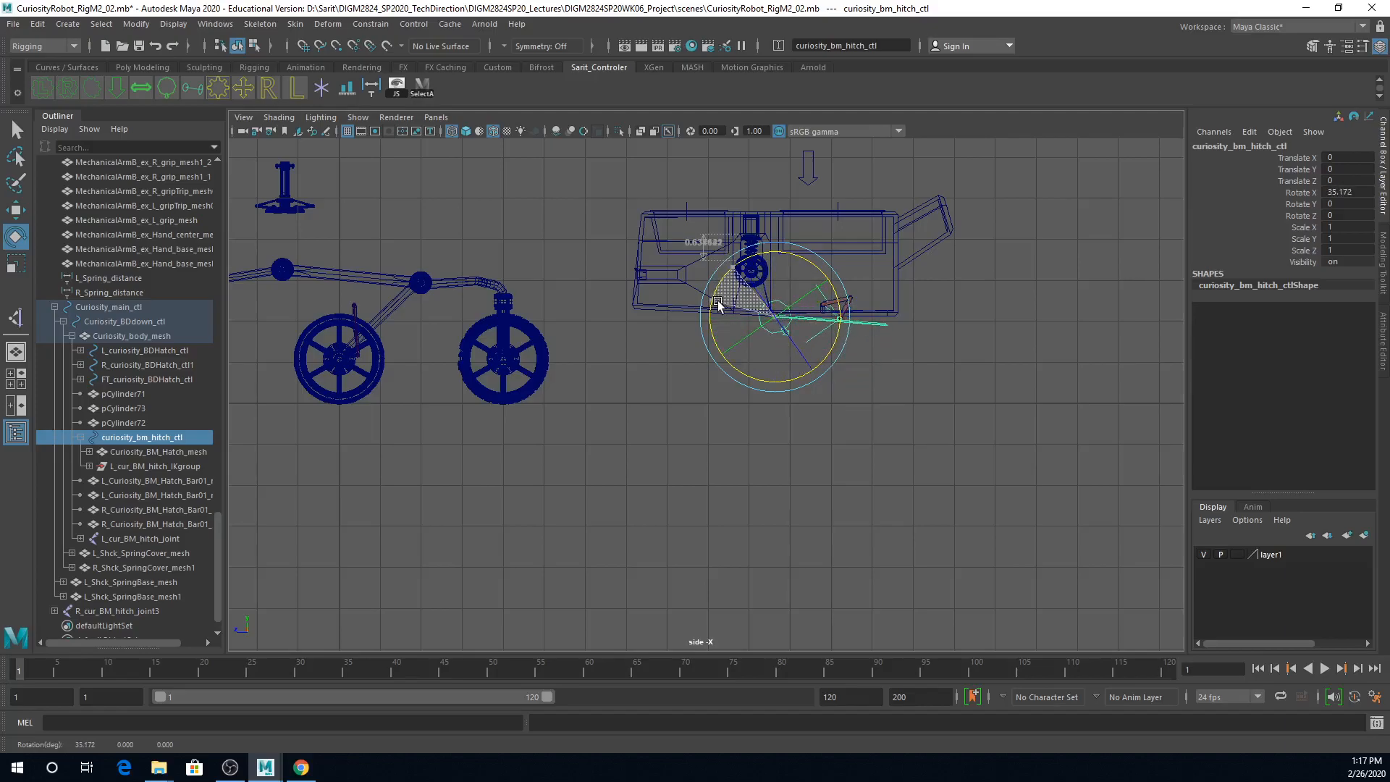
# Step: Test Curiosity_BDdown_ctl by moving it vertically, and reset its Translate Y to 0
pyautogui.click(809, 185)
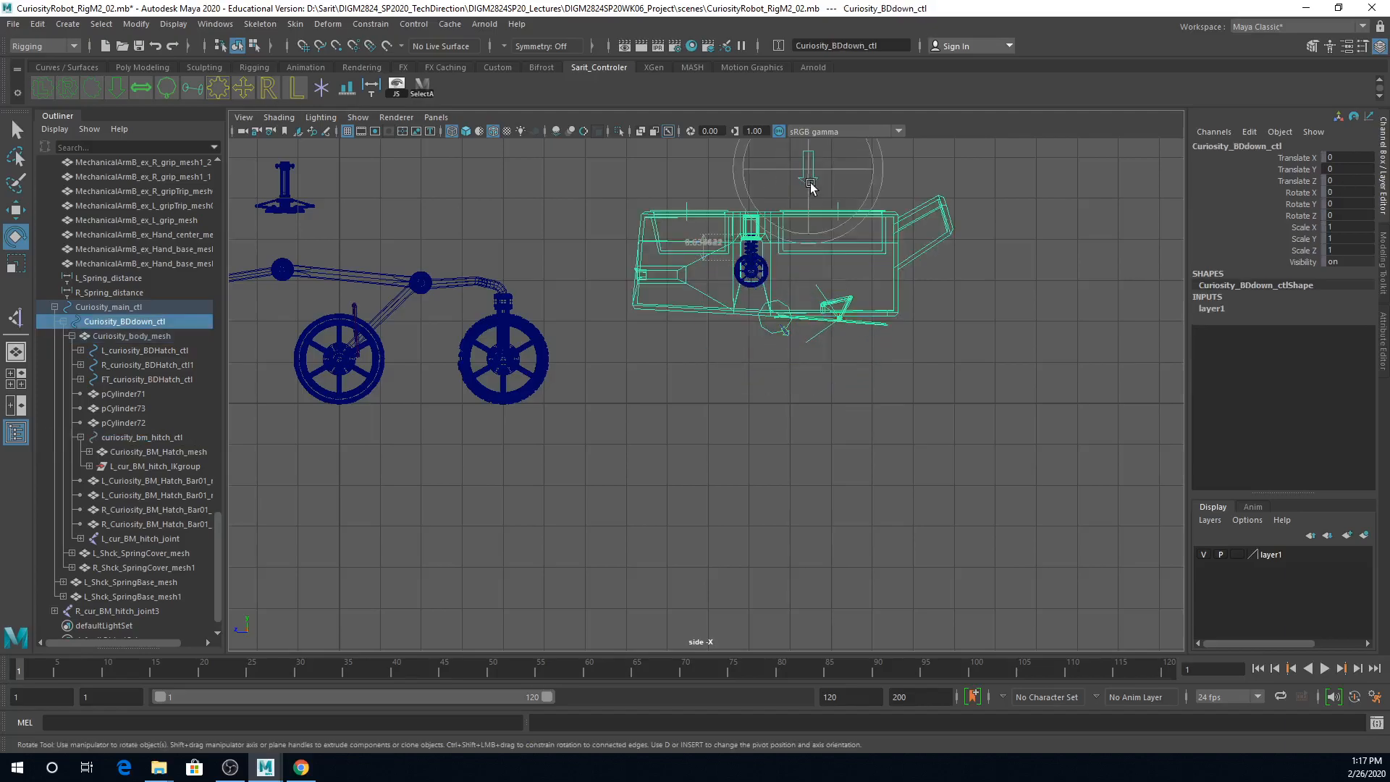
pyautogui.press('w')
pyautogui.moveTo(810, 172)
pyautogui.mouseDown()
pyautogui.moveTo(809, 145)
pyautogui.moveTo(803, 185)
pyautogui.moveTo(809, 150)
pyautogui.mouseUp()
pyautogui.moveTo(800, 179); pyautogui.dragTo(802, 208)
pyautogui.click(1345, 170)
pyautogui.write('0')
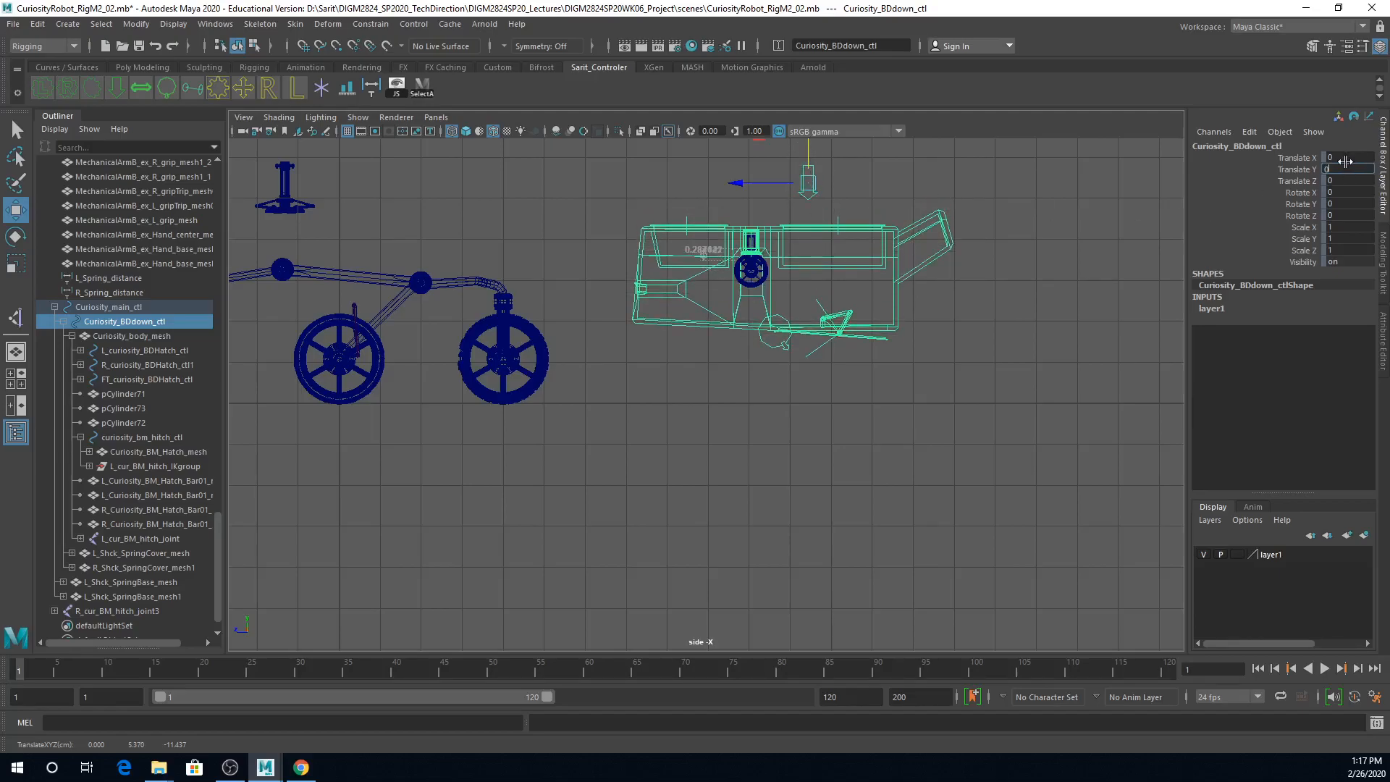
pyautogui.press('Return')
# Step: Reset curiosity_bm_hitch_ctl's Rotate X to 0 and Curiosity_main_ctl's Translate Z to 0
pyautogui.click(771, 331)
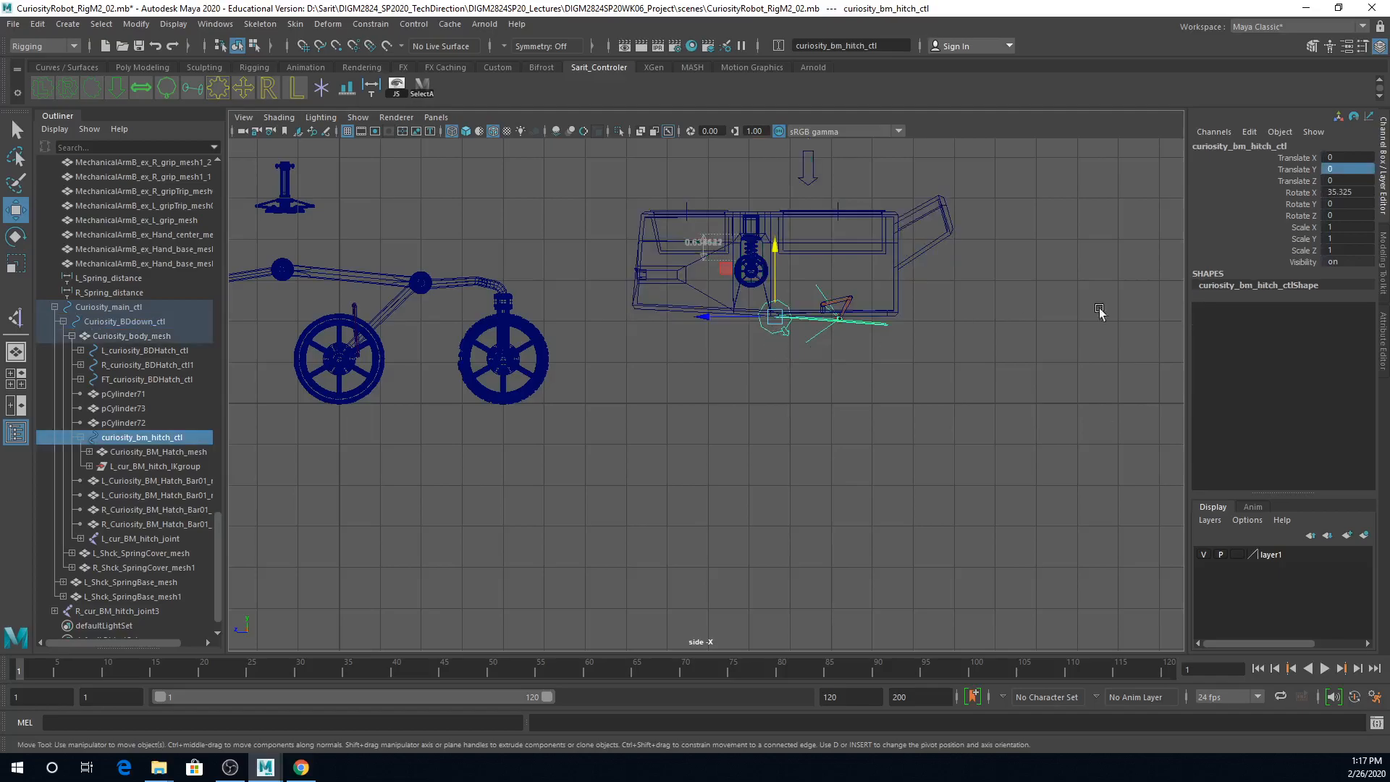
pyautogui.click(1345, 193)
pyautogui.press('Return')
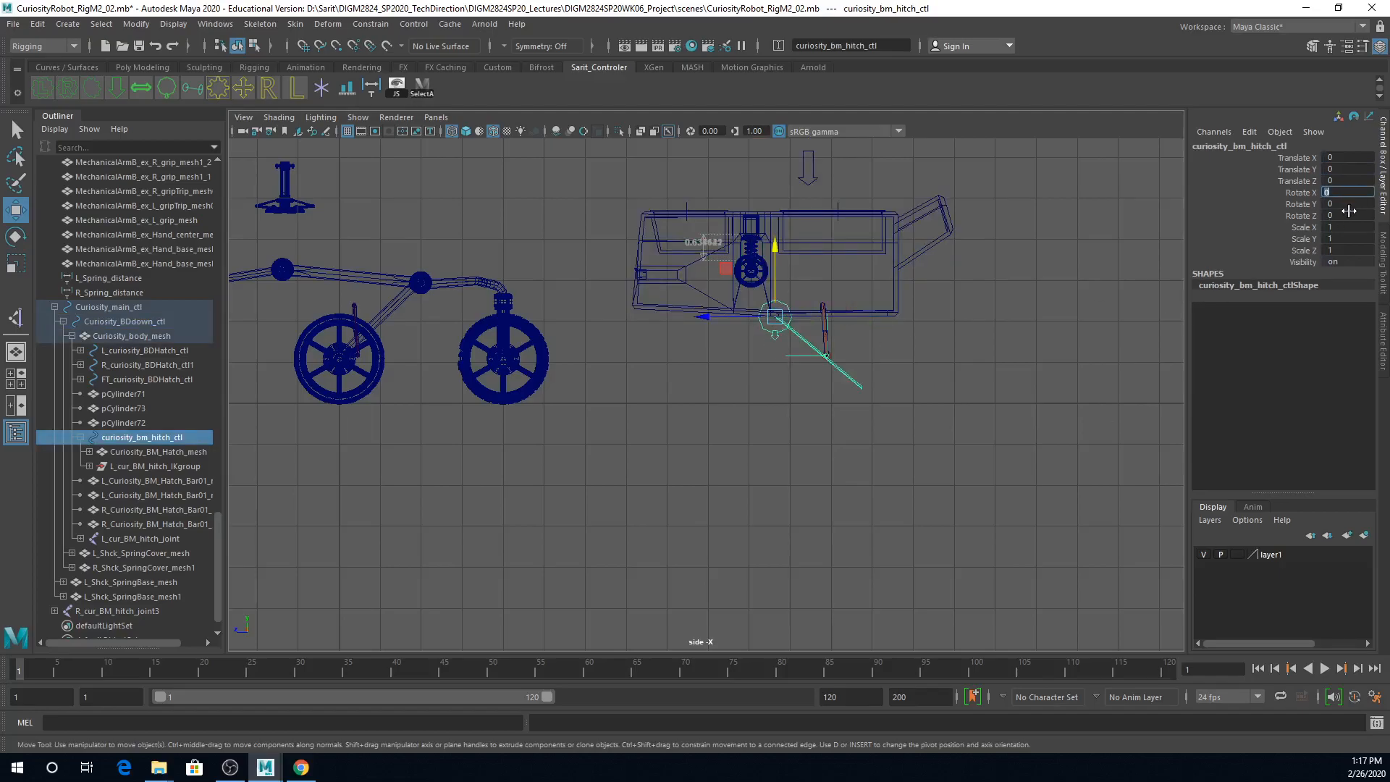
pyautogui.keyDown('alt'); pyautogui.moveTo(754, 164); pyautogui.dragTo(732, 253, button='middle'); pyautogui.keyUp('alt')
pyautogui.moveTo(866, 178); pyautogui.dragTo(910, 231)
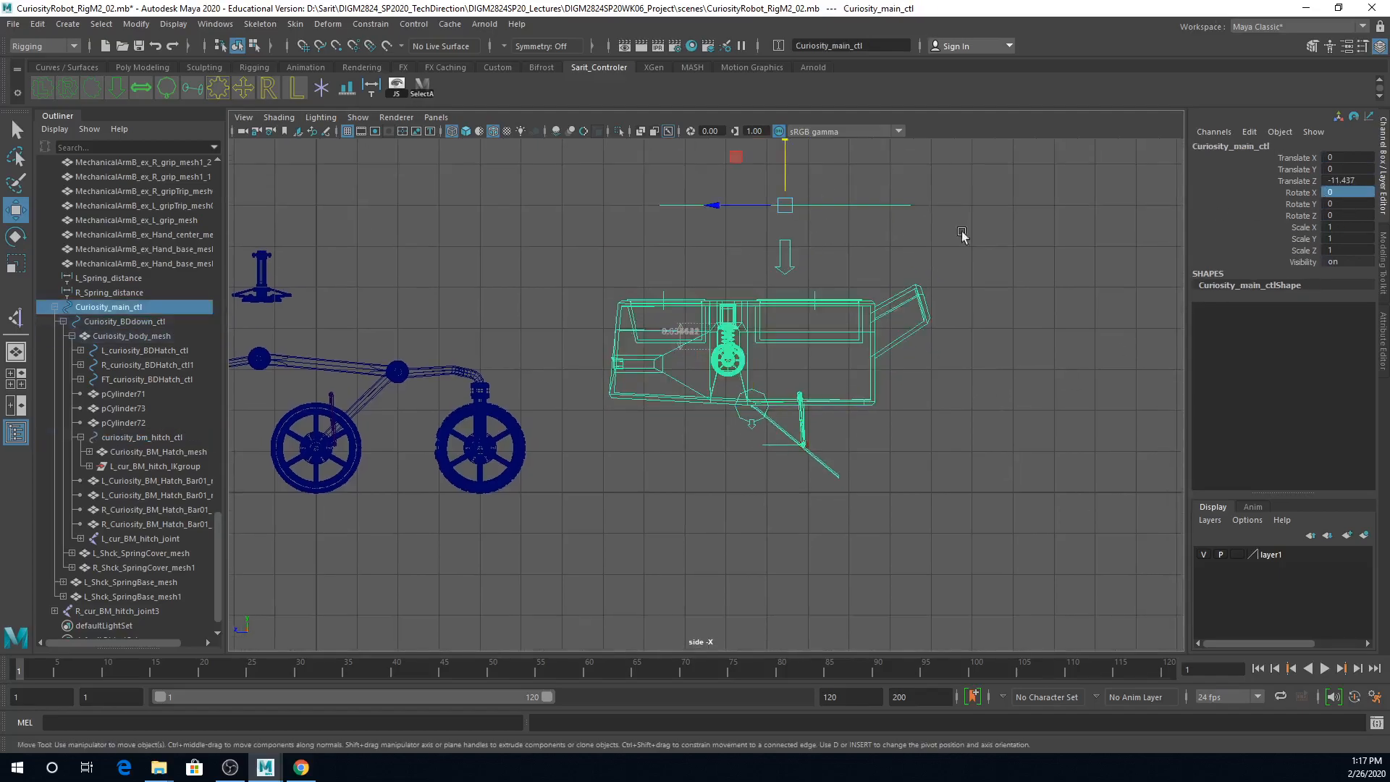
pyautogui.click(1367, 180)
pyautogui.write('0')
pyautogui.press('Return')
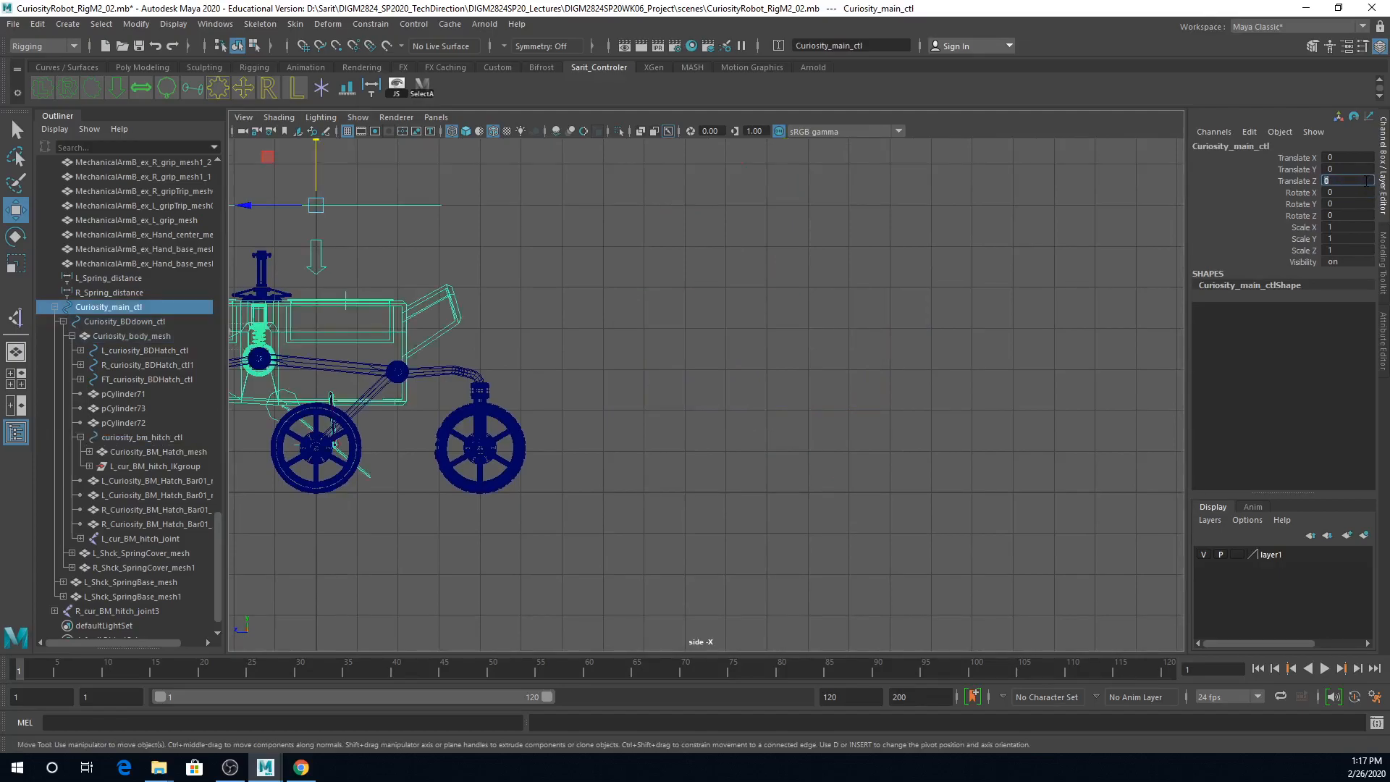
# Step: Rotate curiosity_bm_hitch_ctl about 39.9 degrees around X to close the hatch against the body's underside
pyautogui.keyDown('alt'); pyautogui.moveTo(357, 475); pyautogui.dragTo(490, 465, button='middle'); pyautogui.keyUp('alt')
pyautogui.keyDown('alt'); pyautogui.moveTo(491, 465); pyautogui.dragTo(762, 453, button='right'); pyautogui.keyUp('alt')
pyautogui.keyDown('alt'); pyautogui.moveTo(778, 417); pyautogui.dragTo(789, 518, button='middle'); pyautogui.keyUp('alt')
pyautogui.keyDown('alt'); pyautogui.moveTo(824, 469); pyautogui.dragTo(763, 464, button='right'); pyautogui.keyUp('alt')
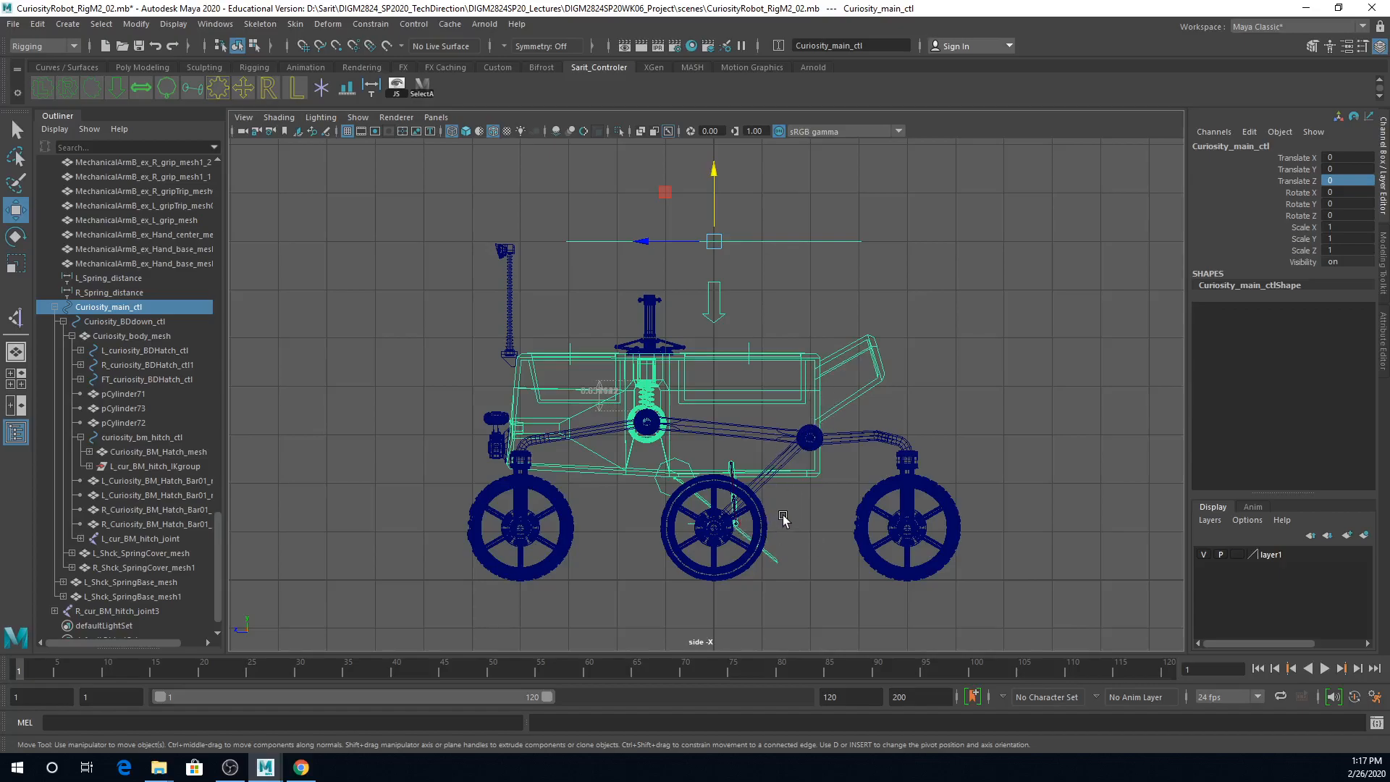
pyautogui.scroll(10, 746, 521)
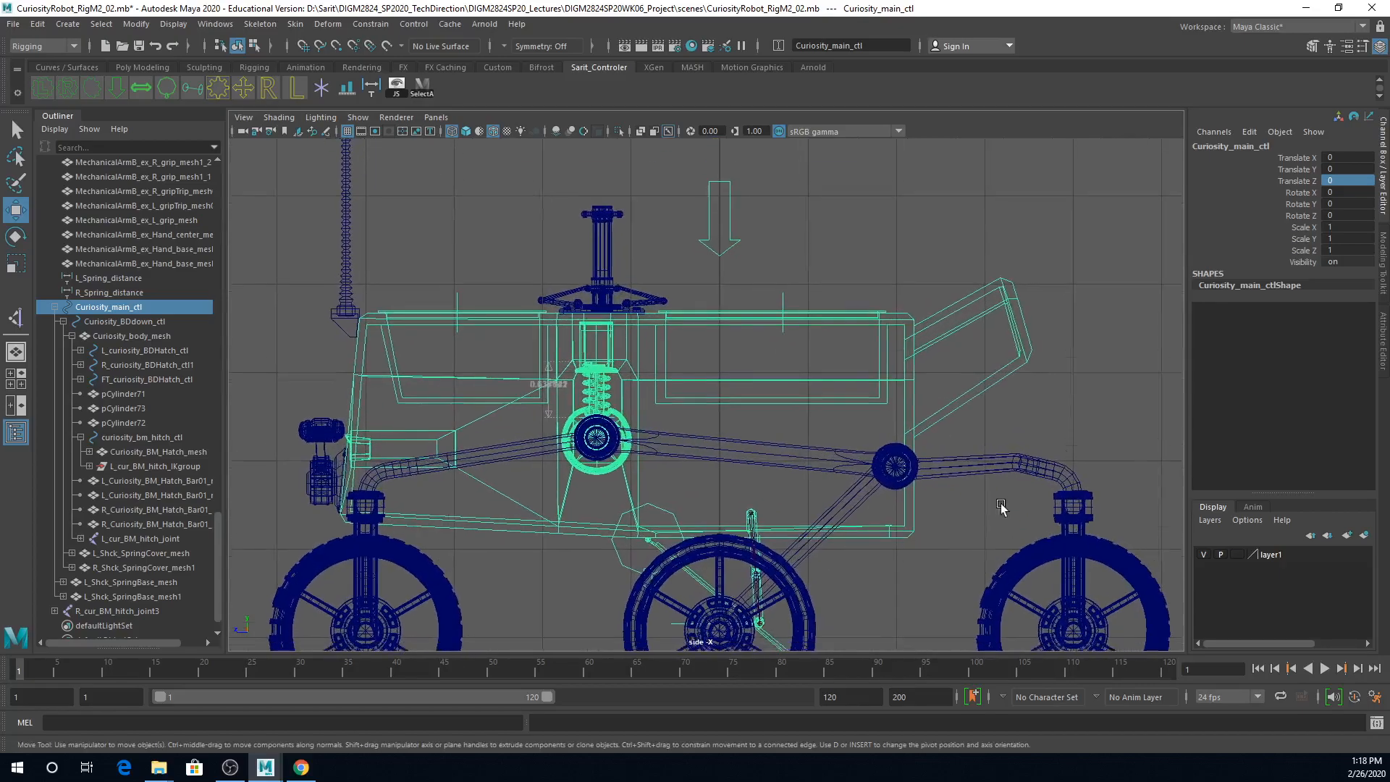
pyautogui.click(502, 269)
pyautogui.keyDown('alt'); pyautogui.moveTo(593, 274); pyautogui.dragTo(583, 352, button='middle'); pyautogui.keyUp('alt')
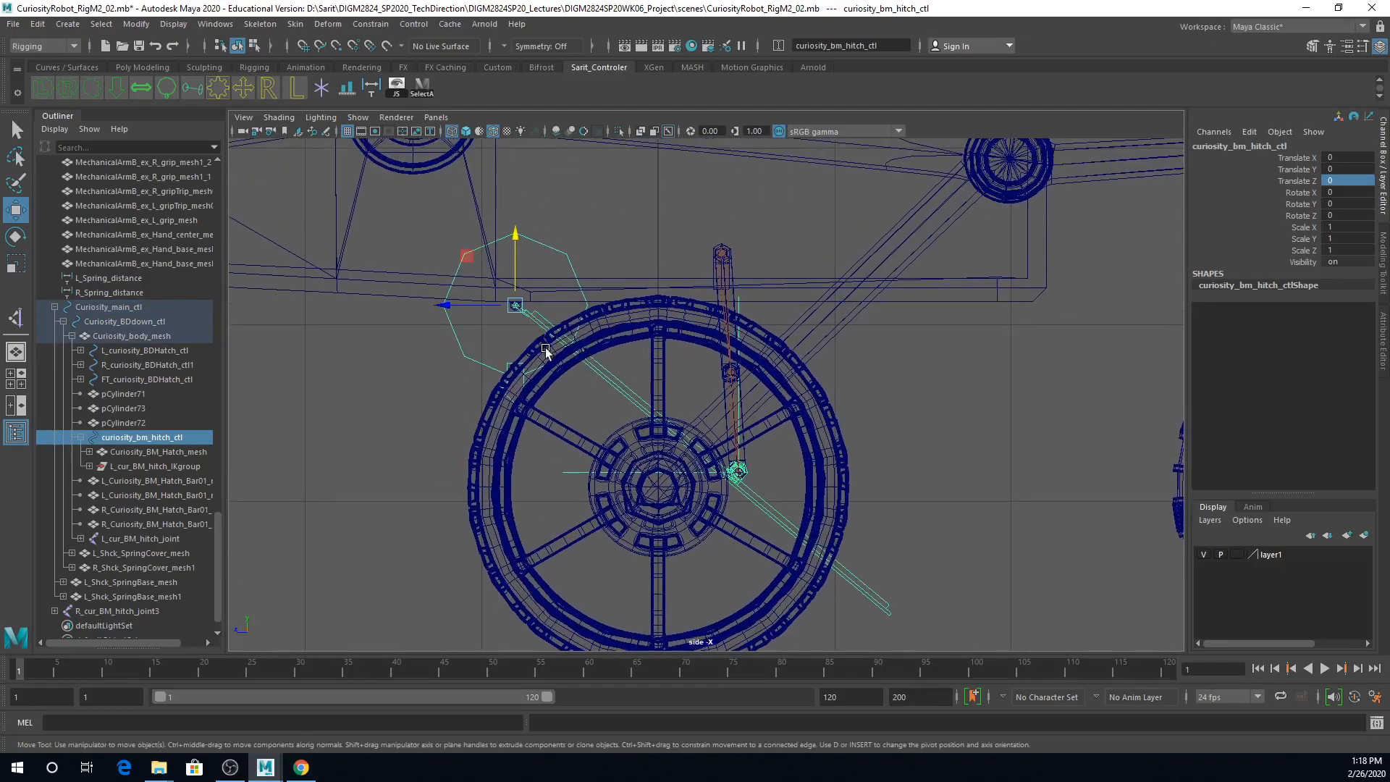
pyautogui.press('e')
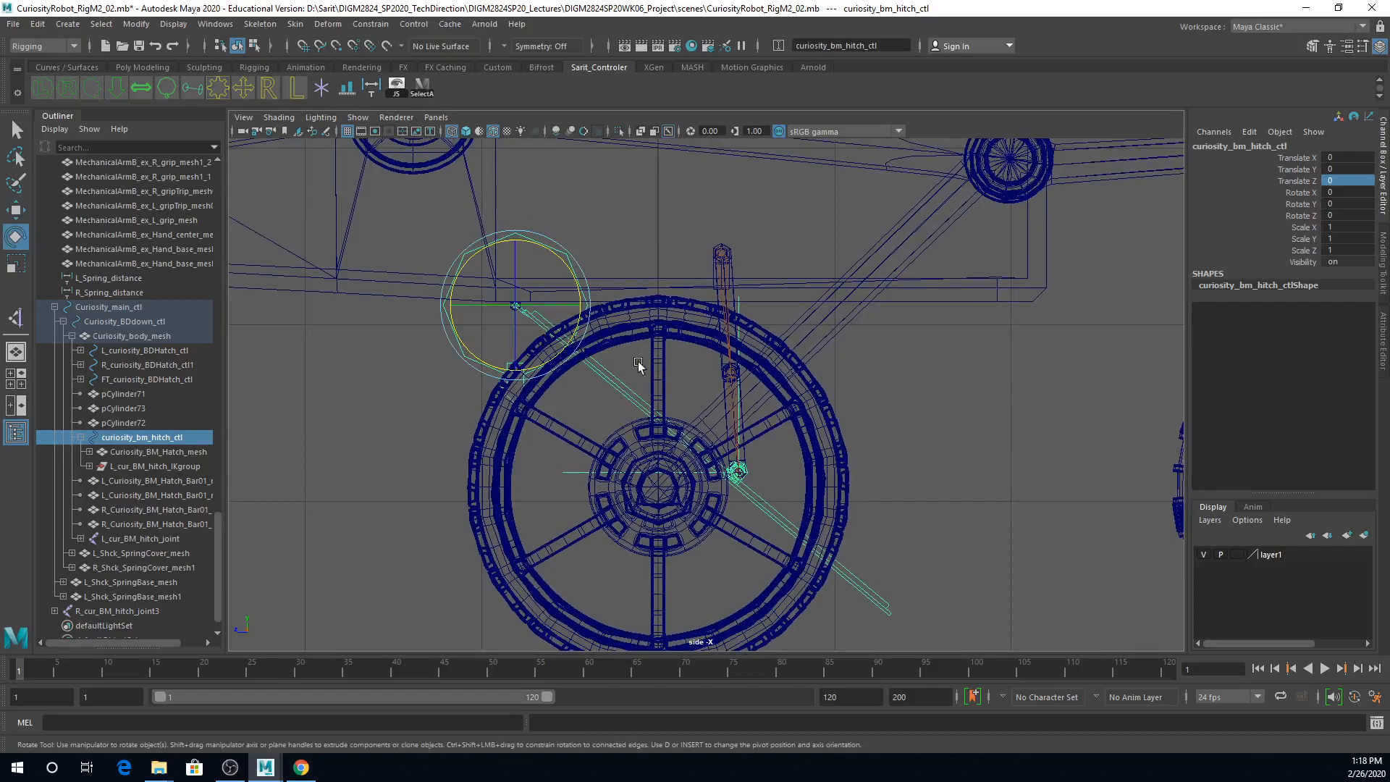
pyautogui.moveTo(564, 265); pyautogui.dragTo(539, 166)
pyautogui.keyDown('alt'); pyautogui.moveTo(548, 292); pyautogui.dragTo(939, 354, button='right'); pyautogui.keyUp('alt')
pyautogui.keyDown('alt'); pyautogui.moveTo(922, 358); pyautogui.dragTo(901, 369, button='middle'); pyautogui.keyUp('alt')
pyautogui.keyDown('alt'); pyautogui.moveTo(900, 369); pyautogui.dragTo(661, 397, button='right'); pyautogui.keyUp('alt')
pyautogui.keyDown('alt'); pyautogui.moveTo(661, 397); pyautogui.dragTo(724, 369, button='middle'); pyautogui.keyUp('alt')
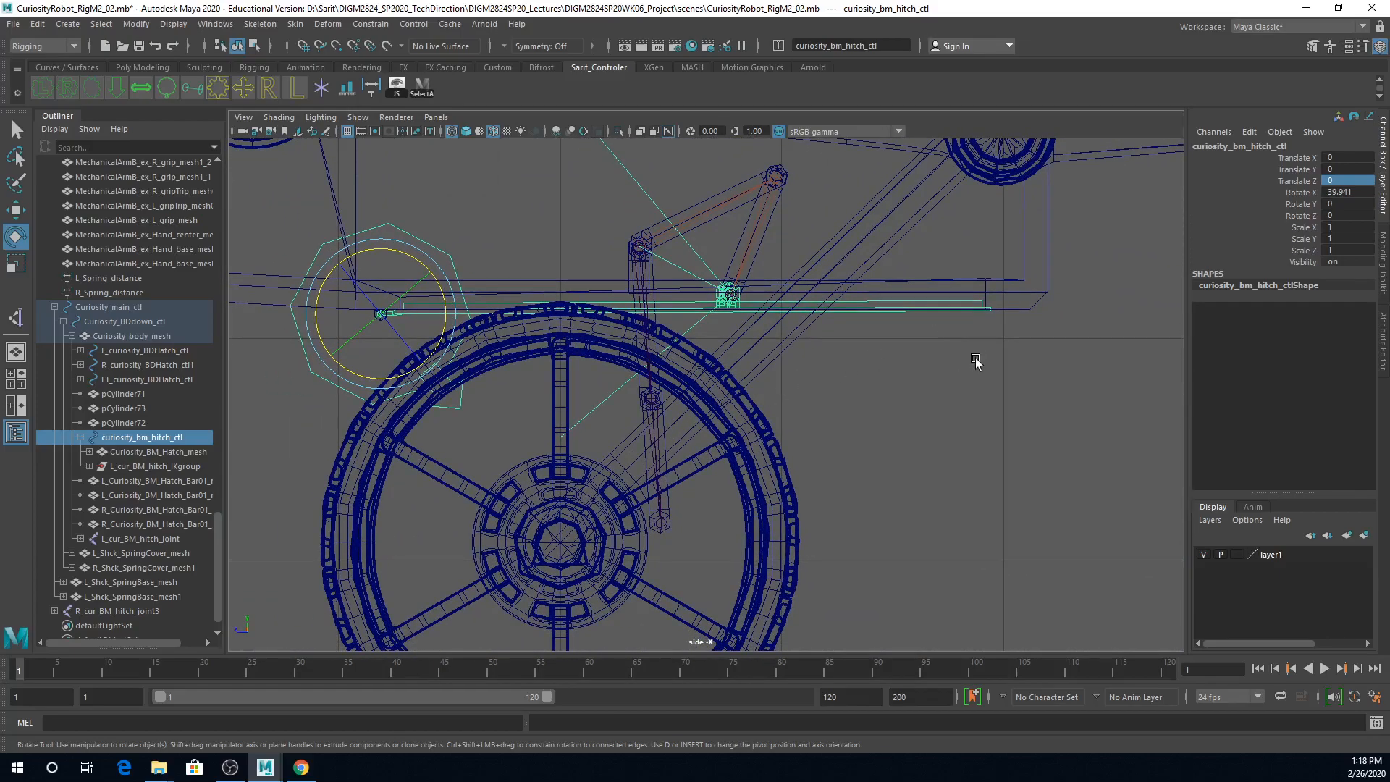
# Step: Set curiosity_bm_hitch_ctl's Rotate X to 39.9 and check the closed hatch's alignment with the body's bottom edge
pyautogui.keyDown('alt'); pyautogui.moveTo(778, 372); pyautogui.dragTo(1159, 395, button='right'); pyautogui.keyUp('alt')
pyautogui.keyDown('alt'); pyautogui.moveTo(1000, 427); pyautogui.dragTo(900, 463, button='middle'); pyautogui.keyUp('alt')
pyautogui.keyDown('alt'); pyautogui.moveTo(900, 463); pyautogui.dragTo(1093, 466, button='right'); pyautogui.keyUp('alt')
pyautogui.keyDown('alt'); pyautogui.moveTo(848, 398); pyautogui.dragTo(716, 447, button='middle'); pyautogui.keyUp('alt')
pyautogui.keyDown('alt'); pyautogui.moveTo(715, 449); pyautogui.dragTo(905, 435, button='right'); pyautogui.keyUp('alt')
pyautogui.keyDown('alt'); pyautogui.moveTo(906, 435); pyautogui.dragTo(875, 444, button='middle'); pyautogui.keyUp('alt')
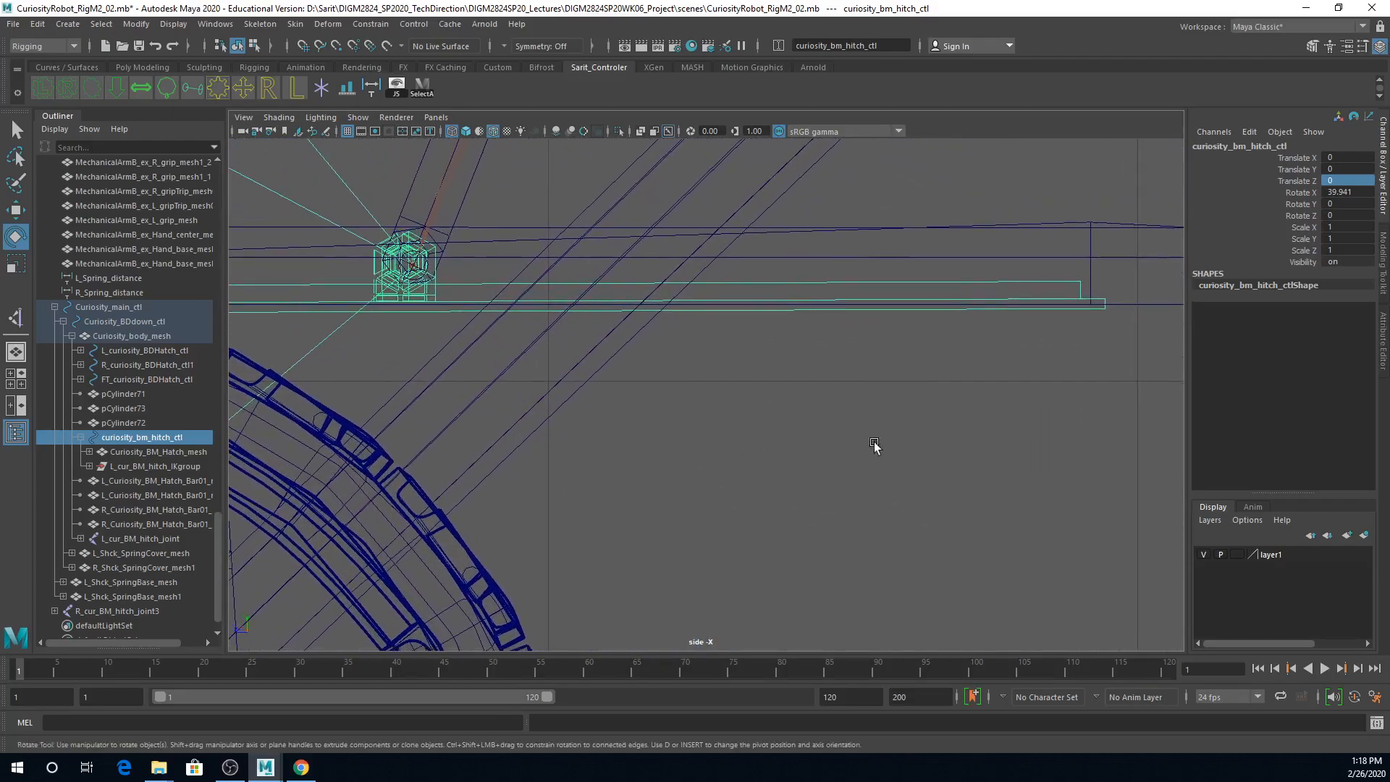
pyautogui.click(1365, 192)
pyautogui.moveTo(1340, 194); pyautogui.dragTo(1372, 195)
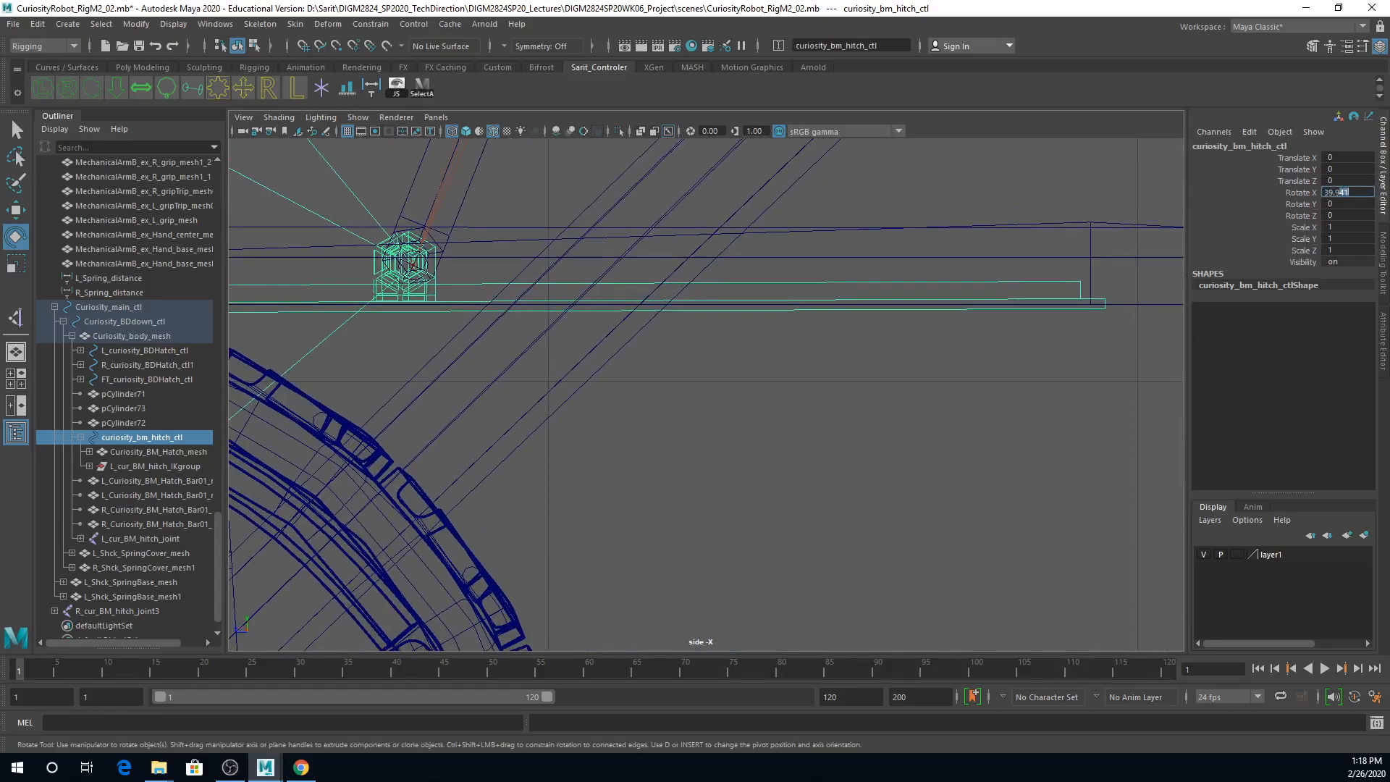
pyautogui.press('Return')
pyautogui.press('\\')
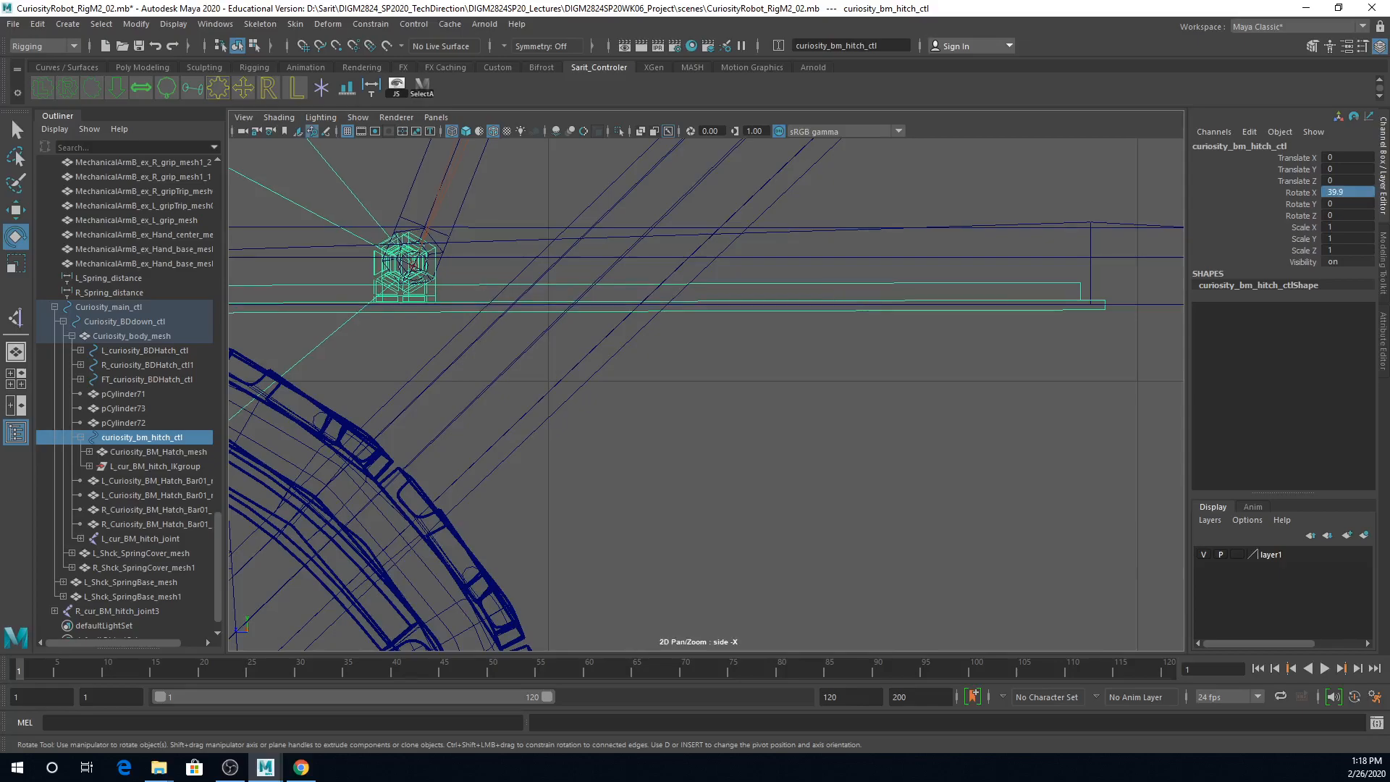
pyautogui.keyDown('alt'); pyautogui.moveTo(708, 444); pyautogui.dragTo(837, 453, button='middle'); pyautogui.keyUp('alt')
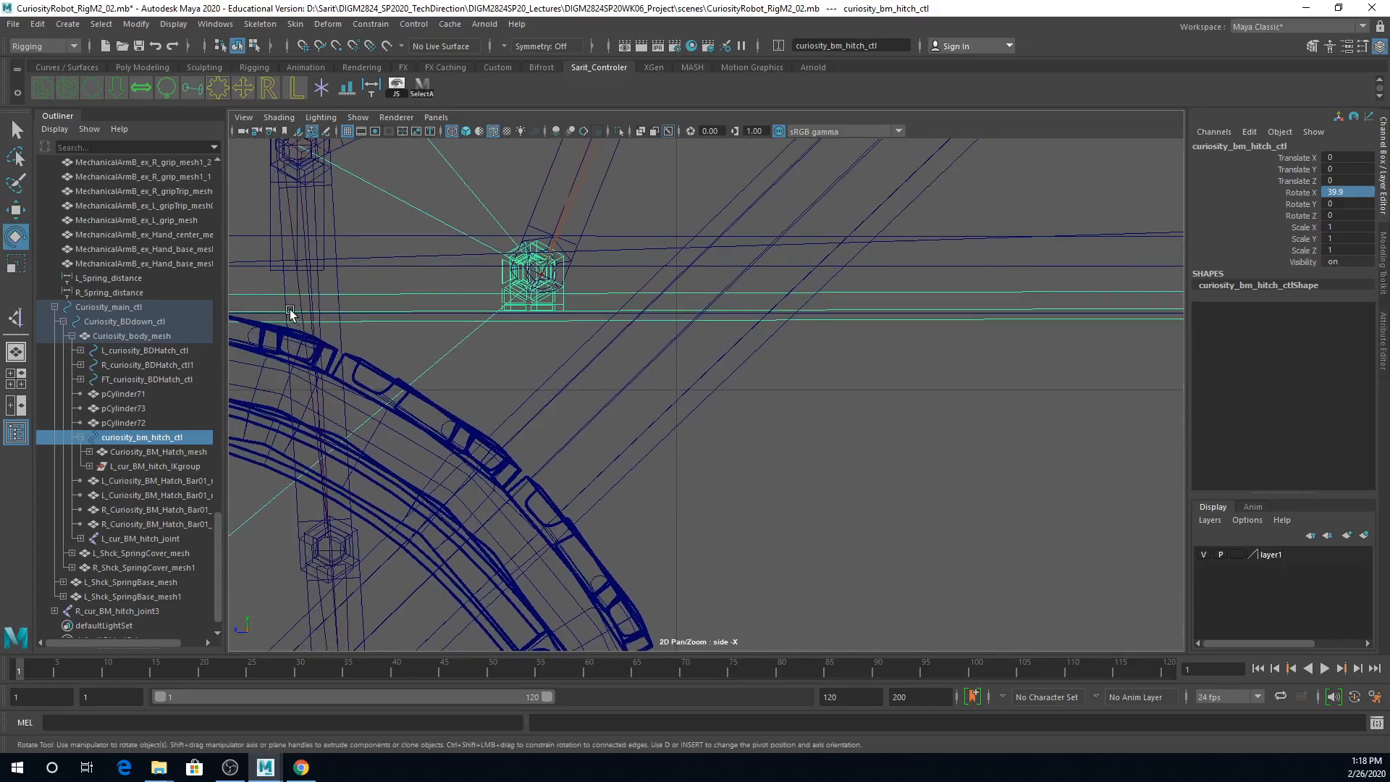
pyautogui.moveTo(1003, 434)
pyautogui.keyDown('alt'); pyautogui.mouseDown(button='right')
pyautogui.moveTo(987, 448)
pyautogui.moveTo(998, 446)
pyautogui.mouseUp(button='right'); pyautogui.keyUp('alt')
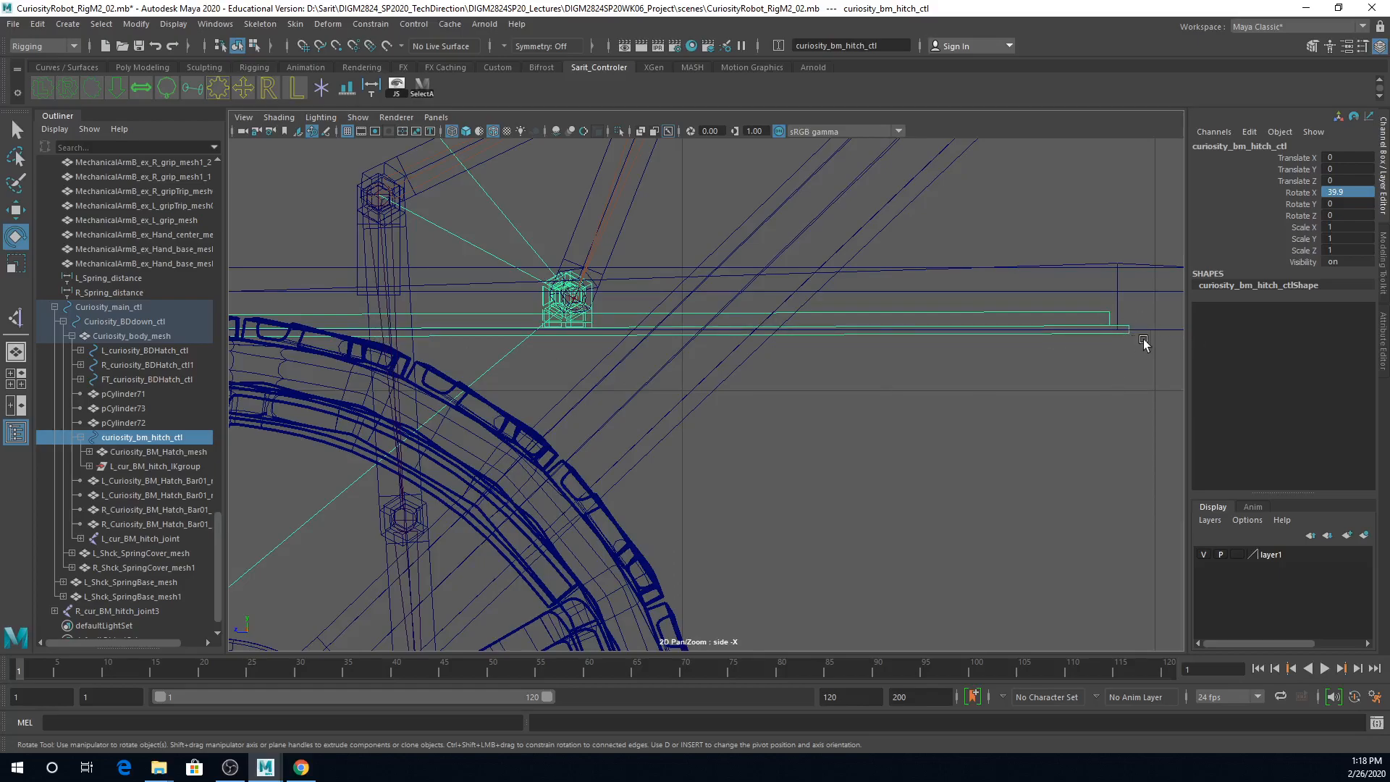
# Step: Fine-tune curiosity_bm_hitch_ctl's closed position by trying Rotate X 39.8 and settling on 39.7
pyautogui.click(1346, 193)
pyautogui.moveTo(1336, 194); pyautogui.dragTo(1359, 194)
pyautogui.write('8')
pyautogui.press('Return')
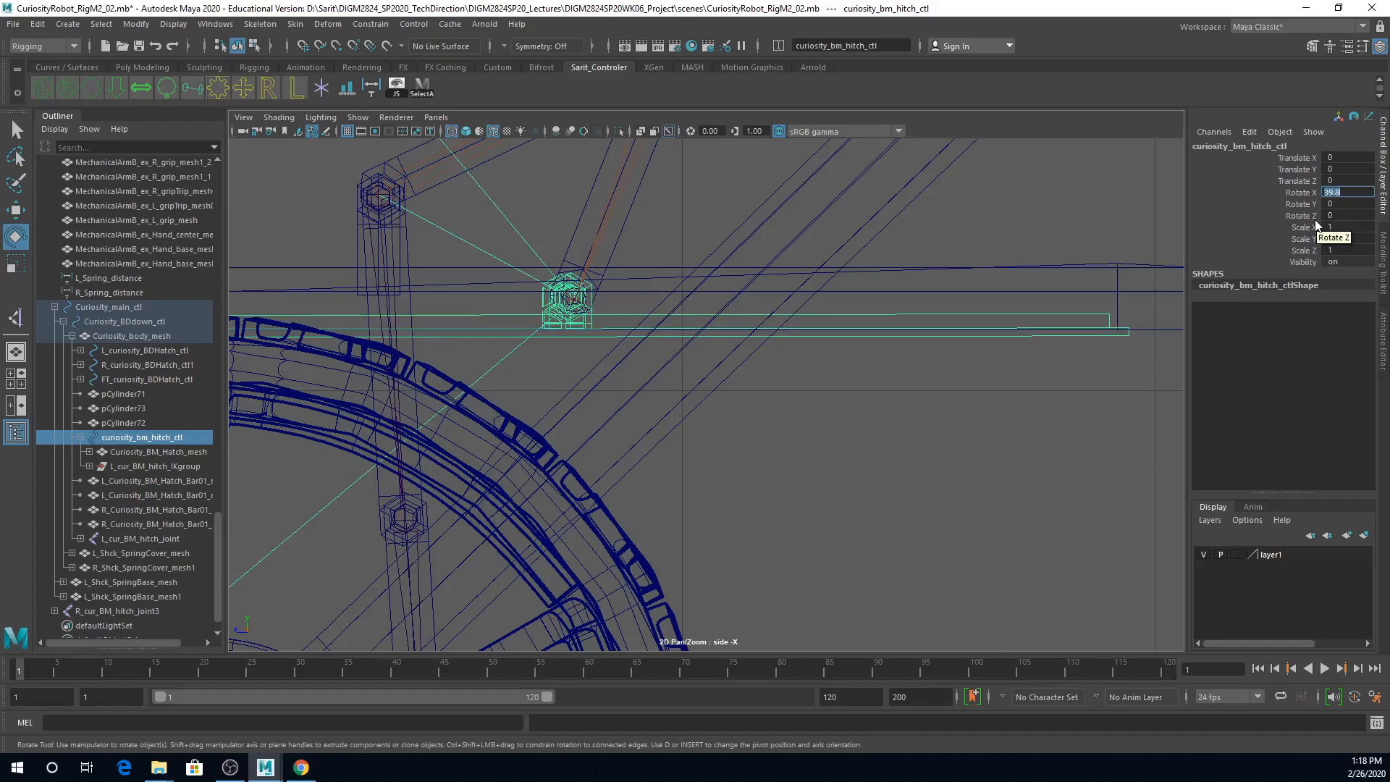
pyautogui.write('39.7')
pyautogui.press('Return')
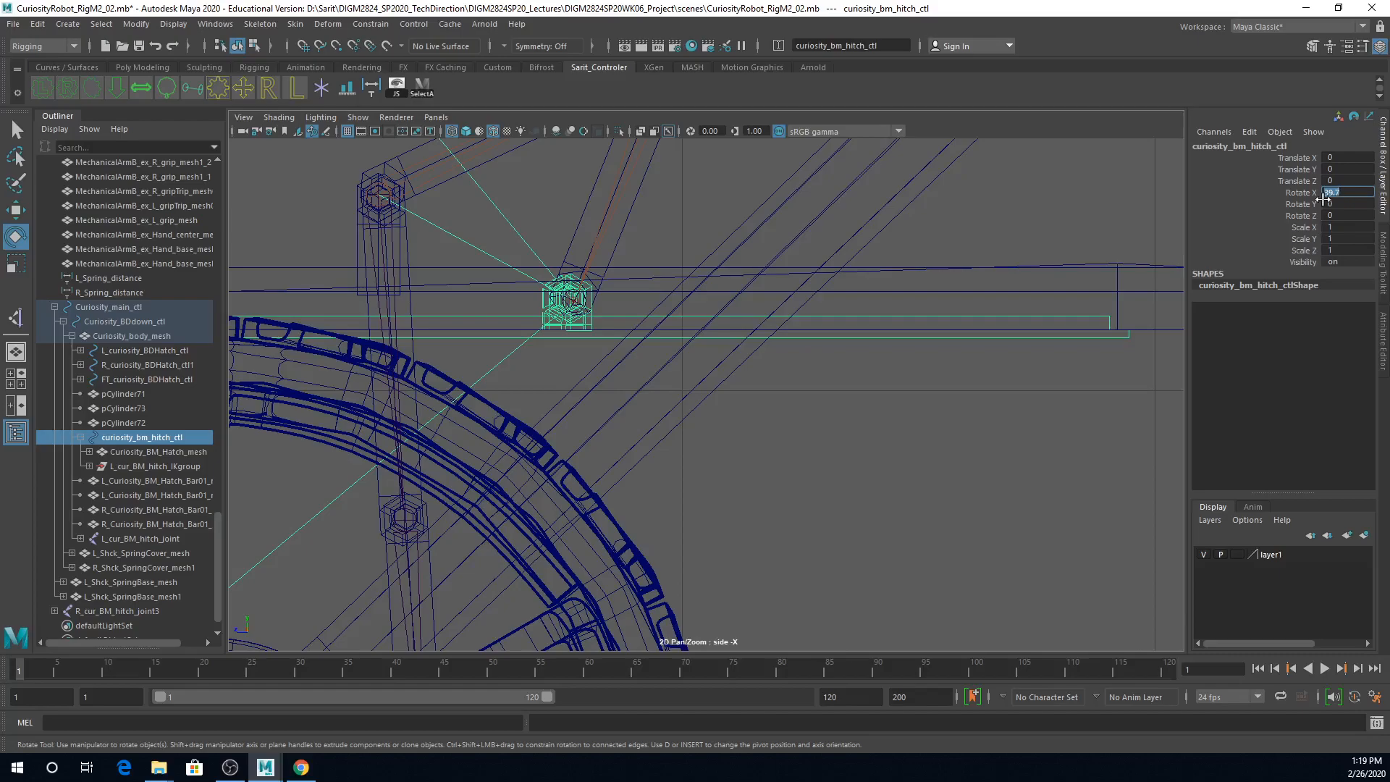
pyautogui.click(1348, 193)
pyautogui.press('Return')
# Step: Enable both X rotation limits on curiosity_bm_hitch_ctl, using the current 39.70 as the maximum
pyautogui.click(1345, 46)
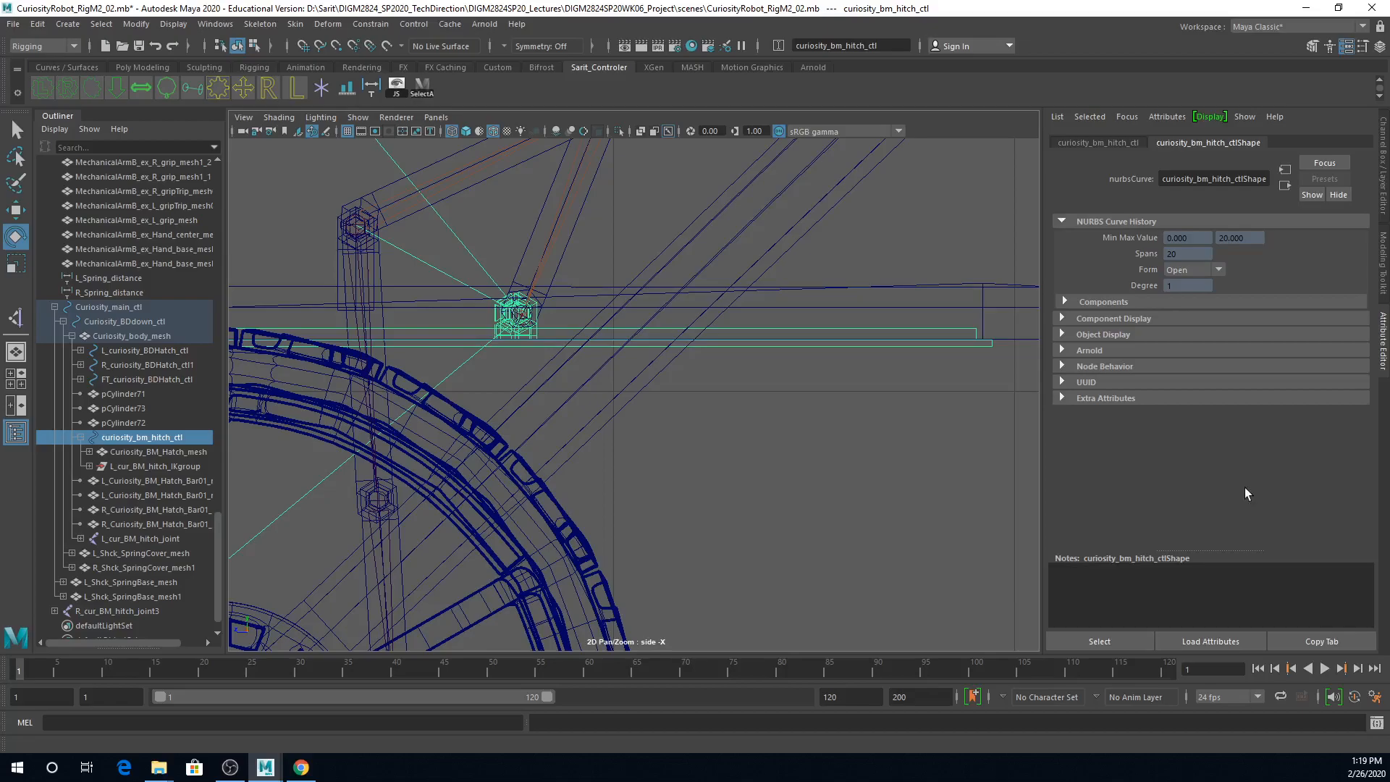
pyautogui.click(1071, 142)
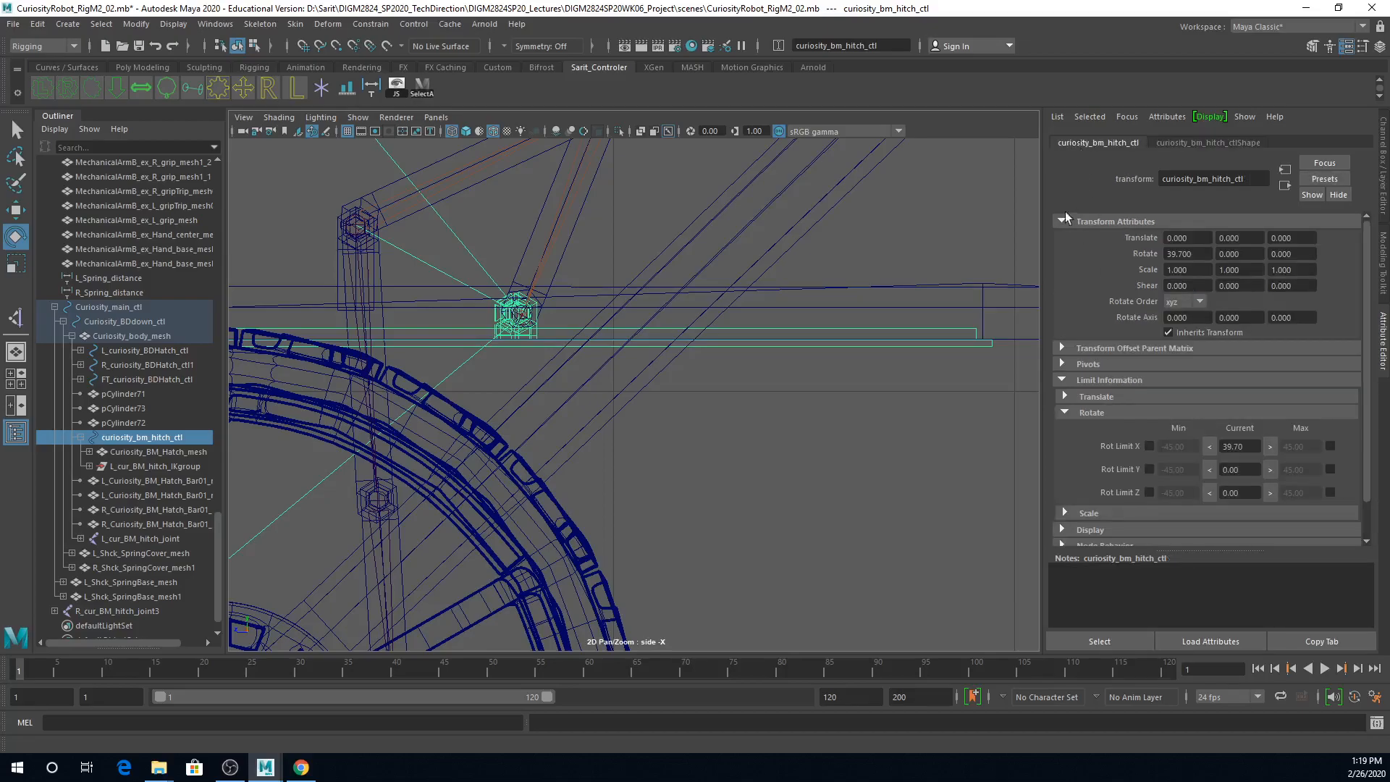
pyautogui.keyDown('alt'); pyautogui.moveTo(641, 456); pyautogui.dragTo(831, 388, button='middle'); pyautogui.keyUp('alt')
pyautogui.click(1100, 381)
pyautogui.click(1101, 381)
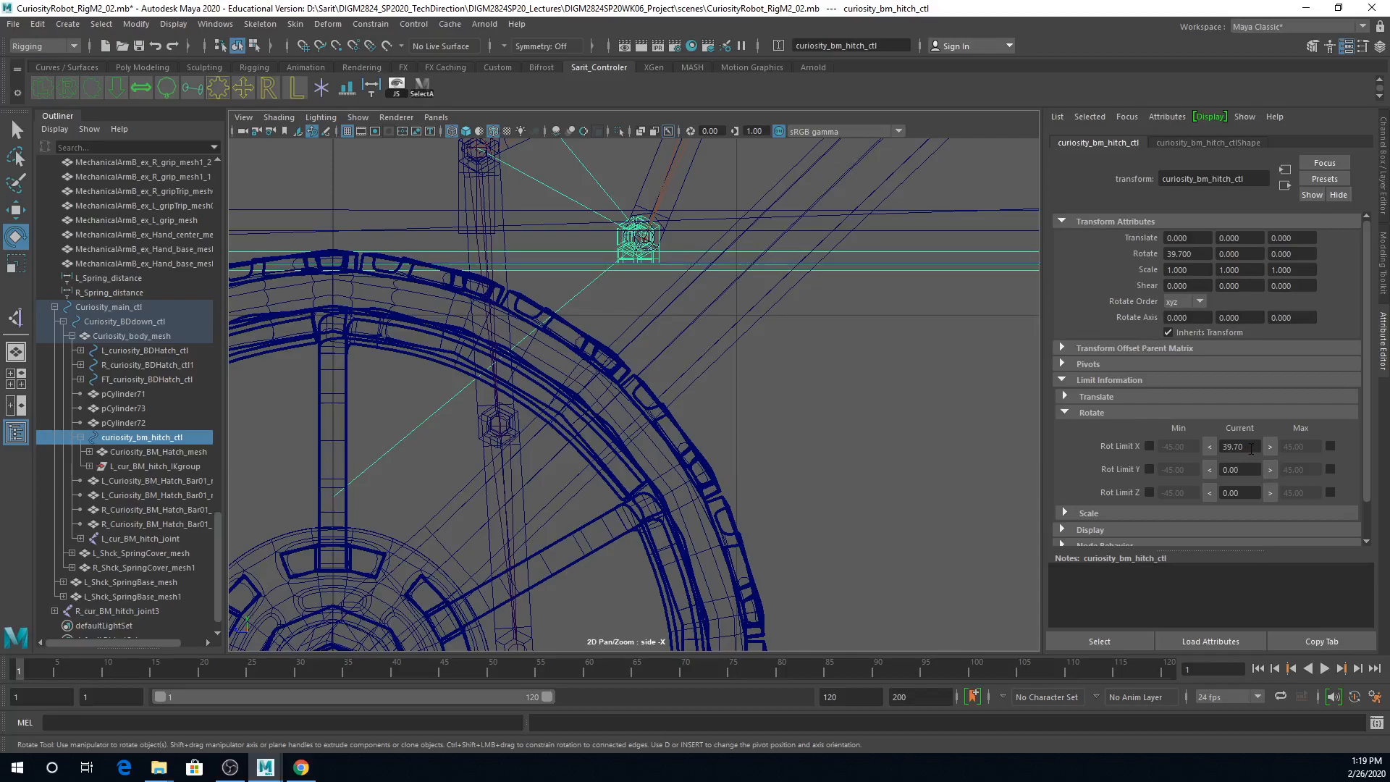
pyautogui.click(1330, 446)
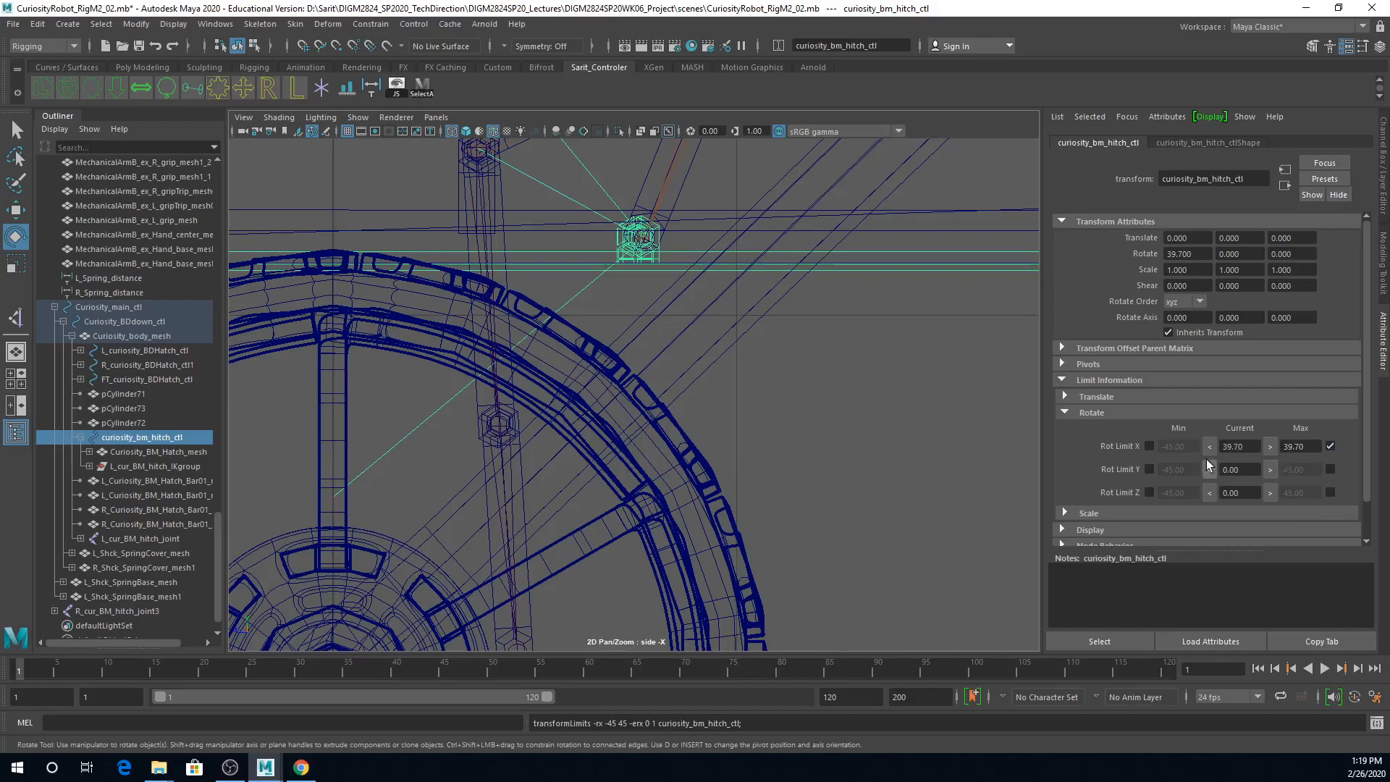
pyautogui.click(1150, 447)
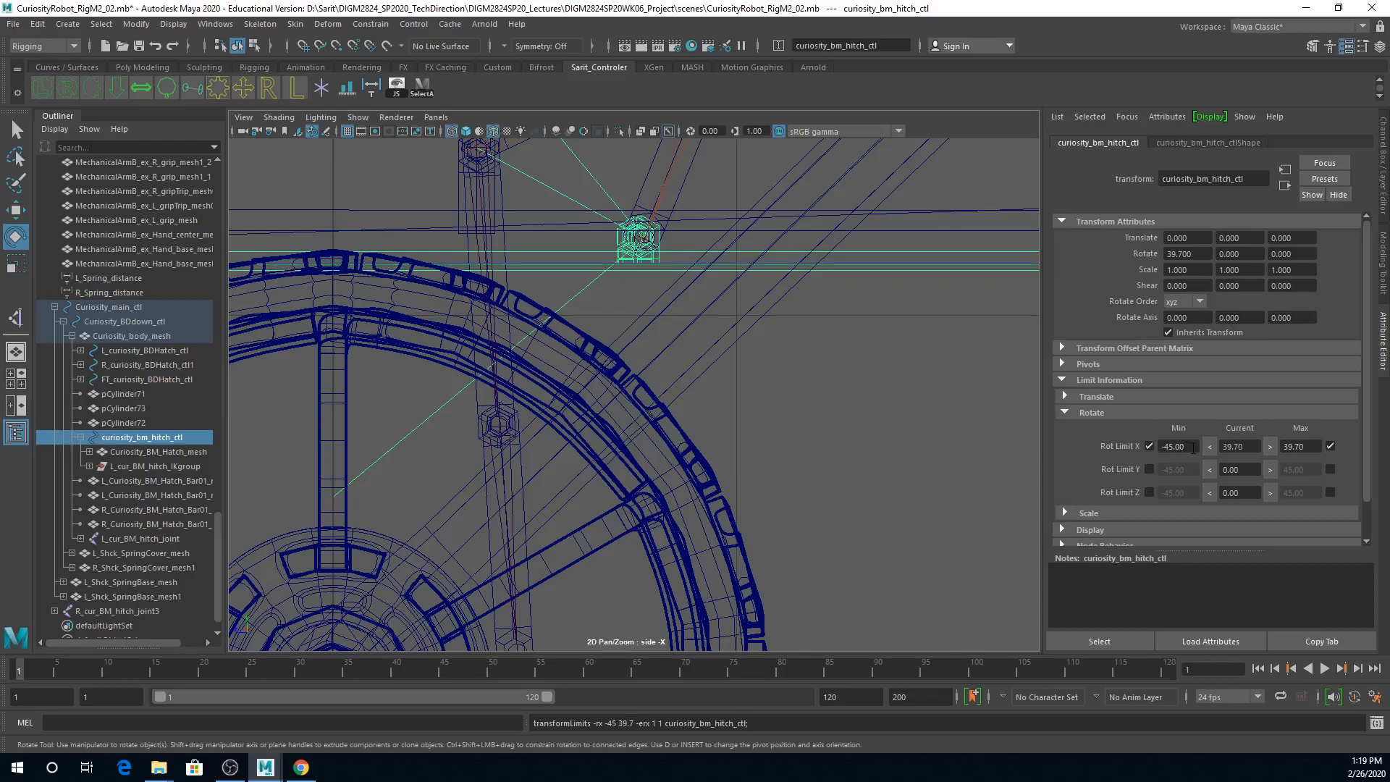
# Step: Test the hitch control's limits by rotating the hatch open, and set its Rotate X to 0
pyautogui.press('a')
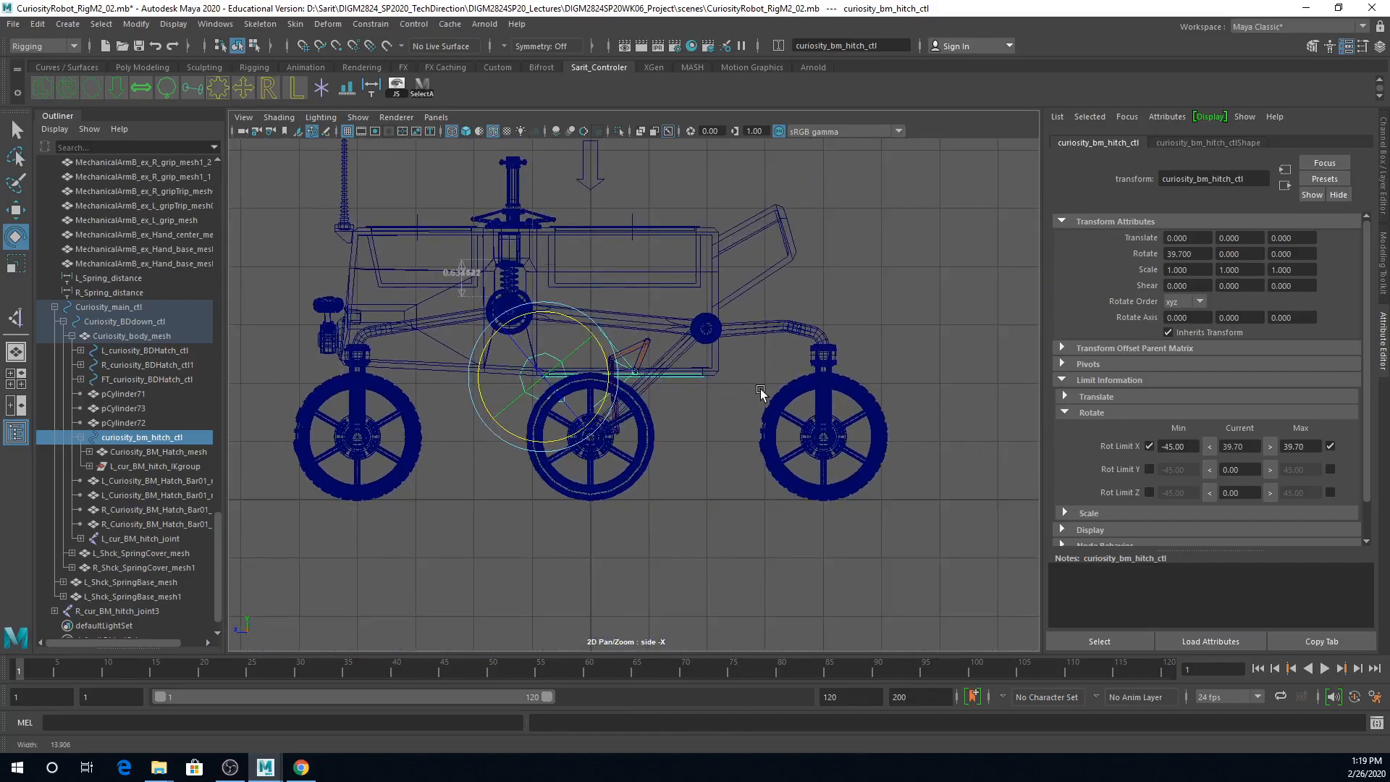
pyautogui.moveTo(581, 325); pyautogui.dragTo(603, 391)
pyautogui.click(1382, 173)
pyautogui.click(1362, 193)
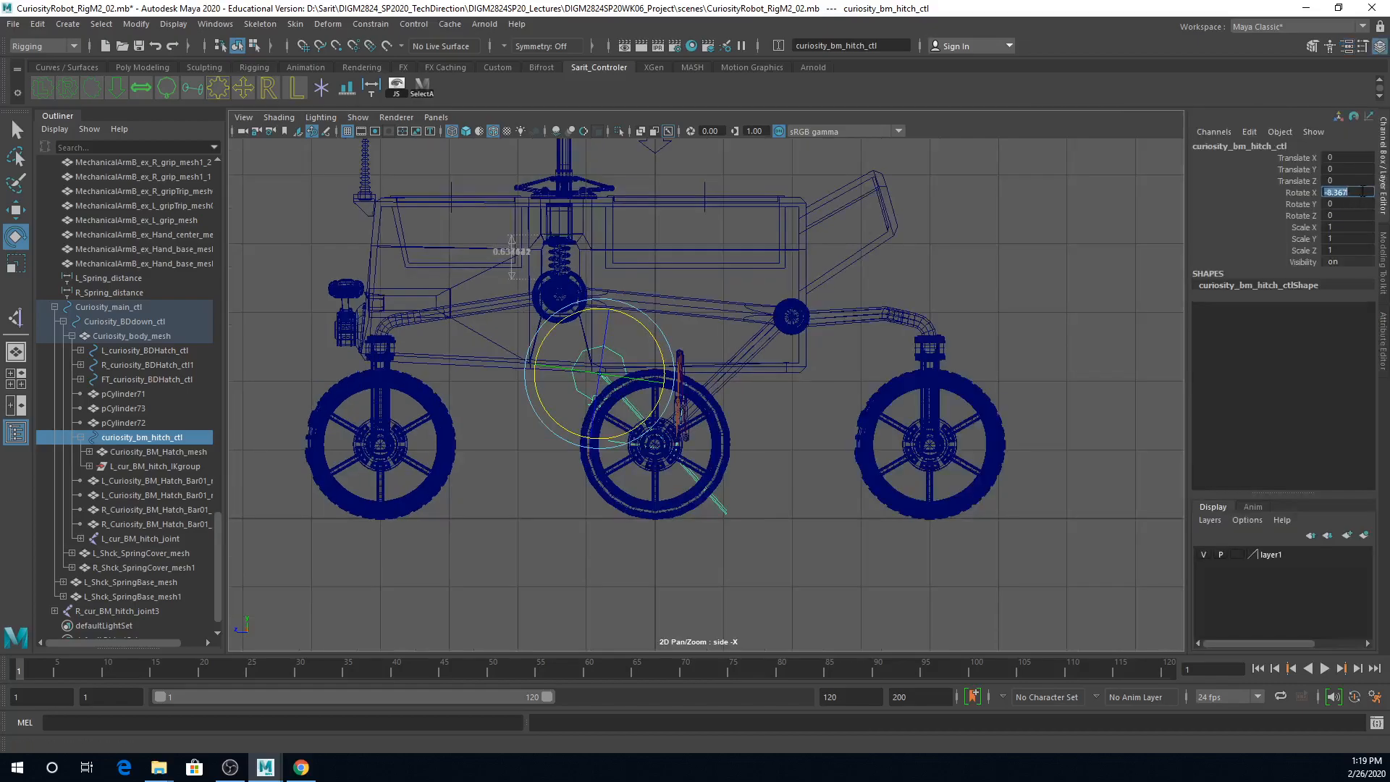
pyautogui.write('0')
pyautogui.press('Return')
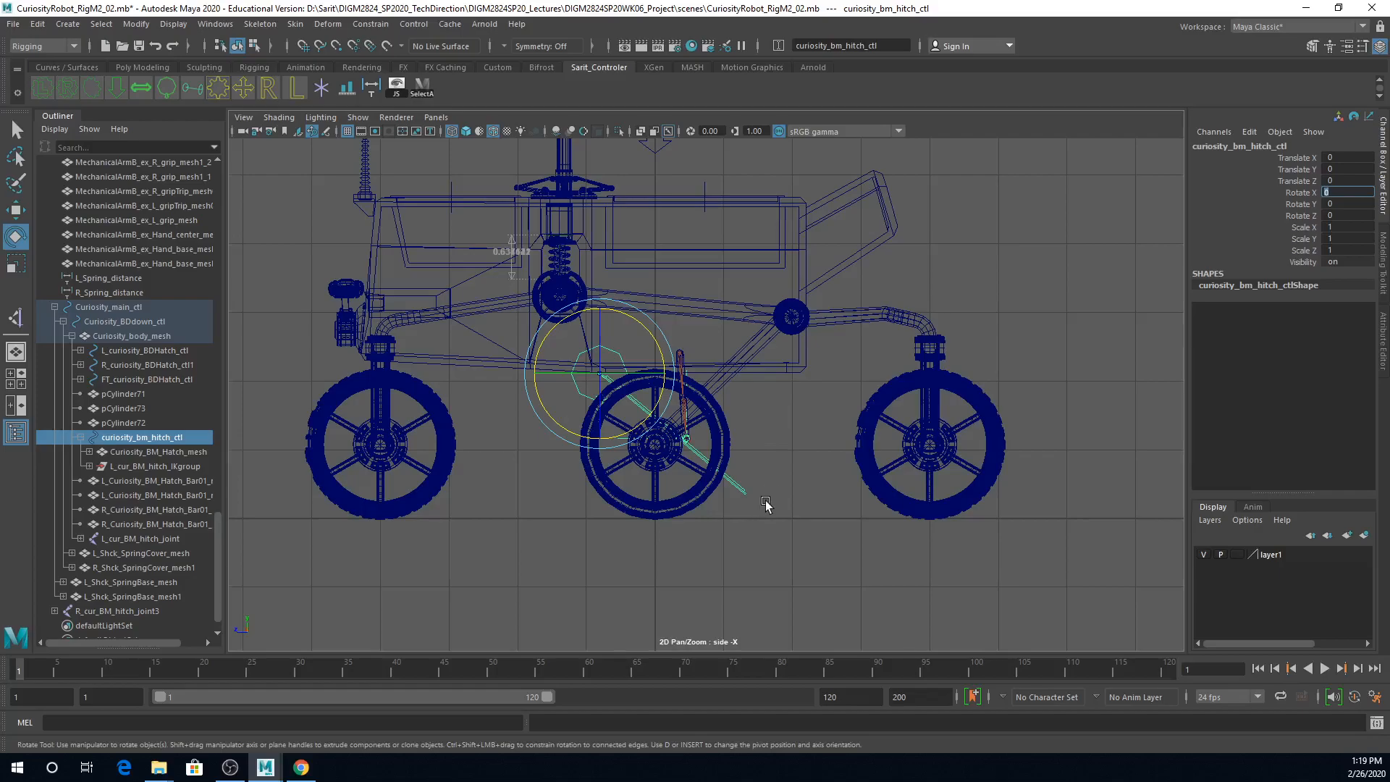
# Step: Set the minimum X rotation limit of curiosity_bm_hitch_ctl to 0
pyautogui.click(1347, 46)
pyautogui.click(1174, 448)
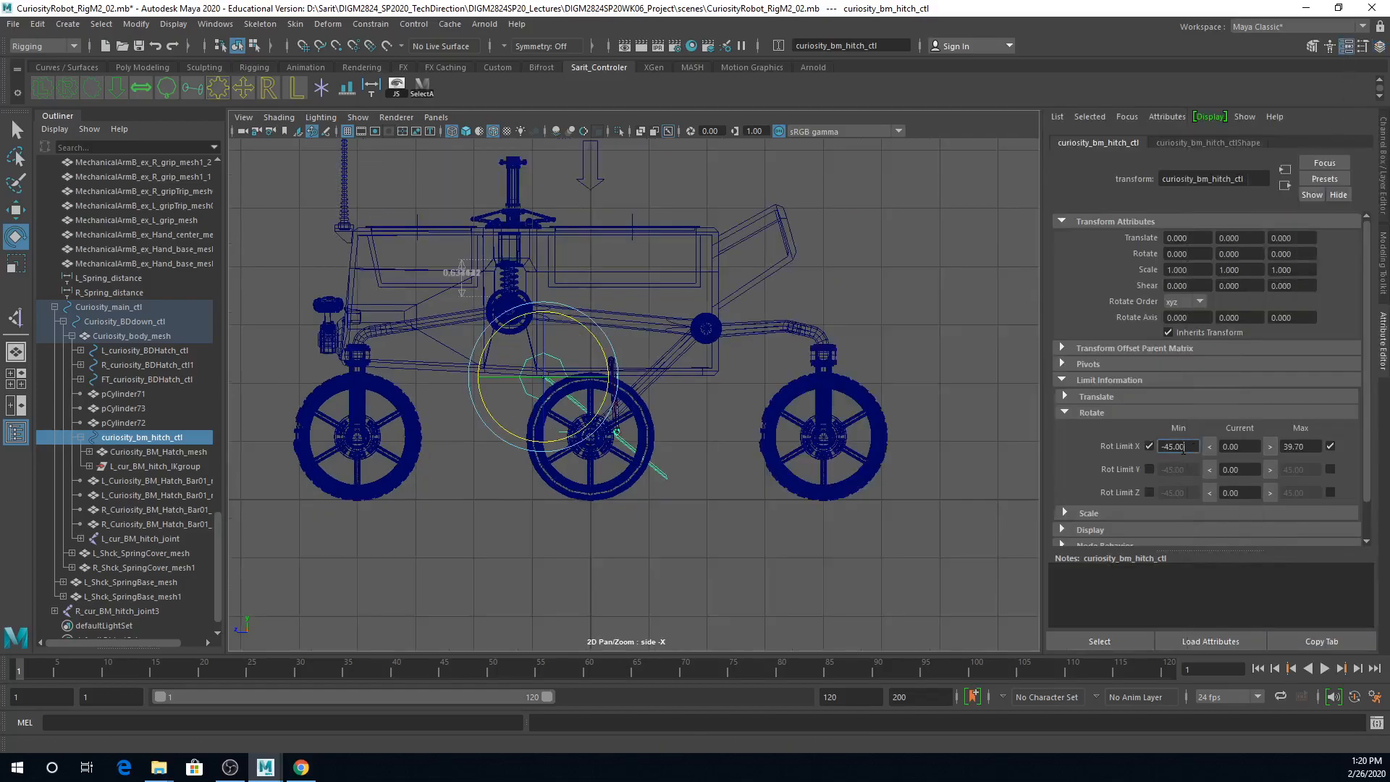
pyautogui.write('0')
pyautogui.press('Return')
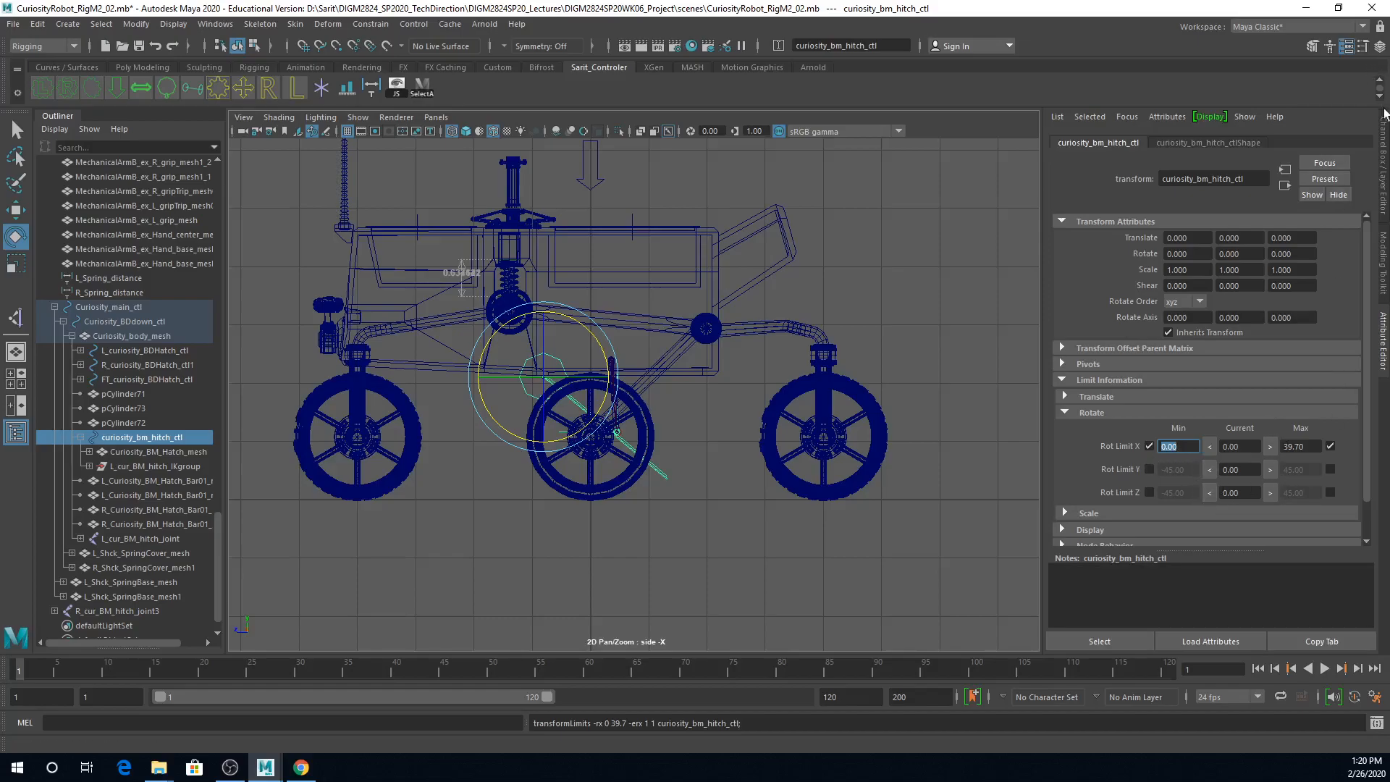
# Step: Test curiosity_bm_hitch_ctl's X rotation against the new minimum and maximum limits, and undo the rotation
pyautogui.click(1383, 131)
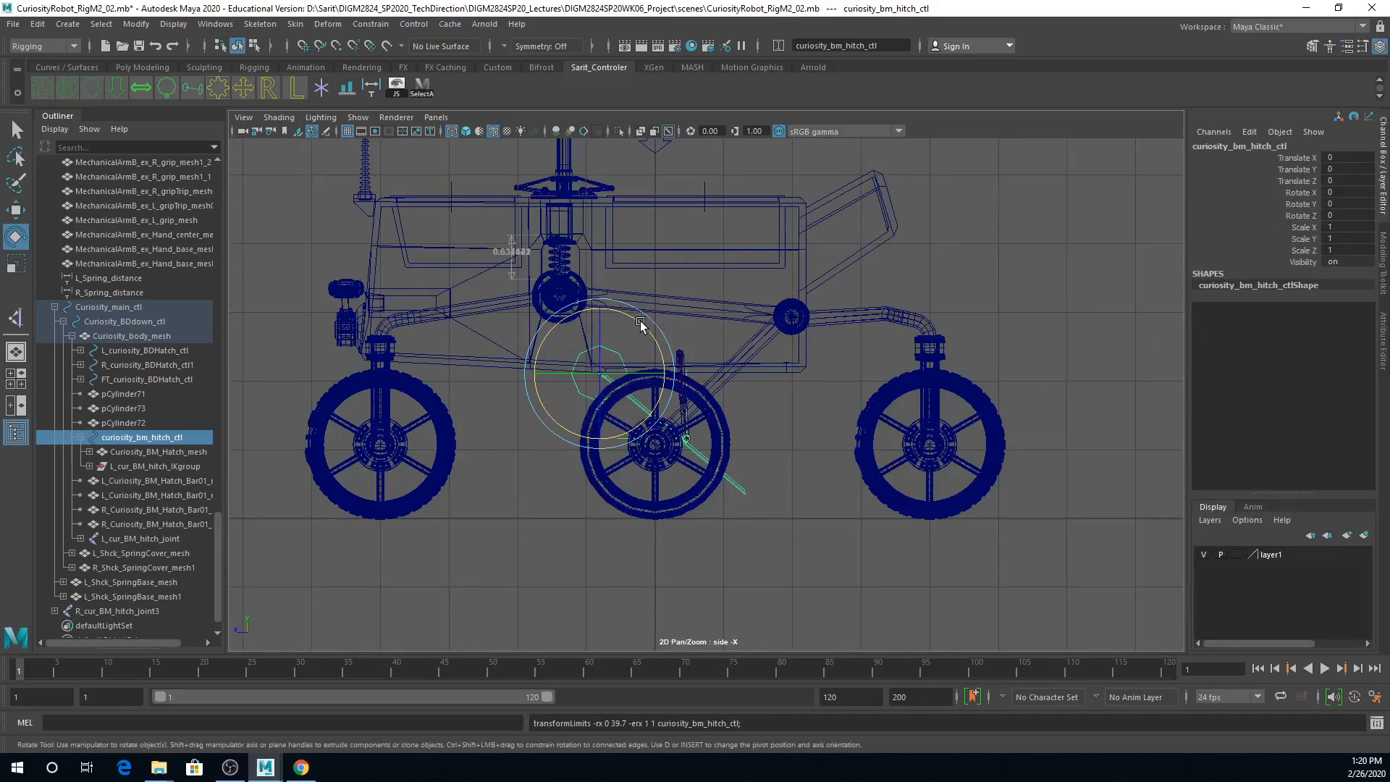
pyautogui.moveTo(642, 324)
pyautogui.mouseDown()
pyautogui.moveTo(657, 391)
pyautogui.moveTo(661, 320)
pyautogui.moveTo(569, 120)
pyautogui.moveTo(600, 378)
pyautogui.moveTo(622, 402)
pyautogui.moveTo(629, 478)
pyautogui.moveTo(654, 446)
pyautogui.moveTo(655, 474)
pyautogui.moveTo(714, 511)
pyautogui.moveTo(719, 187)
pyautogui.moveTo(734, 305)
pyautogui.mouseUp()
pyautogui.hotkey('ctrl', 'z')
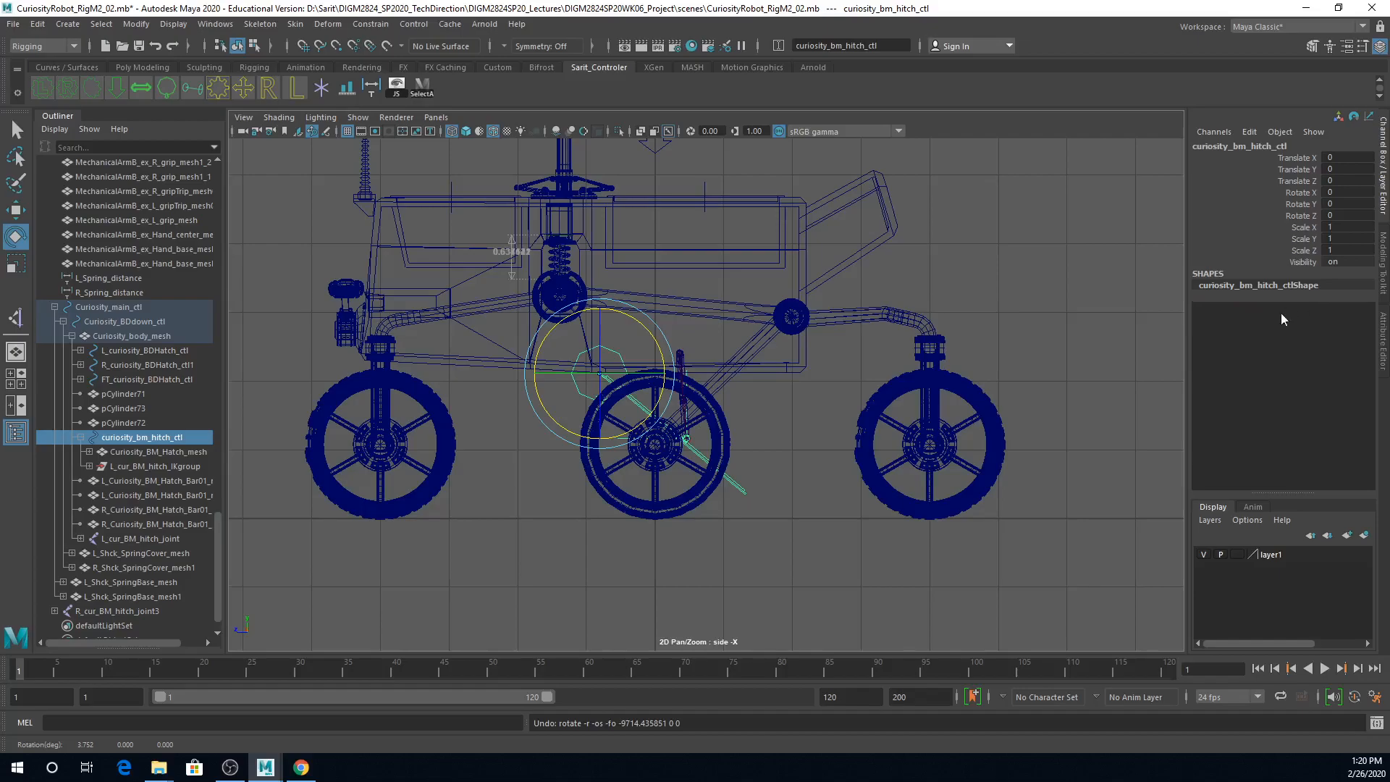
# Step: Lock every transform and visibility channel of curiosity_bm_hitch_ctl except Rotate X
pyautogui.moveTo(1300, 157); pyautogui.dragTo(1300, 262)
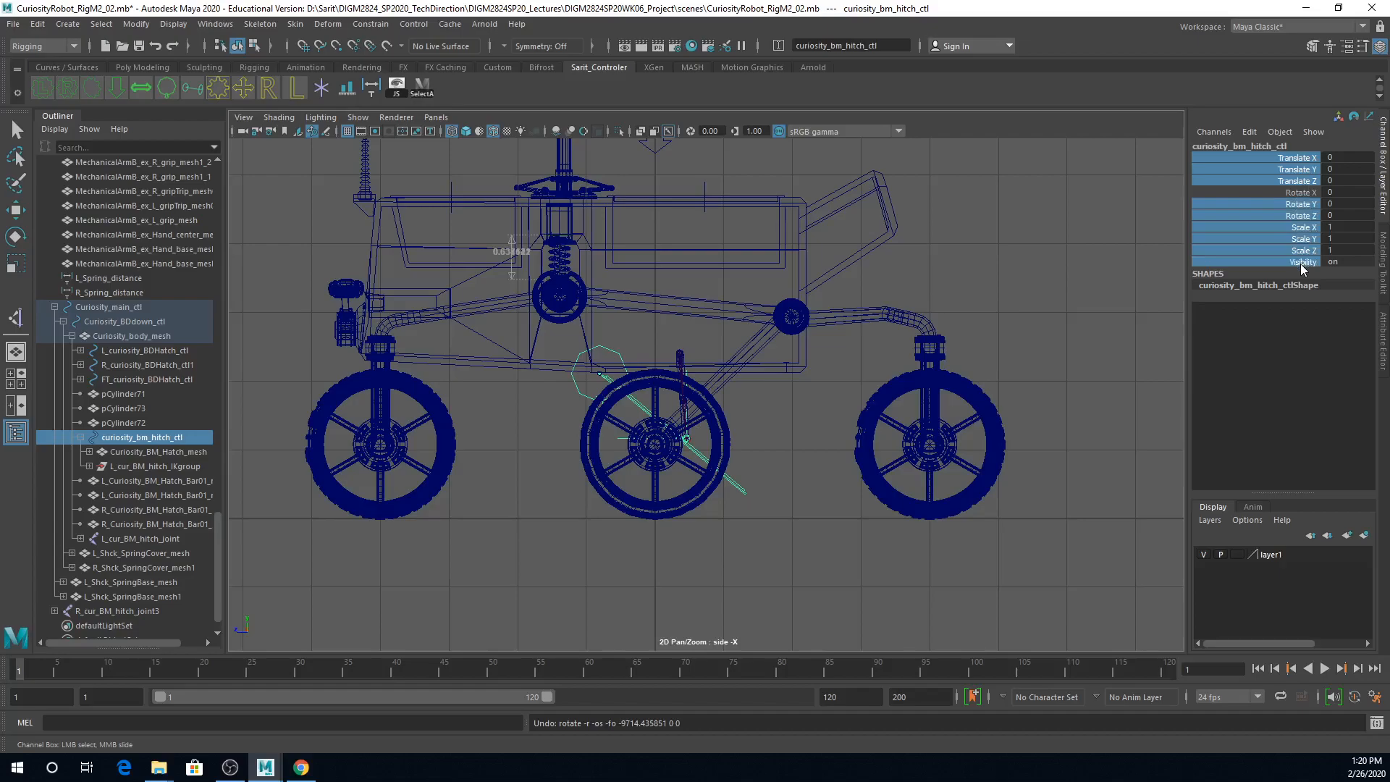
pyautogui.rightClick(1308, 216)
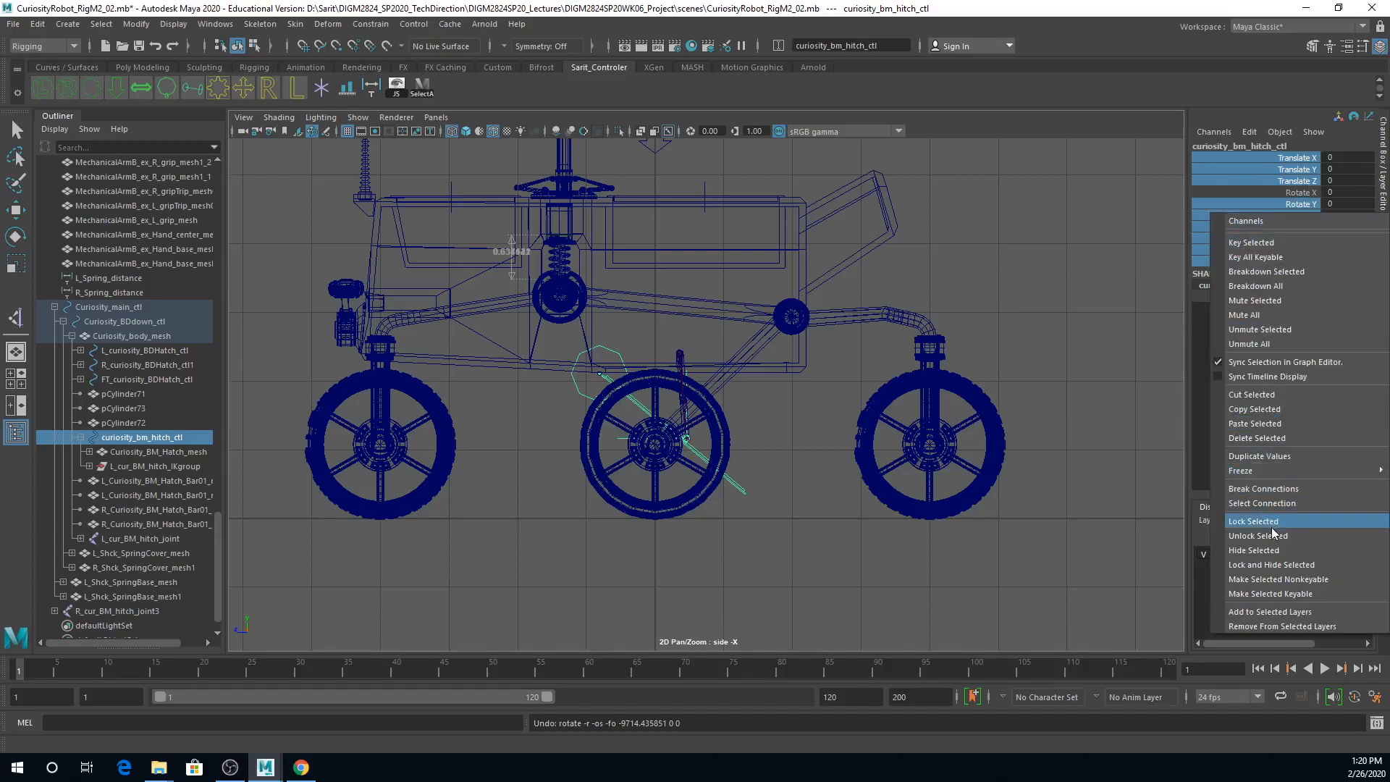
pyautogui.click(1272, 529)
pyautogui.rightClick(1264, 236)
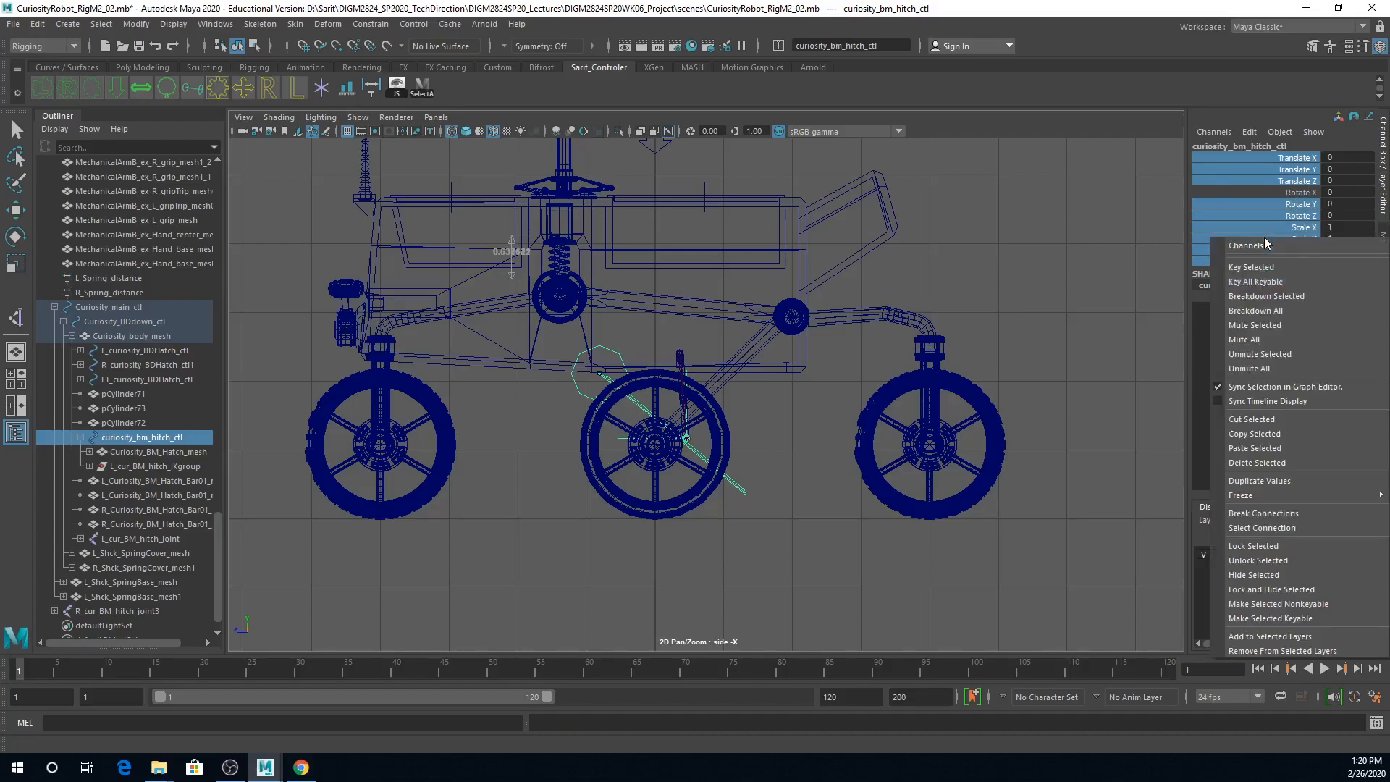
pyautogui.click(1249, 543)
pyautogui.press('e')
pyautogui.click(1101, 324)
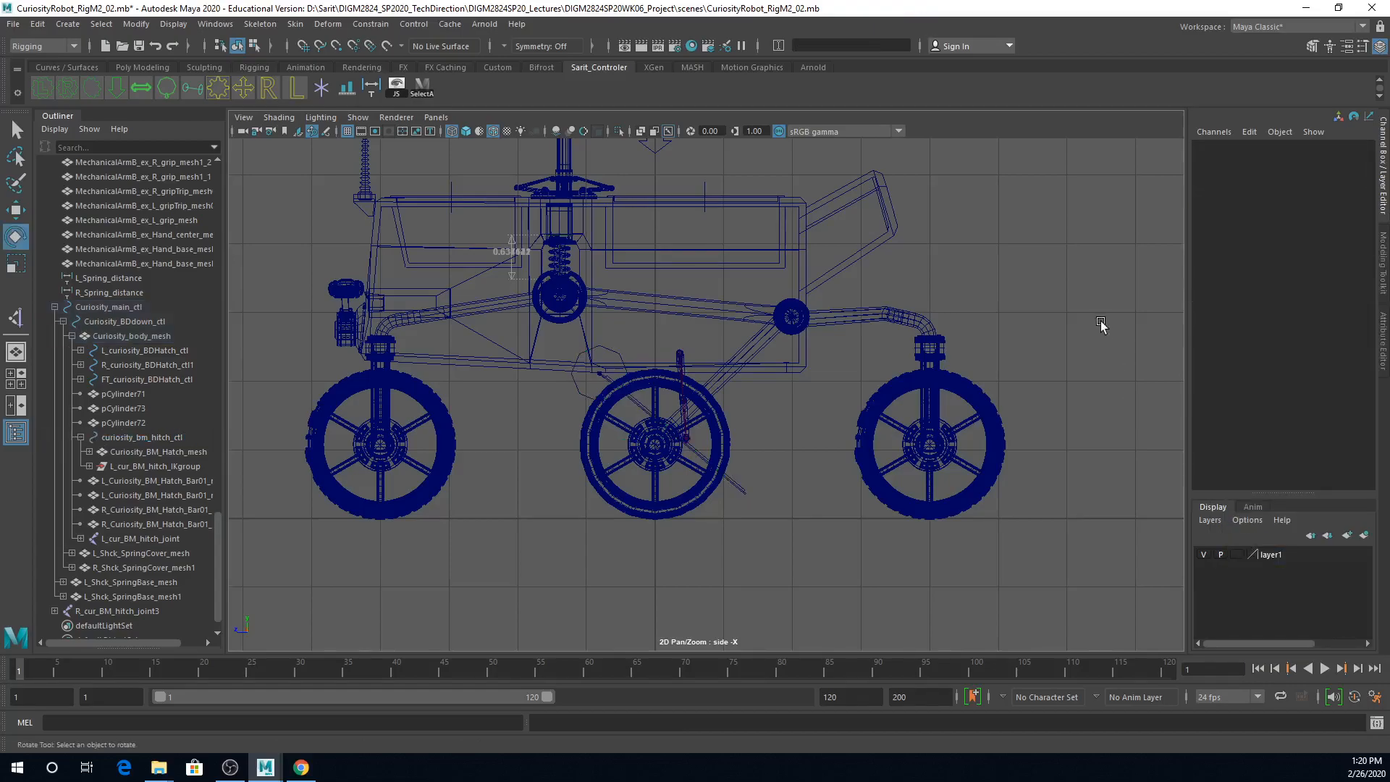
# Step: Reselect curiosity_bm_hitch_ctl and check which of its channels are locked
pyautogui.click(575, 386)
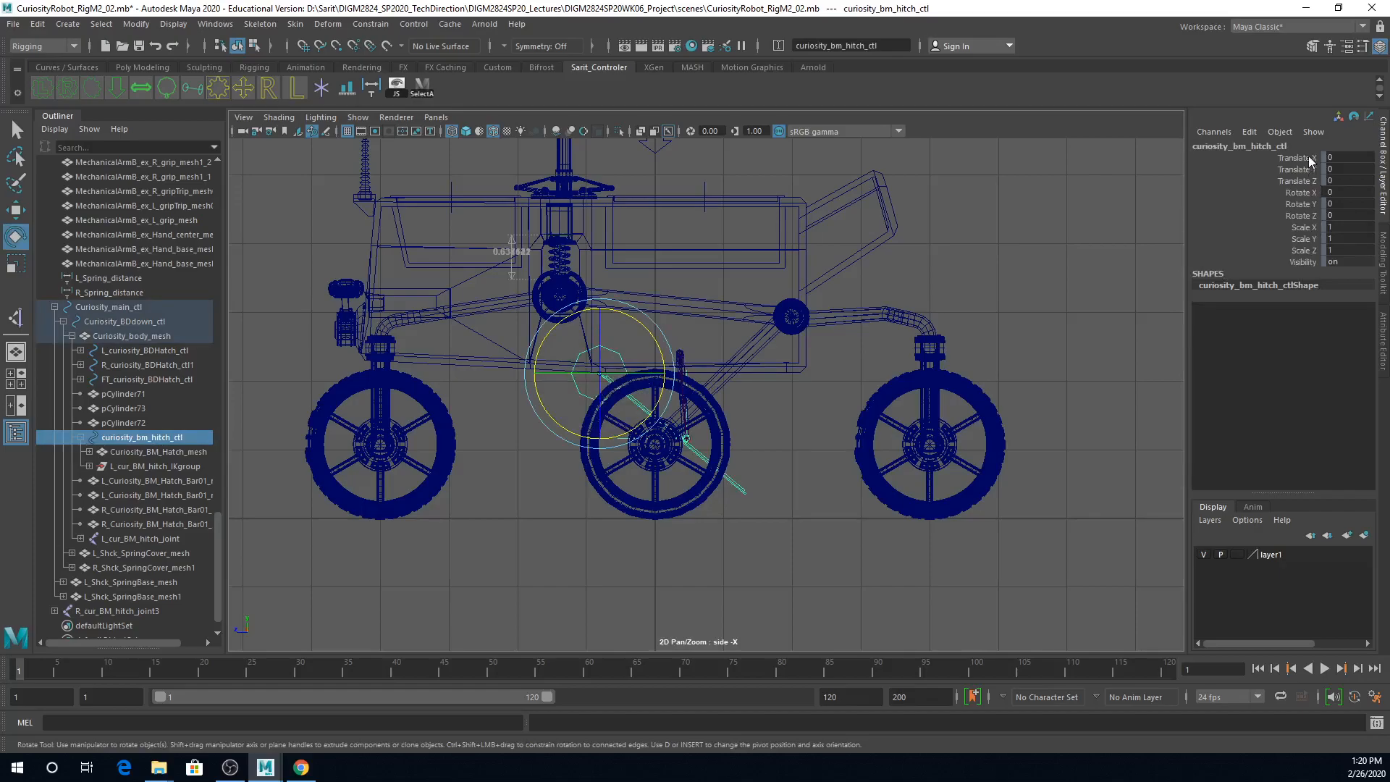
pyautogui.moveTo(1309, 159); pyautogui.dragTo(1307, 181)
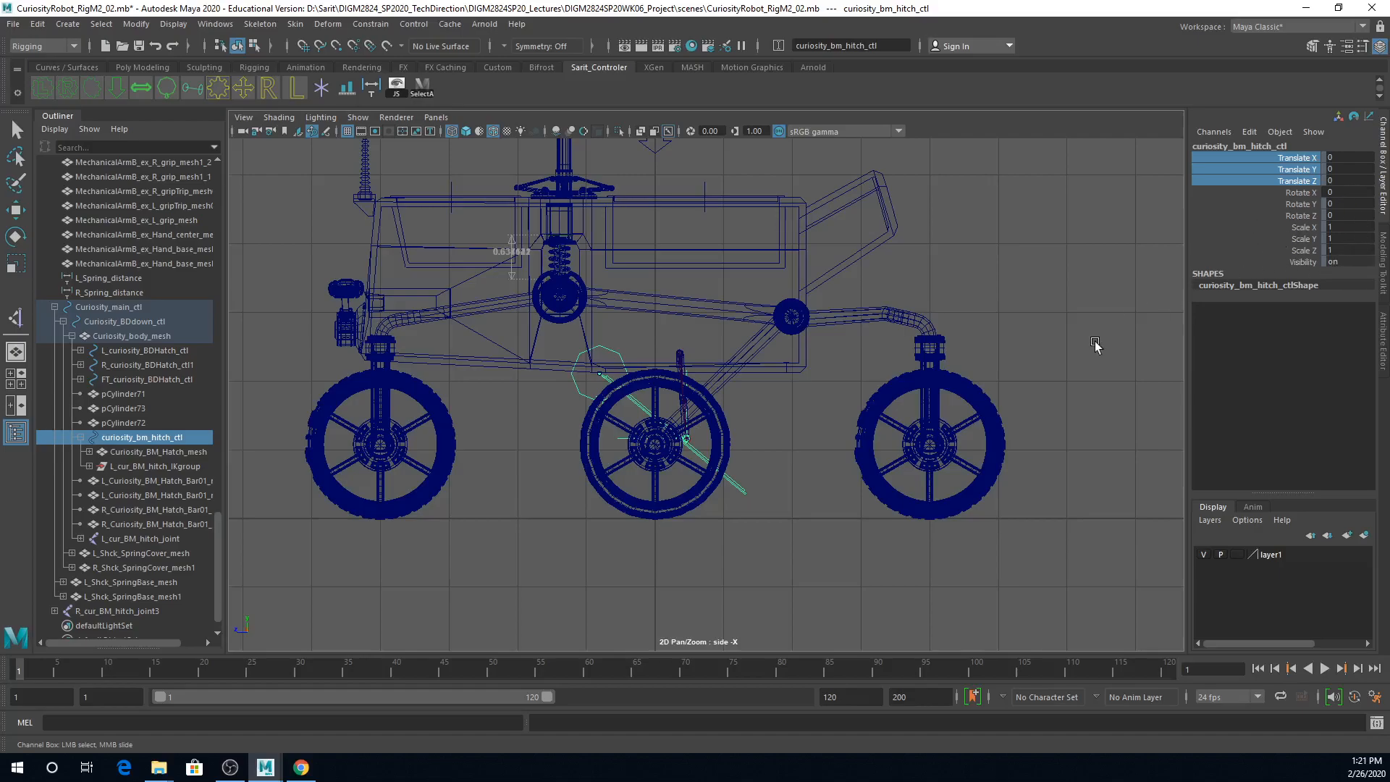
pyautogui.click(1016, 394)
pyautogui.scroll(-5, 883, 365)
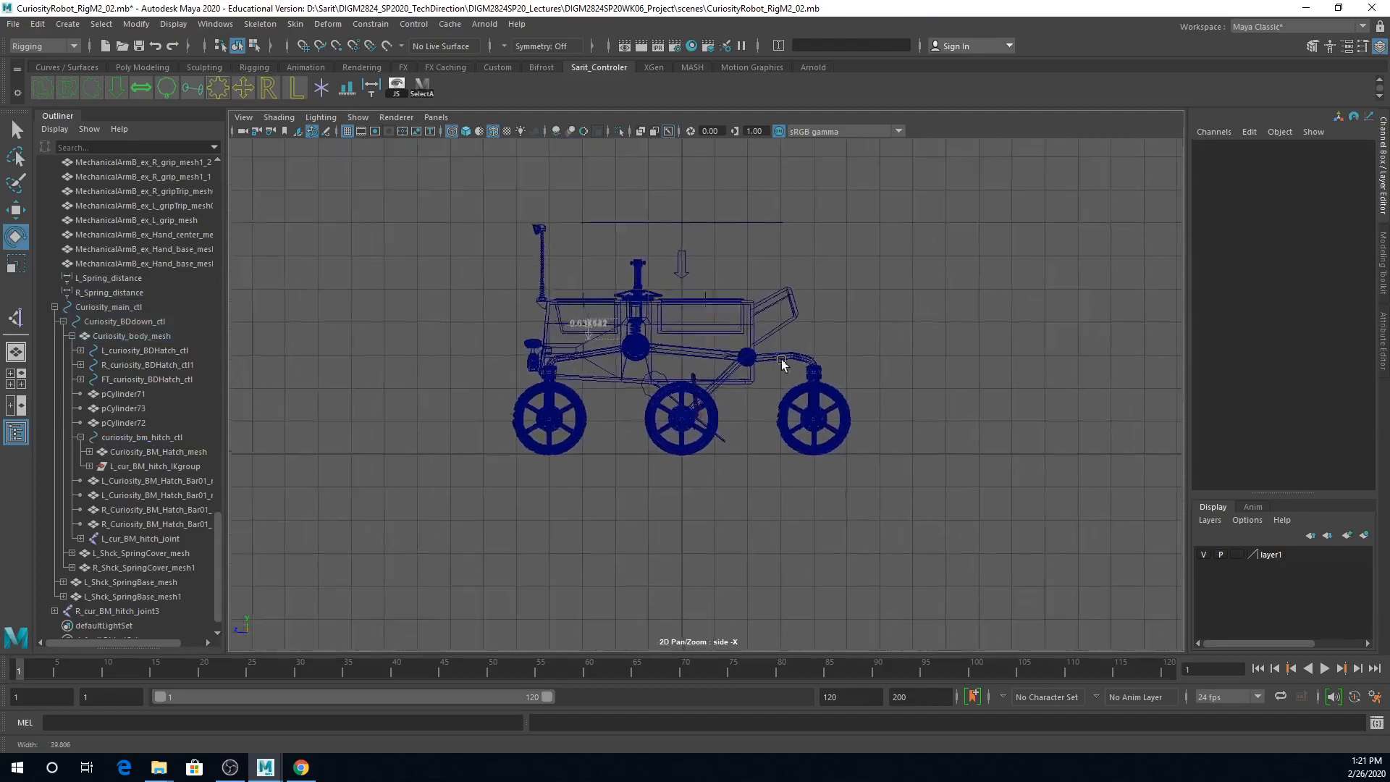
pyautogui.scroll(5, 779, 377)
pyautogui.click(613, 352)
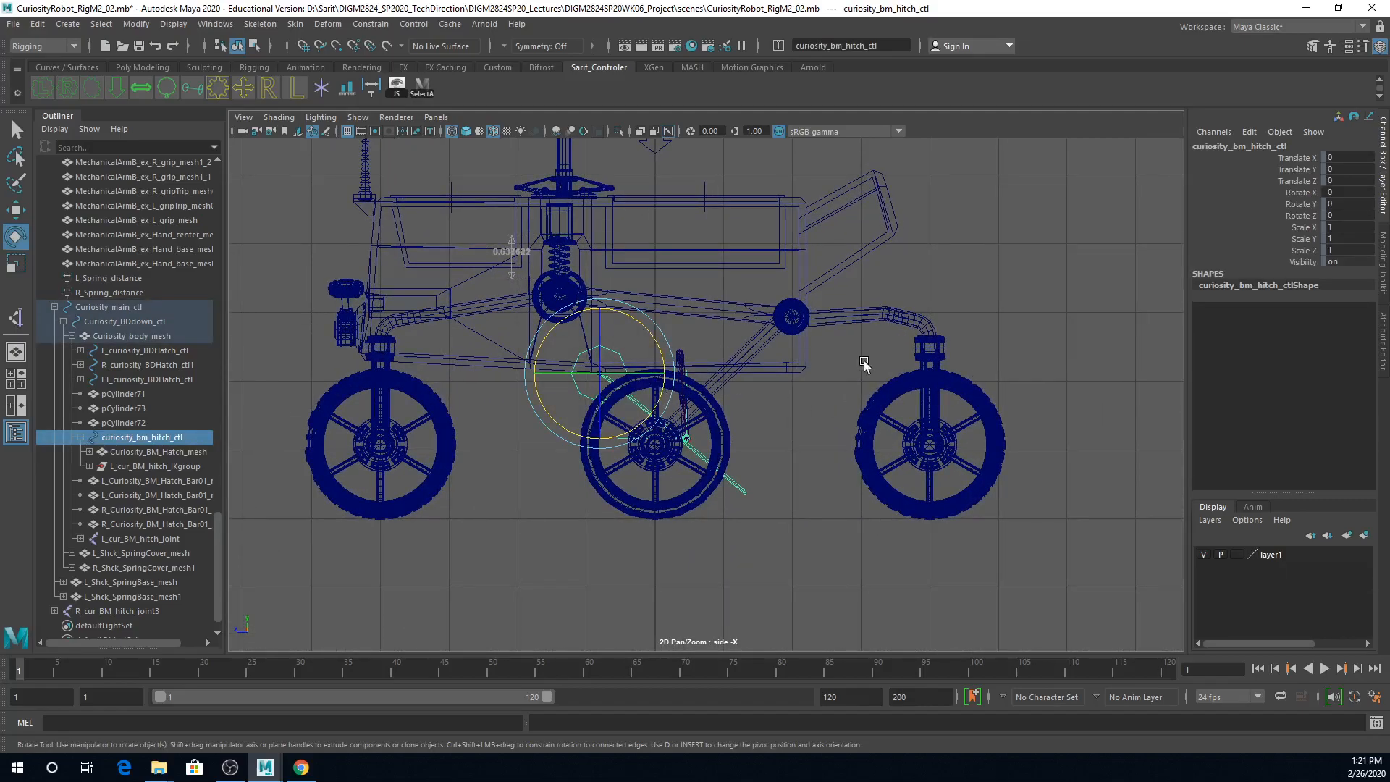
pyautogui.keyDown('alt'); pyautogui.moveTo(862, 362); pyautogui.dragTo(931, 482, button='middle'); pyautogui.keyUp('alt')
# Step: Examine the camera mast base on top of the rover body in shaded perspective and select Cam_Base_mesh
pyautogui.press('space')
pyautogui.press('space')
pyautogui.keyDown('alt'); pyautogui.moveTo(782, 348); pyautogui.dragTo(838, 391); pyautogui.keyUp('alt')
pyautogui.keyDown('alt'); pyautogui.moveTo(838, 391); pyautogui.dragTo(830, 286, button='right'); pyautogui.keyUp('alt')
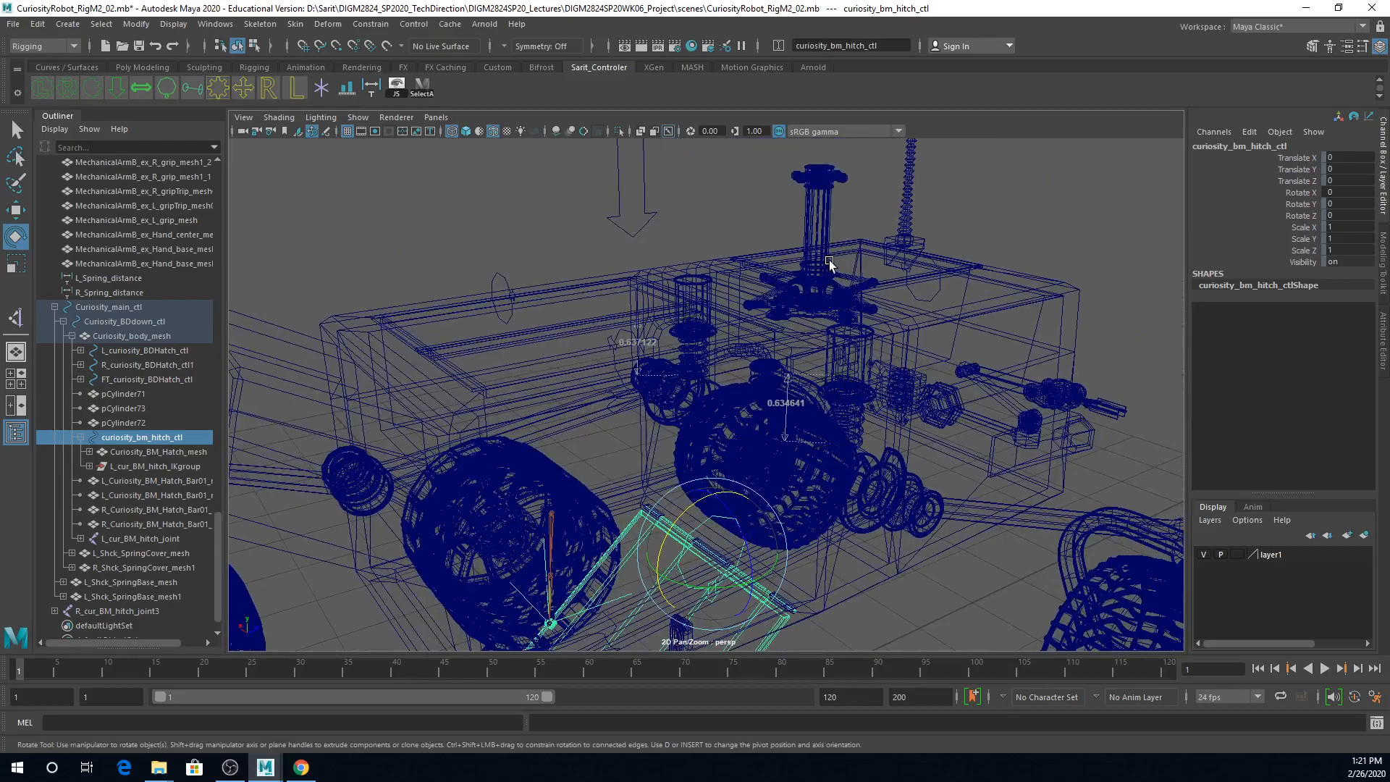
pyautogui.press('5')
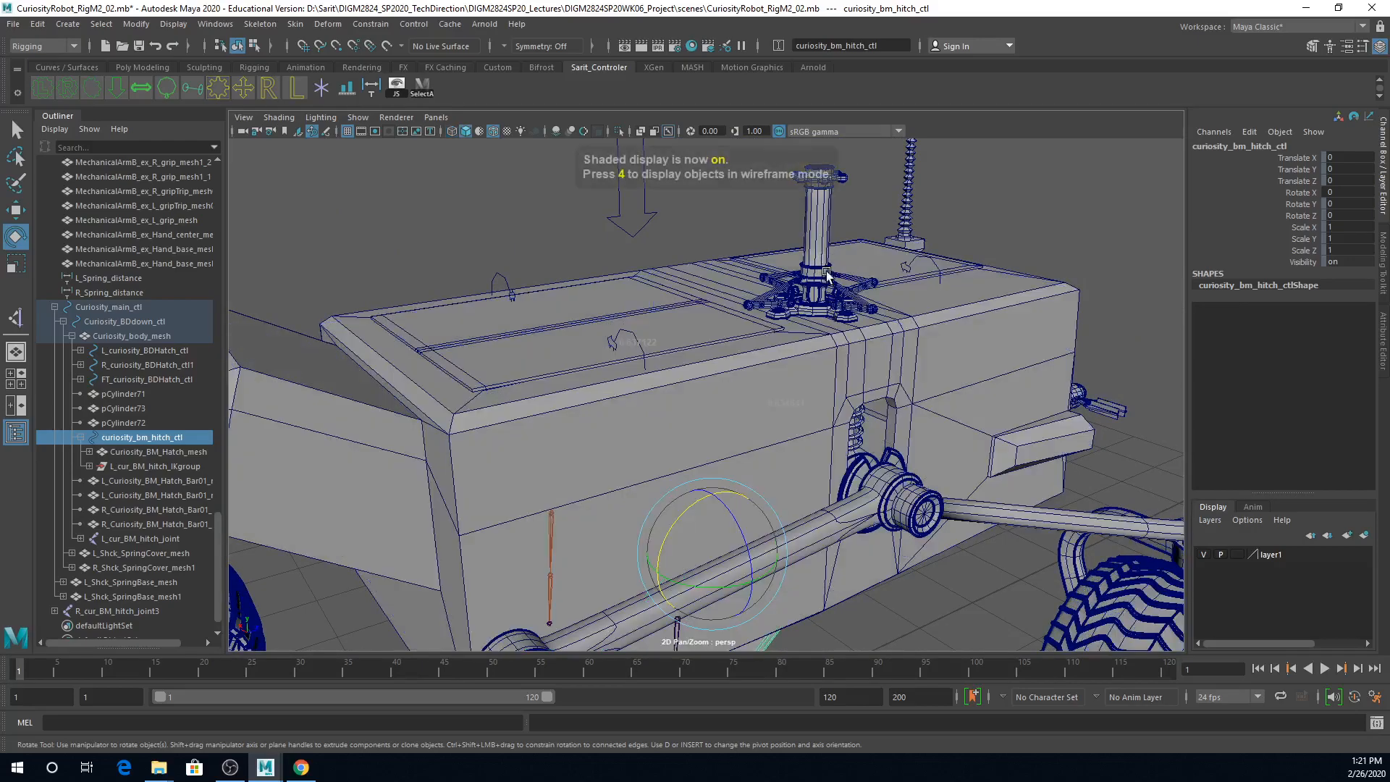
pyautogui.keyDown('alt'); pyautogui.moveTo(908, 294); pyautogui.dragTo(1042, 307, button='right'); pyautogui.keyUp('alt')
pyautogui.keyDown('alt'); pyautogui.moveTo(1043, 307); pyautogui.dragTo(966, 384, button='middle'); pyautogui.keyUp('alt')
pyautogui.keyDown('alt'); pyautogui.moveTo(966, 384); pyautogui.dragTo(1006, 424, button='right'); pyautogui.keyUp('alt')
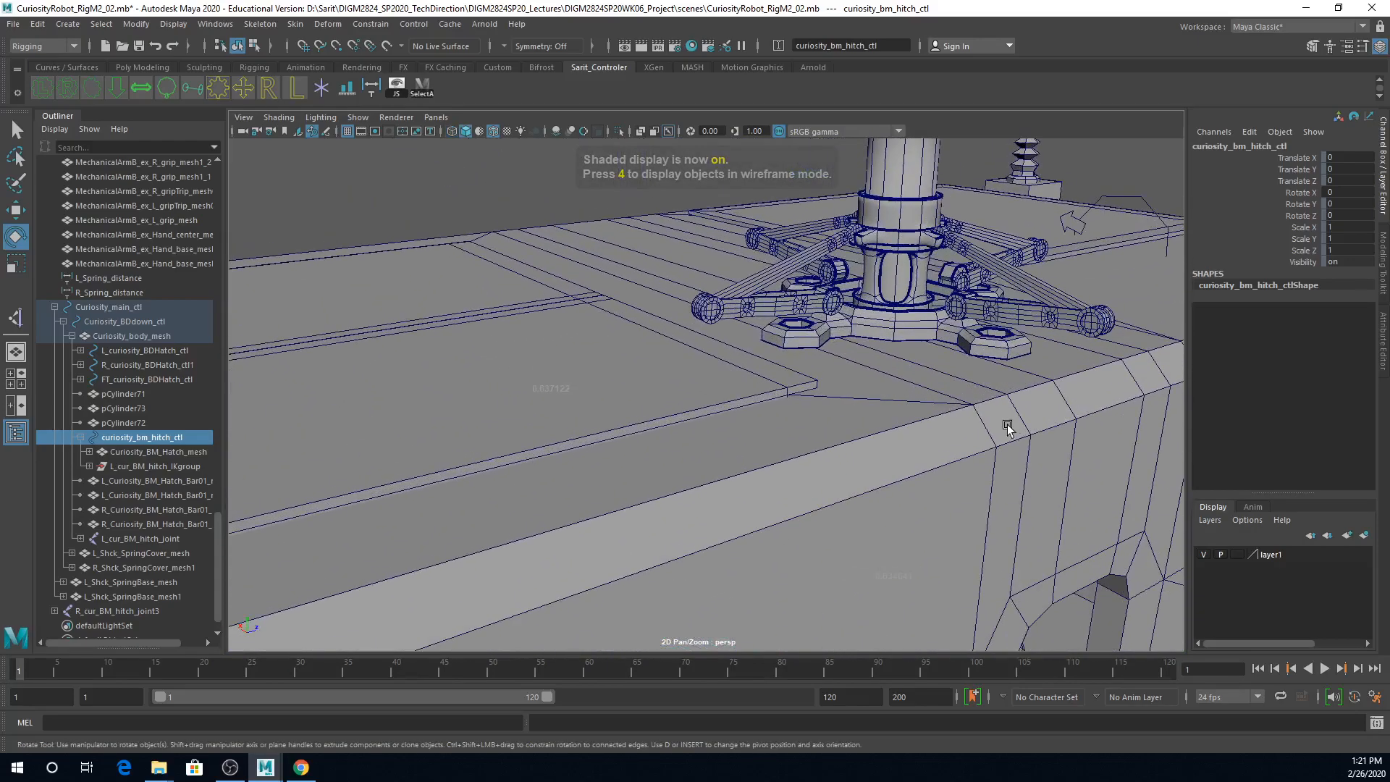
pyautogui.click(889, 338)
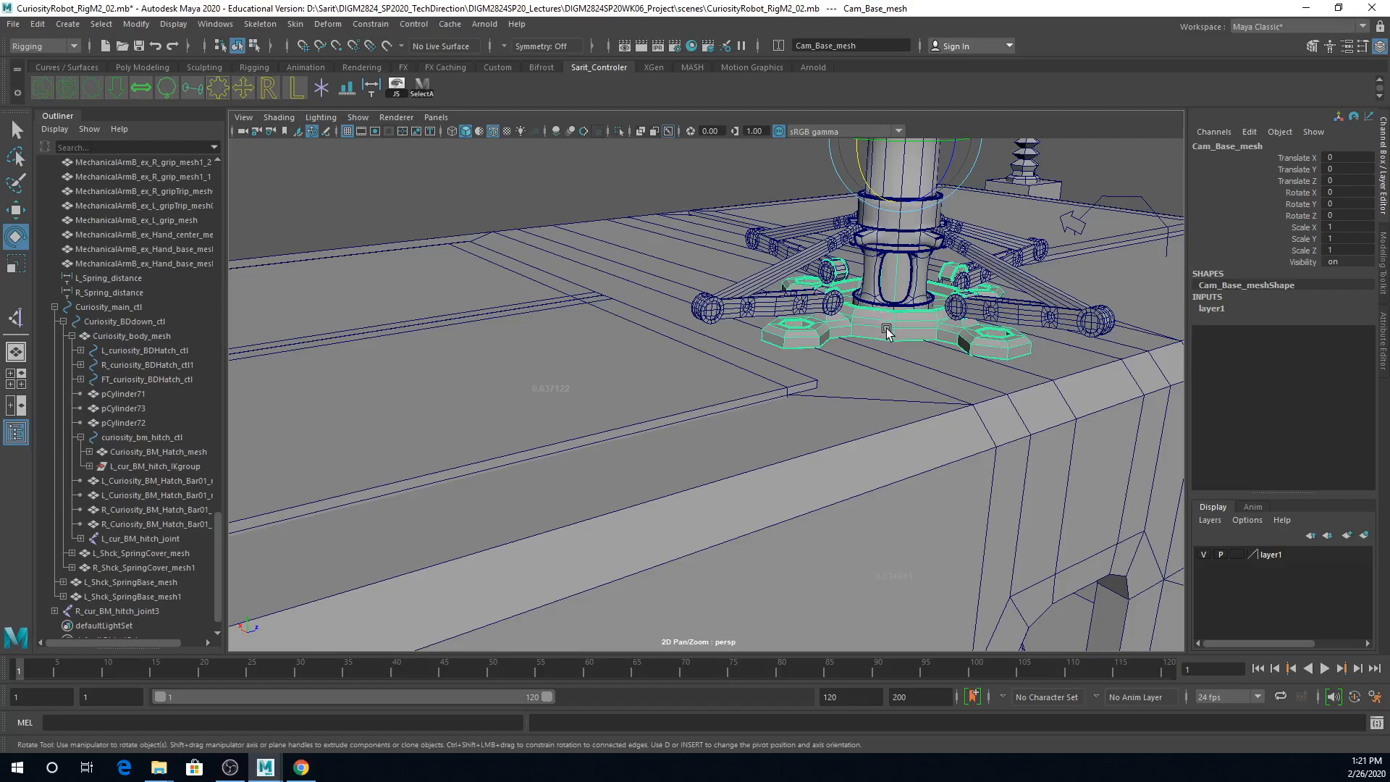
pyautogui.click(896, 430)
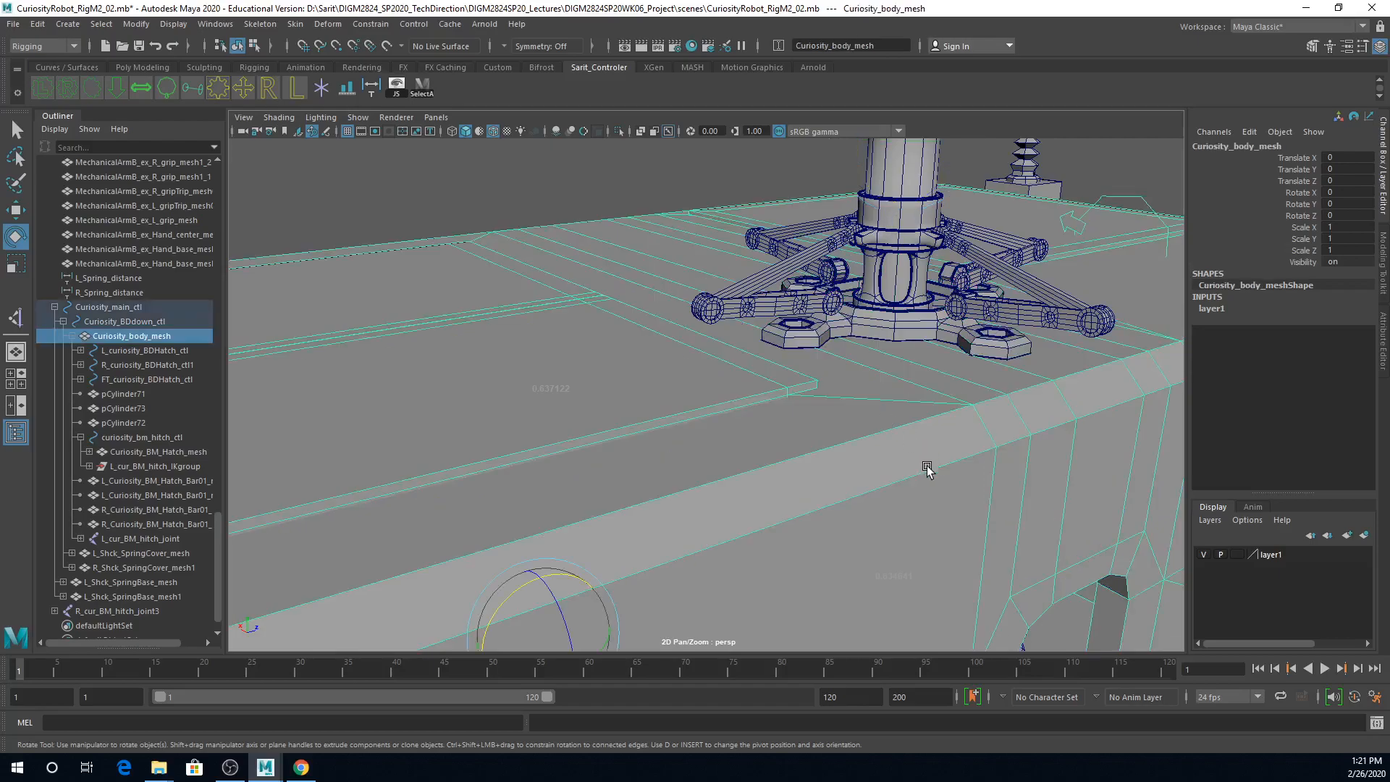
pyautogui.click(895, 332)
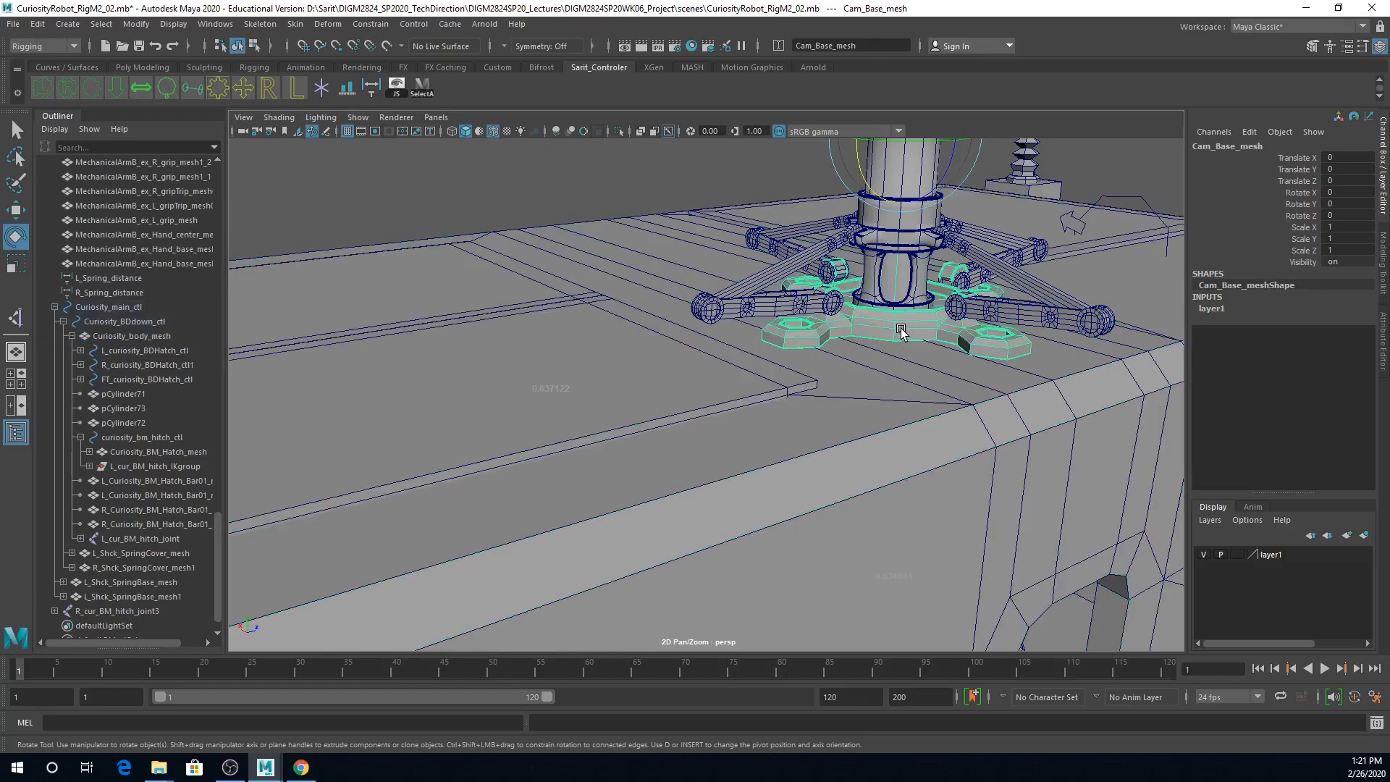
# Step: In the side view, align FT_Cam_slideBar_mesh with the hexagonal bolt on the camera base, using Translate Y 0.022 and Rotate X 2.965
pyautogui.keyDown('alt'); pyautogui.moveTo(871, 391); pyautogui.dragTo(833, 413); pyautogui.keyUp('alt')
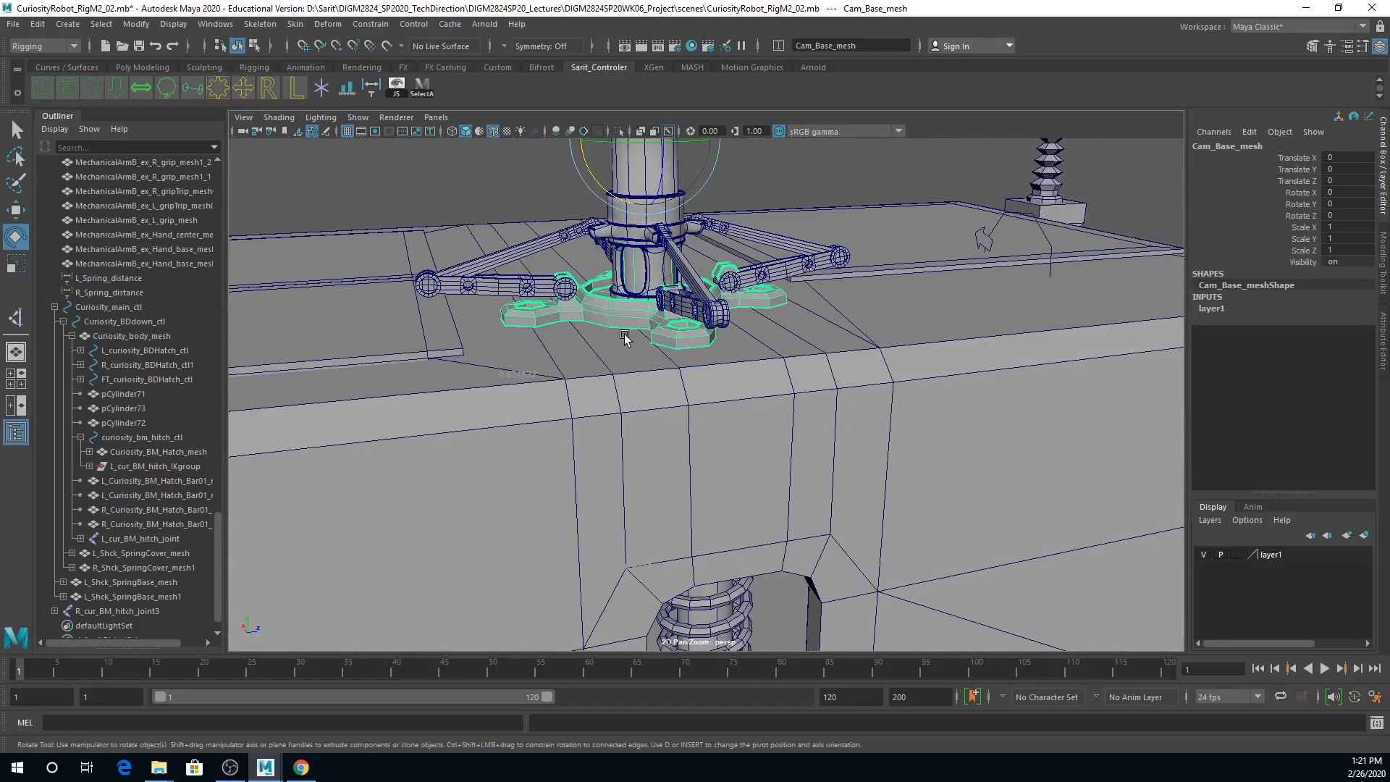
pyautogui.press('space')
pyautogui.press('space')
pyautogui.keyDown('alt'); pyautogui.moveTo(624, 438); pyautogui.dragTo(1252, 485, button='right'); pyautogui.keyUp('alt')
pyautogui.keyDown('alt'); pyautogui.moveTo(650, 292); pyautogui.dragTo(934, 562, button='middle'); pyautogui.keyUp('alt')
pyautogui.keyDown('alt'); pyautogui.moveTo(960, 475); pyautogui.dragTo(1293, 512, button='right'); pyautogui.keyUp('alt')
pyautogui.keyDown('alt'); pyautogui.moveTo(1072, 500); pyautogui.dragTo(1103, 475, button='middle'); pyautogui.keyUp('alt')
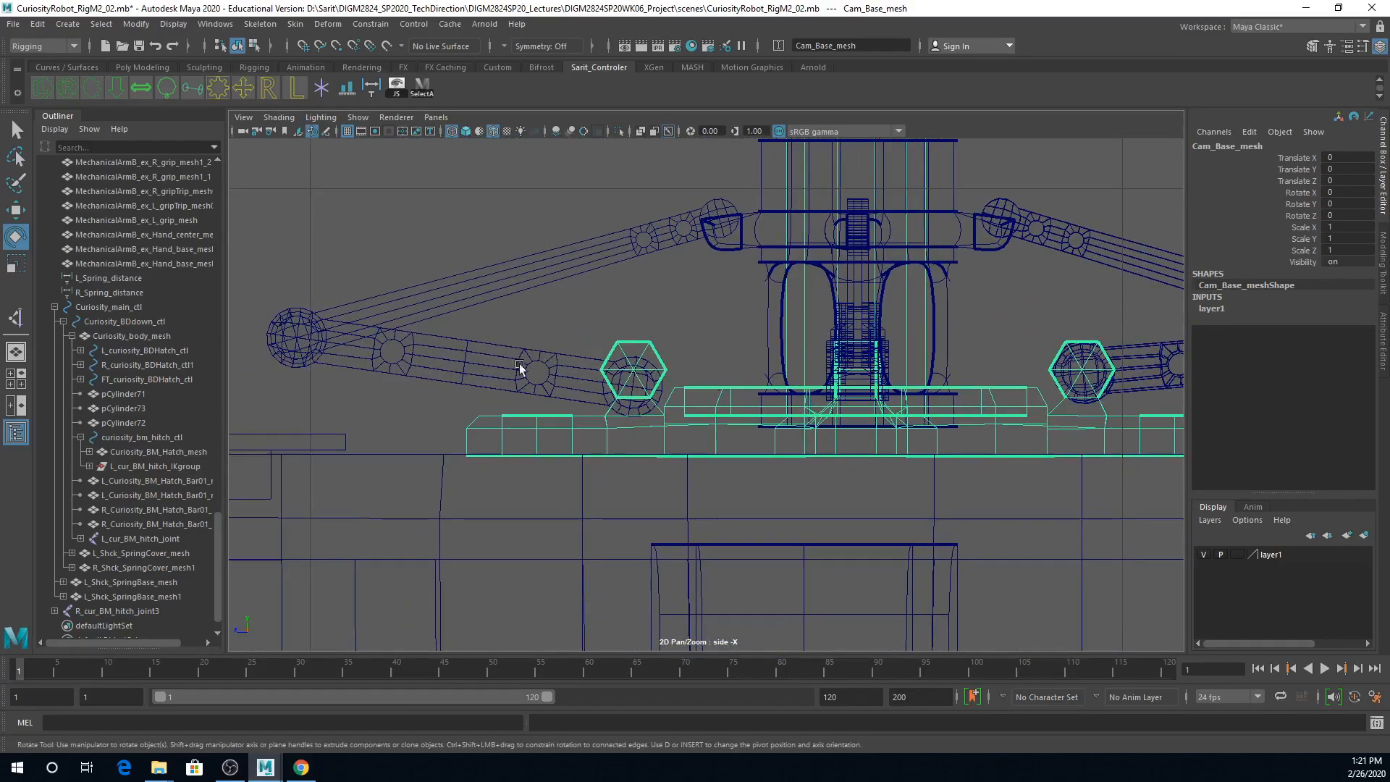
pyautogui.click(548, 355)
pyautogui.keyDown('alt'); pyautogui.moveTo(1027, 471); pyautogui.dragTo(1119, 473, button='right'); pyautogui.keyUp('alt')
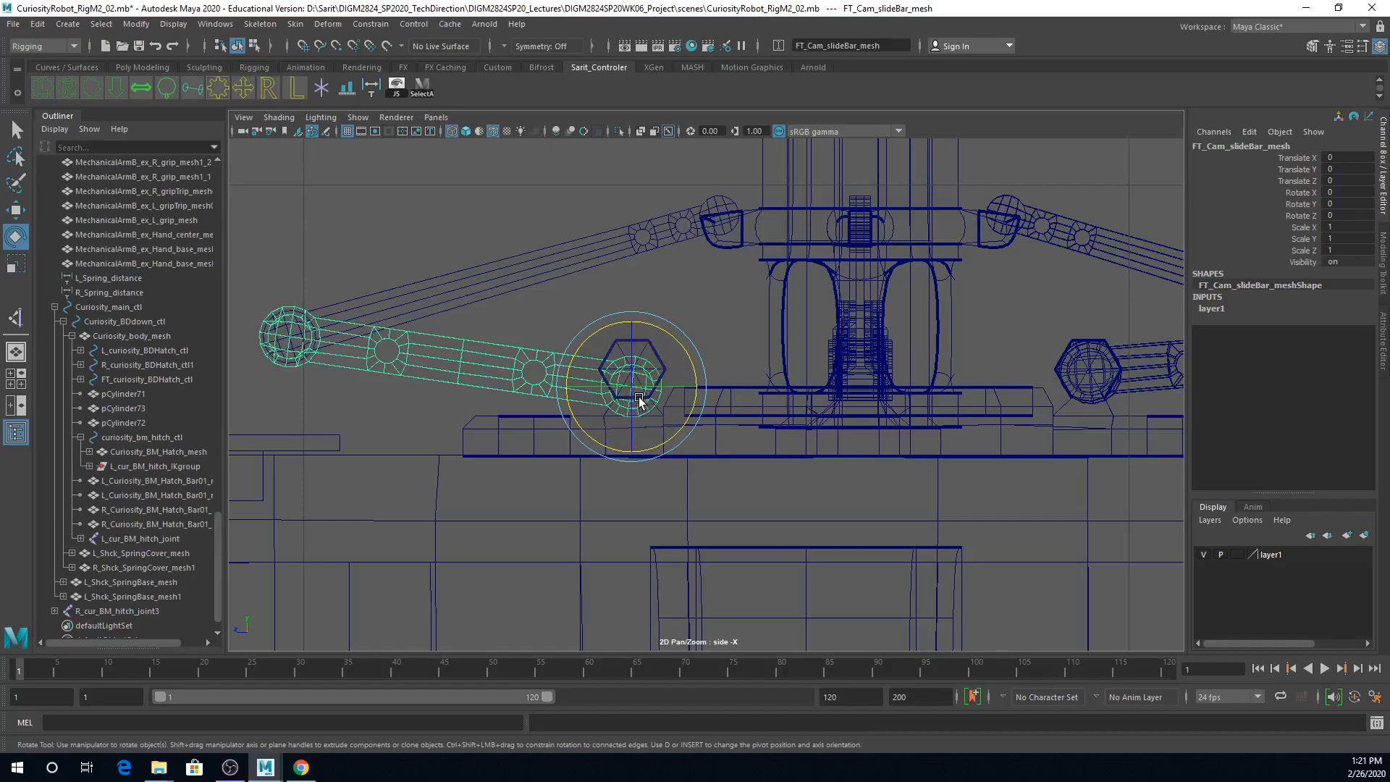
pyautogui.press('w')
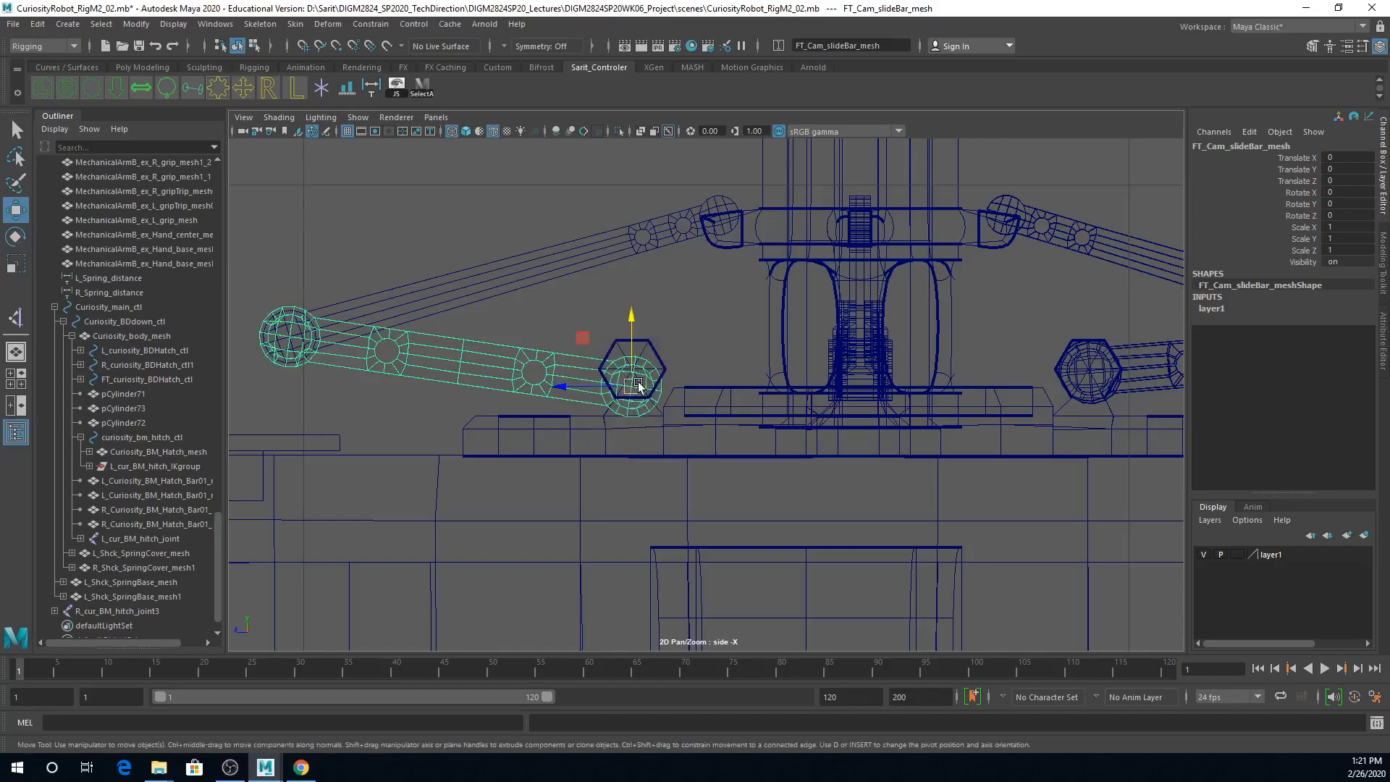
pyautogui.moveTo(630, 358); pyautogui.dragTo(588, 330)
pyautogui.press('e')
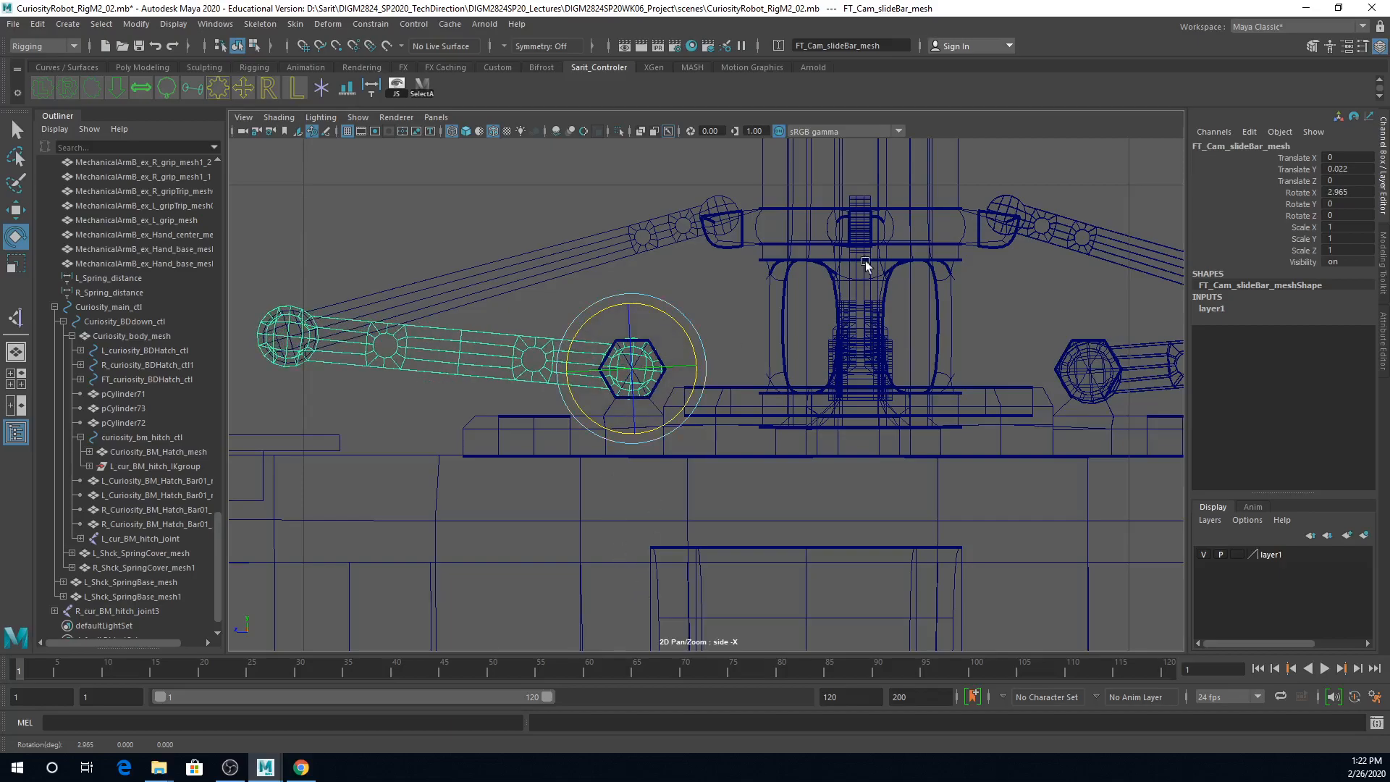
# Step: Freeze the transformations of FT_Cam_slideBar_mesh and deselect it
pyautogui.click(136, 23)
pyautogui.click(144, 77)
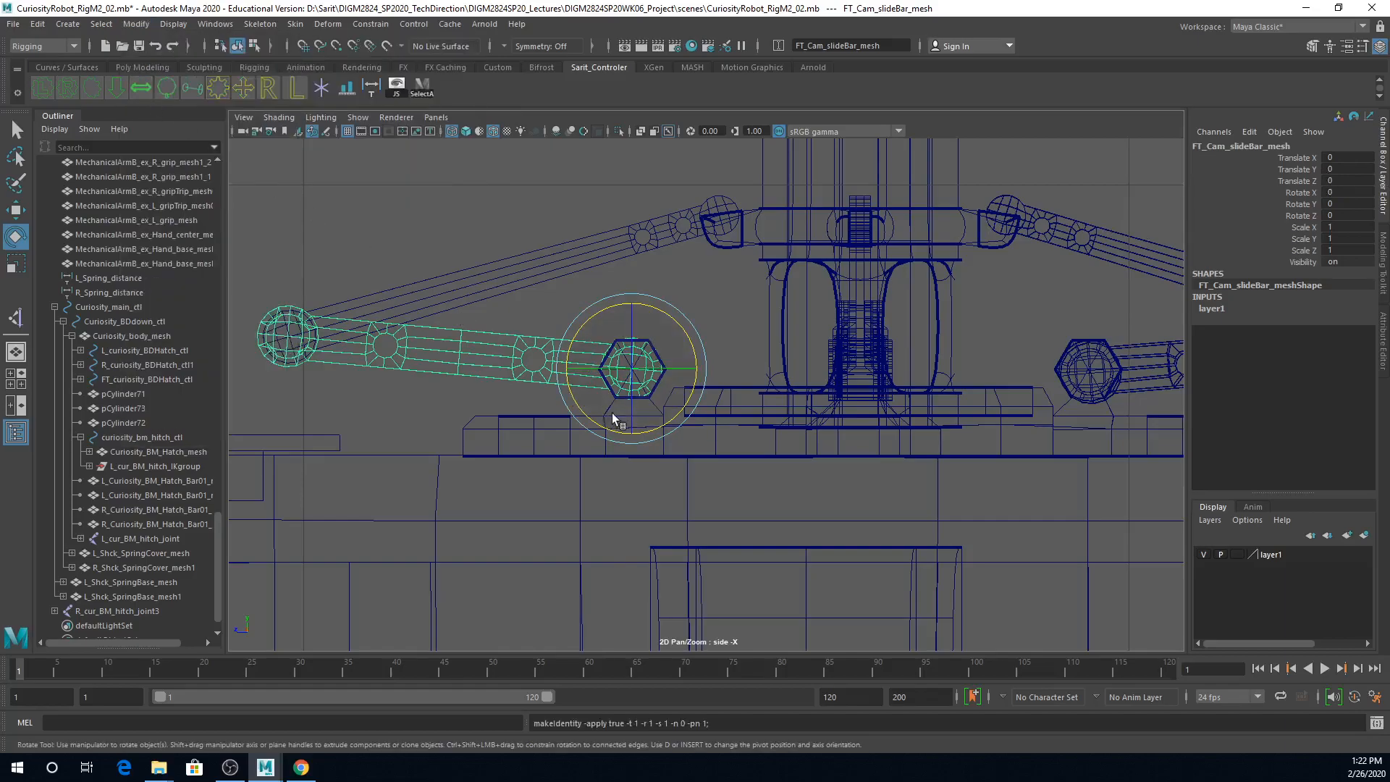
pyautogui.scroll(-3, 851, 467)
pyautogui.scroll(5, 847, 464)
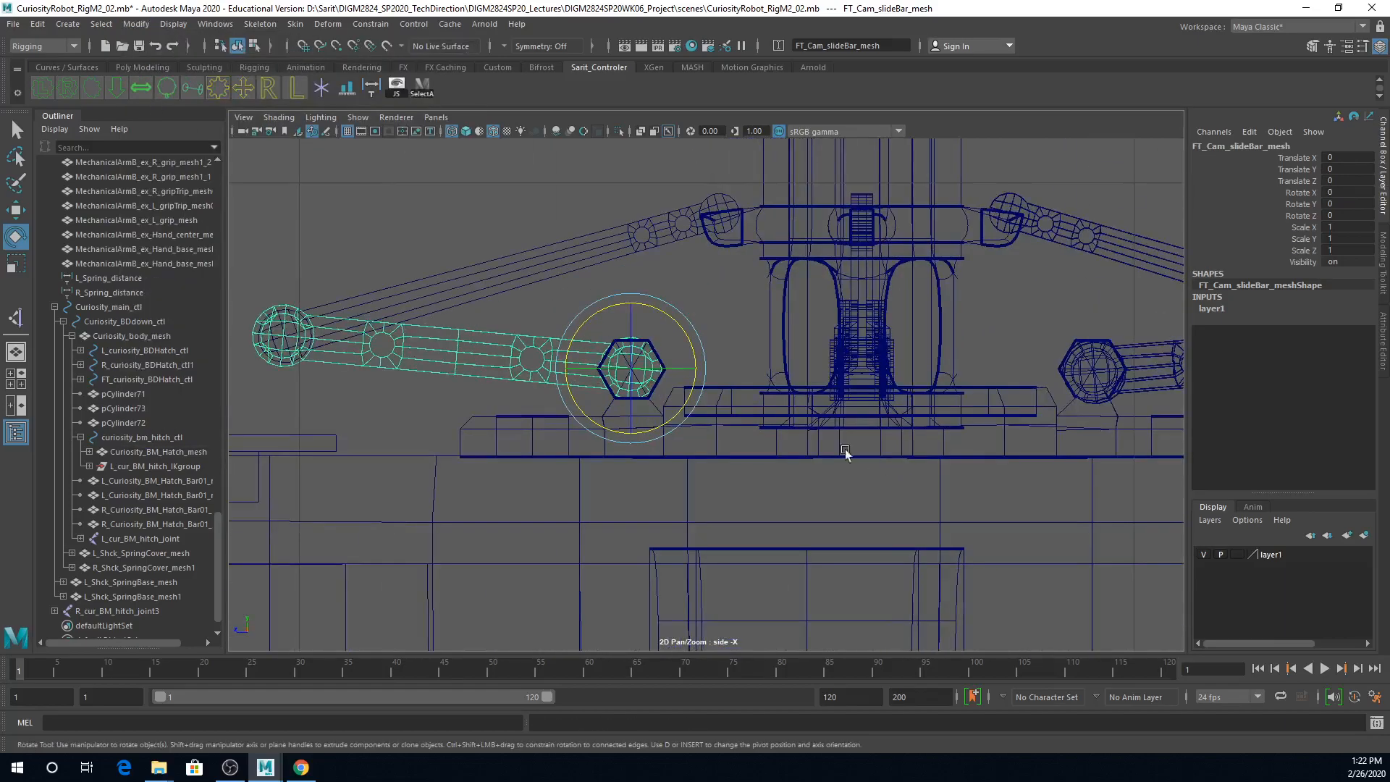
pyautogui.keyDown('alt'); pyautogui.moveTo(916, 483); pyautogui.dragTo(876, 488, button='right'); pyautogui.keyUp('alt')
pyautogui.click(889, 285)
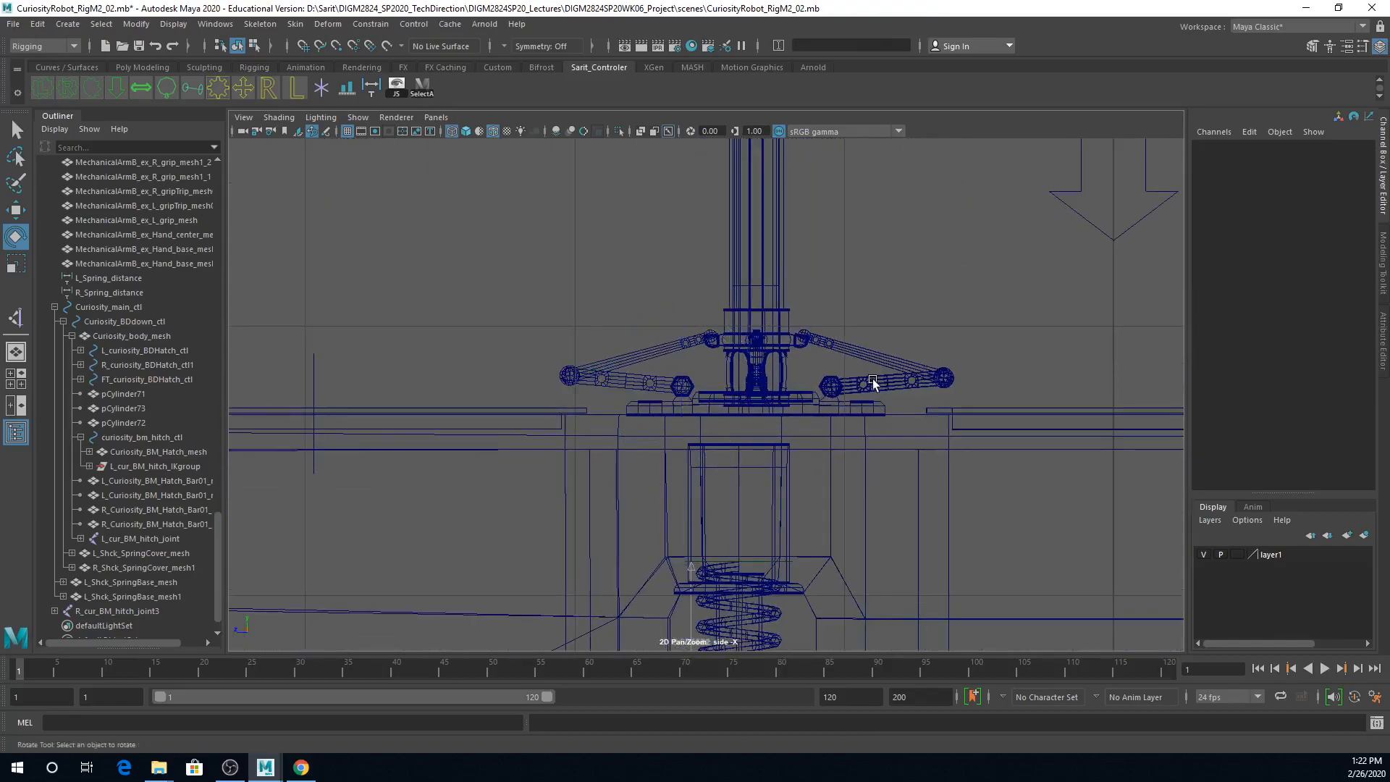
# Step: Return to the perspective view and save the scene, accepting the student version notice
pyautogui.press('space')
pyautogui.press('space')
pyautogui.keyDown('alt'); pyautogui.moveTo(874, 337); pyautogui.dragTo(726, 360); pyautogui.keyUp('alt')
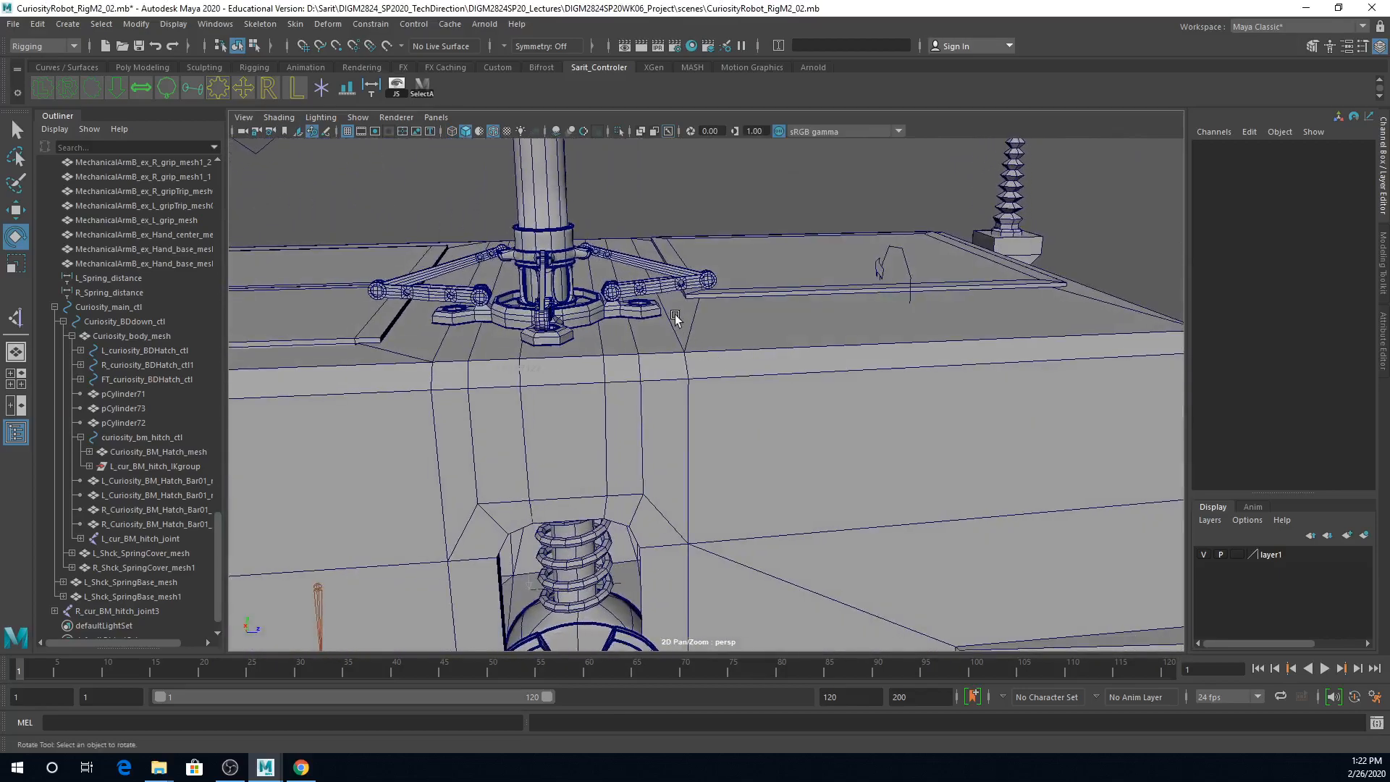
pyautogui.hotkey('ctrl', 's')
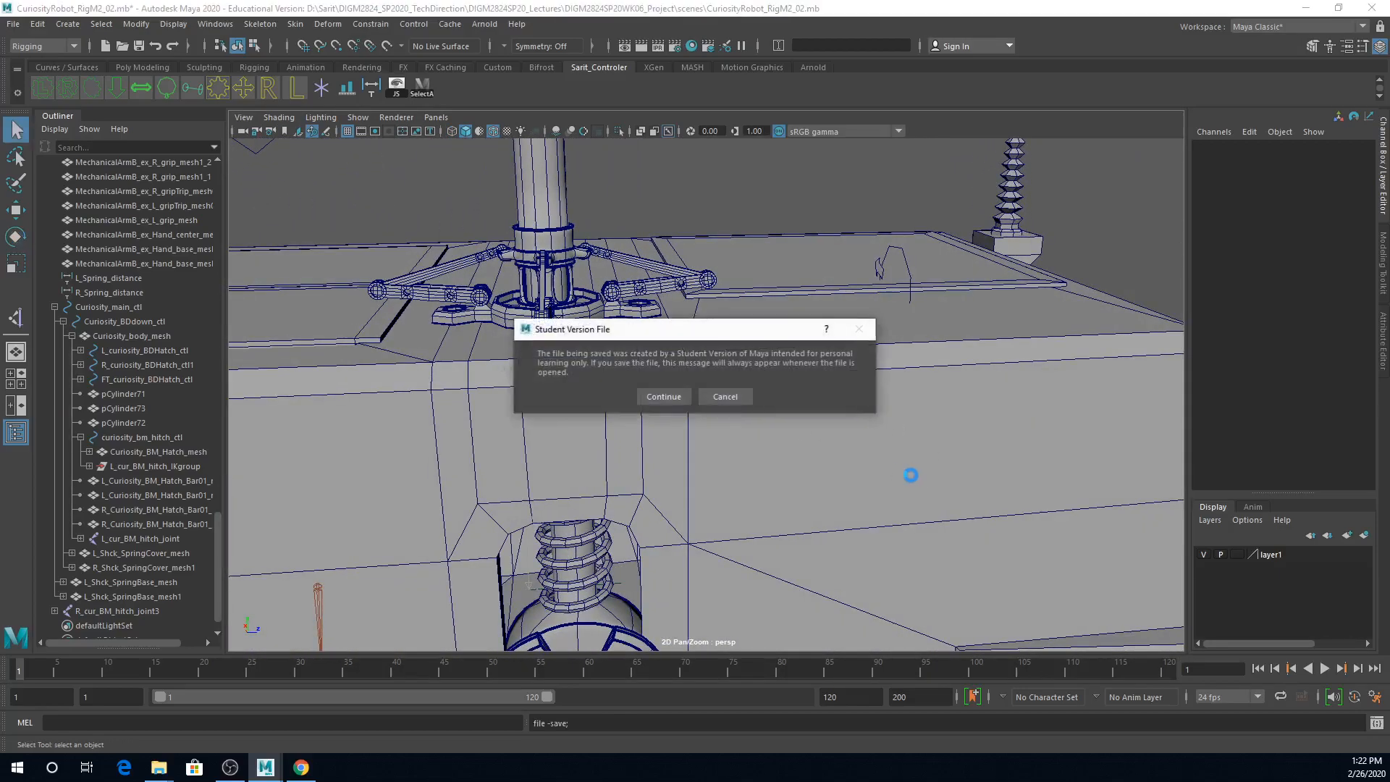
pyautogui.click(663, 397)
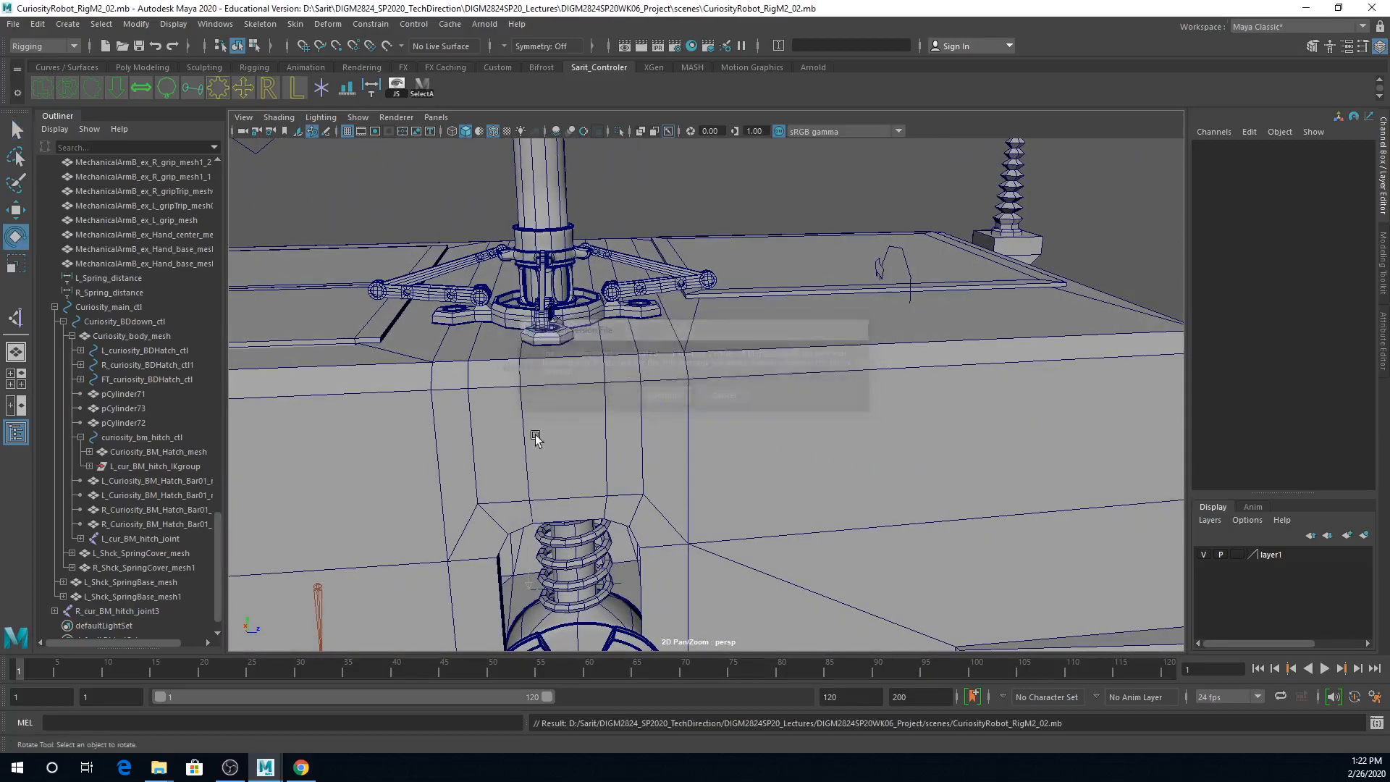
# Step: Open the recently used scene Curiosity_Robosp2020_10f.mb
pyautogui.click(13, 24)
pyautogui.moveTo(71, 506)
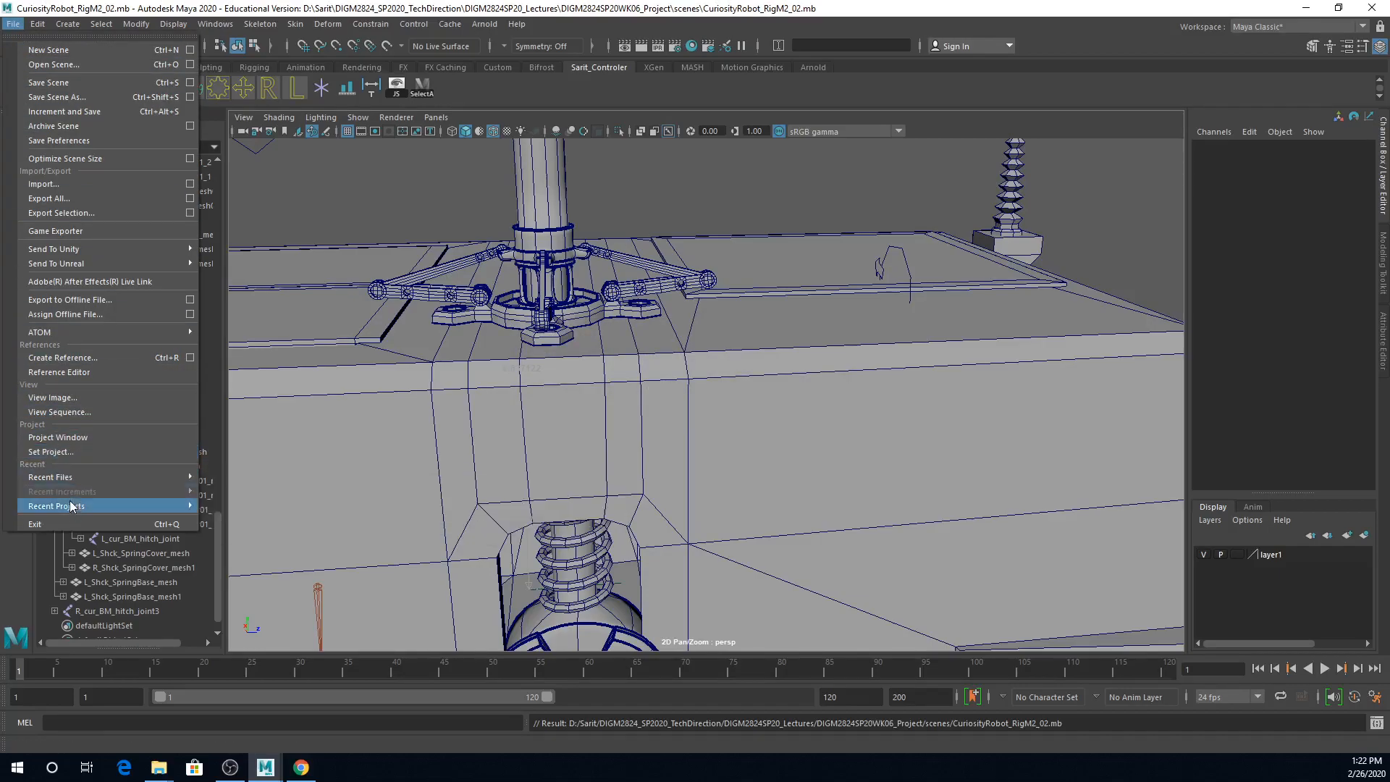
pyautogui.moveTo(129, 475)
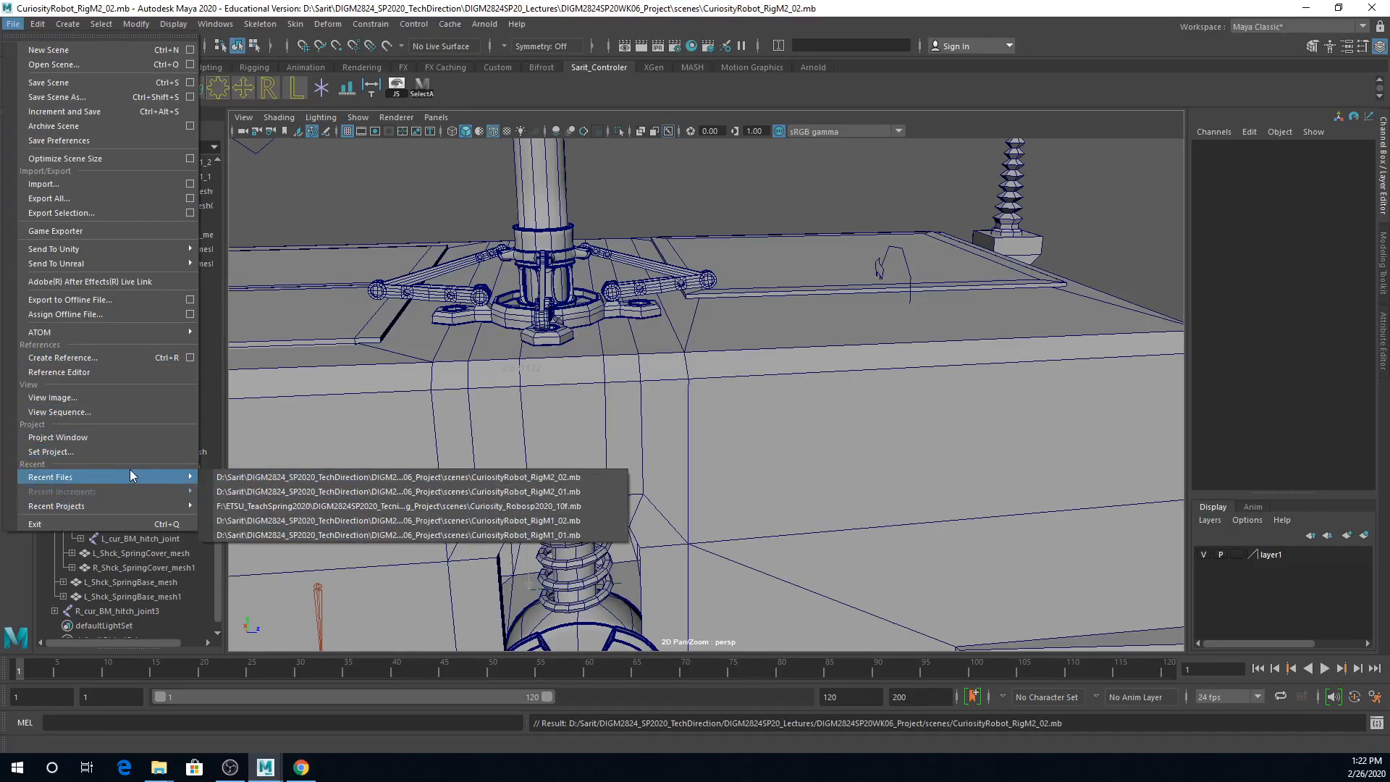
pyautogui.click(375, 505)
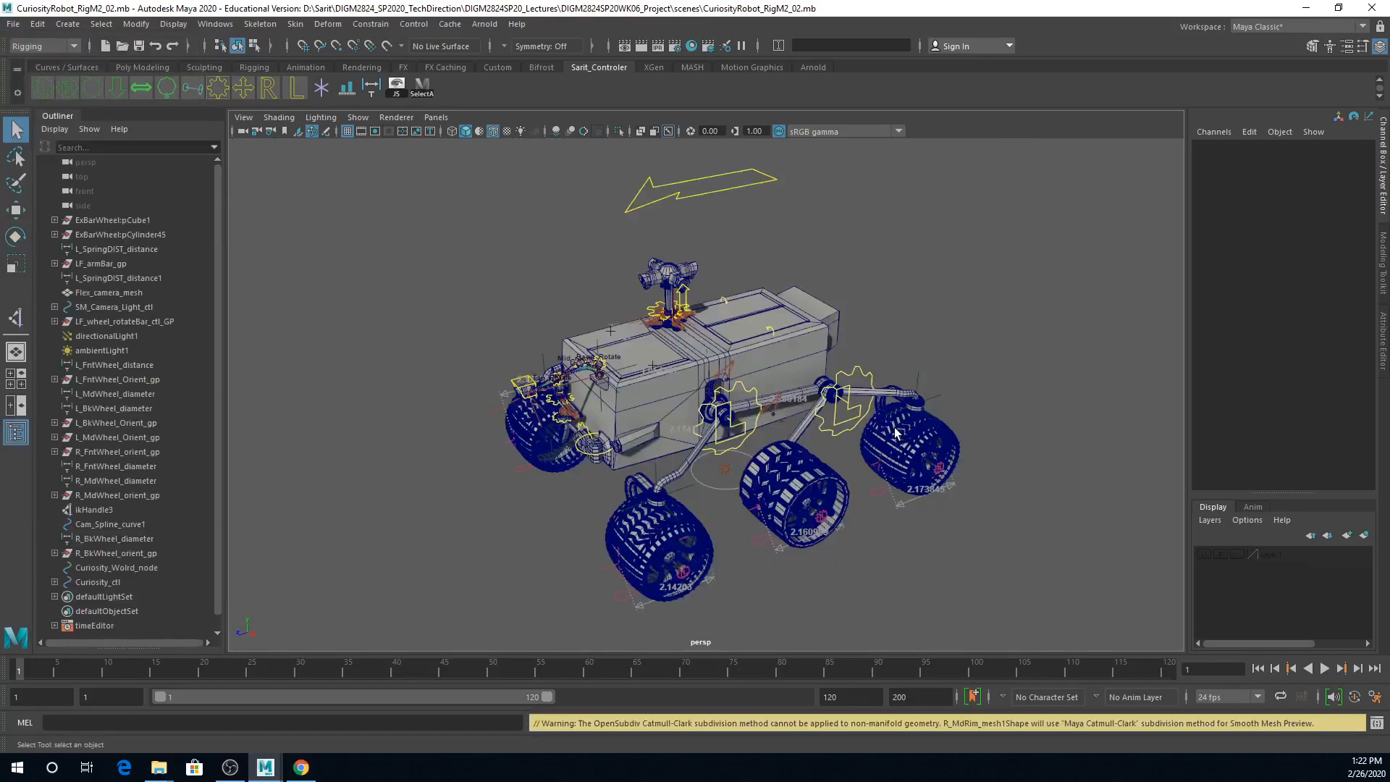
# Step: Test rotating Main_Camera_mesh on top of the camera mast and undo each rotation
pyautogui.keyDown('alt'); pyautogui.moveTo(683, 385); pyautogui.dragTo(754, 357); pyautogui.keyUp('alt')
pyautogui.keyDown('alt'); pyautogui.moveTo(754, 357); pyautogui.dragTo(868, 360, button='right'); pyautogui.keyUp('alt')
pyautogui.keyDown('alt'); pyautogui.moveTo(869, 360); pyautogui.dragTo(832, 562, button='middle'); pyautogui.keyUp('alt')
pyautogui.keyDown('alt'); pyautogui.moveTo(832, 562); pyautogui.dragTo(778, 489); pyautogui.keyUp('alt')
pyautogui.keyDown('alt'); pyautogui.moveTo(778, 490); pyautogui.dragTo(713, 403, button='right'); pyautogui.keyUp('alt')
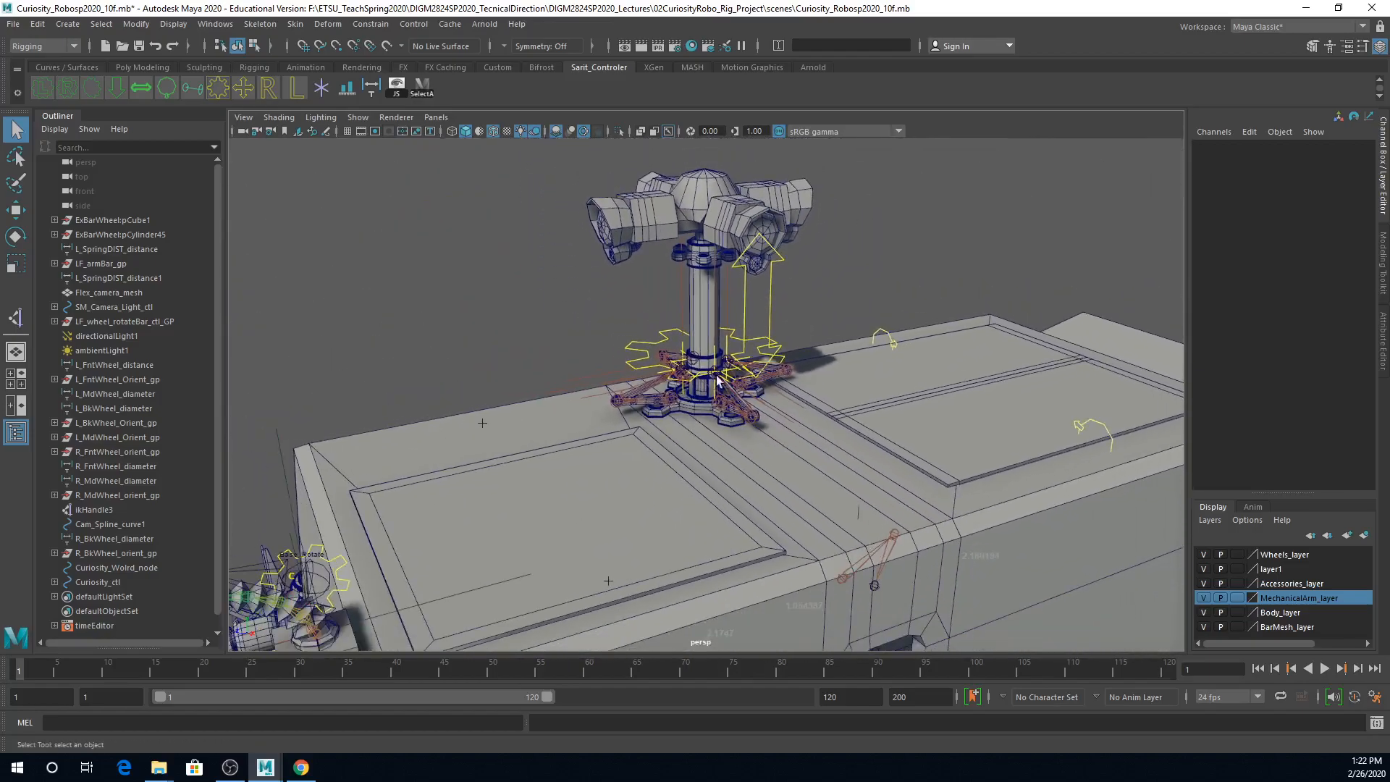
pyautogui.click(725, 199)
pyautogui.press('e')
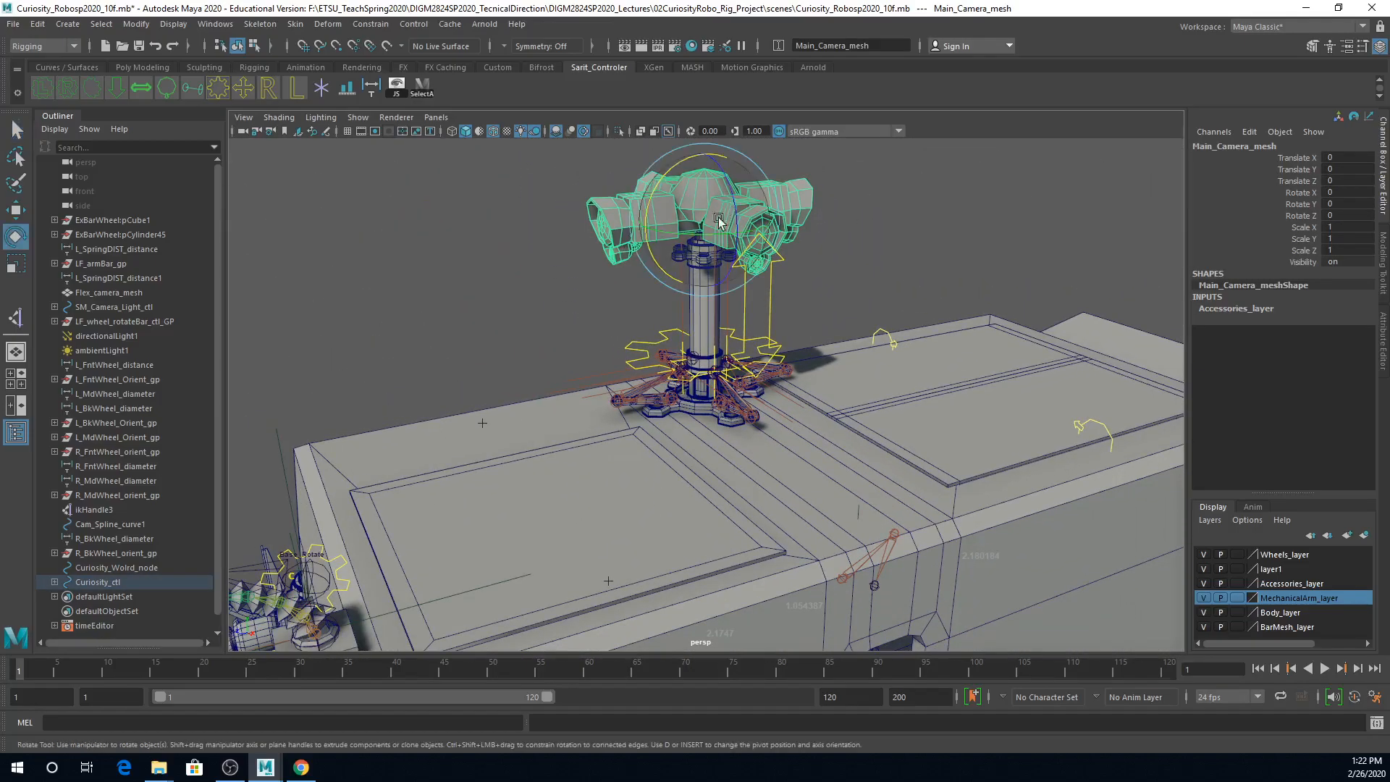
pyautogui.moveTo(691, 244); pyautogui.dragTo(680, 207)
pyautogui.hotkey('ctrl', 'z')
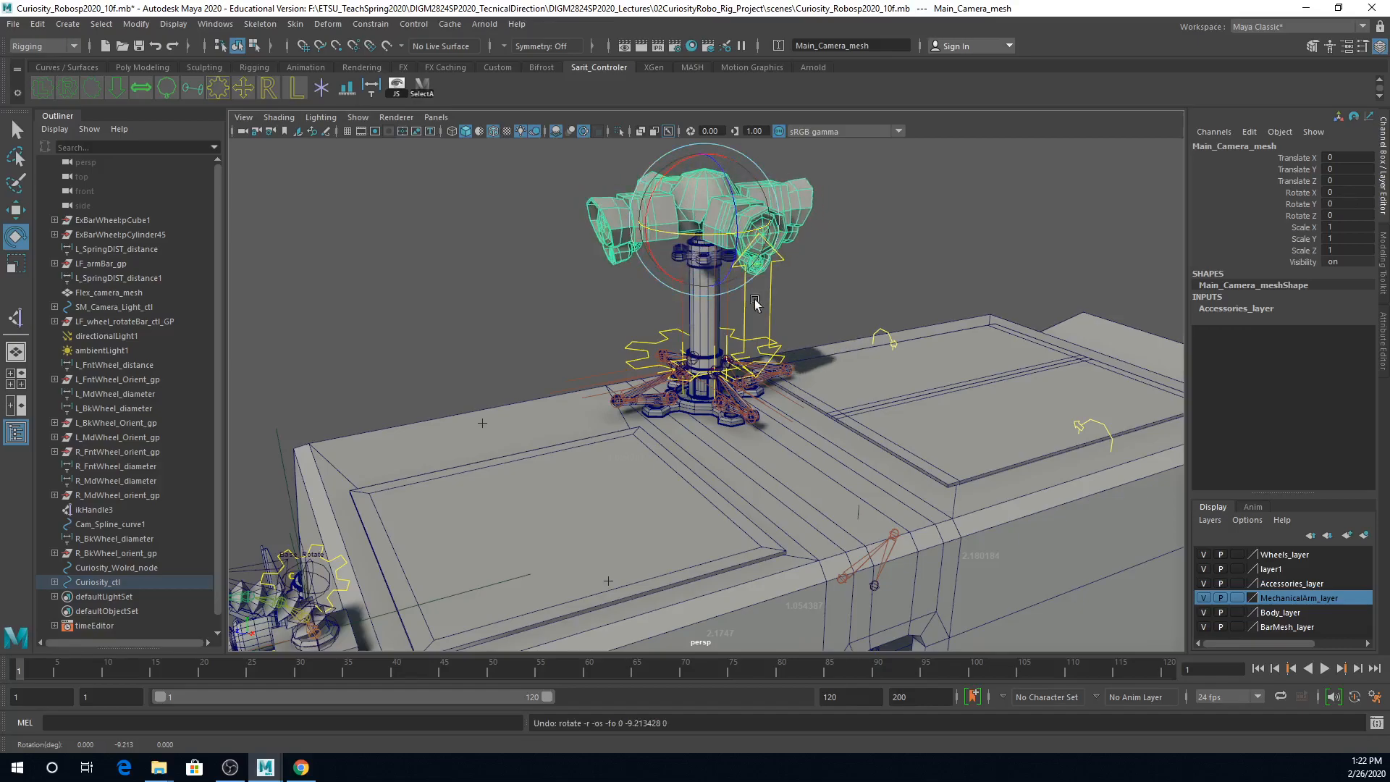
pyautogui.moveTo(766, 234)
pyautogui.mouseDown()
pyautogui.moveTo(710, 239)
pyautogui.moveTo(746, 243)
pyautogui.mouseUp()
pyautogui.hotkey('ctrl', 'z')
# Step: Raise Cam_BarSlide_ctl to Translate Y 0.642 to test the folding camera bars, then try lowering it and undo that move
pyautogui.click(662, 341)
pyautogui.press('w')
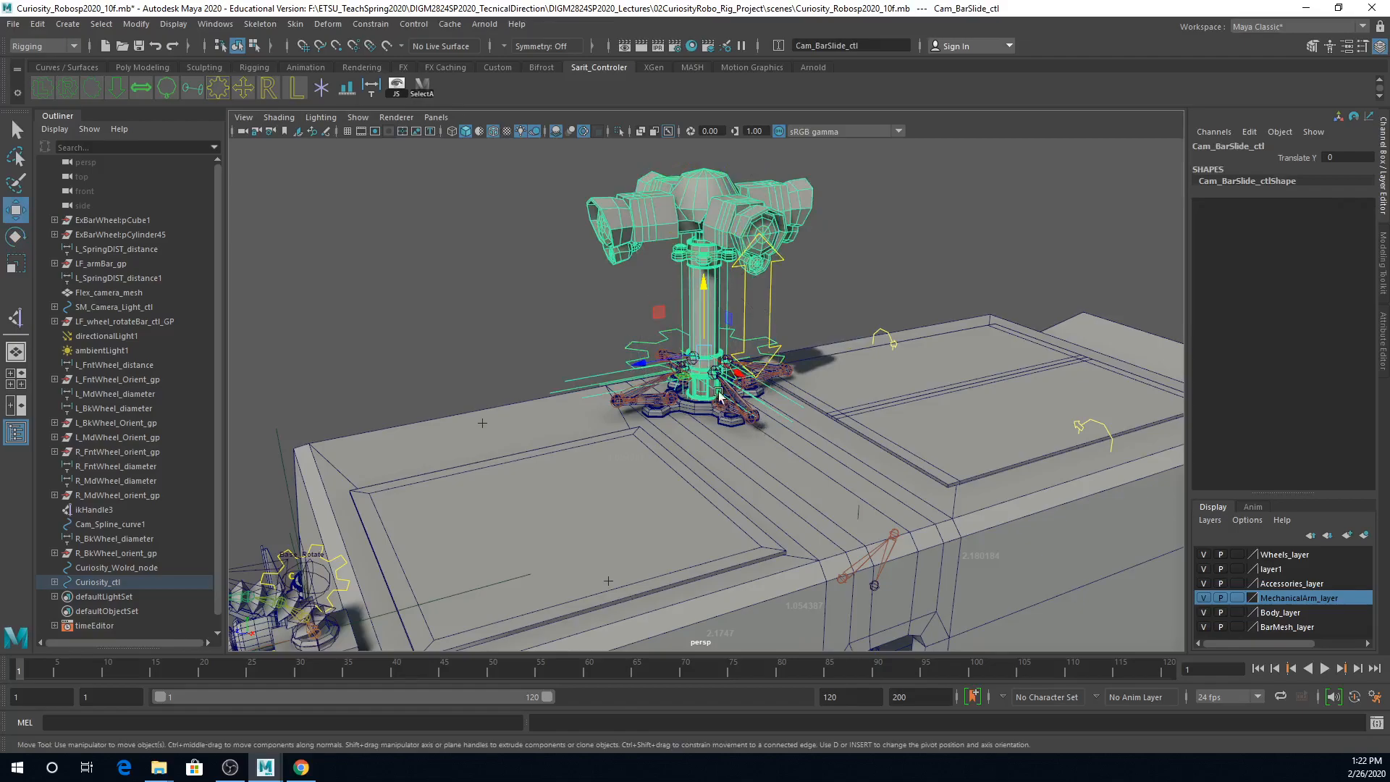
pyautogui.moveTo(710, 340); pyautogui.dragTo(710, 283)
pyautogui.keyDown('alt'); pyautogui.moveTo(822, 308); pyautogui.dragTo(745, 313, button='right'); pyautogui.keyUp('alt')
pyautogui.moveTo(708, 304); pyautogui.dragTo(709, 249)
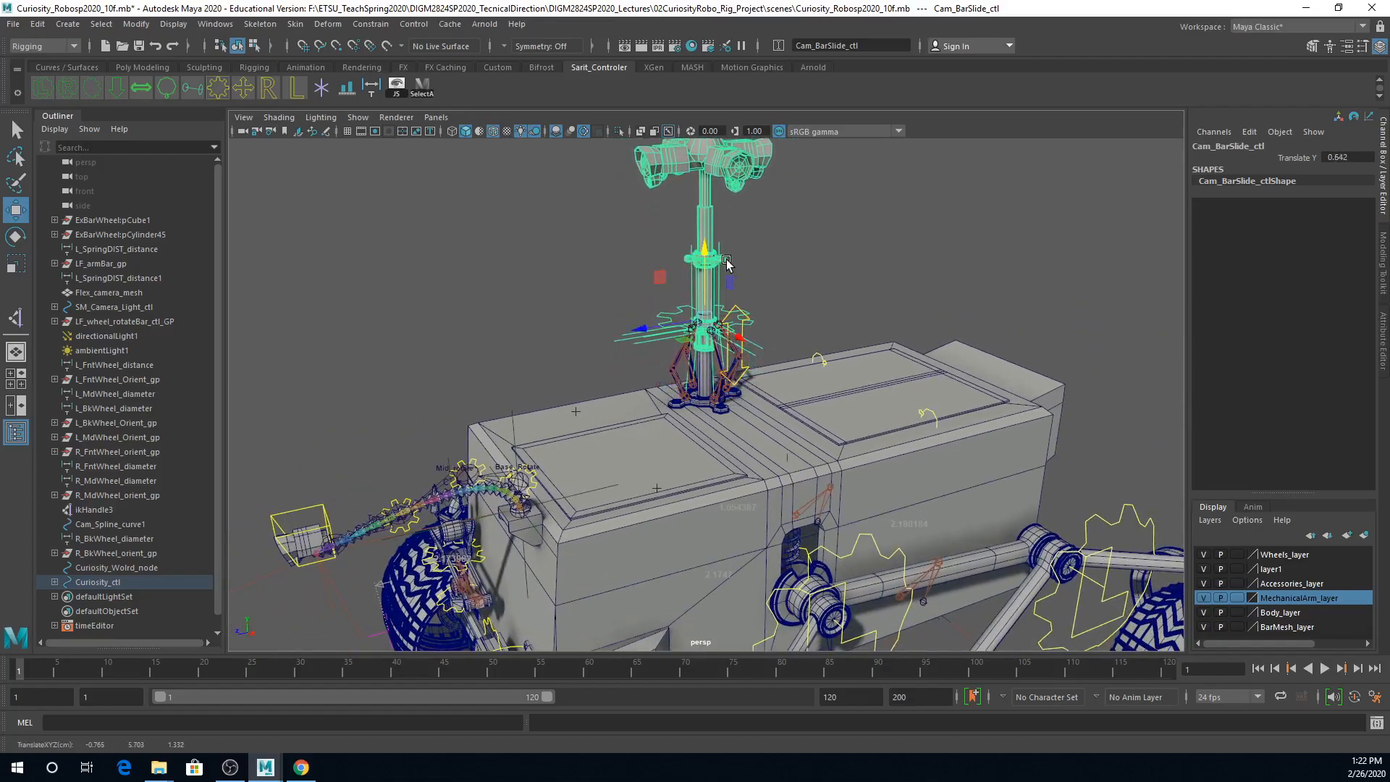
pyautogui.moveTo(707, 253); pyautogui.dragTo(704, 273)
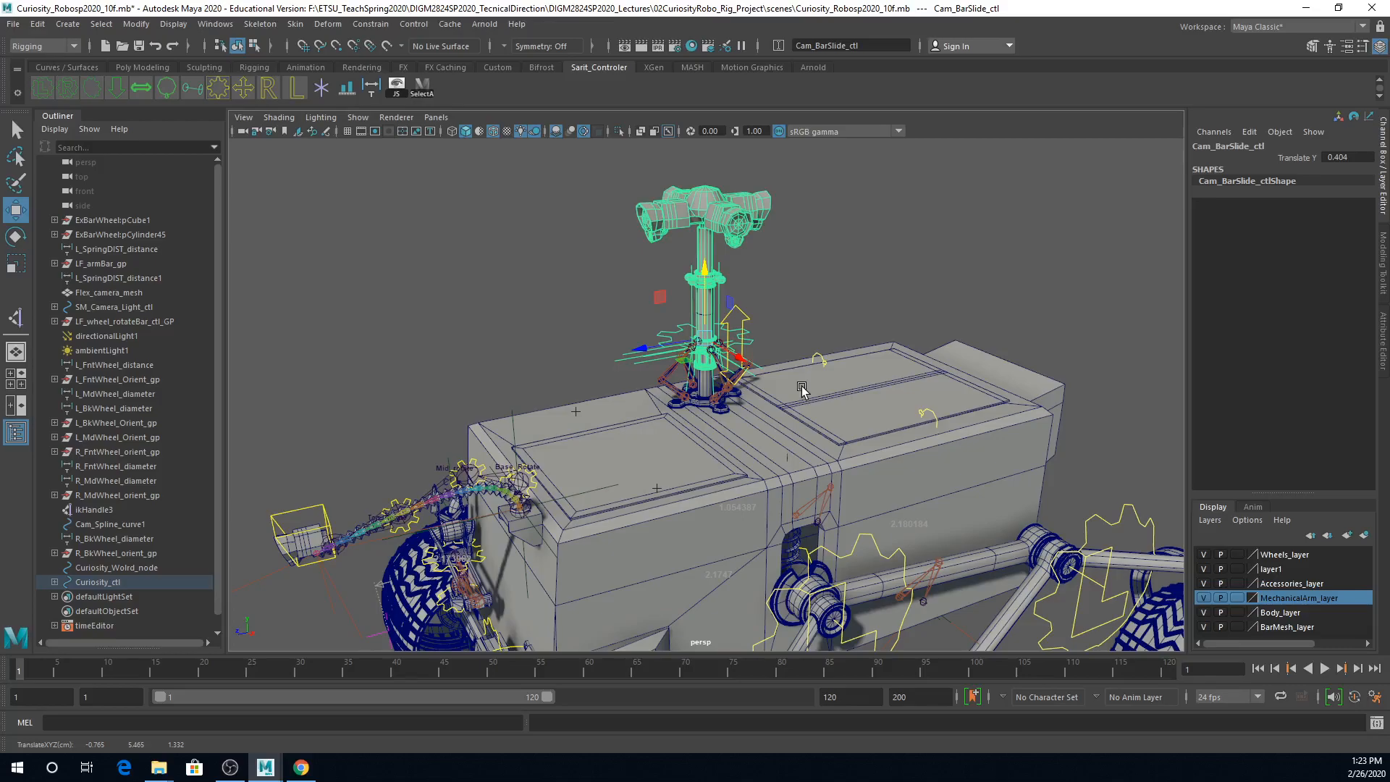
pyautogui.hotkey('ctrl', 'z')
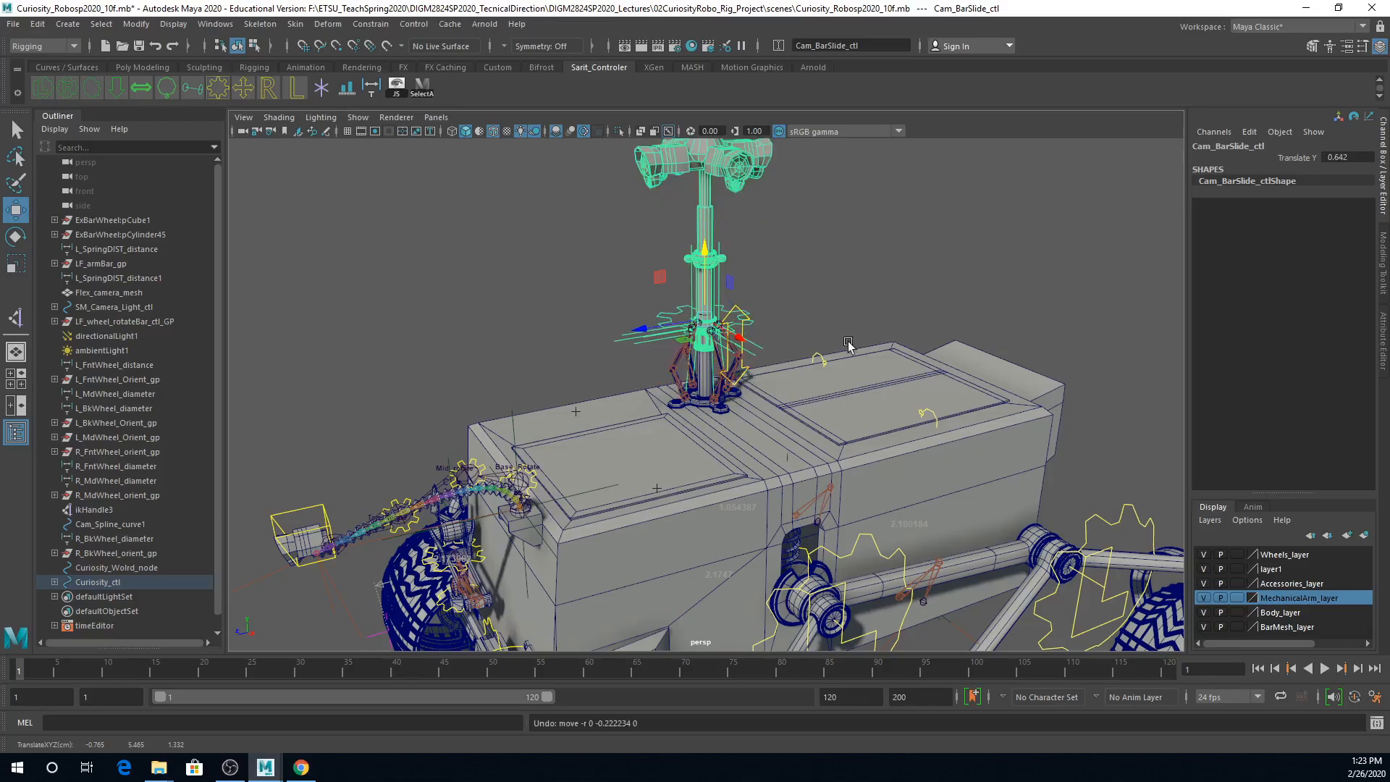
# Step: Lower Cam_BarSlide_ctl to test the folding camera bars, undo the lowest move, and set it at Translate Y 0.461
pyautogui.moveTo(703, 249); pyautogui.dragTo(731, 271)
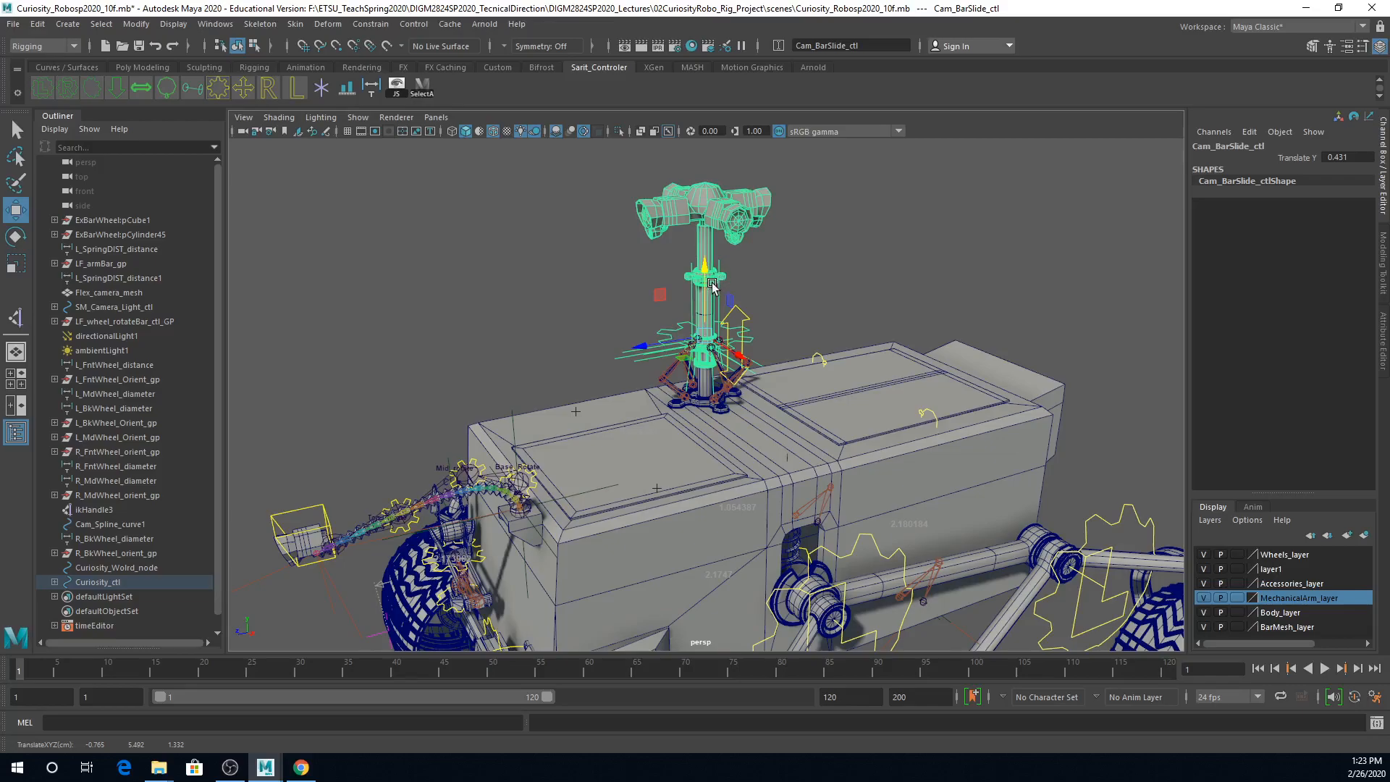
pyautogui.moveTo(713, 271)
pyautogui.mouseDown()
pyautogui.moveTo(714, 239)
pyautogui.moveTo(715, 294)
pyautogui.mouseUp()
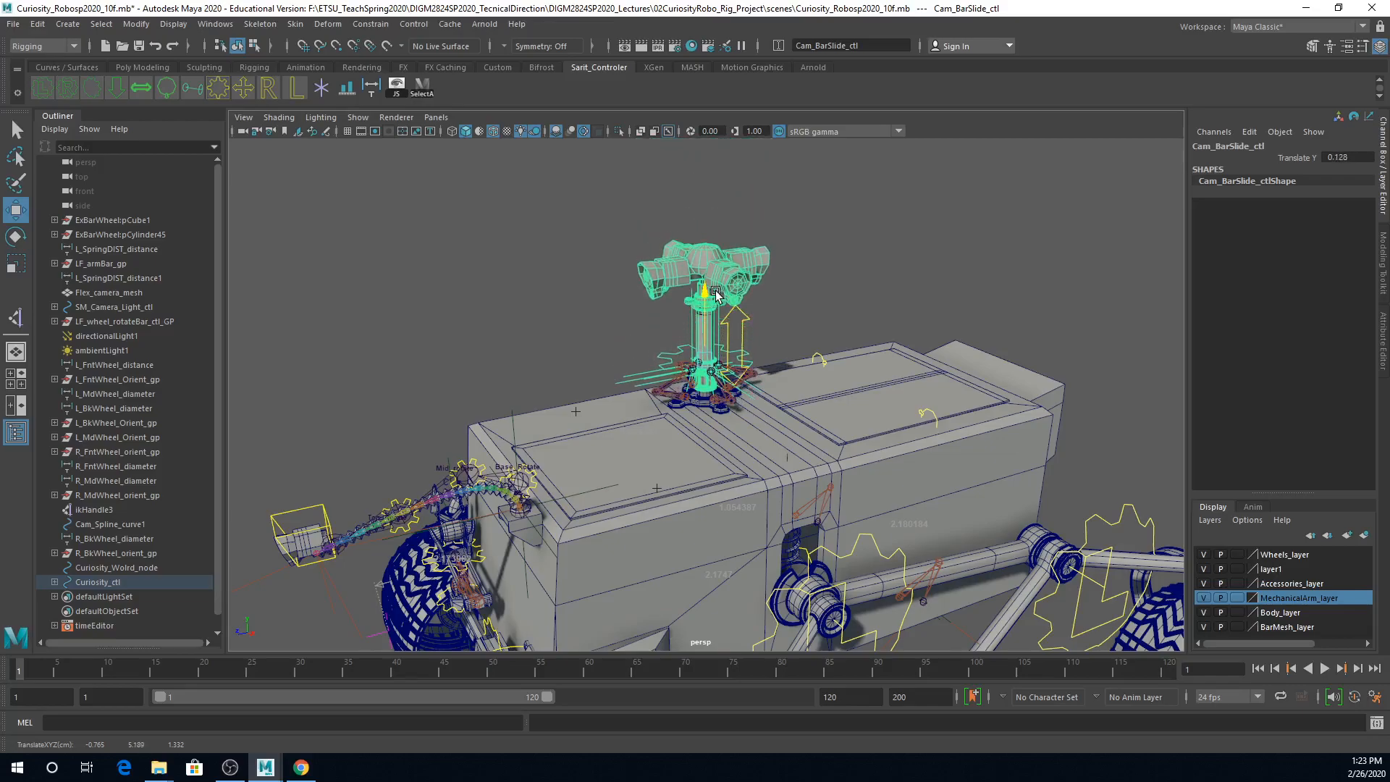
pyautogui.hotkey('ctrl', 'z')
pyautogui.keyDown('alt'); pyautogui.moveTo(648, 406); pyautogui.dragTo(1000, 435, button='right'); pyautogui.keyUp('alt')
pyautogui.keyDown('alt'); pyautogui.moveTo(999, 435); pyautogui.dragTo(952, 466); pyautogui.keyUp('alt')
pyautogui.keyDown('alt'); pyautogui.moveTo(952, 466); pyautogui.dragTo(864, 474, button='right'); pyautogui.keyUp('alt')
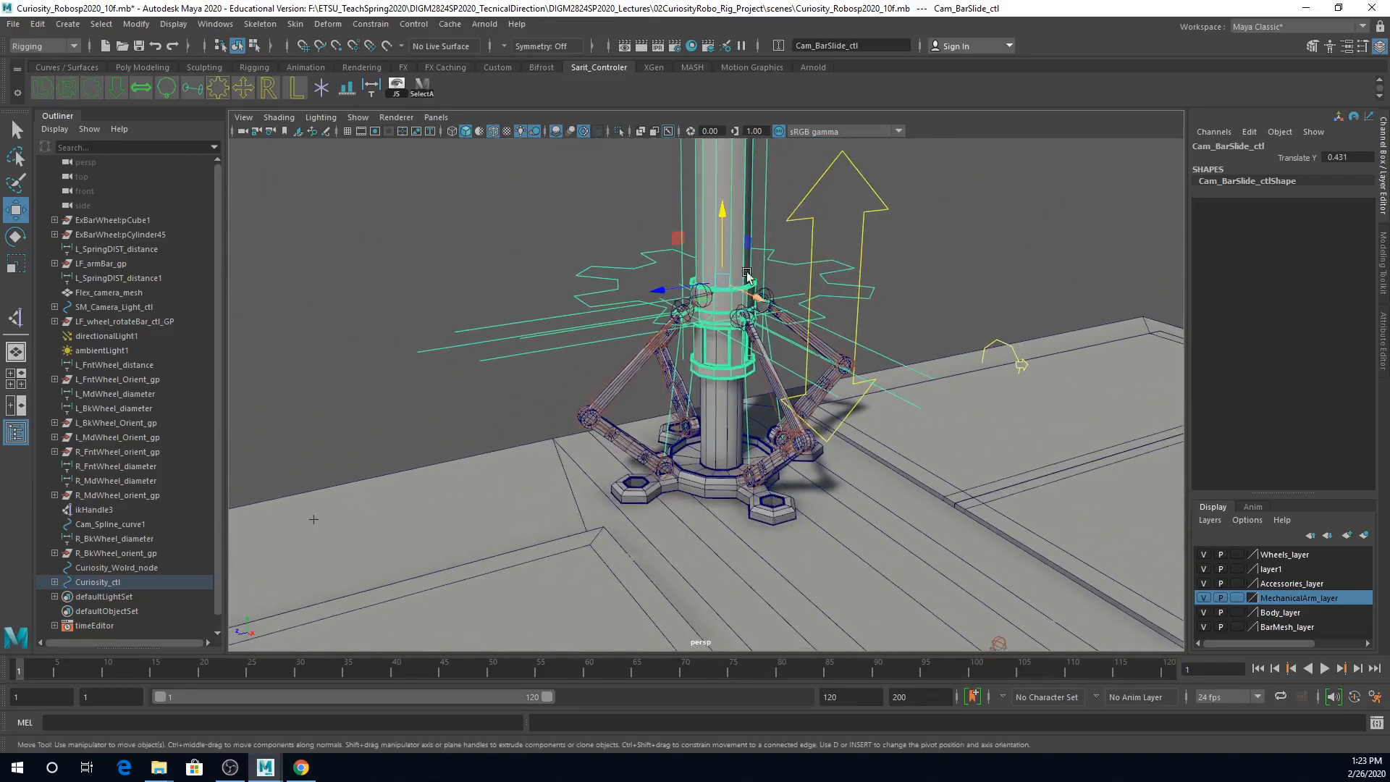
pyautogui.moveTo(719, 207)
pyautogui.mouseDown()
pyautogui.moveTo(710, 307)
pyautogui.moveTo(719, 204)
pyautogui.mouseUp()
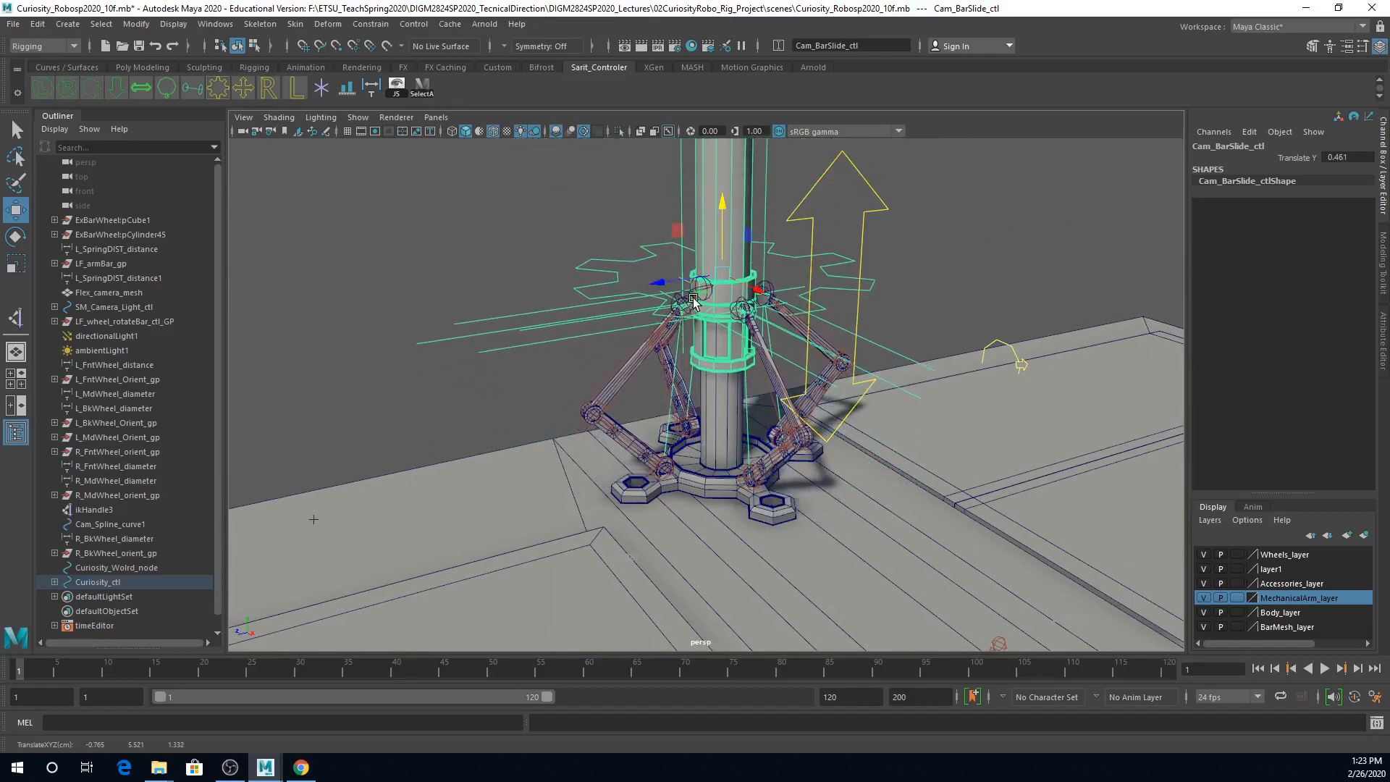
# Step: Try raising Cam_Extend_mesh4 on its own, undo the move, and raise Cam_BarSlide_ctl to Translate Y 0.618
pyautogui.click(739, 368)
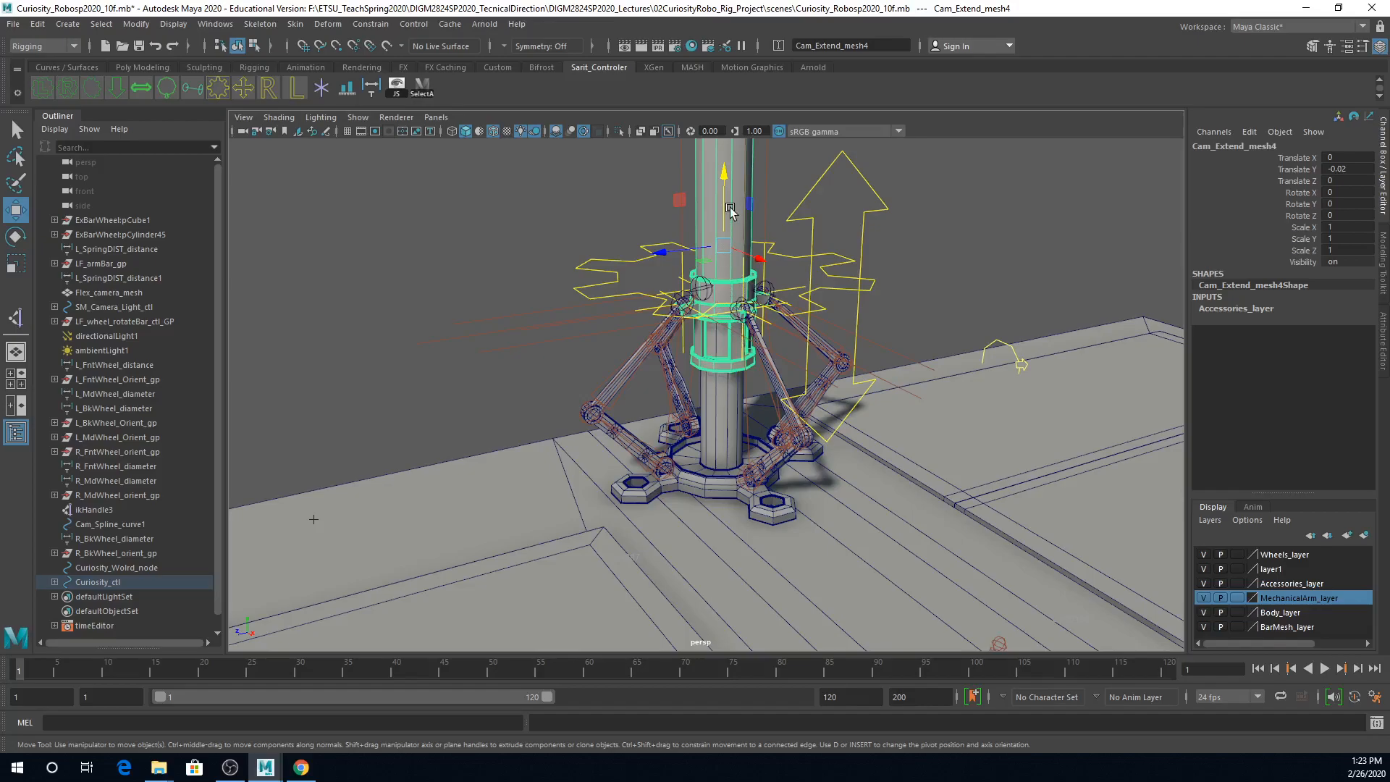
pyautogui.moveTo(731, 200); pyautogui.dragTo(730, 165)
pyautogui.hotkey('ctrl', 'z')
pyautogui.click(609, 280)
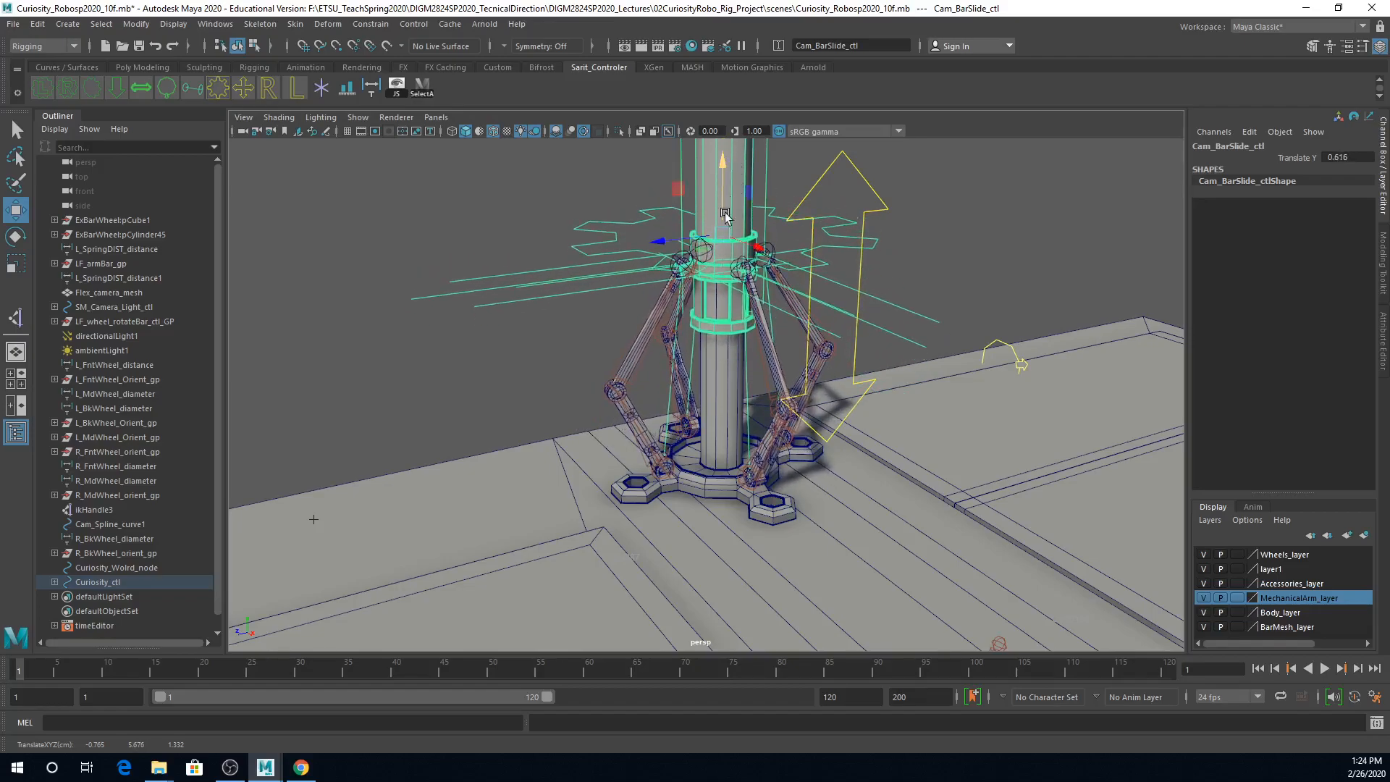
# Step: Examine FT_camBarSlide_jnt and Cam_Base_mesh with the parts attached to it at the foot of the camera mast
pyautogui.click(657, 480)
pyautogui.keyDown('alt'); pyautogui.moveTo(660, 479); pyautogui.dragTo(842, 491, button='right'); pyautogui.keyUp('alt')
pyautogui.keyDown('alt'); pyautogui.moveTo(841, 491); pyautogui.dragTo(825, 422, button='middle'); pyautogui.keyUp('alt')
pyautogui.keyDown('alt'); pyautogui.moveTo(826, 422); pyautogui.dragTo(637, 330, button='right'); pyautogui.keyUp('alt')
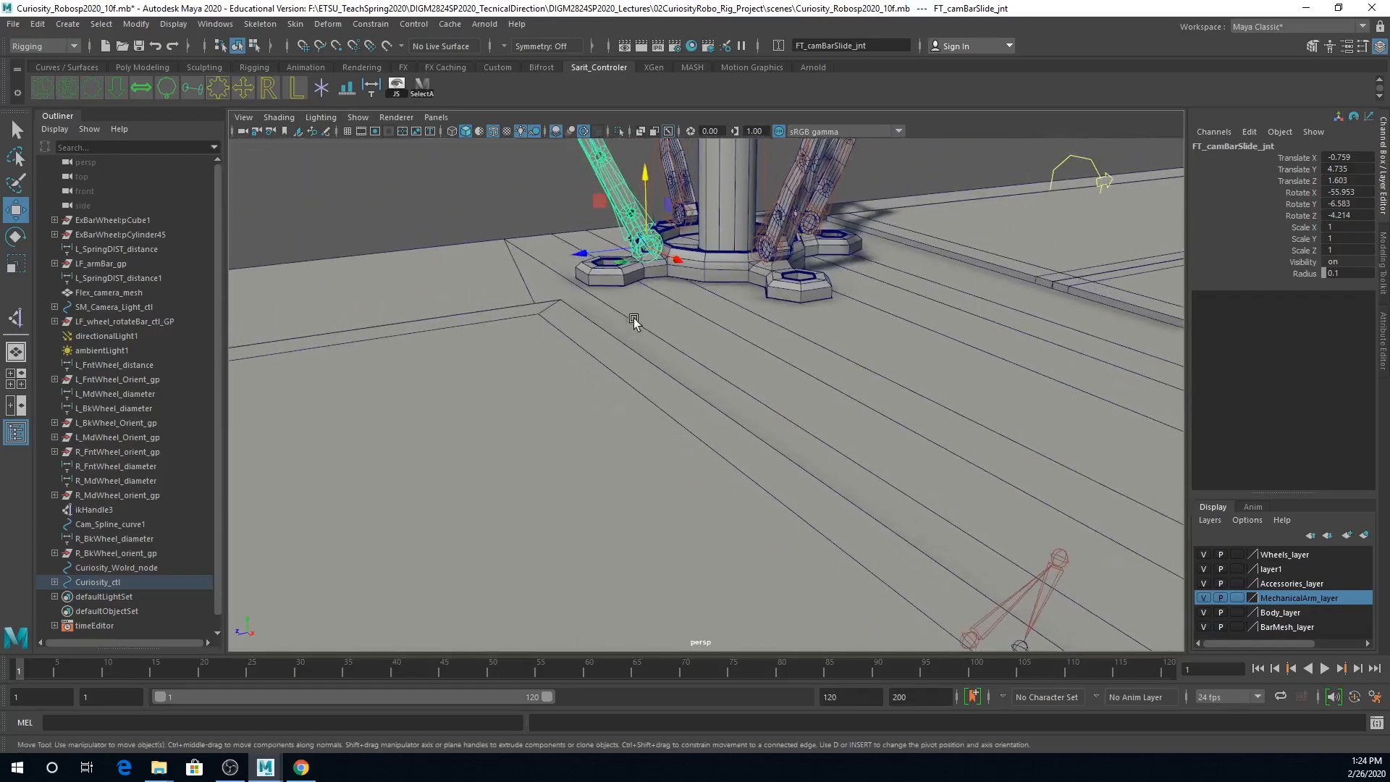
pyautogui.click(628, 278)
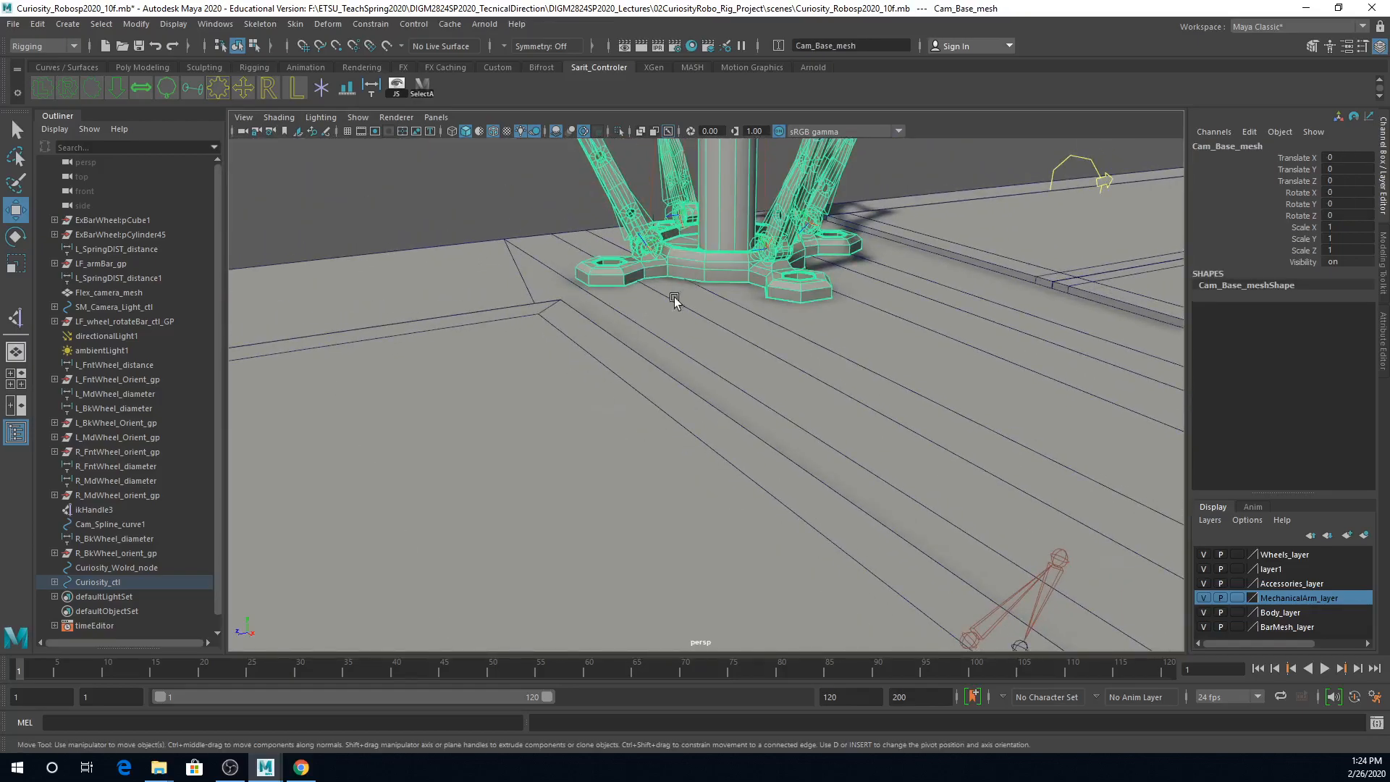
pyautogui.keyDown('alt'); pyautogui.moveTo(838, 382); pyautogui.dragTo(612, 395, button='right'); pyautogui.keyUp('alt')
pyautogui.scroll(-6, 575, 401)
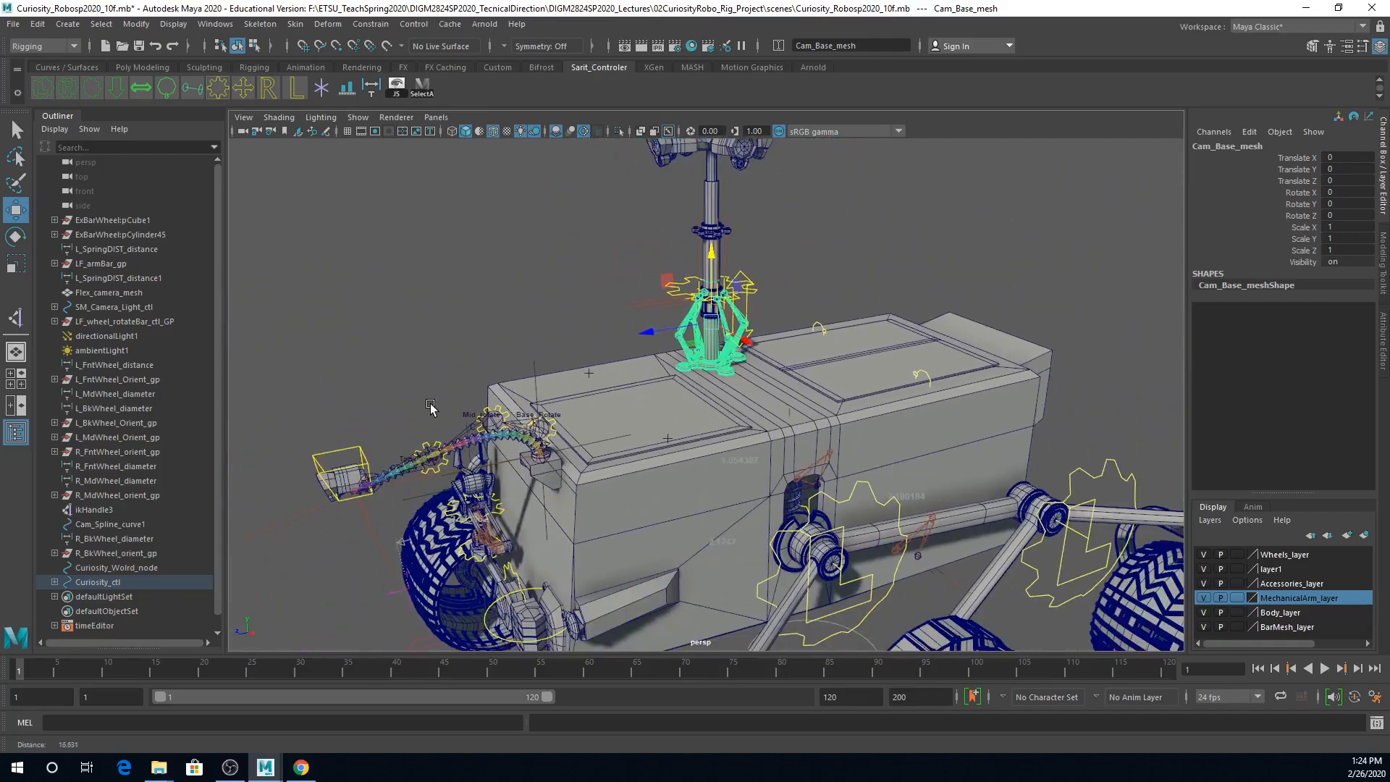
# Step: Check which parts Curiosity_ctl drives and lower Cam_BarSlide_ctl to Translate Y 0.325
pyautogui.click(783, 153)
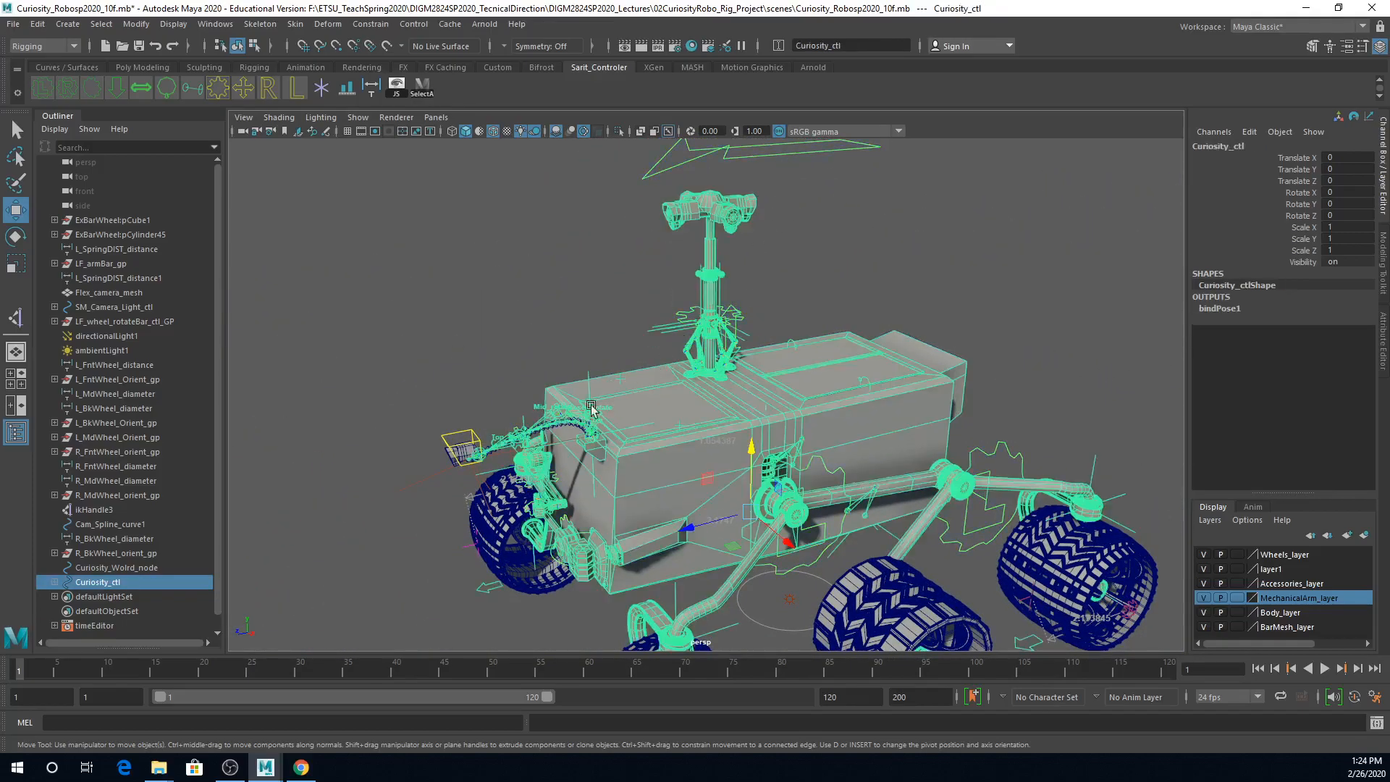
pyautogui.moveTo(681, 534); pyautogui.dragTo(677, 241)
pyautogui.click(674, 318)
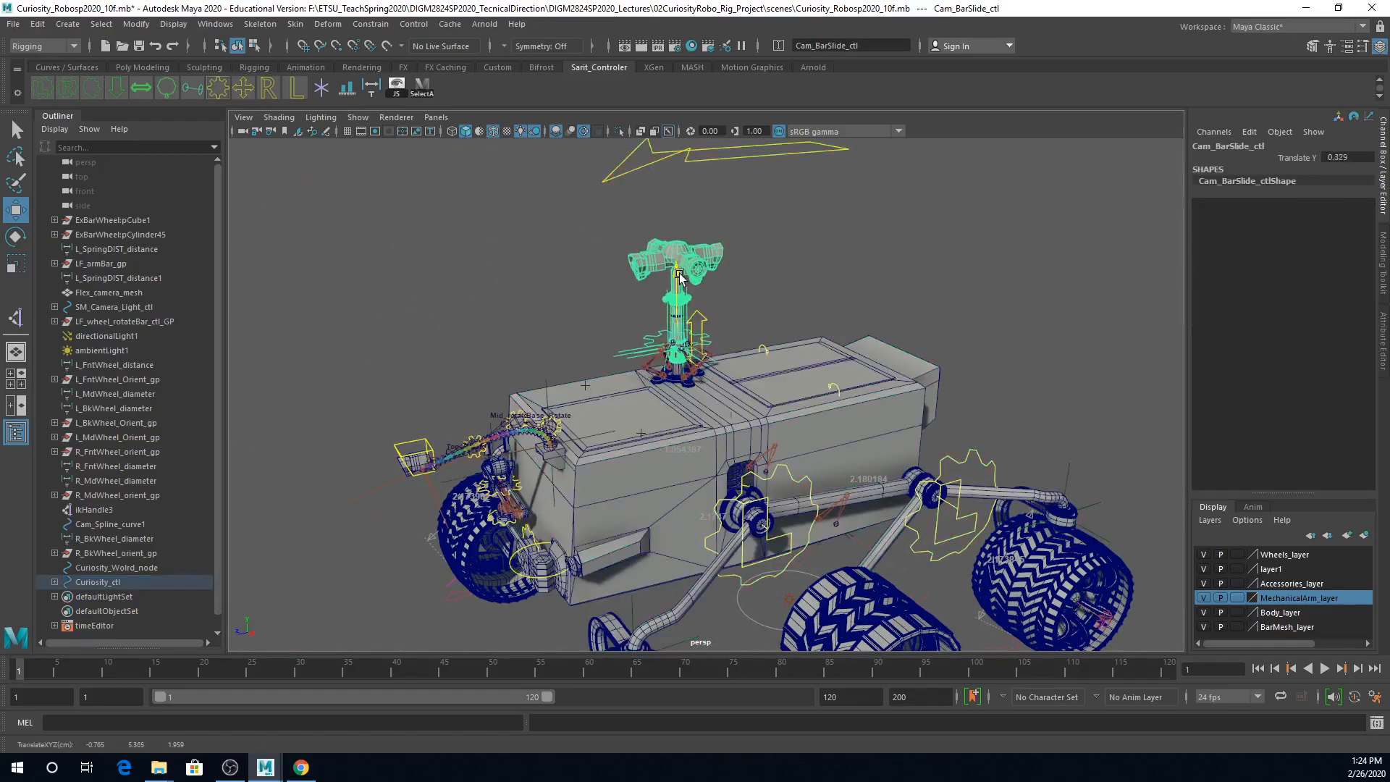
# Step: Check the camera head meshes and test rotating Main_Camera_mesh about Y, undoing the rotation
pyautogui.click(699, 267)
pyautogui.press('e')
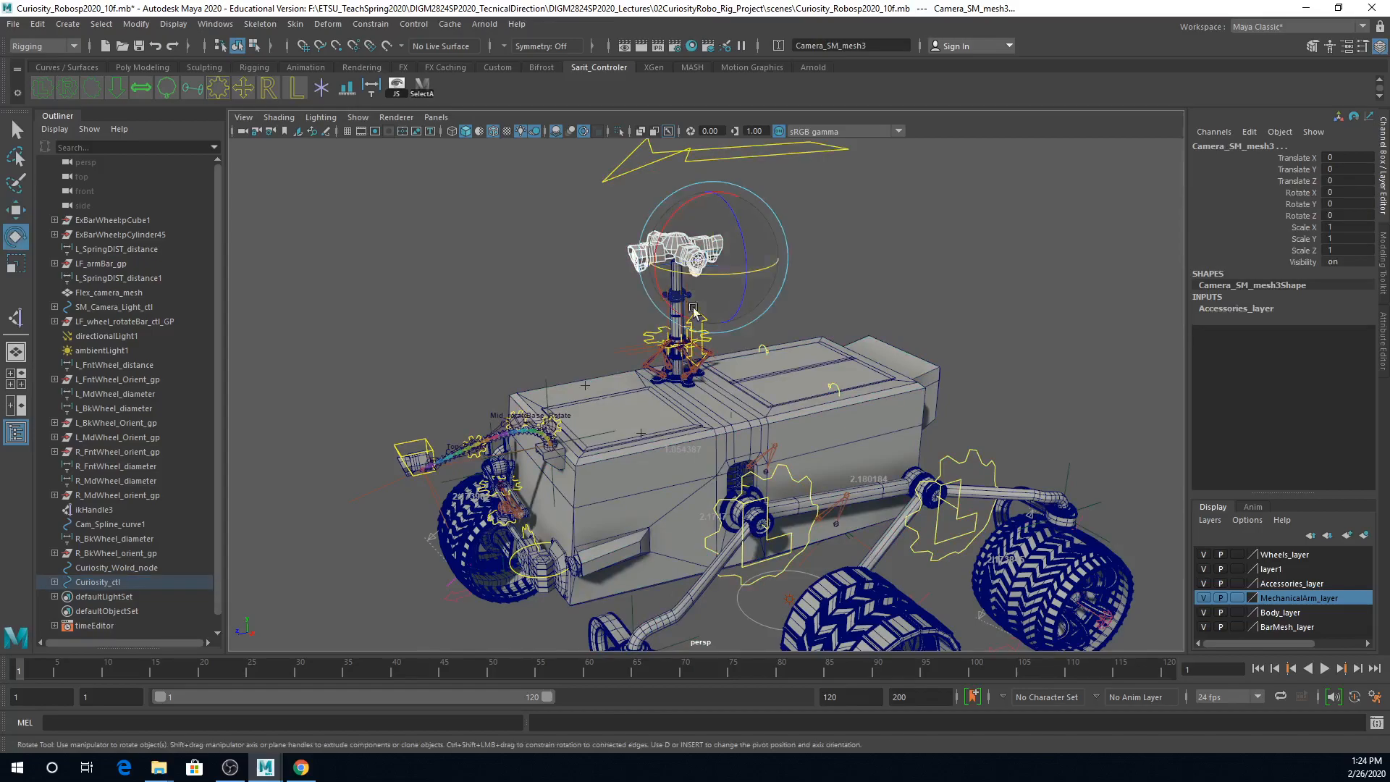
pyautogui.click(588, 250)
pyautogui.click(677, 236)
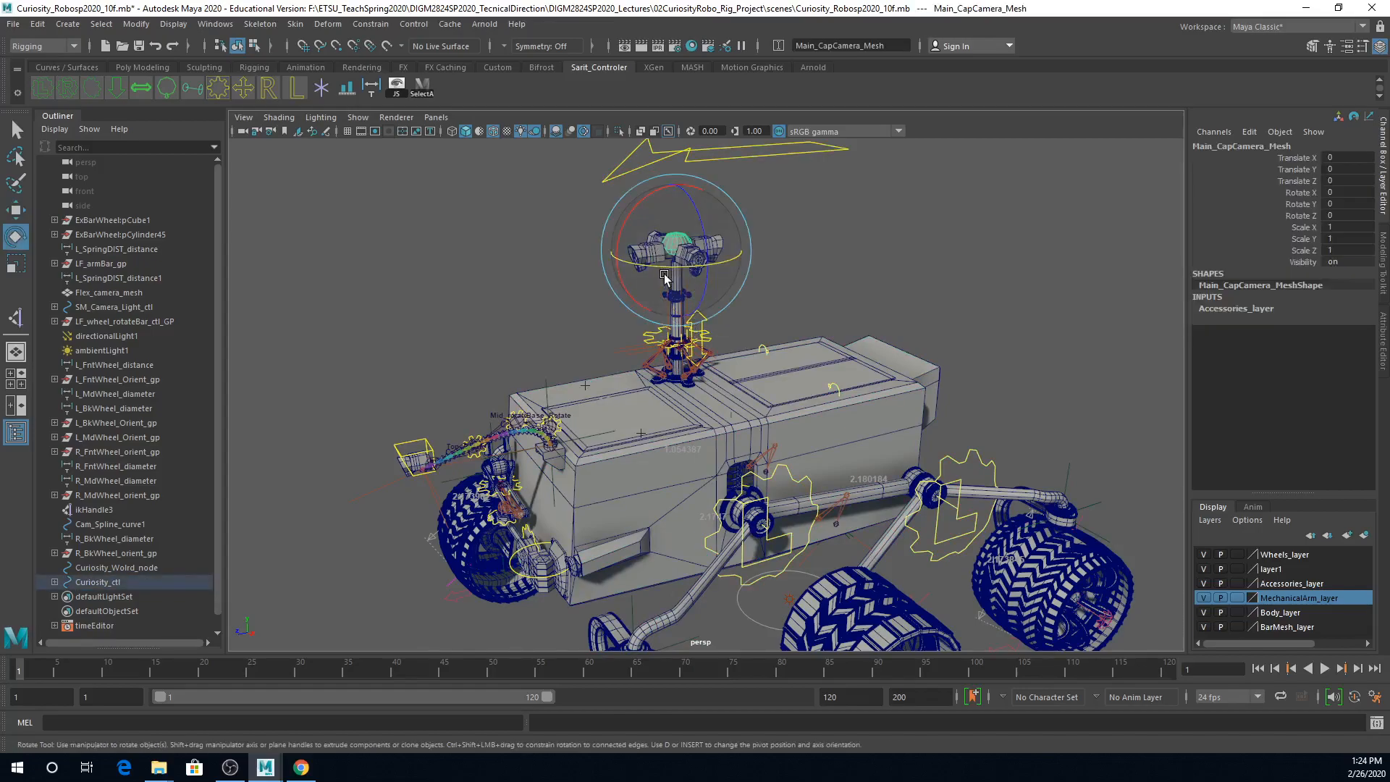
pyautogui.click(554, 296)
pyautogui.click(678, 284)
pyautogui.moveTo(678, 274); pyautogui.dragTo(686, 276)
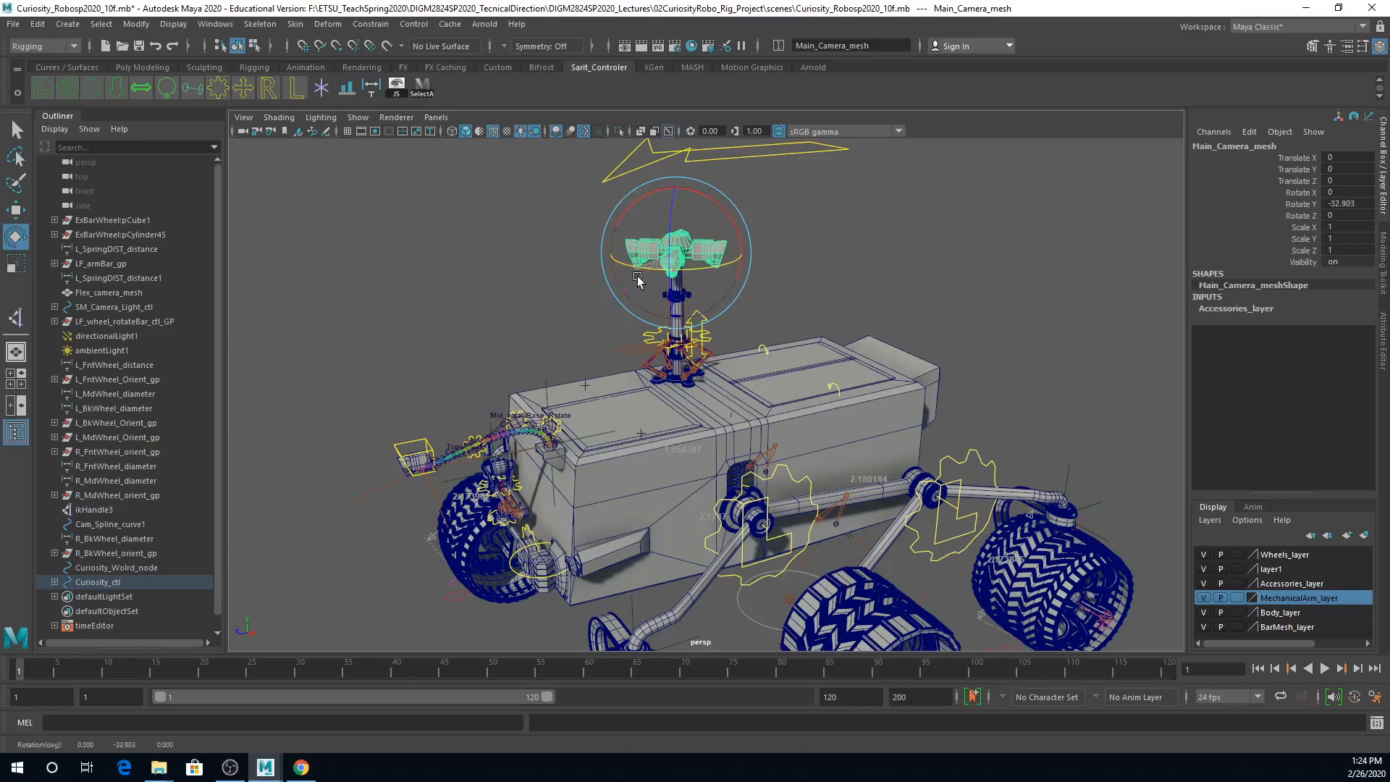
pyautogui.hotkey('ctrl', 'z')
# Step: Open the recent scene CuriosityRobot_RigM2_02.mb, discarding the changes to the reference rig scene
pyautogui.click(13, 24)
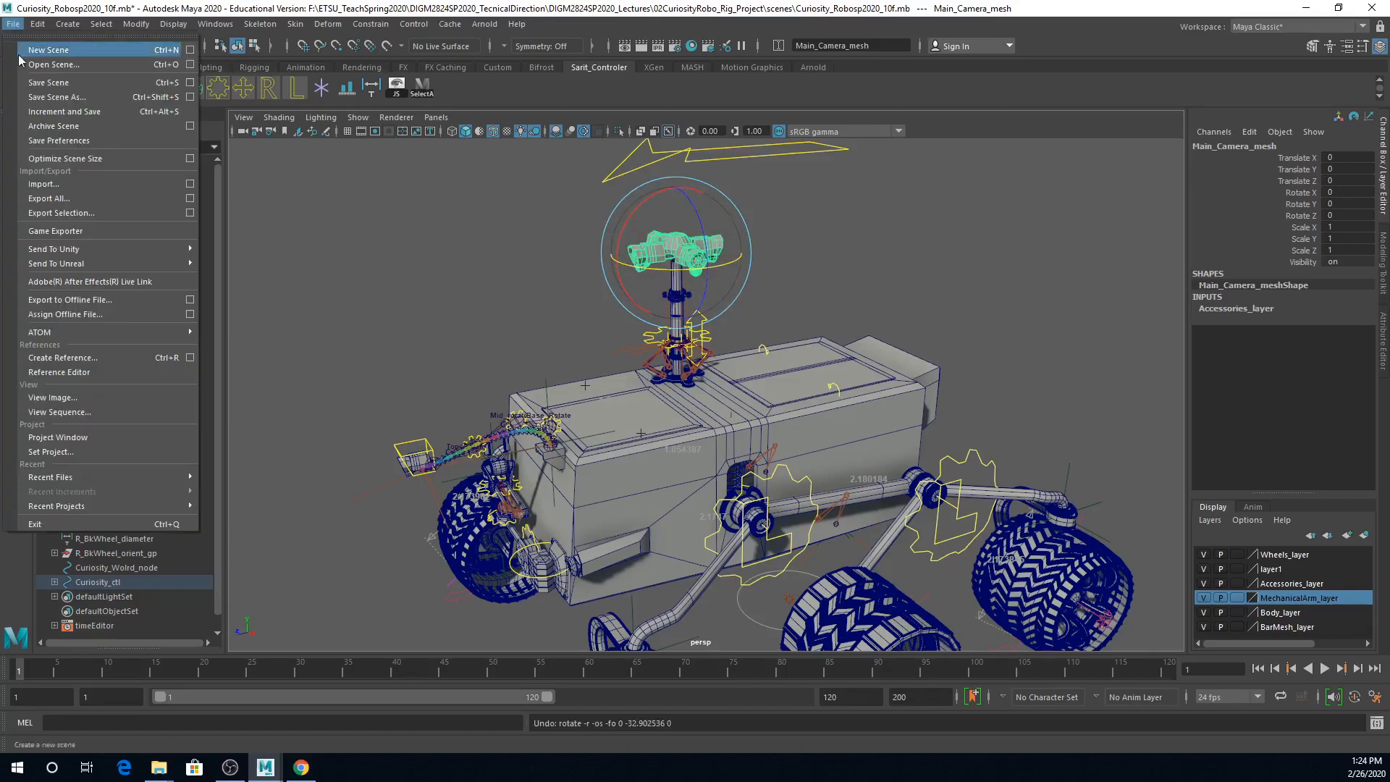
pyautogui.moveTo(52, 480)
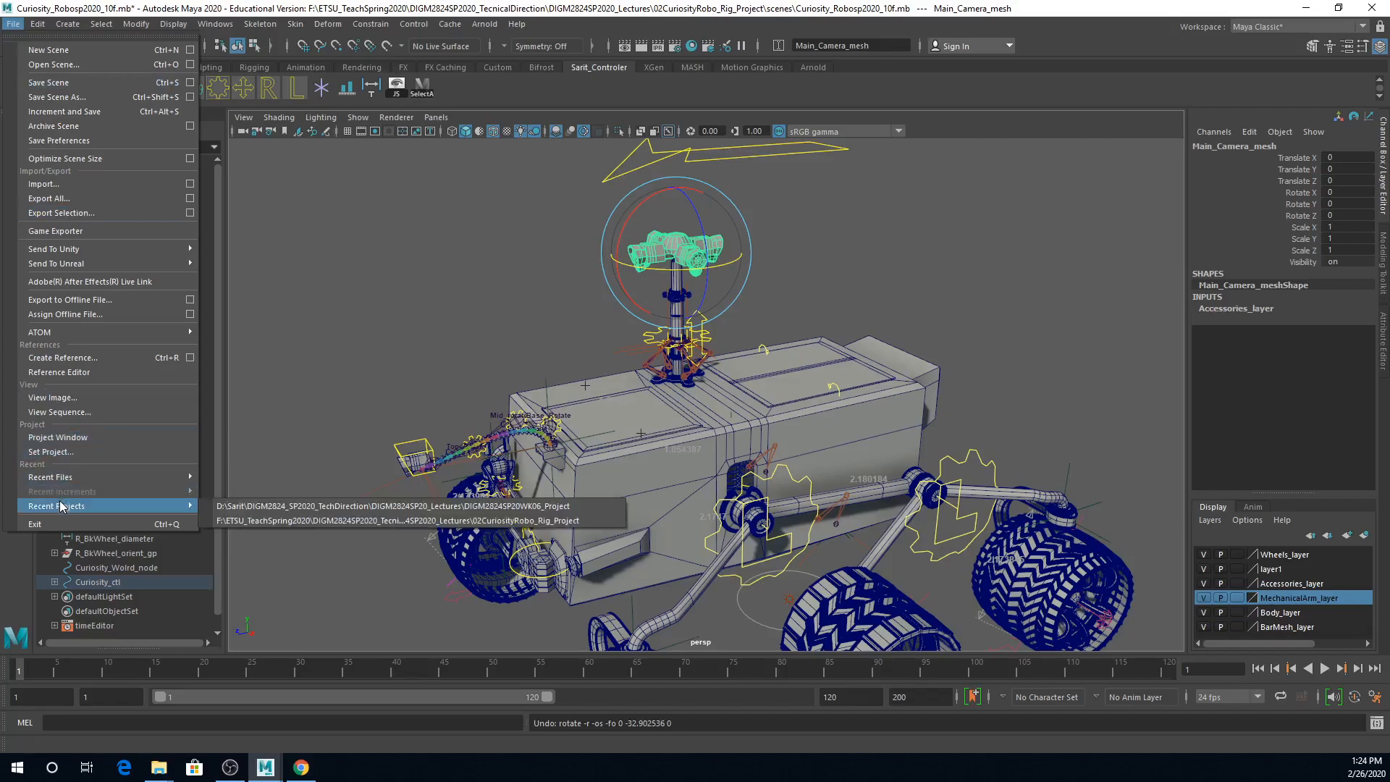
pyautogui.click(403, 491)
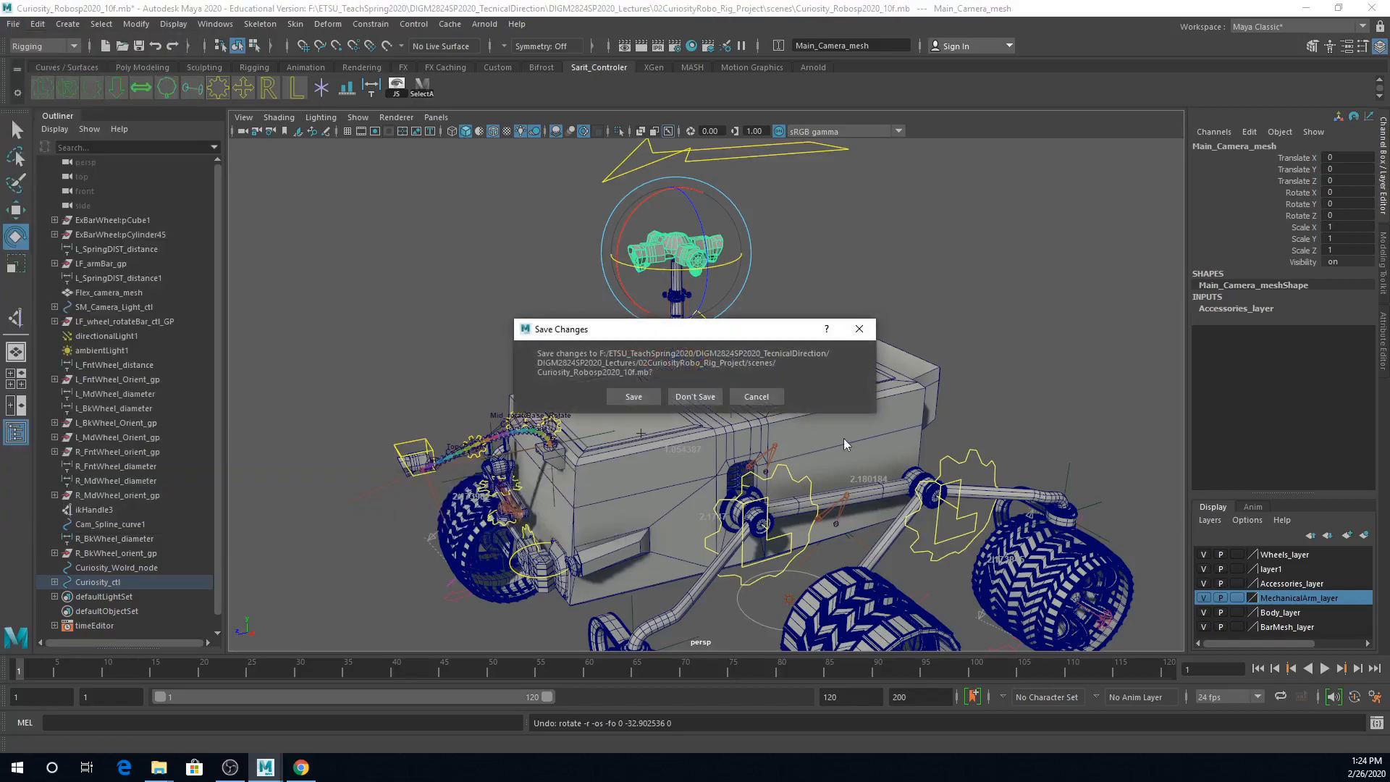
pyautogui.click(692, 397)
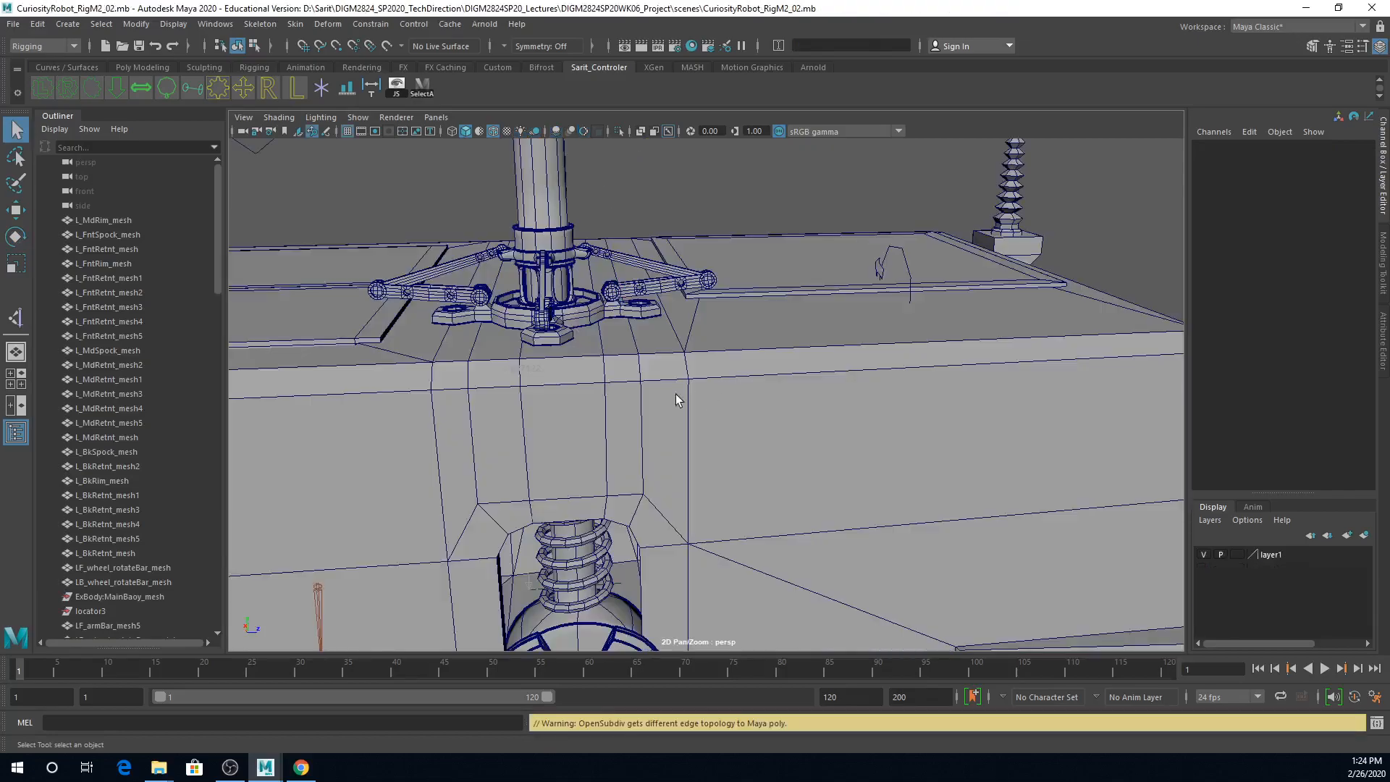
# Step: Parent Cam_Base_mesh at the foot of the camera mast to Curiosity_body_mesh
pyautogui.keyDown('alt'); pyautogui.moveTo(676, 396); pyautogui.dragTo(626, 405); pyautogui.keyUp('alt')
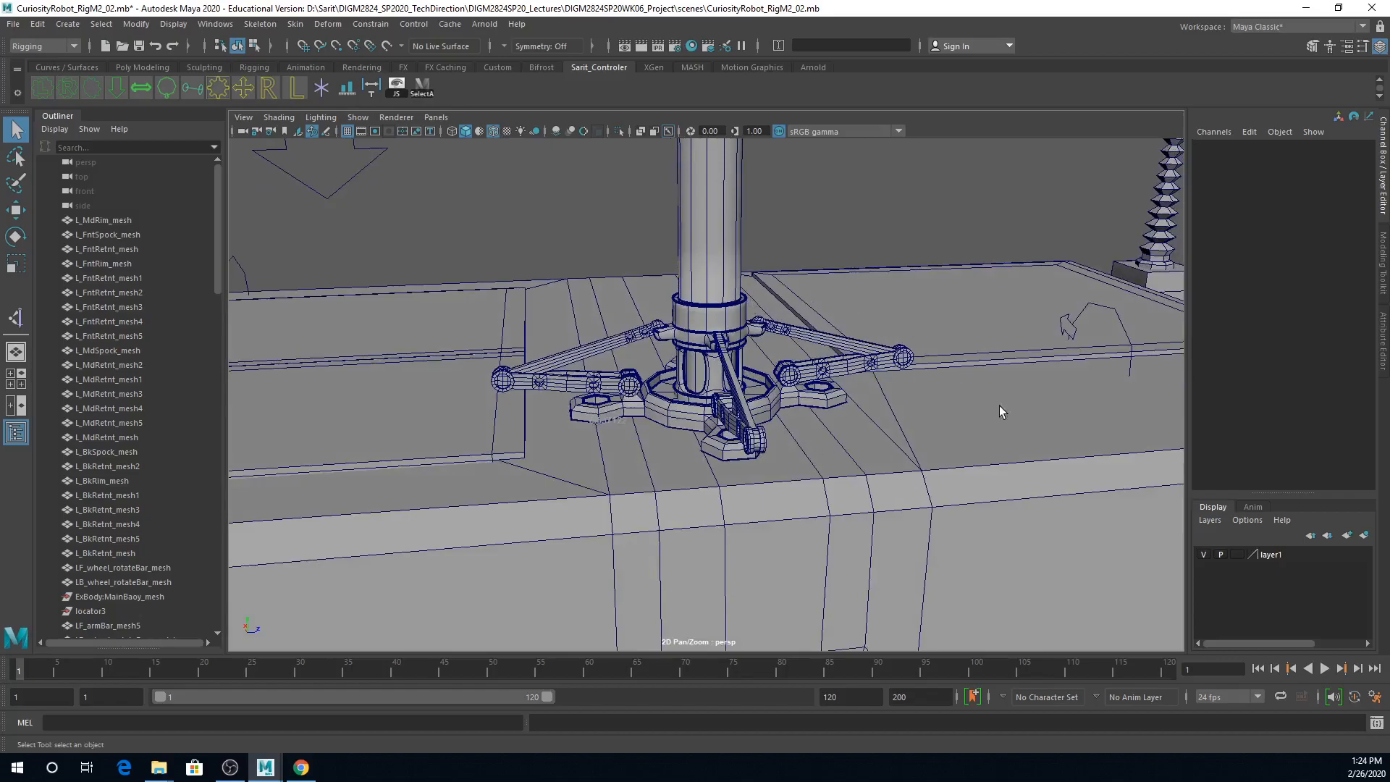
pyautogui.keyDown('alt'); pyautogui.moveTo(843, 474); pyautogui.dragTo(782, 423); pyautogui.keyUp('alt')
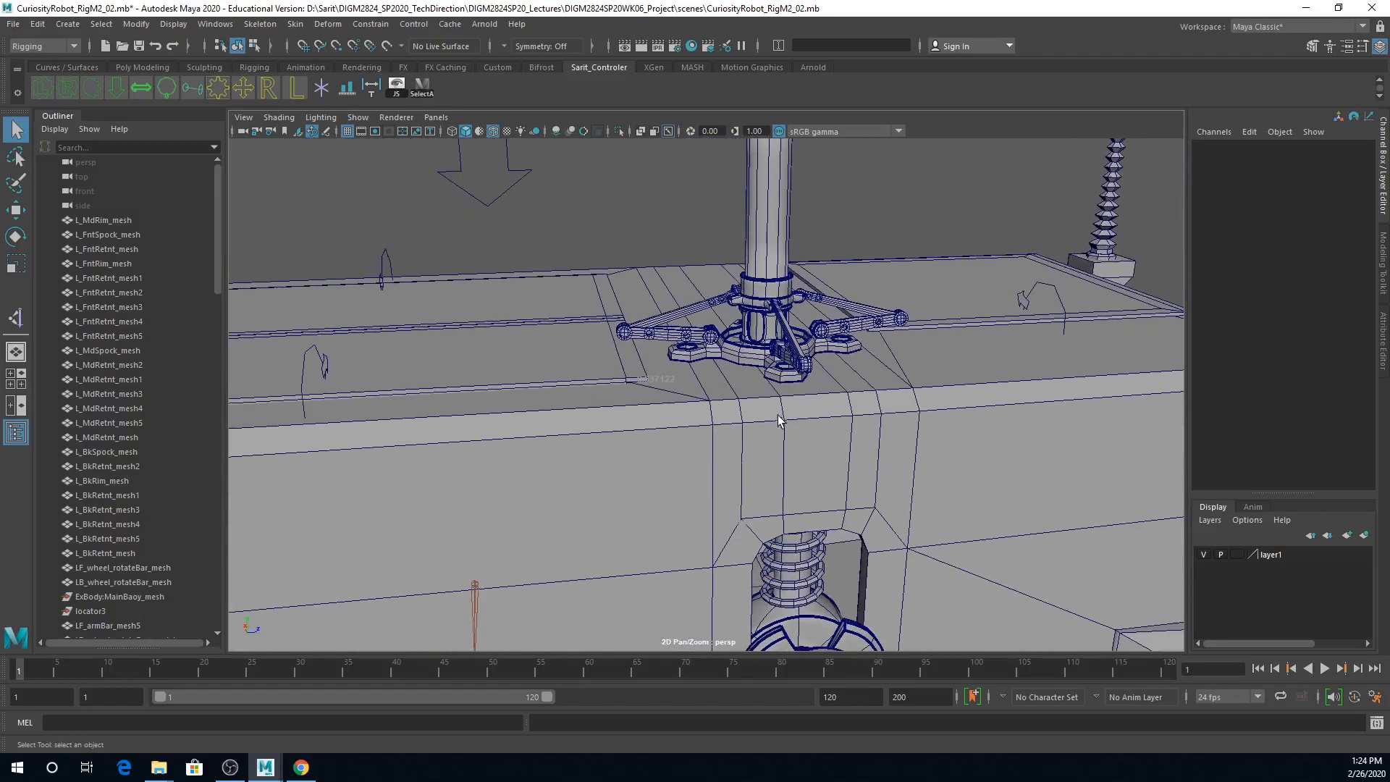
pyautogui.click(734, 354)
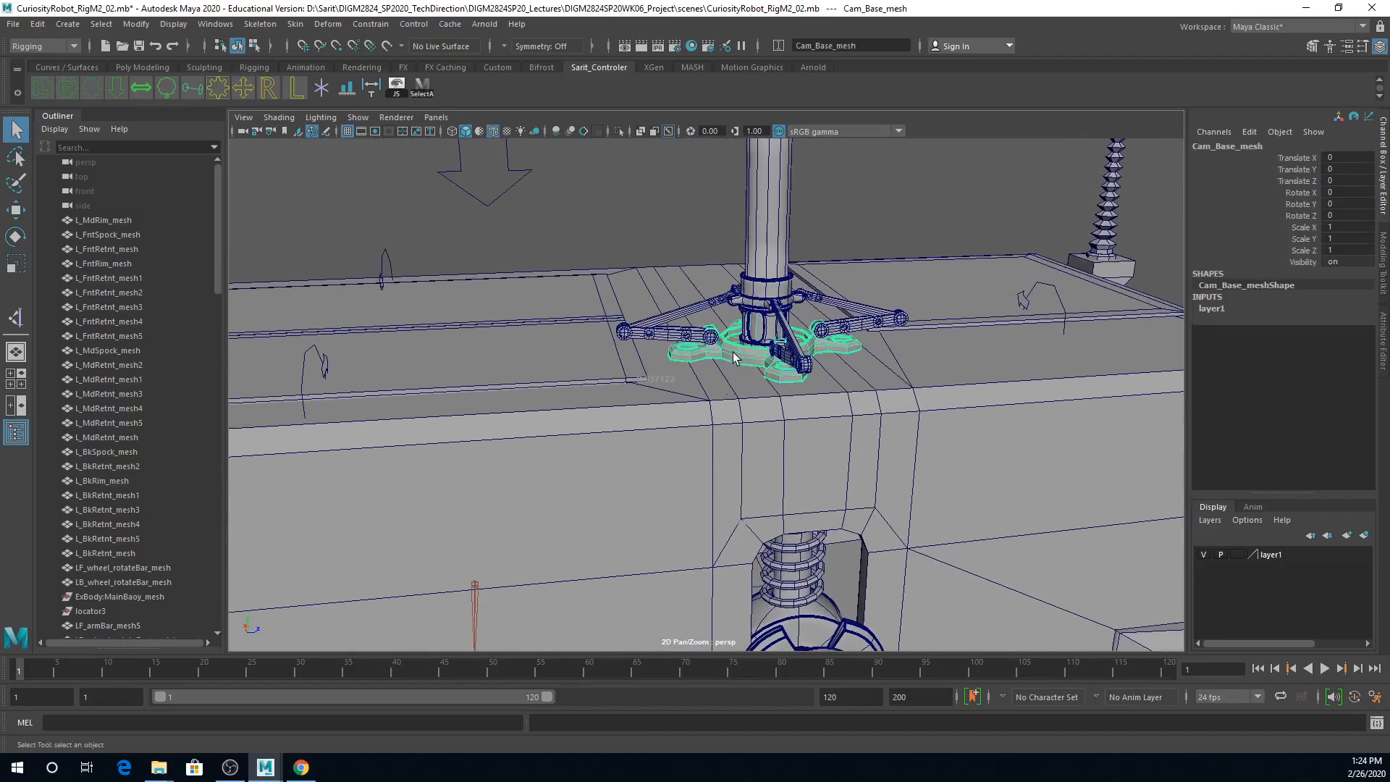
pyautogui.click(723, 391)
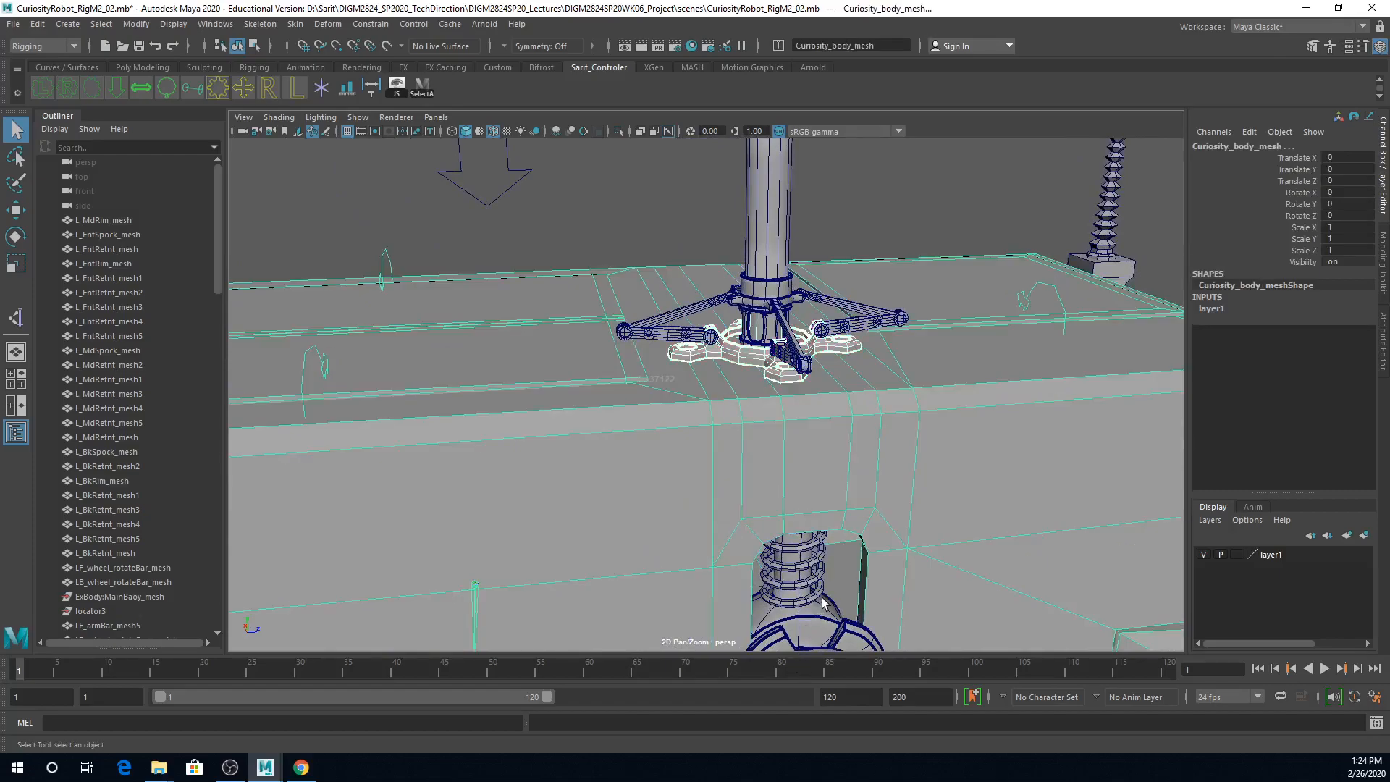
pyautogui.press('p')
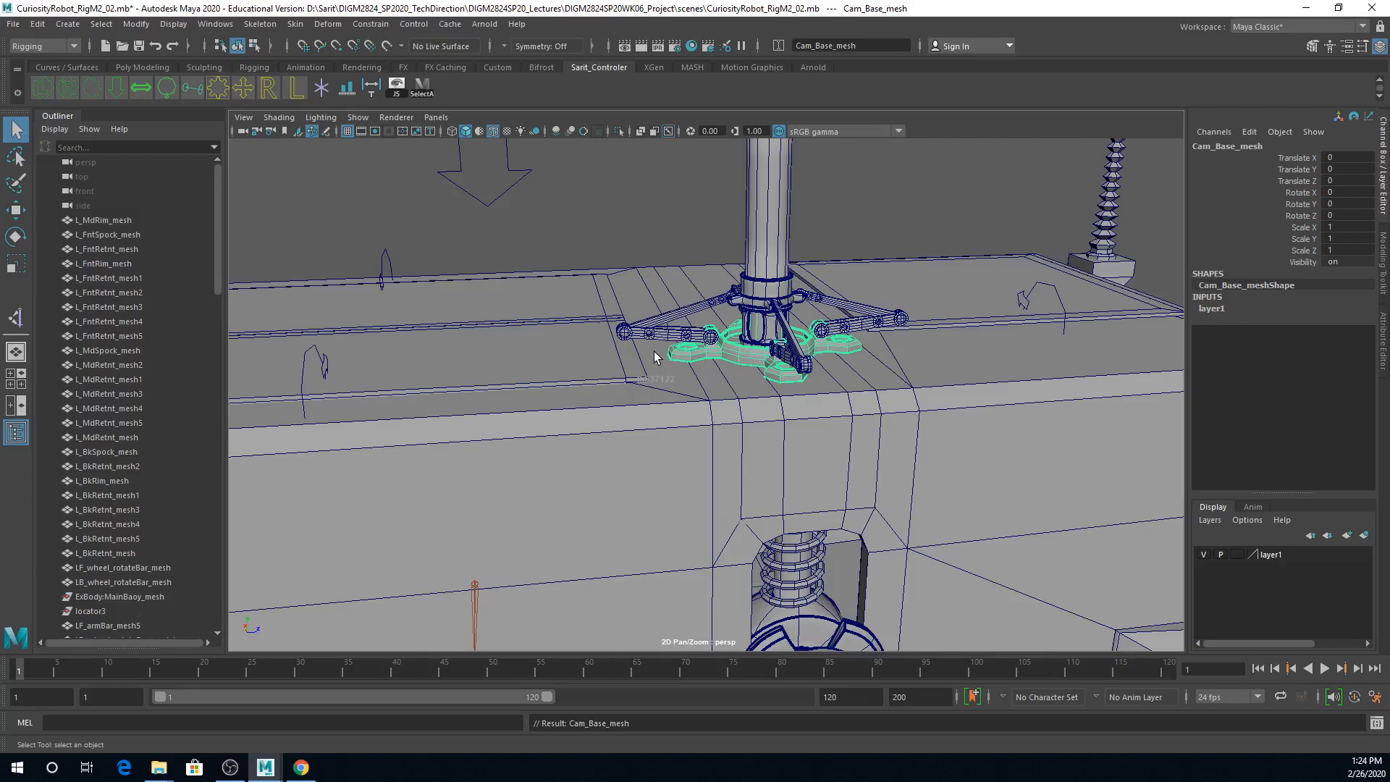
# Step: In the side view, create a three-joint chain with the Joint Tool from the slide bar's base pivot through its outer elbow to the mast collar
pyautogui.press('f')
pyautogui.press('space')
pyautogui.press('space')
pyautogui.keyDown('alt'); pyautogui.moveTo(712, 465); pyautogui.dragTo(818, 499, button='middle'); pyautogui.keyUp('alt')
pyautogui.keyDown('alt'); pyautogui.moveTo(819, 499); pyautogui.dragTo(962, 478, button='right'); pyautogui.keyUp('alt')
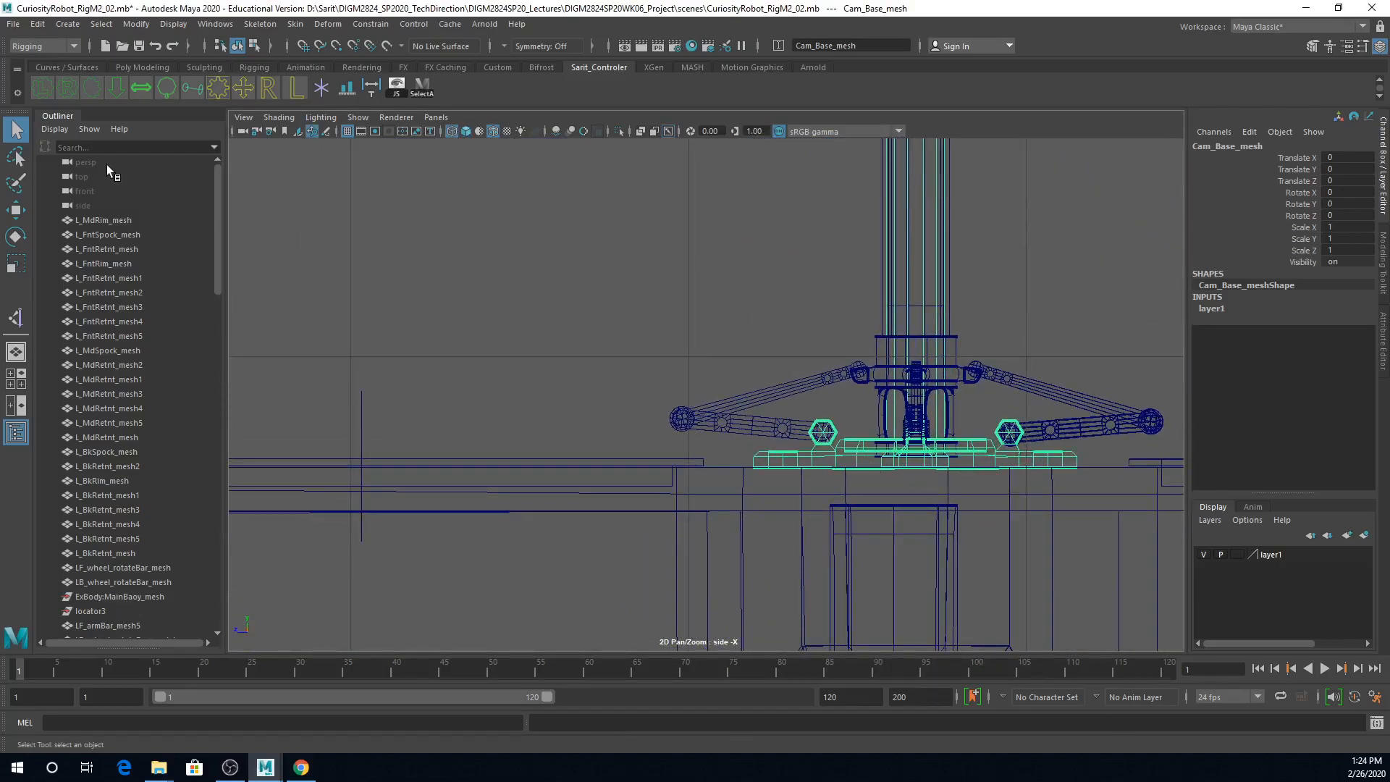
pyautogui.click(259, 24)
pyautogui.click(406, 61)
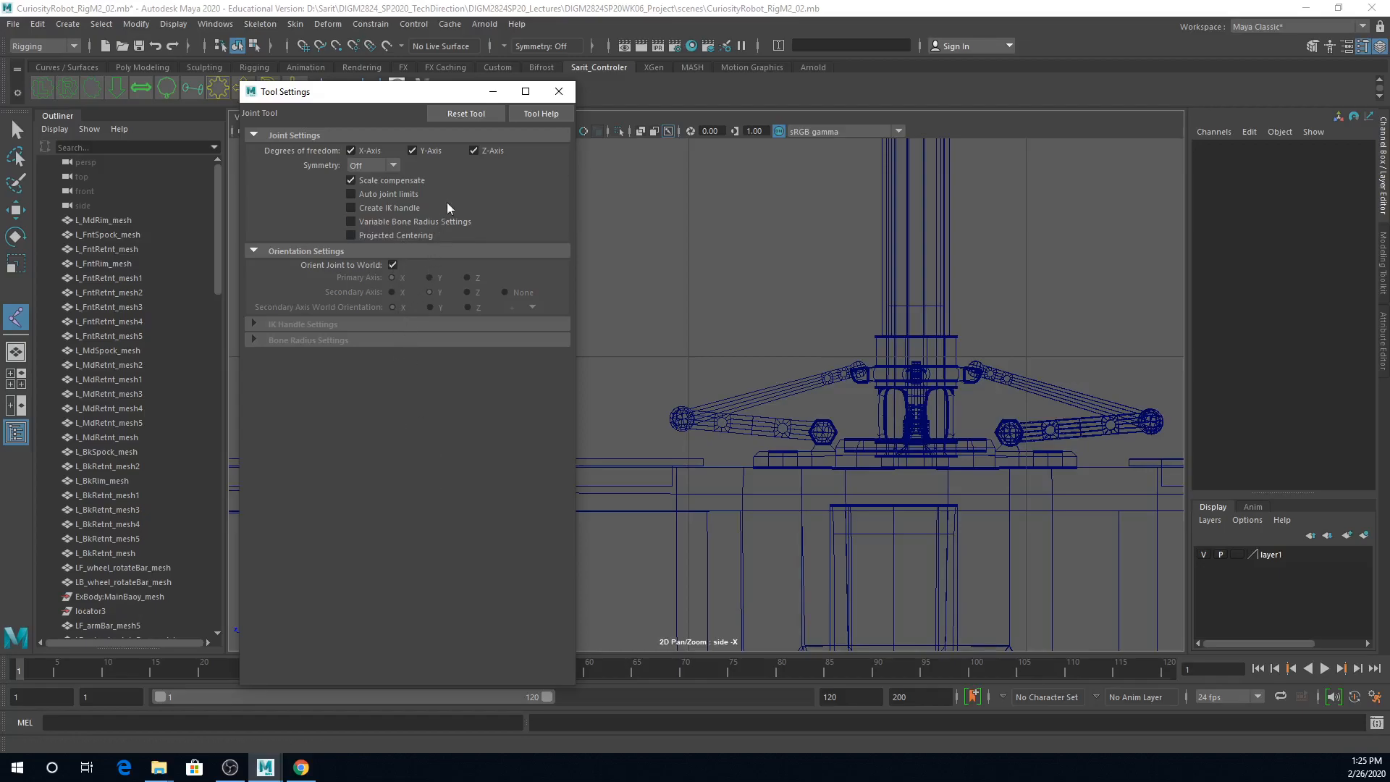
pyautogui.click(558, 91)
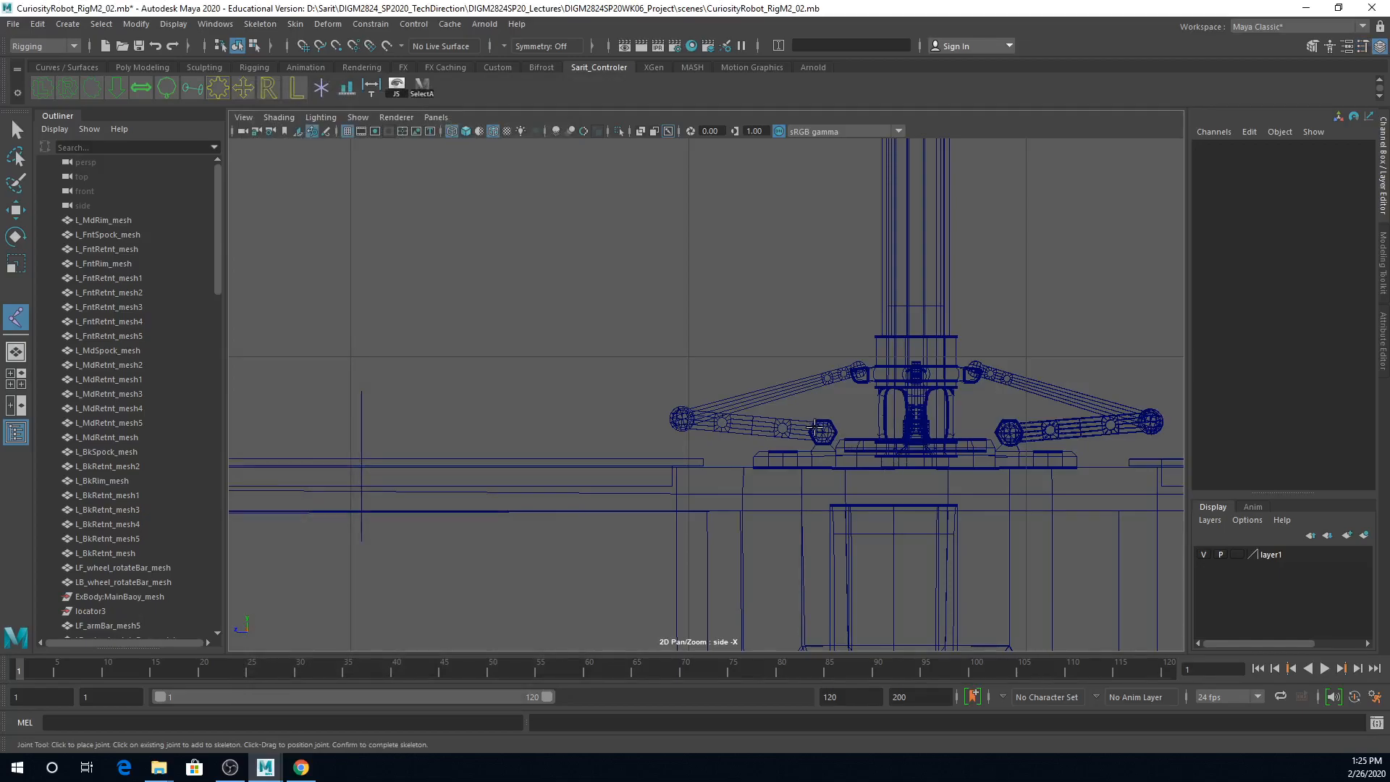
pyautogui.keyDown('alt'); pyautogui.moveTo(819, 434); pyautogui.dragTo(1074, 482, button='right'); pyautogui.keyUp('alt')
pyautogui.keyDown('alt'); pyautogui.moveTo(1075, 481); pyautogui.dragTo(960, 449, button='middle'); pyautogui.keyUp('alt')
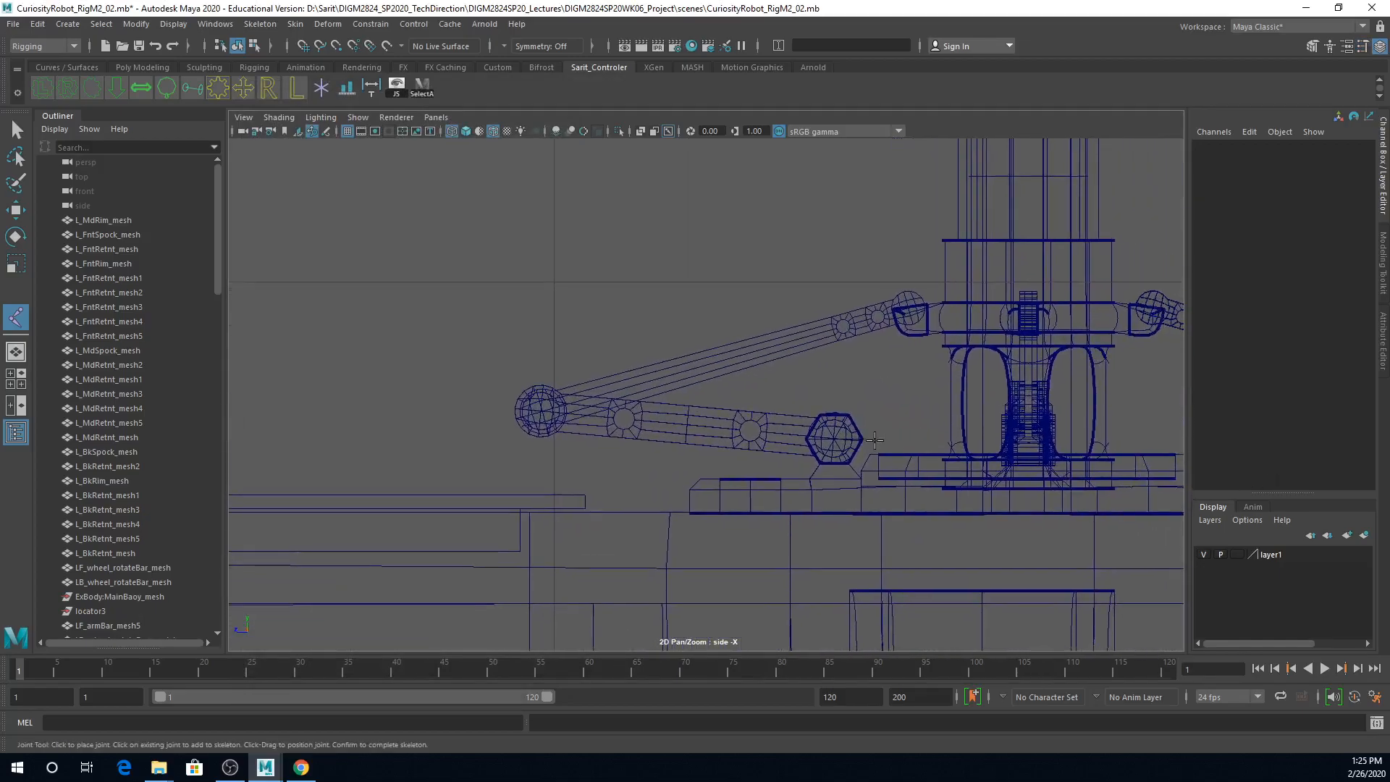
pyautogui.click(834, 440)
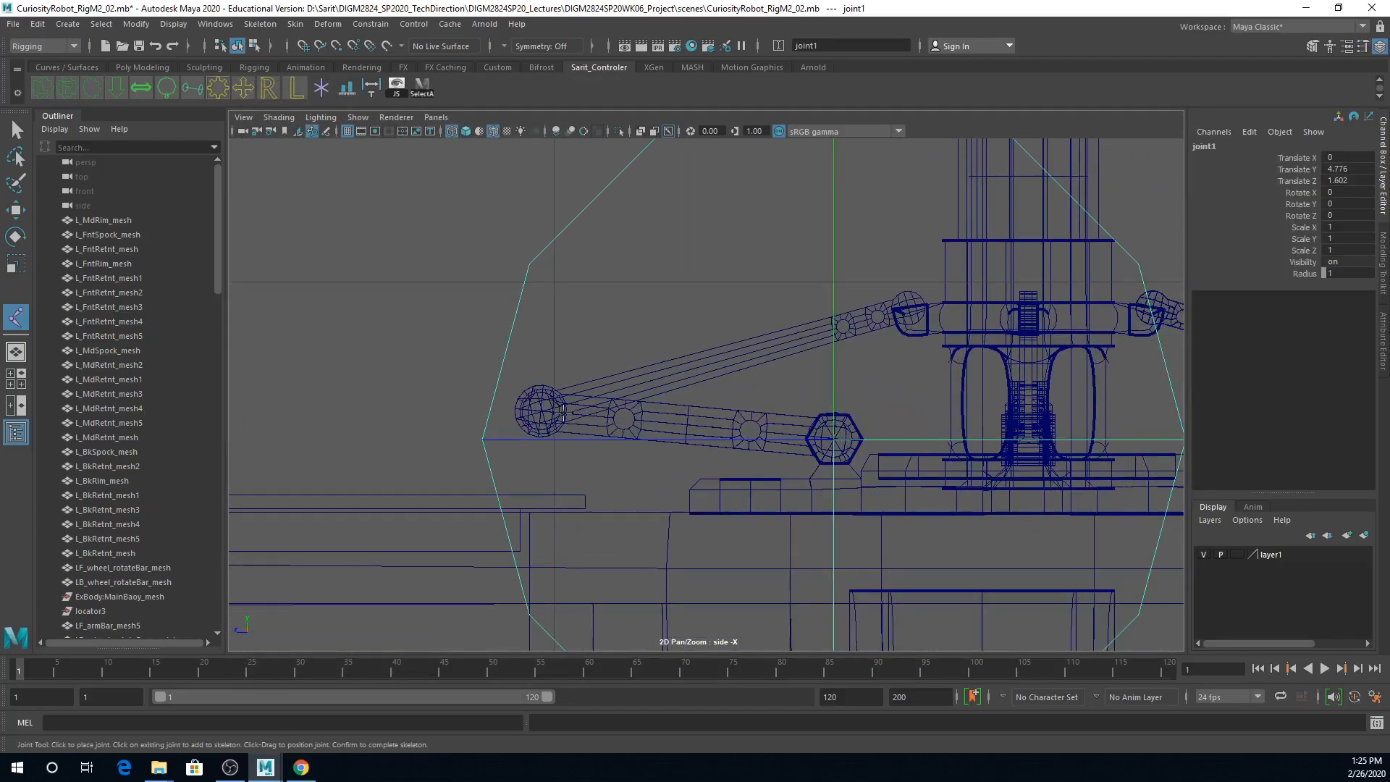
pyautogui.click(541, 413)
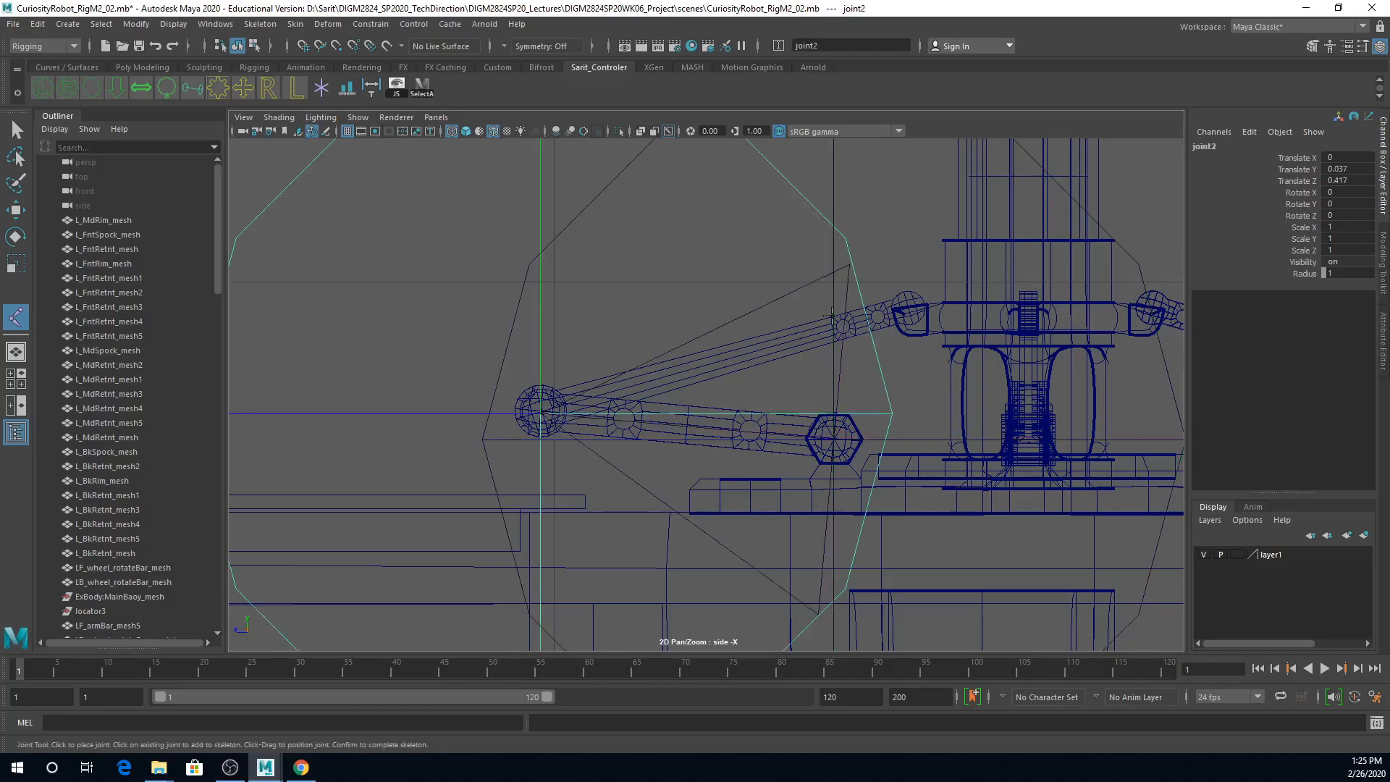
pyautogui.click(910, 306)
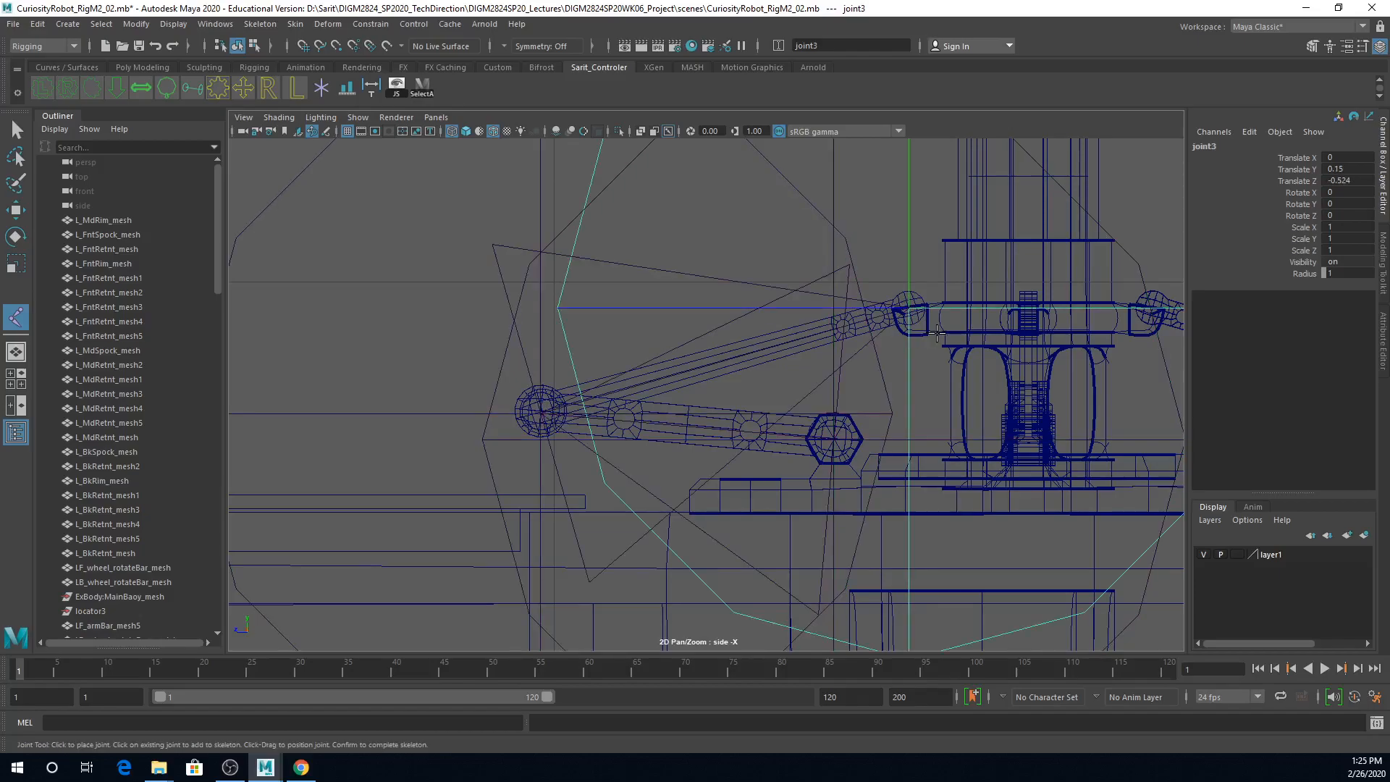
pyautogui.press('Return')
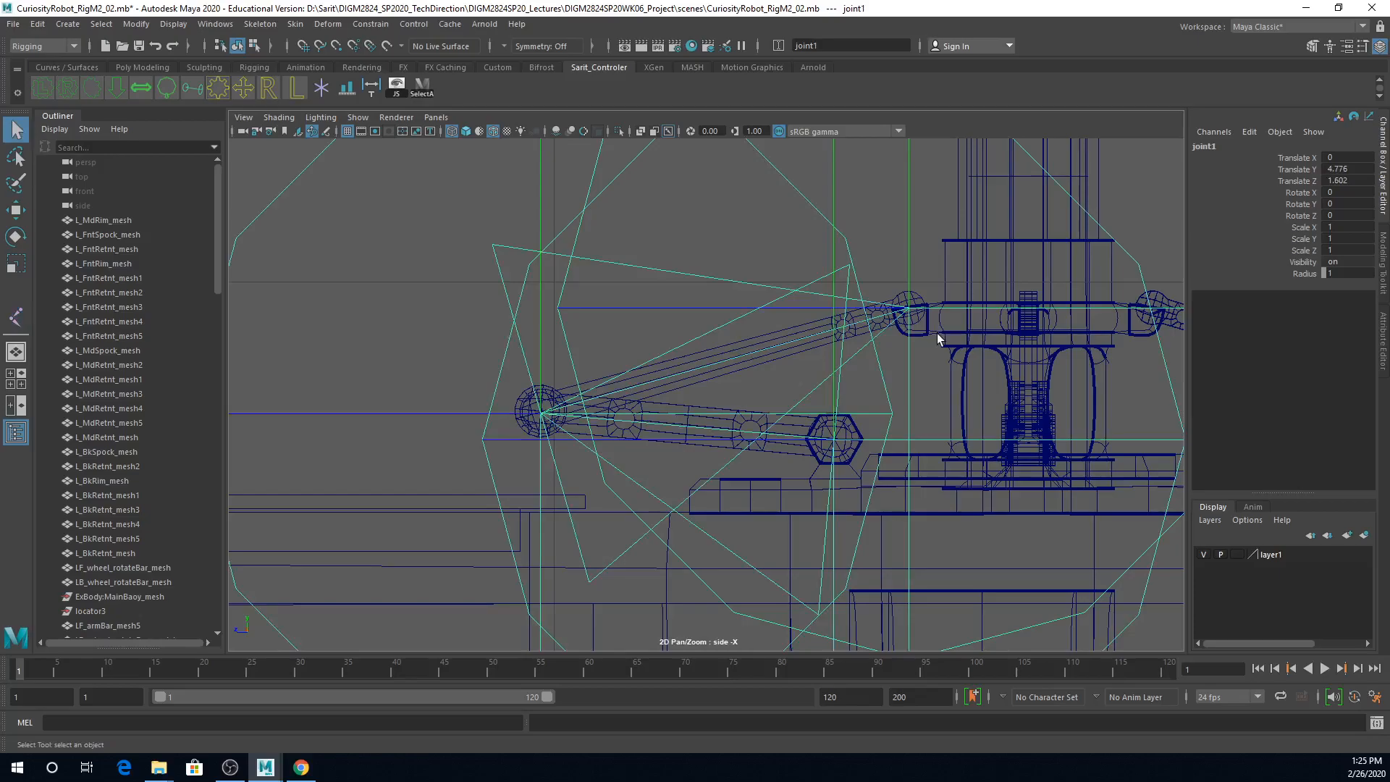
# Step: Expand the new joint chain and set the radius of all three joints to 0.05
pyautogui.scroll(-10, 129, 488)
pyautogui.scroll(-2, 129, 488)
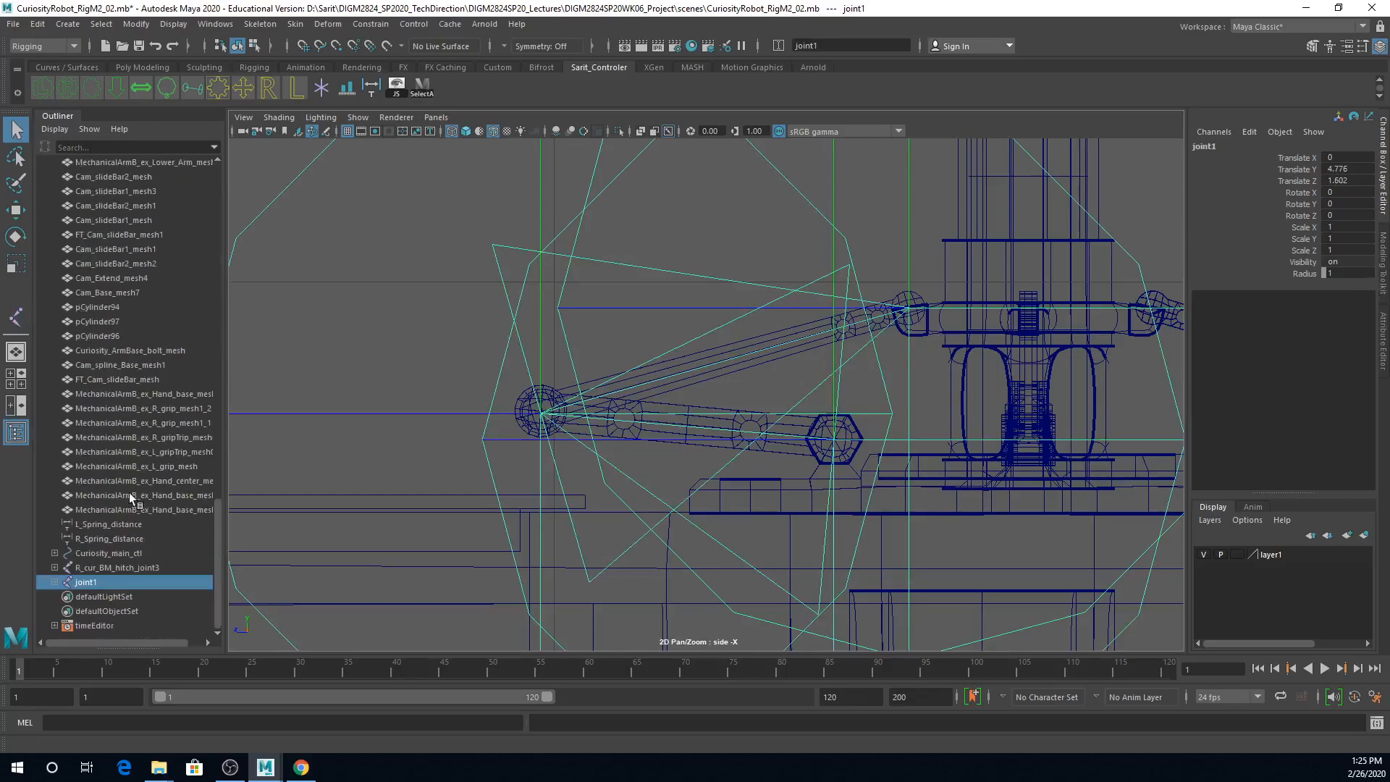
pyautogui.click(54, 582)
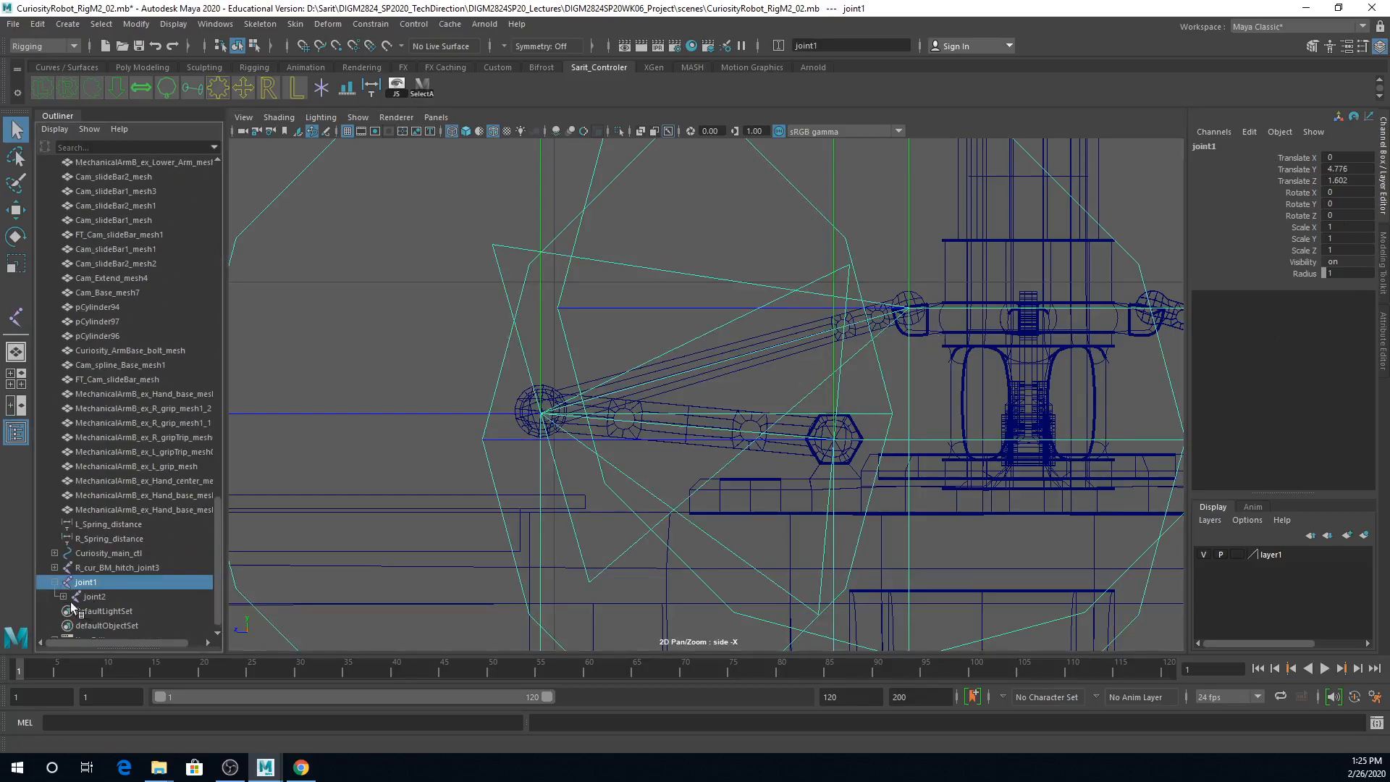
pyautogui.click(54, 582)
pyautogui.click(54, 583)
pyautogui.keyDown('shift'); pyautogui.click(107, 584); pyautogui.keyUp('shift')
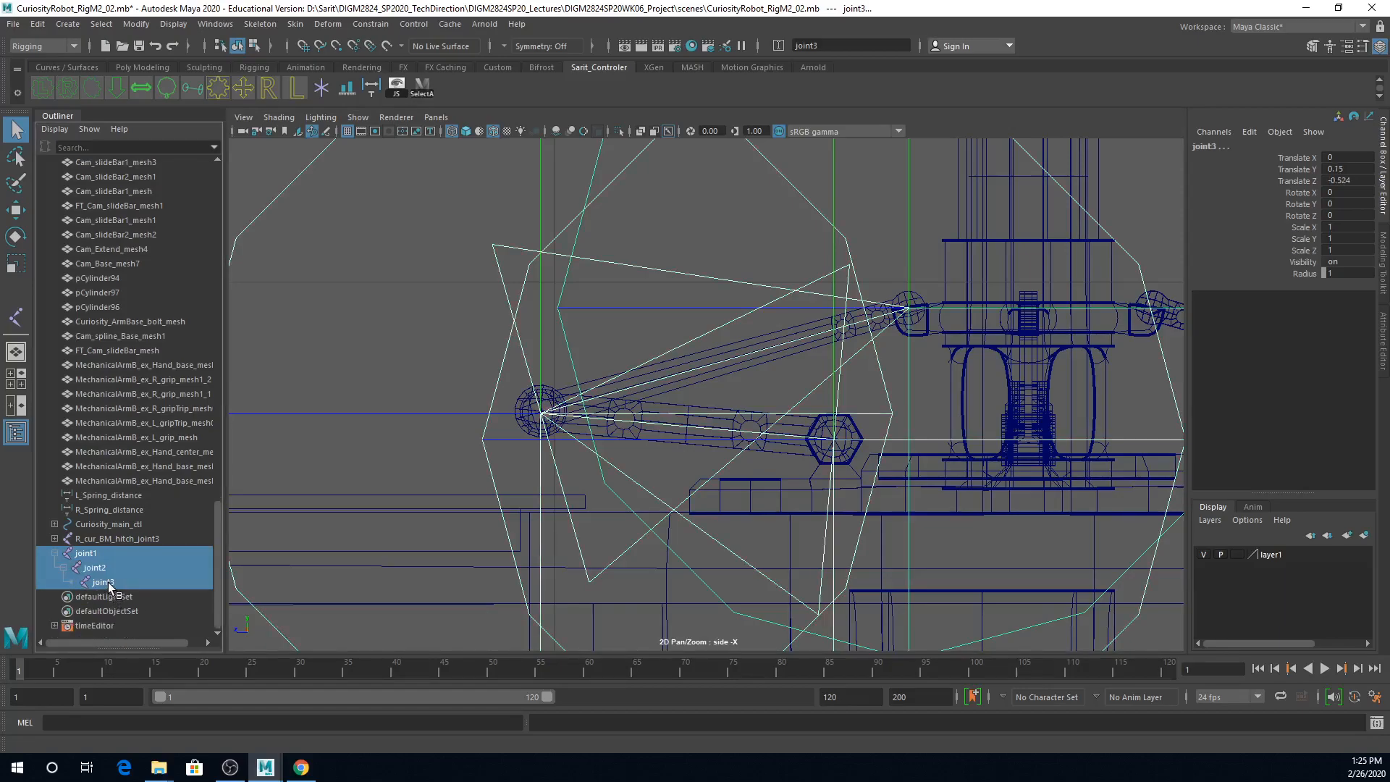
pyautogui.click(1355, 275)
pyautogui.write('.05')
pyautogui.press('Return')
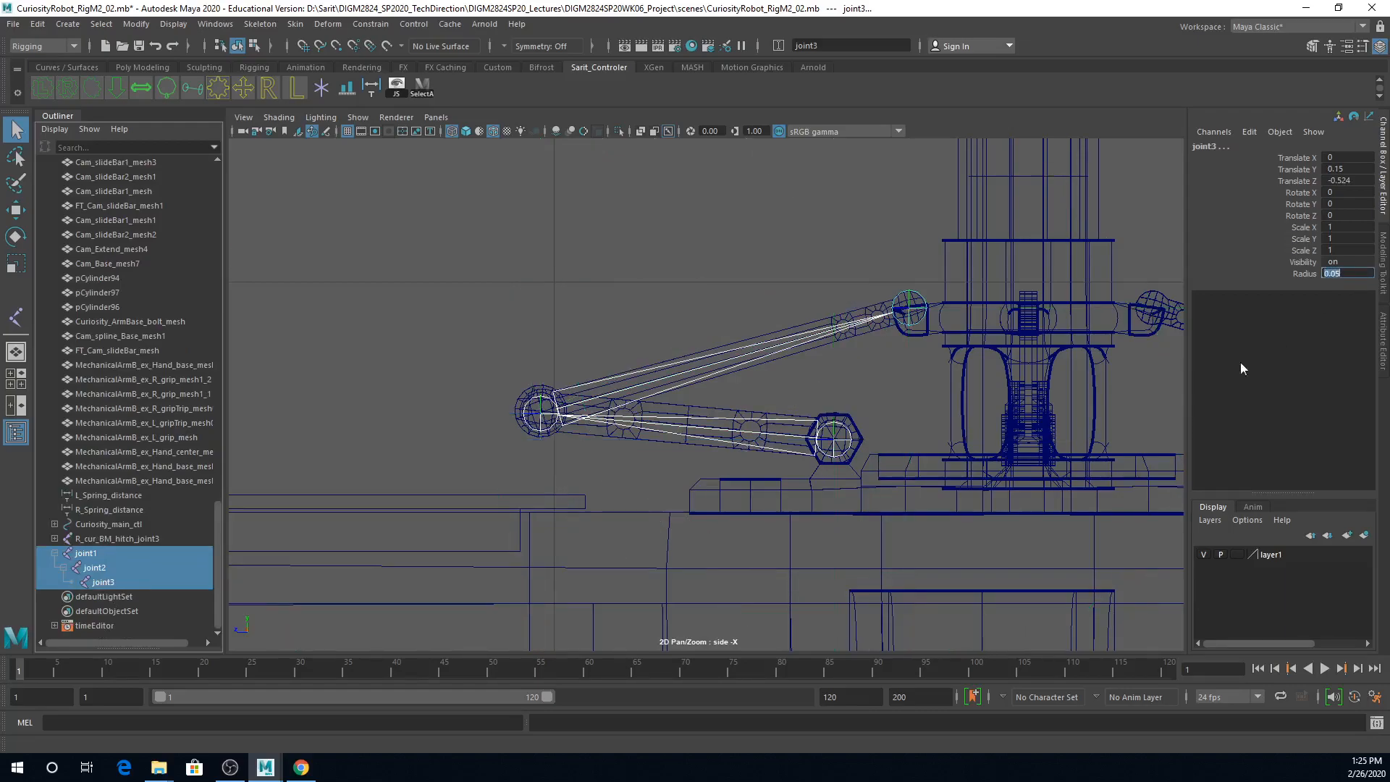
# Step: Rename the three selected joints using the base name Curiosity_Cam_extend1_joint
pyautogui.click(890, 46)
pyautogui.press('BackSpace')
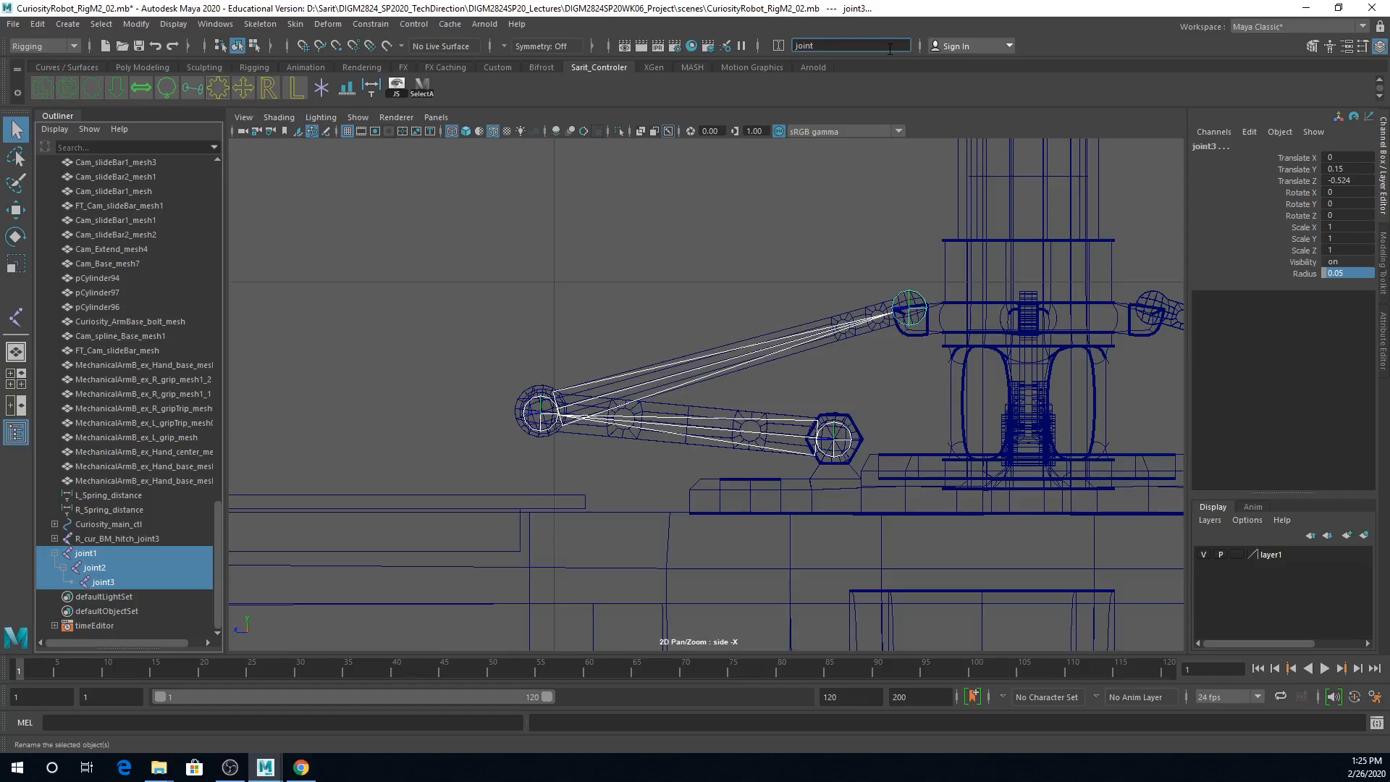
pyautogui.write('Cur_')
pyautogui.press('BackSpace')
pyautogui.write('iosity_')
pyautogui.write('Cam_extend1_')
pyautogui.press('Return')
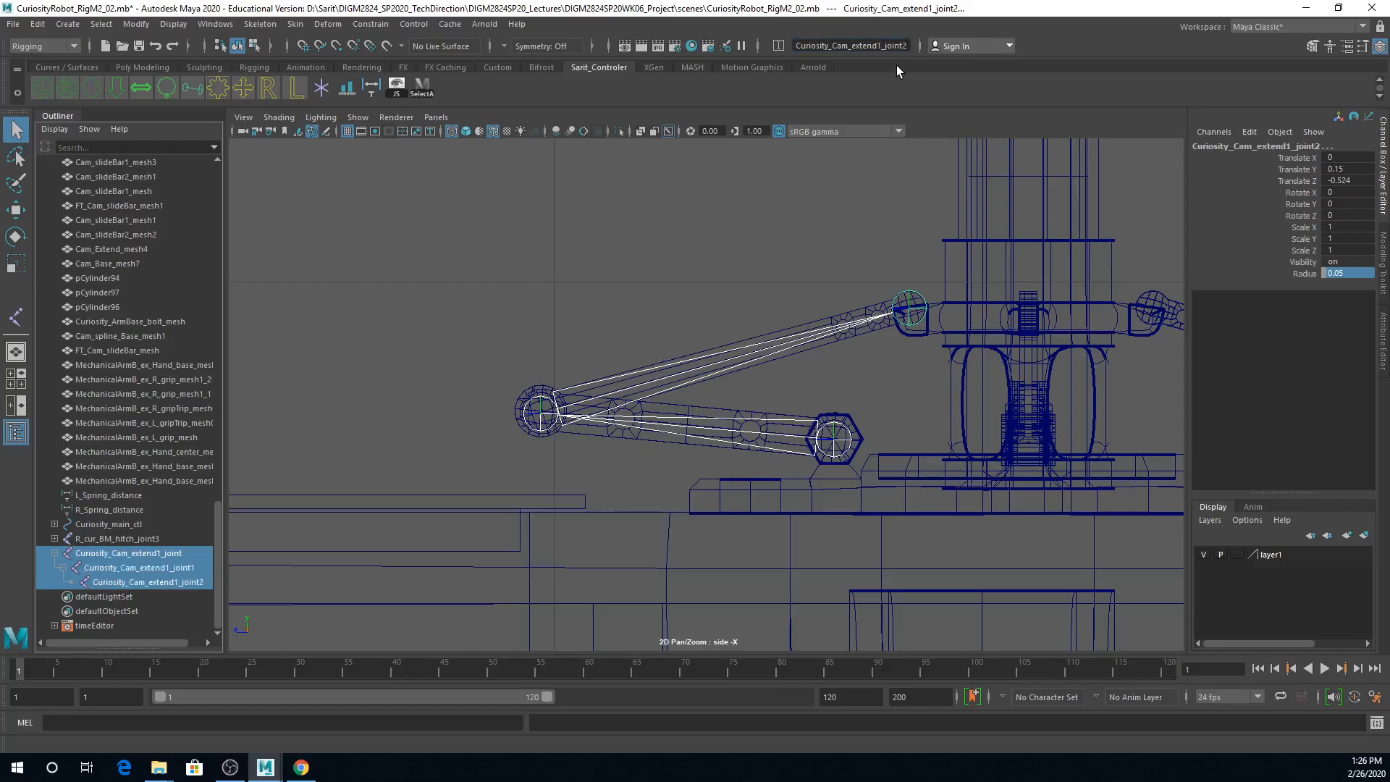
pyautogui.keyDown('alt'); pyautogui.moveTo(942, 406); pyautogui.dragTo(962, 386, button='right'); pyautogui.keyUp('alt')
pyautogui.keyDown('alt'); pyautogui.moveTo(961, 385); pyautogui.dragTo(772, 382, button='middle'); pyautogui.keyUp('alt')
pyautogui.moveTo(832, 400)
pyautogui.keyDown('alt'); pyautogui.mouseDown(button='right')
pyautogui.moveTo(769, 402)
pyautogui.moveTo(815, 398)
pyautogui.mouseUp(button='right'); pyautogui.keyUp('alt')
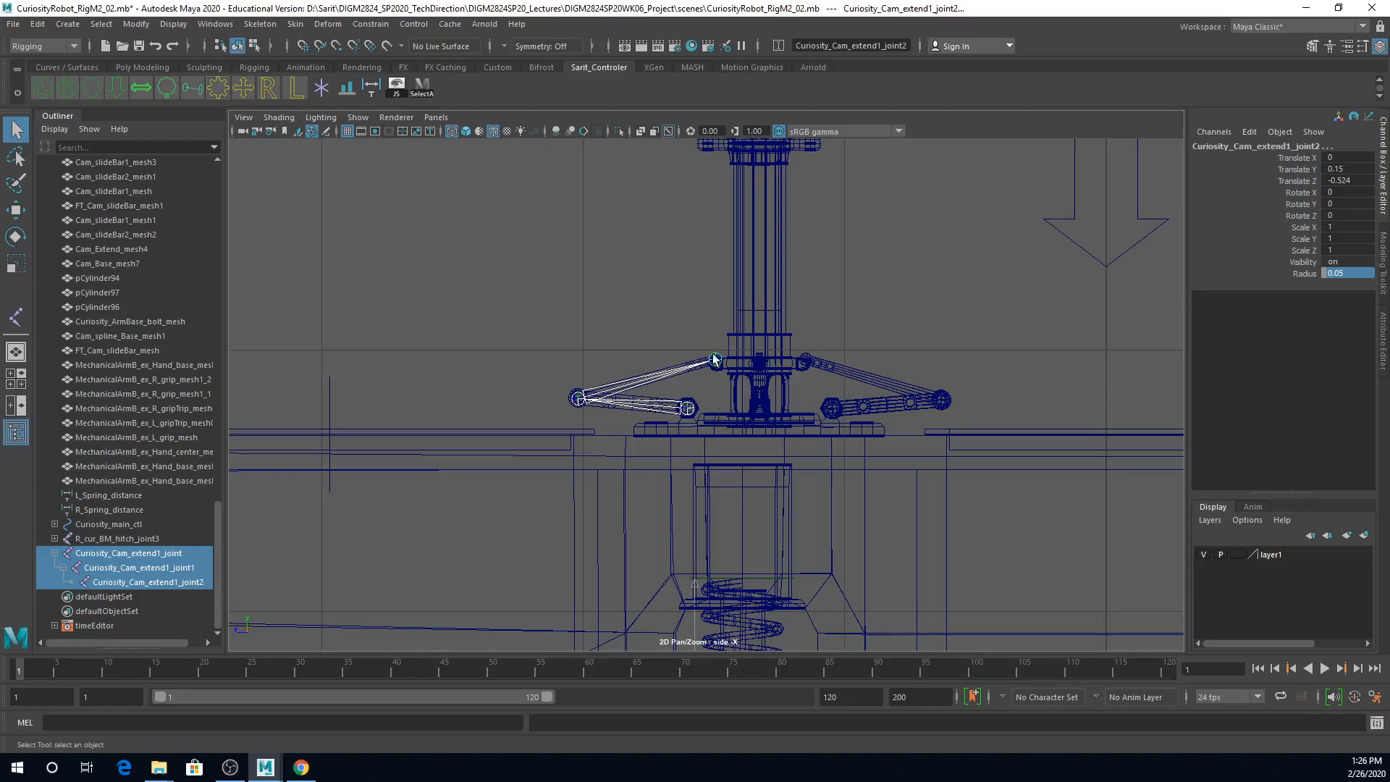
# Step: In the top view, move the root joint Curiosity_Cam_extend1_joint along X to about -0.769, centring the chain on the slide bar
pyautogui.press('space')
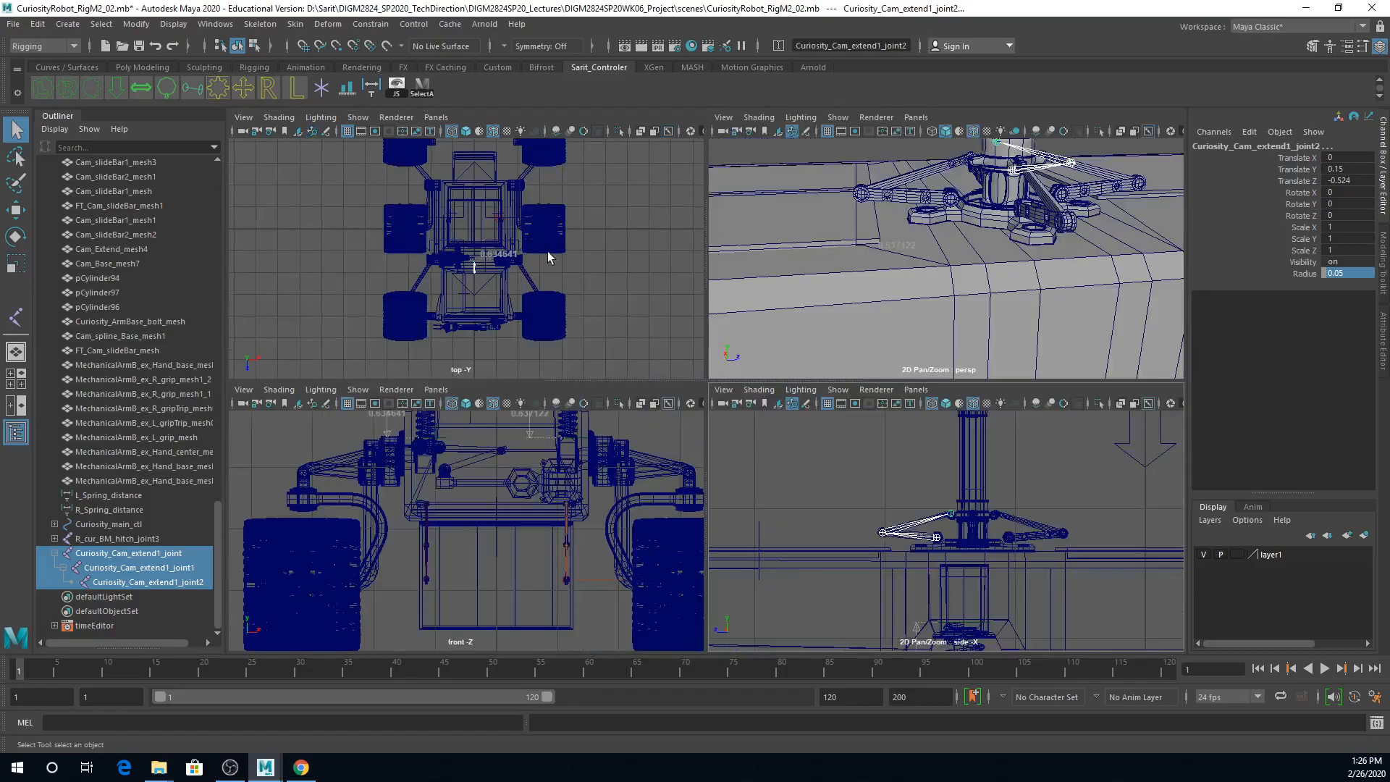
pyautogui.press('w')
pyautogui.scroll(6, 497, 319)
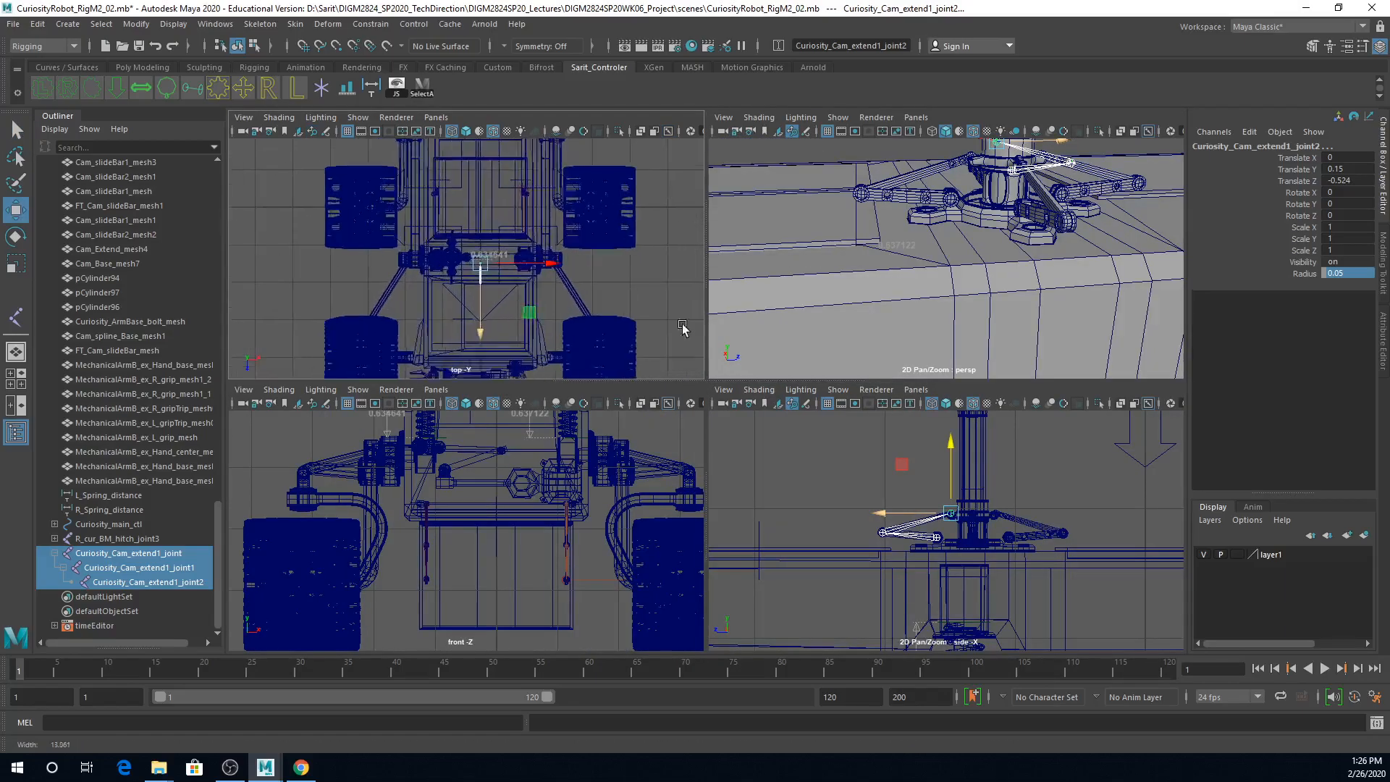
pyautogui.press('space')
pyautogui.scroll(5, 724, 355)
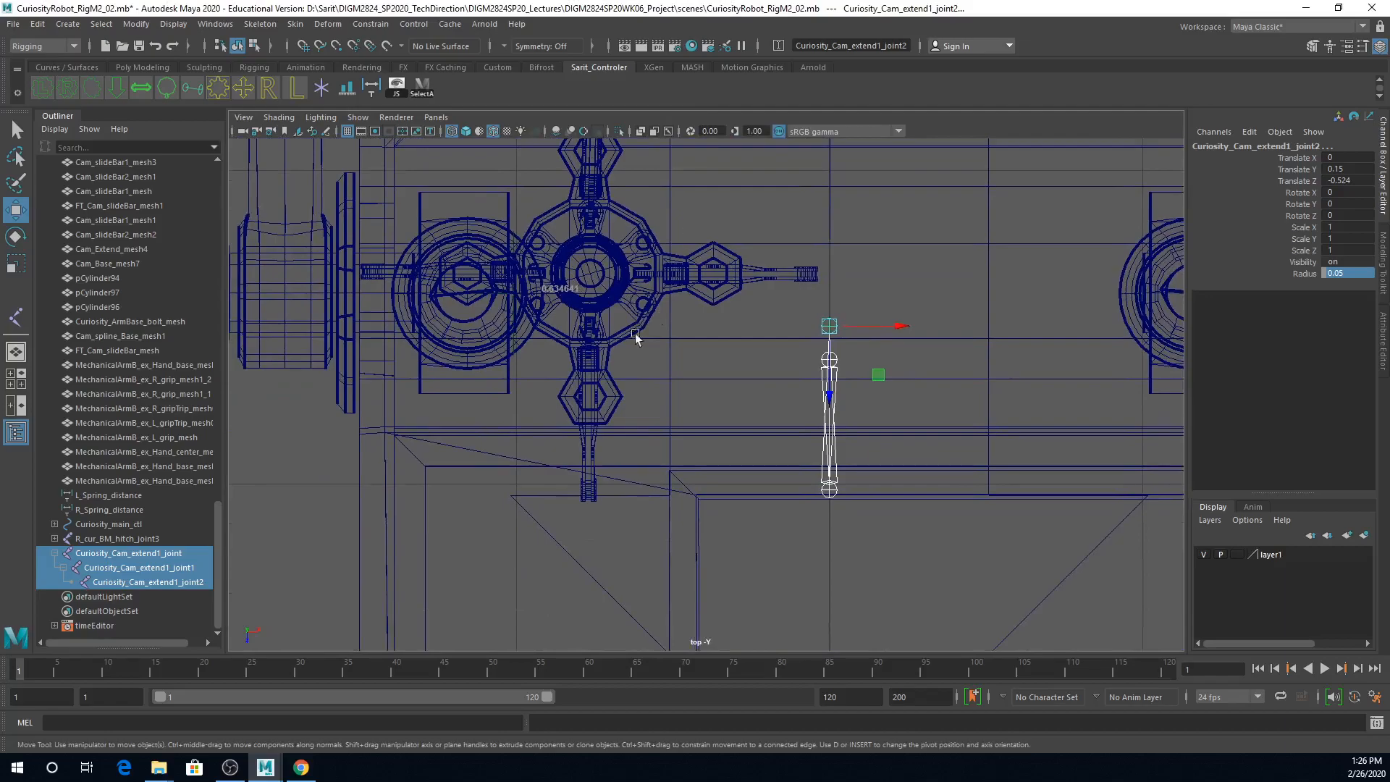
pyautogui.moveTo(948, 298); pyautogui.dragTo(738, 307)
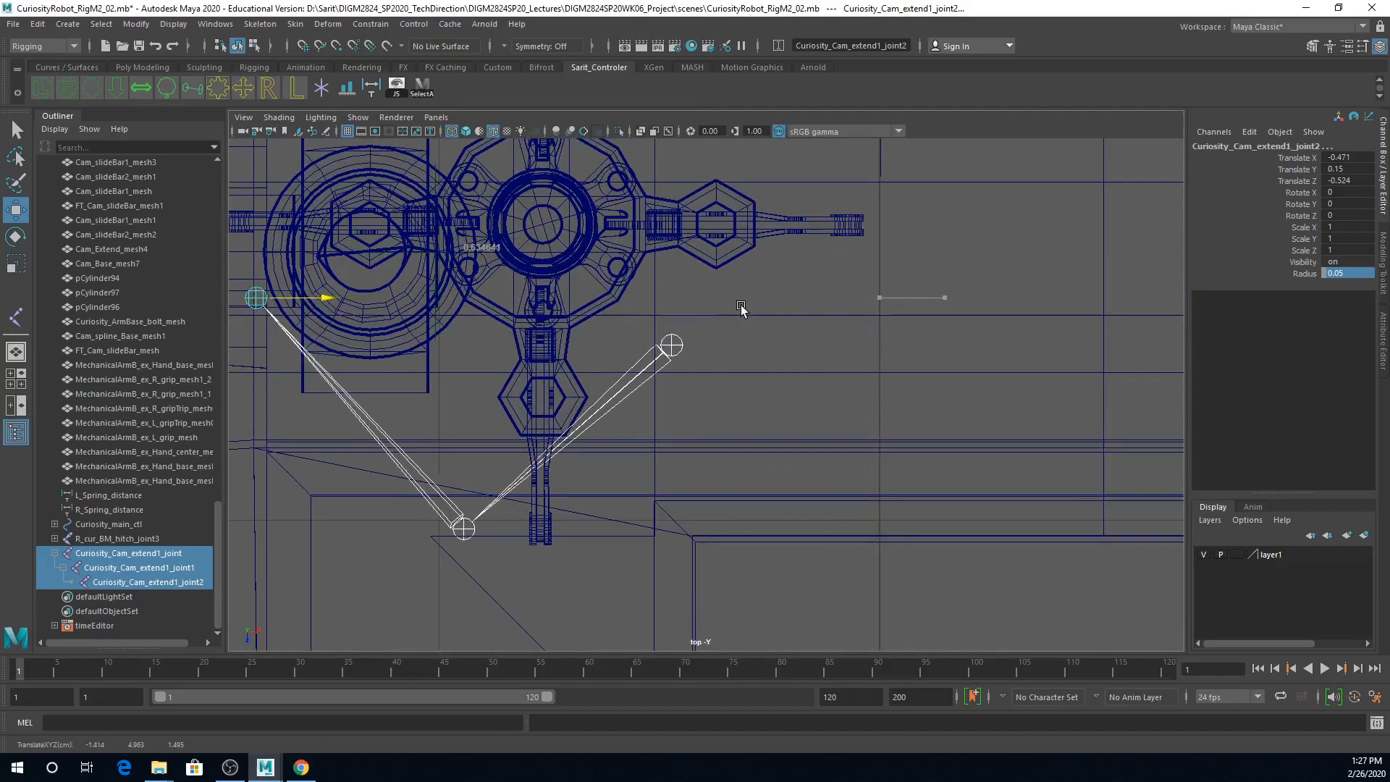
pyautogui.hotkey('ctrl', 'z')
pyautogui.click(871, 347)
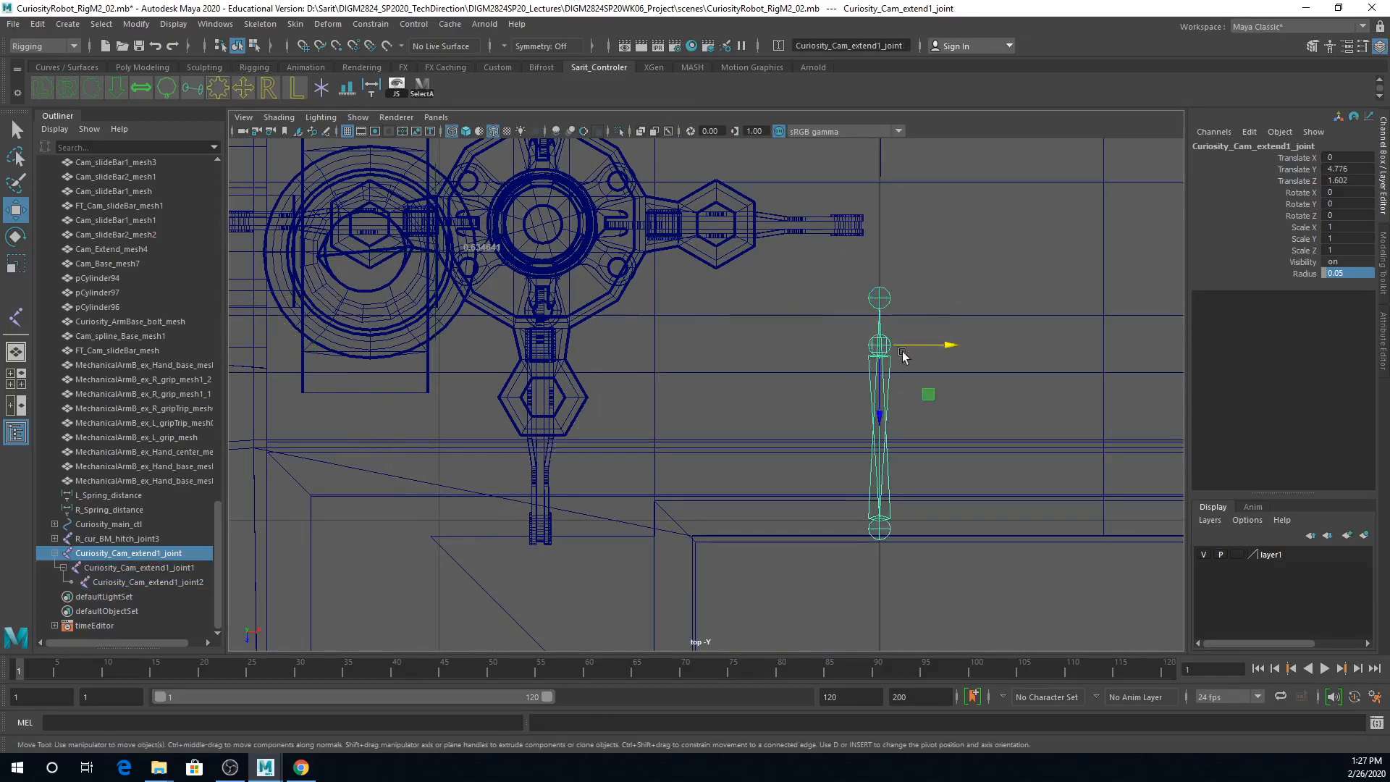
pyautogui.moveTo(940, 344); pyautogui.dragTo(597, 348)
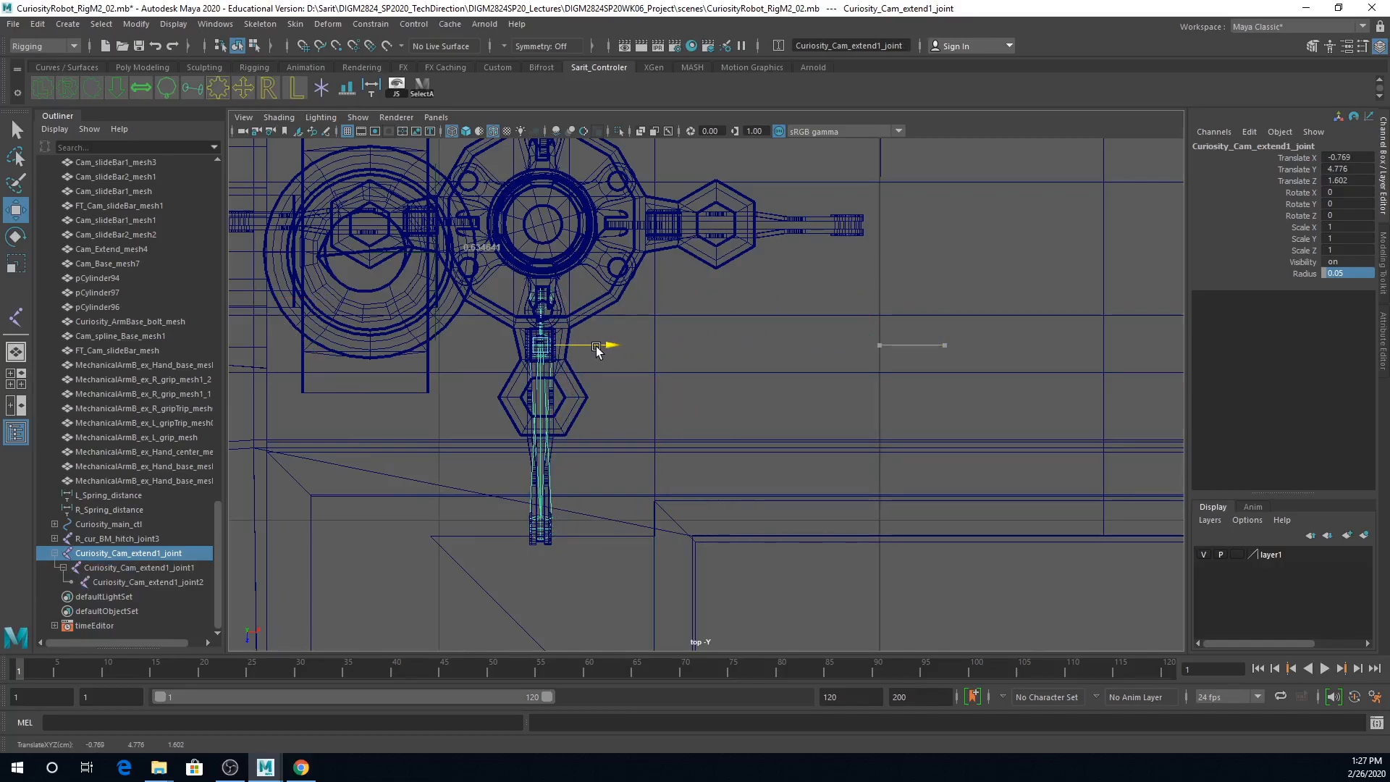
# Step: In the side view, create a single-chain IK handle from the slide bar's base pivot joint to the mast collar joint and test it
pyautogui.press('space')
pyautogui.moveTo(739, 373)
pyautogui.mouseDown()
pyautogui.moveTo(850, 327)
pyautogui.moveTo(807, 372)
pyautogui.moveTo(618, 372)
pyautogui.moveTo(746, 356)
pyautogui.mouseUp()
pyautogui.scroll(-8, 746, 356)
pyautogui.press('space')
pyautogui.press('space')
pyautogui.scroll(10, 903, 444)
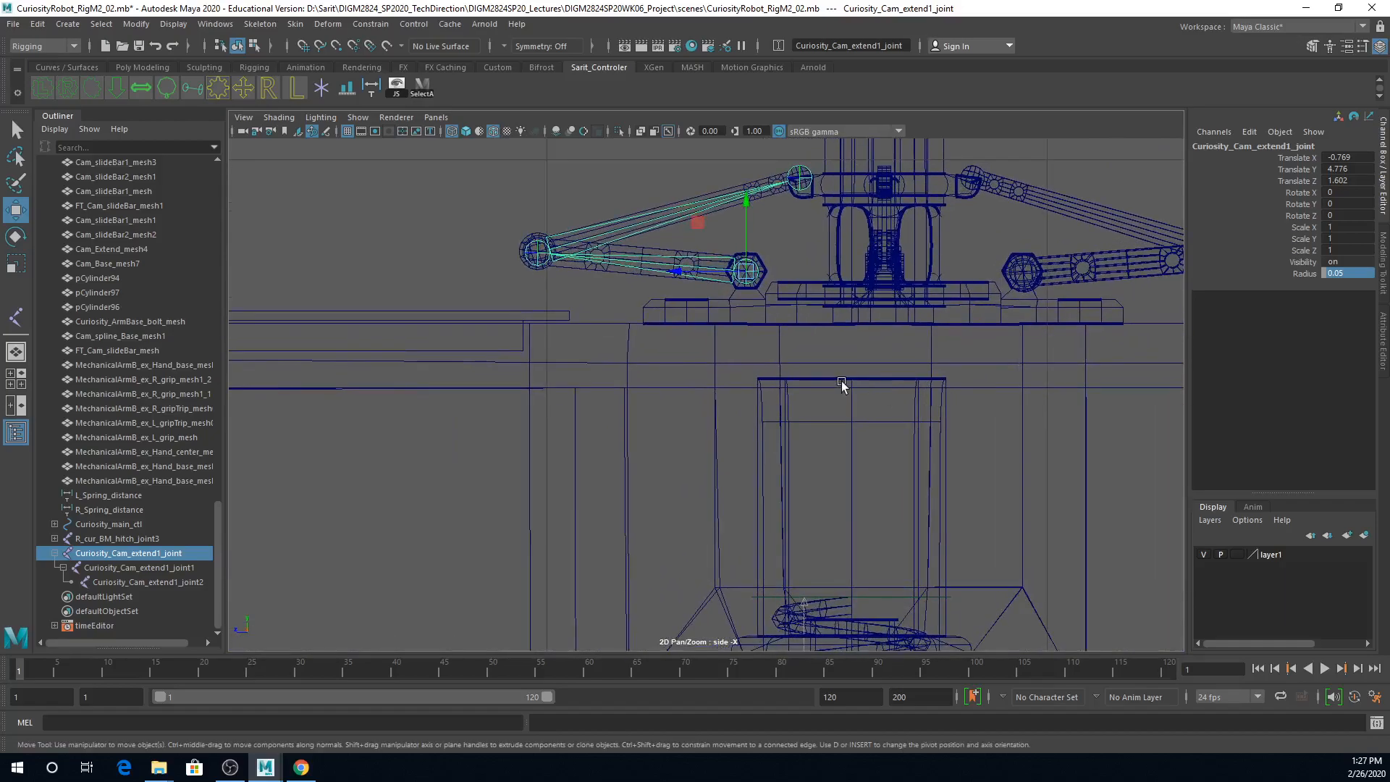
pyautogui.keyDown('alt'); pyautogui.moveTo(841, 381); pyautogui.dragTo(842, 472, button='middle'); pyautogui.keyUp('alt')
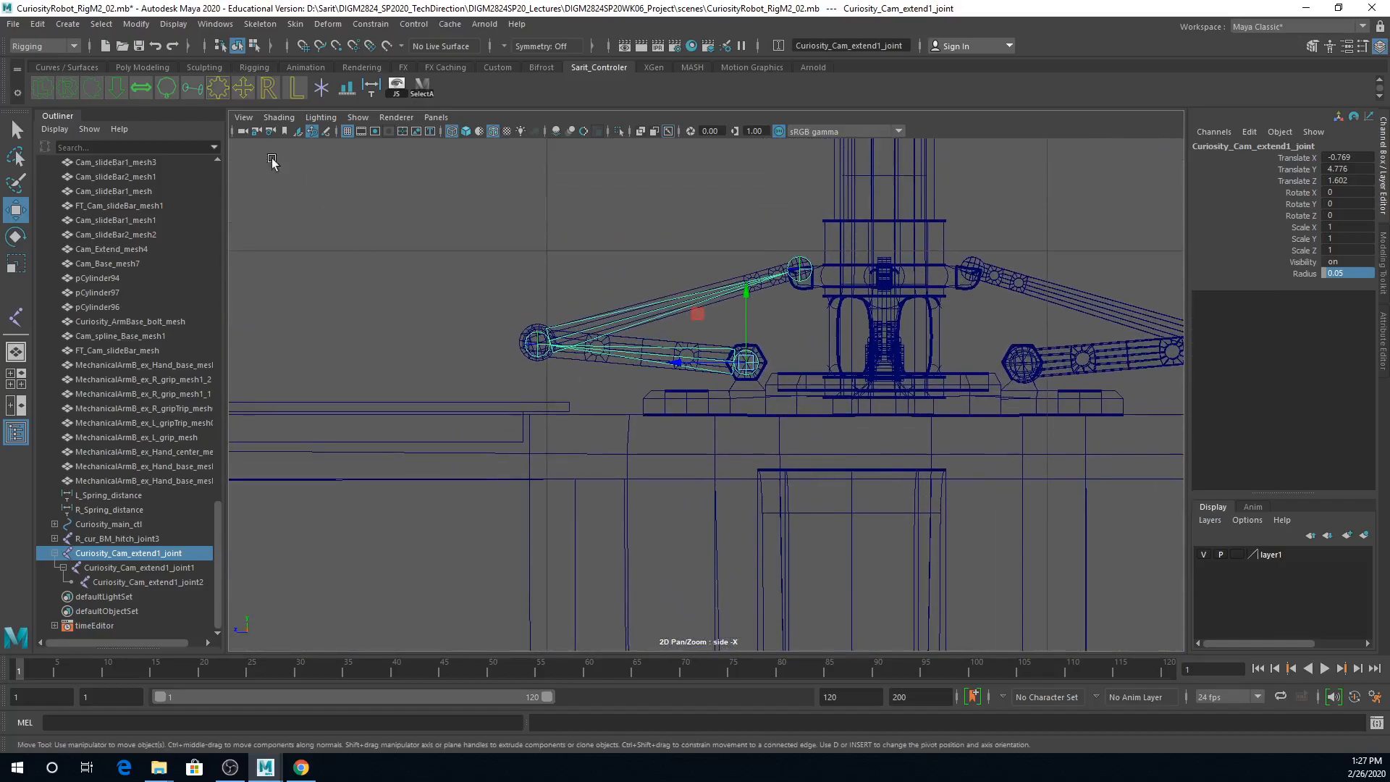
pyautogui.click(267, 27)
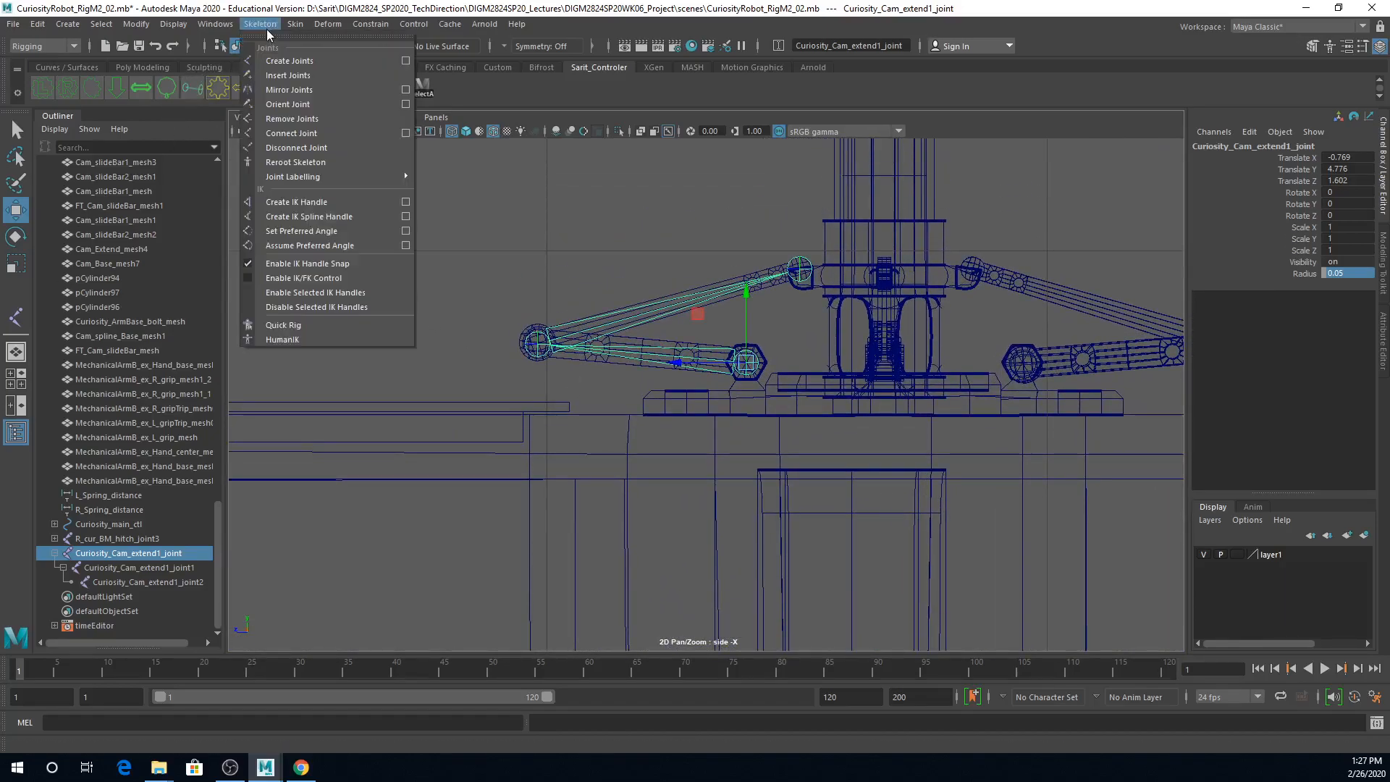
pyautogui.click(406, 202)
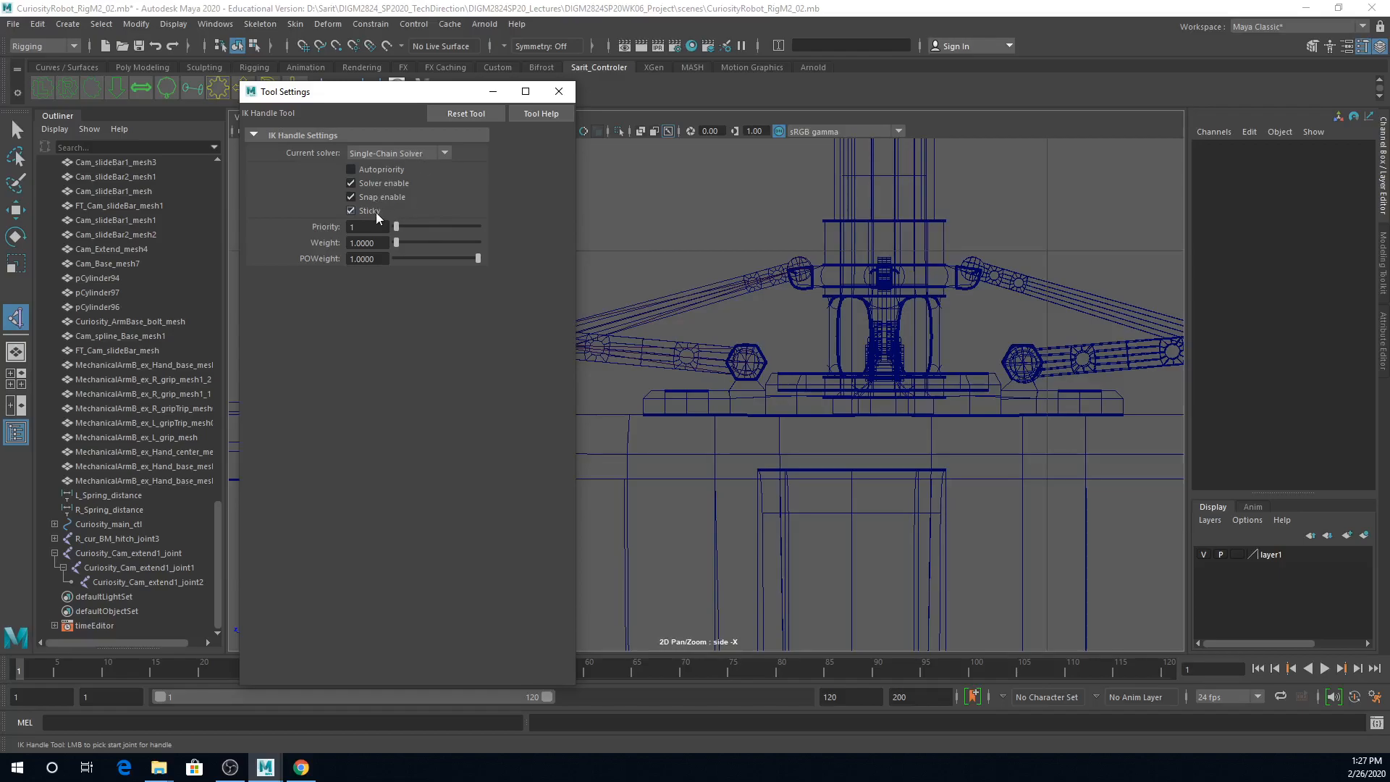
pyautogui.click(558, 91)
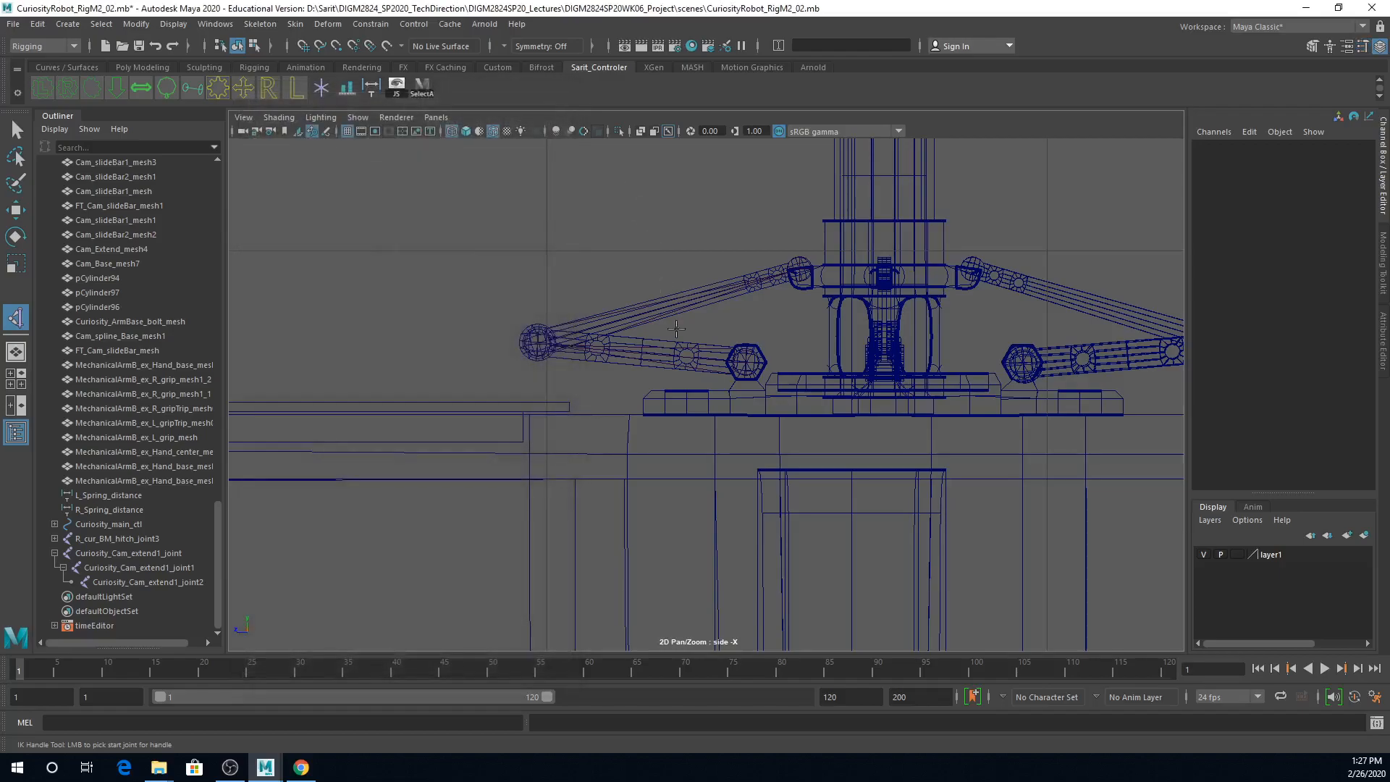
pyautogui.click(749, 362)
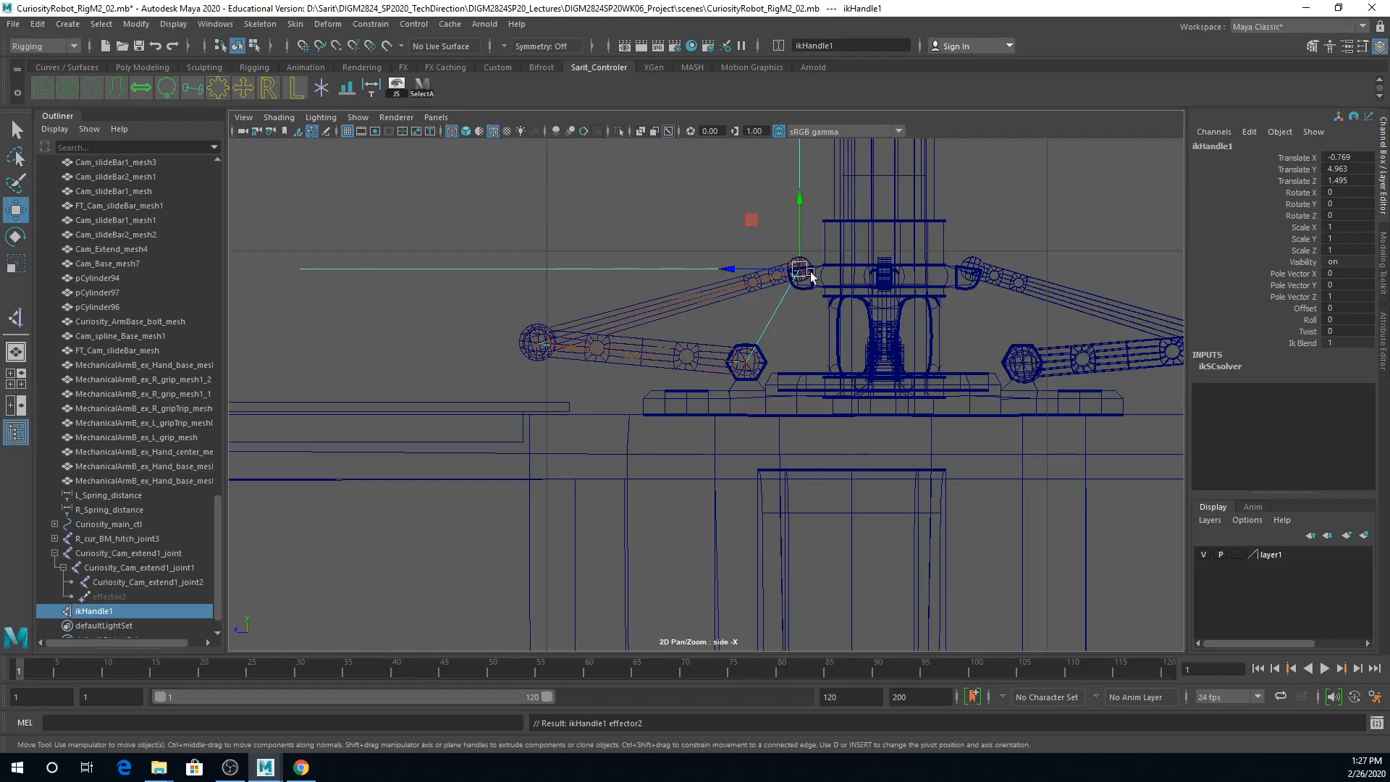
pyautogui.moveTo(800, 201)
pyautogui.mouseDown()
pyautogui.moveTo(802, 150)
pyautogui.moveTo(820, 192)
pyautogui.mouseUp()
pyautogui.hotkey('ctrl', 'z')
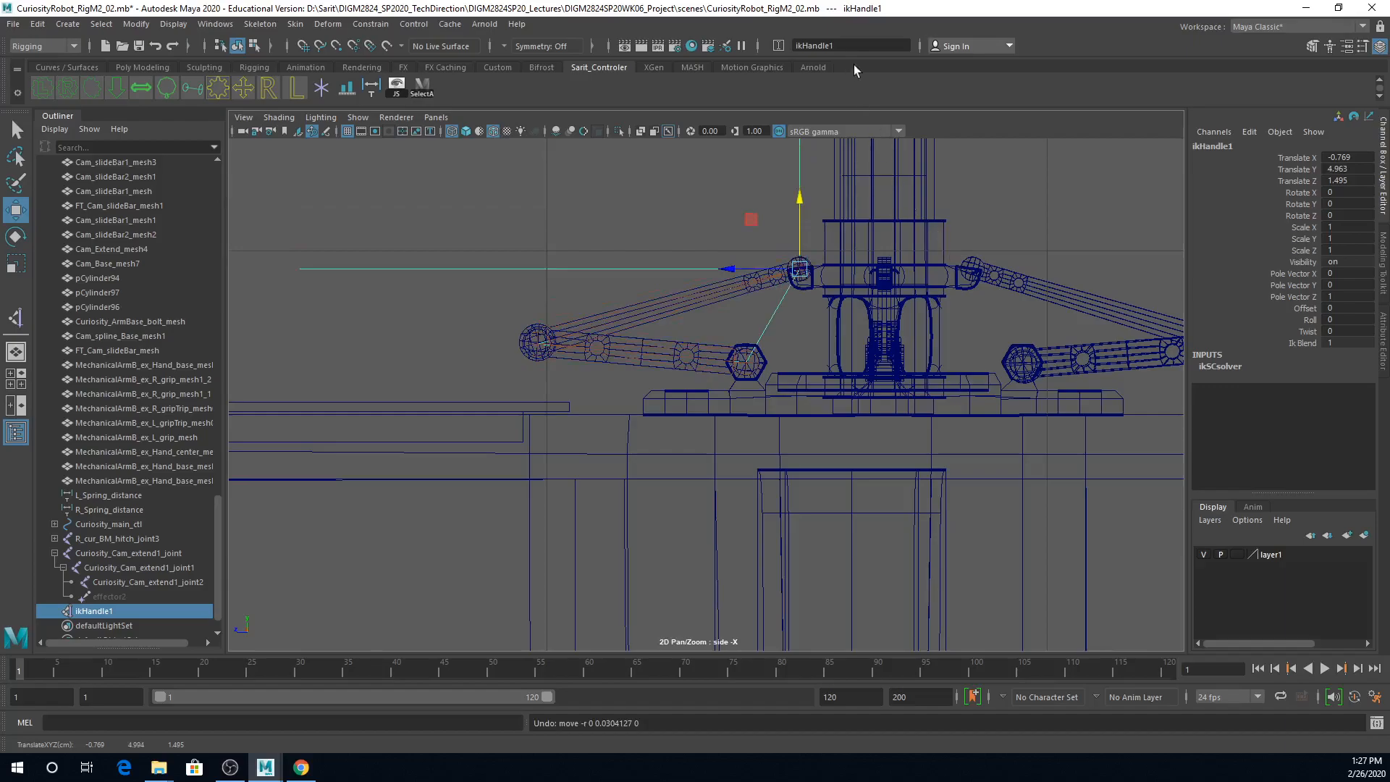
# Step: Rename the new IK handle Curiosity_Cam_extend1_IK, reusing the root joint's base name
pyautogui.click(1205, 146)
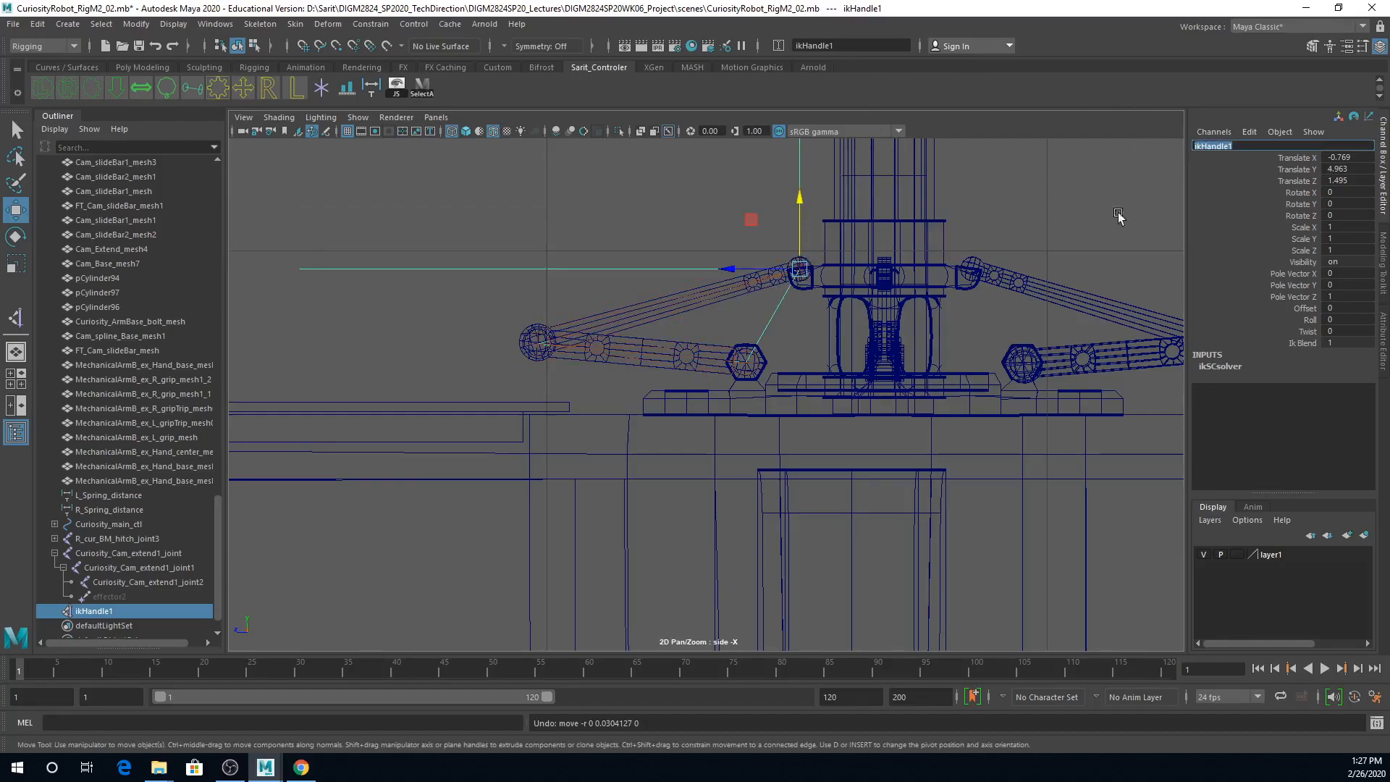
pyautogui.click(755, 371)
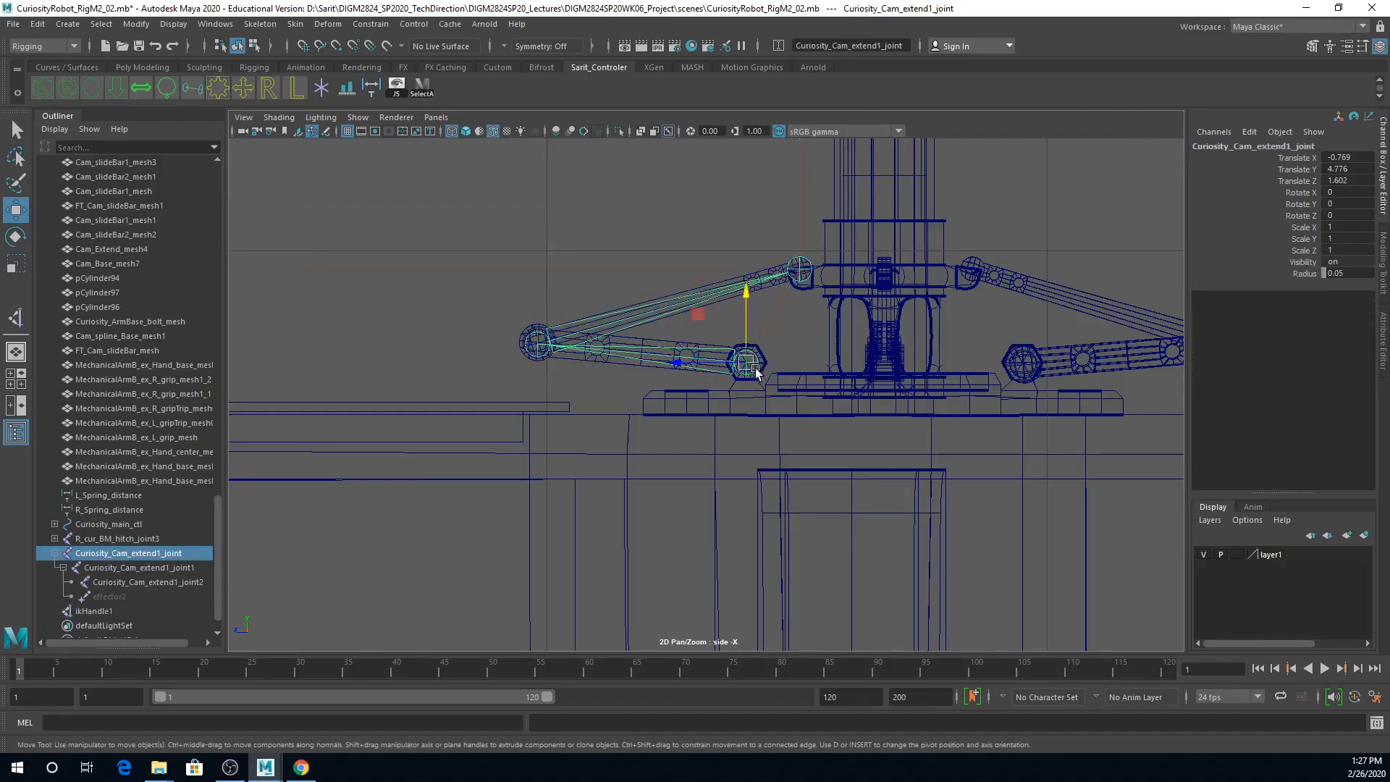
pyautogui.click(1316, 147)
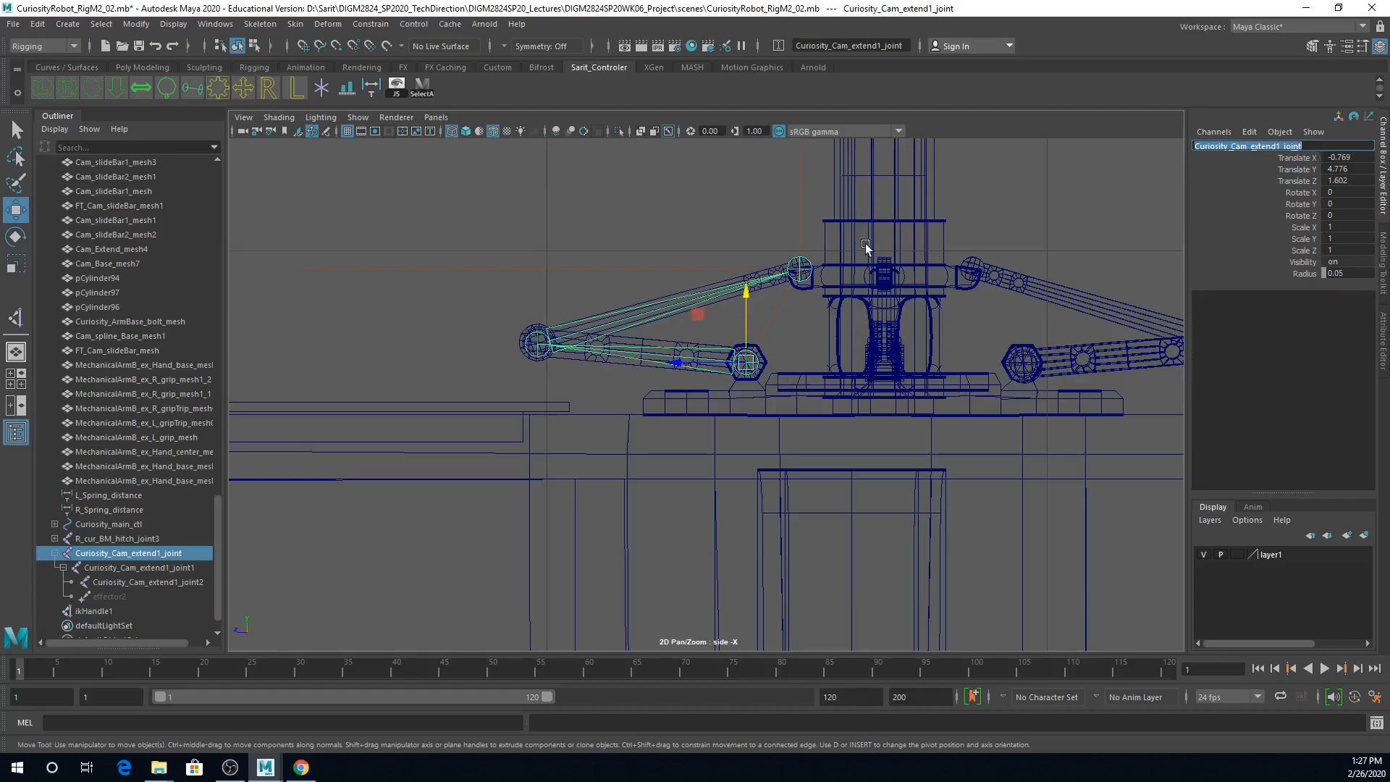
pyautogui.click(800, 226)
pyautogui.click(1219, 148)
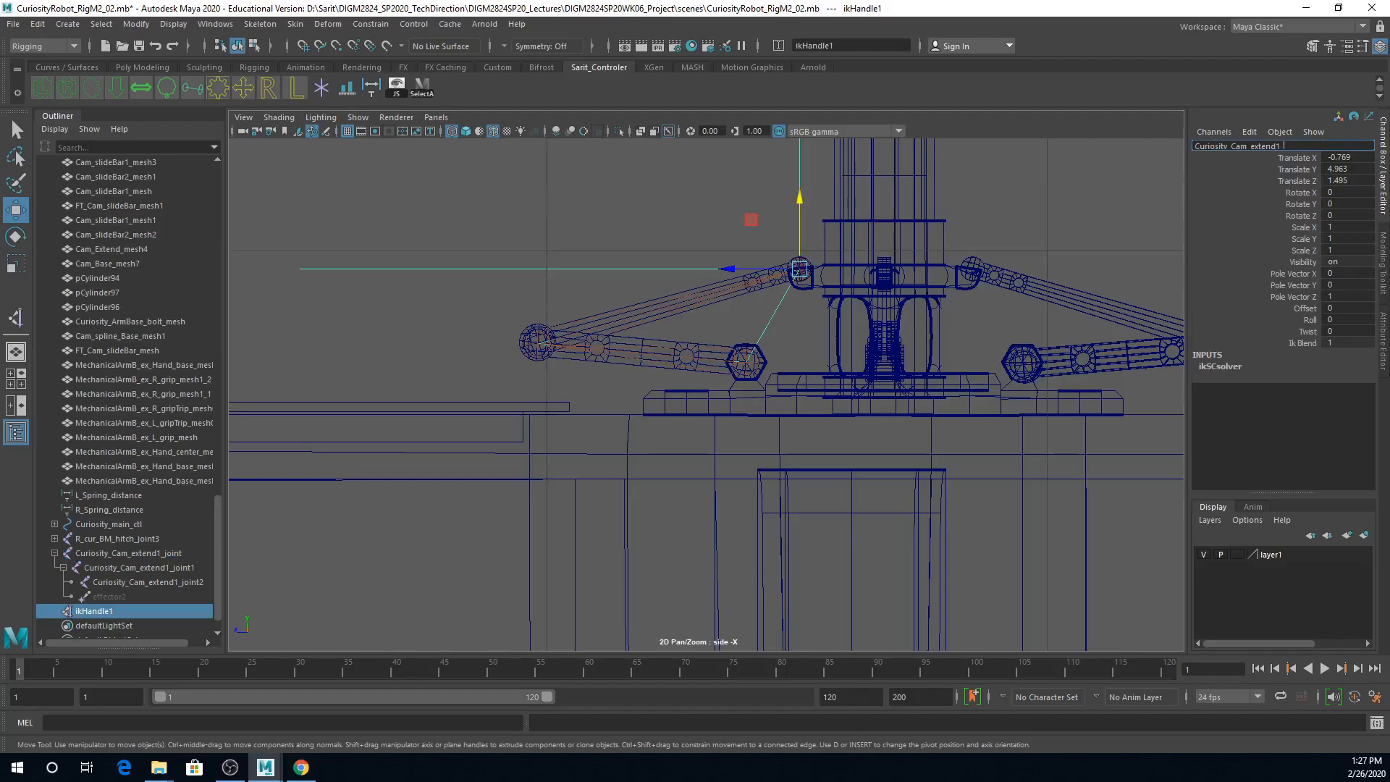
pyautogui.press('Return')
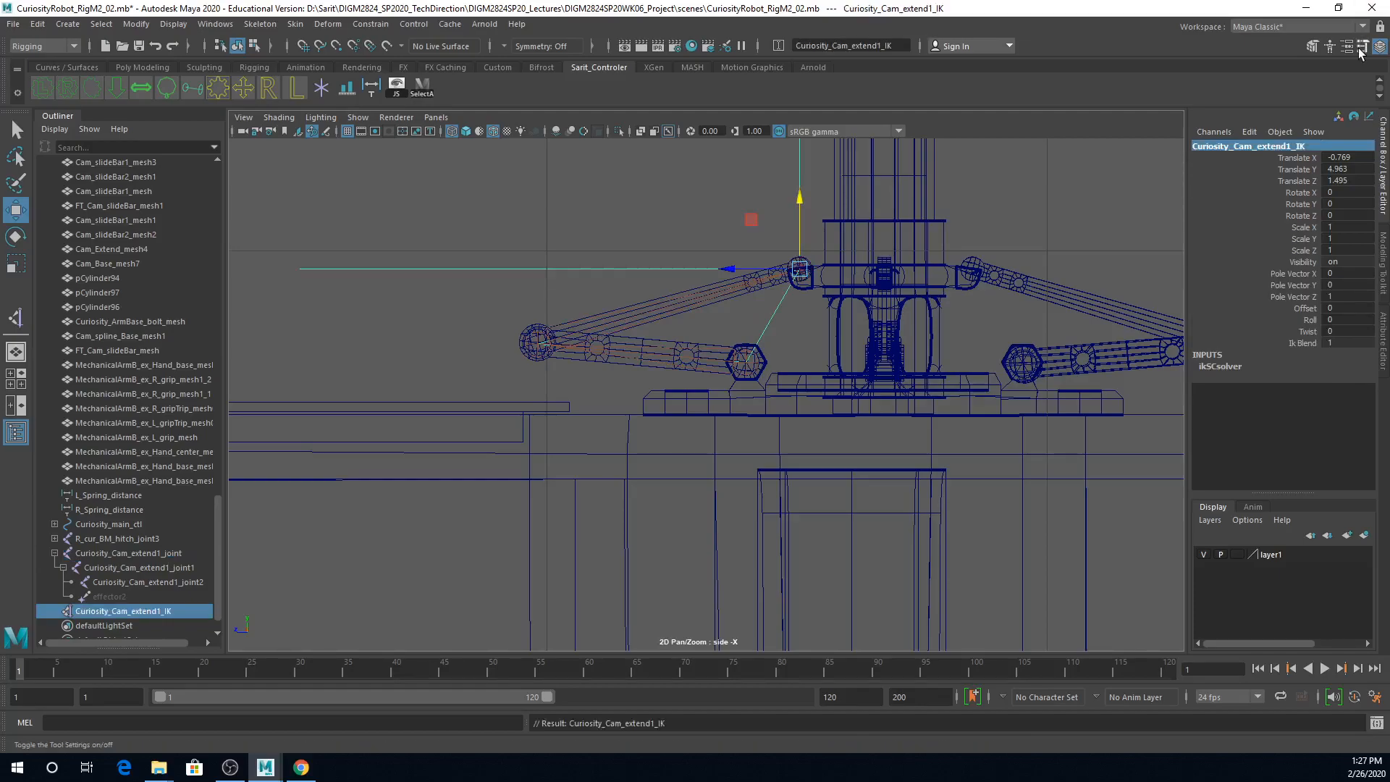
# Step: Parent the root joint Curiosity_Cam_extend1_joint to Cam_Base_mesh
pyautogui.keyDown('alt'); pyautogui.moveTo(605, 342); pyautogui.dragTo(856, 420, button='right'); pyautogui.keyUp('alt')
pyautogui.keyDown('alt'); pyautogui.moveTo(748, 393); pyautogui.dragTo(834, 373, button='right'); pyautogui.keyUp('alt')
pyautogui.click(787, 356)
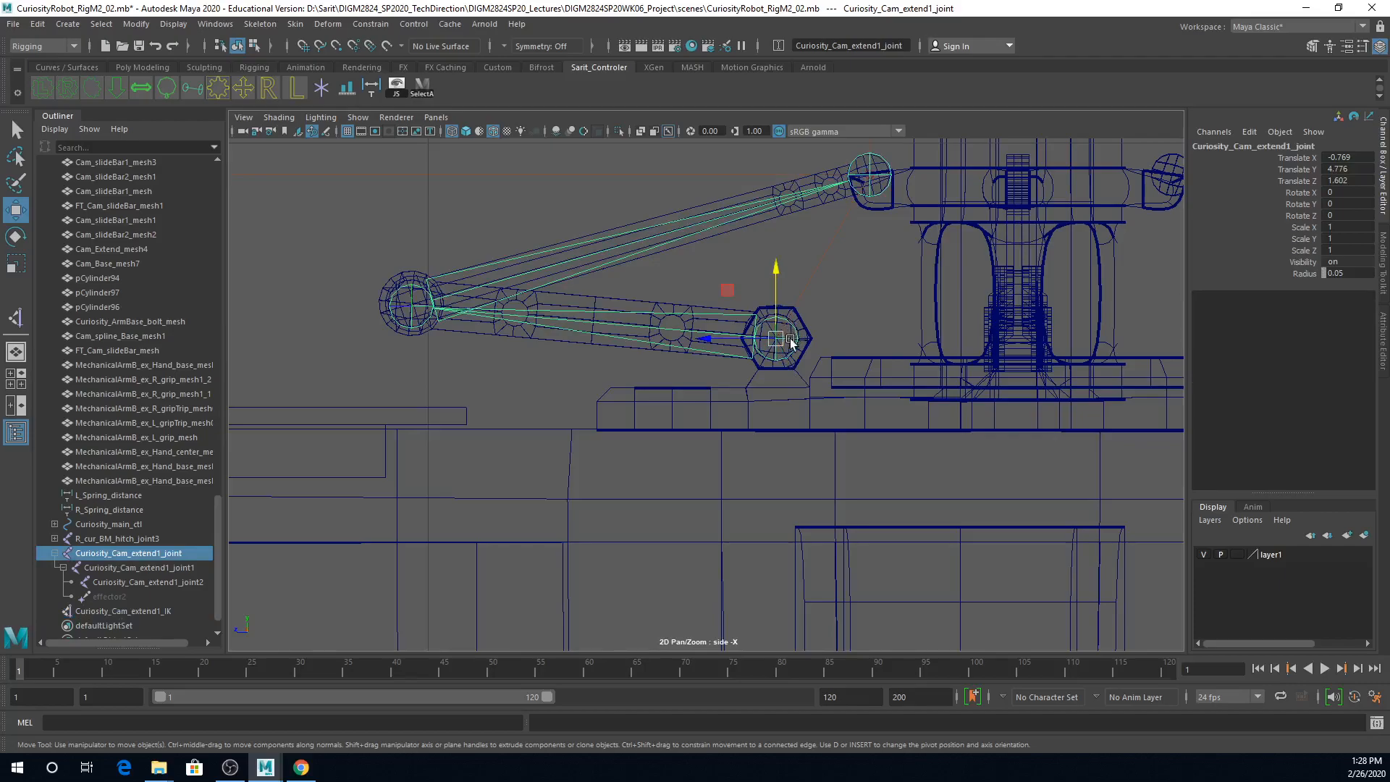
pyautogui.keyDown('shift'); pyautogui.click(749, 403); pyautogui.keyUp('shift')
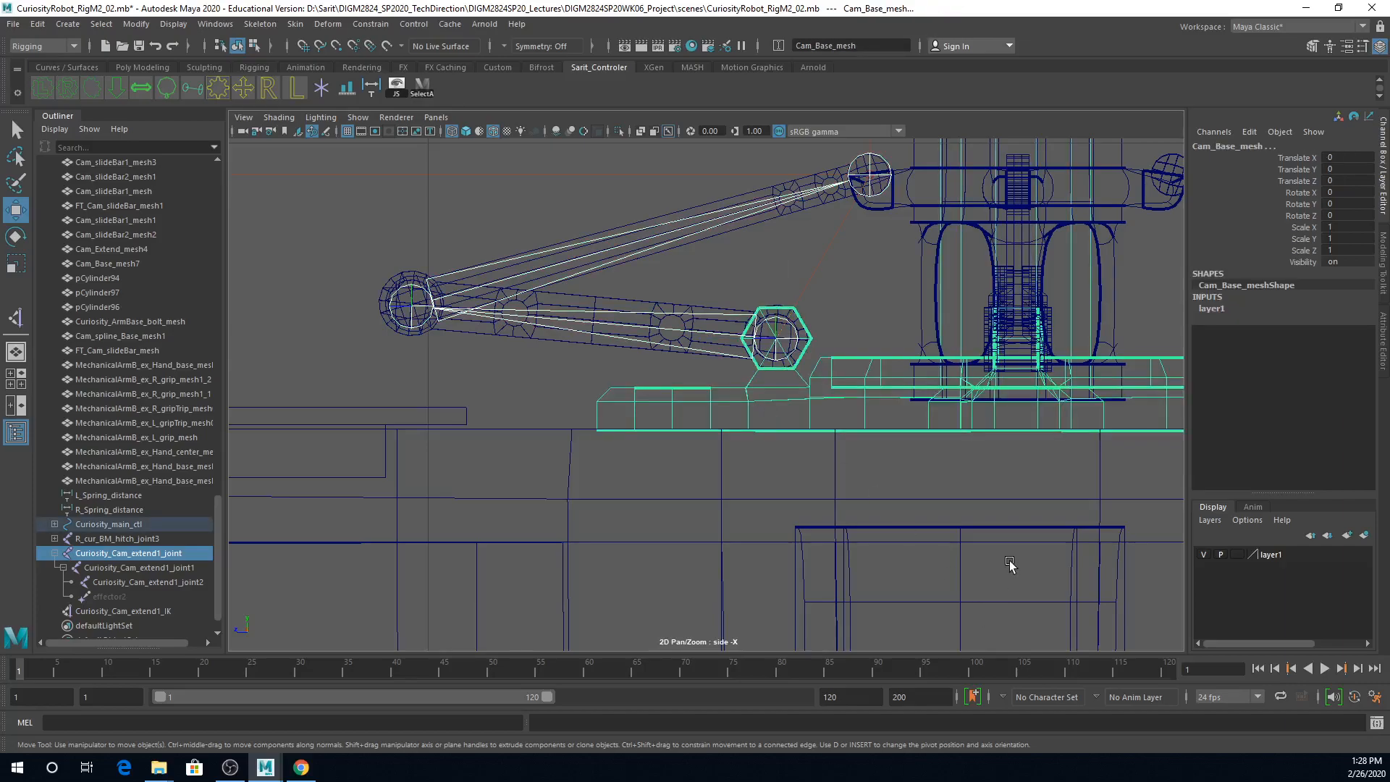
pyautogui.press('p')
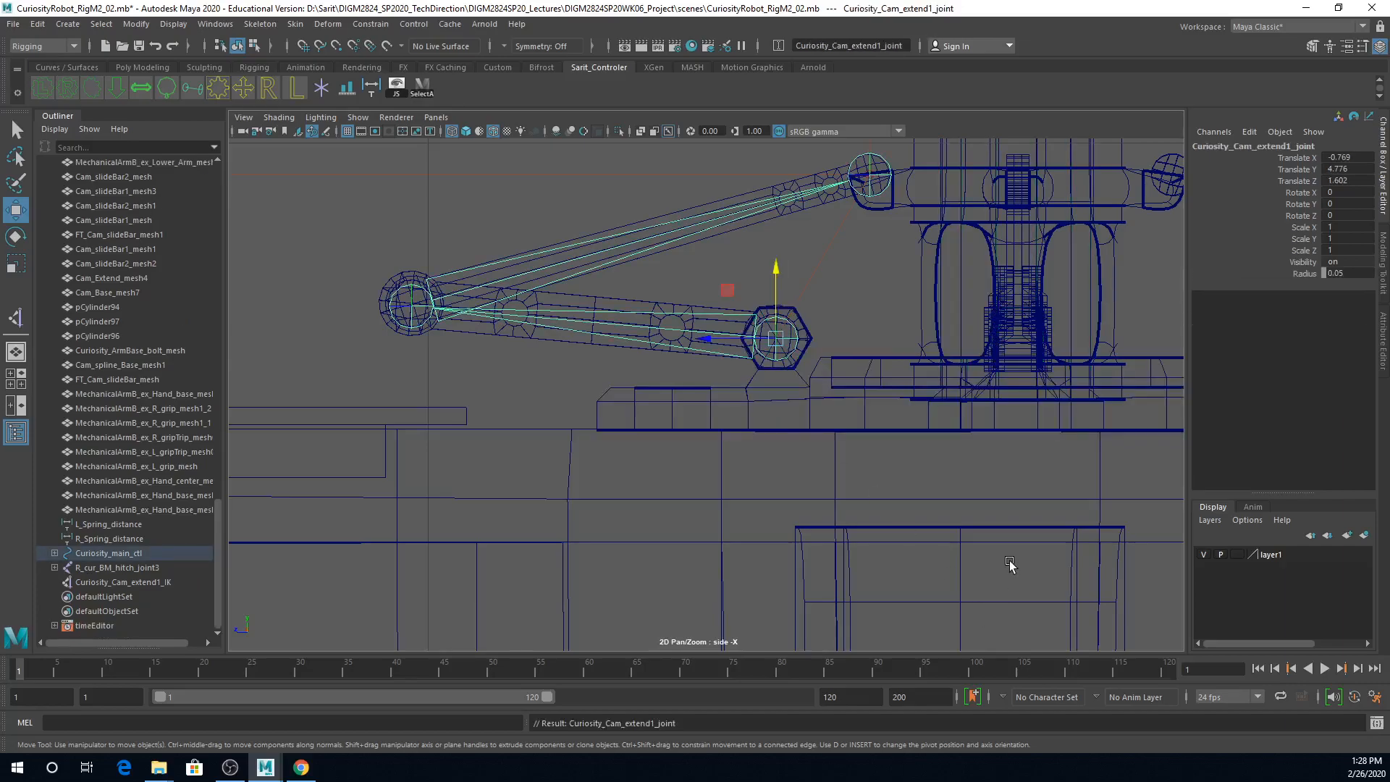
# Step: Test the joint chain by lowering Cam_Base_mesh about 0.367 in Y, and undo the move
pyautogui.click(823, 400)
pyautogui.press('f')
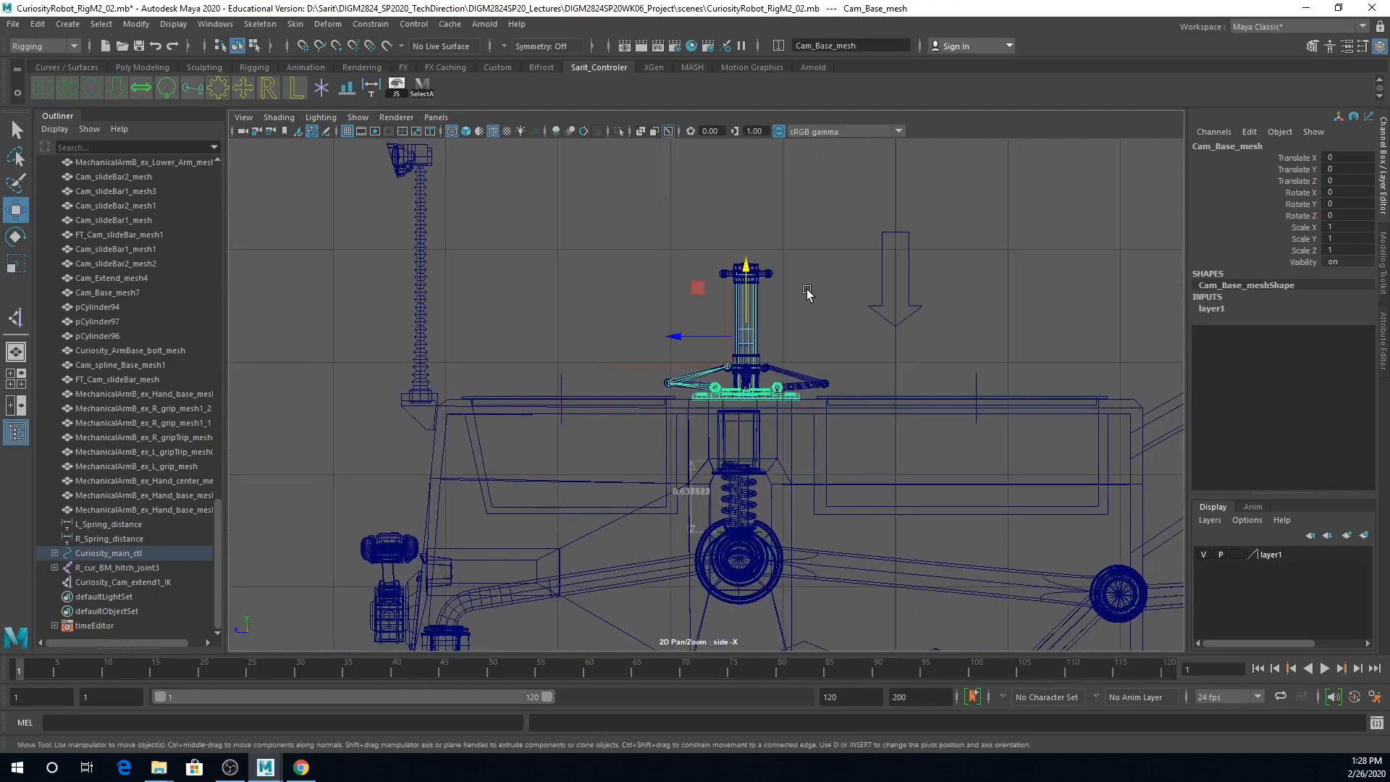
pyautogui.moveTo(745, 268); pyautogui.dragTo(772, 307)
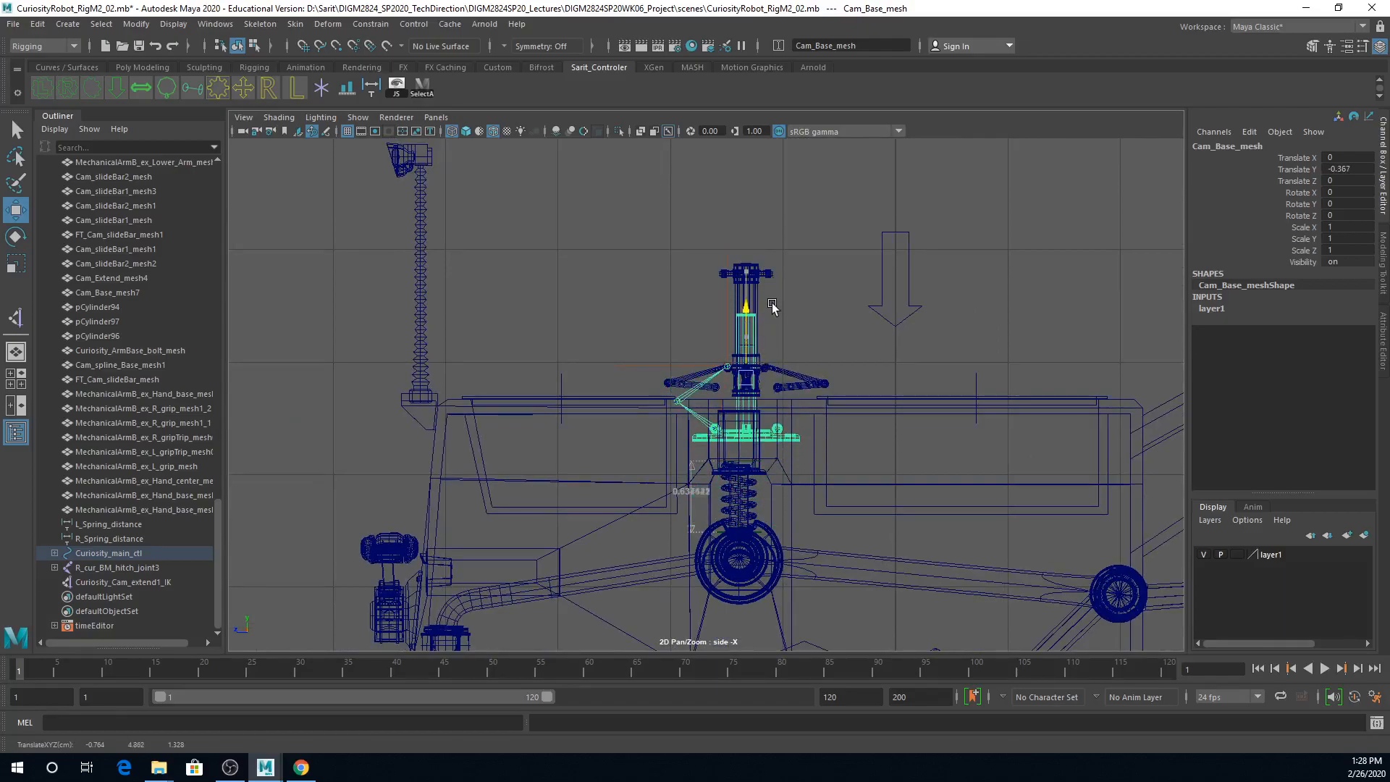
pyautogui.hotkey('ctrl', 'z')
# Step: Test the chain by lowering the arrow control Curiosity_BDdown_ctl about 0.35, and reset its Translate Y to 0
pyautogui.click(908, 313)
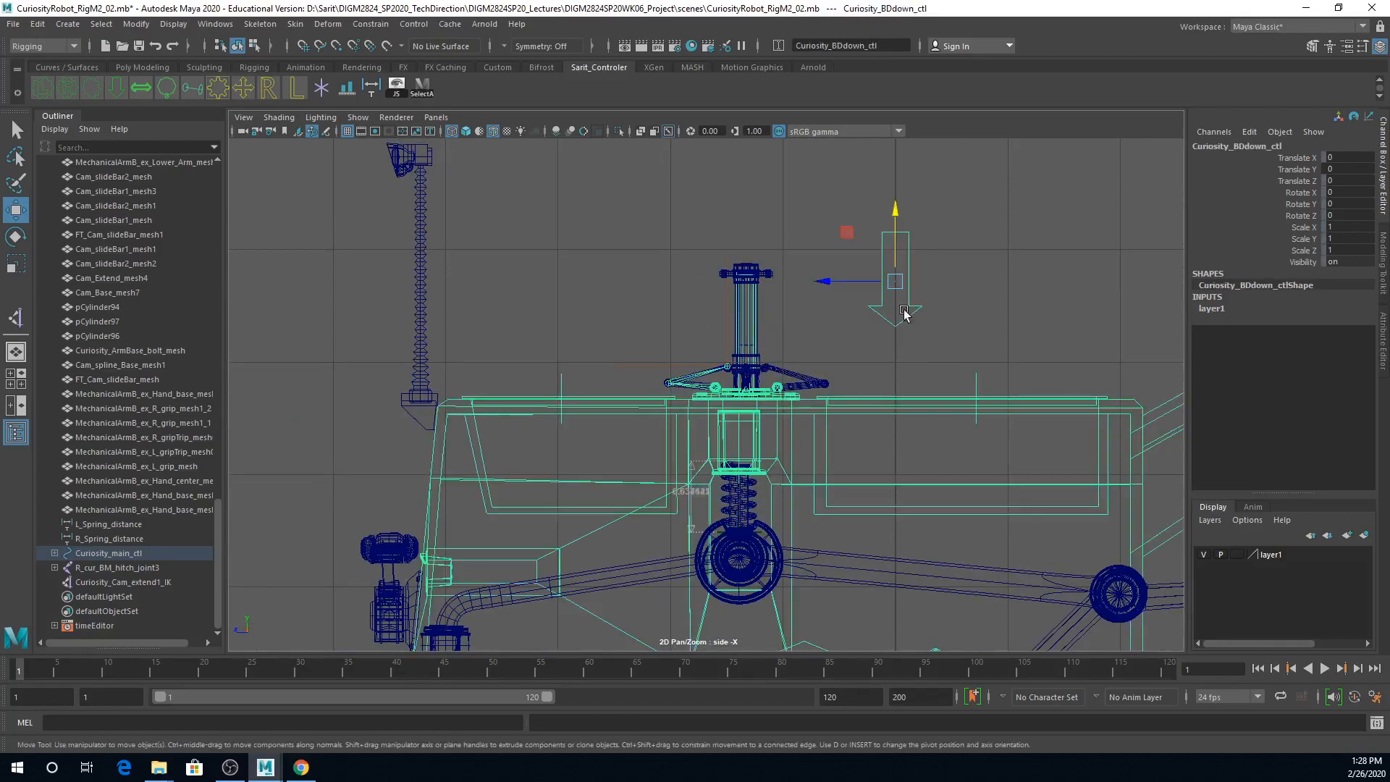
pyautogui.moveTo(897, 215); pyautogui.dragTo(898, 301)
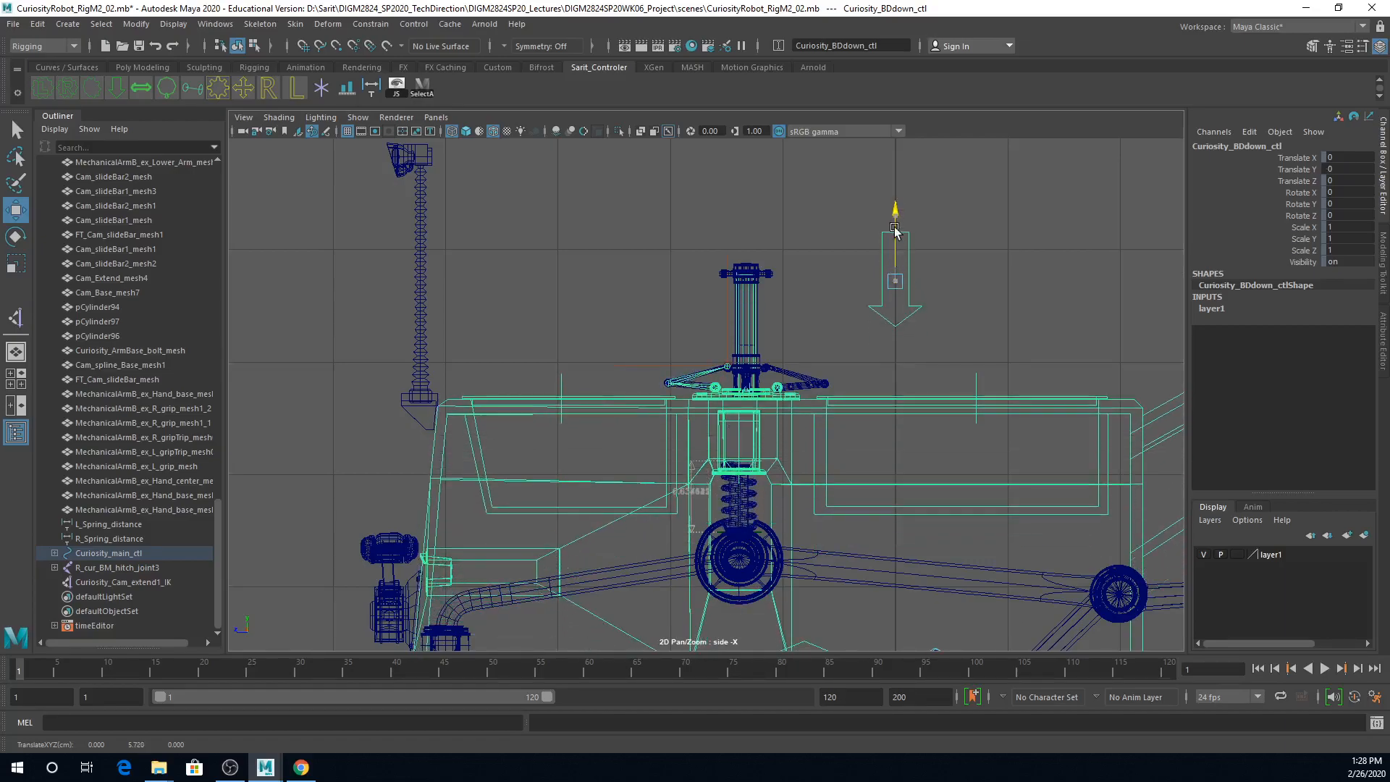
pyautogui.moveTo(905, 405); pyautogui.dragTo(905, 407)
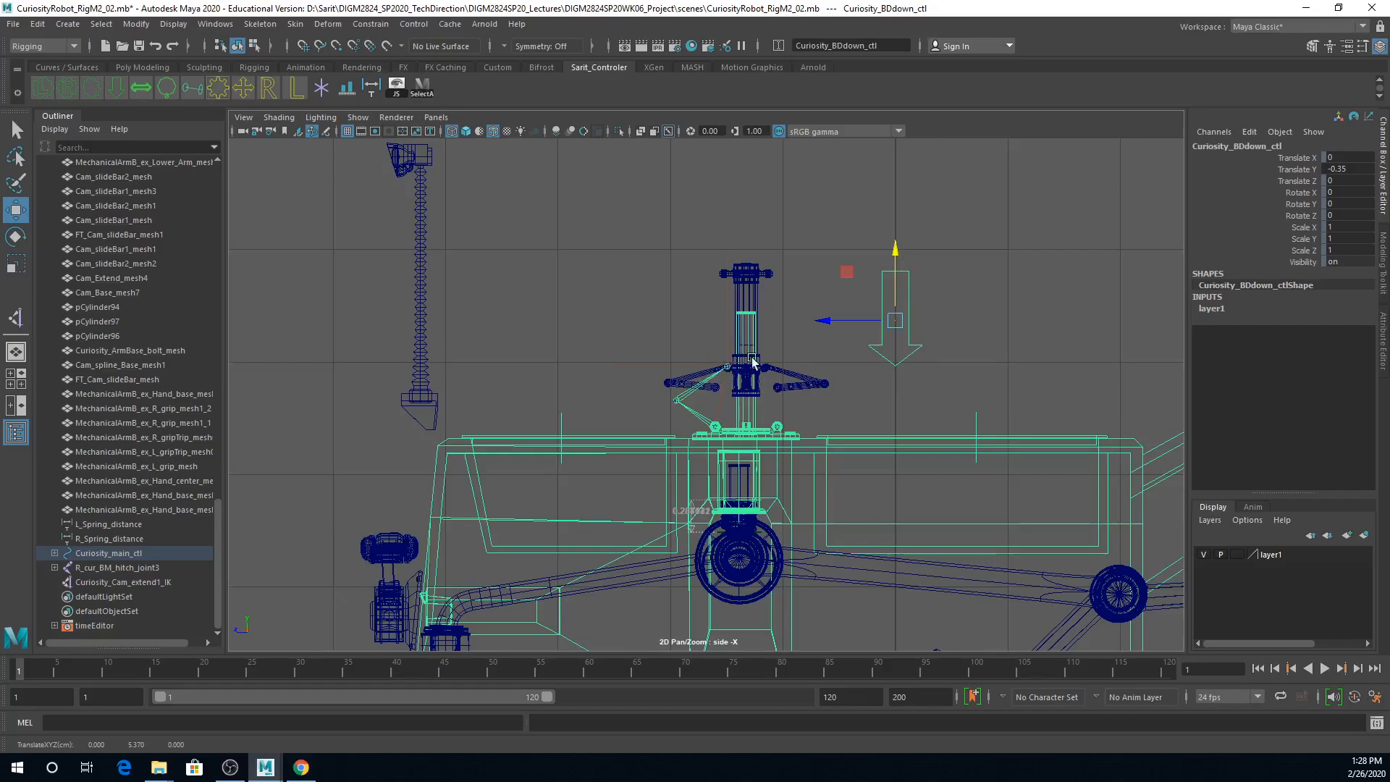
pyautogui.click(1348, 169)
pyautogui.write('0')
pyautogui.press('Return')
# Step: Copy the name of the Curiosity_Cam_extend1_IK handle at the mast collar and put the handle in its own group
pyautogui.keyDown('alt'); pyautogui.moveTo(975, 502); pyautogui.dragTo(980, 323, button='middle'); pyautogui.keyUp('alt')
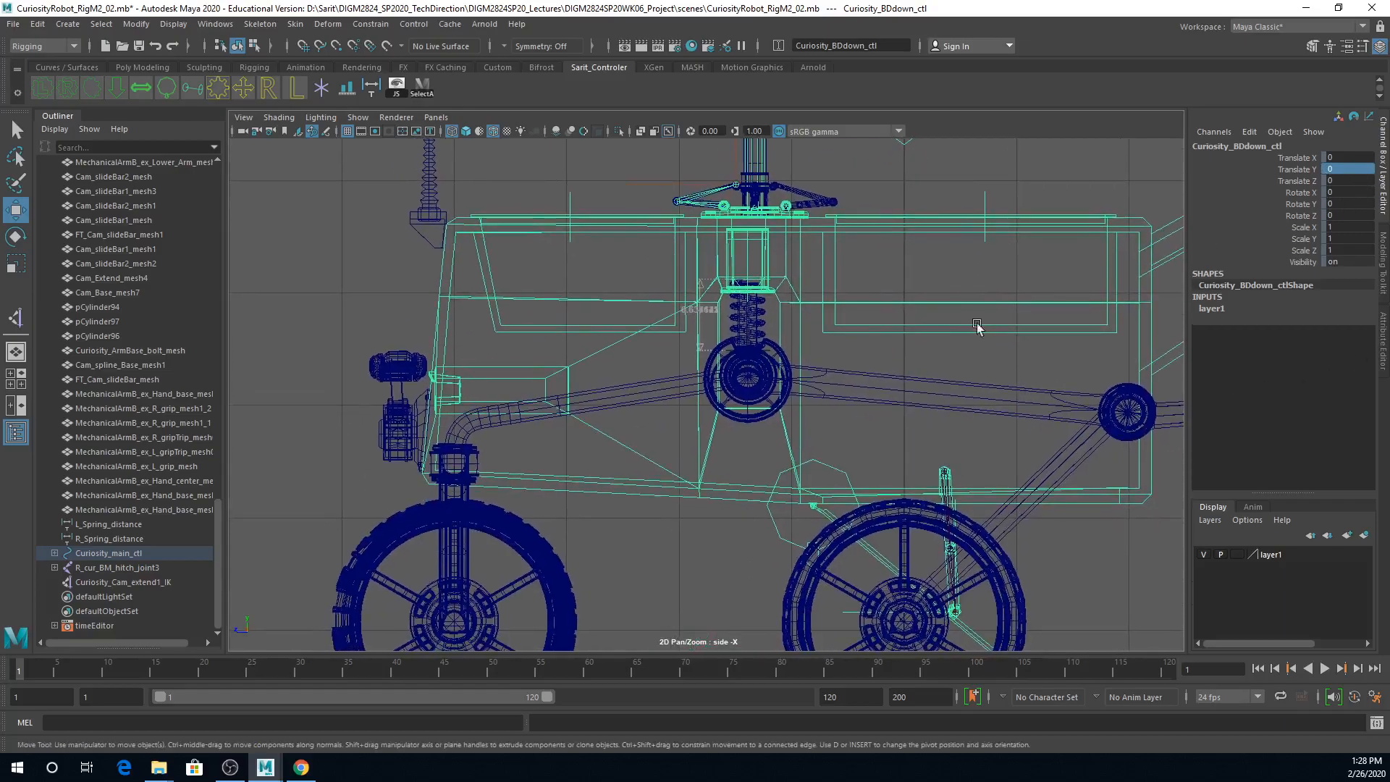
pyautogui.keyDown('alt'); pyautogui.moveTo(1017, 499); pyautogui.dragTo(953, 506, button='right'); pyautogui.keyUp('alt')
pyautogui.keyDown('alt'); pyautogui.moveTo(921, 517); pyautogui.dragTo(906, 578, button='middle'); pyautogui.keyUp('alt')
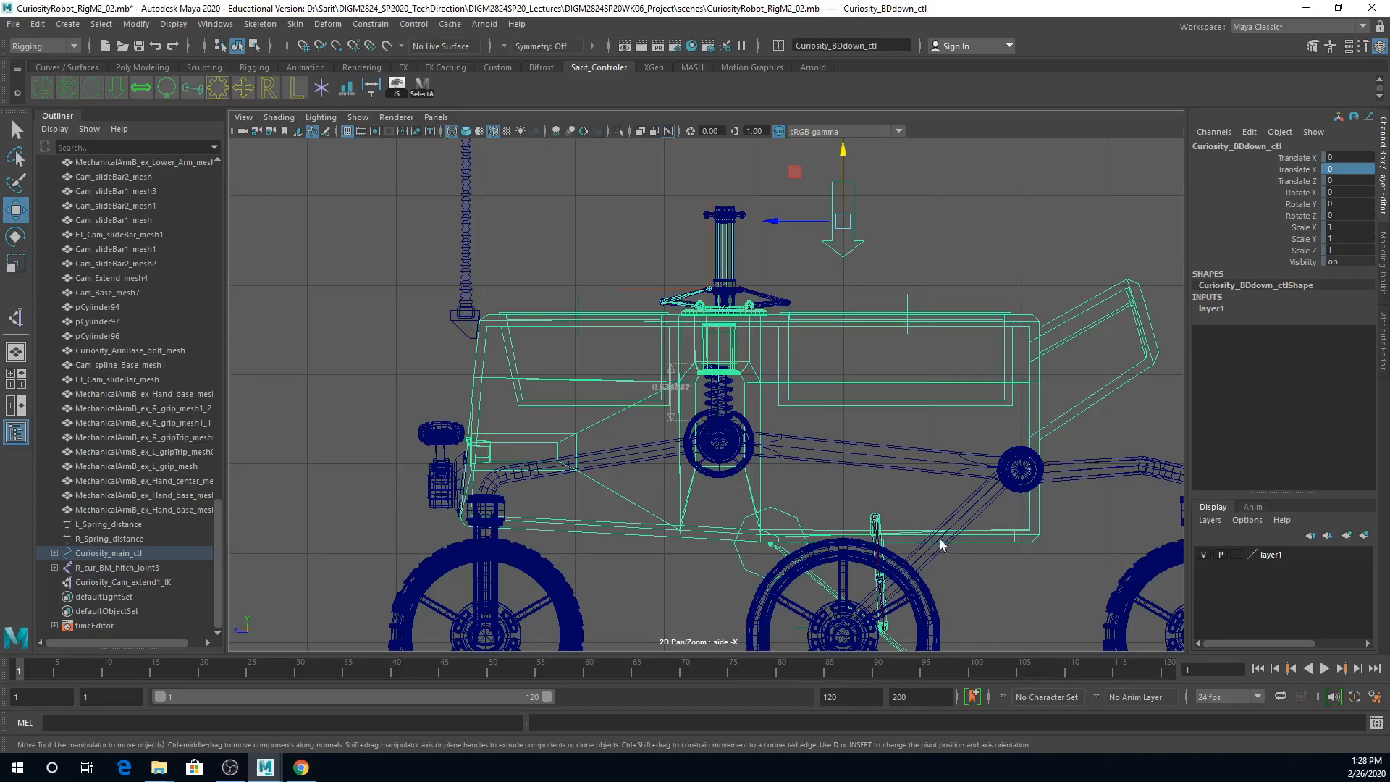
pyautogui.scroll(5, 831, 437)
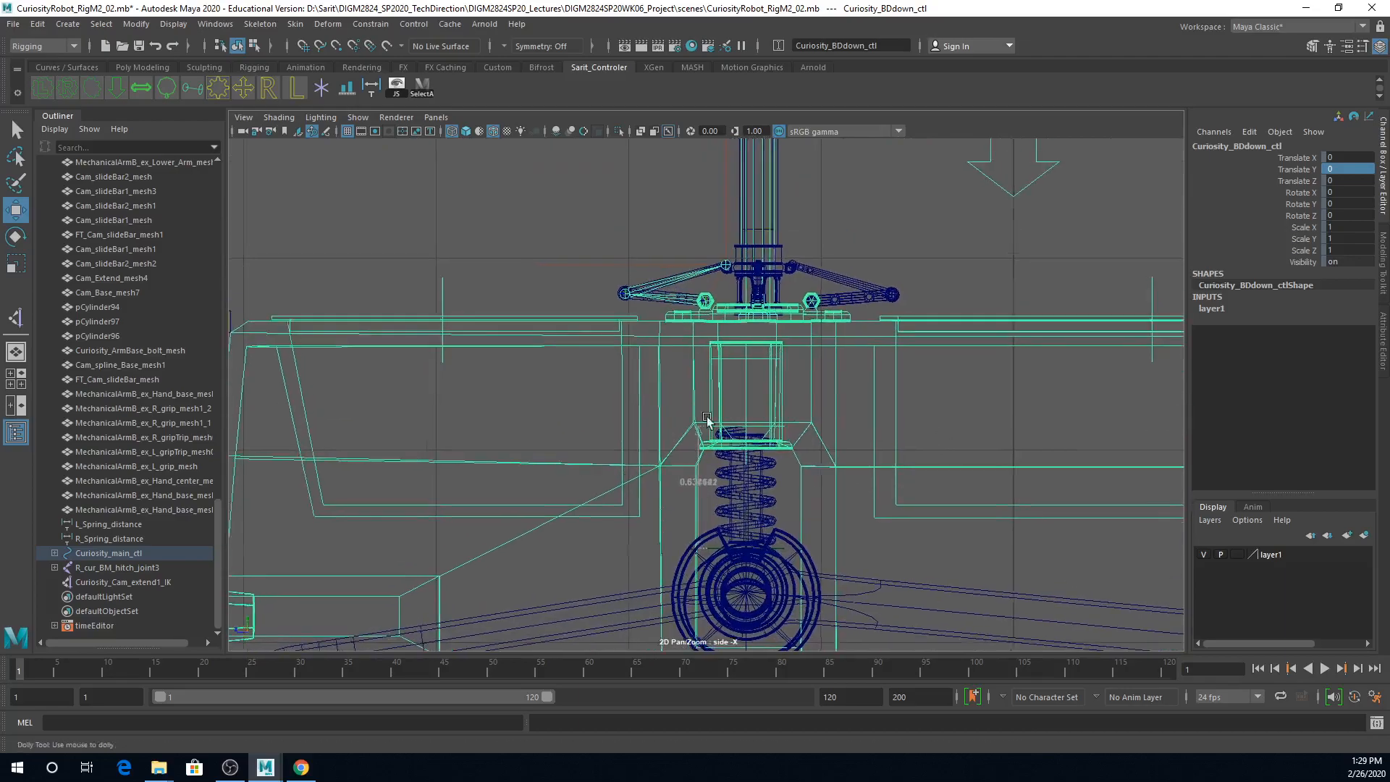
pyautogui.scroll(-3, 871, 340)
pyautogui.scroll(4, 813, 481)
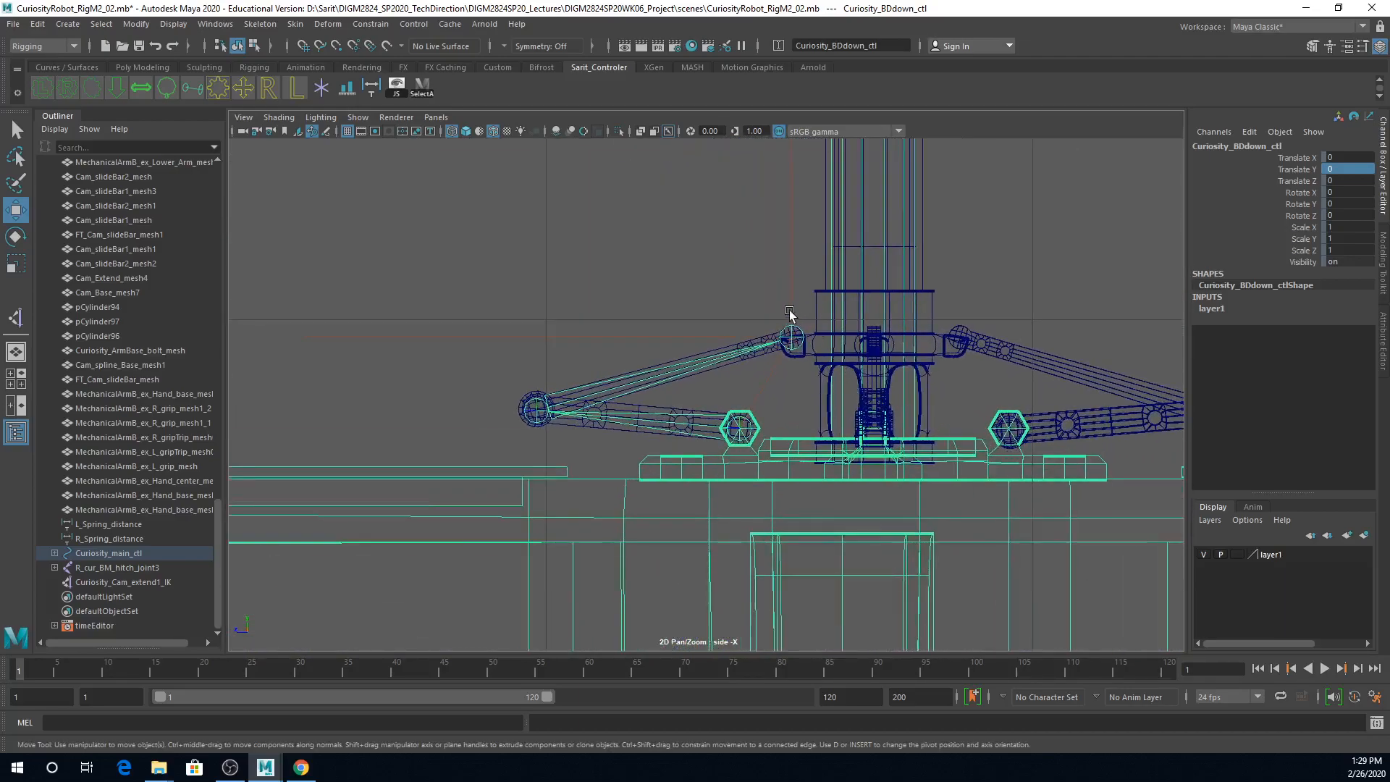
pyautogui.click(792, 336)
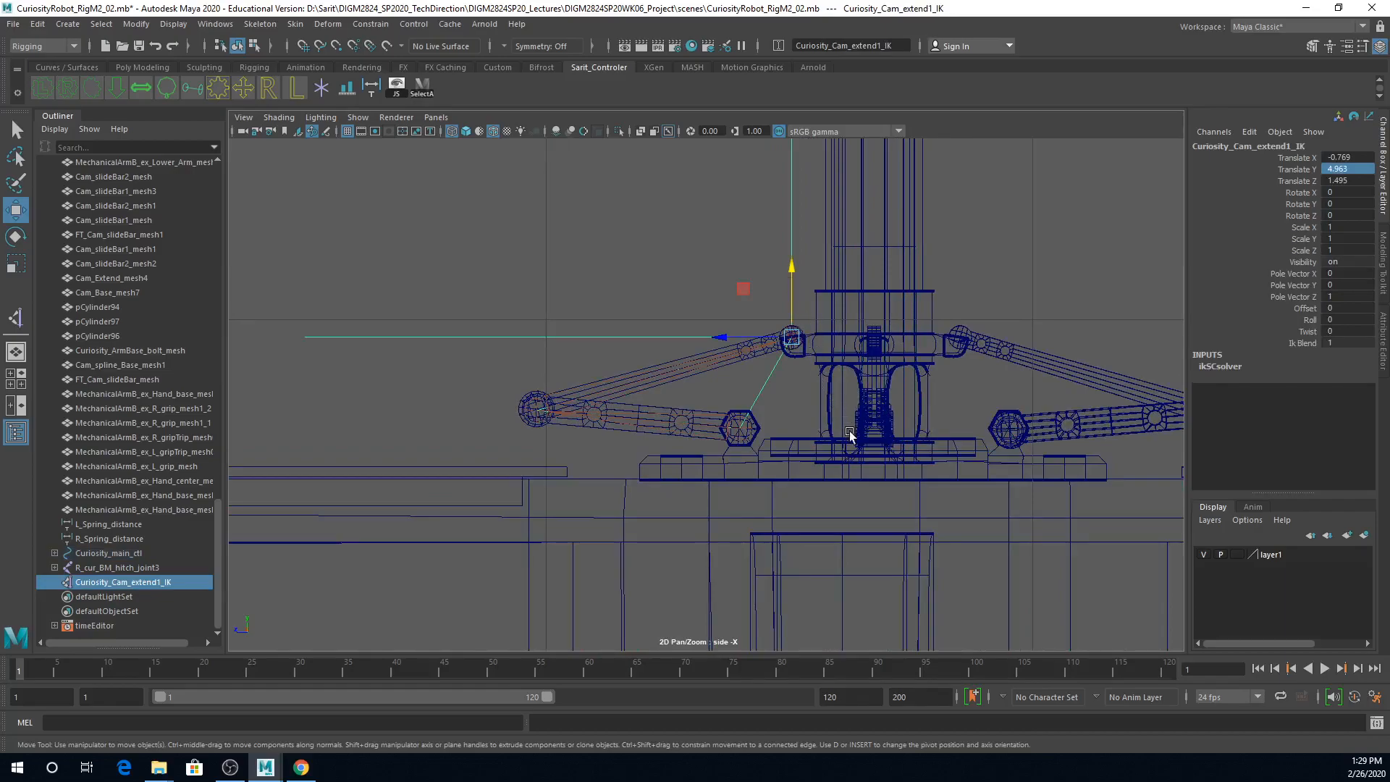
pyautogui.click(1302, 147)
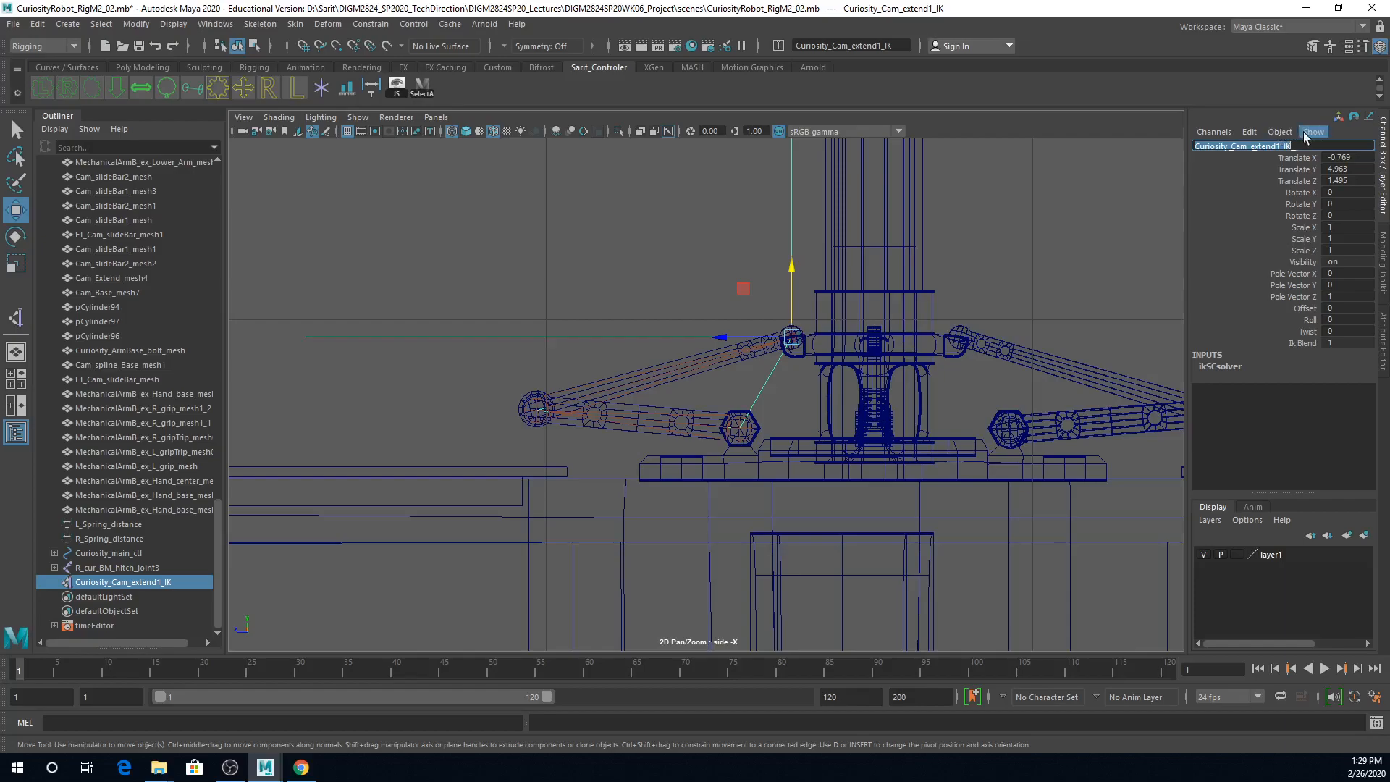
pyautogui.click(999, 284)
pyautogui.moveTo(764, 319); pyautogui.dragTo(806, 281)
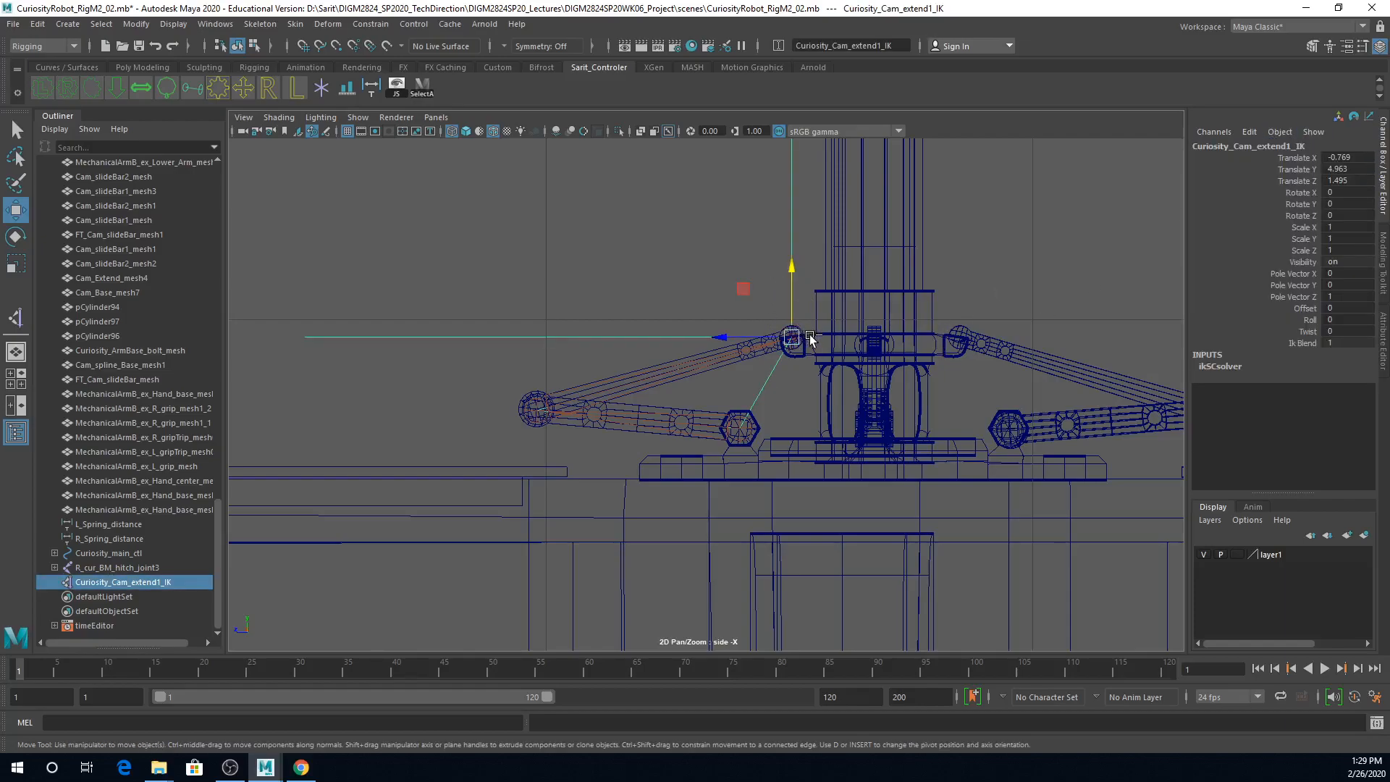
pyautogui.hotkey('ctrl', 'g')
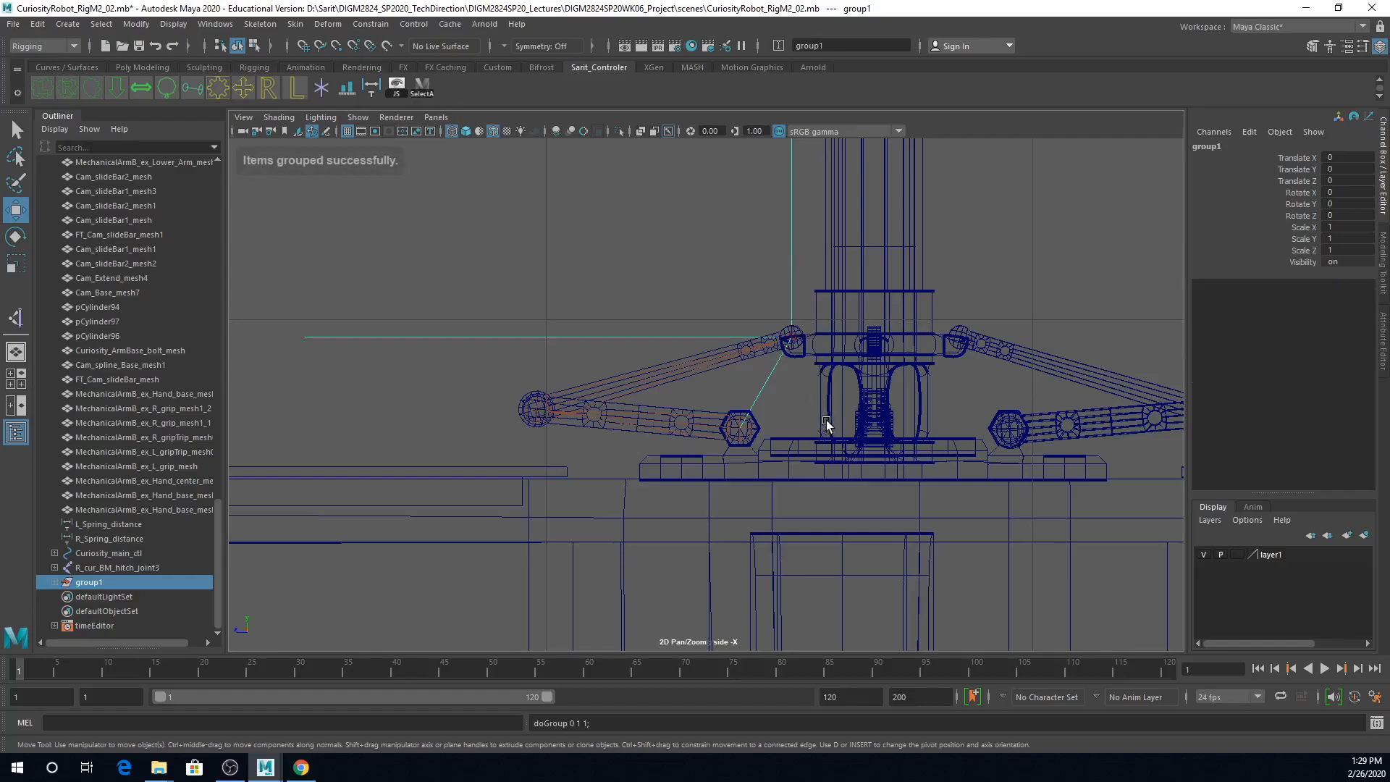
# Step: Snap the pivot of the IK handle's group to the bar's end joint at the mast collar
pyautogui.scroll(-8, 797, 416)
pyautogui.press('d')
pyautogui.scroll(8, 786, 503)
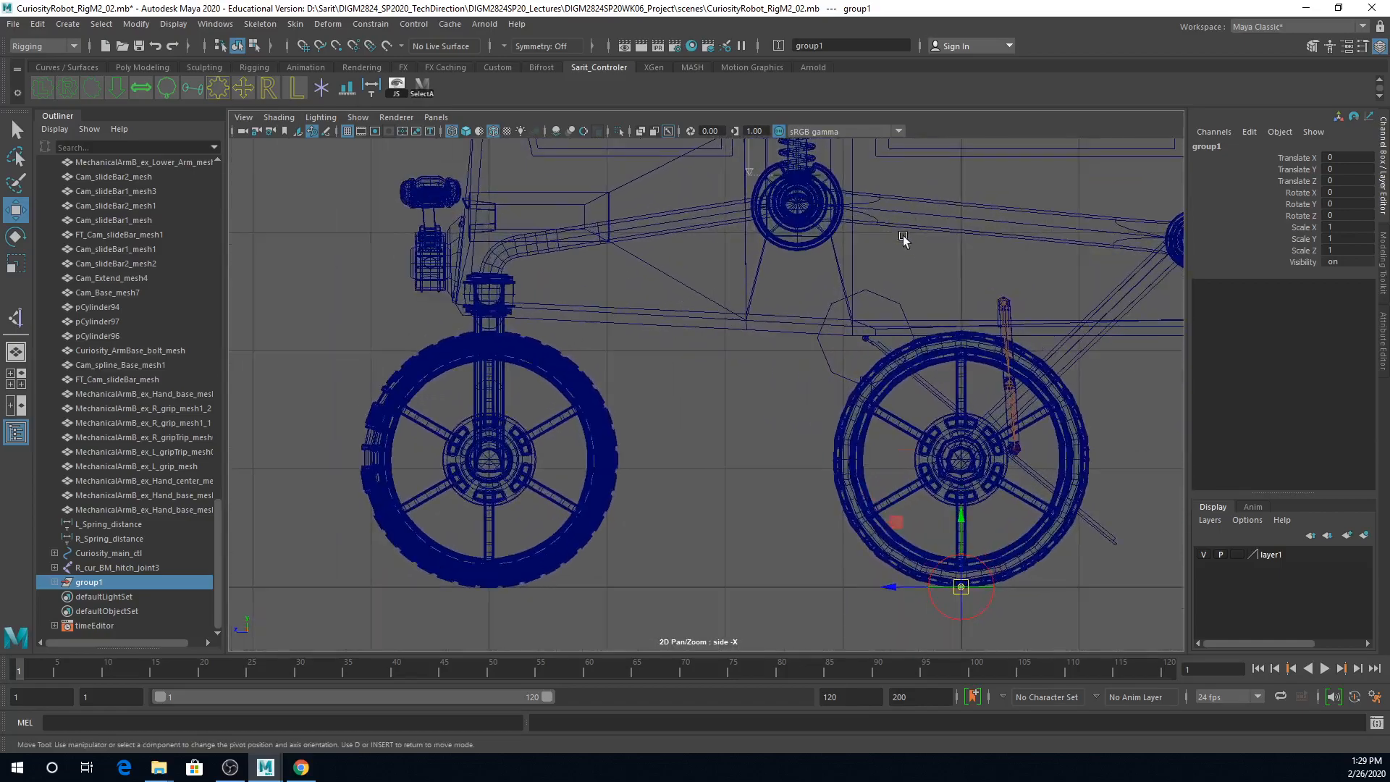
pyautogui.keyDown('alt'); pyautogui.moveTo(852, 203); pyautogui.dragTo(850, 494, button='middle'); pyautogui.keyUp('alt')
pyautogui.keyDown('alt'); pyautogui.moveTo(850, 494); pyautogui.dragTo(1201, 330, button='right'); pyautogui.keyUp('alt')
pyautogui.keyDown('alt'); pyautogui.moveTo(891, 273); pyautogui.dragTo(775, 498, button='middle'); pyautogui.keyUp('alt')
pyautogui.keyDown('alt'); pyautogui.moveTo(776, 498); pyautogui.dragTo(1200, 427, button='right'); pyautogui.keyUp('alt')
pyautogui.keyDown('alt'); pyautogui.moveTo(942, 463); pyautogui.dragTo(1111, 468, button='right'); pyautogui.keyUp('alt')
pyautogui.keyDown('alt'); pyautogui.moveTo(853, 449); pyautogui.dragTo(931, 441, button='right'); pyautogui.keyUp('alt')
pyautogui.press('v')
pyautogui.moveTo(844, 422); pyautogui.dragTo(823, 409, button='middle')
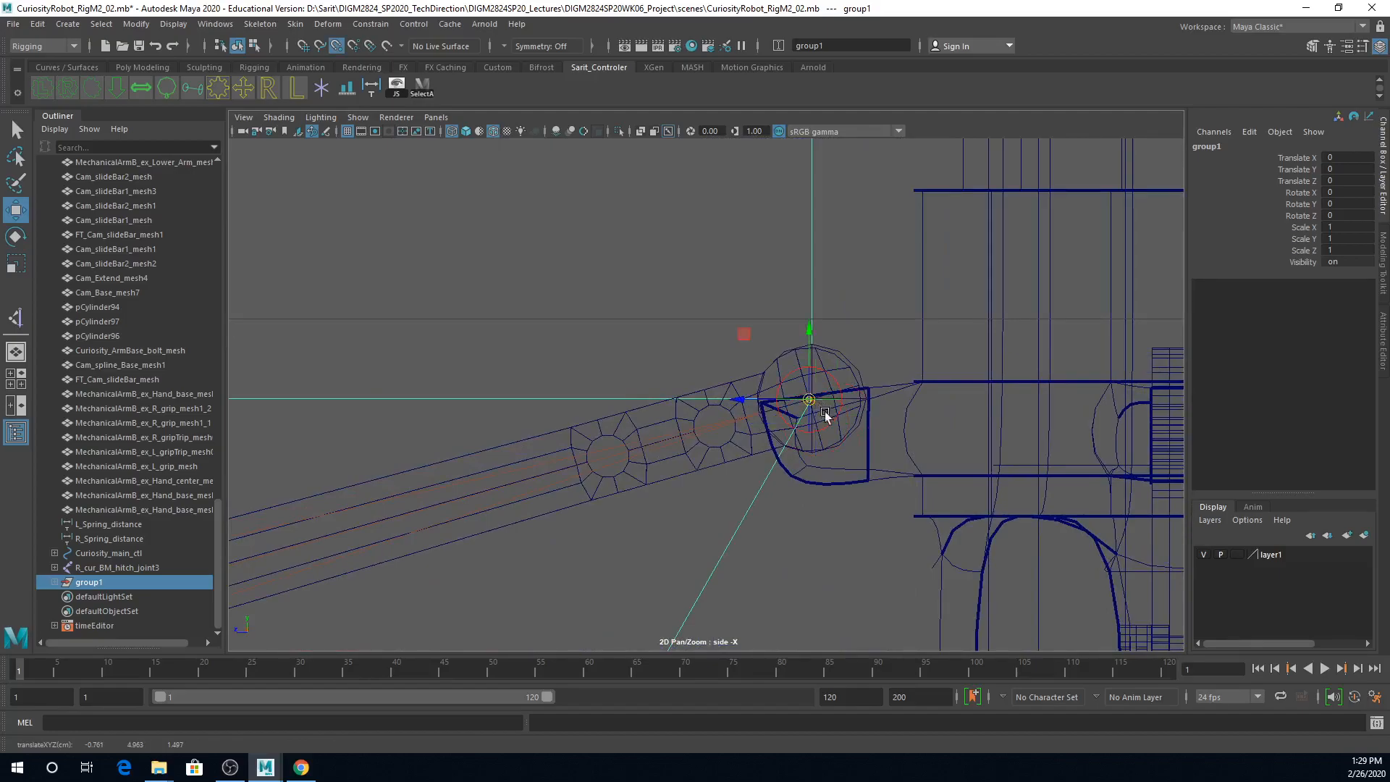
pyautogui.keyDown('alt'); pyautogui.moveTo(771, 457); pyautogui.dragTo(1304, 543, button='right'); pyautogui.keyUp('alt')
pyautogui.keyDown('alt'); pyautogui.moveTo(1084, 528); pyautogui.dragTo(853, 500, button='middle'); pyautogui.keyUp('alt')
pyautogui.keyDown('alt'); pyautogui.moveTo(857, 416); pyautogui.dragTo(1187, 410, button='right'); pyautogui.keyUp('alt')
pyautogui.keyDown('alt'); pyautogui.moveTo(951, 385); pyautogui.dragTo(1106, 388, button='right'); pyautogui.keyUp('alt')
pyautogui.press('v')
pyautogui.moveTo(946, 363); pyautogui.dragTo(965, 362)
pyautogui.scroll(-5, 1057, 388)
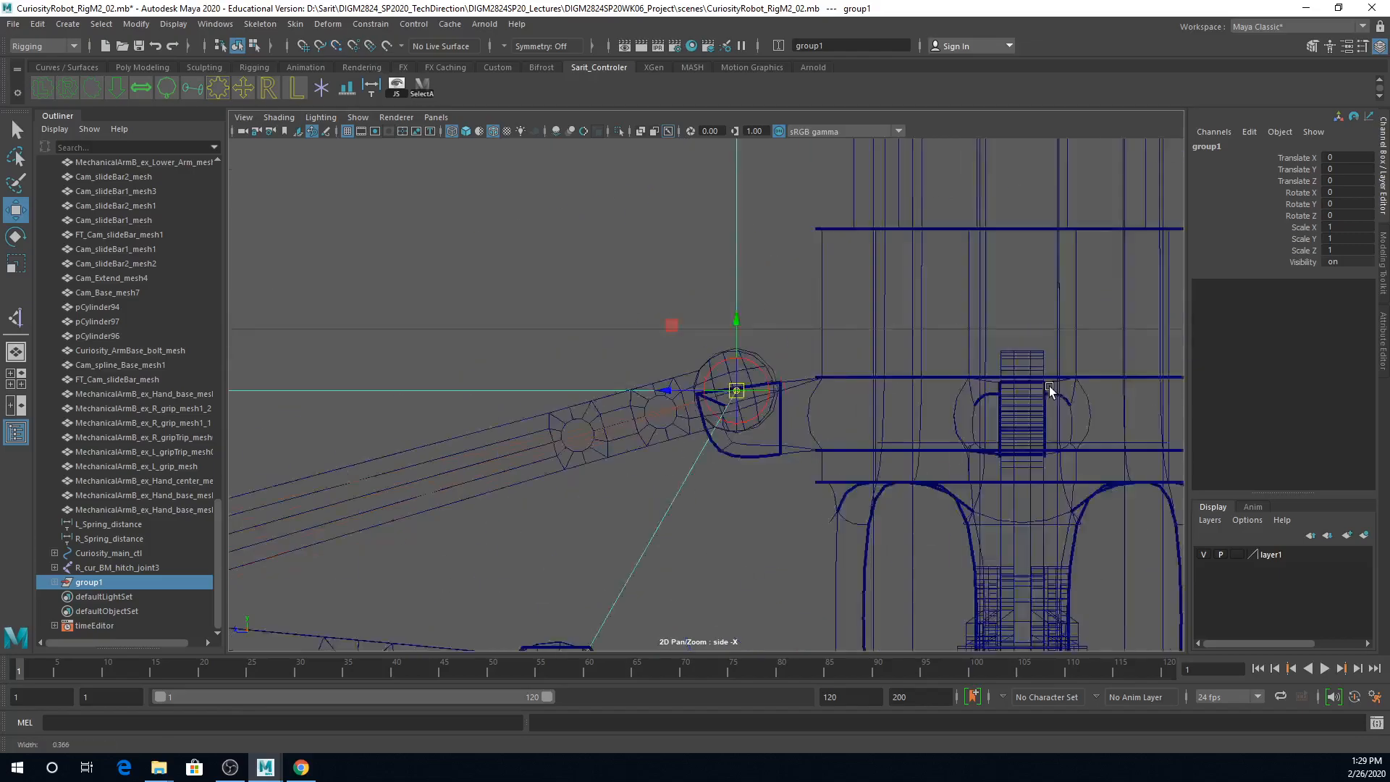
pyautogui.scroll(-4, 1013, 391)
pyautogui.scroll(3, 952, 459)
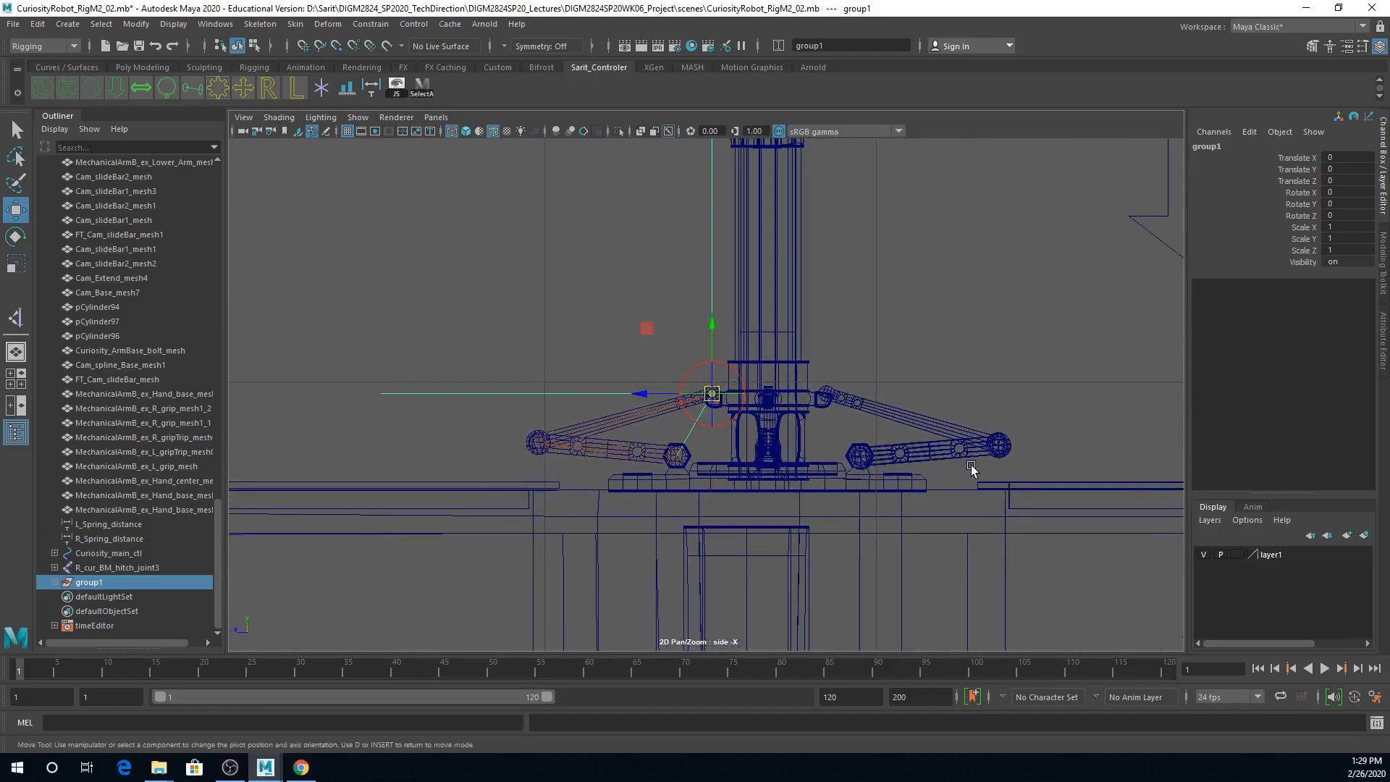
pyautogui.keyDown('alt'); pyautogui.moveTo(657, 478); pyautogui.dragTo(971, 406, button='right'); pyautogui.keyUp('alt')
pyautogui.press('Insert')
# Step: Rename the IK handle's group as Curiosity_Cam_extend1_IKGP
pyautogui.keyDown('alt'); pyautogui.moveTo(666, 446); pyautogui.dragTo(858, 449, button='right'); pyautogui.keyUp('alt')
pyautogui.keyDown('alt'); pyautogui.moveTo(777, 448); pyautogui.dragTo(841, 354, button='middle'); pyautogui.keyUp('alt')
pyautogui.click(54, 582)
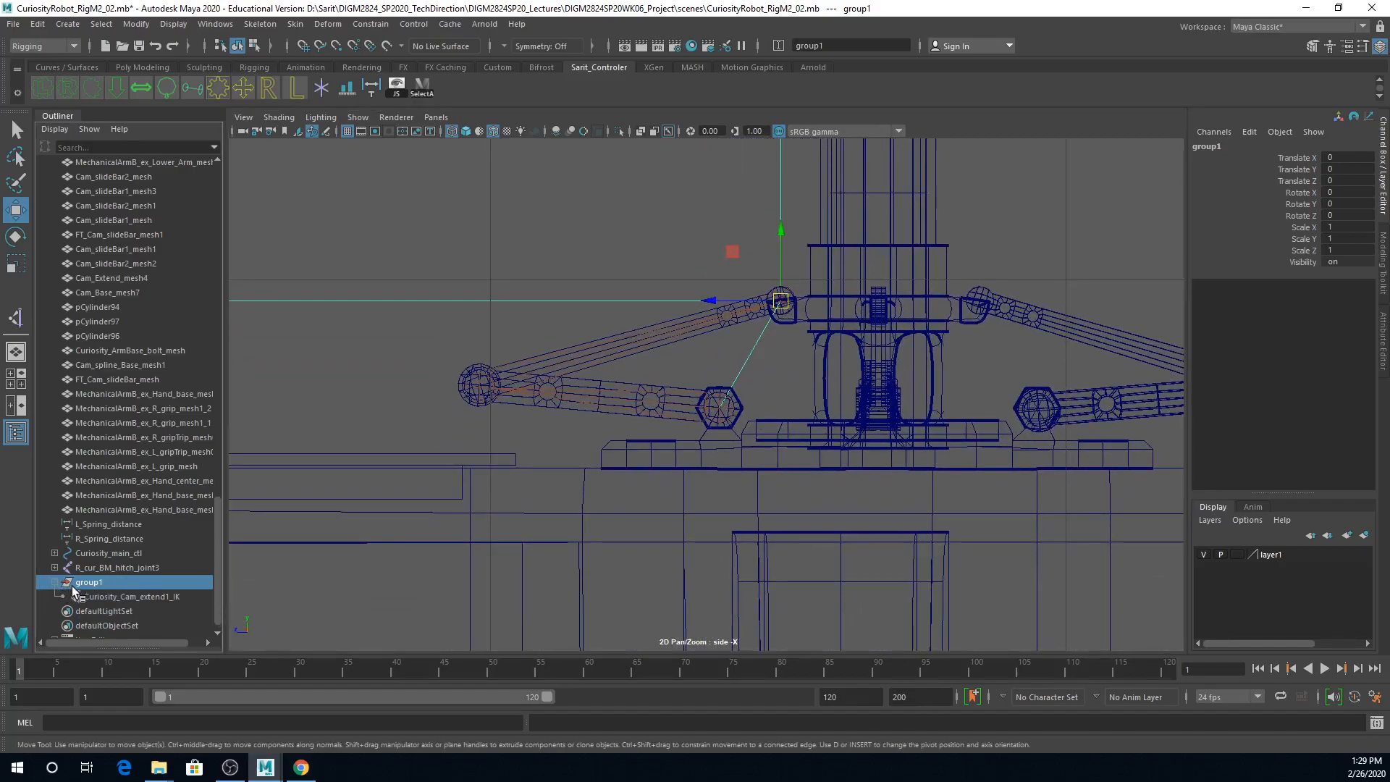
pyautogui.doubleClick(85, 583)
pyautogui.write('Curiosity_Cam_extend1_IK')
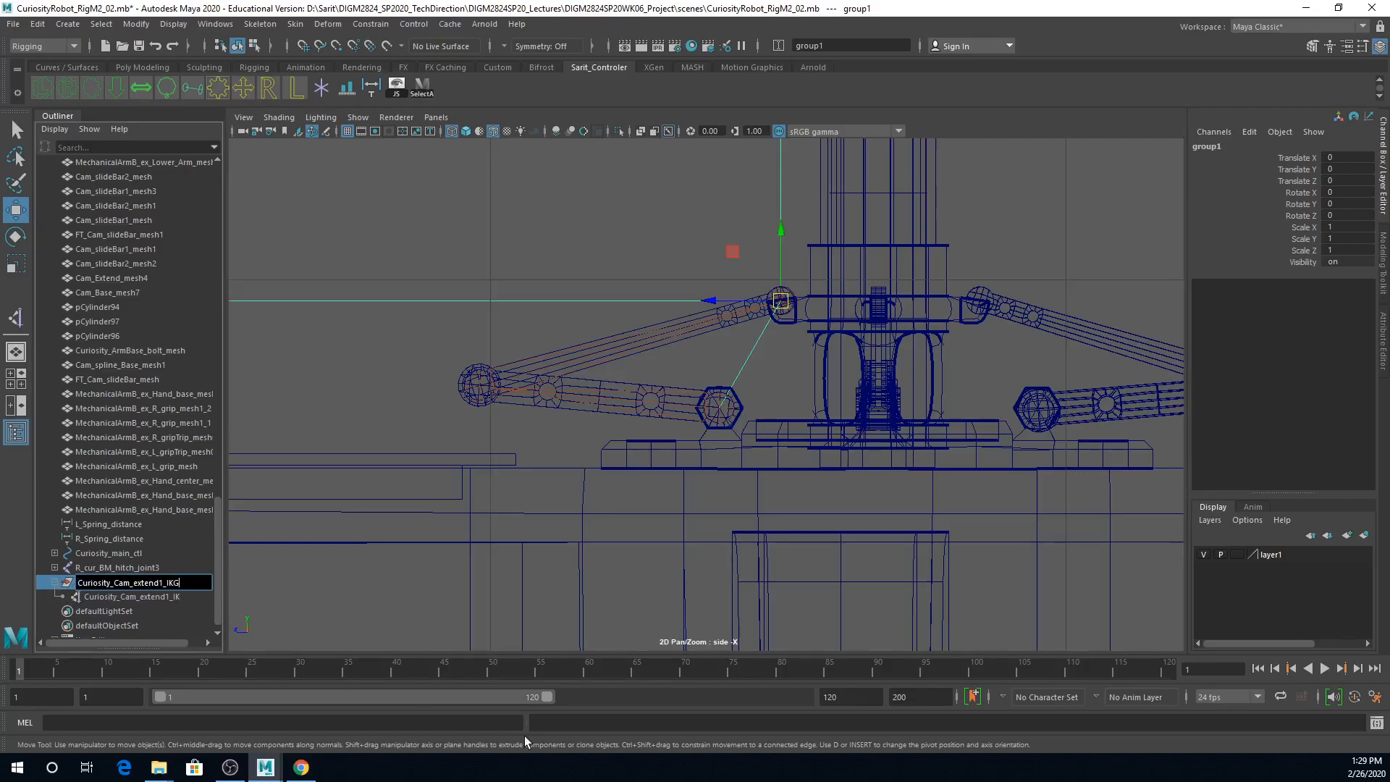
pyautogui.press('Return')
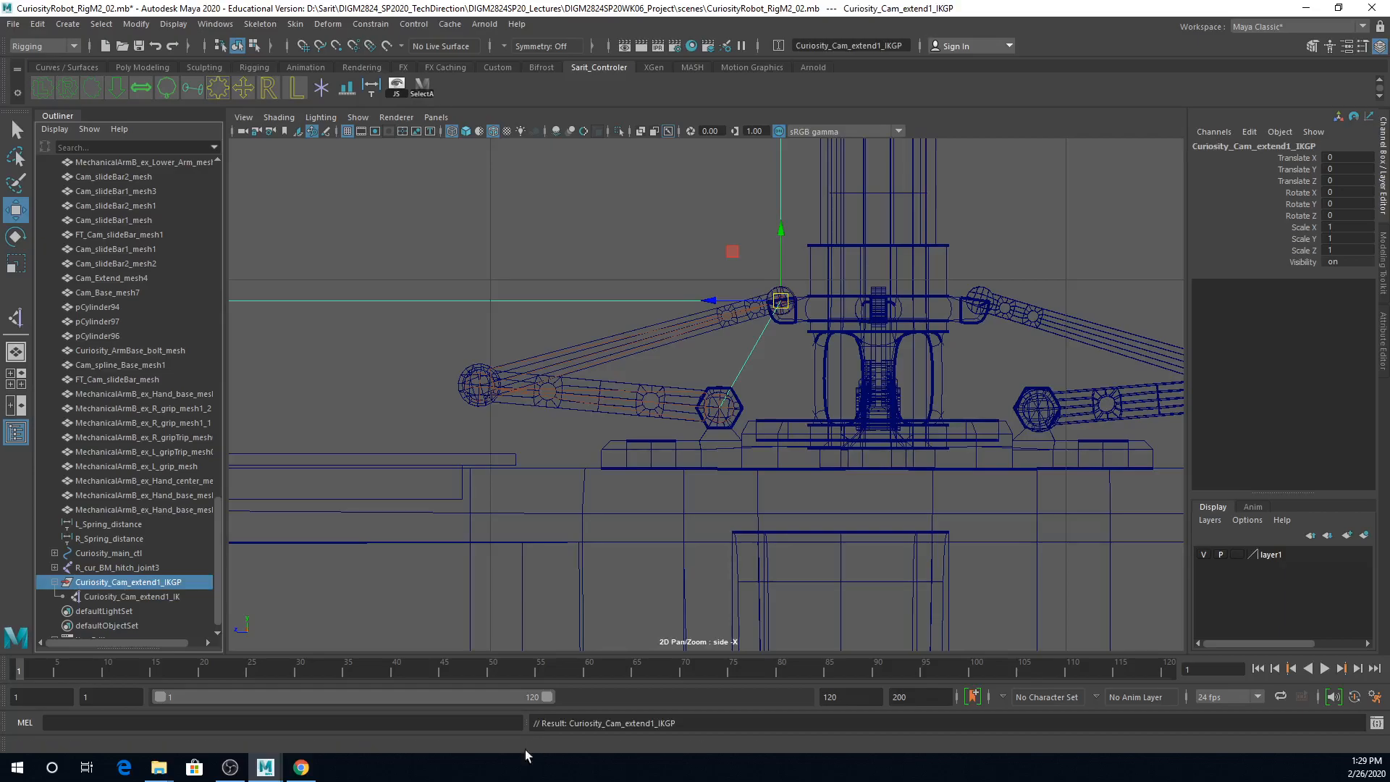
# Step: Create a gear-shaped control curve and raise it to Translate Y 4.855
pyautogui.click(823, 294)
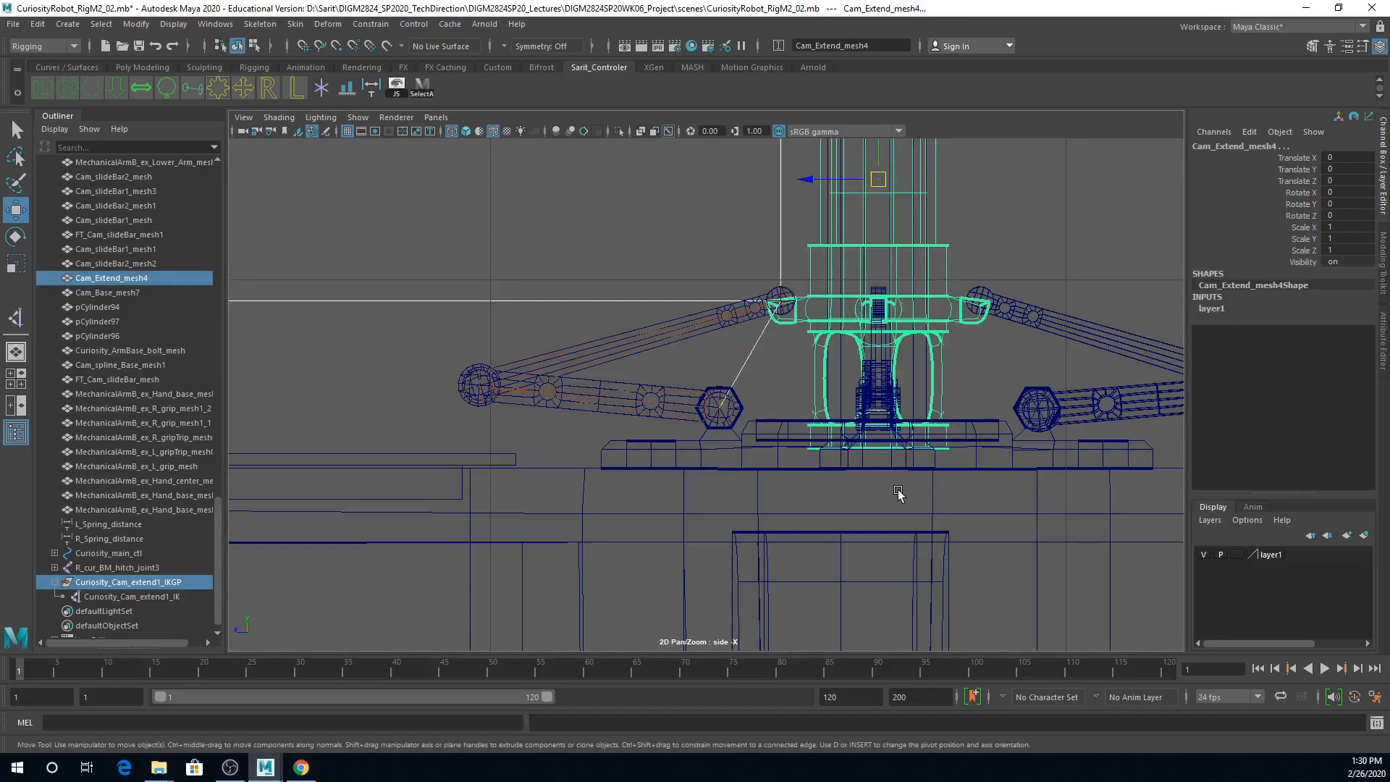
pyautogui.click(1047, 230)
pyautogui.scroll(-4, 1050, 272)
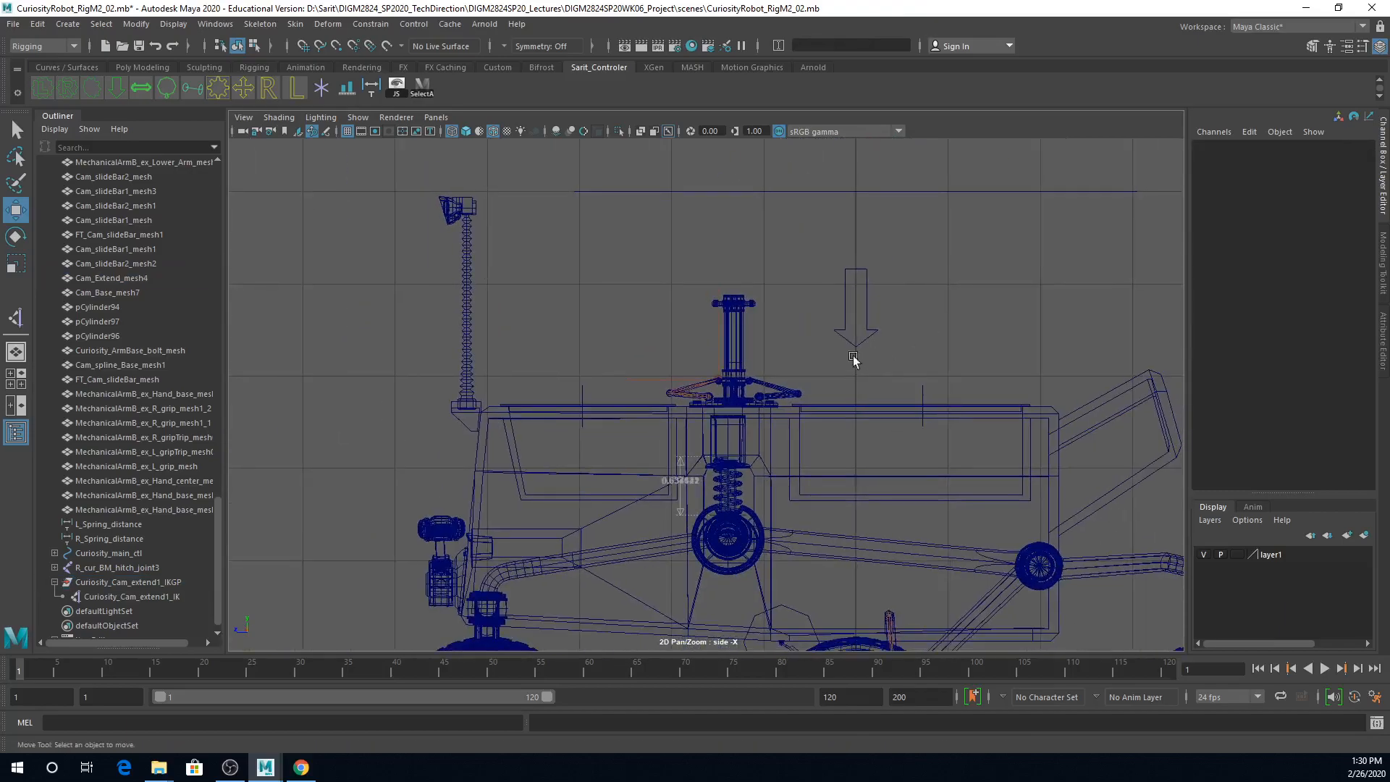
pyautogui.scroll(3, 862, 355)
pyautogui.scroll(2, 1005, 310)
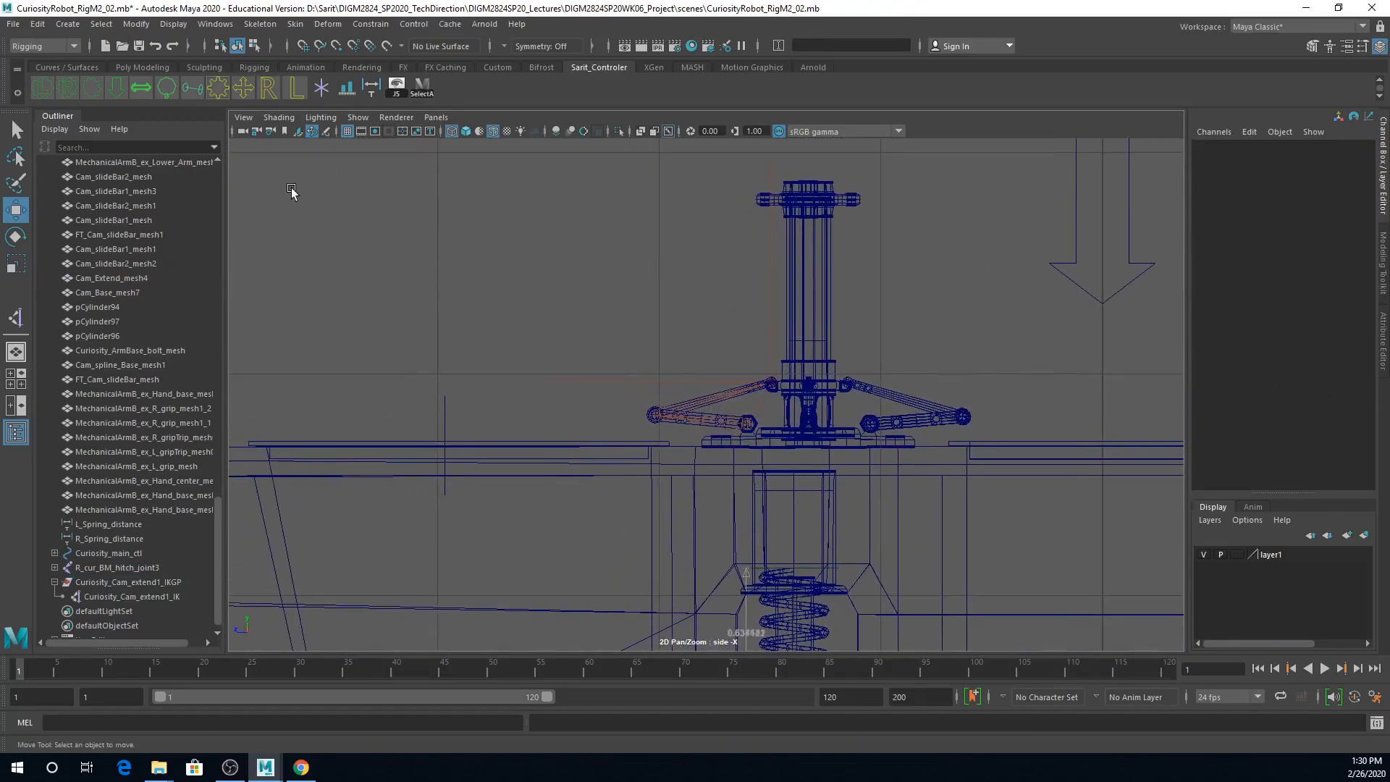
pyautogui.click(219, 92)
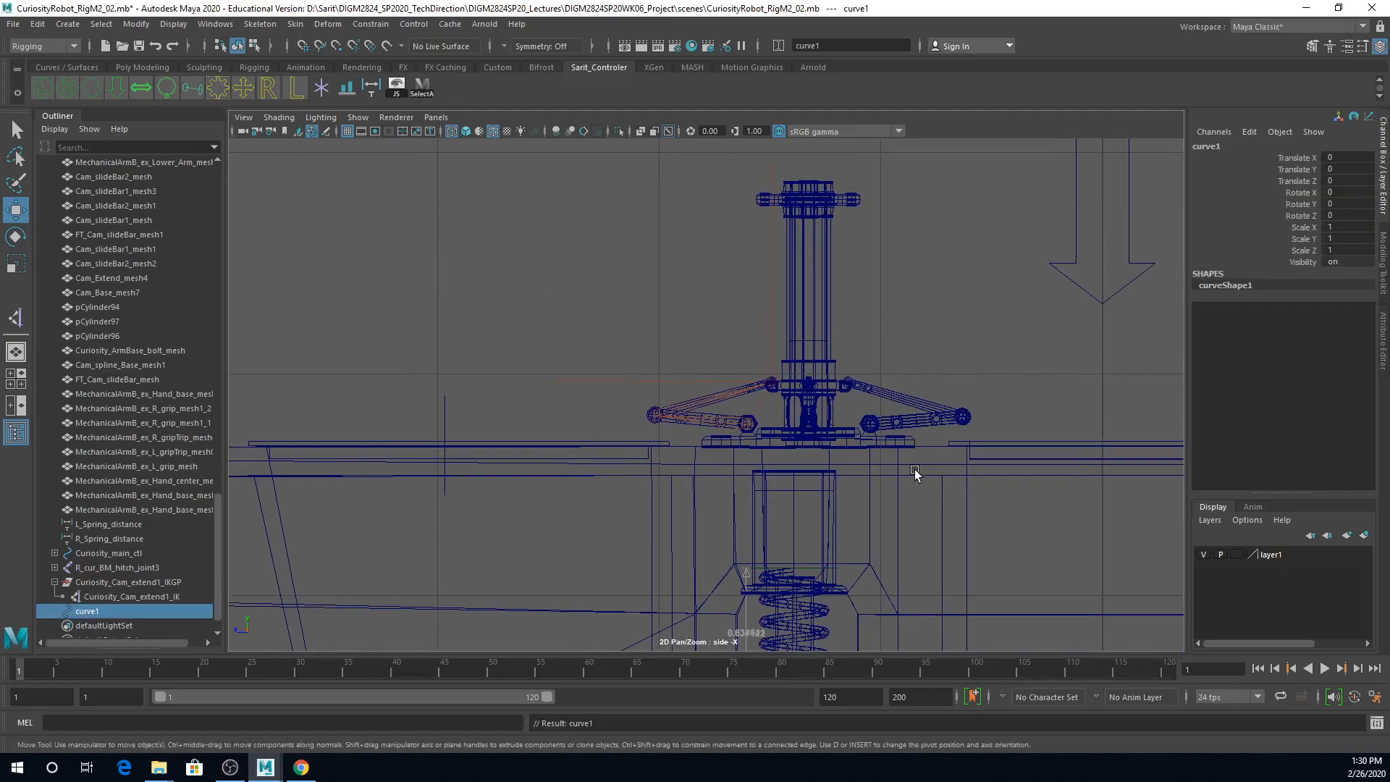
pyautogui.scroll(-2, 847, 456)
pyautogui.scroll(-3, 848, 456)
pyautogui.moveTo(773, 525); pyautogui.dragTo(758, 319)
pyautogui.scroll(5, 706, 388)
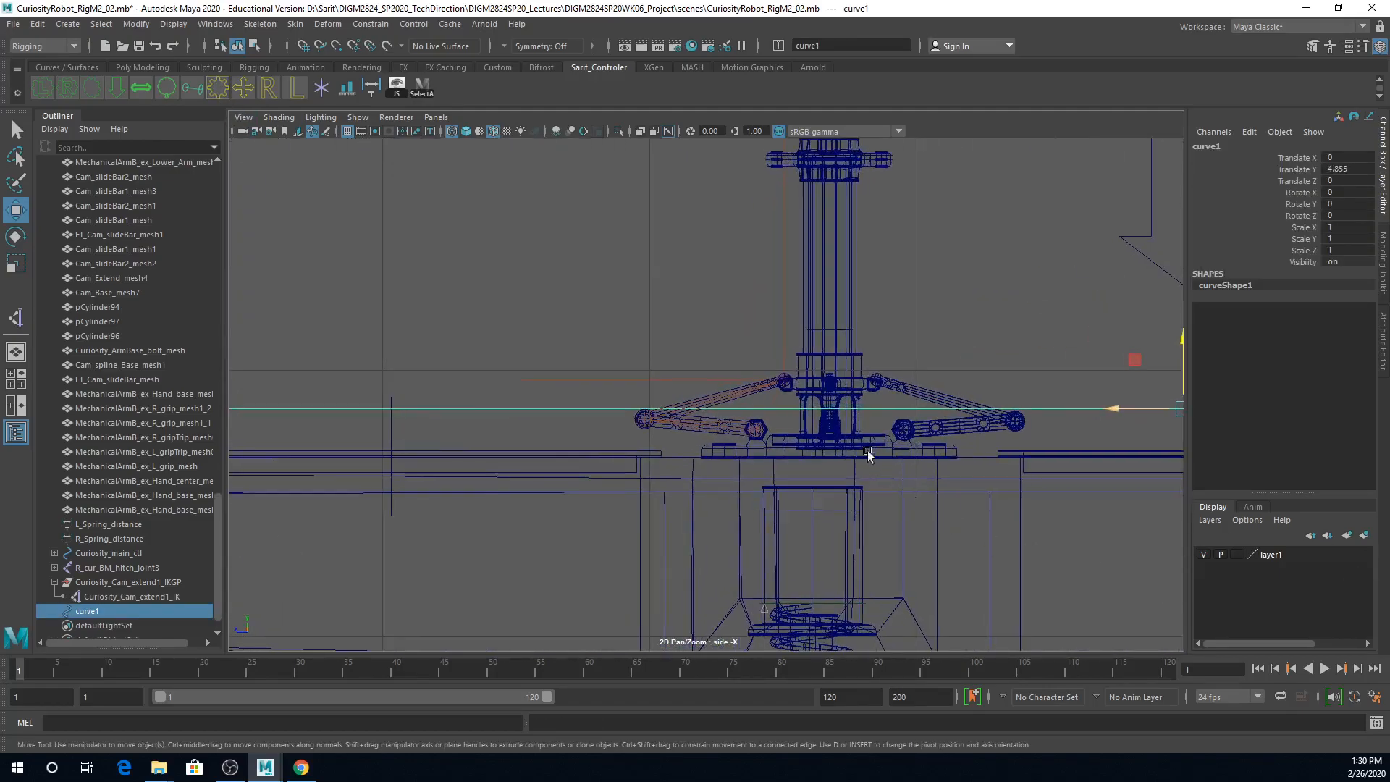
pyautogui.scroll(2, 885, 404)
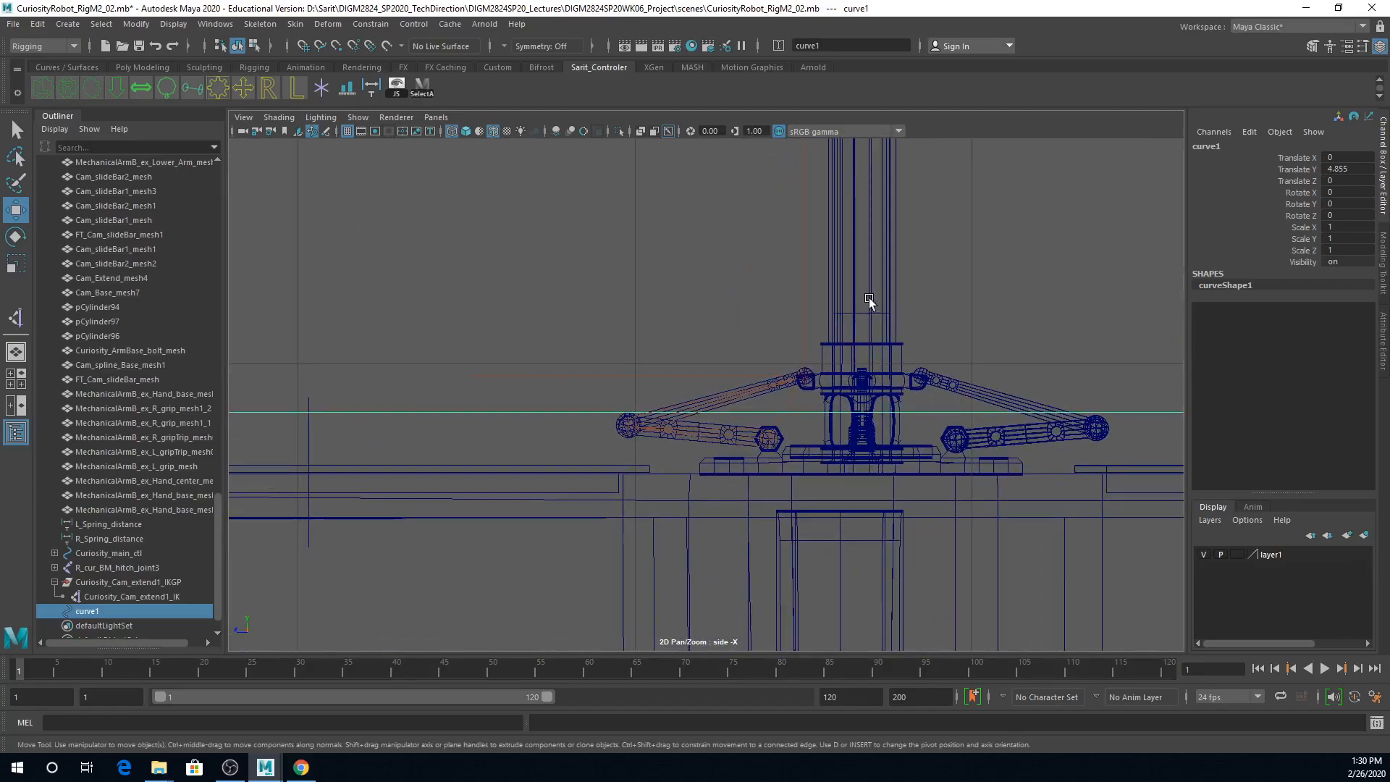
# Step: Align the gear-shaped curve to the centre of the mast mesh Cam_Extend_mesh4 with the Align Tool
pyautogui.press('space')
pyautogui.press('space')
pyautogui.keyDown('alt'); pyautogui.moveTo(887, 244); pyautogui.dragTo(719, 414); pyautogui.keyUp('alt')
pyautogui.keyDown('alt'); pyautogui.moveTo(719, 414); pyautogui.dragTo(848, 411, button='right'); pyautogui.keyUp('alt')
pyautogui.keyDown('alt'); pyautogui.moveTo(849, 410); pyautogui.dragTo(841, 416); pyautogui.keyUp('alt')
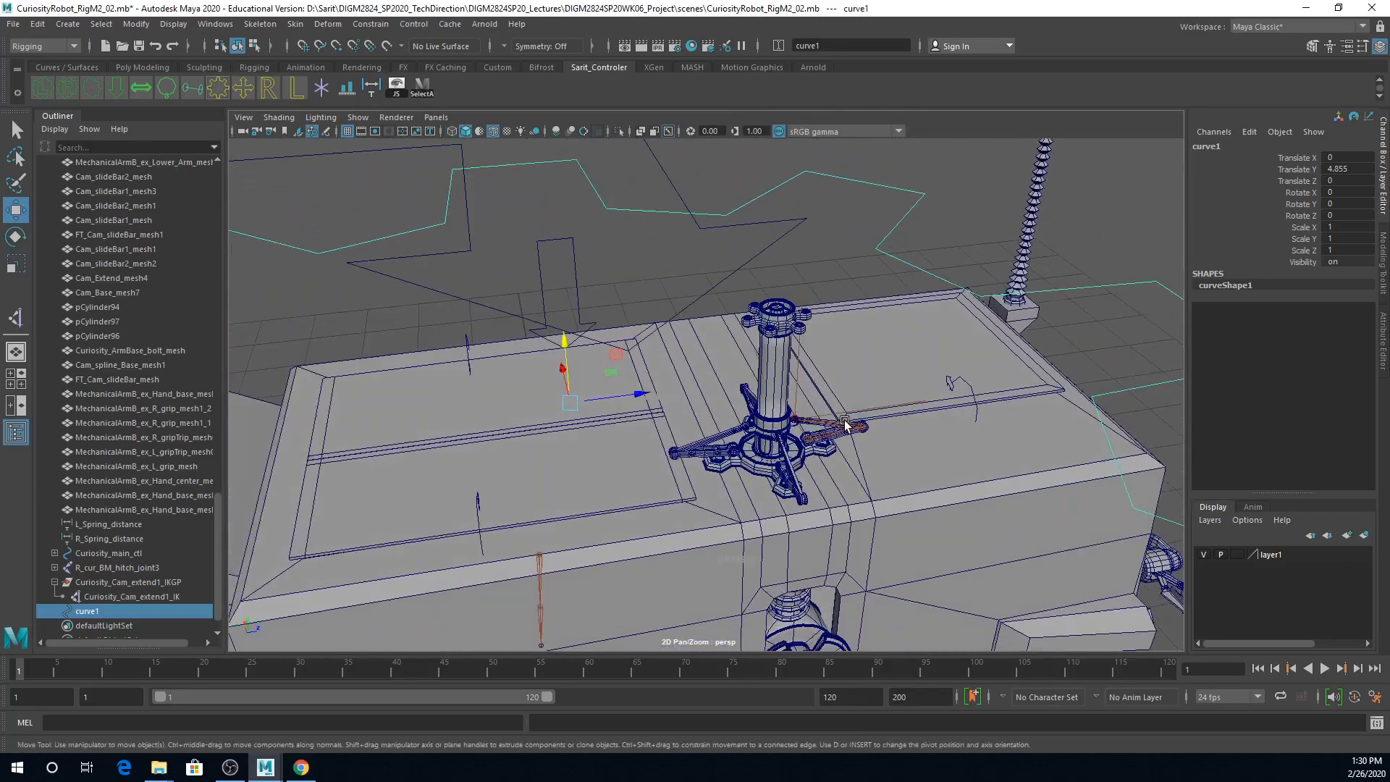
pyautogui.click(776, 369)
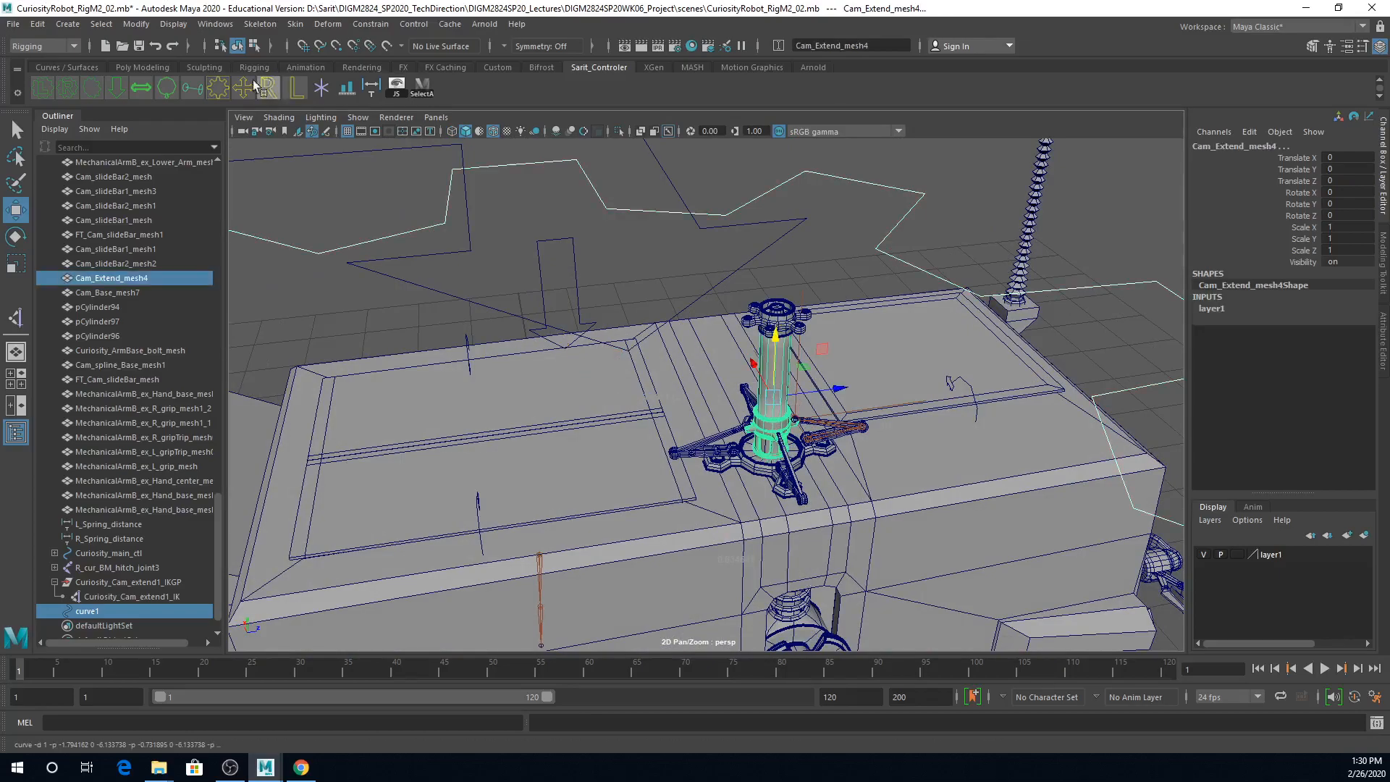
pyautogui.click(136, 24)
pyautogui.click(167, 186)
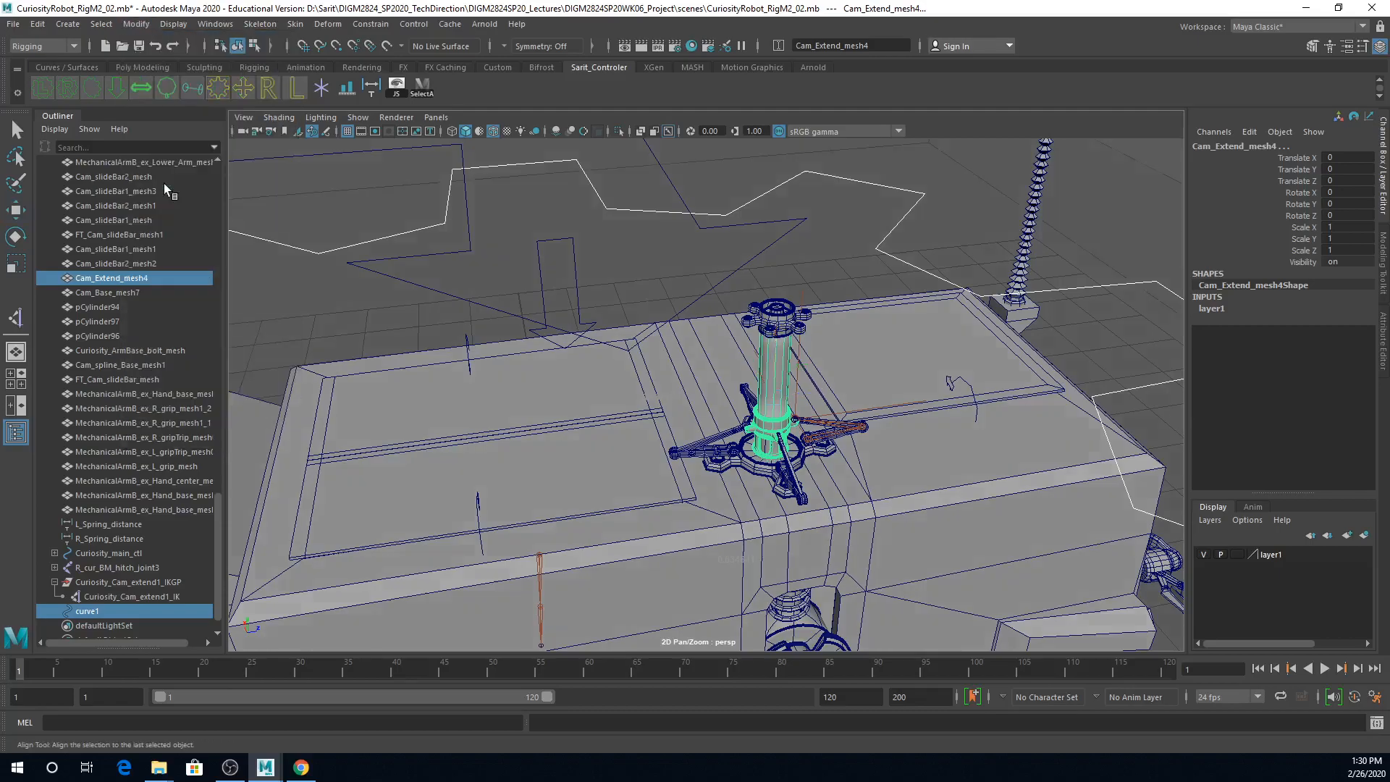
pyautogui.scroll(-6, 930, 367)
pyautogui.click(991, 318)
pyautogui.click(654, 202)
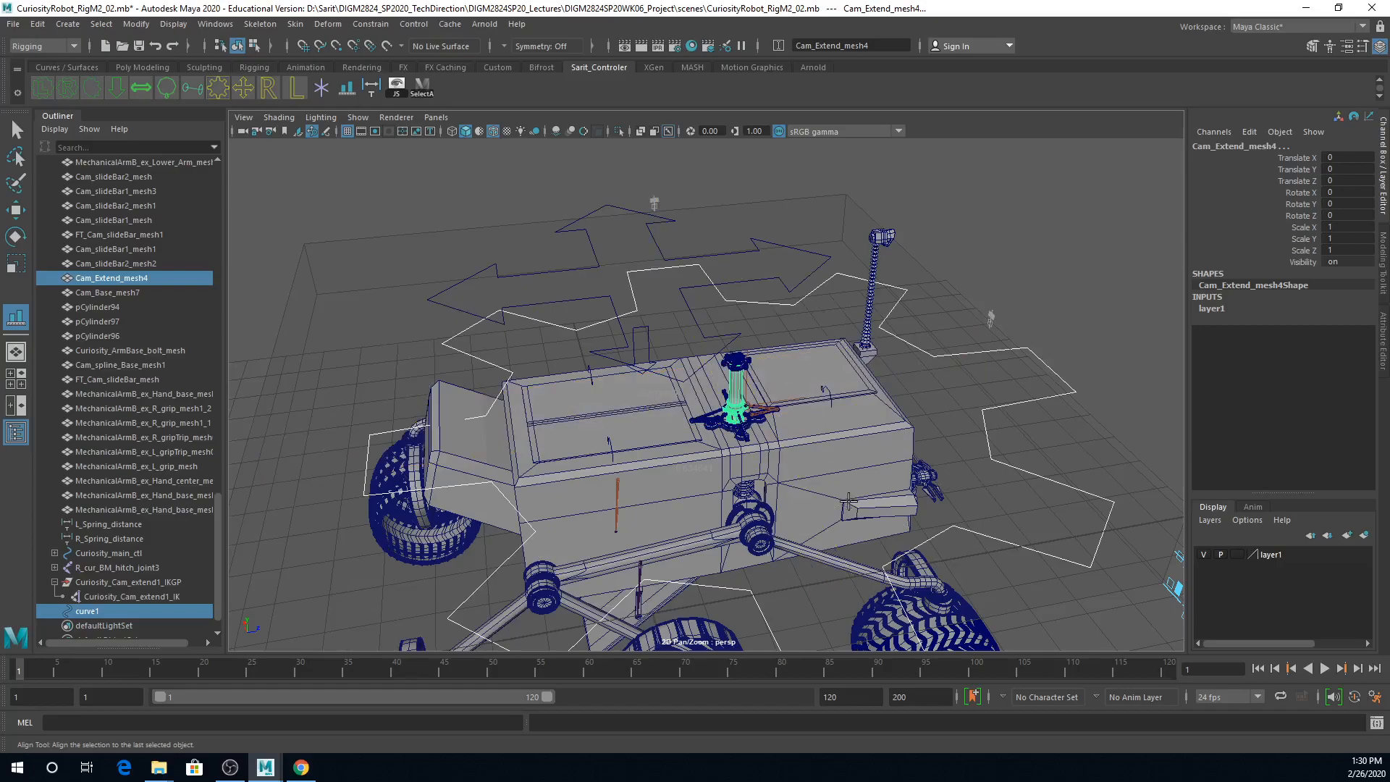
pyautogui.scroll(-5, 848, 499)
pyautogui.click(1015, 505)
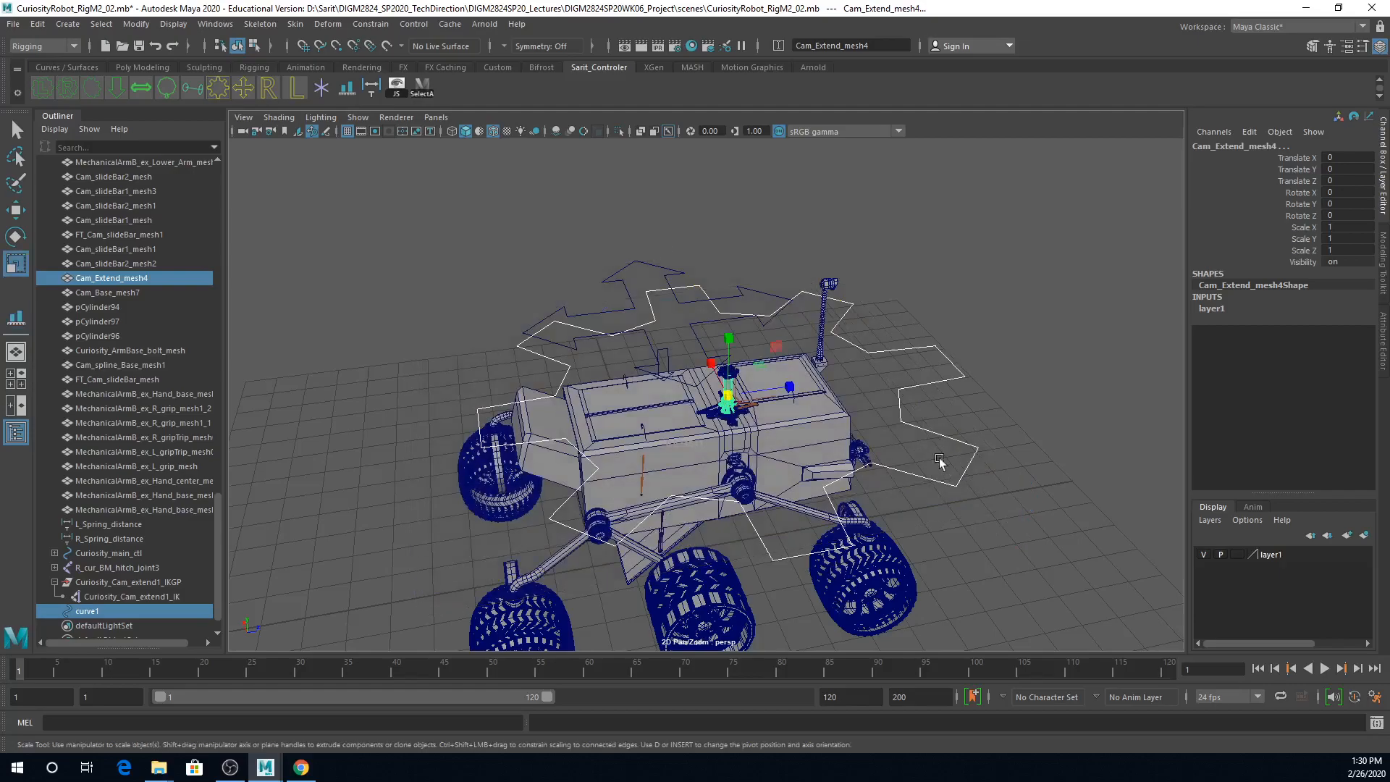
# Step: Scale the gear-shaped curve uniformly down to about 0.088 so it closely encircles the camera mast
pyautogui.click(913, 395)
pyautogui.press('r')
pyautogui.click(912, 394)
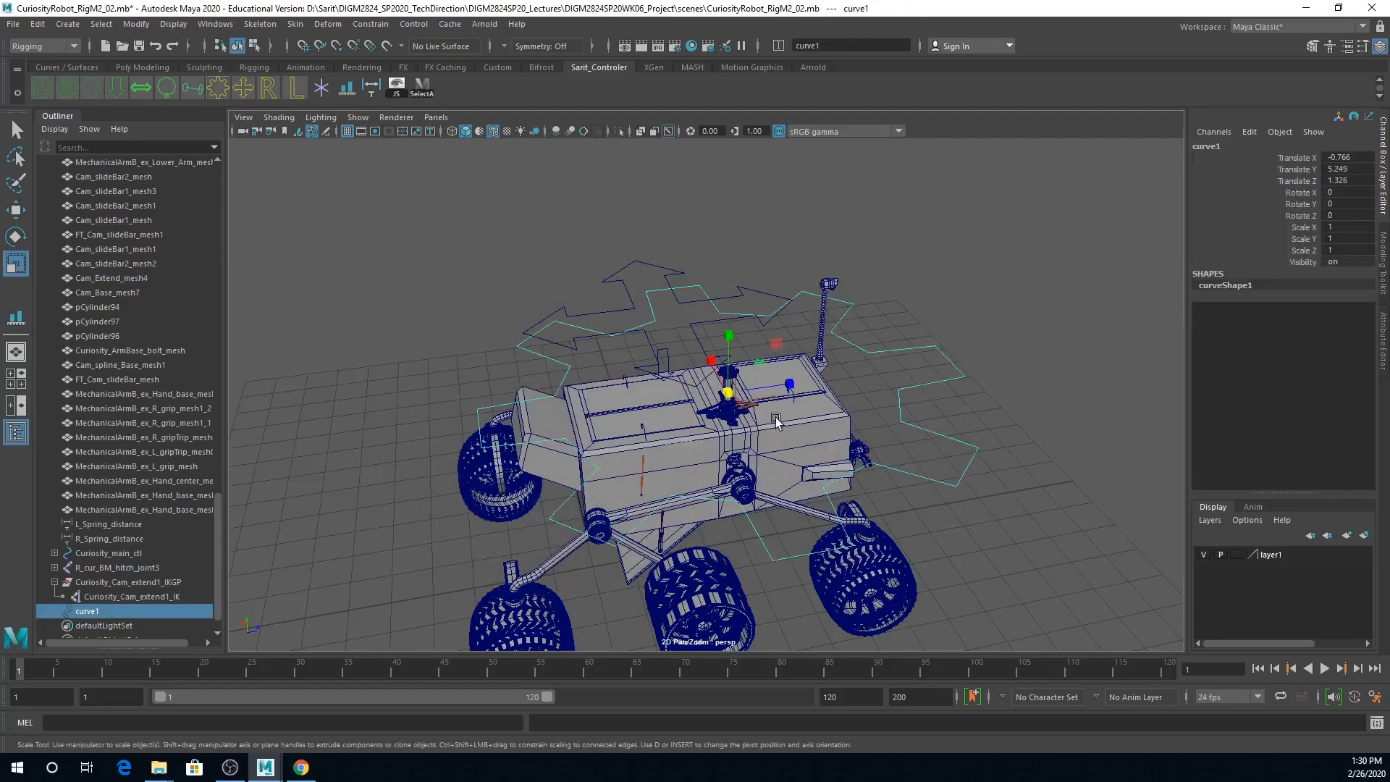
pyautogui.moveTo(727, 389); pyautogui.dragTo(430, 403)
pyautogui.moveTo(667, 436)
pyautogui.keyDown('alt'); pyautogui.mouseDown(button='right')
pyautogui.moveTo(912, 434)
pyautogui.moveTo(957, 485)
pyautogui.moveTo(932, 473)
pyautogui.mouseUp(button='right'); pyautogui.keyUp('alt')
pyautogui.keyDown('alt'); pyautogui.moveTo(932, 473); pyautogui.dragTo(655, 394, button='middle'); pyautogui.keyUp('alt')
pyautogui.keyDown('alt'); pyautogui.moveTo(622, 420); pyautogui.dragTo(663, 434, button='right'); pyautogui.keyUp('alt')
pyautogui.keyDown('alt'); pyautogui.moveTo(664, 434); pyautogui.dragTo(802, 492, button='middle'); pyautogui.keyUp('alt')
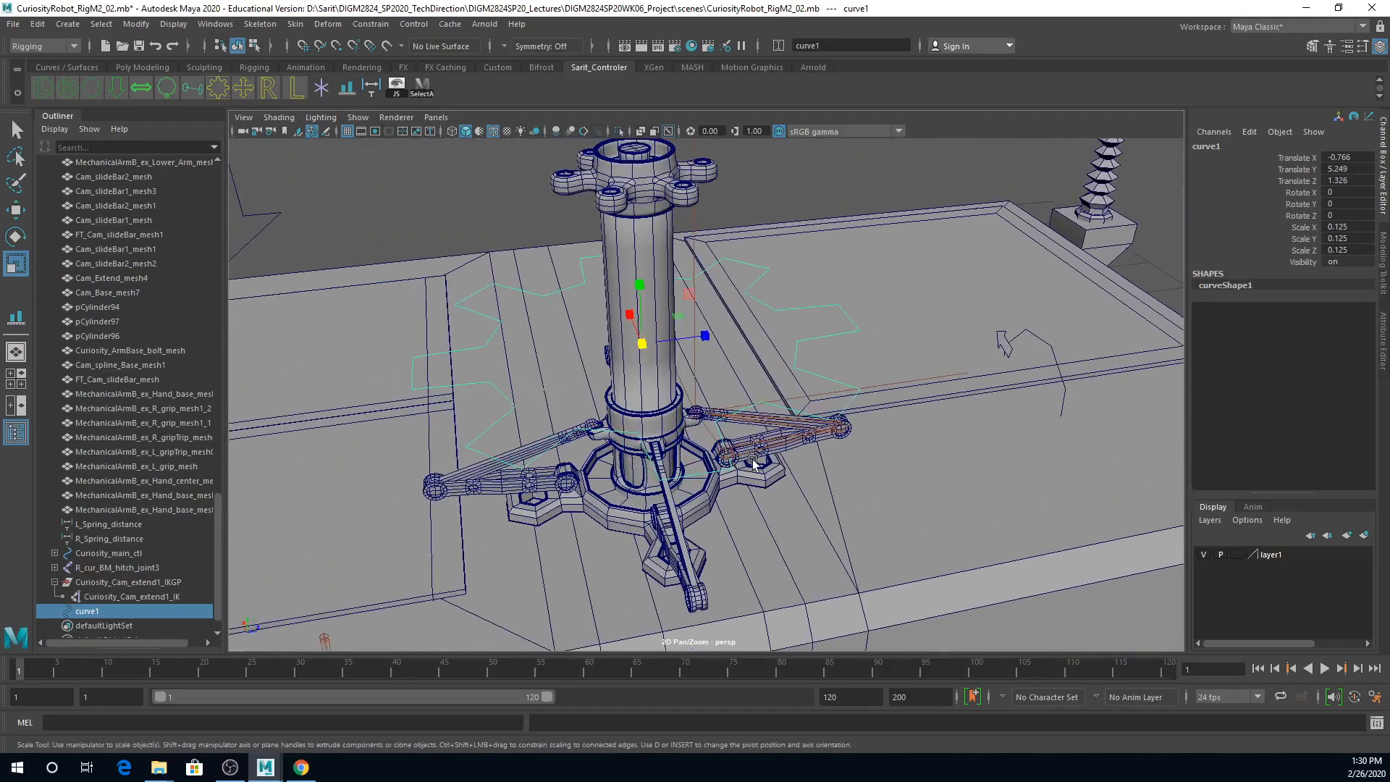
pyautogui.keyDown('alt'); pyautogui.moveTo(801, 492); pyautogui.dragTo(717, 460, button='right'); pyautogui.keyUp('alt')
pyautogui.moveTo(650, 351); pyautogui.dragTo(585, 370)
pyautogui.moveTo(669, 409)
pyautogui.keyDown('alt'); pyautogui.mouseDown()
pyautogui.moveTo(643, 398)
pyautogui.moveTo(680, 394)
pyautogui.mouseUp(); pyautogui.keyUp('alt')
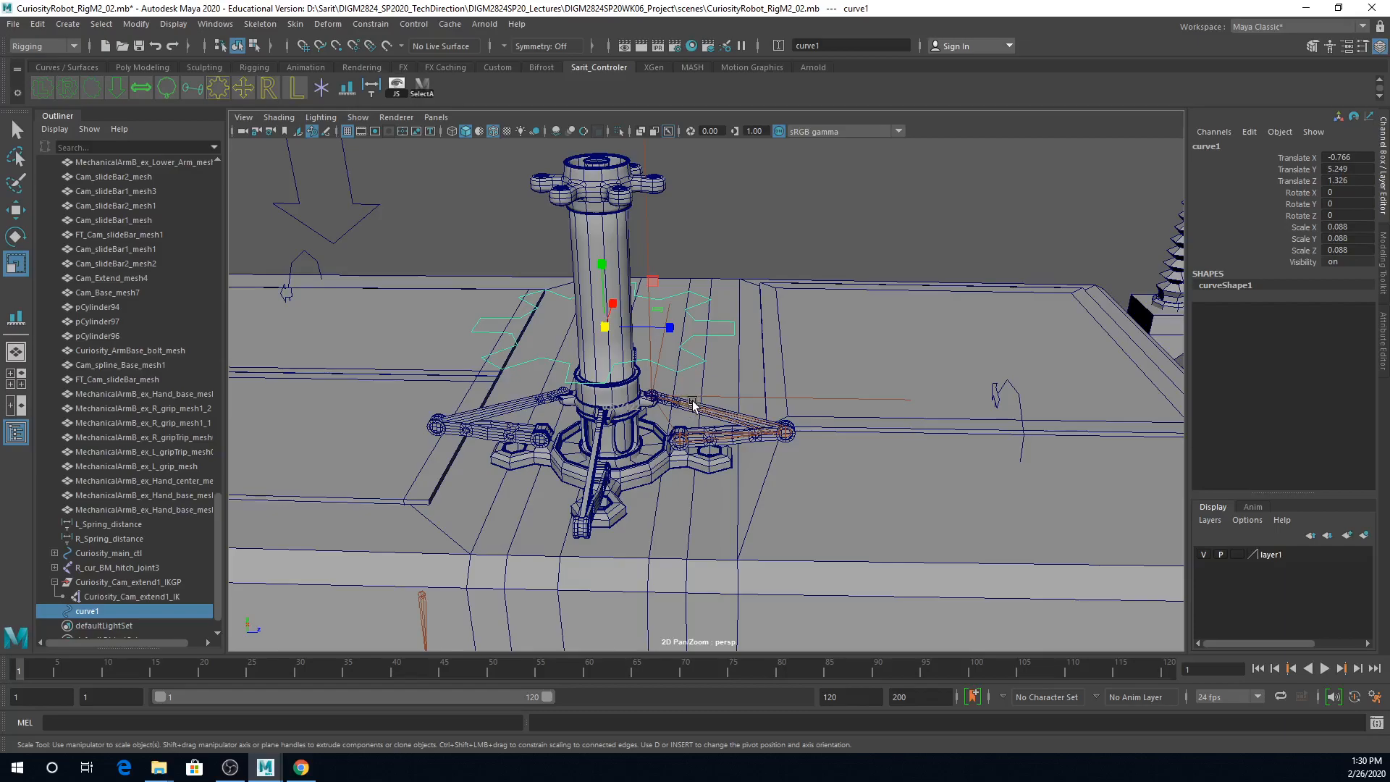
# Step: Lower the gear-shaped curve to about Translate Y 5.017, around the mast collar
pyautogui.press('w')
pyautogui.moveTo(602, 272); pyautogui.dragTo(737, 499)
pyautogui.keyDown('alt'); pyautogui.moveTo(705, 503); pyautogui.dragTo(690, 515); pyautogui.keyUp('alt')
pyautogui.keyDown('alt'); pyautogui.moveTo(690, 514); pyautogui.dragTo(732, 500, button='right'); pyautogui.keyUp('alt')
pyautogui.keyDown('alt'); pyautogui.moveTo(731, 501); pyautogui.dragTo(833, 485); pyautogui.keyUp('alt')
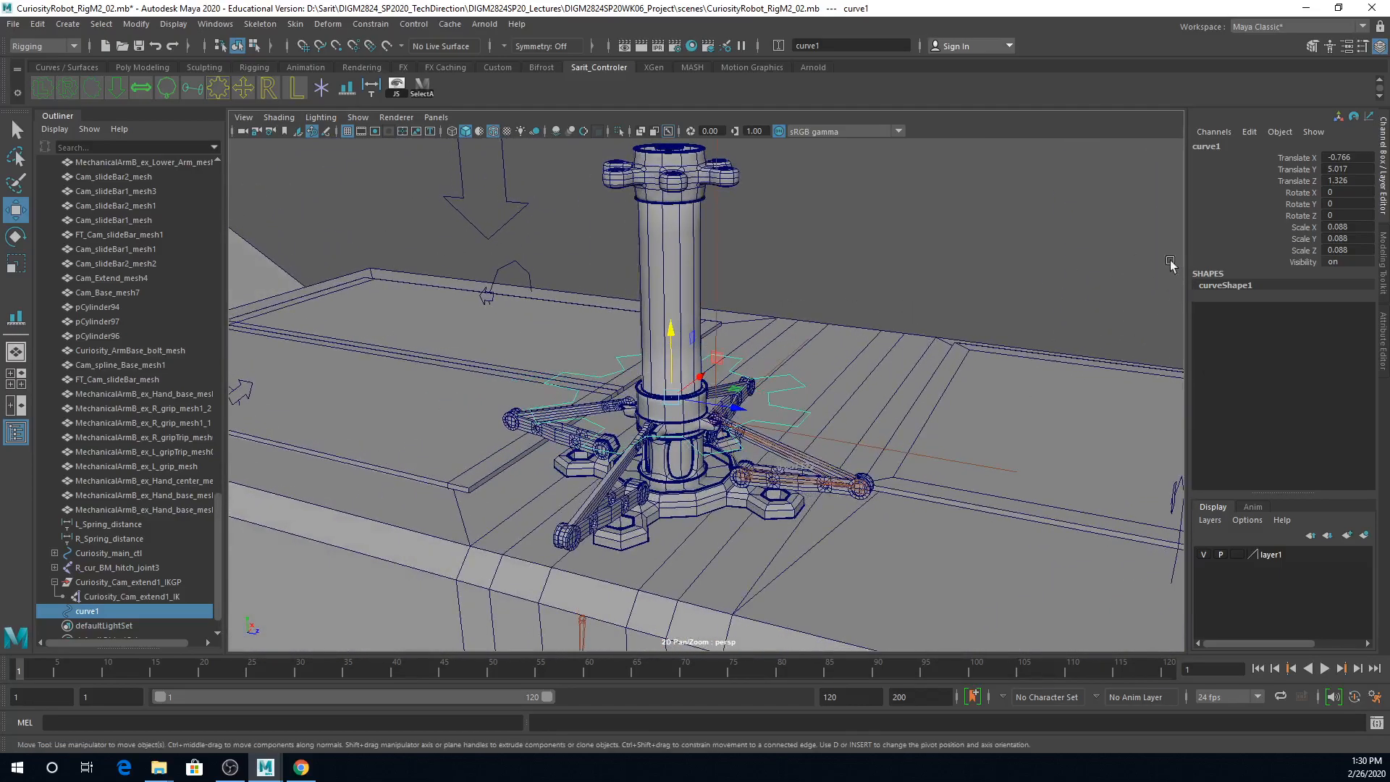
# Step: Rename the gear-shaped curve as Curiosity_Cam_extendAll_ctl and freeze its transformations
pyautogui.doubleClick(1230, 147)
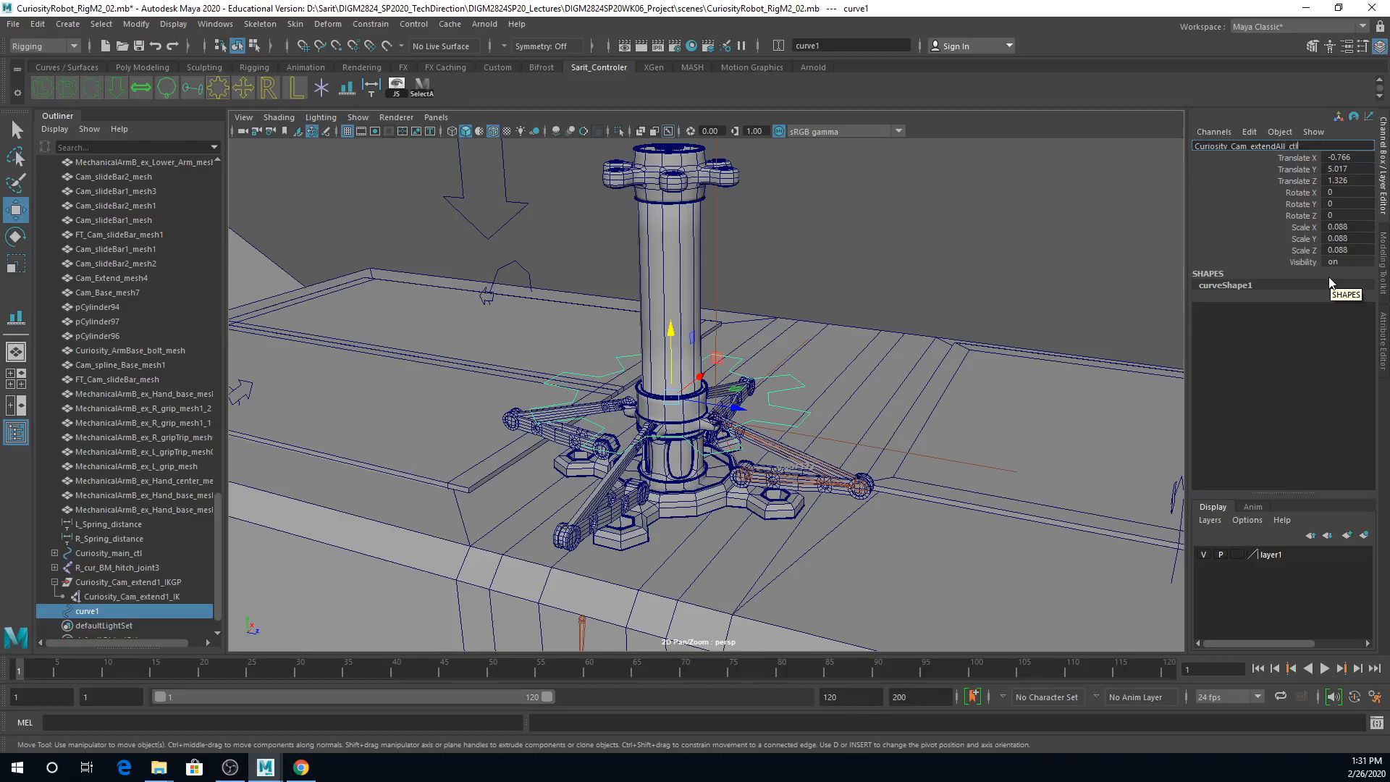
pyautogui.press('Return')
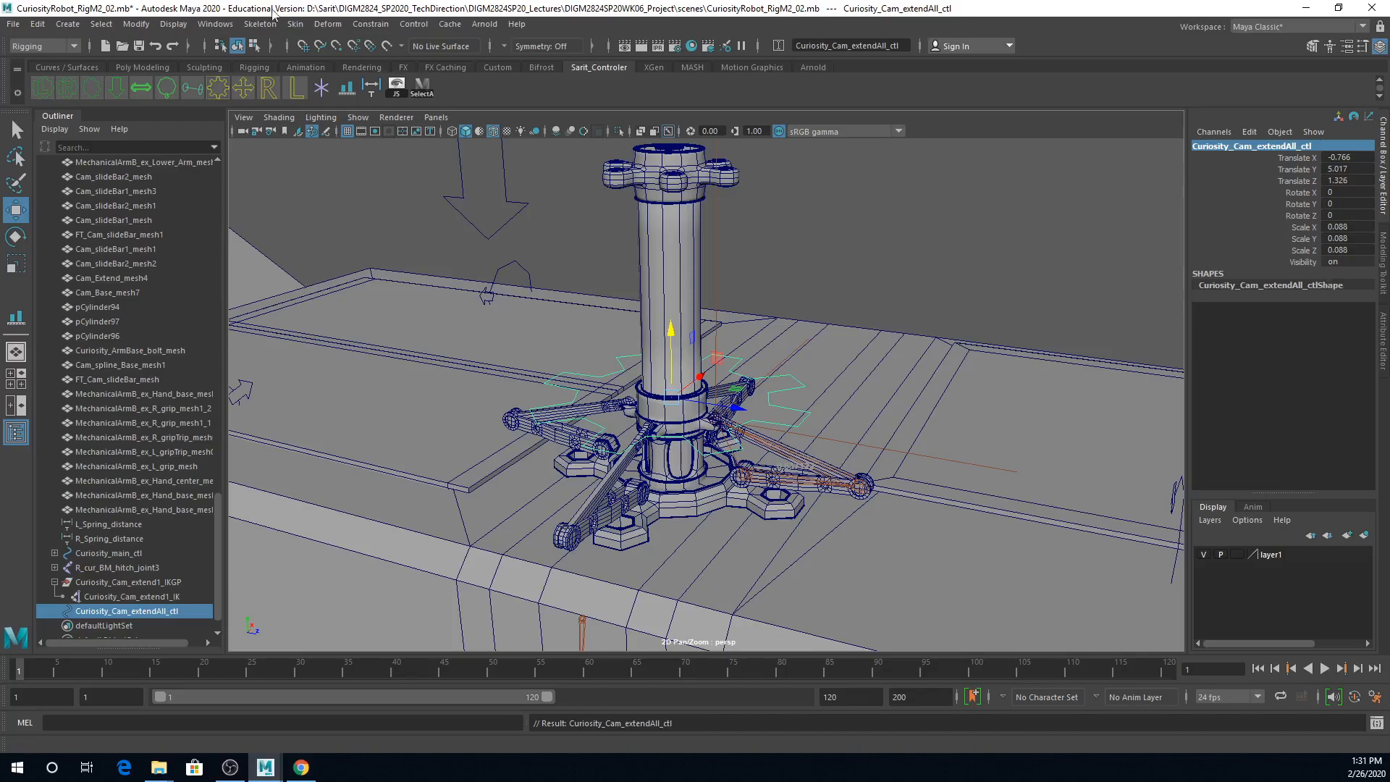
pyautogui.click(136, 24)
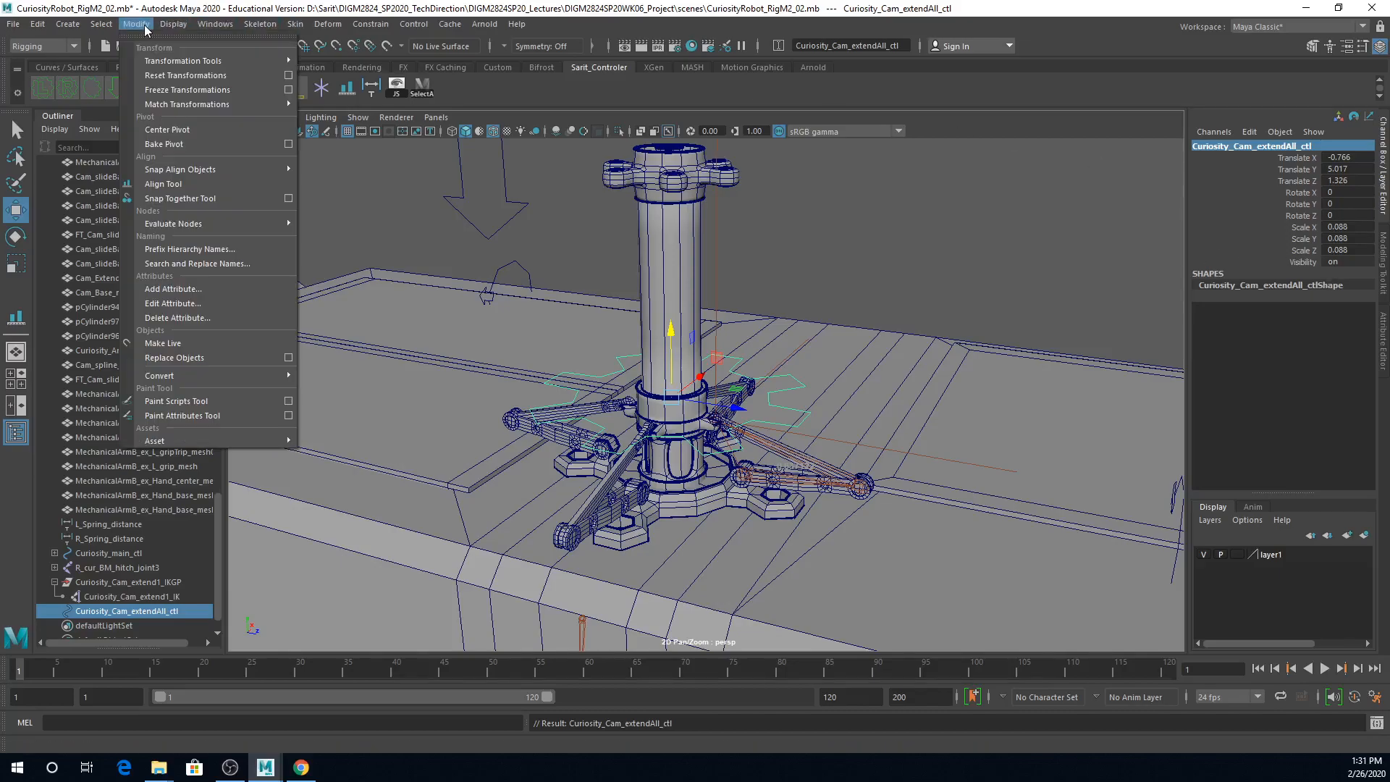
pyautogui.click(173, 89)
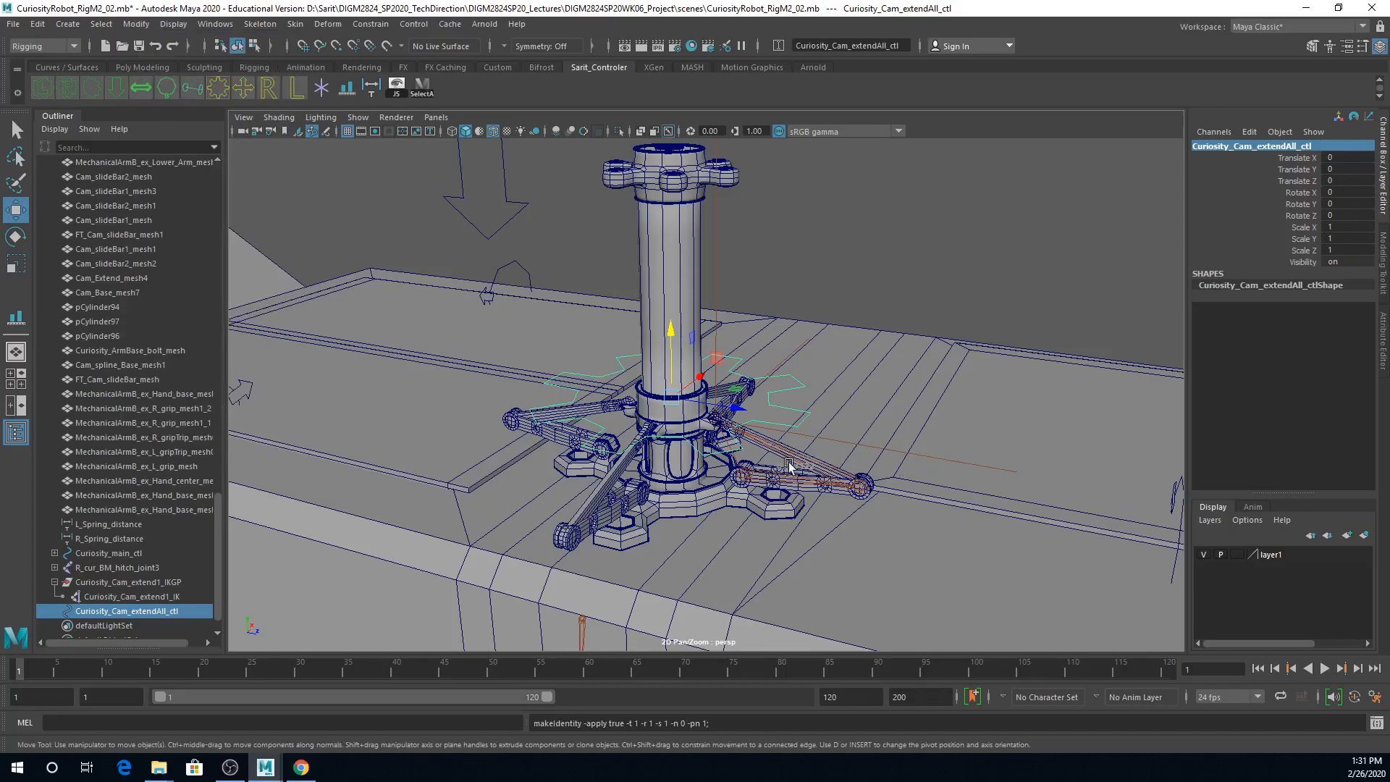
pyautogui.scroll(5, 919, 466)
pyautogui.scroll(-5, 906, 463)
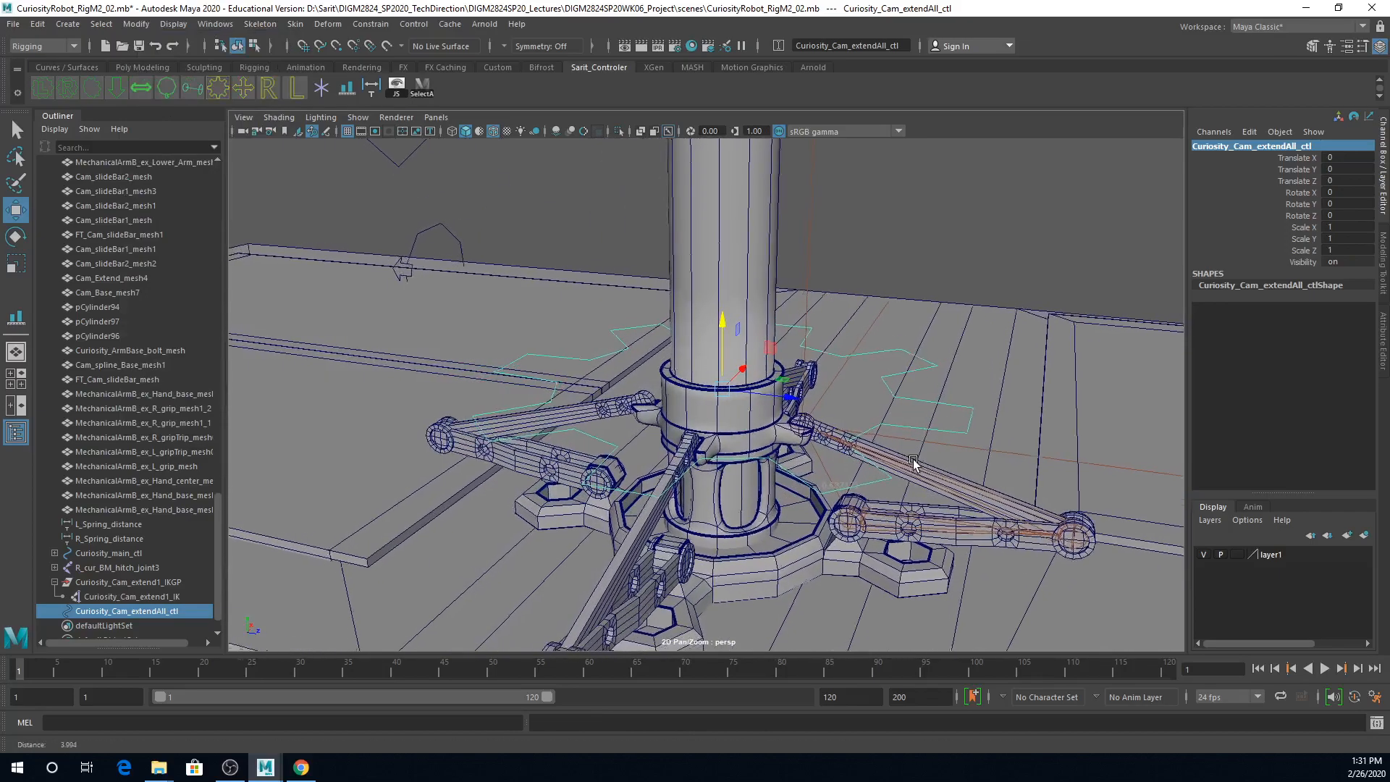
# Step: Parent the group Curiosity_Cam_extend1_IKGP to the control Curiosity_Cam_extendAll_ctl
pyautogui.click(876, 210)
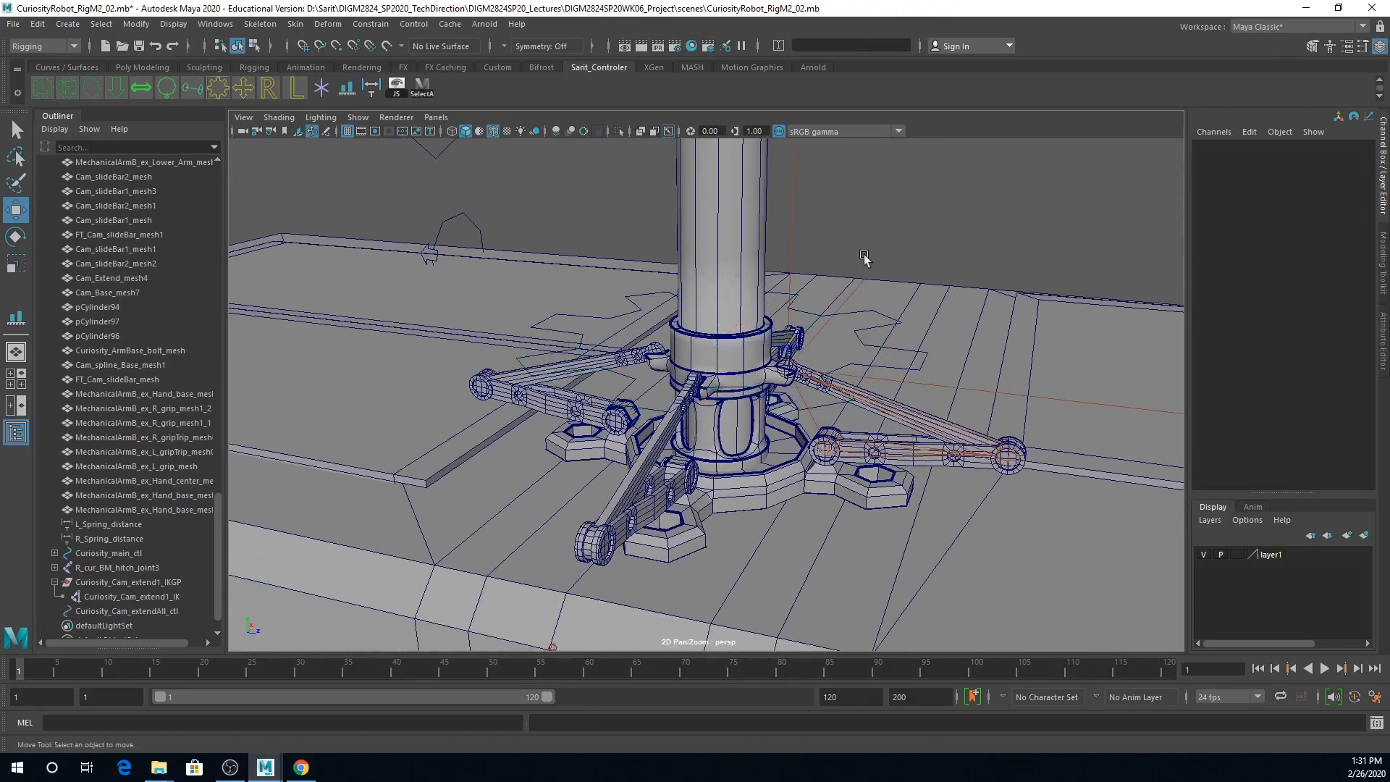
pyautogui.click(903, 380)
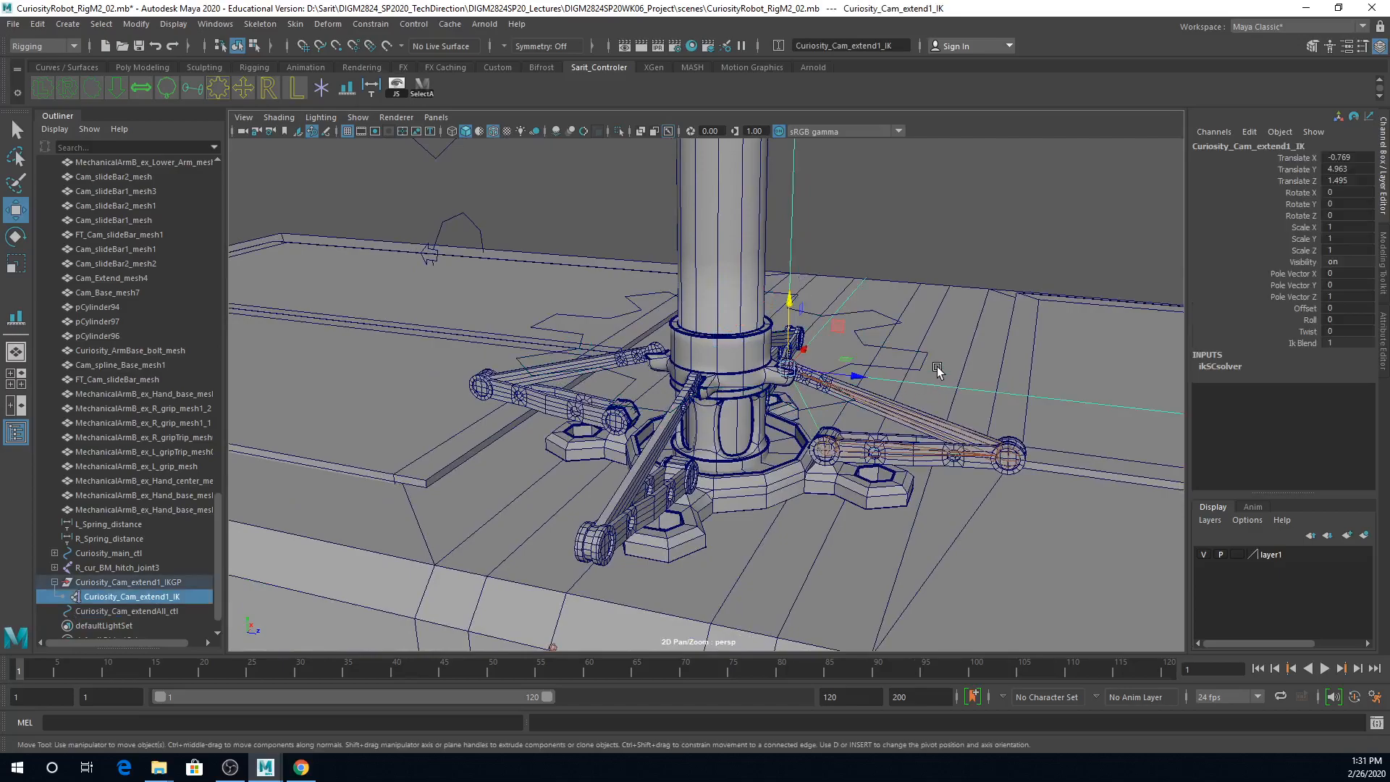
pyautogui.click(143, 583)
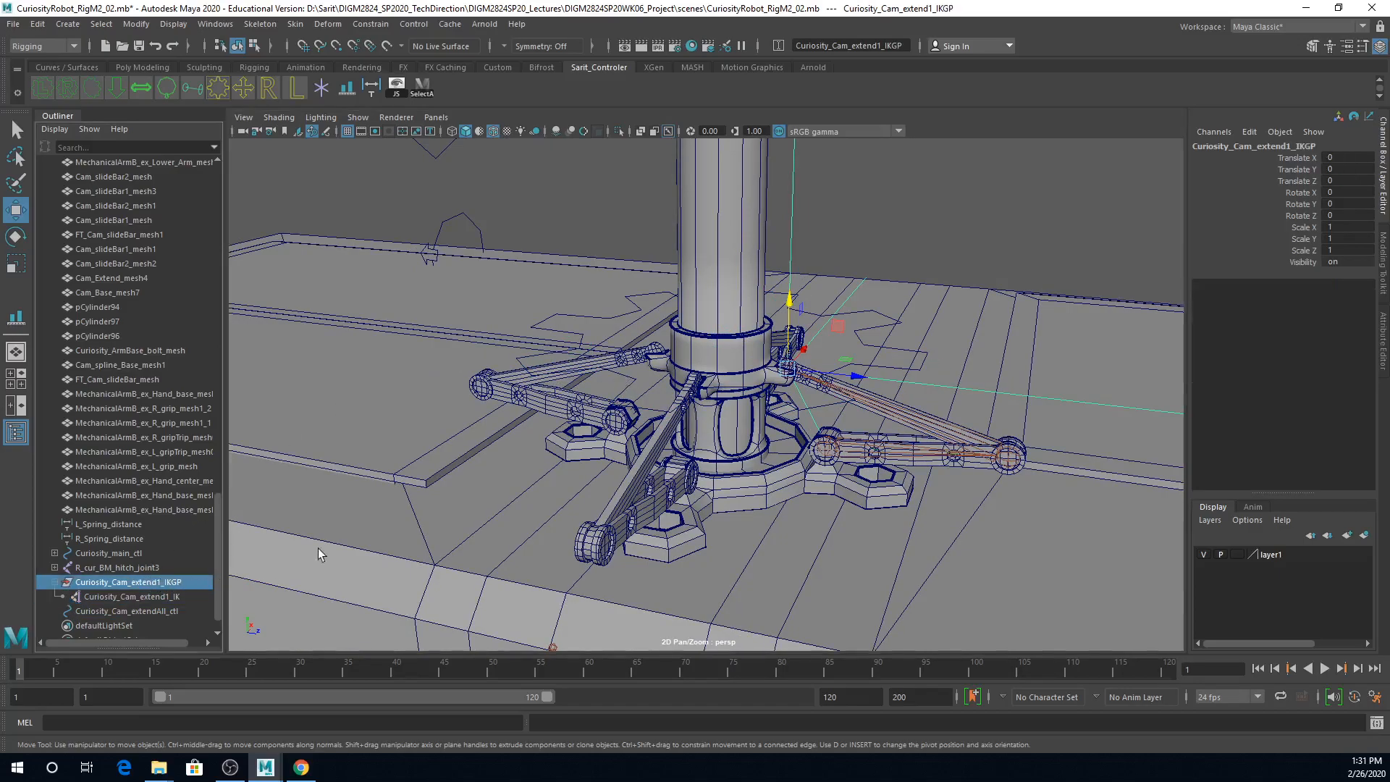
pyautogui.keyDown('shift'); pyautogui.click(884, 353); pyautogui.keyUp('shift')
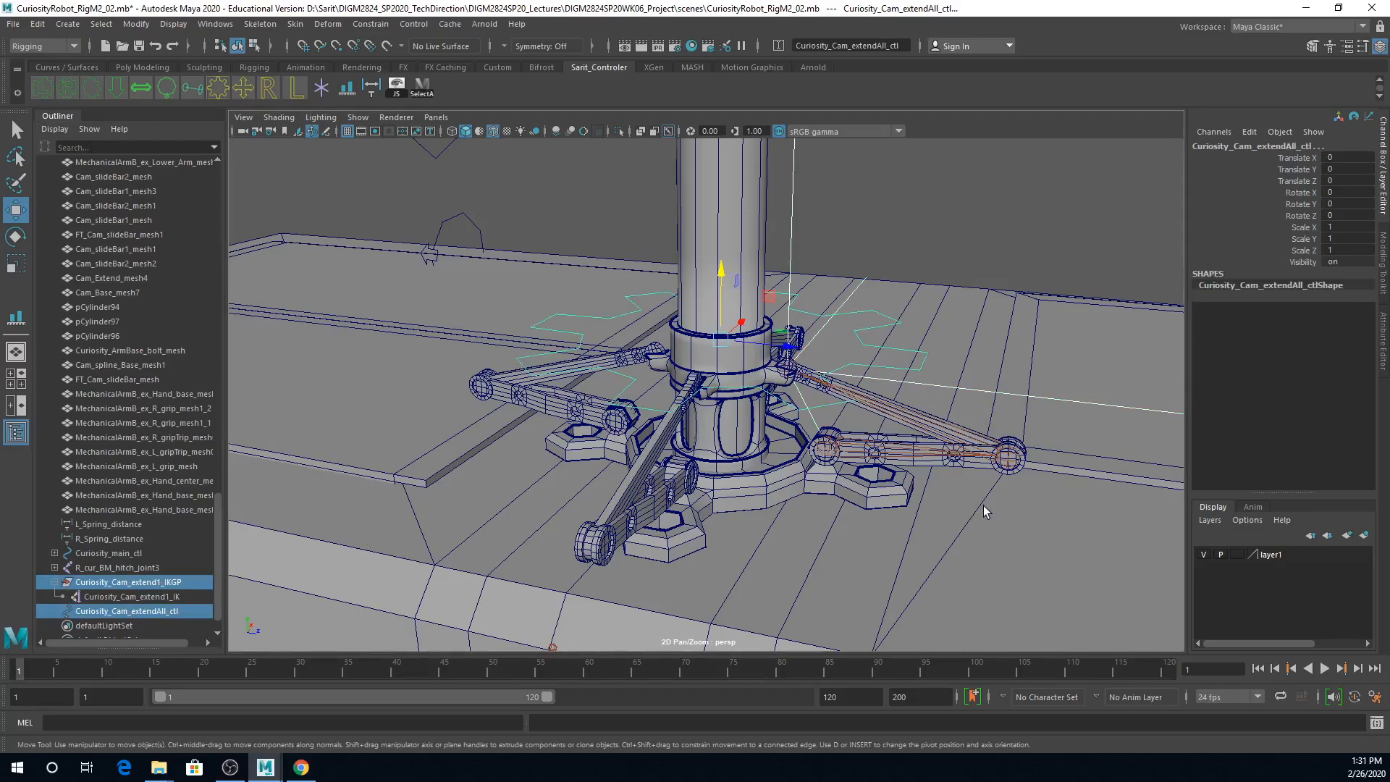
pyautogui.press('p')
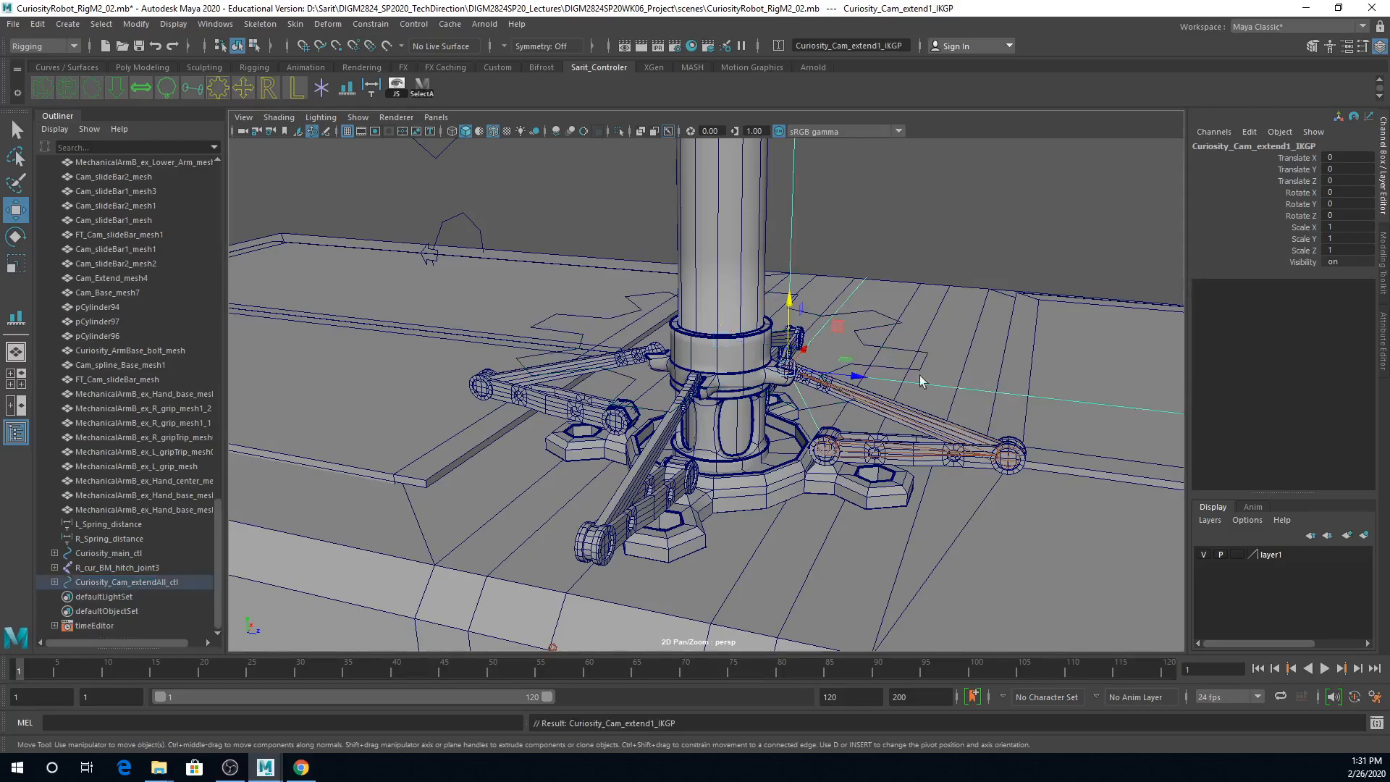
# Step: Test Curiosity_Cam_extendAll_ctl by raising it about 0.241 in Y, and undo the move
pyautogui.click(893, 330)
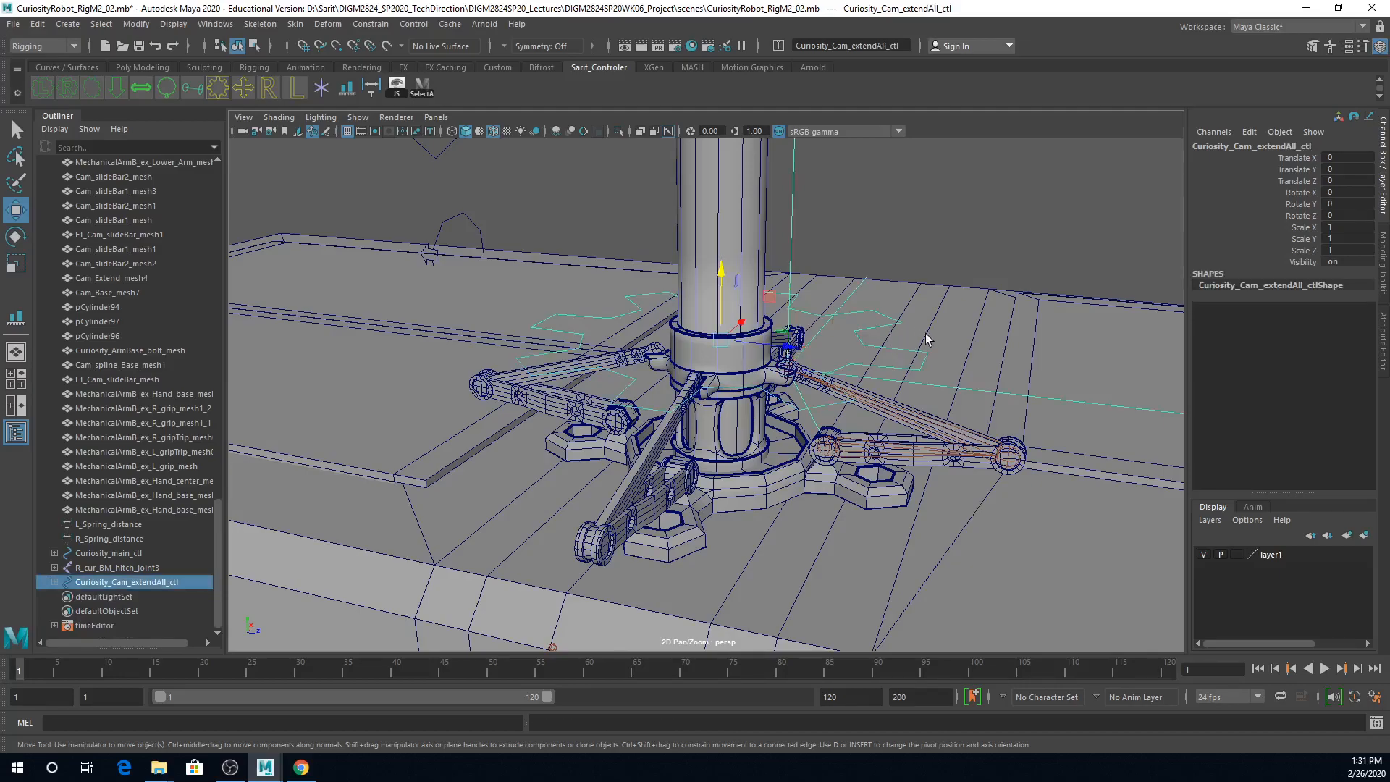
pyautogui.moveTo(727, 288); pyautogui.dragTo(718, 190)
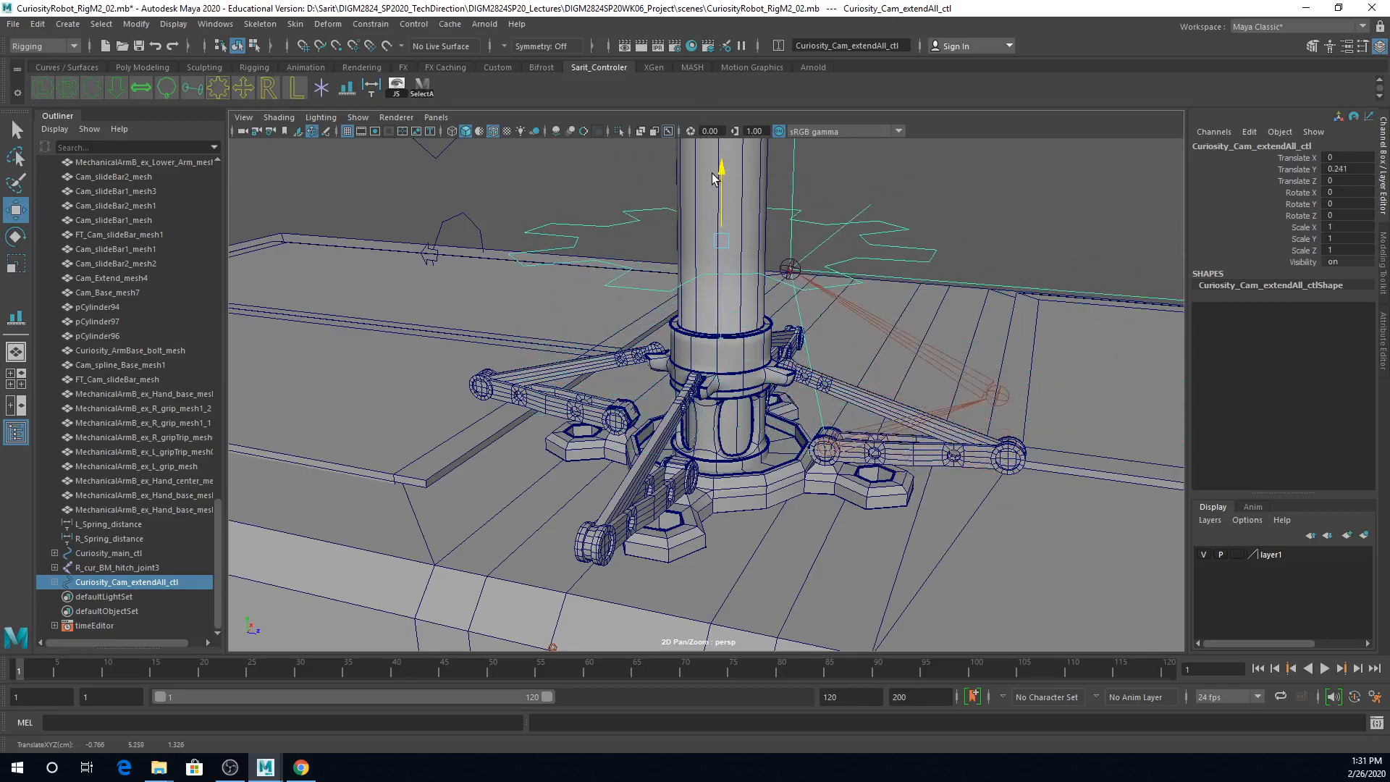
pyautogui.hotkey('ctrl', 'z')
pyautogui.keyDown('alt'); pyautogui.moveTo(959, 397); pyautogui.dragTo(887, 375, button='right'); pyautogui.keyUp('alt')
pyautogui.keyDown('alt'); pyautogui.moveTo(884, 441); pyautogui.dragTo(869, 412); pyautogui.keyUp('alt')
pyautogui.keyDown('alt'); pyautogui.moveTo(869, 412); pyautogui.dragTo(1030, 444, button='right'); pyautogui.keyUp('alt')
pyautogui.keyDown('alt'); pyautogui.moveTo(1030, 443); pyautogui.dragTo(947, 512, button='middle'); pyautogui.keyUp('alt')
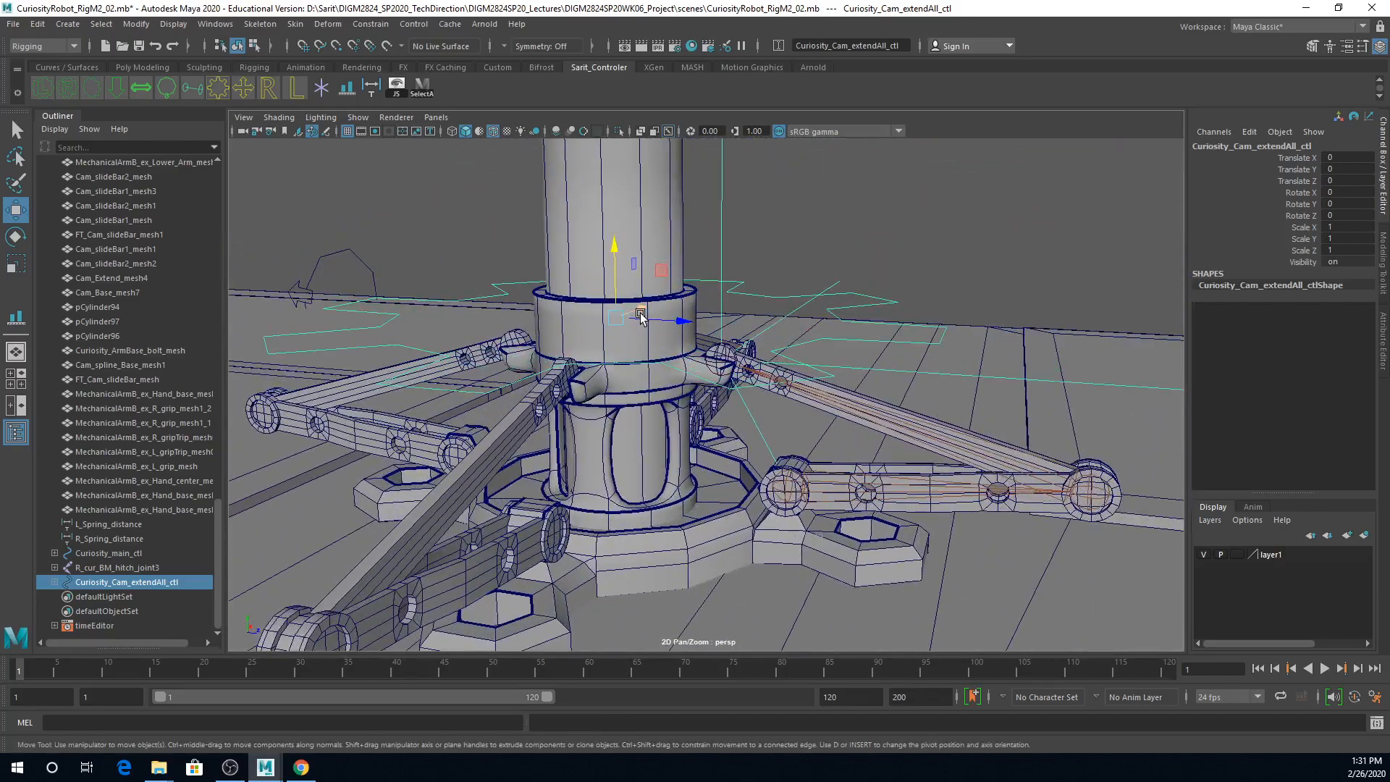
# Step: Parent the mast extension mesh Cam_Extend_mesh4 to the control Curiosity_Cam_extendAll_ctl
pyautogui.click(660, 233)
pyautogui.scroll(-5, 688, 326)
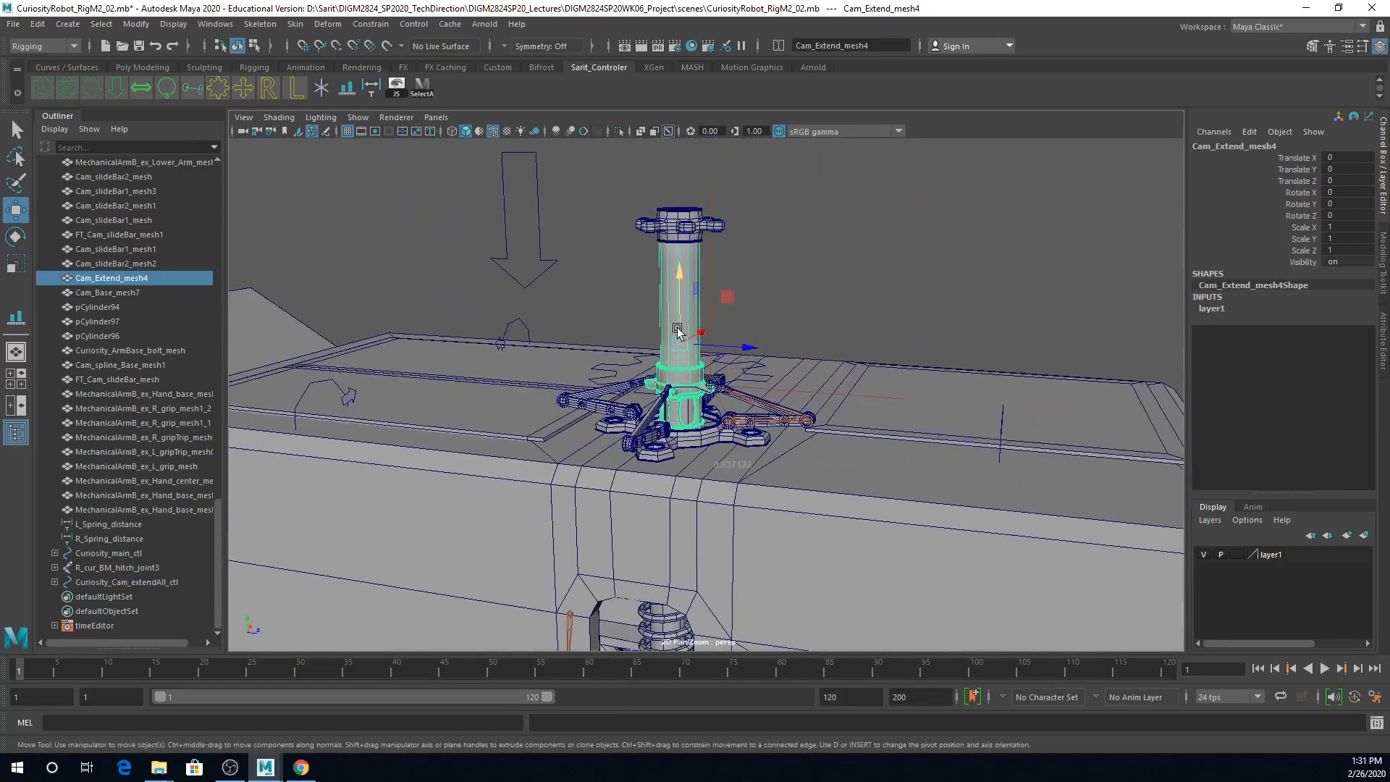
pyautogui.keyDown('alt'); pyautogui.moveTo(804, 382); pyautogui.dragTo(979, 437, button='right'); pyautogui.keyUp('alt')
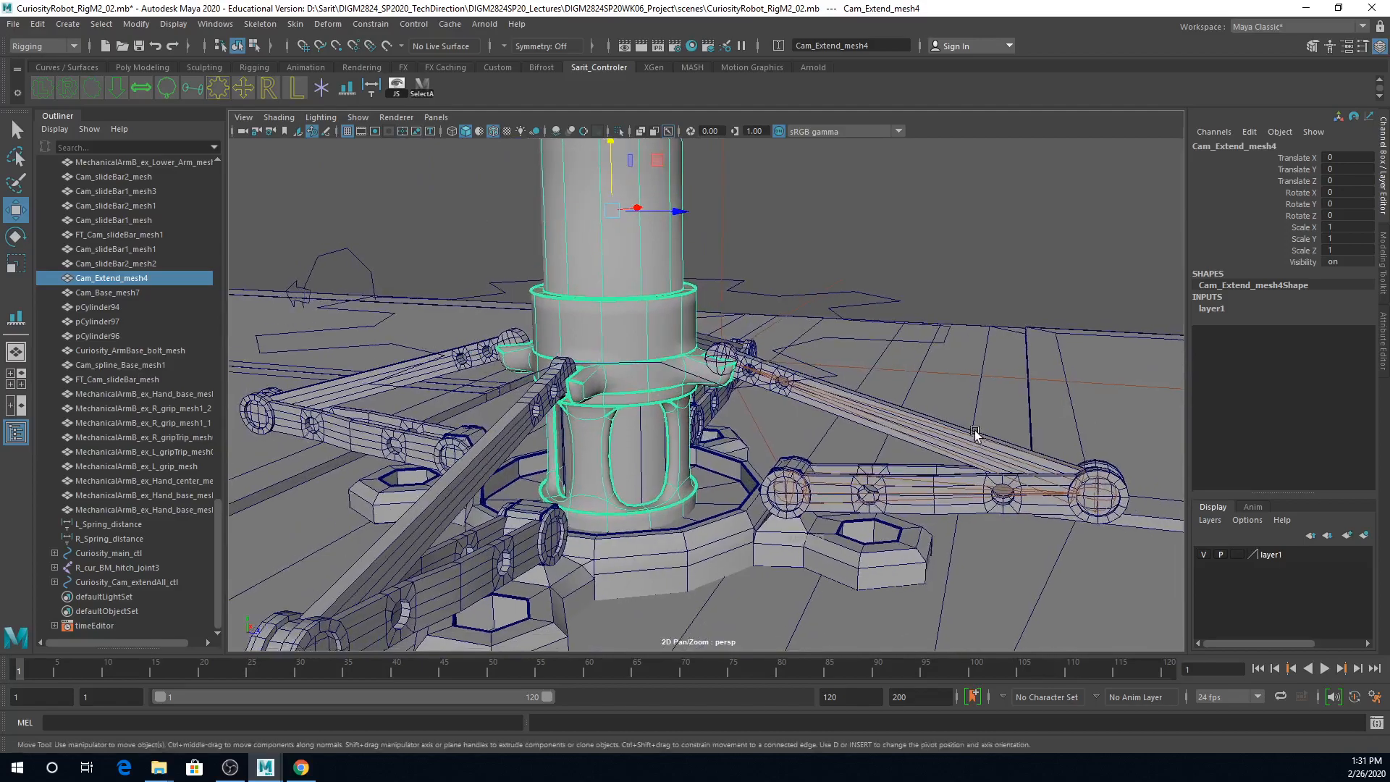
pyautogui.keyDown('shift'); pyautogui.click(849, 343); pyautogui.keyUp('shift')
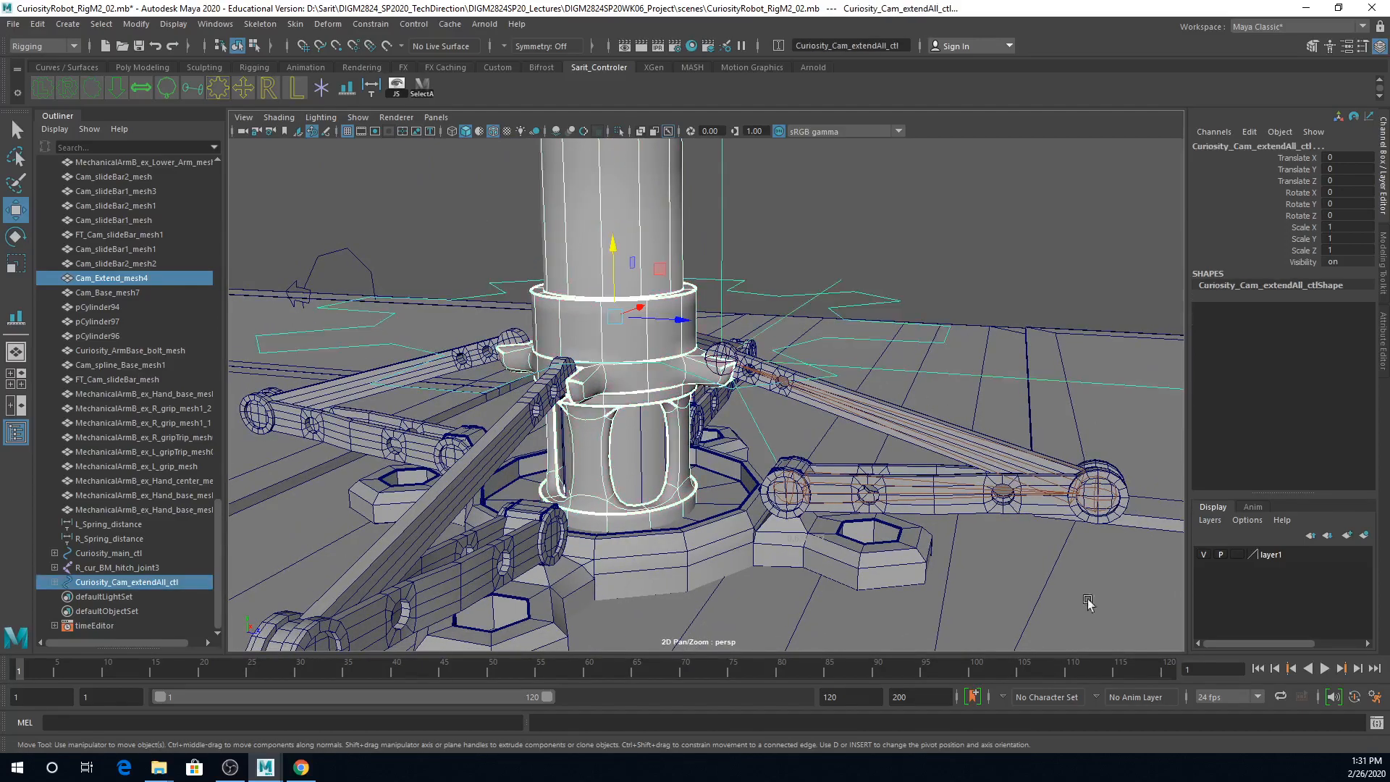
pyautogui.press('p')
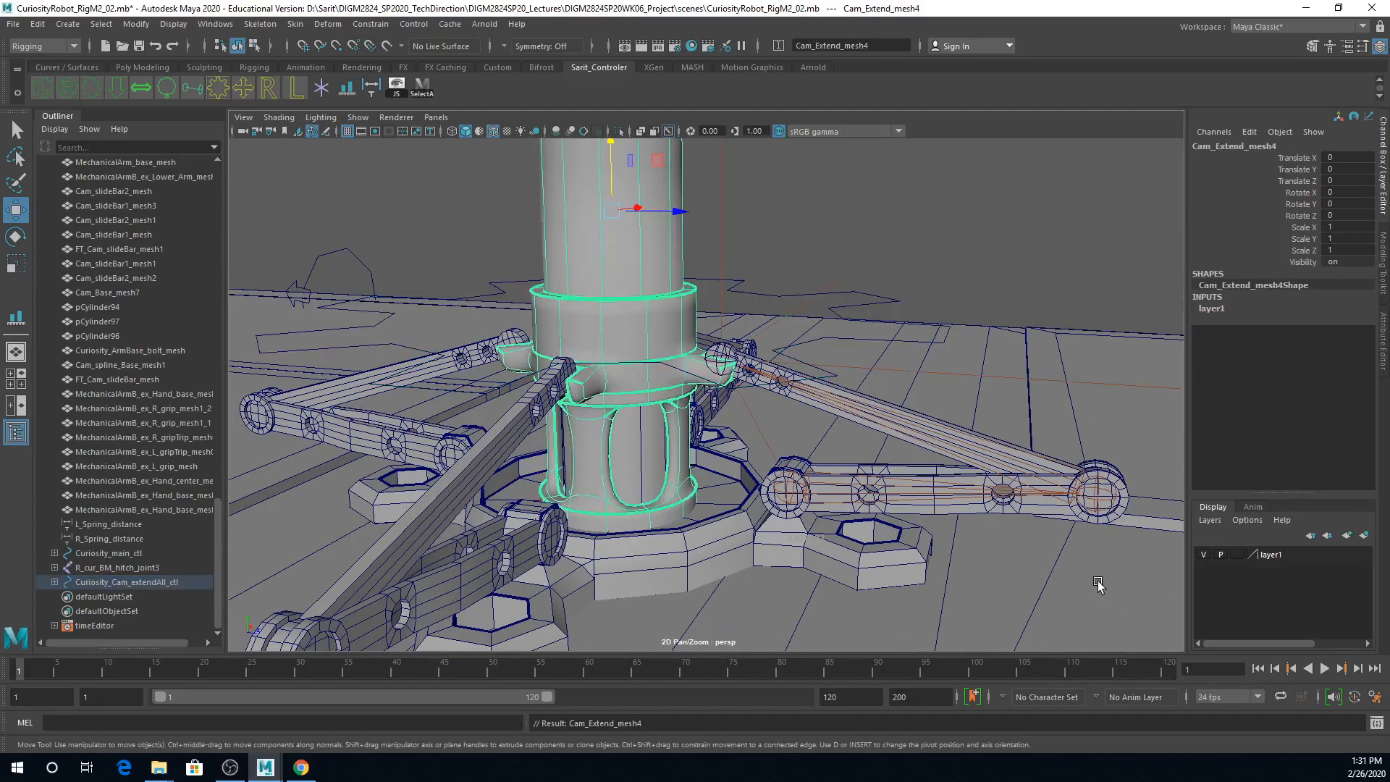
pyautogui.moveTo(610, 178)
pyautogui.mouseDown()
pyautogui.moveTo(608, 153)
pyautogui.moveTo(605, 168)
pyautogui.mouseUp()
pyautogui.hotkey('ctrl', 'z')
# Step: Test the mast extension by raising Curiosity_Cam_extendAll_ctl about 0.409 in Y, and undo the move
pyautogui.click(798, 306)
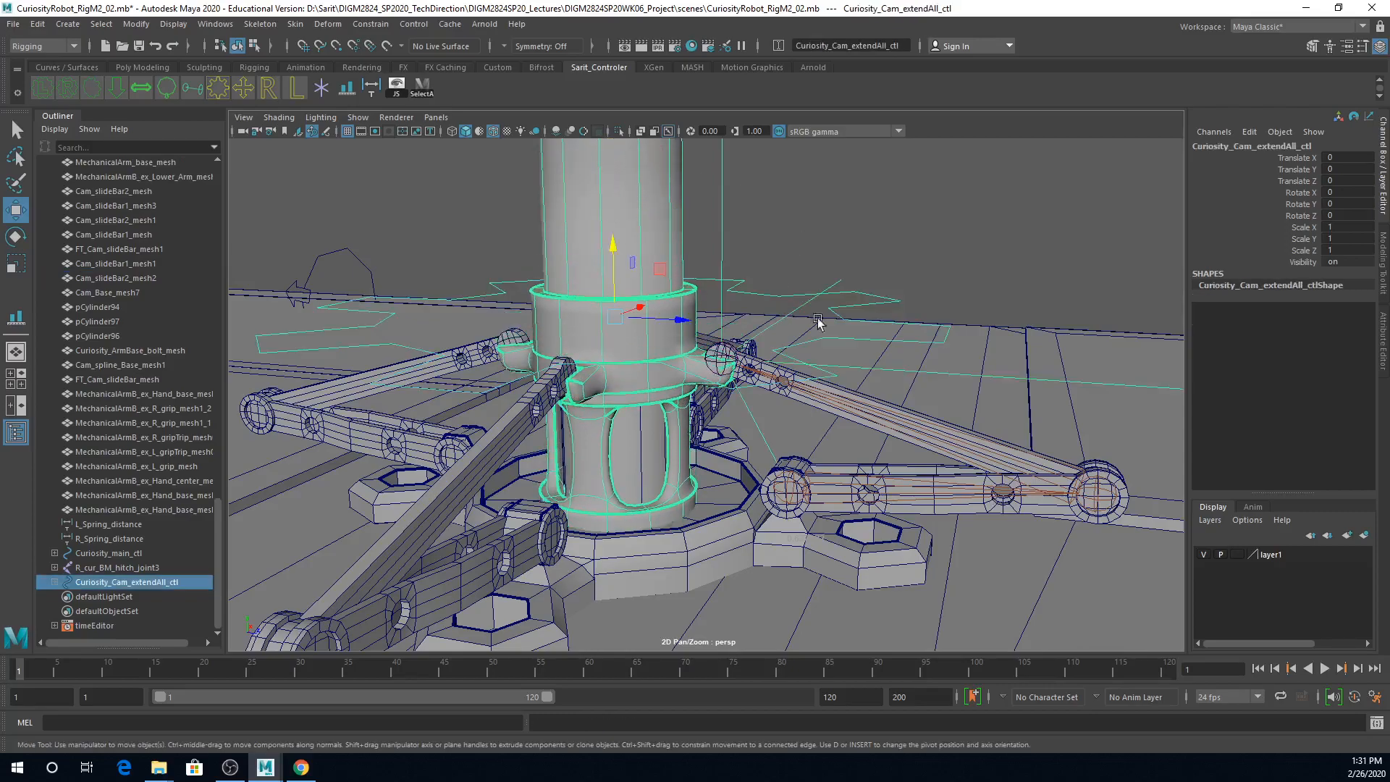
pyautogui.scroll(-6, 760, 309)
pyautogui.scroll(-1, 756, 308)
pyautogui.moveTo(669, 301); pyautogui.dragTo(663, 197)
pyautogui.scroll(-4, 695, 333)
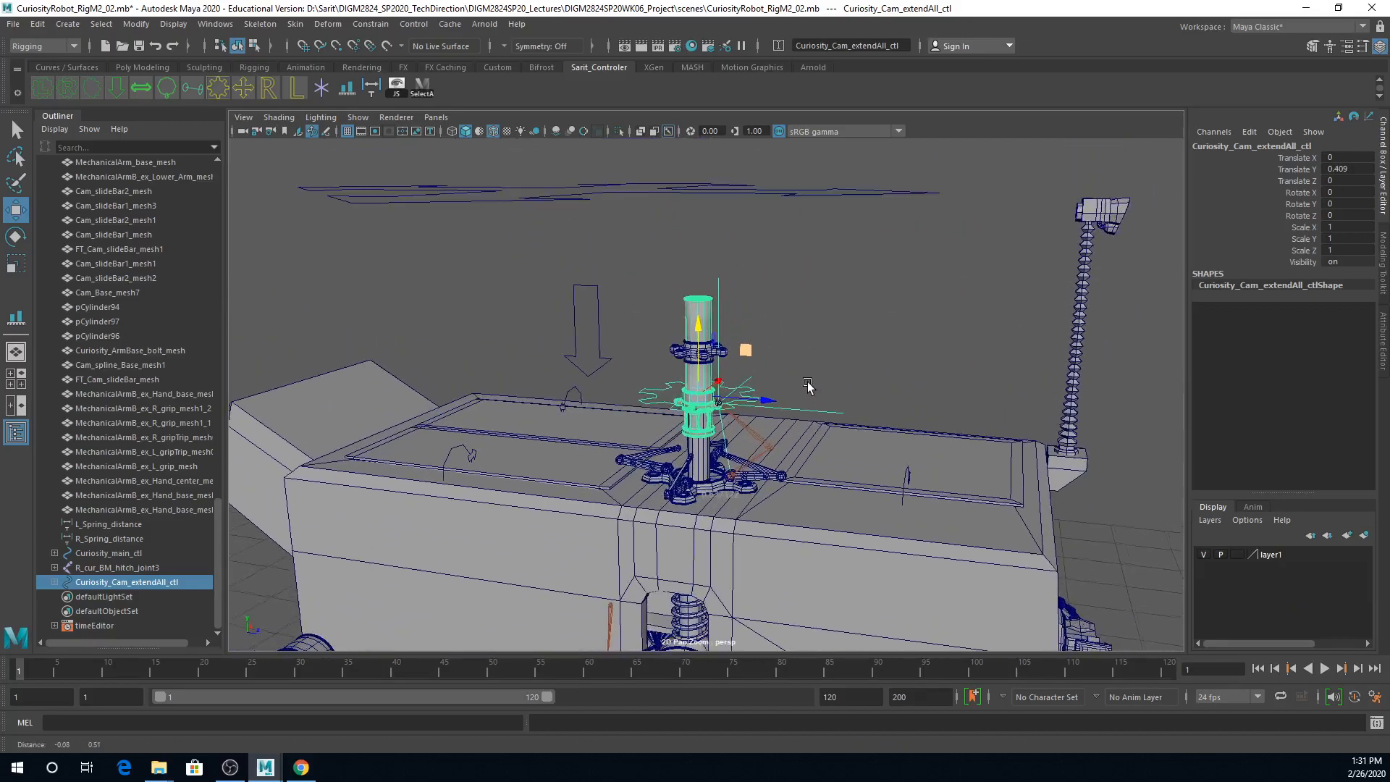
pyautogui.moveTo(703, 335); pyautogui.dragTo(719, 373)
pyautogui.hotkey('ctrl', 'z')
pyautogui.hotkey('ctrl', 'z')
# Step: Parent the mast's top collar mesh Cam_Base_mesh7 to the control Curiosity_Cam_extendAll_ctl
pyautogui.keyDown('alt'); pyautogui.moveTo(756, 368); pyautogui.dragTo(862, 370, button='right'); pyautogui.keyUp('alt')
pyautogui.click(741, 331)
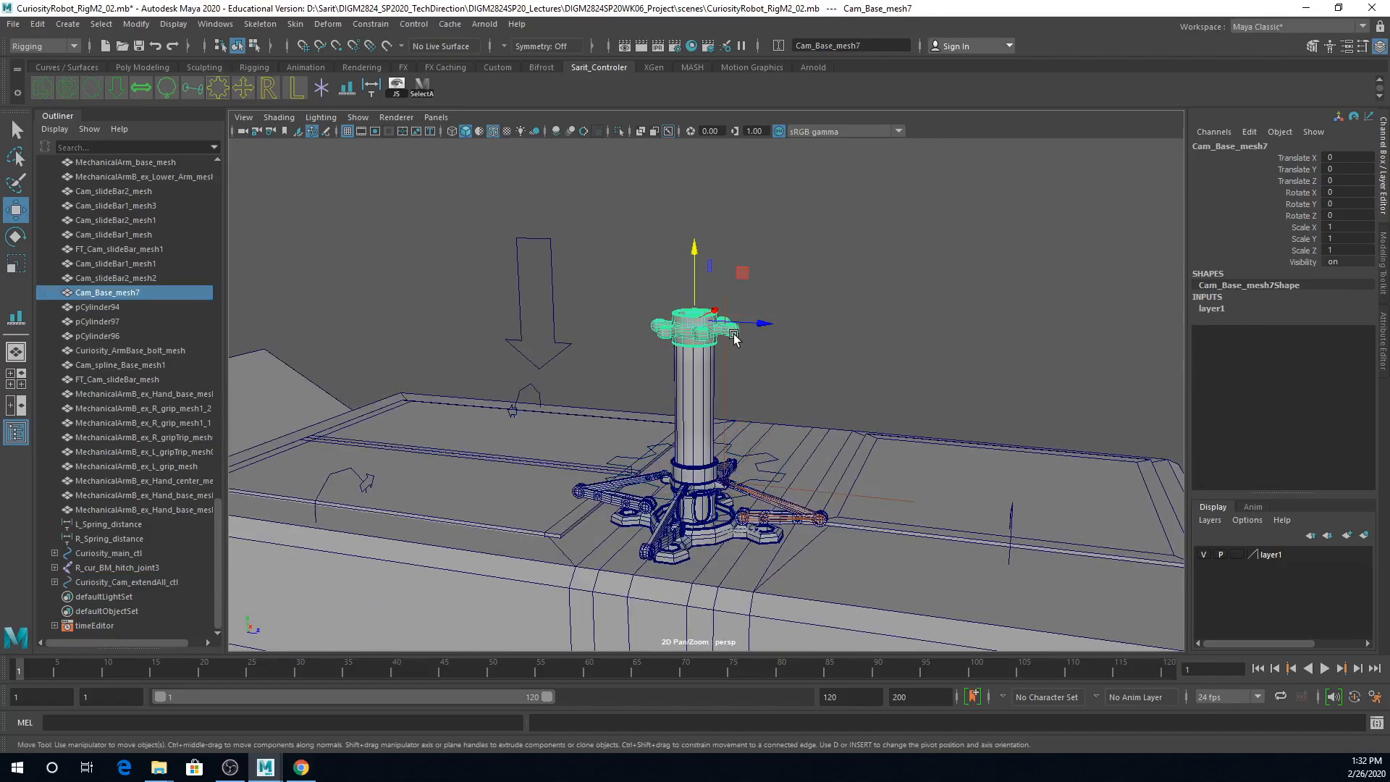
pyautogui.click(762, 464)
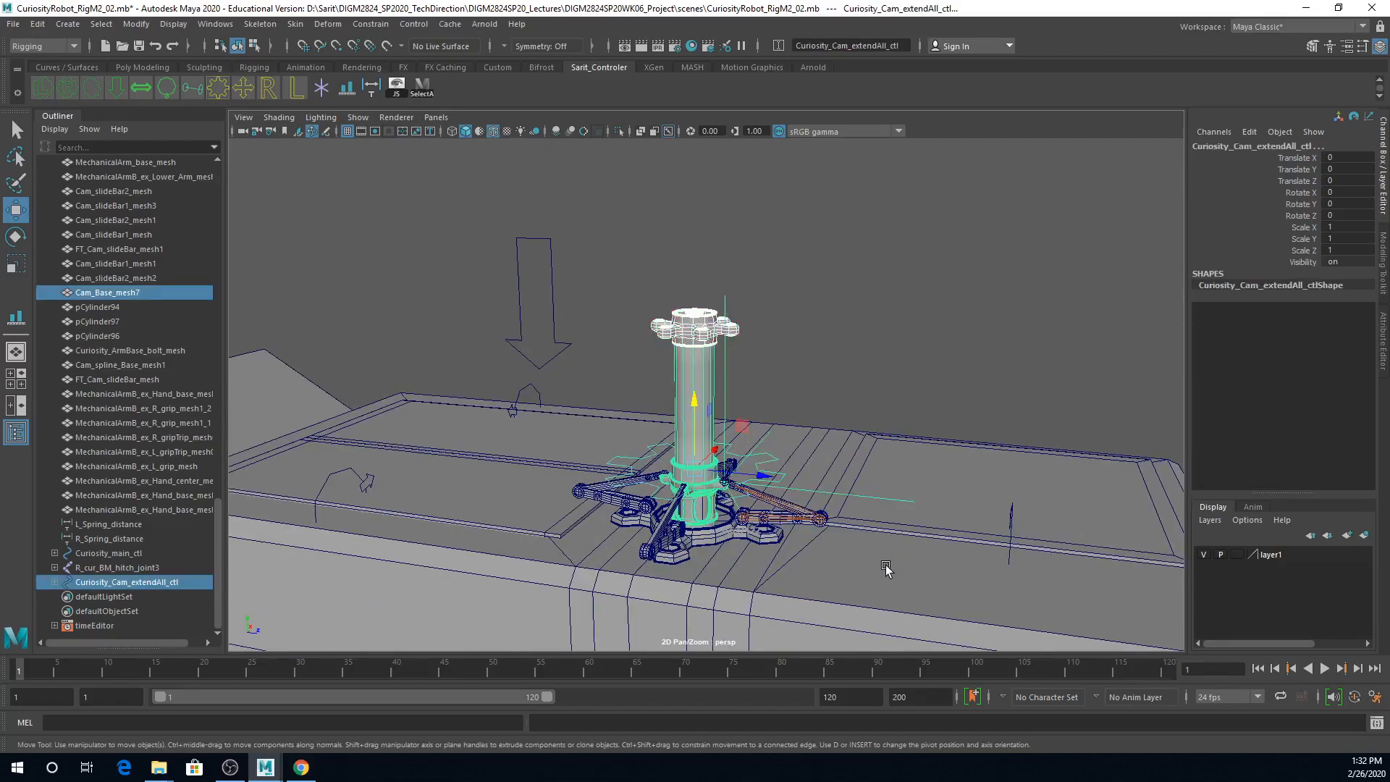
pyautogui.click(746, 342)
pyautogui.click(700, 383)
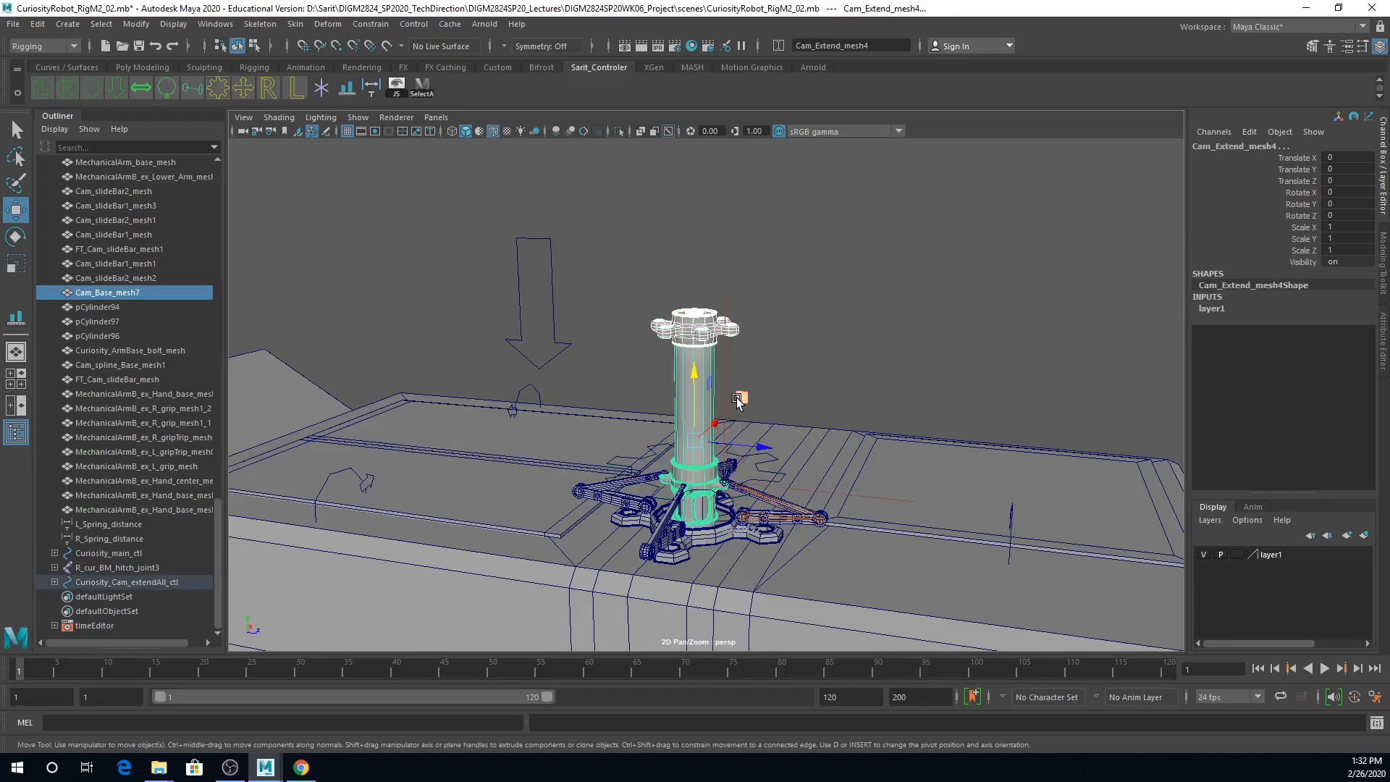
pyautogui.click(734, 333)
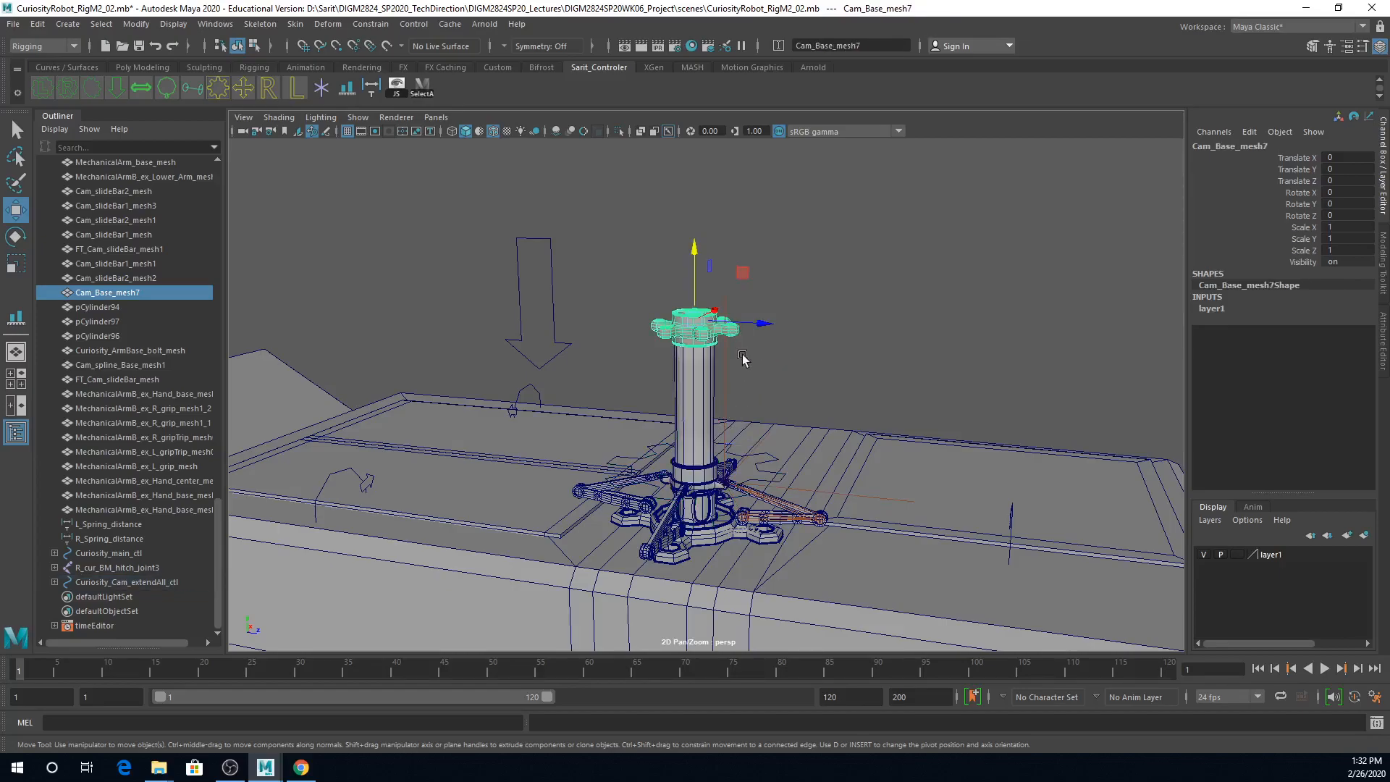
pyautogui.click(760, 466)
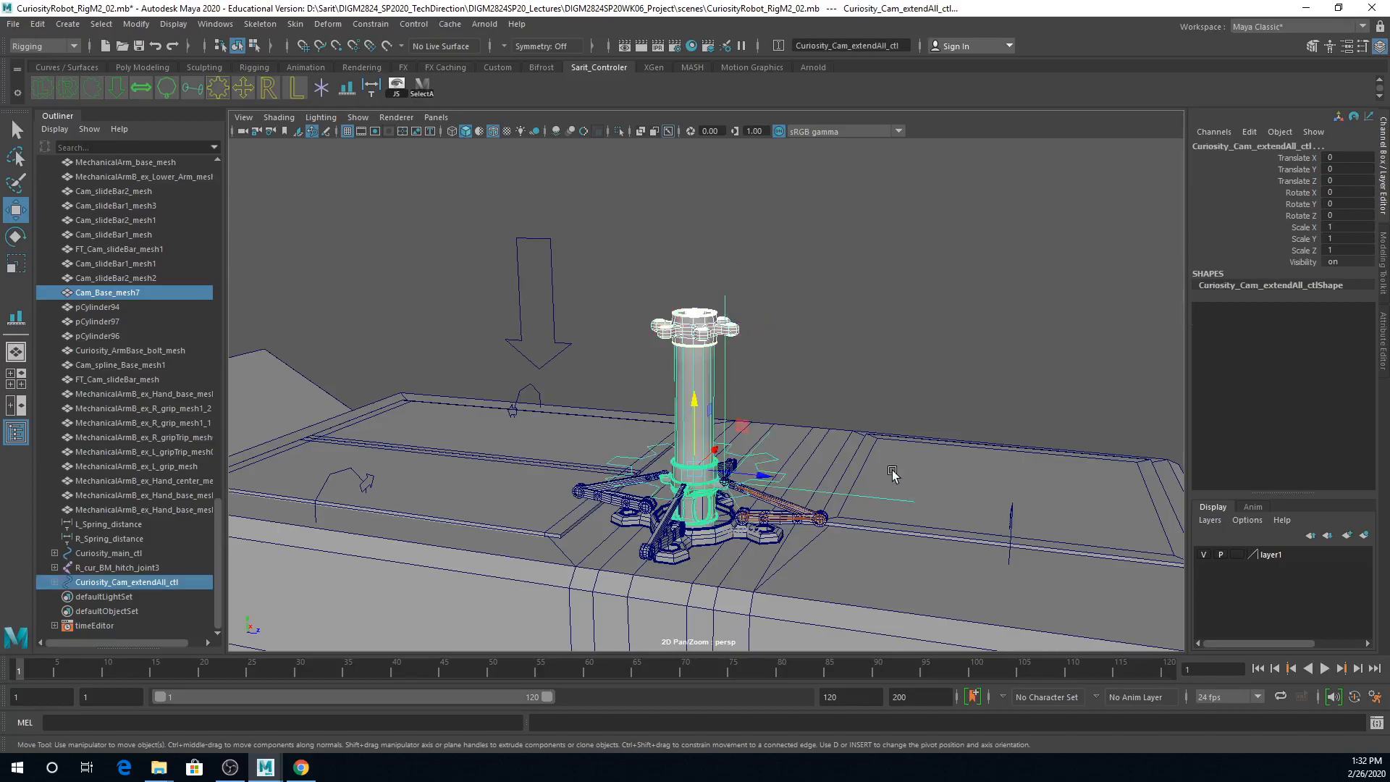
pyautogui.press('p')
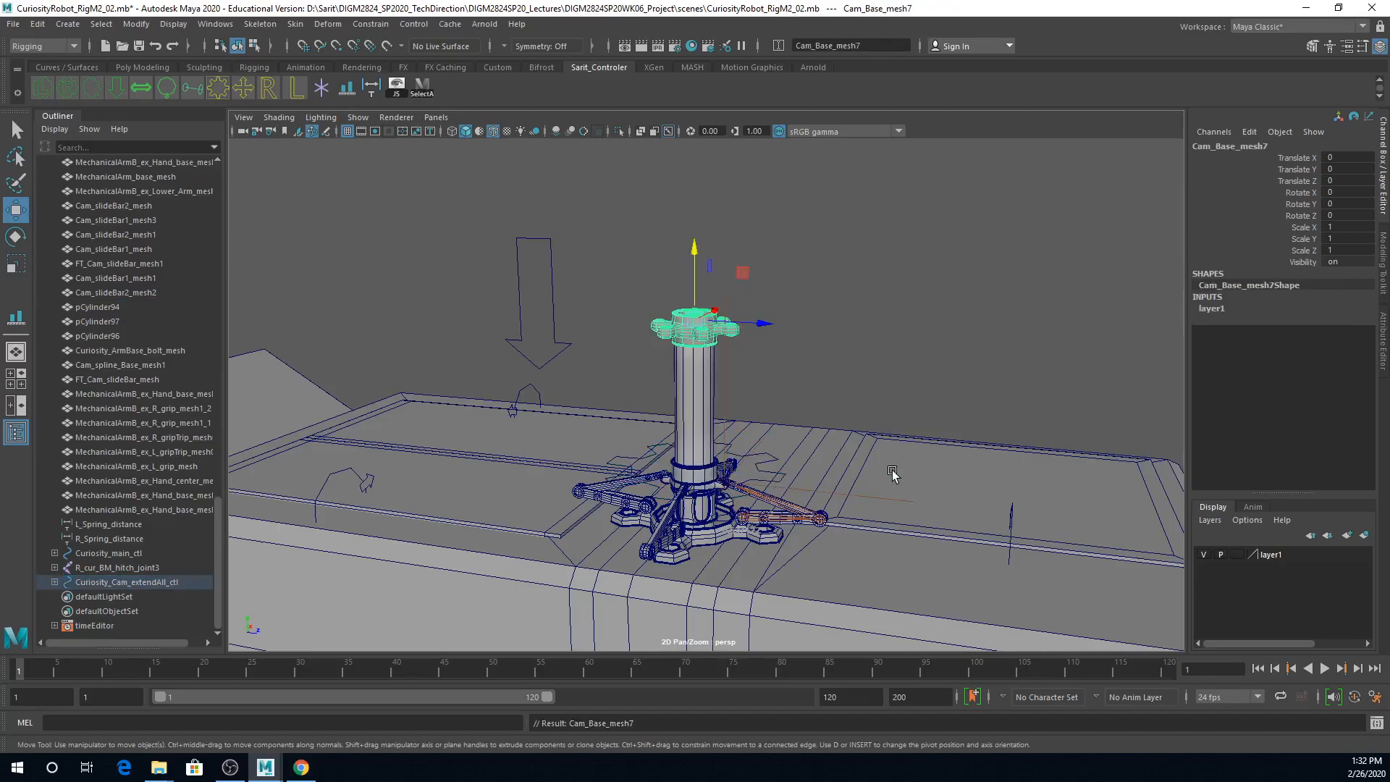
# Step: Test the mast with its top collar by raising Curiosity_Cam_extendAll_ctl about 0.367 in Y, and undo the move
pyautogui.click(774, 463)
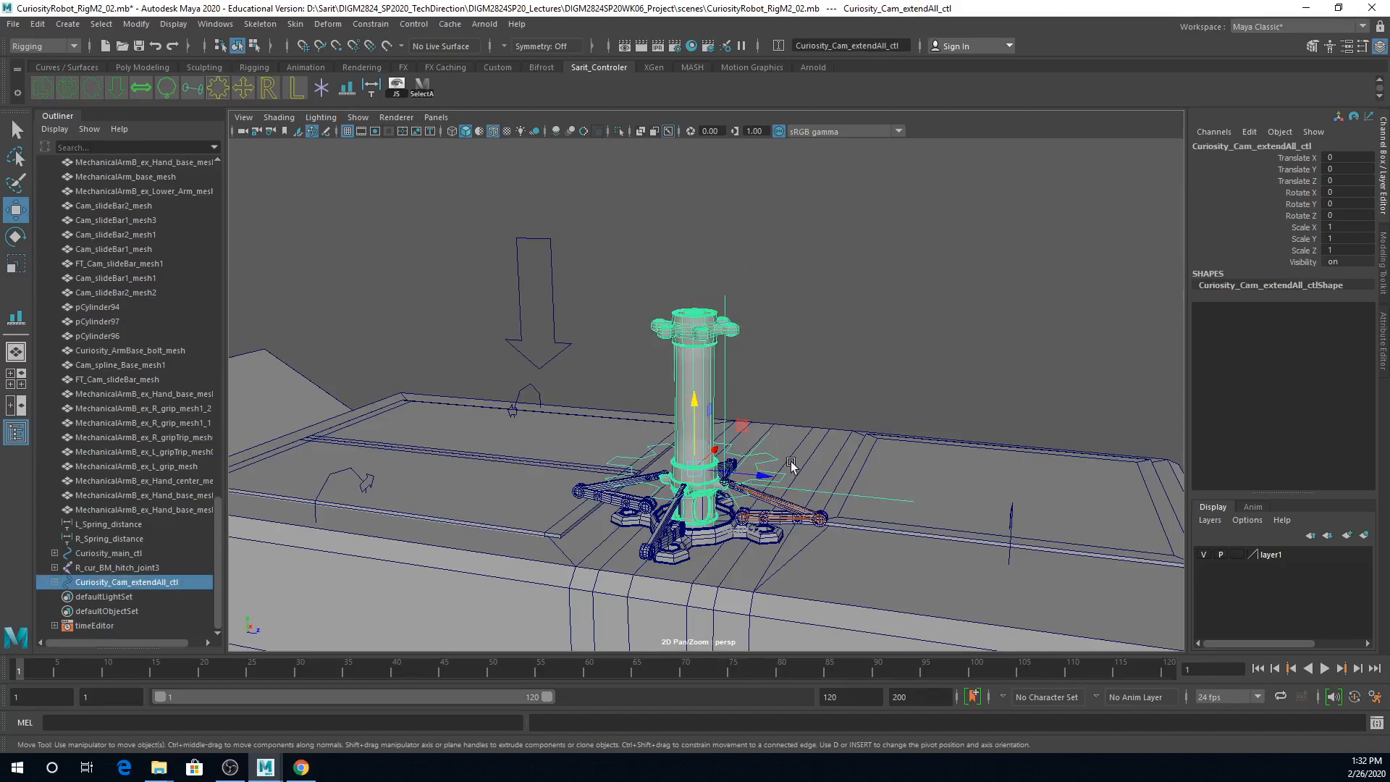
pyautogui.moveTo(694, 402); pyautogui.dragTo(723, 336)
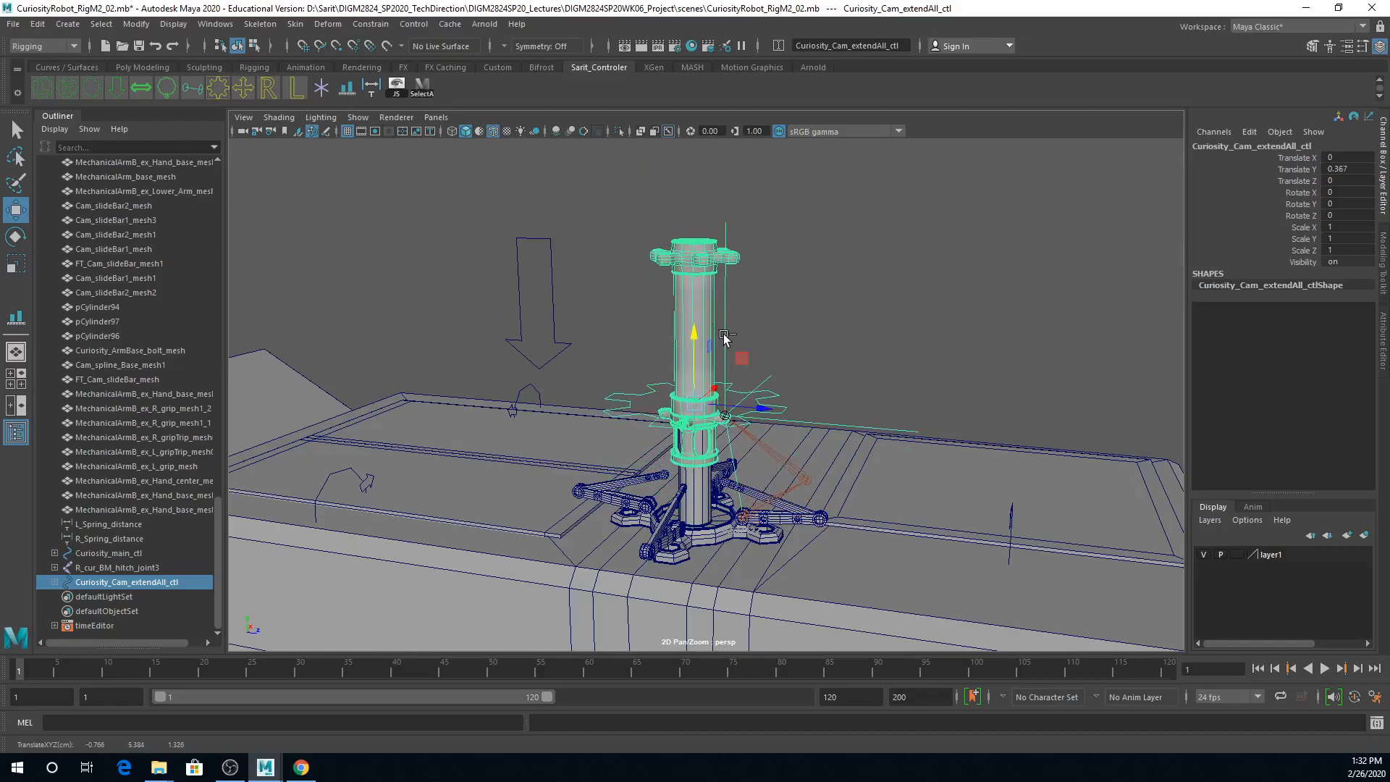
pyautogui.hotkey('ctrl', 'z')
# Step: Parent the upper slide bar mesh FT_Cam_slideBar_mesh1 to the joint Curiosity_Cam_extend1_joint1
pyautogui.keyDown('alt'); pyautogui.moveTo(767, 493); pyautogui.dragTo(872, 555, button='right'); pyautogui.keyUp('alt')
pyautogui.keyDown('alt'); pyautogui.moveTo(871, 555); pyautogui.dragTo(754, 463, button='middle'); pyautogui.keyUp('alt')
pyautogui.keyDown('alt'); pyautogui.moveTo(754, 462); pyautogui.dragTo(796, 486, button='right'); pyautogui.keyUp('alt')
pyautogui.moveTo(797, 485)
pyautogui.keyDown('alt'); pyautogui.mouseDown()
pyautogui.moveTo(826, 498)
pyautogui.moveTo(790, 487)
pyautogui.mouseUp(); pyautogui.keyUp('alt')
pyautogui.click(687, 453)
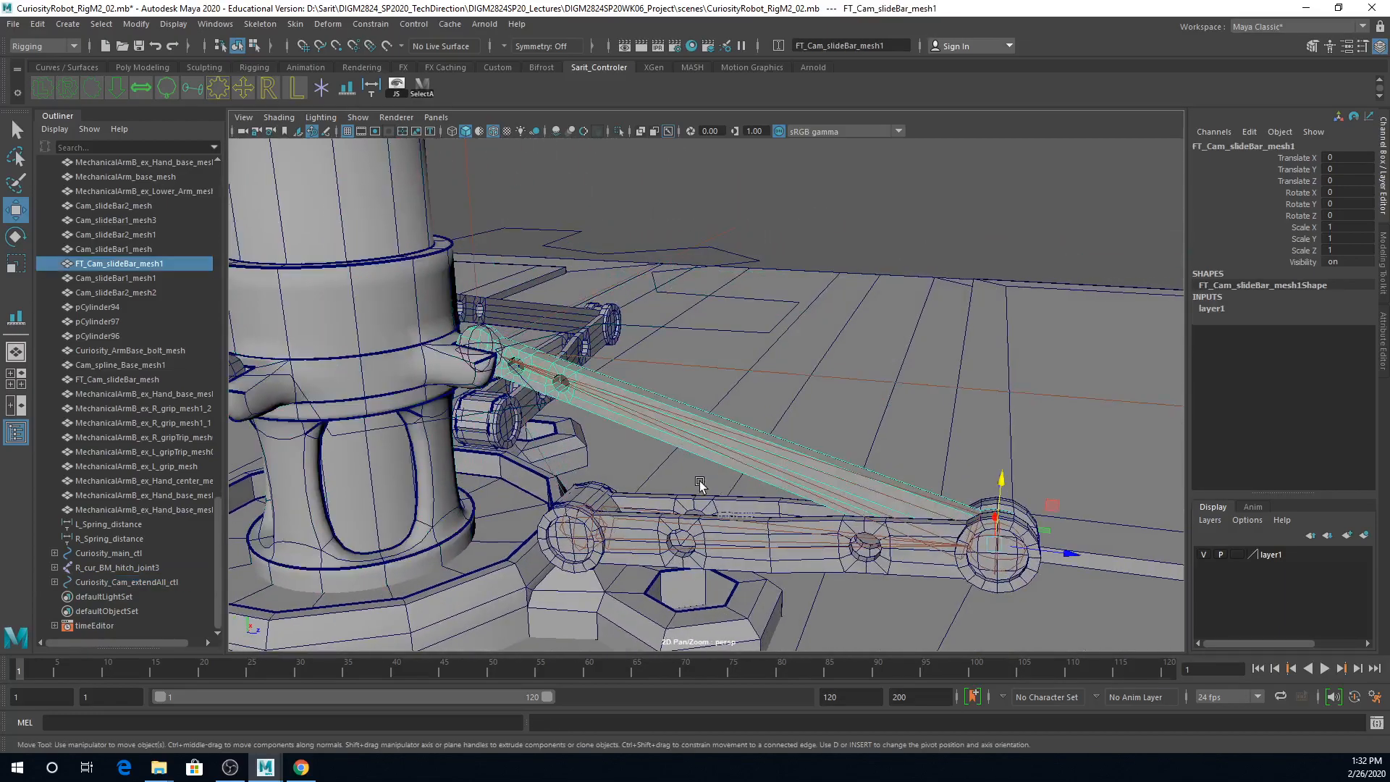
pyautogui.press('q')
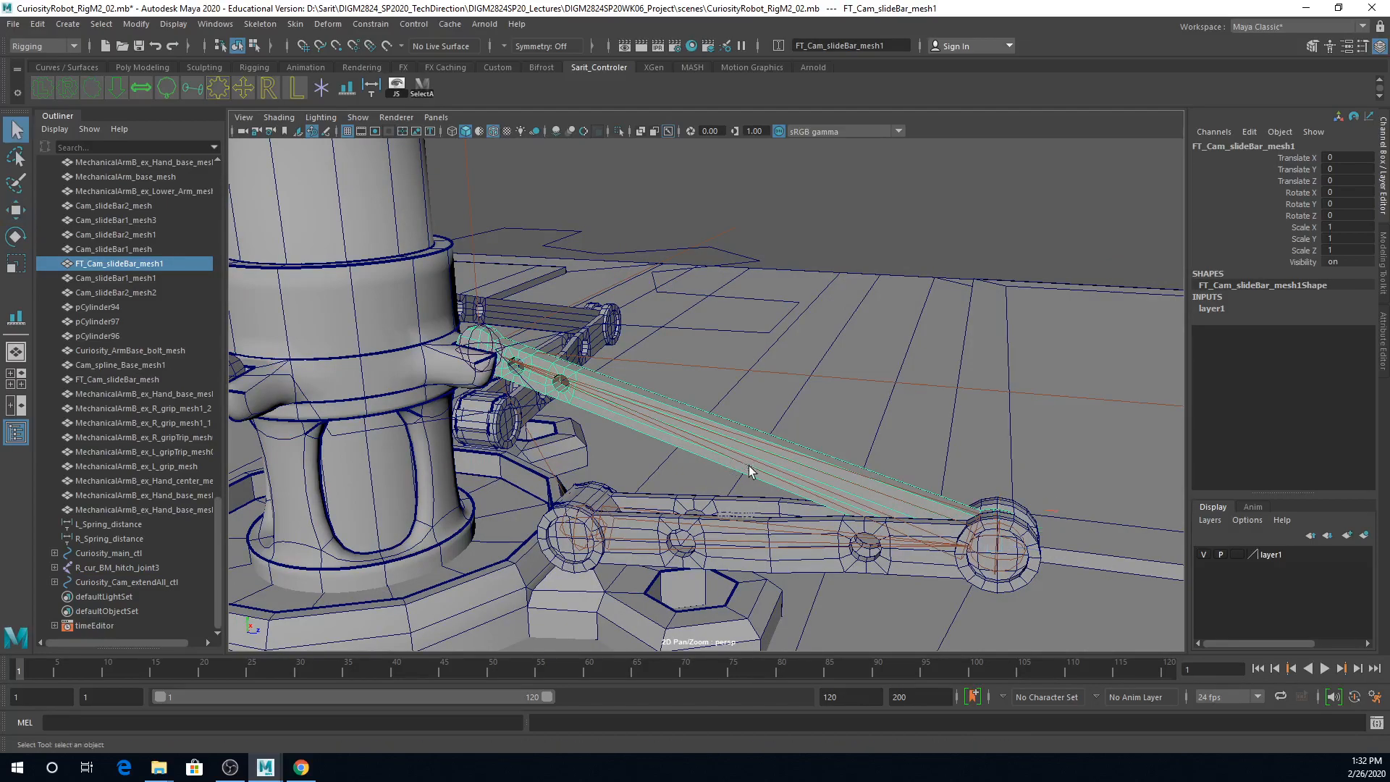
pyautogui.keyDown('alt'); pyautogui.moveTo(915, 530); pyautogui.dragTo(892, 445, button='middle'); pyautogui.keyUp('alt')
pyautogui.keyDown('alt'); pyautogui.moveTo(892, 445); pyautogui.dragTo(879, 446, button='right'); pyautogui.keyUp('alt')
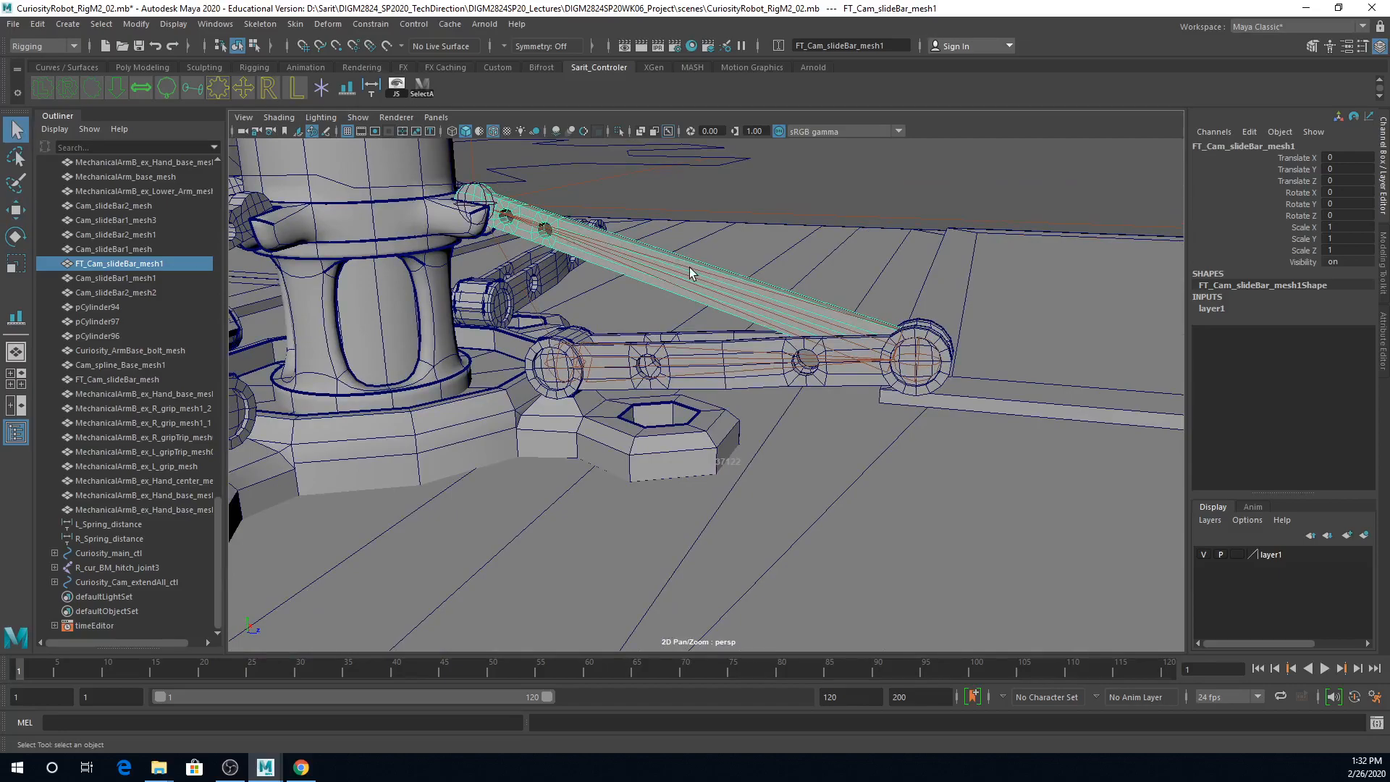
pyautogui.click(910, 382)
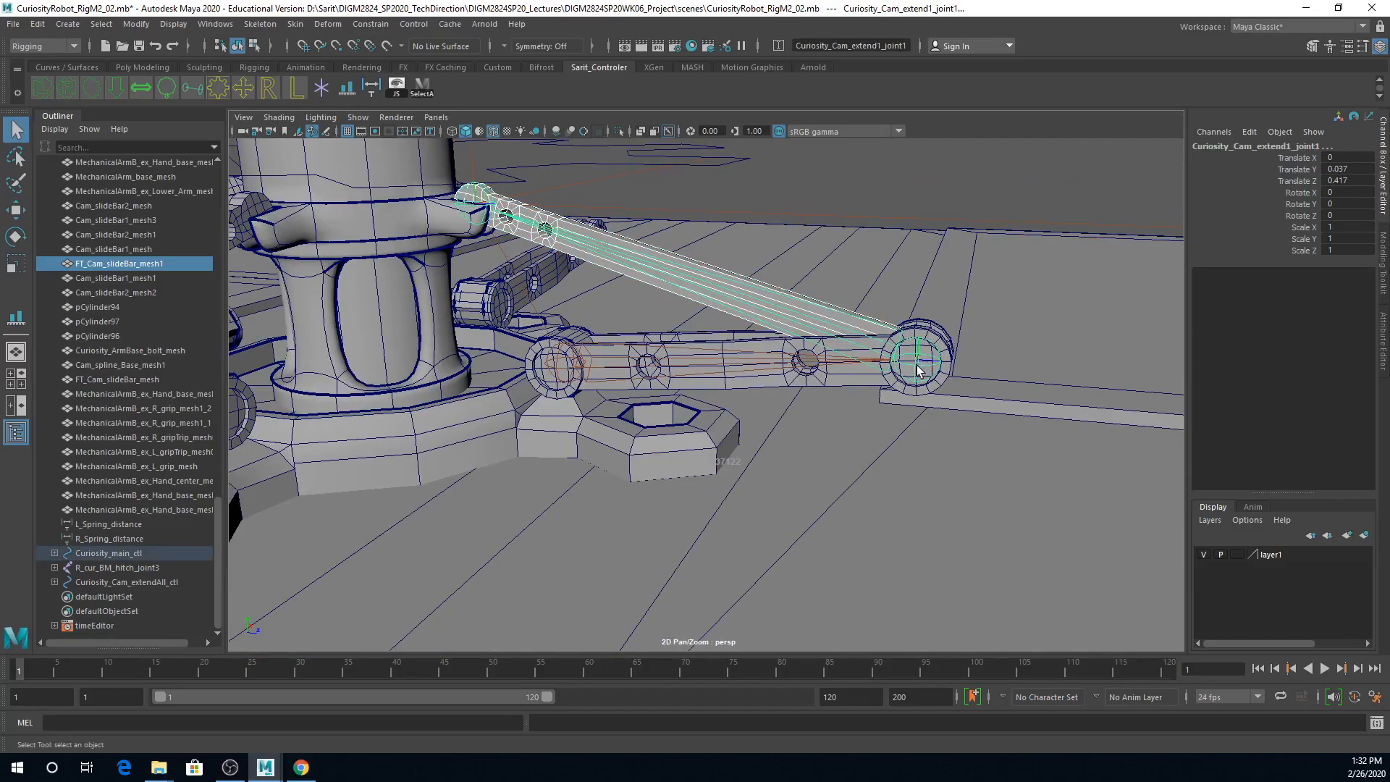
pyautogui.click(910, 377)
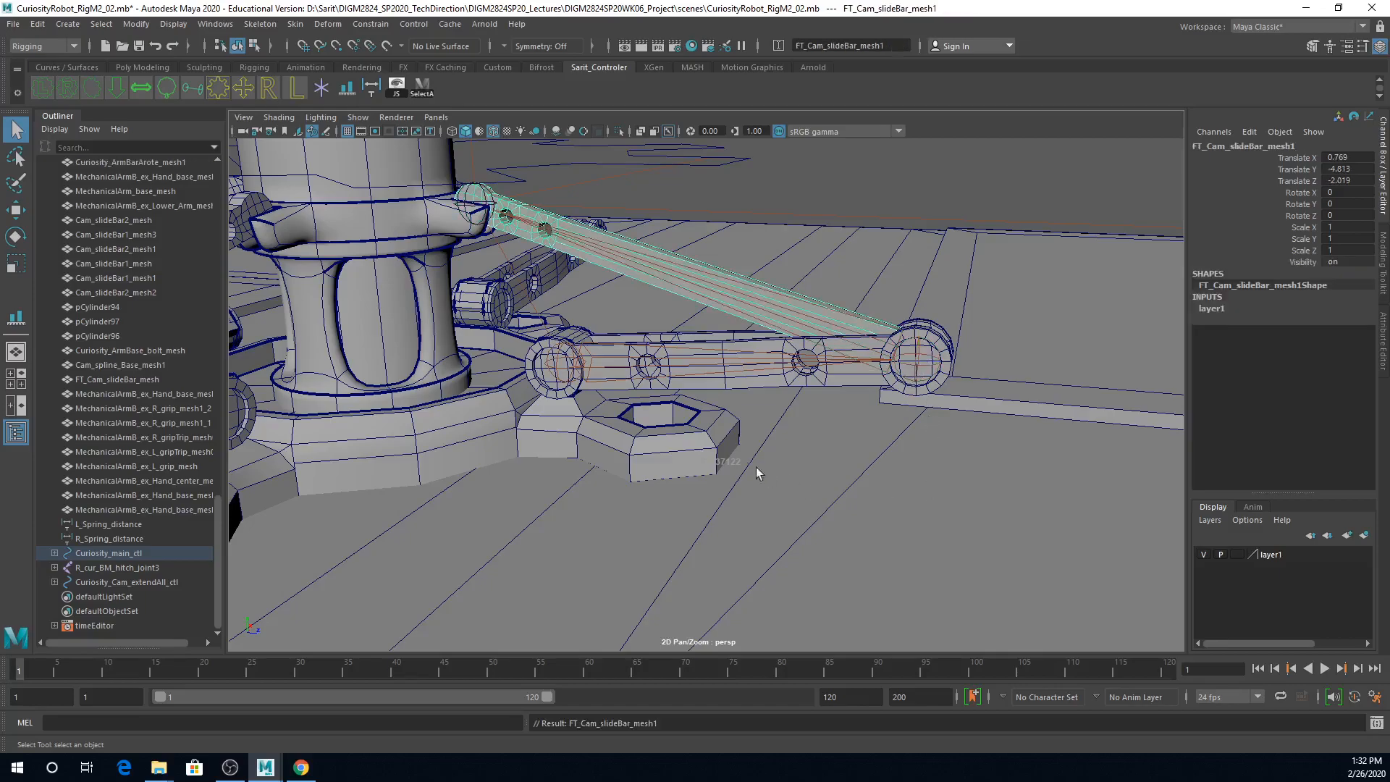
# Step: Parent the lower slide bar mesh FT_Cam_slideBar_mesh to the joint Curiosity_Cam_extend1_joint
pyautogui.click(599, 355)
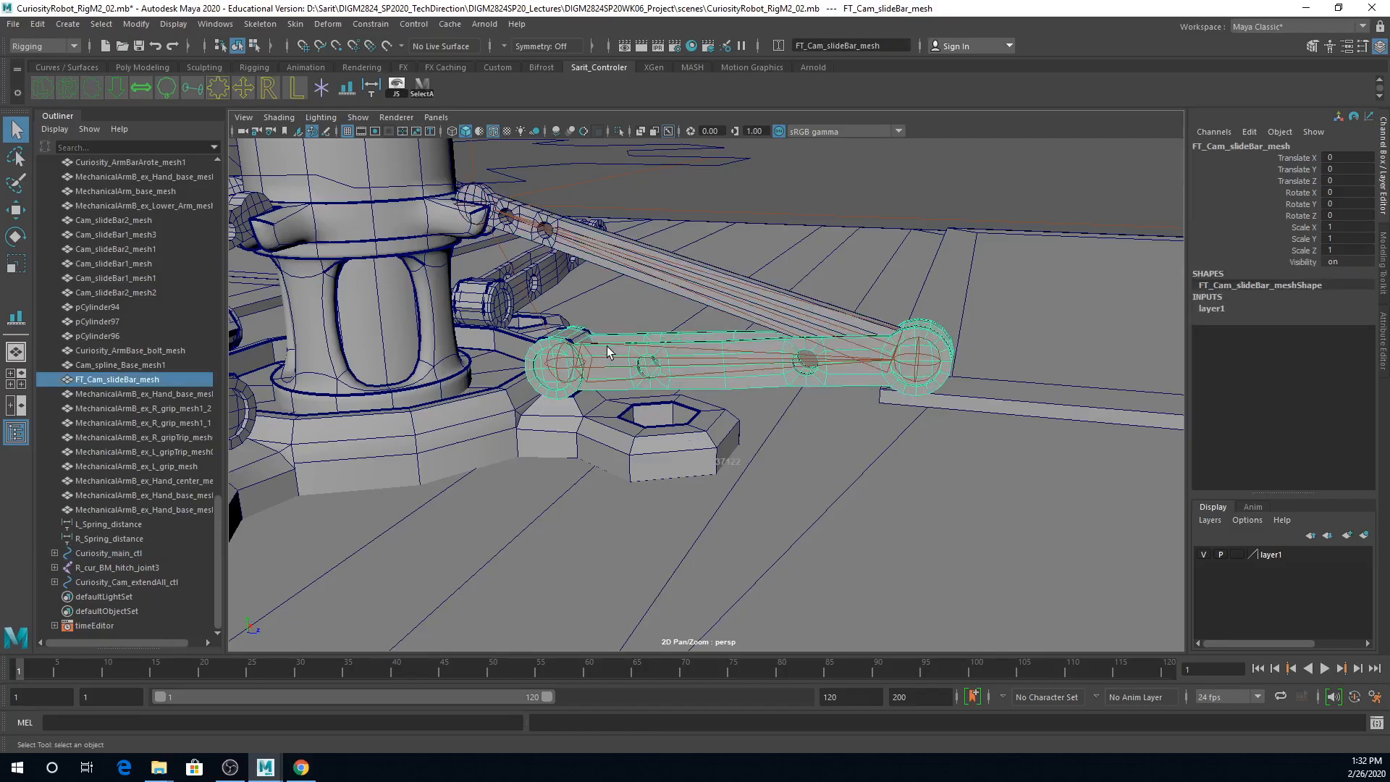
pyautogui.scroll(5, 652, 380)
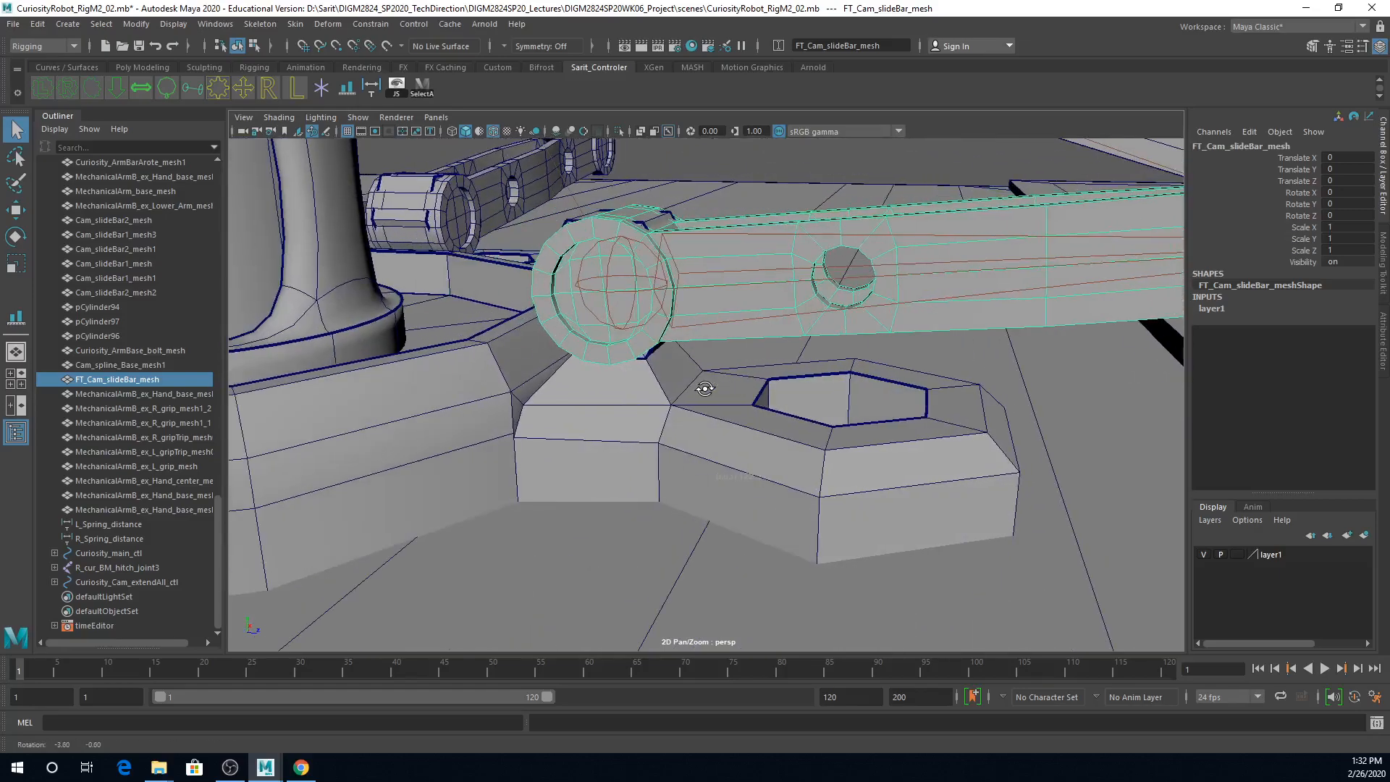
pyautogui.click(624, 333)
pyautogui.scroll(-5, 900, 397)
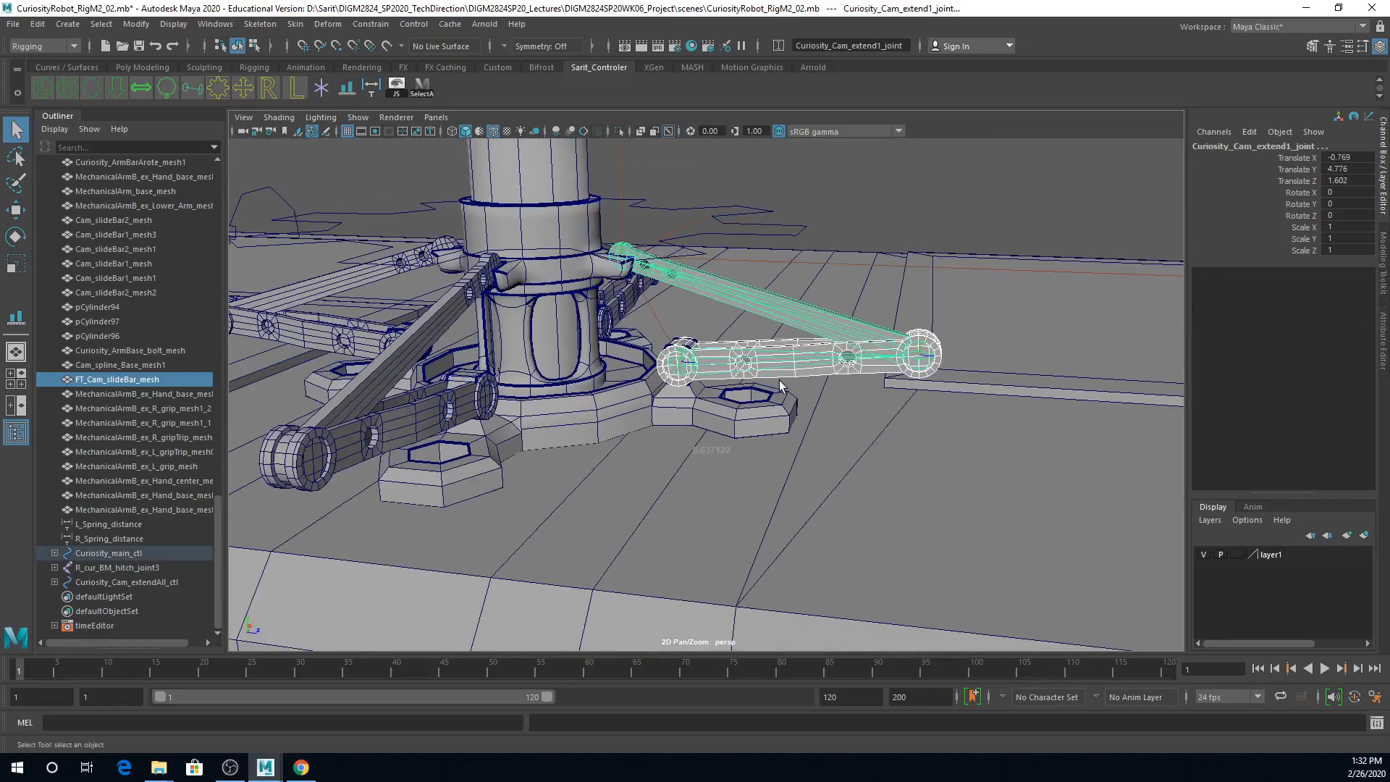
pyautogui.click(789, 373)
# Step: Test the slide bars' unfolding by raising Curiosity_Cam_extendAll_ctl about 0.503 in Y, and undo the move
pyautogui.keyDown('alt'); pyautogui.moveTo(915, 285); pyautogui.dragTo(704, 277, button='right'); pyautogui.keyUp('alt')
pyautogui.click(707, 284)
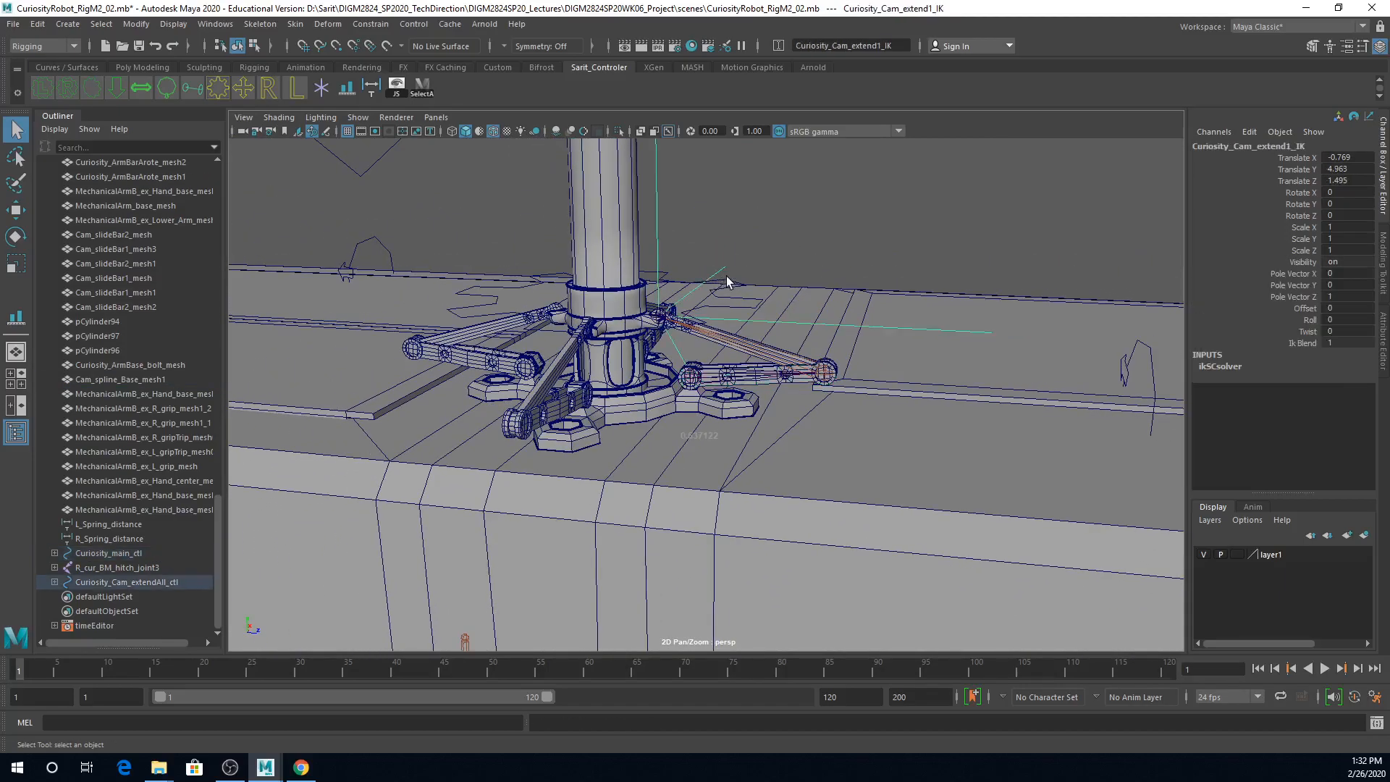
pyautogui.click(729, 282)
pyautogui.press('w')
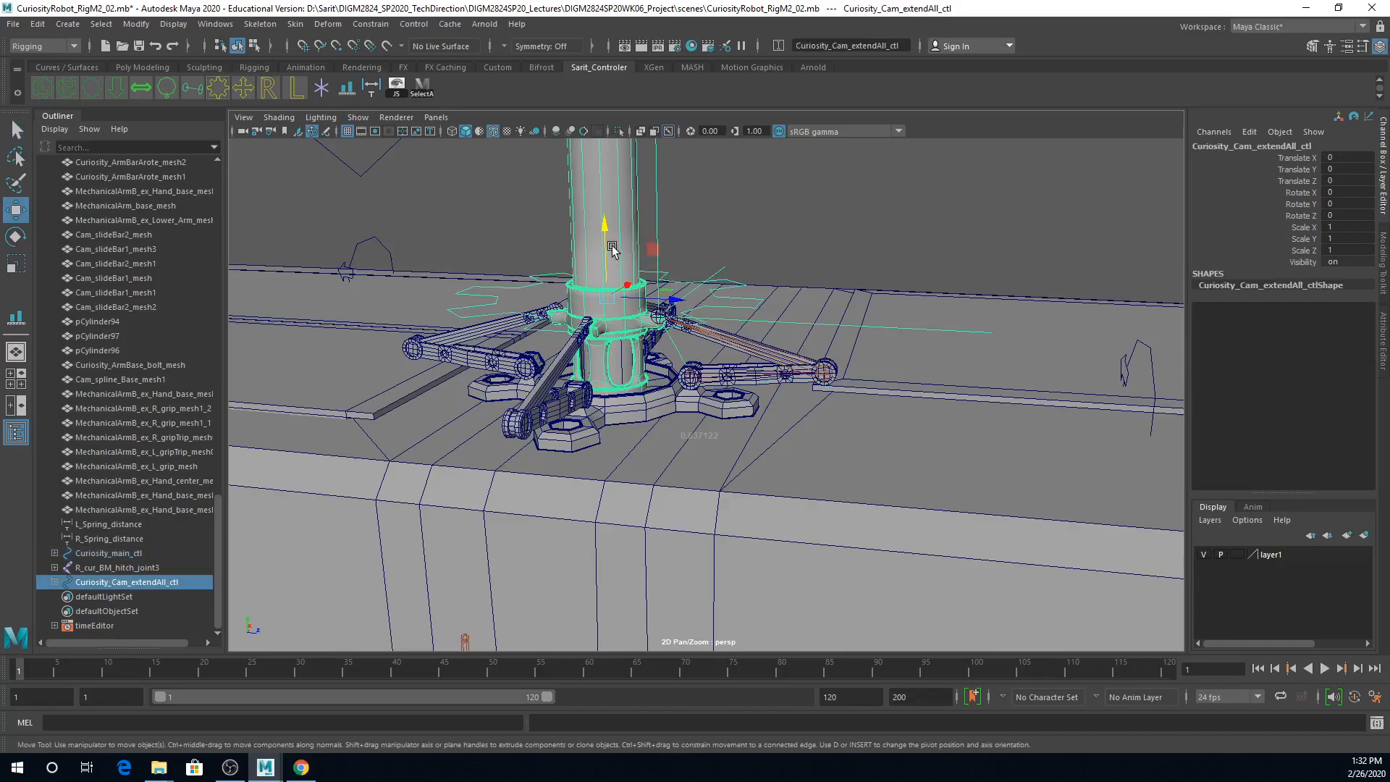
pyautogui.moveTo(606, 237); pyautogui.dragTo(585, 67)
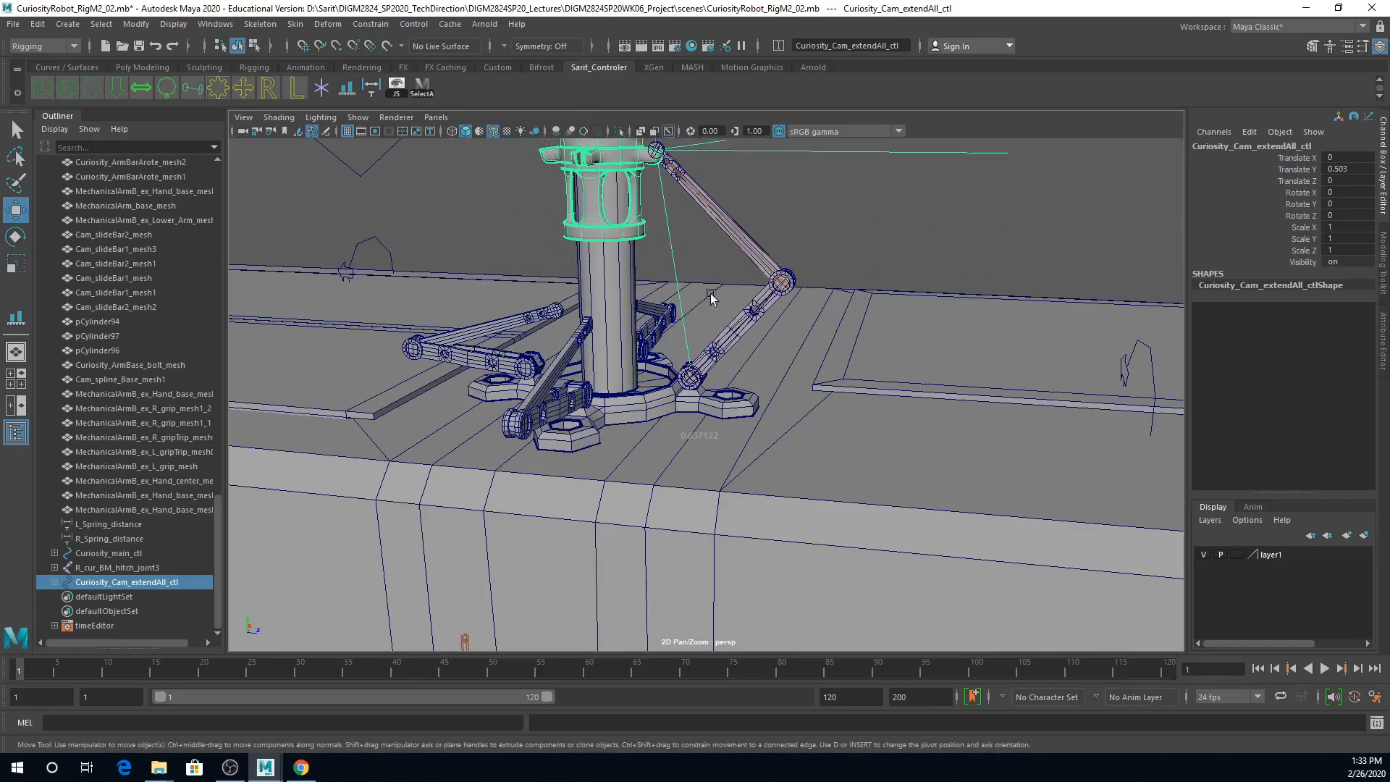
pyautogui.hotkey('ctrl', 'z')
# Step: Test whether the mast follows the rover by moving Curiosity_main_ctl, and undo the move
pyautogui.keyDown('alt'); pyautogui.moveTo(921, 350); pyautogui.dragTo(633, 326, button='right'); pyautogui.keyUp('alt')
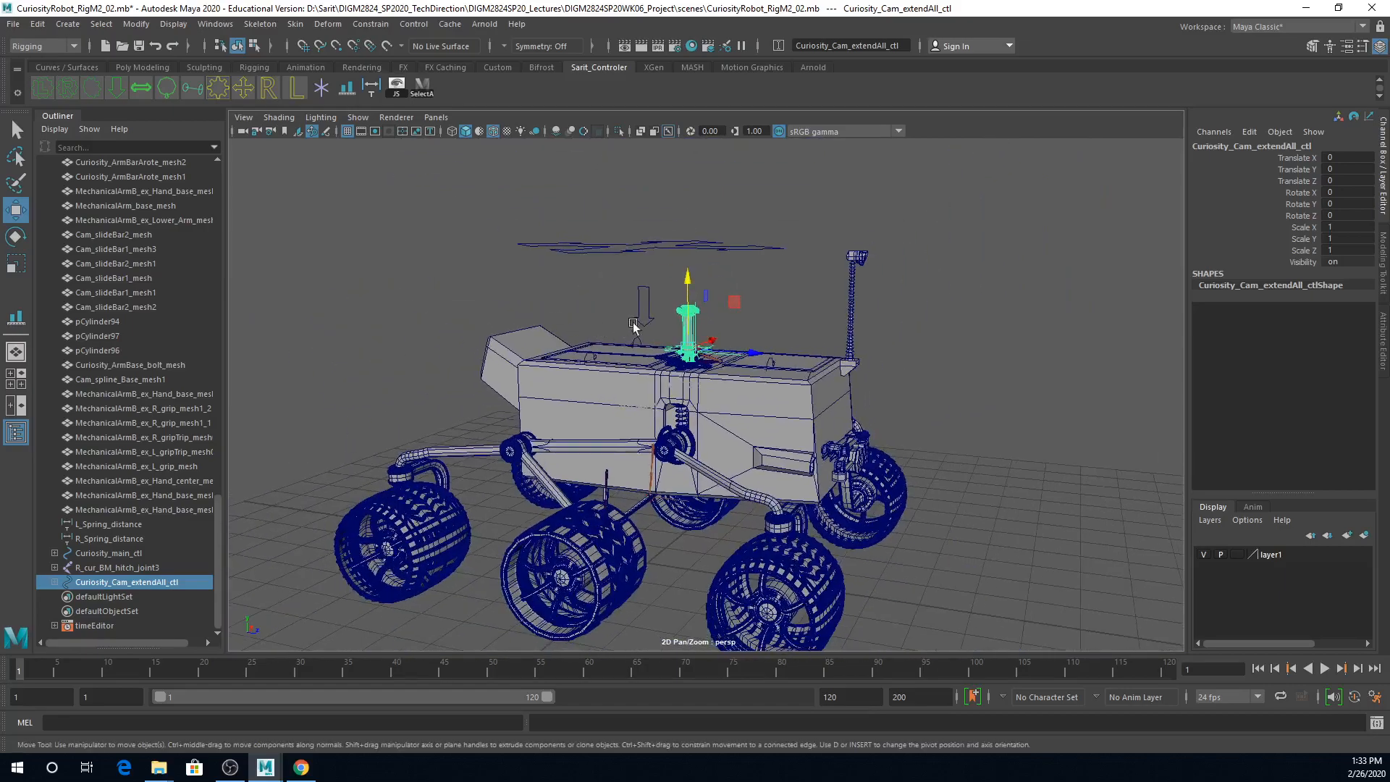
pyautogui.click(749, 248)
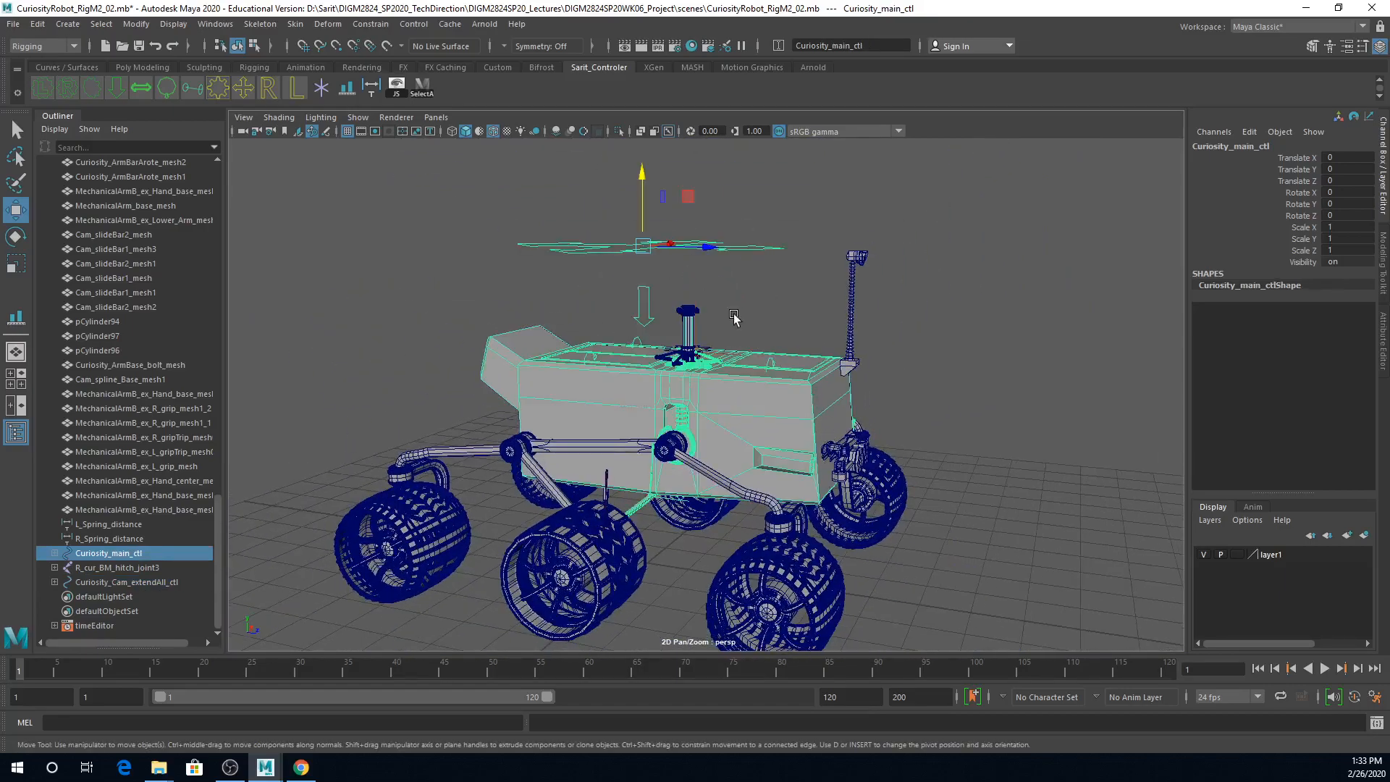
pyautogui.moveTo(713, 259); pyautogui.dragTo(688, 289)
pyautogui.hotkey('ctrl', 'z')
# Step: Test the body control Curiosity_BDdown_ctl by lowering it about 0.35 in Y, and undo the move
pyautogui.keyDown('alt'); pyautogui.moveTo(605, 475); pyautogui.dragTo(967, 428, button='right'); pyautogui.keyUp('alt')
pyautogui.click(587, 230)
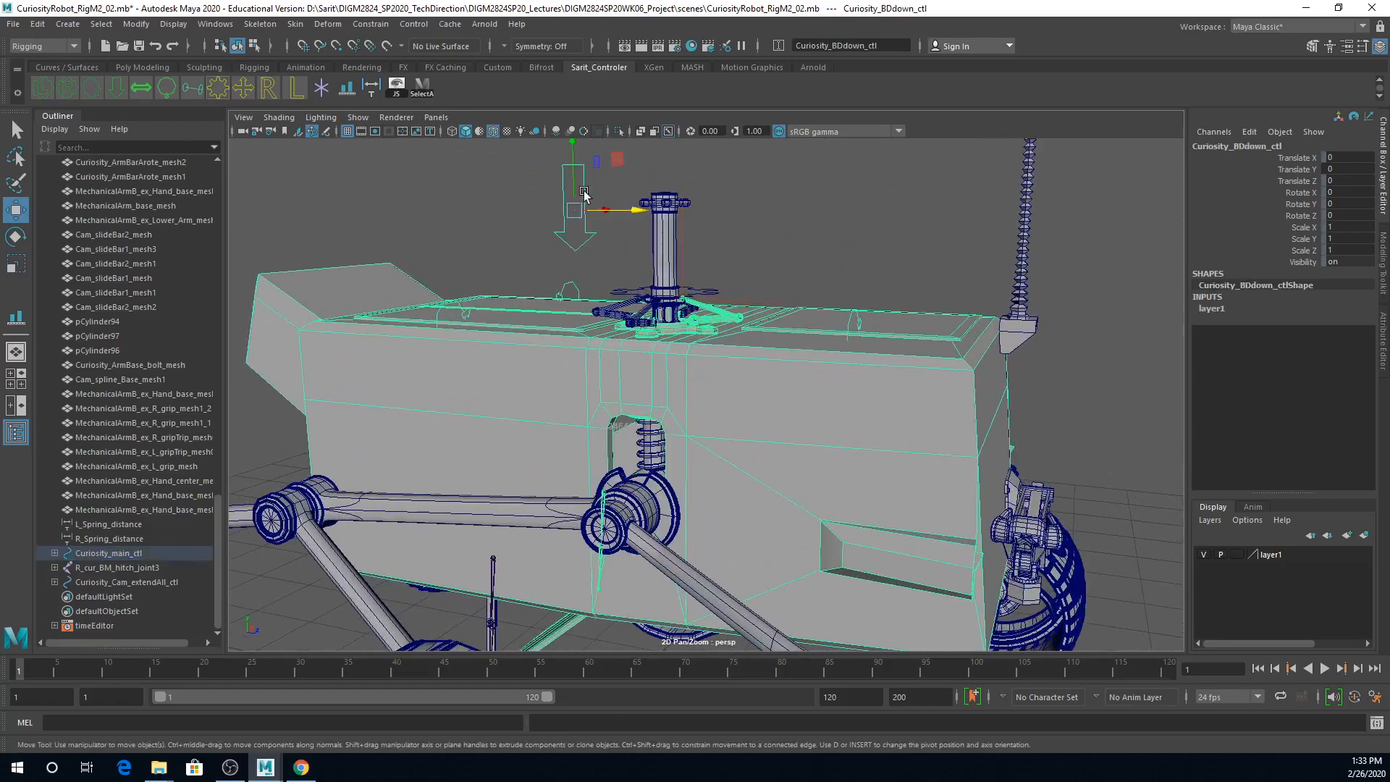
pyautogui.moveTo(573, 181); pyautogui.dragTo(573, 216)
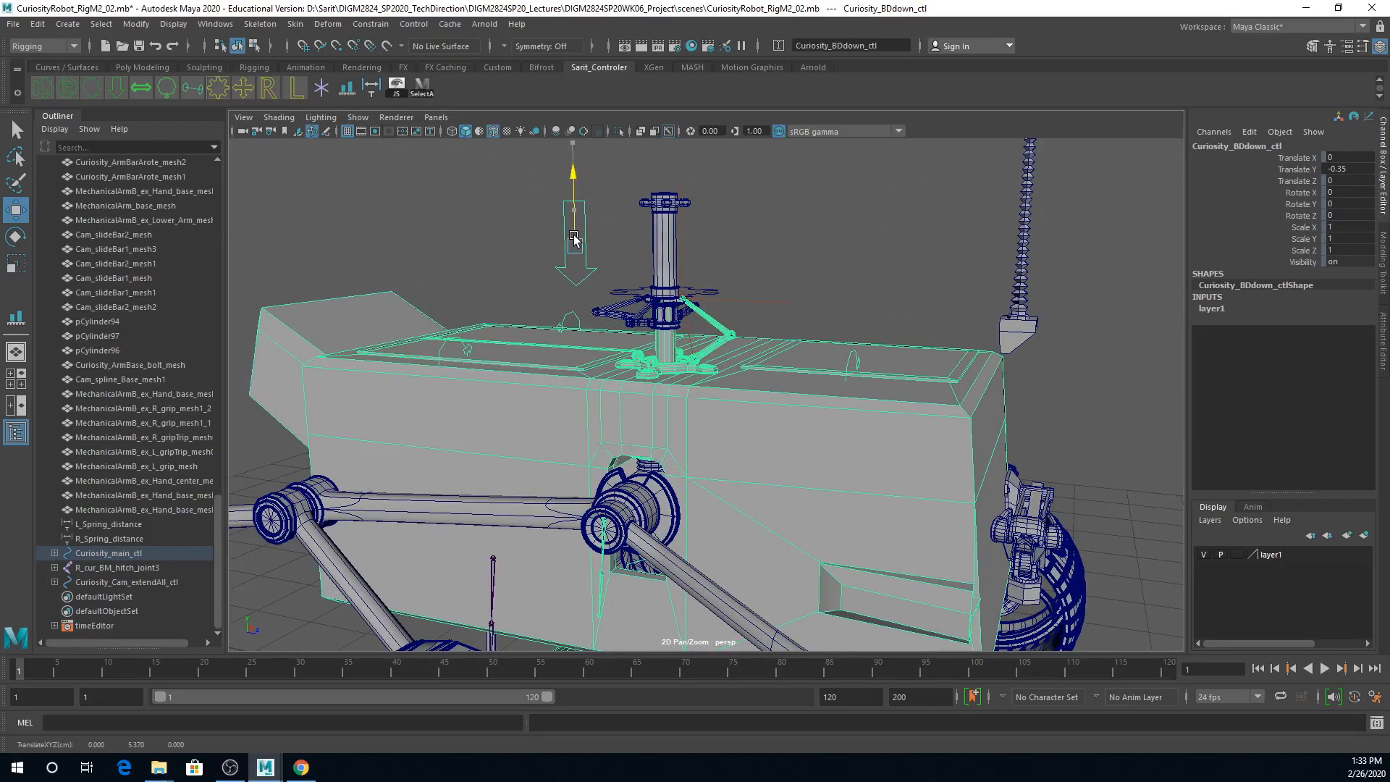
pyautogui.moveTo(590, 278)
pyautogui.mouseDown()
pyautogui.moveTo(580, 209)
pyautogui.moveTo(571, 285)
pyautogui.moveTo(578, 270)
pyautogui.mouseUp()
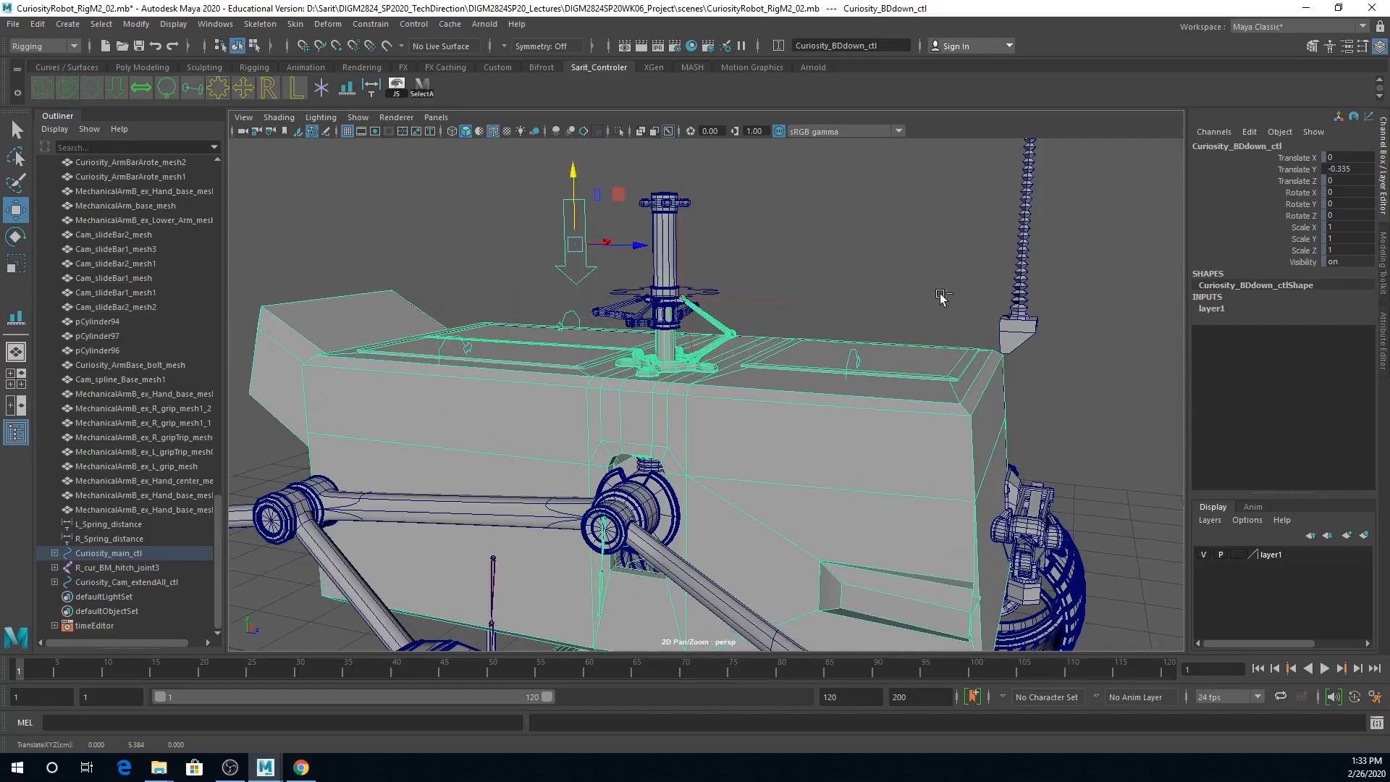
pyautogui.scroll(-5, 941, 297)
pyautogui.click(757, 225)
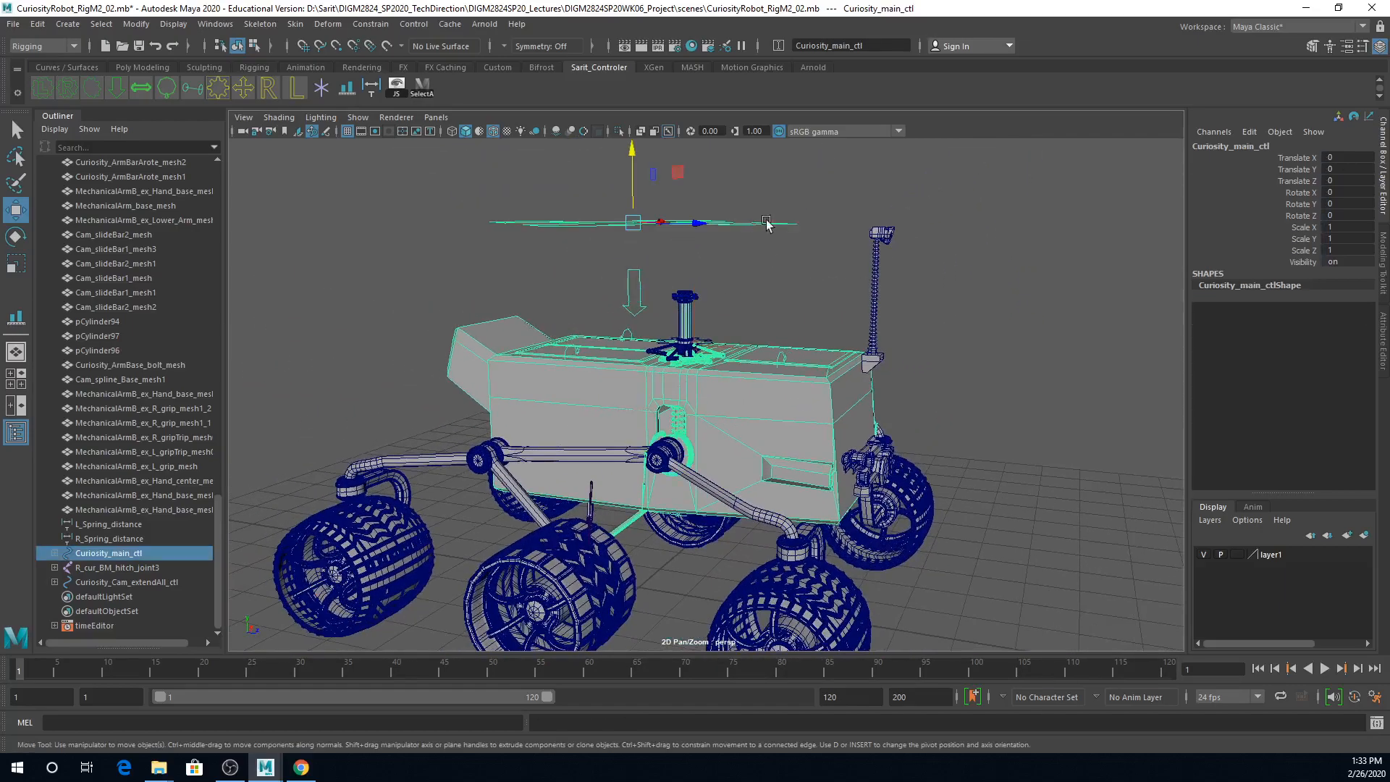
pyautogui.click(636, 286)
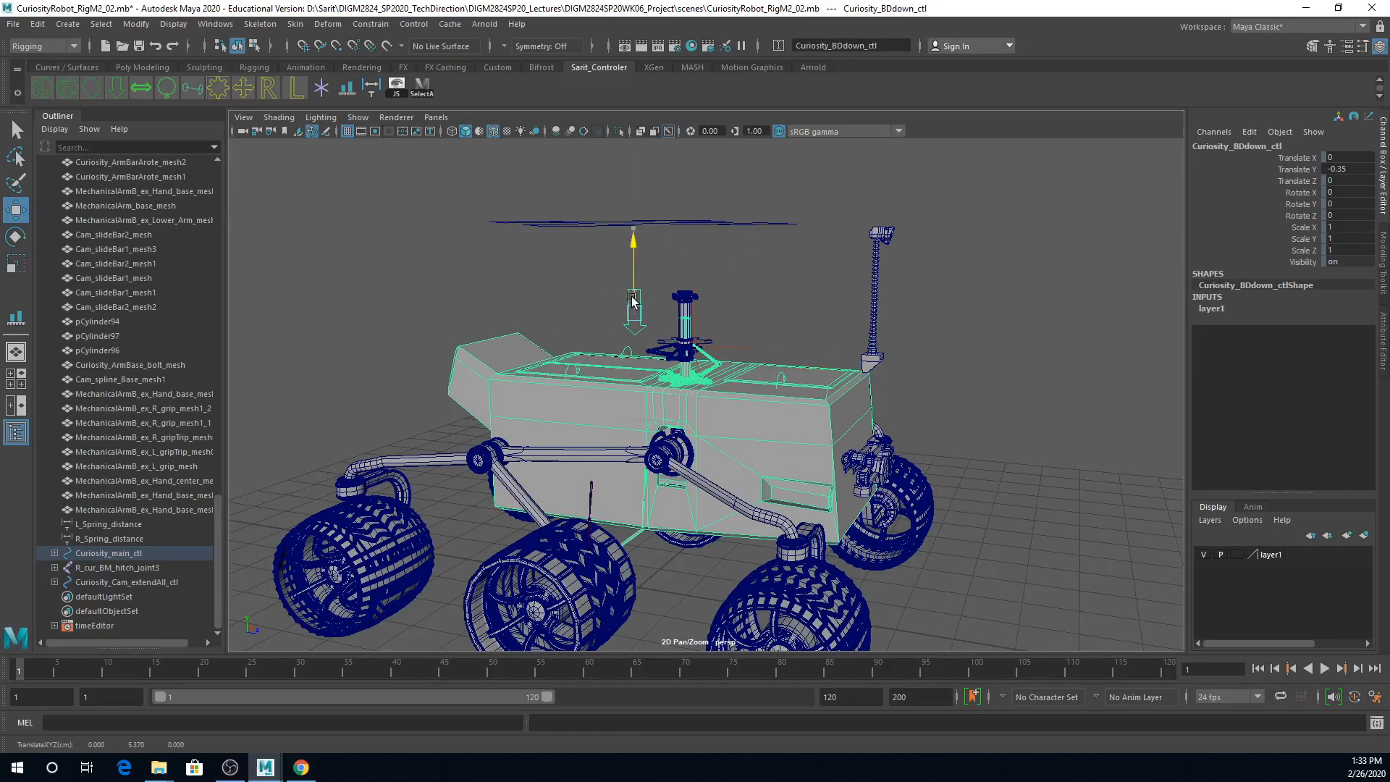
pyautogui.moveTo(633, 299); pyautogui.dragTo(611, 317)
pyautogui.hotkey('ctrl', 'z')
# Step: Lower Curiosity_BDdown_ctl to Translate Y -0.35 to examine the mast base up close, and reset Translate Y to 0
pyautogui.keyDown('alt'); pyautogui.moveTo(655, 385); pyautogui.dragTo(946, 384, button='right'); pyautogui.keyUp('alt')
pyautogui.keyDown('alt'); pyautogui.moveTo(673, 239); pyautogui.dragTo(701, 296, button='middle'); pyautogui.keyUp('alt')
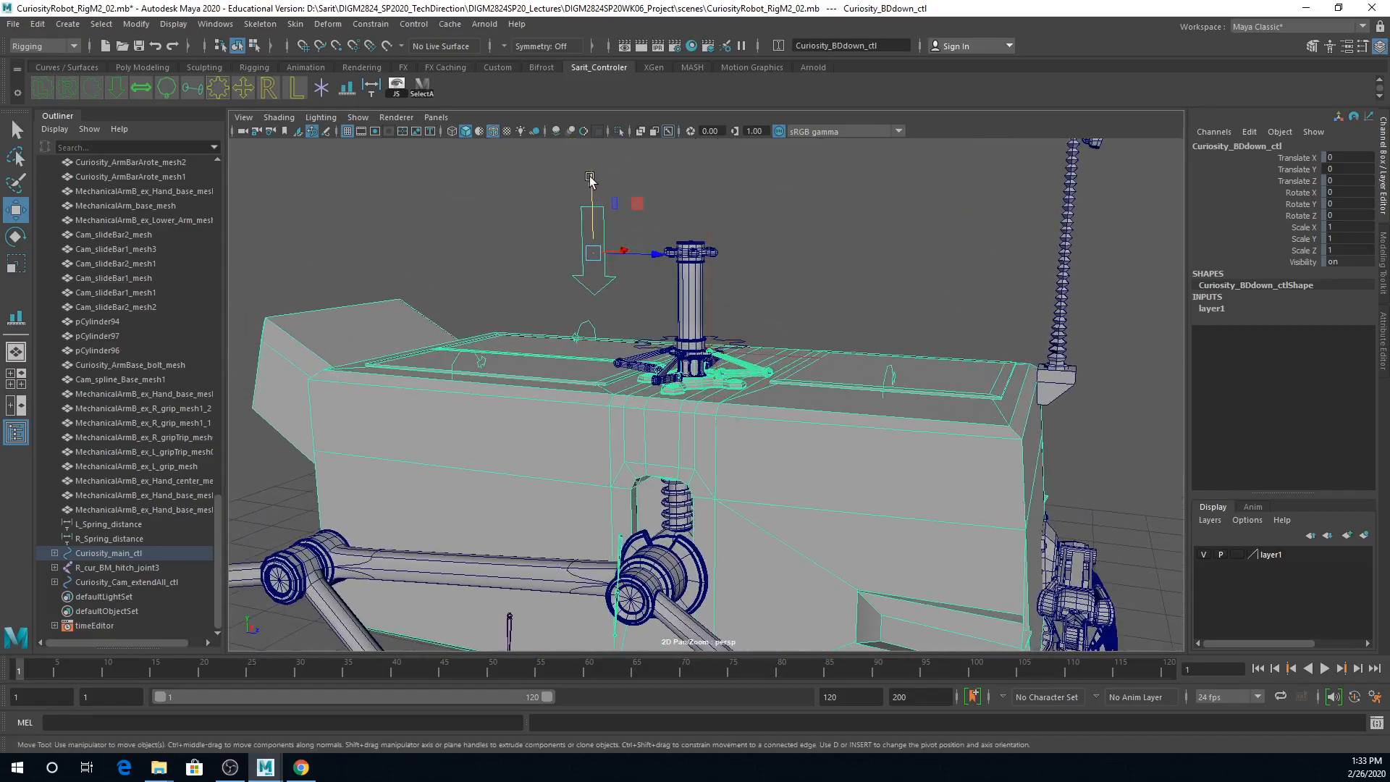
pyautogui.moveTo(590, 179); pyautogui.dragTo(590, 215)
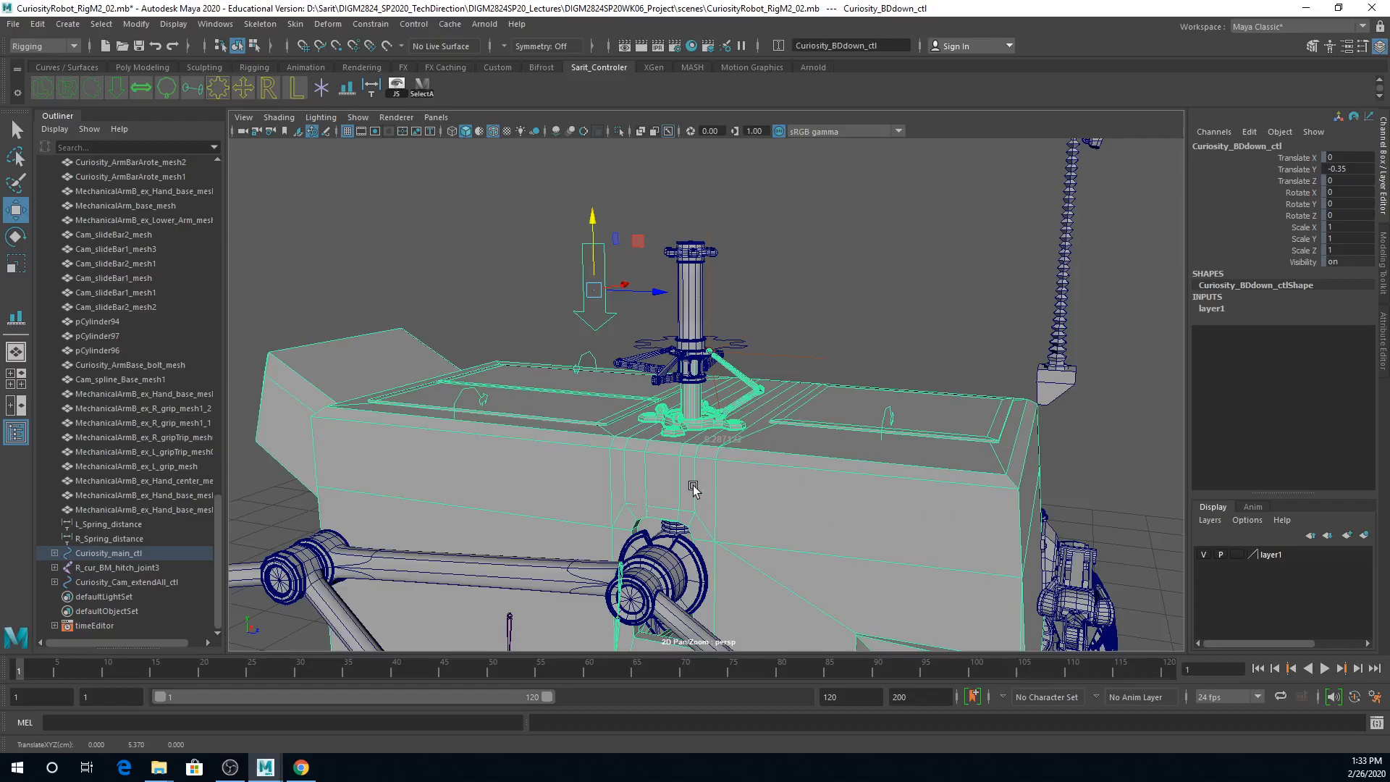
pyautogui.keyDown('alt'); pyautogui.moveTo(693, 479); pyautogui.dragTo(968, 497, button='right'); pyautogui.keyUp('alt')
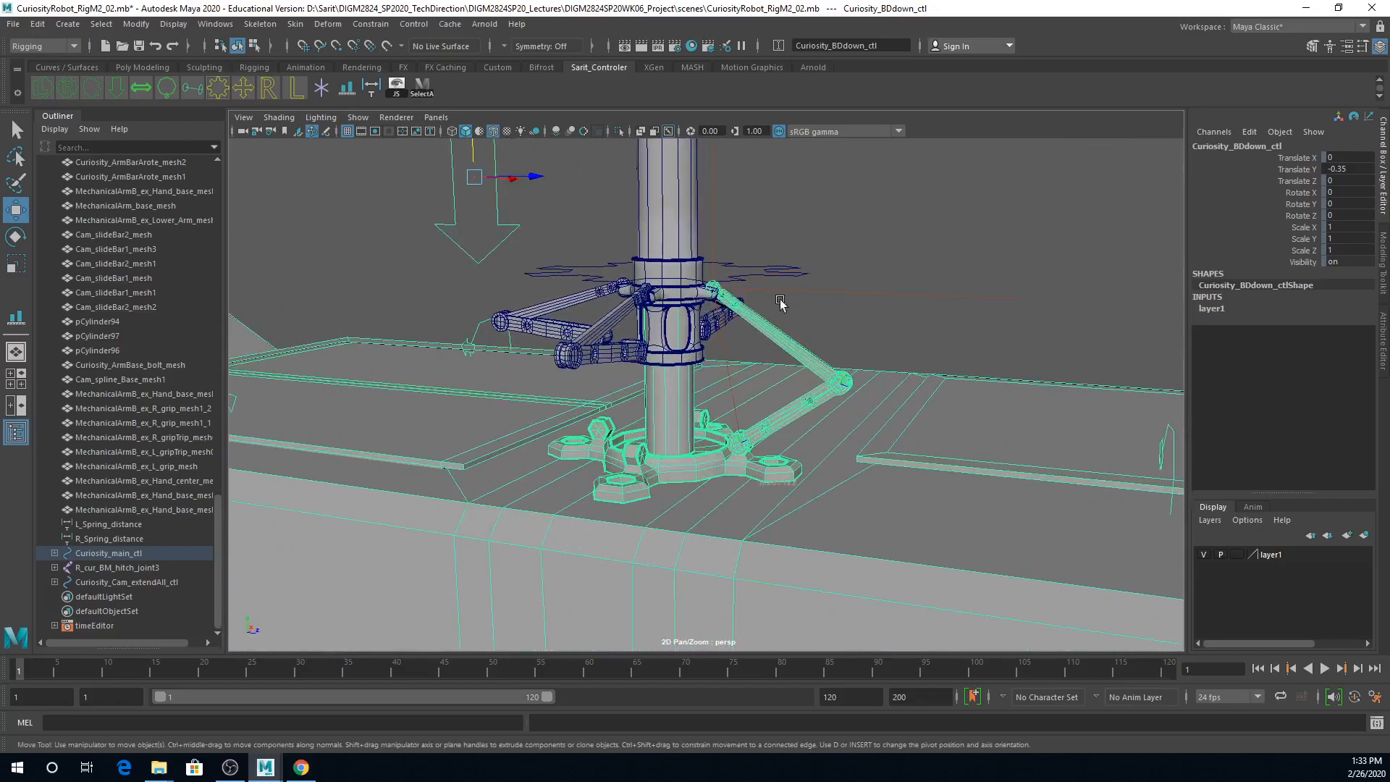
pyautogui.doubleClick(1359, 167)
pyautogui.write('0')
pyautogui.press('Return')
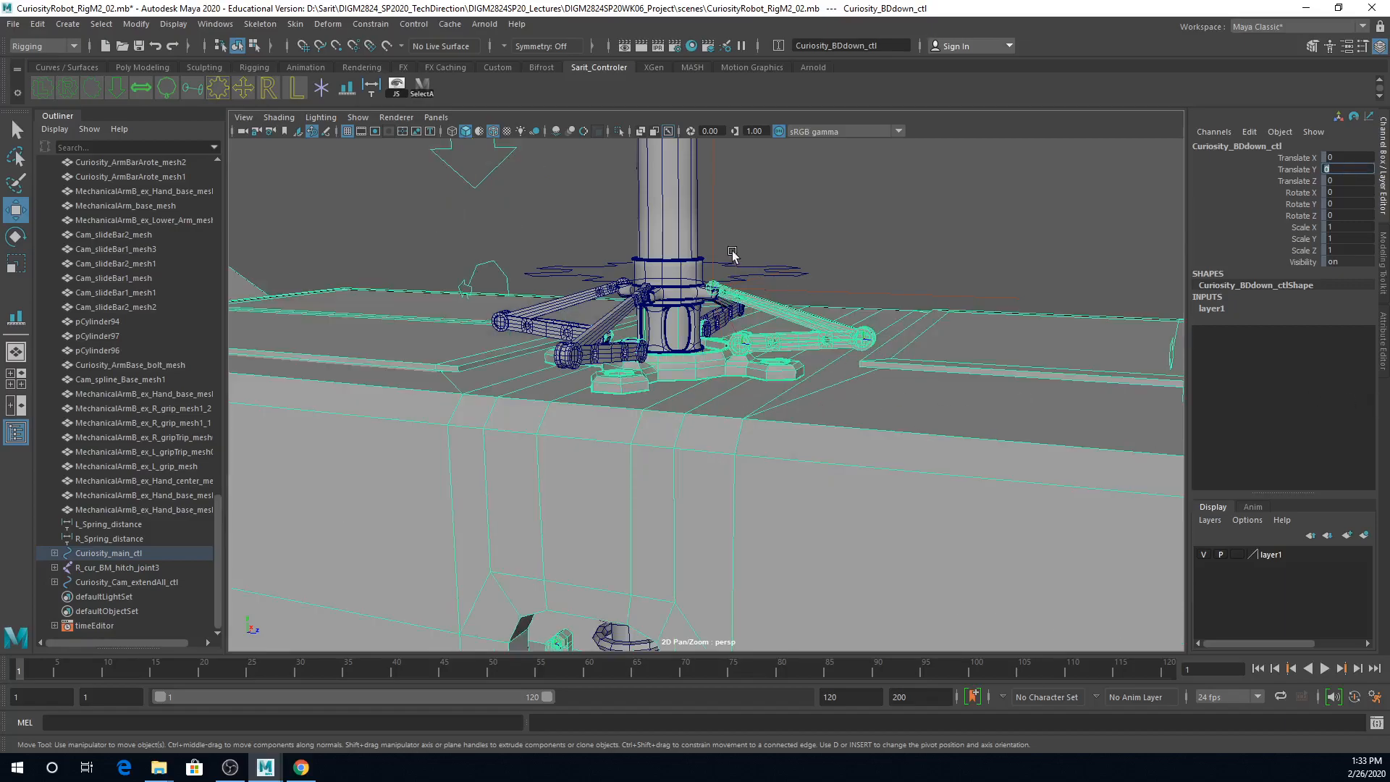
# Step: Parent Curiosity_Cam_extendAll_ctl under Cam_Base_mesh at the foot of the mast
pyautogui.click(757, 269)
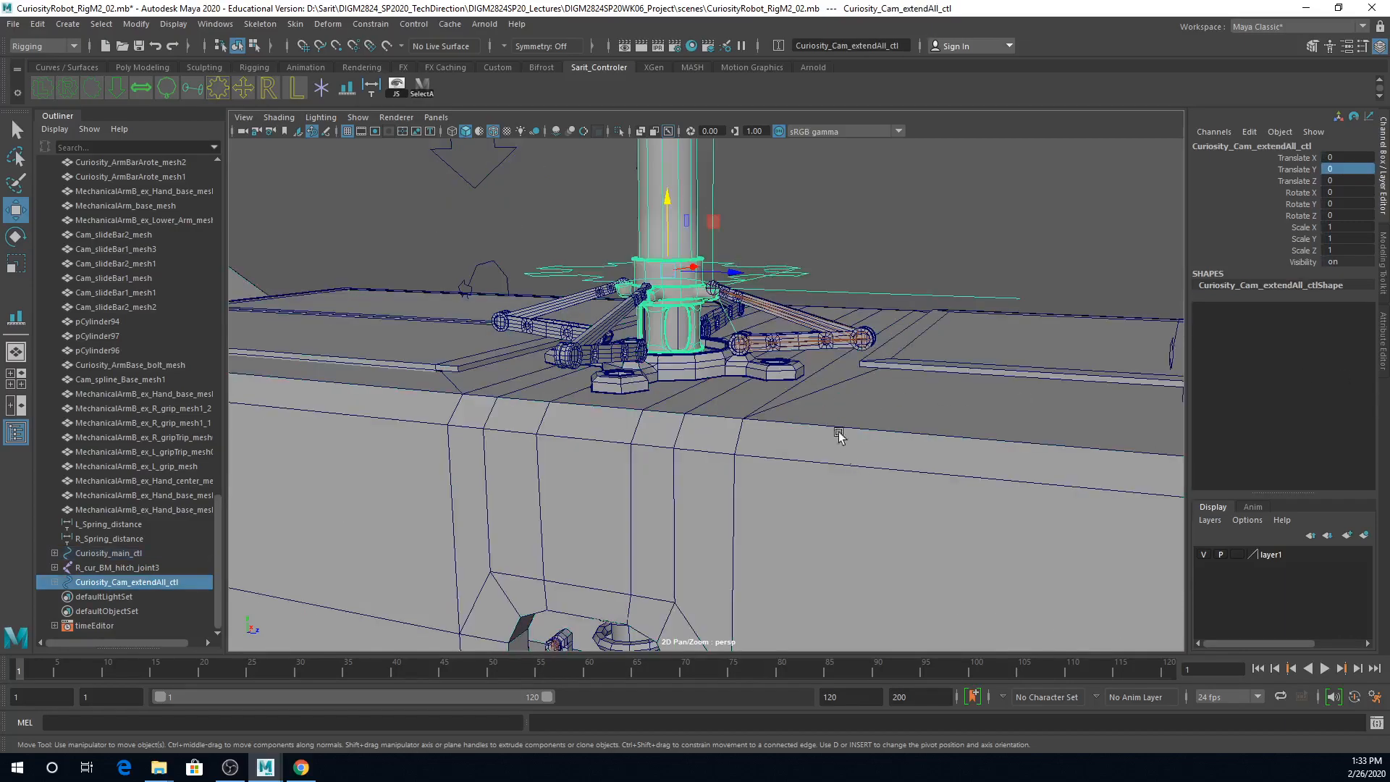
pyautogui.click(777, 376)
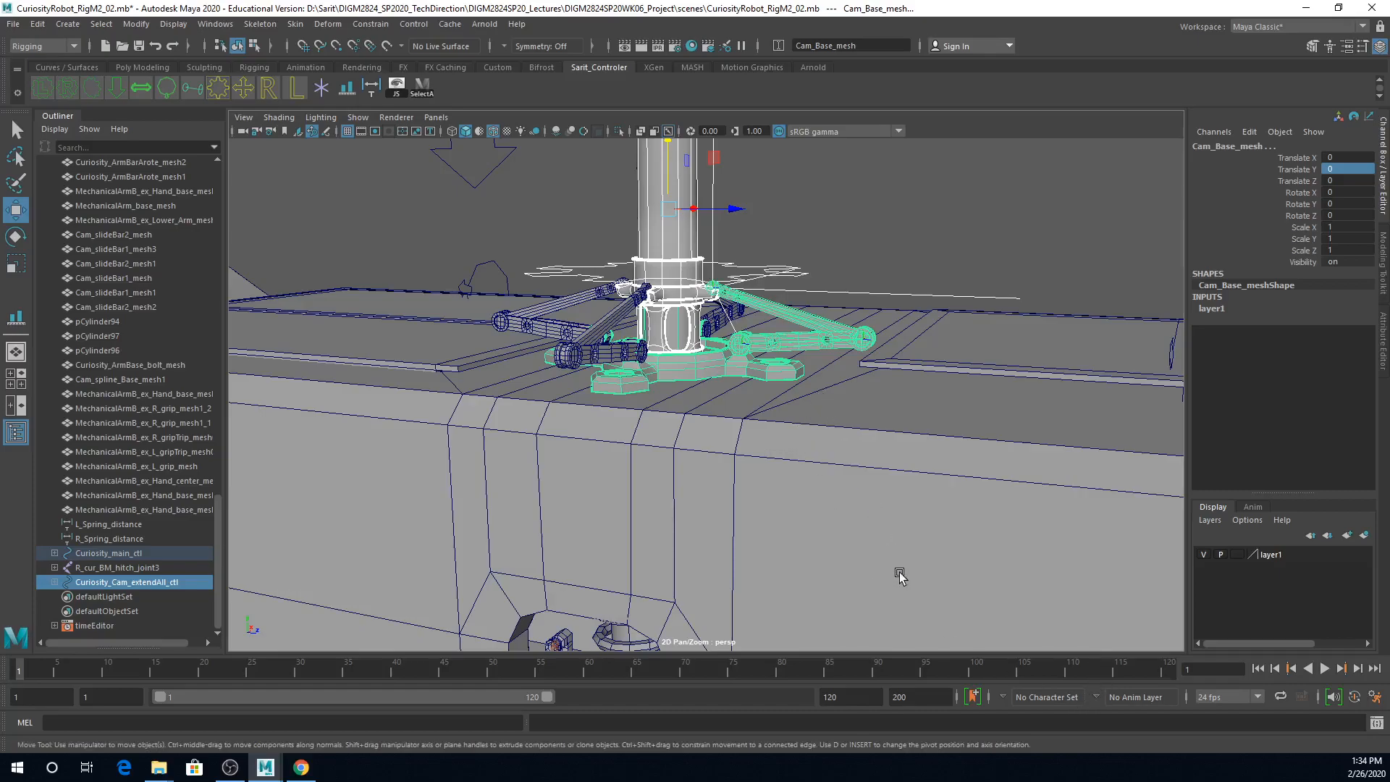
pyautogui.press('Up')
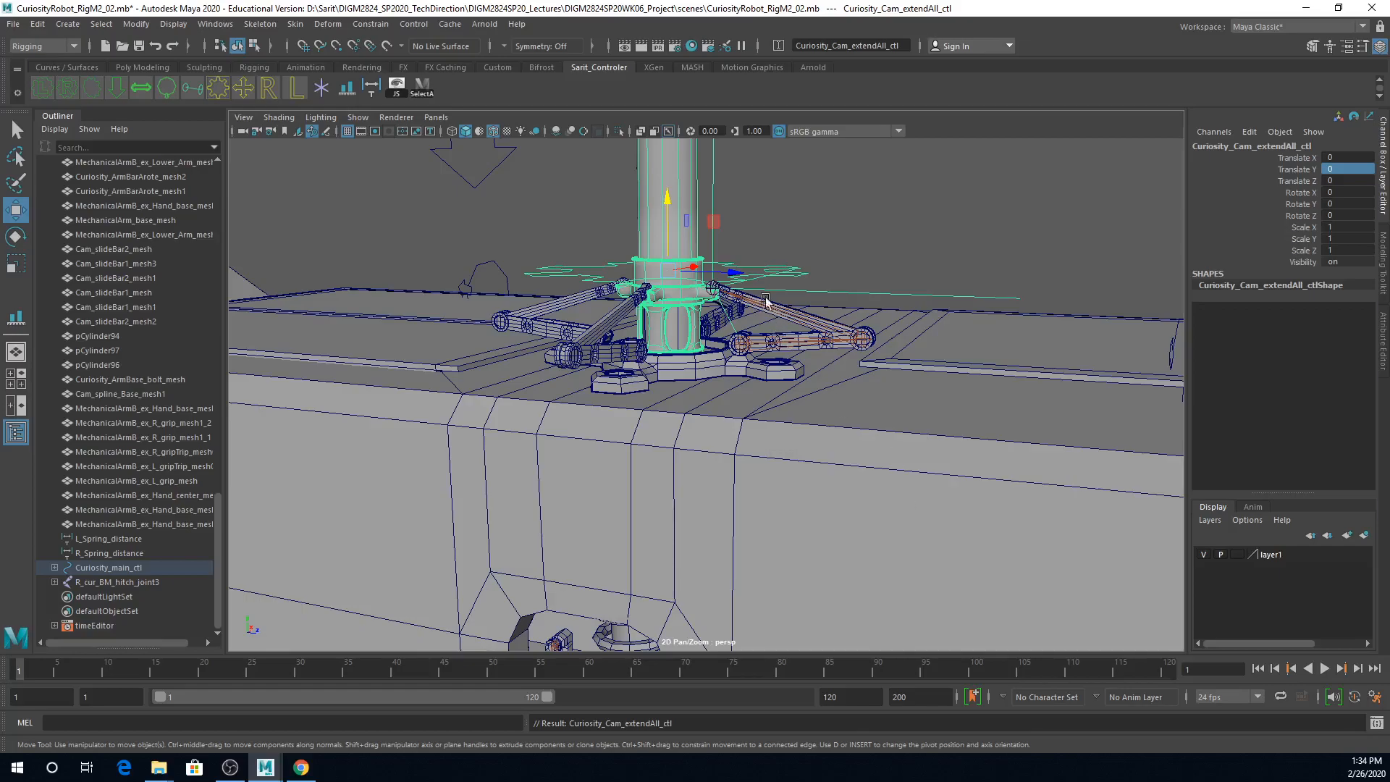
# Step: Test the mast by lowering Curiosity_BDdown_ctl to Translate Y -0.35 and raising Curiosity_Cam_extendAll_ctl in Y
pyautogui.click(482, 186)
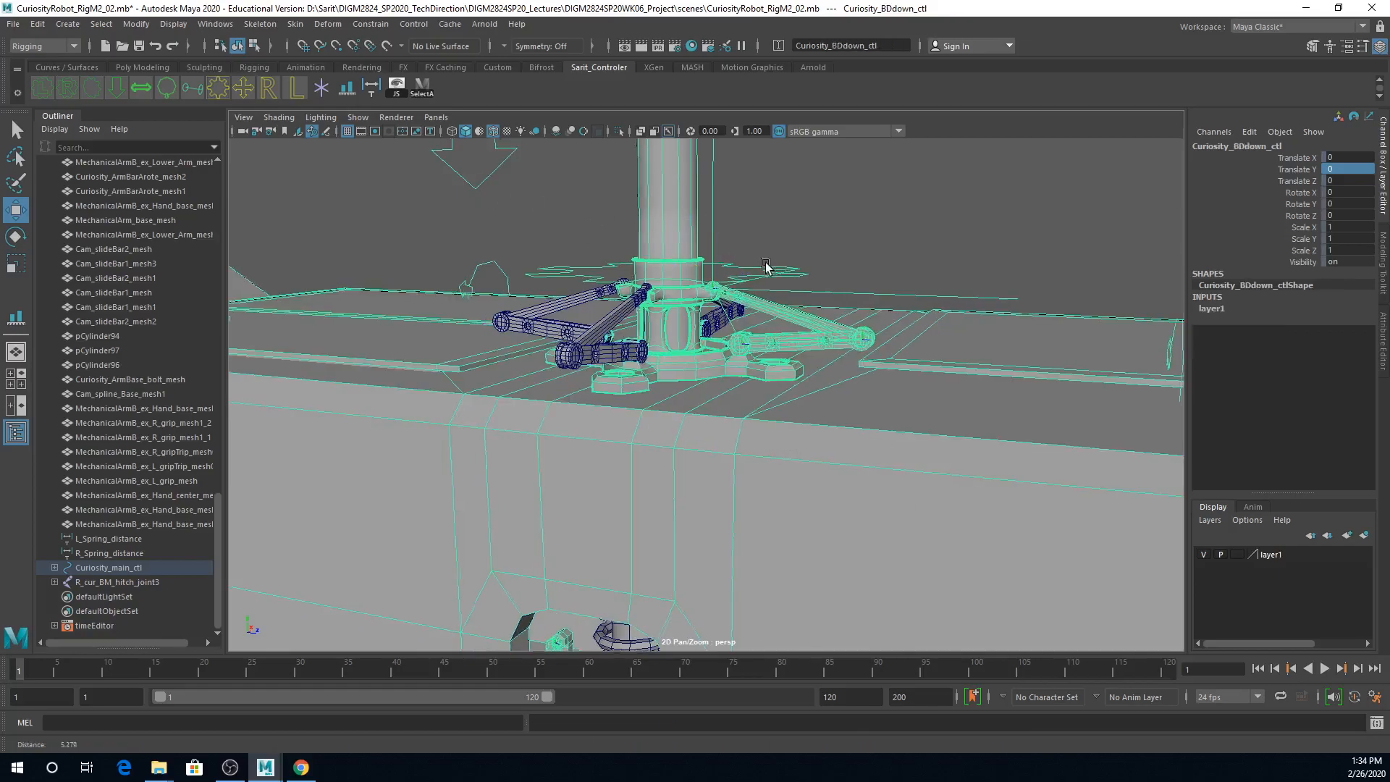
pyautogui.keyDown('alt'); pyautogui.moveTo(772, 264); pyautogui.dragTo(583, 229, button='right'); pyautogui.keyUp('alt')
pyautogui.moveTo(582, 230); pyautogui.dragTo(621, 263, button='middle')
pyautogui.click(691, 333)
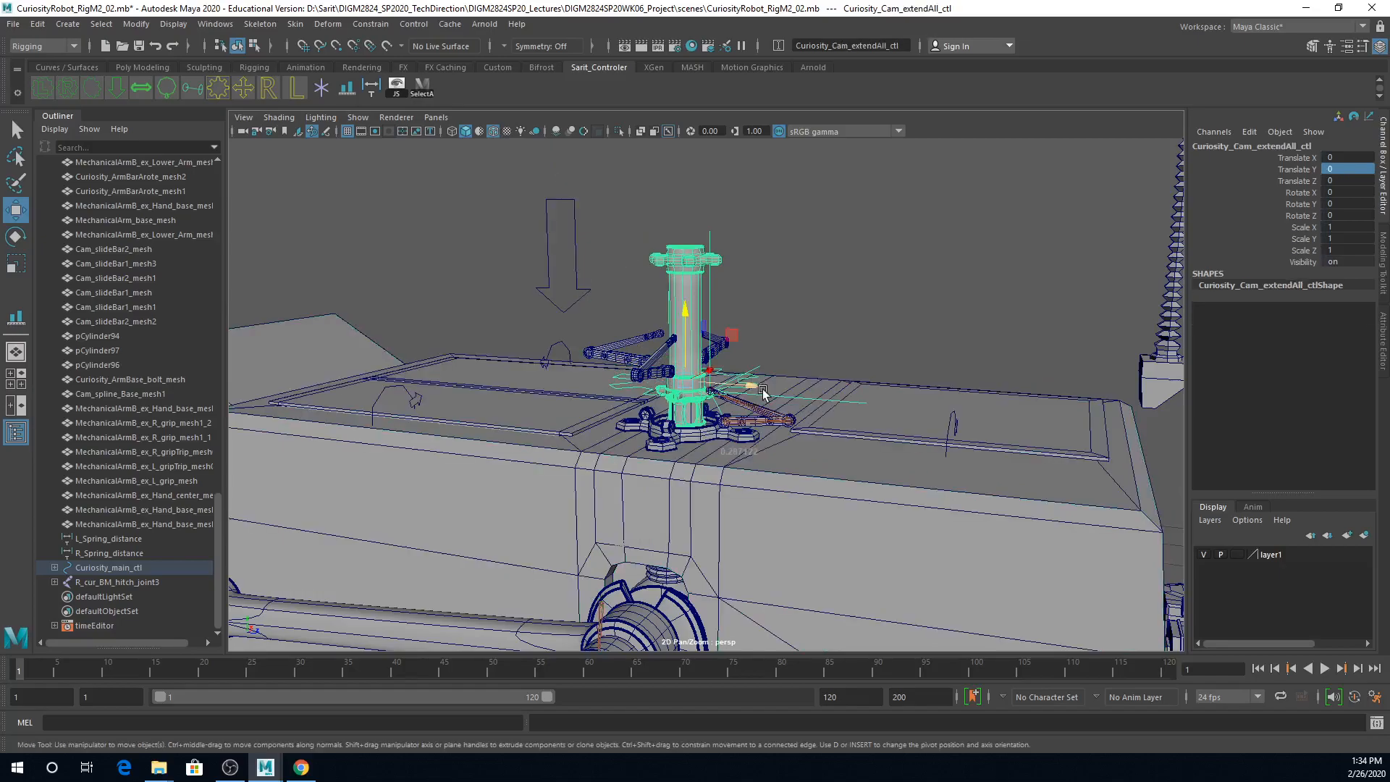
pyautogui.moveTo(692, 333); pyautogui.dragTo(682, 211, button='middle')
pyautogui.moveTo(682, 209); pyautogui.dragTo(683, 232)
pyautogui.keyDown('alt'); pyautogui.moveTo(878, 262); pyautogui.dragTo(768, 226, button='right'); pyautogui.keyUp('alt')
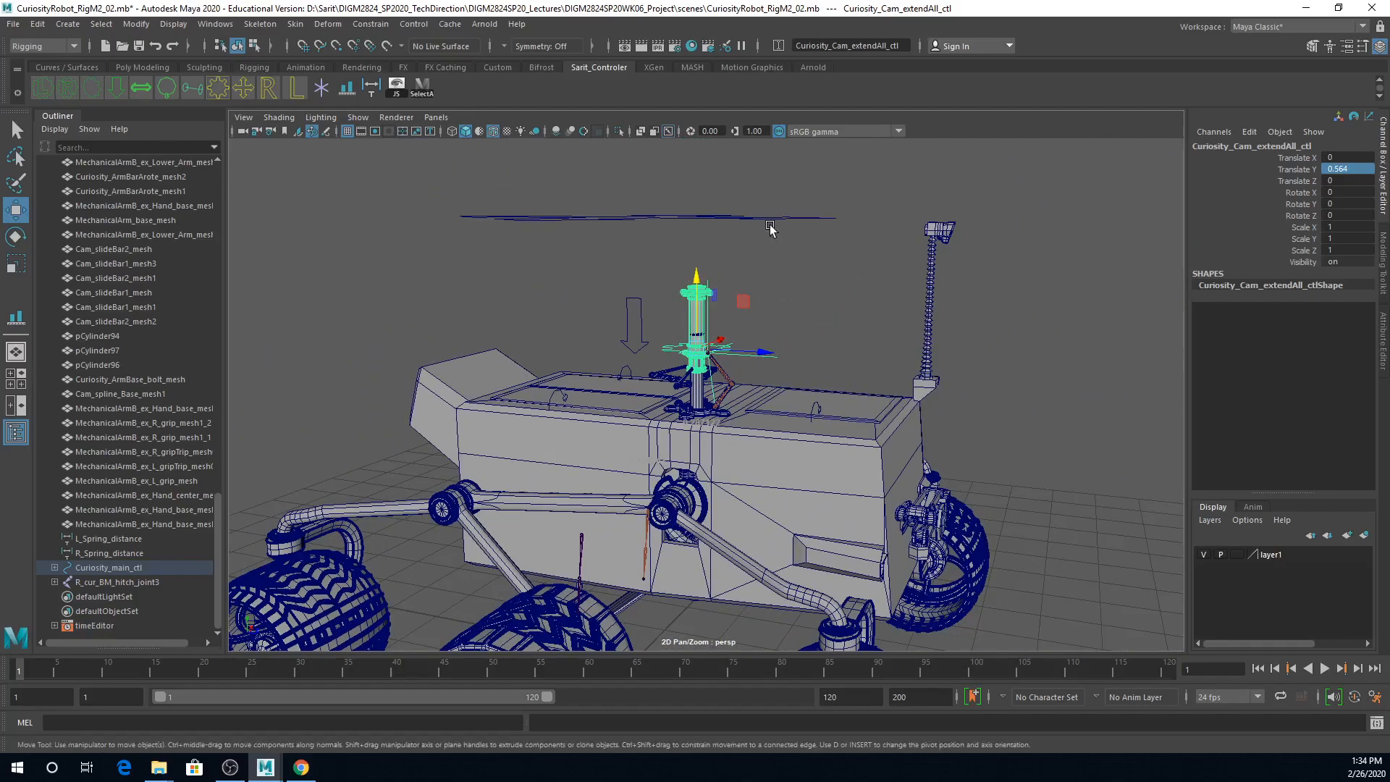
# Step: Test whether the raised mast follows Curiosity_main_ctl by moving it about 4.994 in Z, and reset Translate Z to 0
pyautogui.moveTo(782, 196); pyautogui.dragTo(791, 275)
pyautogui.moveTo(661, 257); pyautogui.dragTo(1059, 300, button='middle')
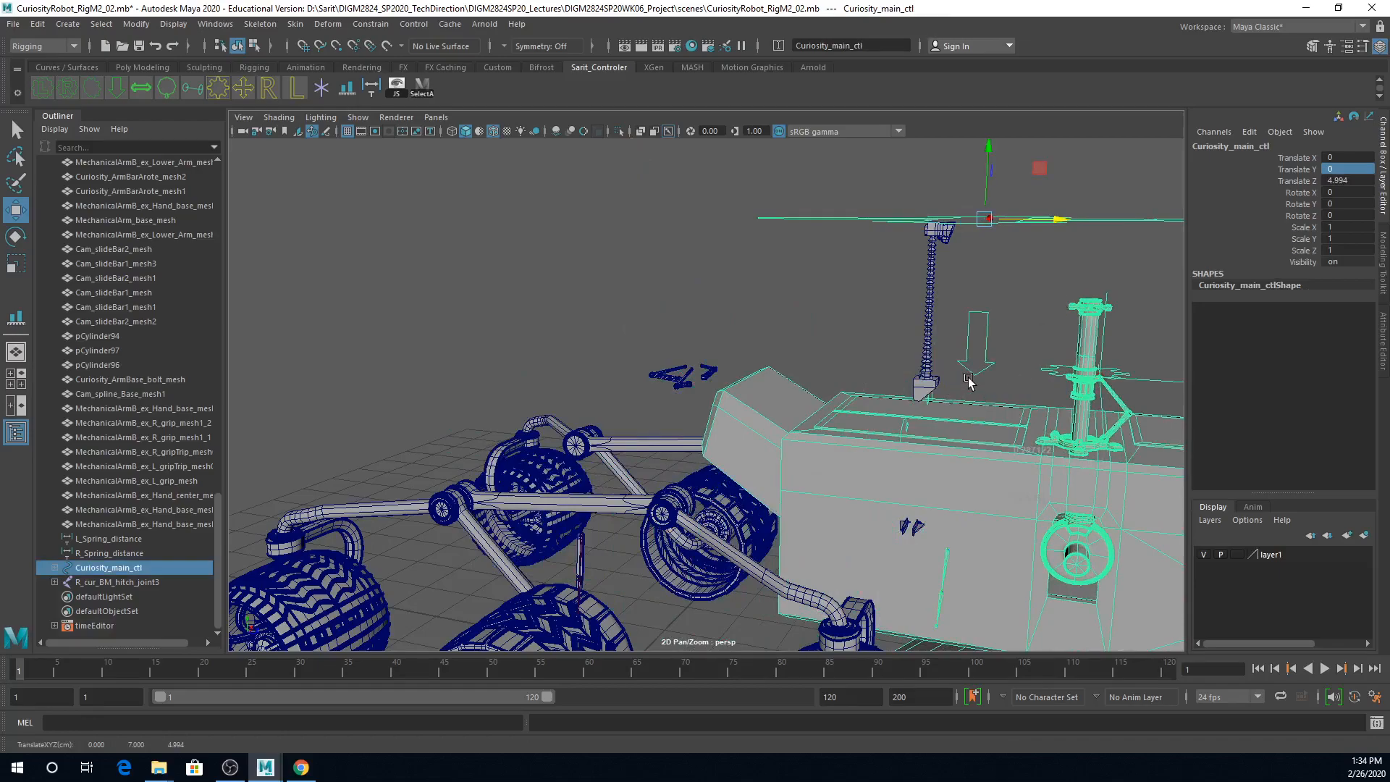
pyautogui.keyDown('alt'); pyautogui.moveTo(968, 381); pyautogui.dragTo(913, 365, button='right'); pyautogui.keyUp('alt')
pyautogui.doubleClick(1343, 180)
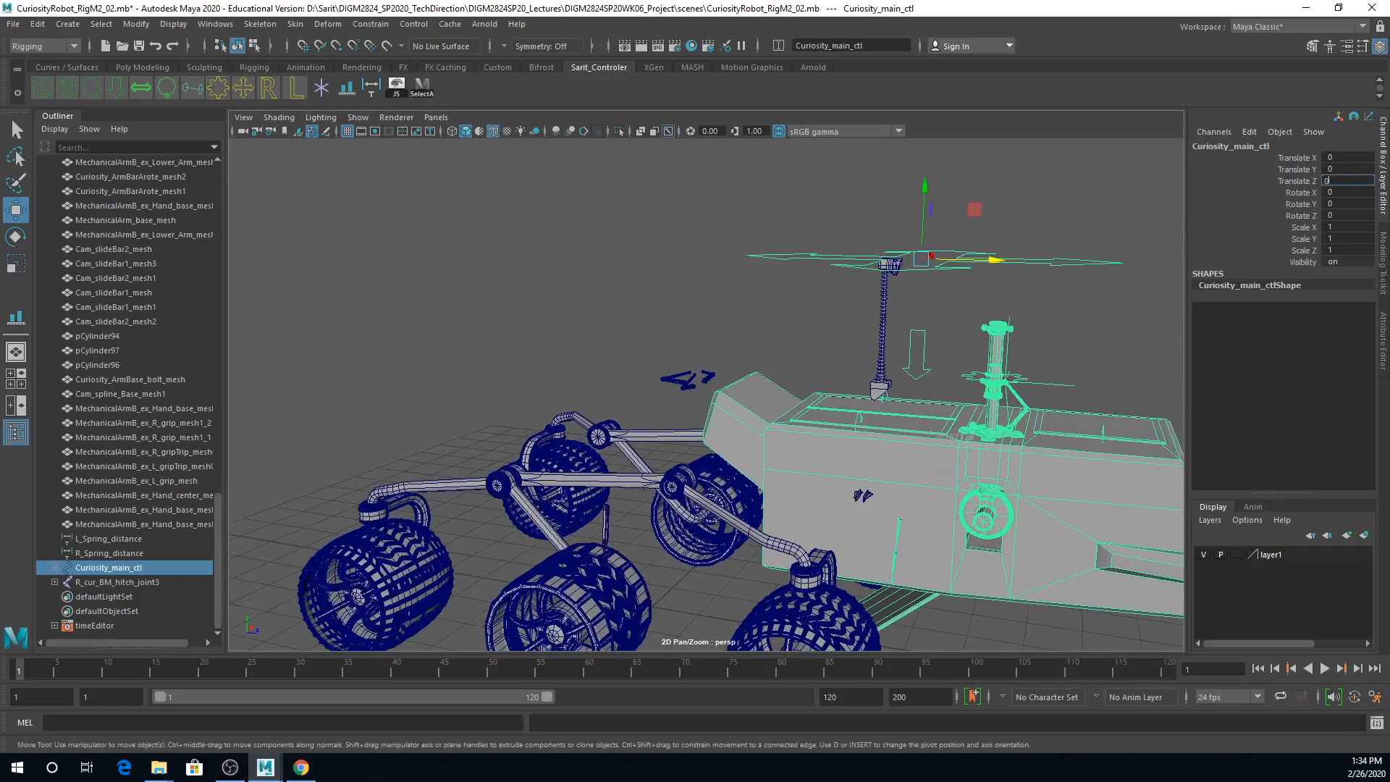
pyautogui.write('0')
pyautogui.press('Return')
# Step: Reset Translate Y to 0 on Curiosity_BDdown_ctl and on Curiosity_Cam_extendAll_ctl
pyautogui.scroll(5, 979, 377)
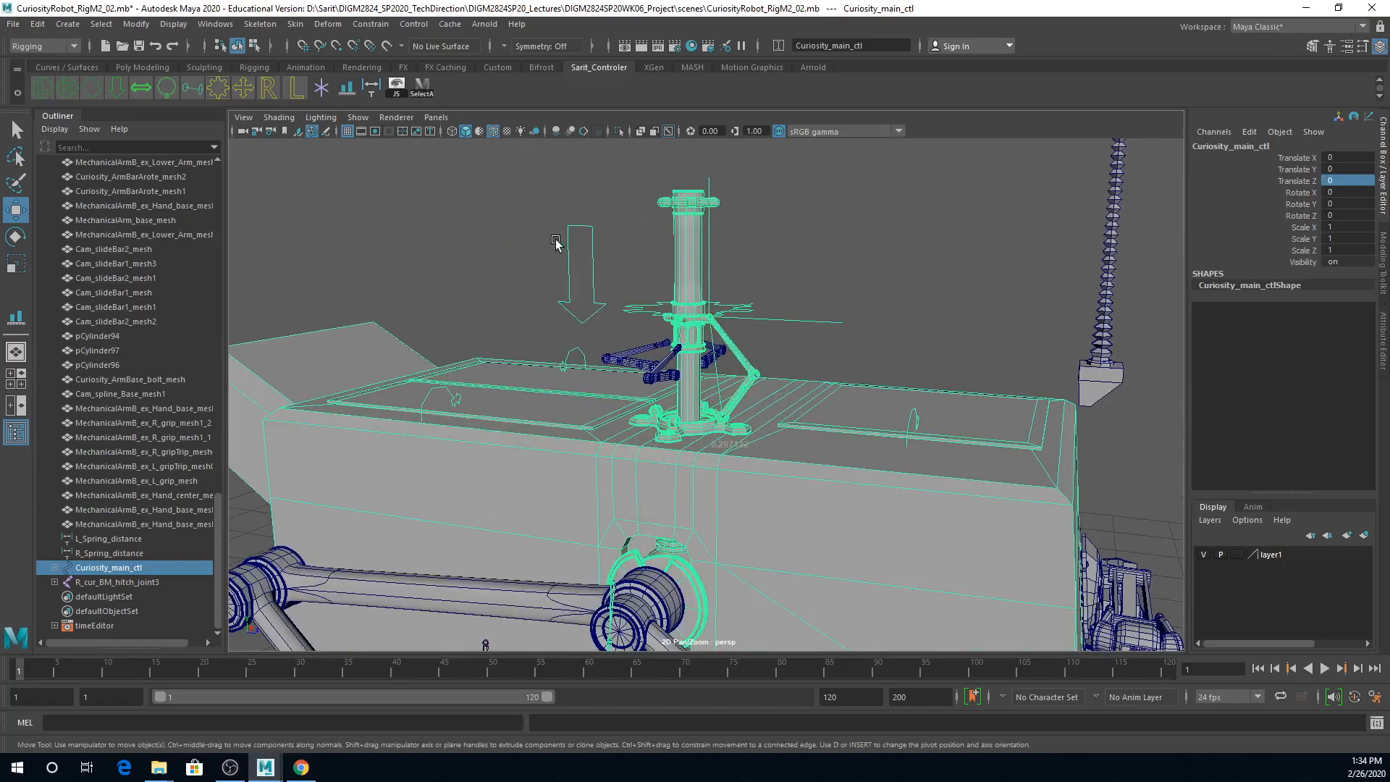
pyautogui.click(558, 245)
pyautogui.doubleClick(1351, 170)
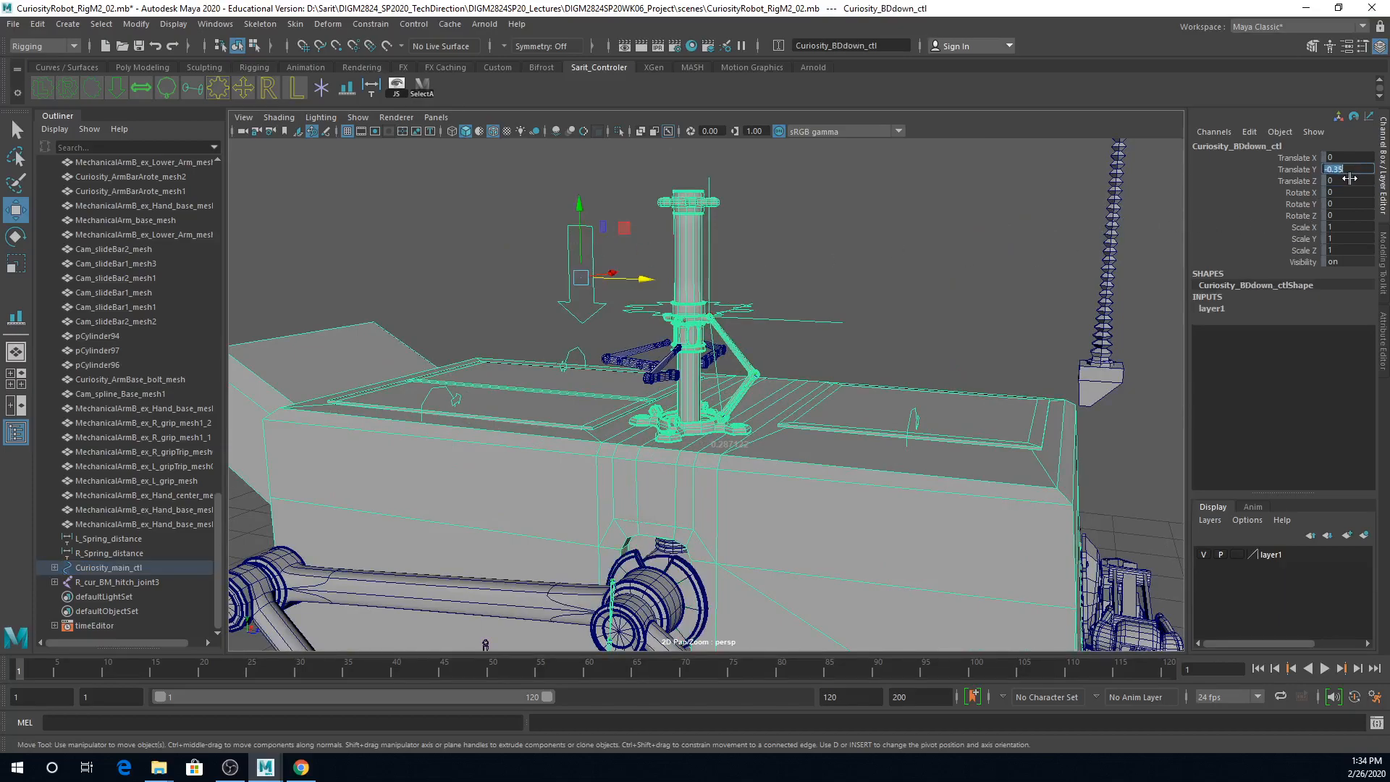
pyautogui.write('0')
pyautogui.press('Return')
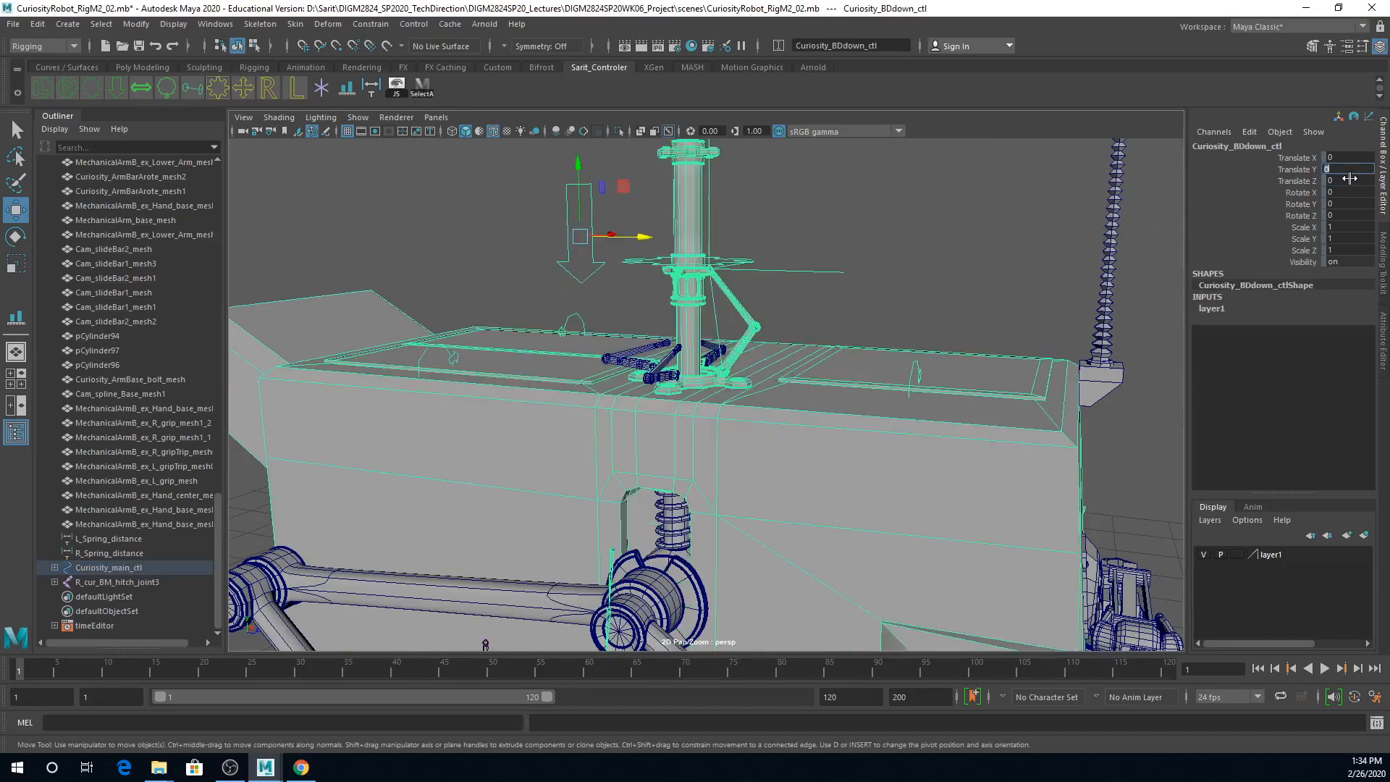
pyautogui.click(753, 262)
pyautogui.click(634, 257)
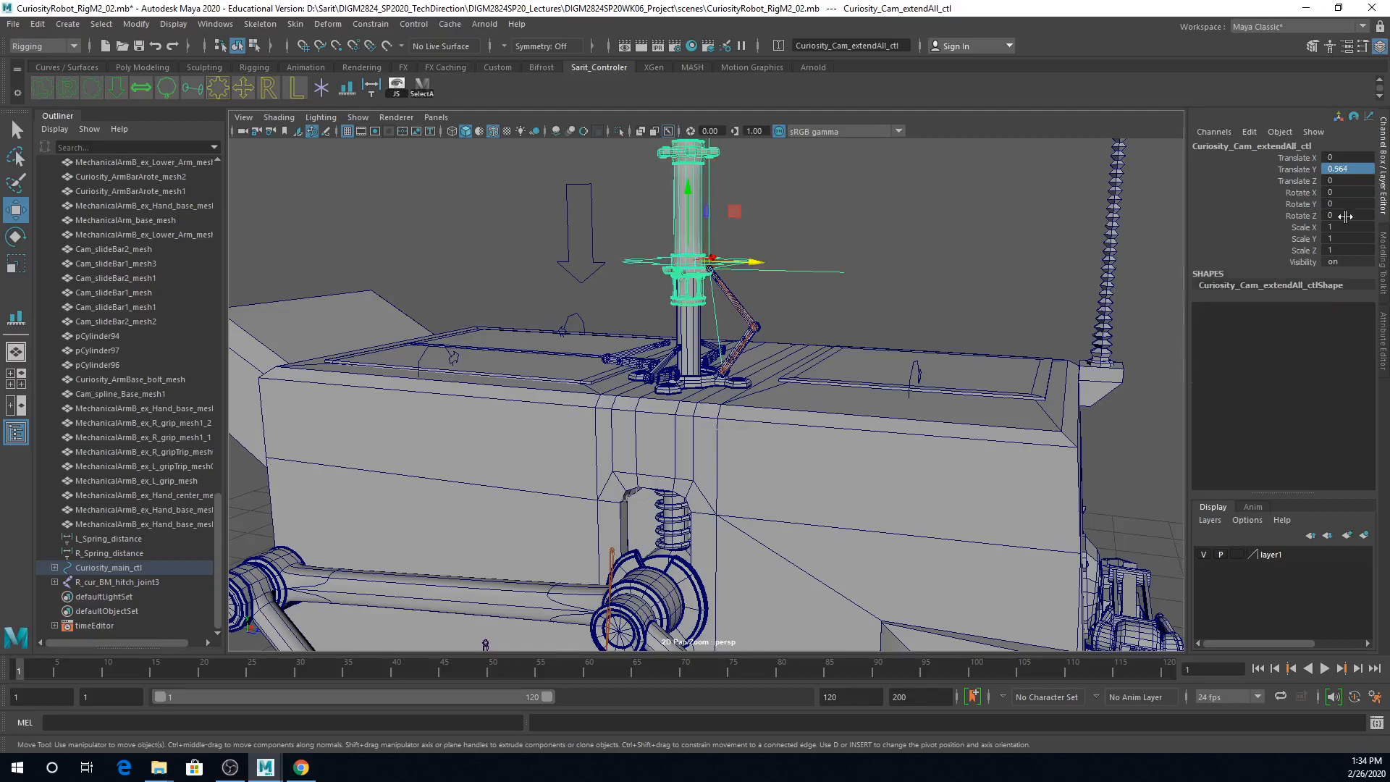
pyautogui.doubleClick(1362, 170)
pyautogui.write('0')
pyautogui.press('Return')
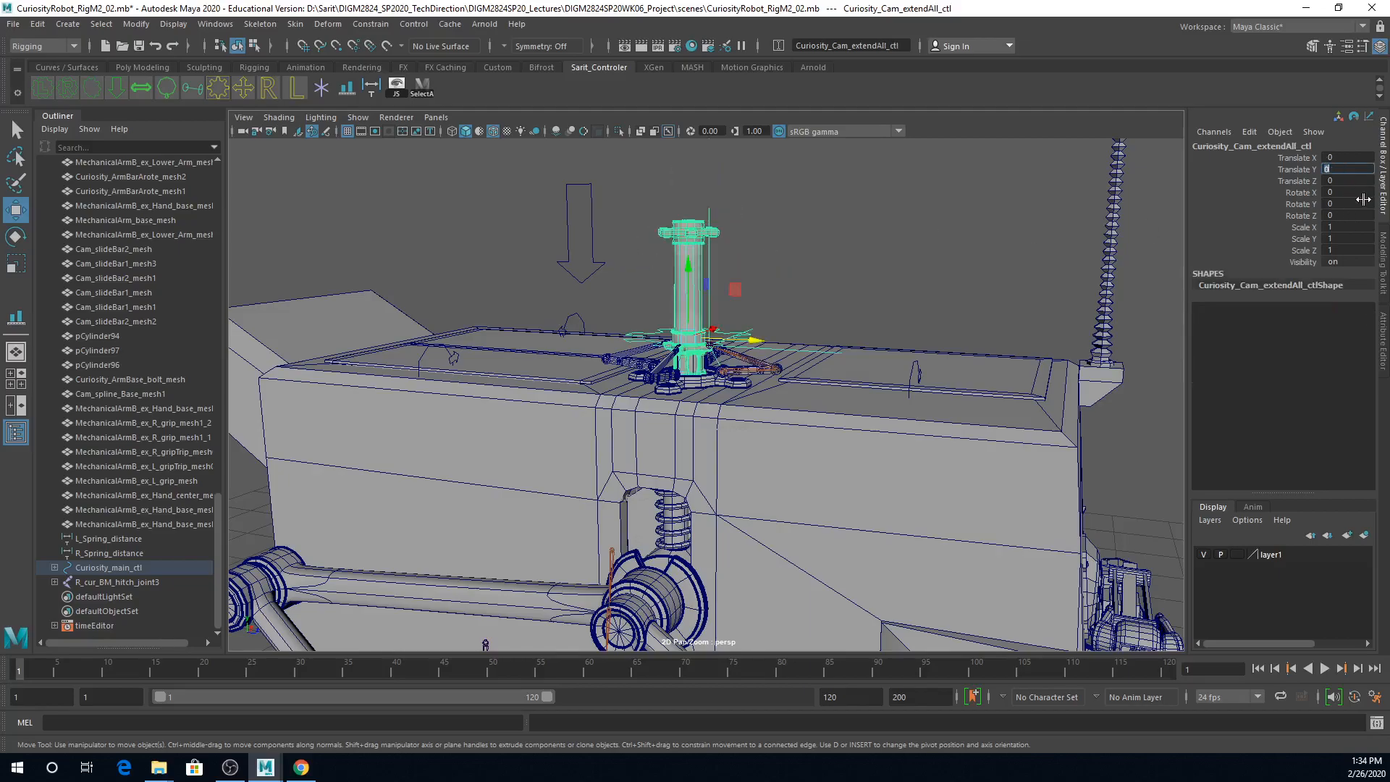
# Step: Save the scene
pyautogui.keyDown('alt'); pyautogui.moveTo(892, 250); pyautogui.dragTo(738, 344, button='right'); pyautogui.keyUp('alt')
pyautogui.keyDown('alt'); pyautogui.moveTo(738, 344); pyautogui.dragTo(662, 467); pyautogui.keyUp('alt')
pyautogui.keyDown('alt'); pyautogui.moveTo(662, 469); pyautogui.dragTo(862, 496, button='right'); pyautogui.keyUp('alt')
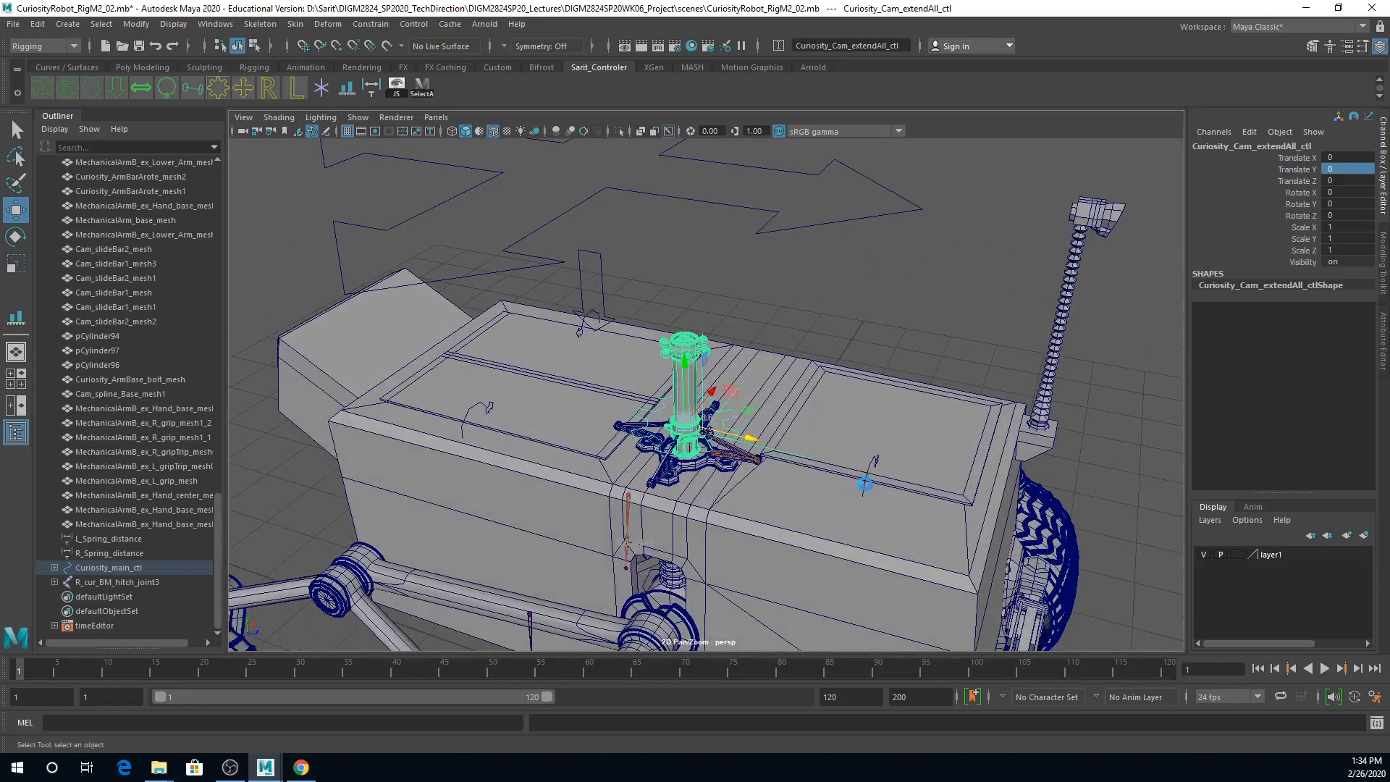
pyautogui.hotkey('ctrl', 's')
# Step: Raise Curiosity_Cam_extendAll_ctl about 0.764 in Y to inspect the mast and its Cam_Base_mesh7 head, and reset Translate Y to 0
pyautogui.click(664, 396)
pyautogui.keyDown('alt'); pyautogui.moveTo(746, 427); pyautogui.dragTo(905, 451, button='right'); pyautogui.keyUp('alt')
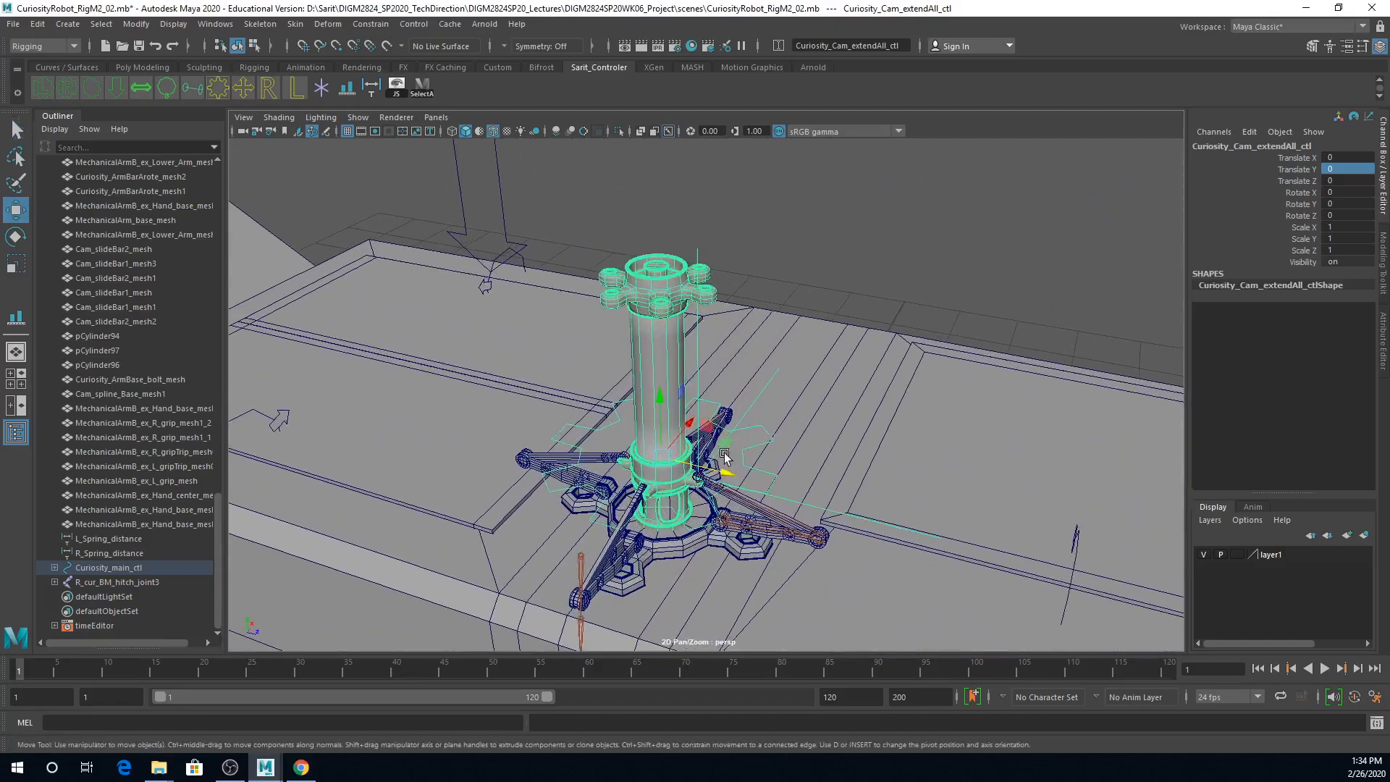
pyautogui.moveTo(659, 406); pyautogui.dragTo(645, 223)
pyautogui.keyDown('alt'); pyautogui.moveTo(769, 279); pyautogui.dragTo(789, 438, button='middle'); pyautogui.keyUp('alt')
pyautogui.click(758, 432)
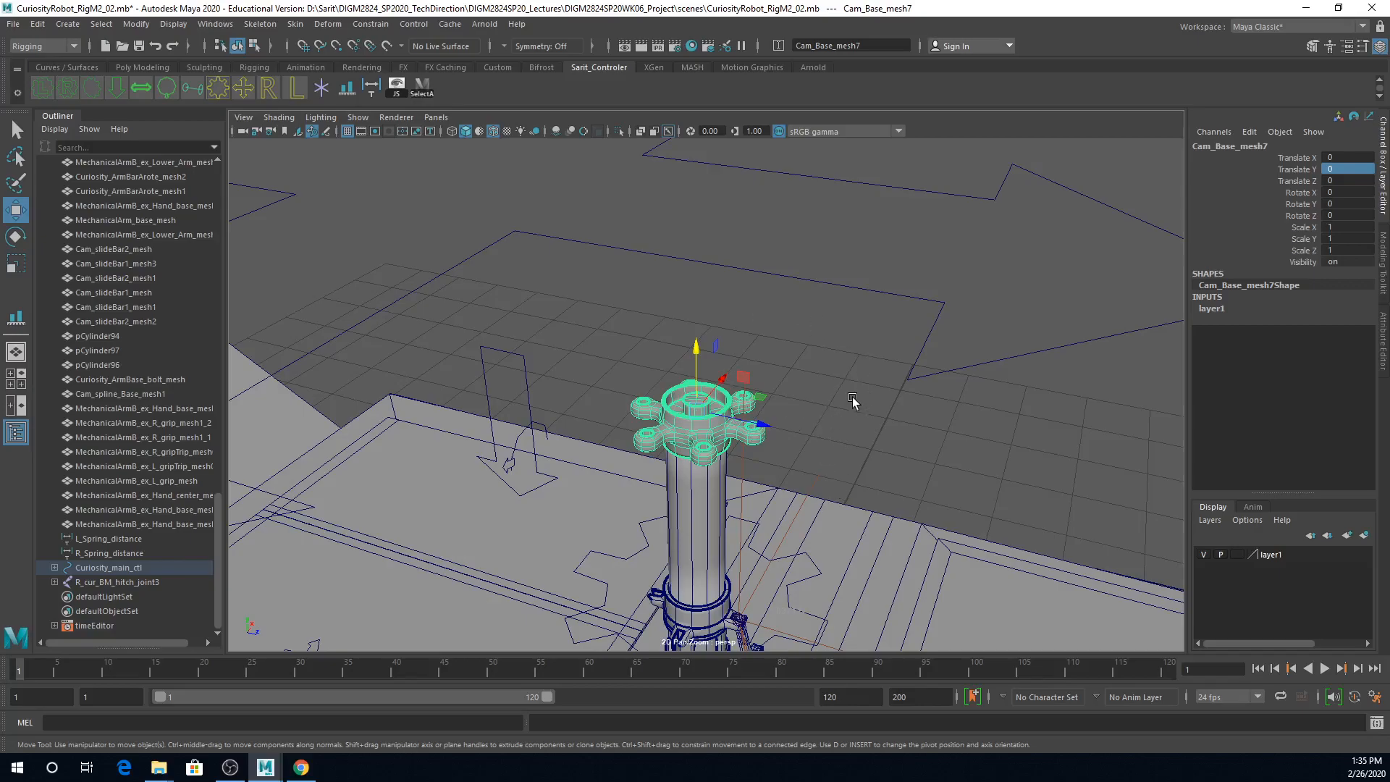
pyautogui.click(808, 559)
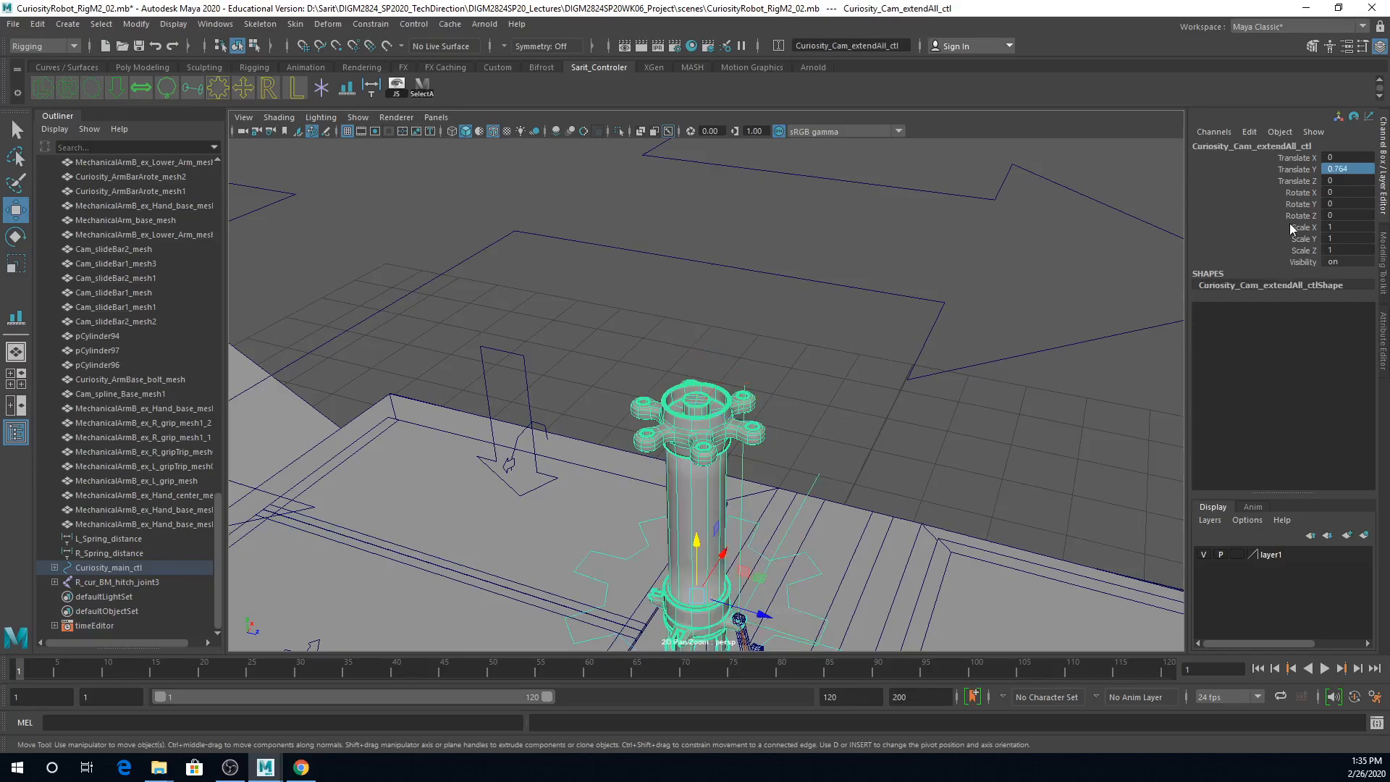
pyautogui.keyDown('alt'); pyautogui.moveTo(1028, 410); pyautogui.dragTo(1019, 235, button='middle'); pyautogui.keyUp('alt')
pyautogui.press('1')
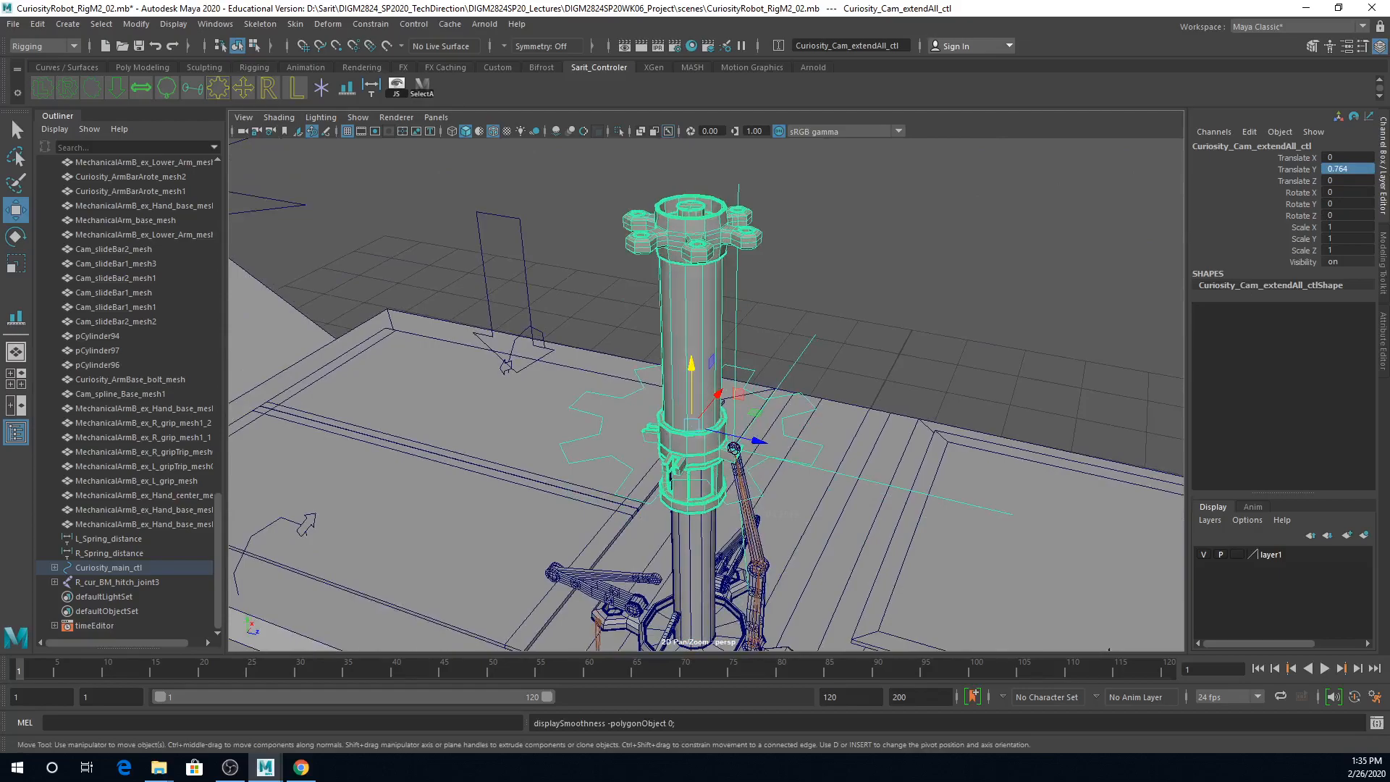
pyautogui.click(1358, 169)
pyautogui.write('0')
pyautogui.press('Return')
# Step: Examine the folded slide bars around the mast, Cam_Base_mesh and Curiosity_body_mesh up close
pyautogui.keyDown('alt'); pyautogui.moveTo(785, 519); pyautogui.dragTo(850, 372, button='middle'); pyautogui.keyUp('alt')
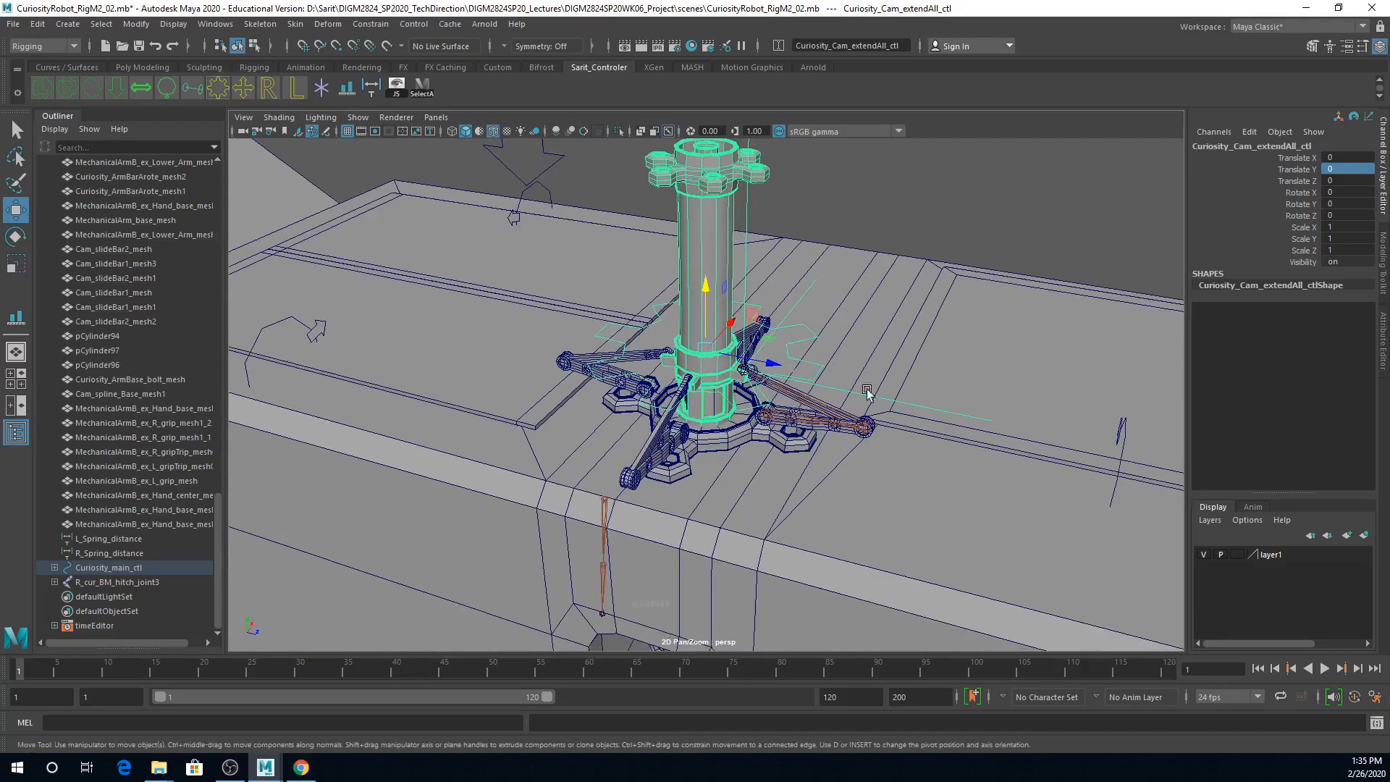
pyautogui.keyDown('alt'); pyautogui.moveTo(850, 372); pyautogui.dragTo(813, 506, button='right'); pyautogui.keyUp('alt')
pyautogui.keyDown('alt'); pyautogui.moveTo(813, 506); pyautogui.dragTo(835, 503); pyautogui.keyUp('alt')
pyautogui.keyDown('alt'); pyautogui.moveTo(737, 417); pyautogui.dragTo(972, 381, button='right'); pyautogui.keyUp('alt')
pyautogui.keyDown('alt'); pyautogui.moveTo(972, 381); pyautogui.dragTo(936, 459, button='middle'); pyautogui.keyUp('alt')
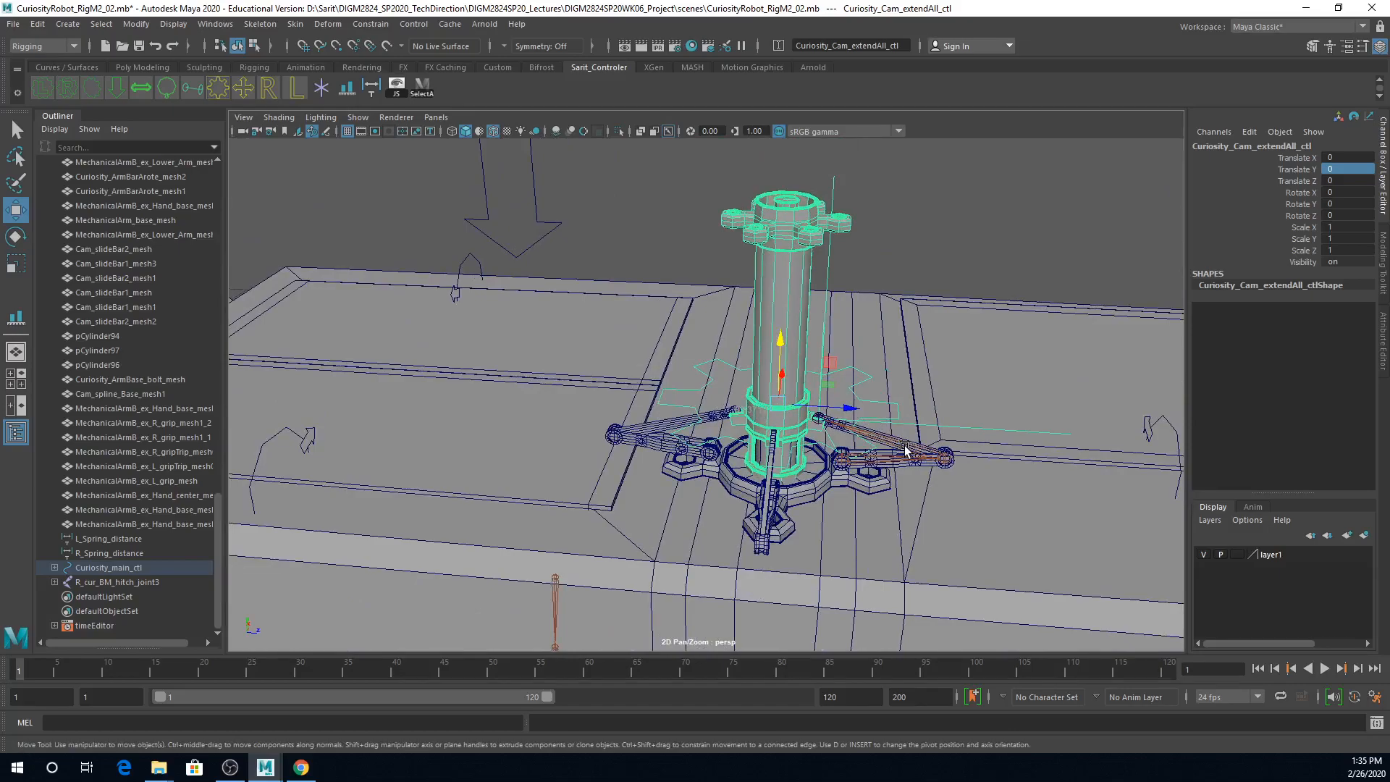
pyautogui.keyDown('alt'); pyautogui.moveTo(916, 518); pyautogui.dragTo(897, 513); pyautogui.keyUp('alt')
pyautogui.keyDown('alt'); pyautogui.moveTo(897, 512); pyautogui.dragTo(1007, 490, button='right'); pyautogui.keyUp('alt')
pyautogui.keyDown('alt'); pyautogui.moveTo(1007, 491); pyautogui.dragTo(924, 501, button='middle'); pyautogui.keyUp('alt')
pyautogui.keyDown('alt'); pyautogui.moveTo(924, 501); pyautogui.dragTo(920, 523, button='right'); pyautogui.keyUp('alt')
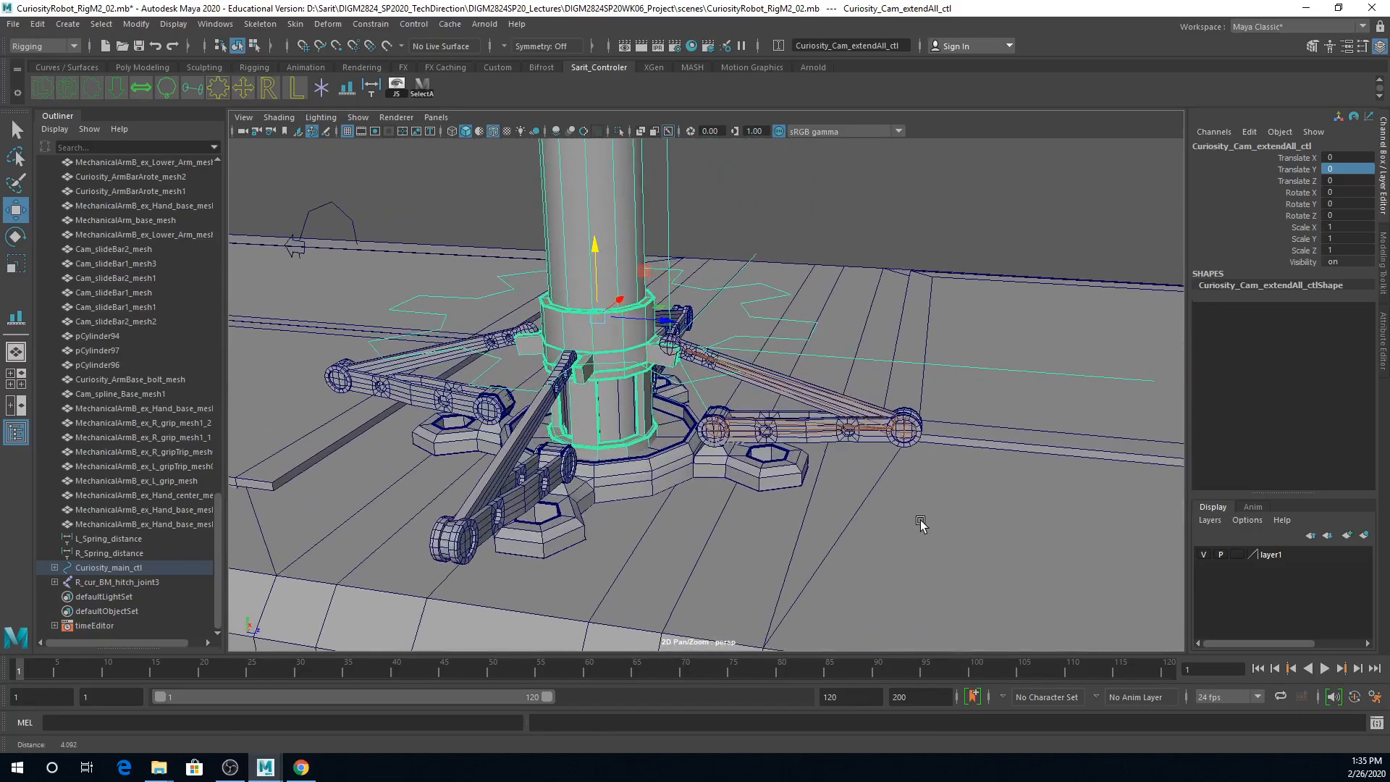
pyautogui.click(680, 501)
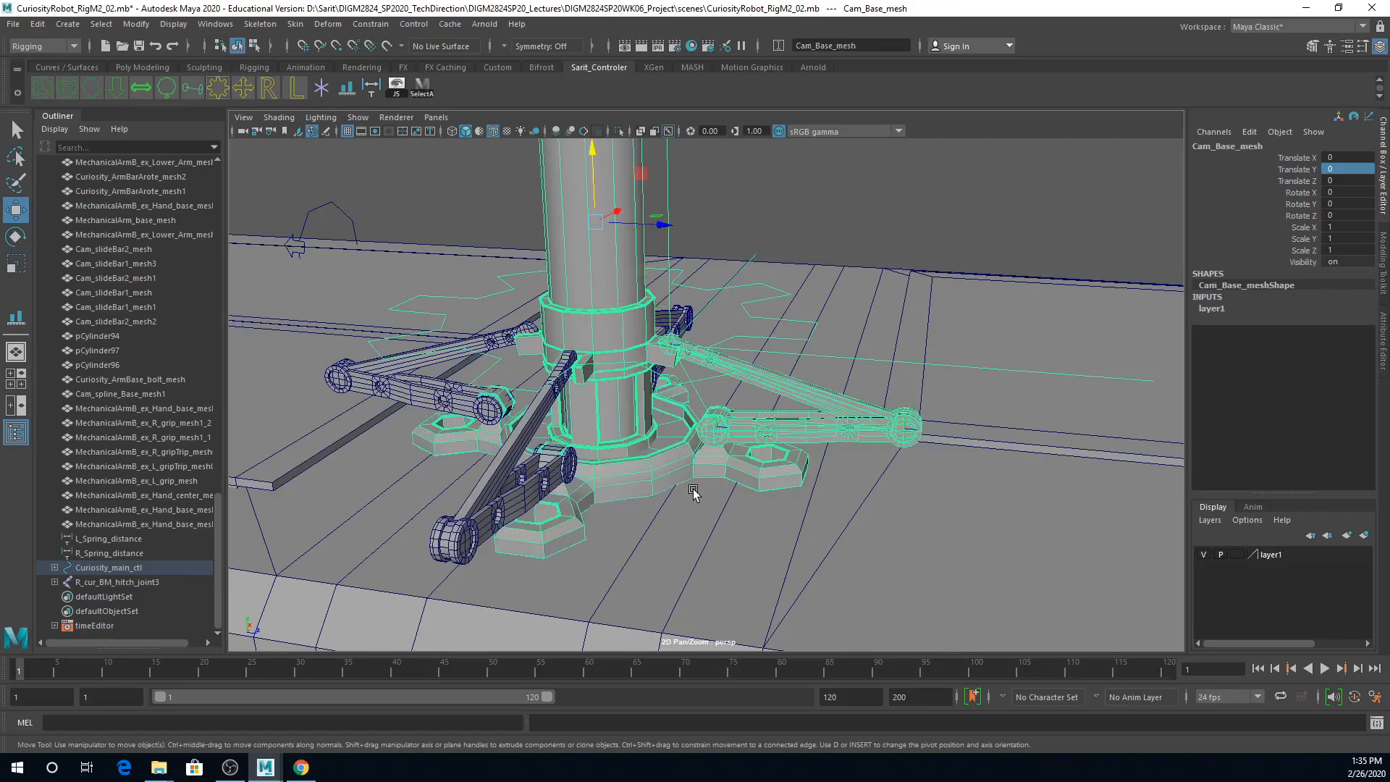
pyautogui.click(710, 590)
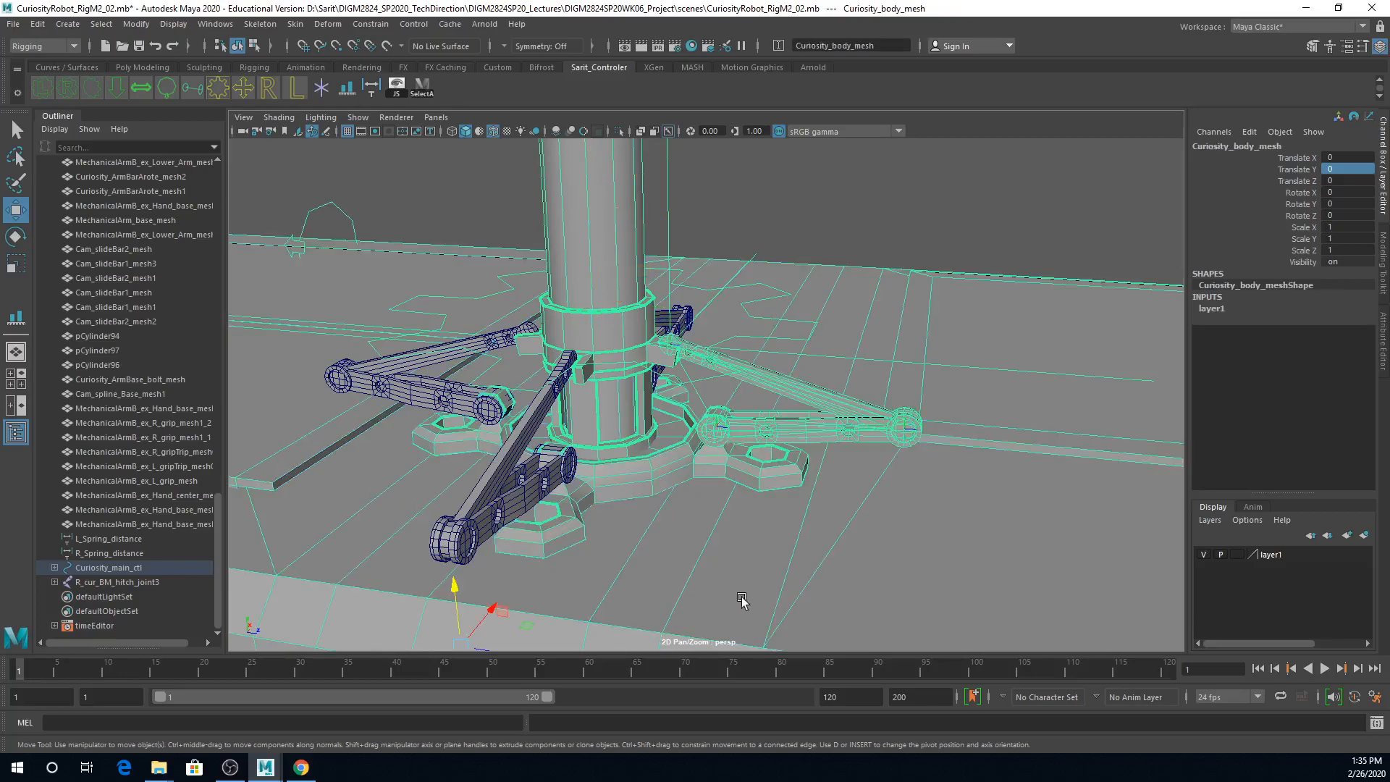
# Step: Examine the rover's suspension arms, springs and wheels, including LF_armBar_mesh
pyautogui.keyDown('alt'); pyautogui.moveTo(836, 596); pyautogui.dragTo(725, 521, button='right'); pyautogui.keyUp('alt')
pyautogui.keyDown('alt'); pyautogui.moveTo(725, 520); pyautogui.dragTo(724, 517, button='middle'); pyautogui.keyUp('alt')
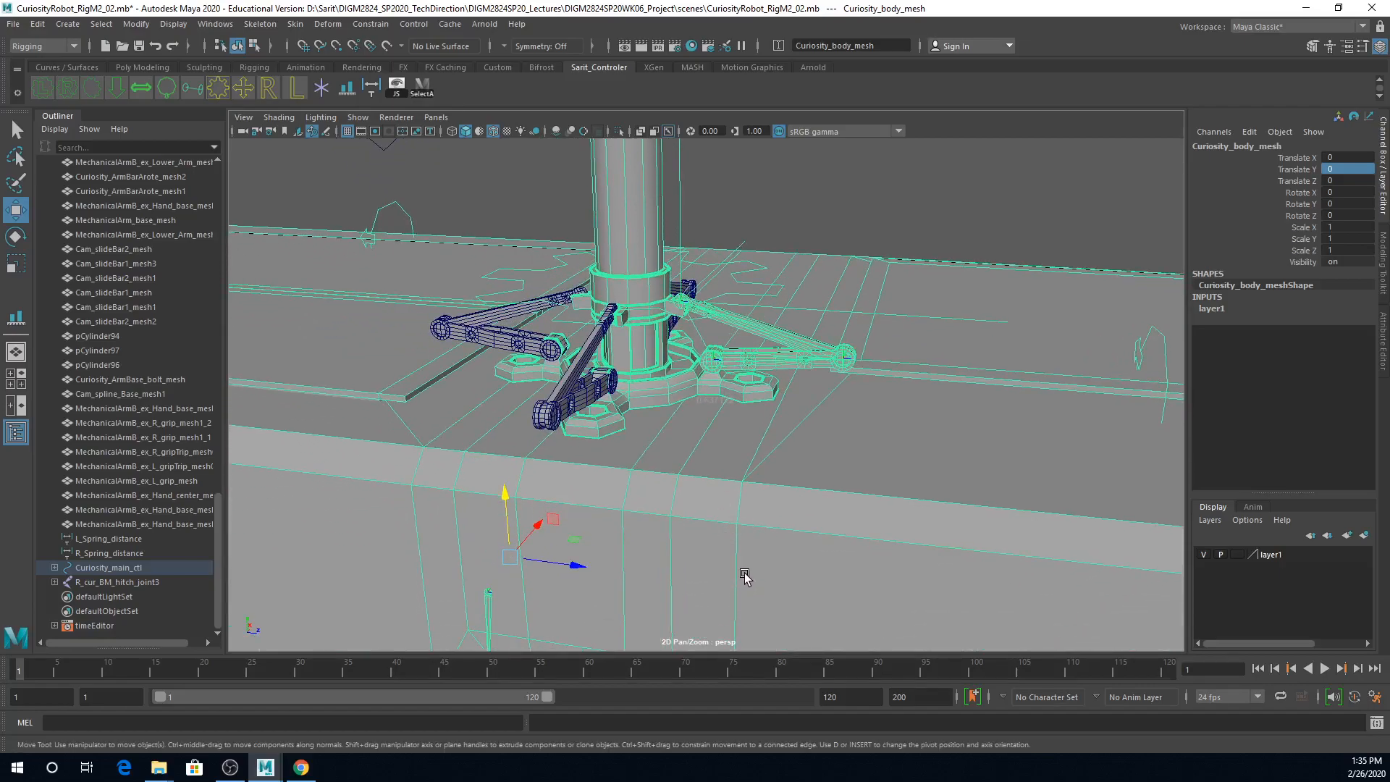
pyautogui.keyDown('alt'); pyautogui.moveTo(865, 483); pyautogui.dragTo(631, 507, button='right'); pyautogui.keyUp('alt')
pyautogui.keyDown('alt'); pyautogui.moveTo(632, 507); pyautogui.dragTo(644, 344); pyautogui.keyUp('alt')
pyautogui.click(876, 359)
pyautogui.keyDown('alt'); pyautogui.moveTo(876, 359); pyautogui.dragTo(774, 433); pyautogui.keyUp('alt')
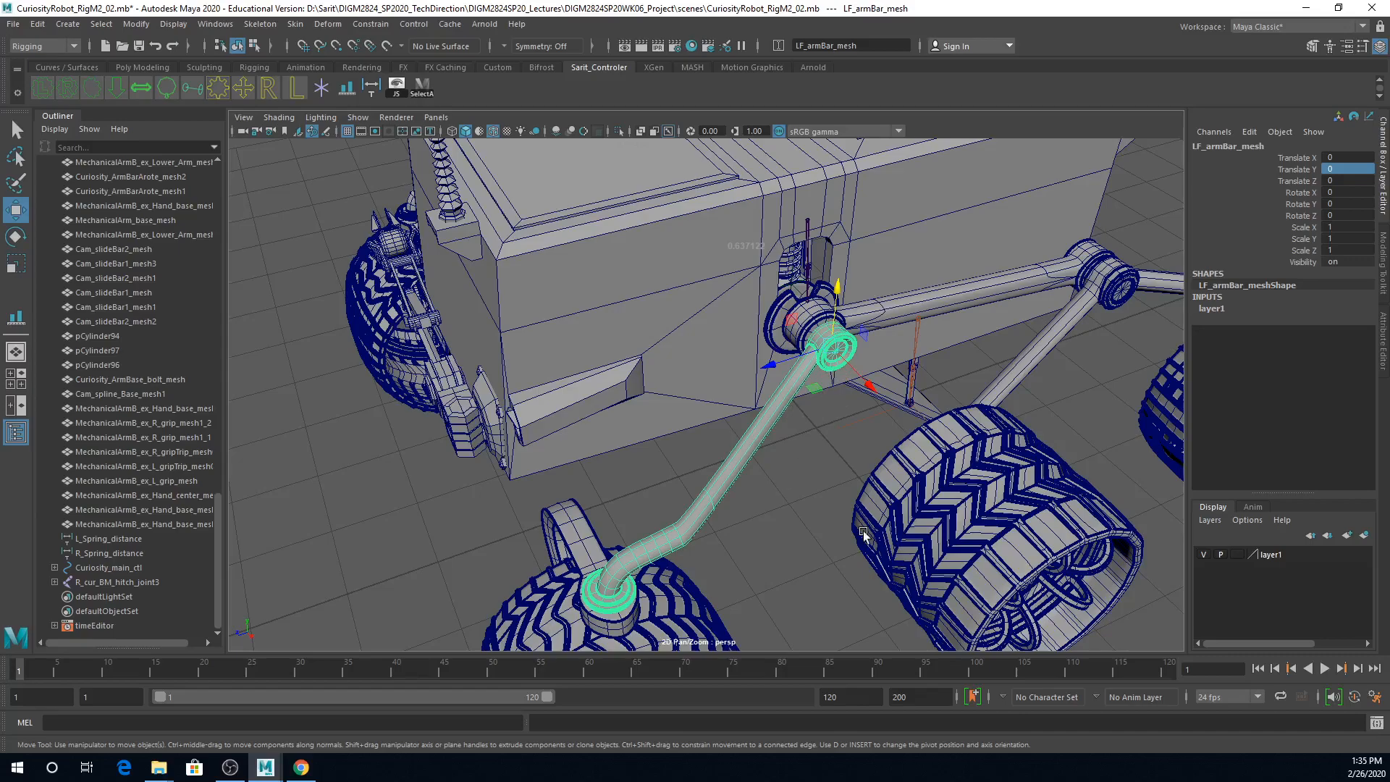
pyautogui.keyDown('alt'); pyautogui.moveTo(840, 501); pyautogui.dragTo(745, 527, button='right'); pyautogui.keyUp('alt')
pyautogui.keyDown('alt'); pyautogui.moveTo(745, 527); pyautogui.dragTo(763, 501); pyautogui.keyUp('alt')
pyautogui.keyDown('alt'); pyautogui.moveTo(763, 501); pyautogui.dragTo(929, 505, button='right'); pyautogui.keyUp('alt')
pyautogui.keyDown('alt'); pyautogui.moveTo(929, 506); pyautogui.dragTo(730, 526); pyautogui.keyUp('alt')
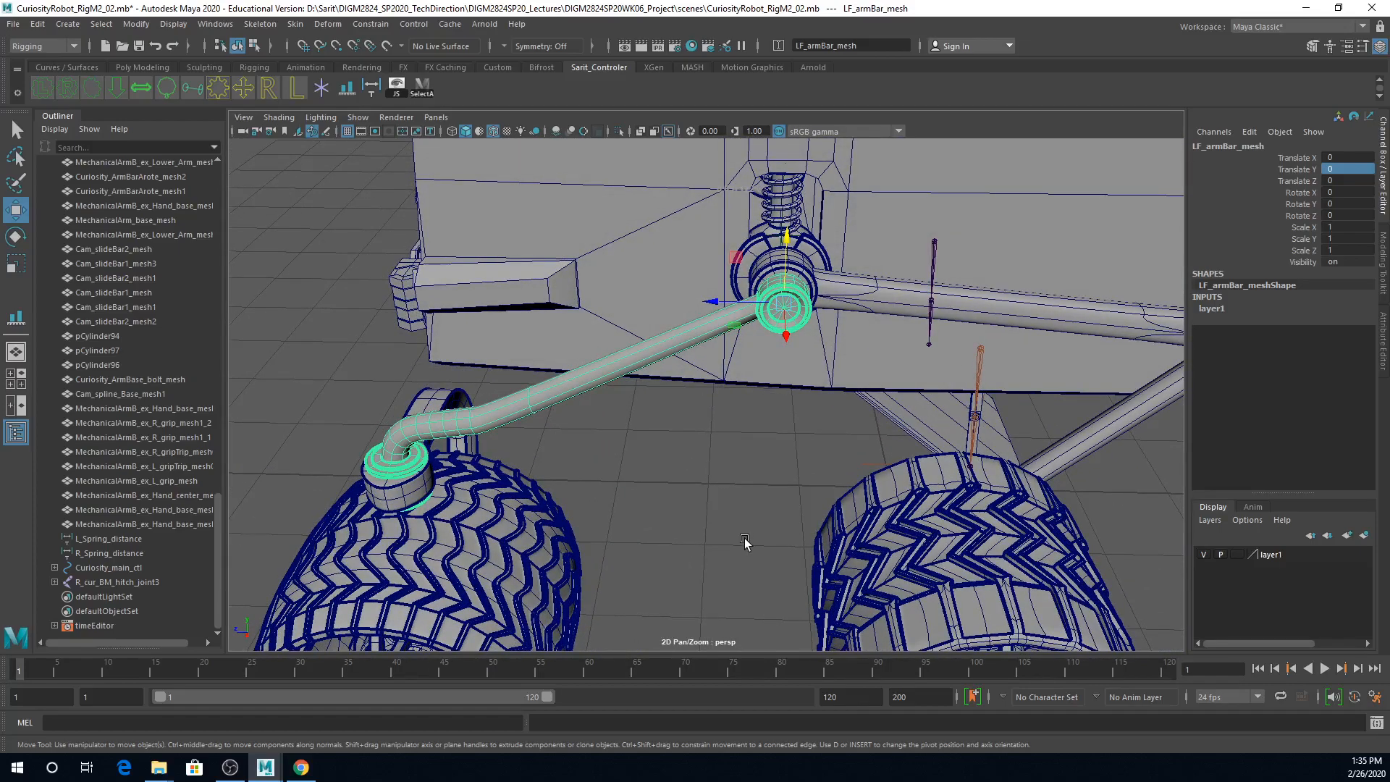
pyautogui.moveTo(738, 456)
pyautogui.keyDown('alt'); pyautogui.mouseDown()
pyautogui.moveTo(767, 466)
pyautogui.moveTo(752, 463)
pyautogui.mouseUp(); pyautogui.keyUp('alt')
pyautogui.keyDown('alt'); pyautogui.moveTo(753, 463); pyautogui.dragTo(786, 451, button='right'); pyautogui.keyUp('alt')
pyautogui.scroll(-6, 785, 451)
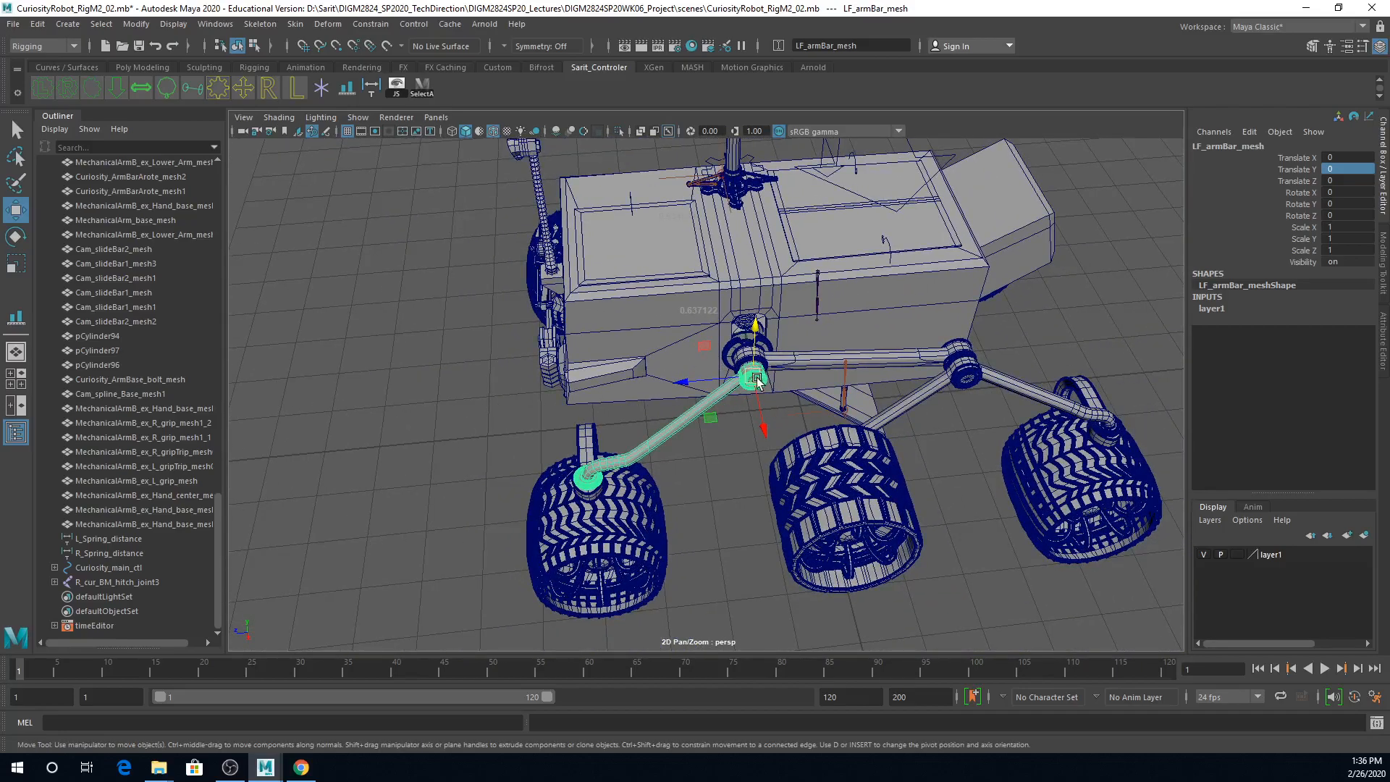
# Step: Parent the arm bar LF_armBar_mesh4 under the spring base L_Shck_SpringBase_mesh
pyautogui.keyDown('alt'); pyautogui.moveTo(732, 491); pyautogui.dragTo(822, 389); pyautogui.keyUp('alt')
pyautogui.click(820, 389)
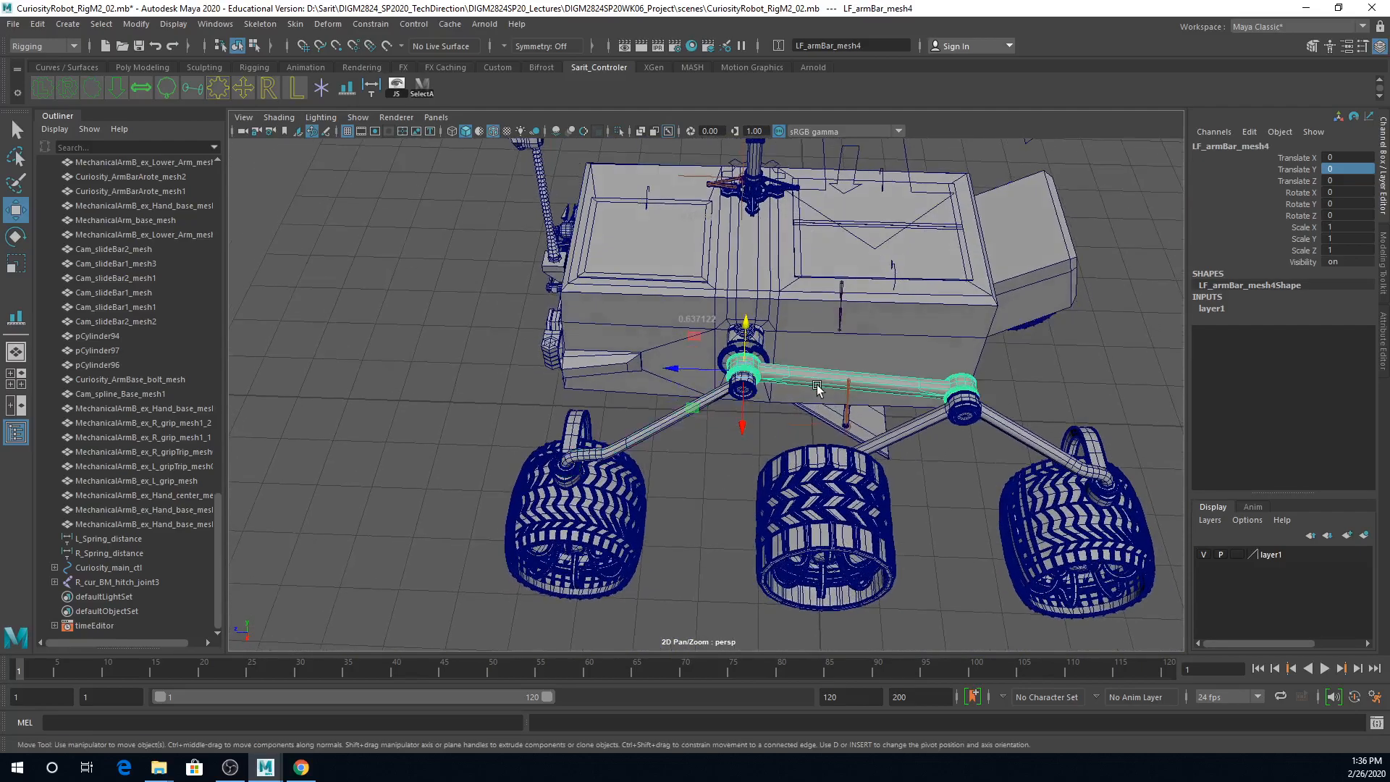
pyautogui.scroll(6, 828, 386)
pyautogui.keyDown('alt'); pyautogui.moveTo(982, 430); pyautogui.dragTo(871, 353); pyautogui.keyUp('alt')
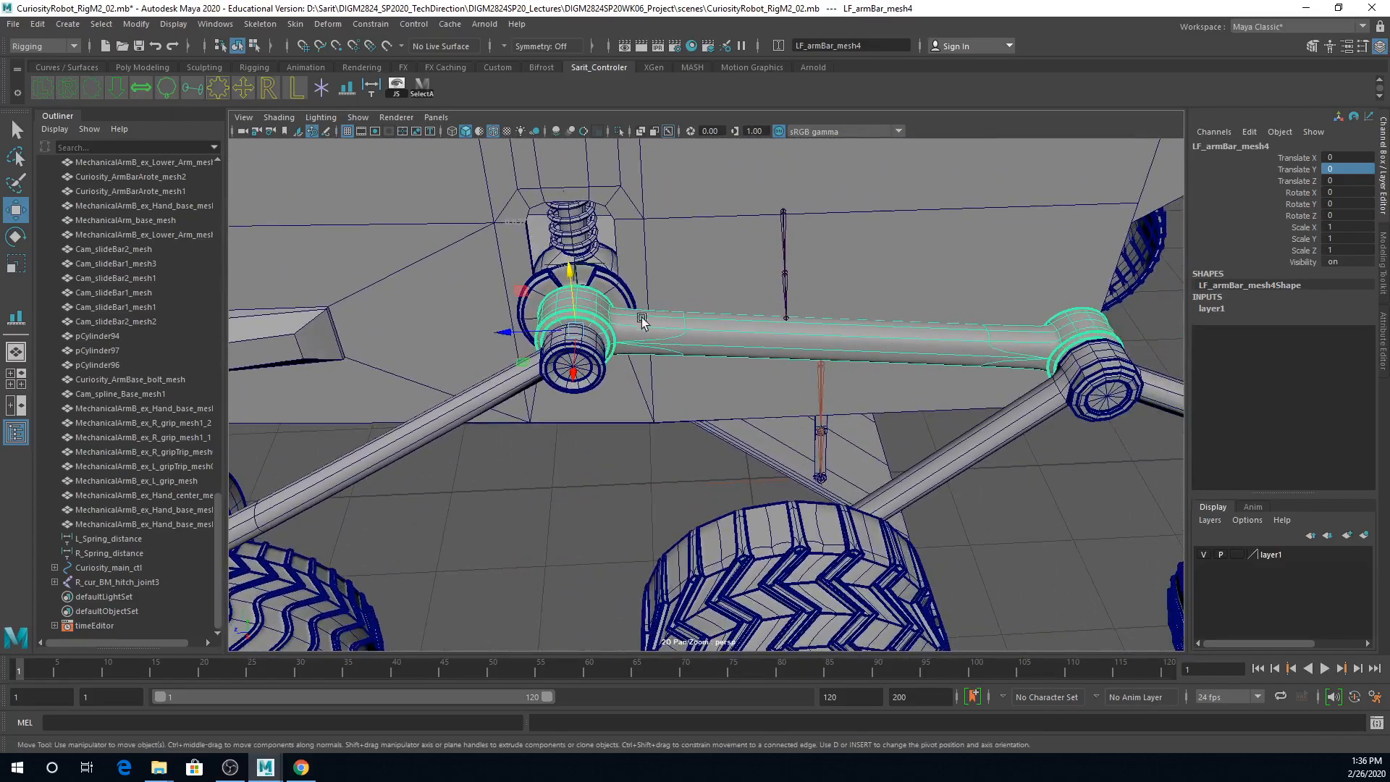
pyautogui.click(547, 278)
pyautogui.scroll(-5, 550, 471)
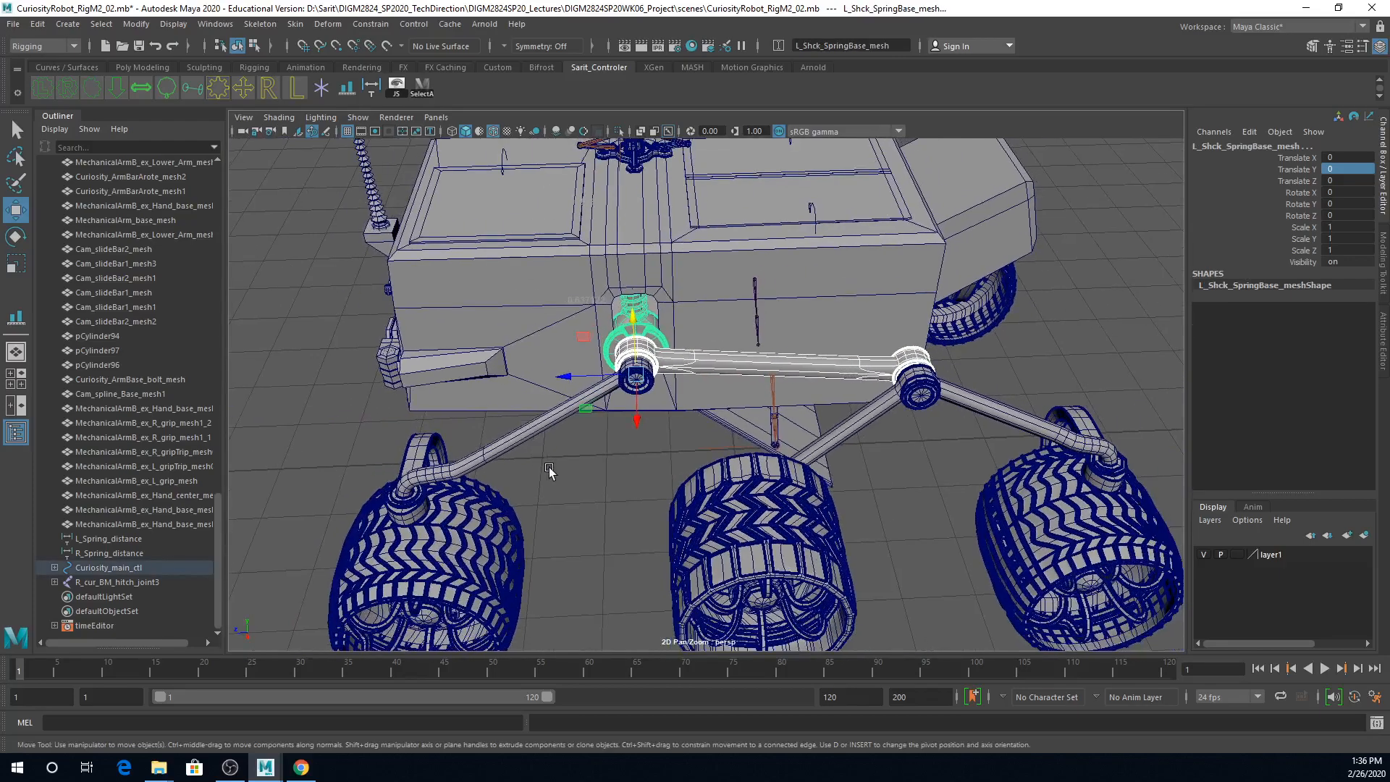
pyautogui.click(699, 368)
pyautogui.hotkey('ctrl', 'z')
pyautogui.hotkey('shift', 'z')
# Step: Parent the opposite arm bar LF_armBar_mesh5 under the spring base L_Shck_SpringBase_mesh1
pyautogui.keyDown('alt'); pyautogui.moveTo(483, 469); pyautogui.dragTo(760, 445); pyautogui.keyUp('alt')
pyautogui.click(511, 396)
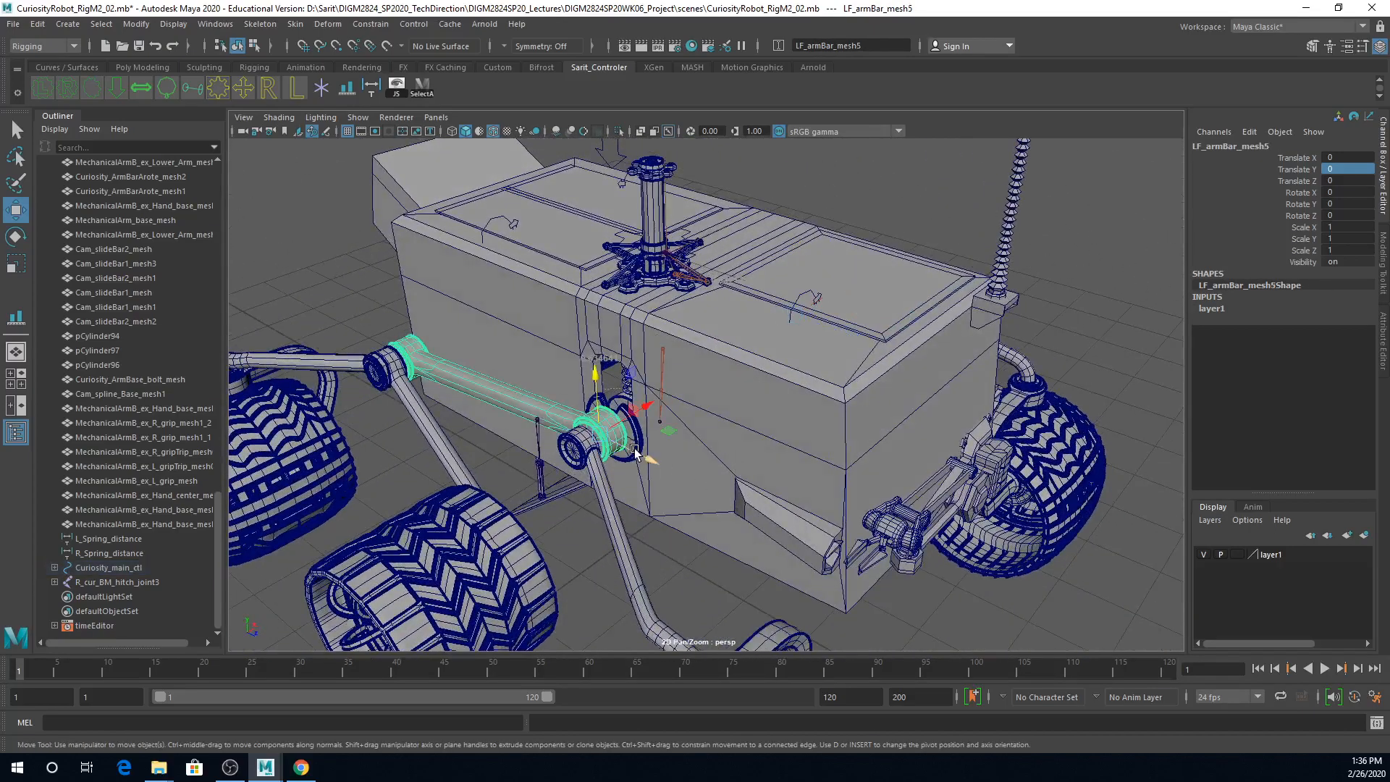
pyautogui.press('q')
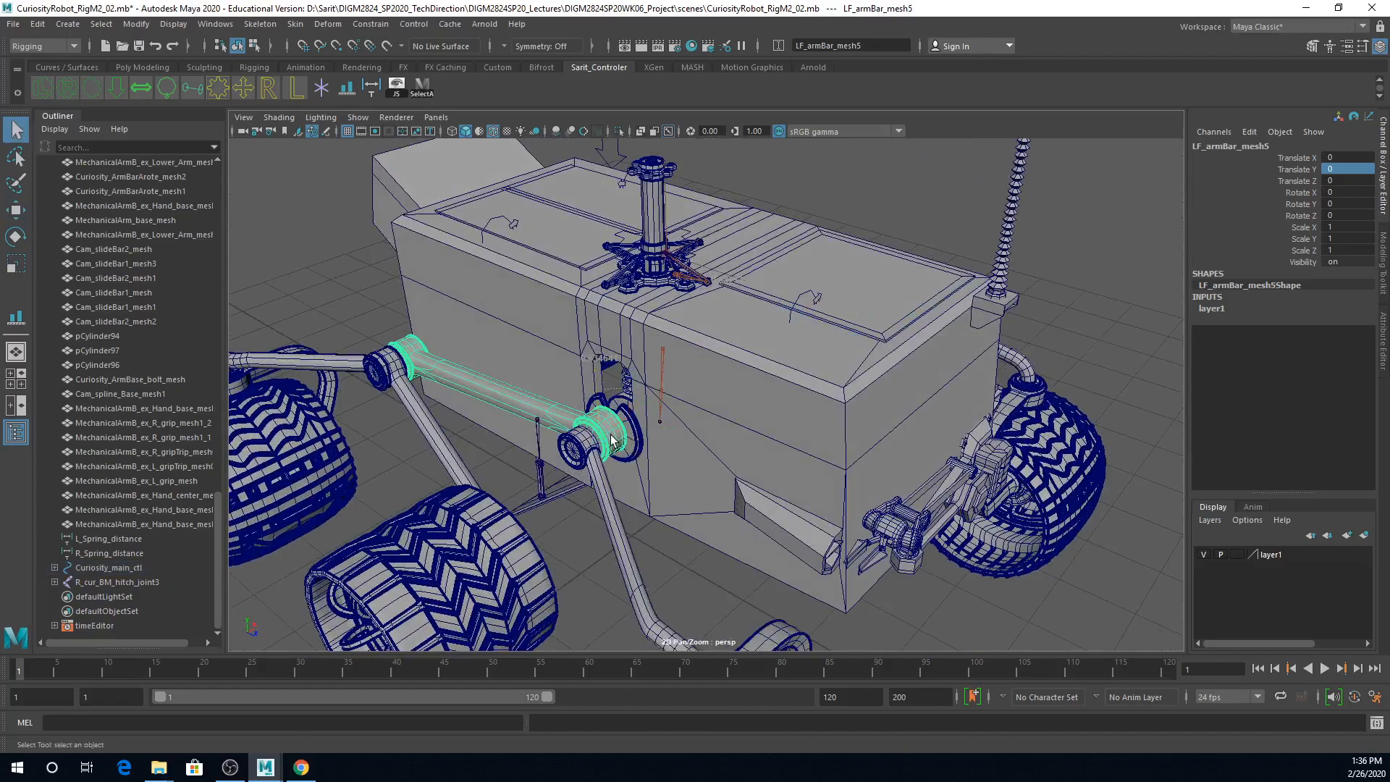
pyautogui.click(635, 434)
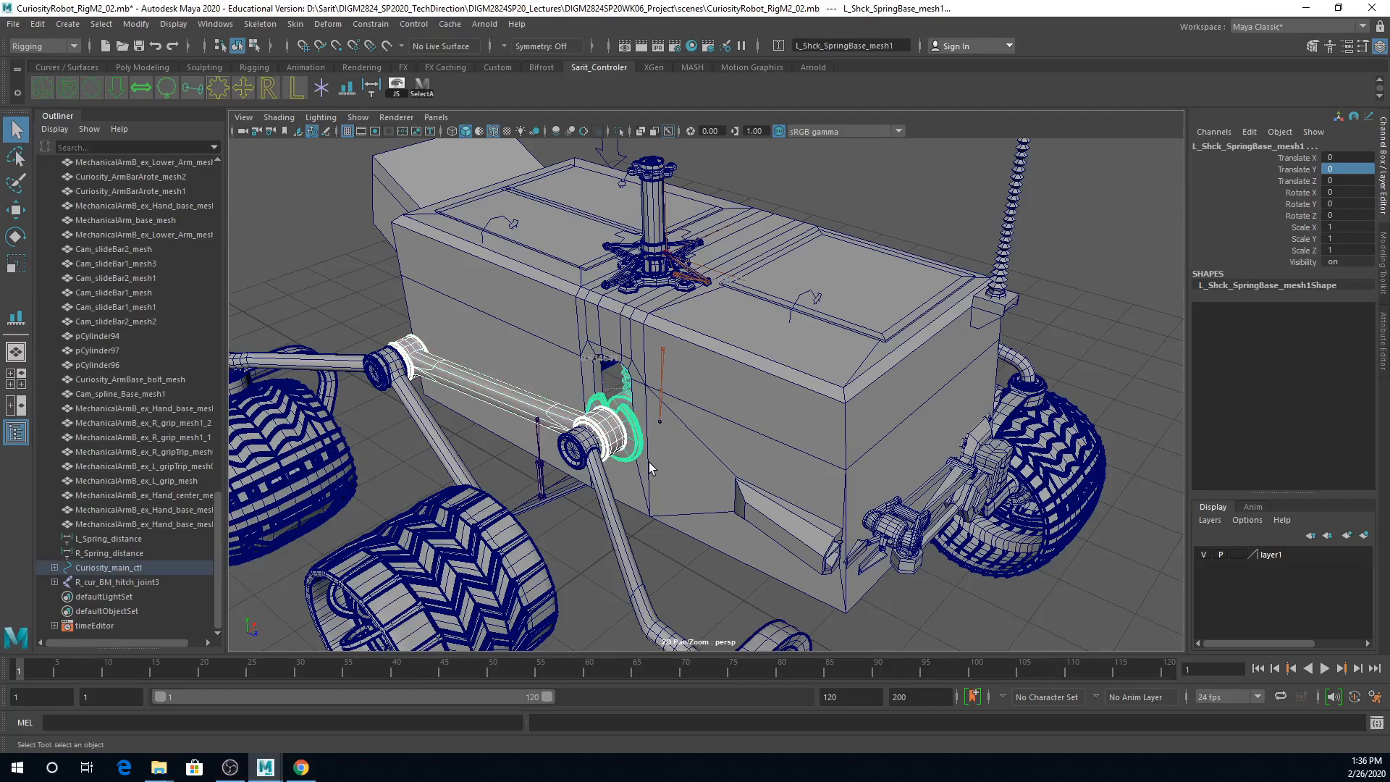
pyautogui.click(649, 462)
# Step: Test-move the rover's main control Curiosity_main_ctl about 7.08 units along Z and inspect the wheels and arms
pyautogui.scroll(-5, 739, 249)
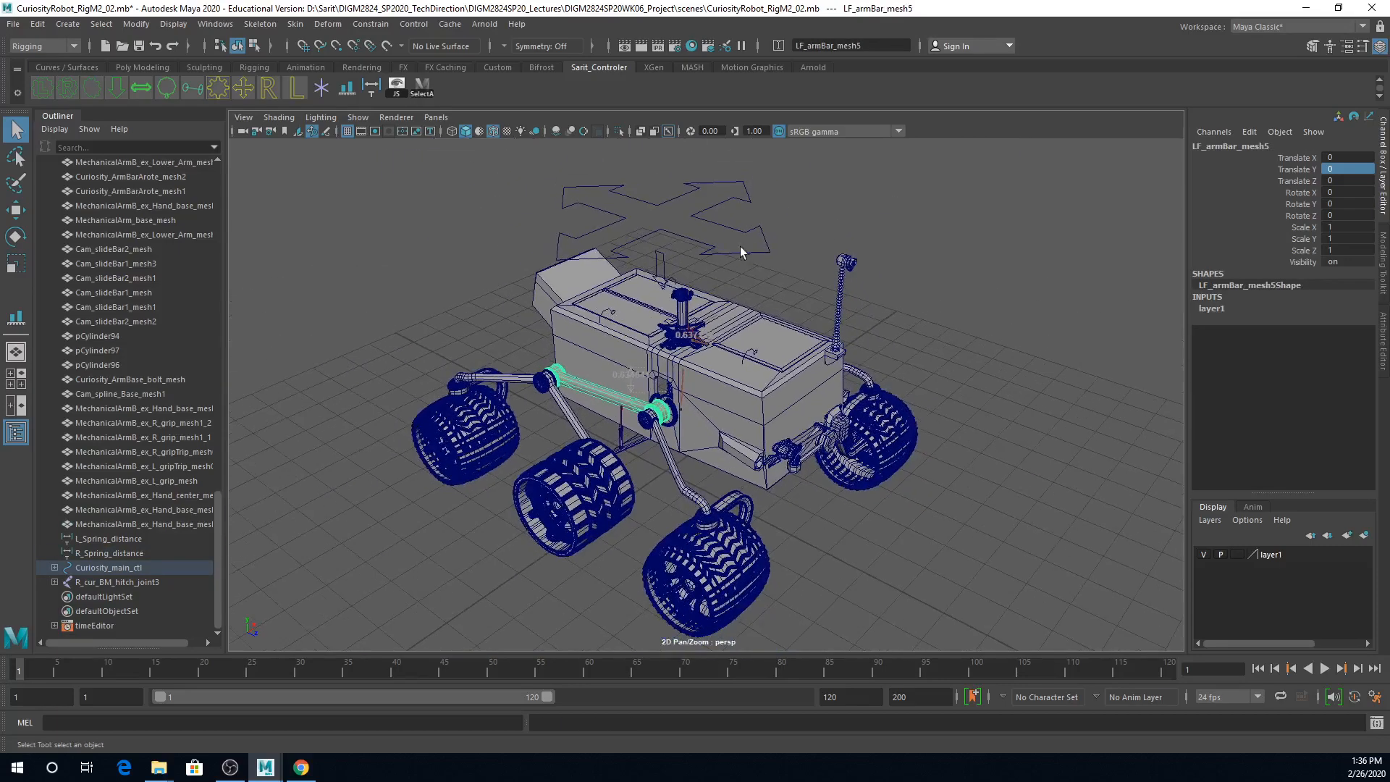
pyautogui.click(739, 250)
pyautogui.keyDown('alt'); pyautogui.moveTo(792, 298); pyautogui.dragTo(815, 300); pyautogui.keyUp('alt')
pyautogui.press('w')
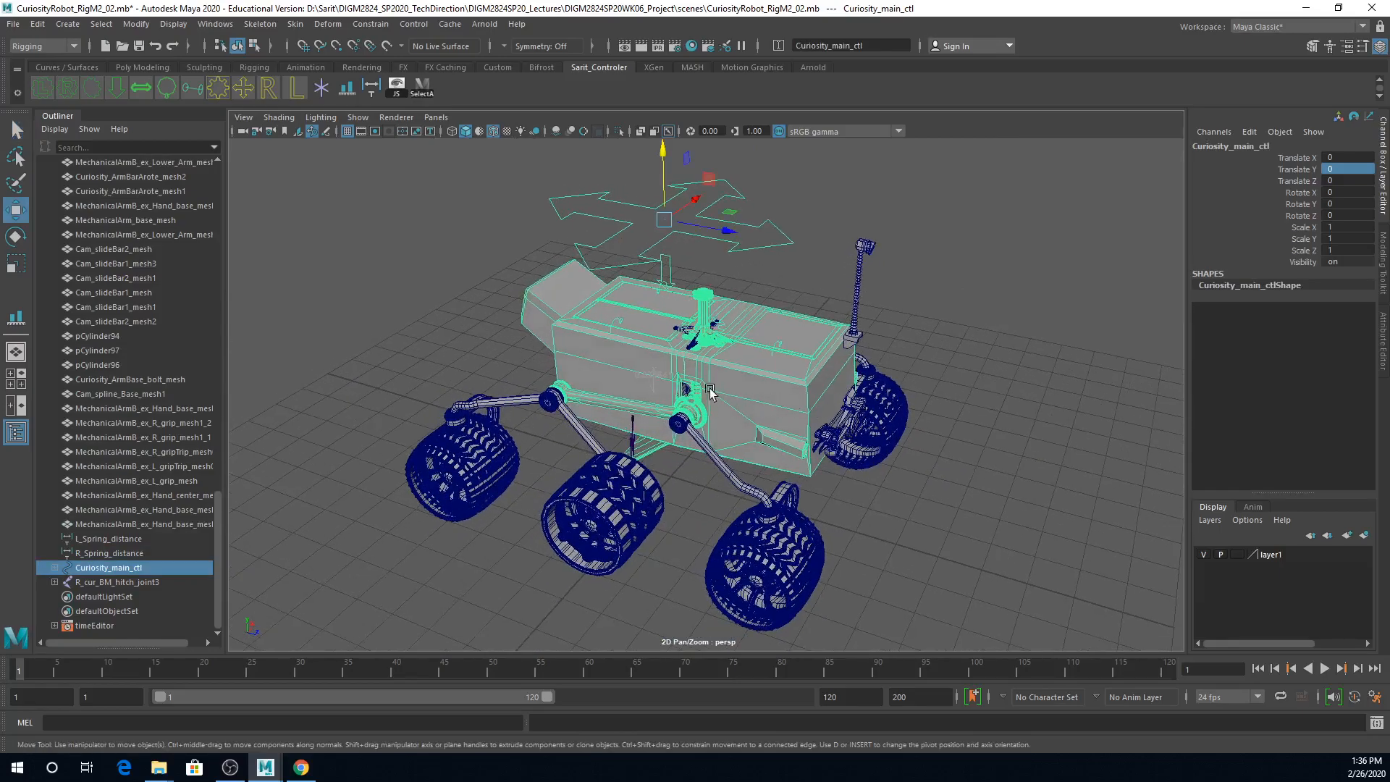
pyautogui.moveTo(721, 228); pyautogui.dragTo(1028, 393)
pyautogui.keyDown('alt'); pyautogui.moveTo(637, 497); pyautogui.dragTo(717, 492); pyautogui.keyUp('alt')
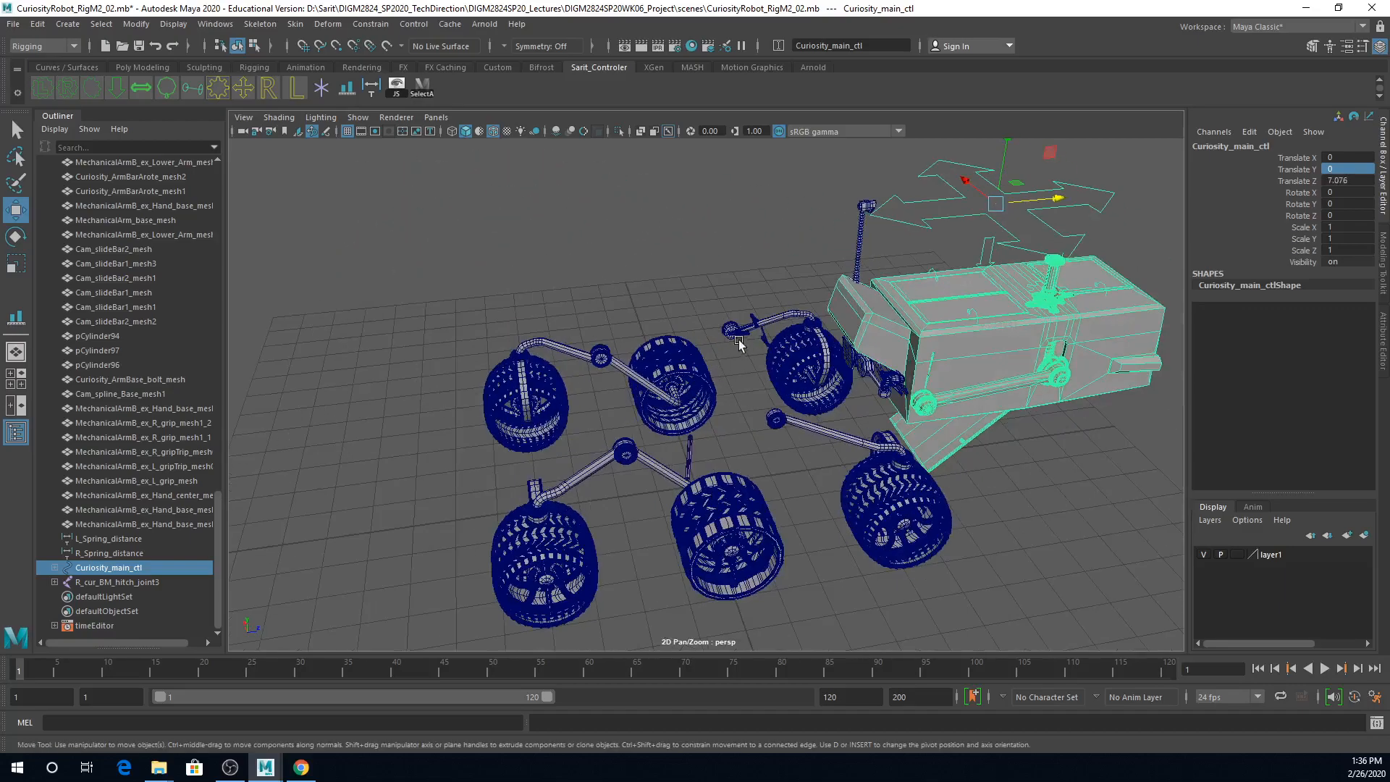
# Step: Undo the extra shift of Curiosity_main_ctl and set its Translate Z to 0
pyautogui.moveTo(1050, 200); pyautogui.dragTo(941, 233)
pyautogui.hotkey('ctrl', 'z')
pyautogui.doubleClick(1339, 181)
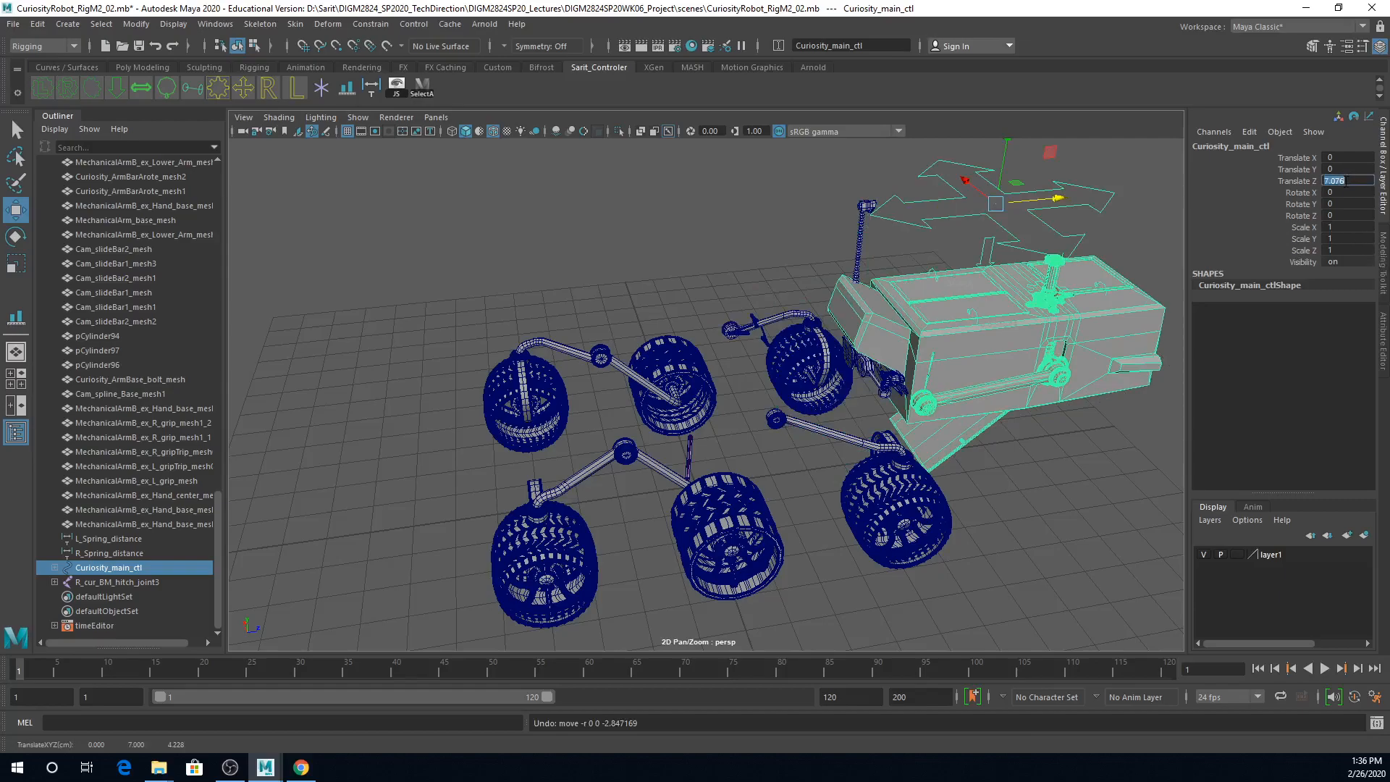
pyautogui.write('0')
pyautogui.press('Return')
# Step: Try rotating the front arm bar LF_armBar_mesh about X by about -24.6 degrees, and undo the rotation
pyautogui.keyDown('alt'); pyautogui.moveTo(1136, 219); pyautogui.dragTo(731, 355); pyautogui.keyUp('alt')
pyautogui.keyDown('alt'); pyautogui.moveTo(758, 514); pyautogui.dragTo(775, 461, button='middle'); pyautogui.keyUp('alt')
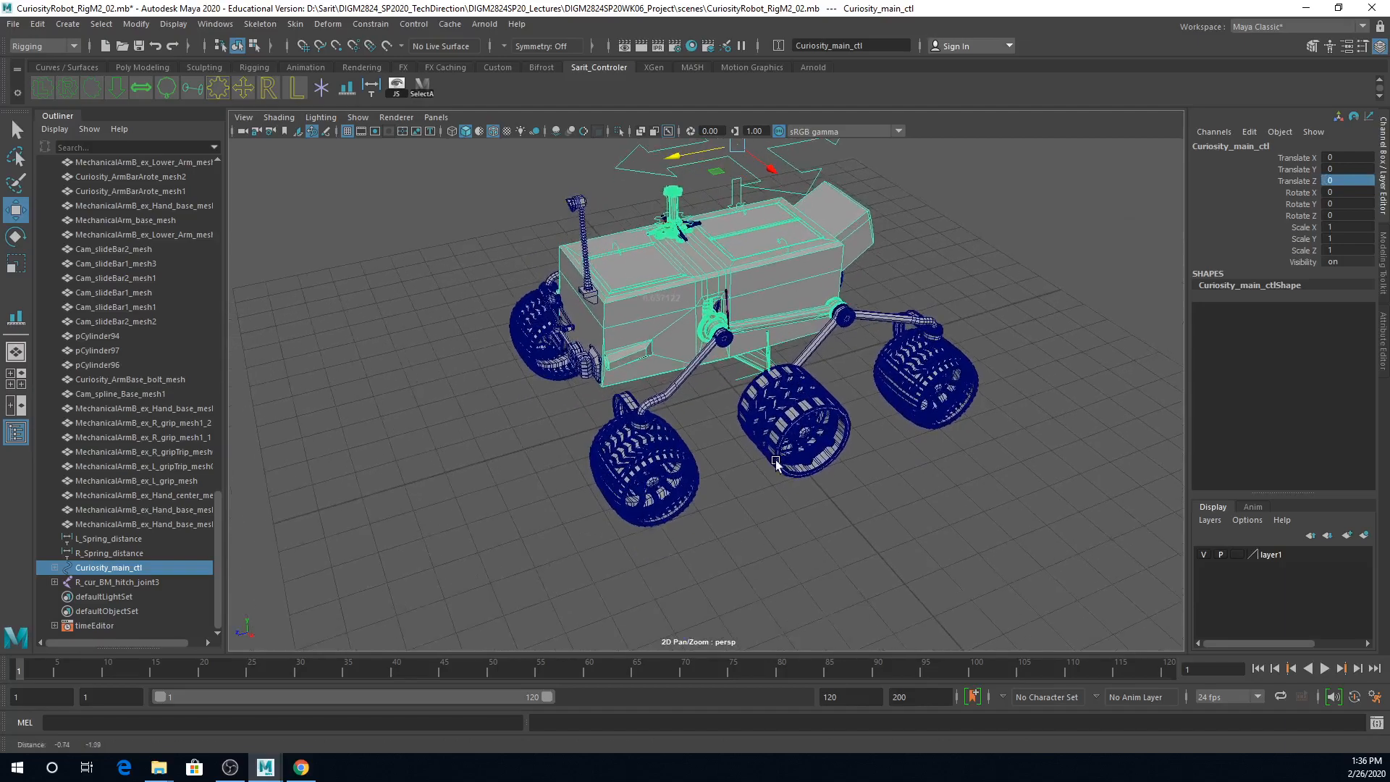
pyautogui.keyDown('alt'); pyautogui.moveTo(776, 460); pyautogui.dragTo(762, 504, button='right'); pyautogui.keyUp('alt')
pyautogui.keyDown('alt'); pyautogui.moveTo(762, 504); pyautogui.dragTo(733, 445); pyautogui.keyUp('alt')
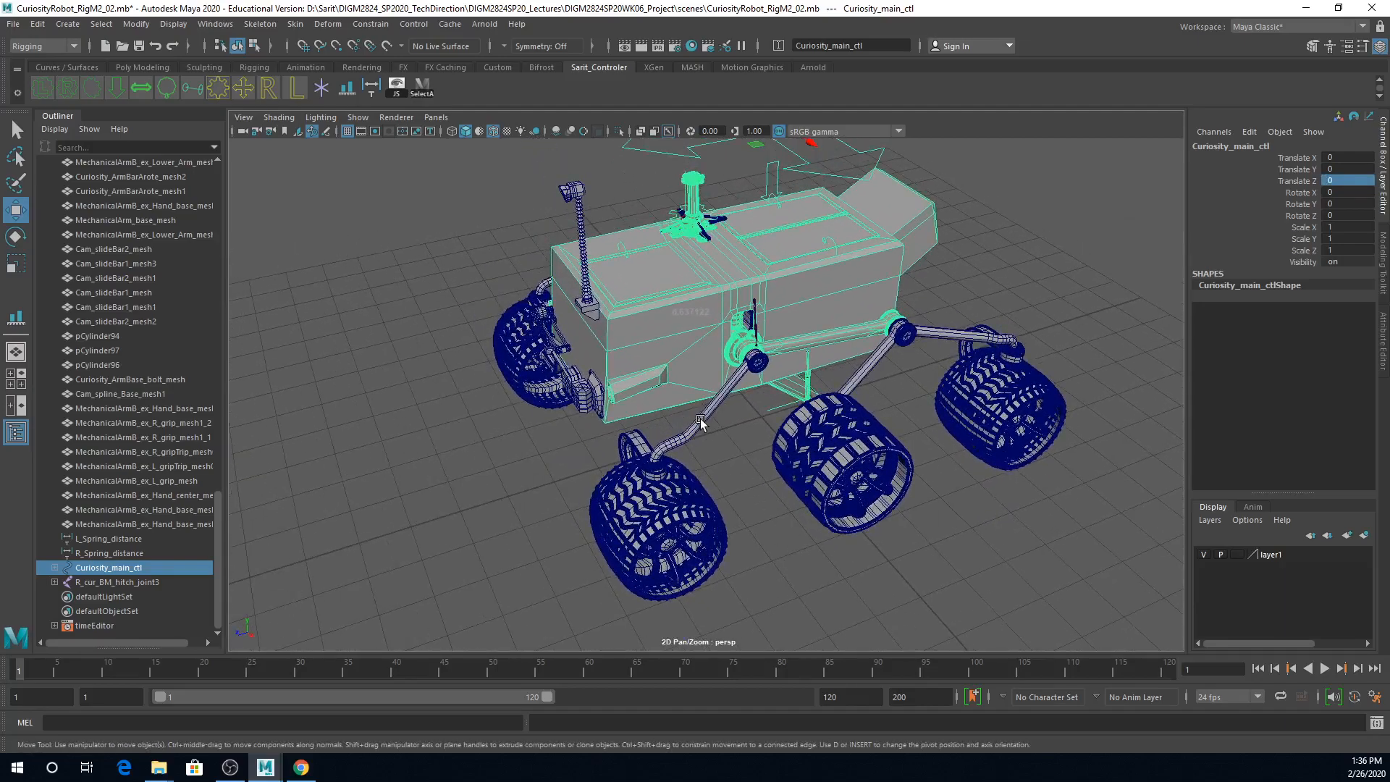
pyautogui.click(701, 419)
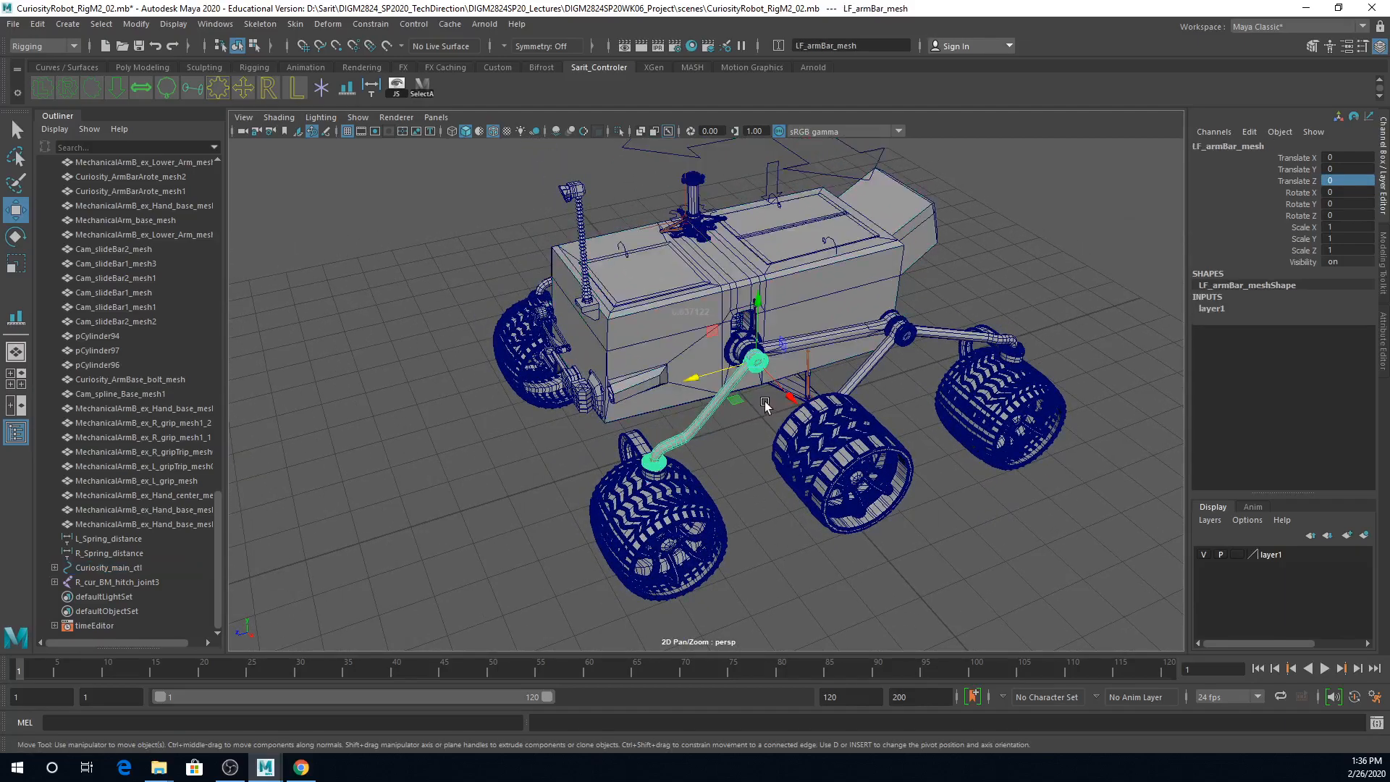
pyautogui.press('e')
pyautogui.moveTo(706, 343); pyautogui.dragTo(731, 330)
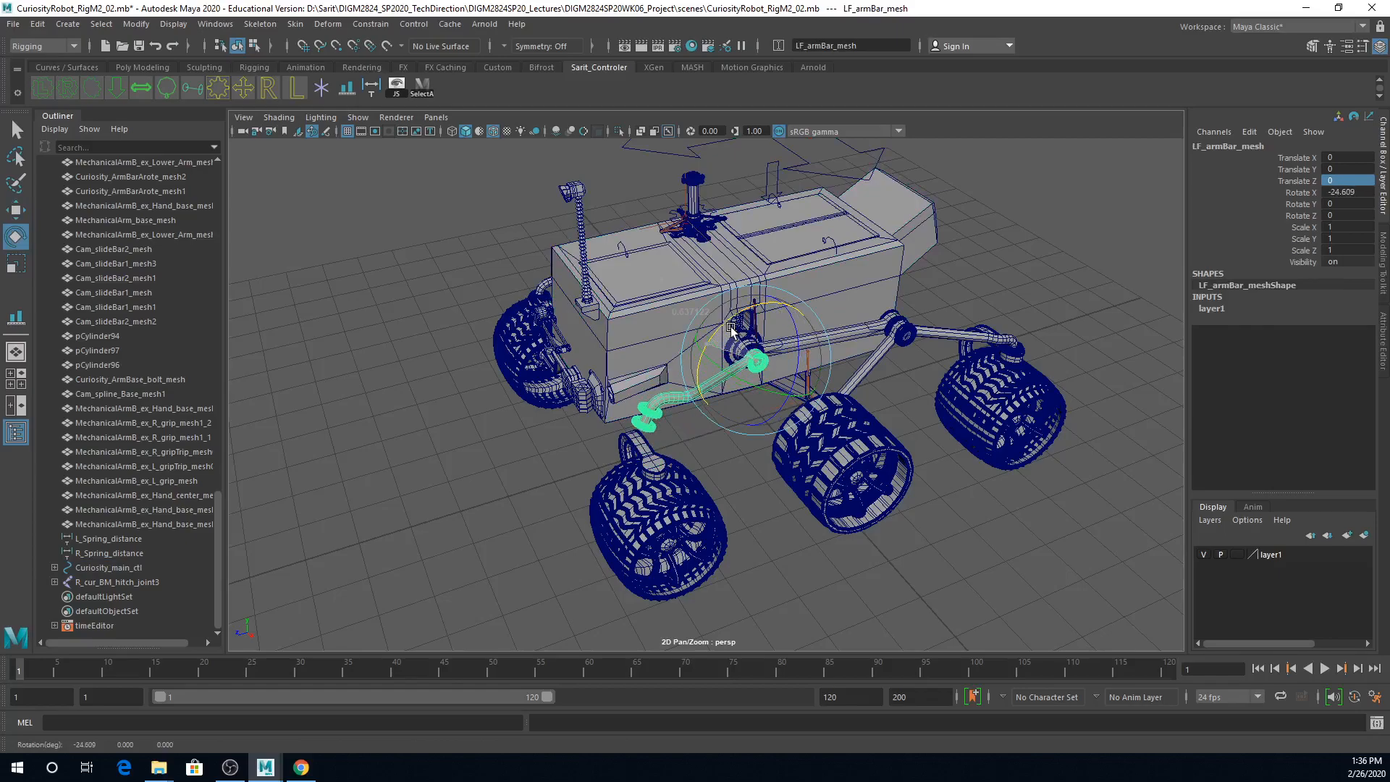
pyautogui.hotkey('ctrl', 'z')
# Step: Create a gear-shaped control curve with an L inside it and set its Rotate Y to 90
pyautogui.keyDown('alt'); pyautogui.moveTo(850, 487); pyautogui.dragTo(847, 453); pyautogui.keyUp('alt')
pyautogui.scroll(4, 739, 489)
pyautogui.keyDown('alt'); pyautogui.moveTo(740, 489); pyautogui.dragTo(806, 488); pyautogui.keyUp('alt')
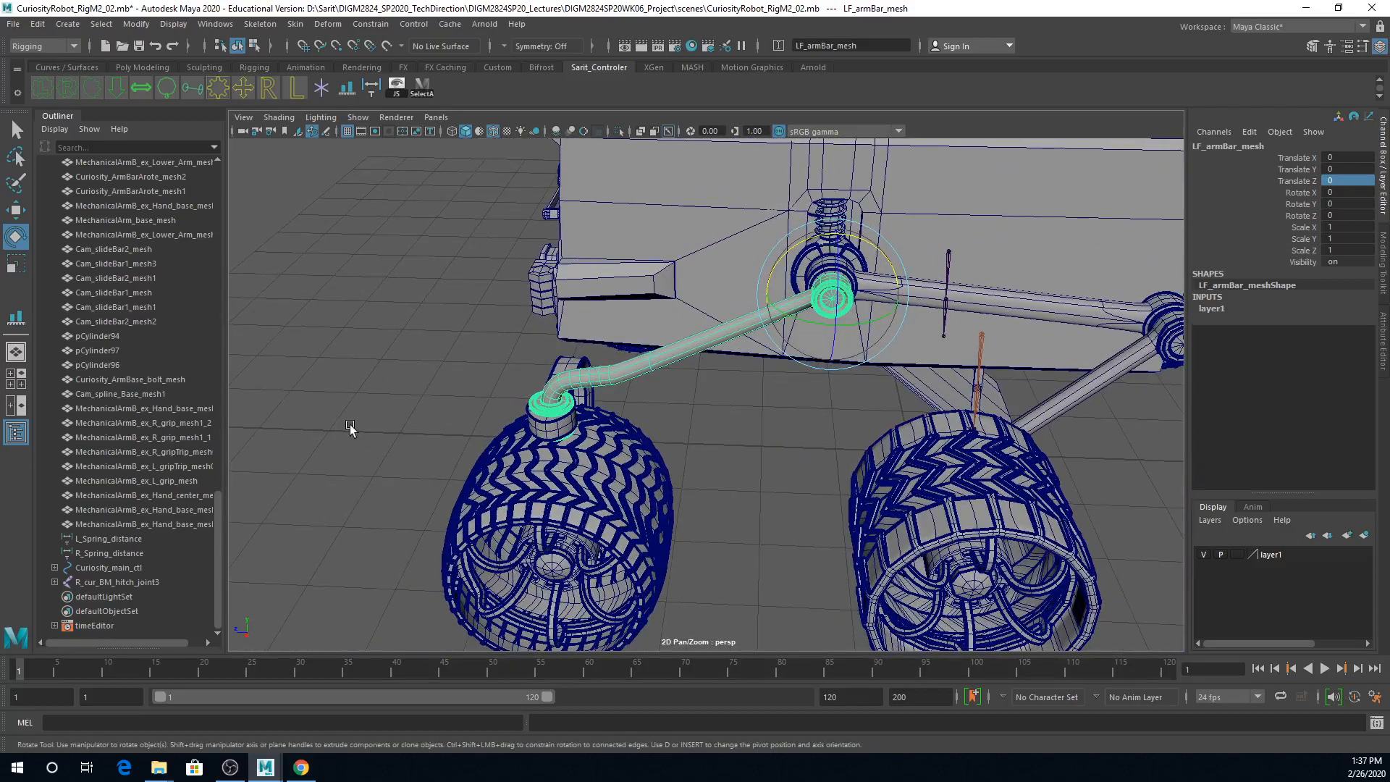
pyautogui.click(46, 88)
pyautogui.keyDown('alt'); pyautogui.moveTo(789, 435); pyautogui.dragTo(961, 488); pyautogui.keyUp('alt')
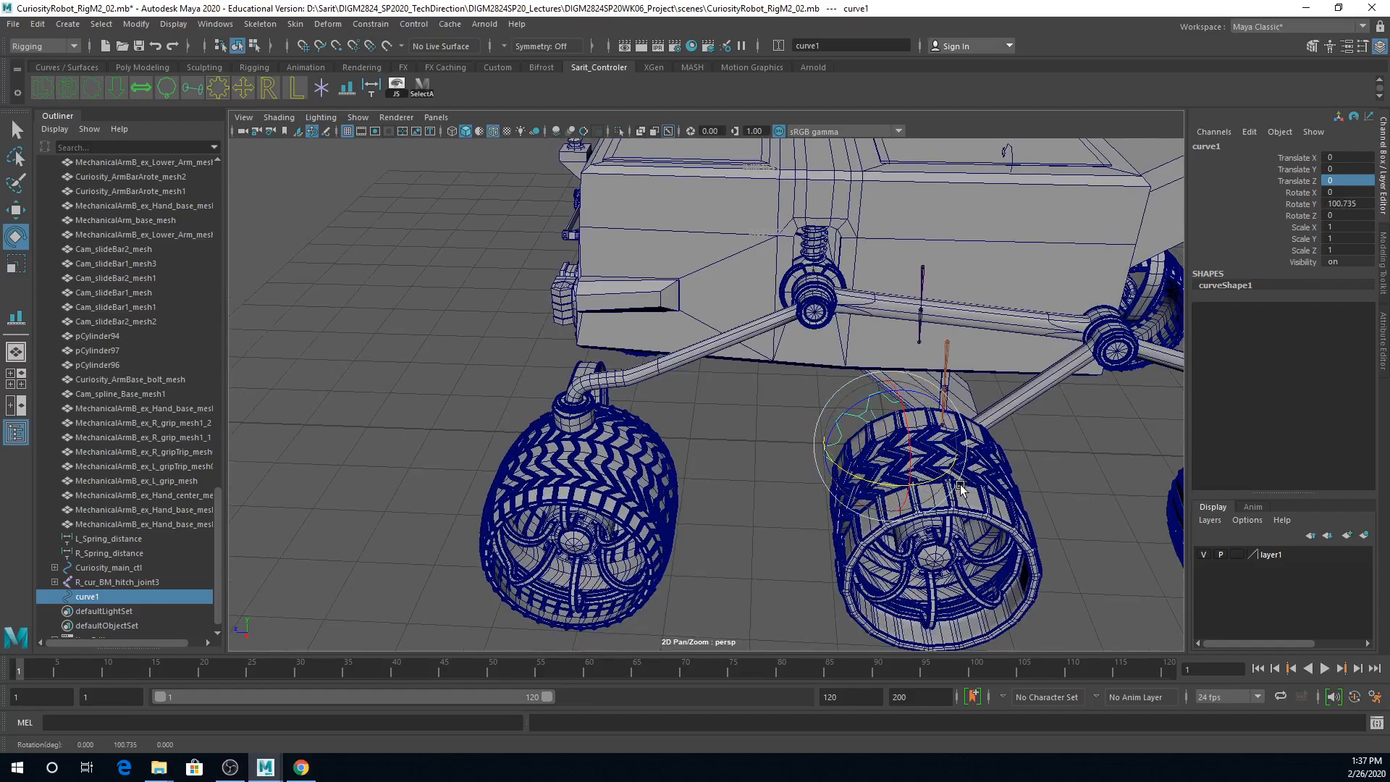
pyautogui.doubleClick(1366, 209)
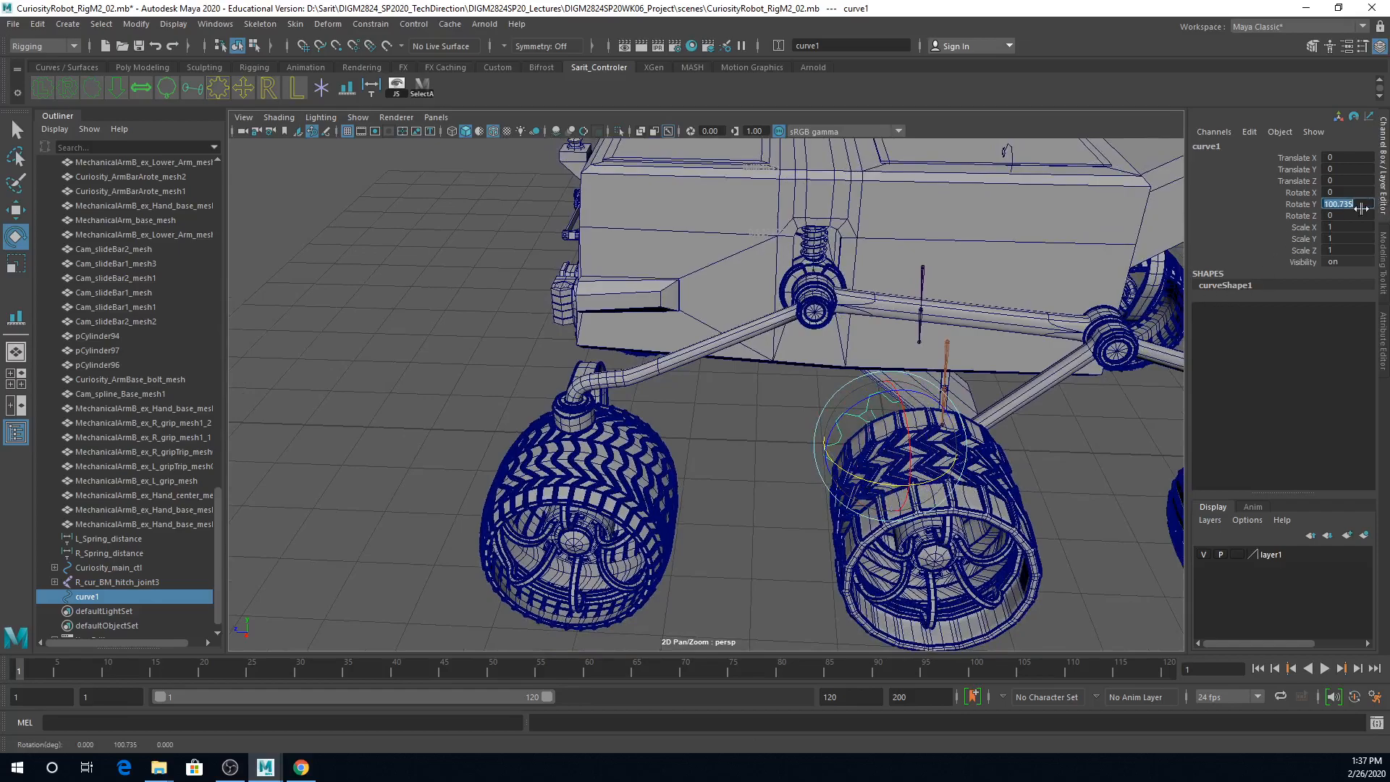
pyautogui.write('90')
pyautogui.press('Return')
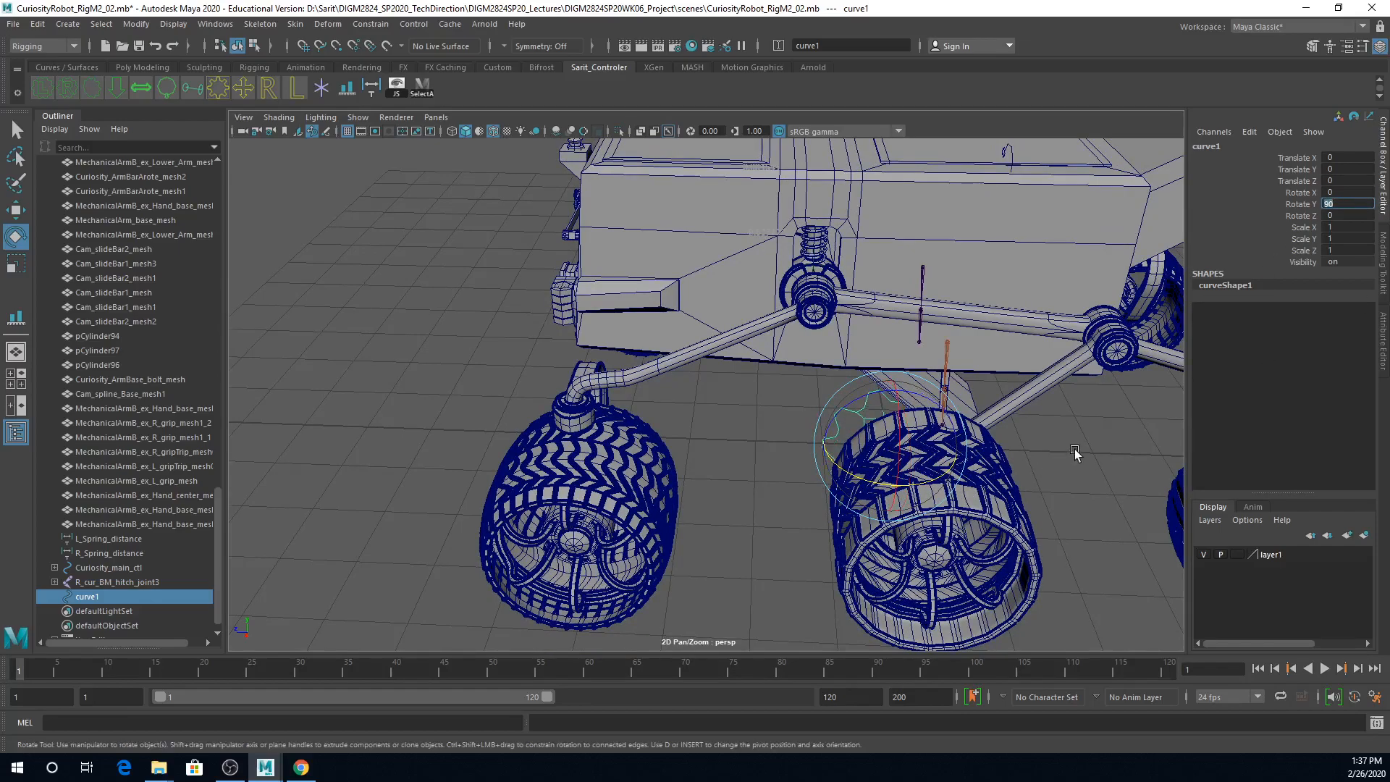
# Step: Move the gear control curve beside the front arm bar, to about X 2.16, Y 2.28 and Z 1.28
pyautogui.press('w')
pyautogui.moveTo(824, 460); pyautogui.dragTo(797, 507)
pyautogui.moveTo(750, 448); pyautogui.dragTo(868, 524)
pyautogui.moveTo(777, 504); pyautogui.dragTo(813, 491)
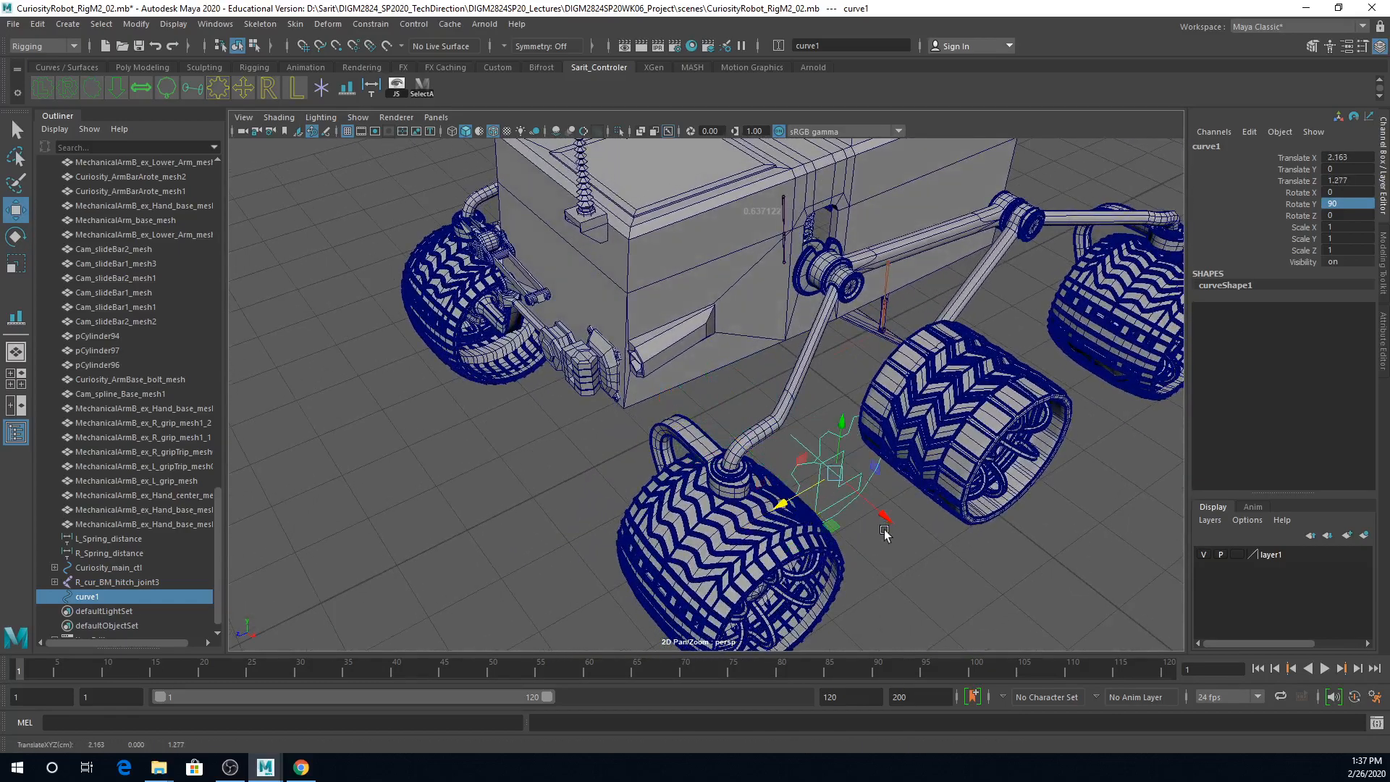
pyautogui.scroll(10, 885, 532)
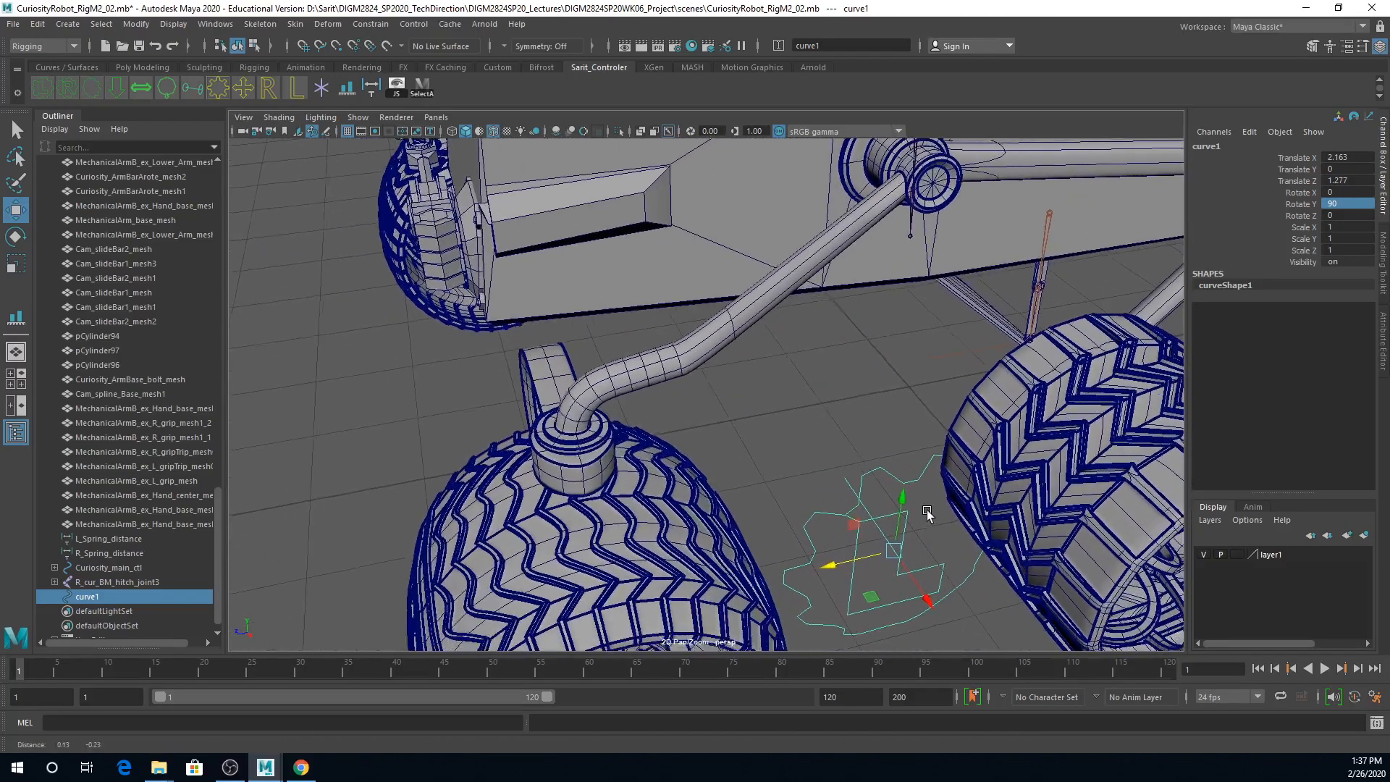
pyautogui.moveTo(900, 497); pyautogui.dragTo(837, 457)
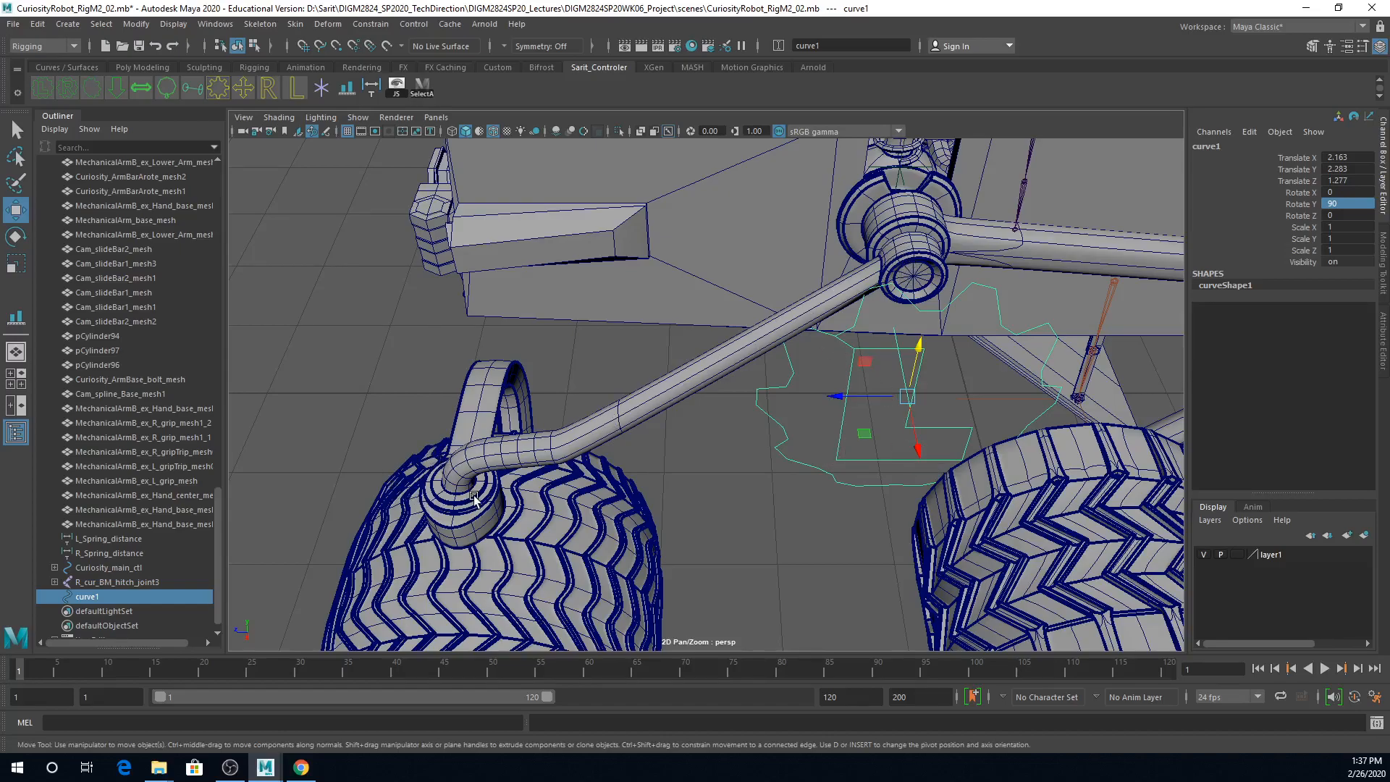
# Step: Check the arm bar's pivot and try moving the control curve's pivot to the hub at the arm bar's upper end
pyautogui.click(901, 267)
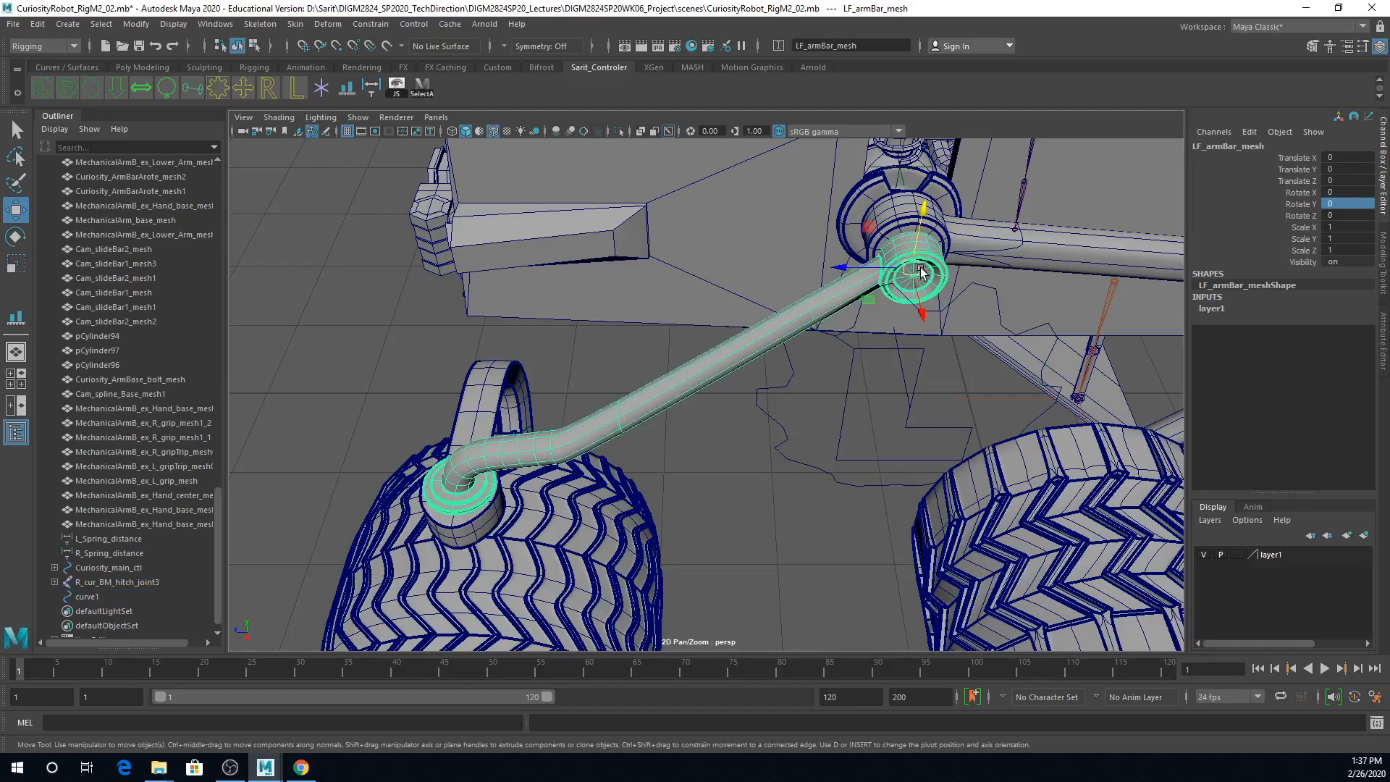
pyautogui.click(859, 457)
pyautogui.moveTo(856, 447)
pyautogui.keyDown('alt'); pyautogui.mouseDown()
pyautogui.moveTo(844, 447)
pyautogui.moveTo(864, 447)
pyautogui.mouseUp(); pyautogui.keyUp('alt')
pyautogui.keyDown('alt'); pyautogui.moveTo(861, 448); pyautogui.dragTo(981, 461, button='right'); pyautogui.keyUp('alt')
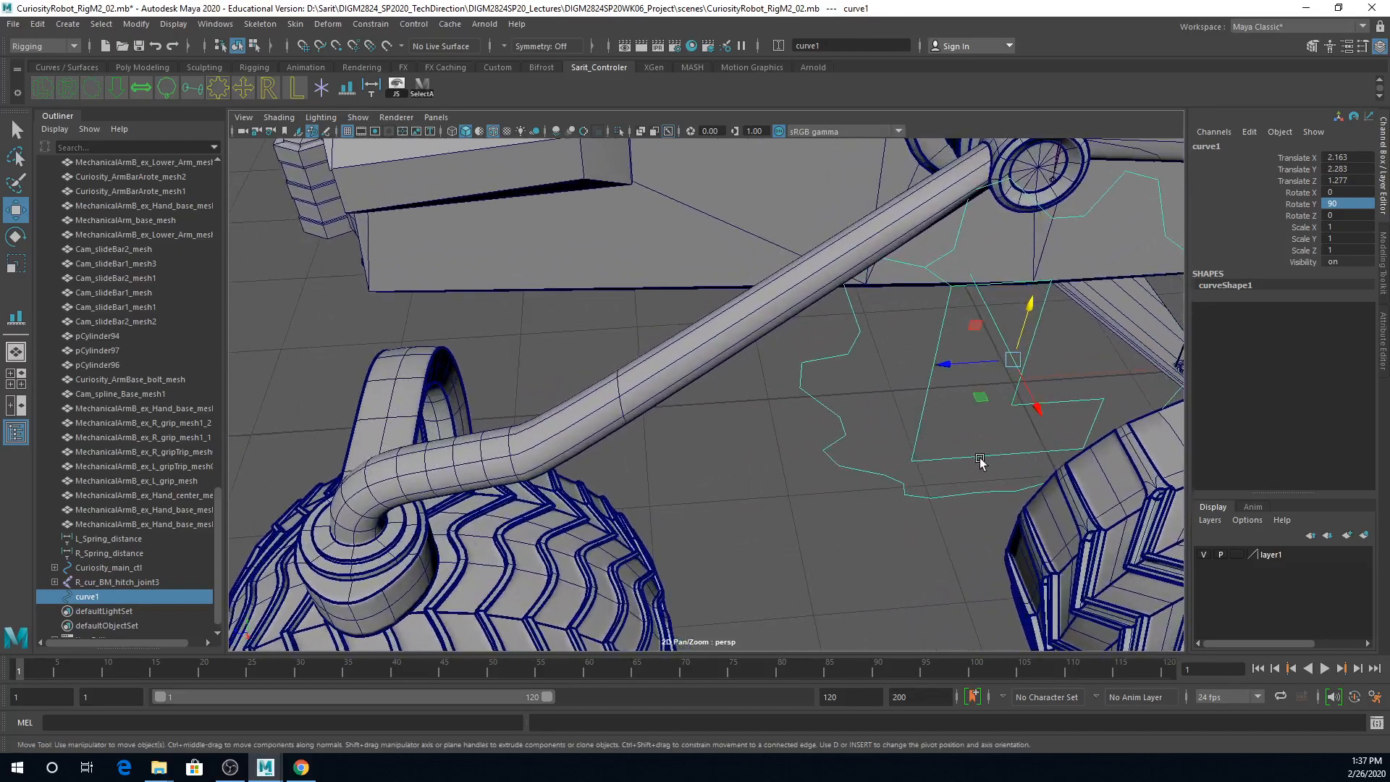
pyautogui.keyDown('alt'); pyautogui.moveTo(982, 461); pyautogui.dragTo(933, 532, button='middle'); pyautogui.keyUp('alt')
pyautogui.keyDown('alt'); pyautogui.moveTo(934, 532); pyautogui.dragTo(1044, 458, button='right'); pyautogui.keyUp('alt')
pyautogui.keyDown('alt'); pyautogui.moveTo(1012, 449); pyautogui.dragTo(1001, 467); pyautogui.keyUp('alt')
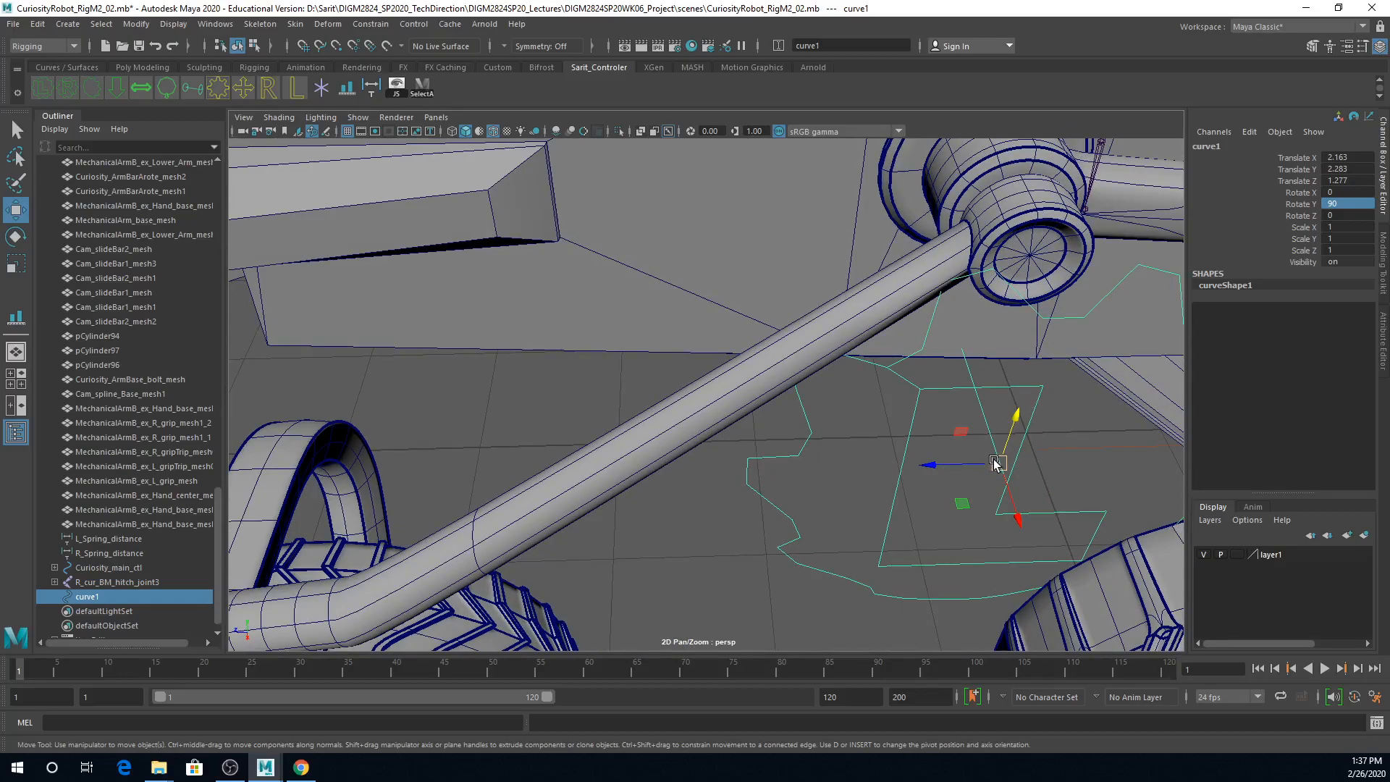
pyautogui.keyDown('alt'); pyautogui.moveTo(992, 464); pyautogui.dragTo(977, 415); pyautogui.keyUp('alt')
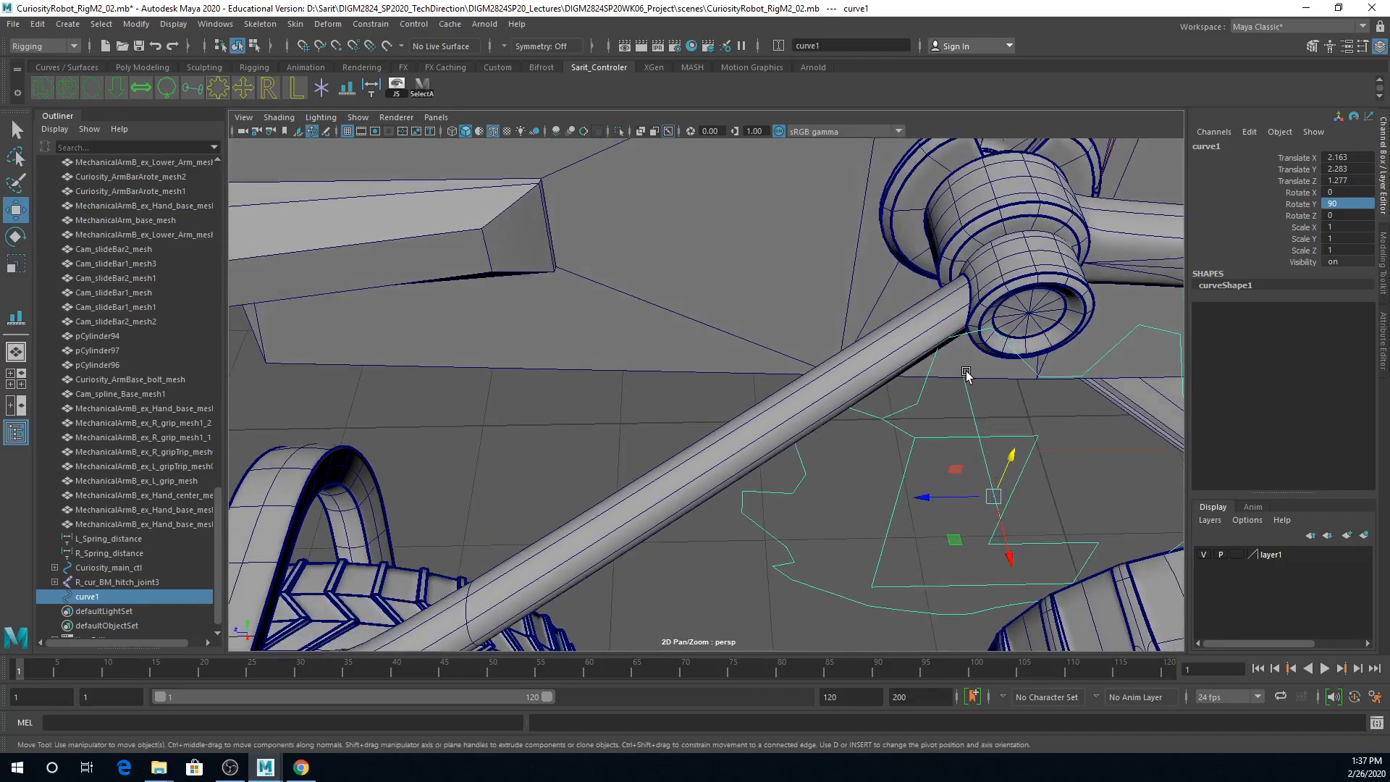
pyautogui.press('d')
pyautogui.moveTo(994, 497); pyautogui.dragTo(987, 391)
pyautogui.keyDown('alt'); pyautogui.moveTo(1004, 478); pyautogui.dragTo(898, 467); pyautogui.keyUp('alt')
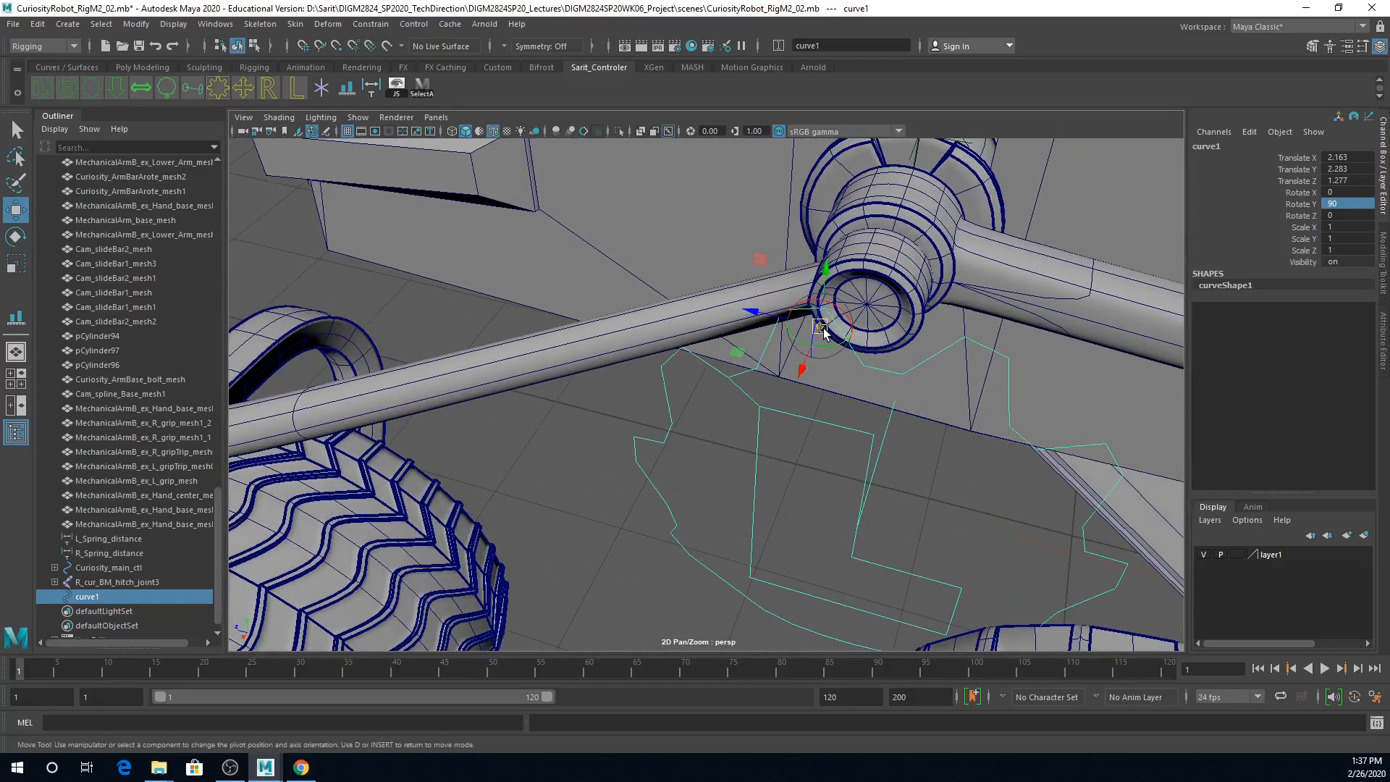
# Step: Shift the control curve outward to about X 3.04 and reposition its pivot with point snapping
pyautogui.moveTo(823, 331); pyautogui.dragTo(797, 418)
pyautogui.moveTo(687, 346); pyautogui.dragTo(757, 360)
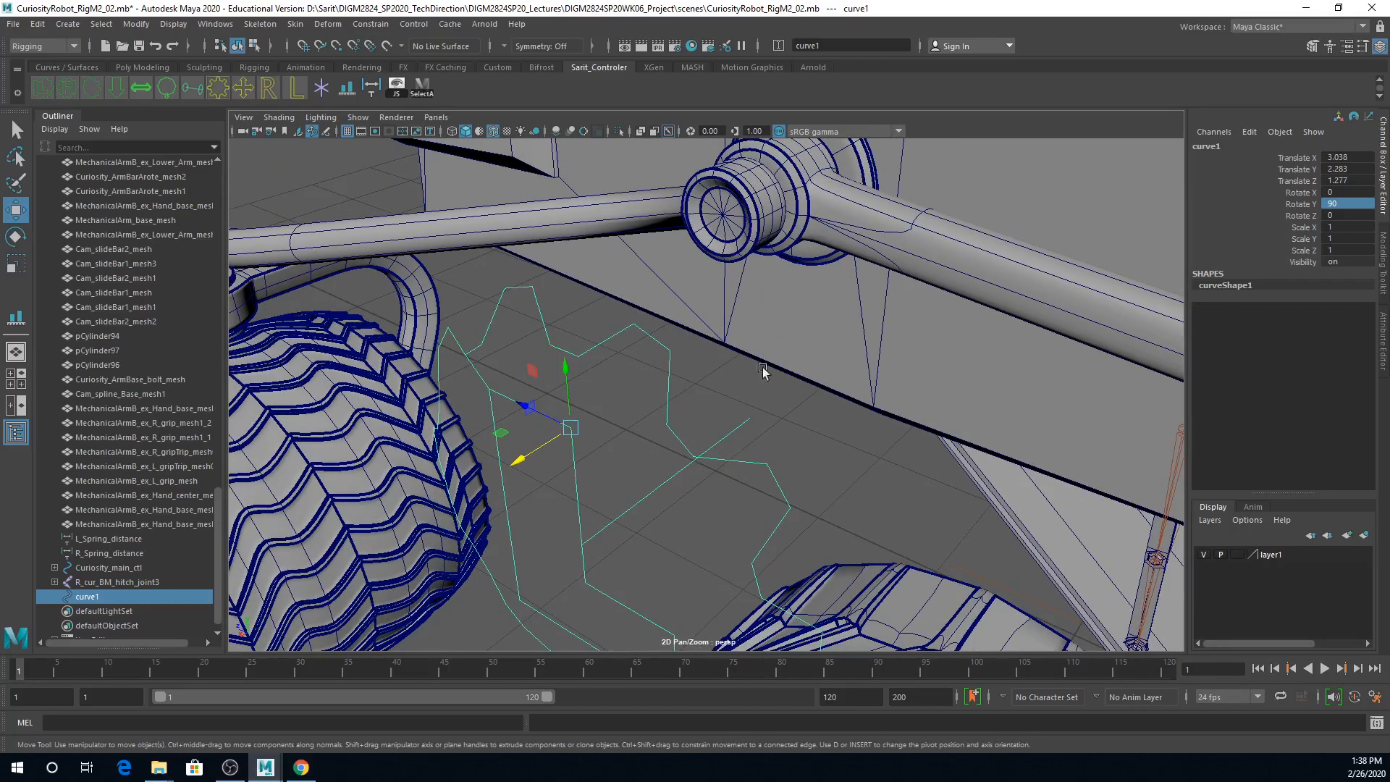
pyautogui.press('d')
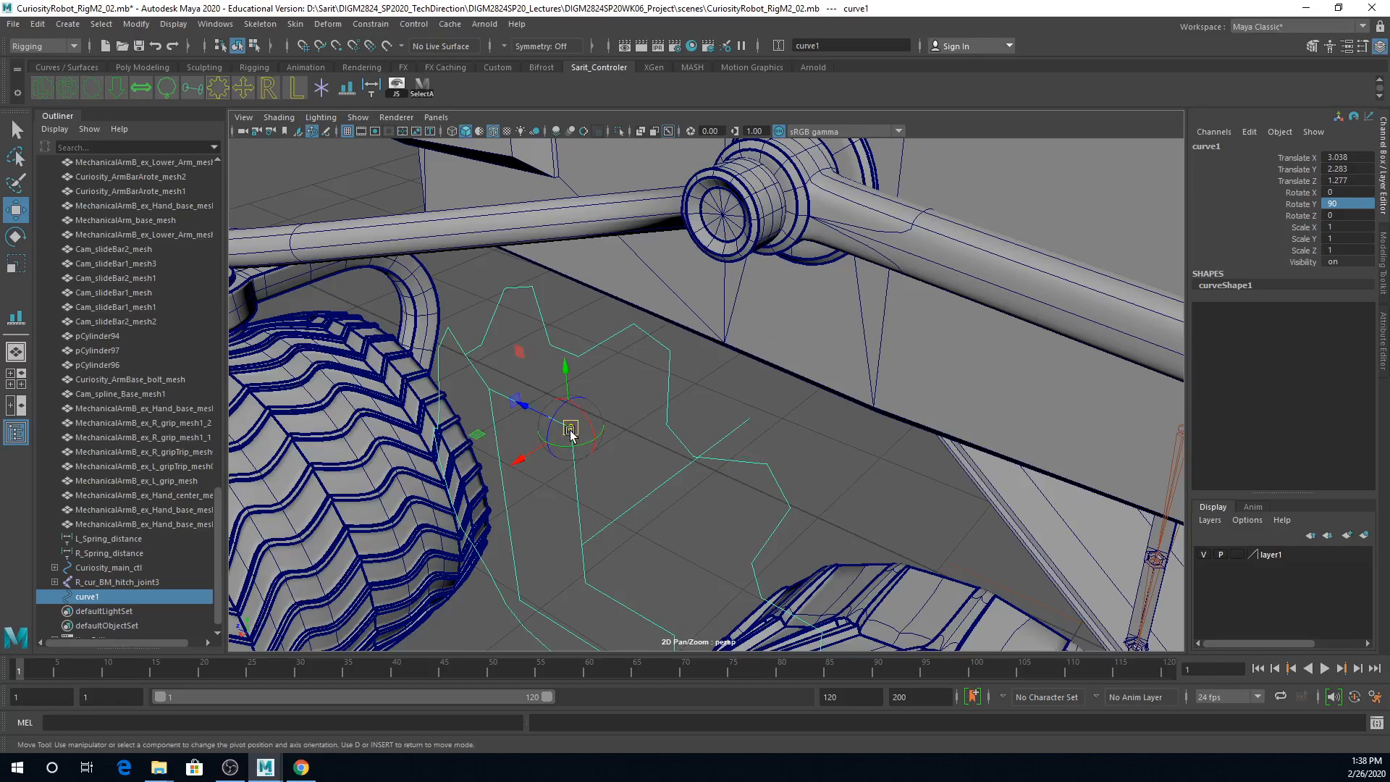
pyautogui.press('v')
pyautogui.moveTo(571, 432); pyautogui.dragTo(894, 362)
pyautogui.press('d')
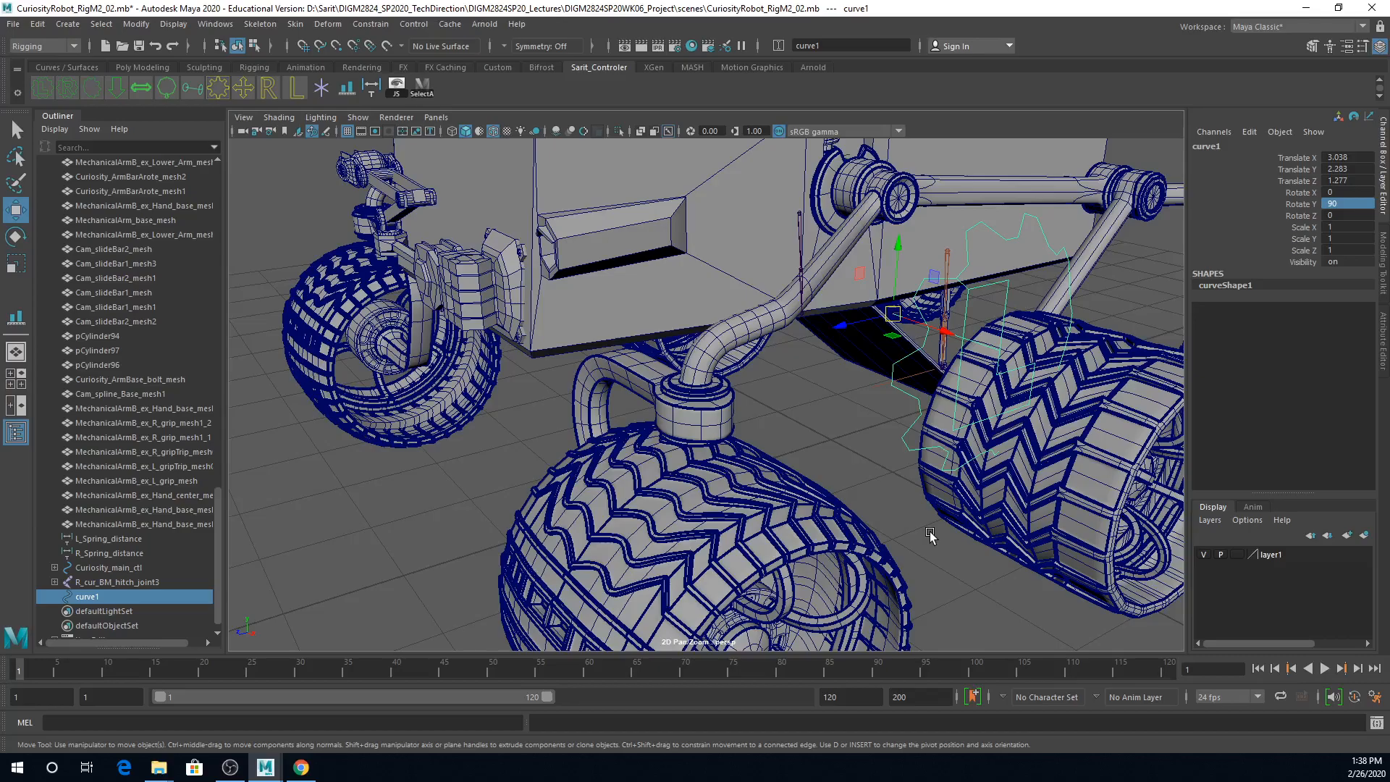
# Step: Snap the control curve by its pivot to the hub of LF_armBar_mesh, at about X 3.11, Y 3.26 and Z 1.39
pyautogui.keyDown('alt'); pyautogui.moveTo(989, 354); pyautogui.dragTo(967, 397); pyautogui.keyUp('alt')
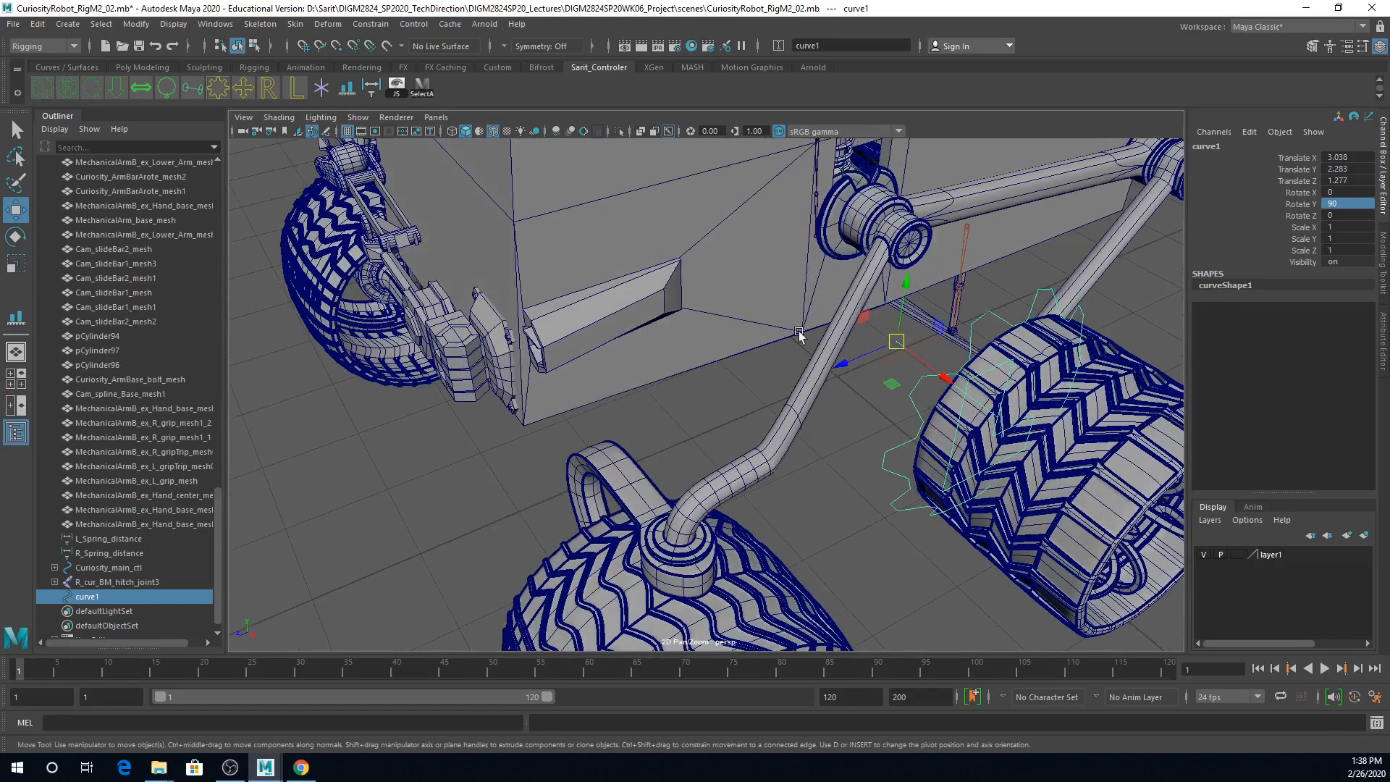
pyautogui.scroll(6, 857, 396)
pyautogui.keyDown('alt'); pyautogui.moveTo(886, 457); pyautogui.dragTo(745, 463, button='right'); pyautogui.keyUp('alt')
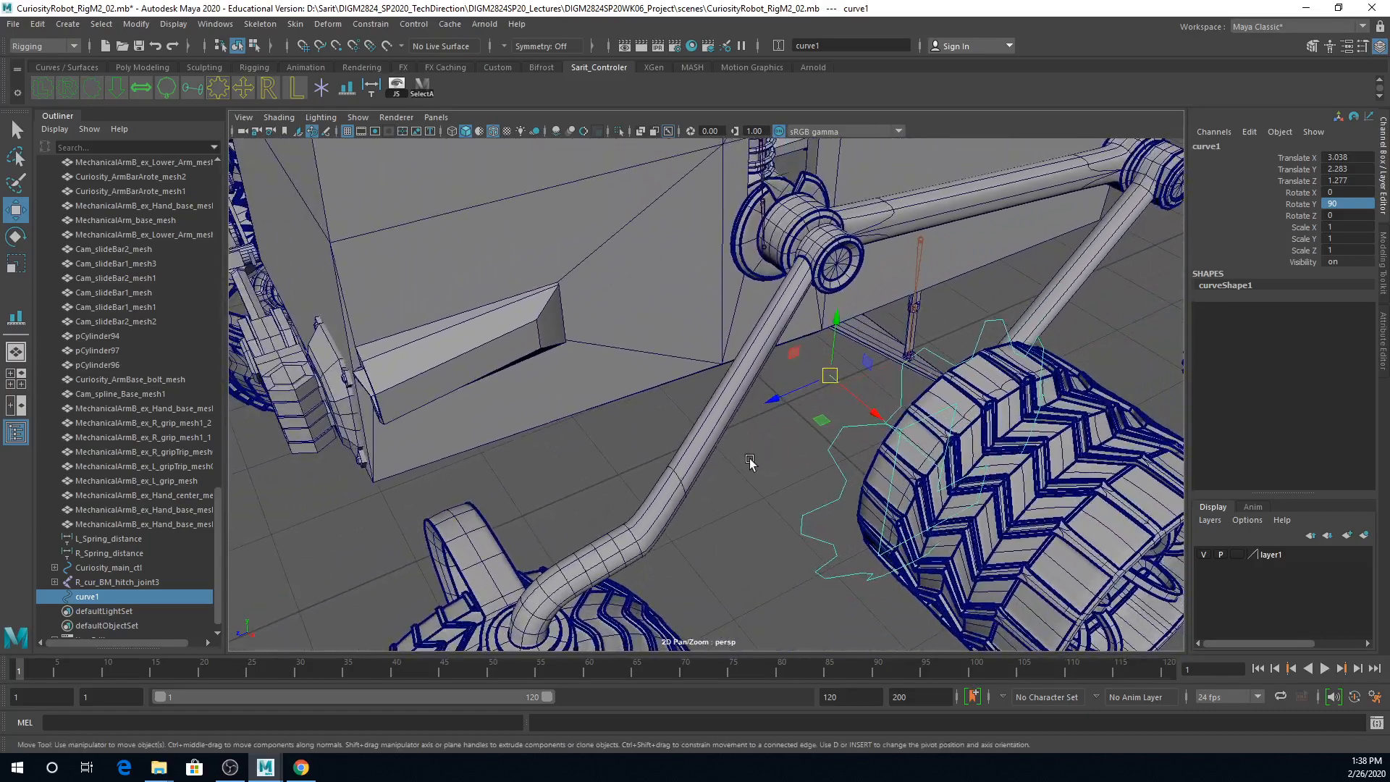
pyautogui.keyDown('alt'); pyautogui.moveTo(745, 463); pyautogui.dragTo(726, 471); pyautogui.keyUp('alt')
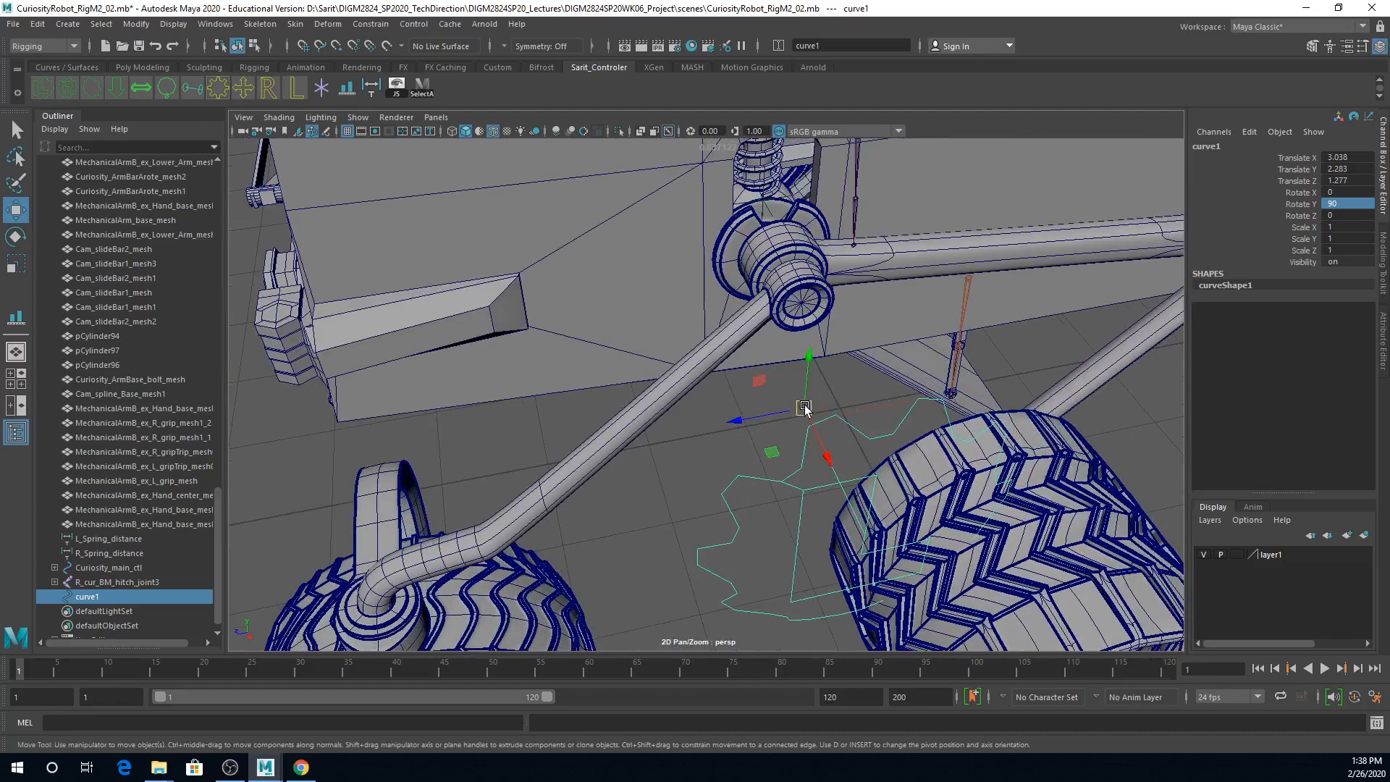
pyautogui.moveTo(804, 408); pyautogui.dragTo(801, 307)
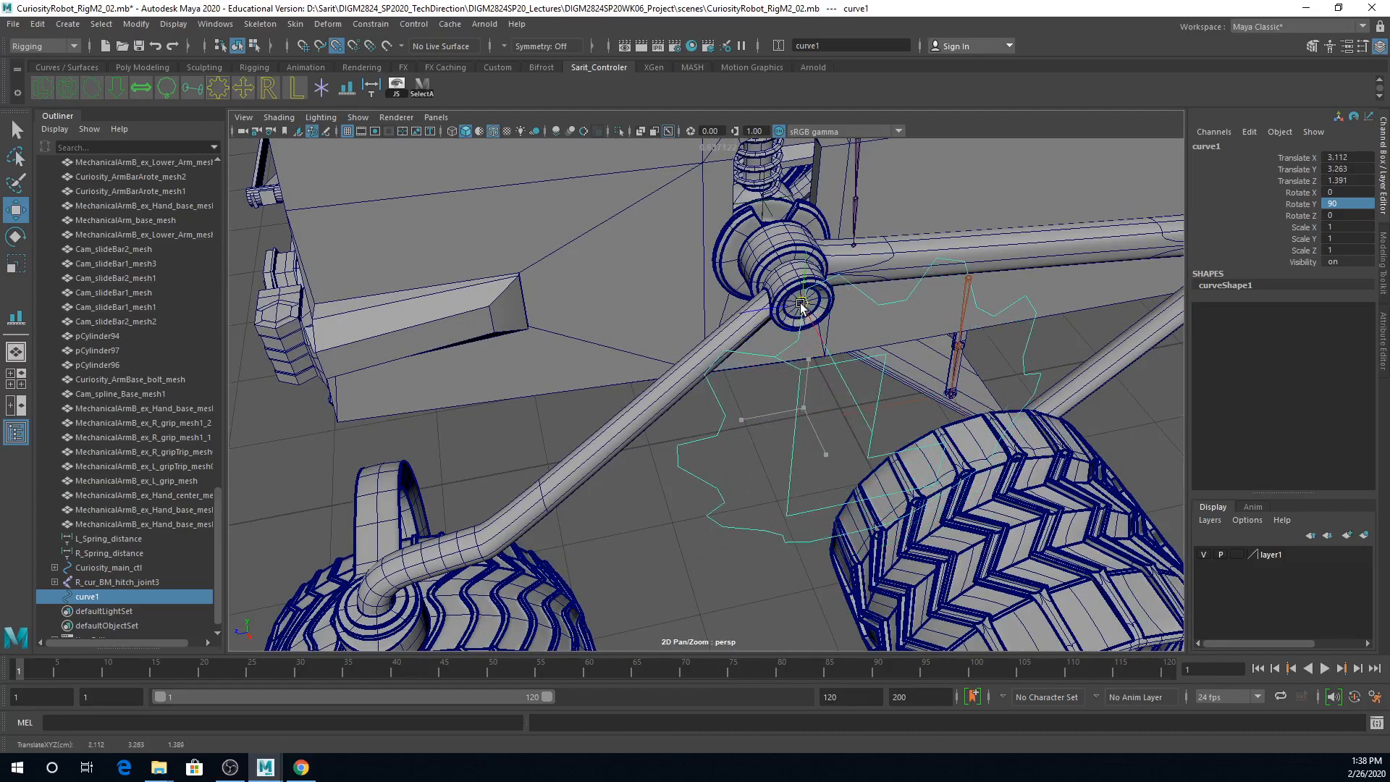
pyautogui.keyDown('alt'); pyautogui.moveTo(810, 366); pyautogui.dragTo(801, 326); pyautogui.keyUp('alt')
# Step: Try rotating LF_armBar_mesh about X by about -15.6 degrees around its hub, and undo the rotation
pyautogui.click(777, 348)
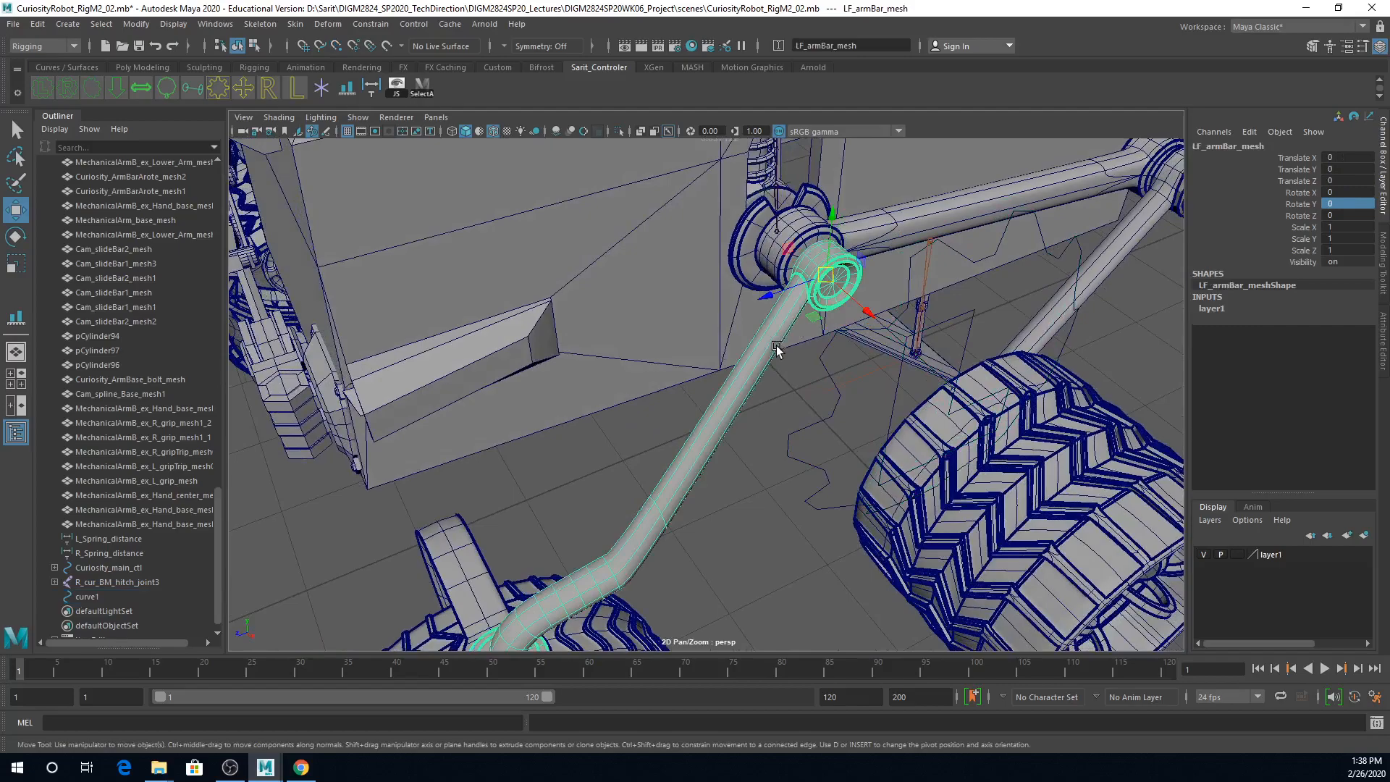
pyautogui.press('e')
pyautogui.moveTo(776, 267); pyautogui.dragTo(777, 238)
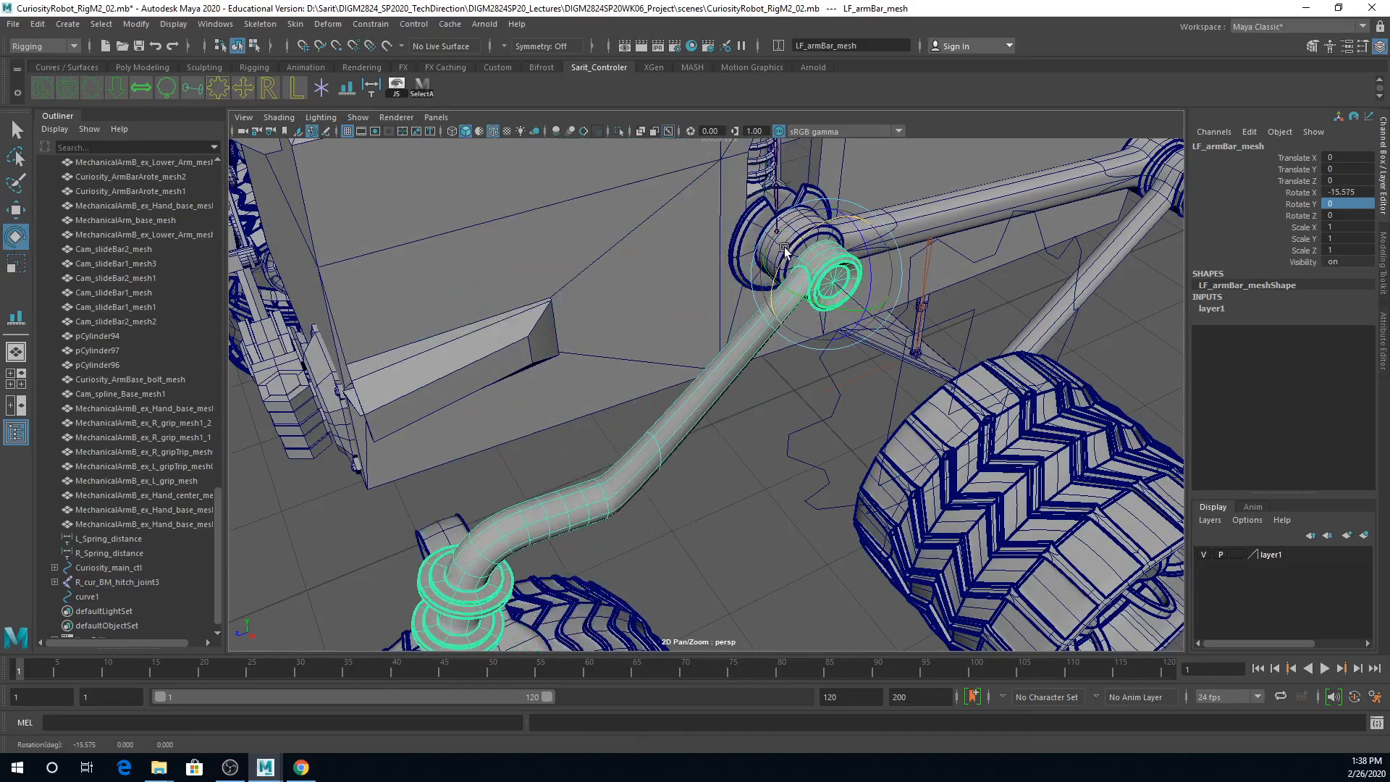
pyautogui.hotkey('ctrl', 'z')
# Step: Try rotating the gear control curve around the arm bar's hub, and undo the change
pyautogui.moveTo(842, 405); pyautogui.dragTo(811, 417)
pyautogui.scroll(3, 896, 400)
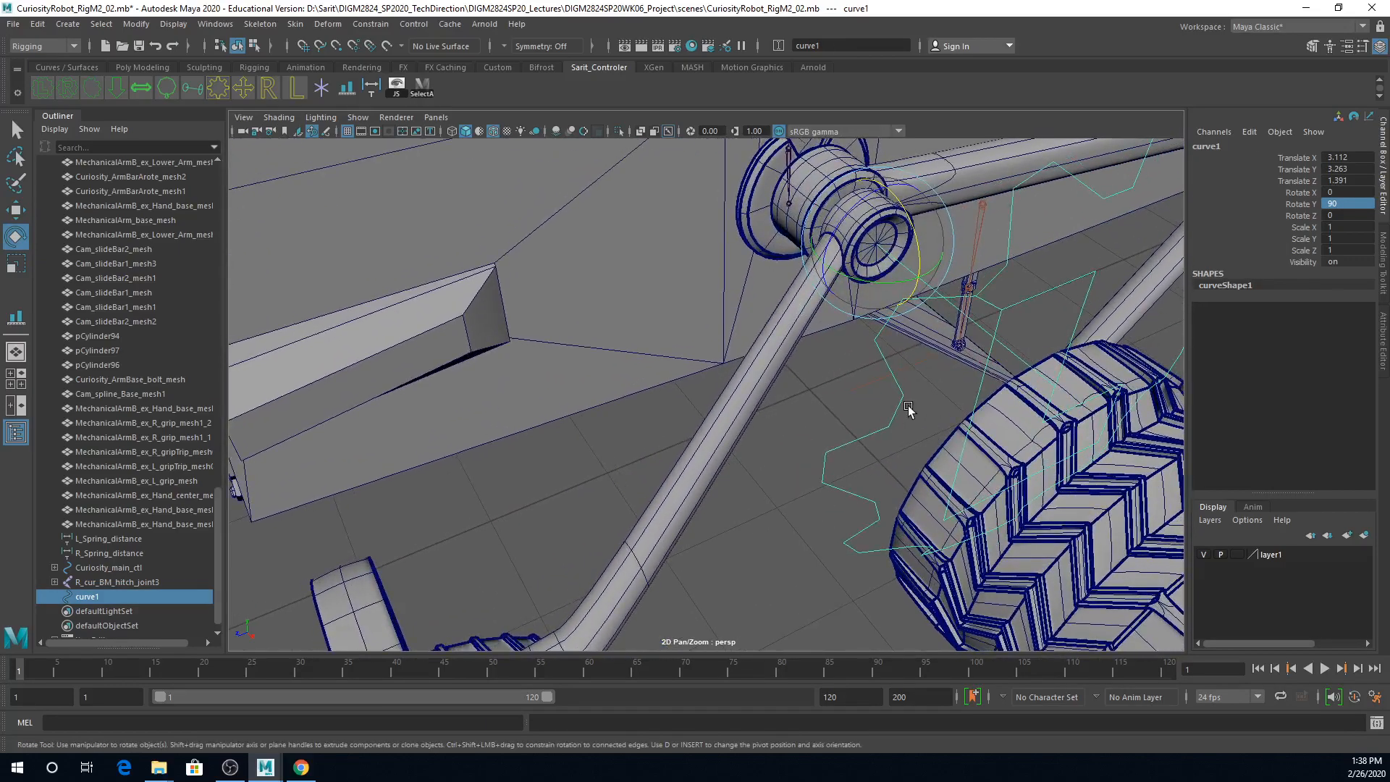
pyautogui.keyDown('alt'); pyautogui.moveTo(868, 319); pyautogui.dragTo(966, 235); pyautogui.keyUp('alt')
pyautogui.keyDown('alt'); pyautogui.moveTo(988, 319); pyautogui.dragTo(845, 289); pyautogui.keyUp('alt')
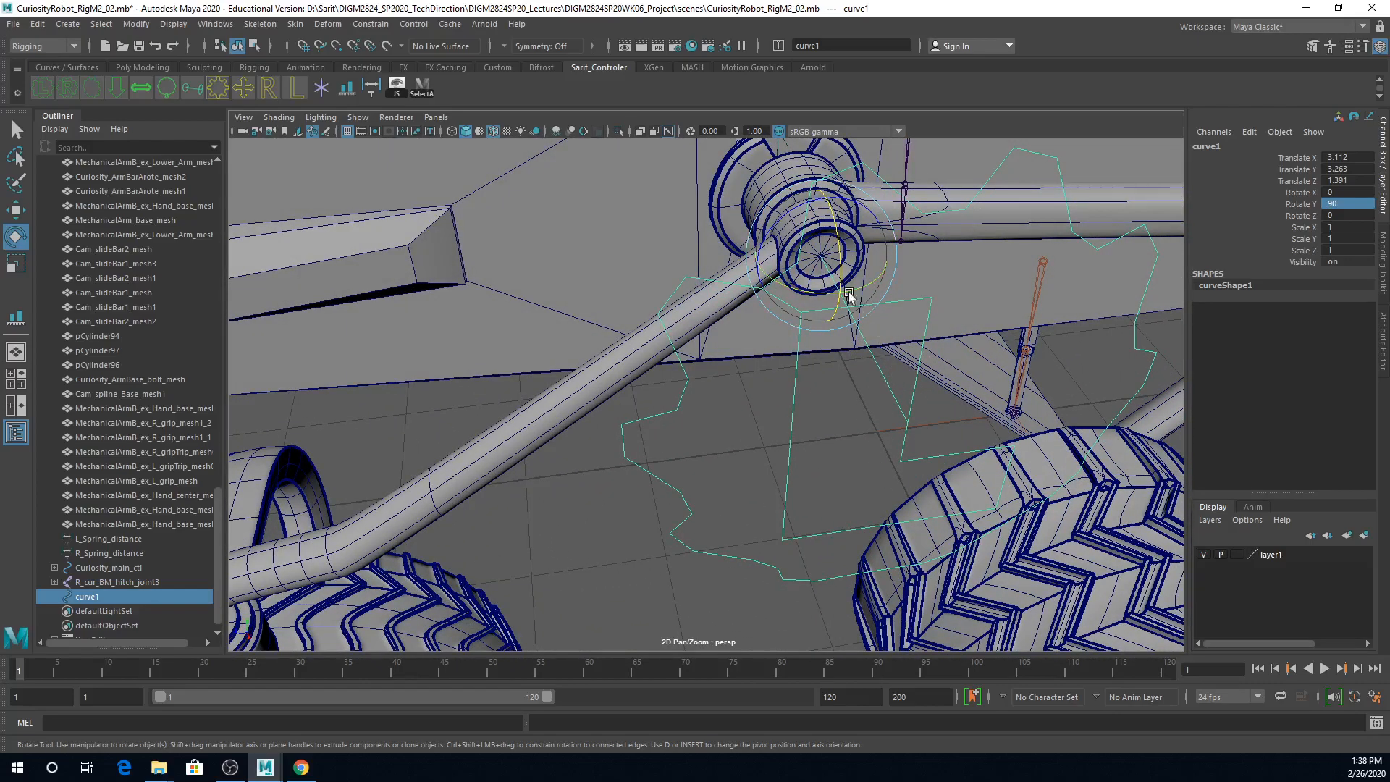
pyautogui.moveTo(775, 235)
pyautogui.mouseDown()
pyautogui.moveTo(783, 223)
pyautogui.moveTo(775, 235)
pyautogui.mouseUp()
pyautogui.hotkey('ctrl', 'z')
# Step: Freeze the transformations of the gear control curve at the arm bar's hub
pyautogui.scroll(-5, 843, 474)
pyautogui.keyDown('alt'); pyautogui.moveTo(843, 474); pyautogui.dragTo(791, 406); pyautogui.keyUp('alt')
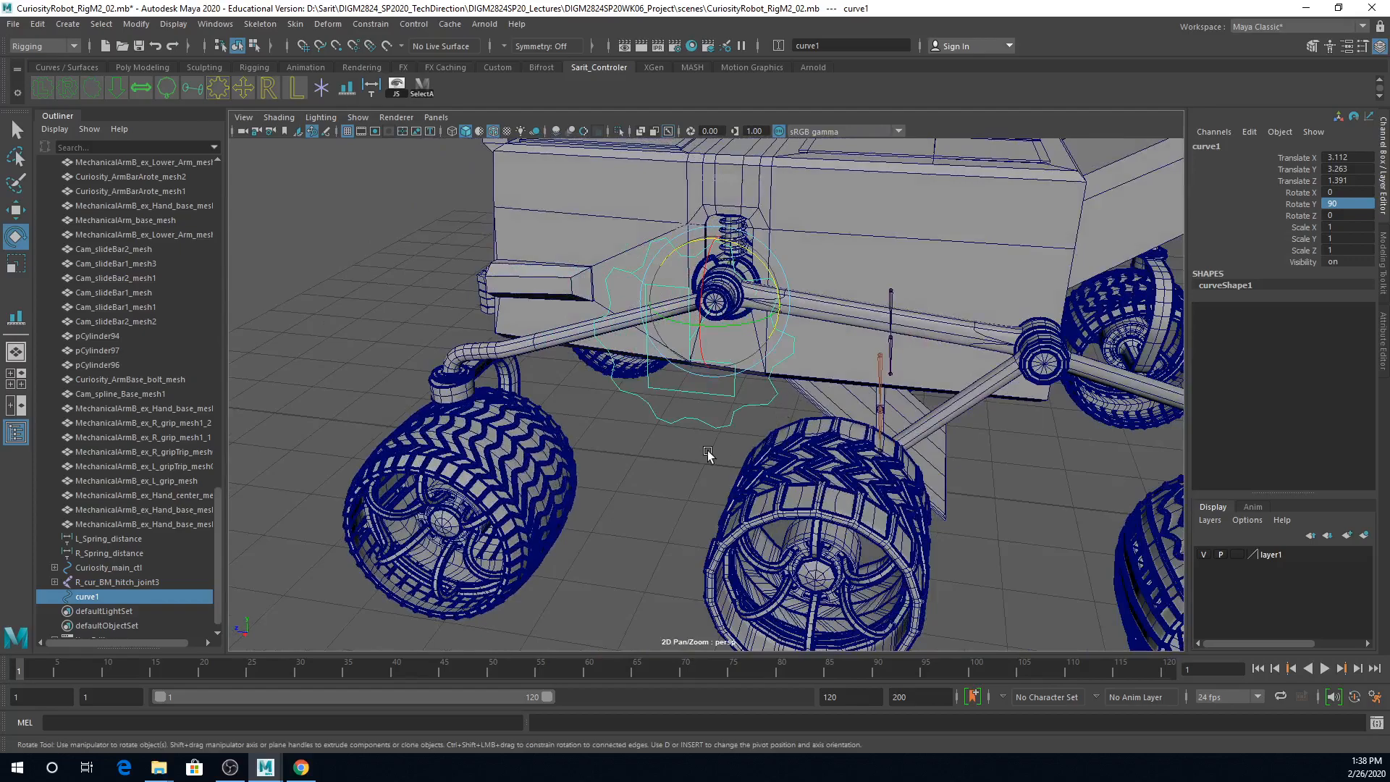
pyautogui.click(610, 480)
pyautogui.click(679, 414)
pyautogui.keyDown('alt'); pyautogui.moveTo(805, 484); pyautogui.dragTo(981, 346, button='right'); pyautogui.keyUp('alt')
pyautogui.click(643, 512)
pyautogui.click(685, 393)
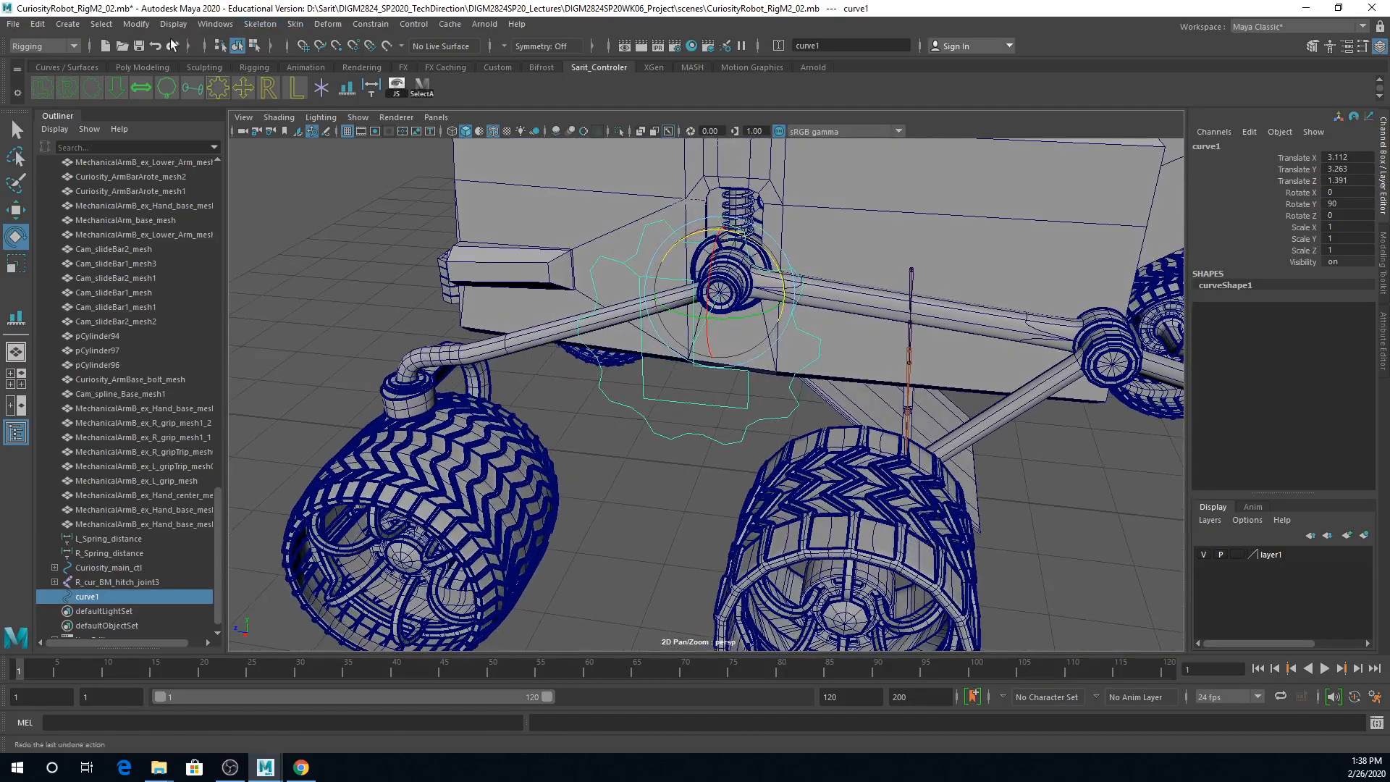
pyautogui.click(136, 24)
pyautogui.moveTo(143, 65)
pyautogui.click(148, 89)
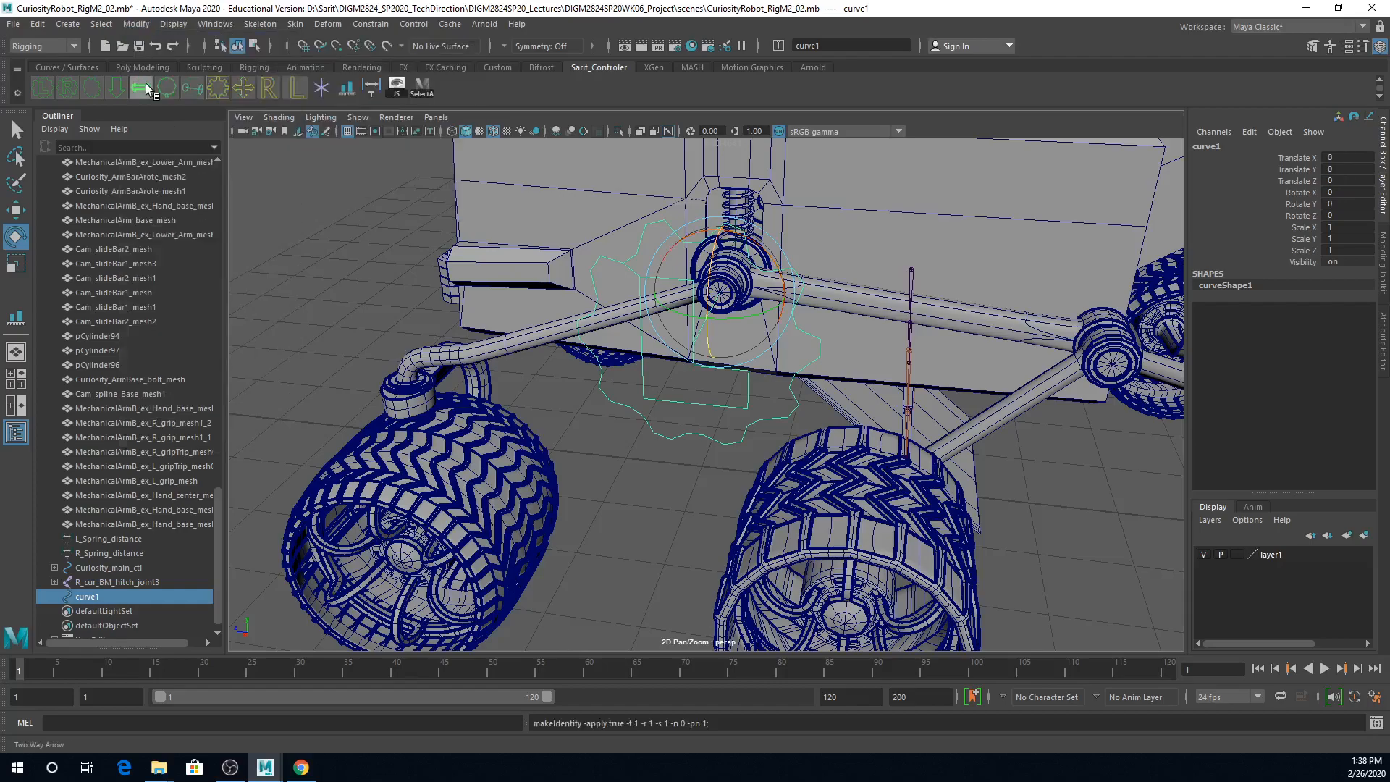
# Step: Rename the gear control curve to Curiosity_Cam_extend1_IK
pyautogui.click(1219, 147)
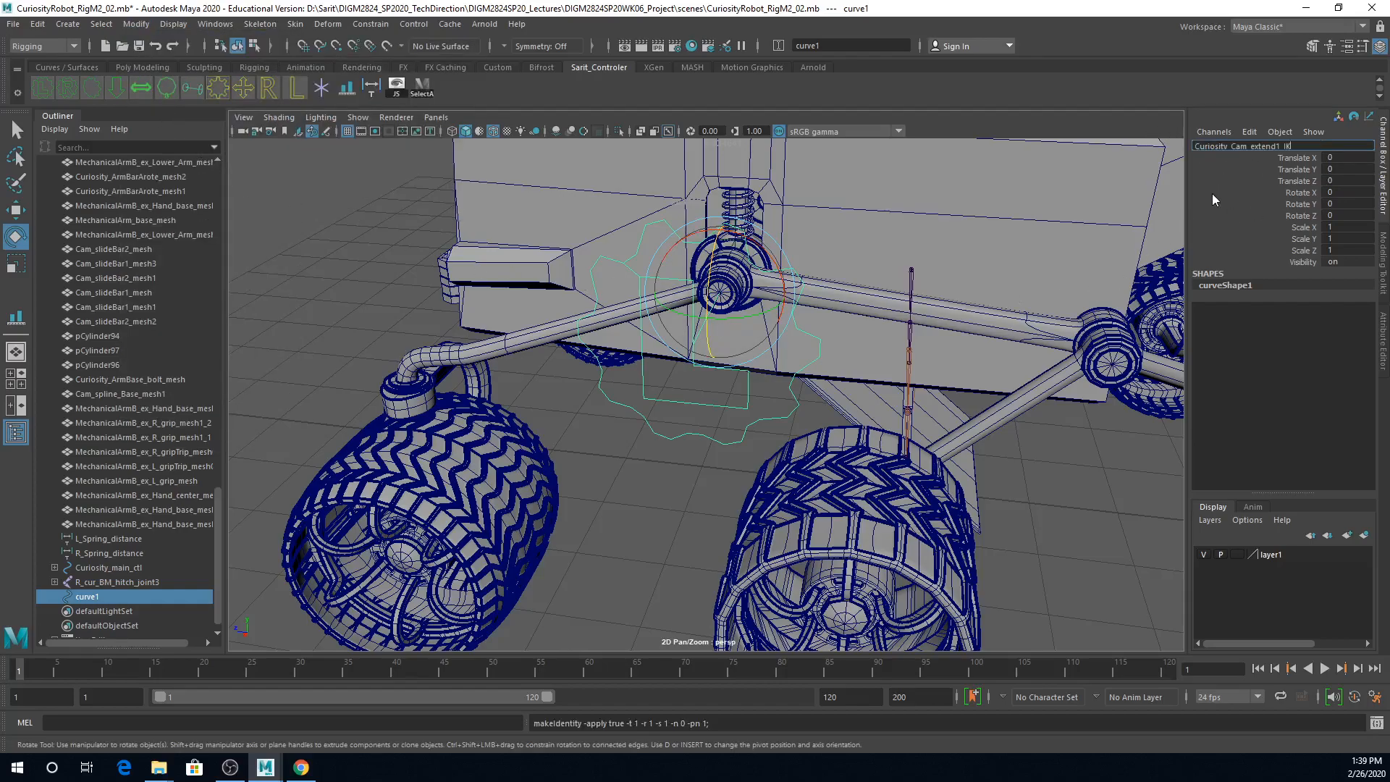
pyautogui.press('Return')
pyautogui.scroll(-5, 617, 375)
pyautogui.scroll(6, 617, 377)
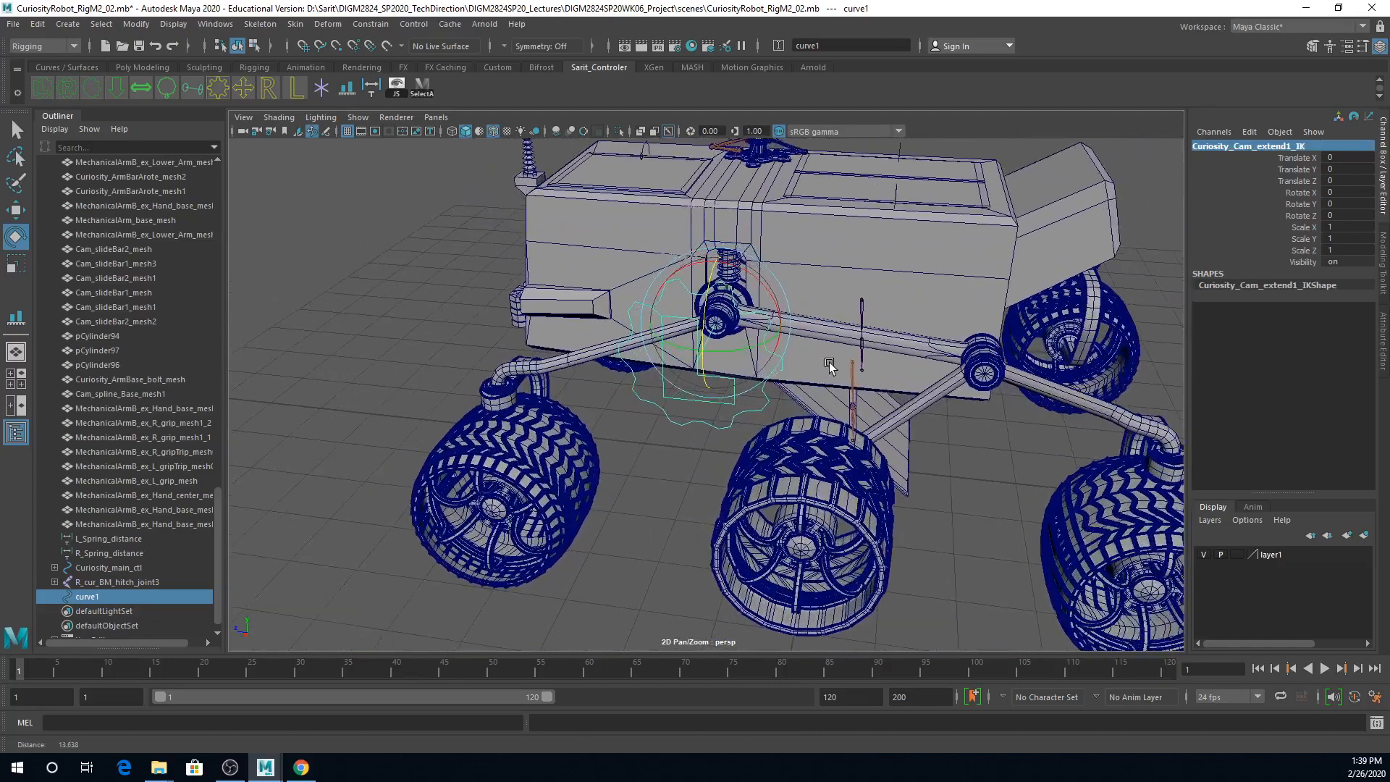
# Step: Rename the gear control curve at the front arm bar's hub to L_Curiosity_FT_WheelBar_ctl
pyautogui.click(1196, 148)
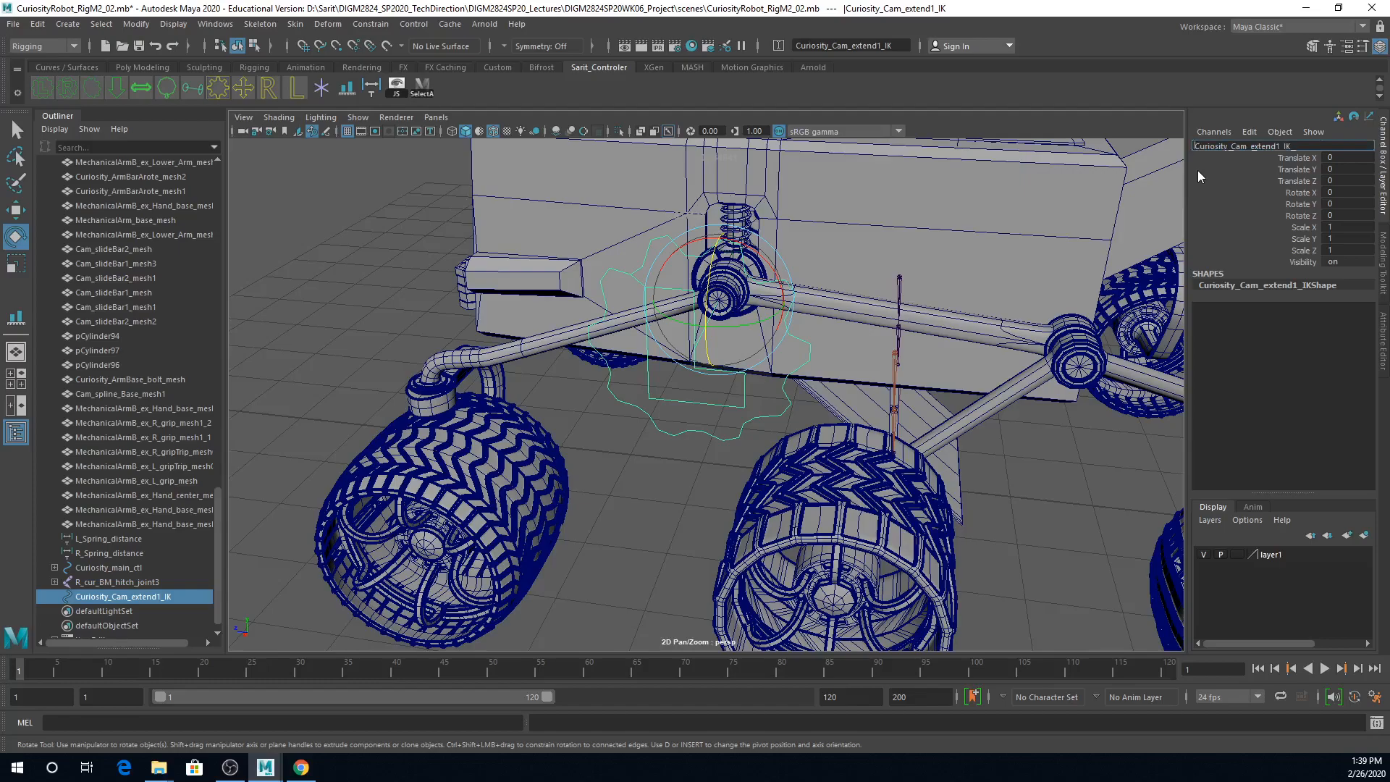
pyautogui.write('L_')
pyautogui.moveTo(1297, 146); pyautogui.dragTo(1241, 153)
pyautogui.write('F')
pyautogui.write('ctl')
pyautogui.press('Return')
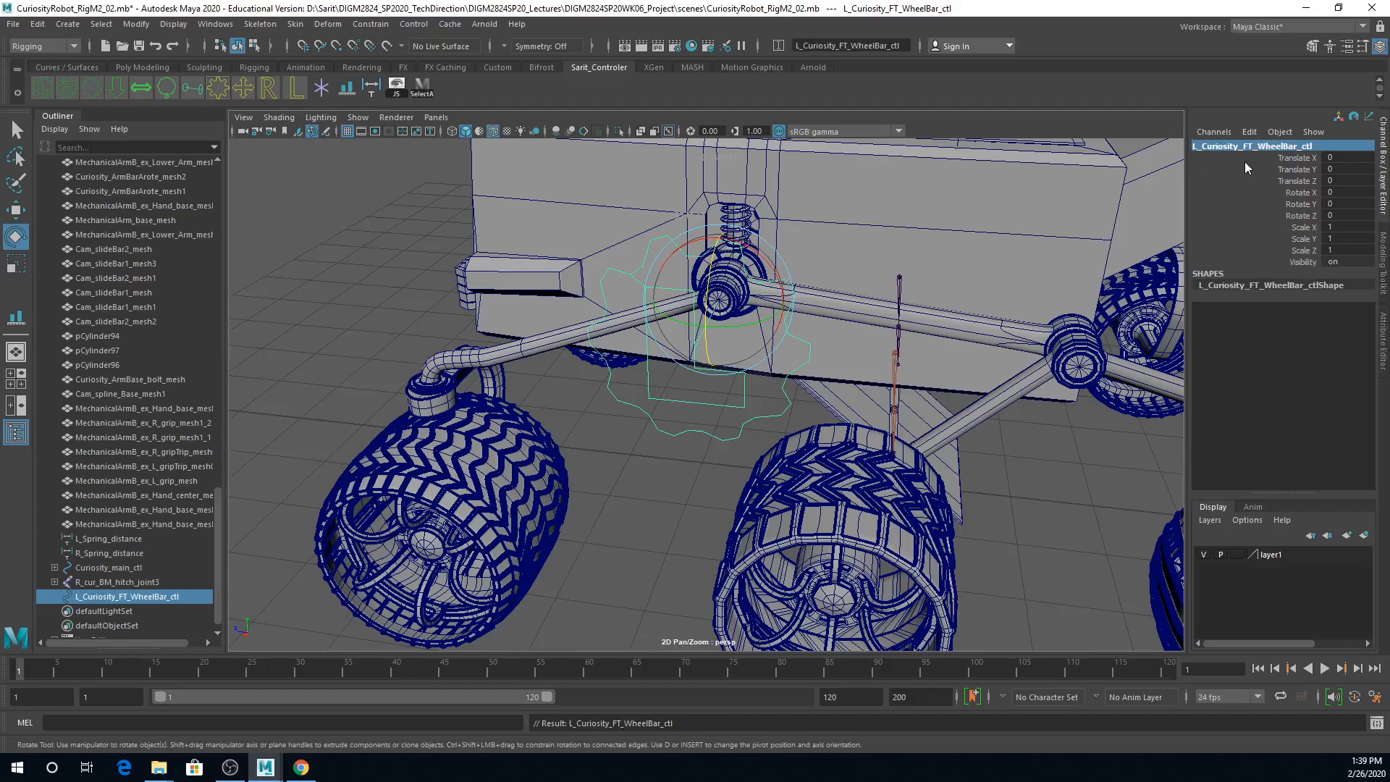
# Step: Duplicate L_Curiosity_FT_WheelBar_ctl and snap the copy to the hub of the rear wheel bar LF_wheel_rotateBar_mesh2
pyautogui.scroll(-3, 1036, 351)
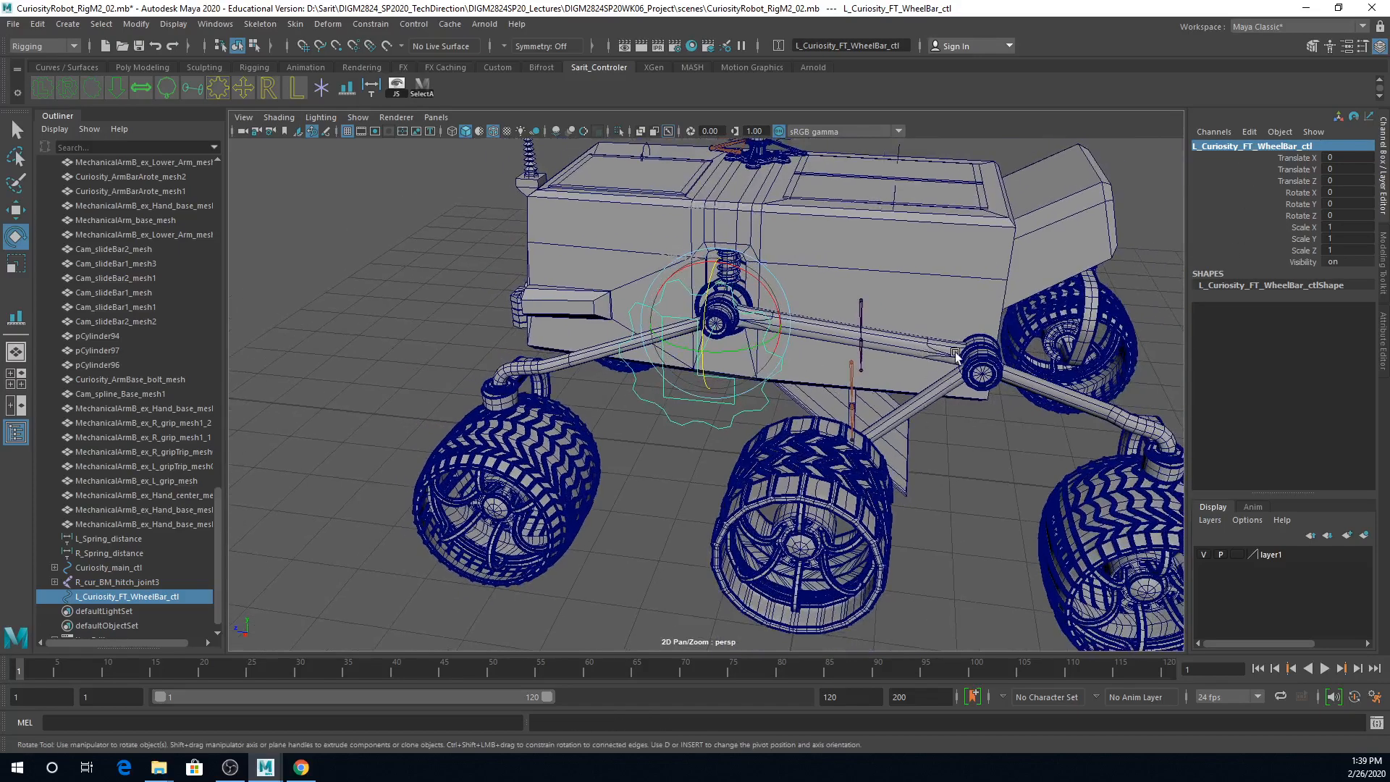
pyautogui.click(1027, 392)
pyautogui.moveTo(942, 310); pyautogui.dragTo(948, 320)
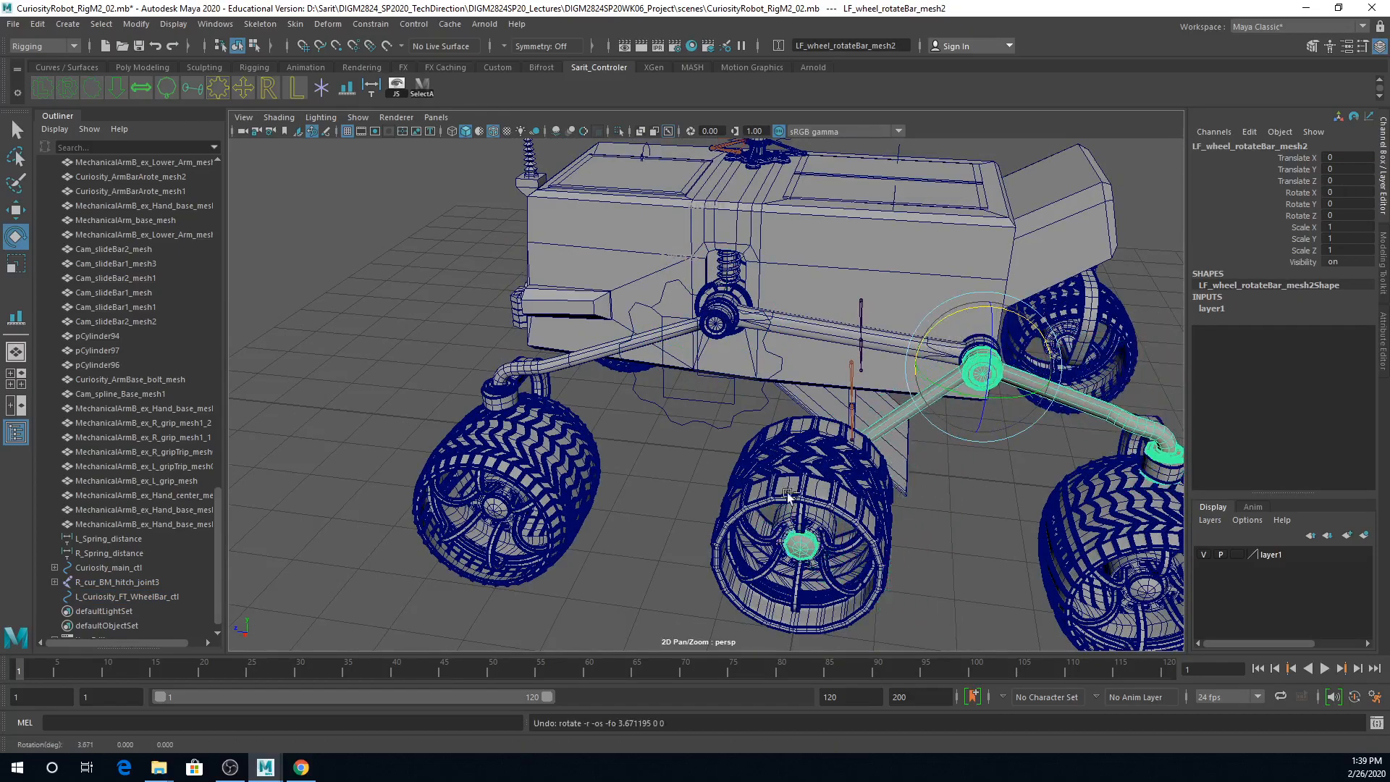
pyautogui.click(709, 424)
pyautogui.hotkey('ctrl', 'd')
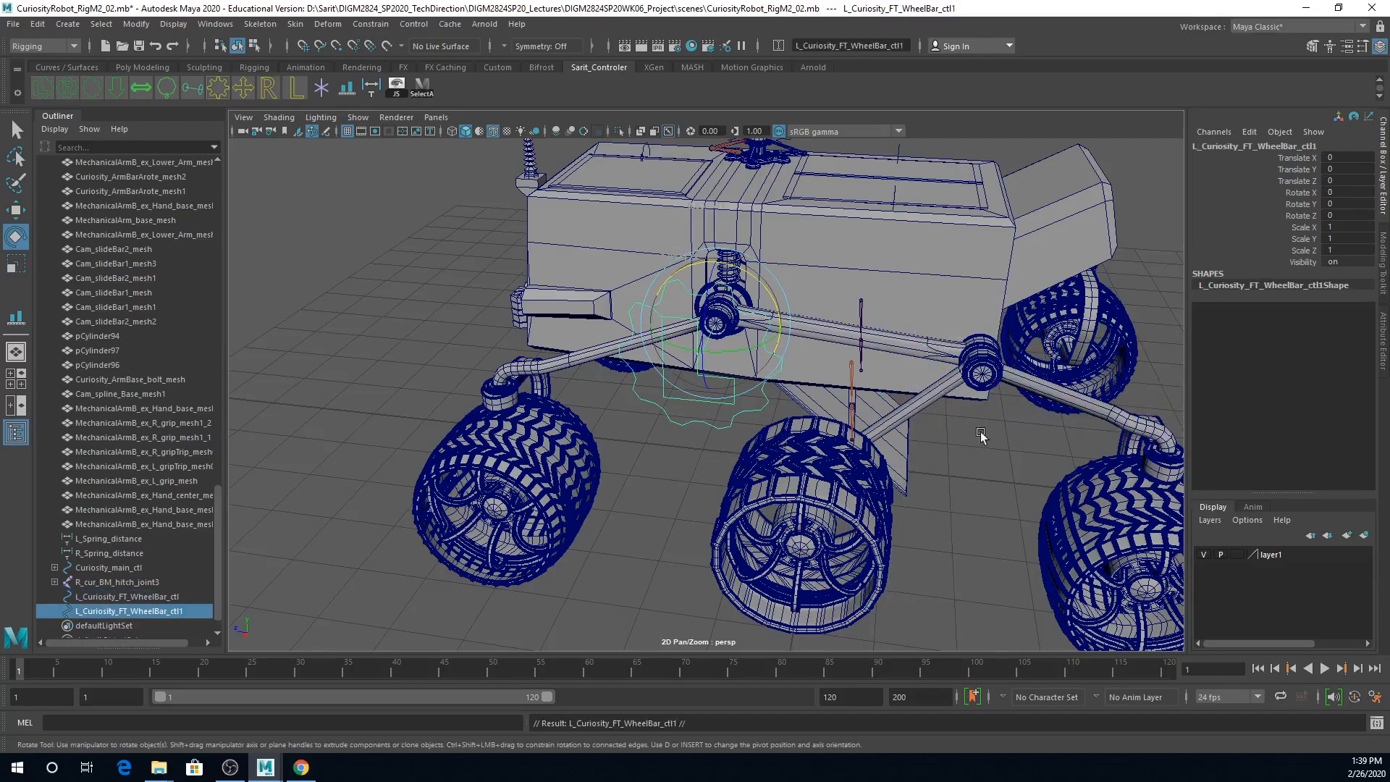
pyautogui.scroll(5, 949, 471)
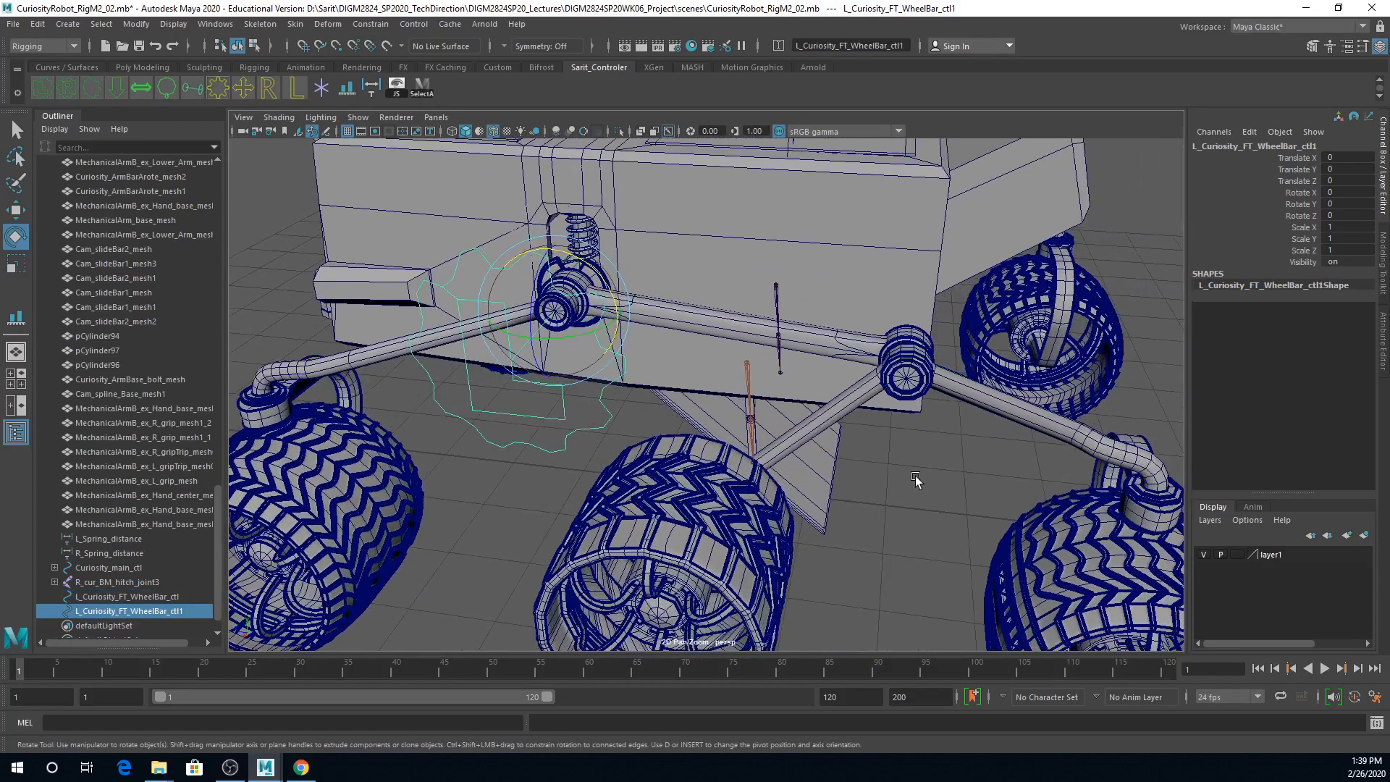
pyautogui.press('w')
pyautogui.press('v')
pyautogui.moveTo(911, 395); pyautogui.dragTo(907, 380, button='middle')
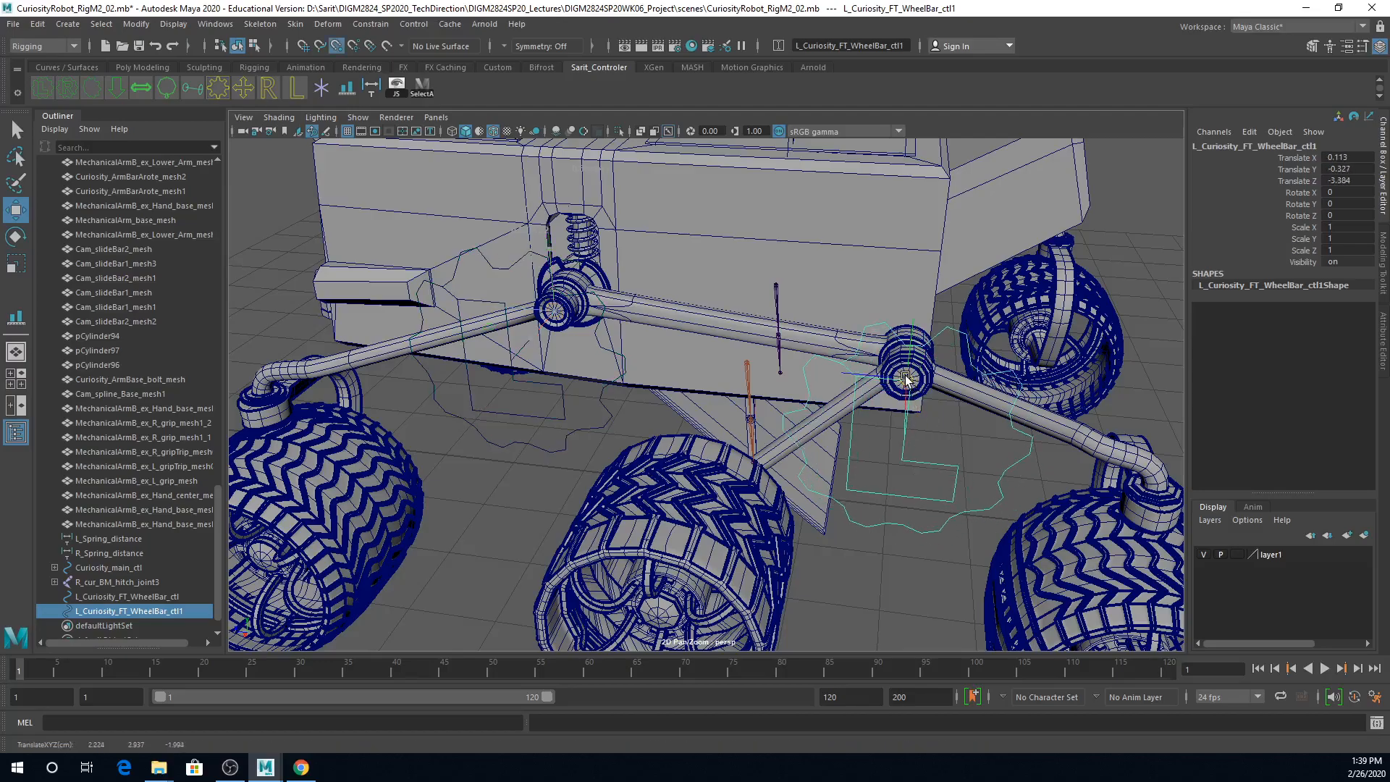
pyautogui.keyDown('alt'); pyautogui.moveTo(906, 506); pyautogui.dragTo(960, 281); pyautogui.keyUp('alt')
pyautogui.hotkey('ctrl', 'z')
pyautogui.keyDown('alt'); pyautogui.moveTo(966, 343); pyautogui.dragTo(941, 397); pyautogui.keyUp('alt')
pyautogui.keyDown('alt'); pyautogui.moveTo(940, 396); pyautogui.dragTo(996, 394, button='right'); pyautogui.keyUp('alt')
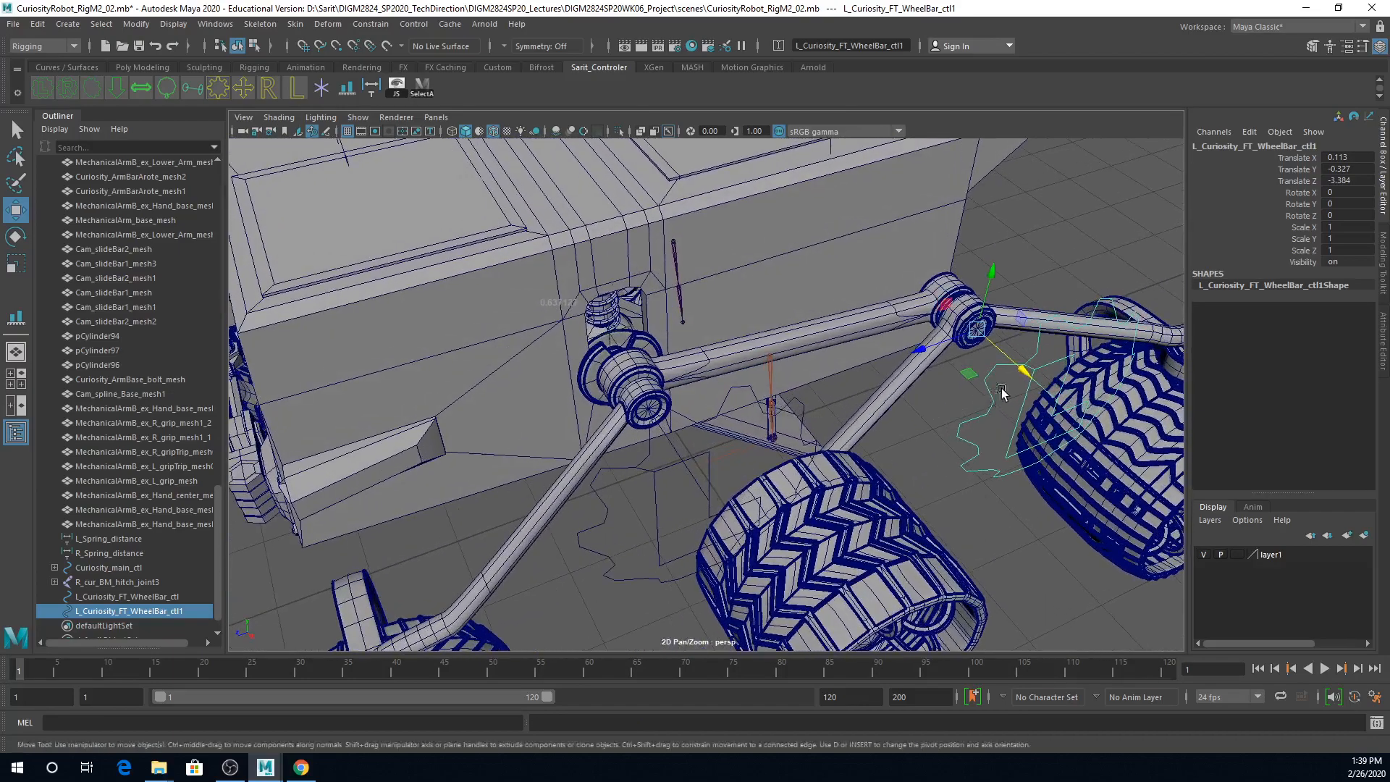
# Step: Rename the duplicated gear control at the rear hub to L_Curiosity_BK_WheelBar_ctl
pyautogui.doubleClick(1218, 145)
pyautogui.click(1246, 147)
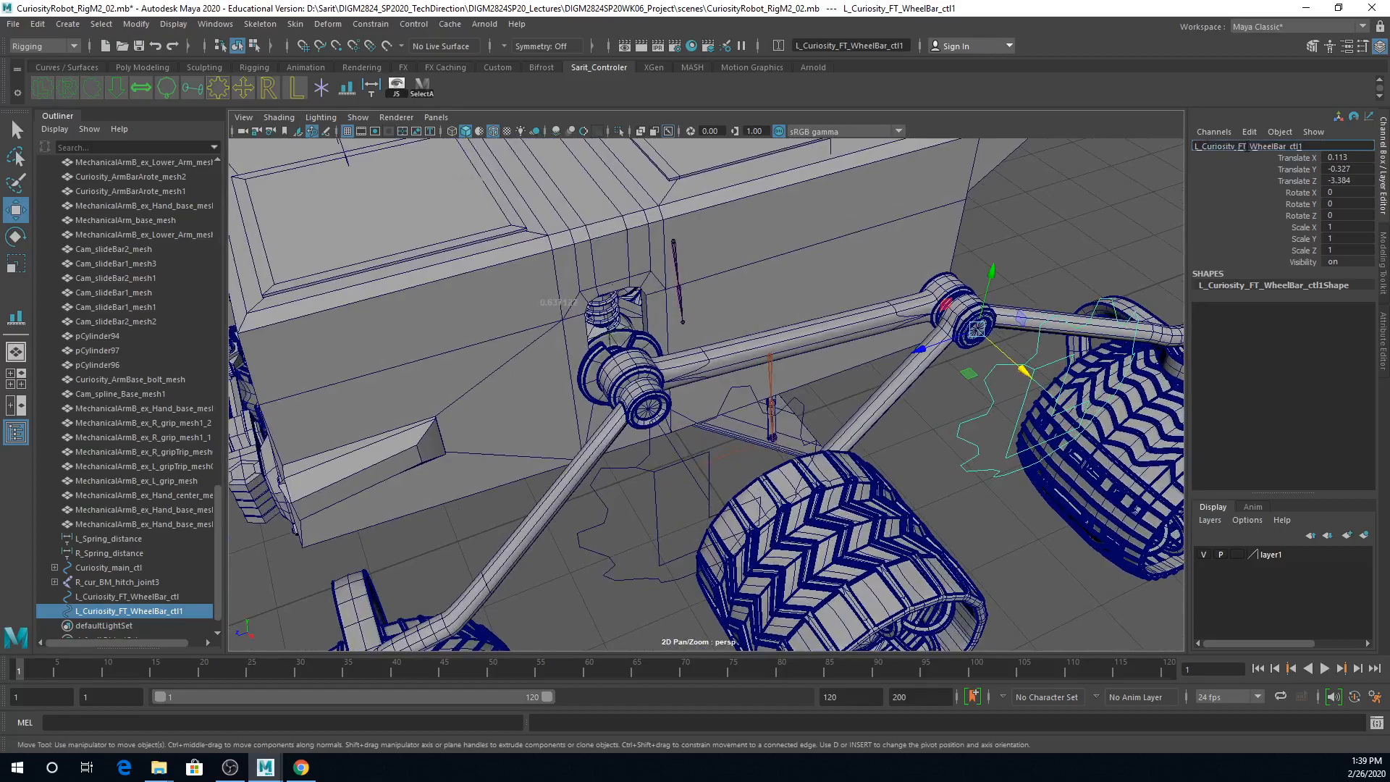
pyautogui.write('BK')
pyautogui.press('BackSpace')
pyautogui.press('Return')
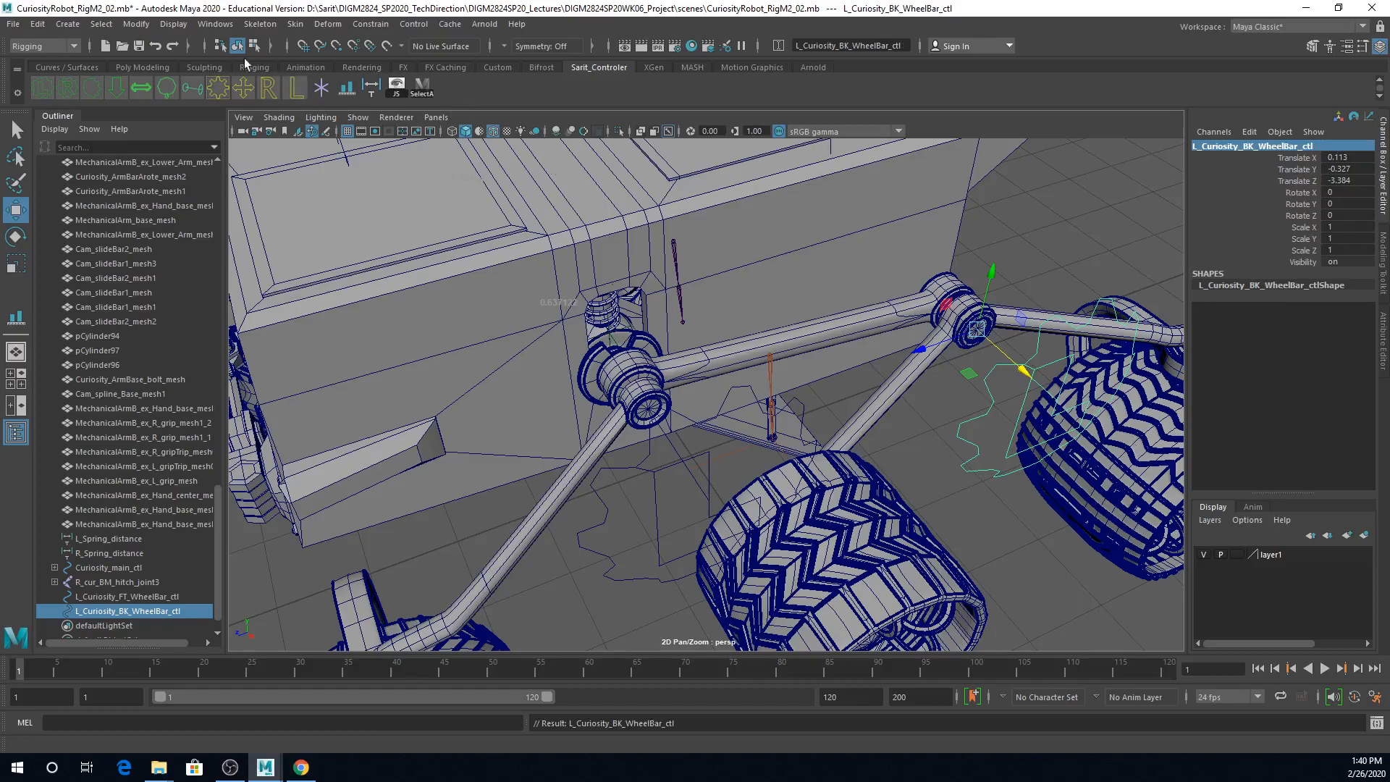
# Step: Freeze the transformations of L_Curiosity_BK_WheelBar_ctl and deselect it
pyautogui.click(144, 24)
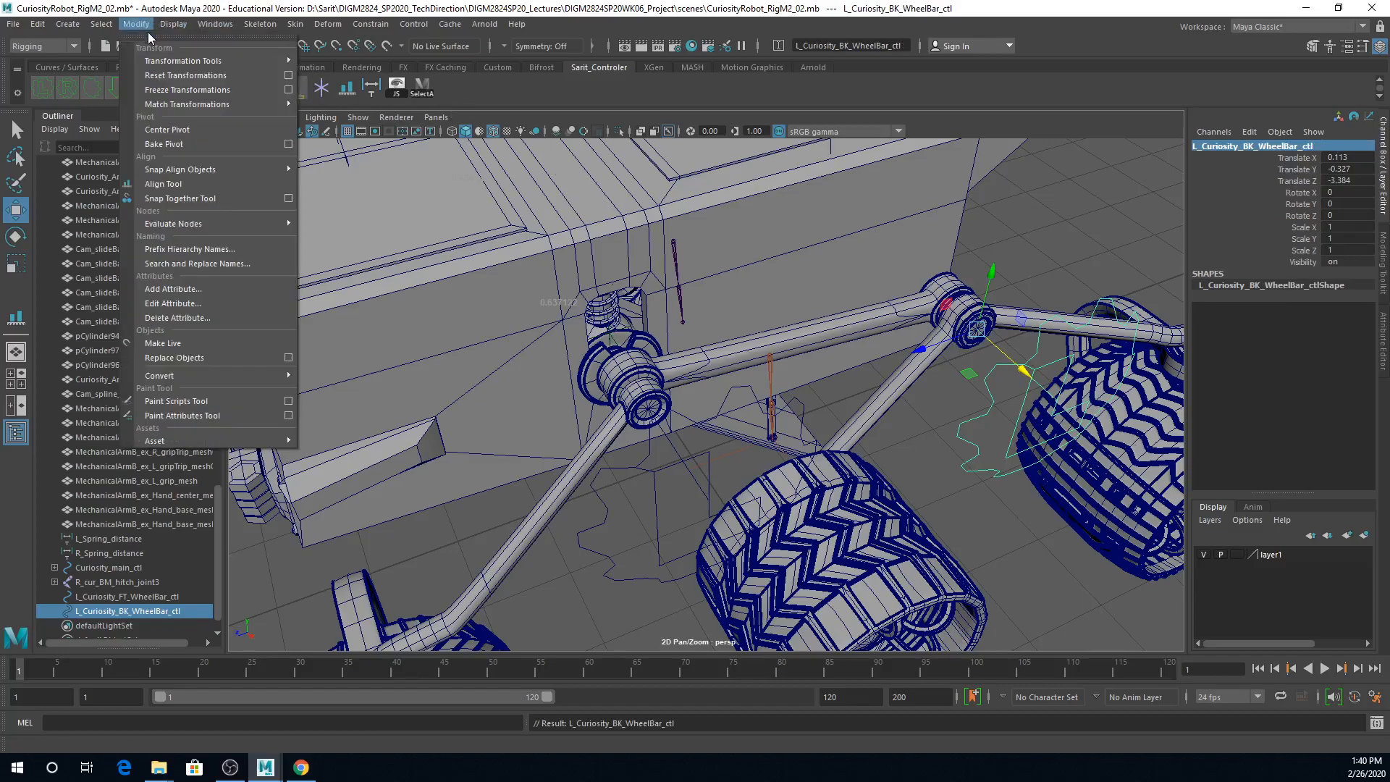
pyautogui.click(181, 94)
pyautogui.scroll(-10, 921, 405)
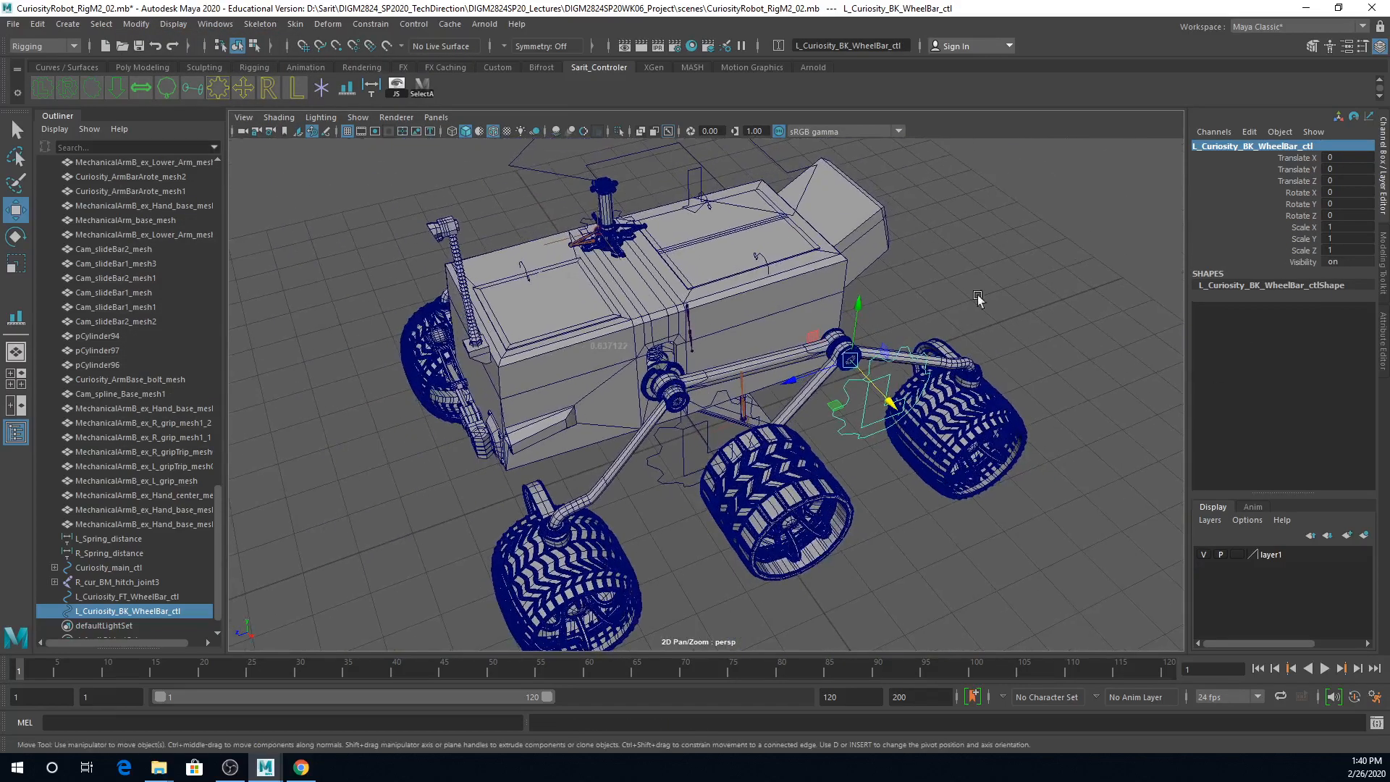
pyautogui.click(857, 397)
# Step: Parent LF_armBar_mesh under the L_Curiosity_FT_WheelBar_ctl control
pyautogui.keyDown('alt'); pyautogui.moveTo(869, 491); pyautogui.dragTo(746, 503); pyautogui.keyUp('alt')
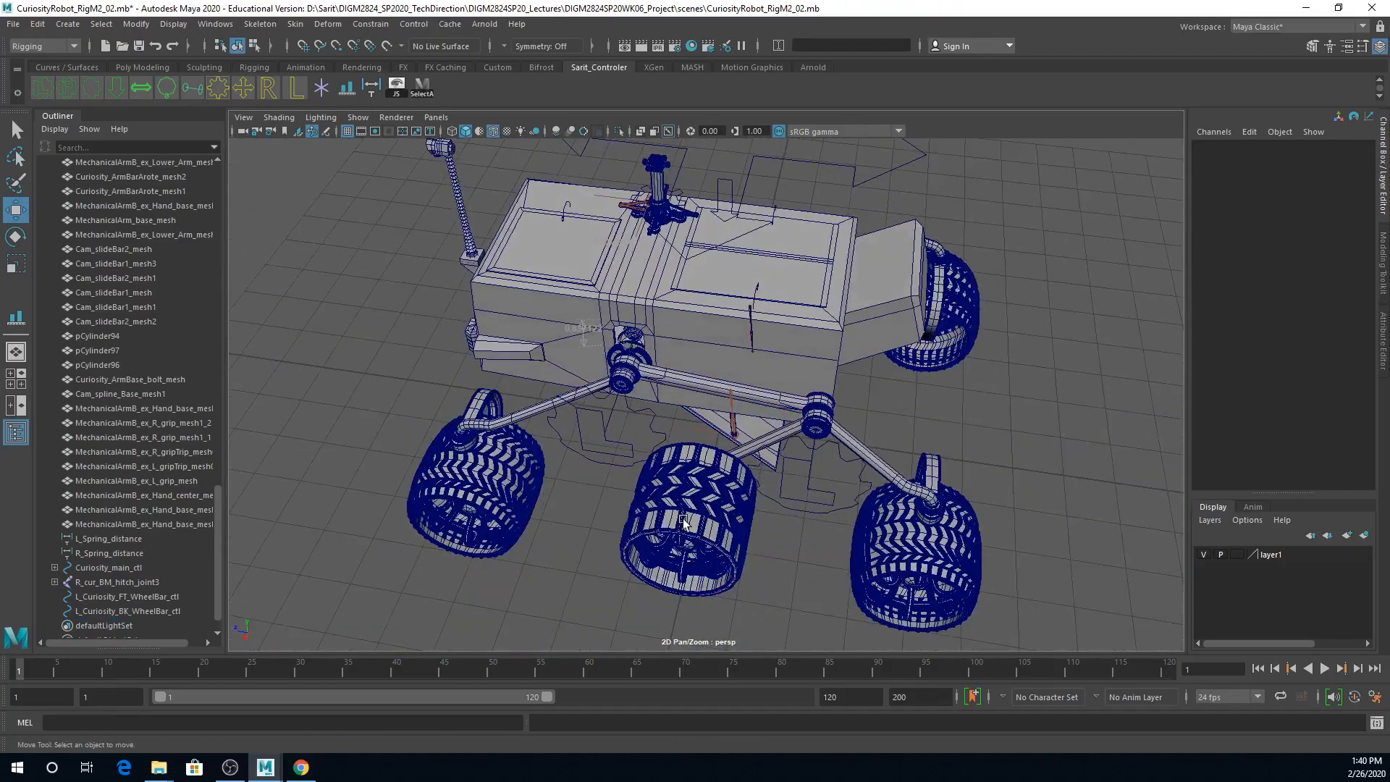
pyautogui.keyDown('alt'); pyautogui.moveTo(746, 503); pyautogui.dragTo(822, 536, button='right'); pyautogui.keyUp('alt')
pyautogui.keyDown('alt'); pyautogui.moveTo(822, 536); pyautogui.dragTo(837, 530); pyautogui.keyUp('alt')
pyautogui.keyDown('alt'); pyautogui.moveTo(837, 530); pyautogui.dragTo(944, 423, button='middle'); pyautogui.keyUp('alt')
pyautogui.keyDown('alt'); pyautogui.moveTo(945, 424); pyautogui.dragTo(854, 509); pyautogui.keyUp('alt')
pyautogui.keyDown('alt'); pyautogui.moveTo(854, 509); pyautogui.dragTo(749, 511, button='right'); pyautogui.keyUp('alt')
pyautogui.keyDown('alt'); pyautogui.moveTo(749, 510); pyautogui.dragTo(608, 512); pyautogui.keyUp('alt')
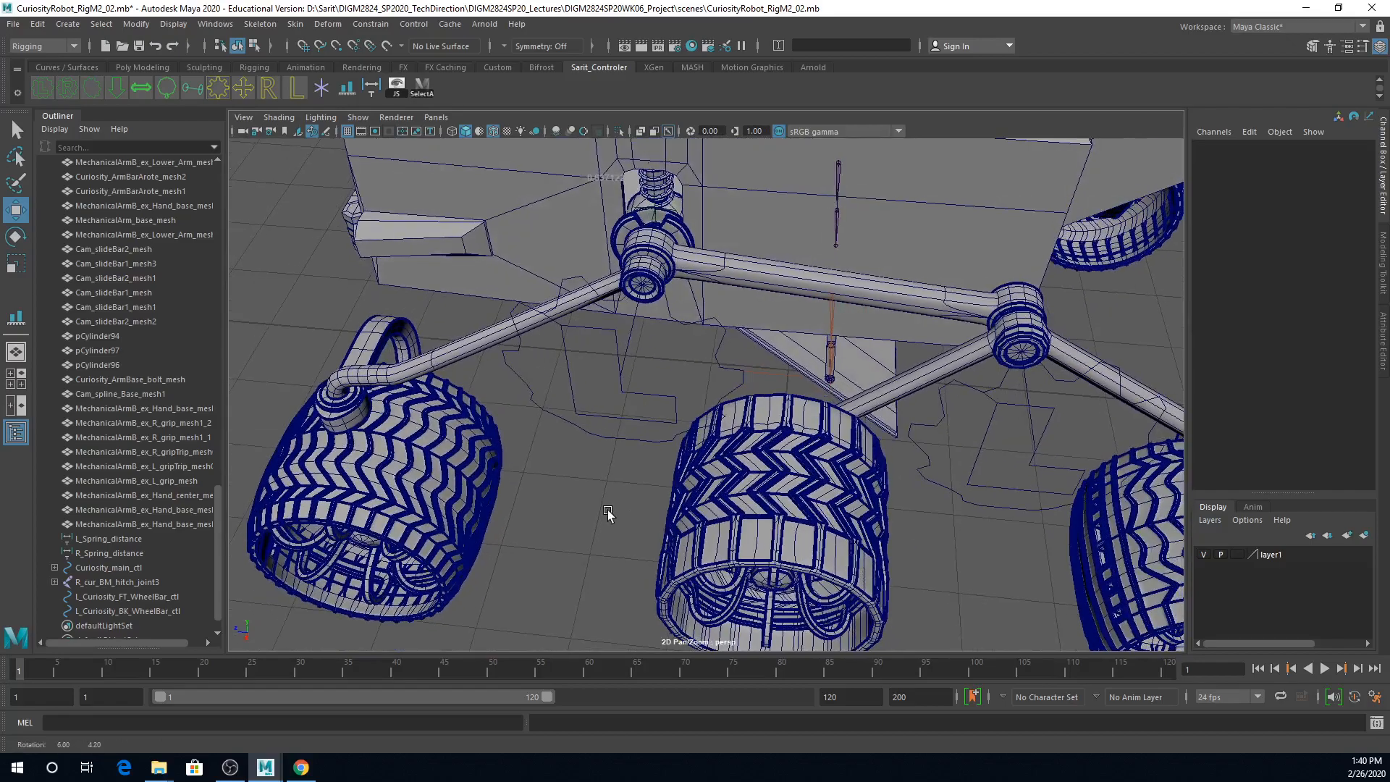
pyautogui.moveTo(597, 400); pyautogui.dragTo(601, 511)
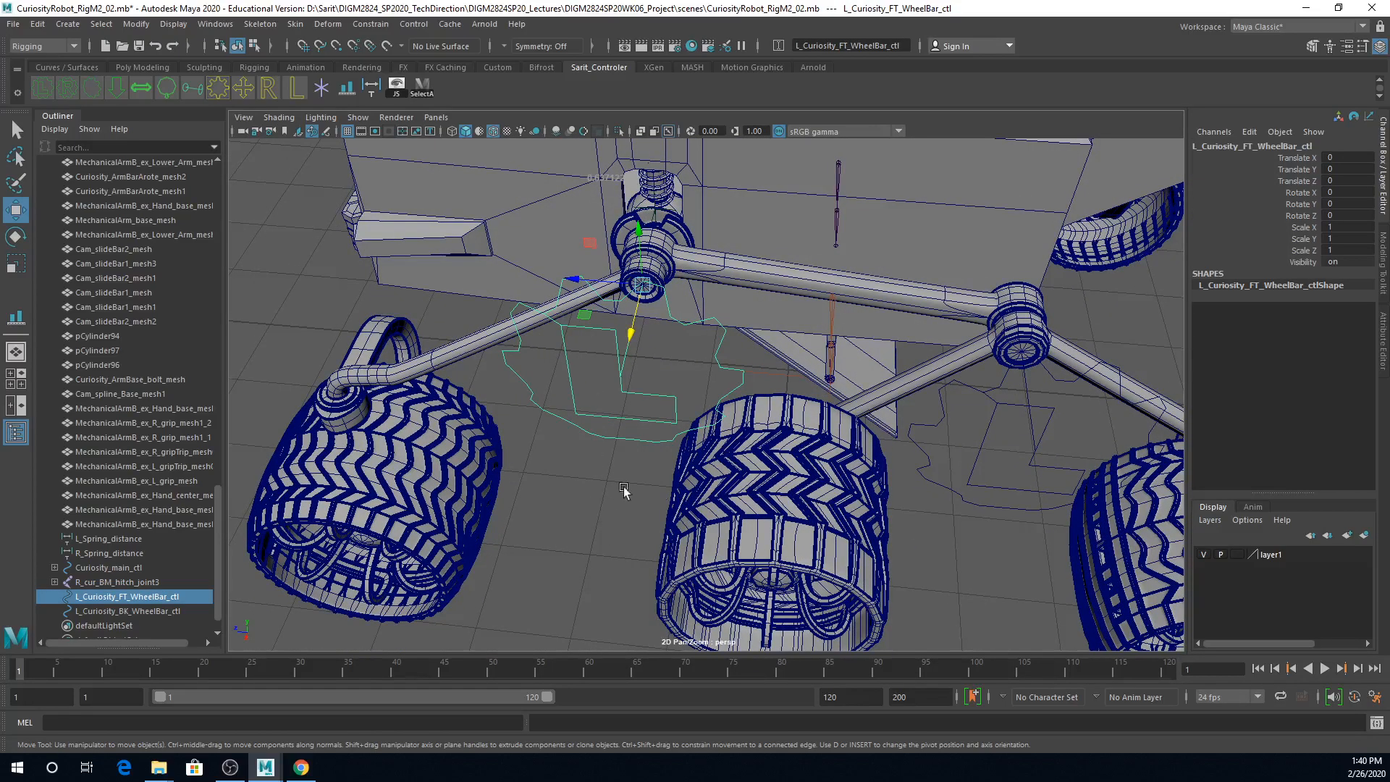
pyautogui.keyDown('alt'); pyautogui.moveTo(661, 474); pyautogui.dragTo(515, 396); pyautogui.keyUp('alt')
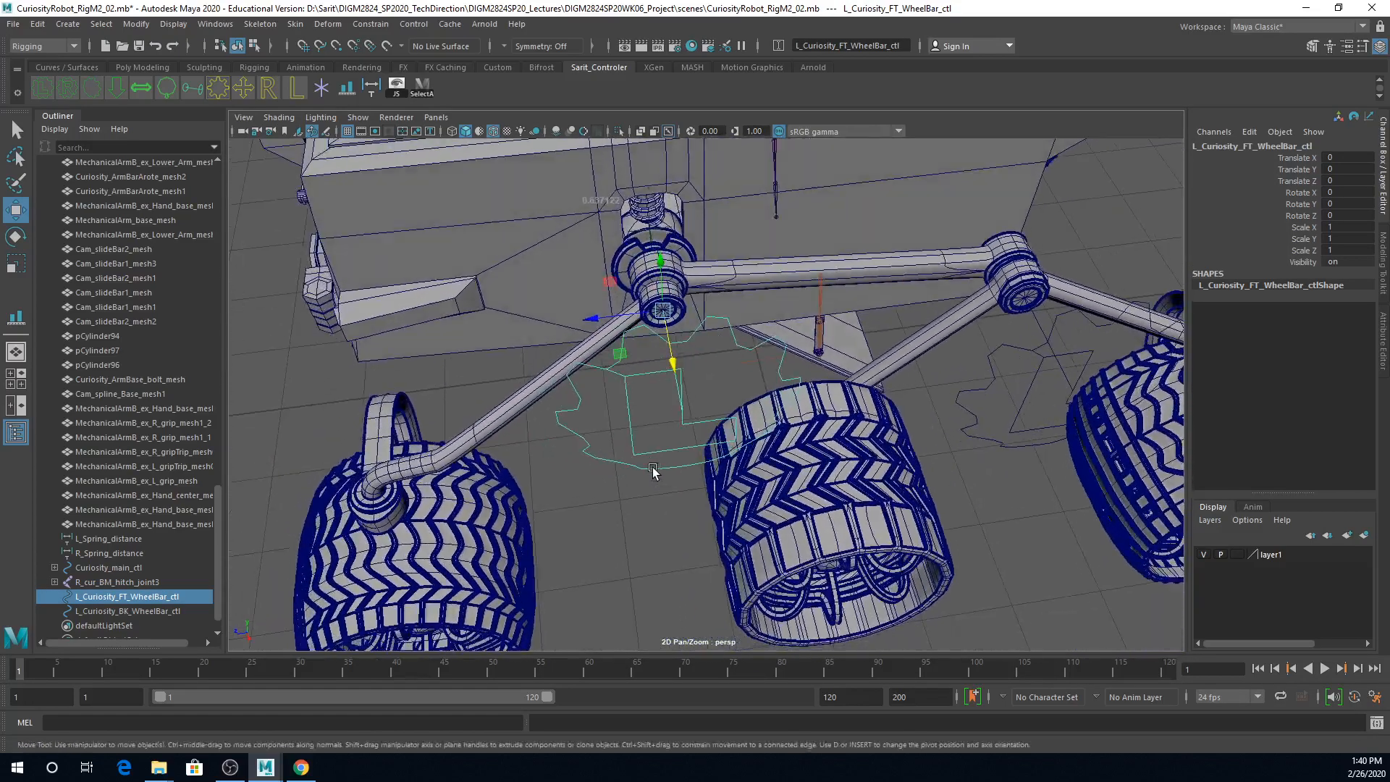
pyautogui.click(516, 397)
pyautogui.moveTo(648, 431); pyautogui.dragTo(644, 511)
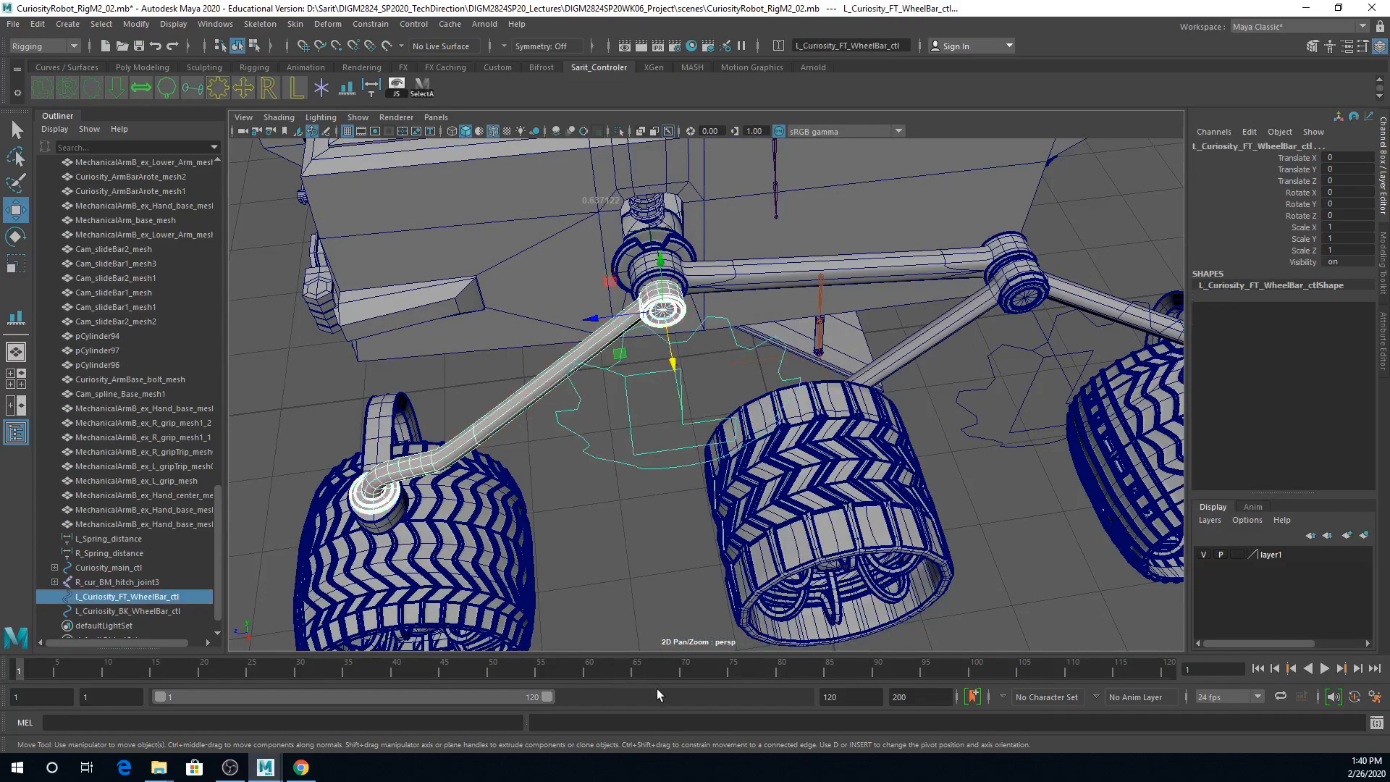
pyautogui.press('p')
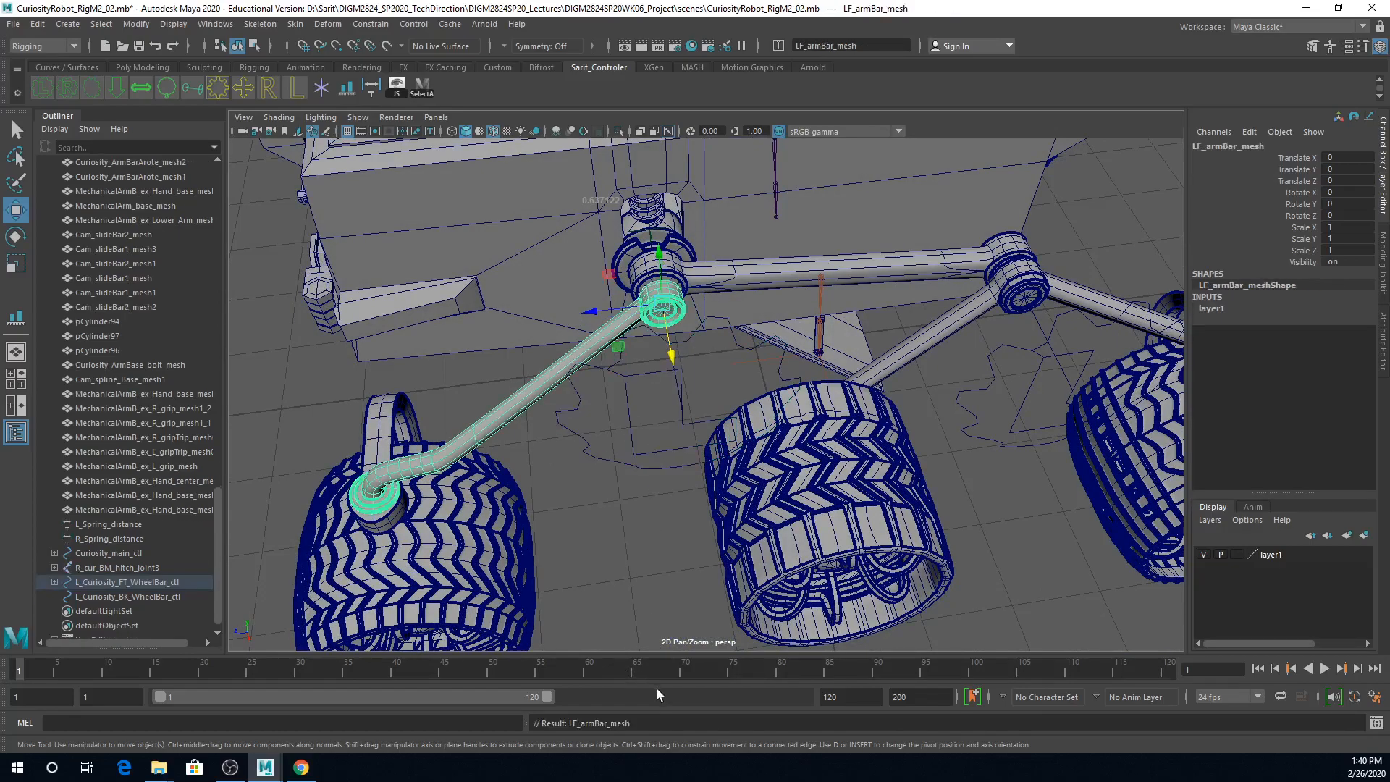
# Step: Parent LF_wheel_rotateBar_mesh2 under the L_Curiosity_BK_WheelBar_ctl control
pyautogui.click(971, 313)
pyautogui.keyDown('shift'); pyautogui.click(997, 422); pyautogui.keyUp('shift')
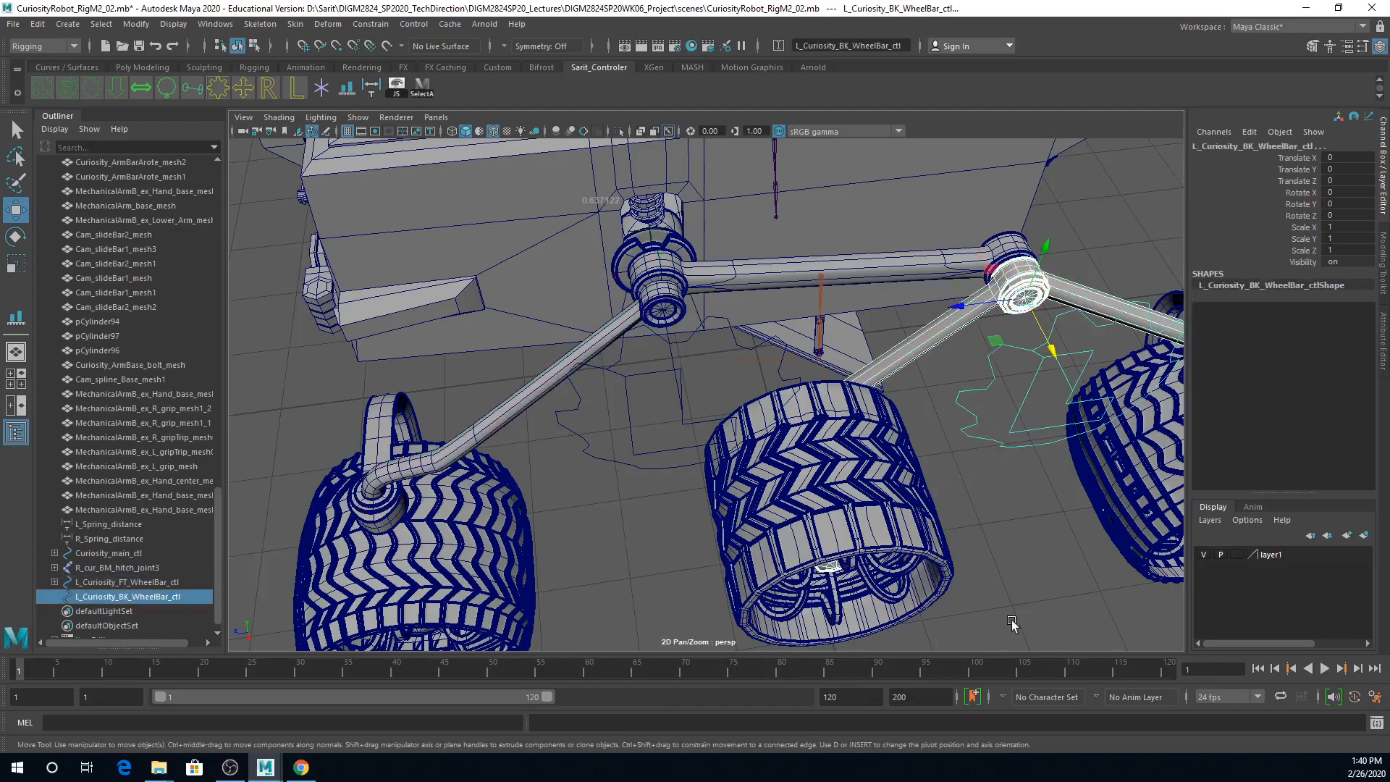
pyautogui.press('p')
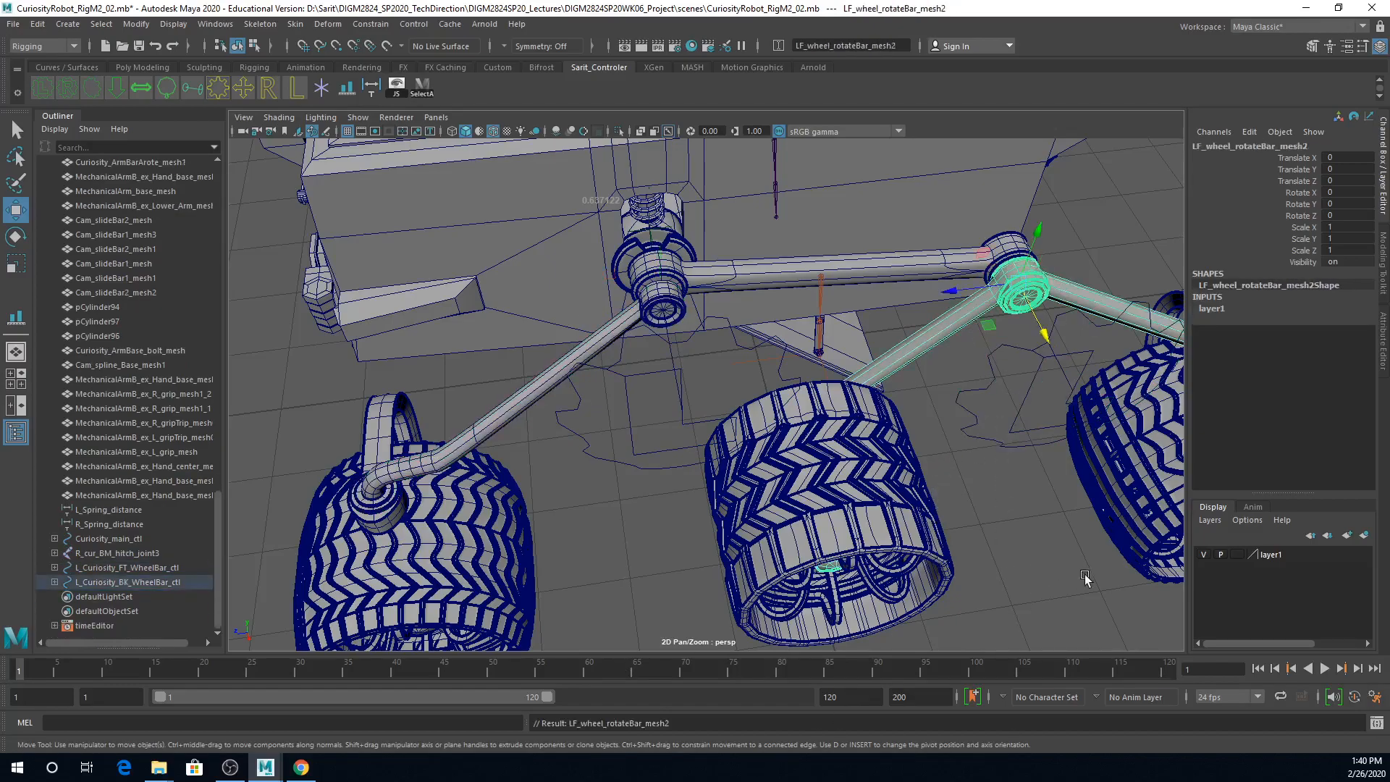
# Step: Try rotating L_Curiosity_FT_WheelBar_ctl to test the front arm bar, and undo the rotation
pyautogui.click(628, 436)
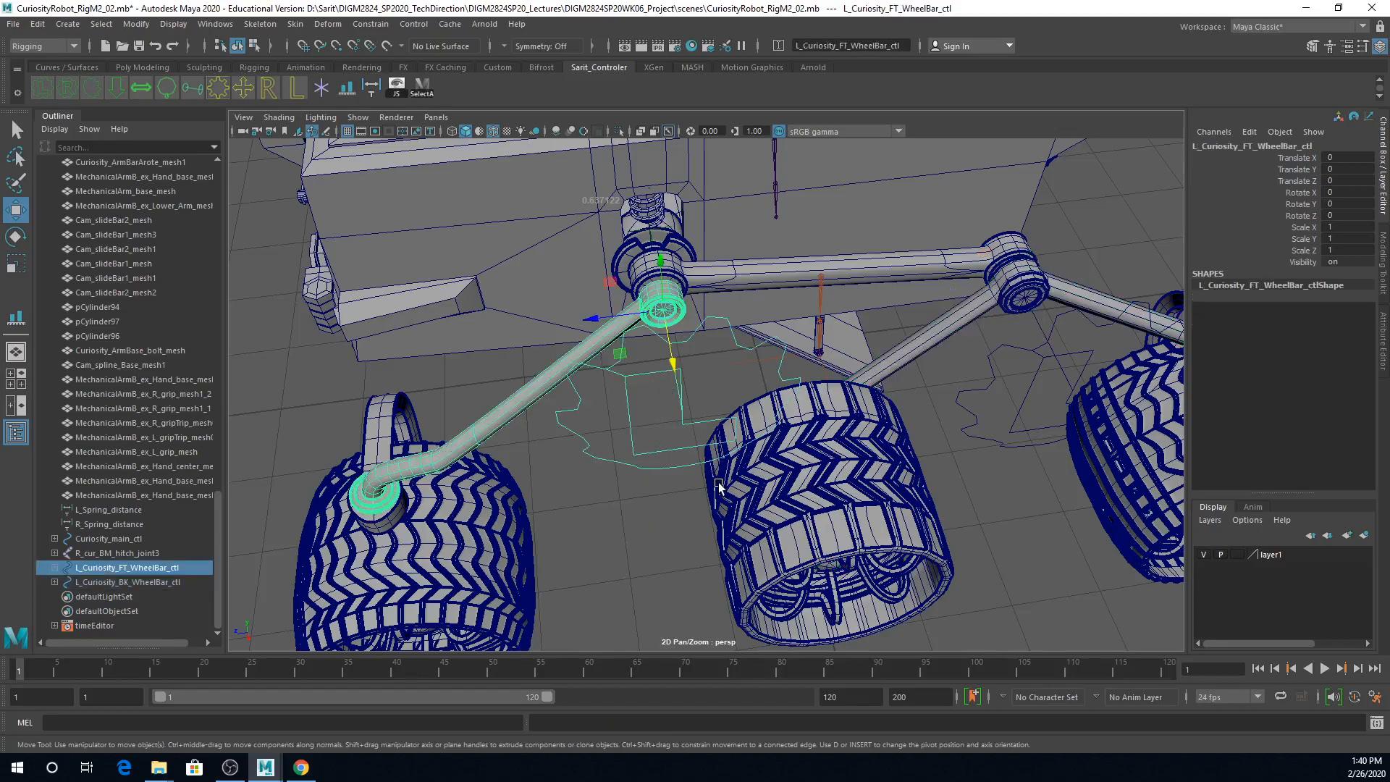
pyautogui.press('e')
pyautogui.moveTo(627, 304)
pyautogui.mouseDown()
pyautogui.moveTo(615, 270)
pyautogui.moveTo(621, 282)
pyautogui.moveTo(599, 295)
pyautogui.moveTo(624, 280)
pyautogui.mouseUp()
pyautogui.hotkey('ctrl', 'z')
# Step: Try rotating L_Curiosity_BK_WheelBar_ctl about X to test the rear wheel bar, and undo the rotation
pyautogui.moveTo(1027, 335); pyautogui.dragTo(1030, 377)
pyautogui.moveTo(996, 265)
pyautogui.mouseDown()
pyautogui.moveTo(976, 307)
pyautogui.moveTo(1022, 237)
pyautogui.moveTo(1002, 239)
pyautogui.mouseUp()
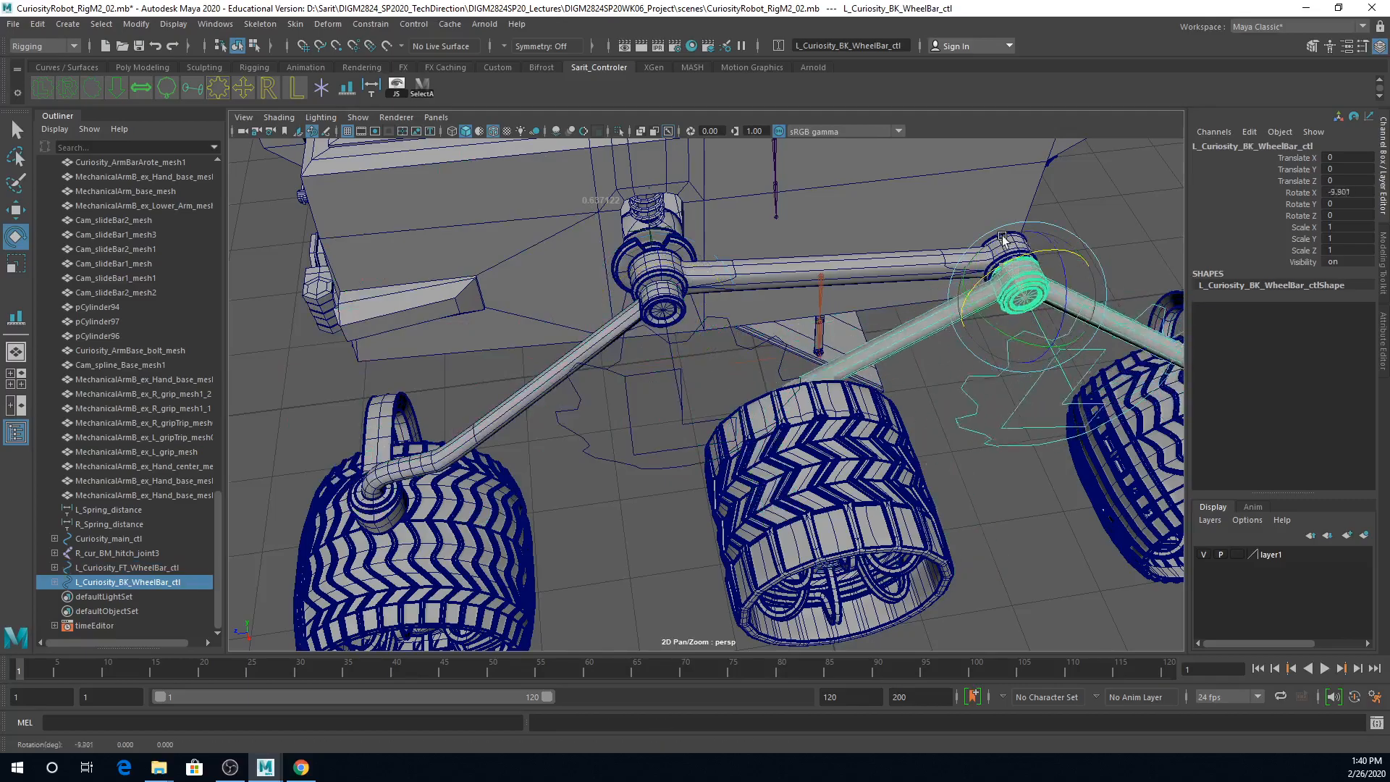
pyautogui.hotkey('ctrl', 'z')
pyautogui.keyDown('alt'); pyautogui.moveTo(1062, 463); pyautogui.dragTo(947, 555); pyautogui.keyUp('alt')
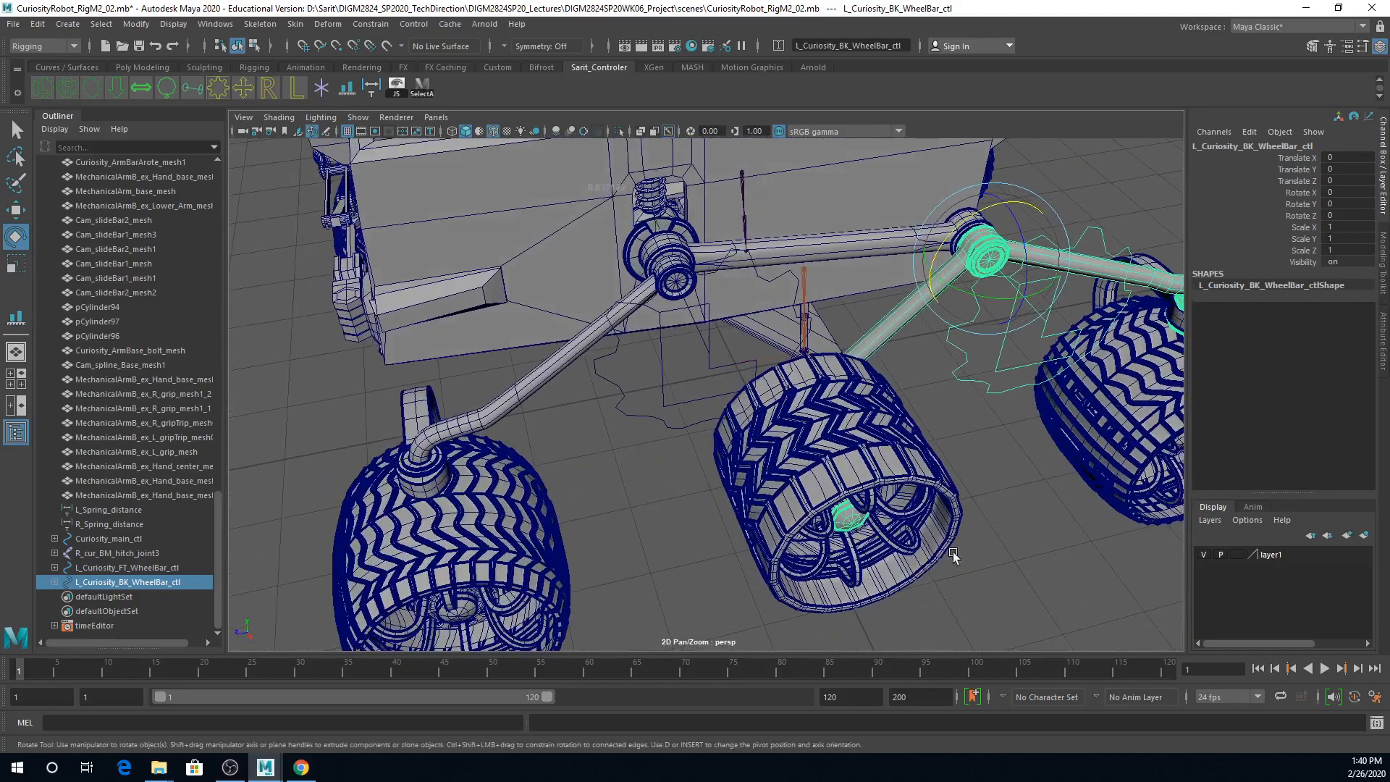
pyautogui.keyDown('alt'); pyautogui.moveTo(947, 555); pyautogui.dragTo(738, 518, button='right'); pyautogui.keyUp('alt')
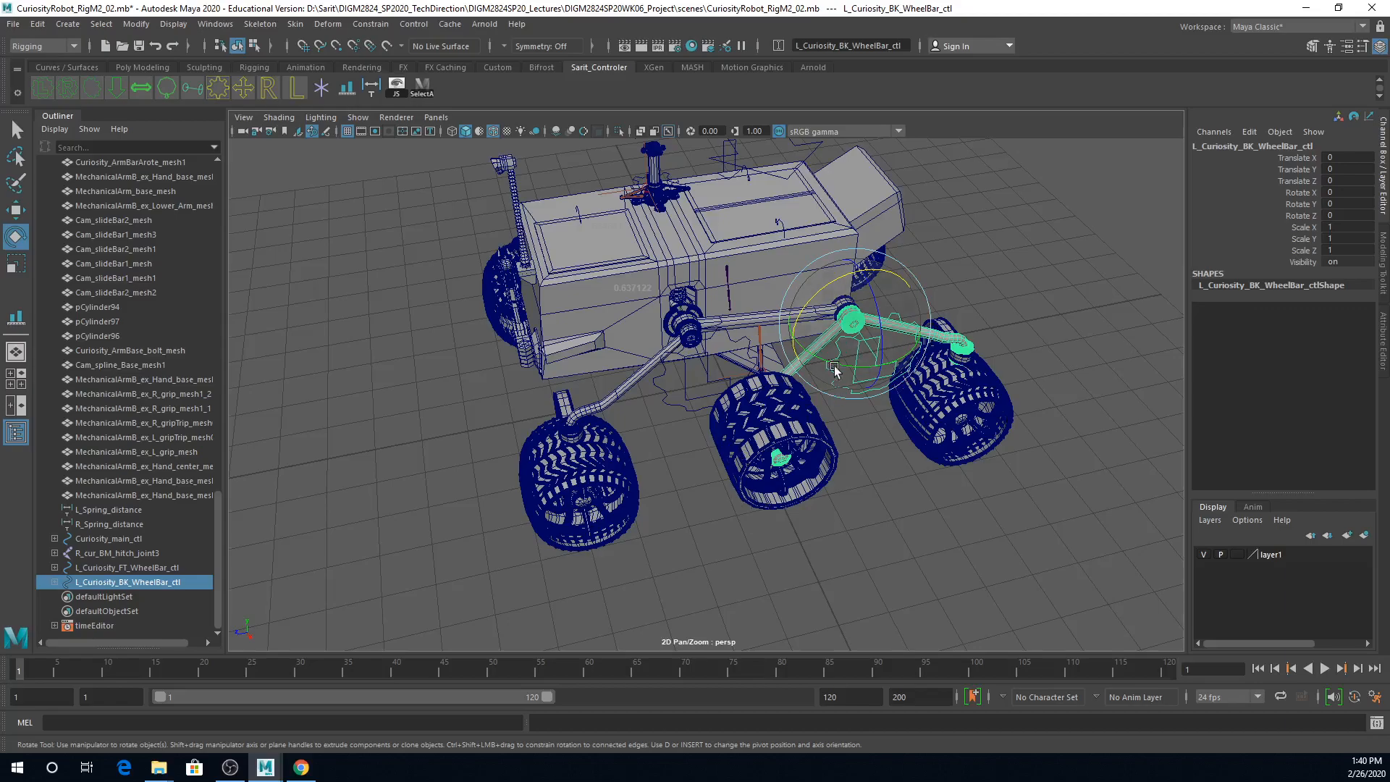
# Step: Try moving Curiosity_main_ctl above the rover to test what follows it, and undo the move
pyautogui.keyDown('alt'); pyautogui.moveTo(971, 289); pyautogui.dragTo(776, 226, button='right'); pyautogui.keyUp('alt')
pyautogui.click(779, 194)
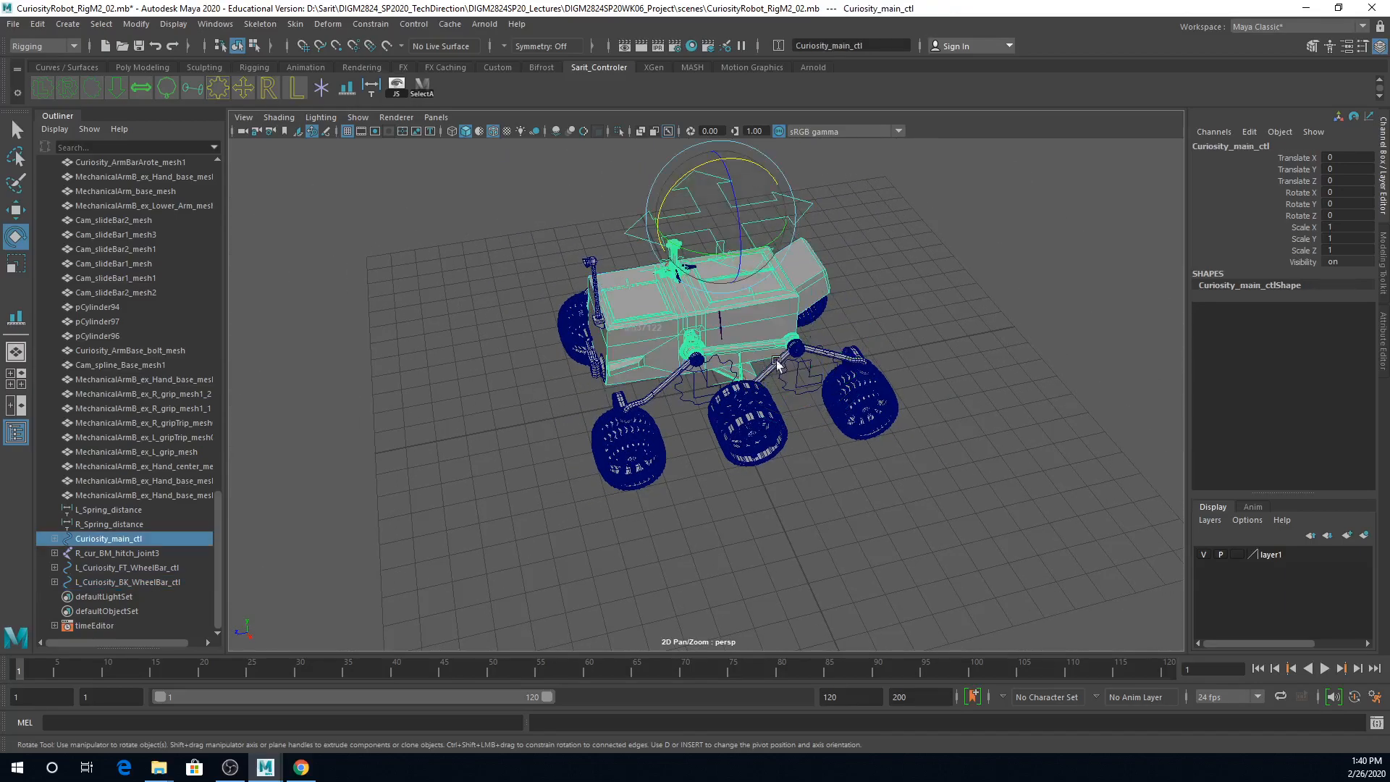
pyautogui.press('w')
pyautogui.moveTo(645, 232); pyautogui.dragTo(685, 233)
pyautogui.hotkey('ctrl', 'z')
# Step: Try moving the Curiosity_BDdown_ctl arrow vertically to test the body motion, and undo the move
pyautogui.keyDown('alt'); pyautogui.moveTo(797, 384); pyautogui.dragTo(840, 381, button='right'); pyautogui.keyUp('alt')
pyautogui.keyDown('alt'); pyautogui.moveTo(840, 382); pyautogui.dragTo(879, 404); pyautogui.keyUp('alt')
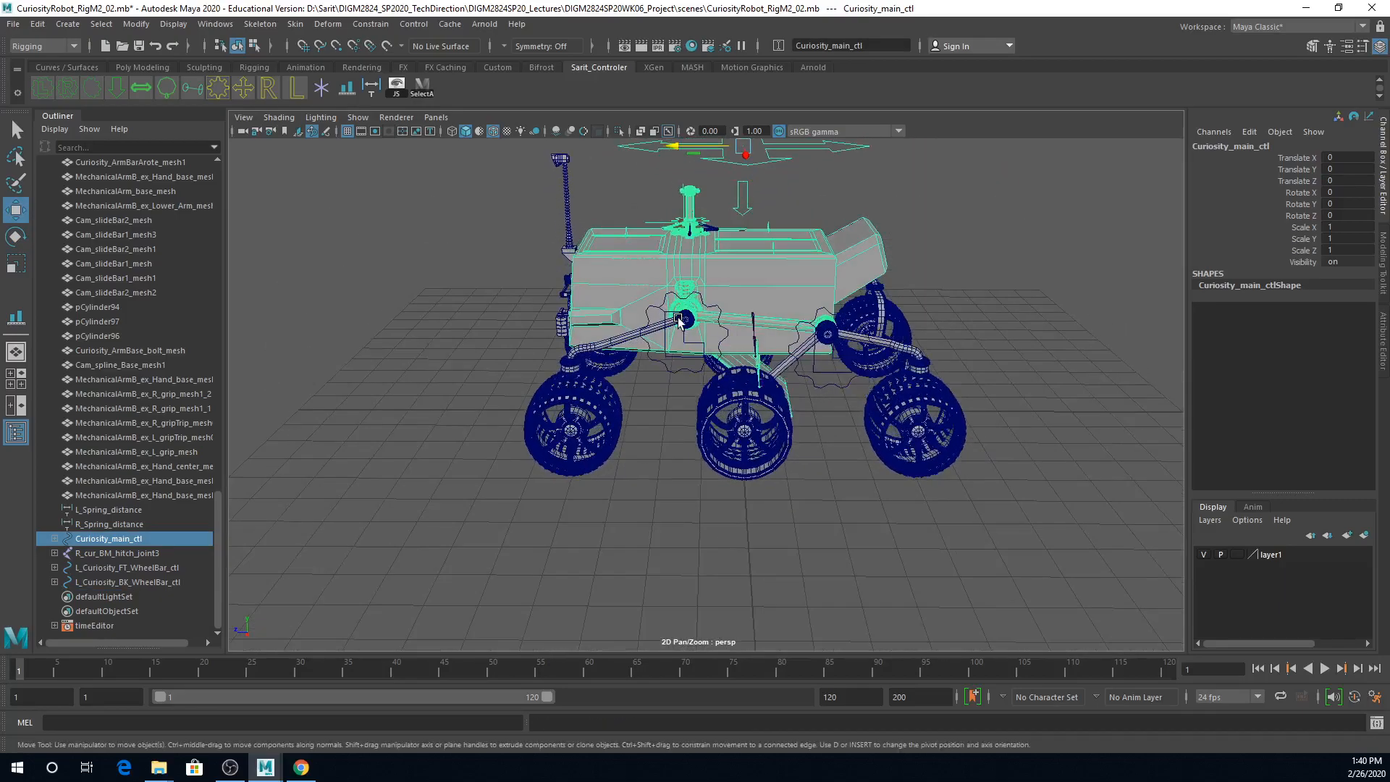
pyautogui.click(742, 197)
pyautogui.moveTo(743, 173); pyautogui.dragTo(748, 203)
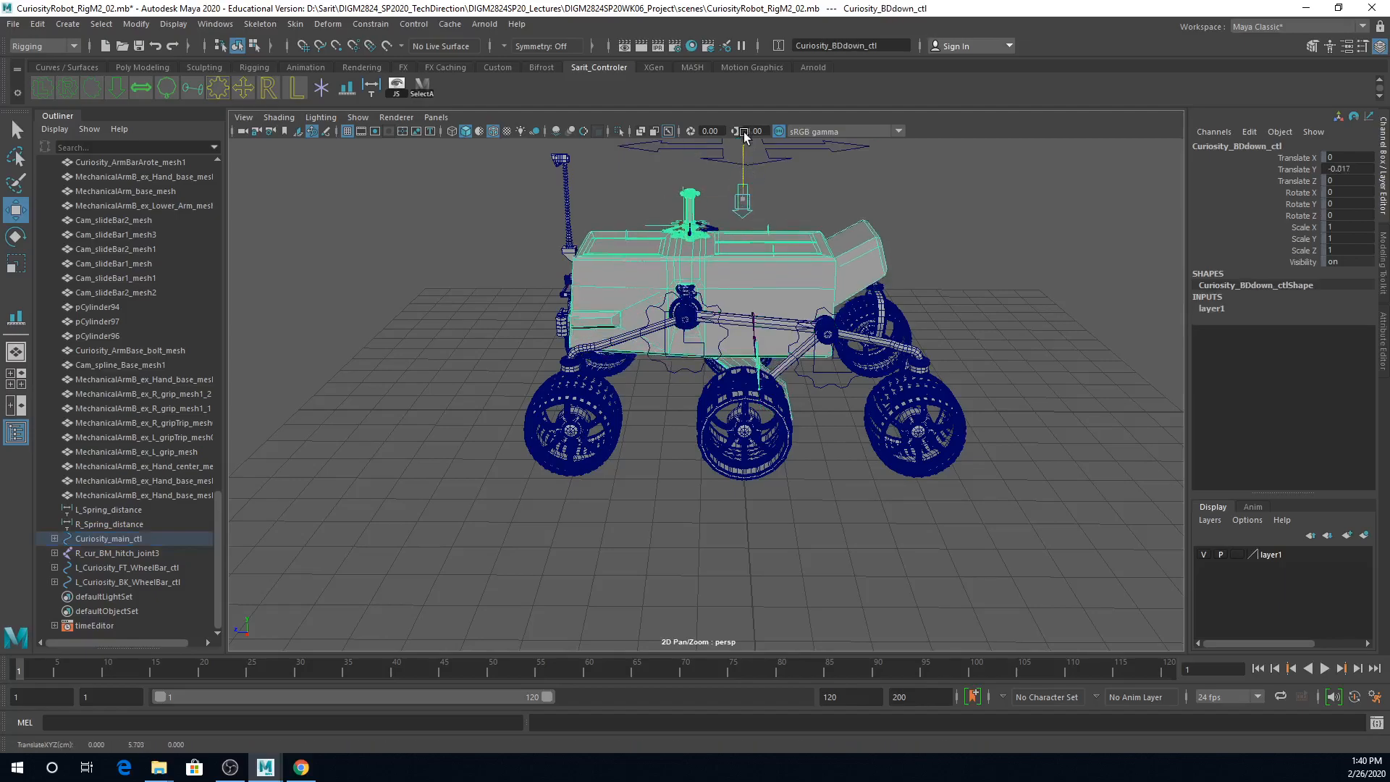
pyautogui.hotkey('ctrl', 'z')
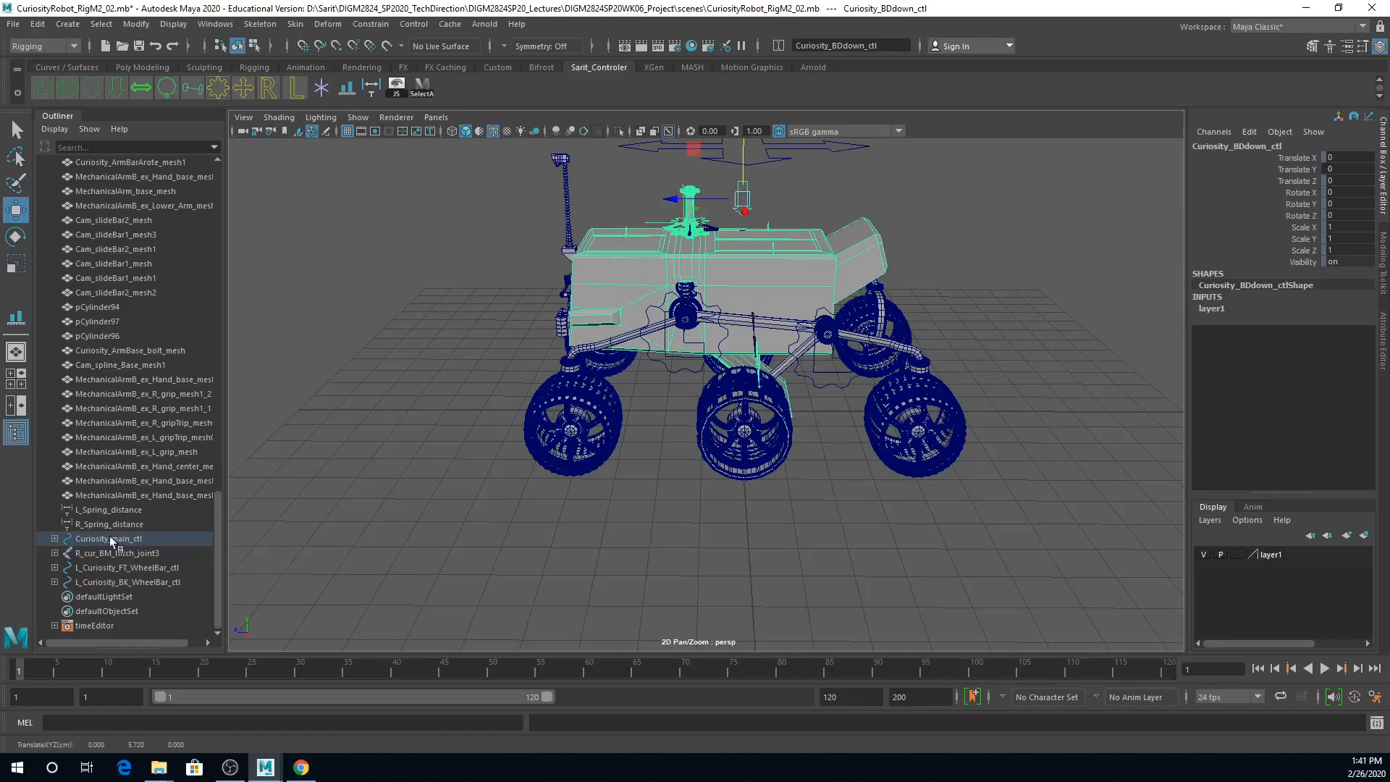
# Step: Expand the Curiosity_main_ctl hierarchy and check which objects its two L_Shck_SpringBase children are
pyautogui.click(54, 539)
pyautogui.scroll(-1, 145, 535)
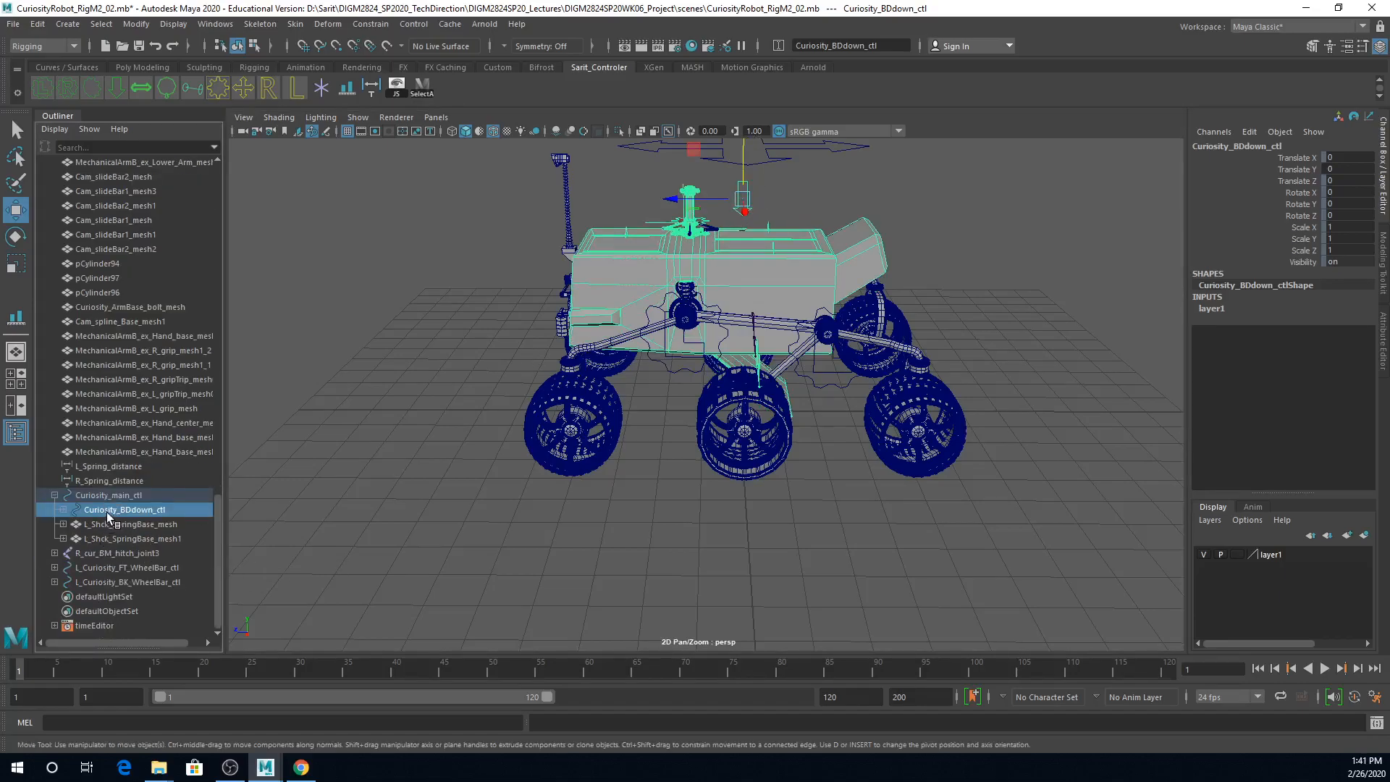
pyautogui.click(115, 524)
pyautogui.click(107, 537)
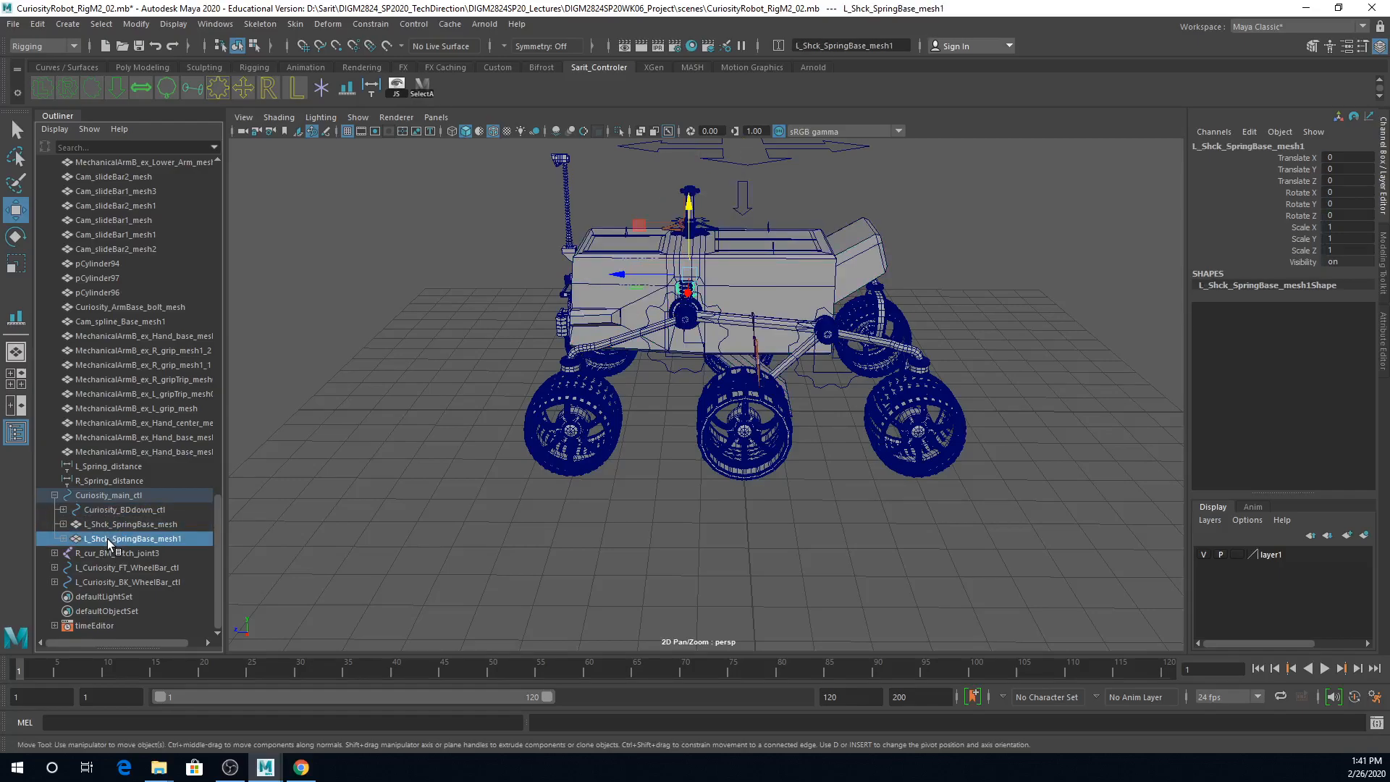
pyautogui.click(614, 556)
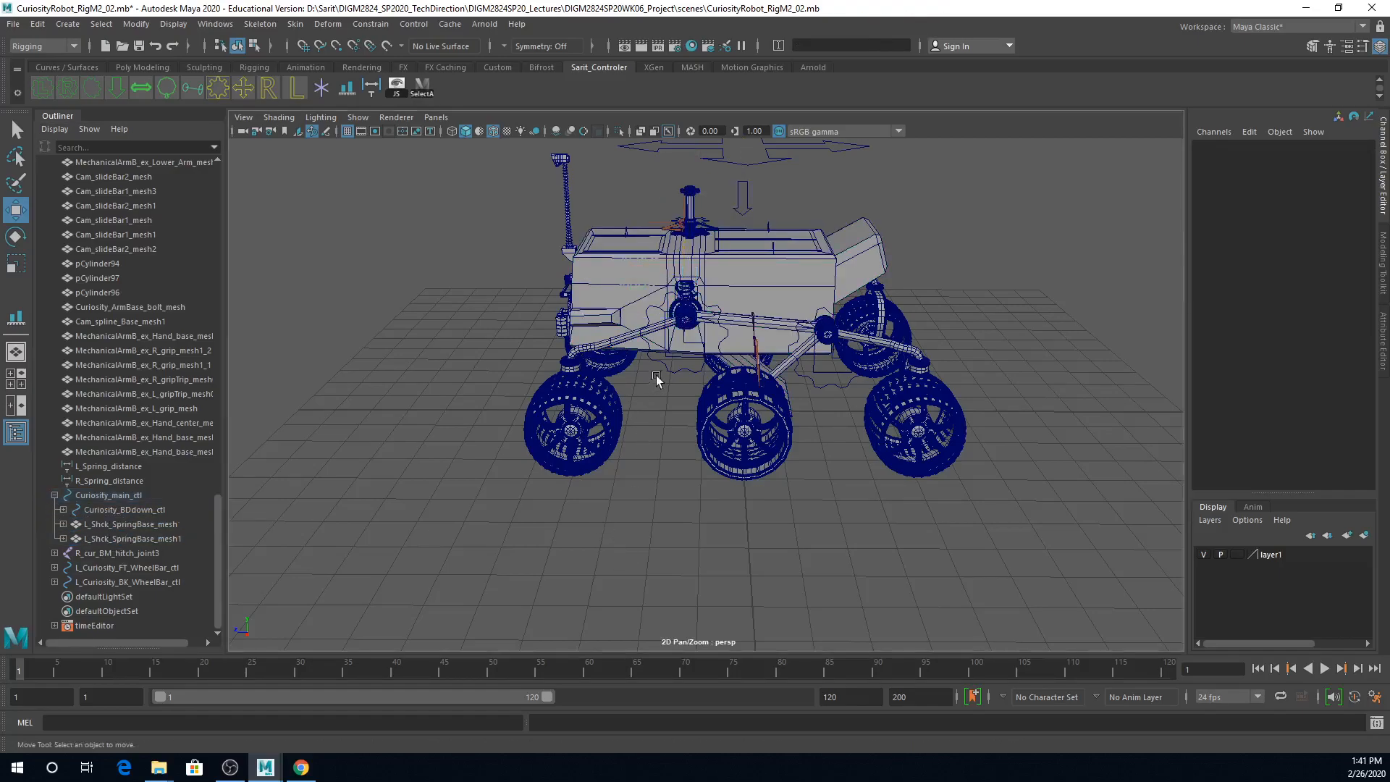
# Step: Parent L_Curiosity_FT_WheelBar_ctl and L_Curiosity_BK_WheelBar_ctl together under Curiosity_main_ctl
pyautogui.click(679, 396)
pyautogui.keyDown('shift'); pyautogui.click(826, 410); pyautogui.keyUp('shift')
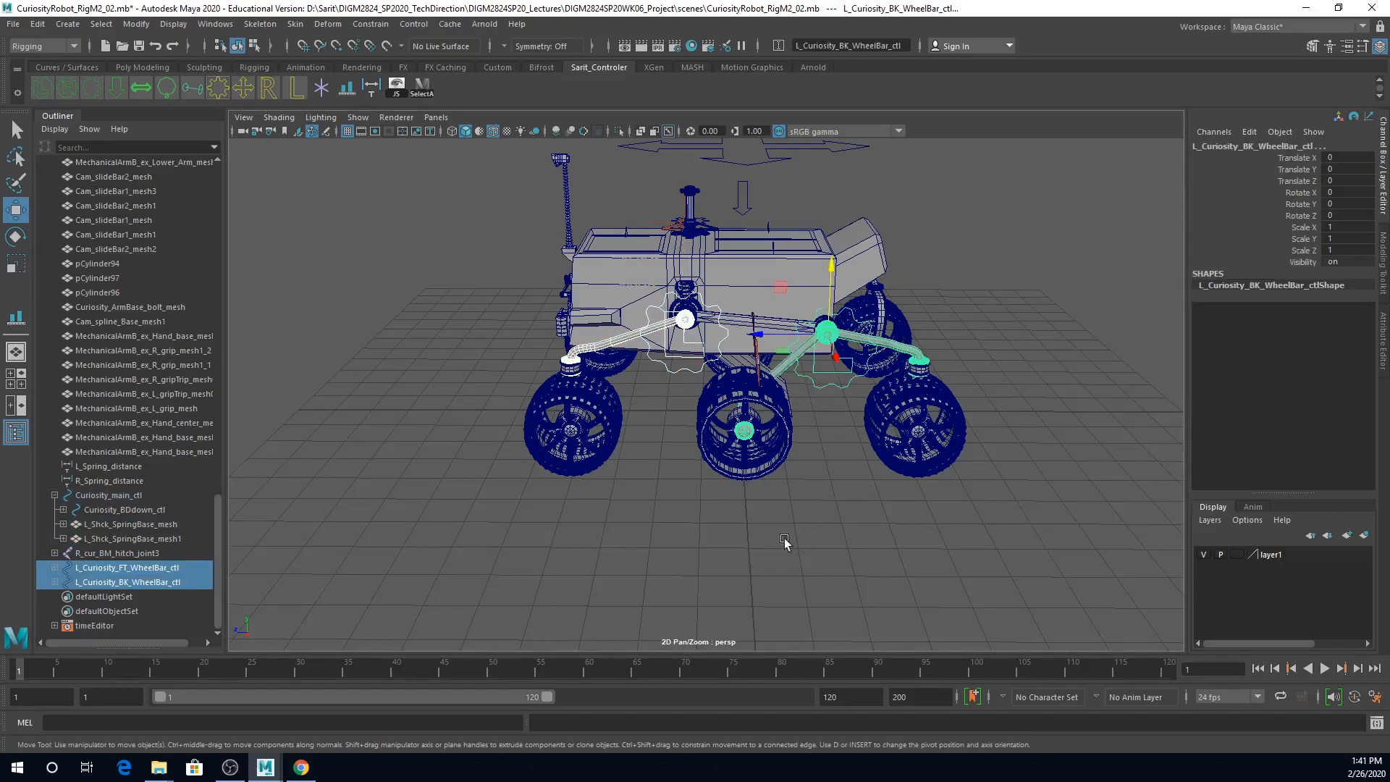
pyautogui.keyDown('alt'); pyautogui.moveTo(899, 246); pyautogui.dragTo(902, 325, button='middle'); pyautogui.keyUp('alt')
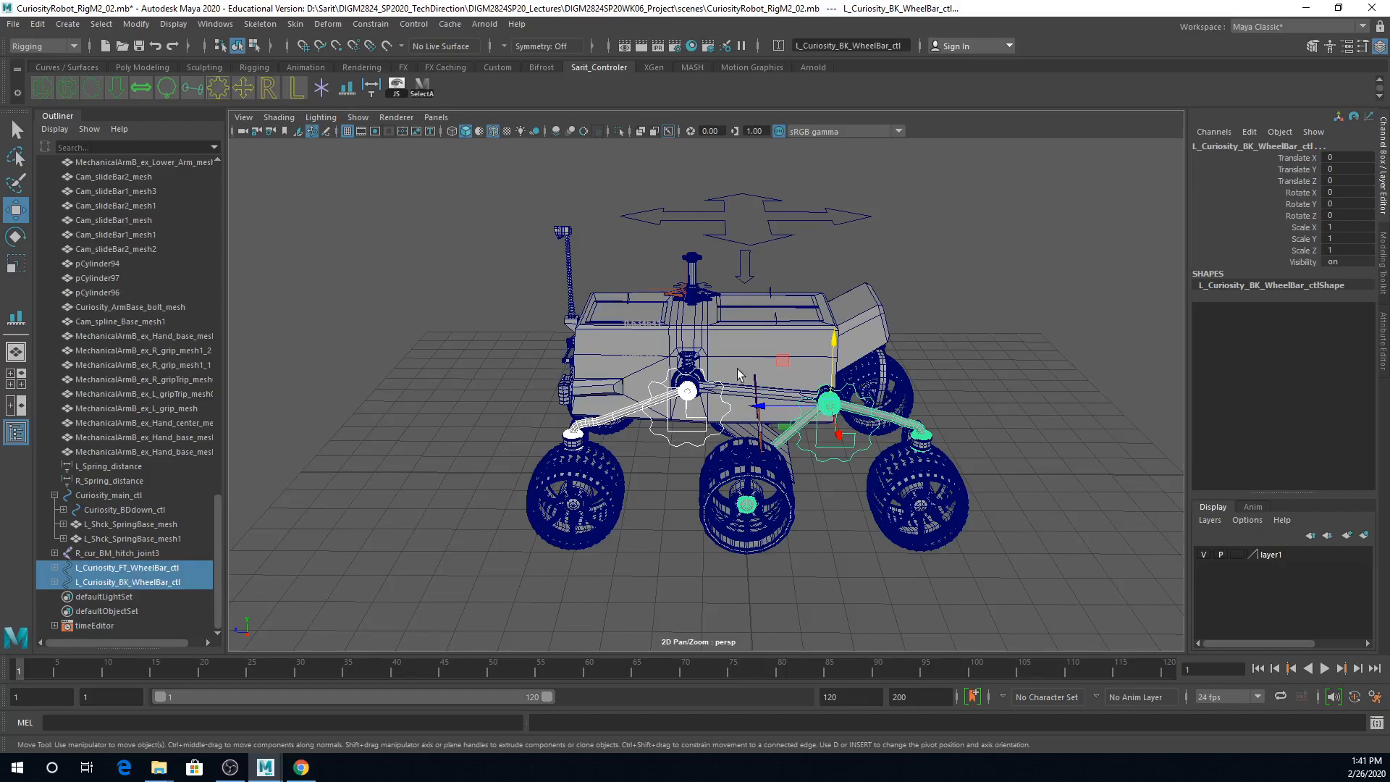
pyautogui.keyDown('shift'); pyautogui.click(835, 232); pyautogui.keyUp('shift')
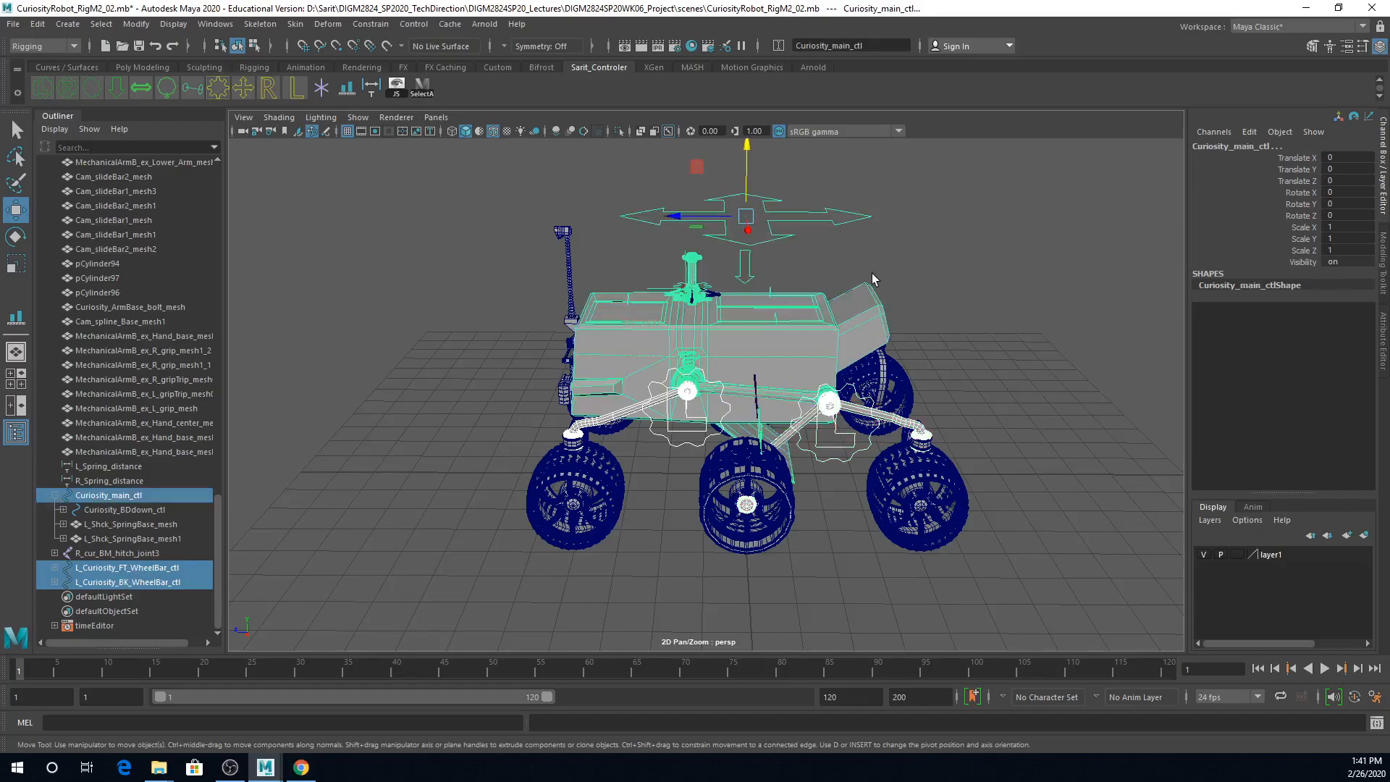
pyautogui.press('p')
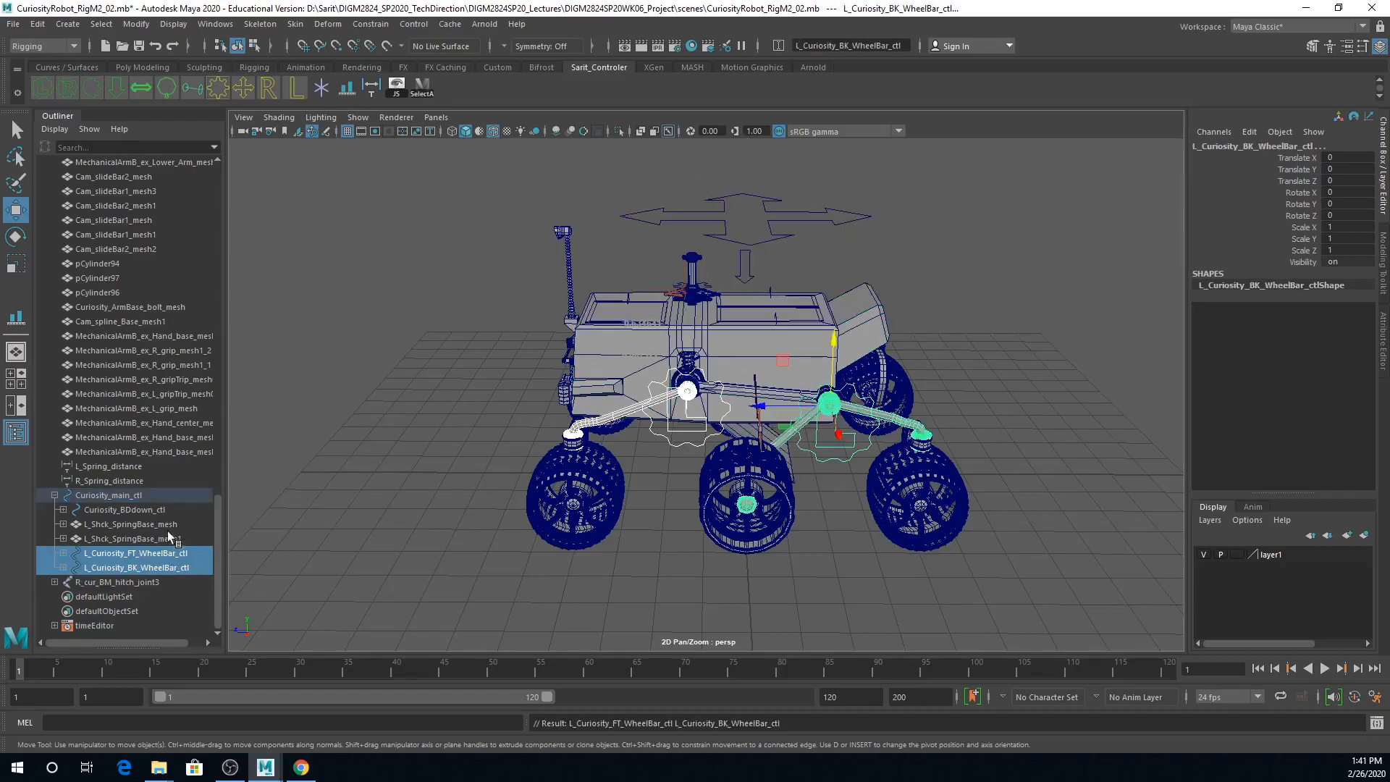
# Step: Check the Curiosity_main_ctl hierarchy by selecting the main control and its body, spring base and wheel bar children in turn
pyautogui.click(116, 495)
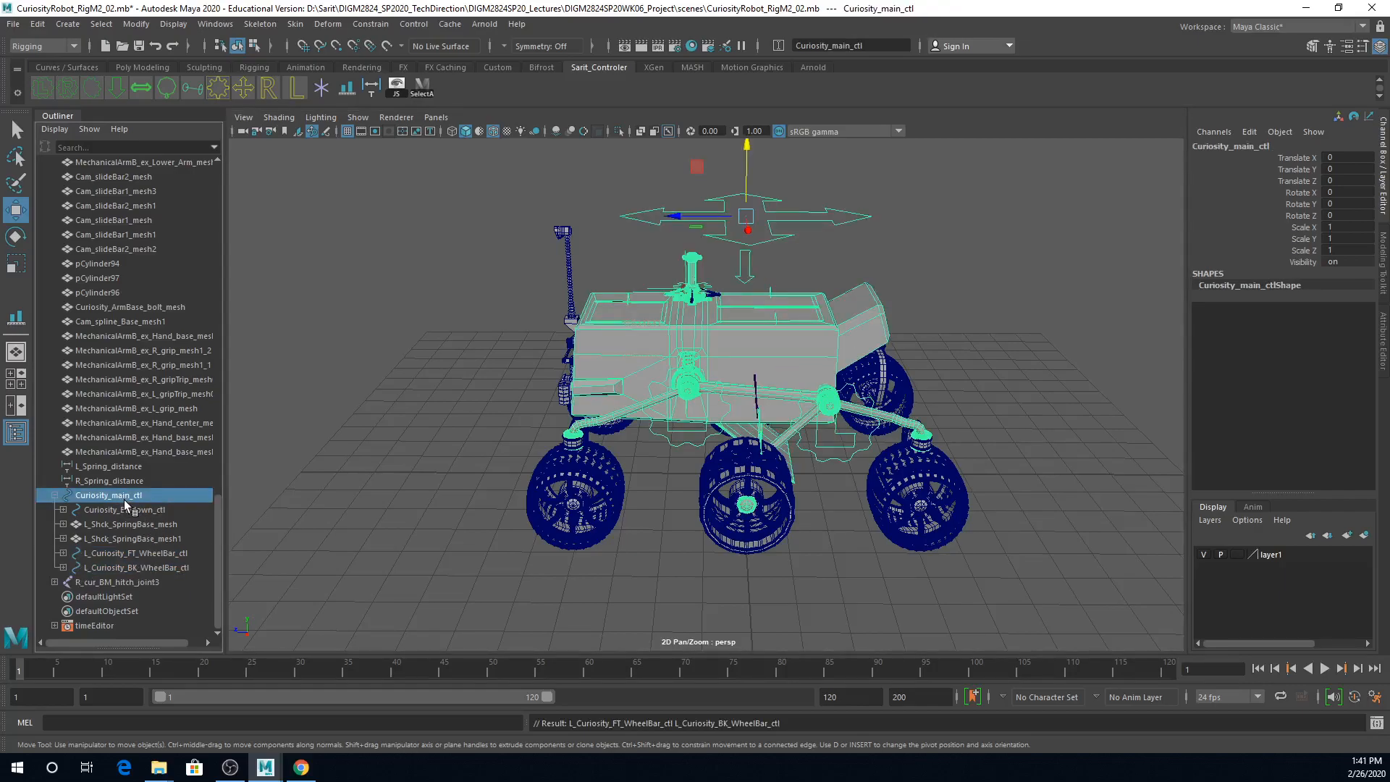
pyautogui.click(128, 554)
pyautogui.keyDown('shift'); pyautogui.click(128, 568); pyautogui.keyUp('shift')
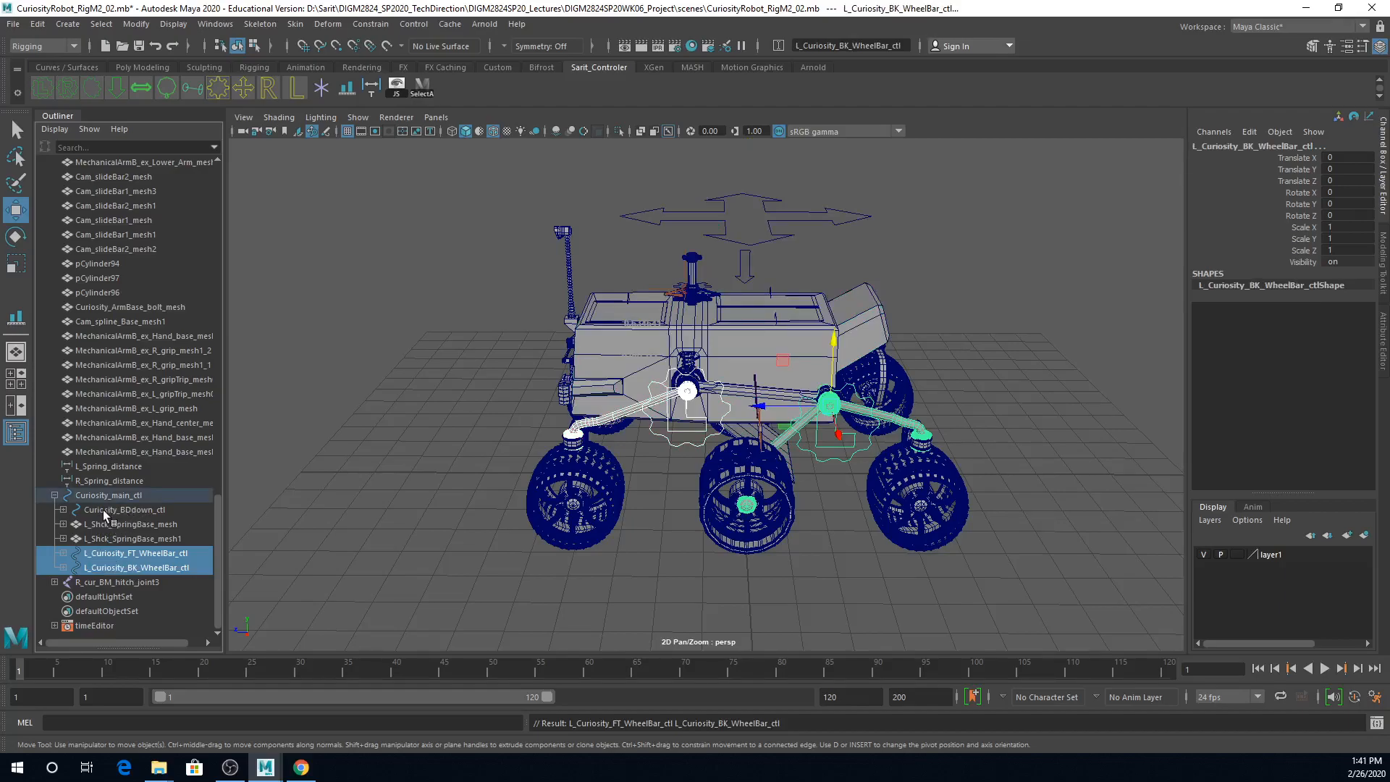
pyautogui.click(110, 510)
pyautogui.click(110, 524)
pyautogui.click(110, 537)
pyautogui.click(110, 521)
pyautogui.click(112, 511)
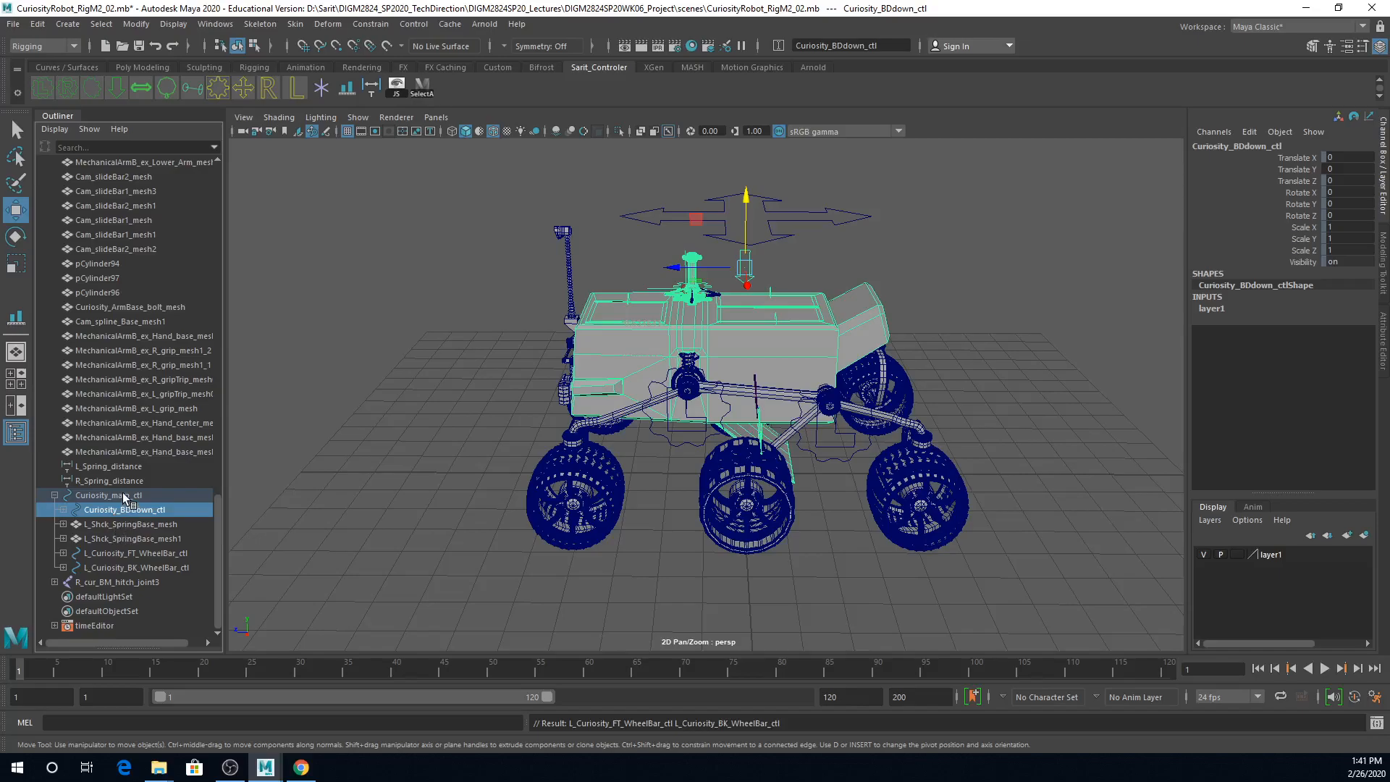
# Step: Try moving Curiosity_main_ctl along Z and Curiosity_BDdown_ctl vertically, undo the vertical move, and reset the main control's Translate Z to 0
pyautogui.click(124, 495)
pyautogui.moveTo(695, 216); pyautogui.dragTo(849, 282)
pyautogui.hotkey('ctrl', 'z')
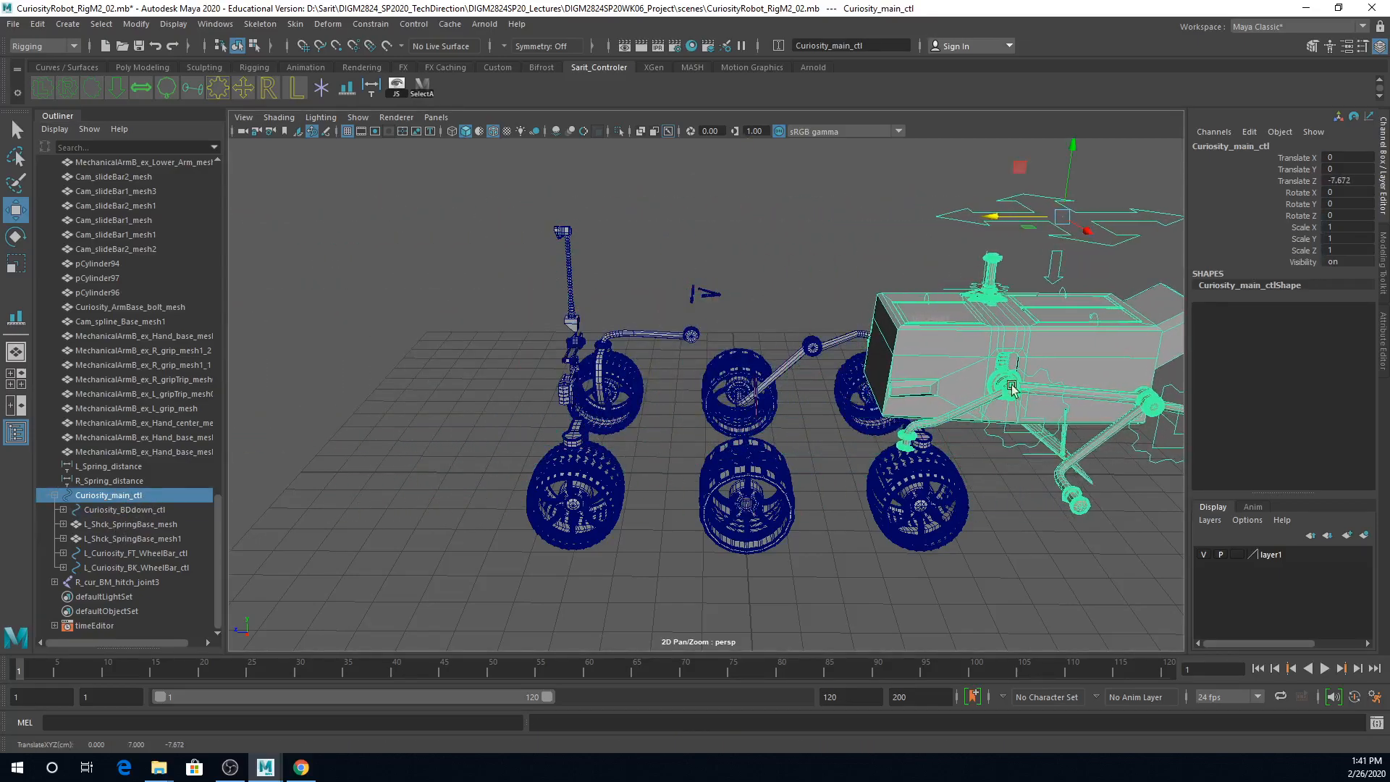
pyautogui.hotkey('ctrl', 'z')
pyautogui.moveTo(1072, 228); pyautogui.dragTo(1076, 205)
pyautogui.hotkey('ctrl', 'z')
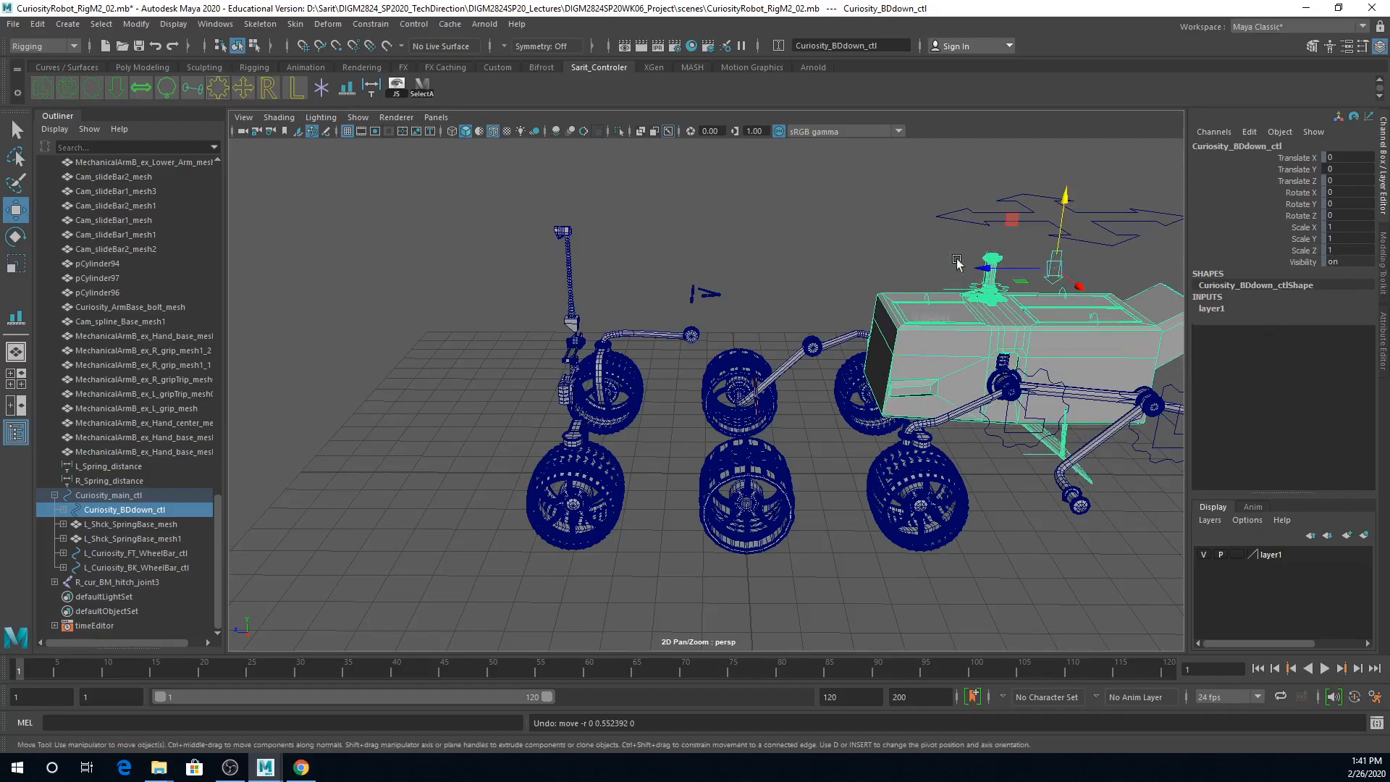
pyautogui.click(971, 209)
pyautogui.doubleClick(1351, 182)
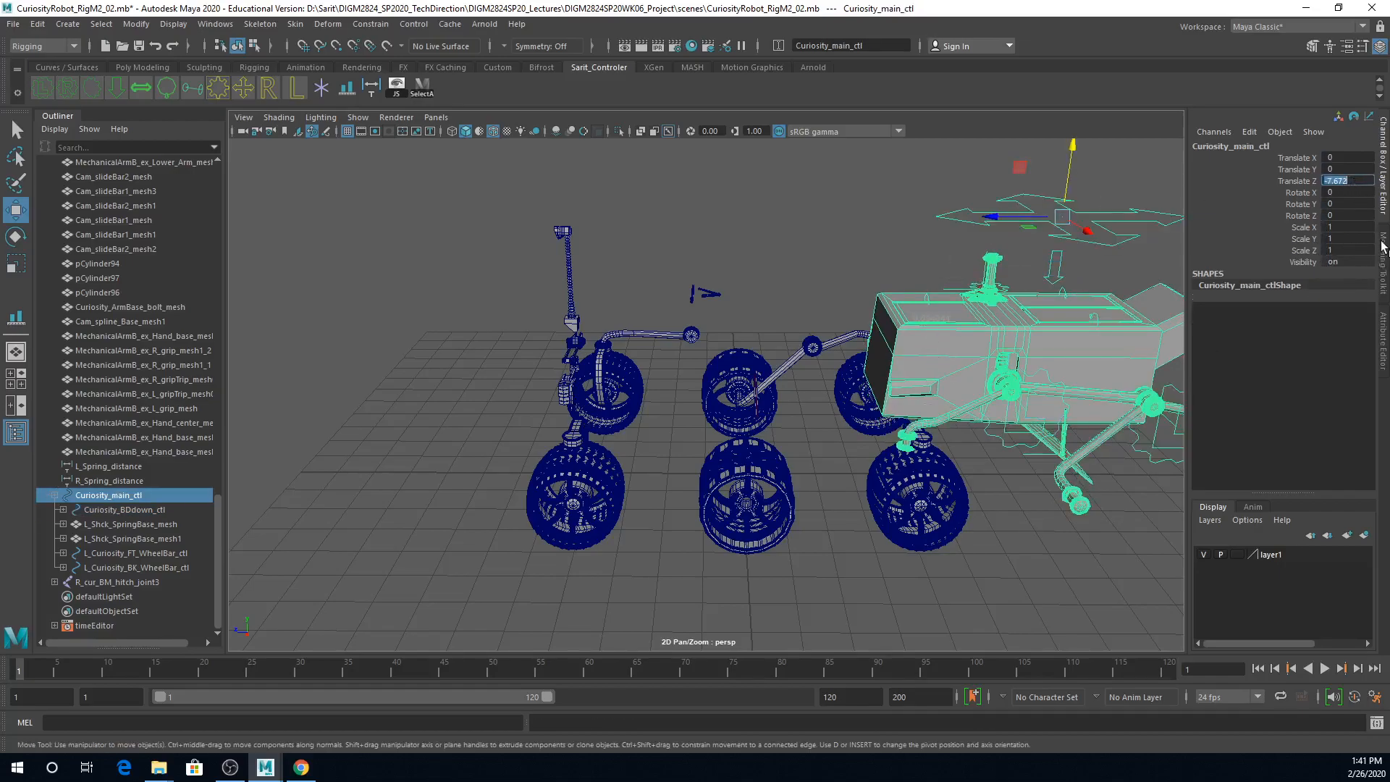
pyautogui.write('0')
pyautogui.press('Return')
# Step: Try rotating LF_wheel_rotateBar_mesh above the left front wheel to test its steering motion, and undo the rotation
pyautogui.keyDown('alt'); pyautogui.moveTo(918, 470); pyautogui.dragTo(1040, 493); pyautogui.keyUp('alt')
pyautogui.keyDown('alt'); pyautogui.moveTo(832, 571); pyautogui.dragTo(1048, 576, button='right'); pyautogui.keyUp('alt')
pyautogui.keyDown('alt'); pyautogui.moveTo(1049, 576); pyautogui.dragTo(1064, 416, button='middle'); pyautogui.keyUp('alt')
pyautogui.click(771, 341)
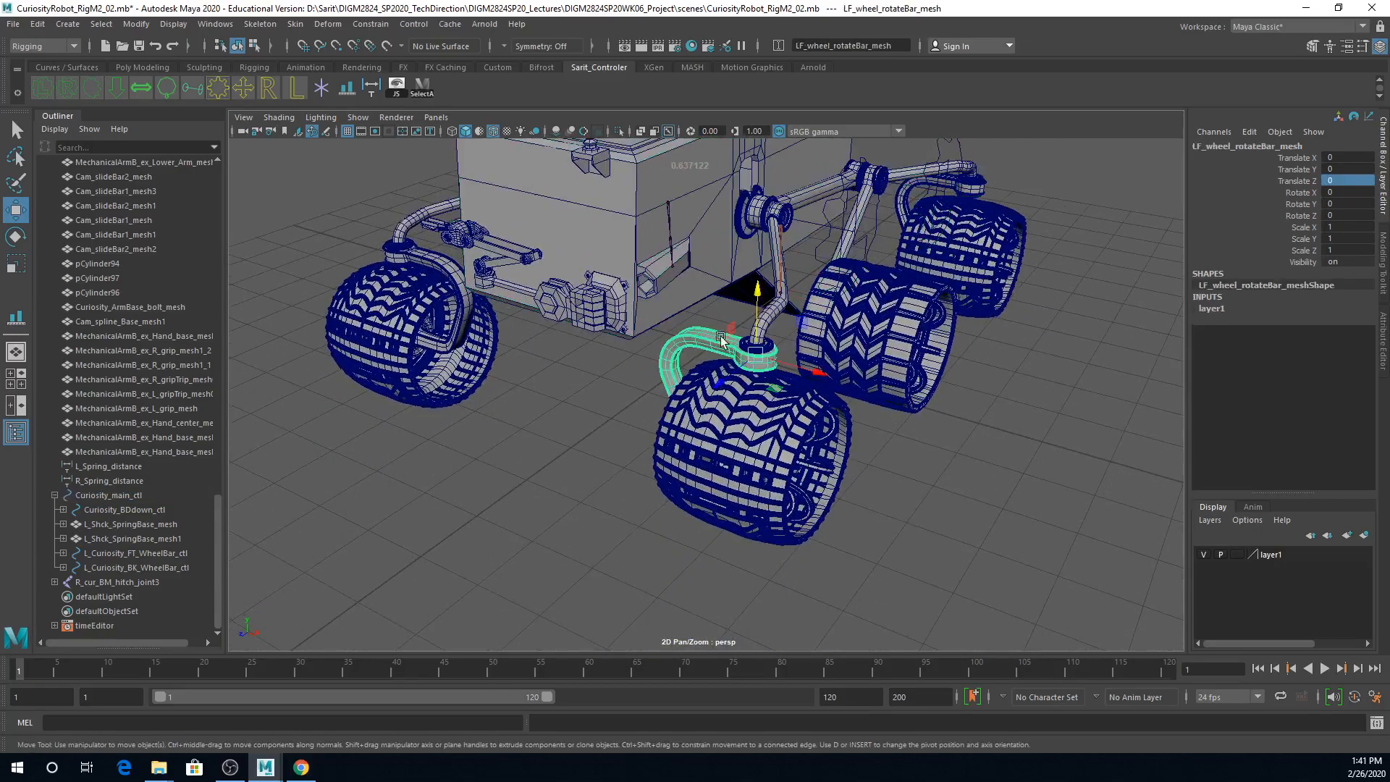
pyautogui.press('e')
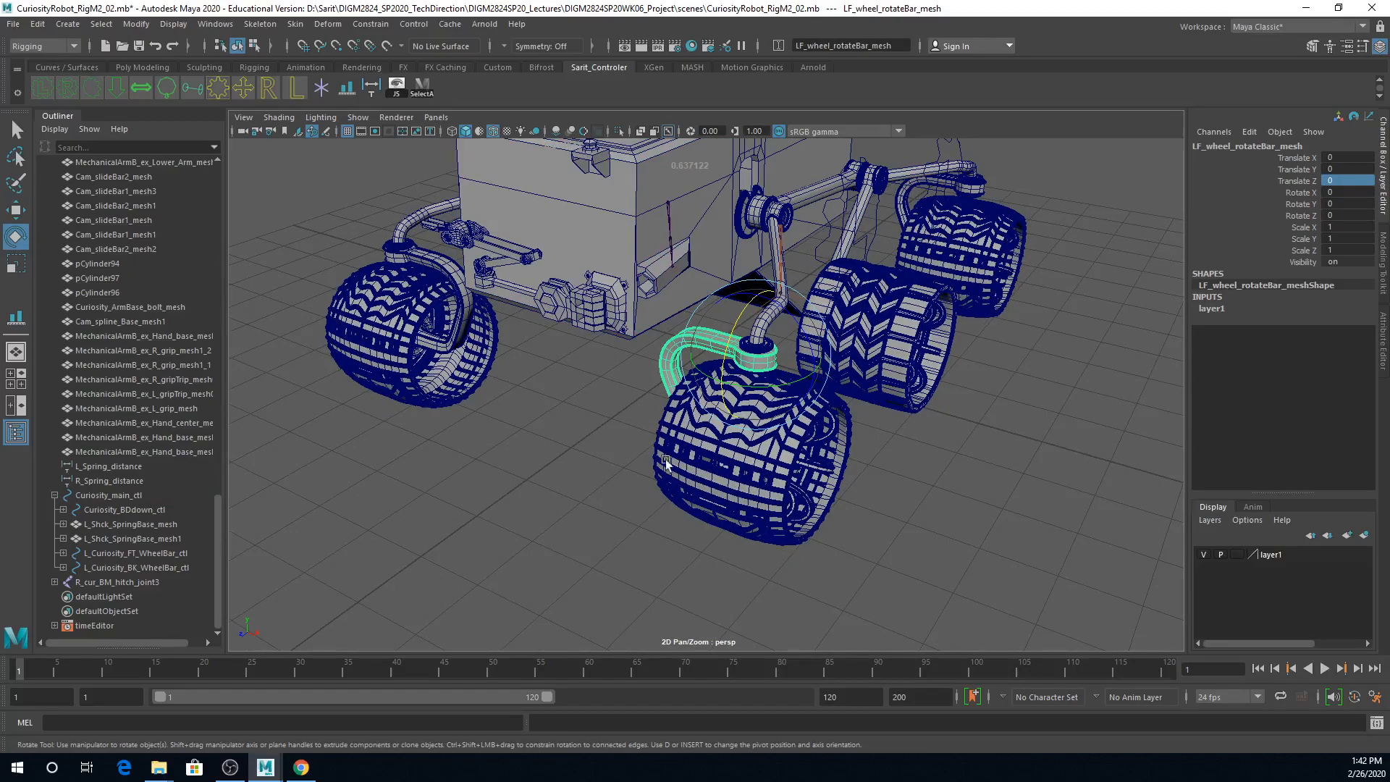
pyautogui.moveTo(743, 385); pyautogui.dragTo(701, 399)
pyautogui.hotkey('ctrl', 'z')
# Step: Try rotating LB_wheel_rotateBar_mesh together with LF_wheel_rotateBar_mesh around Y, and undo the rotation
pyautogui.keyDown('alt'); pyautogui.moveTo(1003, 526); pyautogui.dragTo(868, 557); pyautogui.keyUp('alt')
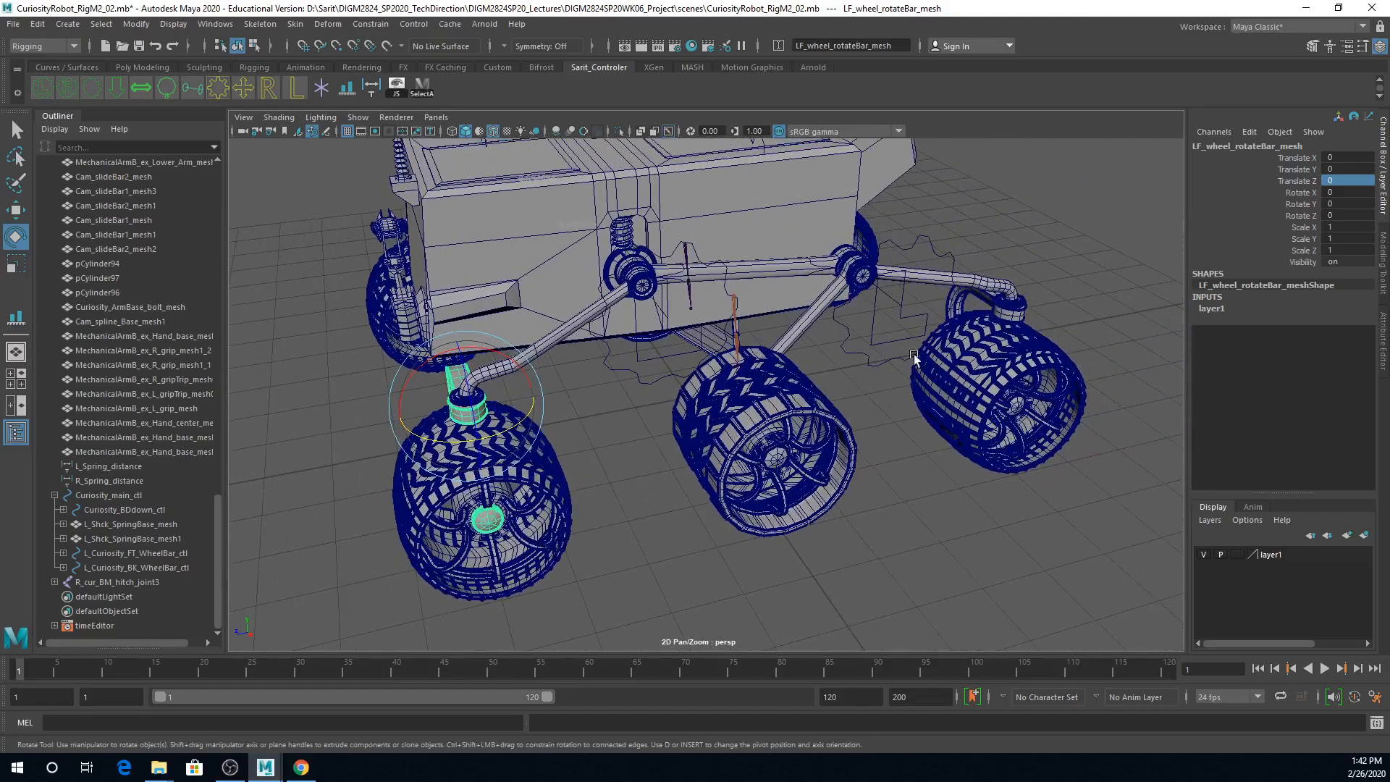
pyautogui.click(1015, 318)
pyautogui.moveTo(1015, 319); pyautogui.dragTo(979, 358)
pyautogui.hotkey('ctrl', 'z')
pyautogui.hotkey('ctrl', 'z')
pyautogui.hotkey('ctrl', 'z')
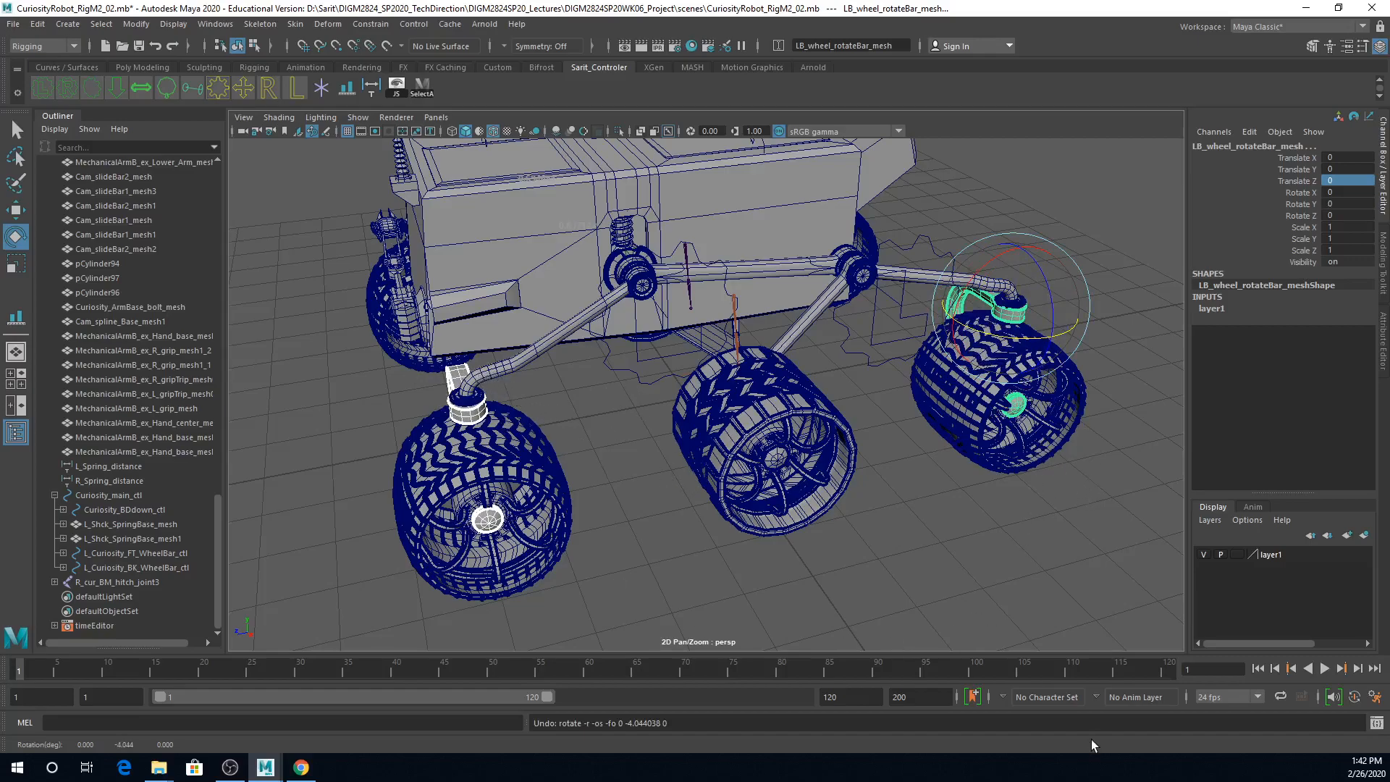
# Step: Try turning only LF_wheel_rotateBar_mesh around its vertical axis once more, and undo the rotation
pyautogui.click(637, 472)
pyautogui.keyDown('alt'); pyautogui.moveTo(638, 474); pyautogui.dragTo(474, 502); pyautogui.keyUp('alt')
pyautogui.click(488, 472)
pyautogui.hotkey('ctrl', 'z')
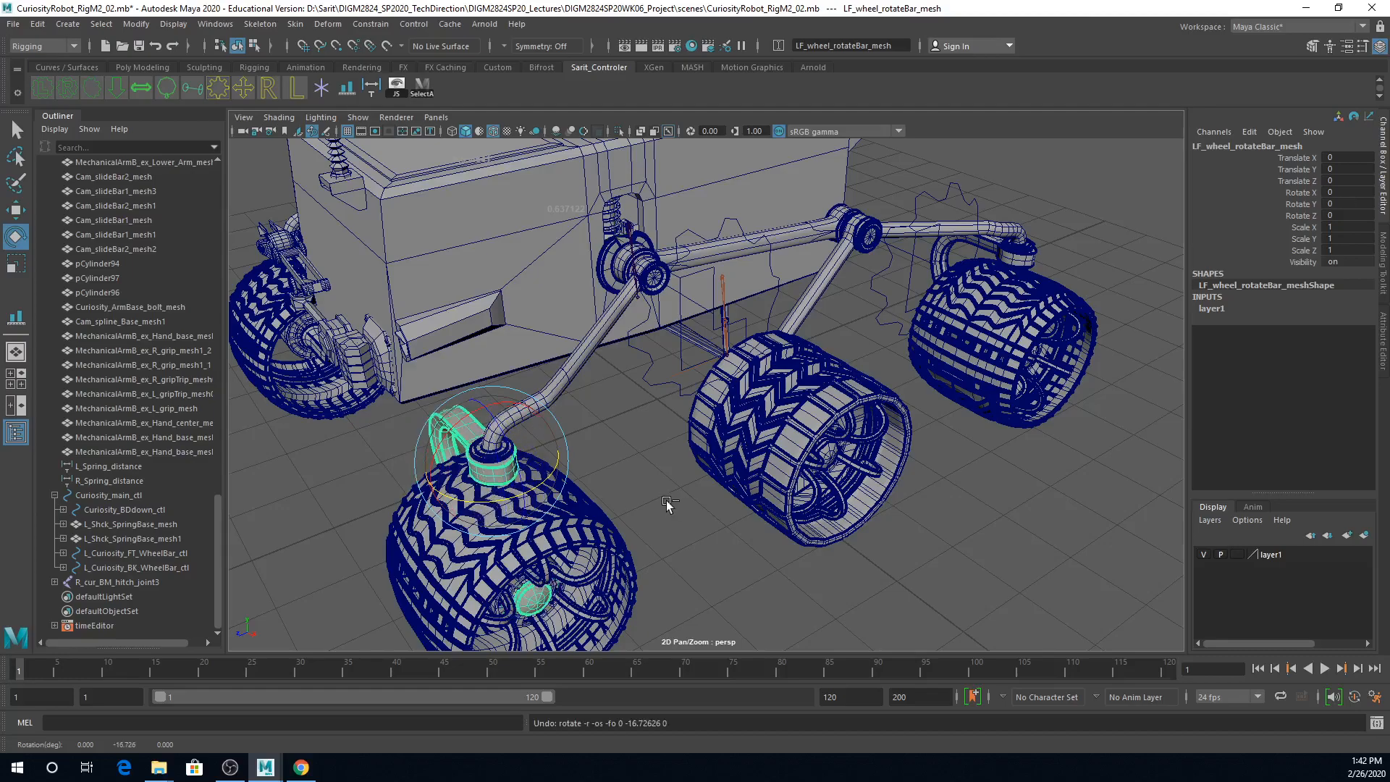
# Step: Create a new gear-shaped control curve for the left front wheel's rotate bar
pyautogui.click(668, 504)
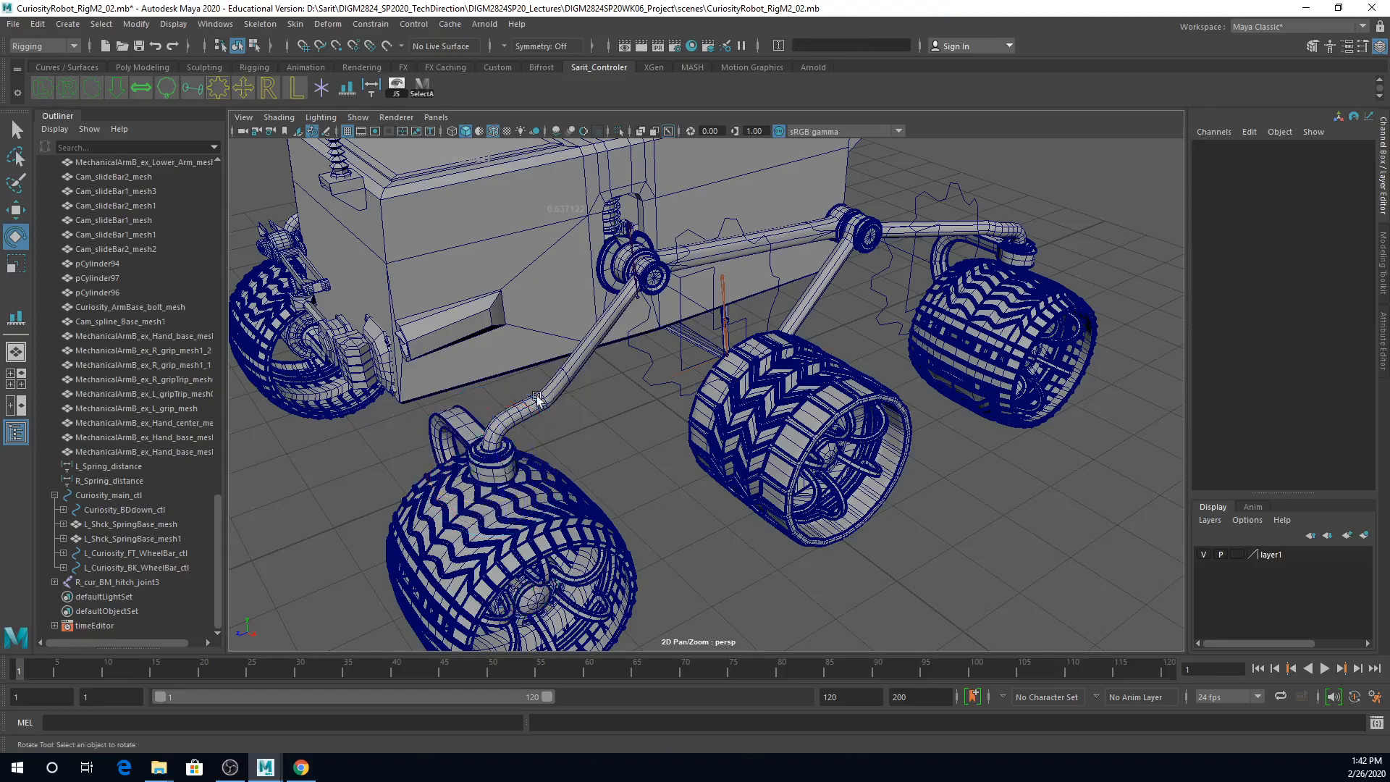
pyautogui.click(222, 92)
pyautogui.keyDown('alt'); pyautogui.moveTo(662, 517); pyautogui.dragTo(539, 480, button='right'); pyautogui.keyUp('alt')
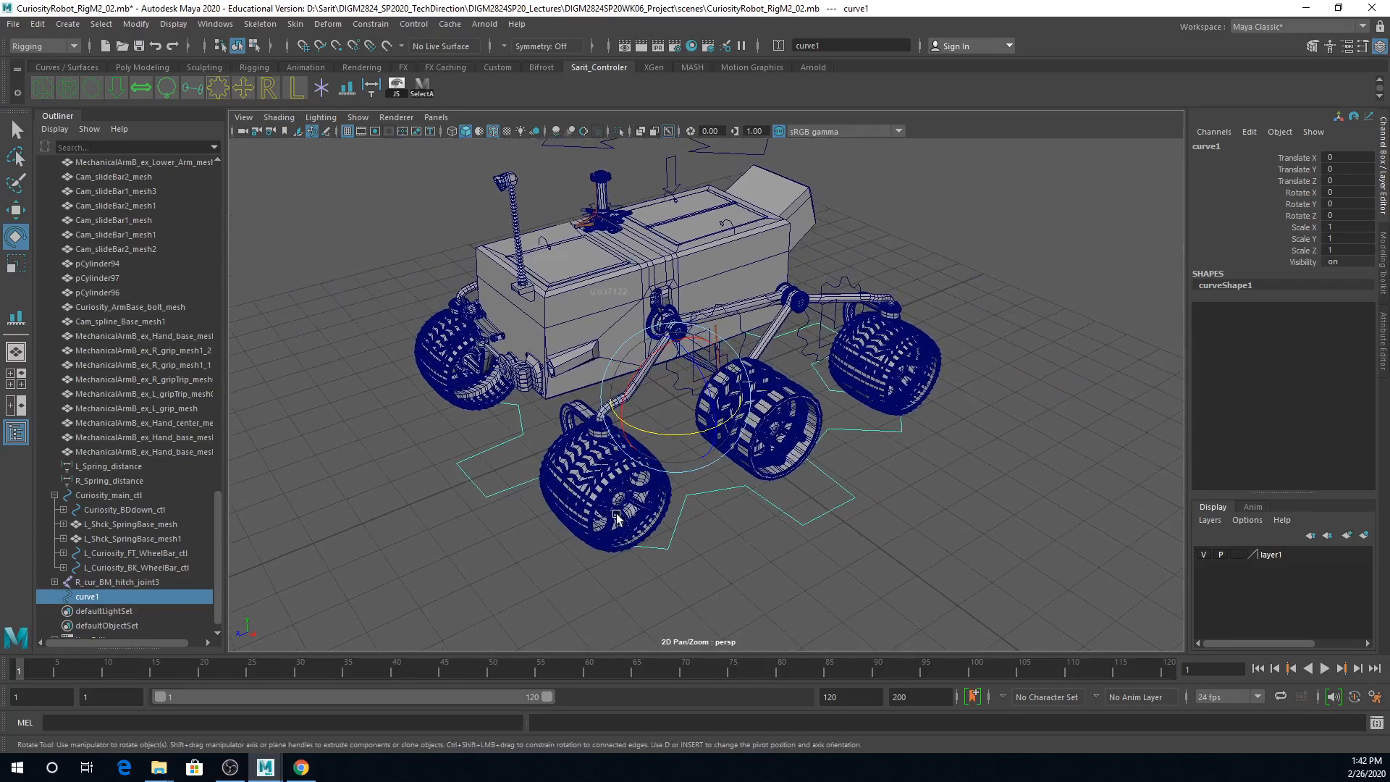
pyautogui.press('w')
pyautogui.keyDown('alt'); pyautogui.moveTo(673, 531); pyautogui.dragTo(909, 523, button='right'); pyautogui.keyUp('alt')
pyautogui.keyDown('alt'); pyautogui.moveTo(778, 550); pyautogui.dragTo(847, 516, button='middle'); pyautogui.keyUp('alt')
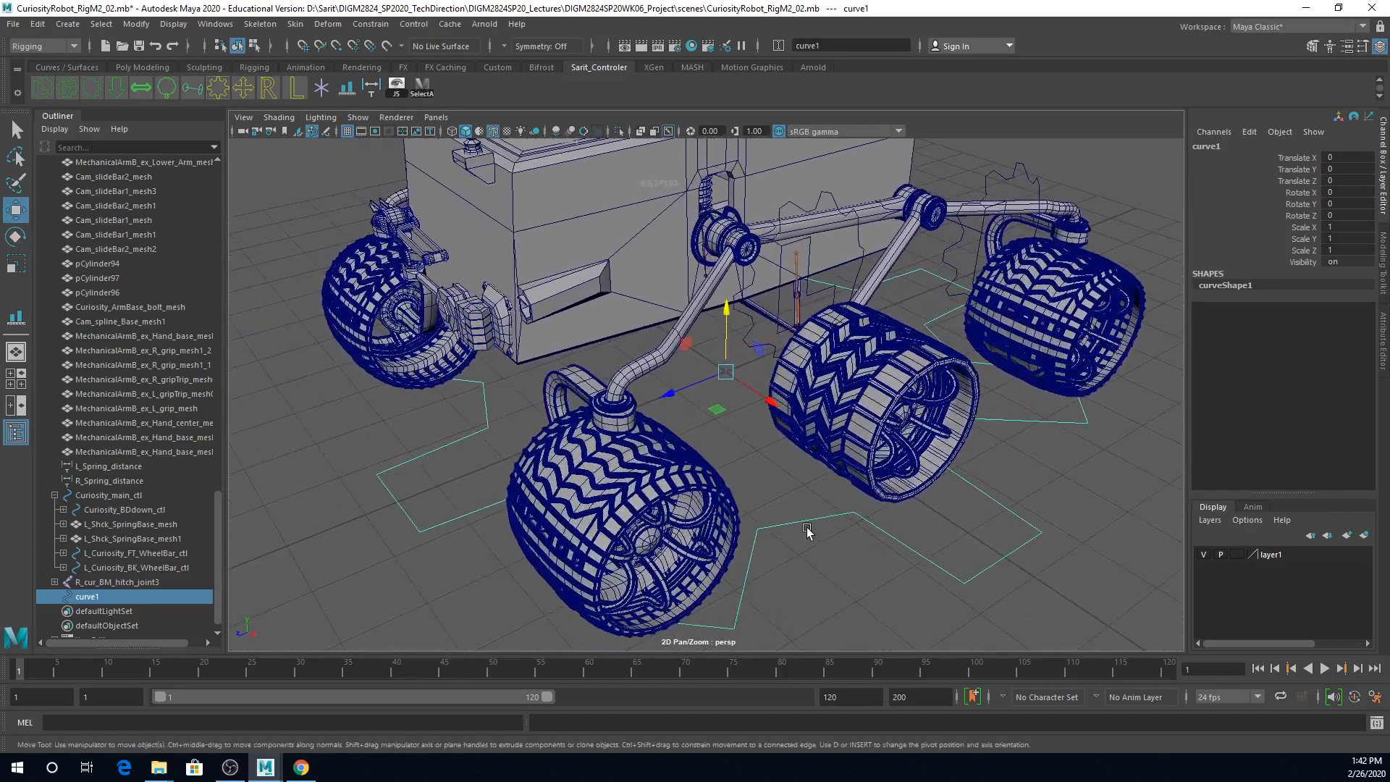
# Step: Align the gear curve to the middle of LF_wheel_rotateBar_mesh on all three axes with the Align Tool
pyautogui.click(615, 425)
pyautogui.click(137, 24)
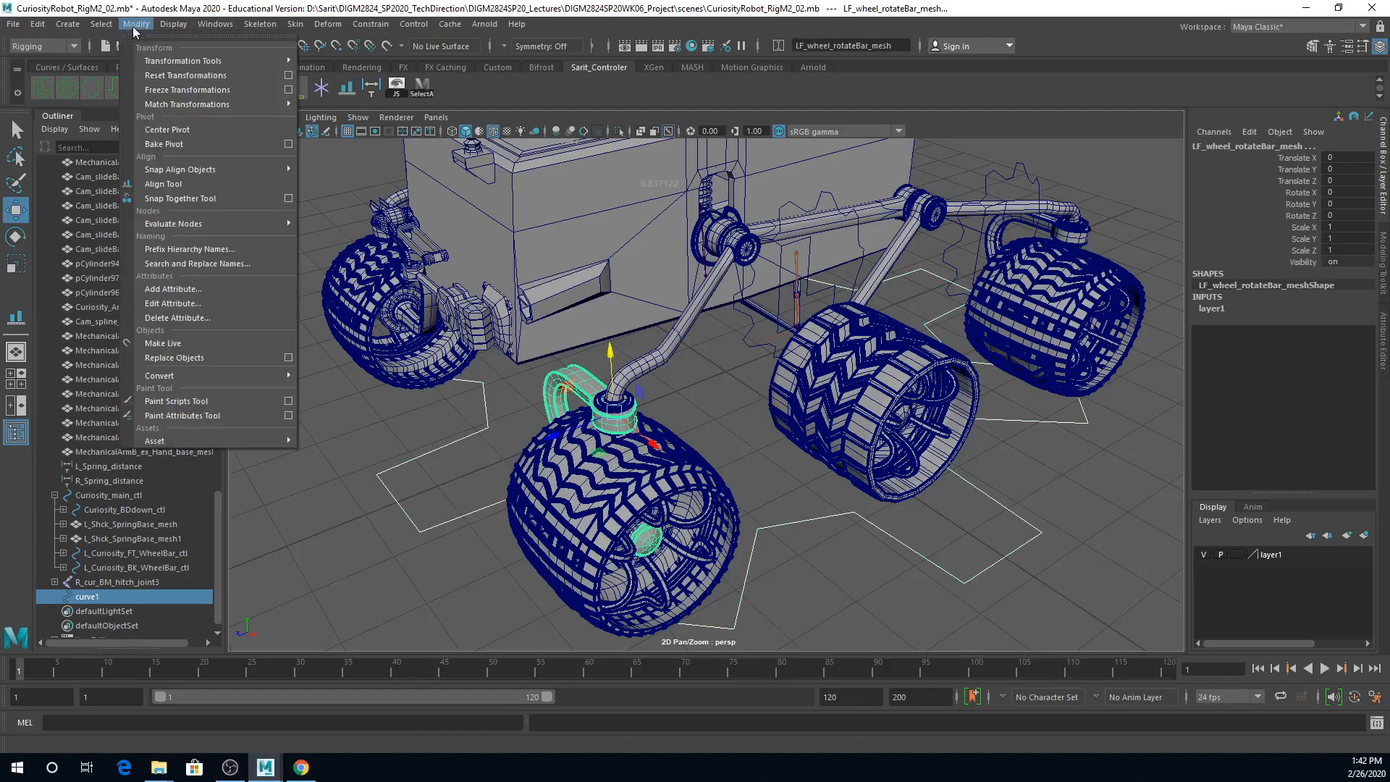
pyautogui.click(174, 184)
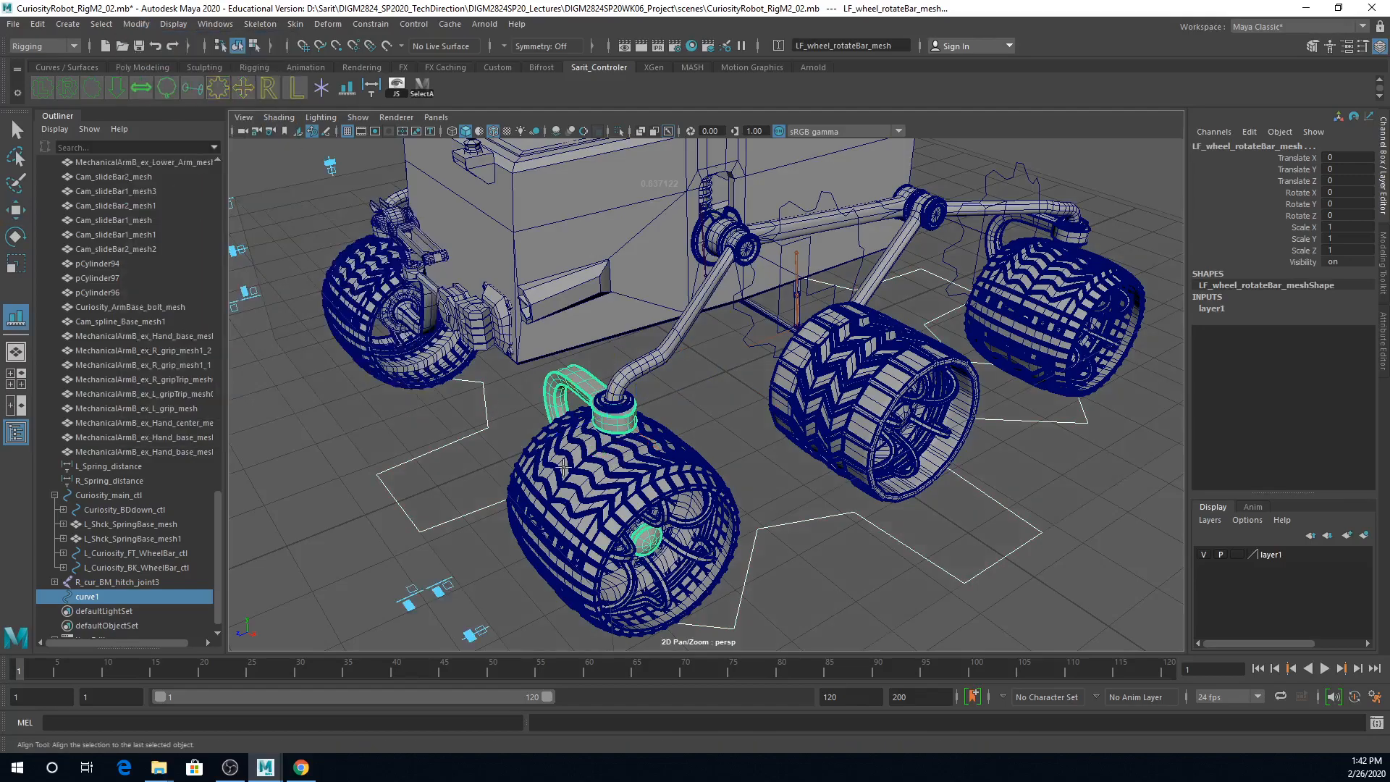
pyautogui.click(476, 632)
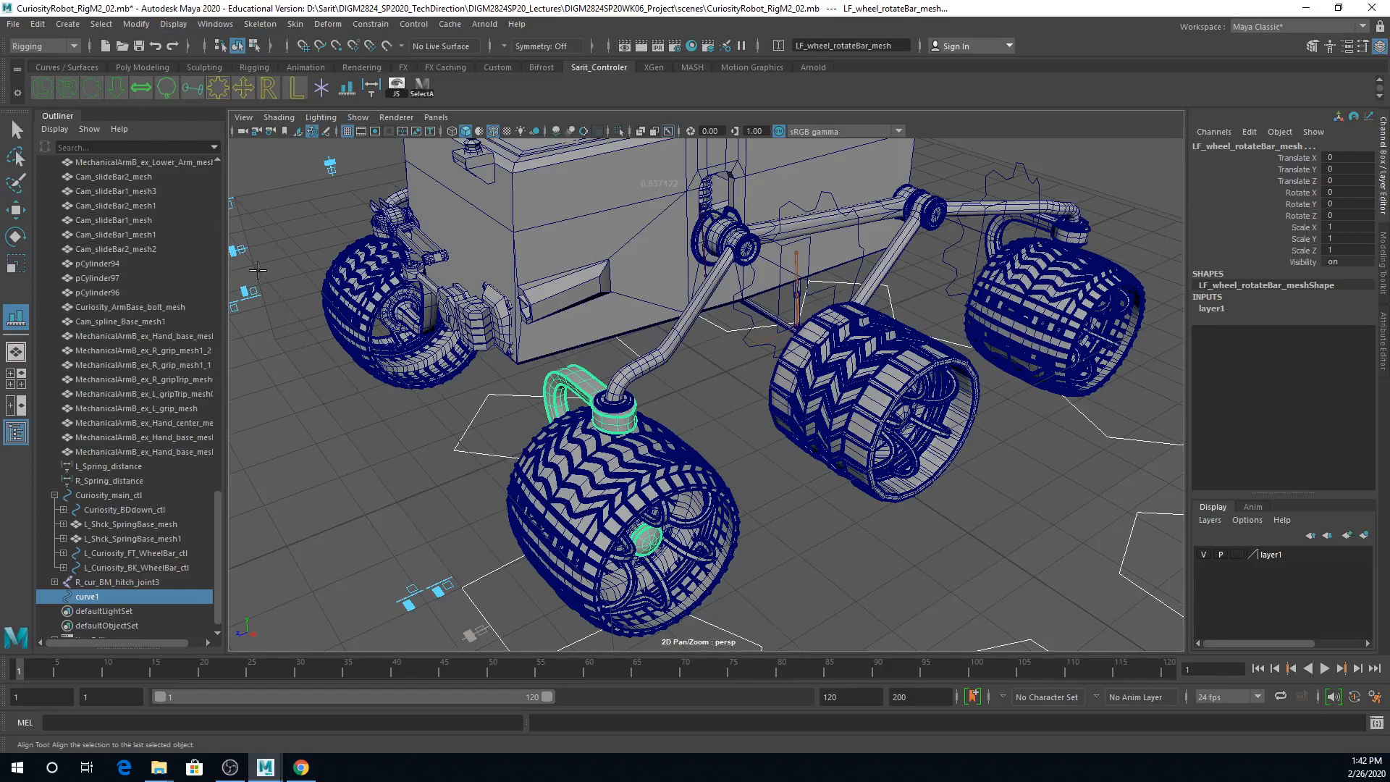
pyautogui.click(237, 247)
pyautogui.click(329, 162)
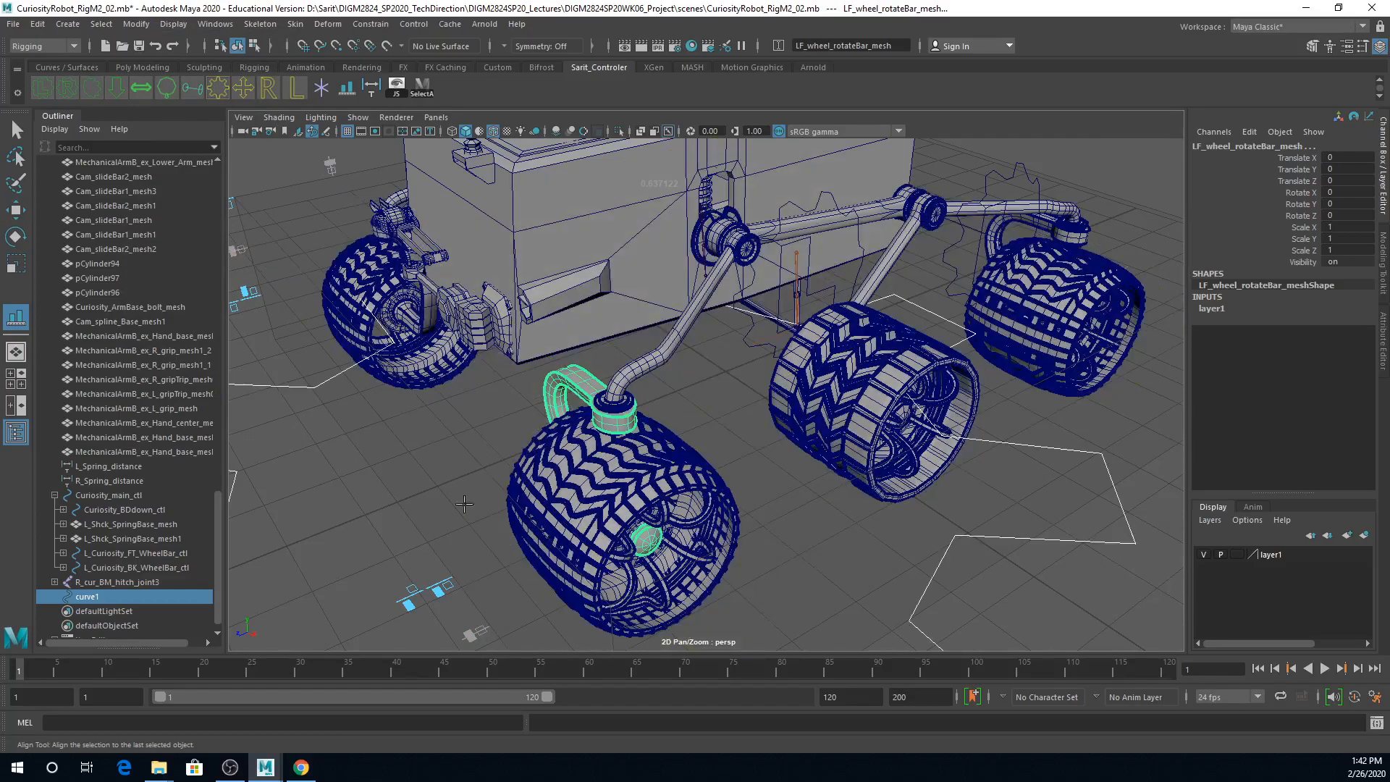
# Step: Scale the gear curve down uniformly to about 0.488
pyautogui.keyDown('alt'); pyautogui.moveTo(789, 485); pyautogui.dragTo(516, 494, button='right'); pyautogui.keyUp('alt')
pyautogui.press('w')
pyautogui.keyDown('alt'); pyautogui.moveTo(630, 524); pyautogui.dragTo(822, 424); pyautogui.keyUp('alt')
pyautogui.click(855, 397)
pyautogui.keyDown('alt'); pyautogui.moveTo(840, 520); pyautogui.dragTo(820, 485); pyautogui.keyUp('alt')
pyautogui.keyDown('alt'); pyautogui.moveTo(819, 485); pyautogui.dragTo(1074, 504, button='right'); pyautogui.keyUp('alt')
pyautogui.keyDown('alt'); pyautogui.moveTo(986, 506); pyautogui.dragTo(970, 510); pyautogui.keyUp('alt')
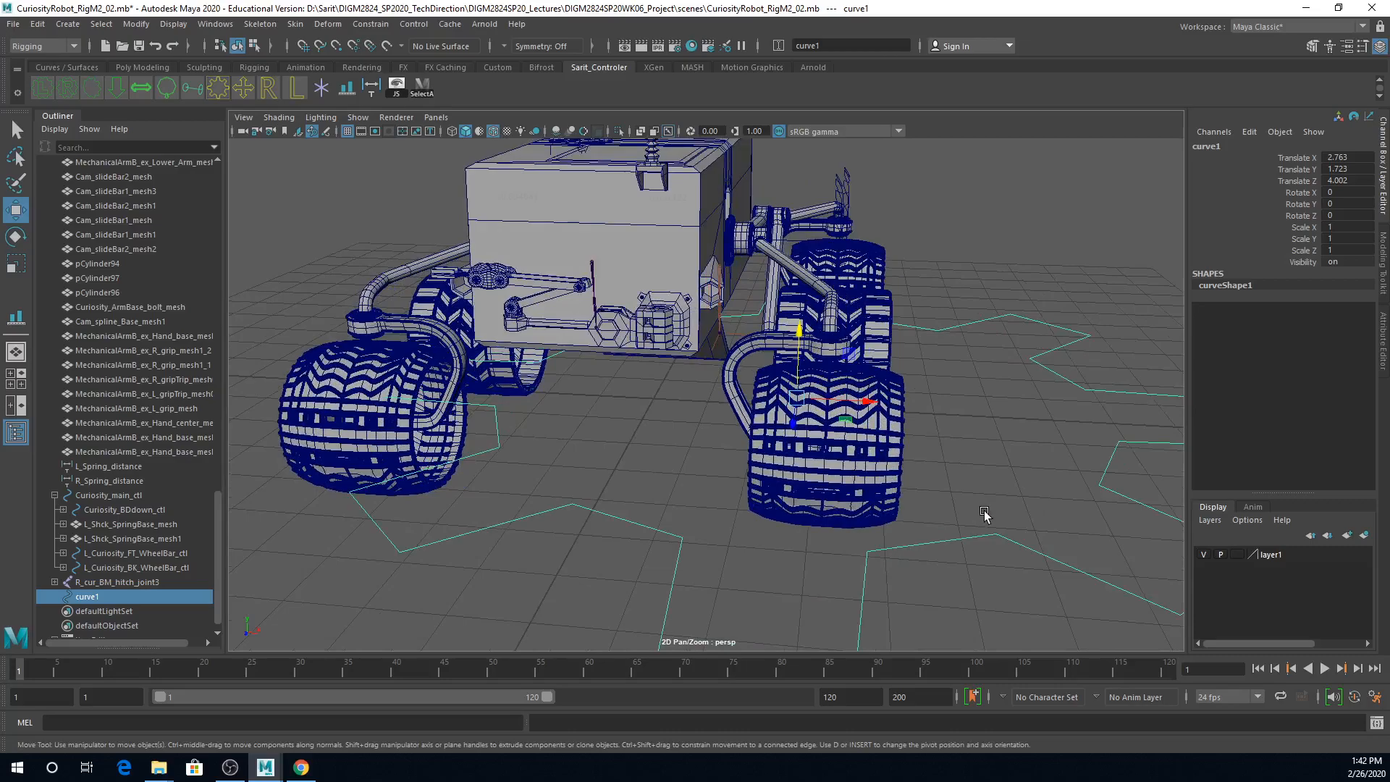
pyautogui.press('r')
pyautogui.moveTo(797, 397); pyautogui.dragTo(962, 422)
pyautogui.press('w')
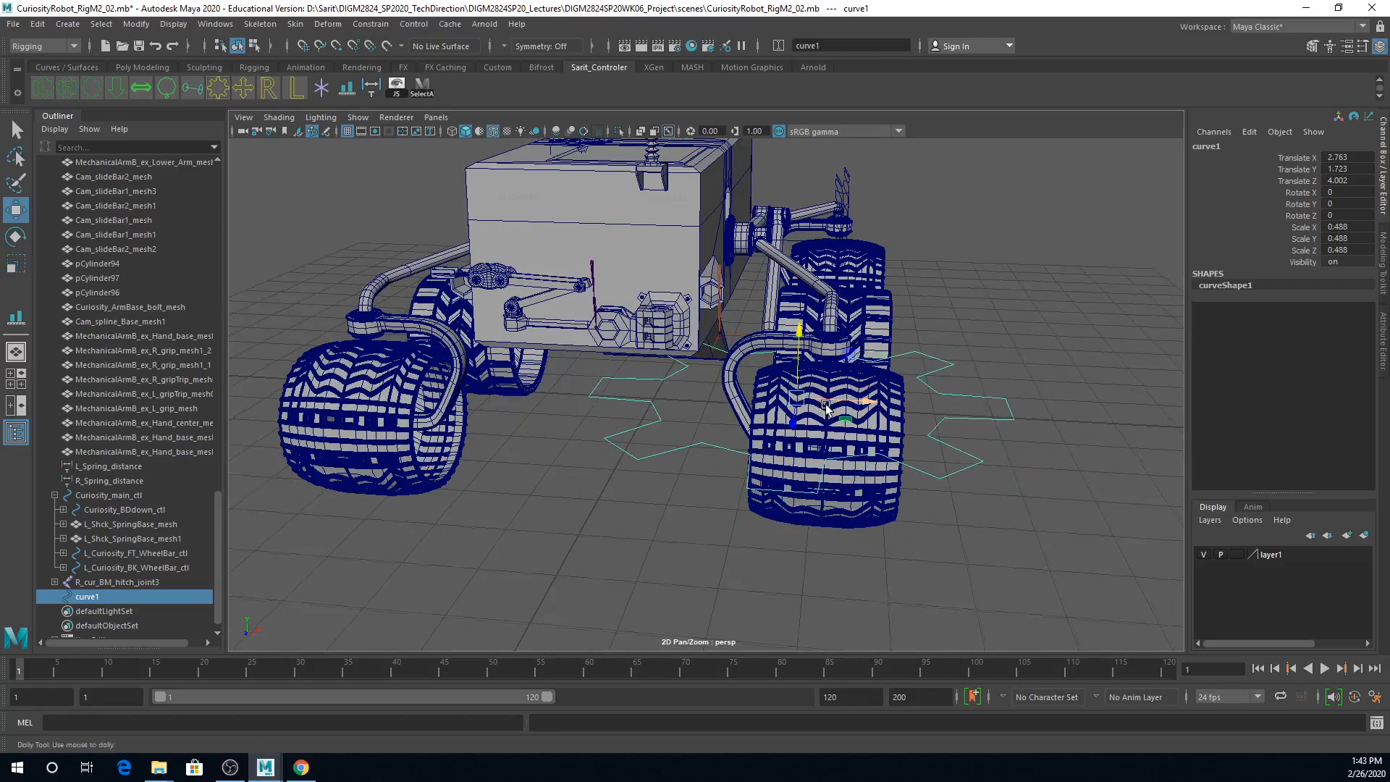
# Step: Snap the gear curve to the centre vertex on the underside of the left front rotate bar's pivot joint
pyautogui.keyDown('alt'); pyautogui.moveTo(963, 420); pyautogui.dragTo(1115, 422, button='right'); pyautogui.keyUp('alt')
pyautogui.keyDown('alt'); pyautogui.moveTo(1114, 422); pyautogui.dragTo(1058, 325); pyautogui.keyUp('alt')
pyautogui.keyDown('alt'); pyautogui.moveTo(1058, 326); pyautogui.dragTo(1057, 569, button='middle'); pyautogui.keyUp('alt')
pyautogui.keyDown('alt'); pyautogui.moveTo(1057, 568); pyautogui.dragTo(1027, 437); pyautogui.keyUp('alt')
pyautogui.keyDown('alt'); pyautogui.moveTo(1028, 437); pyautogui.dragTo(1018, 572, button='middle'); pyautogui.keyUp('alt')
pyautogui.keyDown('alt'); pyautogui.moveTo(921, 514); pyautogui.dragTo(1063, 513, button='right'); pyautogui.keyUp('alt')
pyautogui.keyDown('alt'); pyautogui.moveTo(1063, 512); pyautogui.dragTo(1006, 381); pyautogui.keyUp('alt')
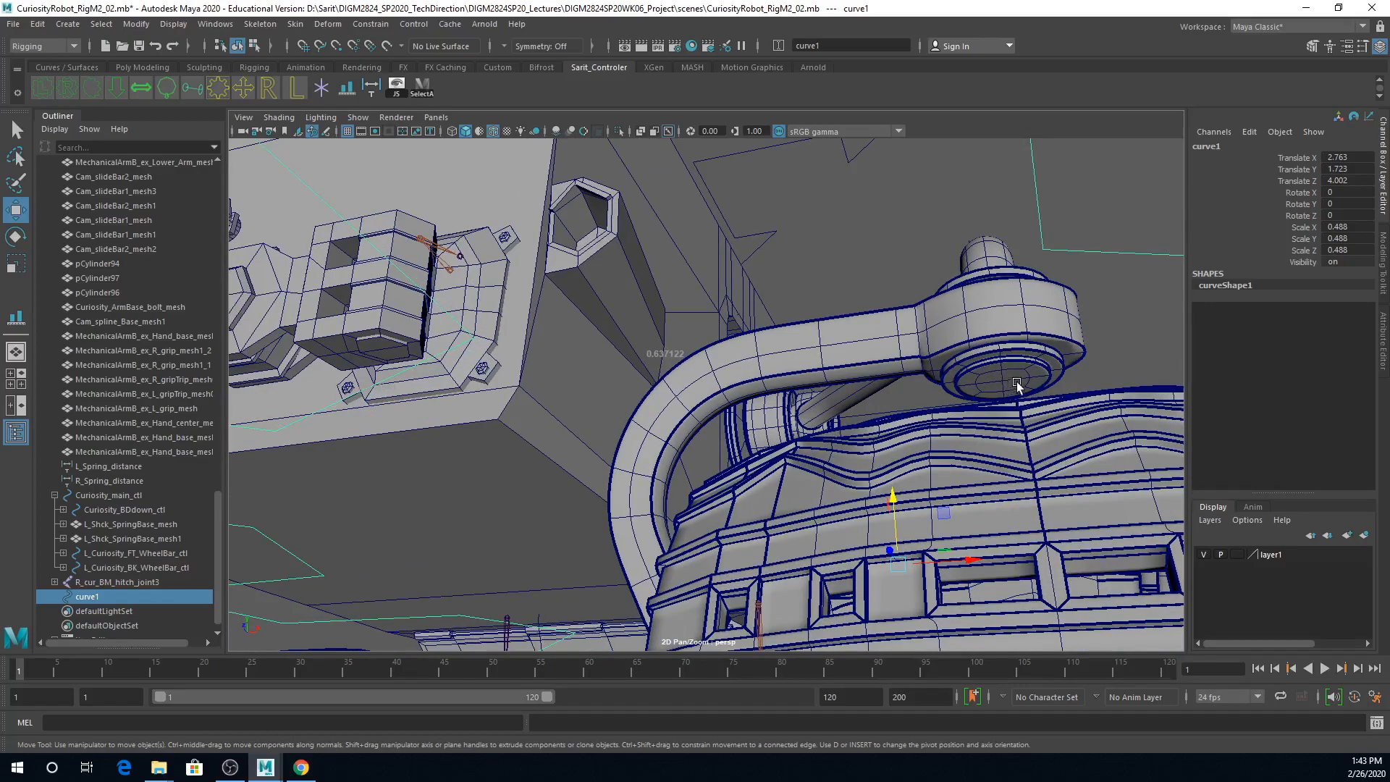
pyautogui.press('v')
pyautogui.moveTo(897, 564); pyautogui.dragTo(1004, 380)
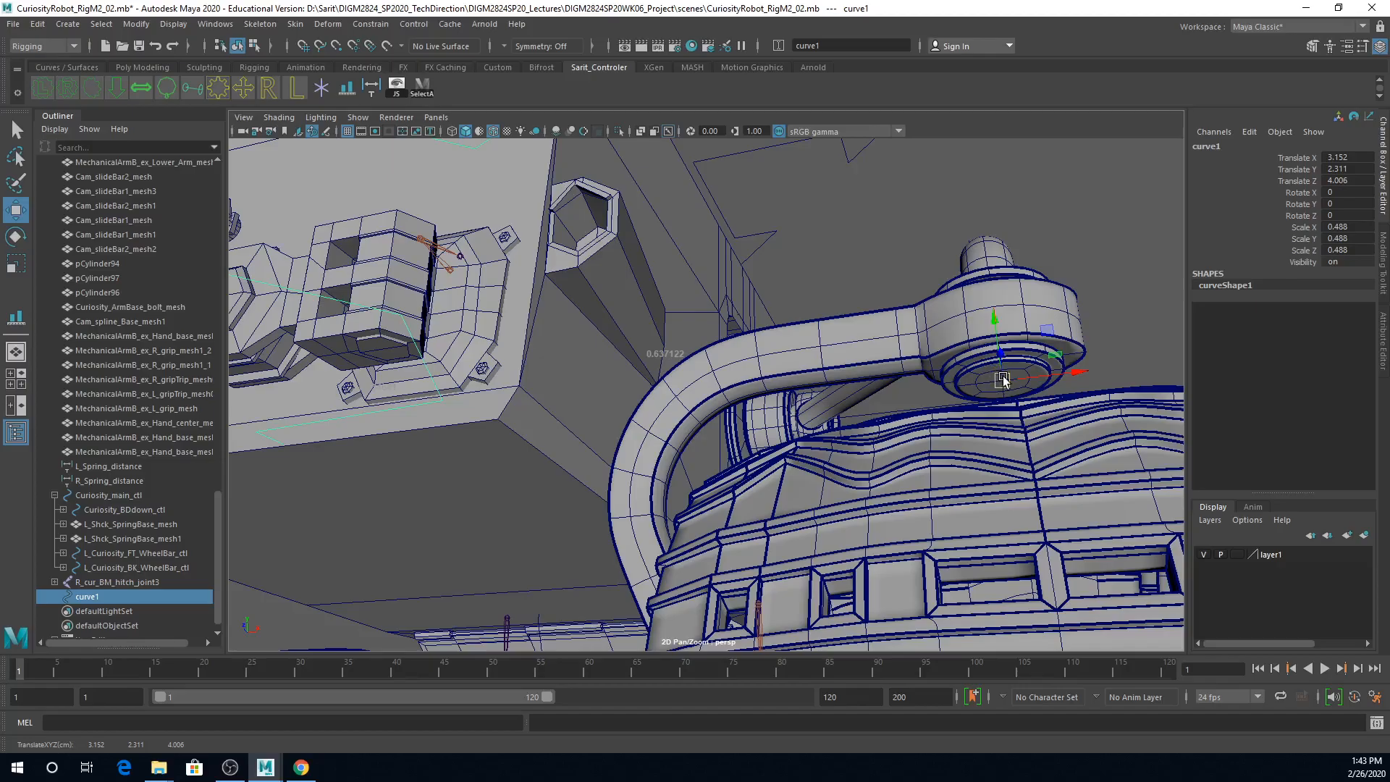
# Step: Scale the gear curve down further to about 0.205 so it fits around the rotate bar's pivot joint
pyautogui.keyDown('alt'); pyautogui.moveTo(1016, 378); pyautogui.dragTo(712, 381, button='right'); pyautogui.keyUp('alt')
pyautogui.keyDown('alt'); pyautogui.moveTo(712, 381); pyautogui.dragTo(748, 488); pyautogui.keyUp('alt')
pyautogui.keyDown('alt'); pyautogui.moveTo(749, 488); pyautogui.dragTo(876, 244, button='middle'); pyautogui.keyUp('alt')
pyautogui.scroll(-3, 876, 244)
pyautogui.press('r')
pyautogui.moveTo(755, 372); pyautogui.dragTo(724, 431)
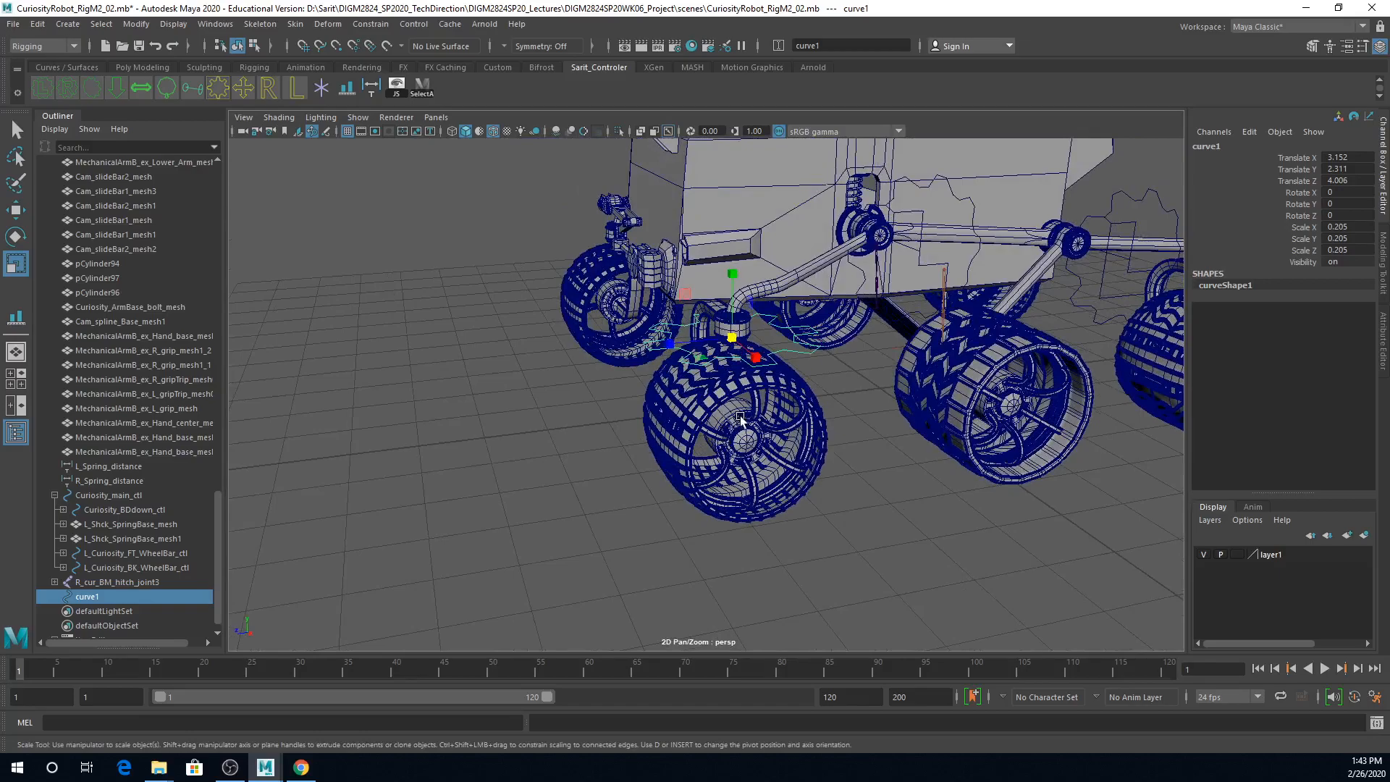
# Step: Raise the gear curve to a Translate Y of about 2.575, level with the upper edge of the bar's pivot collar, using the front view
pyautogui.press('w')
pyautogui.moveTo(732, 303); pyautogui.dragTo(735, 288)
pyautogui.scroll(5, 760, 395)
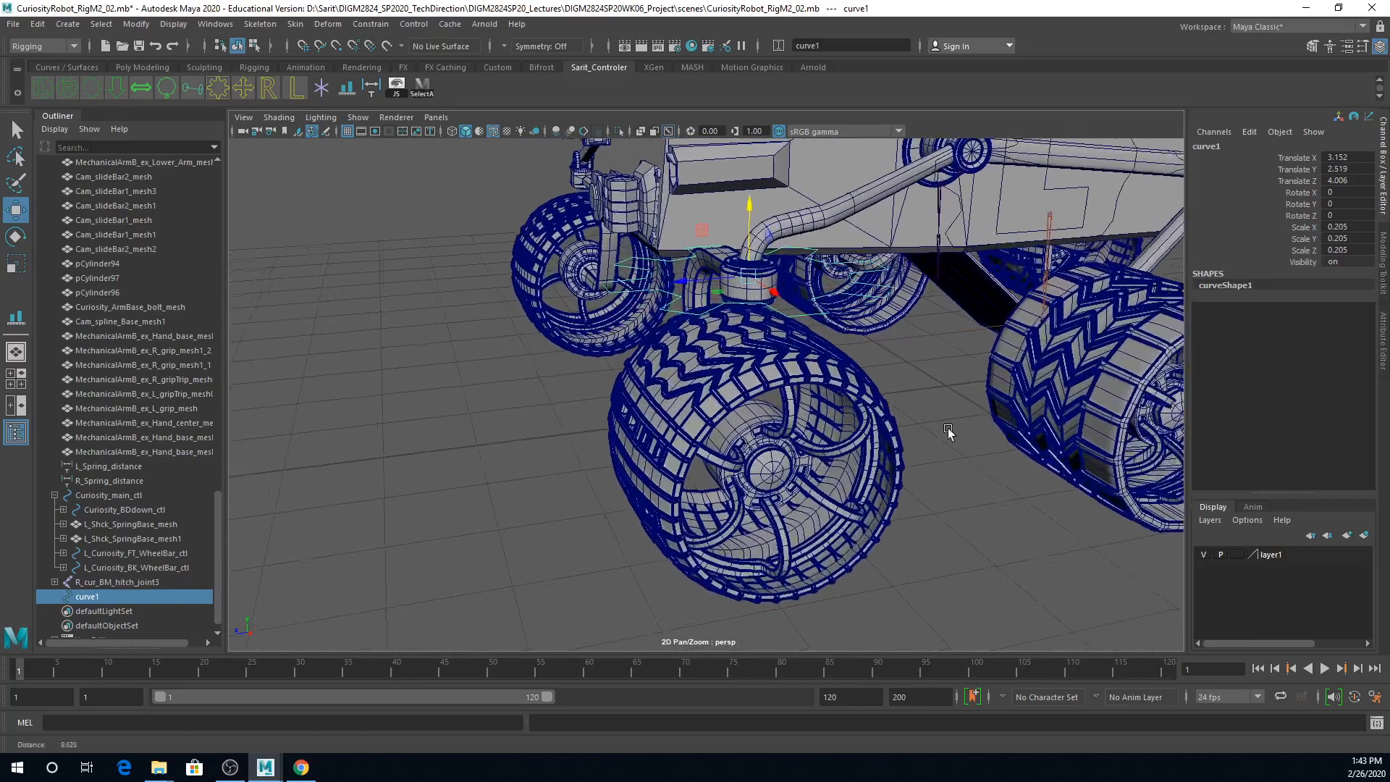
pyautogui.press('space')
pyautogui.press('space')
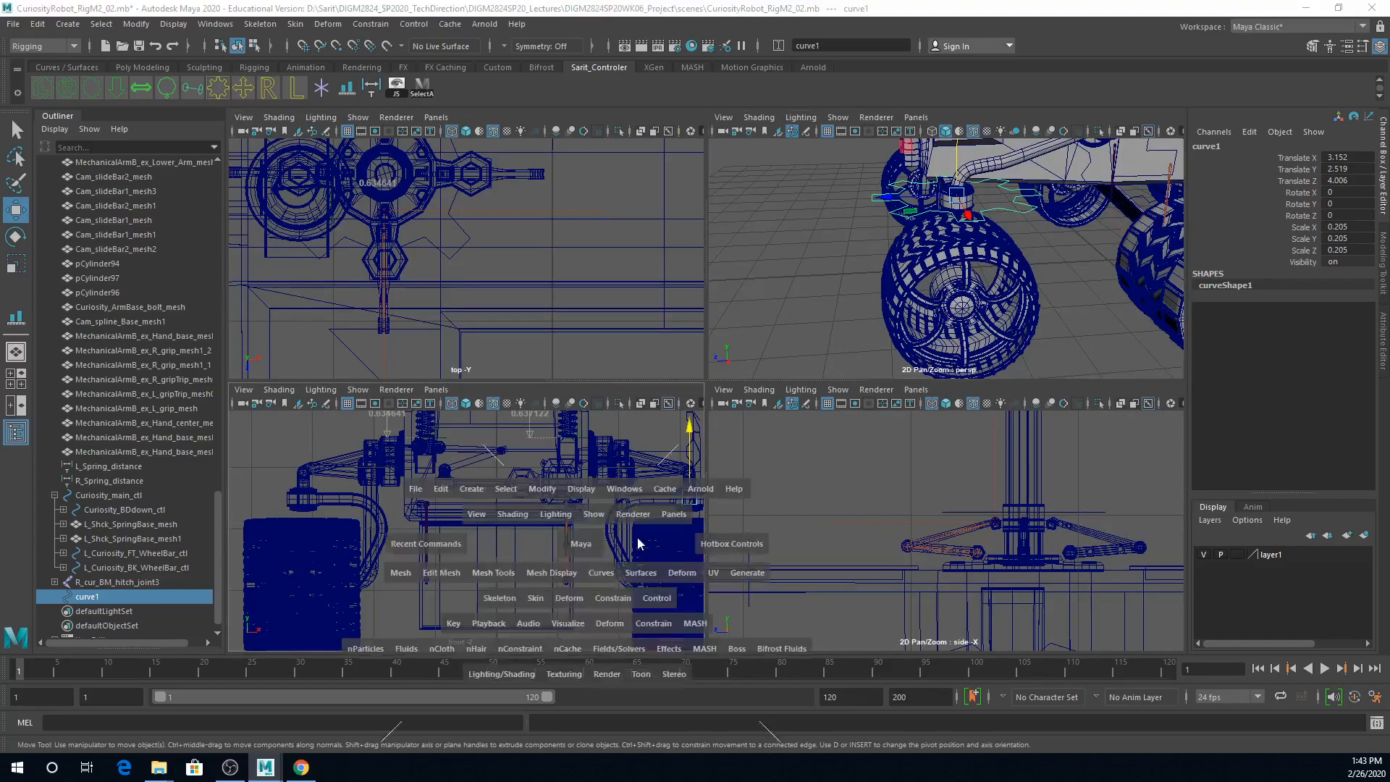
pyautogui.scroll(4, 785, 488)
pyautogui.keyDown('alt'); pyautogui.moveTo(786, 487); pyautogui.dragTo(1101, 487, button='right'); pyautogui.keyUp('alt')
pyautogui.keyDown('alt'); pyautogui.moveTo(1102, 488); pyautogui.dragTo(640, 459, button='middle'); pyautogui.keyUp('alt')
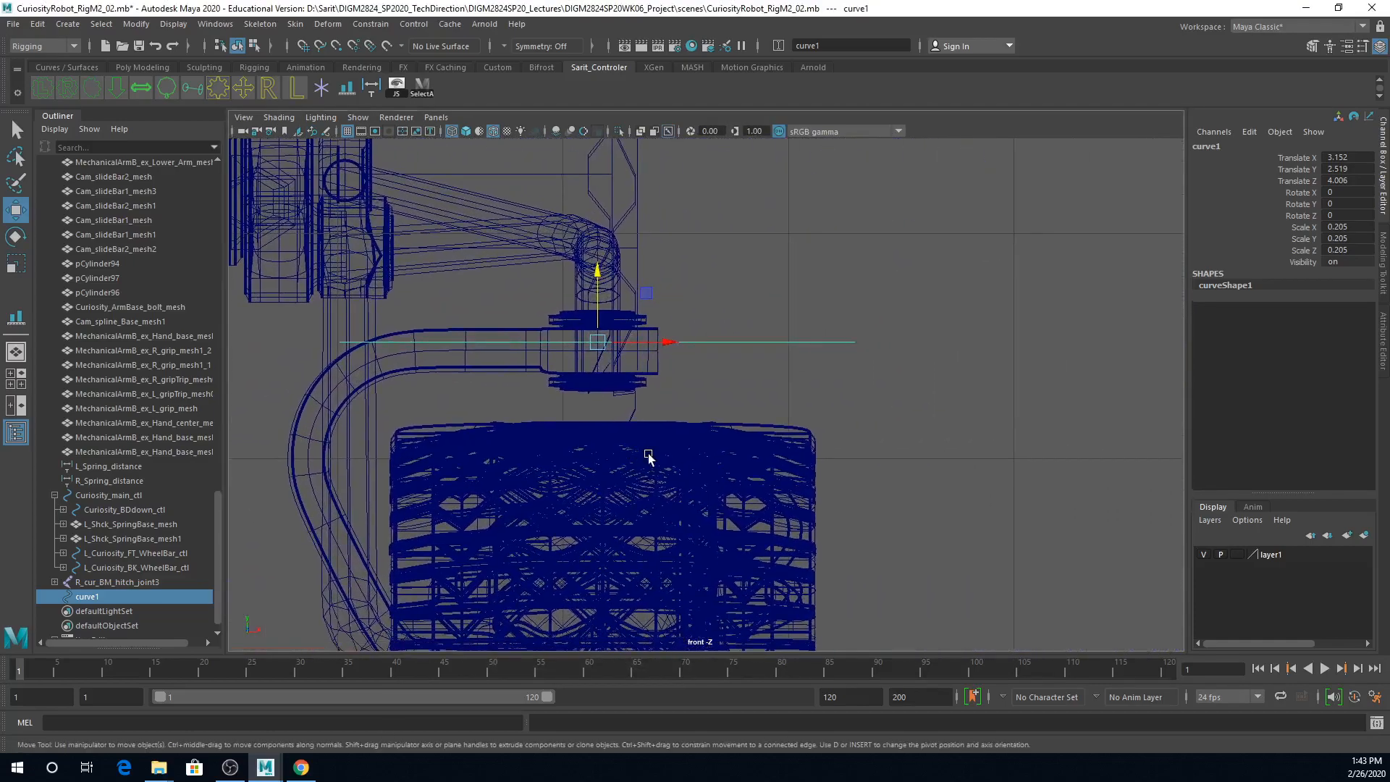
pyautogui.keyDown('alt'); pyautogui.moveTo(639, 459); pyautogui.dragTo(596, 264, button='right'); pyautogui.keyUp('alt')
pyautogui.moveTo(454, 210); pyautogui.dragTo(462, 182)
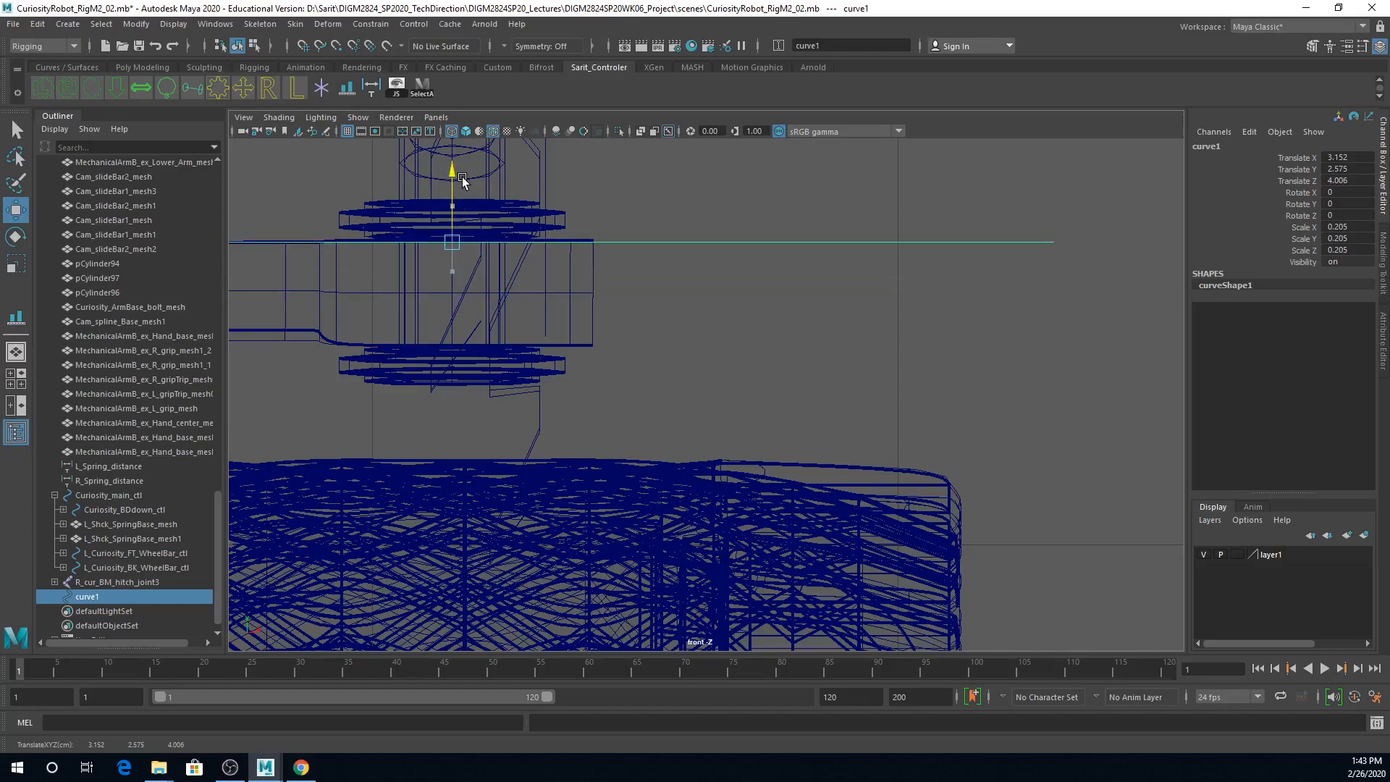
pyautogui.keyDown('alt'); pyautogui.moveTo(637, 367); pyautogui.dragTo(538, 384, button='right'); pyautogui.keyUp('alt')
pyautogui.press('space')
pyautogui.press('f')
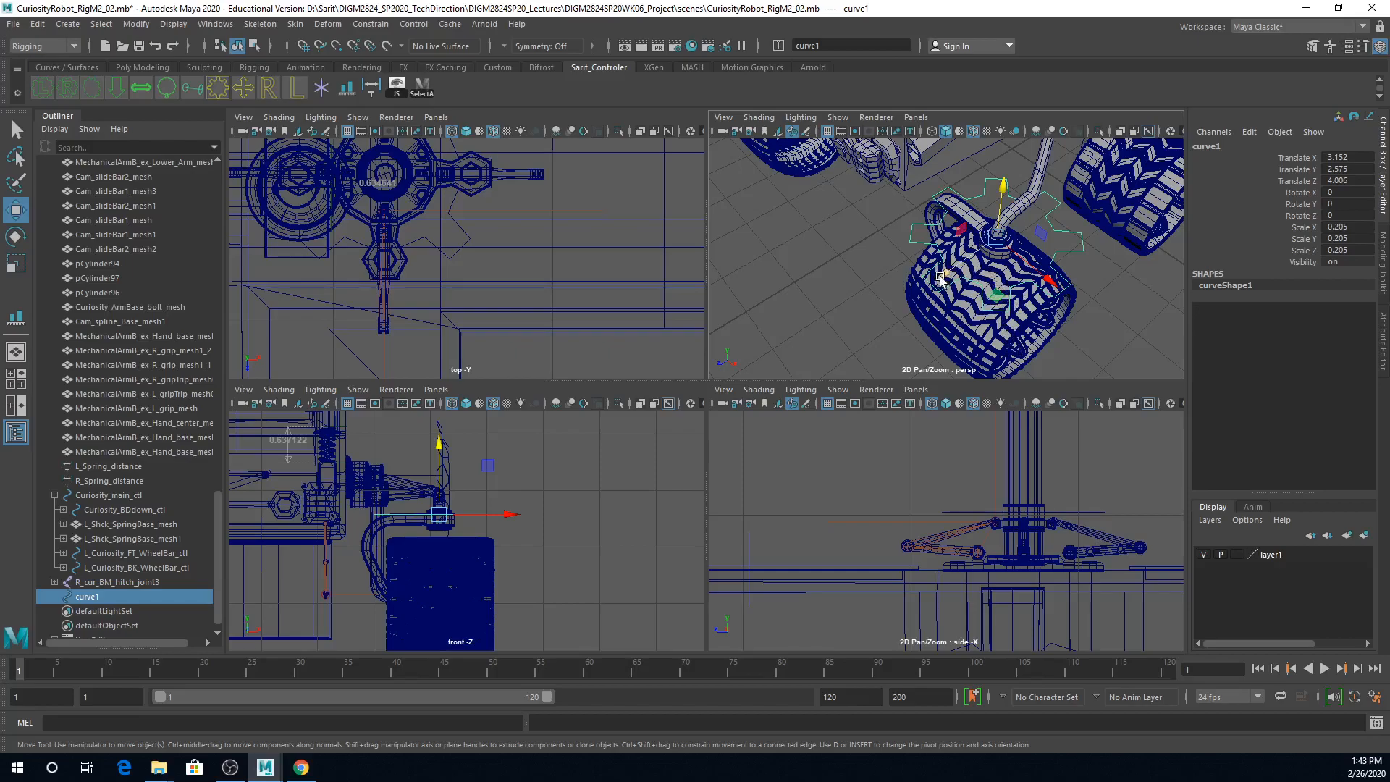
pyautogui.keyDown('alt'); pyautogui.moveTo(1053, 304); pyautogui.dragTo(1008, 270); pyautogui.keyUp('alt')
pyautogui.keyDown('alt'); pyautogui.moveTo(1007, 266); pyautogui.dragTo(960, 314, button='right'); pyautogui.keyUp('alt')
pyautogui.keyDown('alt'); pyautogui.moveTo(960, 314); pyautogui.dragTo(976, 341); pyautogui.keyUp('alt')
pyautogui.keyDown('alt'); pyautogui.moveTo(1012, 298); pyautogui.dragTo(969, 348, button='middle'); pyautogui.keyUp('alt')
pyautogui.click(1212, 147)
pyautogui.write('Curiosity_Cam_extend1_IK')
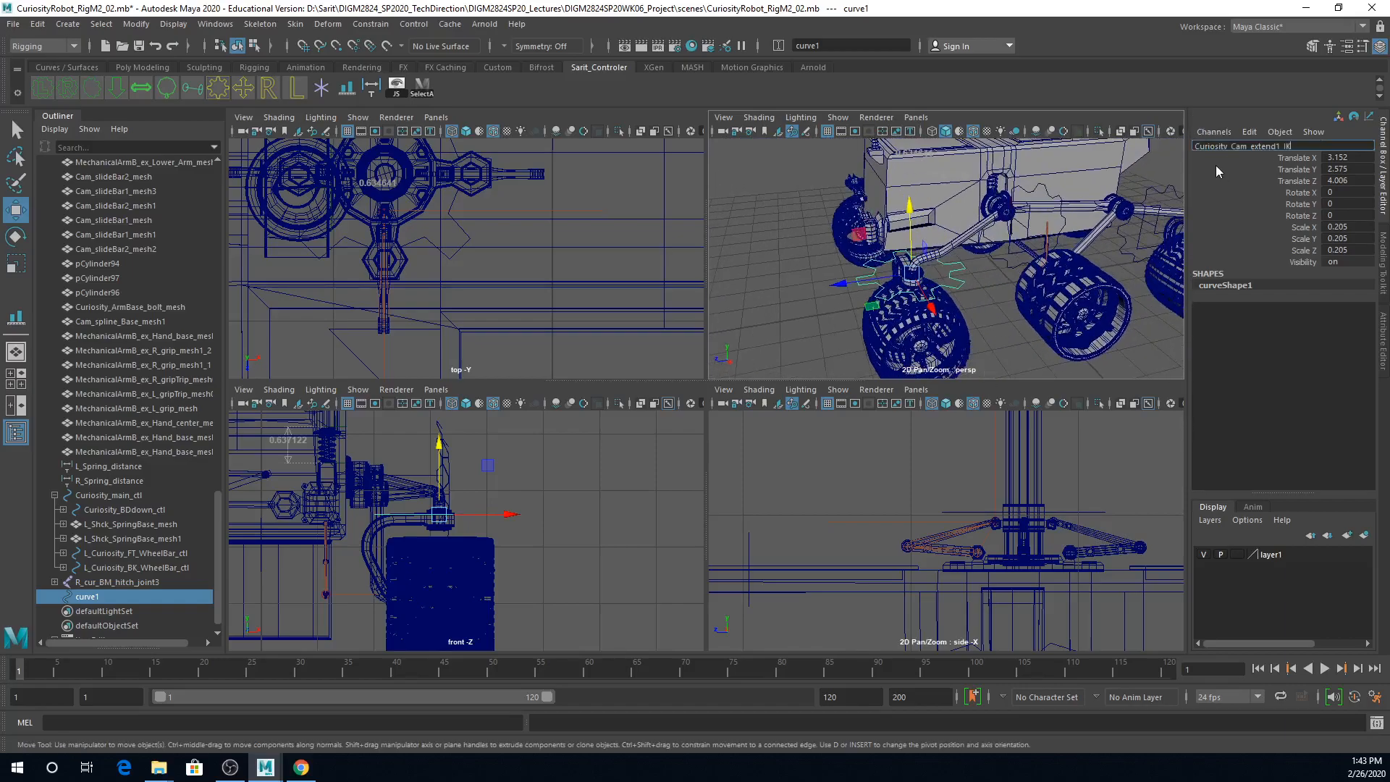
pyautogui.press('Return')
# Step: Copy the name L_Curiosity_FT_WheelBar_ctl from the front wheel bar control into the name field of the new gear curve
pyautogui.click(998, 345)
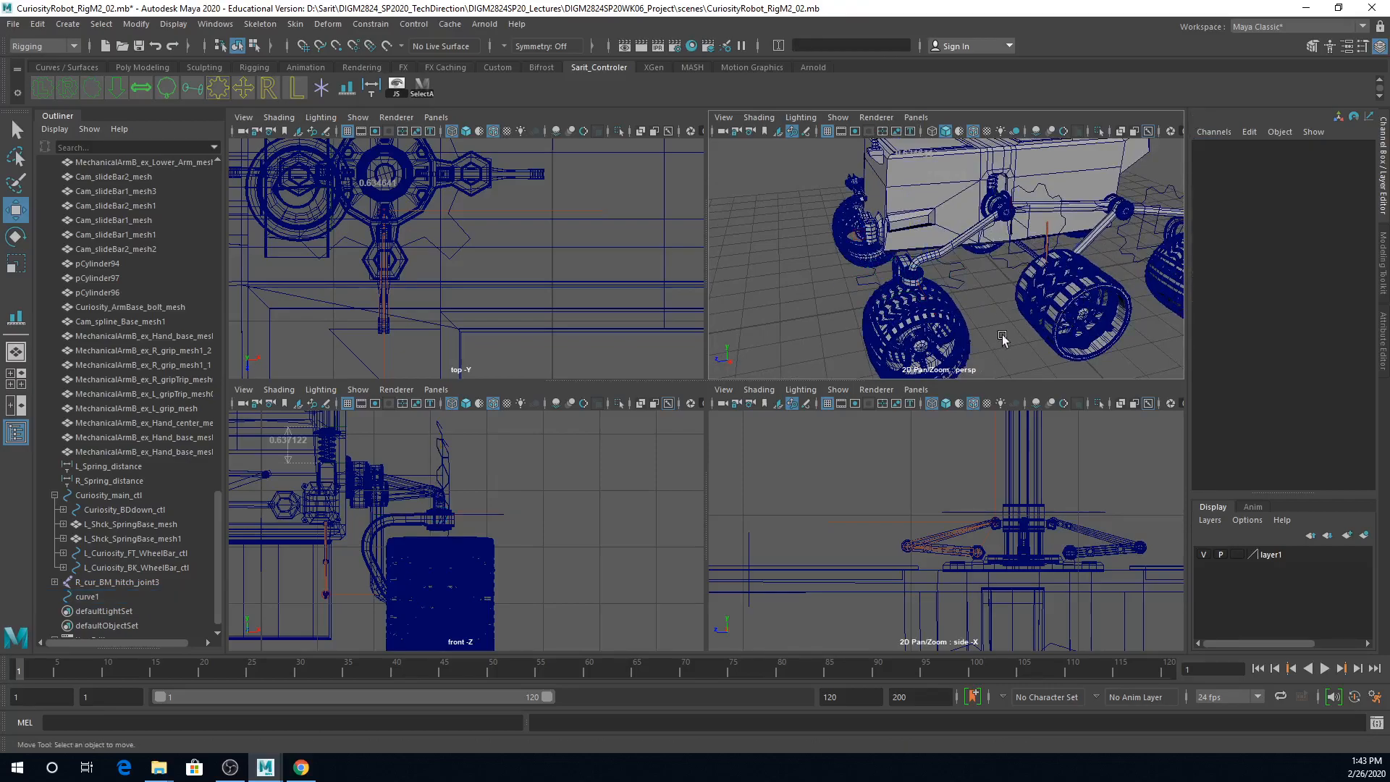
pyautogui.click(1014, 270)
pyautogui.click(1314, 147)
pyautogui.hotkey('ctrl', 'c')
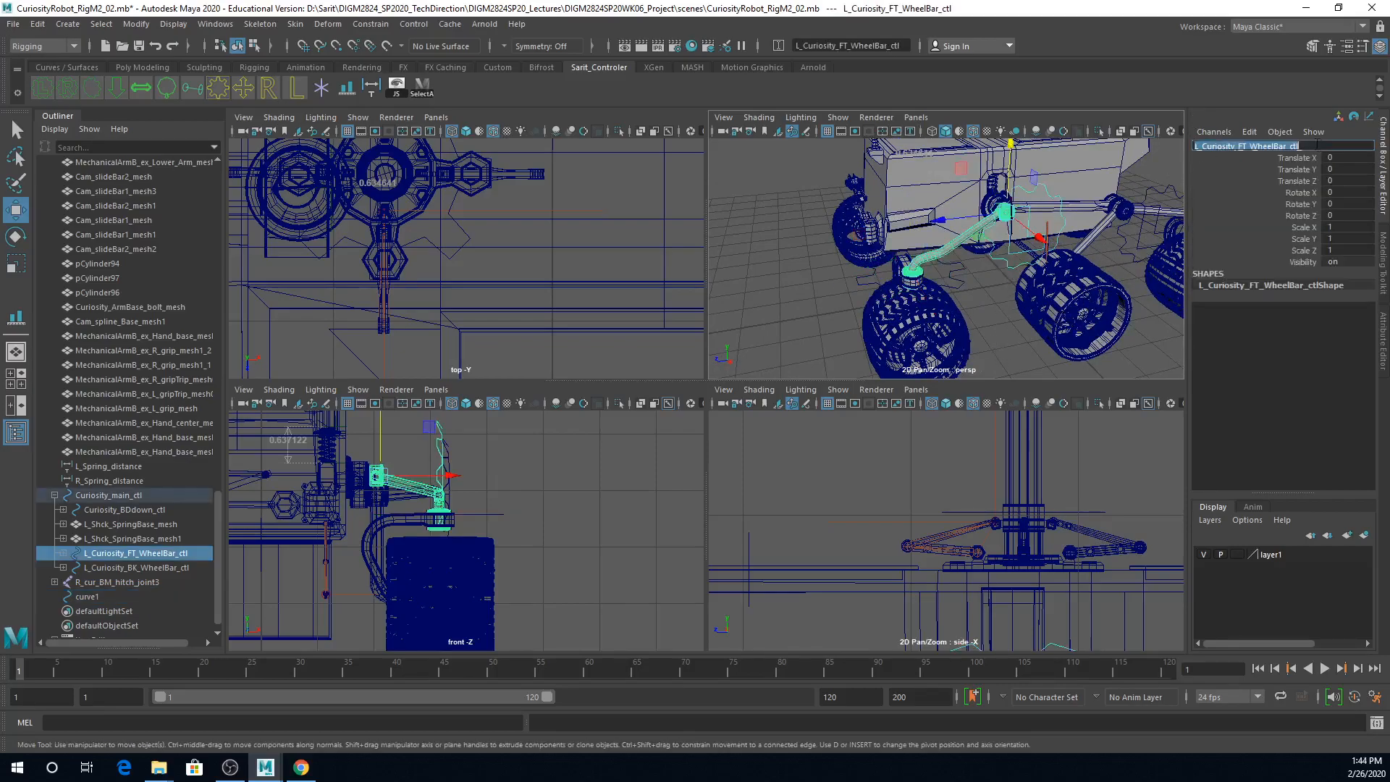
pyautogui.click(957, 286)
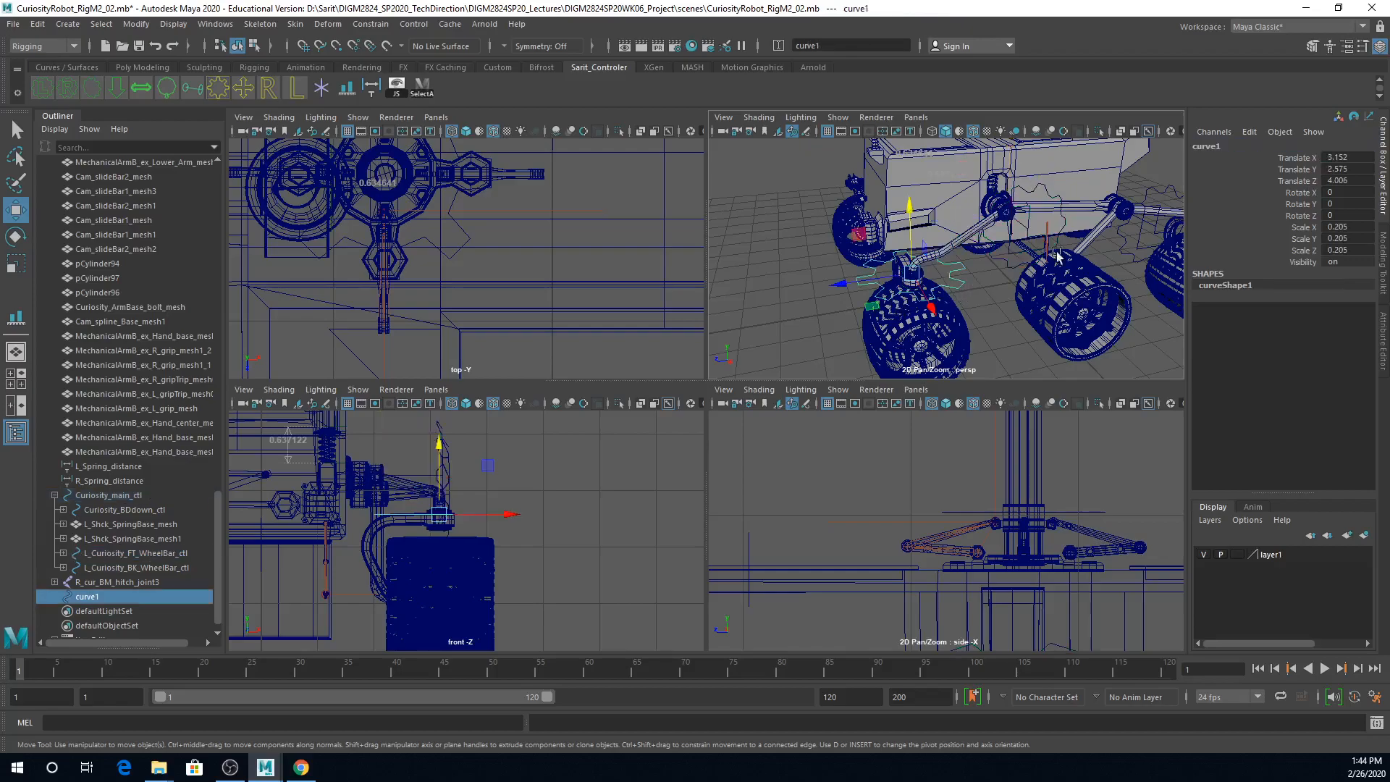
pyautogui.click(1258, 148)
pyautogui.hotkey('ctrl', 'v')
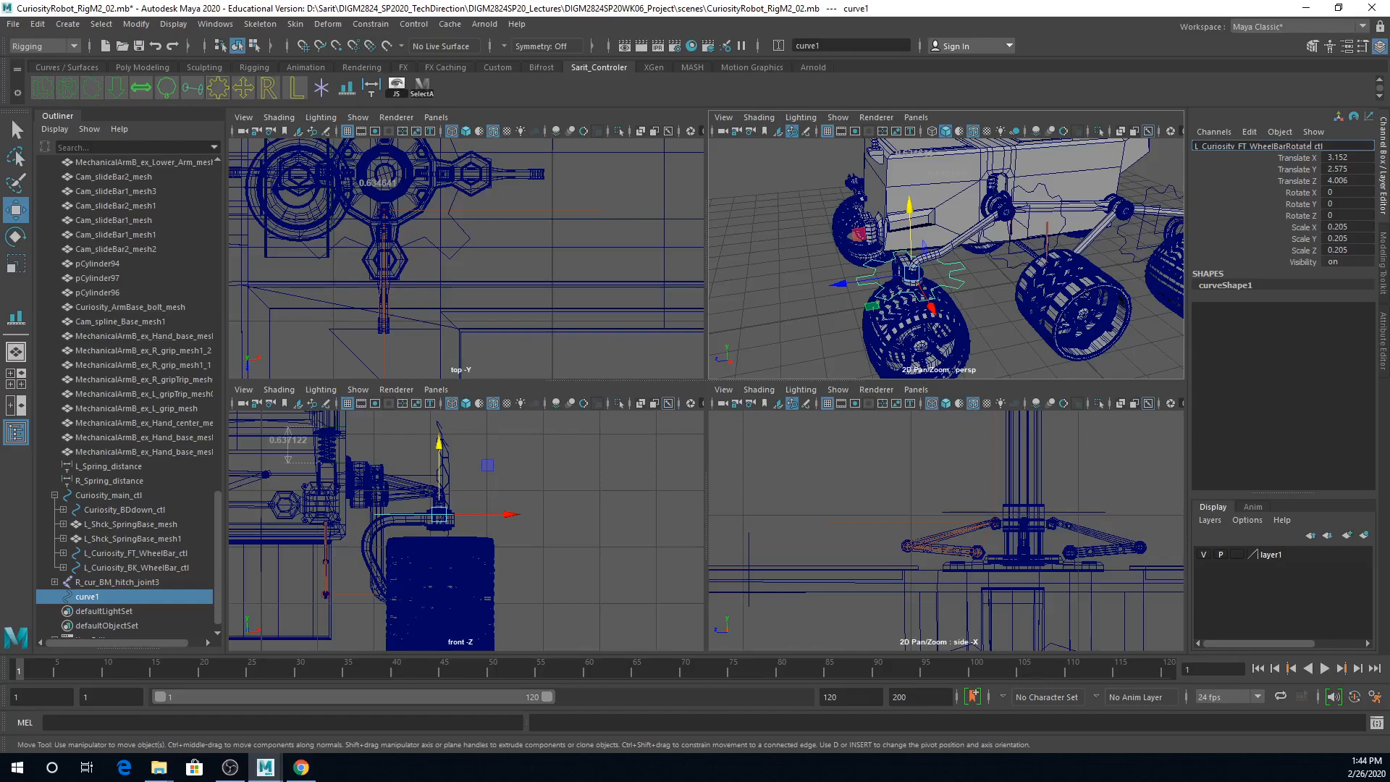
# Step: Name the gear control L_Curiosity_FT_WheelBarRotate_ctl and freeze its transformations
pyautogui.press('Return')
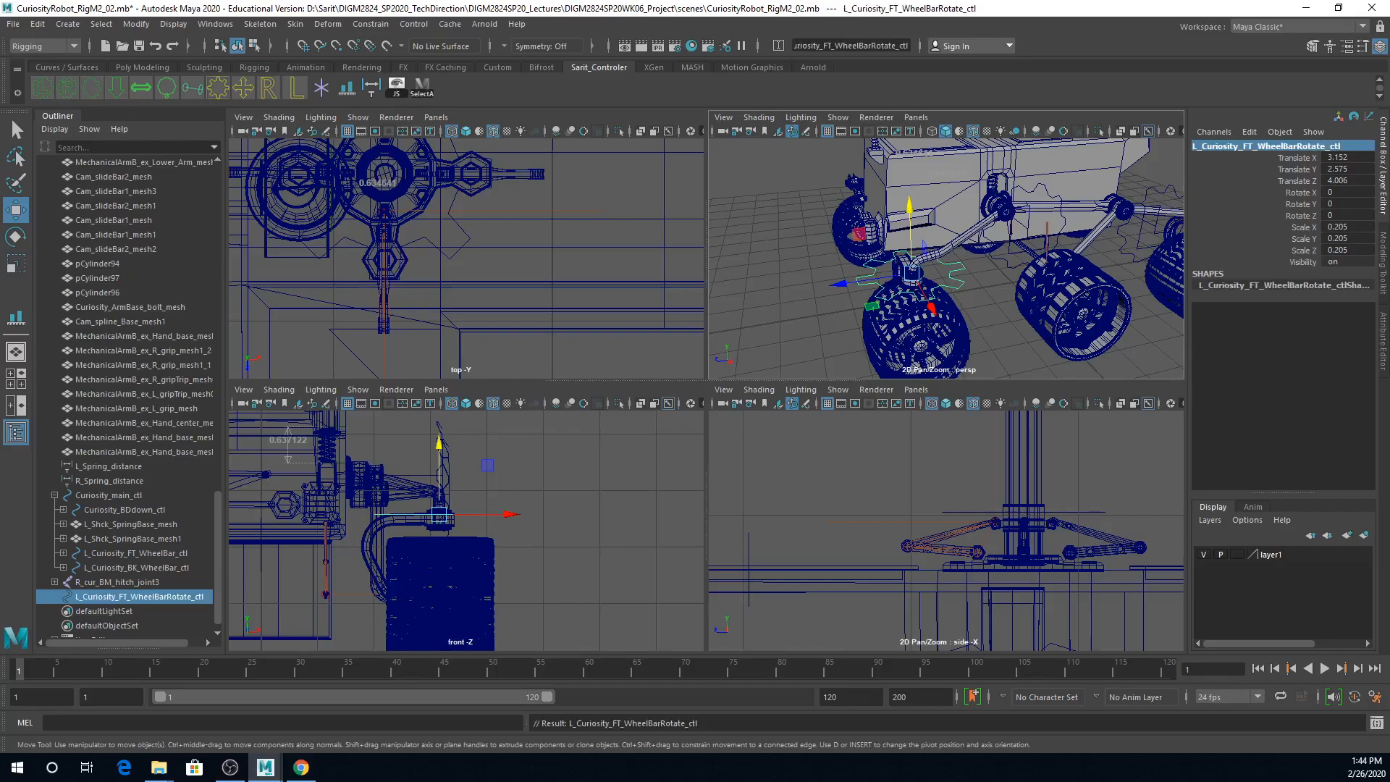
pyautogui.click(1014, 261)
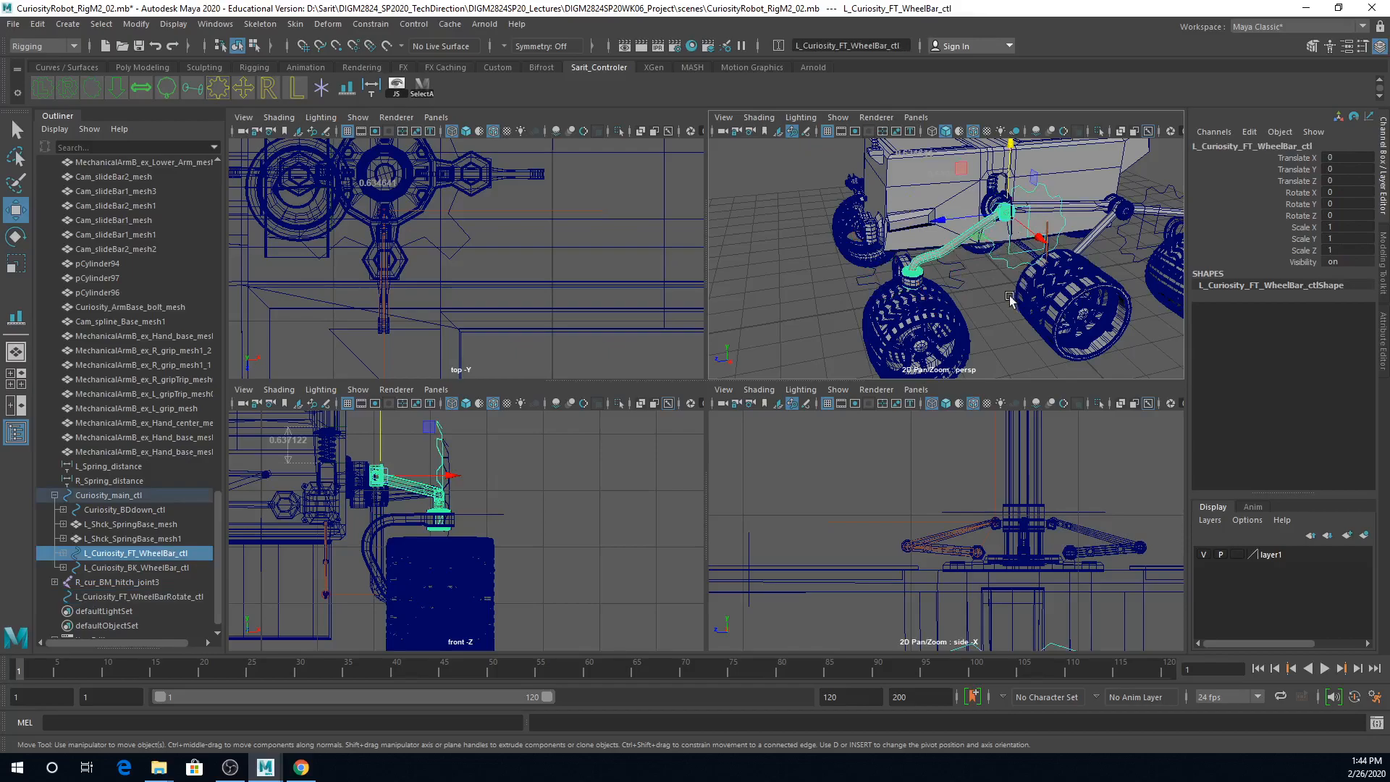
pyautogui.click(968, 289)
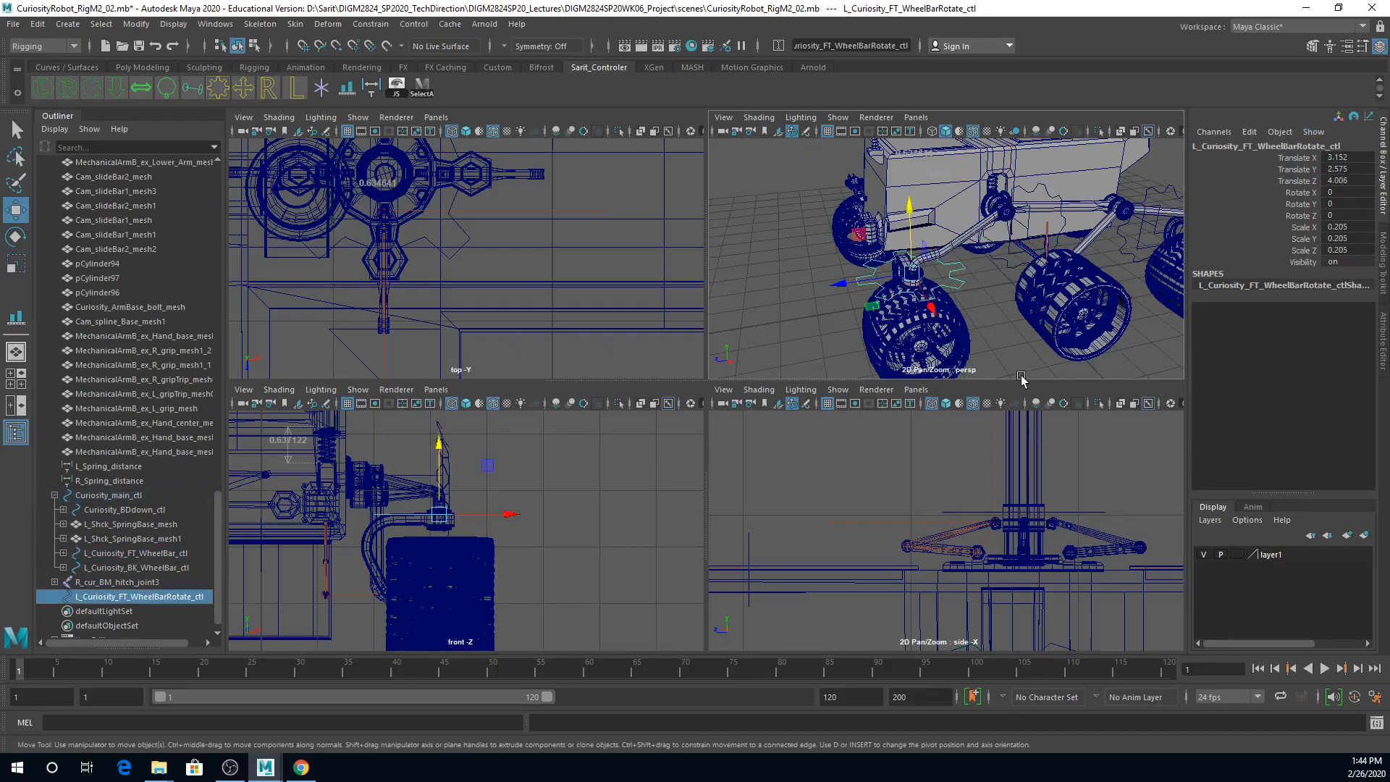
pyautogui.keyDown('alt'); pyautogui.moveTo(1029, 329); pyautogui.dragTo(1005, 326); pyautogui.keyUp('alt')
pyautogui.click(136, 24)
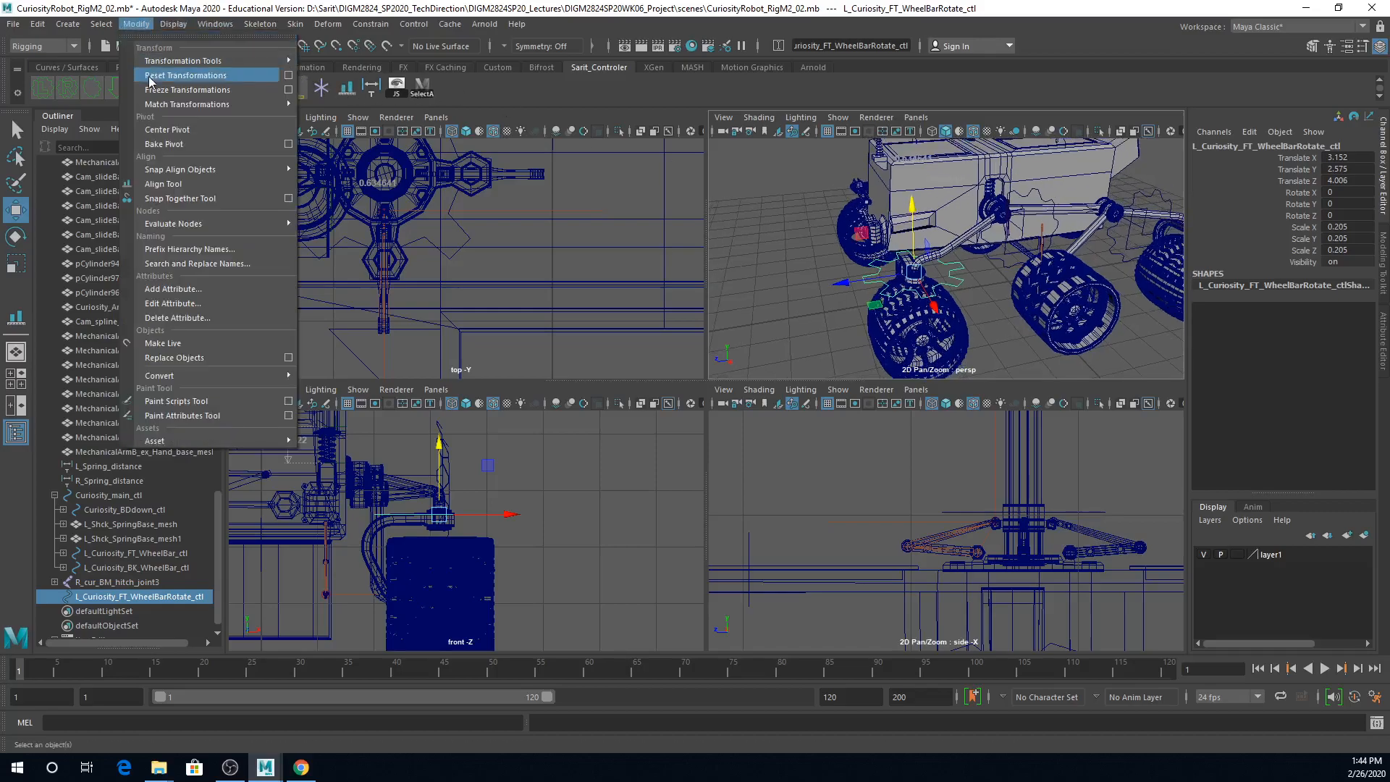
pyautogui.click(156, 88)
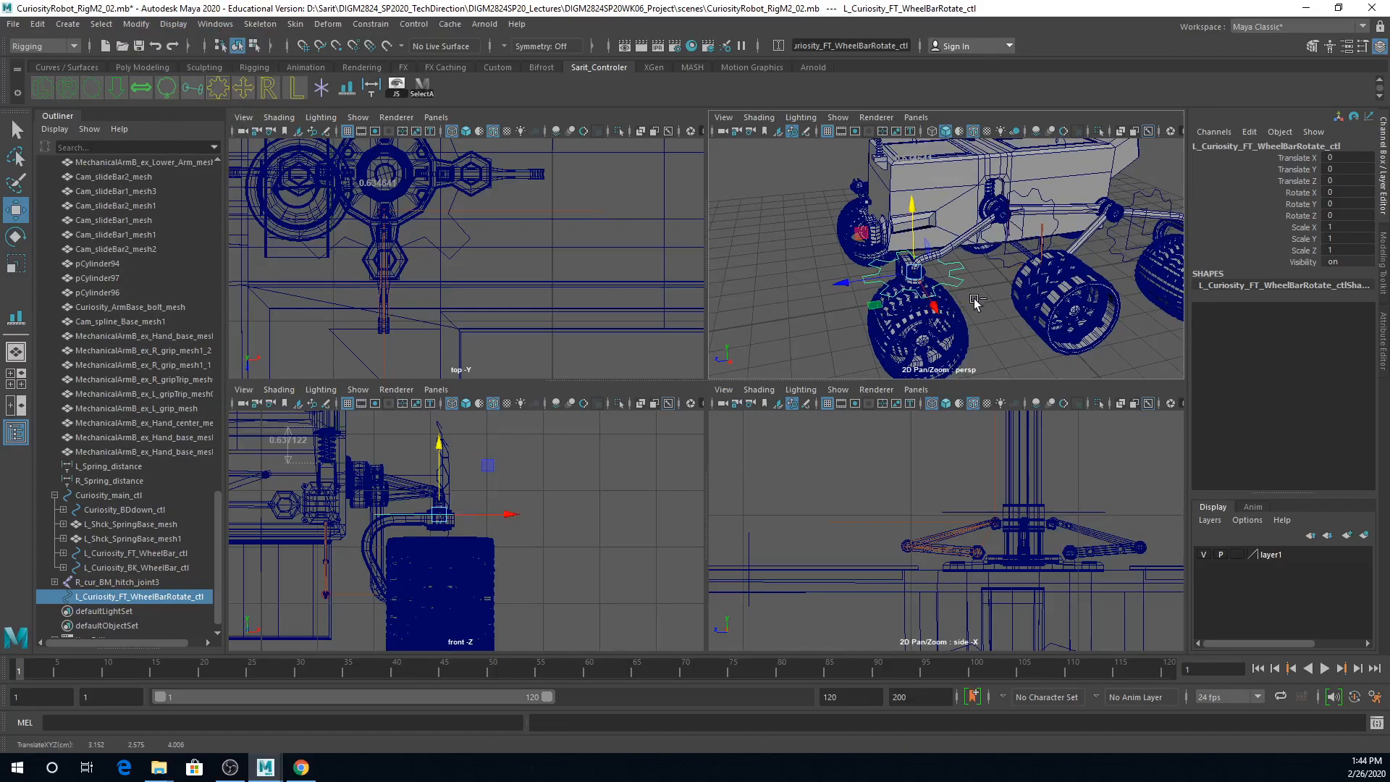
# Step: Duplicate the front rotate control and move the copy along Z to about -6.853, toward the left rear wheel
pyautogui.hotkey('ctrl', 'd')
pyautogui.moveTo(844, 283); pyautogui.dragTo(1115, 275)
pyautogui.keyDown('alt'); pyautogui.moveTo(1136, 296); pyautogui.dragTo(928, 348, button='middle'); pyautogui.keyUp('alt')
pyautogui.press('f')
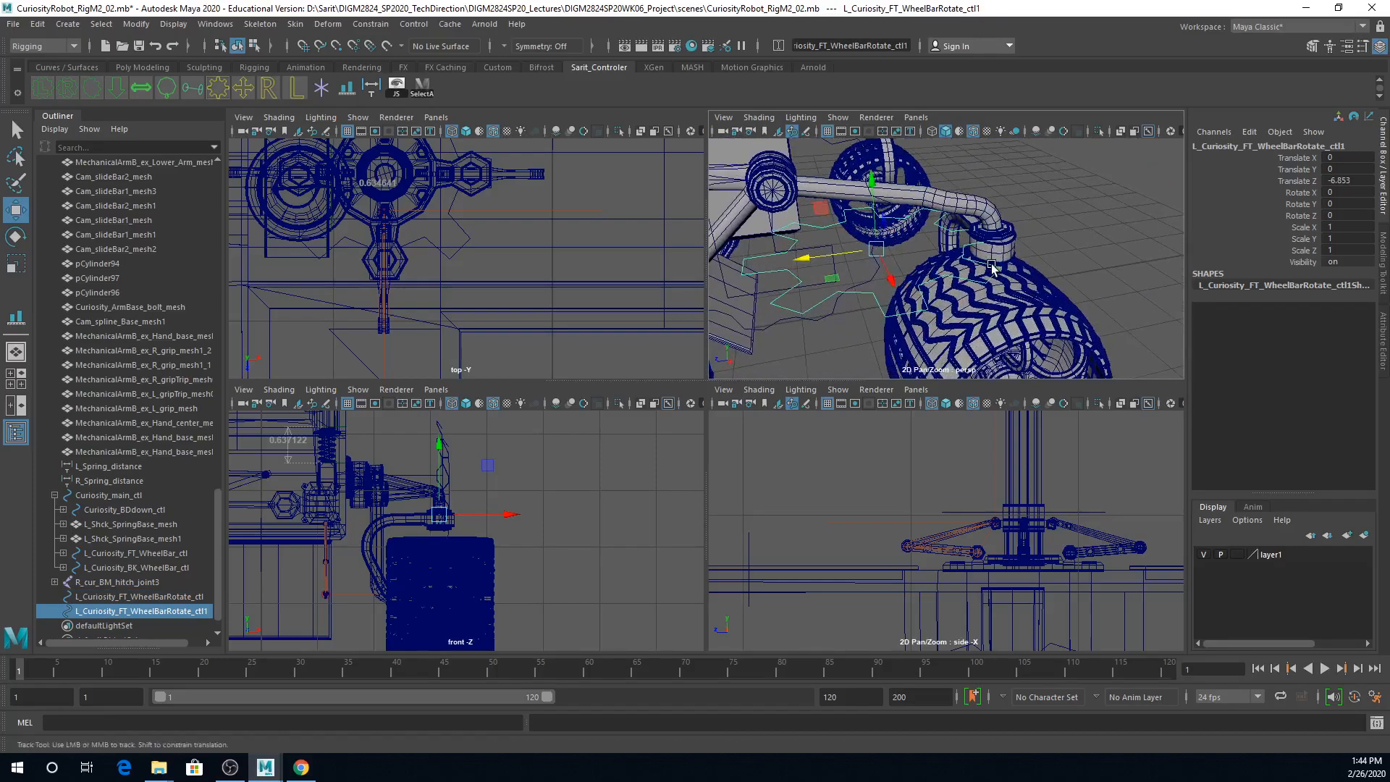
# Step: Centre the copied control over the left rear rotate bar's pivot in the side view, at a Translate Z of about -8.006
pyautogui.press('space')
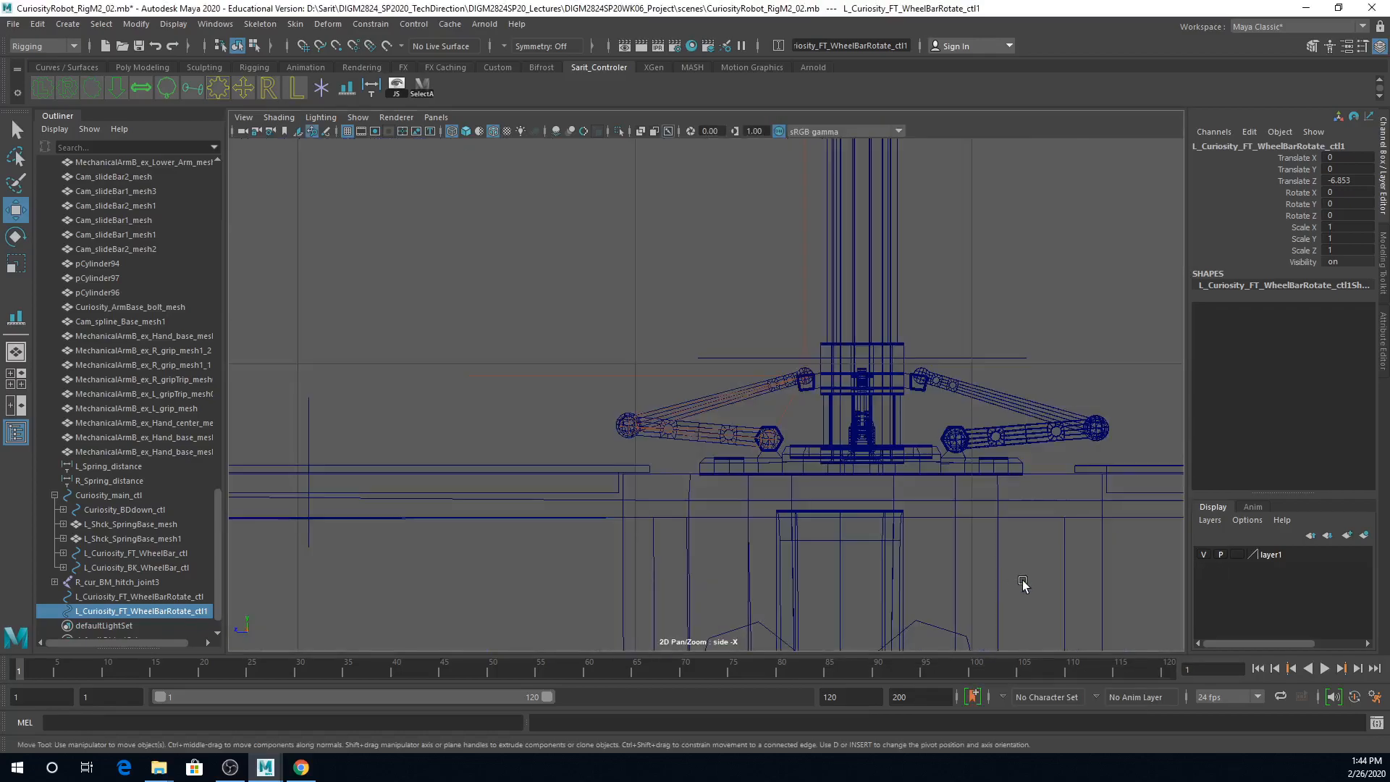
pyautogui.scroll(-5, 913, 523)
pyautogui.keyDown('alt'); pyautogui.moveTo(1013, 559); pyautogui.dragTo(769, 470, button='middle'); pyautogui.keyUp('alt')
pyautogui.keyDown('alt'); pyautogui.moveTo(769, 470); pyautogui.dragTo(1335, 582, button='right'); pyautogui.keyUp('alt')
pyautogui.keyDown('alt'); pyautogui.moveTo(1132, 571); pyautogui.dragTo(813, 355, button='middle'); pyautogui.keyUp('alt')
pyautogui.keyDown('alt'); pyautogui.moveTo(813, 355); pyautogui.dragTo(972, 432, button='right'); pyautogui.keyUp('alt')
pyautogui.moveTo(358, 331); pyautogui.dragTo(701, 366)
pyautogui.keyDown('alt'); pyautogui.moveTo(701, 367); pyautogui.dragTo(1089, 382, button='right'); pyautogui.keyUp('alt')
pyautogui.keyDown('alt'); pyautogui.moveTo(1089, 382); pyautogui.dragTo(1074, 519, button='middle'); pyautogui.keyUp('alt')
pyautogui.keyDown('alt'); pyautogui.moveTo(918, 501); pyautogui.dragTo(1346, 540, button='right'); pyautogui.keyUp('alt')
pyautogui.keyDown('alt'); pyautogui.moveTo(1070, 479); pyautogui.dragTo(1013, 574, button='middle'); pyautogui.keyUp('alt')
pyautogui.press('v')
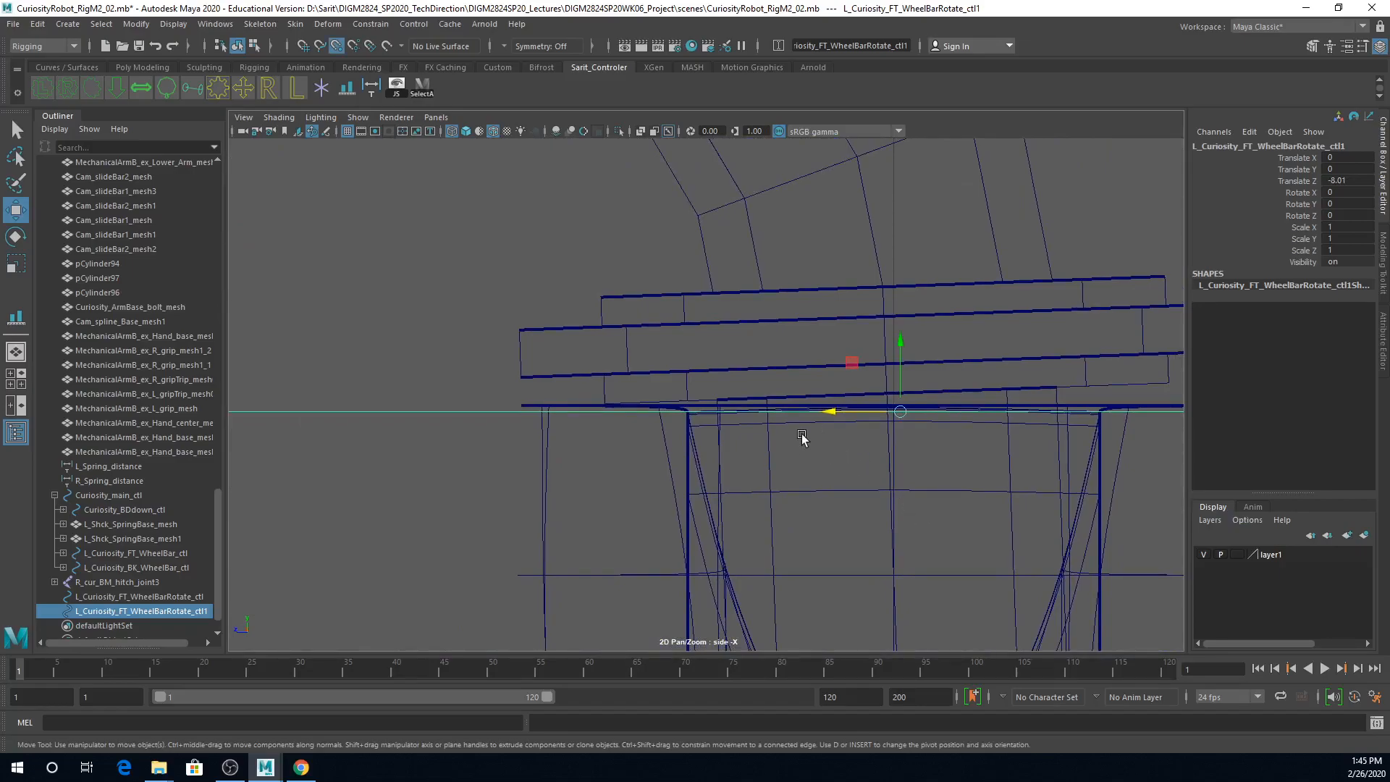
pyautogui.moveTo(830, 415); pyautogui.dragTo(881, 423)
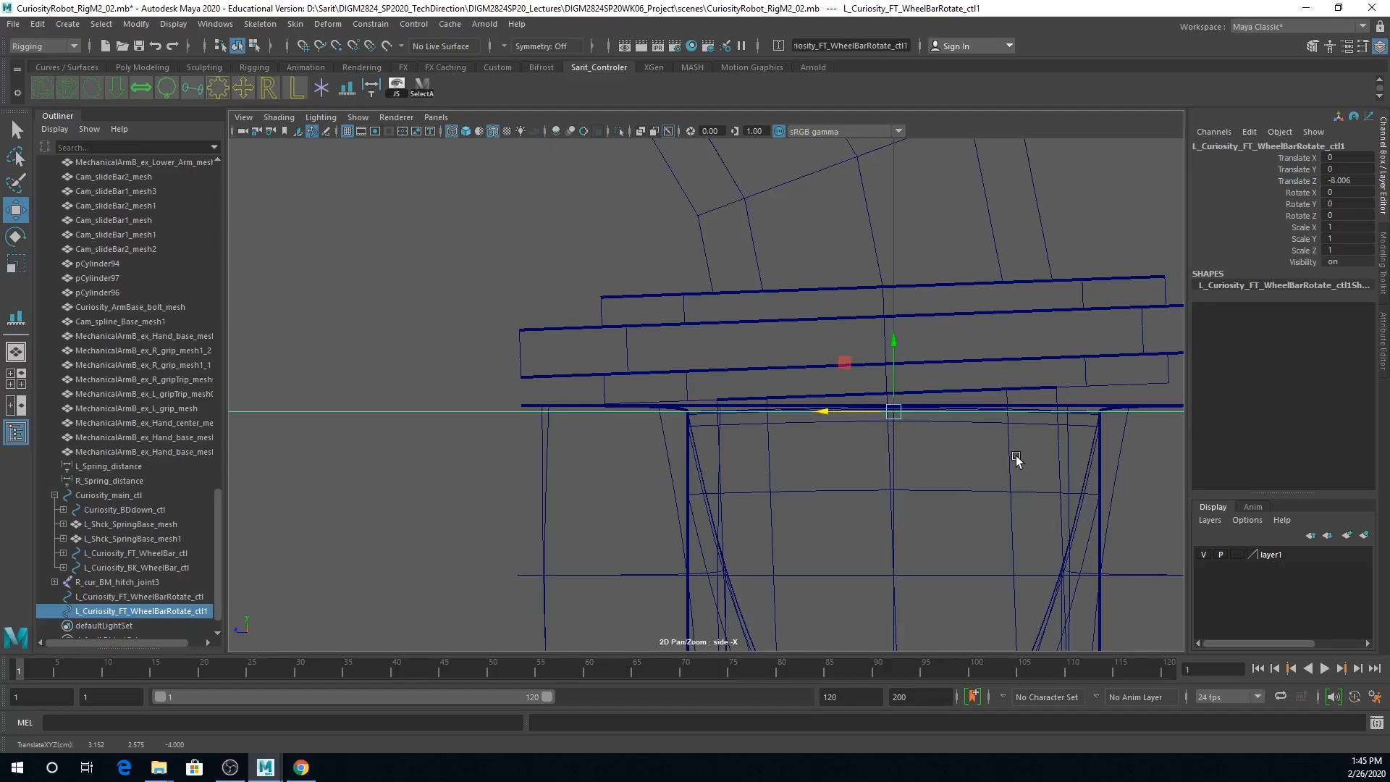
# Step: Rename the copied control L_Curiosity_BK_WheelBarRotate_ctl and freeze its transformations
pyautogui.press('space')
pyautogui.keyDown('alt'); pyautogui.moveTo(1072, 302); pyautogui.dragTo(871, 304, button='right'); pyautogui.keyUp('alt')
pyautogui.keyDown('alt'); pyautogui.moveTo(872, 304); pyautogui.dragTo(897, 295); pyautogui.keyUp('alt')
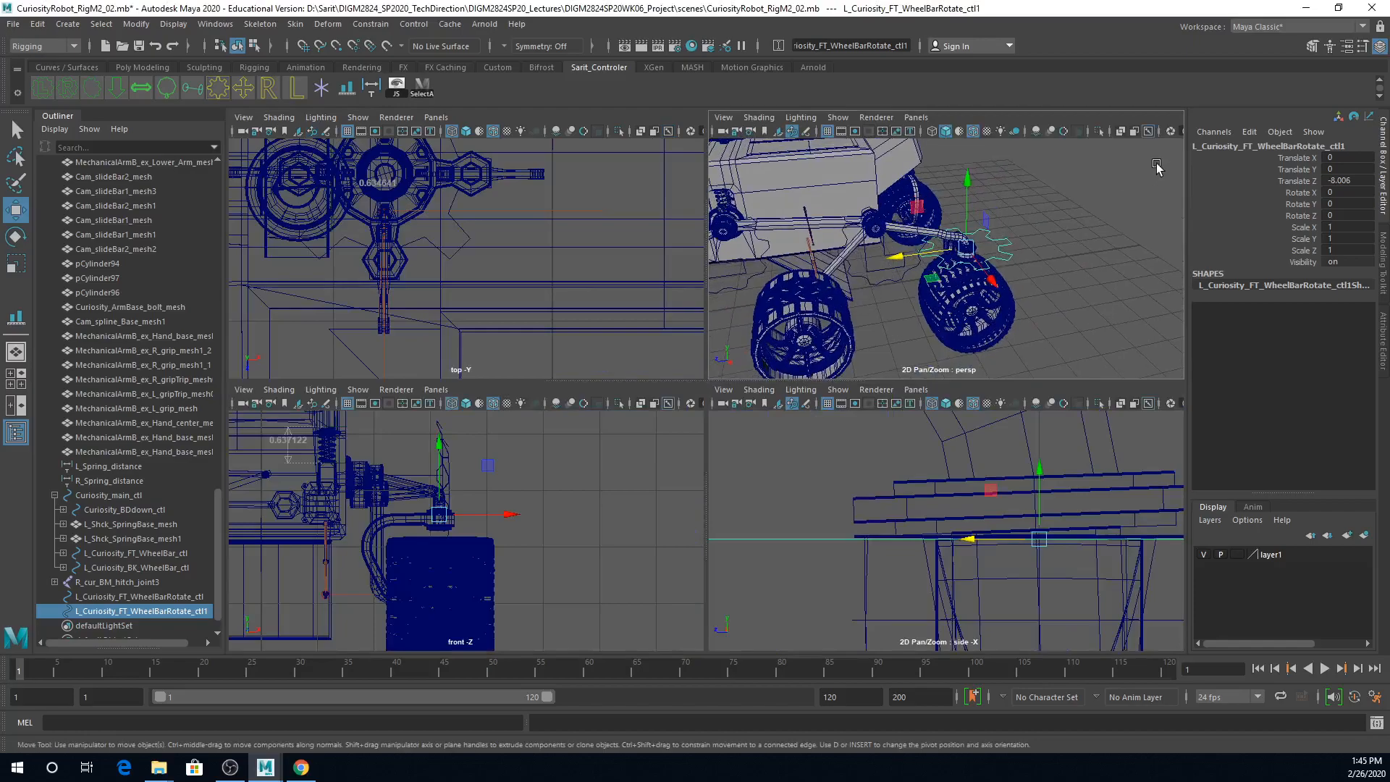
pyautogui.click(1255, 147)
pyautogui.click(1244, 146)
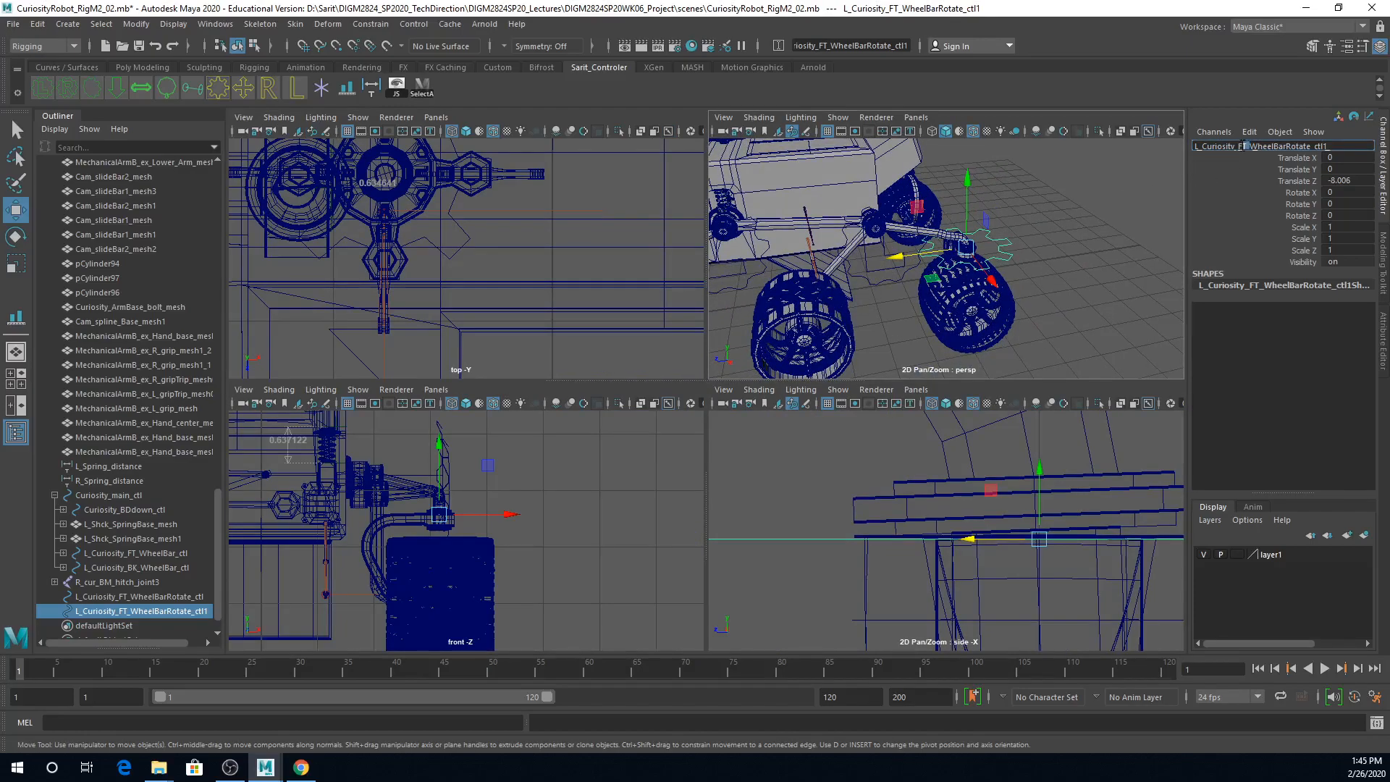
pyautogui.hotkey('shift', 'Home')
pyautogui.click(1243, 145)
pyautogui.write('BK')
pyautogui.press('Return')
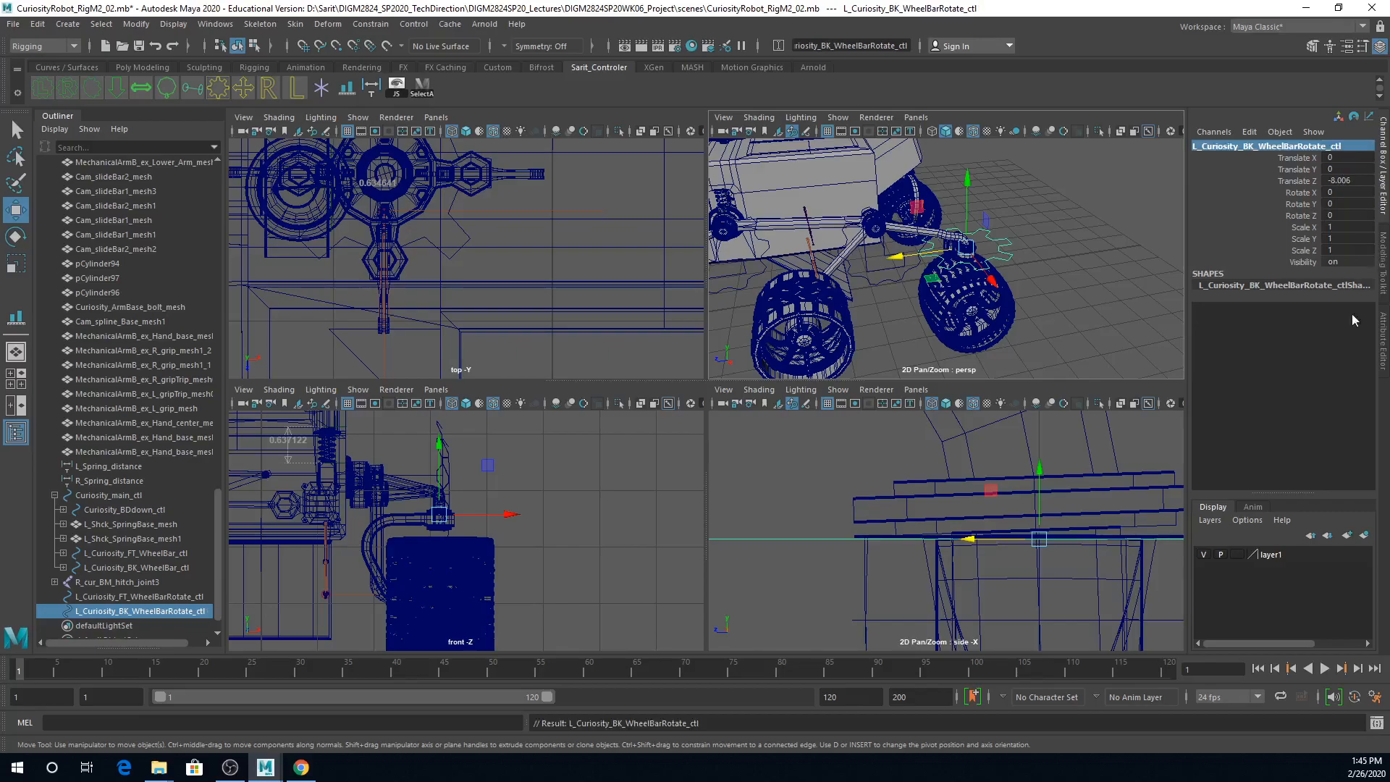
pyautogui.click(136, 24)
pyautogui.click(153, 90)
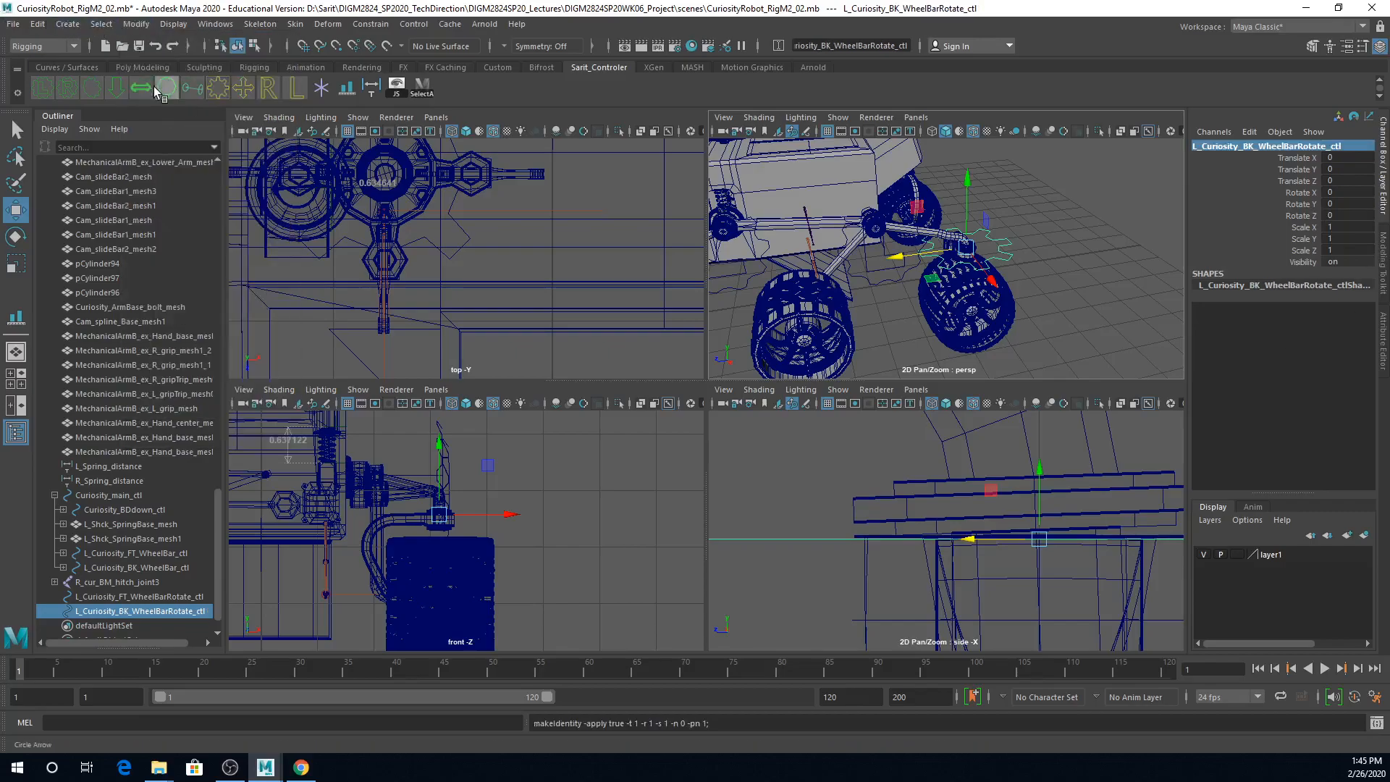
# Step: Parent LF_wheel_rotateBar_mesh under L_Curiosity_FT_WheelBarRotate_ctl at the left front wheel
pyautogui.keyDown('alt'); pyautogui.moveTo(1068, 313); pyautogui.dragTo(903, 304, button='right'); pyautogui.keyUp('alt')
pyautogui.moveTo(903, 304)
pyautogui.keyDown('alt'); pyautogui.mouseDown()
pyautogui.moveTo(898, 322)
pyautogui.moveTo(922, 305)
pyautogui.mouseUp(); pyautogui.keyUp('alt')
pyautogui.keyDown('alt'); pyautogui.moveTo(922, 306); pyautogui.dragTo(1092, 355, button='right'); pyautogui.keyUp('alt')
pyautogui.keyDown('alt'); pyautogui.moveTo(1092, 355); pyautogui.dragTo(1107, 307, button='middle'); pyautogui.keyUp('alt')
pyautogui.keyDown('alt'); pyautogui.moveTo(1108, 307); pyautogui.dragTo(987, 323); pyautogui.keyUp('alt')
pyautogui.keyDown('alt'); pyautogui.moveTo(987, 323); pyautogui.dragTo(1044, 310, button='middle'); pyautogui.keyUp('alt')
pyautogui.click(1013, 348)
pyautogui.keyDown('alt'); pyautogui.moveTo(1012, 348); pyautogui.dragTo(936, 338, button='right'); pyautogui.keyUp('alt')
pyautogui.keyDown('alt'); pyautogui.moveTo(937, 339); pyautogui.dragTo(960, 350); pyautogui.keyUp('alt')
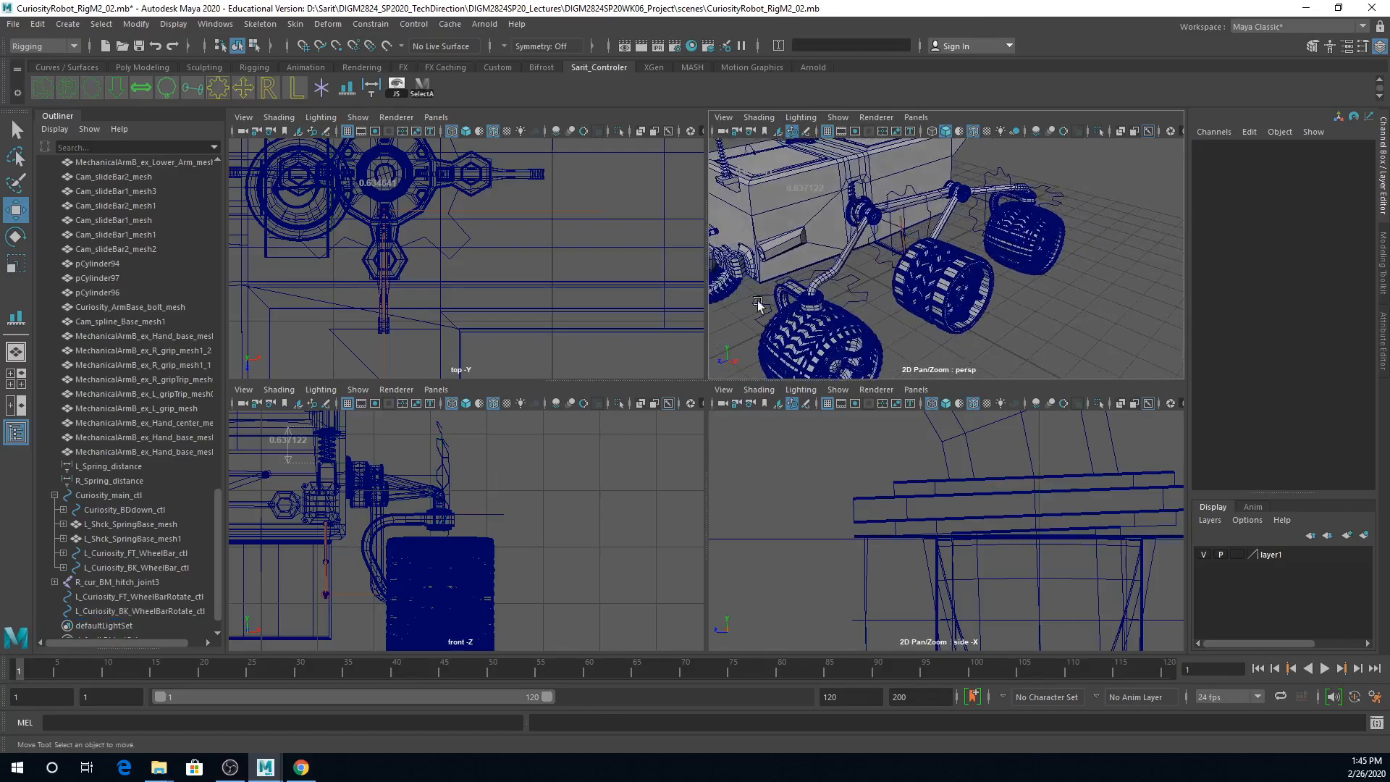
pyautogui.click(783, 298)
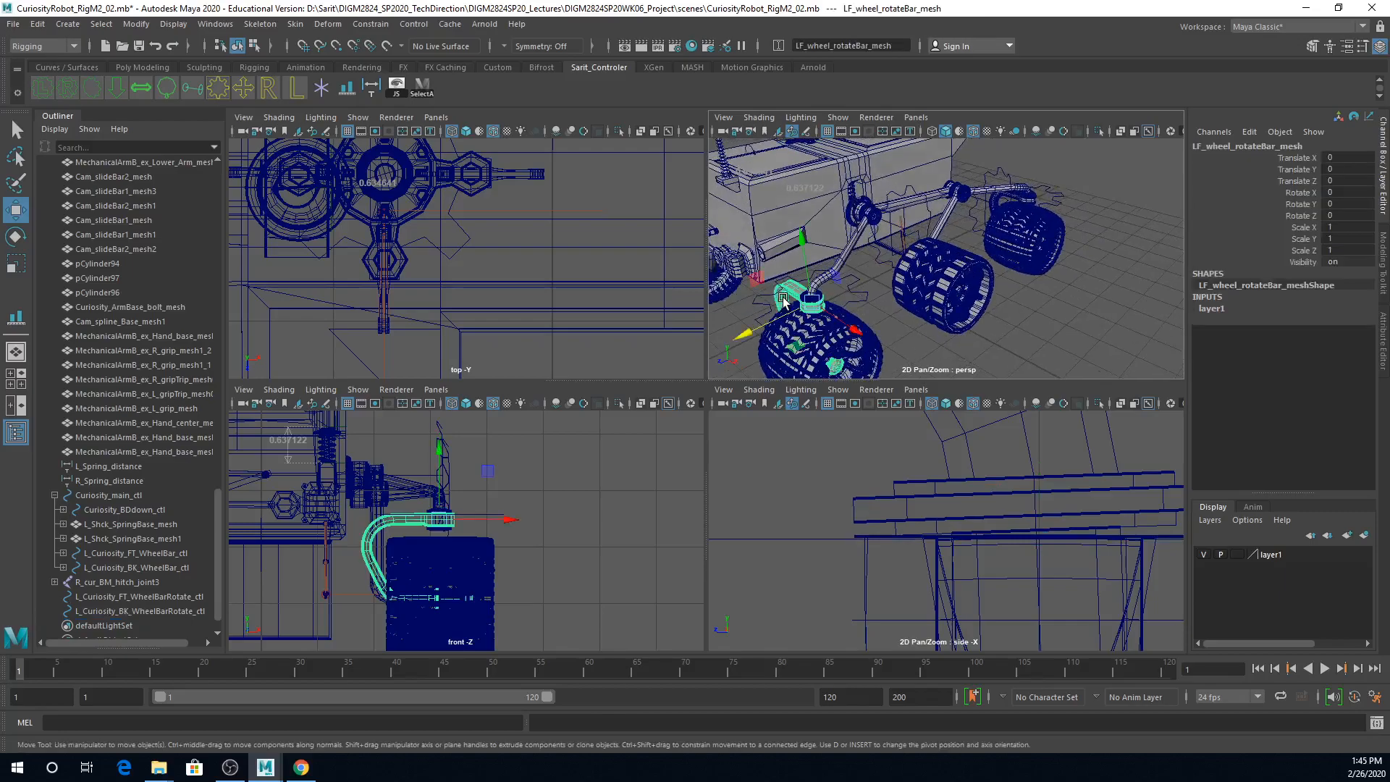
pyautogui.click(857, 297)
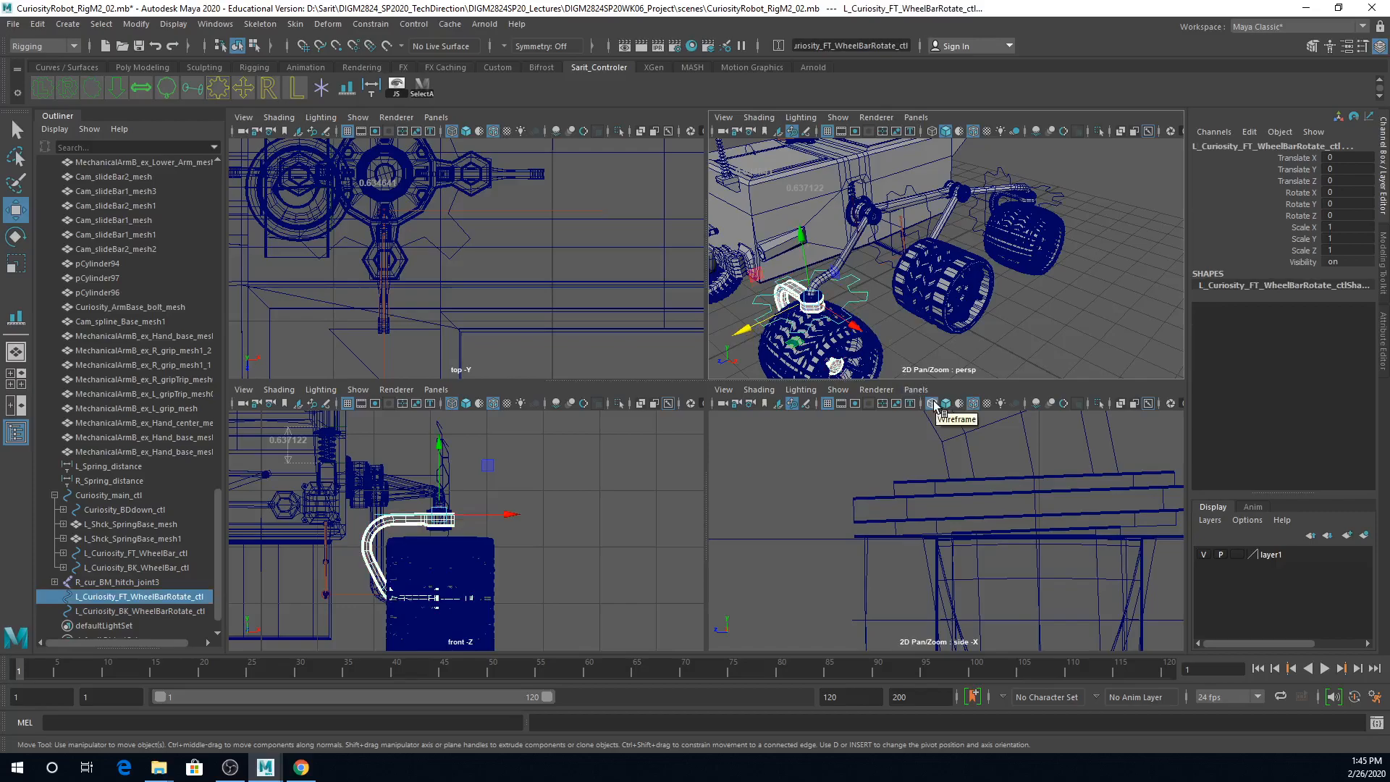
pyautogui.press('Down')
# Step: Parent LB_wheel_rotateBar_mesh under L_Curiosity_BK_WheelBarRotate_ctl at the left rear wheel
pyautogui.keyDown('alt'); pyautogui.moveTo(1041, 262); pyautogui.dragTo(1093, 315, button='right'); pyautogui.keyUp('alt')
pyautogui.keyDown('alt'); pyautogui.moveTo(1094, 315); pyautogui.dragTo(1043, 287); pyautogui.keyUp('alt')
pyautogui.click(985, 226)
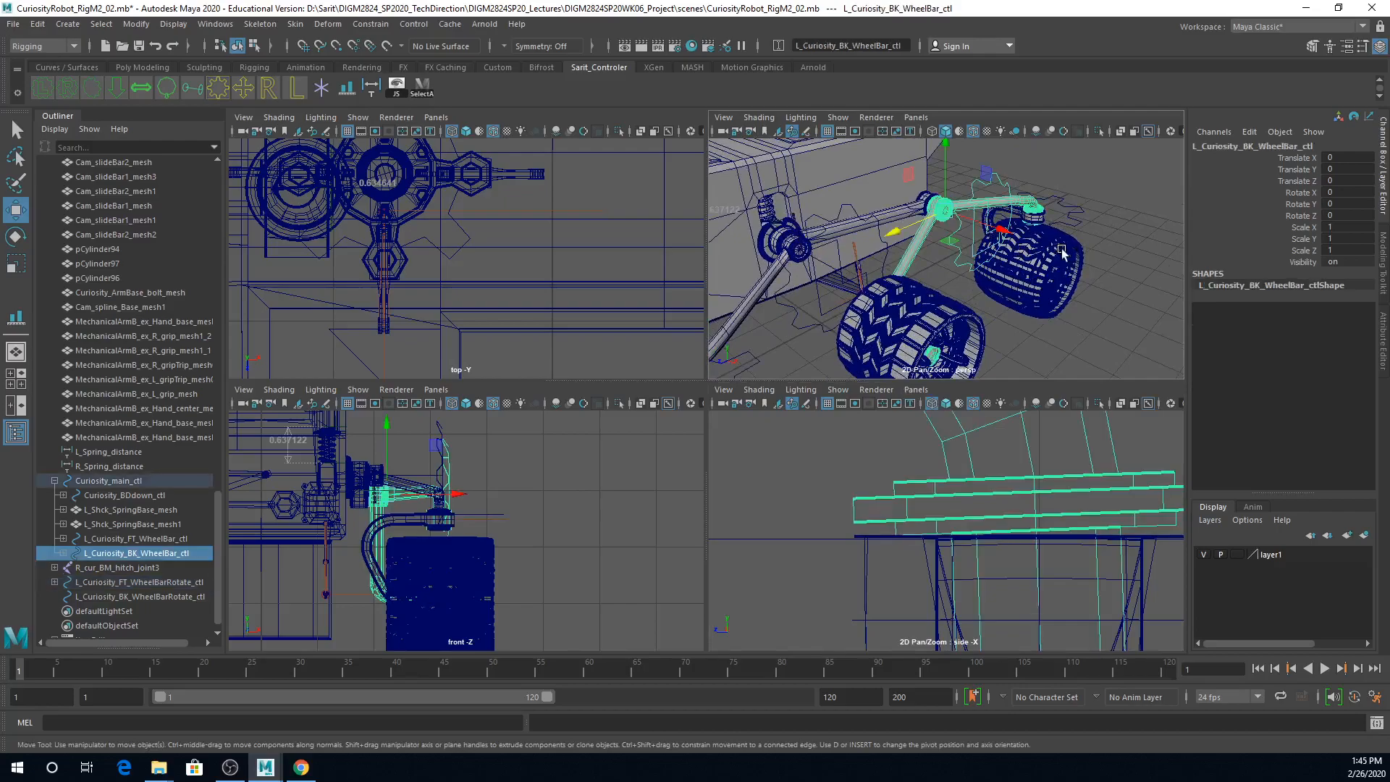
pyautogui.keyDown('alt'); pyautogui.moveTo(1065, 239); pyautogui.dragTo(917, 304); pyautogui.keyUp('alt')
pyautogui.click(1093, 252)
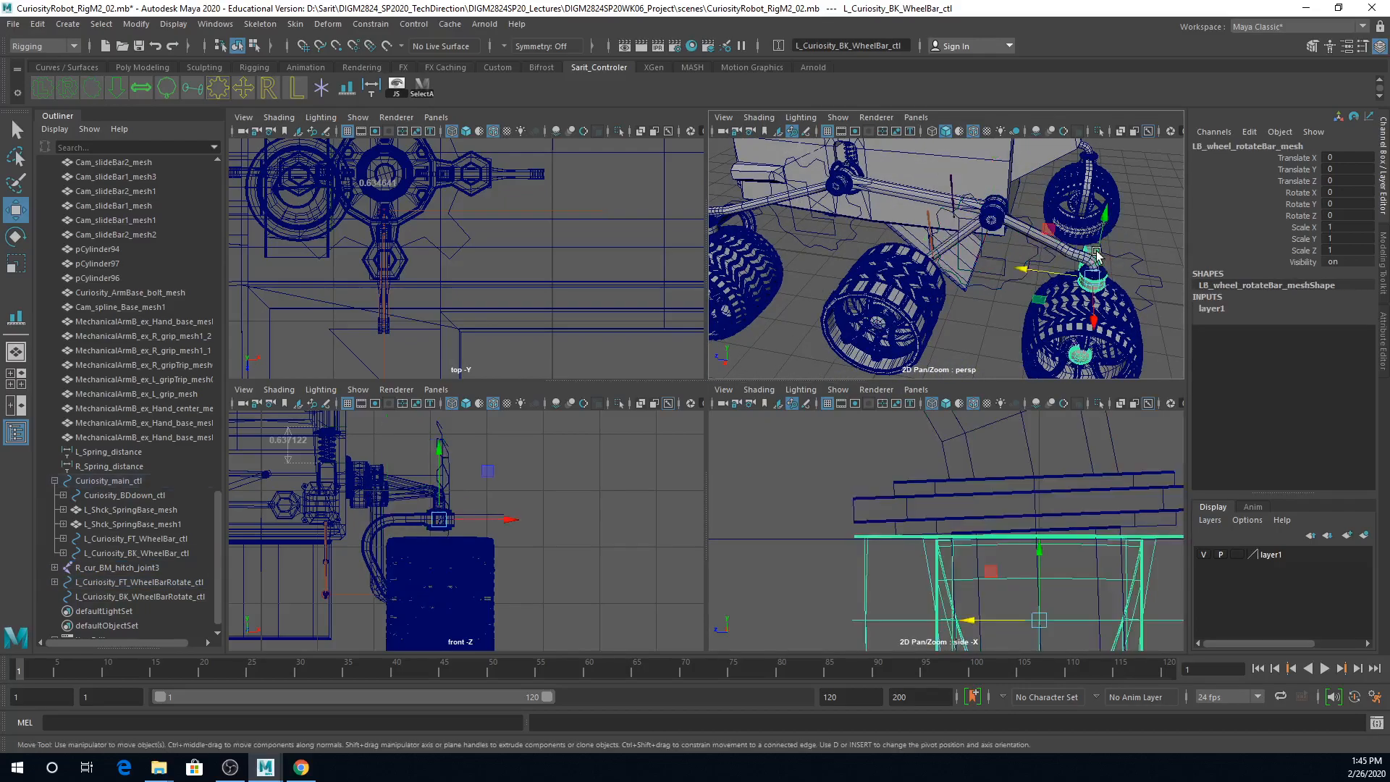
pyautogui.click(1142, 258)
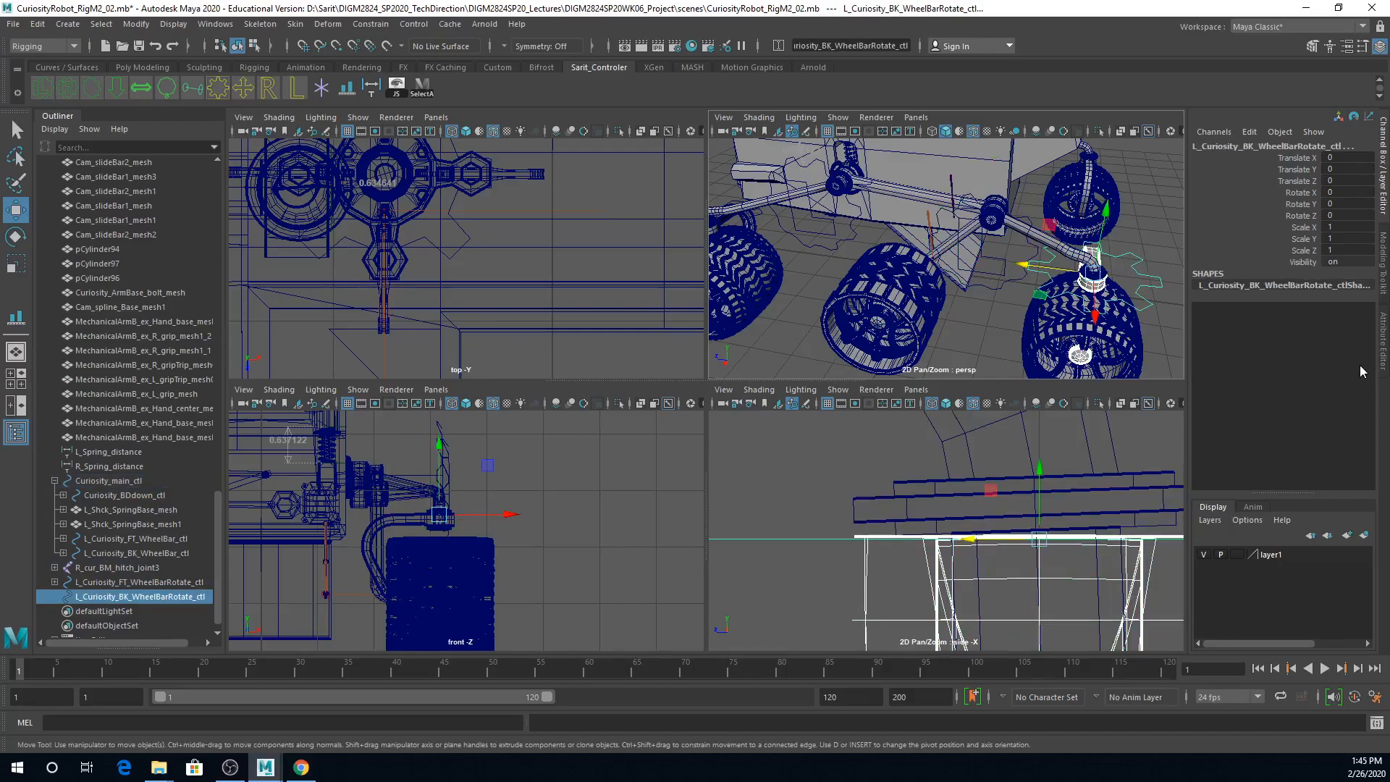
pyautogui.press('Down')
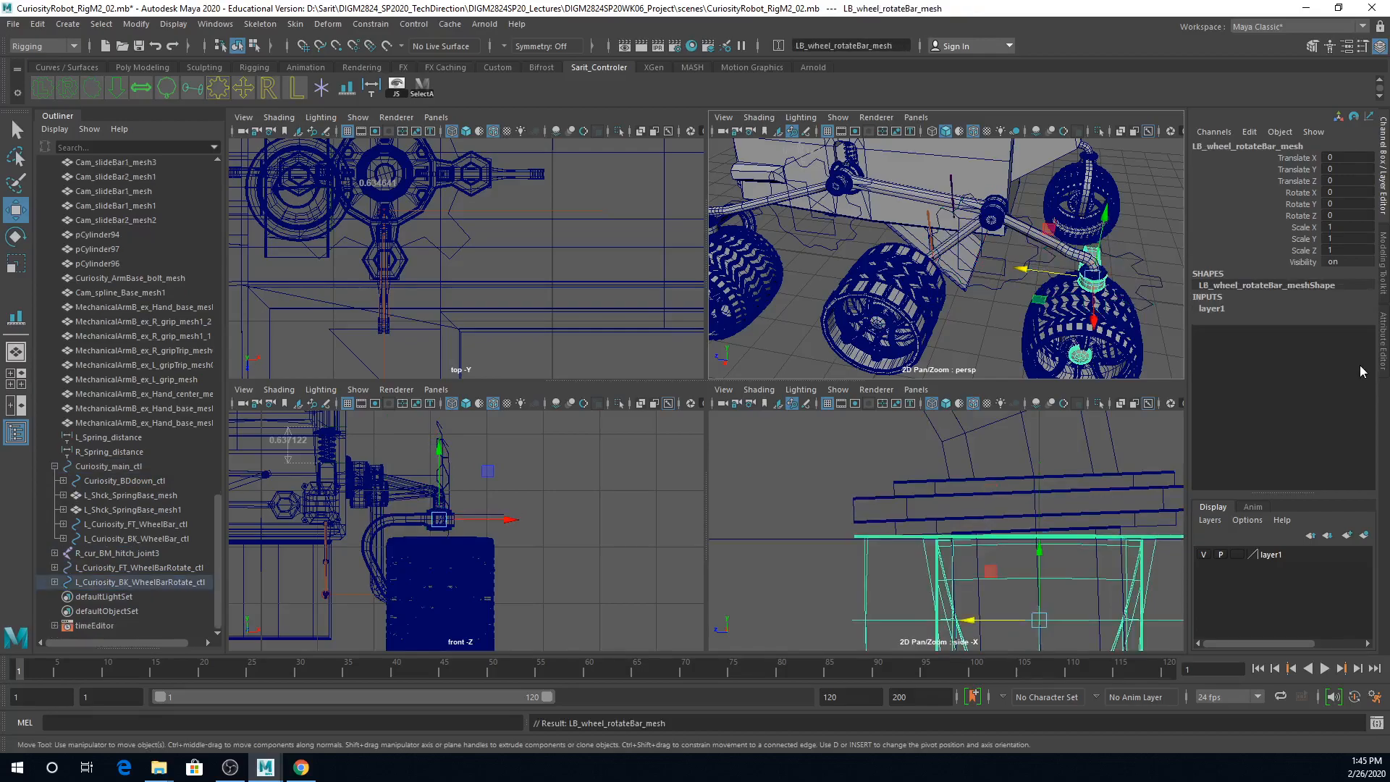
# Step: Try moving Curiosity_main_ctl along Z to test which parts follow it, and undo the move
pyautogui.keyDown('alt'); pyautogui.moveTo(1101, 334); pyautogui.dragTo(903, 307, button='right'); pyautogui.keyUp('alt')
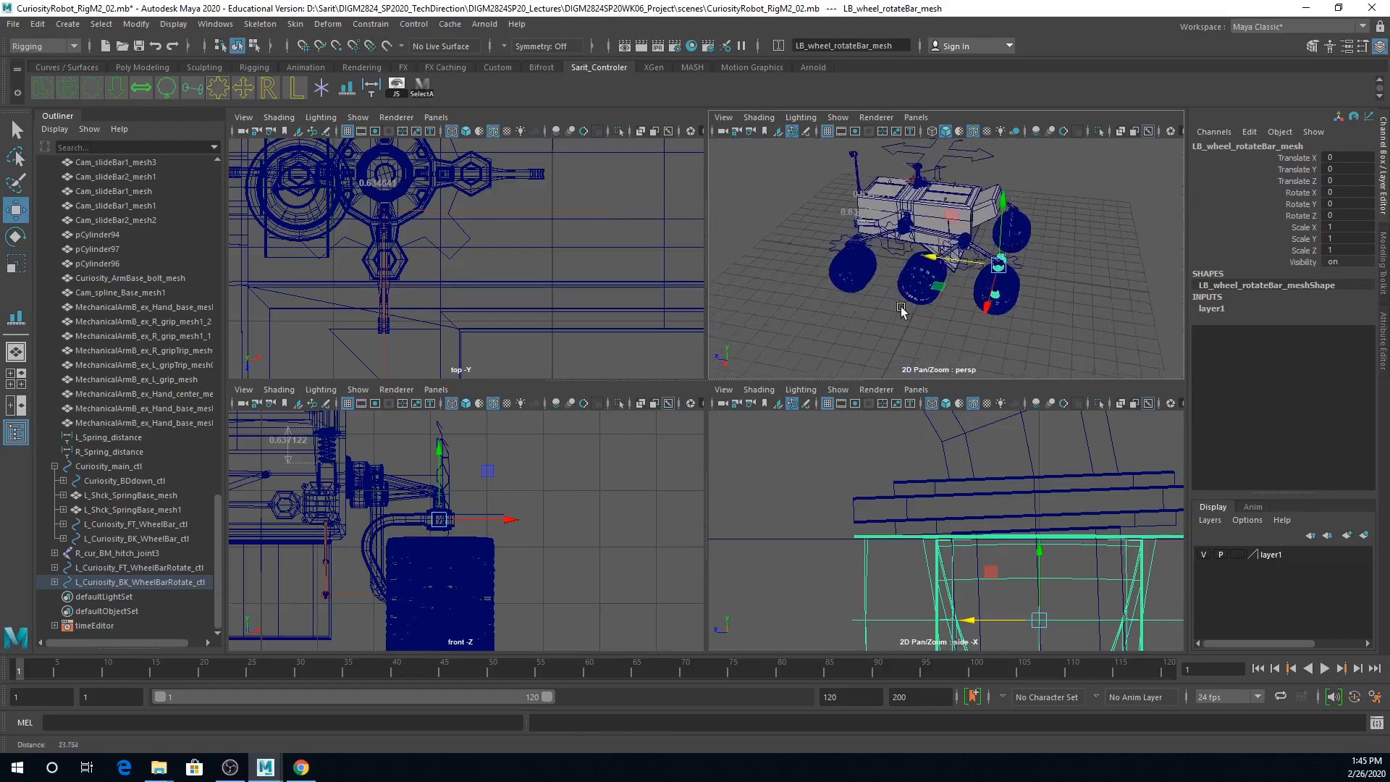
pyautogui.click(977, 158)
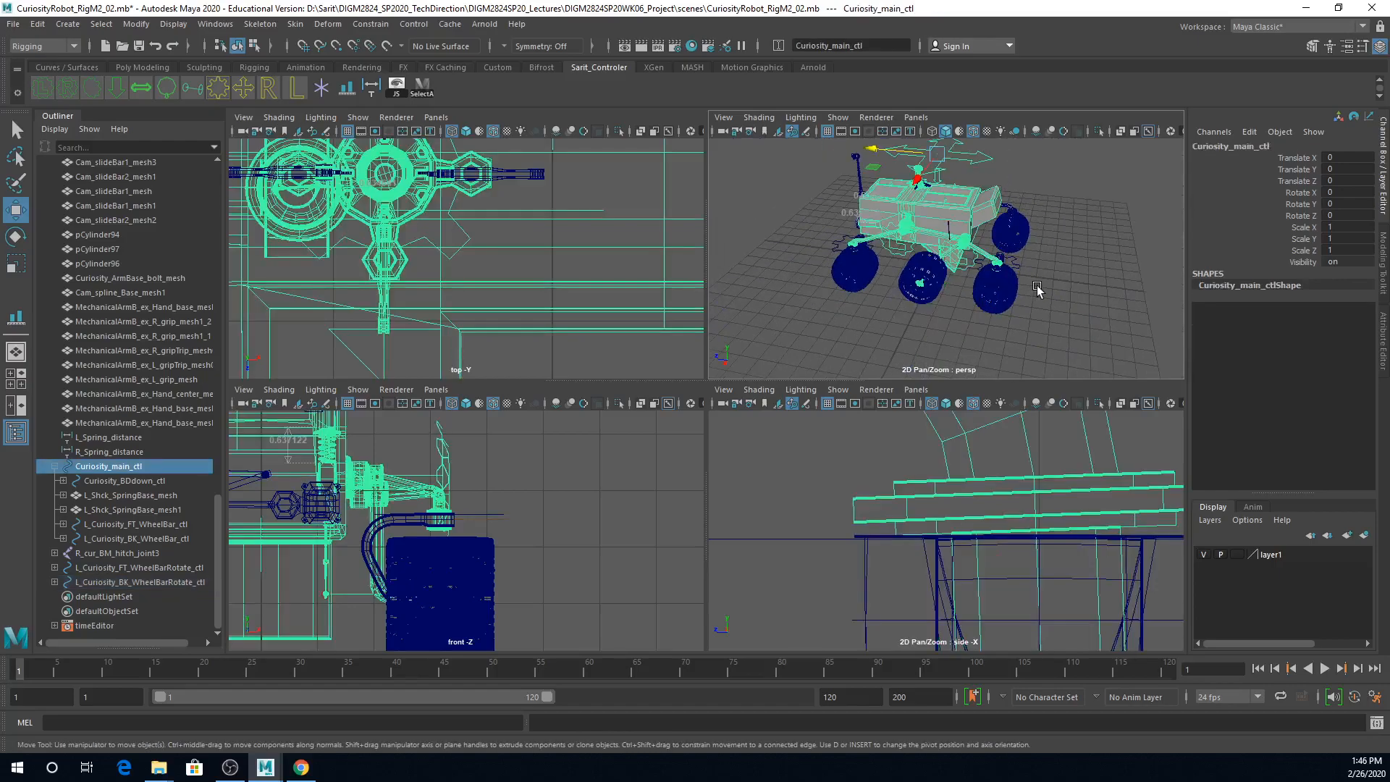
pyautogui.moveTo(874, 149); pyautogui.dragTo(732, 137)
pyautogui.hotkey('ctrl', 'z')
pyautogui.hotkey('ctrl', 'z')
pyautogui.hotkey('ctrl', 'z')
pyautogui.hotkey('ctrl', 'z')
pyautogui.hotkey('ctrl', 'z')
pyautogui.hotkey('ctrl', 'z')
pyautogui.hotkey('ctrl', 'z')
pyautogui.hotkey('ctrl', 'z')
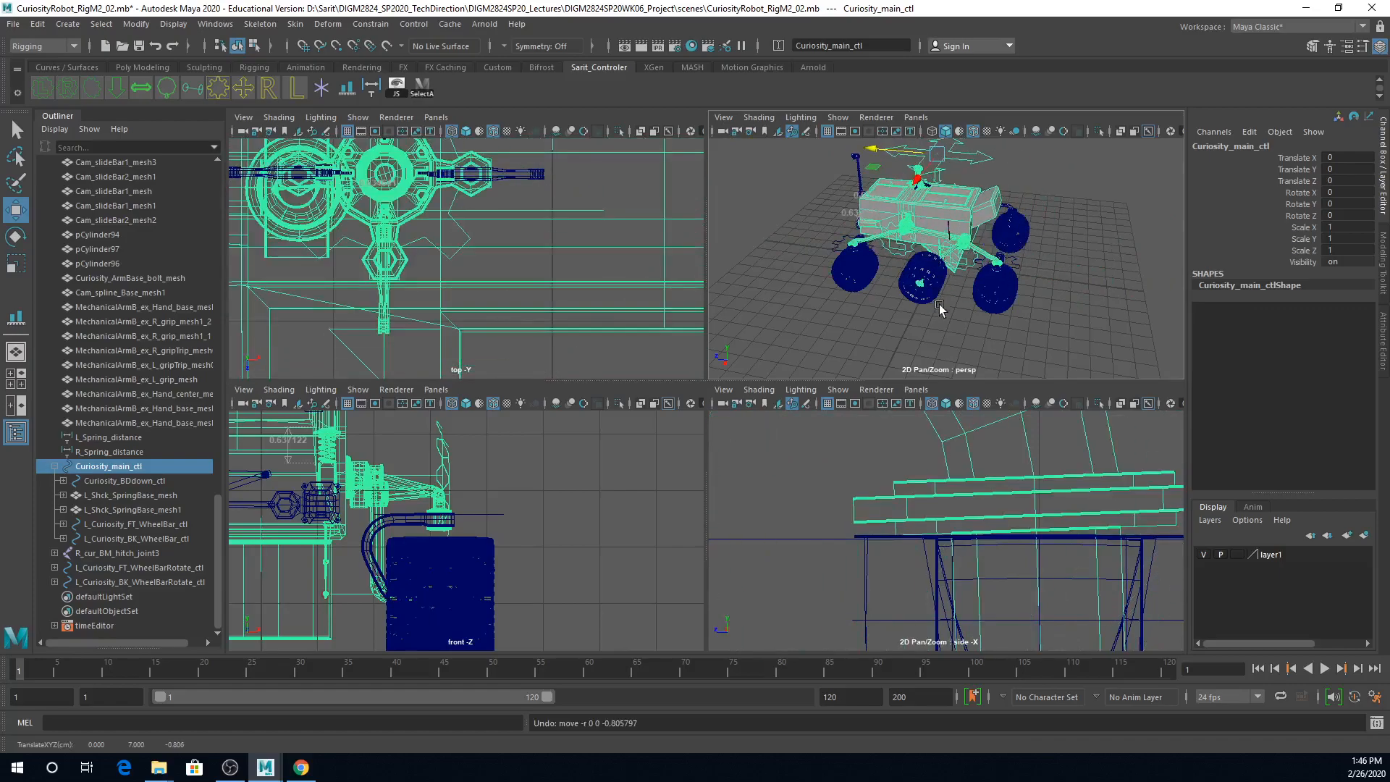
# Step: Examine which meshes the left rear wheel bar control and the rear rotate control each drive
pyautogui.scroll(10, 939, 306)
pyautogui.scroll(3, 945, 261)
pyautogui.keyDown('alt'); pyautogui.moveTo(963, 272); pyautogui.dragTo(1111, 370, button='middle'); pyautogui.keyUp('alt')
pyautogui.click(1082, 333)
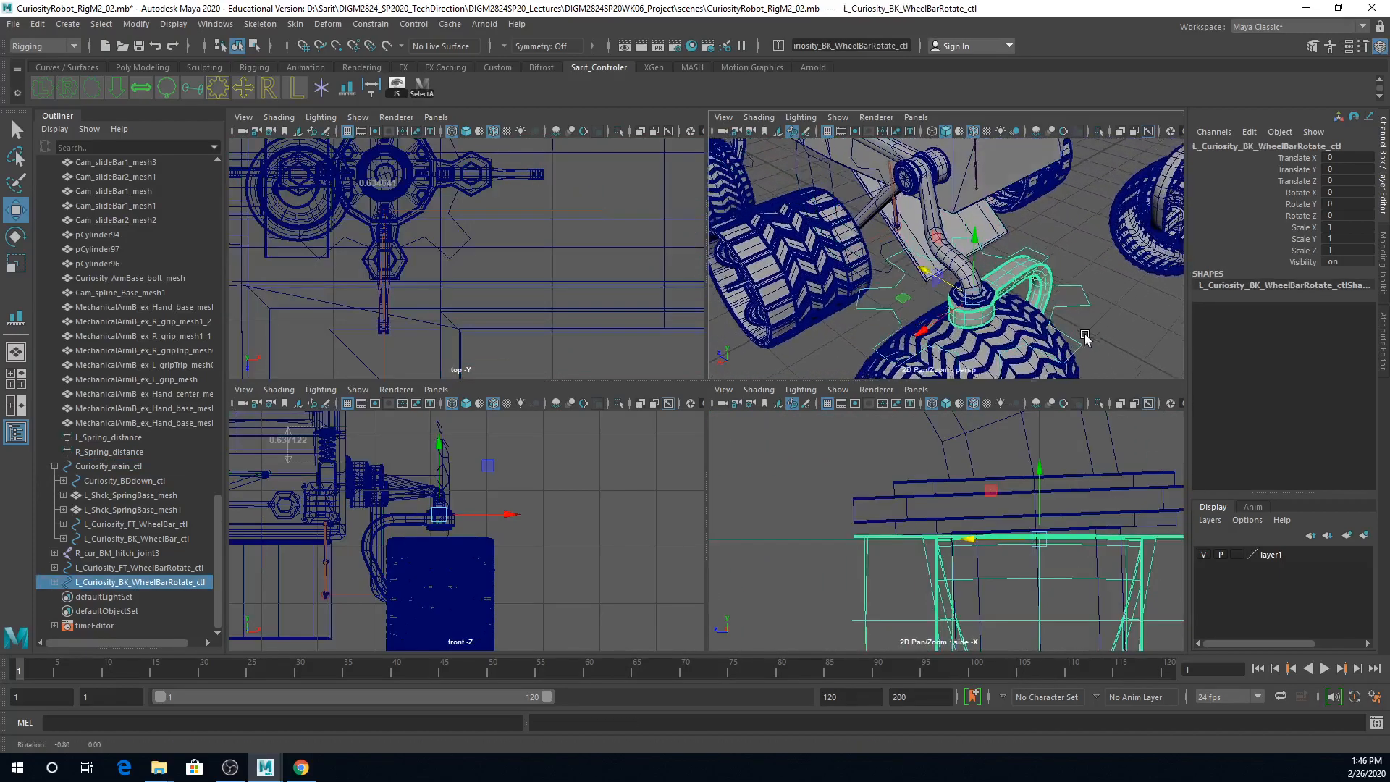
pyautogui.keyDown('alt'); pyautogui.moveTo(1084, 335); pyautogui.dragTo(1100, 294); pyautogui.keyUp('alt')
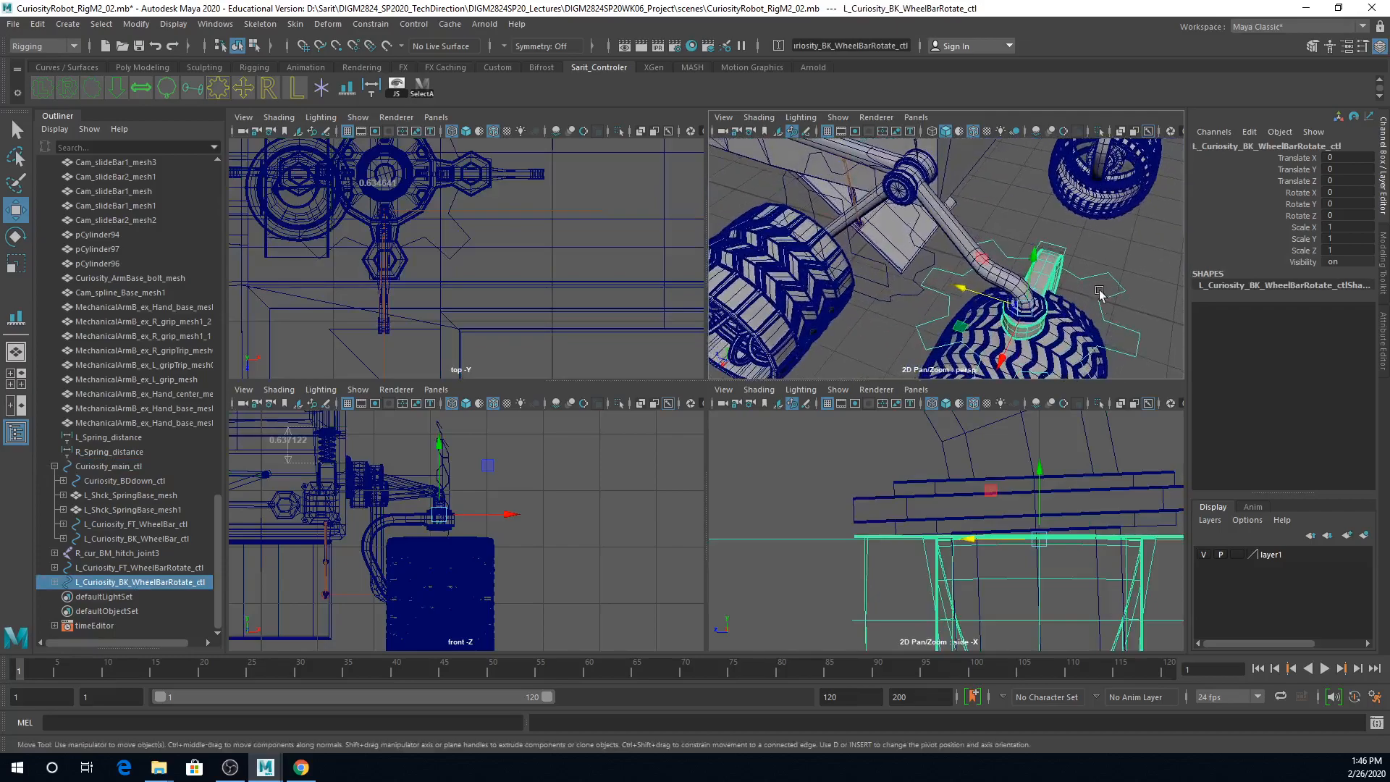
pyautogui.keyDown('shift'); pyautogui.click(930, 255); pyautogui.keyUp('shift')
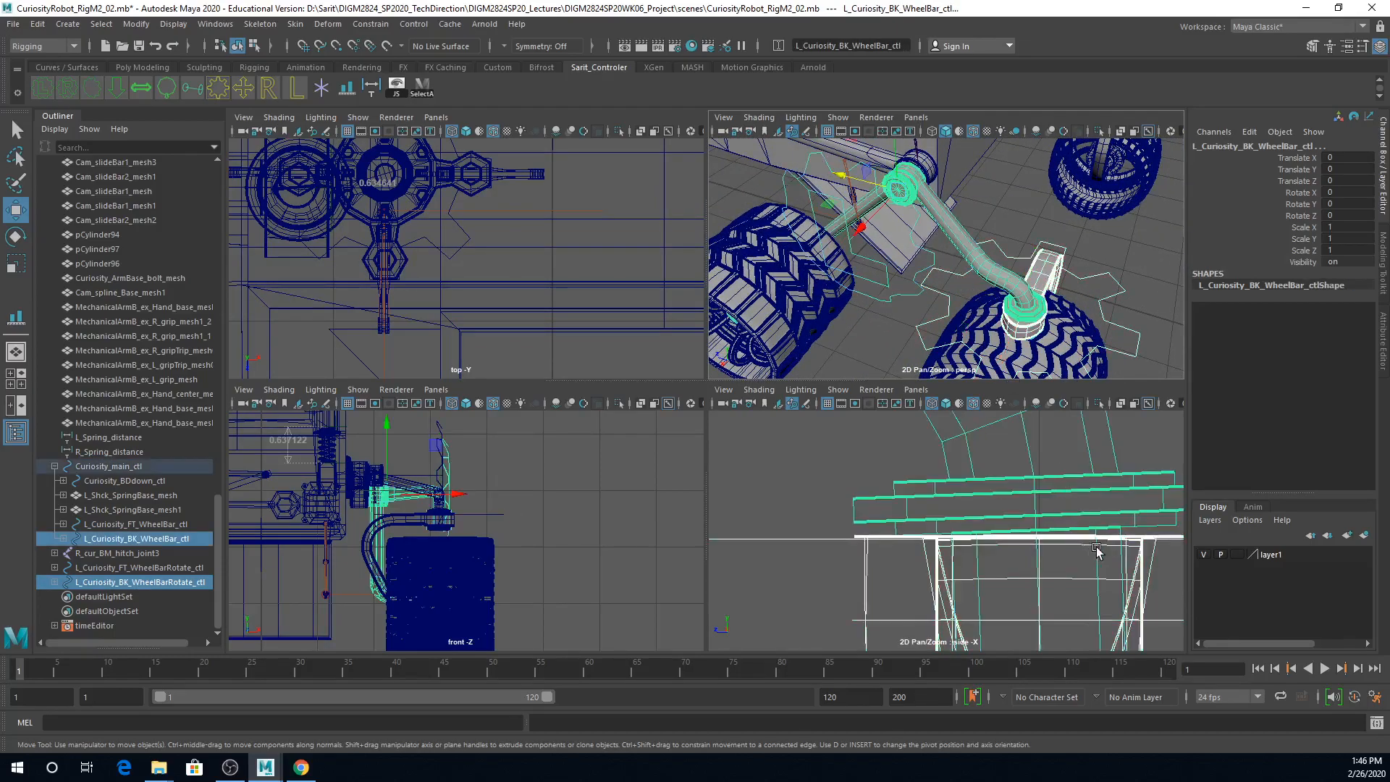
pyautogui.click(966, 246)
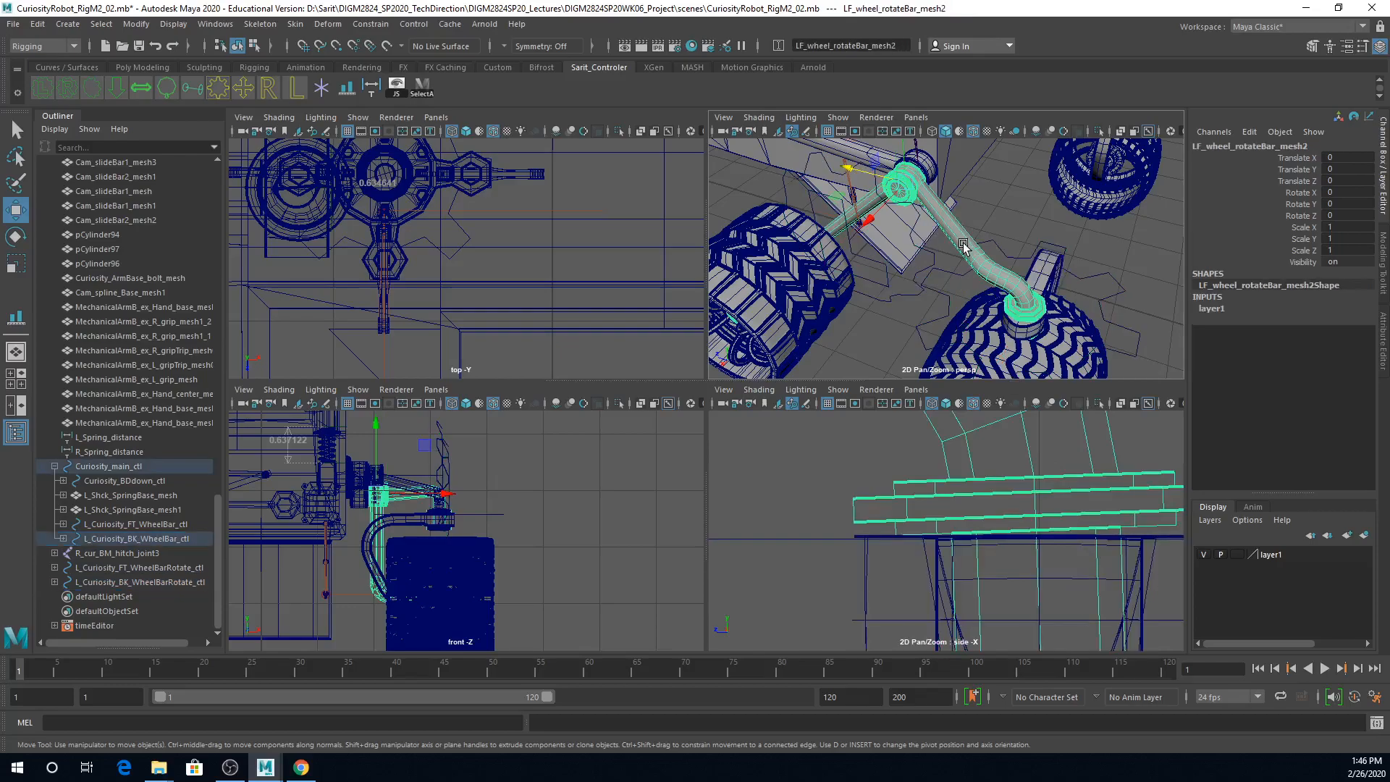
pyautogui.click(1107, 279)
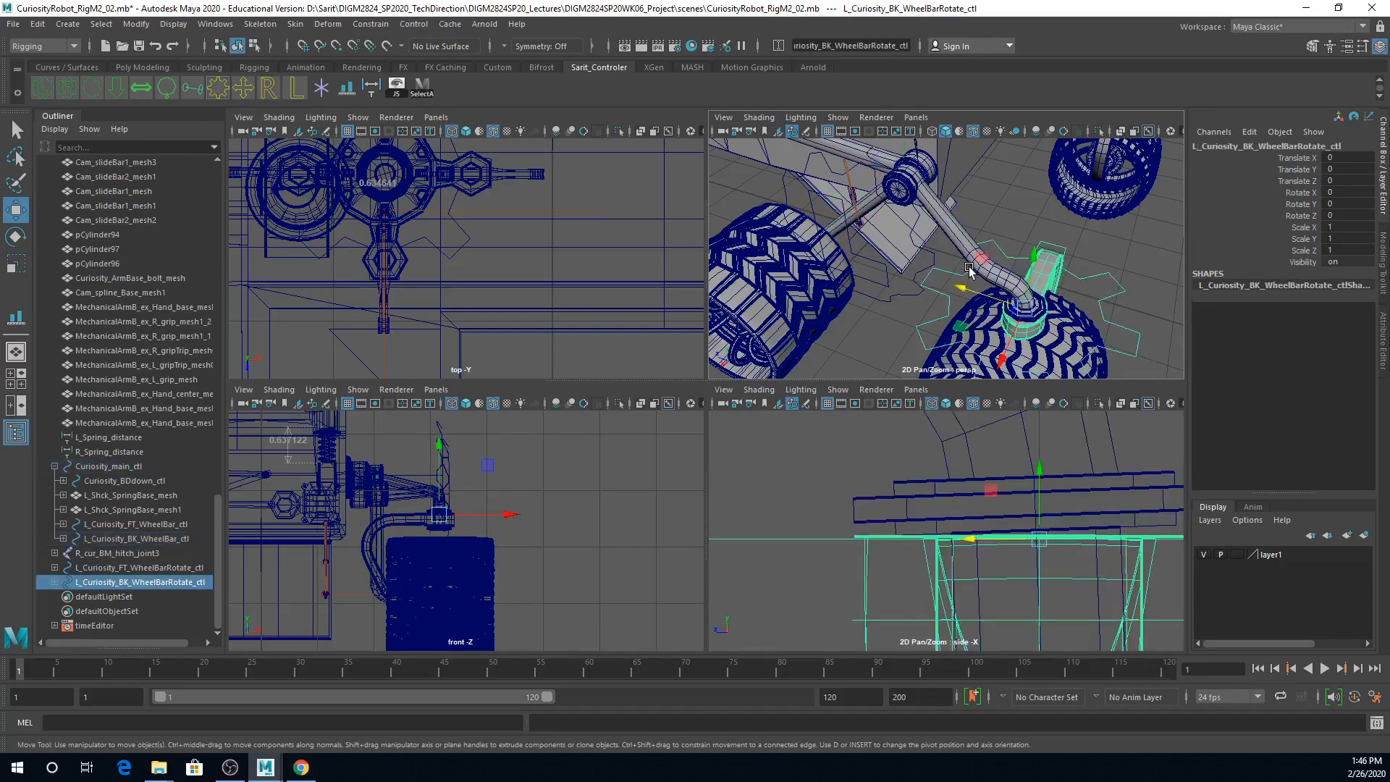
# Step: Try rotating L_Curiosity_BK_WheelBar_ctl to test the rear wheel bar, and undo the rotation
pyautogui.click(931, 252)
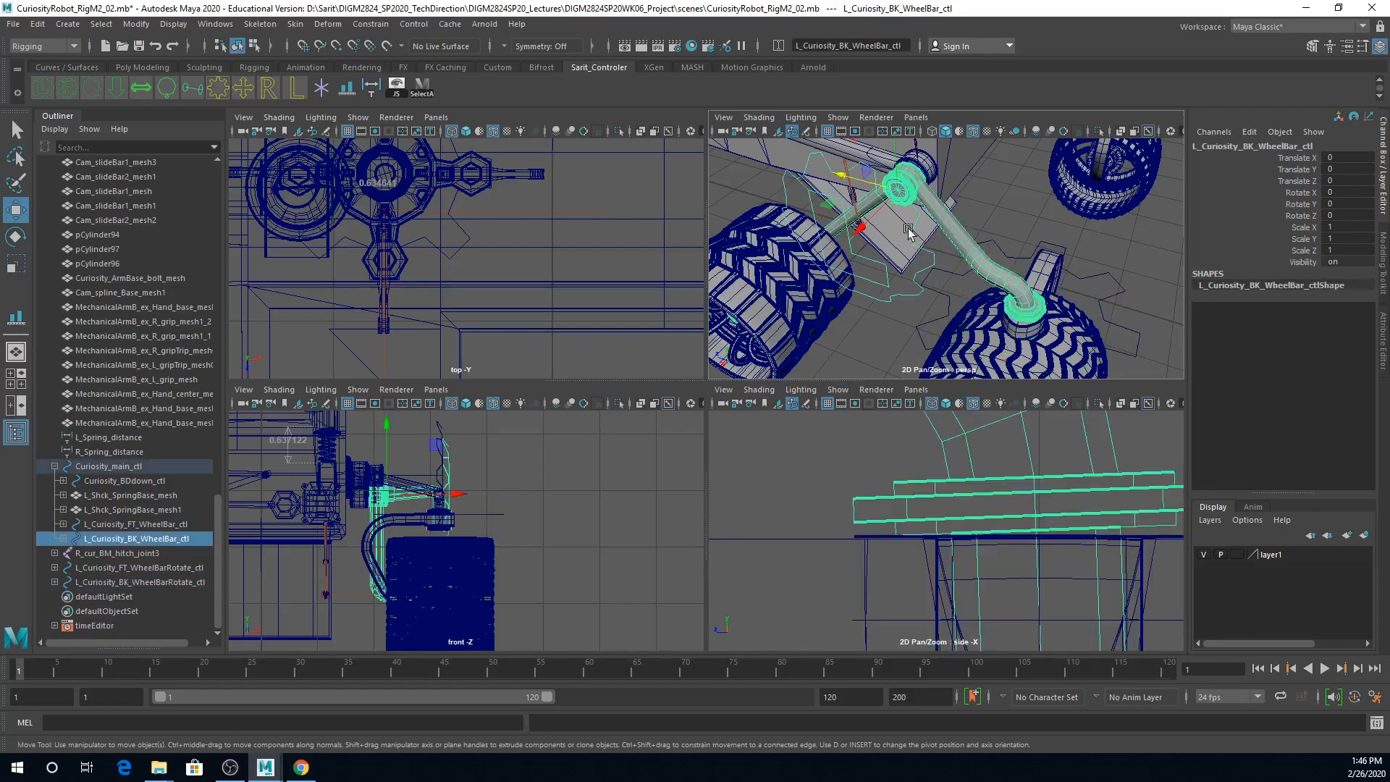
pyautogui.press('e')
pyautogui.moveTo(956, 194); pyautogui.dragTo(951, 186)
pyautogui.hotkey('ctrl', 'z')
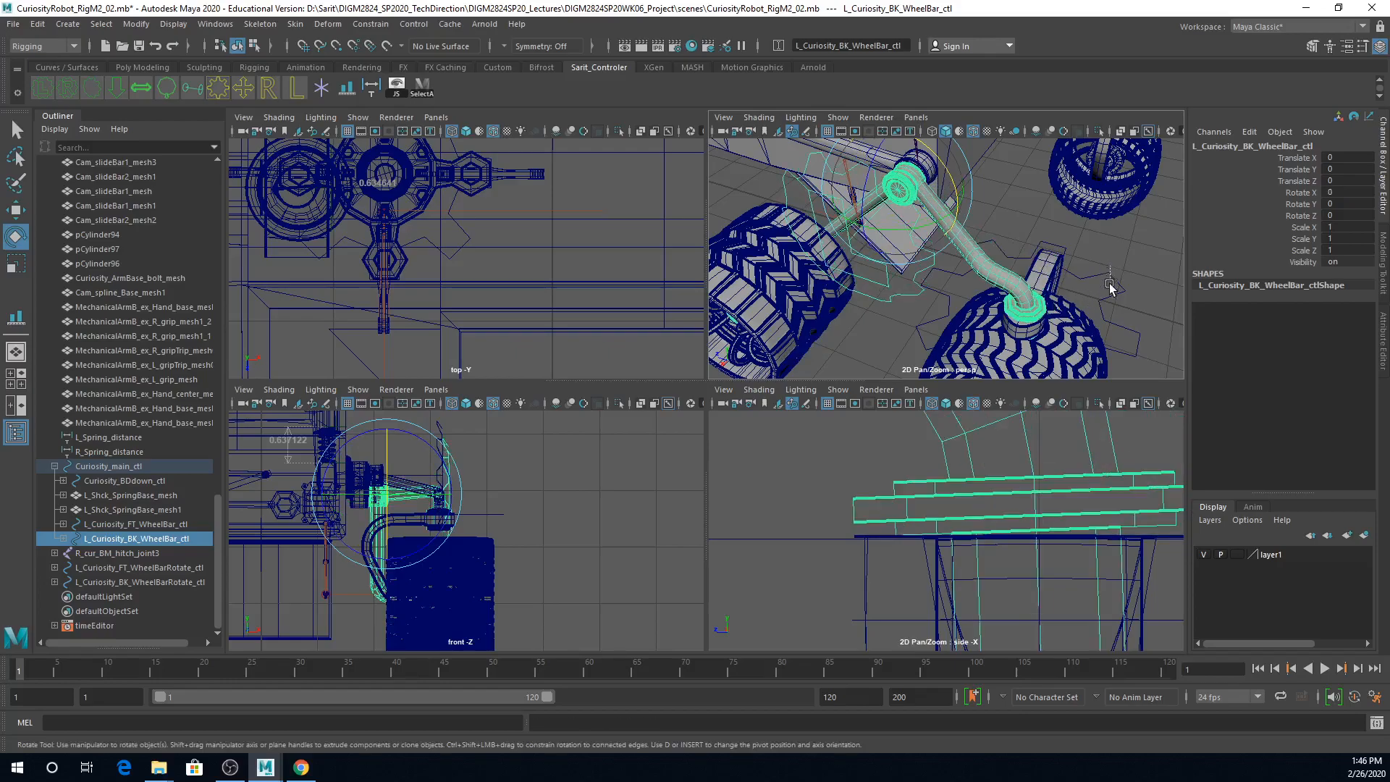
# Step: Parent L_Curiosity_BK_WheelBarRotate_ctl under L_Curiosity_BK_WheelBar_ctl and expand both controls in the scene hierarchy
pyautogui.hotkey('ctrl', 'z')
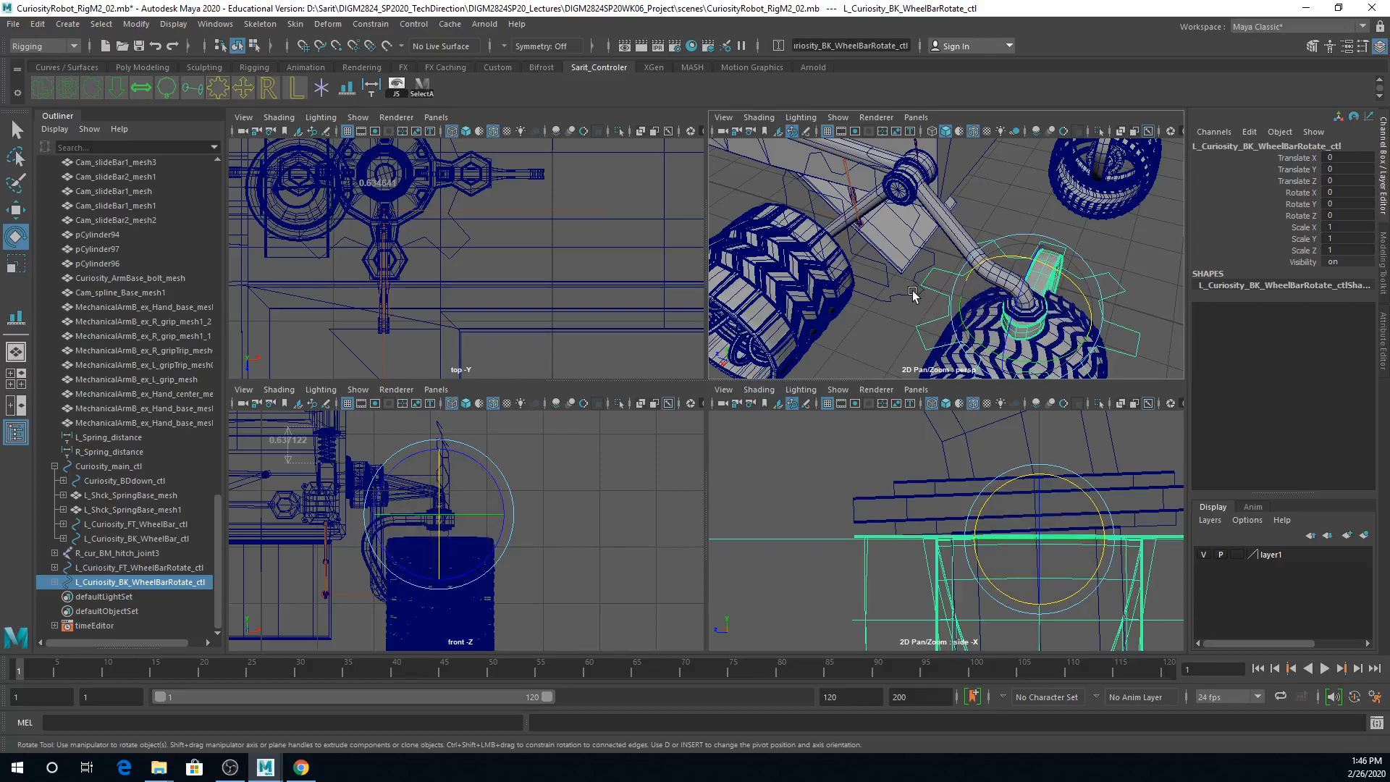
pyautogui.press('Up')
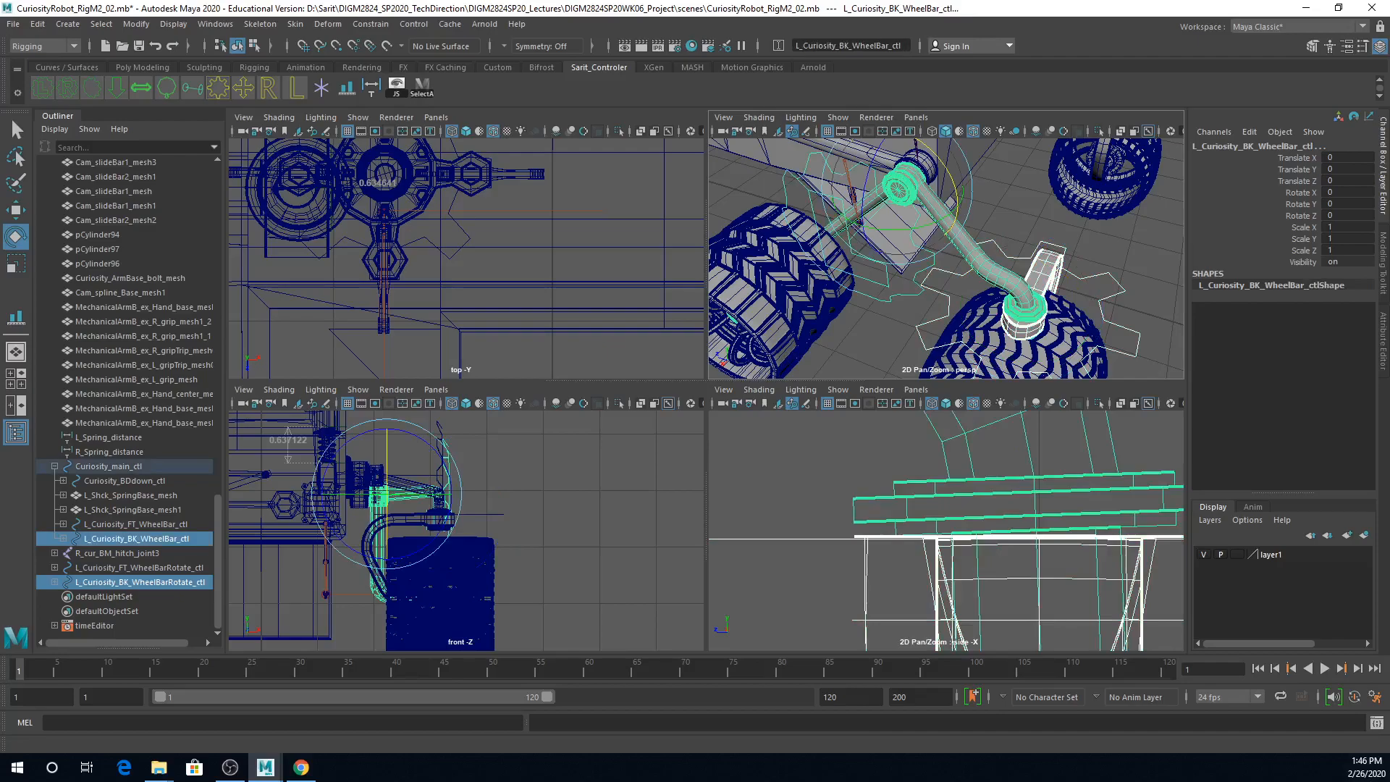
pyautogui.press('Down')
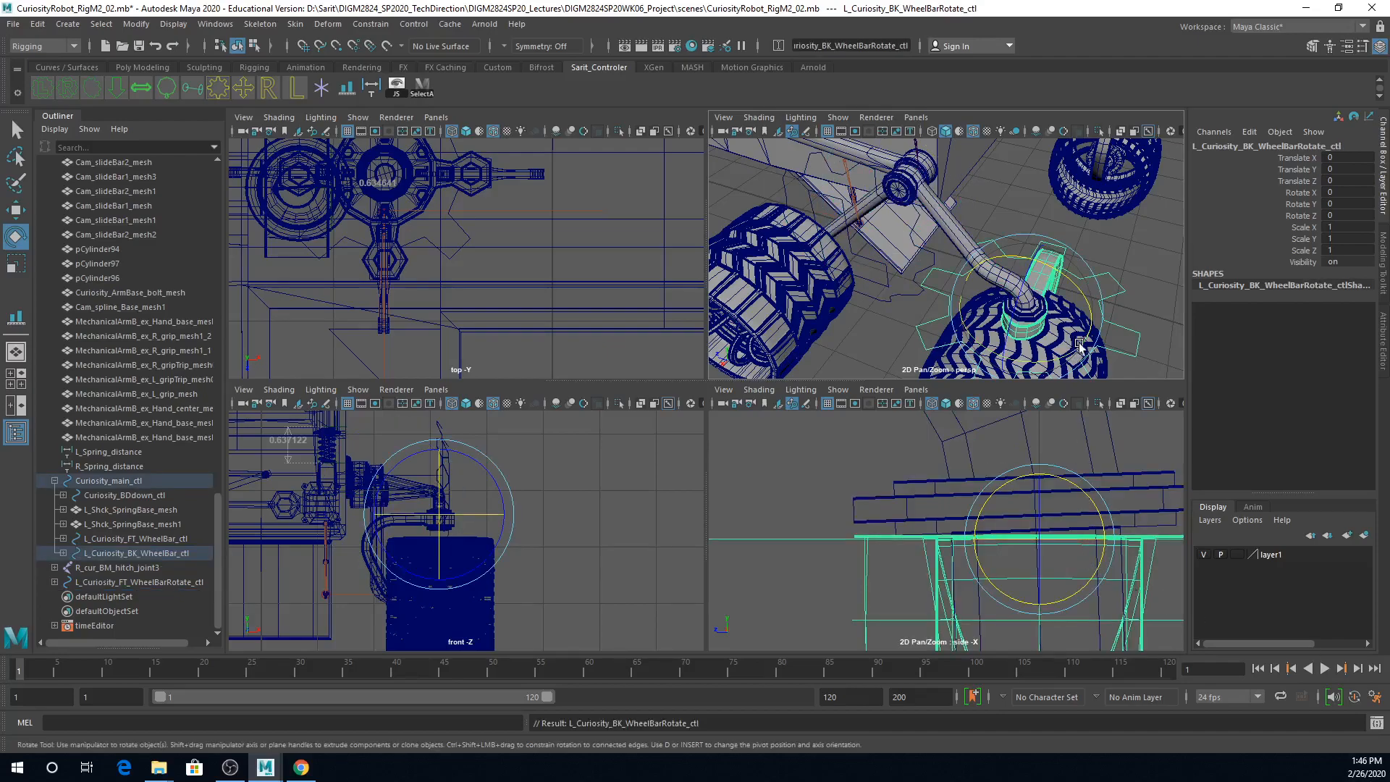
pyautogui.click(63, 553)
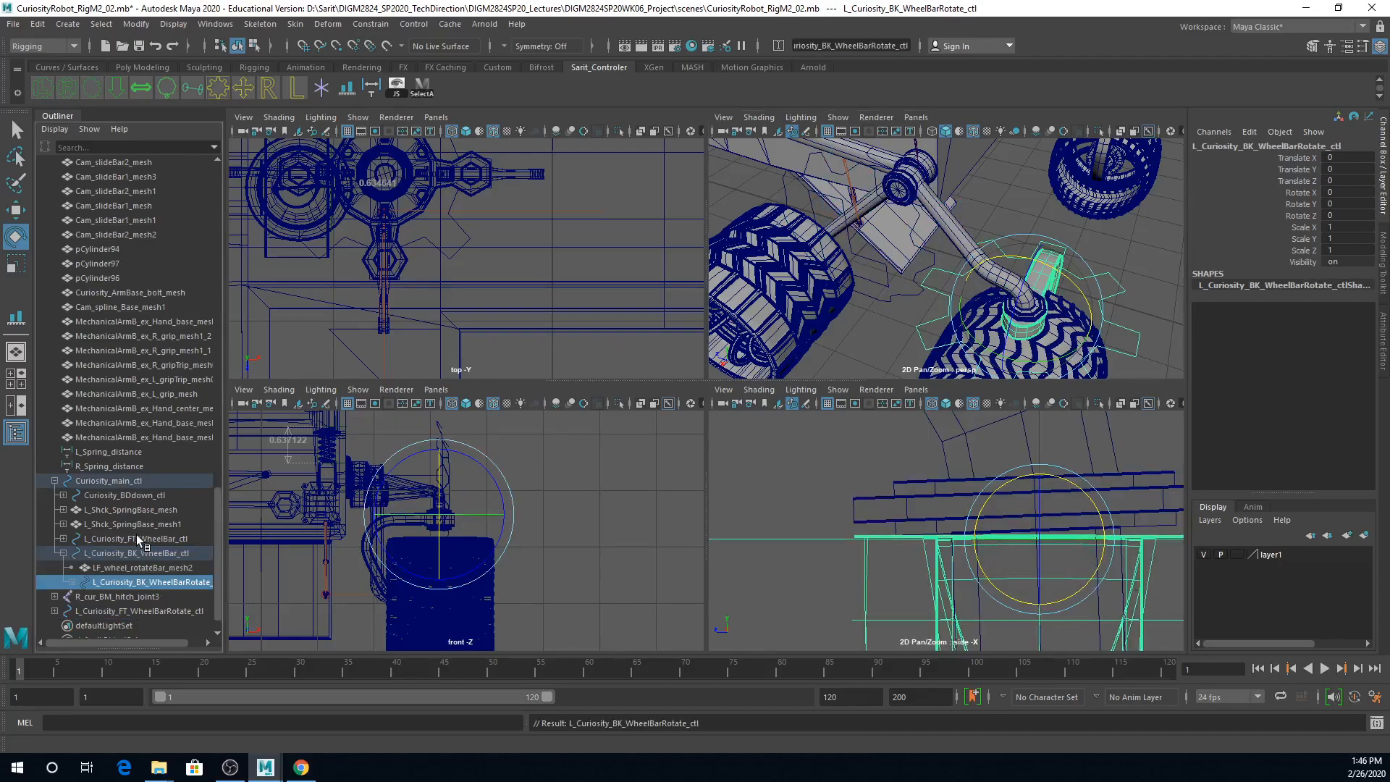
pyautogui.scroll(-1, 131, 535)
pyautogui.click(72, 553)
pyautogui.scroll(-1, 129, 563)
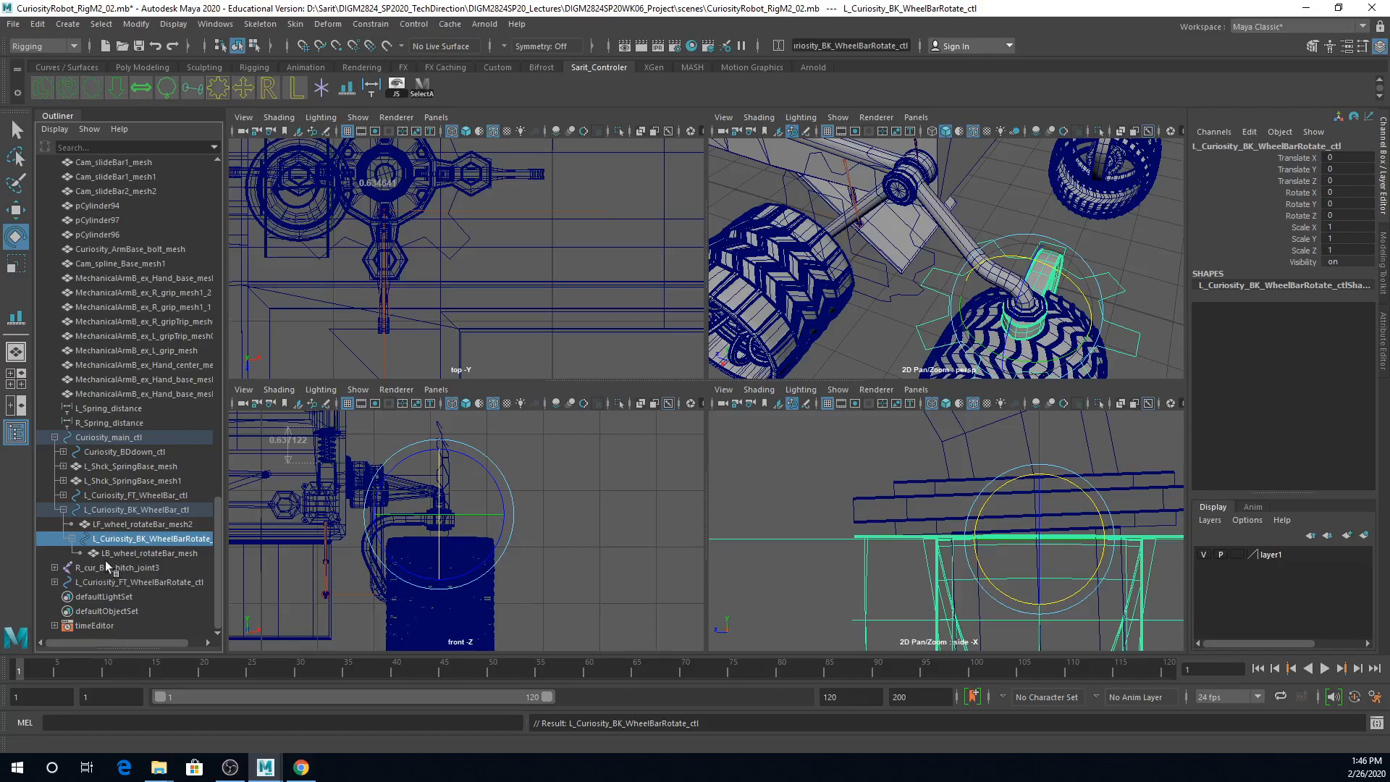
# Step: Examine which mesh and rotate control sit under L_Curiosity_BK_WheelBar_ctl in the scene hierarchy
pyautogui.click(70, 539)
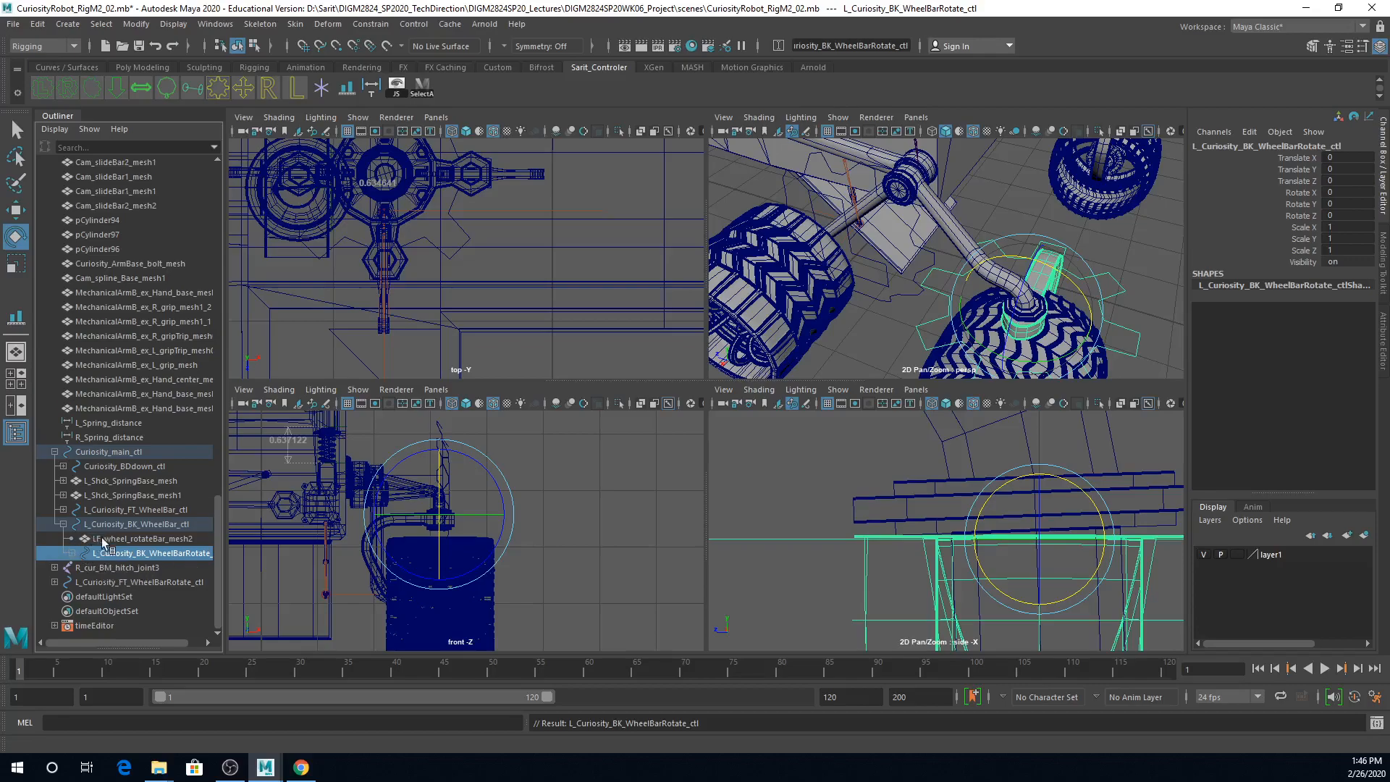
pyautogui.click(123, 539)
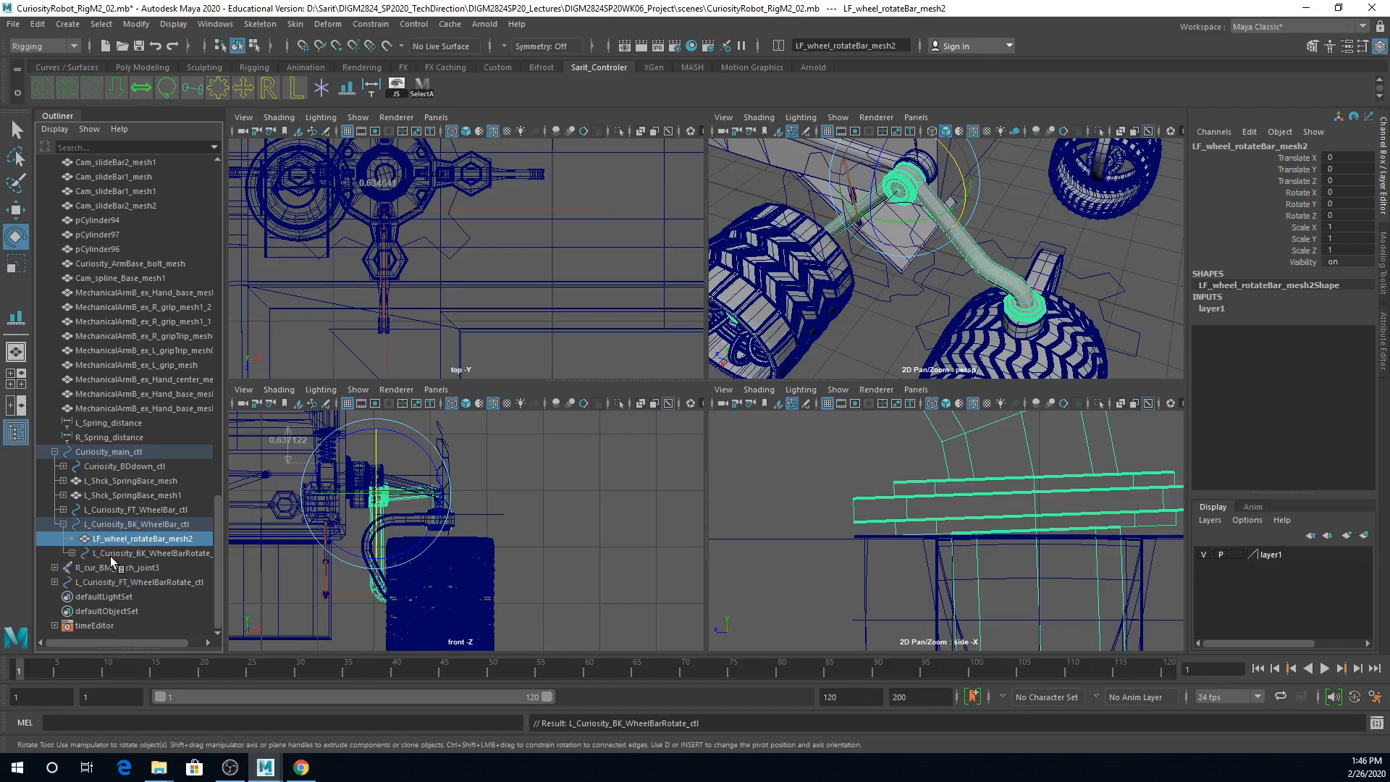
pyautogui.click(110, 555)
pyautogui.click(124, 525)
pyautogui.scroll(1, 61, 524)
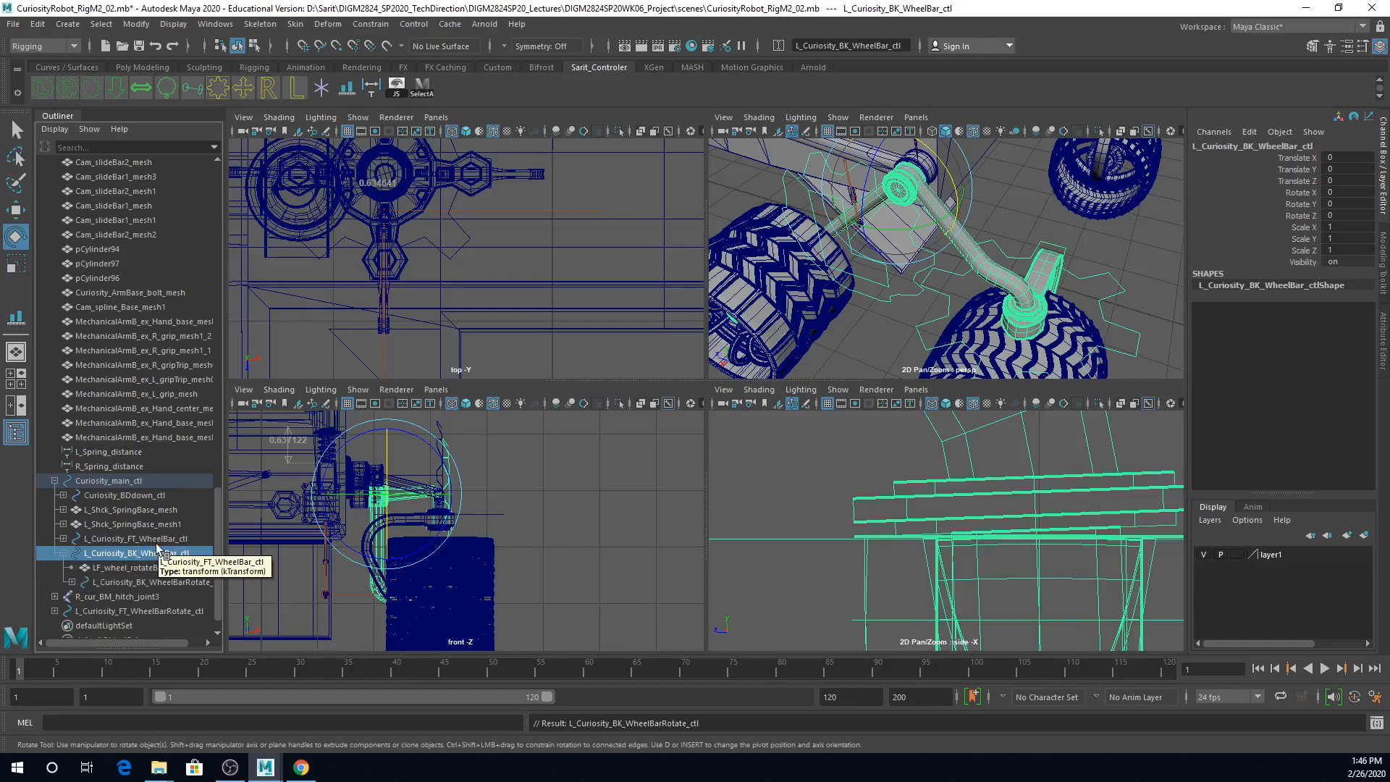
# Step: Try rotating L_Curiosity_BK_WheelBar_ctl and its nested L_Curiosity_BK_WheelBarRotate_ctl, and undo the nested control's rotation
pyautogui.keyDown('alt'); pyautogui.moveTo(967, 362); pyautogui.dragTo(1014, 334); pyautogui.keyUp('alt')
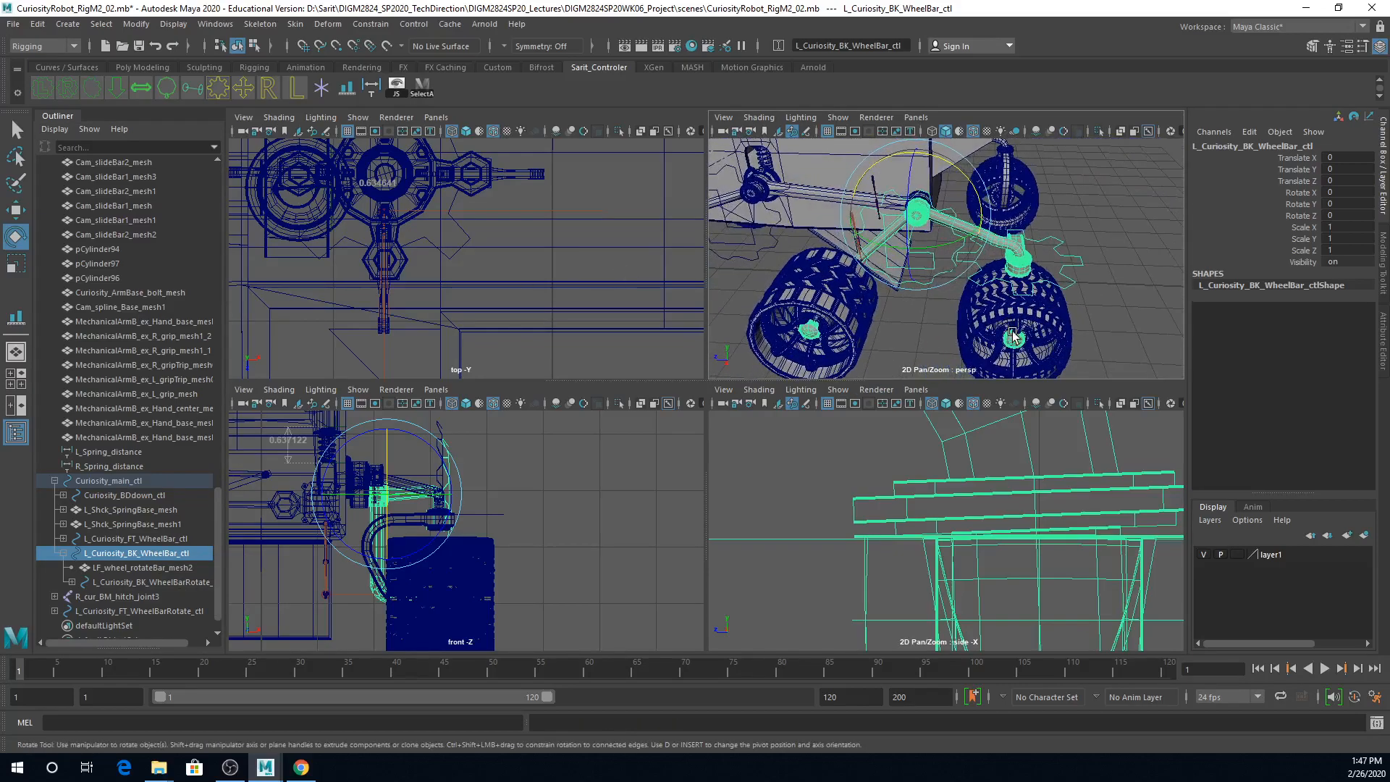
pyautogui.keyDown('alt'); pyautogui.moveTo(1106, 316); pyautogui.dragTo(995, 325, button='right'); pyautogui.keyUp('alt')
pyautogui.keyDown('alt'); pyautogui.moveTo(995, 325); pyautogui.dragTo(980, 341); pyautogui.keyUp('alt')
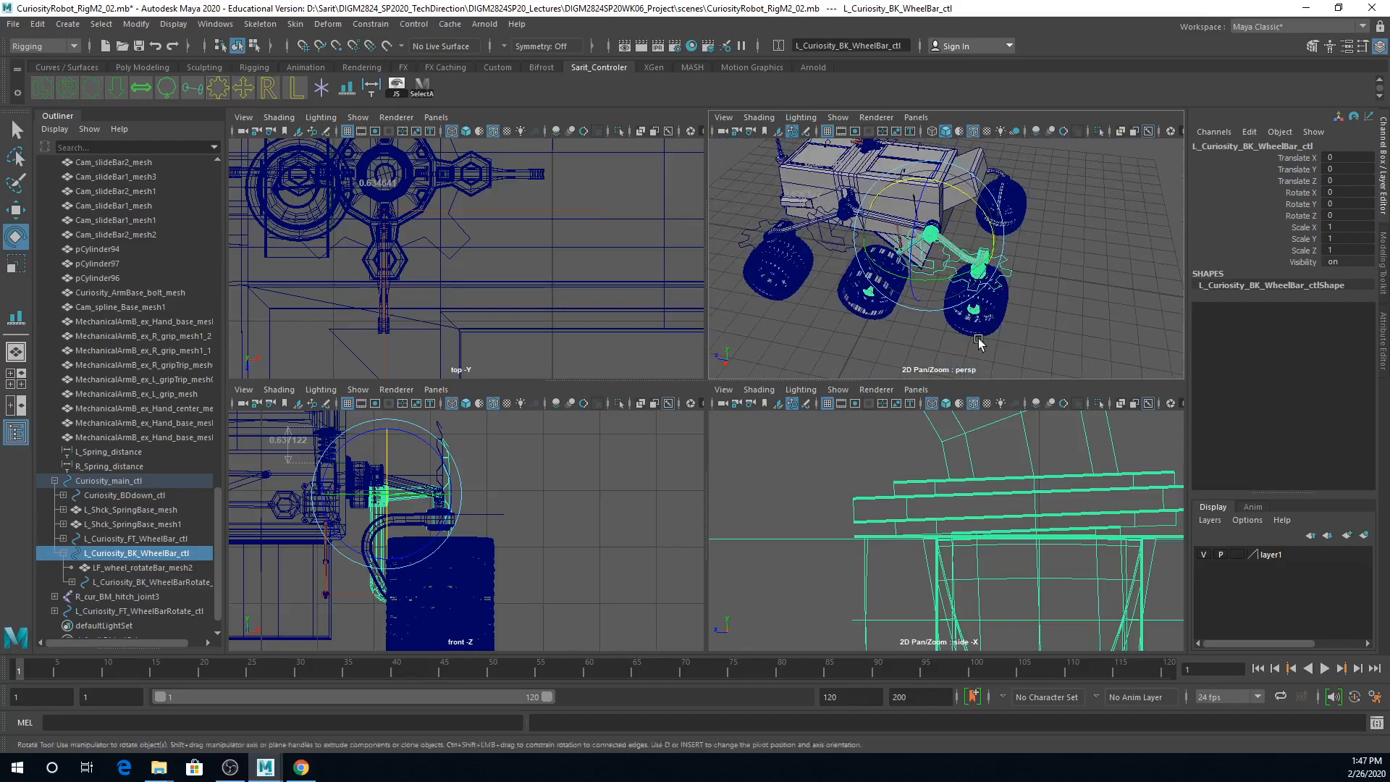
pyautogui.moveTo(963, 192); pyautogui.dragTo(950, 229)
pyautogui.click(1037, 239)
pyautogui.click(947, 233)
pyautogui.hotkey('ctrl', 'z')
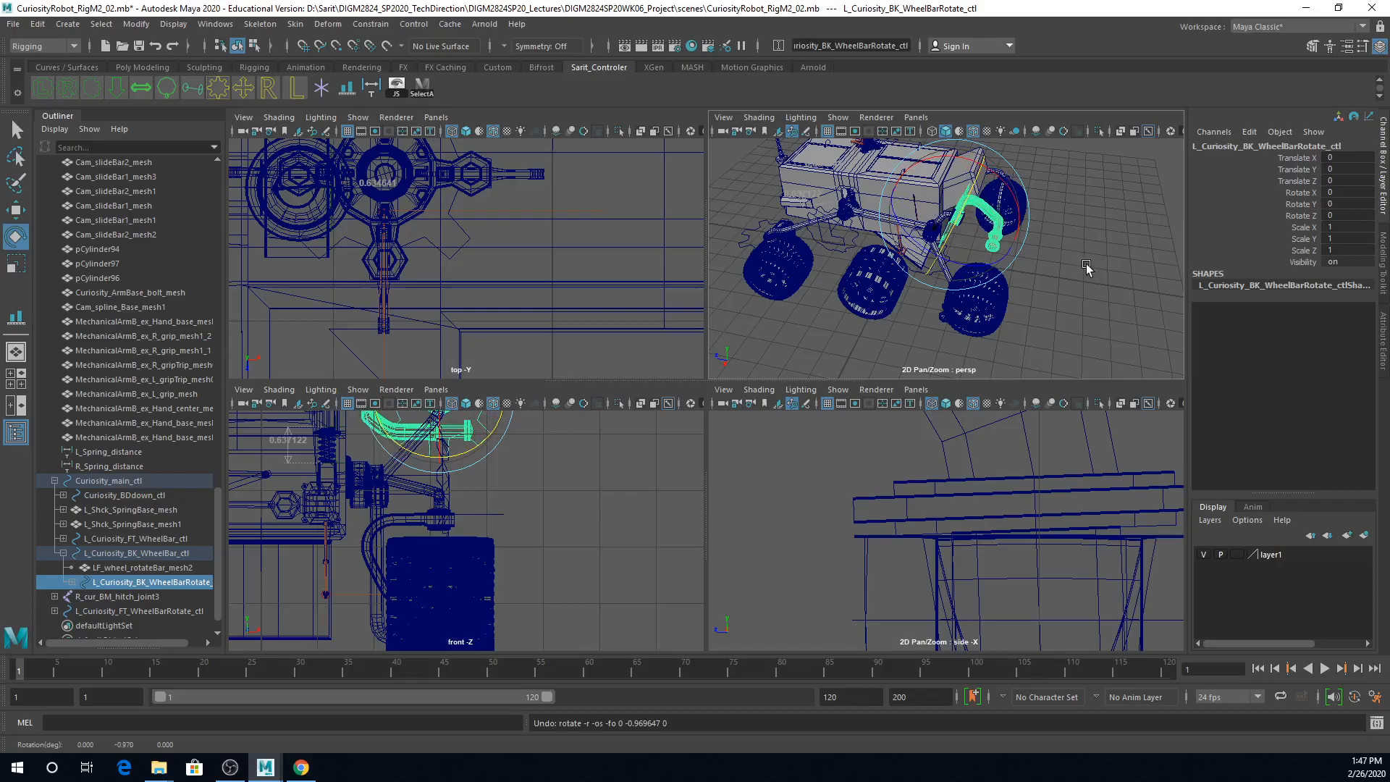
# Step: Reset Rotate X of L_Curiosity_BK_WheelBar_ctl to 0
pyautogui.click(1086, 267)
pyautogui.click(949, 274)
pyautogui.click(1347, 192)
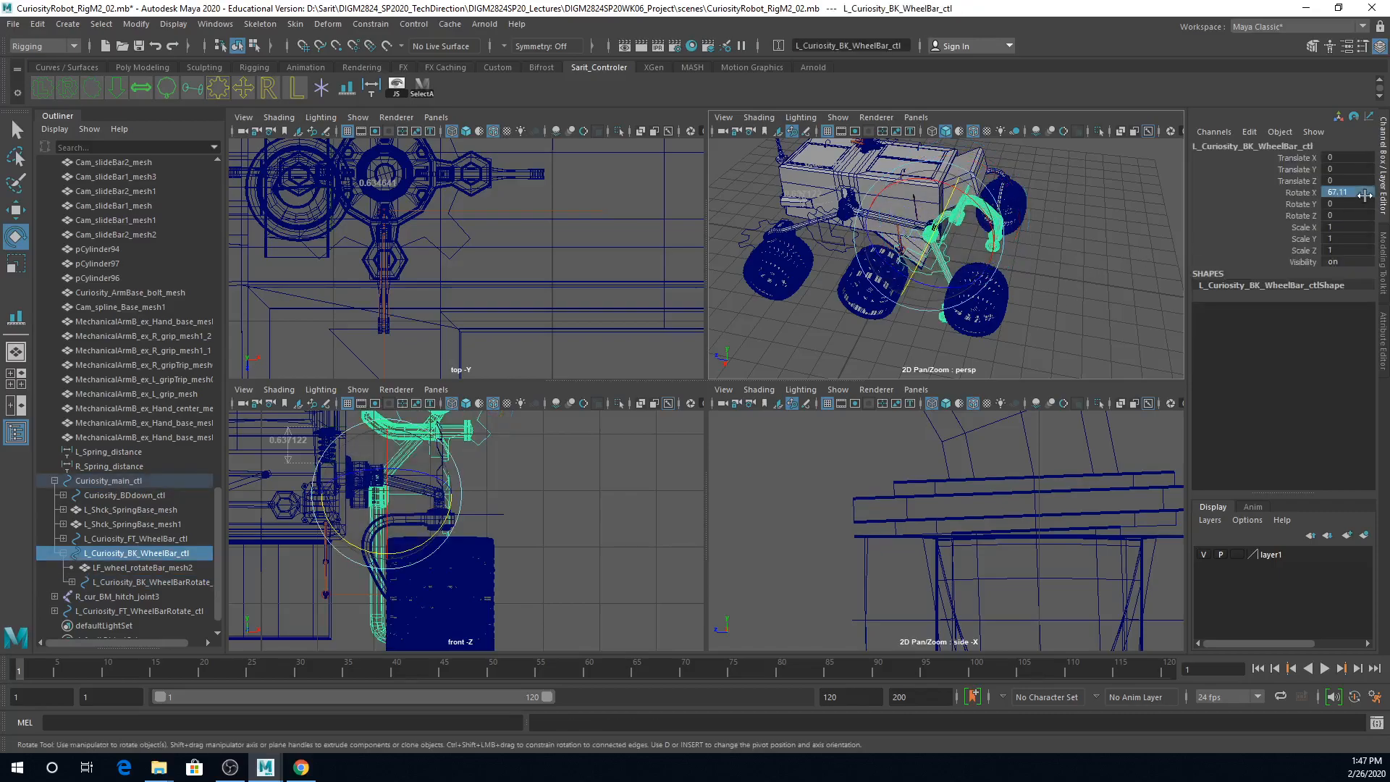
pyautogui.write('0')
pyautogui.press('Return')
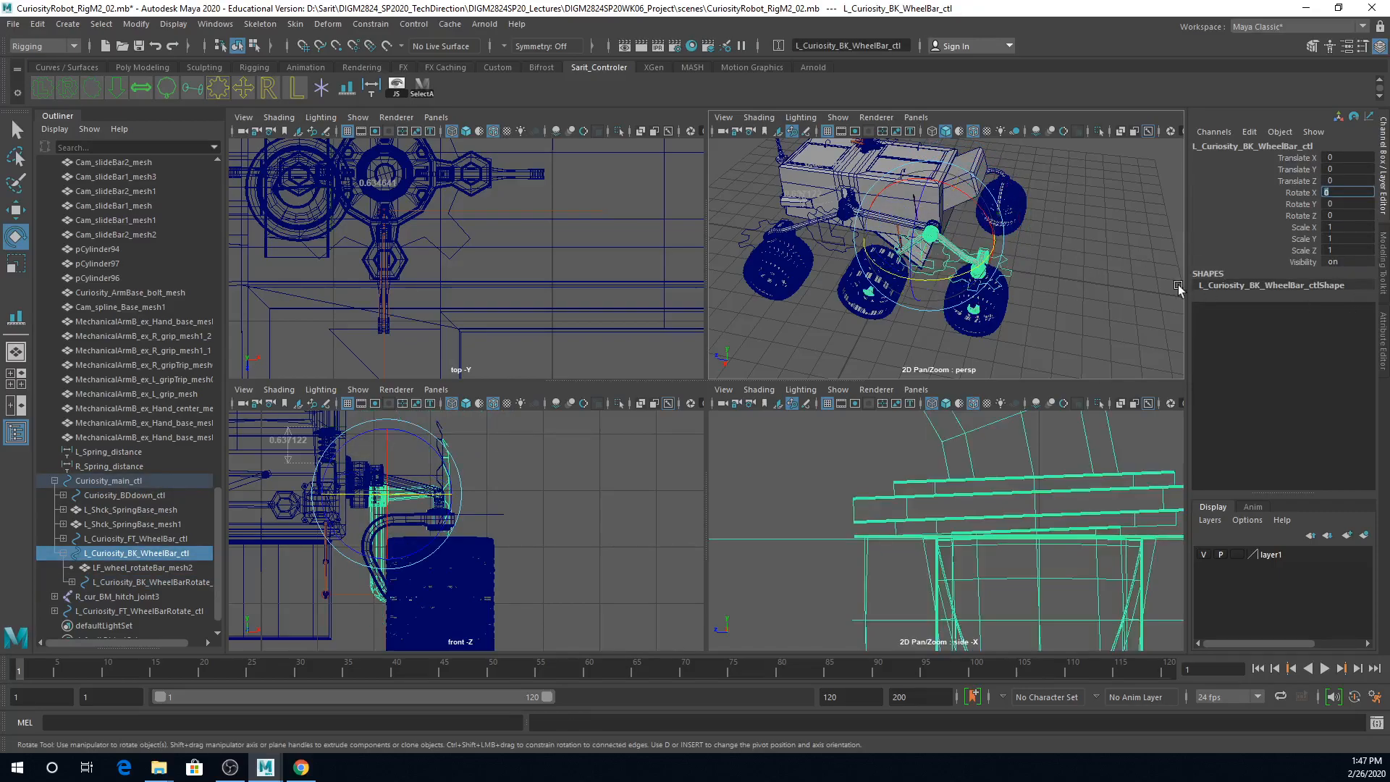
# Step: Try rotating Curiosity_main_ctl about Y to test which parts follow it, and undo the rotation
pyautogui.scroll(-4, 990, 263)
pyautogui.click(903, 165)
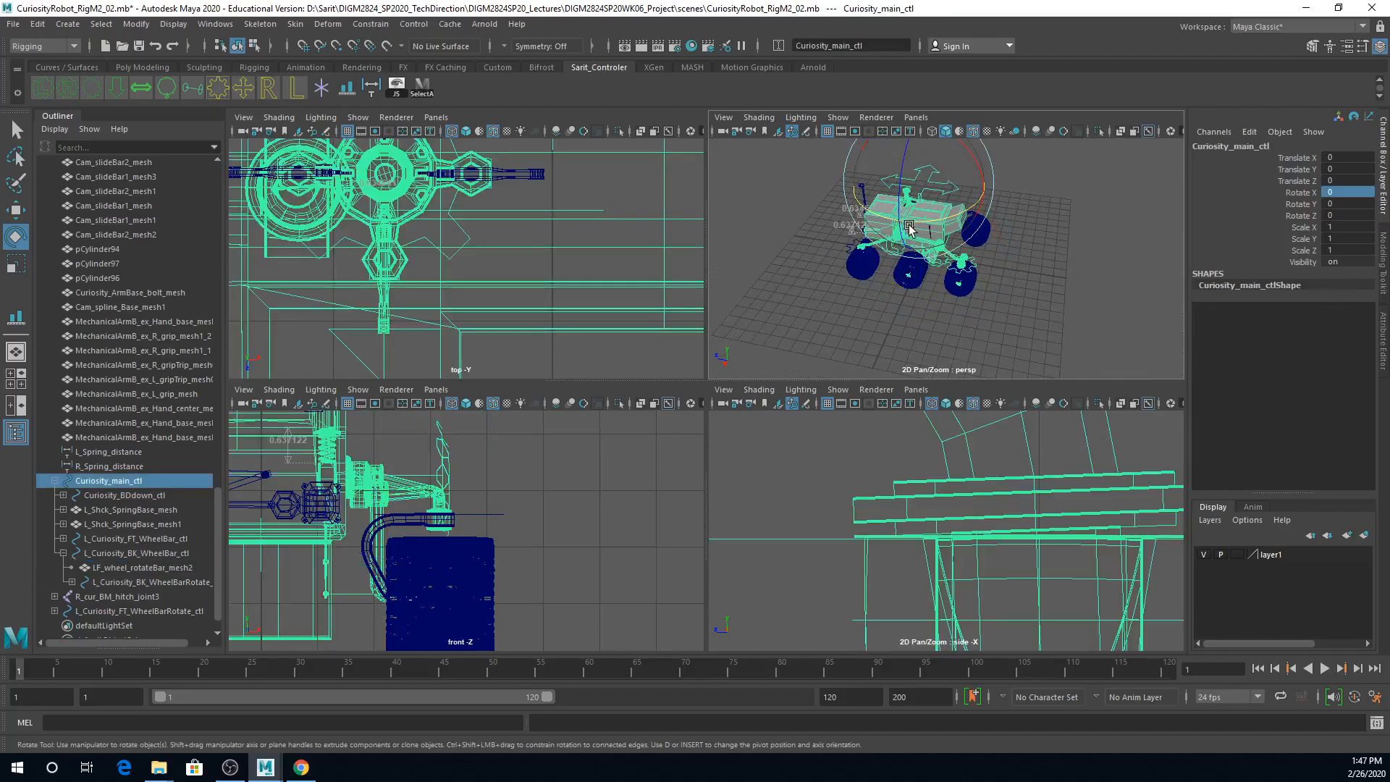
pyautogui.moveTo(943, 218); pyautogui.dragTo(981, 187)
pyautogui.hotkey('ctrl', 'z')
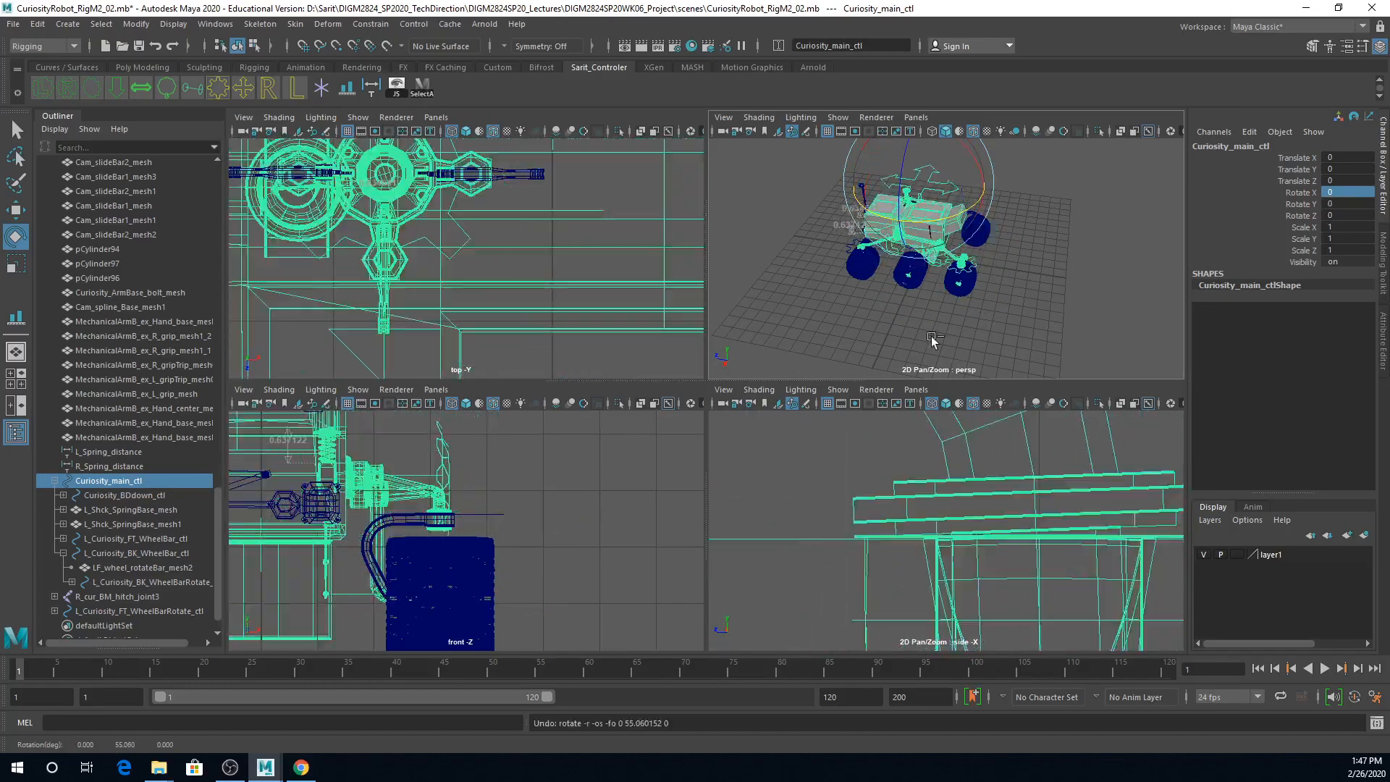
# Step: Parent L_Curiosity_FT_WheelBarRotate_ctl under L_Curiosity_FT_WheelBar_ctl
pyautogui.scroll(5, 978, 317)
pyautogui.keyDown('alt'); pyautogui.moveTo(978, 316); pyautogui.dragTo(919, 312); pyautogui.keyUp('alt')
pyautogui.click(876, 219)
pyautogui.keyDown('alt'); pyautogui.moveTo(1071, 276); pyautogui.dragTo(987, 307, button='right'); pyautogui.keyUp('alt')
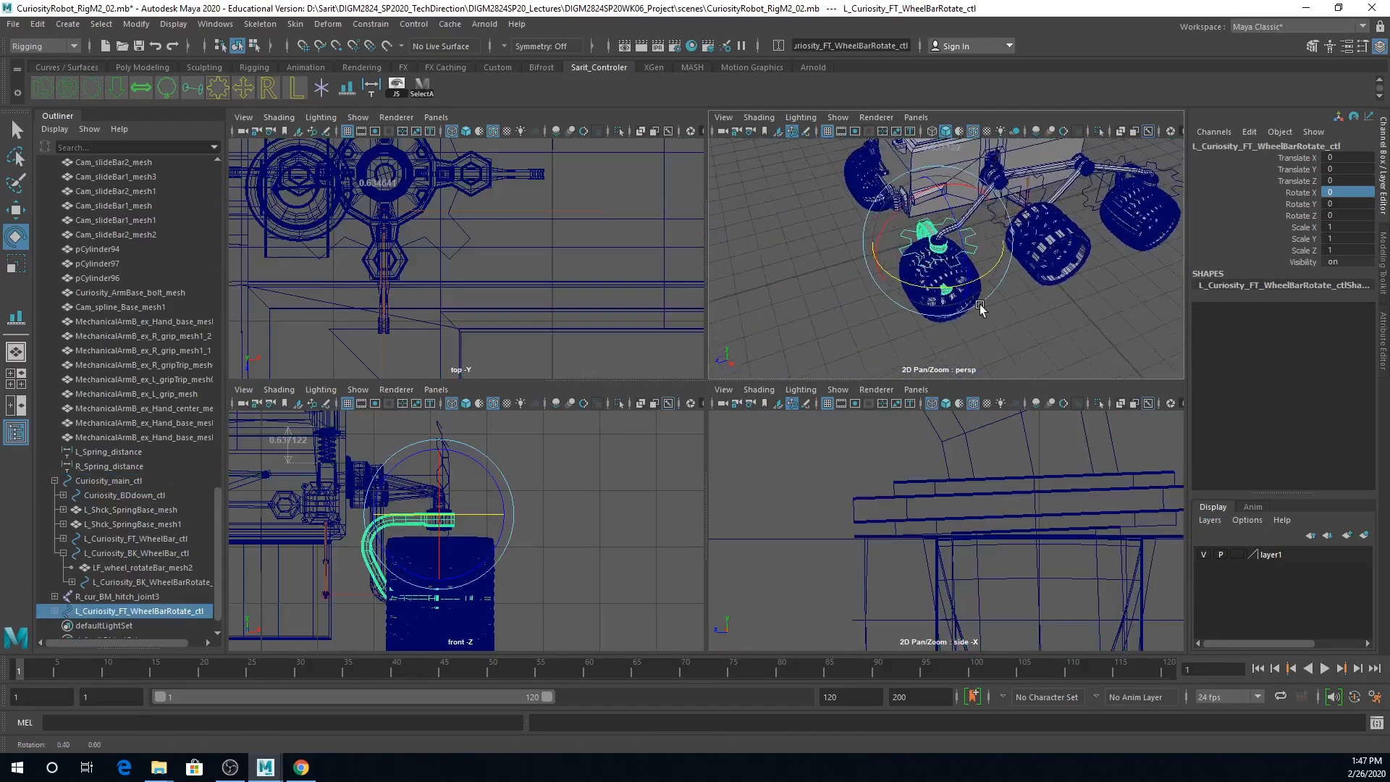
pyautogui.keyDown('alt'); pyautogui.moveTo(987, 307); pyautogui.dragTo(977, 307); pyautogui.keyUp('alt')
pyautogui.press('q')
pyautogui.scroll(5, 921, 275)
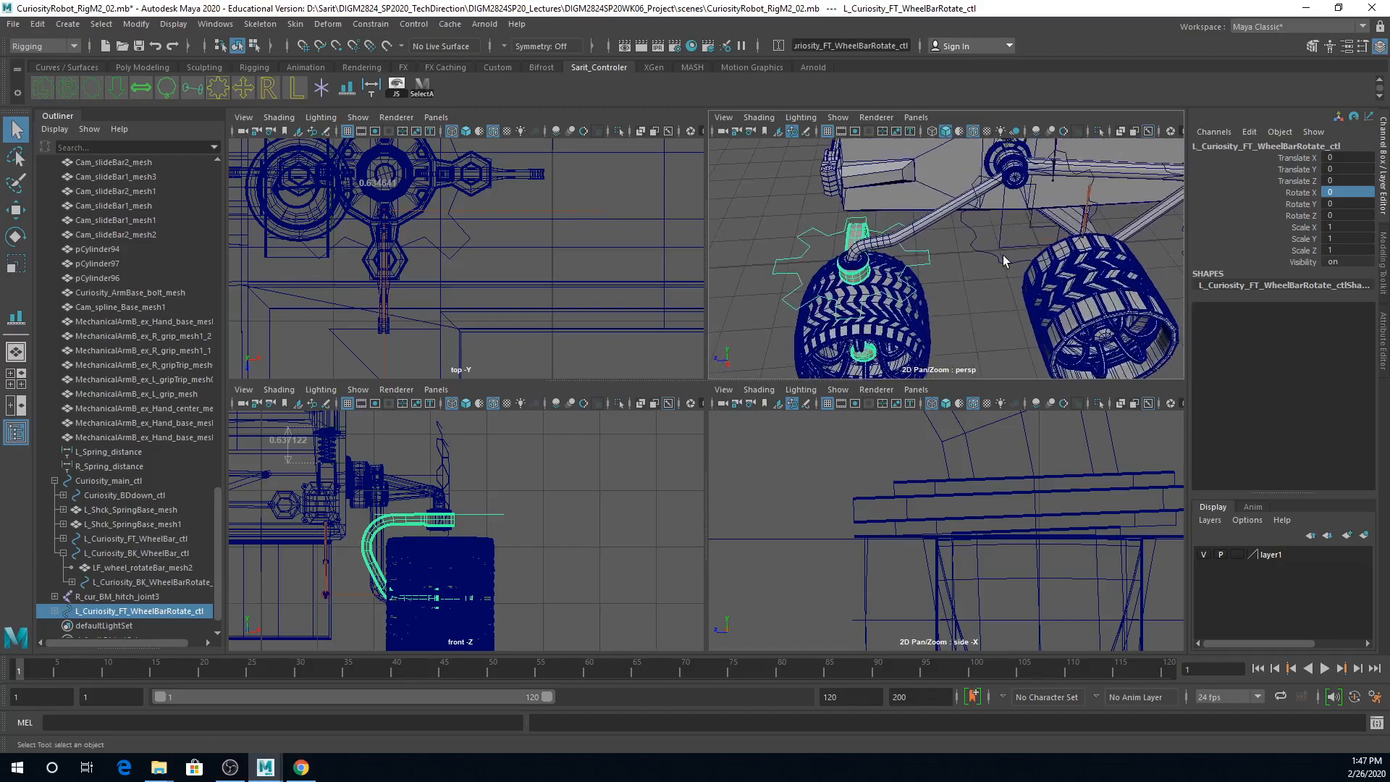
pyautogui.keyDown('shift'); pyautogui.click(1015, 257); pyautogui.keyUp('shift')
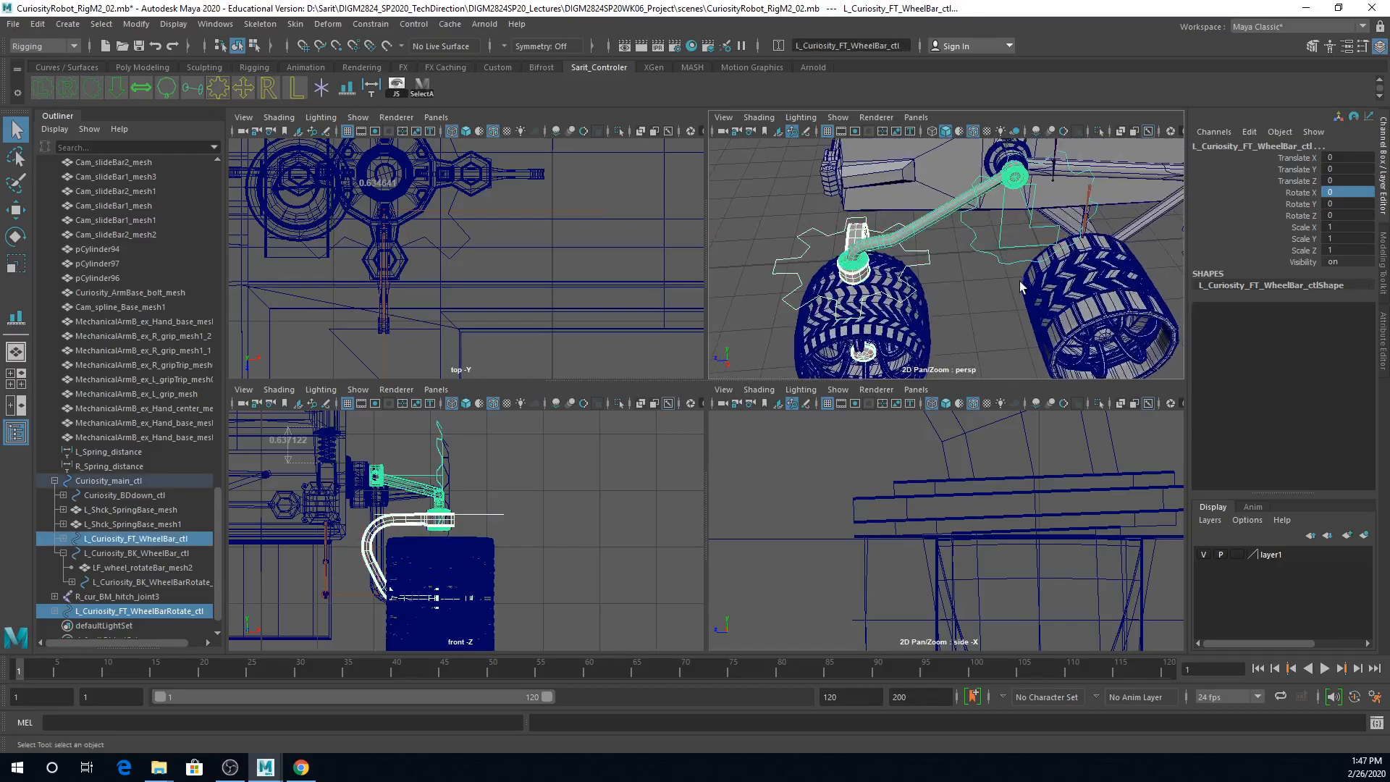
pyautogui.press('p')
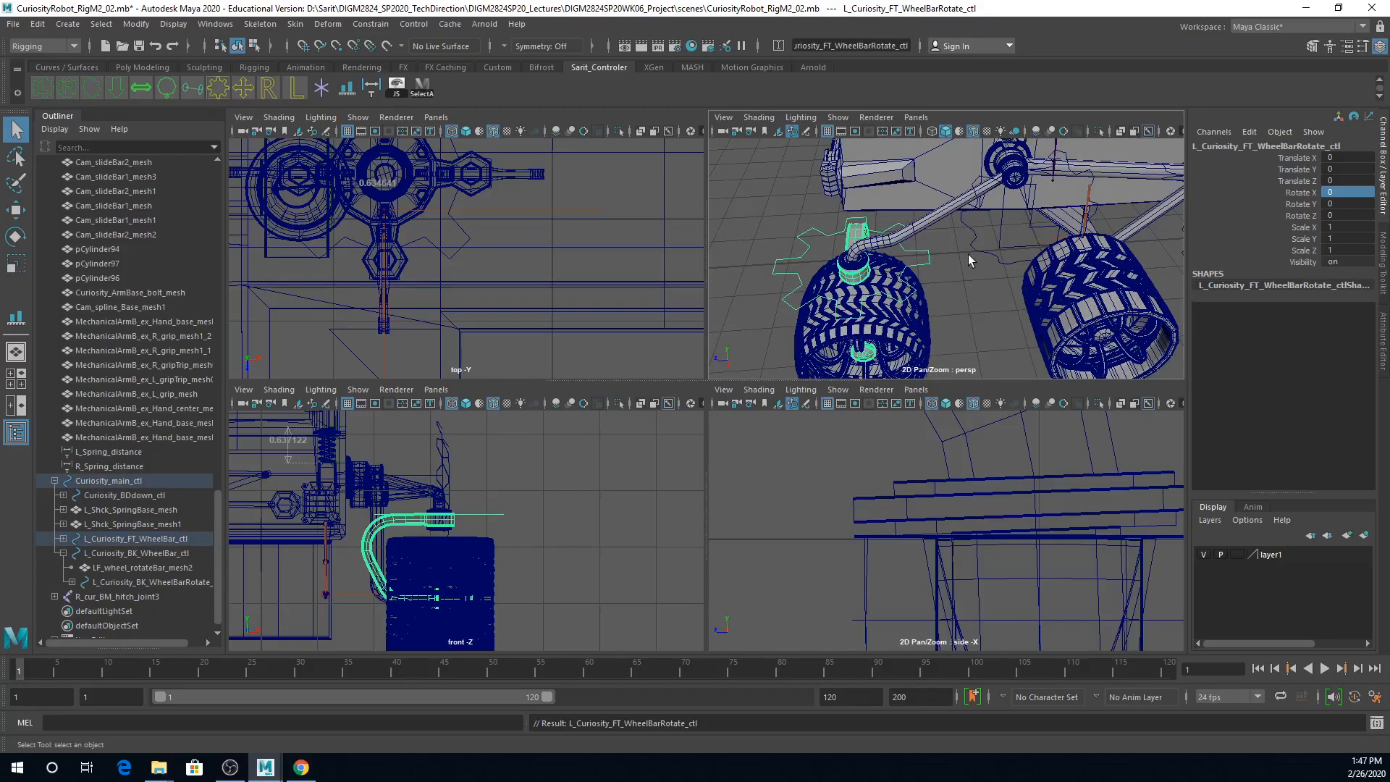
# Step: Try rotating and moving Curiosity_main_ctl in a full-screen perspective view to test which parts follow the body
pyautogui.scroll(-8, 991, 237)
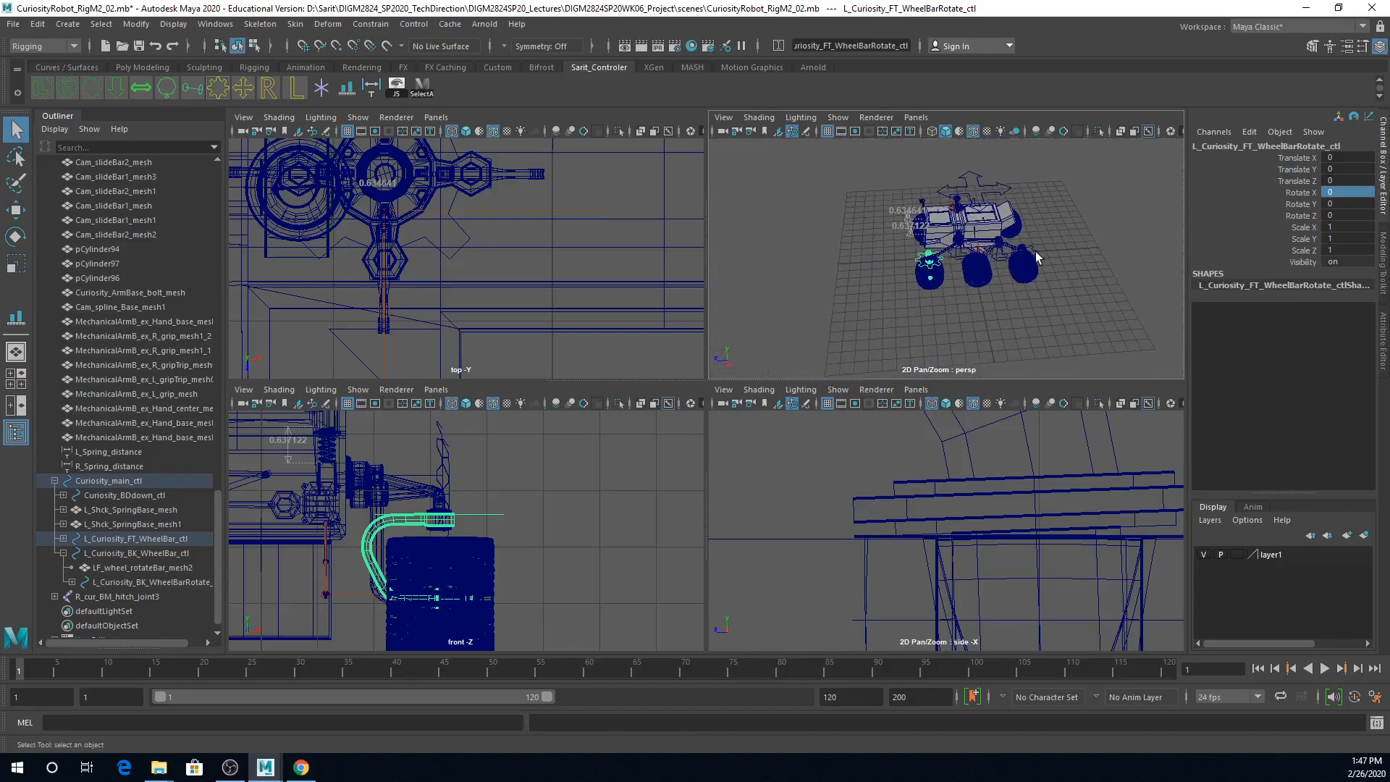
pyautogui.press('space')
pyautogui.hotkey('ctrl', 'space')
pyautogui.keyDown('alt'); pyautogui.moveTo(983, 312); pyautogui.dragTo(1132, 265, button='right'); pyautogui.keyUp('alt')
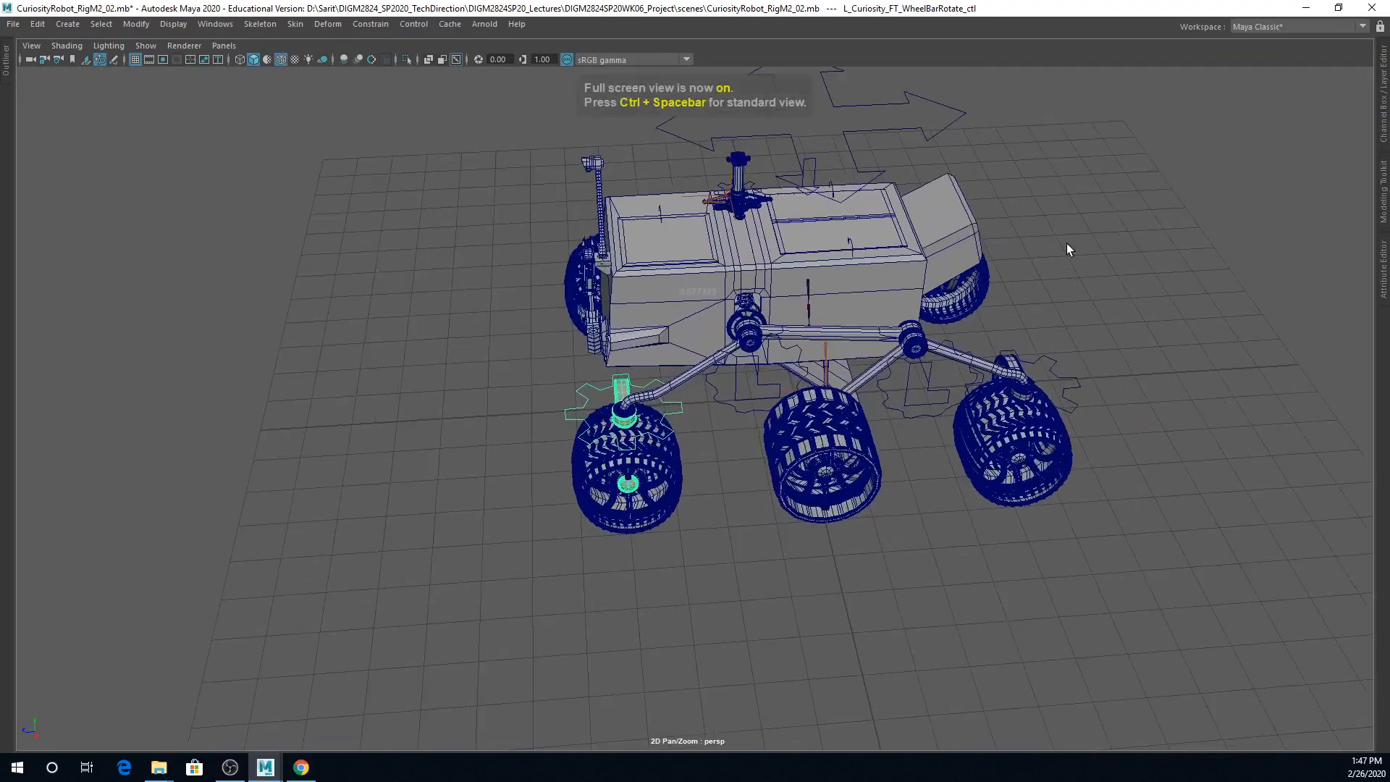
pyautogui.click(940, 129)
pyautogui.press('e')
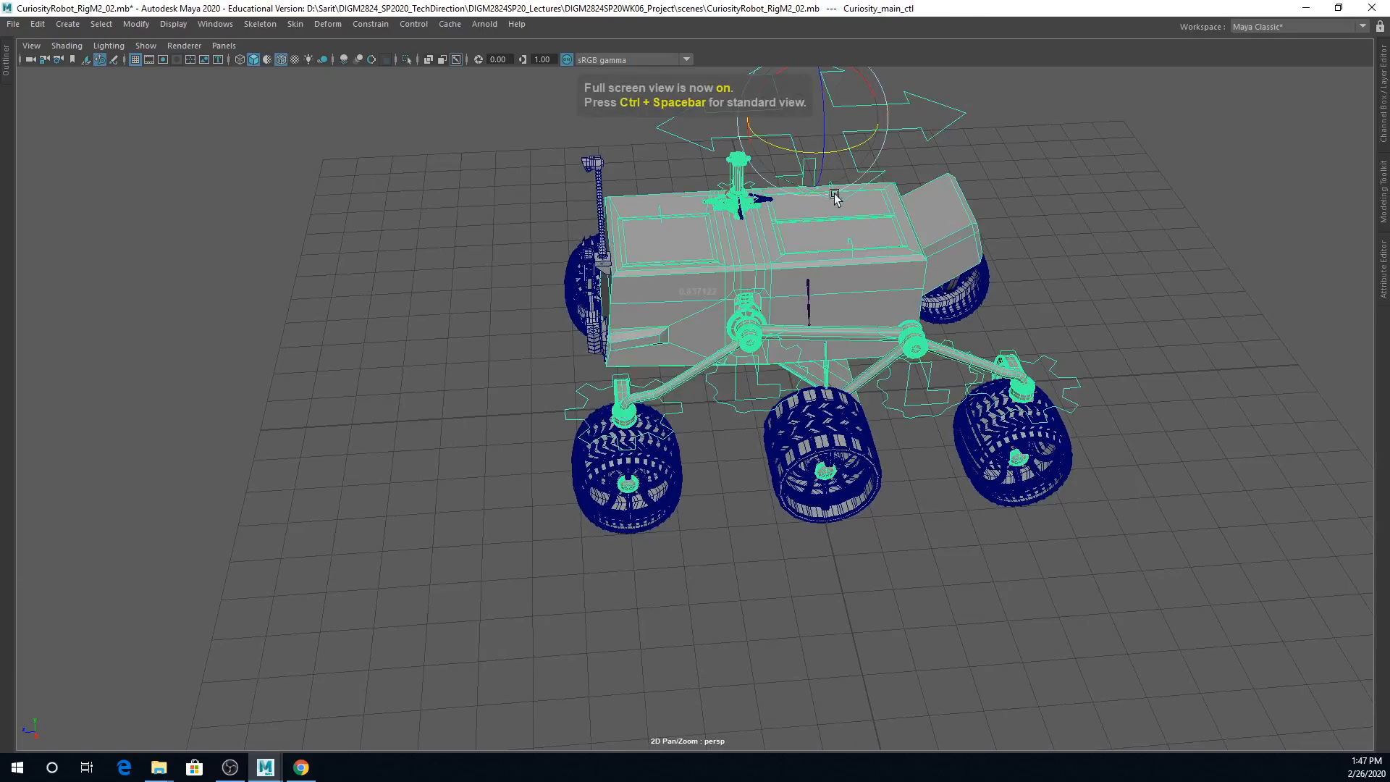
pyautogui.moveTo(742, 145); pyautogui.dragTo(880, 367)
pyautogui.press('w')
pyautogui.keyDown('alt'); pyautogui.moveTo(881, 367); pyautogui.dragTo(775, 450, button='right'); pyautogui.keyUp('alt')
pyautogui.keyDown('alt'); pyautogui.moveTo(970, 516); pyautogui.dragTo(862, 543); pyautogui.keyUp('alt')
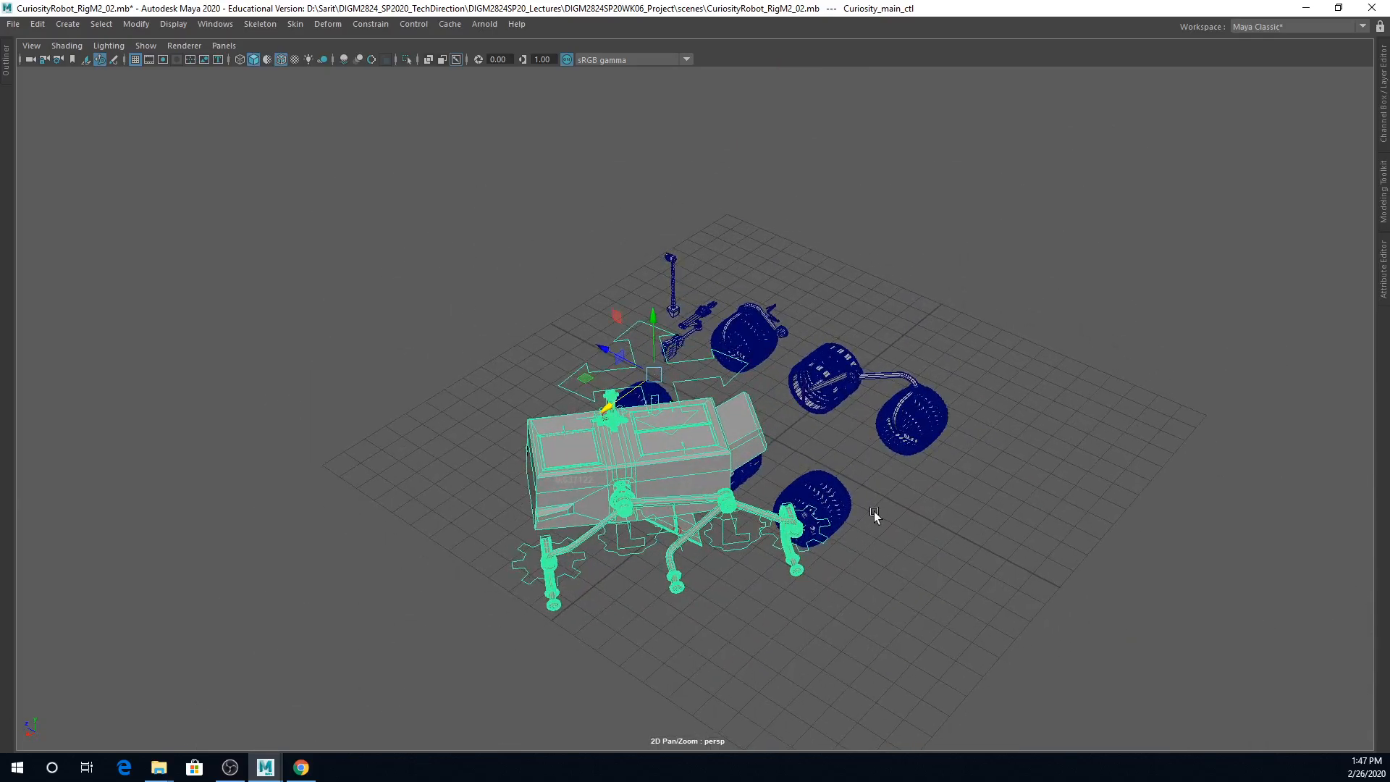
pyautogui.keyDown('alt'); pyautogui.moveTo(871, 513); pyautogui.dragTo(1073, 415, button='middle'); pyautogui.keyUp('alt')
pyautogui.keyDown('alt'); pyautogui.moveTo(993, 488); pyautogui.dragTo(1077, 454, button='right'); pyautogui.keyUp('alt')
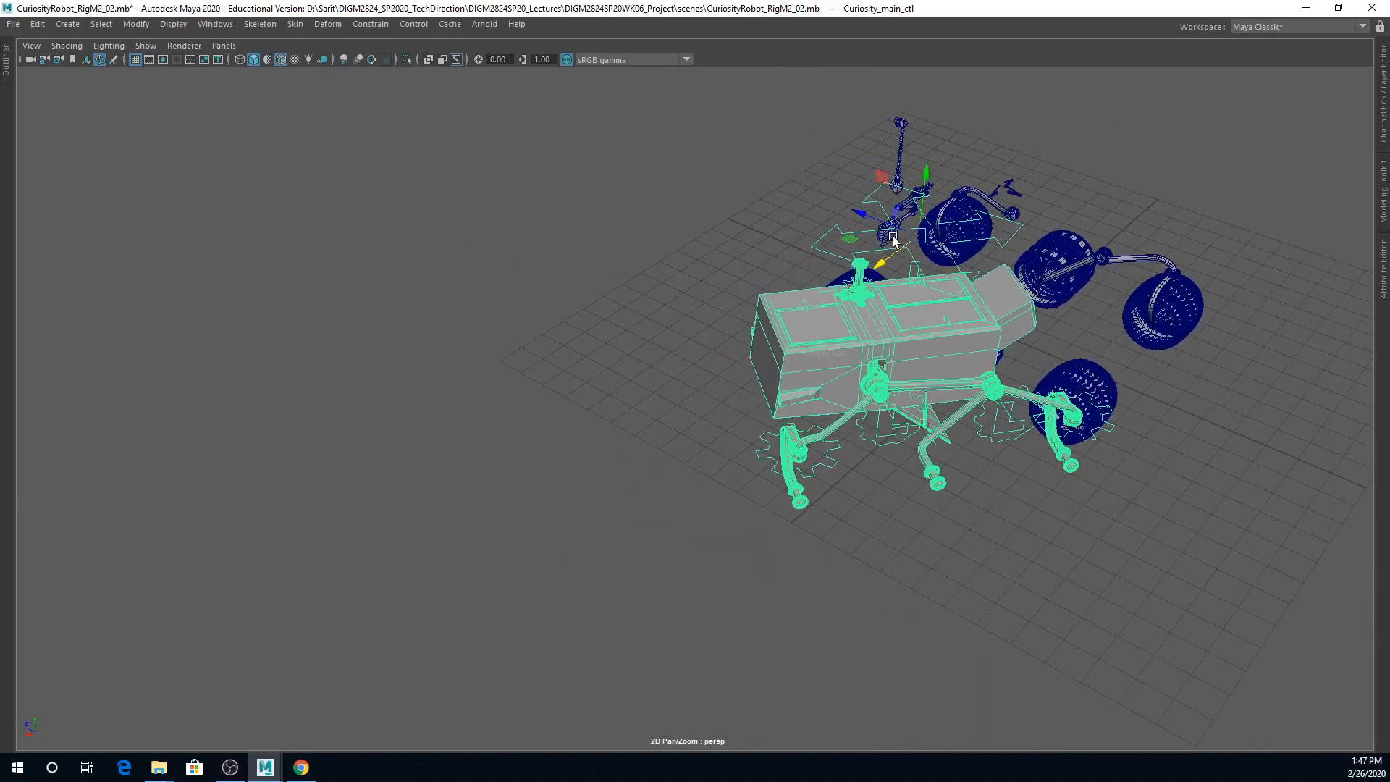
# Step: Try rotating L_Curiosity_FT_WheelBarRotate_ctl about Y to test the left front wheel's steering bar
pyautogui.click(817, 467)
pyautogui.press('e')
pyautogui.moveTo(802, 479); pyautogui.dragTo(765, 480)
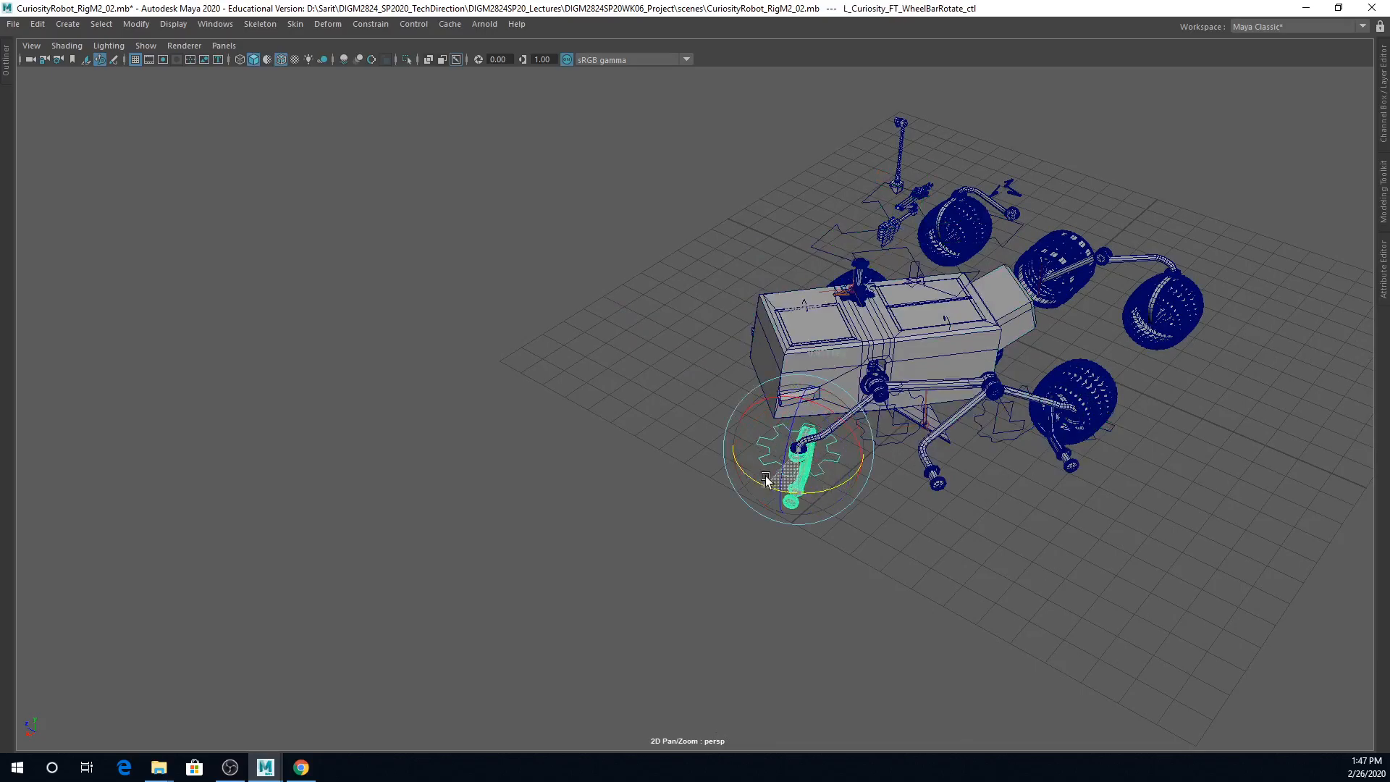
# Step: Restore the standard layout and reset Curiosity_main_ctl's Translate X, Y, Z and Rotate X, Y to 0
pyautogui.click(853, 218)
pyautogui.hotkey('ctrl', 'space')
pyautogui.moveTo(1345, 158); pyautogui.dragTo(1349, 206)
pyautogui.write('0')
pyautogui.press('Return')
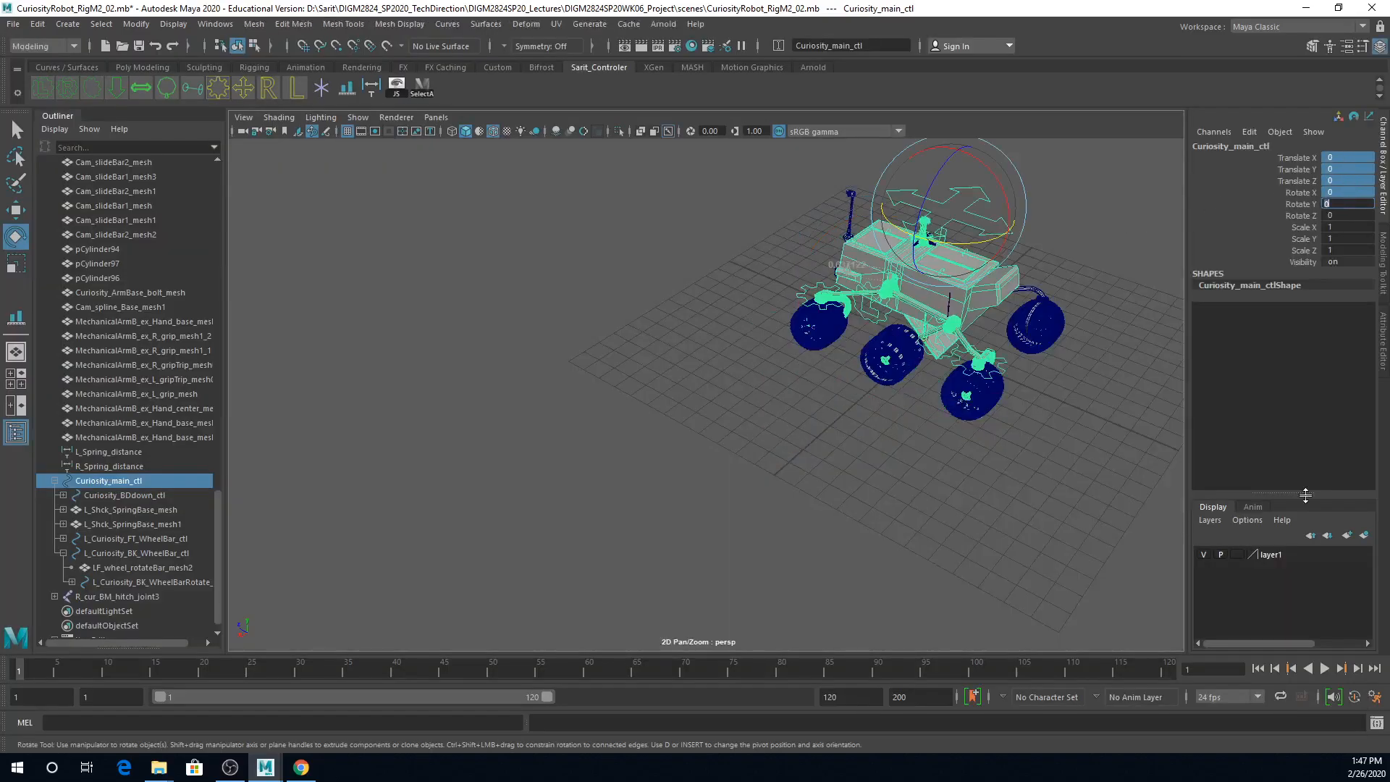
# Step: Reset Rotate Y of L_Curiosity_FT_WheelBarRotate_ctl to 0
pyautogui.scroll(5, 1098, 391)
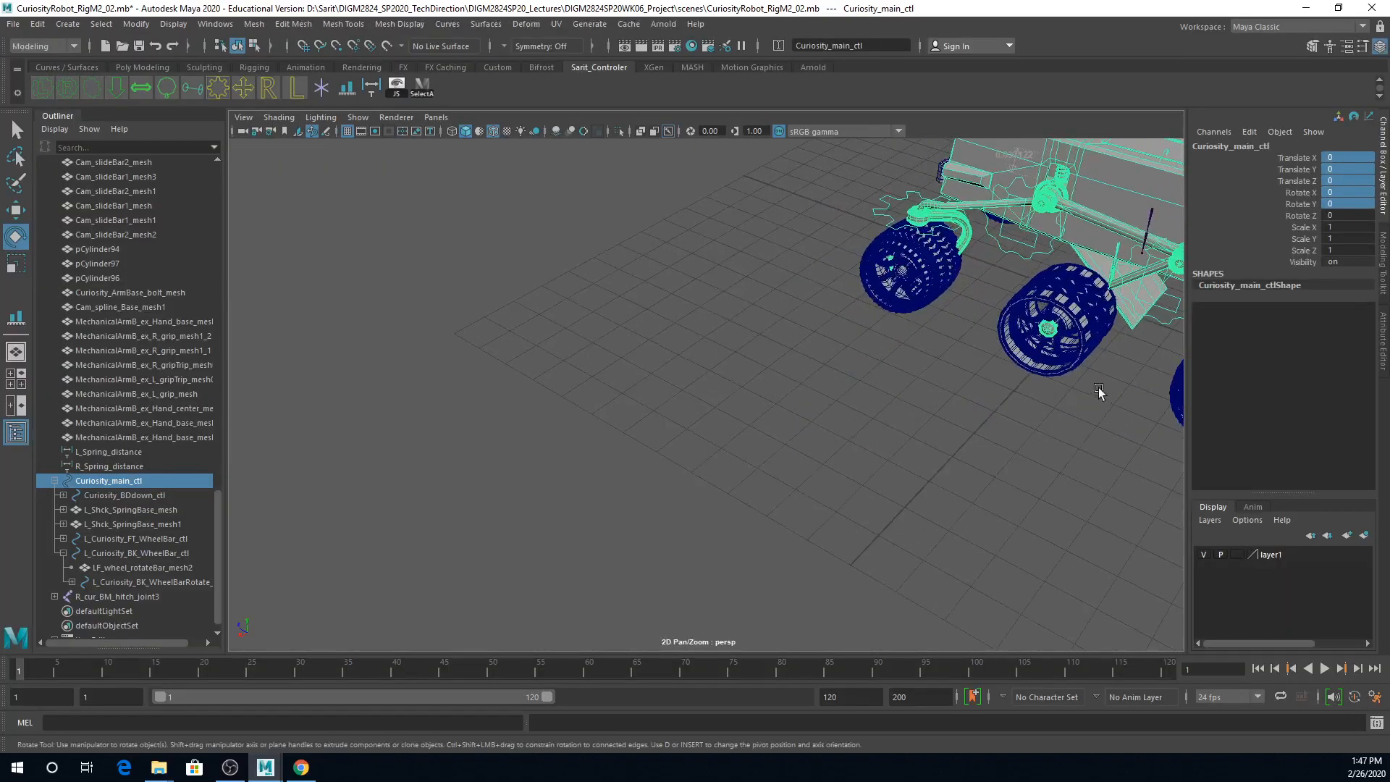
pyautogui.click(890, 216)
pyautogui.click(1360, 205)
pyautogui.write('0')
pyautogui.press('Return')
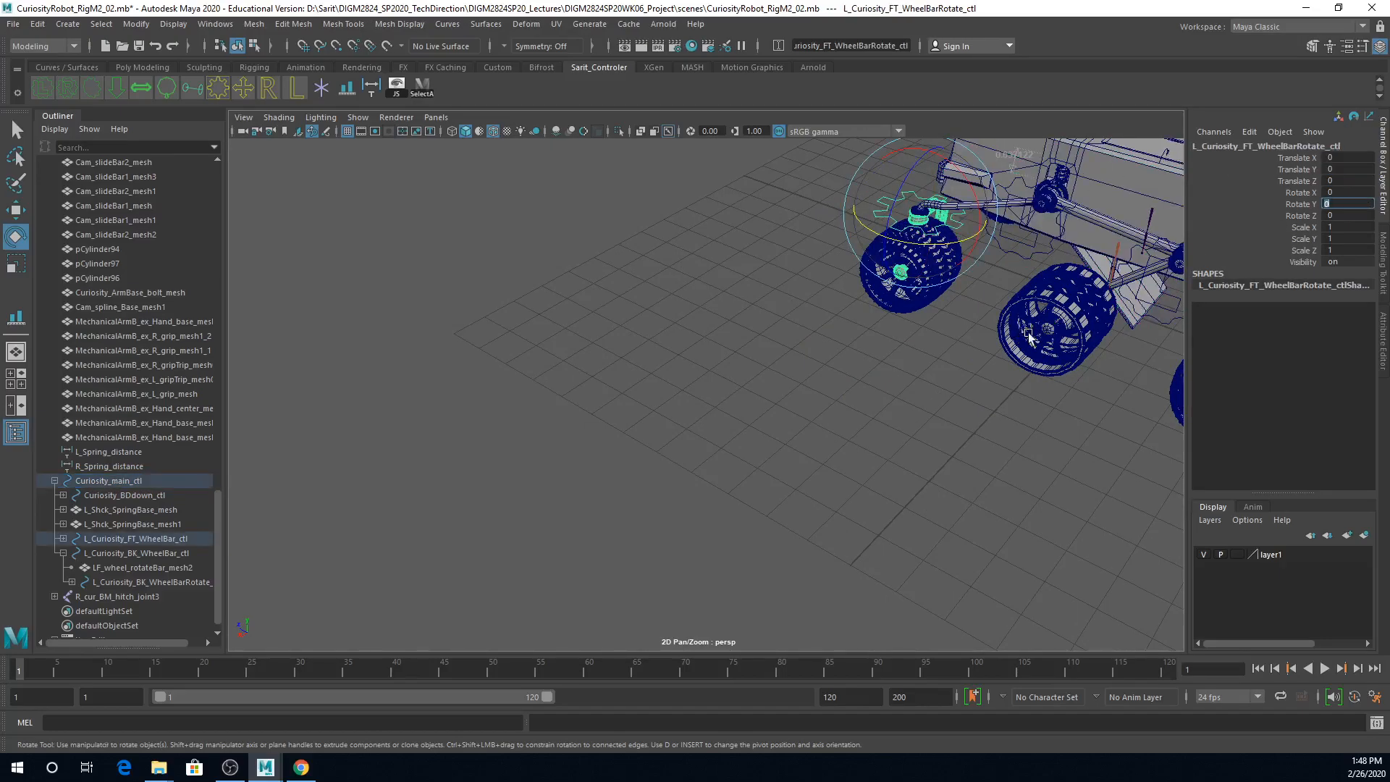
# Step: Try rotating L_Curiosity_FT_WheelBarRotate_ctl about different axes to find which one it needs, and undo each rotation
pyautogui.keyDown('alt'); pyautogui.moveTo(1015, 330); pyautogui.dragTo(800, 384, button='middle'); pyautogui.keyUp('alt')
pyautogui.keyDown('alt'); pyautogui.moveTo(737, 317); pyautogui.dragTo(705, 458); pyautogui.keyUp('alt')
pyautogui.scroll(4, 705, 458)
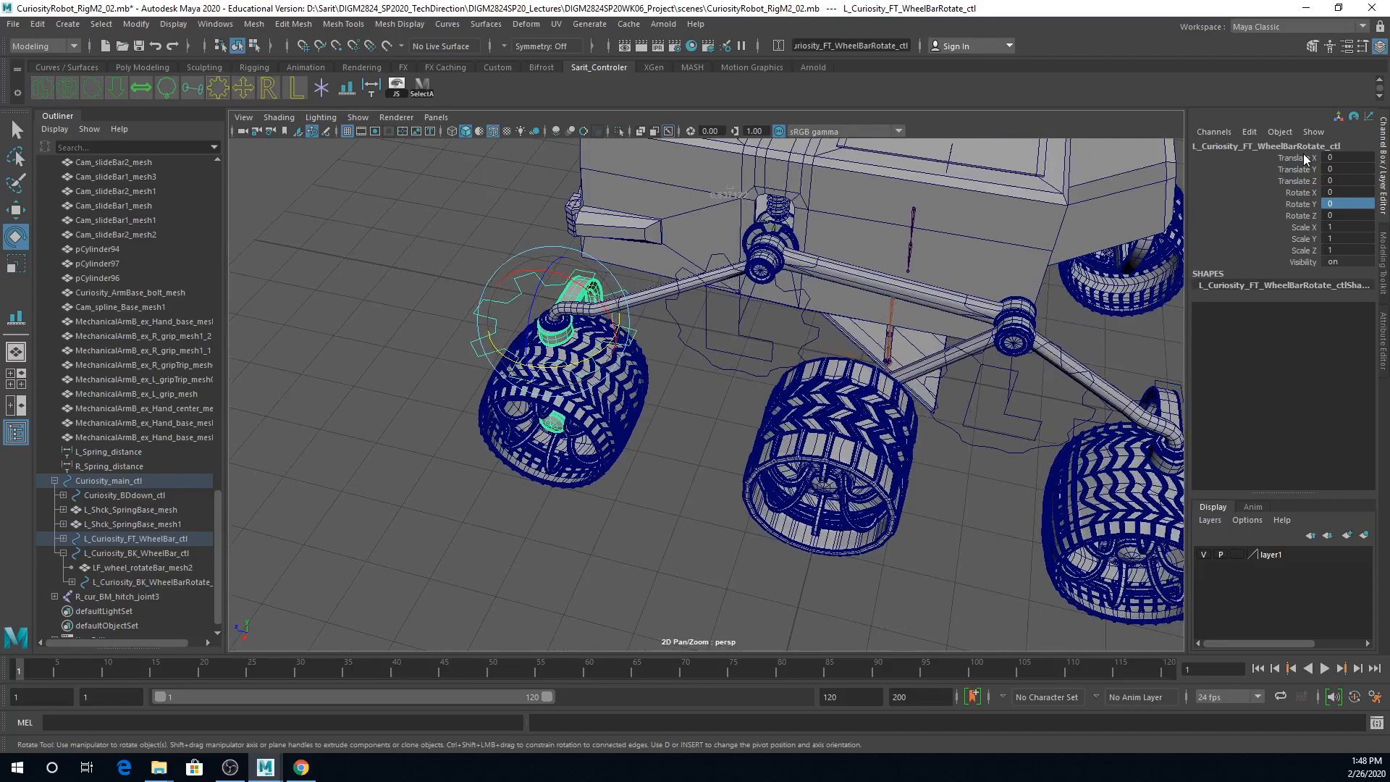
pyautogui.click(1302, 154)
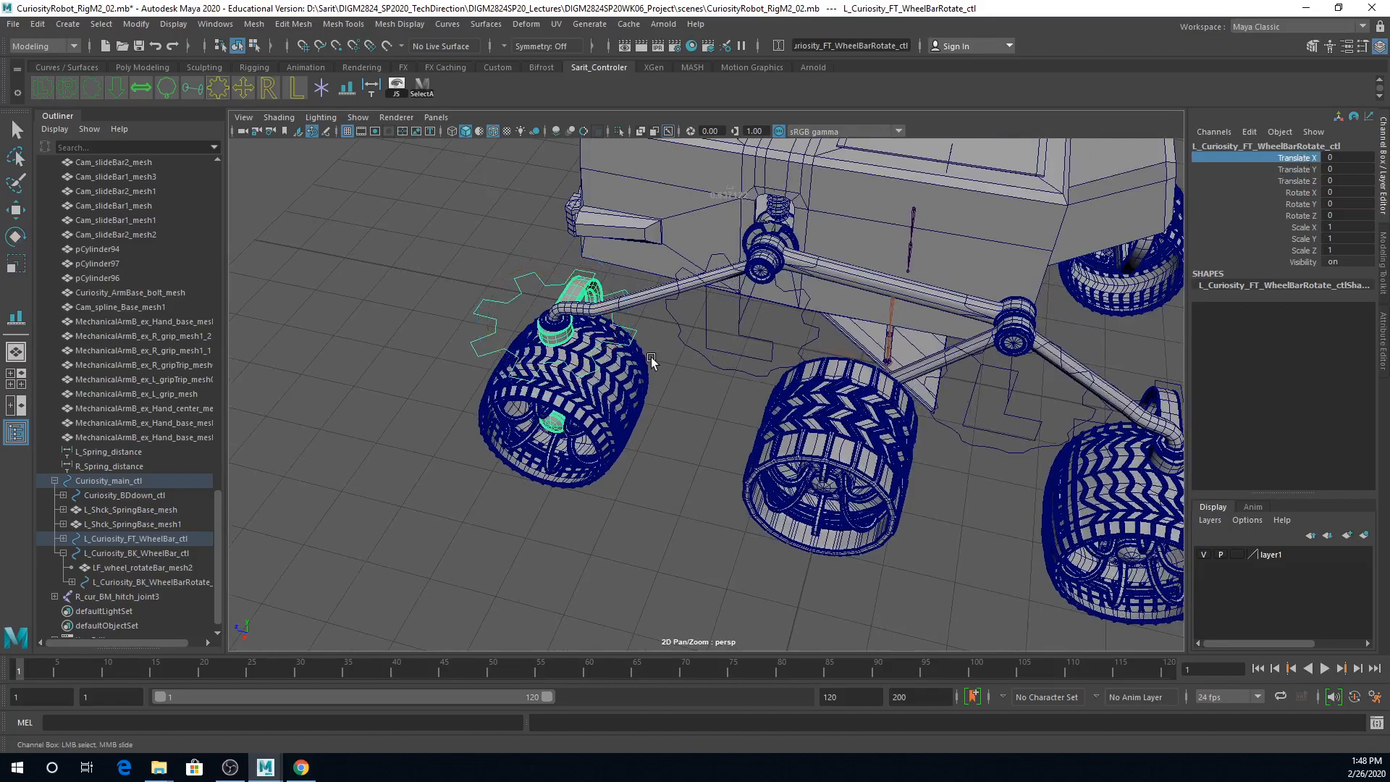
pyautogui.press('e')
pyautogui.moveTo(586, 362)
pyautogui.mouseDown()
pyautogui.moveTo(561, 368)
pyautogui.moveTo(573, 362)
pyautogui.mouseUp()
pyautogui.hotkey('ctrl', 'z')
pyautogui.moveTo(587, 290); pyautogui.dragTo(600, 311)
pyautogui.hotkey('ctrl', 'z')
pyautogui.hotkey('ctrl', 'z')
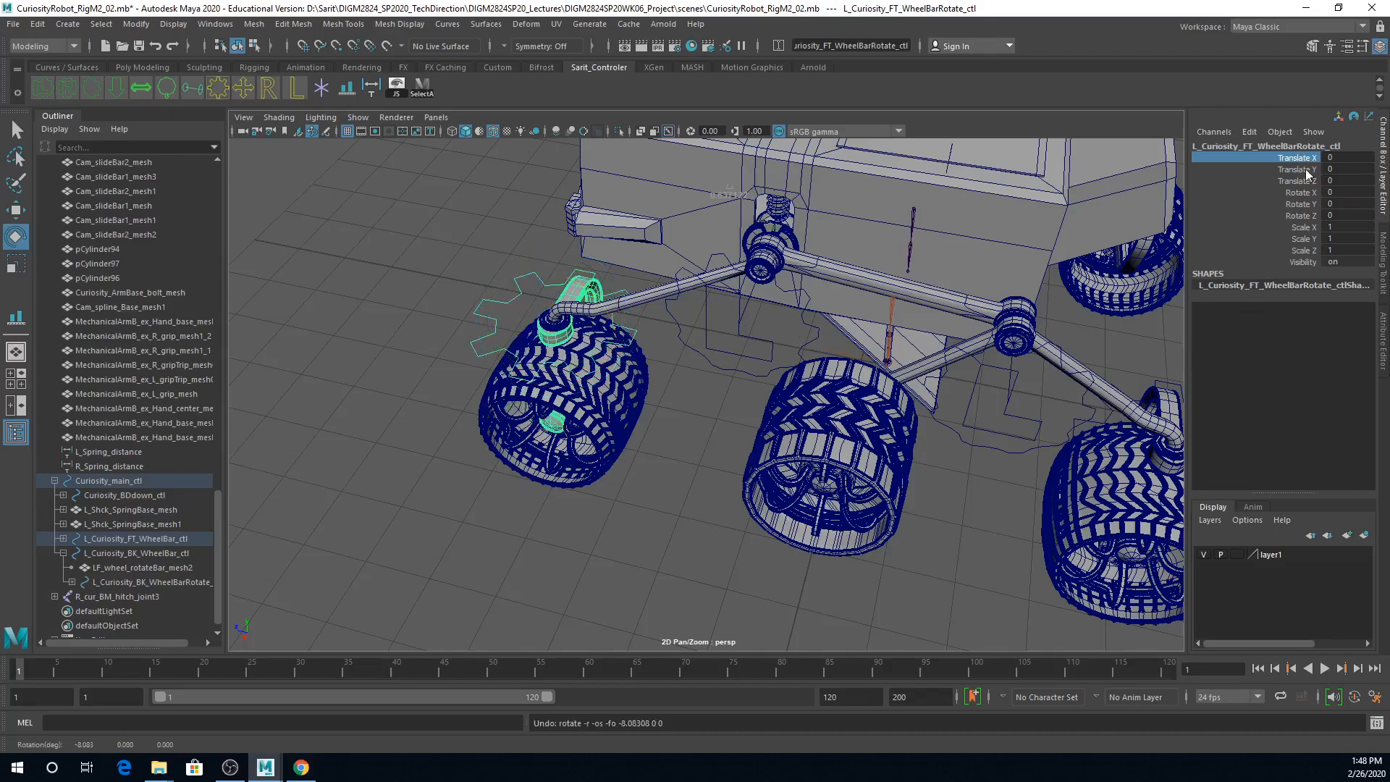
# Step: Lock all translate, scale and visibility channels plus Rotate X and Rotate Z on L_Curiosity_FT_WheelBarRotate_ctl, leaving Rotate Y free
pyautogui.moveTo(1308, 169); pyautogui.dragTo(1307, 262)
pyautogui.keyDown('ctrl'); pyautogui.click(1309, 204); pyautogui.keyUp('ctrl')
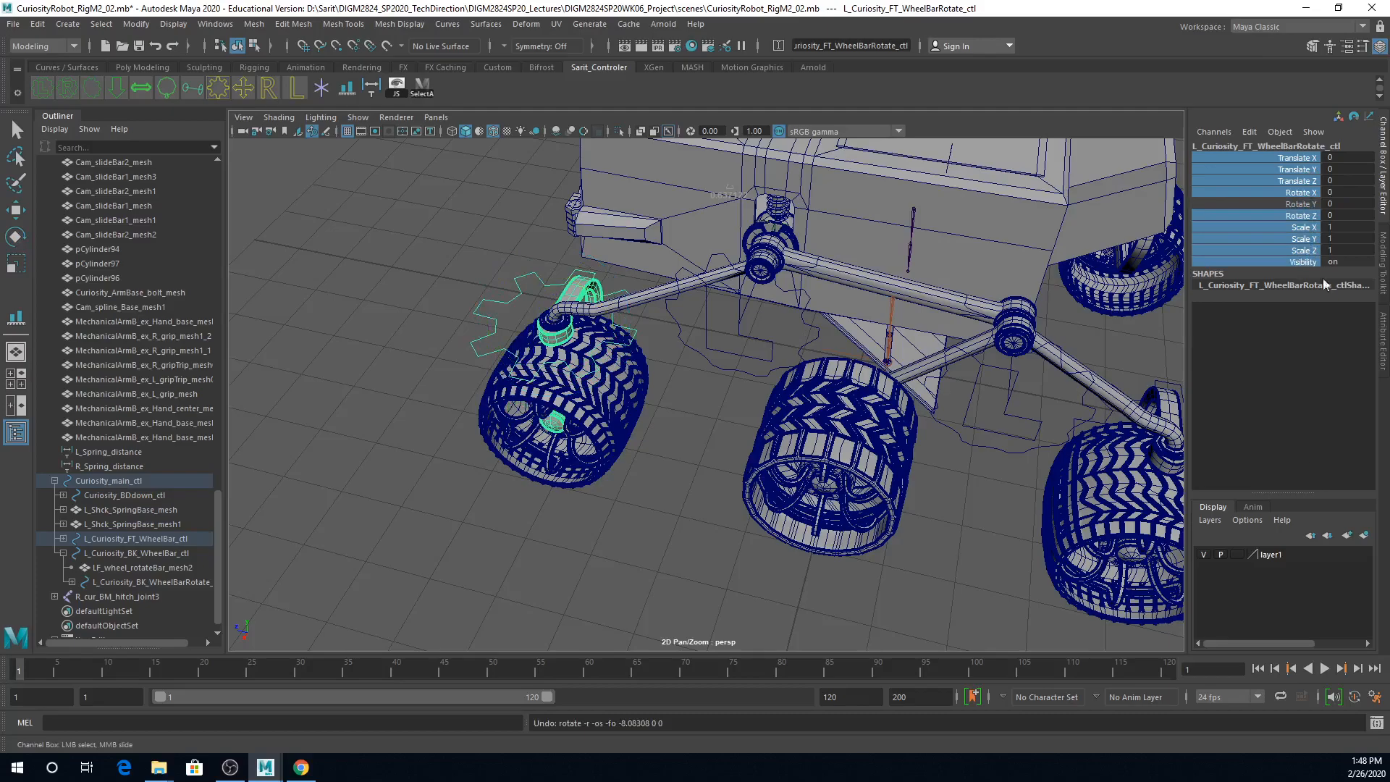
pyautogui.rightClick(1296, 241)
pyautogui.click(1311, 540)
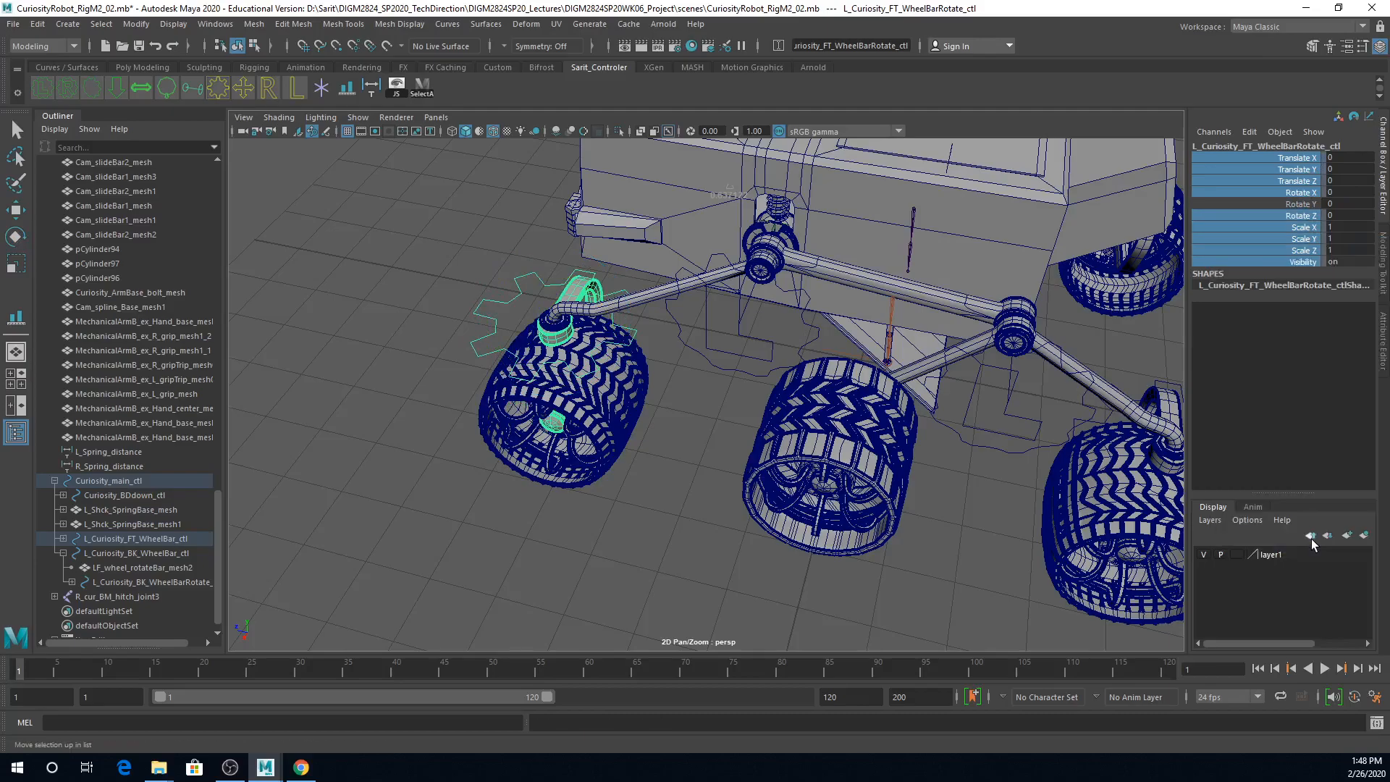
# Step: Lock every channel except Rotate Y on L_Curiosity_BK_WheelBarRotate_ctl at the left rear wheel
pyautogui.keyDown('alt'); pyautogui.moveTo(1076, 507); pyautogui.dragTo(831, 449, button='middle'); pyautogui.keyUp('alt')
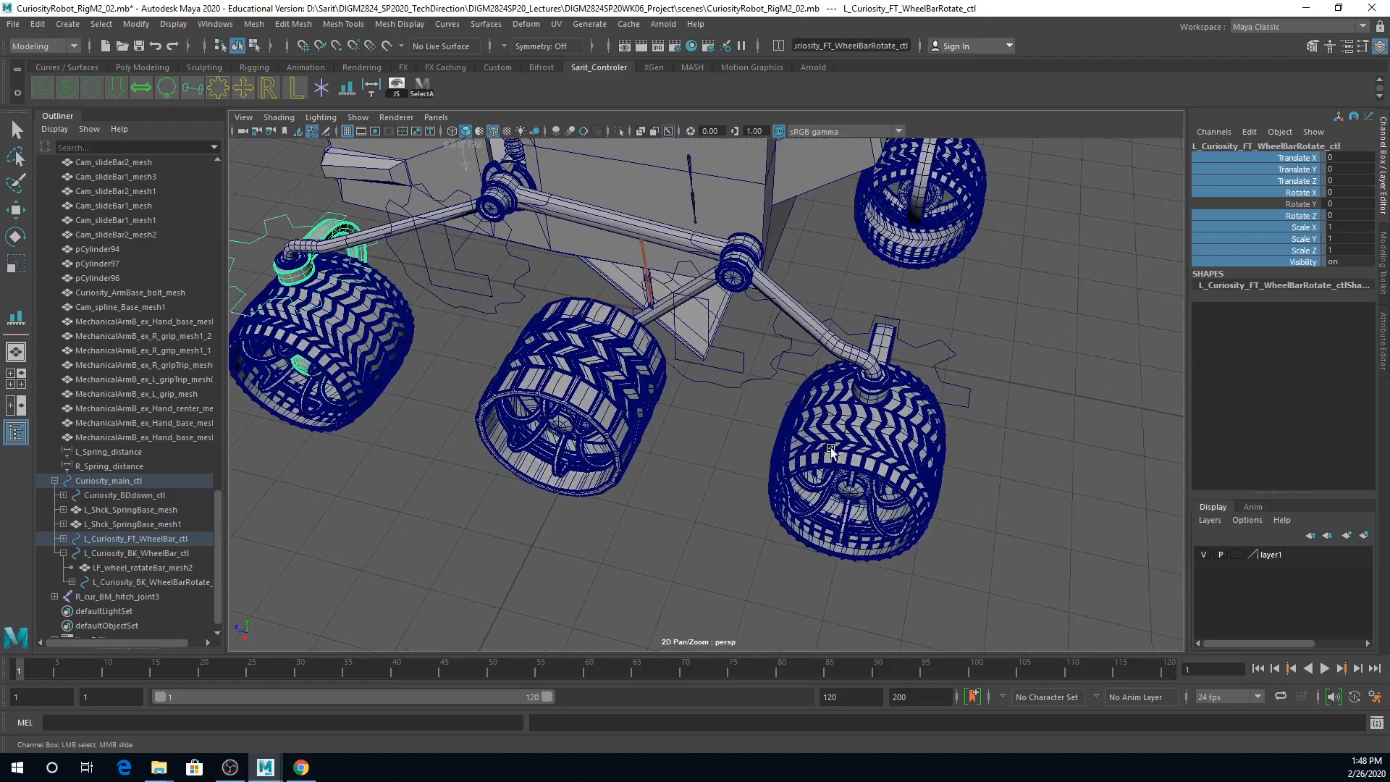
pyautogui.click(966, 406)
pyautogui.click(967, 405)
pyautogui.press('e')
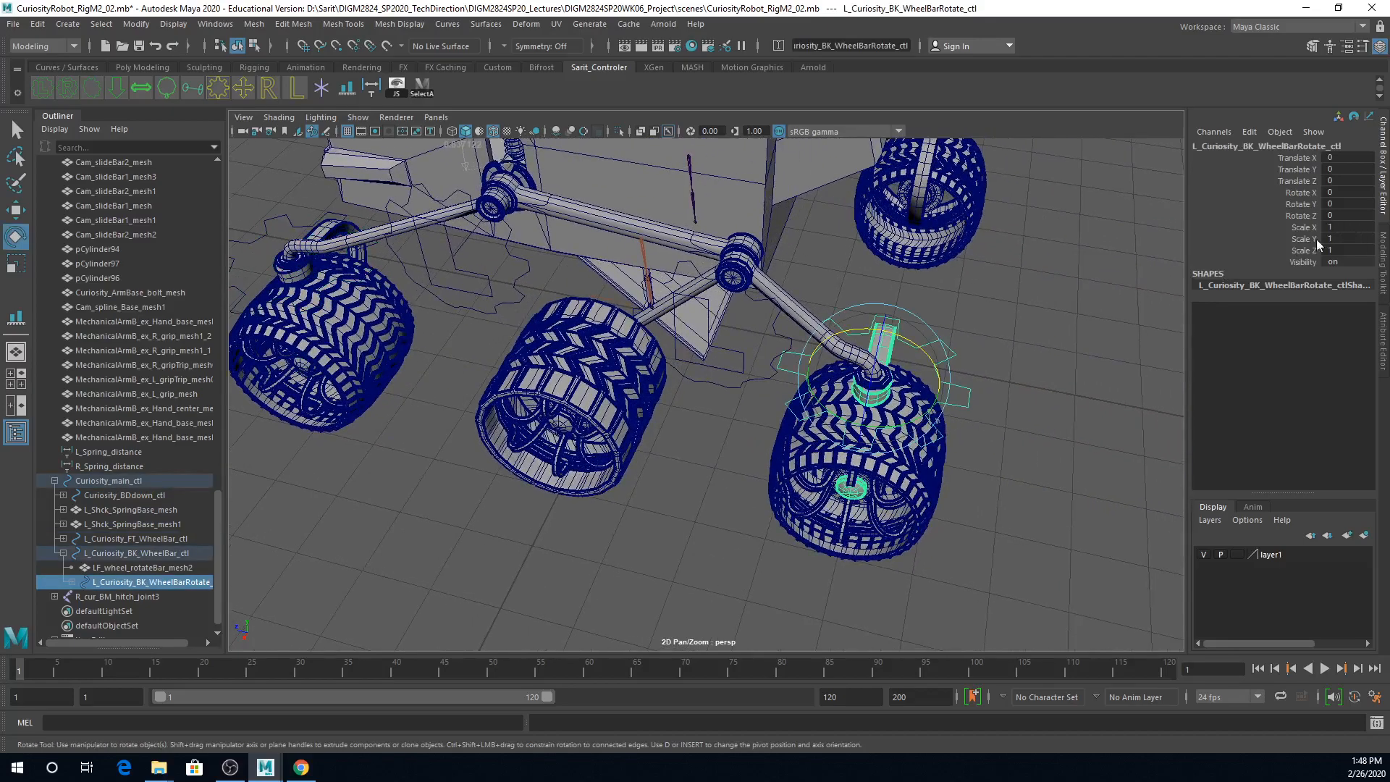
pyautogui.moveTo(1304, 158); pyautogui.dragTo(1306, 265)
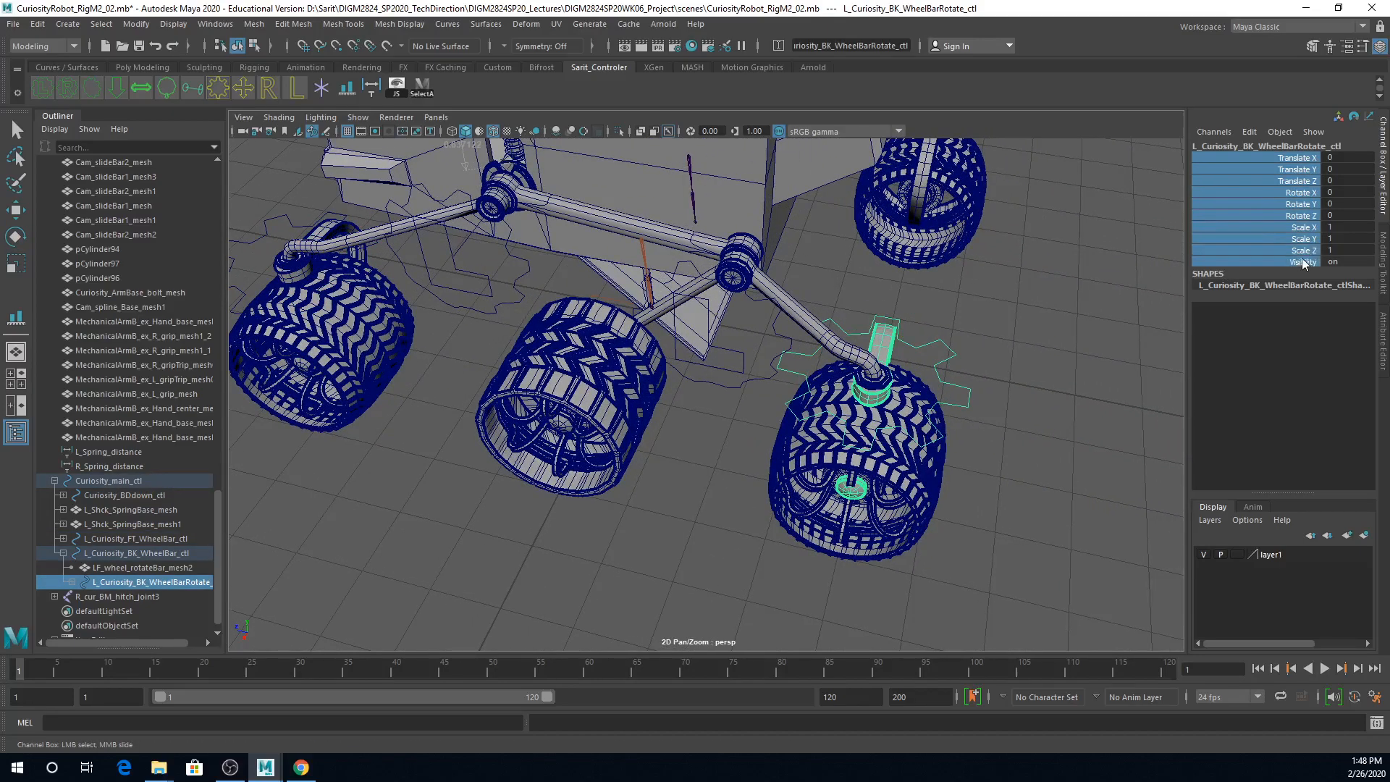
pyautogui.click(1303, 204)
pyautogui.rightClick(1299, 210)
pyautogui.click(1275, 233)
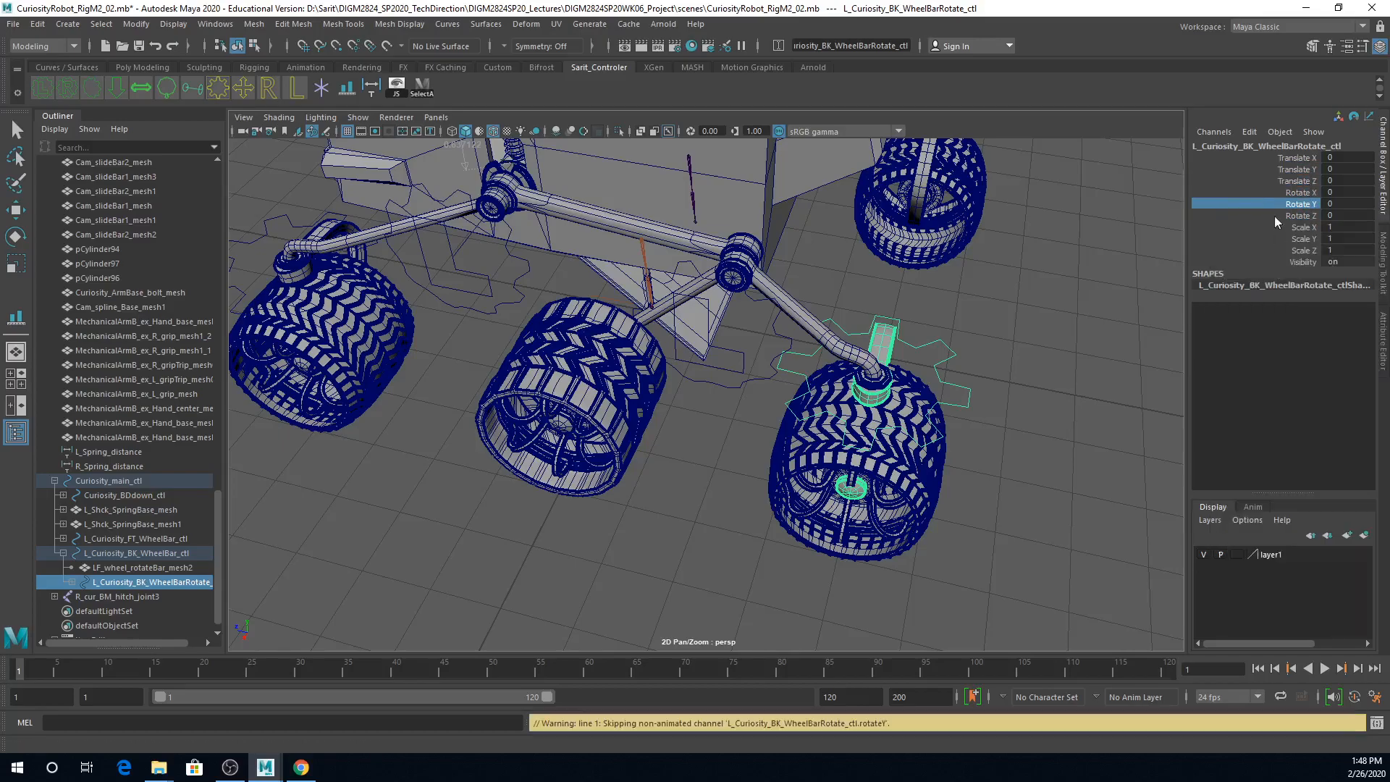
pyautogui.moveTo(1297, 158); pyautogui.dragTo(1305, 263)
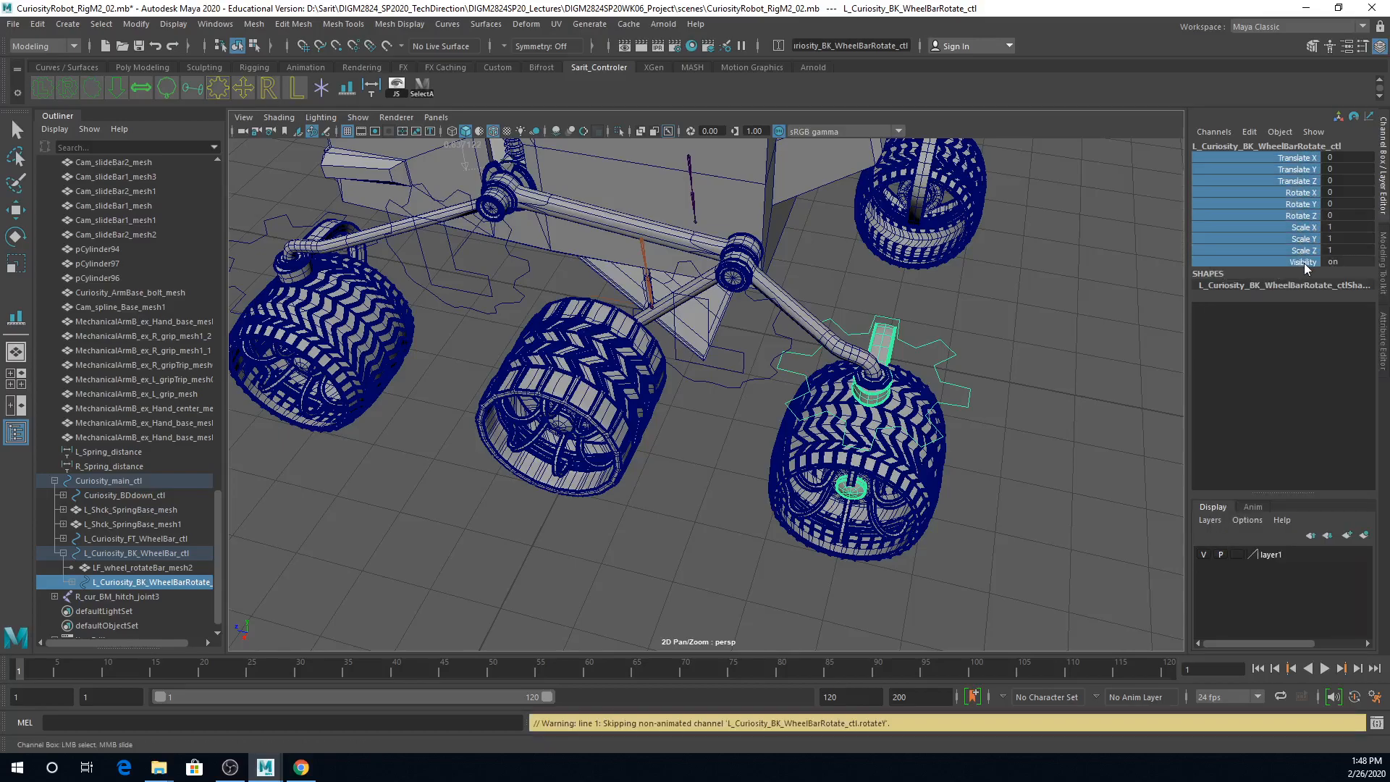
pyautogui.keyDown('ctrl'); pyautogui.click(1304, 204); pyautogui.keyUp('ctrl')
pyautogui.rightClick(1307, 210)
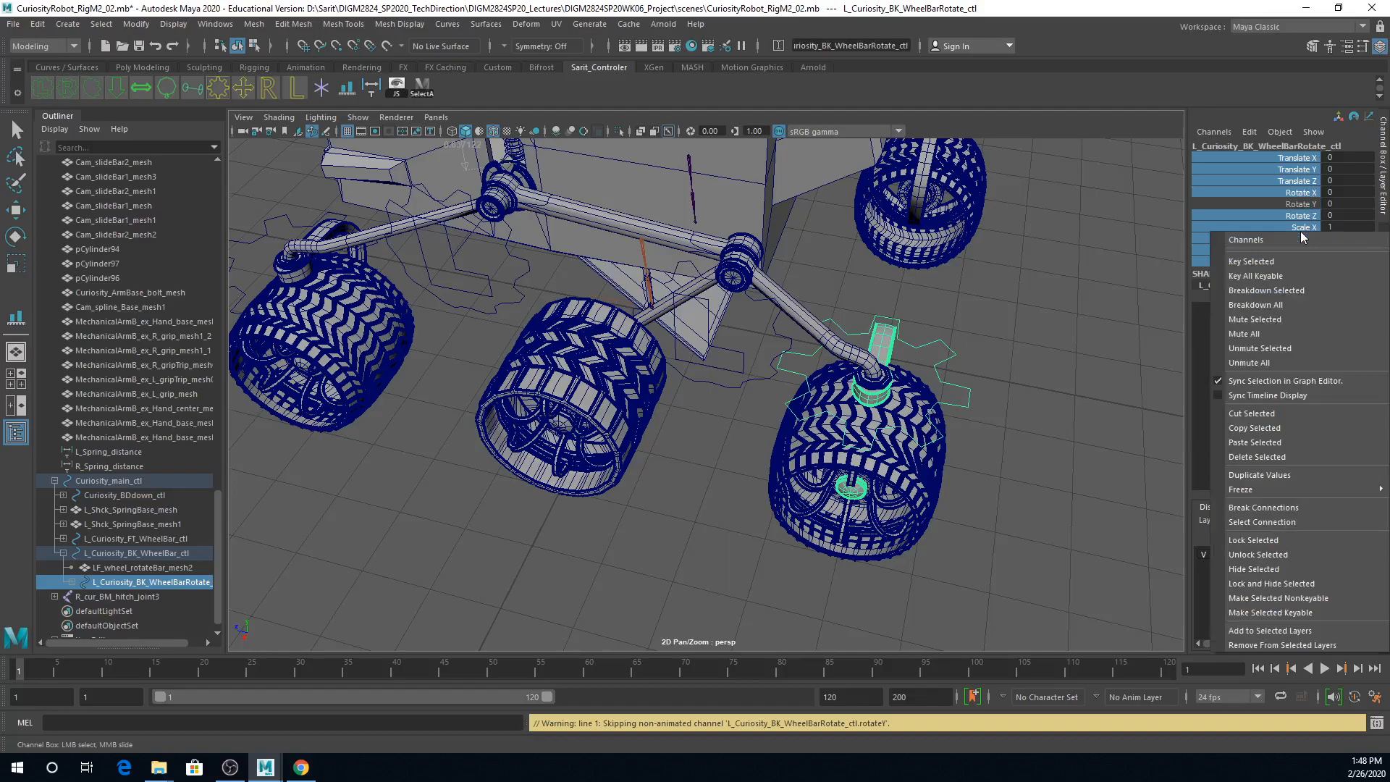
pyautogui.click(1297, 542)
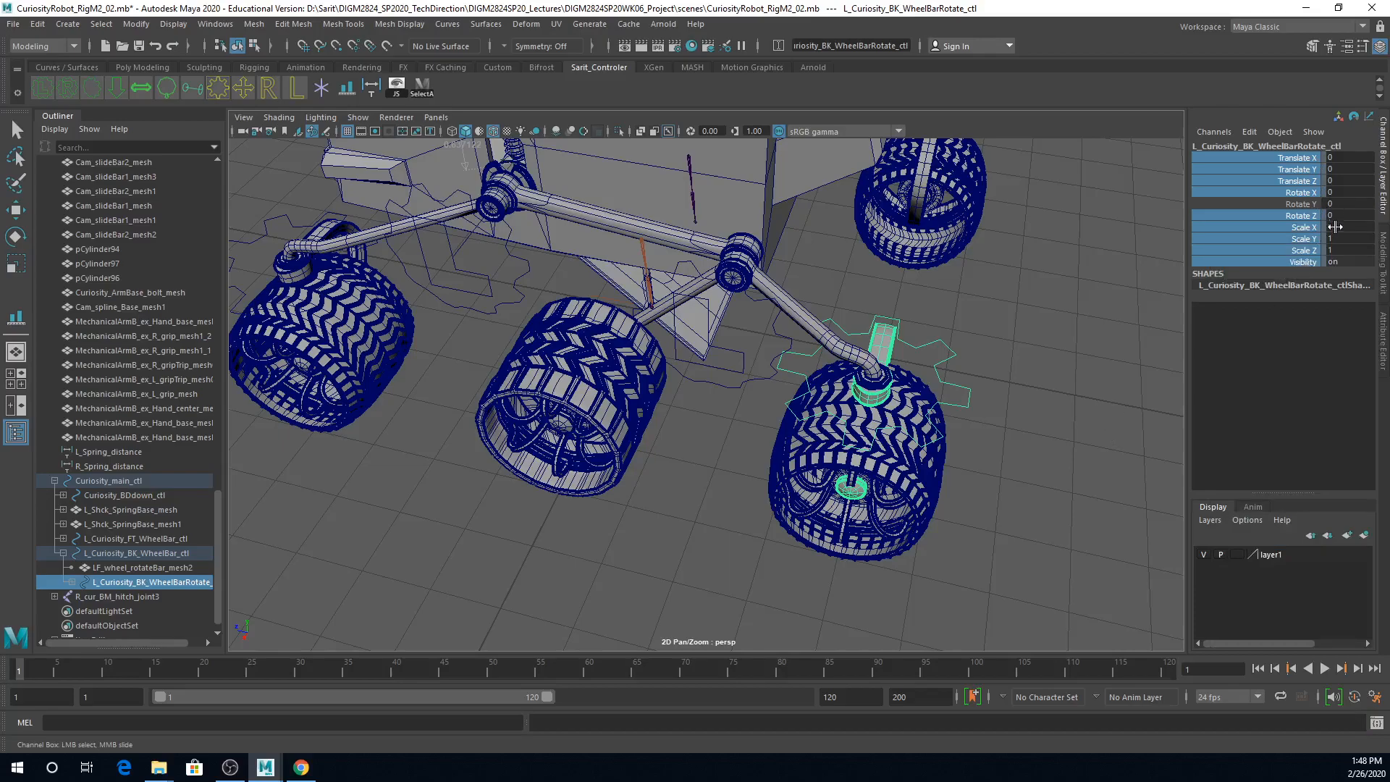
# Step: Try rotating L_Curiosity_BK_WheelBar_ctl about its X axis, and undo the rotation
pyautogui.click(726, 377)
pyautogui.press('e')
pyautogui.moveTo(760, 287); pyautogui.dragTo(797, 289)
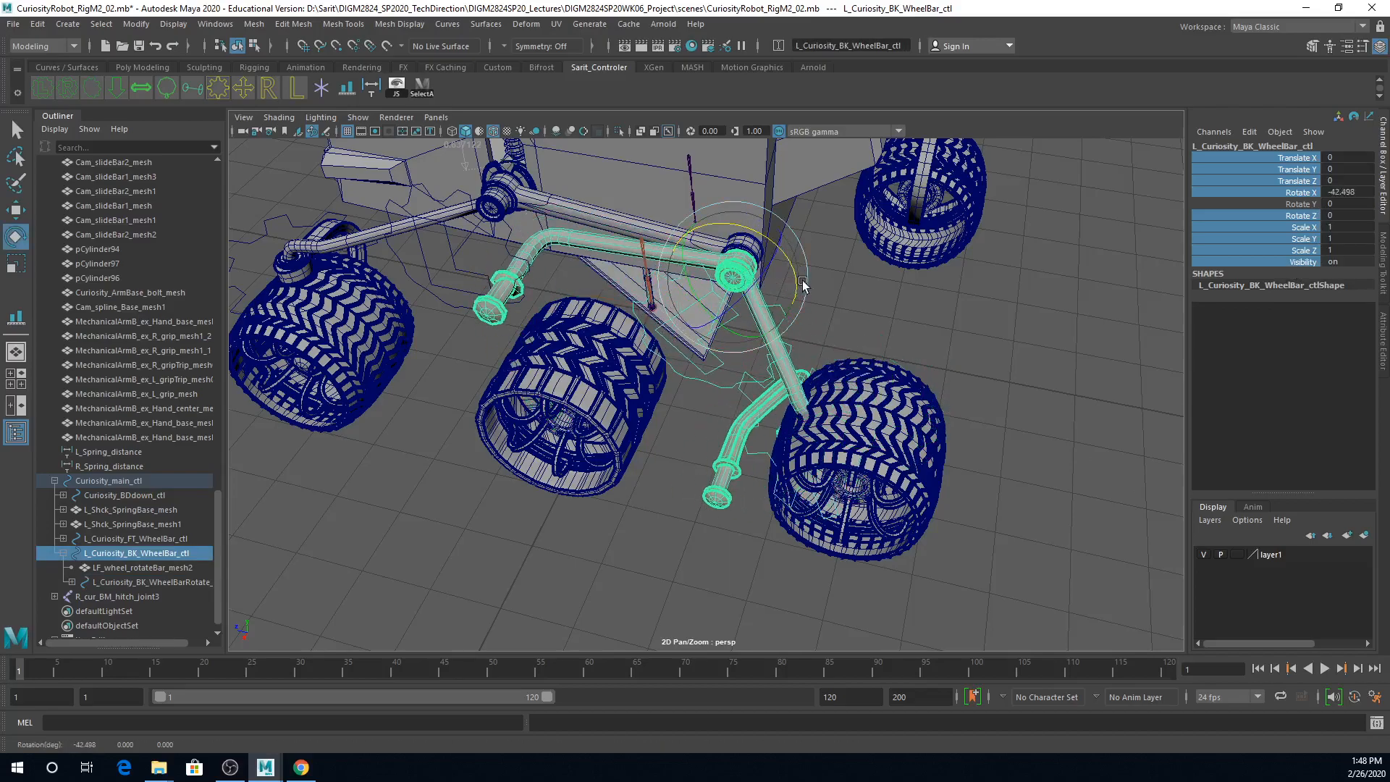
pyautogui.hotkey('ctrl', 'z')
# Step: Lock all translate, scale and visibility channels plus Rotate Y and Rotate Z on L_Curiosity_BK_WheelBar_ctl, leaving Rotate X free
pyautogui.moveTo(1297, 158); pyautogui.dragTo(1306, 259)
pyautogui.keyDown('ctrl'); pyautogui.click(1303, 193); pyautogui.keyUp('ctrl')
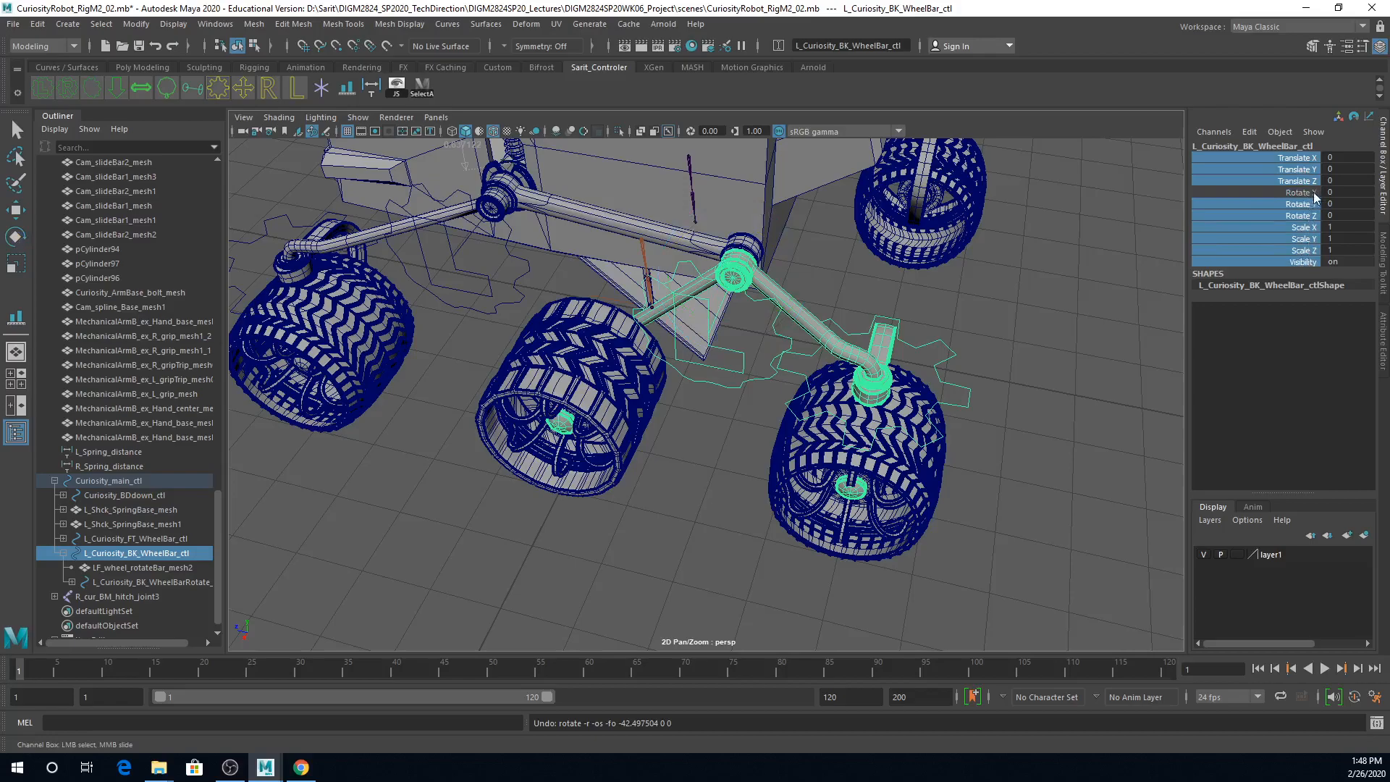
pyautogui.rightClick(1271, 234)
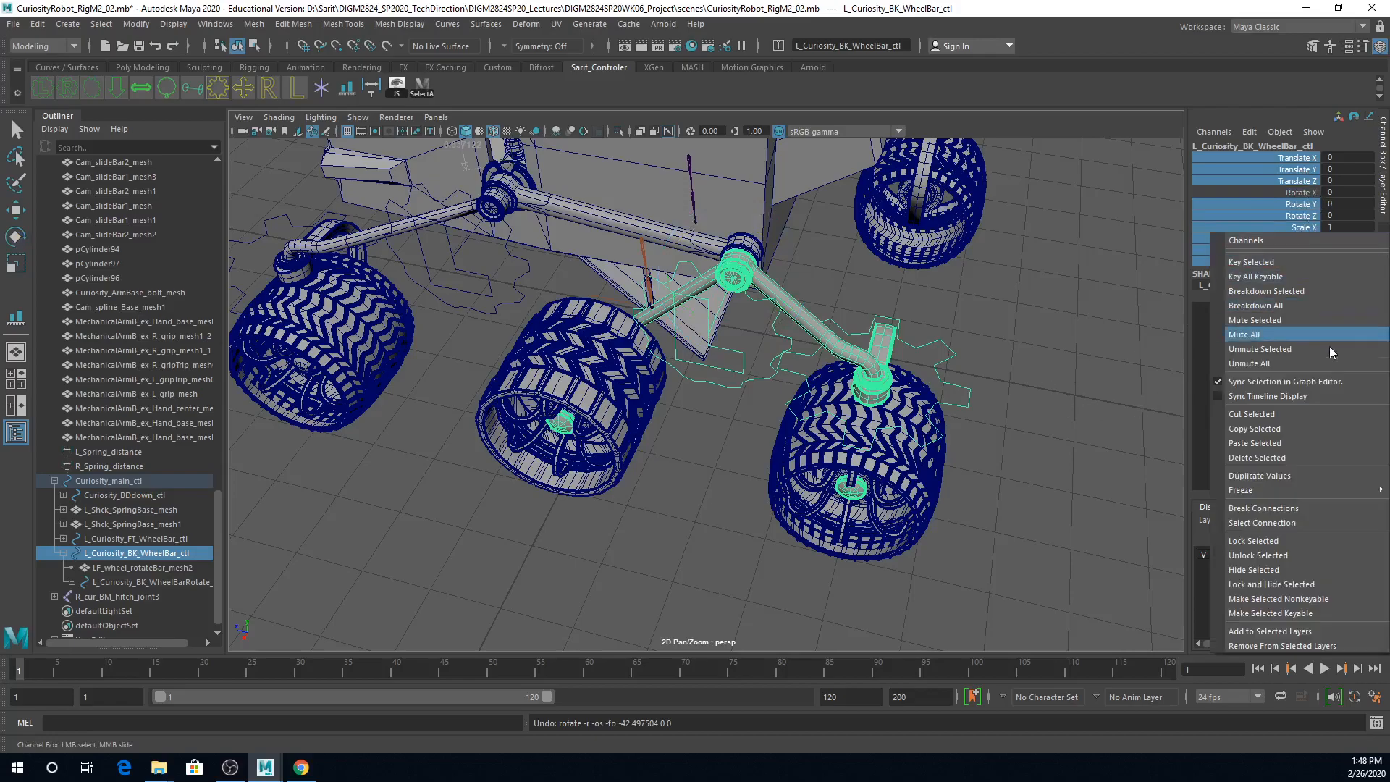
pyautogui.click(1322, 541)
pyautogui.rightClick(1324, 246)
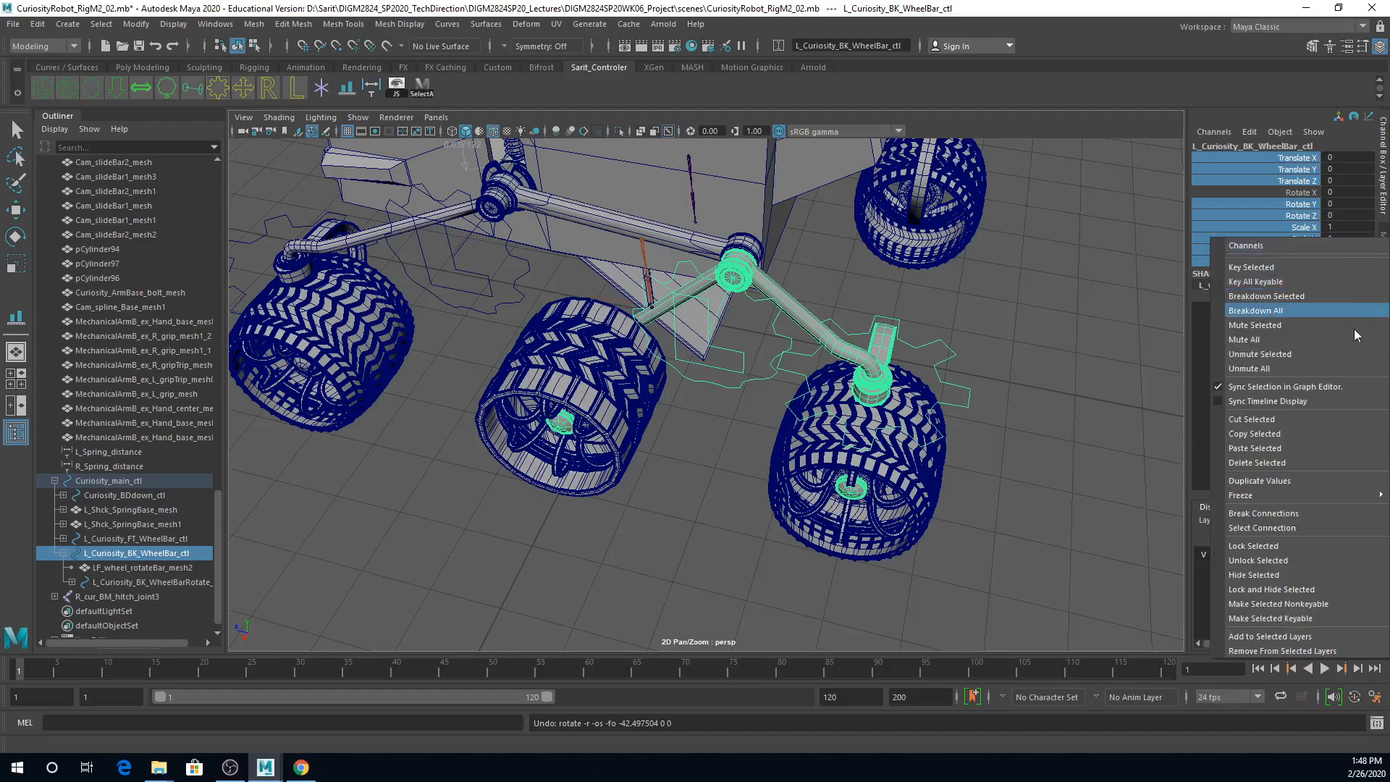
pyautogui.click(1328, 543)
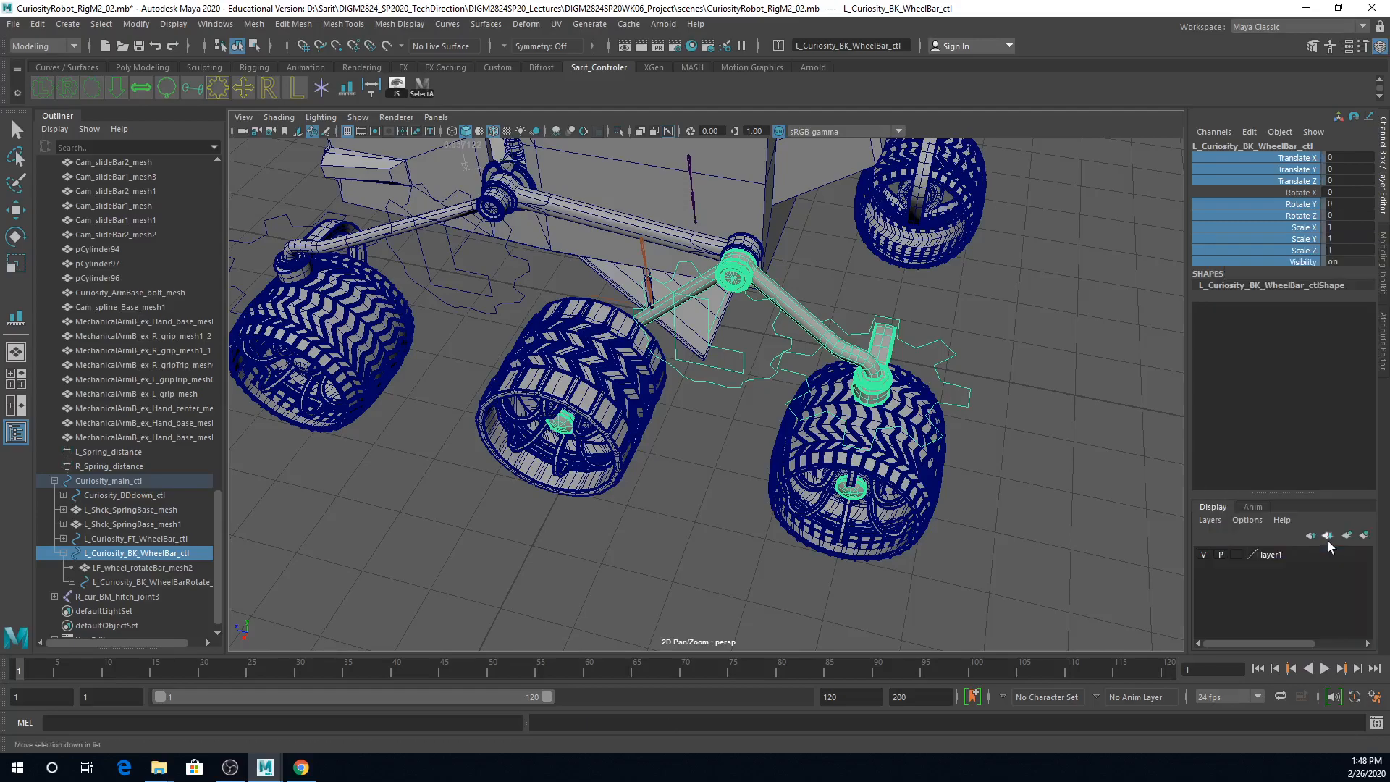
# Step: Lock every channel except Rotate X on L_Curiosity_FT_WheelBar_ctl
pyautogui.click(490, 312)
pyautogui.rightClick(1299, 184)
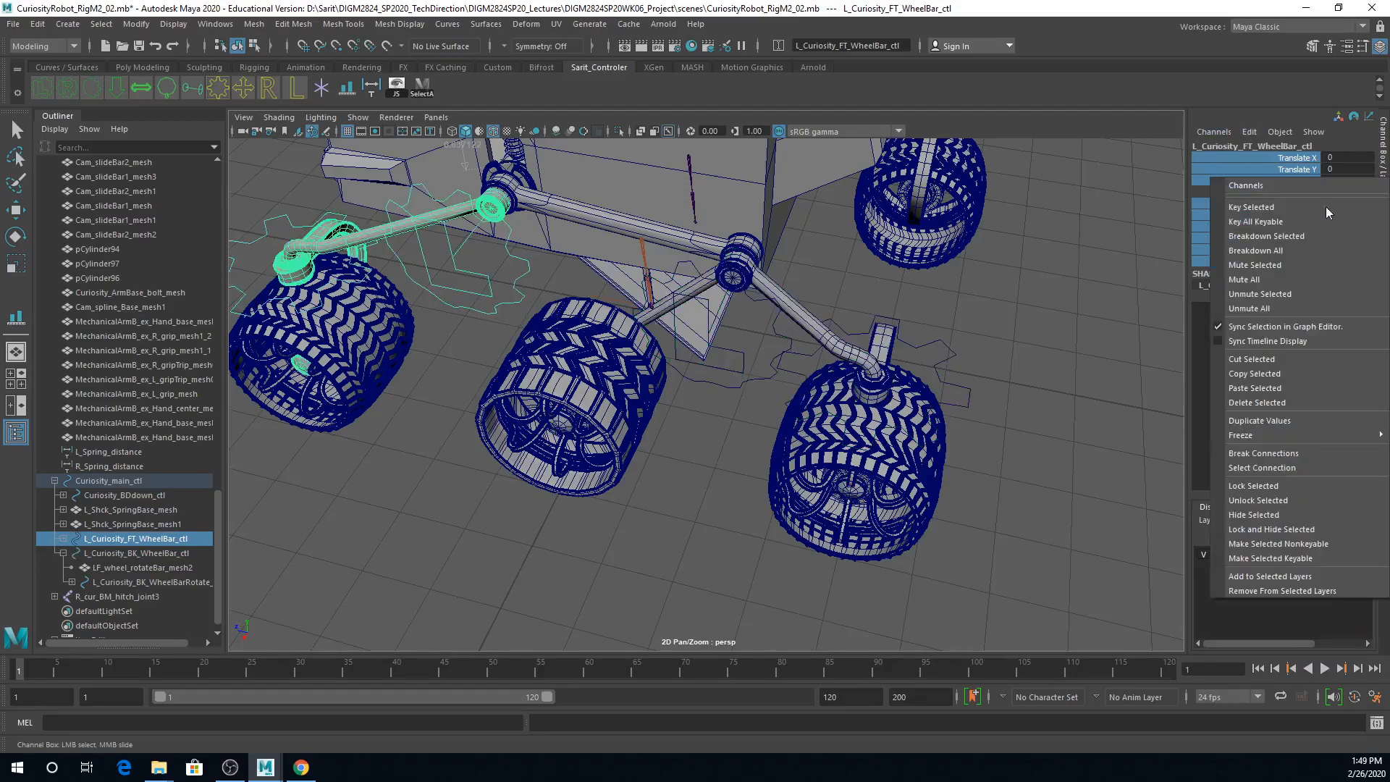
pyautogui.click(1267, 490)
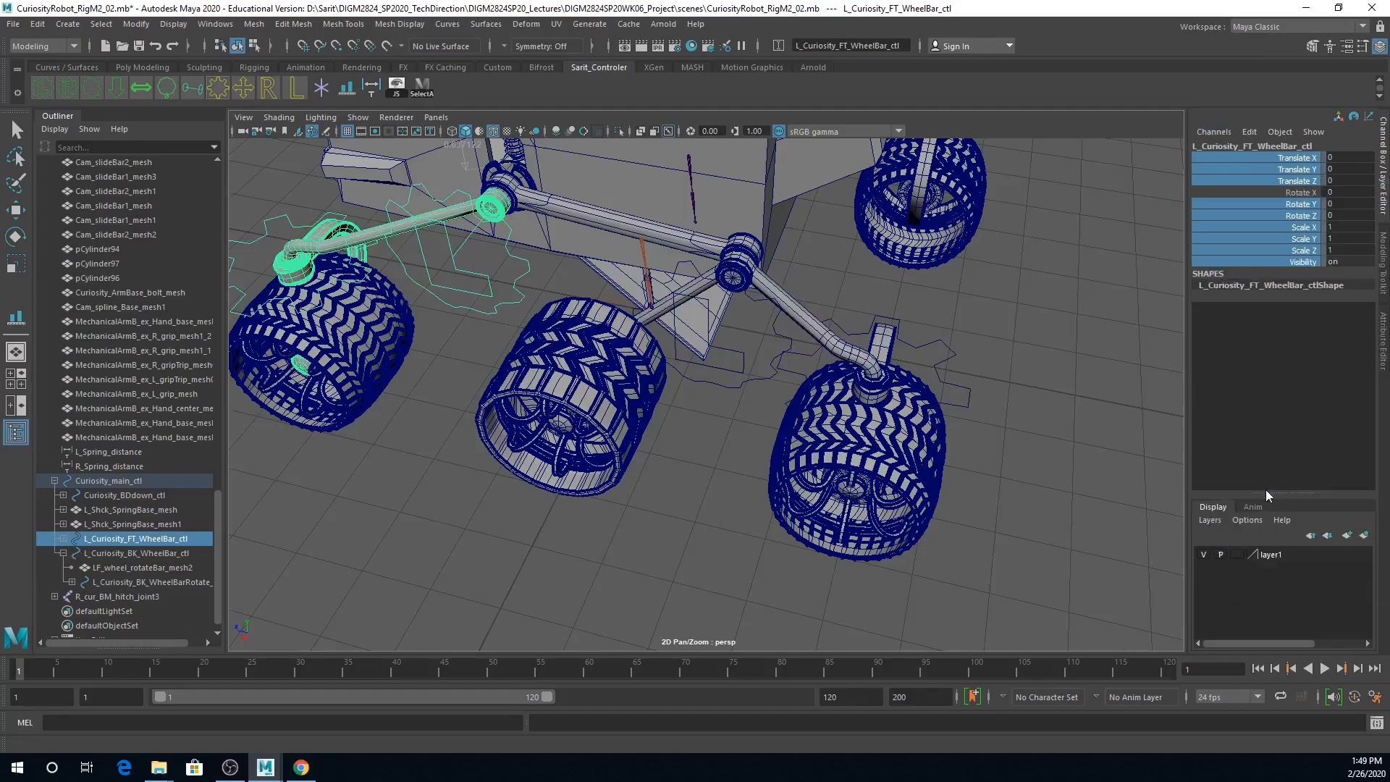
# Step: Test the locked L_Curiosity_BK_WheelBar_ctl by rotating it at the left rear suspension pivot, and undo the test rotation
pyautogui.click(925, 304)
pyautogui.keyDown('alt'); pyautogui.moveTo(1139, 402); pyautogui.dragTo(888, 415, button='right'); pyautogui.keyUp('alt')
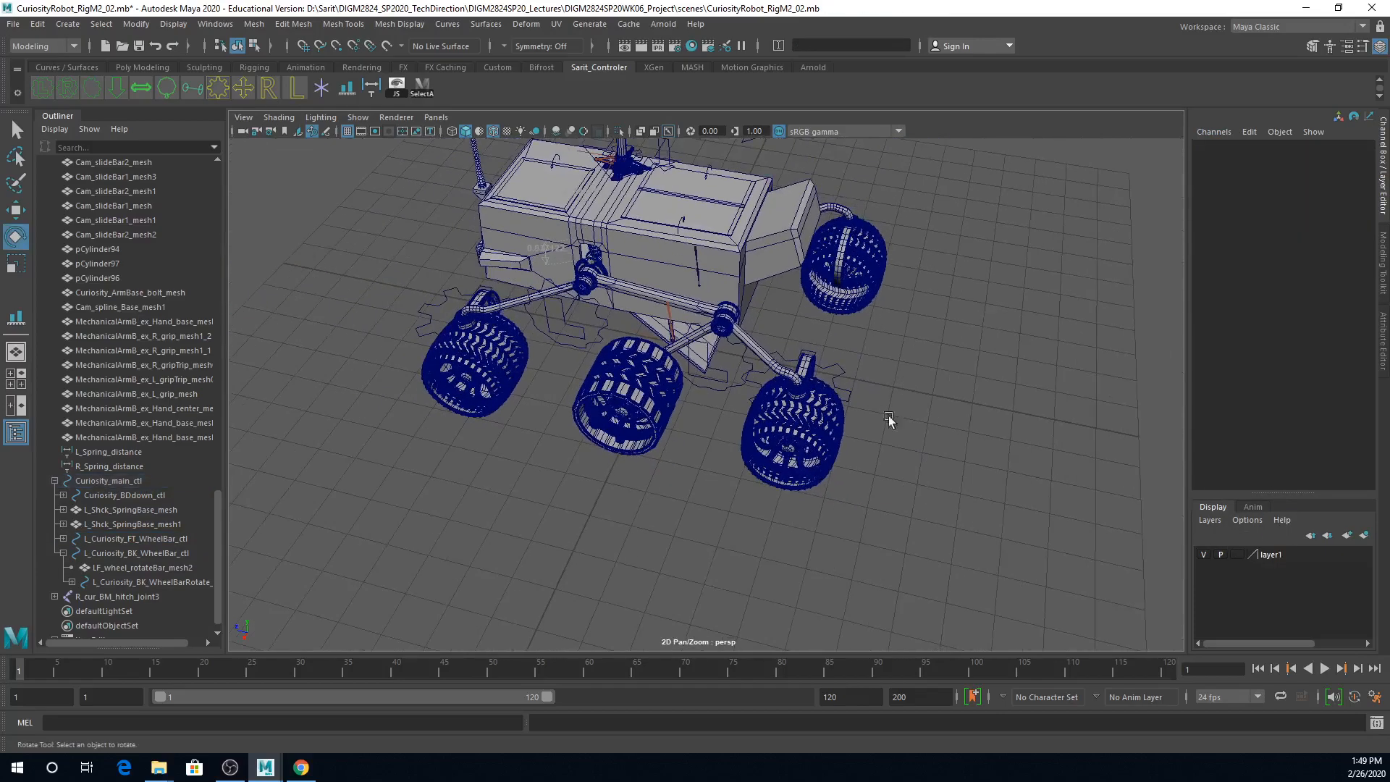
pyautogui.click(695, 388)
pyautogui.keyDown('alt'); pyautogui.moveTo(718, 441); pyautogui.dragTo(767, 463); pyautogui.keyUp('alt')
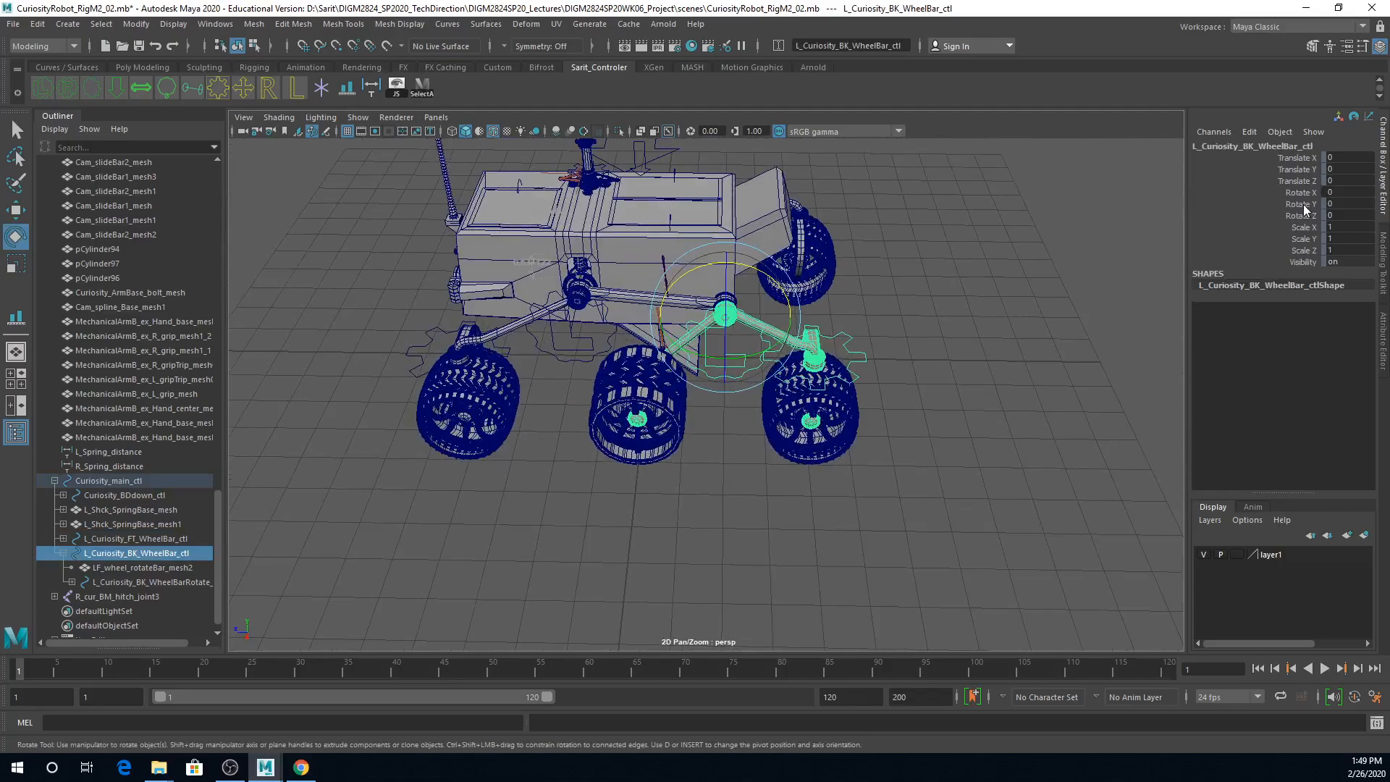
pyautogui.moveTo(762, 255); pyautogui.dragTo(778, 288)
pyautogui.hotkey('ctrl', 'z')
# Step: Save the scene and accept the student version notice
pyautogui.hotkey('ctrl', 's')
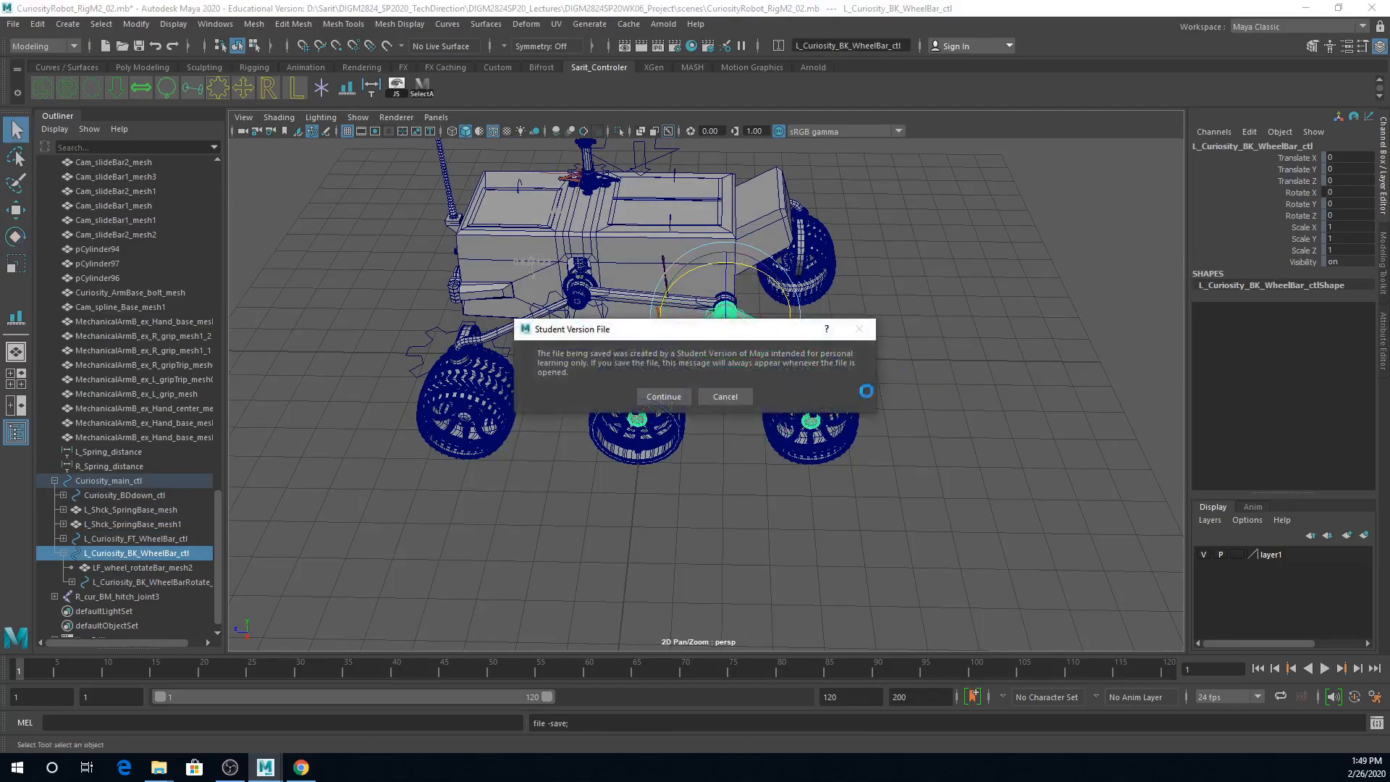
pyautogui.click(650, 394)
# Step: Examine the rover's left front wheel, its rim and spokes, and the neighbouring wheels from several angles
pyautogui.scroll(6, 687, 559)
pyautogui.keyDown('alt'); pyautogui.moveTo(689, 561); pyautogui.dragTo(810, 546); pyautogui.keyUp('alt')
pyautogui.scroll(-2, 763, 556)
pyautogui.scroll(-3, 809, 541)
pyautogui.keyDown('alt'); pyautogui.moveTo(809, 534); pyautogui.dragTo(858, 528, button='middle'); pyautogui.keyUp('alt')
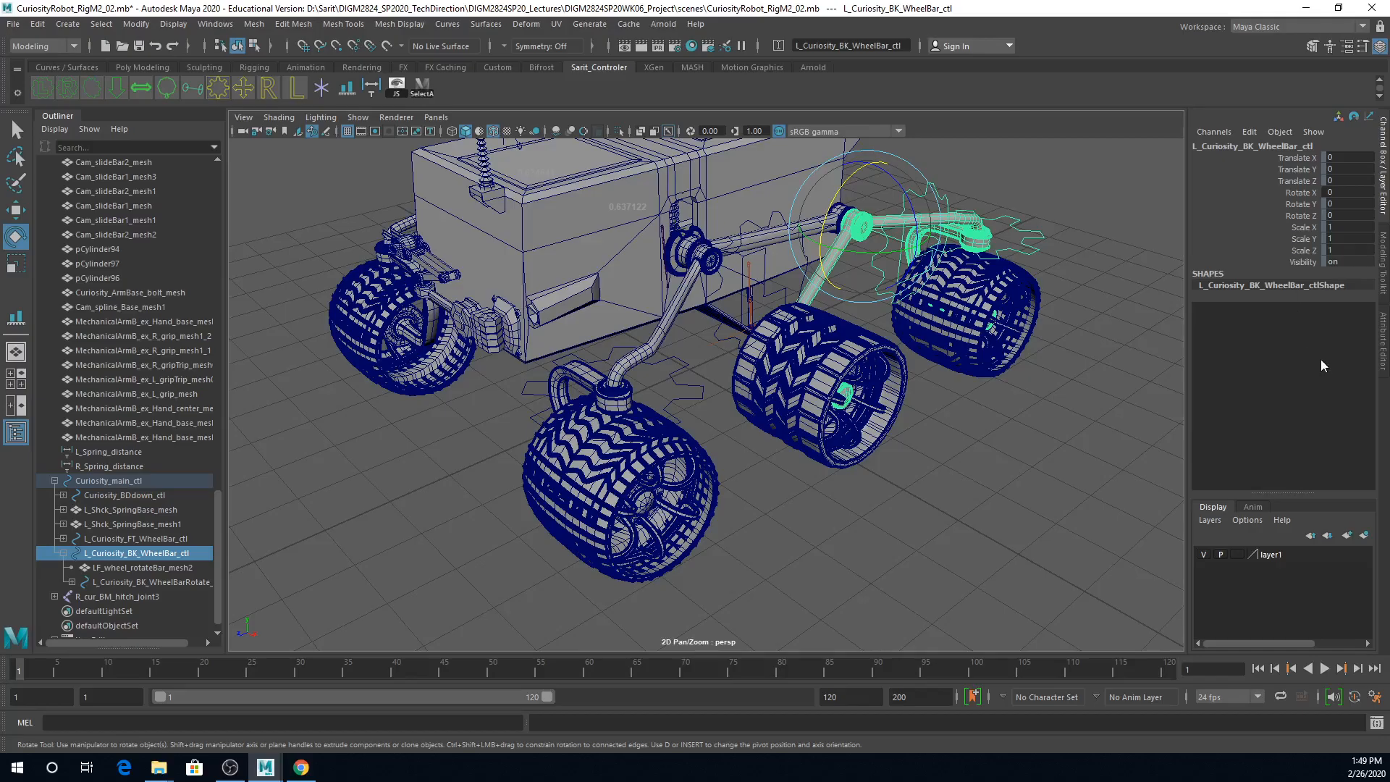
pyautogui.keyDown('alt'); pyautogui.moveTo(803, 452); pyautogui.dragTo(819, 367, button='middle'); pyautogui.keyUp('alt')
pyautogui.keyDown('alt'); pyautogui.moveTo(813, 414); pyautogui.dragTo(736, 466); pyautogui.keyUp('alt')
pyautogui.scroll(3, 728, 464)
pyautogui.keyDown('alt'); pyautogui.moveTo(717, 462); pyautogui.dragTo(824, 467, button='middle'); pyautogui.keyUp('alt')
pyautogui.click(810, 511)
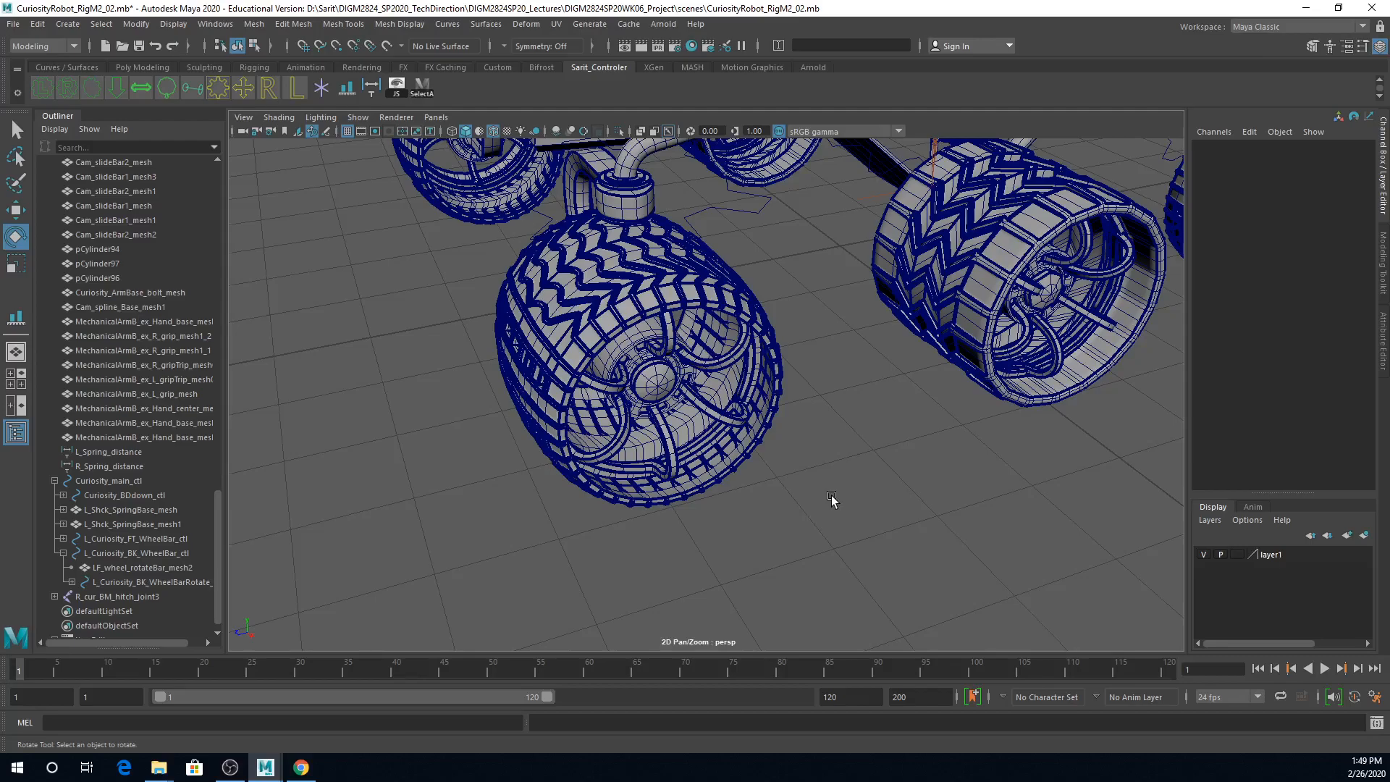
pyautogui.click(231, 768)
pyautogui.click(230, 767)
pyautogui.scroll(-5, 673, 507)
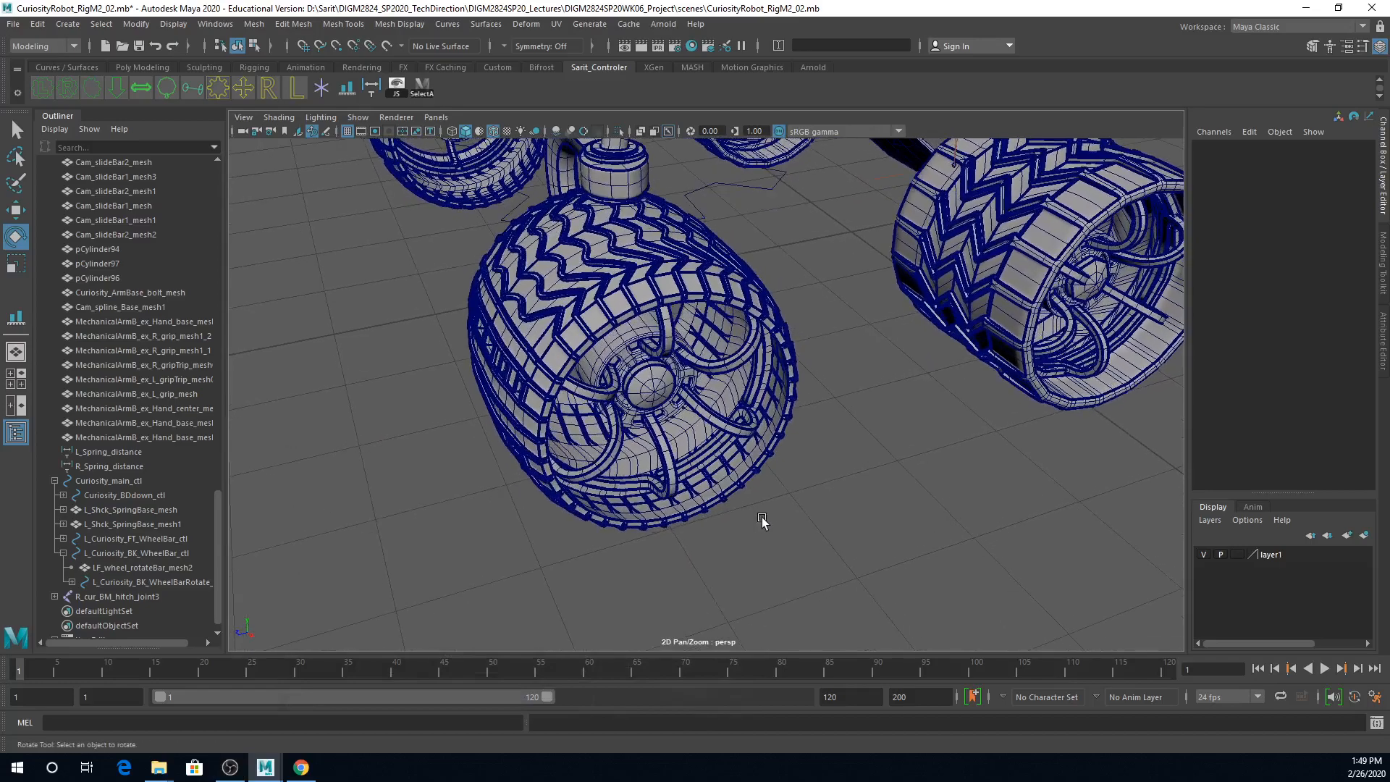
pyautogui.scroll(-2, 589, 511)
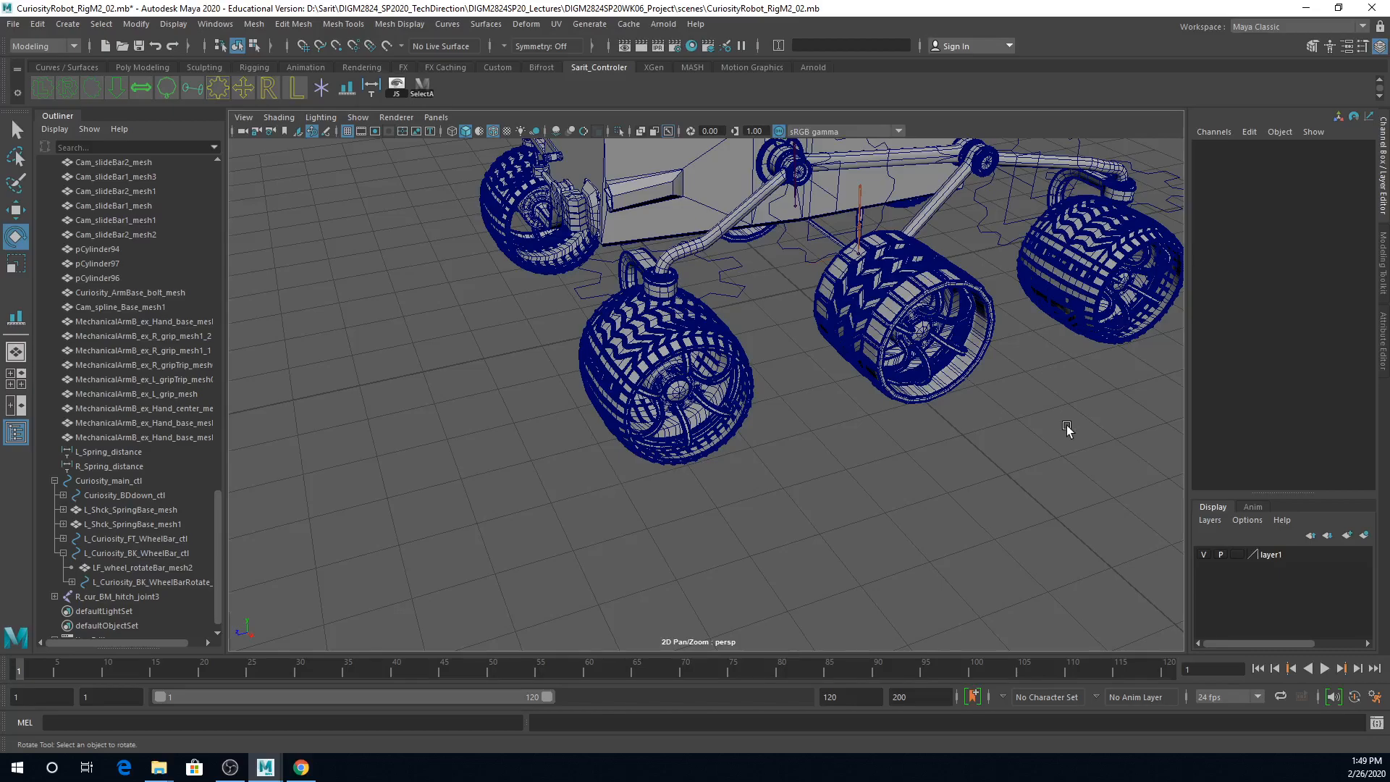
pyautogui.keyDown('alt'); pyautogui.moveTo(1018, 444); pyautogui.dragTo(760, 456, button='right'); pyautogui.keyUp('alt')
pyautogui.keyDown('alt'); pyautogui.moveTo(760, 456); pyautogui.dragTo(884, 496); pyautogui.keyUp('alt')
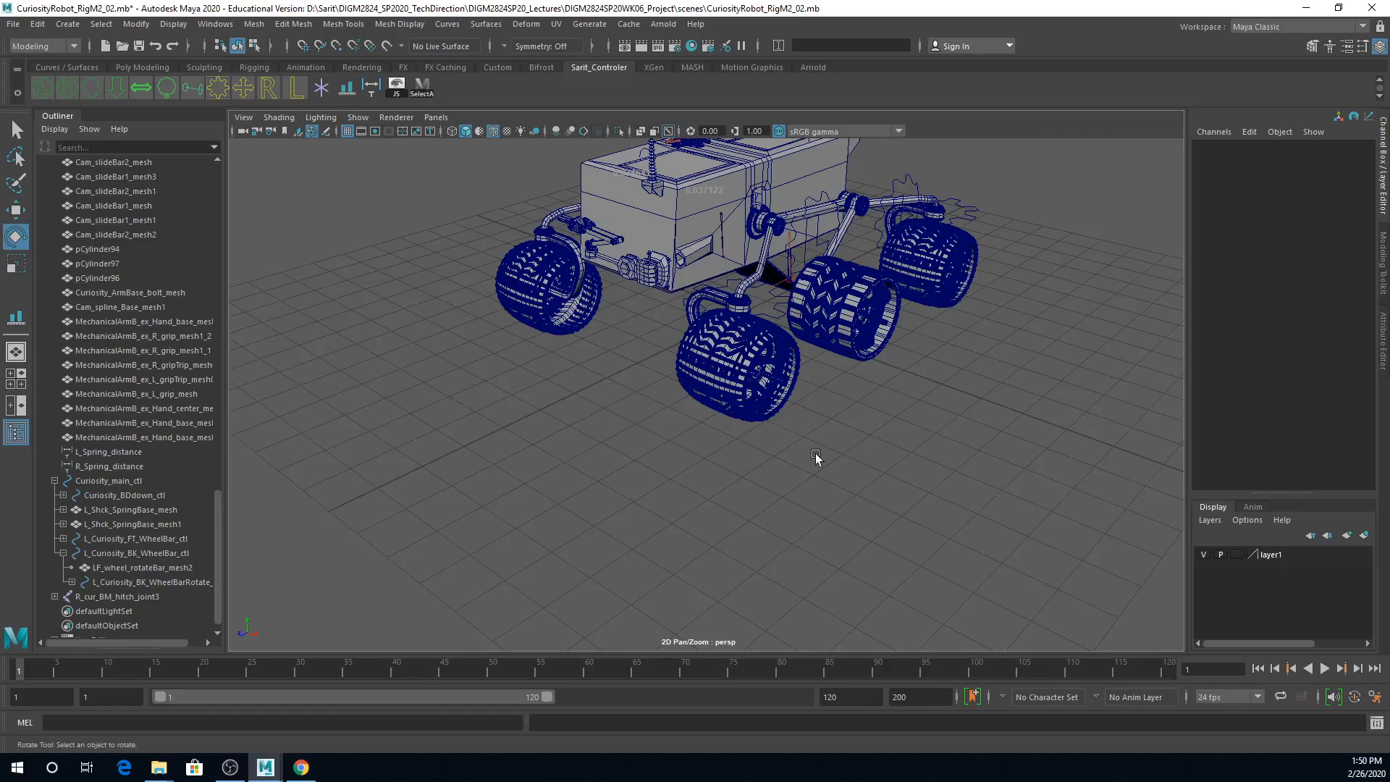
pyautogui.keyDown('alt'); pyautogui.moveTo(802, 413); pyautogui.dragTo(831, 424); pyautogui.keyUp('alt')
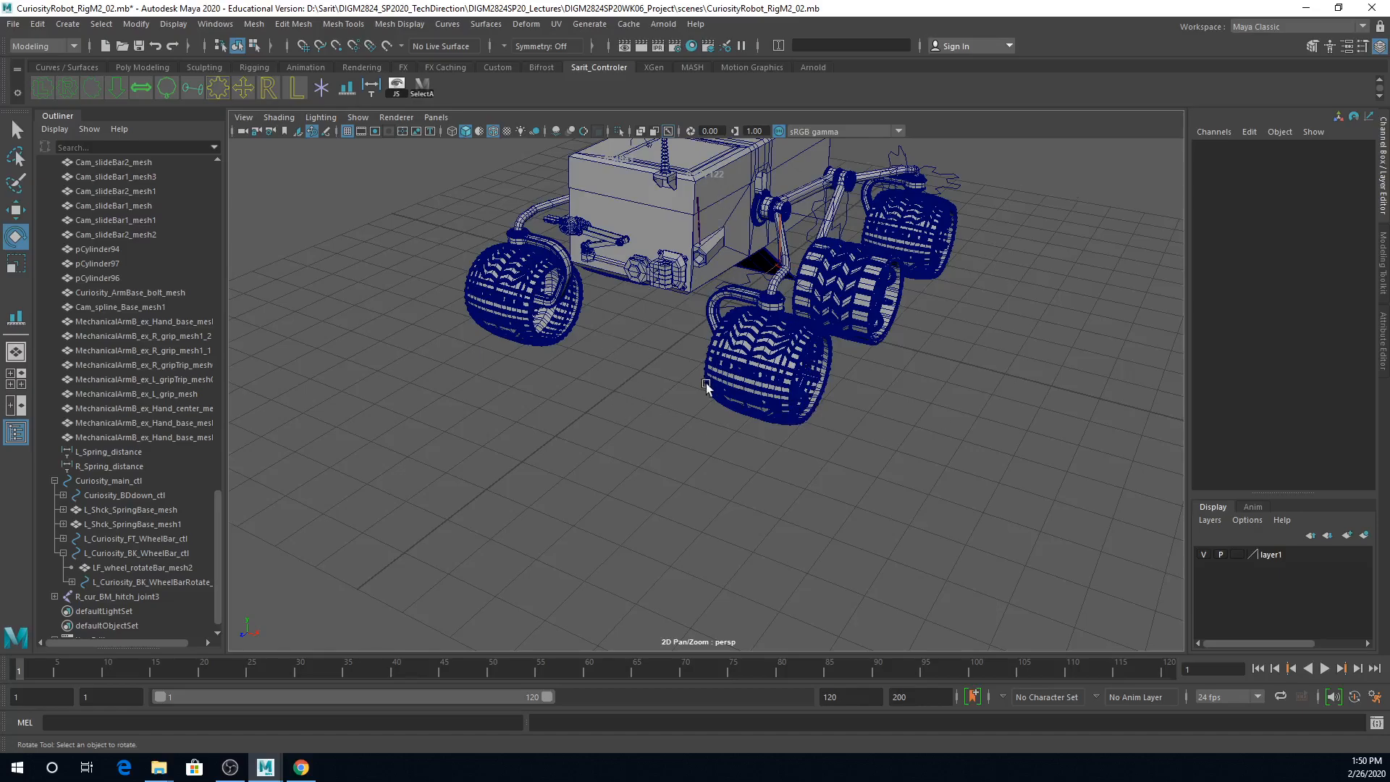
pyautogui.scroll(10, 1014, 409)
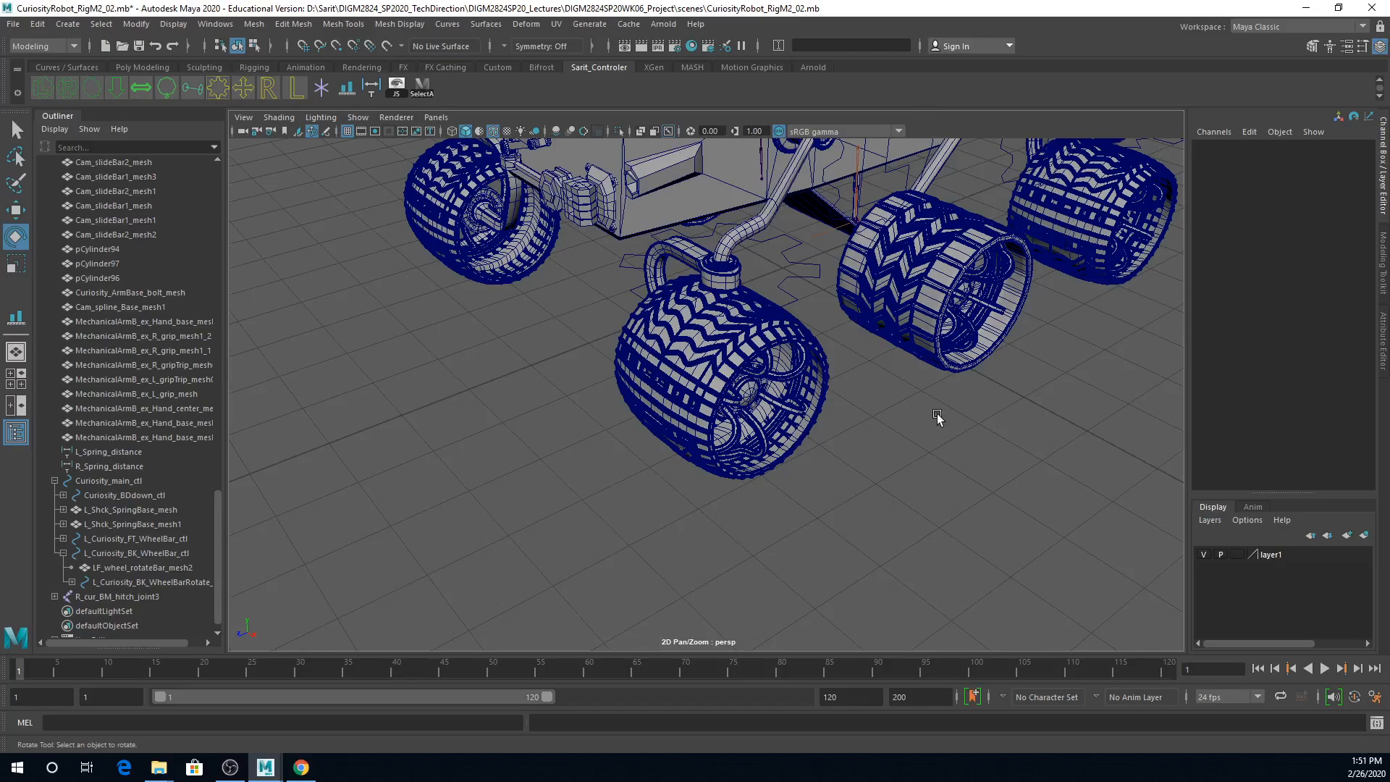
# Step: Create an arrow-shaped control curve and lay it flat by setting its Rotate X to -90
pyautogui.click(116, 89)
pyautogui.keyDown('alt'); pyautogui.moveTo(880, 391); pyautogui.dragTo(918, 433); pyautogui.keyUp('alt')
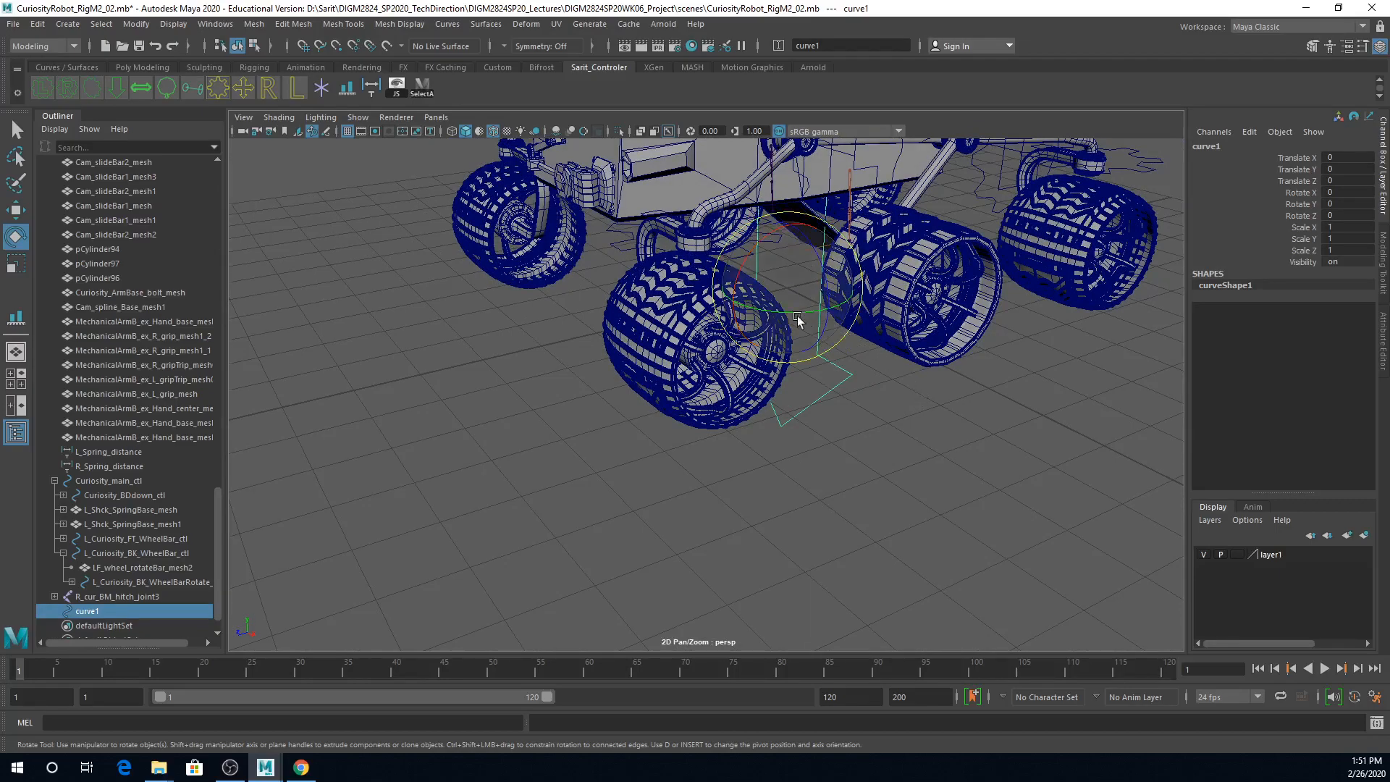
pyautogui.moveTo(816, 323); pyautogui.dragTo(780, 250)
pyautogui.doubleClick(1343, 192)
pyautogui.write('-90')
pyautogui.press('Return')
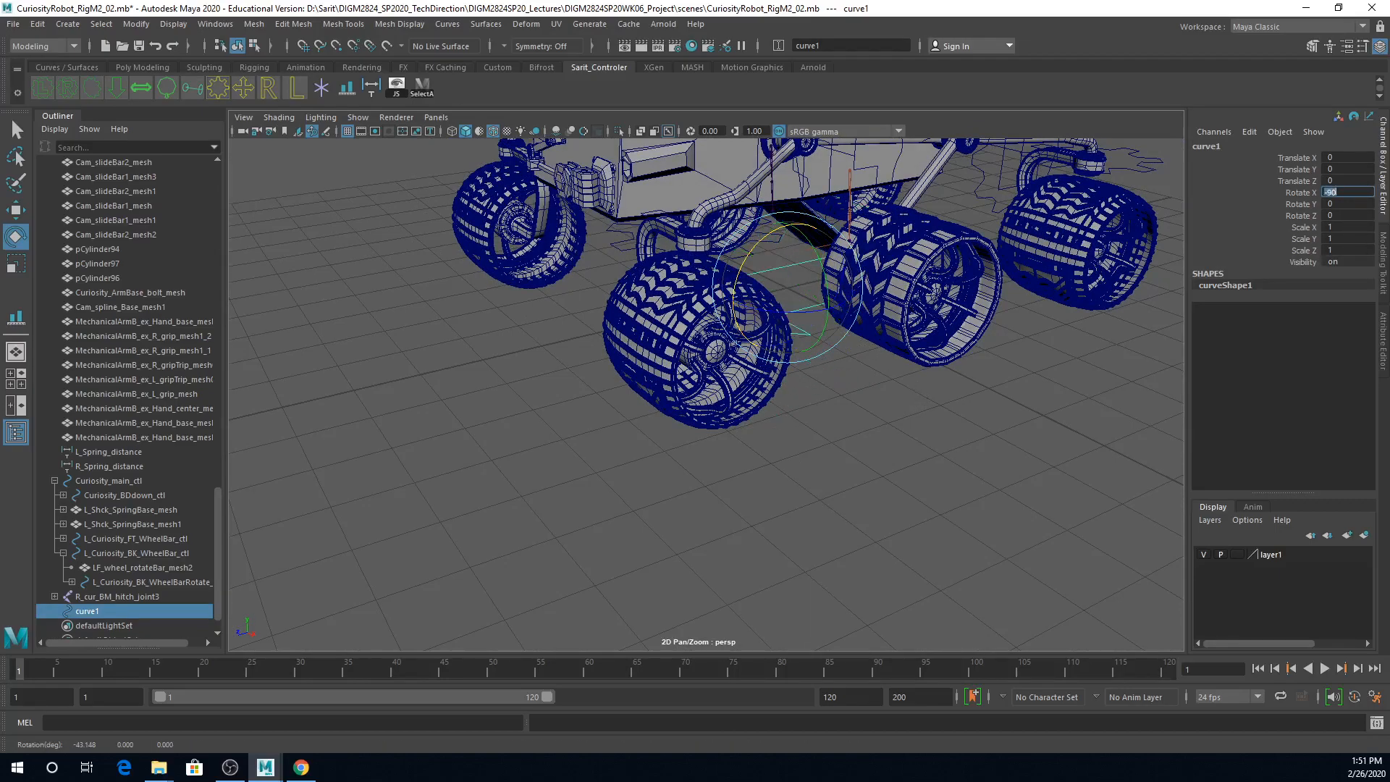
pyautogui.keyDown('alt'); pyautogui.moveTo(1014, 463); pyautogui.dragTo(682, 281); pyautogui.keyUp('alt')
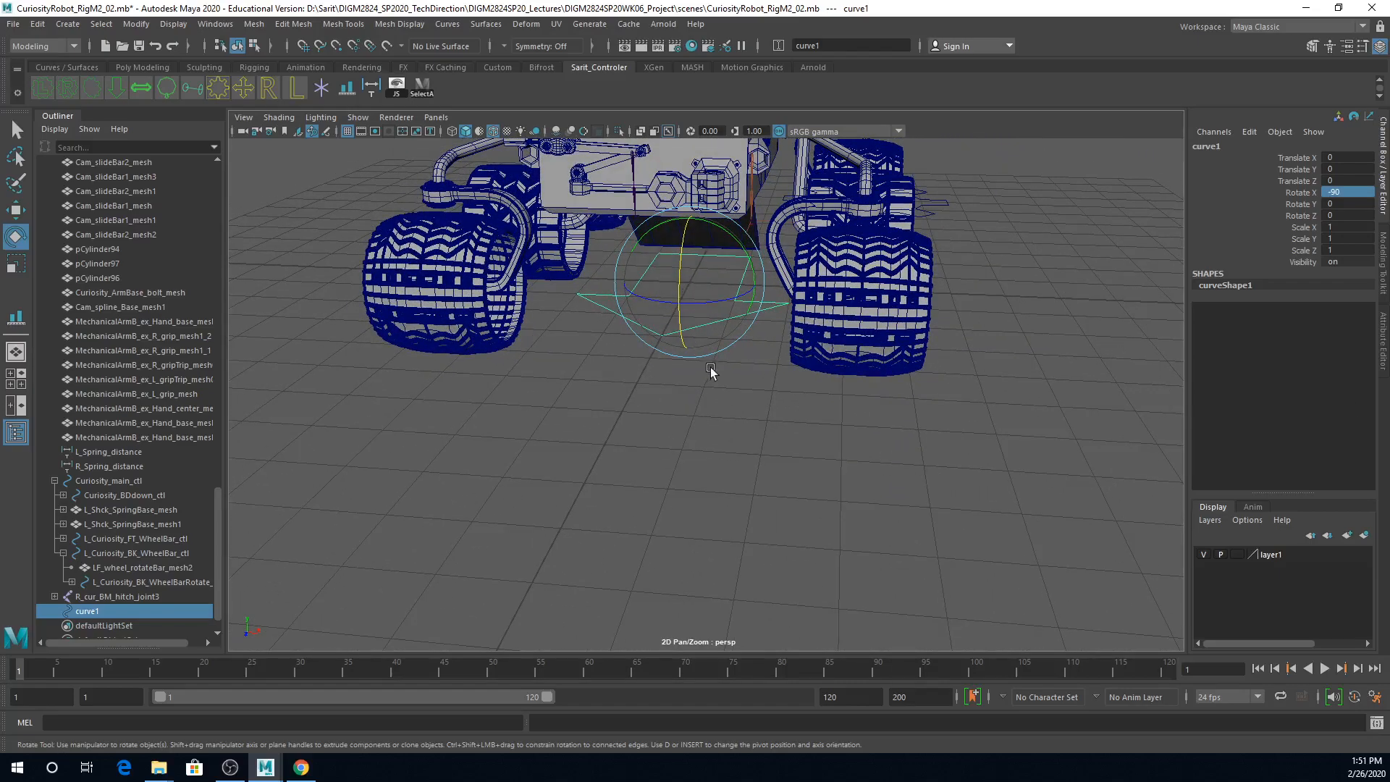
# Step: Move the arrow control curve forward along Z until it lies out in front of the rover's wheels
pyautogui.press('w')
pyautogui.keyDown('alt'); pyautogui.moveTo(676, 366); pyautogui.dragTo(693, 336); pyautogui.keyUp('alt')
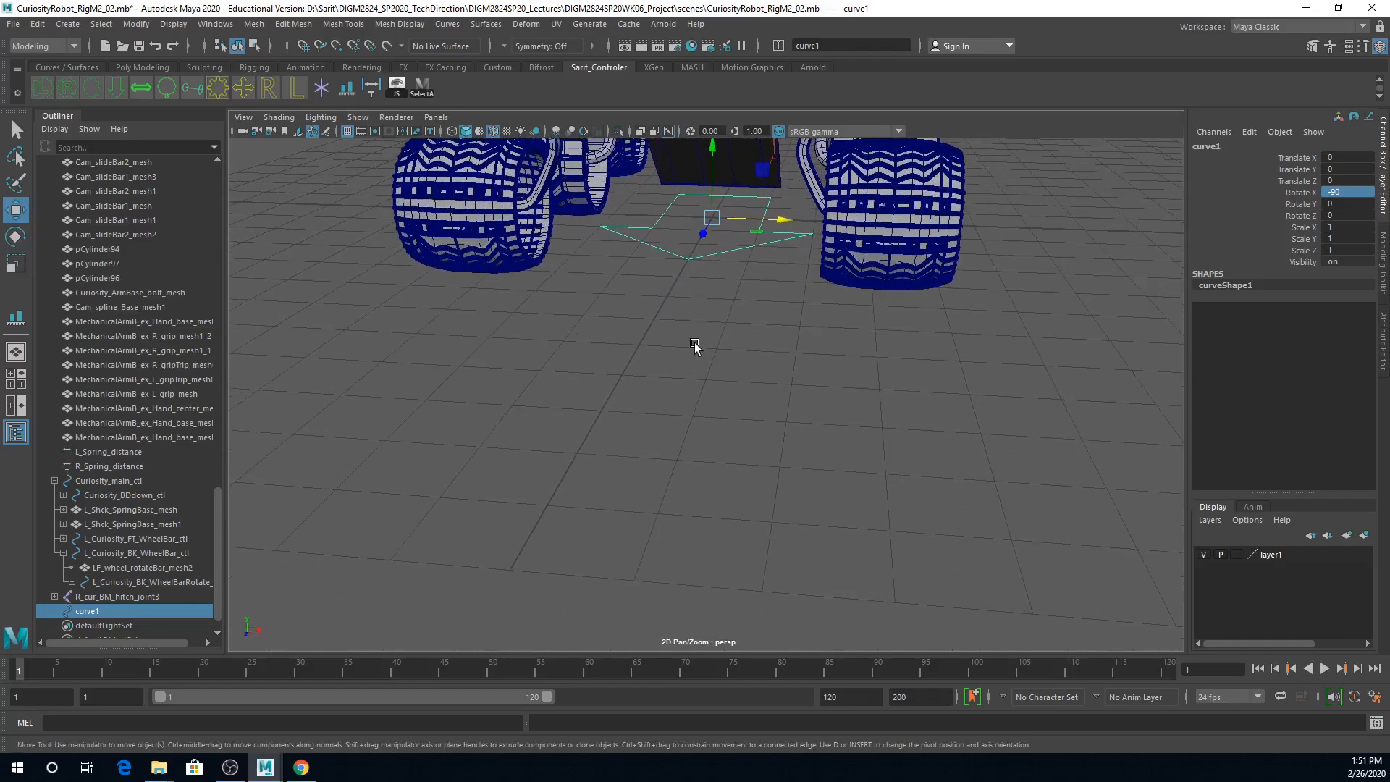
pyautogui.keyDown('alt'); pyautogui.moveTo(931, 333); pyautogui.dragTo(896, 345); pyautogui.keyUp('alt')
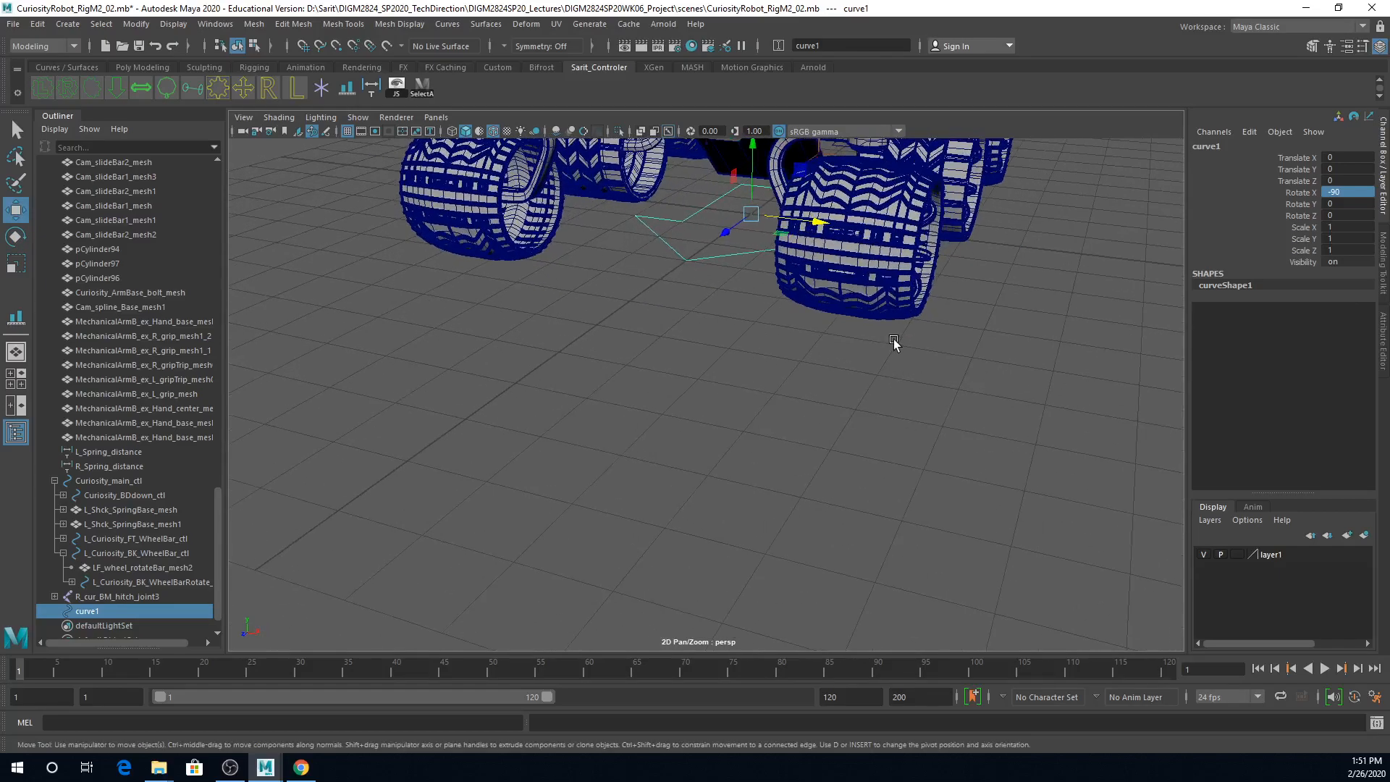
pyautogui.keyDown('alt'); pyautogui.moveTo(861, 517); pyautogui.dragTo(808, 448); pyautogui.keyUp('alt')
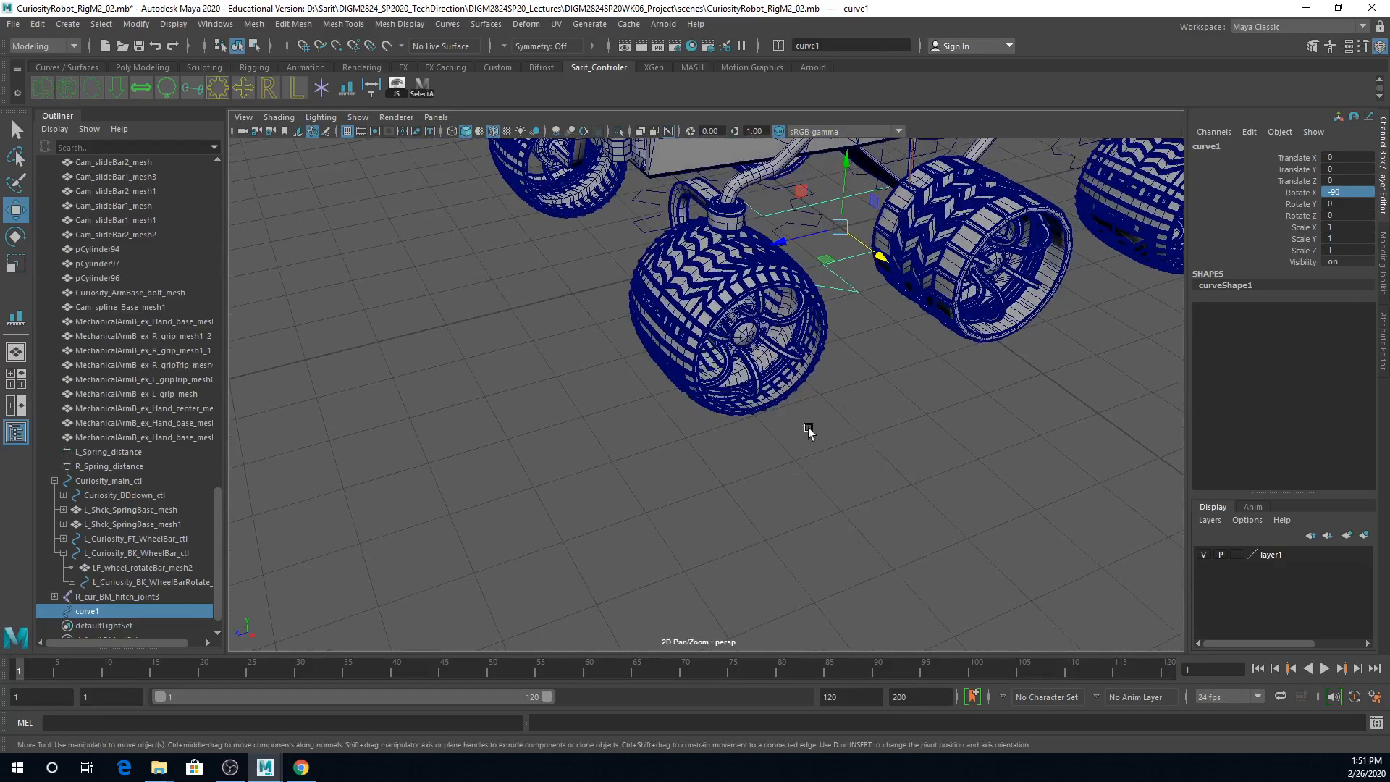
pyautogui.moveTo(774, 233); pyautogui.dragTo(127, 372)
# Step: Group the left front wheel's L_FntRim_mesh, L_FntSpock_mesh and all six L_FntRetnt meshes together
pyautogui.keyDown('alt'); pyautogui.moveTo(782, 508); pyautogui.dragTo(849, 532, button='right'); pyautogui.keyUp('alt')
pyautogui.click(637, 508)
pyautogui.keyDown('alt'); pyautogui.moveTo(851, 536); pyautogui.dragTo(781, 549); pyautogui.keyUp('alt')
pyautogui.click(719, 478)
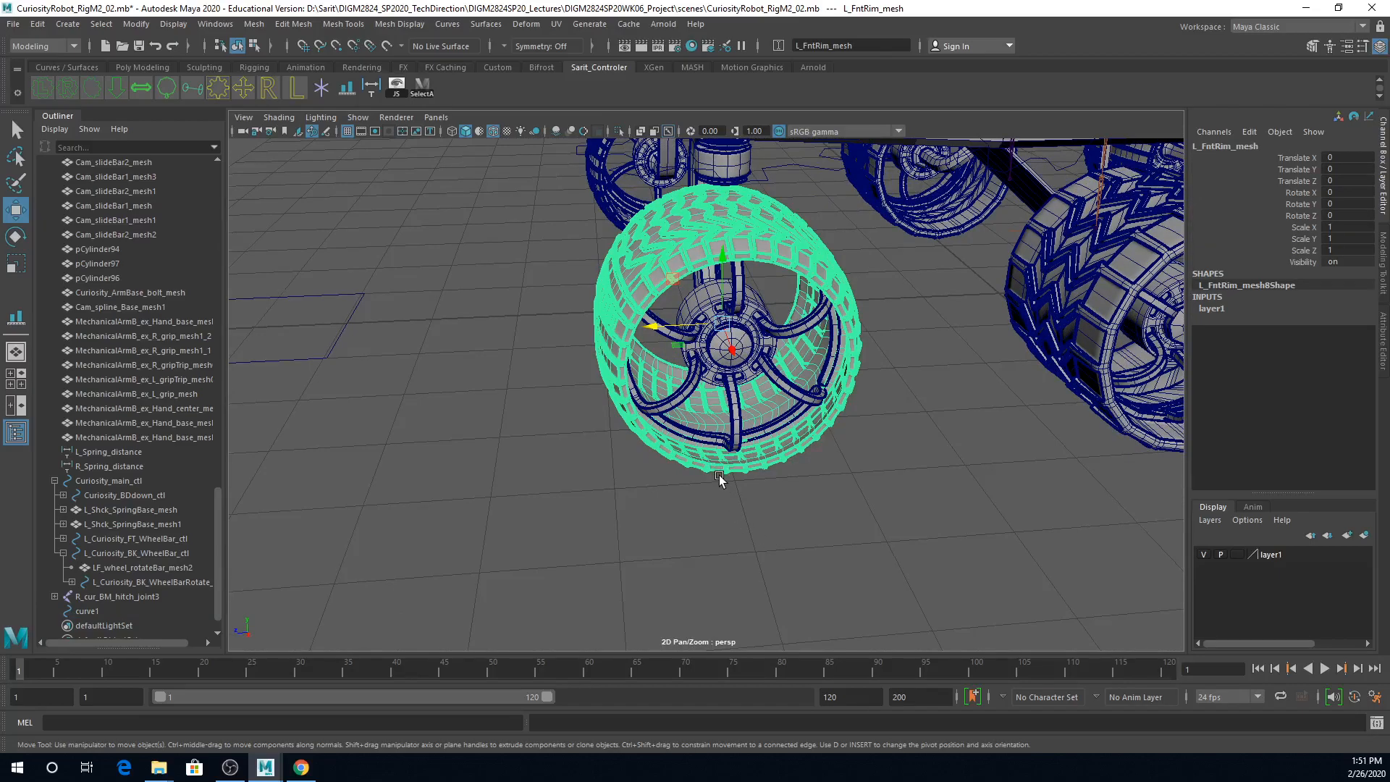
pyautogui.press('q')
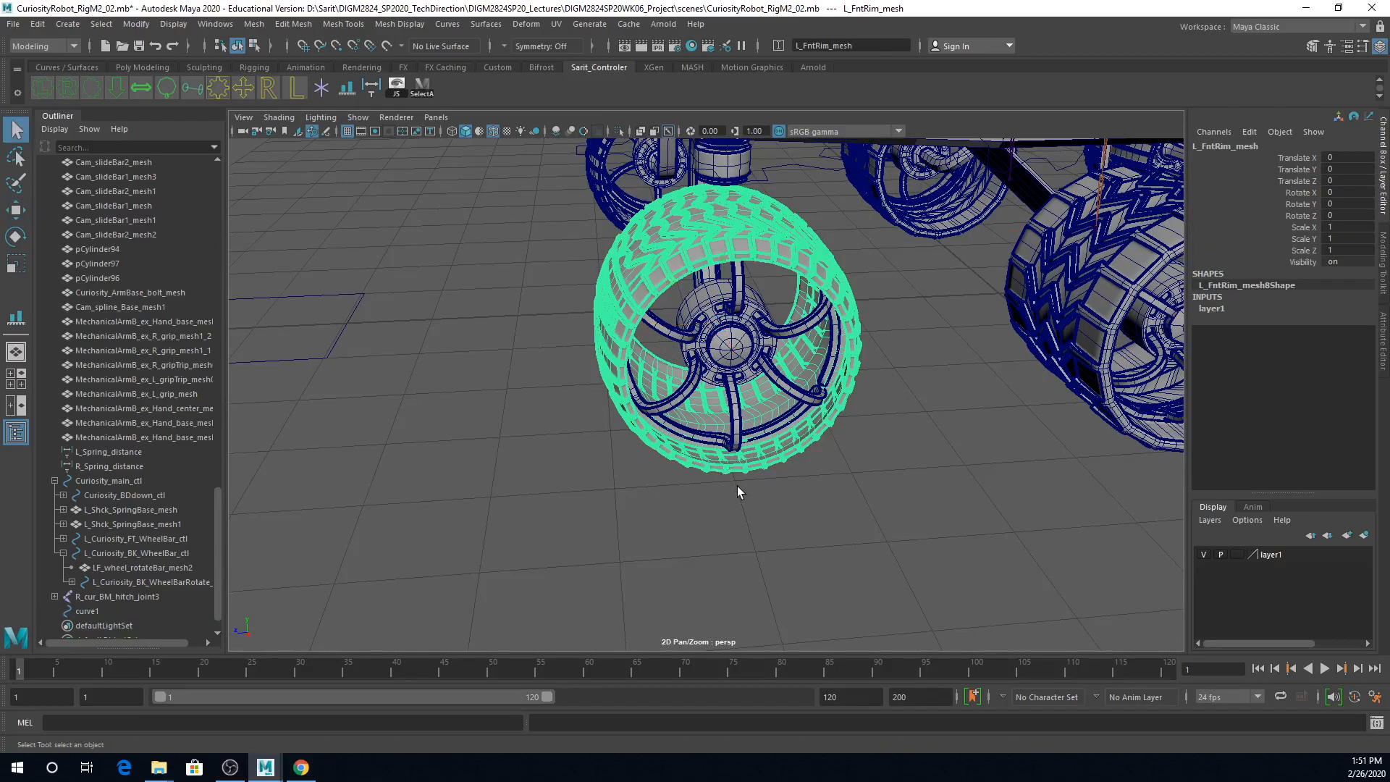
pyautogui.keyDown('shift'); pyautogui.click(692, 436); pyautogui.keyUp('shift')
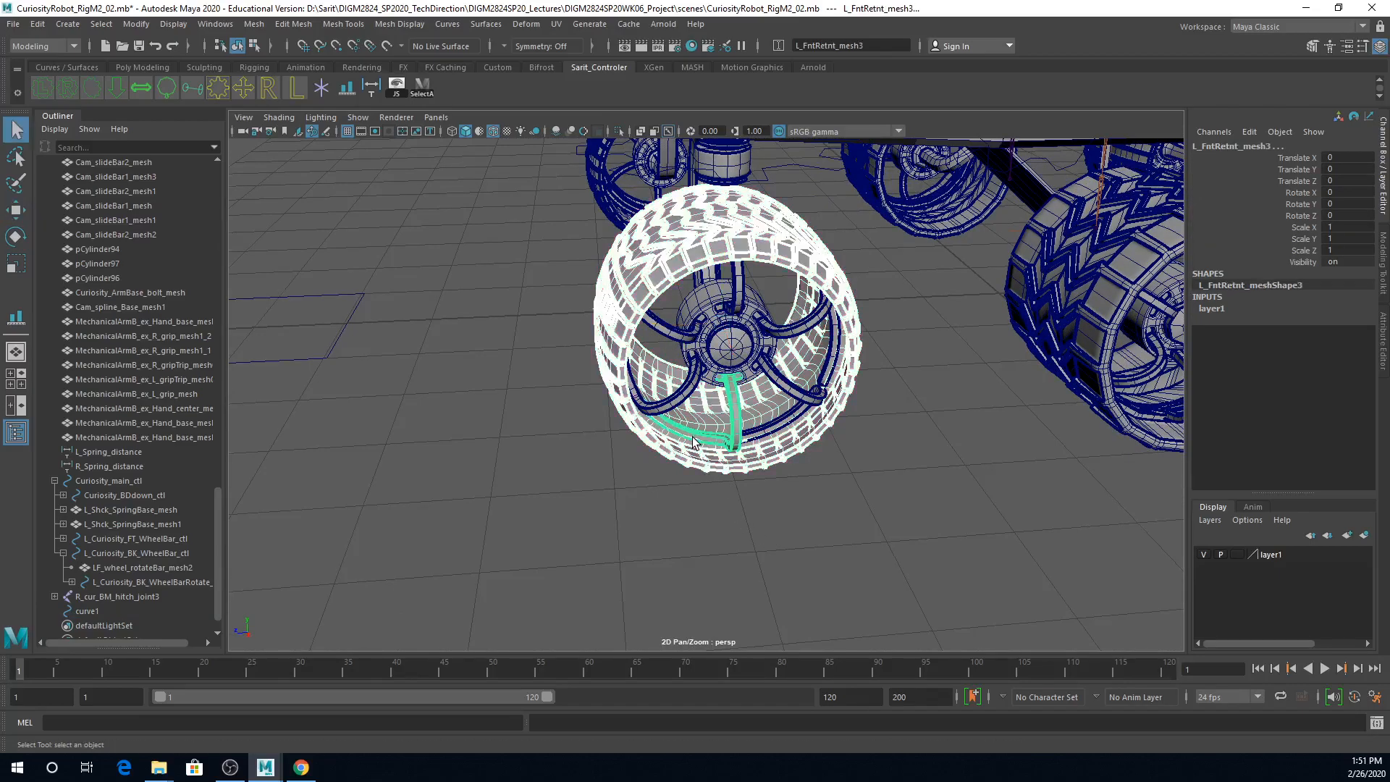
pyautogui.keyDown('shift'); pyautogui.click(675, 391); pyautogui.keyUp('shift')
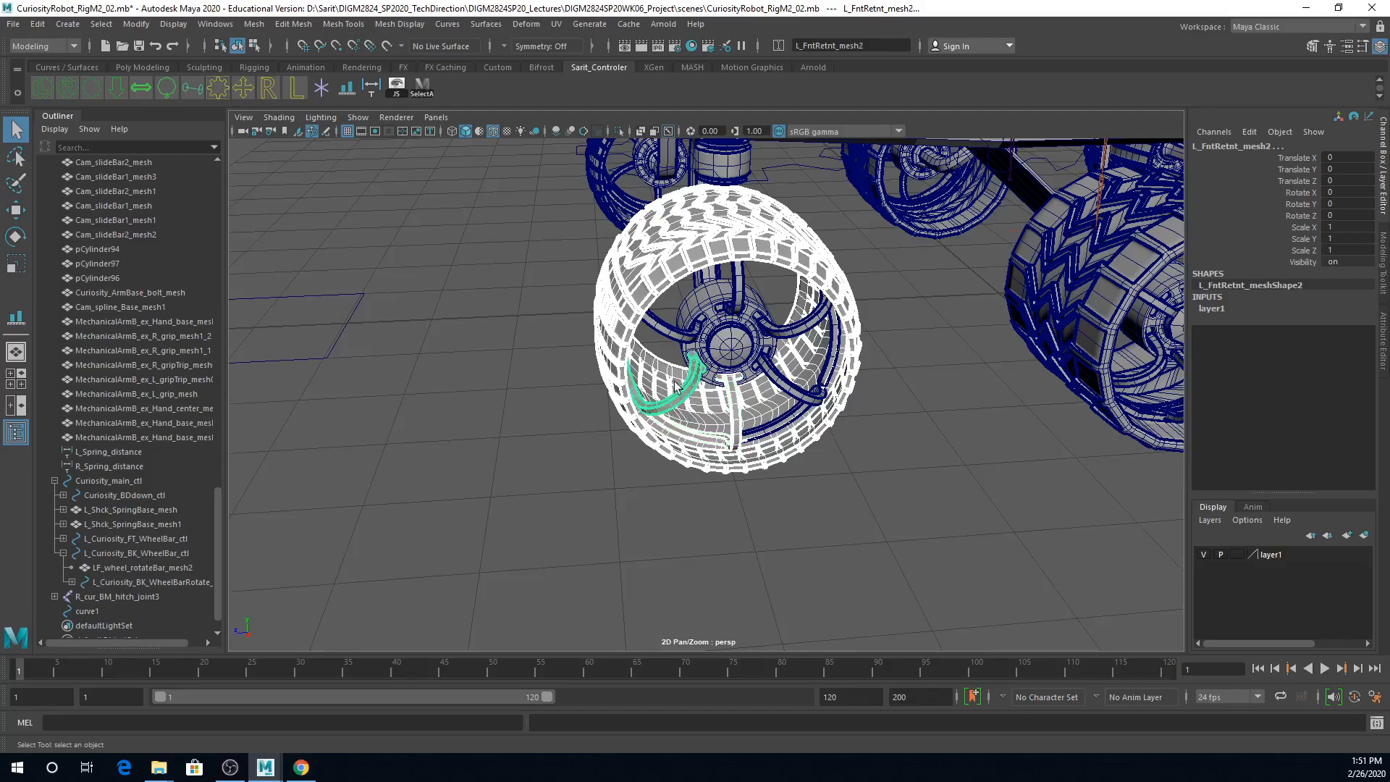
pyautogui.keyDown('shift'); pyautogui.click(677, 339); pyautogui.keyUp('shift')
pyautogui.keyDown('shift'); pyautogui.click(737, 304); pyautogui.keyUp('shift')
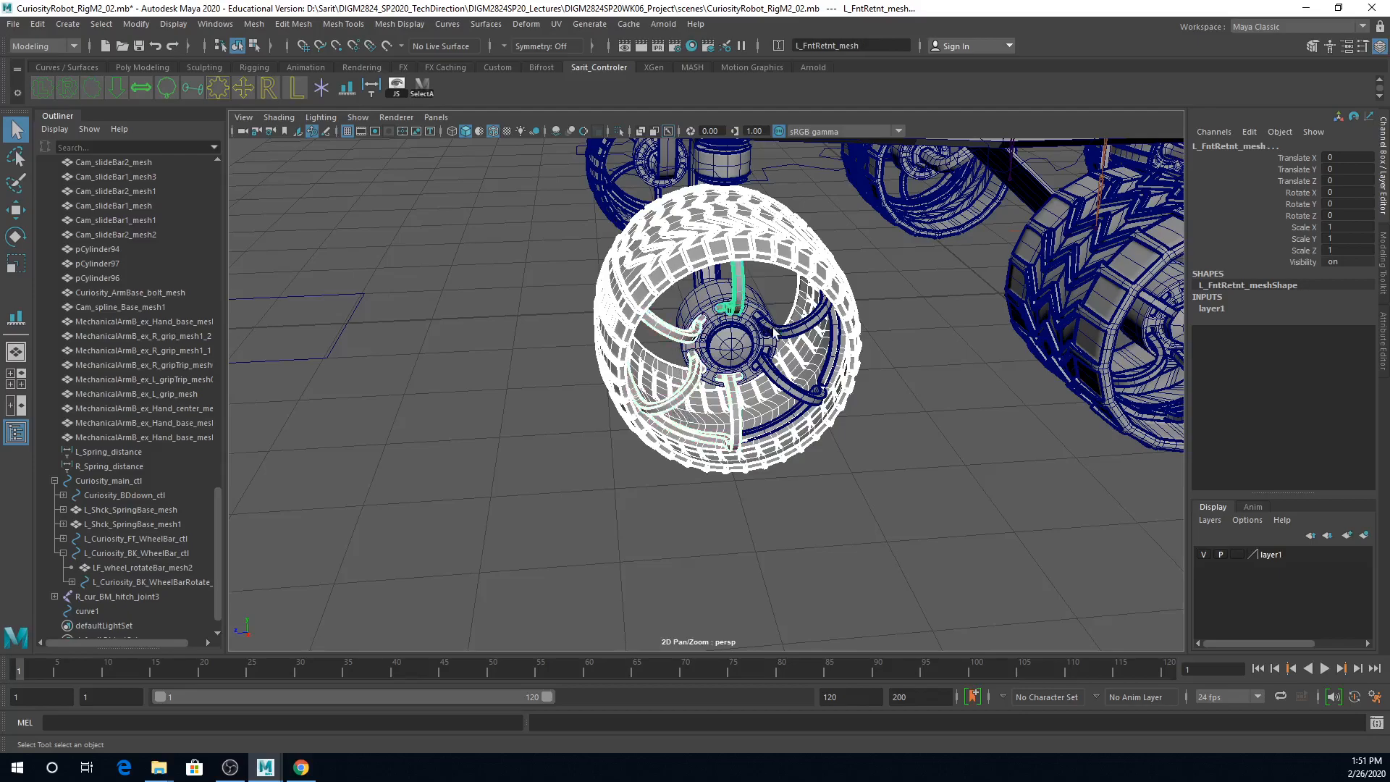
pyautogui.keyDown('shift'); pyautogui.click(772, 331); pyautogui.keyUp('shift')
pyautogui.keyDown('shift'); pyautogui.click(796, 399); pyautogui.keyUp('shift')
pyautogui.keyDown('shift'); pyautogui.click(737, 351); pyautogui.keyUp('shift')
pyautogui.keyDown('shift'); pyautogui.click(736, 349); pyautogui.keyUp('shift')
pyautogui.keyDown('shift'); pyautogui.click(749, 299); pyautogui.keyUp('shift')
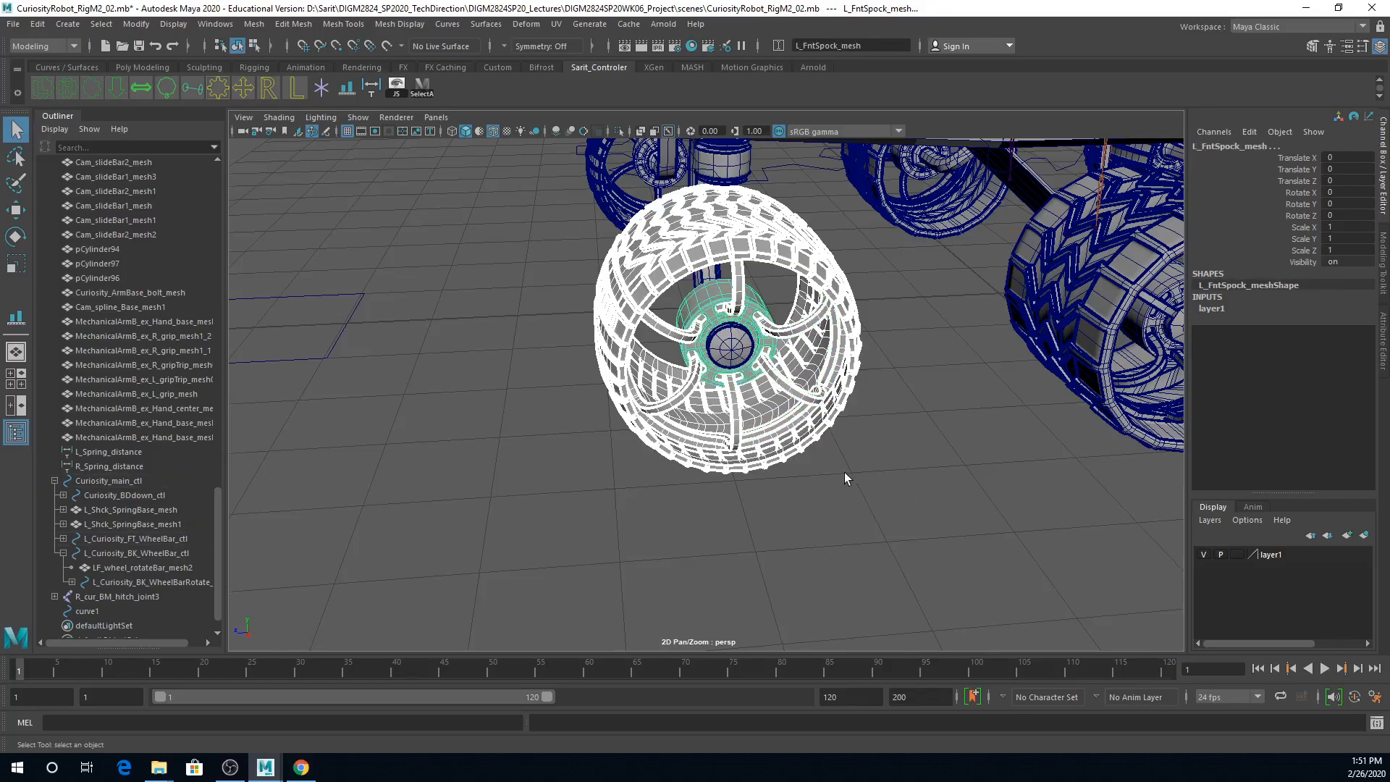
pyautogui.moveTo(217, 506); pyautogui.dragTo(239, 181)
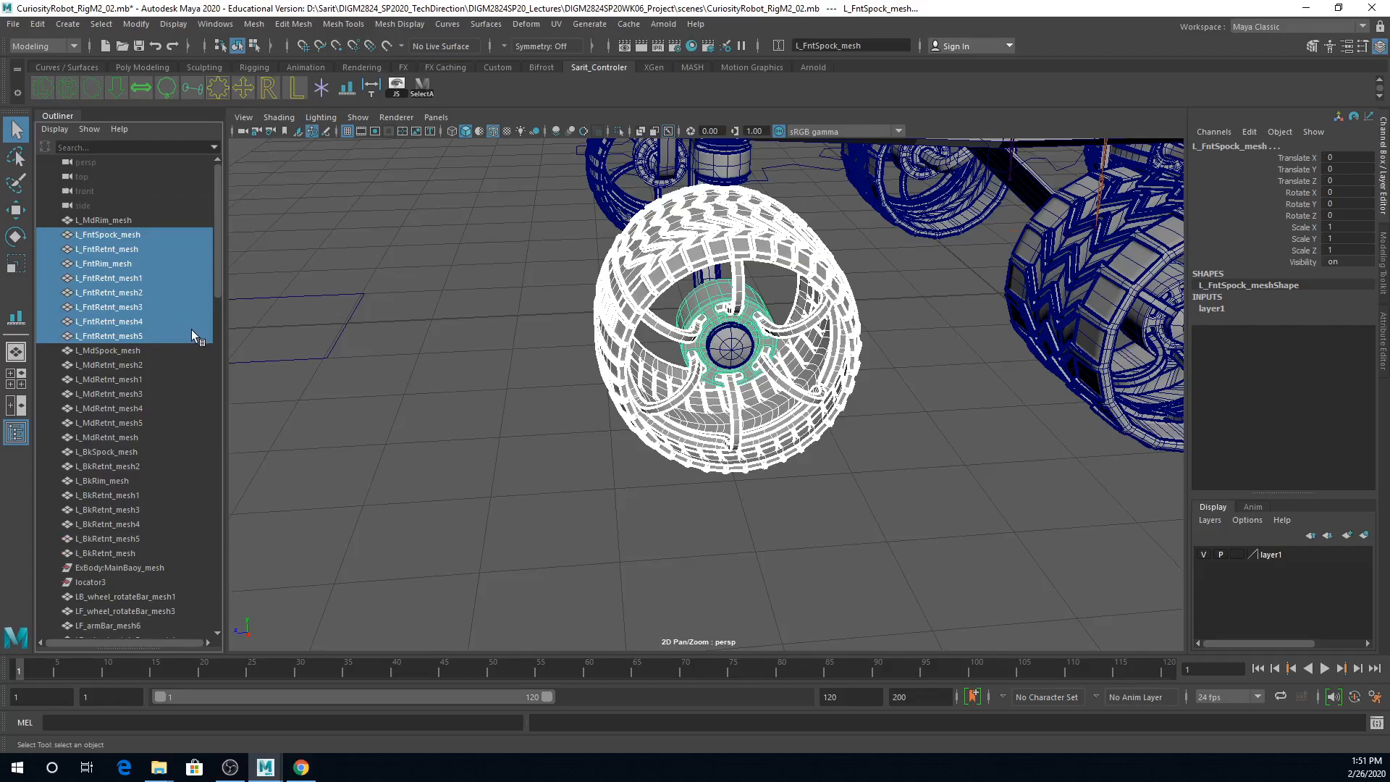
pyautogui.hotkey('ctrl', 'g')
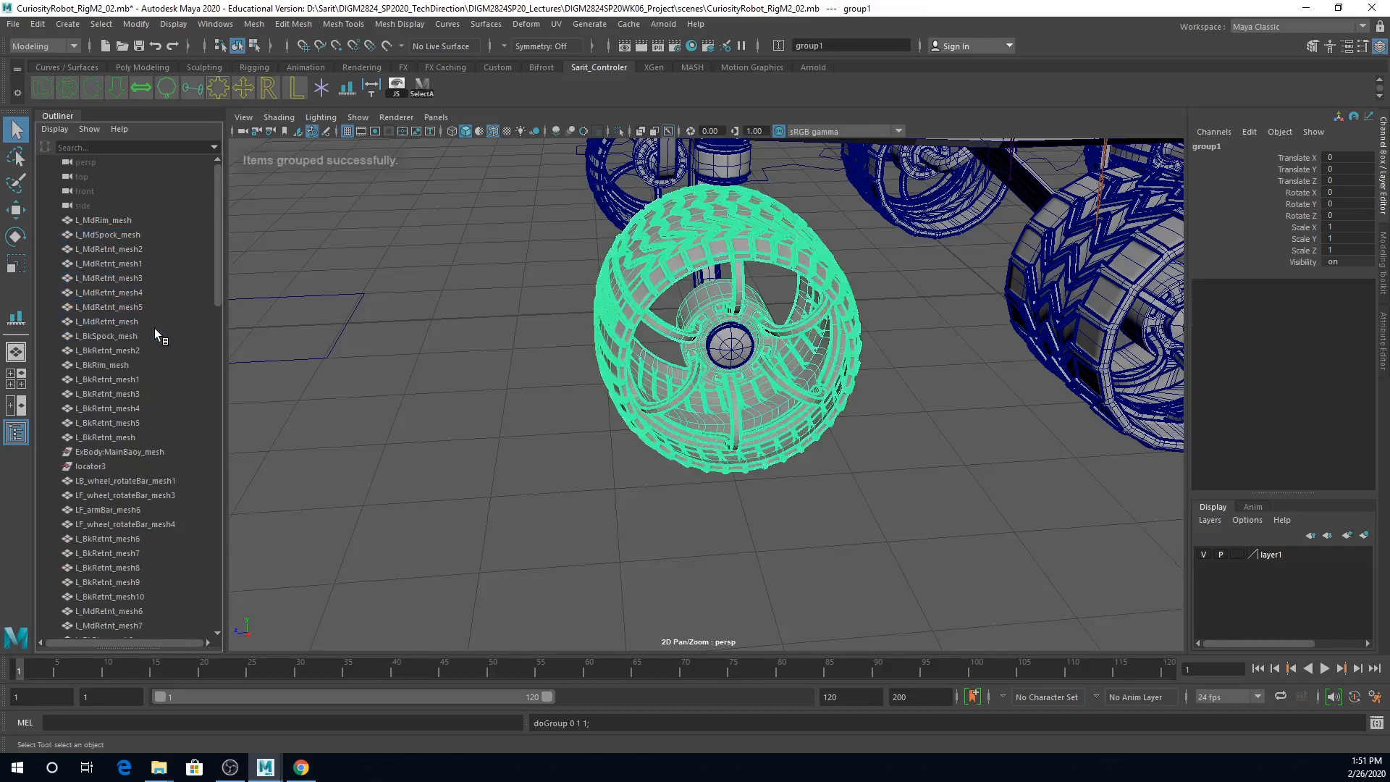
# Step: Rename the new front wheel group as L_Curiosity_FT_wheelAll_gp
pyautogui.scroll(-20, 168, 518)
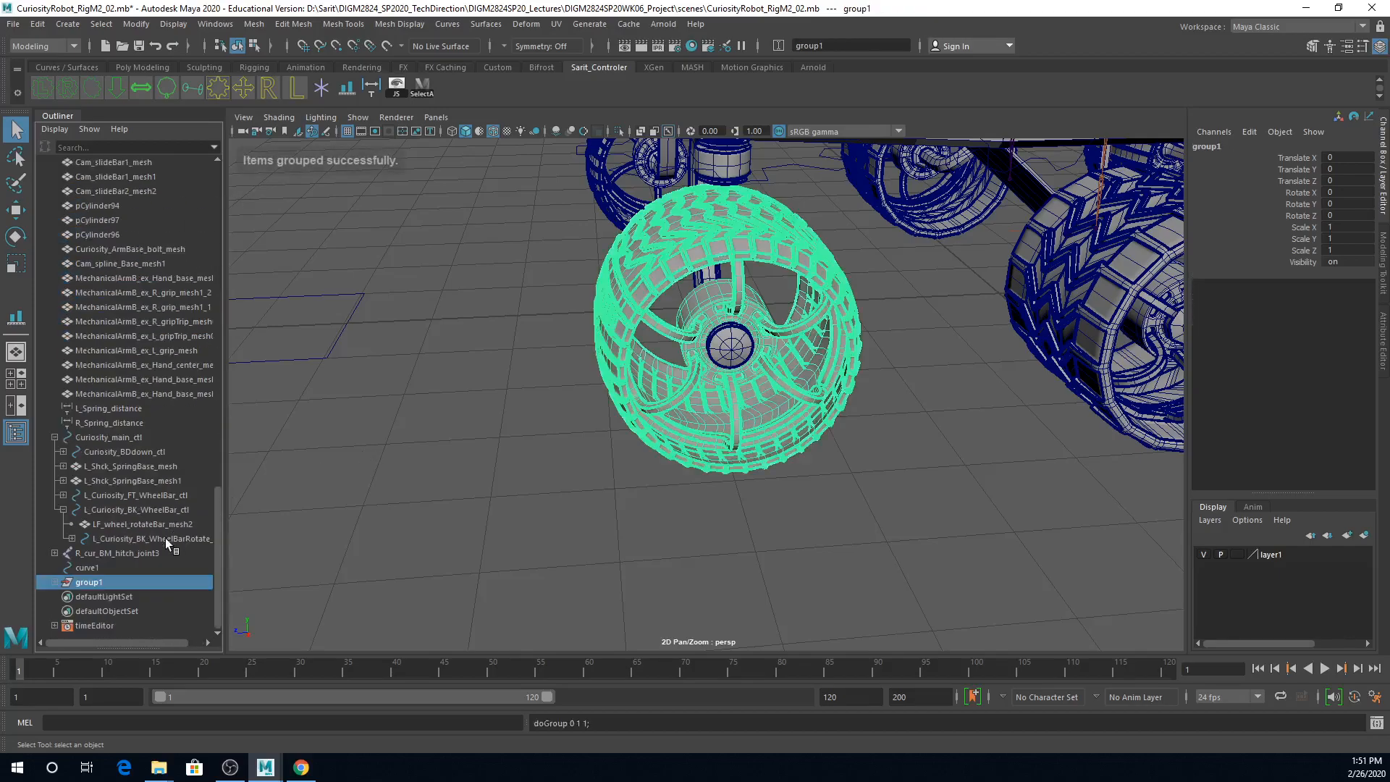
pyautogui.doubleClick(129, 580)
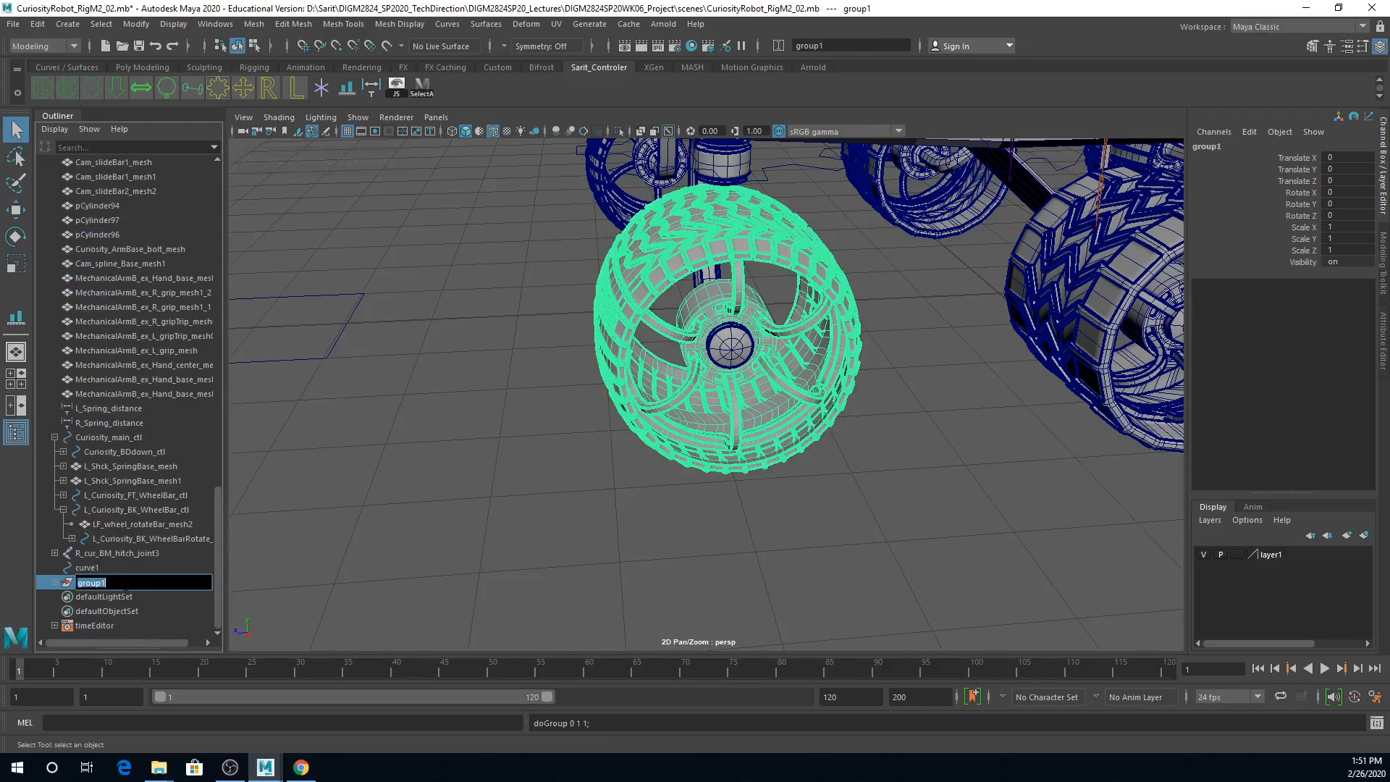
pyautogui.write('L_Curiosity_FT_WheelBar_ctl')
pyautogui.moveTo(182, 584); pyautogui.dragTo(134, 584)
pyautogui.write('wh')
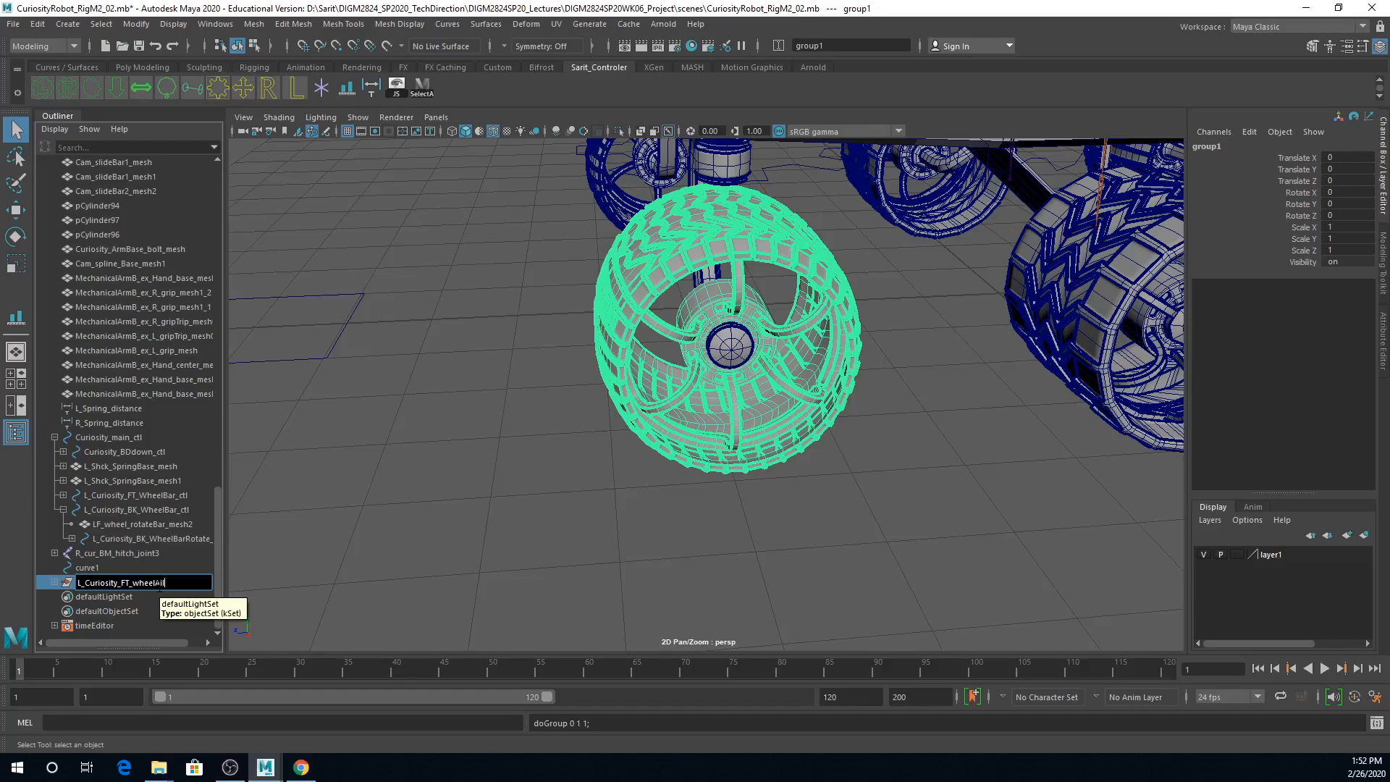
pyautogui.write('eelAll_gp')
pyautogui.press('Return')
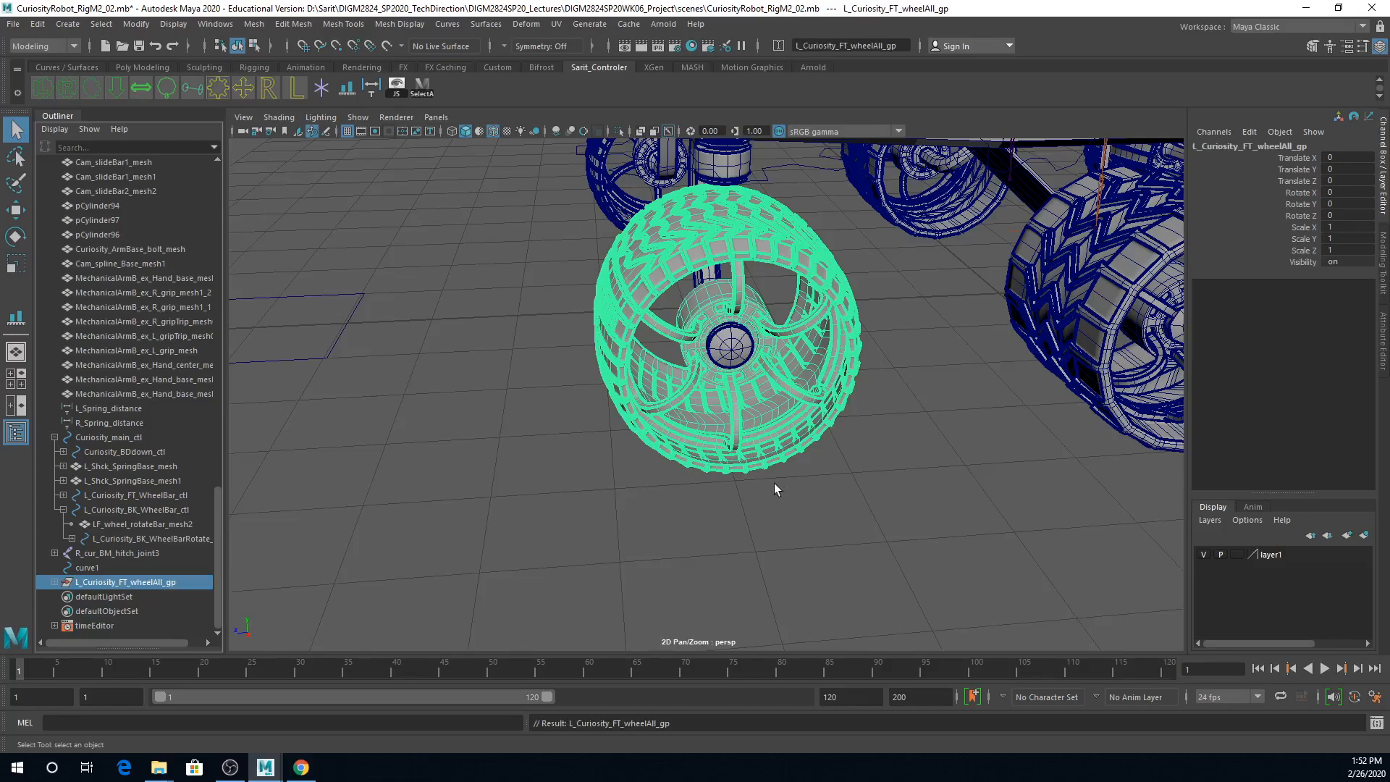
# Step: Center the pivot of the L_Curiosity_FT_wheelAll_gp group on the left front wheel
pyautogui.keyDown('alt'); pyautogui.moveTo(771, 484); pyautogui.dragTo(665, 475, button='right'); pyautogui.keyUp('alt')
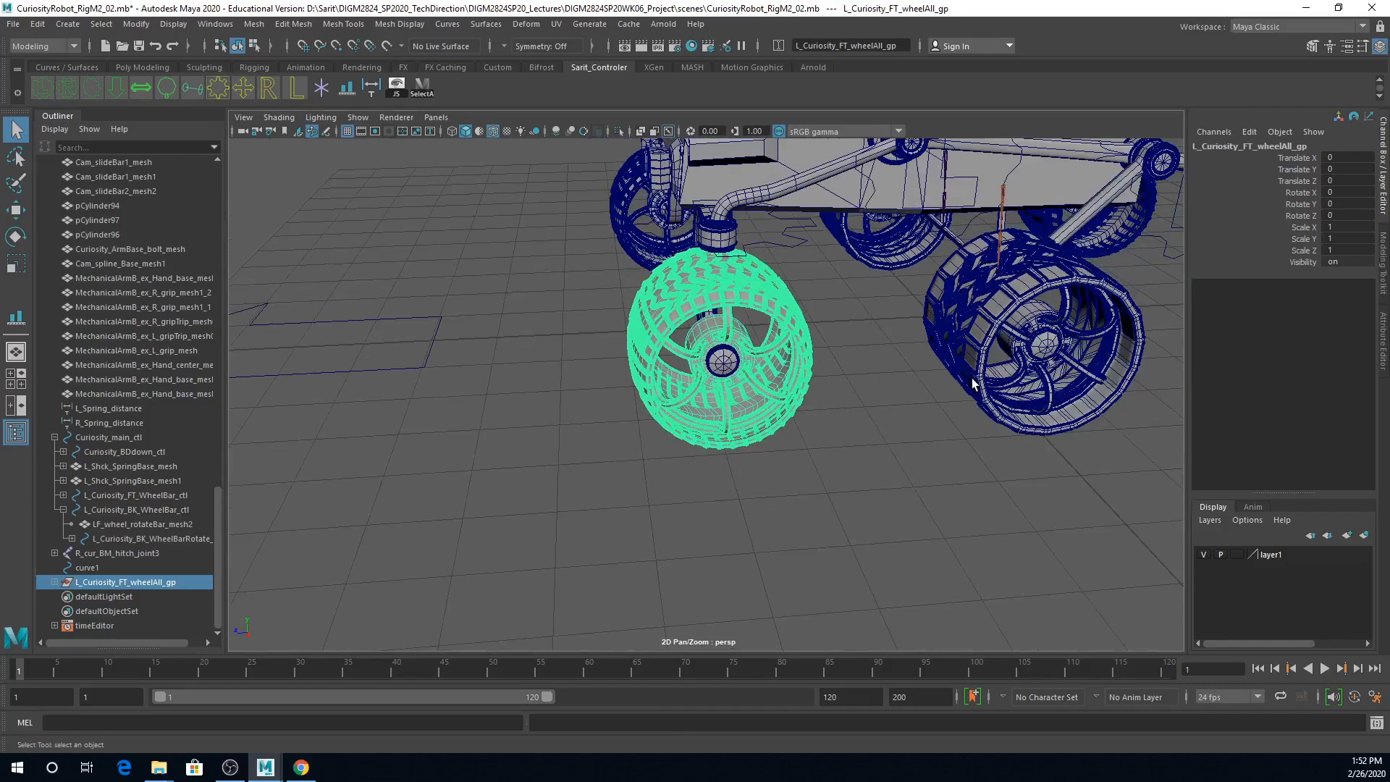
pyautogui.keyDown('alt'); pyautogui.moveTo(1000, 424); pyautogui.dragTo(894, 440, button='middle'); pyautogui.keyUp('alt')
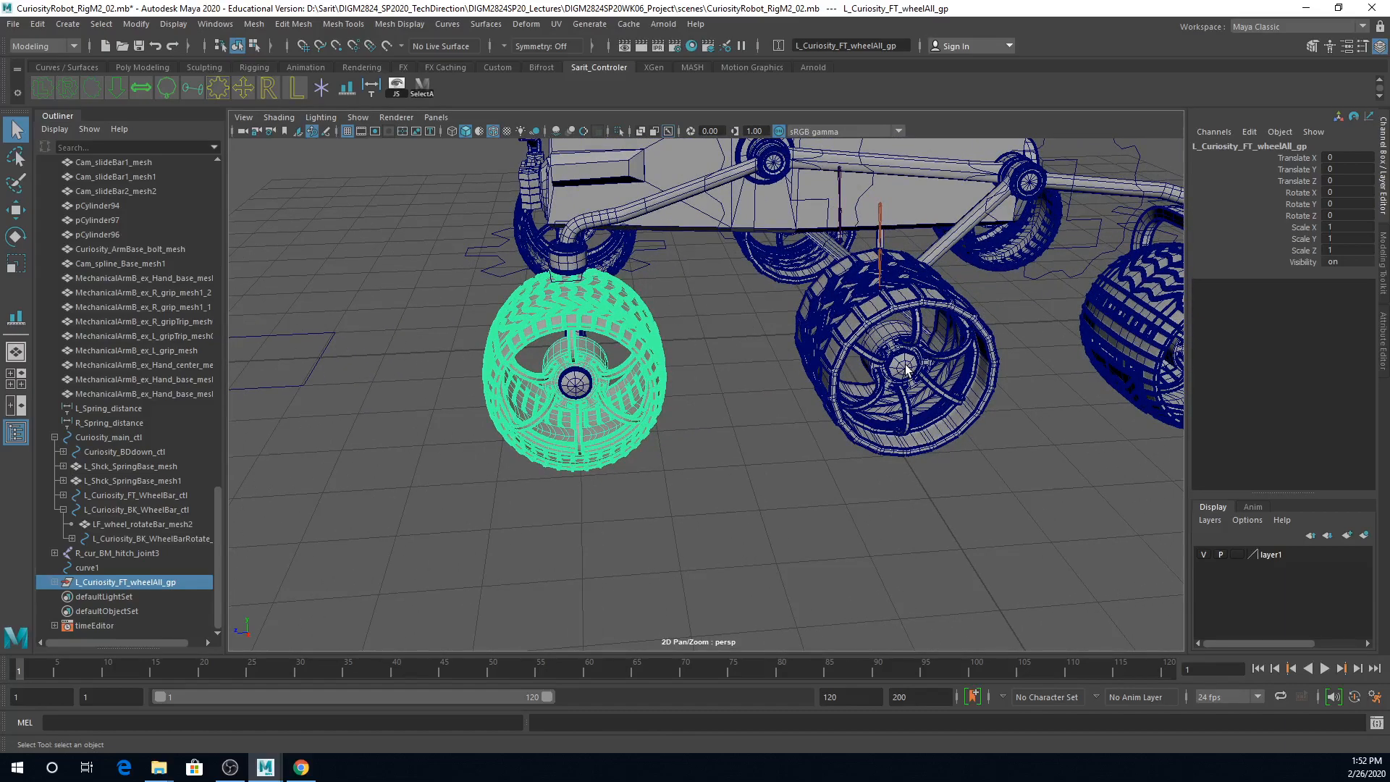
pyautogui.keyDown('alt'); pyautogui.moveTo(1115, 443); pyautogui.dragTo(935, 446); pyautogui.keyUp('alt')
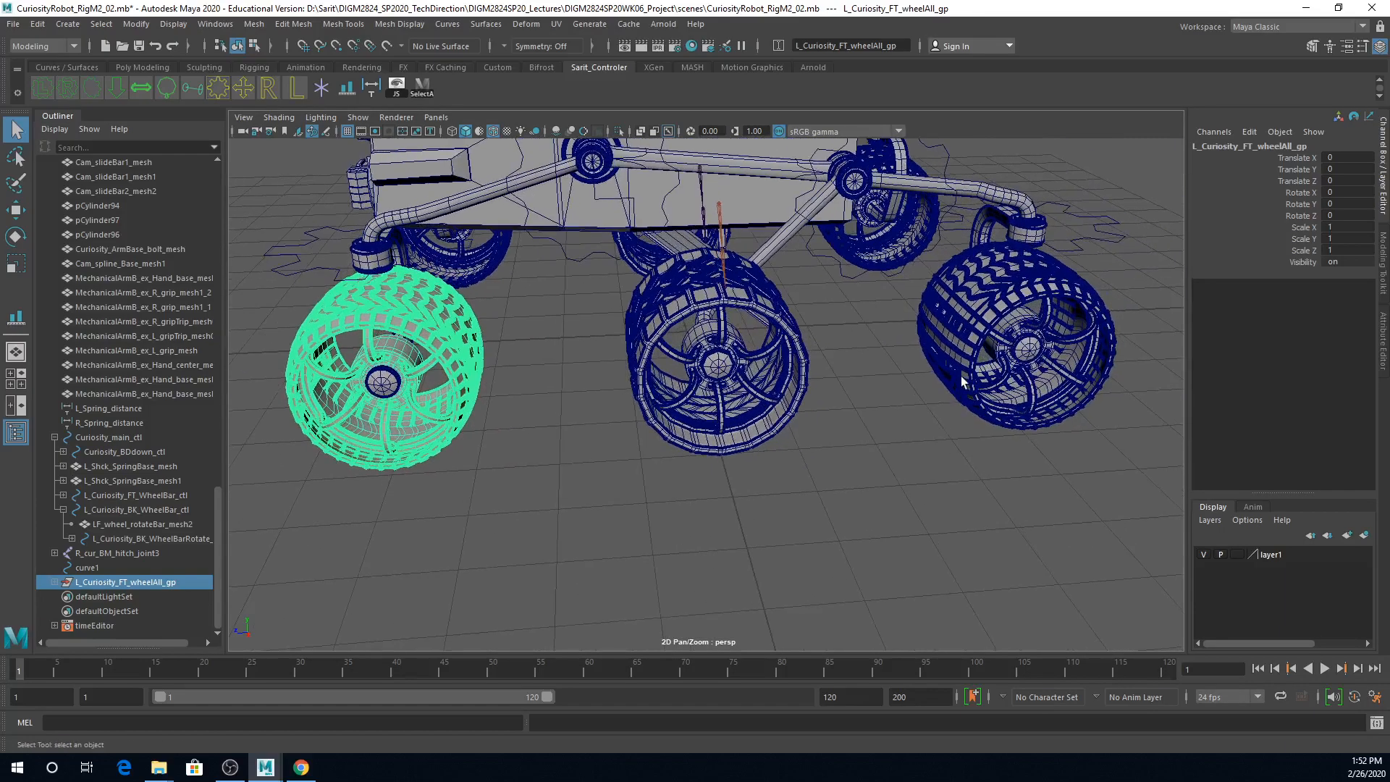
pyautogui.keyDown('alt'); pyautogui.moveTo(963, 375); pyautogui.dragTo(779, 448); pyautogui.keyUp('alt')
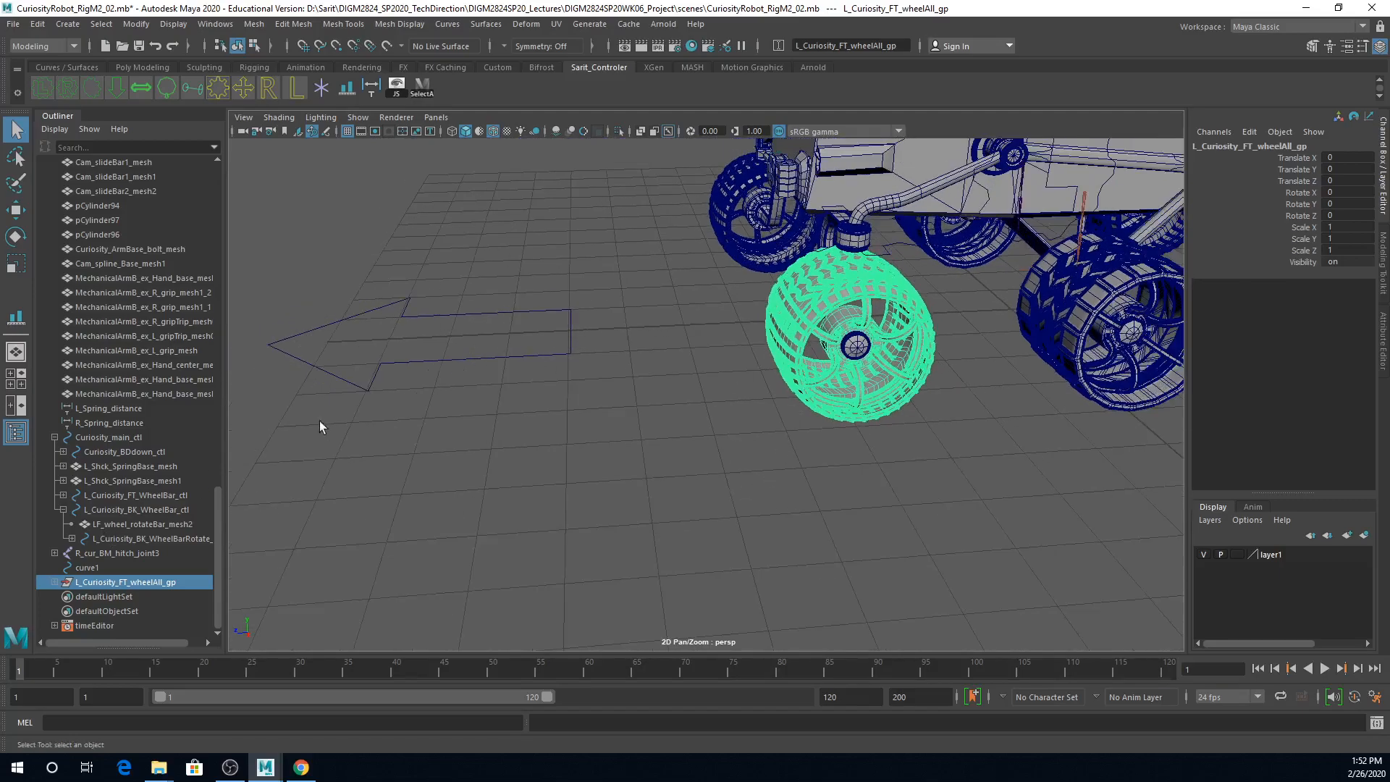
pyautogui.click(381, 359)
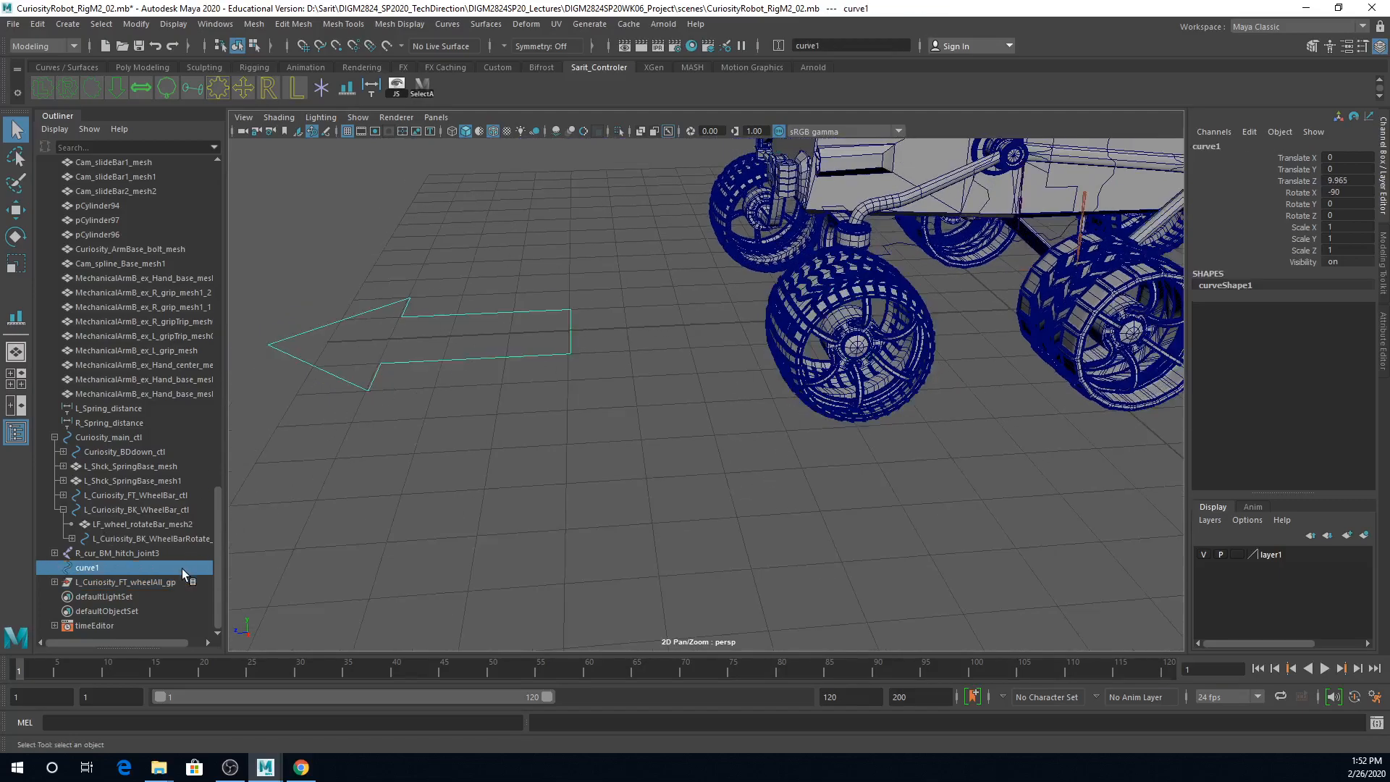
pyautogui.click(149, 582)
pyautogui.keyDown('alt'); pyautogui.moveTo(833, 477); pyautogui.dragTo(765, 466); pyautogui.keyUp('alt')
pyautogui.press('w')
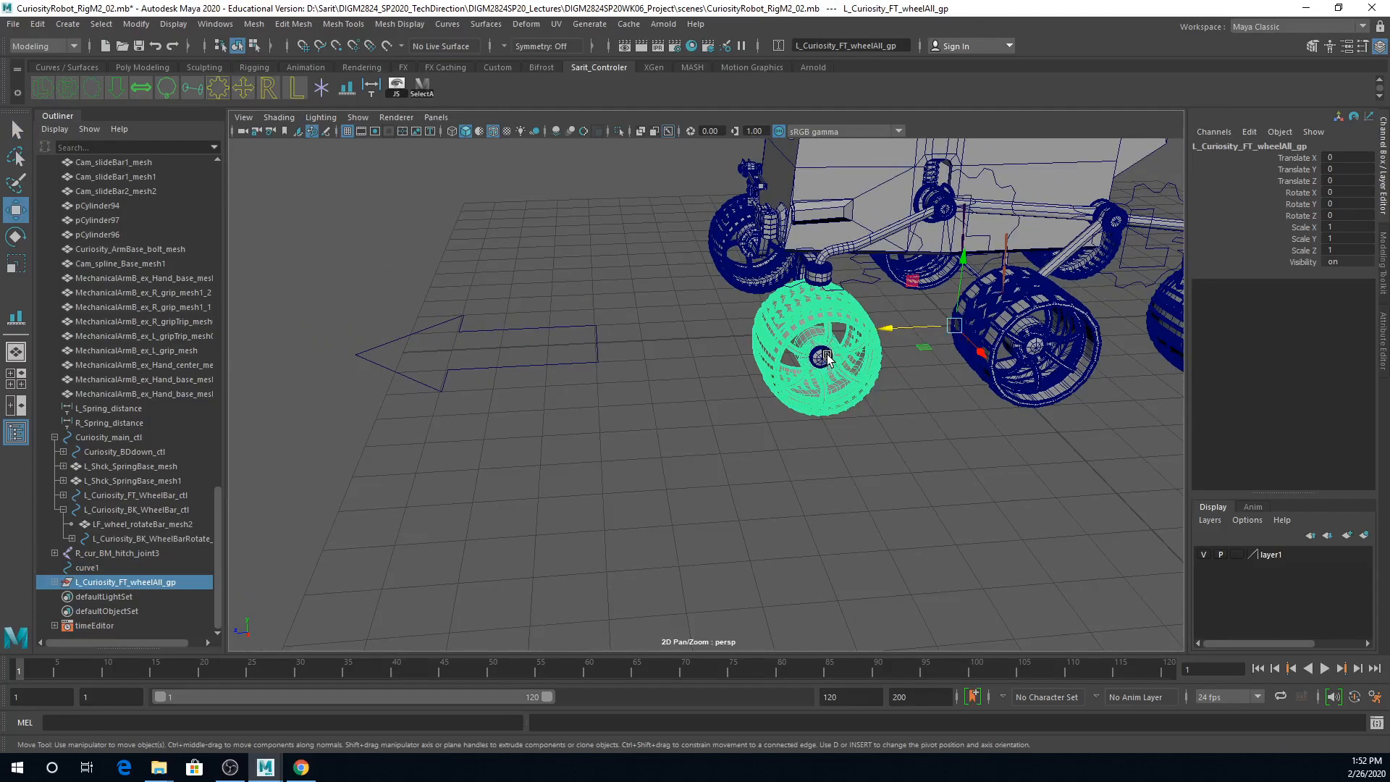
pyautogui.click(136, 24)
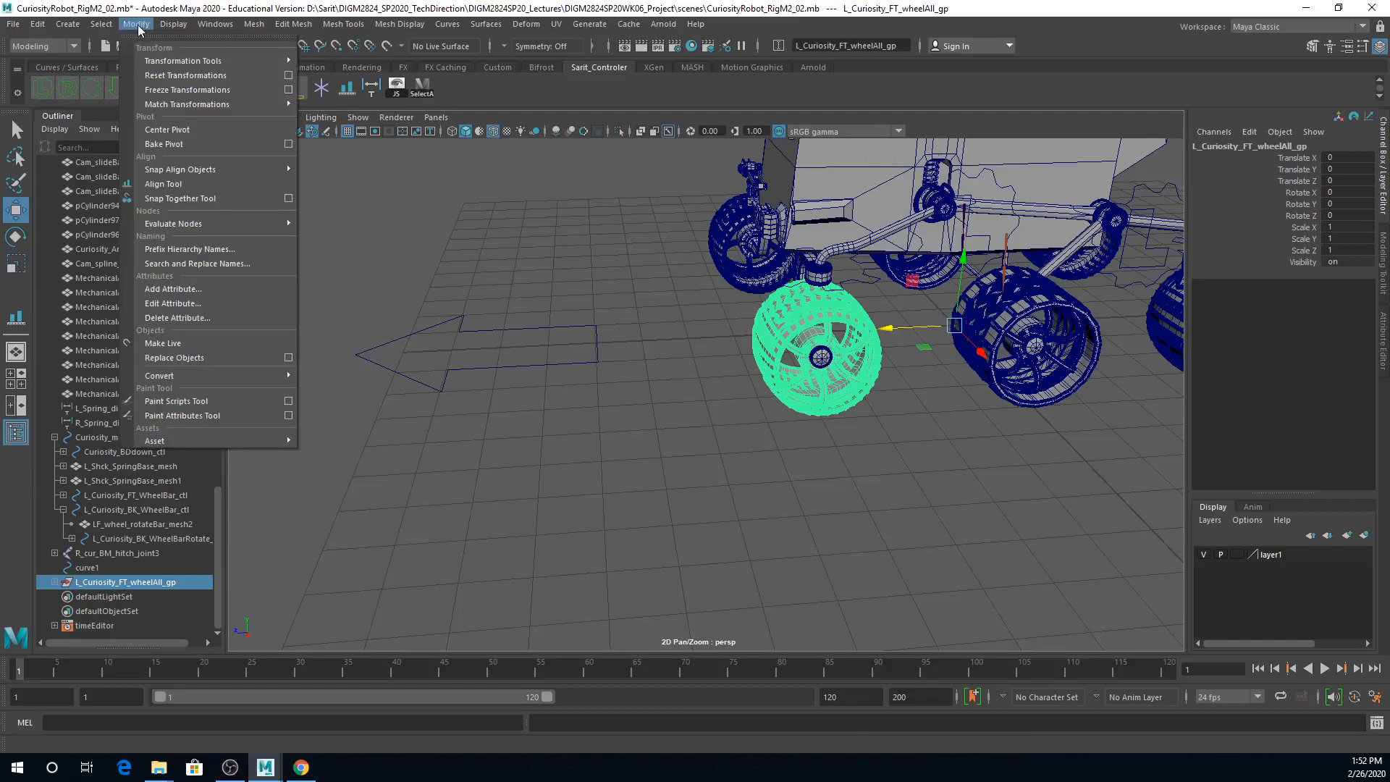
pyautogui.click(173, 131)
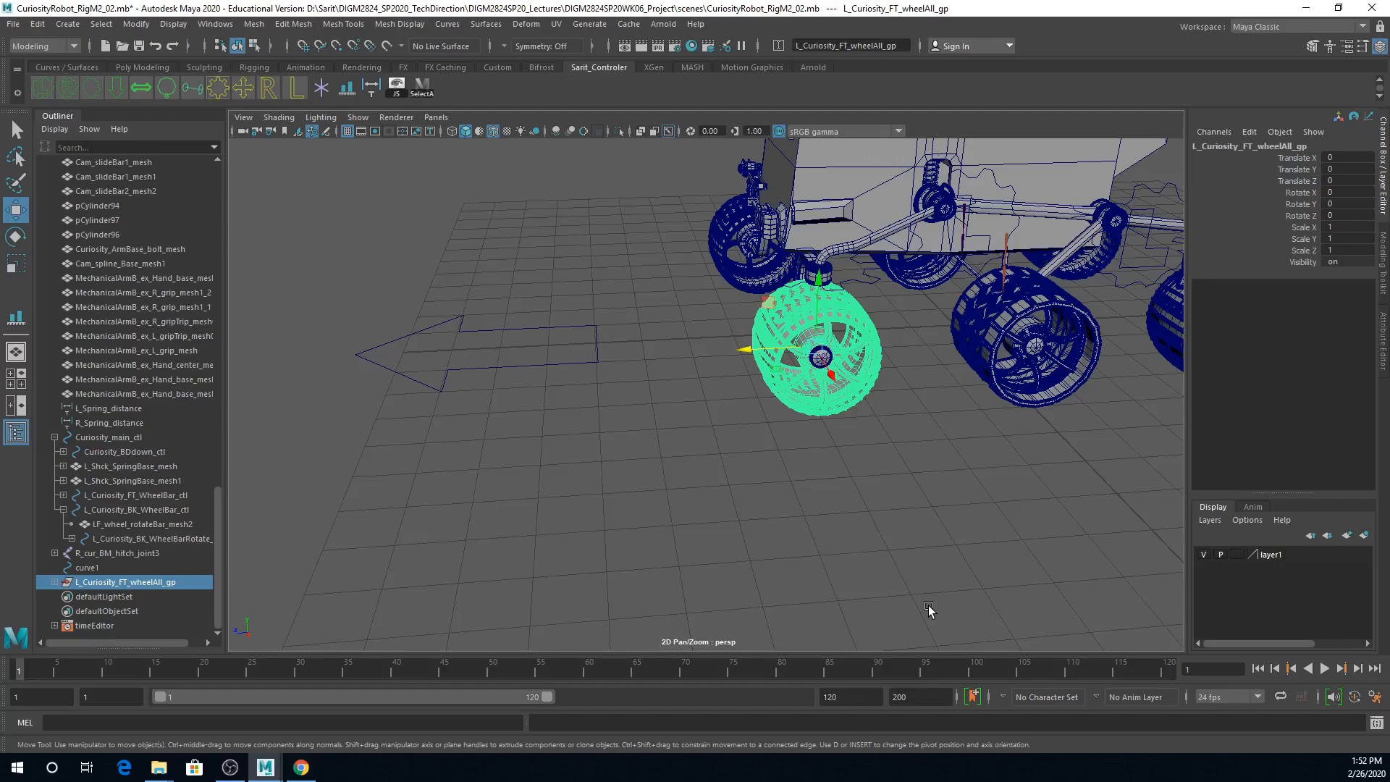
# Step: Align the arrow curve to the L_Curiosity_FT_wheelAll_gp group with the Align Tool, centring it beneath the left front wheel
pyautogui.click(517, 328)
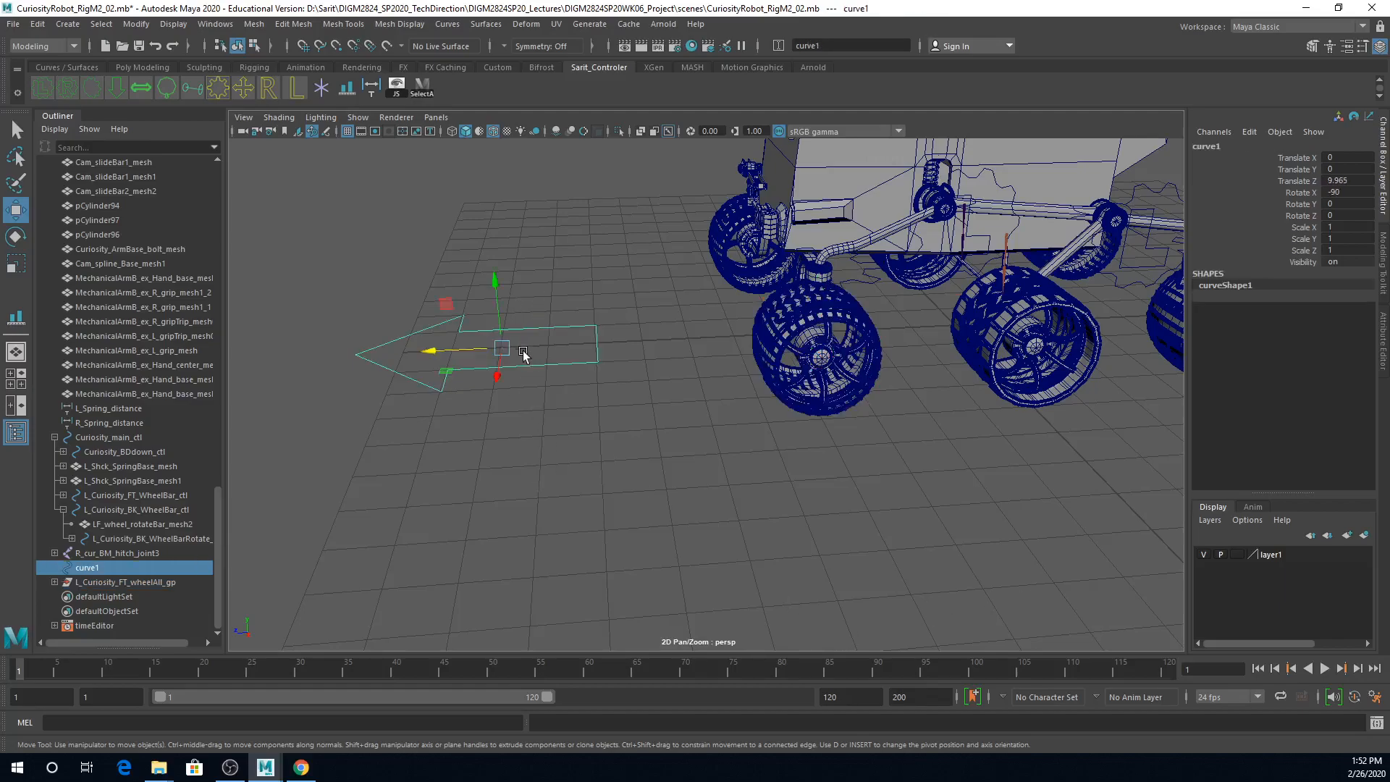
pyautogui.keyDown('ctrl'); pyautogui.click(124, 582); pyautogui.keyUp('ctrl')
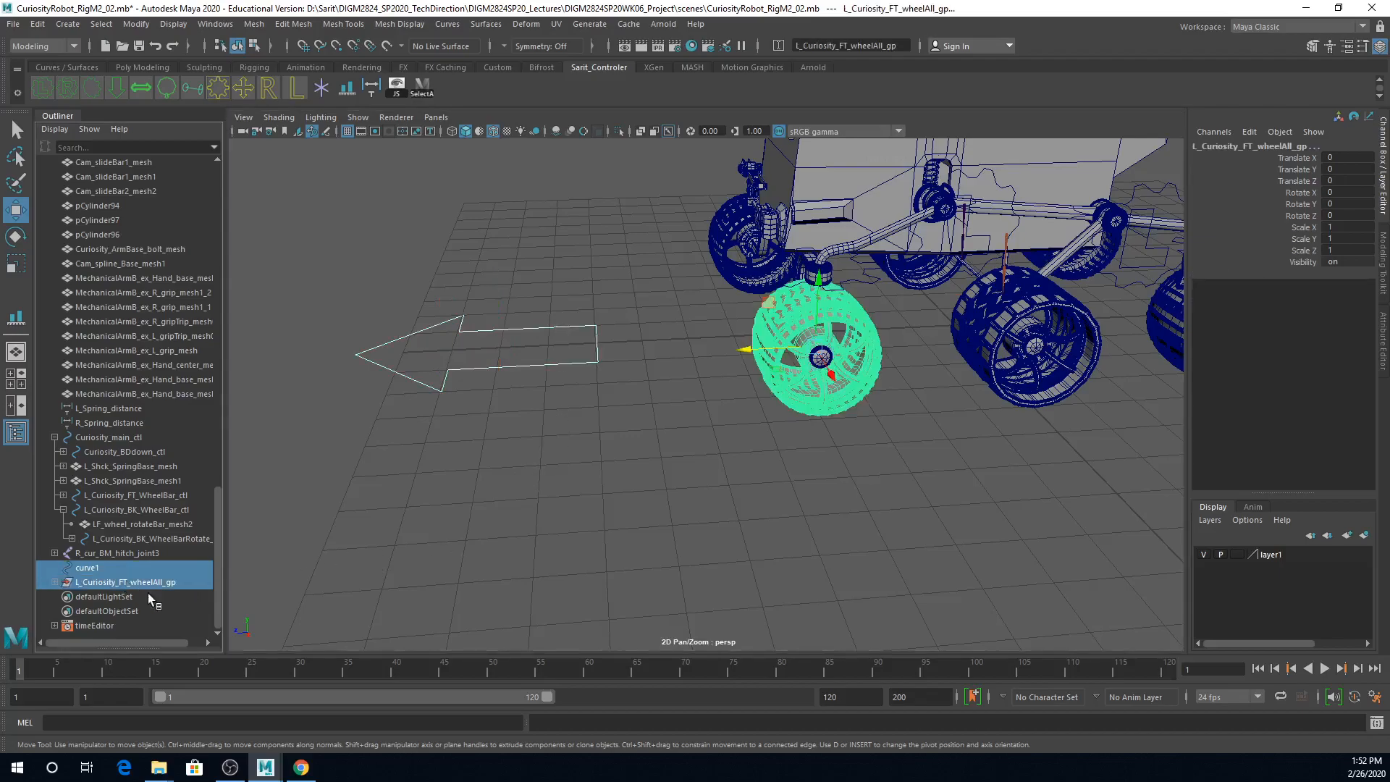
pyautogui.click(136, 24)
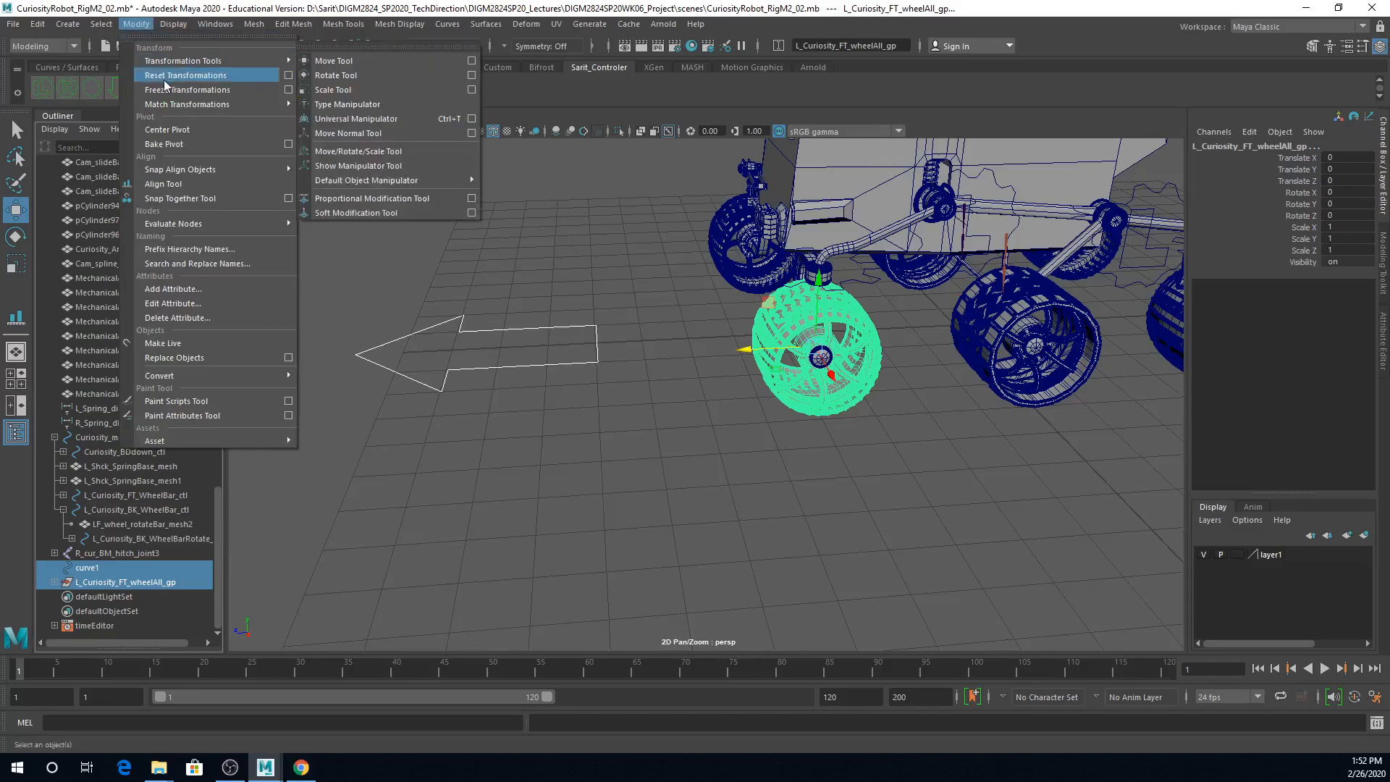
pyautogui.click(173, 185)
pyautogui.keyDown('alt'); pyautogui.moveTo(775, 195); pyautogui.dragTo(1027, 379); pyautogui.keyUp('alt')
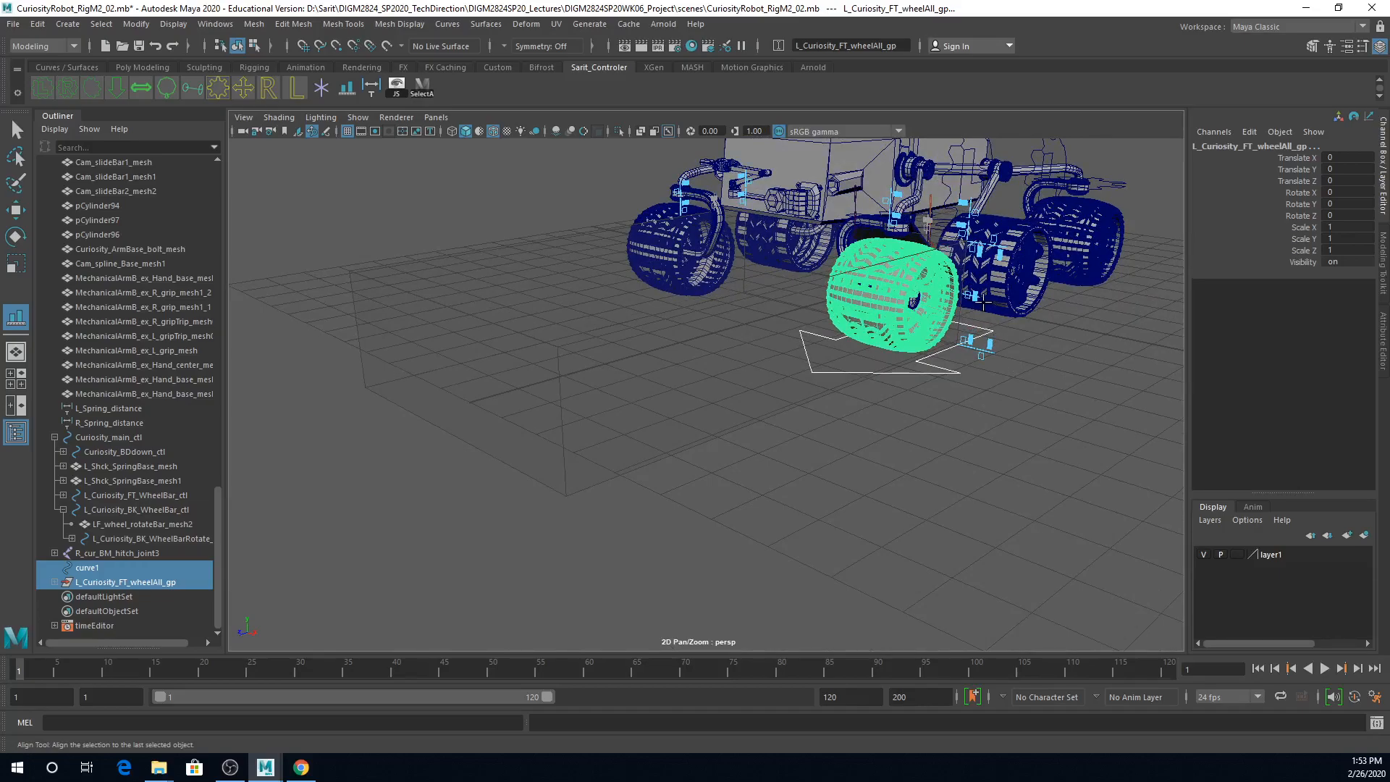
pyautogui.keyDown('alt'); pyautogui.moveTo(1019, 353); pyautogui.dragTo(987, 362); pyautogui.keyUp('alt')
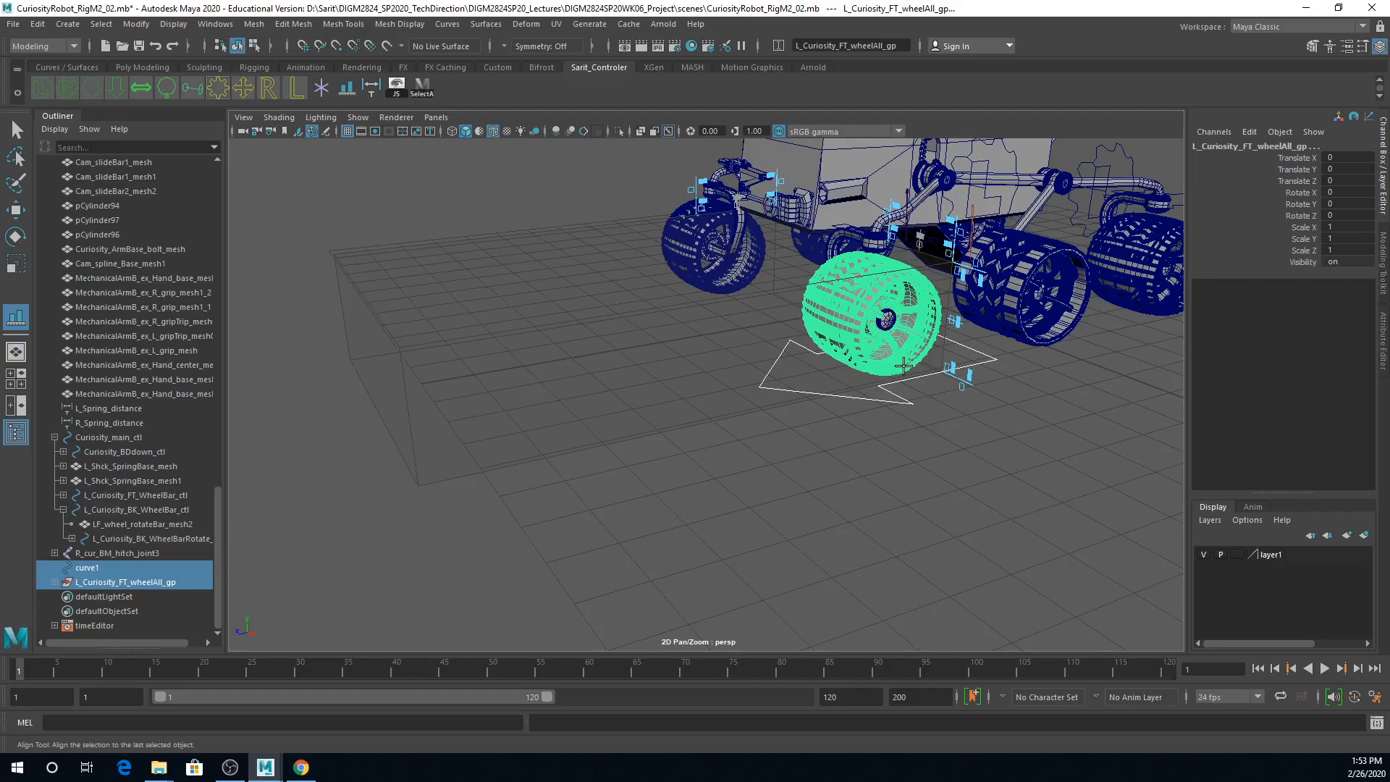
pyautogui.keyDown('alt'); pyautogui.moveTo(906, 434); pyautogui.dragTo(914, 479); pyautogui.keyUp('alt')
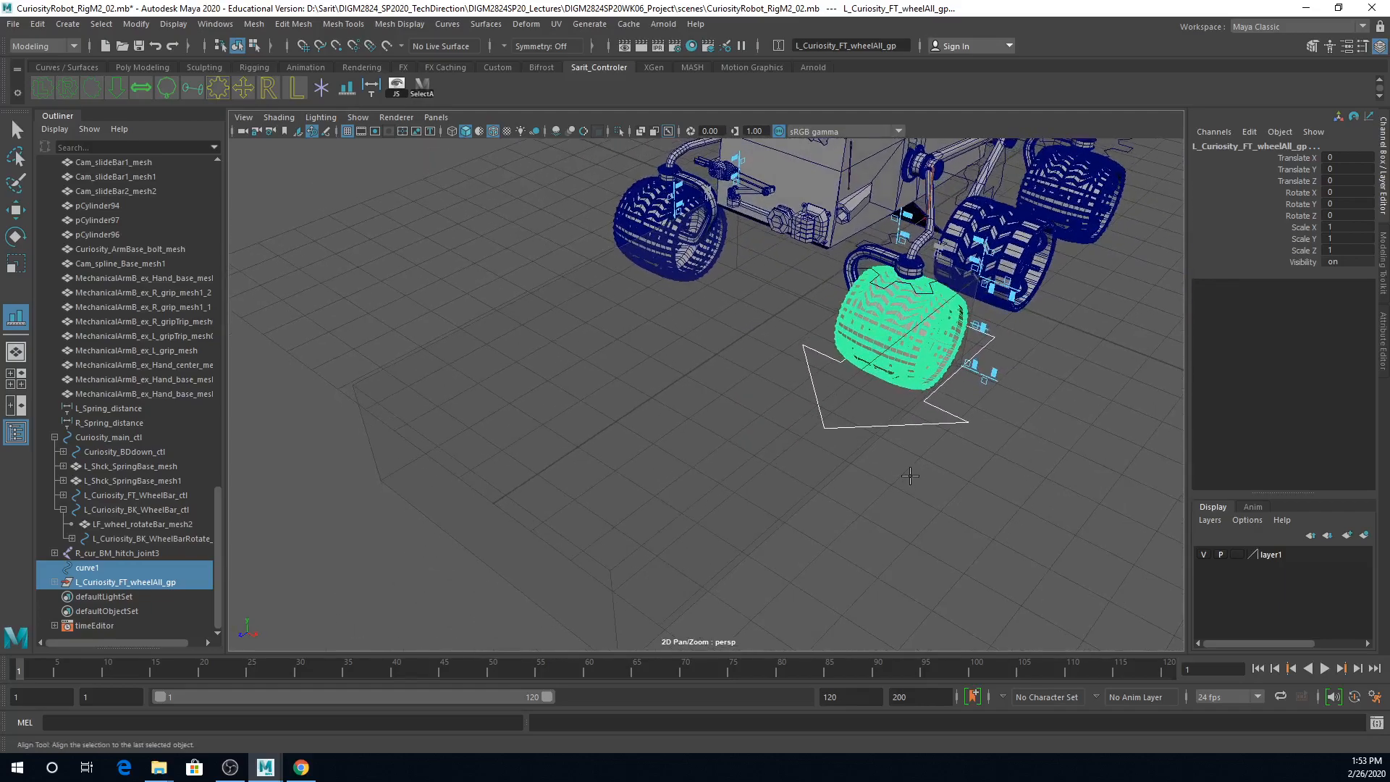
pyautogui.click(16, 129)
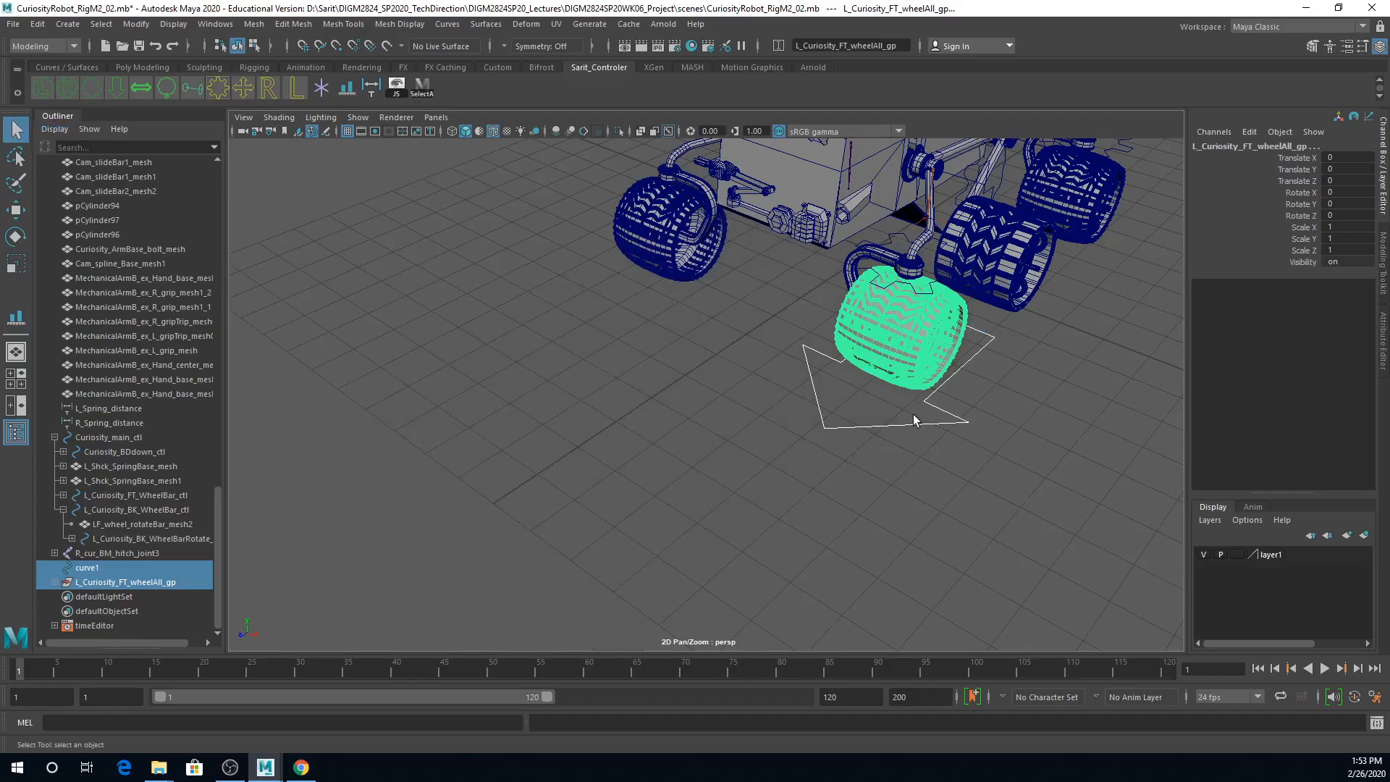
# Step: Isolate the arrow curve in the viewport so only it is shown
pyautogui.click(974, 422)
pyautogui.keyDown('alt'); pyautogui.moveTo(978, 421); pyautogui.dragTo(947, 456); pyautogui.keyUp('alt')
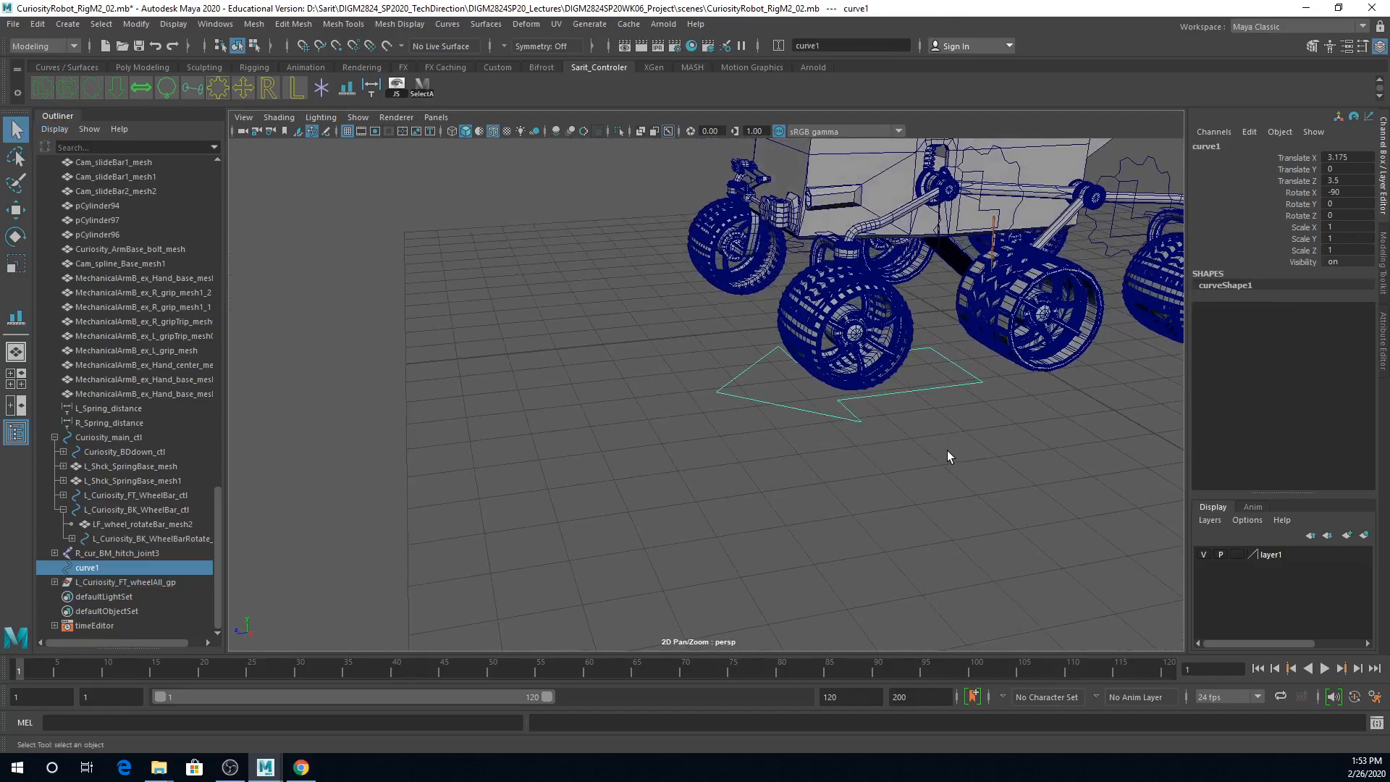
pyautogui.keyDown('alt'); pyautogui.moveTo(909, 407); pyautogui.dragTo(1073, 437, button='right'); pyautogui.keyUp('alt')
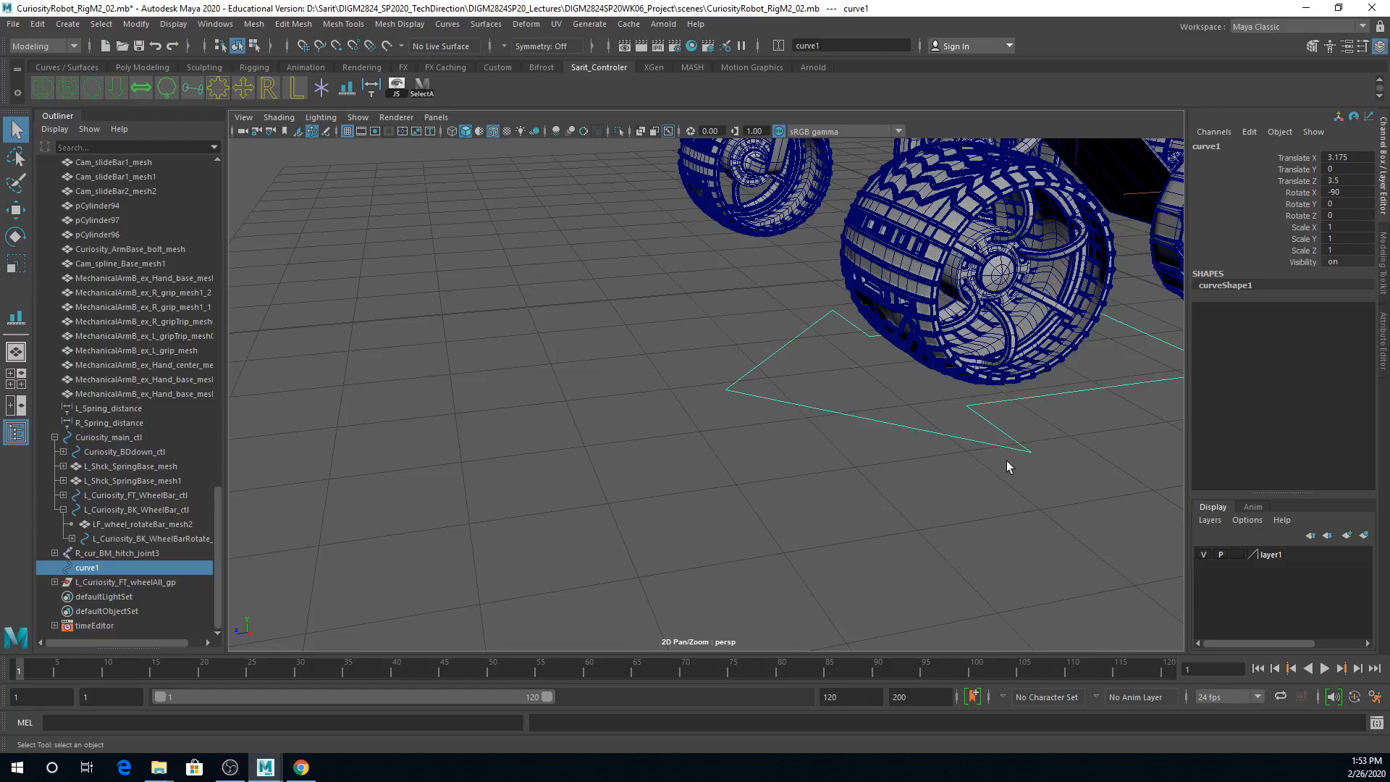
pyautogui.scroll(-3, 987, 444)
pyautogui.press('w')
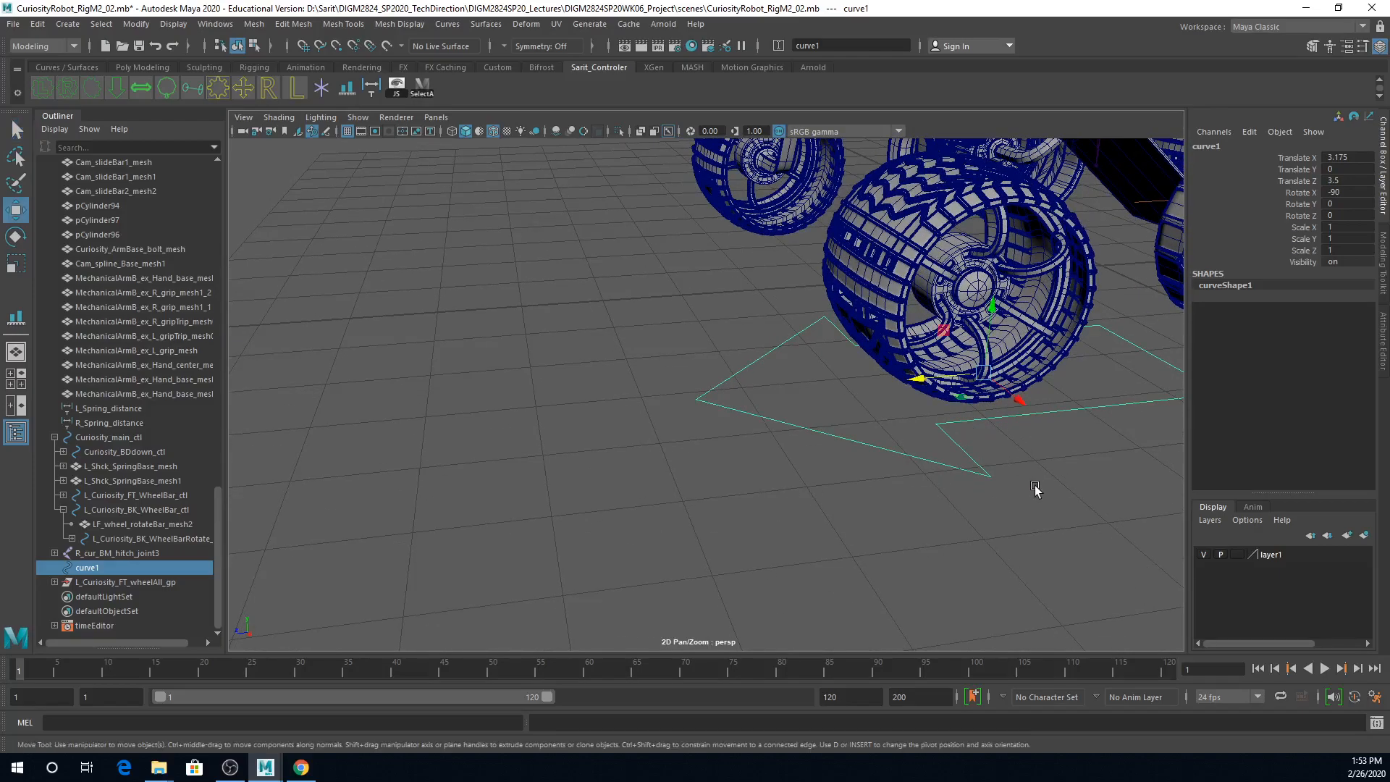
pyautogui.scroll(-2, 957, 472)
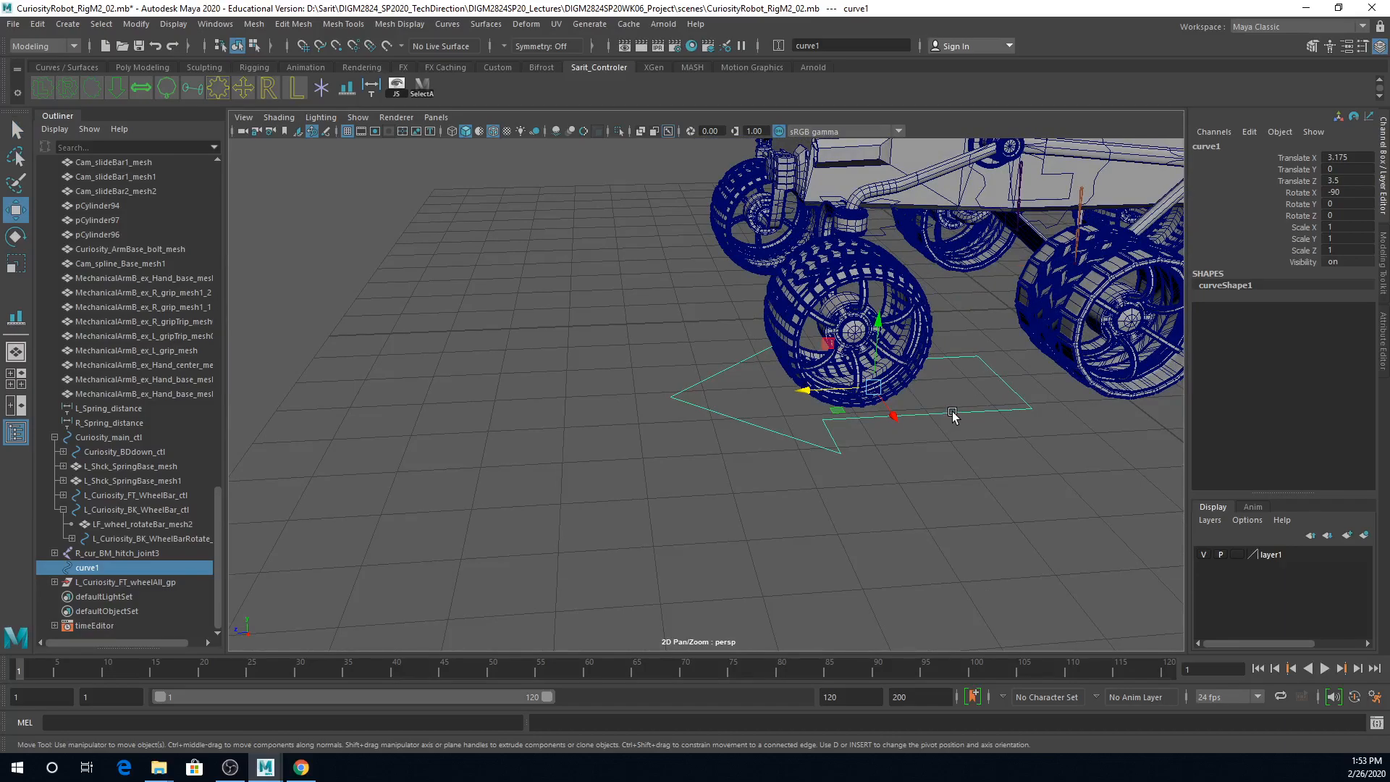
pyautogui.click(351, 120)
pyautogui.moveTo(416, 144)
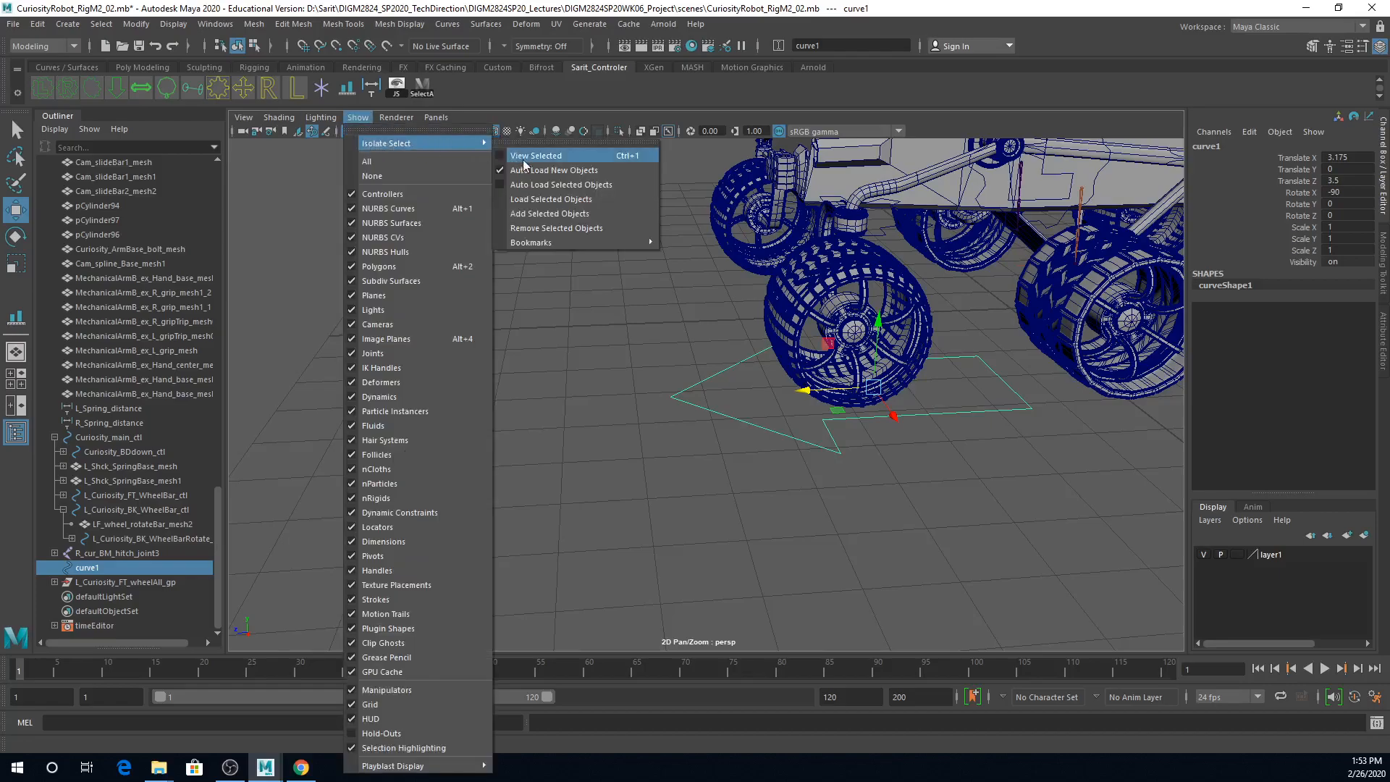
pyautogui.click(604, 155)
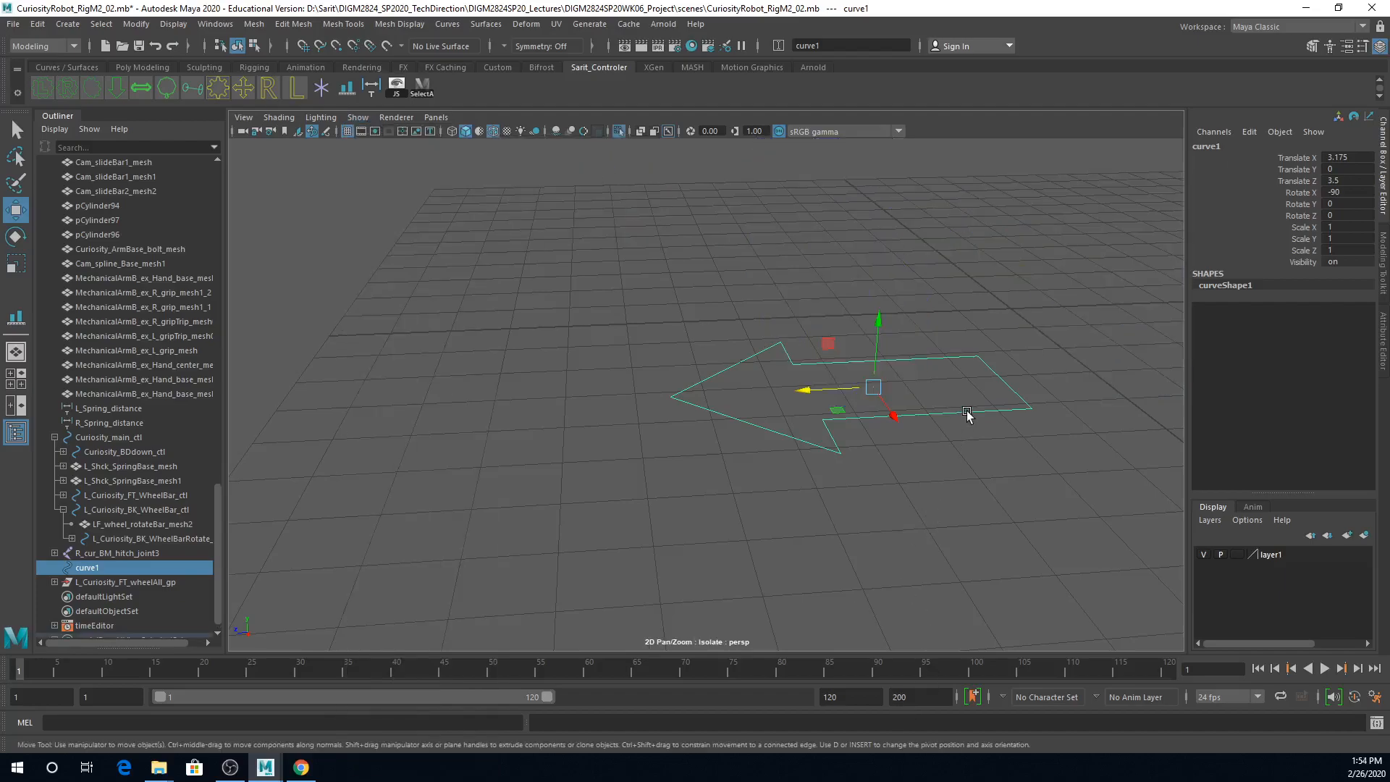
# Step: Scale all the arrow's control vertices down to a small arrow and move them forward along Z to about 7.2
pyautogui.moveTo(971, 414); pyautogui.dragTo(861, 406, button='right')
pyautogui.moveTo(498, 247); pyautogui.dragTo(1151, 563)
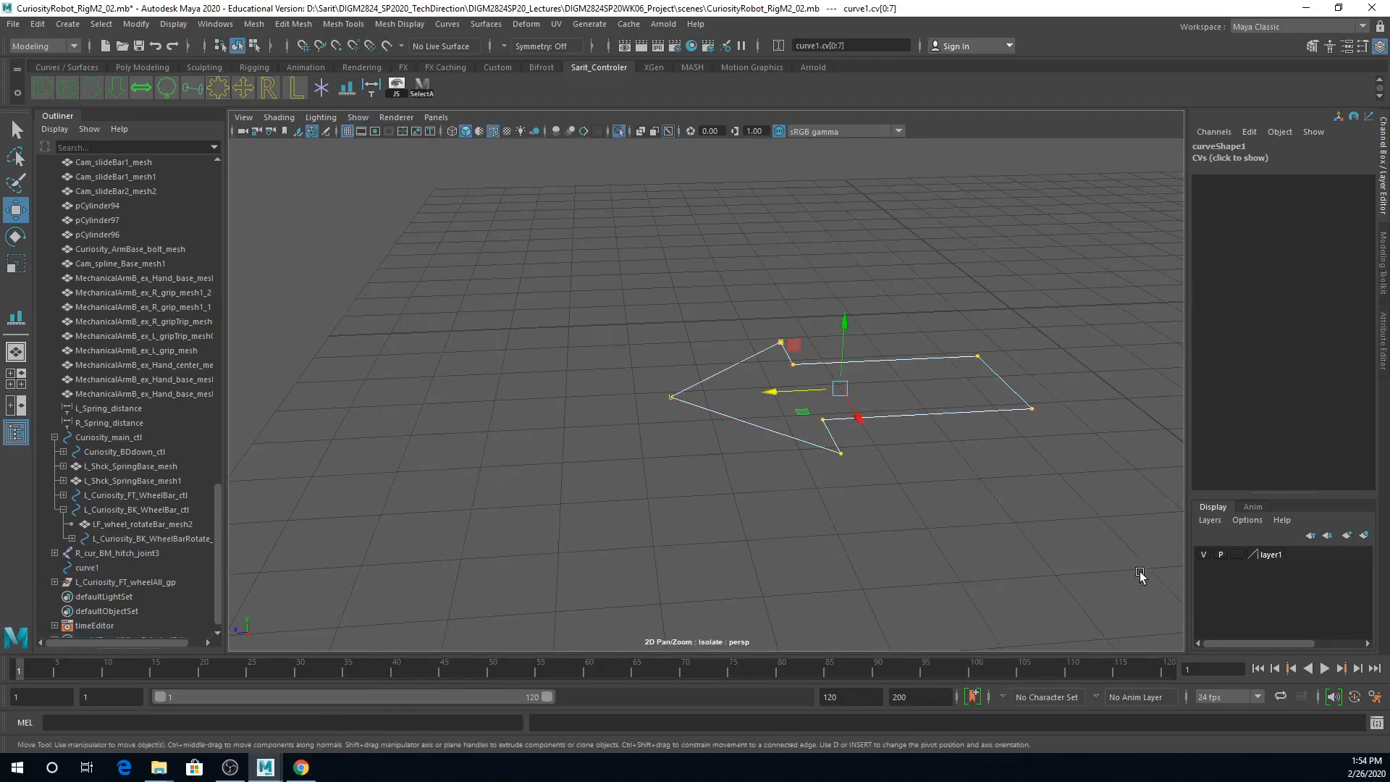
pyautogui.press('r')
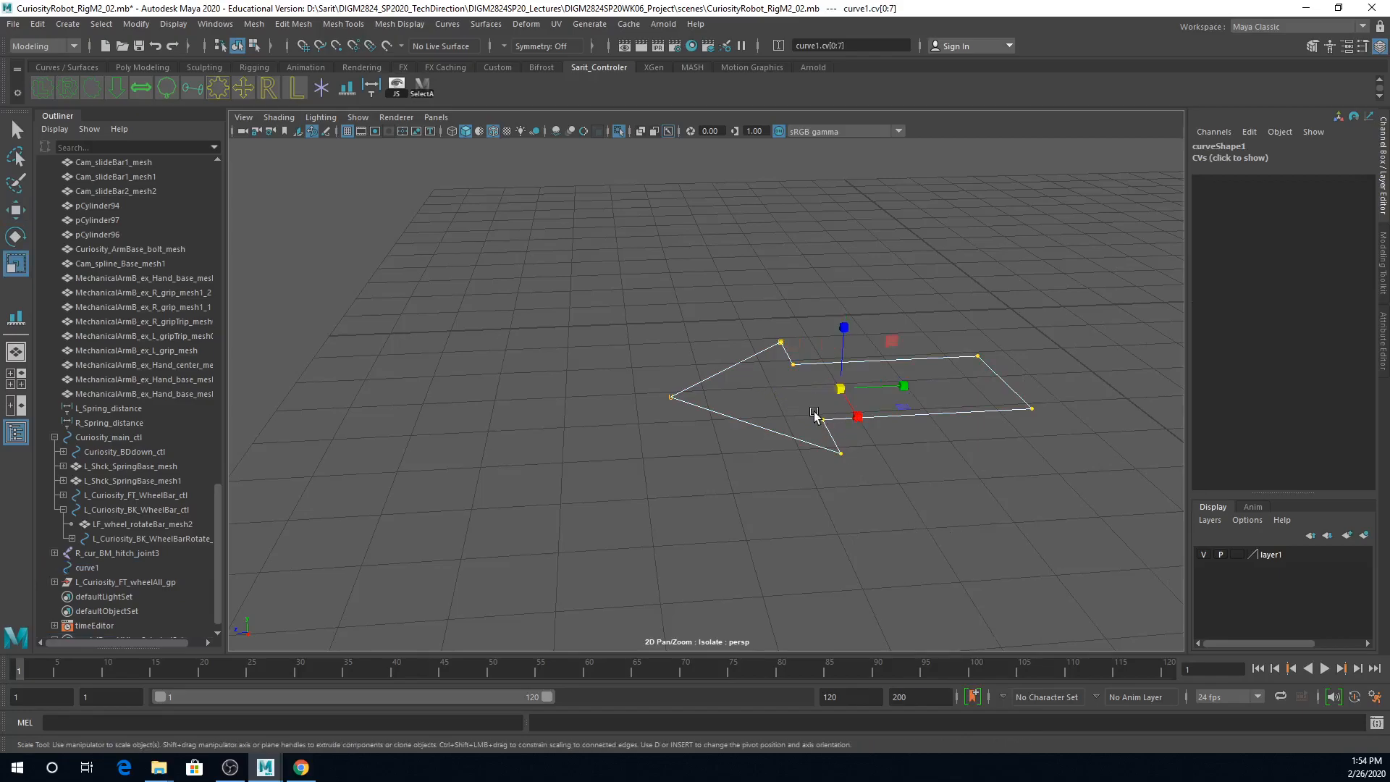
pyautogui.moveTo(840, 389); pyautogui.dragTo(661, 372)
pyautogui.press('w')
pyautogui.moveTo(771, 394); pyautogui.dragTo(550, 400)
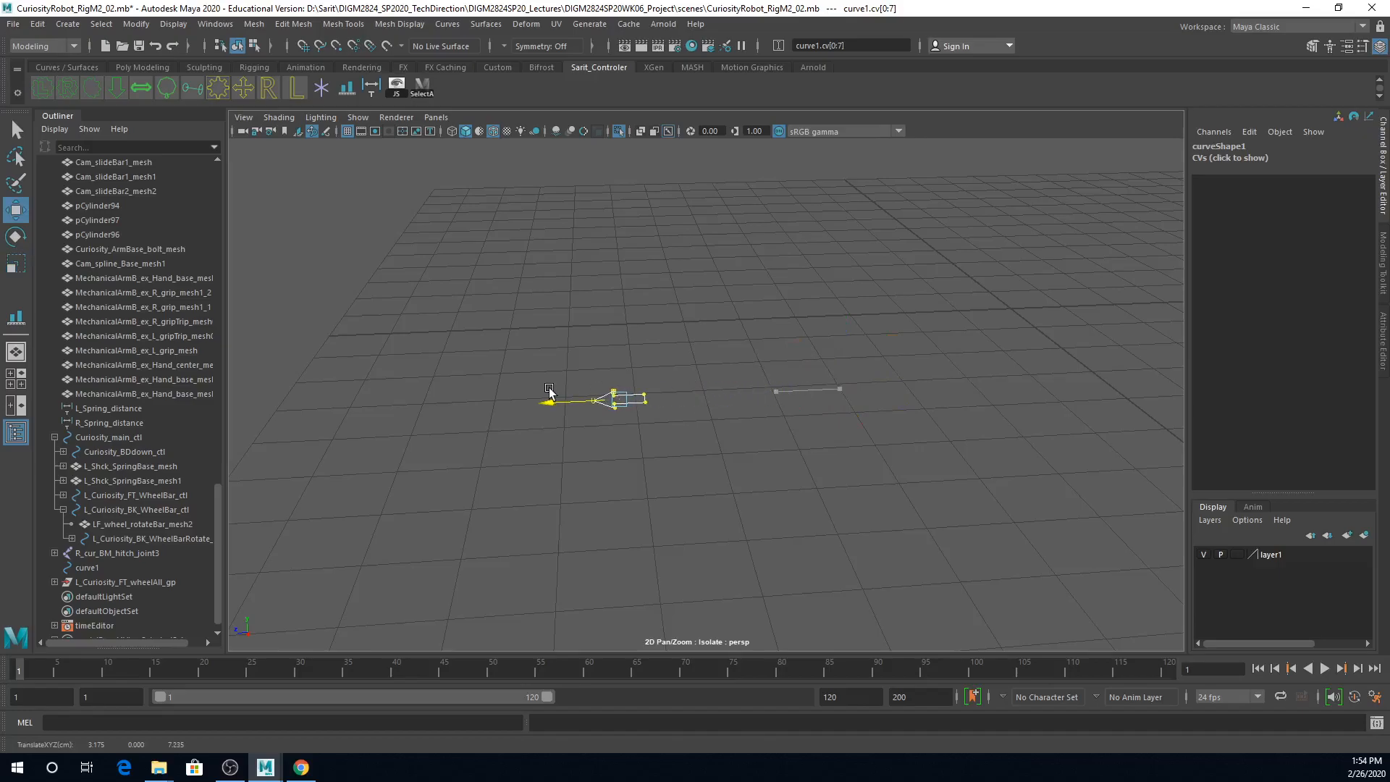
# Step: End the isolation to show the whole rover and switch the arrow from control-vertex editing back to object selection
pyautogui.hotkey('ctrl', '1')
pyautogui.keyDown('alt'); pyautogui.moveTo(918, 375); pyautogui.dragTo(909, 460); pyautogui.keyUp('alt')
pyautogui.moveTo(614, 461); pyautogui.dragTo(787, 440)
pyautogui.press('r')
pyautogui.keyDown('alt'); pyautogui.moveTo(800, 500); pyautogui.dragTo(921, 441); pyautogui.keyUp('alt')
pyautogui.keyDown('alt'); pyautogui.moveTo(921, 442); pyautogui.dragTo(1011, 449, button='right'); pyautogui.keyUp('alt')
pyautogui.keyDown('alt'); pyautogui.moveTo(1011, 449); pyautogui.dragTo(1014, 491); pyautogui.keyUp('alt')
pyautogui.keyDown('alt'); pyautogui.moveTo(1013, 491); pyautogui.dragTo(894, 481, button='middle'); pyautogui.keyUp('alt')
pyautogui.keyDown('alt'); pyautogui.moveTo(894, 481); pyautogui.dragTo(897, 527); pyautogui.keyUp('alt')
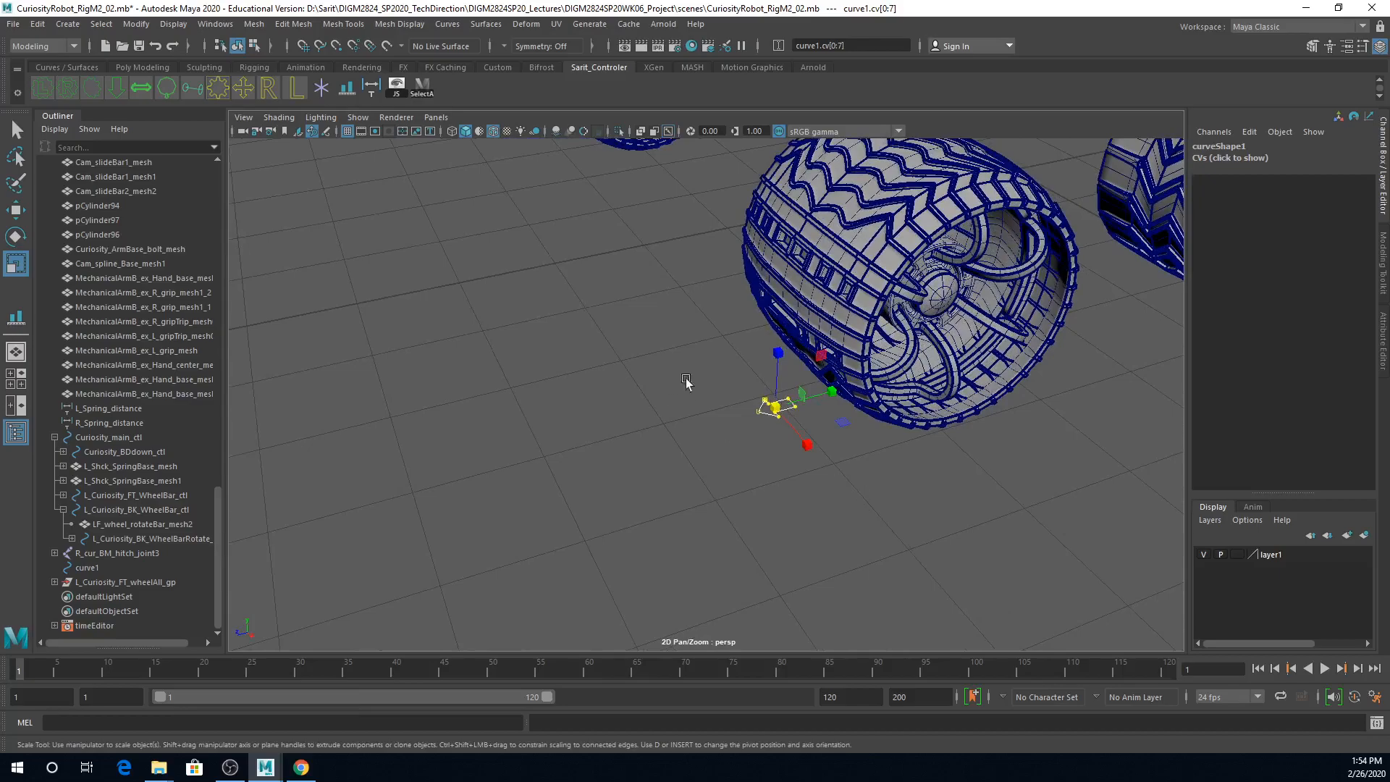
pyautogui.moveTo(769, 408); pyautogui.dragTo(816, 381, button='right')
pyautogui.click(802, 473)
pyautogui.moveTo(767, 376); pyautogui.dragTo(788, 492)
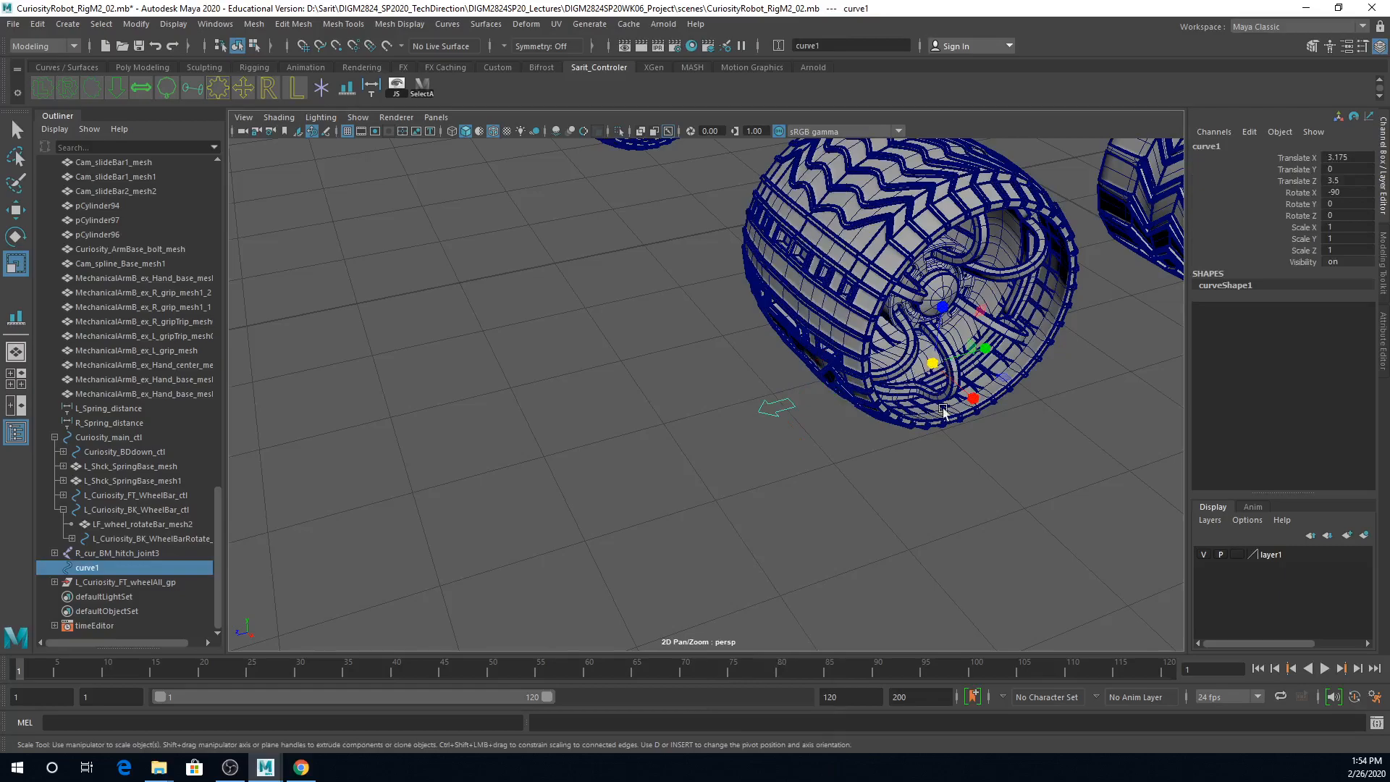
# Step: Freeze the transformations of the small arrow curve in front of the left front wheel
pyautogui.scroll(-3, 858, 399)
pyautogui.keyDown('alt'); pyautogui.moveTo(857, 399); pyautogui.dragTo(882, 400); pyautogui.keyUp('alt')
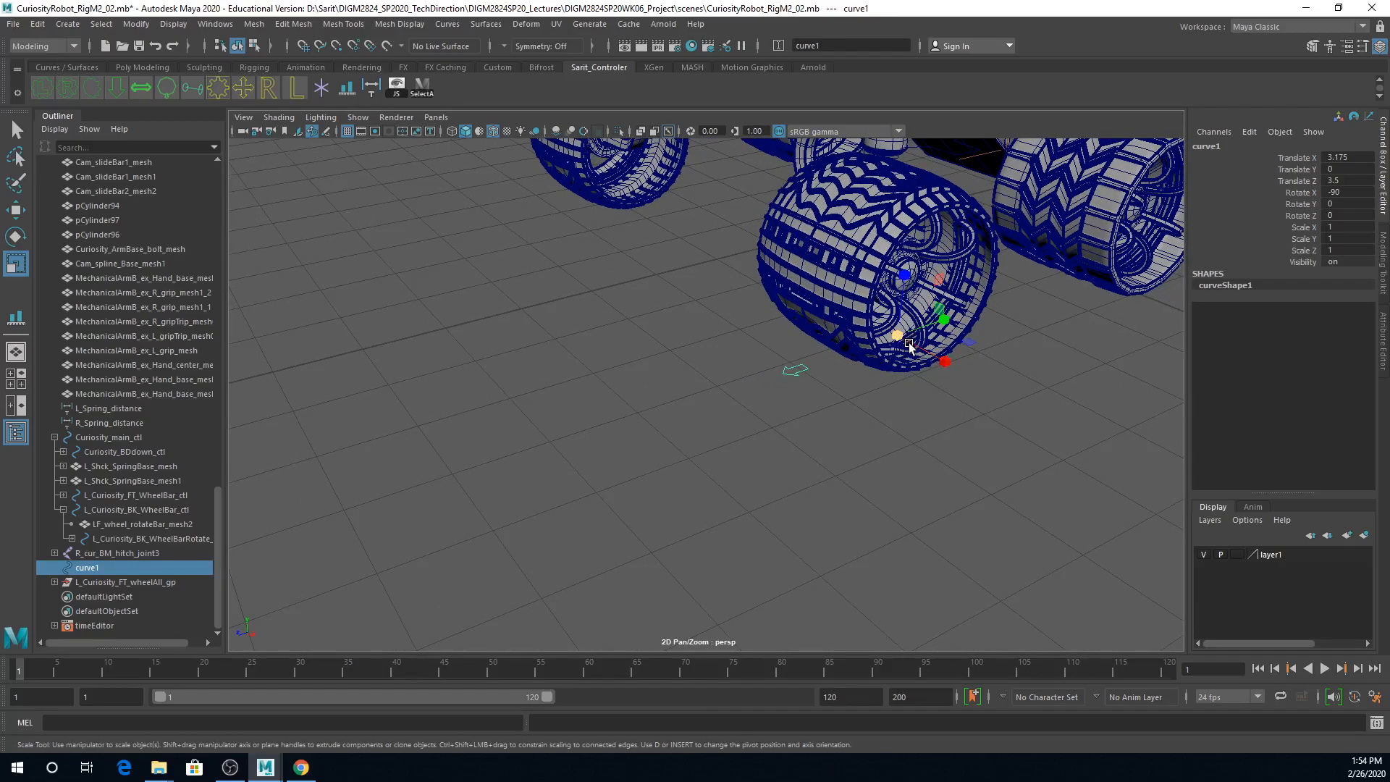
pyautogui.click(136, 24)
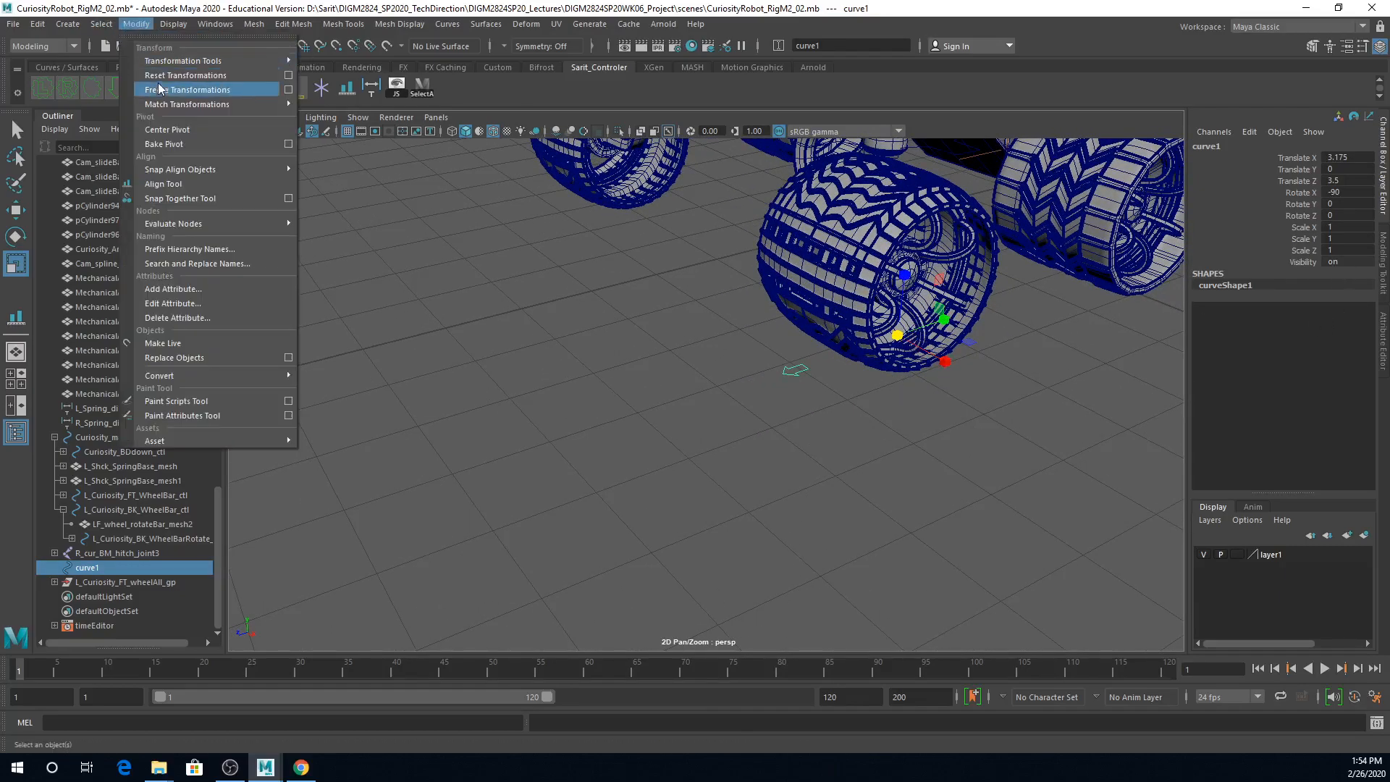
pyautogui.click(163, 90)
# Step: Rename the arrow curve as l_curiosity_ft_wheel_move_ctl
pyautogui.click(1225, 147)
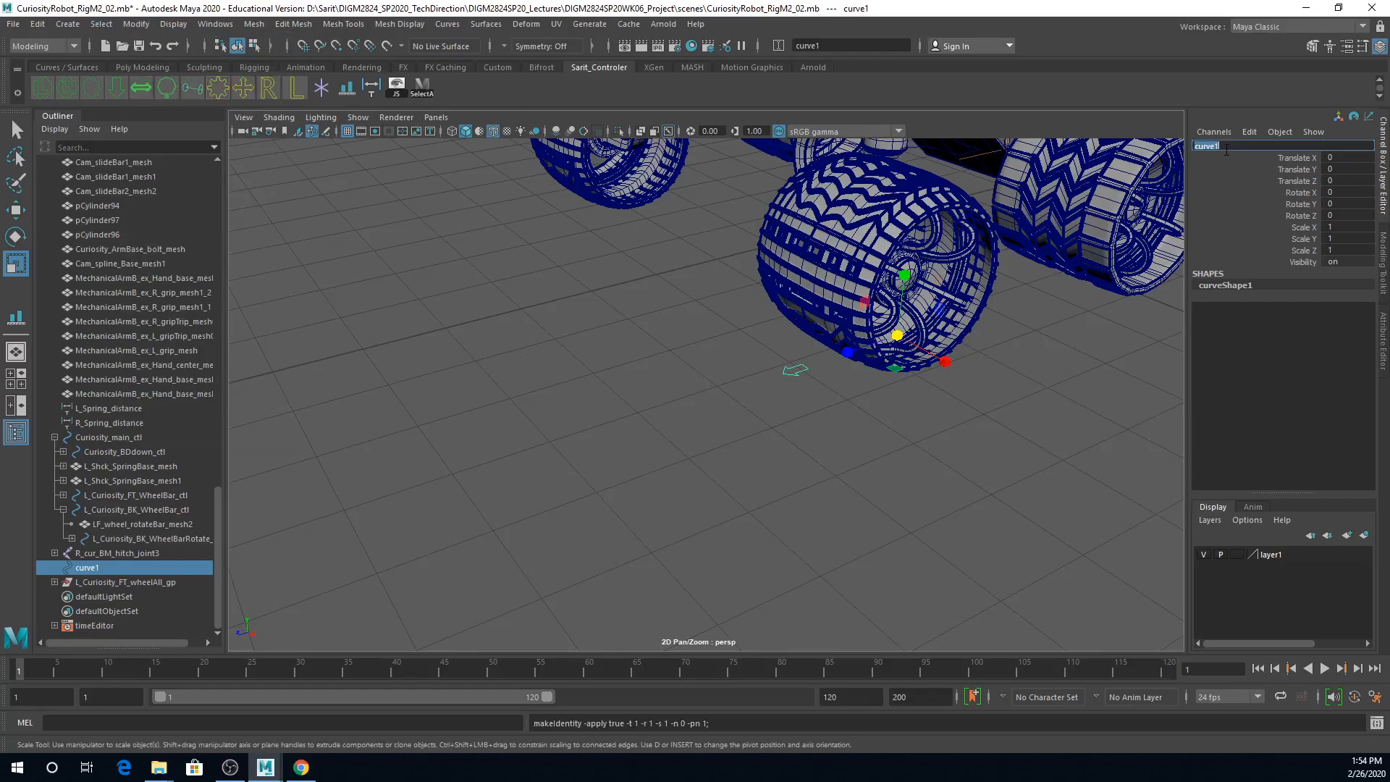
pyautogui.write('L_Curiosity_FT_WheelBar_ctl')
pyautogui.moveTo(1299, 146); pyautogui.dragTo(1250, 146)
pyautogui.click(1246, 146)
pyautogui.write('FT_w')
pyautogui.doubleClick(1294, 147)
pyautogui.press('BackSpace')
pyautogui.press('Return')
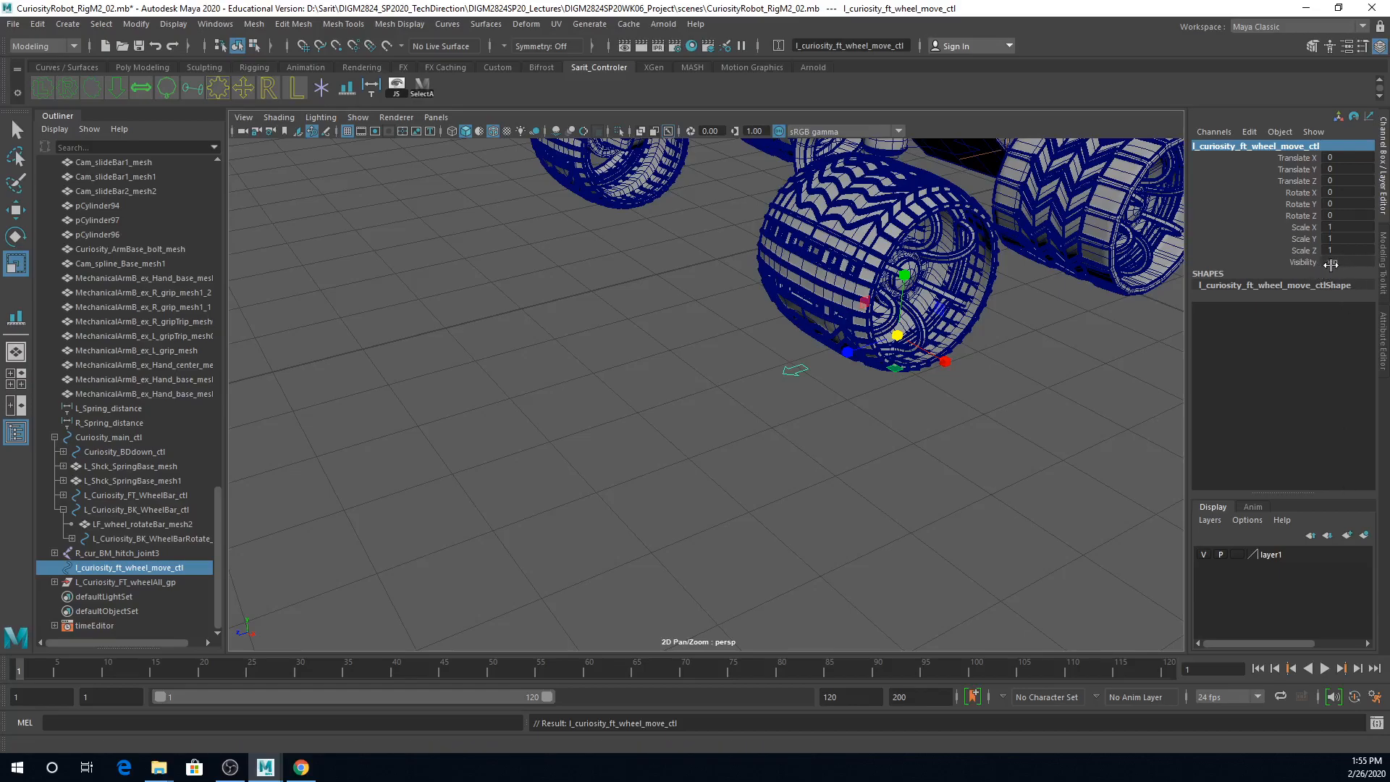
# Step: Add a keyable Boolean attribute named auto to the l_curiosity_ft_wheel_move_ctl arrow control
pyautogui.click(139, 26)
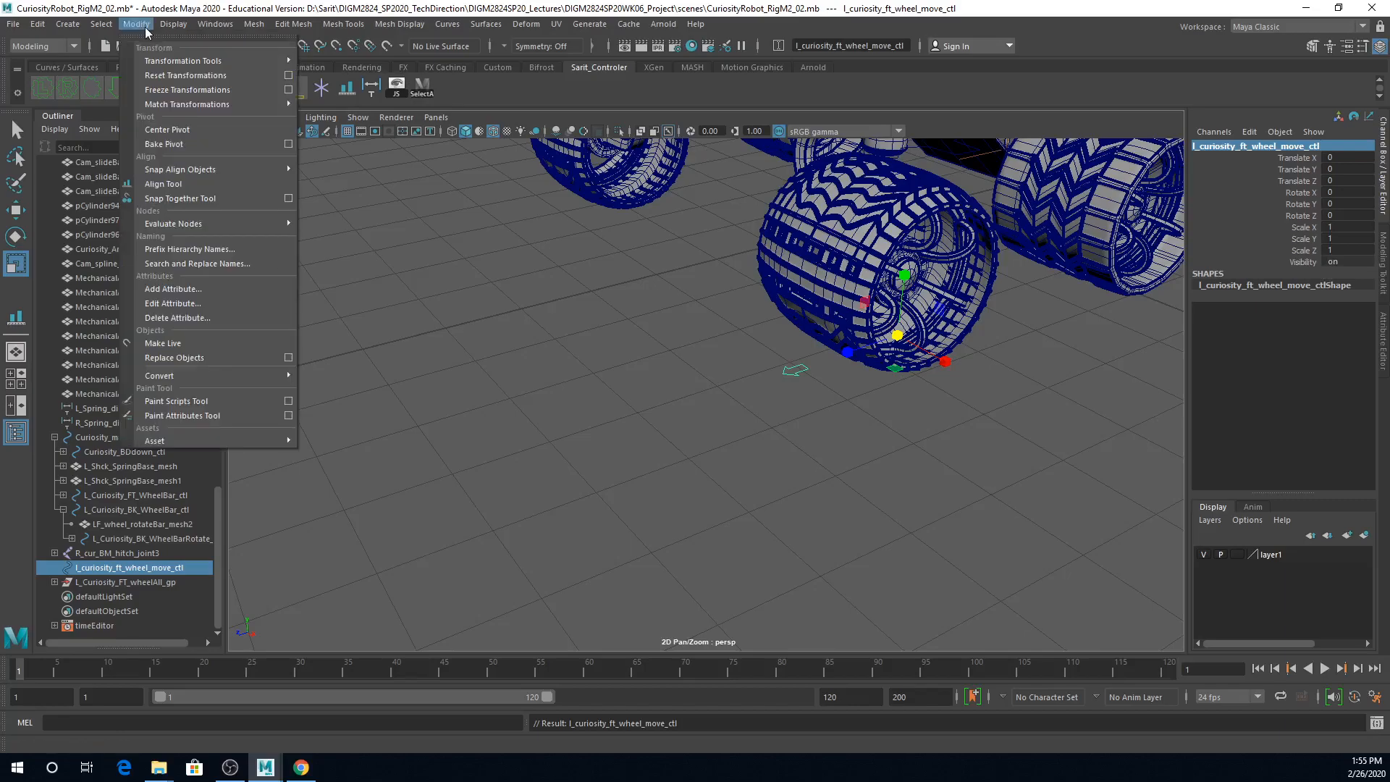
pyautogui.click(177, 289)
pyautogui.write('auto')
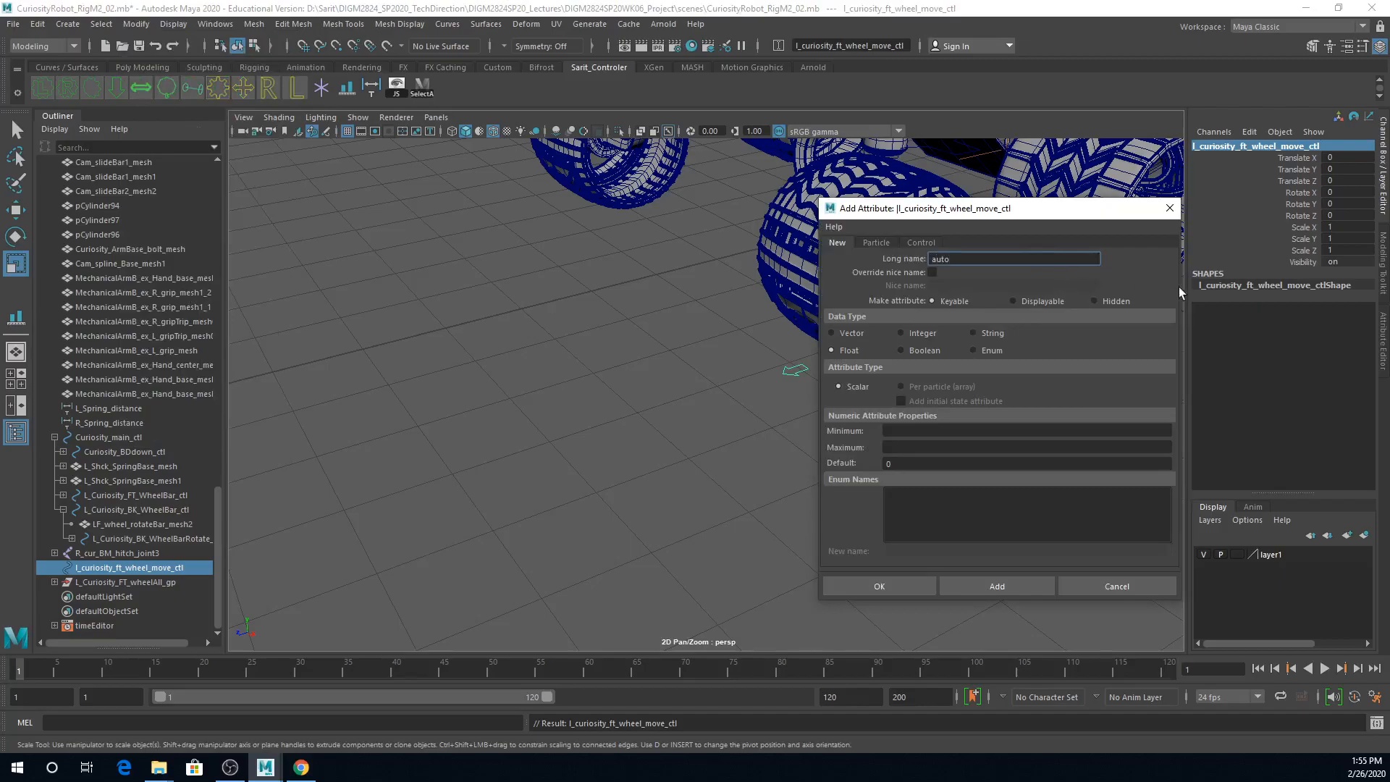
pyautogui.click(925, 350)
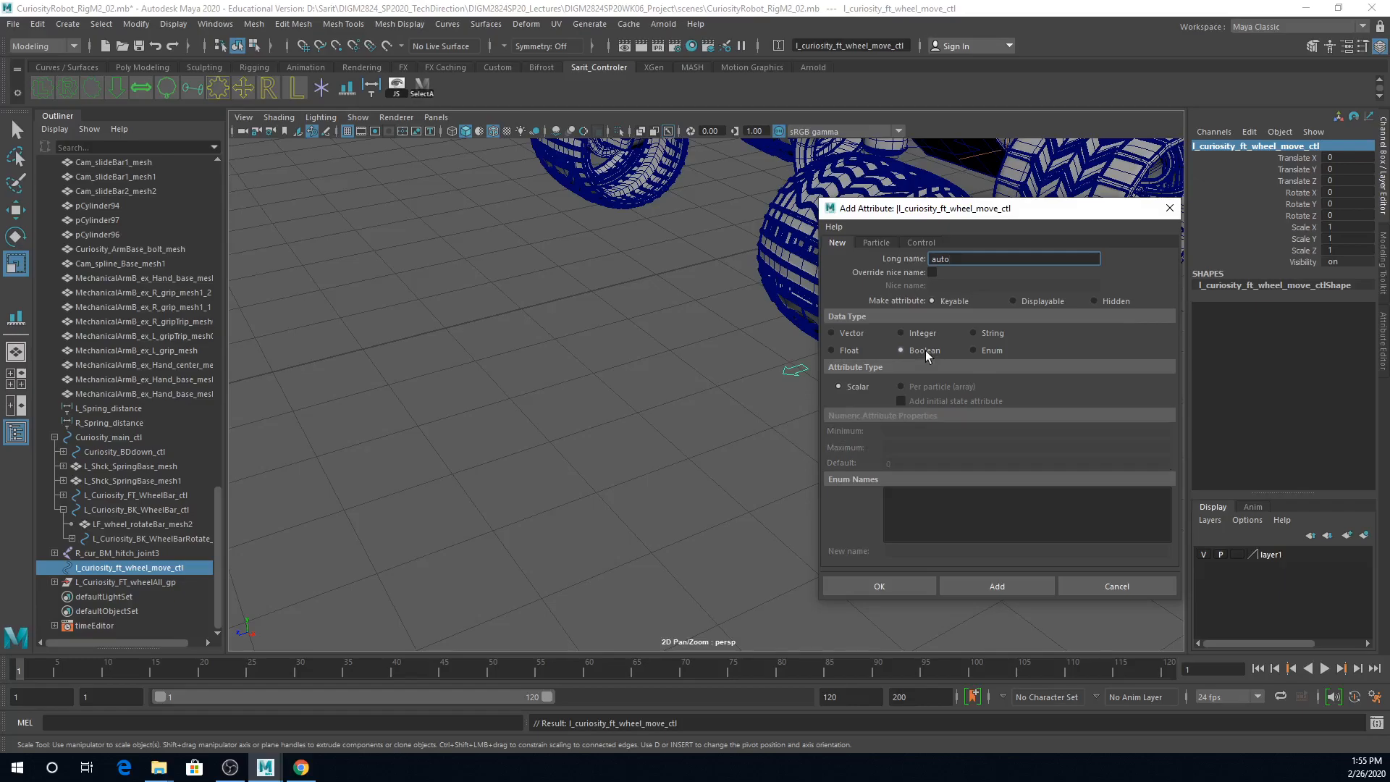
pyautogui.click(967, 584)
pyautogui.moveTo(970, 208); pyautogui.dragTo(437, 199)
# Step: Turn the arrow control's Auto attribute on and close the Add Attribute window
pyautogui.click(1334, 273)
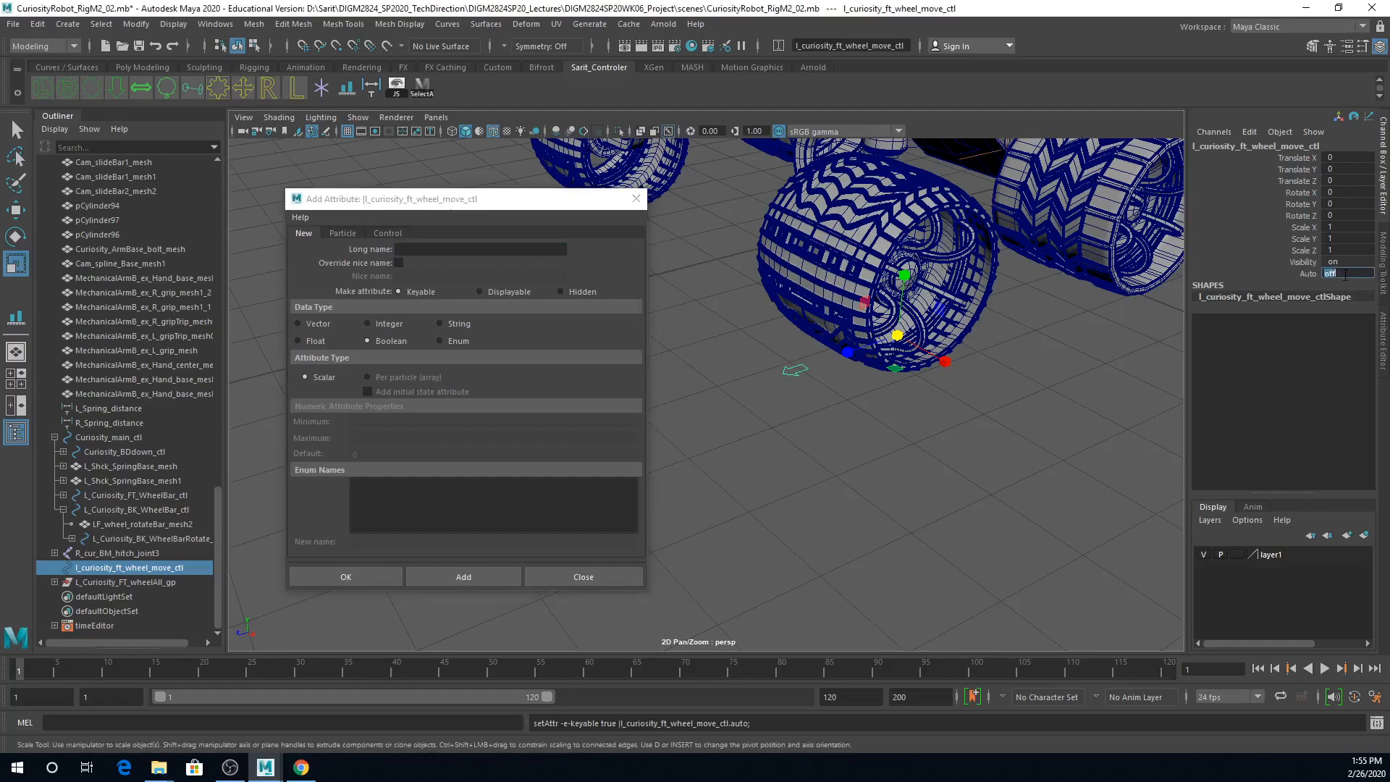
pyautogui.write('on')
pyautogui.press('Return')
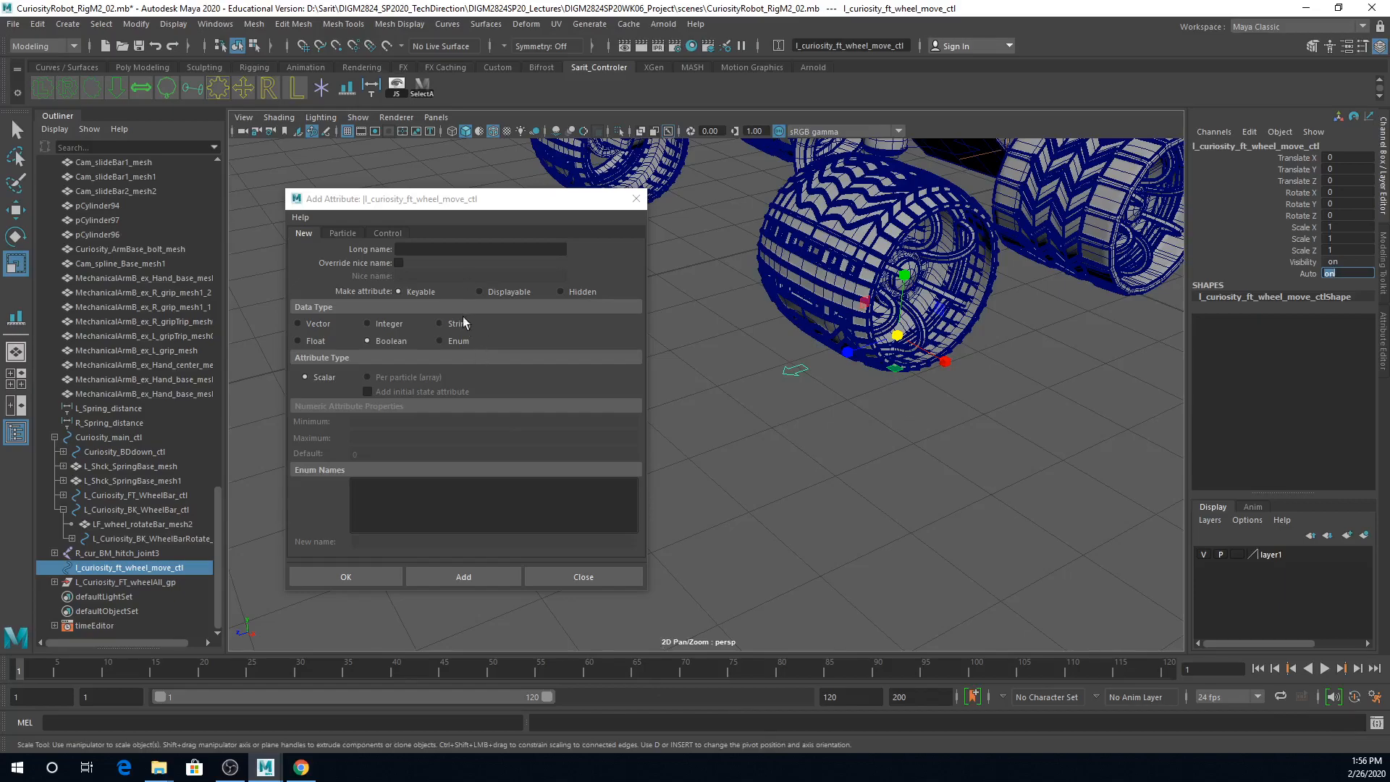
pyautogui.click(583, 577)
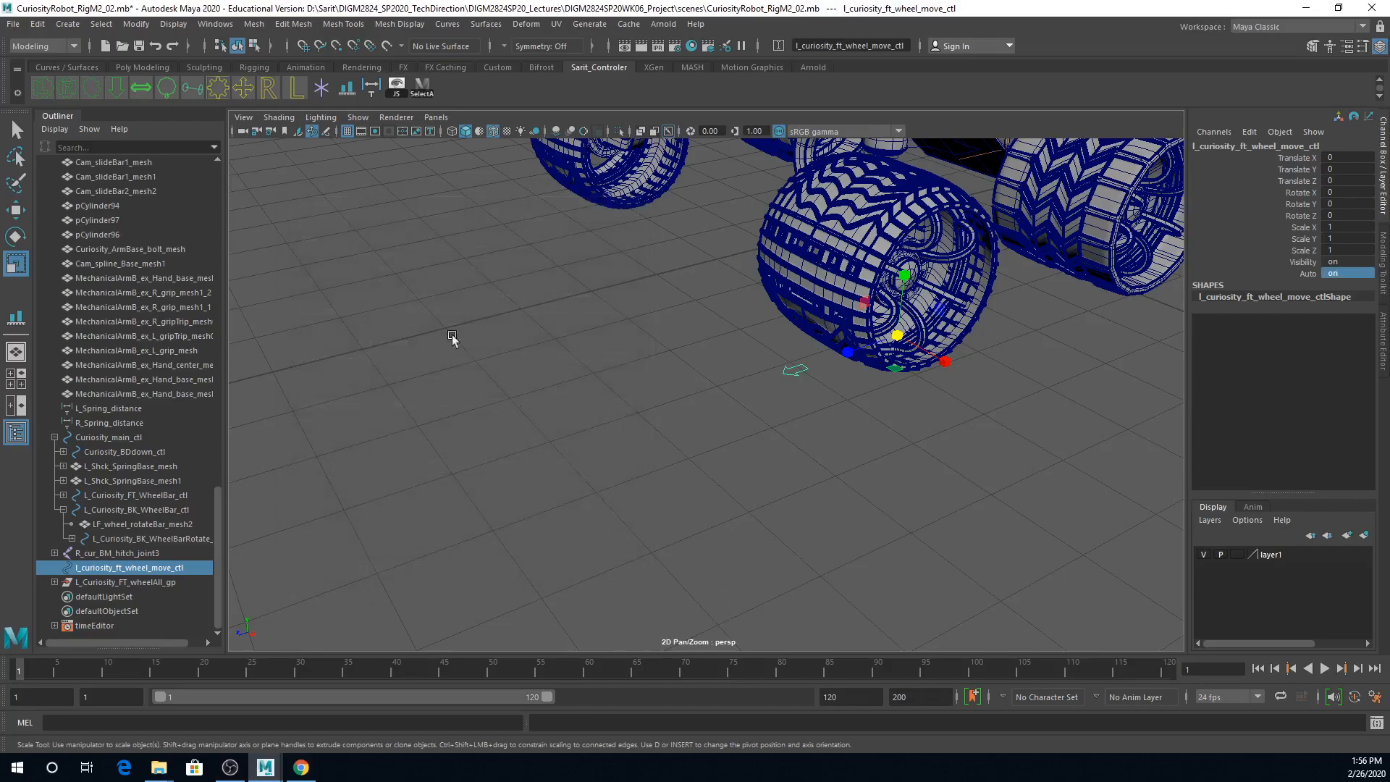
# Step: Create a gear-shaped control curve with an L and move it along Z to about 8.9, in front of the rover
pyautogui.keyDown('alt'); pyautogui.moveTo(536, 277); pyautogui.dragTo(310, 245, button='right'); pyautogui.keyUp('alt')
pyautogui.click(45, 90)
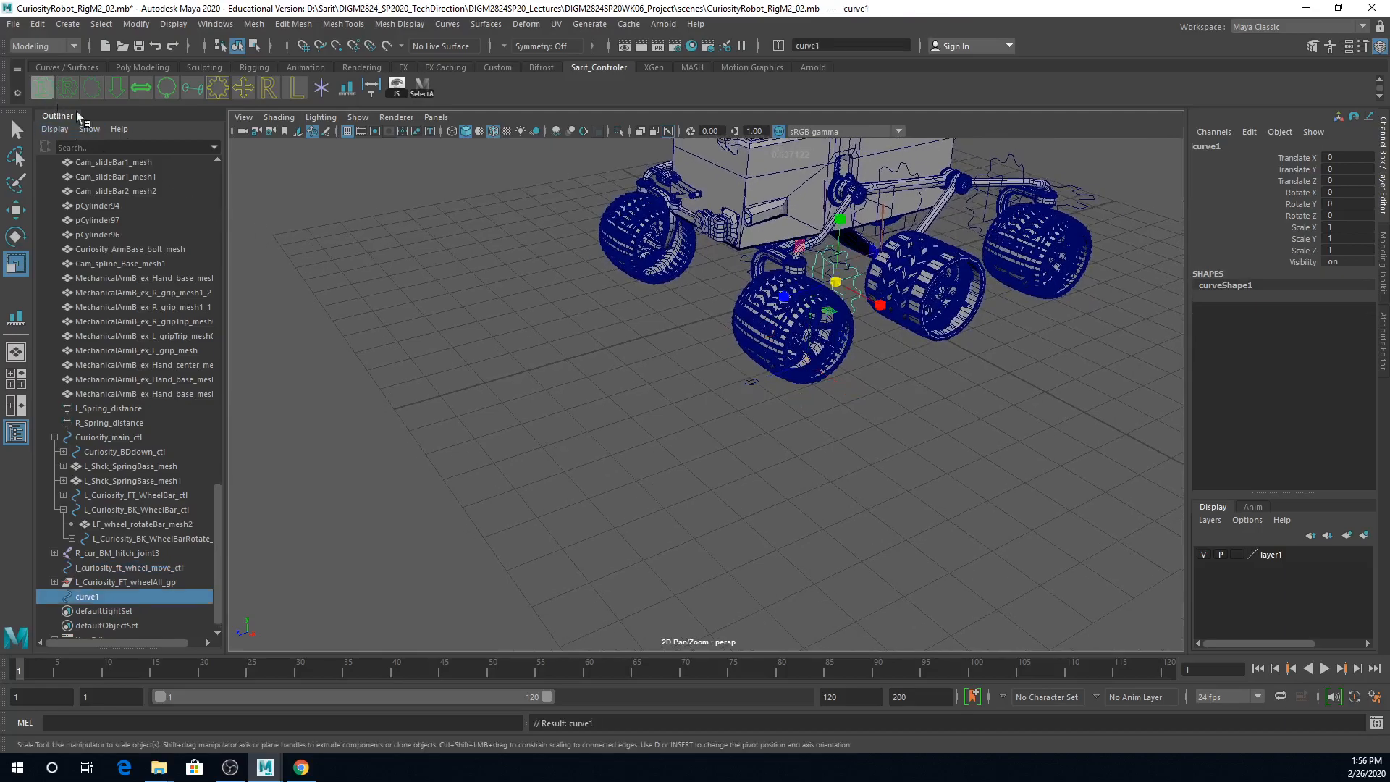
pyautogui.keyDown('alt'); pyautogui.moveTo(862, 357); pyautogui.dragTo(849, 357); pyautogui.keyUp('alt')
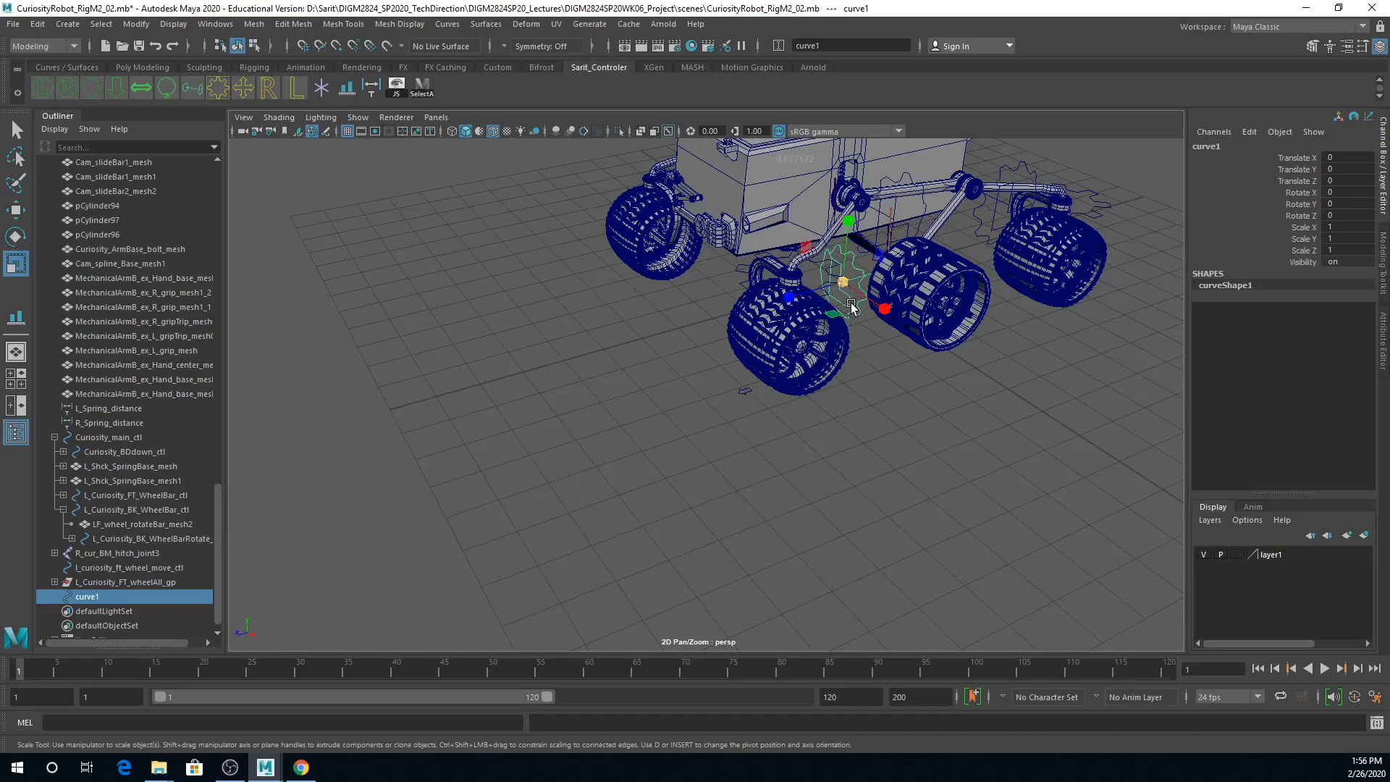
pyautogui.press('w')
pyautogui.moveTo(785, 297); pyautogui.dragTo(487, 367)
pyautogui.keyDown('alt'); pyautogui.moveTo(500, 371); pyautogui.dragTo(804, 404, button='right'); pyautogui.keyUp('alt')
pyautogui.keyDown('alt'); pyautogui.moveTo(435, 380); pyautogui.dragTo(620, 447, button='middle'); pyautogui.keyUp('alt')
pyautogui.press('d')
pyautogui.press('v')
pyautogui.moveTo(507, 475); pyautogui.dragTo(646, 464)
pyautogui.press('d')
pyautogui.keyDown('alt'); pyautogui.moveTo(720, 503); pyautogui.dragTo(588, 506); pyautogui.keyUp('alt')
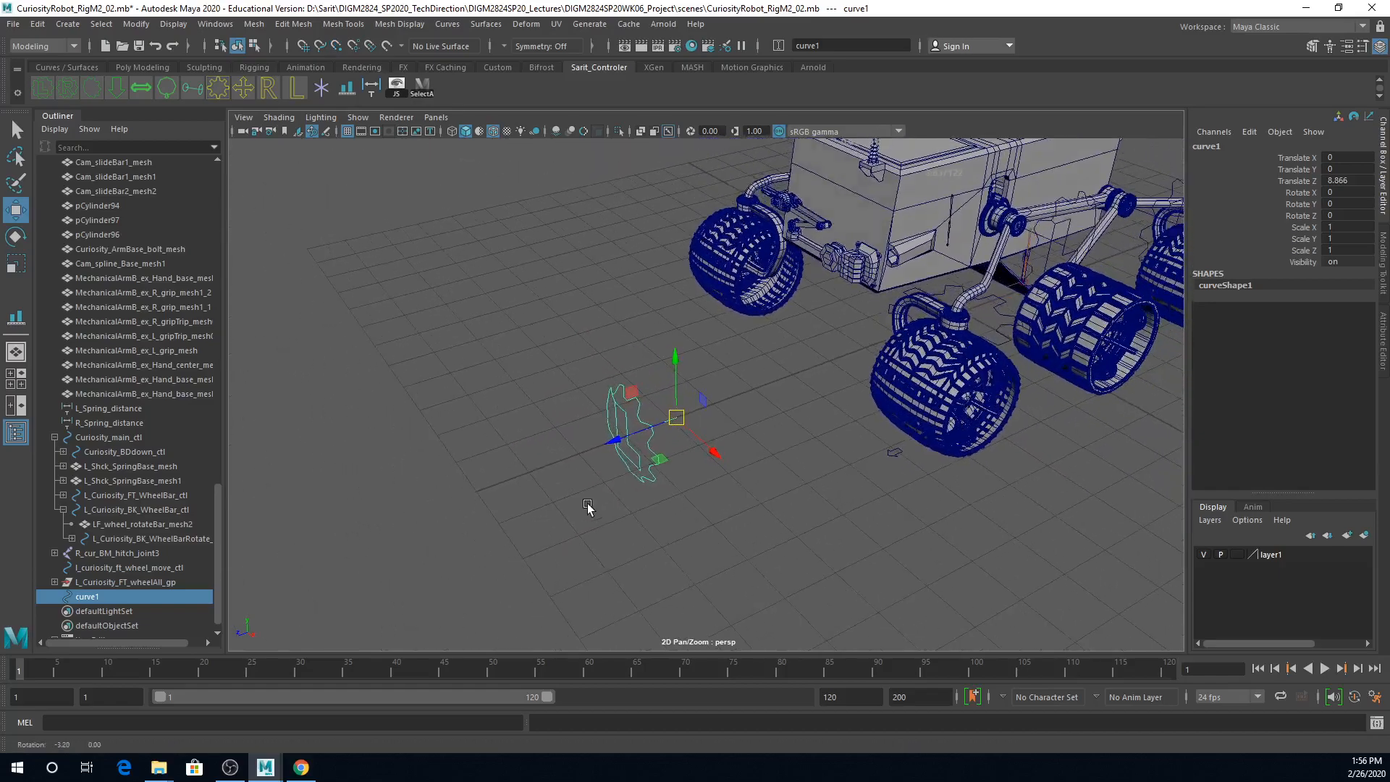
# Step: Rotate the L gear curve about Y and set its Rotate Y to 90
pyautogui.press('e')
pyautogui.moveTo(661, 457); pyautogui.dragTo(746, 447)
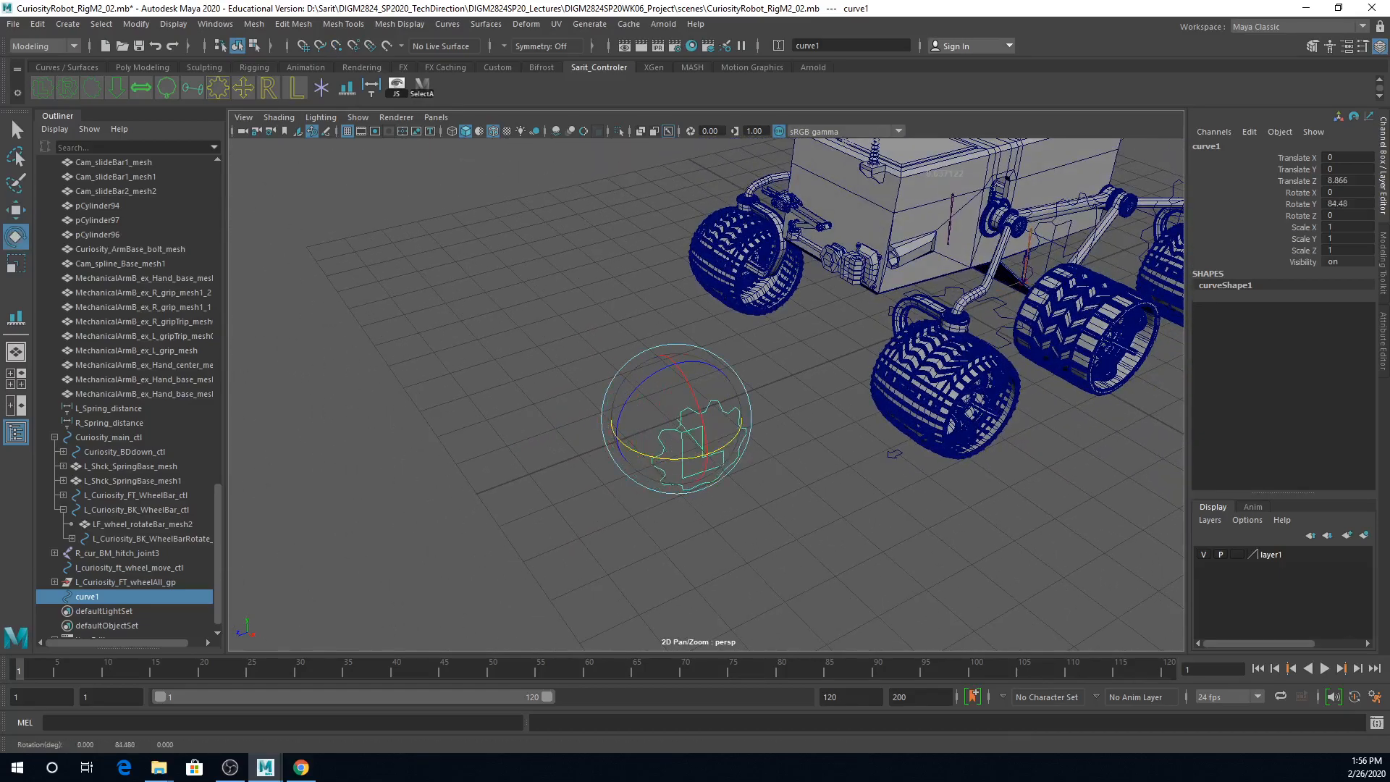
pyautogui.doubleClick(1354, 203)
pyautogui.write('90')
pyautogui.press('Return')
pyautogui.keyDown('alt'); pyautogui.moveTo(1159, 543); pyautogui.dragTo(1151, 507); pyautogui.keyUp('alt')
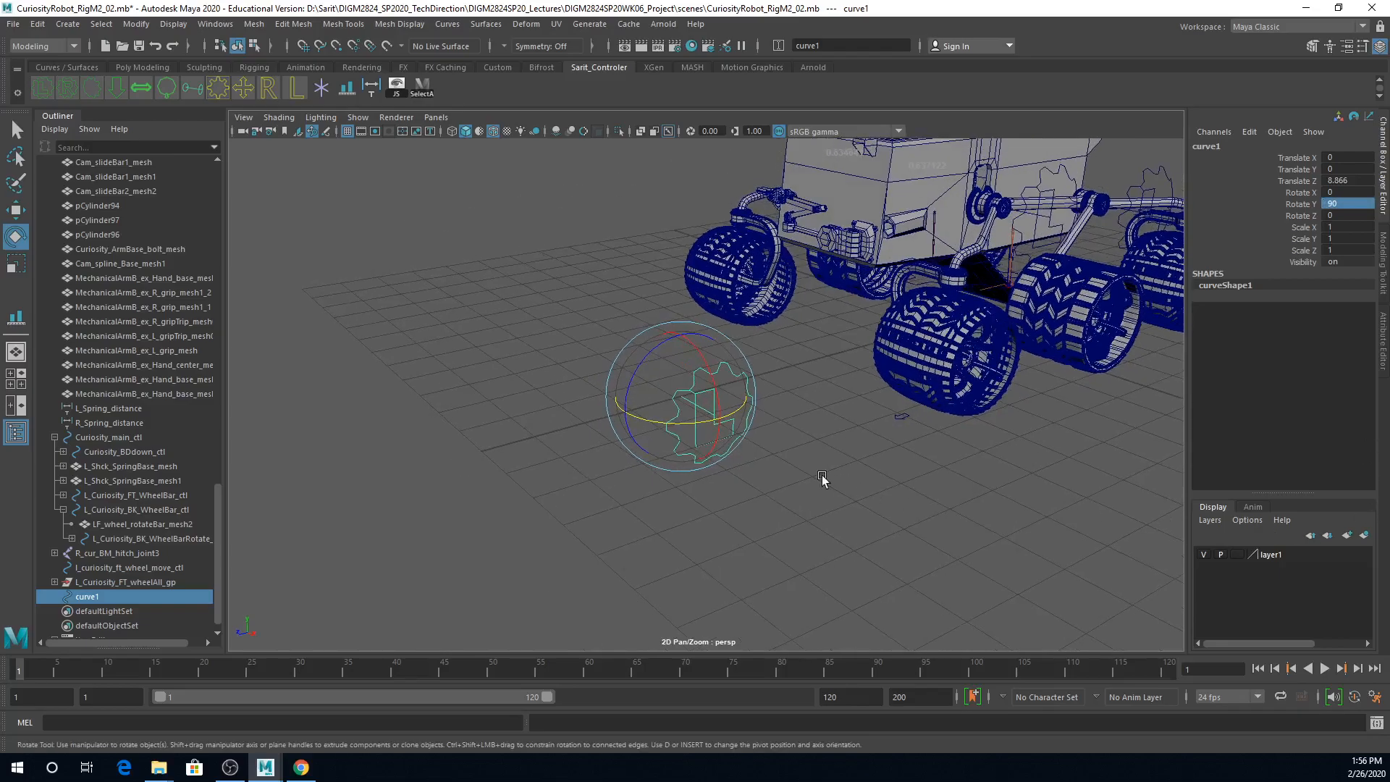
# Step: Scale the L gear curve down uniformly to about 0.4
pyautogui.press('r')
pyautogui.moveTo(681, 396); pyautogui.dragTo(621, 400)
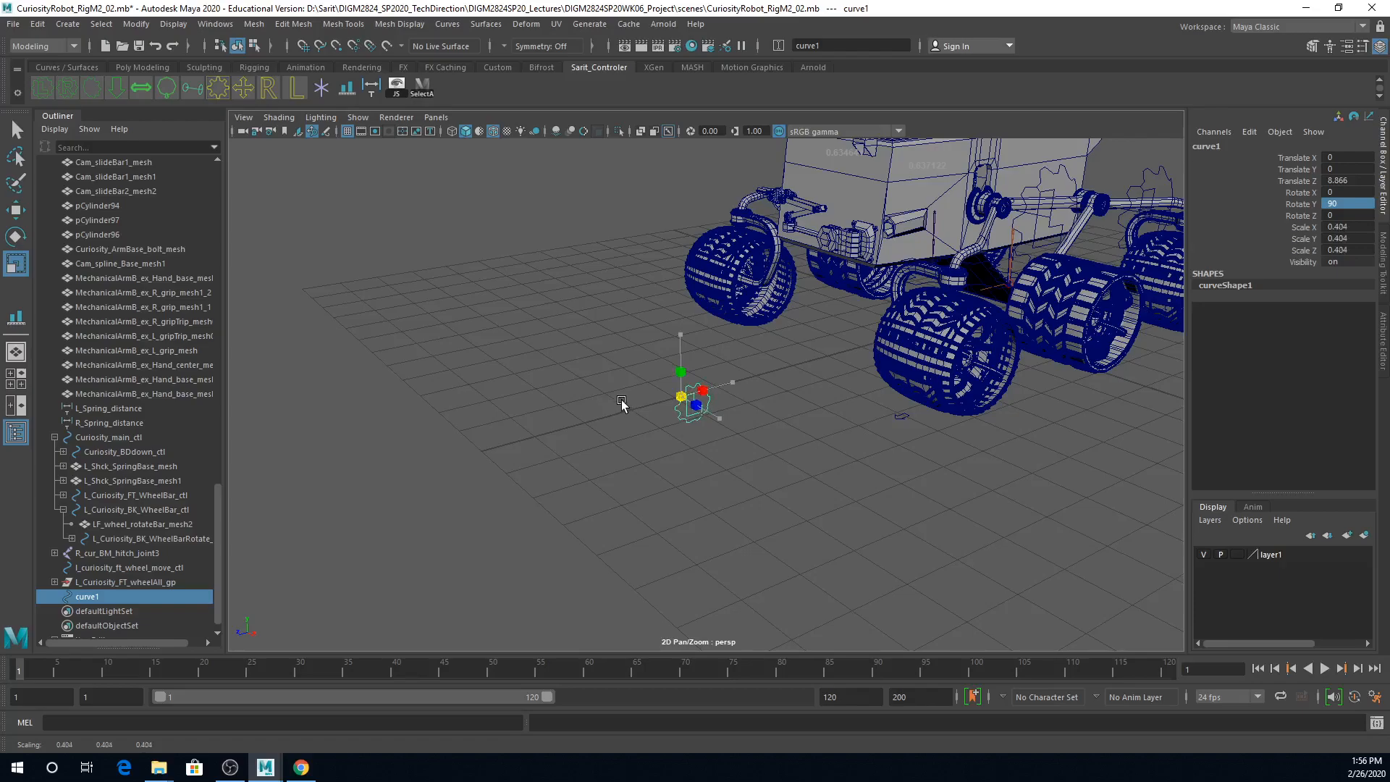
pyautogui.keyDown('alt'); pyautogui.moveTo(641, 407); pyautogui.dragTo(872, 450, button='right'); pyautogui.keyUp('alt')
pyautogui.keyDown('alt'); pyautogui.moveTo(876, 455); pyautogui.dragTo(564, 415, button='middle'); pyautogui.keyUp('alt')
pyautogui.keyDown('alt'); pyautogui.moveTo(564, 418); pyautogui.dragTo(546, 391); pyautogui.keyUp('alt')
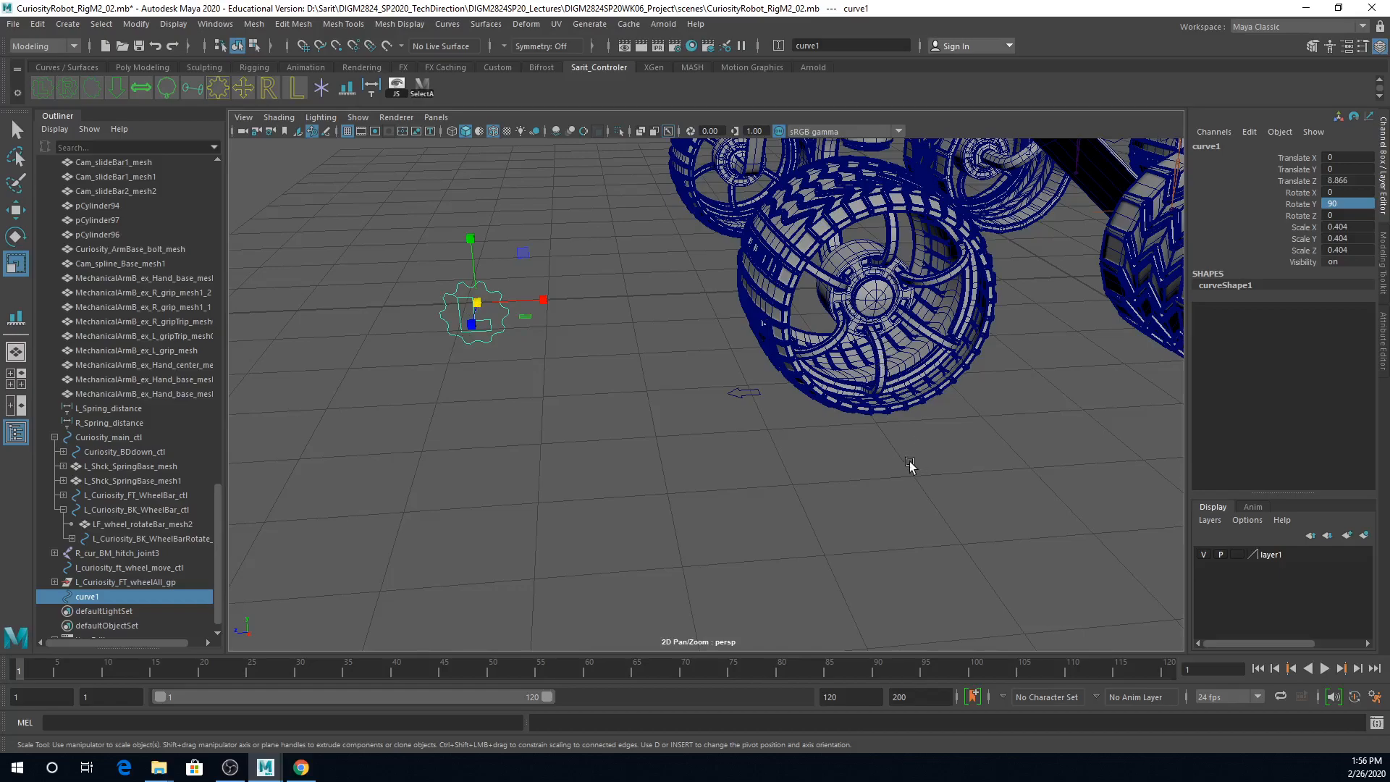
# Step: Align the L gear curve to the L_Curiosity_FT_wheelAll_gp wheel group with the Align Tool so it sits on the wheel's outer side
pyautogui.keyDown('ctrl'); pyautogui.click(170, 583); pyautogui.keyUp('ctrl')
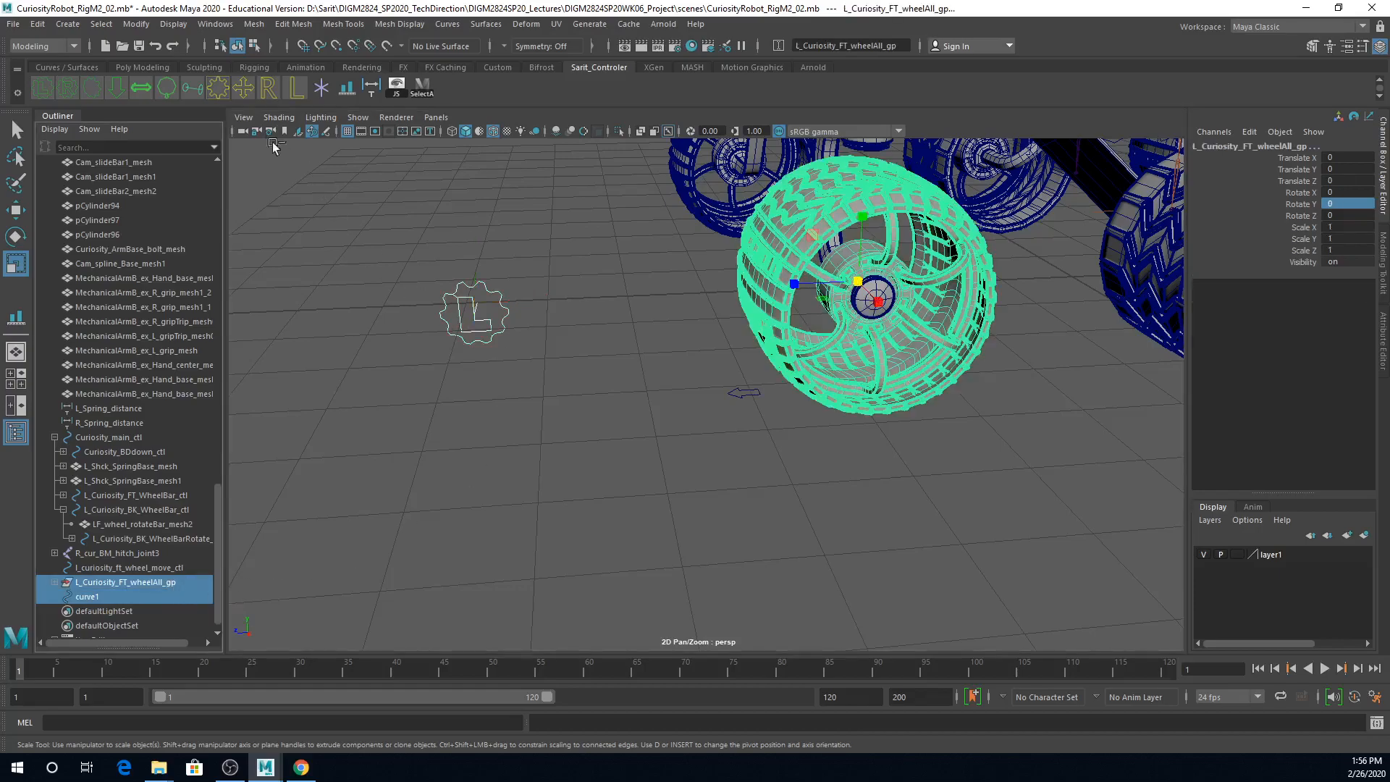
pyautogui.click(136, 24)
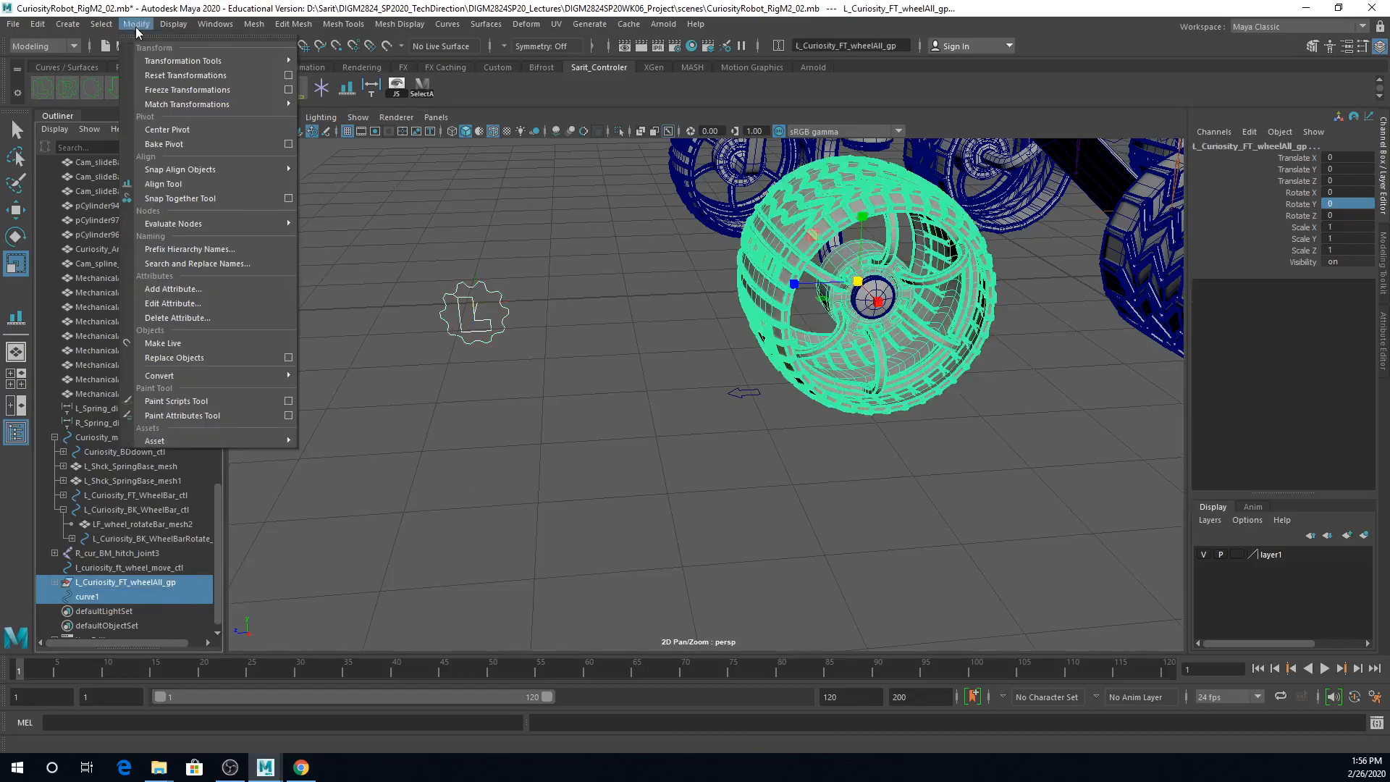
pyautogui.click(165, 184)
pyautogui.scroll(-5, 1043, 376)
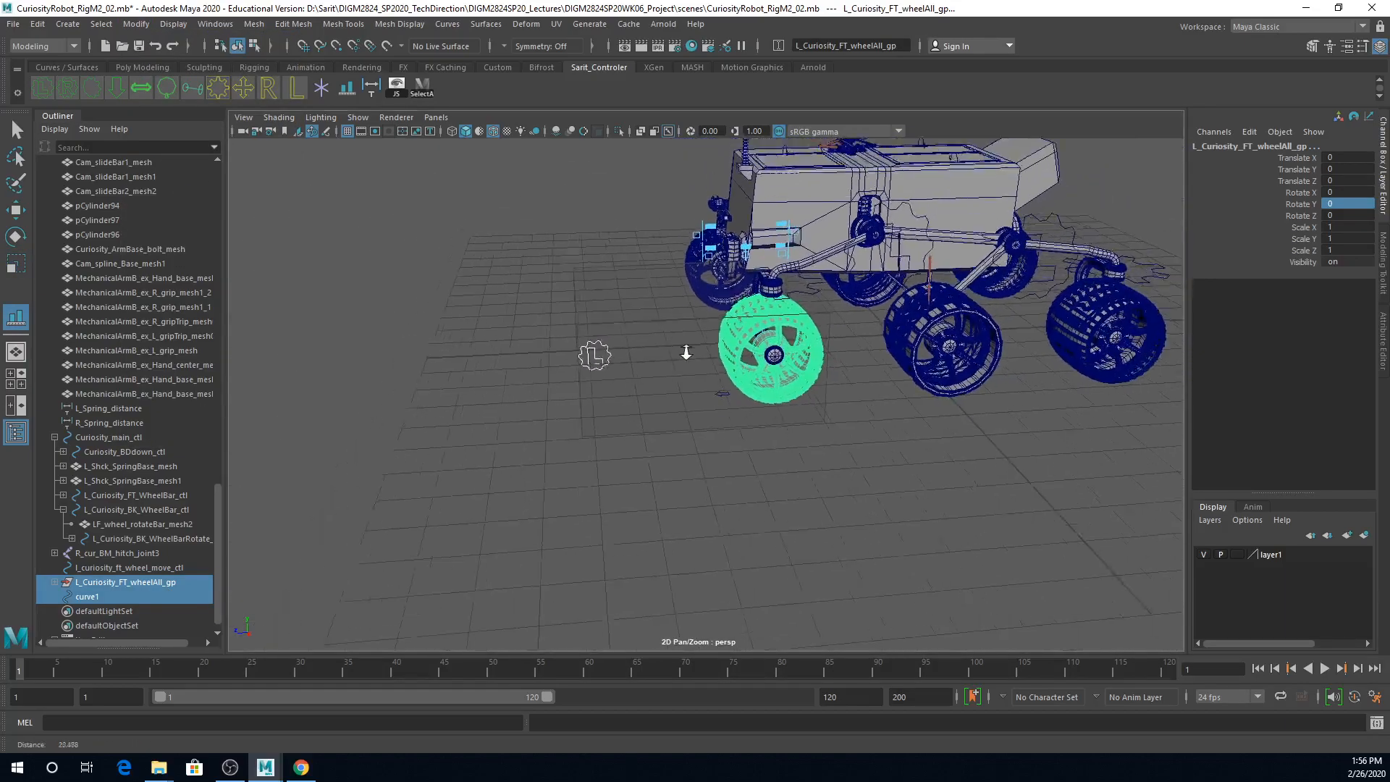
pyautogui.keyDown('alt'); pyautogui.moveTo(599, 356); pyautogui.dragTo(715, 335); pyautogui.keyUp('alt')
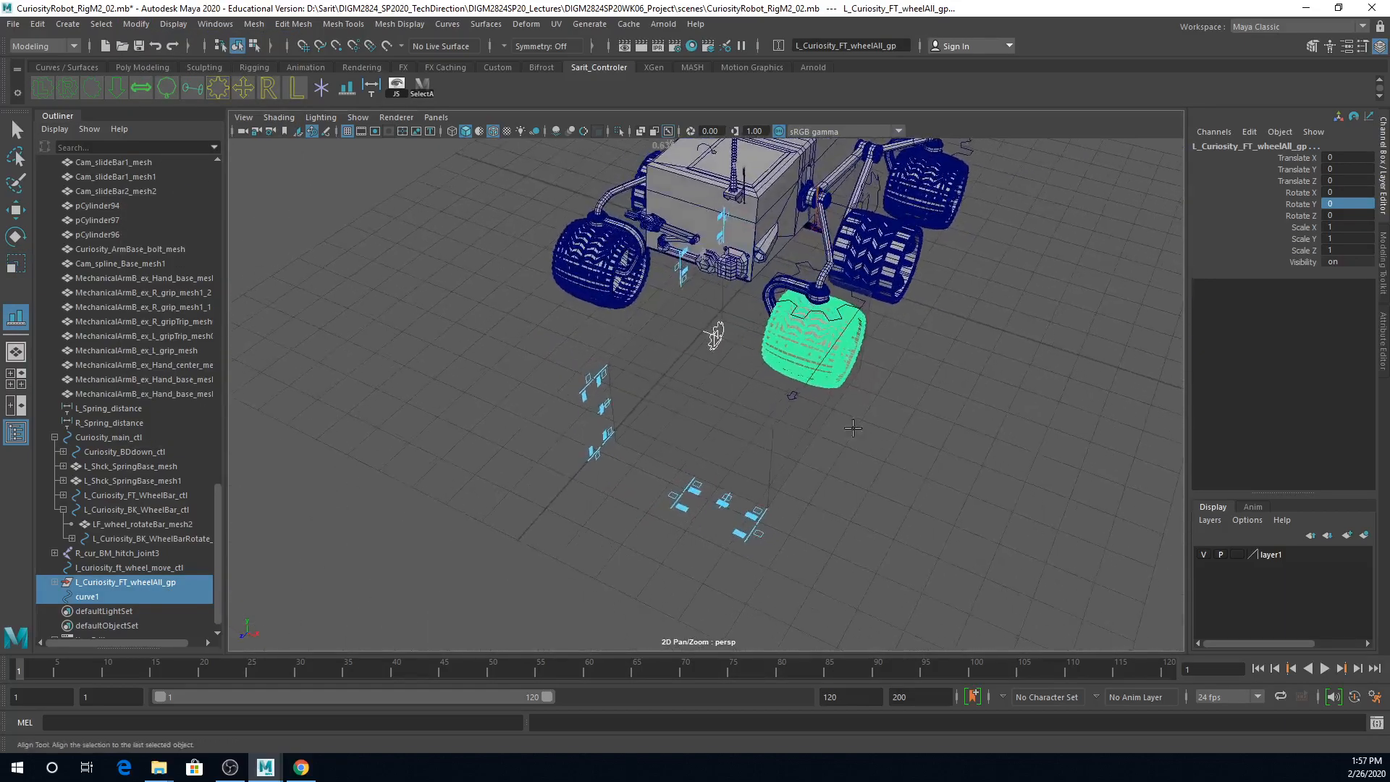
pyautogui.keyDown('alt'); pyautogui.moveTo(720, 498); pyautogui.dragTo(801, 356); pyautogui.keyUp('alt')
pyautogui.keyDown('alt'); pyautogui.moveTo(795, 406); pyautogui.dragTo(913, 434); pyautogui.keyUp('alt')
pyautogui.keyDown('alt'); pyautogui.moveTo(914, 435); pyautogui.dragTo(949, 433, button='right'); pyautogui.keyUp('alt')
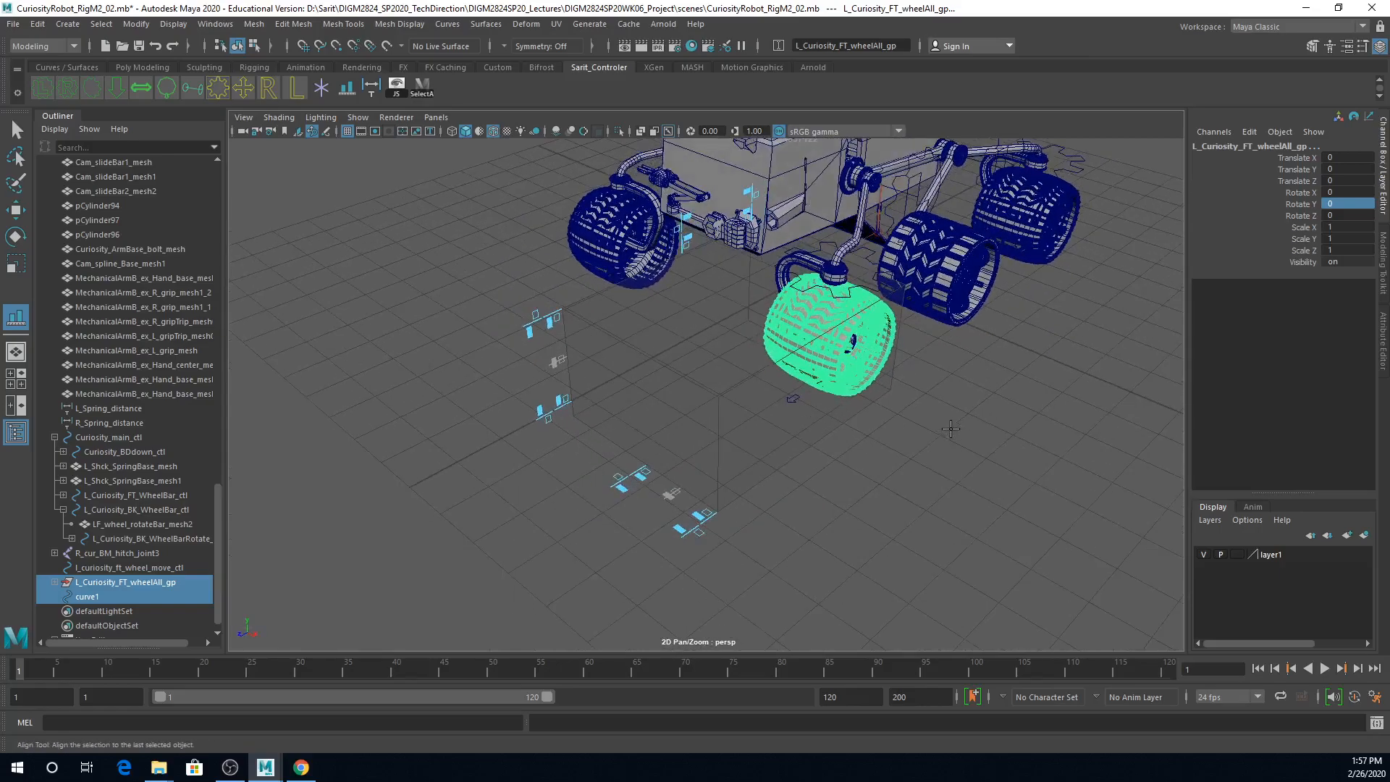
pyautogui.press('w')
pyautogui.keyDown('alt'); pyautogui.moveTo(855, 411); pyautogui.dragTo(1066, 425, button='right'); pyautogui.keyUp('alt')
pyautogui.keyDown('alt'); pyautogui.moveTo(1065, 425); pyautogui.dragTo(1001, 424); pyautogui.keyUp('alt')
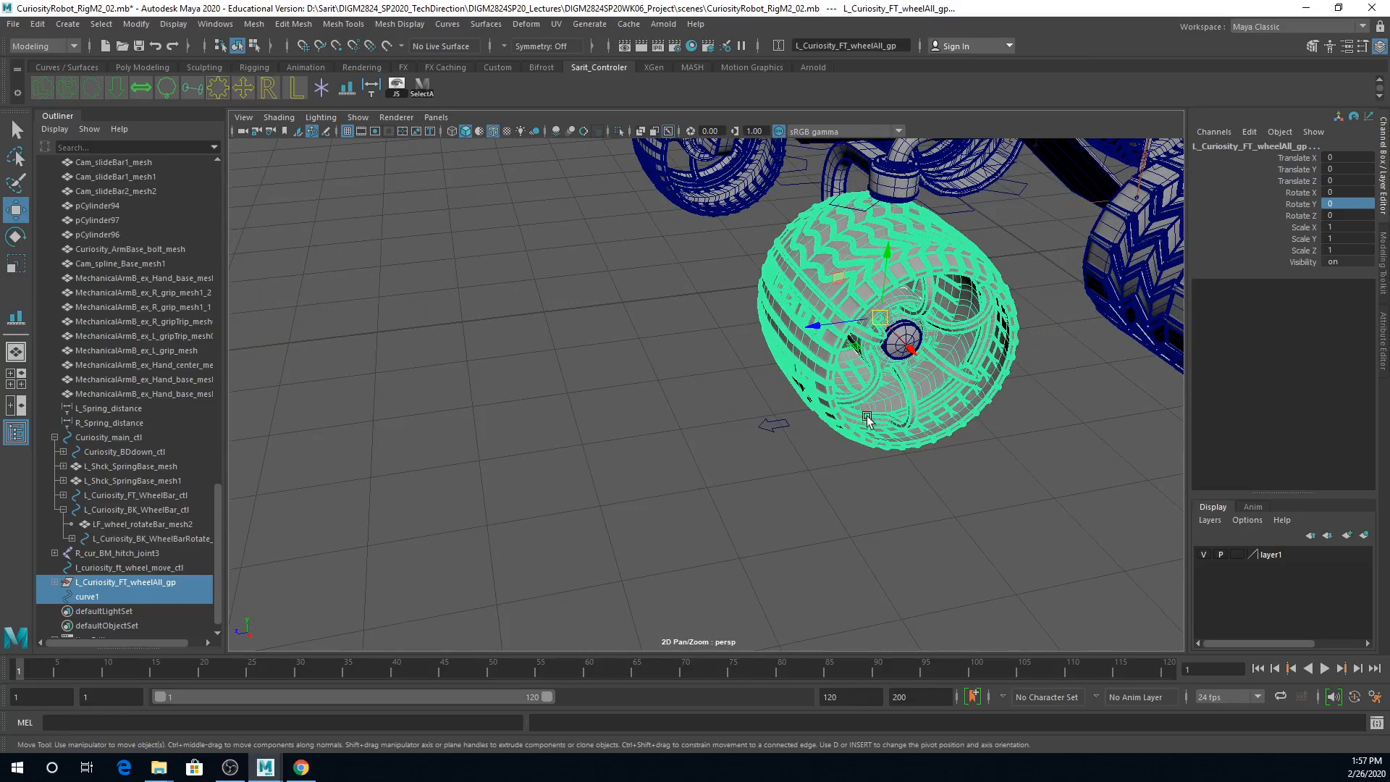
# Step: Select only the L gear curve and shift its pivot along X at the left front wheel's hub
pyautogui.click(107, 597)
pyautogui.keyDown('alt'); pyautogui.moveTo(863, 580); pyautogui.dragTo(983, 413); pyautogui.keyUp('alt')
pyautogui.keyDown('alt'); pyautogui.moveTo(922, 451); pyautogui.dragTo(1068, 442, button='right'); pyautogui.keyUp('alt')
pyautogui.keyDown('alt'); pyautogui.moveTo(885, 456); pyautogui.dragTo(977, 460); pyautogui.keyUp('alt')
pyautogui.scroll(5, 977, 461)
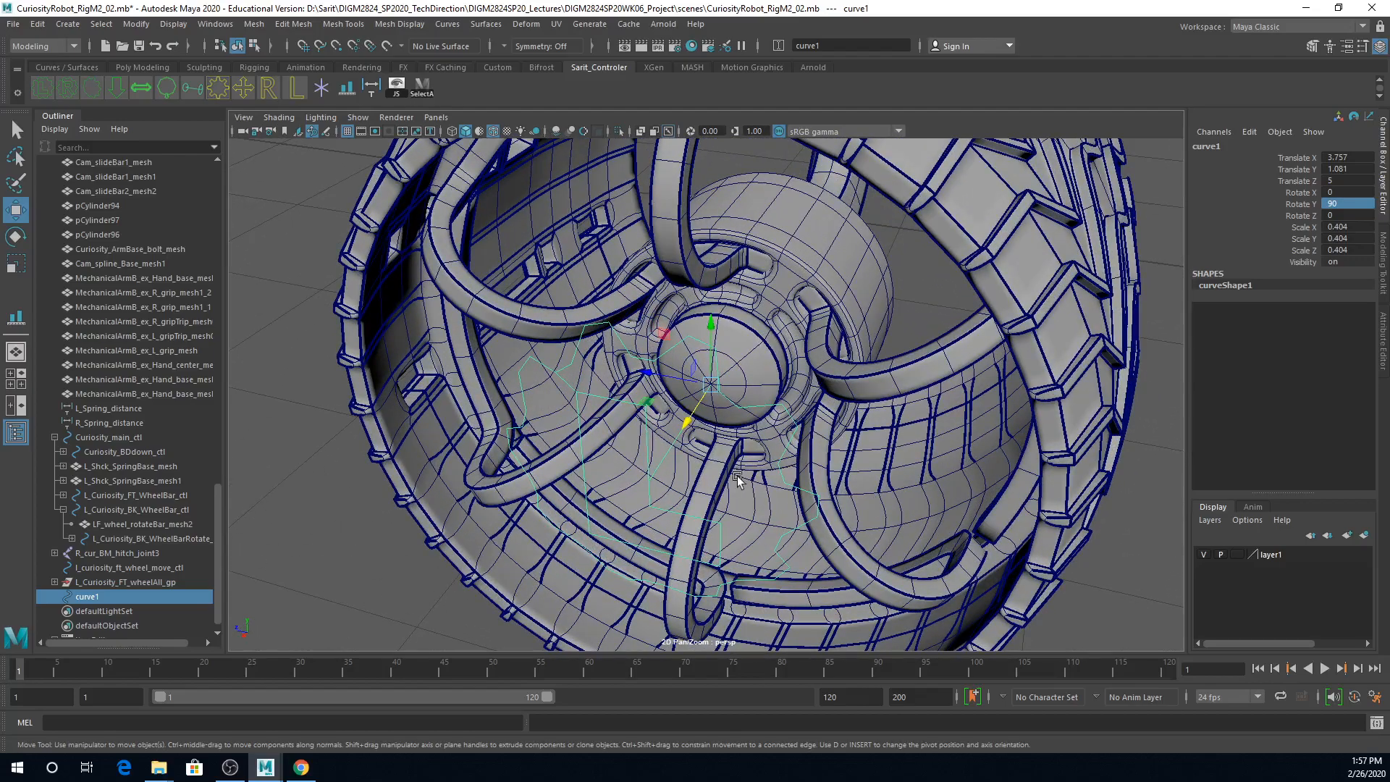
pyautogui.press('d')
pyautogui.moveTo(686, 423); pyautogui.dragTo(722, 390)
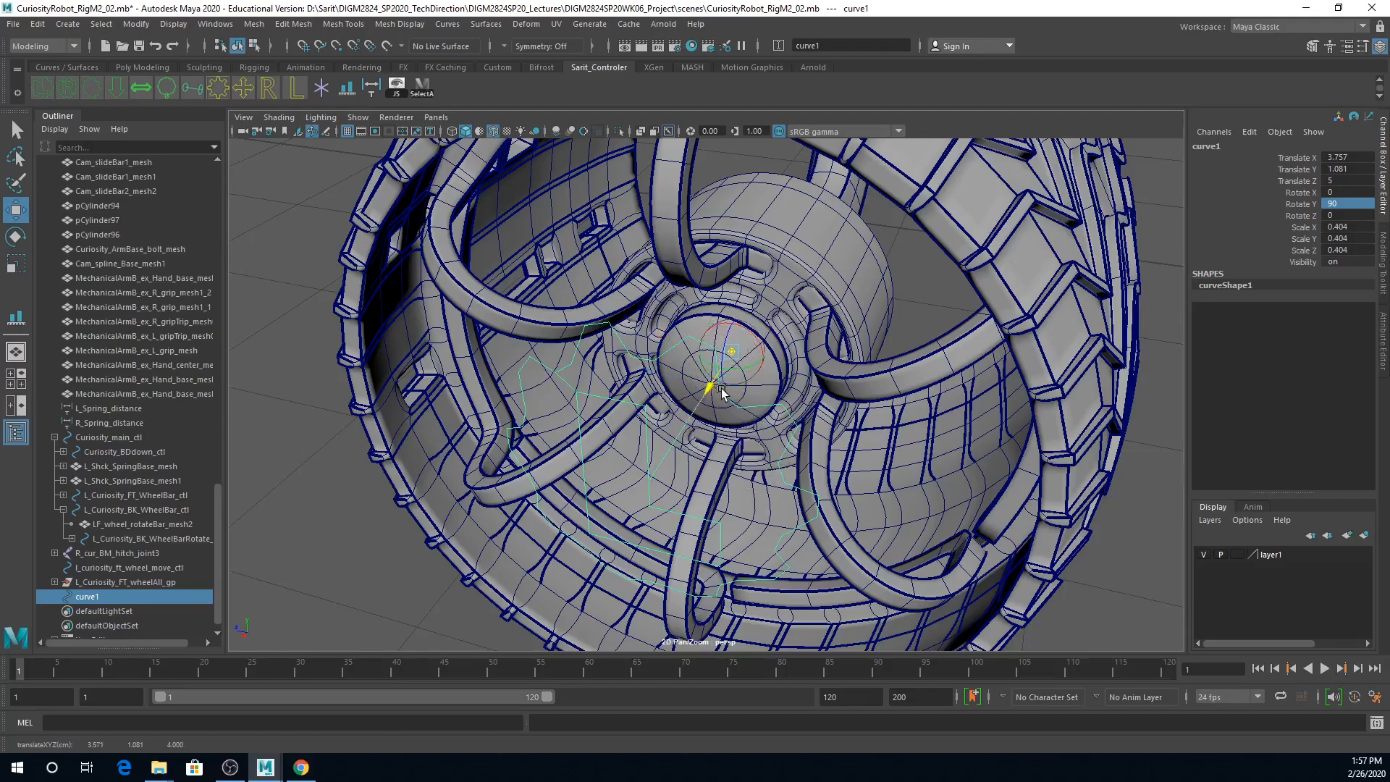
# Step: Move the L gear curve's pivot along X to the middle of the wheel in the front view, then return to the perspective view
pyautogui.press('space')
pyautogui.press('space')
pyautogui.keyDown('alt'); pyautogui.moveTo(732, 527); pyautogui.dragTo(727, 403, button='middle'); pyautogui.keyUp('alt')
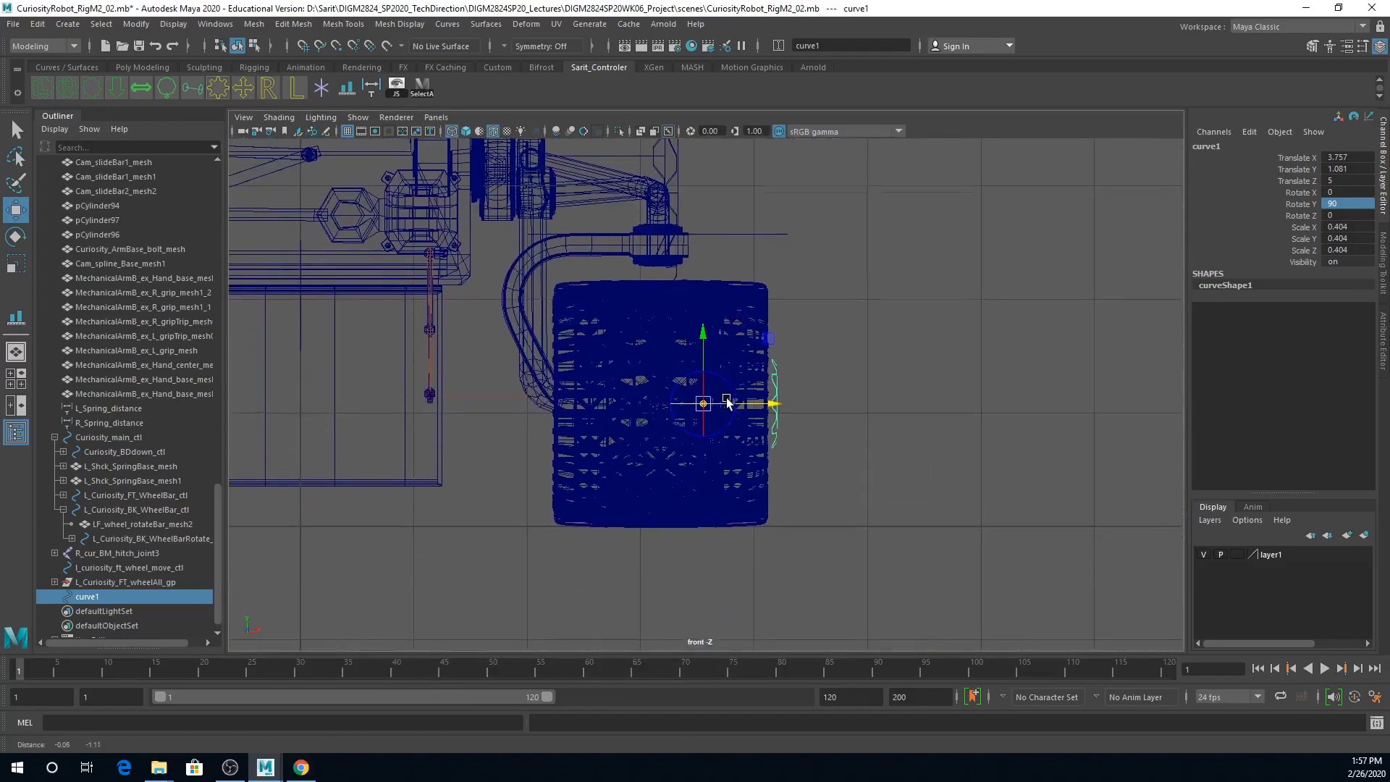
pyautogui.scroll(8, 727, 403)
pyautogui.moveTo(763, 437); pyautogui.dragTo(563, 453)
pyautogui.keyDown('alt'); pyautogui.moveTo(736, 468); pyautogui.dragTo(624, 471, button='right'); pyautogui.keyUp('alt')
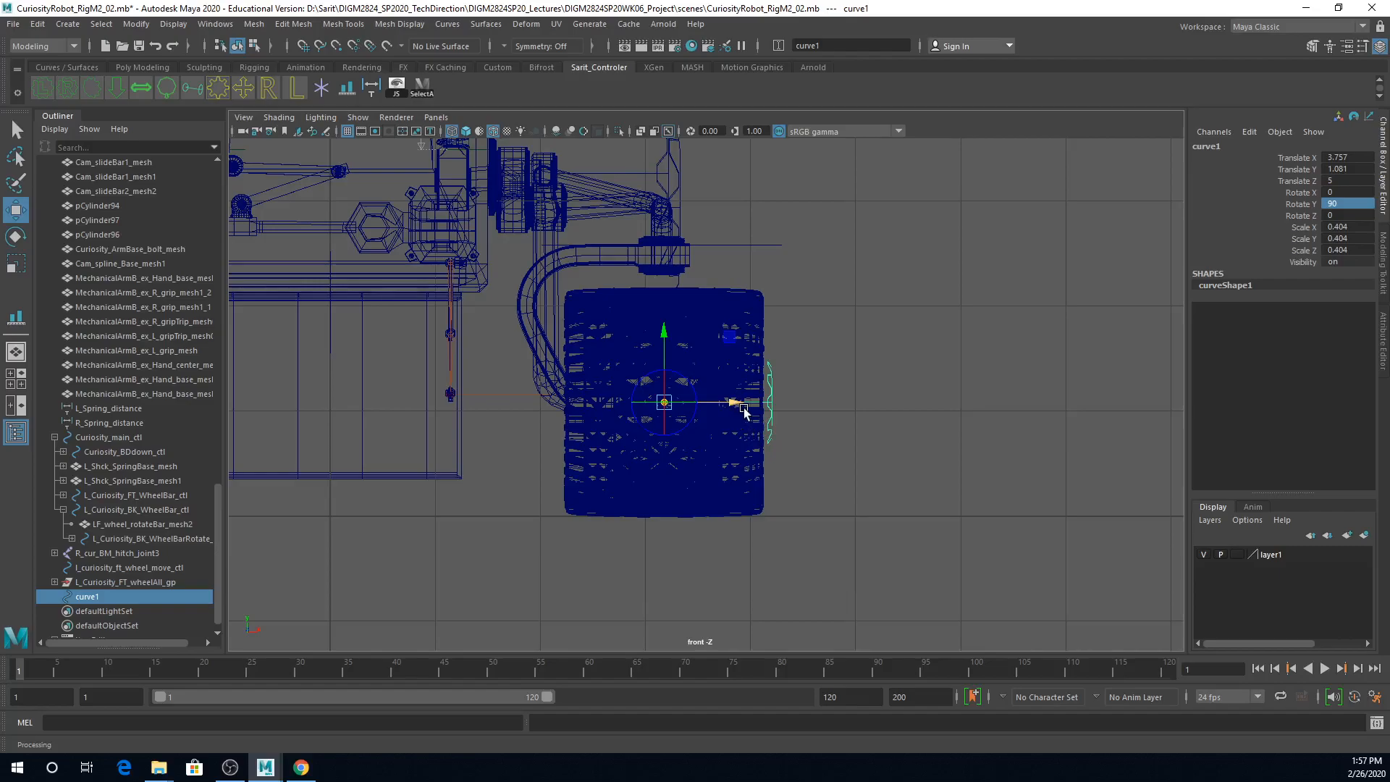
pyautogui.press('d')
pyautogui.moveTo(774, 406)
pyautogui.mouseDown()
pyautogui.moveTo(808, 386)
pyautogui.moveTo(771, 402)
pyautogui.mouseUp()
pyautogui.click(770, 402)
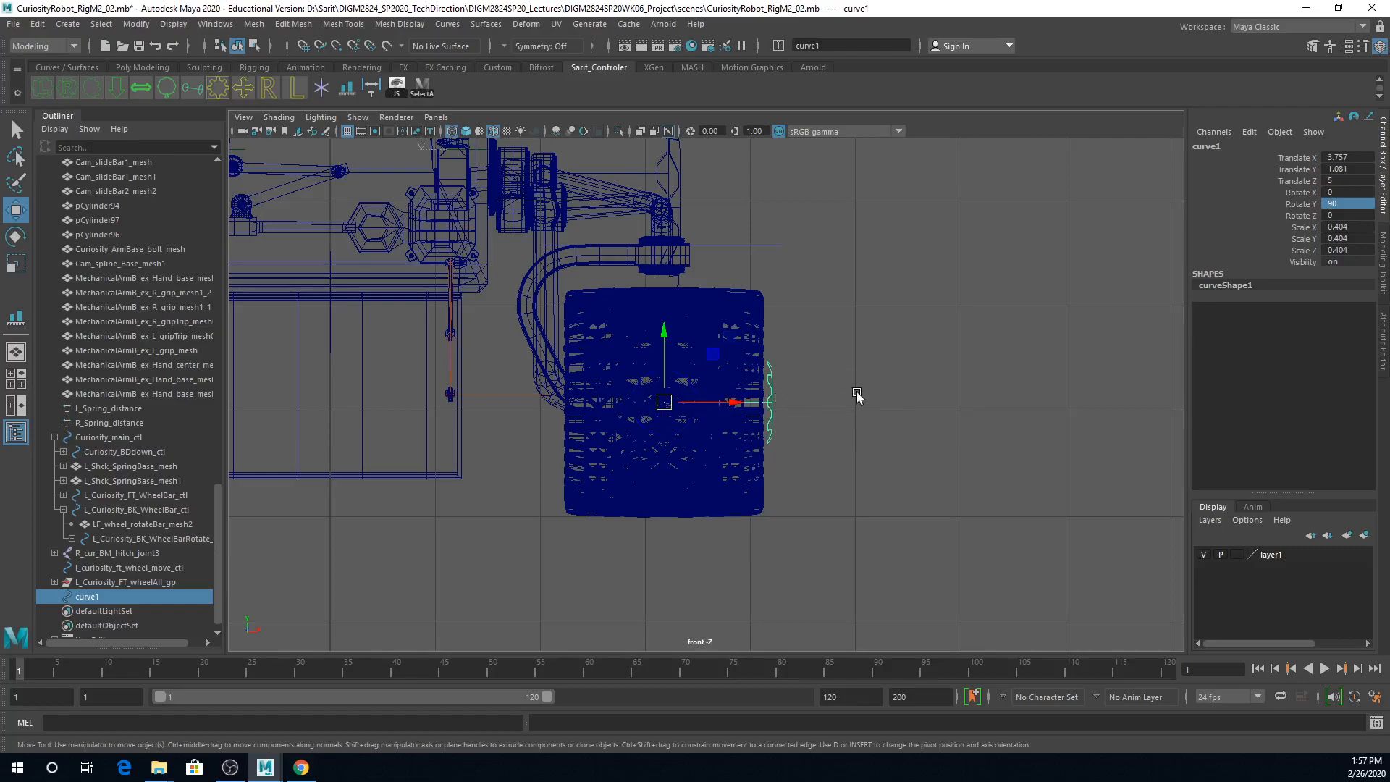
pyautogui.press('space')
pyautogui.scroll(-8, 960, 368)
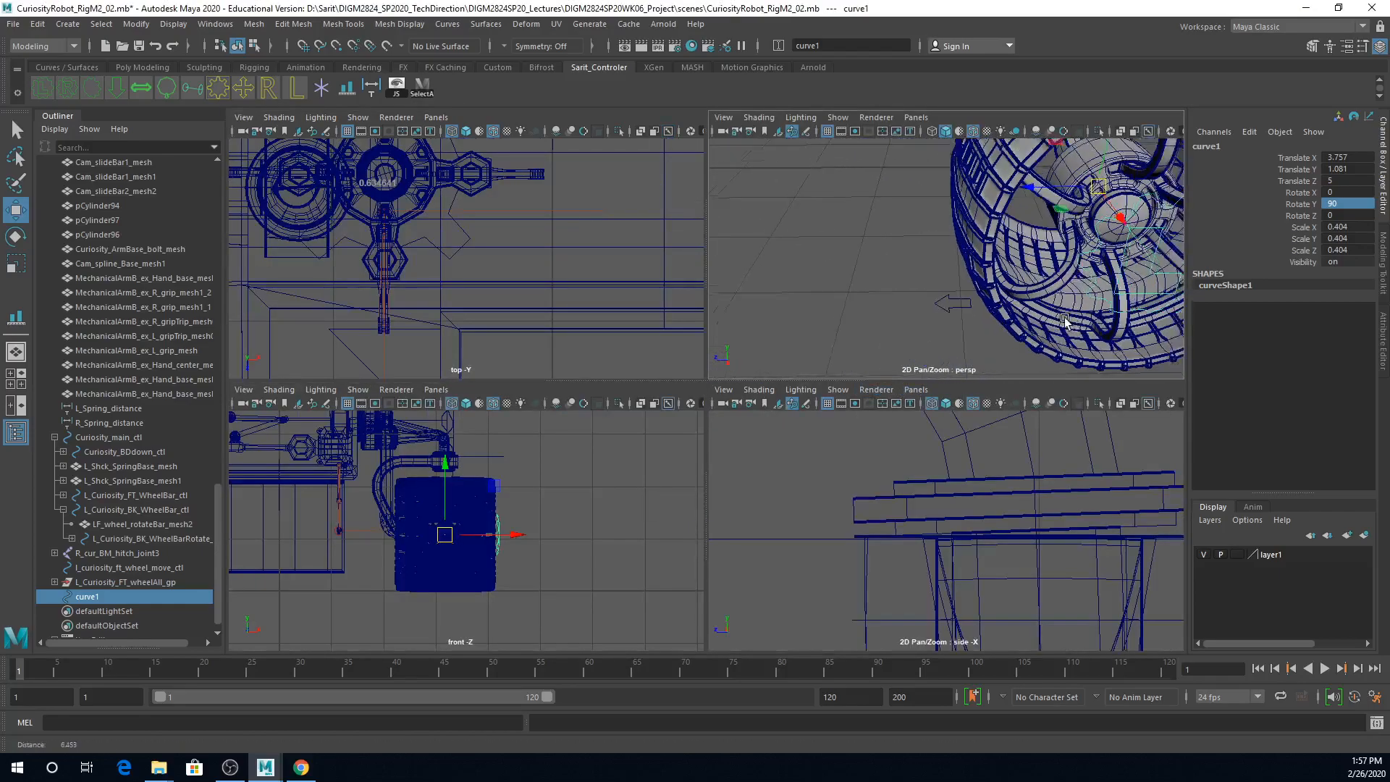
pyautogui.press('space')
pyautogui.keyDown('alt'); pyautogui.moveTo(1048, 322); pyautogui.dragTo(902, 414); pyautogui.keyUp('alt')
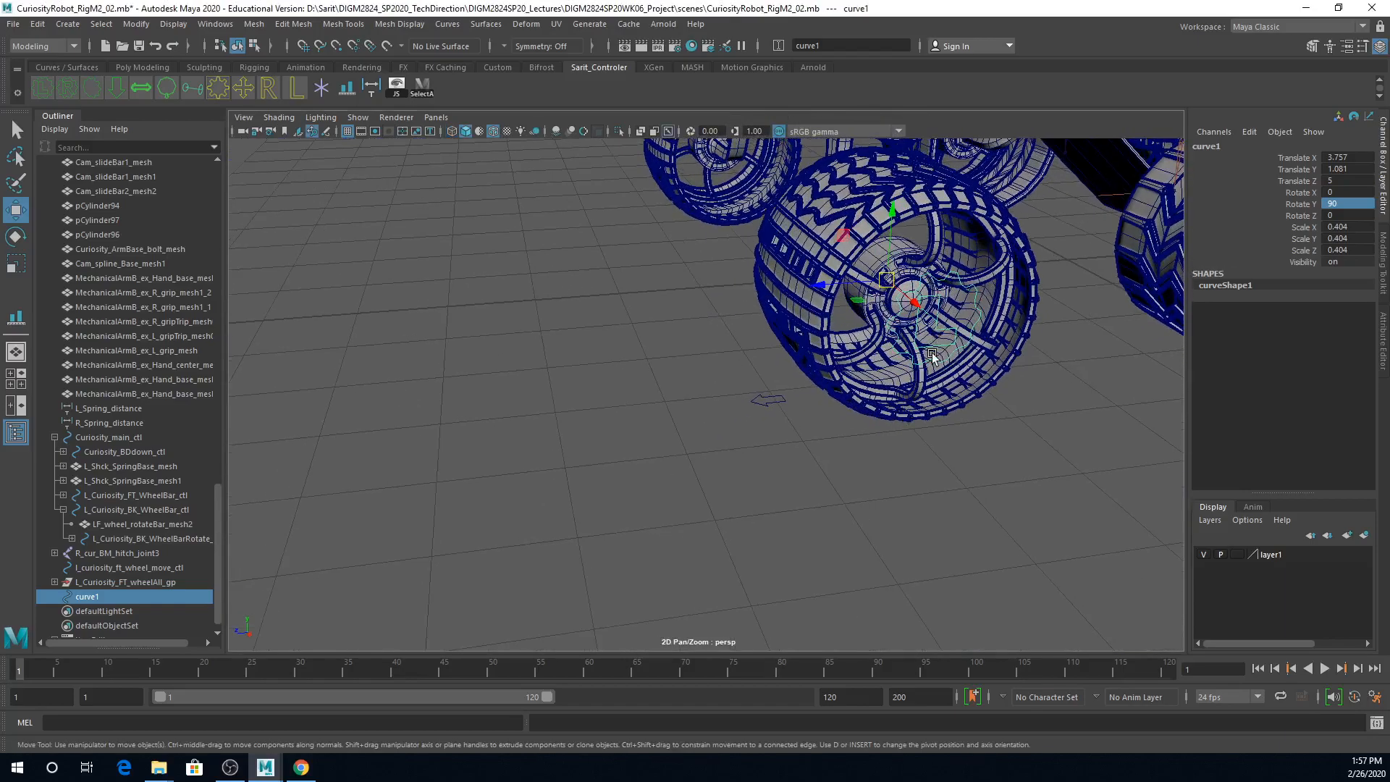
# Step: Undo a one-axis stretch of the L gear curve and enlarge it uniformly to a scale of about 0.55
pyautogui.press('r')
pyautogui.moveTo(916, 297); pyautogui.dragTo(997, 303)
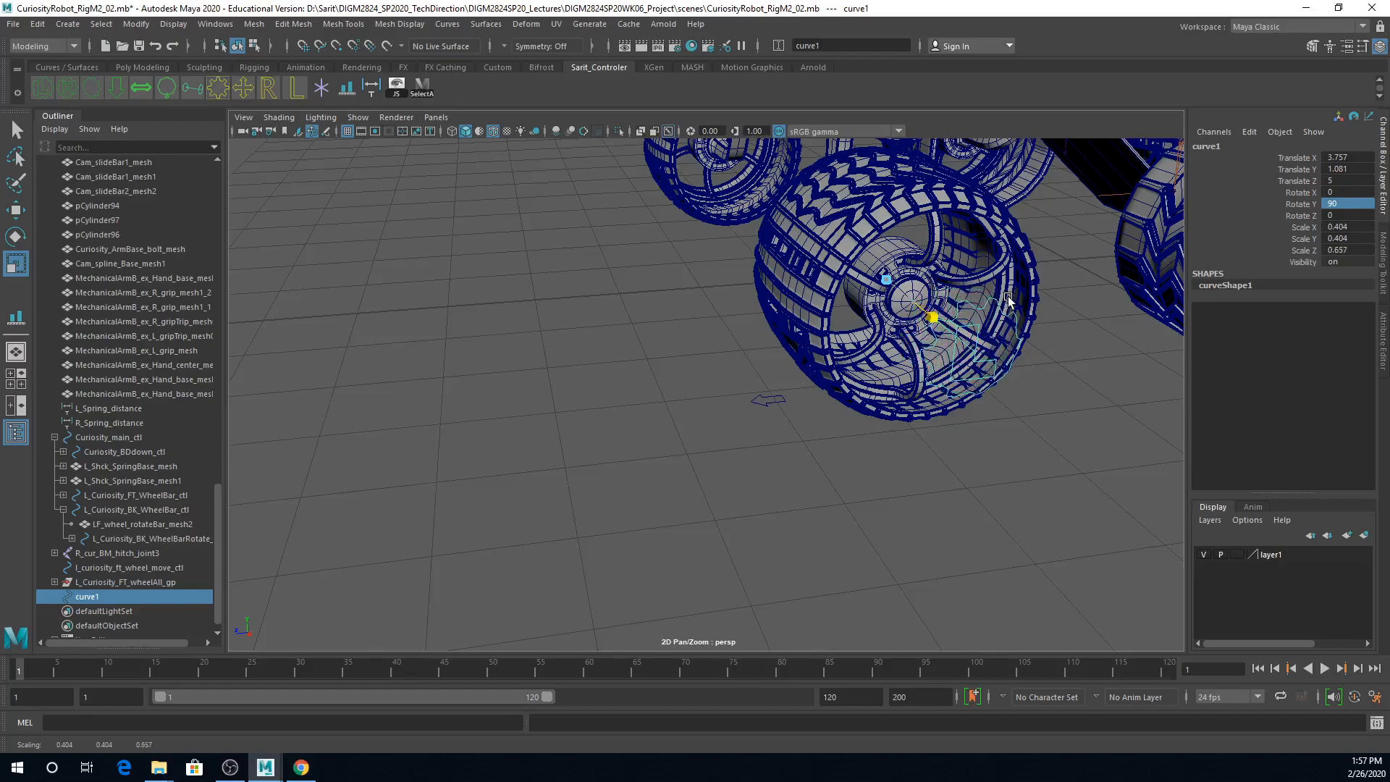
pyautogui.hotkey('ctrl', 'z')
pyautogui.moveTo(887, 280); pyautogui.dragTo(973, 294)
pyautogui.keyDown('alt'); pyautogui.moveTo(1030, 441); pyautogui.dragTo(965, 445); pyautogui.keyUp('alt')
pyautogui.keyDown('alt'); pyautogui.moveTo(965, 446); pyautogui.dragTo(629, 433, button='right'); pyautogui.keyUp('alt')
pyautogui.keyDown('alt'); pyautogui.moveTo(630, 433); pyautogui.dragTo(767, 441); pyautogui.keyUp('alt')
pyautogui.keyDown('alt'); pyautogui.moveTo(767, 441); pyautogui.dragTo(931, 479, button='right'); pyautogui.keyUp('alt')
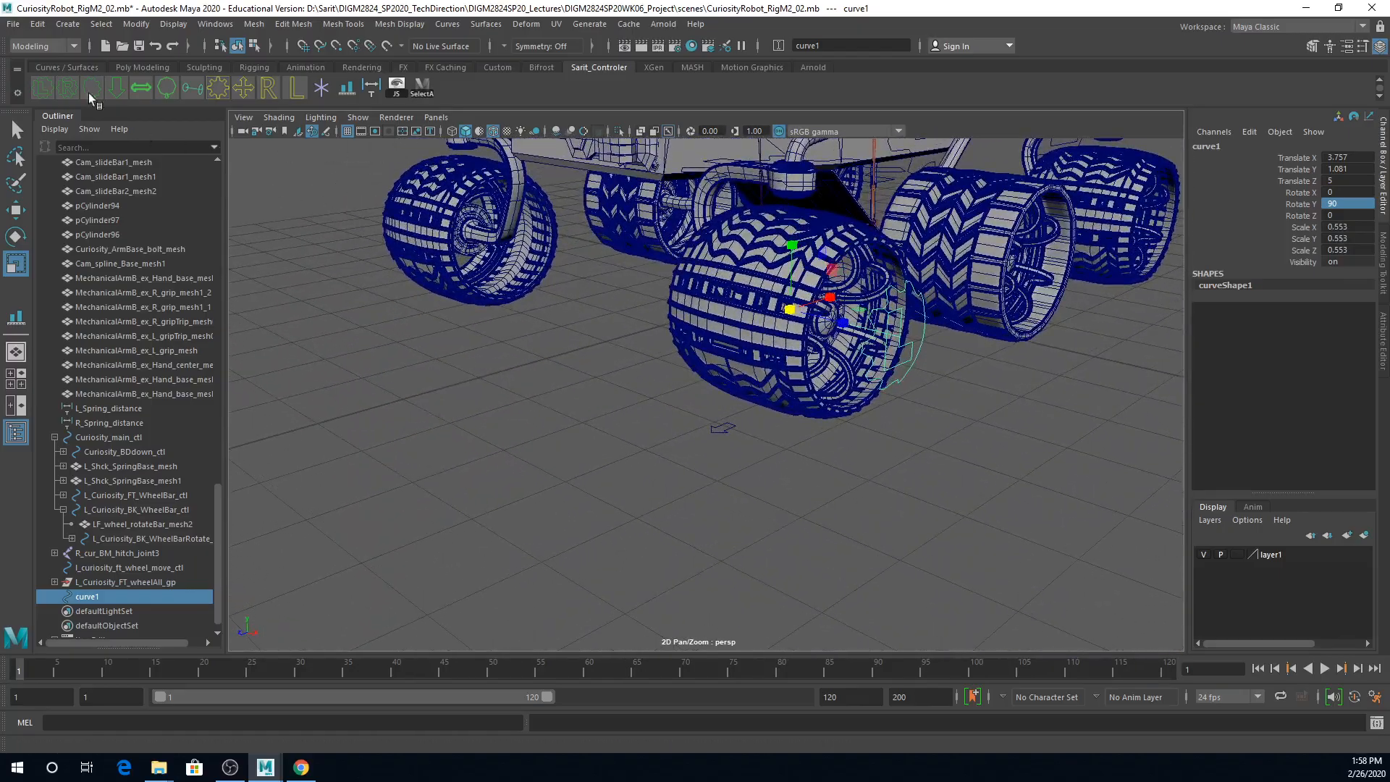
# Step: Freeze the transformations of the L gear curve at the left front wheel
pyautogui.click(134, 24)
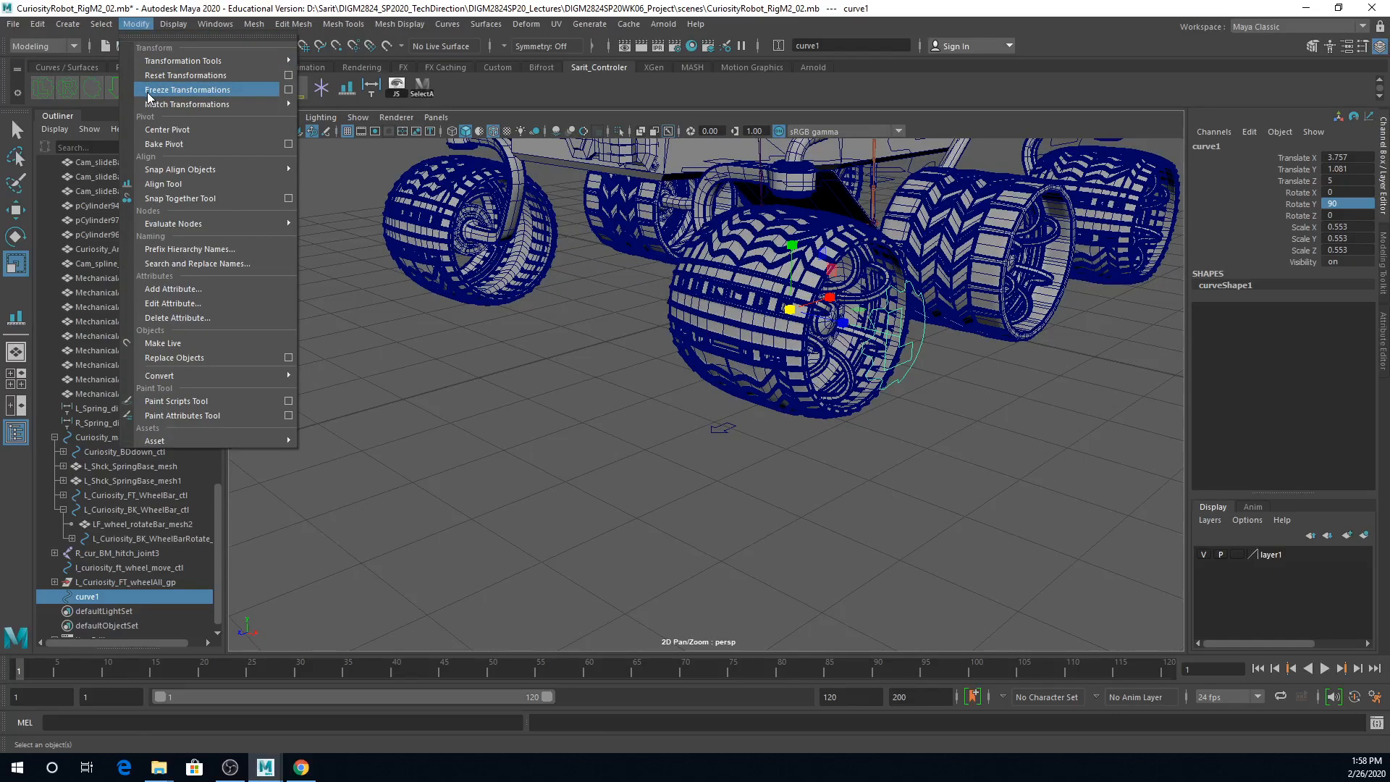
pyautogui.click(150, 88)
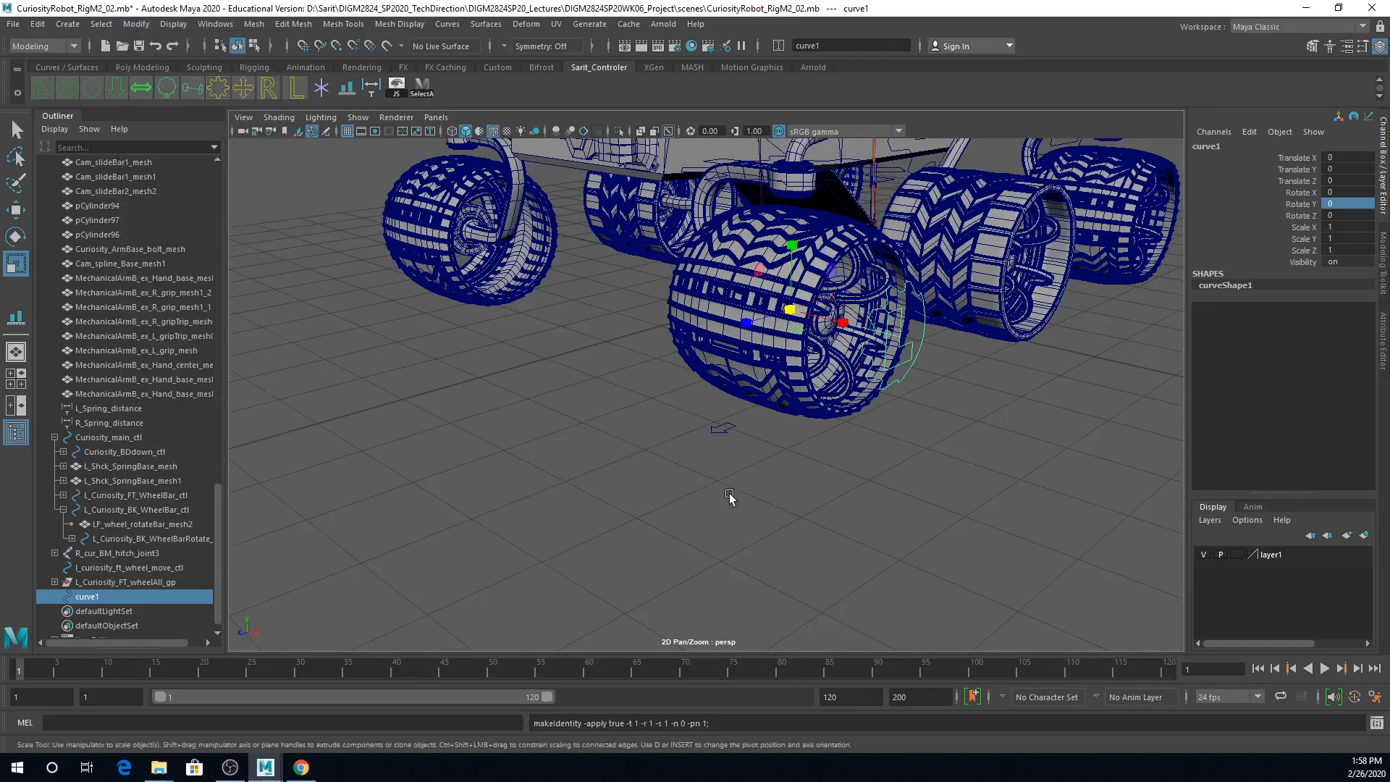
pyautogui.keyDown('alt'); pyautogui.moveTo(719, 460); pyautogui.dragTo(882, 479, button='right'); pyautogui.keyUp('alt')
pyautogui.keyDown('alt'); pyautogui.moveTo(882, 479); pyautogui.dragTo(808, 523, button='middle'); pyautogui.keyUp('alt')
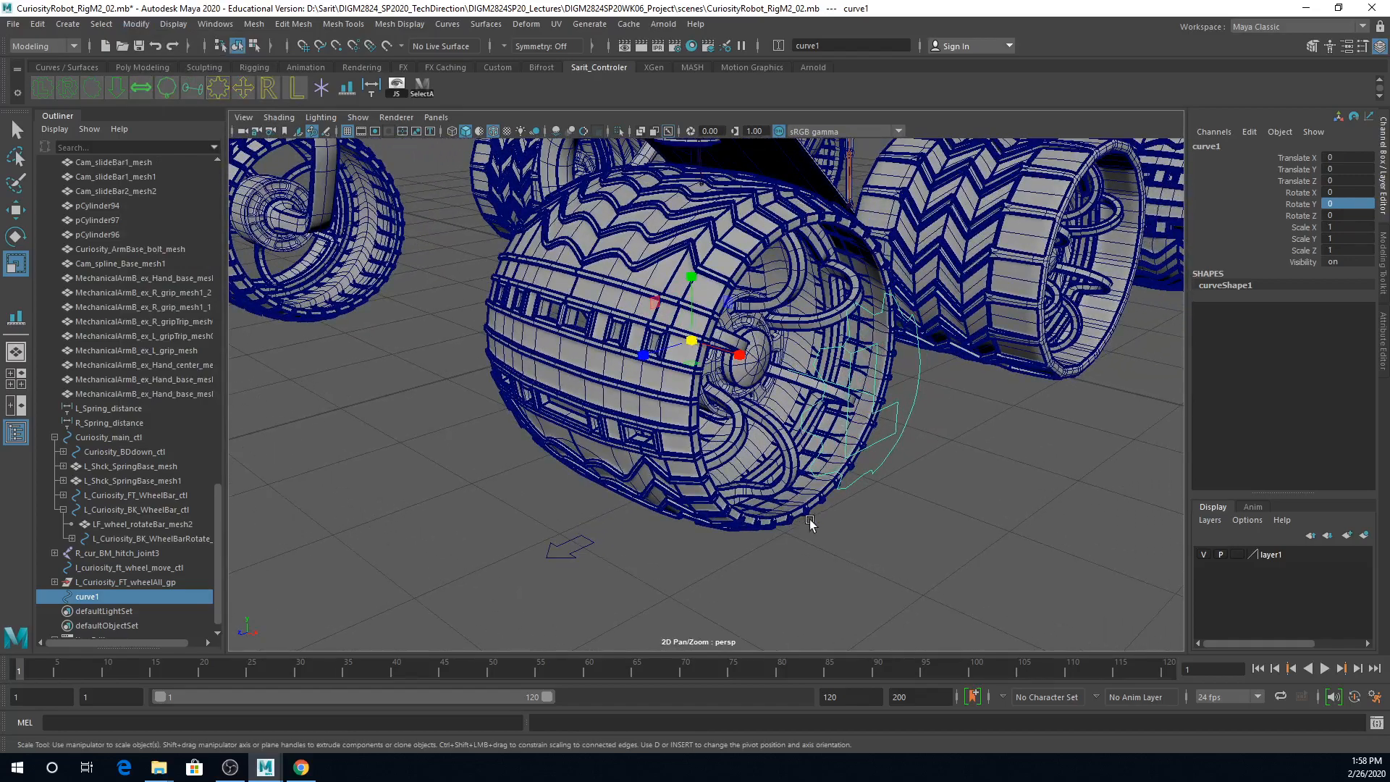
pyautogui.keyDown('alt'); pyautogui.moveTo(818, 527); pyautogui.dragTo(792, 524, button='right'); pyautogui.keyUp('alt')
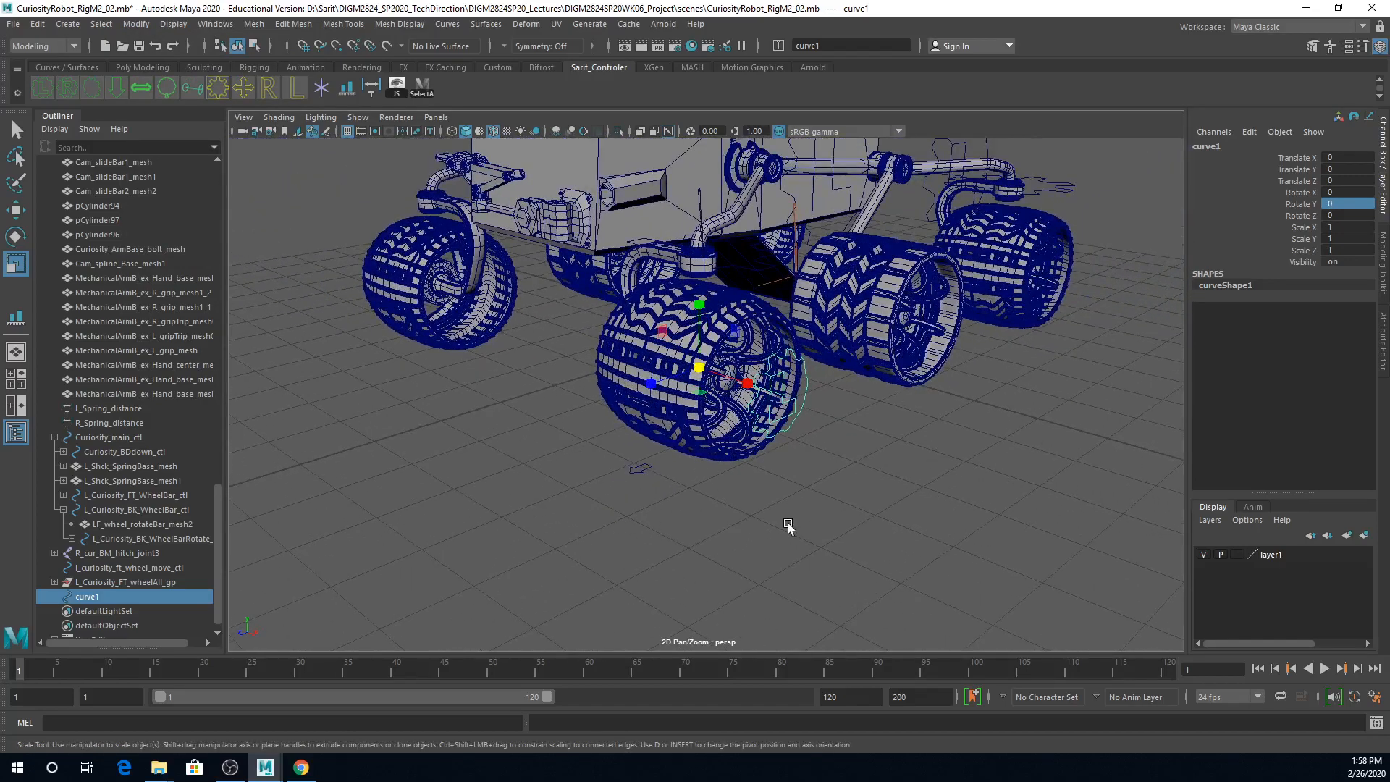
# Step: Duplicate the L gear curve twice, placing the last copy at the left rear wheel, about -7.6 along Z
pyautogui.hotkey('ctrl', 'd')
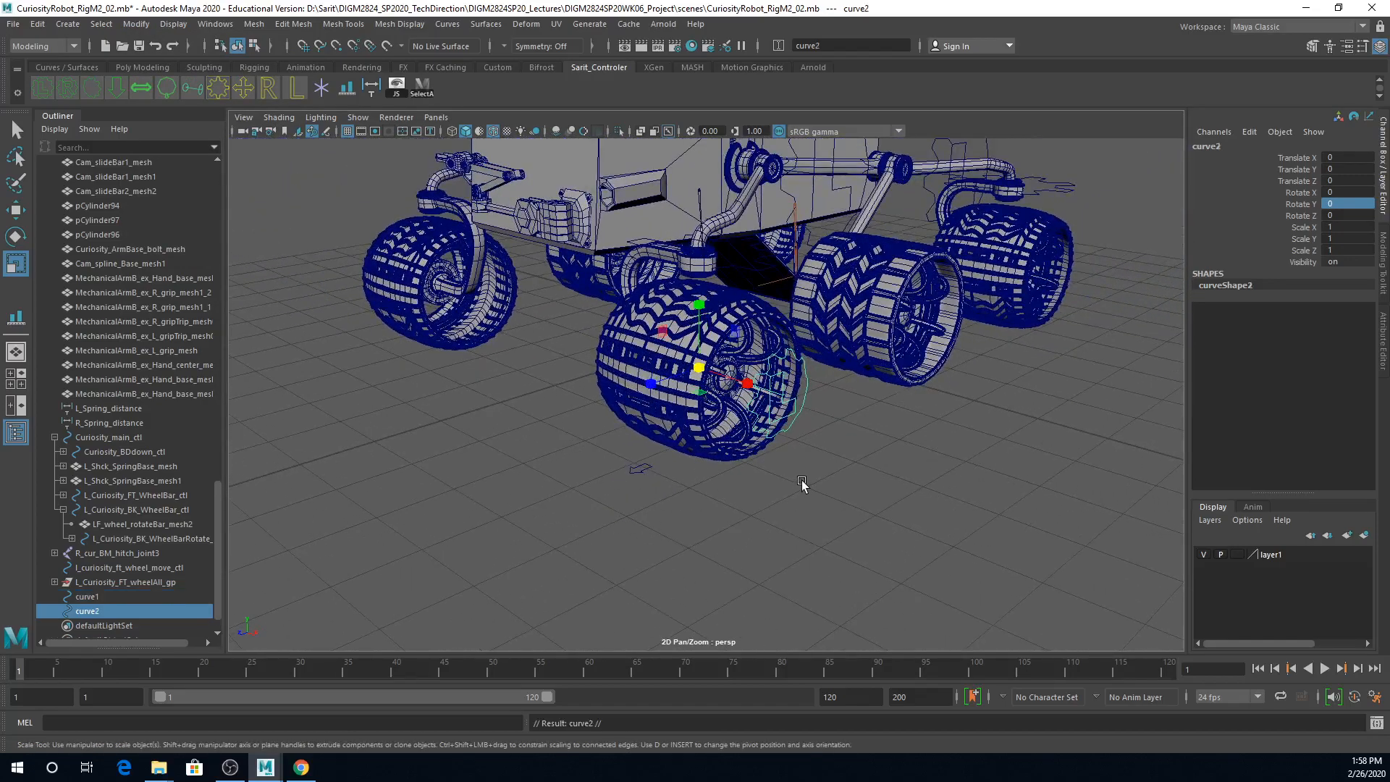
pyautogui.press('w')
pyautogui.moveTo(654, 386); pyautogui.dragTo(1028, 279)
pyautogui.hotkey('ctrl', 'd')
pyautogui.keyDown('alt'); pyautogui.moveTo(959, 373); pyautogui.dragTo(826, 472); pyautogui.keyUp('alt')
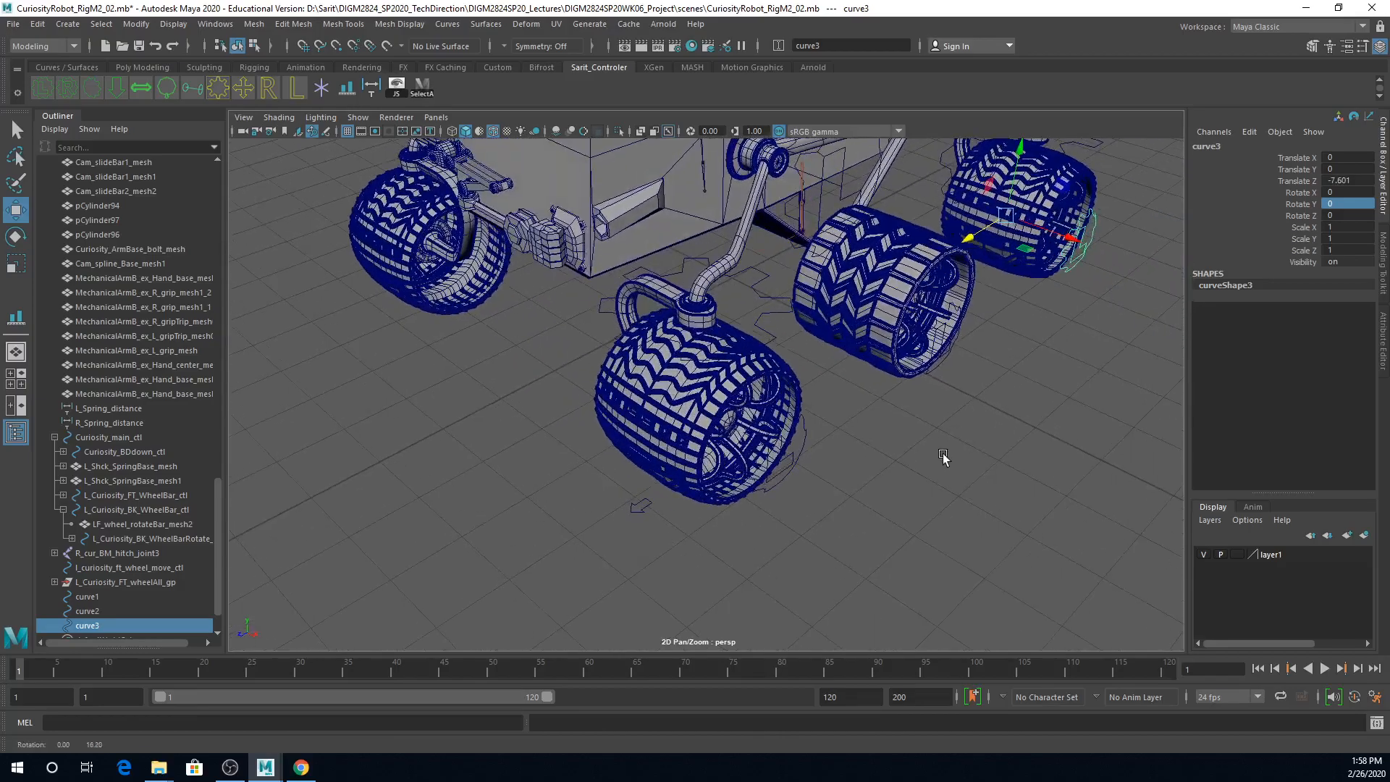
# Step: Rename the L gear curve at the left front wheel as L_Curiosity_FT_Wheel_Mrotate_ctl
pyautogui.click(794, 462)
pyautogui.keyDown('alt'); pyautogui.moveTo(931, 450); pyautogui.dragTo(790, 478); pyautogui.keyUp('alt')
pyautogui.keyDown('alt'); pyautogui.moveTo(790, 478); pyautogui.dragTo(1013, 448, button='right'); pyautogui.keyUp('alt')
pyautogui.doubleClick(1229, 147)
pyautogui.write('L_Curiosity_FT_WheelBar_ctl')
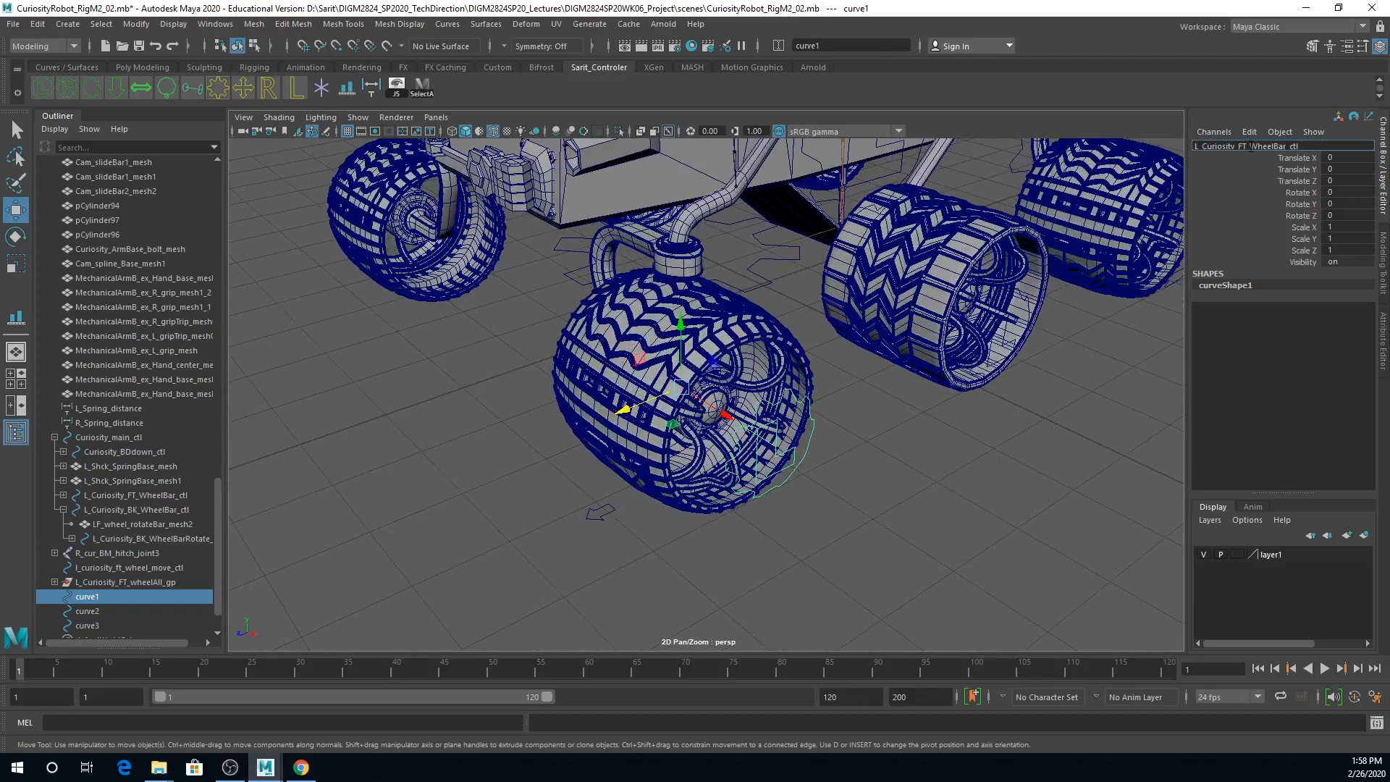
pyautogui.moveTo(1302, 147); pyautogui.dragTo(1276, 150)
pyautogui.write('l')
pyautogui.press('Return')
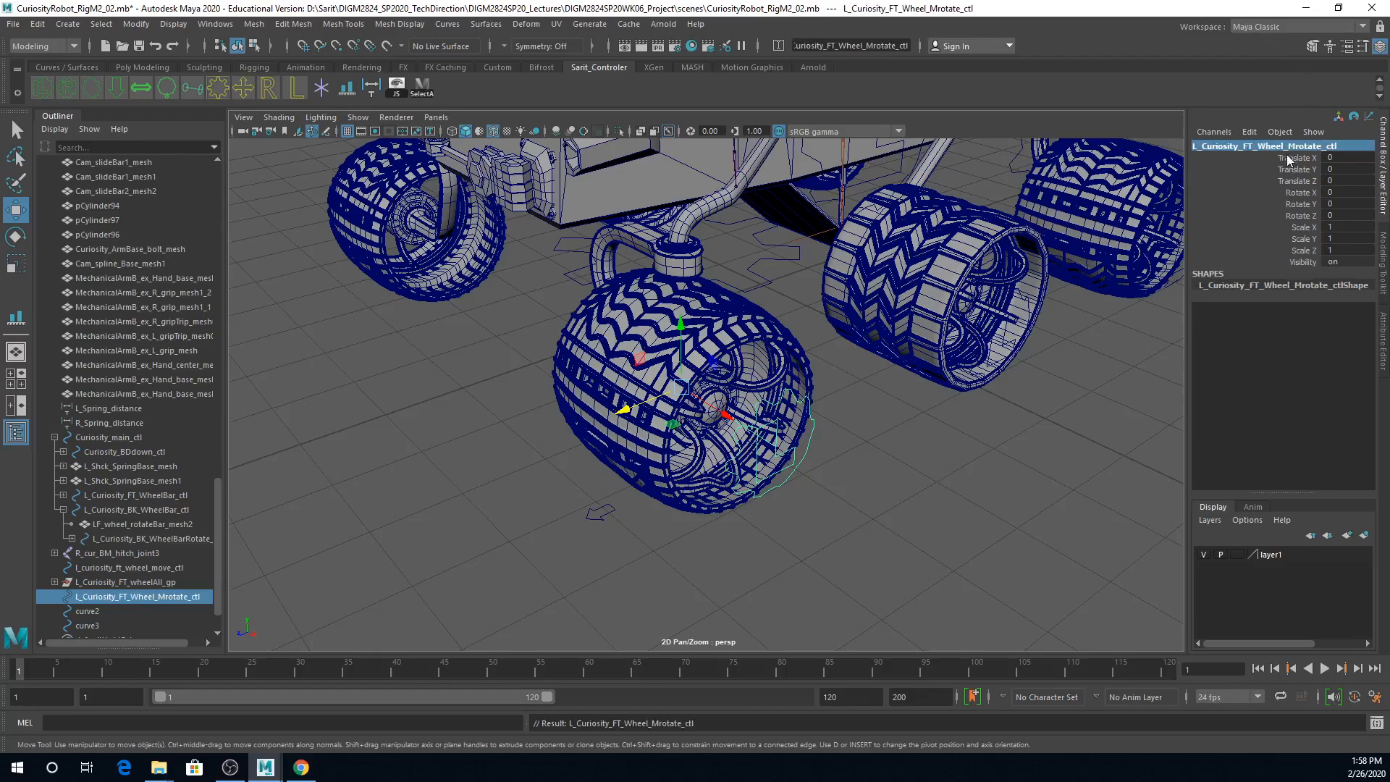
# Step: Expand Mrotate in the gear control's name so that it reads L_Curiosity_FT_Wheel_Manual_rotate_ctl
pyautogui.doubleClick(1286, 147)
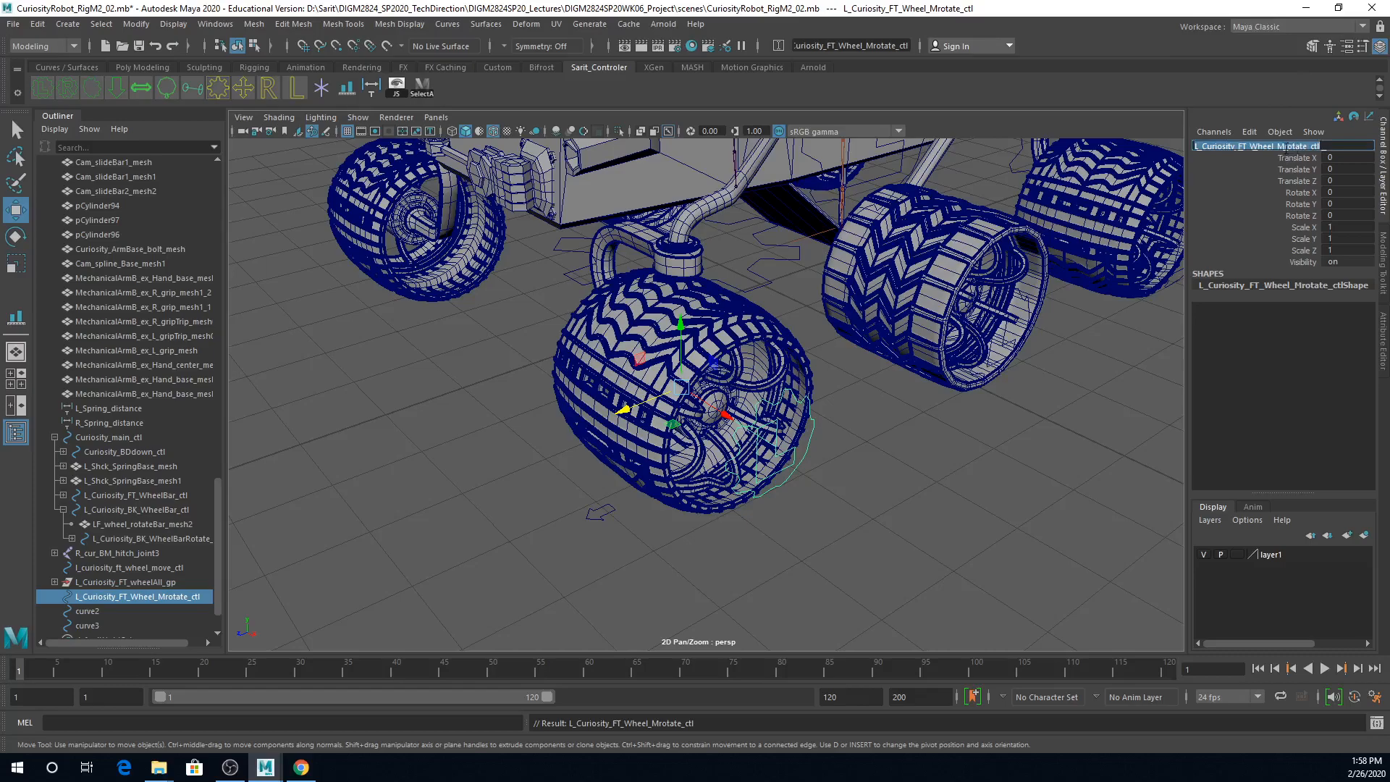
pyautogui.click(1285, 147)
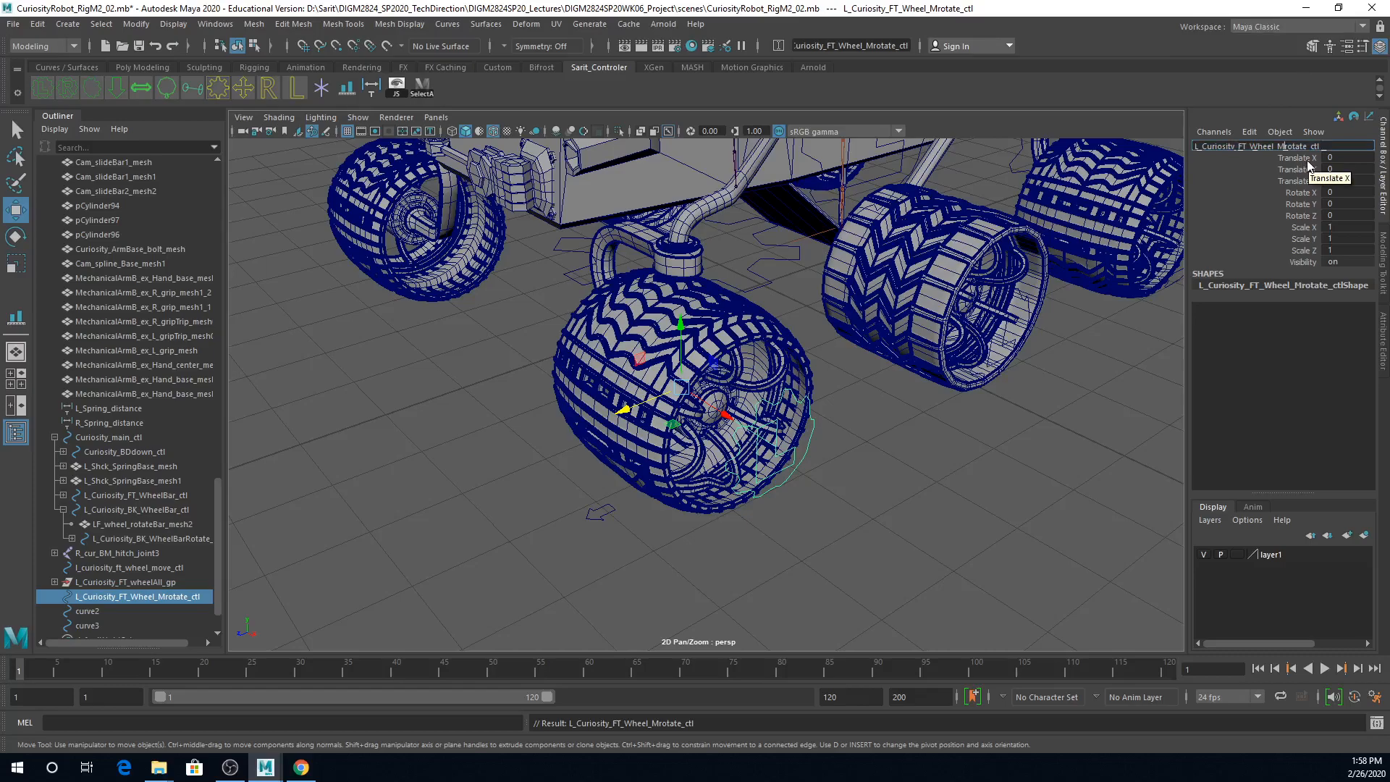
pyautogui.write('anual_')
pyautogui.press('Return')
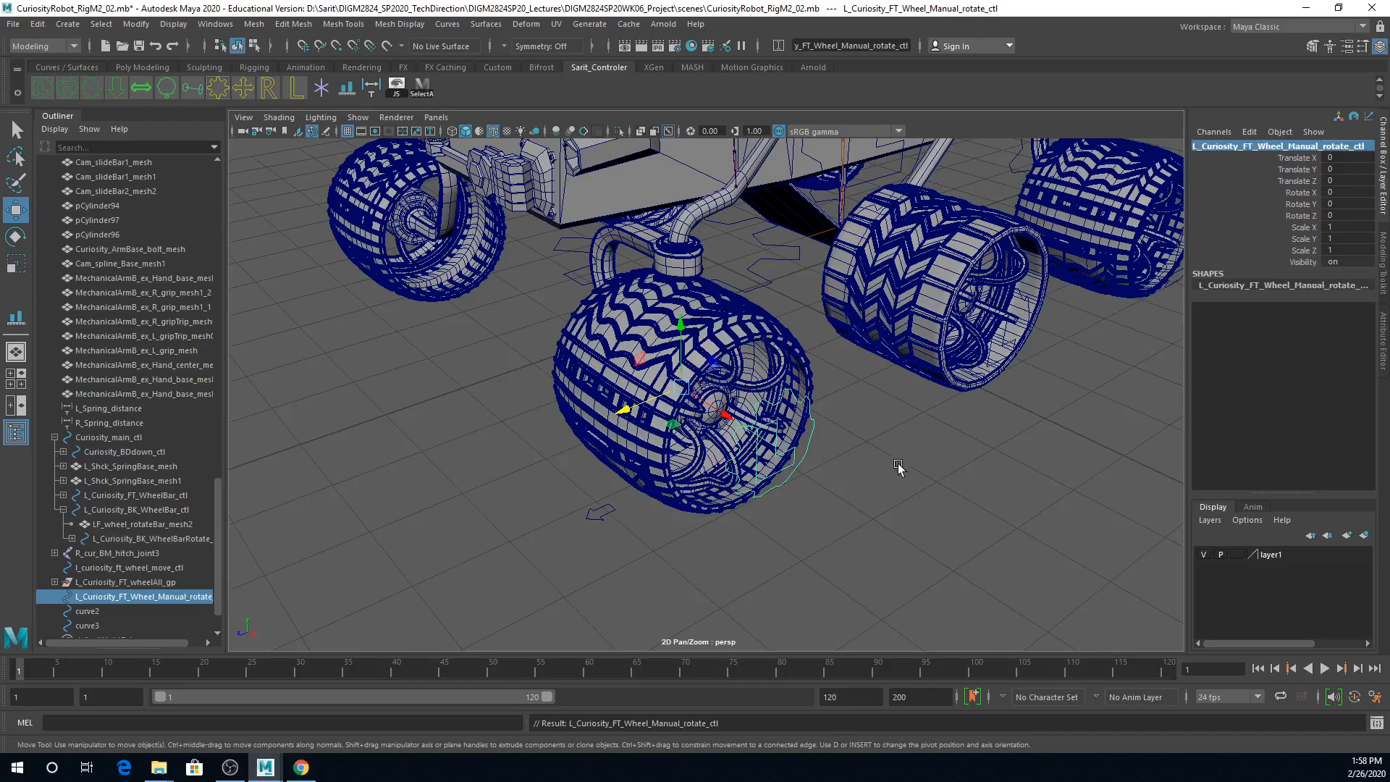
# Step: Parent the L_Curiosity_FT_wheelAll_gp group under L_Curiosity_FT_Wheel_Manual_rotate_ctl
pyautogui.click(930, 515)
pyautogui.click(811, 450)
pyautogui.click(867, 499)
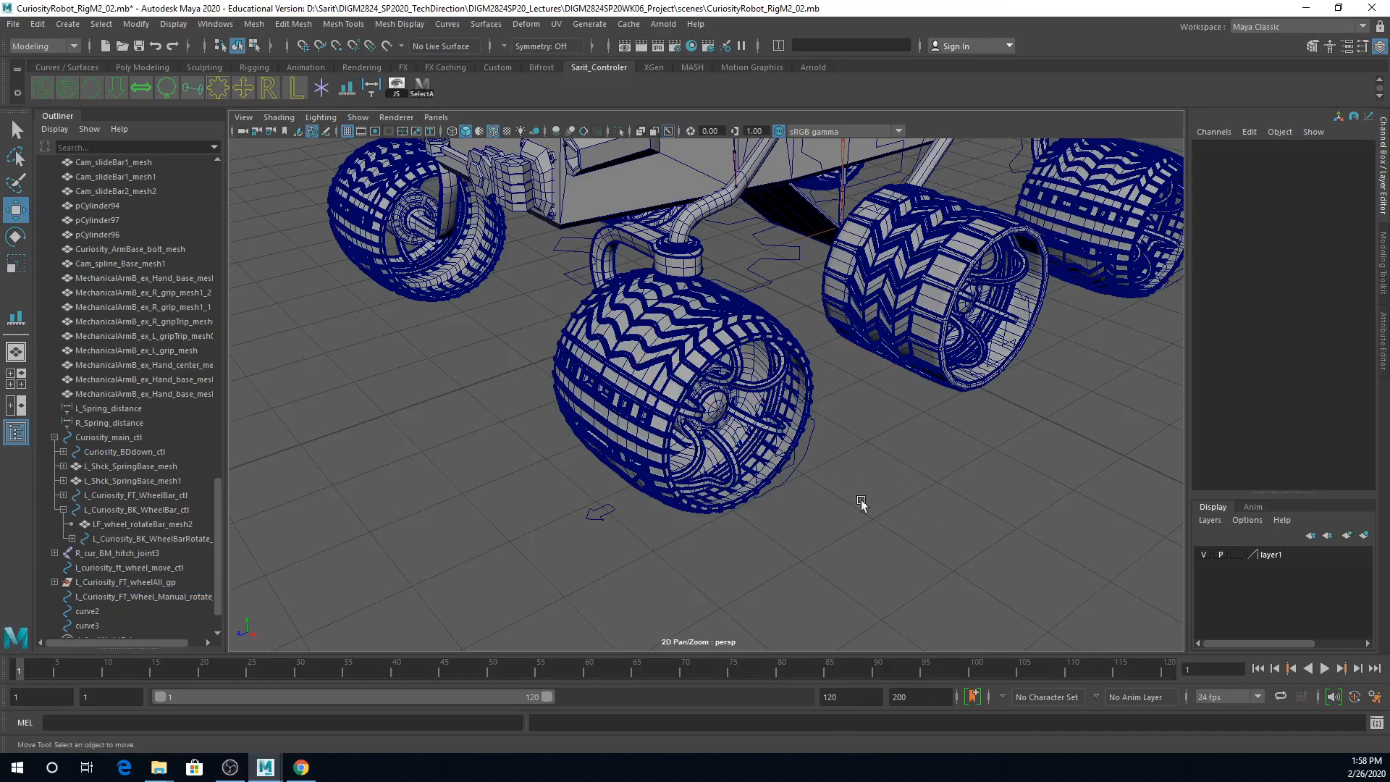
pyautogui.scroll(8, 866, 500)
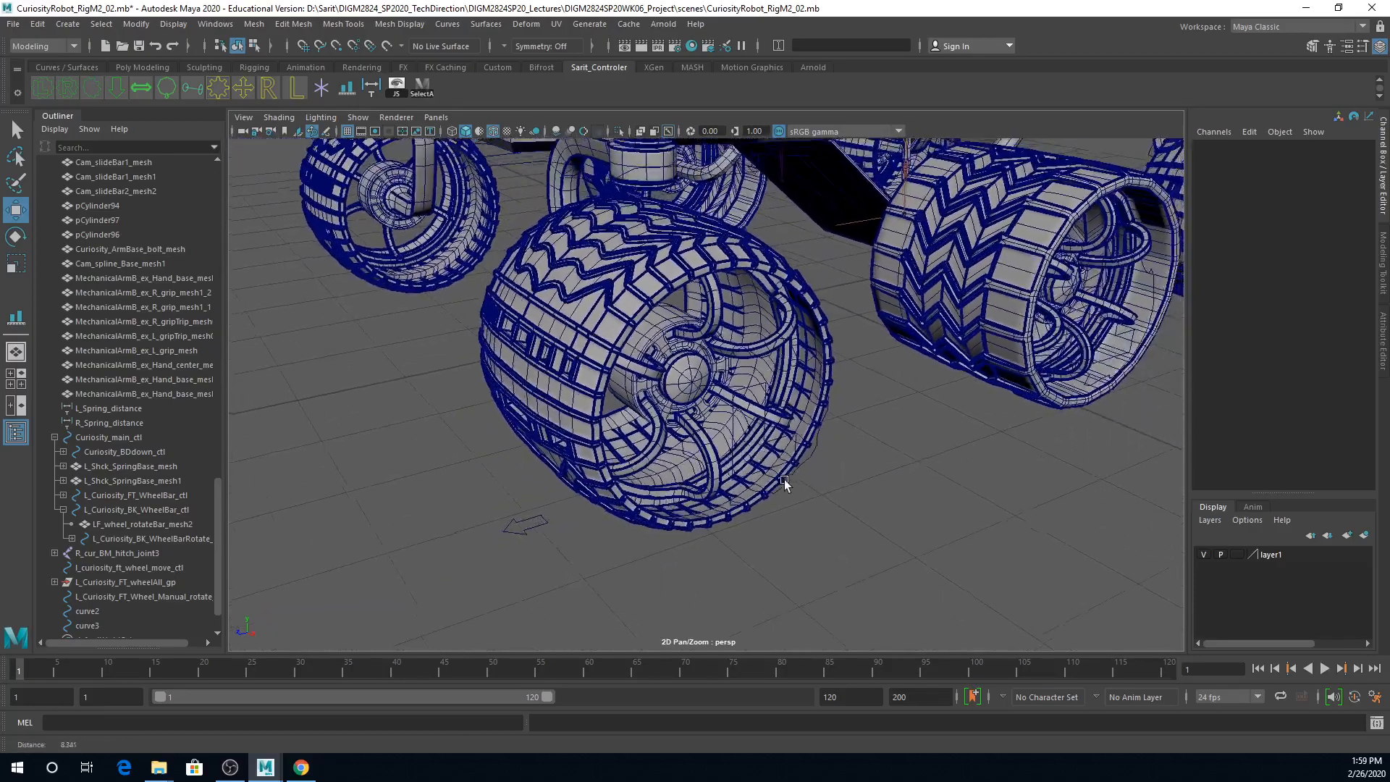
pyautogui.scroll(-2, 790, 484)
pyautogui.click(793, 445)
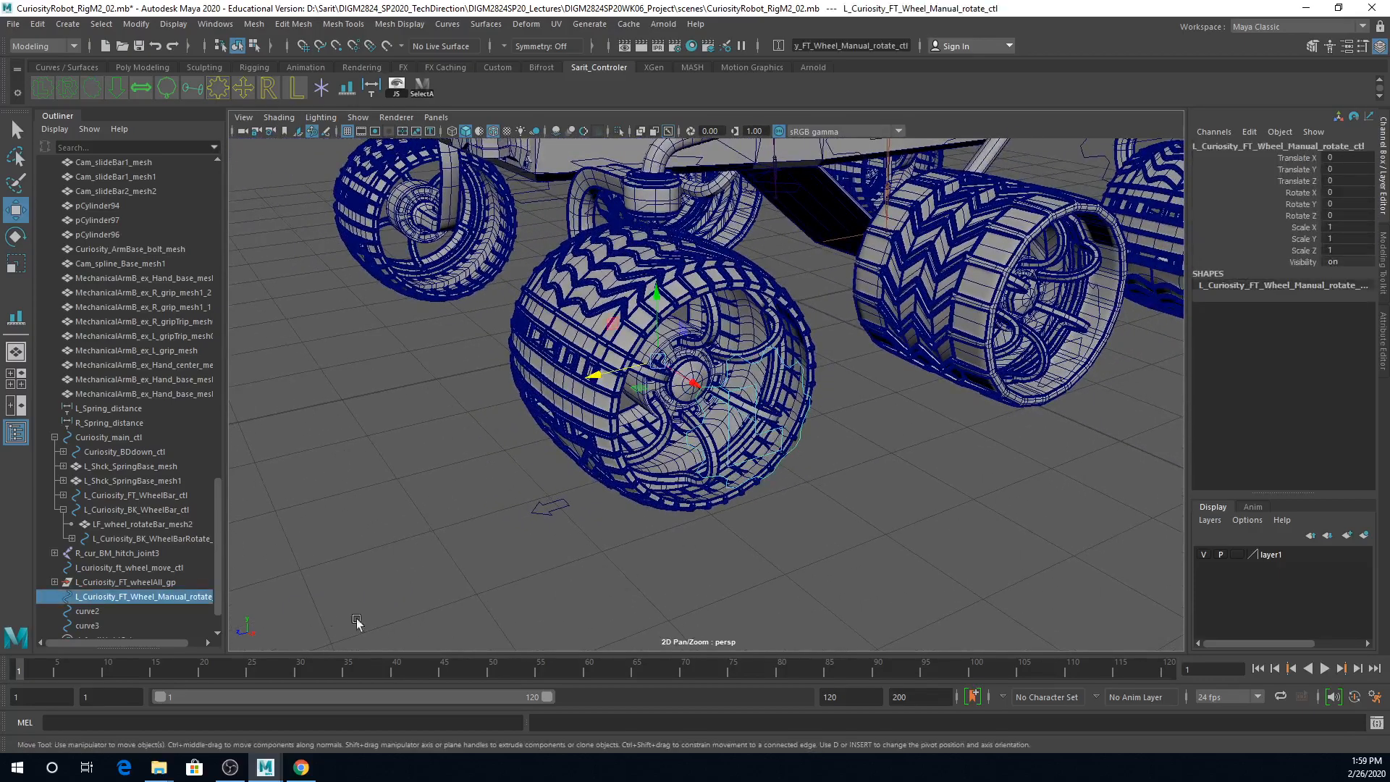
pyautogui.click(134, 581)
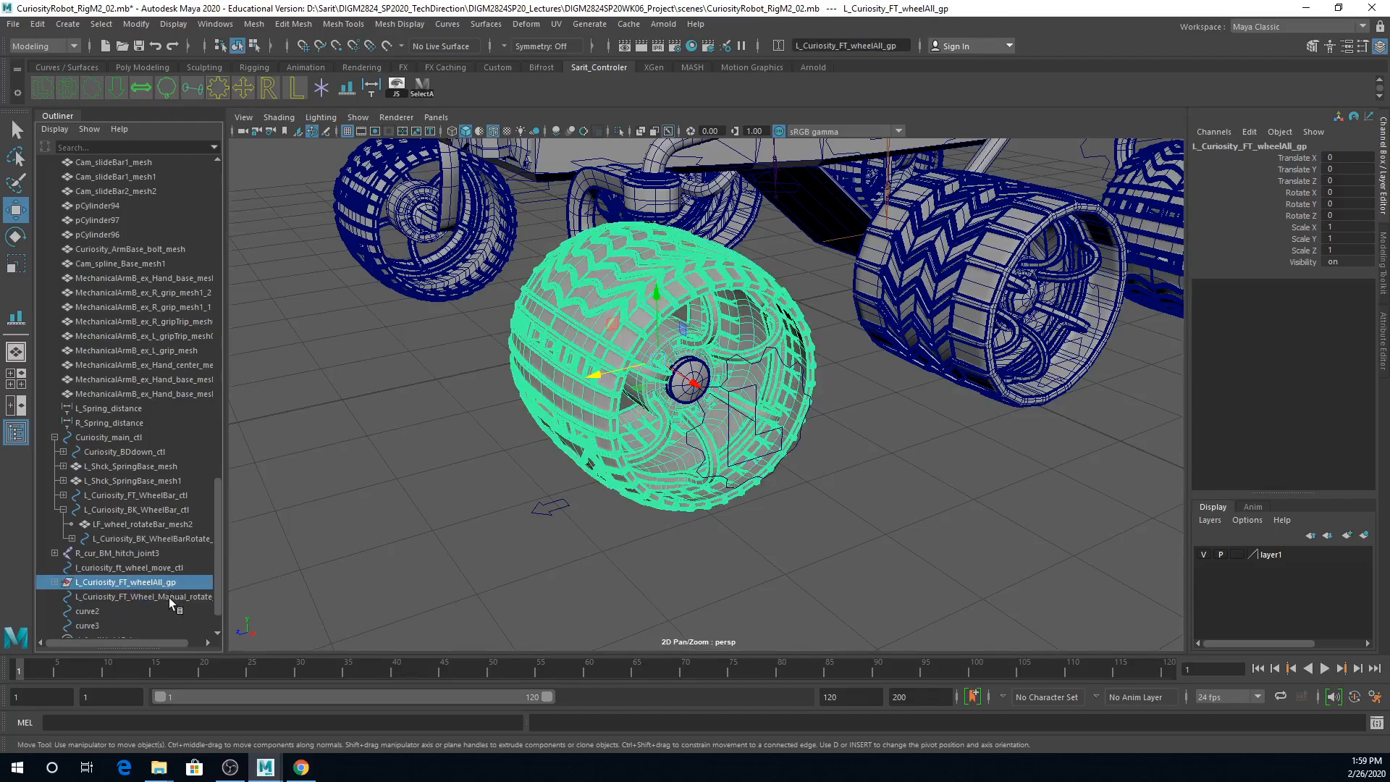
pyautogui.keyDown('ctrl'); pyautogui.click(168, 598); pyautogui.keyUp('ctrl')
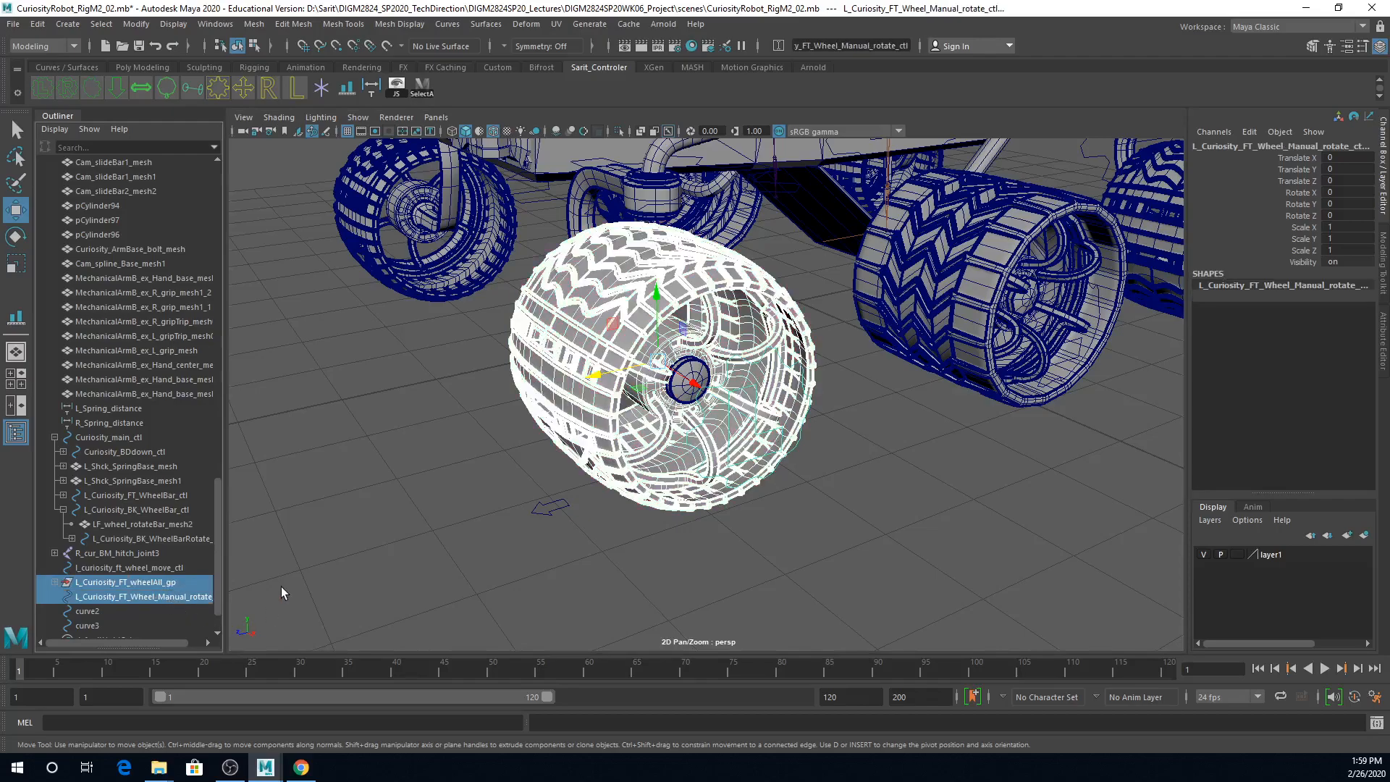
pyautogui.press('p')
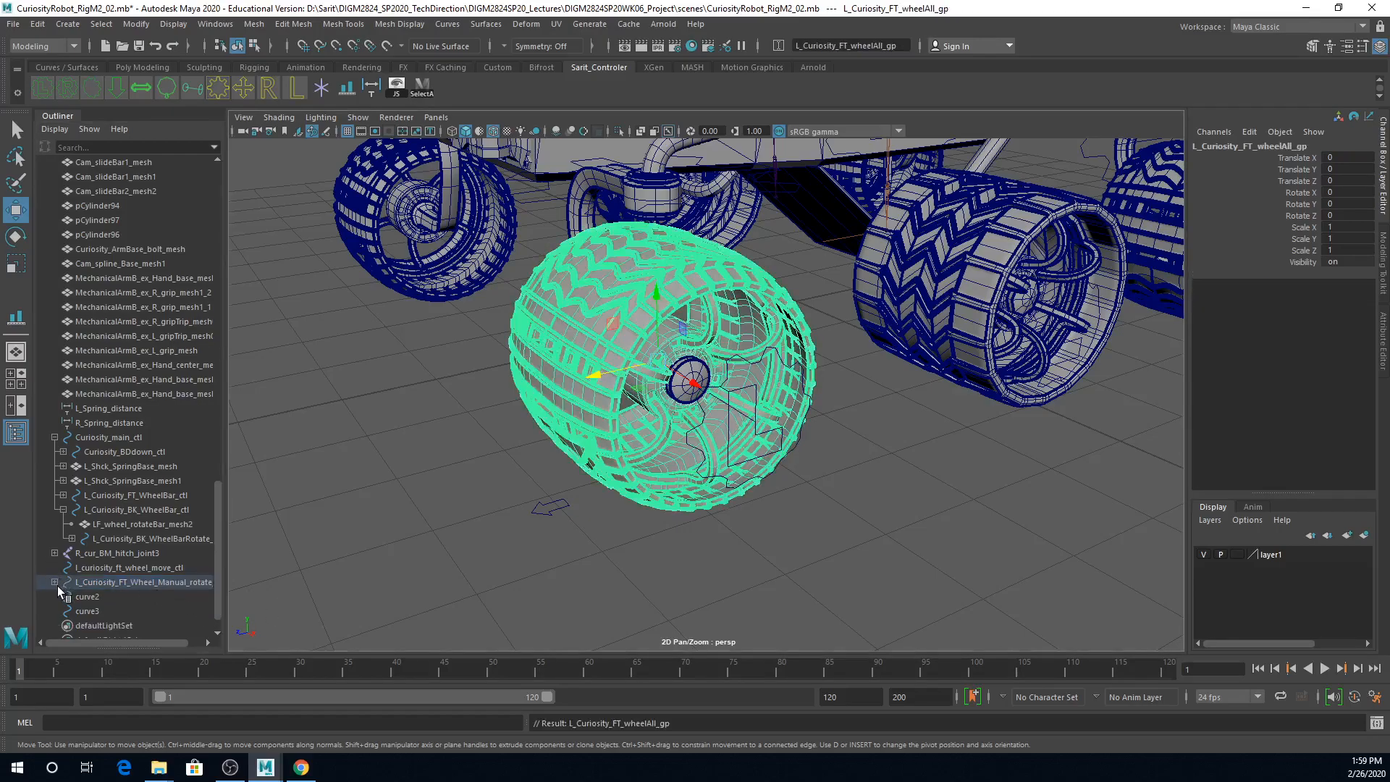
# Step: Test-rotate the left front wheel with its manual rotate control about the X axis, and undo the rotation
pyautogui.click(103, 582)
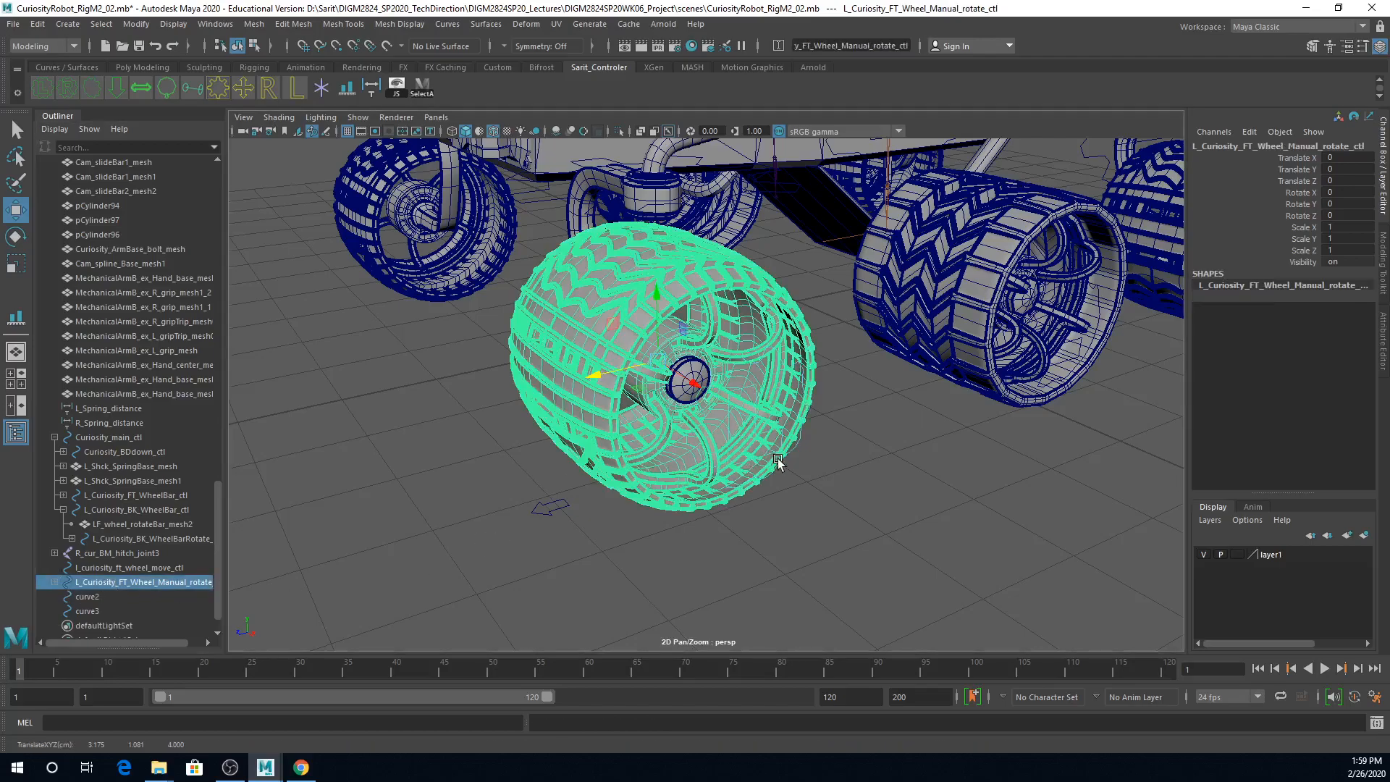
pyautogui.press('e')
pyautogui.moveTo(706, 279); pyautogui.dragTo(603, 391)
pyautogui.hotkey('ctrl', 'z')
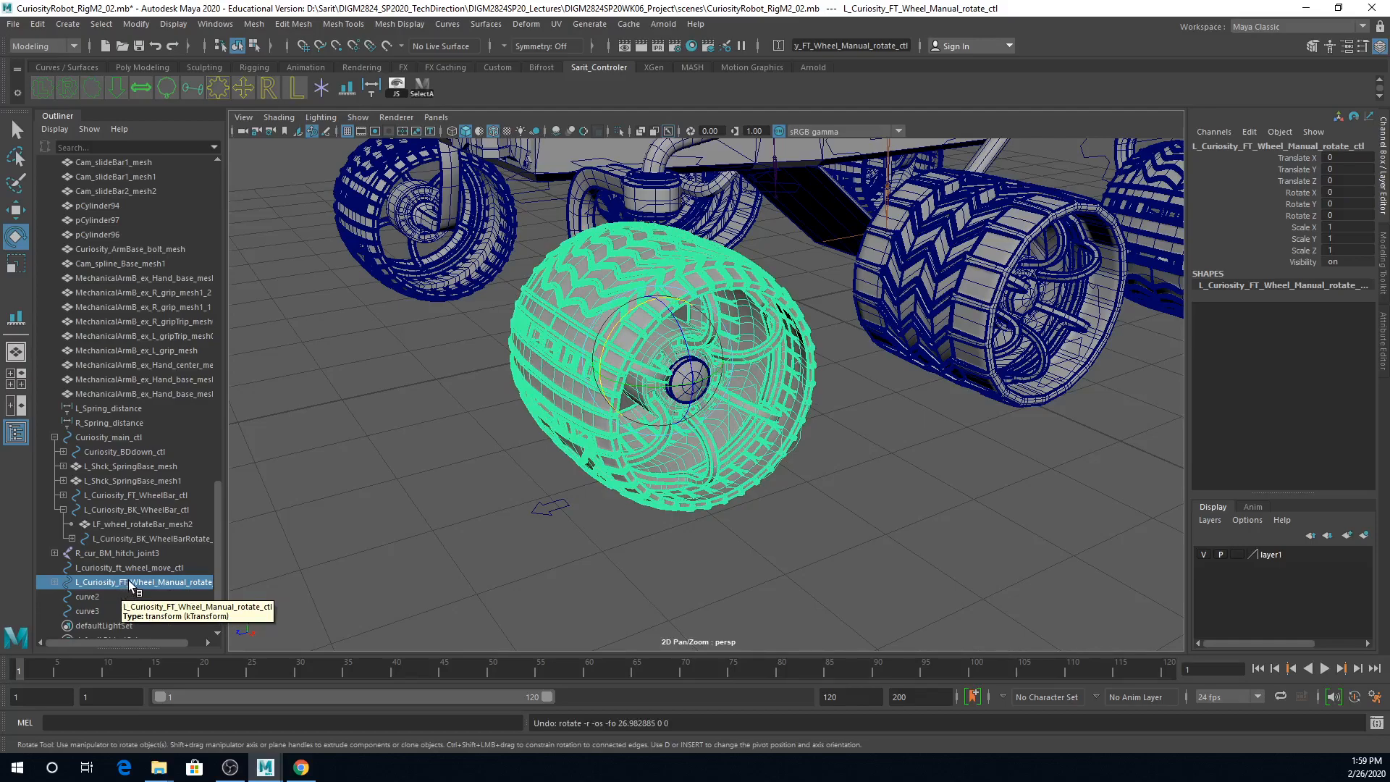
# Step: Group L_Curiosity_FT_Wheel_Manual_rotate_ctl and expand the new group's hierarchy down to the wheel group
pyautogui.hotkey('ctrl', 'g')
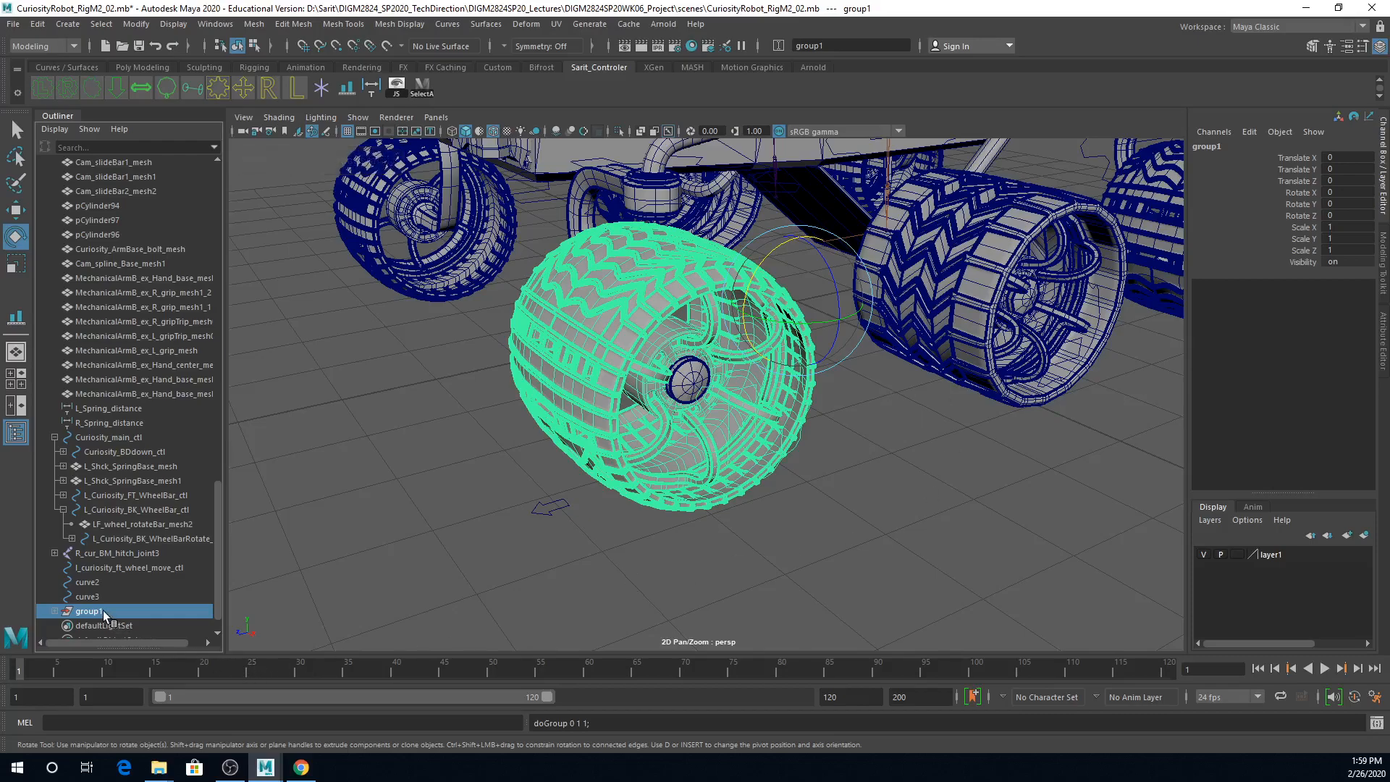
pyautogui.click(54, 611)
pyautogui.scroll(-1, 133, 575)
pyautogui.click(62, 583)
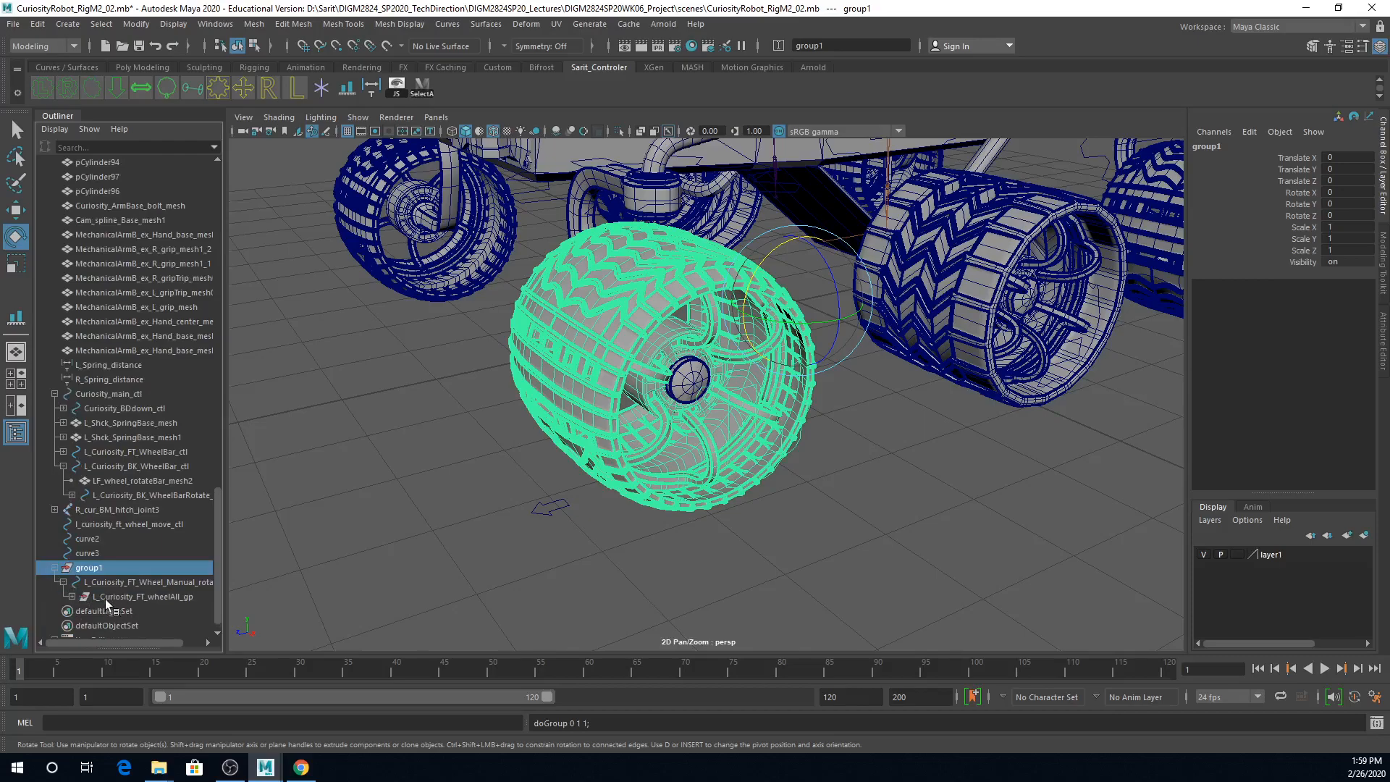
# Step: Rename the new group as l_curiosity_ft_whl_rotate_gp, starting from the wheelAll group's copied name
pyautogui.doubleClick(123, 598)
pyautogui.hotkey('ctrl', 'c')
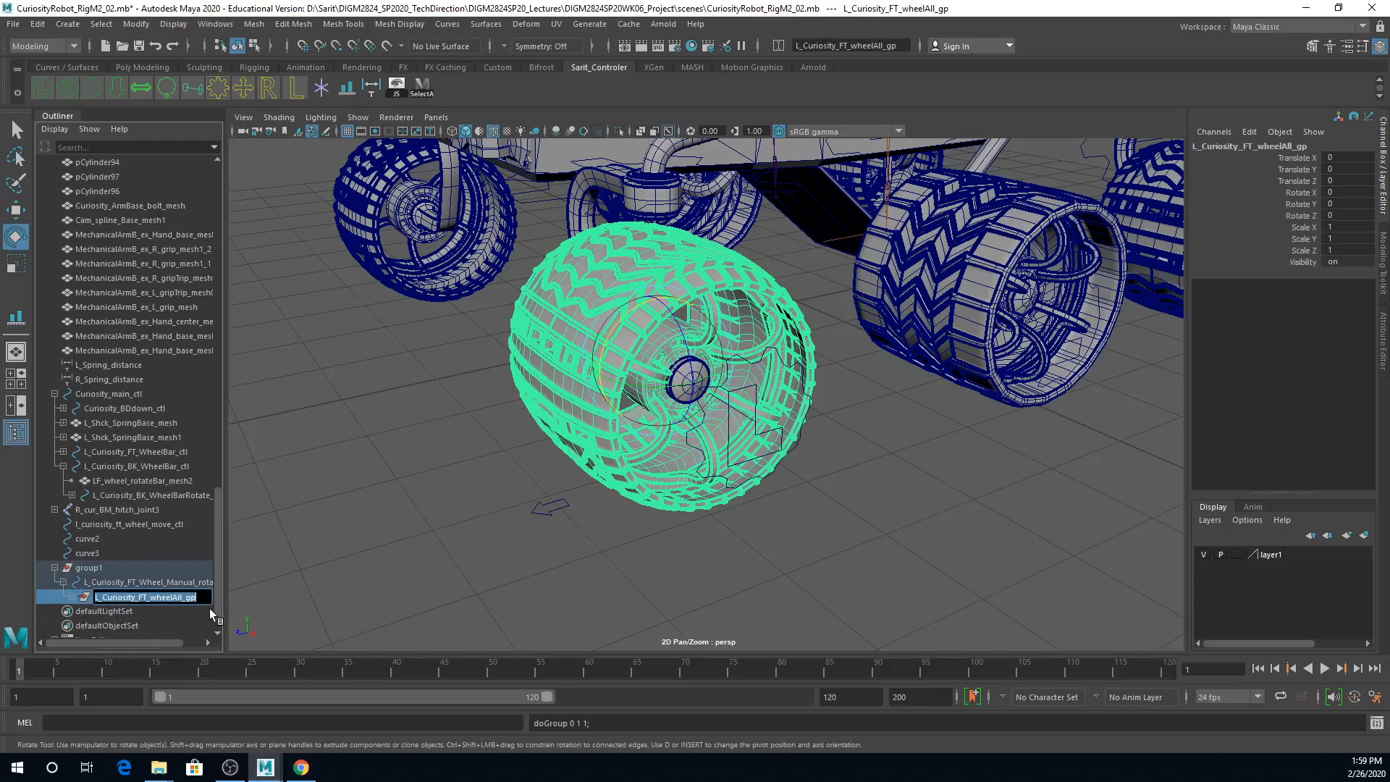
pyautogui.doubleClick(90, 568)
pyautogui.hotkey('ctrl', 'v')
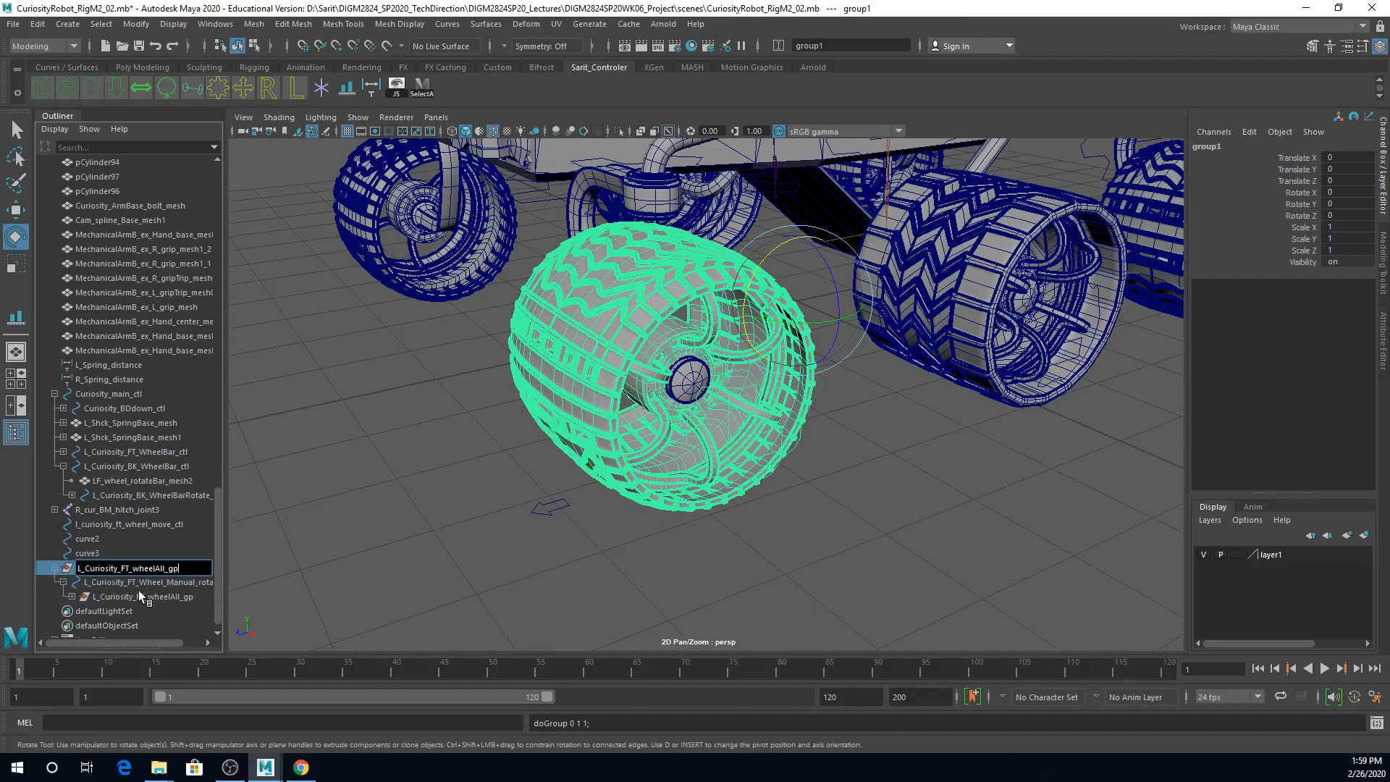
pyautogui.press('Left')
pyautogui.press('Left')
pyautogui.press('Left')
pyautogui.press('BackSpace')
pyautogui.press('BackSpace')
pyautogui.press('BackSpace')
pyautogui.press('BackSpace')
pyautogui.press('BackSpace')
pyautogui.press('BackSpace')
pyautogui.write('l_rotate')
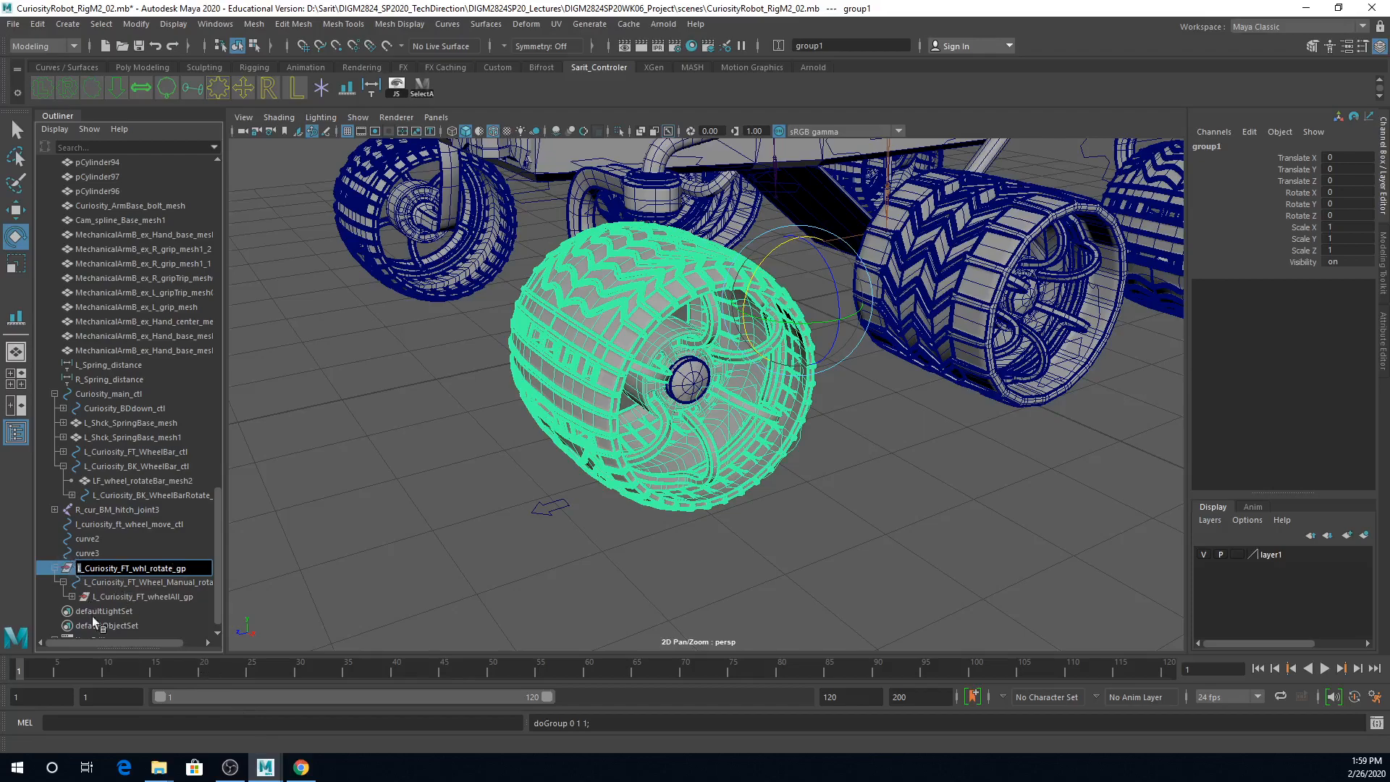
pyautogui.write('lc')
pyautogui.moveTo(118, 568); pyautogui.dragTo(126, 568)
pyautogui.write('ft')
pyautogui.press('Return')
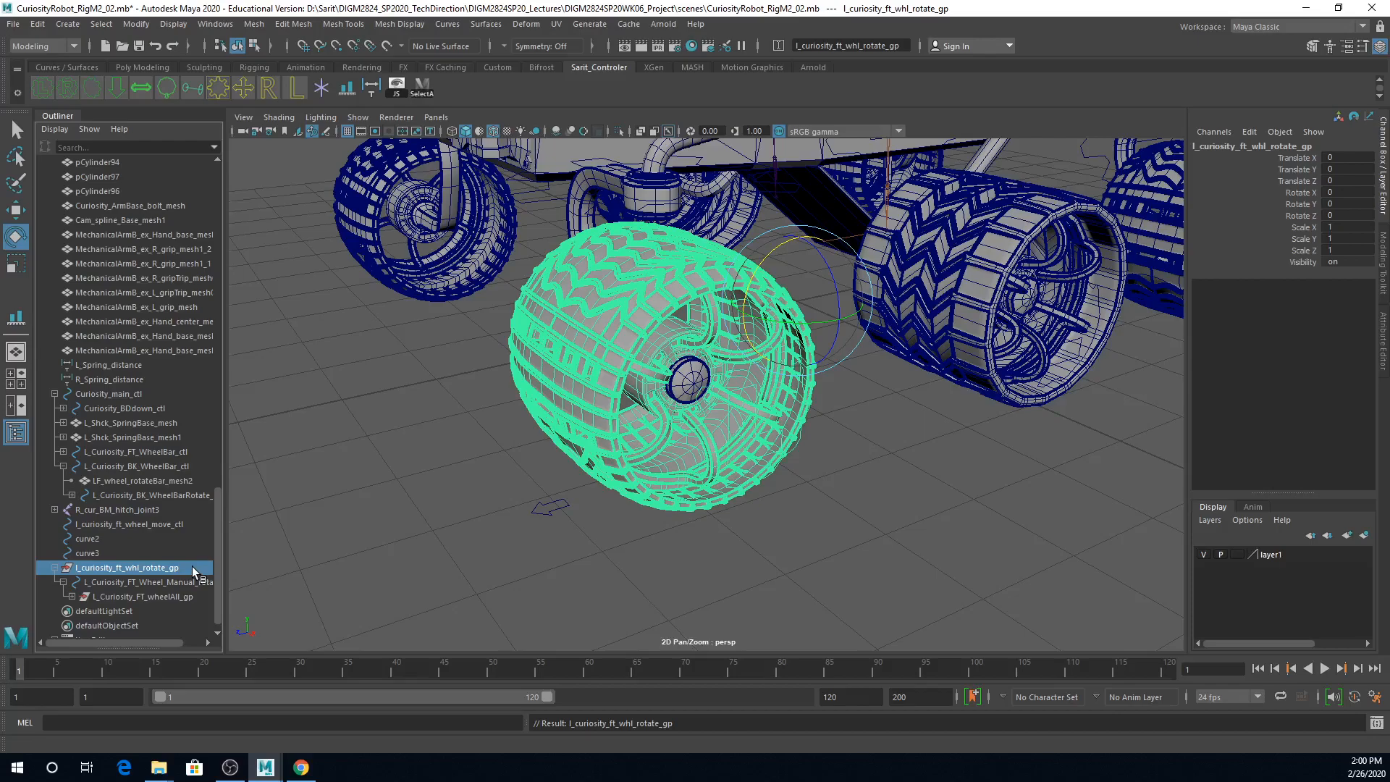
# Step: Center the pivot of l_curiosity_ft_whl_rotate_gp on the left front wheel
pyautogui.keyDown('alt'); pyautogui.moveTo(882, 405); pyautogui.dragTo(859, 316); pyautogui.keyUp('alt')
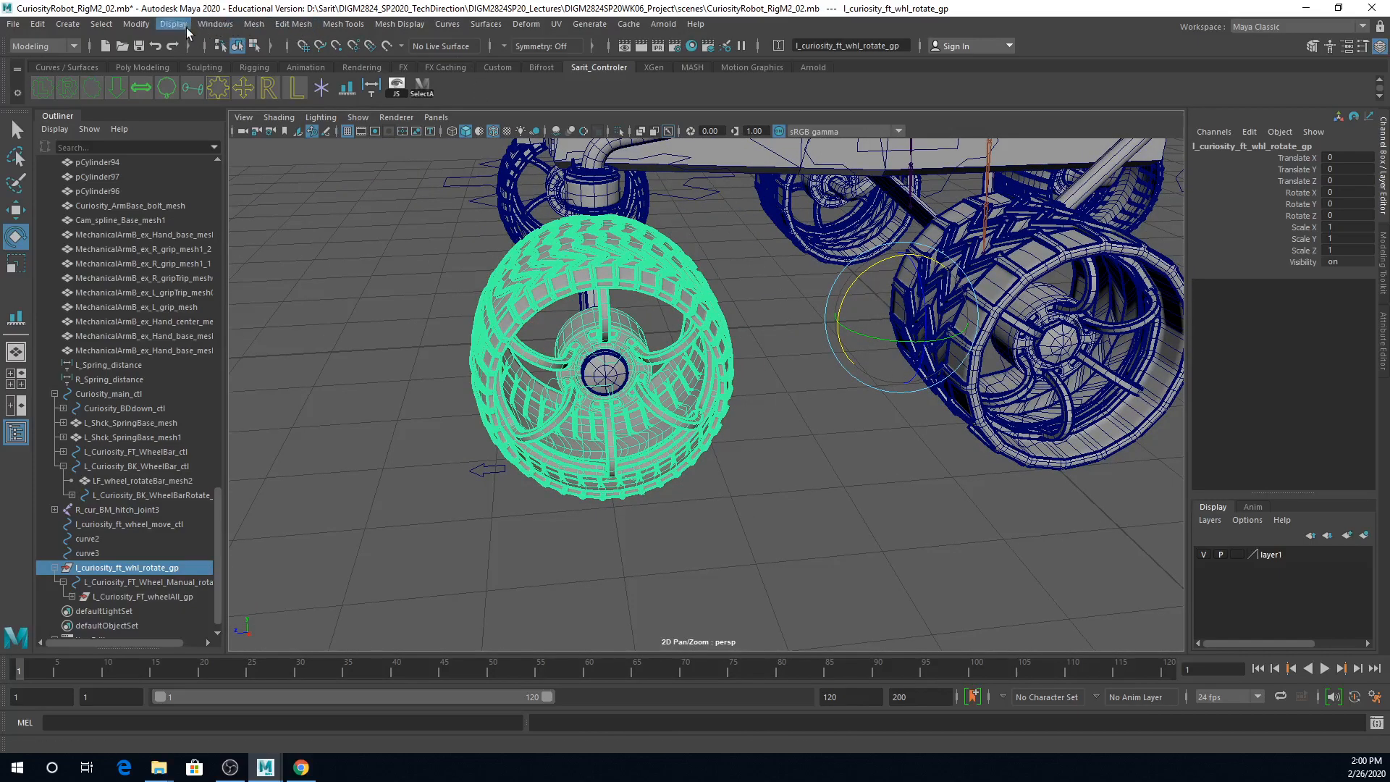
pyautogui.click(210, 26)
pyautogui.moveTo(132, 27)
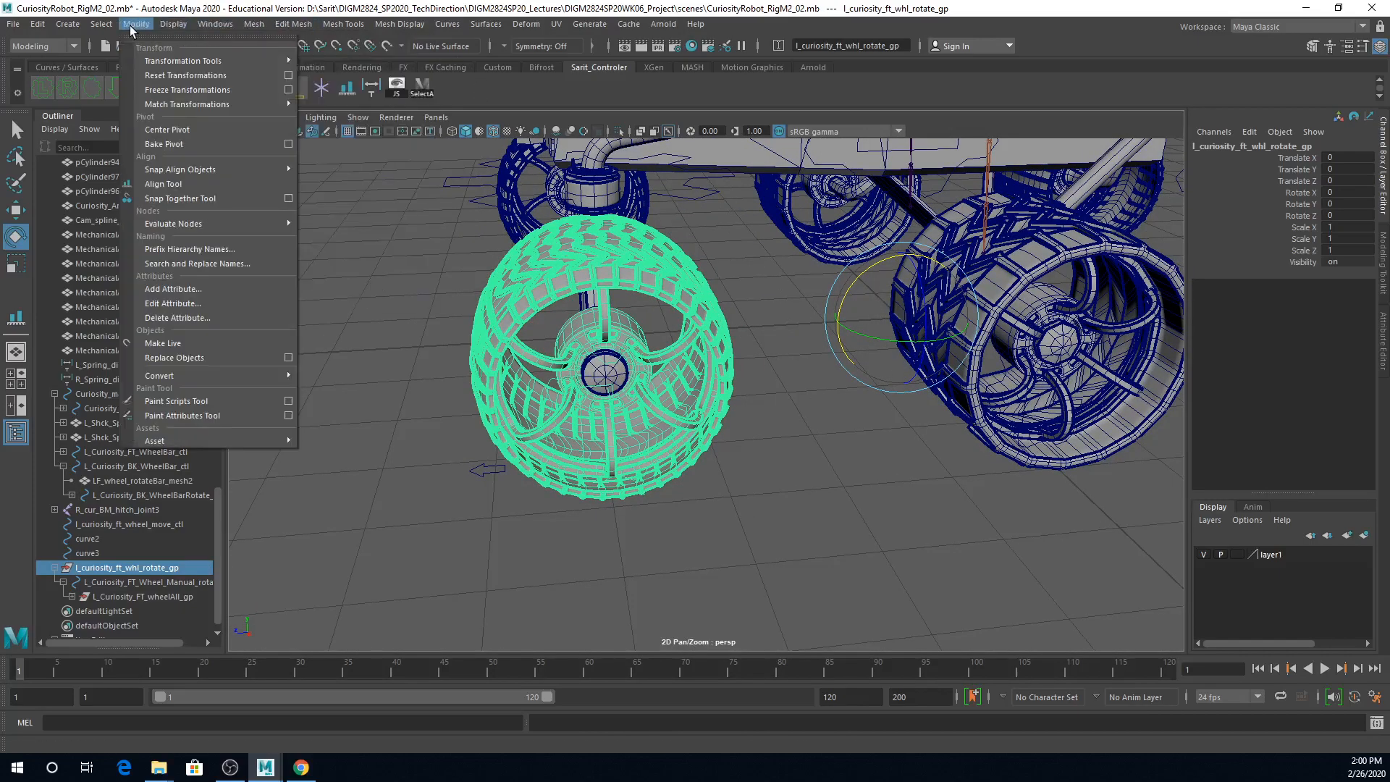
pyautogui.click(166, 132)
pyautogui.keyDown('alt'); pyautogui.moveTo(572, 423); pyautogui.dragTo(728, 475); pyautogui.keyUp('alt')
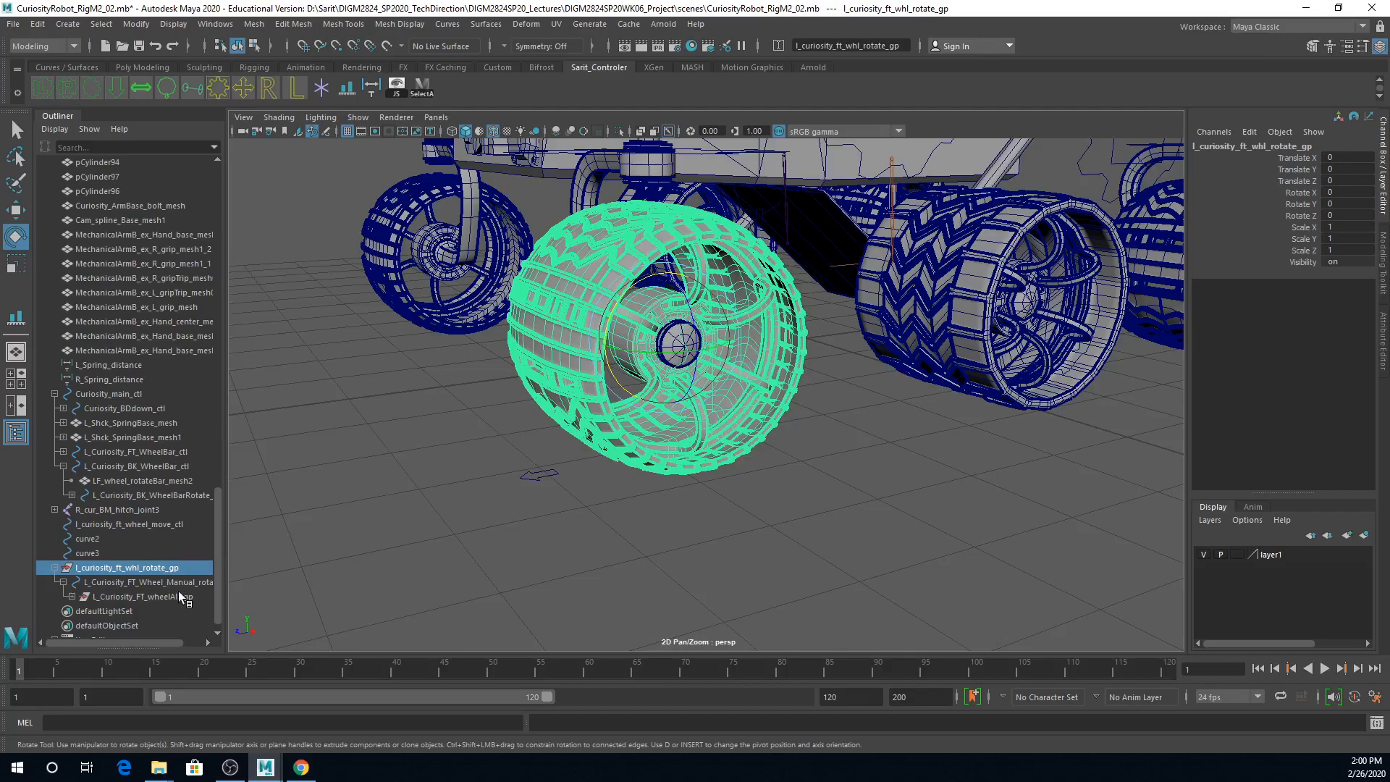
# Step: Group l_curiosity_ft_whl_rotate_gp inside another group and expand its hierarchy
pyautogui.hotkey('ctrl', 'g')
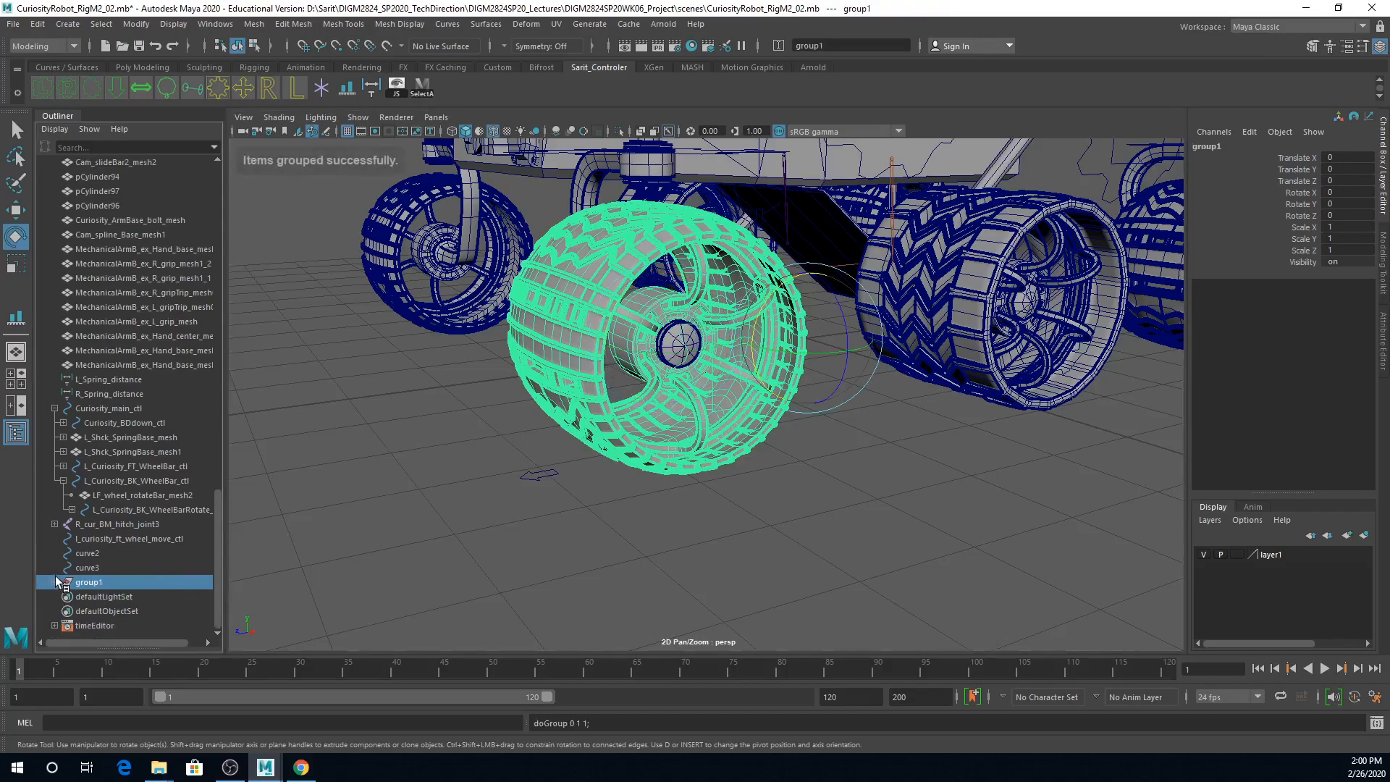
pyautogui.click(55, 580)
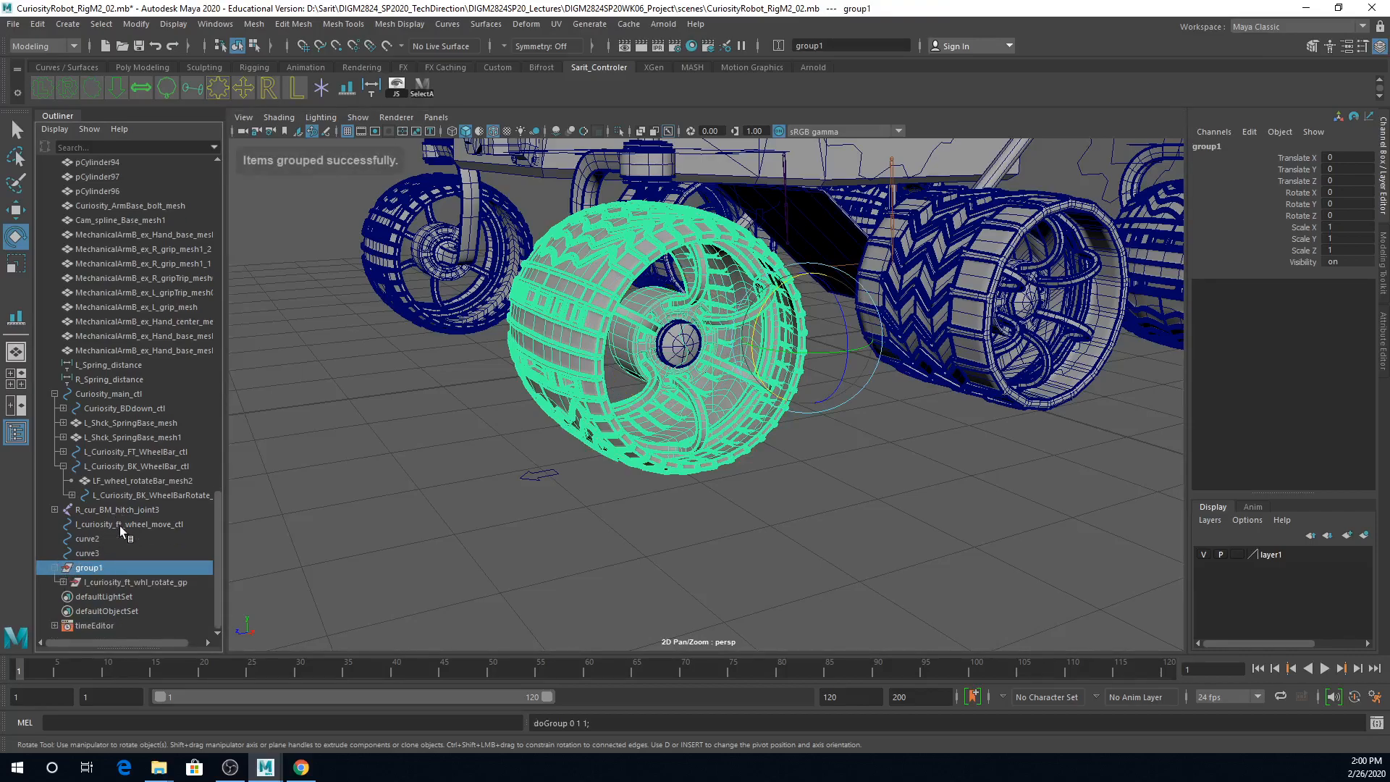
pyautogui.click(62, 582)
# Step: Rename the outer group as l_curiosity_ft_whl_orient_gp, starting from the rotate group's copied name
pyautogui.doubleClick(126, 566)
pyautogui.hotkey('ctrl', 'c')
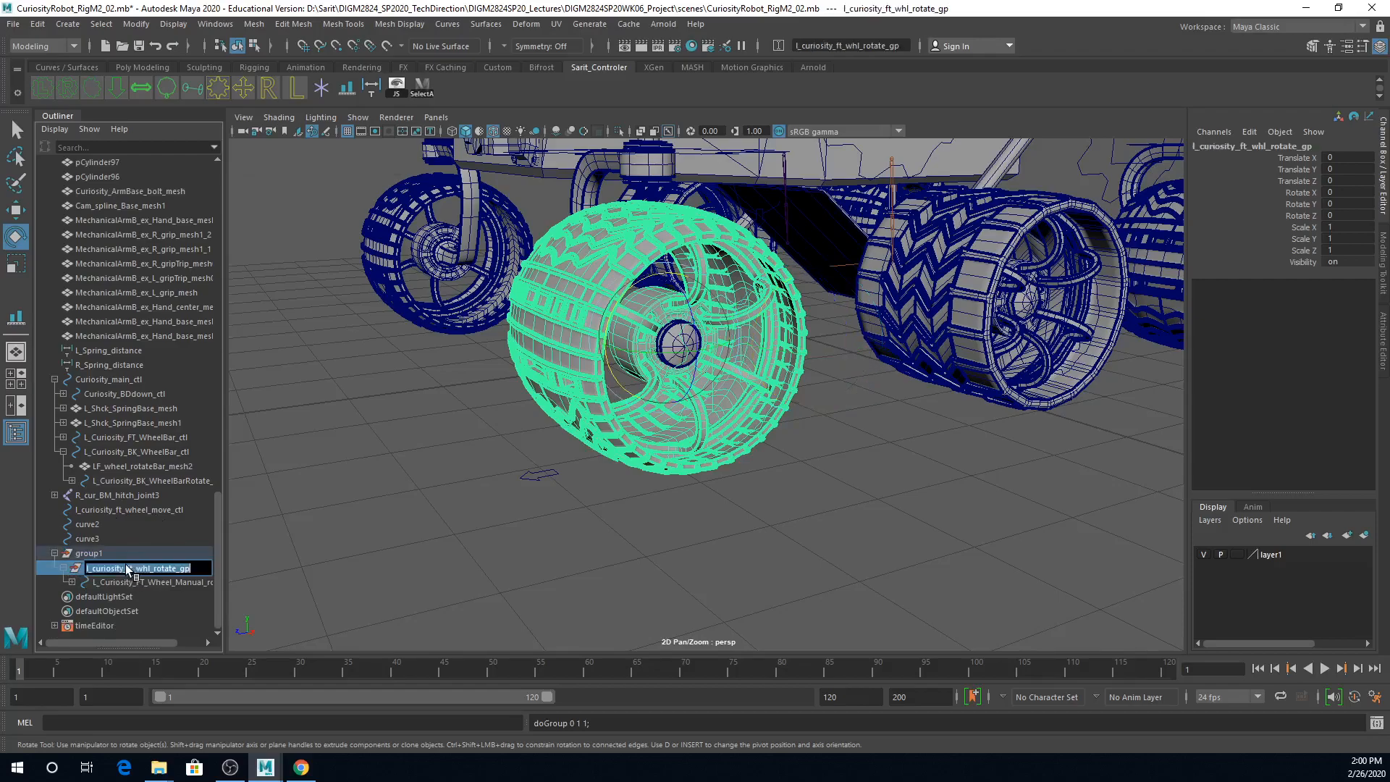
pyautogui.doubleClick(101, 554)
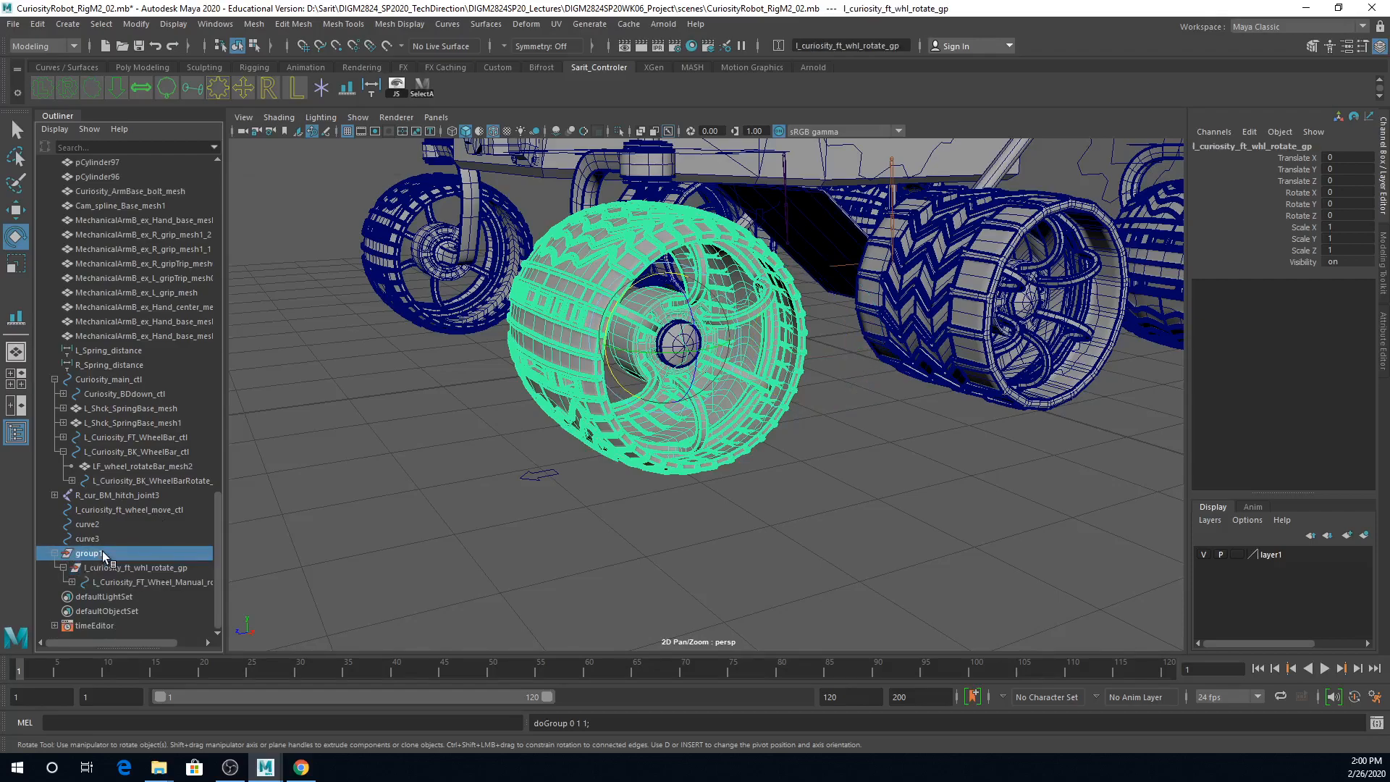
pyautogui.hotkey('ctrl', 'v')
pyautogui.press('Left')
pyautogui.press('Left')
pyautogui.press('Left')
pyautogui.hotkey('shift', 'Left')
pyautogui.hotkey('shift', 'Left')
pyautogui.hotkey('shift', 'Left')
pyautogui.hotkey('shift', 'Left')
pyautogui.hotkey('shift', 'Left')
pyautogui.hotkey('shift', 'Left')
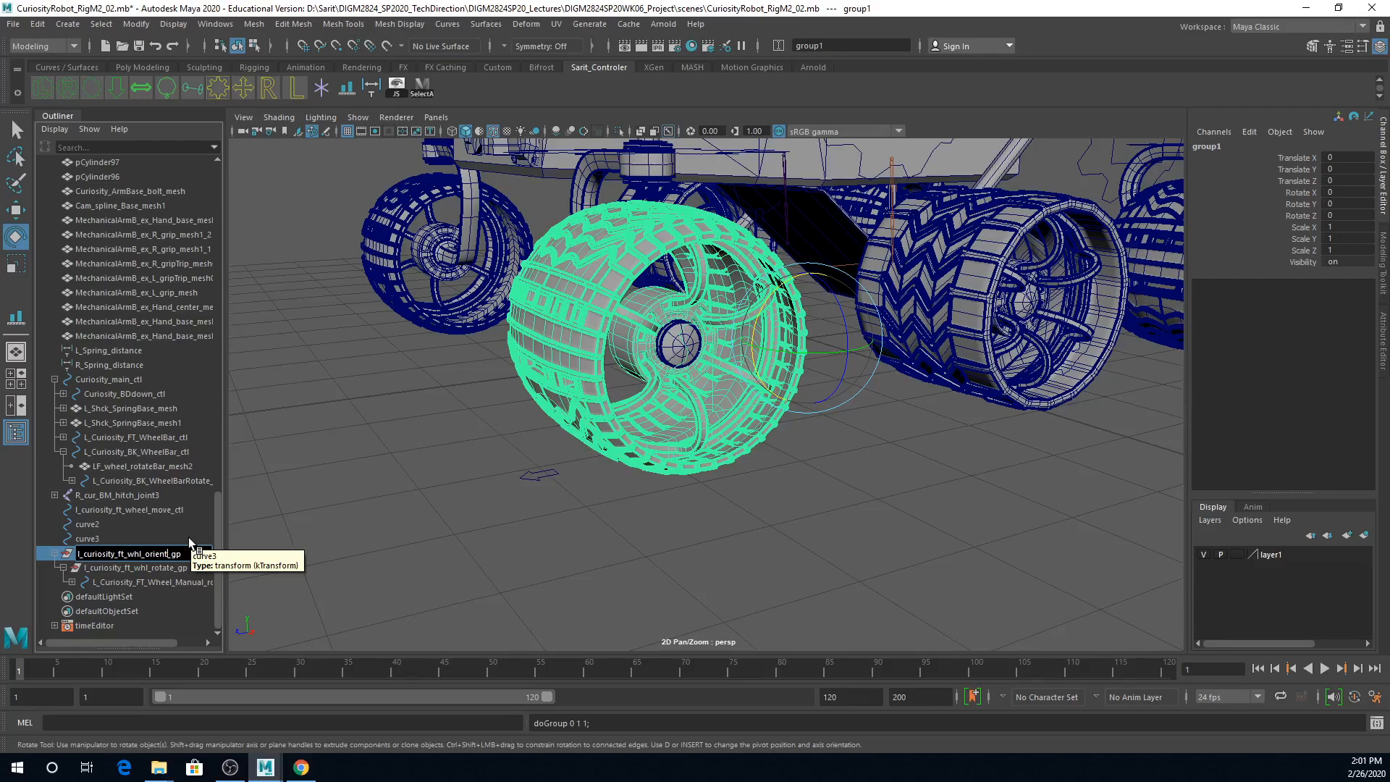
pyautogui.press('Return')
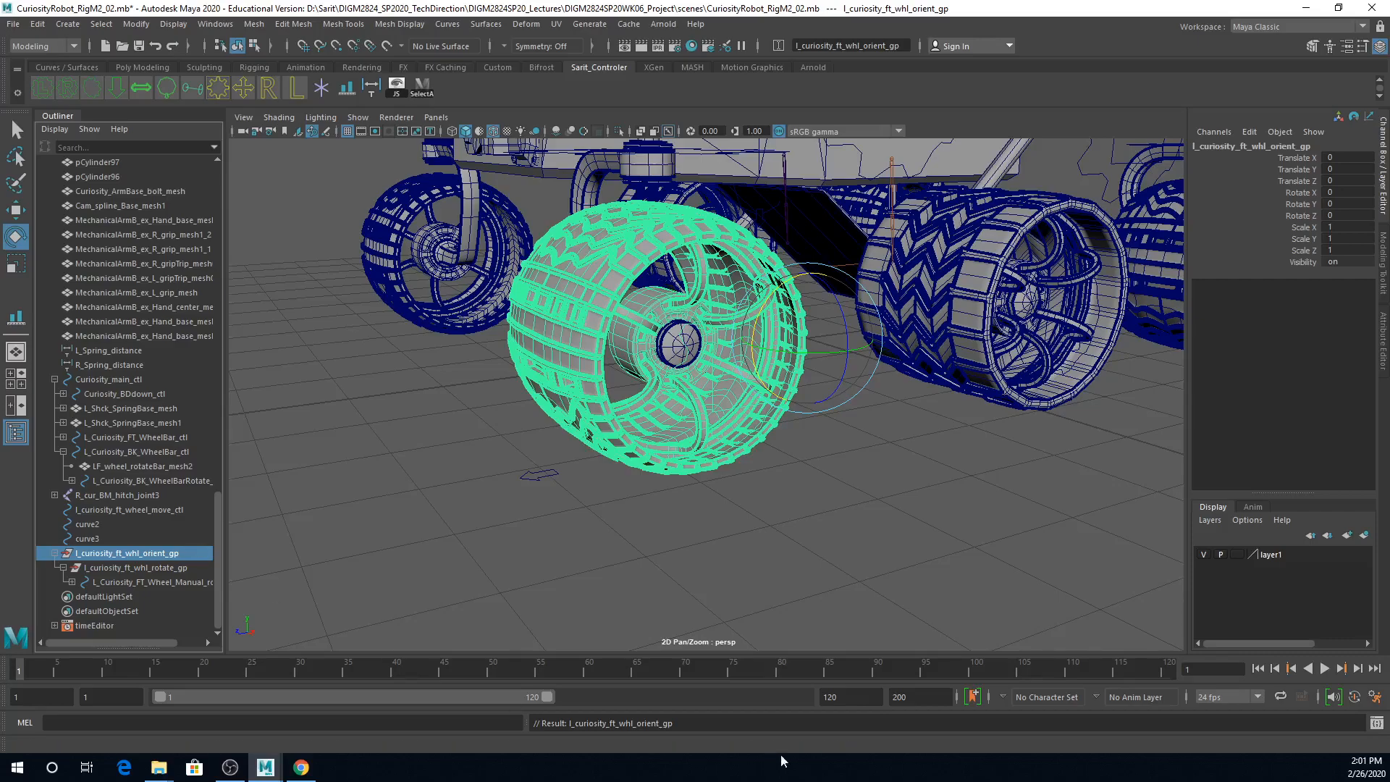
pyautogui.click(173, 565)
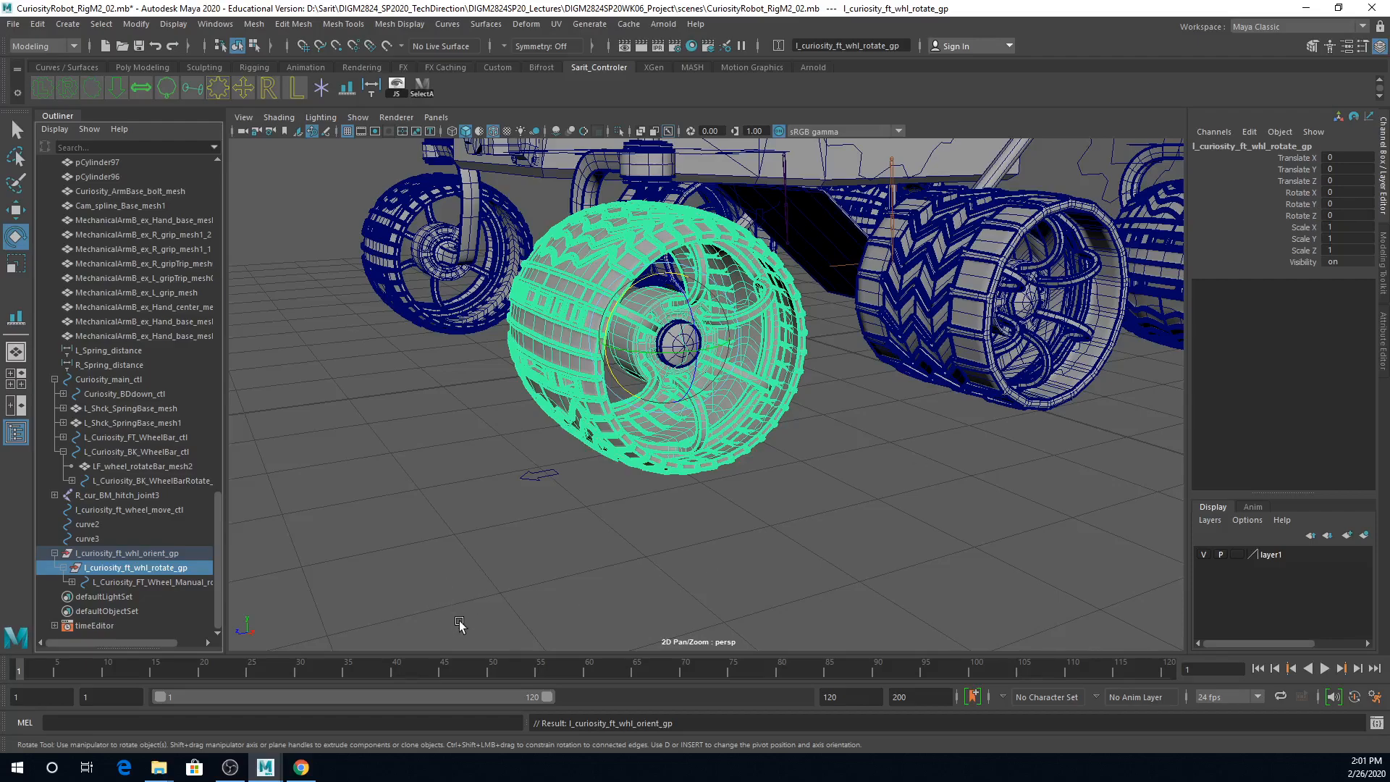
pyautogui.click(539, 469)
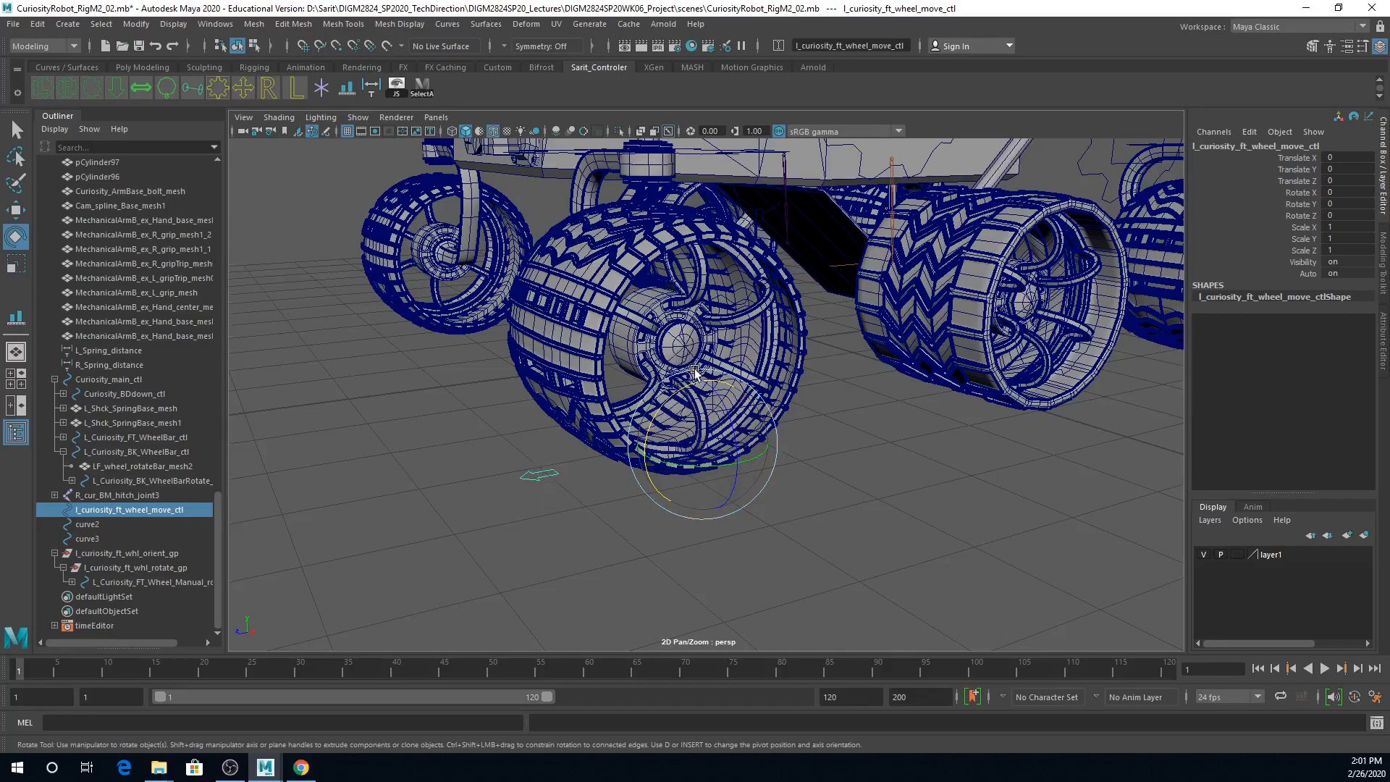
pyautogui.click(847, 472)
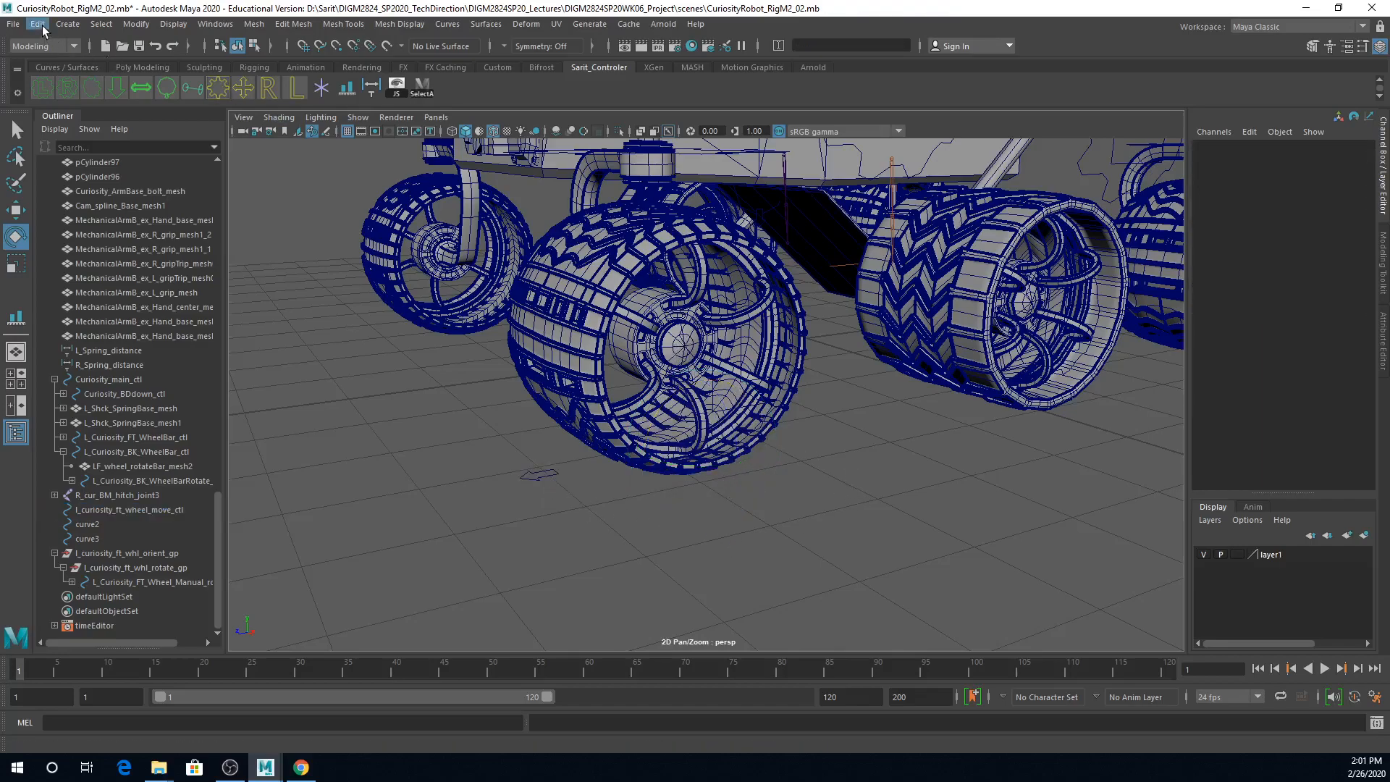
# Step: Create a locator at the scene origin and leave it selected
pyautogui.click(66, 25)
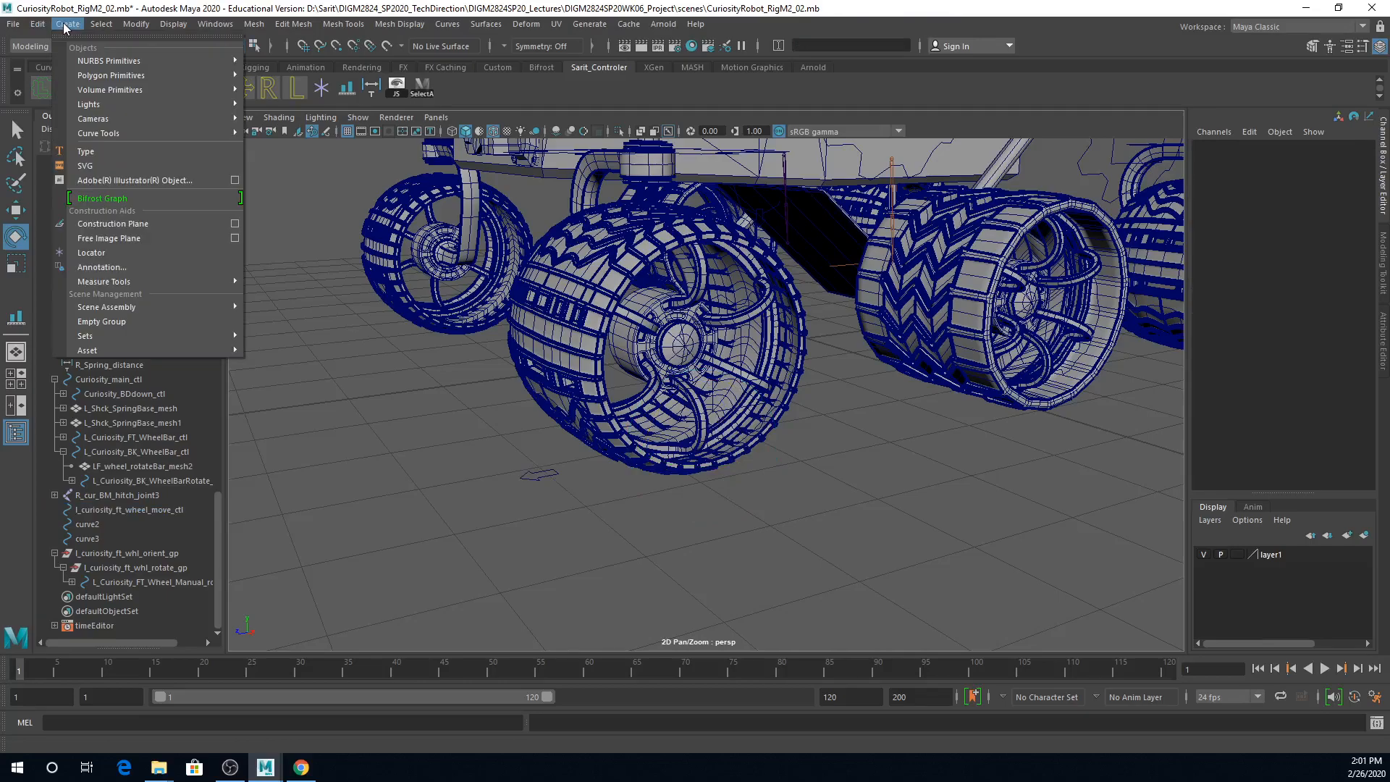
pyautogui.click(97, 253)
pyautogui.keyDown('alt'); pyautogui.moveTo(848, 475); pyautogui.dragTo(838, 656); pyautogui.keyUp('alt')
pyautogui.press('q')
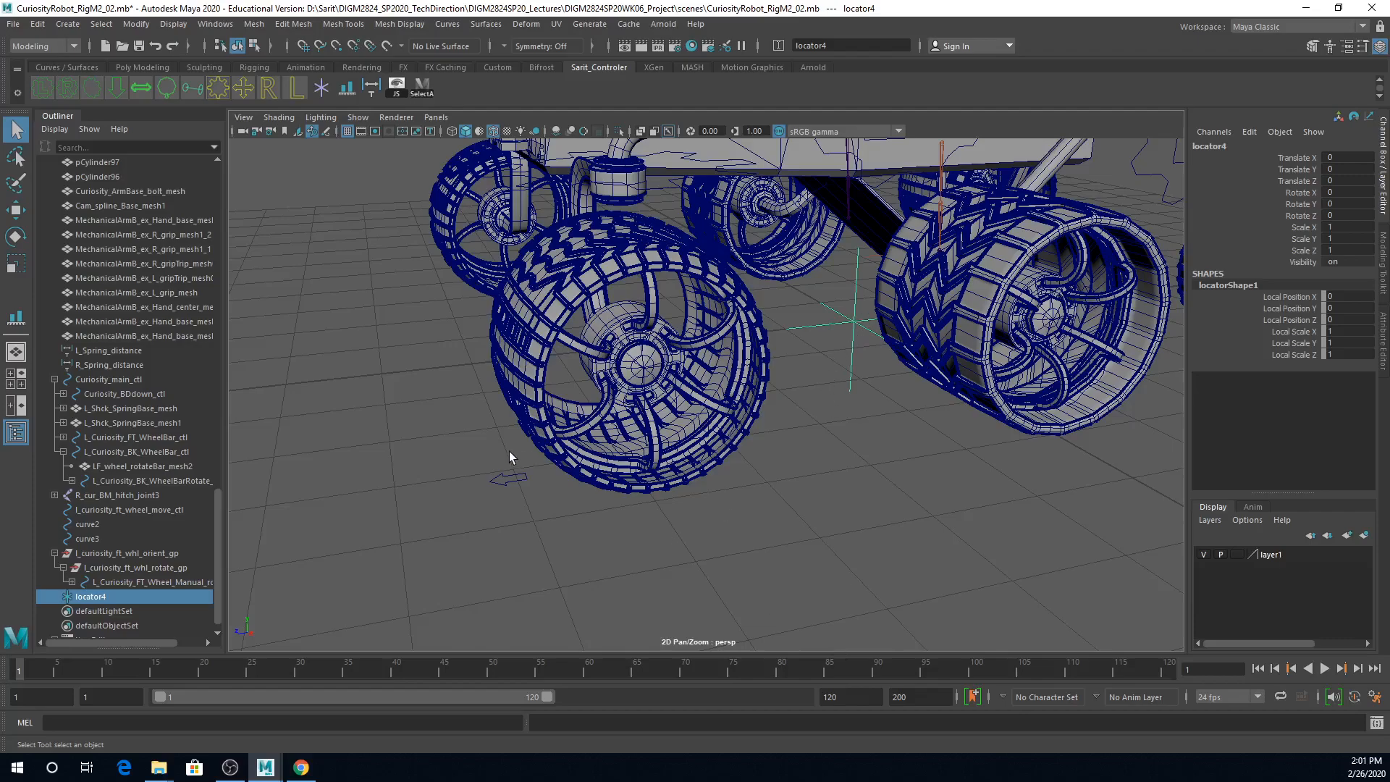
pyautogui.click(501, 498)
pyautogui.click(855, 359)
# Step: Rename locator4 as l_curiosity_ft_wheel_move_locator, starting from the copied name of l_curiosity_ft_wheel_move_ctl
pyautogui.click(1199, 147)
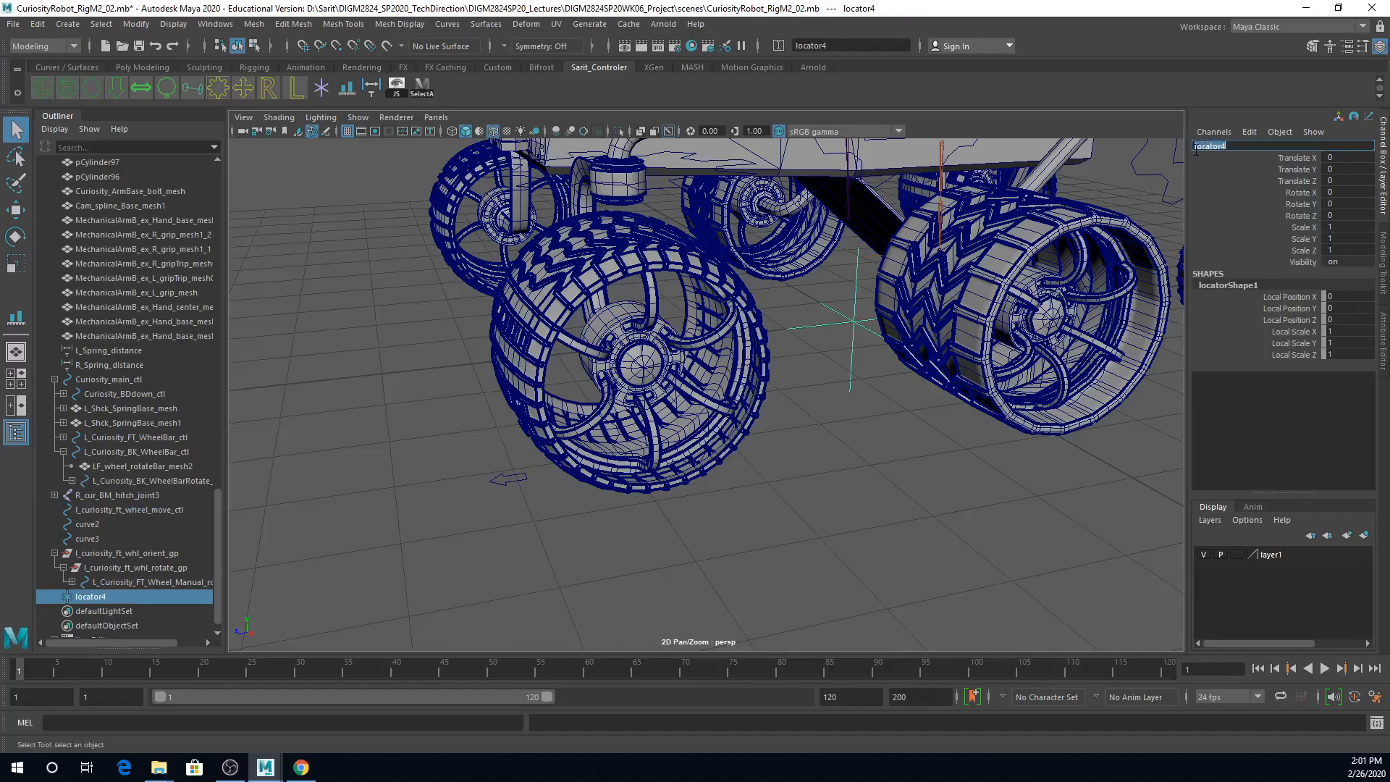
pyautogui.click(1196, 147)
pyautogui.doubleClick(154, 509)
pyautogui.hotkey('ctrl', 'c')
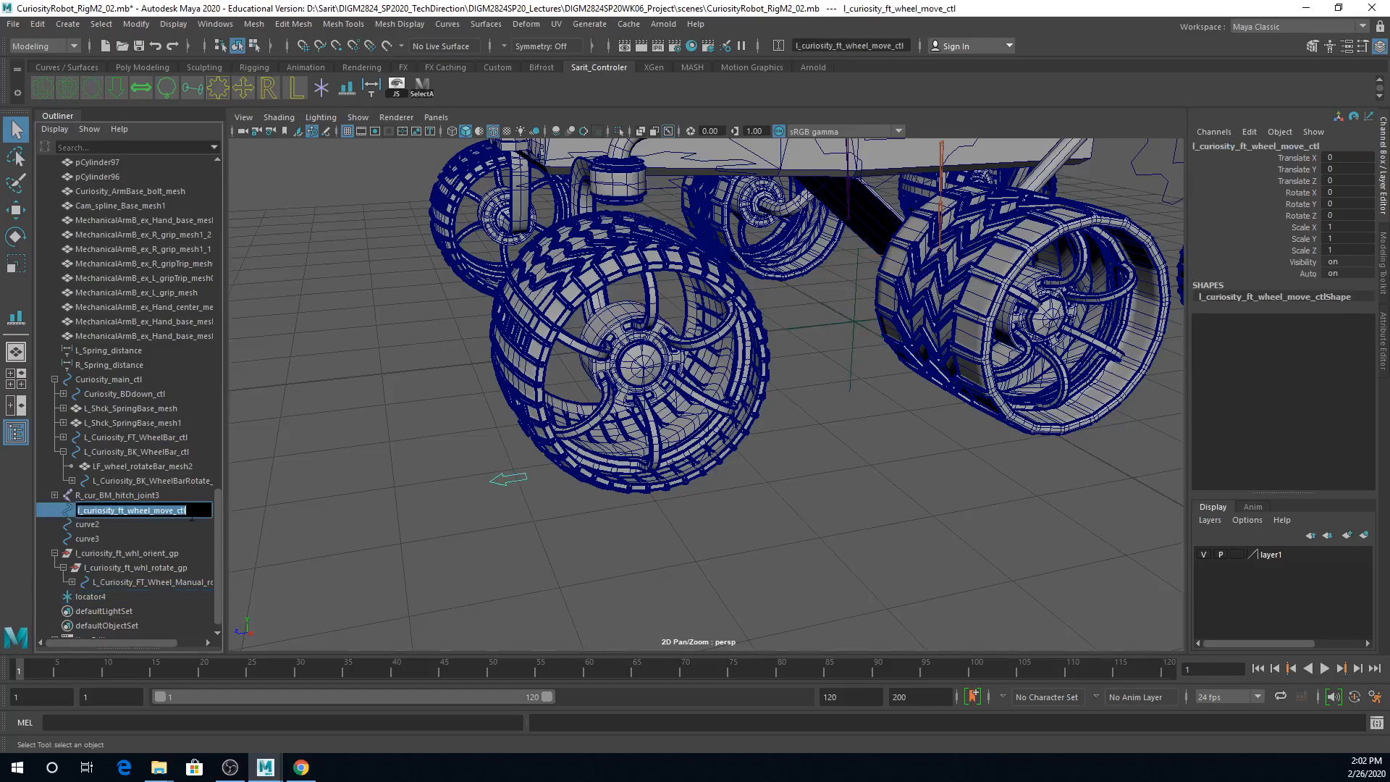
pyautogui.click(821, 318)
pyautogui.click(1256, 148)
pyautogui.hotkey('ctrl', 'v')
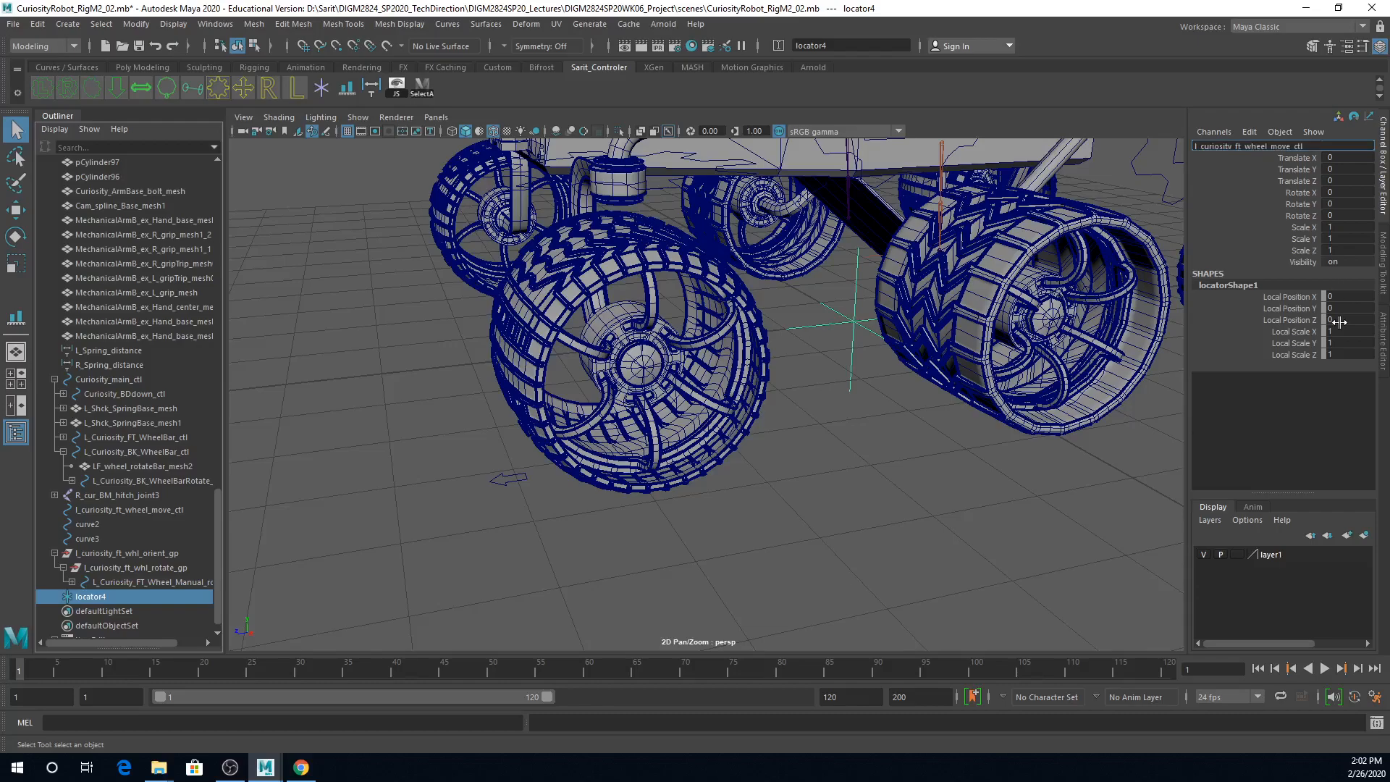
pyautogui.write('ocator')
pyautogui.press('Return')
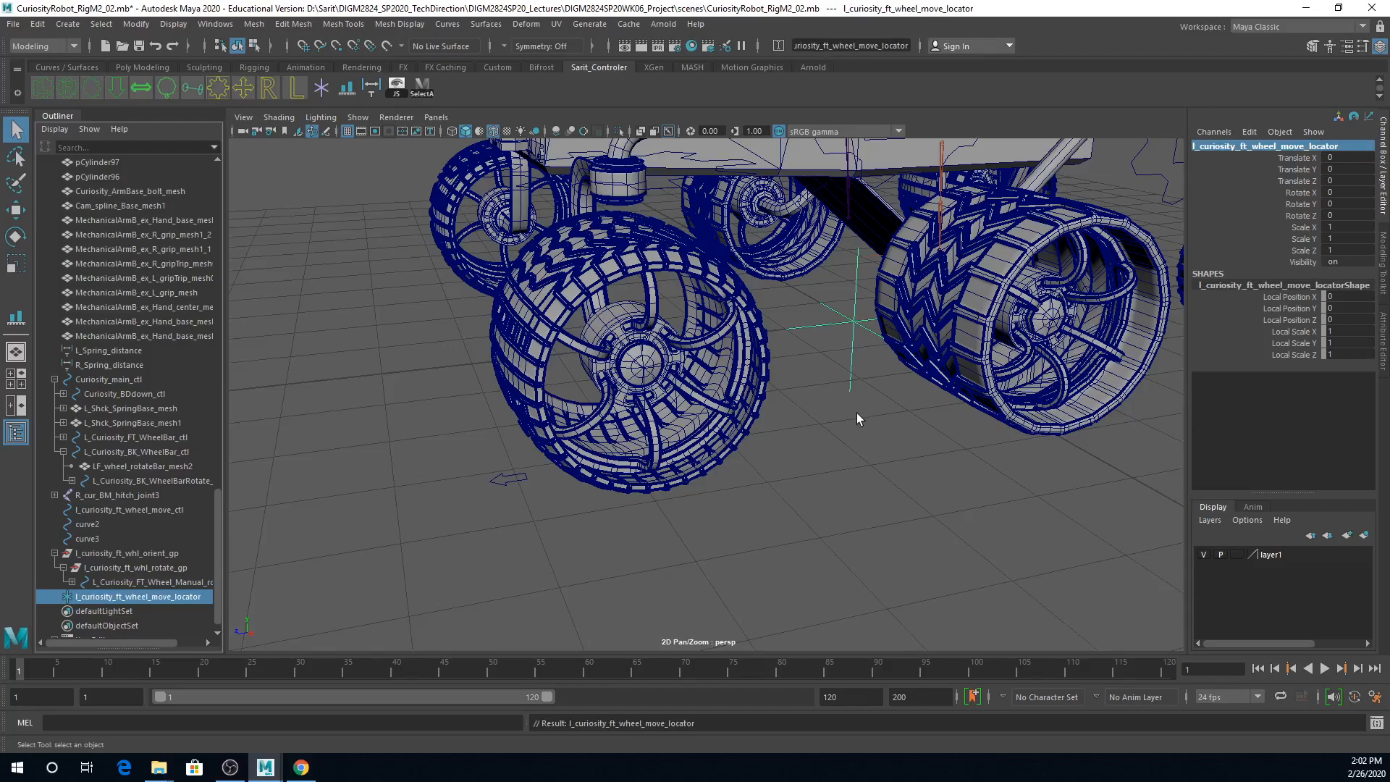
# Step: Align l_curiosity_ft_wheel_move_locator to the middle of l_curiosity_ft_whl_orient_gp on all axes with the Align Tool
pyautogui.keyDown('ctrl'); pyautogui.click(162, 555); pyautogui.keyUp('ctrl')
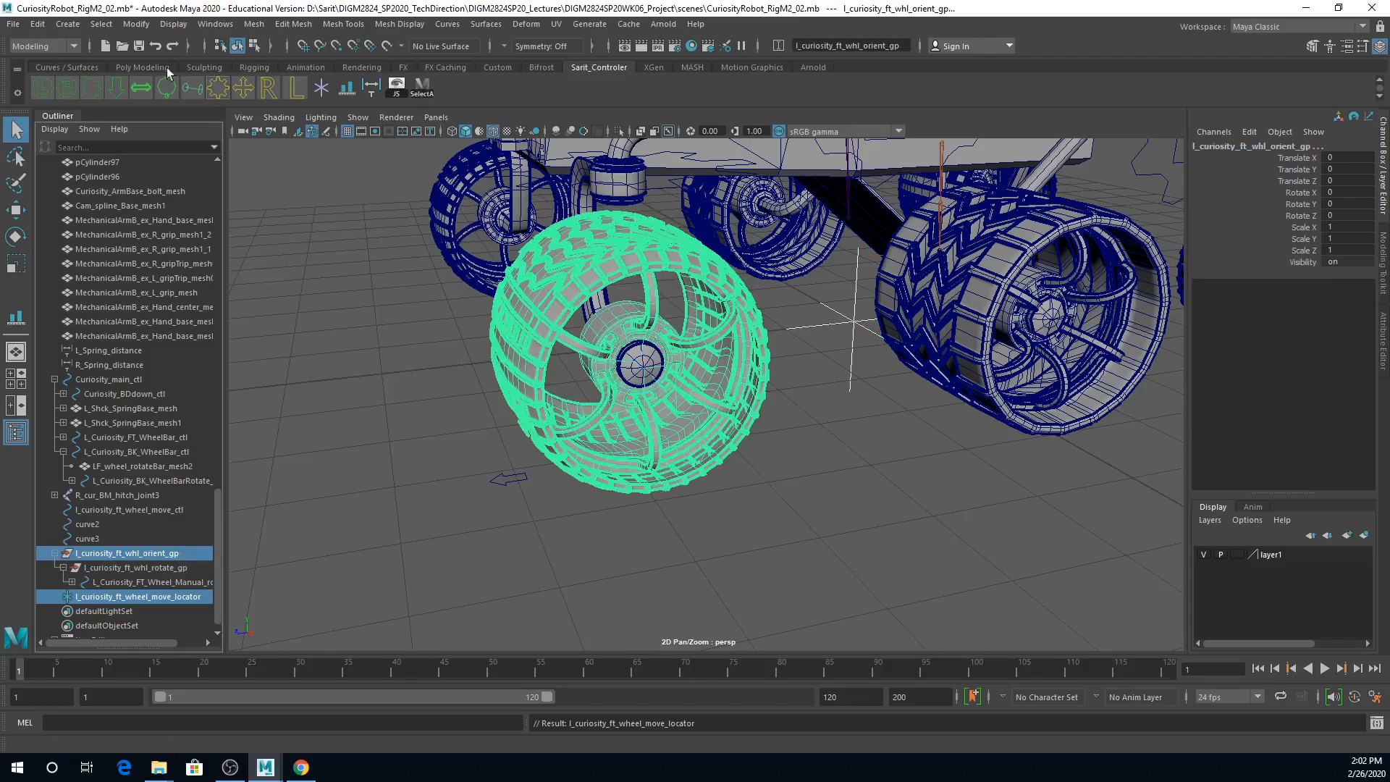
pyautogui.click(136, 24)
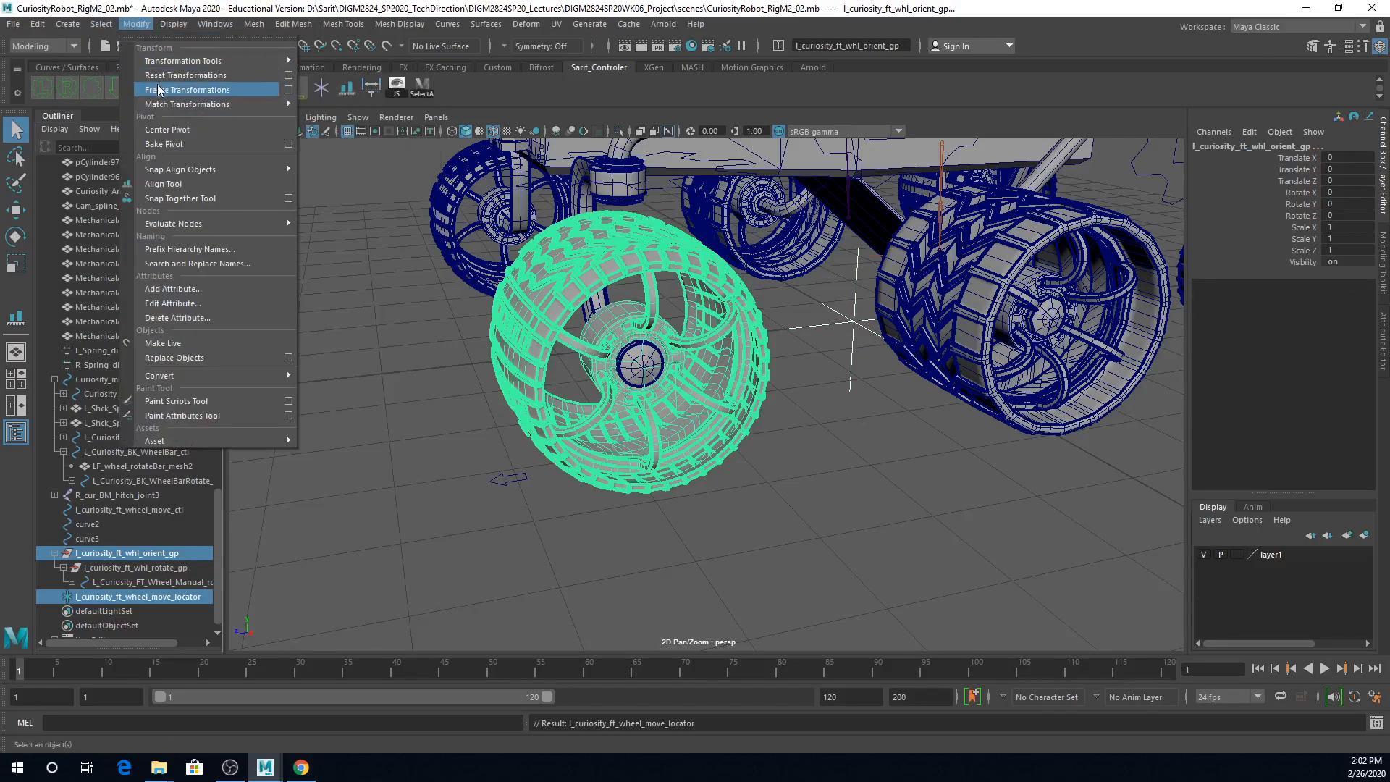
pyautogui.click(164, 184)
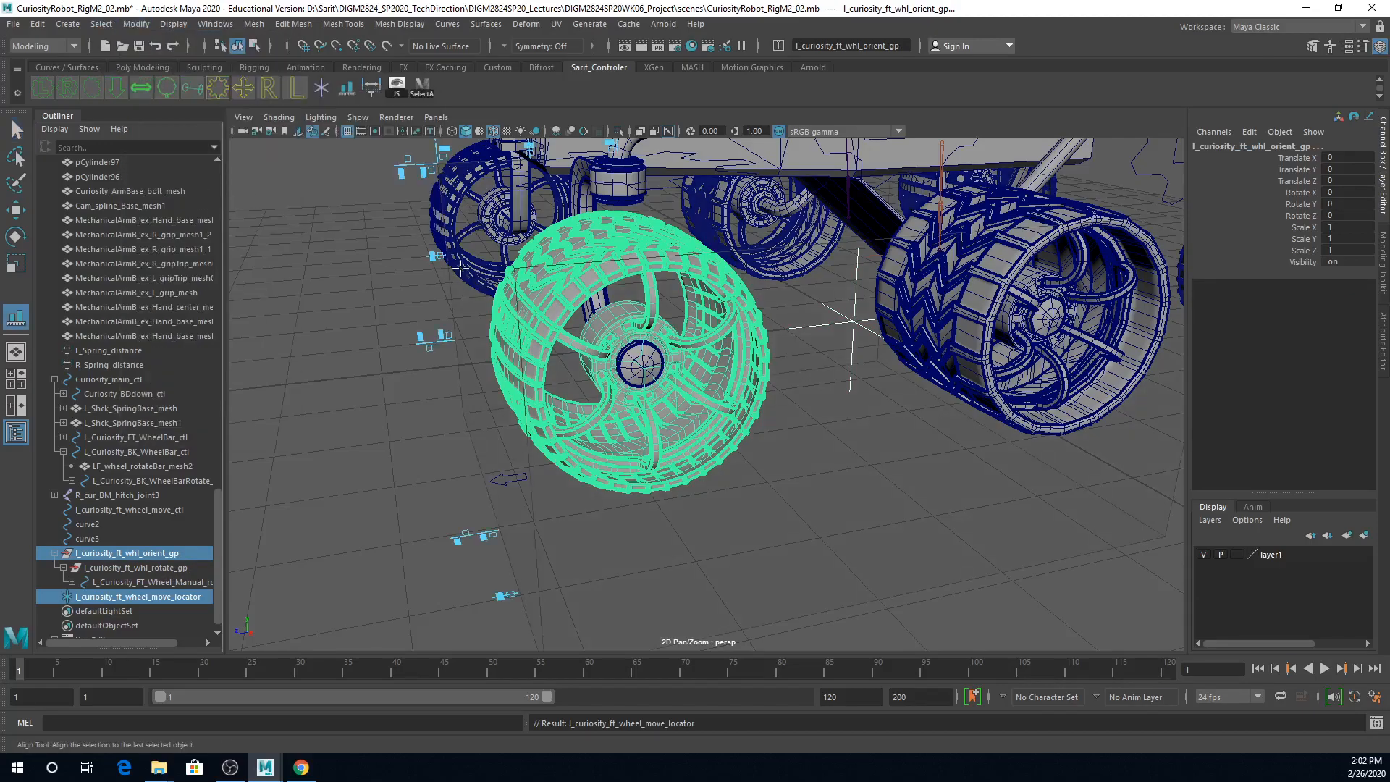
pyautogui.click(433, 255)
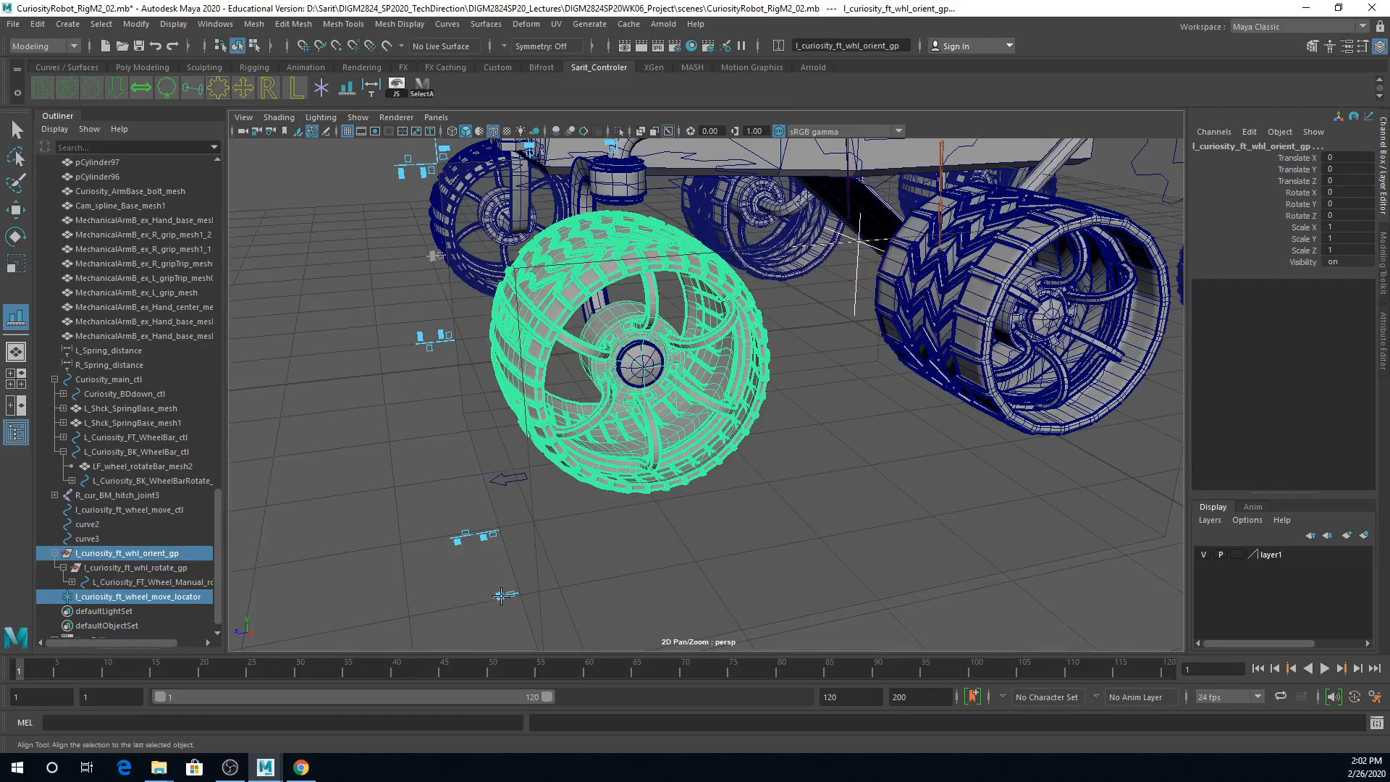
pyautogui.click(529, 149)
pyautogui.press('q')
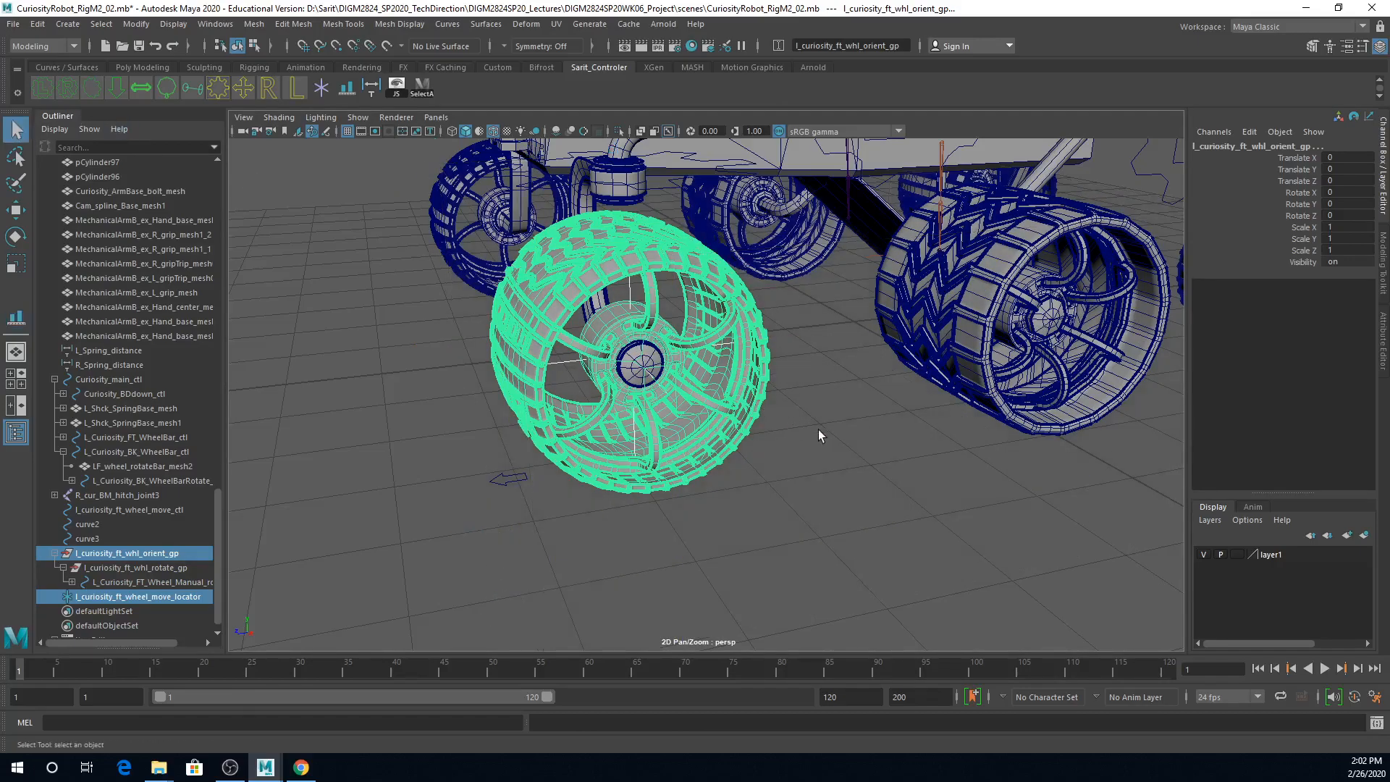
pyautogui.click(815, 428)
# Step: Freeze the transformations of the locator at the left front wheel's centre
pyautogui.click(647, 319)
pyautogui.keyDown('alt'); pyautogui.moveTo(728, 447); pyautogui.dragTo(664, 457); pyautogui.keyUp('alt')
pyautogui.keyDown('alt'); pyautogui.moveTo(664, 458); pyautogui.dragTo(757, 463, button='right'); pyautogui.keyUp('alt')
pyautogui.moveTo(745, 471)
pyautogui.keyDown('alt'); pyautogui.mouseDown()
pyautogui.moveTo(766, 474)
pyautogui.moveTo(757, 480)
pyautogui.mouseUp(); pyautogui.keyUp('alt')
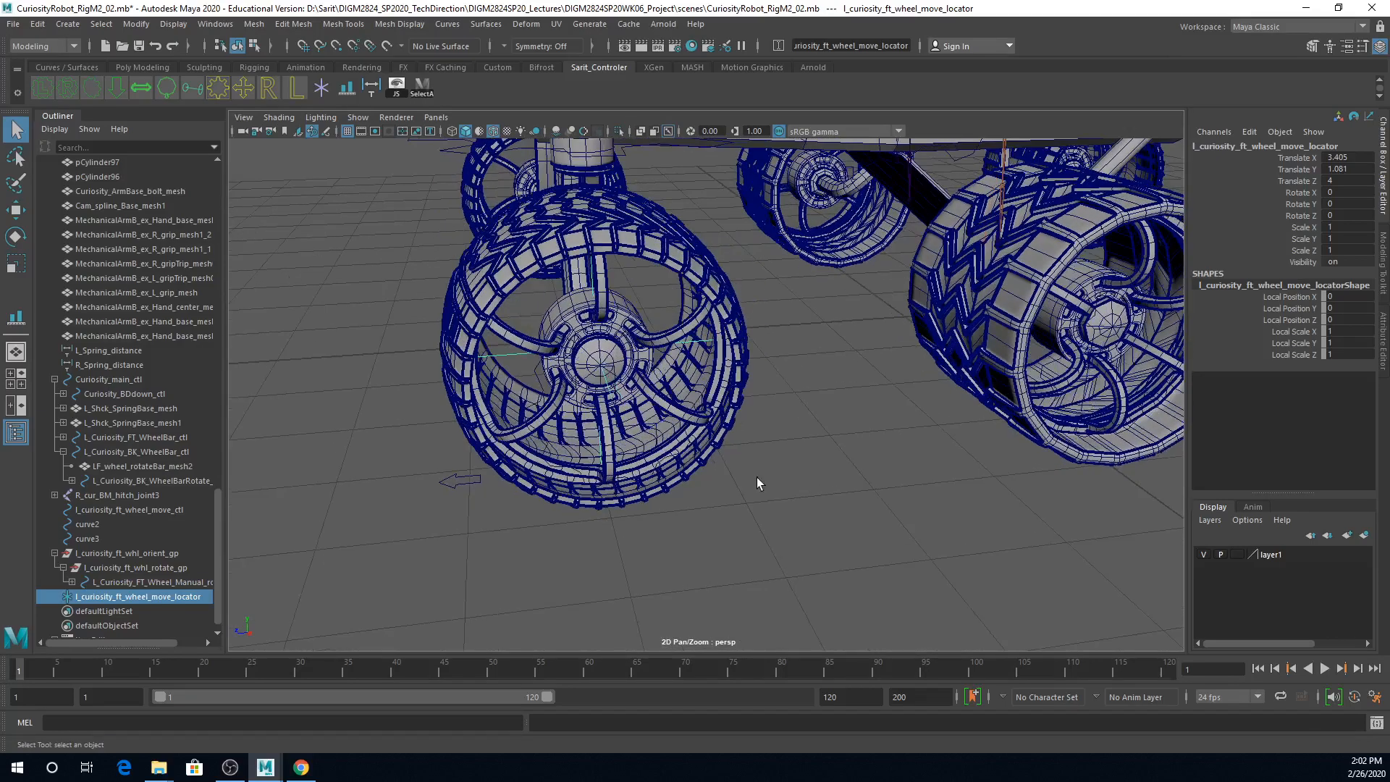
pyautogui.click(136, 24)
pyautogui.click(187, 90)
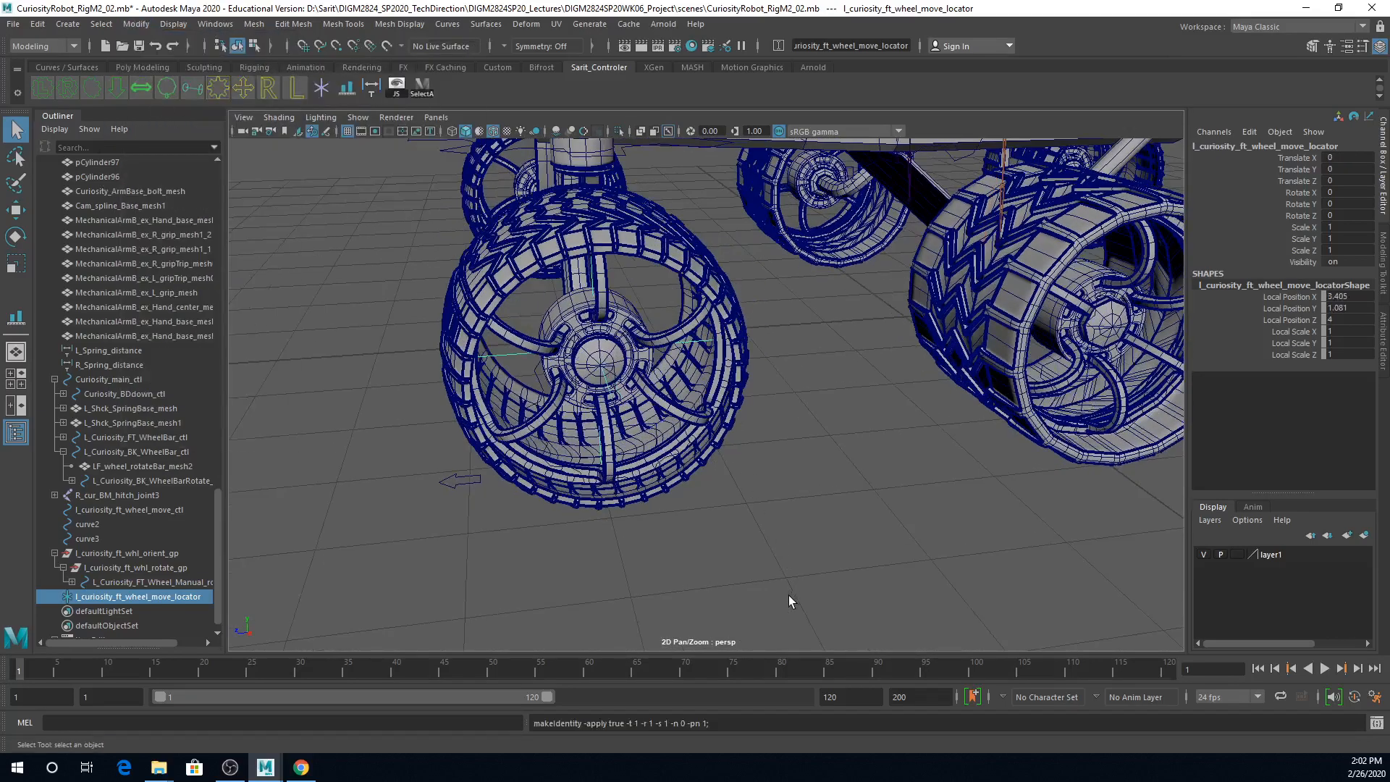
# Step: Parent l_curiosity_ft_wheel_move_locator under the arrow control l_curiosity_ft_wheel_move_ctl
pyautogui.keyDown('alt'); pyautogui.moveTo(787, 587); pyautogui.dragTo(733, 539); pyautogui.keyUp('alt')
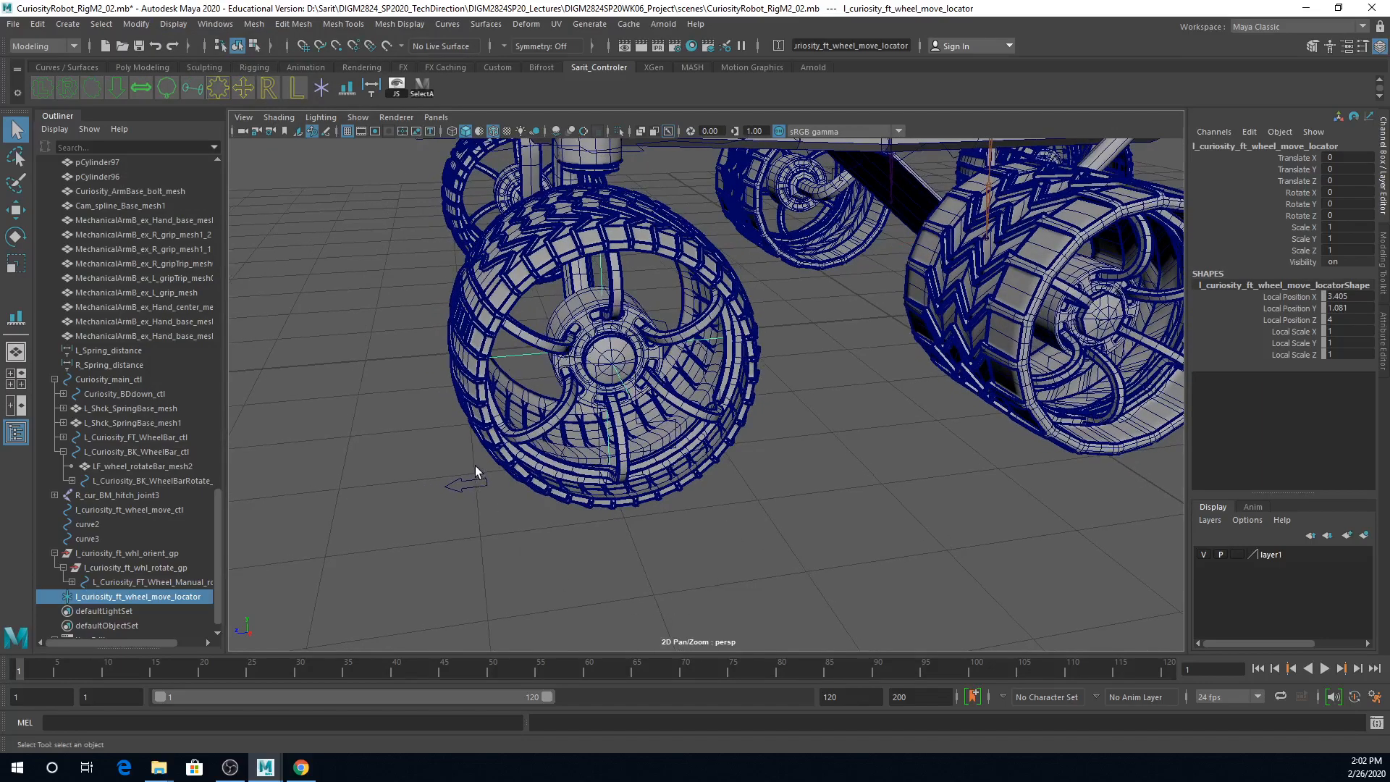
pyautogui.keyDown('shift'); pyautogui.click(475, 492); pyautogui.keyUp('shift')
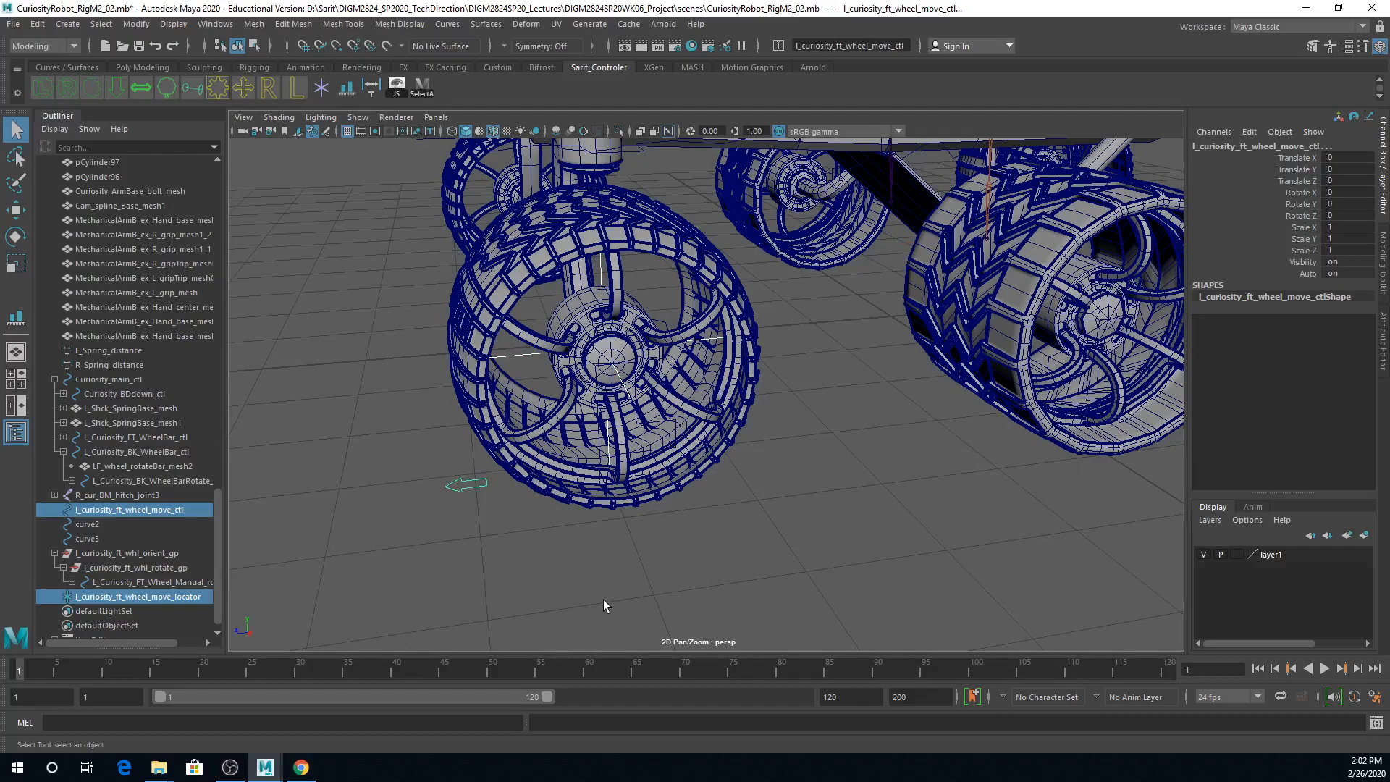
pyautogui.press('p')
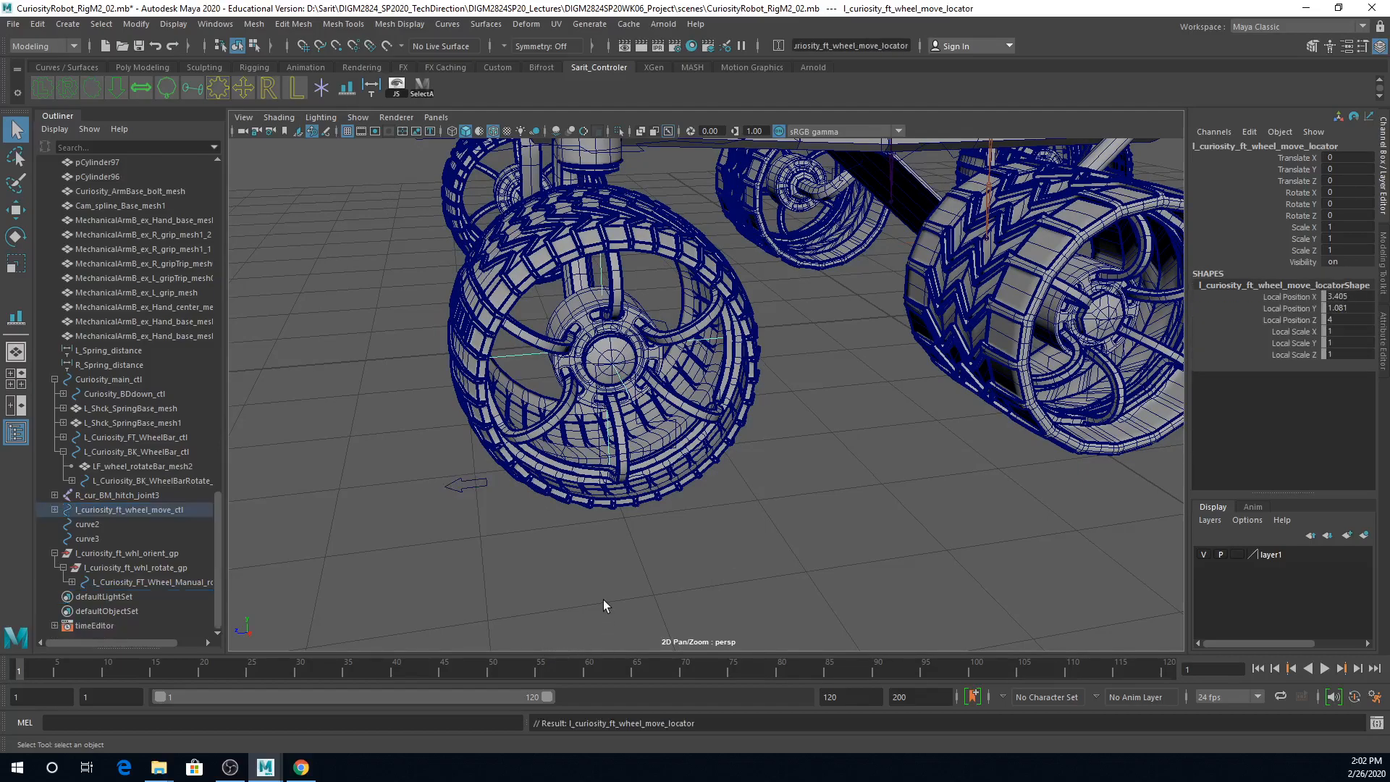
# Step: Test whether the locator follows l_curiosity_ft_wheel_move_ctl by rotating, scaling and moving the control, undoing each change
pyautogui.press('Up')
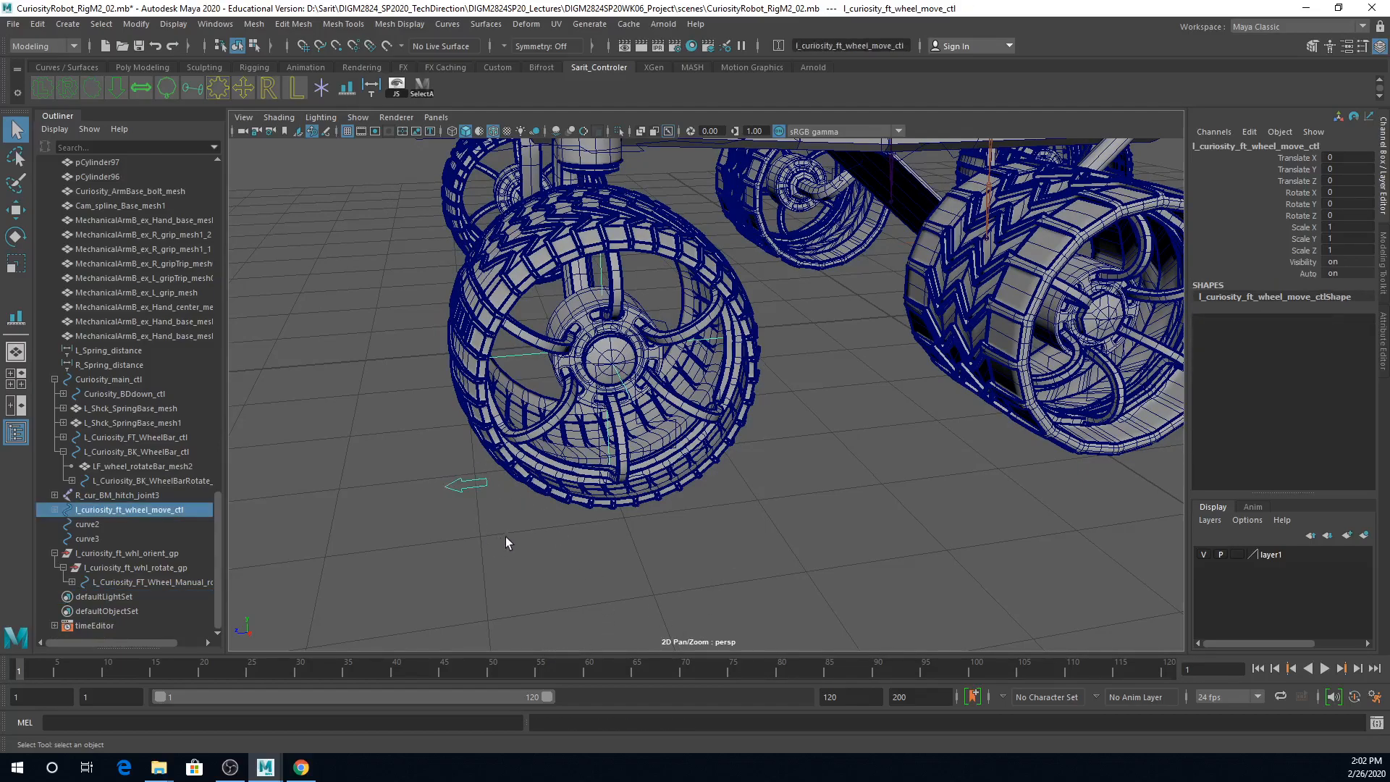
pyautogui.press('e')
pyautogui.moveTo(674, 434); pyautogui.dragTo(962, 467)
pyautogui.hotkey('ctrl', 'z')
pyautogui.press('r')
pyautogui.hotkey('ctrl', 'z')
pyautogui.hotkey('ctrl', 'z')
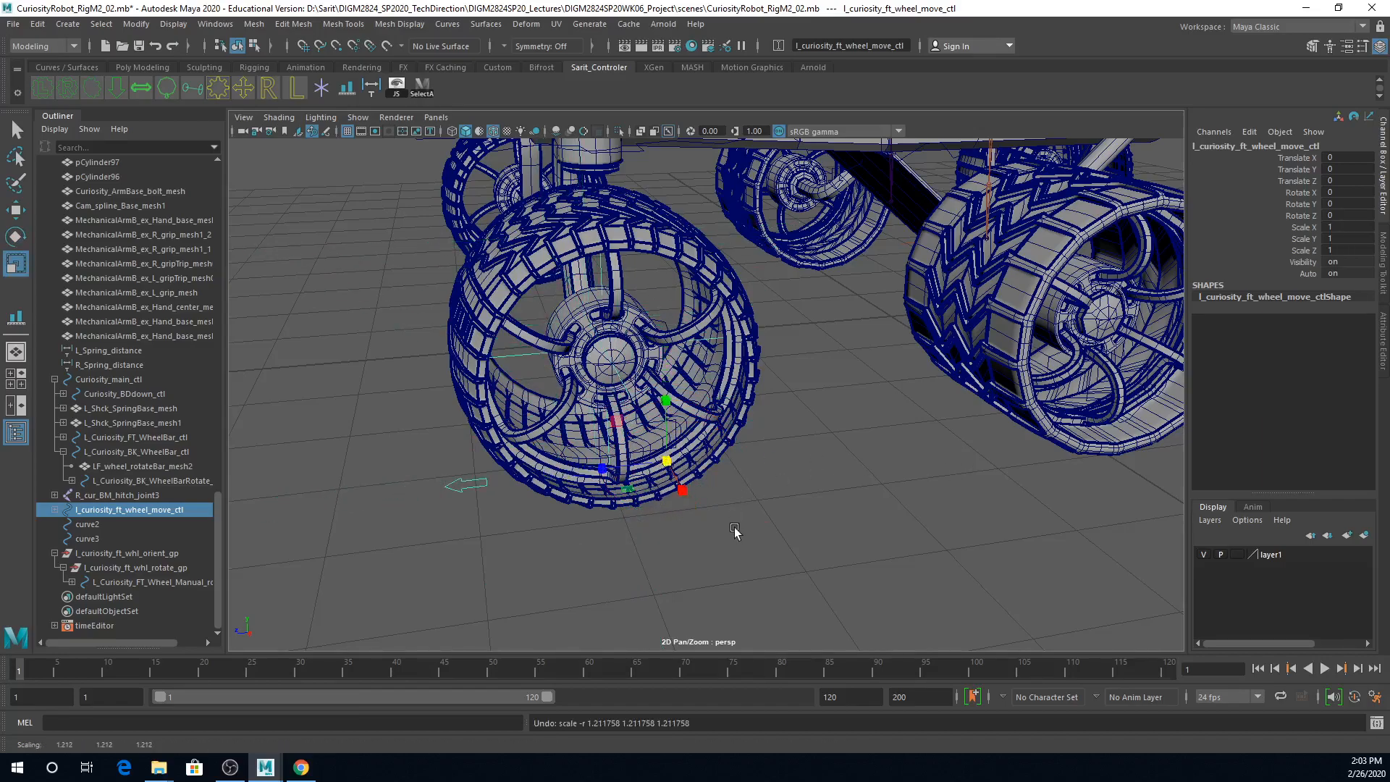
pyautogui.press('w')
pyautogui.moveTo(603, 471); pyautogui.dragTo(697, 498)
pyautogui.hotkey('ctrl', 'z')
pyautogui.hotkey('ctrl', 'z')
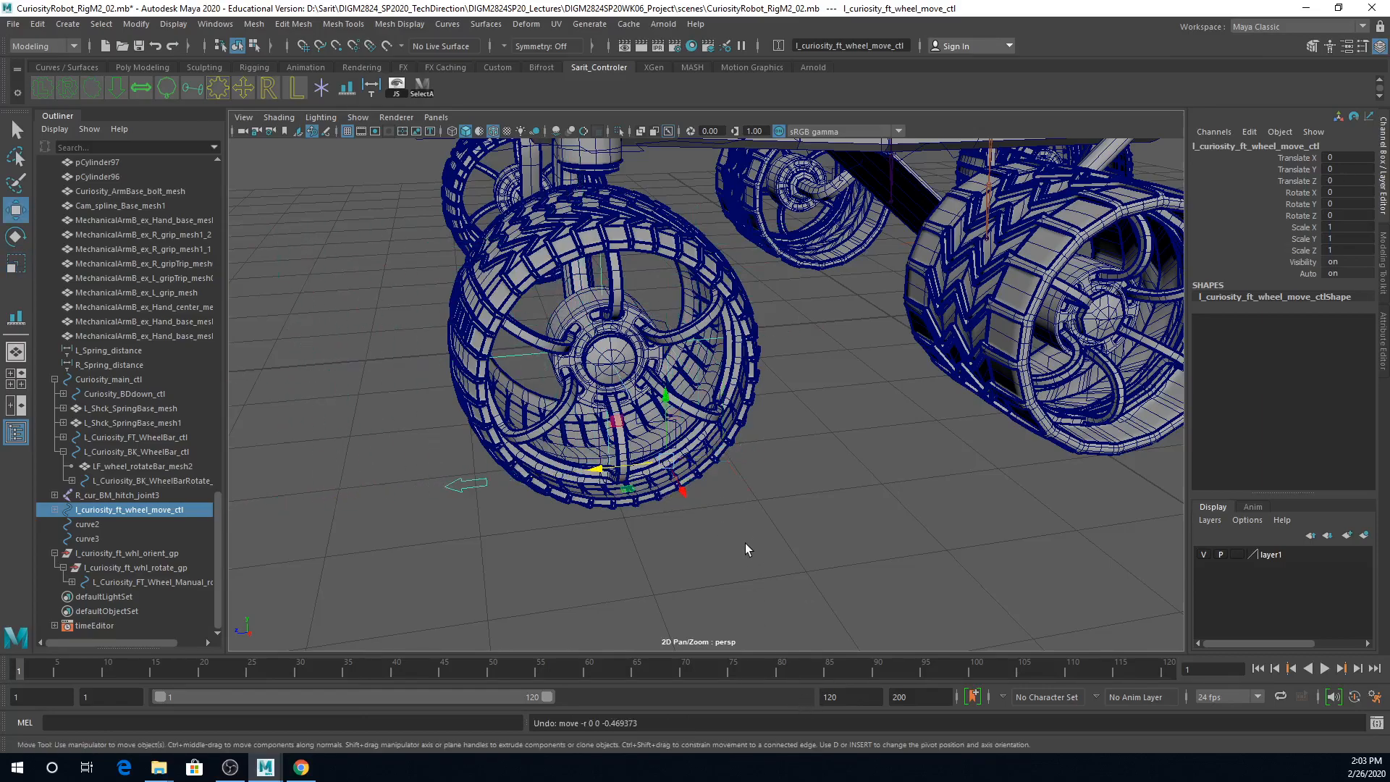
# Step: Select the l_curiosity_ft_whl_rotate_gp group of the left front wheel
pyautogui.keyDown('alt'); pyautogui.moveTo(791, 515); pyautogui.dragTo(778, 545); pyautogui.keyUp('alt')
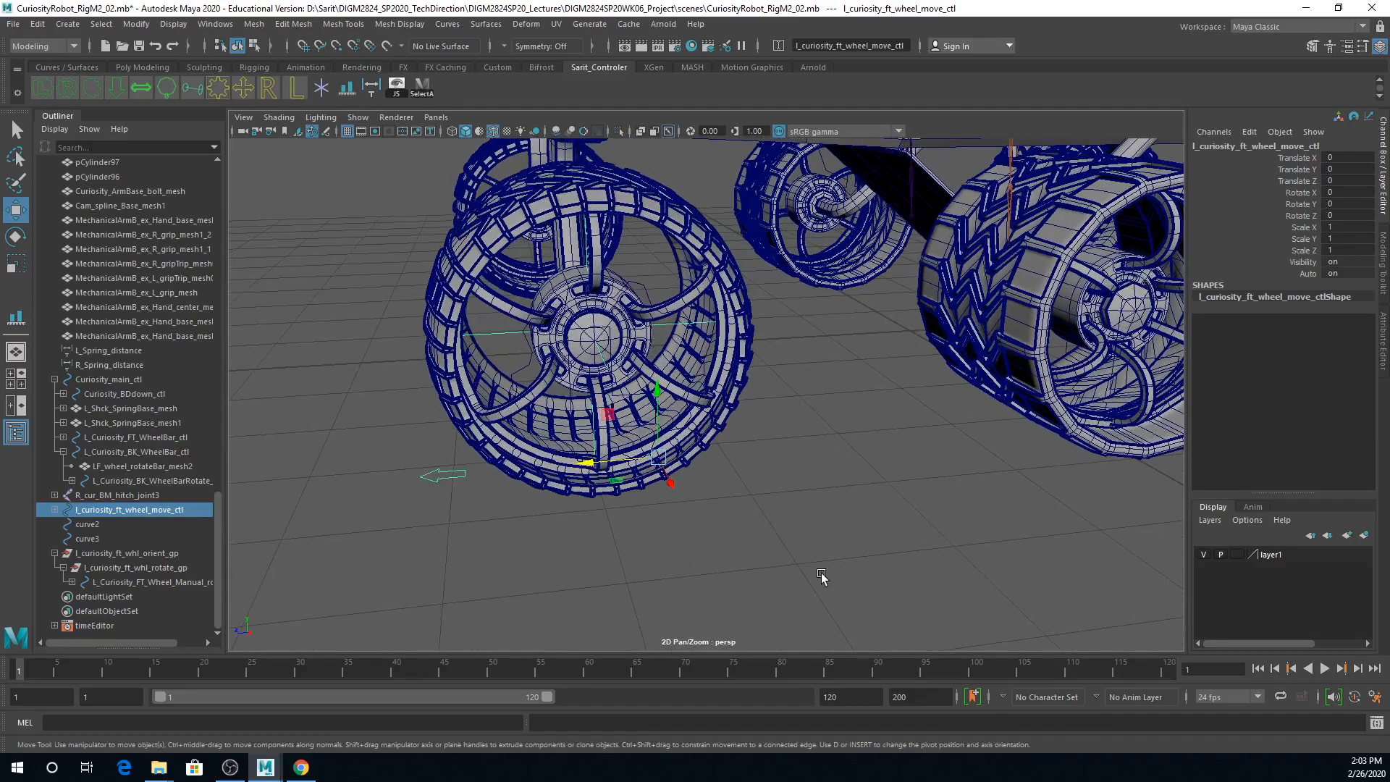
pyautogui.click(158, 568)
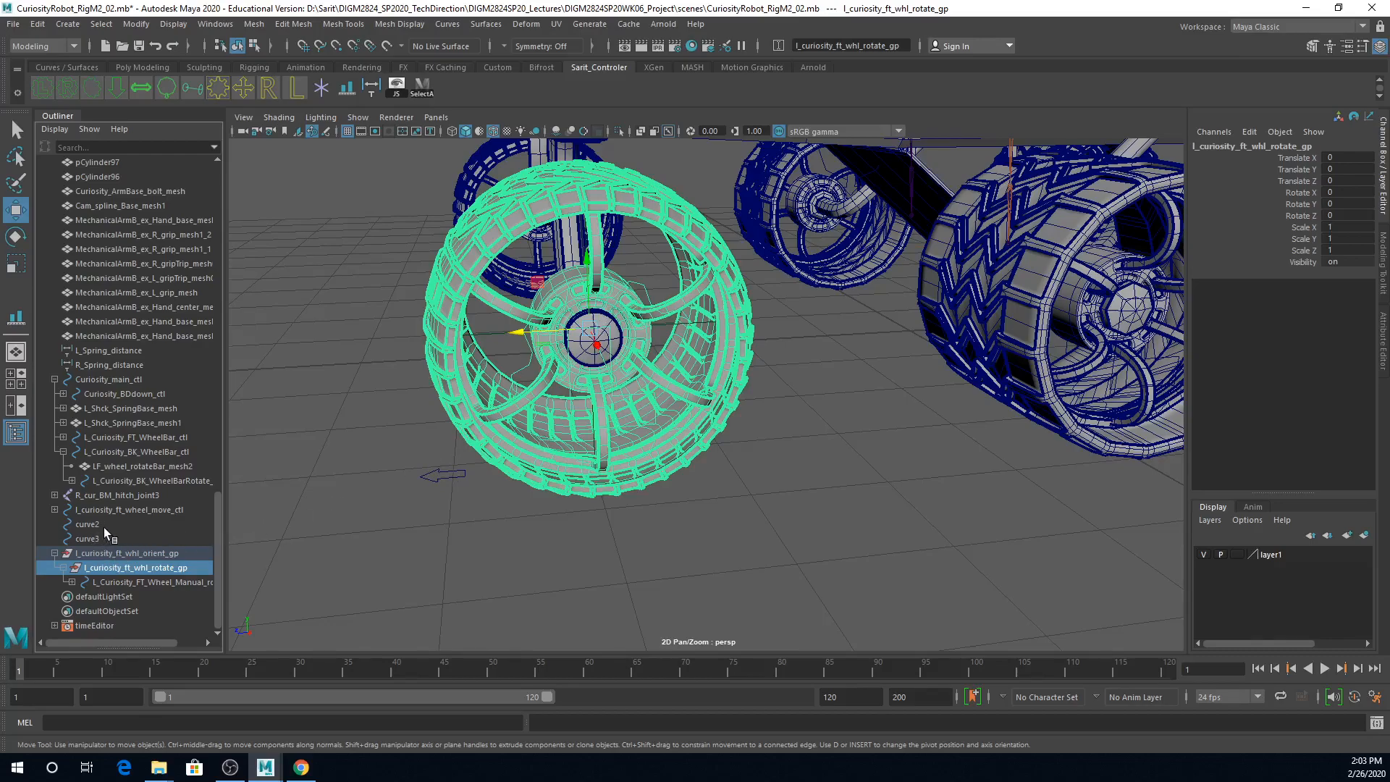
# Step: Point-constrain the front left wheel rotate group to the wheel move locator, with Maintain offset enabled, using the Rigging command set
pyautogui.click(446, 476)
pyautogui.click(50, 510)
pyautogui.click(121, 524)
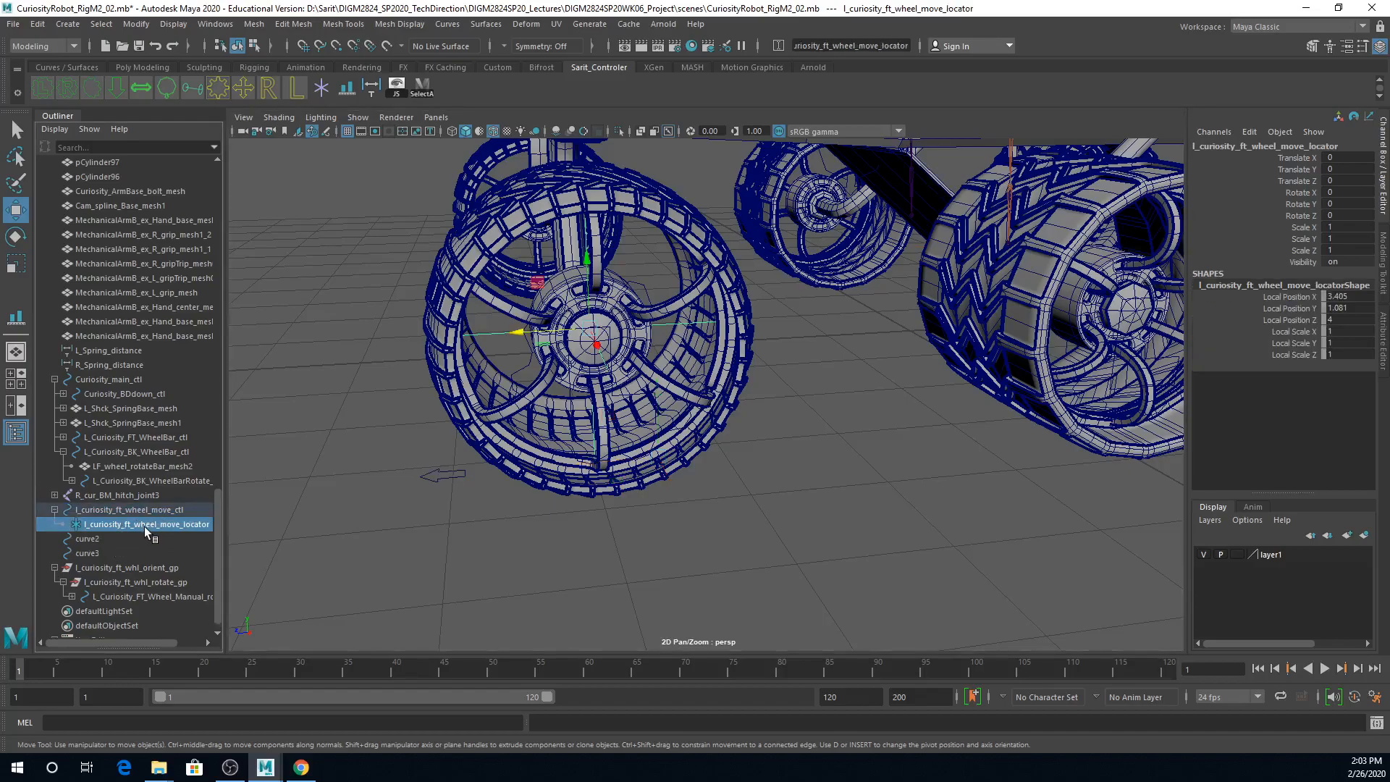
pyautogui.keyDown('ctrl'); pyautogui.click(142, 583); pyautogui.keyUp('ctrl')
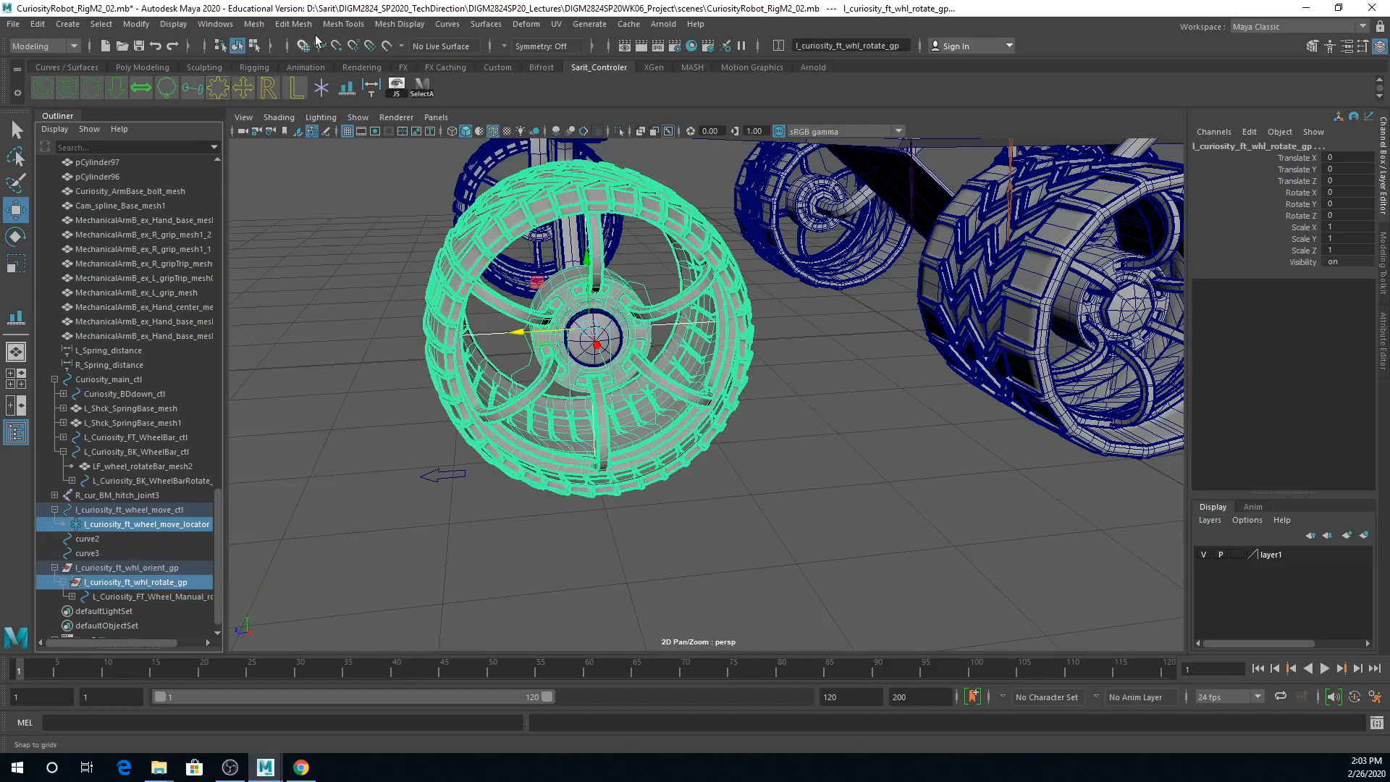
pyautogui.click(75, 47)
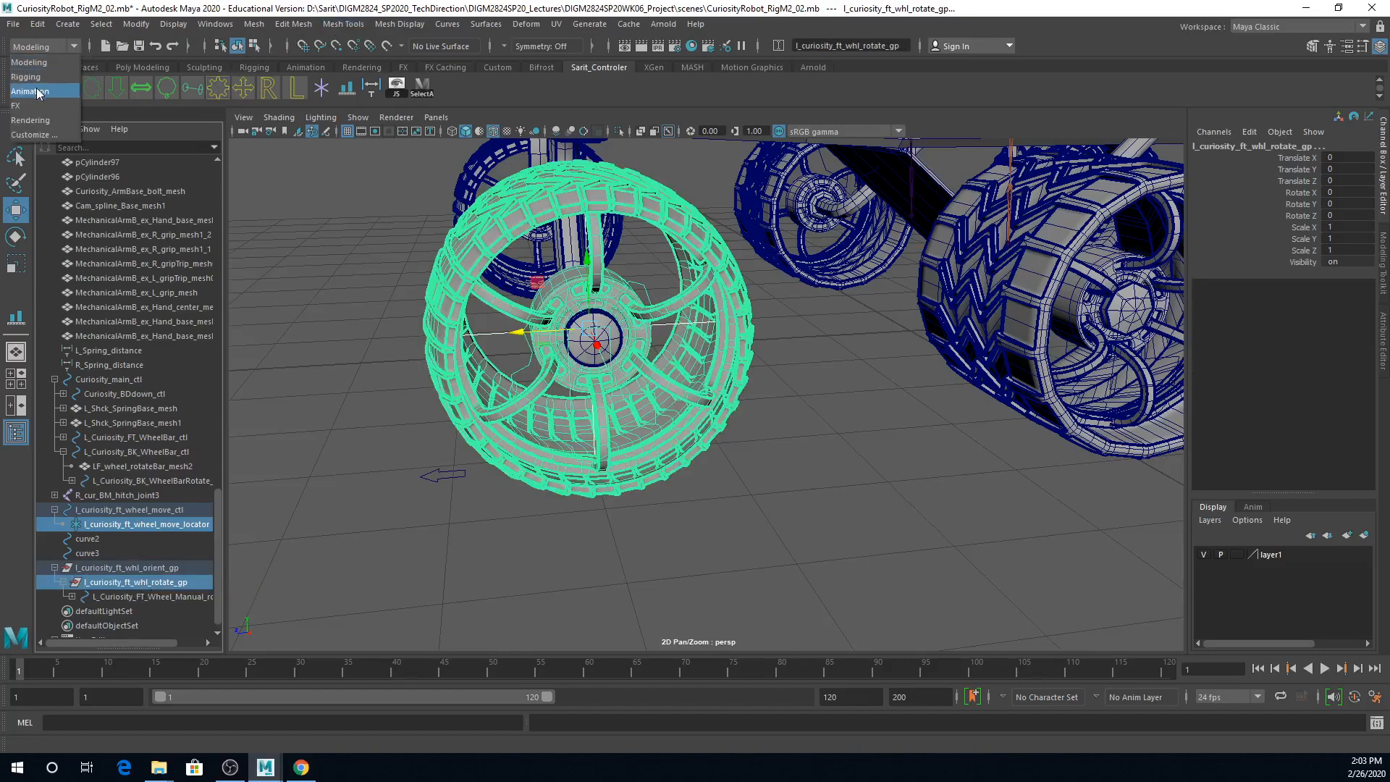
pyautogui.click(36, 77)
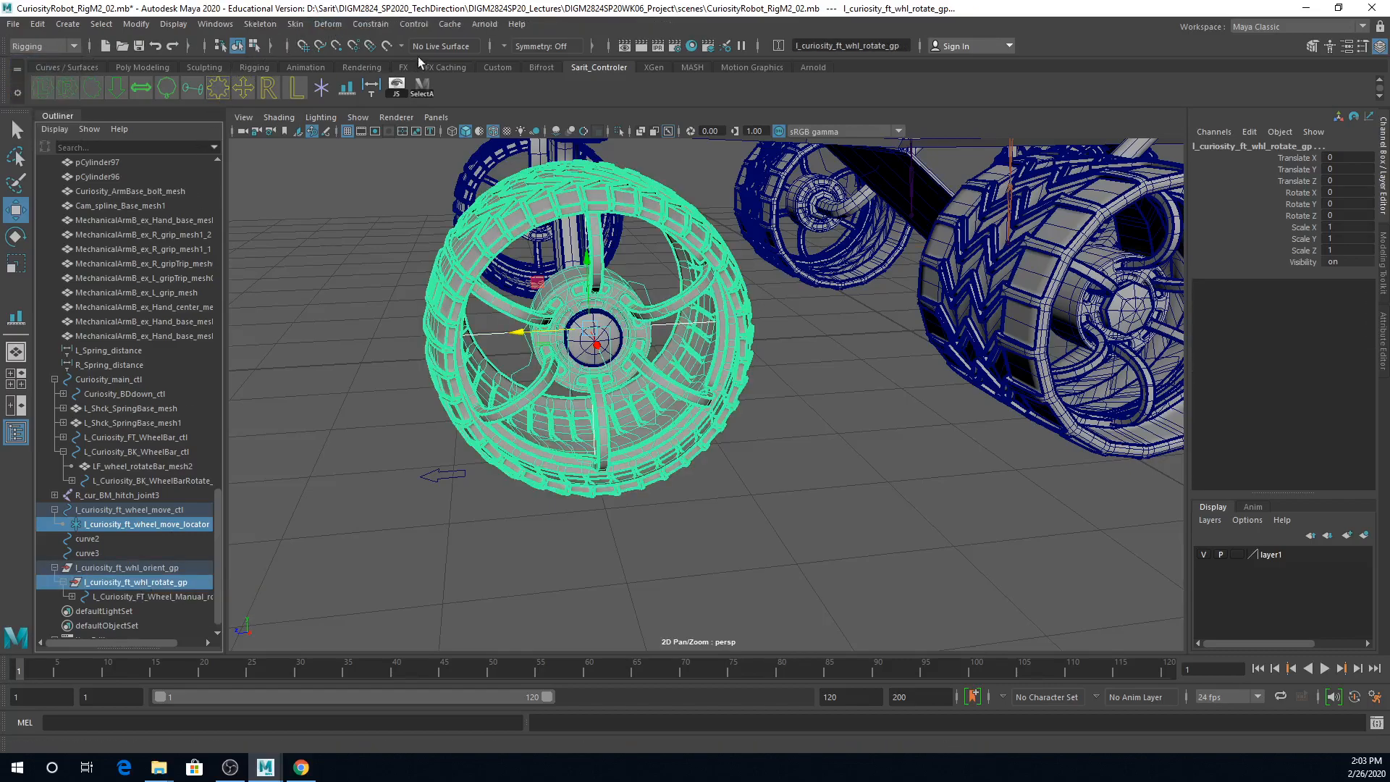
pyautogui.click(372, 25)
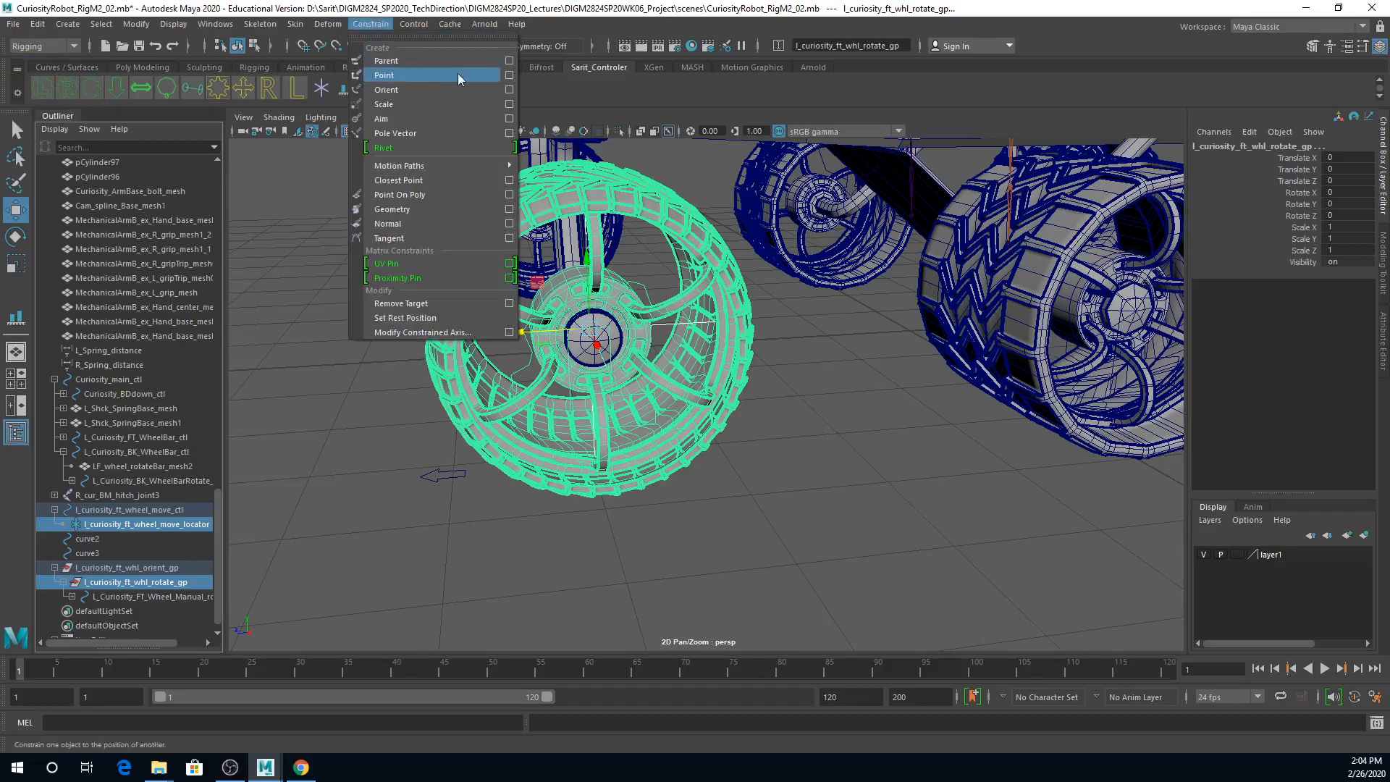
pyautogui.click(511, 76)
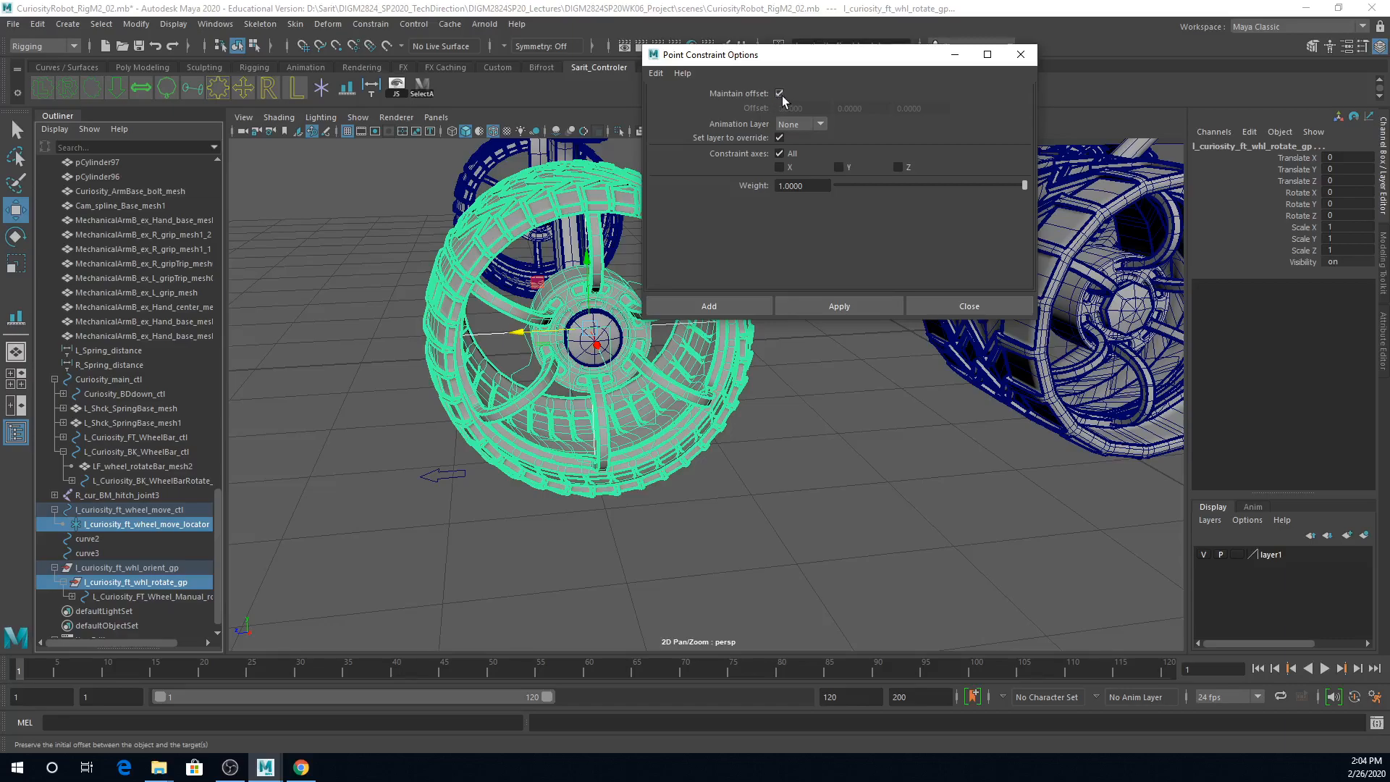
pyautogui.click(853, 307)
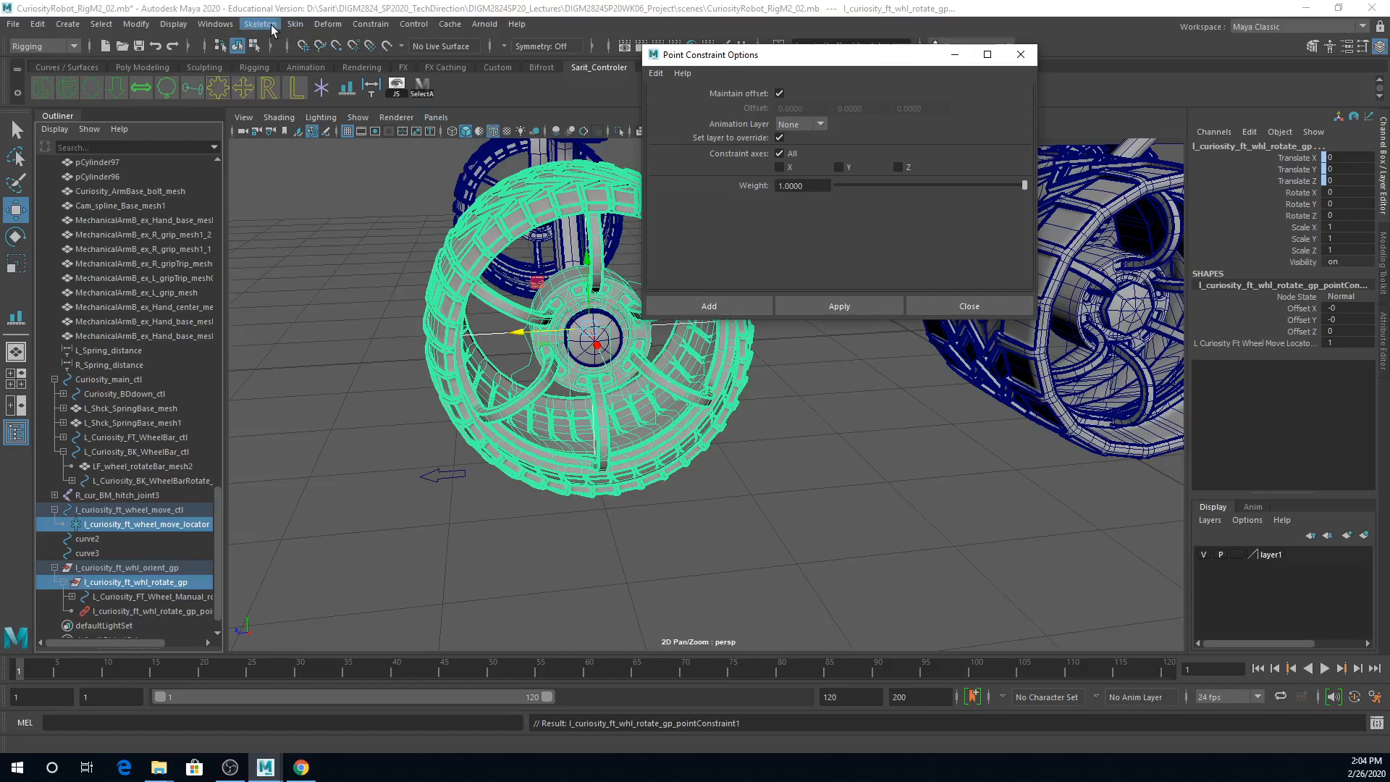
# Step: Scale-constrain the wheel rotate group to the move locator with Maintain offset enabled on all axes
pyautogui.click(370, 24)
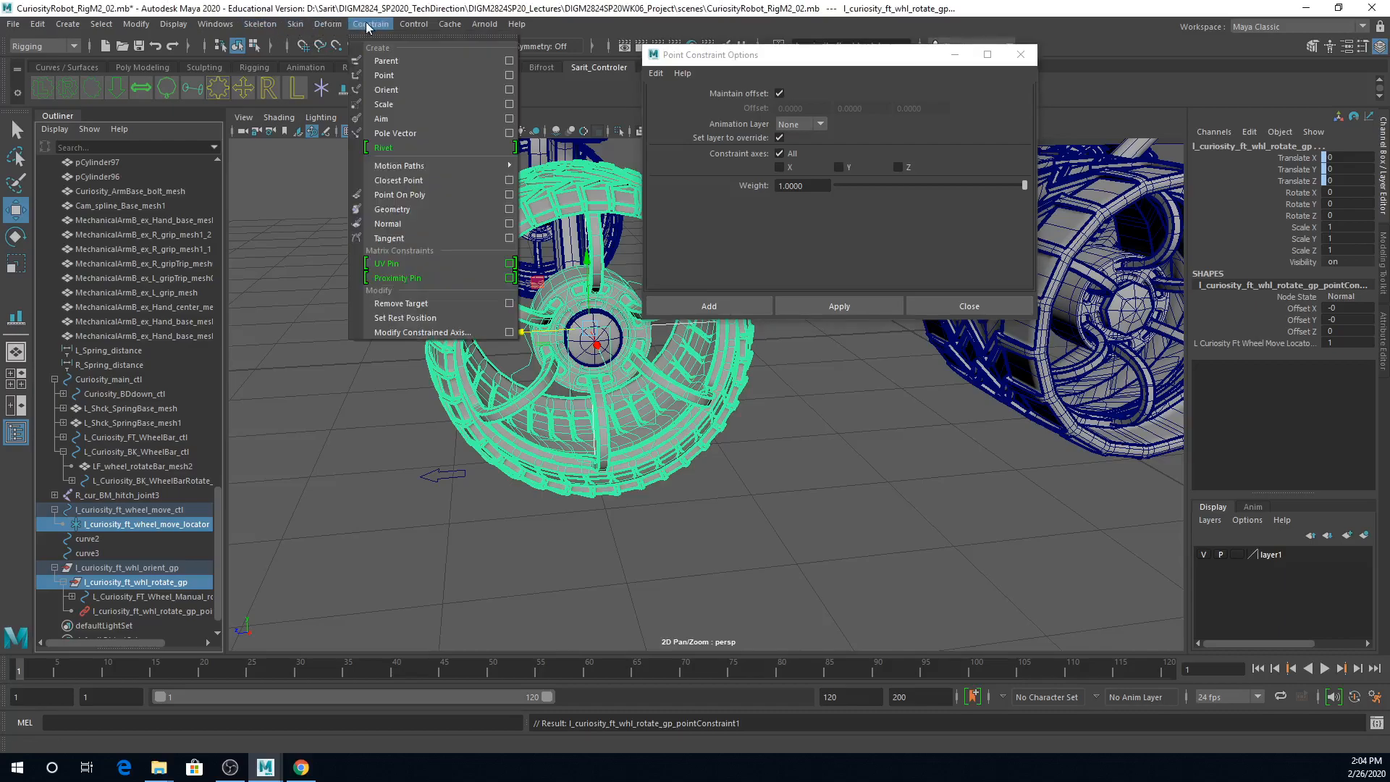
pyautogui.click(509, 105)
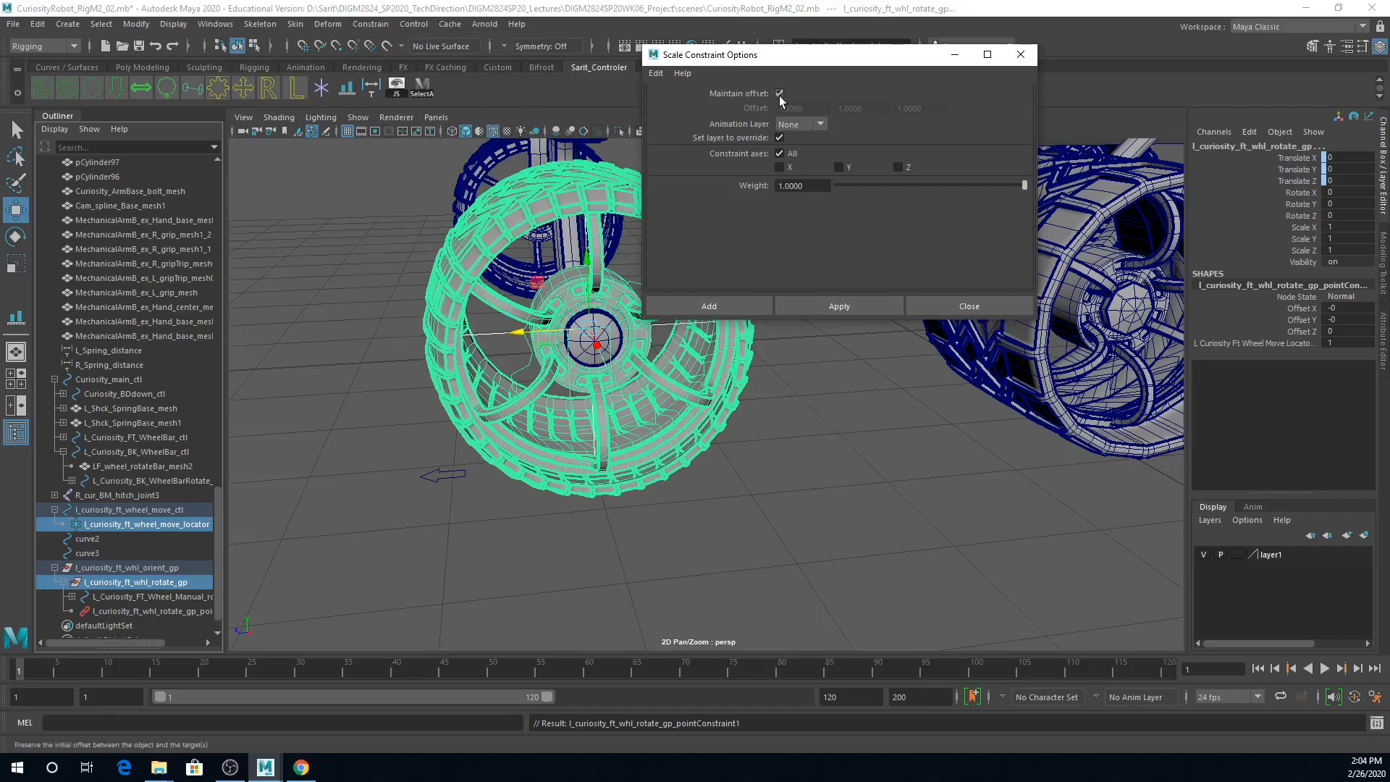
pyautogui.click(854, 305)
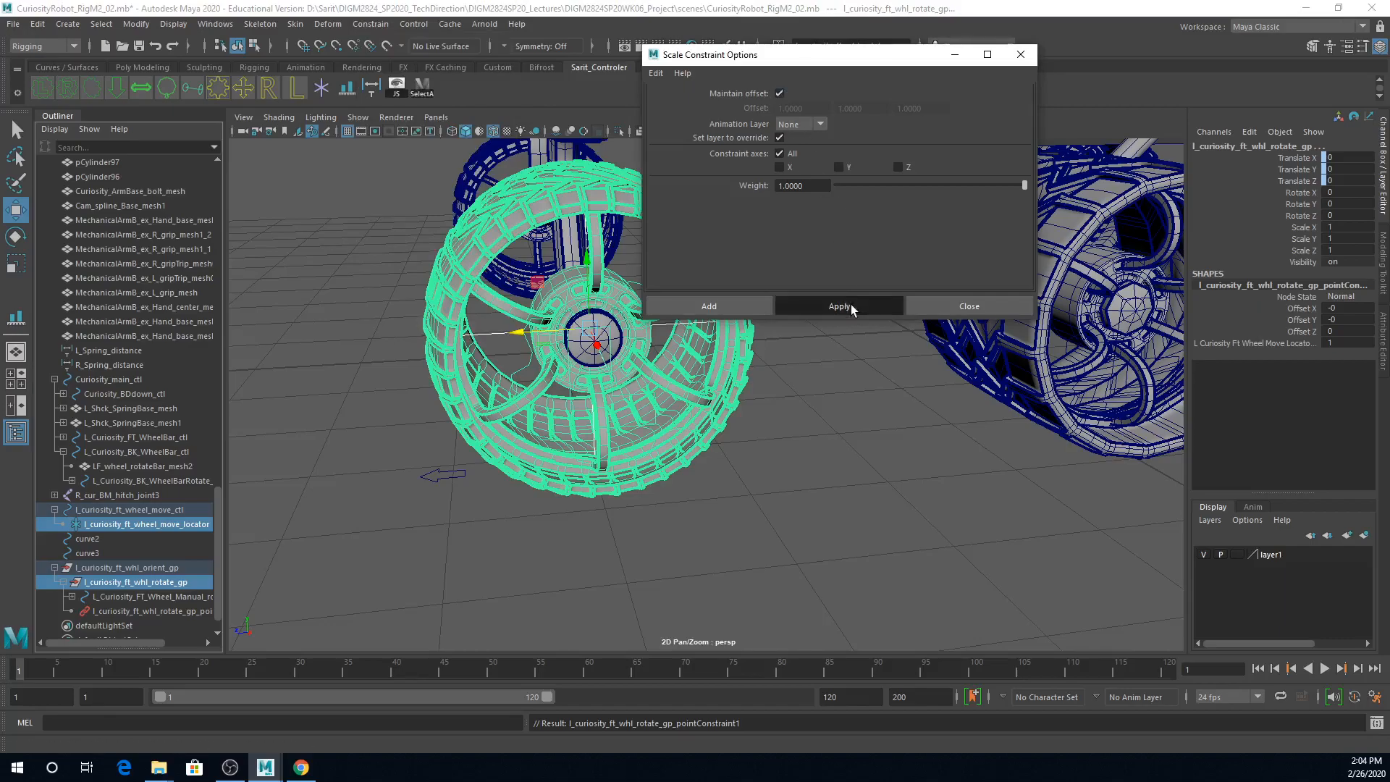
pyautogui.click(942, 310)
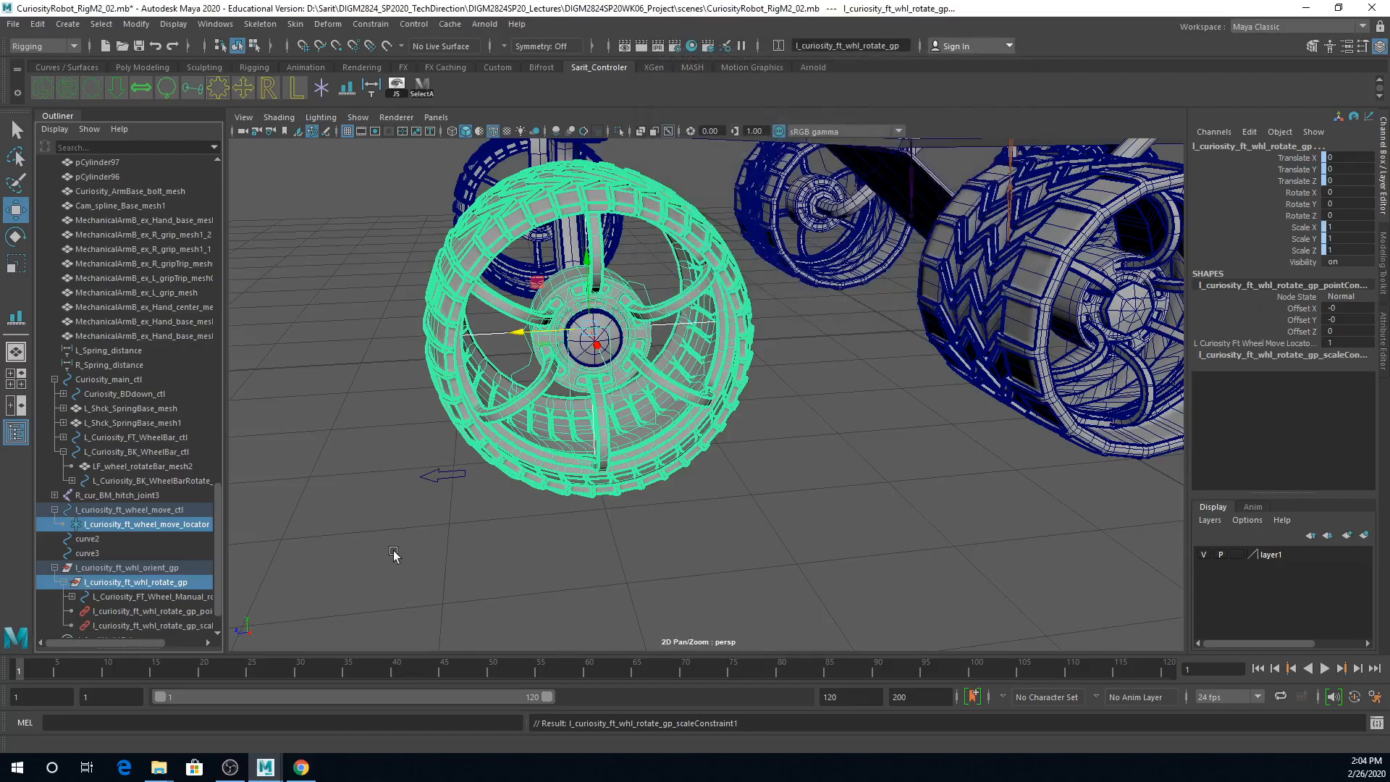
# Step: Test the front wheel move control by moving and scaling it, undoing each change
pyautogui.click(438, 472)
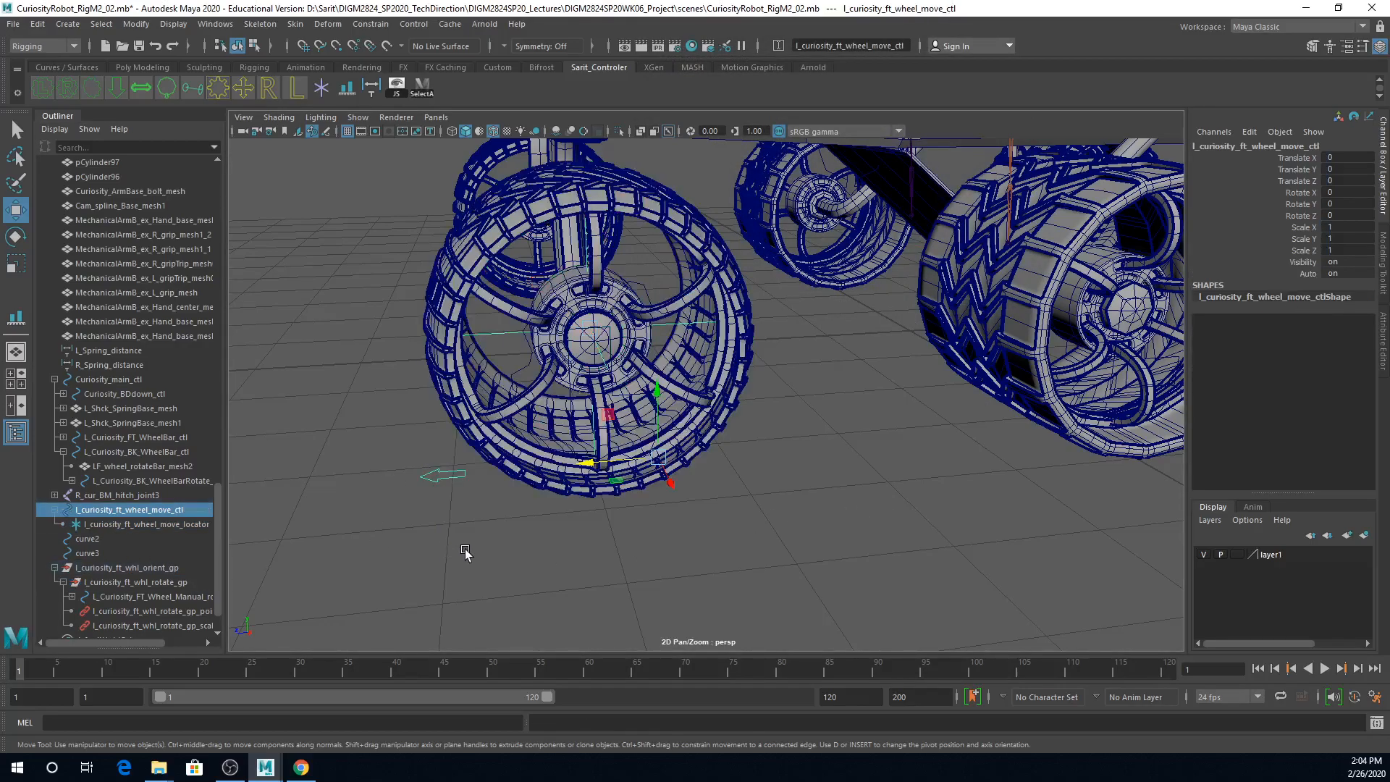
pyautogui.moveTo(601, 462); pyautogui.dragTo(390, 458)
pyautogui.hotkey('ctrl', 'z')
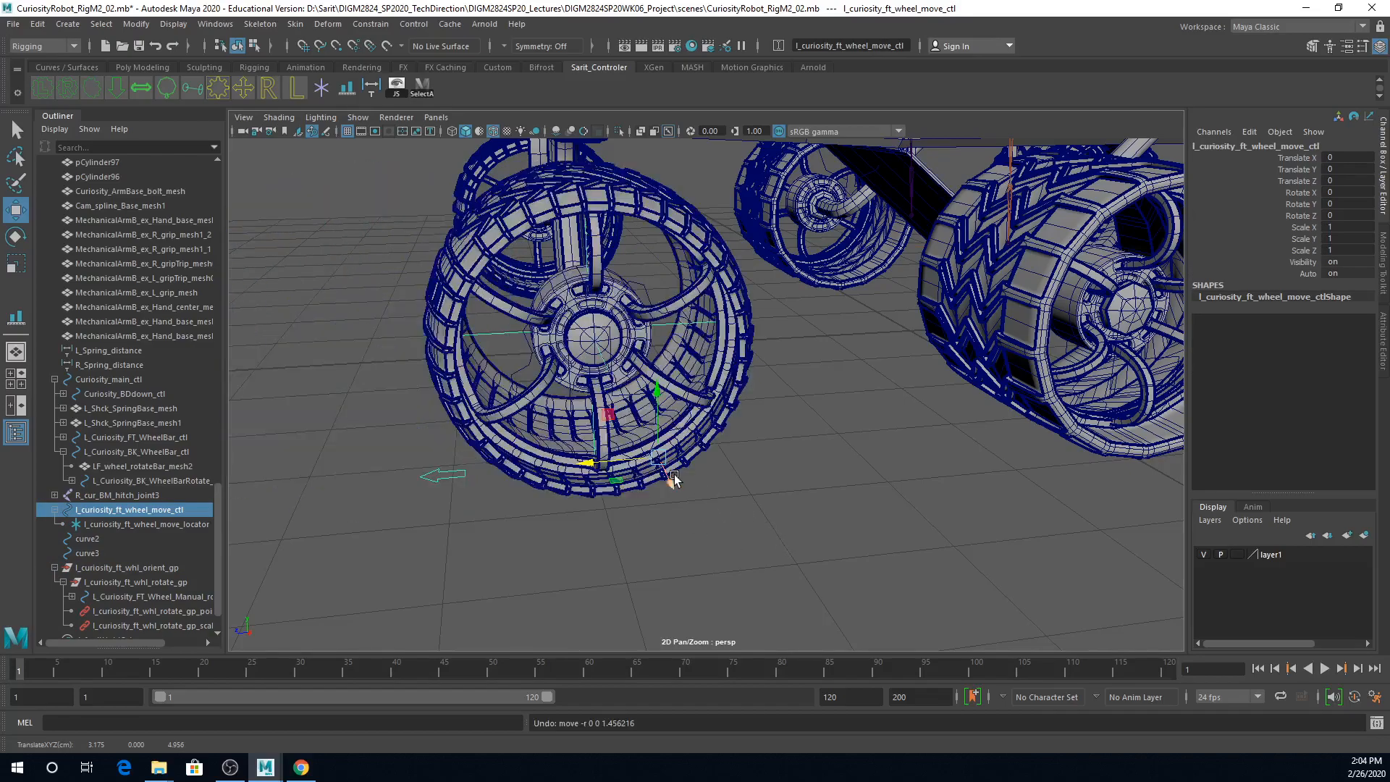
pyautogui.press('r')
pyautogui.moveTo(655, 459); pyautogui.dragTo(532, 453)
pyautogui.hotkey('ctrl', 'z')
pyautogui.keyDown('alt'); pyautogui.moveTo(749, 527); pyautogui.dragTo(660, 515, button='right'); pyautogui.keyUp('alt')
pyautogui.keyDown('alt'); pyautogui.moveTo(661, 515); pyautogui.dragTo(655, 512); pyautogui.keyUp('alt')
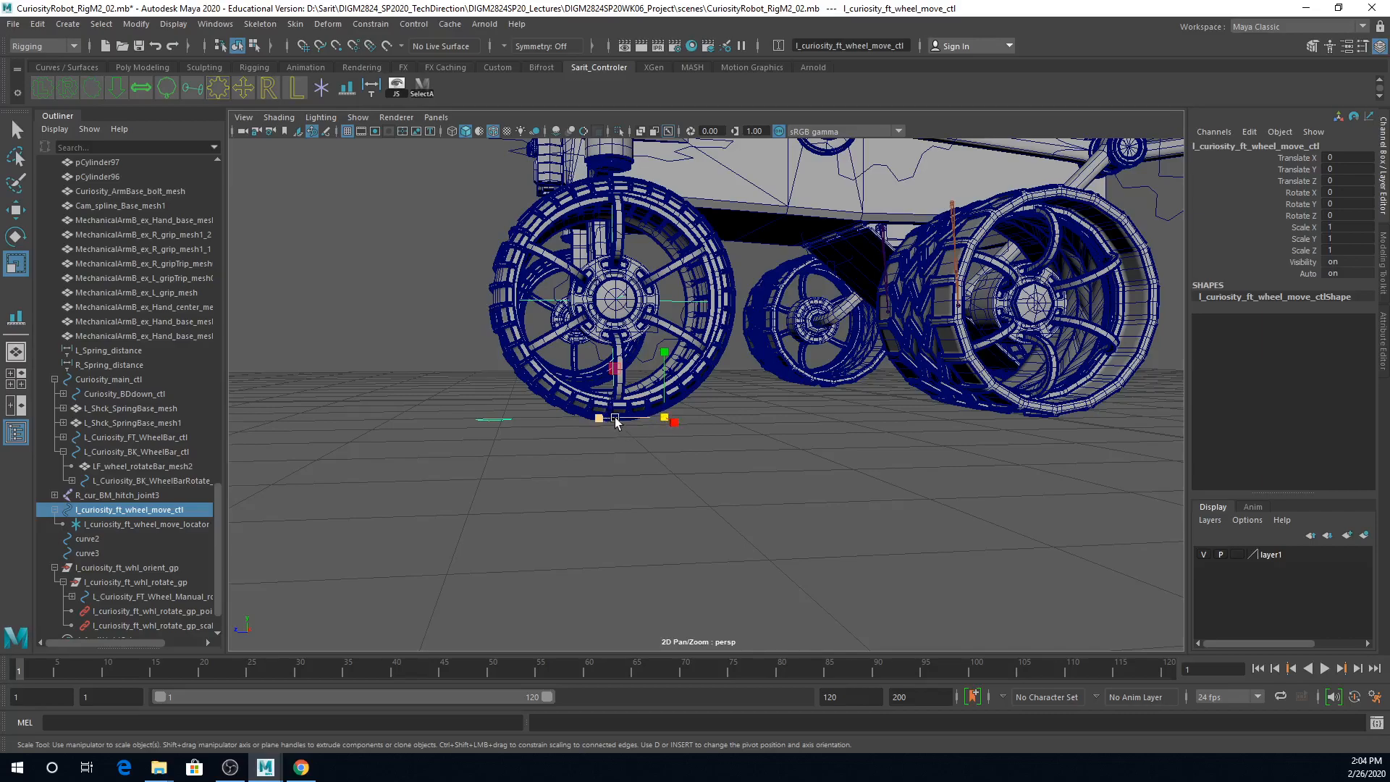
# Step: Delete the point and scale constraints under the front left wheel rotate group
pyautogui.moveTo(161, 612); pyautogui.dragTo(164, 624)
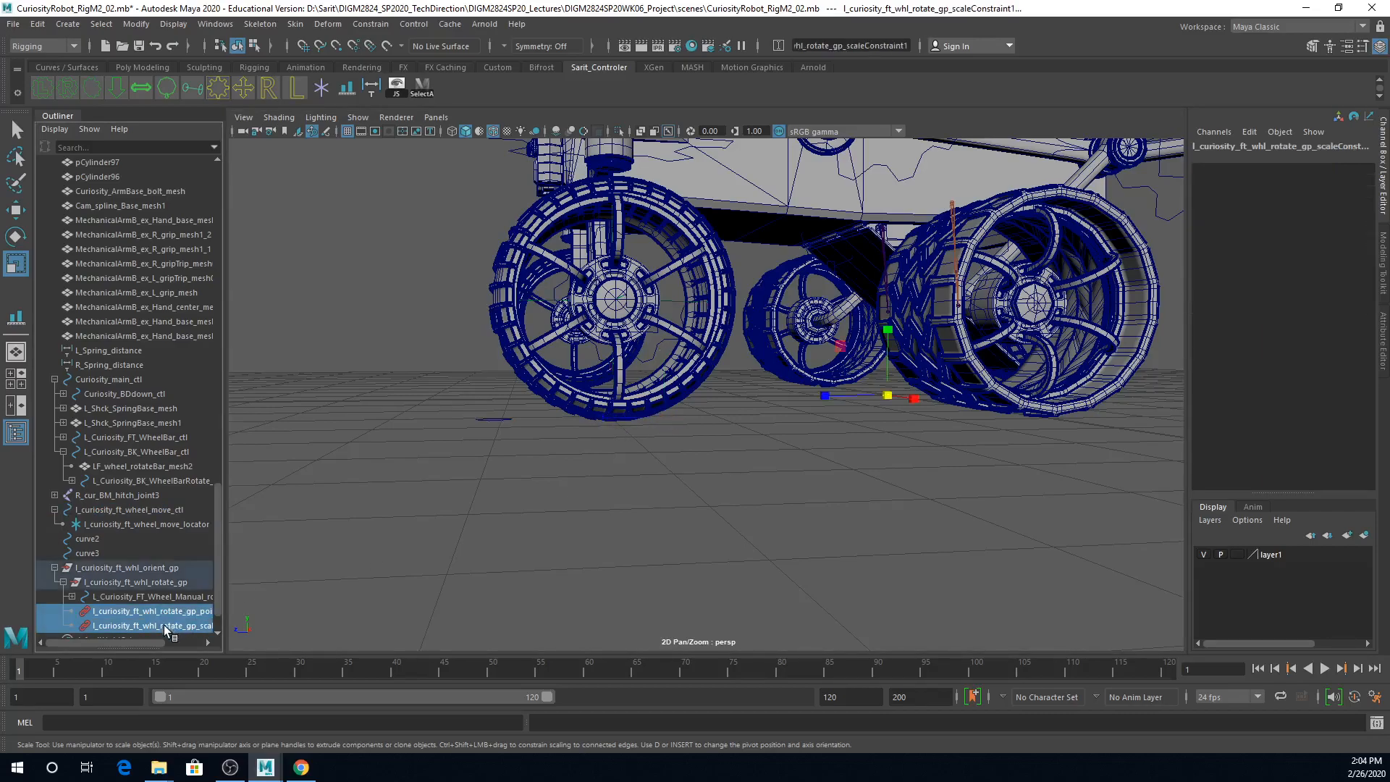
pyautogui.moveTo(171, 629); pyautogui.dragTo(194, 615, button='middle')
pyautogui.press('Delete')
# Step: Reposition the front wheel move control's pivot in the side view to the wheel's ground contact point, directly below the hub
pyautogui.moveTo(489, 398); pyautogui.dragTo(508, 501)
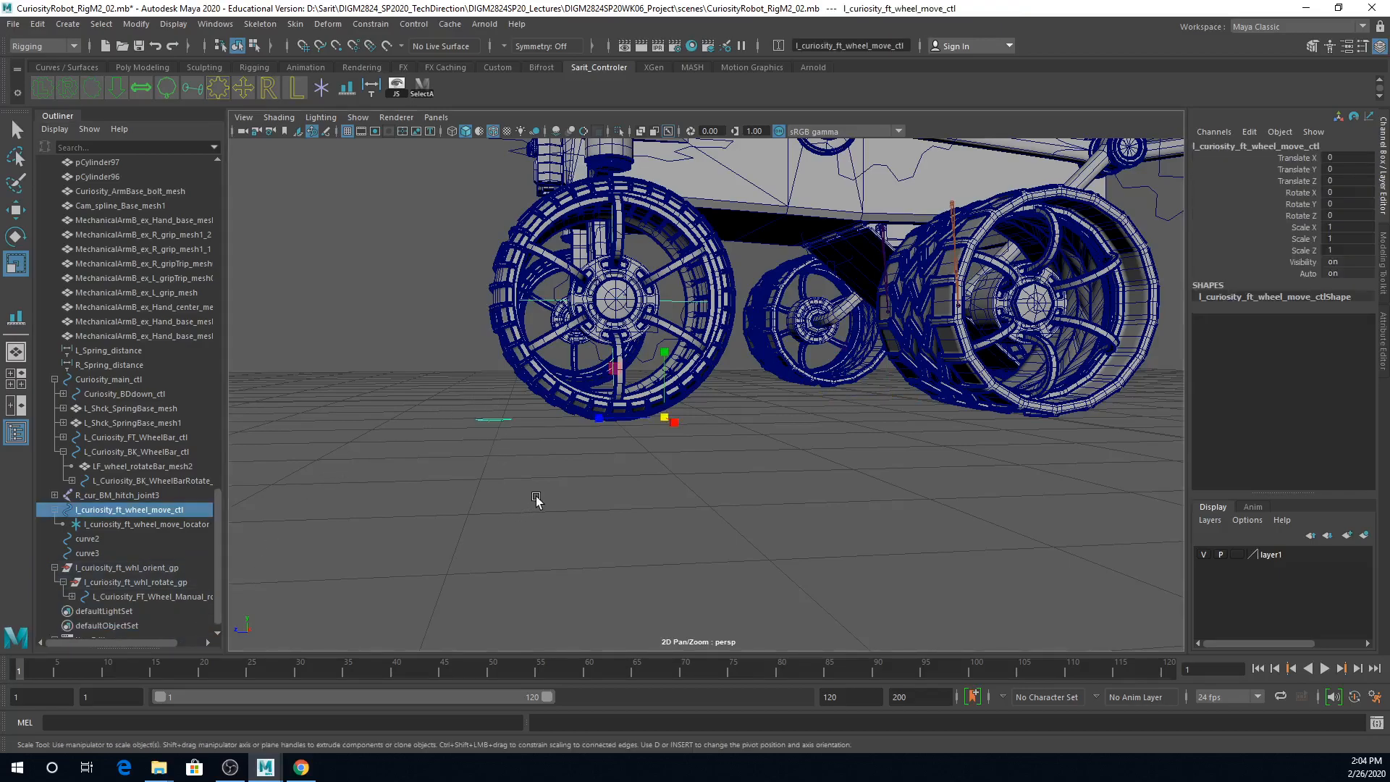
pyautogui.press('w')
pyautogui.press('space')
pyautogui.press('space')
pyautogui.keyDown('alt'); pyautogui.moveTo(944, 606); pyautogui.dragTo(938, 298, button='middle'); pyautogui.keyUp('alt')
pyautogui.keyDown('alt'); pyautogui.moveTo(940, 444); pyautogui.dragTo(934, 288, button='right'); pyautogui.keyUp('alt')
pyautogui.keyDown('alt'); pyautogui.moveTo(565, 501); pyautogui.dragTo(656, 508, button='right'); pyautogui.keyUp('alt')
pyautogui.keyDown('alt'); pyautogui.moveTo(405, 559); pyautogui.dragTo(978, 423, button='middle'); pyautogui.keyUp('alt')
pyautogui.keyDown('alt'); pyautogui.moveTo(616, 486); pyautogui.dragTo(909, 490, button='right'); pyautogui.keyUp('alt')
pyautogui.moveTo(748, 474); pyautogui.dragTo(656, 455, button='middle')
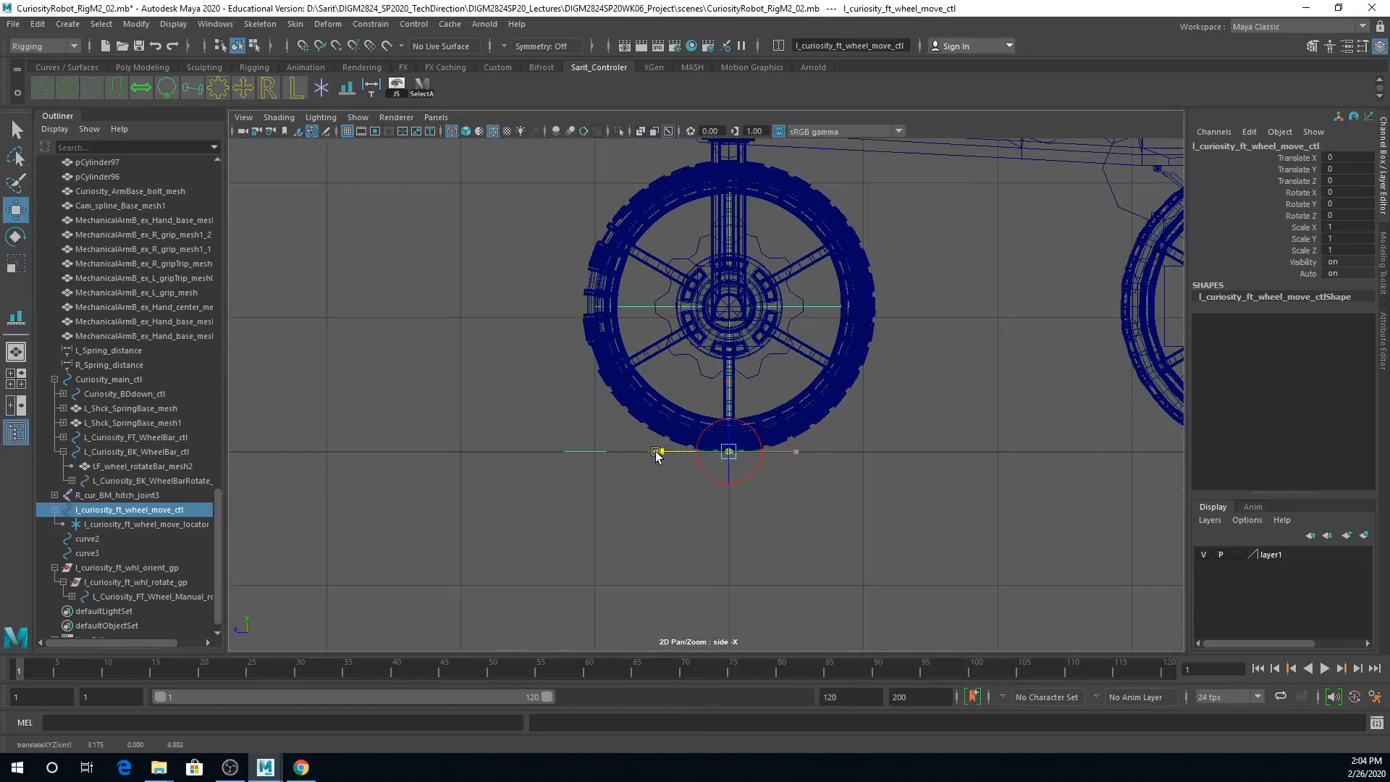
# Step: Examine the move control's pivot placement under the wheel in the perspective and front views
pyautogui.press('space')
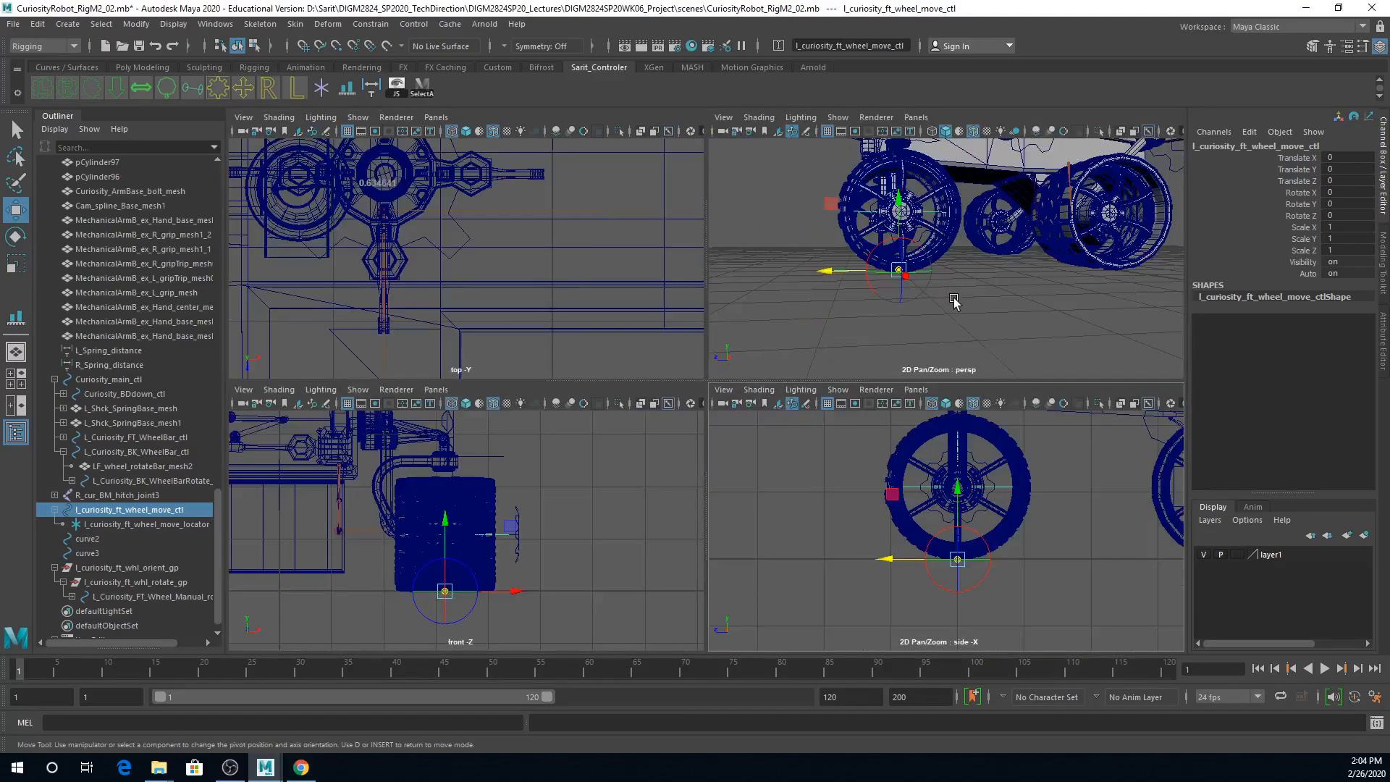
pyautogui.press('space')
pyautogui.keyDown('alt'); pyautogui.moveTo(954, 299); pyautogui.dragTo(831, 392); pyautogui.keyUp('alt')
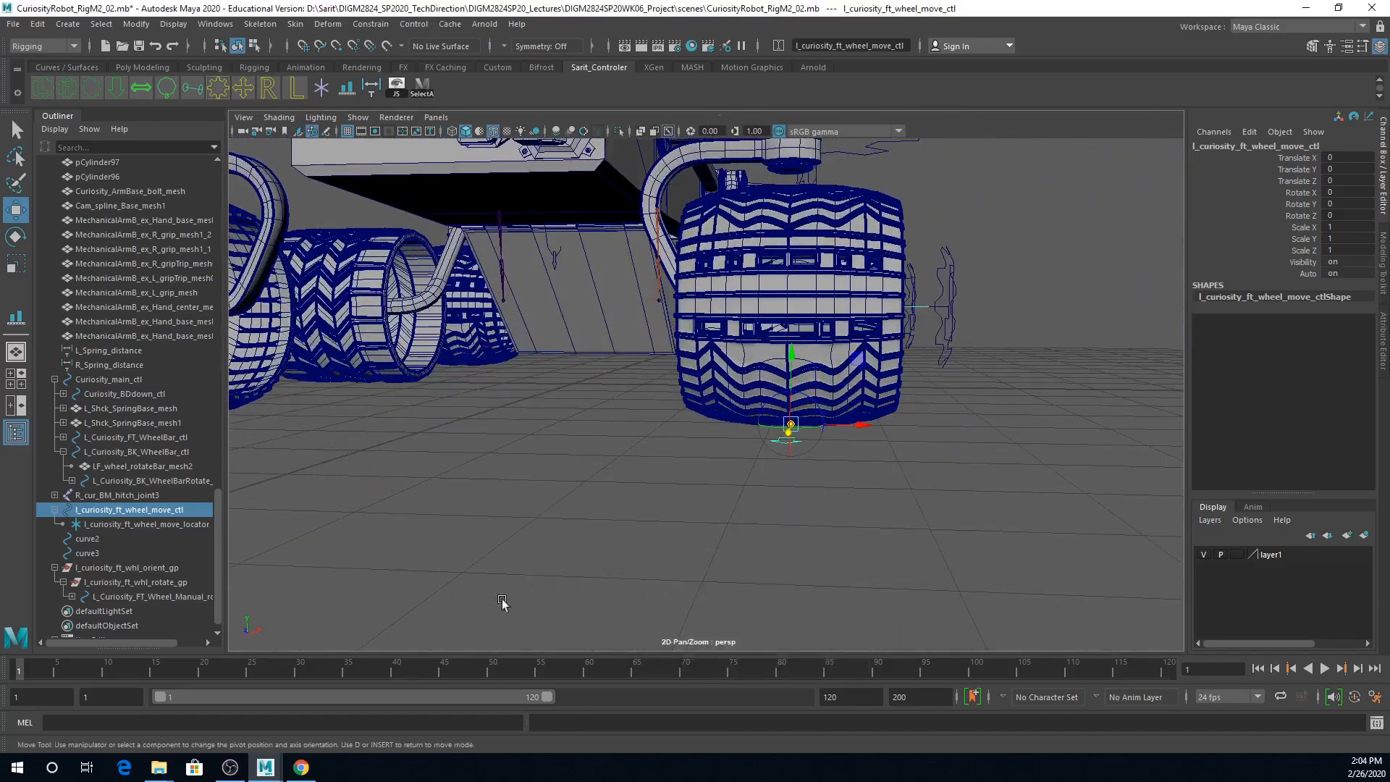
pyautogui.press('space')
pyautogui.press('space')
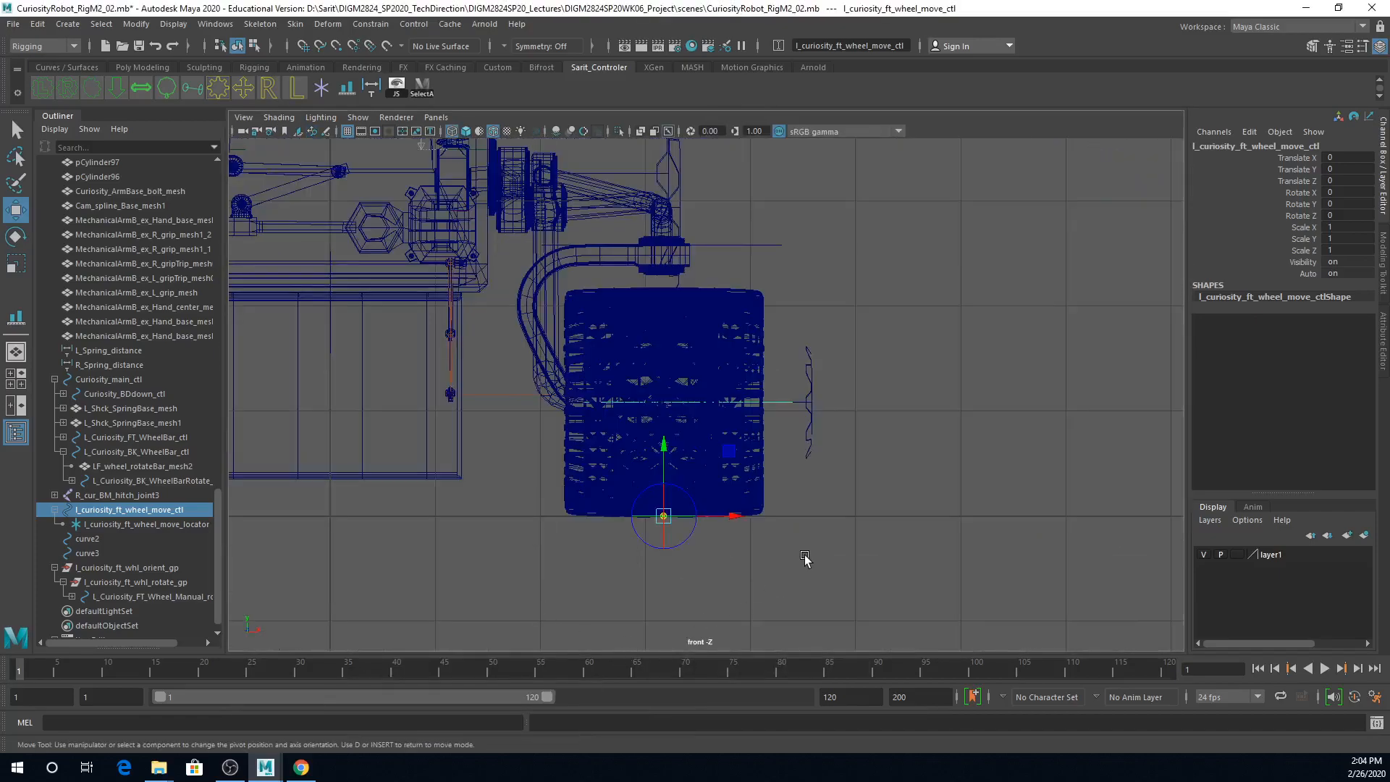
pyautogui.press('space')
pyautogui.keyDown('alt'); pyautogui.moveTo(1000, 301); pyautogui.dragTo(904, 331); pyautogui.keyUp('alt')
pyautogui.press('space')
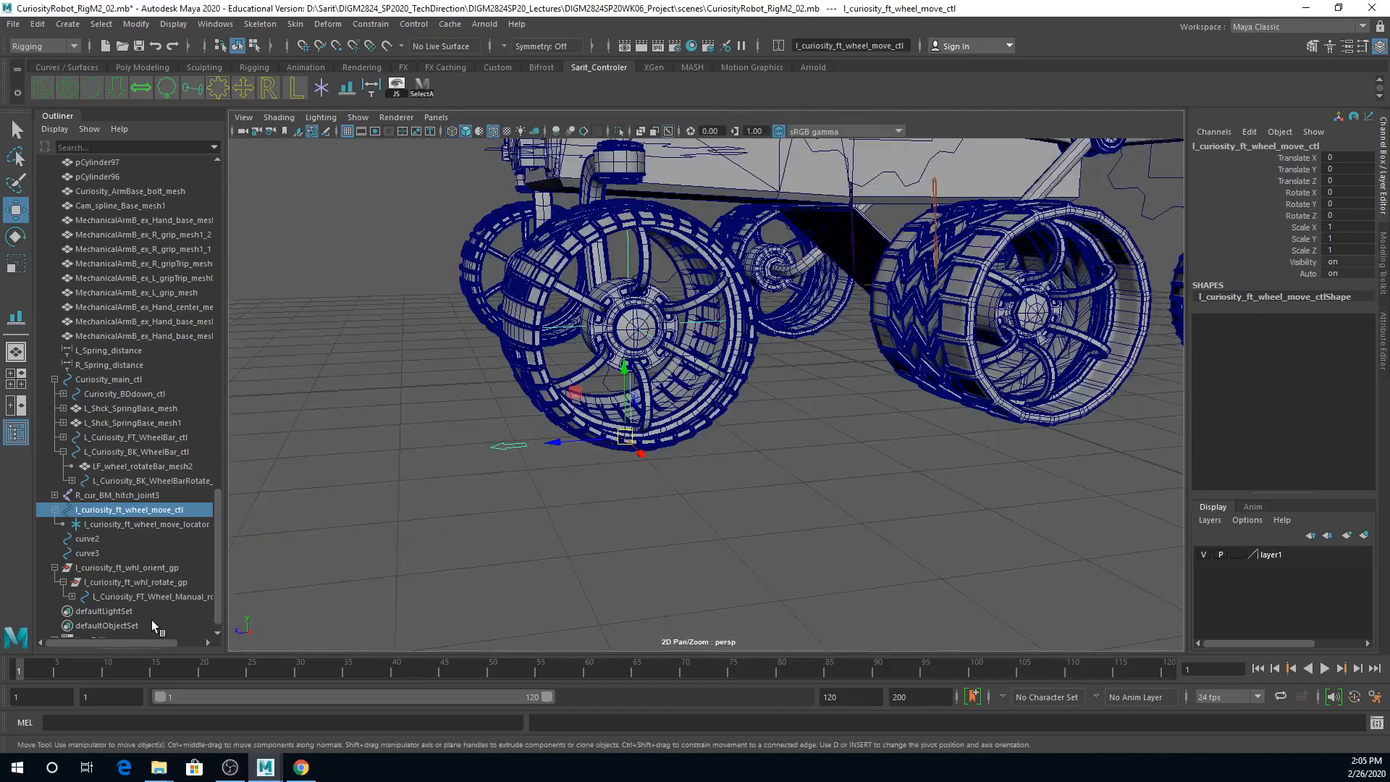
# Step: Apply a point constraint with Maintain offset from the wheel move locator to the front left wheel rotate group
pyautogui.click(118, 525)
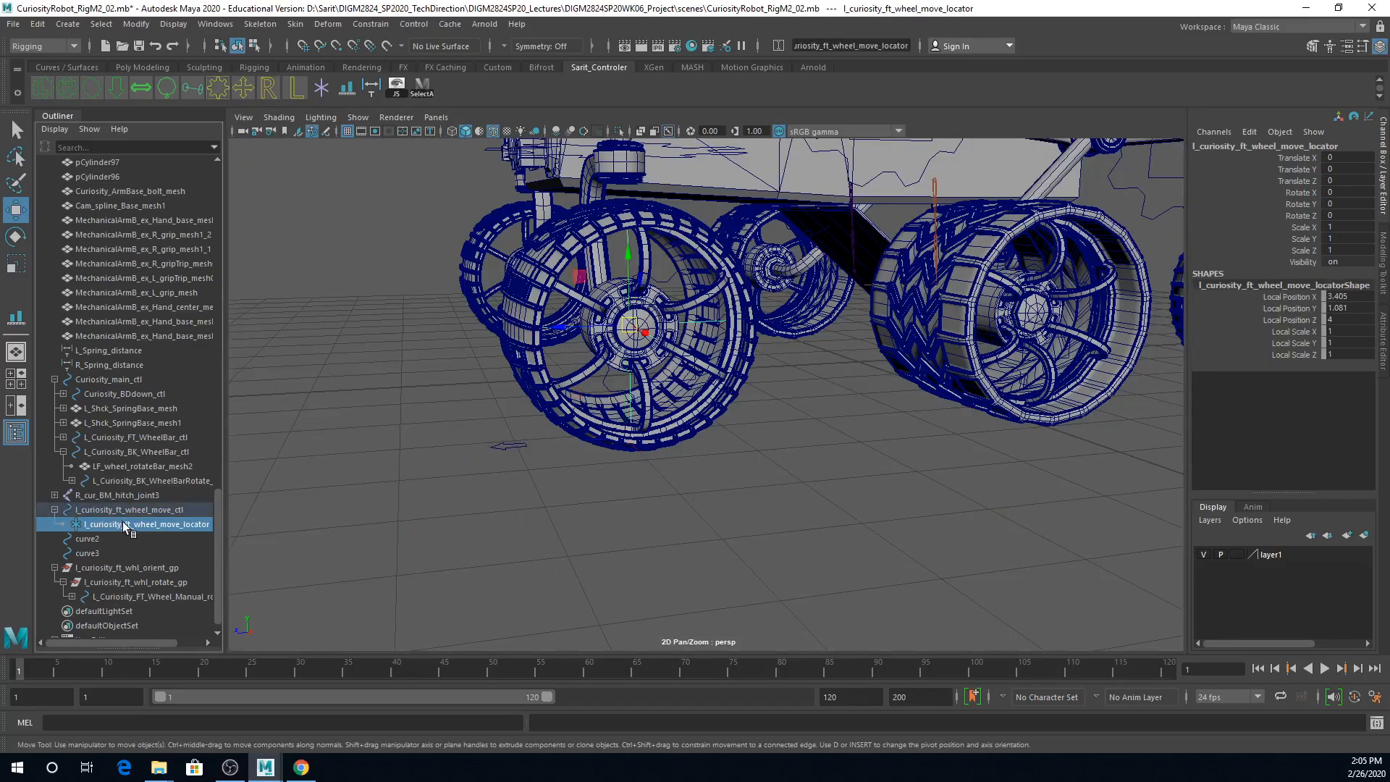
pyautogui.keyDown('ctrl'); pyautogui.click(141, 583); pyautogui.keyUp('ctrl')
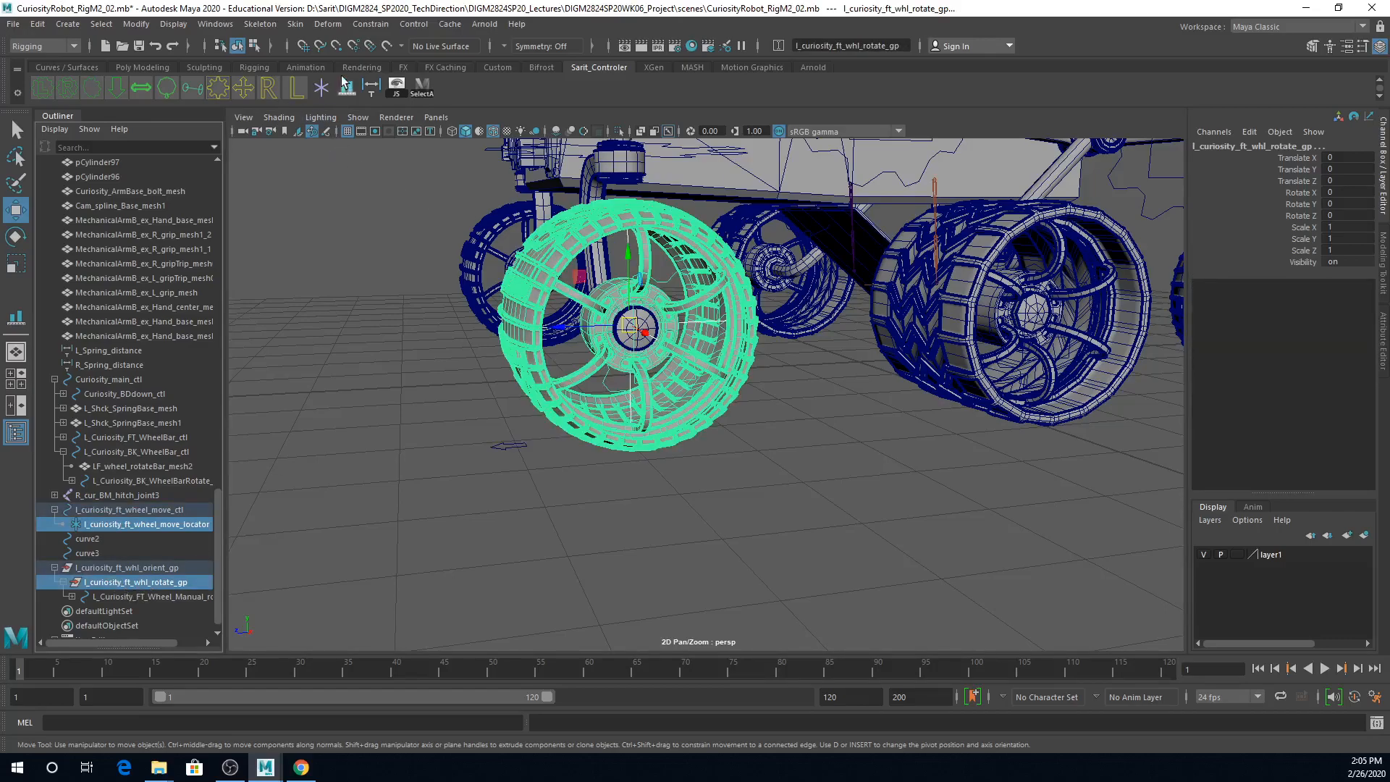
pyautogui.click(371, 25)
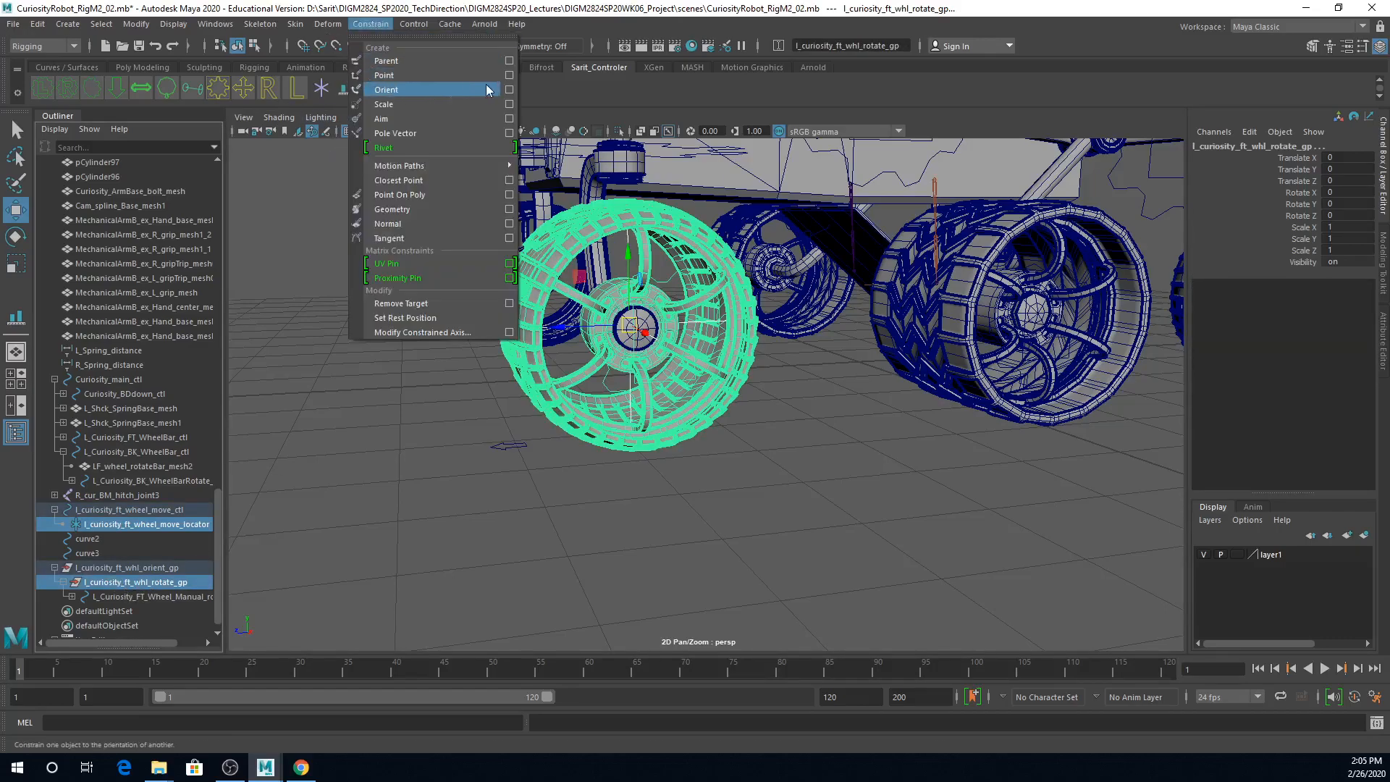
pyautogui.click(509, 76)
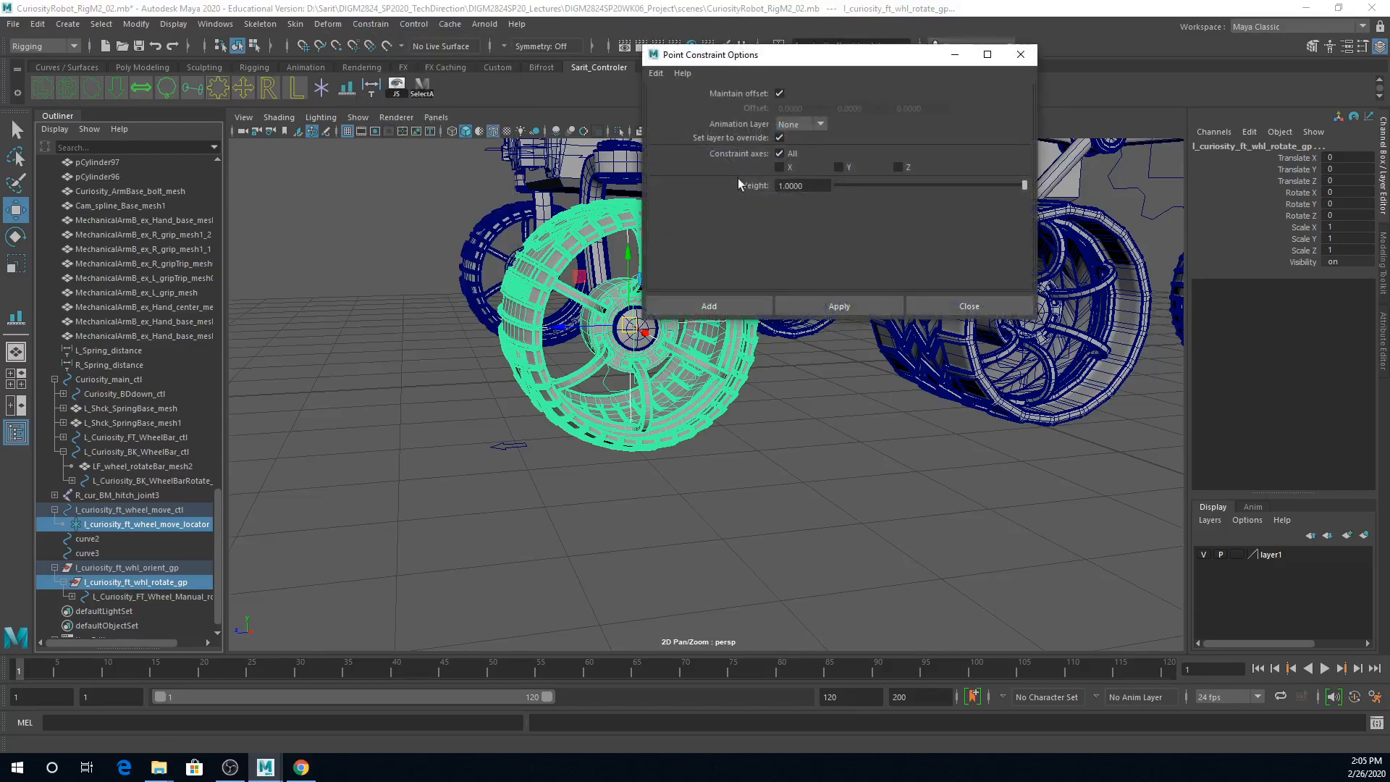
pyautogui.click(825, 306)
# Step: Add a scale constraint with Maintain offset from the move locator to the wheel rotate group
pyautogui.click(371, 24)
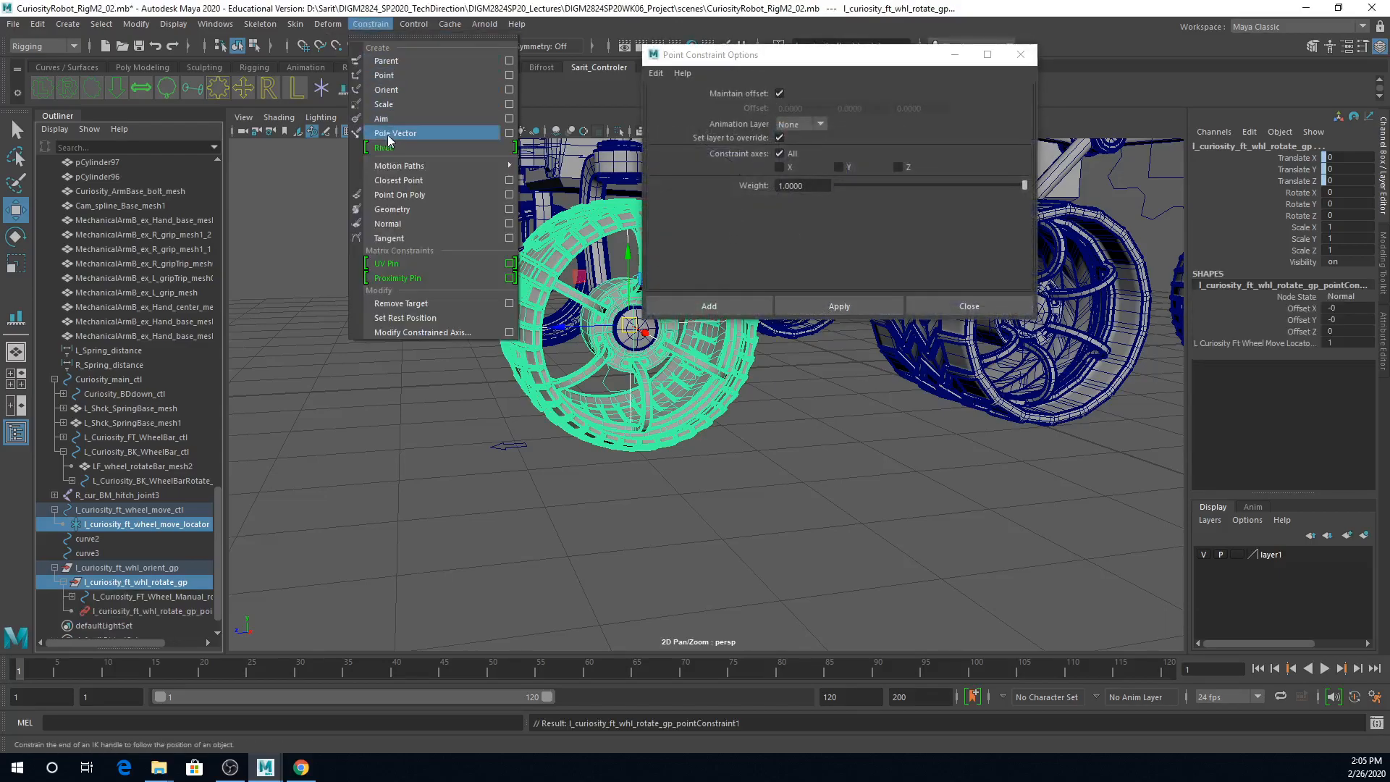
pyautogui.click(509, 105)
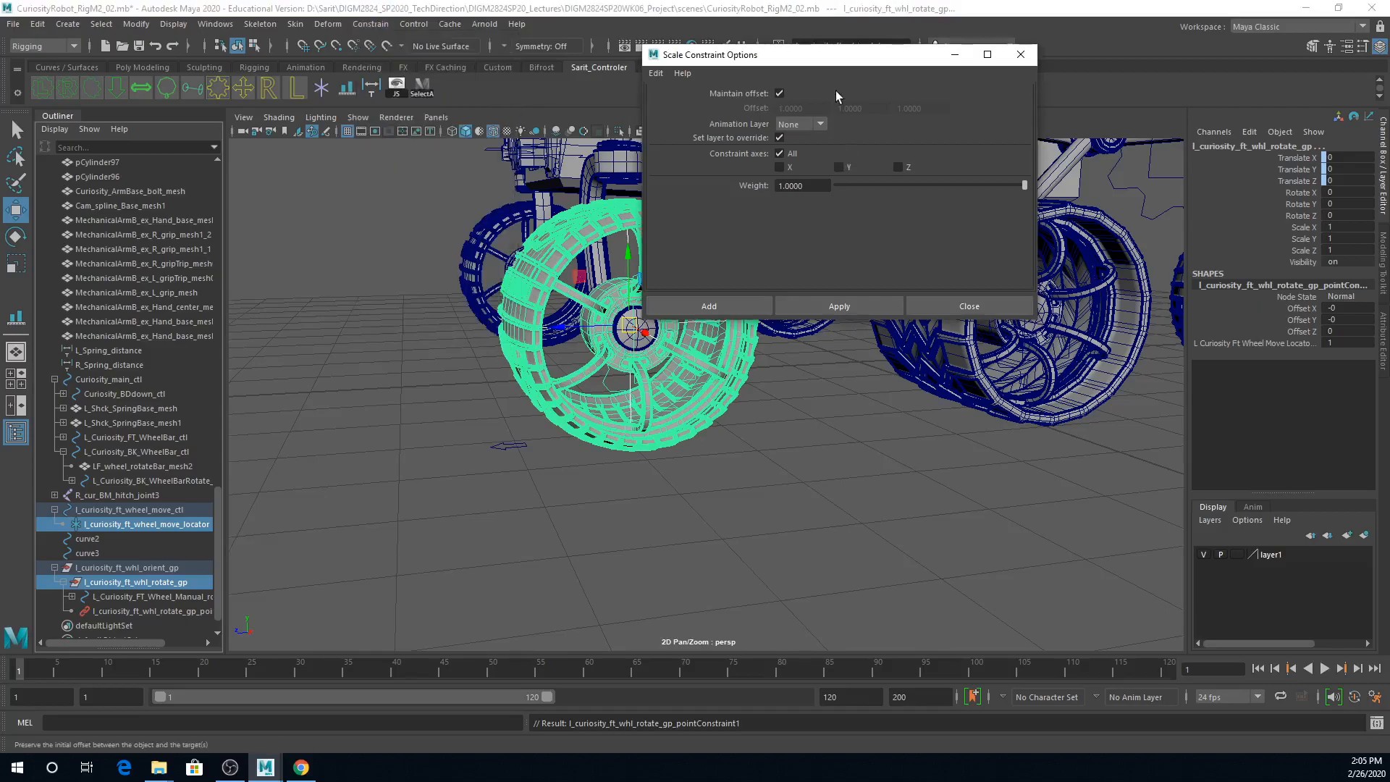
pyautogui.click(841, 307)
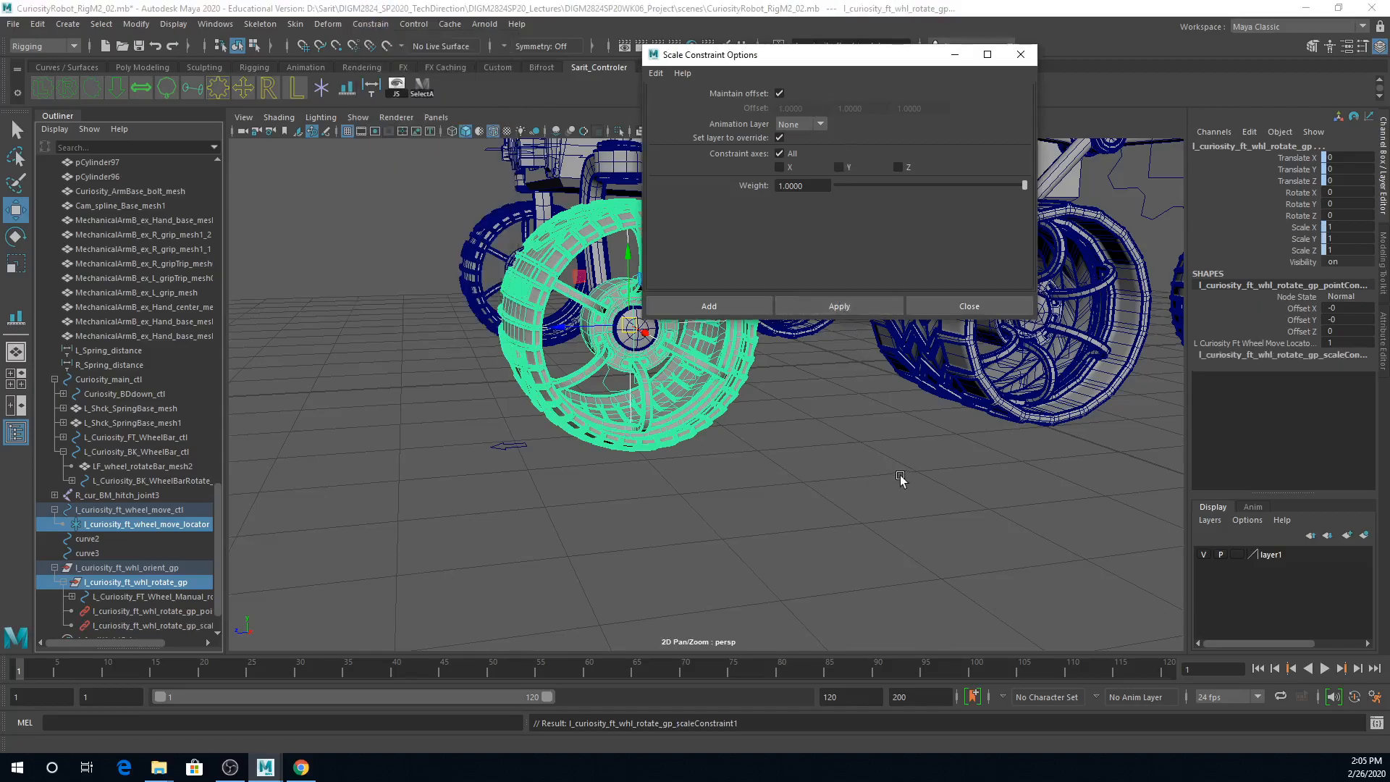
pyautogui.click(946, 306)
# Step: Test the newly constrained wheel by scaling and moving its move control, undoing each change
pyautogui.click(507, 446)
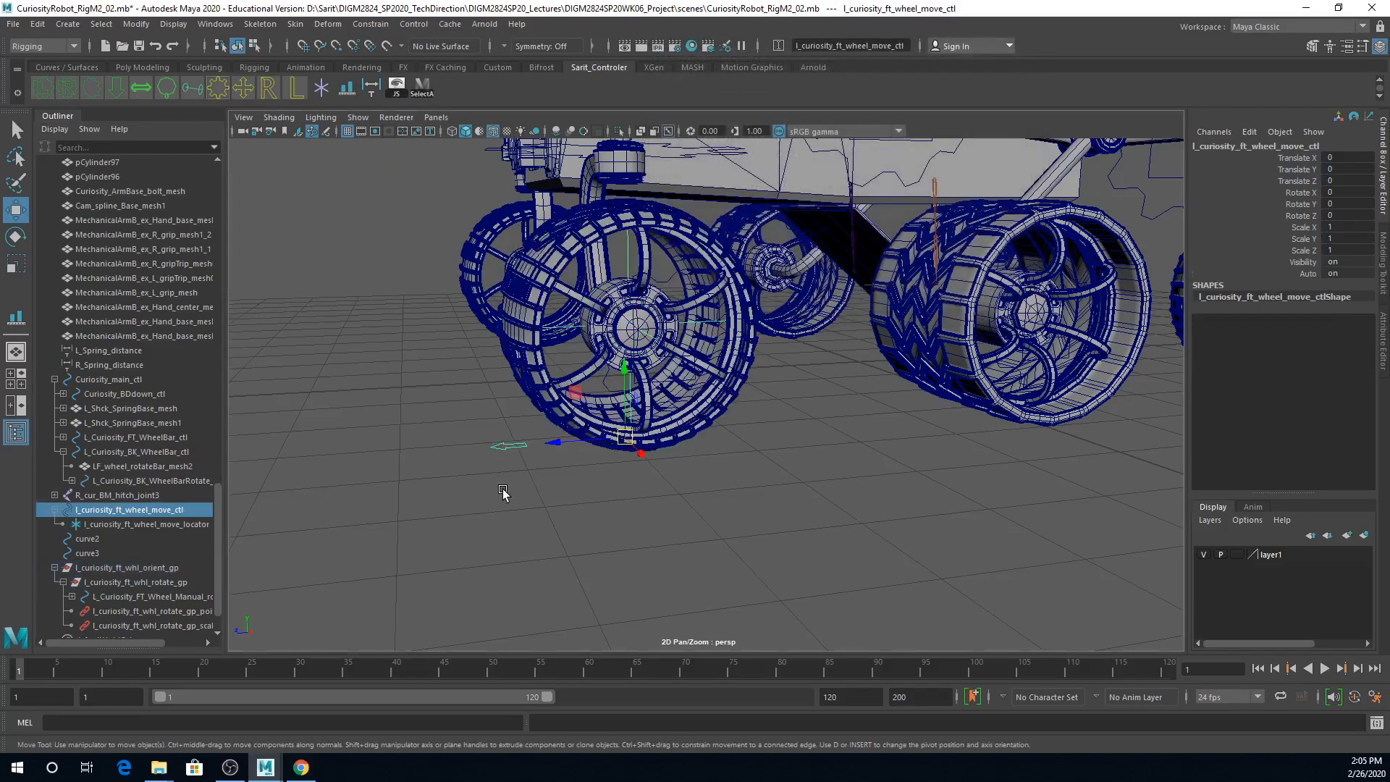
pyautogui.press('r')
pyautogui.moveTo(624, 438); pyautogui.dragTo(661, 449)
pyautogui.hotkey('ctrl', 'z')
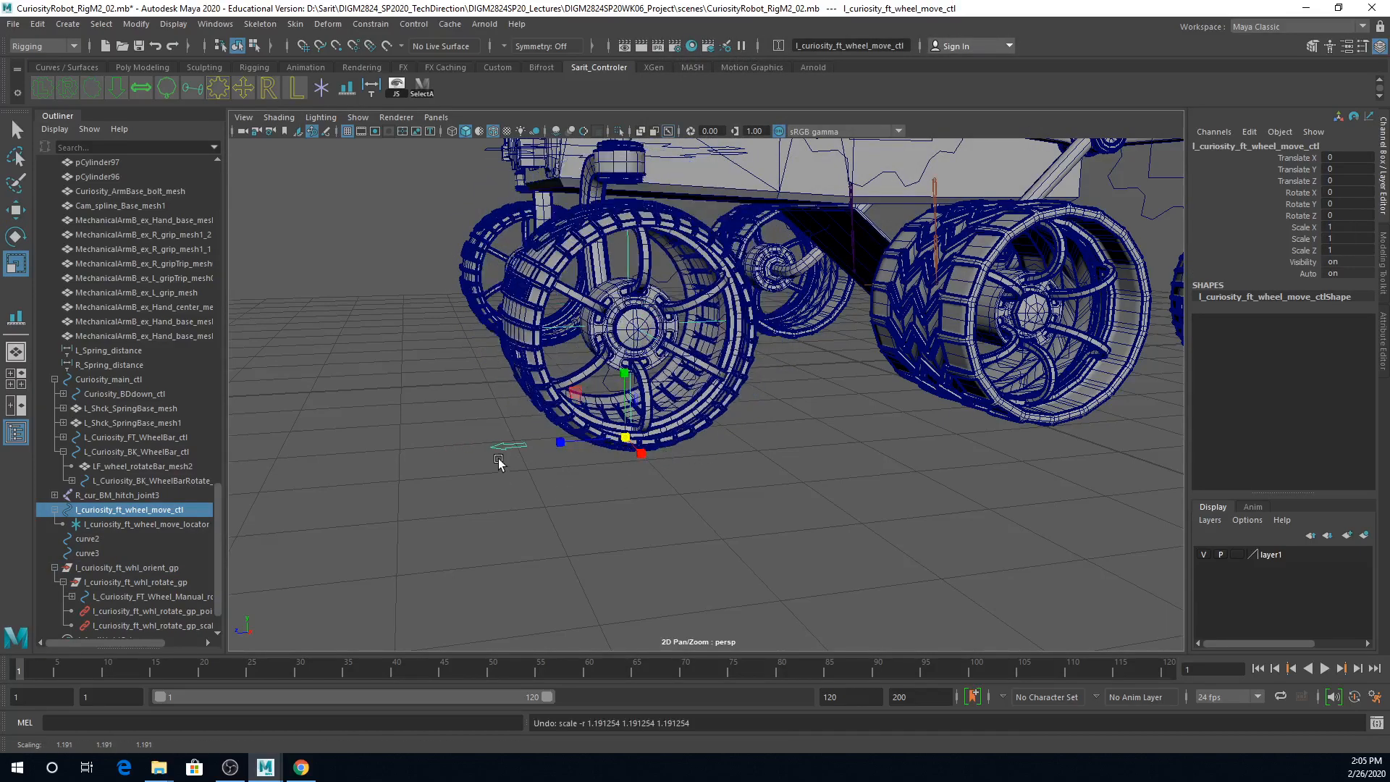
pyautogui.press('w')
pyautogui.moveTo(553, 443); pyautogui.dragTo(677, 458)
pyautogui.hotkey('ctrl', 'z')
# Step: Test the wheel move control's rotation, undoing the trial rotations, and rotate it about 12.7 degrees around Y
pyautogui.press('e')
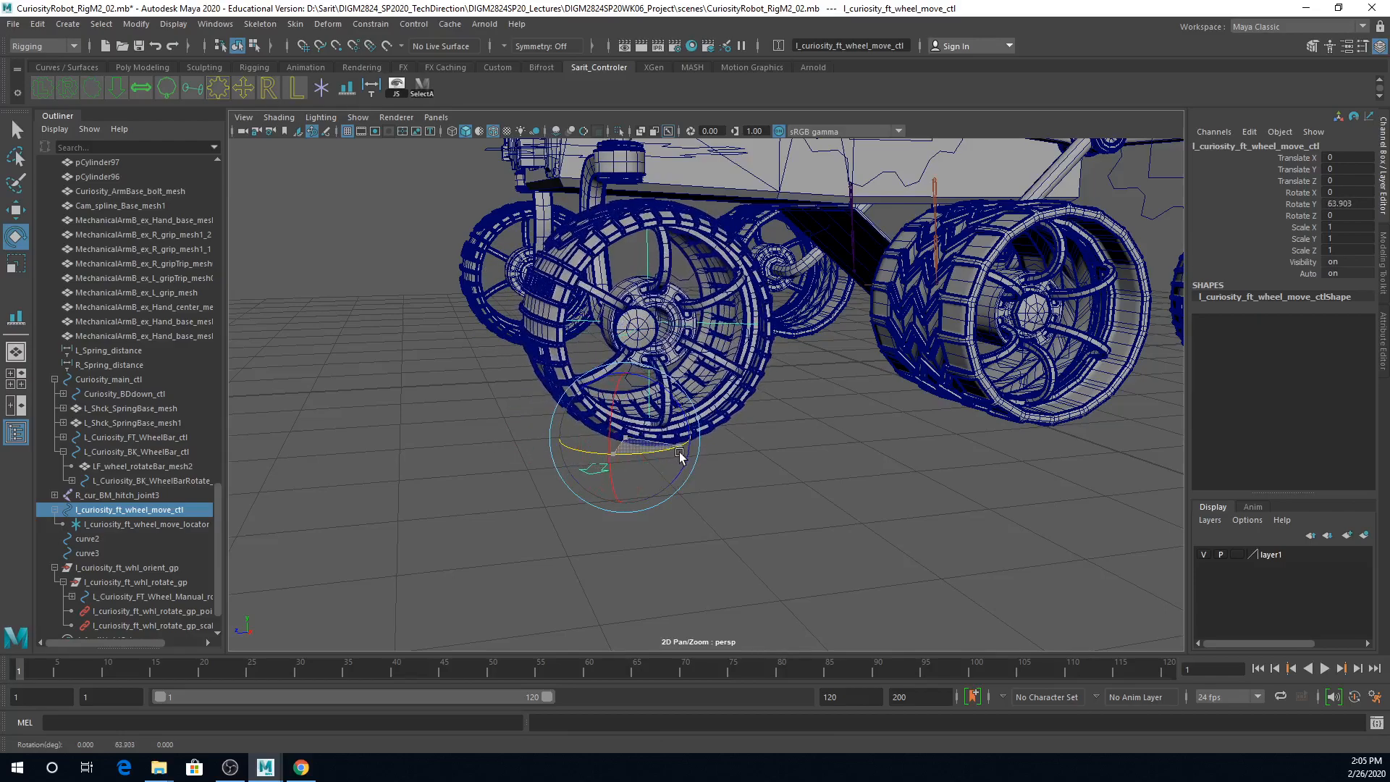
pyautogui.hotkey('ctrl', 'z')
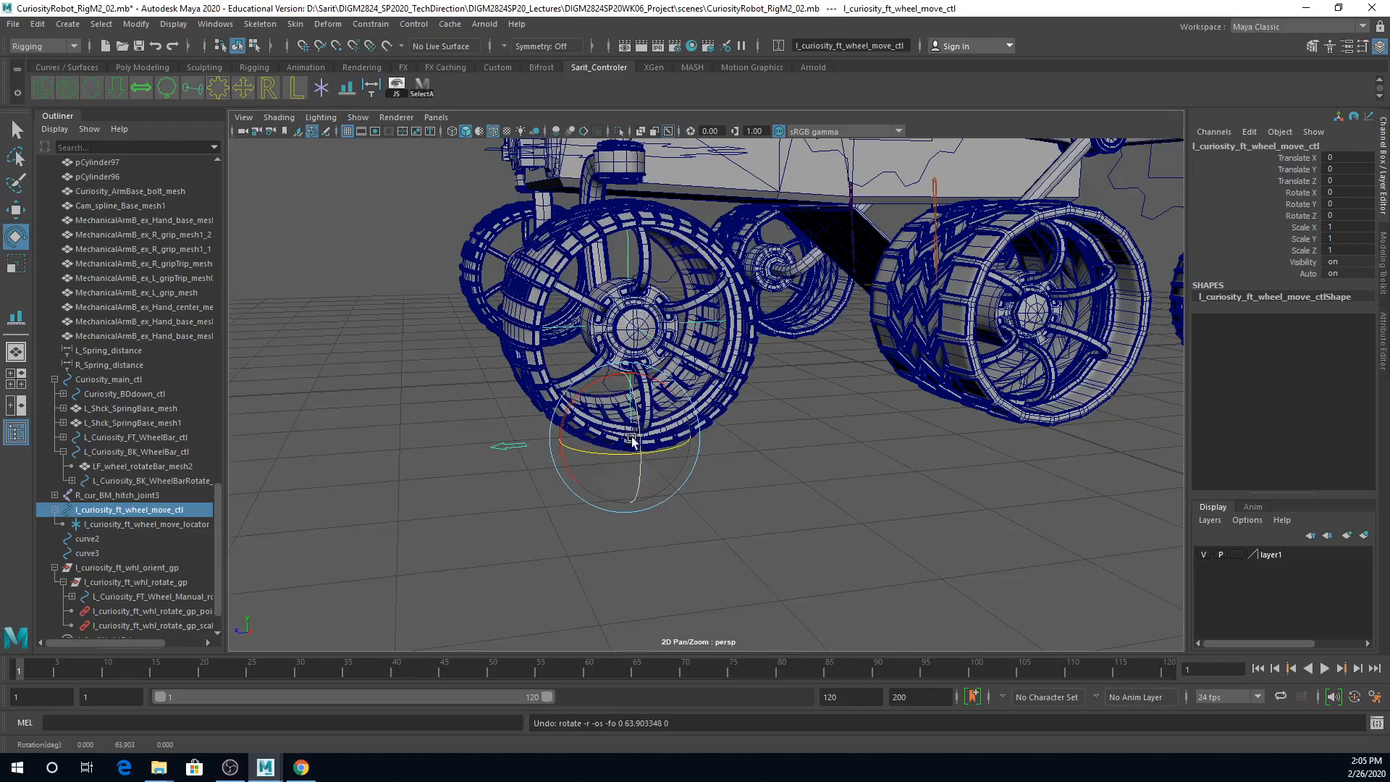
pyautogui.moveTo(624, 450); pyautogui.dragTo(585, 415)
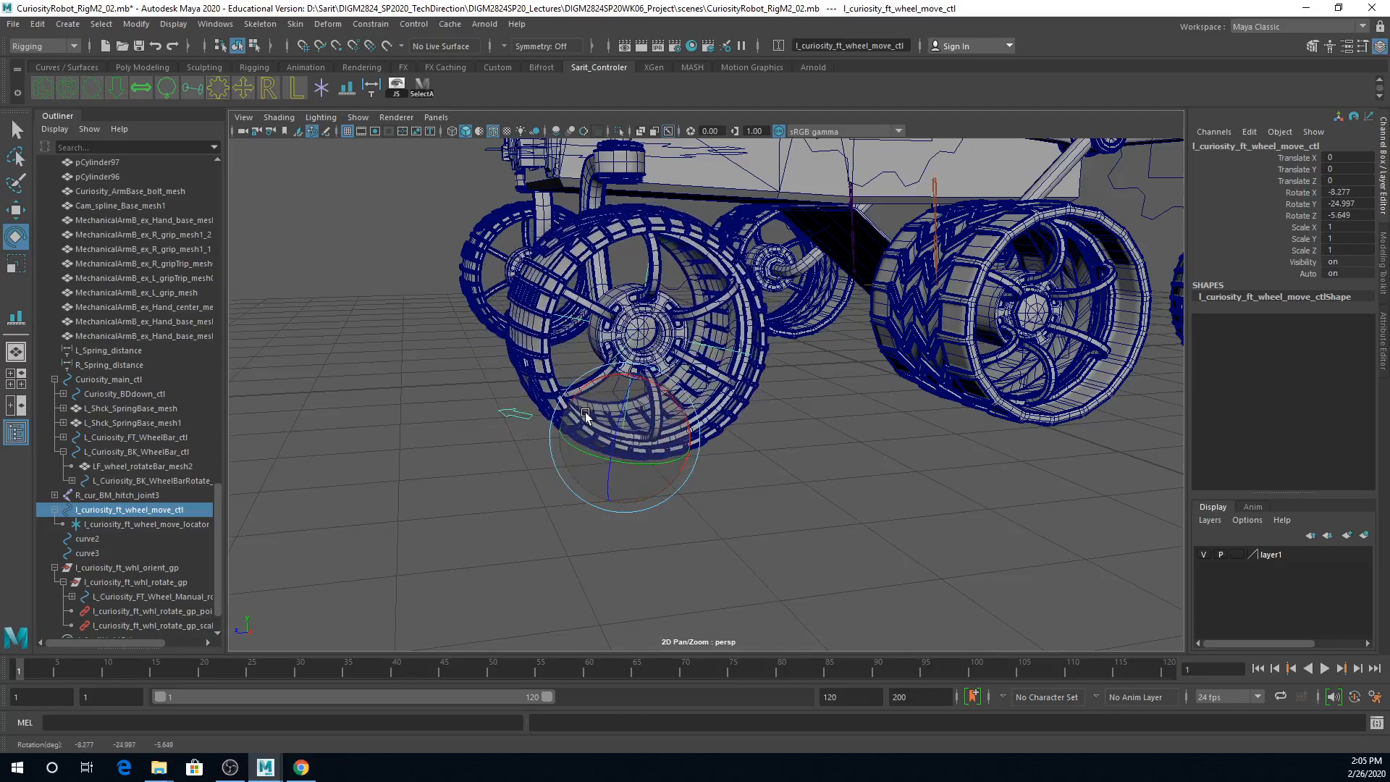
pyautogui.hotkey('ctrl', 'z')
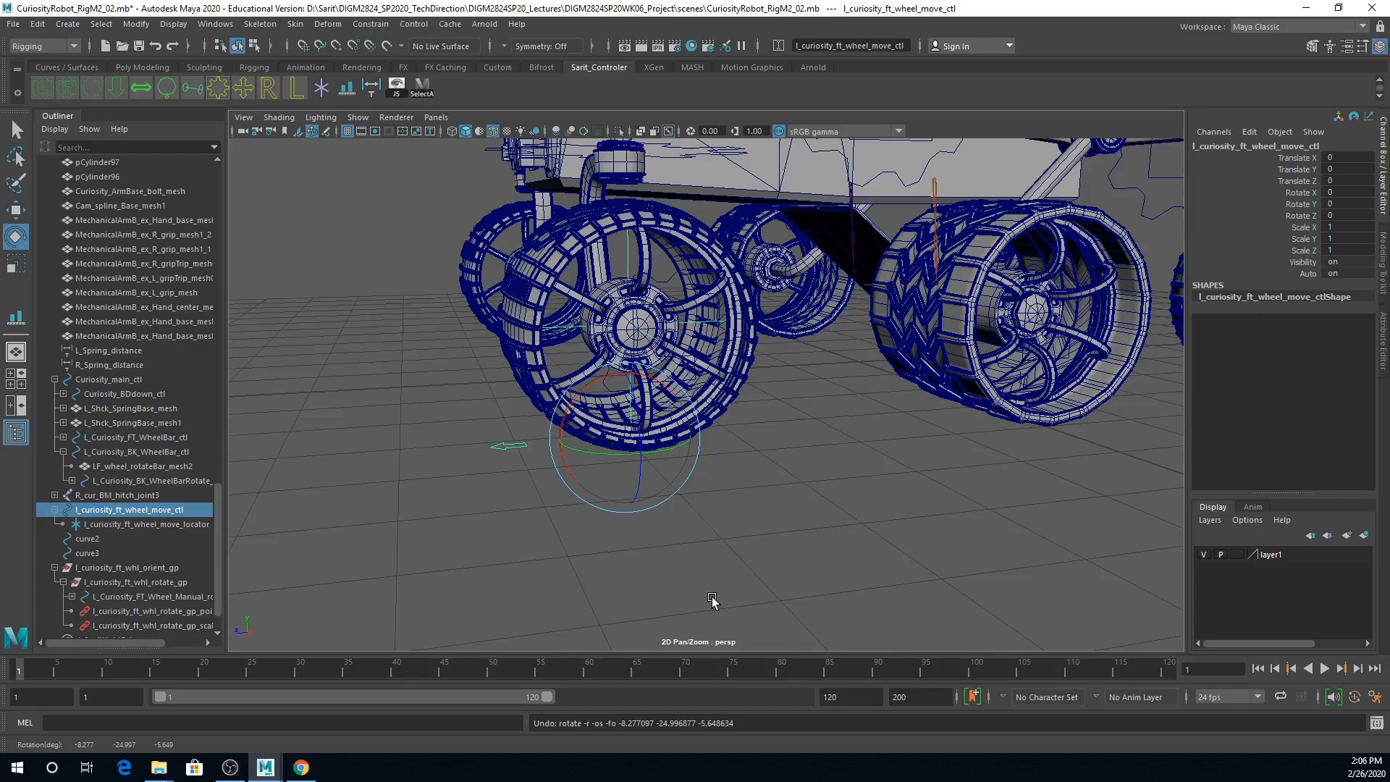
pyautogui.keyDown('alt'); pyautogui.moveTo(789, 543); pyautogui.dragTo(645, 497); pyautogui.keyUp('alt')
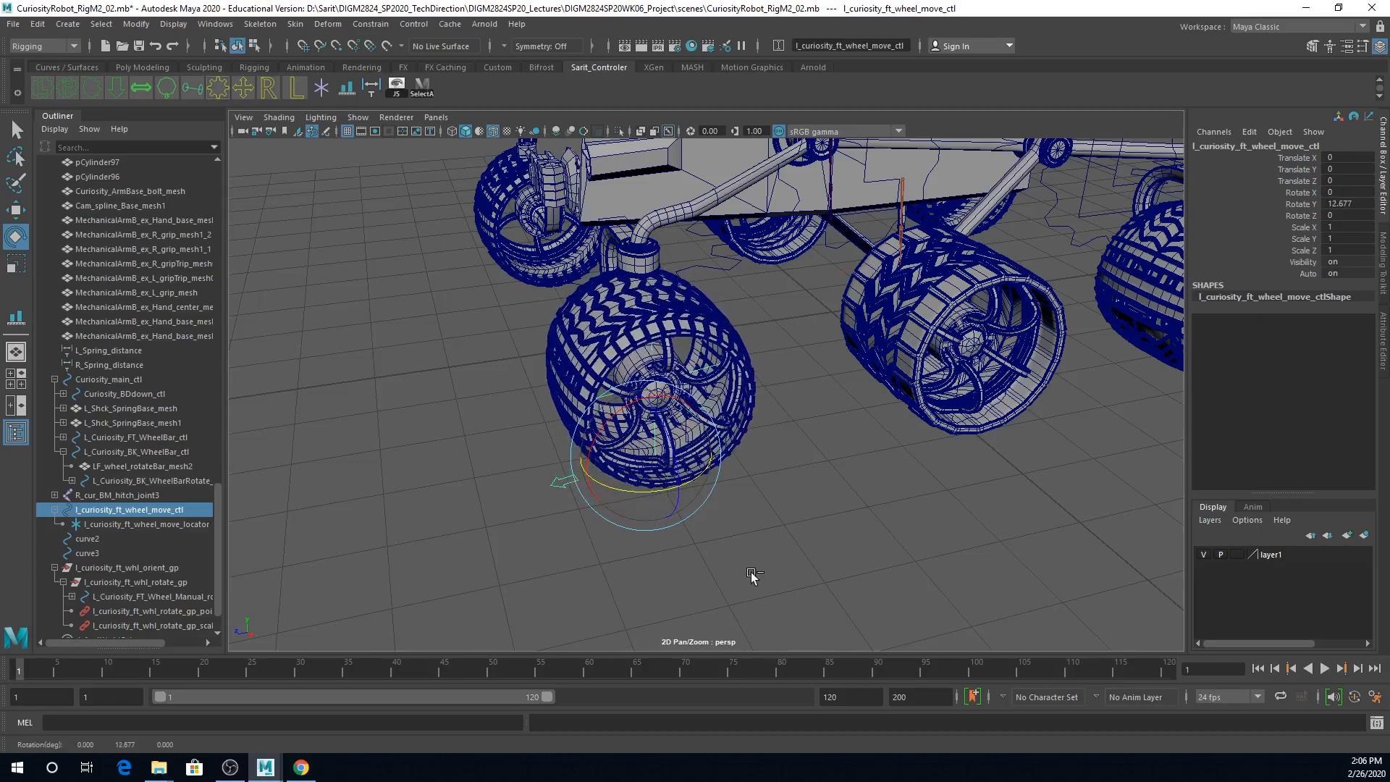
# Step: Undo the wheel move control's last rotation and review the channels of the wheel's rotate and orient groups
pyautogui.hotkey('ctrl', 'z')
pyautogui.scroll(-1, 177, 554)
pyautogui.click(153, 539)
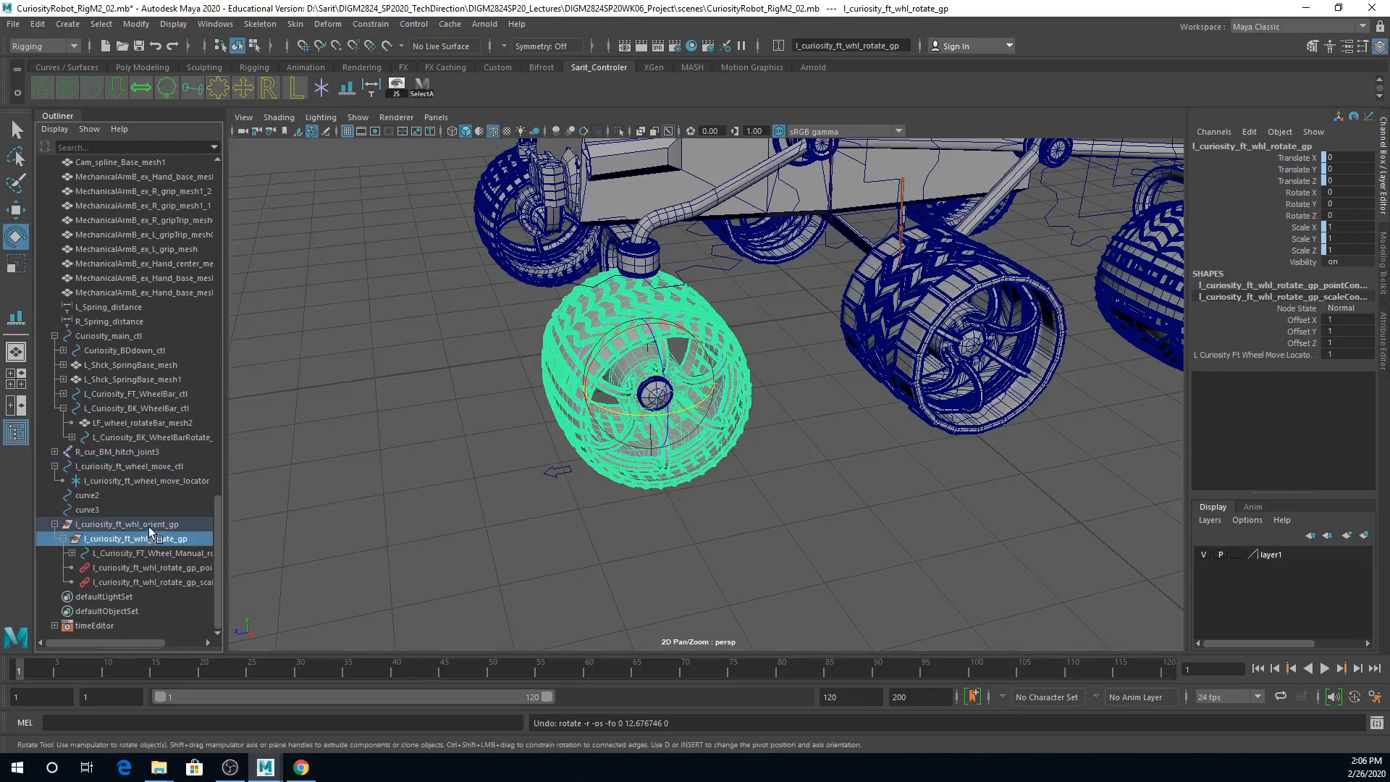
pyautogui.click(151, 524)
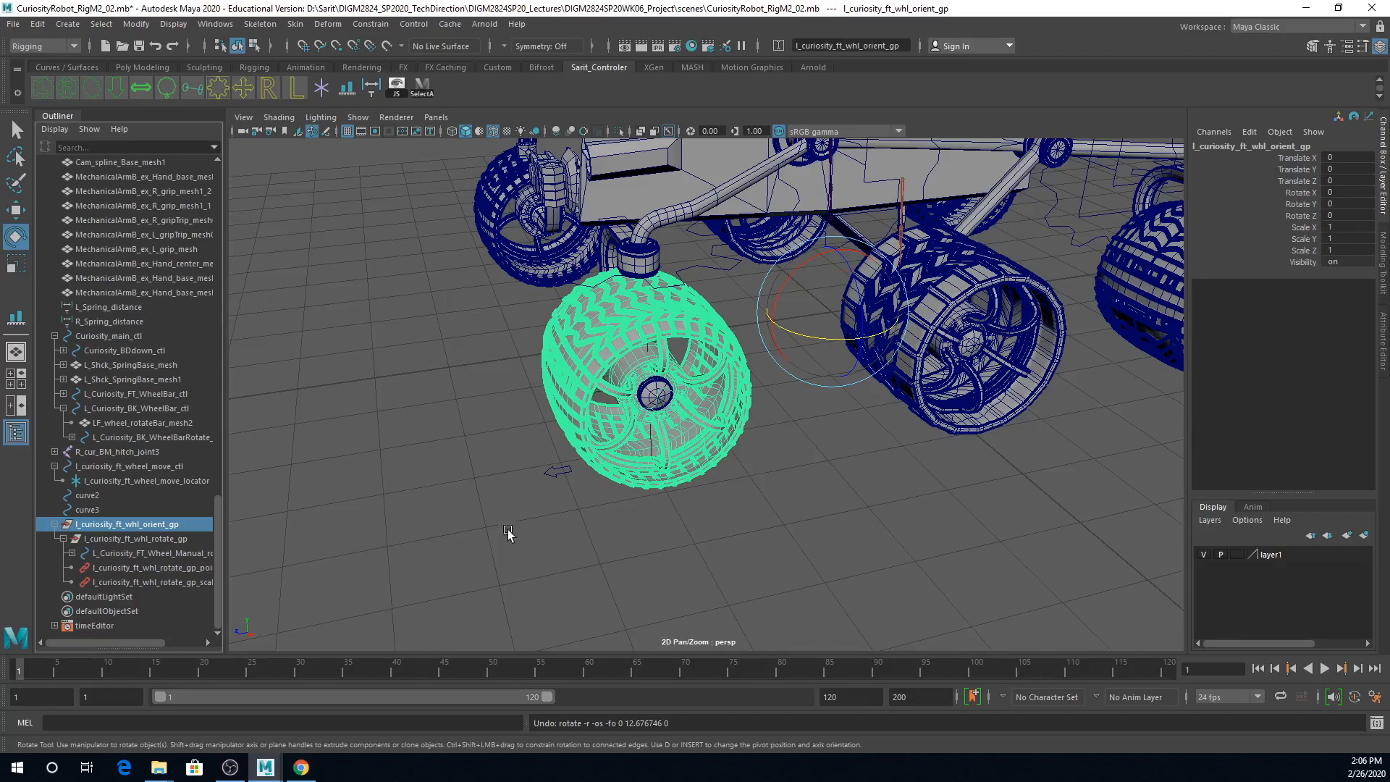
pyautogui.click(165, 540)
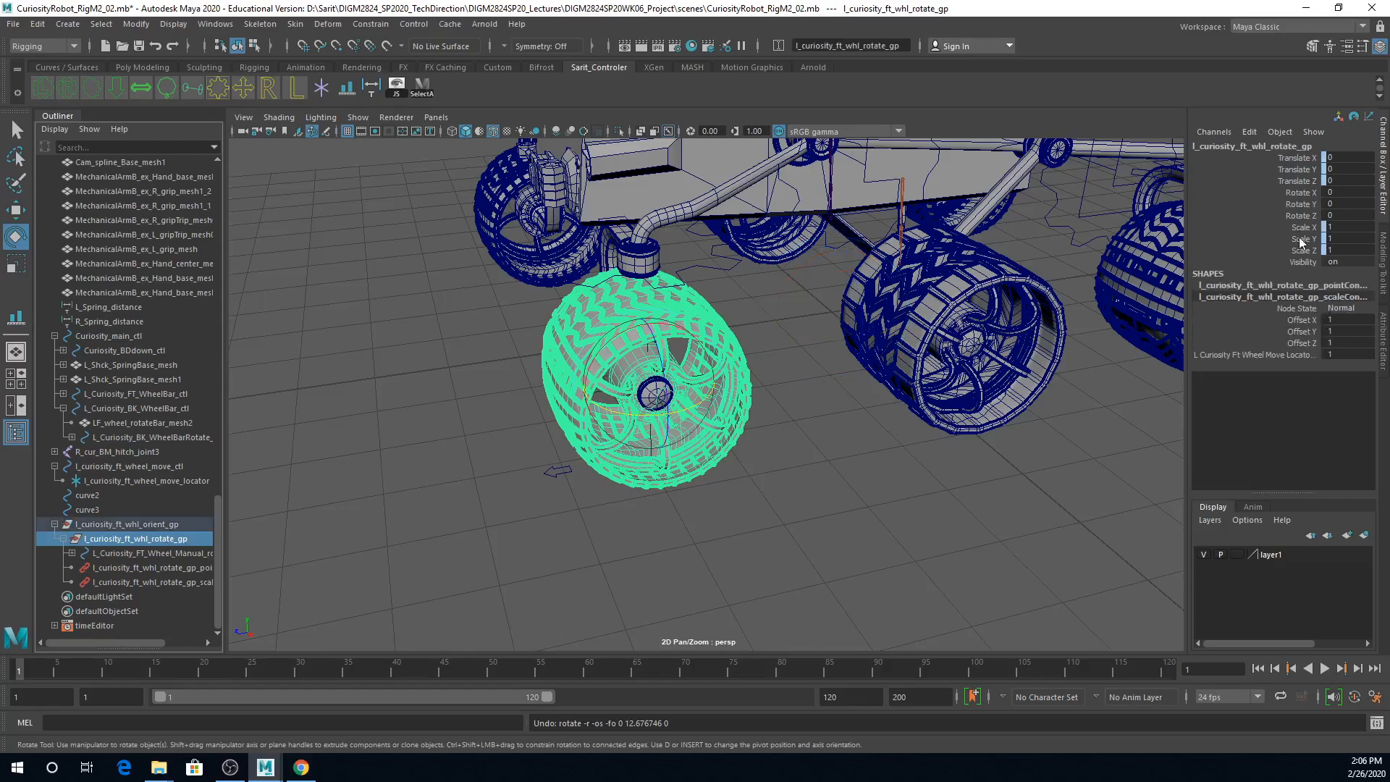
pyautogui.click(548, 472)
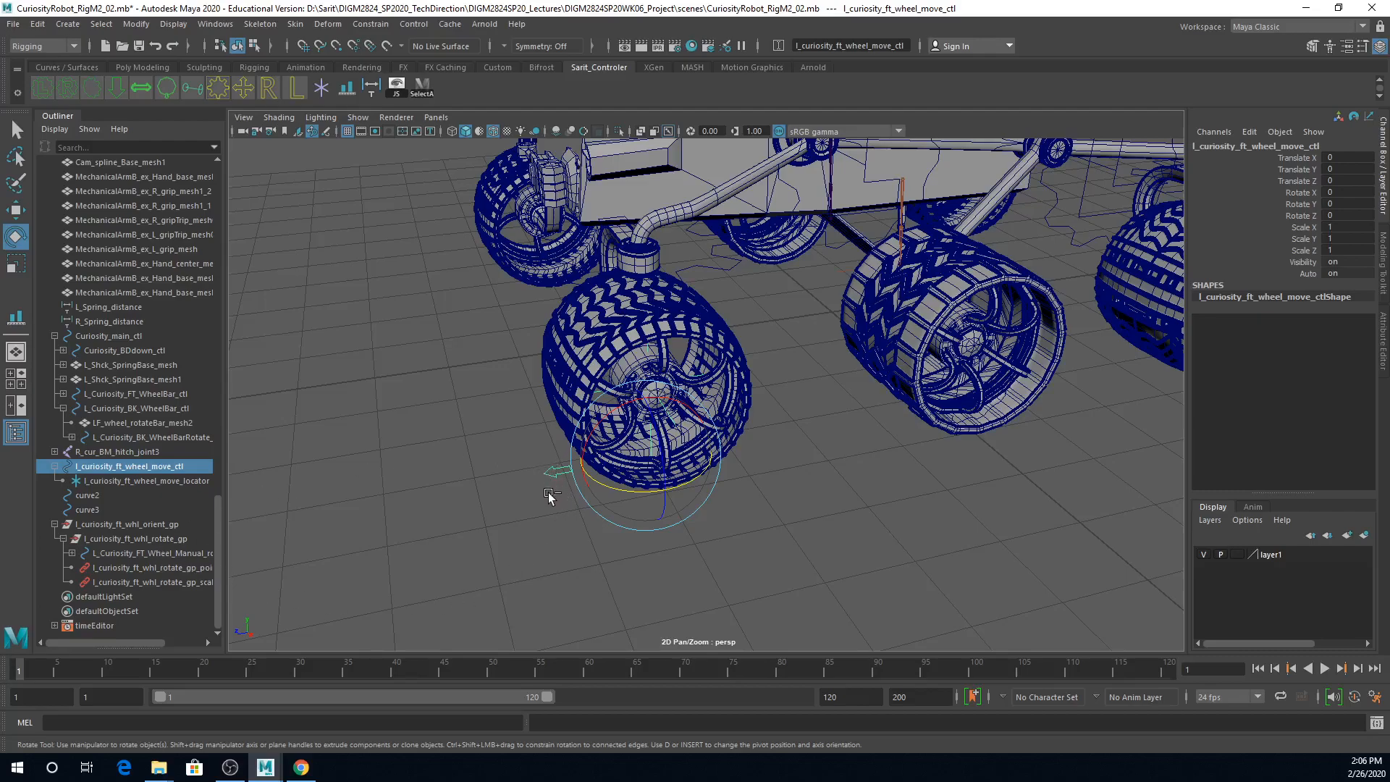
pyautogui.keyDown('ctrl'); pyautogui.click(163, 523); pyautogui.keyUp('ctrl')
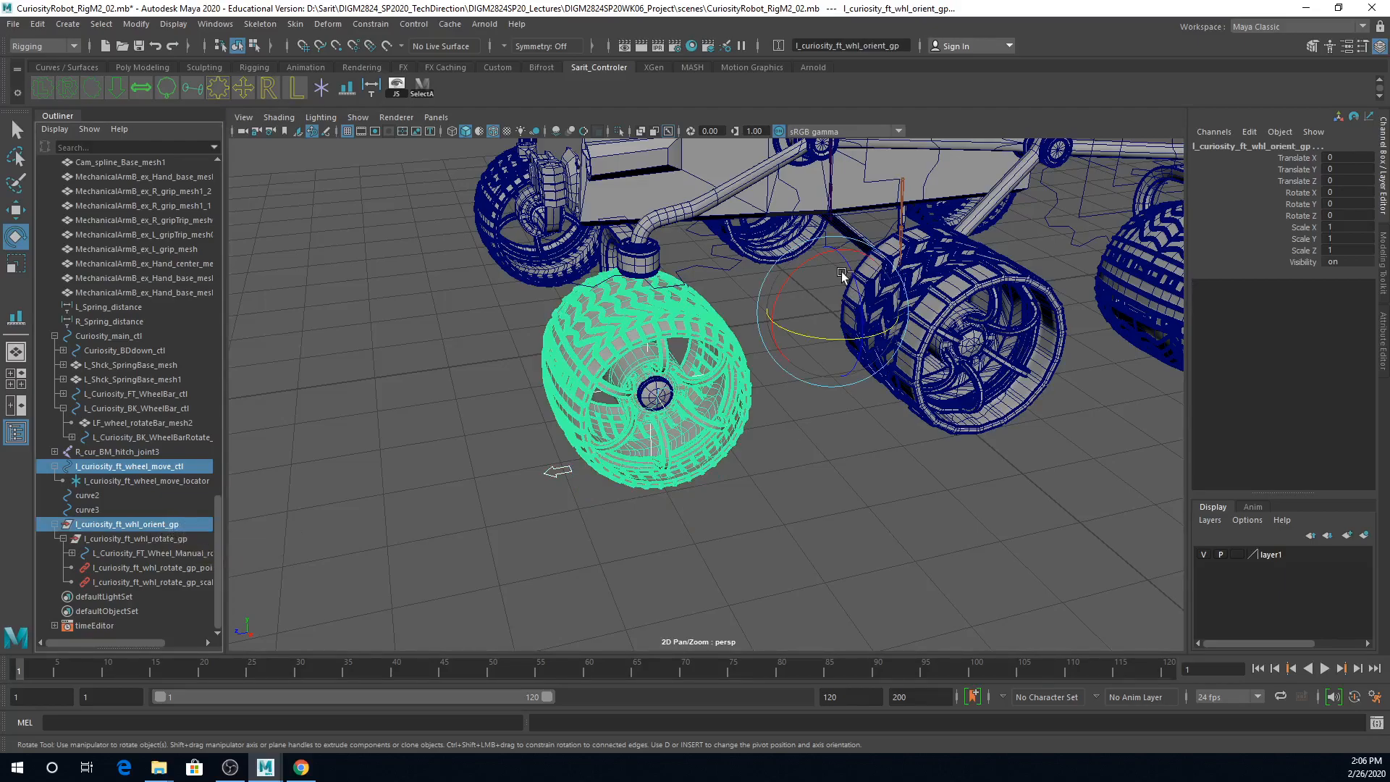
# Step: Center the pivot of the front left wheel's orient group
pyautogui.click(172, 526)
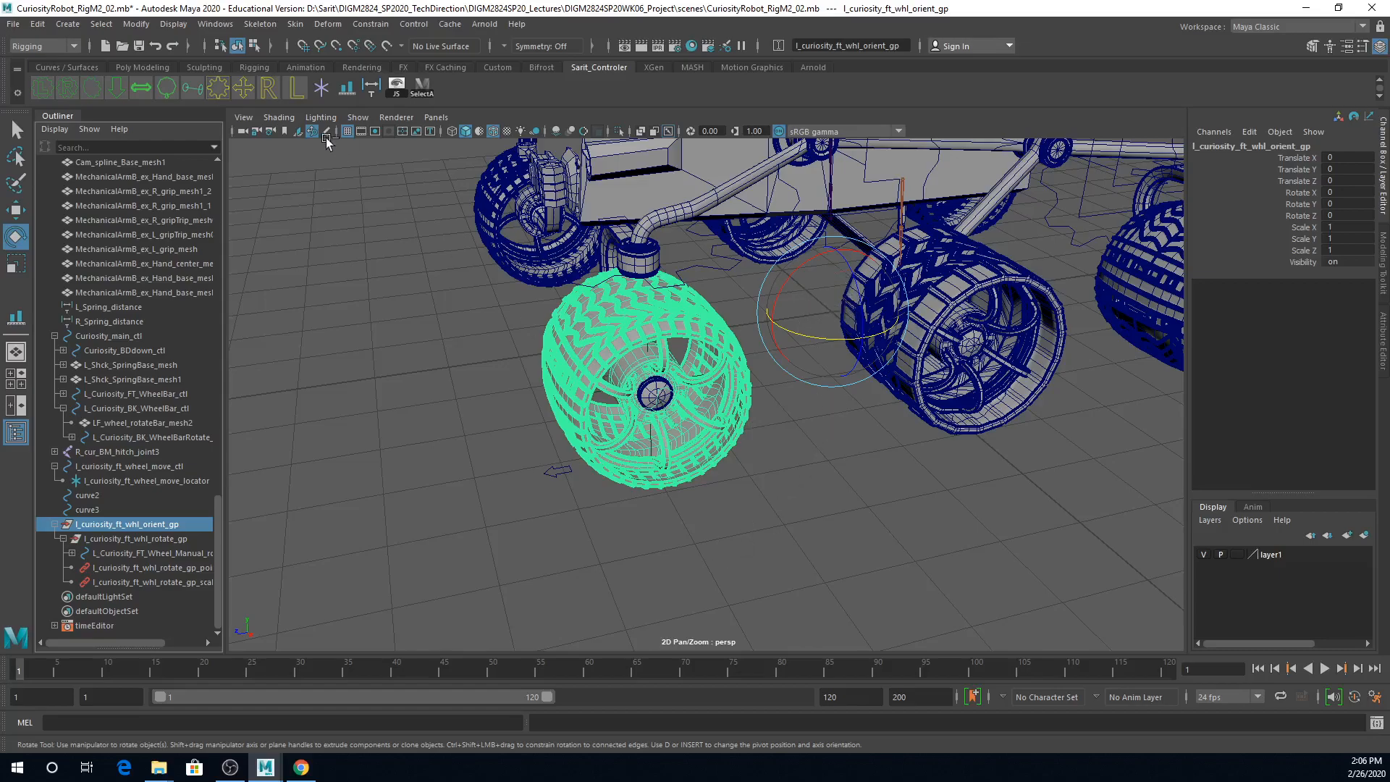
pyautogui.click(136, 24)
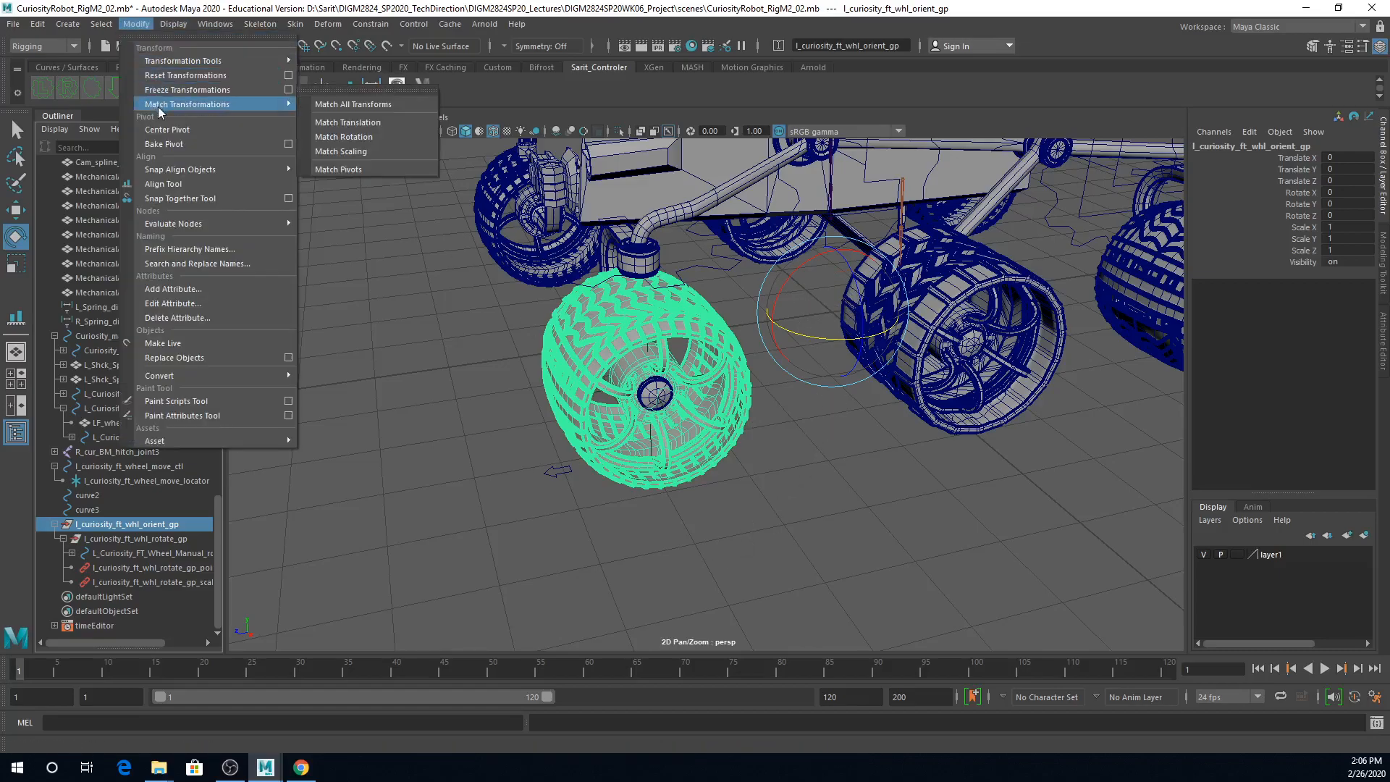
pyautogui.click(163, 144)
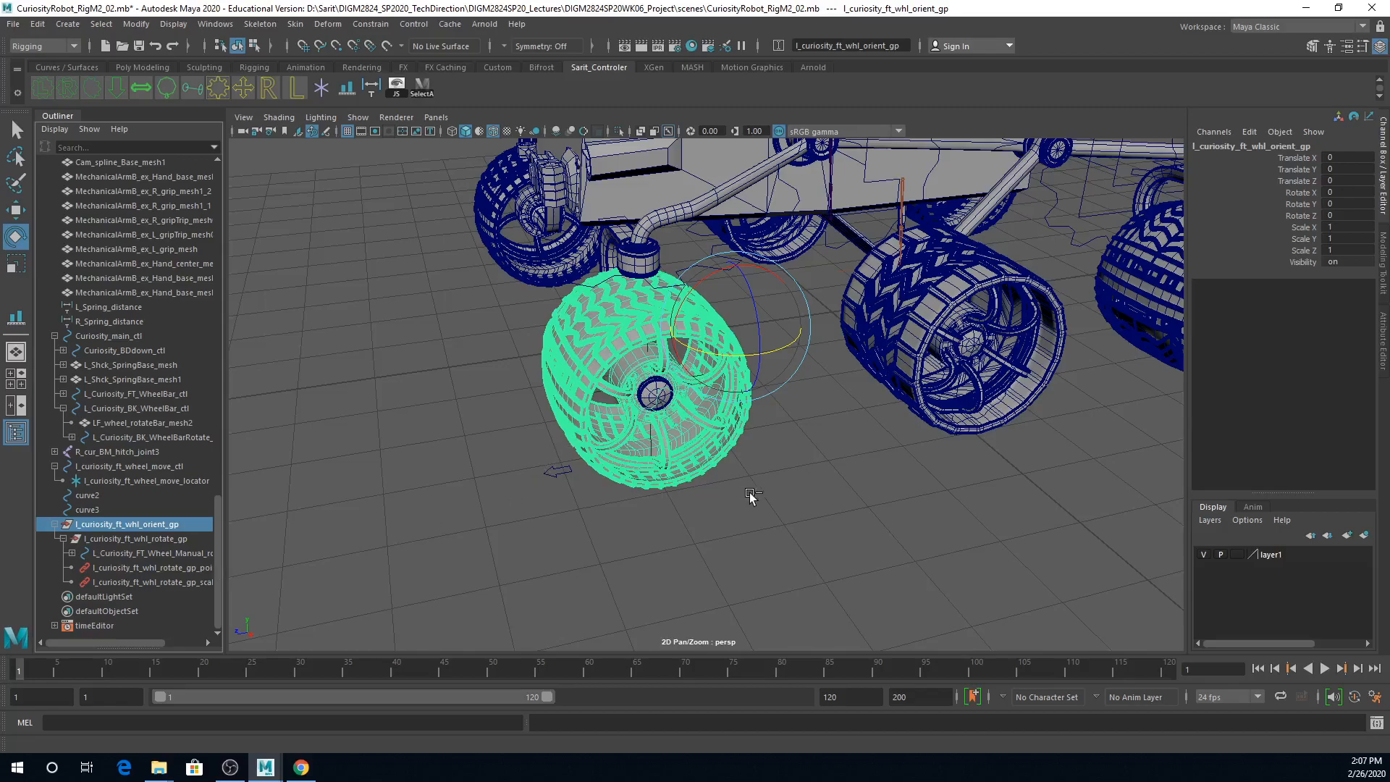
# Step: Snap the orient group's pivot to the center vertex of the front left wheel's hub
pyautogui.press('d')
pyautogui.moveTo(667, 336); pyautogui.dragTo(649, 341)
pyautogui.scroll(5, 681, 441)
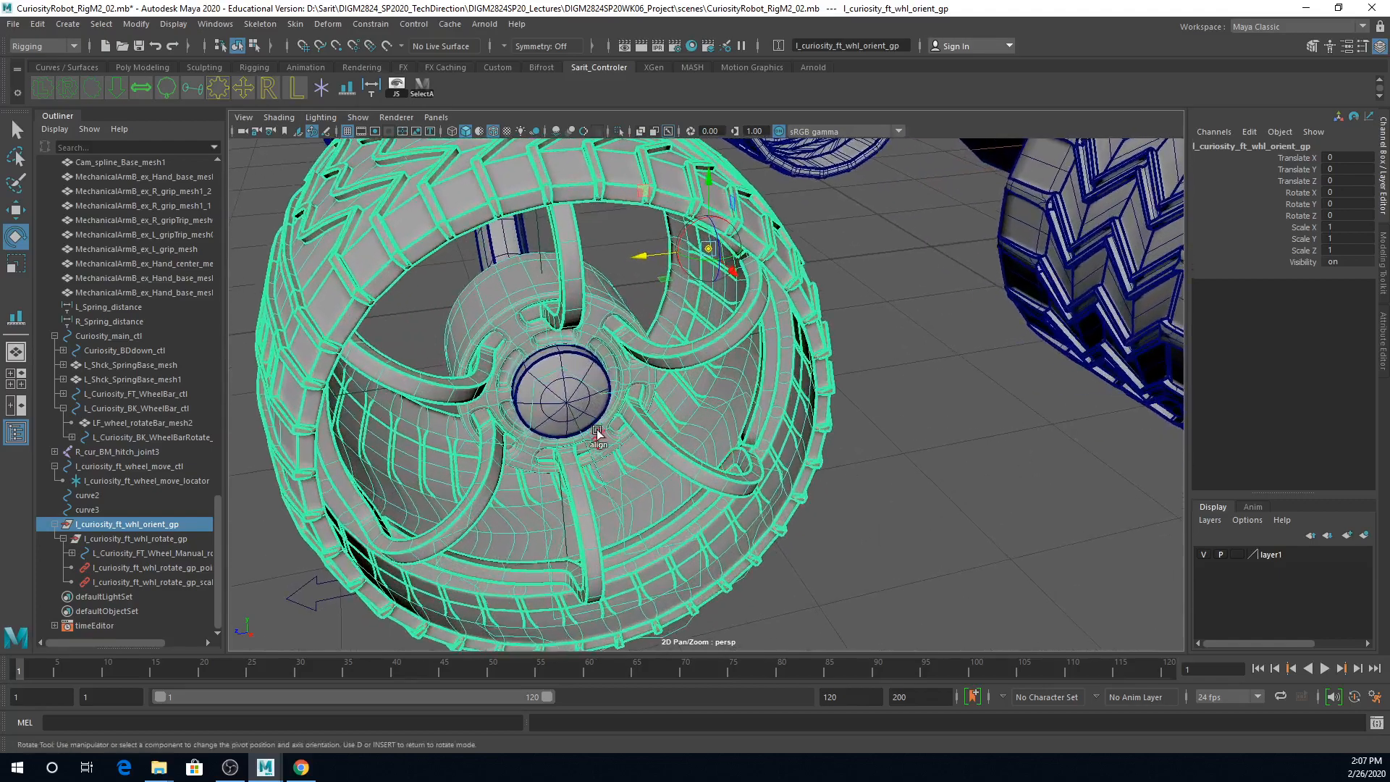
pyautogui.press('v')
pyautogui.moveTo(665, 291); pyautogui.dragTo(598, 377, button='middle')
pyautogui.moveTo(541, 269); pyautogui.dragTo(556, 392)
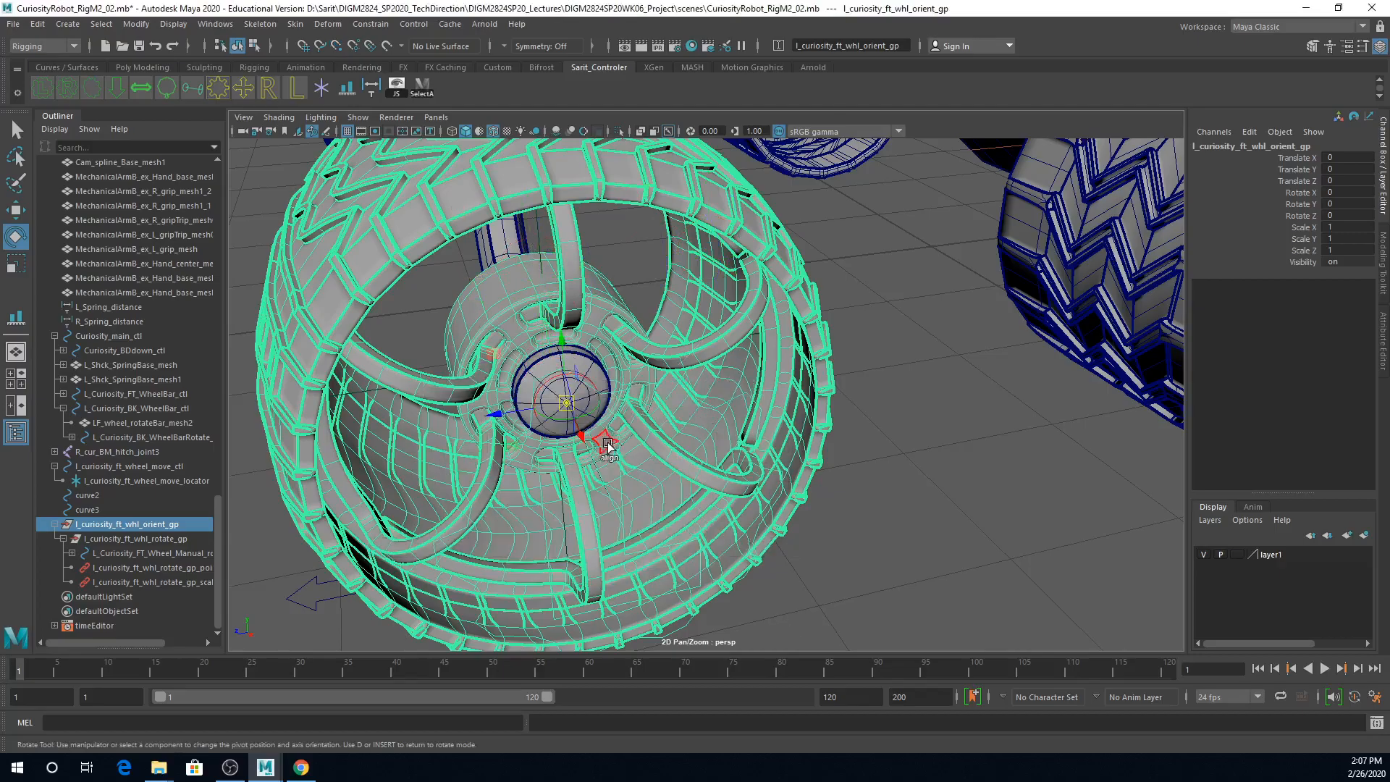
# Step: In the front view, shift the orient group's pivot along X to the middle of the wheel's width, and finish pivot editing
pyautogui.press('space')
pyautogui.press('space')
pyautogui.scroll(6, 796, 420)
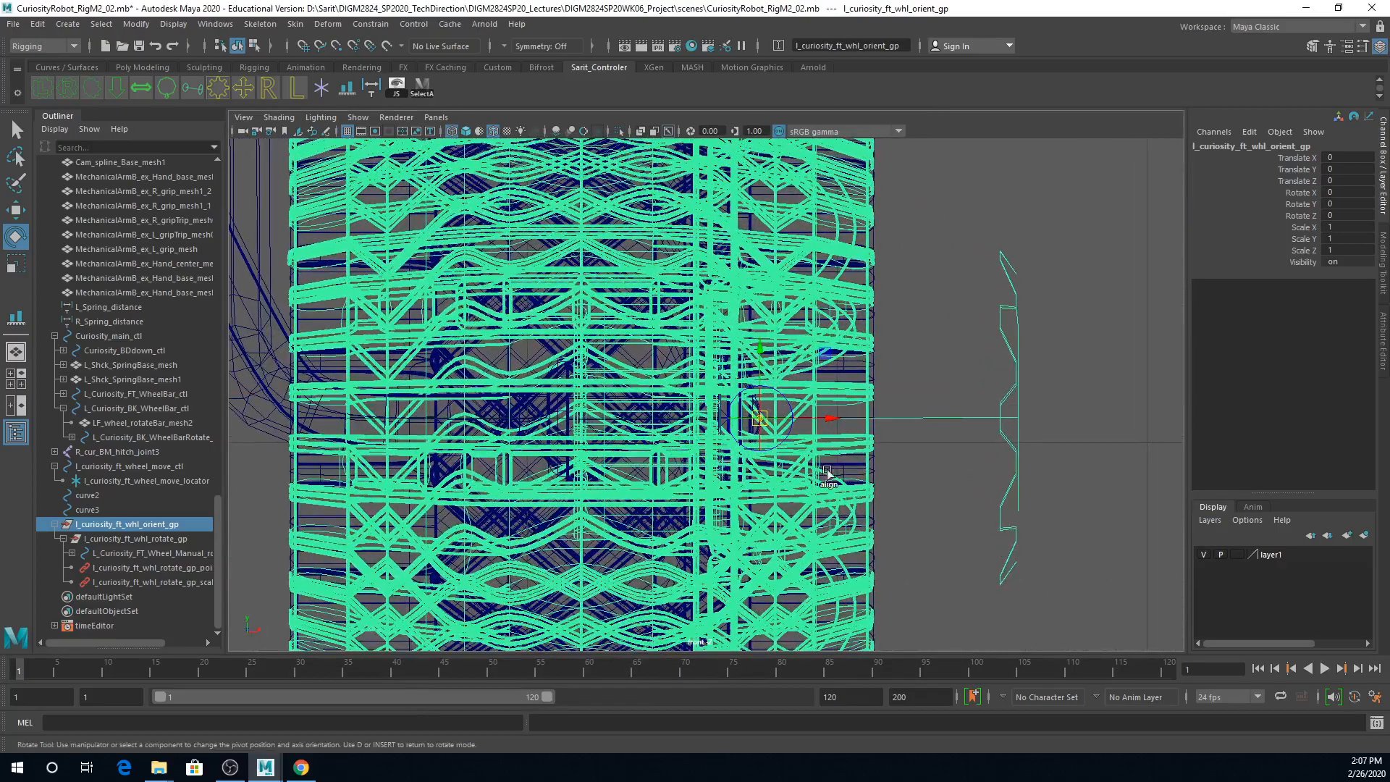
pyautogui.moveTo(835, 424); pyautogui.dragTo(654, 437)
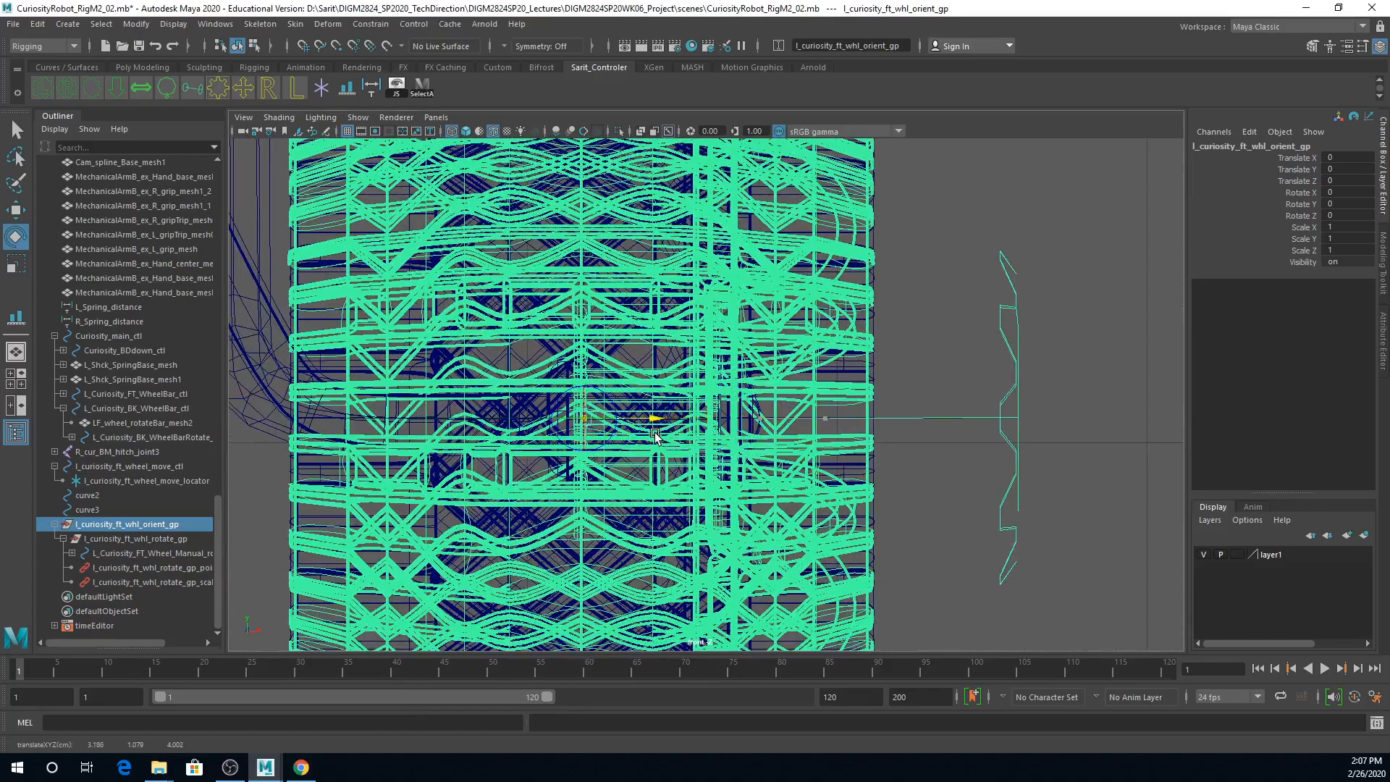
pyautogui.press('space')
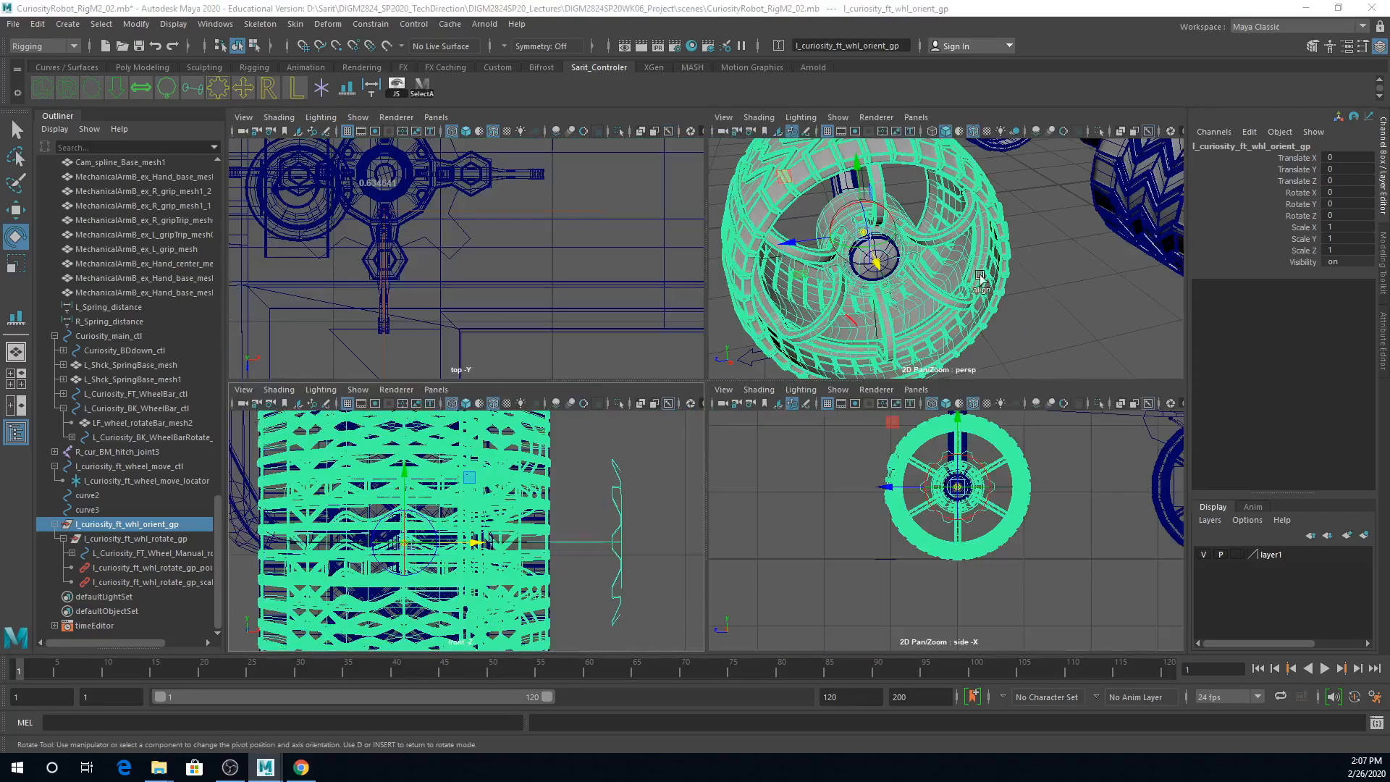
pyautogui.press('space')
pyautogui.keyDown('alt'); pyautogui.moveTo(790, 395); pyautogui.dragTo(829, 388); pyautogui.keyUp('alt')
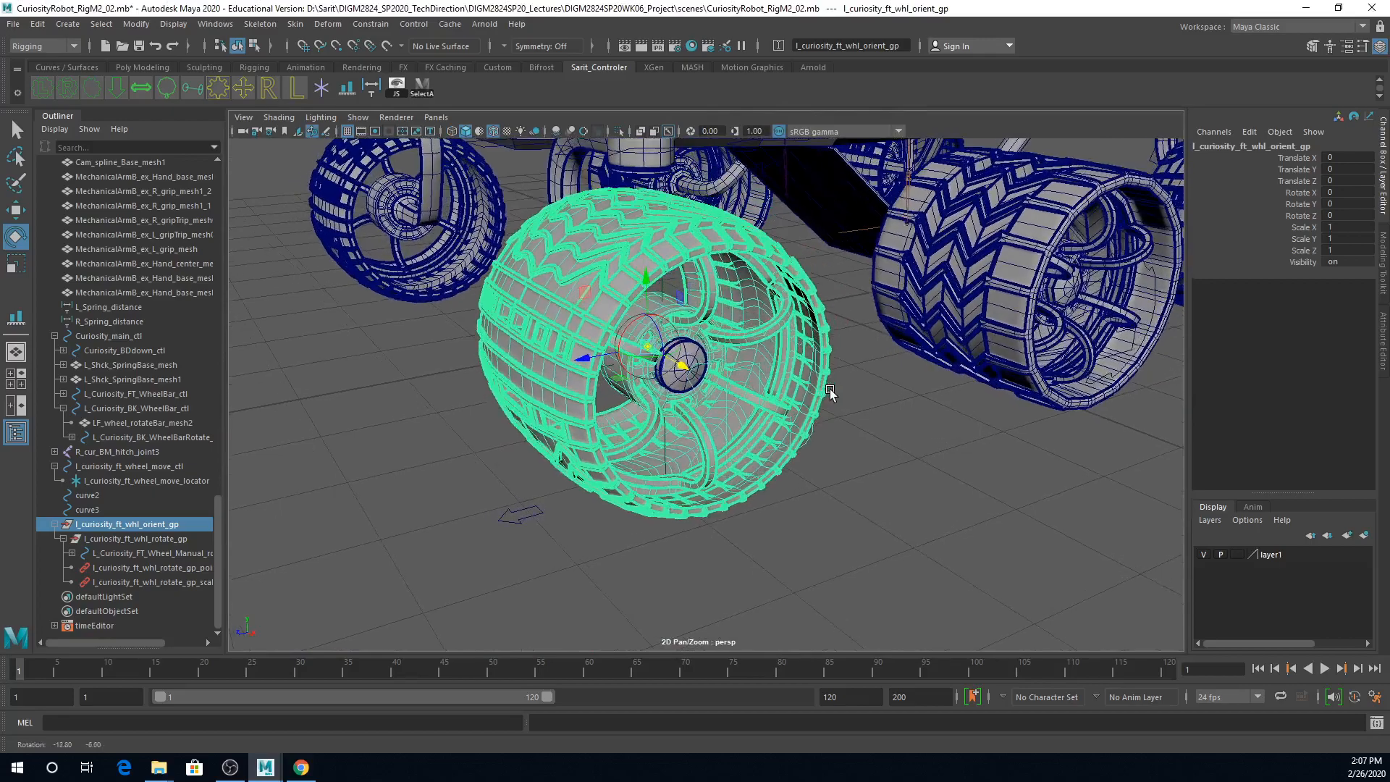
pyautogui.keyDown('alt'); pyautogui.moveTo(870, 446); pyautogui.dragTo(713, 434, button='right'); pyautogui.keyUp('alt')
pyautogui.keyDown('alt'); pyautogui.moveTo(713, 434); pyautogui.dragTo(674, 463); pyautogui.keyUp('alt')
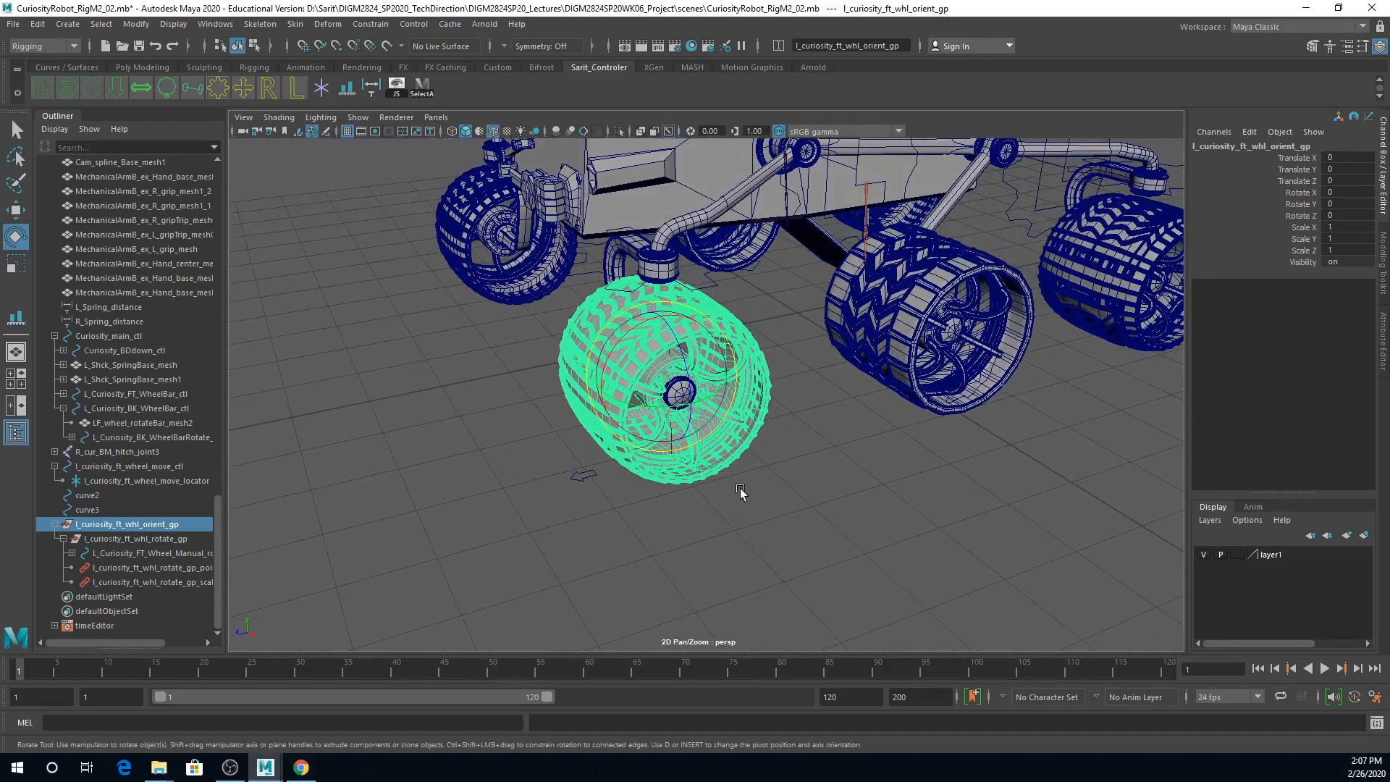
# Step: Add an orient constraint with Maintain offset on all axes from the wheel move control to the wheel orient group
pyautogui.keyDown('alt'); pyautogui.moveTo(753, 499); pyautogui.dragTo(925, 505, button='right'); pyautogui.keyUp('alt')
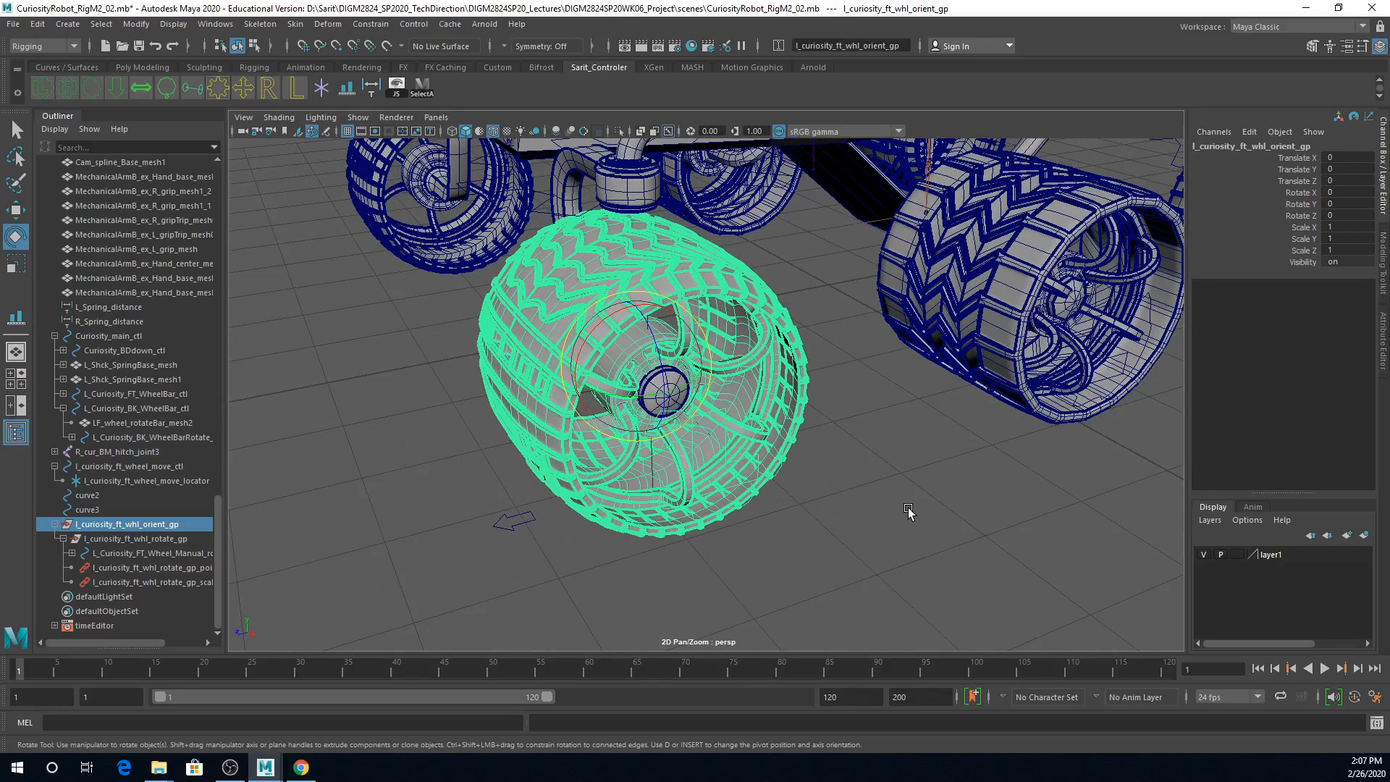
pyautogui.keyDown('alt'); pyautogui.moveTo(749, 491); pyautogui.dragTo(1025, 643, button='right'); pyautogui.keyUp('alt')
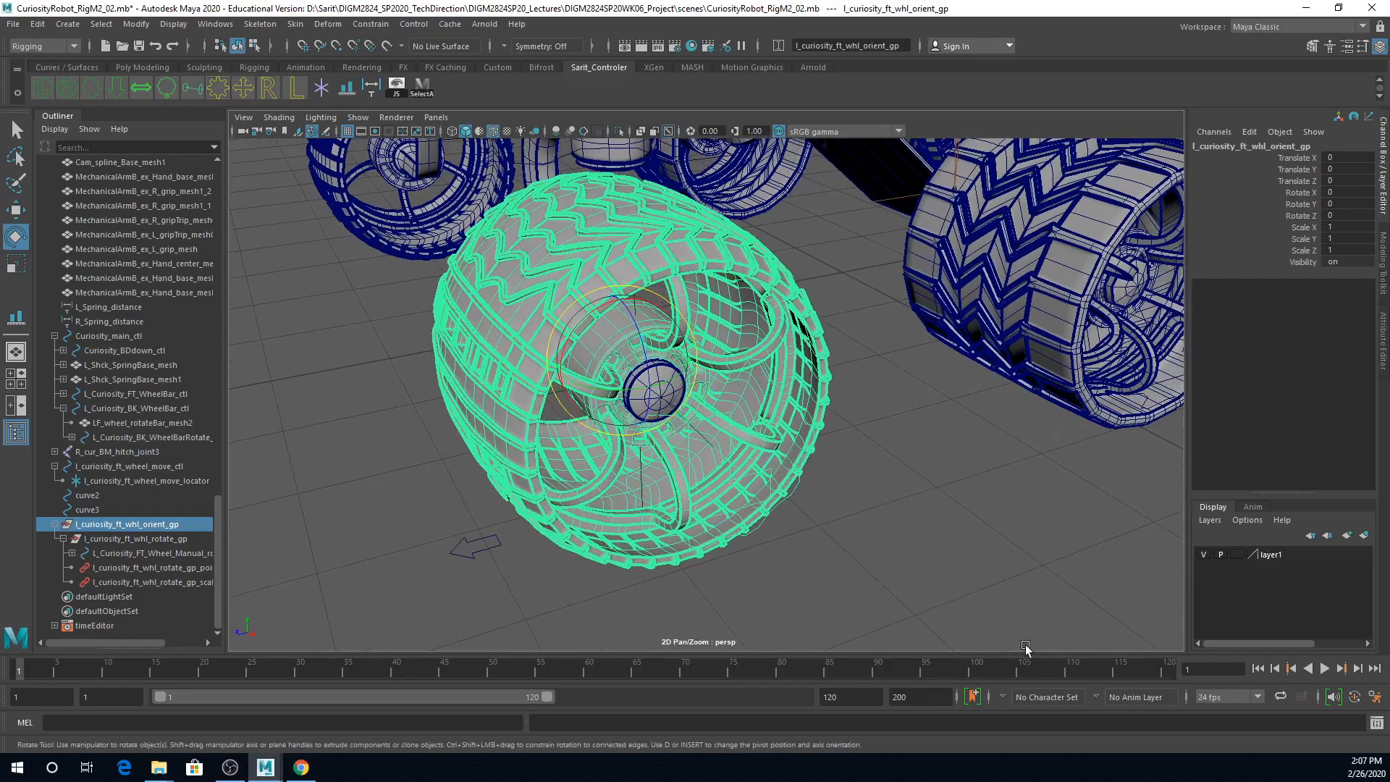
pyautogui.keyDown('alt'); pyautogui.moveTo(839, 641); pyautogui.dragTo(895, 549, button='middle'); pyautogui.keyUp('alt')
pyautogui.moveTo(551, 427); pyautogui.dragTo(550, 485)
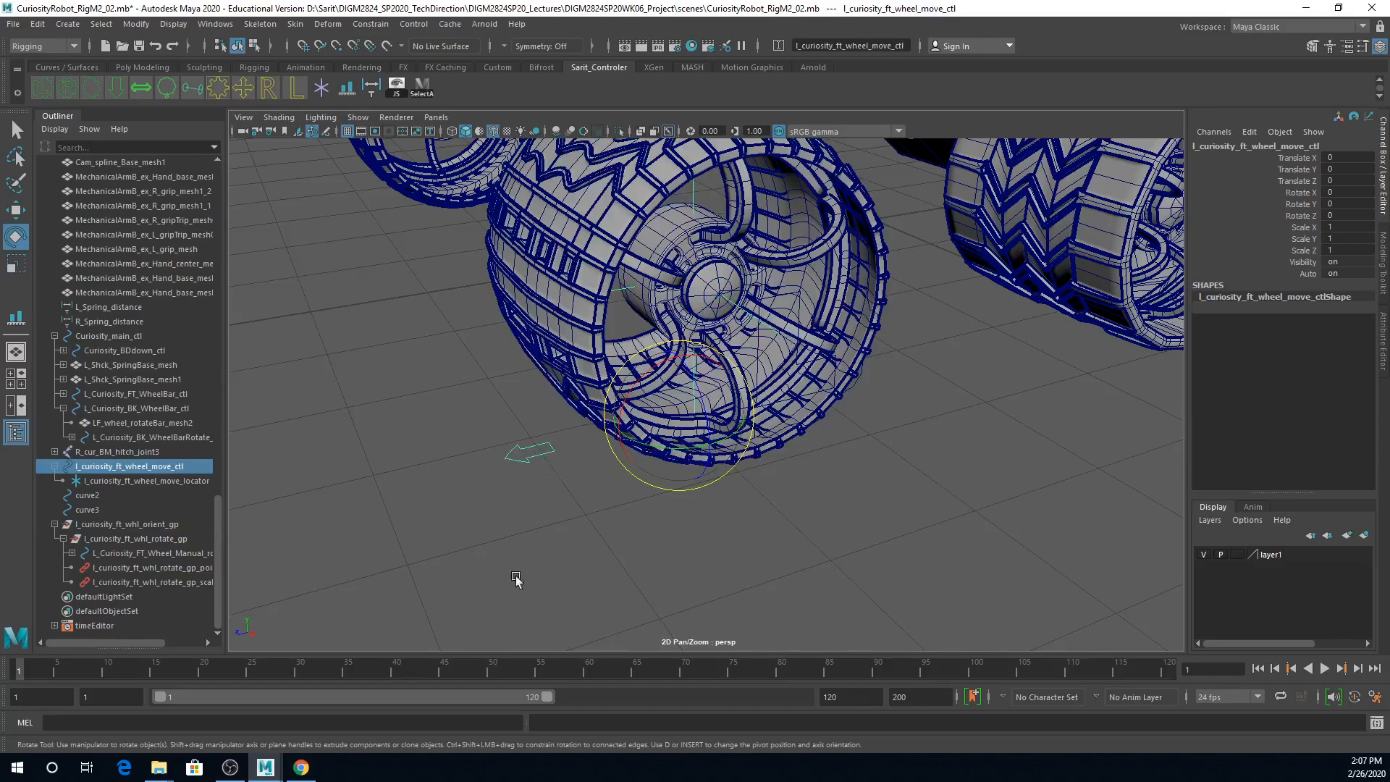
pyautogui.keyDown('ctrl'); pyautogui.click(163, 525); pyautogui.keyUp('ctrl')
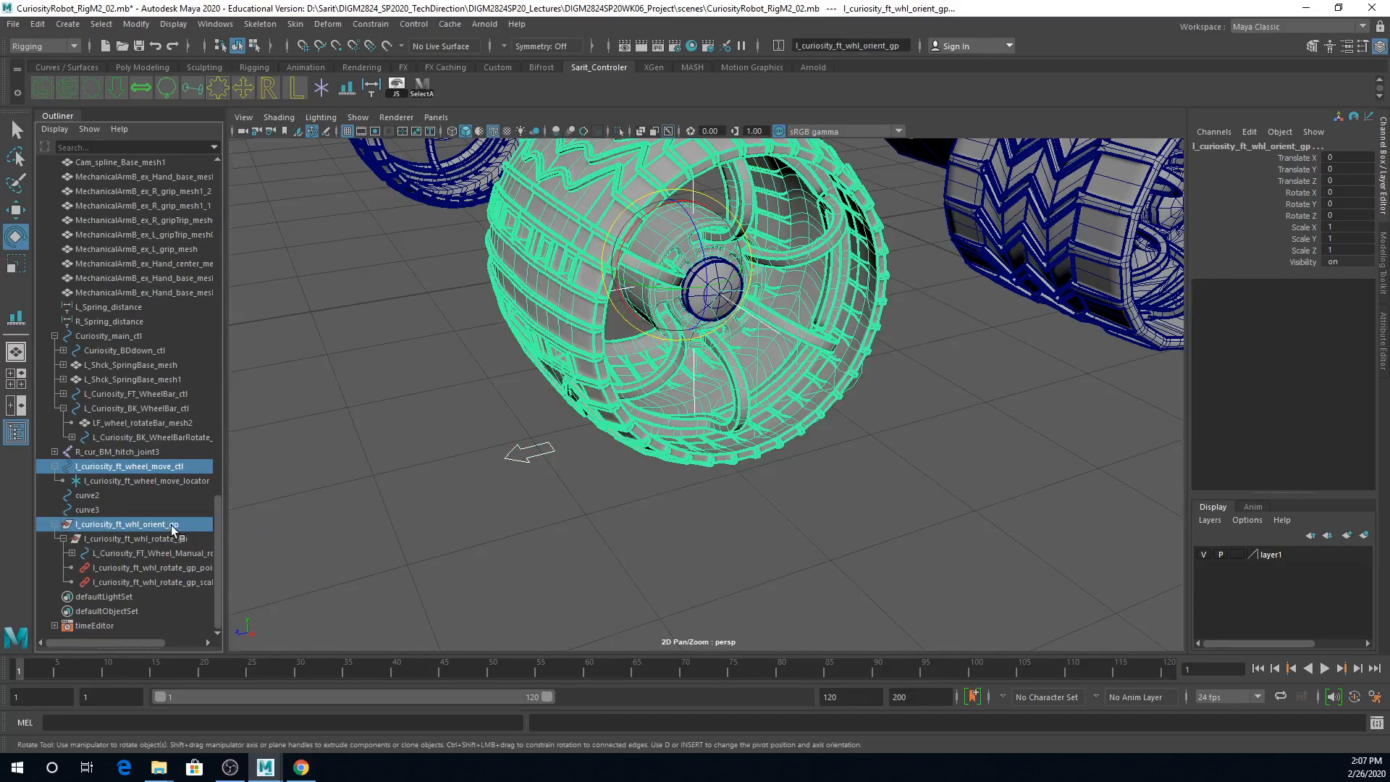
pyautogui.click(375, 25)
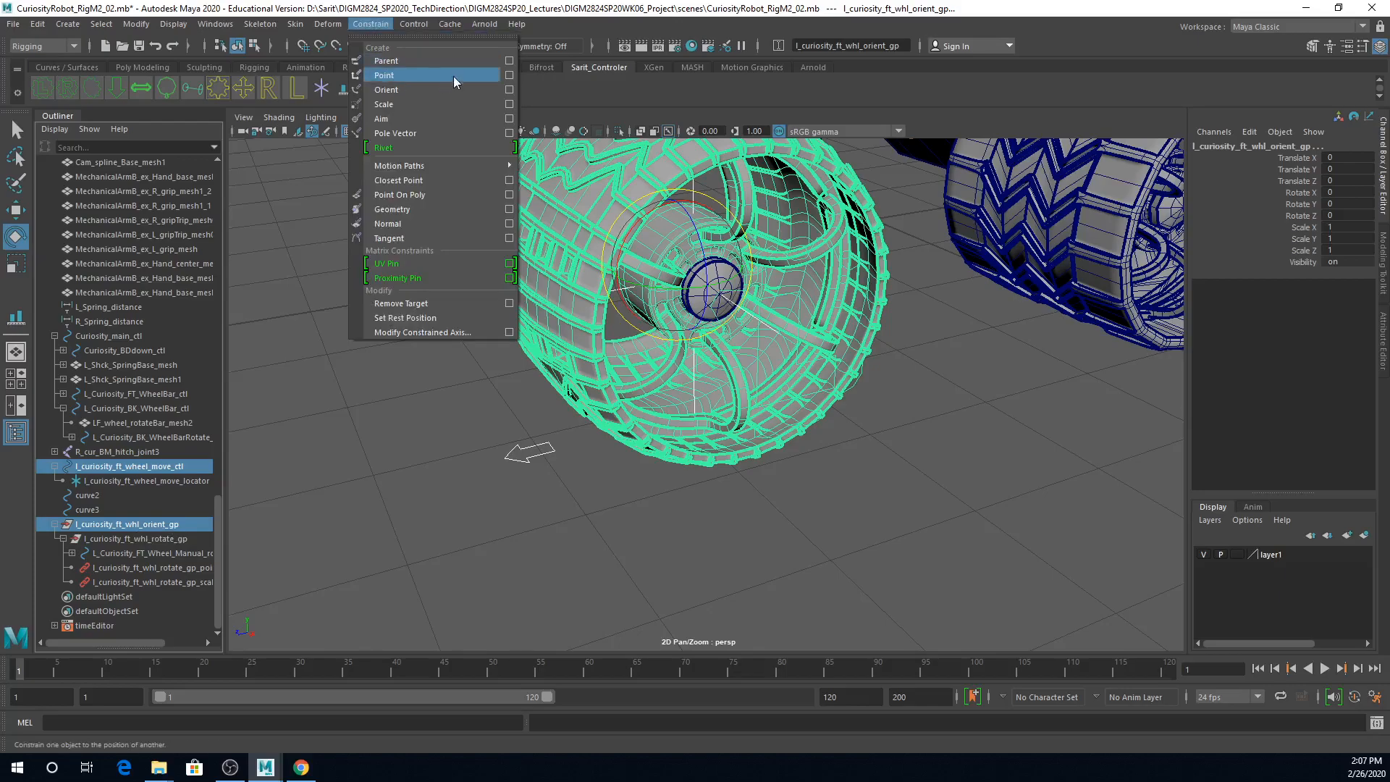
pyautogui.click(510, 90)
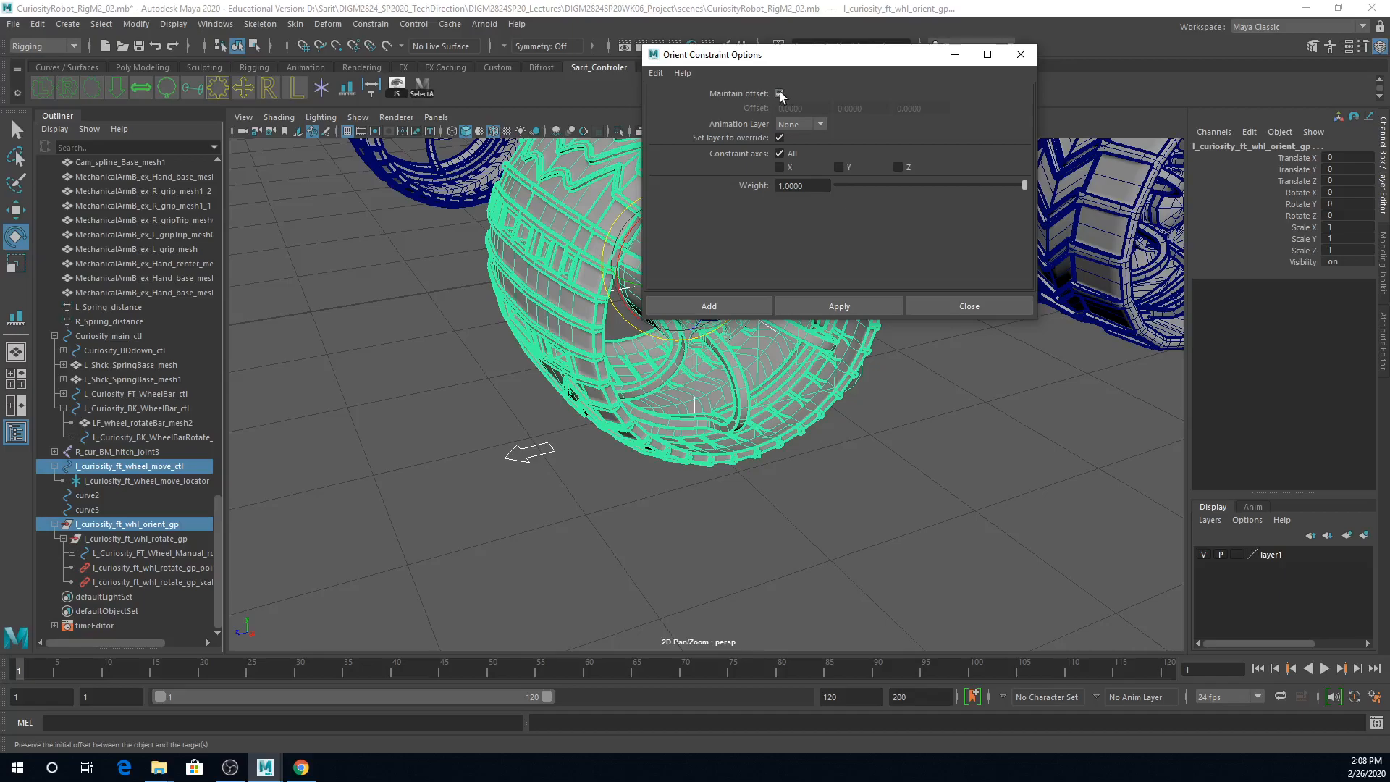
pyautogui.moveTo(807, 61); pyautogui.dragTo(1102, 266)
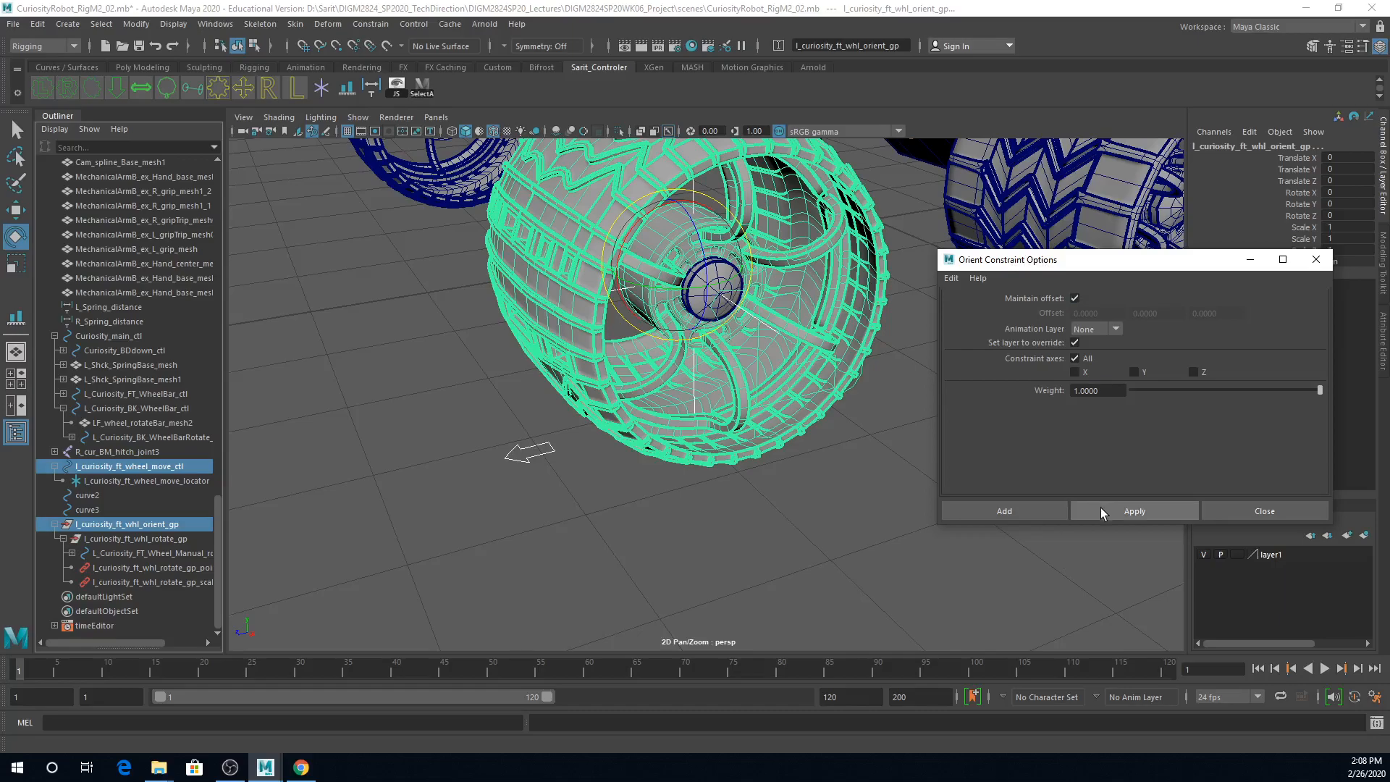
pyautogui.click(1048, 514)
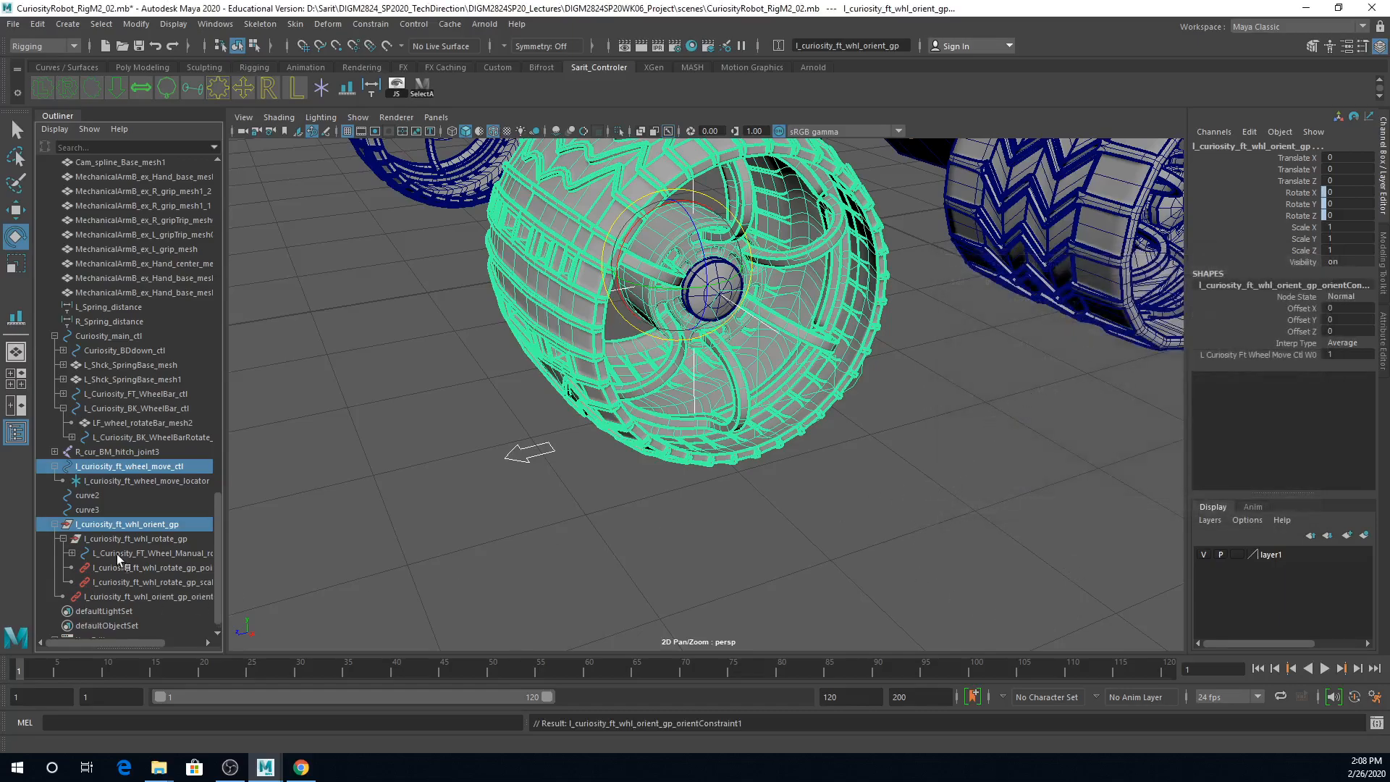
# Step: Compare the constrained channels of the front left wheel's orient group and rotate group
pyautogui.click(153, 527)
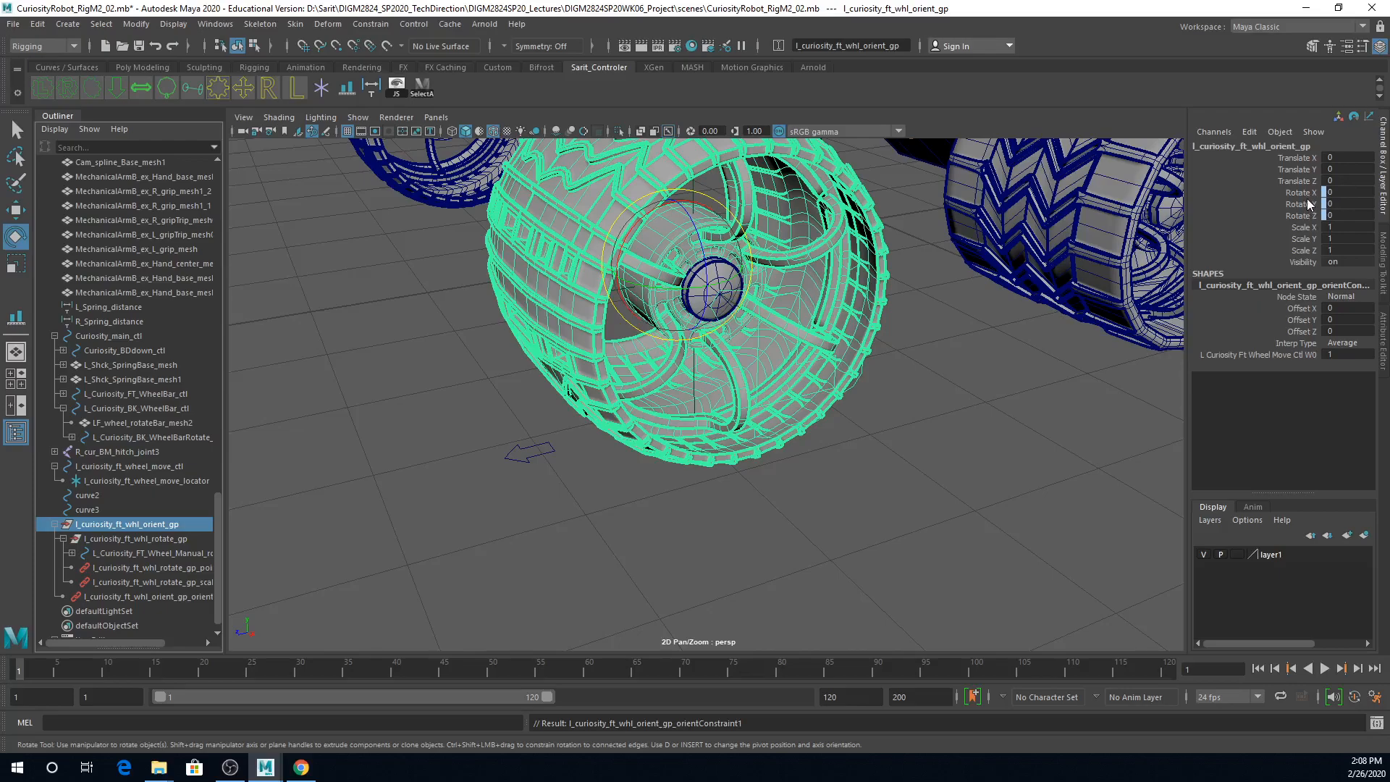
pyautogui.click(164, 541)
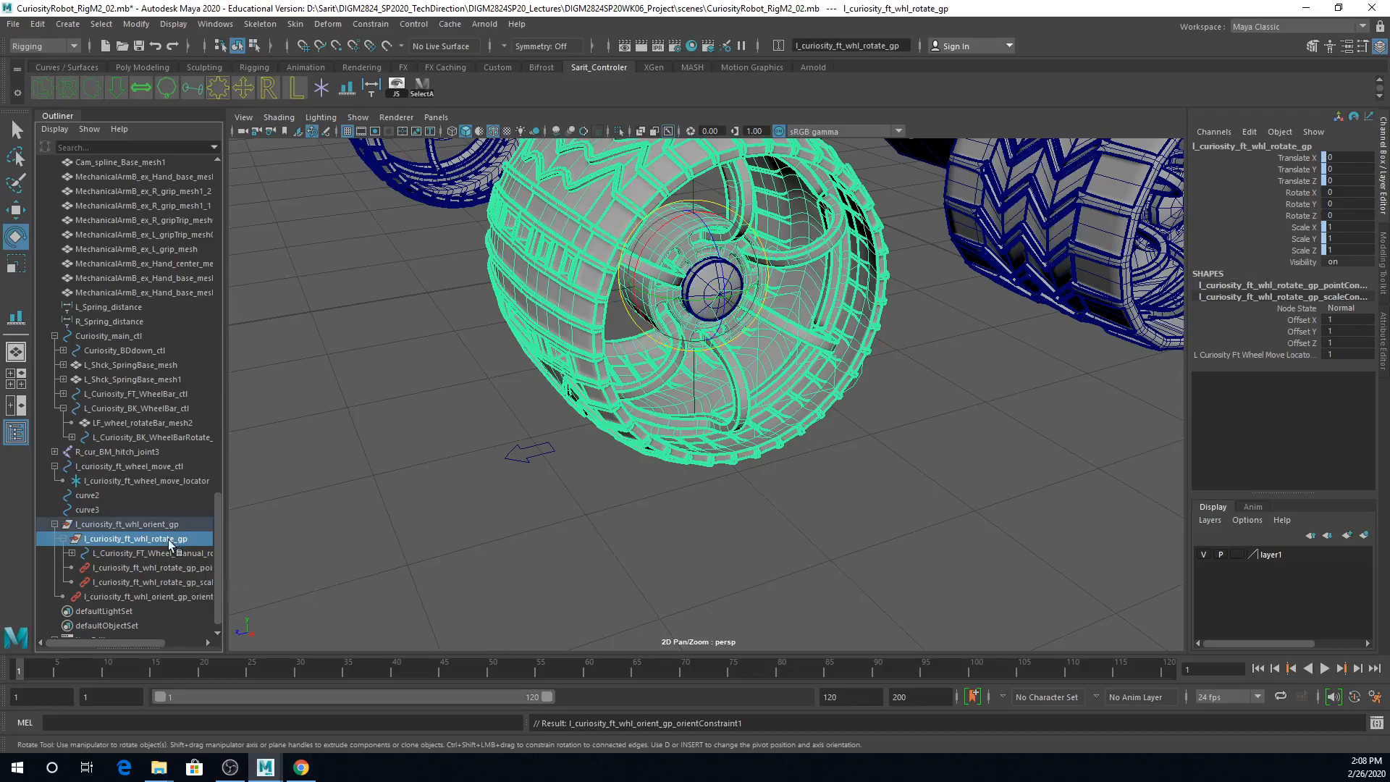
pyautogui.click(165, 524)
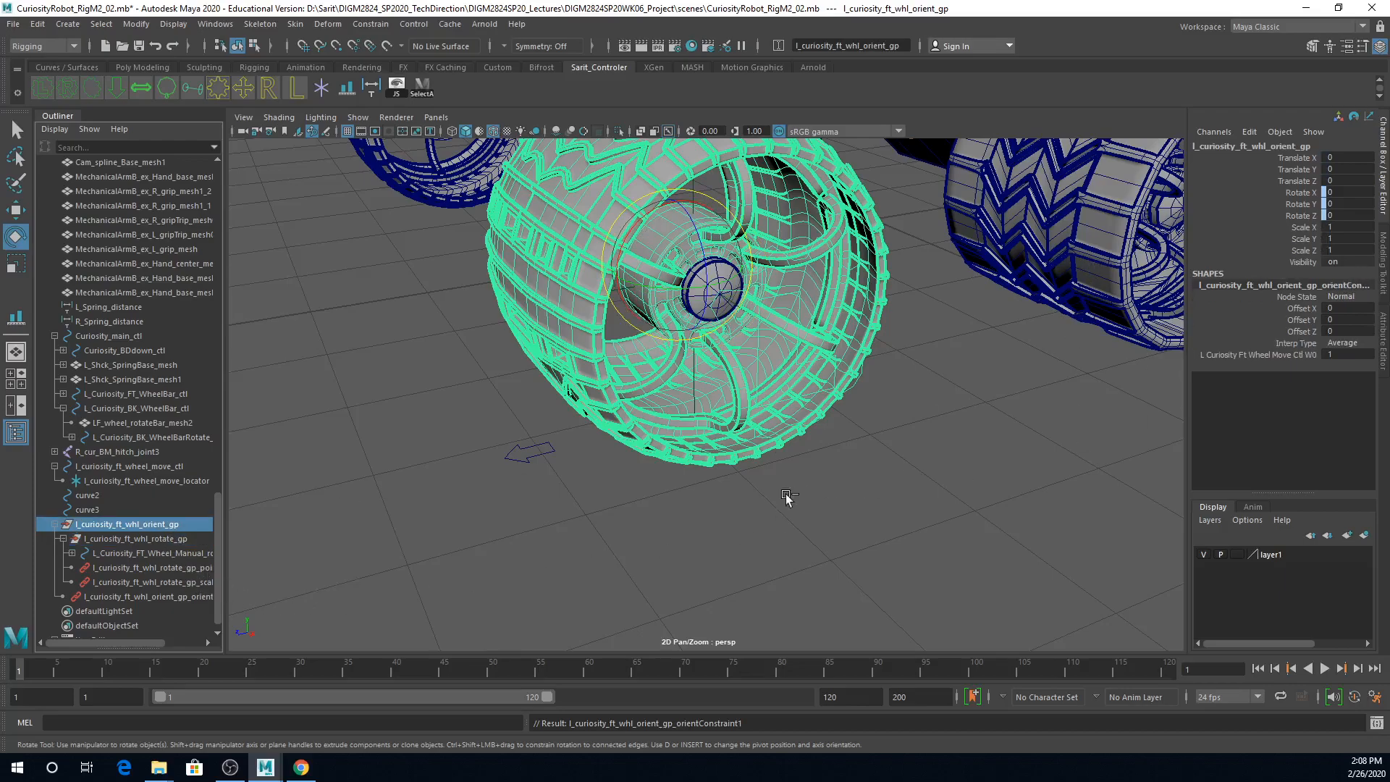
# Step: Test the orient constraint by rotating the wheel move control about -23.2 degrees around Y, and undo the rotation
pyautogui.click(550, 503)
pyautogui.click(532, 454)
pyautogui.moveTo(660, 449); pyautogui.dragTo(645, 487)
pyautogui.hotkey('ctrl', 'z')
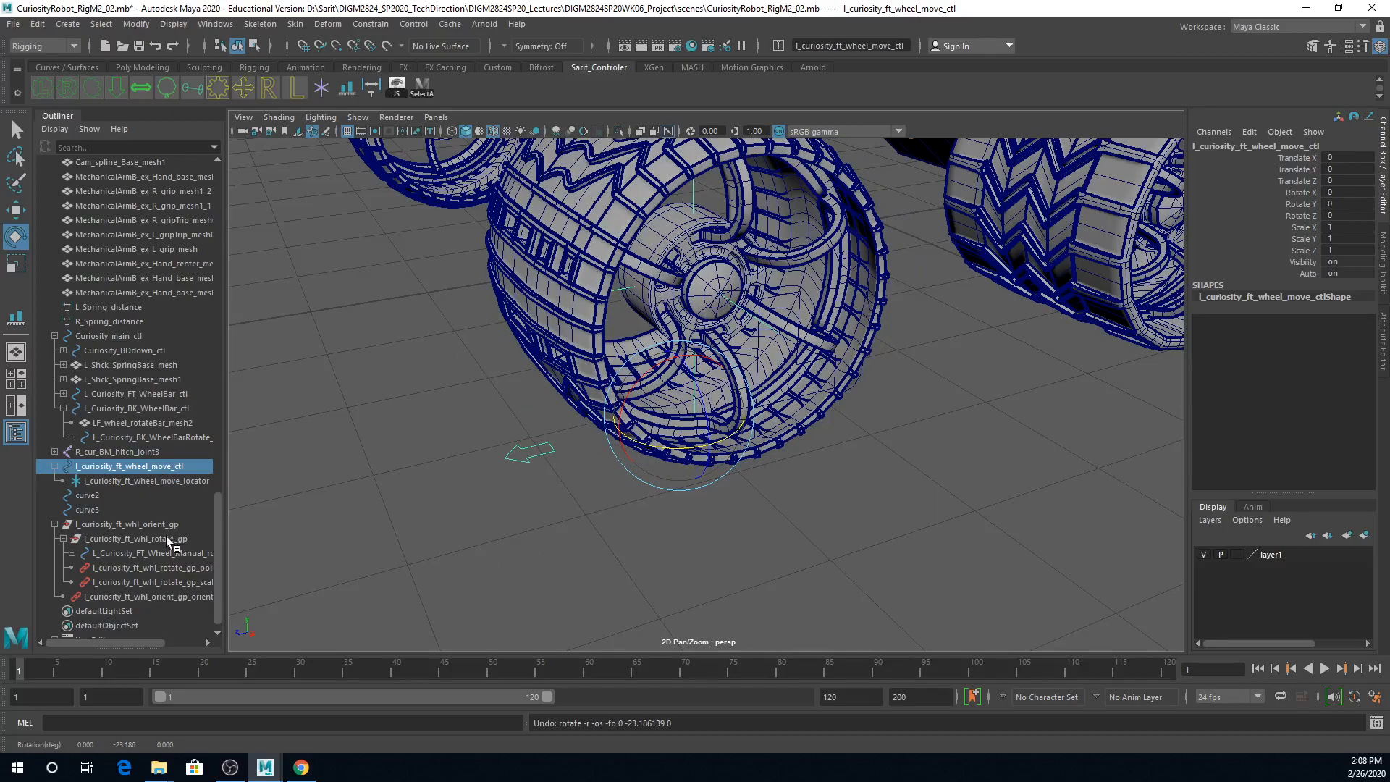
# Step: Check the orient group's channels, test moving the wheel move control about 0.86 along Z, and undo the move
pyautogui.click(155, 524)
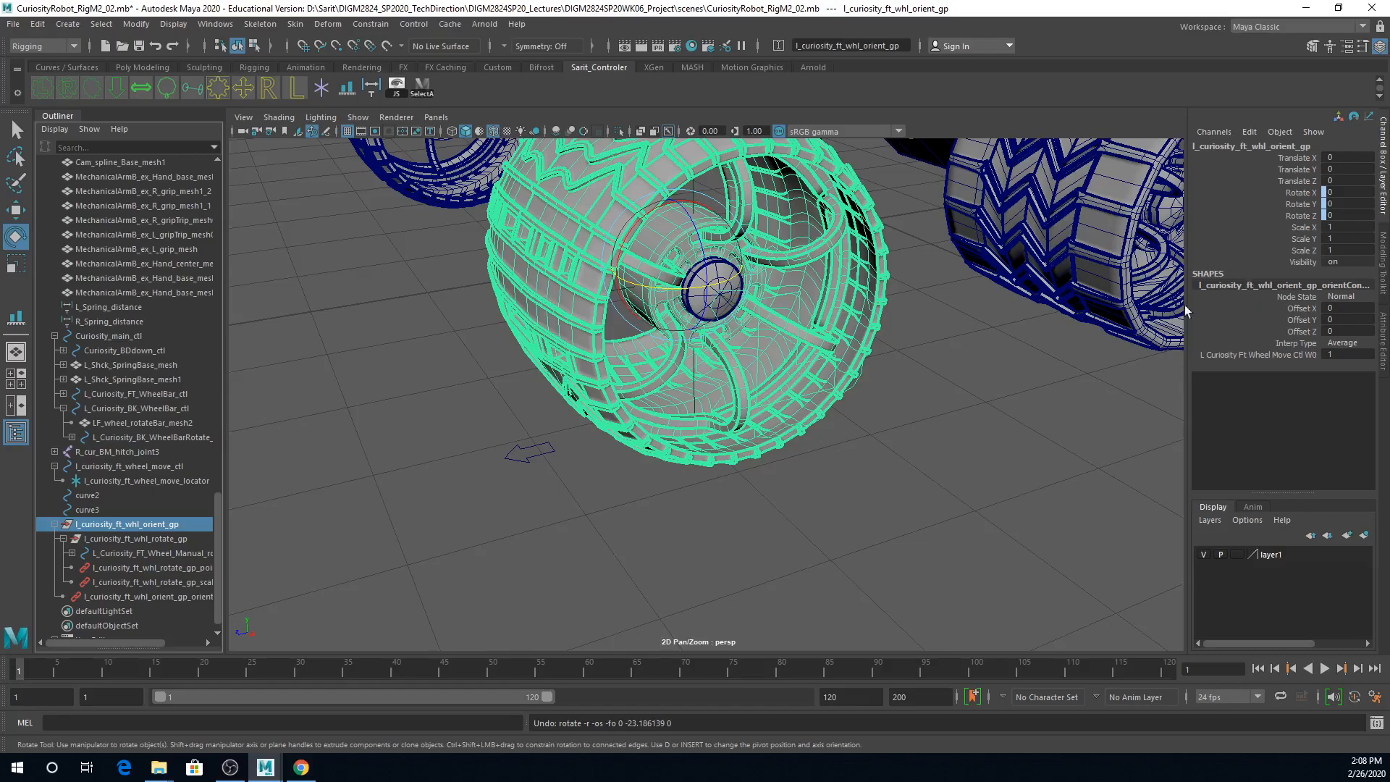
pyautogui.click(524, 444)
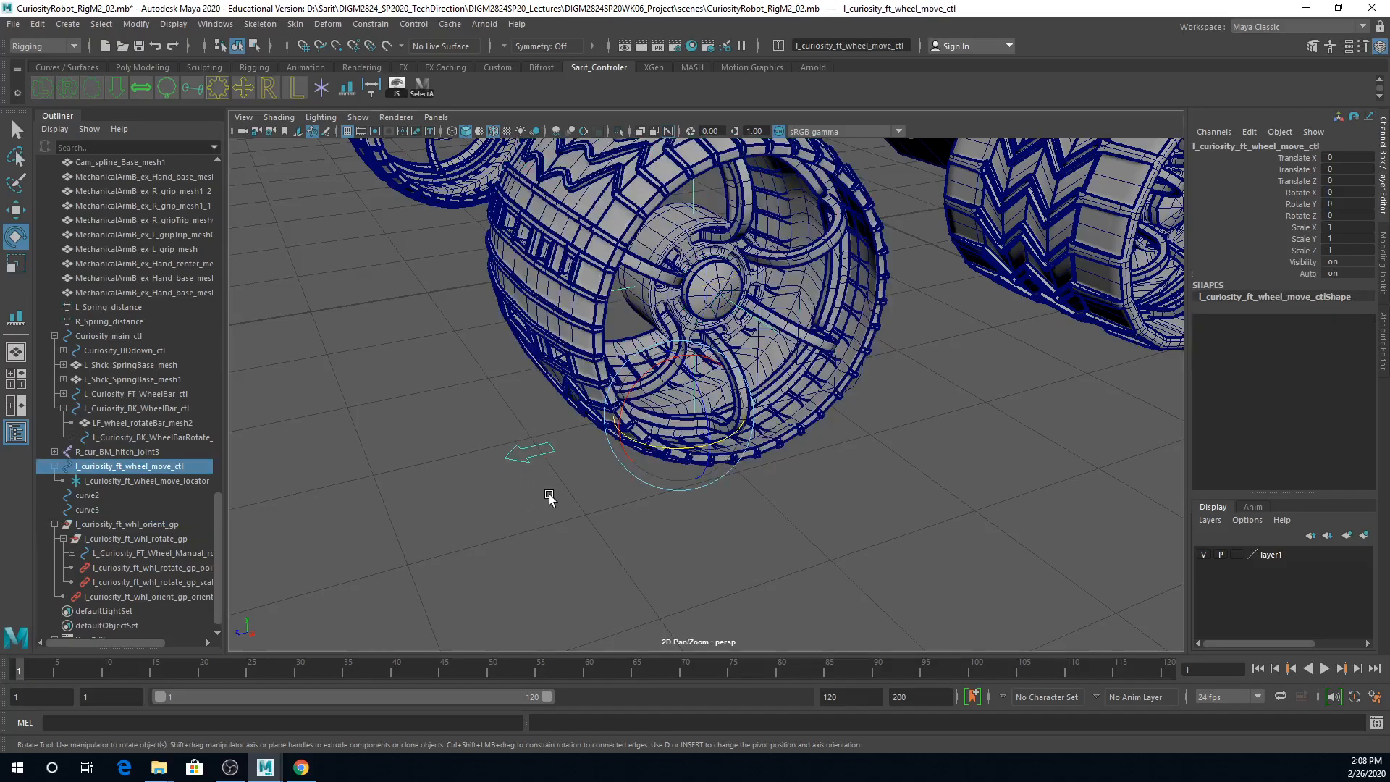
pyautogui.press('w')
pyautogui.moveTo(612, 438); pyautogui.dragTo(535, 581)
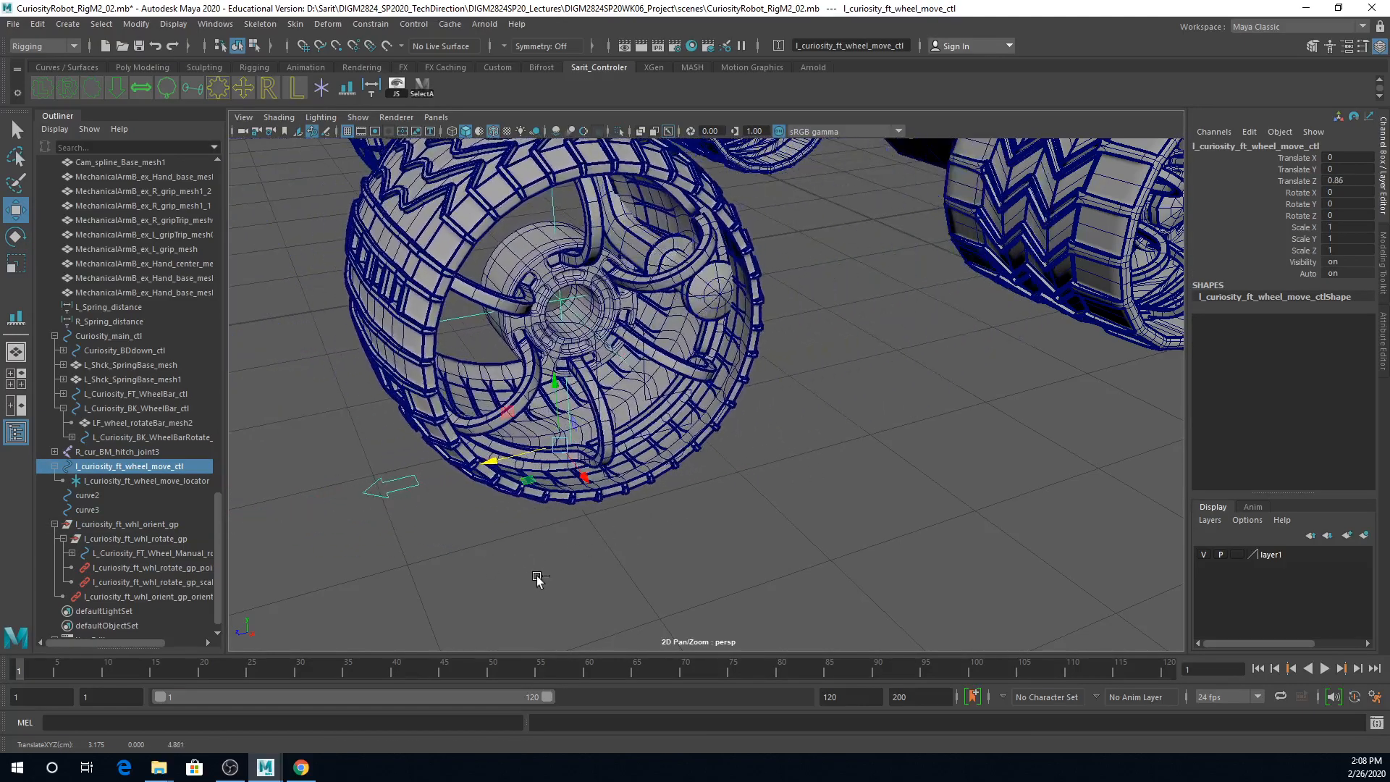
pyautogui.hotkey('ctrl', 'z')
# Step: Select the rotate group's point and scale constraints for review, and clear the selection
pyautogui.moveTo(155, 566); pyautogui.dragTo(159, 588)
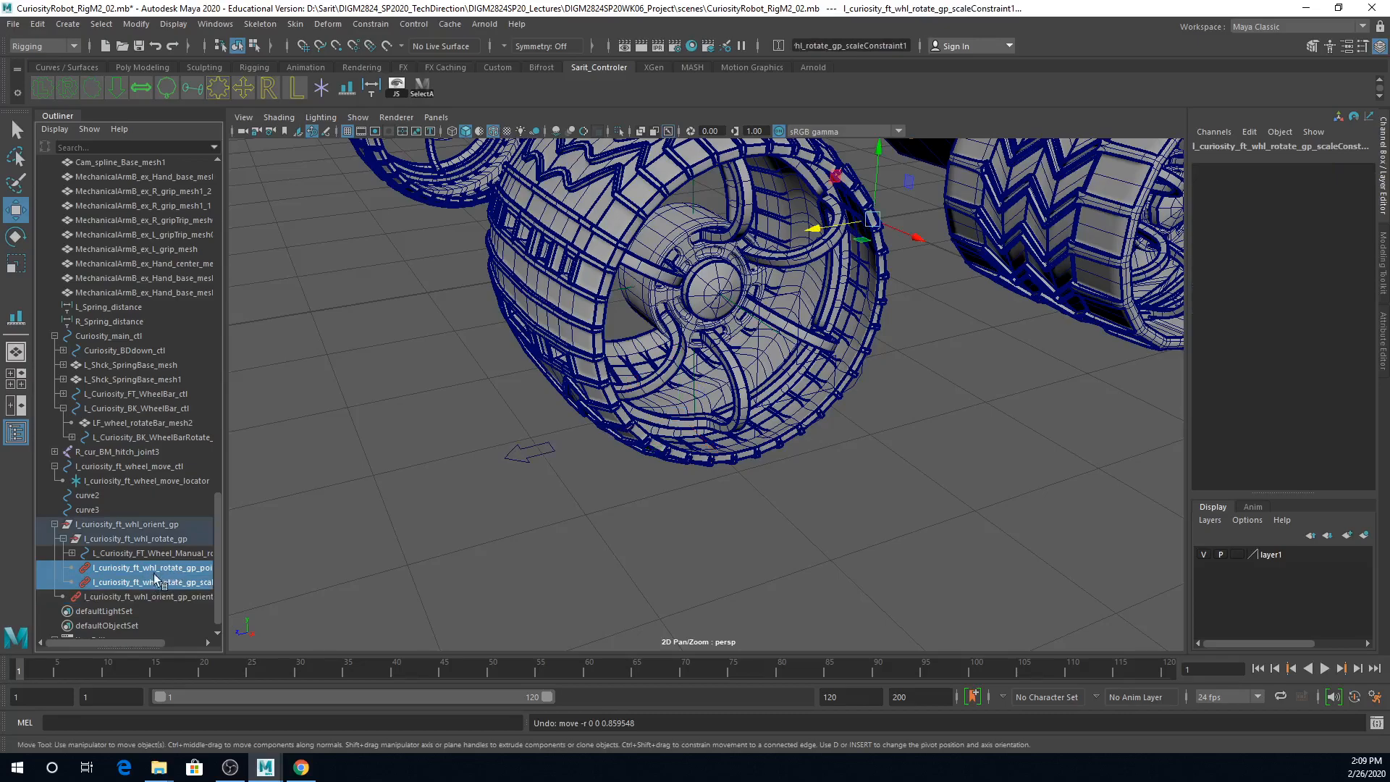
pyautogui.keyDown('alt'); pyautogui.moveTo(853, 522); pyautogui.dragTo(621, 481, button='right'); pyautogui.keyUp('alt')
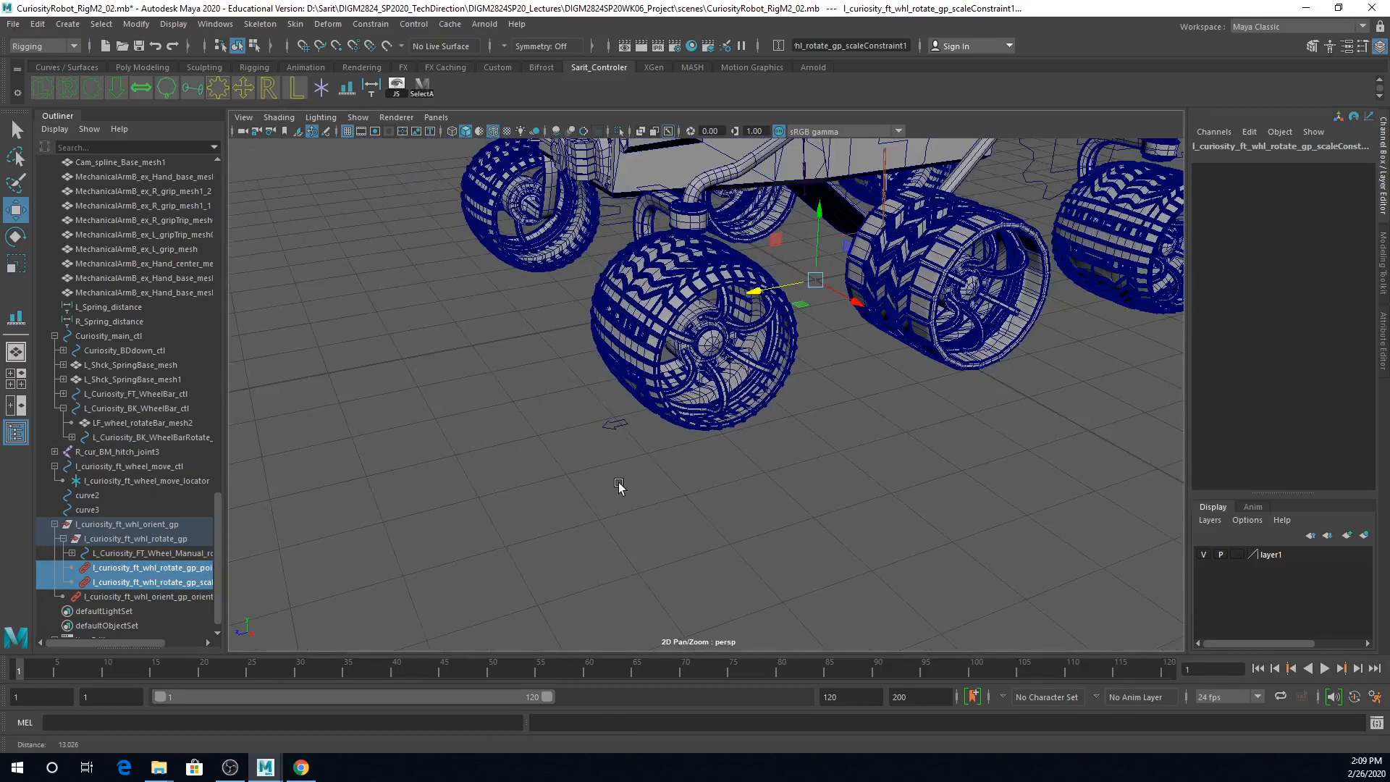
pyautogui.click(734, 492)
pyautogui.keyDown('alt'); pyautogui.moveTo(734, 491); pyautogui.dragTo(673, 512, button='right'); pyautogui.keyUp('alt')
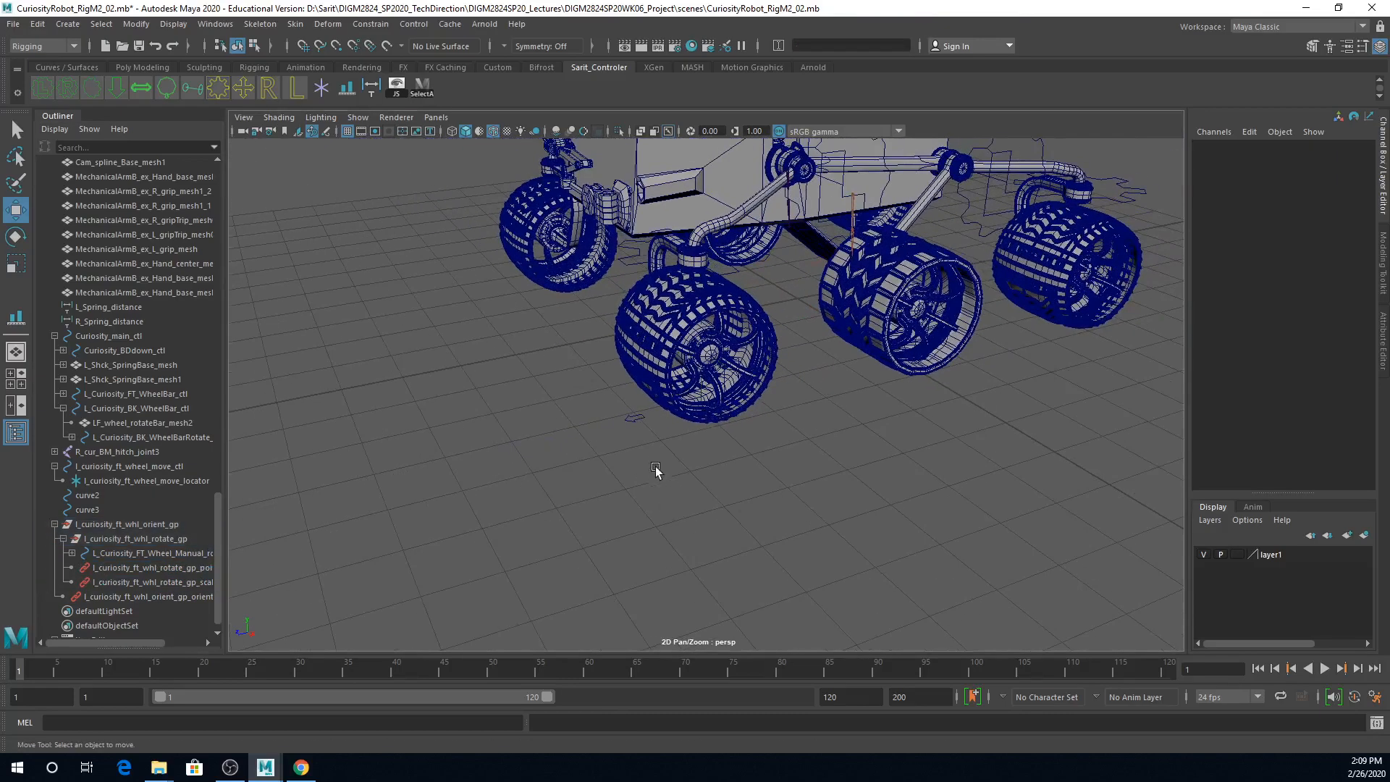
pyautogui.click(640, 421)
pyautogui.press('f')
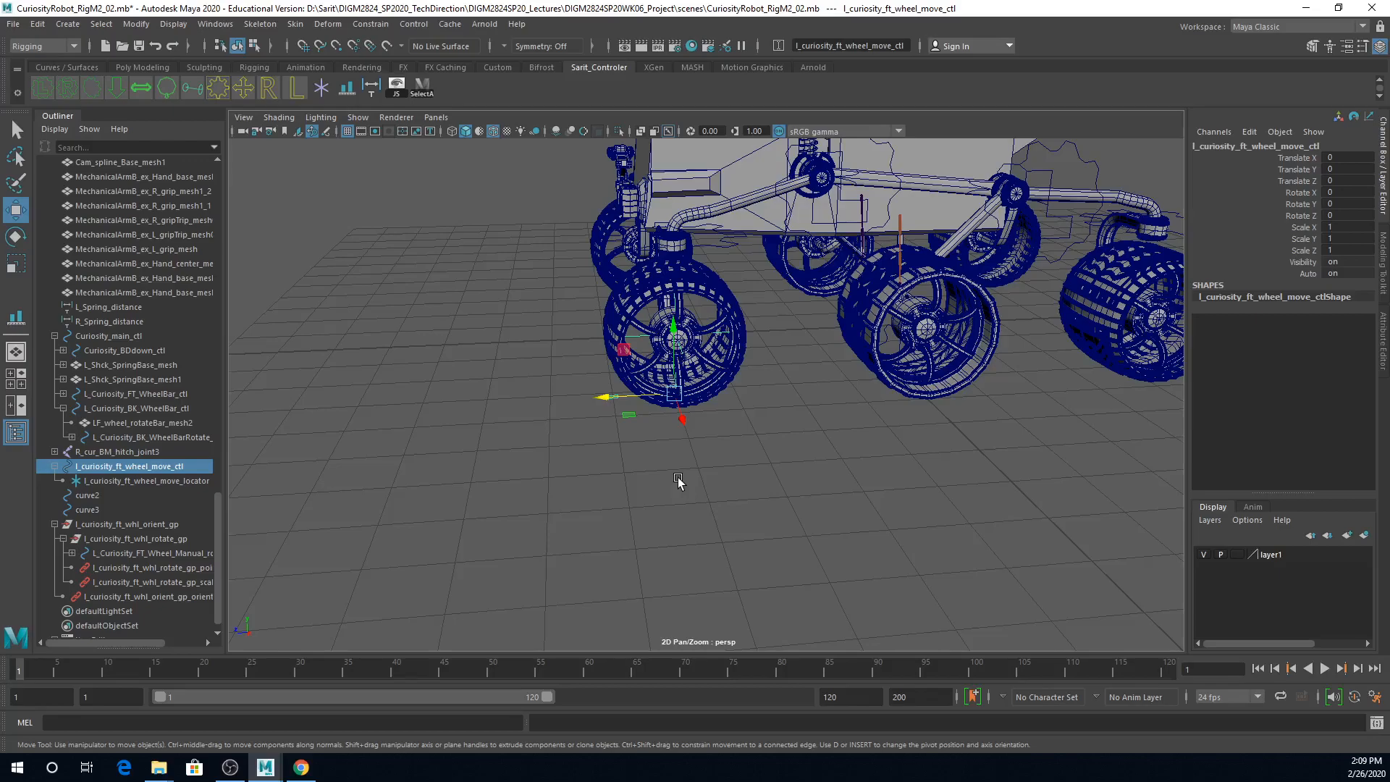
pyautogui.moveTo(765, 512); pyautogui.dragTo(769, 511, button='middle')
pyautogui.press('space')
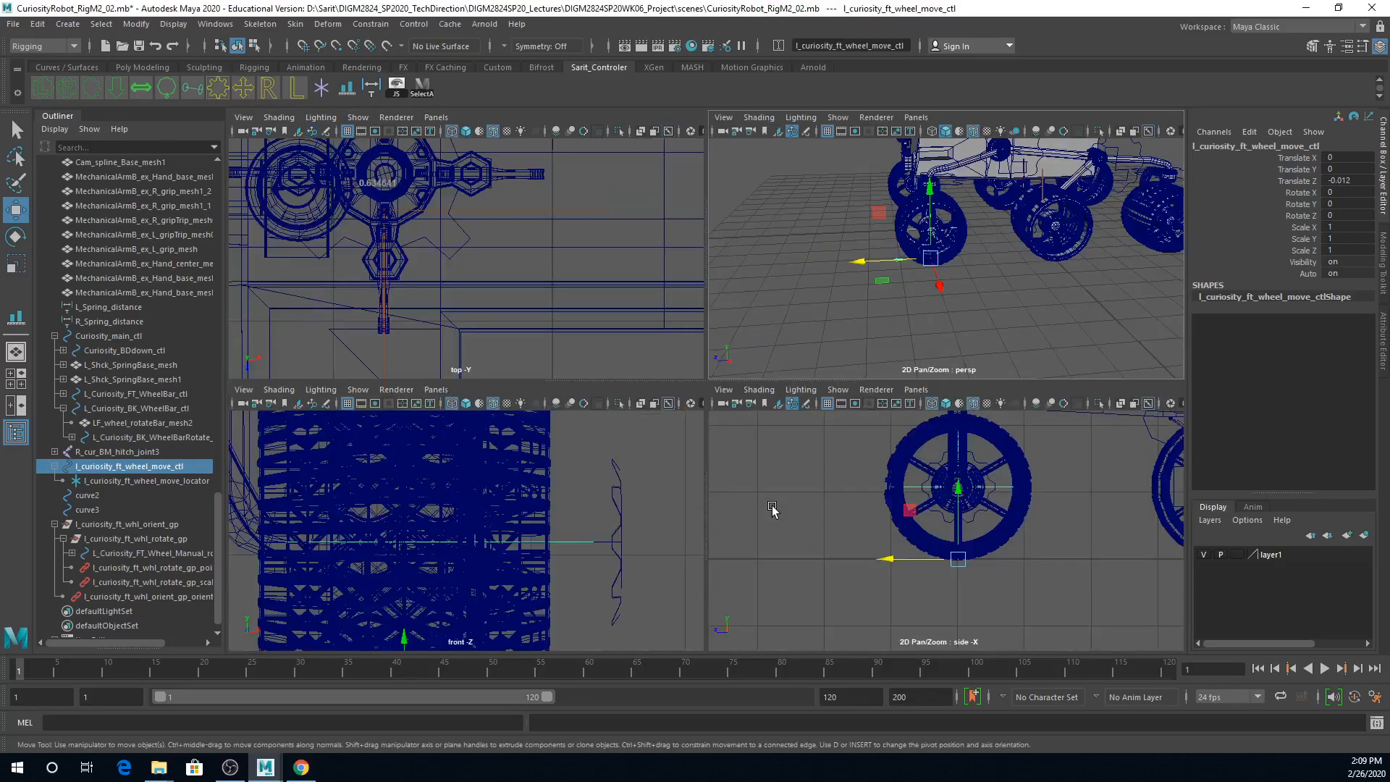
pyautogui.hotkey('ctrl', 'z')
pyautogui.hotkey('ctrl', 'z')
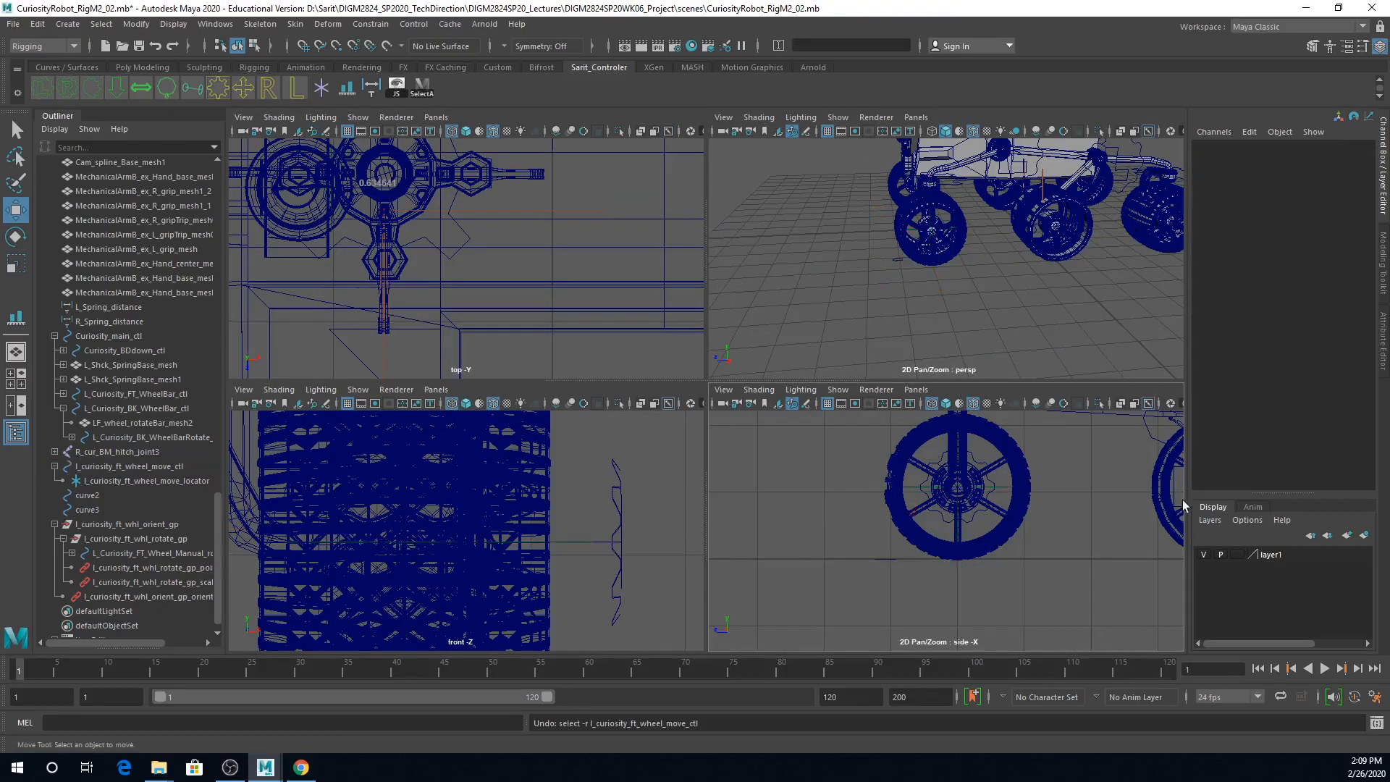
# Step: Start a distance measurement in the side view with its first point on the front edge of the front left wheel's tread
pyautogui.moveTo(884, 542); pyautogui.dragTo(897, 588)
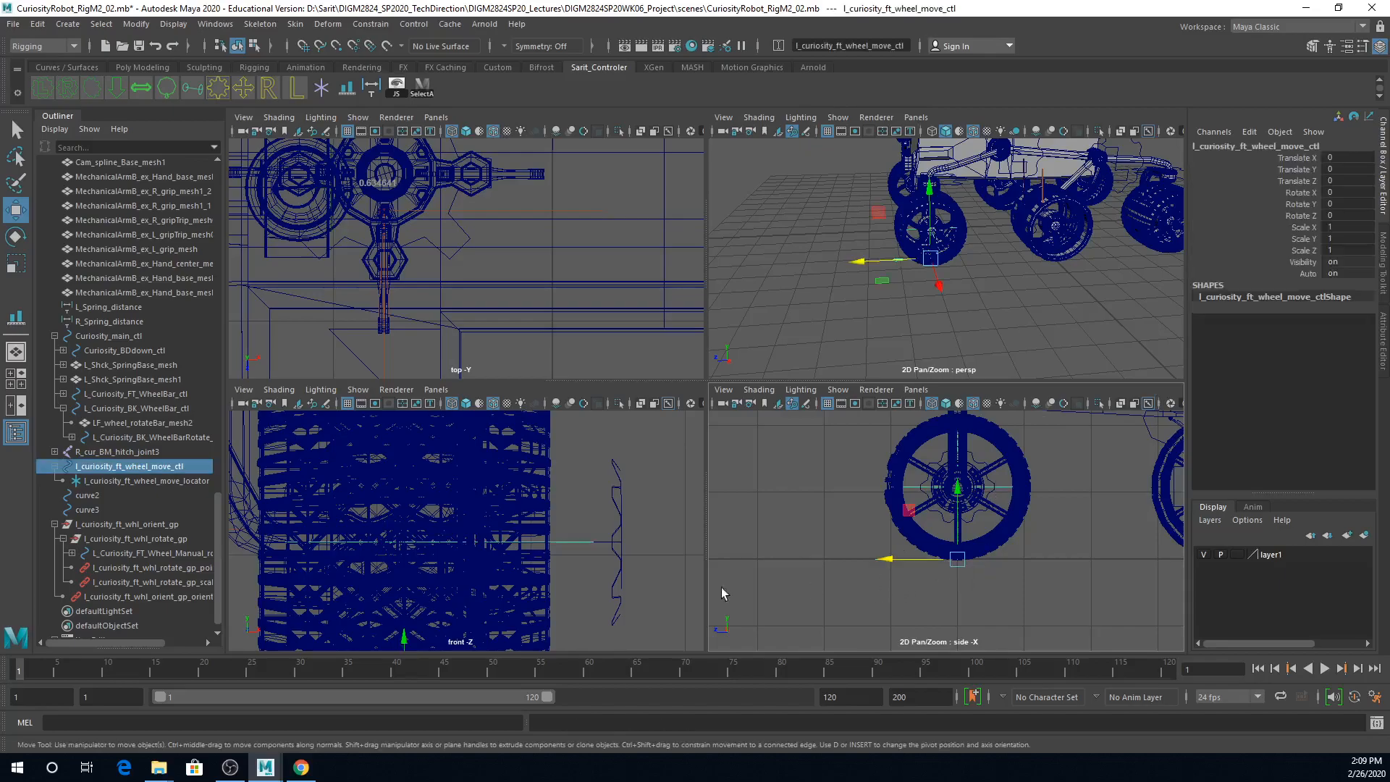
pyautogui.press('space')
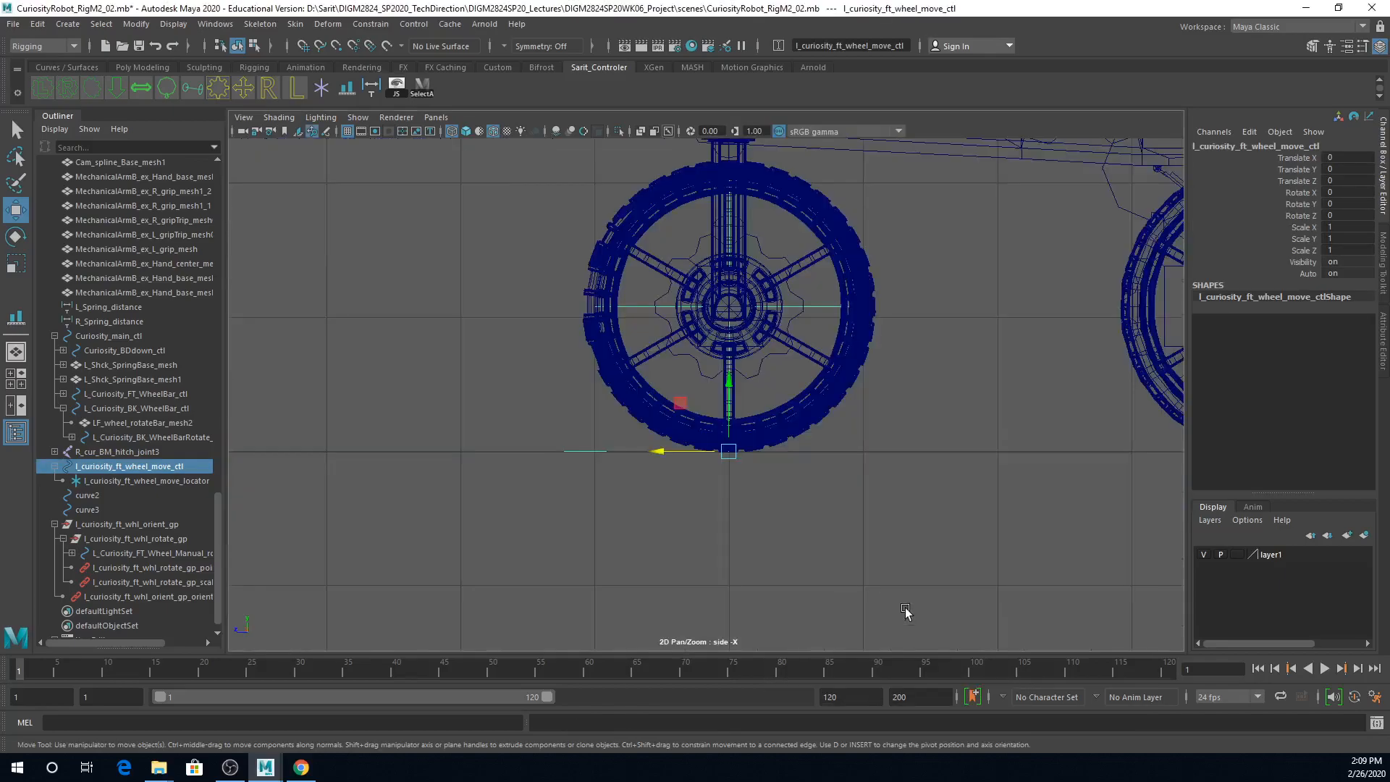
pyautogui.scroll(5, 788, 519)
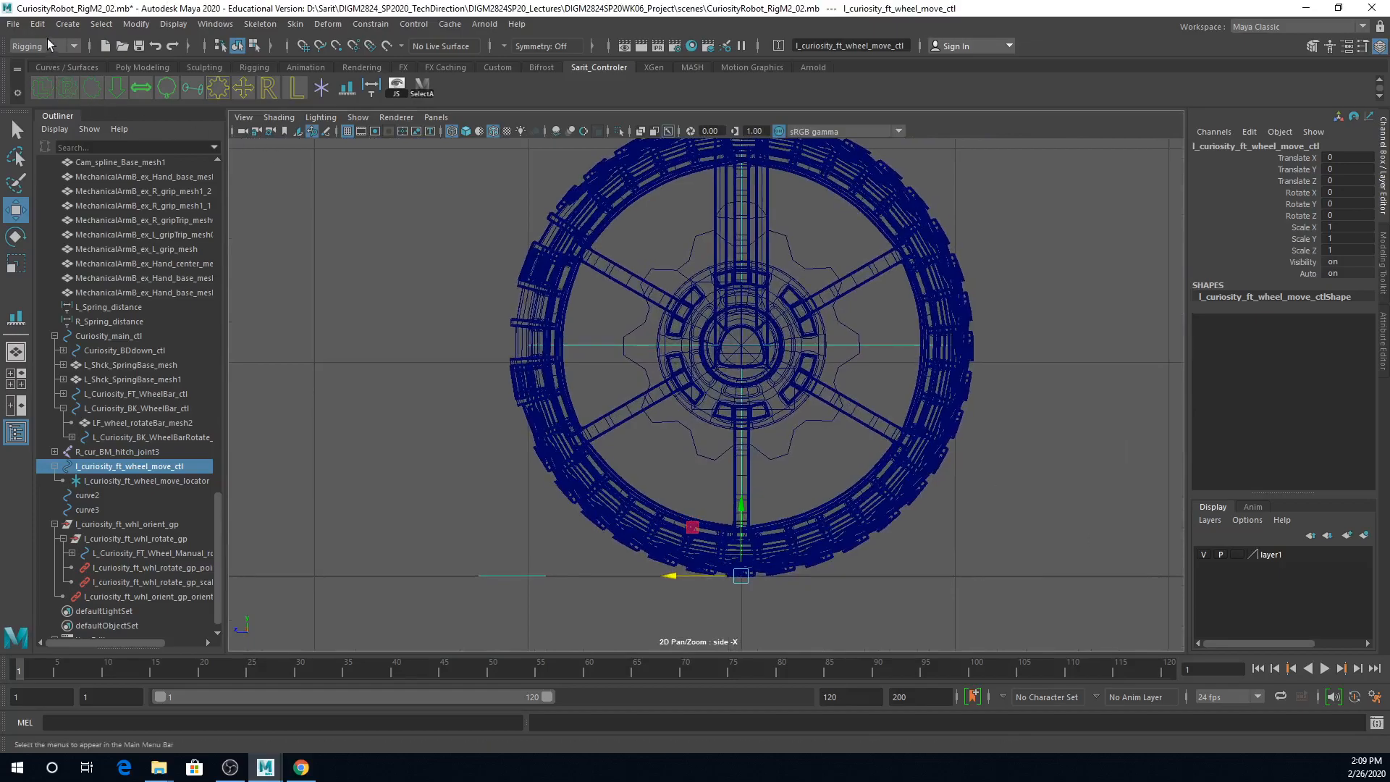
pyautogui.click(68, 23)
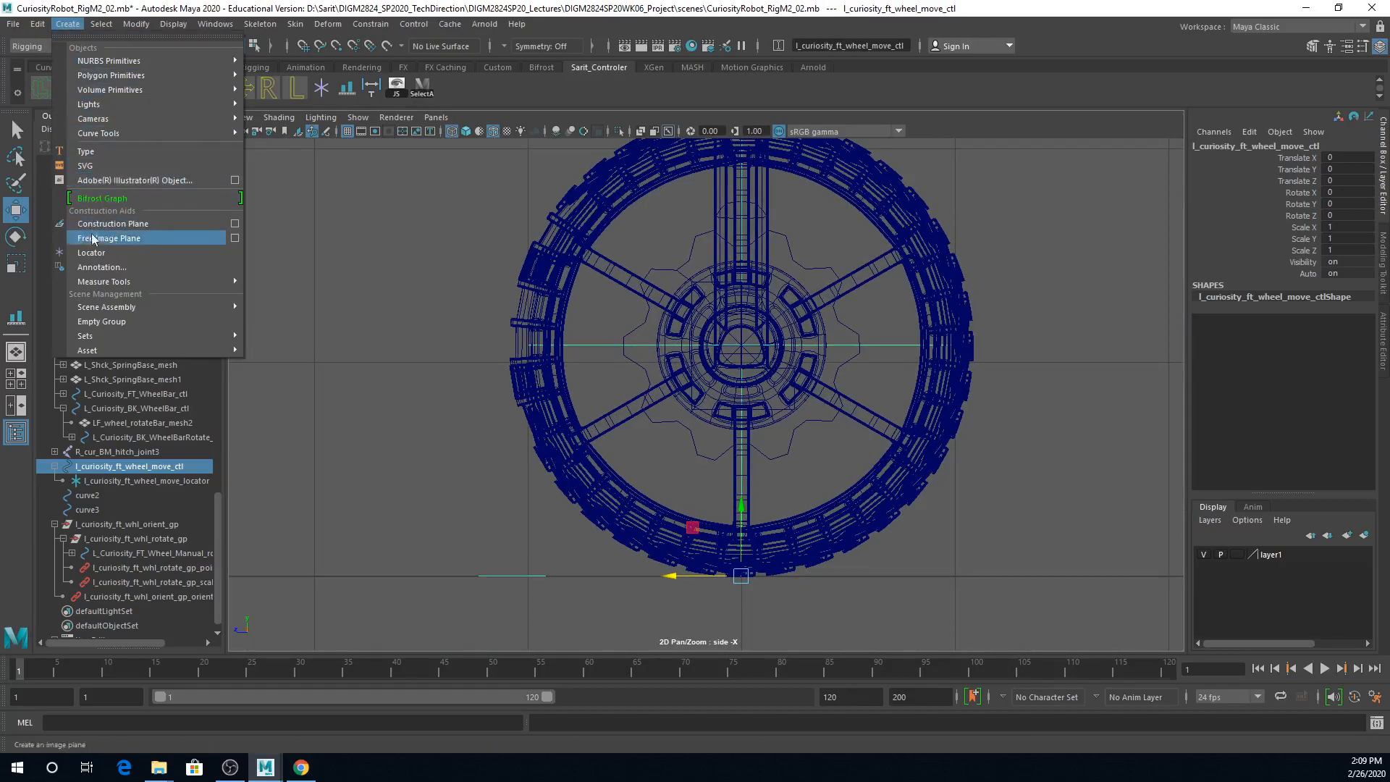
pyautogui.moveTo(107, 281)
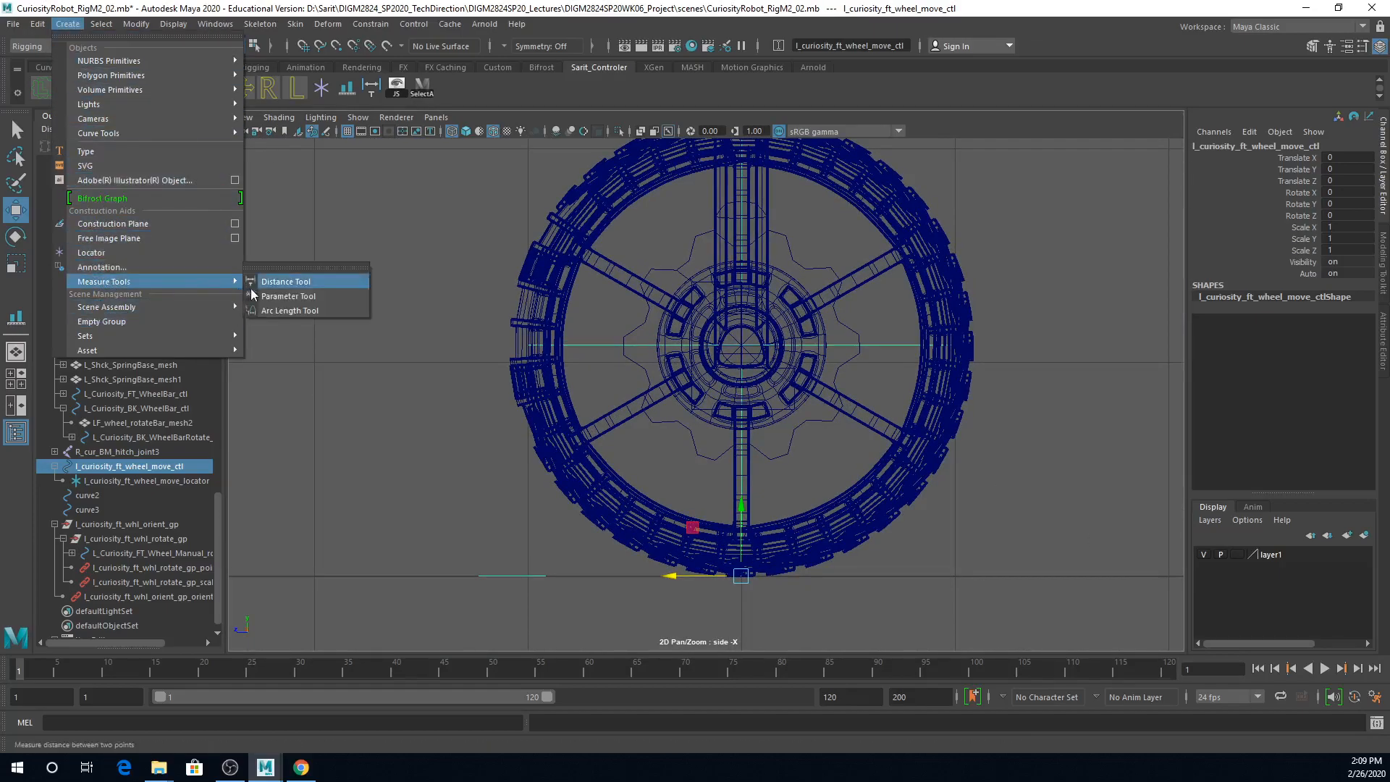
pyautogui.click(286, 284)
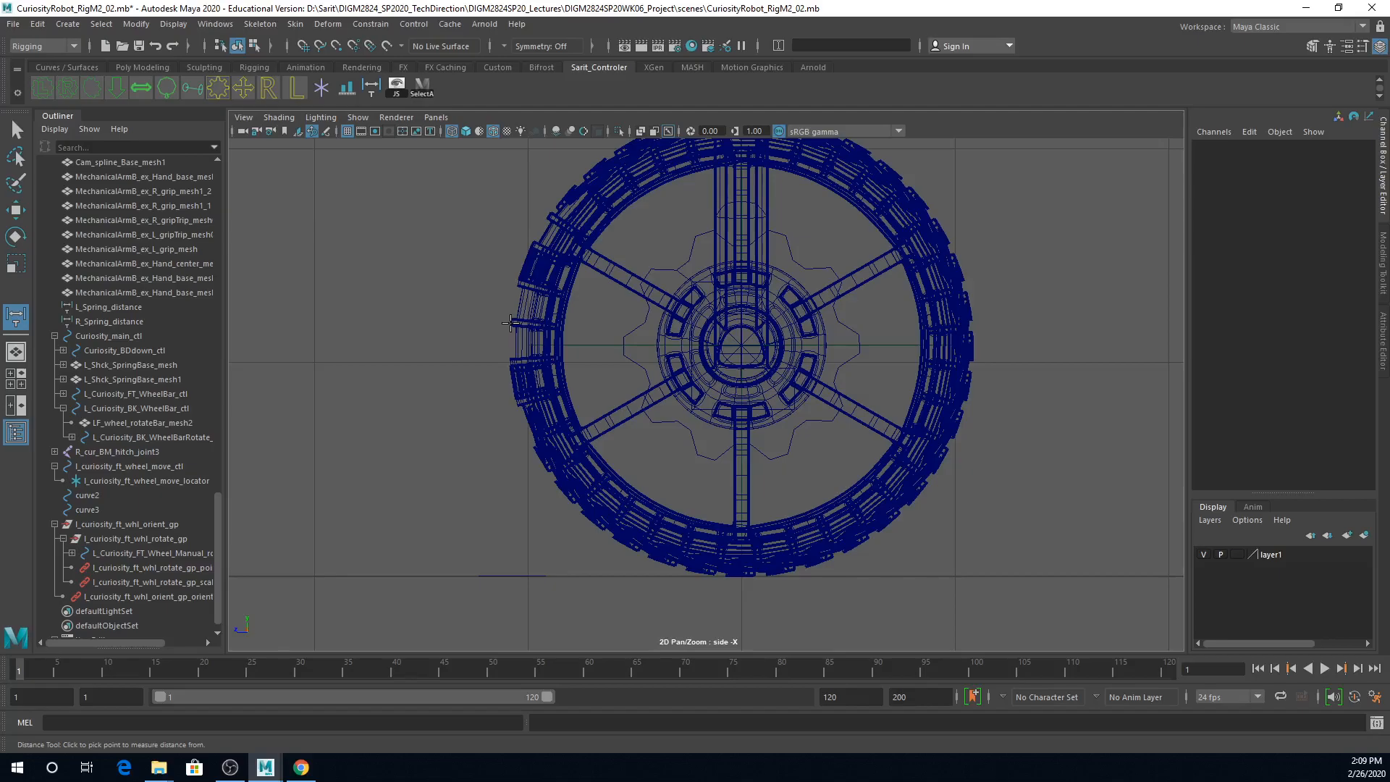
pyautogui.keyDown('alt'); pyautogui.moveTo(512, 323); pyautogui.dragTo(1035, 399, button='right'); pyautogui.keyUp('alt')
pyautogui.keyDown('alt'); pyautogui.moveTo(384, 307); pyautogui.dragTo(511, 448, button='middle'); pyautogui.keyUp('alt')
pyautogui.keyDown('alt'); pyautogui.moveTo(500, 448); pyautogui.dragTo(544, 452, button='right'); pyautogui.keyUp('alt')
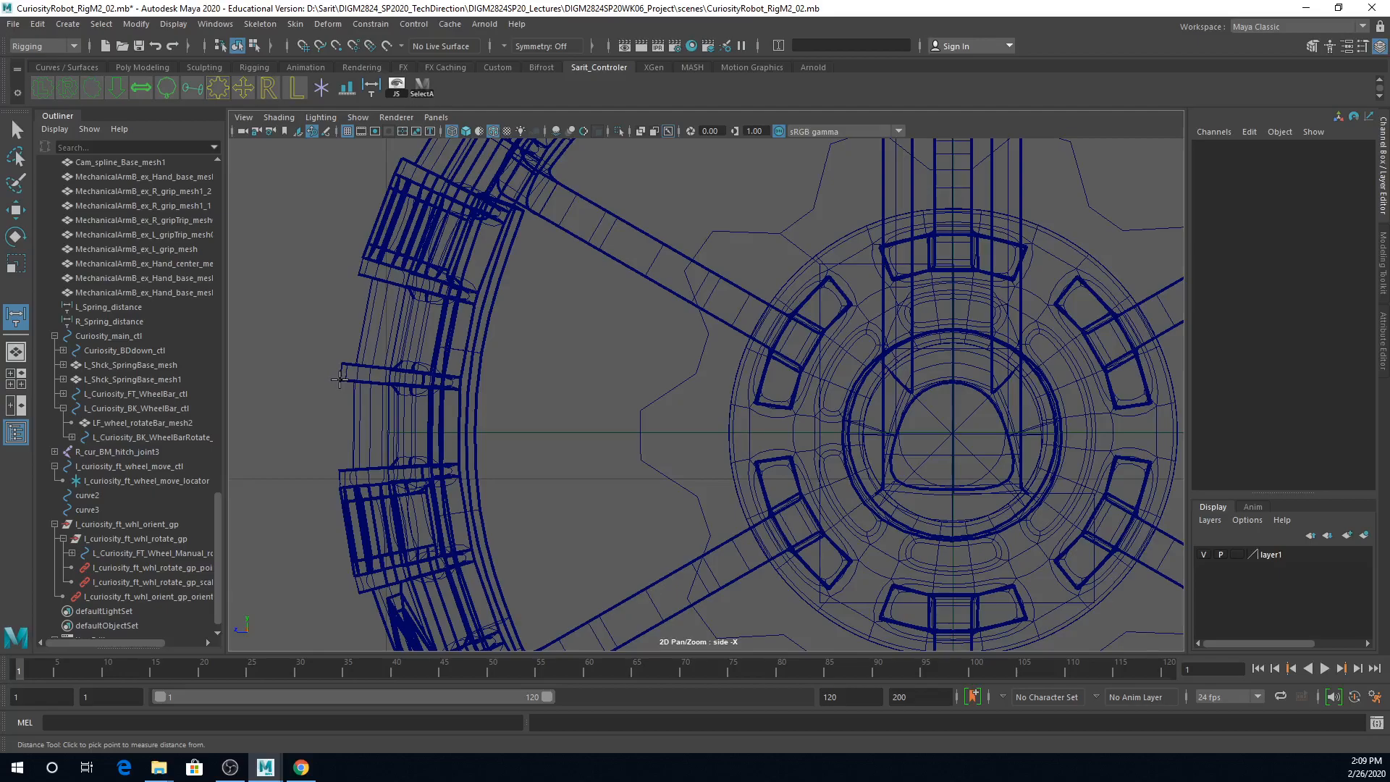
pyautogui.click(340, 380)
# Step: Finish the distance measurement with its second point on the rear edge of the wheel's tread, level with the first point
pyautogui.keyDown('alt'); pyautogui.moveTo(724, 420); pyautogui.dragTo(768, 429, button='right'); pyautogui.keyUp('alt')
pyautogui.keyDown('alt'); pyautogui.moveTo(833, 445); pyautogui.dragTo(293, 427, button='middle'); pyautogui.keyUp('alt')
pyautogui.keyDown('alt'); pyautogui.moveTo(771, 427); pyautogui.dragTo(745, 413, button='right'); pyautogui.keyUp('alt')
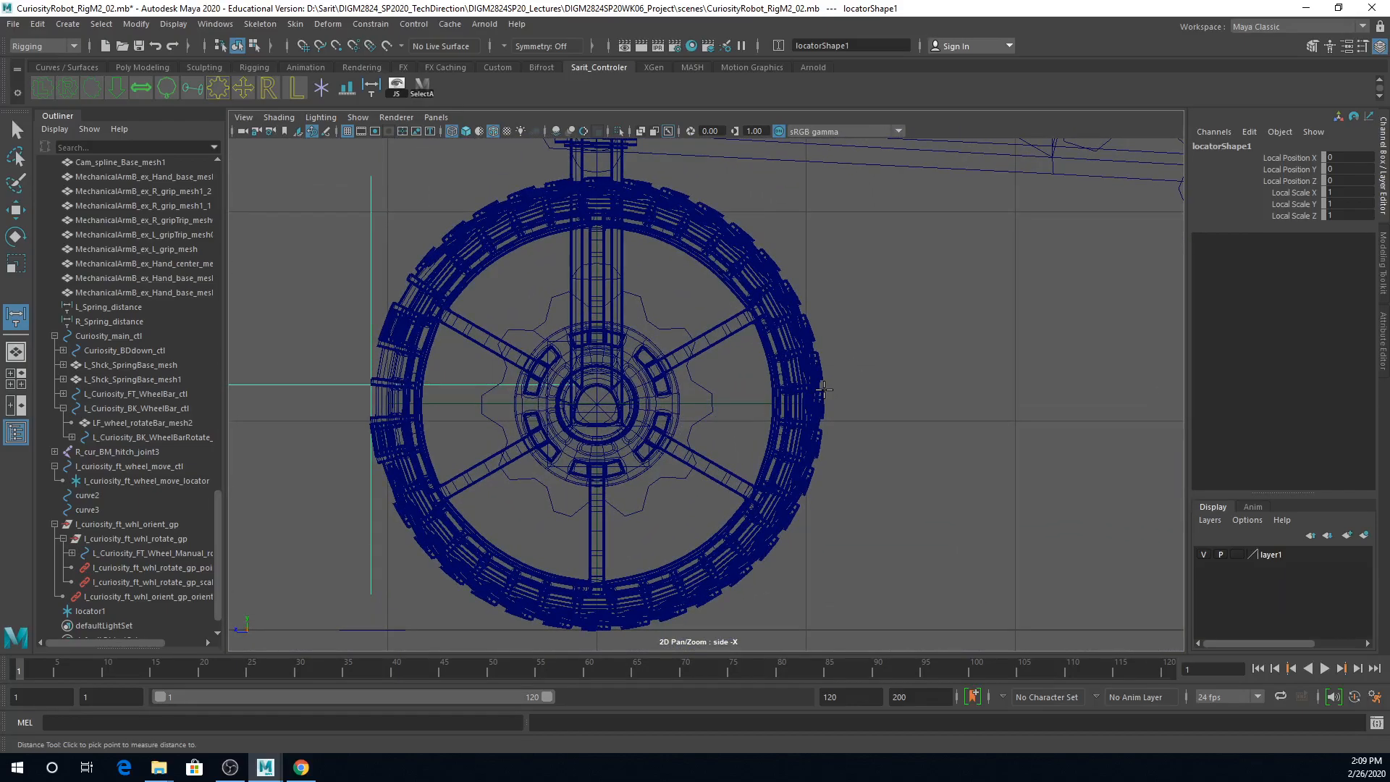
pyautogui.keyDown('alt'); pyautogui.moveTo(816, 394); pyautogui.dragTo(987, 393, button='right'); pyautogui.keyUp('alt')
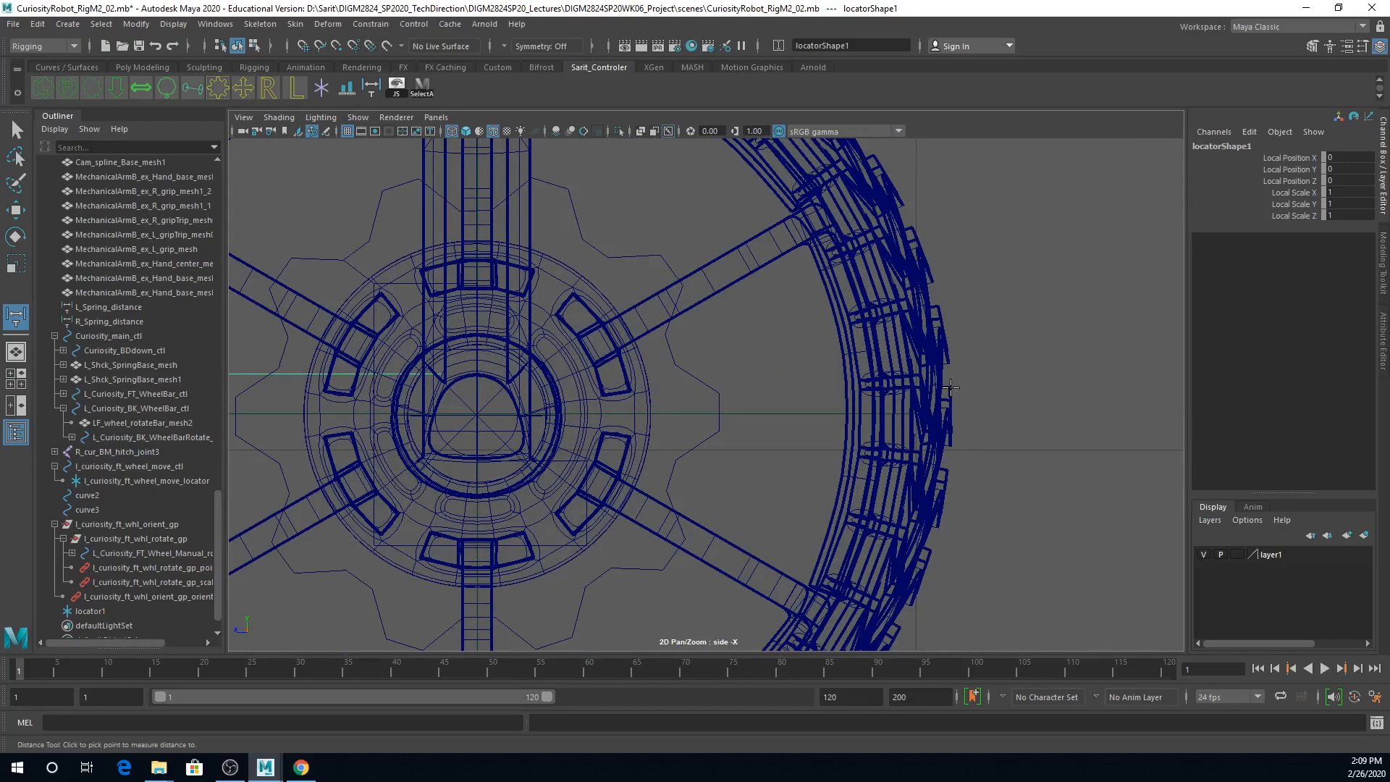
pyautogui.click(952, 445)
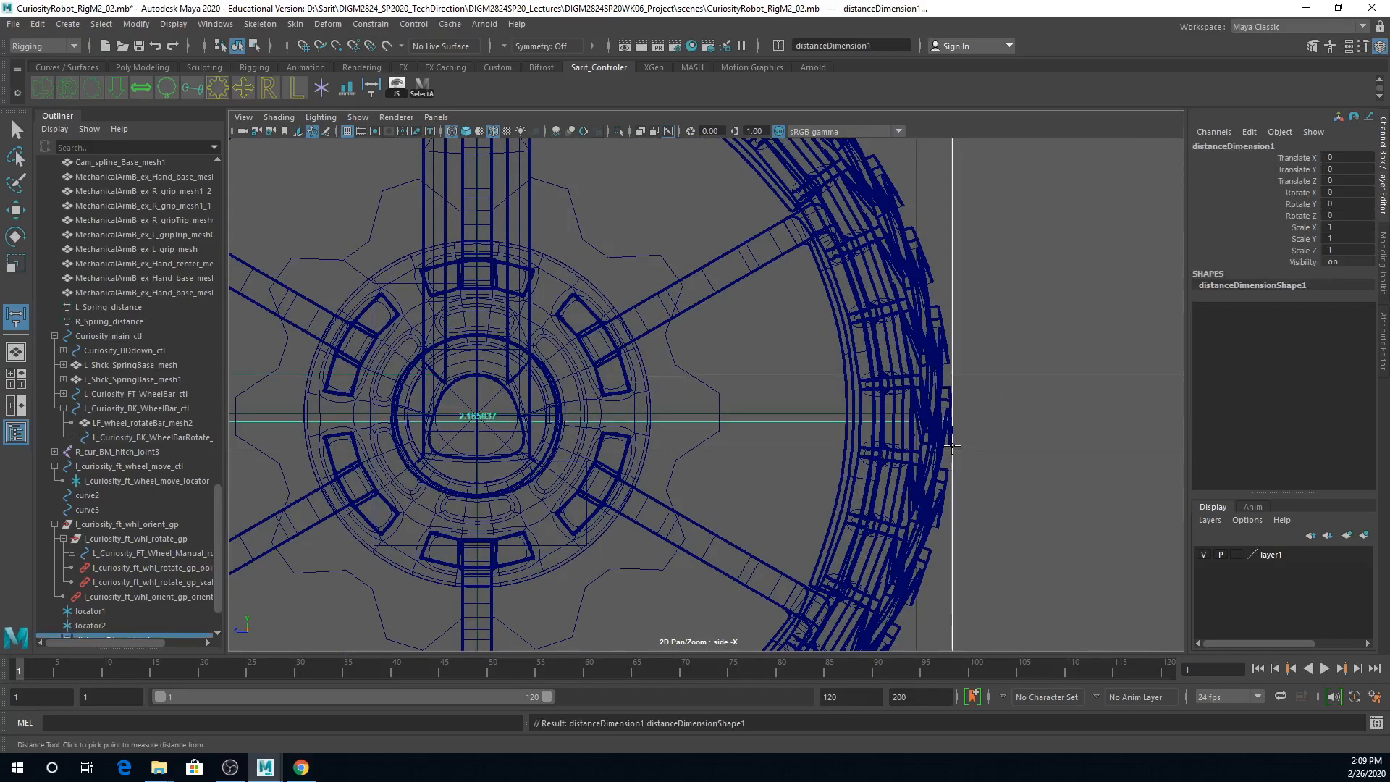
pyautogui.keyDown('alt'); pyautogui.moveTo(954, 445); pyautogui.dragTo(946, 397, button='right'); pyautogui.keyUp('alt')
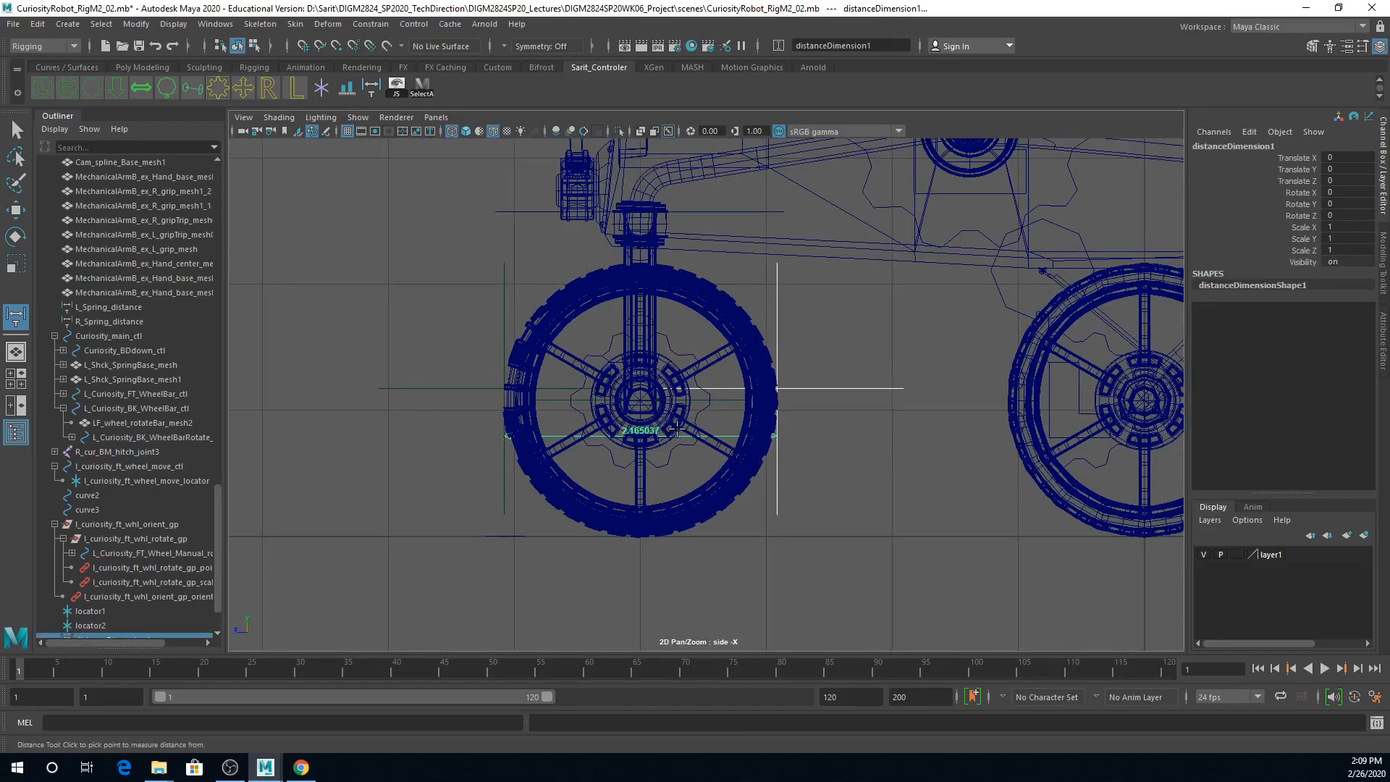
# Step: Move both distance locators along X to 3.178 so they line up with the middle of the front left wheel
pyautogui.press('w')
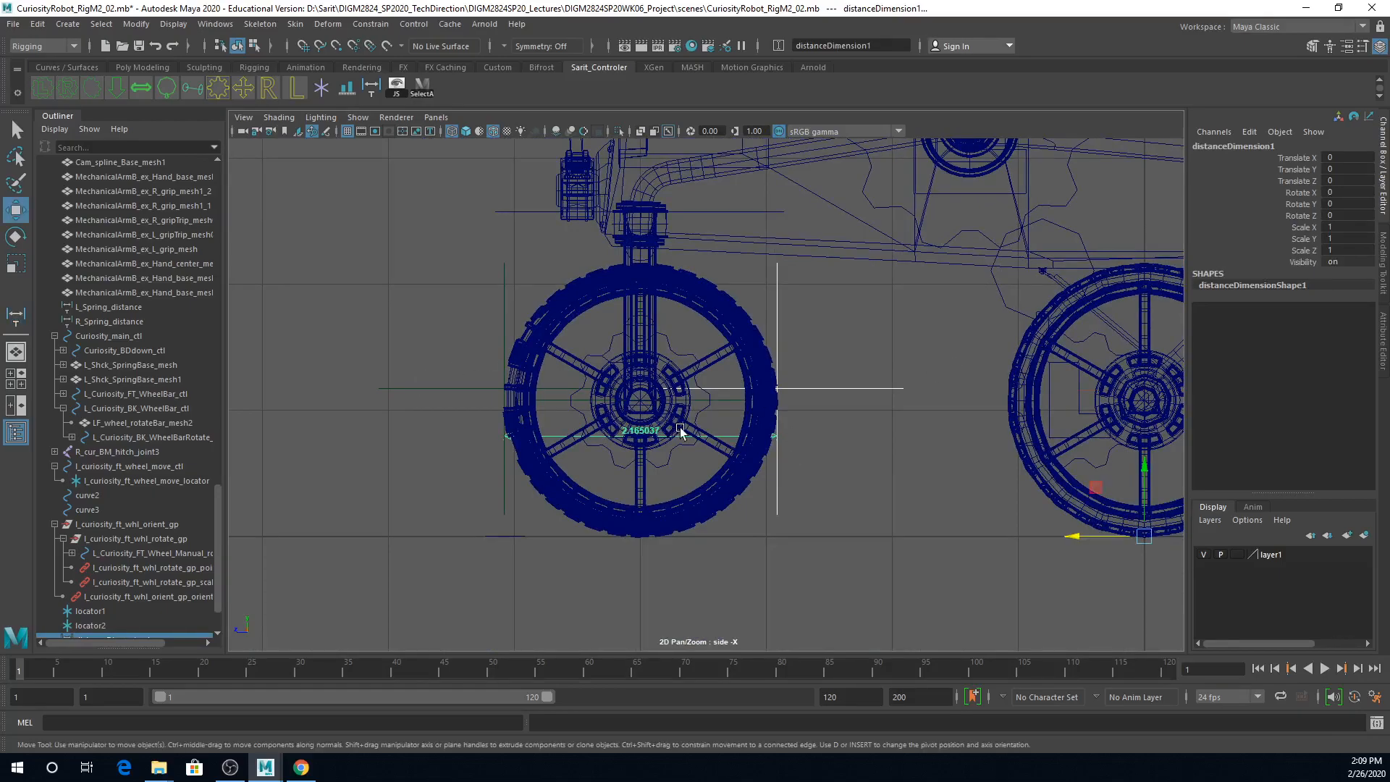
pyautogui.click(467, 389)
pyautogui.press('space')
pyautogui.keyDown('alt'); pyautogui.moveTo(917, 325); pyautogui.dragTo(960, 287); pyautogui.keyUp('alt')
pyautogui.keyDown('alt'); pyautogui.moveTo(531, 319); pyautogui.dragTo(443, 304, button='right'); pyautogui.keyUp('alt')
pyautogui.keyDown('alt'); pyautogui.moveTo(518, 337); pyautogui.dragTo(486, 273, button='middle'); pyautogui.keyUp('alt')
pyautogui.keyDown('alt'); pyautogui.moveTo(485, 273); pyautogui.dragTo(650, 321, button='right'); pyautogui.keyUp('alt')
pyautogui.moveTo(579, 298); pyautogui.dragTo(669, 324)
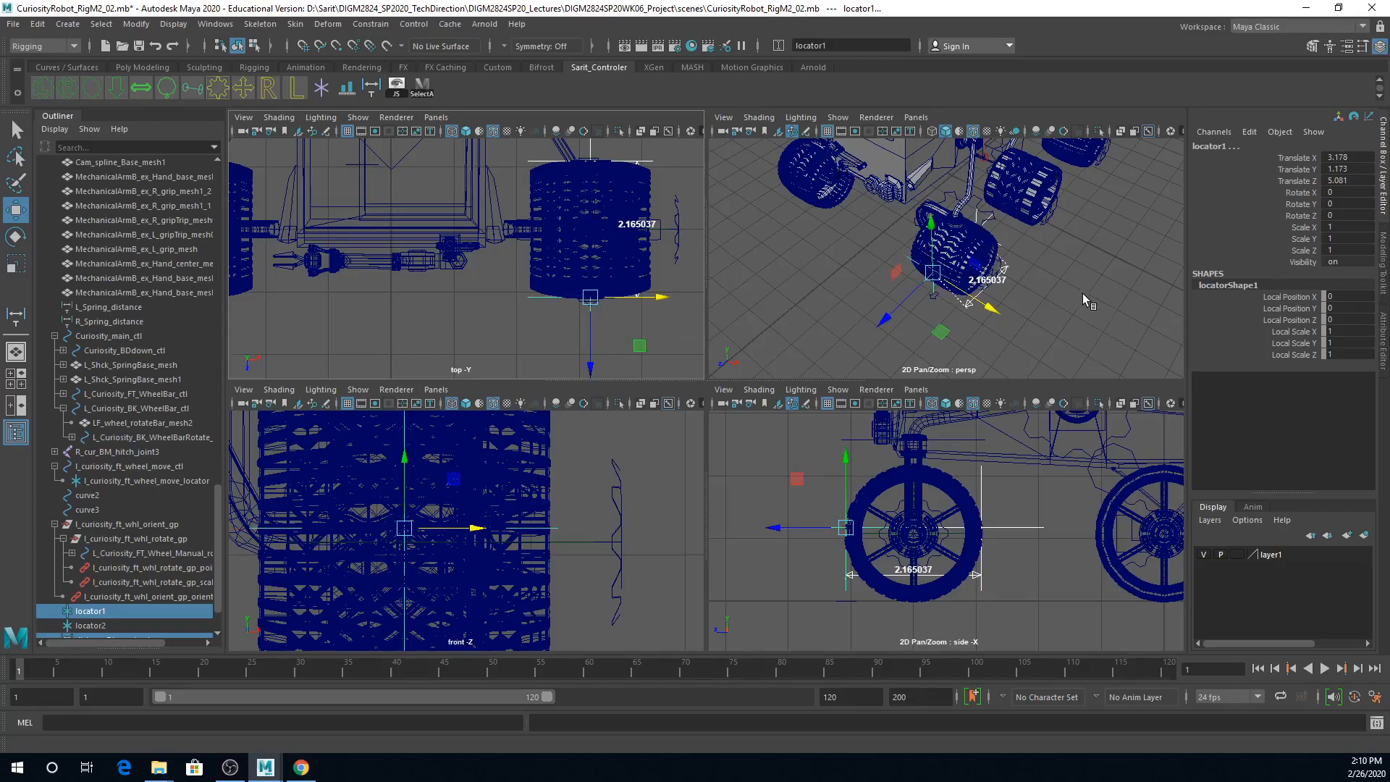
pyautogui.press('space')
pyautogui.keyDown('alt'); pyautogui.moveTo(930, 331); pyautogui.dragTo(724, 334); pyautogui.keyUp('alt')
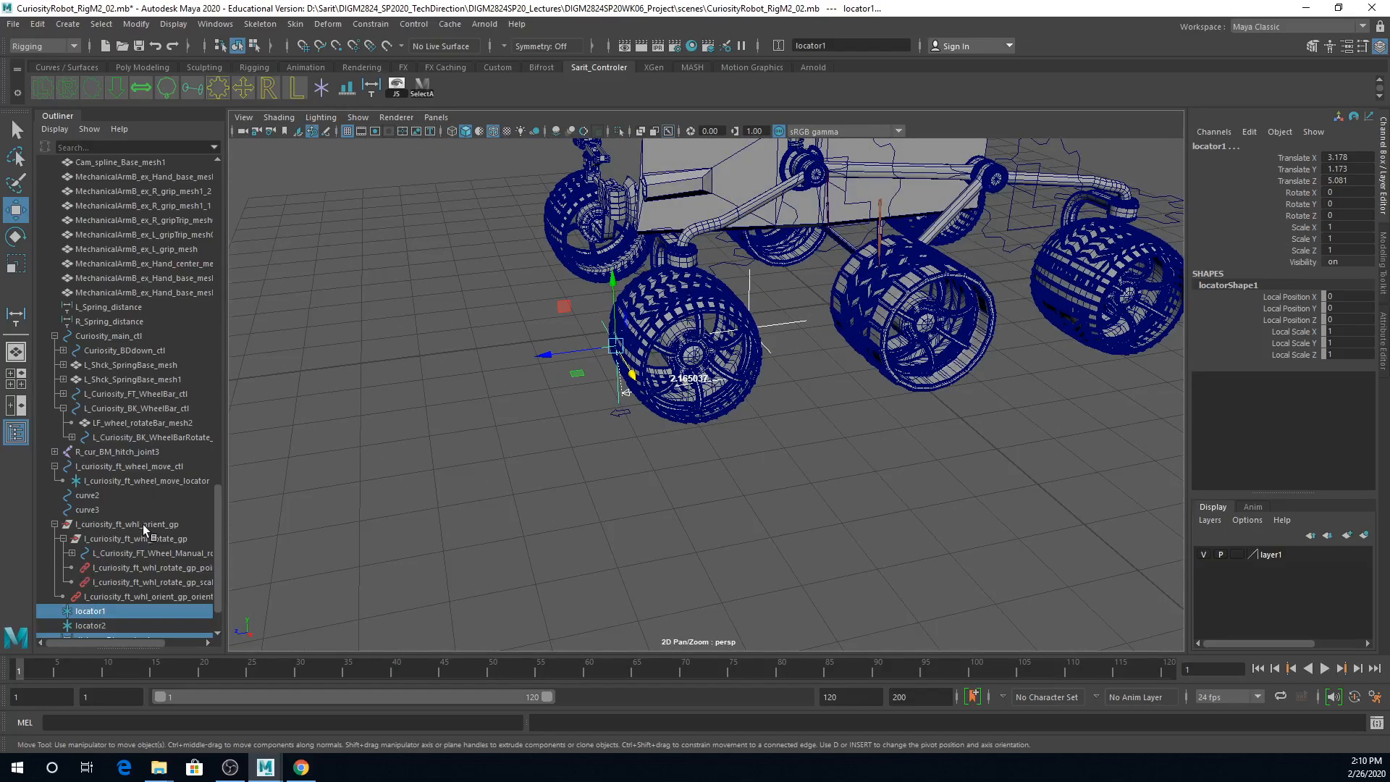
# Step: Rename the front distance locator to l_curiosity_ft_wheel_dist_locator1, basing it on the wheel move control's name
pyautogui.click(54, 524)
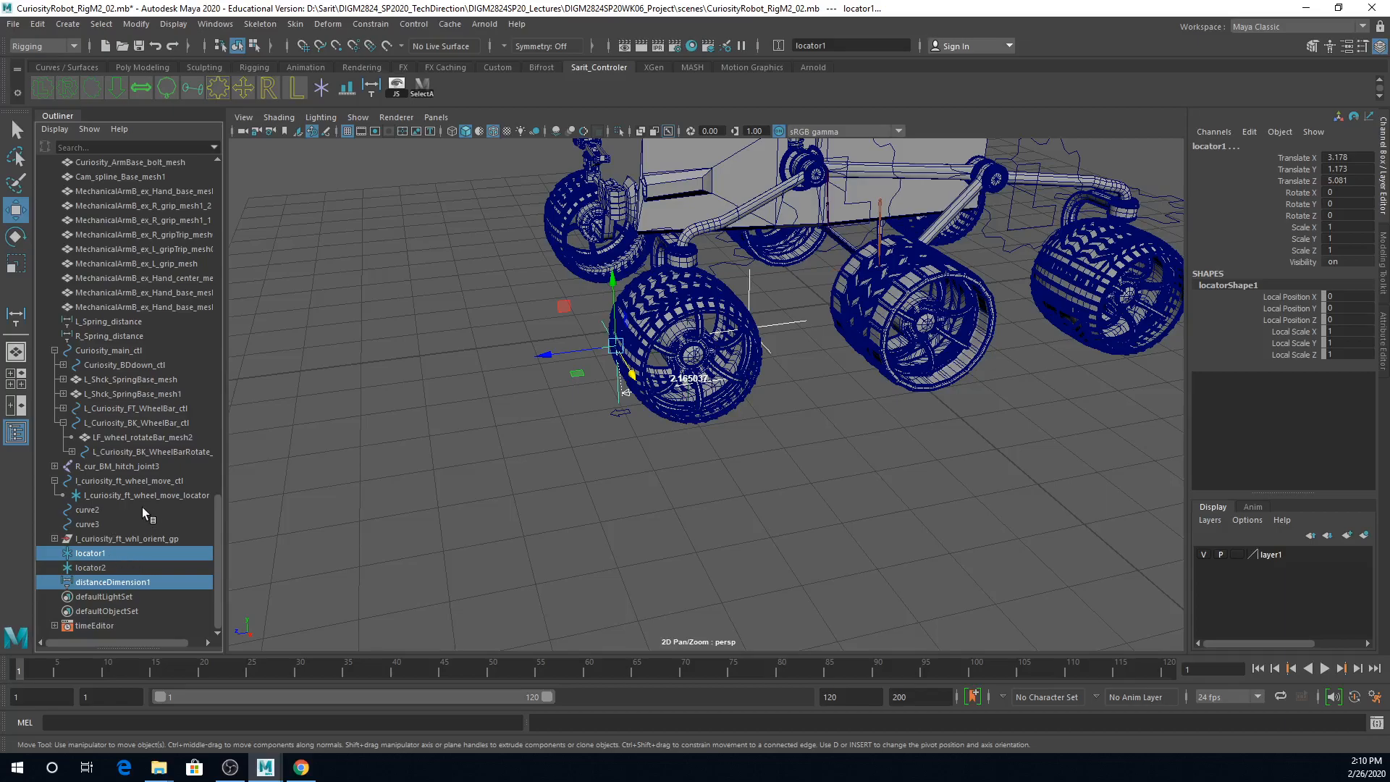
pyautogui.click(121, 481)
pyautogui.doubleClick(138, 480)
pyautogui.hotkey('ctrl', 'c')
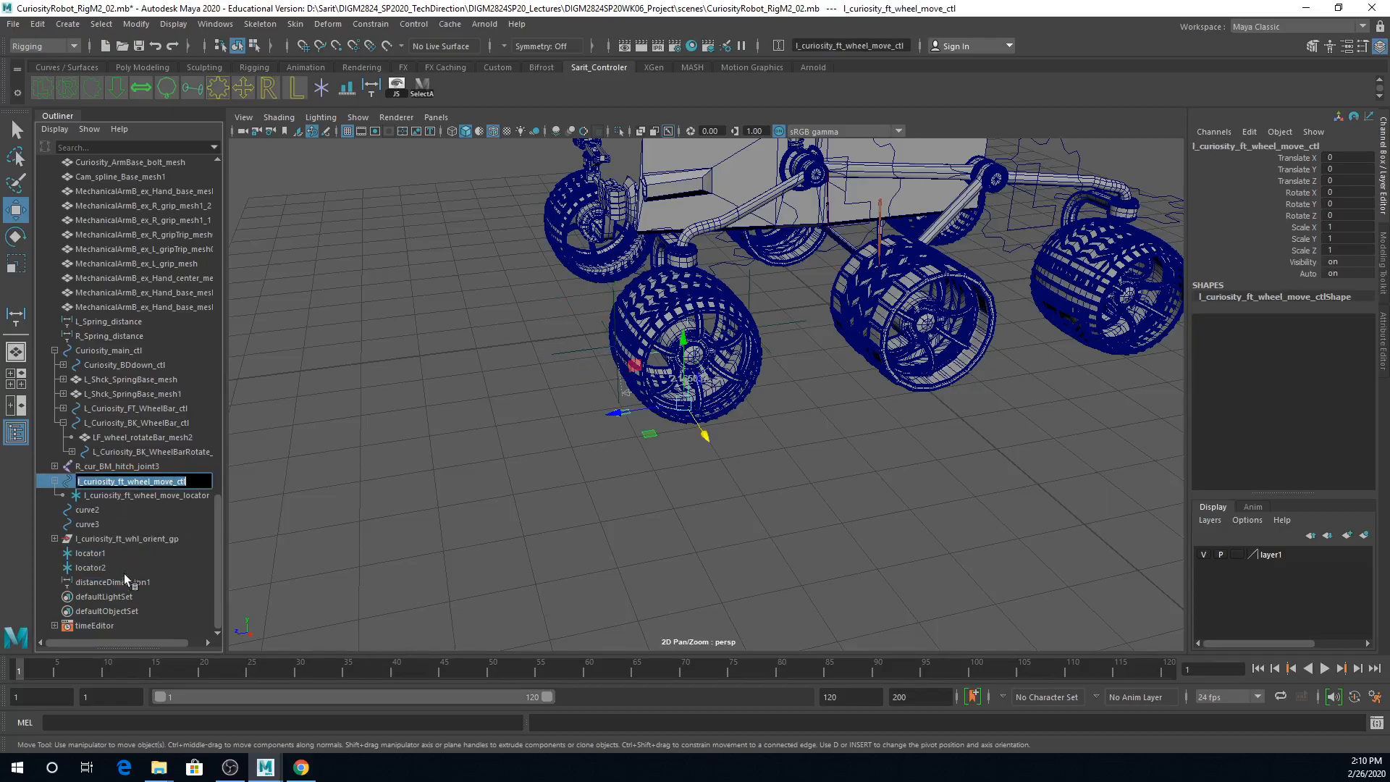
pyautogui.click(95, 554)
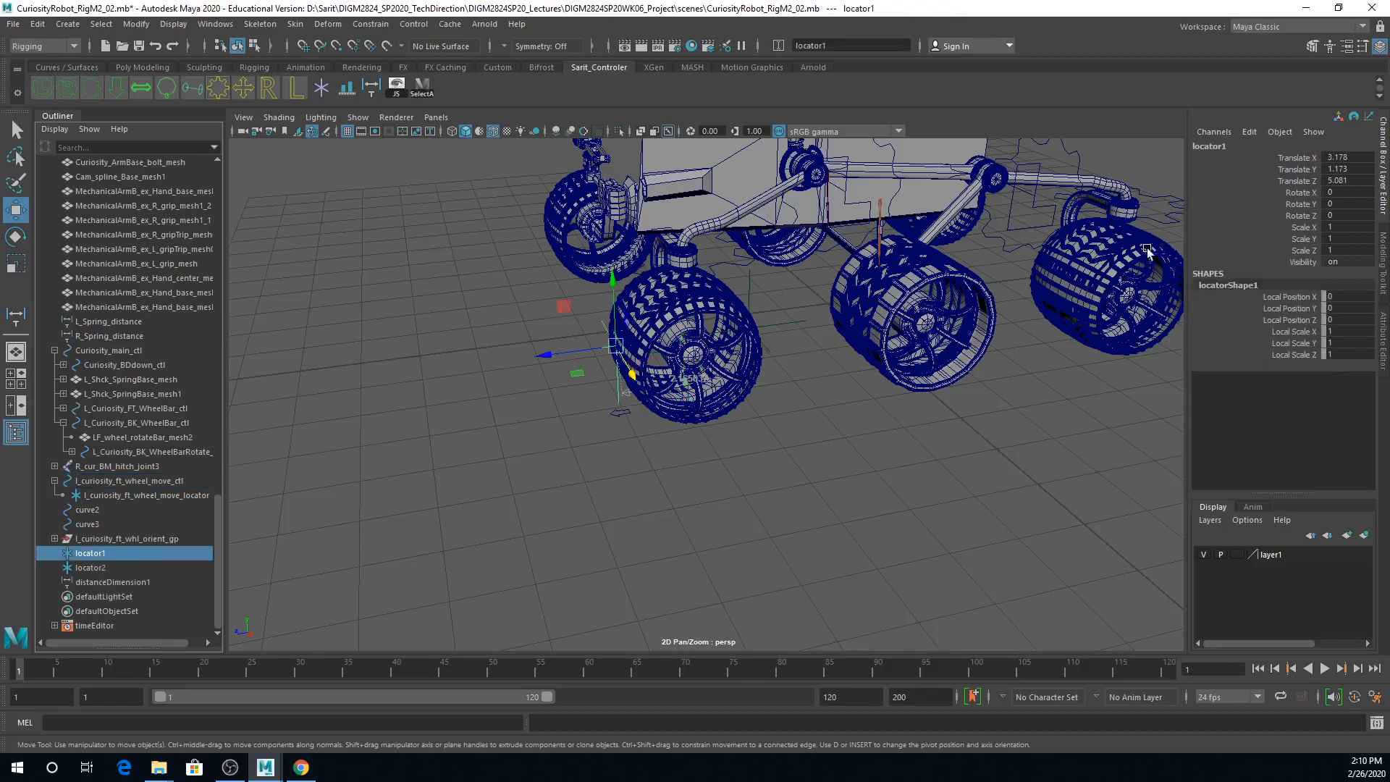
pyautogui.doubleClick(1204, 148)
pyautogui.click(1196, 148)
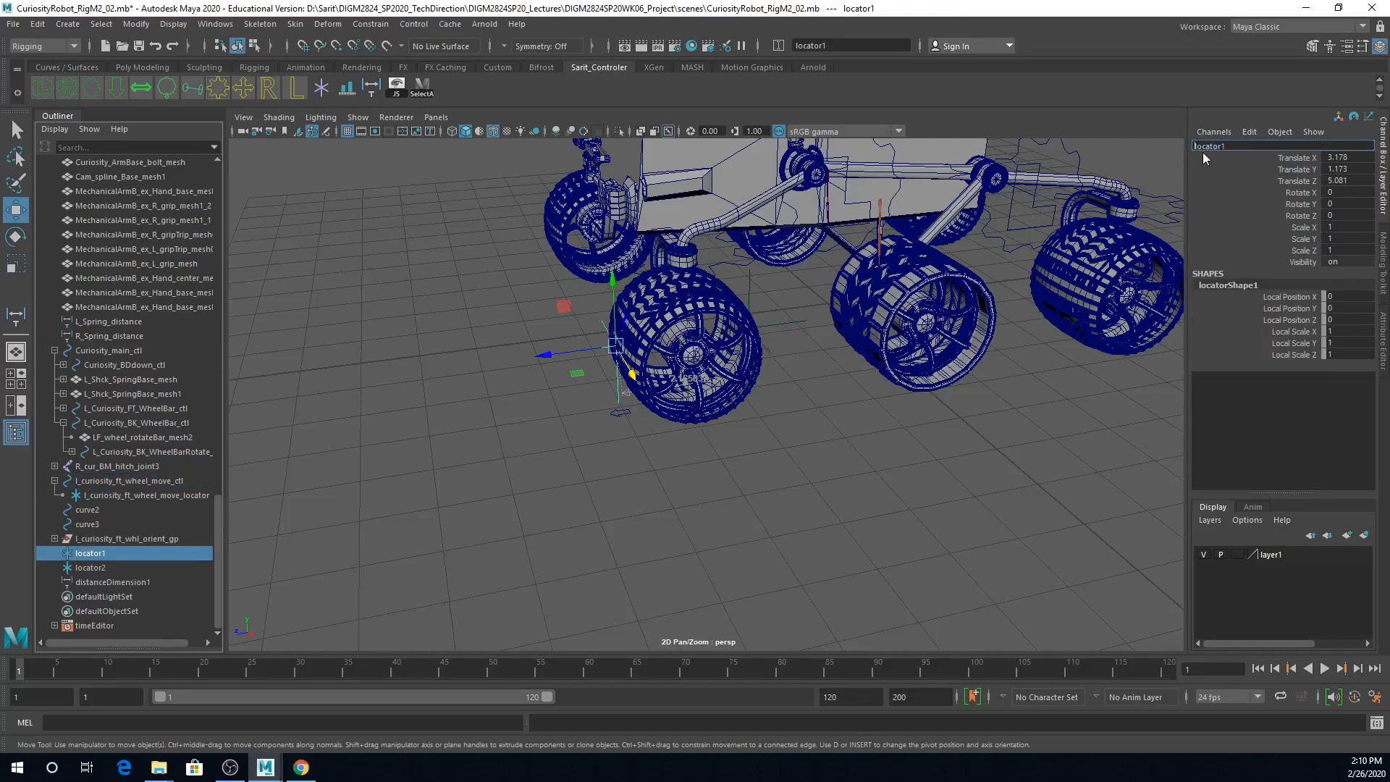
pyautogui.hotkey('ctrl', 'v')
pyautogui.press('BackSpace')
pyautogui.press('BackSpace')
pyautogui.press('BackSpace')
pyautogui.press('BackSpace')
pyautogui.press('BackSpace')
pyautogui.press('BackSpace')
pyautogui.press('BackSpace')
pyautogui.press('BackSpace')
pyautogui.press('BackSpace')
pyautogui.write('_dist_')
pyautogui.press('Return')
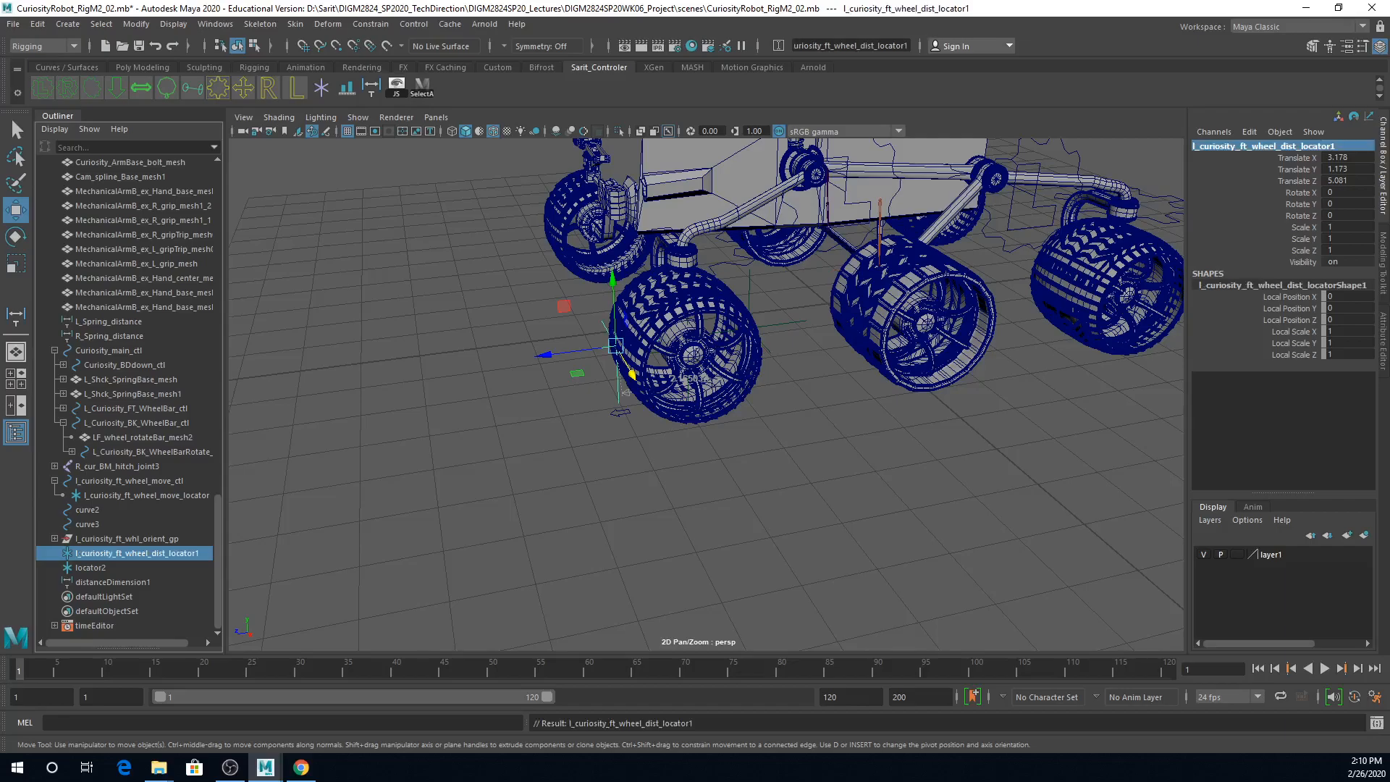
# Step: Rename the rear distance locator to l_curiosity_ft_wheel_dist_locator2, reusing the first locator's name
pyautogui.click(1346, 146)
pyautogui.hotkey('ctrl', 'c')
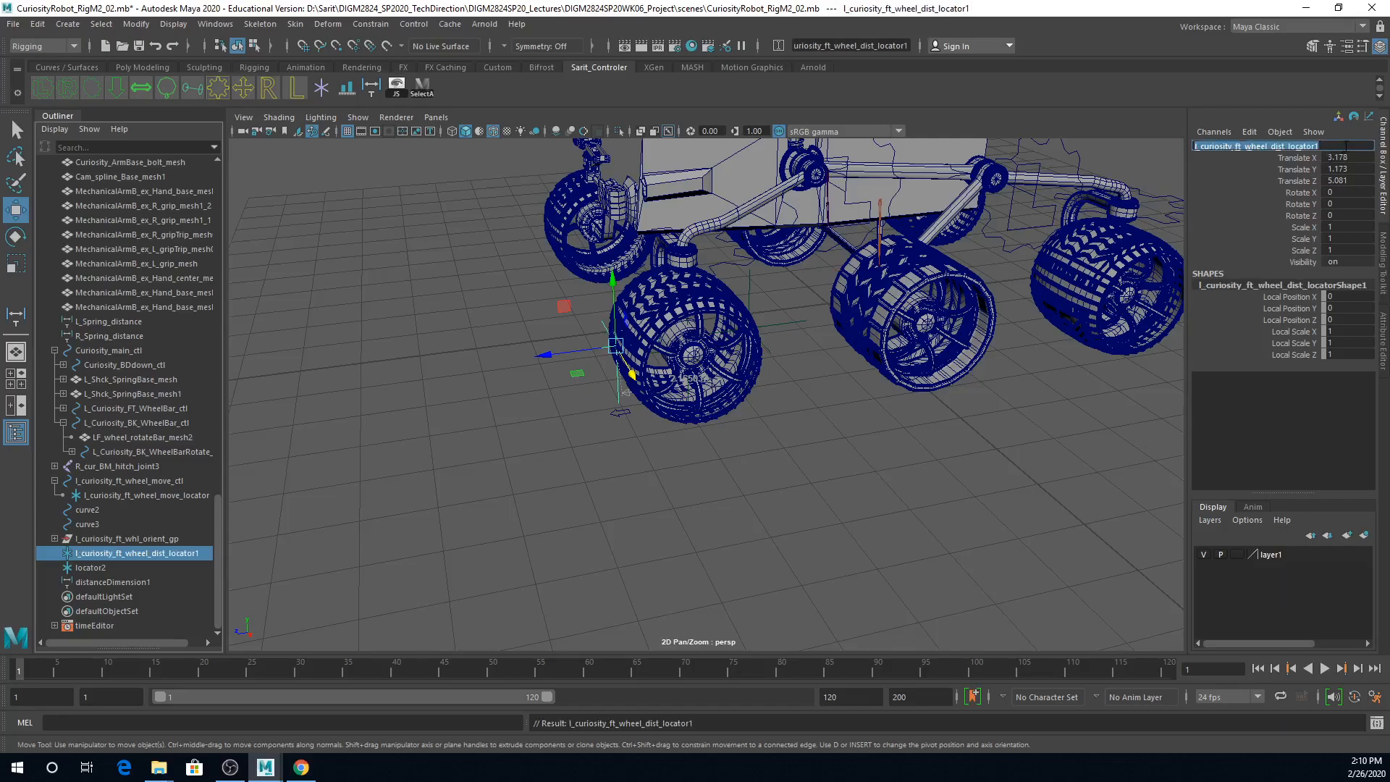
pyautogui.click(773, 332)
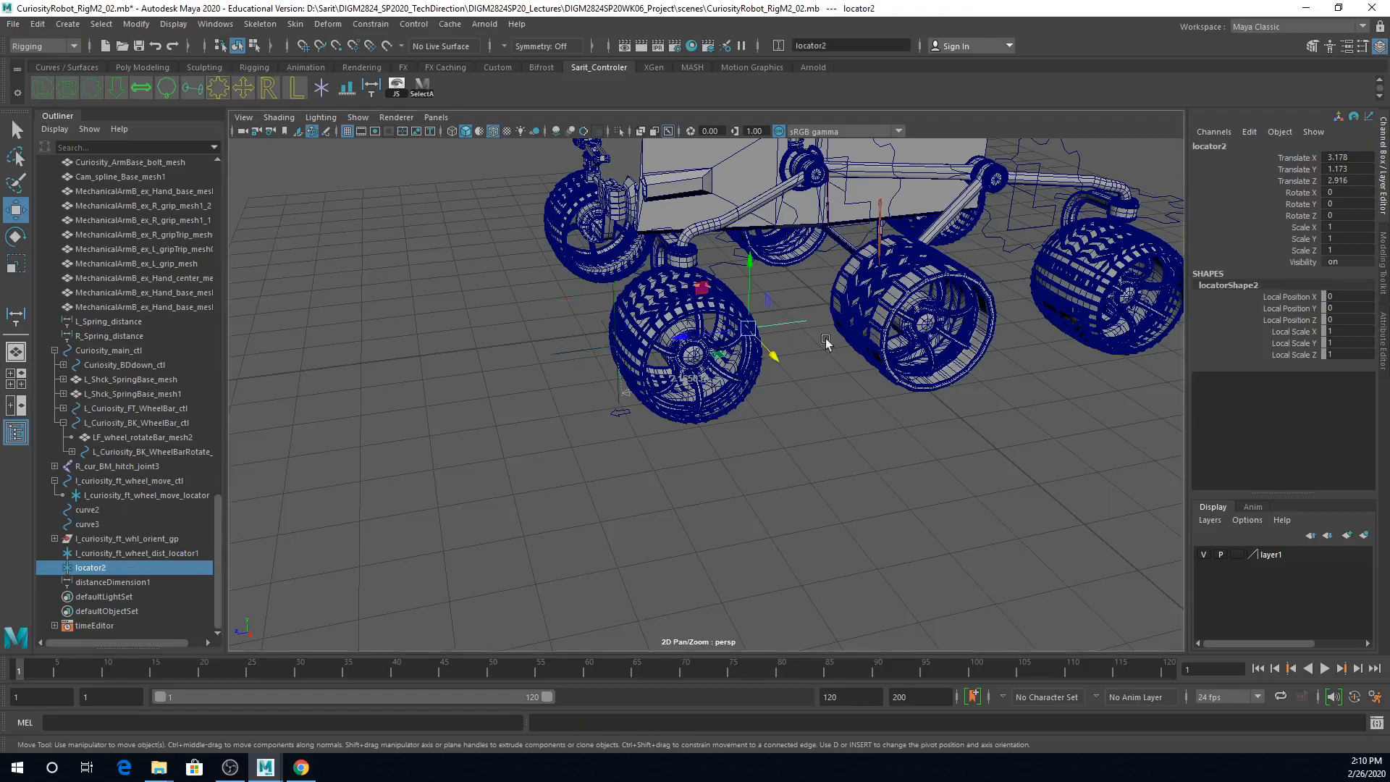
pyautogui.click(1245, 146)
pyautogui.hotkey('ctrl', 'v')
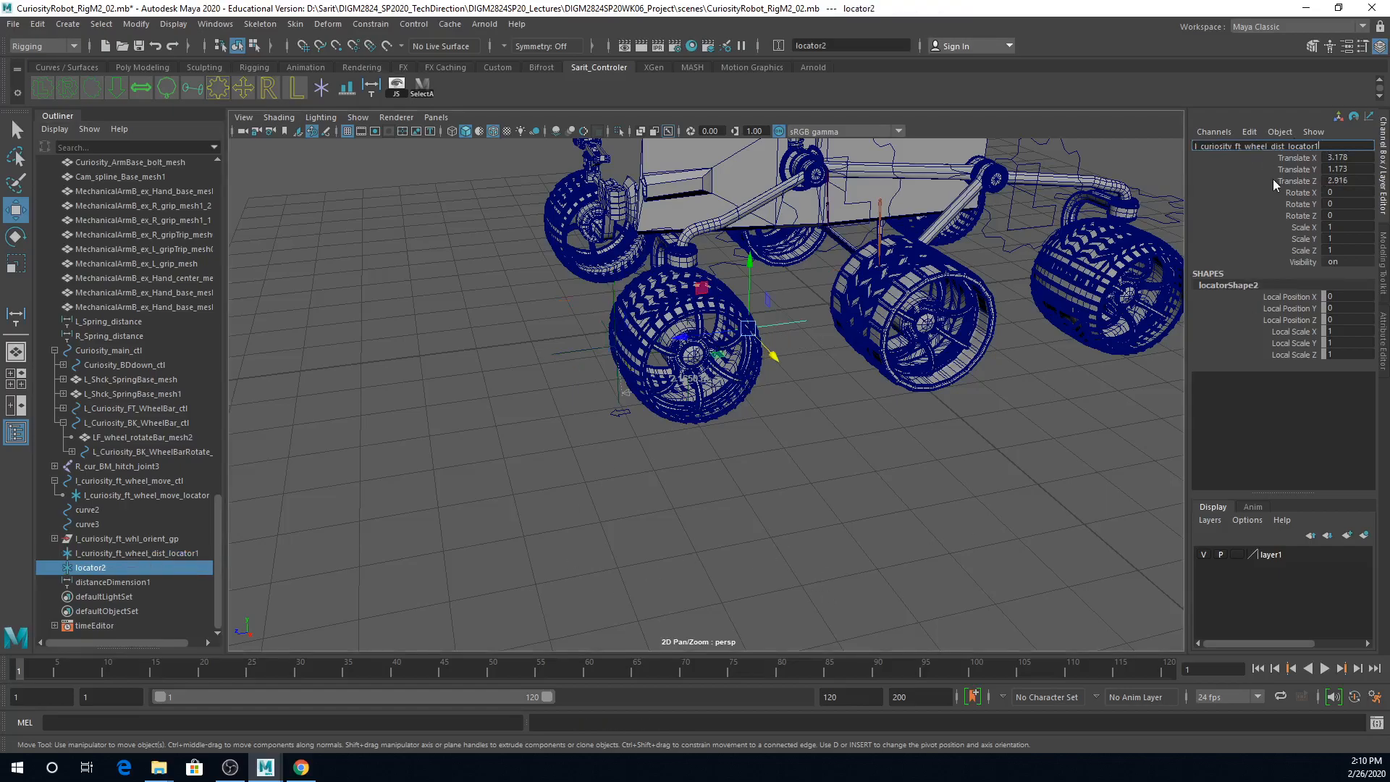
pyautogui.write('2')
pyautogui.press('Return')
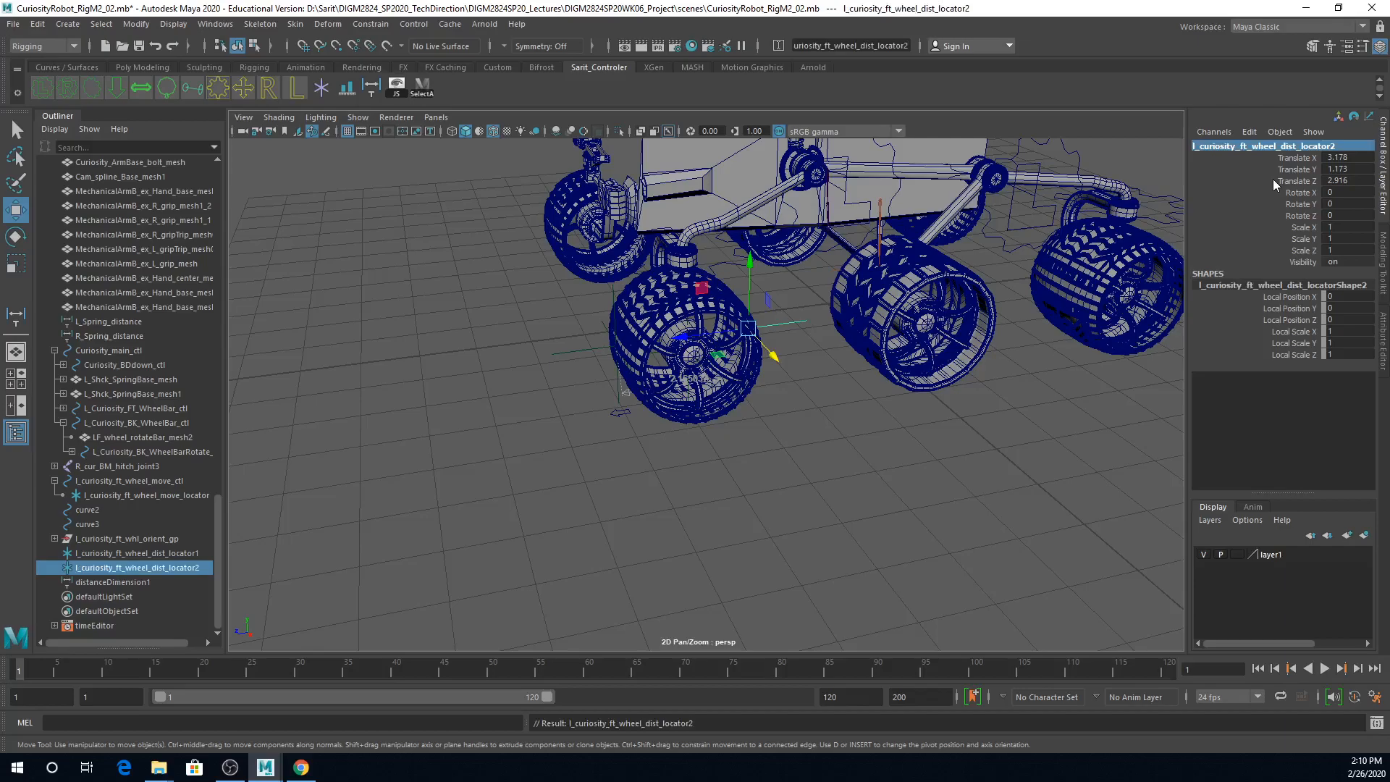
# Step: Set the local scale of both wheel distance locators to 0.2 in X, Y and Z
pyautogui.scroll(1, 989, 412)
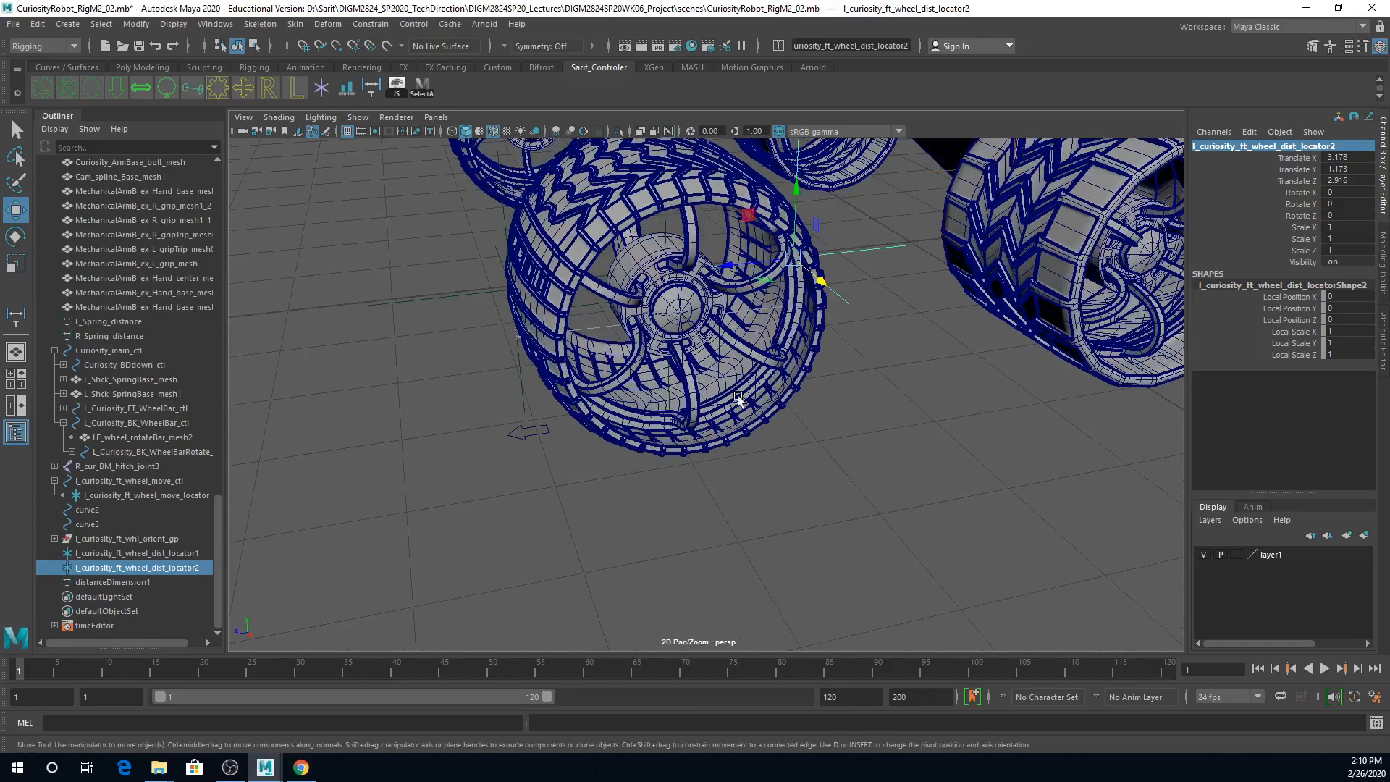
pyautogui.keyDown('shift'); pyautogui.moveTo(466, 268); pyautogui.dragTo(483, 339); pyautogui.keyUp('shift')
pyautogui.keyDown('alt'); pyautogui.moveTo(767, 388); pyautogui.dragTo(815, 414); pyautogui.keyUp('alt')
pyautogui.moveTo(1347, 335); pyautogui.dragTo(1348, 355)
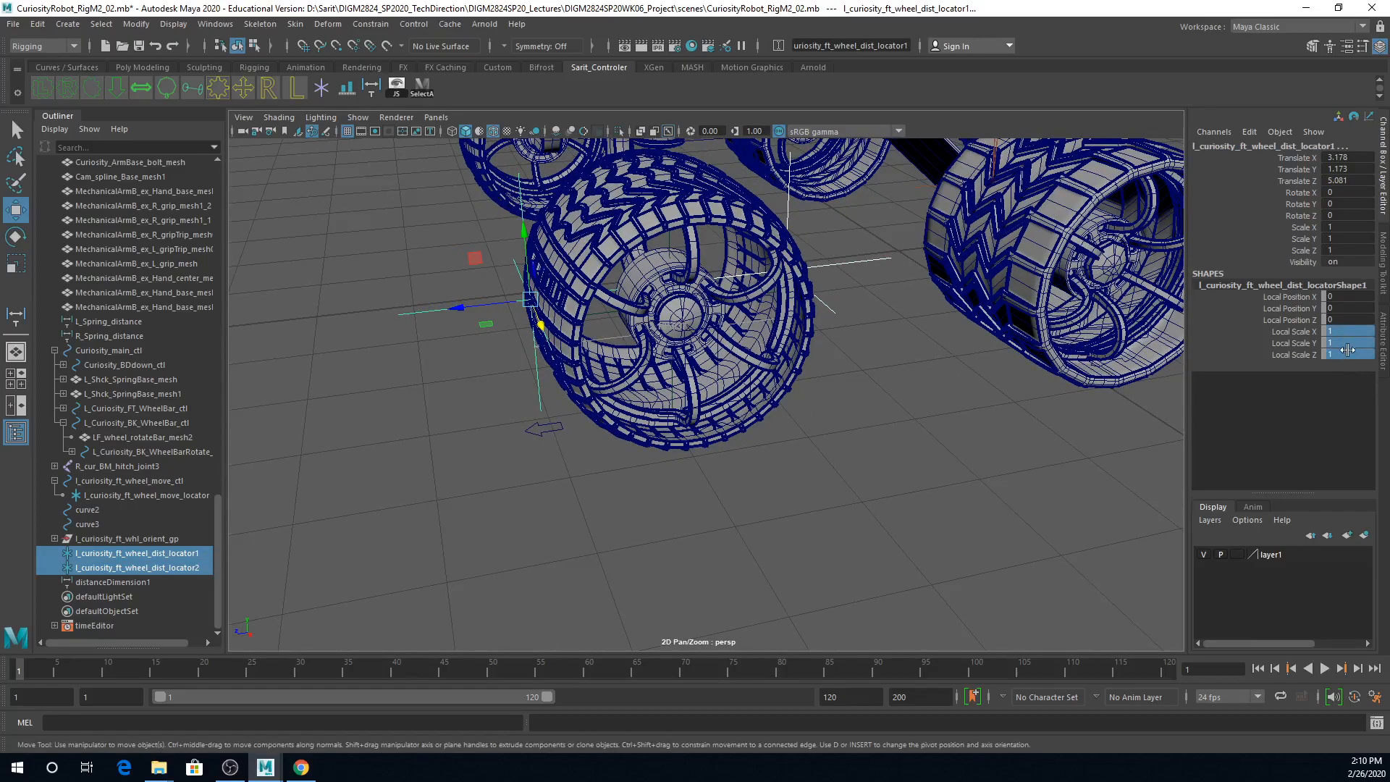
pyautogui.write('.2')
pyautogui.press('Return')
# Step: Select the rear and front distance locators and check their size and placement at the edges of the wheel
pyautogui.keyDown('alt'); pyautogui.moveTo(885, 512); pyautogui.dragTo(751, 482); pyautogui.keyUp('alt')
pyautogui.click(851, 446)
pyautogui.keyDown('alt'); pyautogui.moveTo(751, 482); pyautogui.dragTo(885, 475, button='right'); pyautogui.keyUp('alt')
pyautogui.keyDown('alt'); pyautogui.moveTo(885, 475); pyautogui.dragTo(898, 467); pyautogui.keyUp('alt')
pyautogui.moveTo(816, 225); pyautogui.dragTo(815, 260)
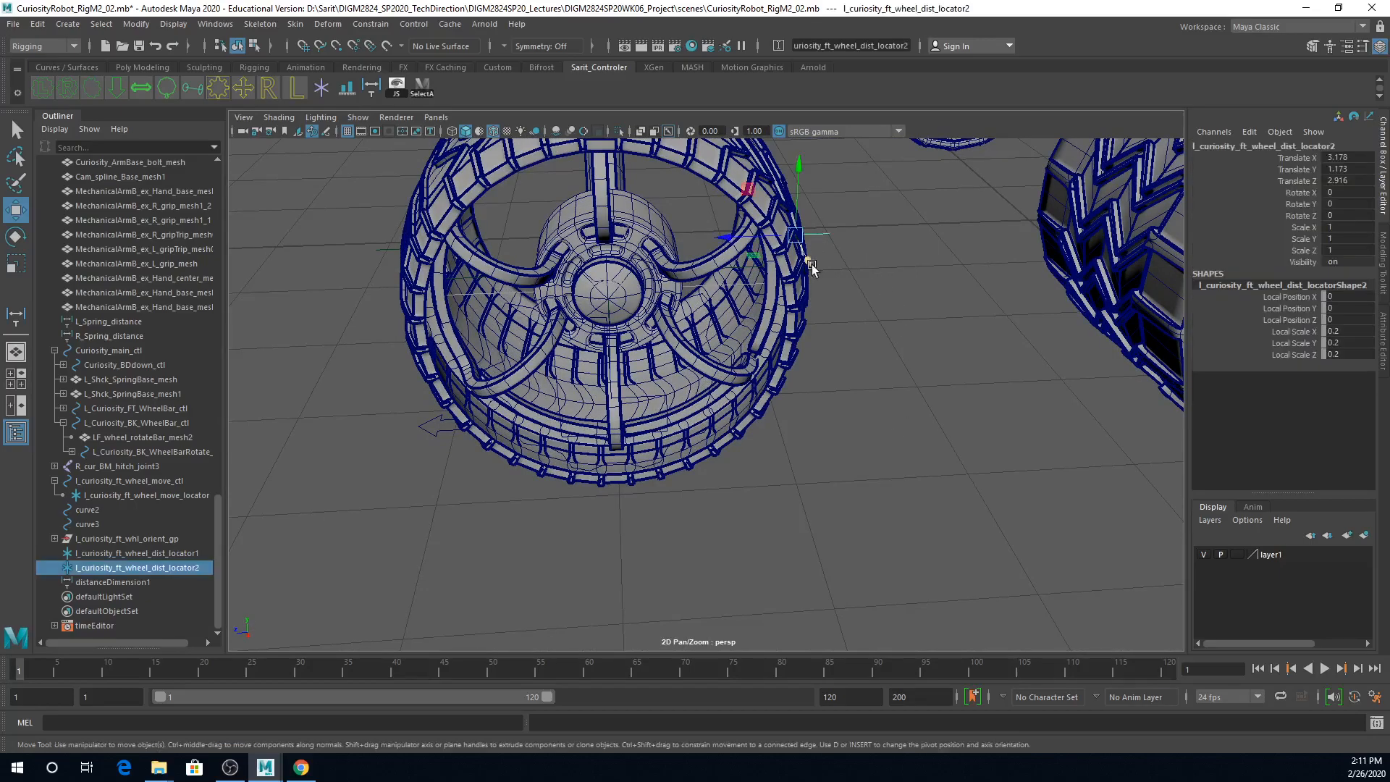
pyautogui.keyDown('shift'); pyautogui.moveTo(378, 229); pyautogui.dragTo(379, 263); pyautogui.keyUp('shift')
pyautogui.keyDown('alt'); pyautogui.moveTo(894, 484); pyautogui.dragTo(674, 464, button='right'); pyautogui.keyUp('alt')
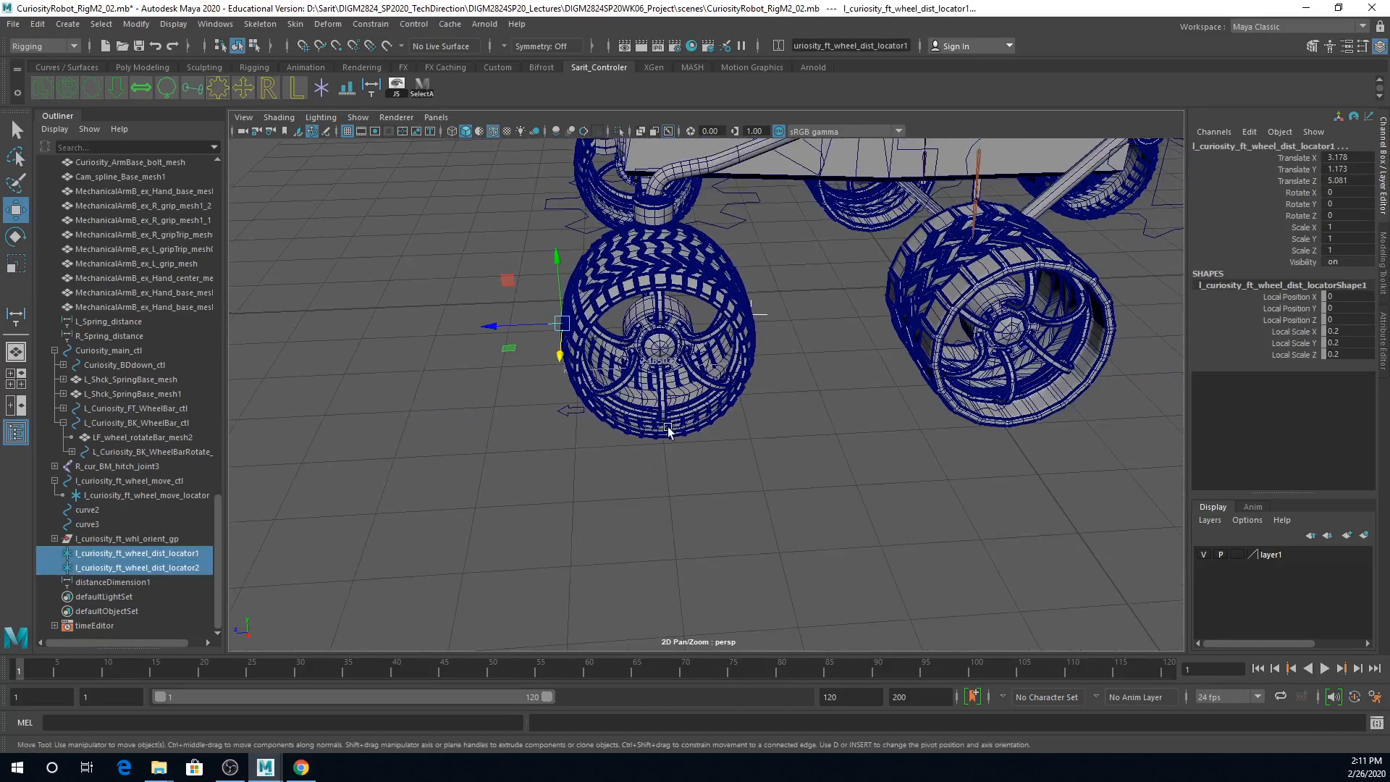
# Step: Test moving the wheel move control about 0.03 along Z, and undo the move
pyautogui.click(570, 409)
pyautogui.moveTo(598, 408); pyautogui.dragTo(602, 490)
pyautogui.hotkey('ctrl', 'z')
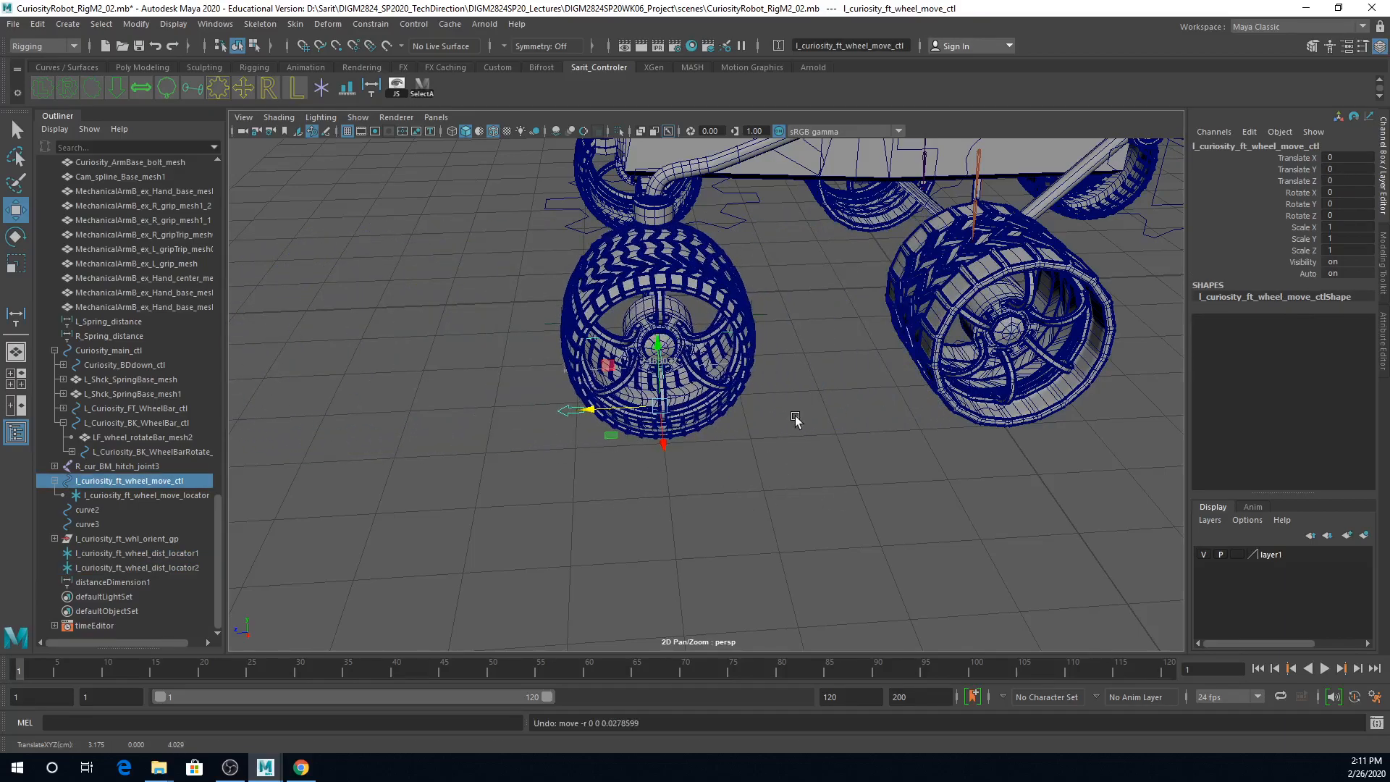
pyautogui.keyDown('alt'); pyautogui.moveTo(785, 419); pyautogui.dragTo(909, 355, button='right'); pyautogui.keyUp('alt')
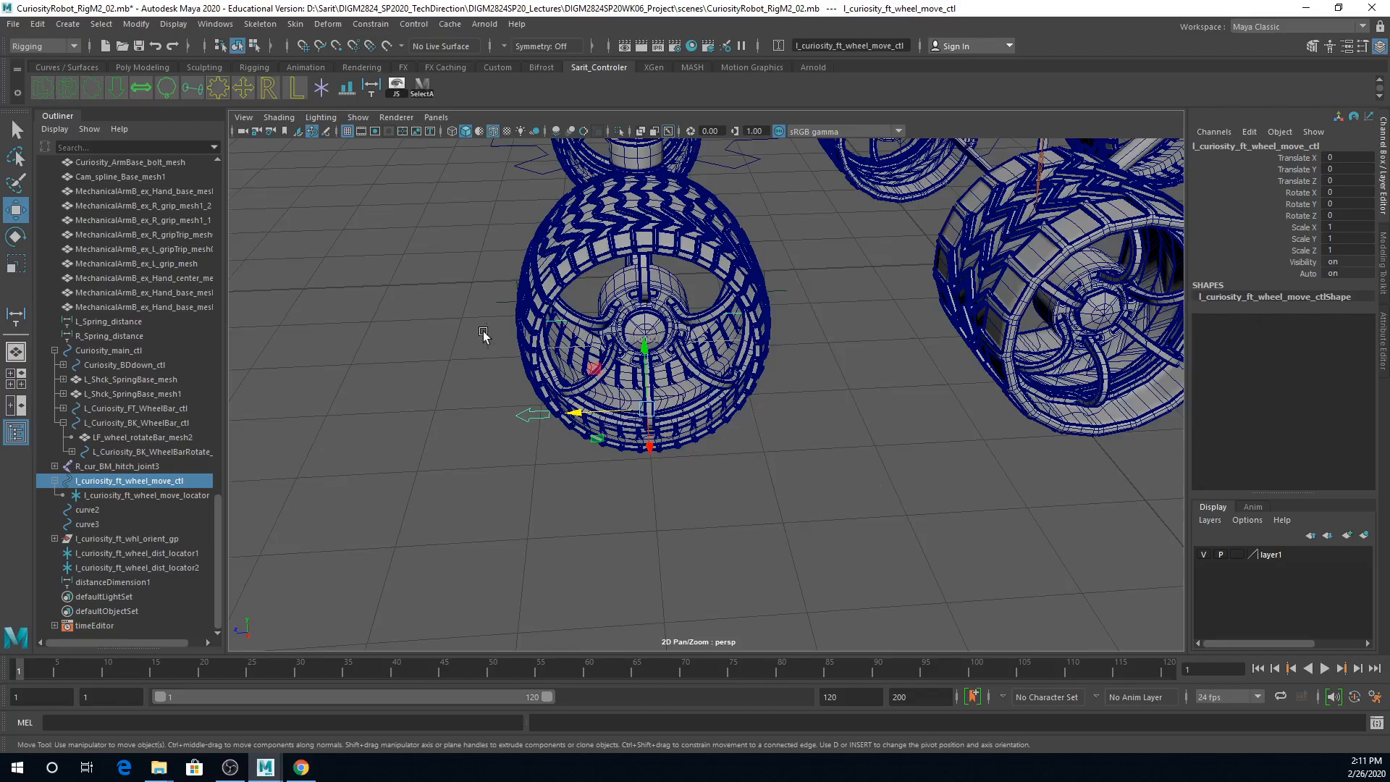
# Step: Try parenting both wheel distance locators under the L_Curiosity_FT_wheelAll_gp group
pyautogui.moveTo(192, 553); pyautogui.dragTo(193, 568)
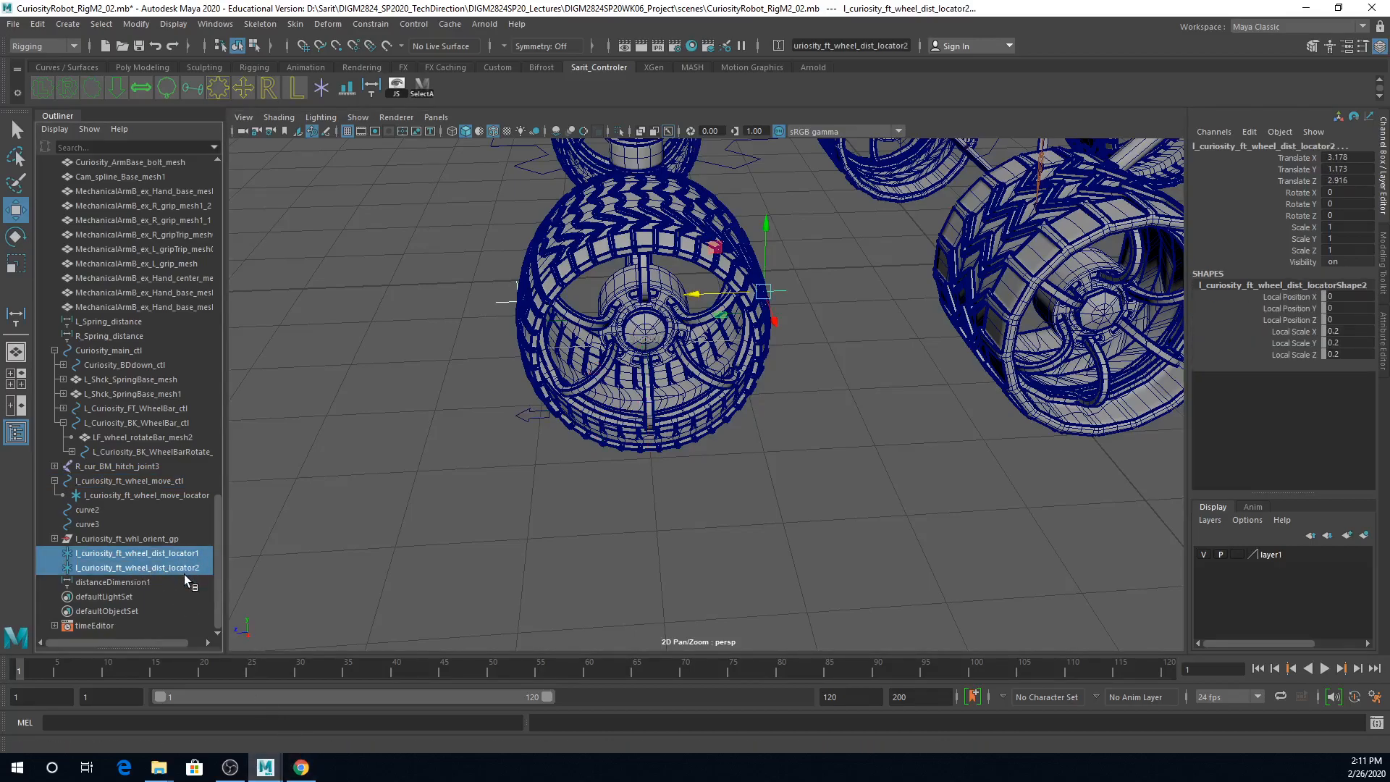
pyautogui.click(55, 539)
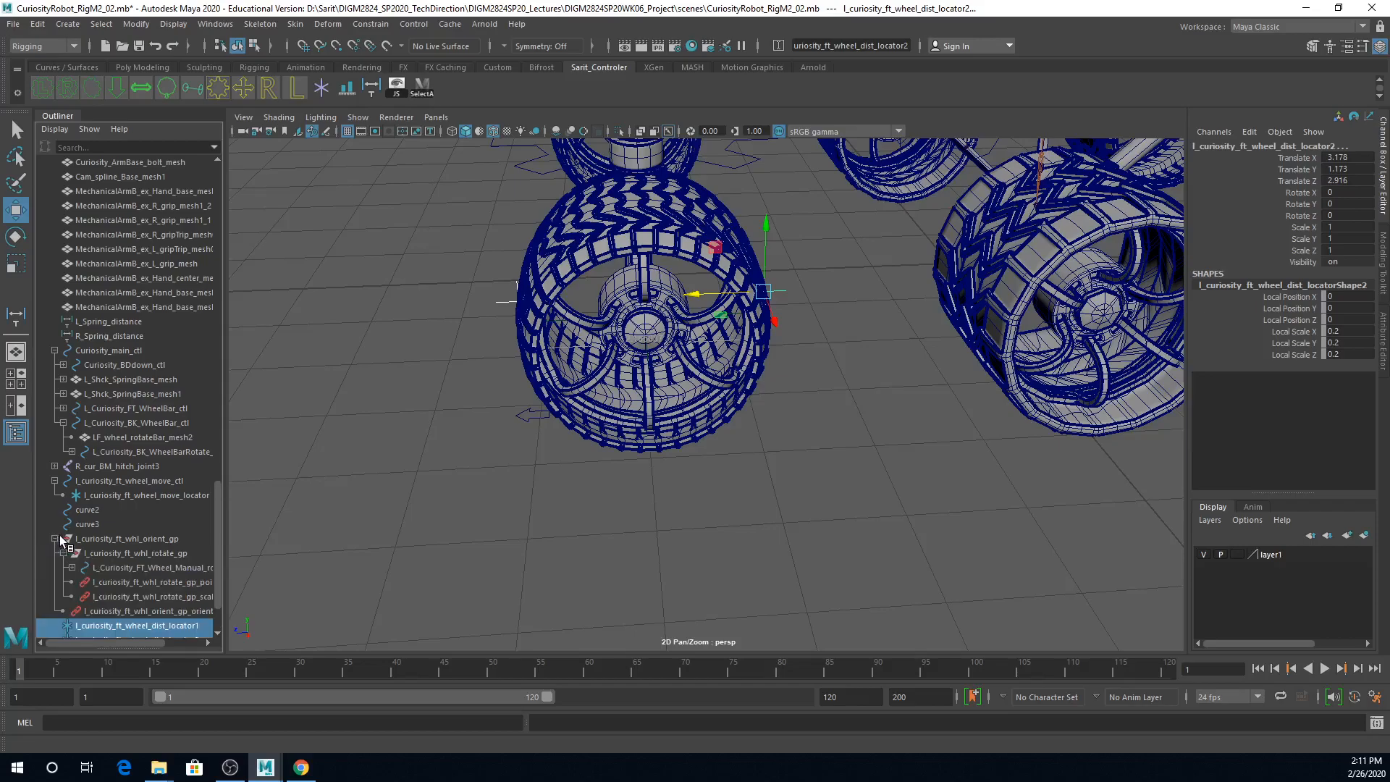
pyautogui.scroll(-3, 218, 499)
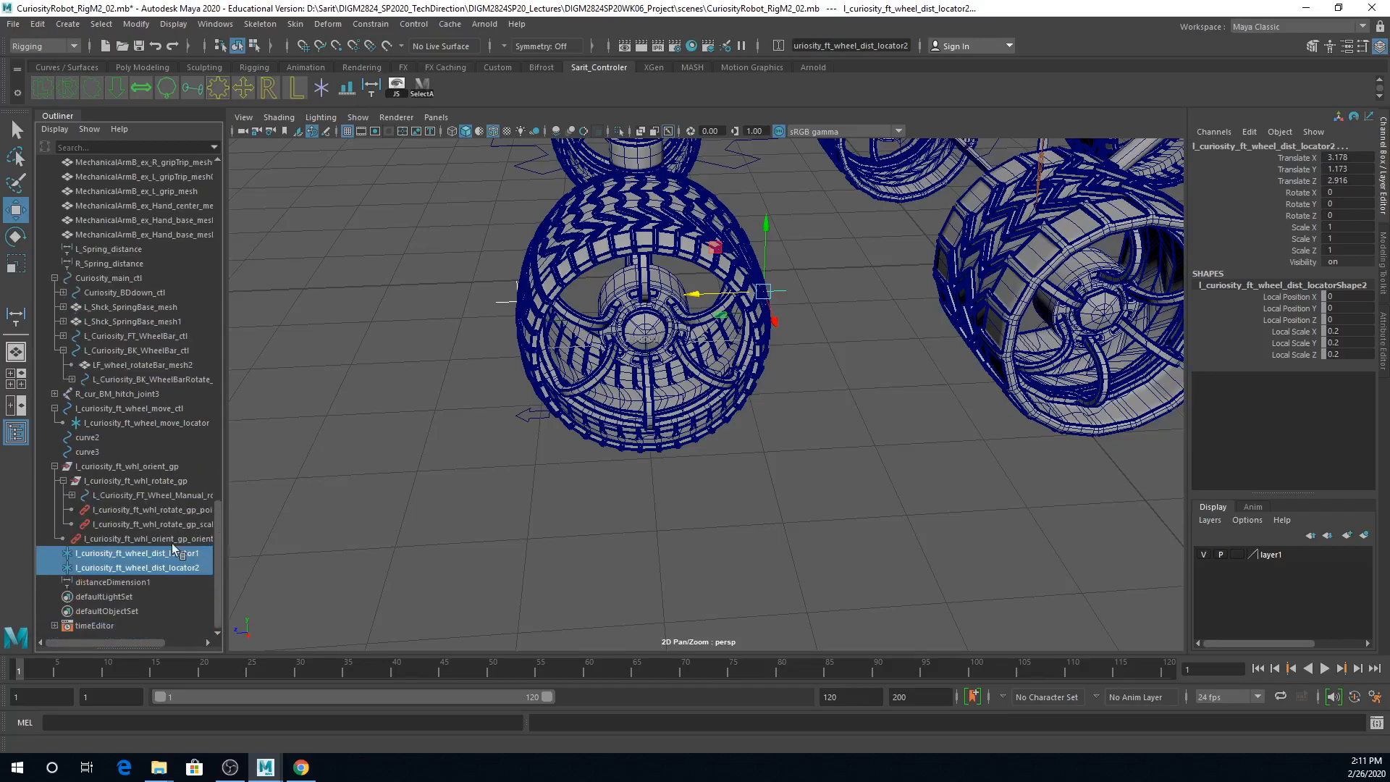
pyautogui.click(72, 495)
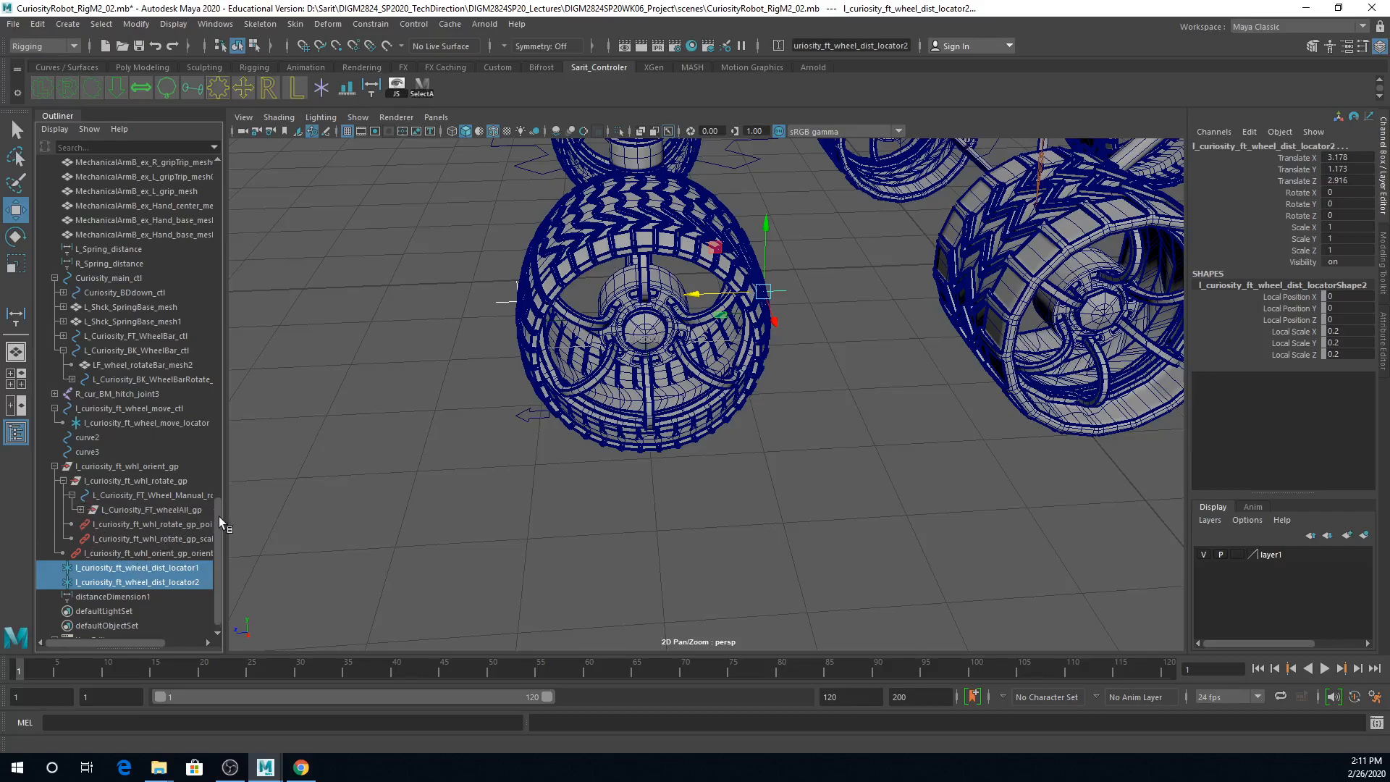
pyautogui.scroll(-1, 217, 515)
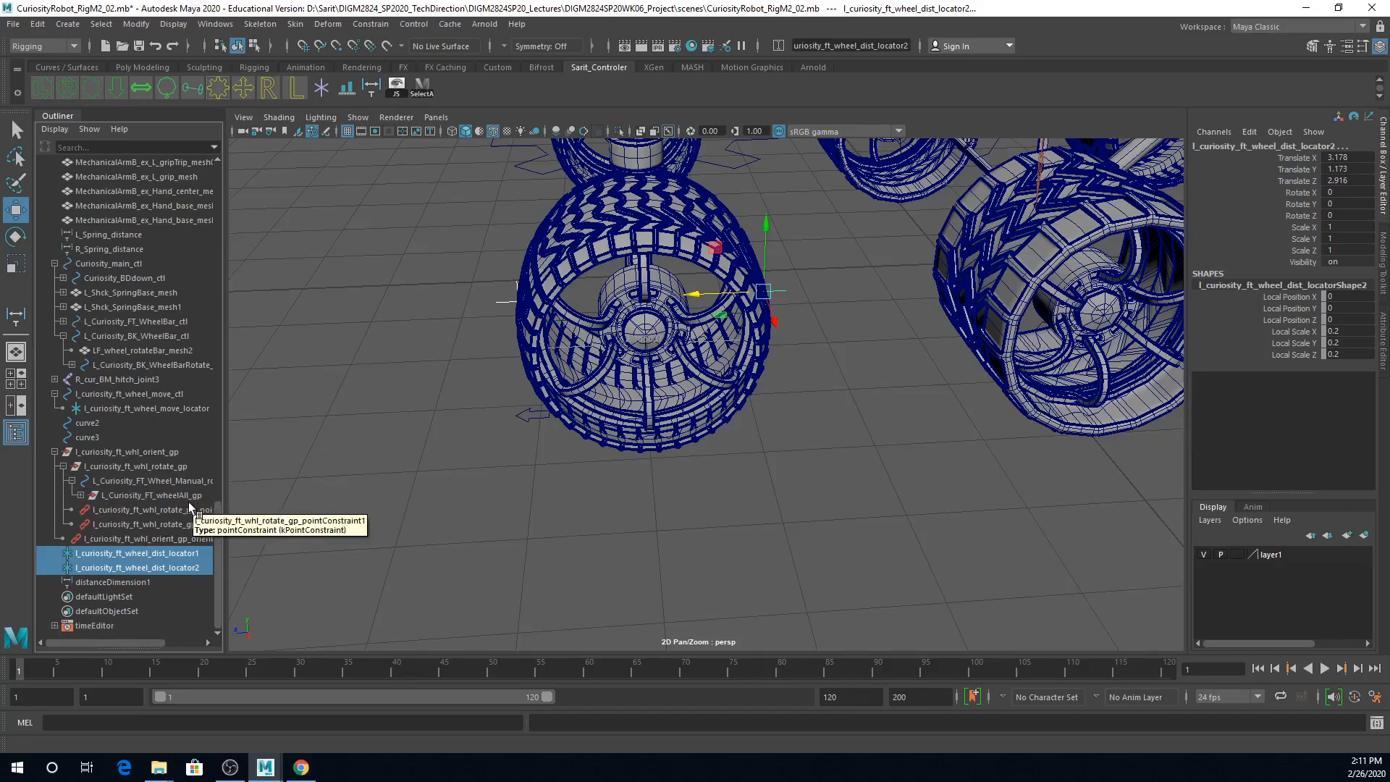
pyautogui.moveTo(151, 556); pyautogui.dragTo(160, 498, button='middle')
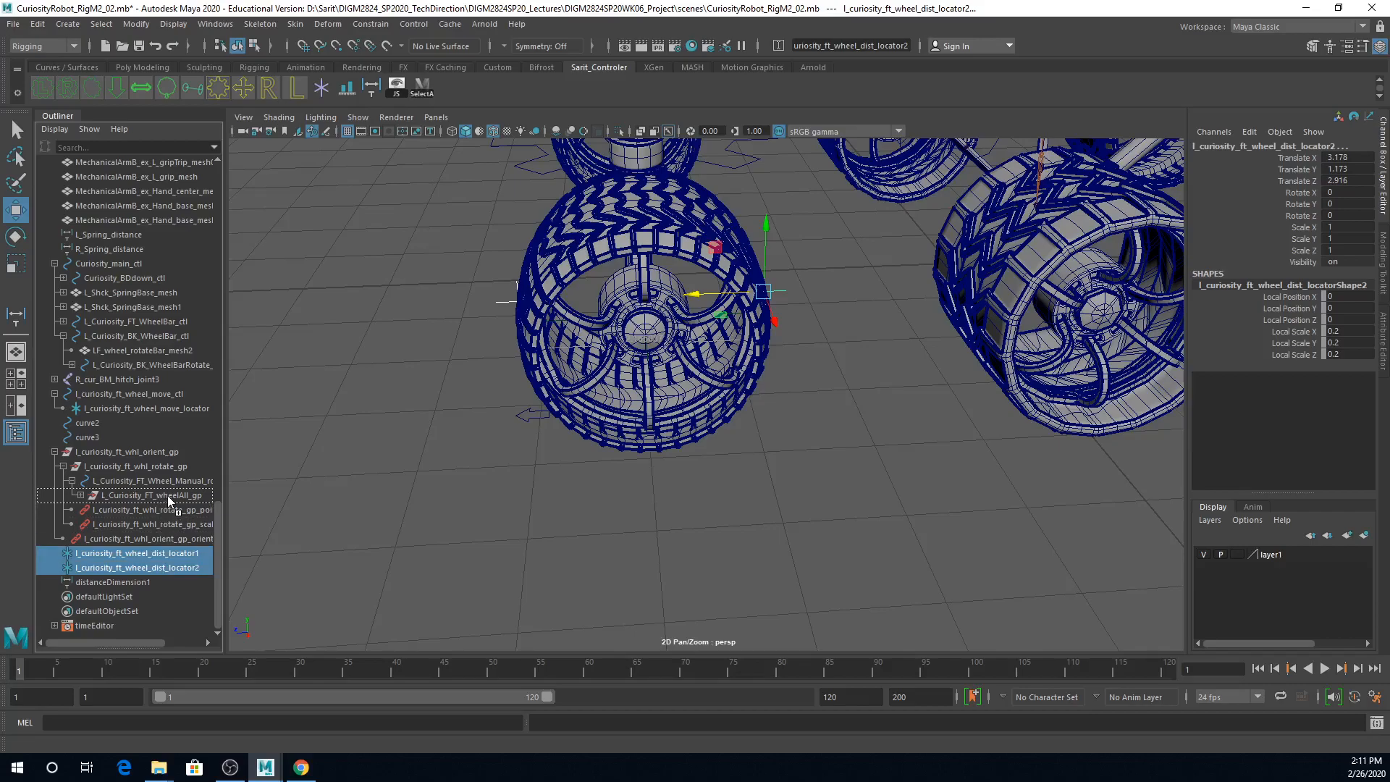
pyautogui.moveTo(167, 495); pyautogui.dragTo(167, 496, button='middle')
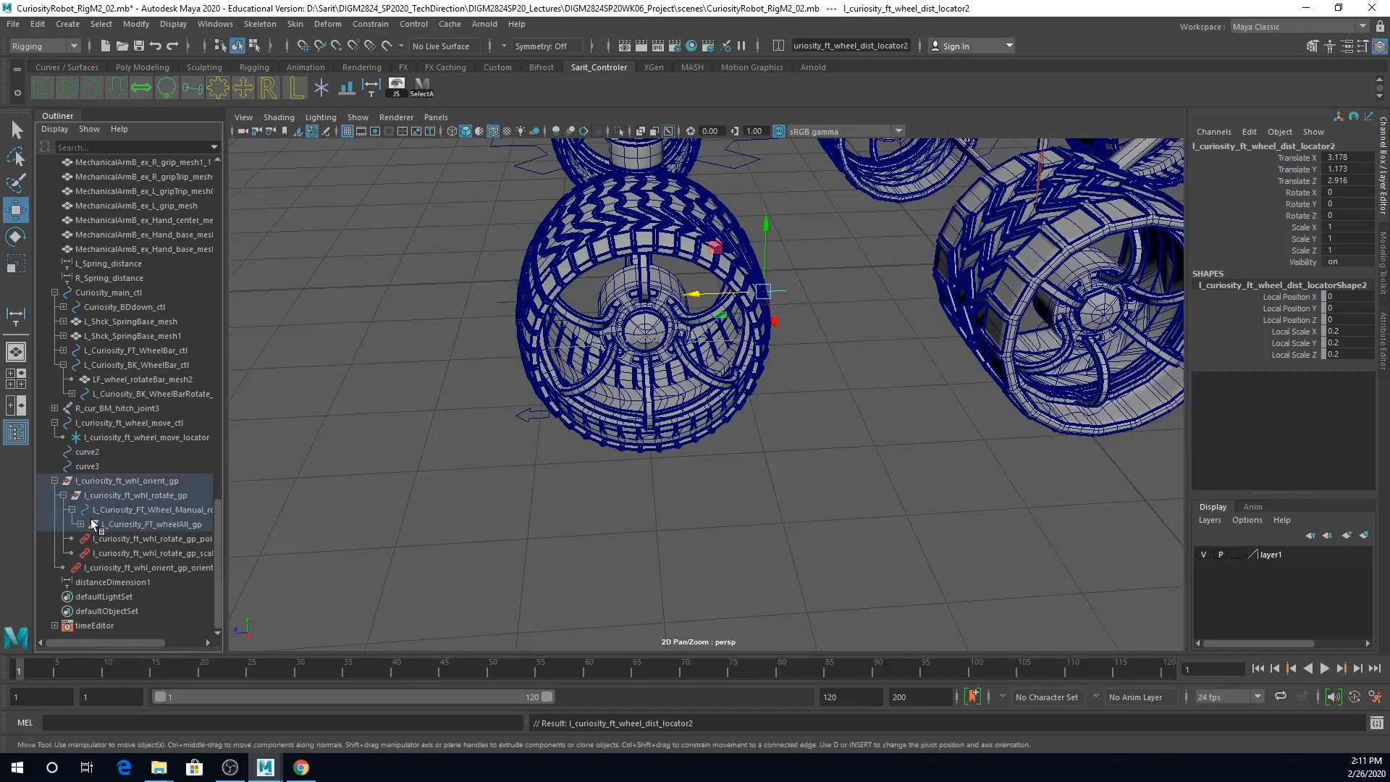
# Step: Check the contents of L_Curiosity_FT_wheelAll_gp and undo parenting the distance locators to it
pyautogui.click(81, 525)
pyautogui.scroll(-3, 109, 536)
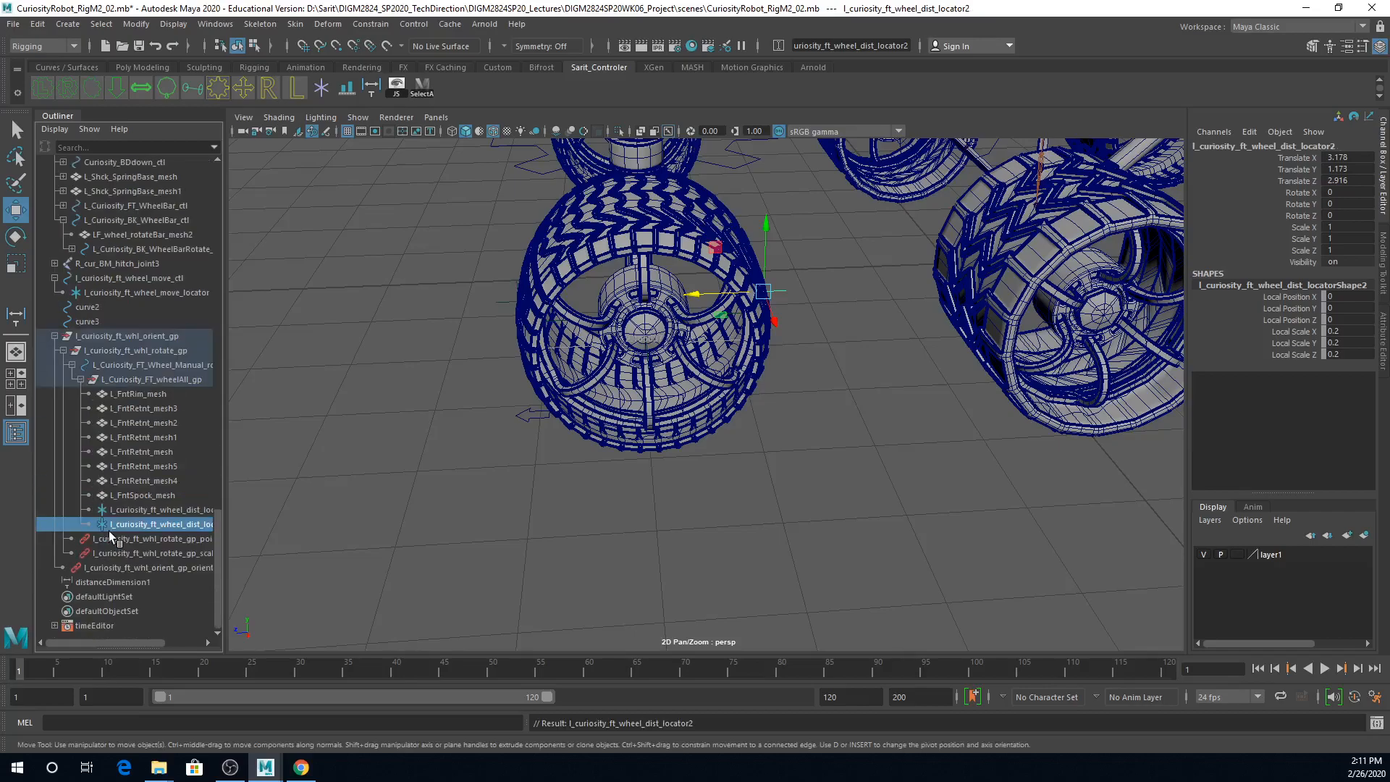
pyautogui.click(81, 381)
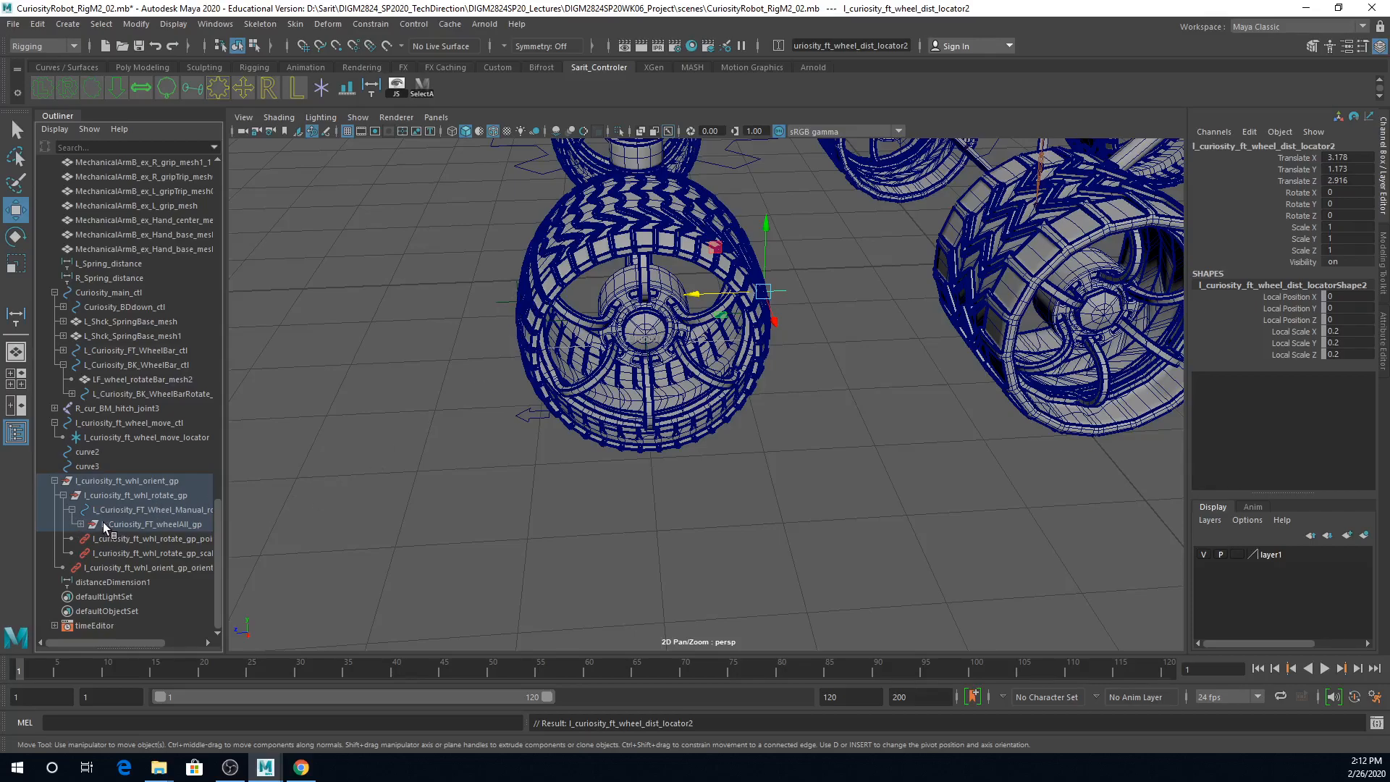
pyautogui.hotkey('ctrl', 'z')
# Step: Parent both wheel distance locators under L_Curiosity_FT_Wheel_Manual_rotate_ctl instead, beside the wheelAll group
pyautogui.moveTo(129, 595); pyautogui.dragTo(132, 514)
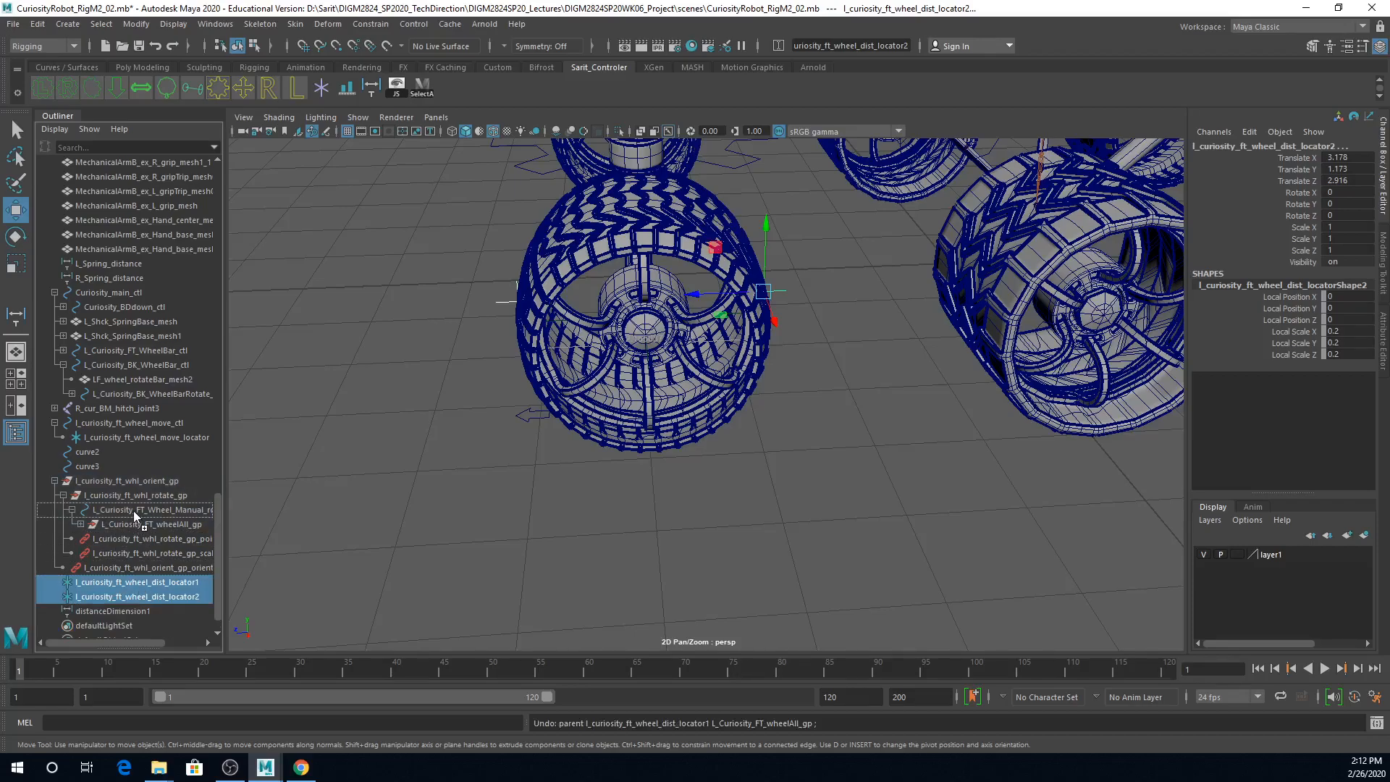
pyautogui.moveTo(133, 510); pyautogui.dragTo(133, 510)
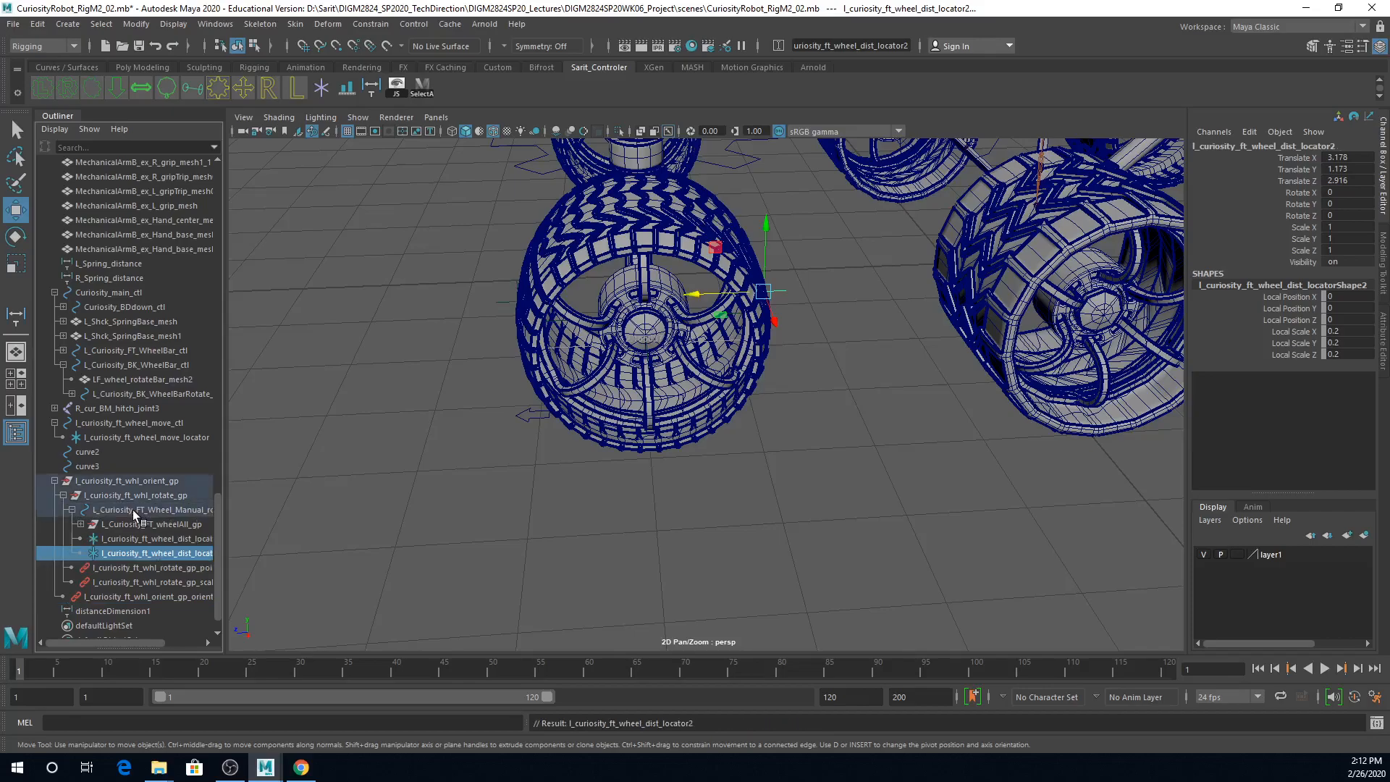
pyautogui.click(80, 523)
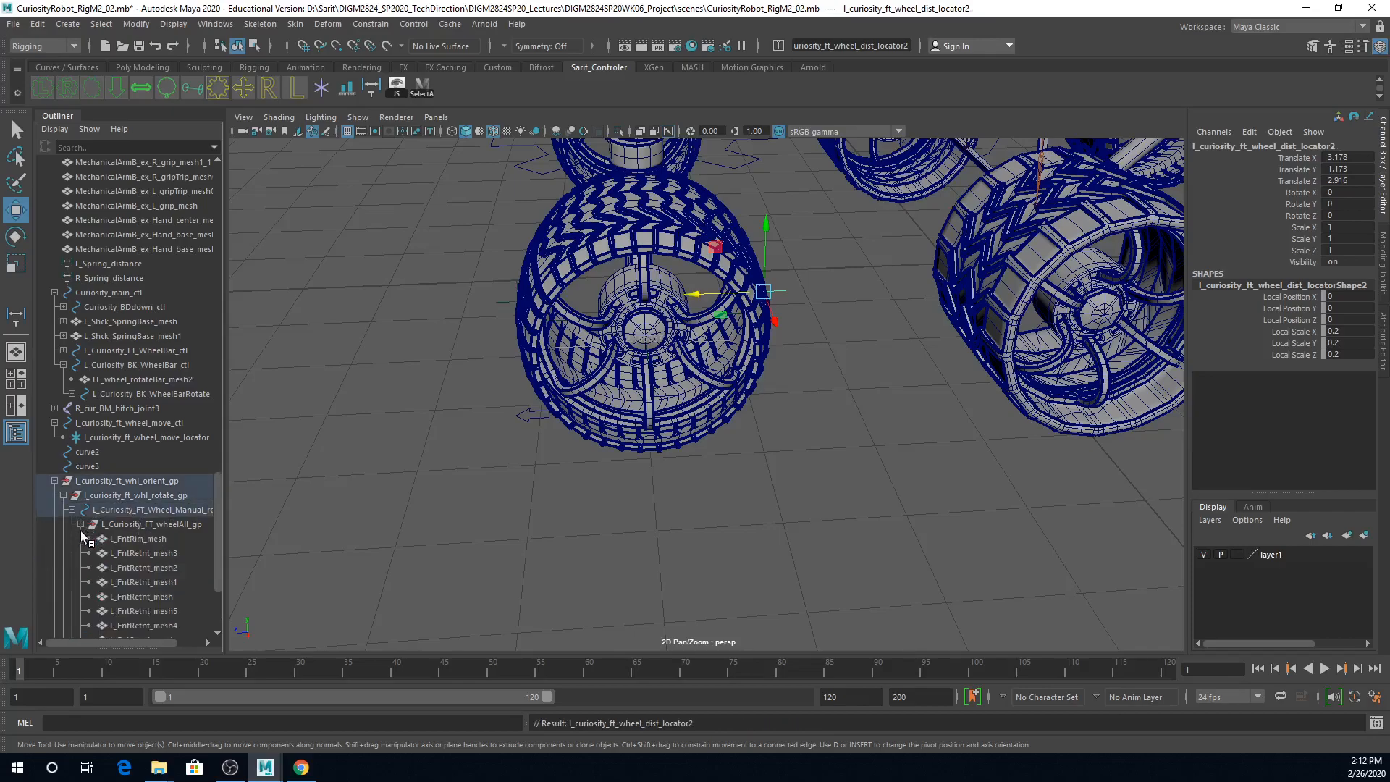
pyautogui.click(81, 524)
# Step: Widen the Outliner and examine the hierarchy of the manual rotate control, both distance locators and the wheel rotate group
pyautogui.click(105, 510)
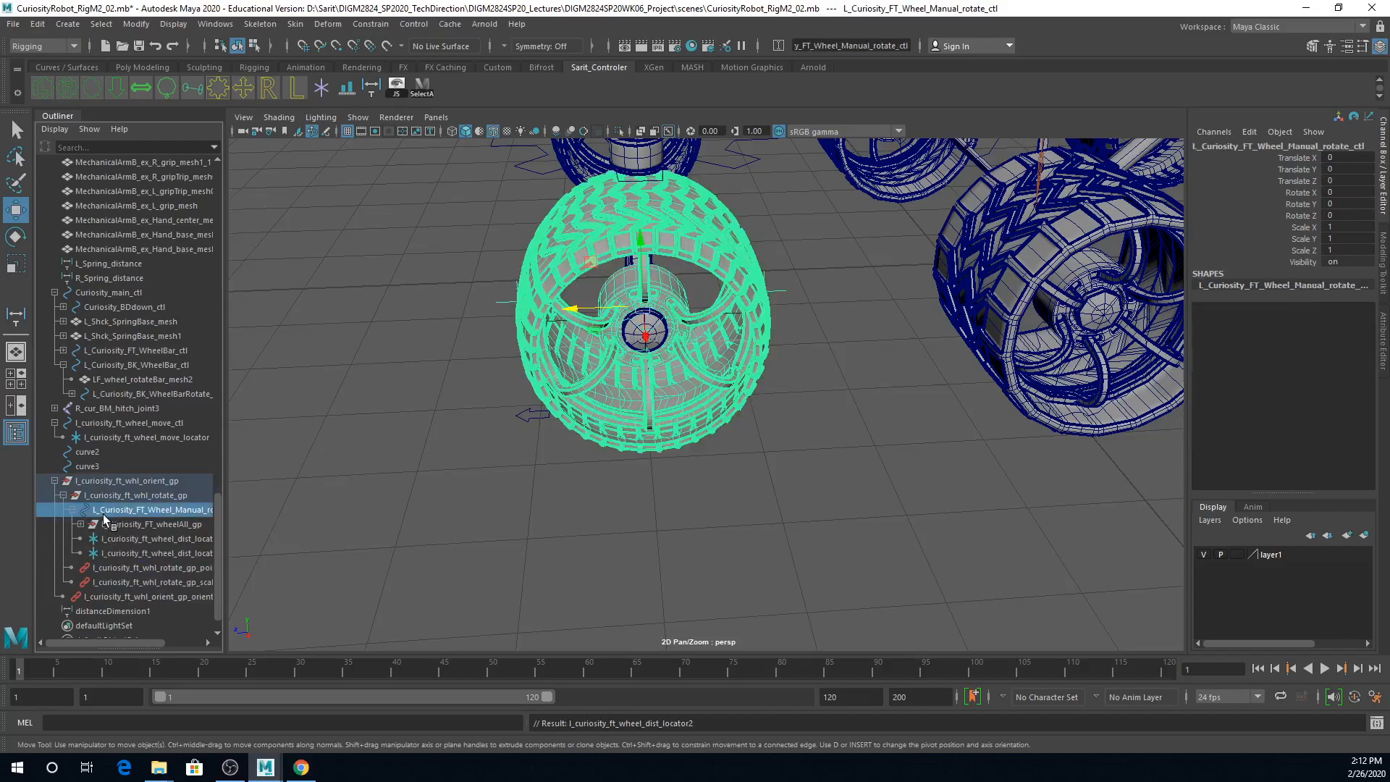
pyautogui.click(73, 510)
pyautogui.click(72, 525)
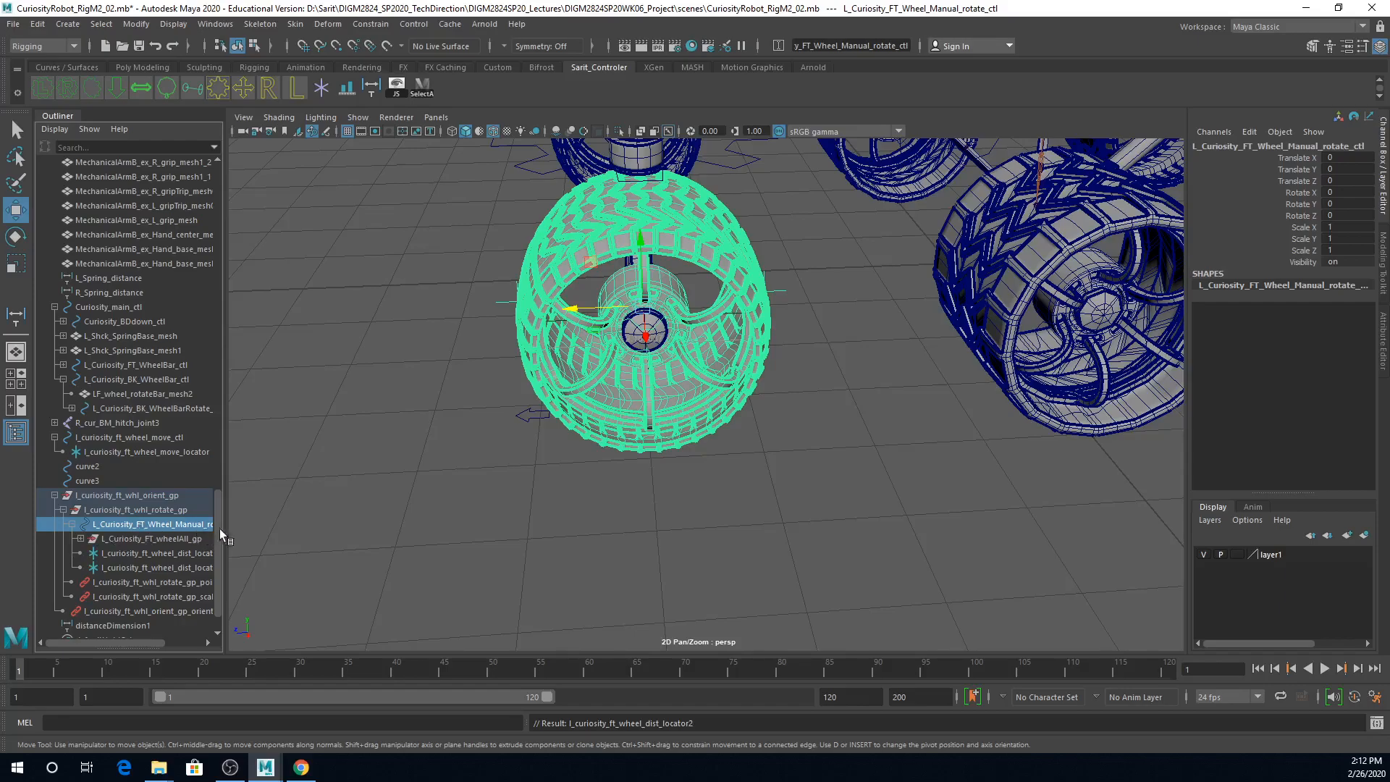
pyautogui.moveTo(228, 528); pyautogui.dragTo(354, 552)
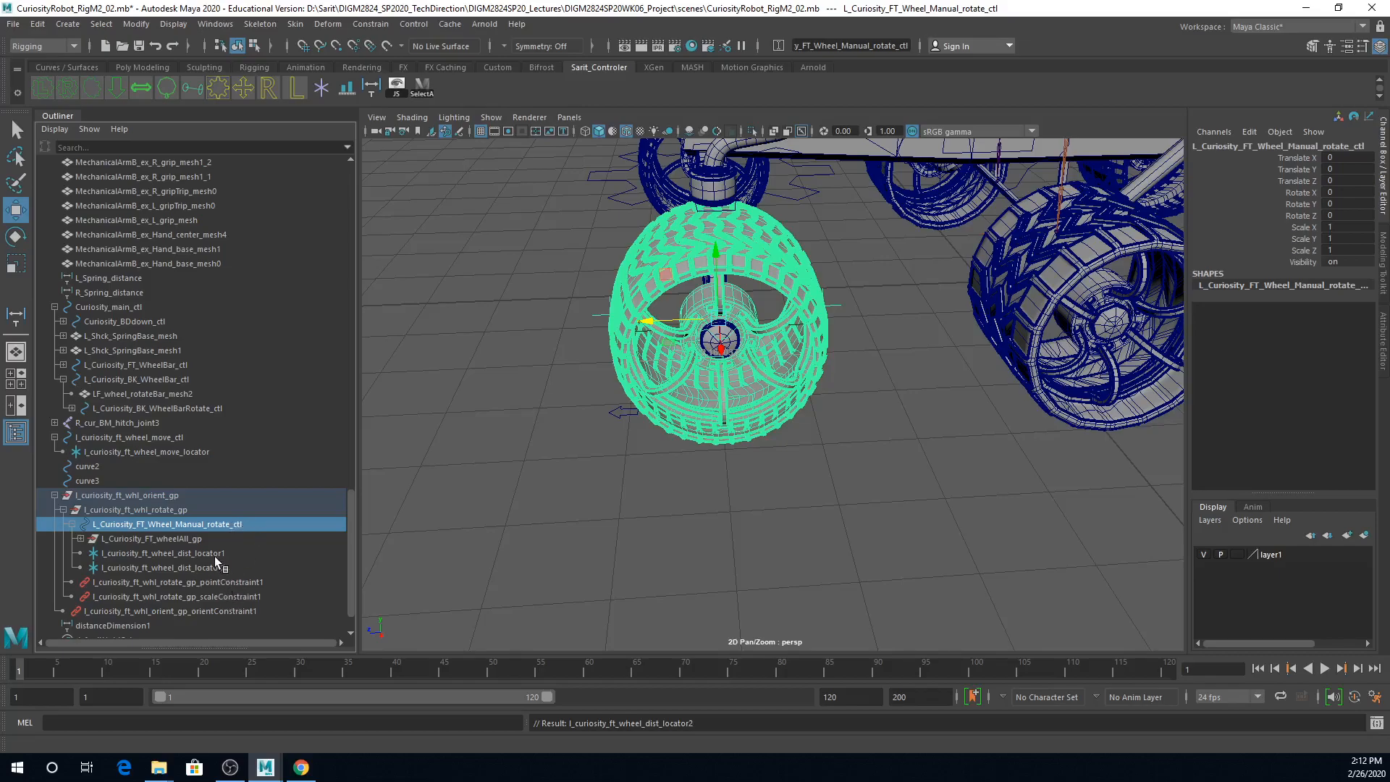
pyautogui.moveTo(222, 552); pyautogui.dragTo(220, 565)
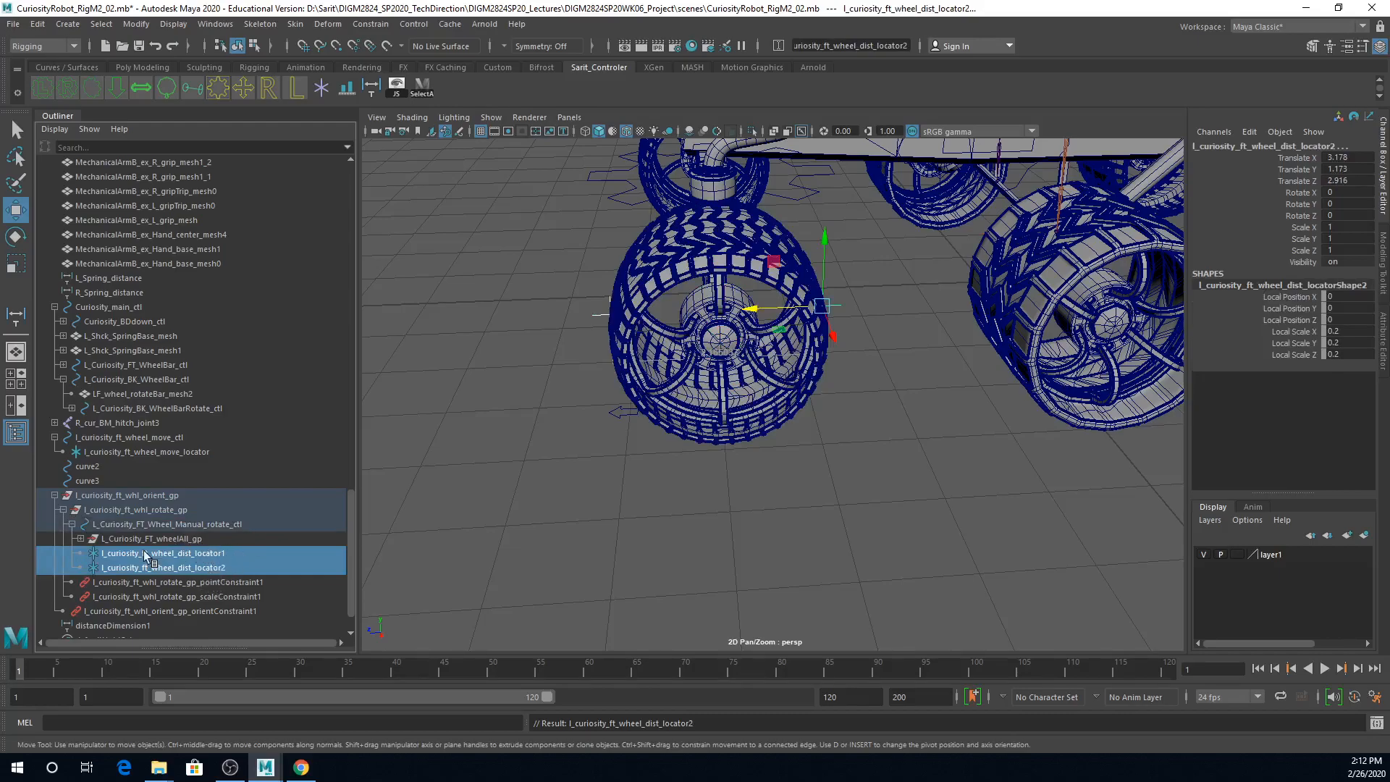
pyautogui.click(170, 524)
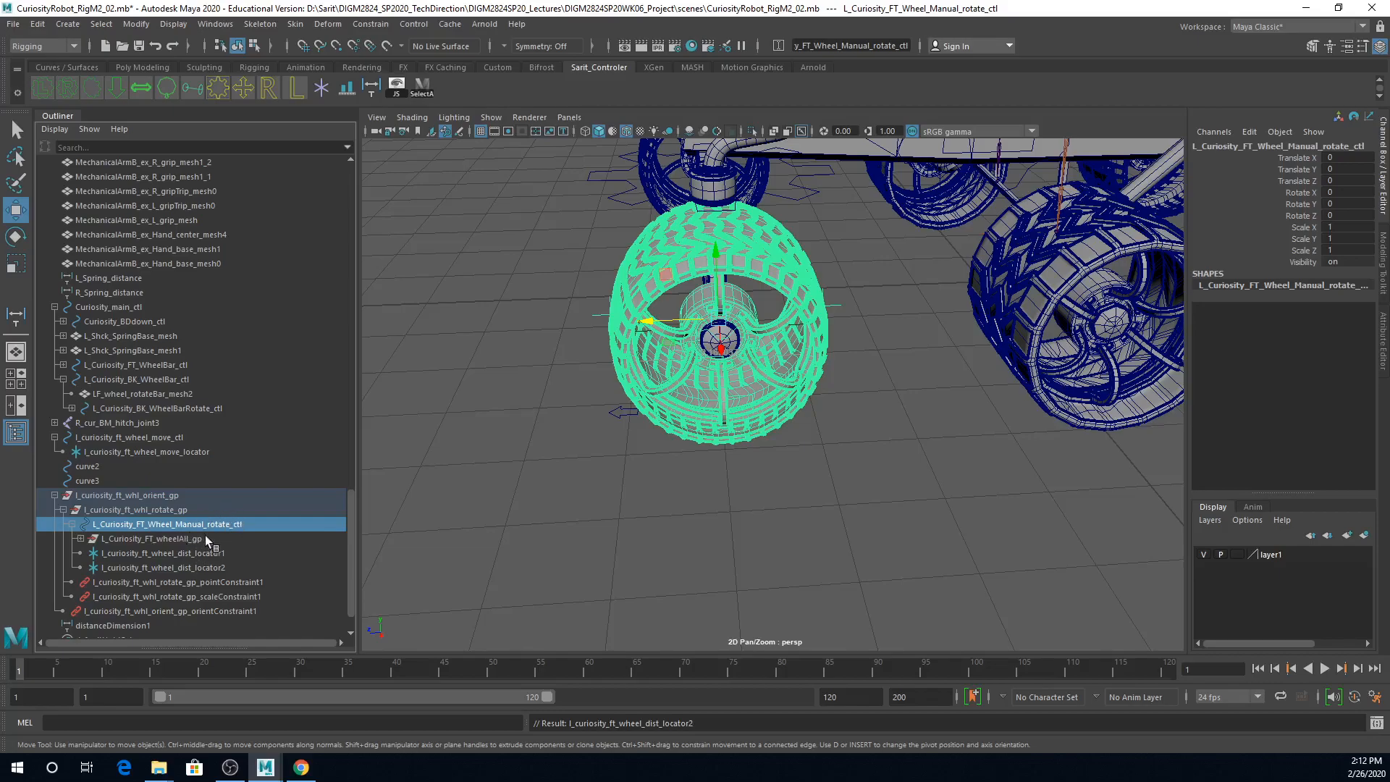
pyautogui.click(139, 510)
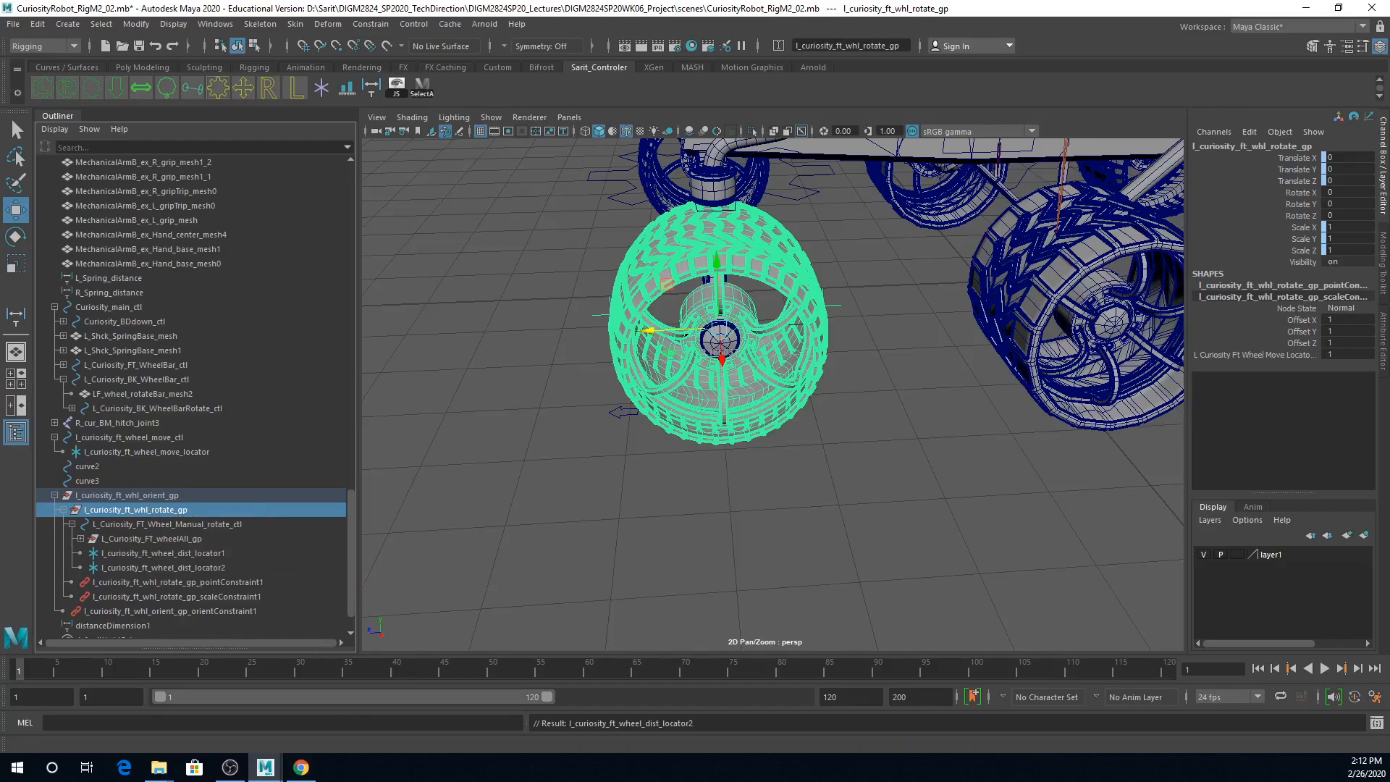
pyautogui.click(621, 560)
# Step: Rename distanceDimension1 to l_curiosity_ft_wheel_dist, reusing the copied locator name, and save the scene
pyautogui.scroll(-1, 146, 597)
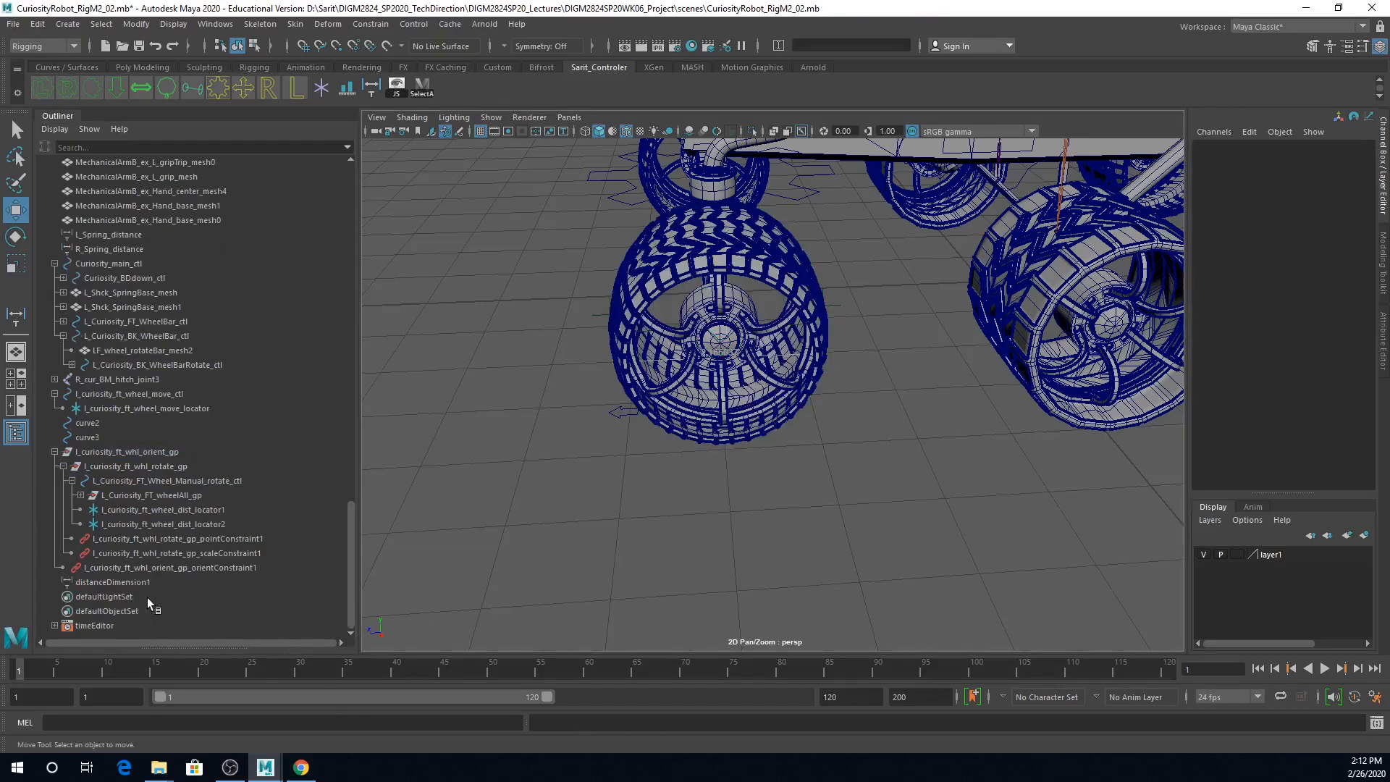
pyautogui.doubleClick(132, 585)
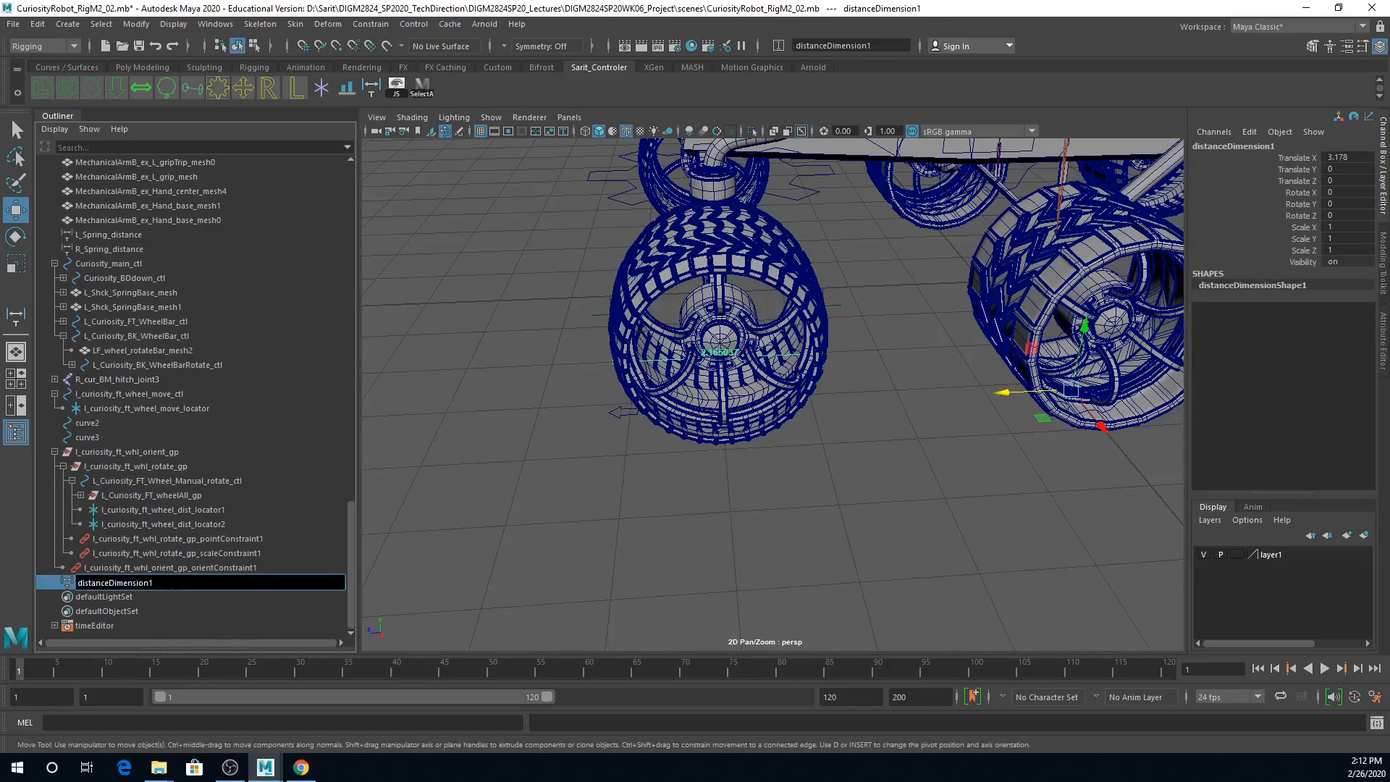
pyautogui.write('l_curiosity_ft_wheel_dist_locator1')
pyautogui.press('BackSpace')
pyautogui.press('BackSpace')
pyautogui.press('BackSpace')
pyautogui.press('BackSpace')
pyautogui.press('BackSpace')
pyautogui.press('BackSpace')
pyautogui.press('BackSpace')
pyautogui.press('Return')
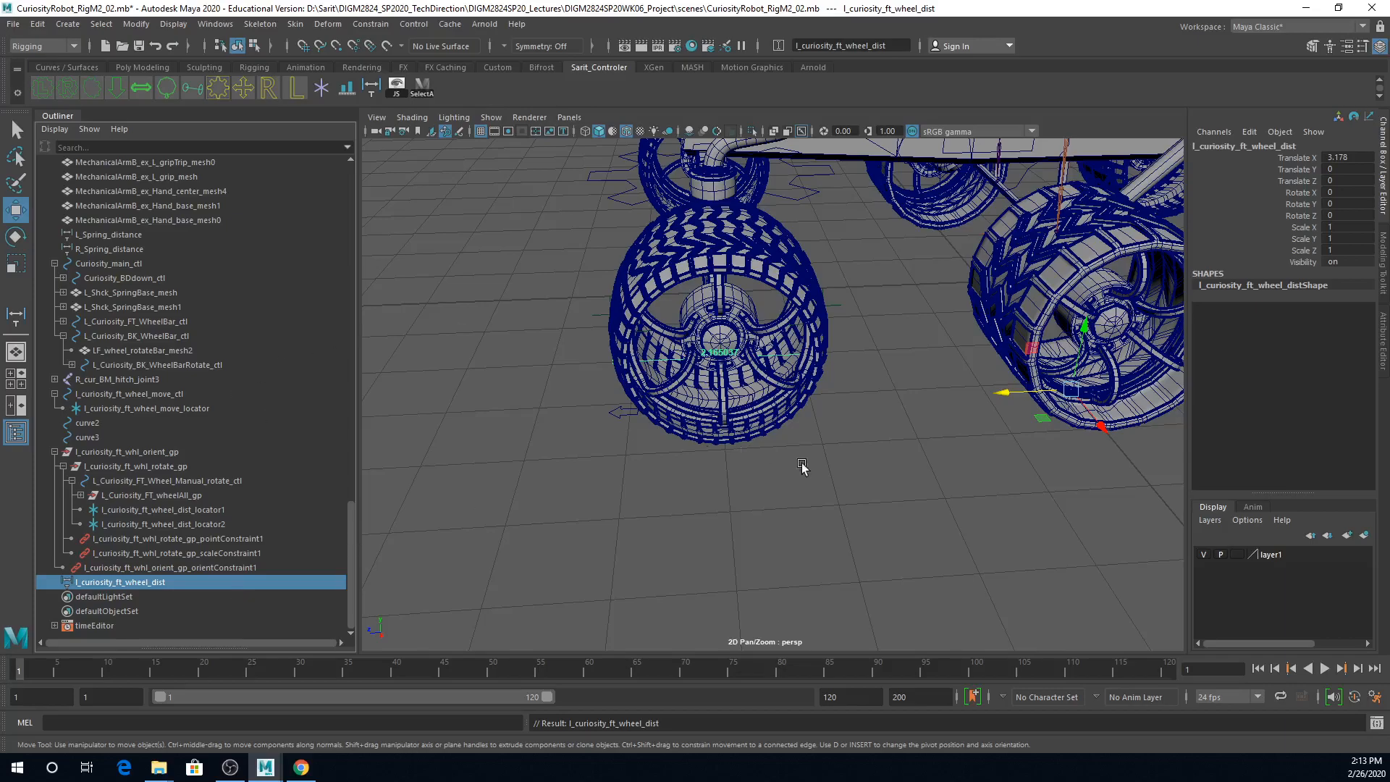
pyautogui.hotkey('ctrl', 's')
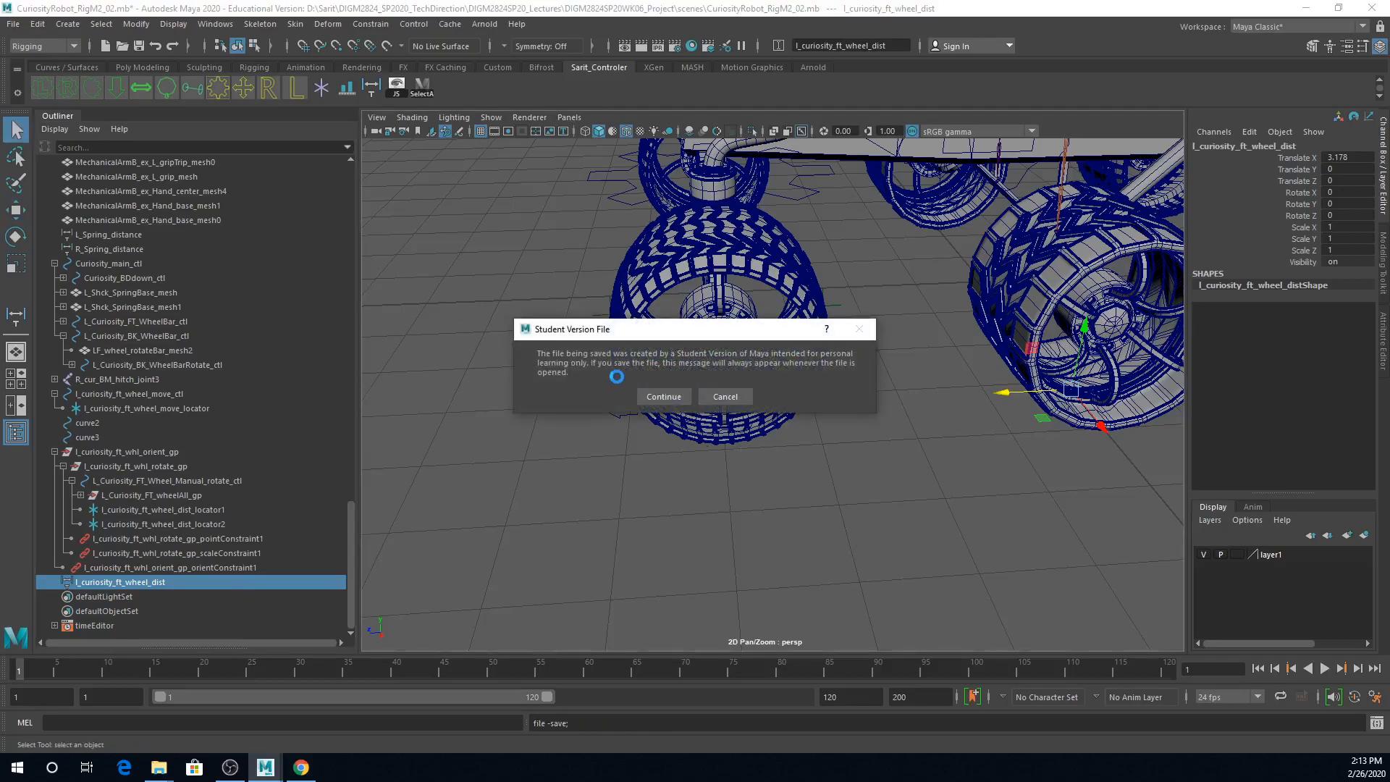
pyautogui.click(663, 397)
# Step: Add a keyable float attribute named offset with default 0 to l_curiosity_ft_whl_rotate_gp
pyautogui.keyDown('alt'); pyautogui.moveTo(839, 446); pyautogui.dragTo(859, 565, button='middle'); pyautogui.keyUp('alt')
pyautogui.keyDown('alt'); pyautogui.moveTo(861, 564); pyautogui.dragTo(811, 507, button='right'); pyautogui.keyUp('alt')
pyautogui.keyDown('alt'); pyautogui.moveTo(805, 510); pyautogui.dragTo(843, 439); pyautogui.keyUp('alt')
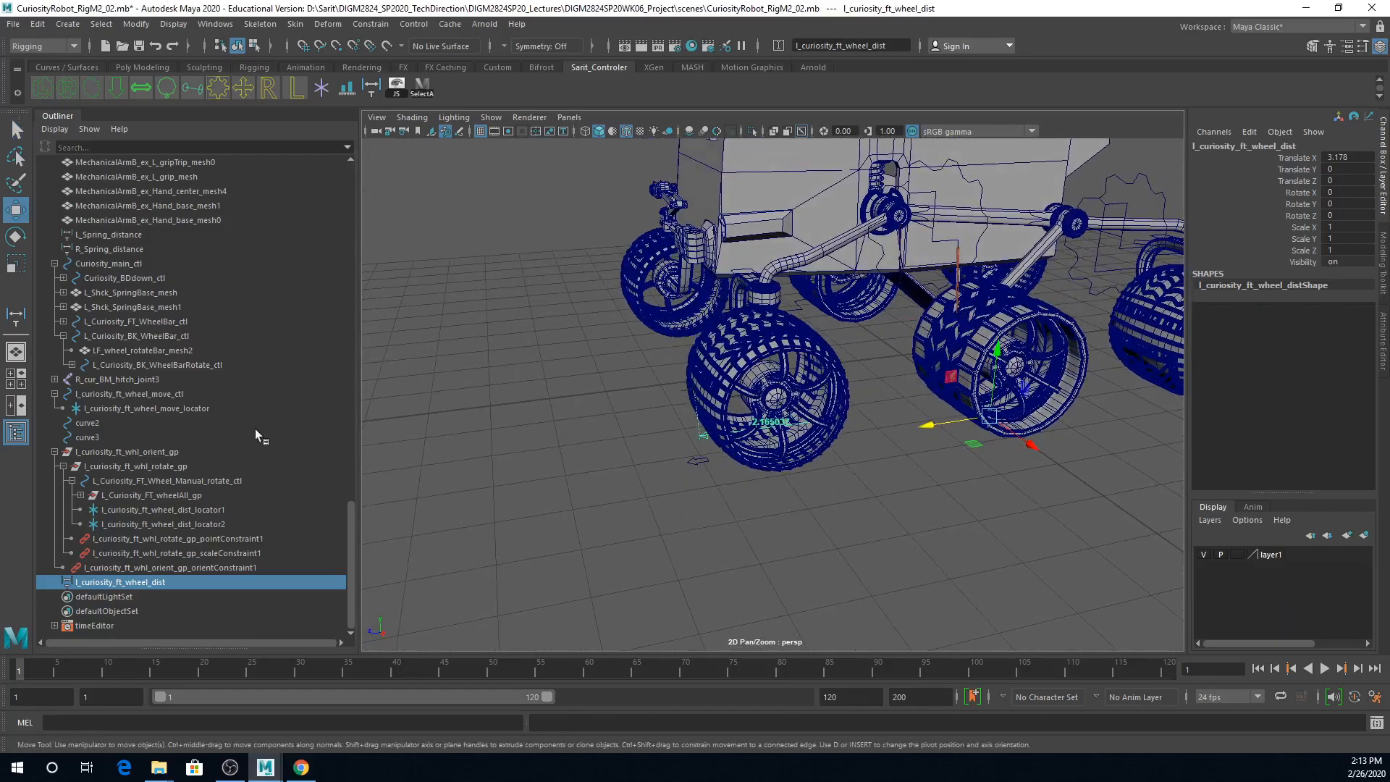
pyautogui.click(168, 466)
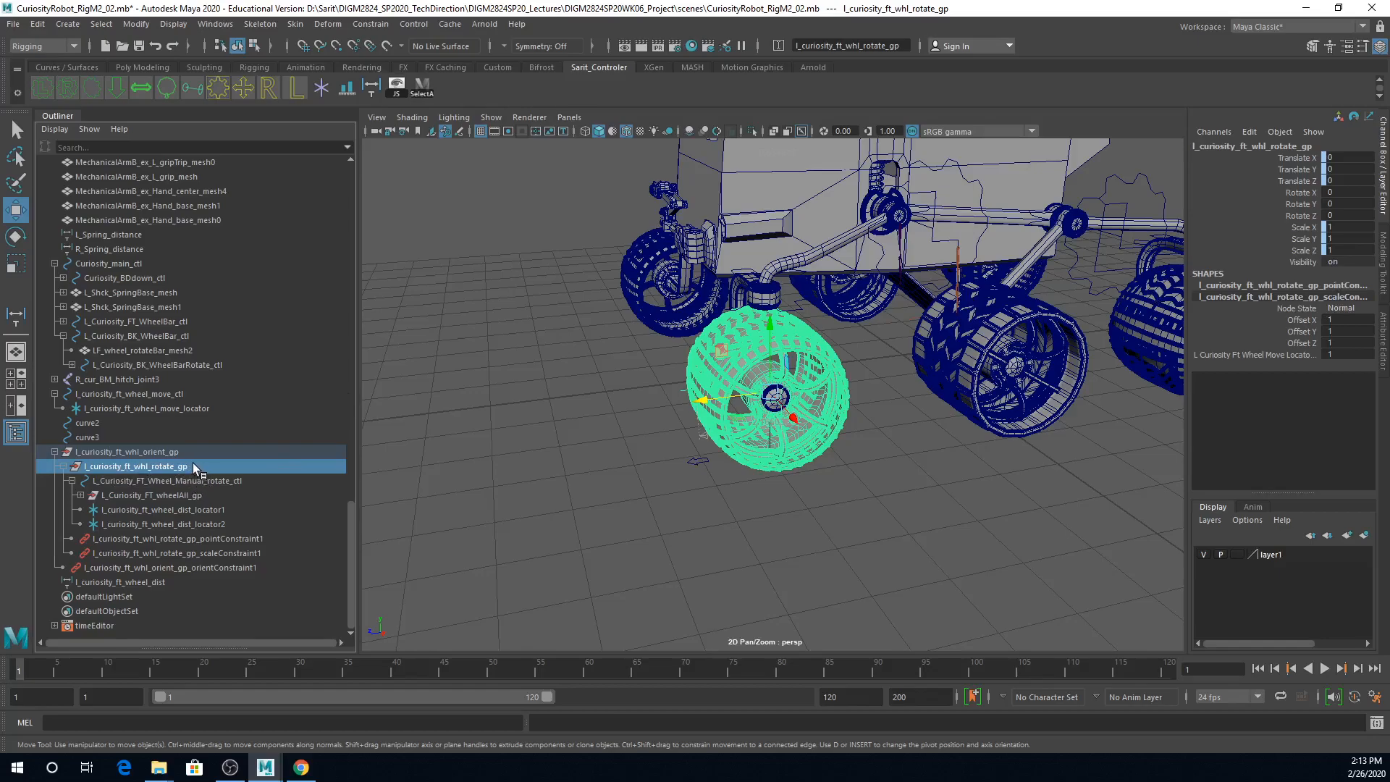
pyautogui.click(137, 25)
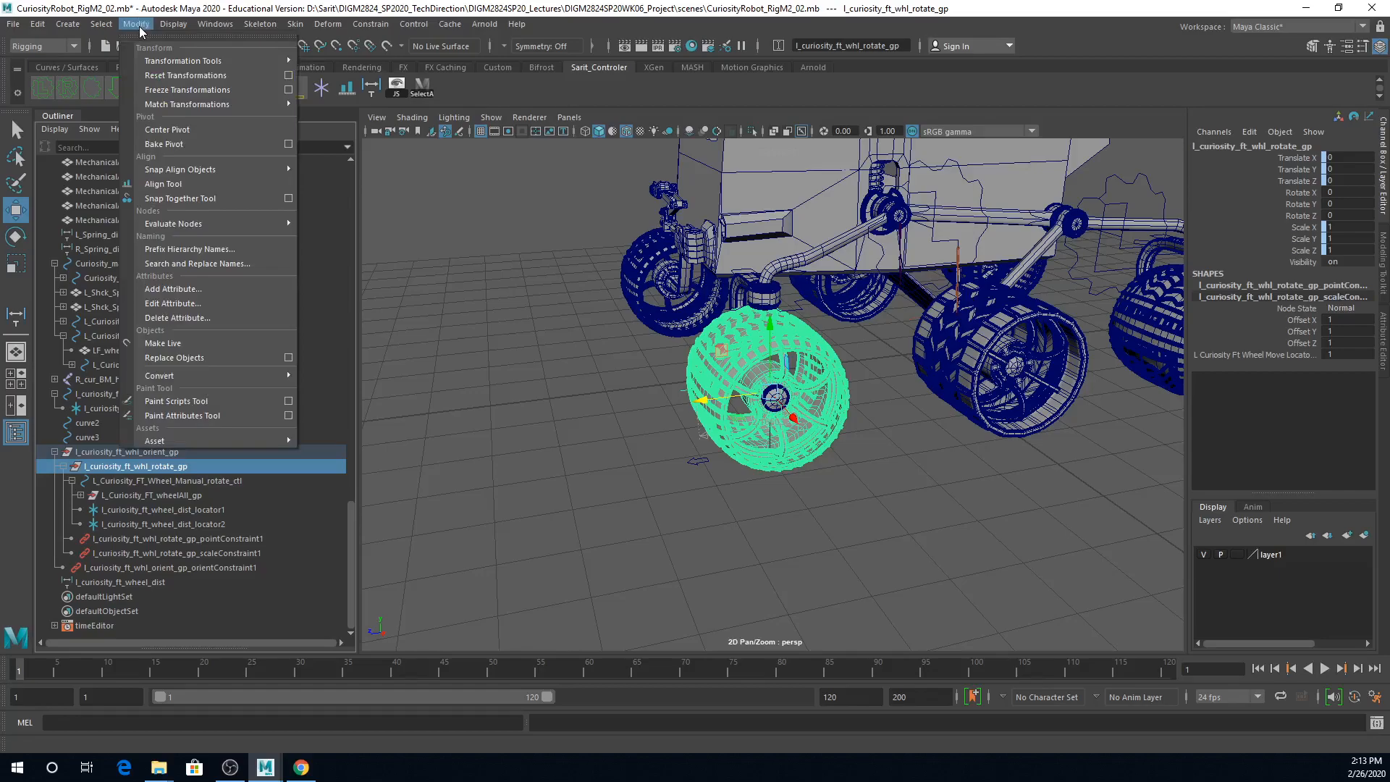
pyautogui.click(174, 289)
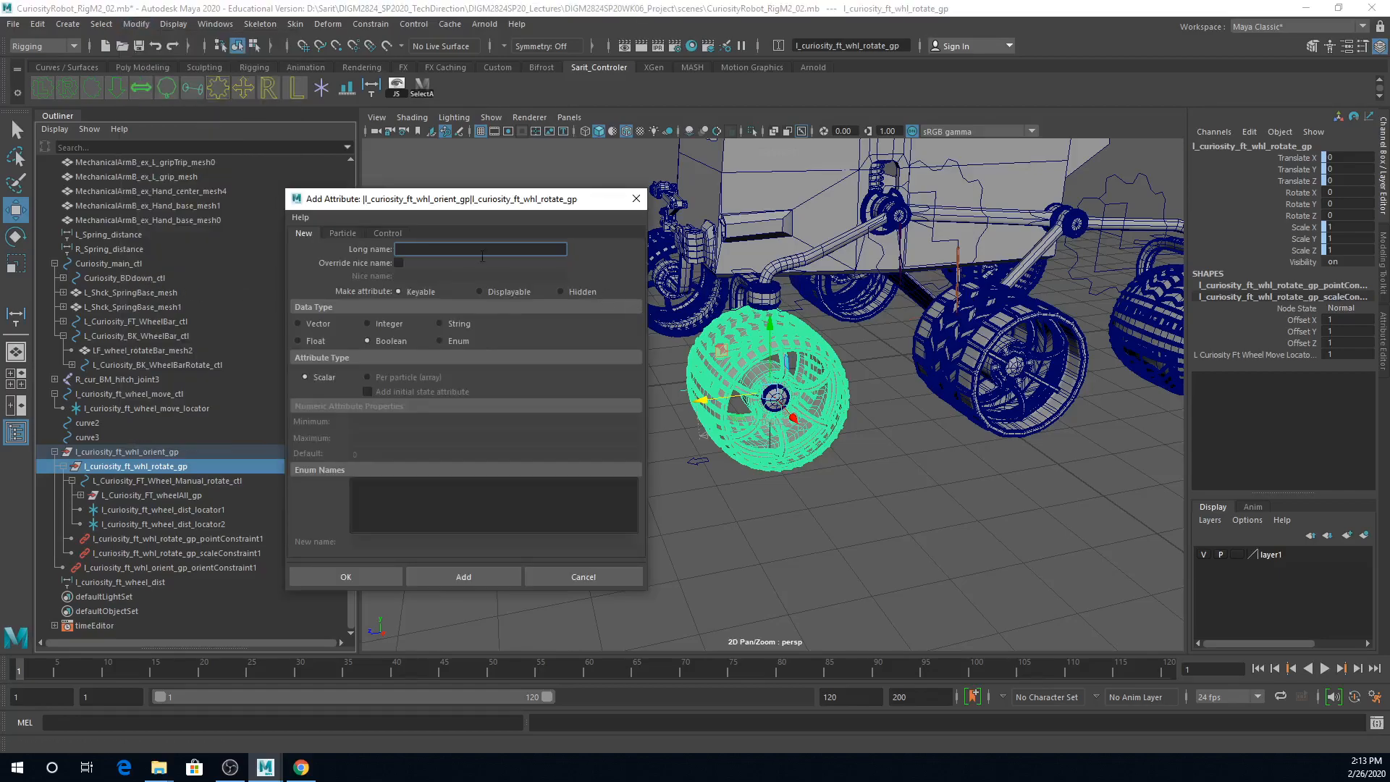
pyautogui.write('offset')
pyautogui.click(299, 341)
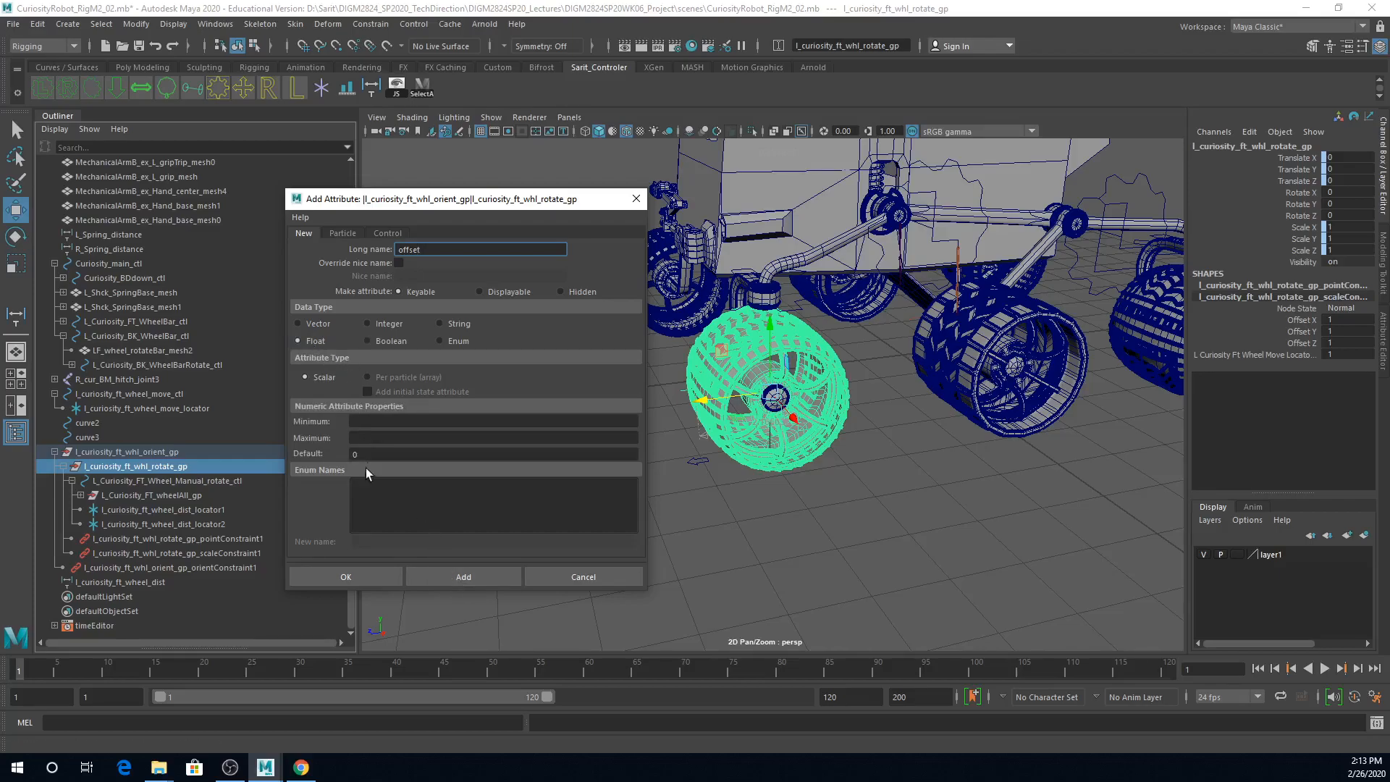
pyautogui.click(446, 576)
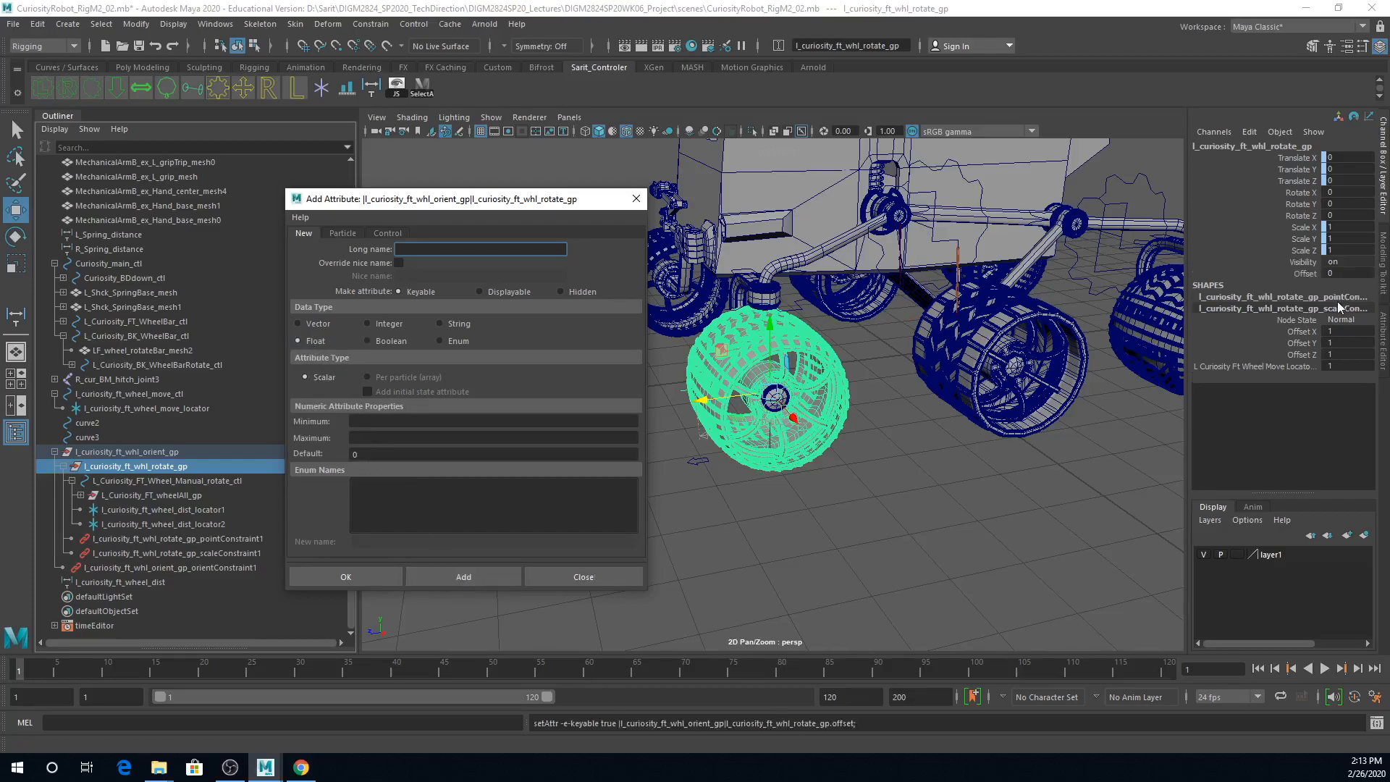
pyautogui.click(636, 199)
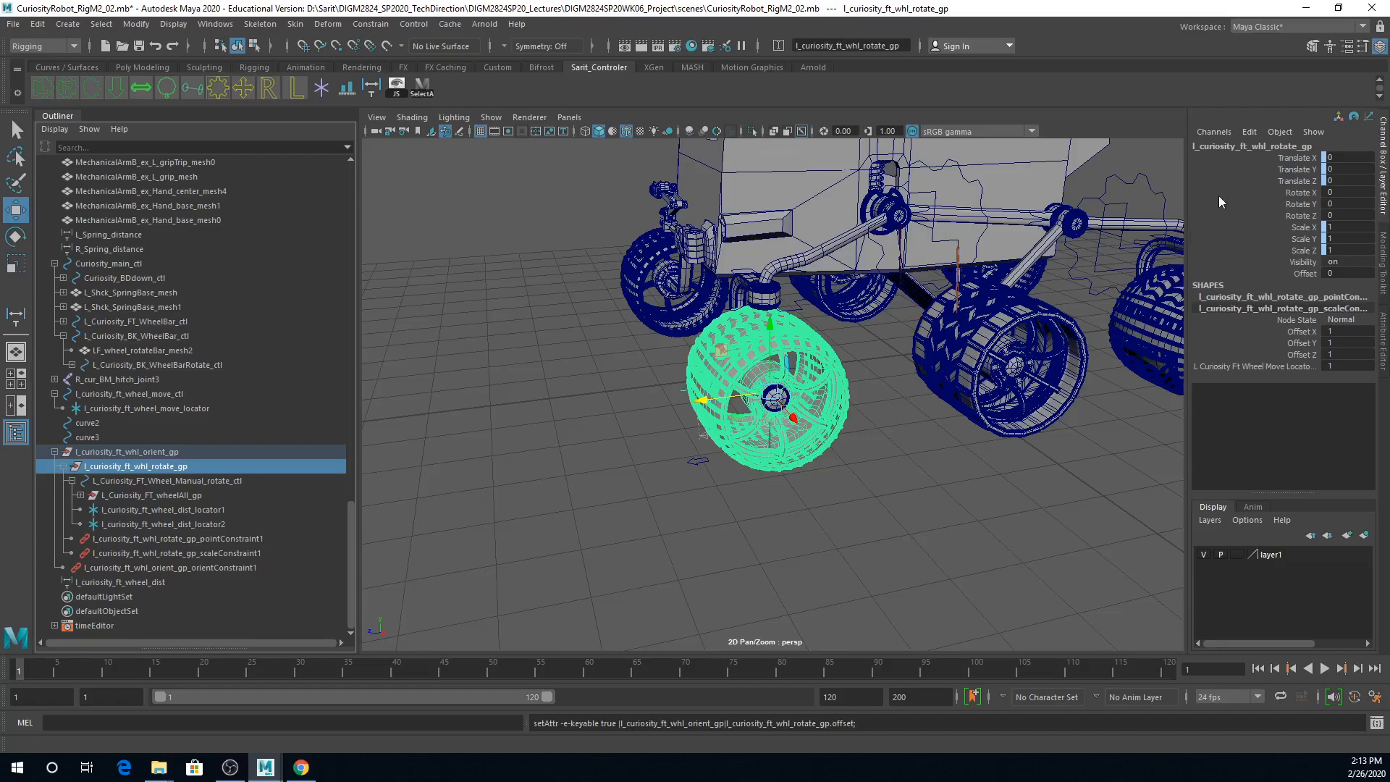
pyautogui.click(1301, 192)
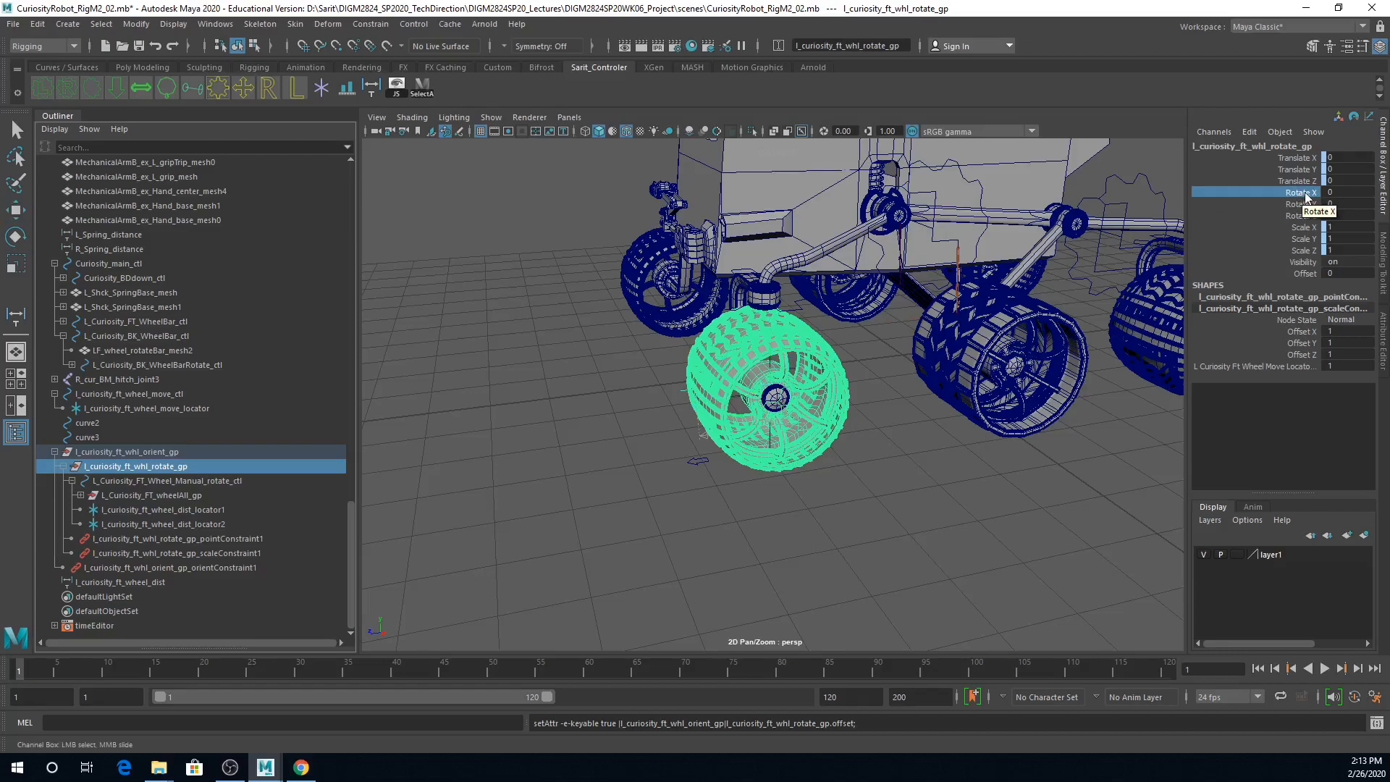
pyautogui.click(1250, 132)
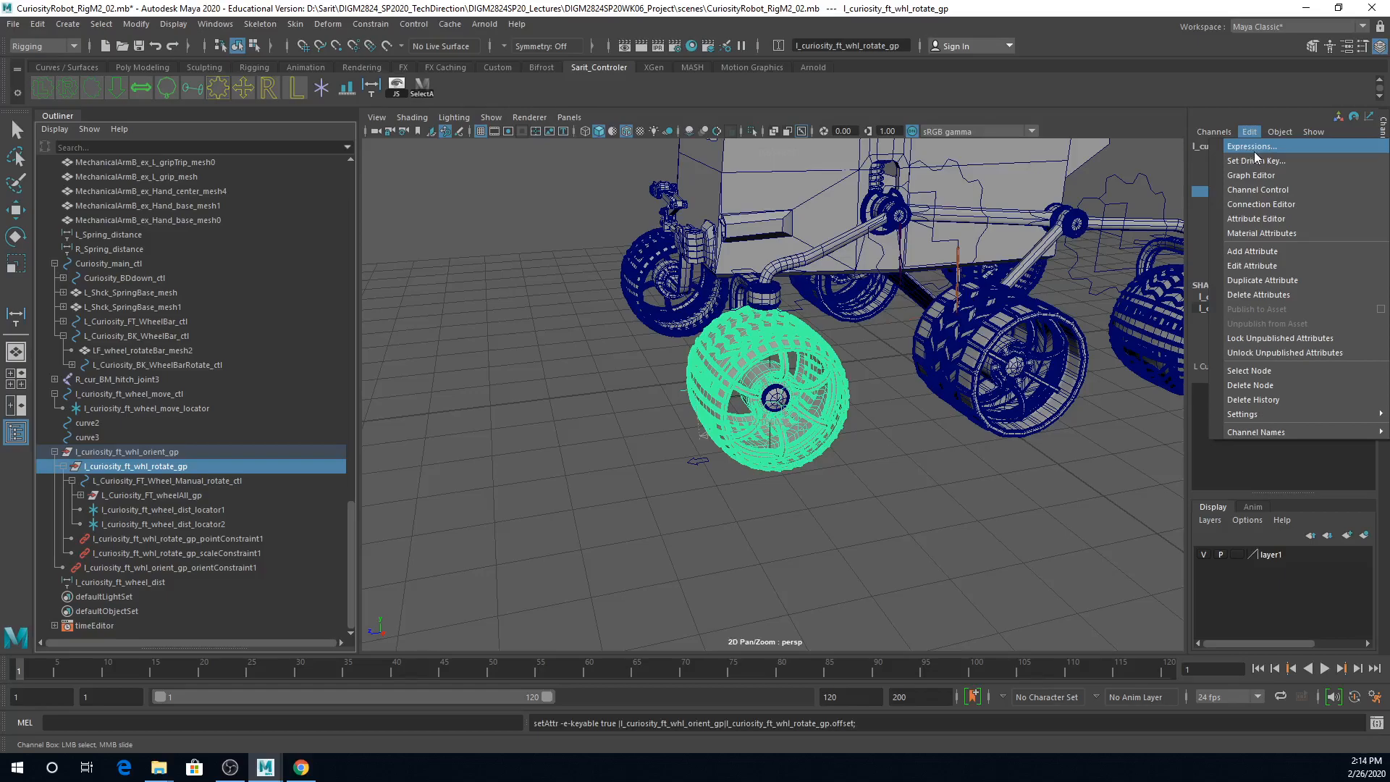
pyautogui.click(1254, 152)
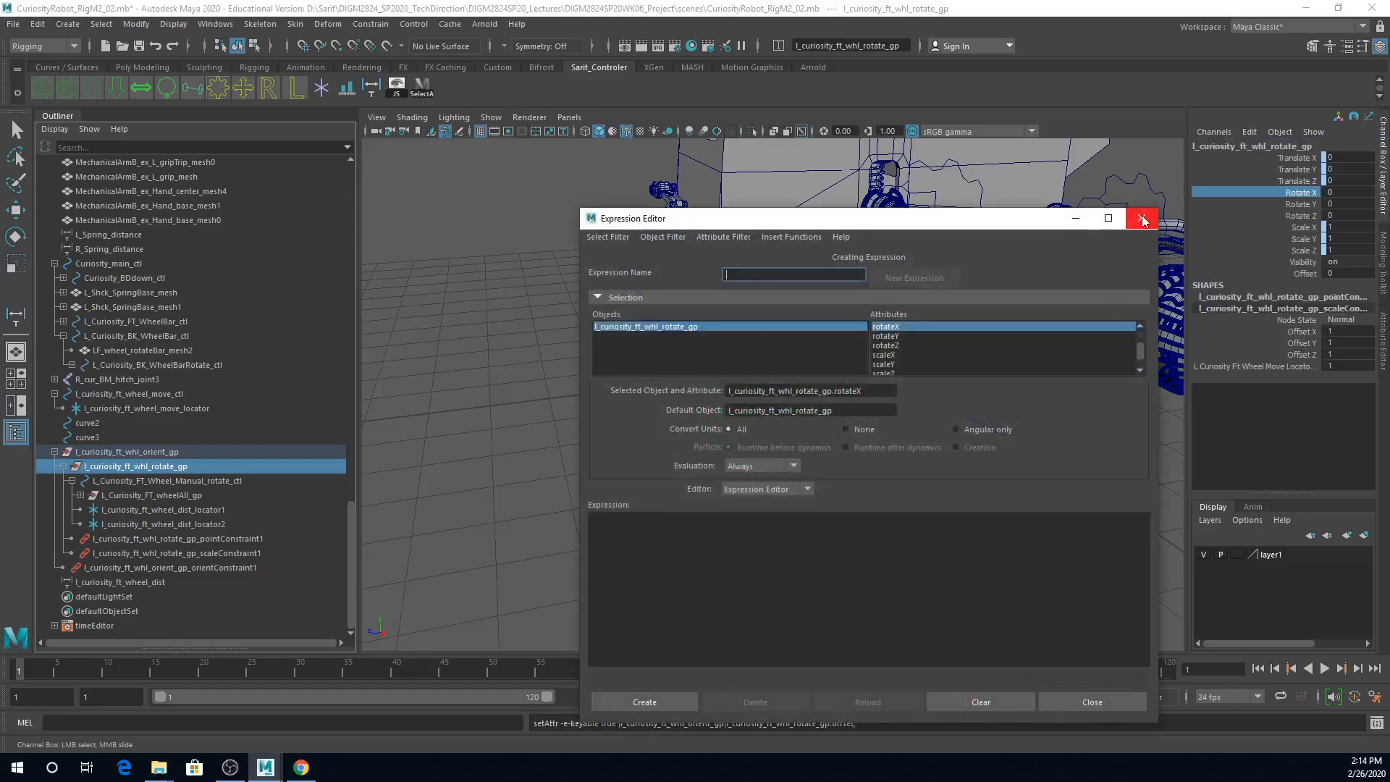
pyautogui.click(1142, 214)
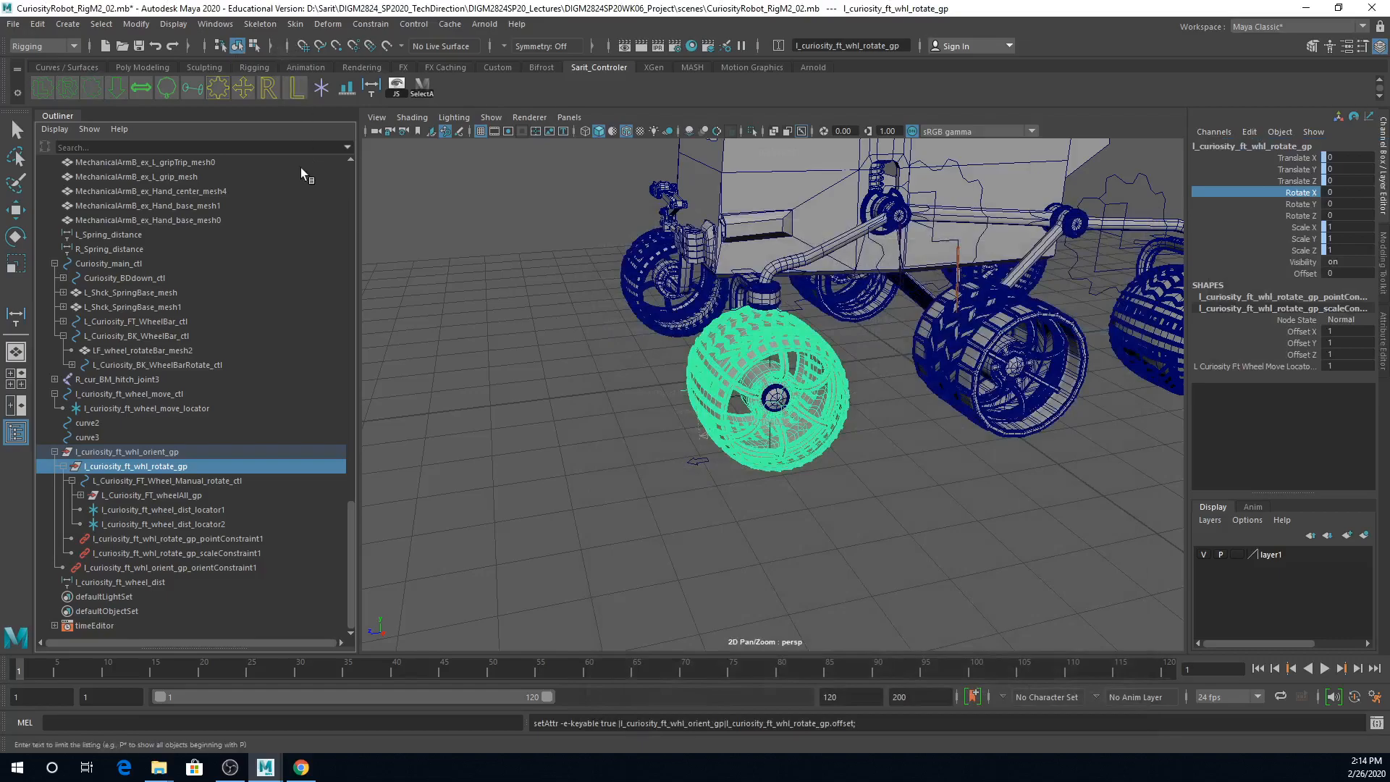
# Step: Open the Expression Editor for l_curiosity_ft_whl_rotate_gp, choose its rotateX attribute and start a new expression
pyautogui.click(215, 24)
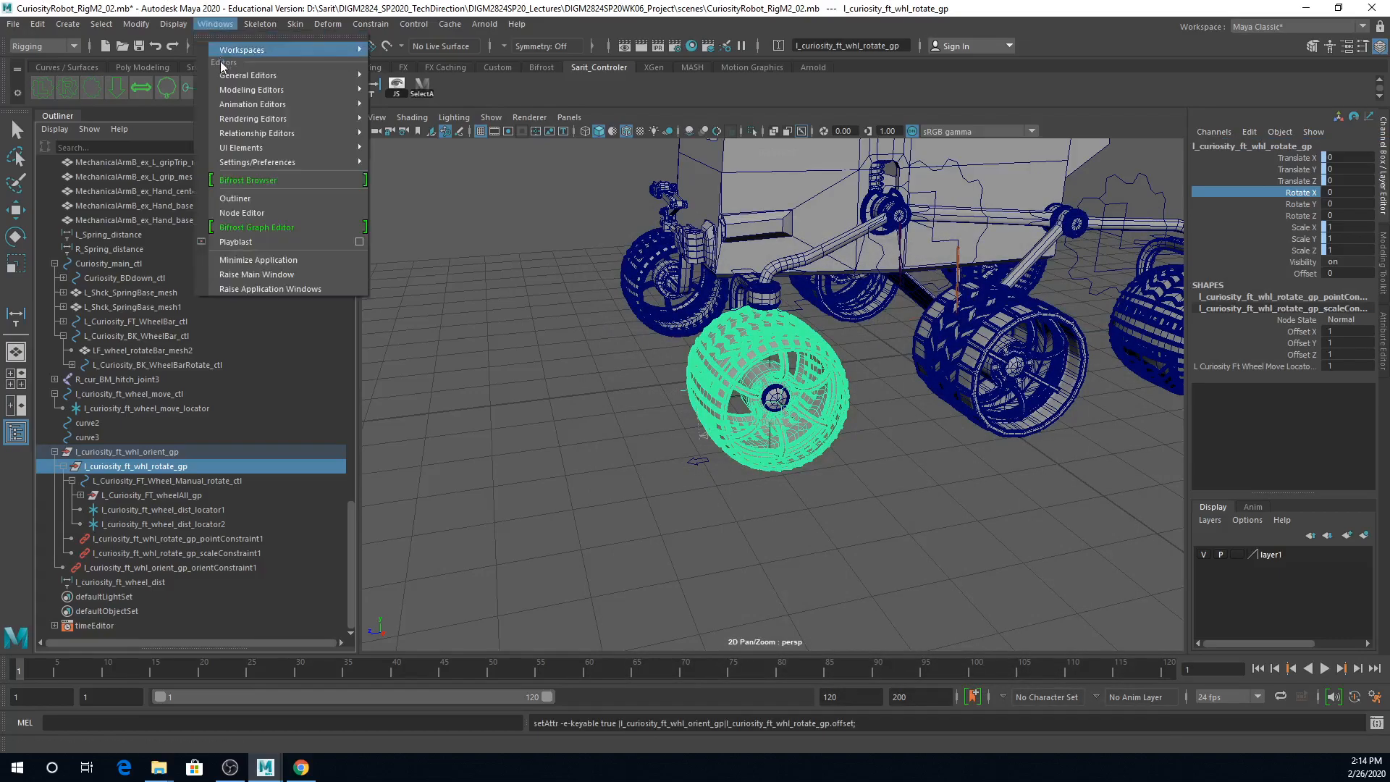
pyautogui.moveTo(224, 106)
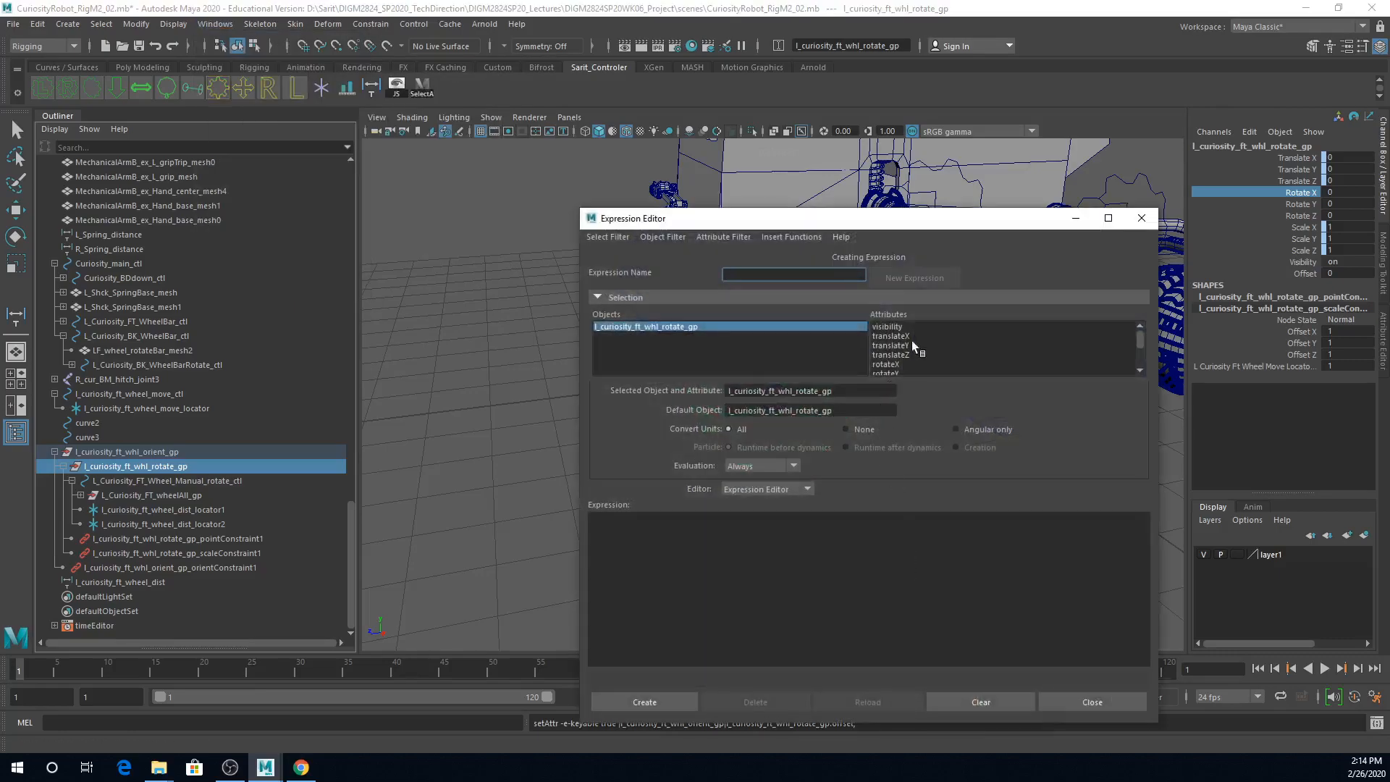
pyautogui.moveTo(975, 226); pyautogui.dragTo(677, 129)
pyautogui.keyDown('alt'); pyautogui.moveTo(1075, 507); pyautogui.dragTo(956, 482, button='right'); pyautogui.keyUp('alt')
pyautogui.keyDown('alt'); pyautogui.moveTo(957, 483); pyautogui.dragTo(1170, 463); pyautogui.keyUp('alt')
pyautogui.keyDown('alt'); pyautogui.moveTo(1090, 484); pyautogui.dragTo(1121, 483, button='right'); pyautogui.keyUp('alt')
pyautogui.moveTo(605, 131); pyautogui.dragTo(653, 116)
pyautogui.click(649, 254)
pyautogui.click(449, 432)
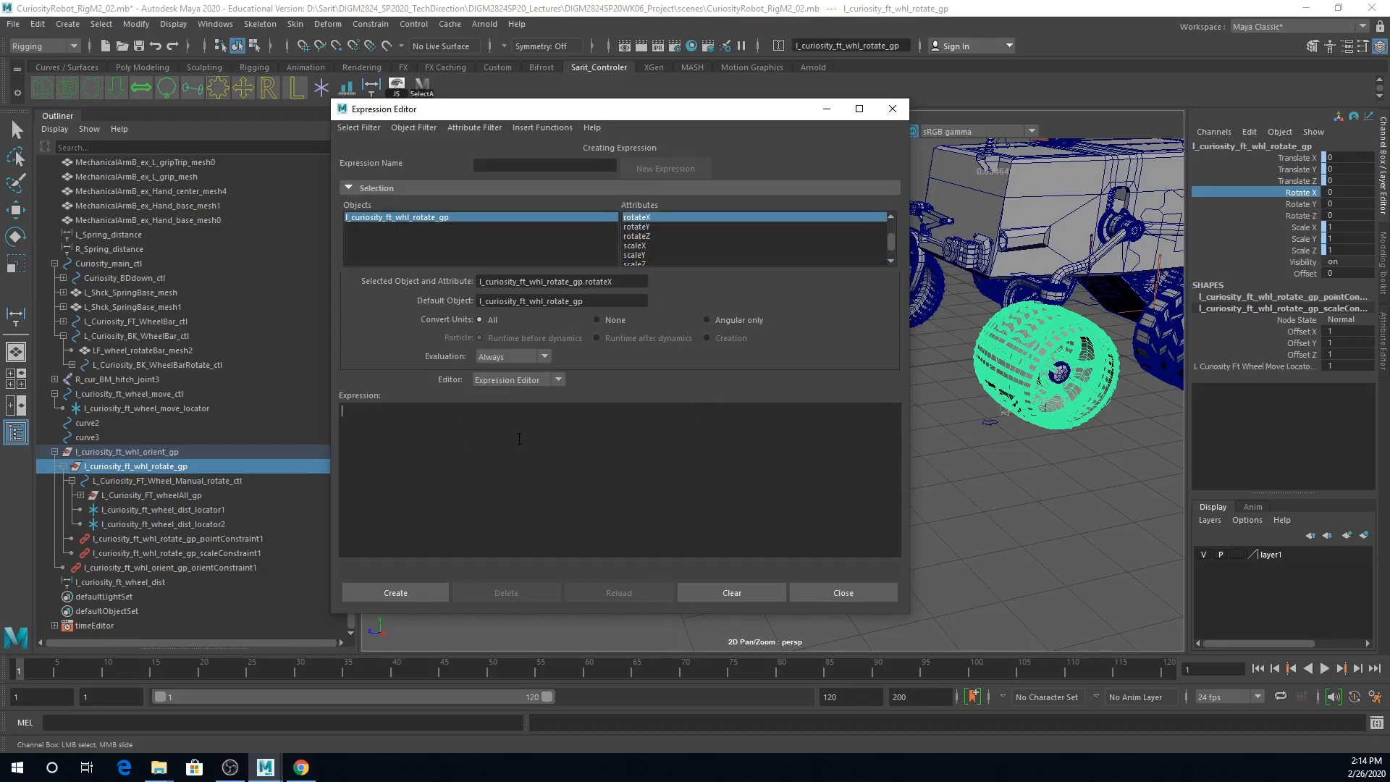
# Step: Begin the expression with if( l_curiosity_ft_wheel_move_ctl.auto == 1 ); followed by an empty block in braces
pyautogui.write('if')
pyautogui.write('_')
pyautogui.press('BackSpace')
pyautogui.press('BackSpace')
pyautogui.write('curiosity_ft_whl')
pyautogui.press('BackSpace')
pyautogui.write('eel_move')
pyautogui.write('_ctl.auto')
pyautogui.write('1')
pyautogui.write(';')
pyautogui.press('Return')
pyautogui.press('Return')
# Step: Inside the braces, define the variable $lwl01 as the wheel rotate group's translateZ minus its offset
pyautogui.click(374, 462)
pyautogui.write(';')
pyautogui.write('Ol')
pyautogui.write('1 = l_cur')
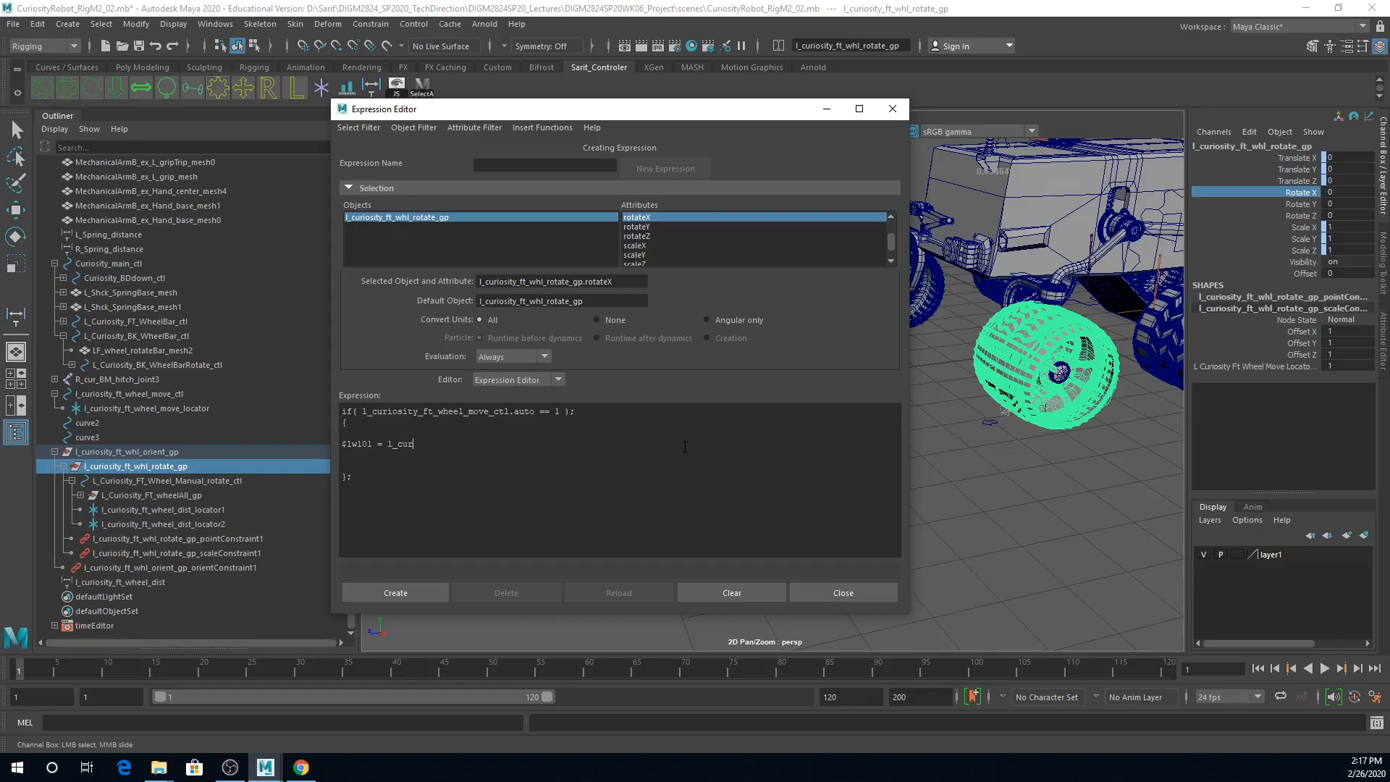
pyautogui.write('isosity')
pyautogui.write('_whl_rotate')
pyautogui.press('BackSpace')
pyautogui.write('_gp.trans')
pyautogui.write('lateZ - l-')
pyautogui.write('curisosity')
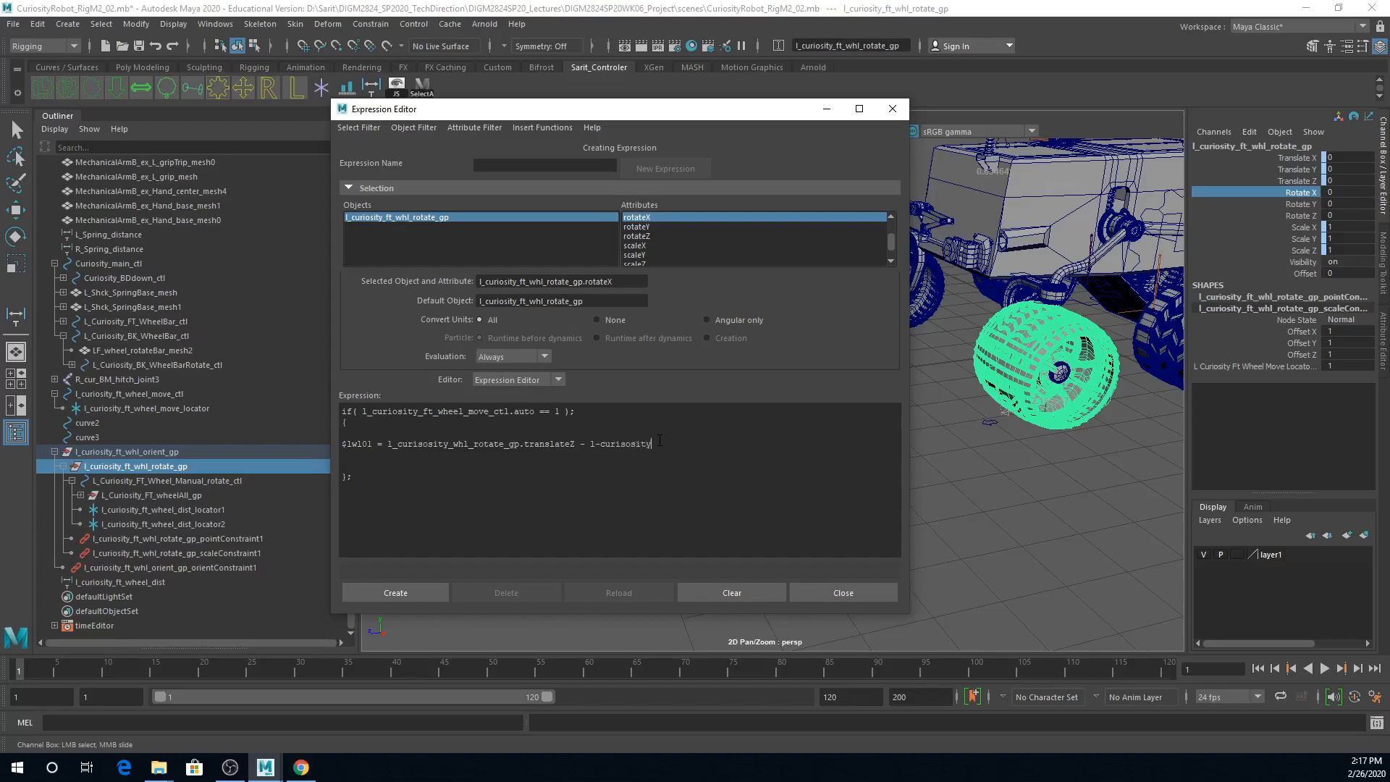
pyautogui.write('_ewhl_rotate_g')
pyautogui.write('p.offset;')
# Step: Correct both group names in the $lwl01 line to l_curiosity_whl_rotate_gp and start the following line with l_curiosity_
pyautogui.click(598, 444)
pyautogui.write('l_curiosity')
pyautogui.click(419, 443)
pyautogui.write('o')
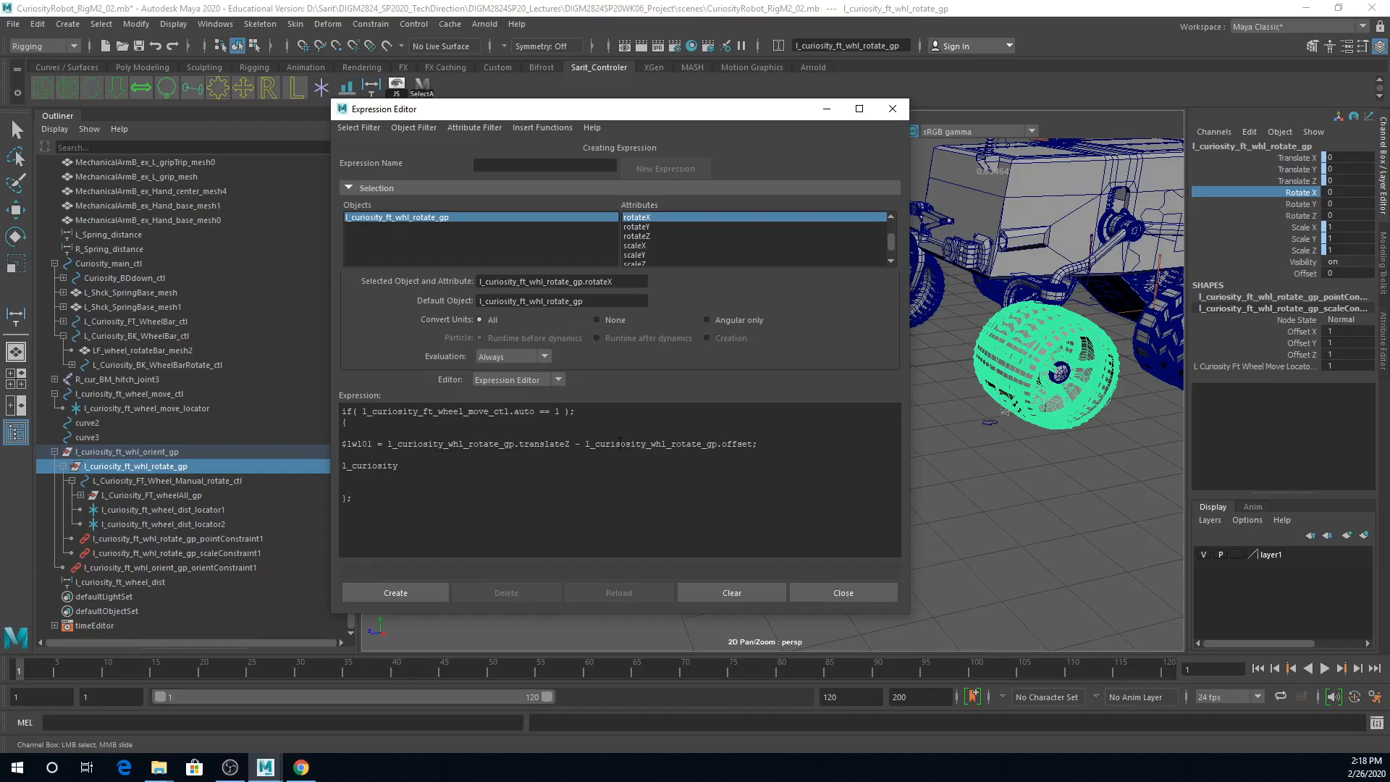
pyautogui.click(621, 444)
pyautogui.press('BackSpace')
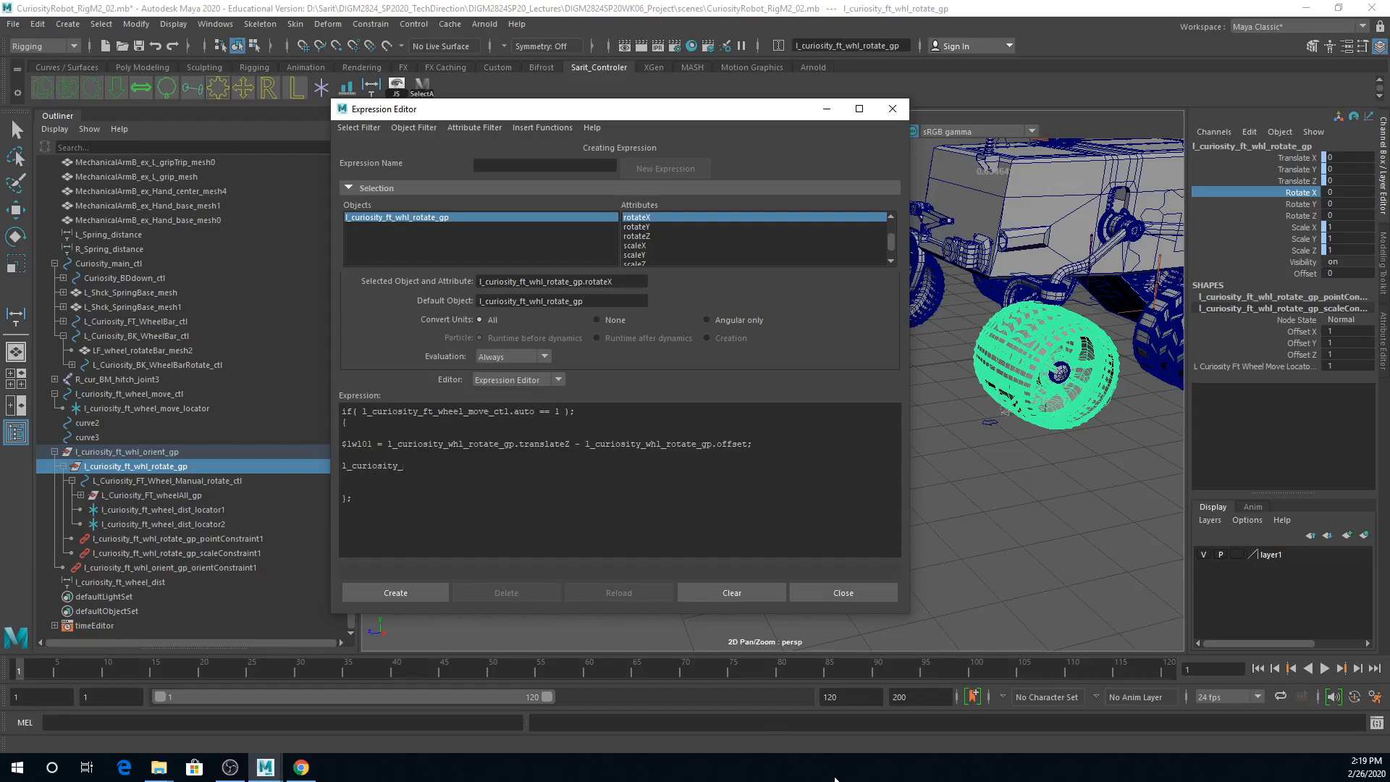
# Step: Extend the second statement in the block to read l_curiosity_whl_rotate_gp.rotateX -=
pyautogui.write('whl_rotate_gp.rotateX')
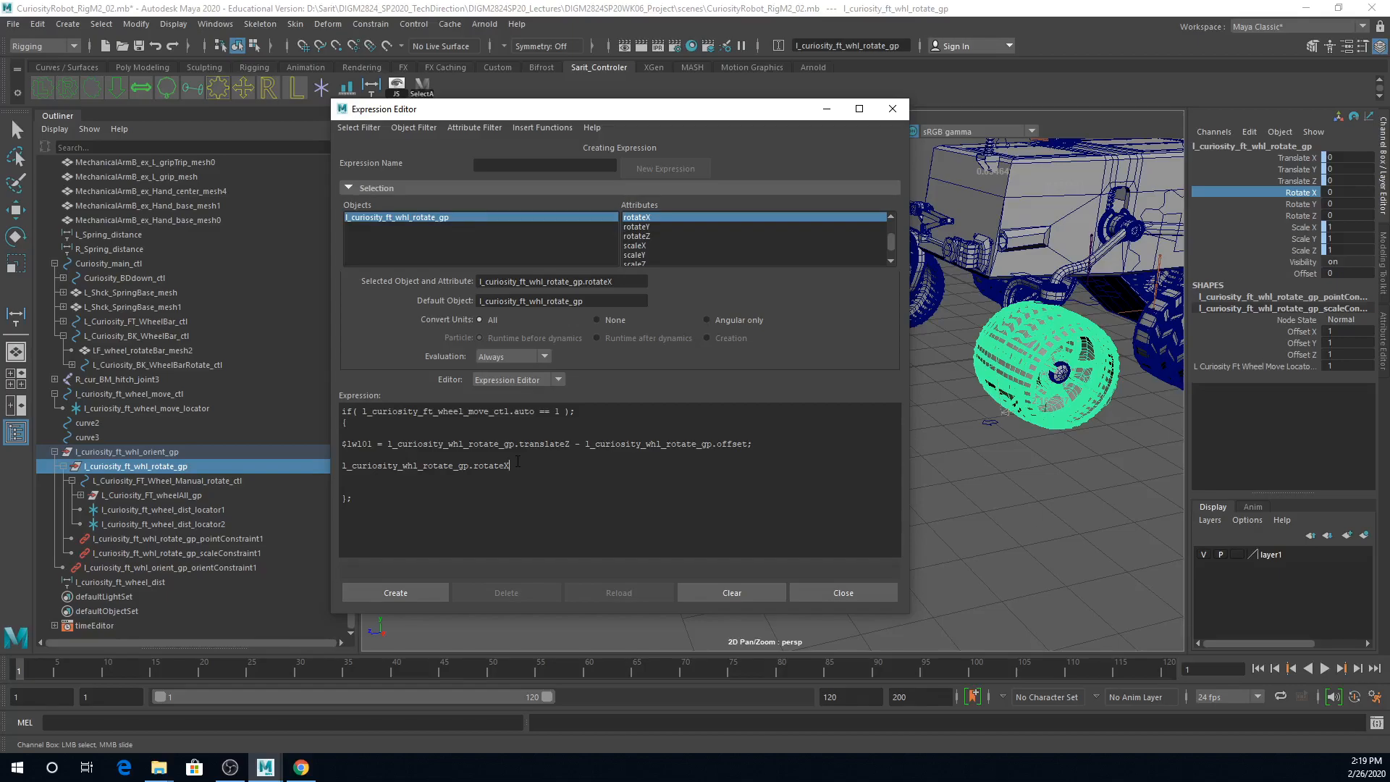
pyautogui.write('=')
pyautogui.write('-=')
# Step: Complete the rotateX statement with $lwl01 * -360/(l_curiosity_ft_wheel_distShape.distance * 3.14);
pyautogui.moveTo(387, 444); pyautogui.dragTo(734, 454)
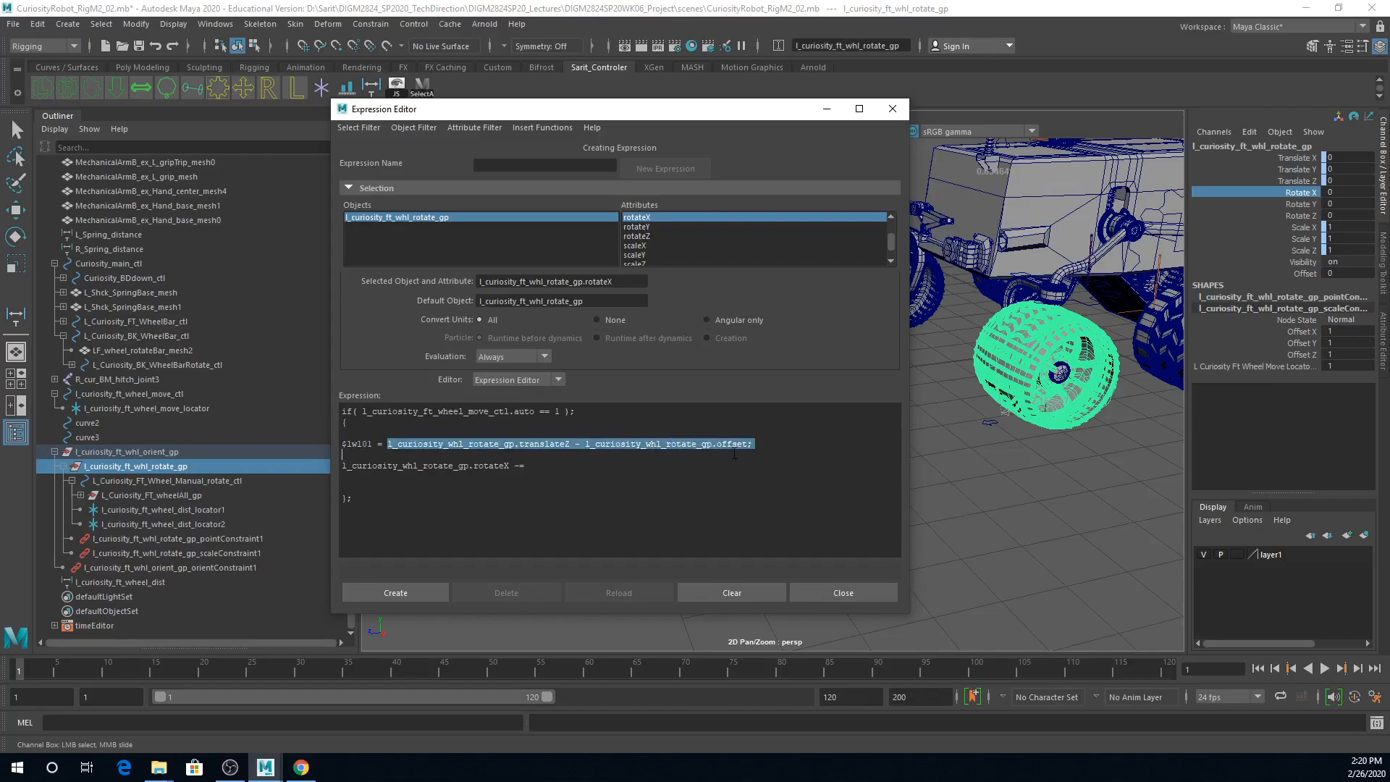
pyautogui.click(483, 471)
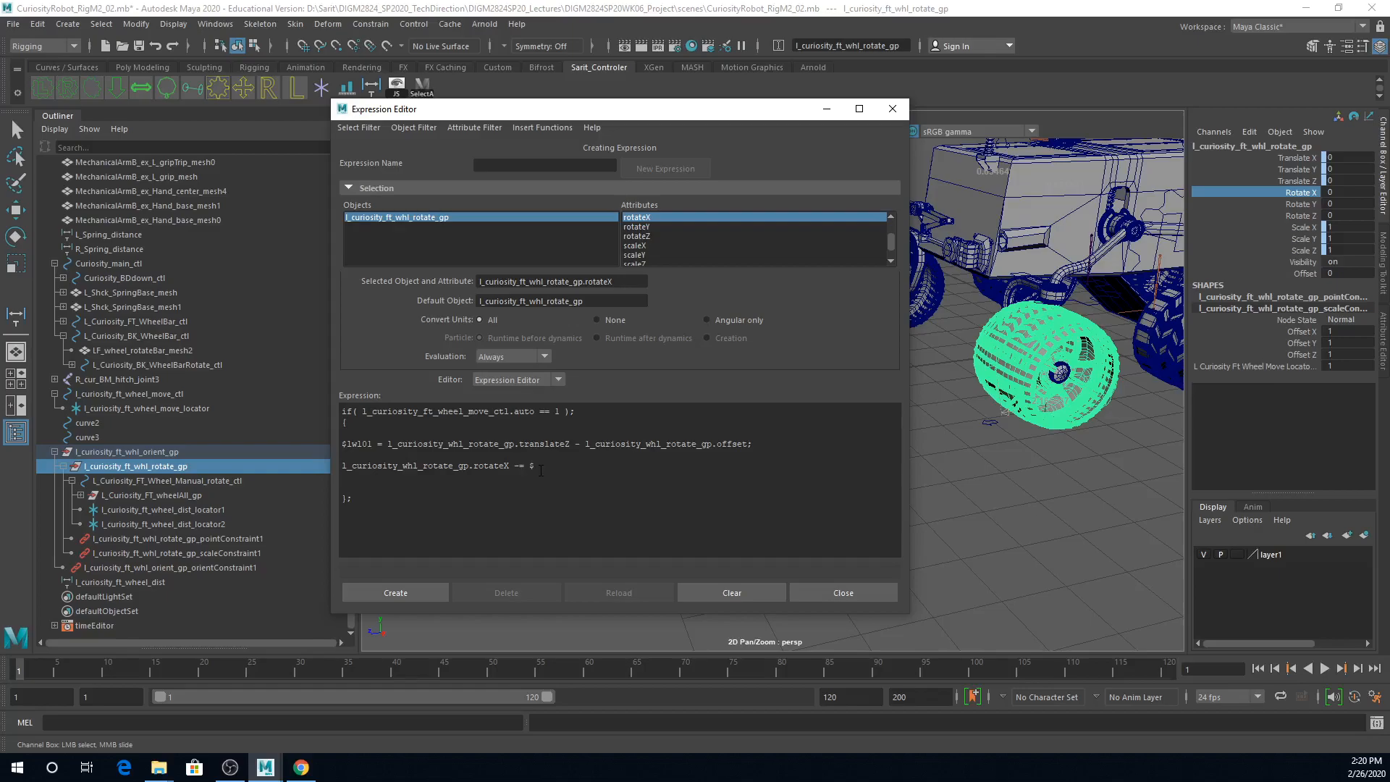
pyautogui.write('l')
pyautogui.write('l_curiosity_ft_wheel_dist')
pyautogui.write('Shape')
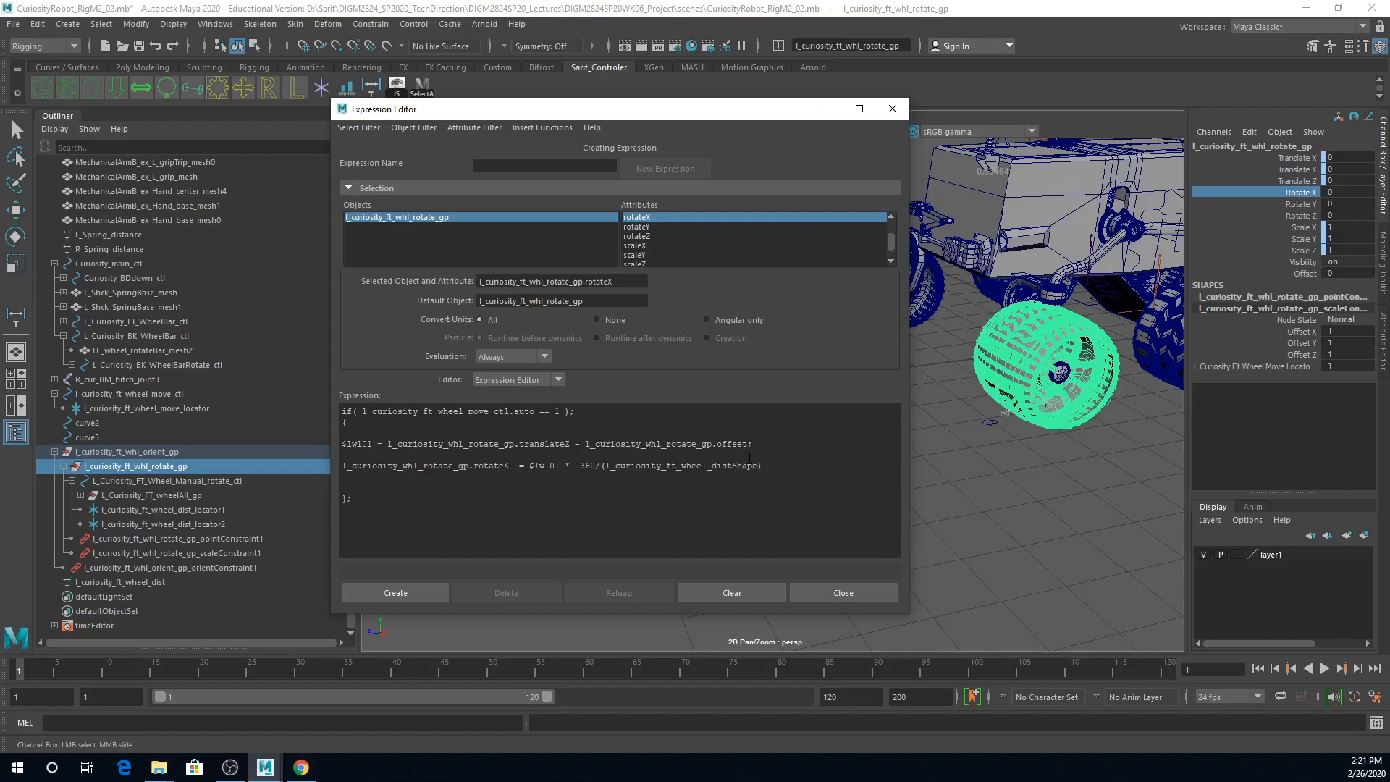
pyautogui.write('.distanc')
pyautogui.write('e * 3.14')
# Step: Below the closing brace, add the line l_curiosity_whl_rotate_gp.offset = l_curiosity_whl_rotate_gp.translateZ;
pyautogui.moveTo(377, 505); pyautogui.dragTo(333, 425)
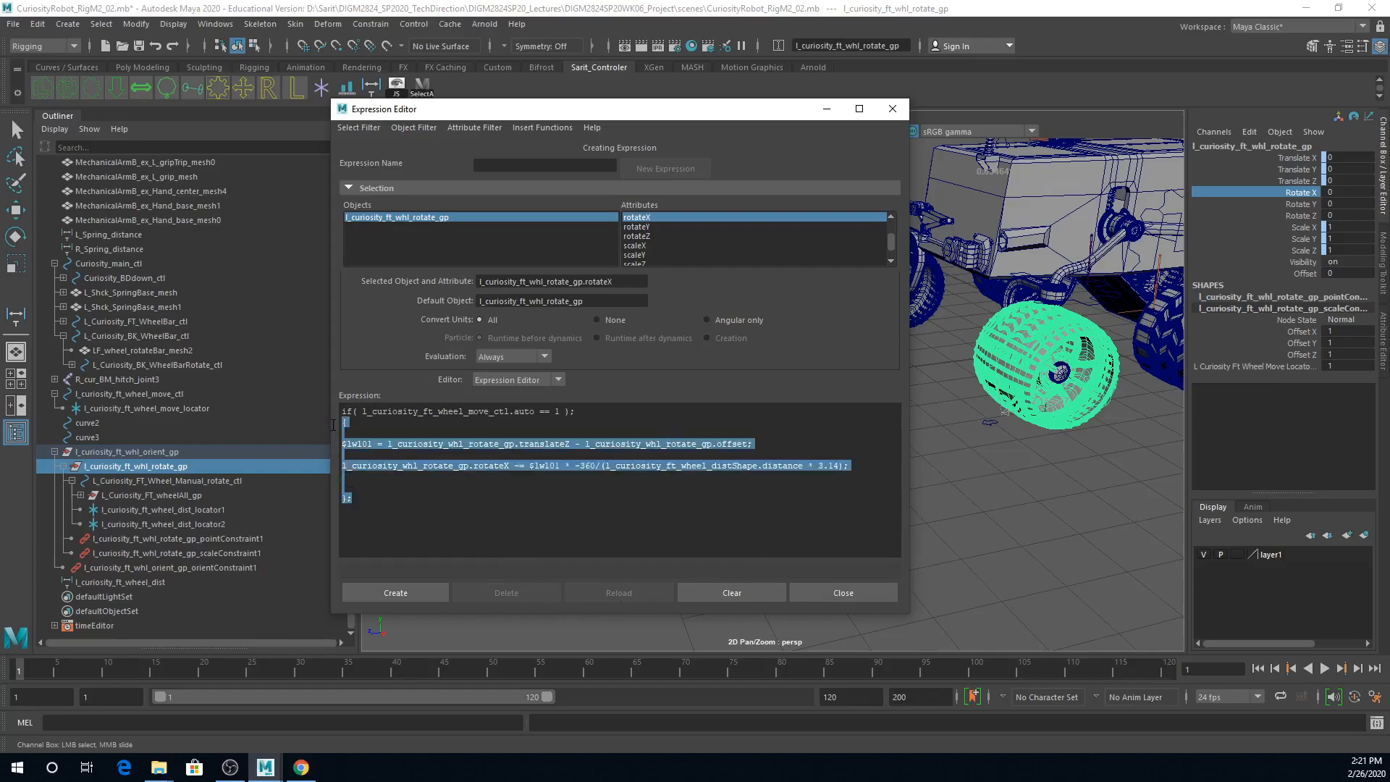
pyautogui.click(368, 497)
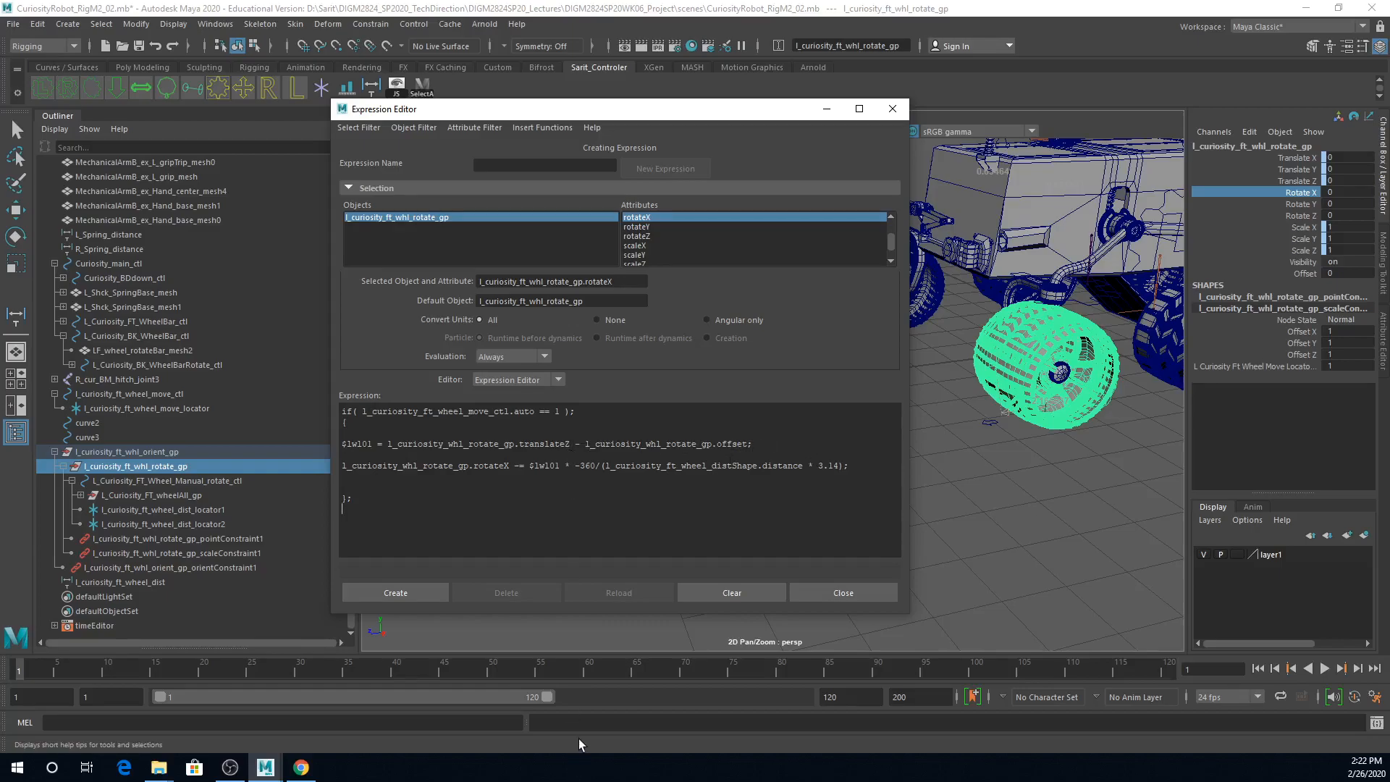
pyautogui.click(648, 505)
pyautogui.write('l_curiosity_whl_rotate_')
pyautogui.write('gp.offset =')
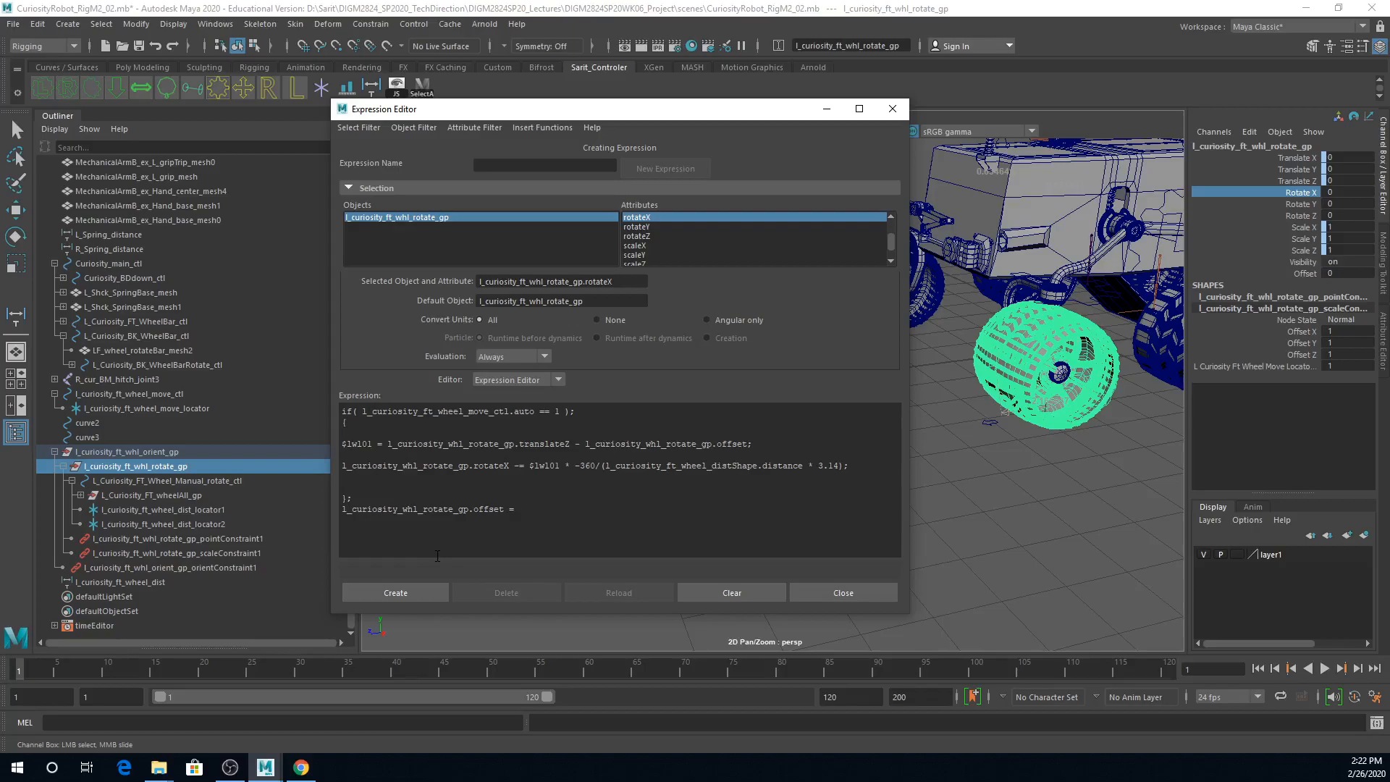
pyautogui.write('l_curiosity_whl_rotate_gp.translateZ;')
# Step: Try to create the expression, including with a capital O in offset on the $lwl01 line, and restore the lowercase spelling
pyautogui.moveTo(749, 509); pyautogui.dragTo(326, 410)
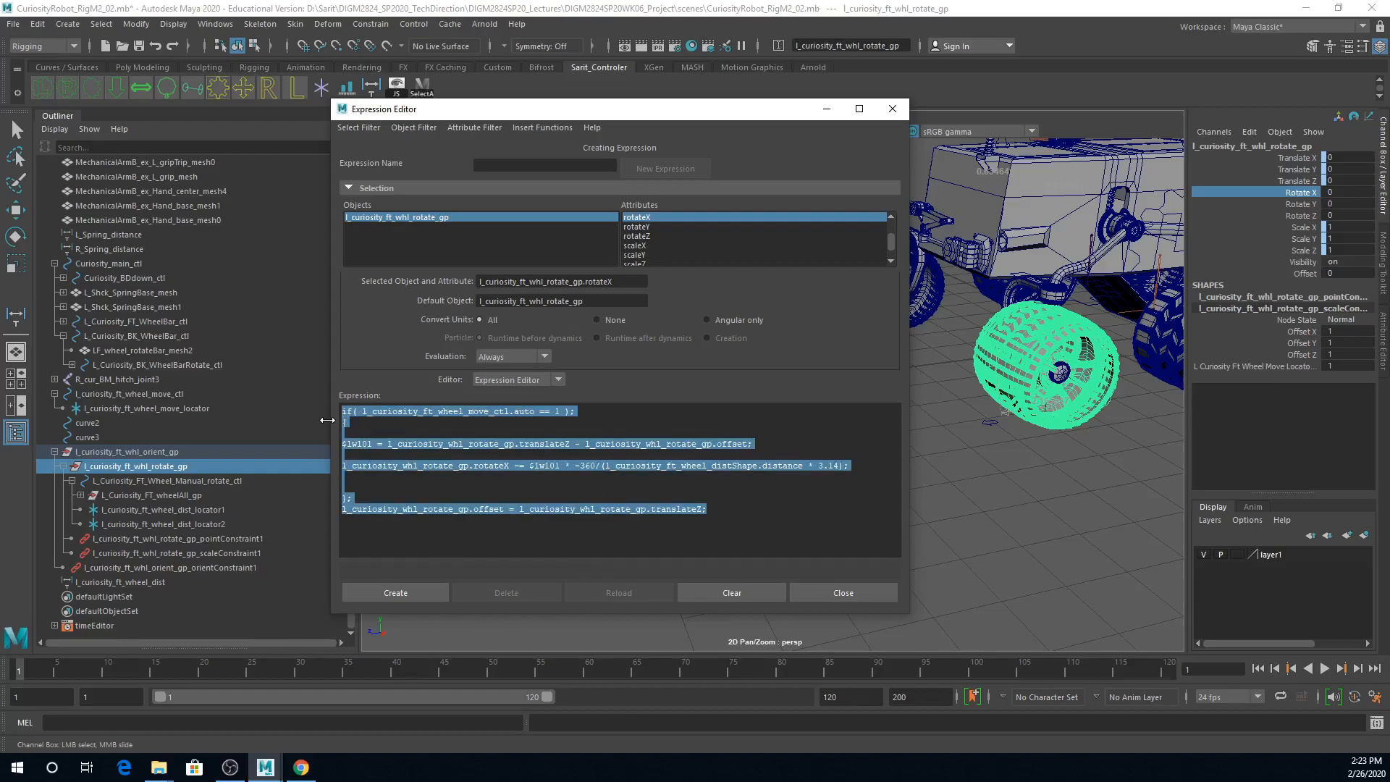
pyautogui.click(397, 593)
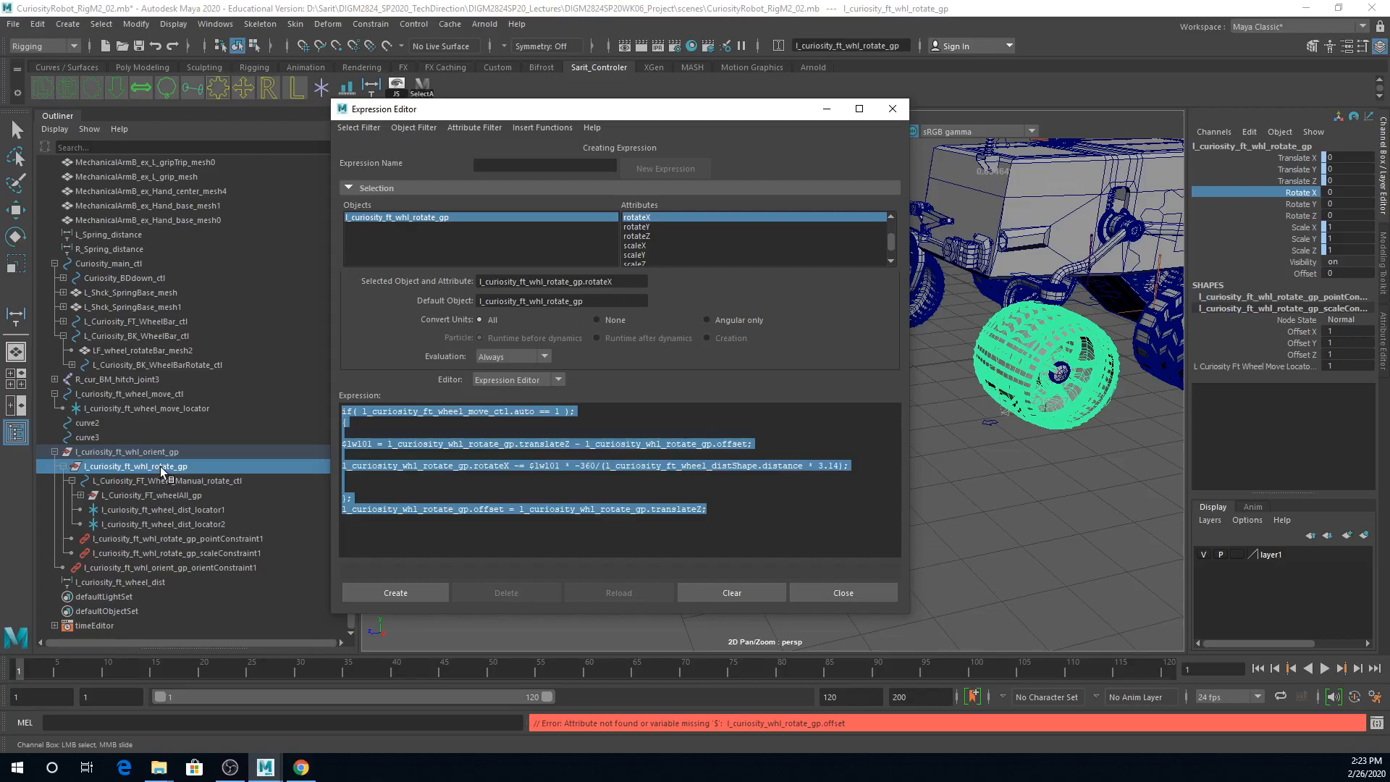
pyautogui.click(417, 450)
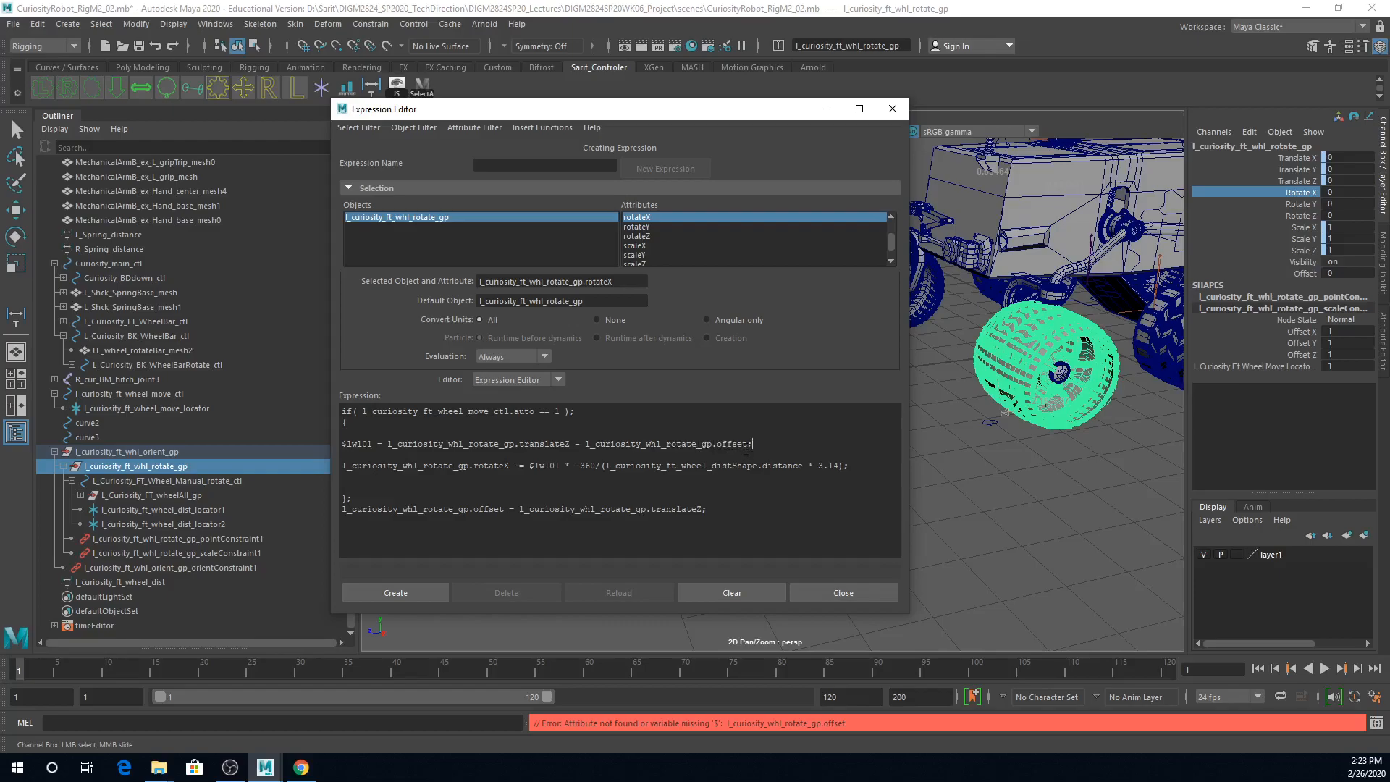
pyautogui.moveTo(747, 445); pyautogui.dragTo(713, 446)
pyautogui.moveTo(713, 446); pyautogui.dragTo(718, 447)
pyautogui.click(718, 446)
pyautogui.write('O')
pyautogui.click(417, 594)
pyautogui.press('BackSpace')
pyautogui.write('o')
# Step: Examine the expression errors in the enlarged Script Editor history and close it
pyautogui.click(1377, 723)
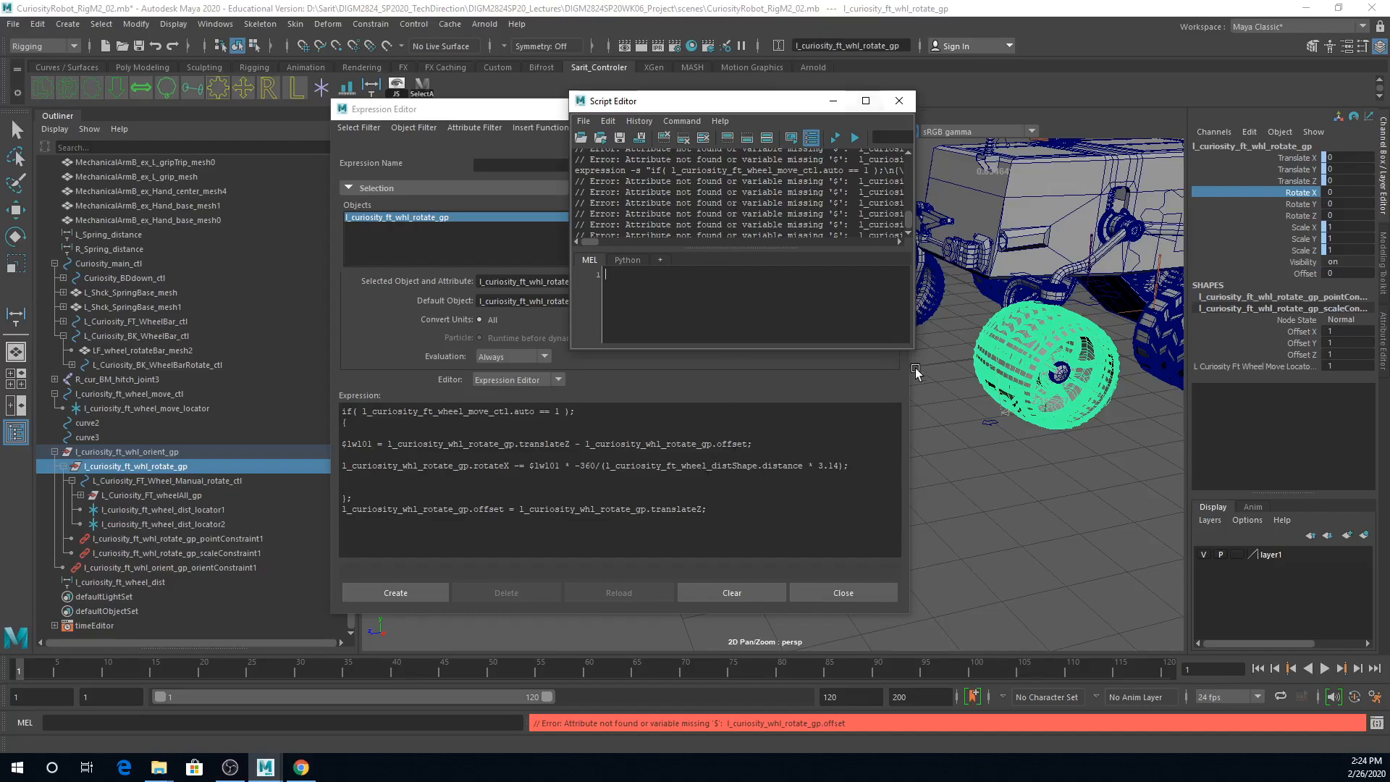
pyautogui.moveTo(913, 349); pyautogui.dragTo(1146, 580)
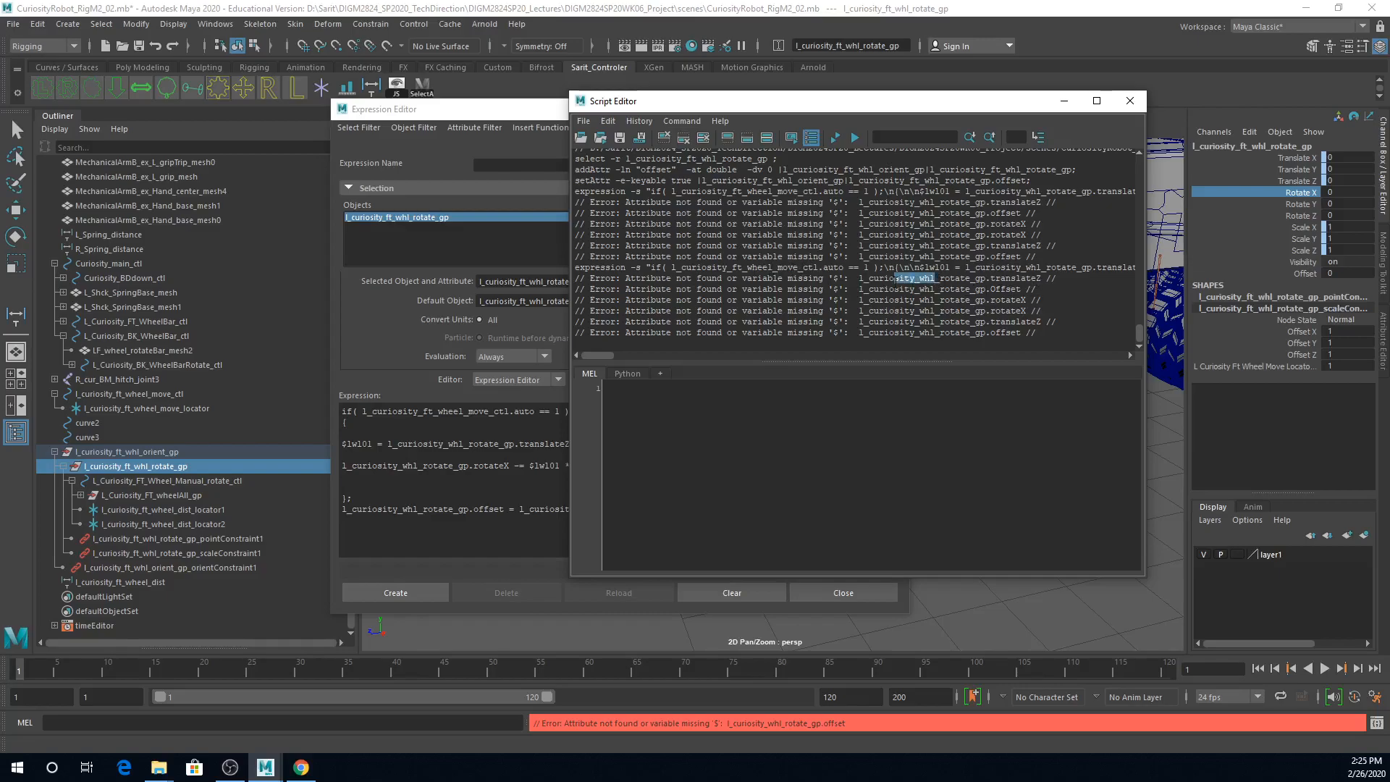
pyautogui.click(1129, 100)
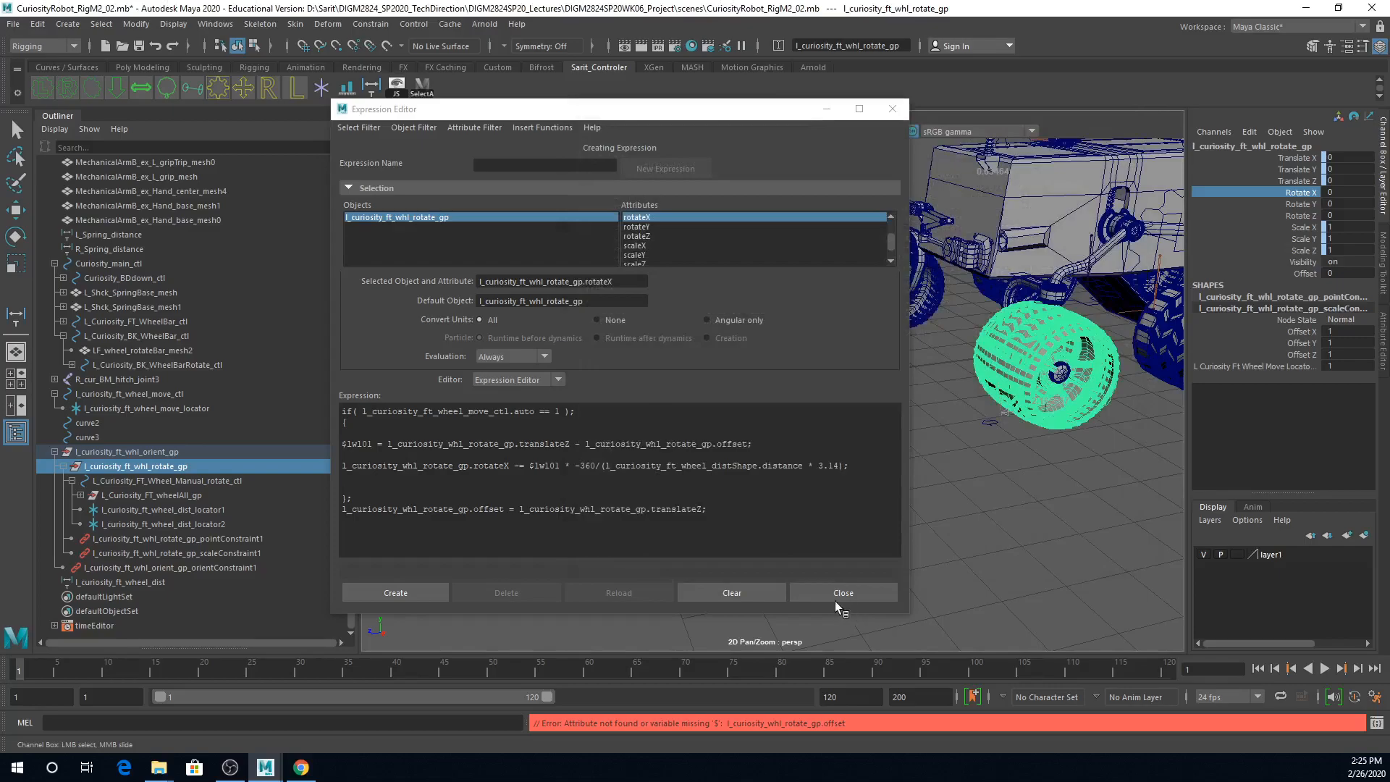
# Step: Copy the whole expression, clear the editor and paste the same text back in
pyautogui.moveTo(748, 518); pyautogui.dragTo(198, 374)
pyautogui.hotkey('ctrl', 'c')
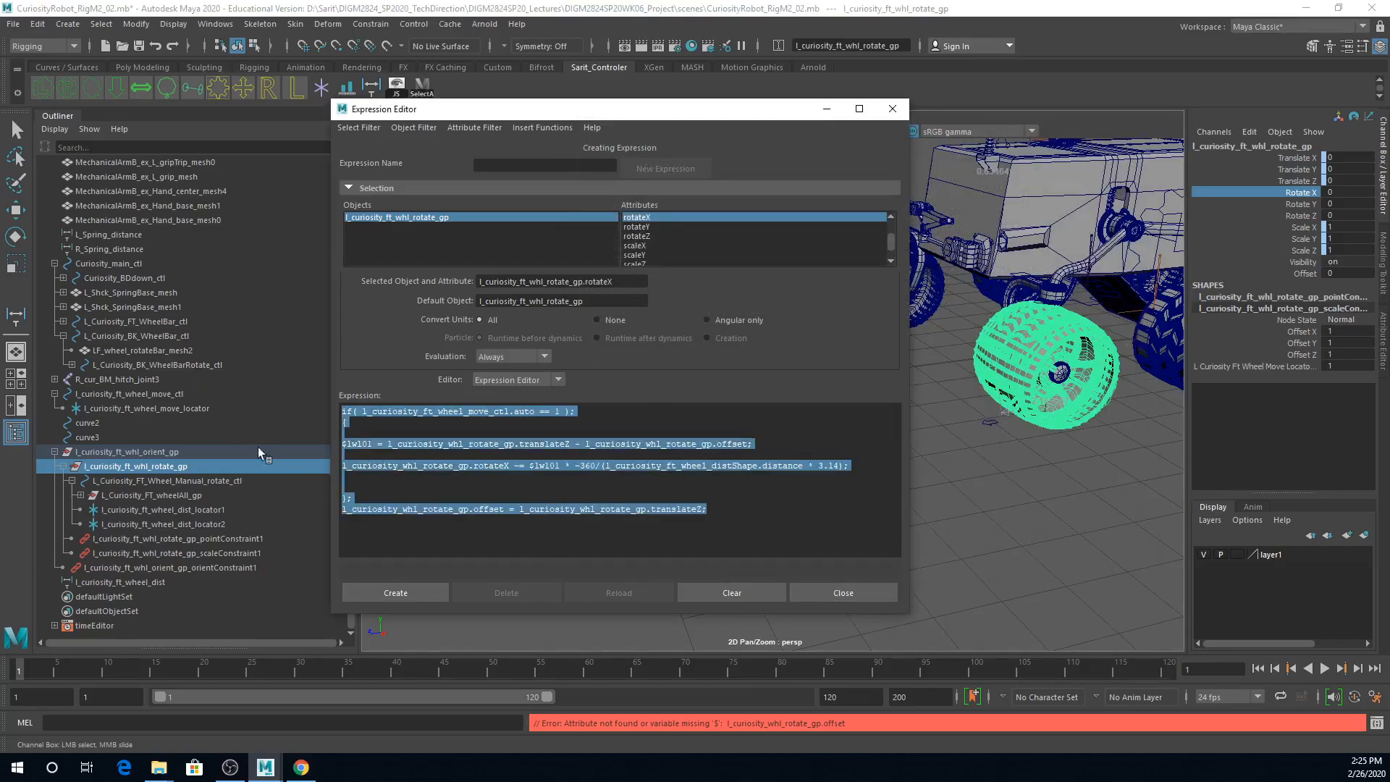
pyautogui.click(659, 529)
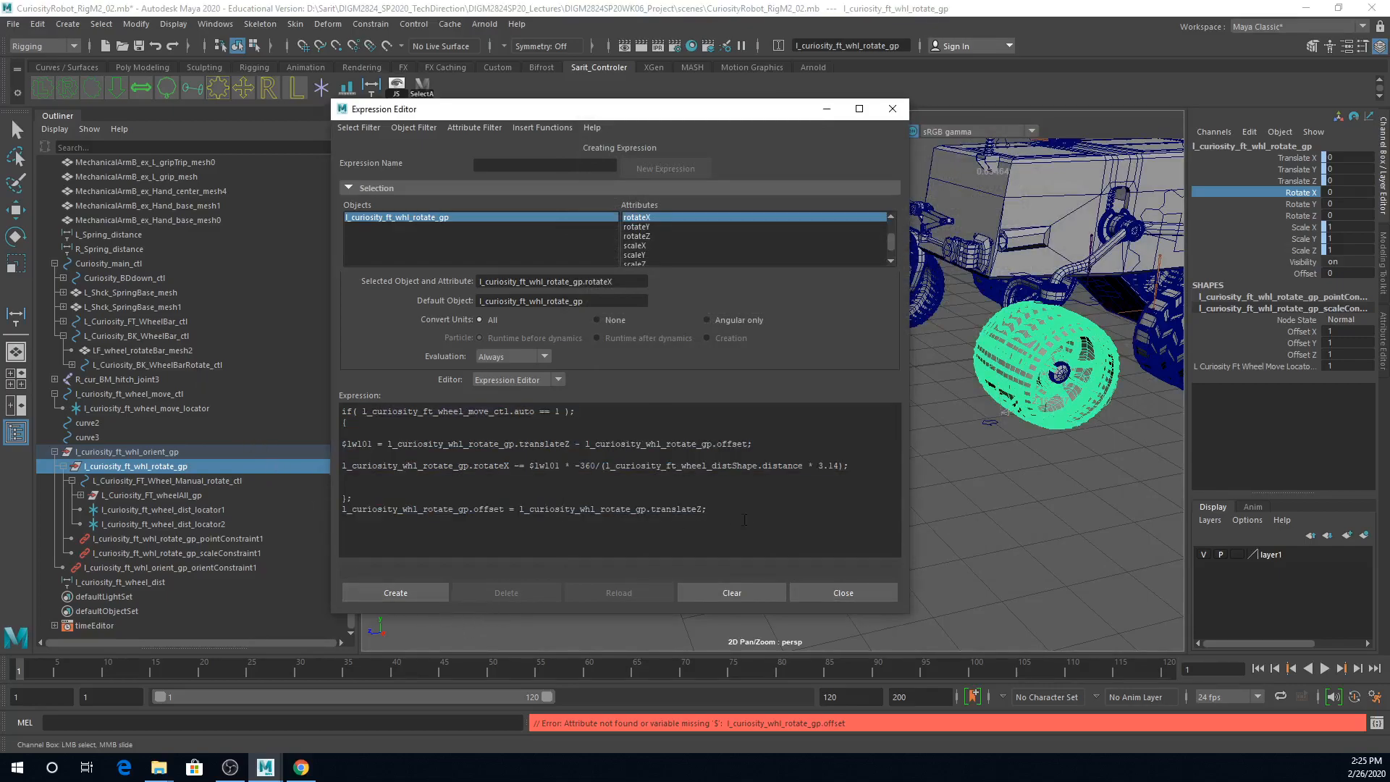
pyautogui.click(732, 593)
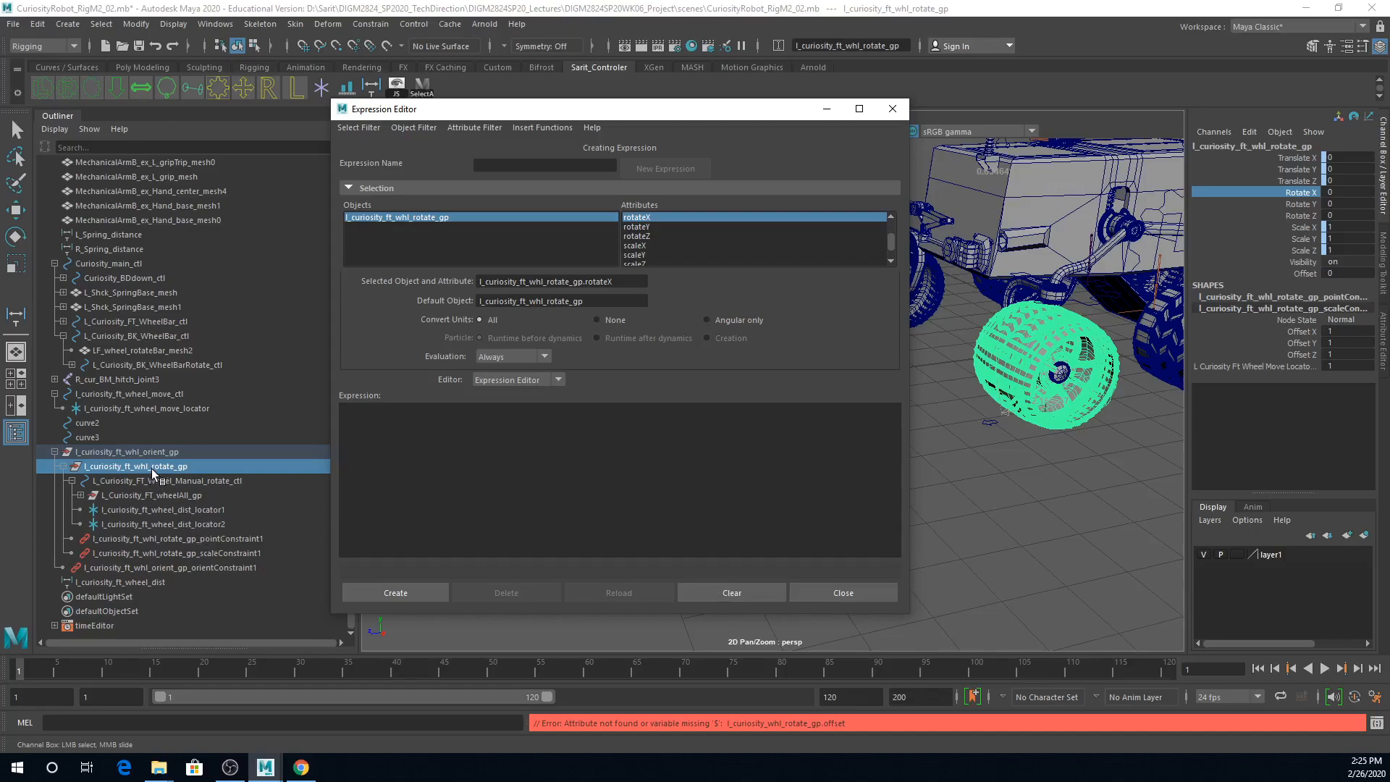
pyautogui.hotkey('ctrl', 'v')
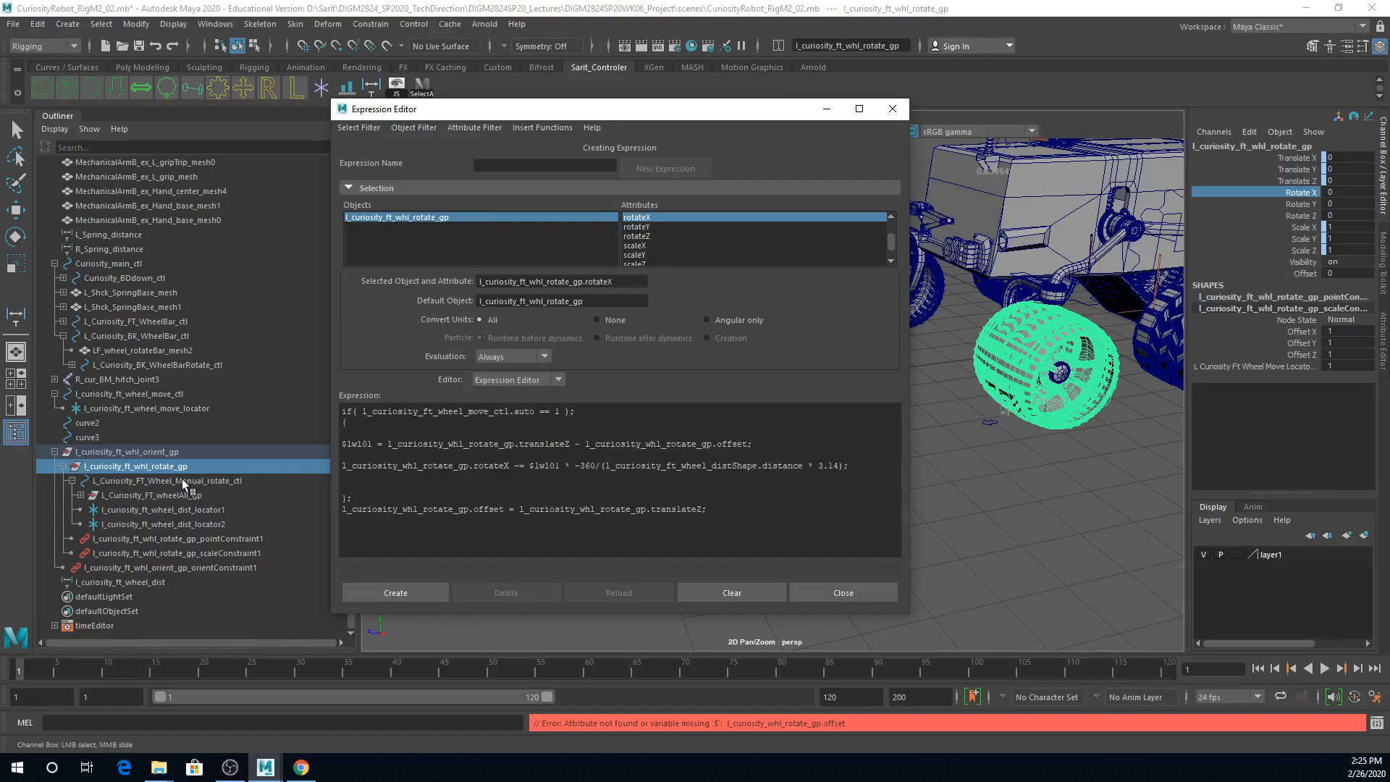
pyautogui.doubleClick(118, 467)
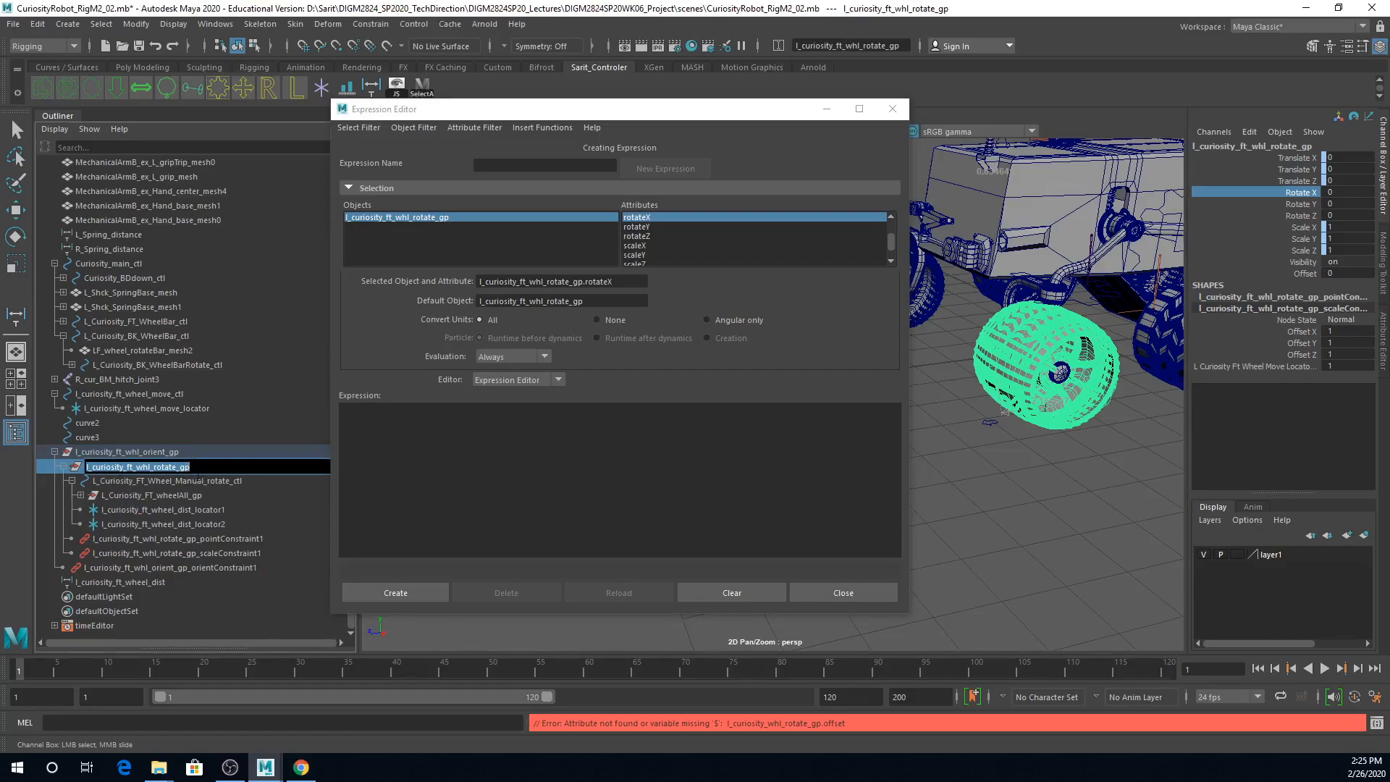
pyautogui.click(477, 444)
pyautogui.hotkey('ctrl', 'v')
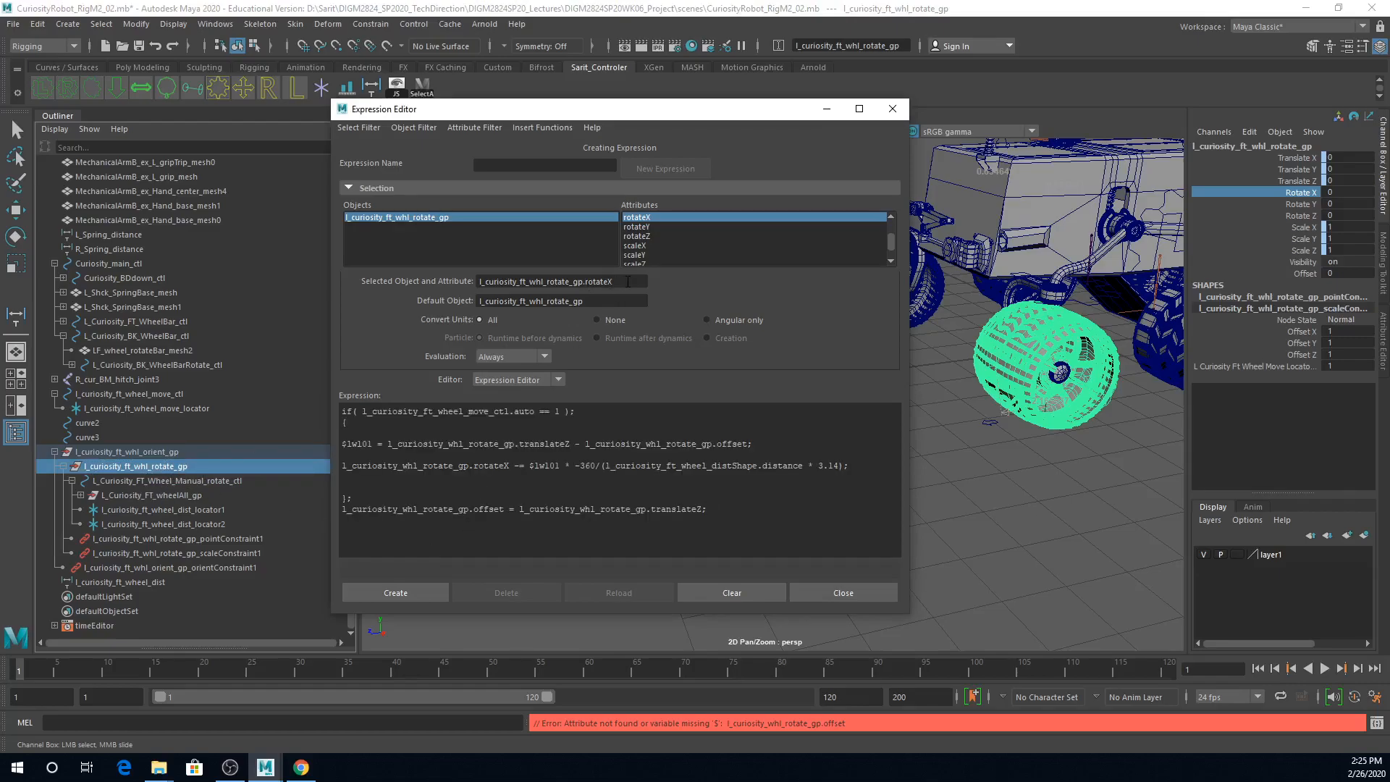
# Step: Copy the selected object's name and replace both group names in the $lwl01 line with l_curiosity_ft_whl_rotate_gp
pyautogui.moveTo(583, 282); pyautogui.dragTo(455, 285)
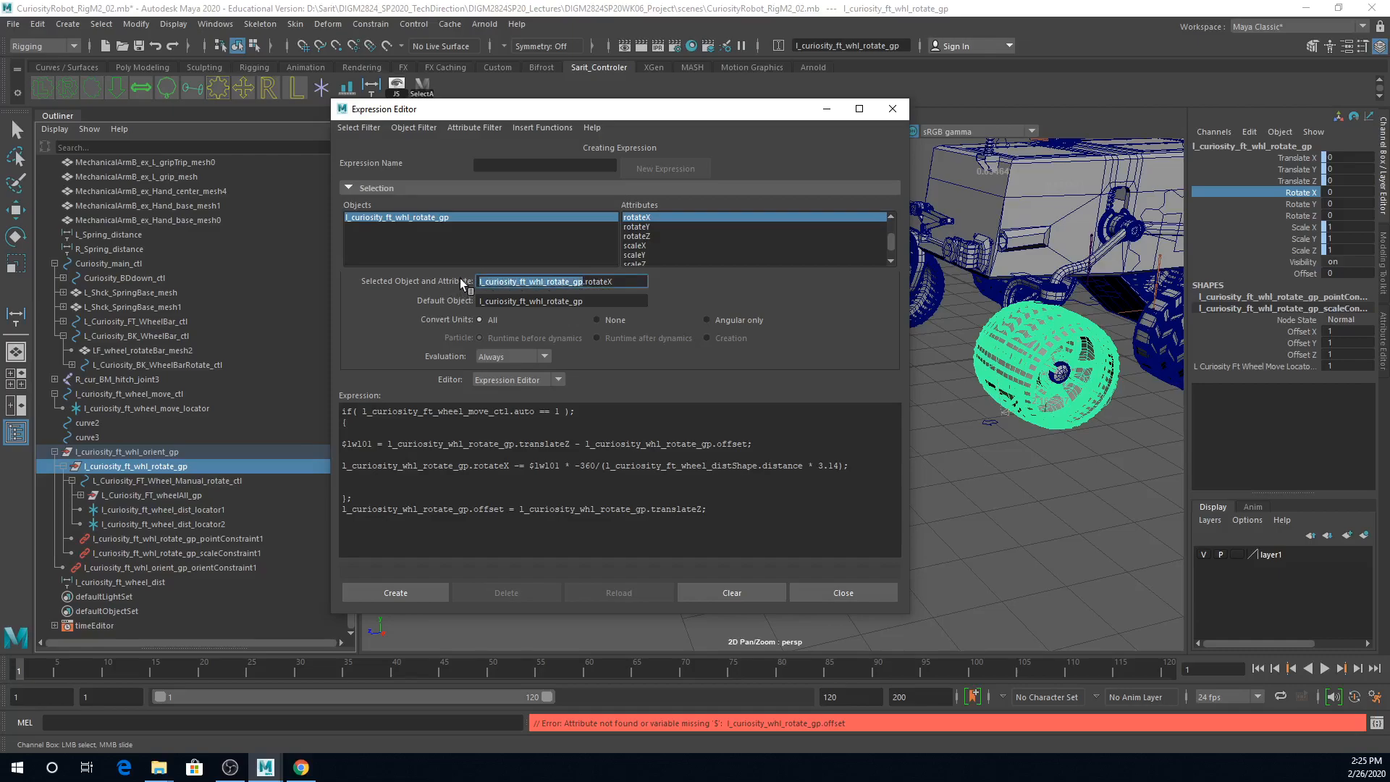
pyautogui.click(521, 472)
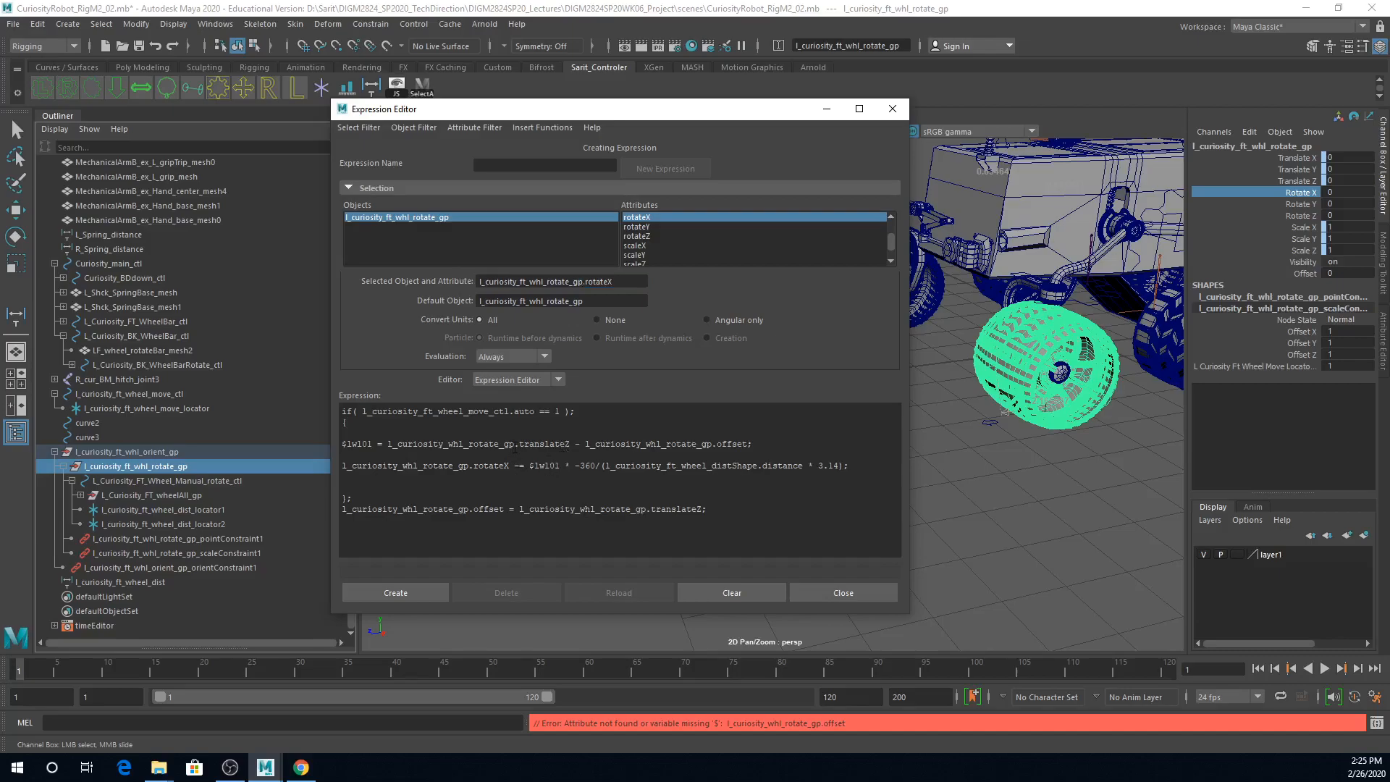
pyautogui.moveTo(584, 282); pyautogui.dragTo(426, 286)
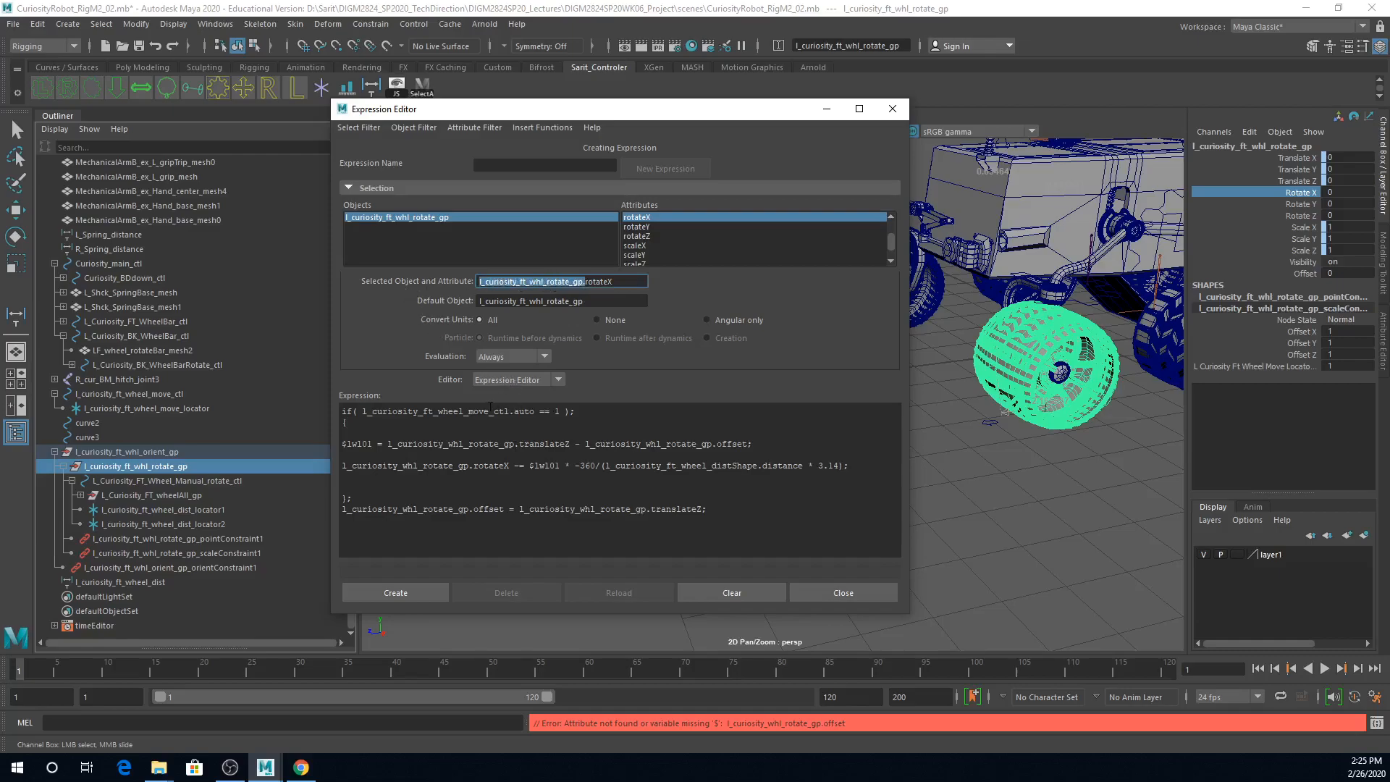
pyautogui.moveTo(519, 446); pyautogui.dragTo(389, 447)
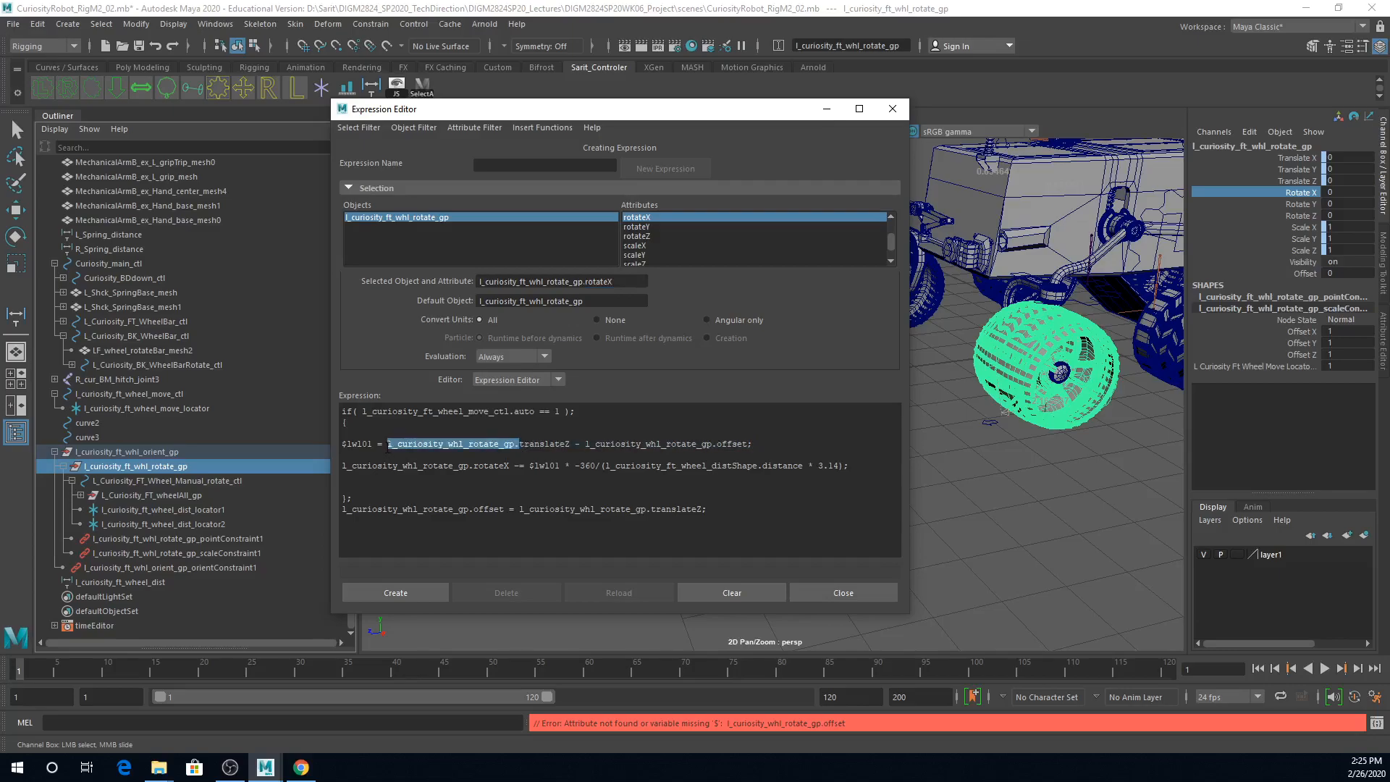
pyautogui.write('l_curiosity_ft_whl_rotate_gp.')
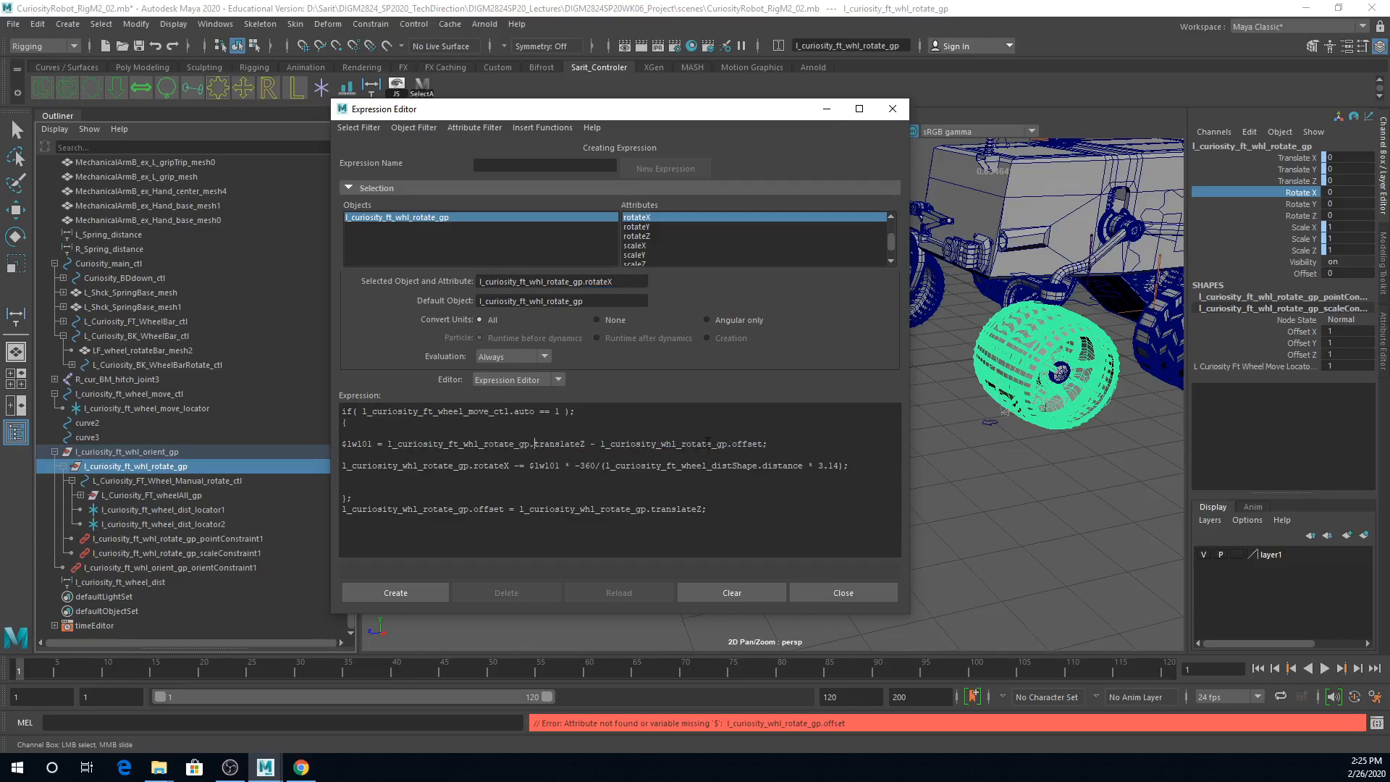
pyautogui.moveTo(731, 445); pyautogui.dragTo(601, 447)
pyautogui.write('l_curiosity_ft_whl_rotate_gp.')
# Step: Replace the group names in the rotateX statement and on both sides of the final offset line with l_curiosity_ft_whl_rotate_gp
pyautogui.moveTo(473, 467); pyautogui.dragTo(336, 464)
pyautogui.write('l_curiosity_ft_whl_rotate_gp.')
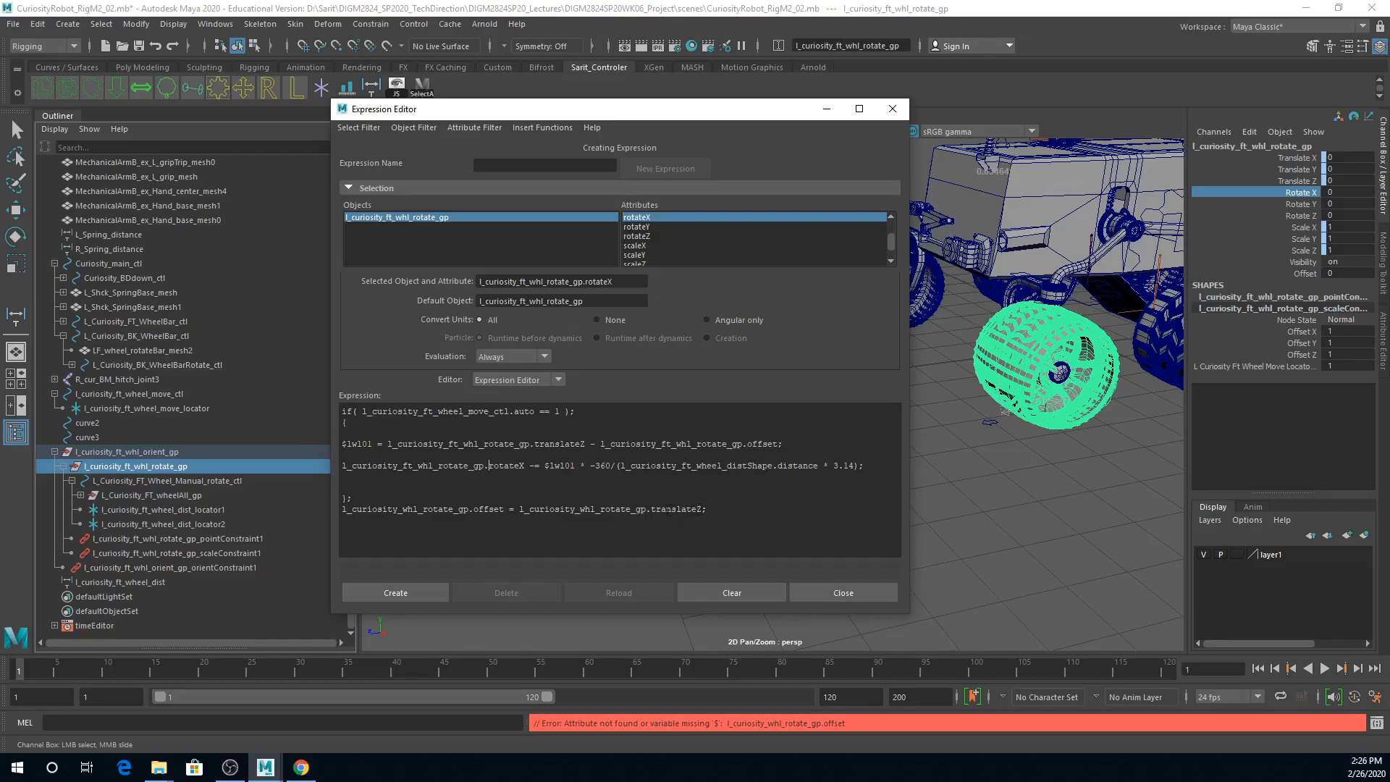
pyautogui.moveTo(649, 509); pyautogui.dragTo(520, 509)
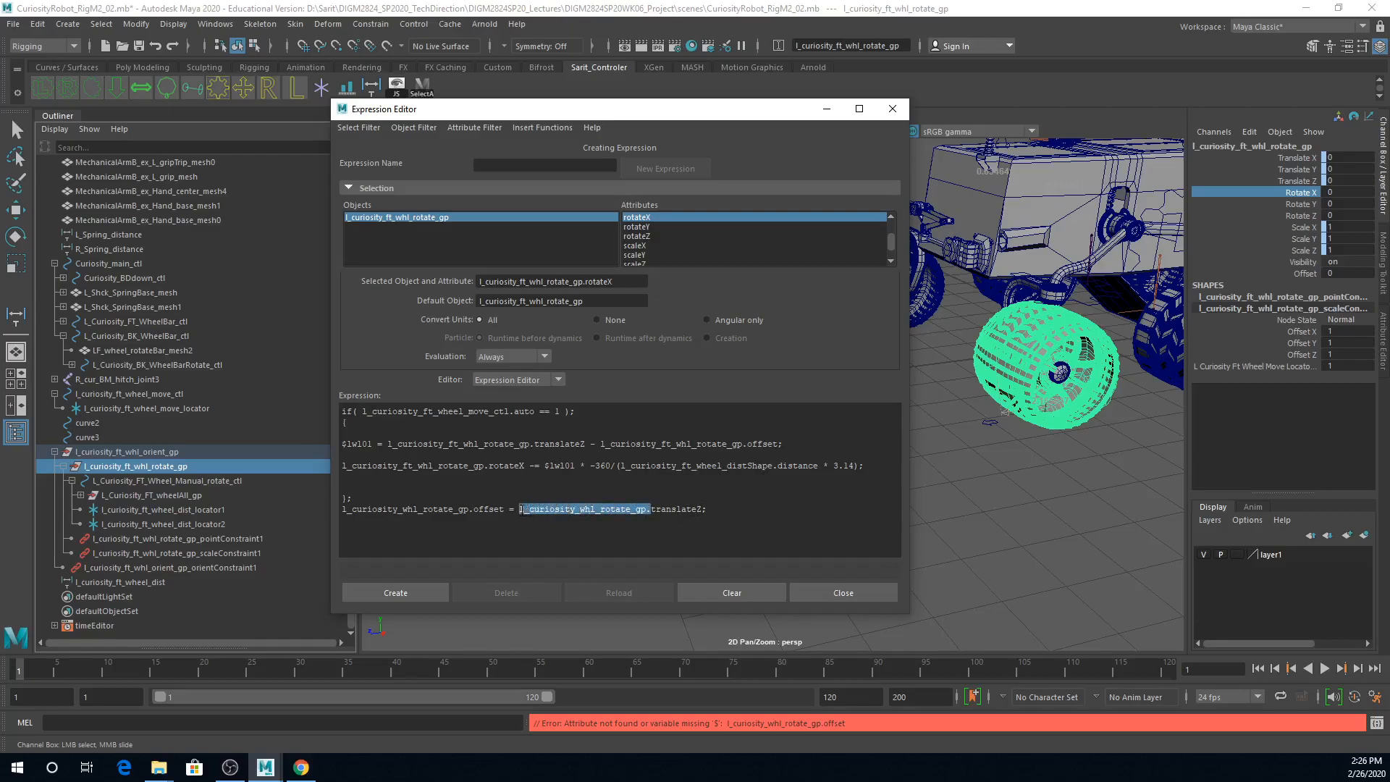
pyautogui.write('l_curiosity_ft_whl_rotate_gp.')
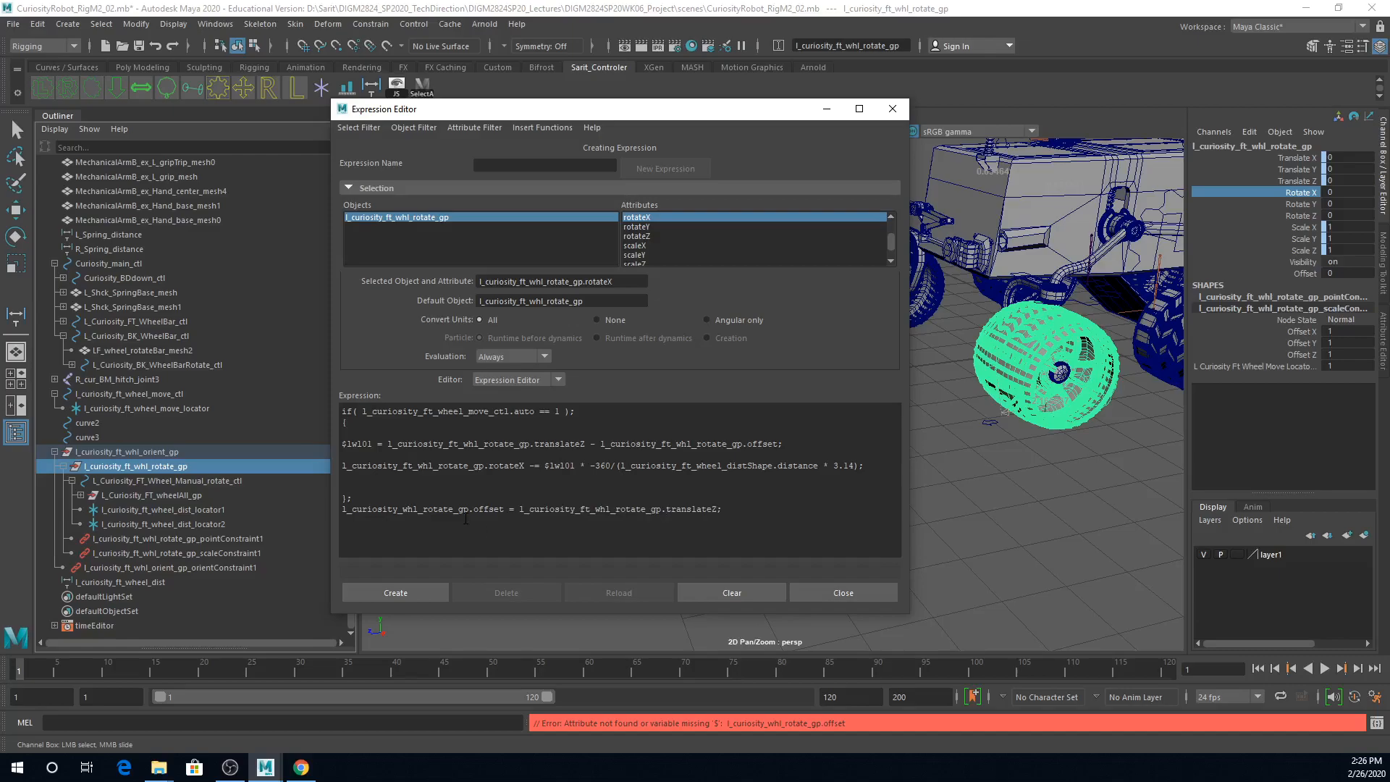
pyautogui.moveTo(474, 509); pyautogui.dragTo(334, 509)
pyautogui.write('l_curiosity_ft_whl_rotate_gp.')
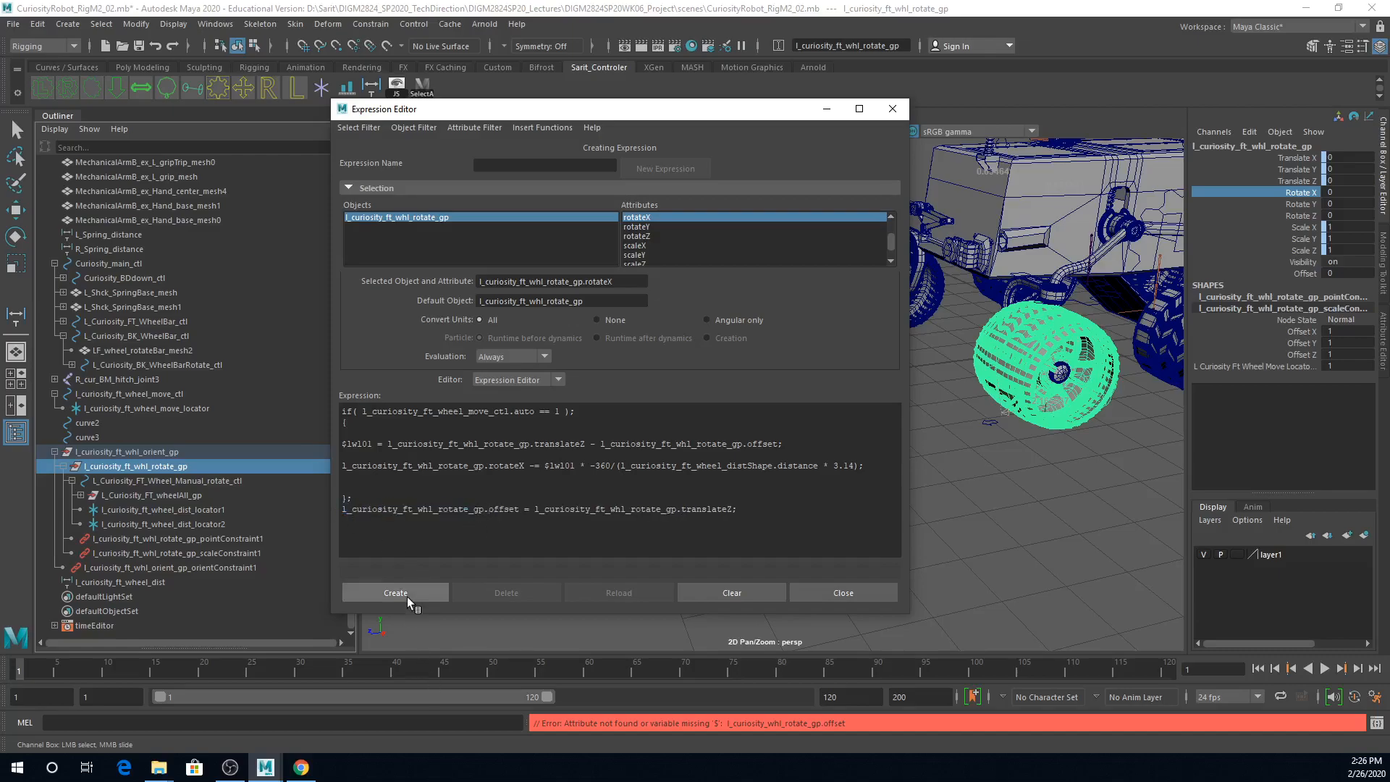
# Step: Create the corrected wheel expression on l_curiosity_ft_whl_rotate_gp, highlight its whole text and close the Expression Editor
pyautogui.click(407, 597)
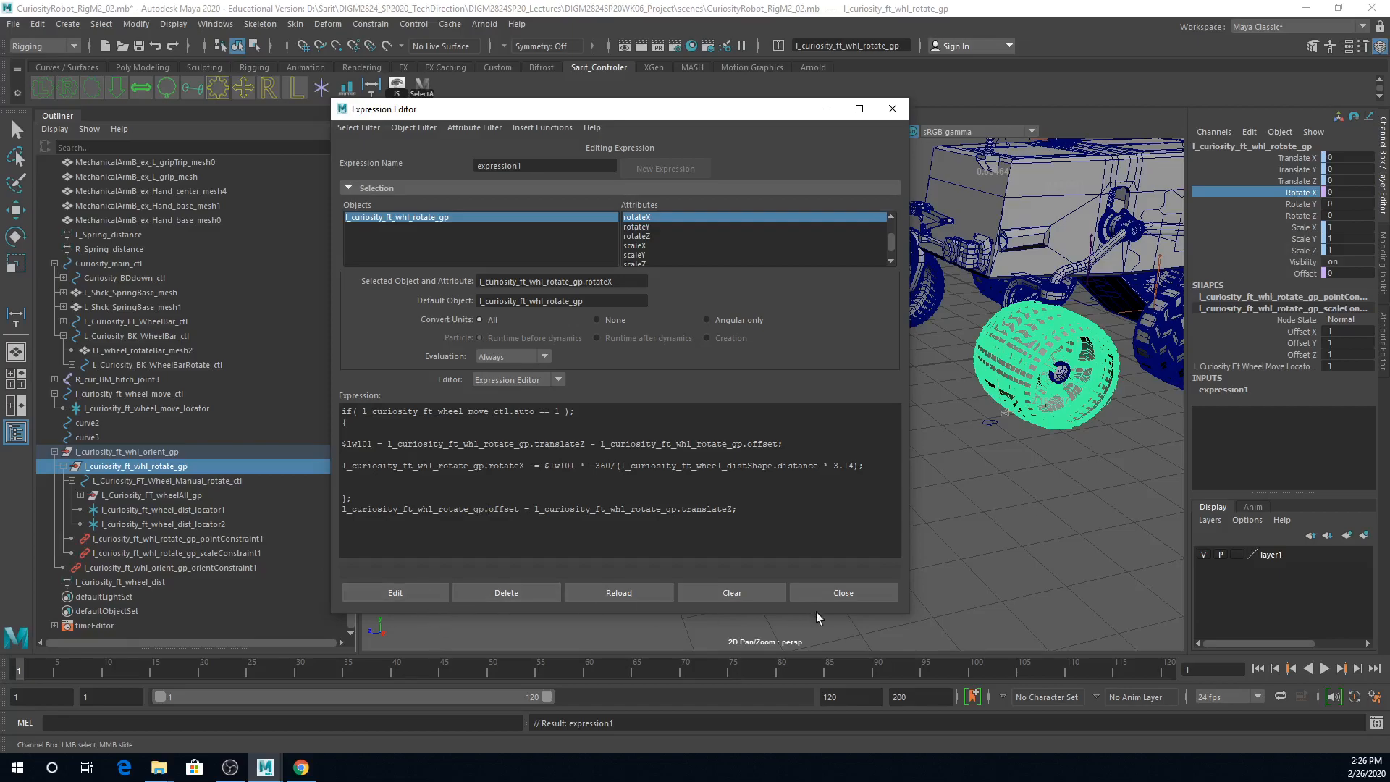
pyautogui.moveTo(757, 512); pyautogui.dragTo(343, 410)
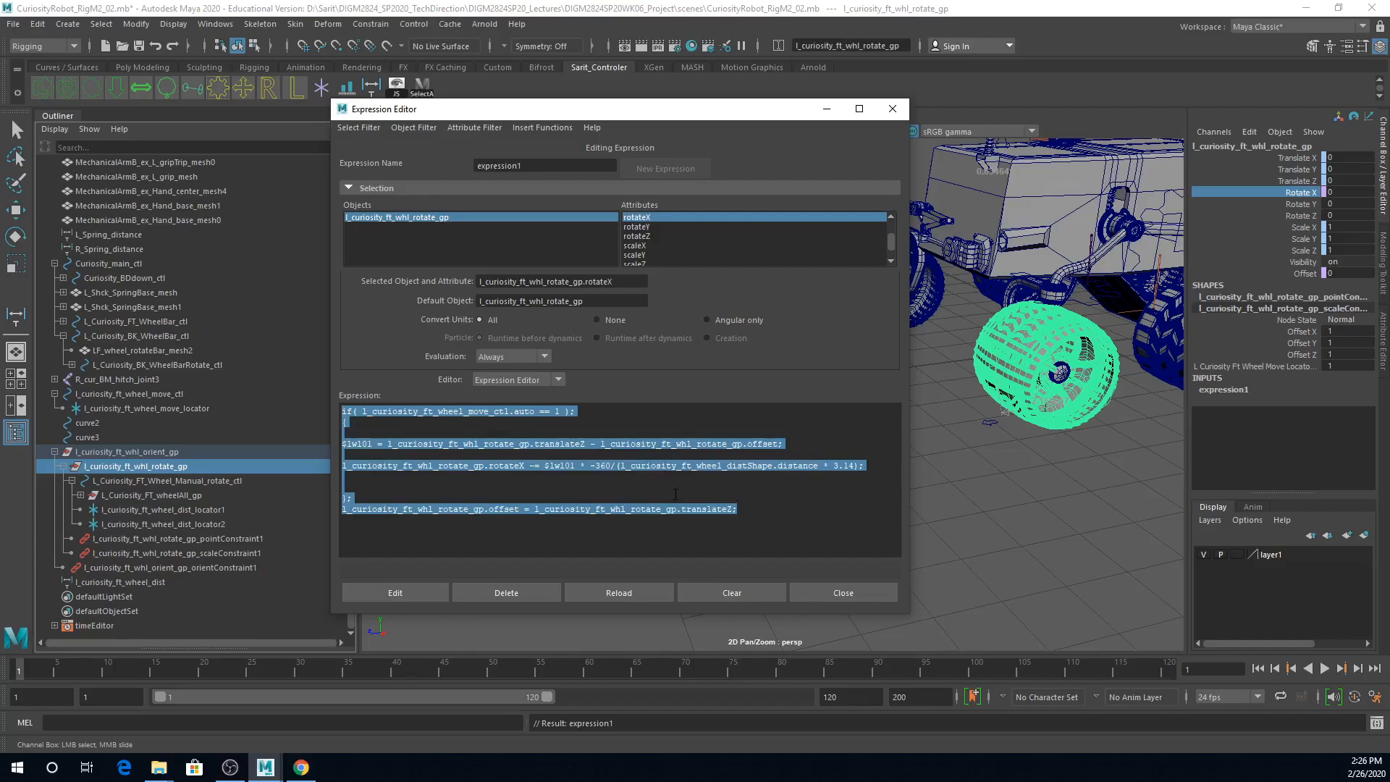
pyautogui.moveTo(794, 507); pyautogui.dragTo(338, 410)
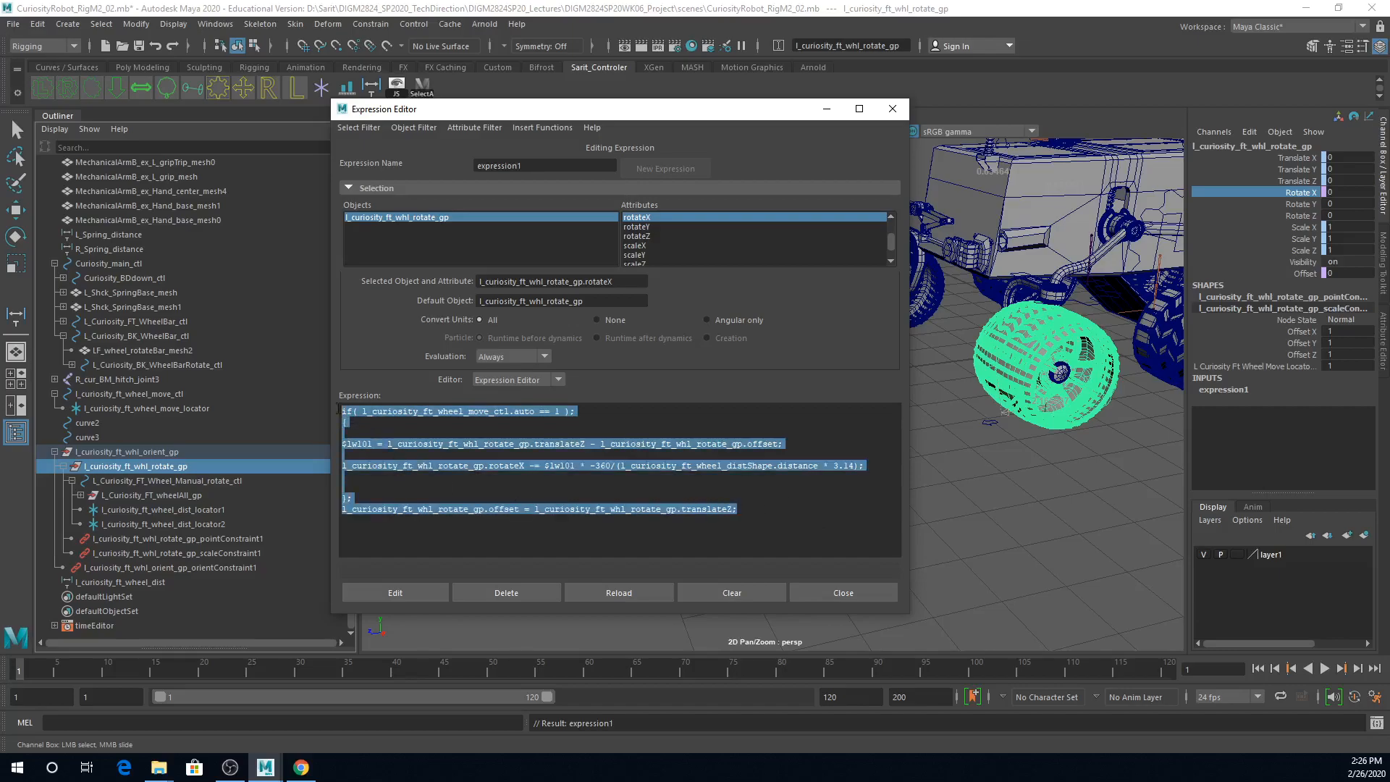
pyautogui.click(841, 594)
# Step: Test the automatic wheel rotation by moving l_curiosity_ft_wheel_move_ctl forward along Z, and undo the move
pyautogui.scroll(-3, 885, 510)
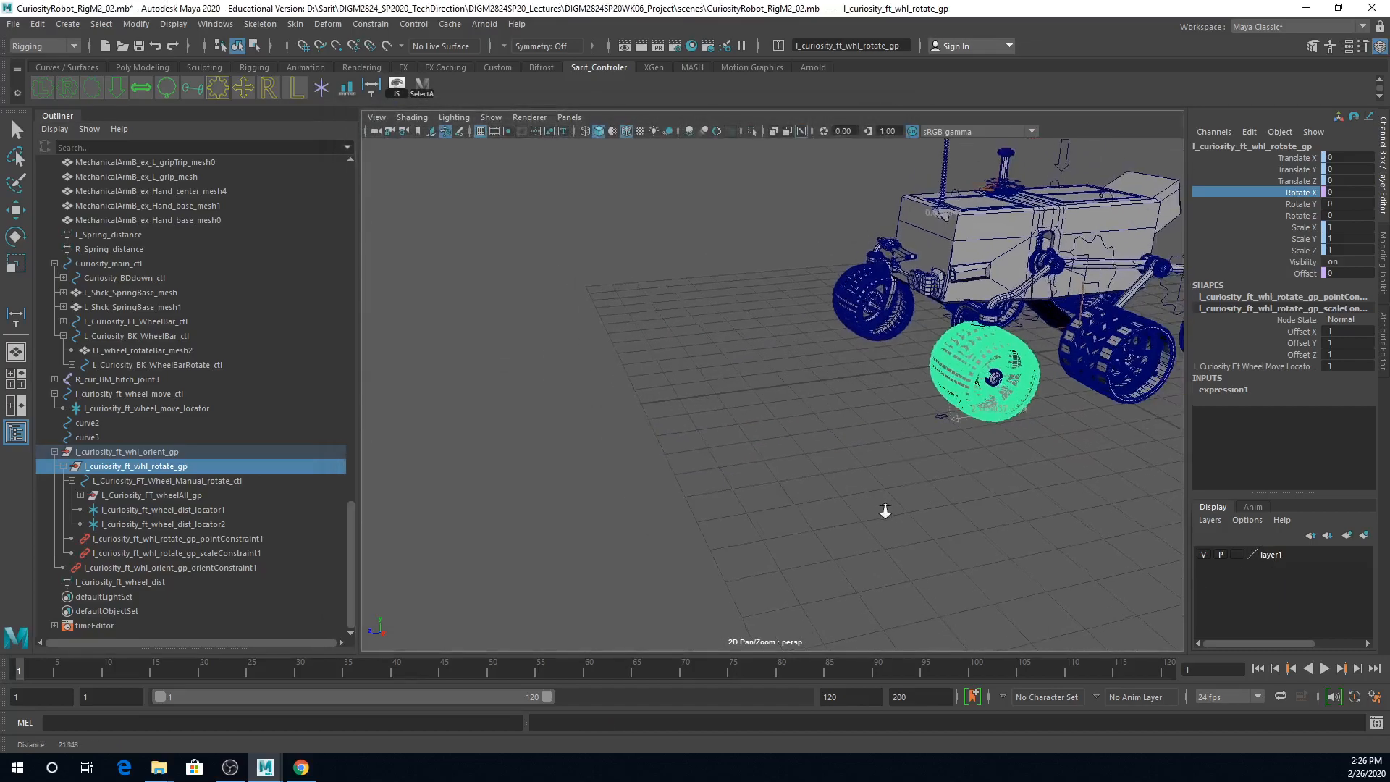
pyautogui.click(934, 411)
pyautogui.scroll(2, 966, 476)
pyautogui.press('w')
pyautogui.moveTo(908, 434); pyautogui.dragTo(625, 462)
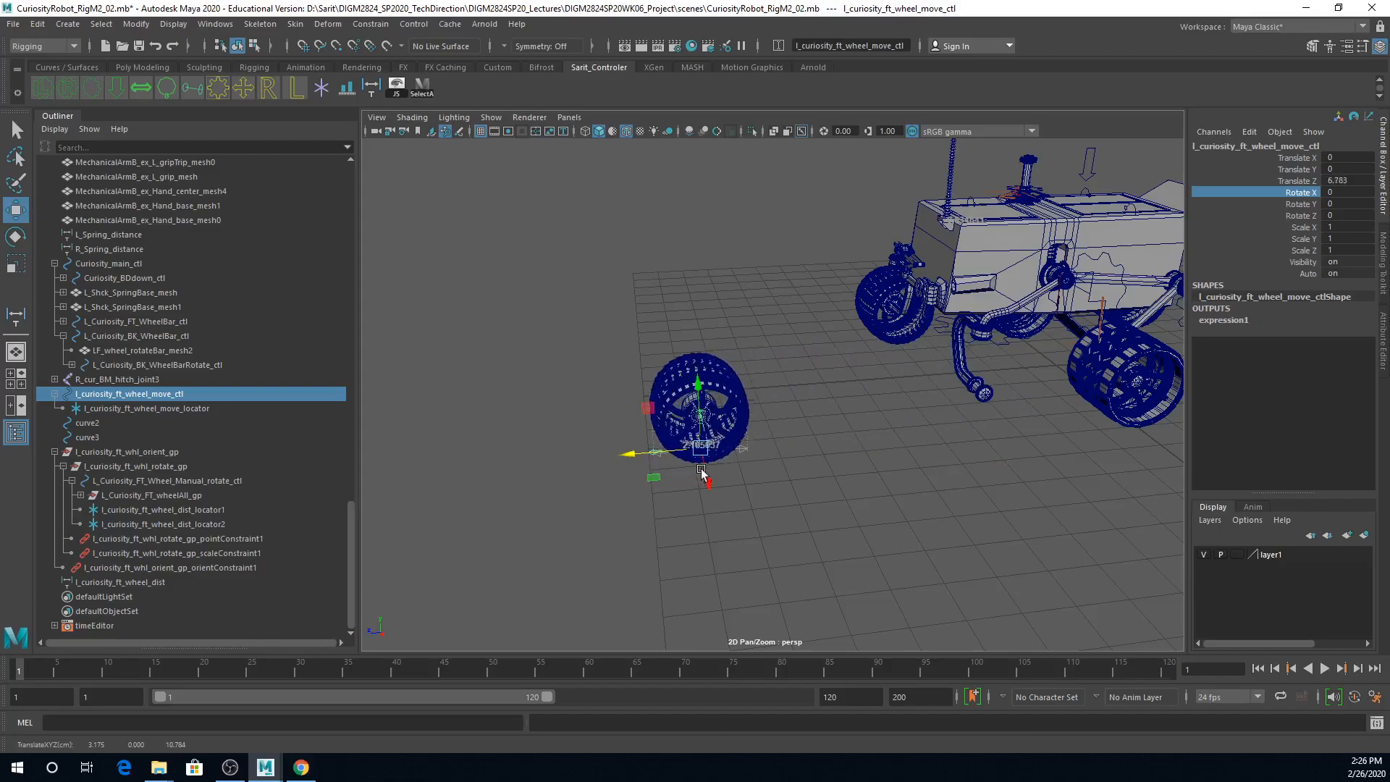
pyautogui.hotkey('ctrl', 'z')
pyautogui.scroll(3, 849, 521)
pyautogui.scroll(-2, 847, 556)
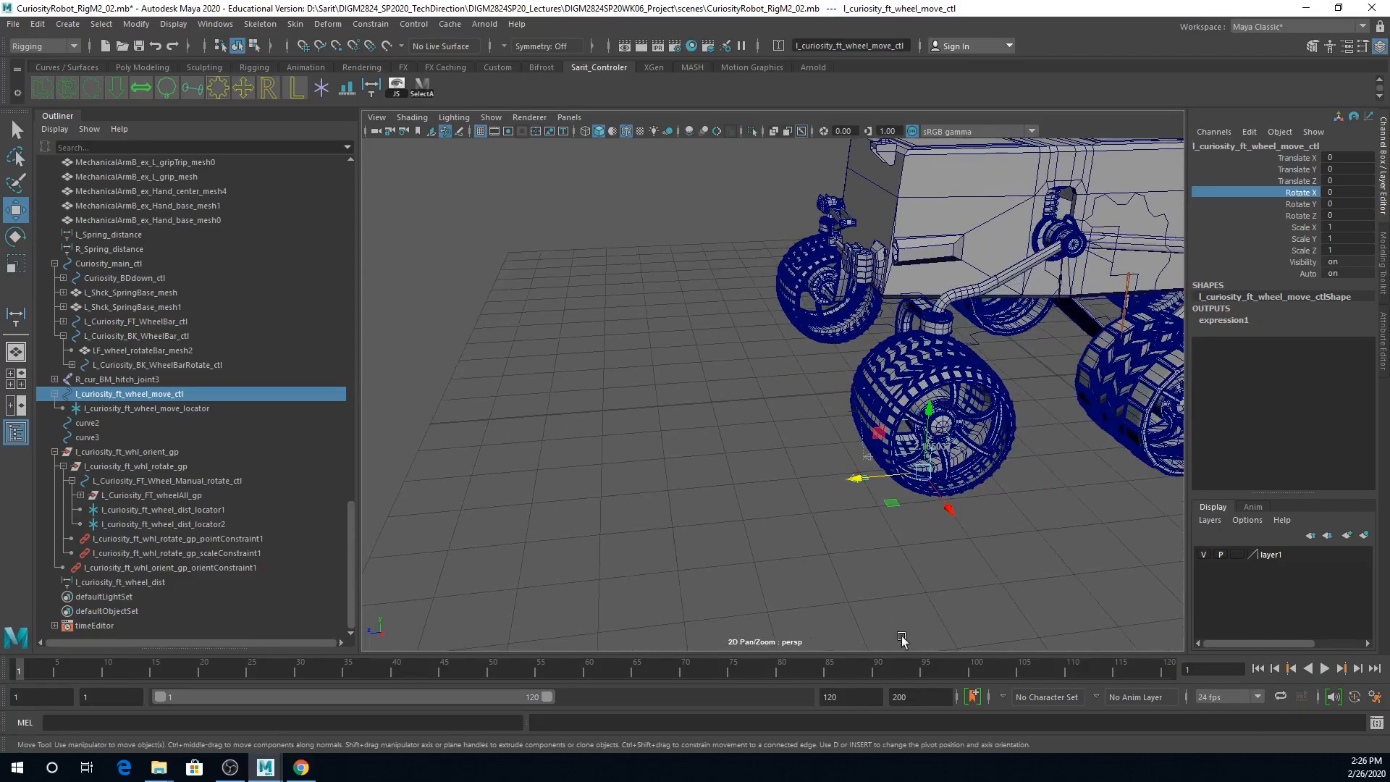
pyautogui.scroll(-4, 941, 561)
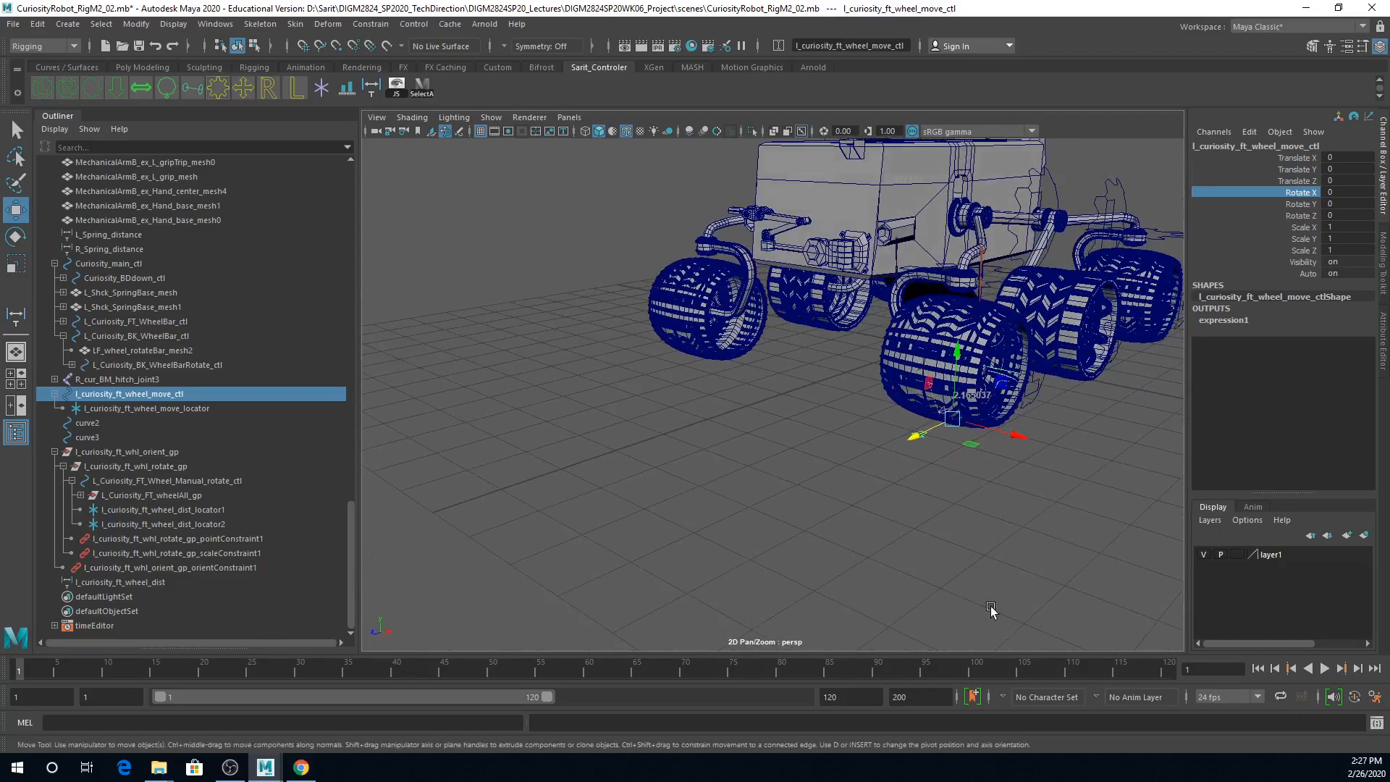
# Step: Parent l_curiosity_ft_wheel_move_ctl under the front left wheel bar control L_Curiosity_FT_WheelBarRotate_ctl
pyautogui.click(921, 485)
pyautogui.click(917, 450)
pyautogui.keyDown('alt'); pyautogui.moveTo(938, 456); pyautogui.dragTo(856, 486); pyautogui.keyUp('alt')
pyautogui.keyDown('alt'); pyautogui.moveTo(999, 416); pyautogui.dragTo(956, 453, button='middle'); pyautogui.keyUp('alt')
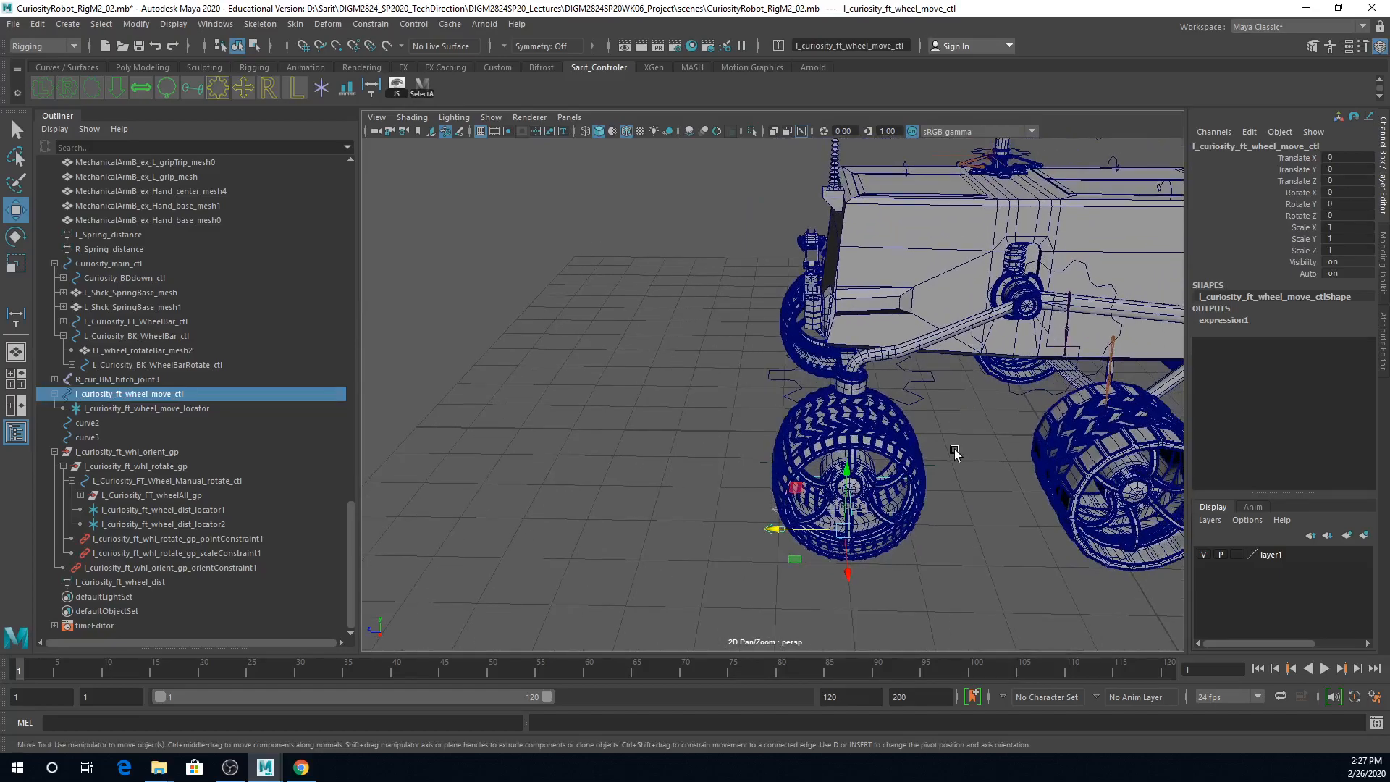
pyautogui.keyDown('shift'); pyautogui.click(916, 398); pyautogui.keyUp('shift')
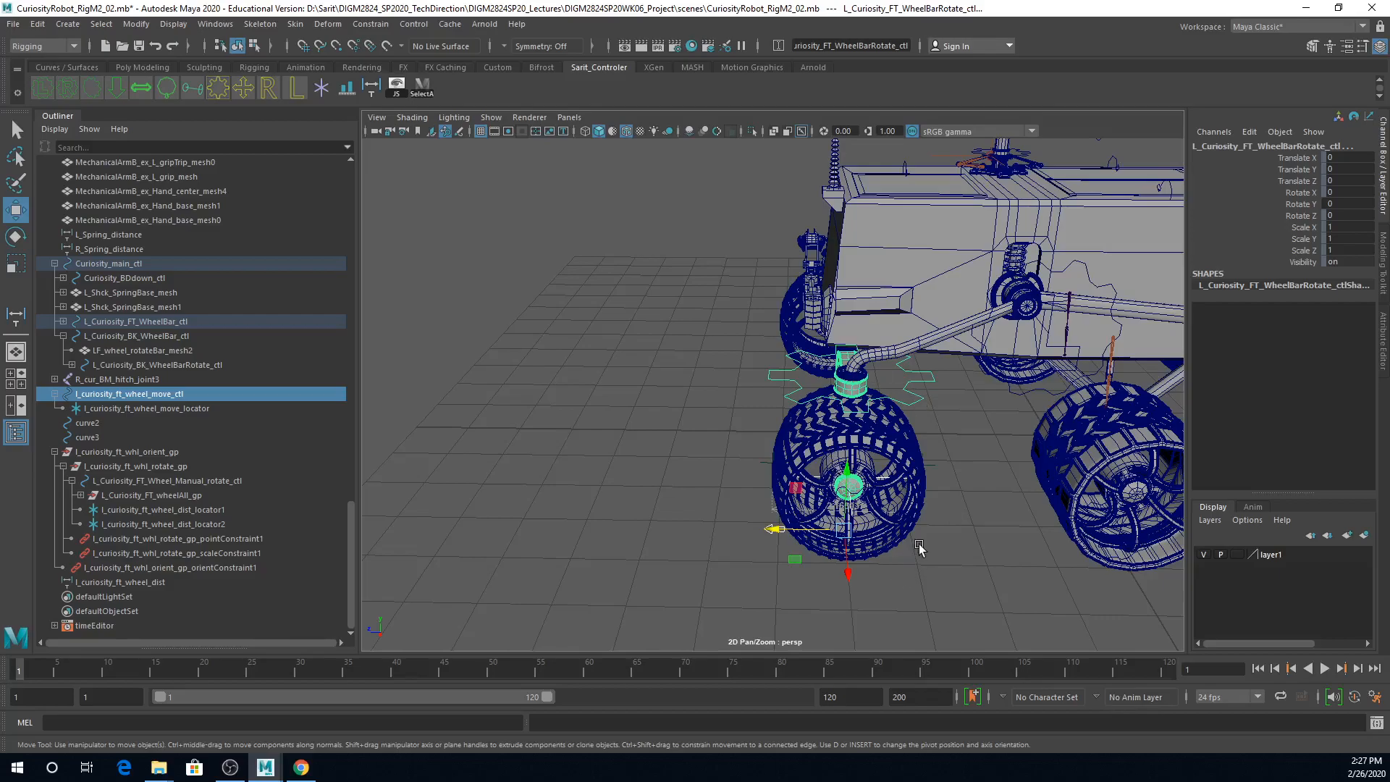
pyautogui.press('p')
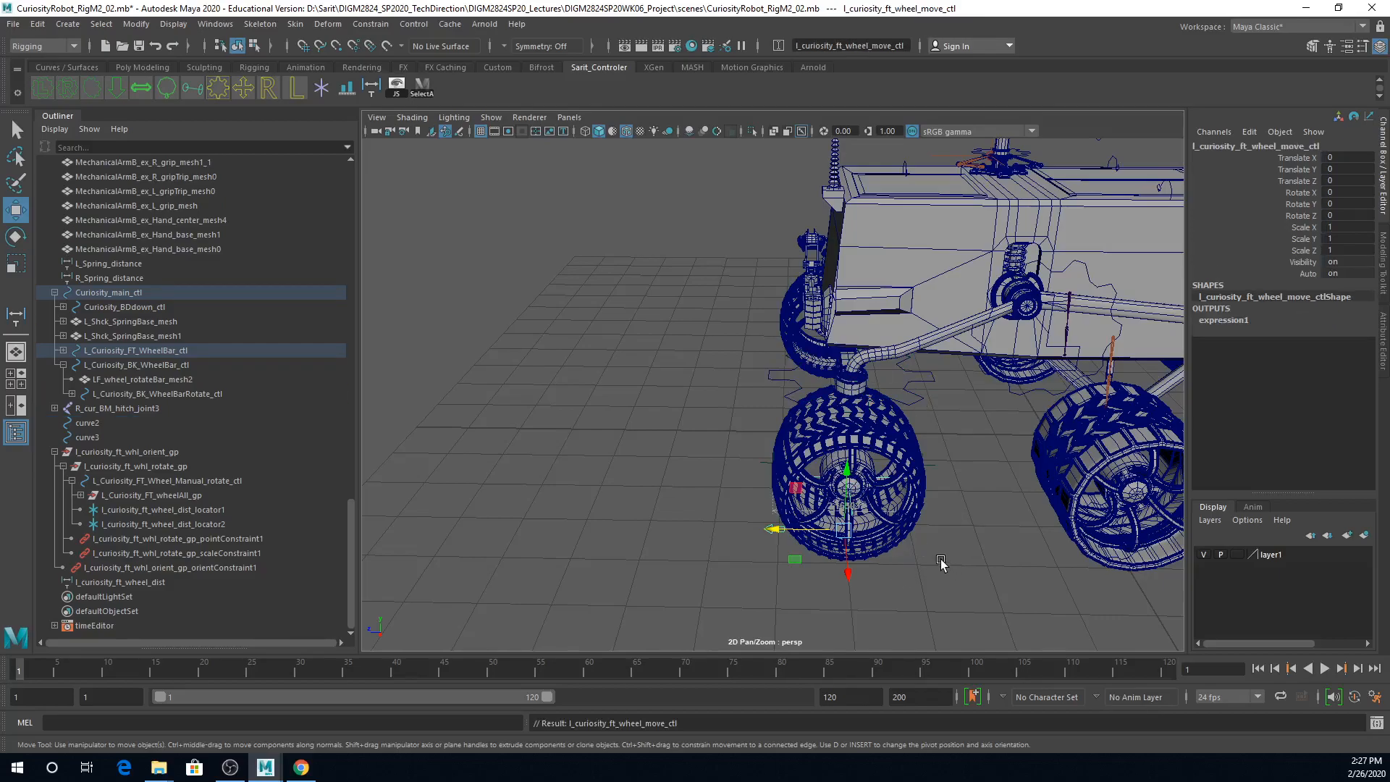
# Step: Test the front left wheel's steering by rotating L_Curiosity_FT_WheelBarRotate_ctl, and undo the rotation
pyautogui.keyDown('alt'); pyautogui.moveTo(989, 481); pyautogui.dragTo(804, 402, button='right'); pyautogui.keyUp('alt')
pyautogui.click(848, 385)
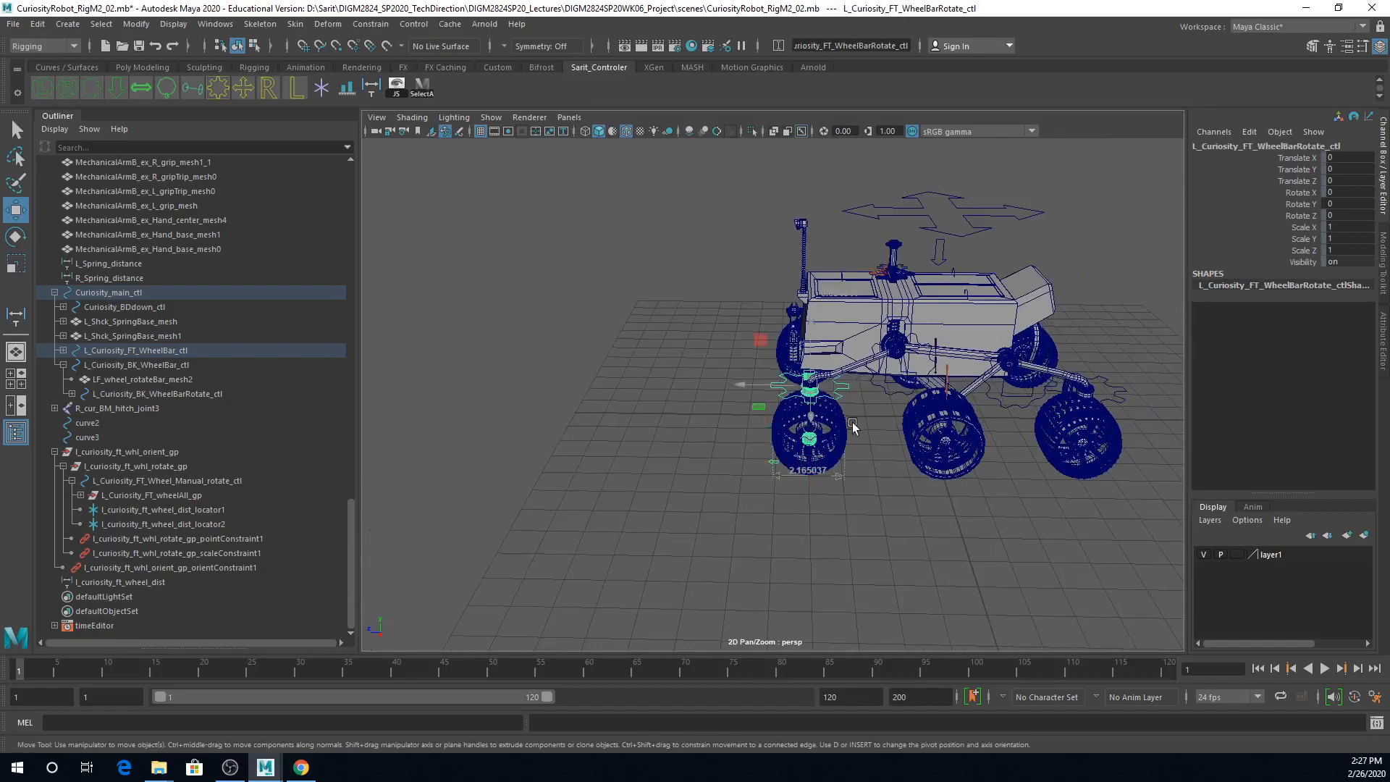
pyautogui.press('e')
pyautogui.moveTo(858, 416); pyautogui.dragTo(780, 404)
pyautogui.hotkey('ctrl', 'z')
# Step: Test the whole rig by rotating Curiosity_main_ctl and moving it backward along Z, undoing each change
pyautogui.moveTo(983, 199); pyautogui.dragTo(967, 237)
pyautogui.hotkey('ctrl', 'z')
pyautogui.hotkey('ctrl', 'z')
pyautogui.hotkey('ctrl', 'z')
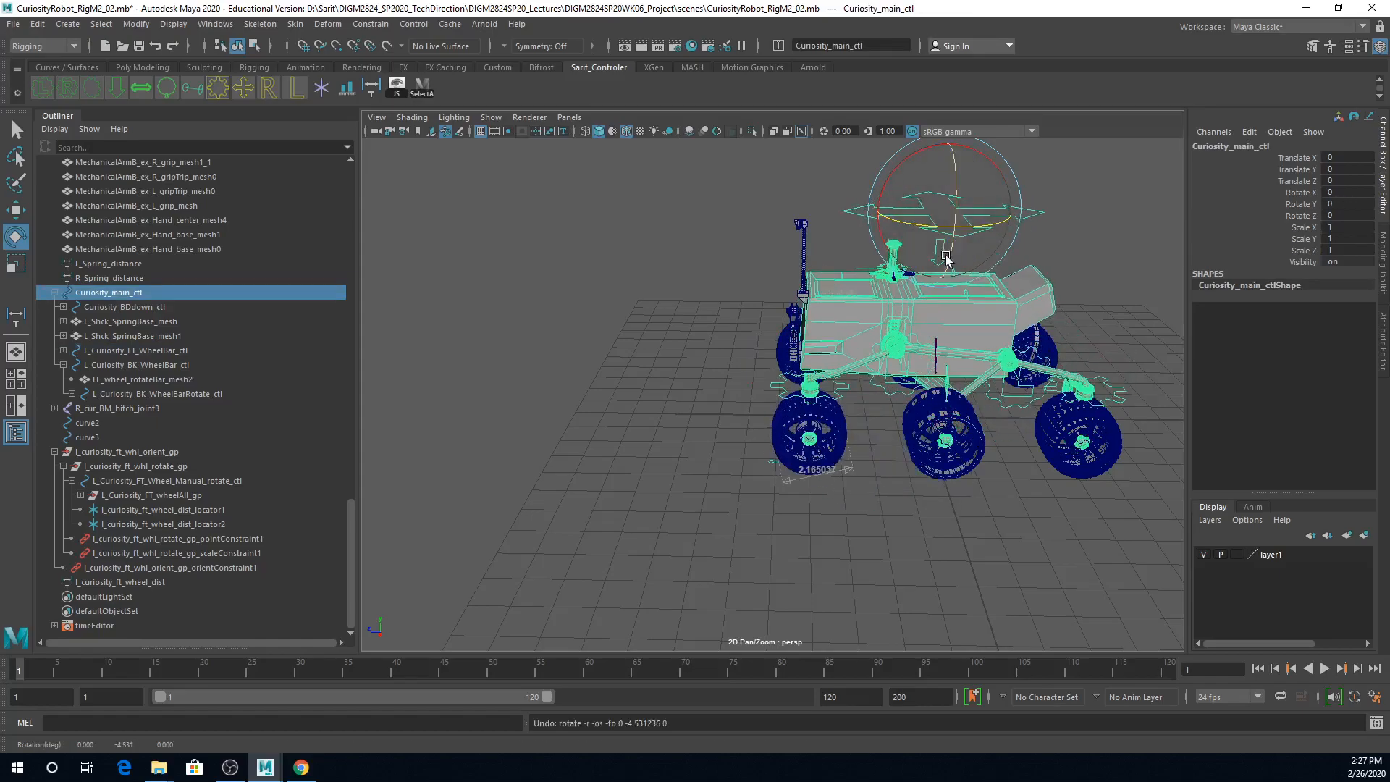
pyautogui.press('w')
pyautogui.moveTo(883, 210); pyautogui.dragTo(996, 315)
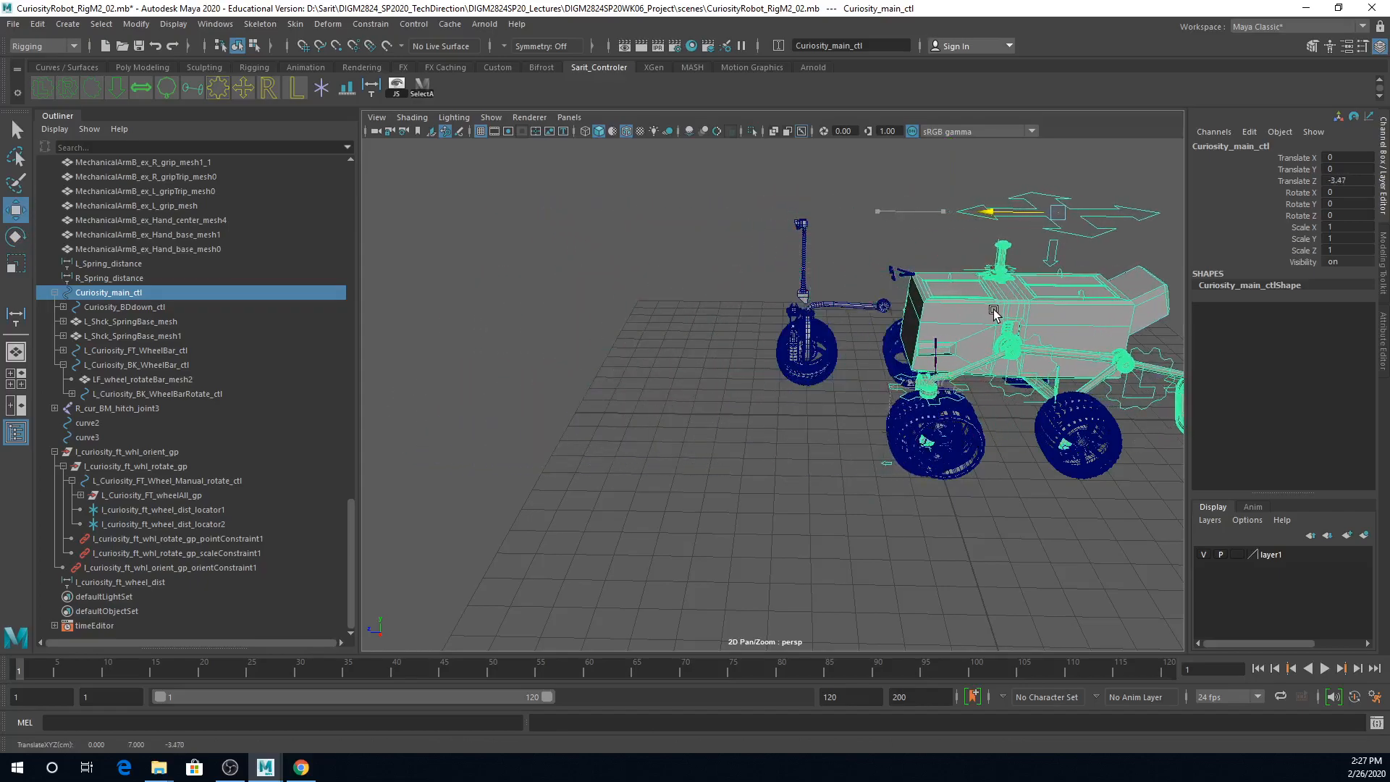
pyautogui.hotkey('ctrl', 'z')
pyautogui.keyDown('alt'); pyautogui.moveTo(913, 552); pyautogui.dragTo(858, 556); pyautogui.keyUp('alt')
pyautogui.keyDown('alt'); pyautogui.moveTo(858, 556); pyautogui.dragTo(811, 601, button='middle'); pyautogui.keyUp('alt')
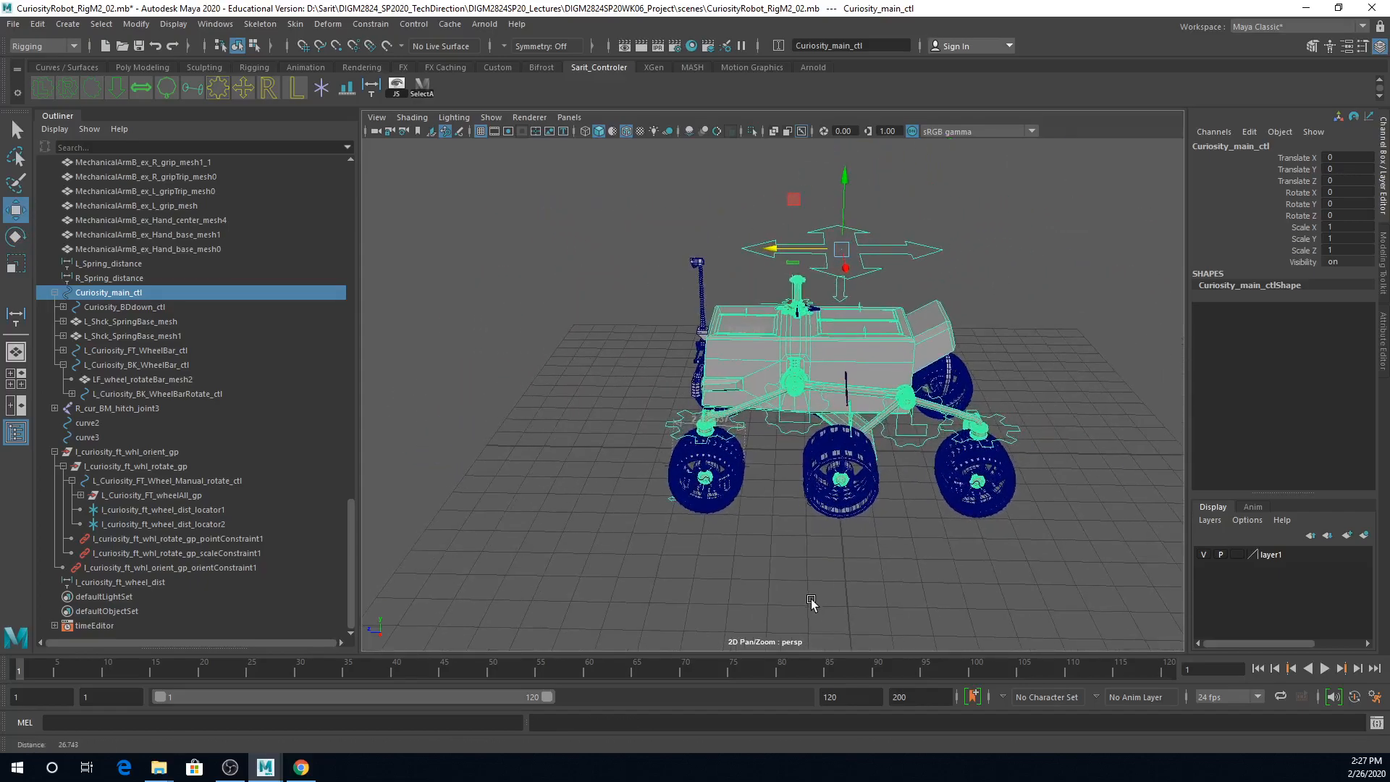
pyautogui.keyDown('alt'); pyautogui.moveTo(811, 600); pyautogui.dragTo(963, 600, button='right'); pyautogui.keyUp('alt')
pyautogui.keyDown('alt'); pyautogui.moveTo(963, 605); pyautogui.dragTo(913, 609, button='middle'); pyautogui.keyUp('alt')
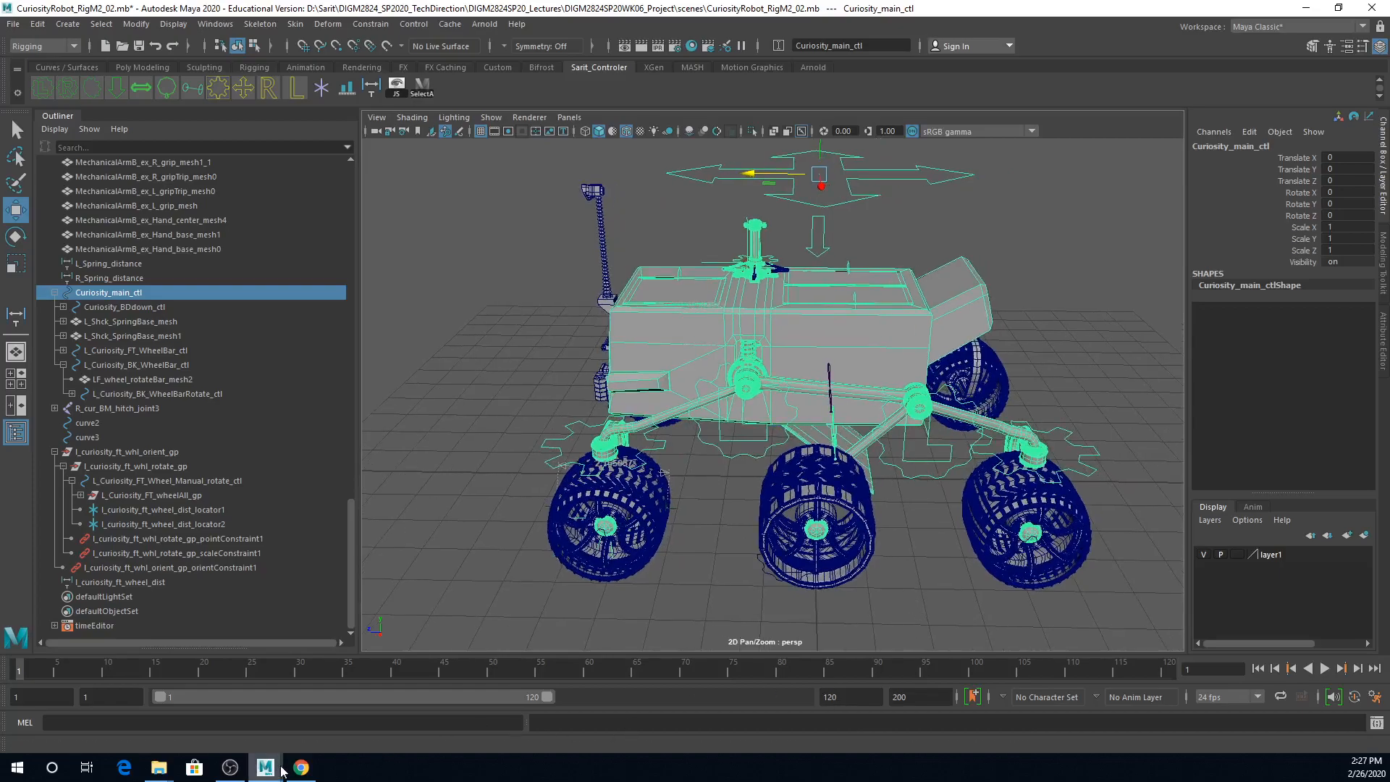
pyautogui.click(242, 774)
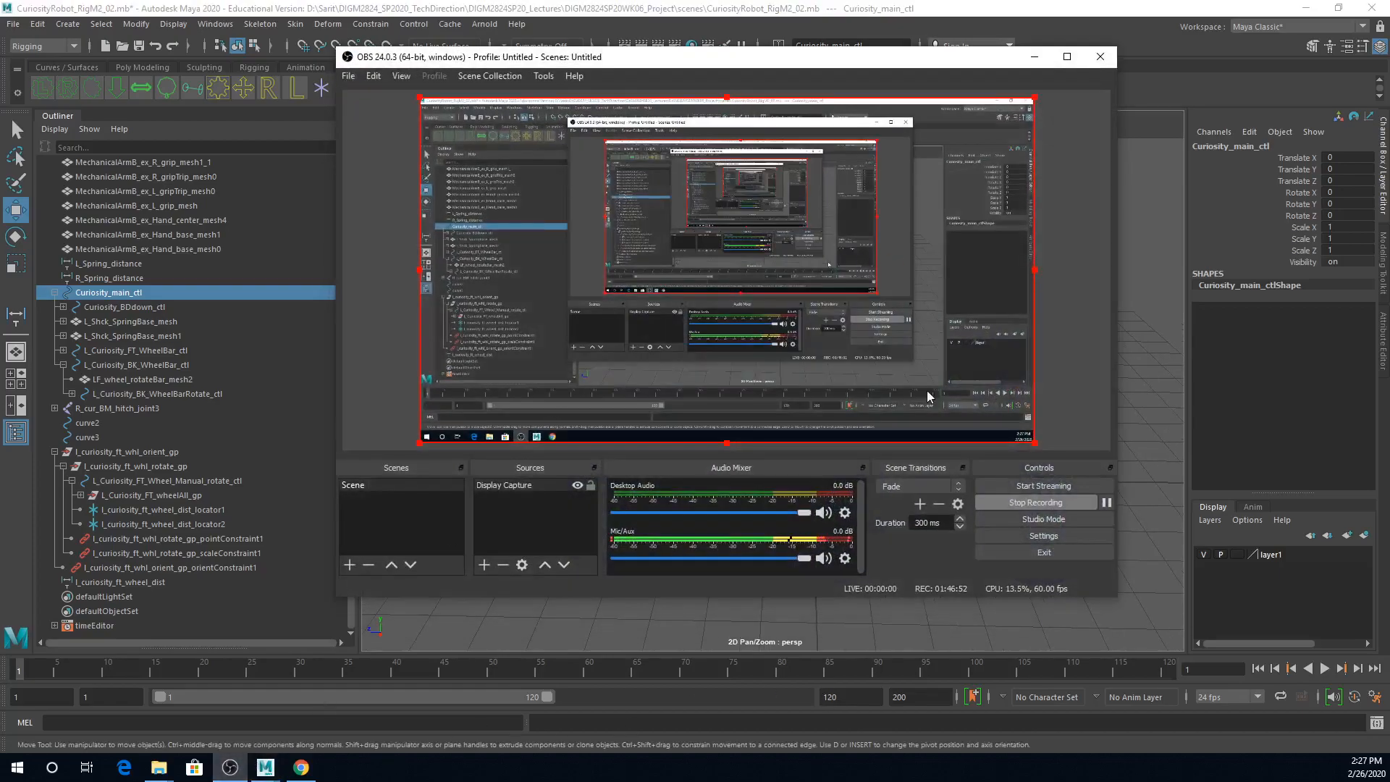